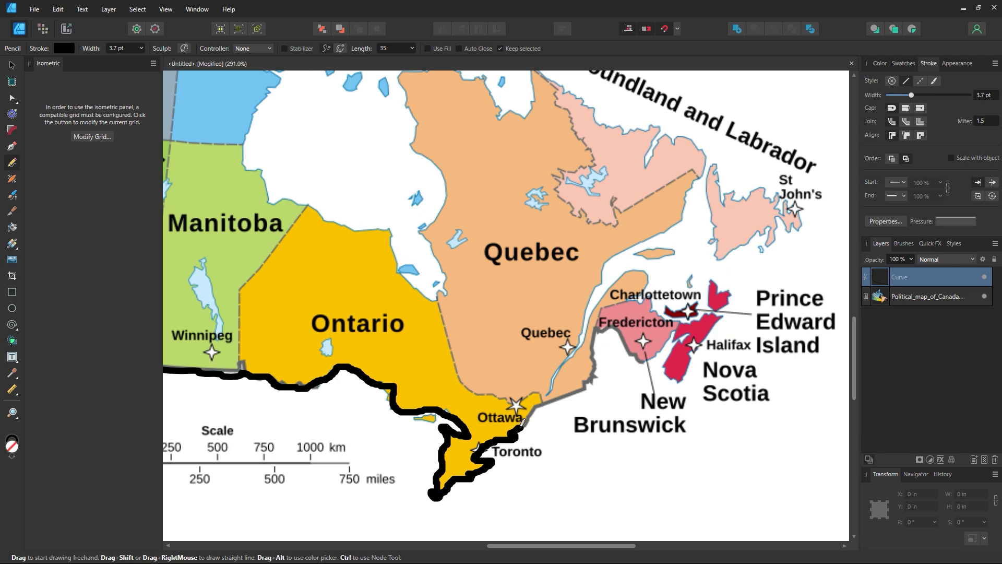
Trace the border with the Pencil from Ottawa around New Brunswick, Nova Scotia and the Gaspé, and up the Quebec and Labrador coast
left_click_drag(552, 390, 584, 381)
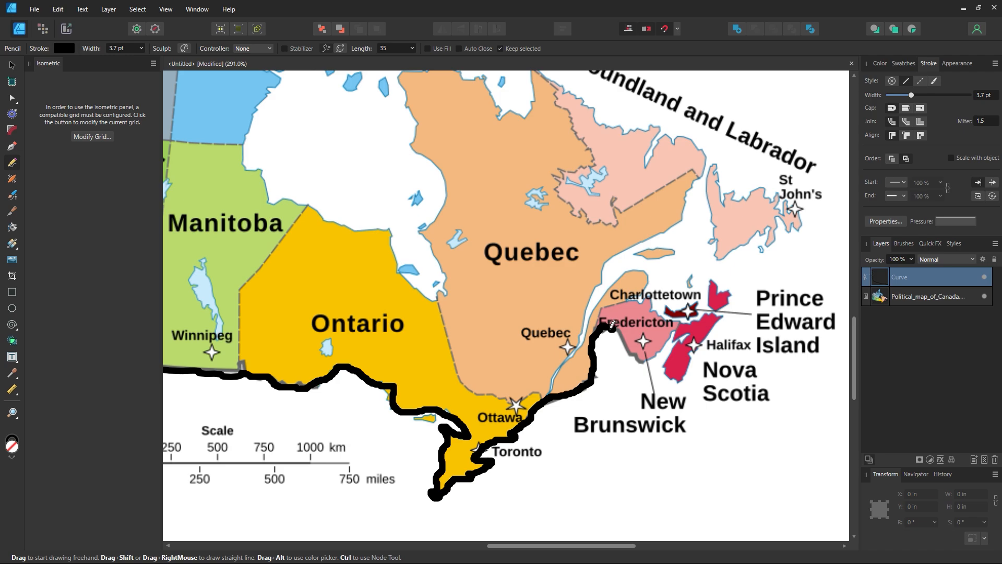
mouse_move(622, 336)
left_mouse_down()
mouse_move(639, 360)
mouse_move(666, 339)
left_mouse_up()
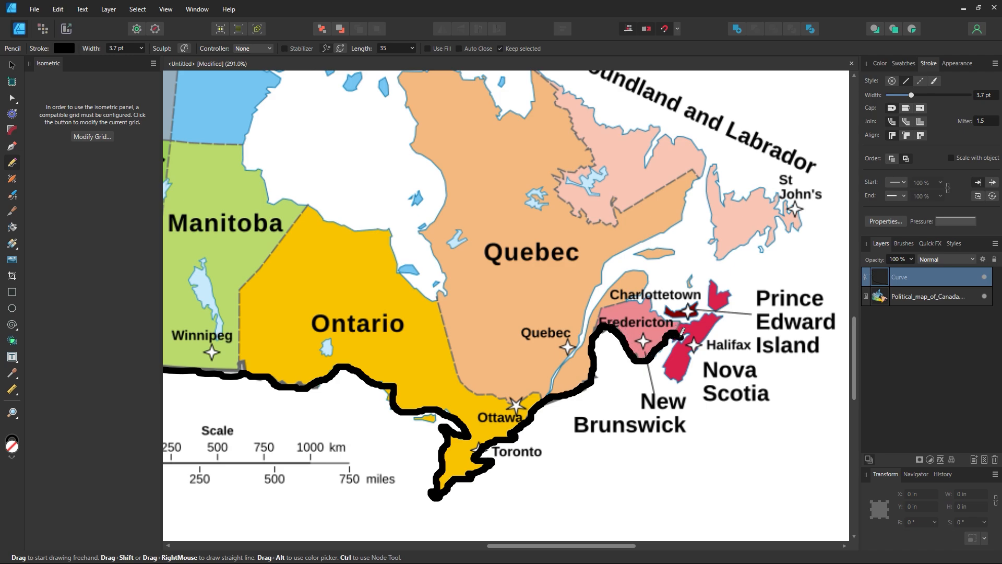
mouse_move(677, 345)
left_mouse_down()
mouse_move(666, 374)
mouse_move(677, 375)
mouse_move(721, 311)
mouse_move(681, 322)
mouse_move(652, 296)
mouse_move(627, 297)
mouse_move(646, 275)
mouse_move(635, 268)
mouse_move(614, 279)
mouse_move(581, 339)
left_mouse_up()
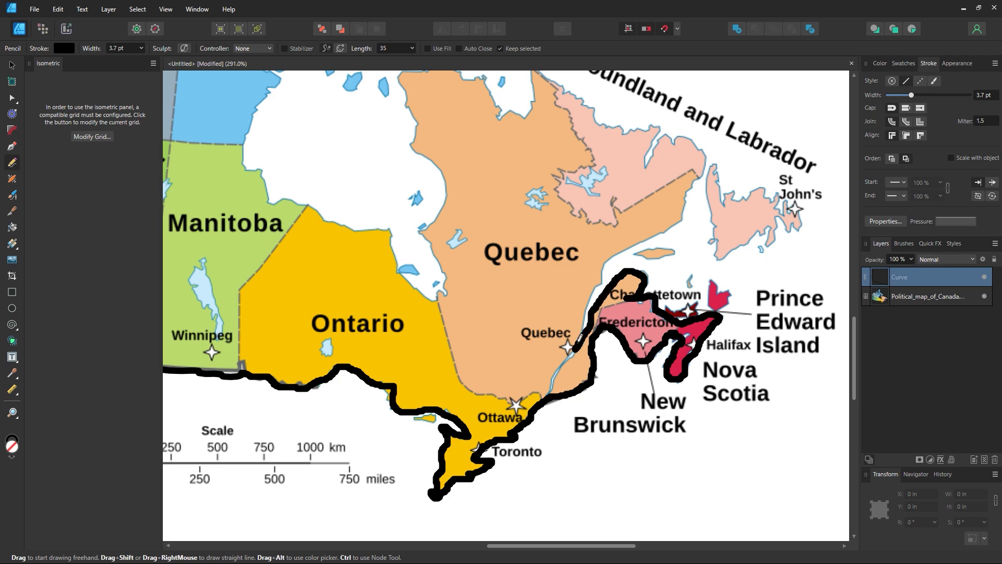
mouse_move(589, 300)
left_mouse_down()
mouse_move(606, 264)
mouse_move(684, 213)
mouse_move(709, 149)
mouse_move(659, 137)
mouse_move(648, 163)
mouse_move(657, 128)
mouse_move(617, 132)
mouse_move(557, 76)
mouse_move(544, 76)
left_mouse_up()
Trace the outline with the Pencil from Labrador's northern tip along northern Quebec, around Hudson Bay and around the Iqaluit peninsula
key("space")
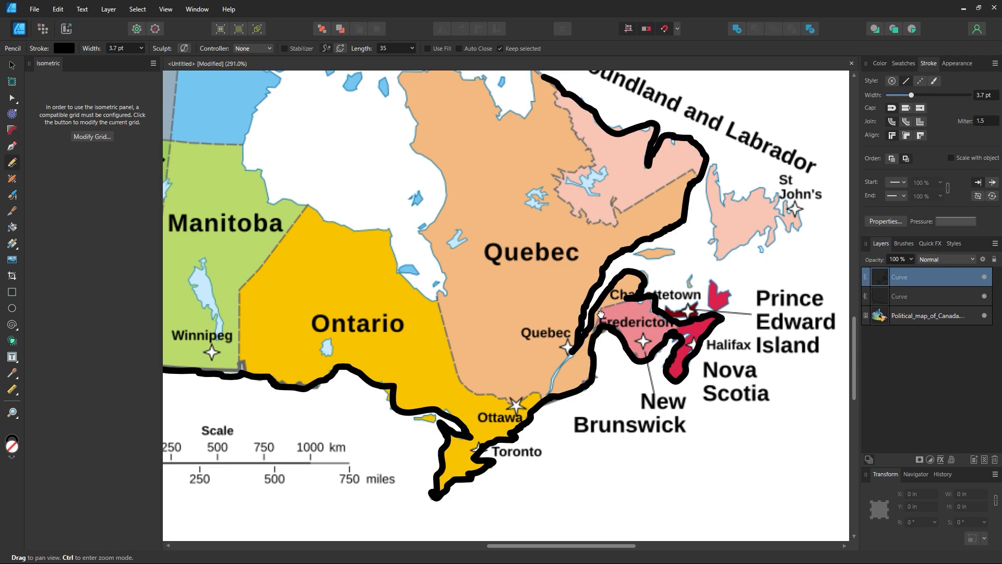
left_click_drag(599, 315, 465, 301)
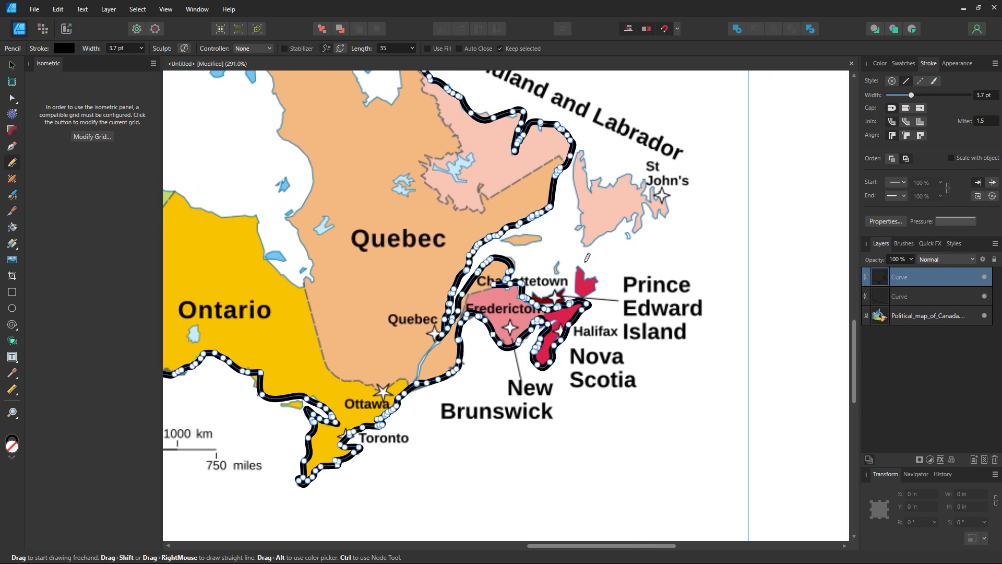
key("space")
left_click_drag(494, 165, 486, 328)
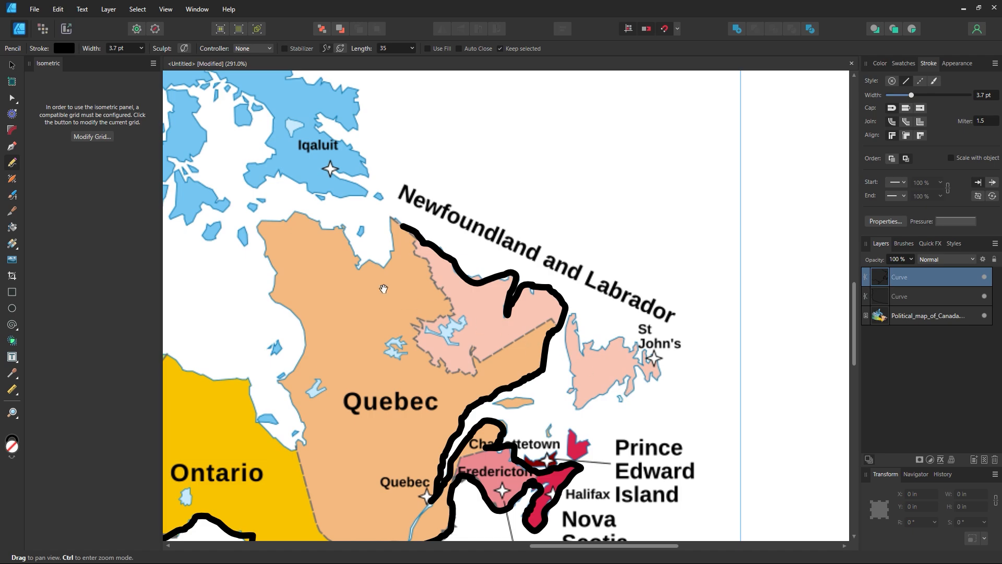
left_click_drag(384, 289, 623, 380)
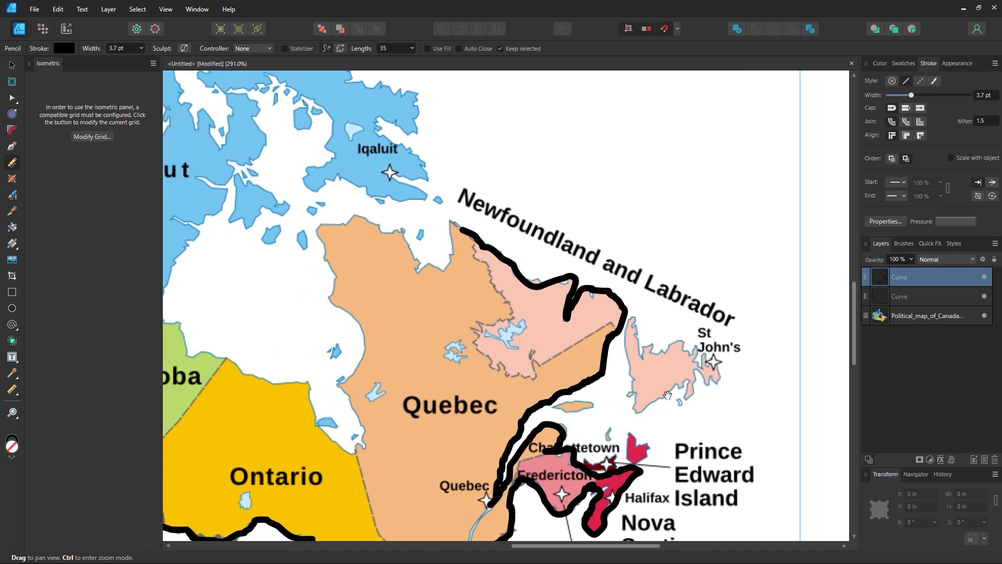
key("space")
left_click_drag(548, 376, 602, 398)
mouse_move(479, 308)
left_mouse_down()
mouse_move(578, 365)
mouse_move(464, 361)
mouse_move(592, 357)
left_mouse_up()
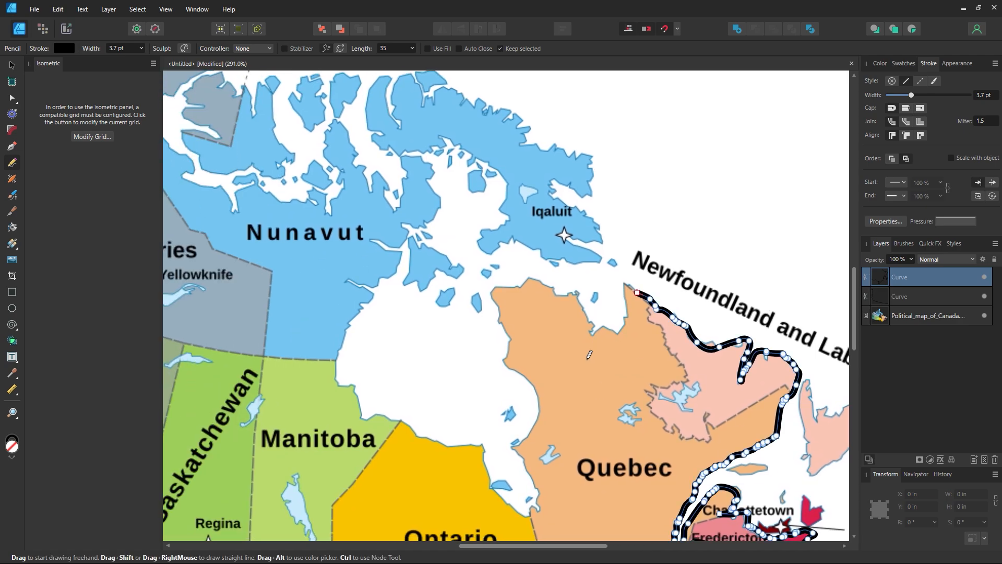
key("p")
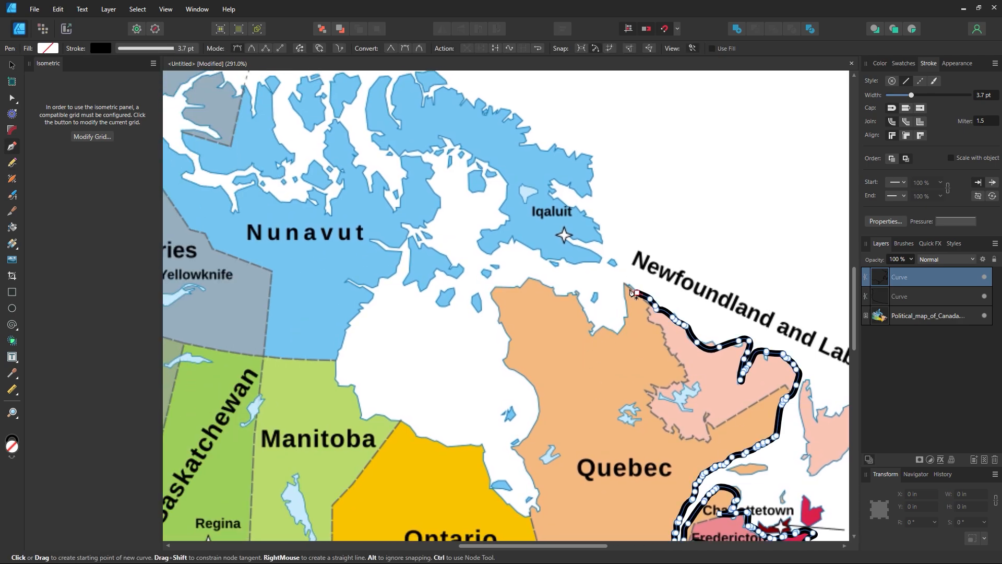
left_click(14, 166)
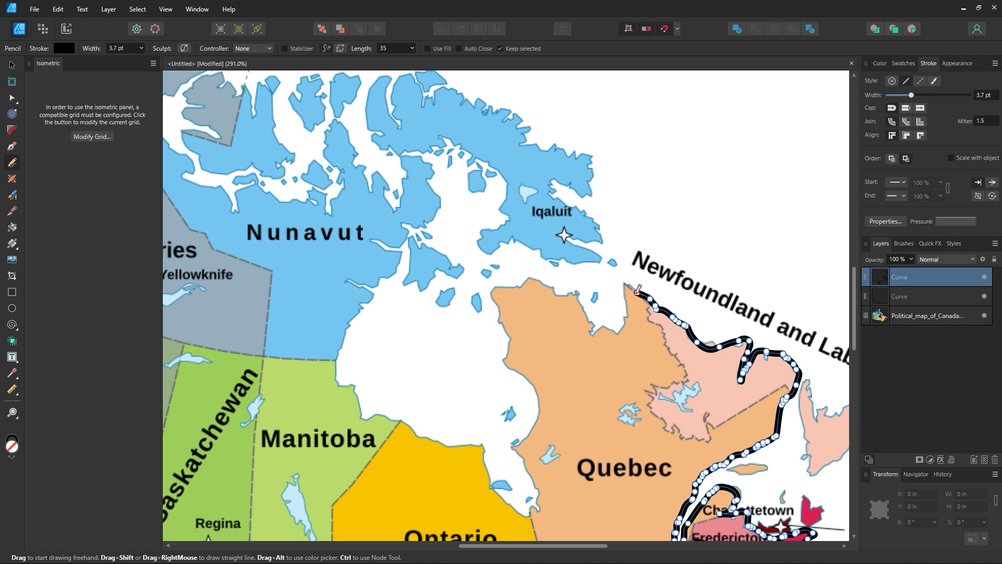
mouse_move(637, 292)
left_mouse_down()
mouse_move(628, 323)
mouse_move(591, 333)
mouse_move(582, 306)
mouse_move(539, 277)
mouse_move(488, 288)
mouse_move(504, 358)
mouse_move(539, 396)
mouse_move(533, 427)
mouse_move(514, 448)
mouse_move(539, 490)
mouse_move(540, 507)
mouse_move(525, 516)
mouse_move(490, 483)
mouse_move(473, 443)
mouse_move(436, 442)
mouse_move(379, 412)
mouse_move(363, 416)
mouse_move(353, 388)
mouse_move(334, 376)
mouse_move(337, 355)
mouse_move(372, 290)
mouse_move(361, 282)
mouse_move(385, 276)
mouse_move(403, 255)
mouse_move(396, 245)
mouse_move(440, 207)
mouse_move(422, 156)
mouse_move(438, 145)
mouse_move(455, 139)
mouse_move(500, 172)
mouse_move(504, 220)
mouse_move(482, 243)
mouse_move(528, 242)
mouse_move(580, 265)
mouse_move(601, 259)
mouse_move(562, 229)
mouse_move(593, 243)
mouse_move(609, 232)
mouse_move(547, 178)
mouse_move(576, 194)
mouse_move(593, 180)
mouse_move(575, 150)
mouse_move(528, 140)
mouse_move(521, 121)
mouse_move(460, 95)
left_mouse_up()
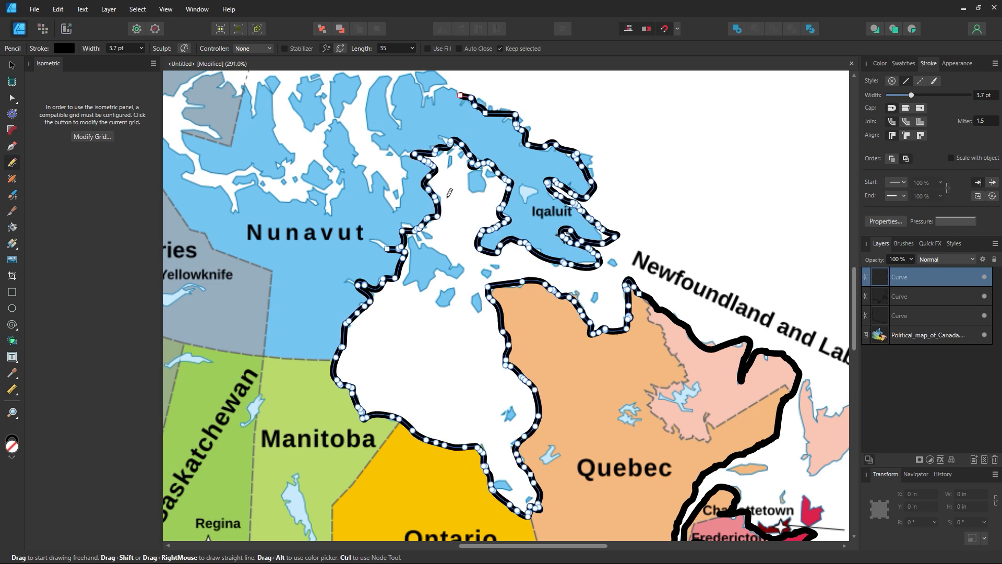
Trace the Arctic coast of Nunavut and the Northwest Territories, and continue down Yukon's western border to the British Columbia line
left_click_drag(449, 192, 590, 324)
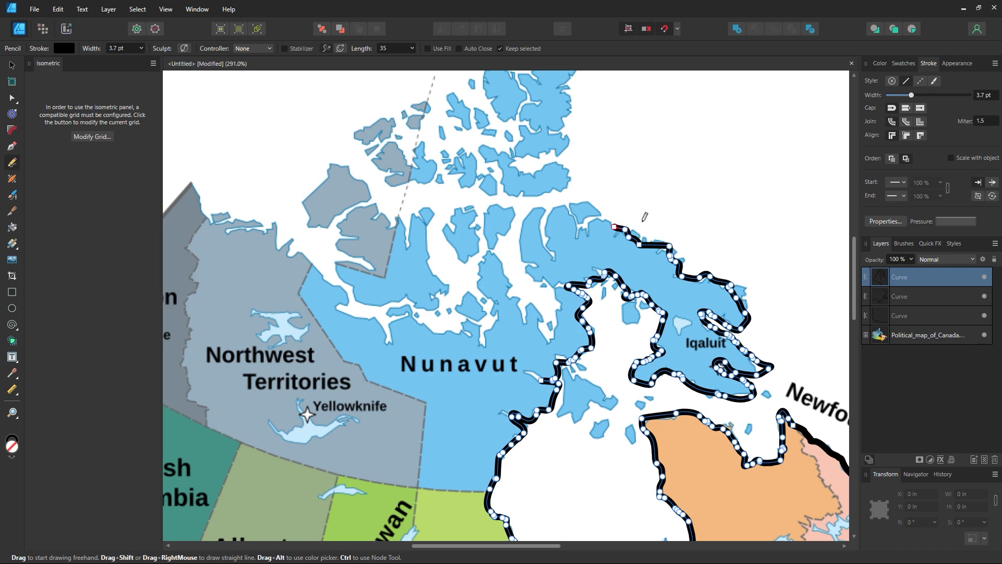
mouse_move(615, 225)
left_mouse_down()
mouse_move(589, 197)
mouse_move(538, 208)
mouse_move(524, 223)
mouse_move(518, 265)
mouse_move(555, 303)
mouse_move(558, 337)
mouse_move(515, 295)
mouse_move(493, 250)
mouse_move(481, 292)
mouse_move(501, 313)
mouse_move(494, 334)
mouse_move(480, 345)
mouse_move(474, 315)
mouse_move(469, 330)
mouse_move(429, 332)
mouse_move(411, 302)
mouse_move(393, 310)
mouse_move(385, 338)
mouse_move(367, 312)
mouse_move(340, 306)
mouse_move(341, 288)
mouse_move(289, 239)
mouse_move(274, 238)
mouse_move(263, 220)
mouse_move(241, 224)
mouse_move(206, 206)
mouse_move(193, 182)
left_mouse_up()
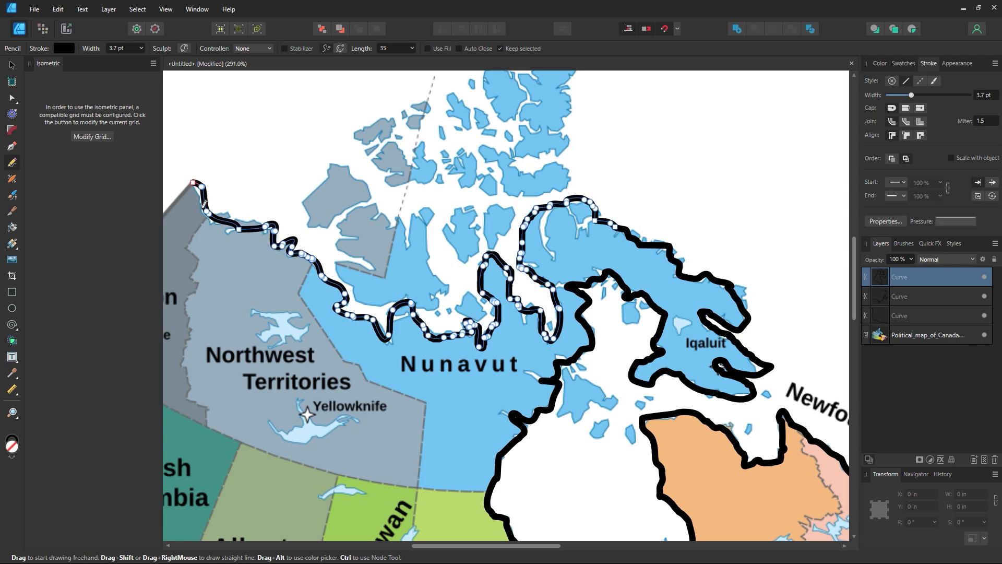
key("space")
left_click_drag(302, 290, 573, 269)
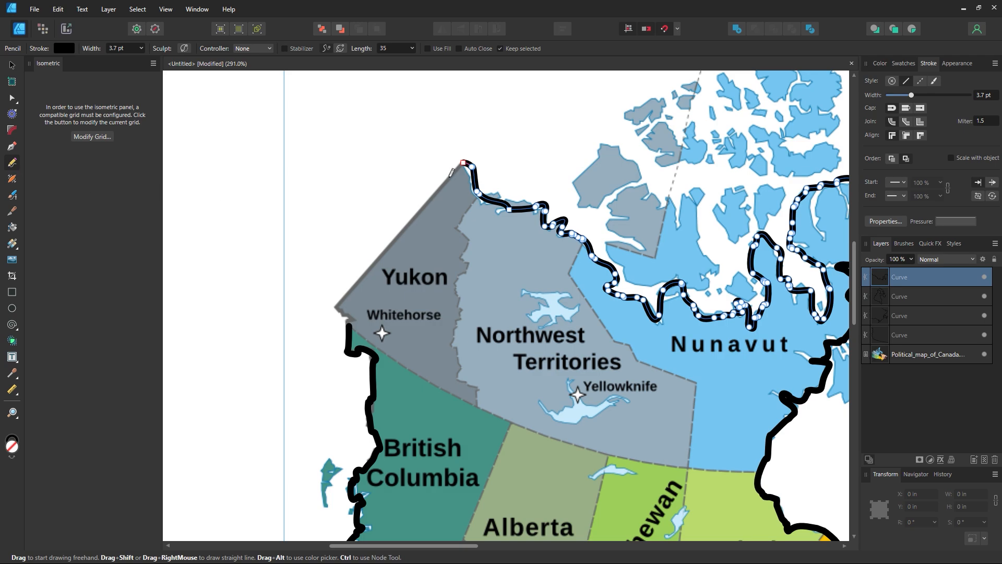
mouse_move(463, 163)
left_mouse_down()
mouse_move(343, 295)
mouse_move(349, 328)
left_mouse_up()
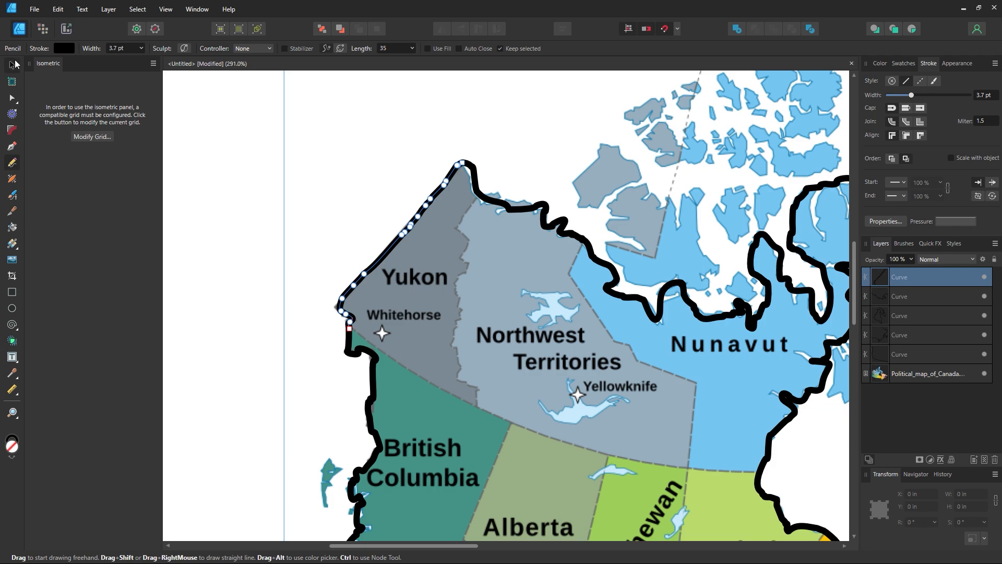
Deselect the curve and examine the traced outline across the whole map of Canada
left_click(12, 64)
left_click(291, 161)
key("z")
left_click(555, 260, "alt")
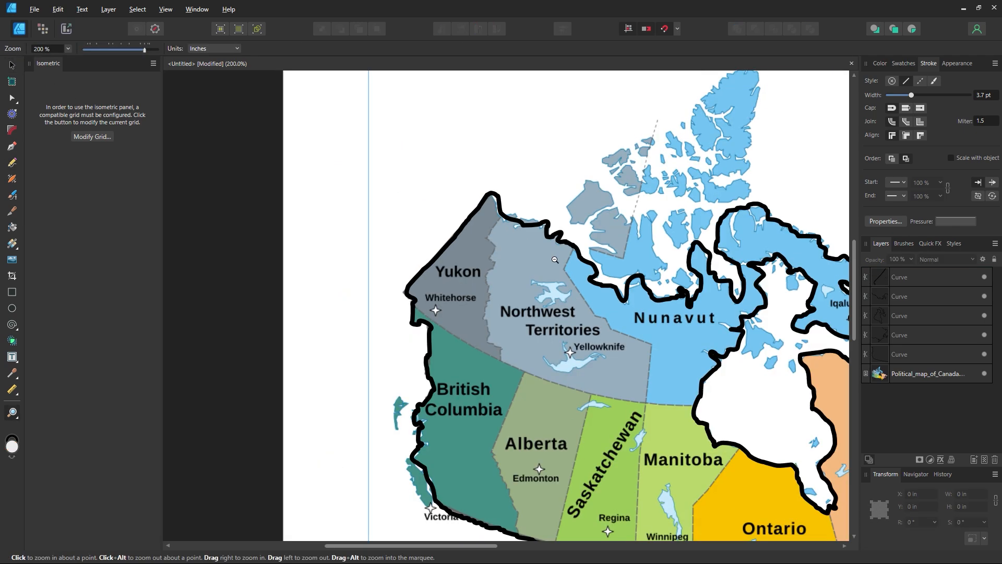
left_click(605, 304, "alt")
key("space")
left_click_drag(633, 336, 418, 264)
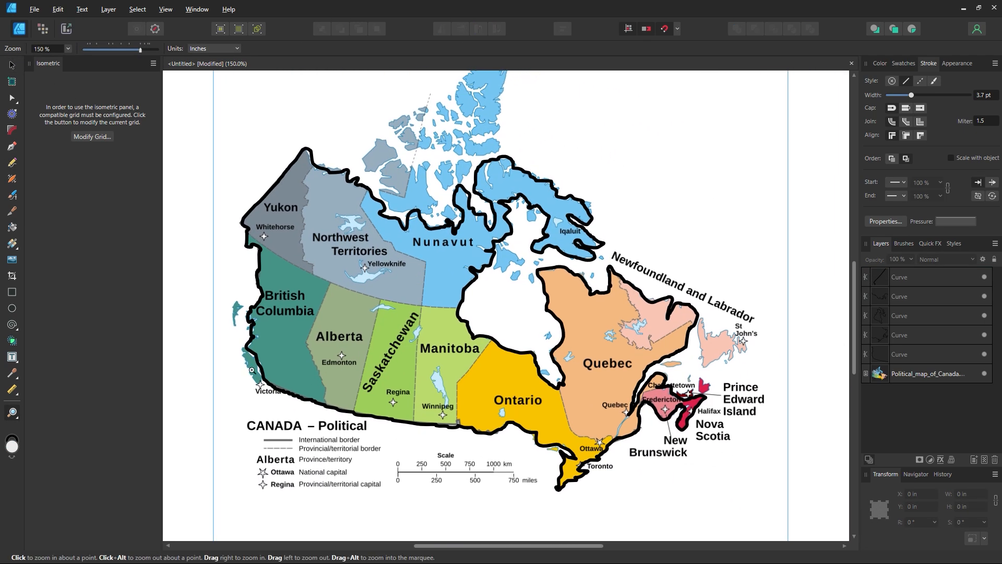
left_click_drag(238, 359, 389, 384)
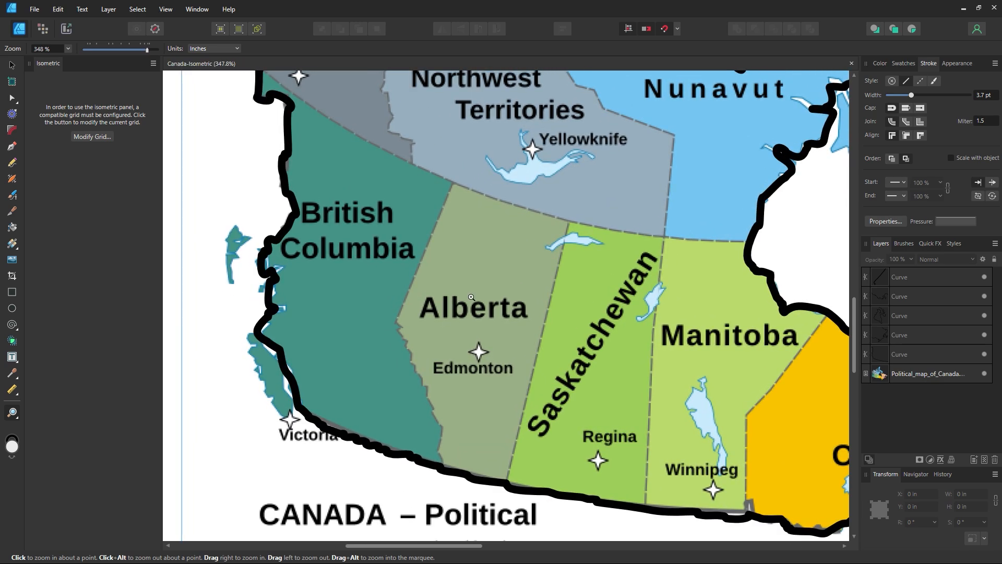
scroll(428, 420, "down", 1)
left_click_drag(447, 401, 407, 414)
key("v")
left_click(540, 350)
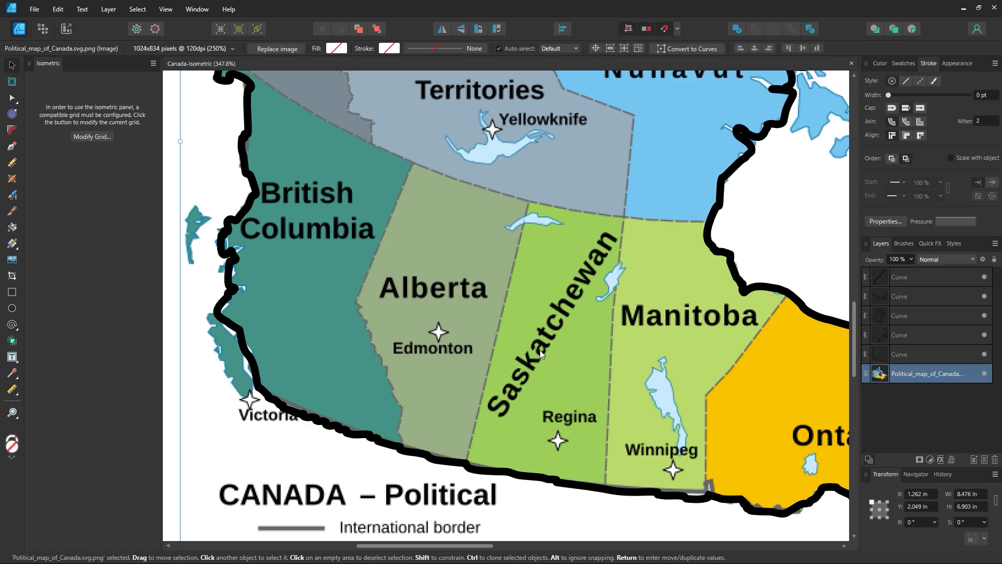
key("z")
left_click(540, 350, "alt")
left_click_drag(541, 350, 417, 401)
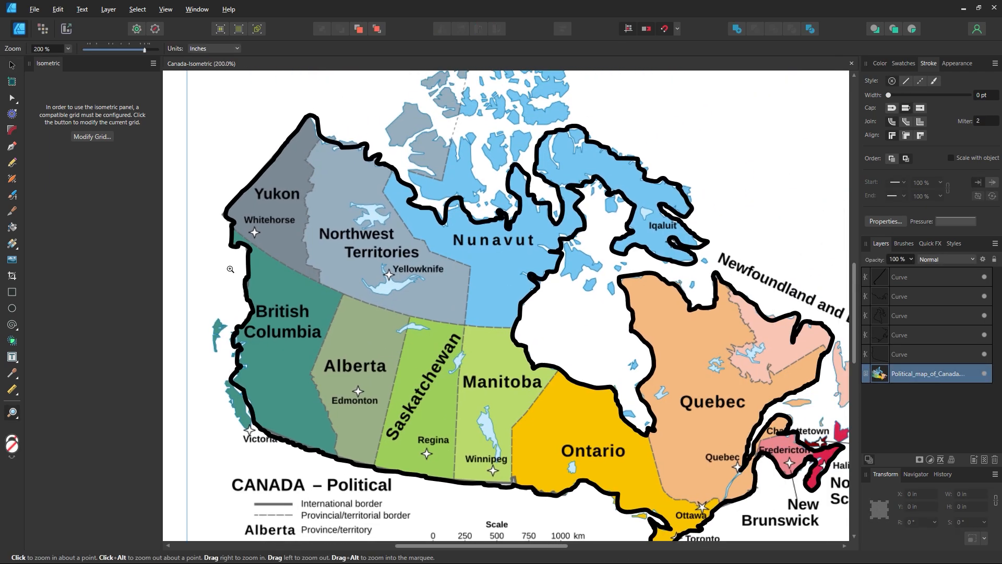
Test whether the Yukon and British Columbia border curves are separate by shifting each one away and undoing each move
left_click(12, 67)
left_click(242, 193)
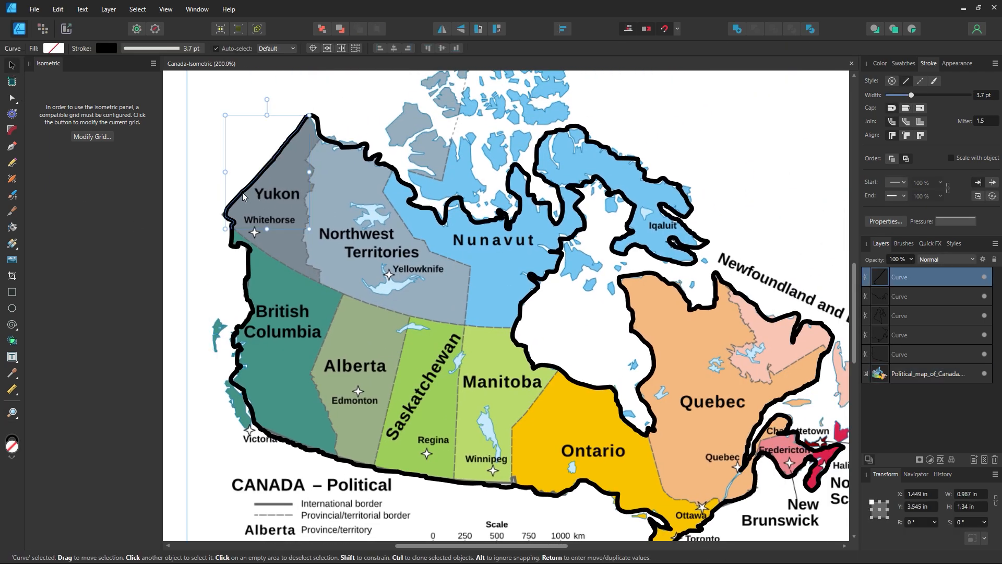
left_click_drag(243, 196, 197, 159)
key("ctrl+z")
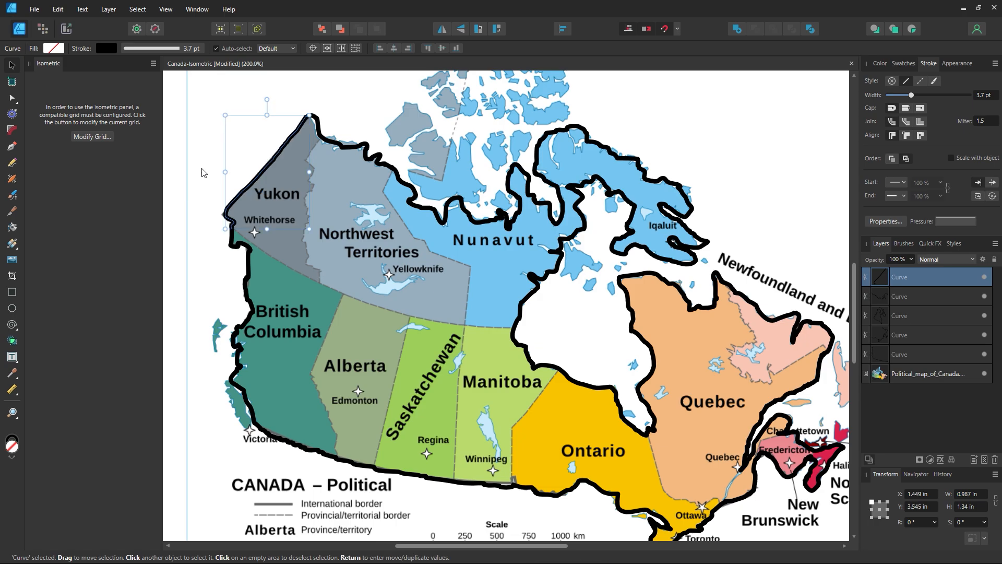
left_click_drag(253, 315, 195, 331)
key("ctrl+z")
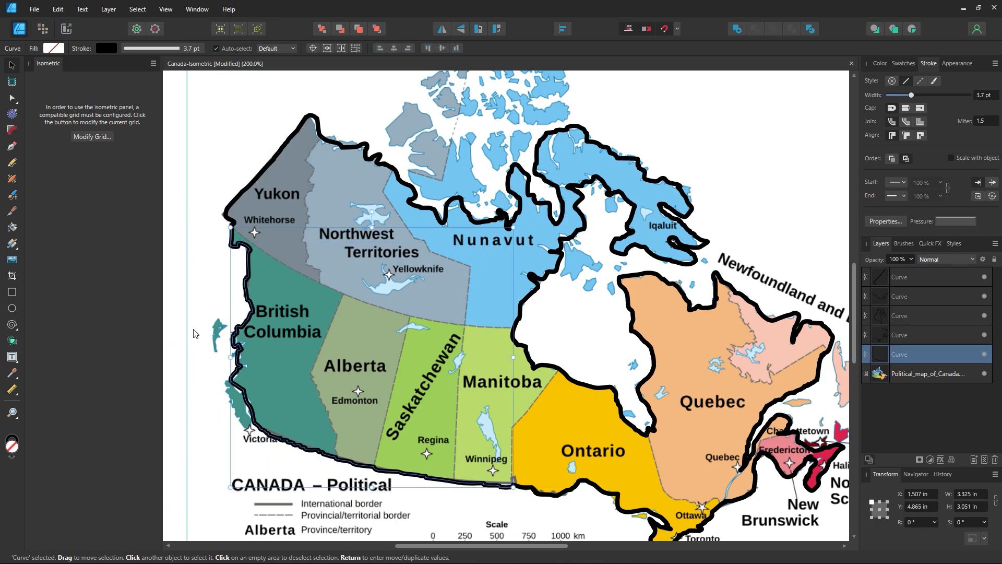
key("ctrl+d")
Examine the end nodes of the Yukon and British Columbia curves where they meet southwest of Whitehorse
key("z")
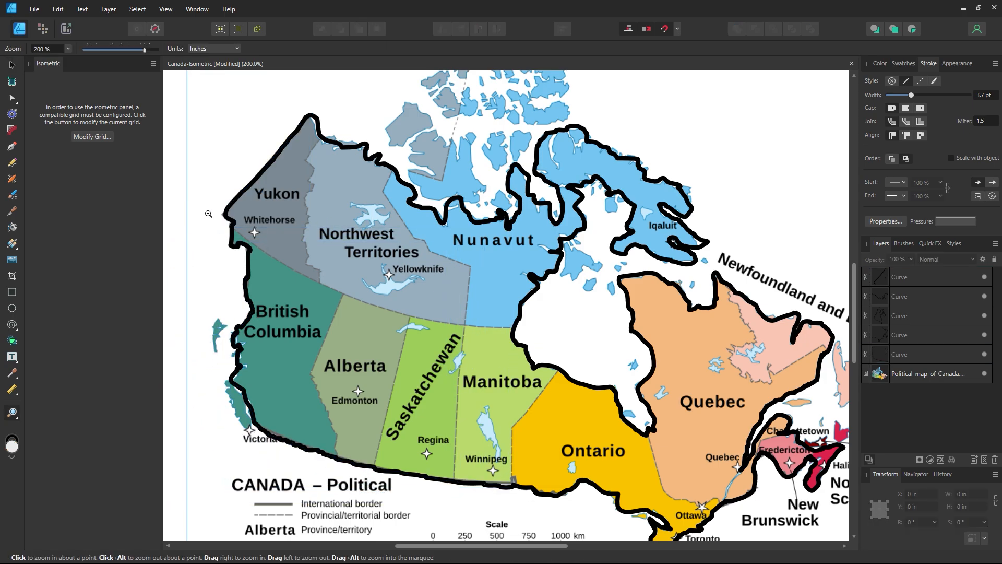
left_click_drag(213, 212, 287, 233)
key("space")
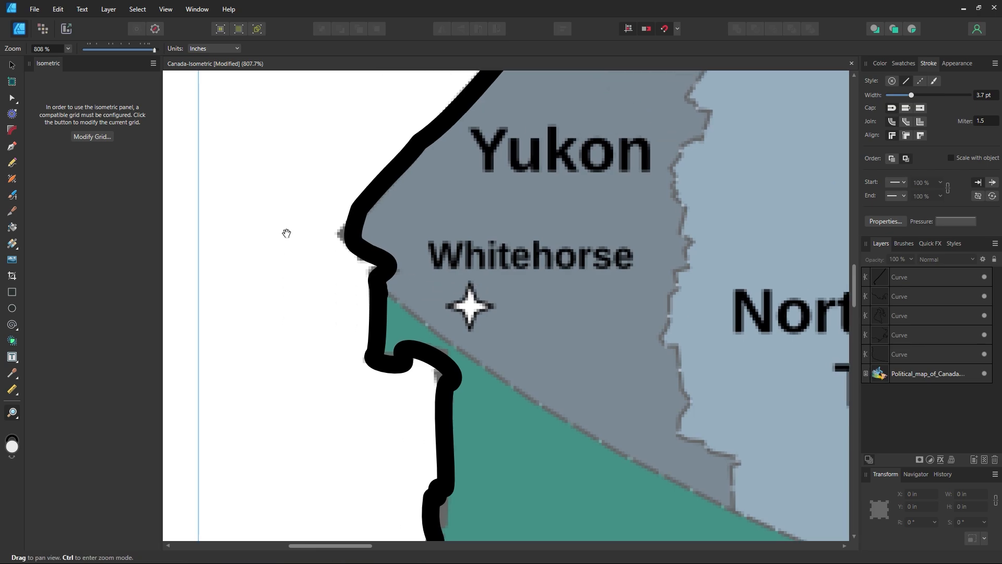
left_click(12, 97)
left_click(360, 258)
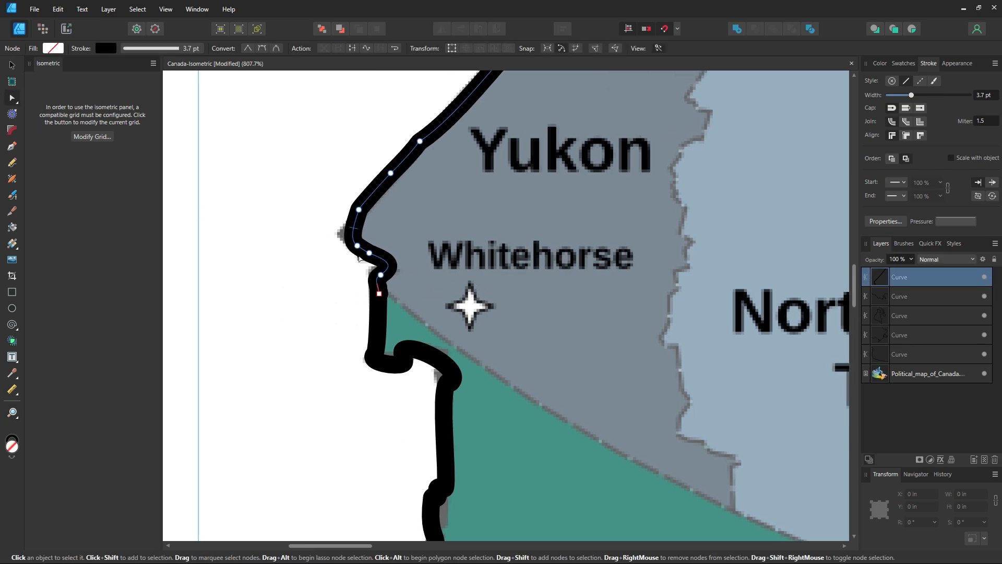
left_click(379, 315)
left_click_drag(355, 260, 396, 325)
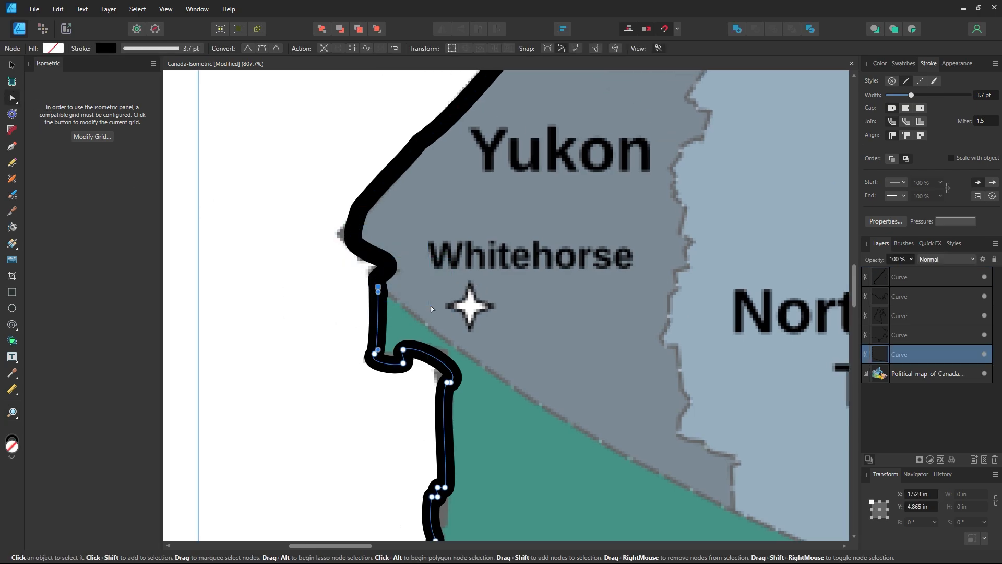
left_click(364, 210)
Select the Yukon and British Columbia curves together with their meeting end nodes and join them into one curve
left_click(12, 66)
left_click(279, 298)
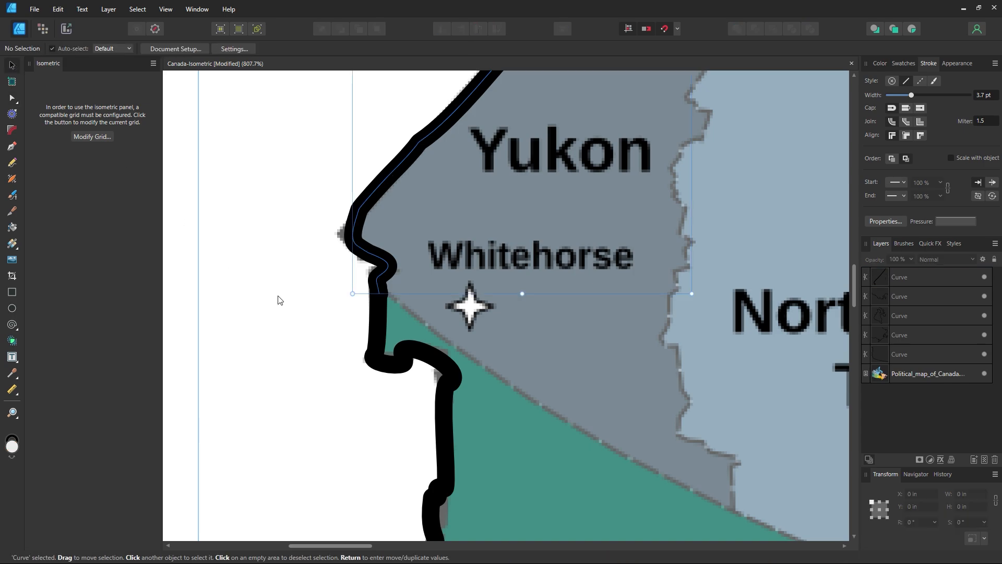
left_click(372, 323)
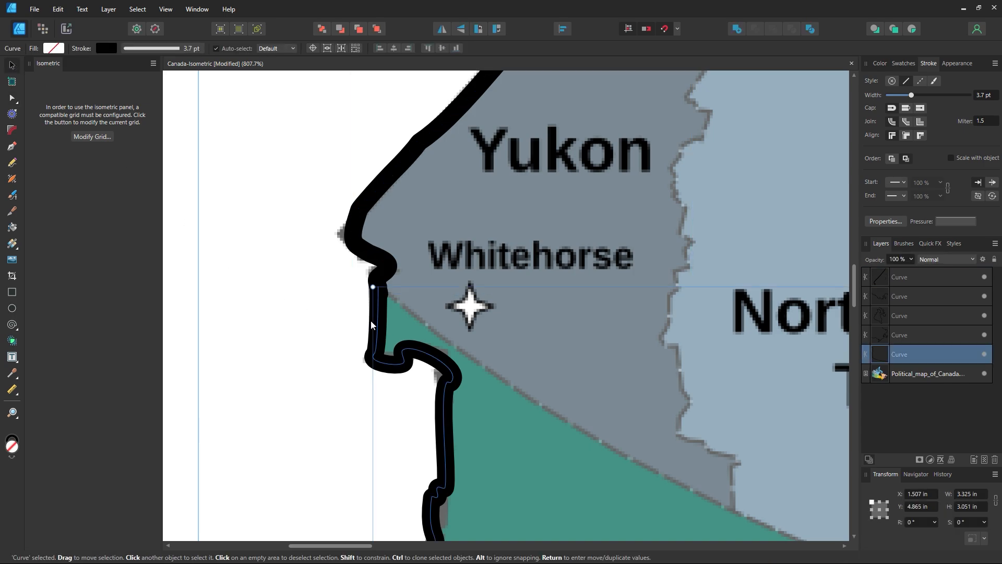
left_click(366, 201, "shift")
left_click(12, 98)
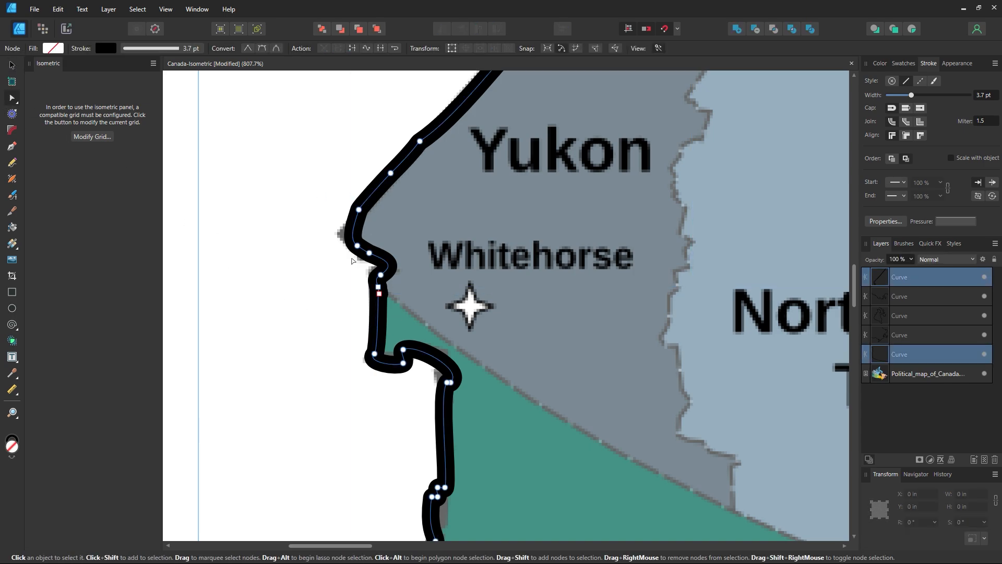
left_click_drag(352, 260, 437, 307)
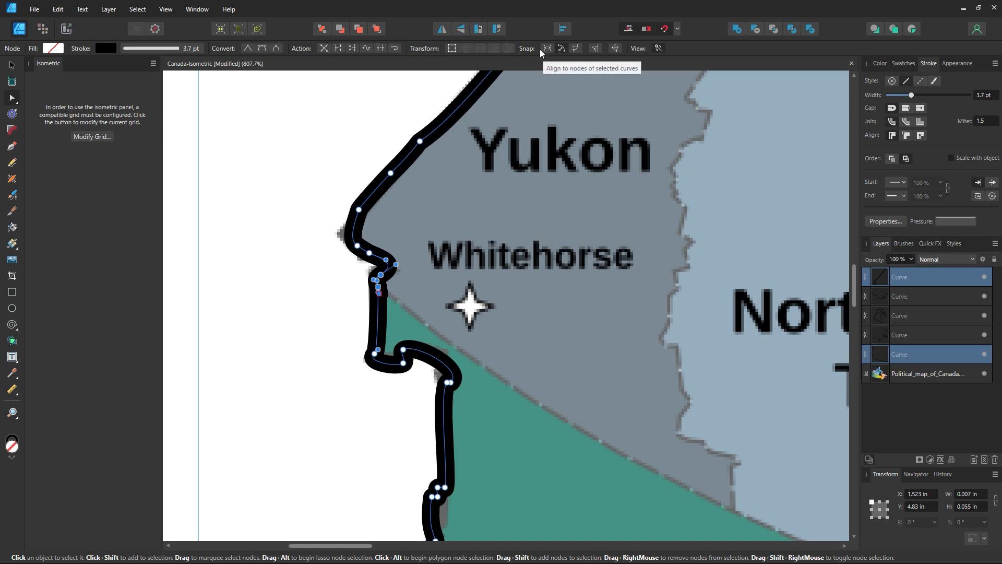
left_click(382, 48)
Test the joined western border by moving it off the map and undoing the move
left_click(12, 64)
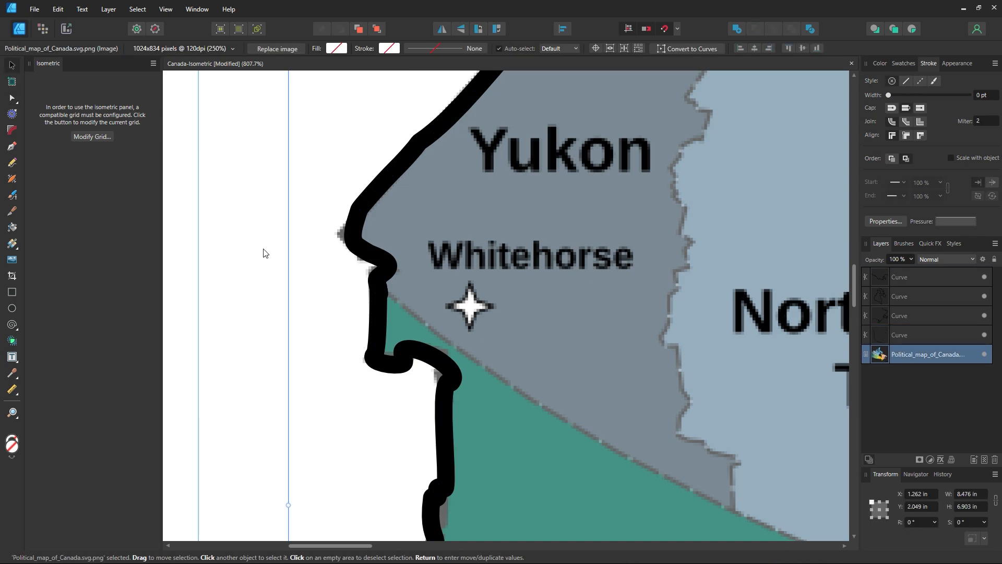
left_click(251, 253)
left_click_drag(369, 260, 227, 259)
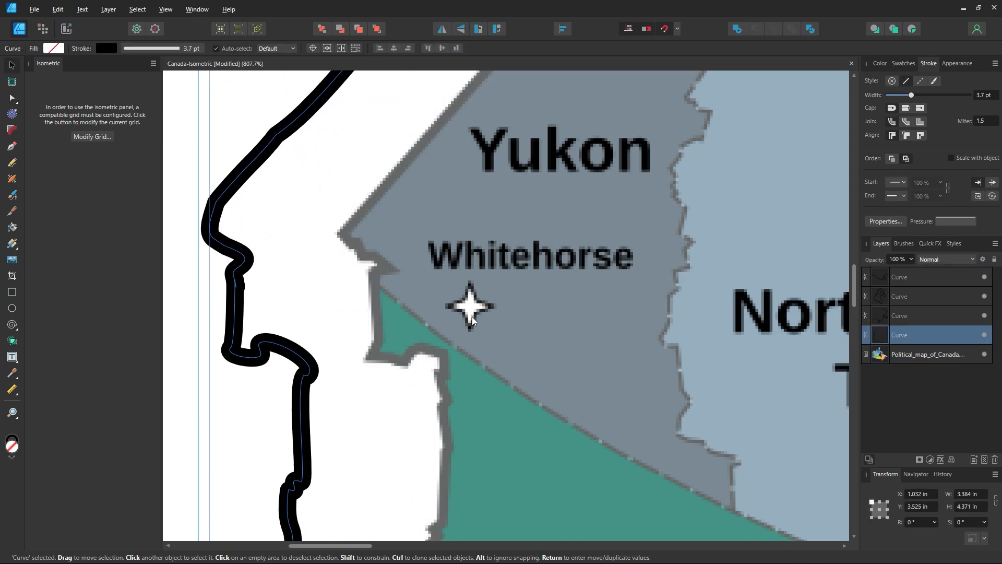
key("ctrl+z")
key("ctrl+z")
Delete the extra node at the junction of the joined Yukon and British Columbia border
key("z")
left_click_drag(381, 289, 469, 287)
left_click(12, 98)
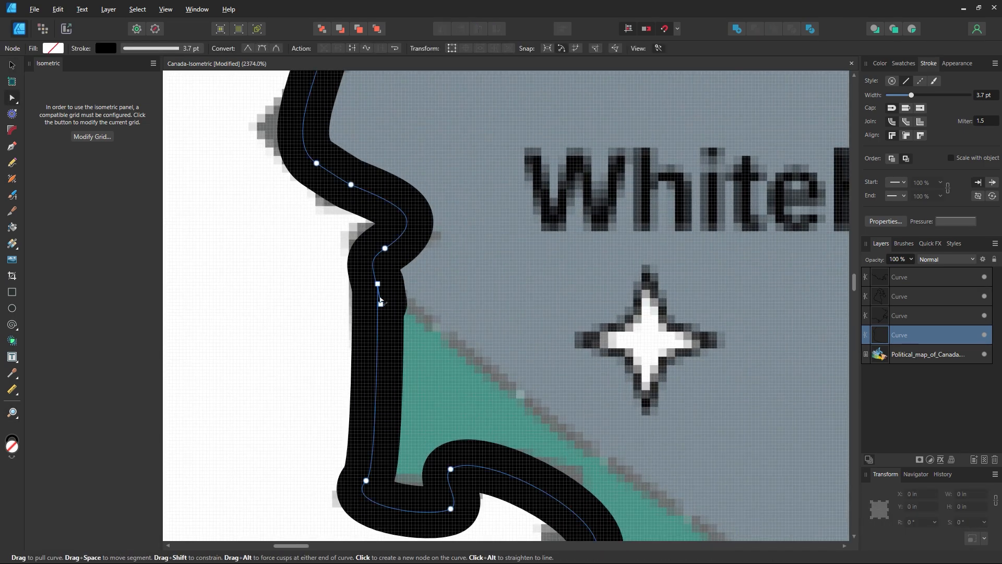
left_click_drag(381, 306, 367, 273)
key("Delete")
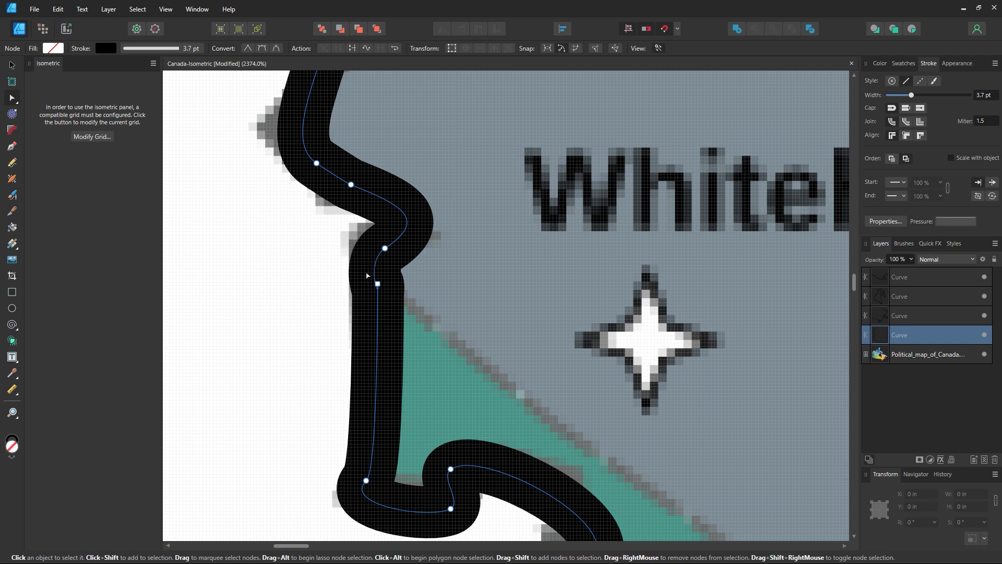
Nudge the node at the Yukon and British Columbia junction slightly northeast to refine the border southwest of Whitehorse
left_click(378, 283)
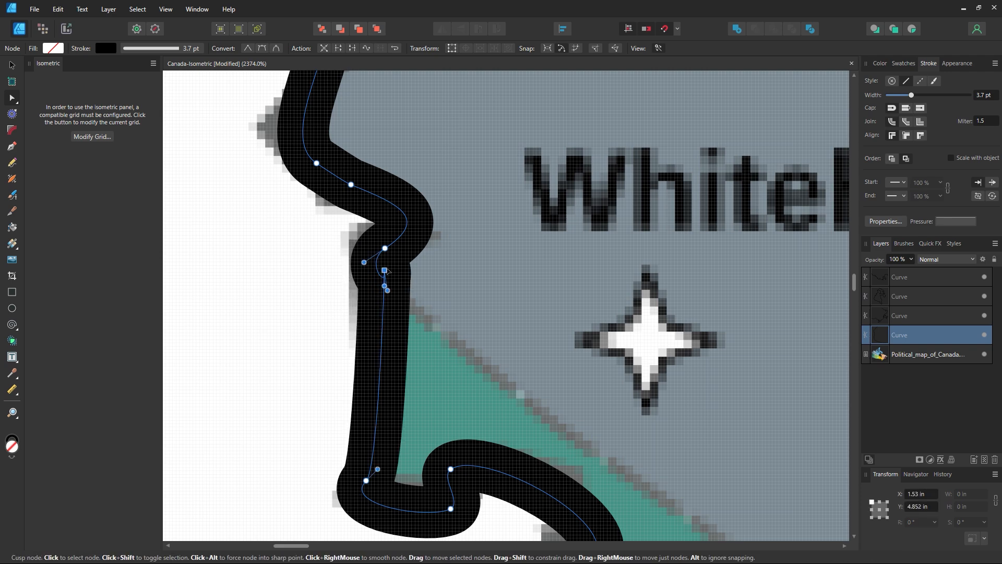
left_click(271, 266)
Check the joined western border by moving it away from the Yukon boundary and undoing the move
key("z")
left_click(554, 335, "alt")
left_click(552, 335, "alt")
left_click(550, 334, "alt")
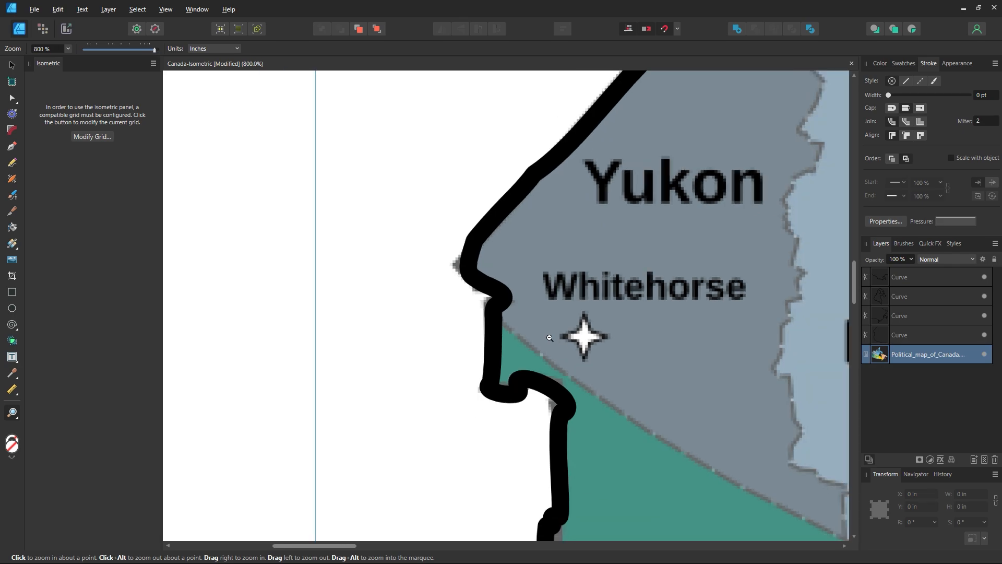
left_click(551, 333, "alt")
left_click_drag(433, 263, 351, 188)
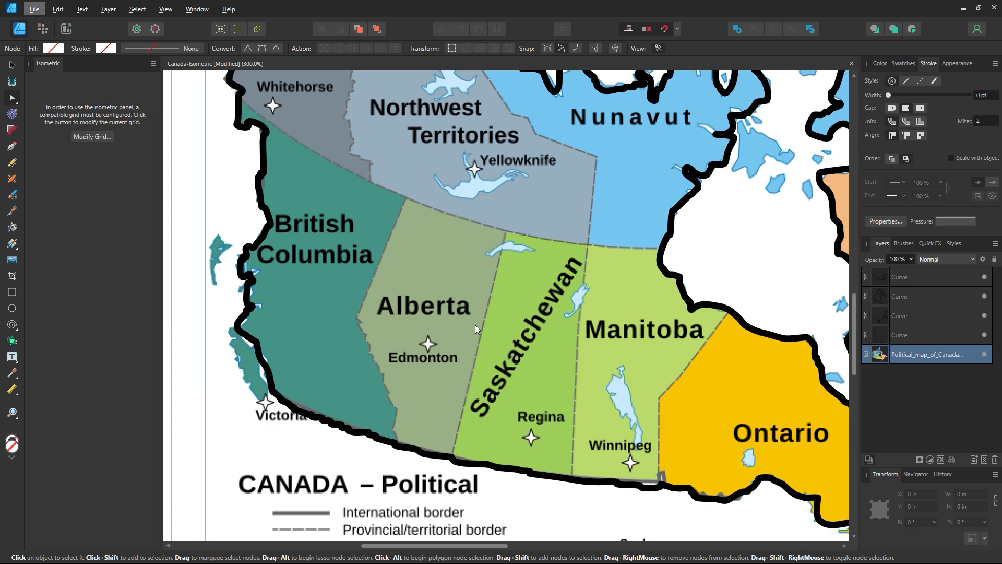
left_click(458, 326, "alt")
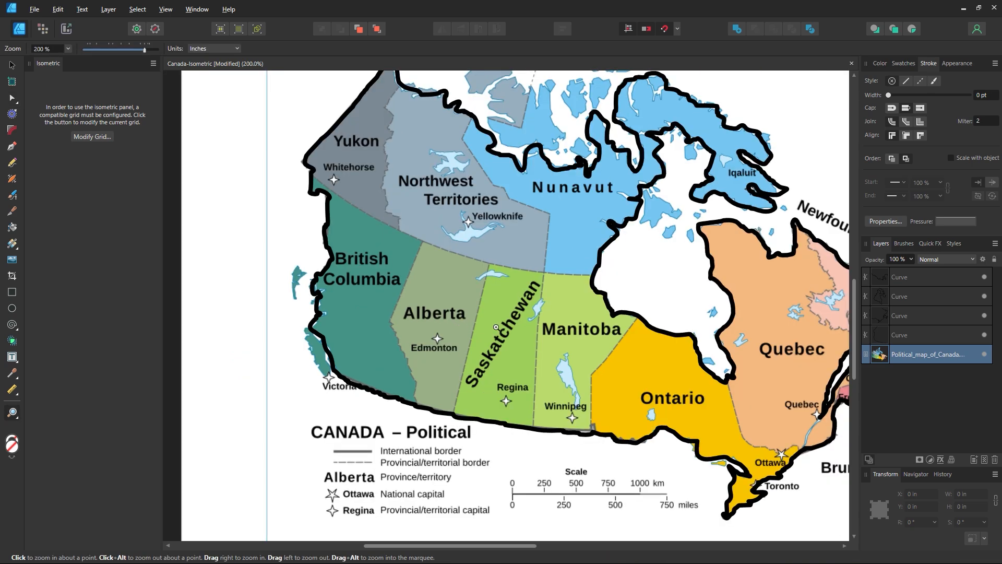
left_click_drag(499, 329, 361, 378)
left_click(12, 65)
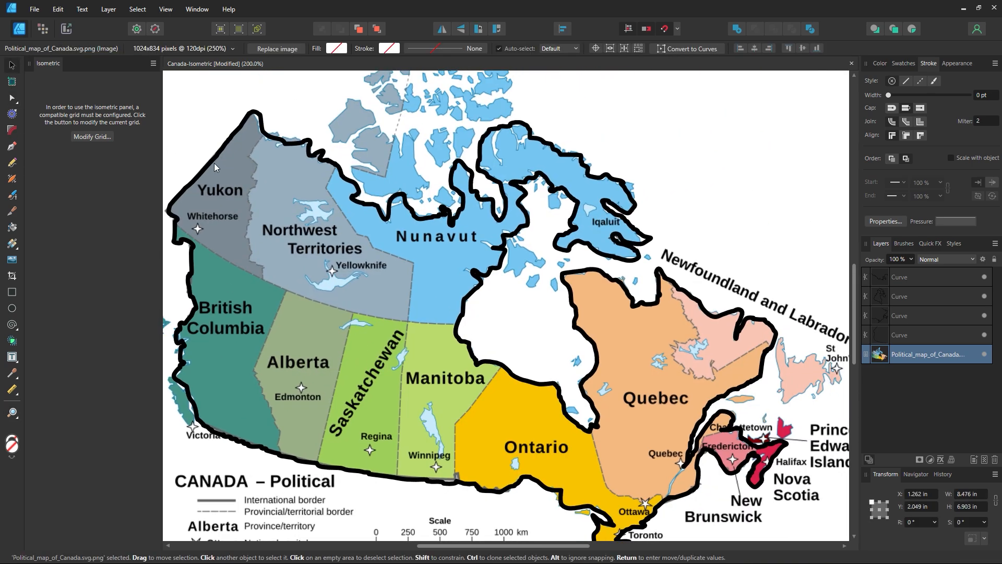
left_click_drag(214, 165, 168, 232)
key("ctrl+z")
Select the western border and northern coast curves with their end nodes at Yukon's northern tip and join them into one curve
key("z")
left_click_drag(246, 100, 417, 203)
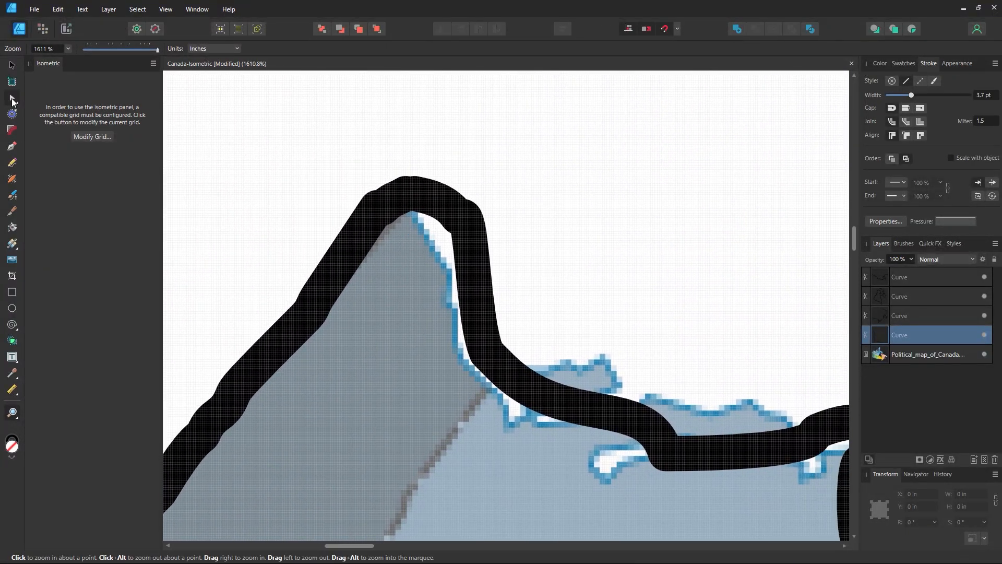
left_click(12, 100)
left_click(15, 70)
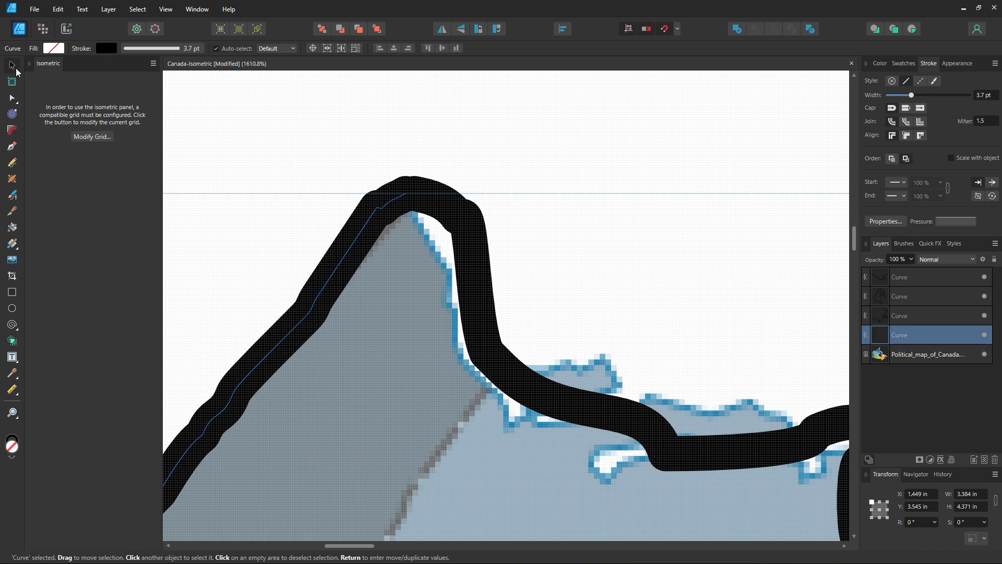
left_click(354, 281)
left_click(332, 272)
left_click(491, 347, "shift")
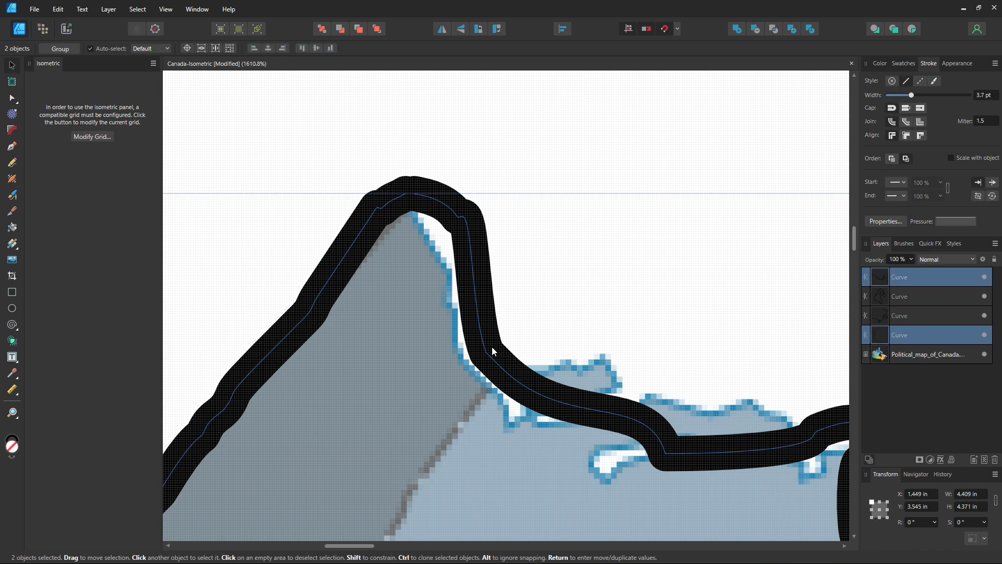
left_click(12, 98)
left_click_drag(368, 153, 427, 199)
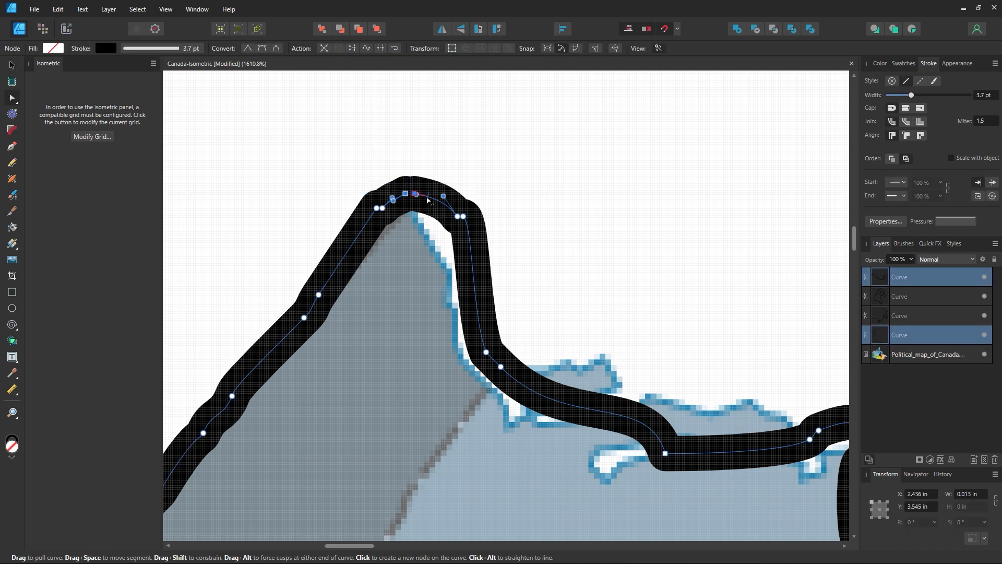
left_click(382, 47)
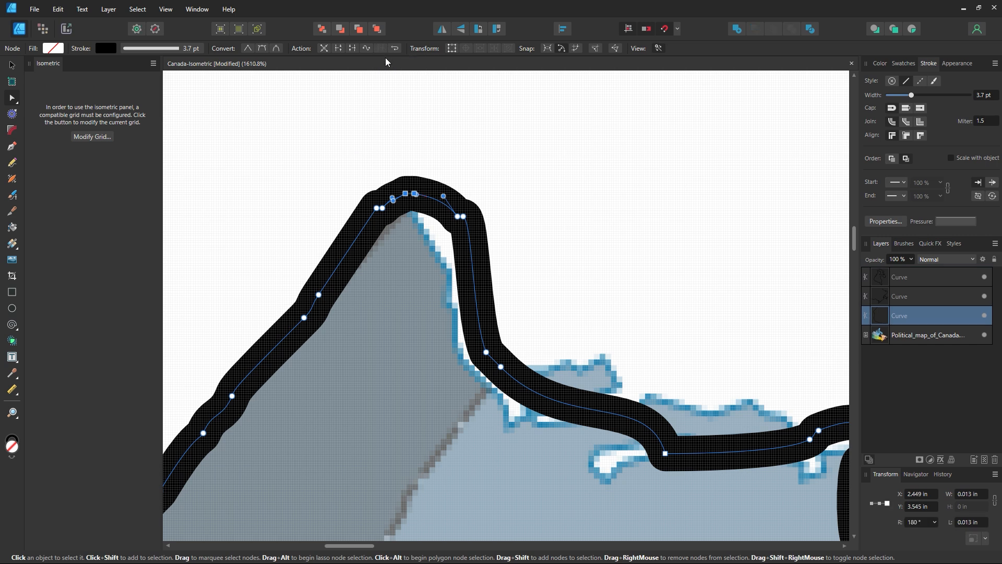
left_click(568, 207)
Test the joined western and northern curve by moving it off the map and undoing the move
key("z")
left_click(616, 300, "alt")
left_click(616, 300, "alt")
left_click(615, 300, "alt")
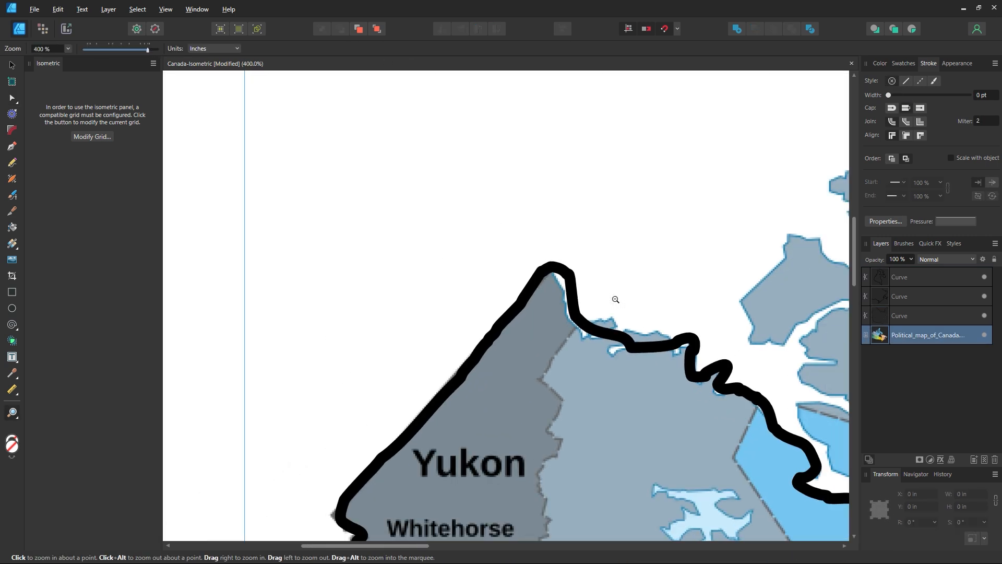
left_click(616, 300, "alt")
left_click_drag(615, 300, 283, 142)
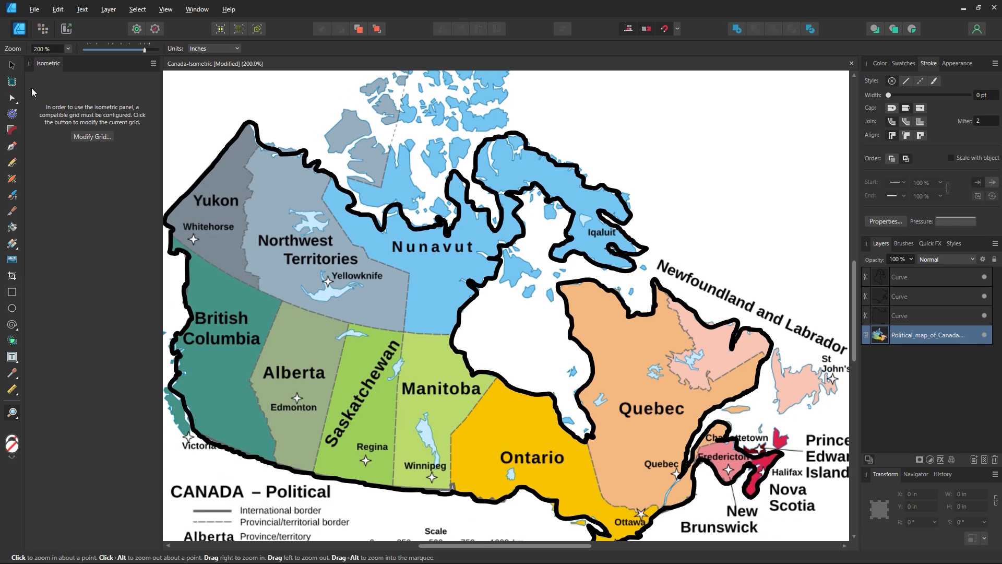
left_click(10, 67)
left_click_drag(441, 222, 301, 140)
key("ctrl+z")
left_click(421, 229)
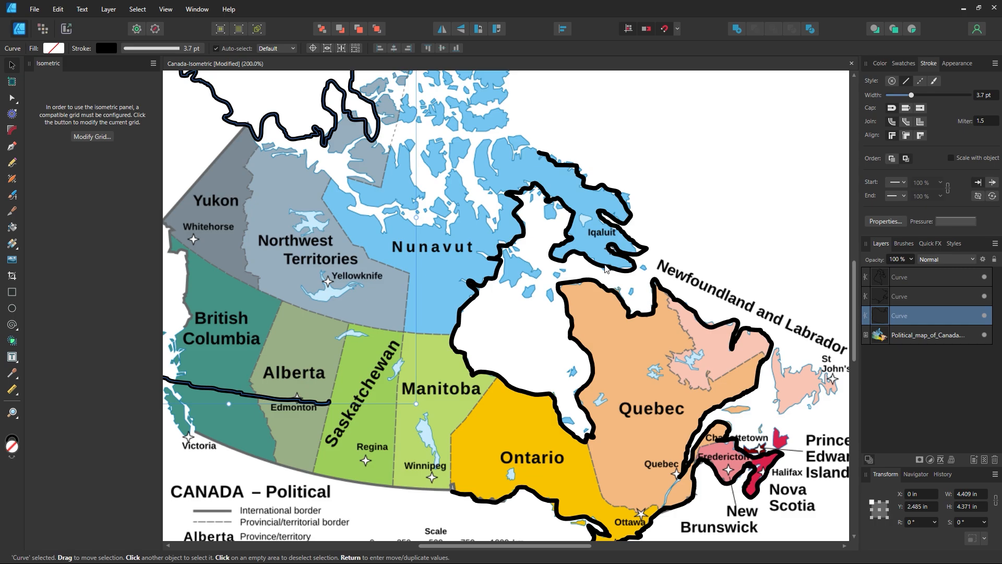
key("ctrl+z")
Select the two curves meeting on Baffin Island's northeast coast with their end nodes and join them into one curve
key("z")
left_click_drag(538, 142, 664, 234)
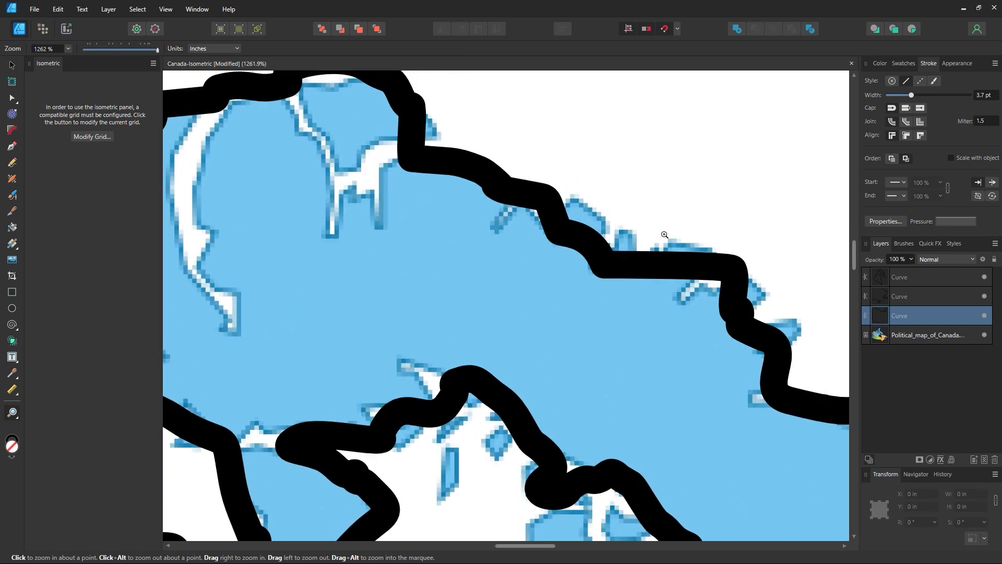
left_click_drag(589, 190, 528, 239)
left_click(12, 65)
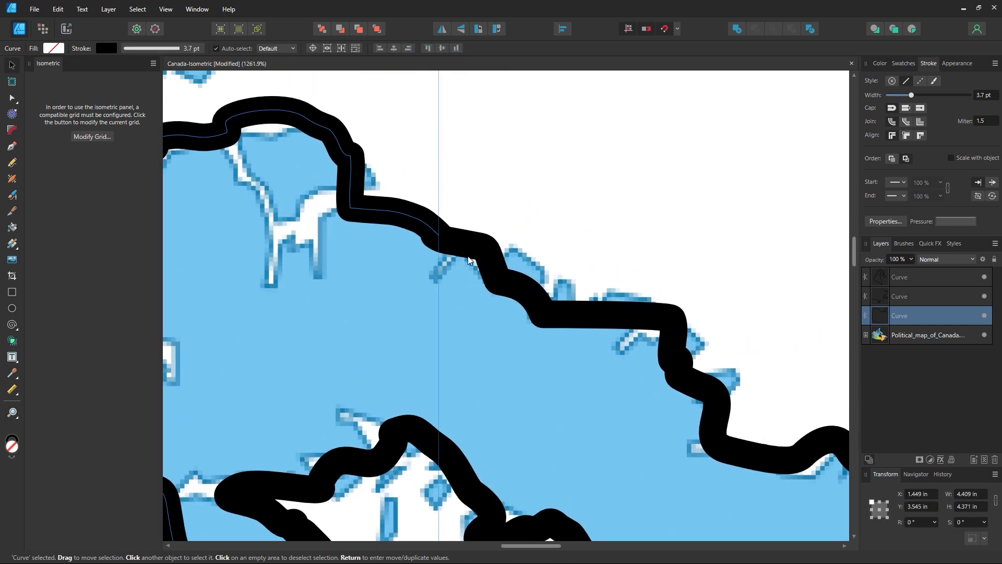
left_click(471, 246, "shift")
left_click(11, 98)
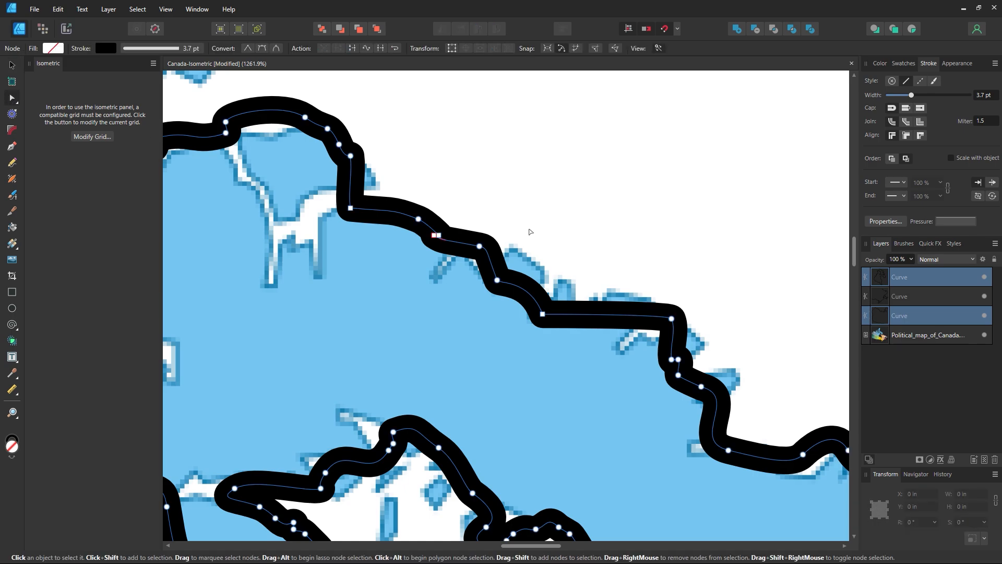
left_click(438, 235)
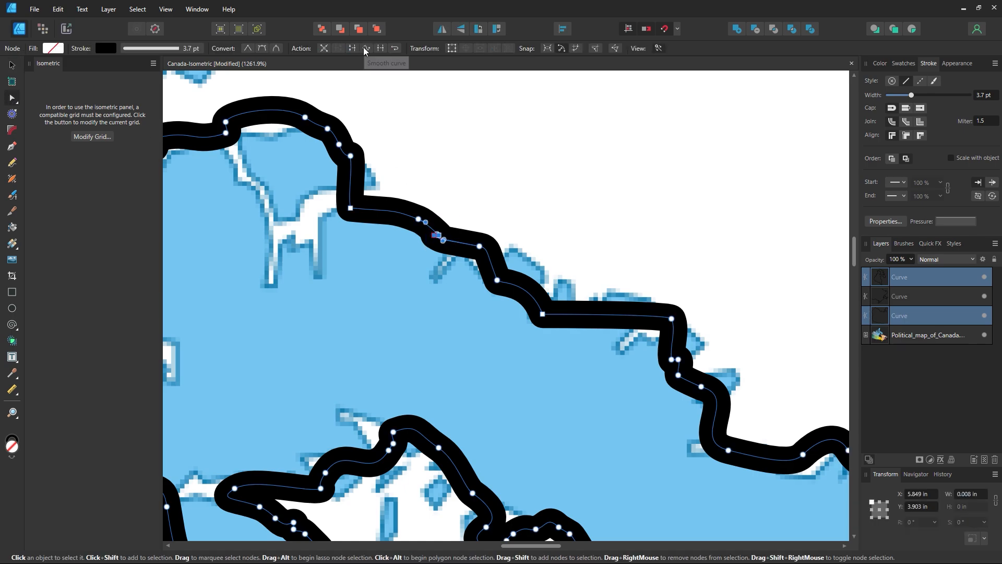
left_click(380, 49)
left_click(534, 201)
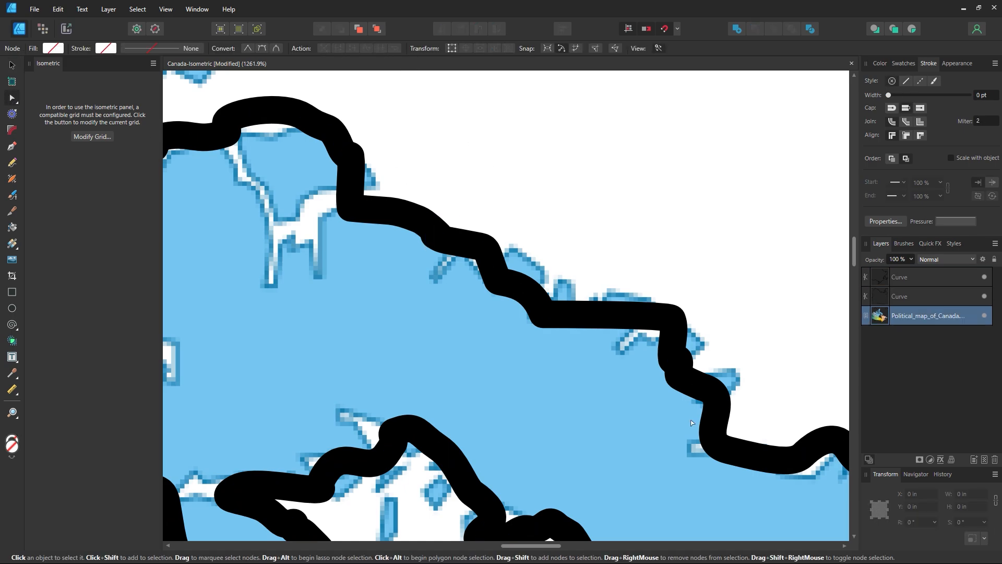
Check the joined curve around Iqaluit by moving it aside and undoing the move
key("z")
left_click_drag(704, 411, 179, 142)
left_click(13, 67)
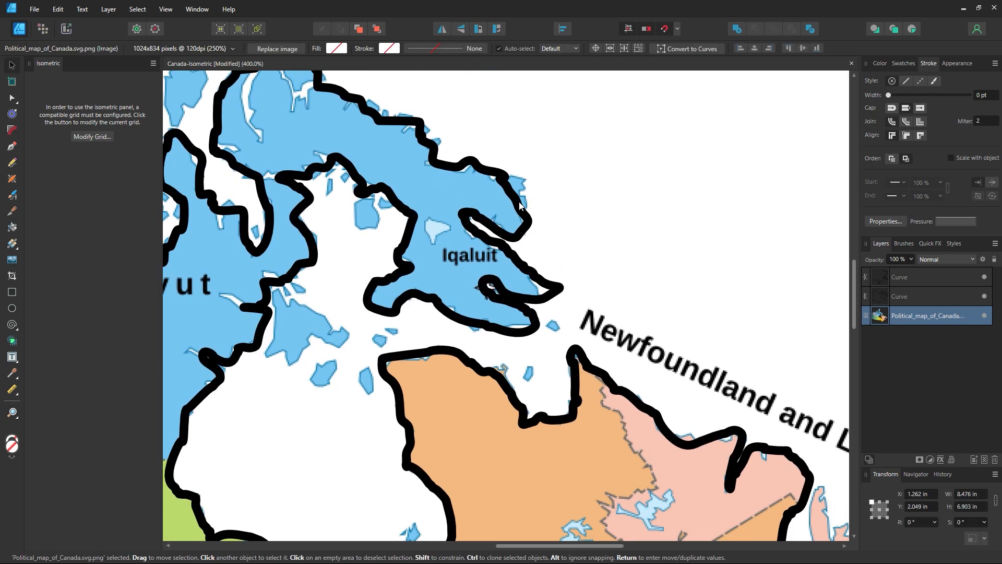
left_click_drag(519, 206, 722, 189)
key("ctrl+z")
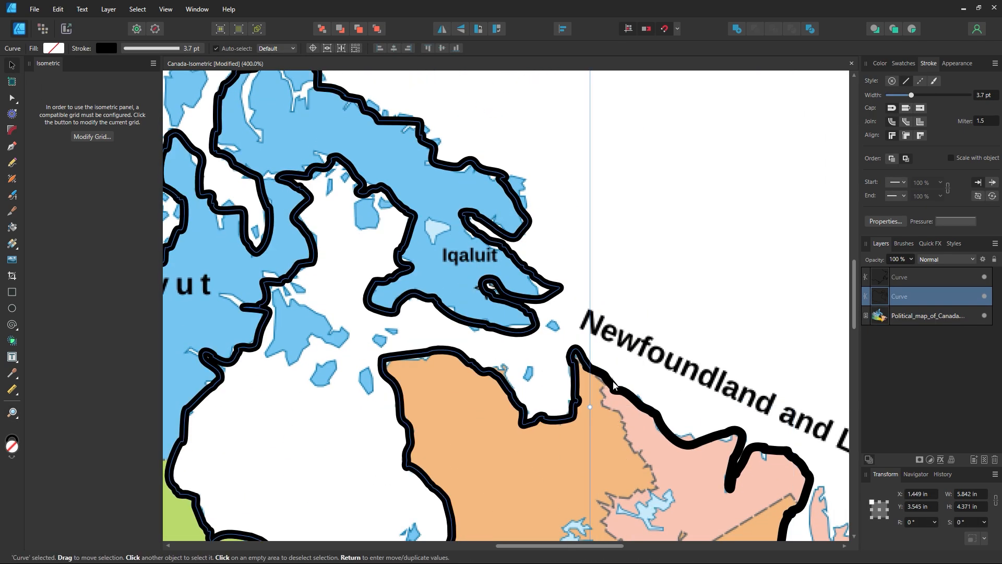
Test the separate eastern curve along the Labrador coast by moving it and undoing the move
key("z")
left_click(614, 379, "alt")
left_click(614, 379, "alt")
key("space")
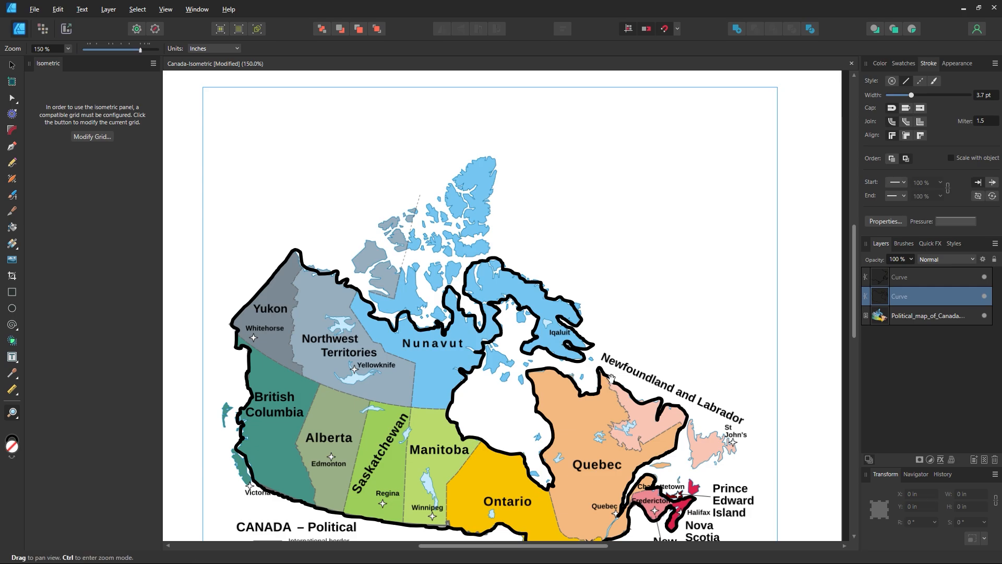
left_click_drag(611, 377, 536, 228)
key("v")
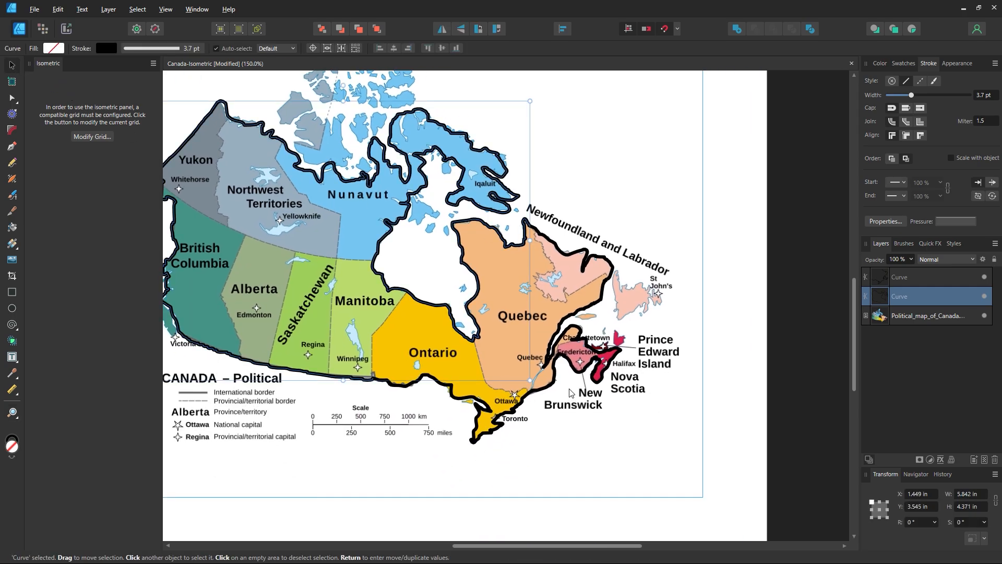
left_click_drag(583, 267, 617, 265)
key("ctrl+z")
Select the main outline and the eastern curve with their end nodes near Labrador's northern tip and join them into one curve
key("z")
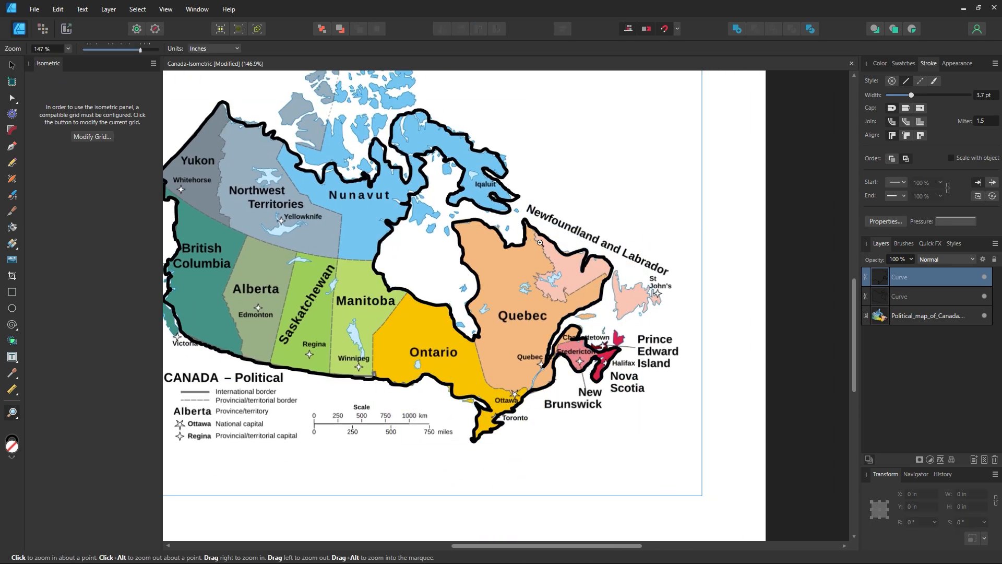
left_click_drag(554, 206, 720, 228)
left_click_drag(490, 274, 611, 280)
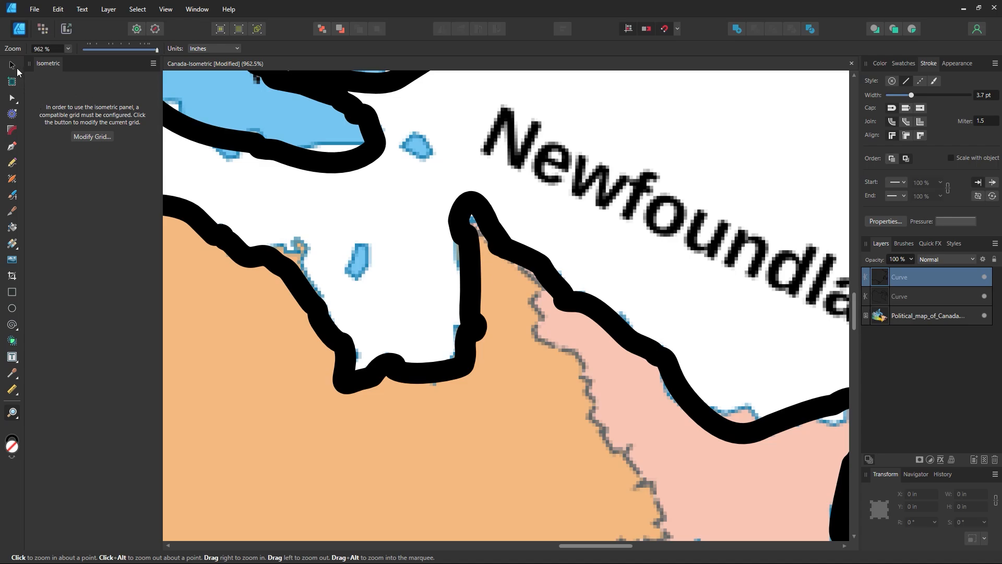
left_click(17, 68)
left_click(467, 215)
left_click(548, 270, "shift")
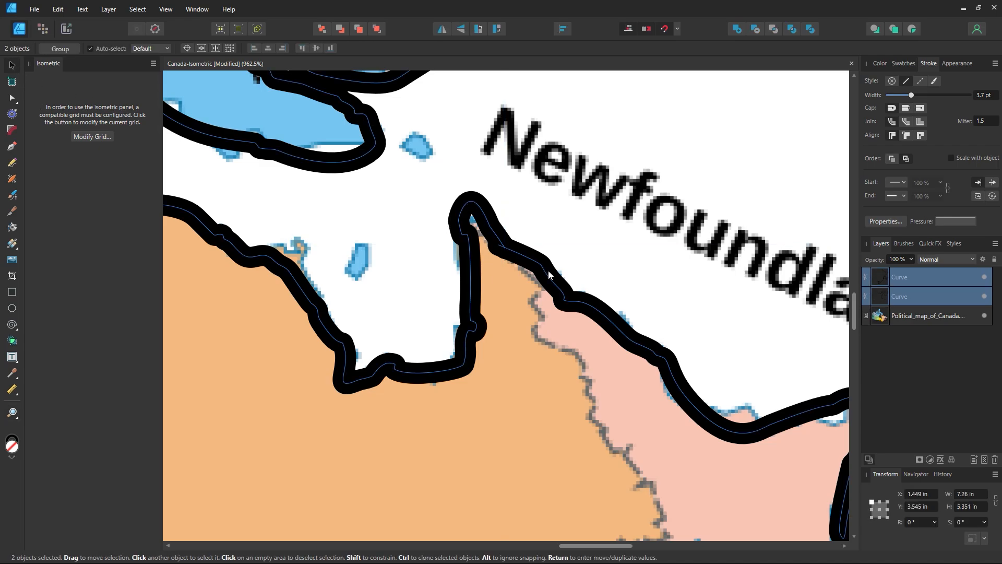
left_click(22, 100)
left_click_drag(522, 214, 494, 275)
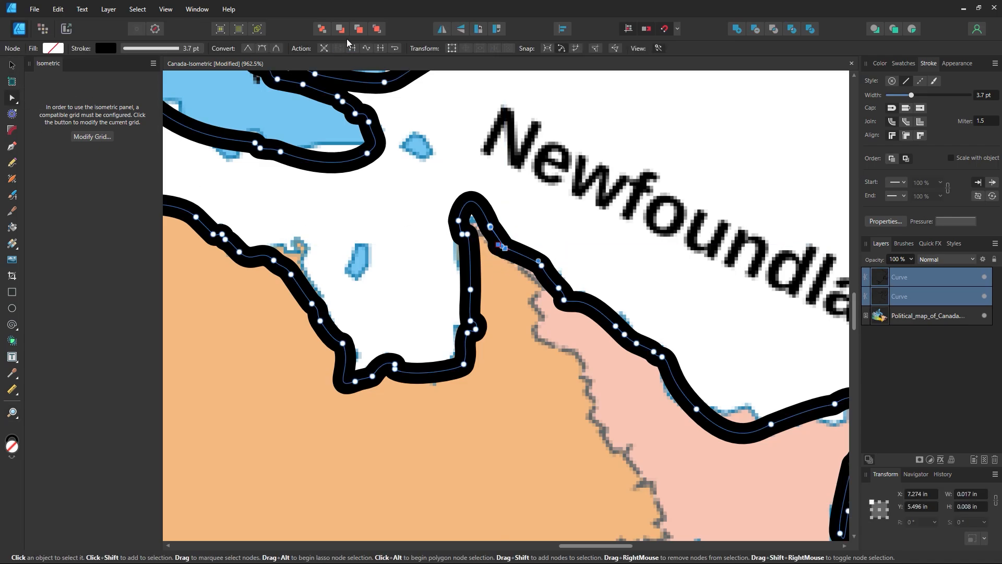
left_click(382, 49)
left_click(677, 184)
Test the joined outline around Ontario and Quebec by moving it off the map and undoing the move
key("z")
left_click(635, 326, "alt")
left_click(635, 327, "alt")
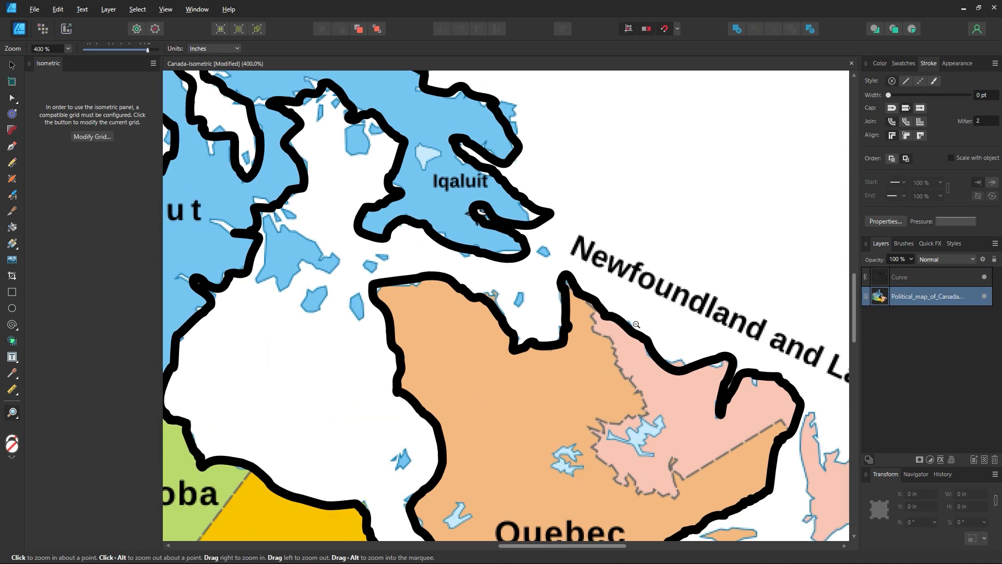
left_click(634, 327, "alt")
left_click_drag(676, 411, 658, 323)
left_click(15, 65)
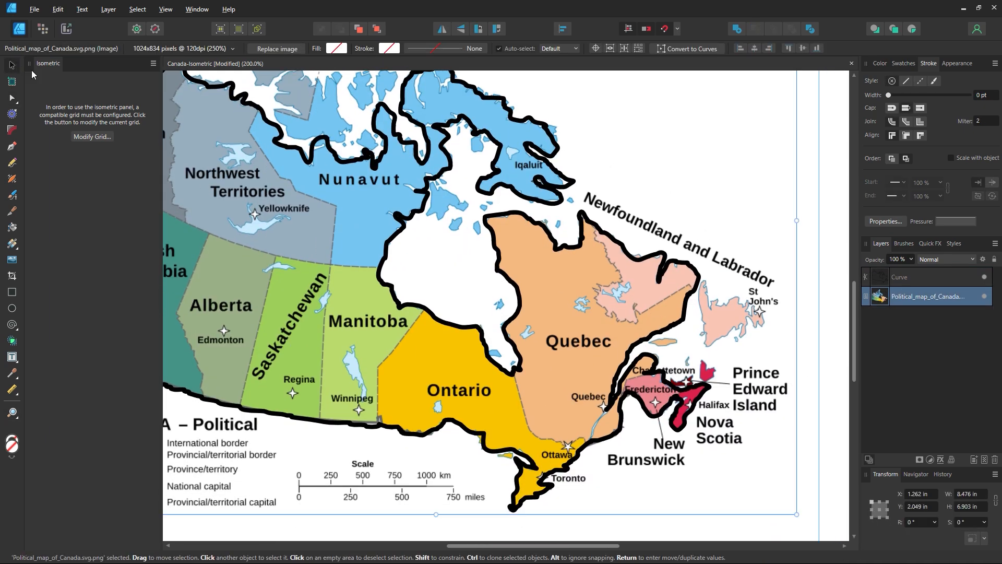
left_click_drag(517, 360, 513, 382)
key("ctrl+z")
left_click_drag(476, 435, 279, 335)
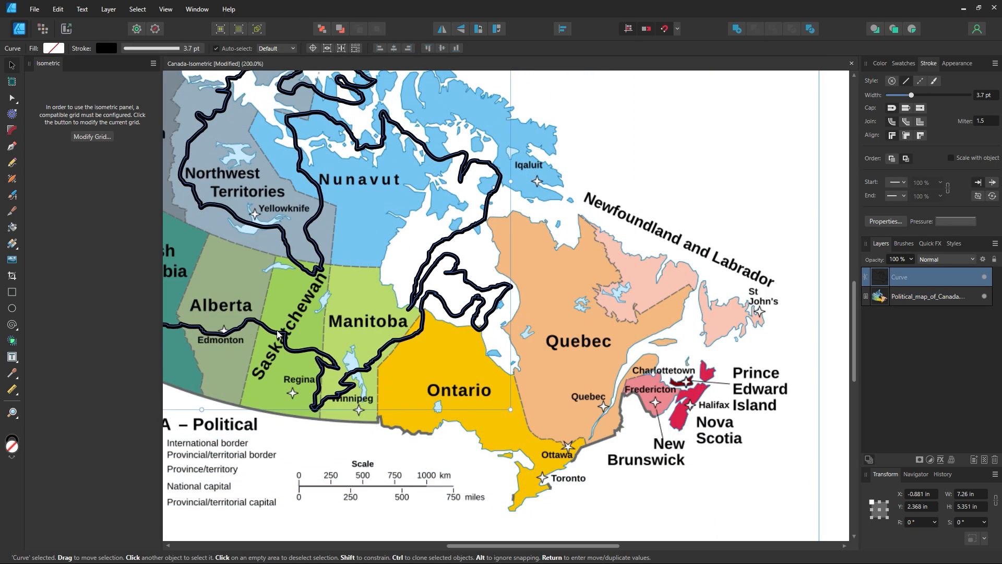
key("ctrl+z")
key("z")
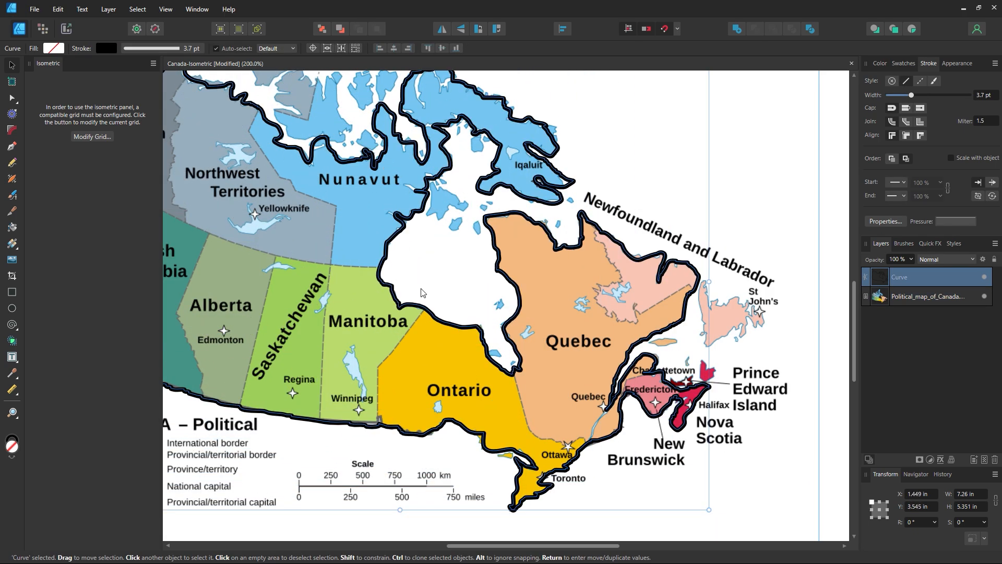
key("ctrl+z")
Compare the full outline with the map by moving the outline and the map image aside in turn, undoing each move
left_click(417, 290, "alt")
left_click(417, 290, "alt")
left_click_drag(418, 290, 511, 348)
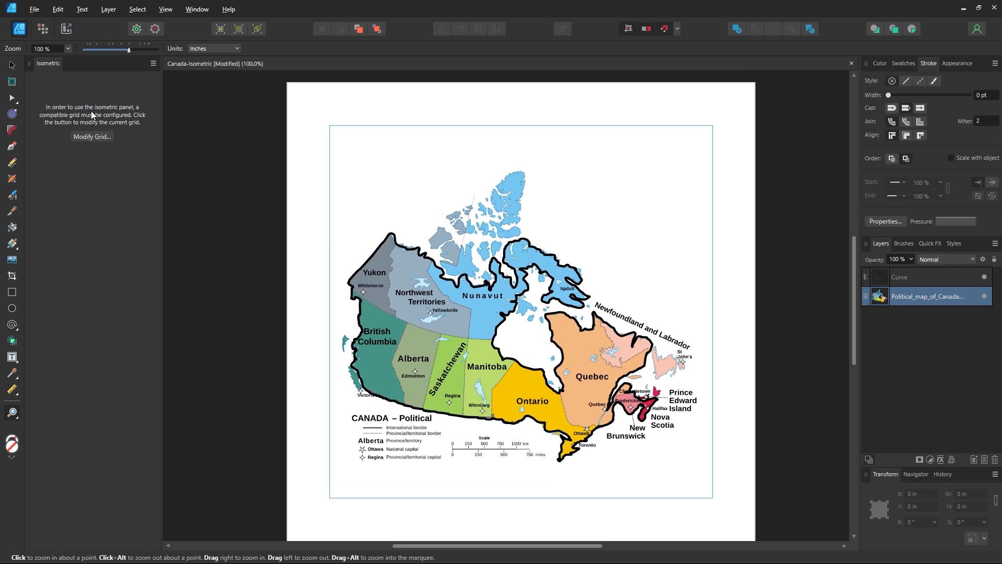
left_click(11, 65)
left_click_drag(445, 406, 588, 127)
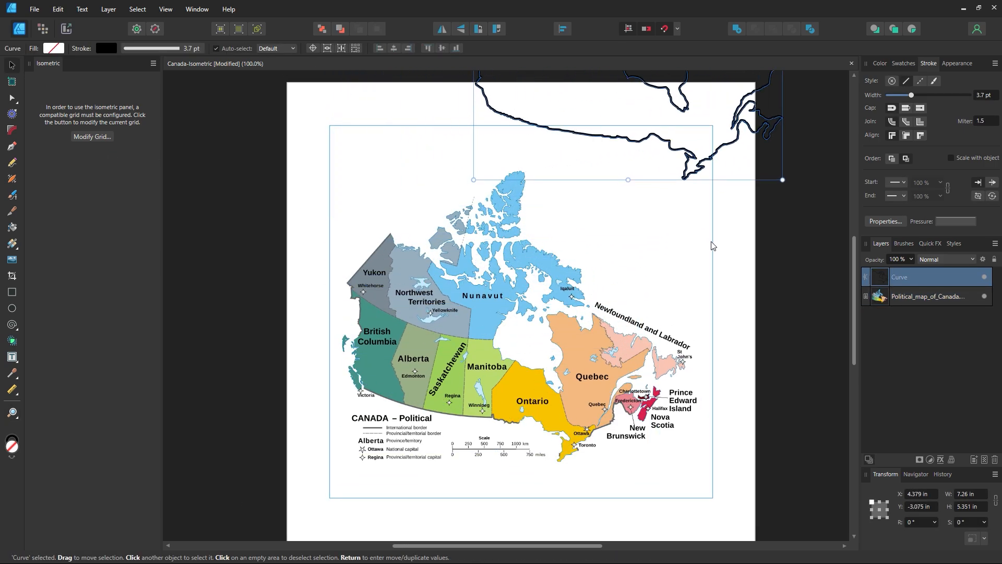
key("ctrl+z")
left_click_drag(515, 209, 356, 492)
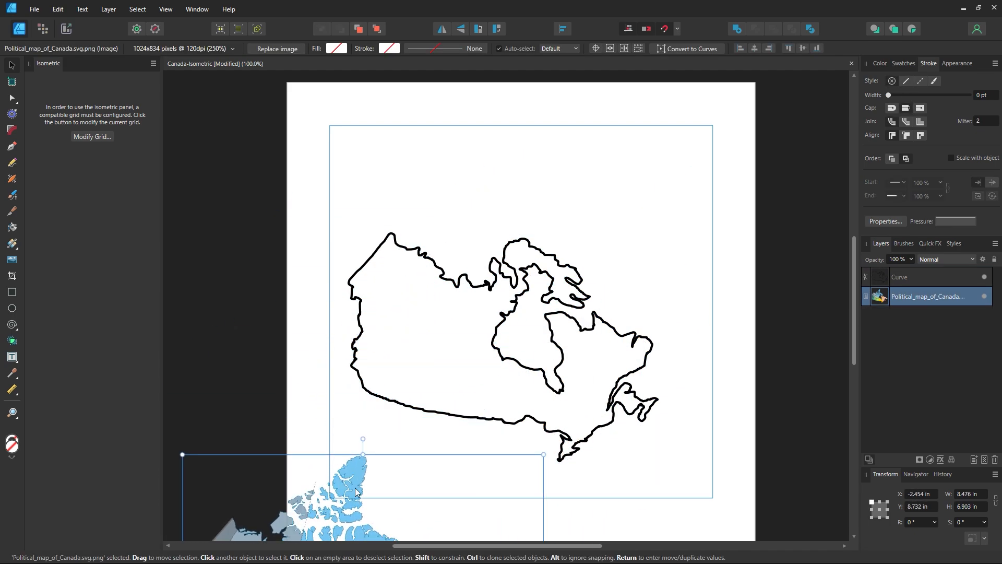
key("ctrl+z")
Shift the main outline slightly east around southern British Columbia to uncover the coast beside Vancouver Island
left_click(463, 142)
key("z")
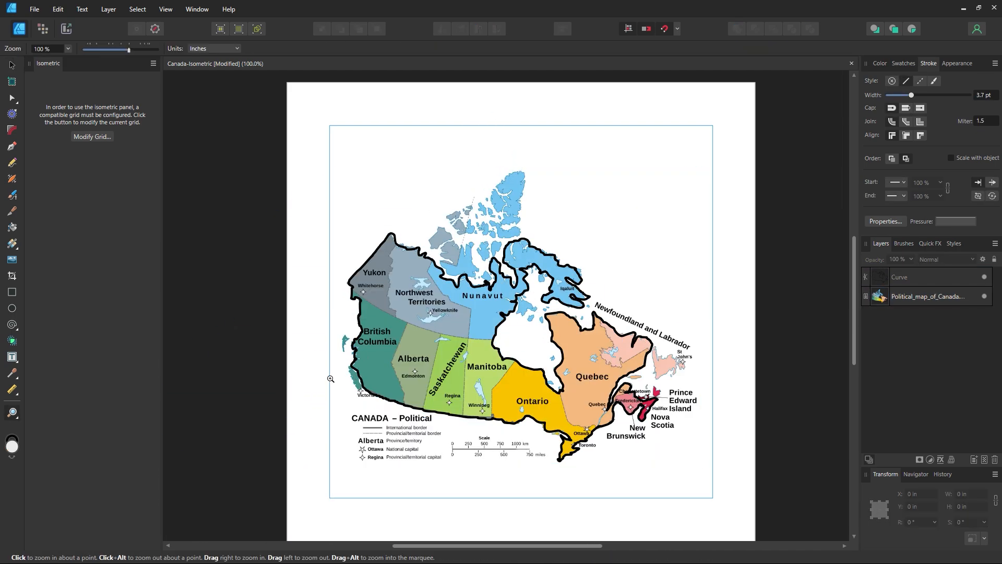
left_click_drag(330, 378, 645, 419)
left_click_drag(451, 382, 598, 419)
left_click_drag(420, 398, 445, 339)
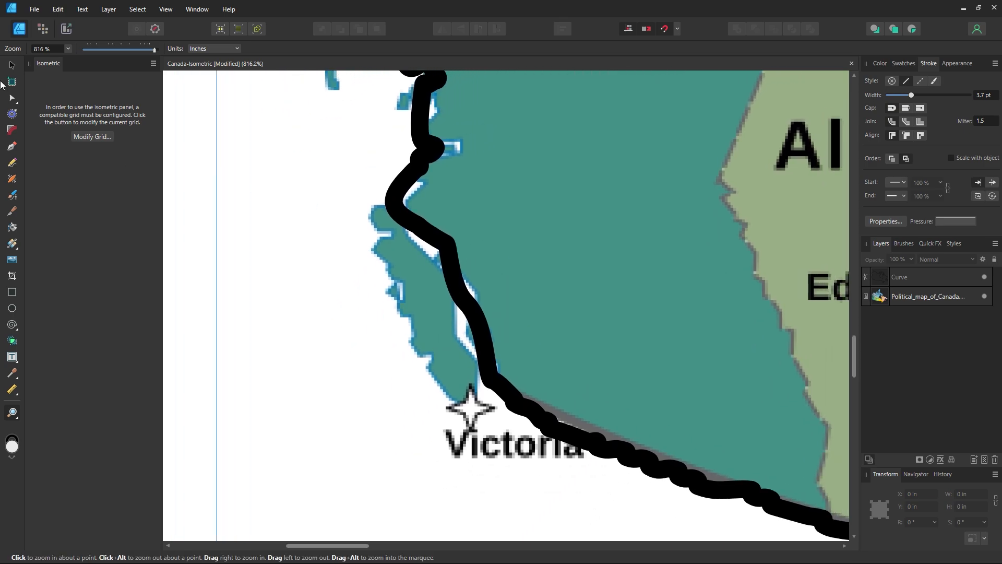
left_click(10, 64)
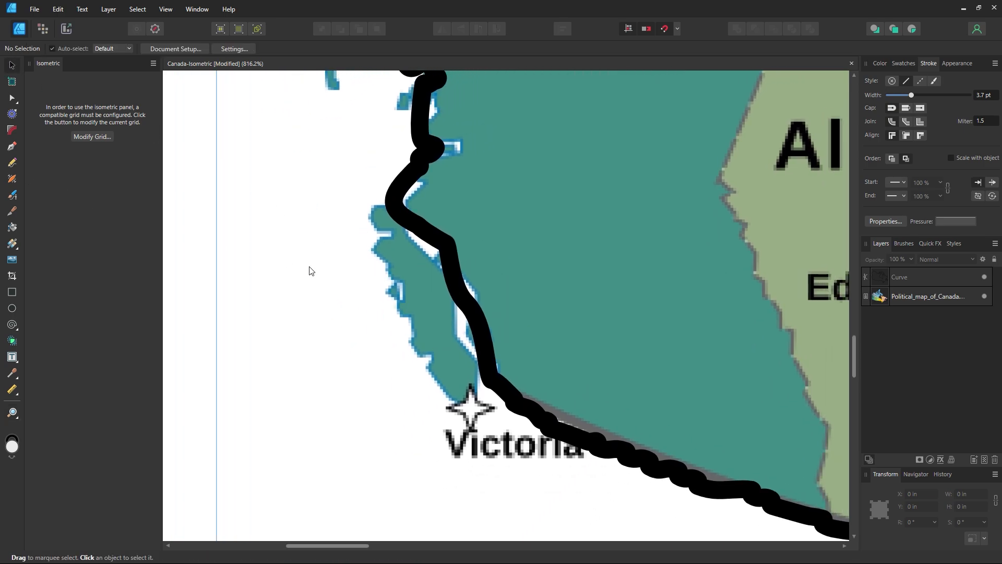
left_click(11, 162)
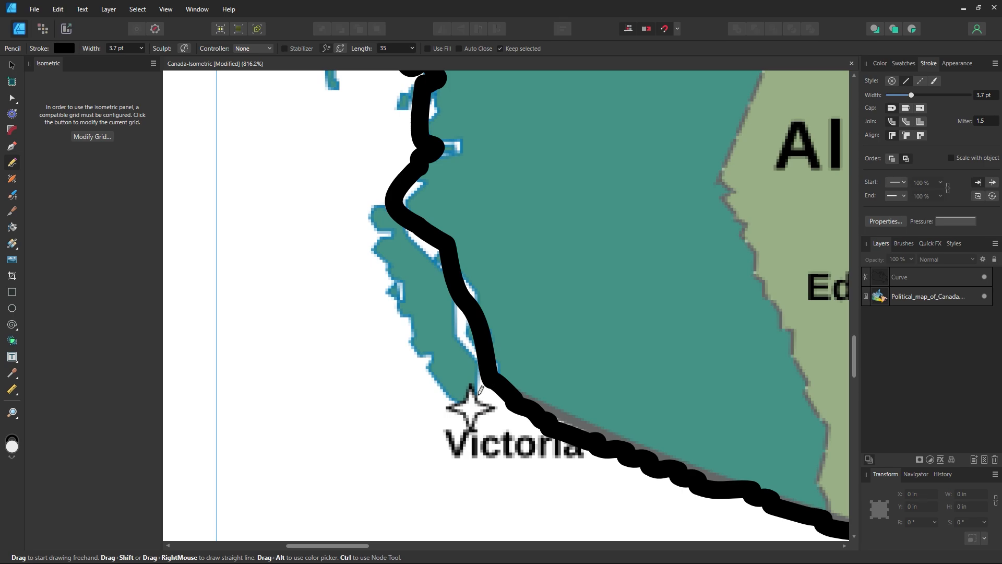
left_click(11, 65)
left_click_drag(467, 303, 507, 299)
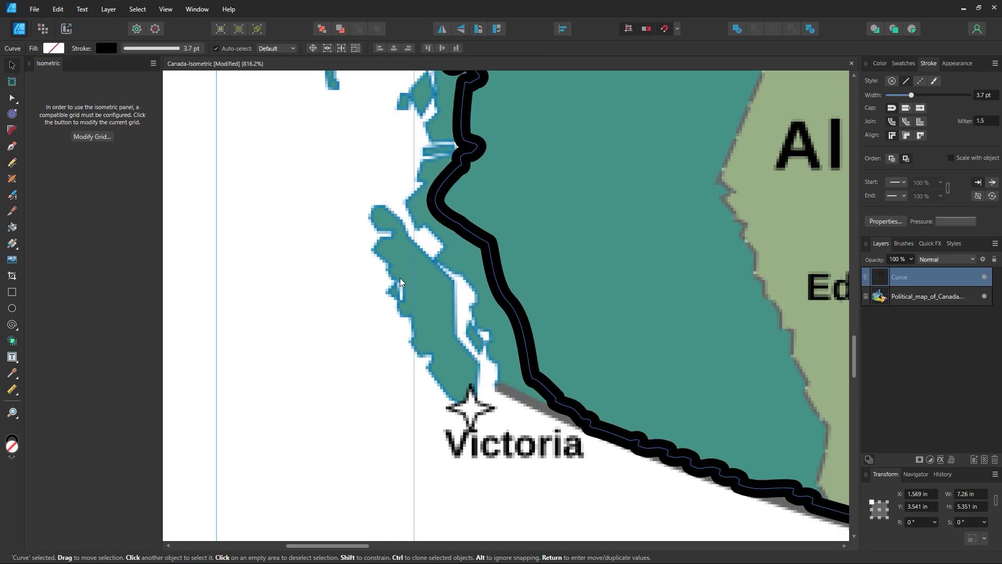
left_click(234, 246)
Trace Vancouver Island with a freehand Pencil curve about 0.34 by 0.6 in
left_click(12, 164)
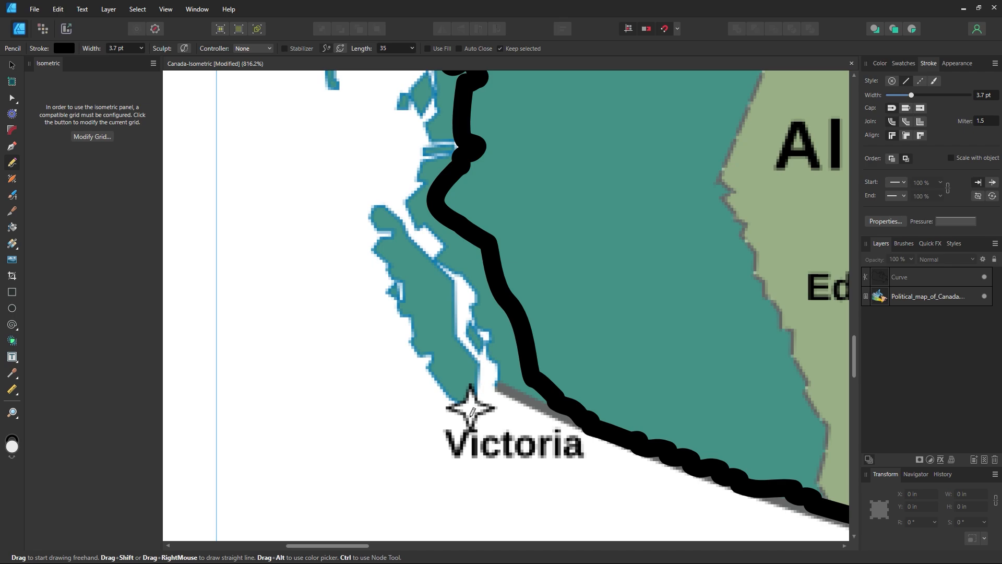
mouse_move(470, 402)
left_mouse_down()
mouse_move(462, 410)
mouse_move(488, 379)
mouse_move(460, 339)
mouse_move(468, 323)
left_mouse_up()
key("ctrl+z")
mouse_move(469, 404)
left_mouse_down()
mouse_move(484, 382)
mouse_move(454, 323)
mouse_move(453, 273)
mouse_move(384, 204)
mouse_move(367, 206)
mouse_move(383, 230)
mouse_move(377, 242)
mouse_move(402, 324)
mouse_move(443, 391)
left_mouse_up()
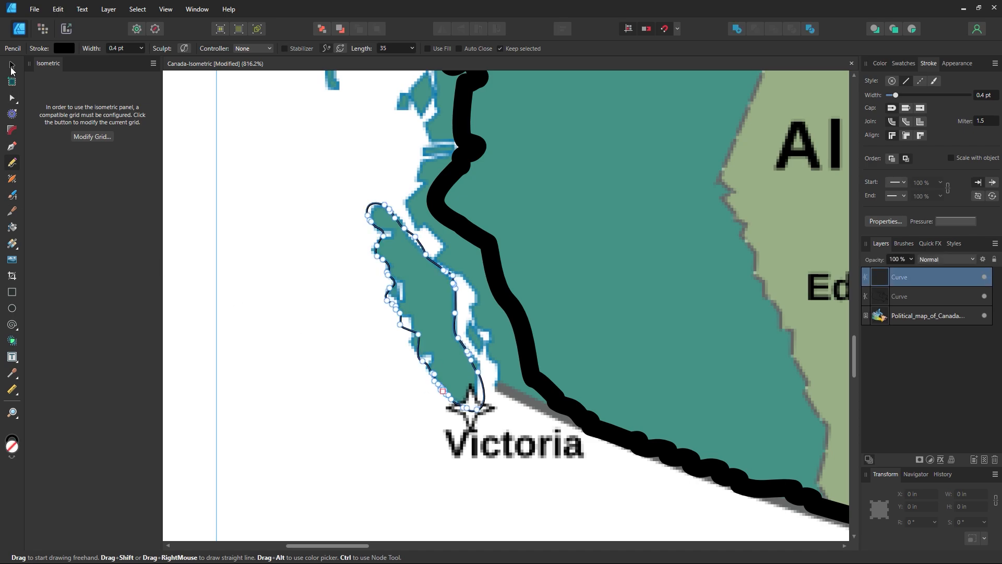
Try to apply the outline's black to the Vancouver Island curve with the colour picker and undo it
left_click(11, 68)
key("i")
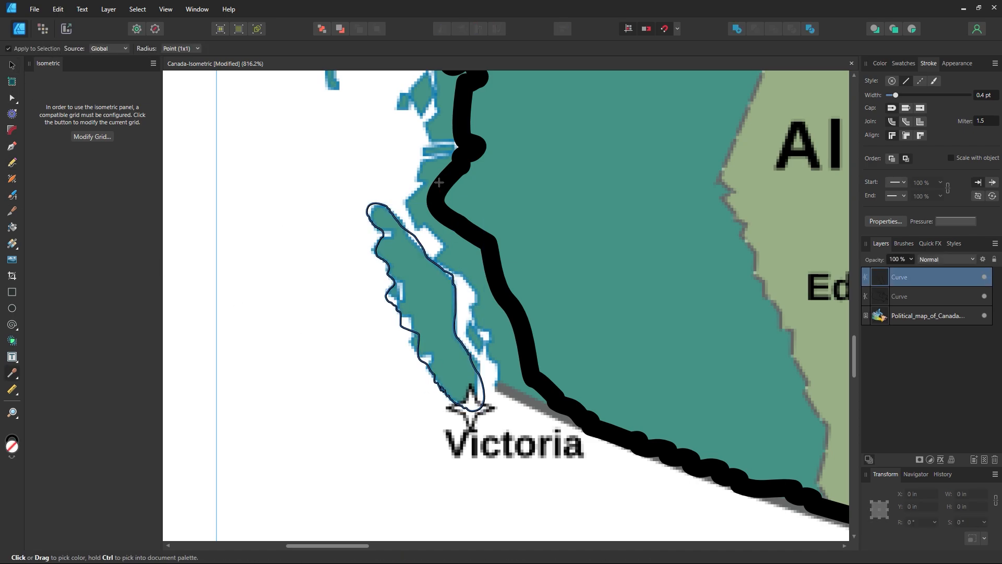
left_click(440, 182)
left_click(11, 65)
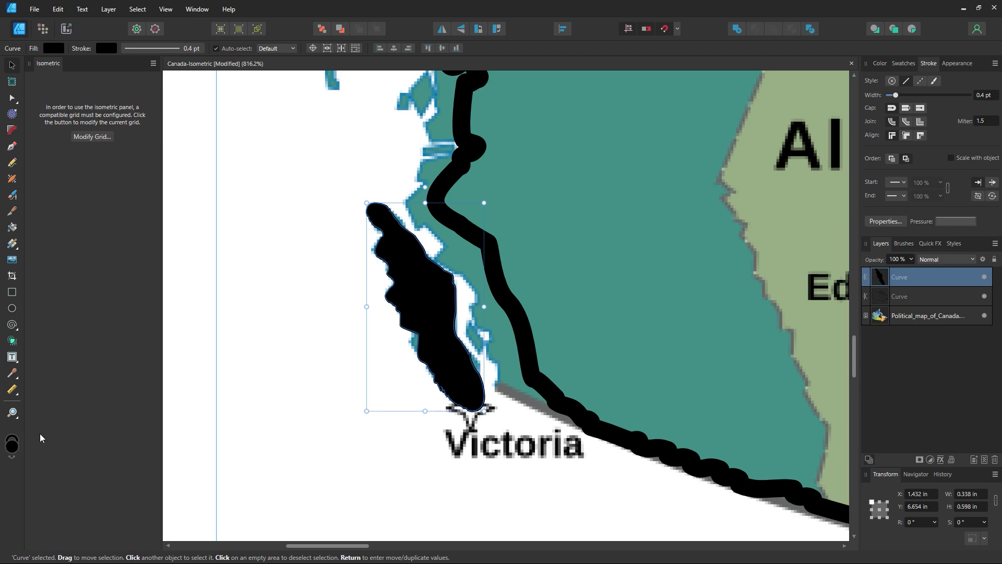
key("ctrl+z")
Set the stroke width of both the main outline and the Vancouver Island curve to 2 pt
left_click(484, 380)
left_click(529, 351)
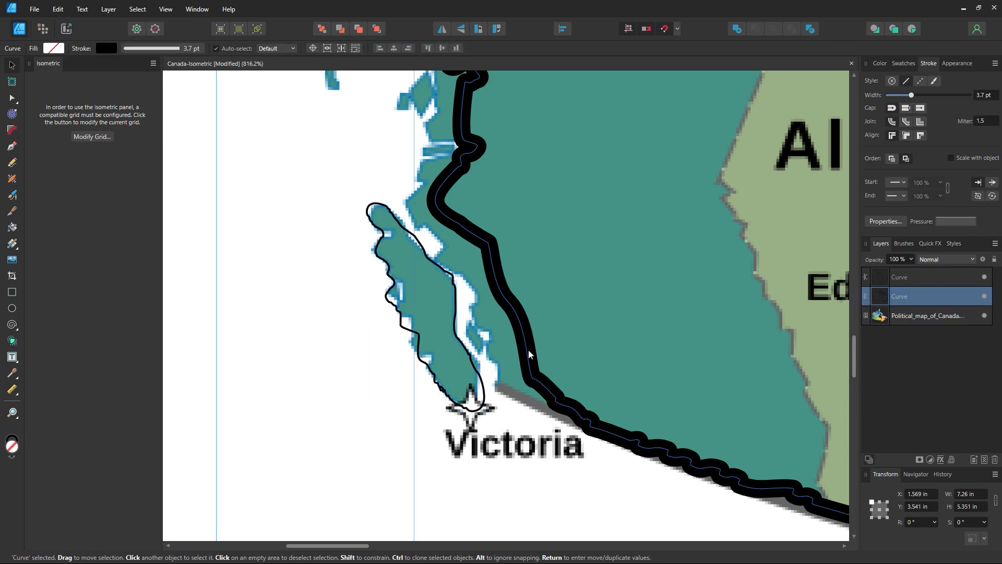
left_click(986, 96)
type("2")
key("Return")
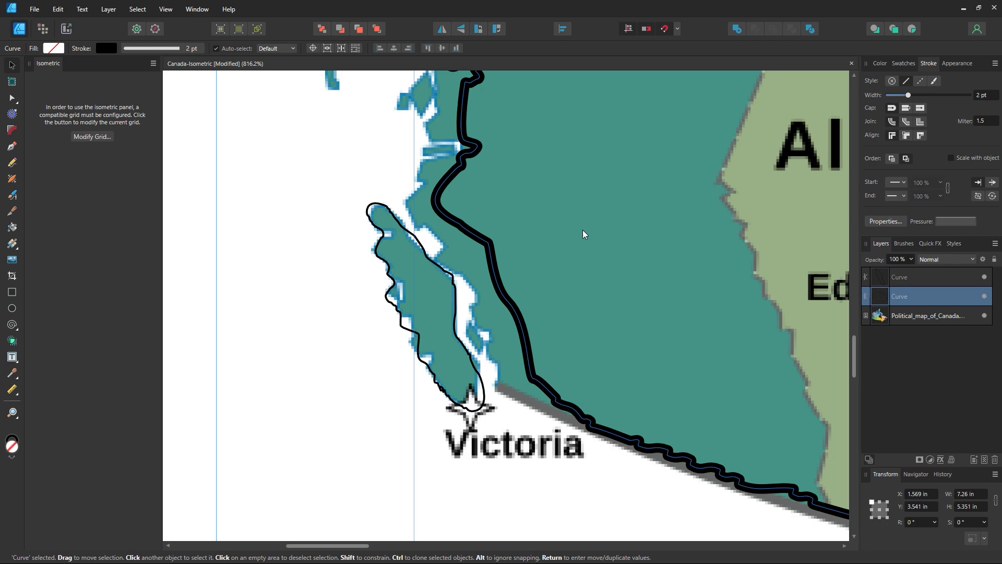
left_click(452, 325)
left_click(974, 99)
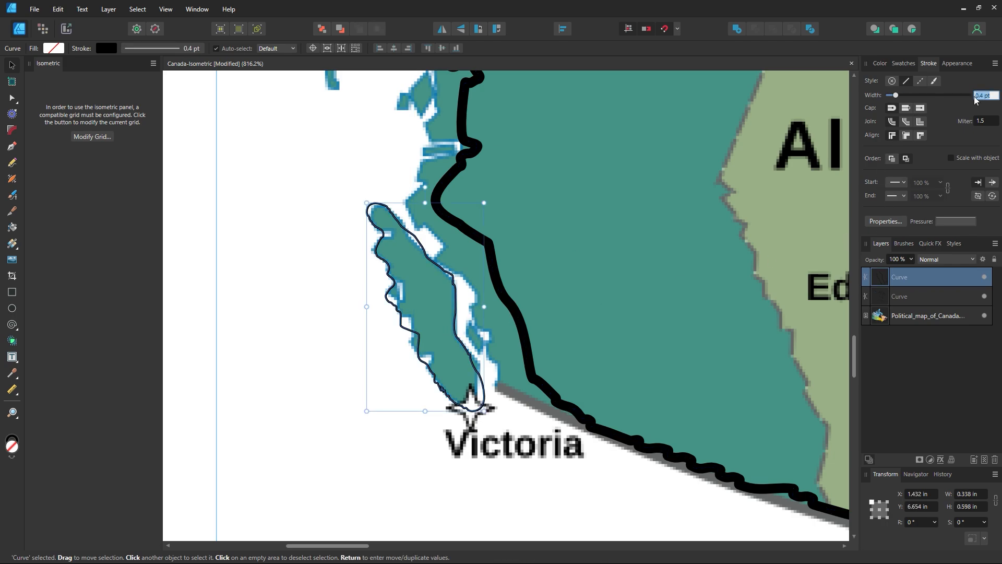
type("2")
key("Return")
left_click(328, 319)
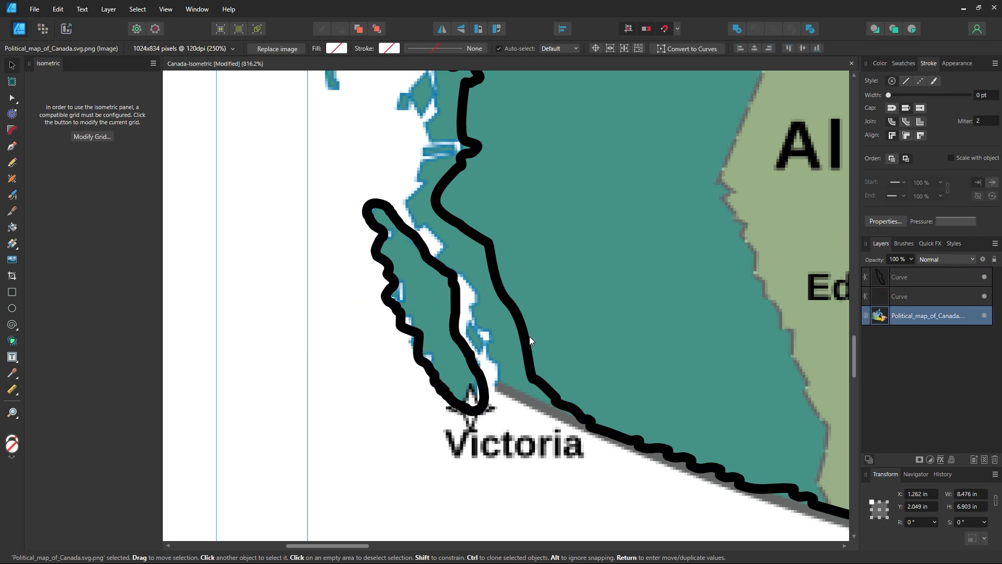
Move the main outline back west along the British Columbia coast and place the island curve over Vancouver Island
mouse_move(525, 342)
left_mouse_down()
mouse_move(471, 362)
mouse_move(526, 376)
left_mouse_up()
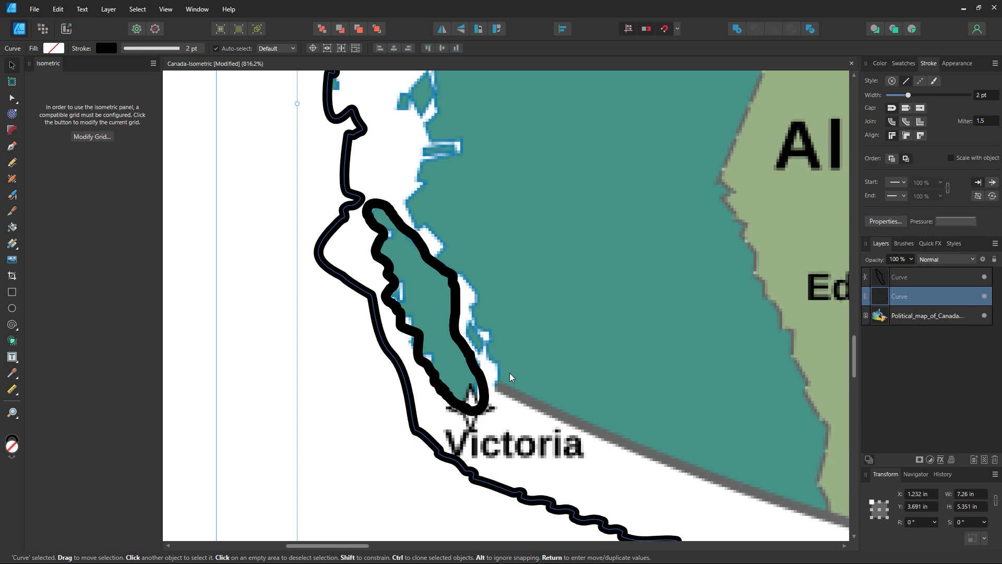
key("ctrl+z")
left_click(316, 364)
left_click_drag(421, 342, 255, 399)
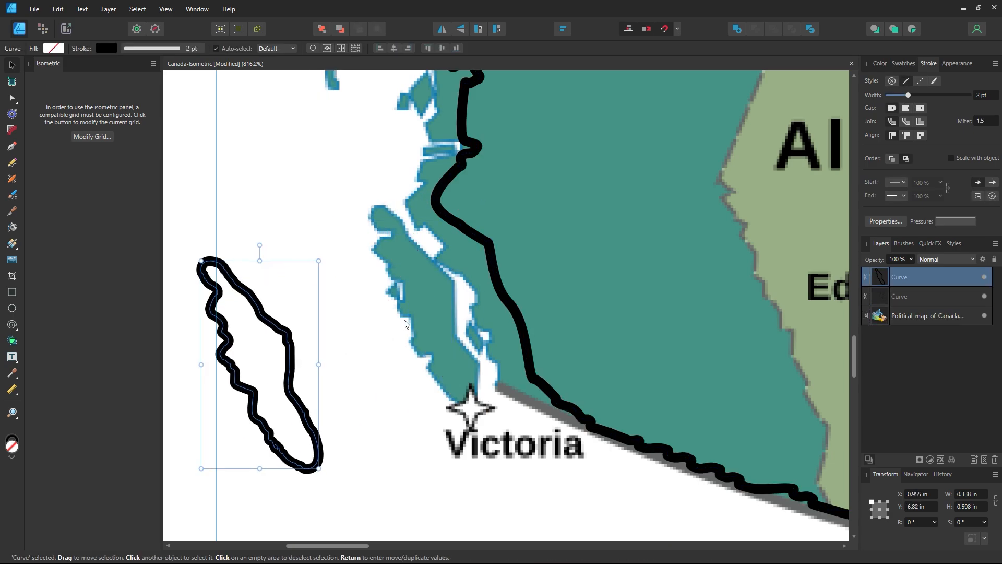
left_click_drag(500, 275, 471, 289)
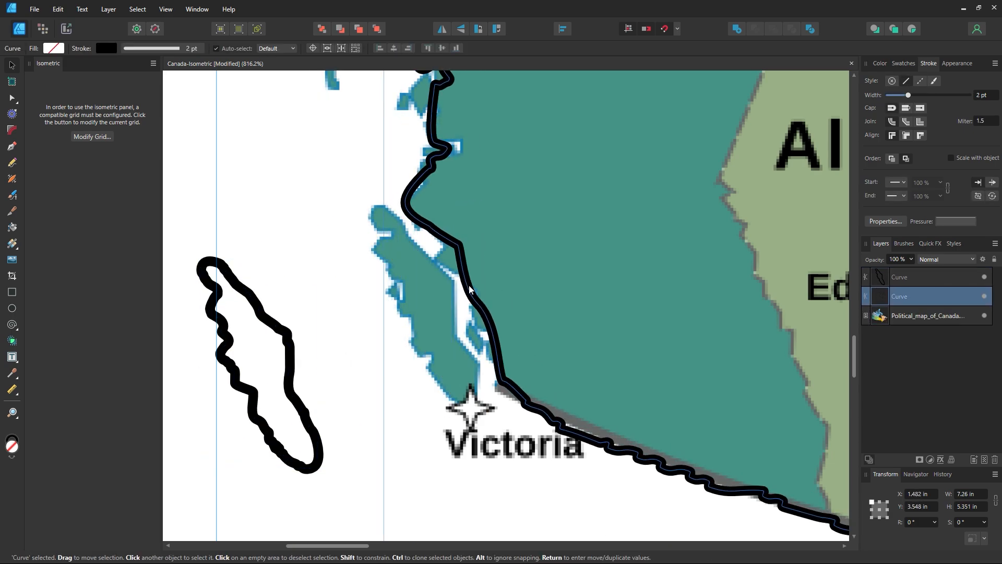
left_click(282, 360)
left_click_drag(285, 364, 451, 316)
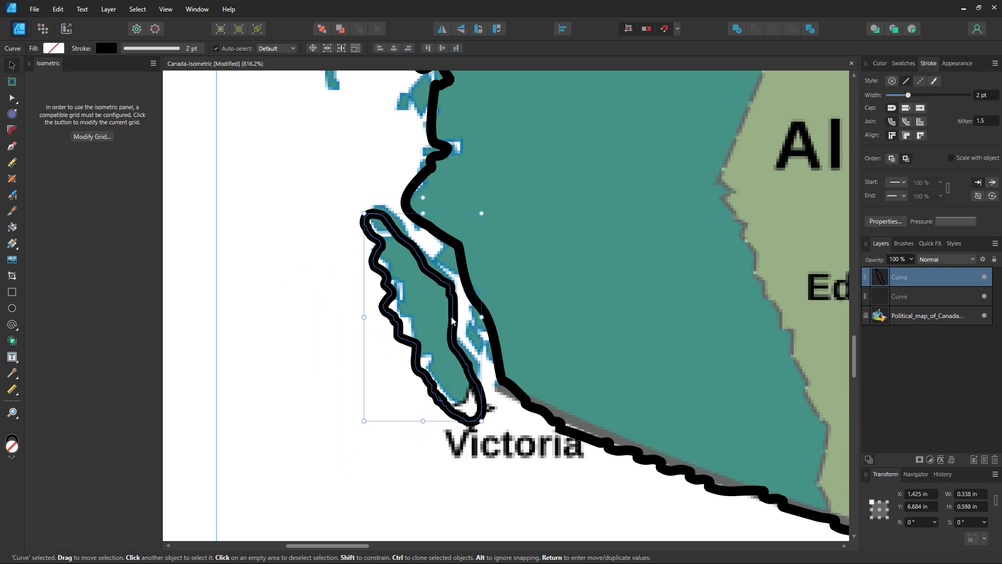
Nudge the main outline west to X 1.425 in along Yukon's border and shift the Vancouver Island curve to X 1.365 in, Y 6.727 in
key("z")
left_click(626, 280, "alt")
left_click(627, 280, "alt")
left_click(628, 280, "alt")
left_click(630, 280, "alt")
left_click(631, 280, "alt")
left_click(633, 280, "alt")
left_click(636, 280, "alt")
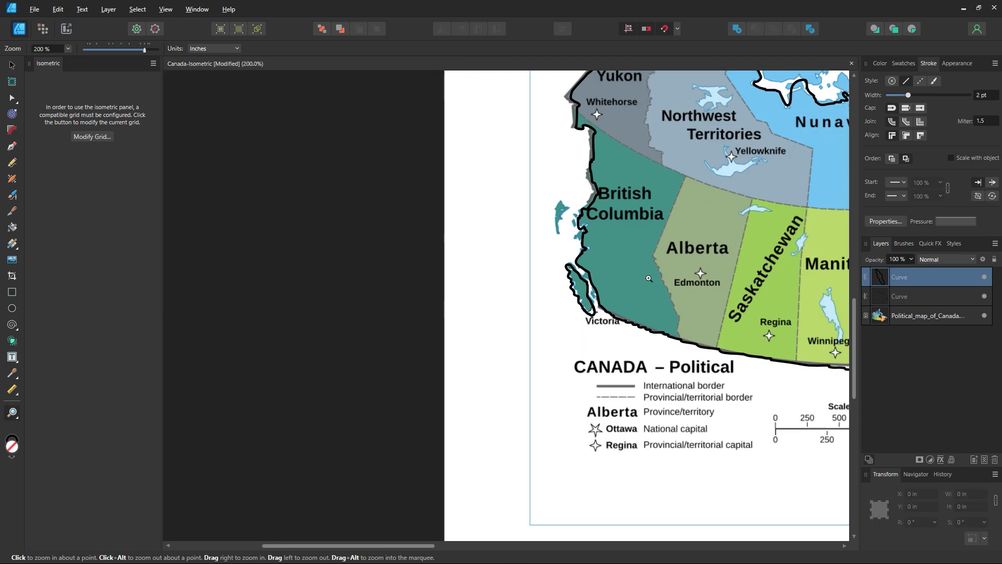
left_click_drag(718, 229, 387, 349)
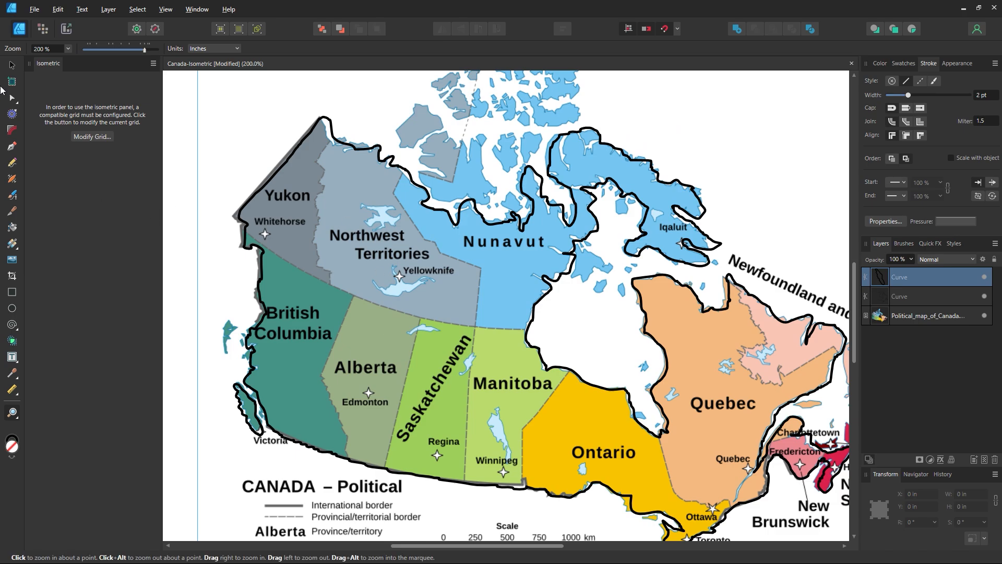
left_click(12, 65)
left_click(266, 181)
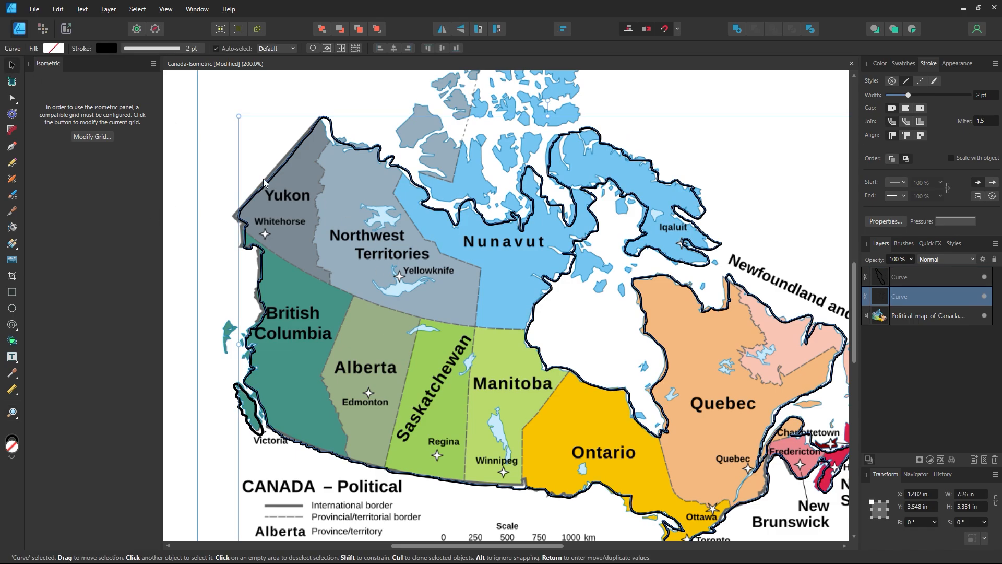
left_click_drag(263, 179, 258, 179)
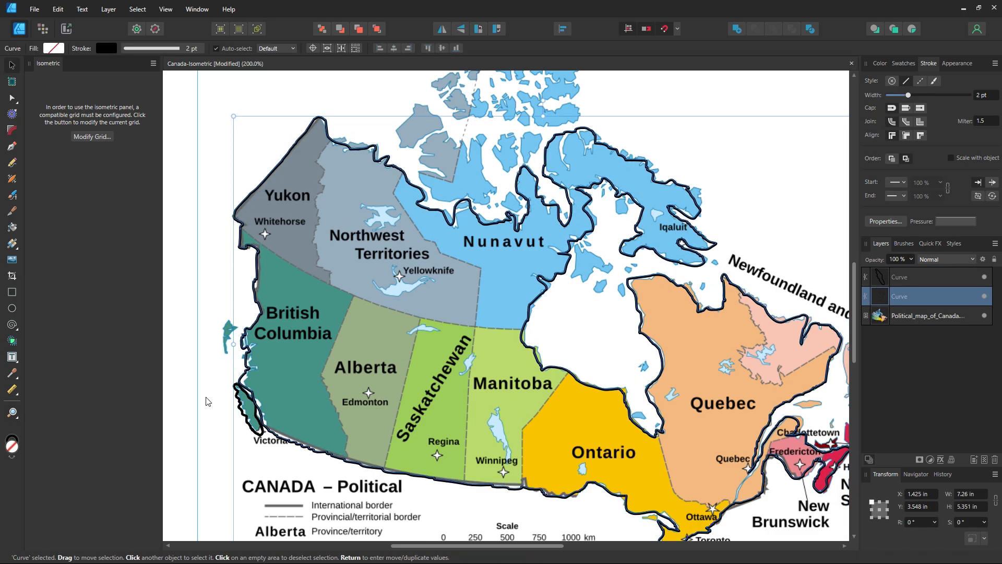
left_click(243, 416)
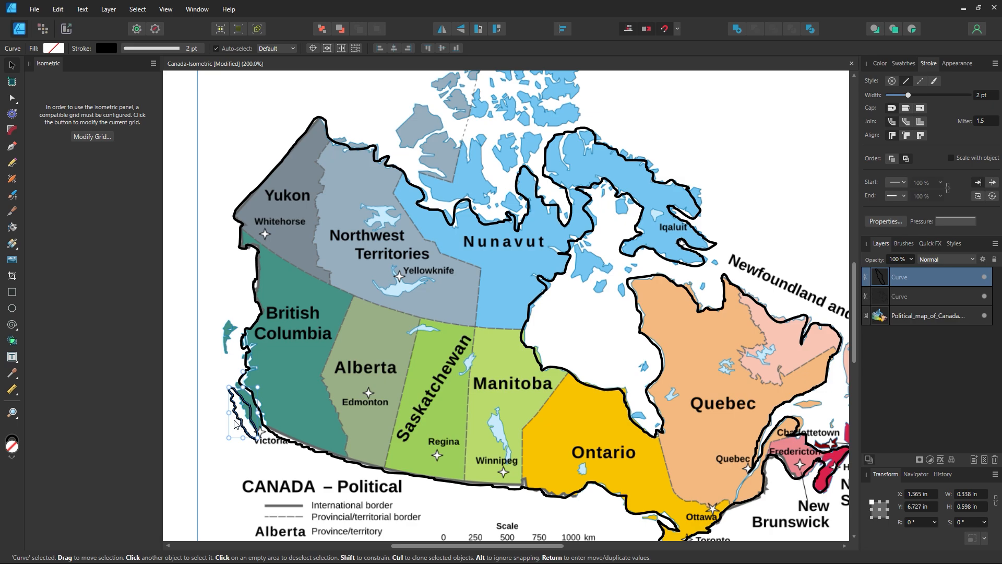
left_click(196, 373)
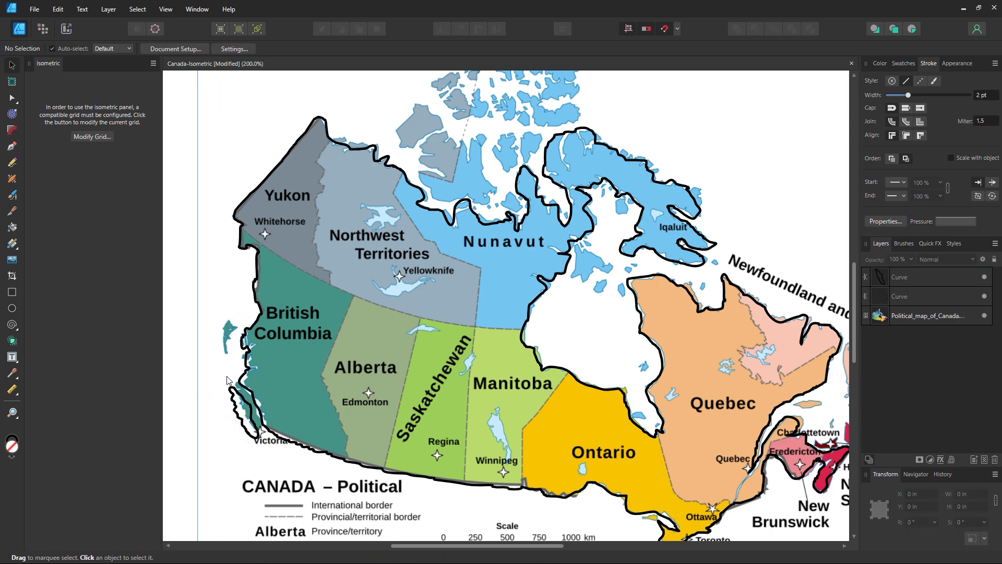
Nudge the main outline slightly east to X 1.452 in, checking its fit along the Quebec and Nova Scotia coasts
left_click_drag(430, 385, 254, 358)
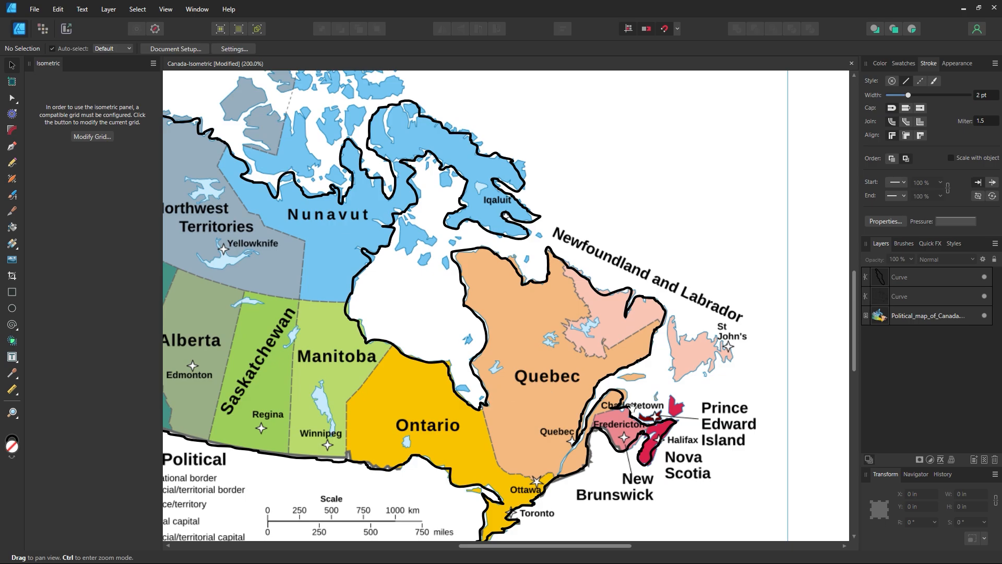
left_click_drag(621, 413, 436, 327)
key("z")
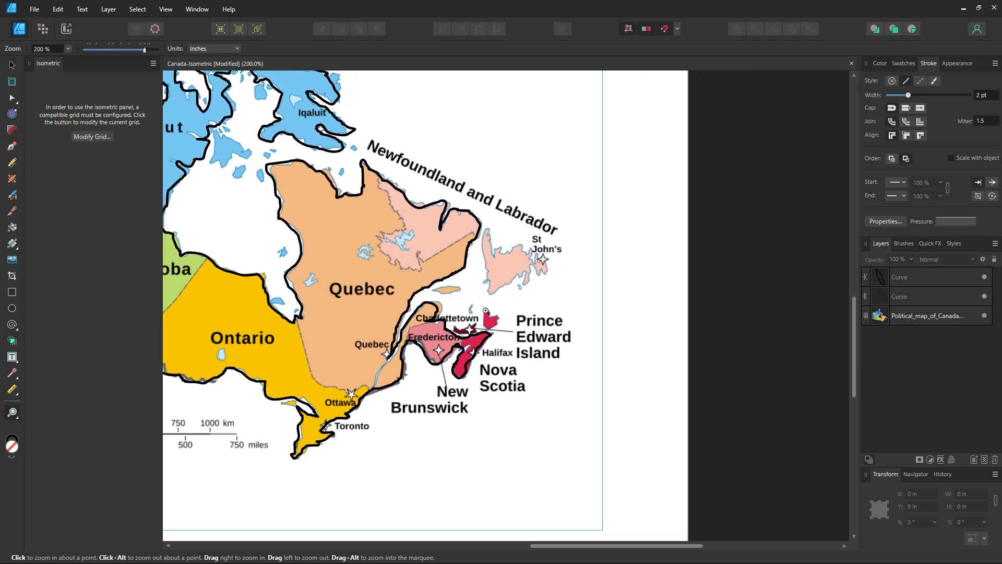
left_click_drag(484, 299, 561, 387)
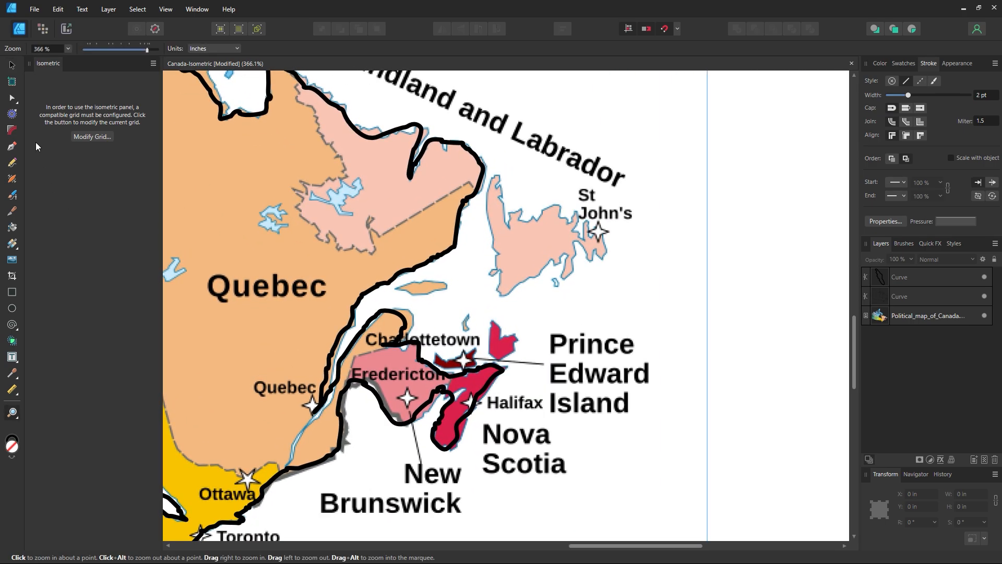
left_click(13, 163)
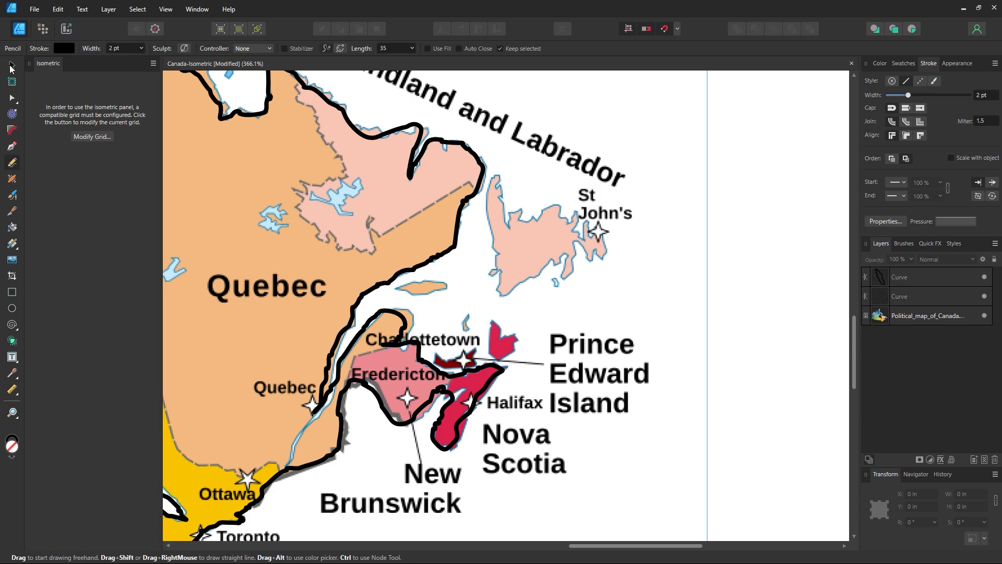
left_click(11, 67)
left_click(366, 328)
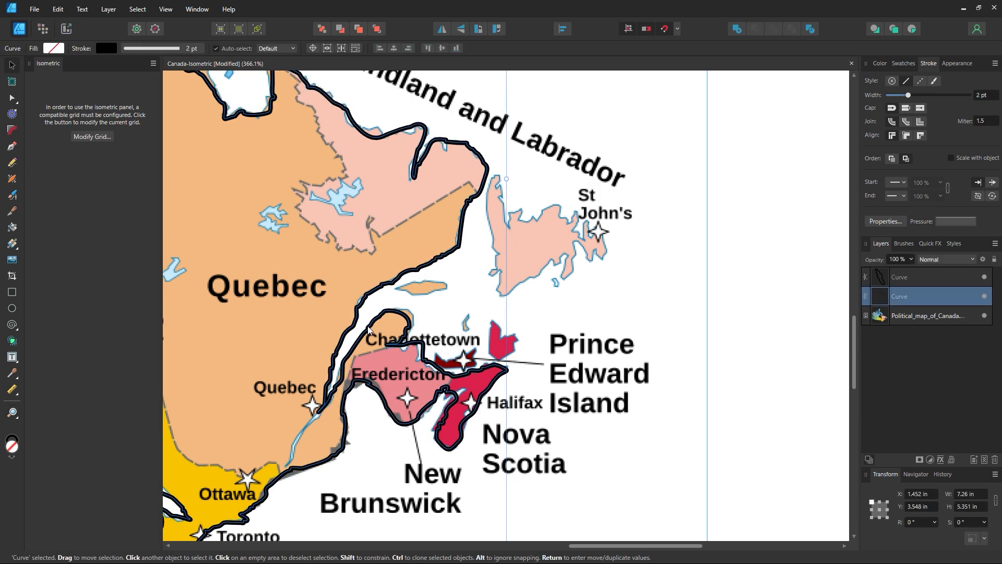
left_click(671, 302)
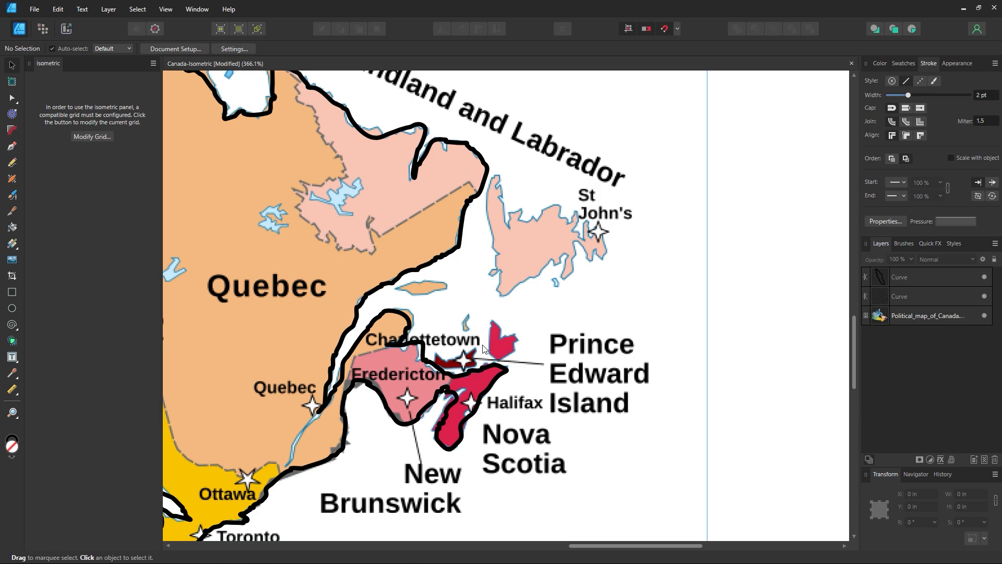
Trace Prince Edward Island, the red island northeast of Nova Scotia, and Newfoundland with separate freehand Pencil curves
left_click(12, 164)
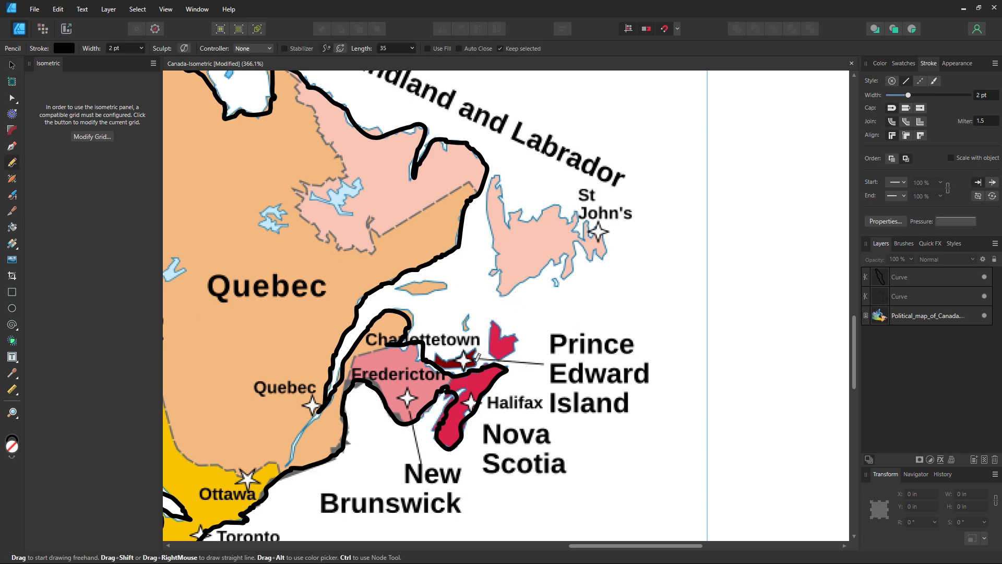
mouse_move(478, 356)
left_mouse_down()
mouse_move(434, 354)
mouse_move(463, 364)
mouse_move(506, 356)
mouse_move(517, 338)
mouse_move(490, 320)
mouse_move(502, 354)
left_mouse_up()
scroll(566, 323, "up", 2)
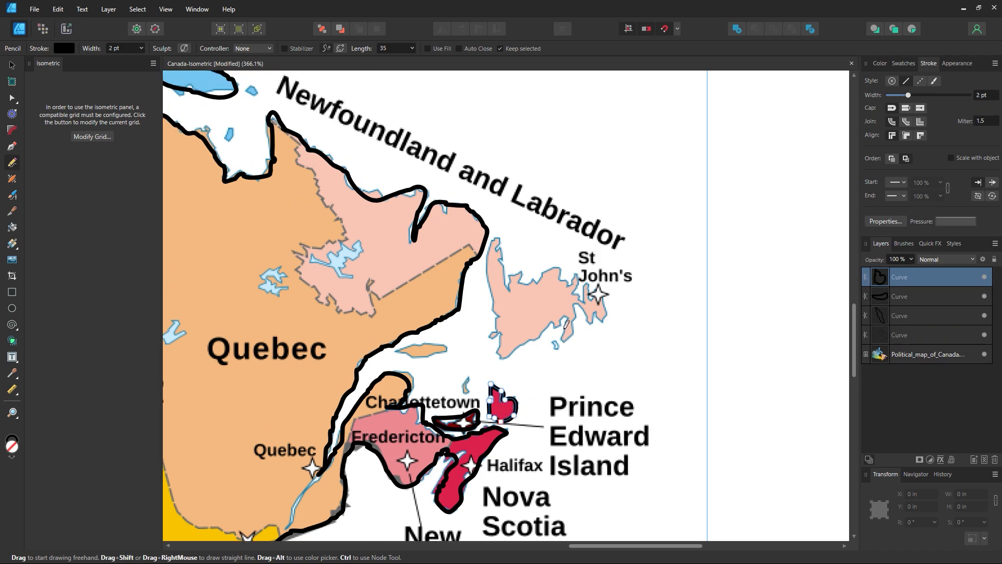
scroll(510, 306, "up", 1)
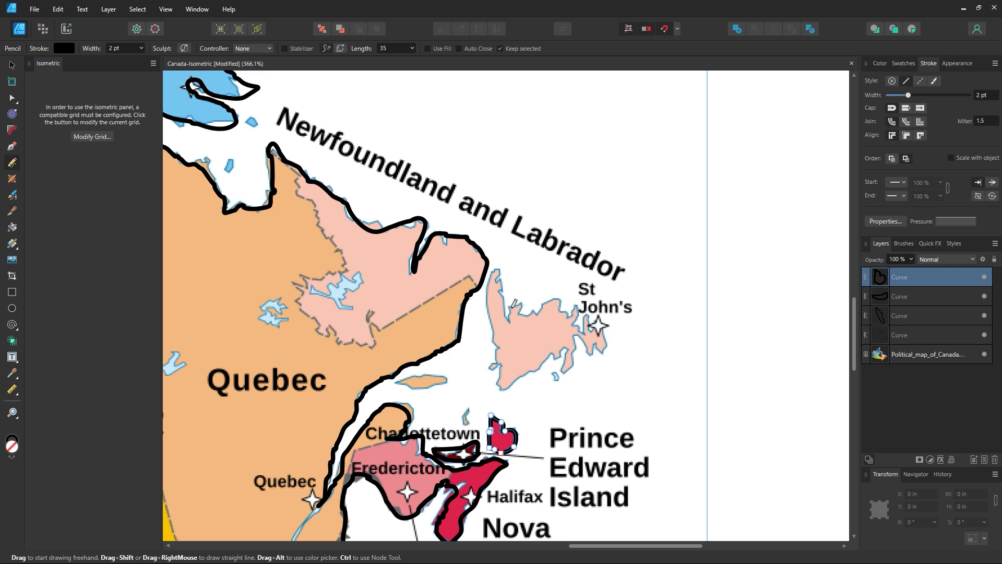
mouse_move(502, 270)
left_mouse_down()
mouse_move(489, 321)
mouse_move(497, 385)
mouse_move(568, 349)
mouse_move(562, 377)
mouse_move(582, 325)
mouse_move(600, 345)
mouse_move(605, 328)
mouse_move(559, 296)
mouse_move(501, 312)
mouse_move(499, 272)
left_mouse_up()
left_click(615, 195)
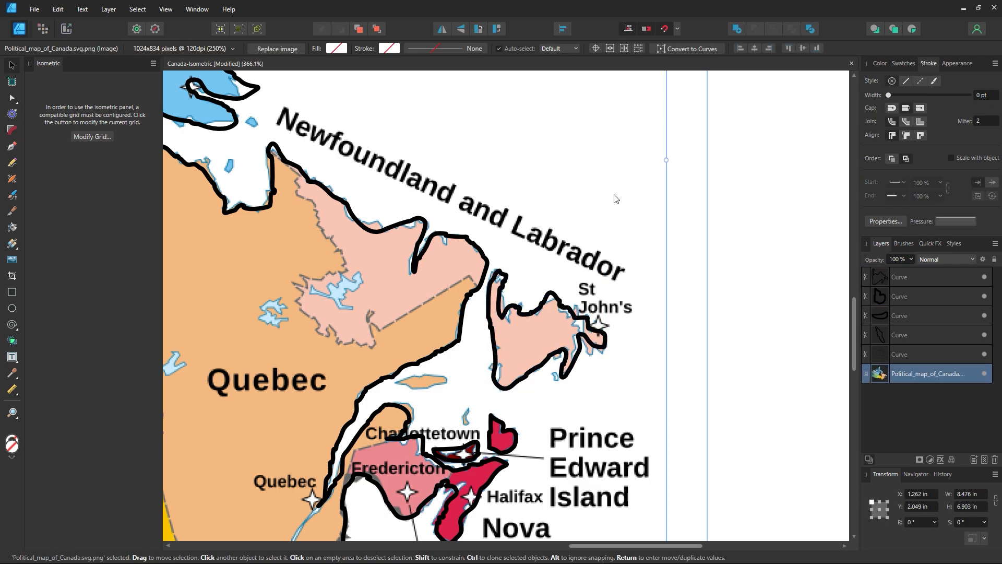
Examine the whole traced map and the outlines around Quebec and the Atlantic provinces
key("z")
left_click(513, 337, "alt")
left_click(513, 336, "alt")
left_click(513, 336, "alt")
left_click(513, 337, "alt")
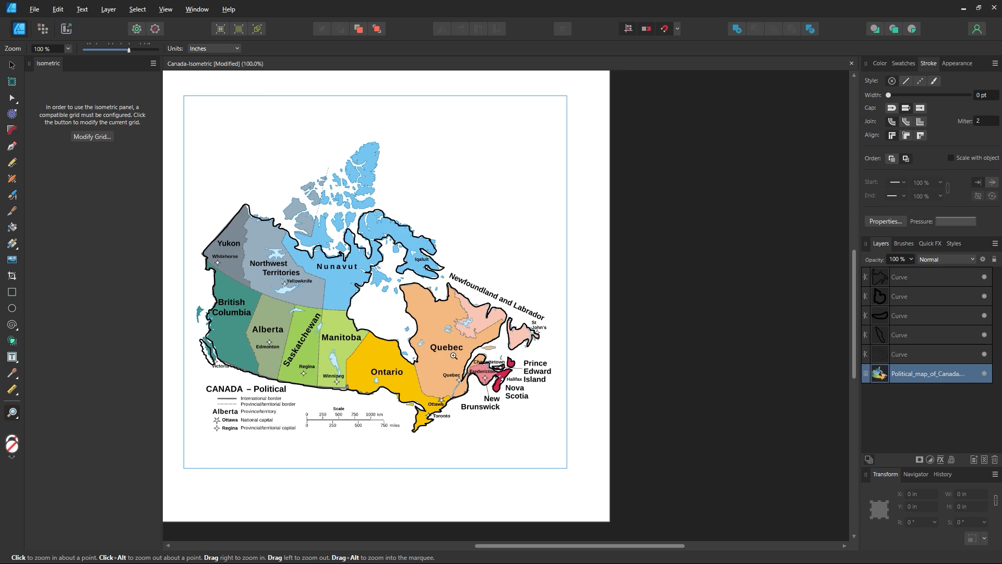
left_click_drag(453, 356, 541, 413)
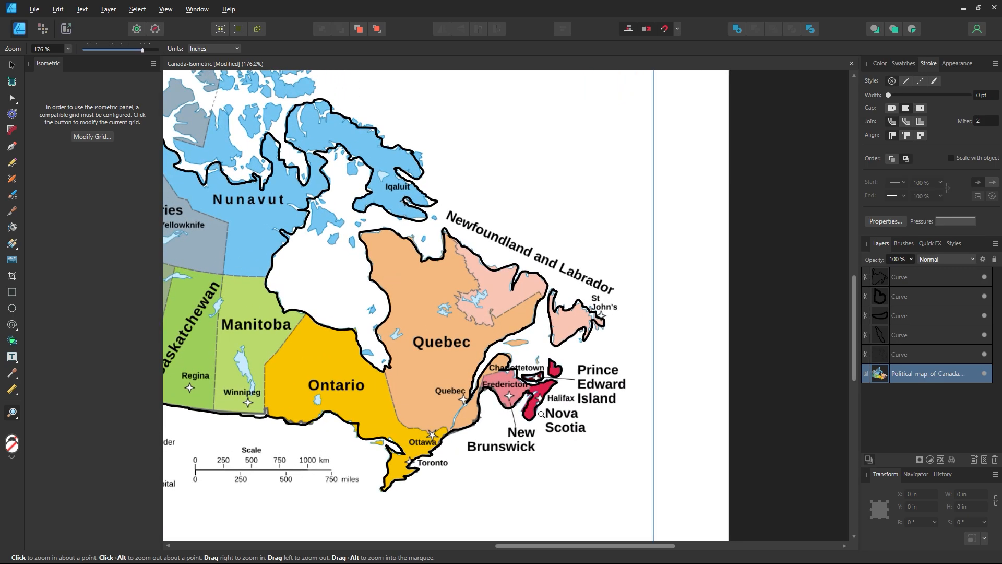
Inspect the tracing from Hudson Bay across Quebec and Ontario to Newfoundland for islands that still lack an outline
left_click(11, 64)
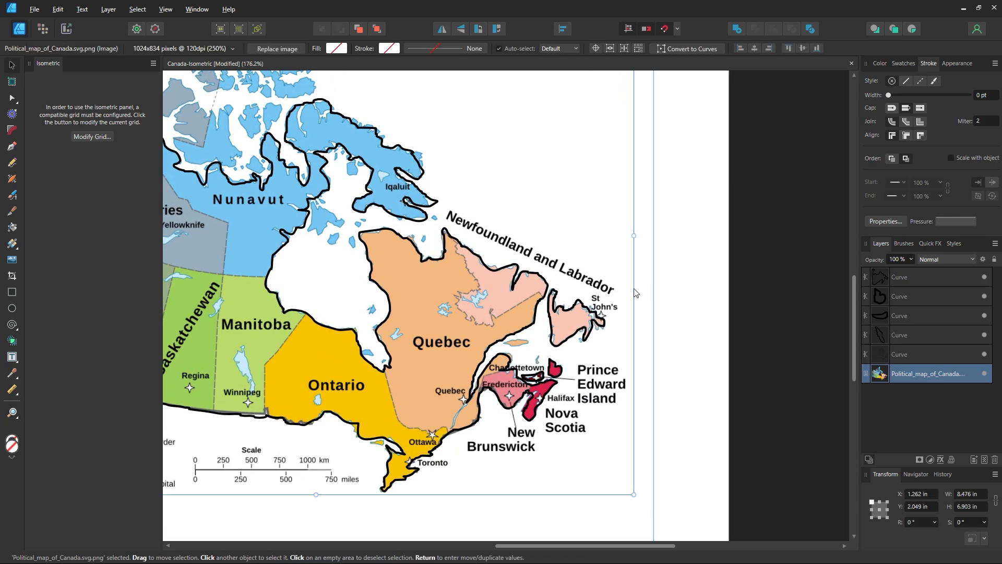
left_click(475, 305)
left_click_drag(393, 311, 453, 369)
key("z")
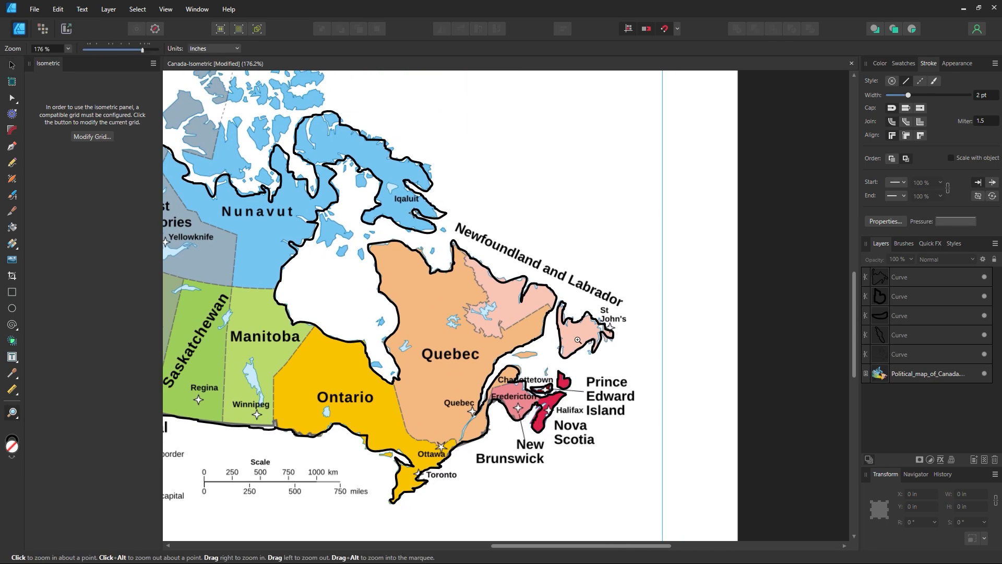
left_click_drag(573, 325, 648, 347)
left_click(12, 65)
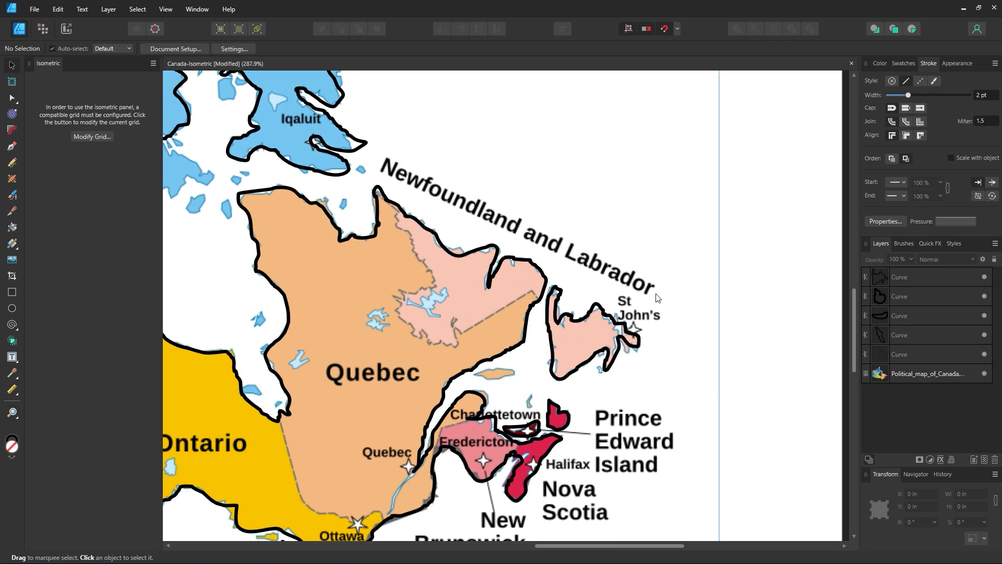
scroll(555, 390, "down", 3)
scroll(555, 390, "left", 1)
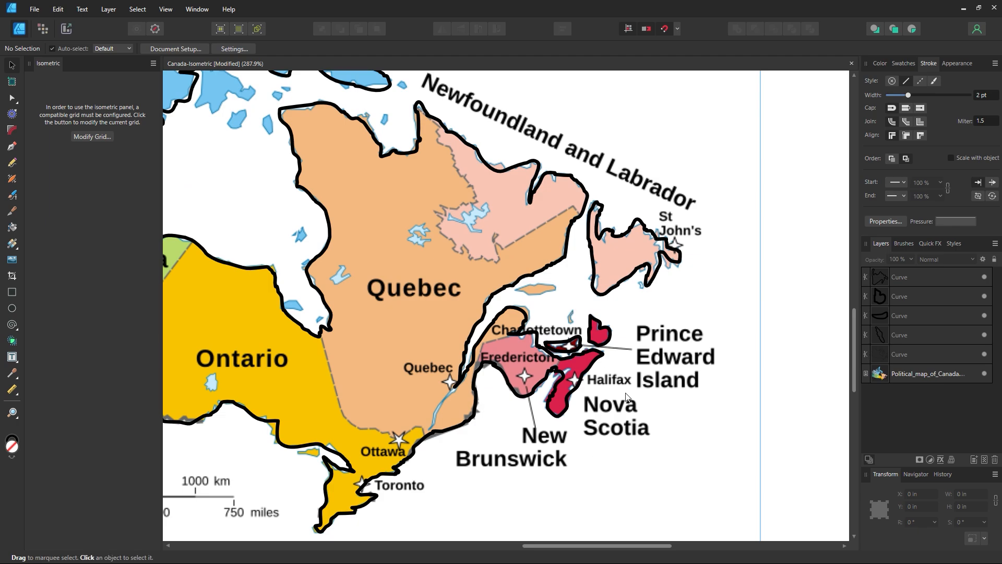
left_click_drag(334, 336, 442, 261)
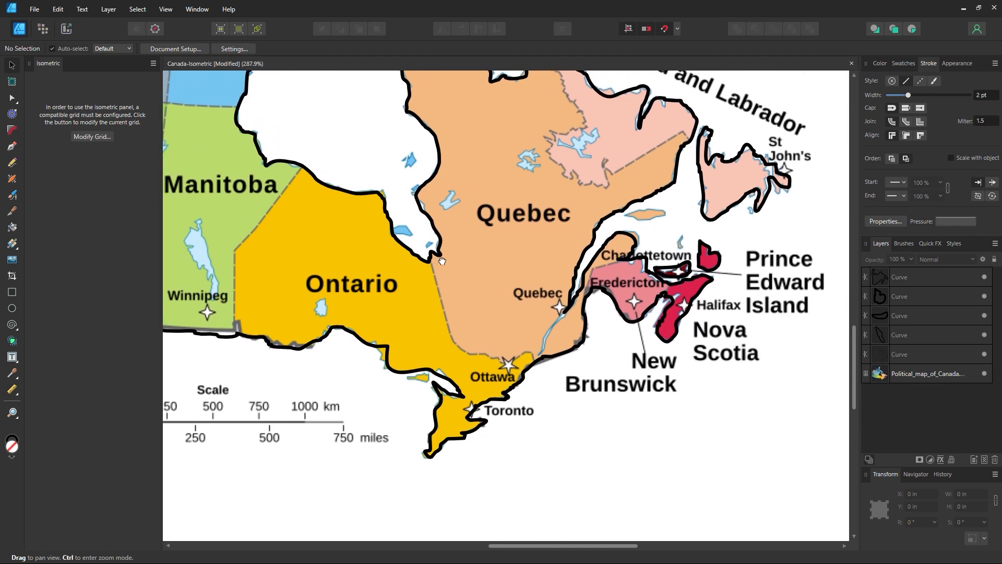
left_click_drag(549, 213, 398, 298)
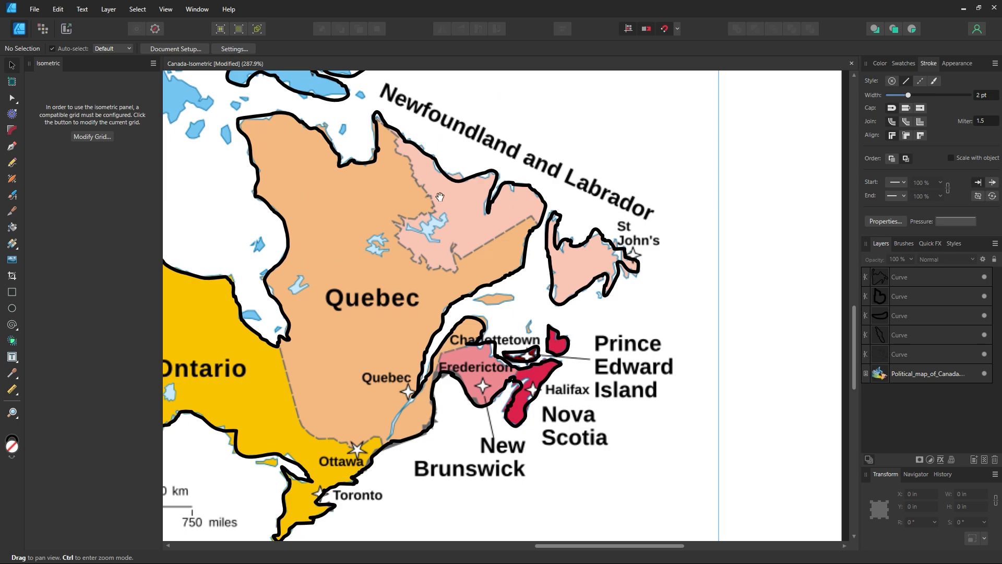
left_click_drag(441, 197, 467, 305)
left_click_drag(616, 394, 600, 293)
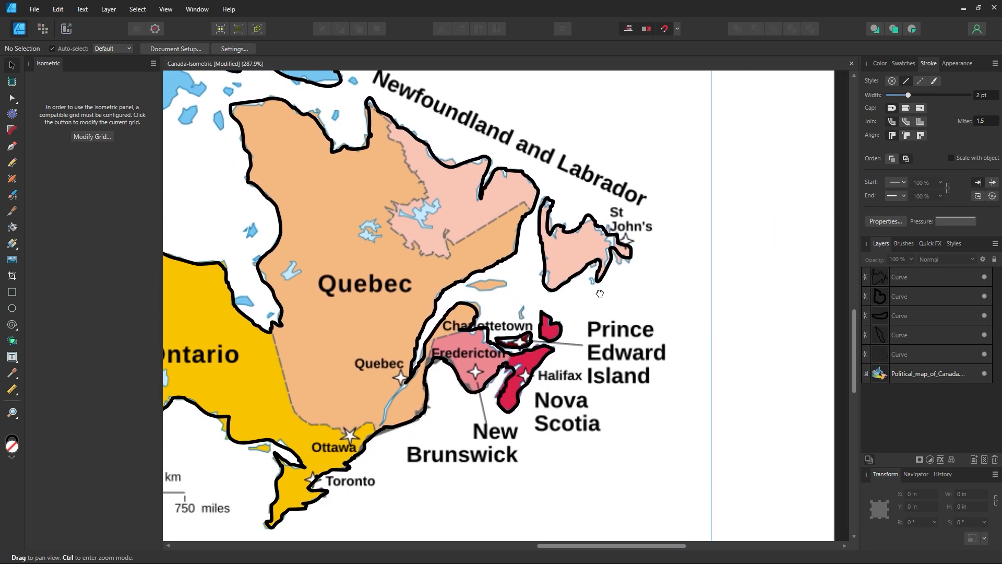
left_click_drag(298, 211, 350, 287)
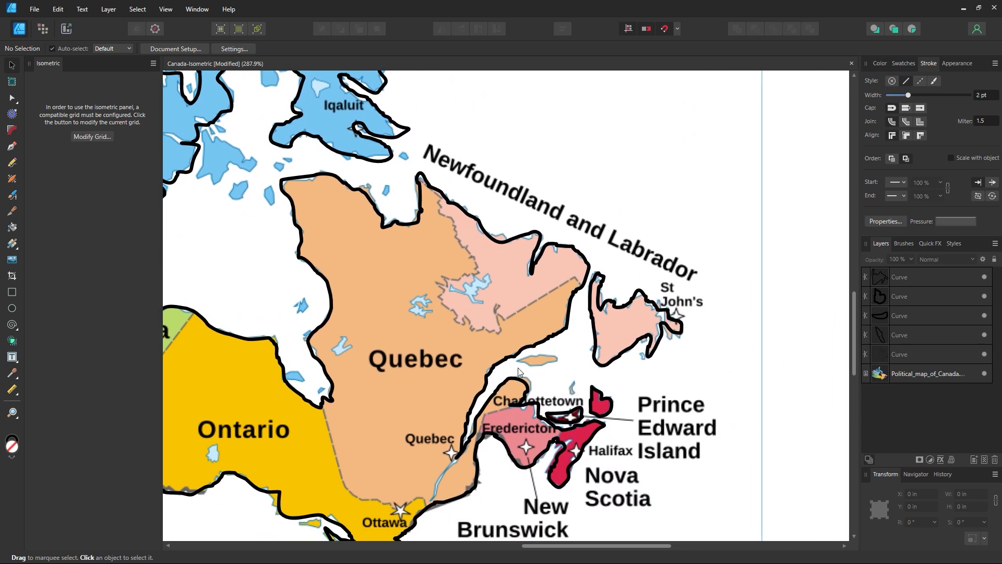
Trace the narrow orange island in the gulf between Quebec and Newfoundland with a freehand Pencil curve
key("z")
left_click_drag(553, 365, 555, 333)
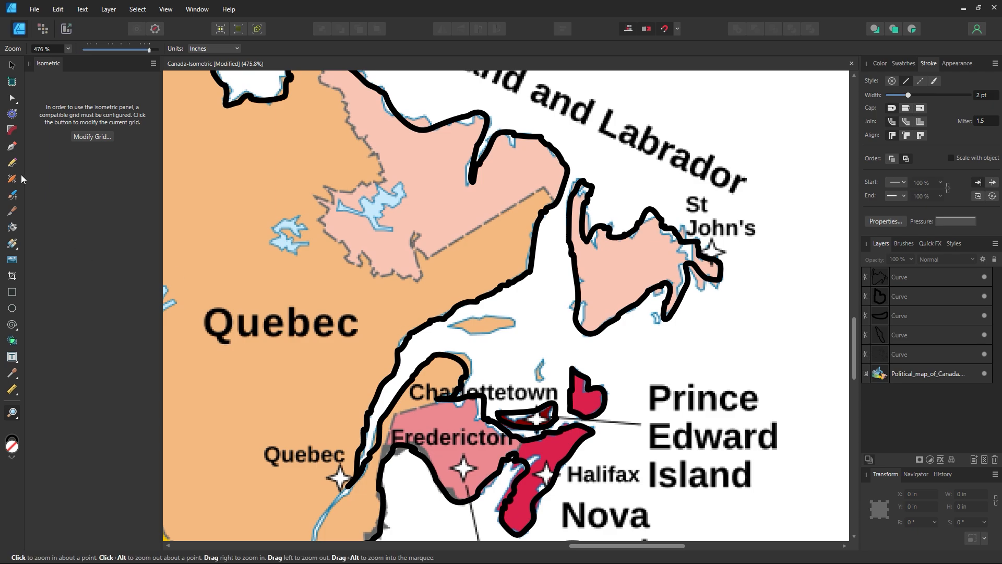
key("n")
mouse_move(458, 320)
left_mouse_down()
mouse_move(519, 326)
mouse_move(497, 314)
mouse_move(448, 324)
mouse_move(518, 325)
left_mouse_up()
key("ctrl+z")
Check the traced outline from the Atlantic coast to Yukon and the untraced Arctic islands north of Nunavut
key("z")
left_click(434, 285, "alt")
left_click(435, 284, "alt")
left_click(435, 285, "alt")
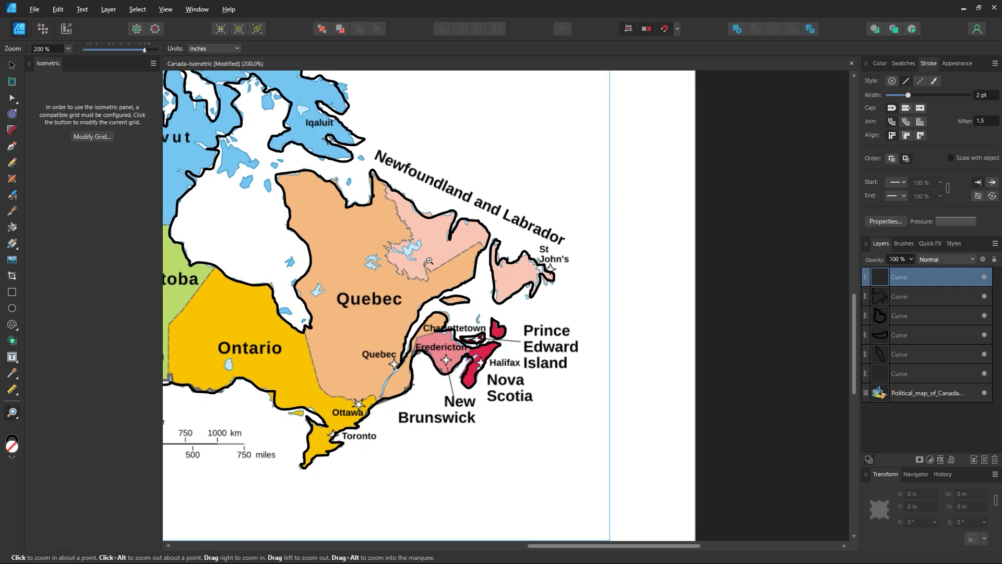
left_click_drag(384, 210, 599, 301)
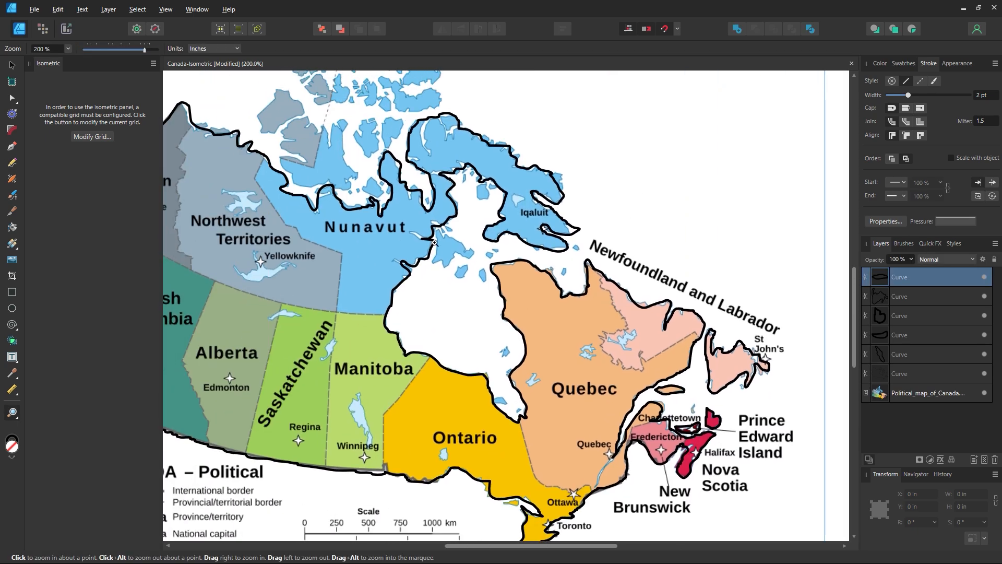
left_click_drag(441, 290, 569, 397)
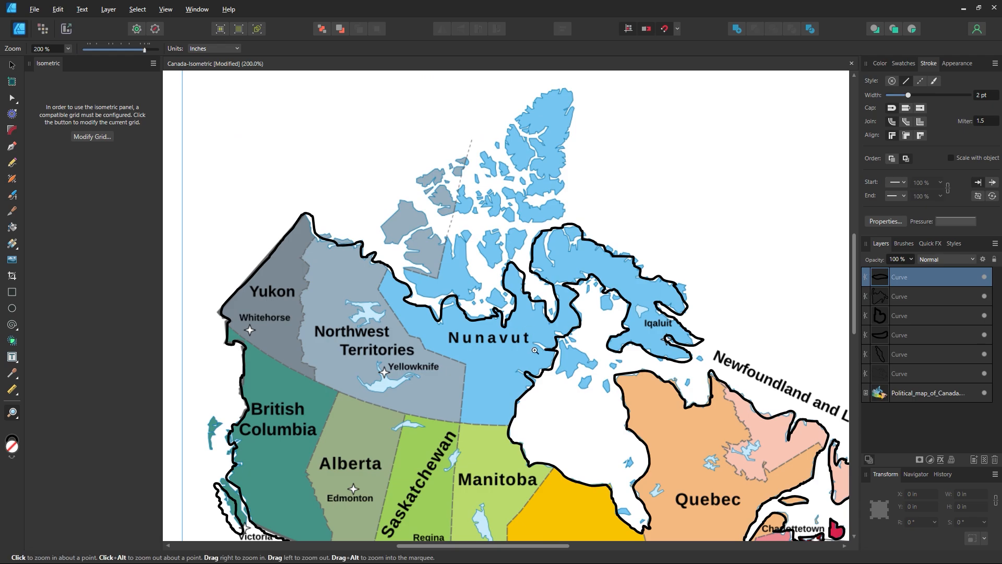
left_click_drag(533, 348, 420, 294)
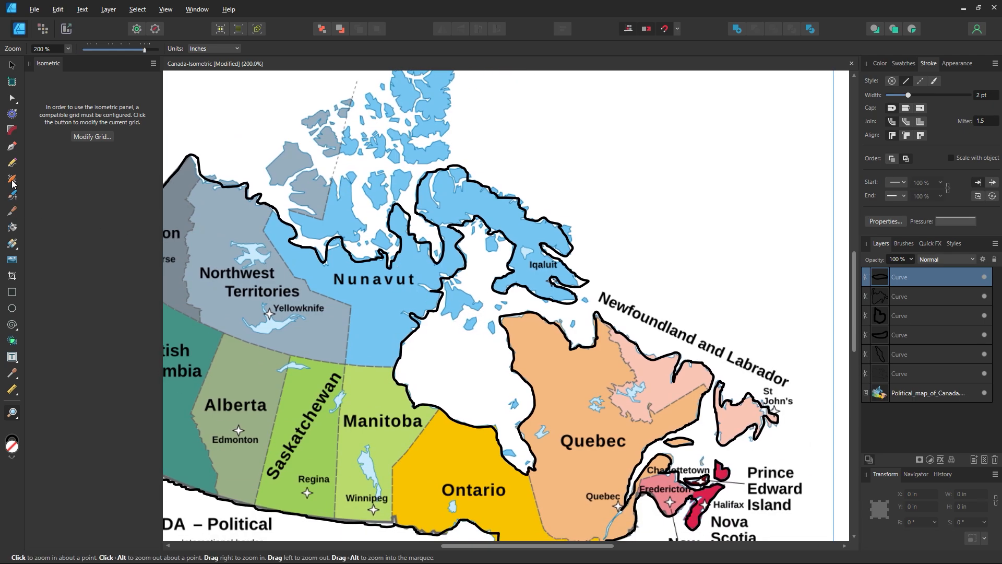
left_click(12, 163)
scroll(413, 251, "up", 3)
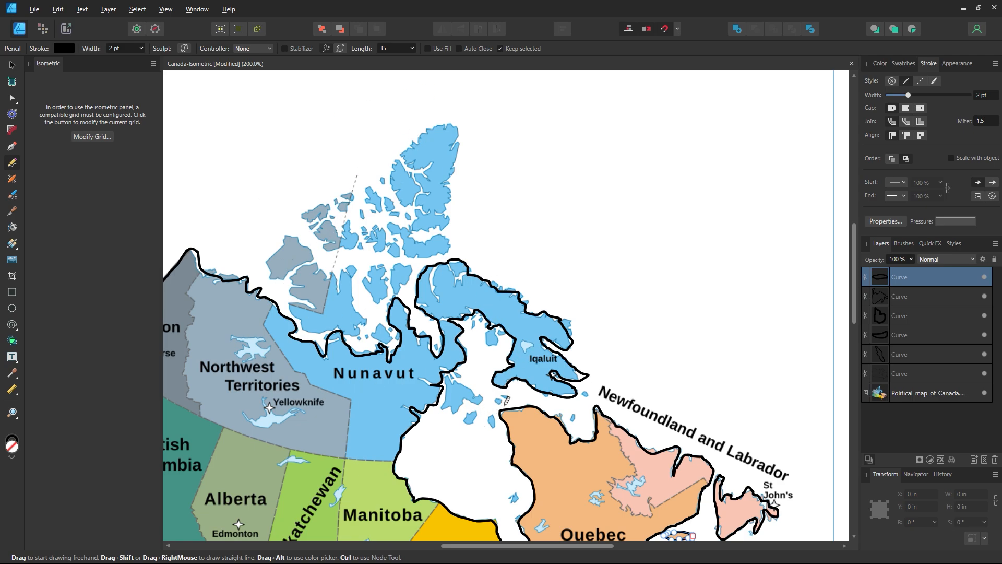
scroll(507, 401, "down", 4)
Trace the Nunavut island at the north end of Hudson Bay and the small round island west of Iqaluit with the Pencil
key("z")
left_click(515, 308)
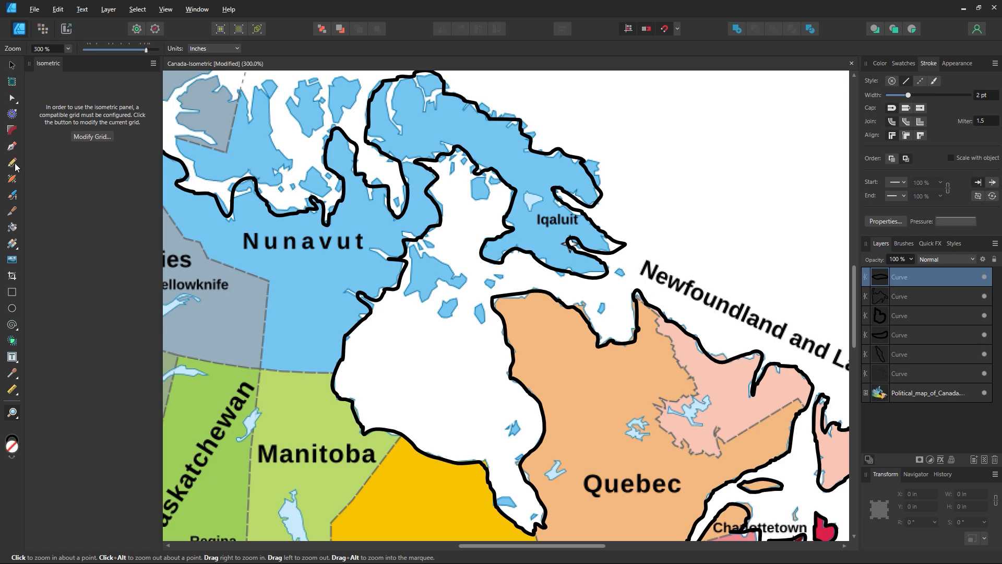
left_click(15, 164)
mouse_move(423, 255)
left_mouse_down()
mouse_move(403, 297)
mouse_move(469, 274)
mouse_move(438, 246)
mouse_move(418, 245)
mouse_move(472, 261)
mouse_move(474, 241)
left_mouse_up()
Trace the small island just off Nunavut's north coast and the large grey-and-blue island west of it as separate Pencil curves
scroll(482, 224, "up", 3)
scroll(474, 241, "up", 9)
scroll(473, 241, "left", 8)
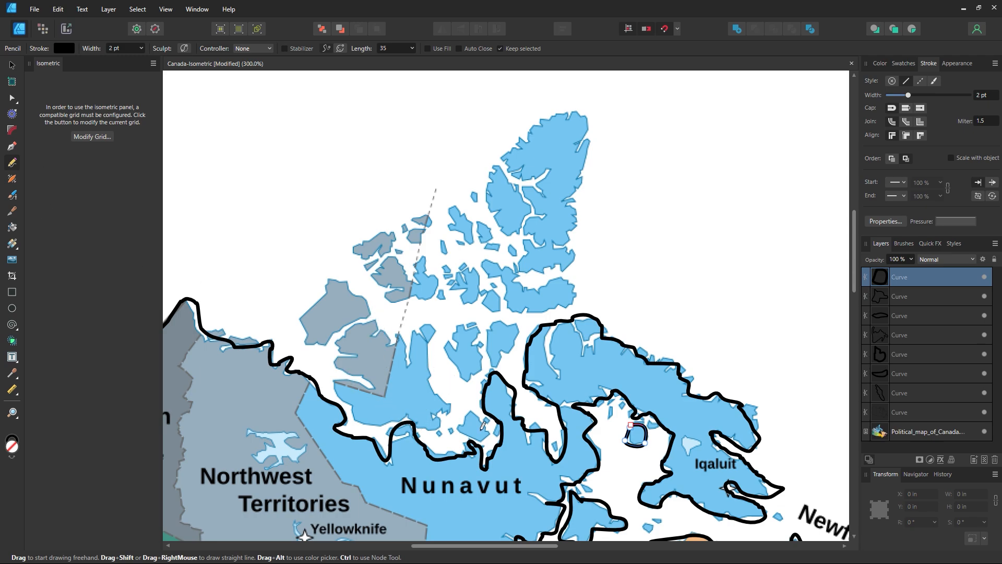
left_click_drag(491, 426, 471, 408)
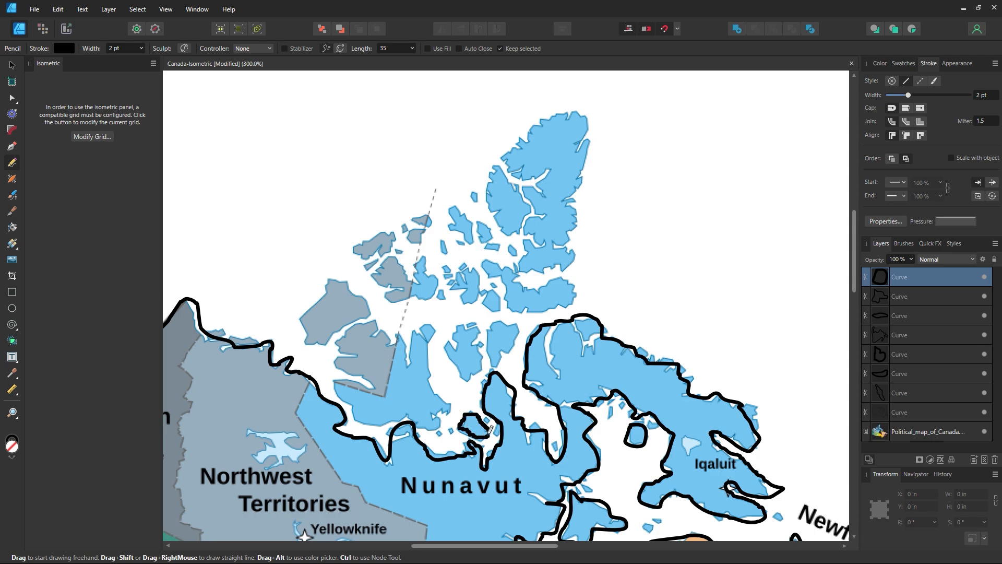
left_click_drag(490, 430, 491, 428)
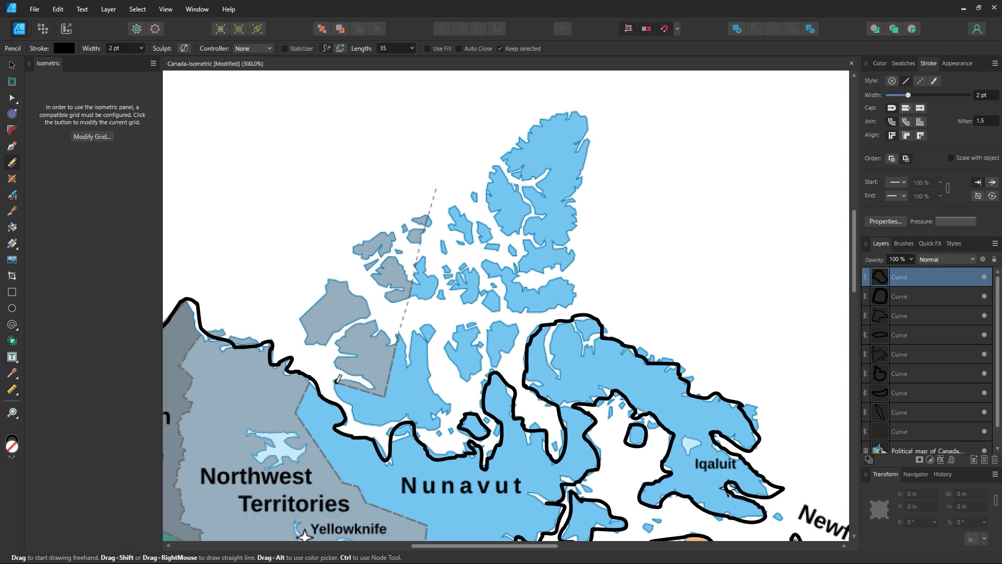
mouse_move(337, 381)
left_mouse_down()
mouse_move(368, 421)
mouse_move(417, 412)
mouse_move(428, 424)
mouse_move(449, 407)
mouse_move(427, 376)
mouse_move(430, 325)
mouse_move(408, 337)
mouse_move(408, 352)
mouse_move(401, 337)
mouse_move(355, 321)
mouse_move(338, 346)
mouse_move(364, 378)
mouse_move(336, 380)
left_mouse_up()
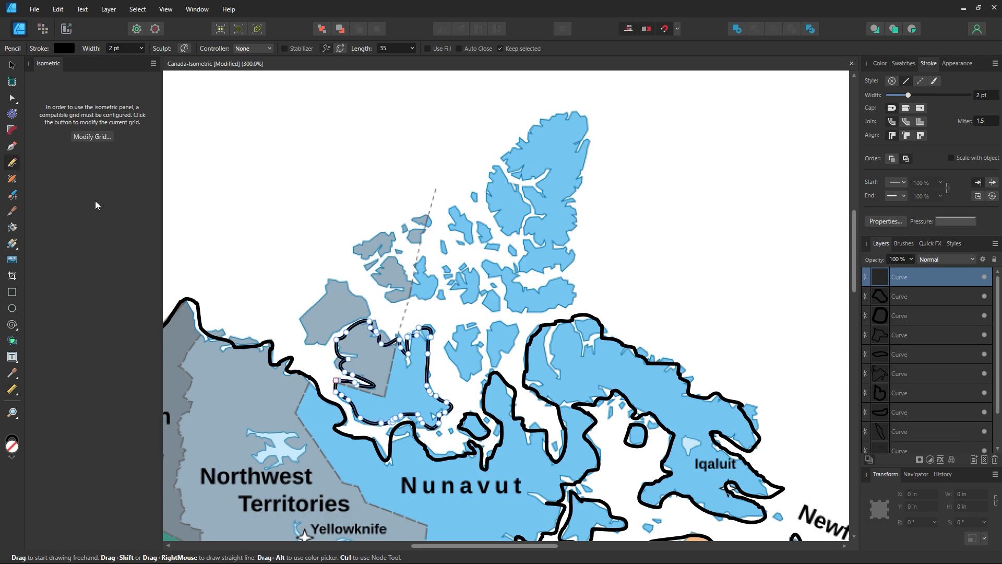
left_click(12, 66)
left_click(338, 261)
left_click_drag(387, 423, 386, 314)
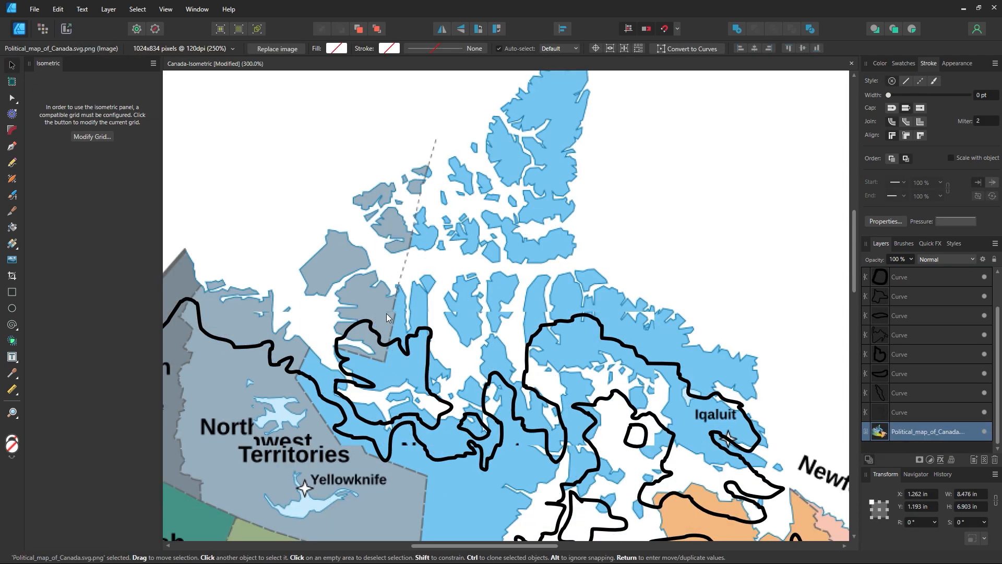
key("ctrl+z")
left_click_drag(399, 418, 406, 382)
key("ctrl+z")
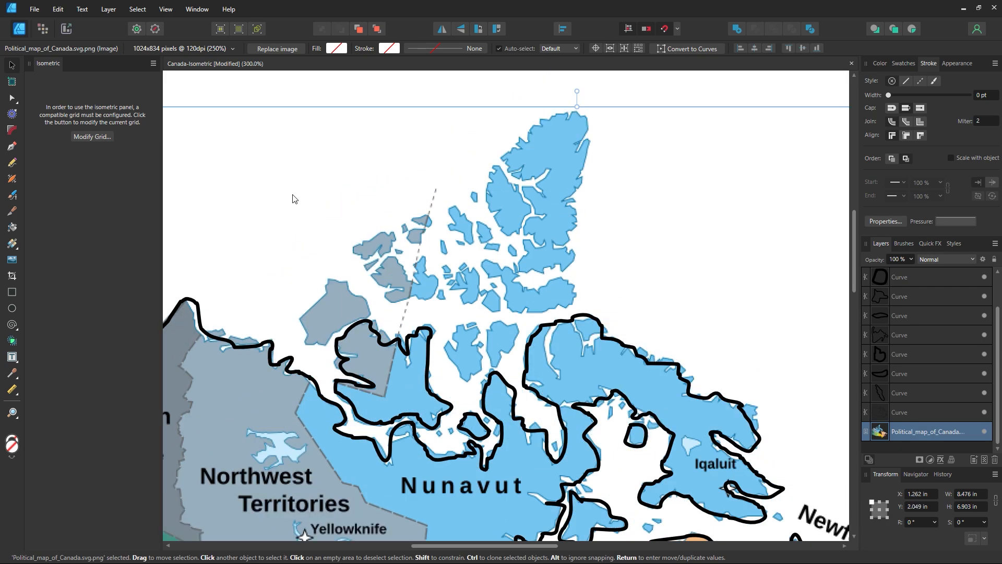
Trace the westernmost grey Arctic island, then outline the two neighbouring blue islands north of Nunavut together as one Pencil curve
key("z")
mouse_move(344, 267)
left_mouse_down()
mouse_move(362, 287)
mouse_move(307, 314)
mouse_move(282, 342)
mouse_move(292, 369)
mouse_move(321, 366)
mouse_move(375, 309)
mouse_move(324, 286)
left_mouse_up()
left_click(18, 163)
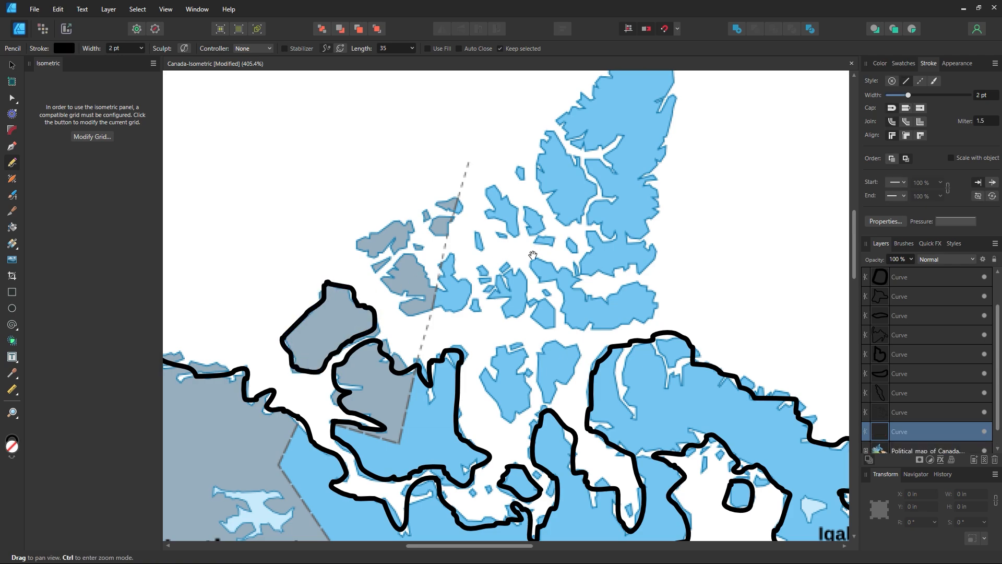
scroll(535, 251, "up", 2)
scroll(536, 251, "right", 2)
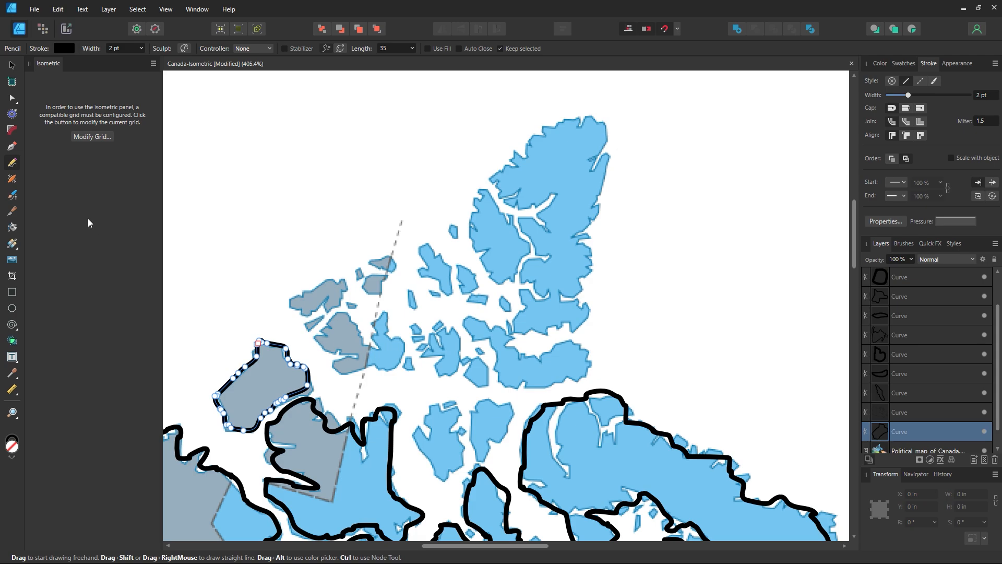
scroll(484, 402, "down", 3)
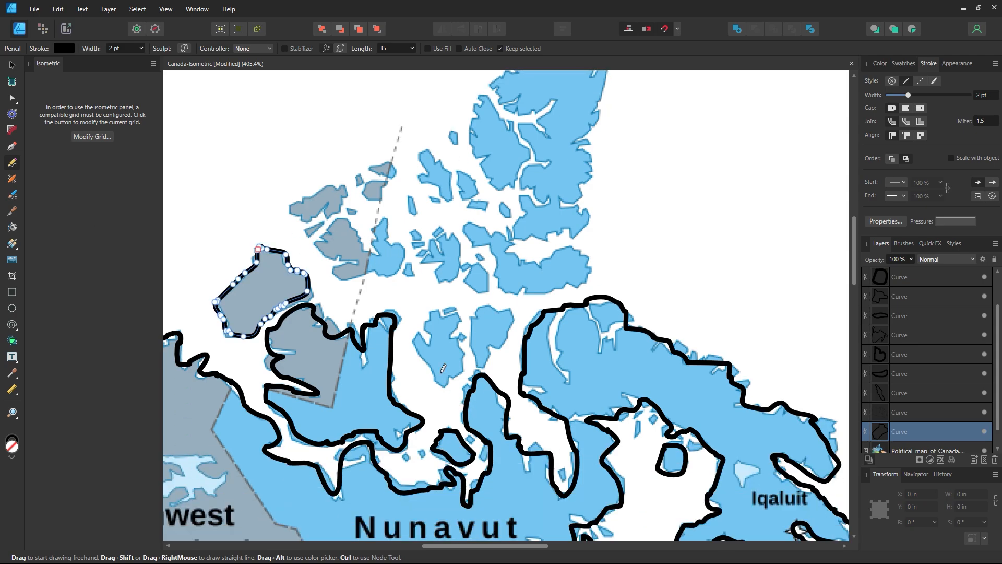
mouse_move(439, 308)
left_mouse_down()
mouse_move(423, 334)
mouse_move(450, 384)
mouse_move(504, 328)
mouse_move(506, 309)
mouse_move(441, 306)
left_mouse_up()
Outline the northern grey islands as two simplified curves and the wide blue island group east of them as one
scroll(386, 292, "up", 3)
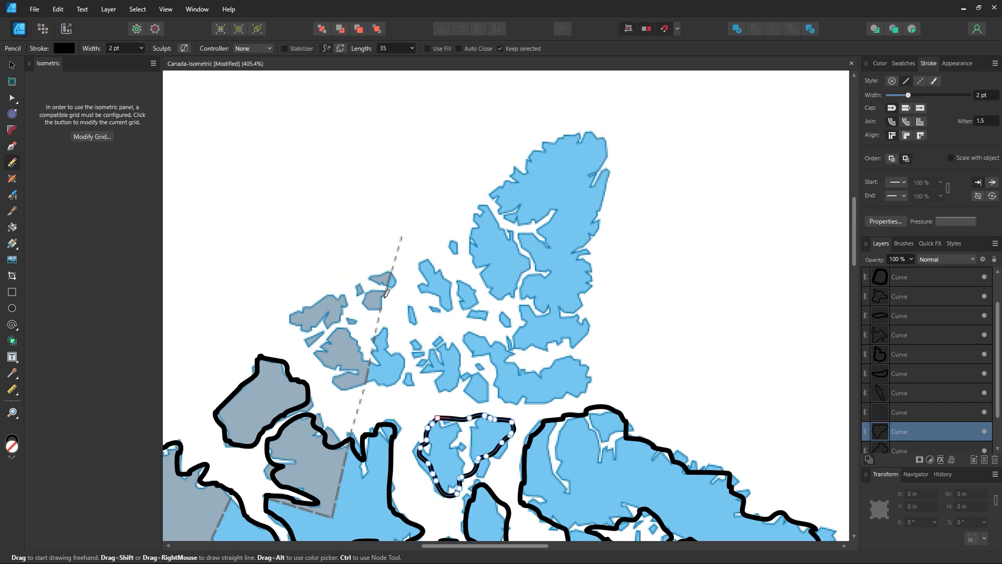
mouse_move(337, 296)
left_mouse_down()
mouse_move(295, 314)
mouse_move(343, 381)
mouse_move(387, 382)
mouse_move(399, 357)
mouse_move(389, 331)
mouse_move(372, 344)
mouse_move(348, 327)
mouse_move(334, 297)
left_mouse_up()
mouse_move(383, 271)
left_mouse_down()
mouse_move(359, 294)
mouse_move(372, 305)
mouse_move(383, 271)
left_mouse_up()
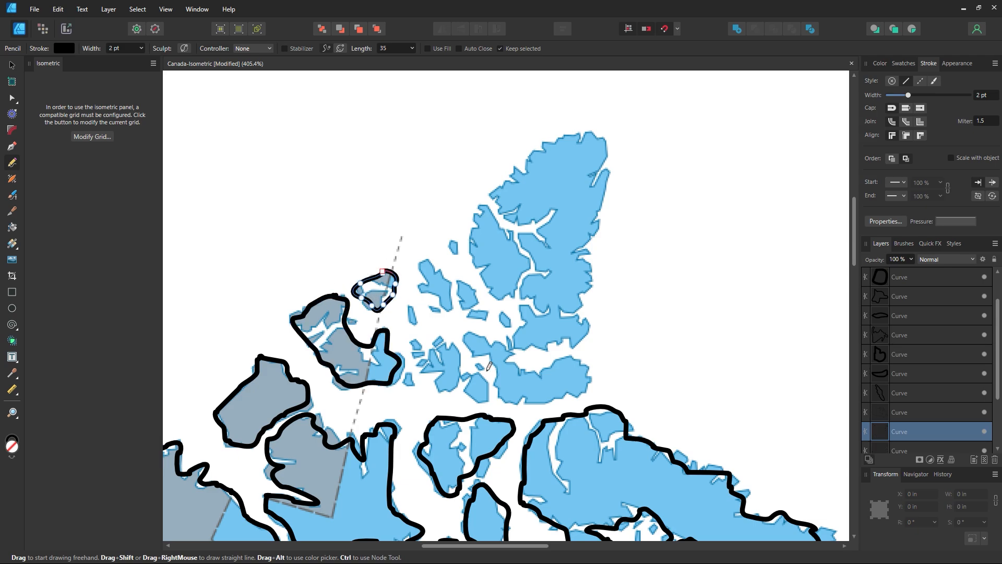
mouse_move(439, 337)
left_mouse_down()
mouse_move(428, 375)
mouse_move(457, 391)
mouse_move(526, 400)
mouse_move(587, 381)
mouse_move(573, 358)
mouse_move(529, 368)
mouse_move(476, 327)
mouse_move(441, 337)
left_mouse_up()
Trace the large northernmost Nunavut island, the elongated island pair west of it, and the small sliver island beside that pair
scroll(449, 345, "up", 2)
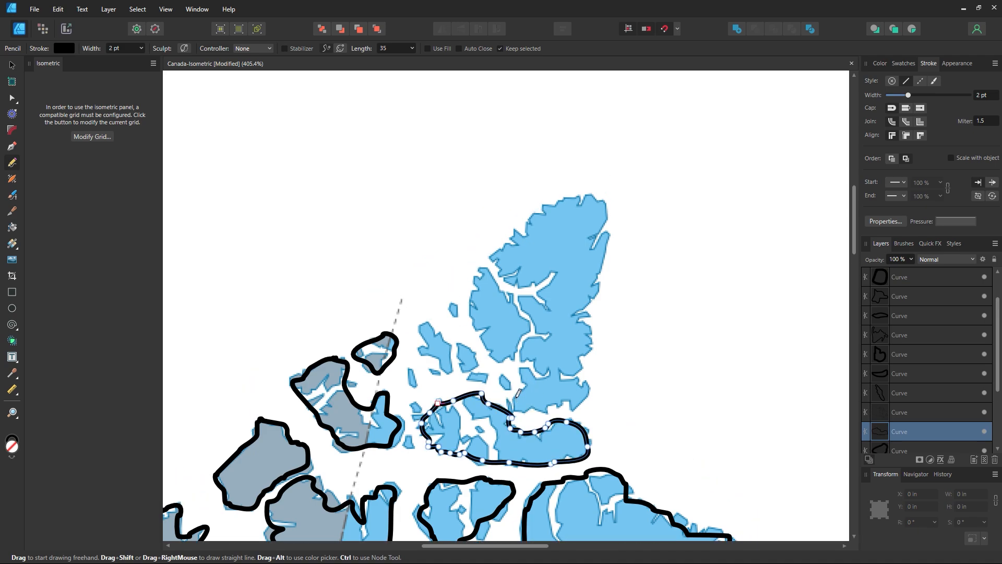
mouse_move(516, 398)
left_mouse_down()
mouse_move(590, 392)
mouse_move(574, 383)
mouse_move(573, 366)
mouse_move(590, 336)
mouse_move(585, 304)
mouse_move(608, 241)
mouse_move(588, 191)
mouse_move(553, 201)
mouse_move(496, 252)
mouse_move(539, 290)
mouse_move(527, 295)
mouse_move(478, 268)
mouse_move(476, 323)
mouse_move(490, 348)
mouse_move(500, 361)
mouse_move(524, 339)
mouse_move(519, 398)
left_mouse_up()
scroll(469, 355, "down", 3)
mouse_move(486, 315)
left_mouse_down()
mouse_move(465, 279)
mouse_move(423, 261)
mouse_move(424, 289)
mouse_move(447, 309)
mouse_move(485, 312)
left_mouse_up()
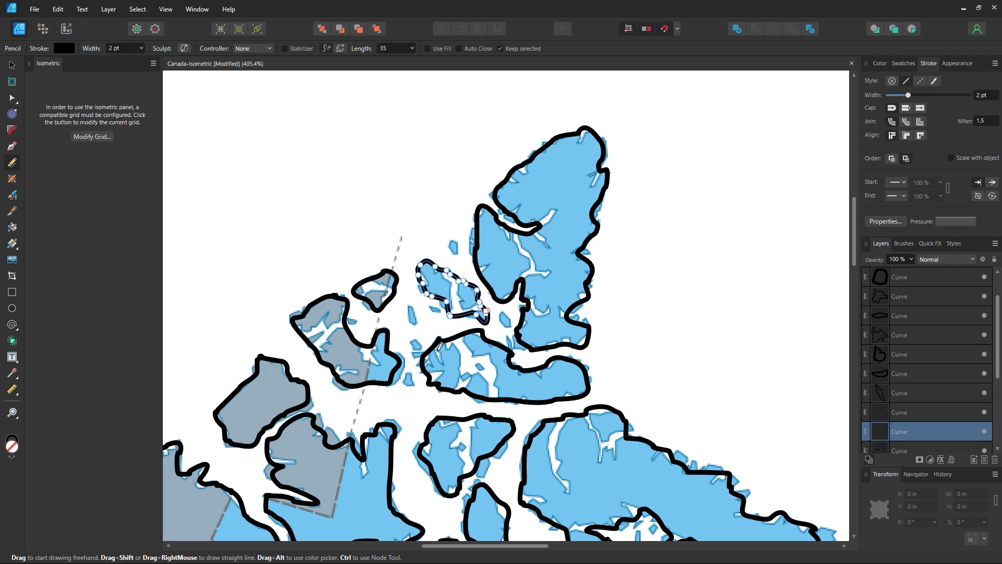
mouse_move(410, 306)
left_mouse_down()
mouse_move(405, 334)
mouse_move(418, 326)
mouse_move(413, 302)
mouse_move(417, 321)
left_mouse_up()
key("ctrl+z")
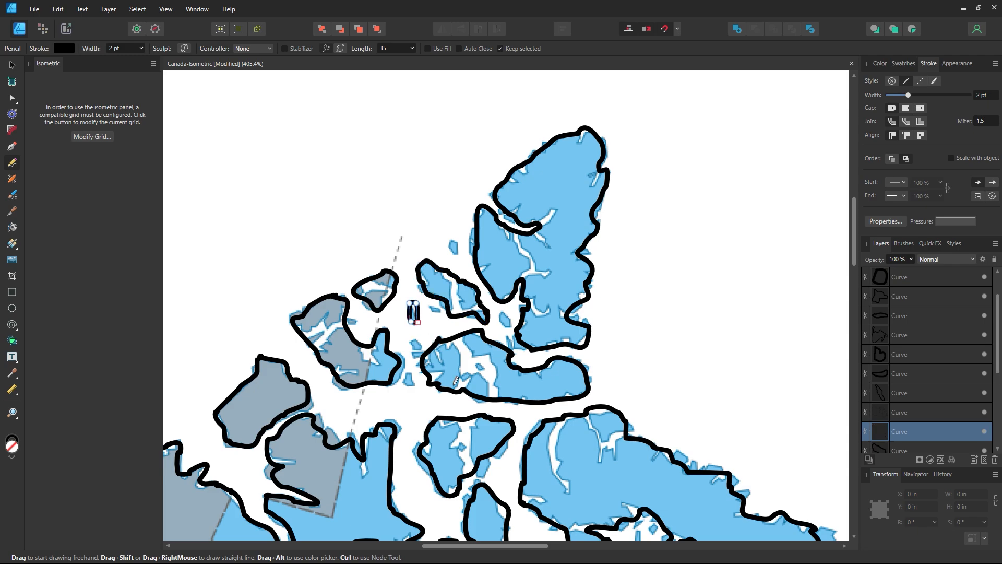
Move the political map image east of the traced outlines, mostly off the artboard, and deselect it
key("z")
scroll(466, 386, "down", 5)
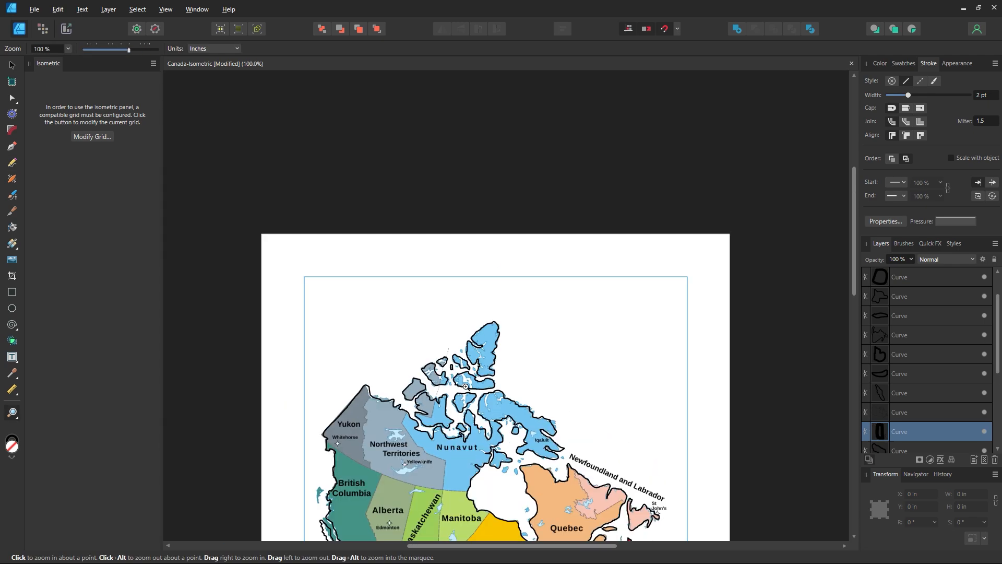
left_click_drag(529, 472, 502, 321)
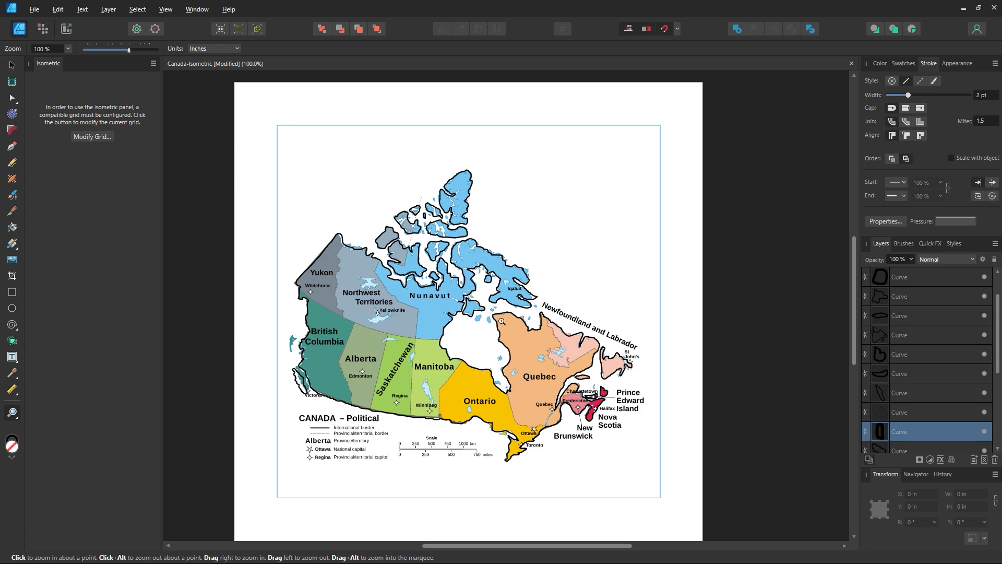
left_click(11, 65)
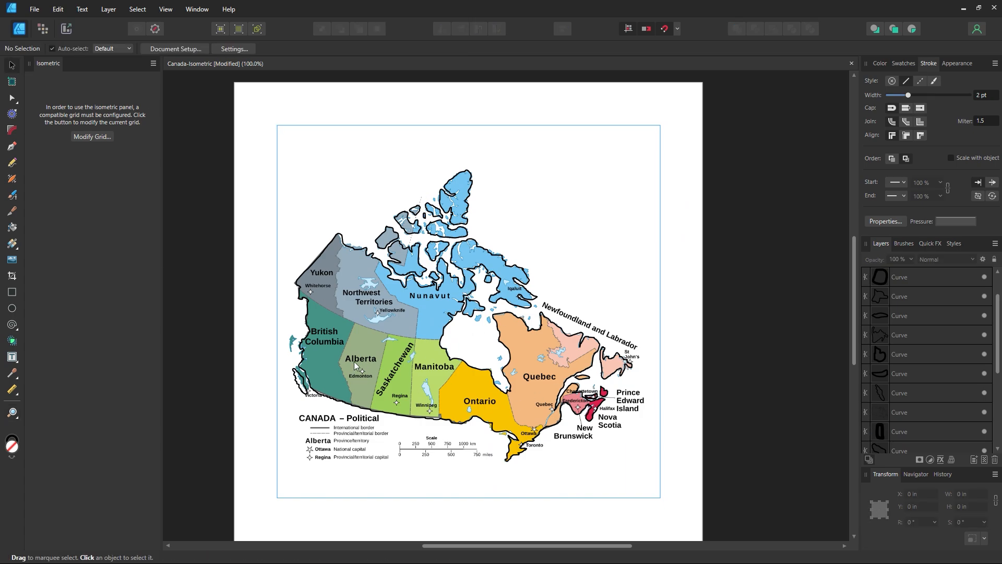
left_click_drag(354, 361, 743, 363)
left_click(629, 256)
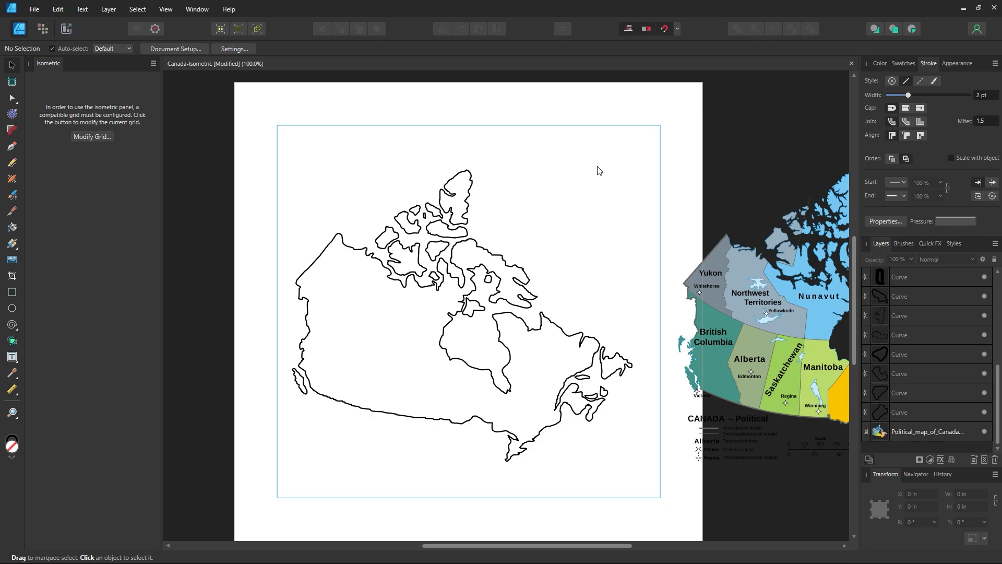
Select all the traced outline curves together, leaving out the political map image
key("z")
left_click(535, 251, "alt")
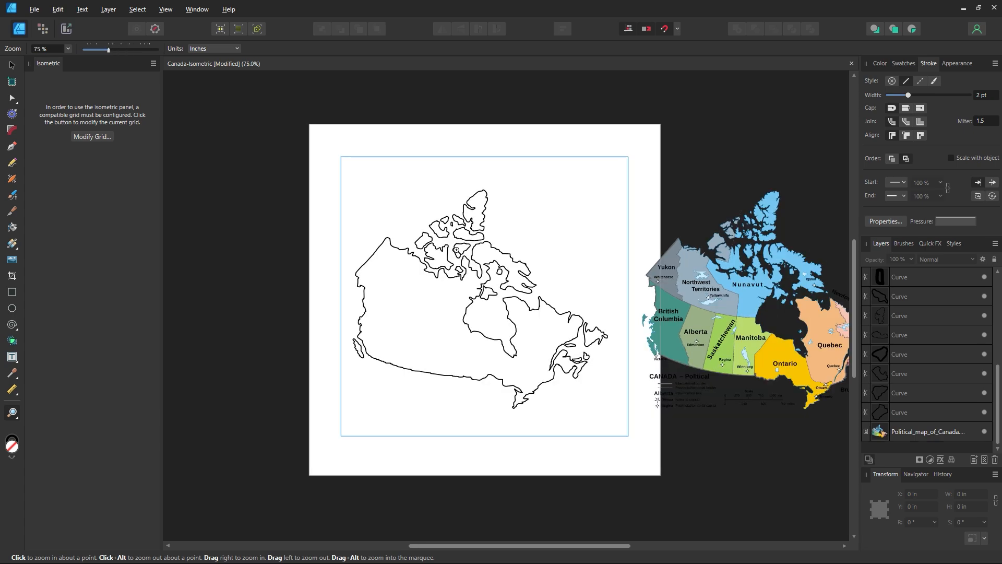
left_click(12, 67)
left_click_drag(609, 163, 330, 456)
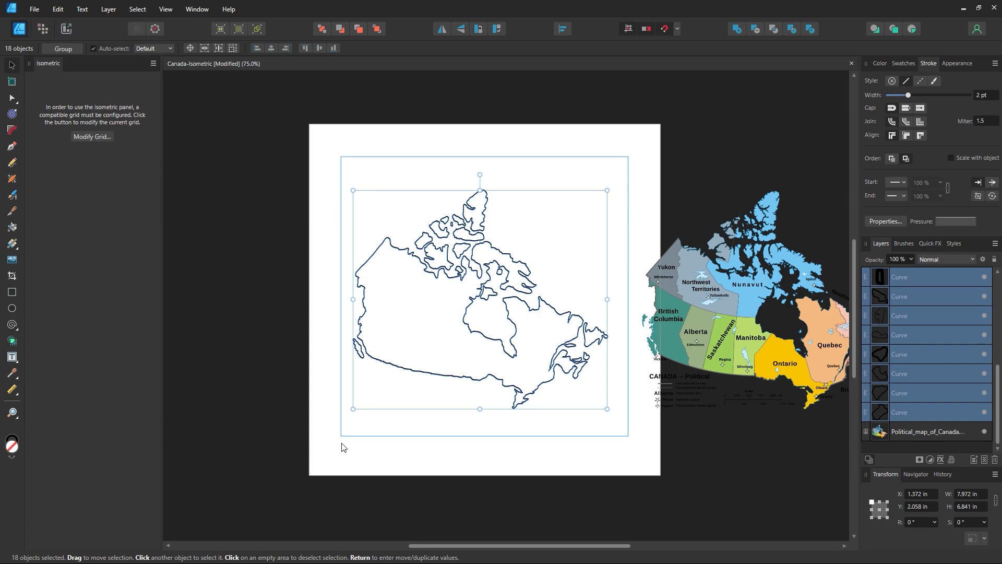
Group the selected outline curves and place a copy of the group off the artboard, beyond its upper-left corner
key("ctrl+g")
left_click(479, 461)
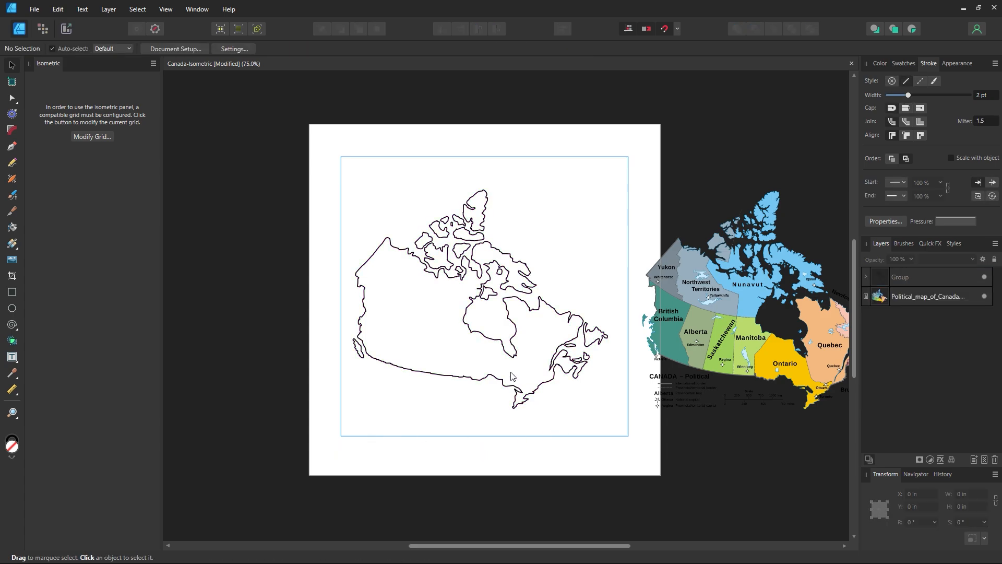
left_click(547, 387)
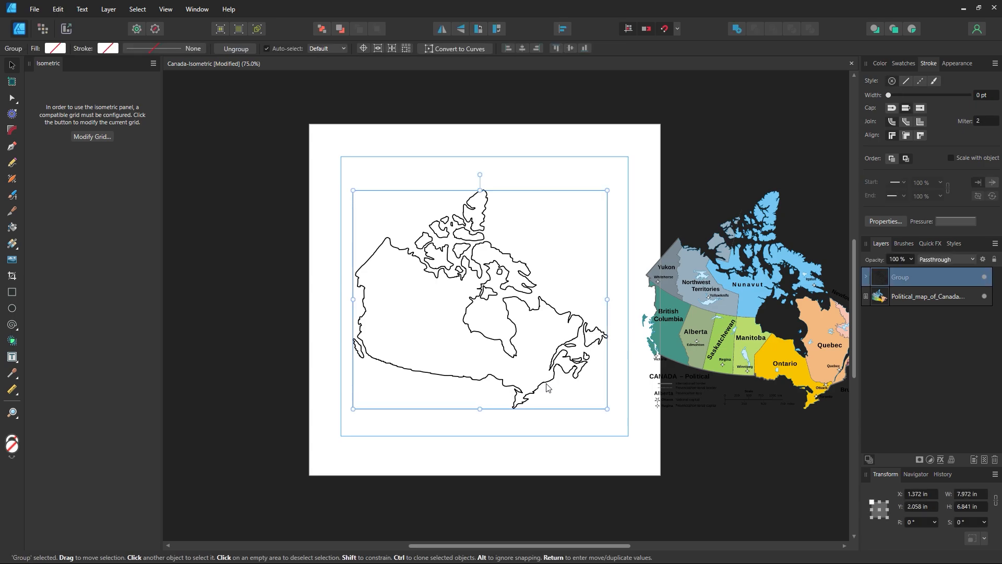
left_click_drag(547, 386, 168, 92)
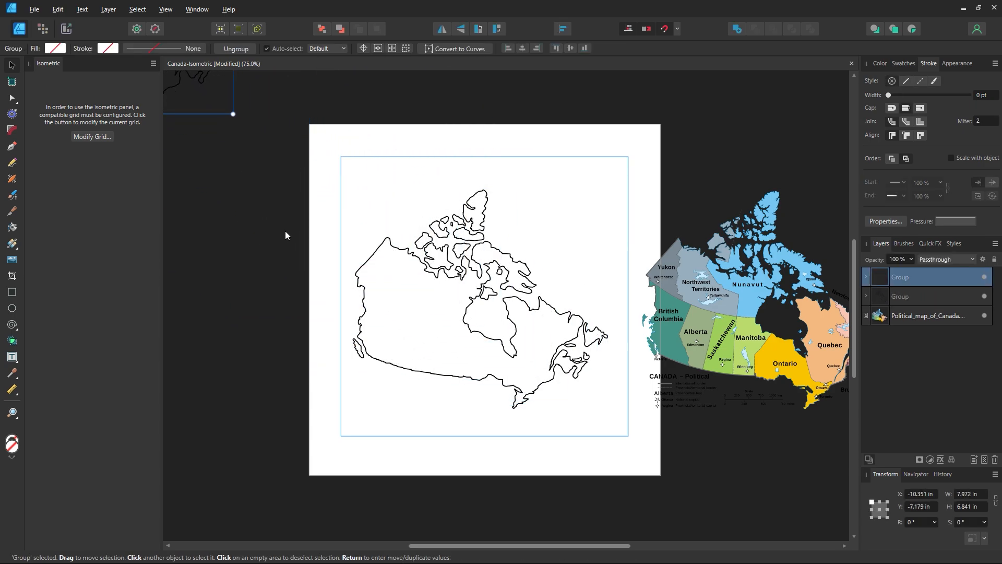
Move the political map image fully off the artboard to the northeast and centre the original outline group within the margins
left_click(285, 231)
left_click_drag(682, 343, 825, 136)
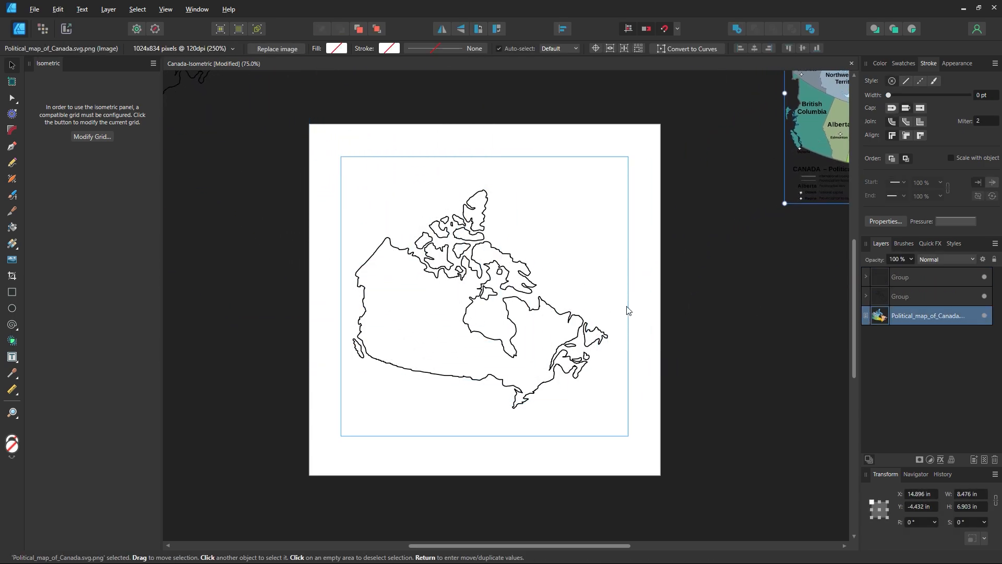
left_click_drag(371, 298, 379, 296)
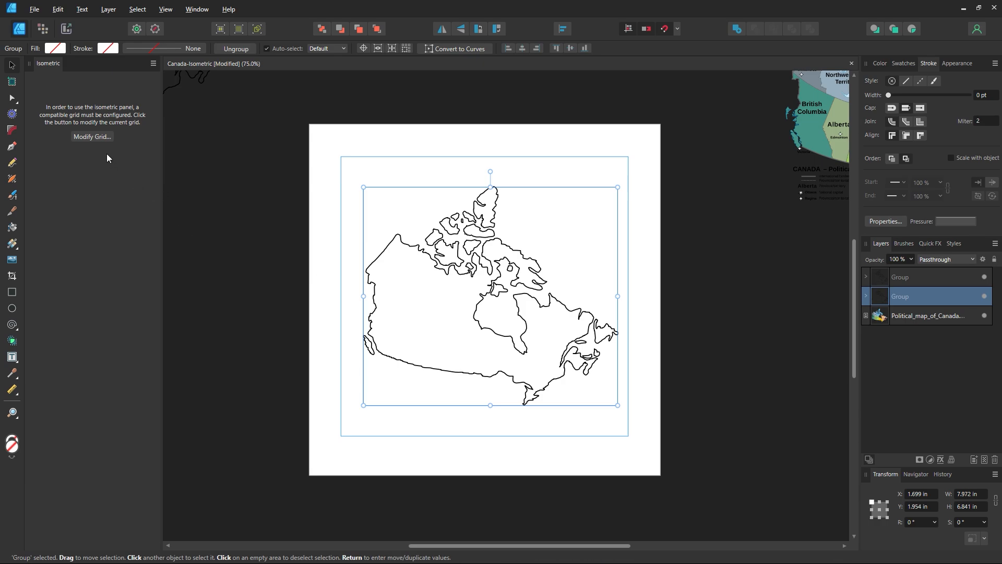
Set up a visible isometric grid with a plane set, 0.3 in spacing and 2 divisions
left_click(93, 136)
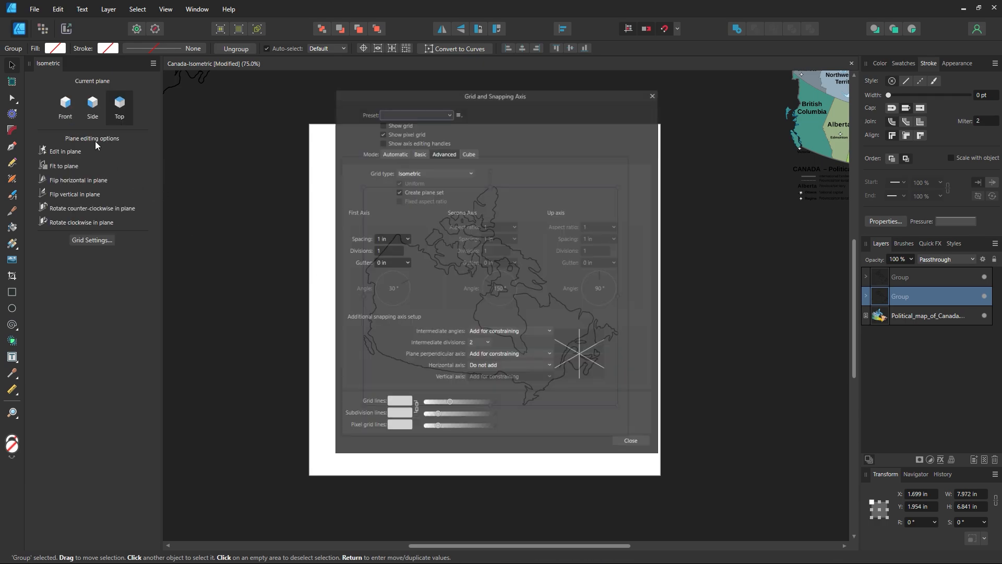
left_click(377, 117)
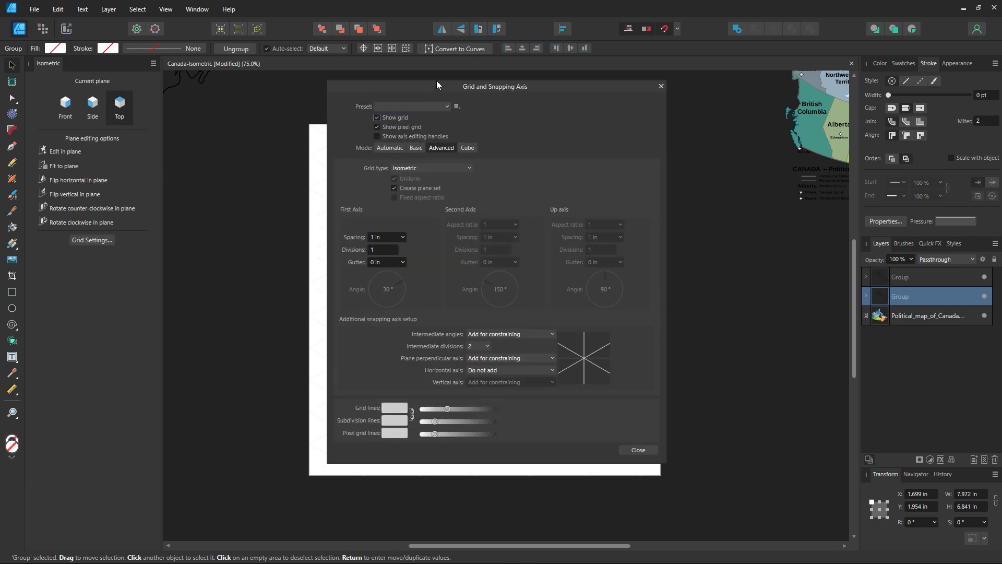
left_click_drag(437, 81, 716, 120)
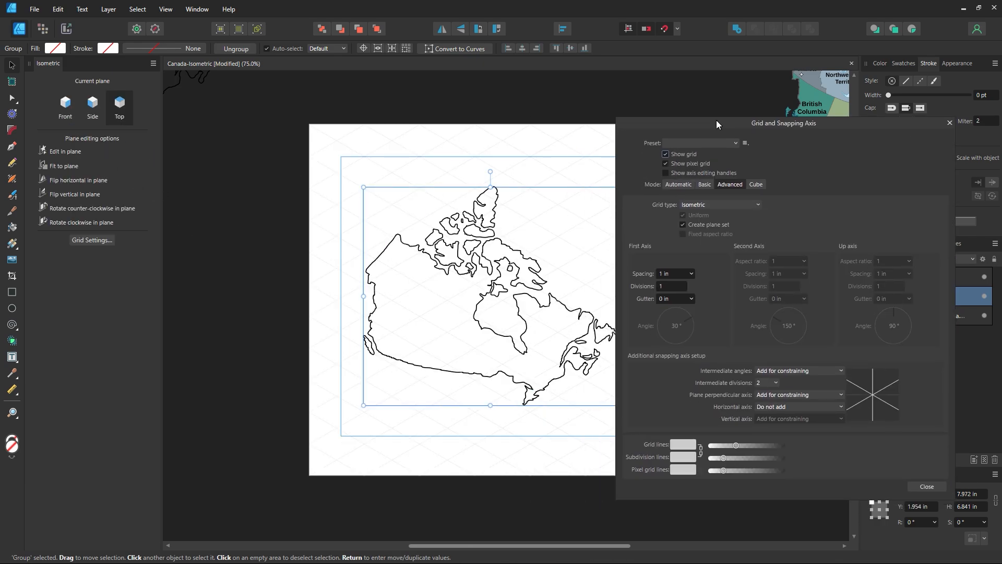
left_click(677, 268)
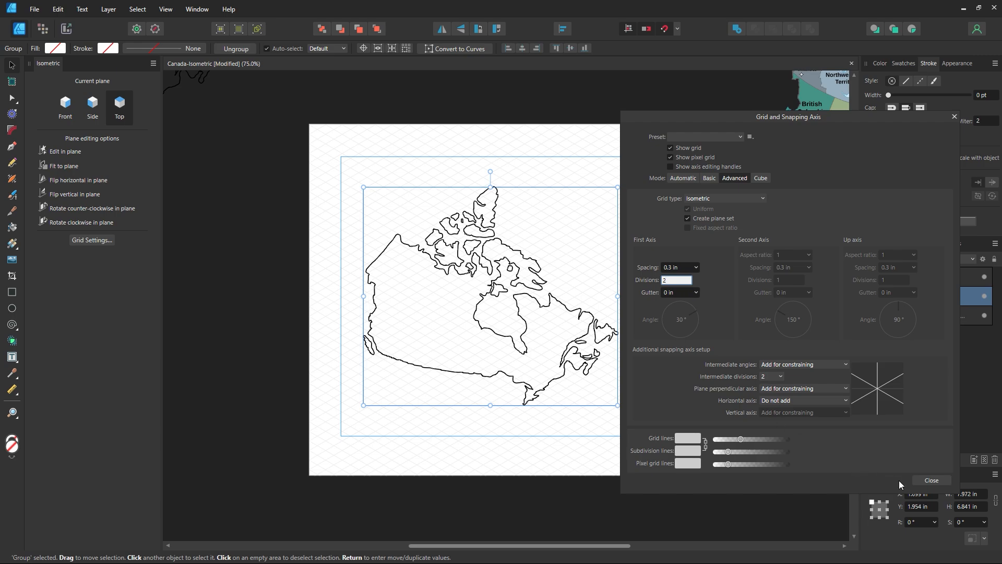
left_click(932, 479)
left_click(698, 360)
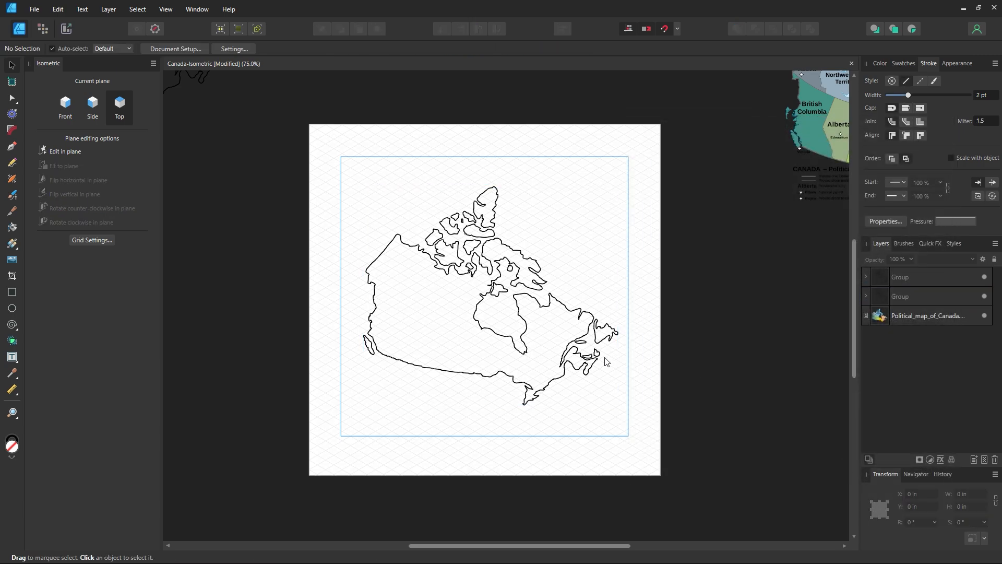
Fit the outline group to the top isometric plane and shift it slightly west so it sits inside the margins
key("z")
left_click(528, 314)
left_click(499, 314, "alt")
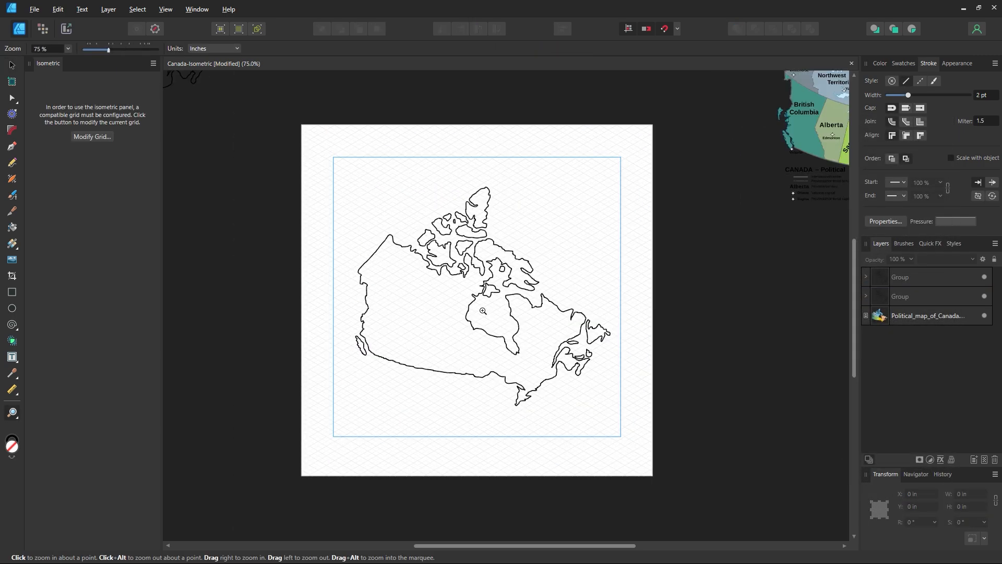
left_click(17, 69)
left_click(433, 258)
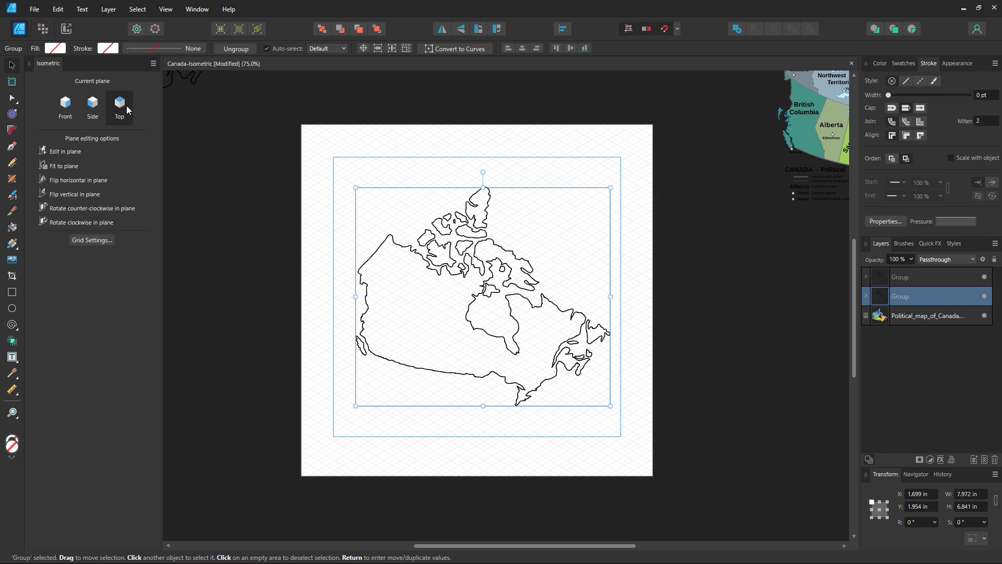
left_click(74, 165)
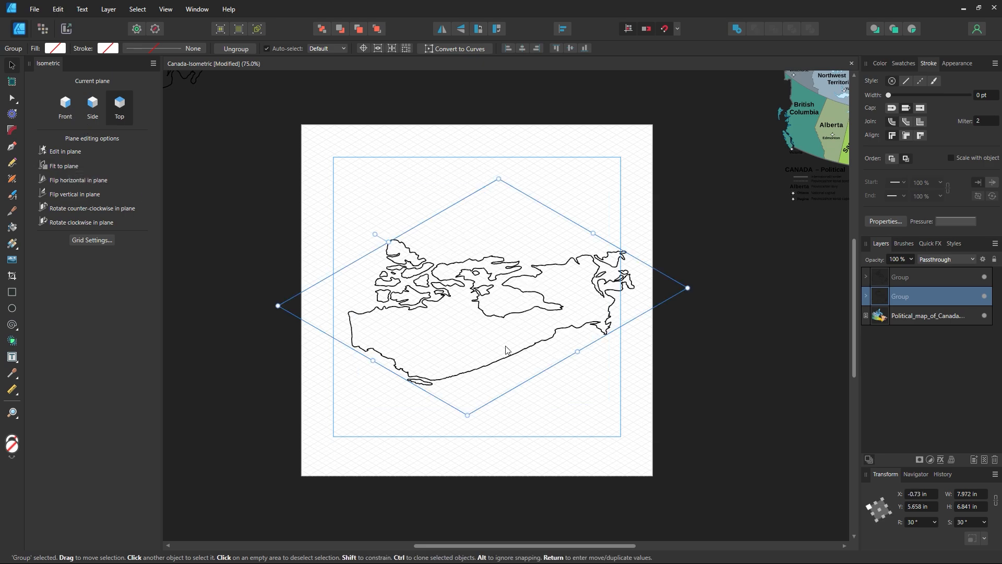
left_click(611, 420)
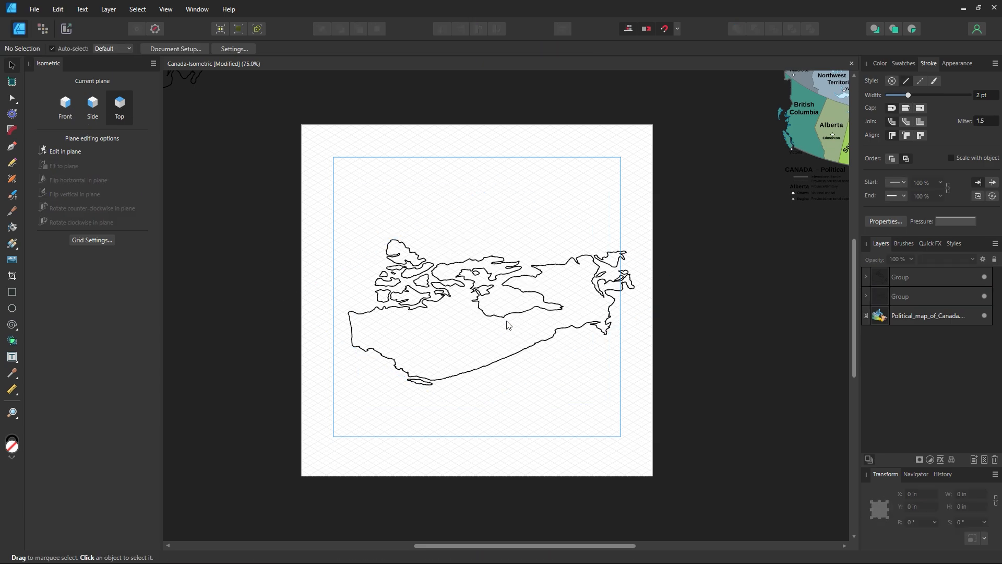
left_click_drag(510, 322, 495, 320)
left_click(604, 437)
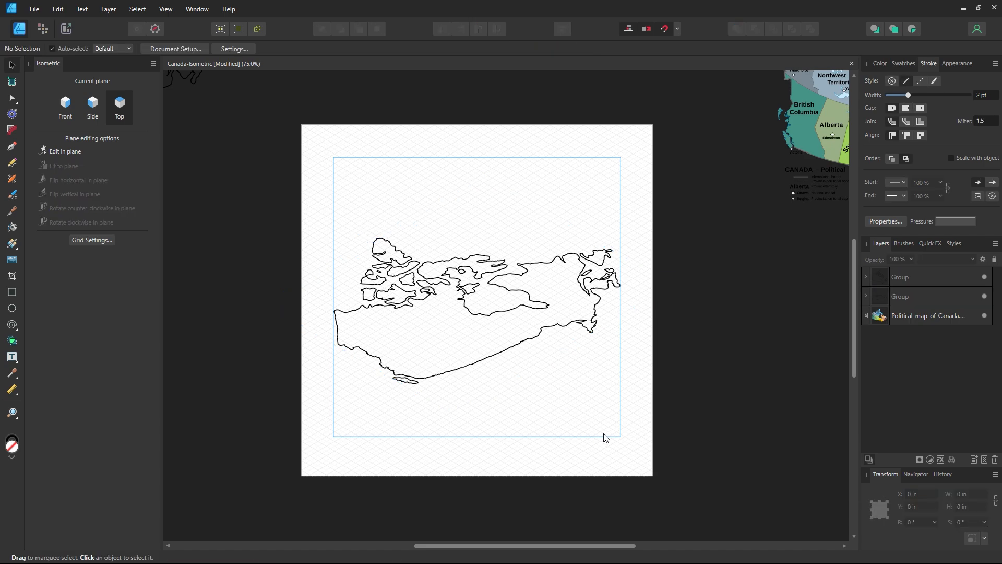
Try flipping the outline group horizontally and vertically and rotating it counter-clockwise in the top plane, restoring its original orientation
left_click(505, 349)
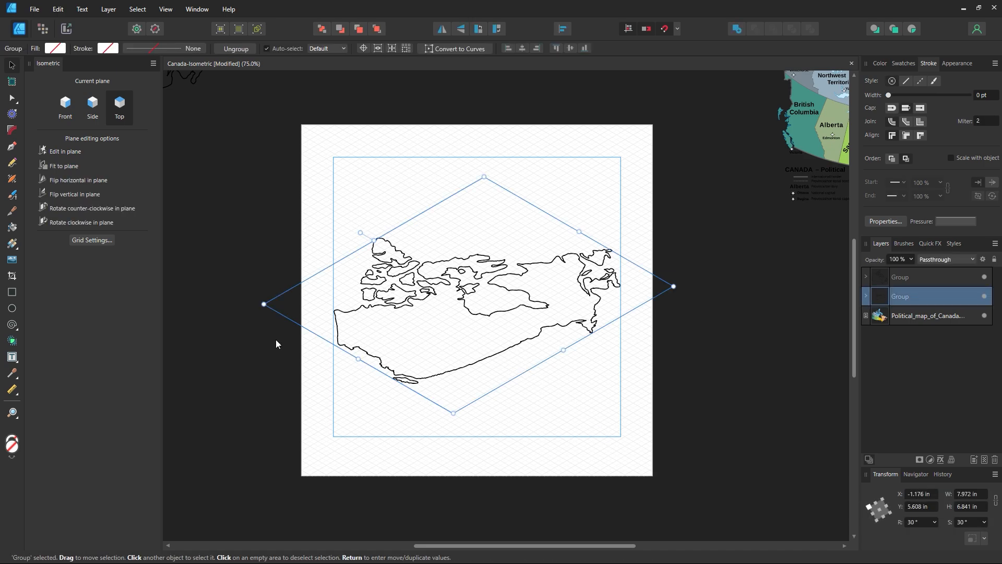
left_click(69, 180)
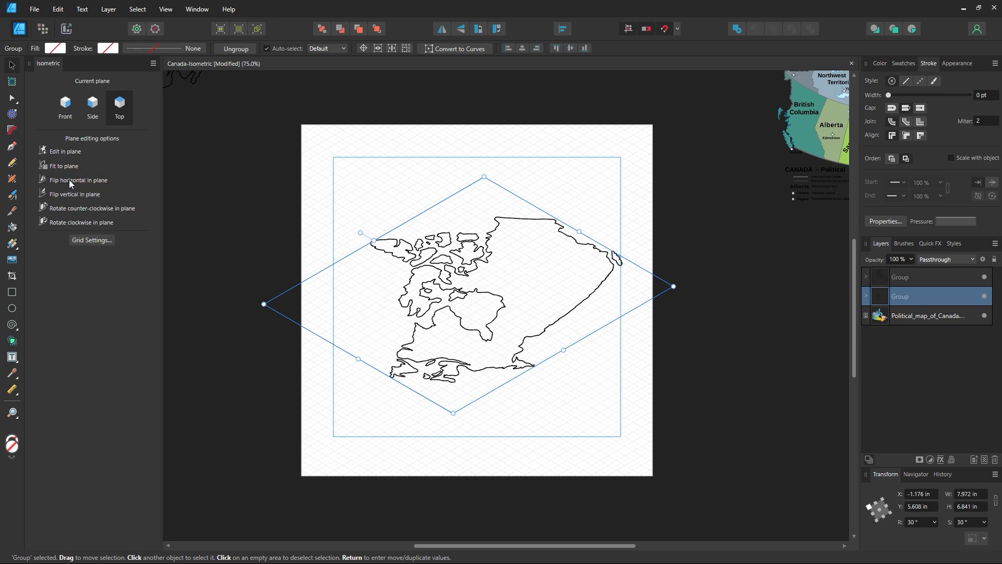
left_click(69, 180)
left_click(68, 195)
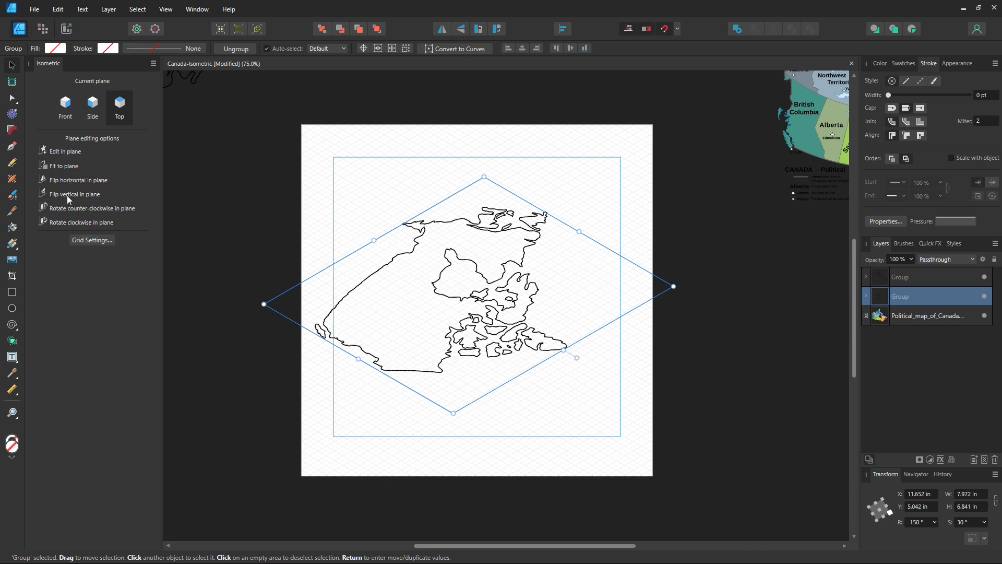
left_click(69, 198)
left_click(71, 207)
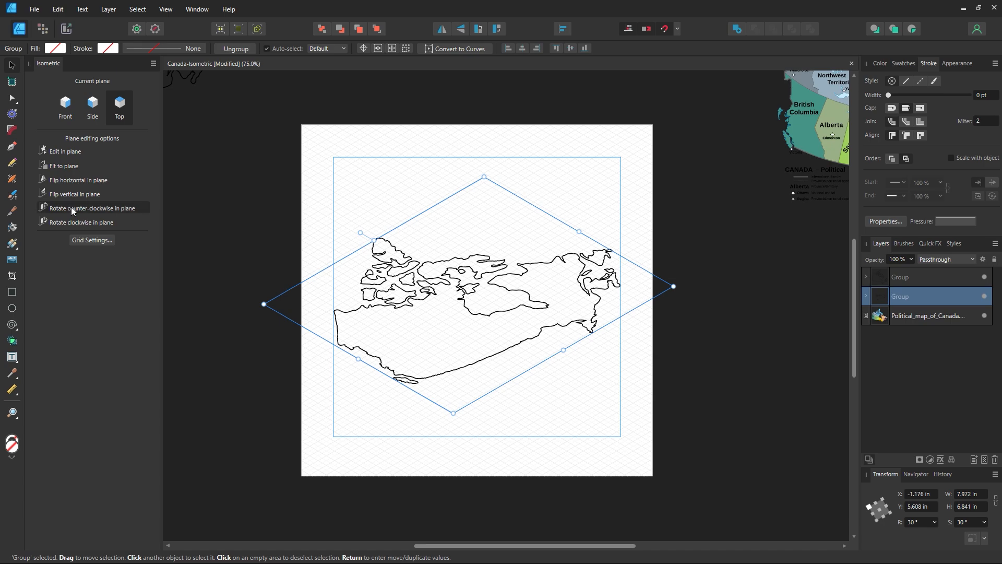
left_click(71, 207)
left_click(71, 206)
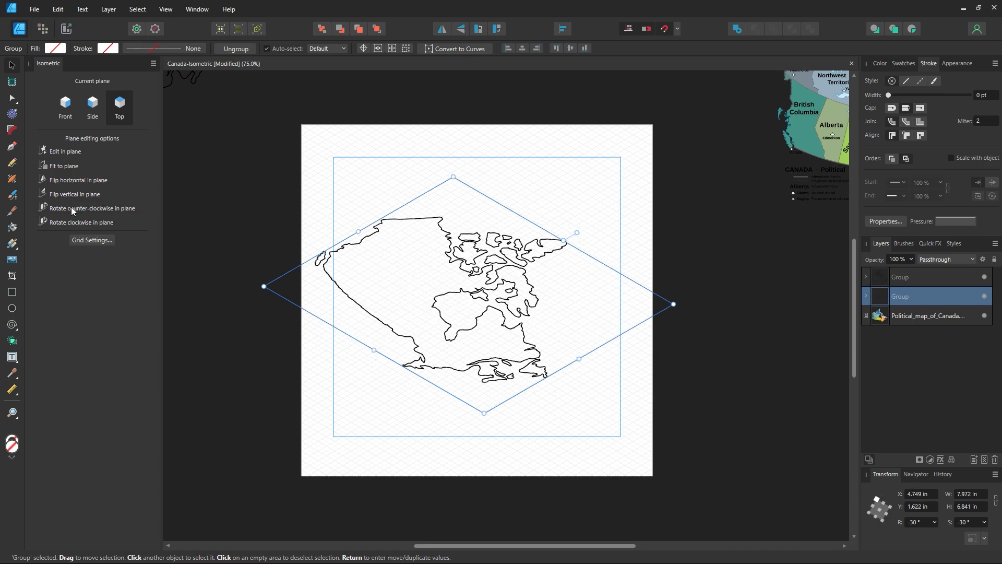
left_click(71, 207)
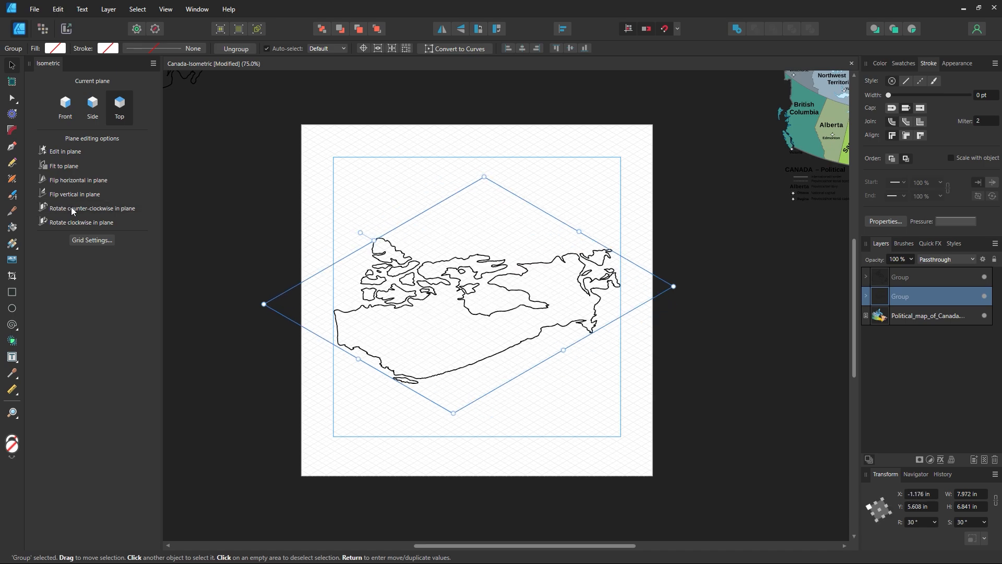
Nudge the isometric outline group slightly upward on the artboard and deselect it
left_click(240, 228)
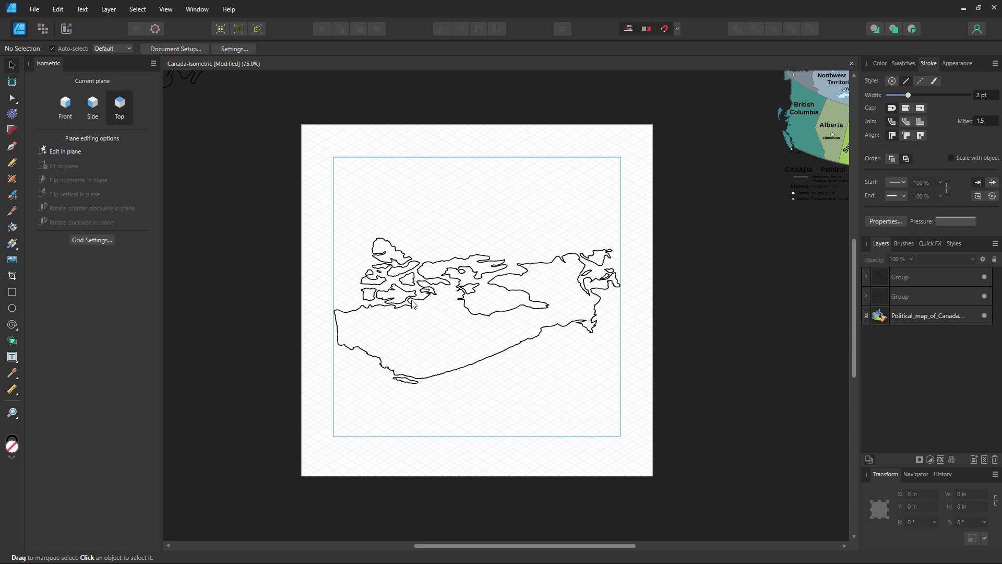
left_click_drag(415, 305, 416, 294)
left_click(714, 392)
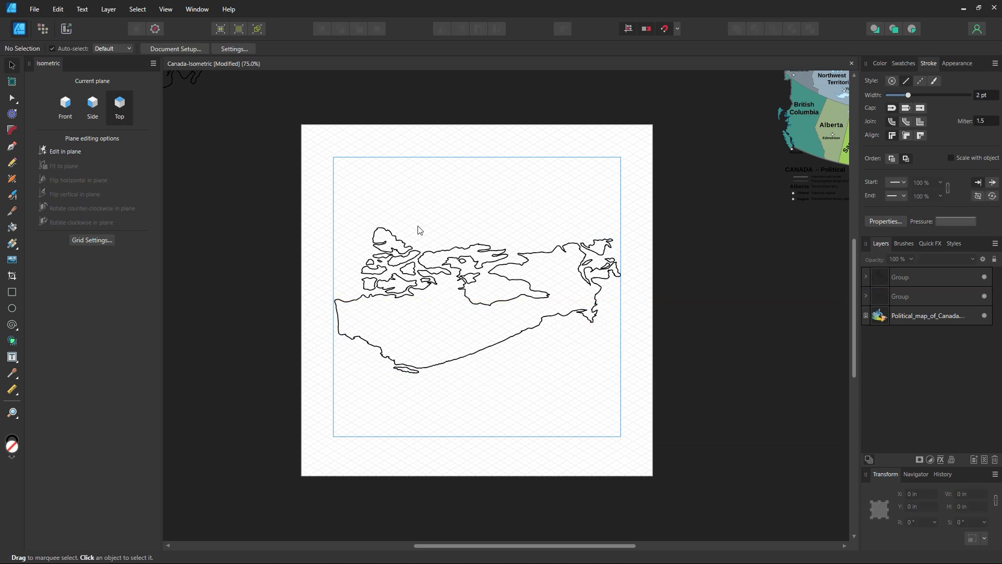
Try a vertical flip and counter-clockwise rotations of the outline group in the top plane, and reposition it within the margins
left_click(420, 290)
left_click(78, 197)
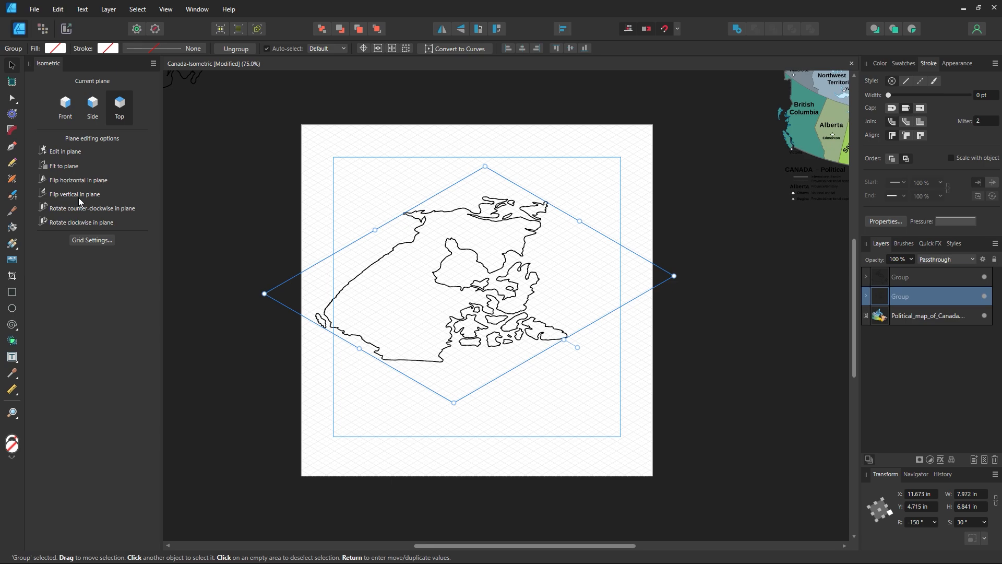
left_click(79, 198)
left_click(82, 210)
left_click(82, 210)
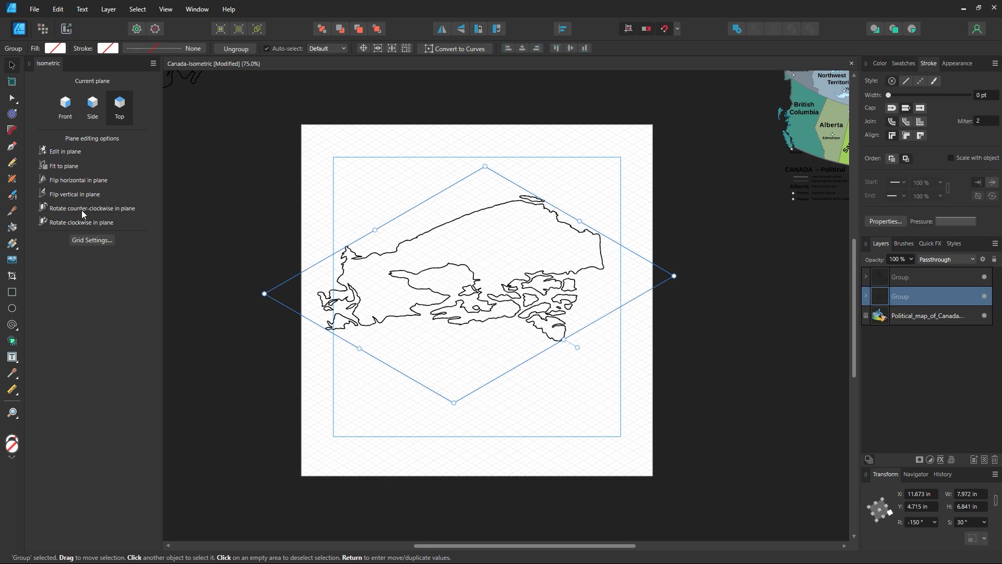
left_click(81, 210)
left_click(214, 268)
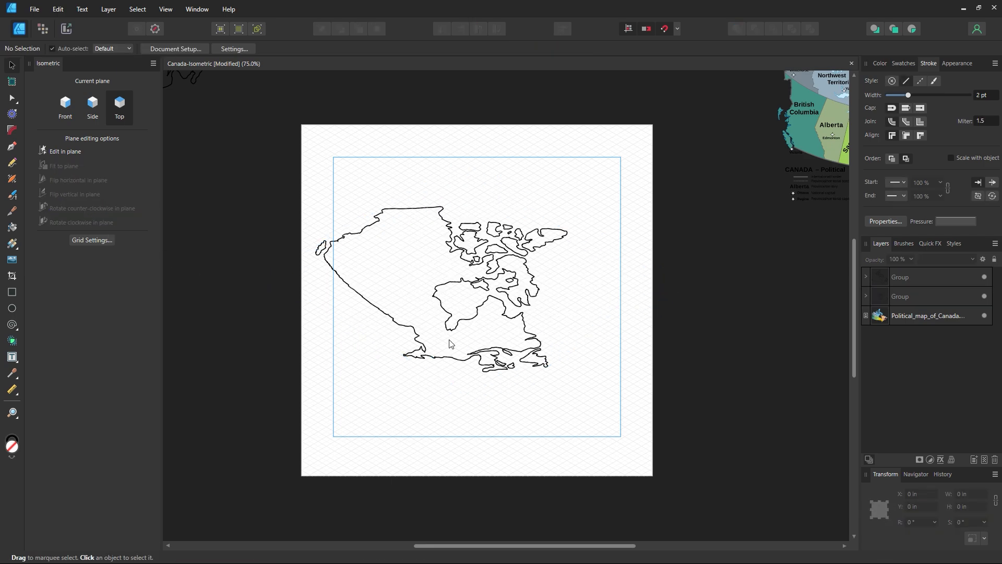
left_click_drag(452, 343, 476, 329)
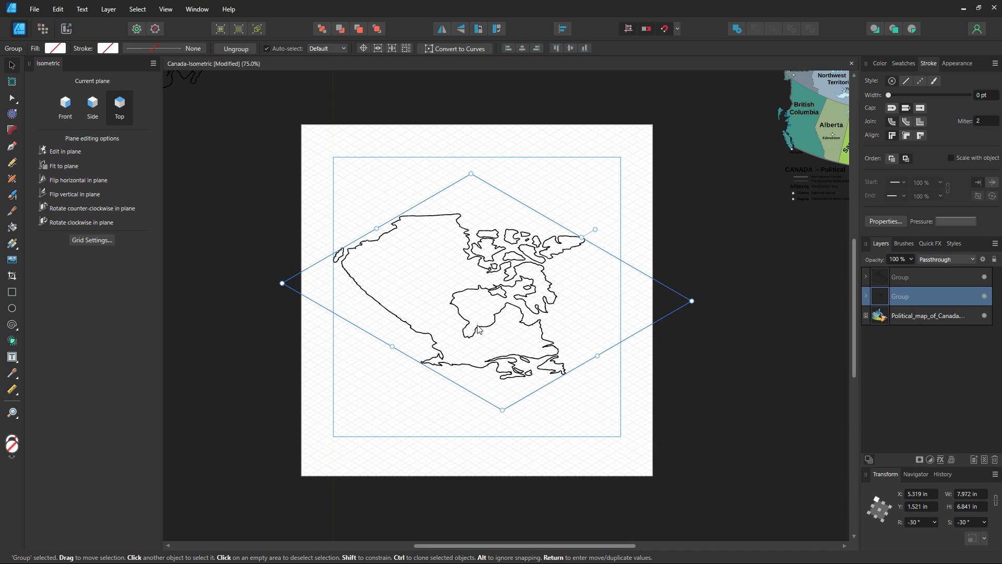
left_click(591, 228)
Undo the last move, rotations and flips of the outline group
key("ctrl+z")
key("ctrl+z")
key("ctrl+z")
key("ctrl+z")
key("ctrl+z")
key("ctrl+z")
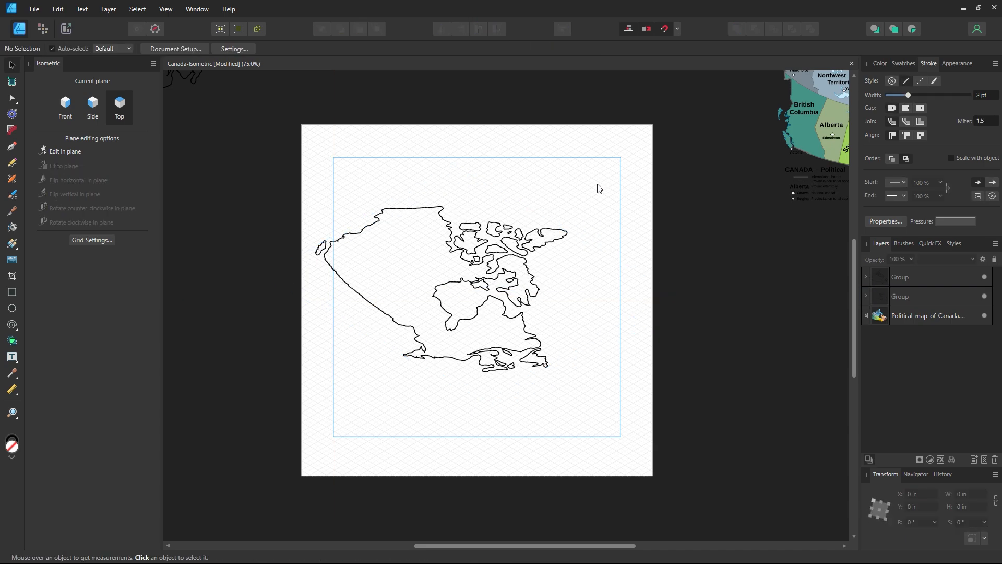
key("ctrl+z")
key("ctrl+z")
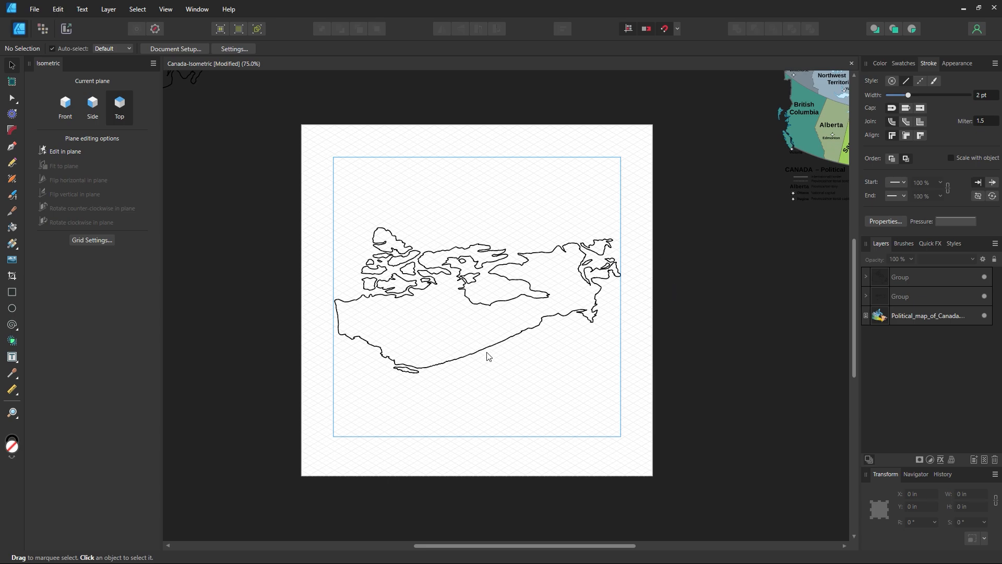
Fill the isometric outline group with a medium green swatch and deselect it
left_click(501, 276)
left_click(906, 64)
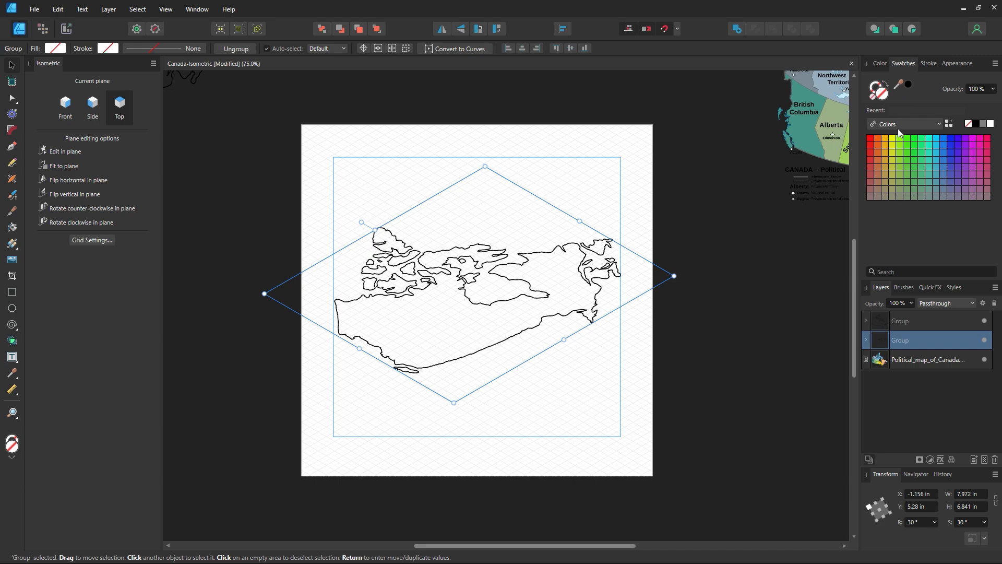
left_click(914, 168)
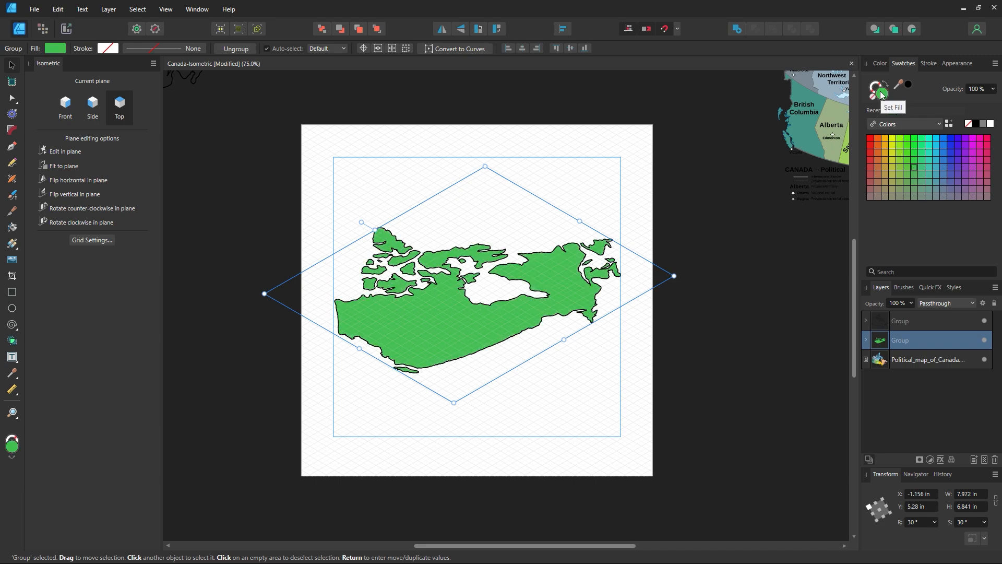
left_click(742, 214)
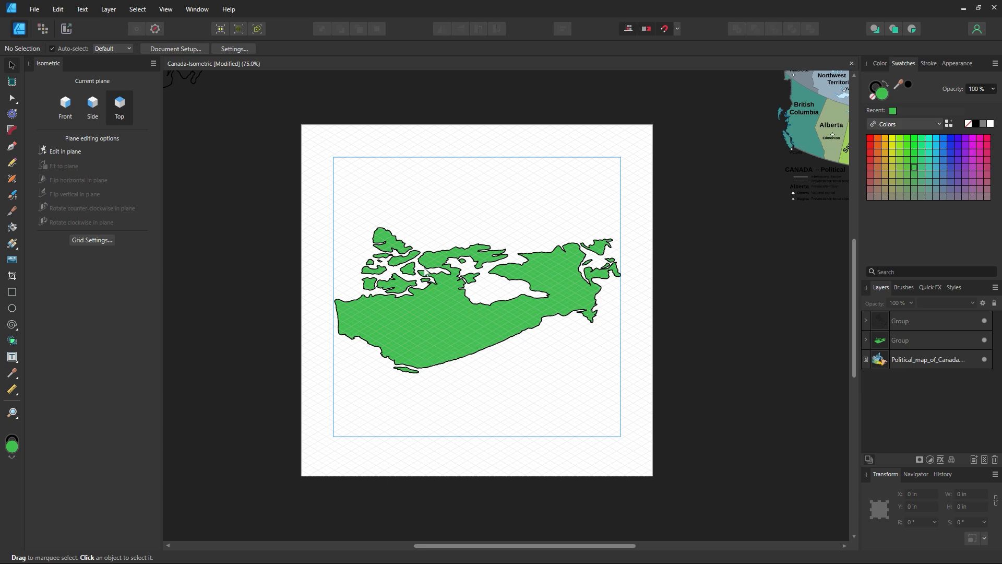
Apply a linear gradient fill to the green map group, running from light green at the southern border to dark green in the northwest
left_click_drag(497, 233, 649, 186)
left_click_drag(468, 292, 449, 299)
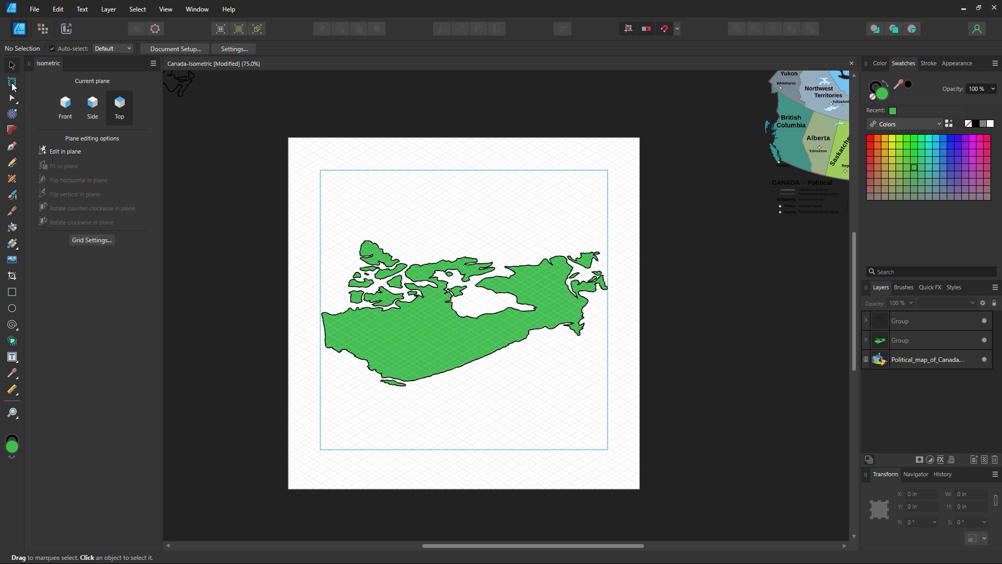
left_click(368, 323)
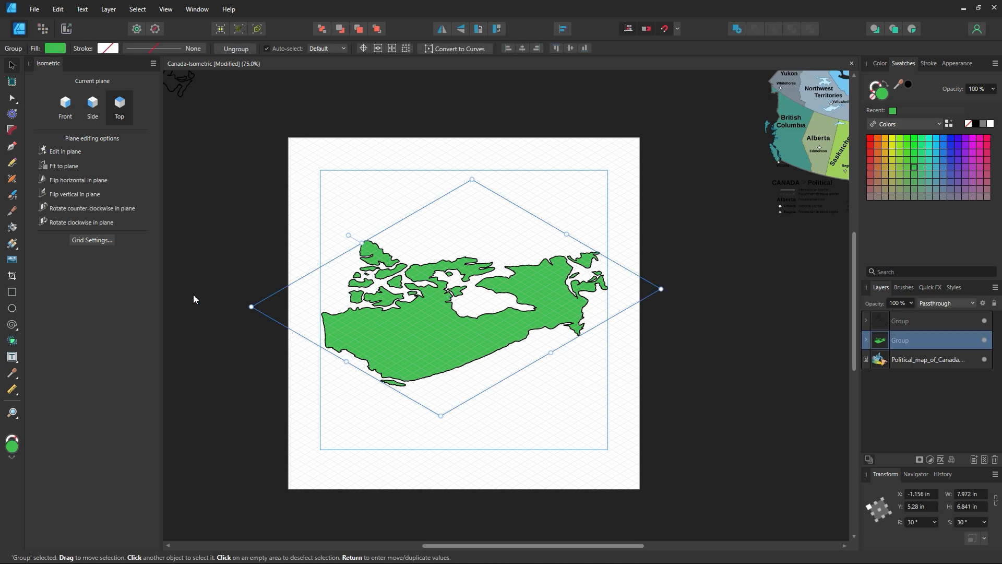
left_click(12, 243)
left_click_drag(483, 351, 413, 284)
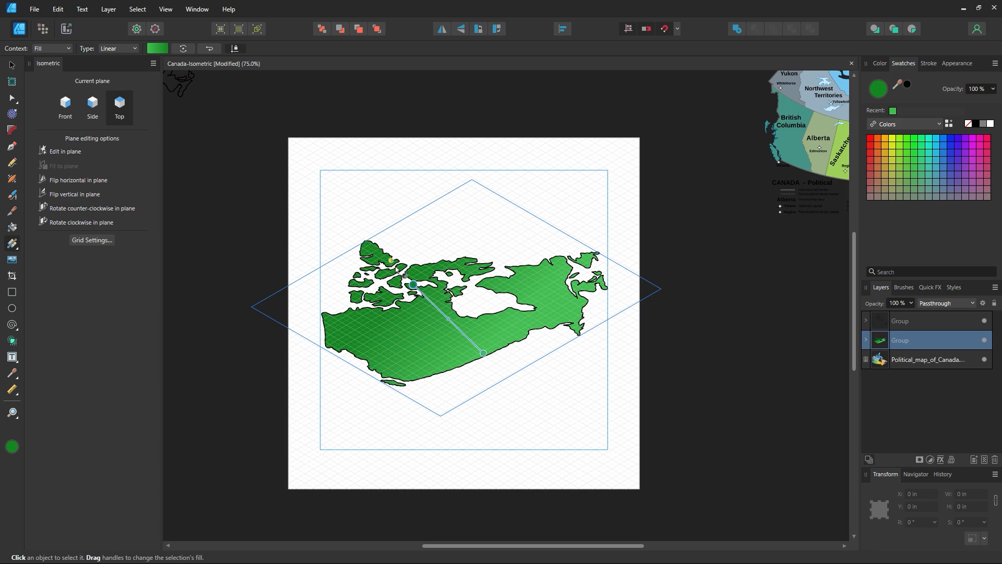
Recolor the northwest gradient stop of the map group bright blue and shift both gradient ends to the northwest
left_click(942, 141)
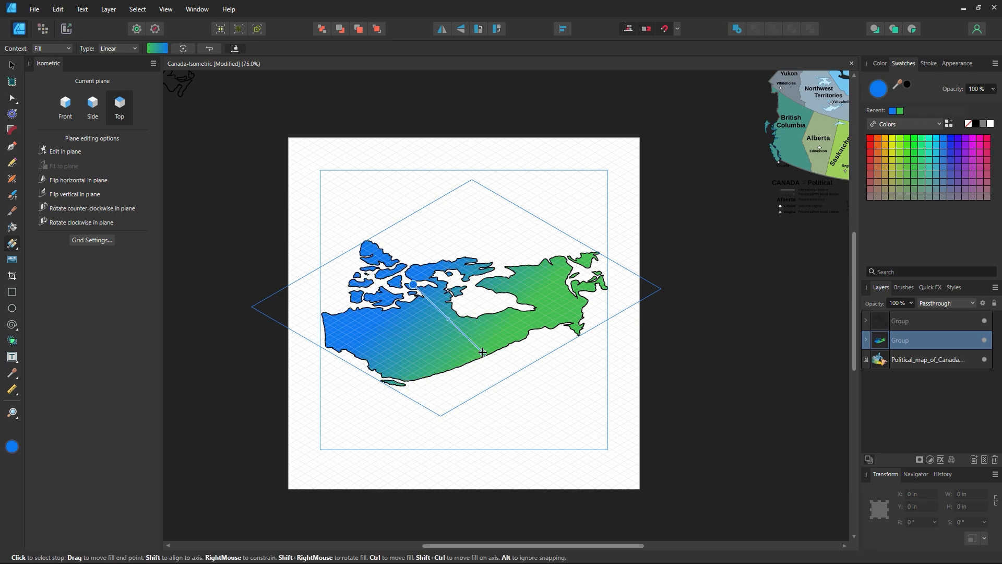
left_click_drag(484, 353, 464, 343)
left_click_drag(413, 282, 384, 261)
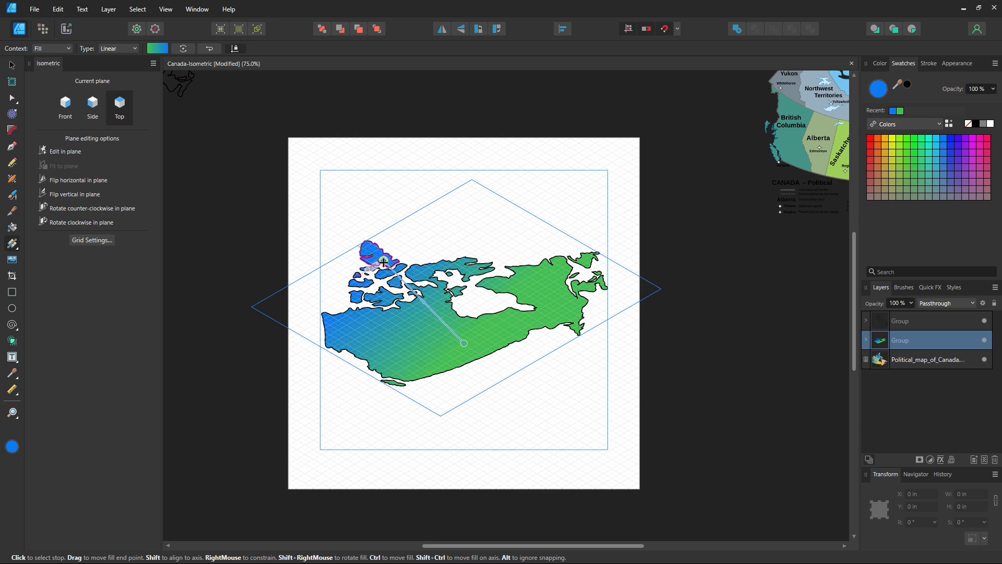
Soften the blue gradient stop to a lighter, less saturated blue
double_click(878, 89)
left_click_drag(522, 155, 780, 162)
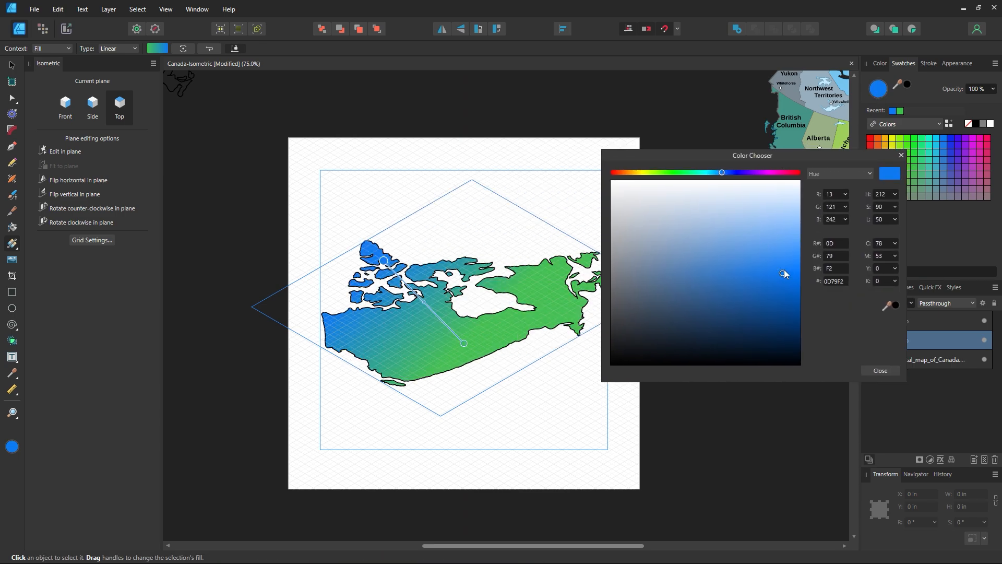
left_click_drag(784, 270, 747, 233)
left_click(881, 372)
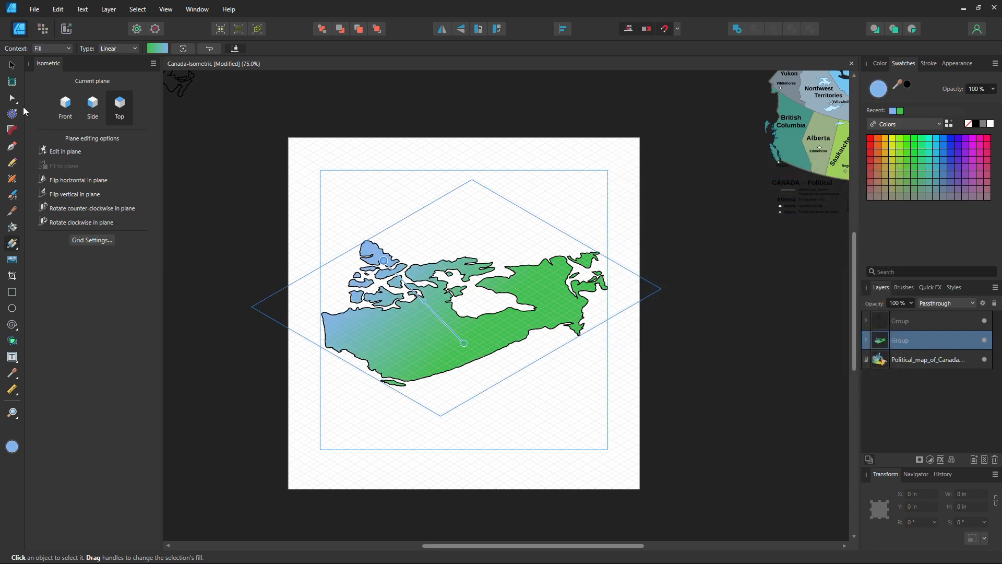
Extend the green end of the gradient to the southeastern coast and change its color to a bright yellow-green
left_click_drag(464, 343, 503, 351)
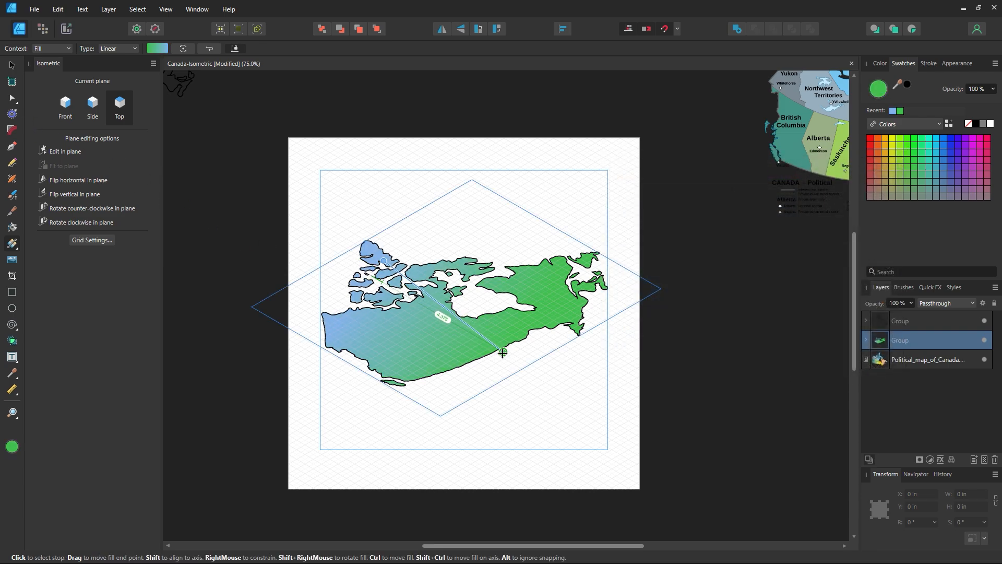
double_click(879, 95)
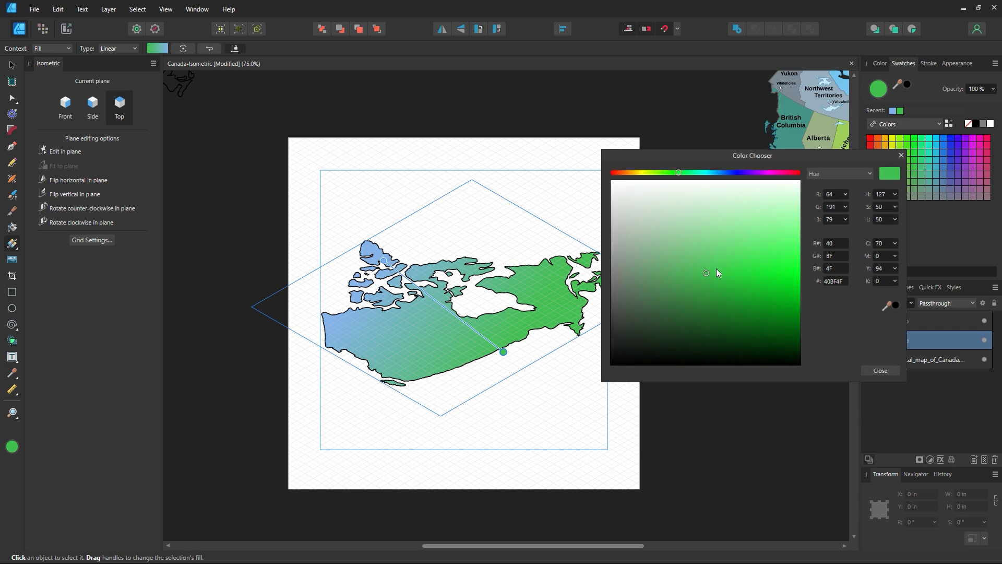
left_click_drag(677, 172, 659, 175)
left_click(733, 267)
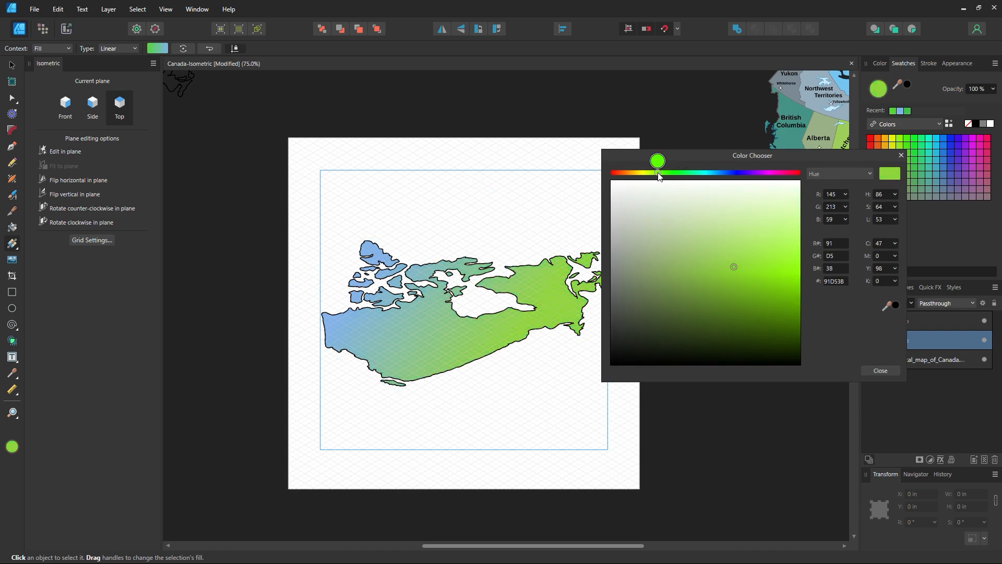
left_click(881, 371)
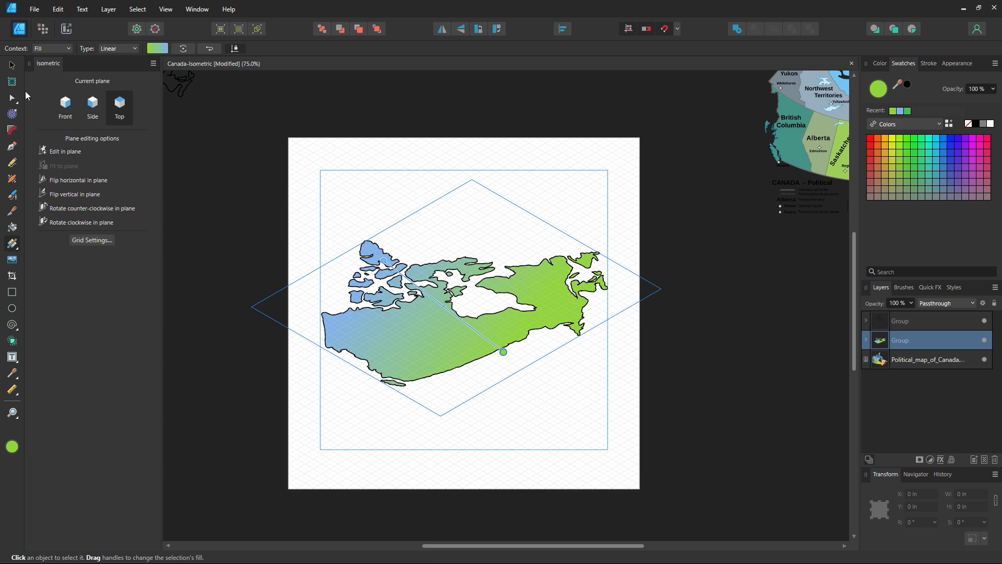
Move the light blue gradient end east, just above the northern islands, and deselect the map group
left_click(12, 66)
key("ctrl+d")
left_click(556, 313)
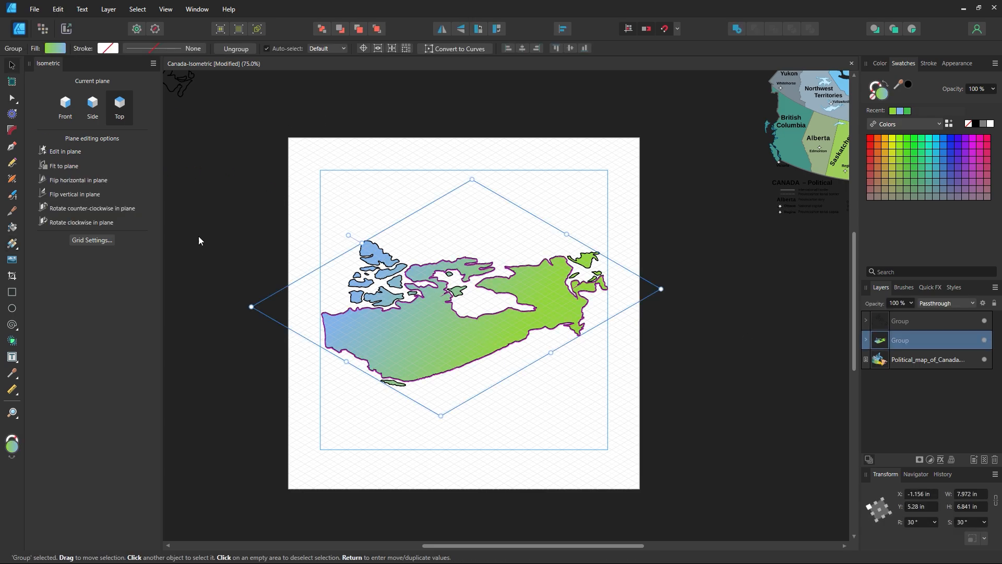
left_click(12, 244)
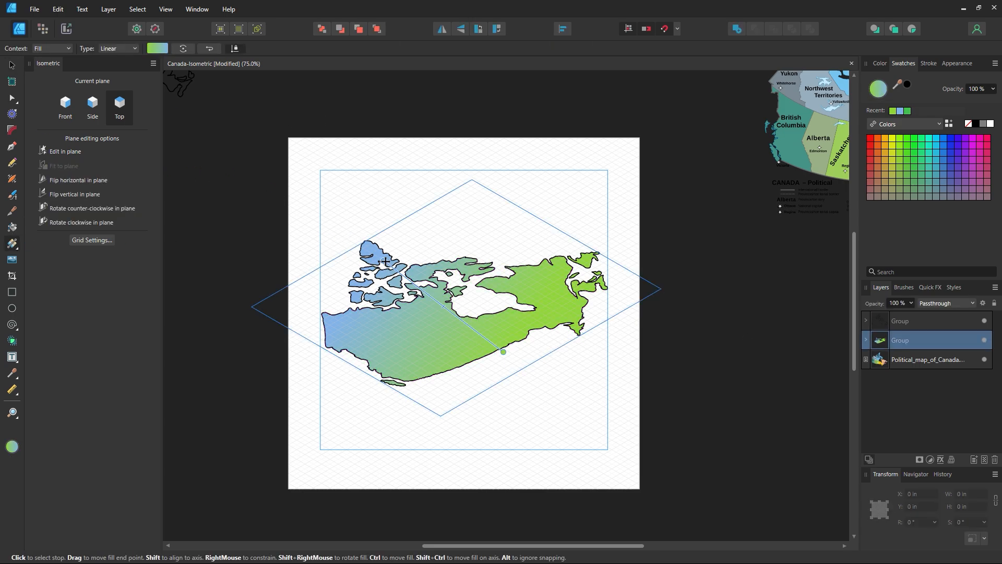
left_click_drag(386, 257, 424, 236)
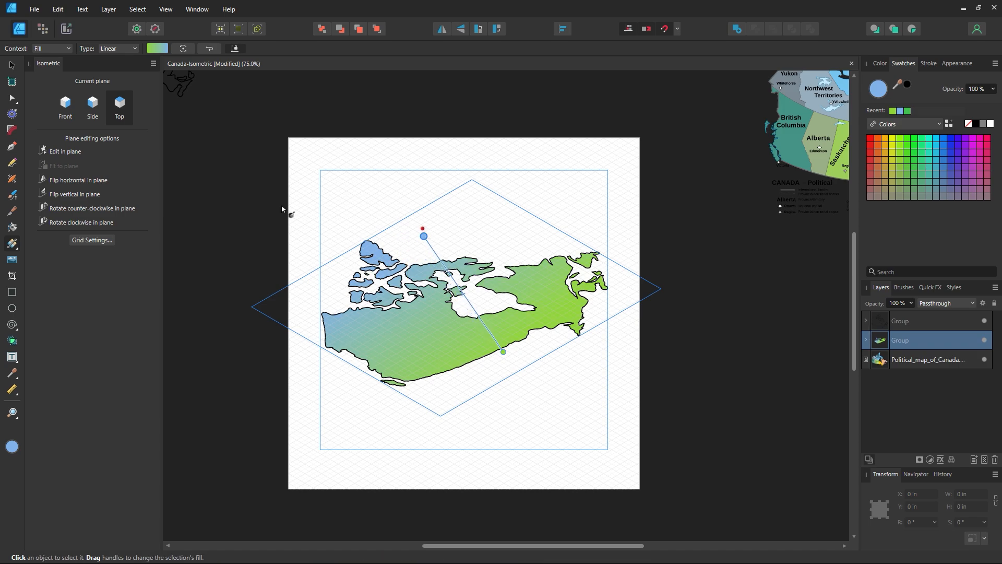
left_click(13, 65)
left_click(299, 187)
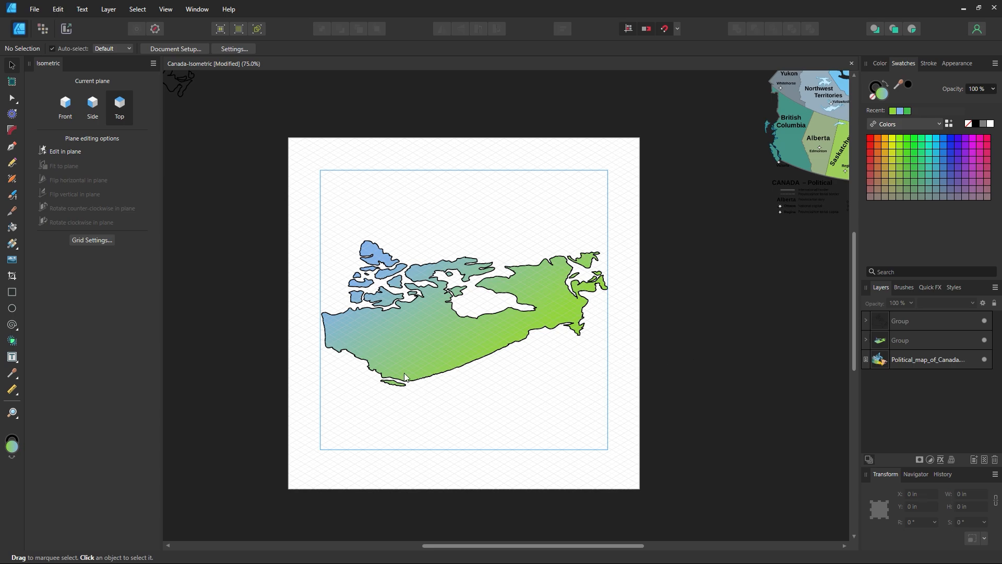
Leave the map group deselected and save the document
left_click(545, 320)
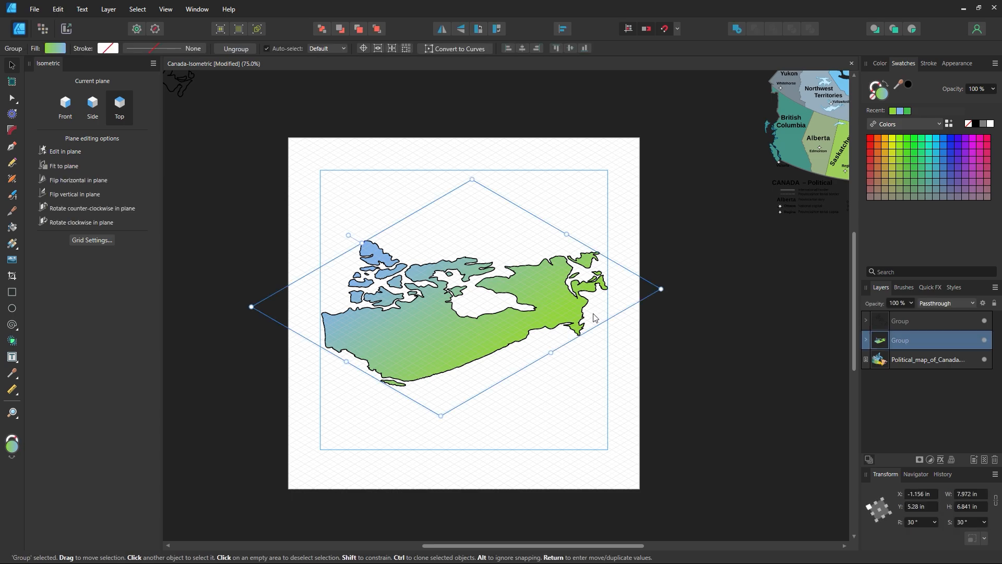
left_click(738, 278)
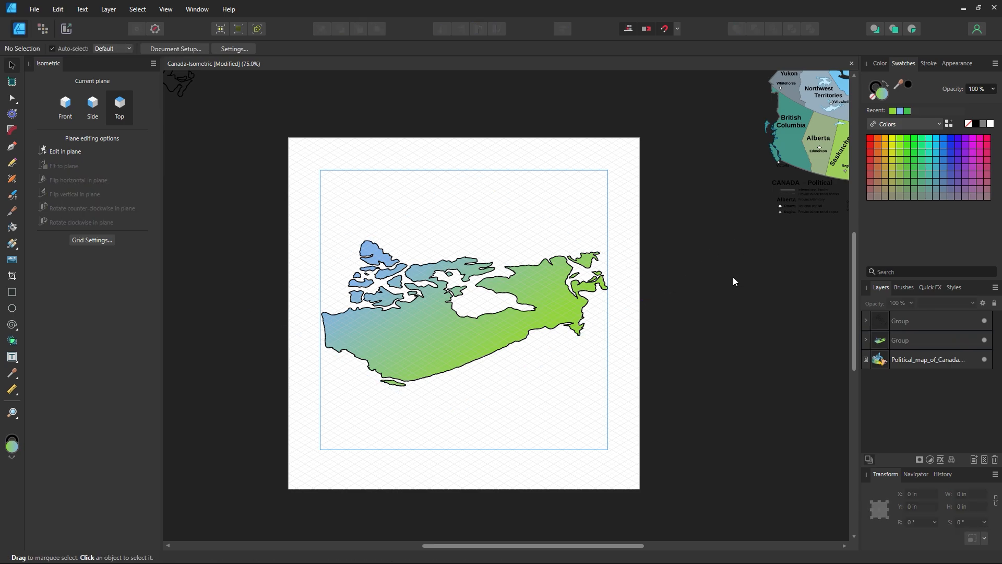
key("ctrl+s")
Try a very dark green stroke color (0A1B0F) on the map group's outlines
left_click(576, 317)
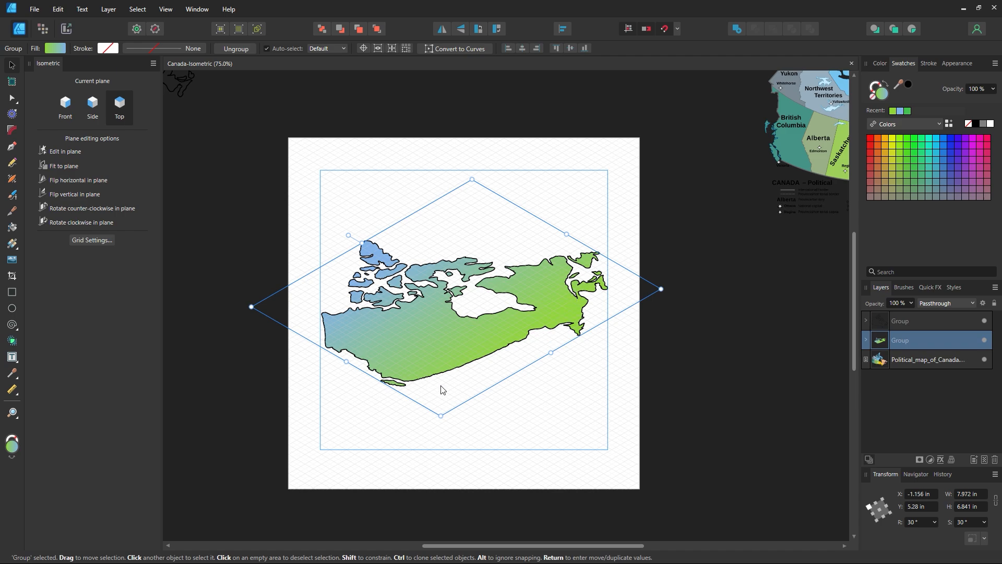
key("z")
left_click_drag(477, 311, 562, 379)
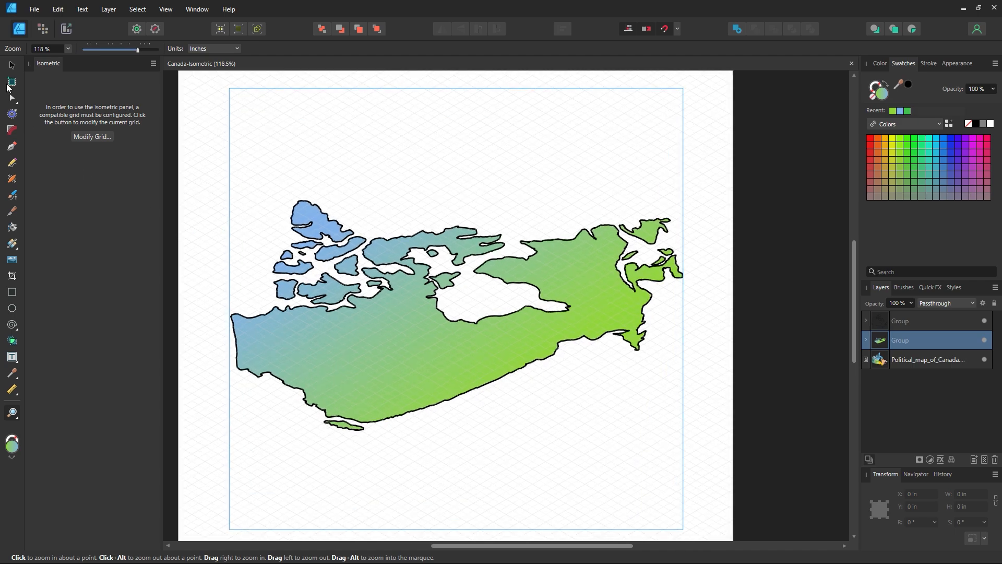
left_click(15, 63)
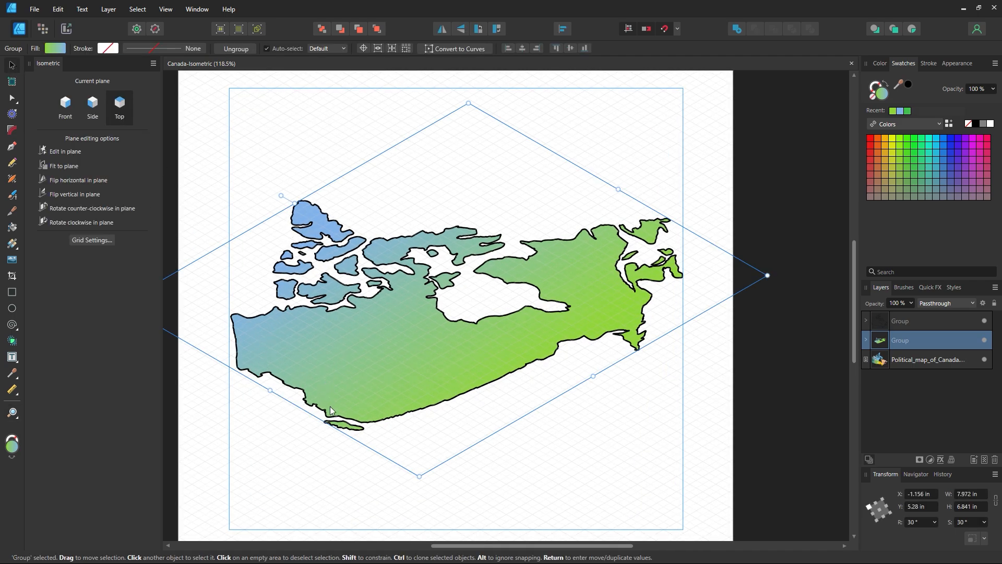
double_click(882, 86)
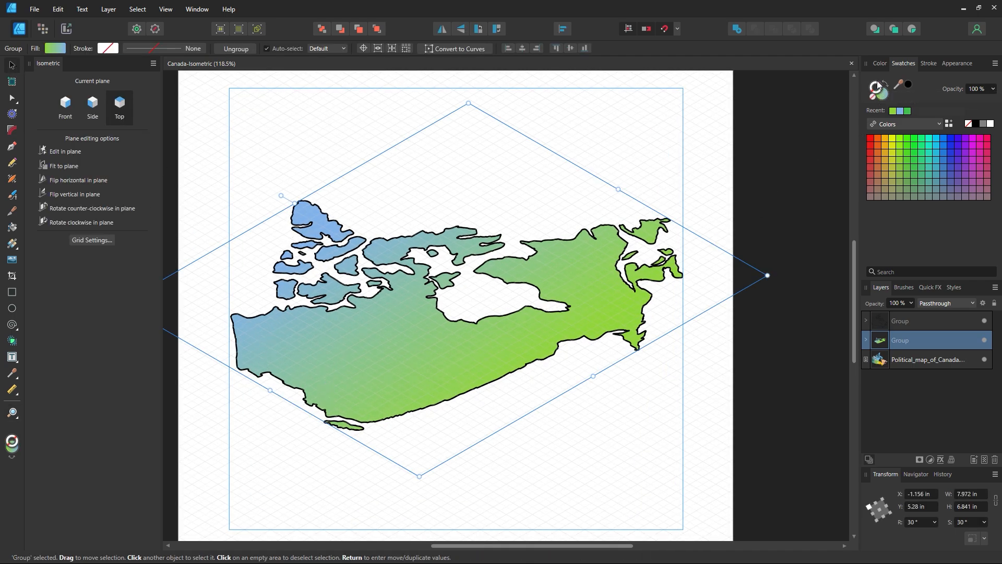
left_click(683, 173)
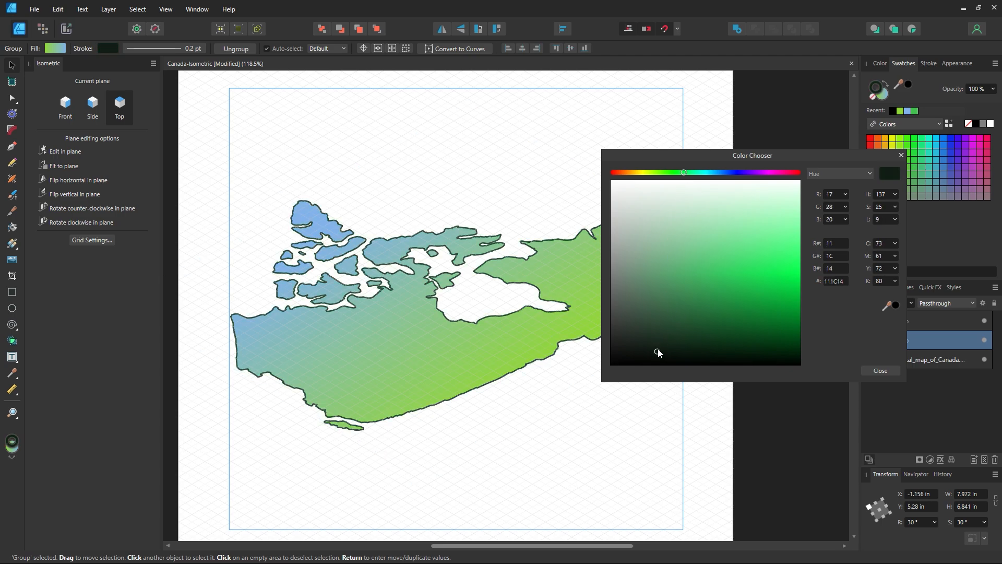
mouse_move(658, 352)
left_mouse_down()
mouse_move(695, 337)
mouse_move(699, 353)
left_mouse_up()
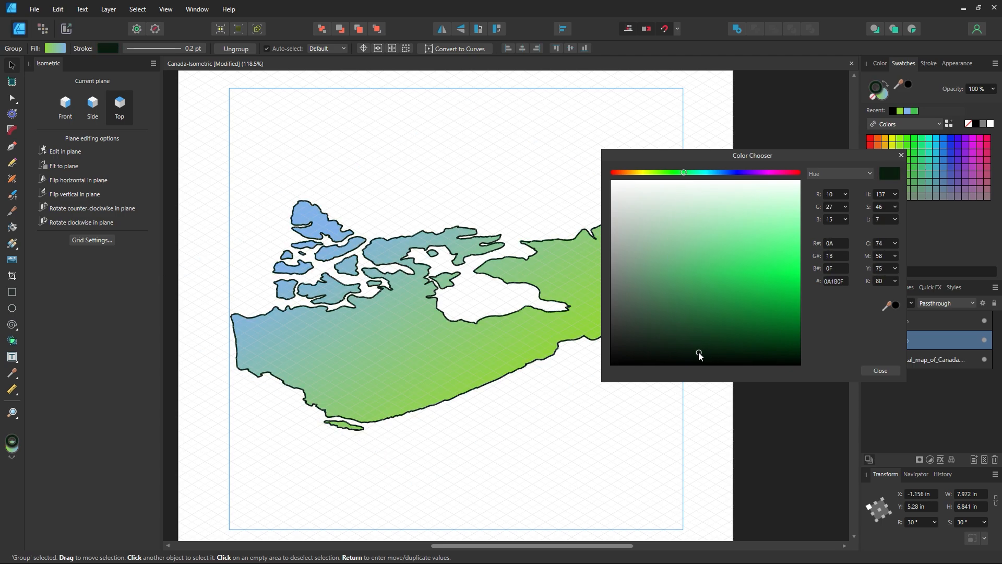
left_click(881, 370)
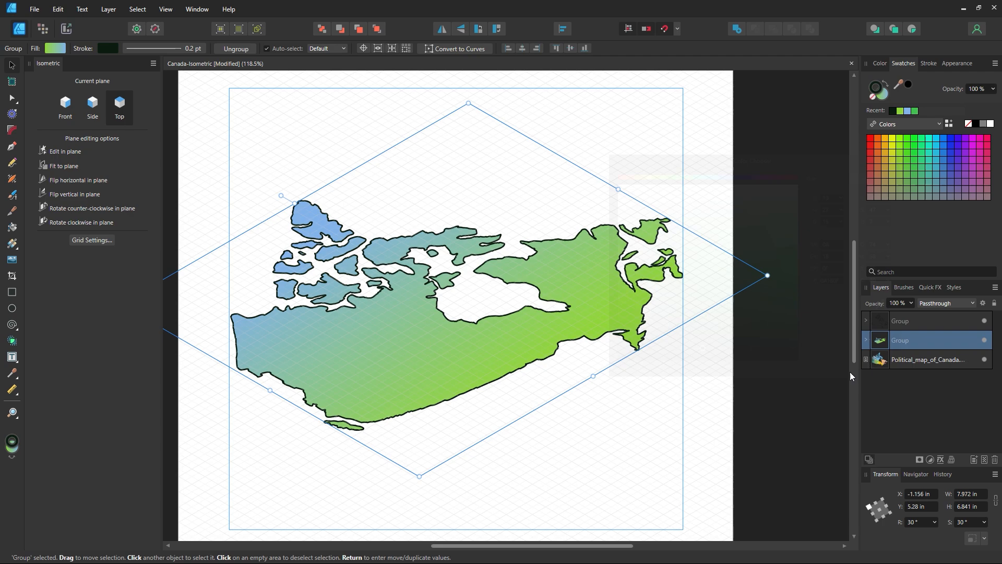
left_click(630, 152)
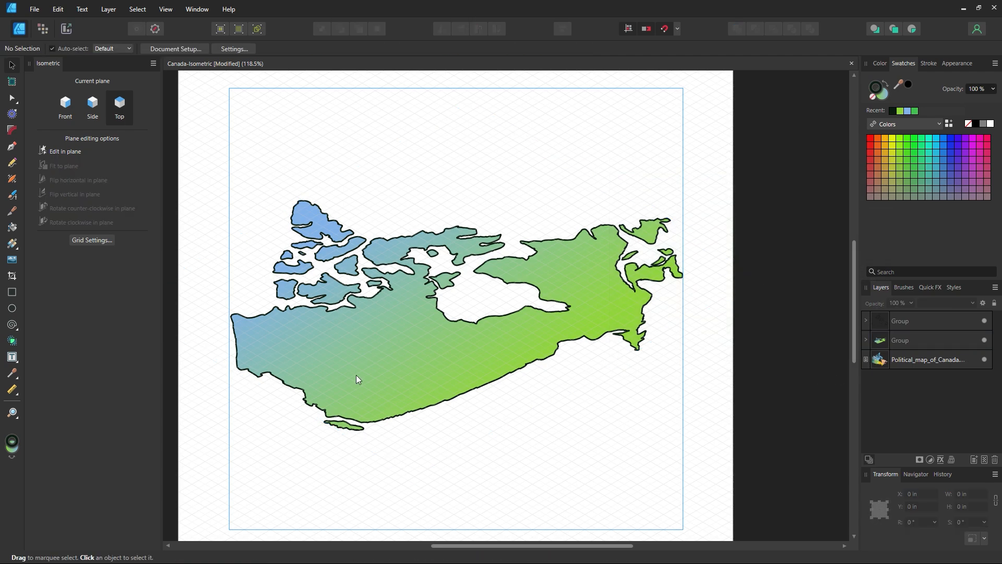
Try placing a duplicate of the map group slightly lower and sending the group to the back of the layer stack
left_click(386, 377)
scroll(376, 197, "down", 2)
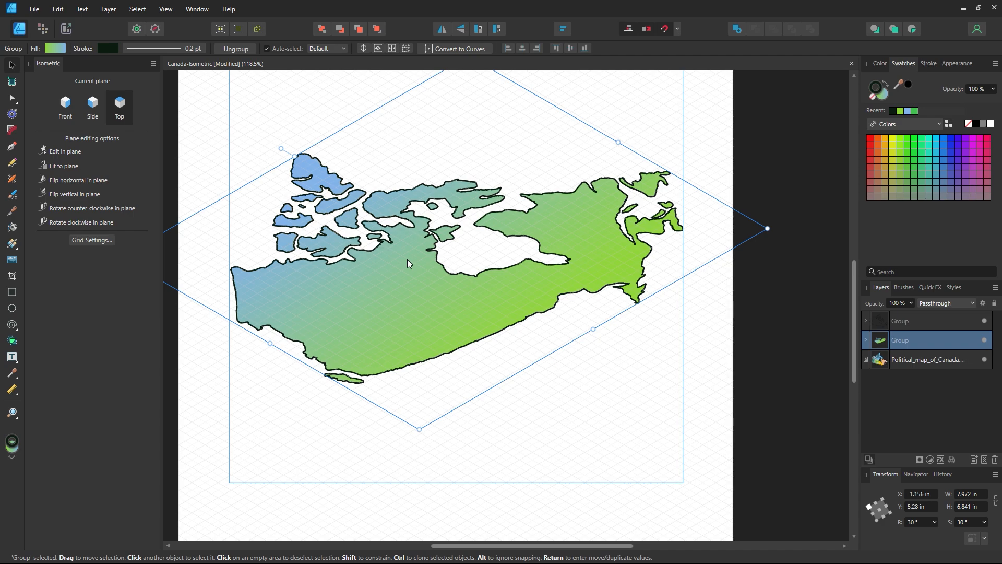
left_click_drag(408, 264, 407, 275)
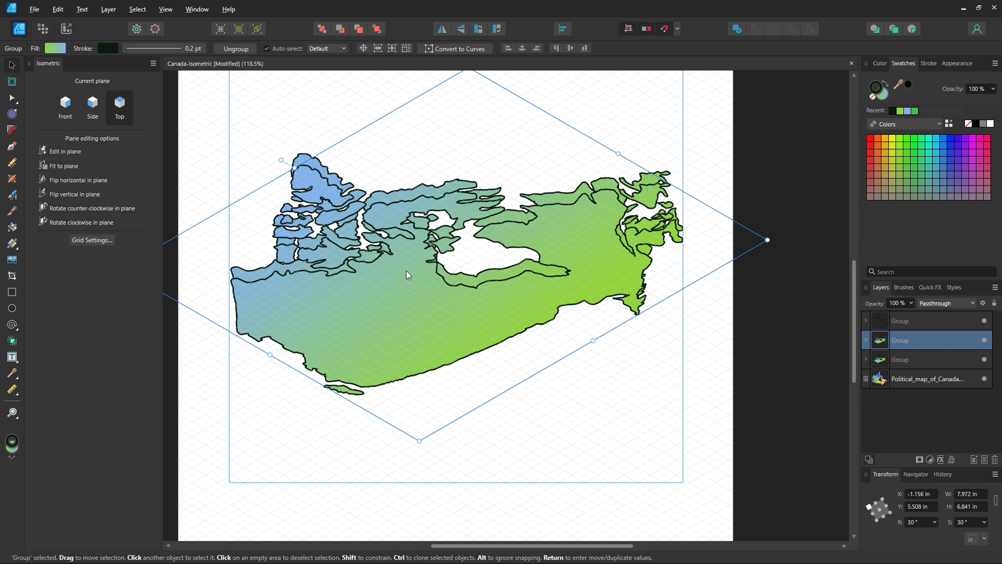
key("ctrl+z")
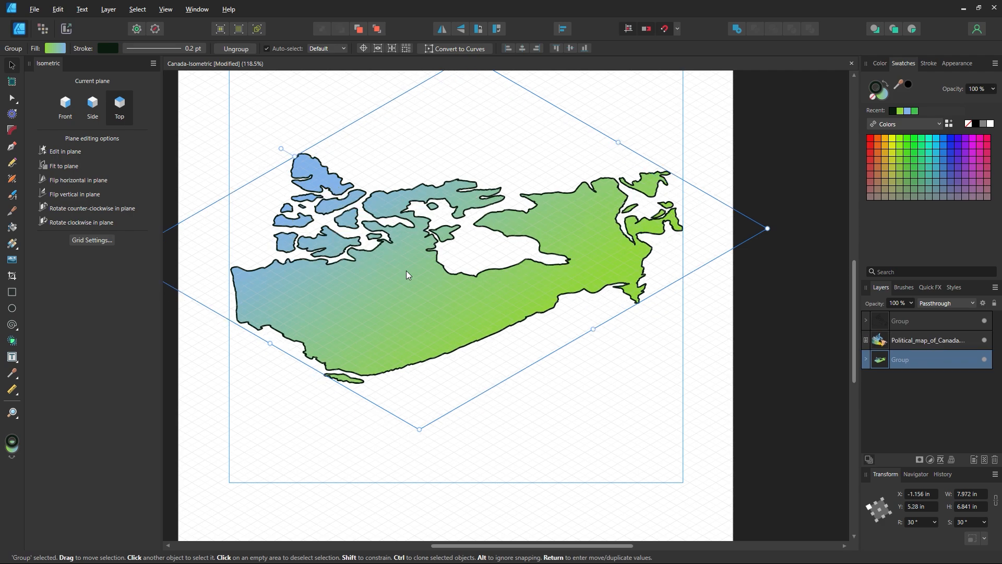
left_click_drag(416, 314, 425, 387)
key("ctrl+z")
left_click(425, 389)
left_click(425, 391)
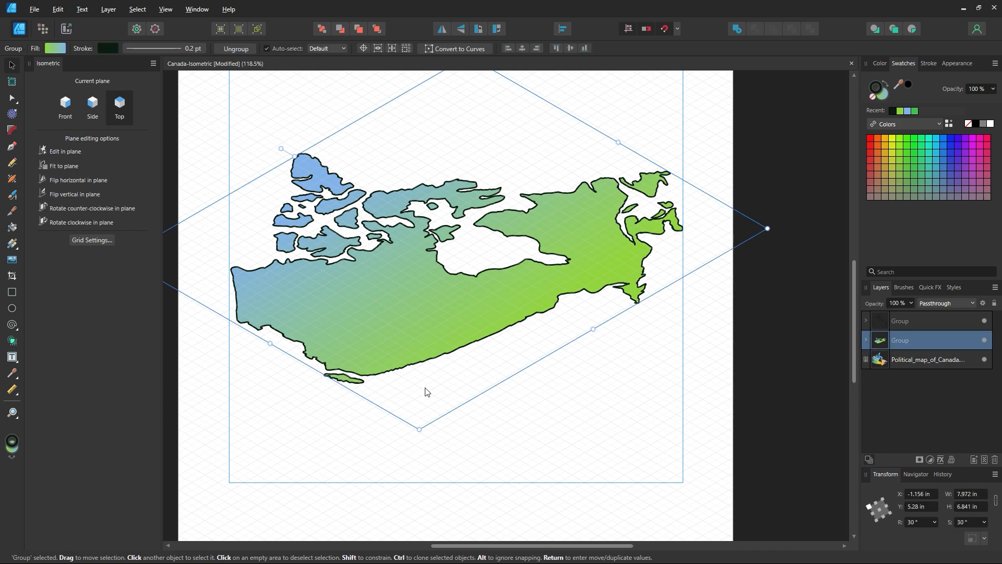
left_click(549, 415)
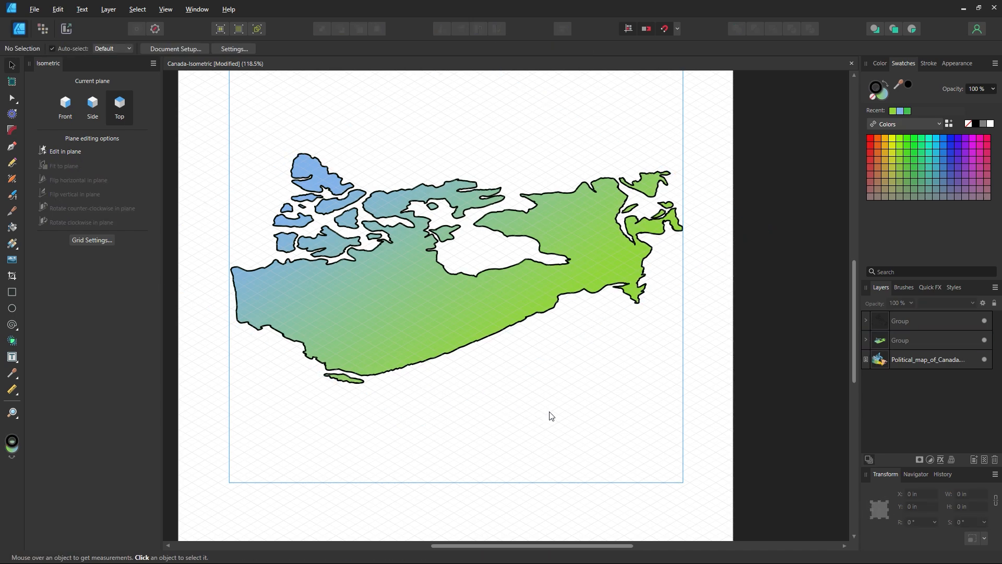
Undo the dark green stroke change, keeping the light blue to yellow-green gradient on the map group
key("ctrl+z")
key("ctrl+z")
key("ctrl+z")
key("ctrl+z")
key("ctrl+z")
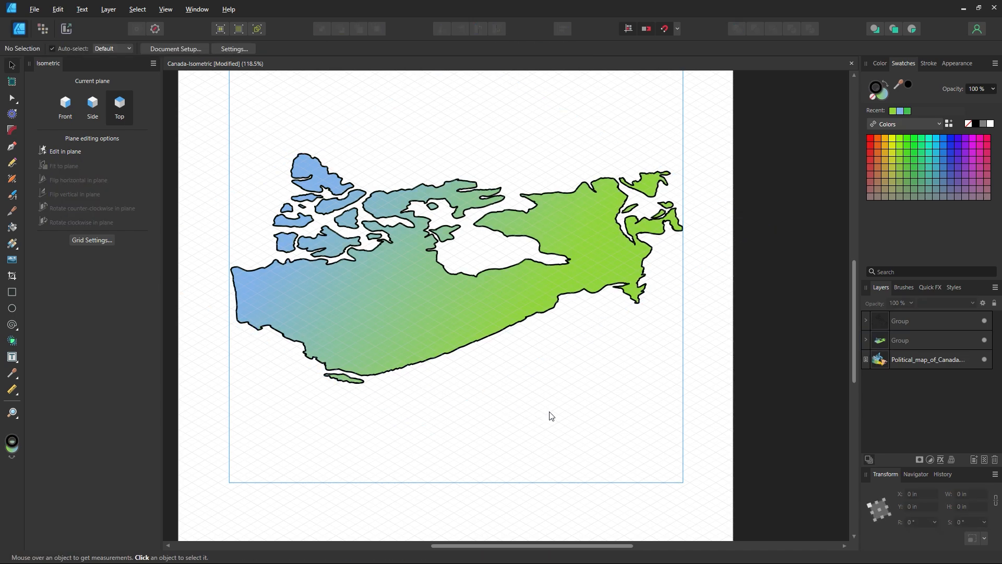
key("ctrl+z")
key("ctrl+z")
key("ctrl+z")
key("ctrl+z")
key("ctrl+z")
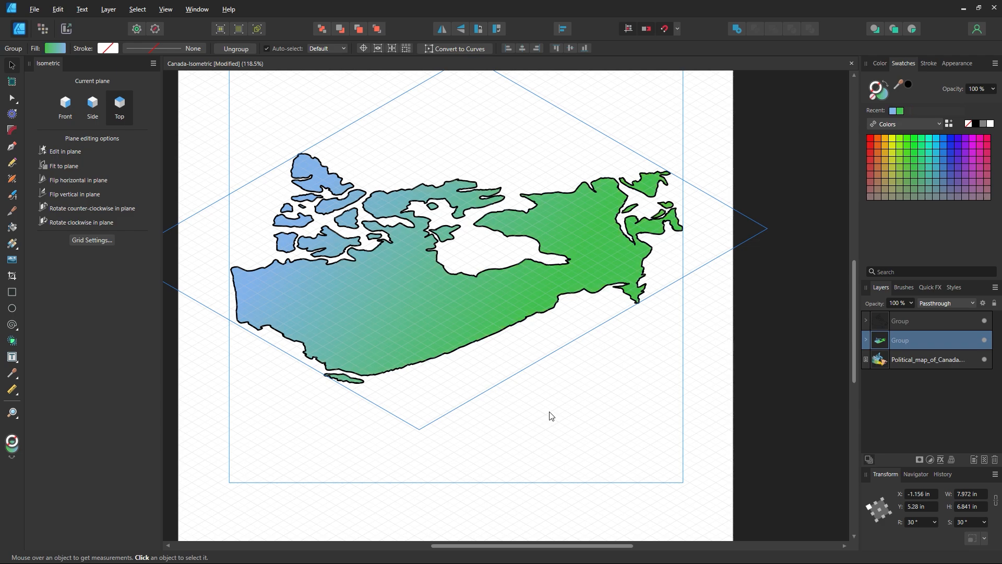
key("ctrl+z")
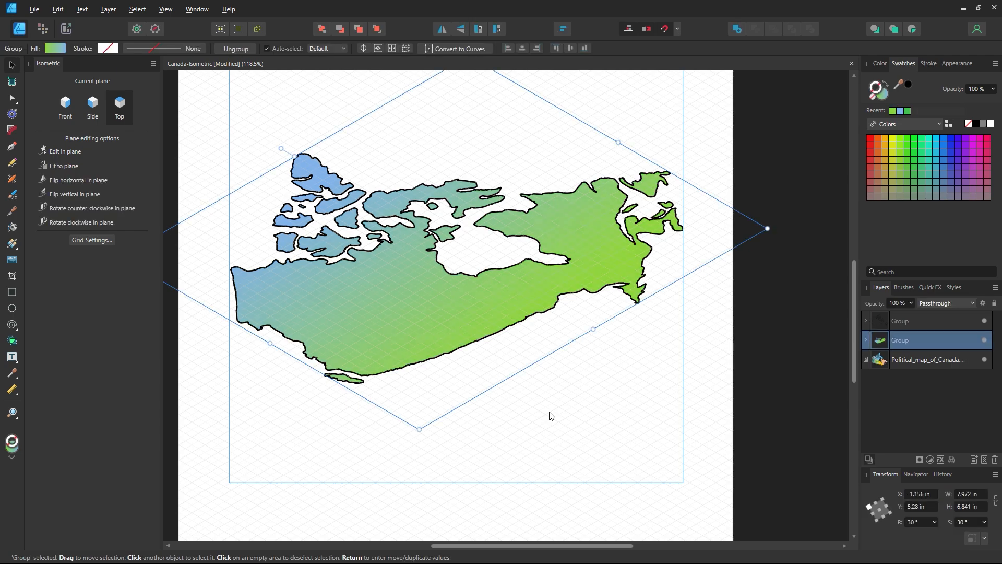
key("ctrl+z")
key("ctrl+z")
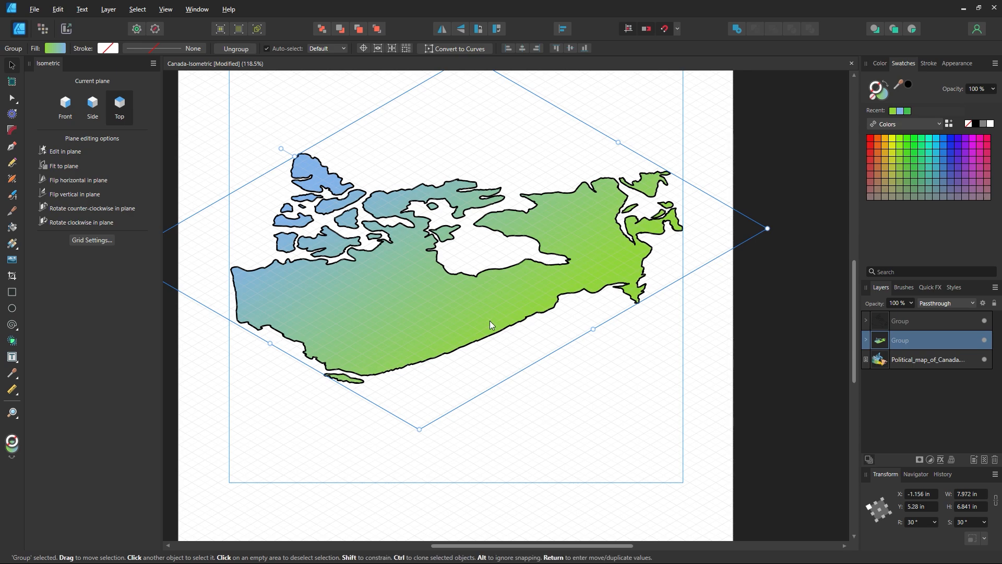
Duplicate the map group straight down, send the copy to the back, and place it slightly below the original at about Y 5.556 in
left_click_drag(484, 310, 485, 326)
key("ctrl+j")
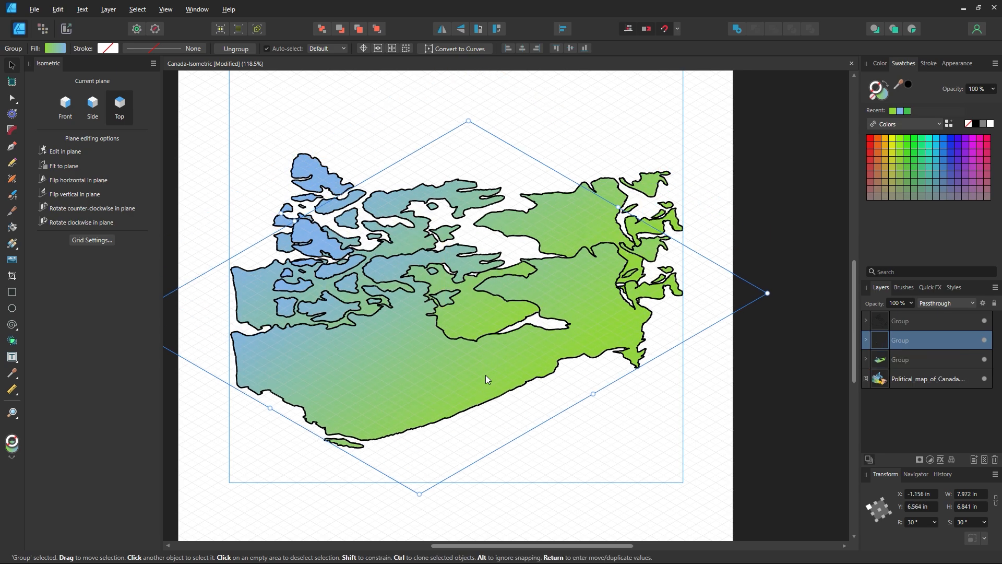
key("ctrl+shift+bracketleft")
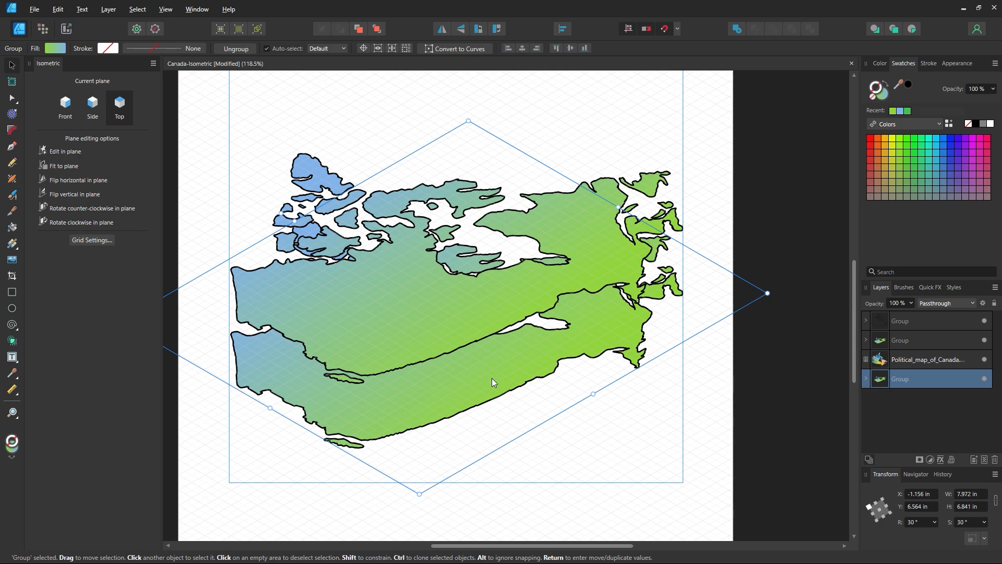
left_click_drag(492, 378, 489, 326)
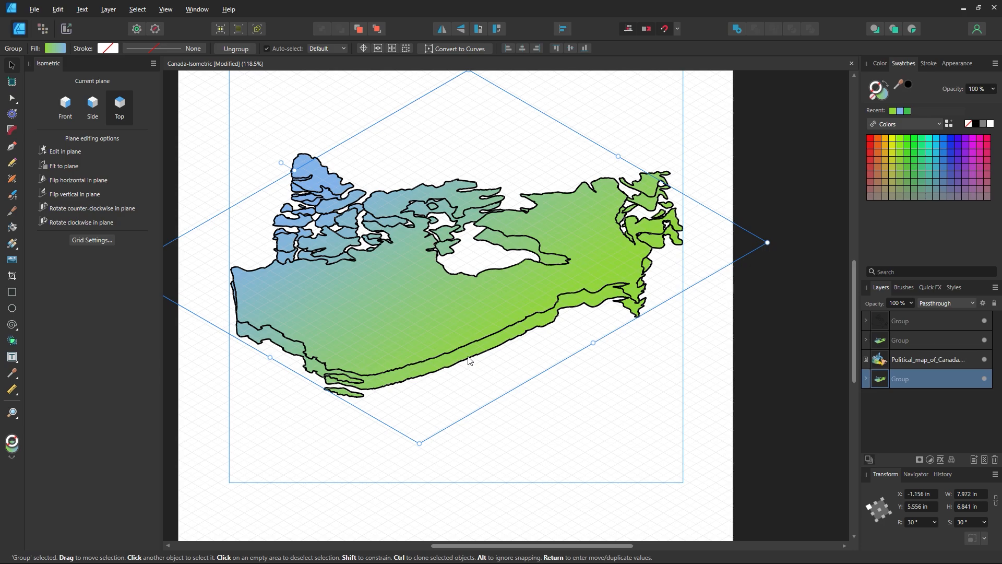
mouse_move(468, 364)
left_mouse_down()
mouse_move(477, 403)
mouse_move(473, 362)
left_mouse_up()
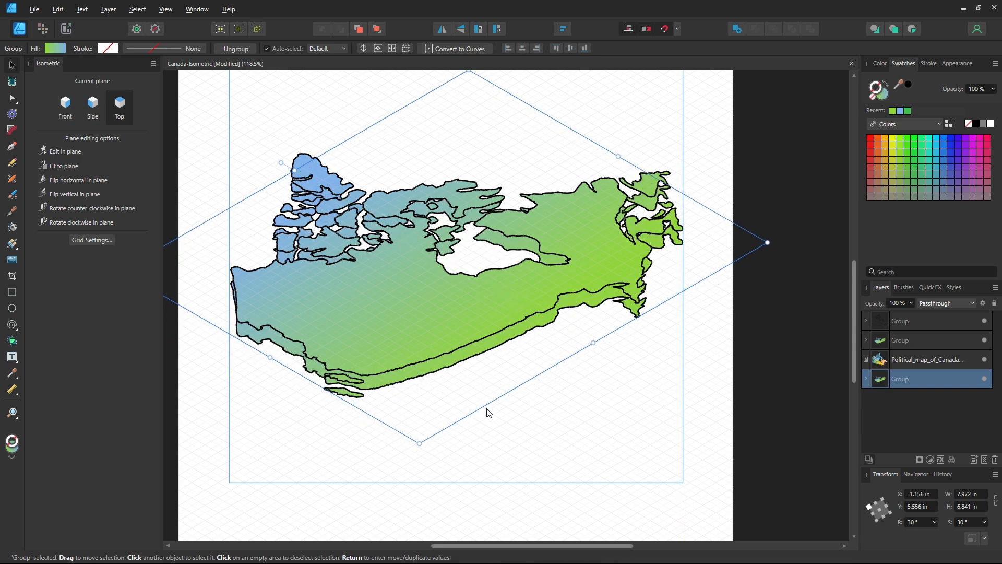
left_click_drag(447, 367, 447, 369)
left_click(611, 455)
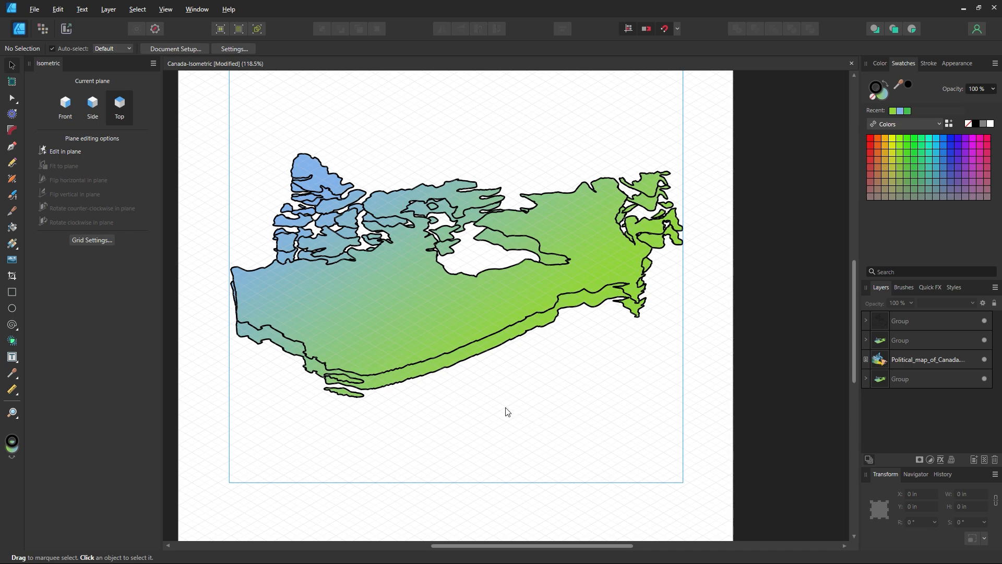
left_click(459, 363)
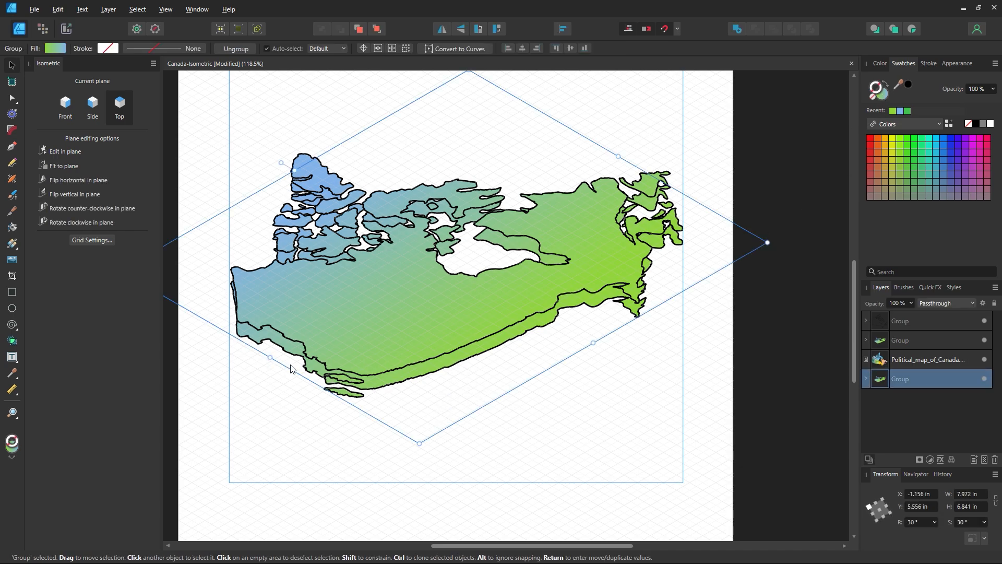
left_click(346, 487)
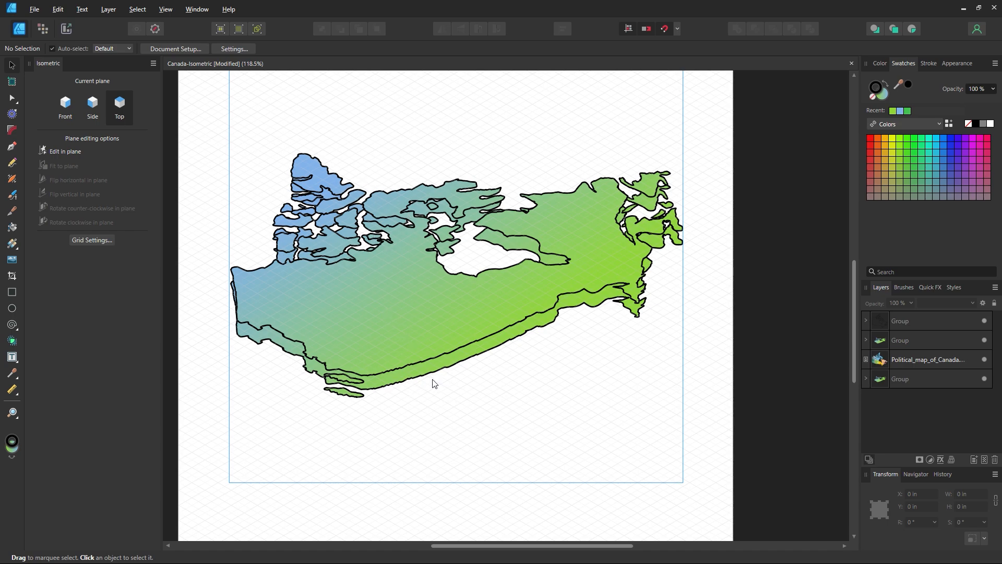
left_click_drag(418, 376, 583, 446)
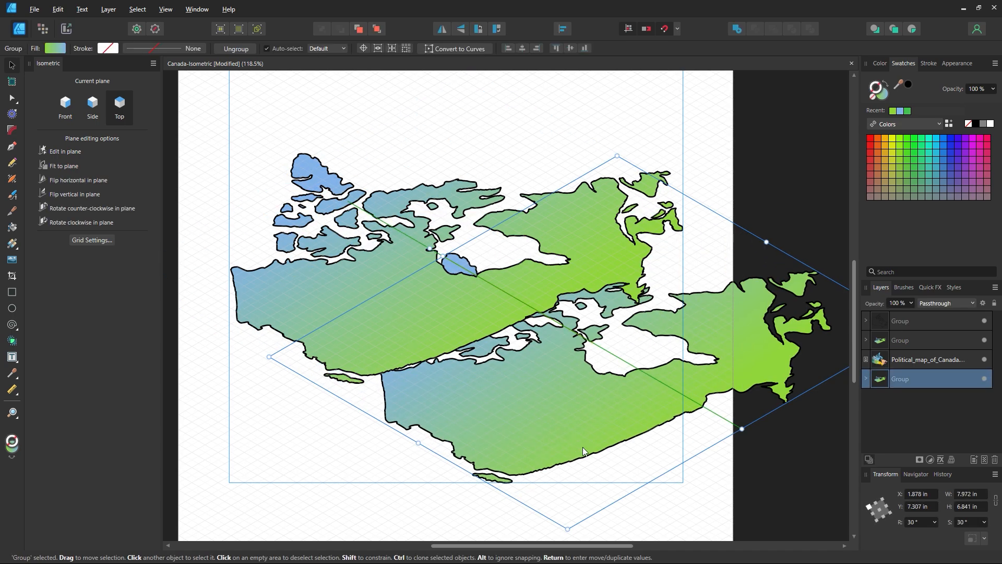
key("ctrl+z")
left_click(402, 481)
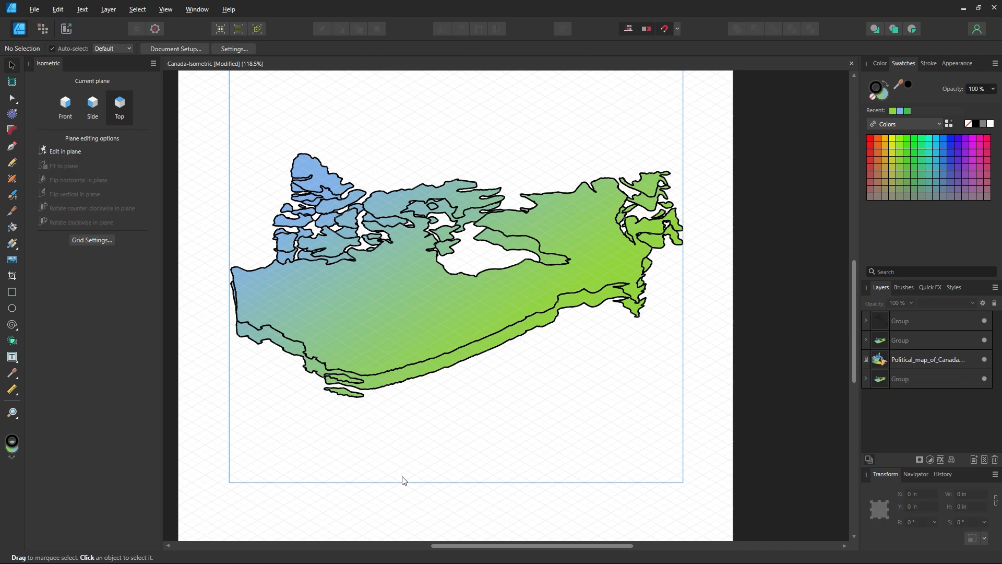
Nudge the back copy of the map up behind the top map to Y 5.416 in
left_click(399, 386)
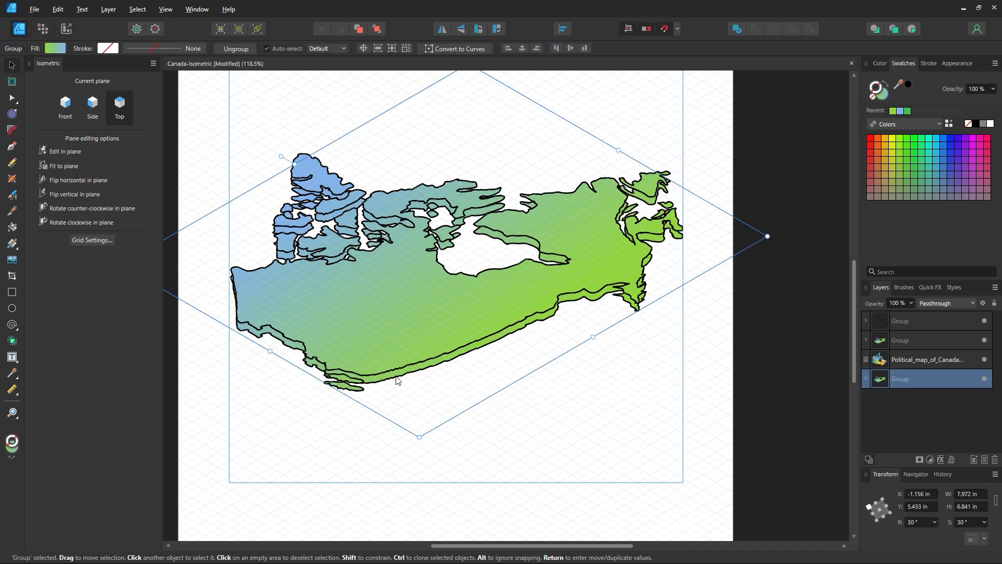
key("Up")
key("Up")
key("Up")
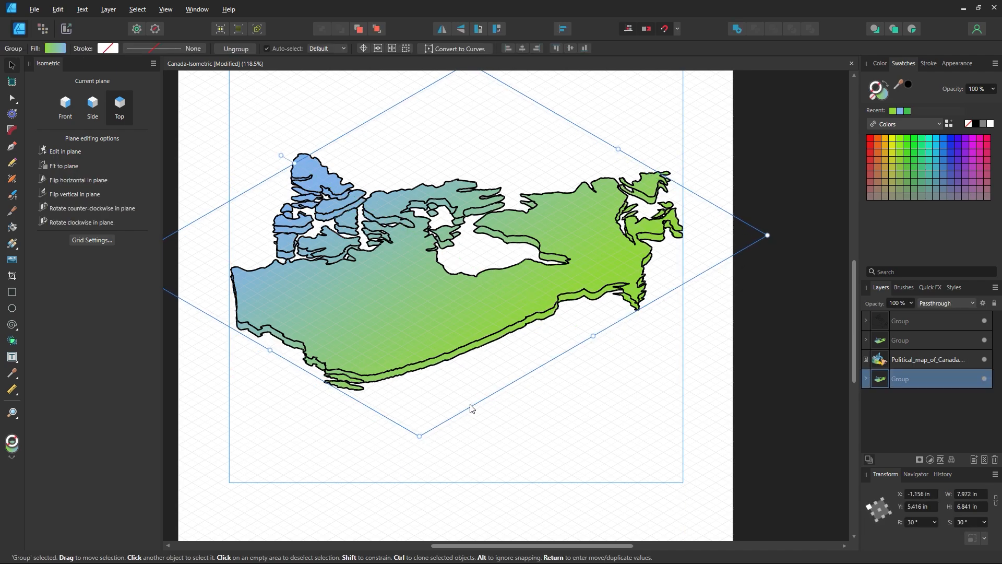
Select both gradient map groups and remove the black stroke from their outlines
left_click_drag(699, 104, 297, 333)
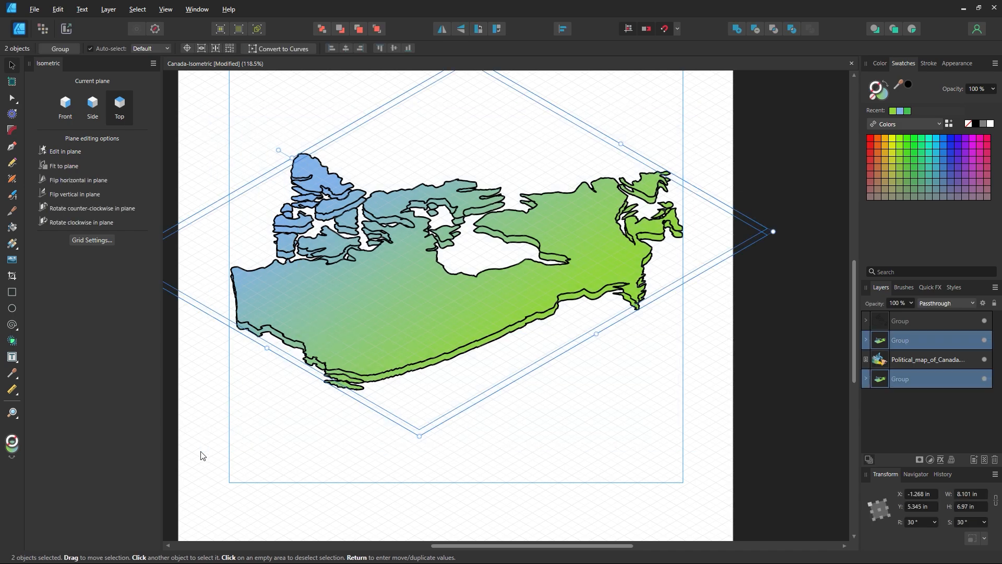
left_click(874, 97)
left_click(608, 368)
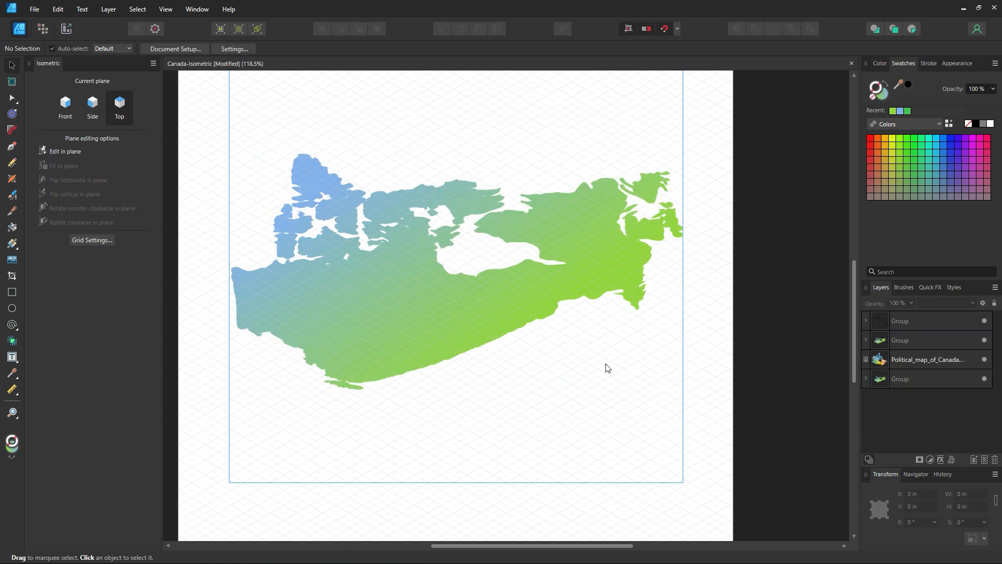
Move the back map copy down to about Y 7.256 in and give it a very dark green fill (0E140D) with no stroke
left_click_drag(541, 320, 540, 411)
double_click(880, 91)
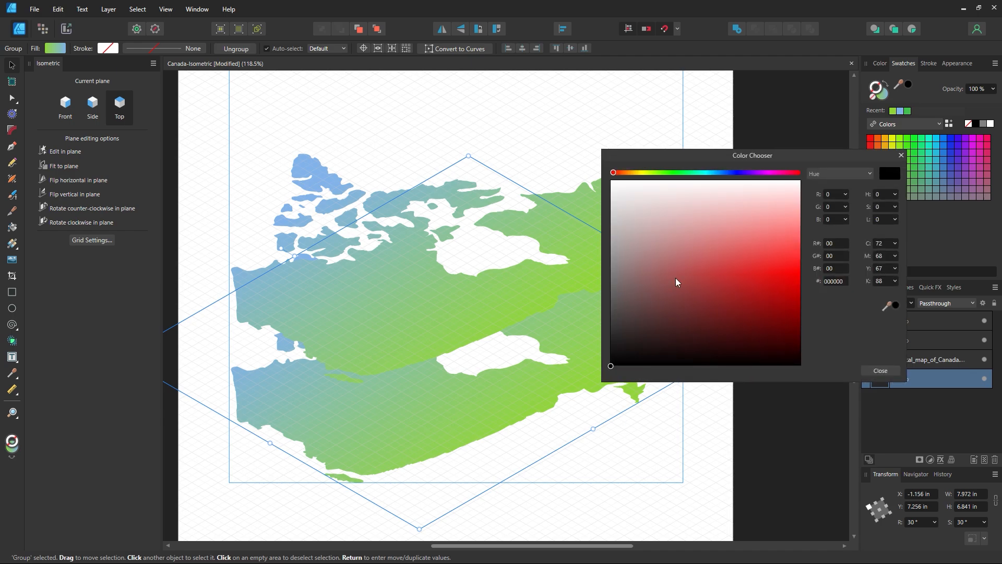
left_click_drag(647, 173, 669, 174)
left_click_drag(641, 347, 642, 347)
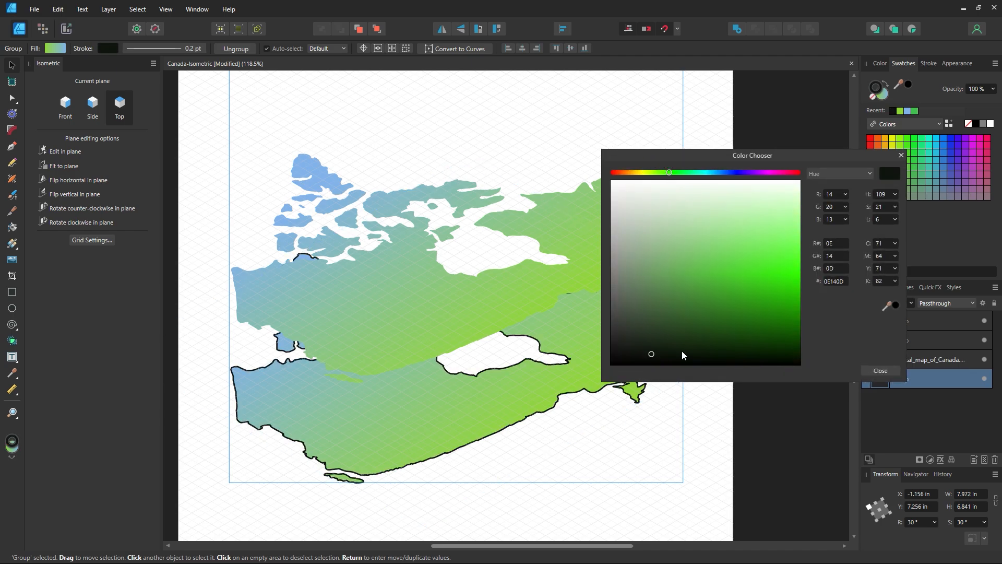
left_click(880, 370)
left_click(883, 85)
left_click(872, 96)
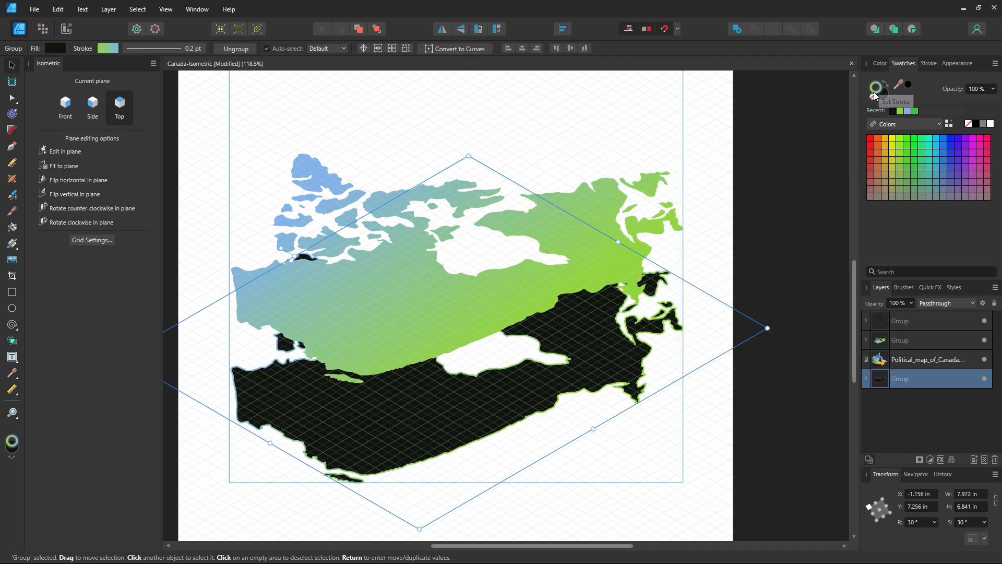
Move the dark map copy back up behind the gradient map, ending at Y 5.379 in for a thin edge
left_click_drag(567, 393, 519, 325)
key("shift+Up")
key("shift+Up")
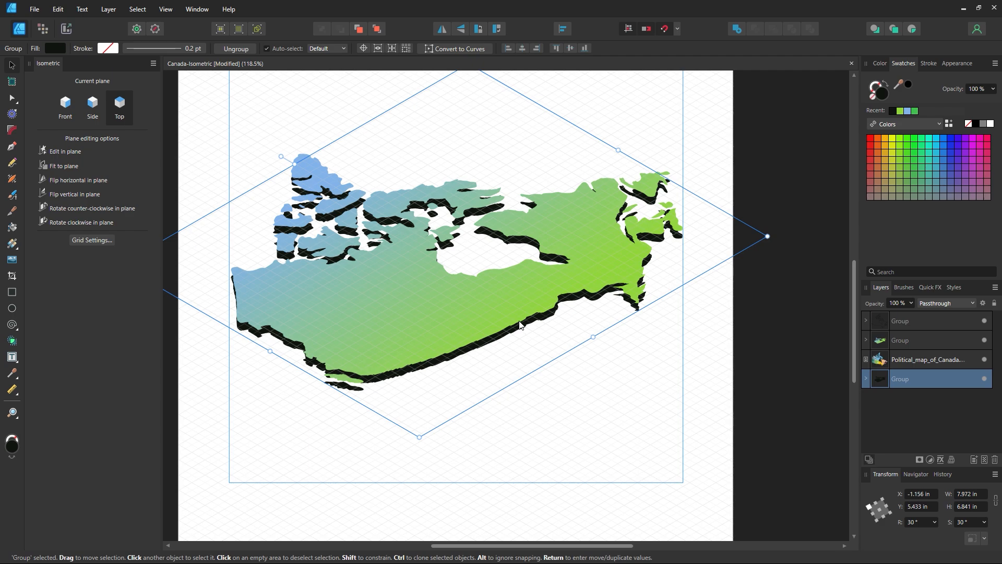
key("Up")
key("Up")
key("Up")
key("Up")
key("Up")
key("Up")
key("Up")
key("Up")
key("Up")
key("Up")
key("Up")
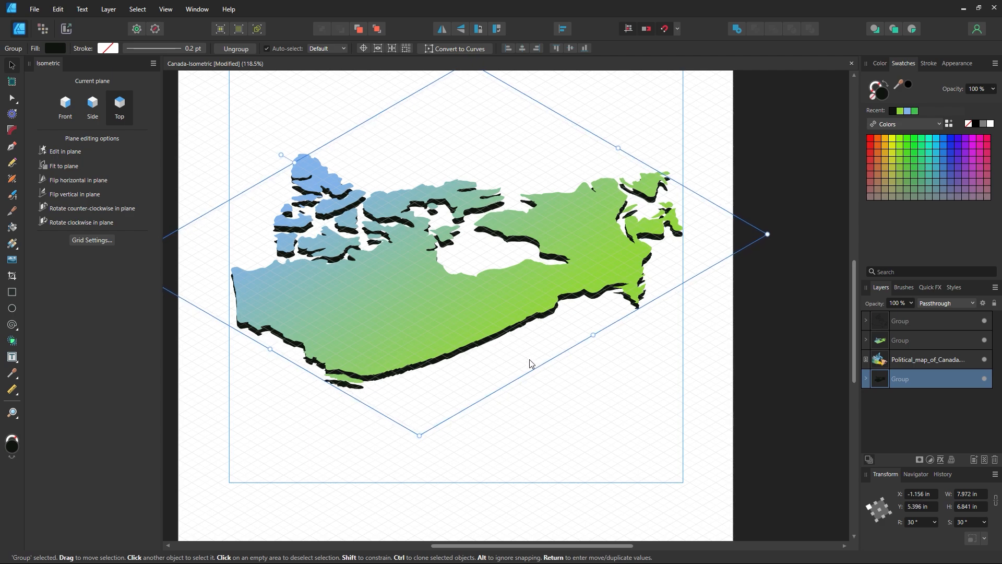
key("Up")
key("Up")
key("Up")
key("Up")
key("Up")
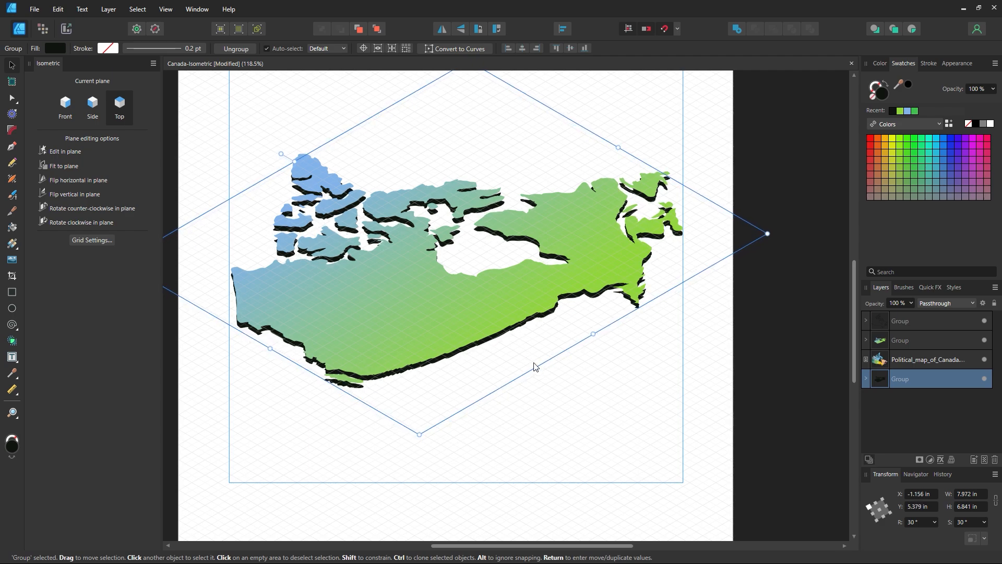
Nudge the dark map copy down in small increments to Y 5.426 in to thicken the edge slightly
left_click(540, 380)
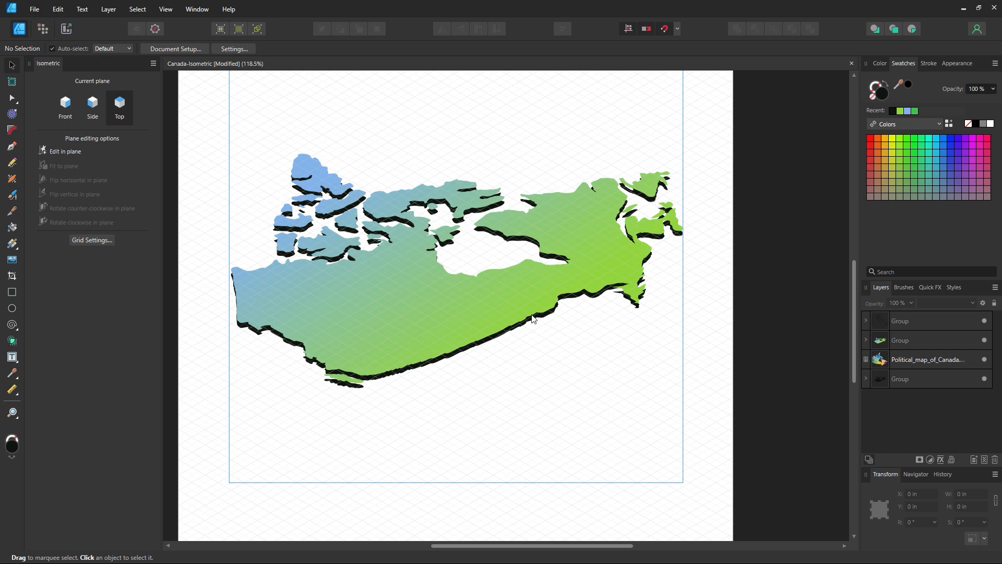
left_click(481, 235)
key("Down")
key("Down")
key("Down")
key("Down")
key("Down")
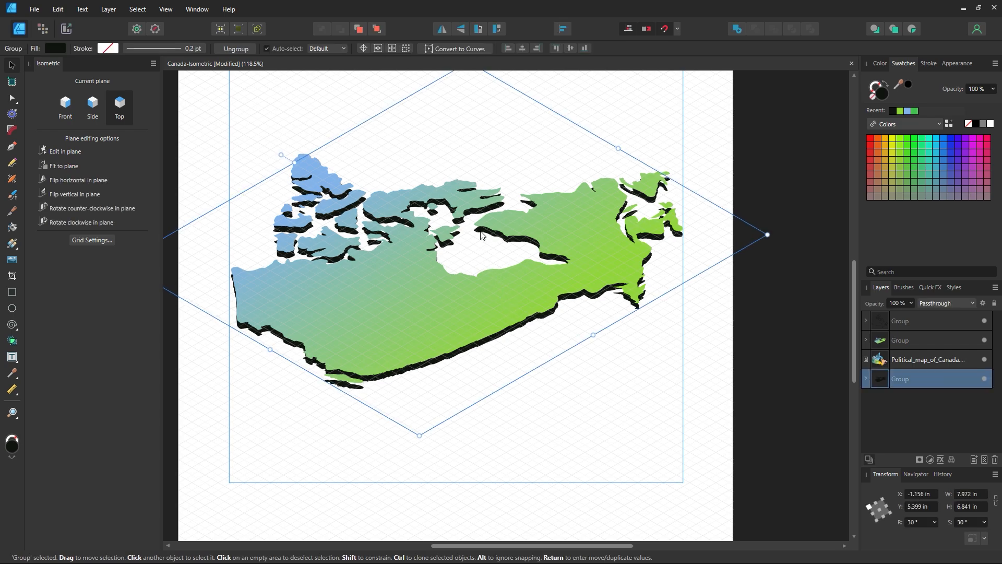
key("Down")
key("Down")
key("Down")
key("Down")
key("Down")
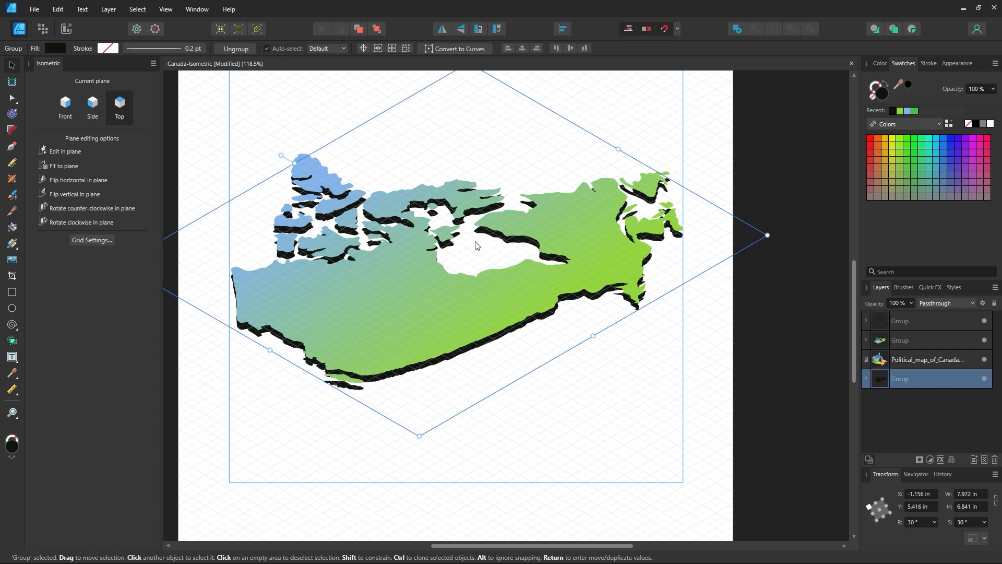
key("Down")
key("Down")
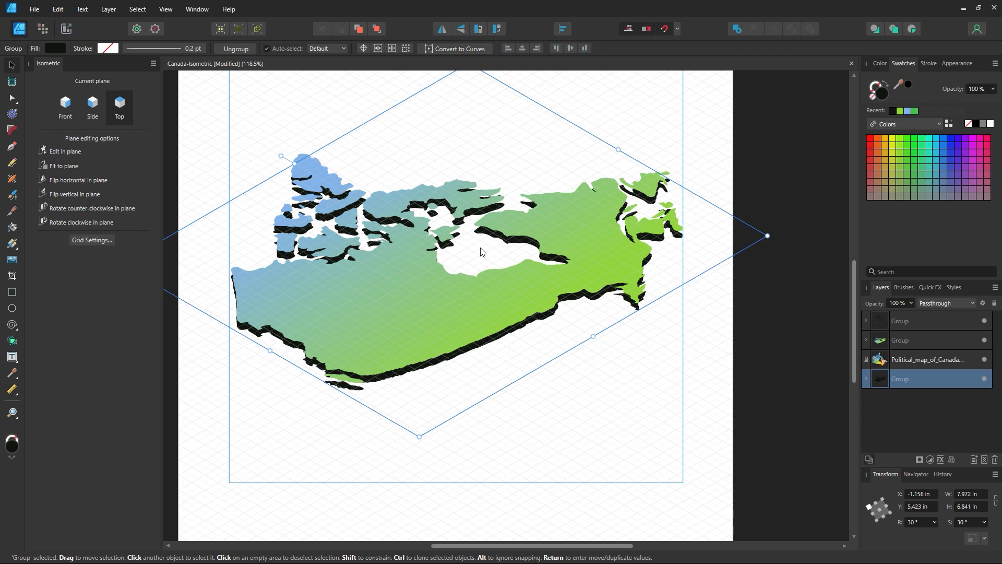
key("Up")
key("Up")
key("Up")
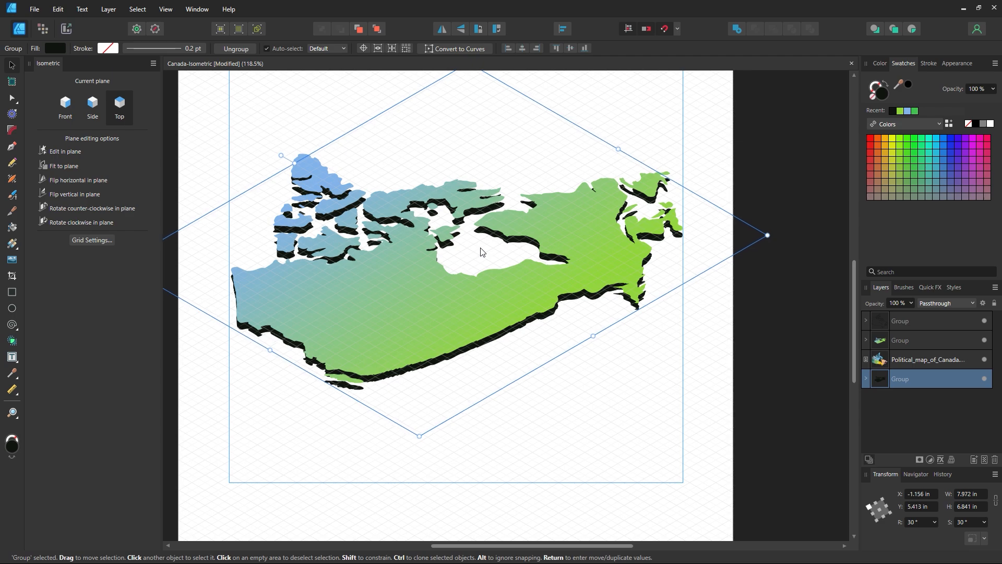
key("Down")
key("Down")
key("Down")
key("Down")
left_click(482, 250)
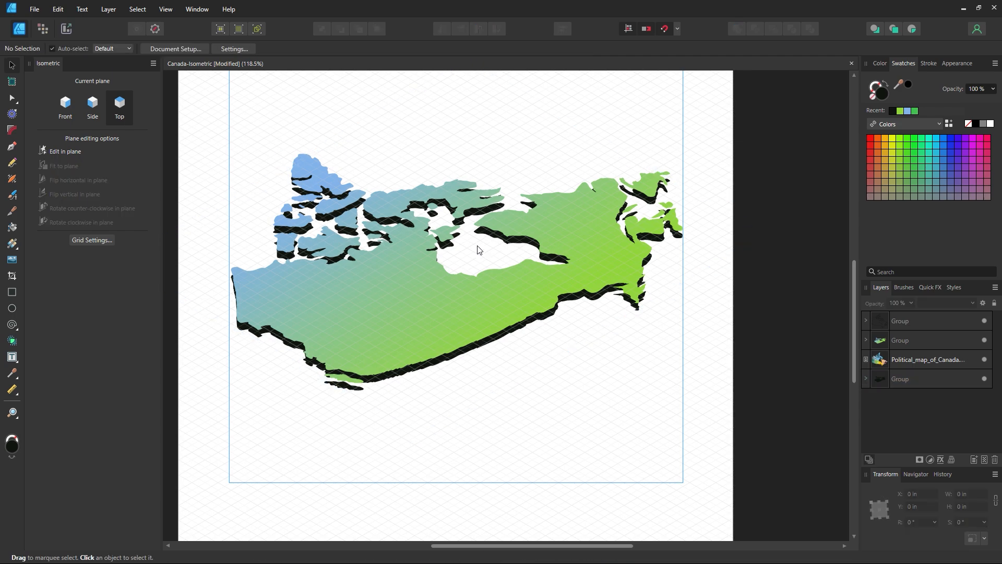
Examine the dark edge up close around the central bay and along the southwestern coastline for gaps between the two map layers
key("z")
left_click_drag(472, 219, 588, 333)
left_click(482, 258)
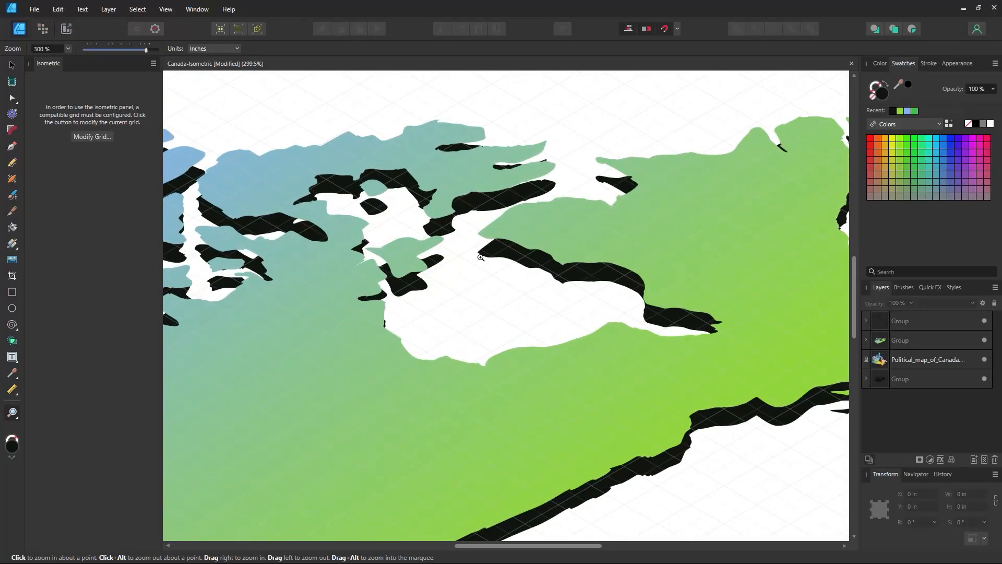
left_click_drag(207, 448, 432, 356)
left_click(12, 99)
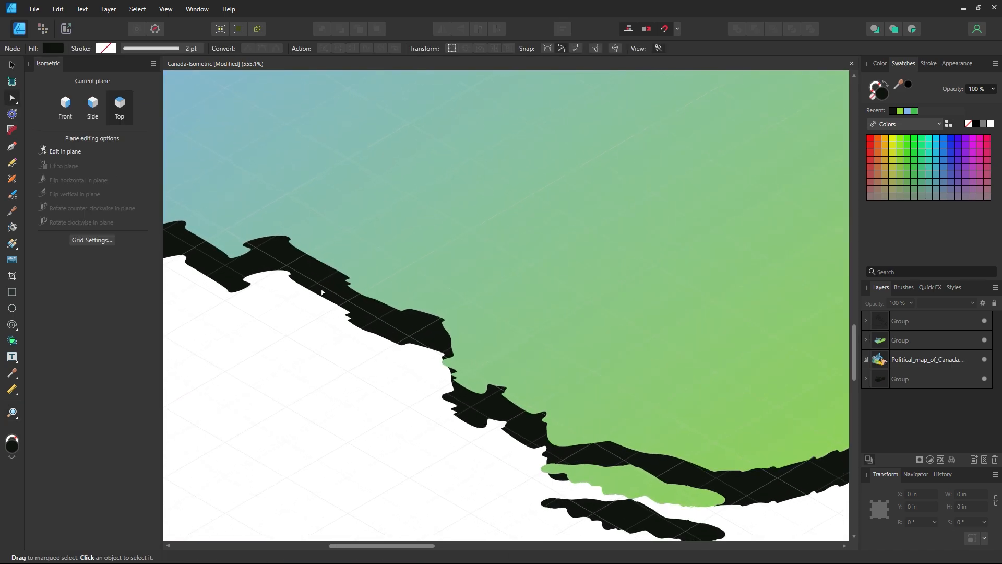
left_click(356, 364)
left_click(357, 367)
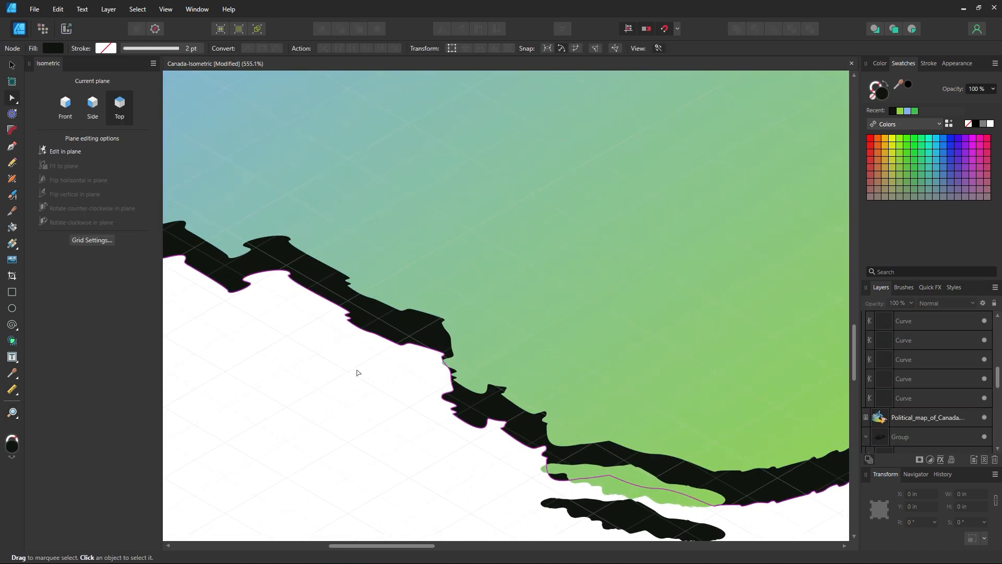
left_click_drag(457, 410, 360, 342)
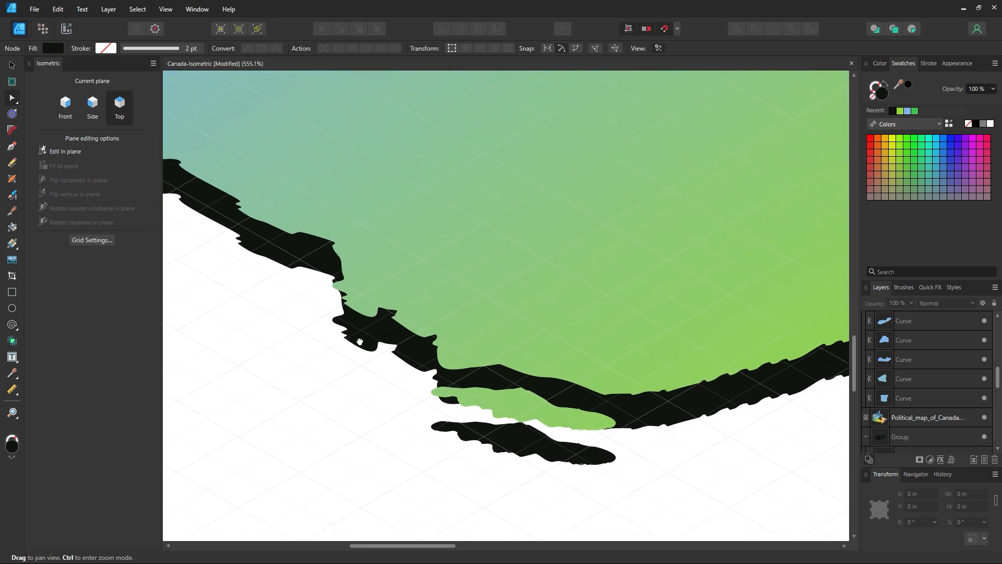
key("z")
left_click(497, 380, "alt")
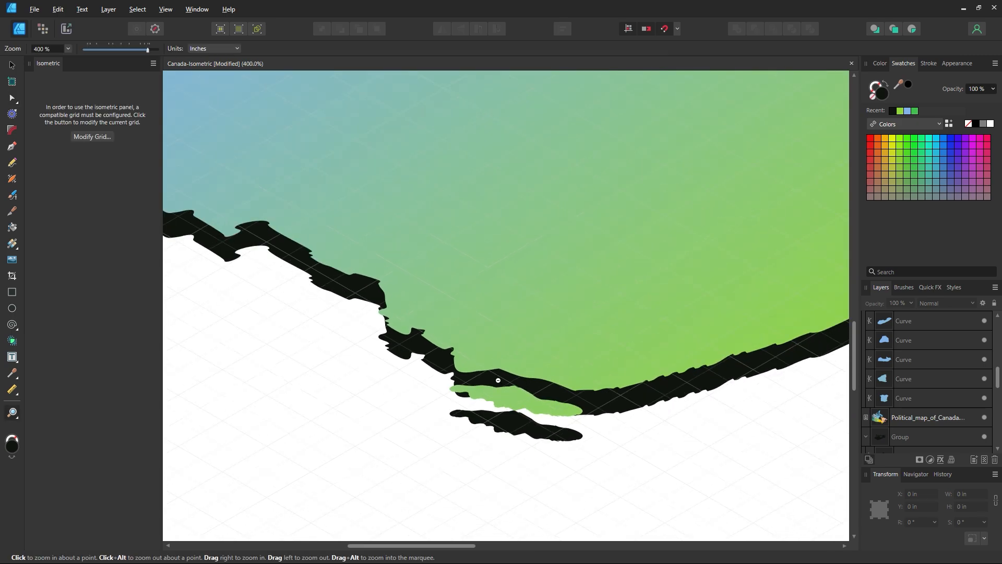
left_click_drag(613, 224, 464, 349)
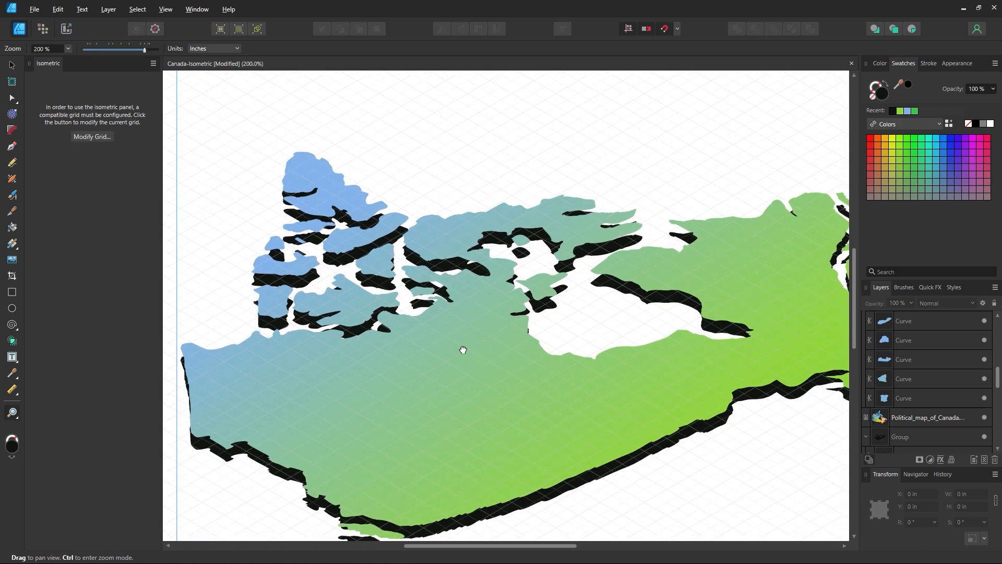
key("a")
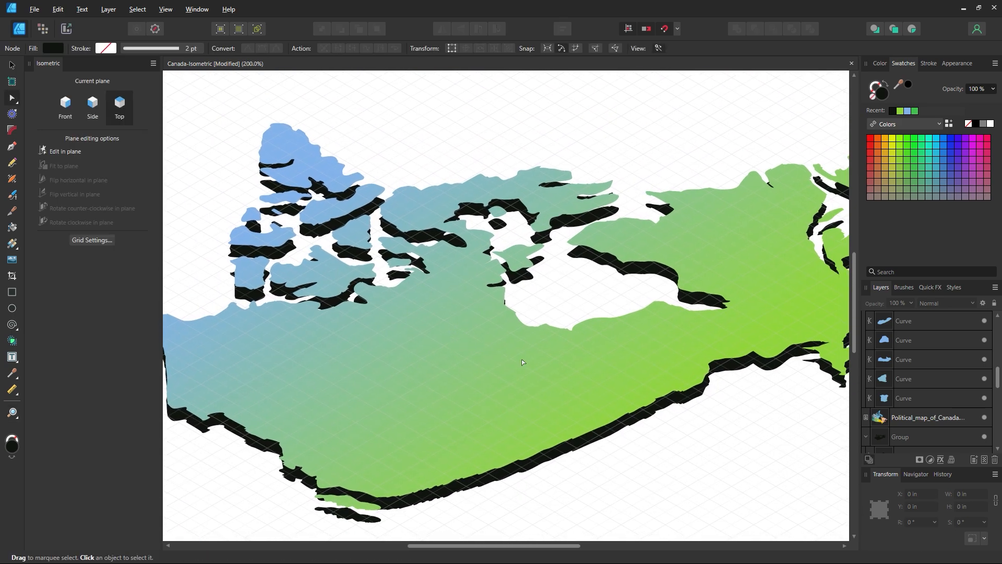
left_click(549, 339)
key("ctrl+d")
key("z")
left_click(546, 308, "alt")
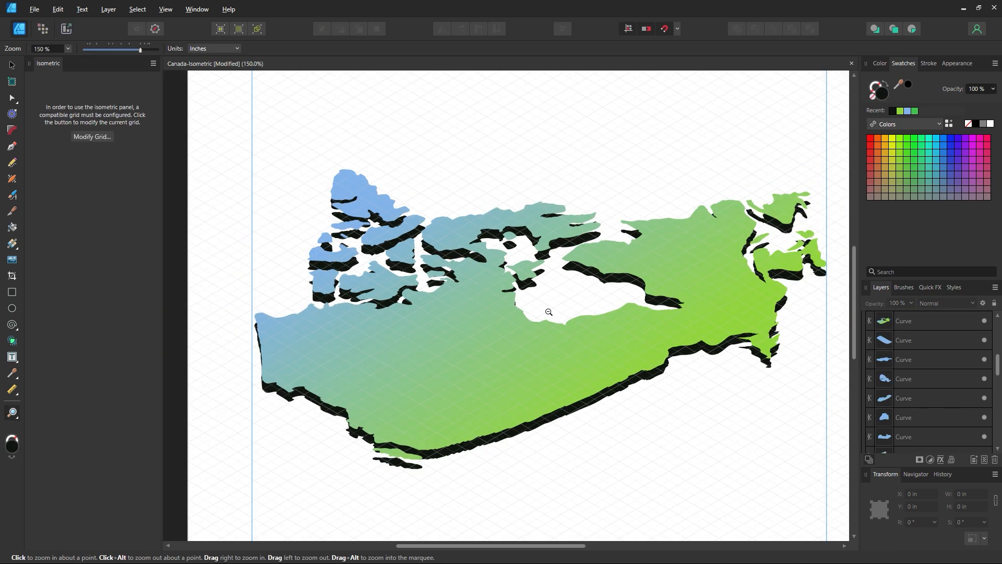
left_click_drag(576, 355, 521, 369)
Move the dark map copy straight down to about Y 5.556 in to make the edge thicker
key("v")
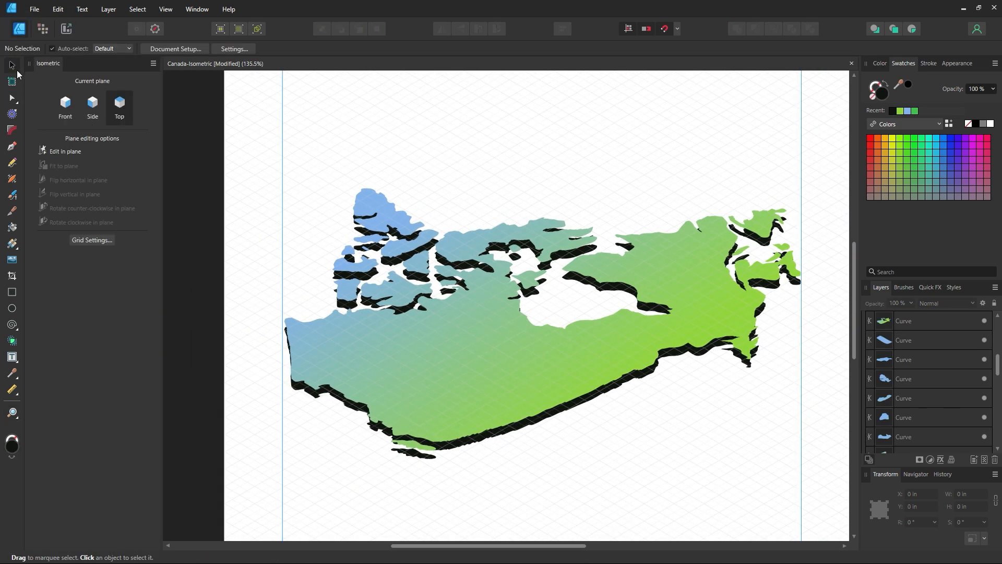
left_click(445, 450)
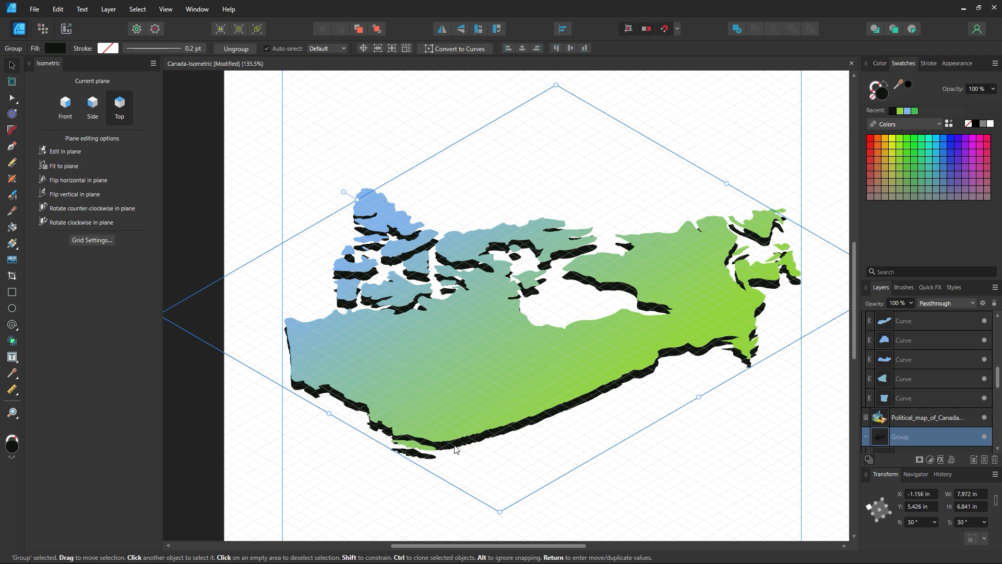
left_click_drag(455, 449, 457, 459)
left_click(693, 512)
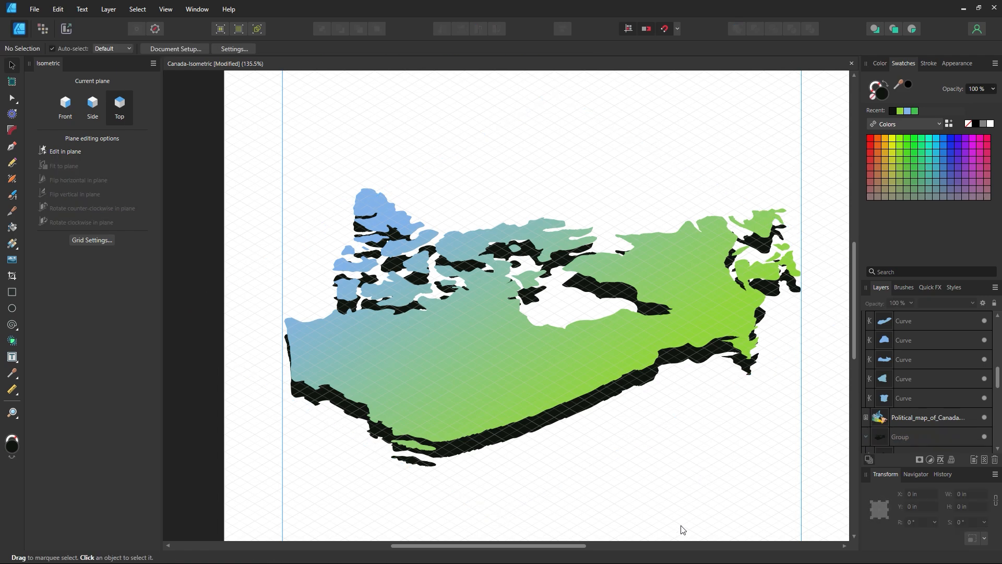
Change the fill of the back map copy from near-black to a richer dark green
scroll(664, 469, "down", 2)
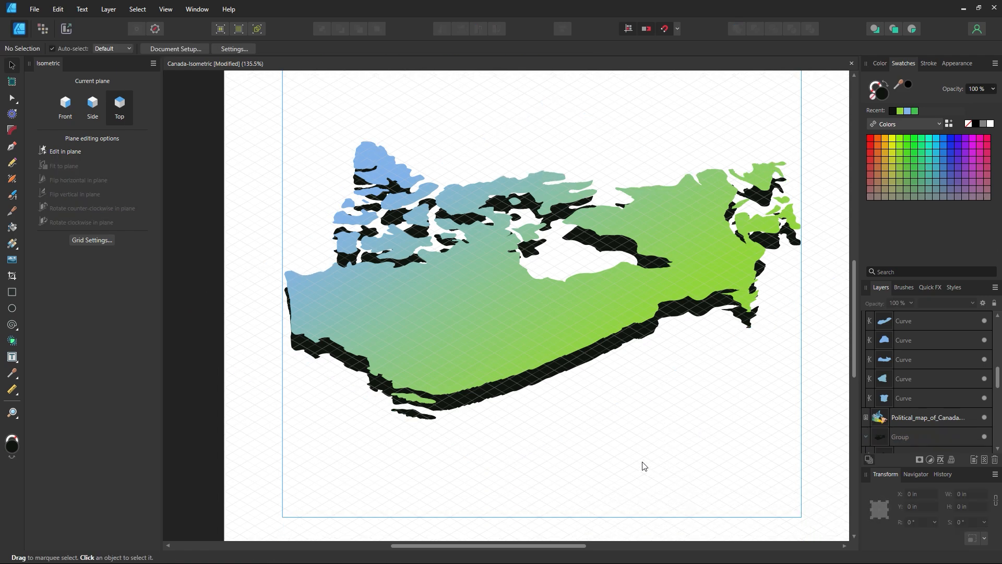
left_click(482, 408)
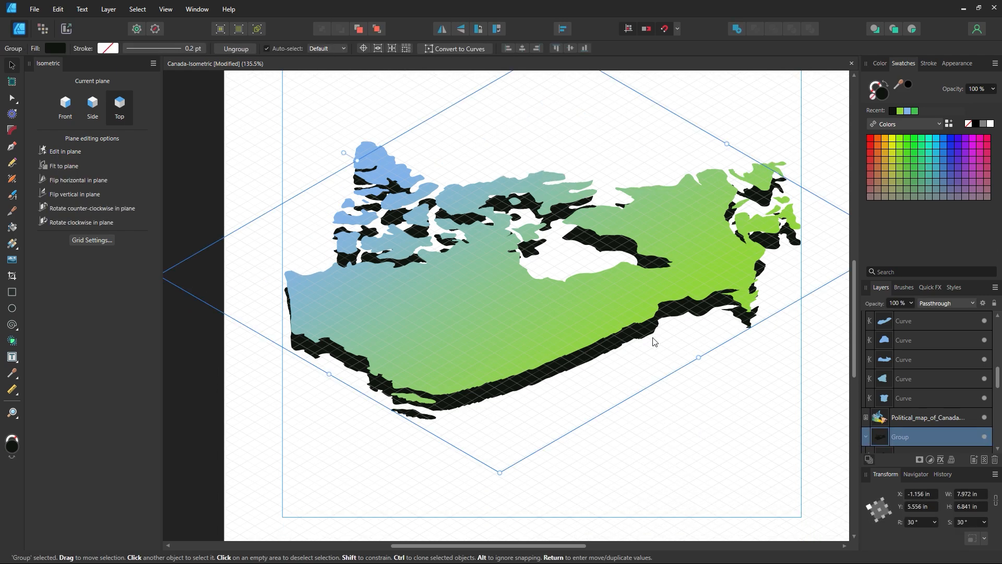
double_click(882, 91)
mouse_move(678, 340)
left_mouse_down()
mouse_move(719, 307)
mouse_move(714, 320)
left_mouse_up()
left_click(890, 372)
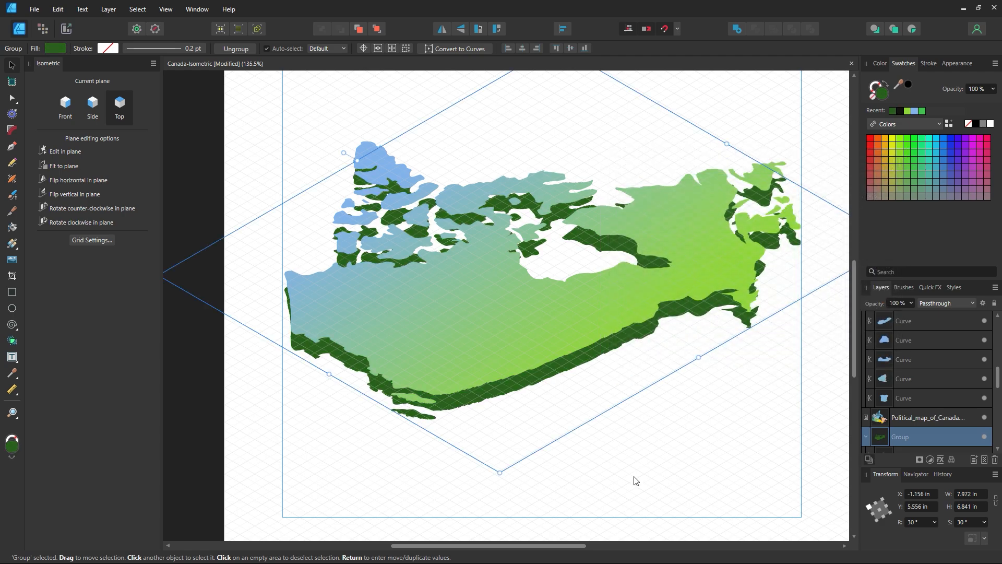
Move the dark back copy straight up to Y 5.28 in, aligned directly behind the gradient map
left_click(634, 479)
left_click_drag(555, 394, 497, 421)
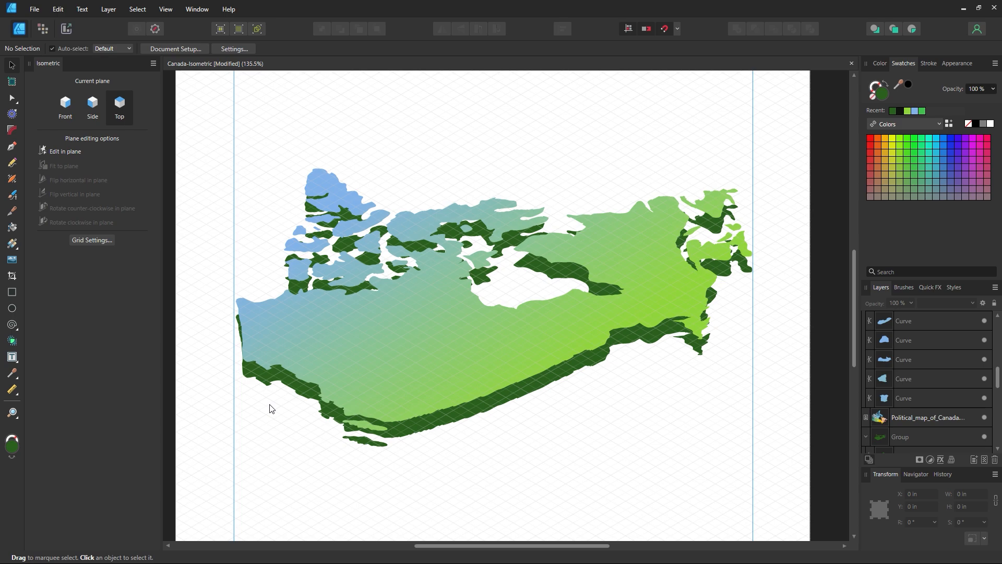
left_click_drag(414, 428, 414, 416)
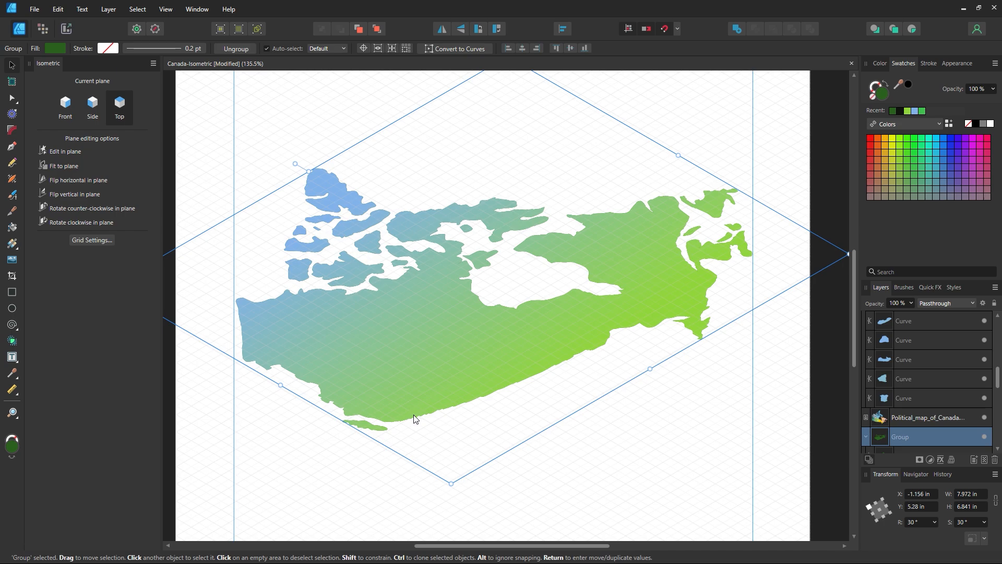
Nudge the dark back copy down in small increments to Y 5.313 in for a thin edge
key("Down")
key("Down")
key("Down")
key("Down")
key("Down")
key("Down")
key("Down")
key("Down")
key("Down")
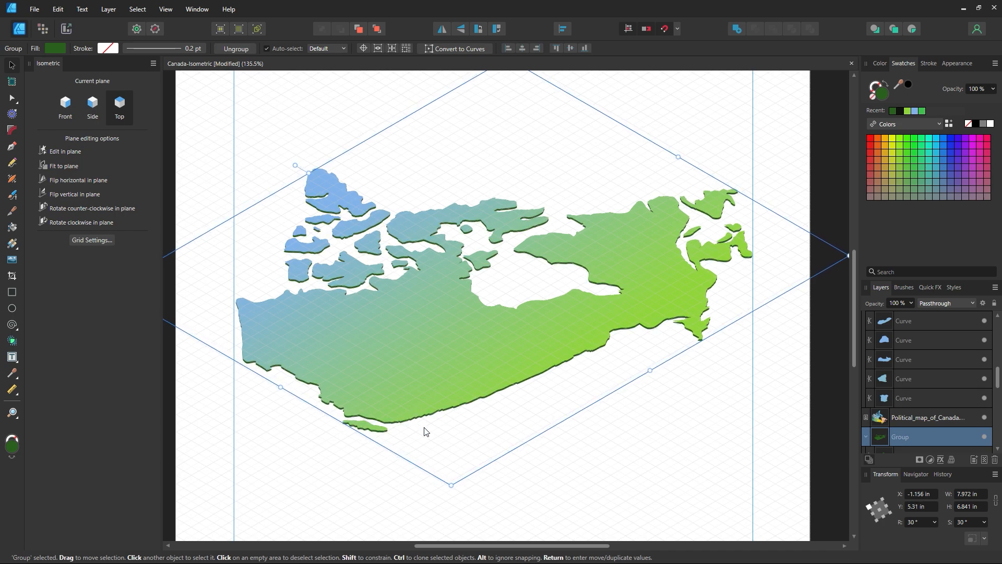
key("z")
left_click_drag(424, 443, 429, 443)
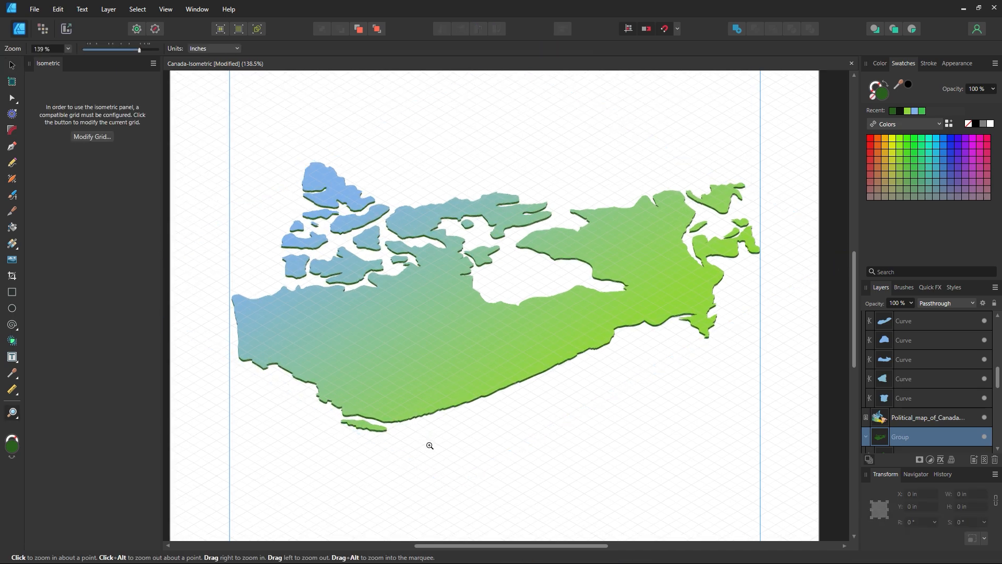
left_click(12, 66)
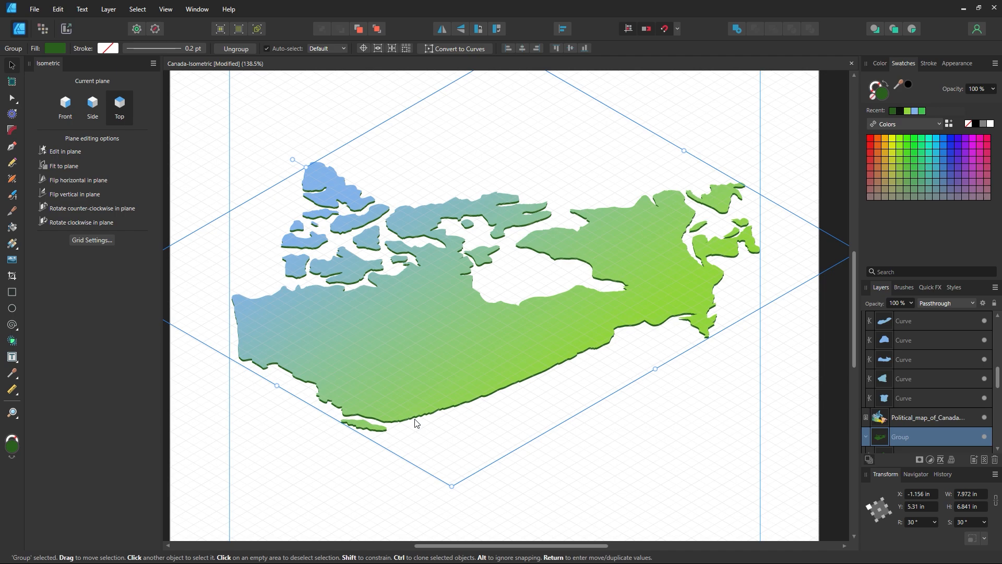
key("Down")
Duplicate the dark copy slightly lower at Y 5.358 in and repeat the offset duplication down to Y 5.535 in
key("ctrl+j")
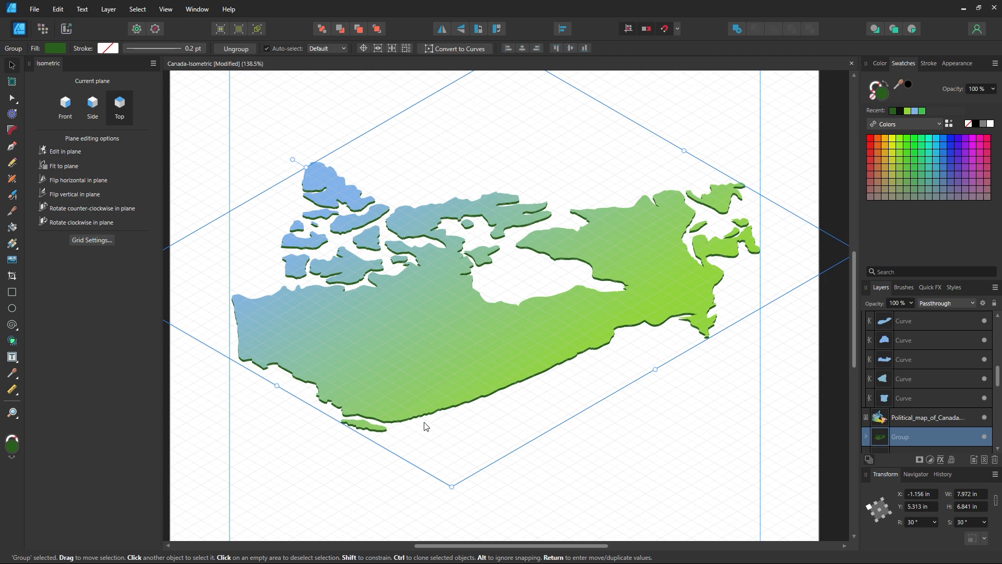
left_click_drag(425, 422, 424, 425)
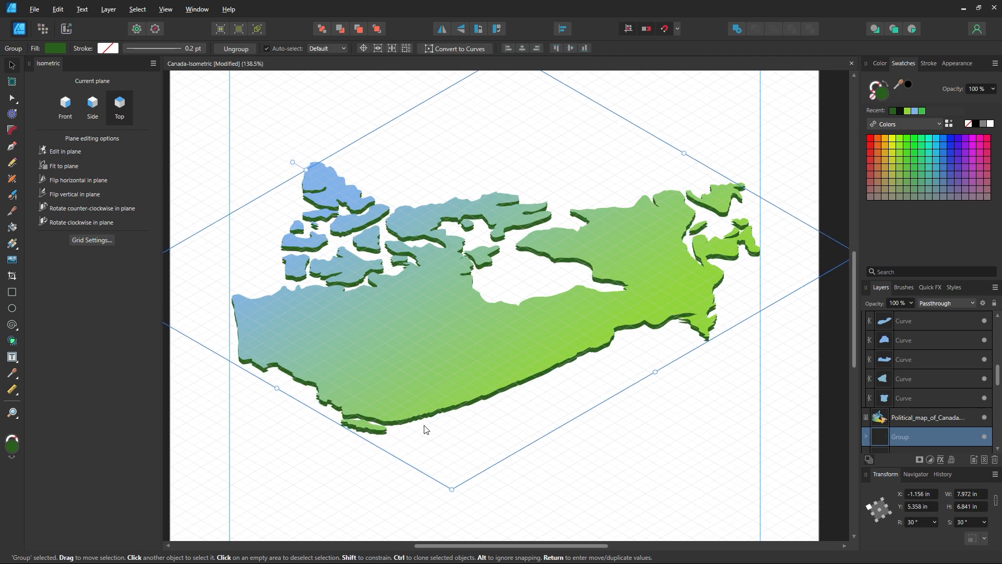
key("ctrl+j")
key("ctrl+j")
key("ctrl+j")
key("ctrl+j")
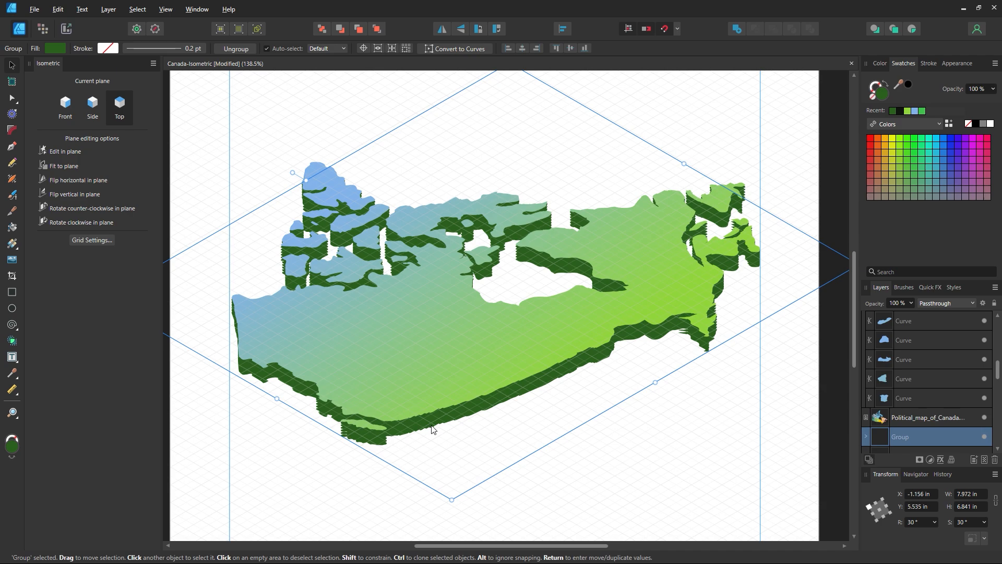
Continue repeating the offset duplication of the dark copy down to Y 5.933 in for a much thicker base
key("ctrl+j")
key("ctrl+j")
key("ctrl+j")
key("ctrl+j")
key("ctrl+j")
key("ctrl+j")
key("ctrl+j")
key("ctrl+j")
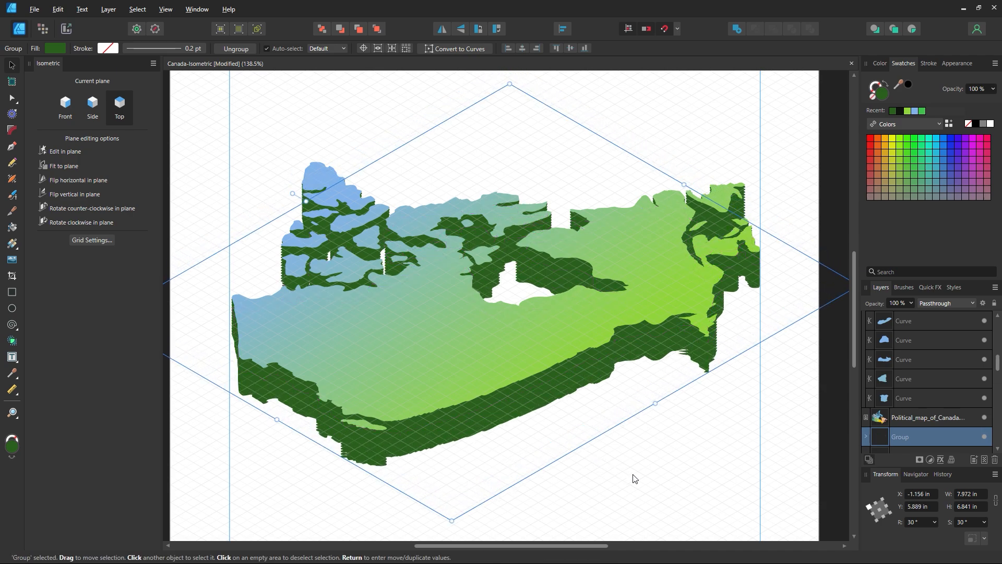
key("ctrl+j")
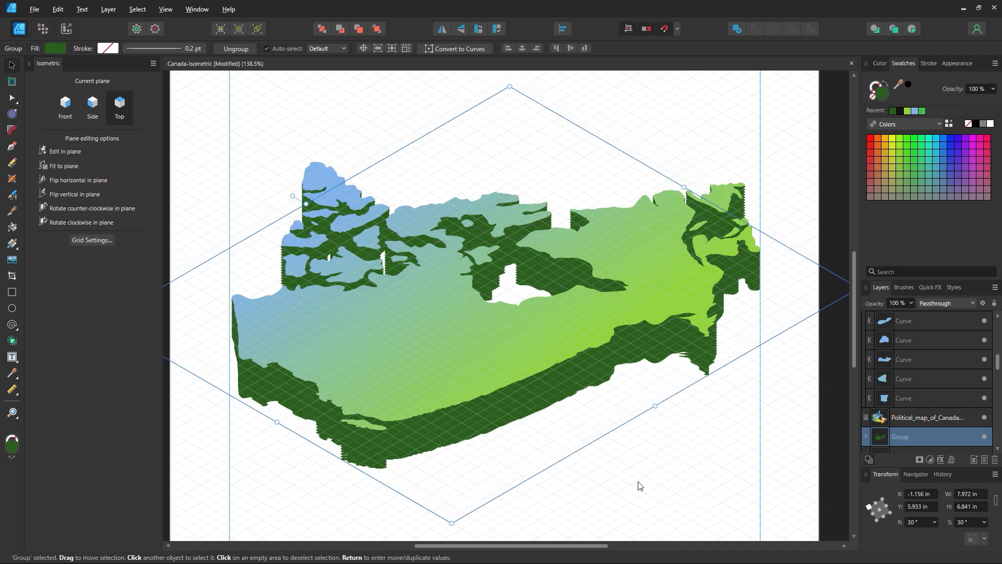
Undo the extra dark duplicates back to the copy at Y 5.535 in
key("ctrl+z")
key("ctrl+z")
key("ctrl+z")
key("ctrl+z")
key("ctrl+z")
key("ctrl+z")
key("ctrl+z")
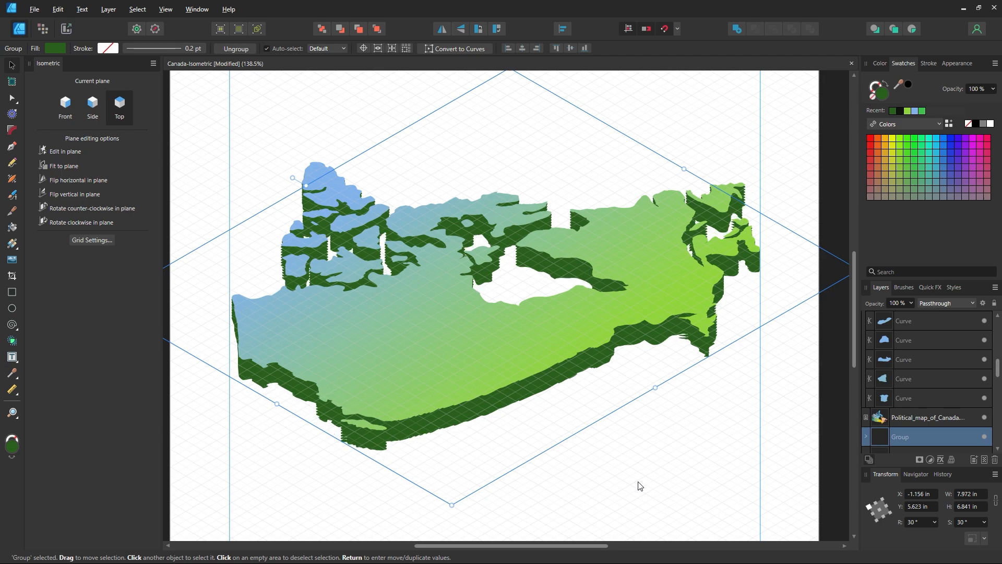
key("ctrl+z")
key("ctrl+z")
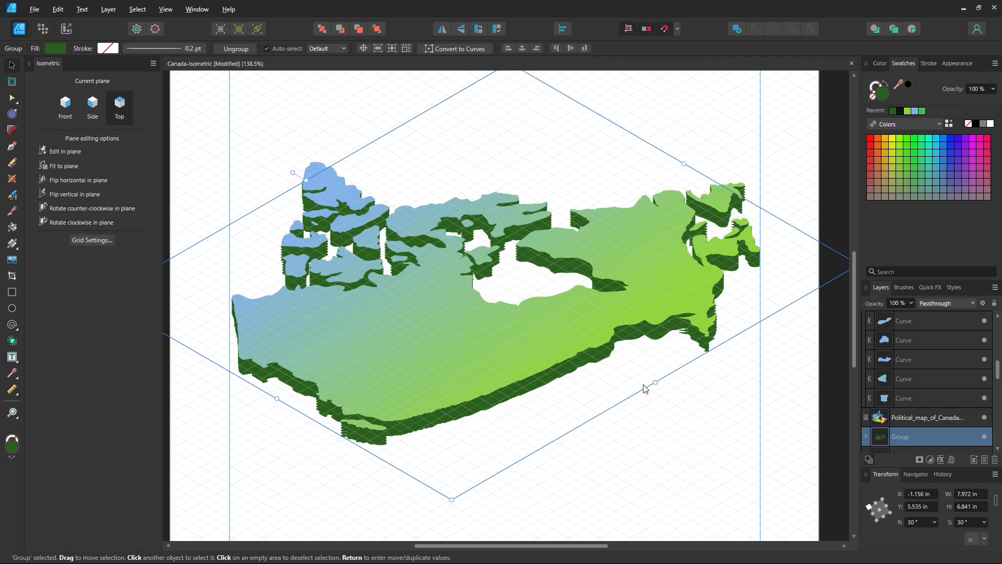
Move the gradient map group down and off the page, clear of the stacked dark copies
left_click(589, 487)
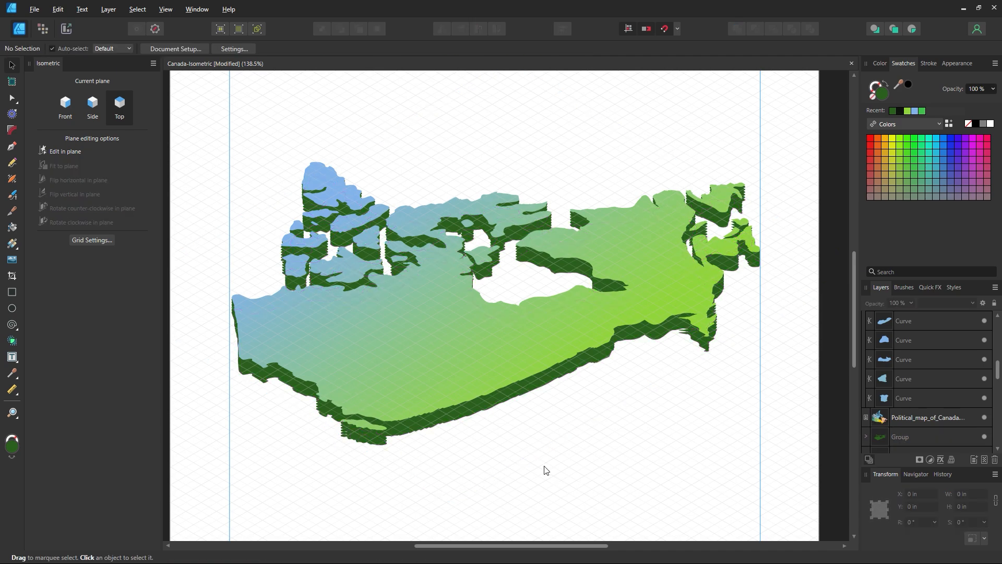
left_click(385, 380)
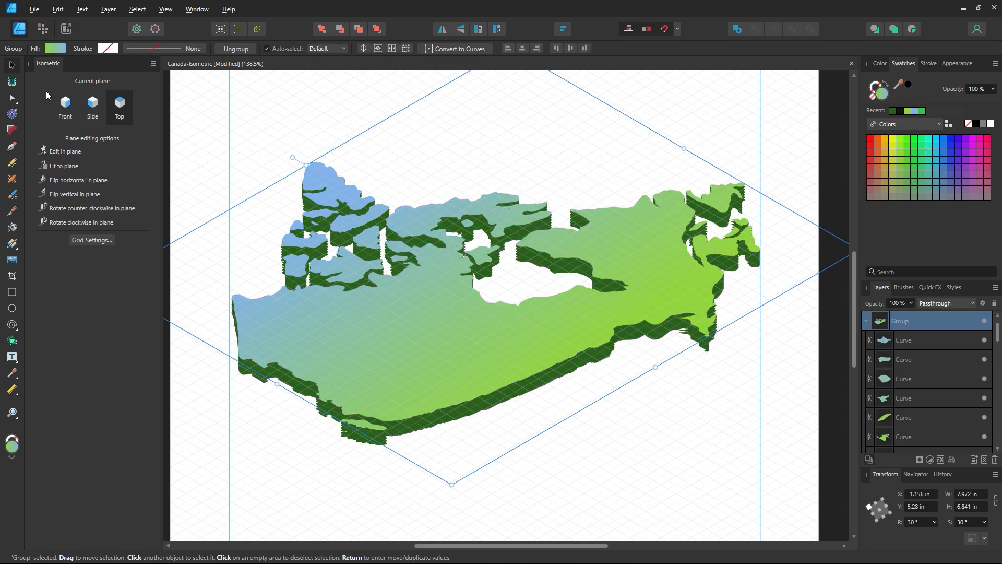
left_click_drag(332, 189, 625, 159)
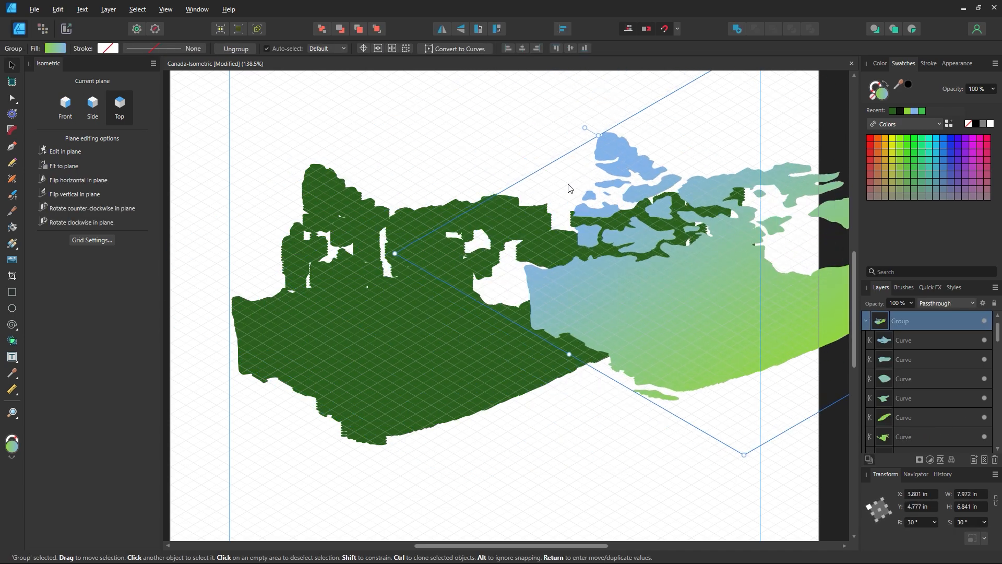
key("ctrl+z")
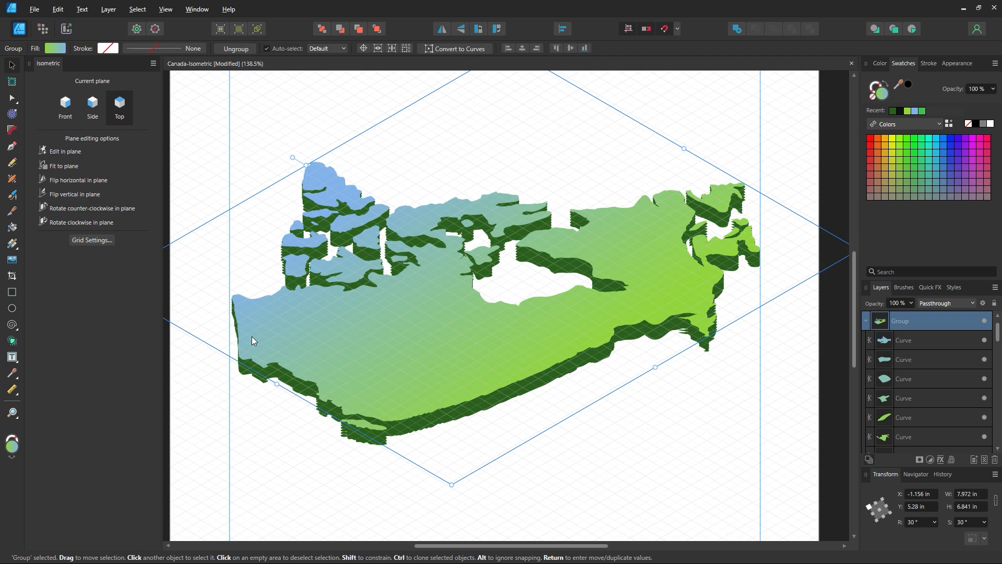
left_click_drag(251, 336, 798, 500)
Try to merge the stacked dark copies with Boolean Add, test-move the result, and undo the move
left_click_drag(781, 141, 175, 484)
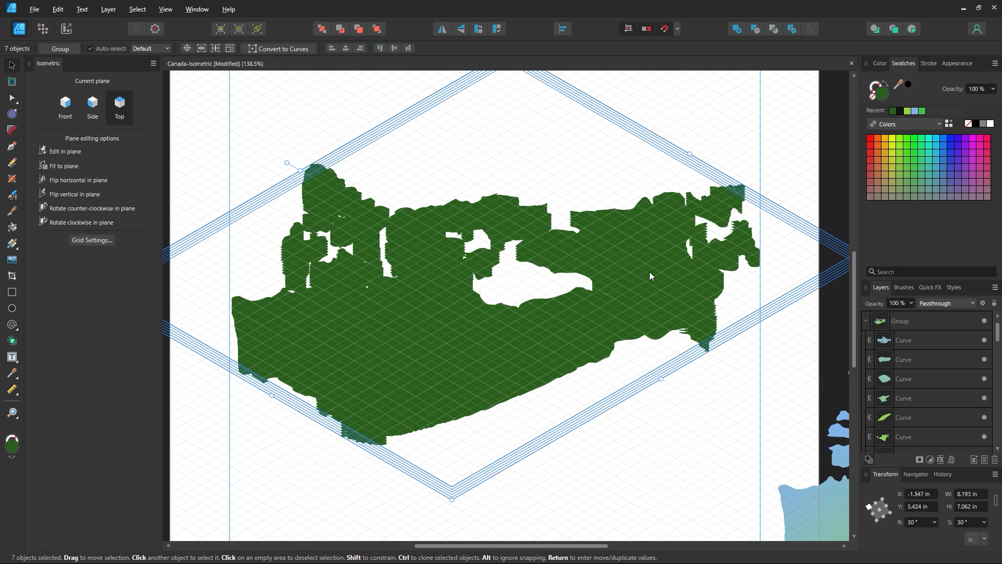
left_click(737, 29)
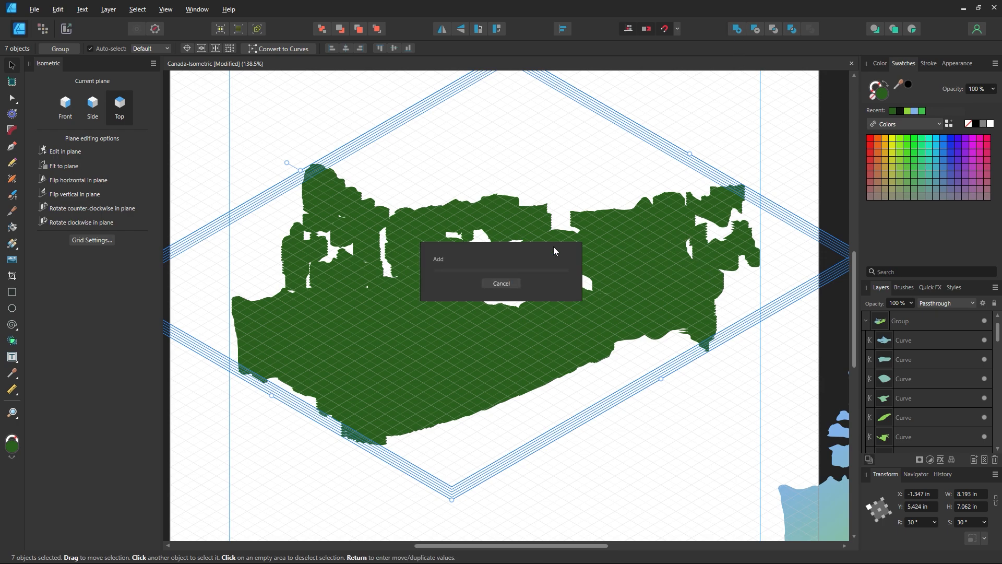
left_click(487, 348)
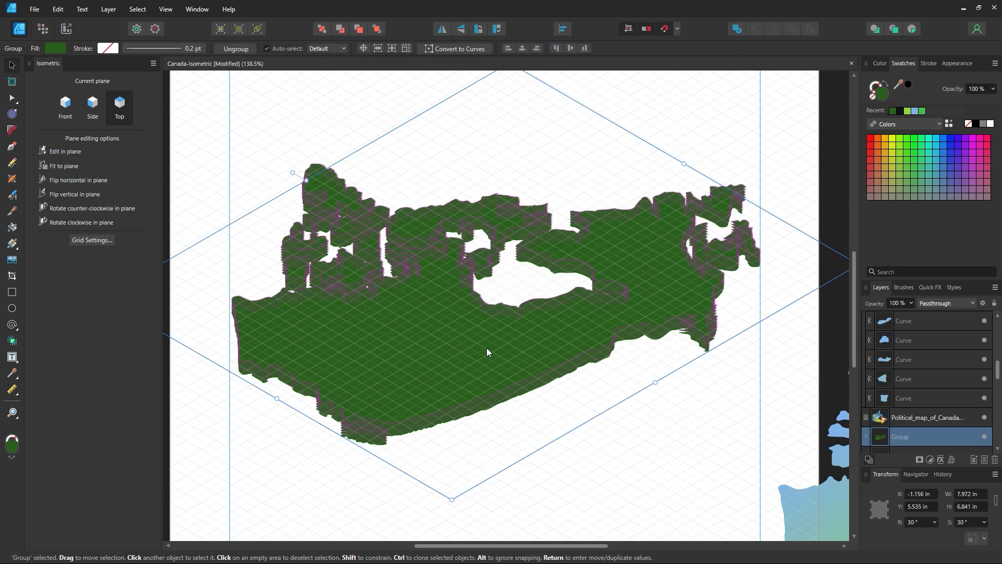
left_click(737, 31)
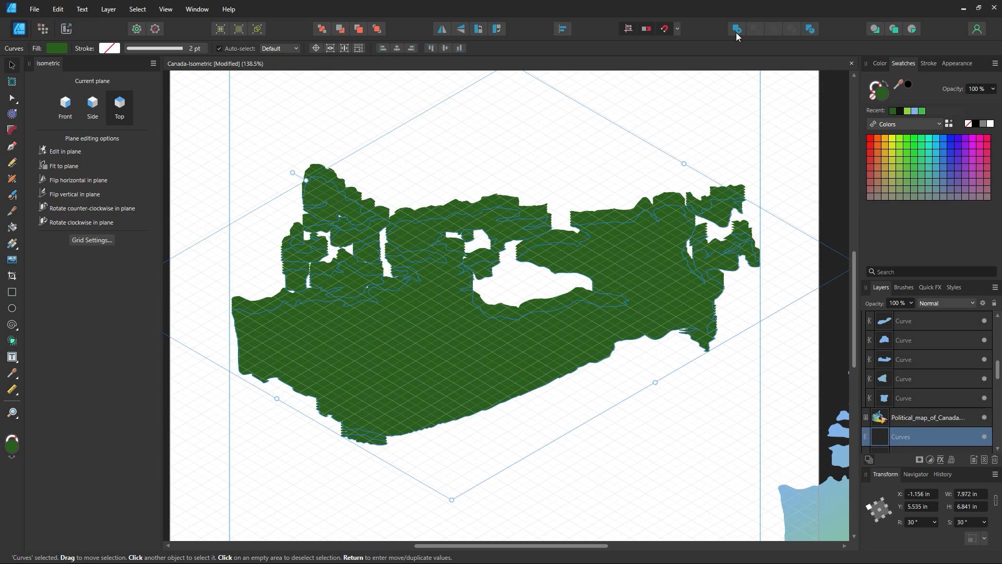
left_click_drag(586, 296, 667, 170)
key("ctrl+z")
key("ctrl+z")
left_click_drag(783, 64, 562, 226)
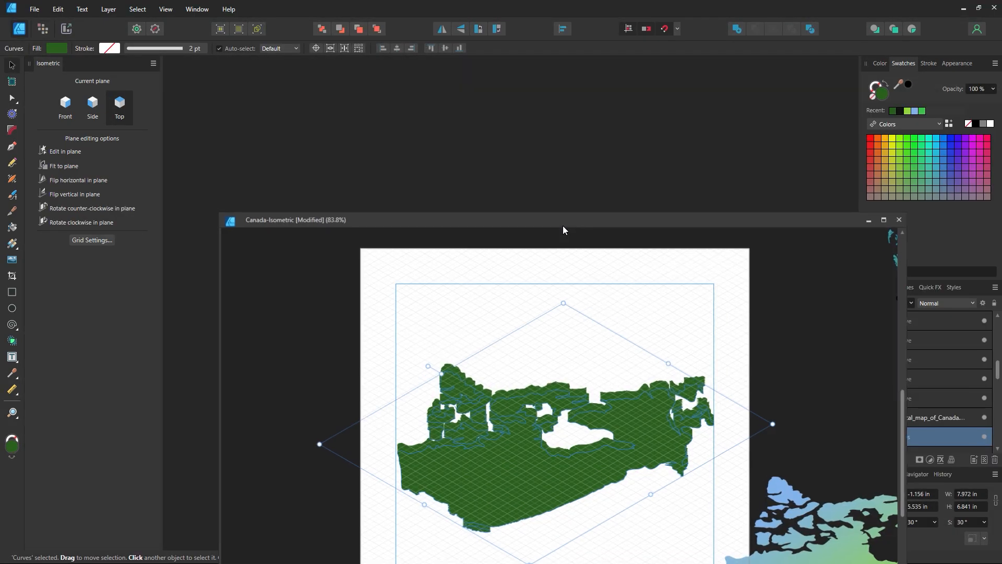
double_click(559, 217)
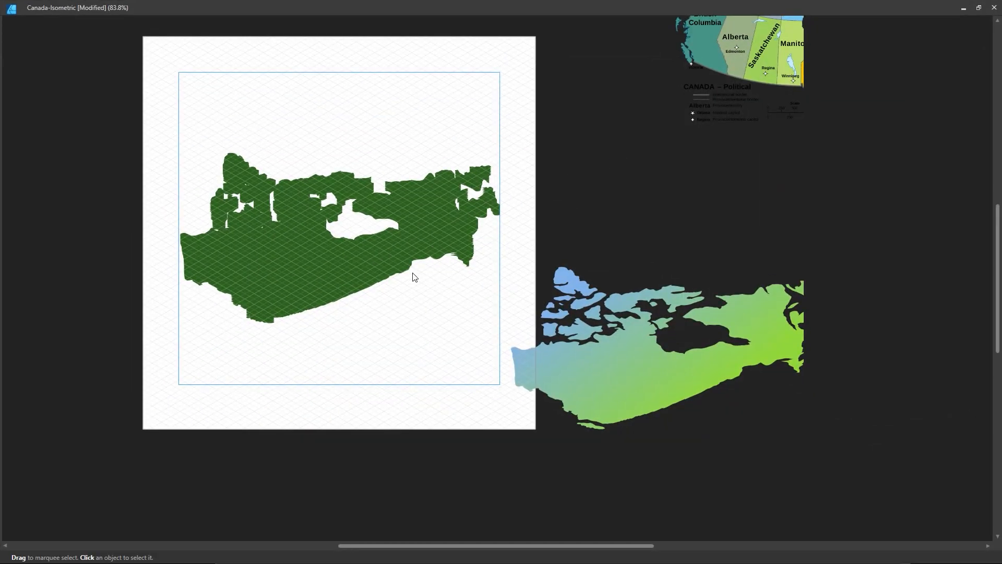
left_click_drag(327, 224, 492, 302)
left_click(537, 307, "ctrl")
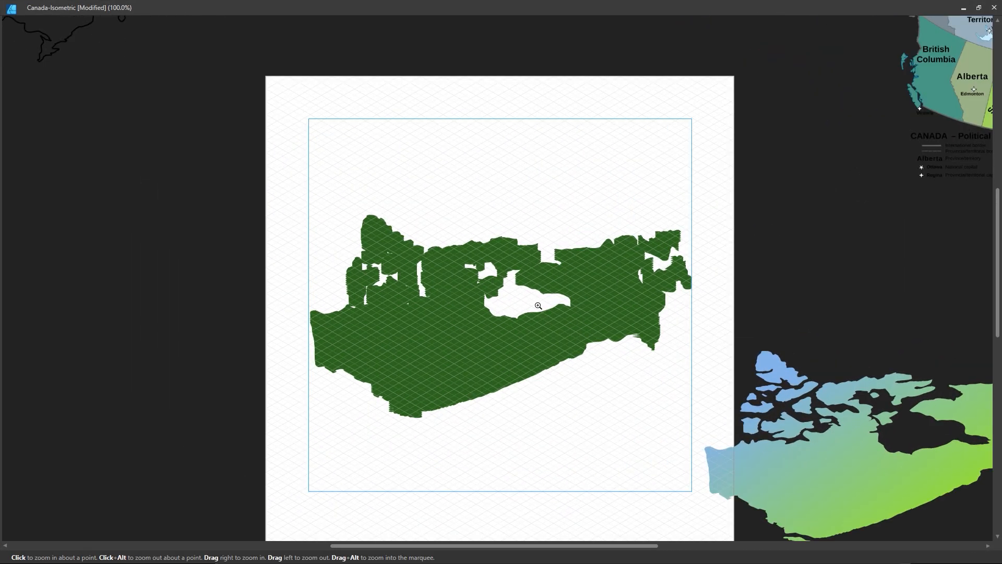
left_click(537, 305, "ctrl")
left_click_drag(243, 14, 344, 66)
left_click_drag(478, 284, 421, 293)
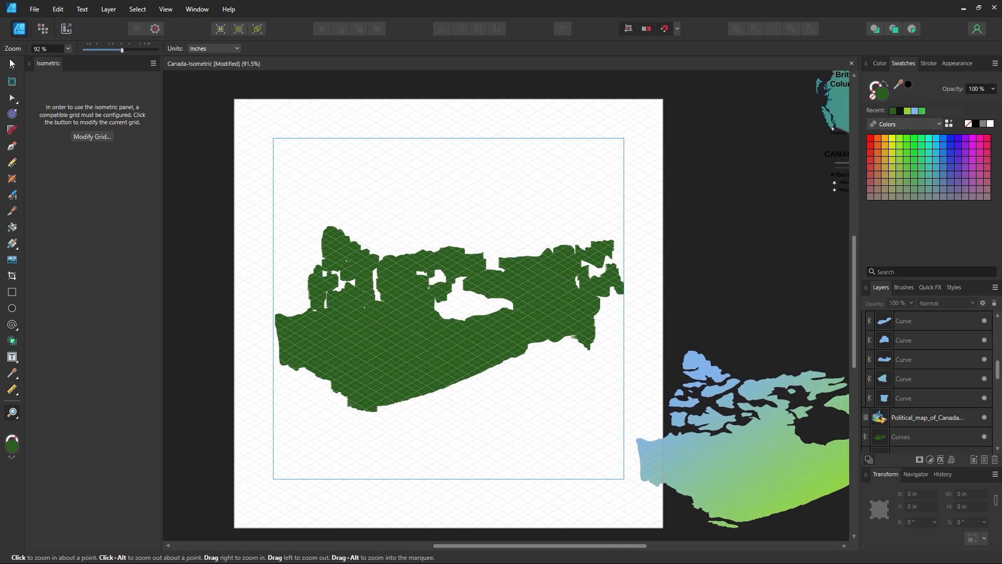
Move the gradient map group farther off the page, away from the dark copies
key("v")
left_click_drag(247, 182, 652, 443)
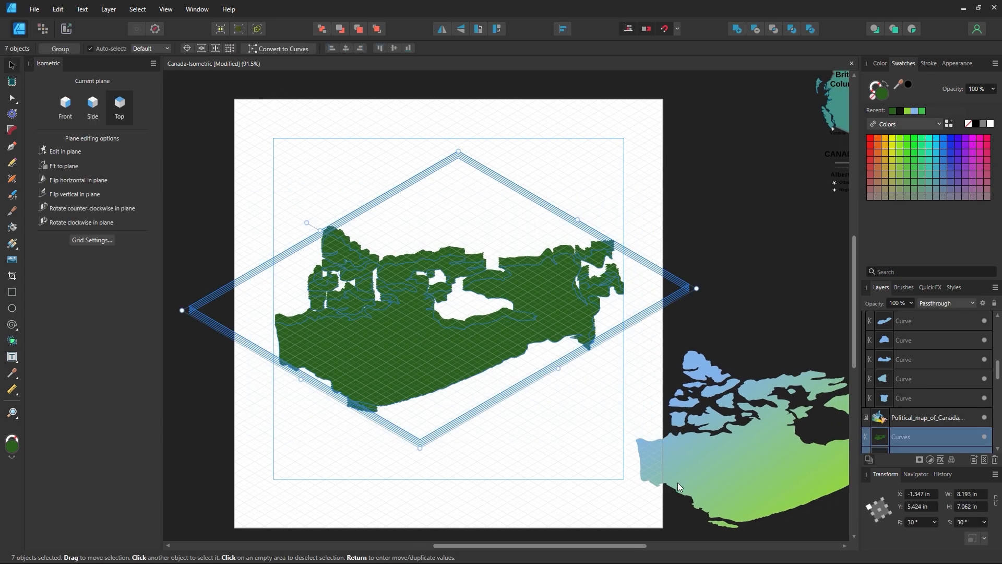
left_click_drag(678, 482, 789, 465)
Select all the dark map copies, convert them to curves, and merge them with Boolean Add
left_click_drag(632, 156, 232, 433)
left_click(739, 33)
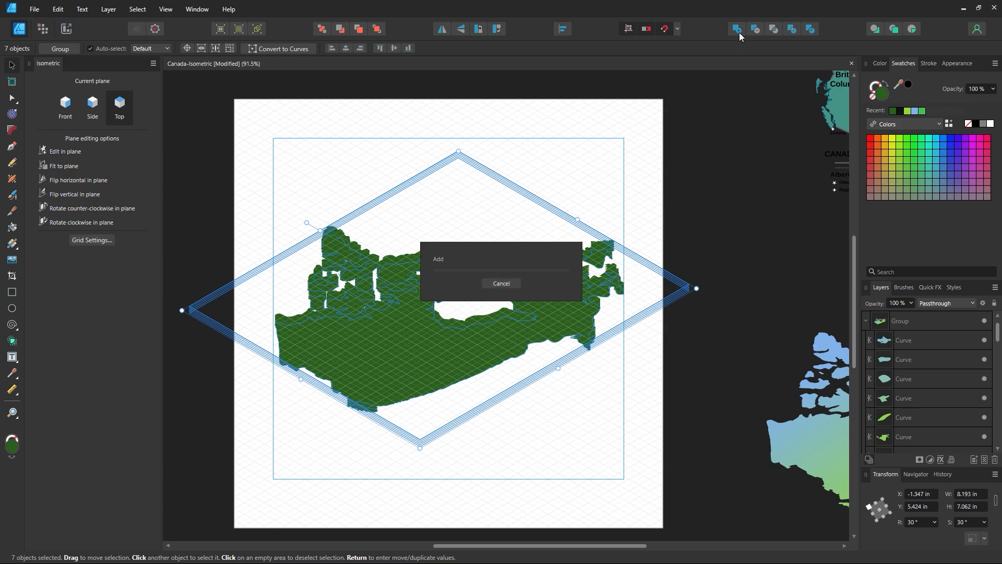
right_click(379, 265)
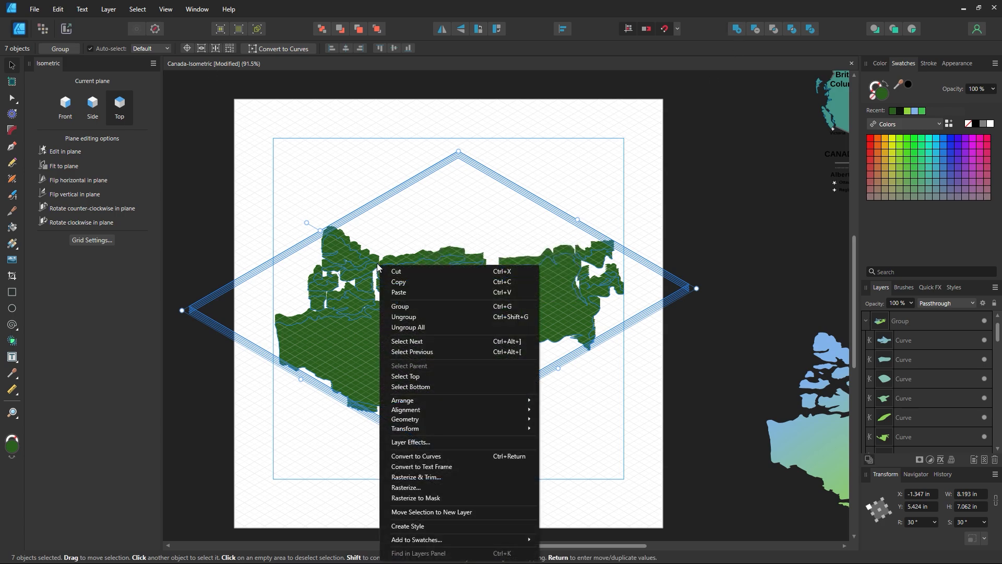
left_click(434, 458)
left_click_drag(657, 154, 230, 490)
left_click(737, 31)
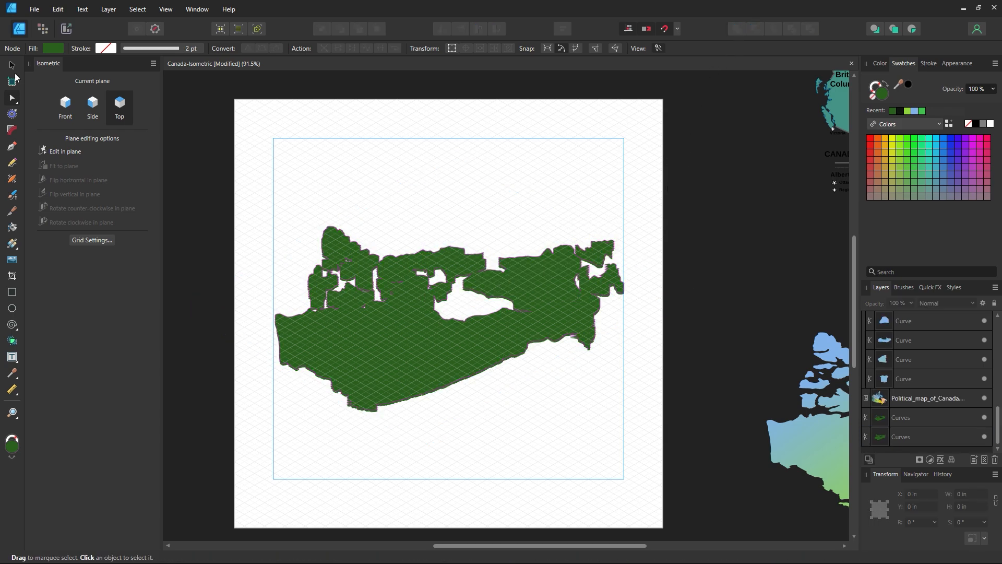
Merge the two remaining dark curve objects into a single shape with Boolean Add
key("v")
left_click(469, 329)
left_click_drag(470, 329, 423, 447)
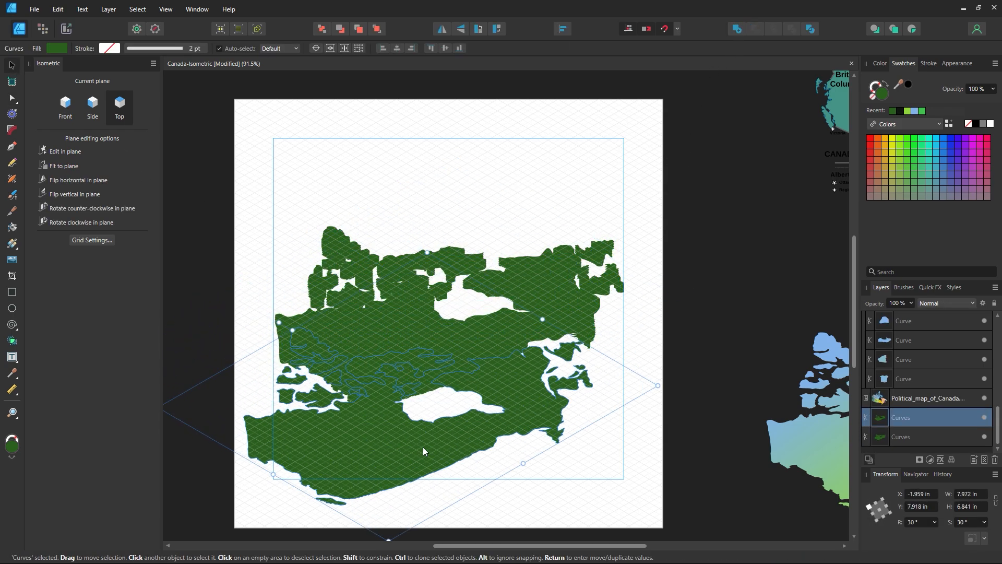
key("ctrl+z")
left_click_drag(681, 119, 230, 459)
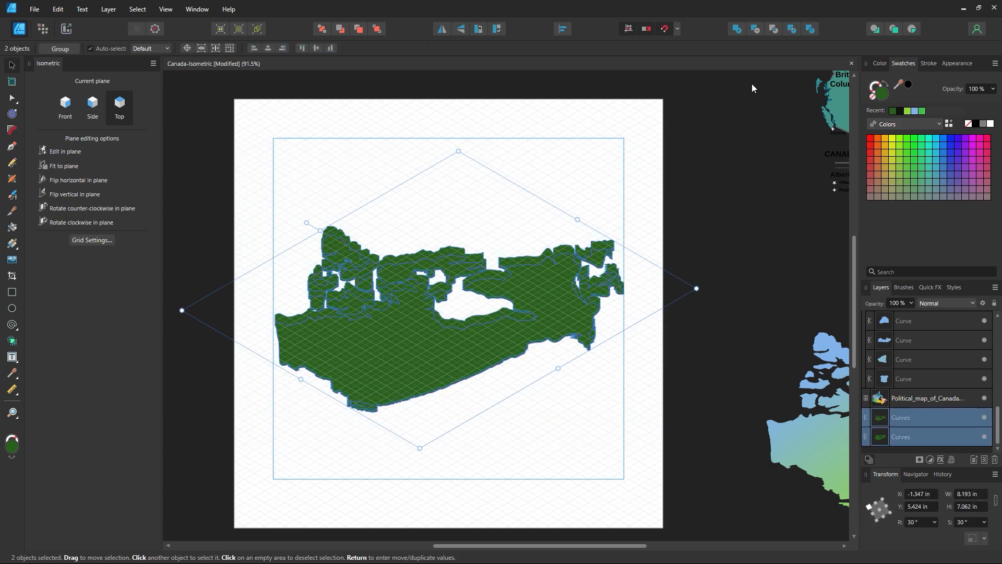
left_click(736, 30)
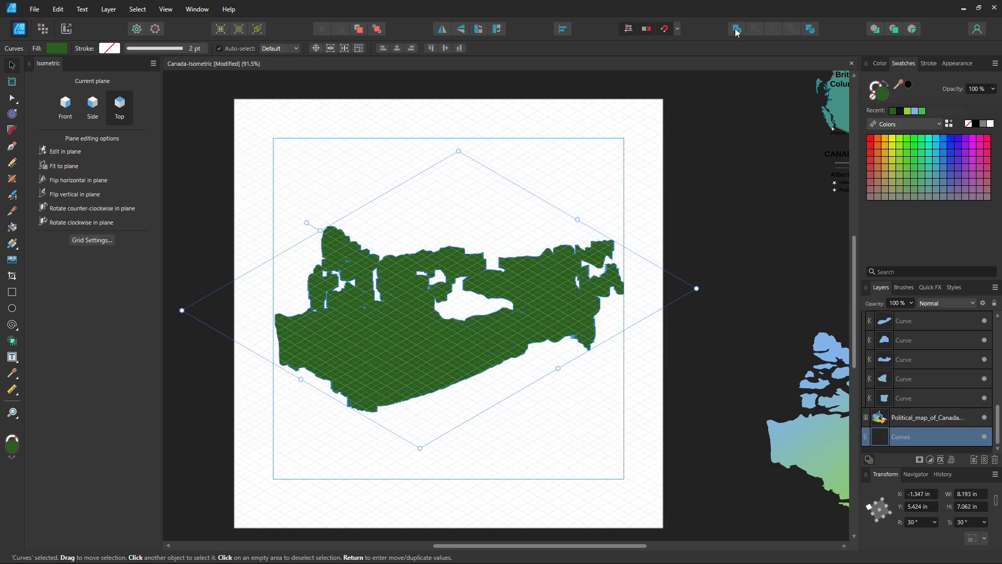
Test that the merged dark shape moves as one piece, undoing each move and deselecting it
left_click_drag(549, 314, 550, 194)
key("ctrl+z")
left_click(629, 195)
left_click(538, 323)
left_click_drag(598, 311, 691, 179)
key("ctrl+z")
left_click(692, 196)
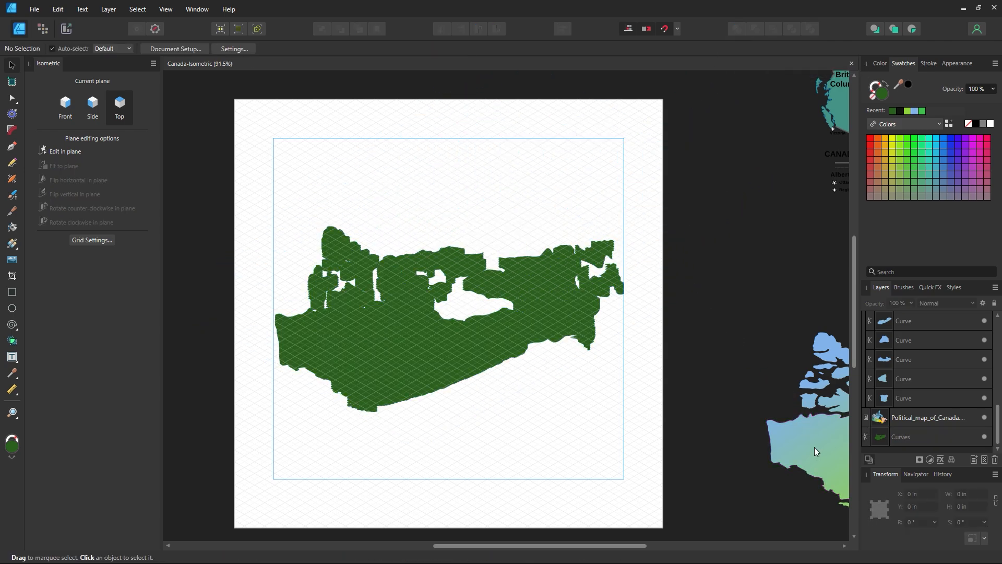
Move the gradient map back on top of the merged dark base at X -1.156 in, Y 5.313 in
left_click_drag(817, 451, 324, 342)
key("ctrl+space")
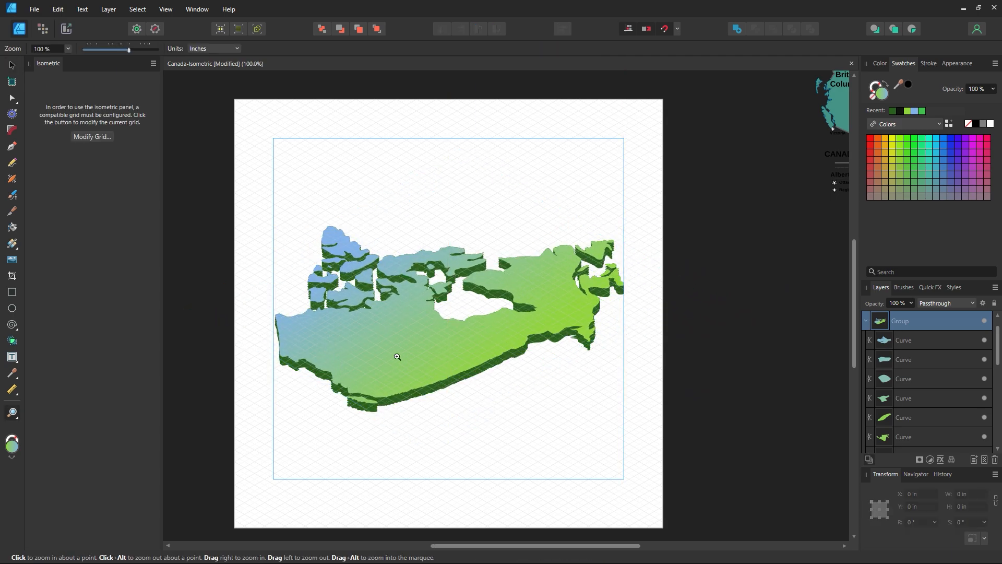
left_click(398, 358, "ctrl")
left_click_drag(410, 339, 429, 338)
Hide the isometric grid in the grid and snapping axis settings
left_click(78, 137)
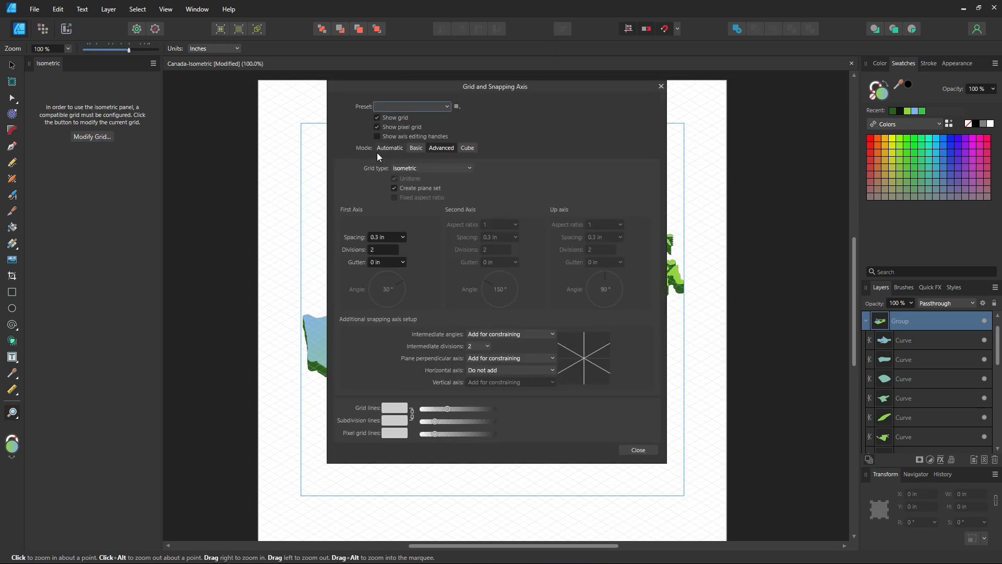
left_click(638, 450)
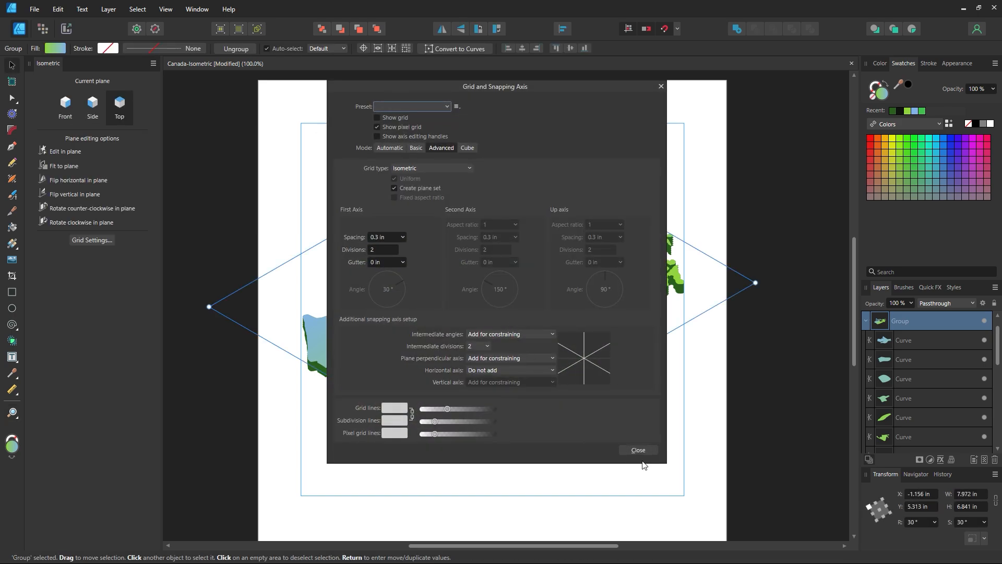
Close the grid settings and the Isometric panel, and float the Tools panel over the canvas in two columns
left_click(638, 451)
key("z")
left_click(479, 290)
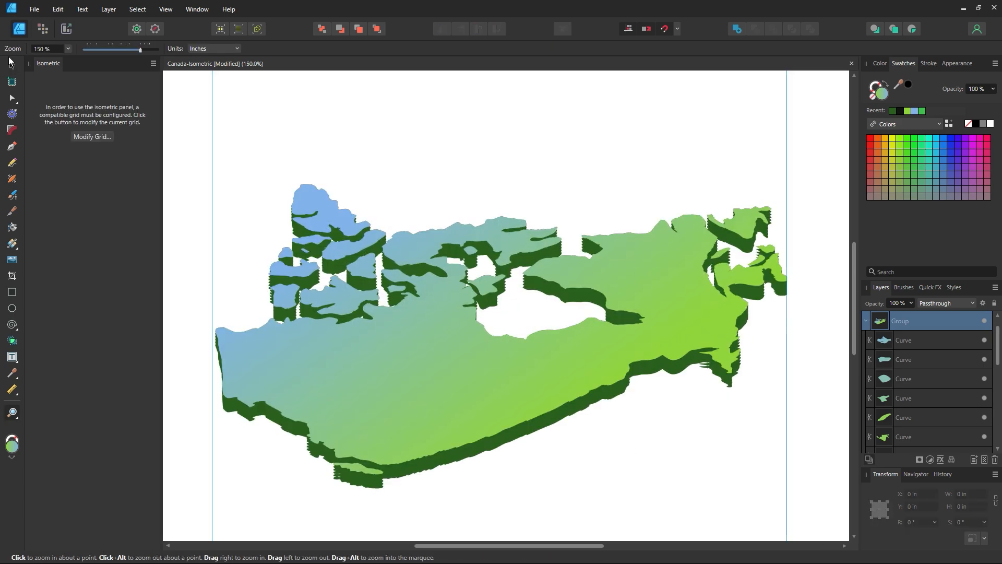
left_click_drag(9, 63, 96, 123)
left_click_drag(32, 65, 262, 122)
left_click_drag(181, 92, 77, 110)
left_click_drag(76, 62, 514, 66)
left_click_drag(64, 119, 16, 85)
left_click(730, 120)
left_click(426, 302)
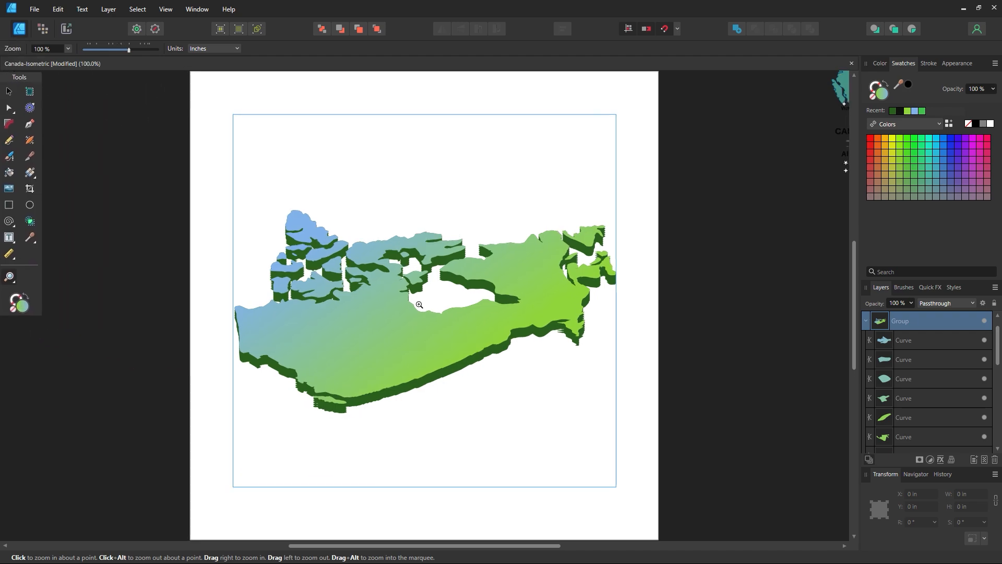
Nudge the gradient map group to X -1.152 in, Y 5.29 in above the dark base, and deselect it
left_click(413, 305)
left_click(8, 91)
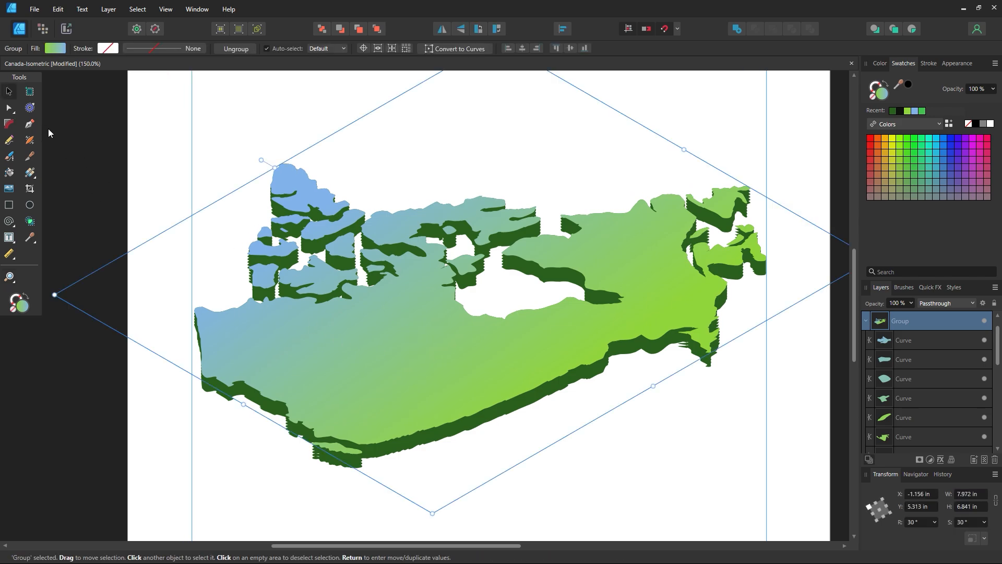
left_click_drag(330, 325, 335, 347)
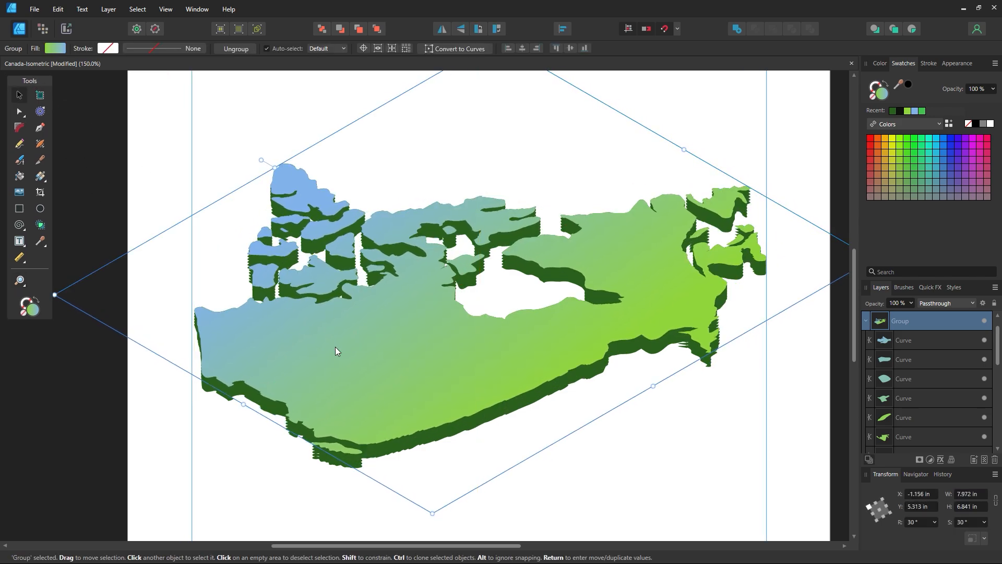
key("Right")
key("Up")
key("Right")
key("Up")
key("Left")
key("Up")
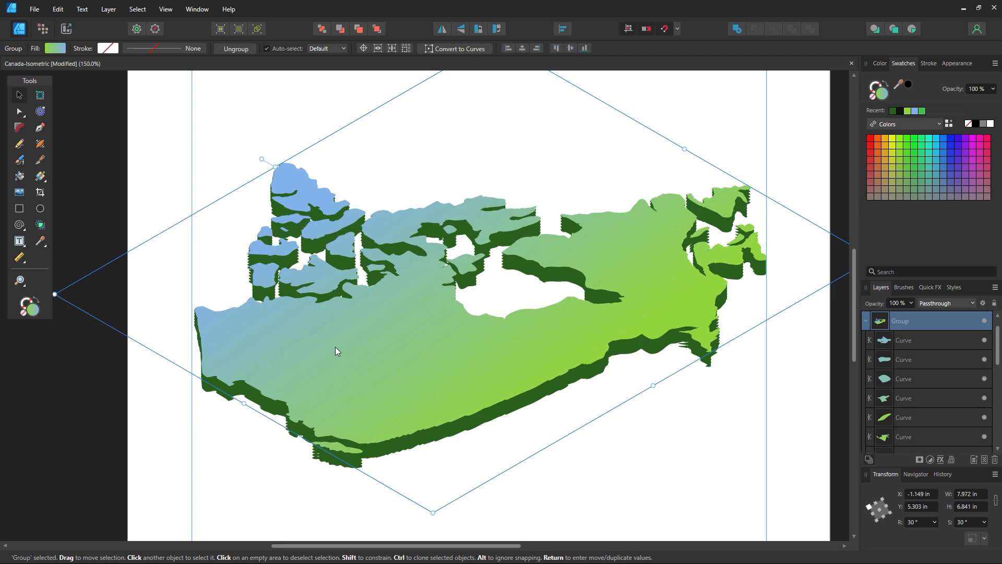
key("Left")
key("Up")
key("Up")
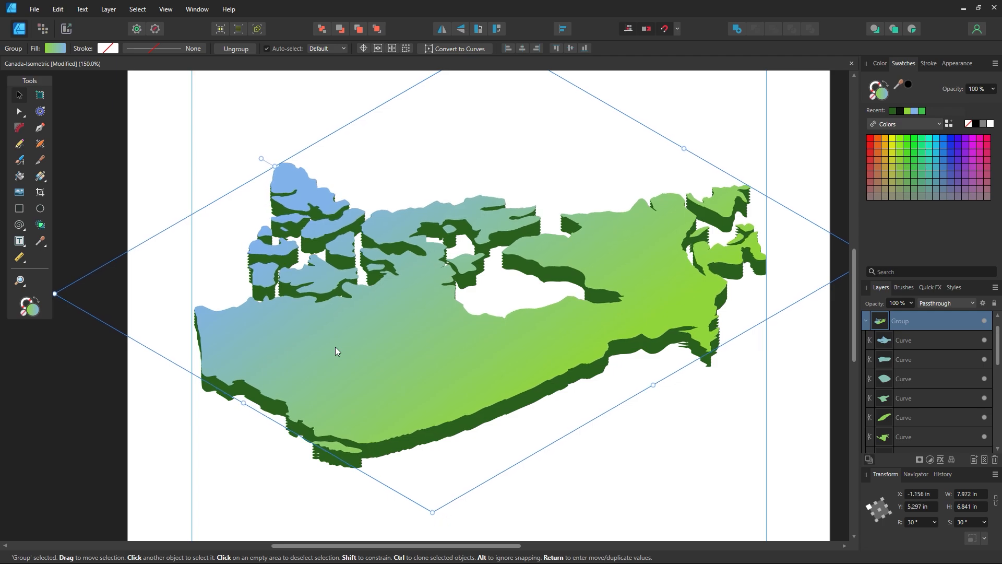
key("Right")
key("Up")
key("Up")
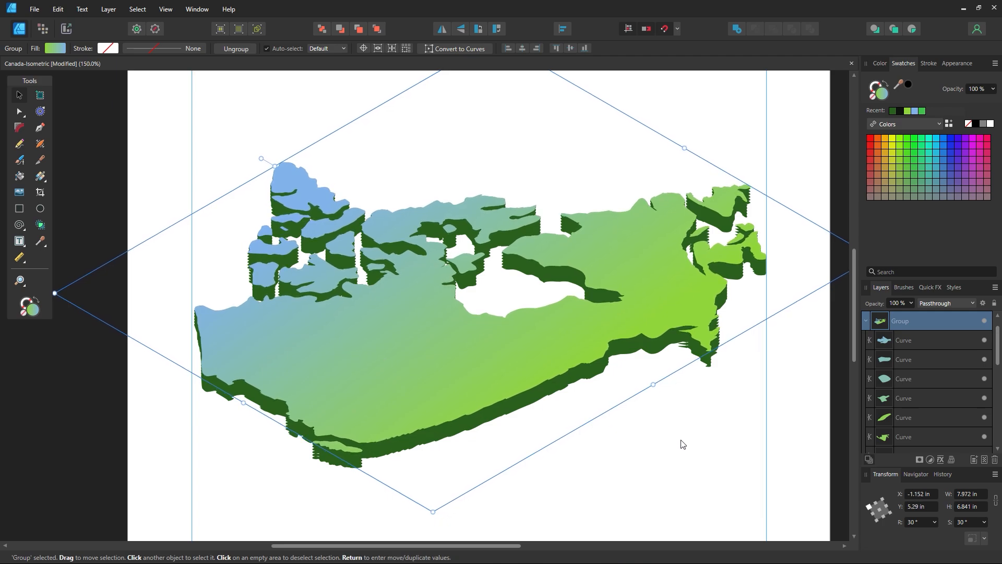
left_click(683, 444)
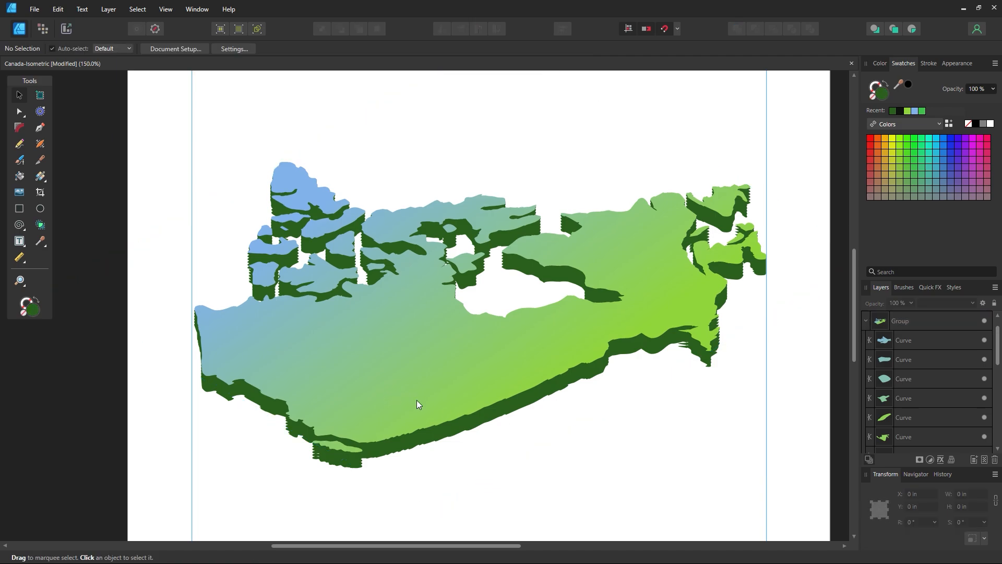
Try a freehand Pencil stroke along the jagged step on the dark base's lower-left edge, and undo it
key("z")
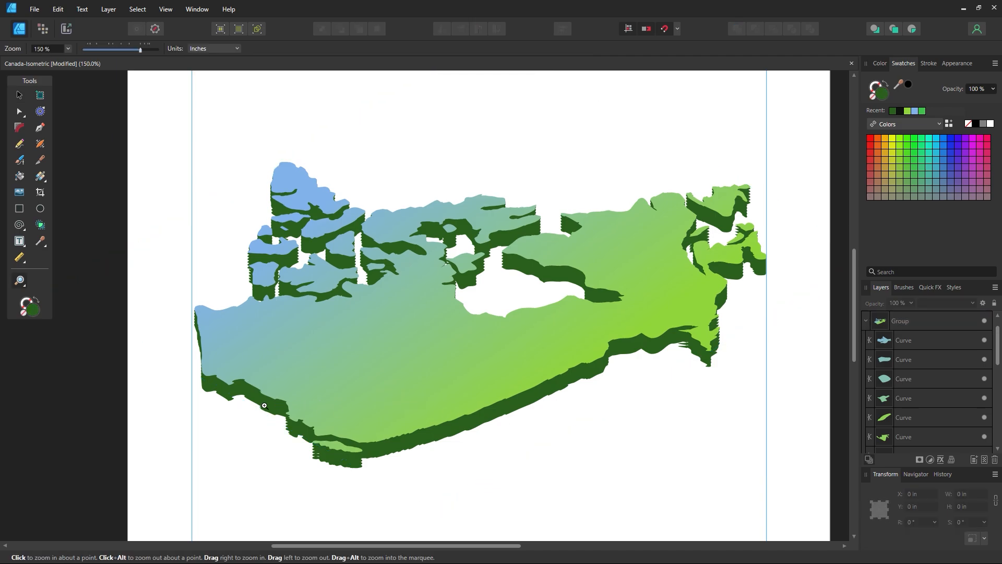
left_click_drag(265, 406, 386, 278)
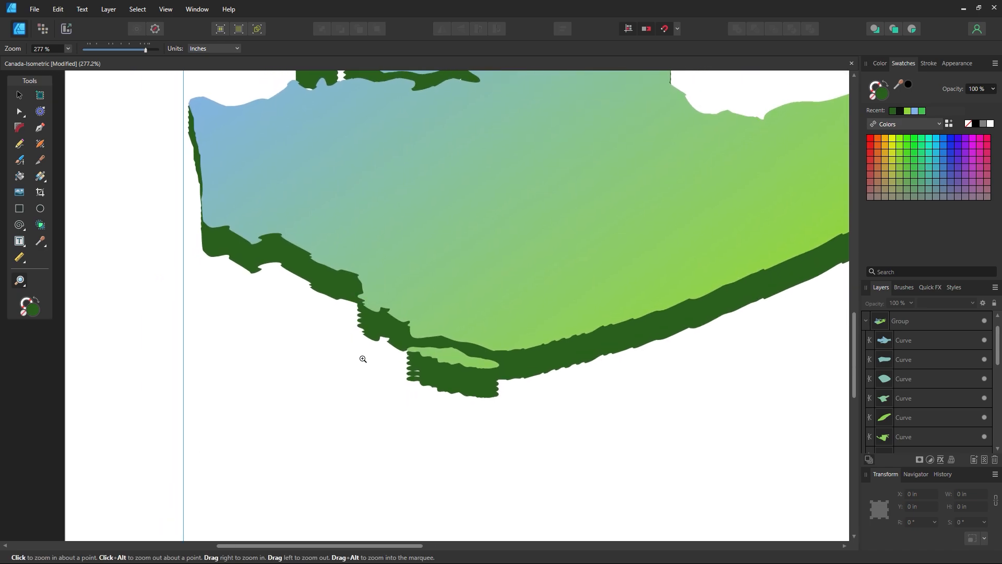
left_click(461, 375)
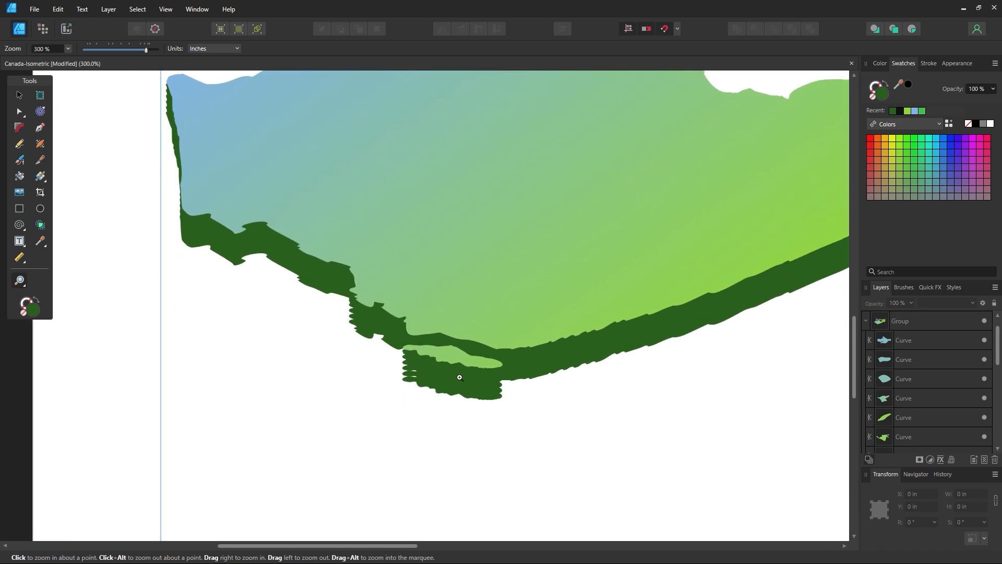
left_click(460, 377)
left_click(460, 378)
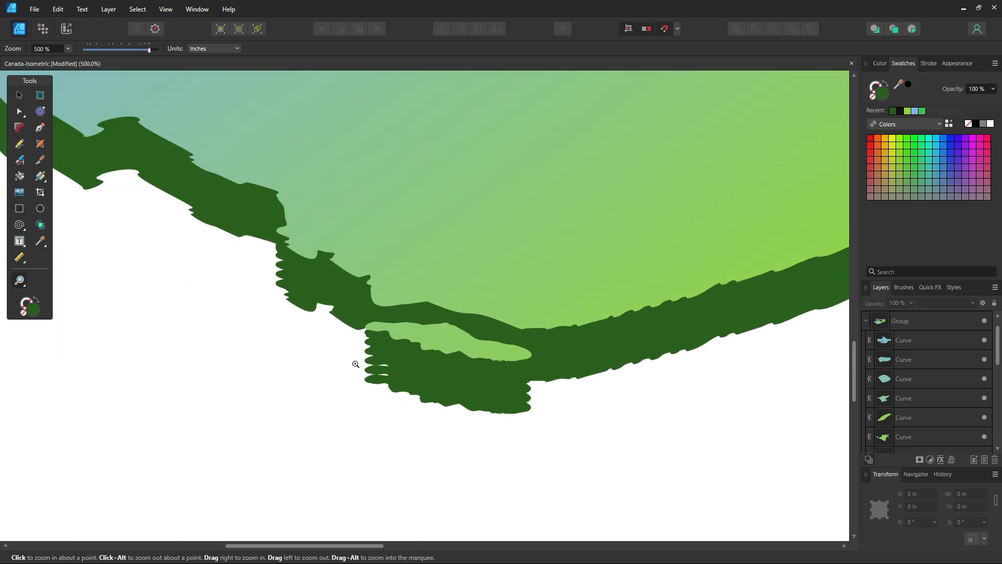
left_click(19, 144)
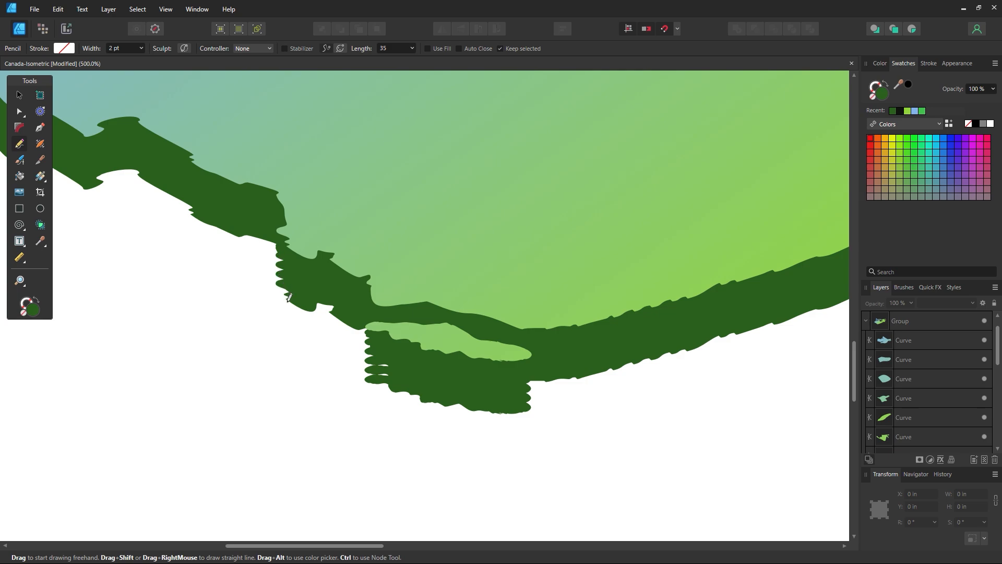
left_click_drag(288, 302, 299, 309)
key("ctrl+z")
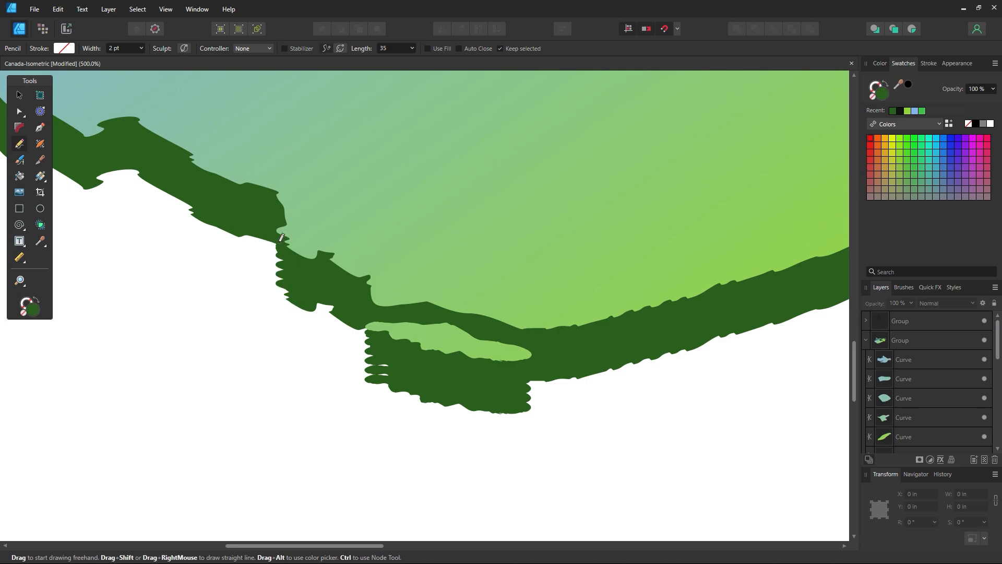
Draw a closed dark green Pencil patch over the jagged step, and swap its stroke colour to the fill
key("i")
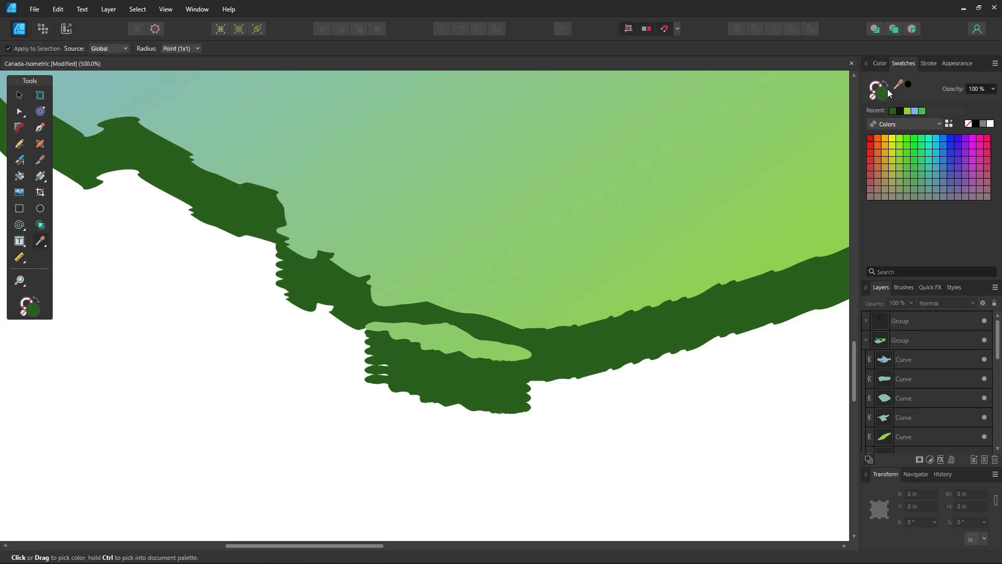
key("shift+x")
left_click(19, 143)
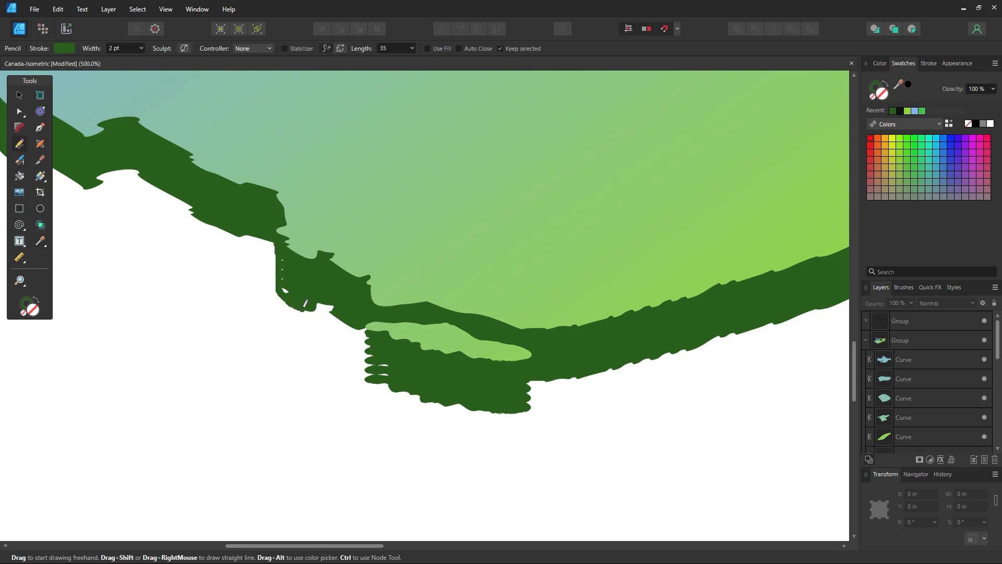
left_click_drag(284, 239, 283, 245)
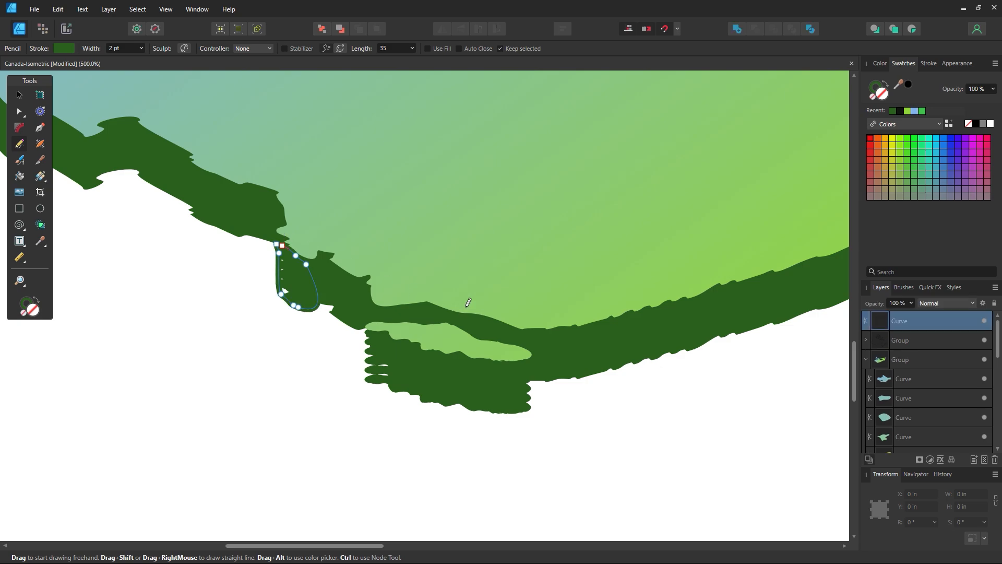
left_click(887, 82)
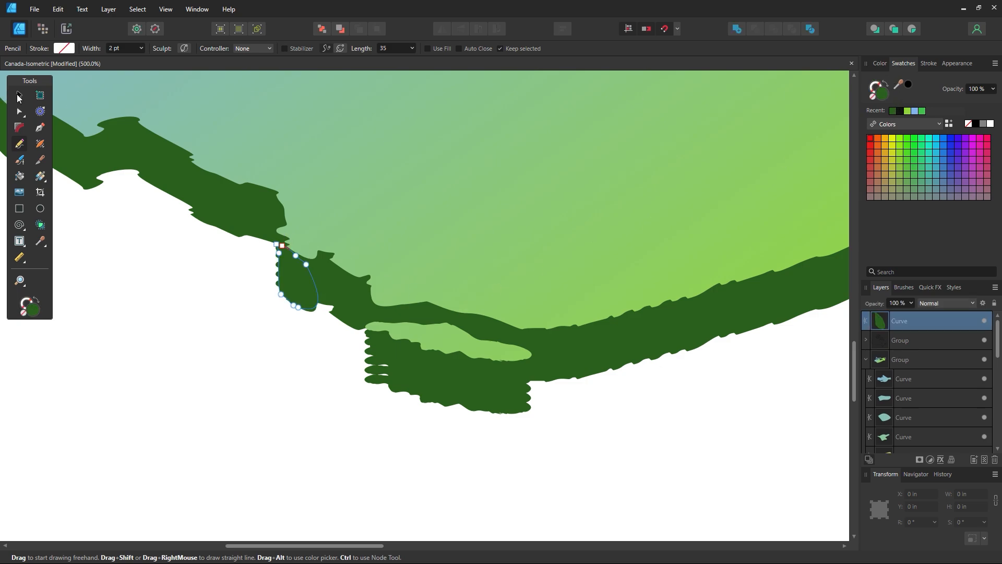
Test the position of the dark green patch over the jagged step, and delete the patch
left_click(19, 96)
left_click(214, 341)
left_click(287, 280)
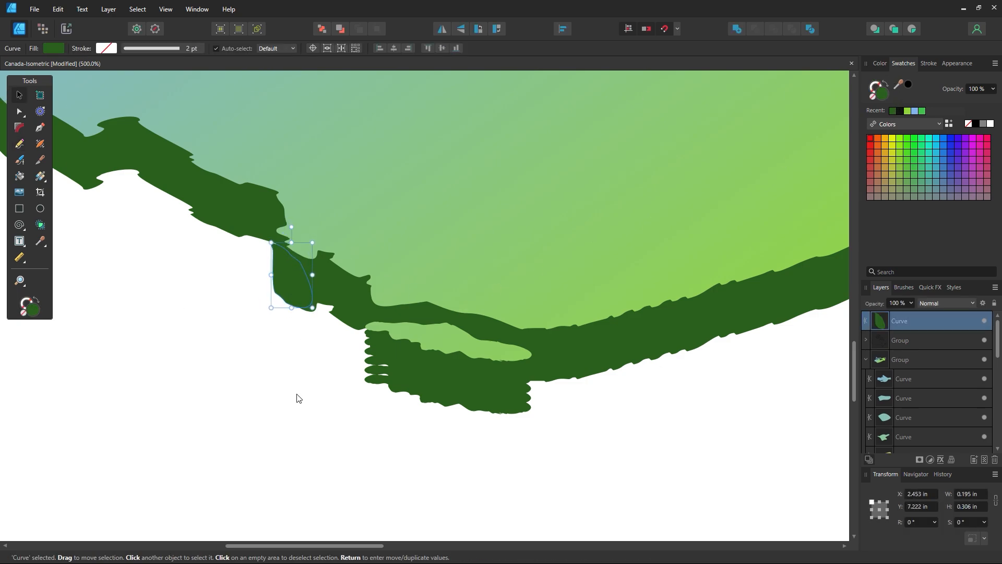
left_click(299, 399)
left_click(291, 293)
key("Delete")
Straighten the dark base's jagged vertical step with the Node tool and remove the extra nodes at the nearby notch
left_click(305, 278)
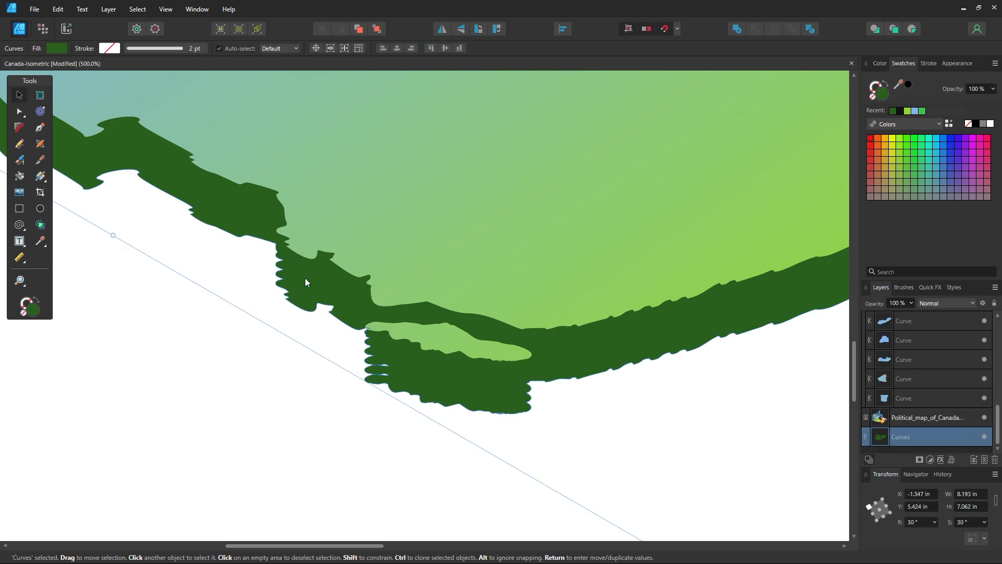
left_click(20, 112)
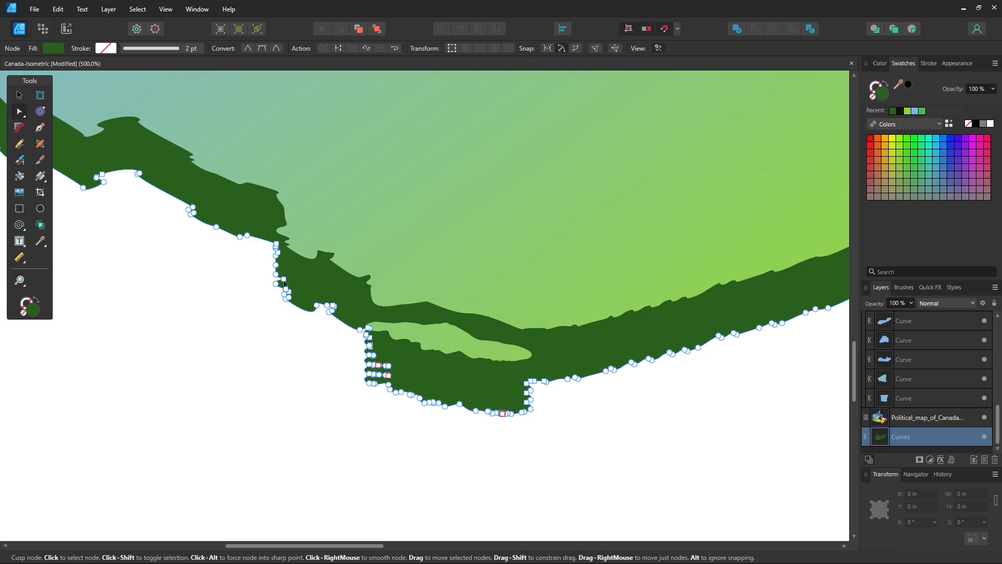
left_click(255, 319)
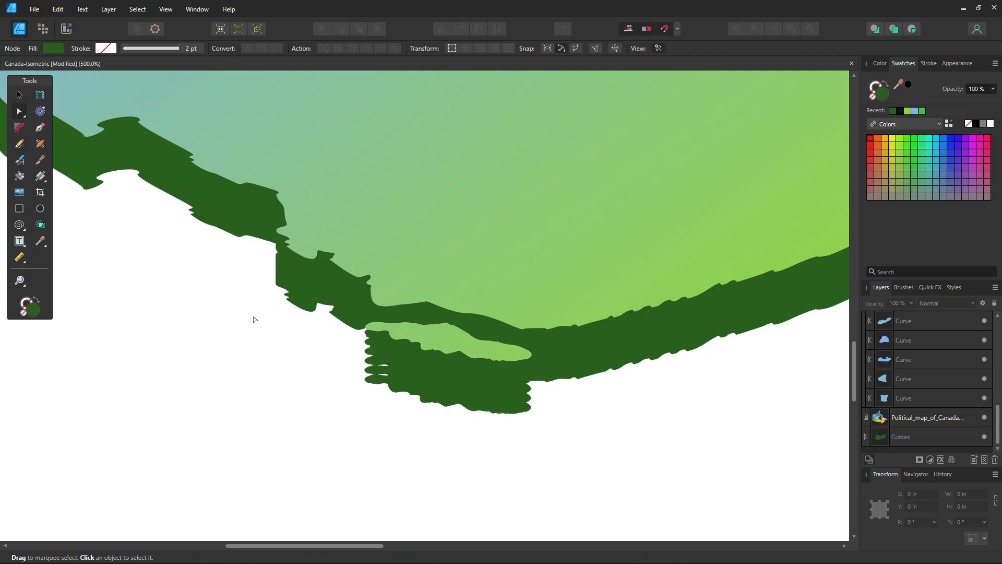
left_click(280, 285)
left_click(276, 317)
left_click(331, 311)
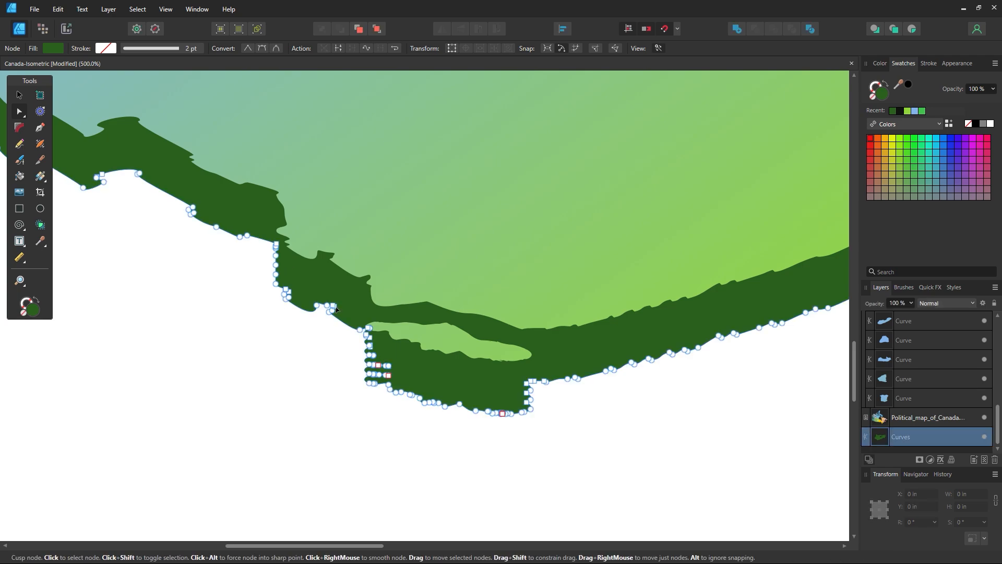
left_click(332, 357)
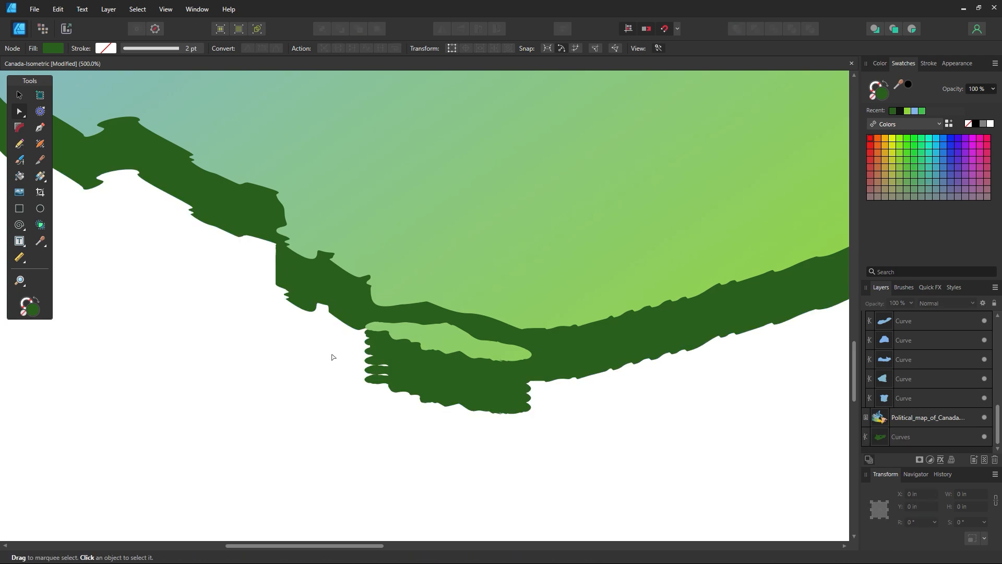
Delete the extra scallop nodes along the left side of the small southwestern island's dark base
left_click(374, 389)
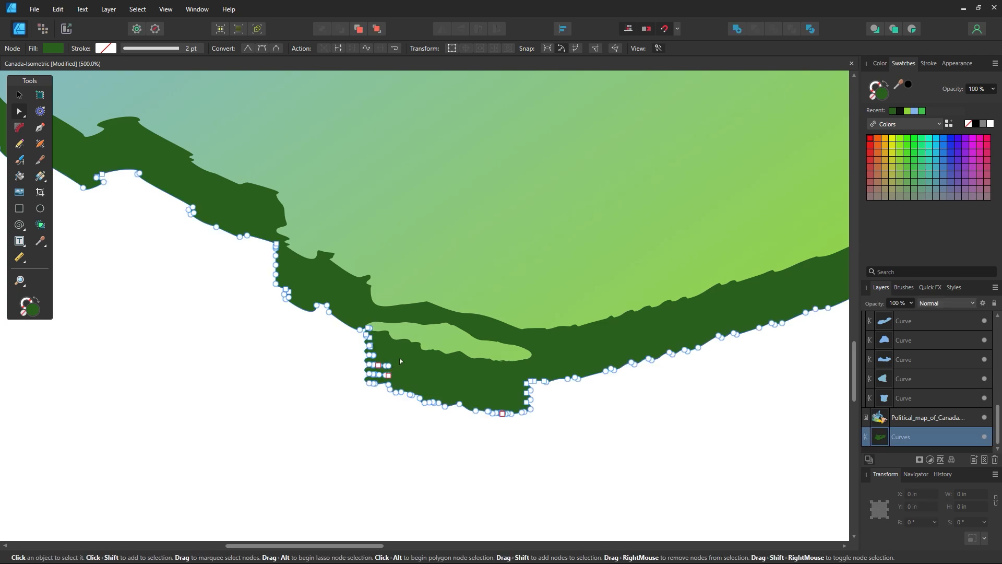
left_click_drag(400, 359, 372, 375)
key("Delete")
left_click(358, 418)
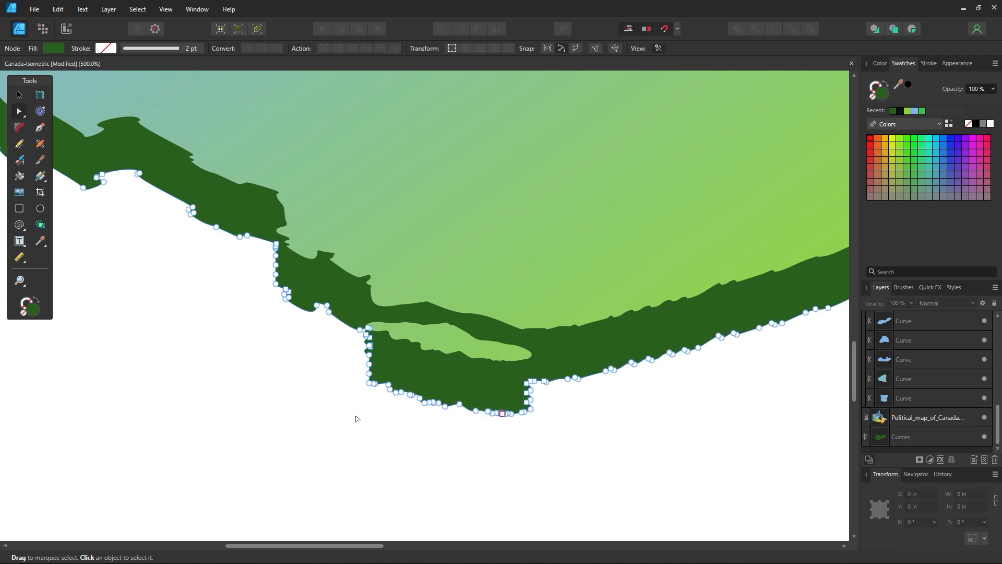
left_click(385, 354)
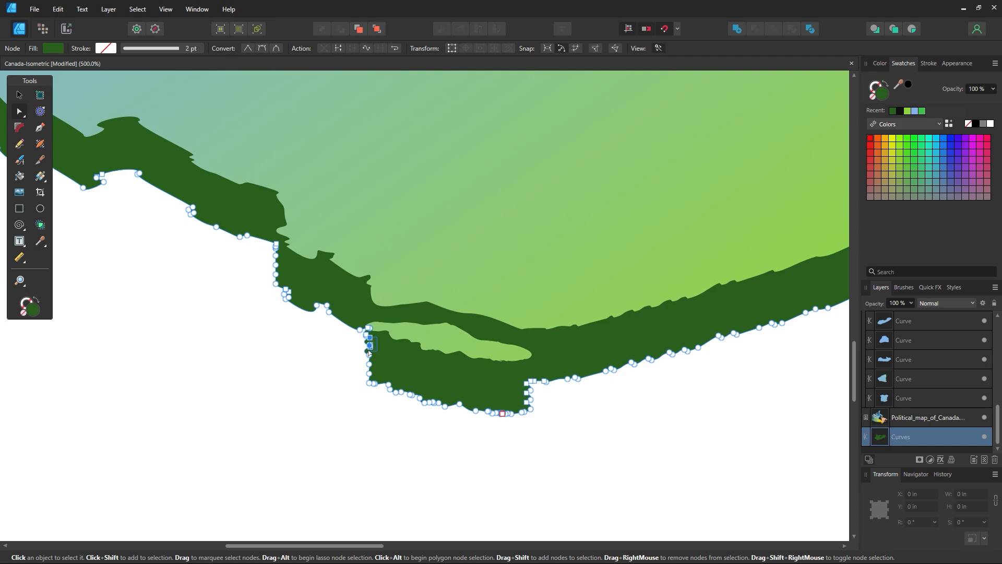
left_click(348, 390)
left_click(379, 363)
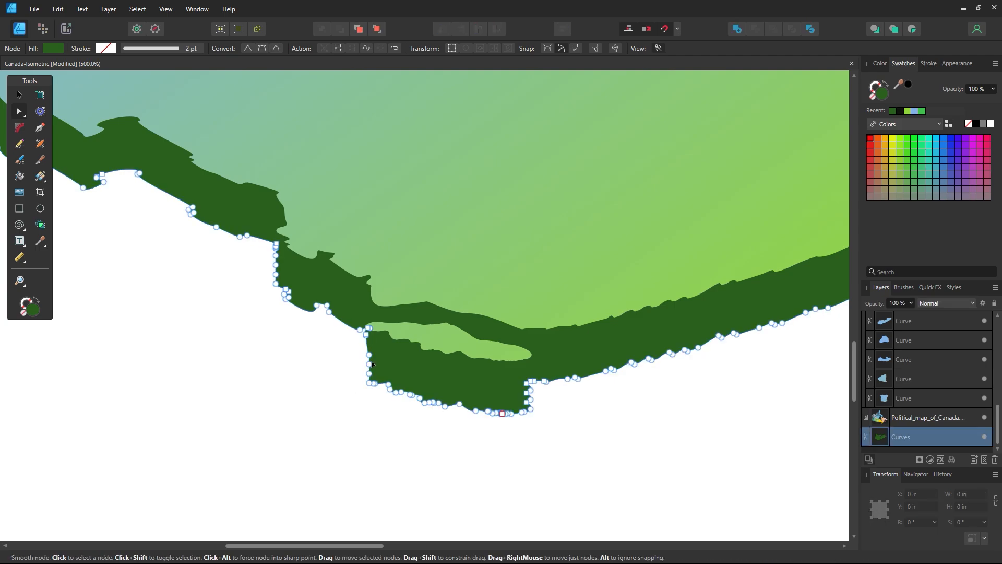
left_click(370, 356)
key("Delete")
left_click(370, 365)
key("Delete")
left_click(365, 410)
Move the lower-left corner node of the island's dark base outward to make its left side nearly vertical
left_click(370, 384)
left_click(367, 384)
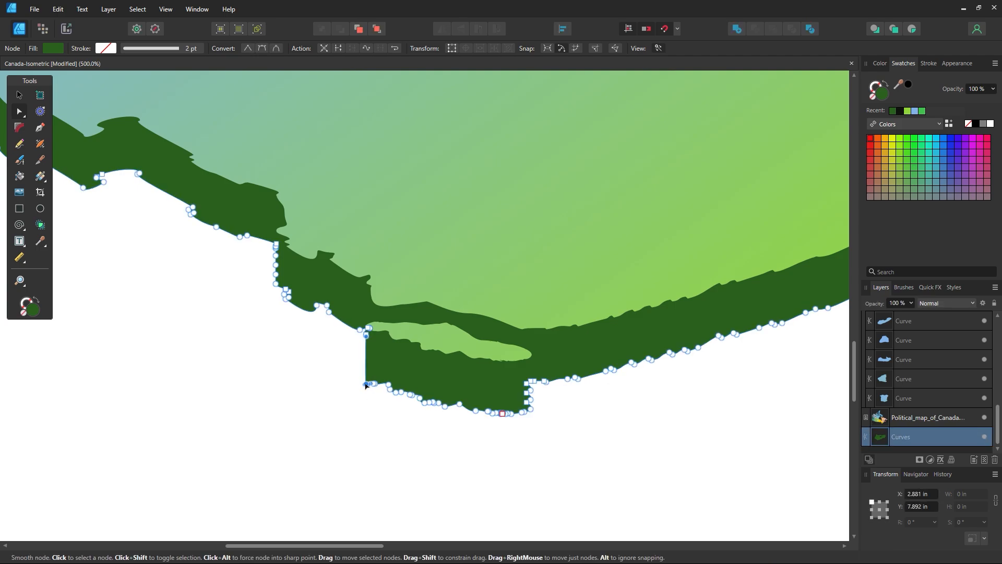
left_click_drag(367, 386, 366, 383)
left_click(375, 424)
left_click(373, 384)
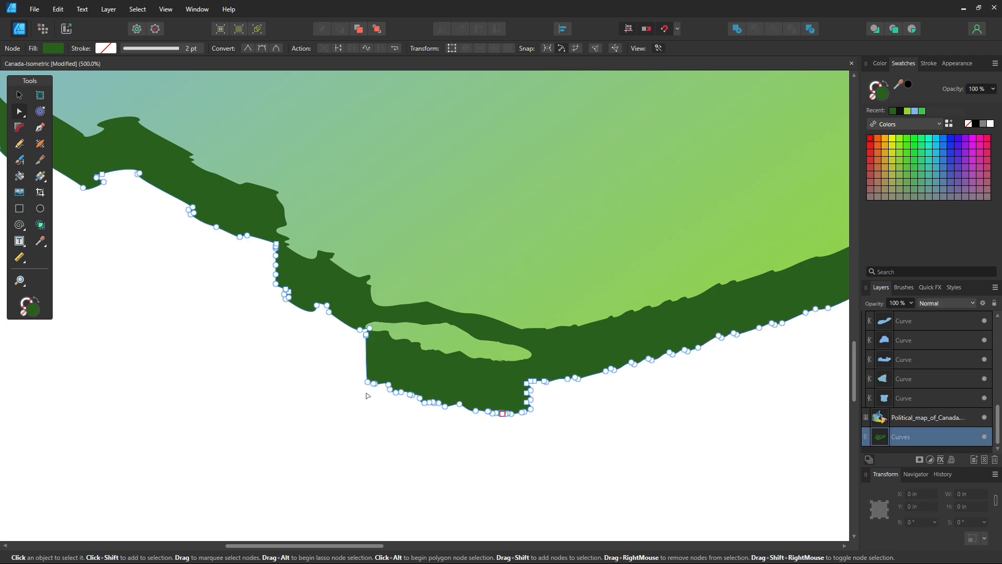
left_click(363, 412)
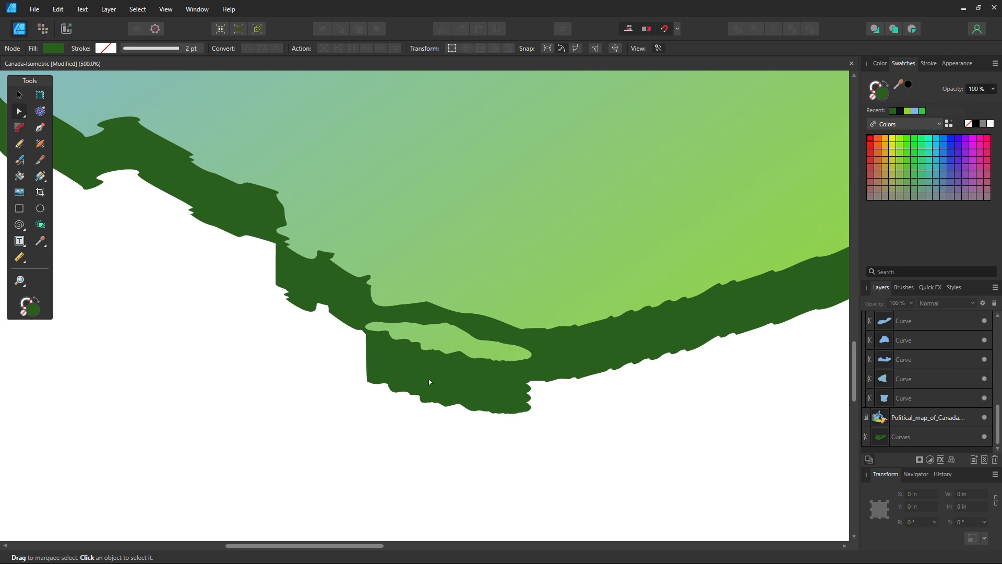
Adjust the nodes at the small notch just beneath the straightened step on the dark base
left_click(286, 307)
left_click(286, 290)
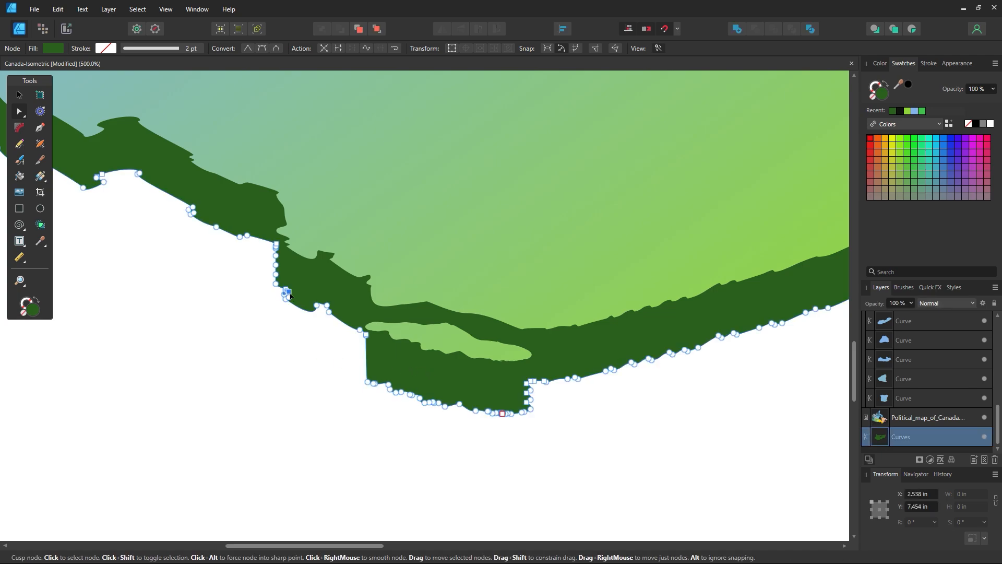
left_click(287, 300)
left_click(298, 356)
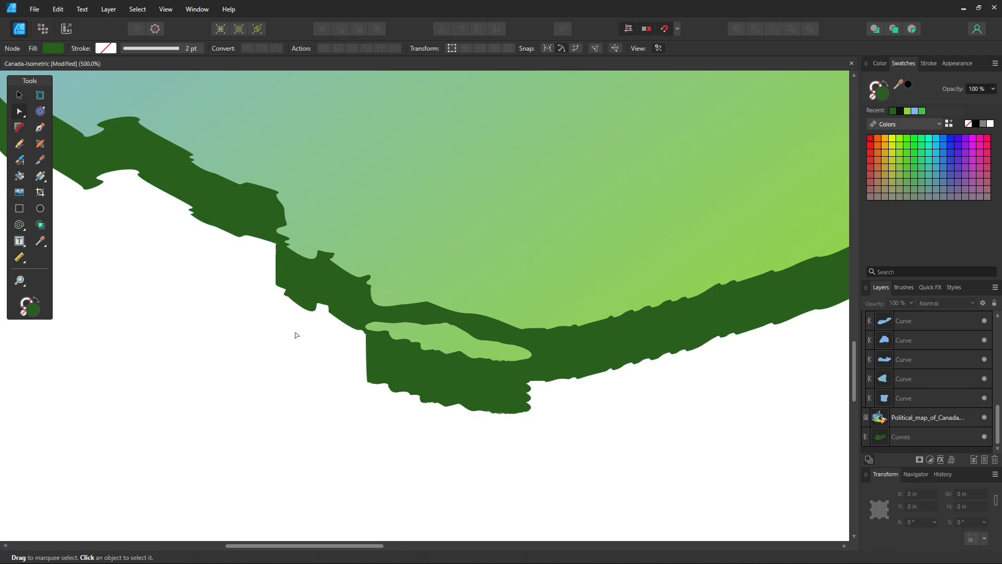
left_click(289, 298)
left_click(288, 298)
left_click(298, 322)
left_click(288, 293)
left_click(210, 268)
Delete the extra scallop nodes along the right side of the small southwestern island's dark base
left_click_drag(563, 418, 428, 376)
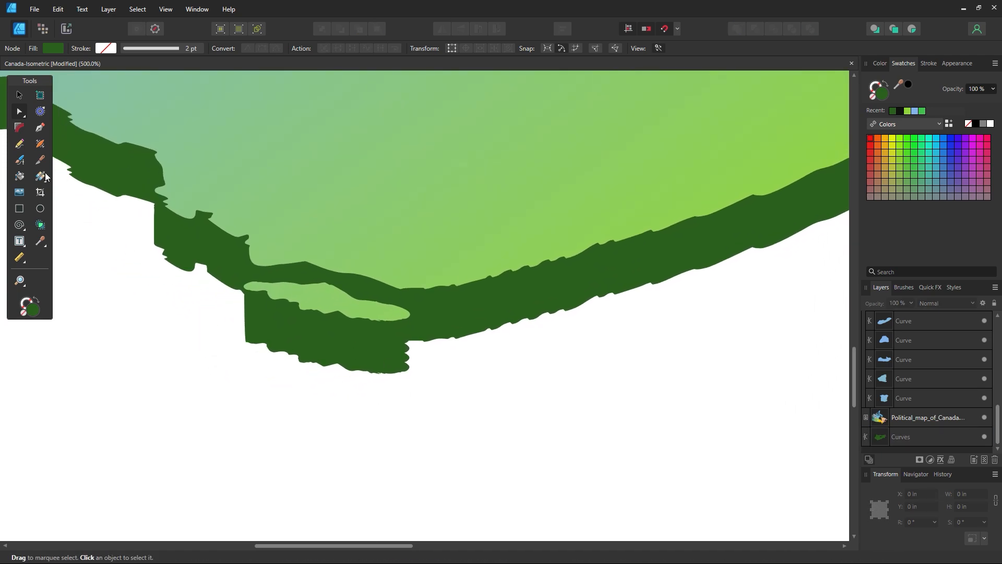
left_click(19, 144)
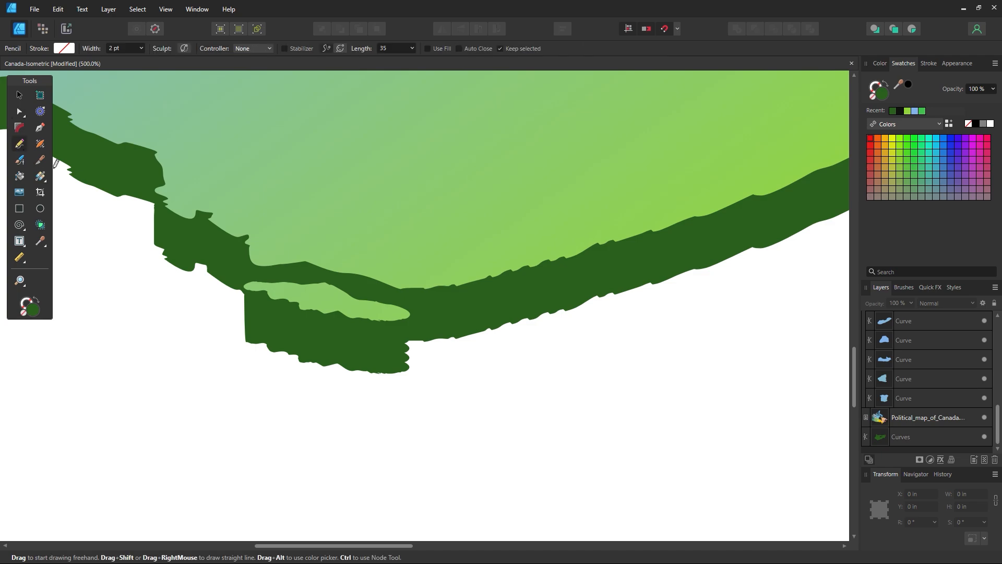
left_click(20, 112)
left_click(391, 353)
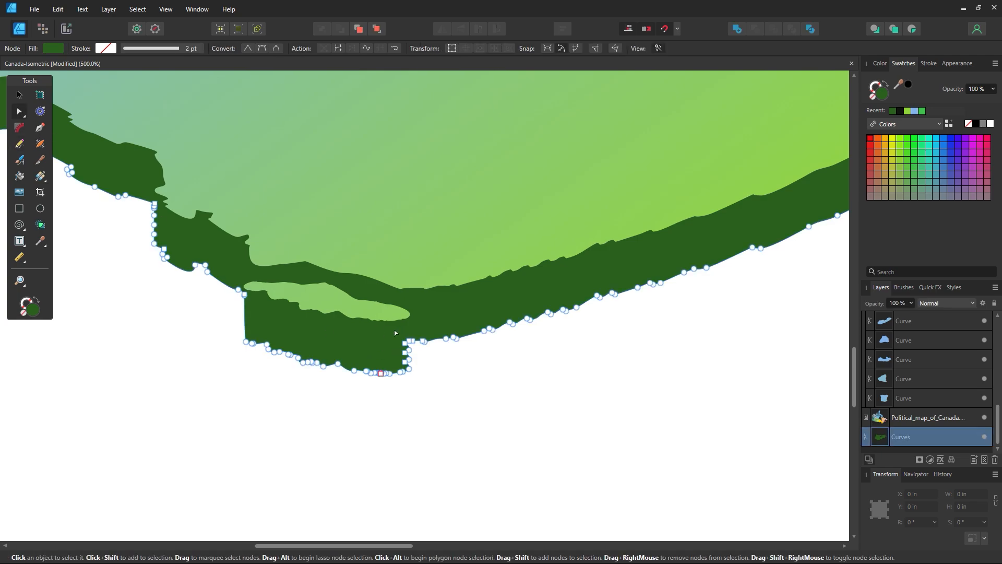
left_click_drag(406, 365, 406, 356)
key("Delete")
left_click(435, 392)
Reposition the upper corner node on the right side of the island's dark base to make that side nearly vertical
left_click(405, 342)
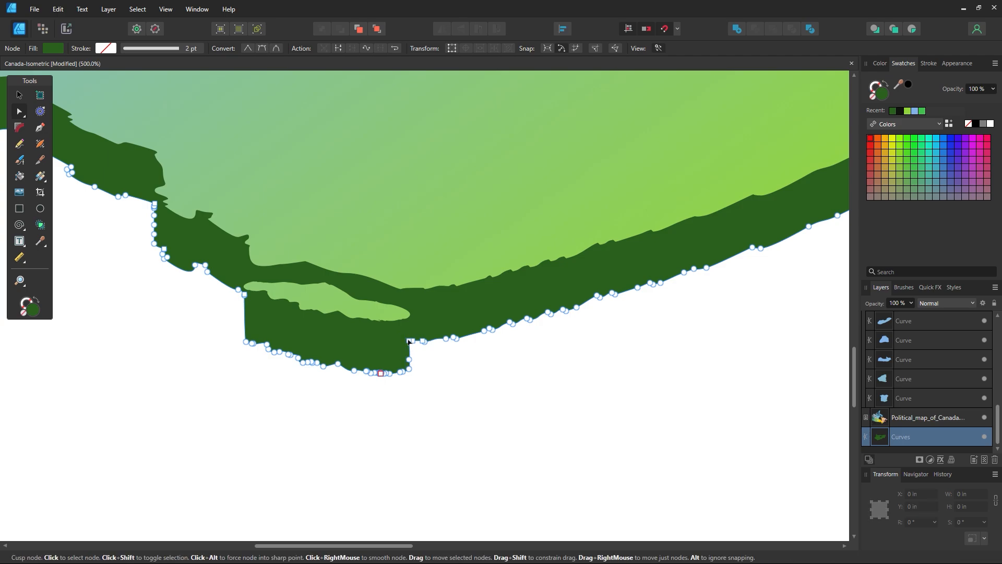
left_click(448, 388)
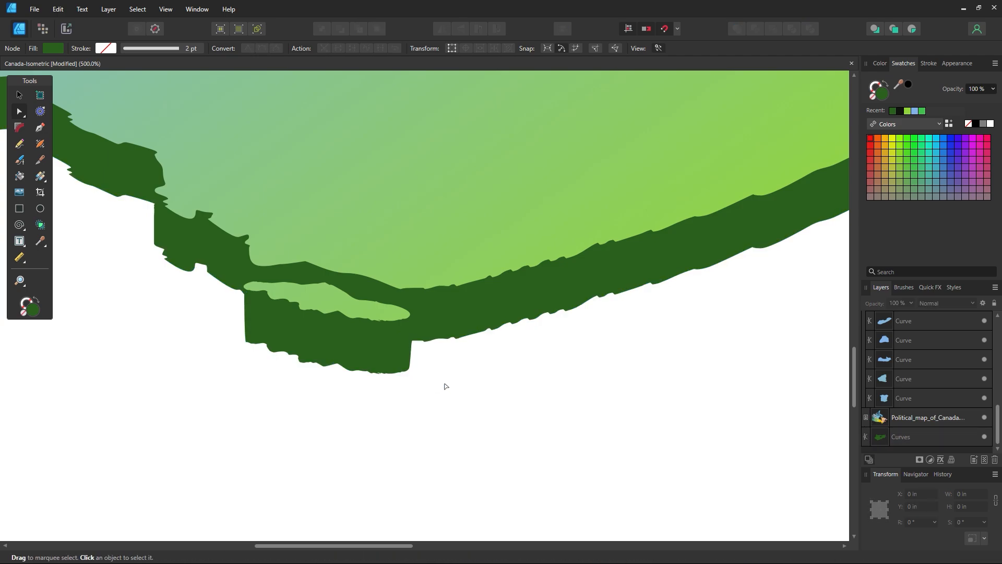
left_click(414, 342)
left_click(411, 341)
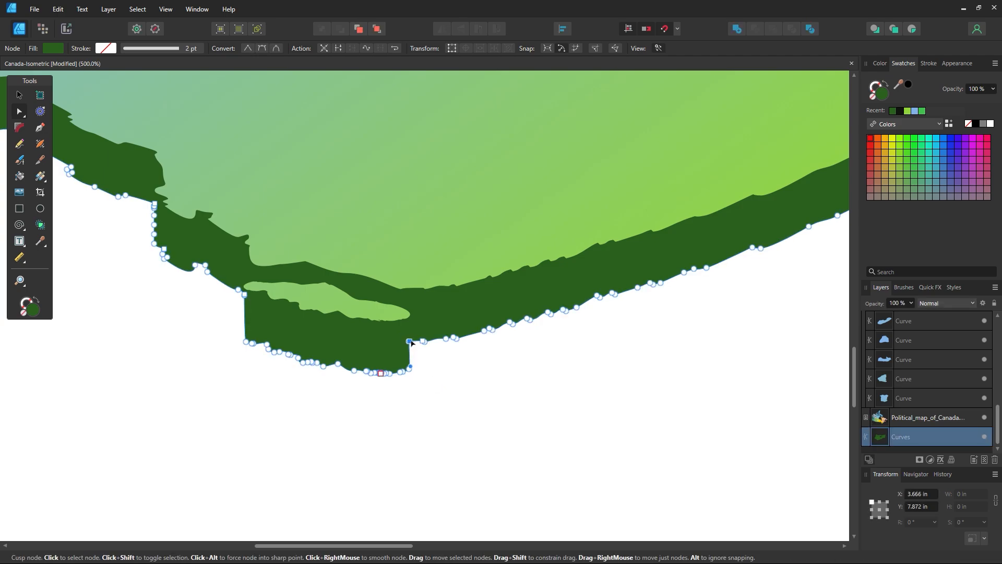
left_click(469, 357)
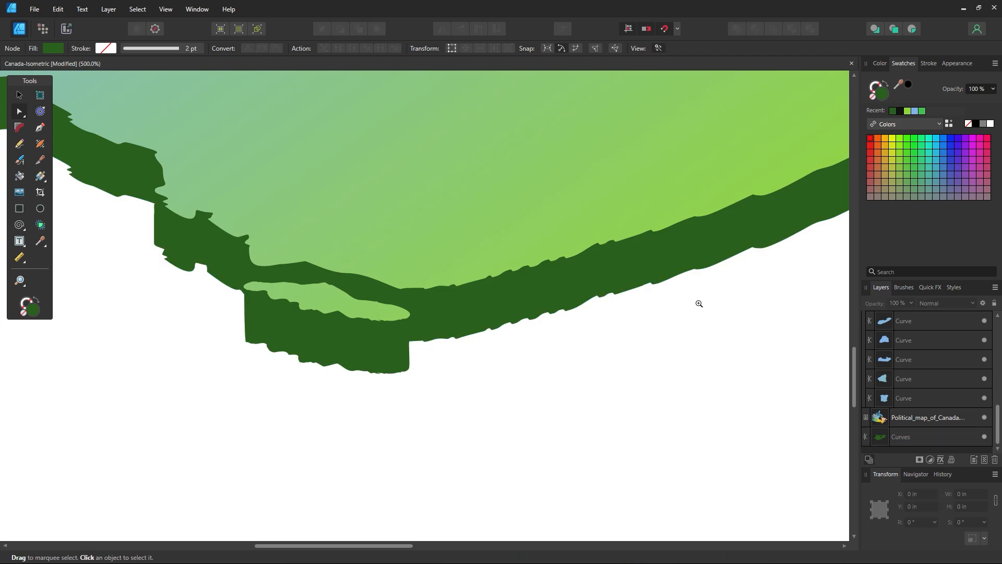
Try a black 1.7 pt stroke around all of the map artwork, and undo it
scroll(747, 279, "down", 4)
left_click_drag(648, 255, 390, 364)
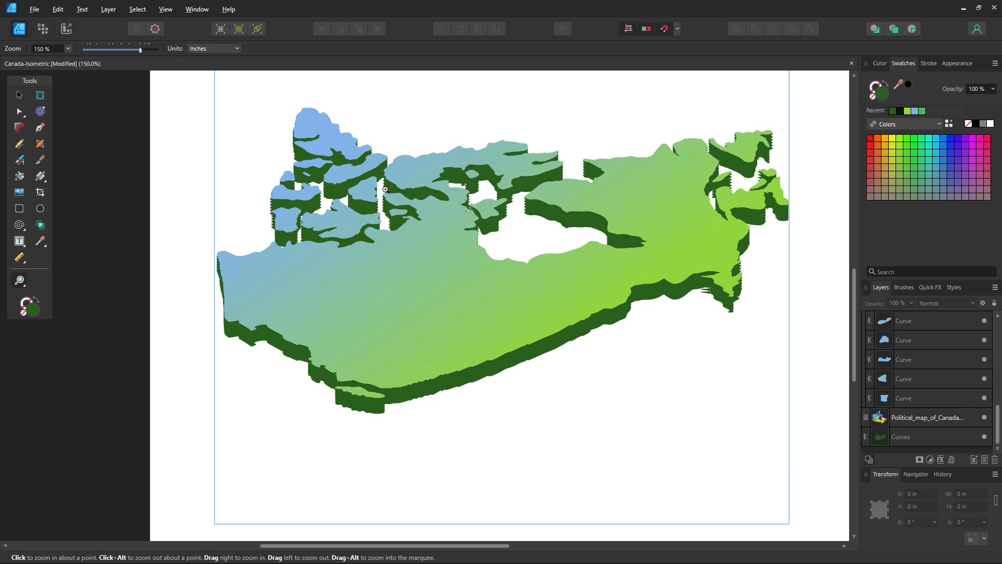
left_click_drag(367, 176, 328, 232)
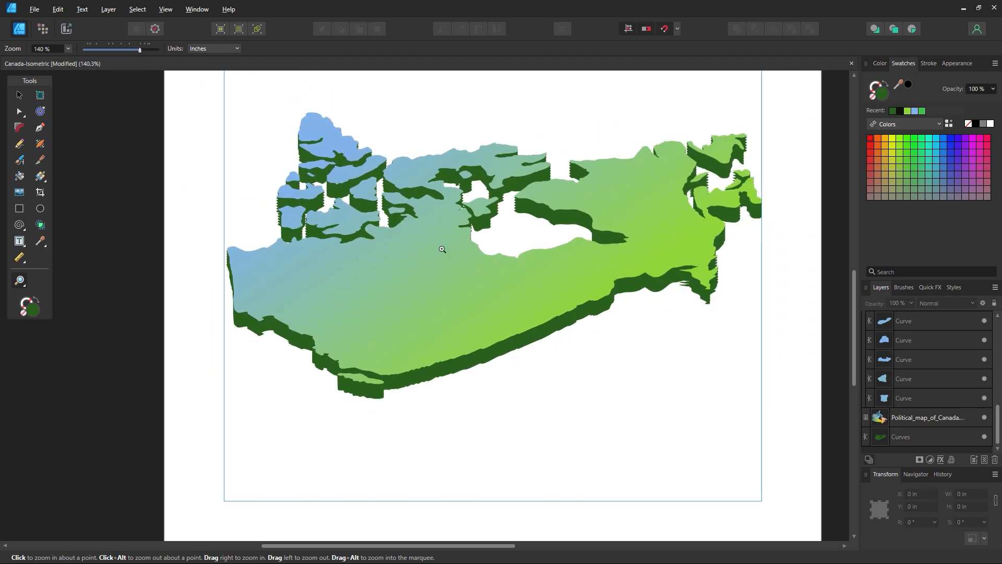
left_click_drag(489, 258, 444, 317)
left_click(20, 95)
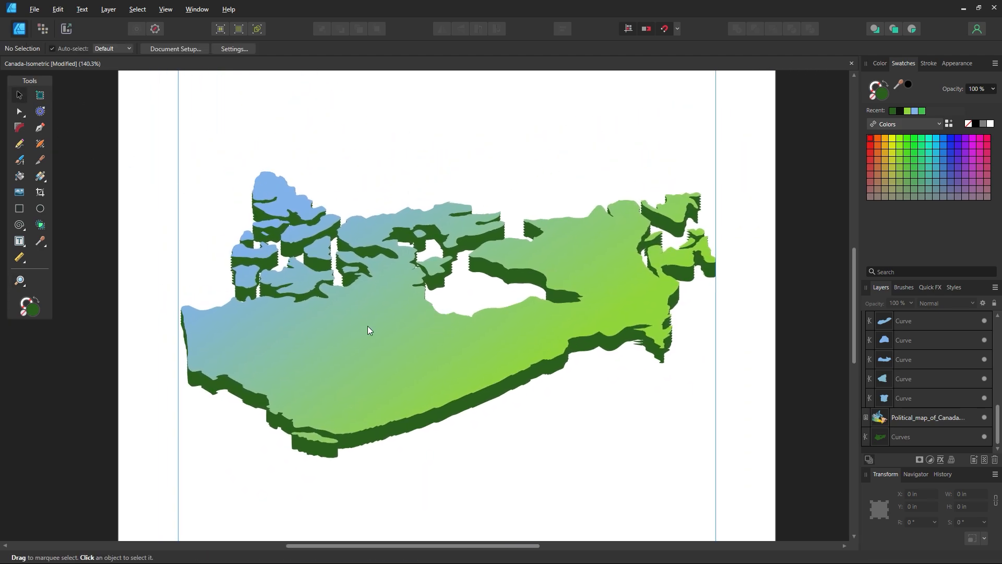
left_click(367, 326)
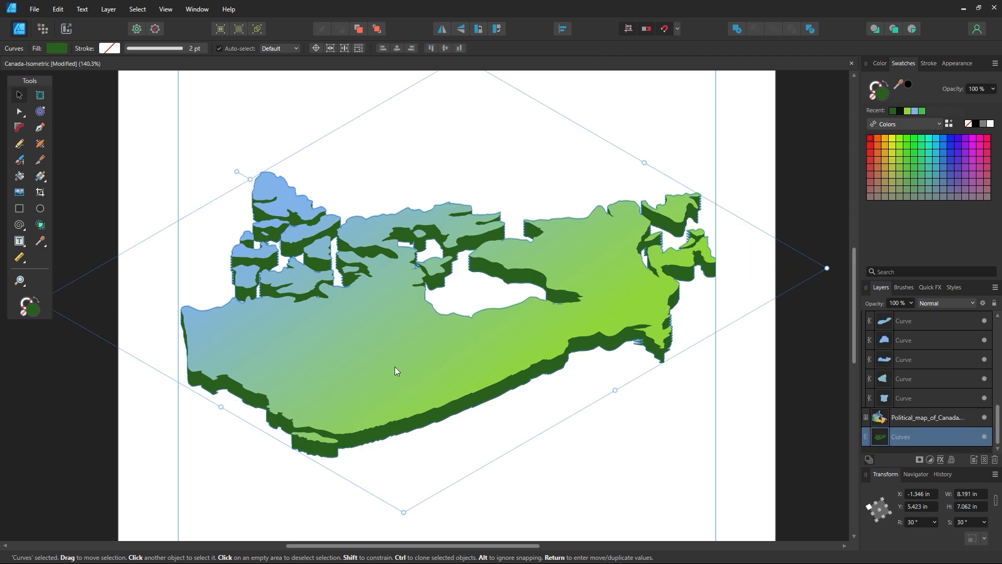
key("ctrl+a")
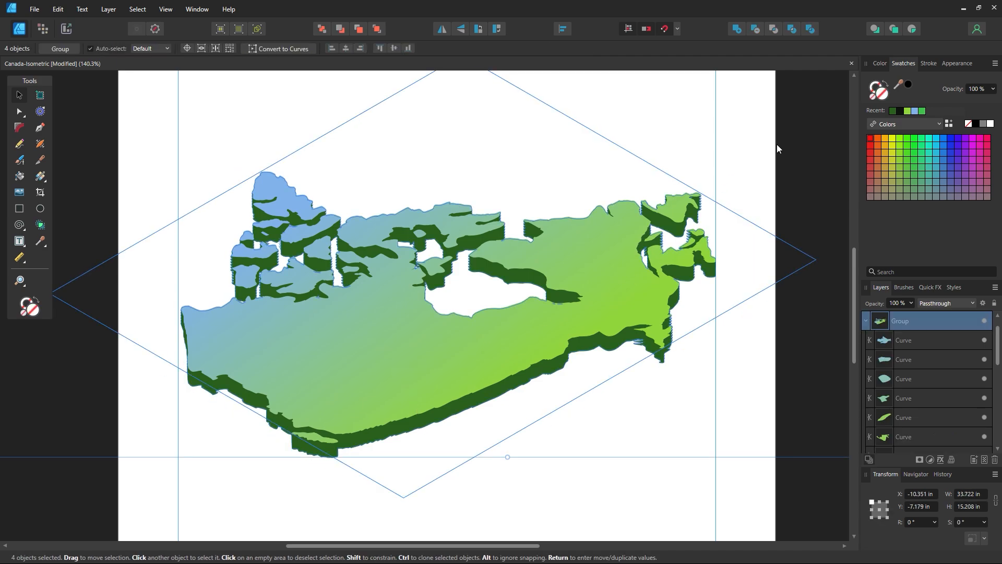
left_click(929, 63)
left_click_drag(889, 92, 909, 115)
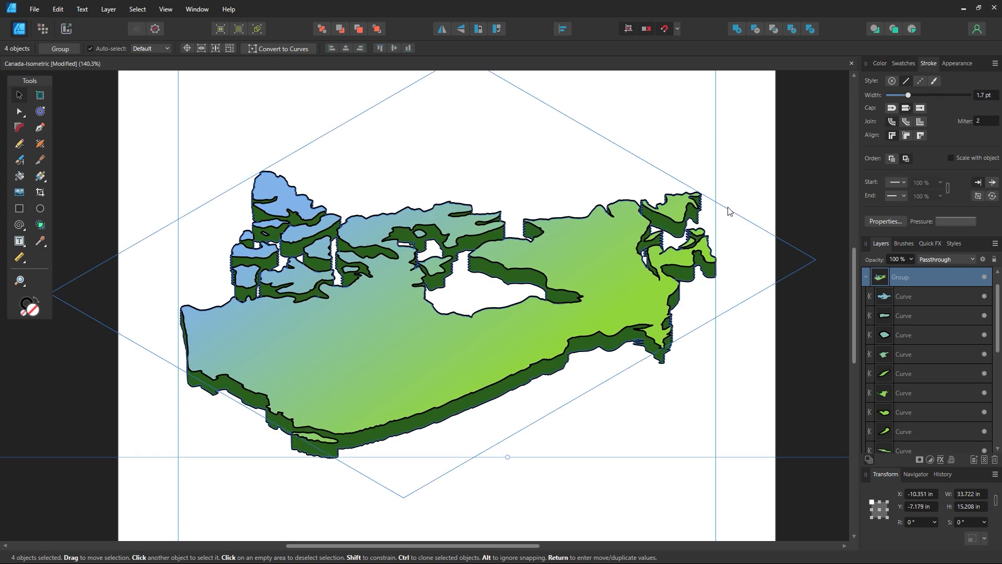
left_click(620, 144)
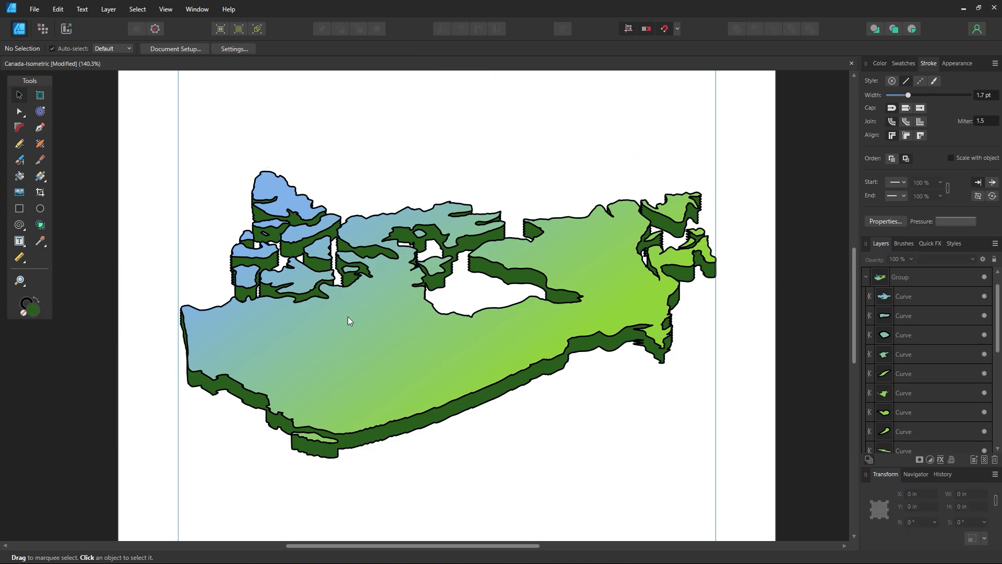
key("ctrl+z")
key("ctrl+z")
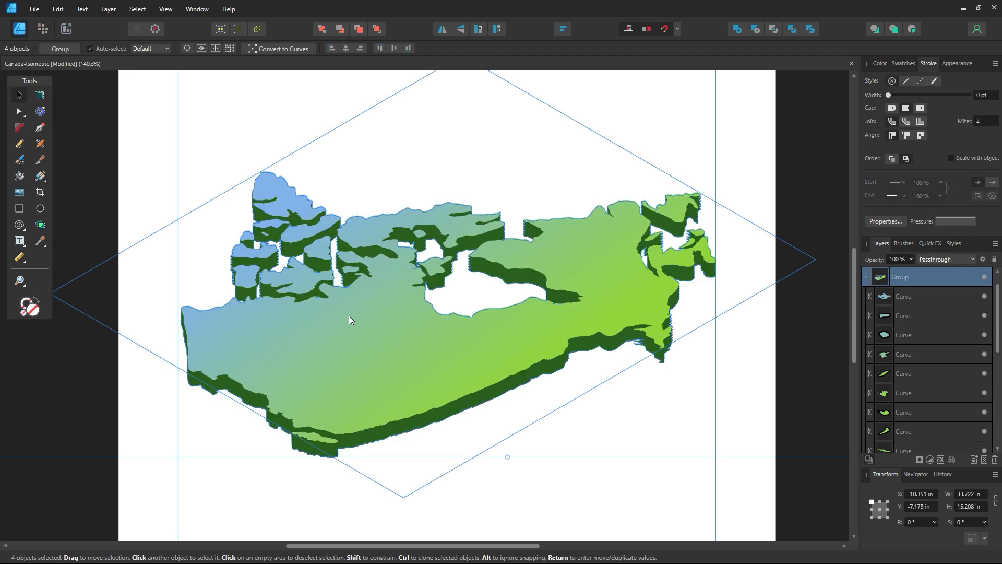
Try deleting all the nodes of the jagged notch under the southeastern part of the dark base, and undo the deletion
key("z")
left_click_drag(679, 225, 751, 414)
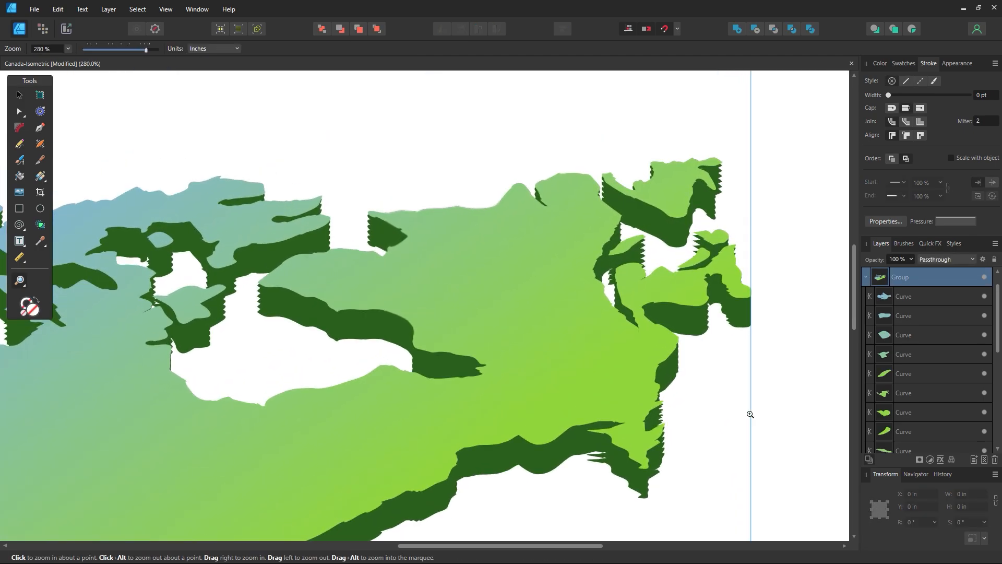
left_click_drag(669, 449, 681, 410)
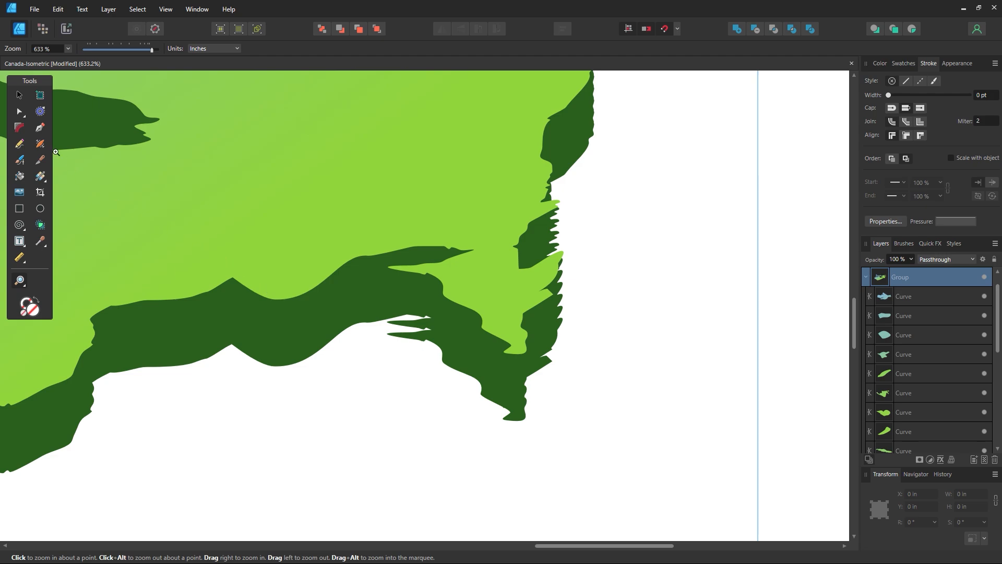
left_click(19, 111)
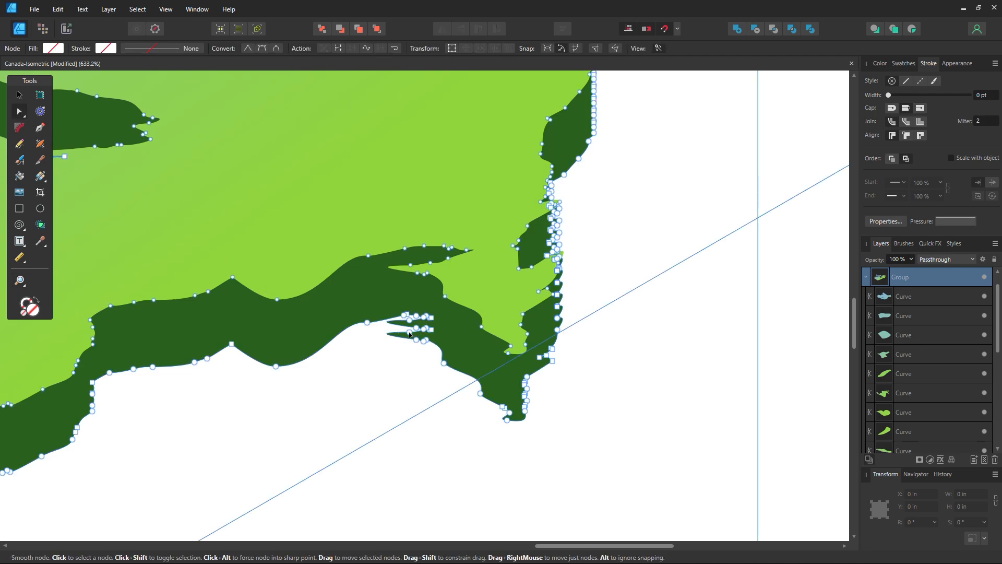
left_click(394, 351)
left_click(398, 342)
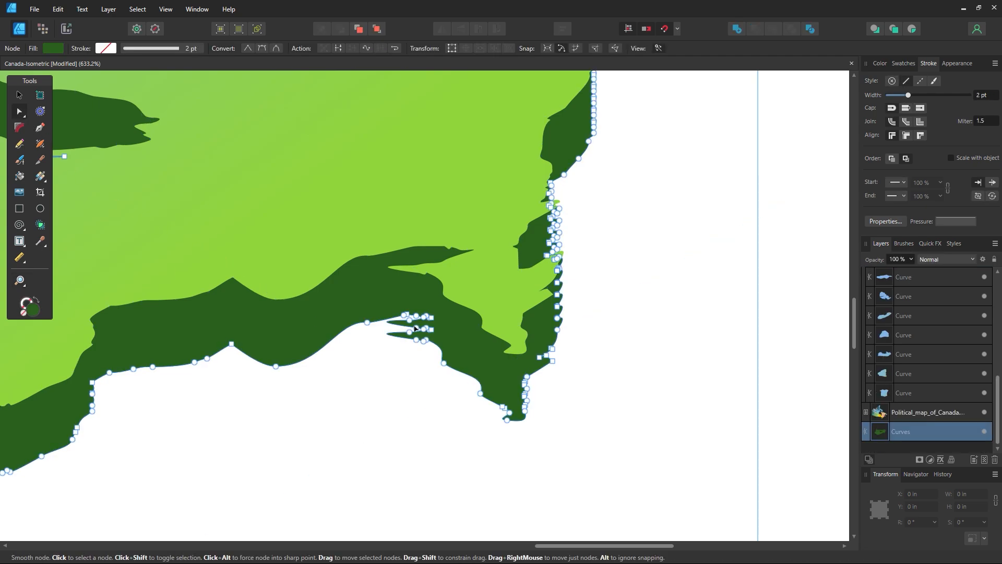
left_click_drag(441, 309, 409, 340)
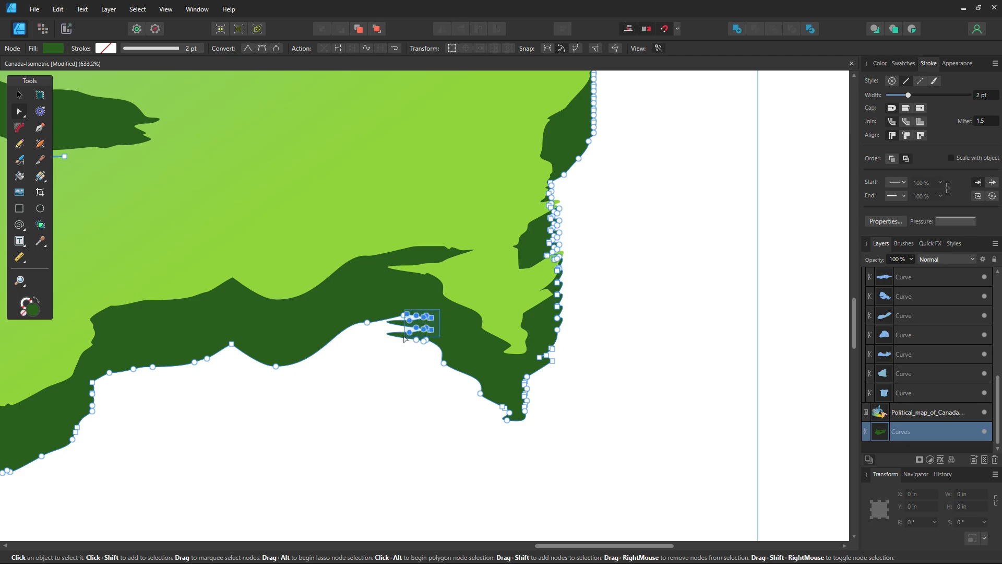
key("Delete")
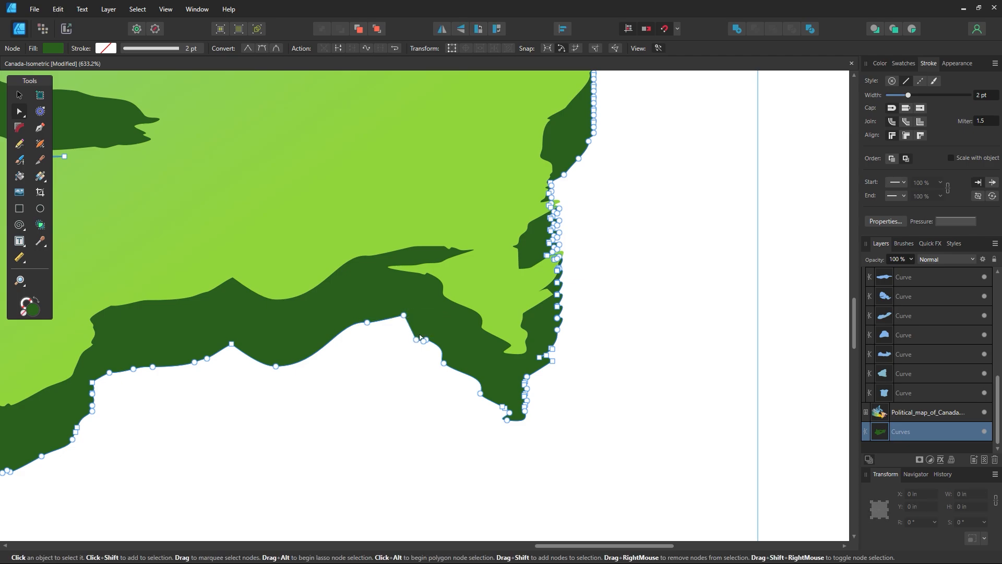
key("ctrl+z")
Delete the innermost nodes of the narrow slits in the jagged notch under the southeastern base
left_click(412, 359)
left_click(427, 331)
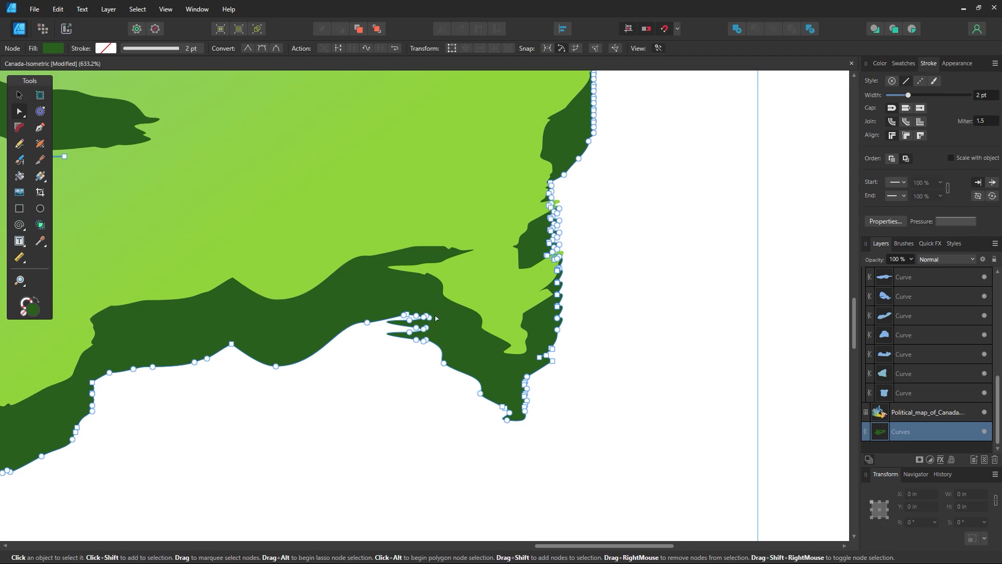
left_click_drag(437, 308, 416, 315)
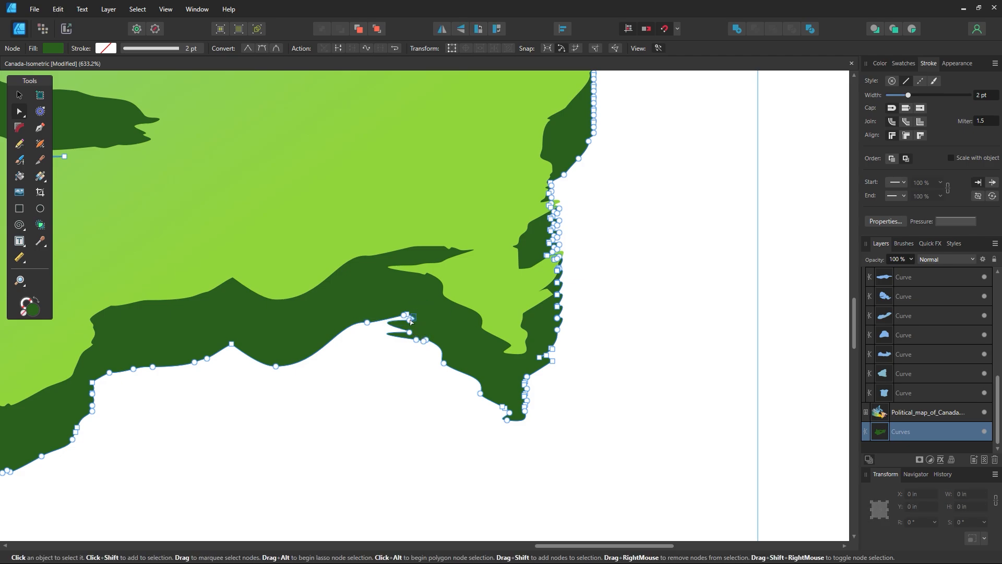
Try removing the remaining spike nodes from the southeastern notch, and undo the removals
key("Delete")
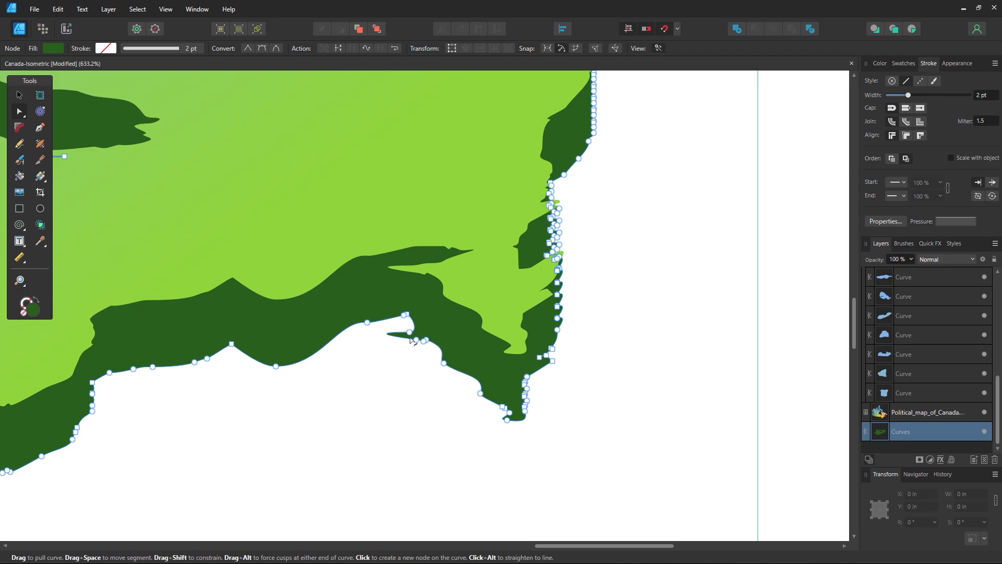
left_click(409, 333)
key("Delete")
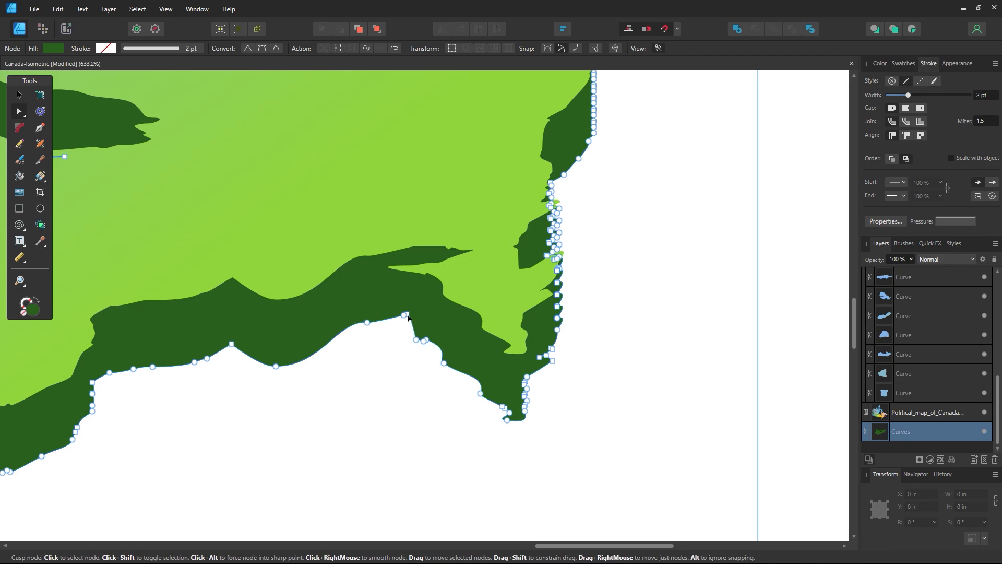
key("ctrl+z")
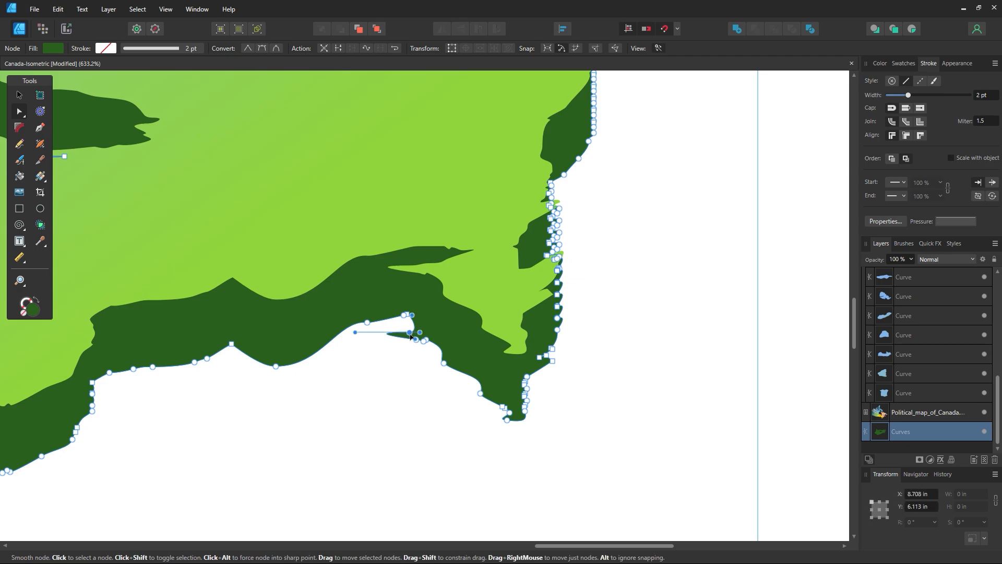
key("ctrl+z")
left_click(414, 363)
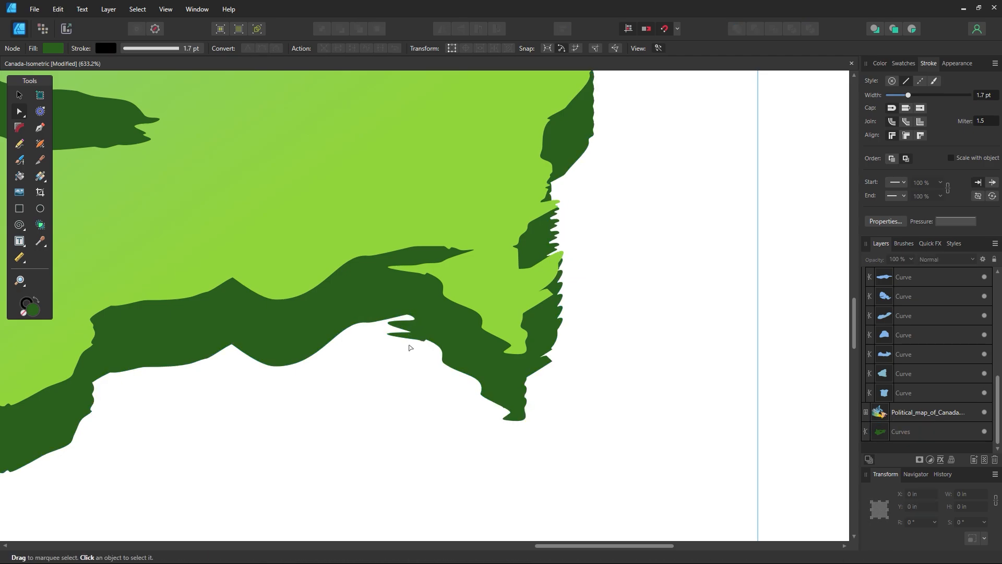
left_click(416, 329)
left_click(409, 320)
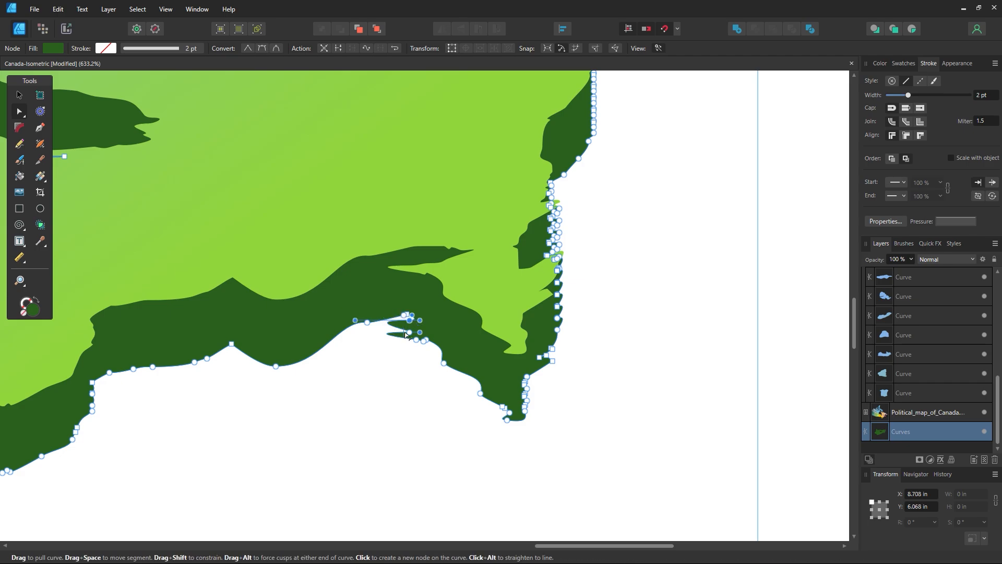
left_click(422, 400)
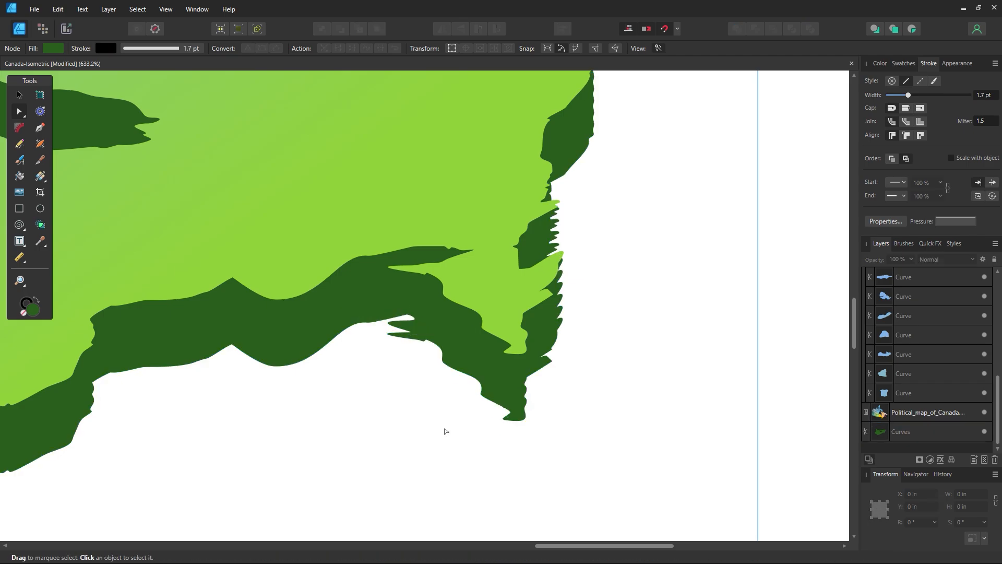
Delete the extra node at the notch's lower corner and move the neighbouring node slightly outward to take its place
left_click(441, 352)
left_click(427, 340)
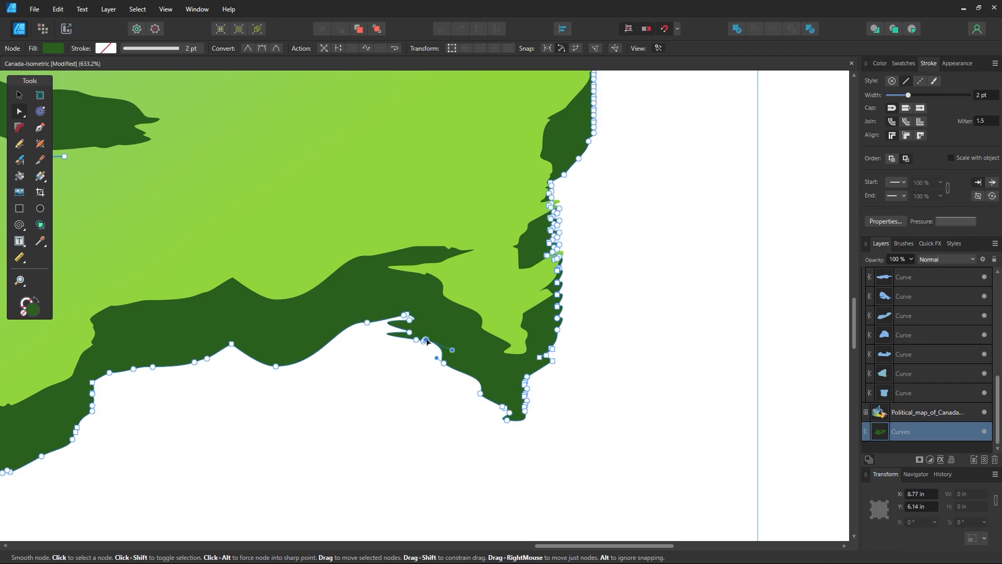
key("Delete")
left_click(423, 341)
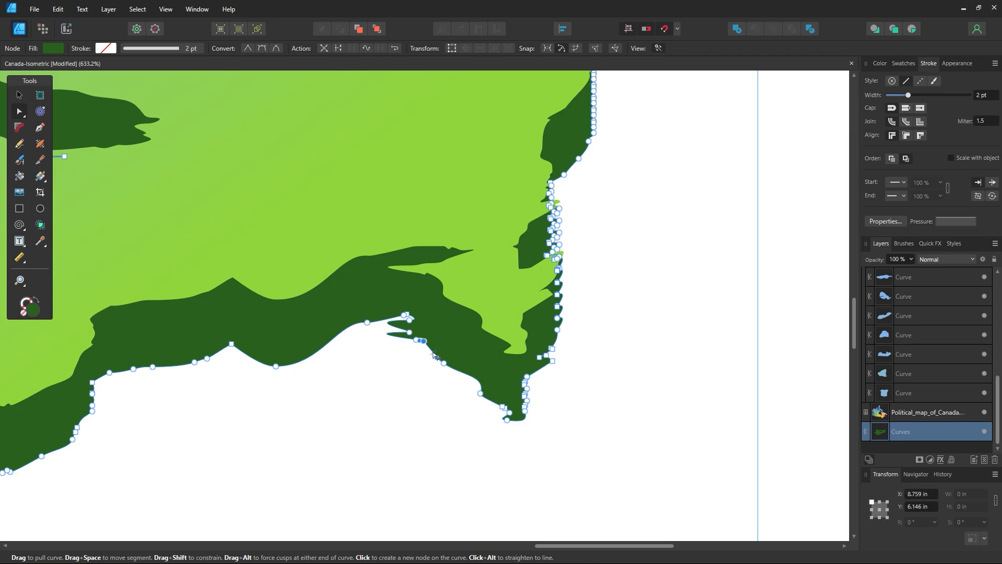
left_click_drag(424, 341, 432, 342)
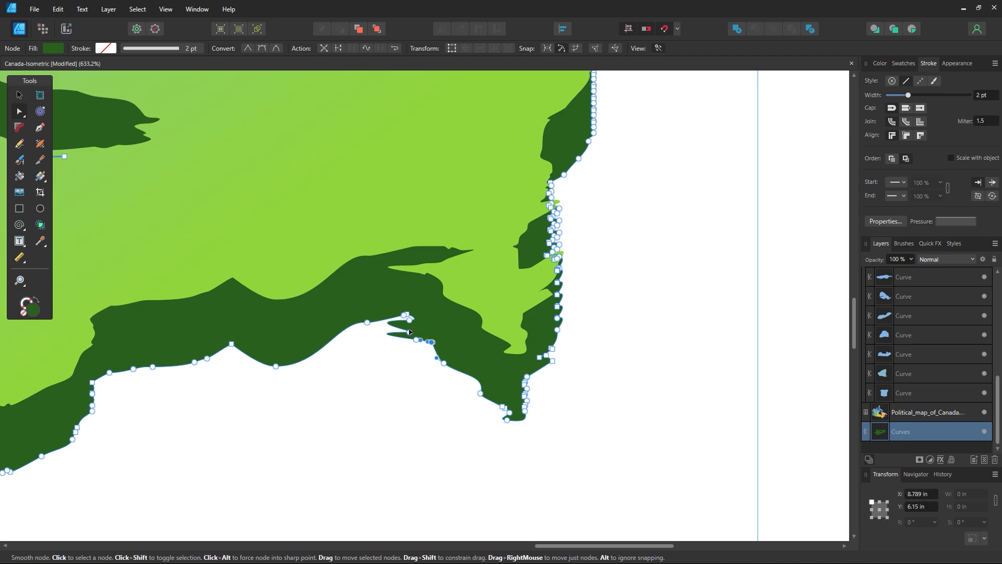
left_click(388, 360)
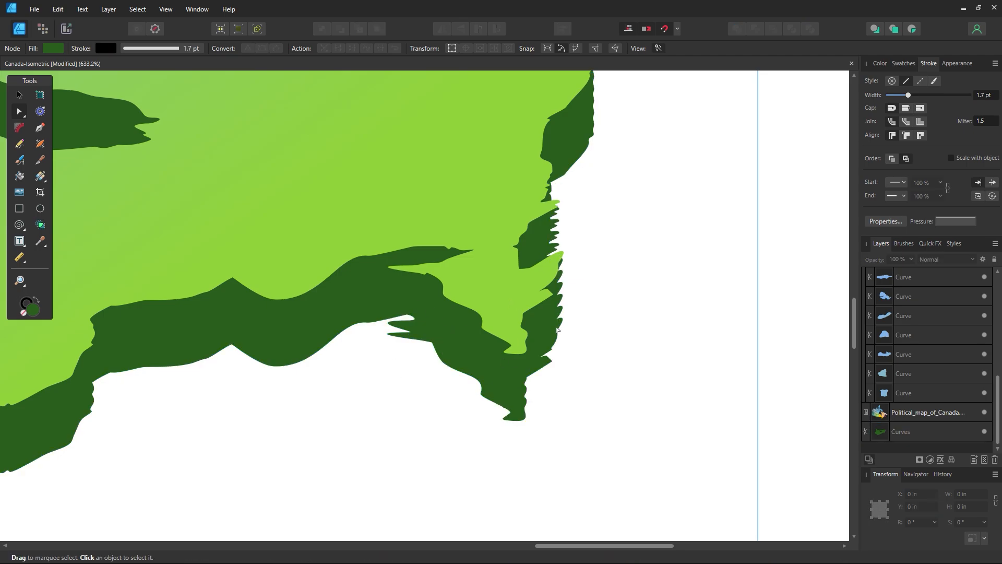
Try cleaning up the clustered jagged nodes along the dark base's southeastern vertical edge, and undo the attempt
left_click(552, 320)
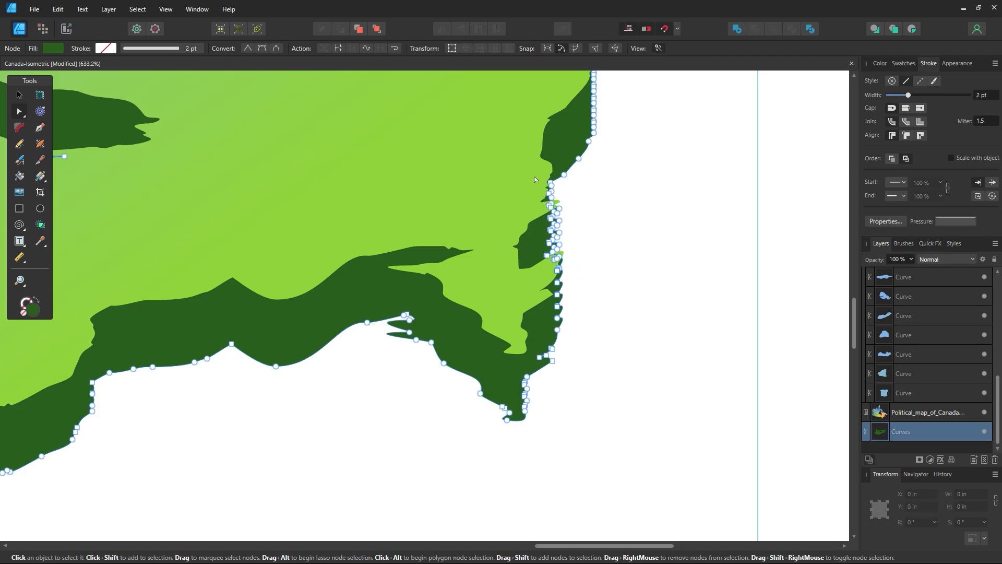
left_click_drag(534, 180, 554, 261)
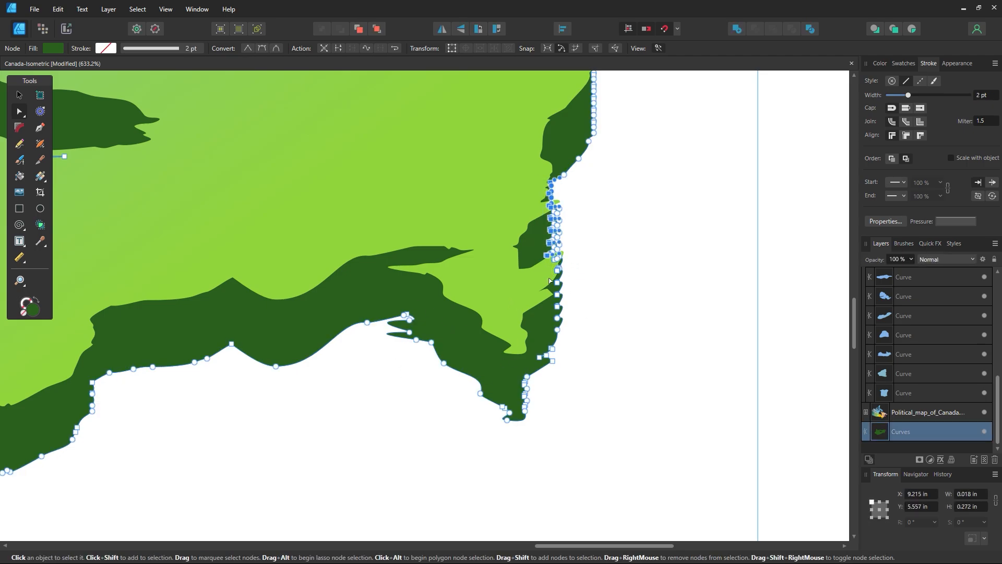
left_click(603, 295)
key("ctrl+z")
key("ctrl+z")
key("ctrl+z")
key("ctrl+z")
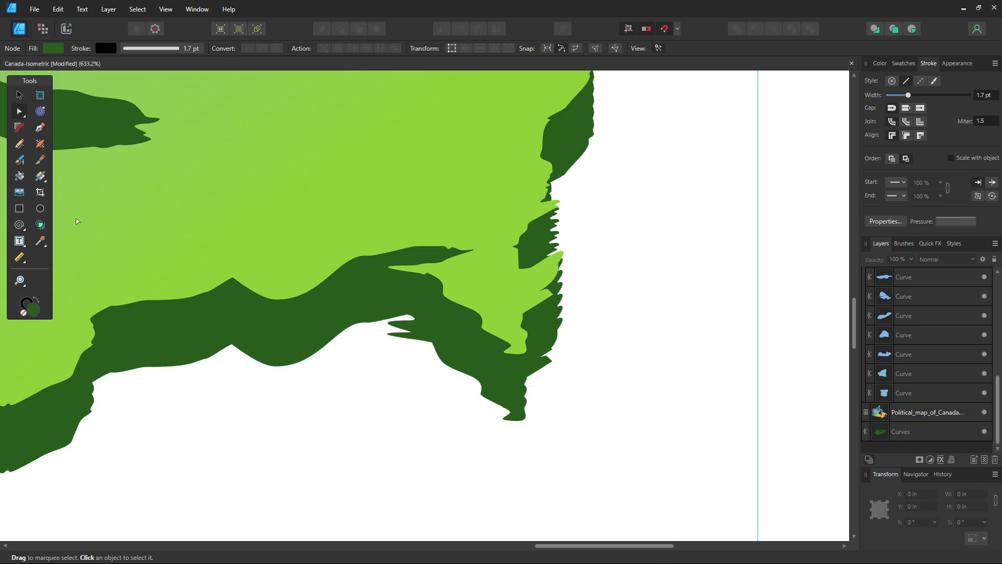
Draw a closed freehand Pencil patch over the jagged notch and give it the base's dark green fill with no stroke
left_click(19, 143)
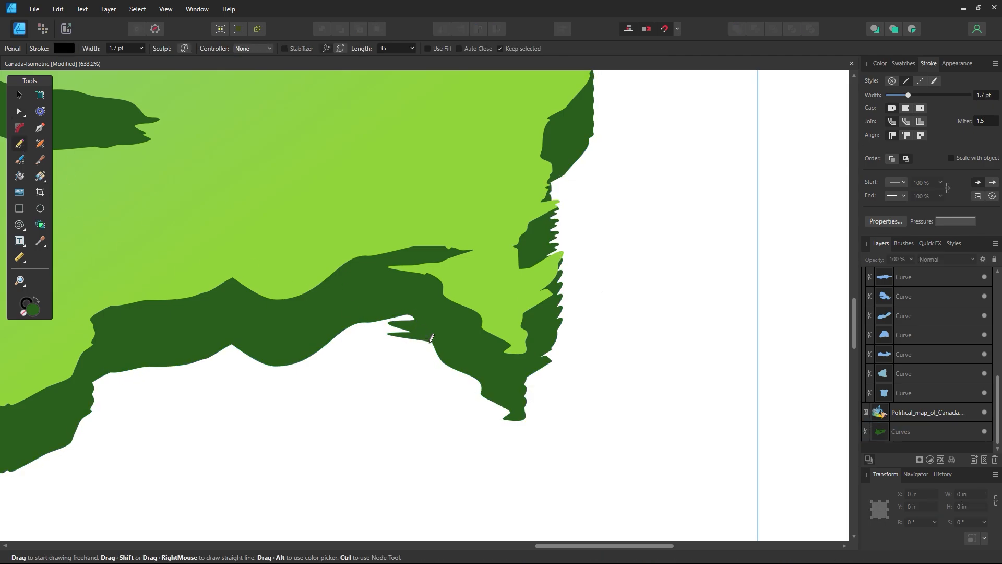
mouse_move(435, 343)
left_mouse_down()
mouse_move(390, 333)
mouse_move(382, 323)
mouse_move(390, 301)
mouse_move(428, 303)
mouse_move(435, 343)
left_mouse_up()
key("i")
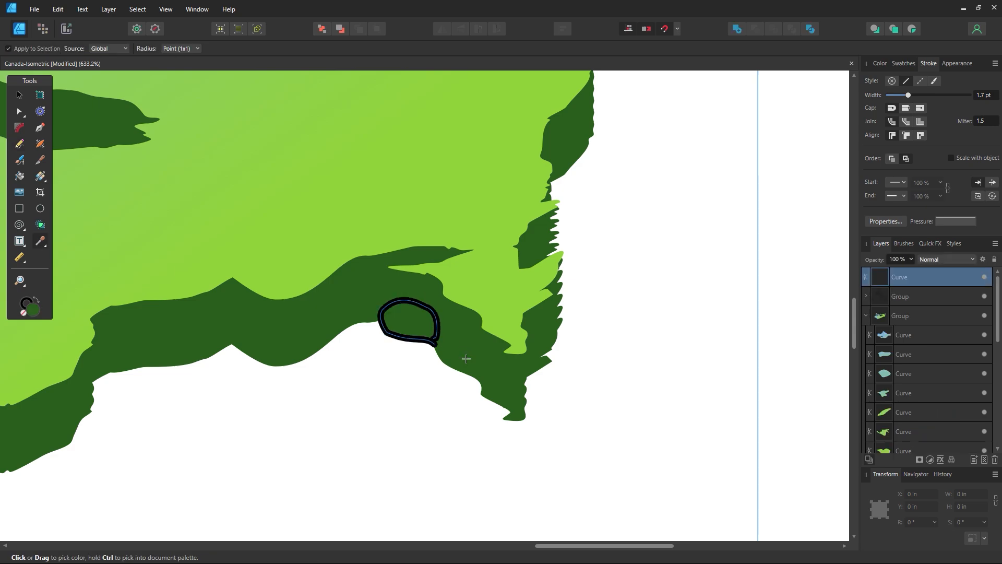
left_click(904, 64)
left_click(886, 87)
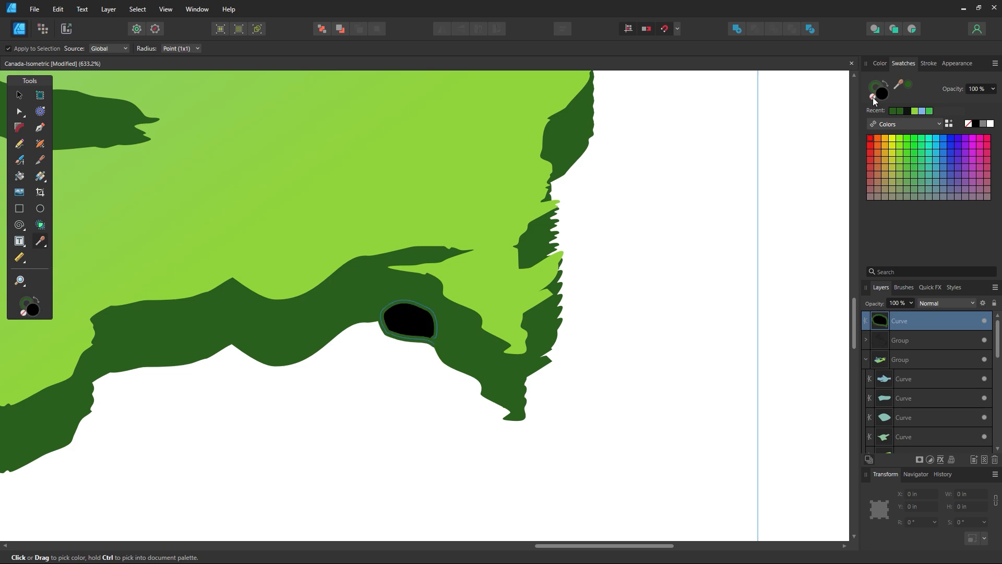
left_click(873, 97)
left_click(885, 83)
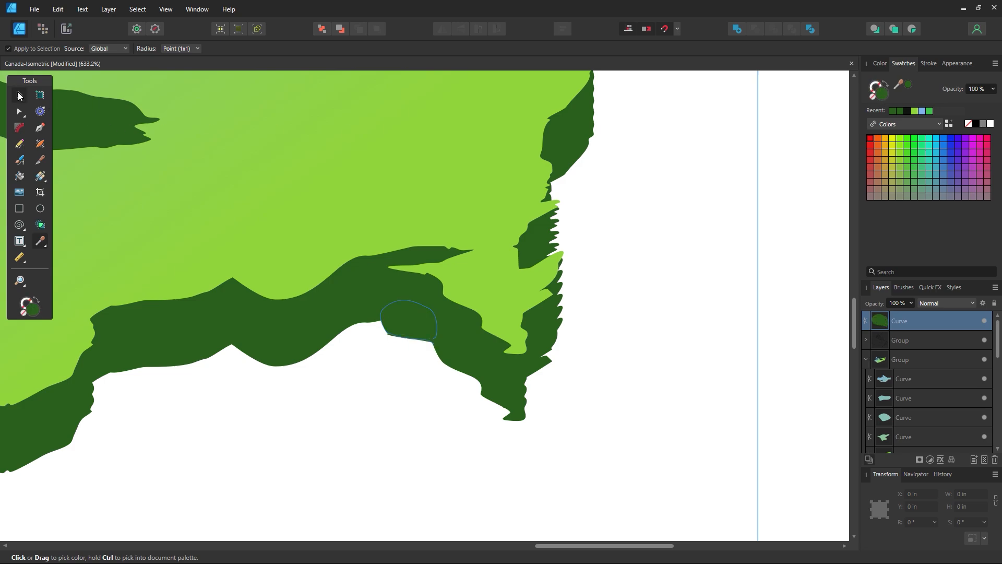
Nudge the small dark green patch on the southern coast's side wall slightly right and up to line up with the wall's edge
left_click(18, 96)
left_click(422, 360)
left_click(404, 318)
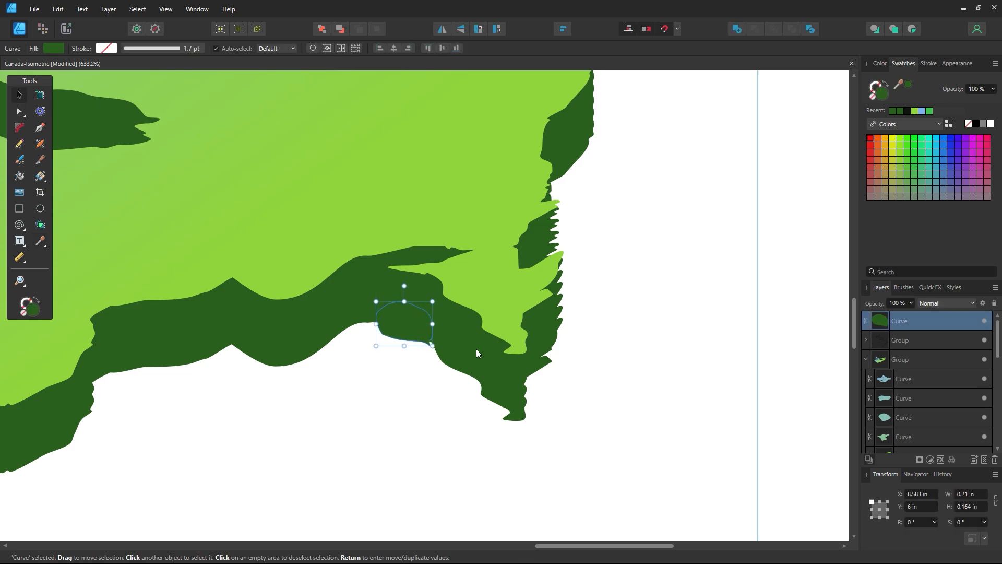
key("Right")
key("Right")
key("Right")
key("Up")
key("Right")
key("Up")
key("Down")
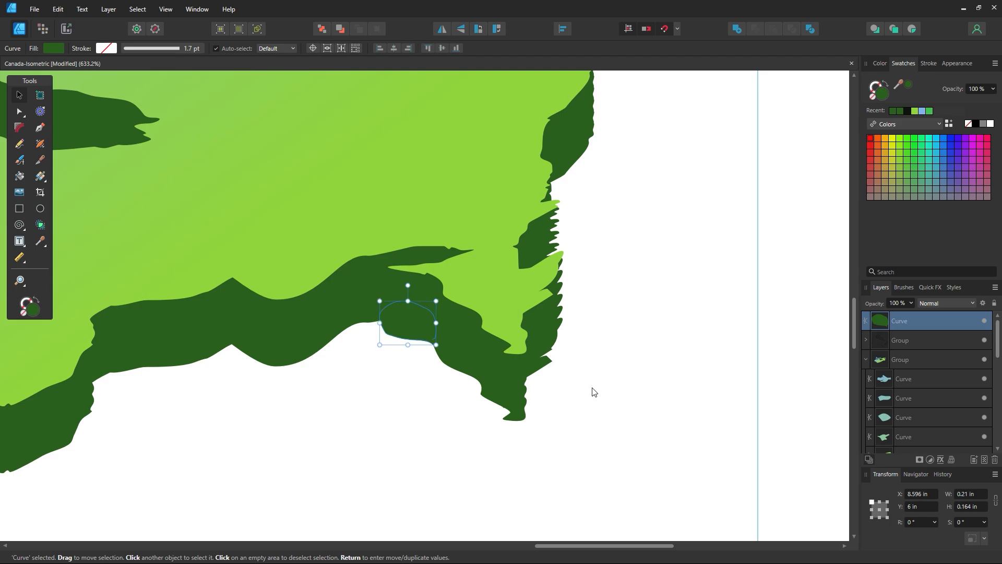
left_click(594, 392)
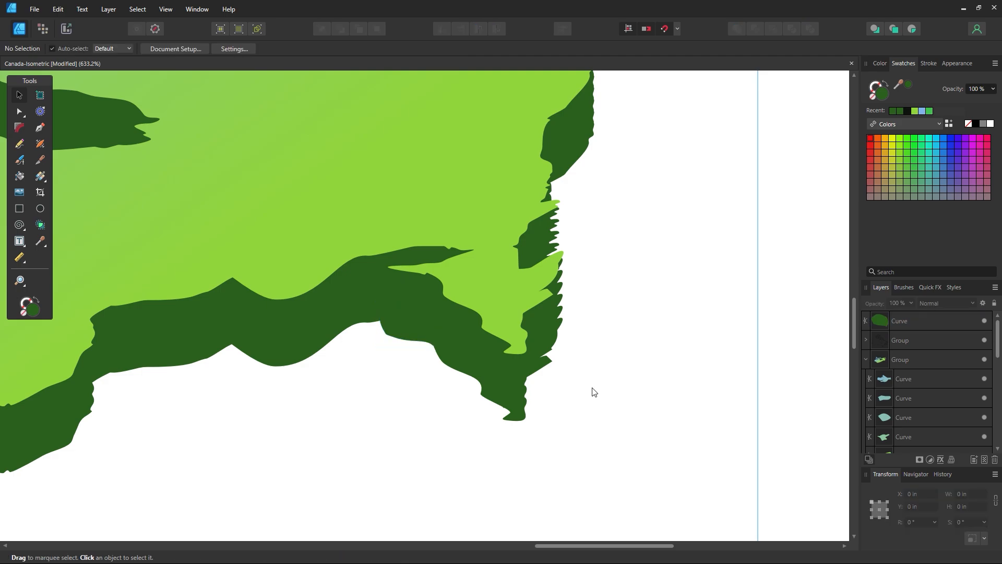
Adjust the lower-left node of the small dark green patch so its outline blends into the southern side wall
left_click(20, 112)
left_click(402, 330)
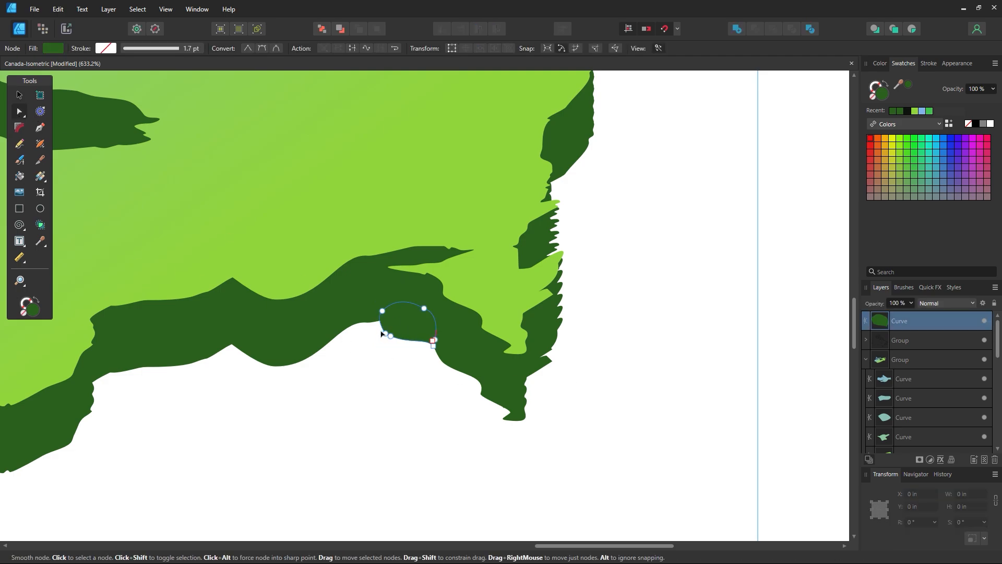
left_click(383, 334)
left_click(548, 439)
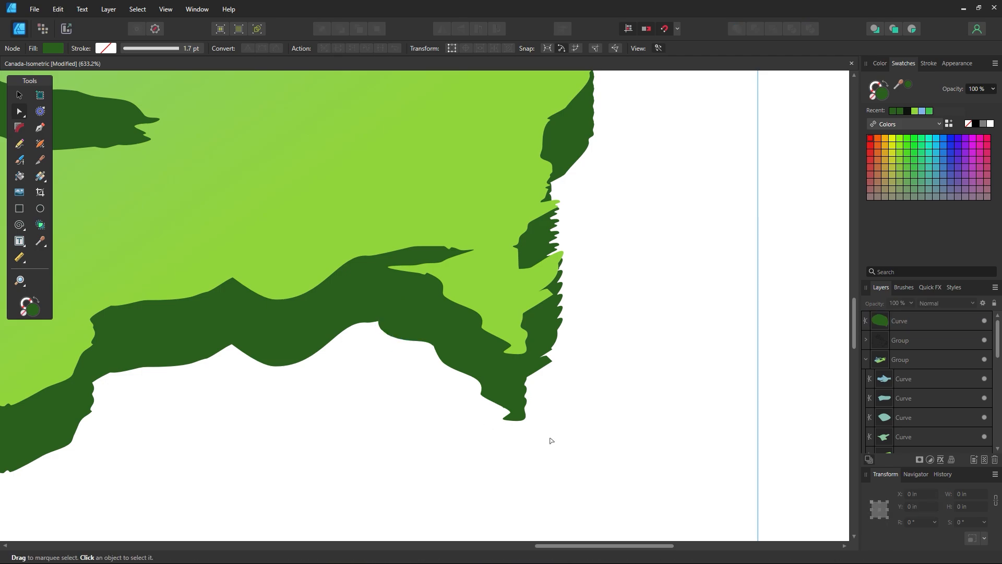
Draw a narrow freehand patch with the Pencil tool over the jagged edge of the southeastern tip and fill it with the recent dark green
key("z")
left_click(566, 322, "alt")
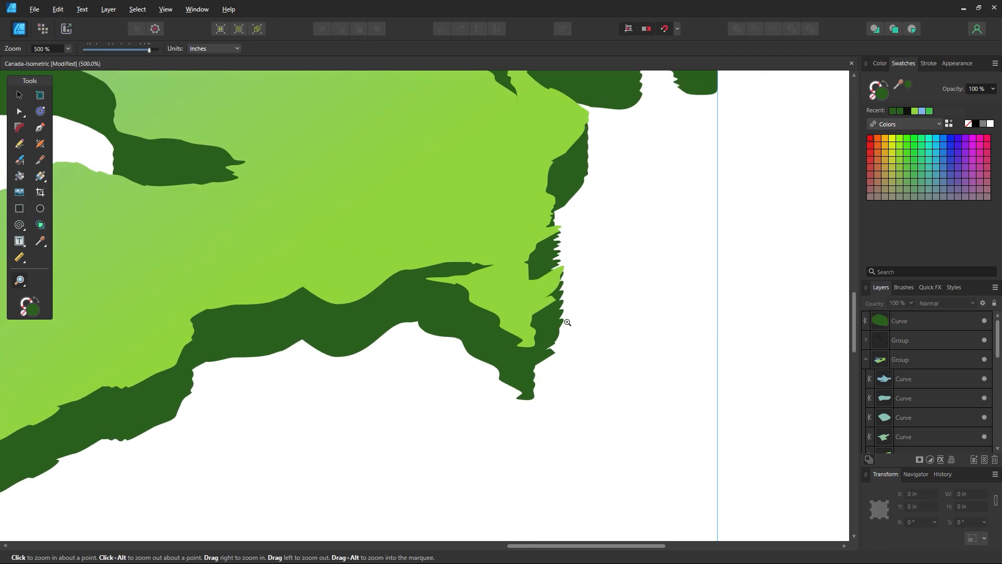
key("space")
left_click_drag(569, 294, 622, 371)
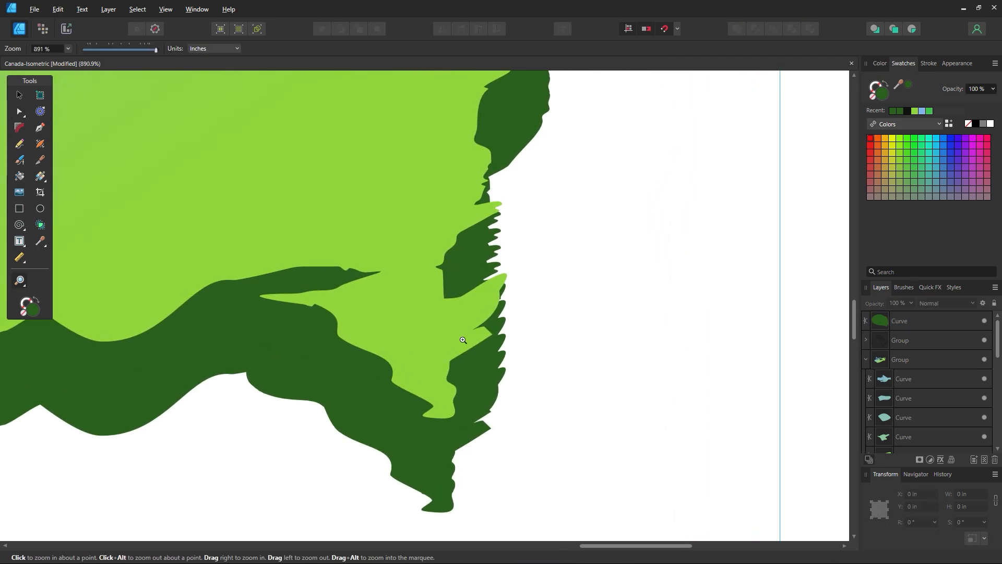
key("n")
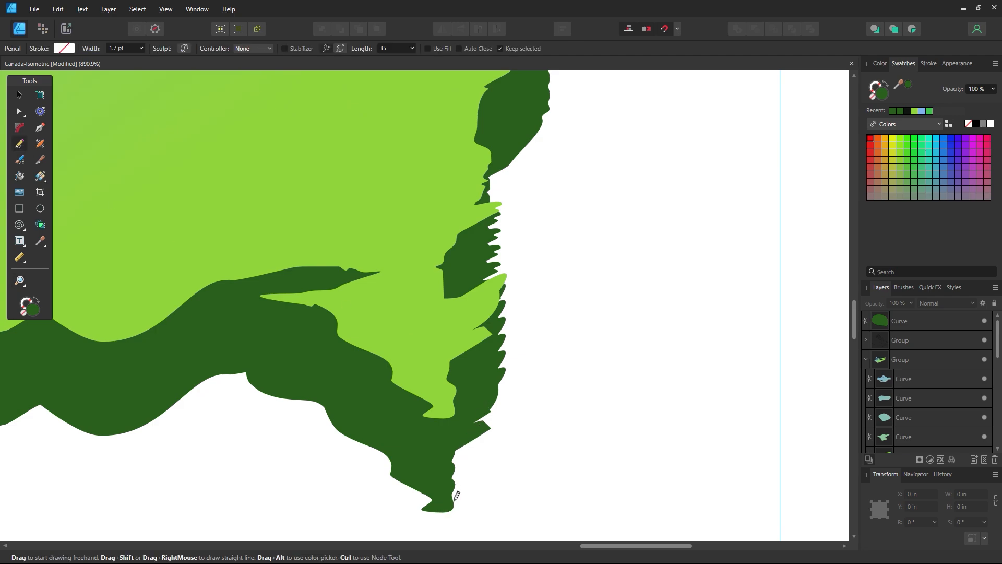
left_click_drag(442, 477, 436, 501)
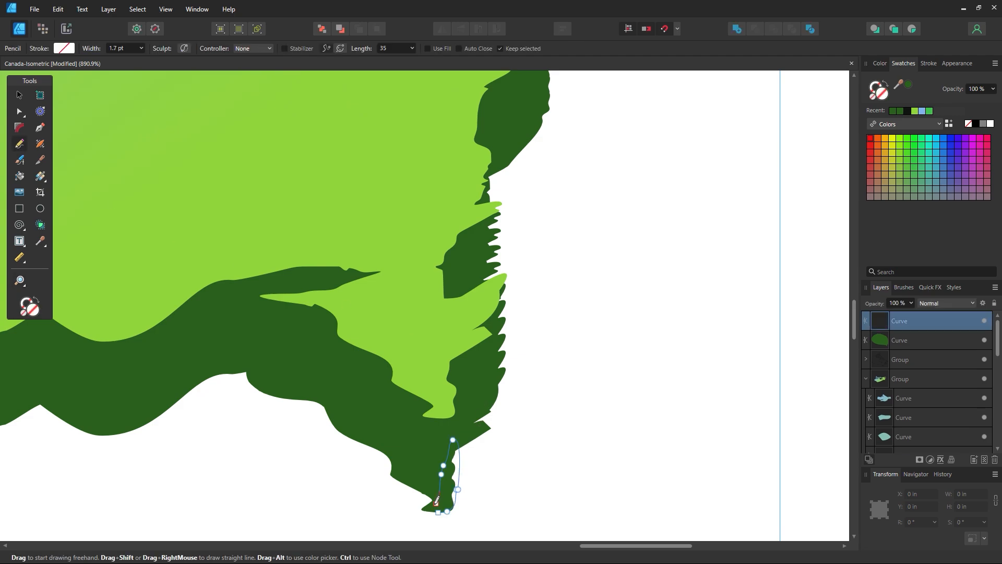
left_click(893, 110)
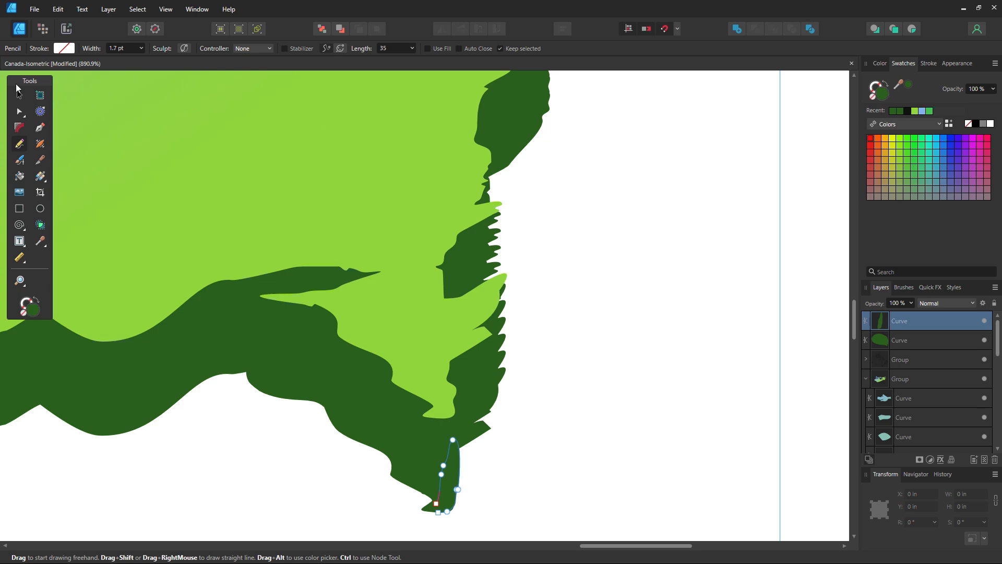
Shift the narrow dark green patch slightly right so it covers the jagged edge of the southeastern tip
left_click(23, 95)
left_click(641, 281)
mouse_move(453, 478)
left_mouse_down()
mouse_move(467, 479)
mouse_move(456, 479)
left_mouse_up()
left_click(554, 478)
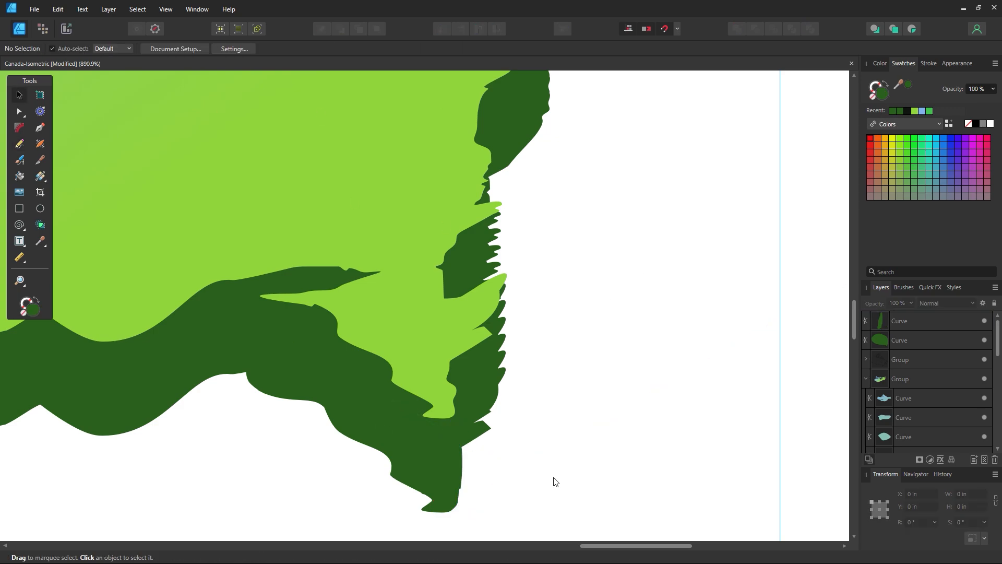
left_click(458, 489)
key("Right")
left_click(501, 495)
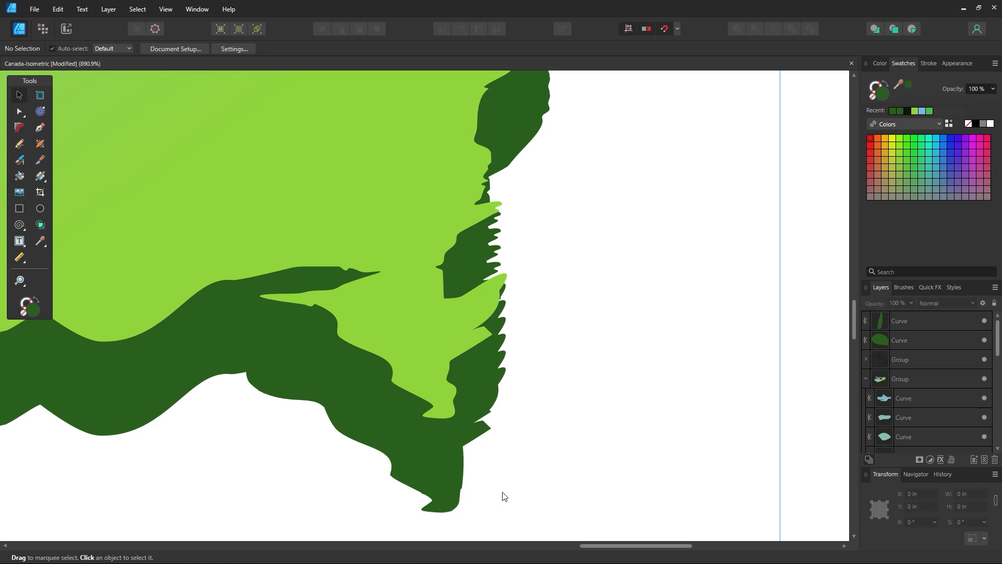
Adjust the outer-edge node of the narrow patch with the Node tool to smooth the southeastern tip
left_click(19, 111)
left_click(448, 467)
left_click(462, 486)
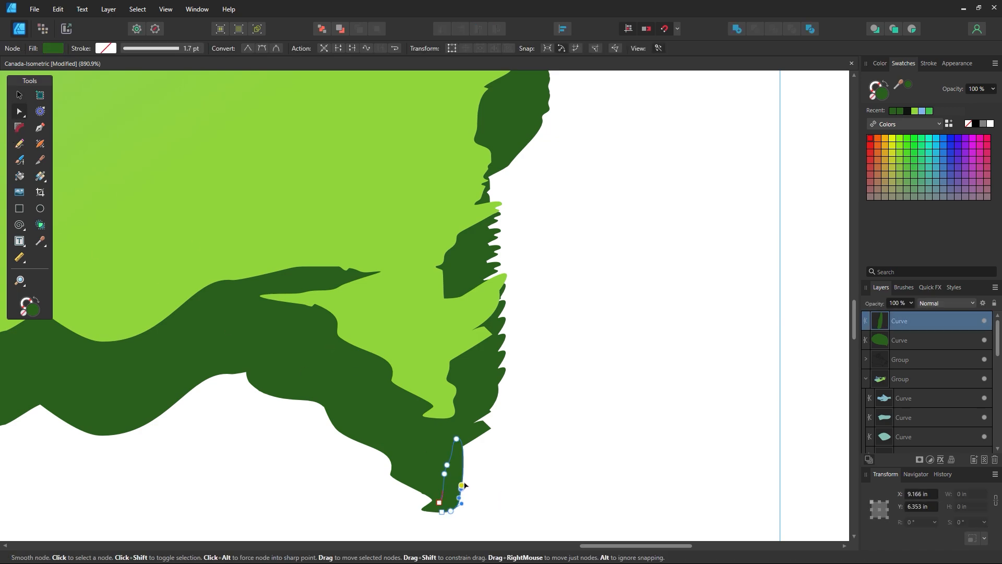
left_click(523, 475)
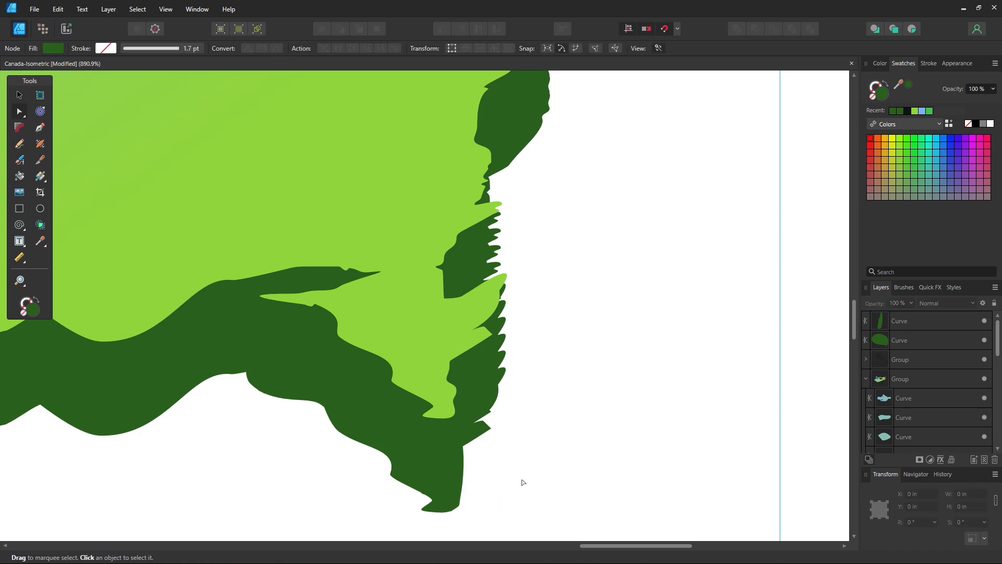
left_click_drag(548, 269, 477, 334)
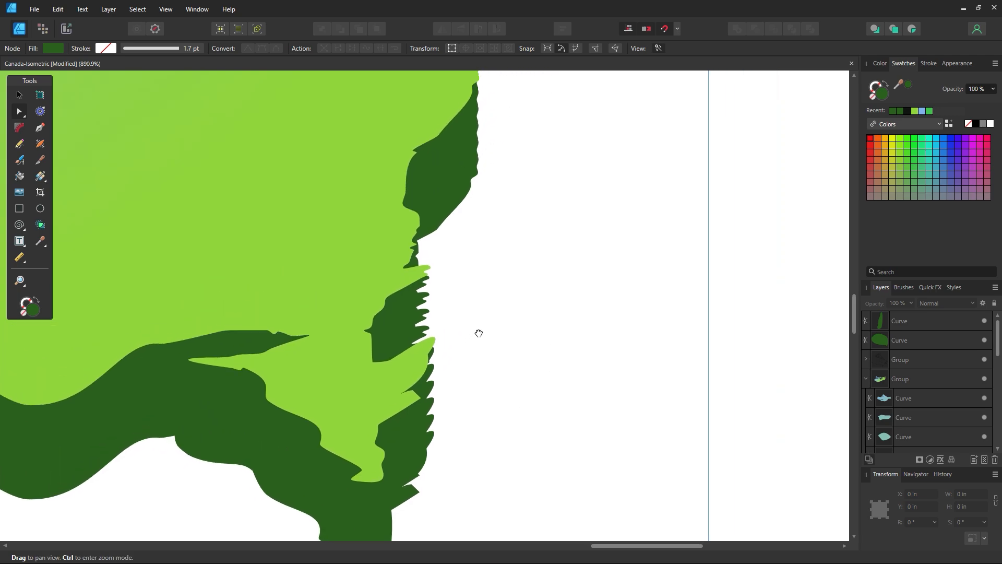
left_click(19, 144)
scroll(430, 308, "down", 1)
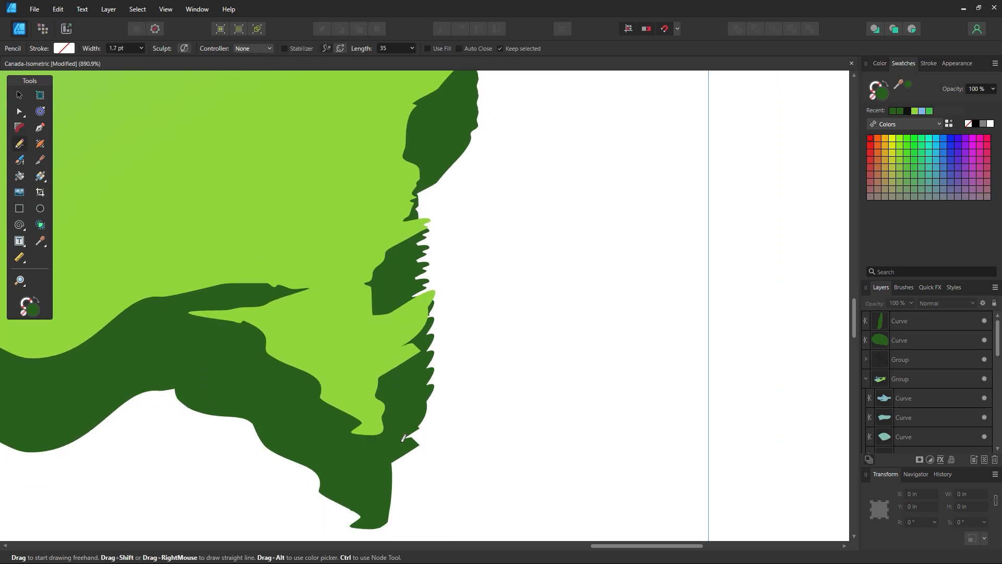
left_click_drag(418, 426, 402, 440)
key("ctrl+z")
left_click_drag(434, 287, 431, 236)
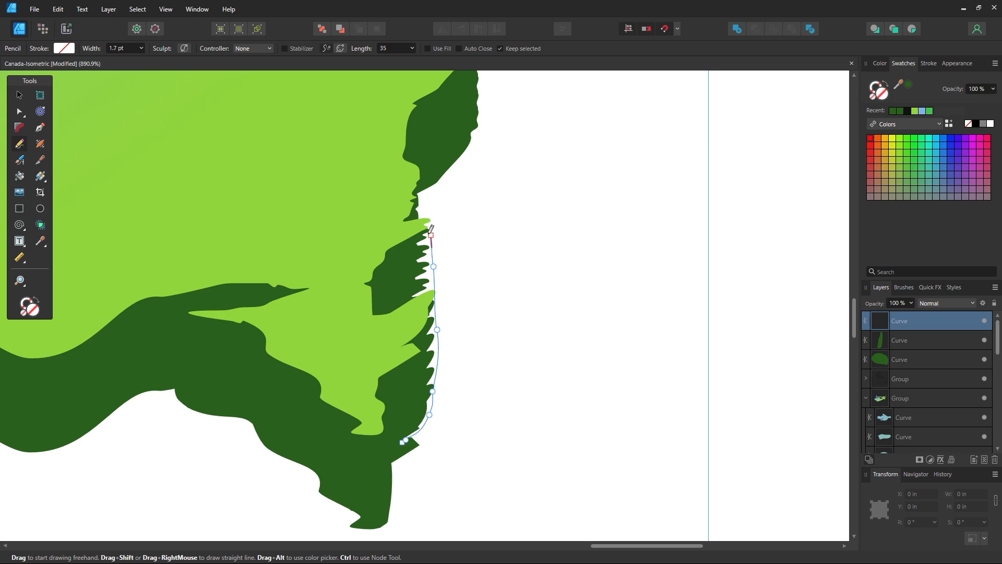
key("ctrl+z")
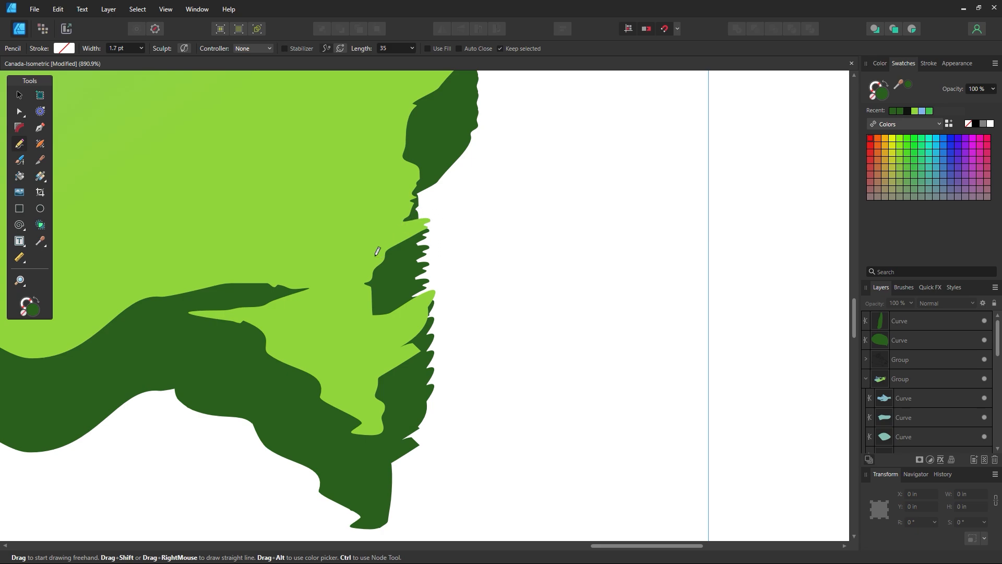
Draw a freehand patch about 0.27 in wide and 0.61 in high over the jagged eastern side wall and fill it with the recent dark green
left_click_drag(355, 428, 383, 447)
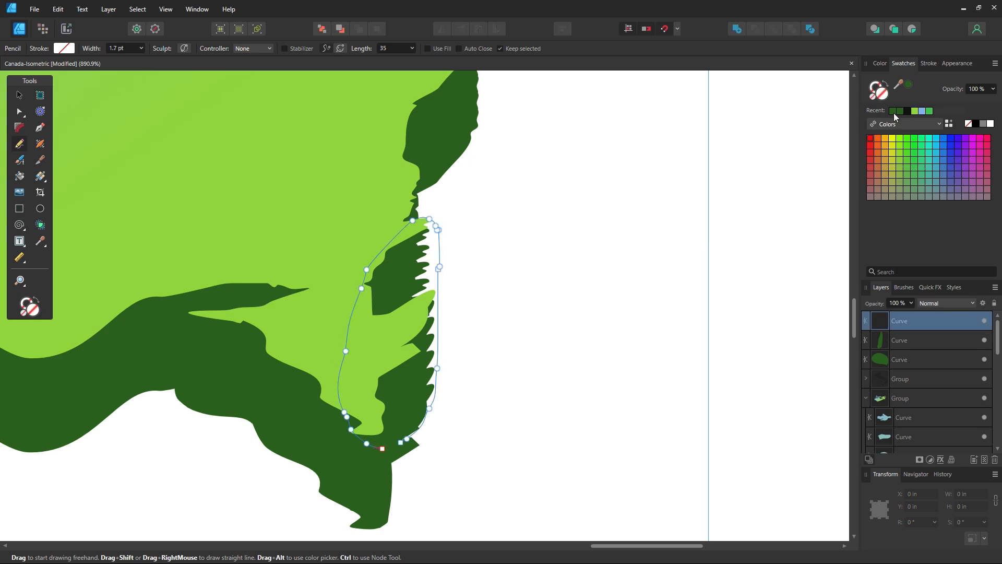
left_click(893, 112)
left_click(21, 95)
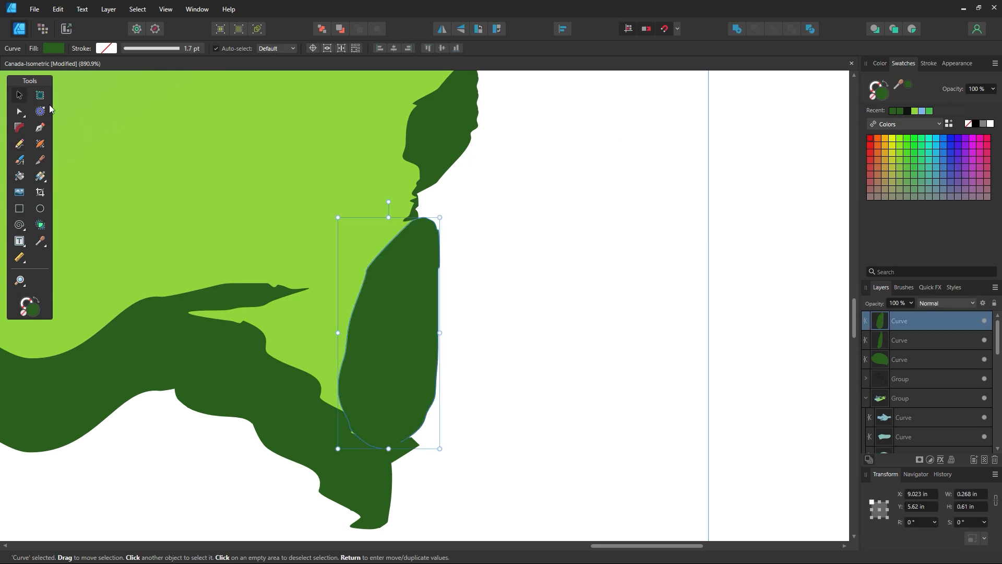
Send the large dark green patch to the back behind the map shapes and nudge it slightly left against the eastern edge
key("ctrl+bracketleft")
key("ctrl+bracketleft")
key("ctrl+bracketleft")
key("ctrl+bracketleft")
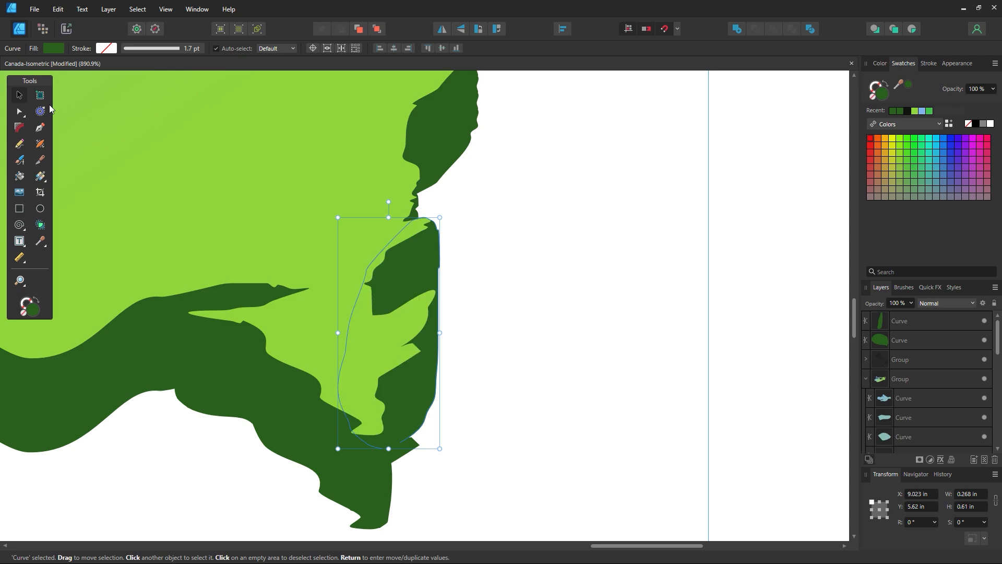
left_click(498, 263)
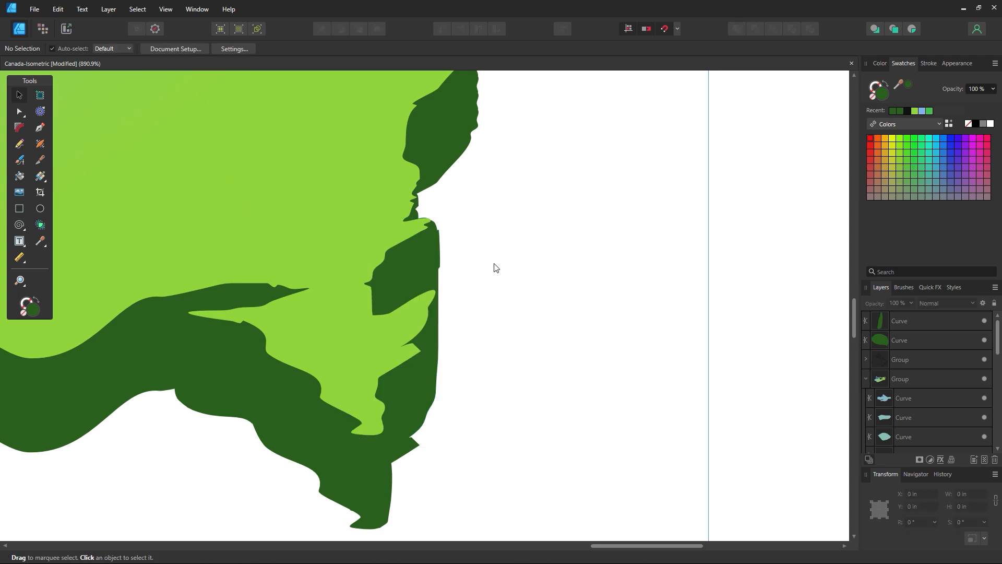
left_click(422, 263)
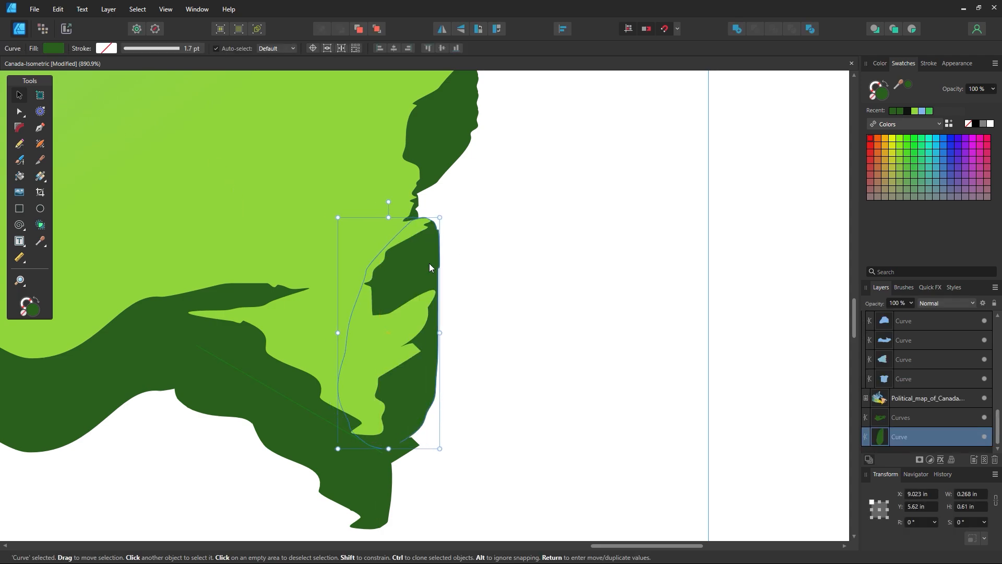
key("Left")
key("Left")
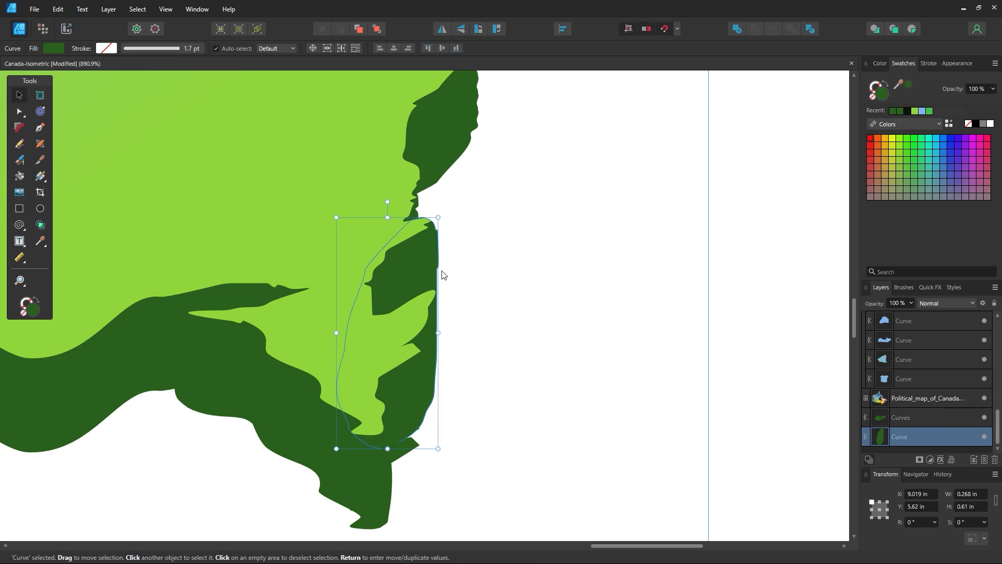
Reposition the nodes along the large patch's outer edge and upper corner with the Node tool to smooth the eastern wall
left_click(23, 115)
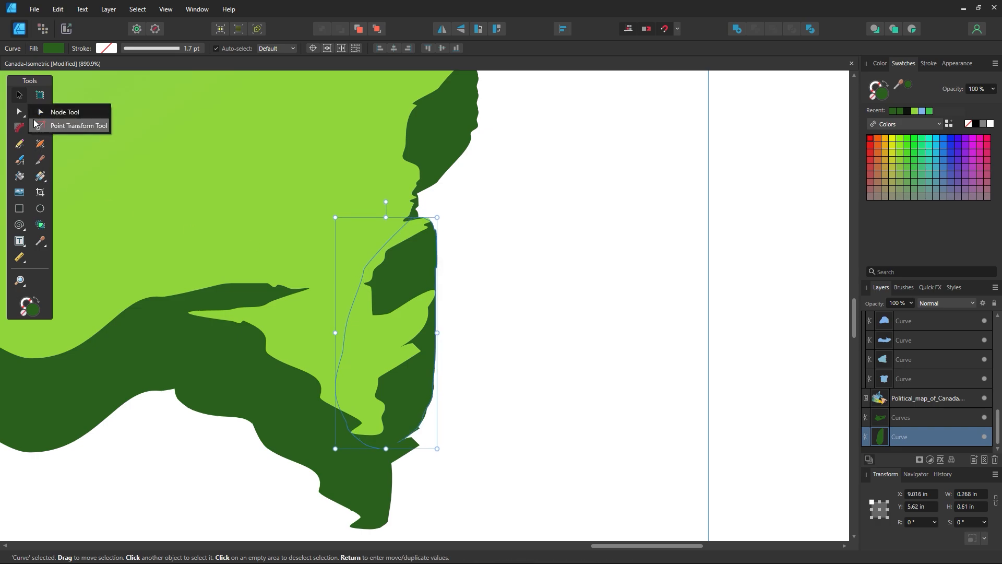
left_click(63, 112)
left_click(582, 269)
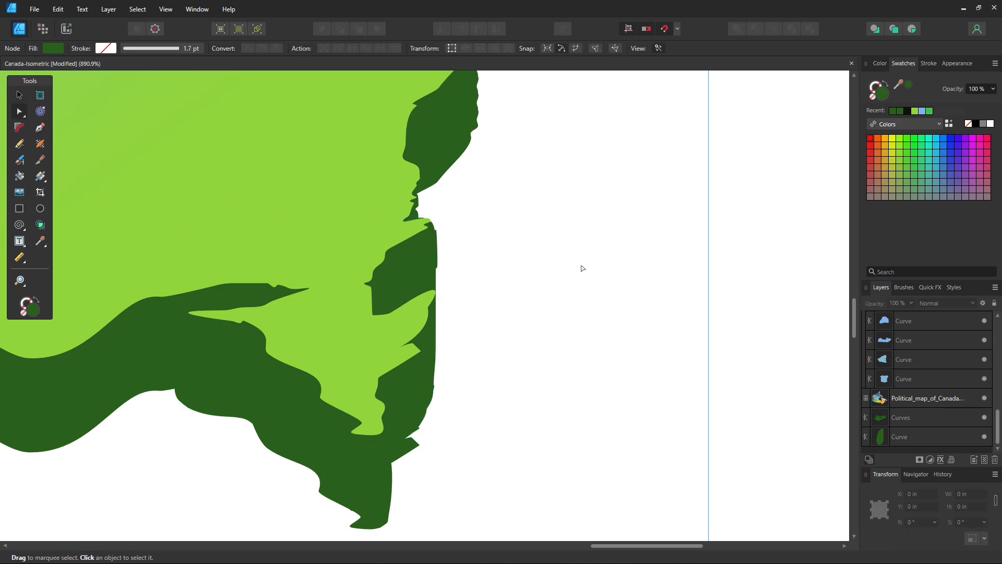
left_click(436, 270)
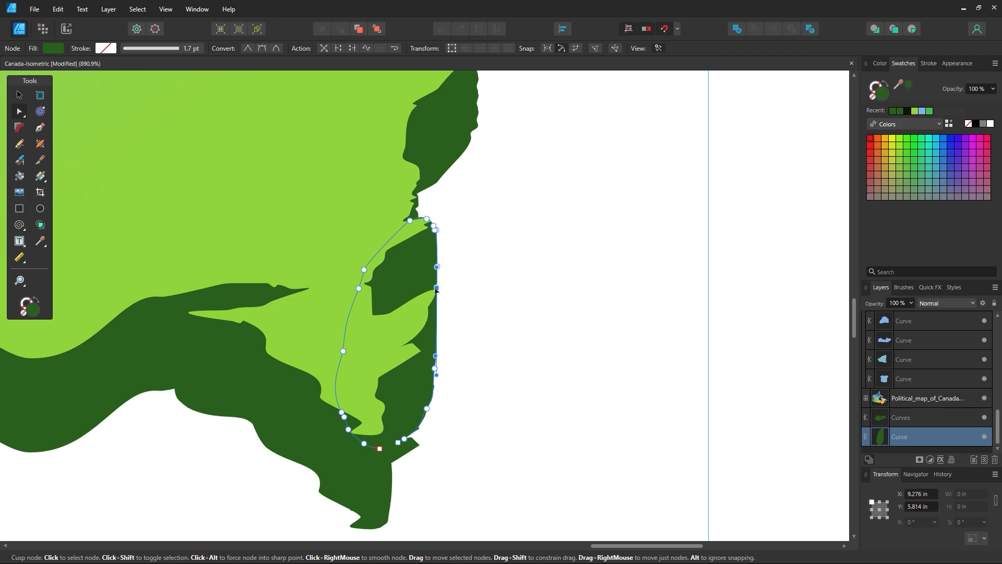
left_click(468, 295)
left_click(430, 243)
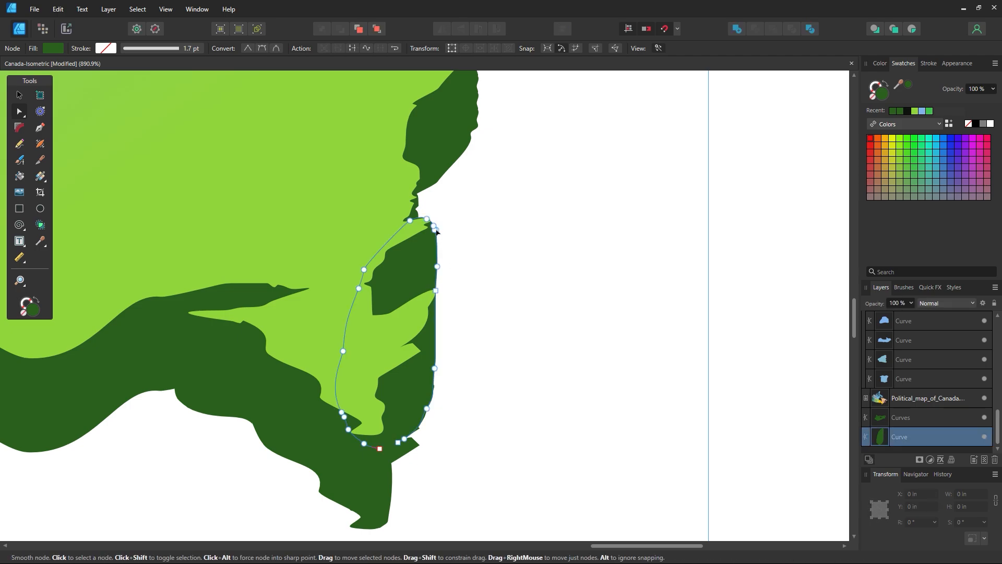
left_click(445, 252)
left_click(434, 234)
left_click(458, 243)
Delete the excess nodes near the lower eastern edge of the side-wall Curves shape and pull its corner outward into a clean outline
left_click(425, 362)
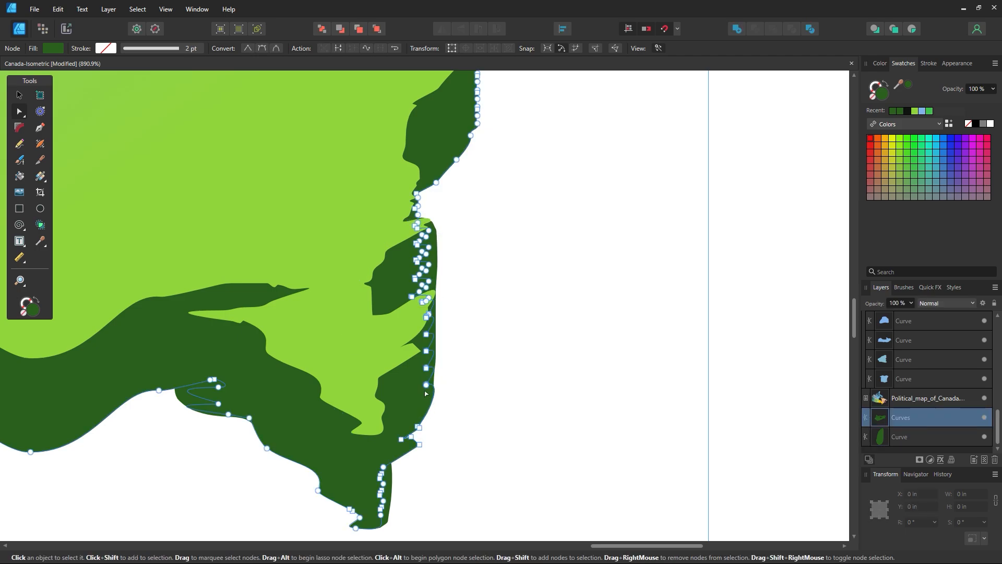
left_click(427, 386)
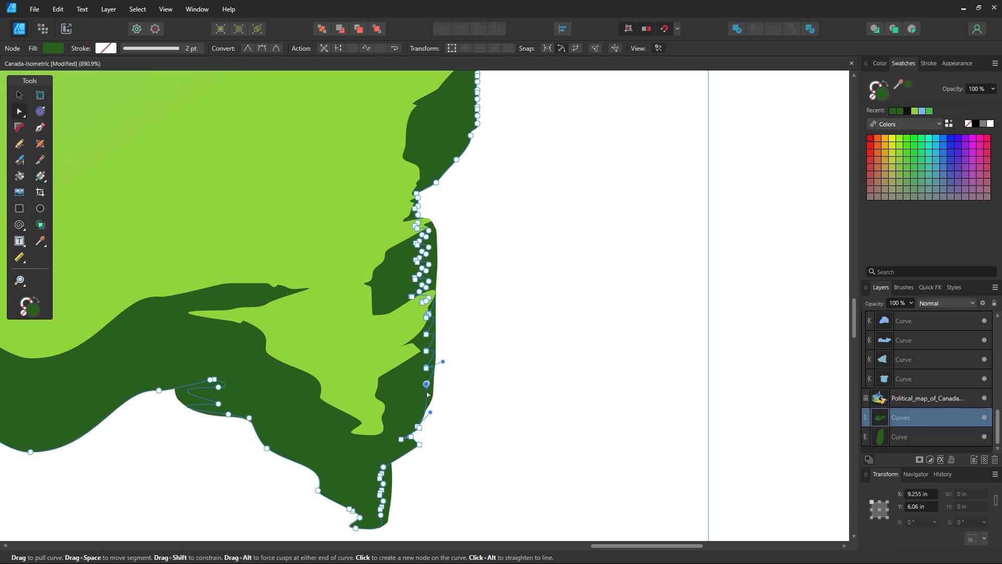
left_click(432, 411)
left_click(416, 426)
left_click(423, 428)
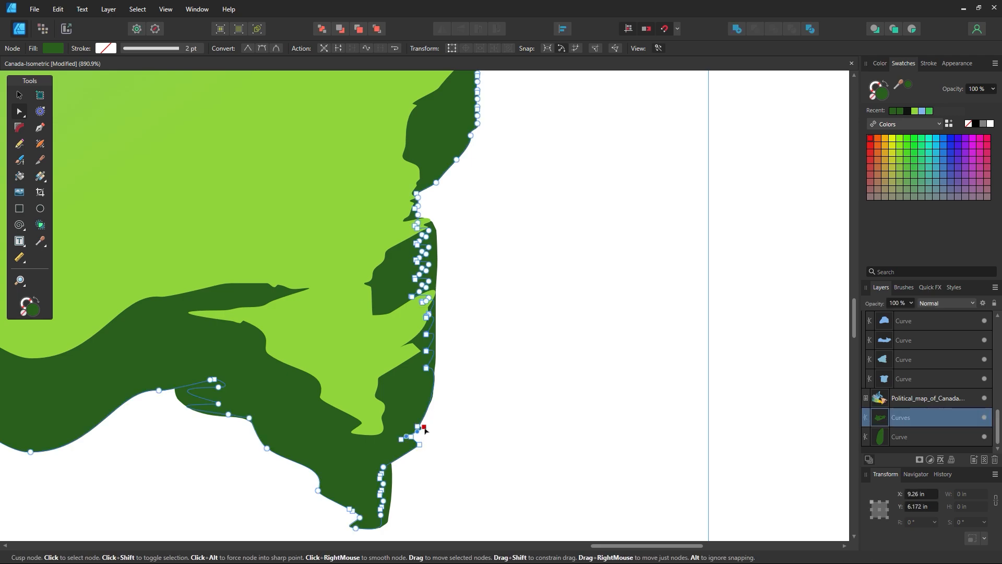
key("Delete")
left_click(418, 427)
key("Delete")
left_click(421, 427)
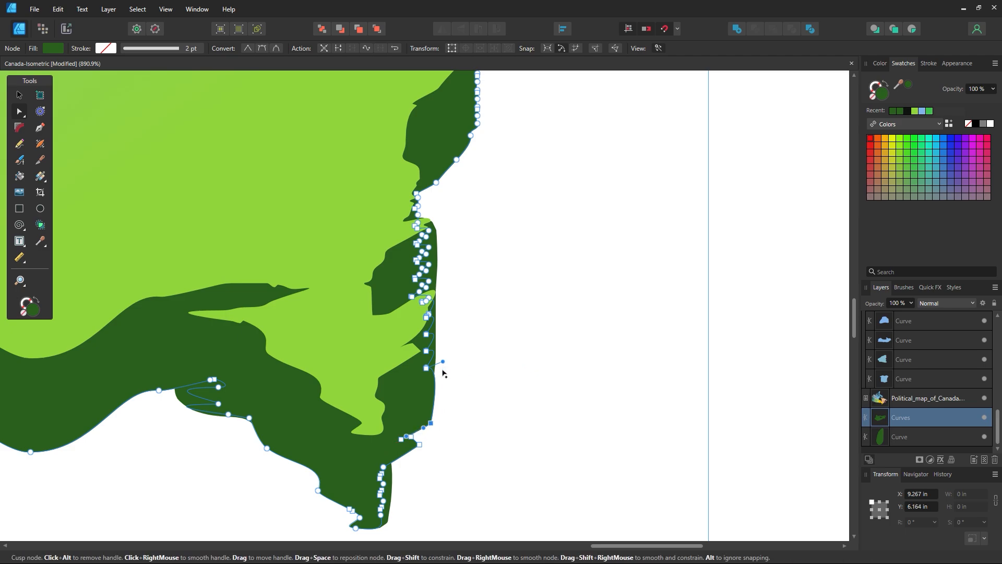
left_click(466, 400)
left_click(422, 430)
left_click(480, 382)
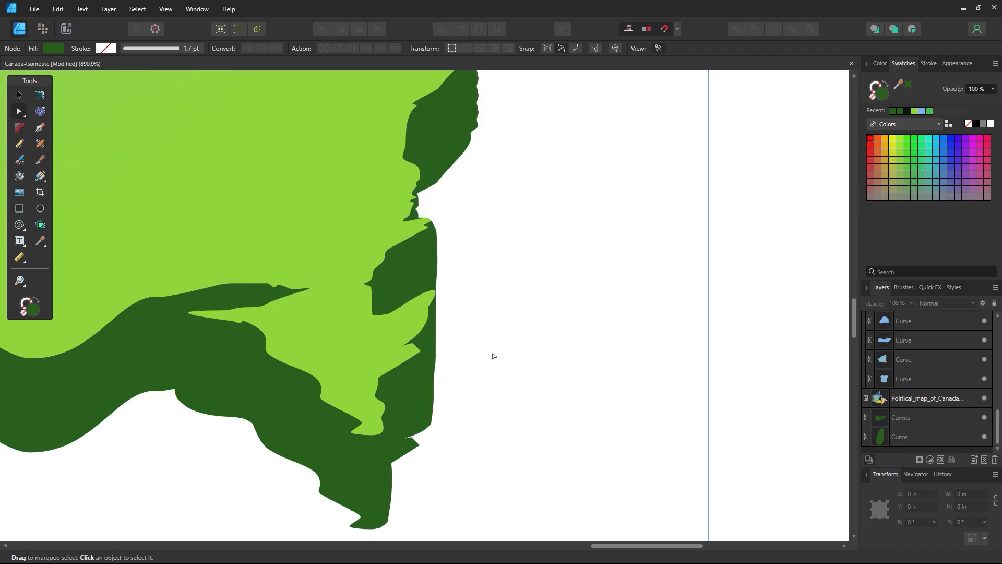
Examine the whole isometric Canada map for remaining jagged edges along the dark green side walls
scroll(494, 356, "up", 3)
left_click(483, 315, "alt")
left_click(483, 315, "alt")
left_click(483, 315, "alt")
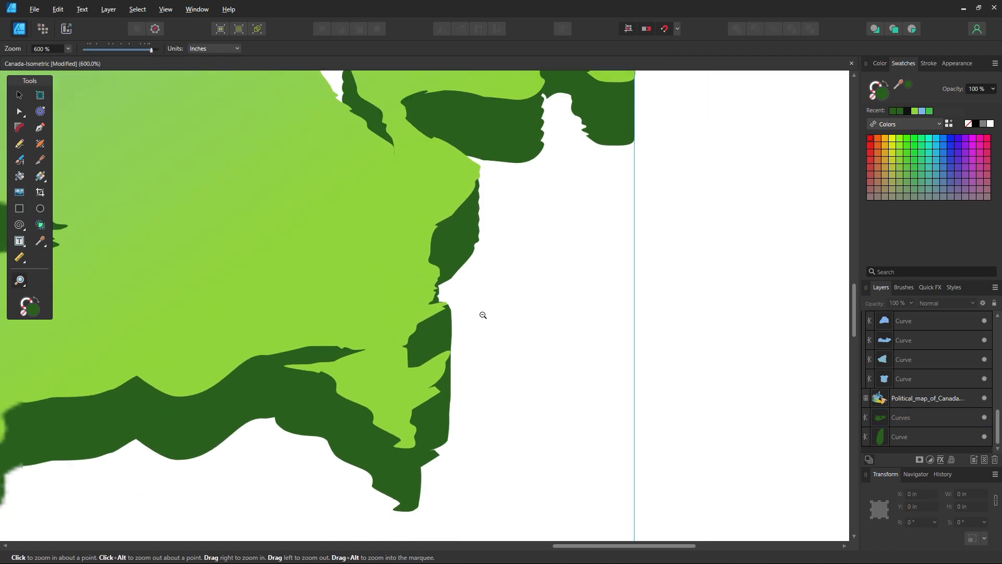
left_click(483, 315, "alt")
left_click(483, 316, "alt")
left_click(483, 315, "alt")
left_click(485, 314, "alt")
left_click(485, 315, "alt")
left_click_drag(373, 319, 510, 327)
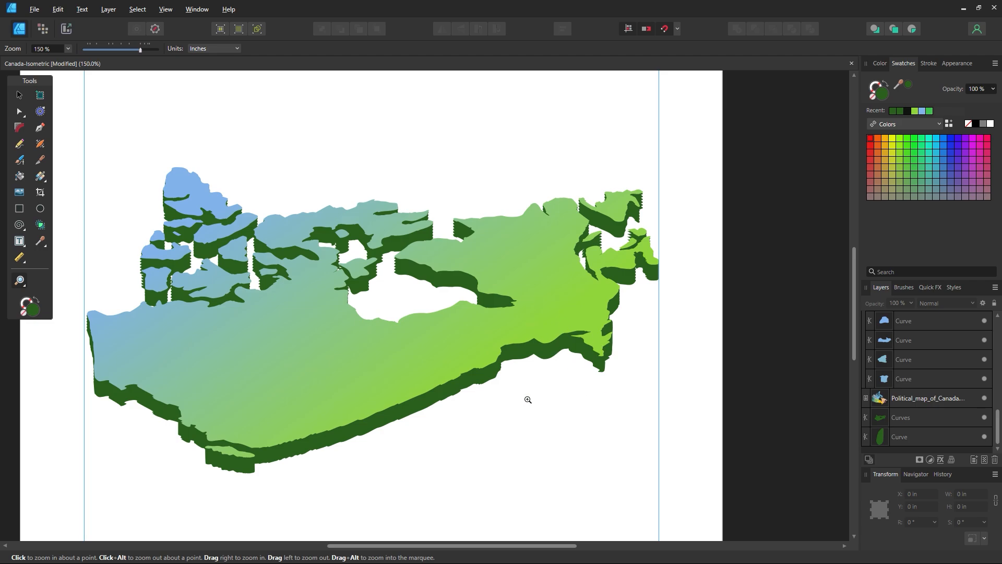
Draw a dark green rectangle about 0.23 by 0.29 in over the jagged vertical edge of the far eastern landmass's side wall
left_click(477, 384, "alt")
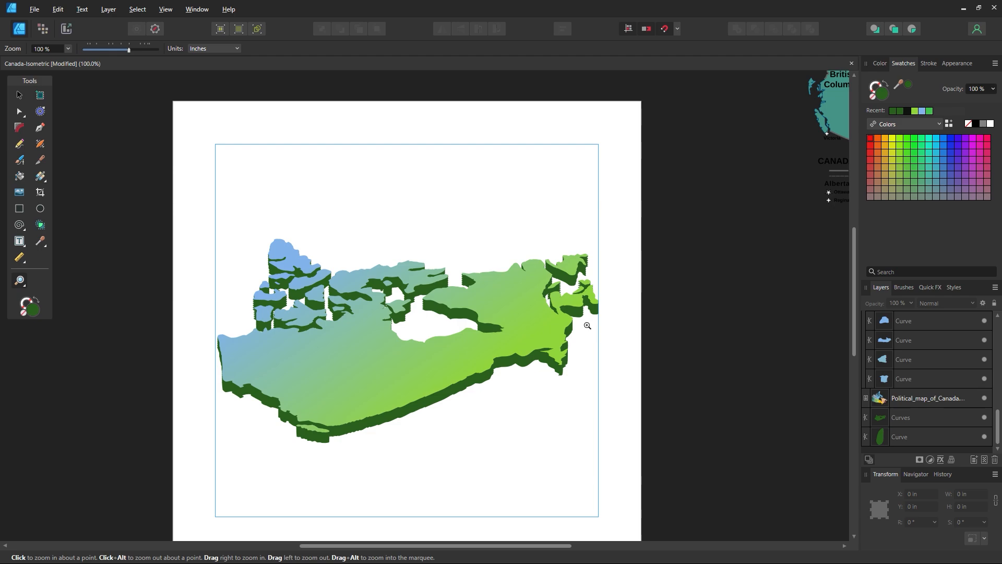
left_click_drag(599, 305, 691, 395)
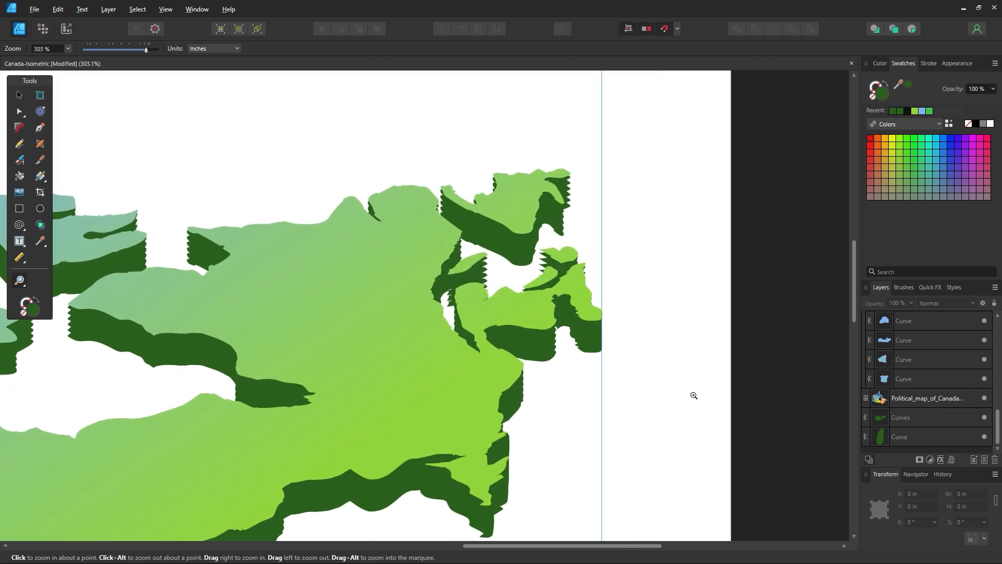
key("space")
left_click_drag(505, 326, 640, 441)
left_click(19, 148)
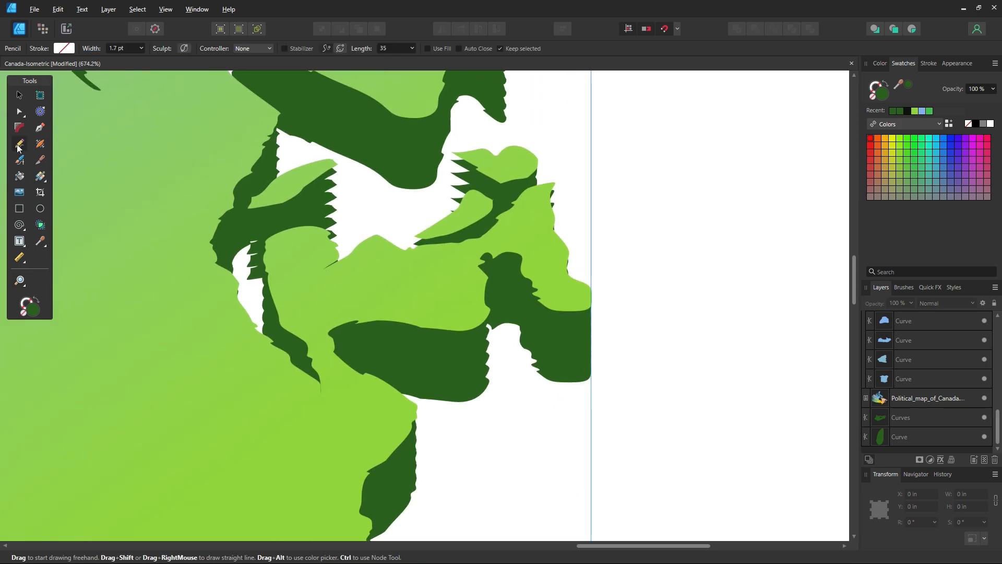
left_click(19, 208)
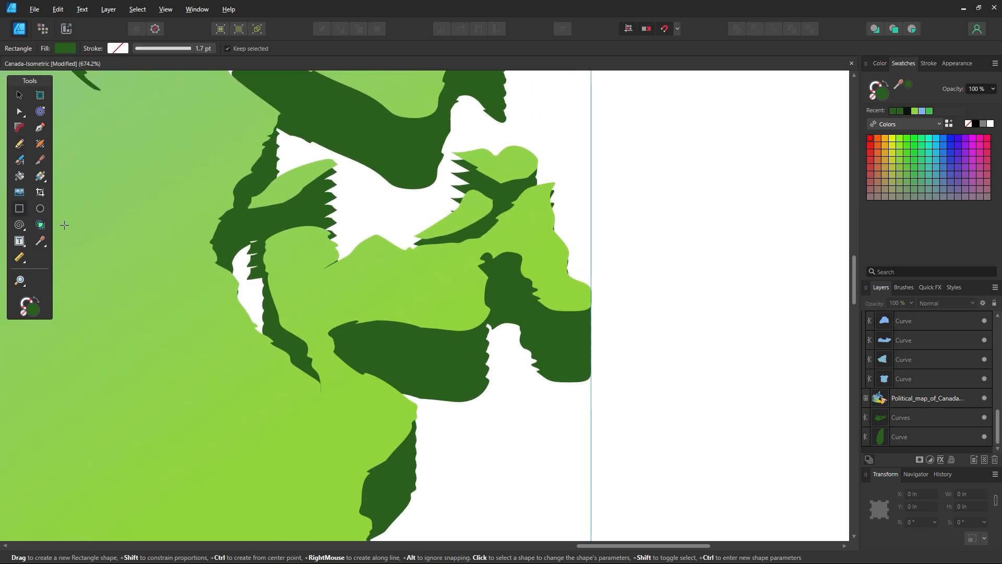
left_click_drag(424, 298, 488, 380)
Shrink the rectangle to about 0.16 by 0.22 in from its upper inner corner, keeping its outer side along the jagged wall edge
key("z")
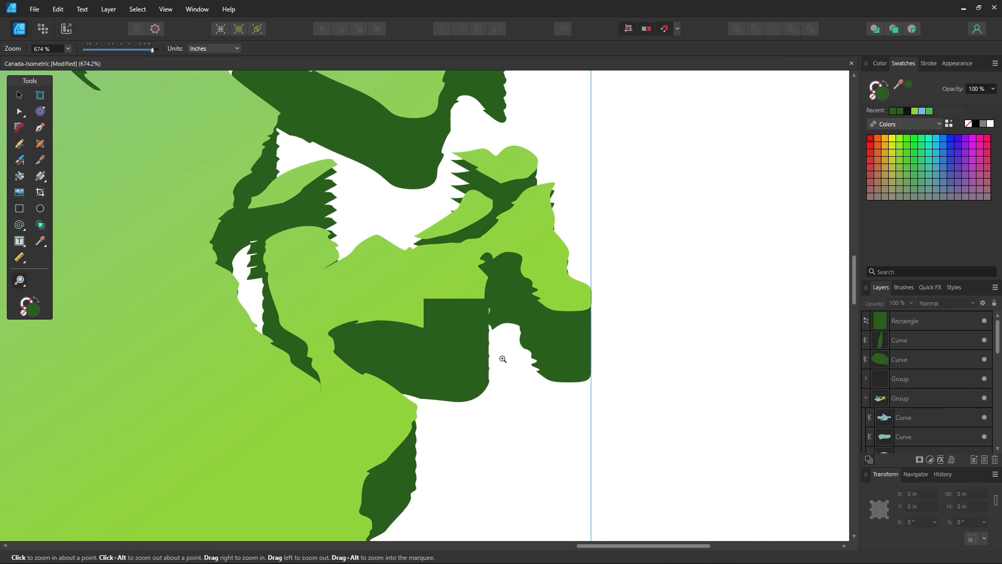
left_click(502, 359)
key("v")
left_click(353, 321)
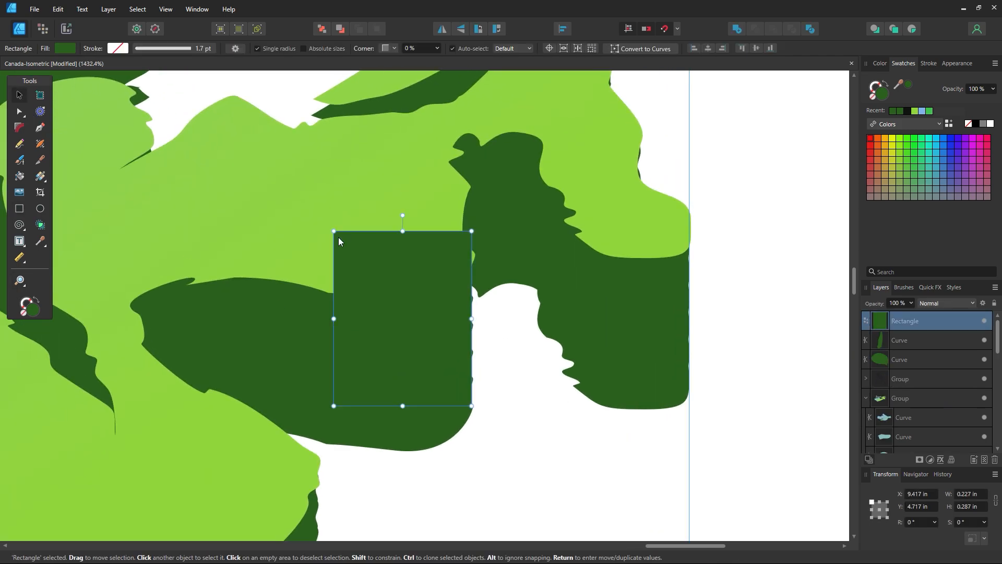
left_click_drag(339, 238, 380, 281)
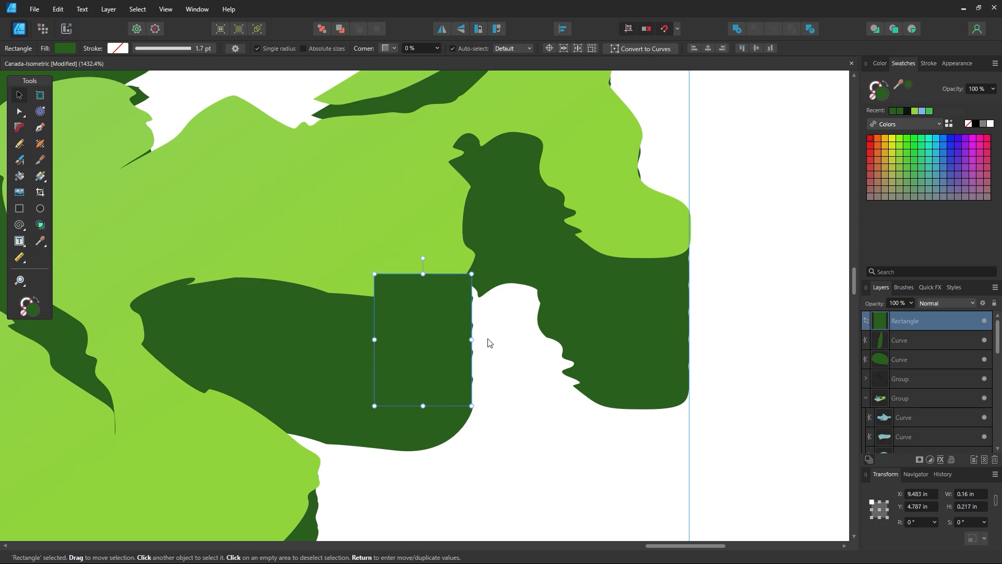
left_click(497, 382)
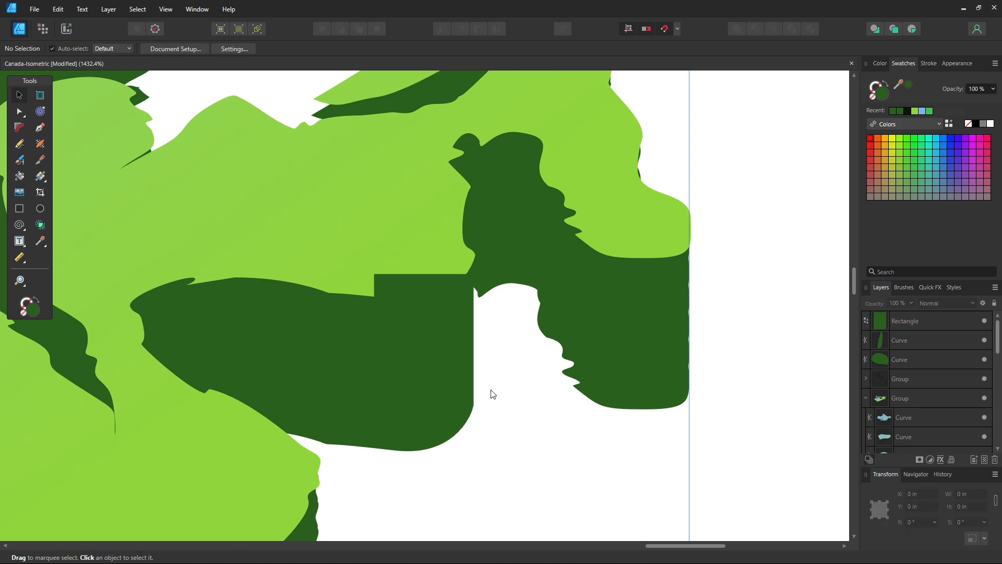
left_click(461, 386)
key("Up")
key("Up")
left_click(520, 433)
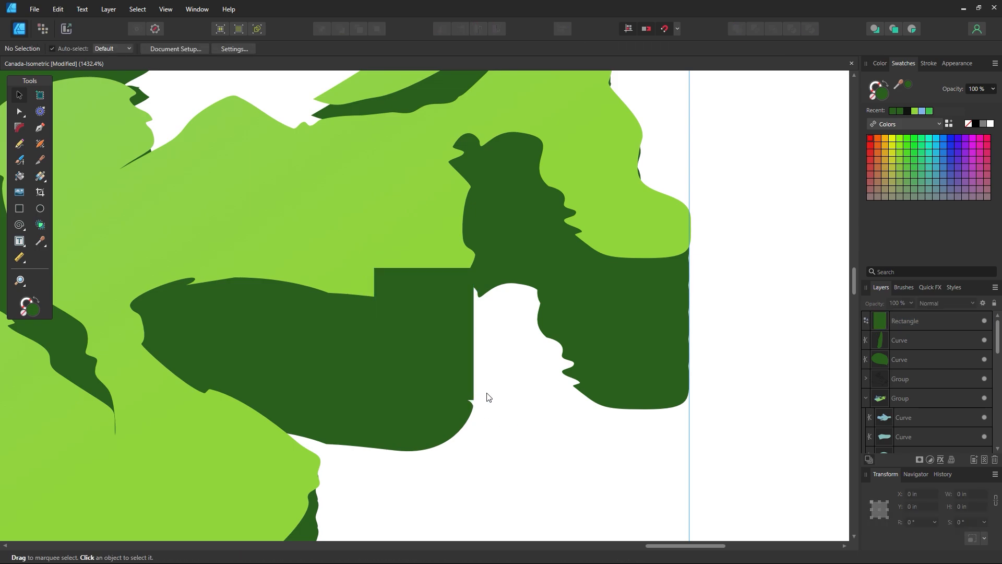
left_click(465, 367)
key("Down")
key("Down")
left_click(548, 411)
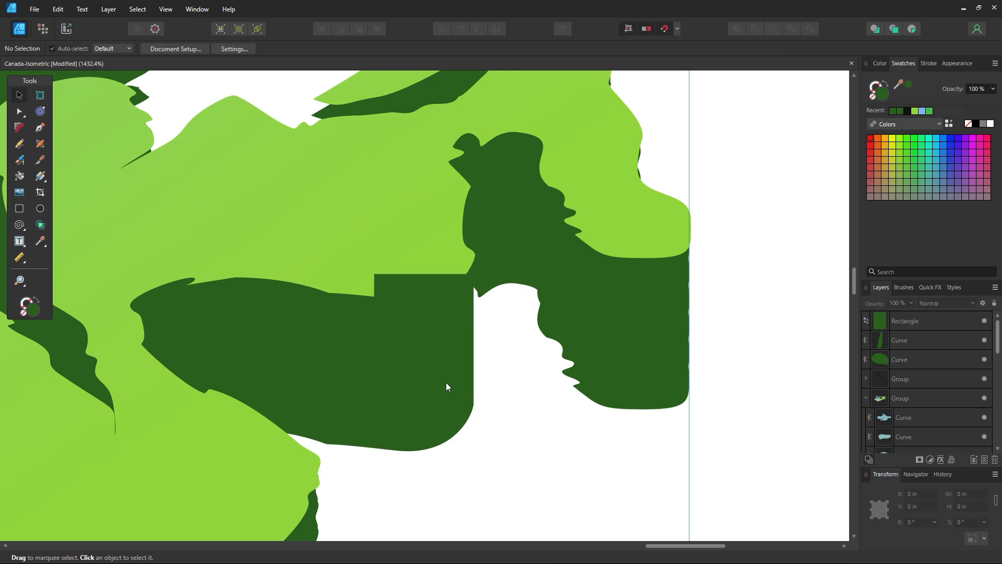
Turn off snapping and shift the rectangle horizontally so its outer edge meets the start of the wall's curved lower corner
key("z")
left_click_drag(486, 411, 627, 436)
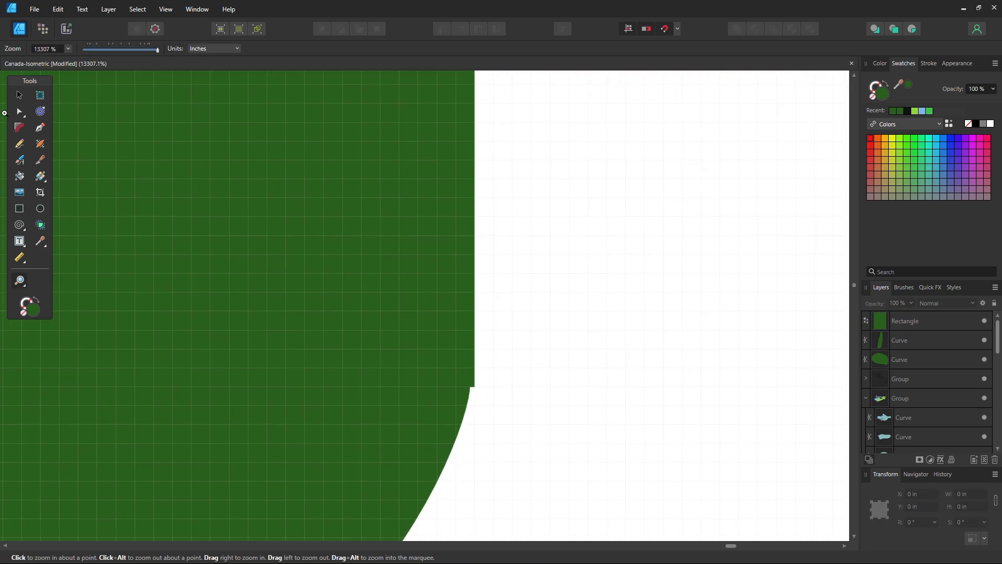
left_click(18, 95)
left_click(387, 329)
key("Left")
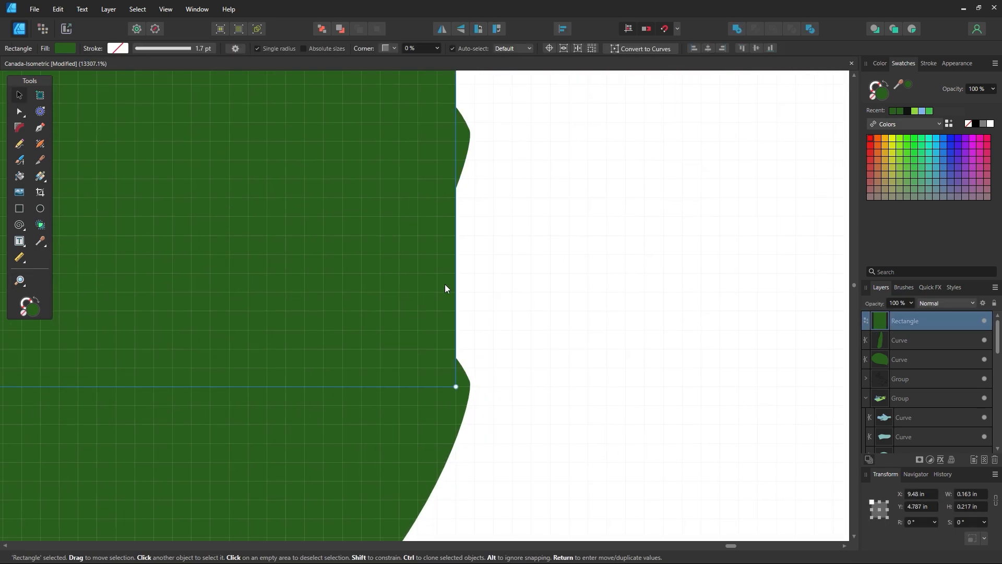
left_click(661, 35)
left_click_drag(401, 323, 416, 323)
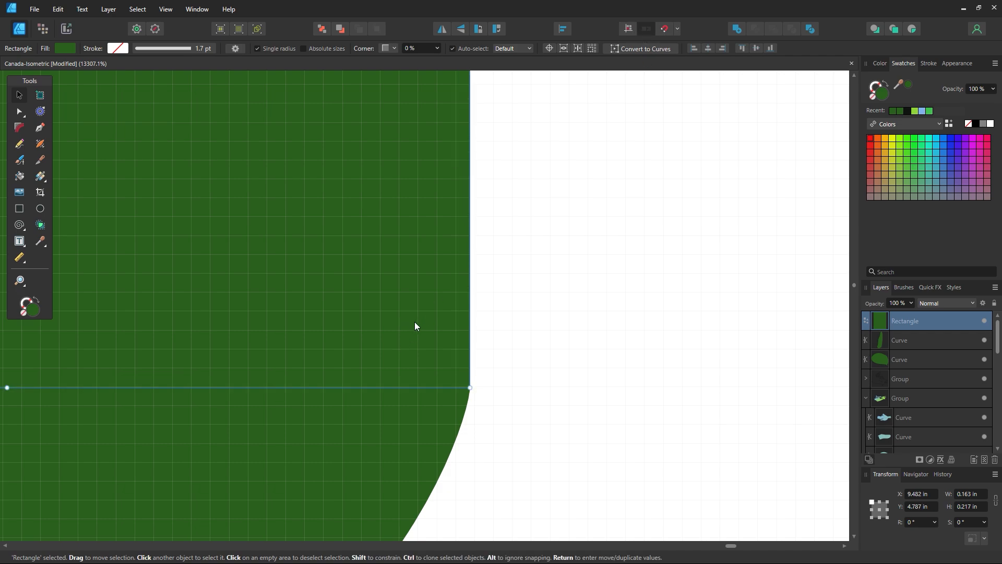
left_click(521, 336)
Send the dark green rectangle to the back, behind the light green map shapes
key("z")
left_click(601, 235, "alt")
left_click(602, 236, "alt")
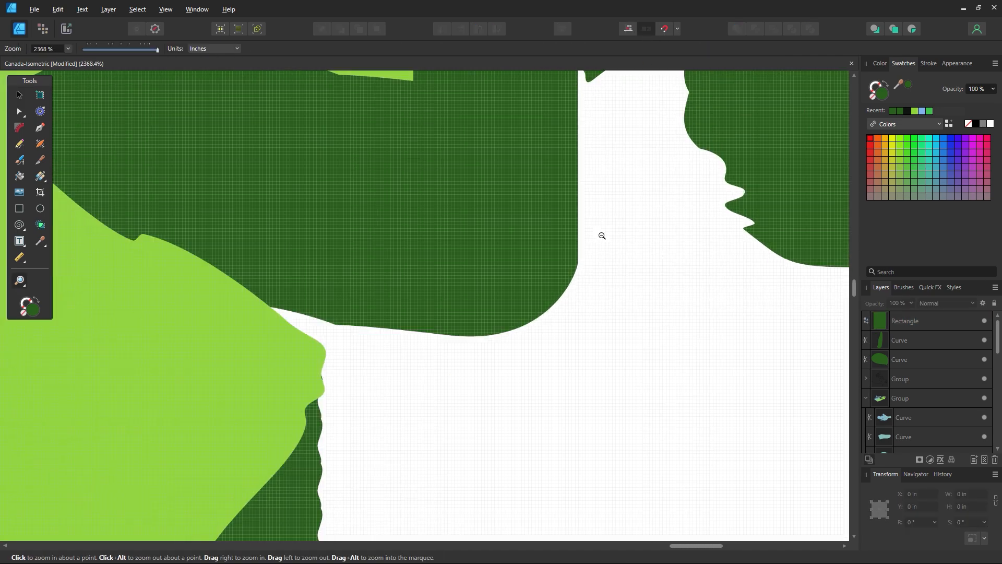
left_click(602, 235, "alt")
key("space")
left_click_drag(609, 182, 488, 367)
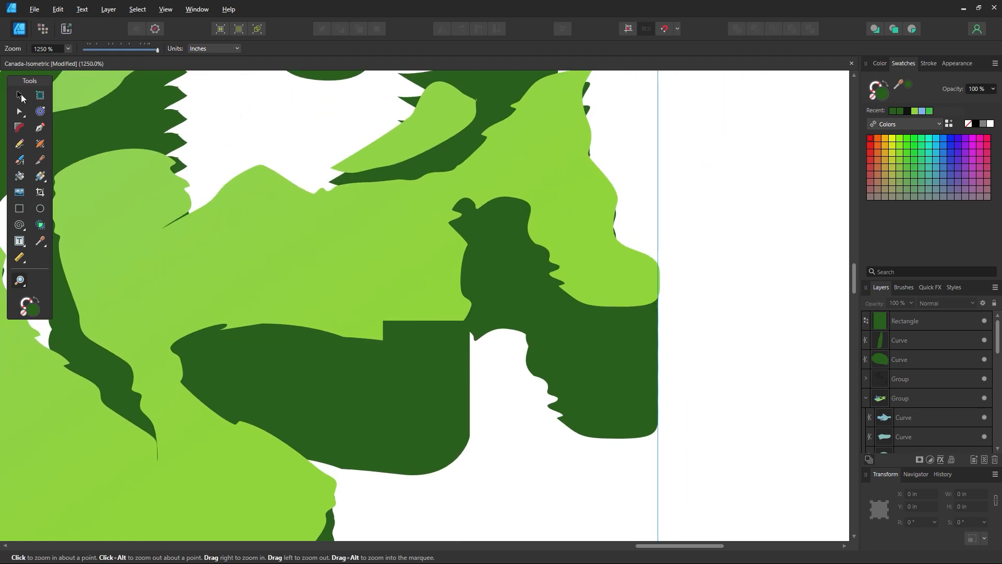
left_click(22, 98)
left_click(441, 352)
key("ctrl+shift+bracketleft")
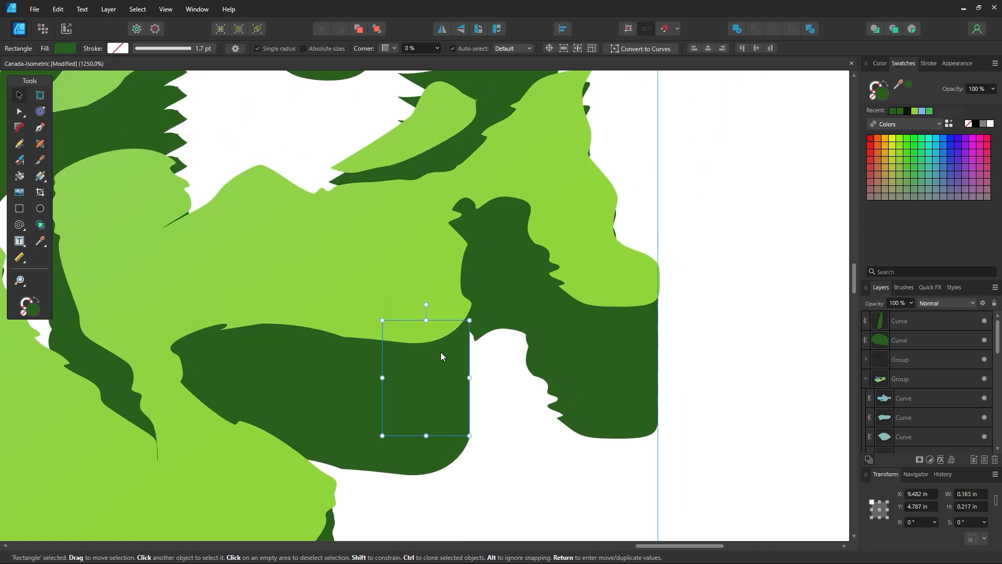
left_click(526, 429)
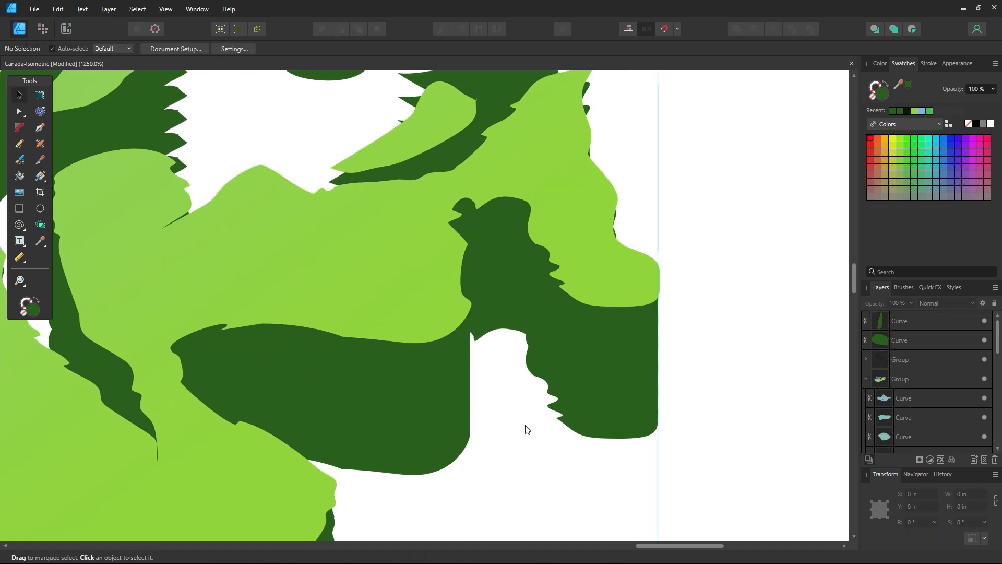
scroll(578, 399, "up", 3)
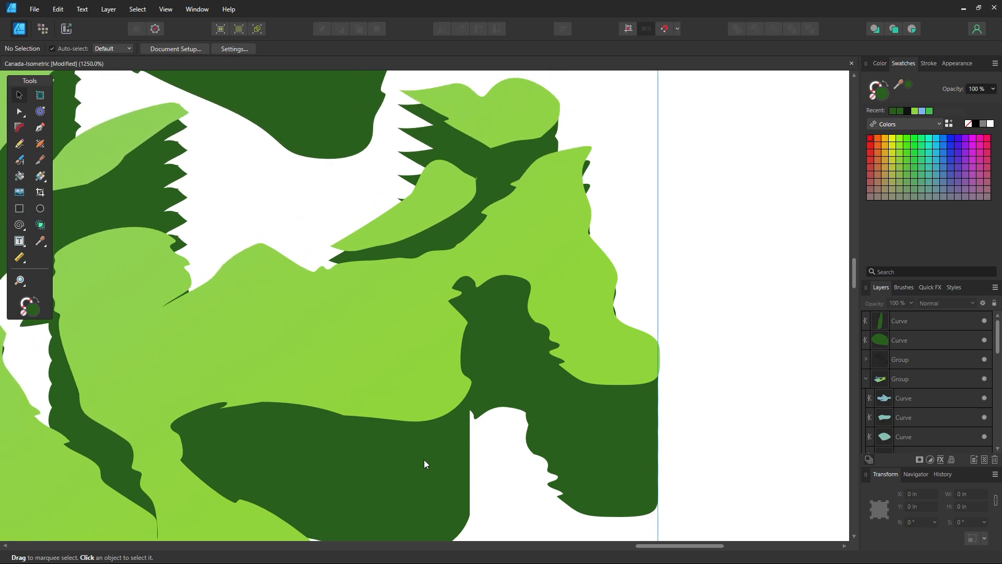
mouse_move(424, 460)
left_mouse_down()
mouse_move(297, 331)
mouse_move(437, 474)
left_mouse_up()
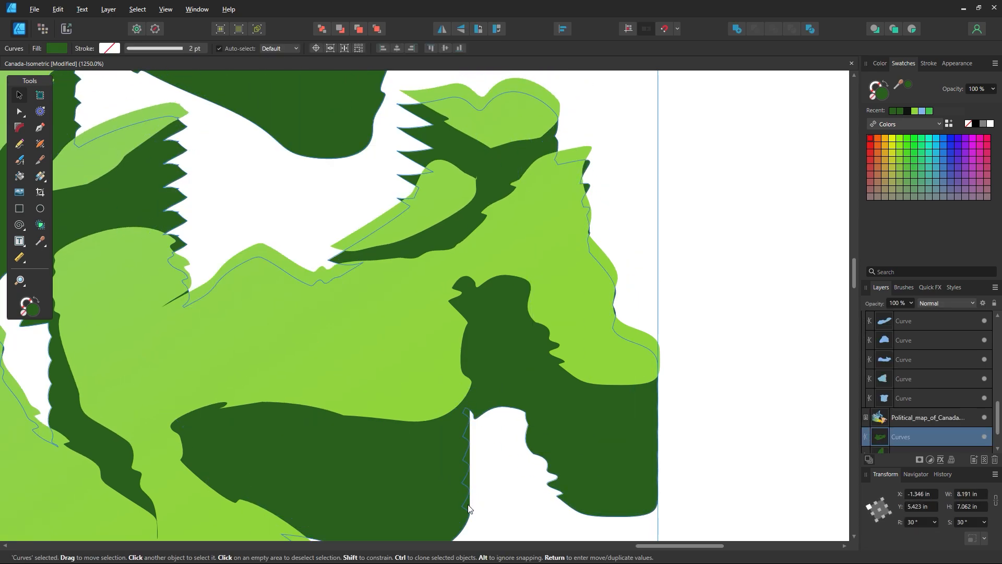
left_click(509, 513)
Draw a closed straight-sided patch with the Pen tool over the jagged wall below the small northeastern island and fill it dark green
scroll(460, 434, "up", 3)
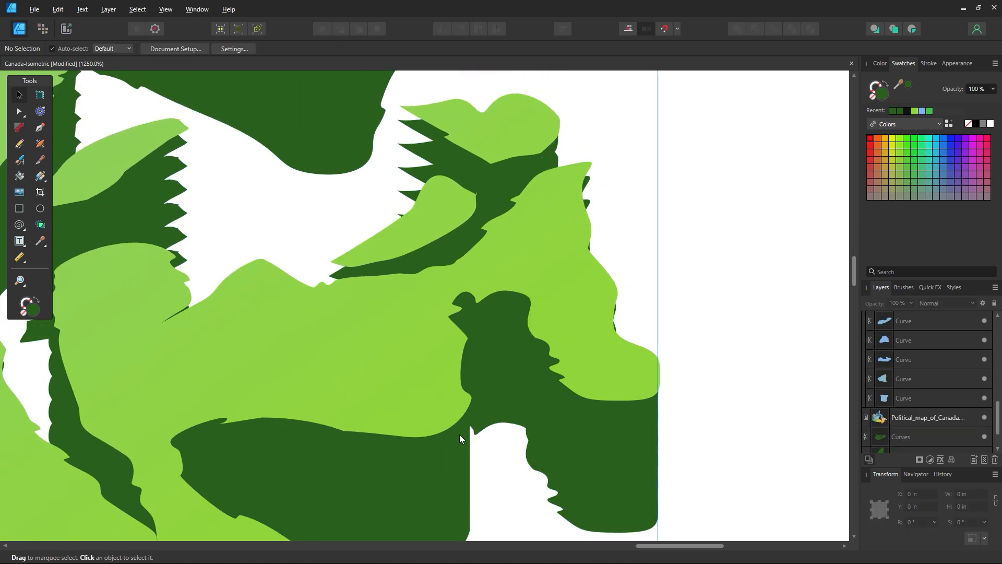
left_click(20, 208)
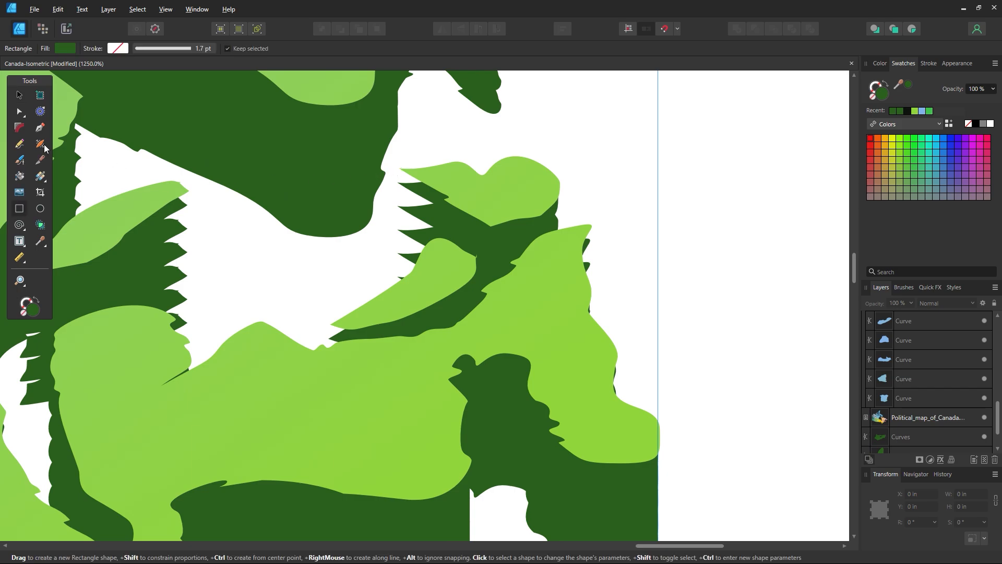
left_click(40, 128)
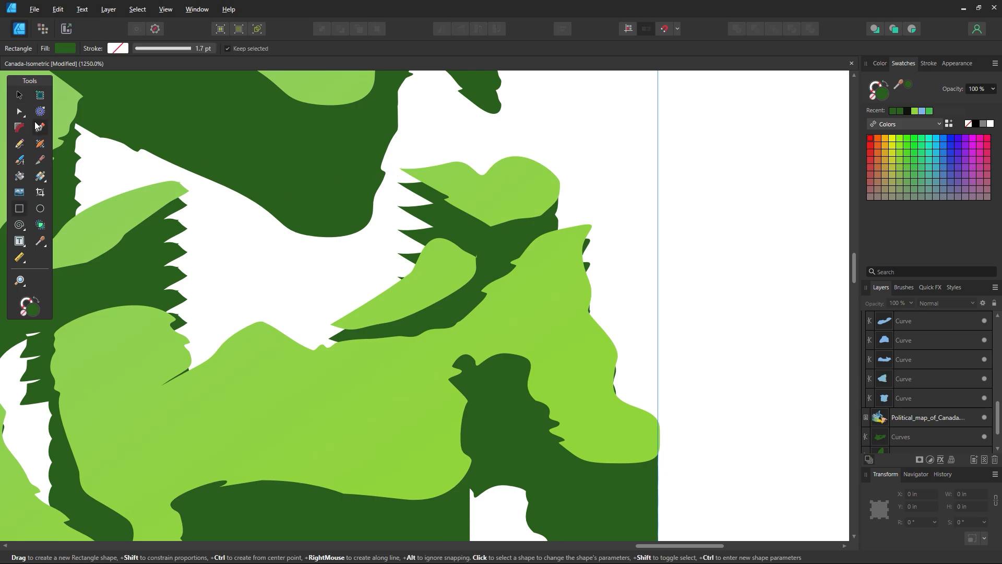
left_click(400, 168)
left_click(400, 368)
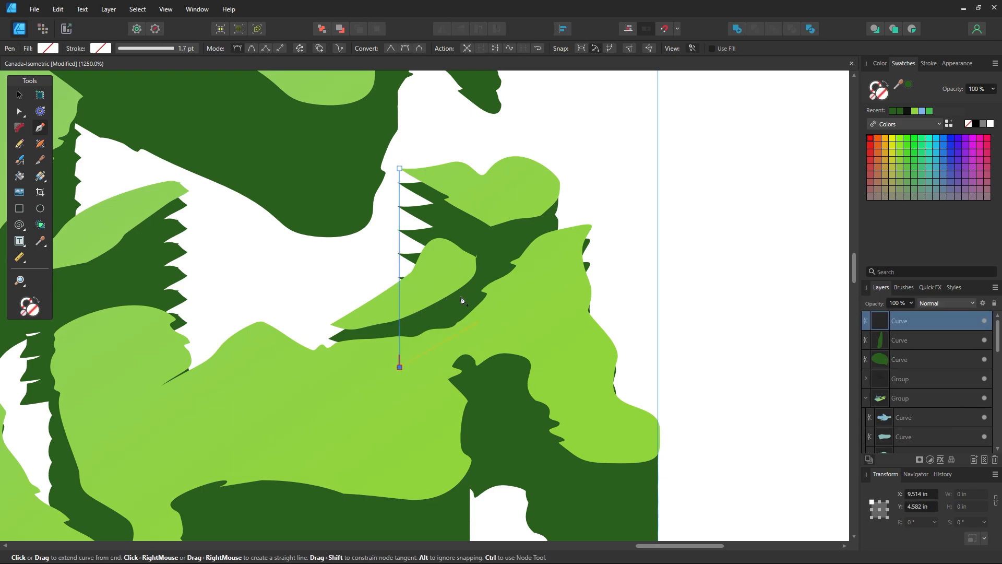
left_click(476, 322)
left_click(497, 199)
left_click(400, 168)
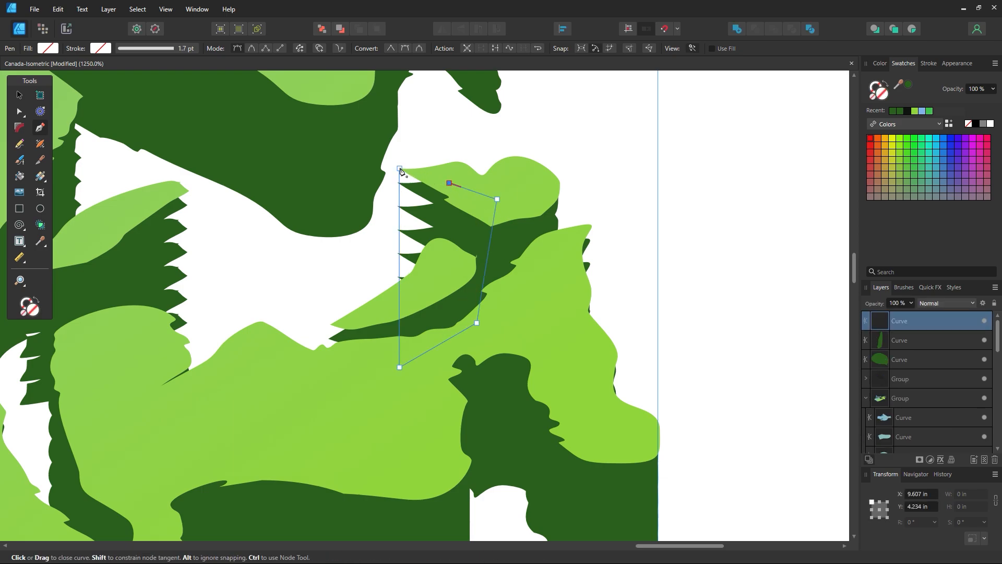
left_click(896, 111)
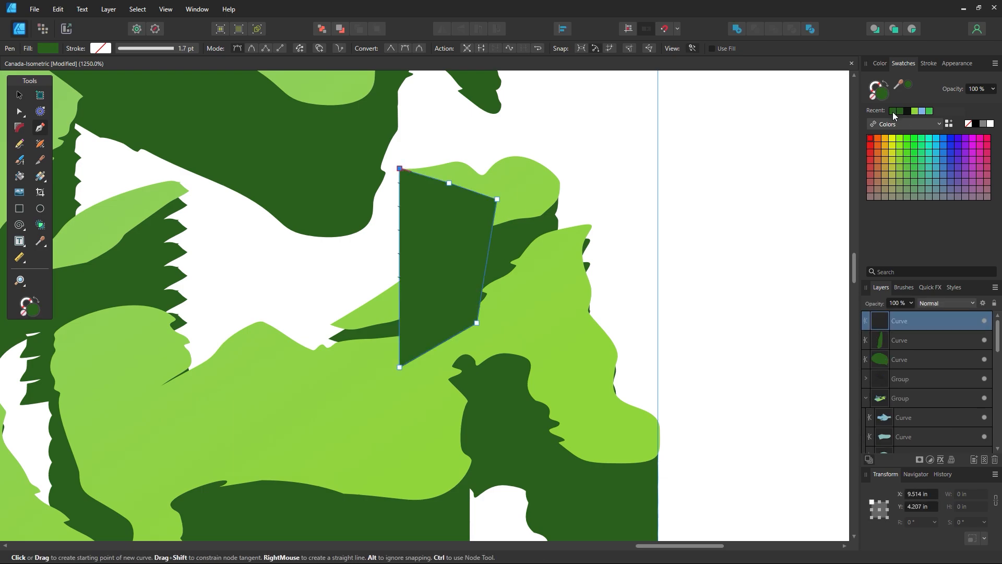
Send the new pen-drawn patch to the back, behind the island shapes
left_click(20, 95)
key("ctrl+shift+bracketleft")
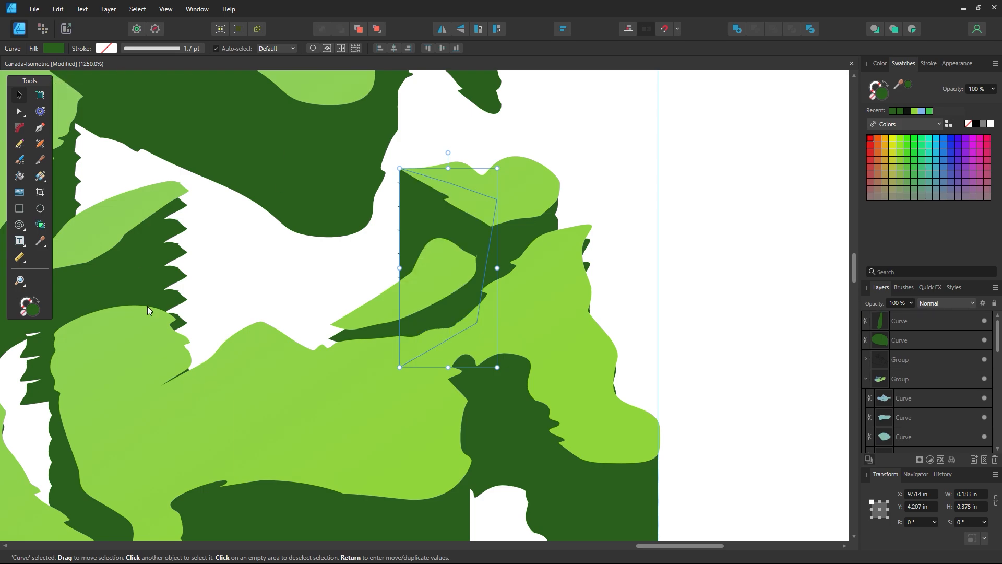
left_click(718, 186)
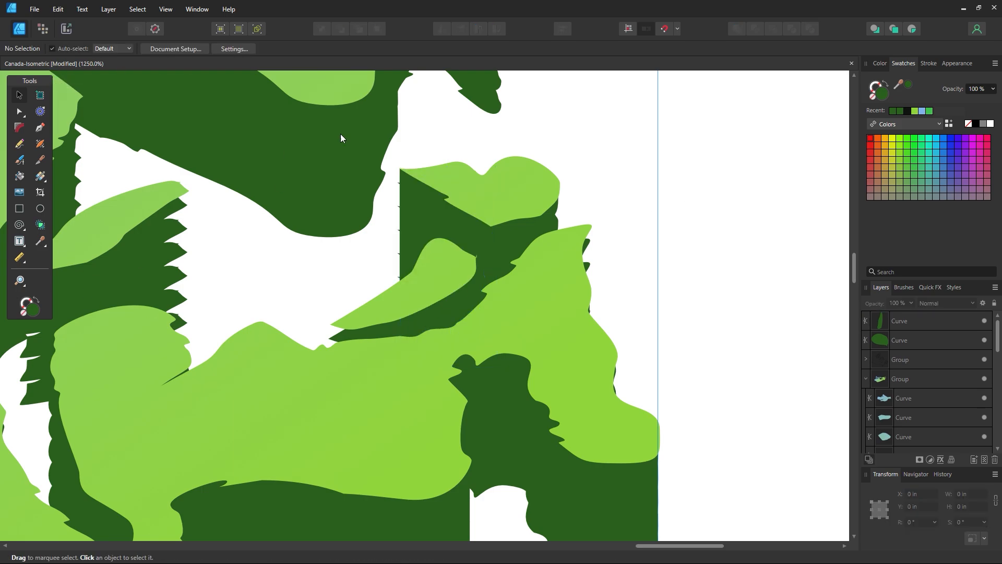
Select the protruding tip nodes of the side-wall Curves shape beside the new patch and shift them slightly inward behind its straight edge
left_click(17, 111)
left_click(441, 198)
left_click(399, 206)
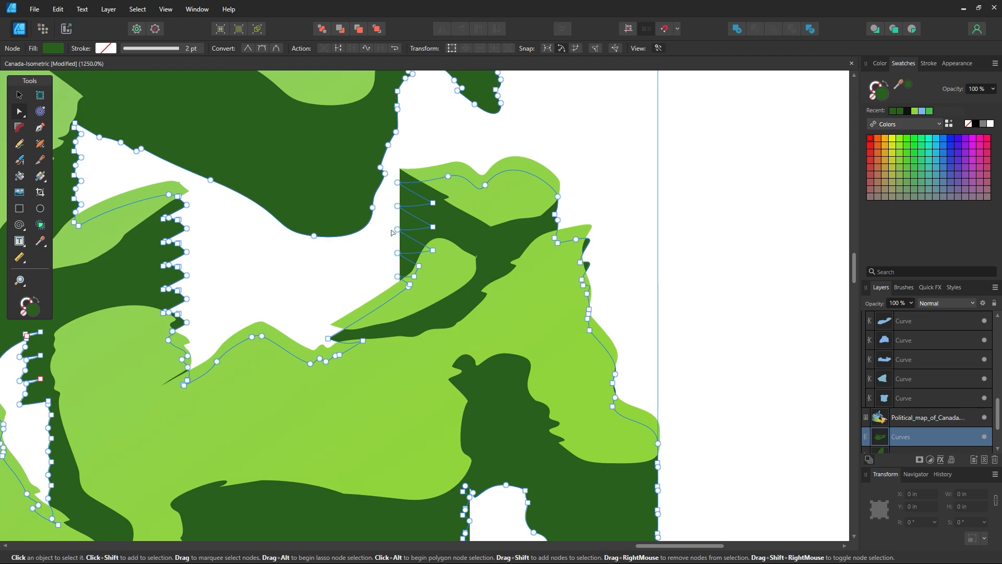
left_click_drag(393, 168, 412, 300)
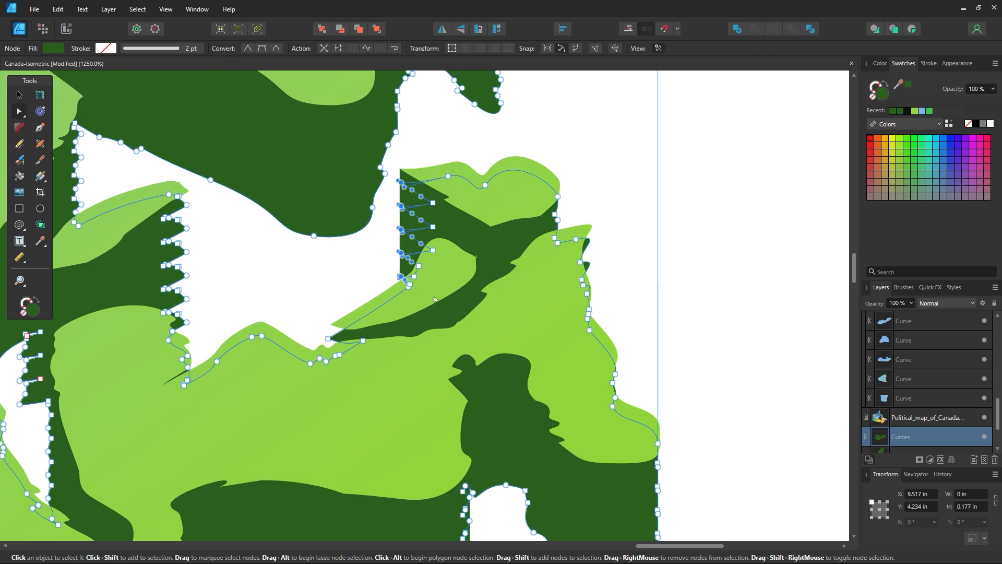
left_click(697, 290)
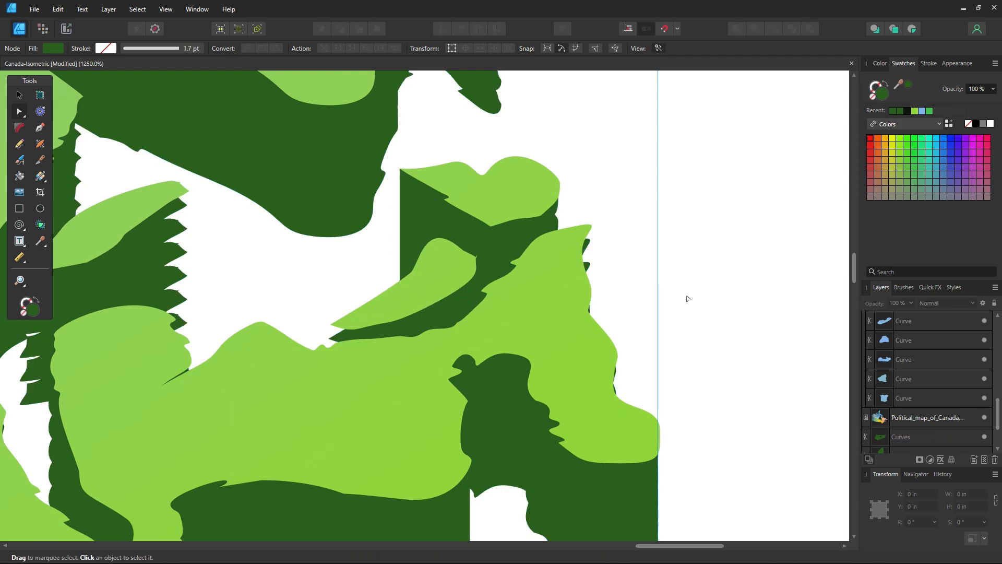
Adjust the handle of the spiky node on the small light green leaf-shaped curve to round its upper corner
scroll(526, 278, "up", 4)
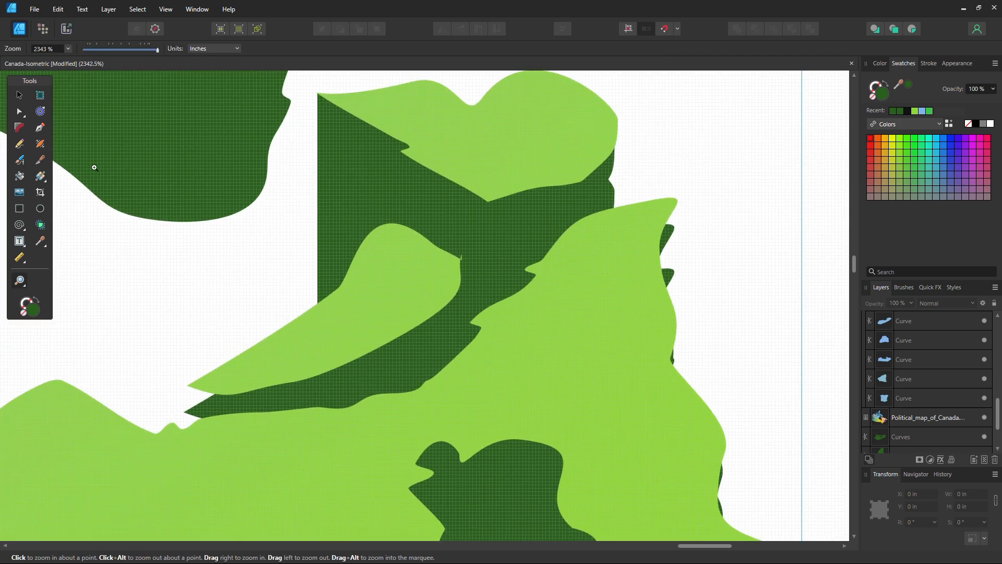
left_click(458, 268)
key("z")
left_click_drag(470, 265, 664, 345)
left_click(21, 115)
left_click(61, 112)
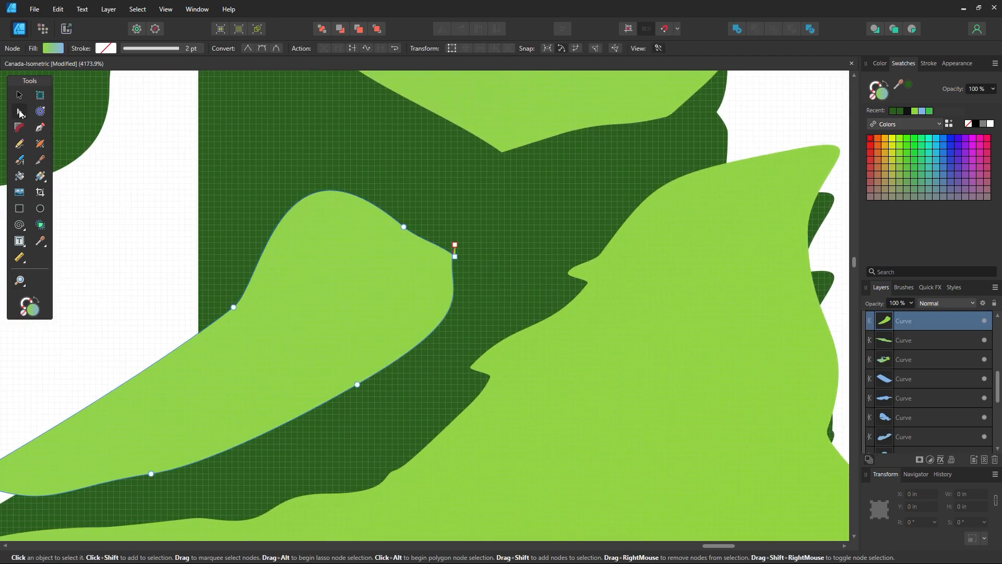
left_click_drag(455, 248, 464, 288)
left_click(143, 264)
Draw a closed patch about 0.15 × 0.39 in with the Pen tool over the jagged east wall below the narrow pointed peninsula
key("z")
left_click(286, 263, "alt")
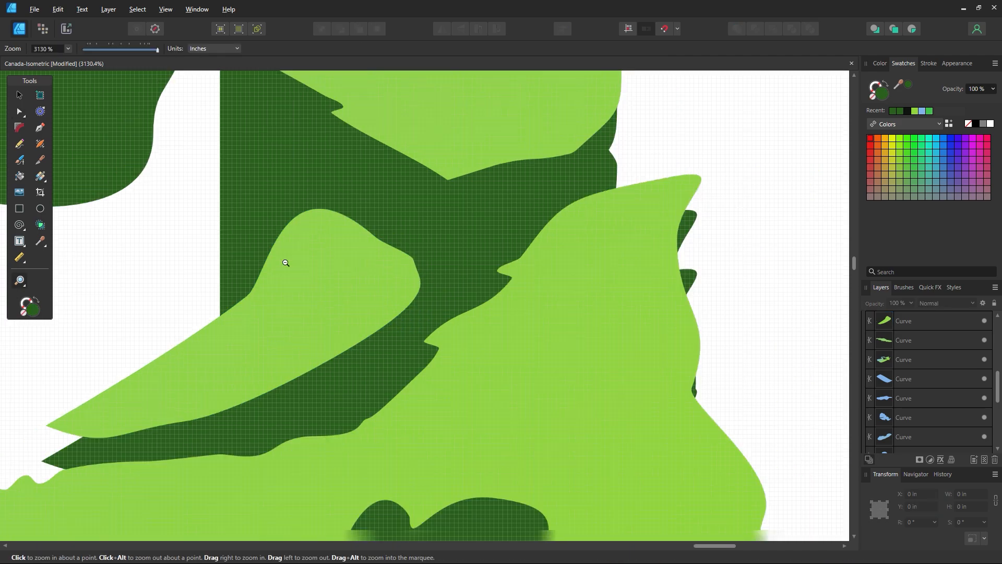
left_click(286, 263, "alt")
left_click(291, 313, "alt")
left_click(291, 313, "alt")
left_click_drag(340, 229, 626, 310)
left_click(331, 376)
left_click_drag(307, 388, 376, 335)
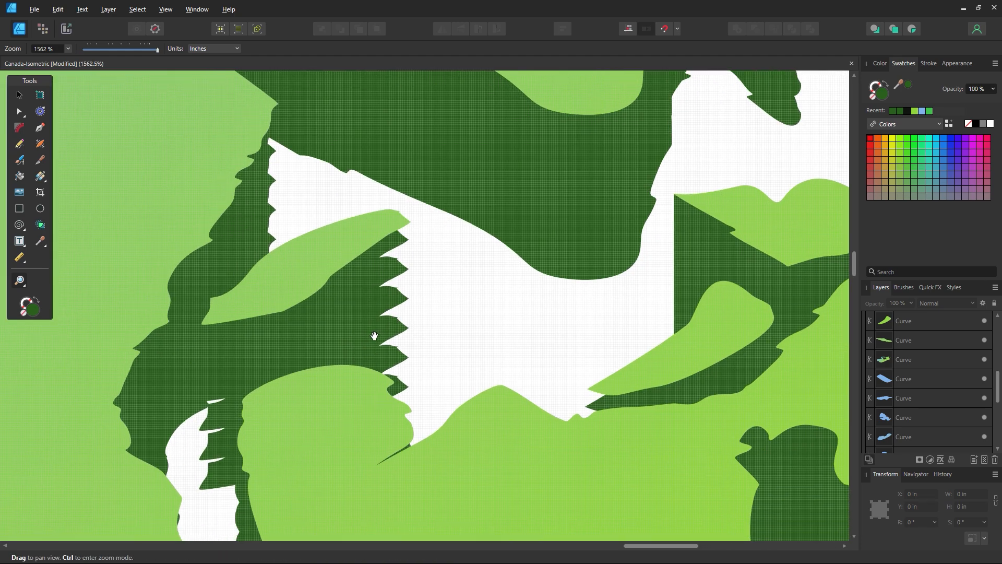
left_click(21, 209)
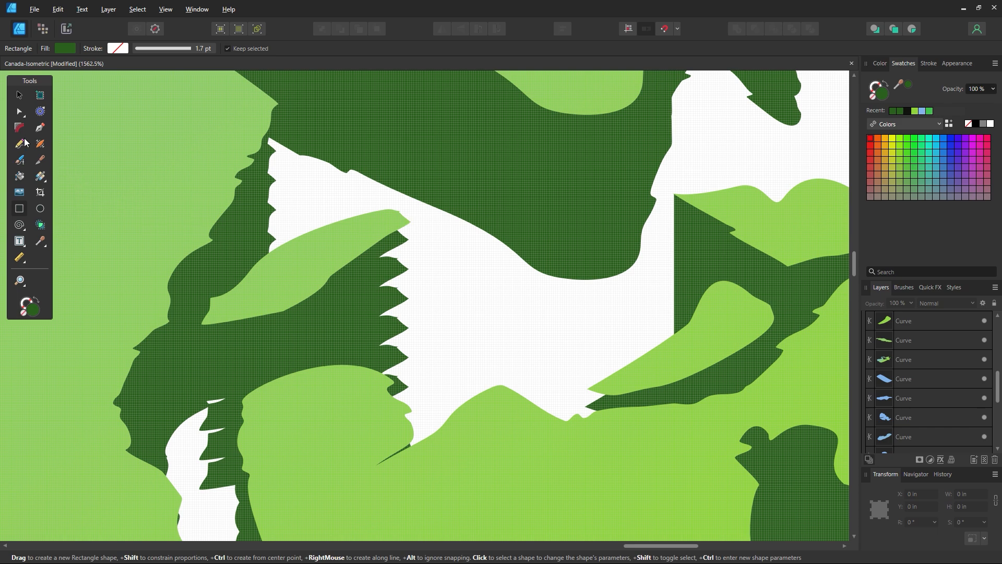
left_click(40, 128)
left_click(411, 221)
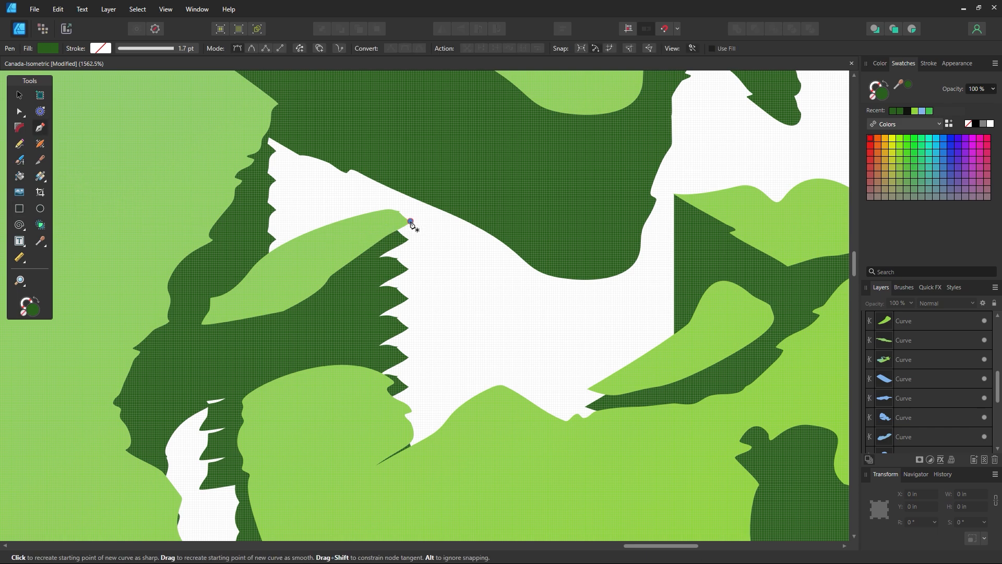
left_click(411, 477)
left_click(338, 477)
left_click(313, 276)
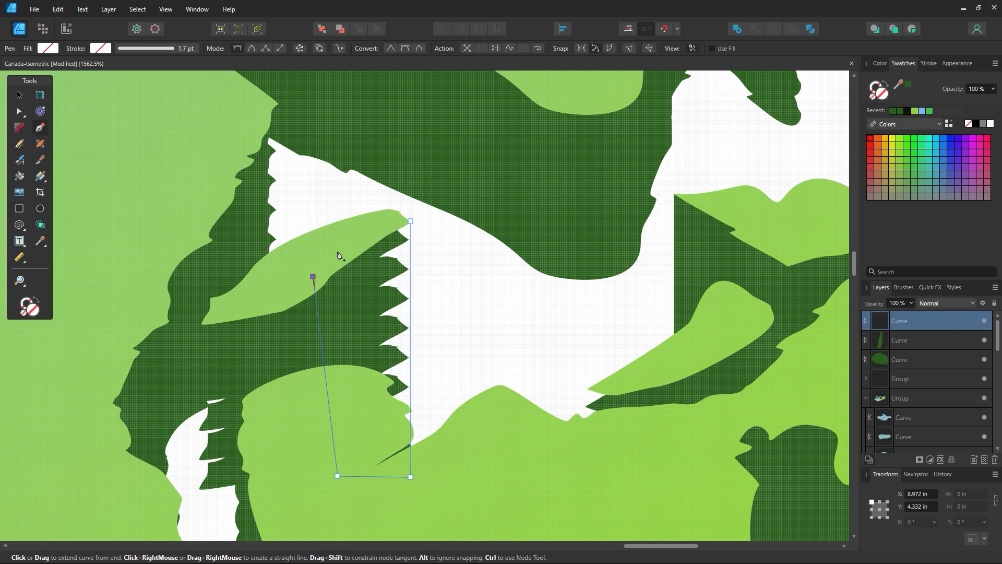
left_click(344, 243)
left_click(374, 225)
left_click(411, 222)
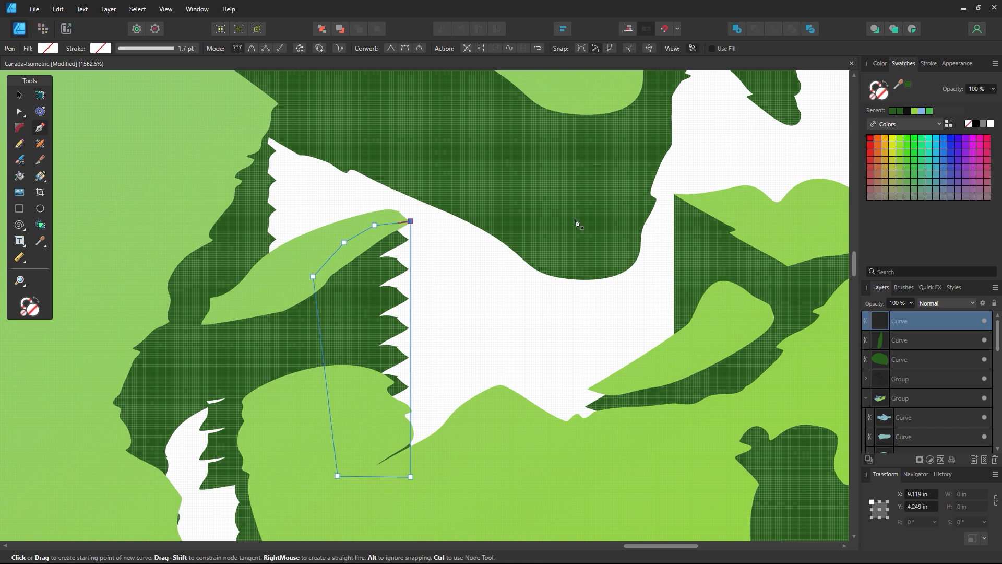
Fill the new peninsula wall patch dark green and send it behind the map shapes
left_click(895, 111)
key("v")
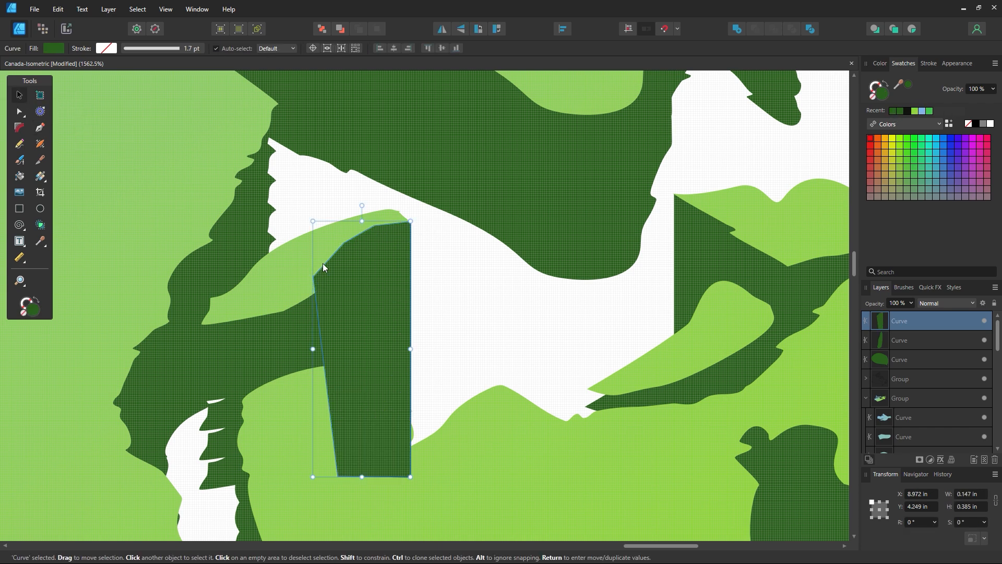
key("Delete")
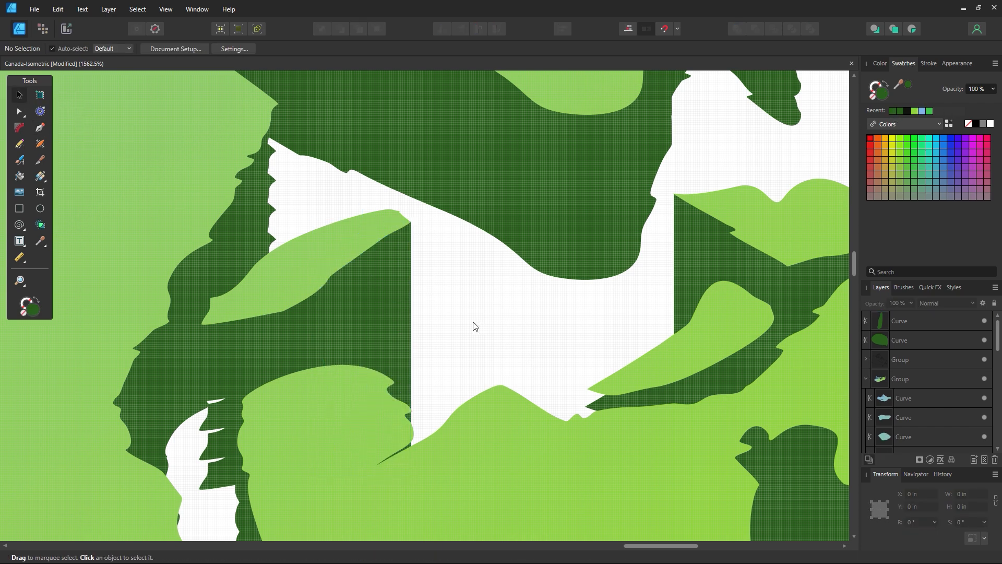
Draw a closed patch about 0.22 × 0.28 in with the Pen tool over the zigzag wall at the northern island's eastern tip
key("z")
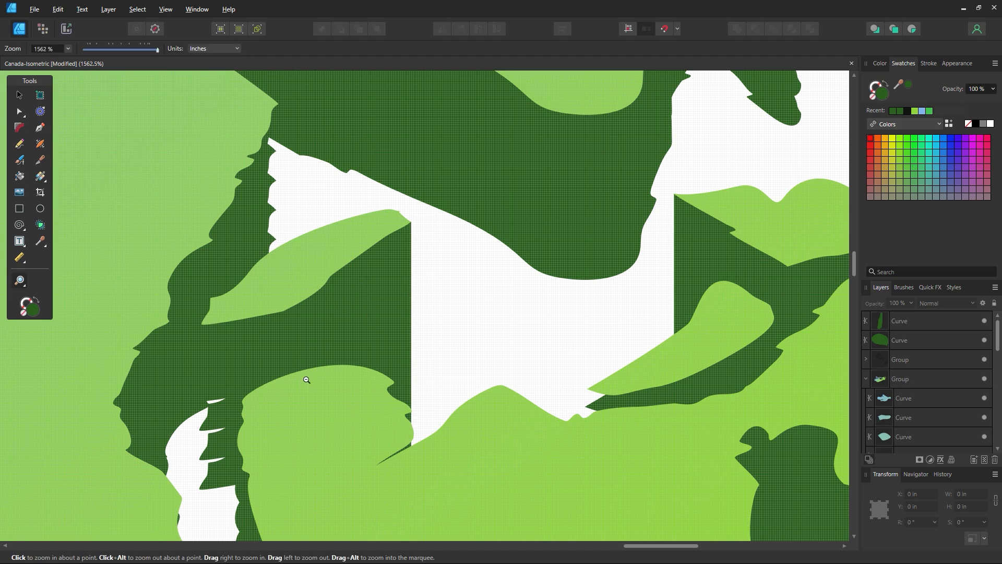
left_click_drag(306, 379, 270, 432)
key("space")
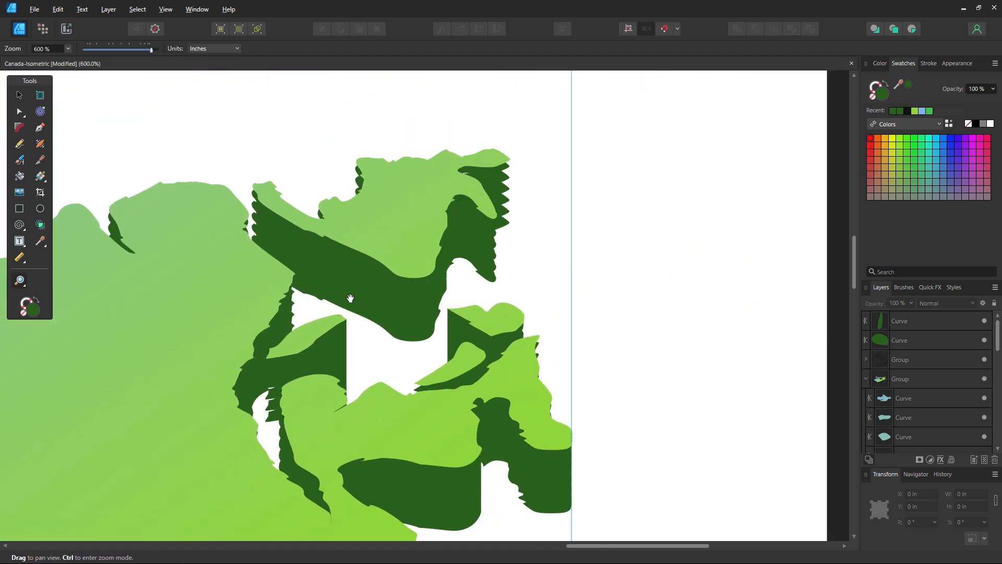
left_click_drag(347, 297, 422, 304)
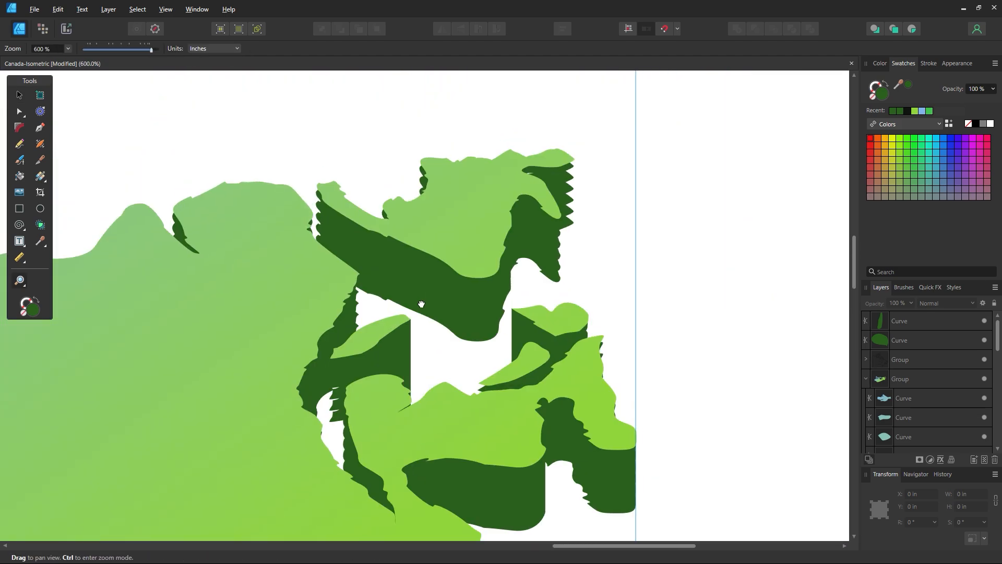
left_click(564, 223)
left_click(565, 224)
left_click(565, 223)
key("space")
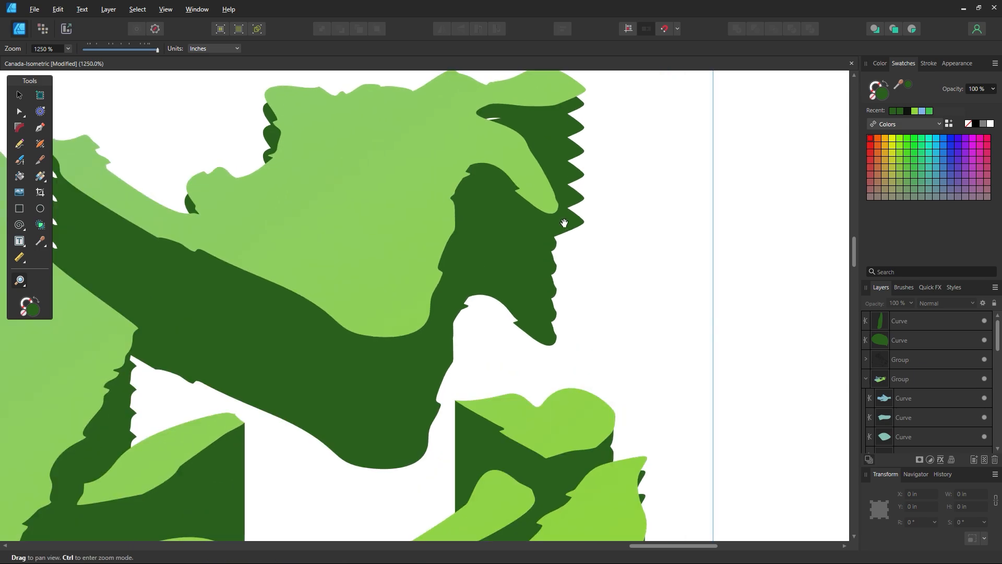
left_click_drag(134, 93, 54, 174)
left_click(19, 208)
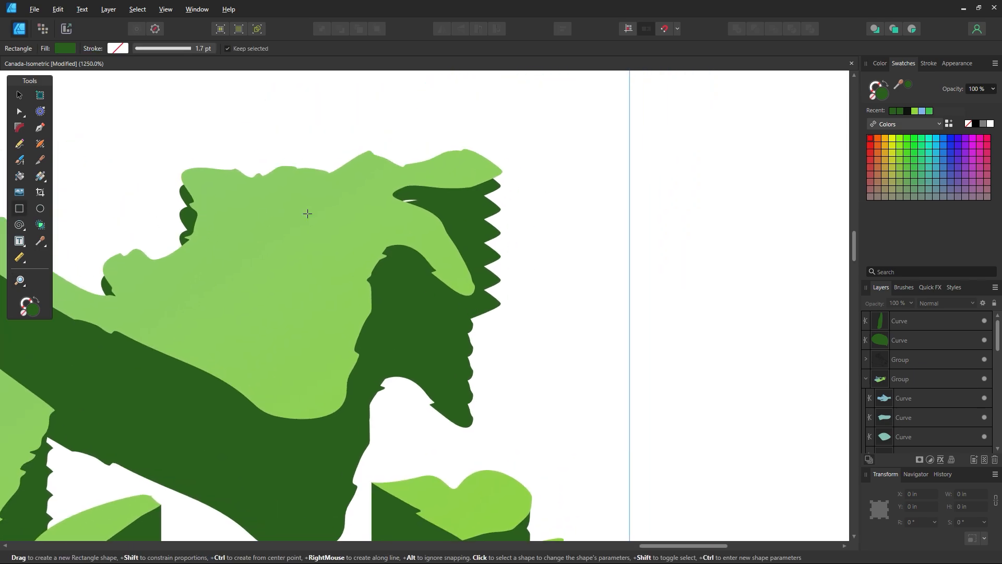
left_click(41, 129)
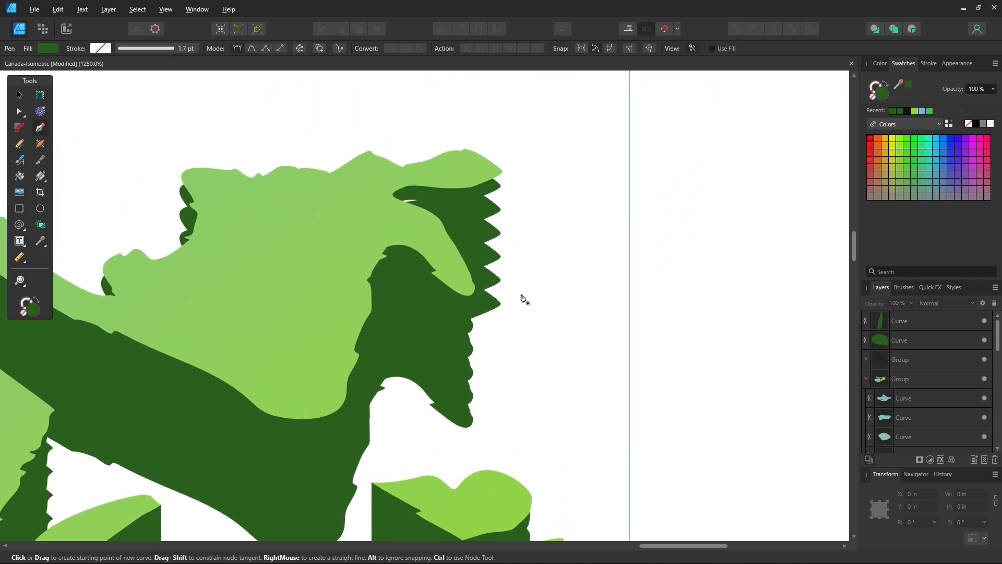
left_click(502, 171)
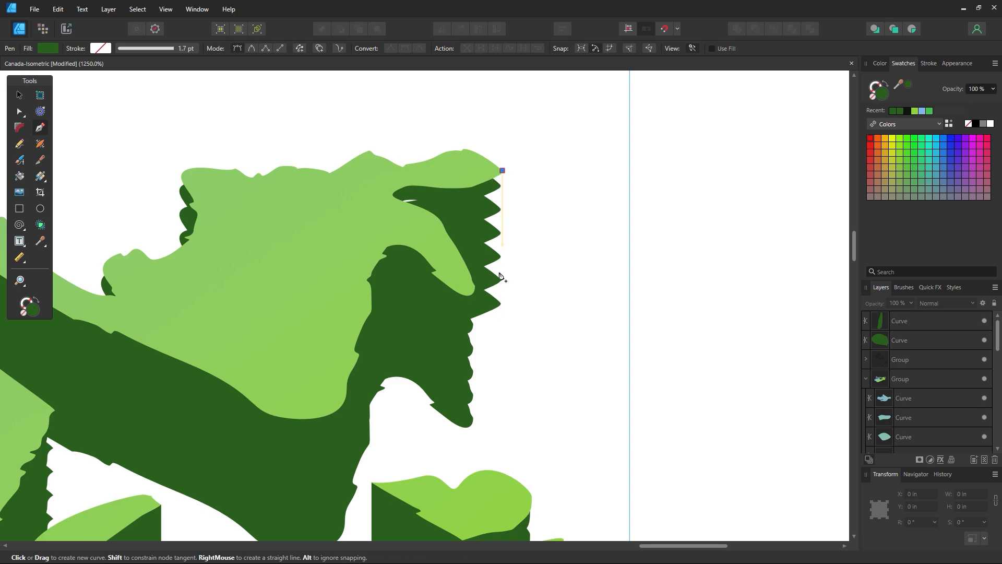
left_click(502, 303)
left_click(456, 315)
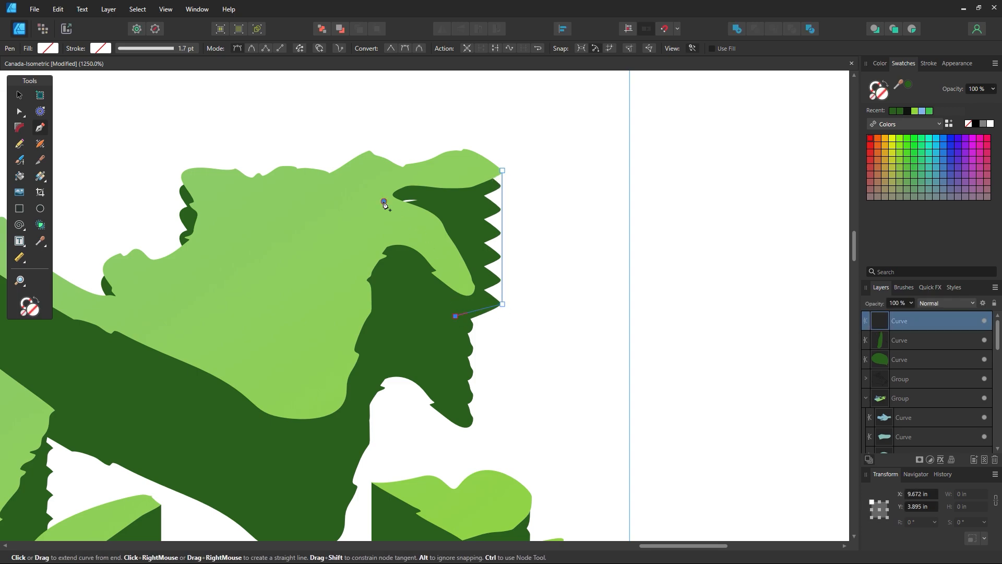
left_click(384, 201)
left_click(384, 176)
left_click(436, 175)
left_click(477, 165)
left_click(503, 171)
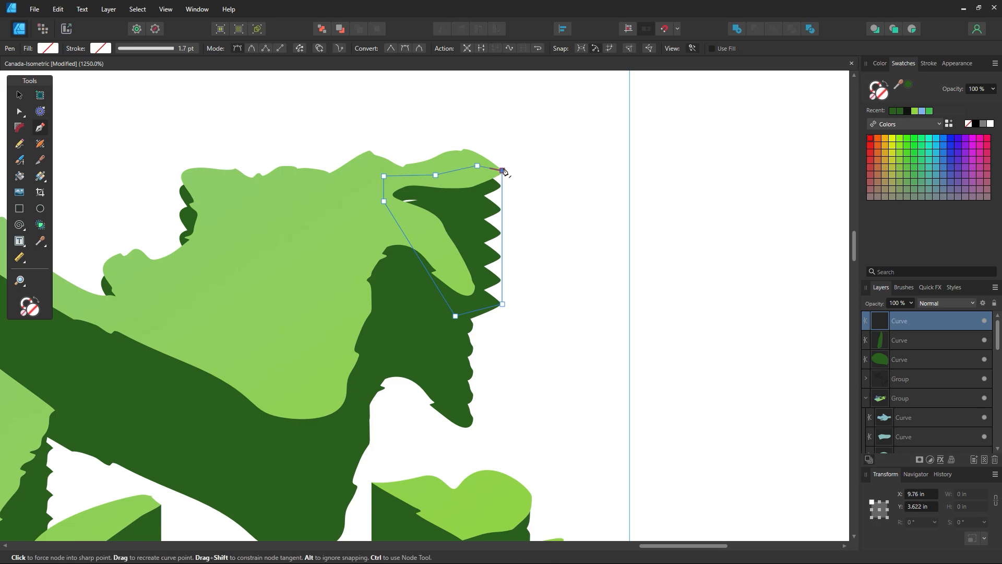
Fill the eastern tip patch dark green and send it to the back, behind the island shapes
left_click(893, 111)
left_click(22, 100)
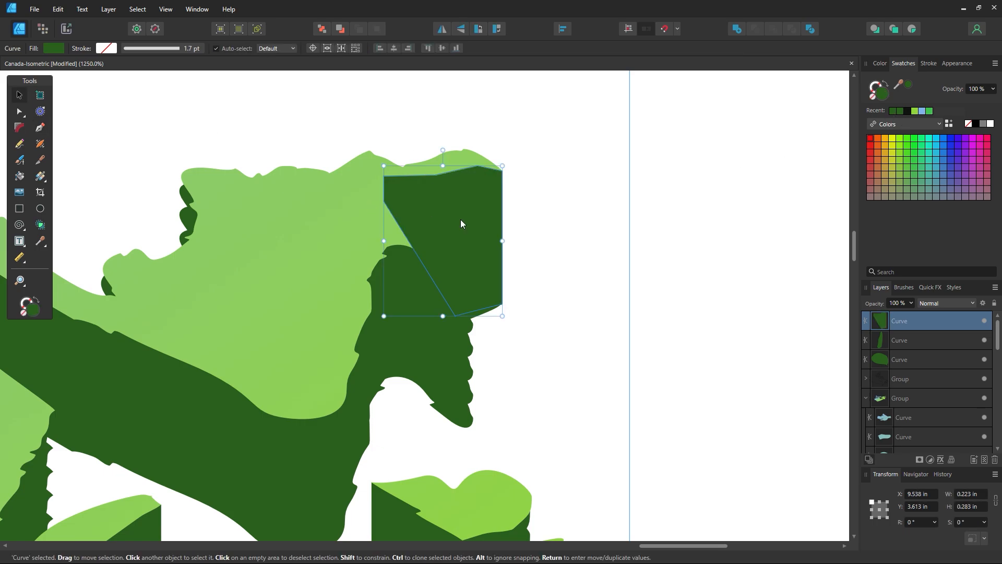
key("ctrl+shift+bracketleft")
left_click(601, 324)
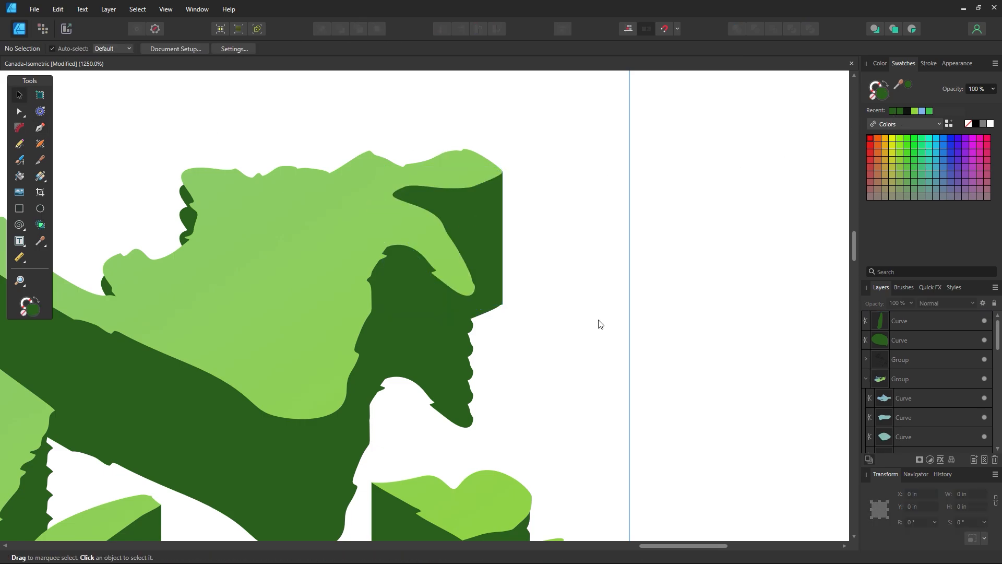
Move the lower outer corner node of the eastern tip patch down and slightly inward to meet the wall's bottom edge
key("a")
scroll(524, 324, "up", 6)
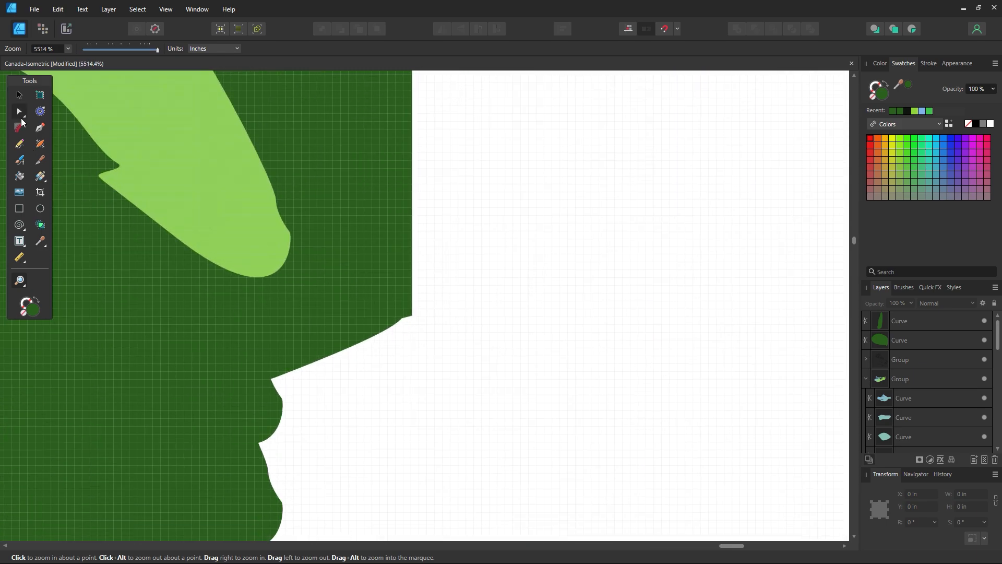
left_click(359, 264)
left_click(412, 310)
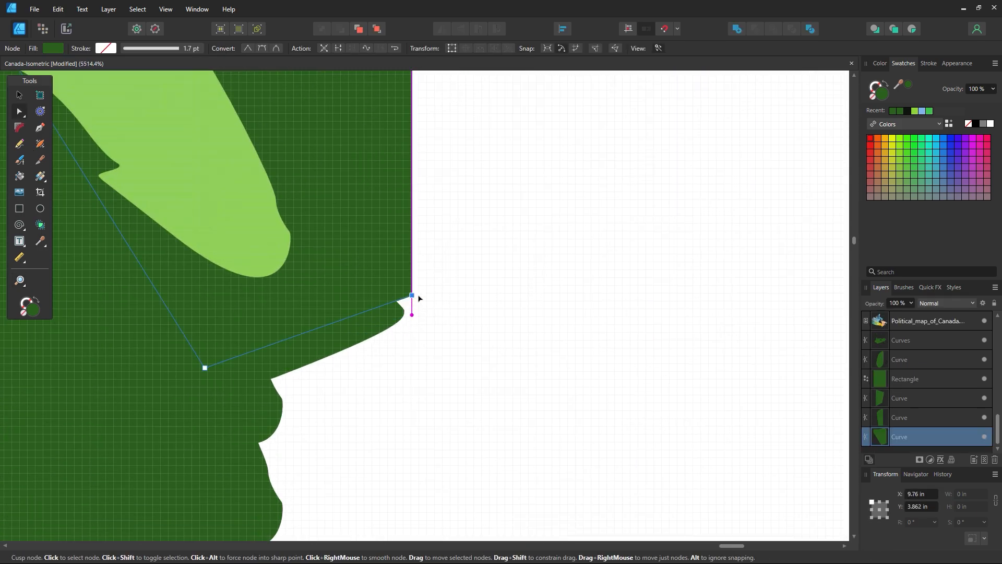
left_click_drag(412, 312, 411, 320)
key("z")
scroll(485, 206, "down", 4)
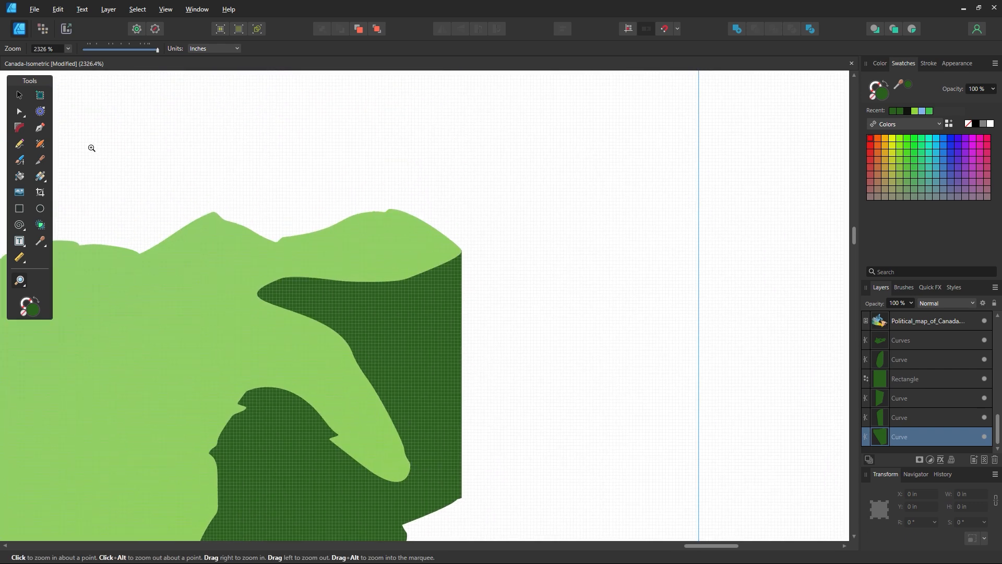
scroll(490, 204, "down", 5)
key("a")
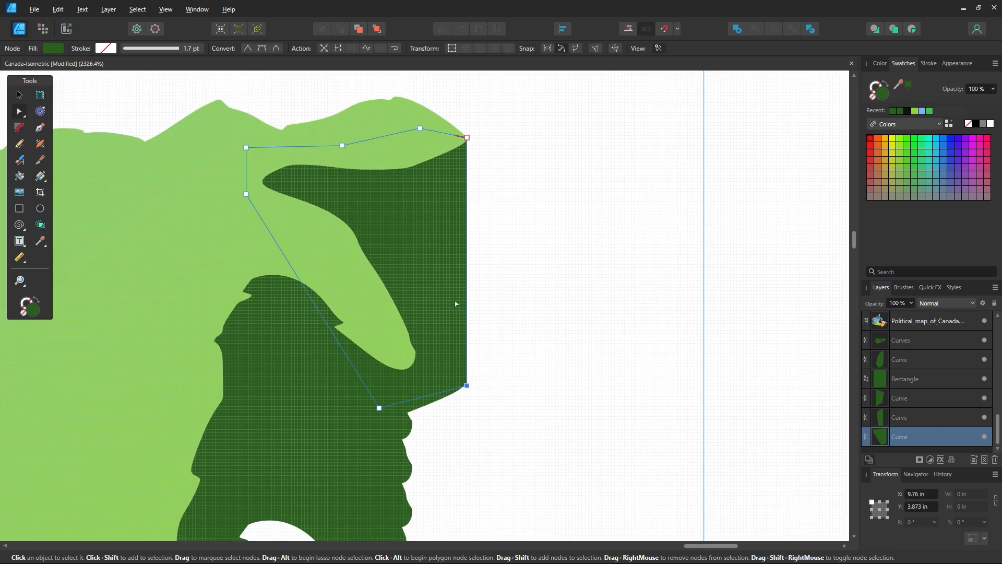
left_click_drag(467, 386, 463, 387)
left_click(495, 191)
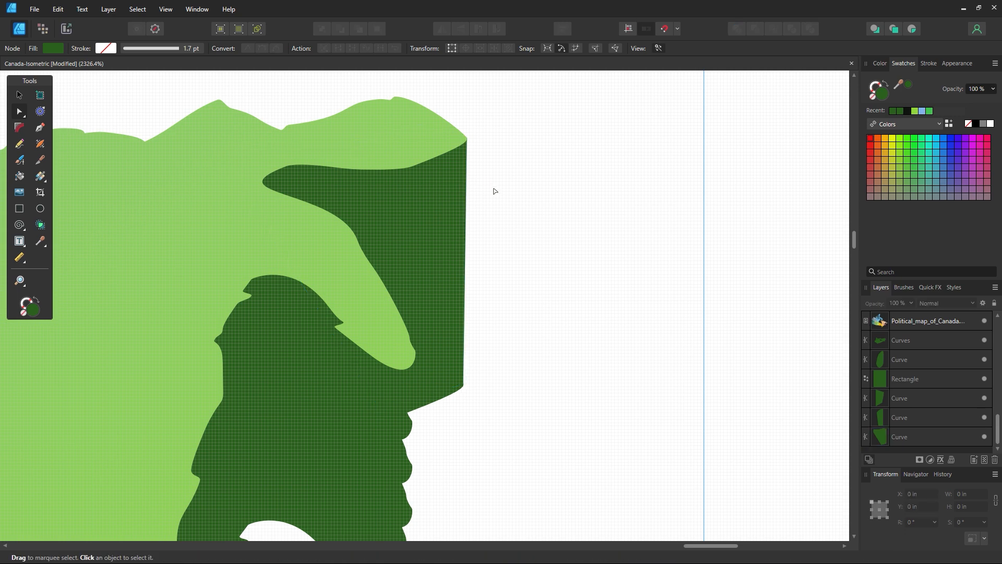
Draw a closed Pen tool patch with a straight vertical edge over the scalloped wall just below the eastern tip
key("z")
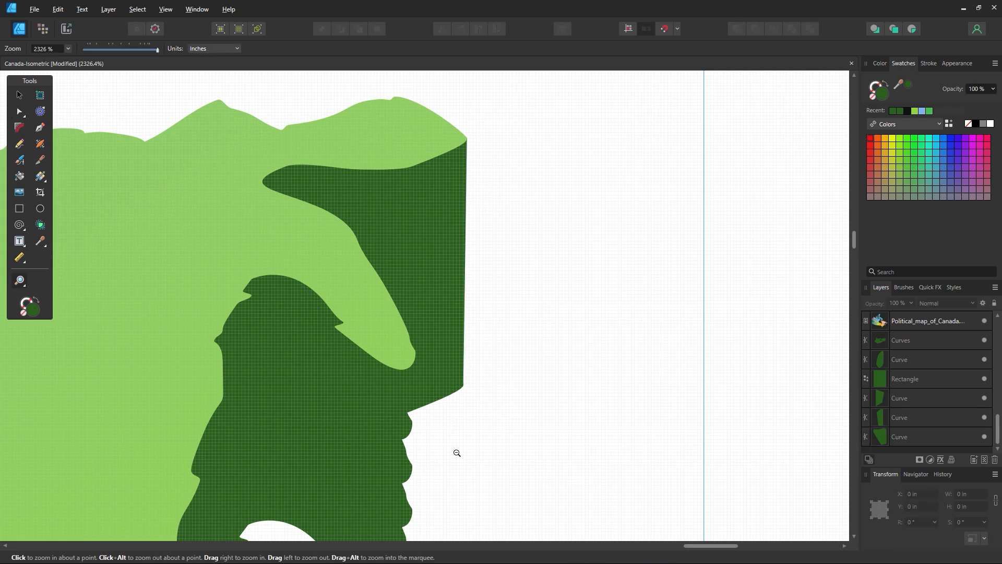
left_click_drag(457, 452, 545, 198)
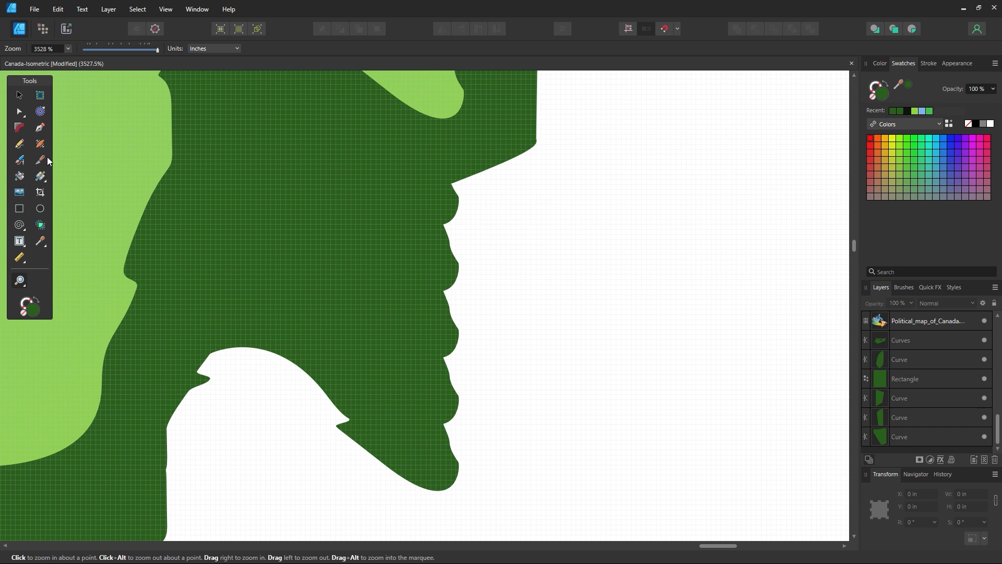
left_click(39, 128)
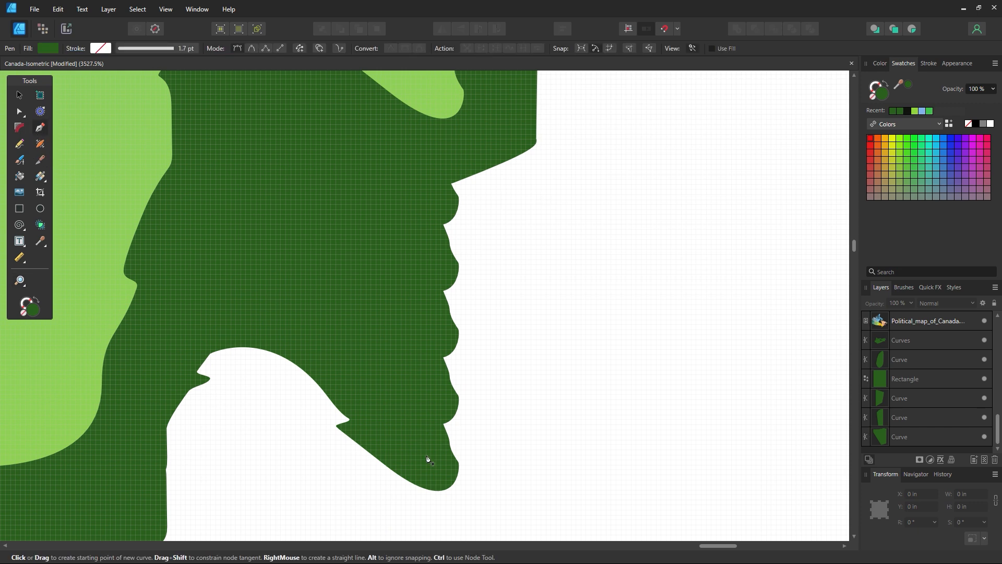
left_click(459, 465)
left_click(459, 161)
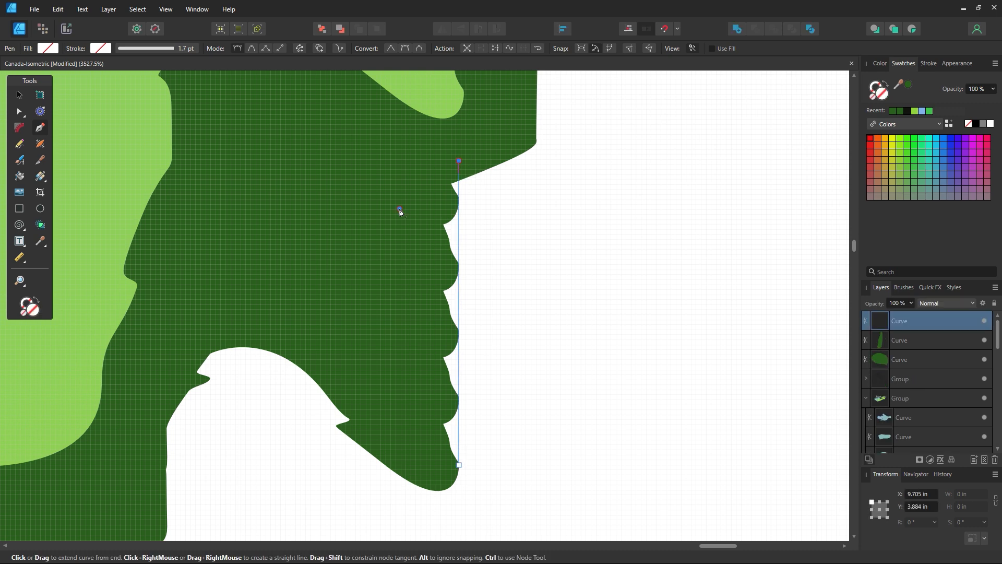
left_click(400, 208)
left_click(348, 322)
left_click(386, 409)
left_click(421, 457)
left_click(459, 466)
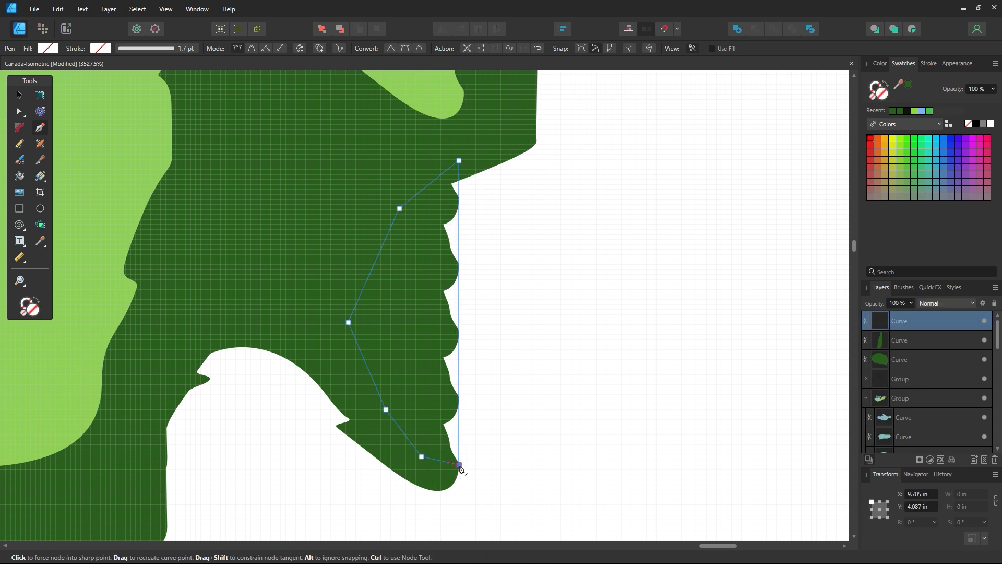
Fill the scalloped wall patch with the dark green sampled from the neighbouring wall, and deselect it
key("i")
left_click(343, 224)
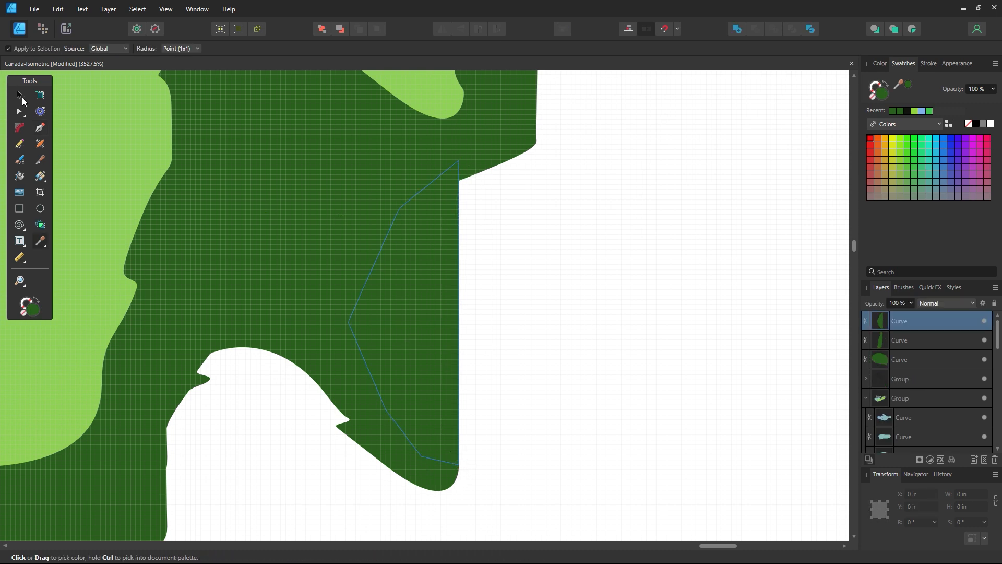
left_click(22, 99)
left_click(590, 307)
Draw a closed Pen tool patch with a straight vertical edge over the scalloped west end of the northeastern wall and fill it dark green
key("z")
left_click_drag(397, 308, 395, 310)
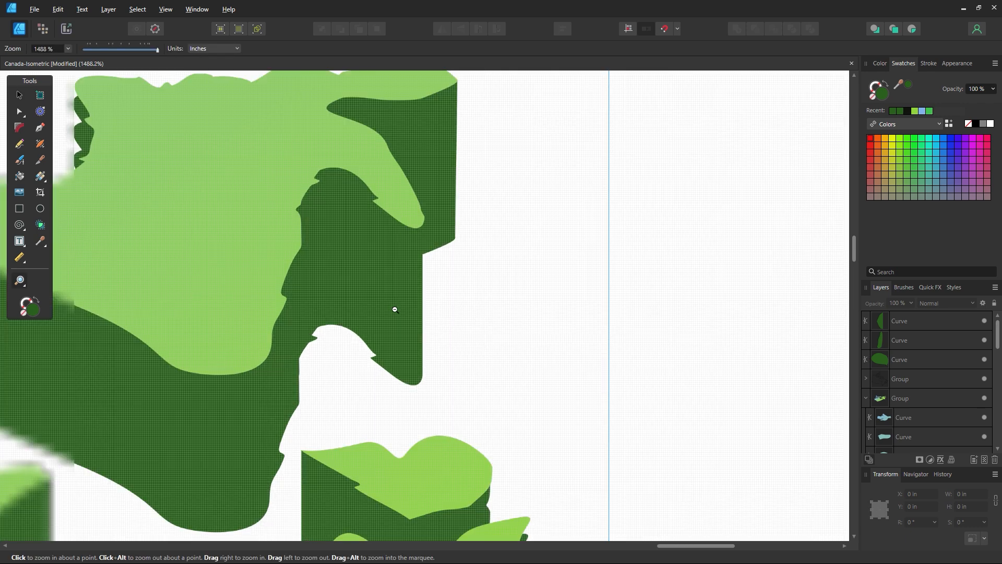
left_click(396, 310, "alt")
key("space")
left_click_drag(379, 345, 575, 390)
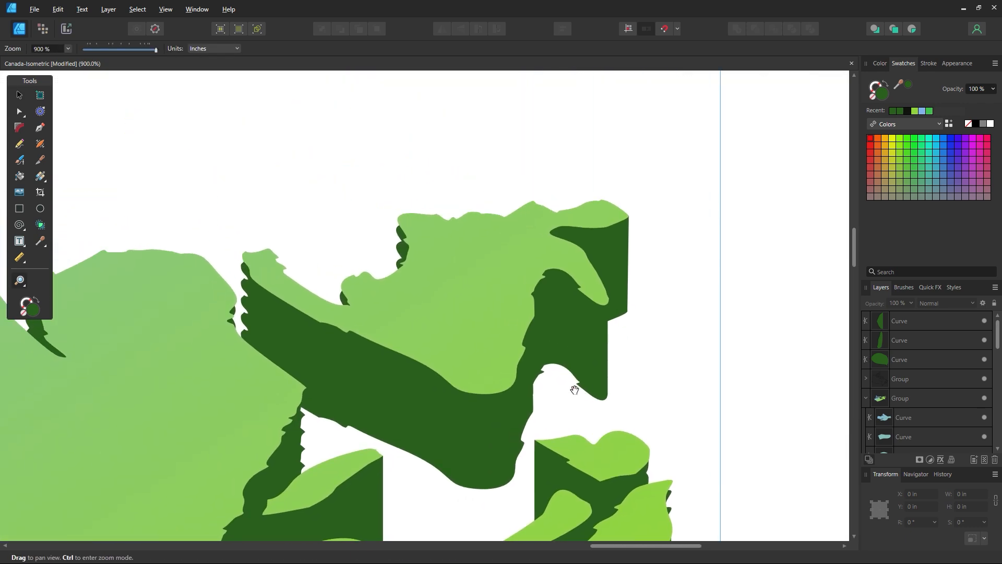
left_click_drag(248, 279, 313, 329)
key("space")
left_click_drag(276, 357, 445, 313)
left_click_drag(444, 313, 488, 344)
scroll(255, 278, "up", 1)
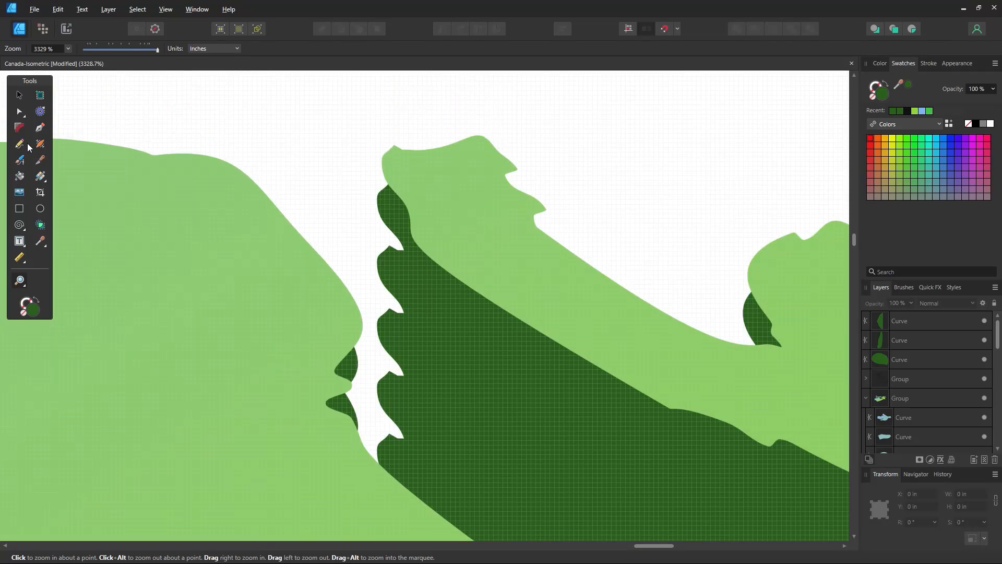
left_click(40, 127)
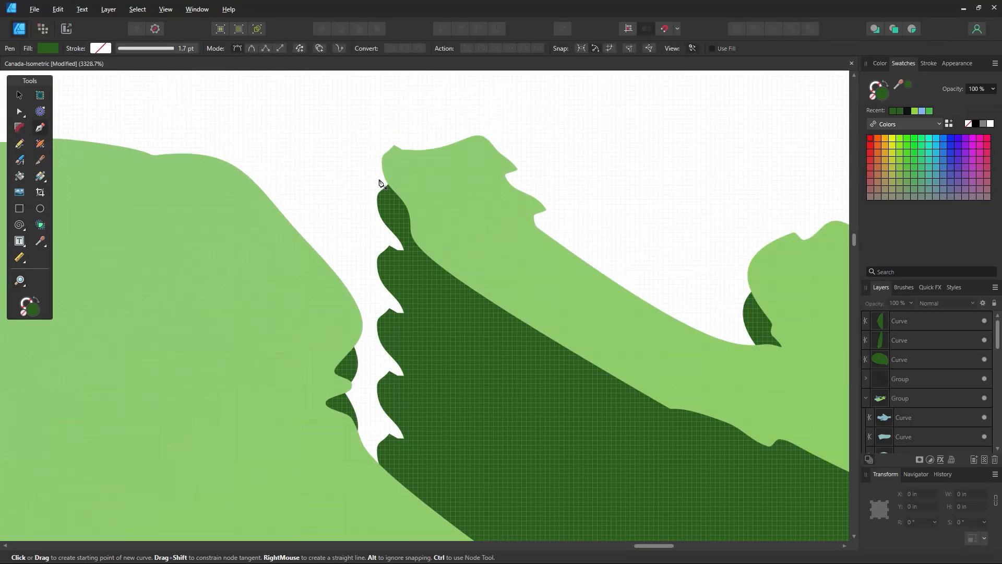
left_click(382, 160)
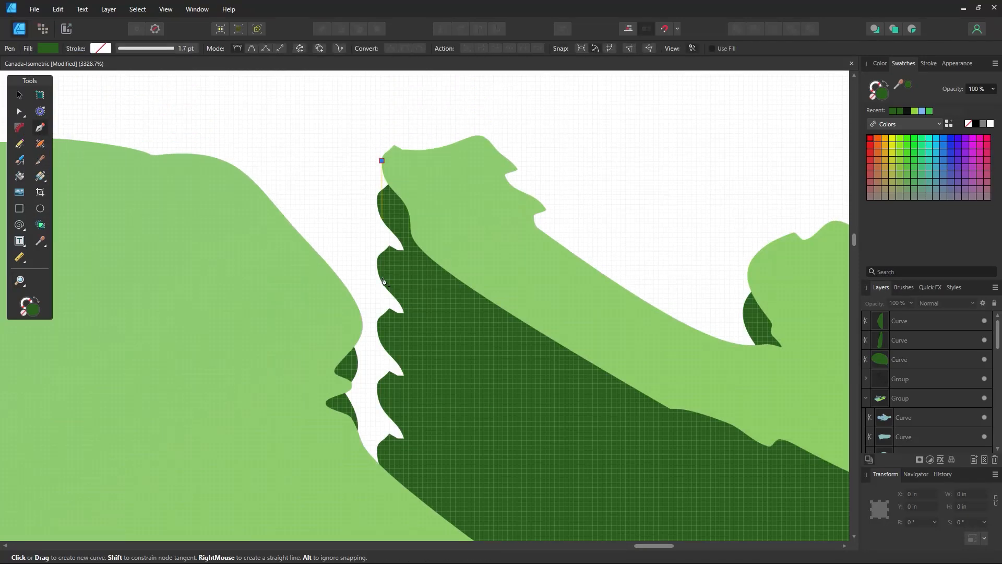
left_click(382, 485)
left_click(466, 447)
left_click(459, 228)
left_click(429, 189)
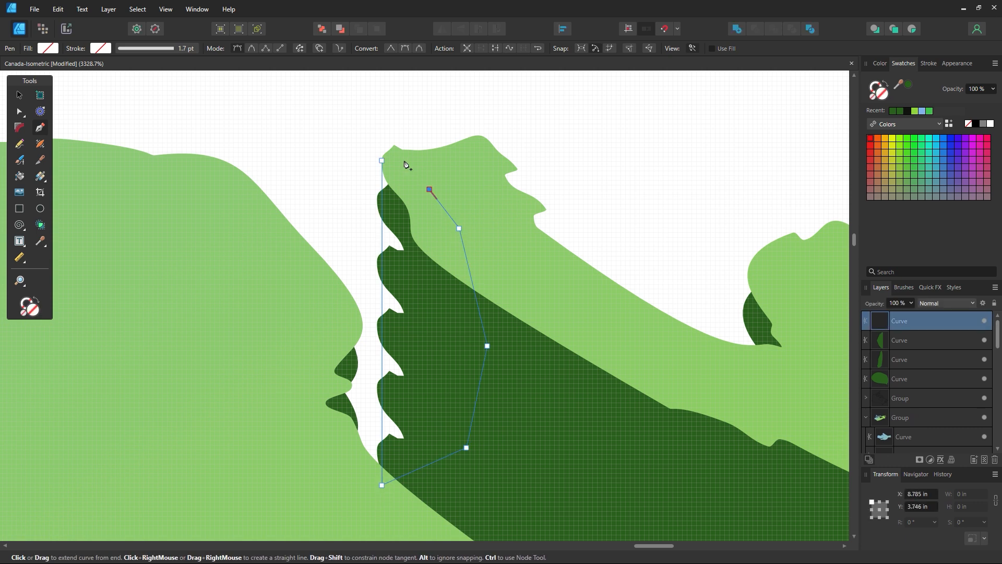
left_click(382, 161)
left_click(893, 110)
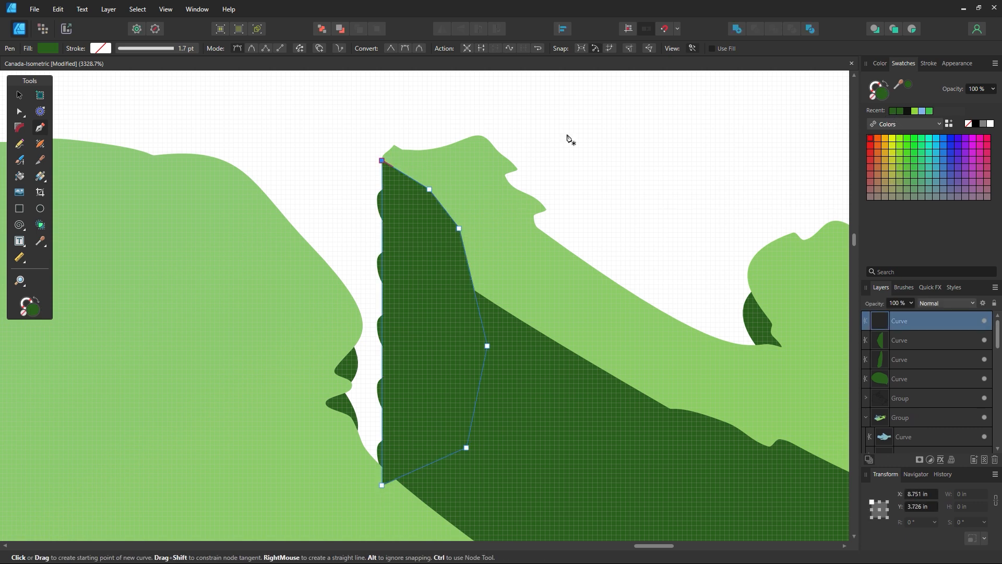
Select the original wall's protruding scallop nodes along the new patch and nudge them right behind its straight edge, leaving nothing selected
left_click(19, 112)
left_click(373, 317)
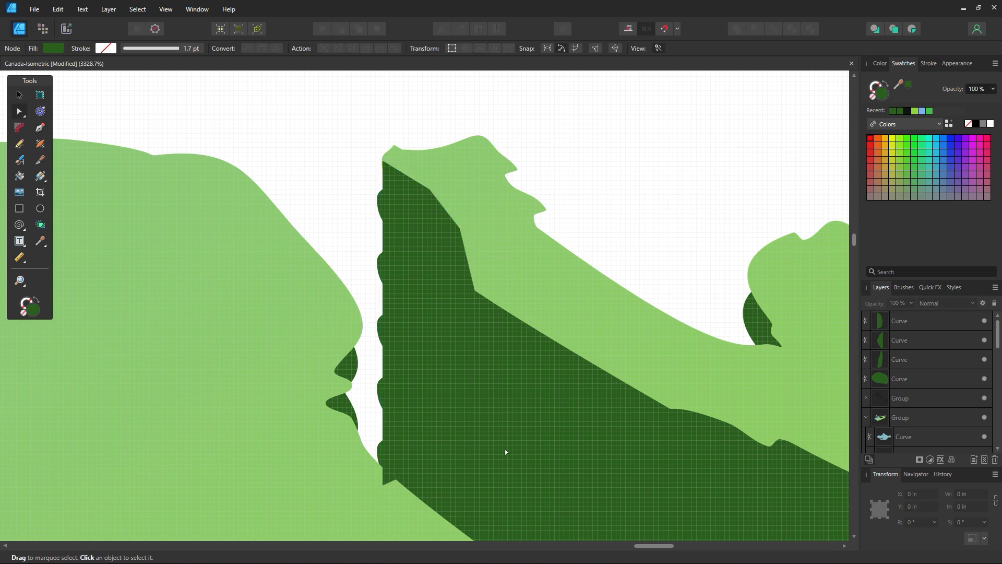
left_click(581, 457)
left_click_drag(376, 263, 380, 464)
key("Right")
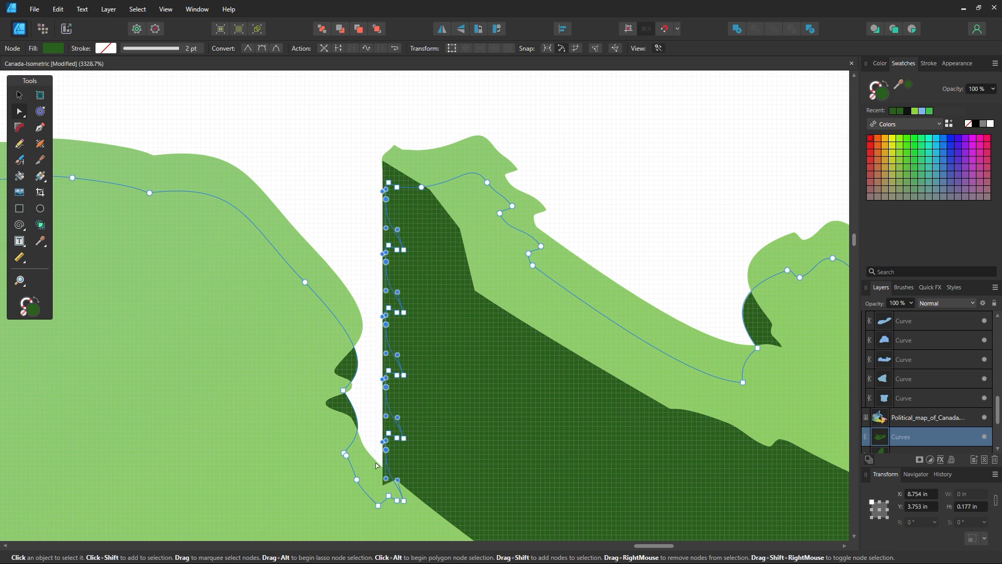
left_click(346, 164)
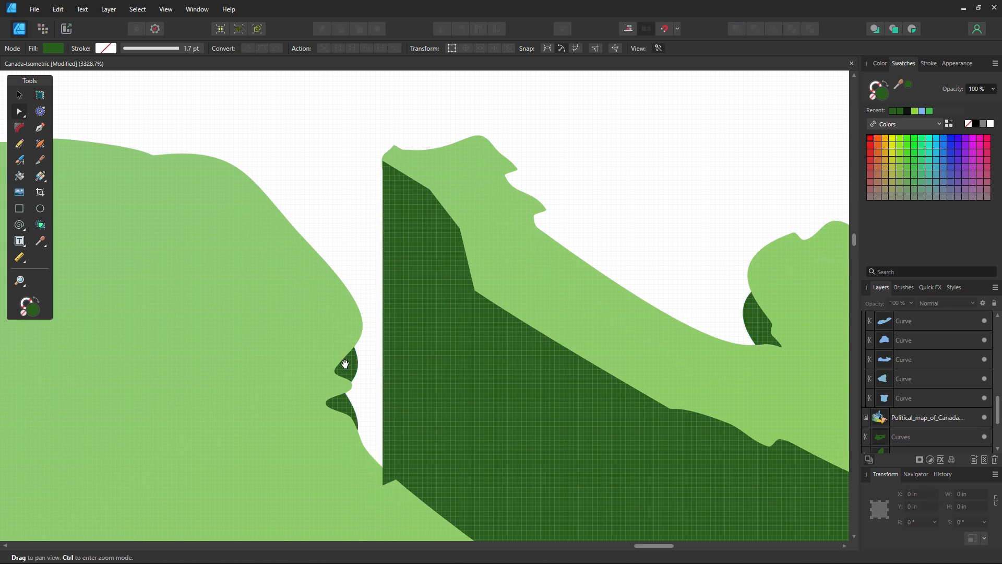
Draw a closed Pen tool patch with a vertical outer edge over the notched coast just west of the white gap
left_click_drag(348, 365, 417, 315)
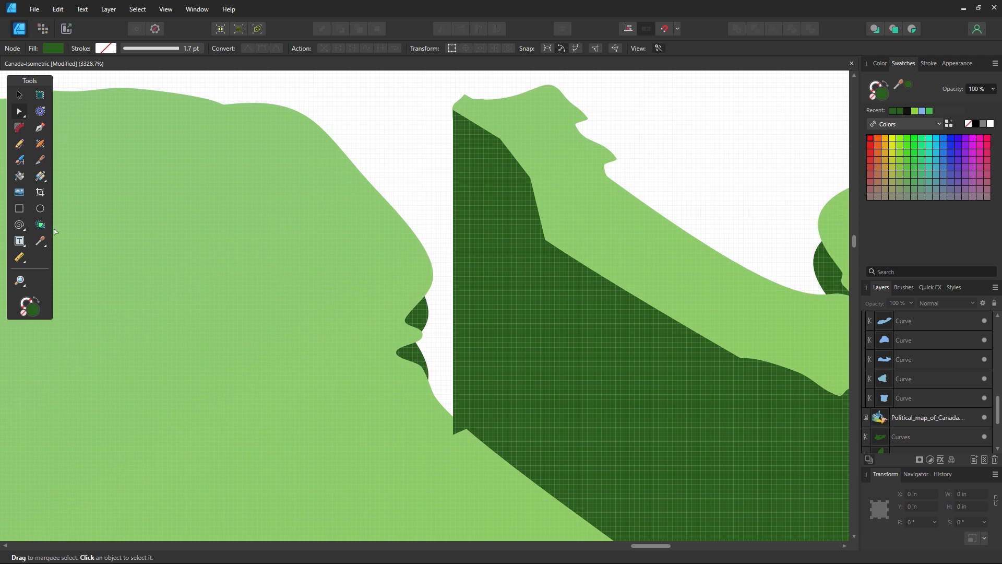
left_click(38, 129)
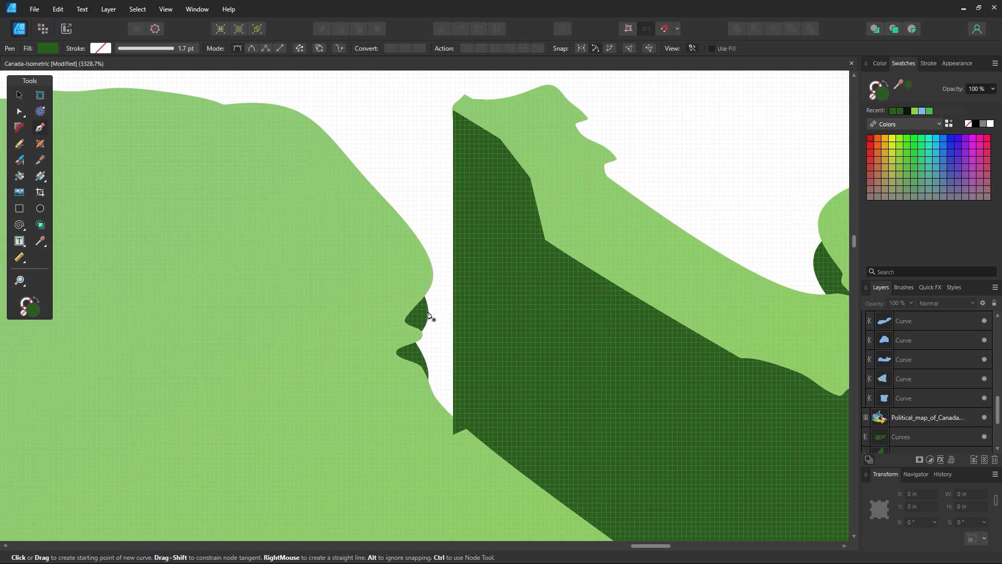
left_click(433, 274)
left_click(434, 427)
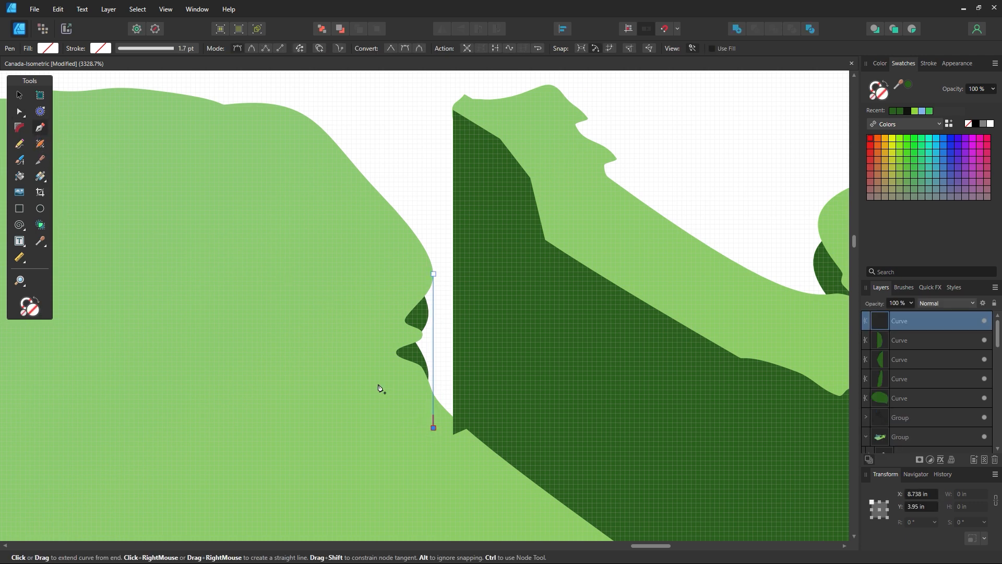
left_click(377, 383)
left_click(368, 285)
left_click(396, 272)
left_click(433, 278)
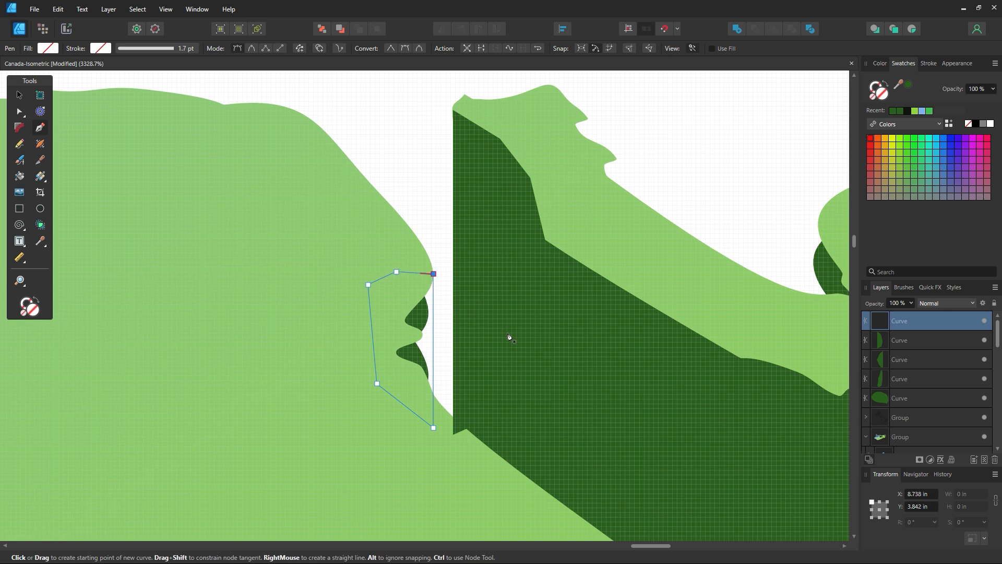
Fill the notched-coast patch with the dark green sampled from the neighbouring wall, send it to the back, and deselect it
key("i")
left_click(535, 355)
left_click(20, 95)
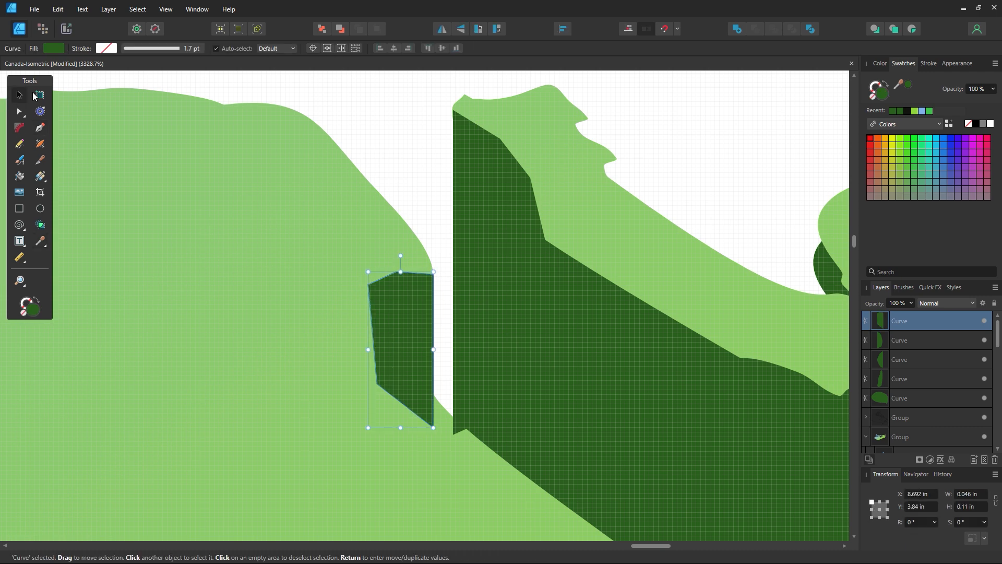
key("ctrl+shift+bracketleft")
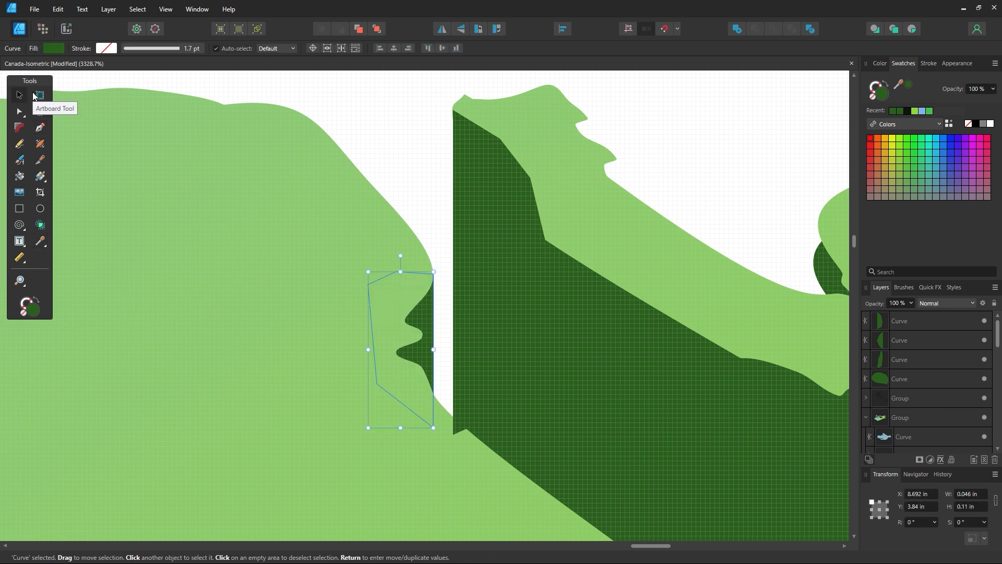
left_click(355, 143)
Move the upper outer corner node of the notched-coast patch down and slightly inward to meet the coast's outermost edge, and deselect it
key("z")
left_click_drag(426, 367, 347, 367)
left_click_drag(436, 340, 571, 384)
left_click_drag(285, 342, 329, 345)
left_click(21, 98)
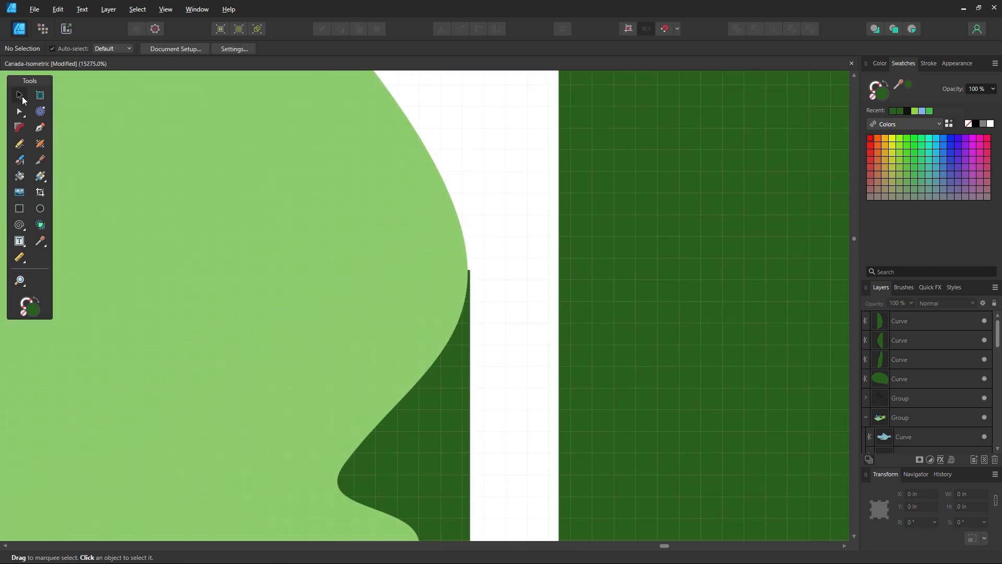
left_click(429, 431)
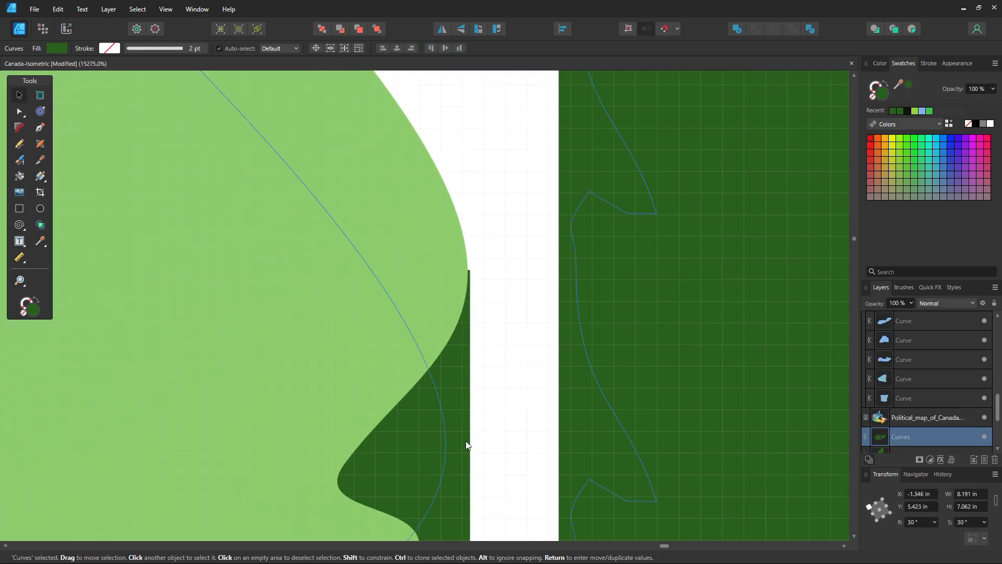
double_click(470, 404)
left_click(19, 113)
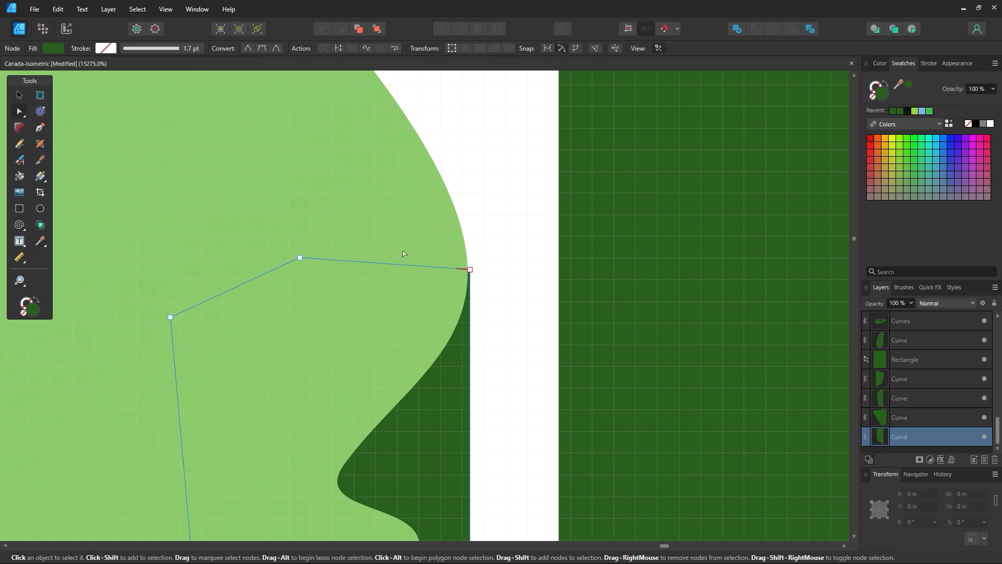
scroll(470, 261, "down", 3)
left_click_drag(463, 189, 468, 199)
key("ctrl+d")
Move the lower outer corner node of the notched-coast patch slightly inward to straighten its vertical edge, and deselect the patch
scroll(452, 446, "down", 12)
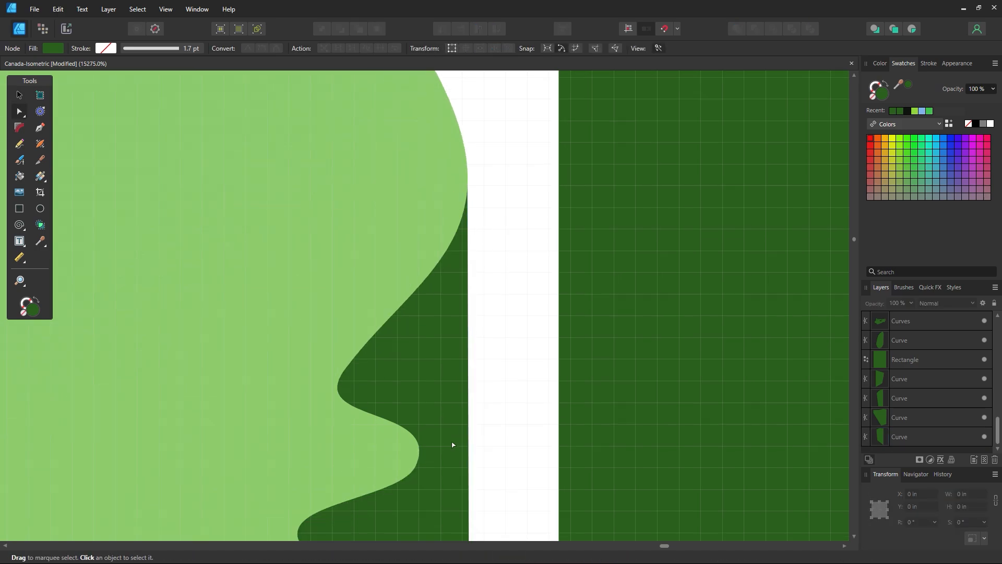
left_click(470, 386)
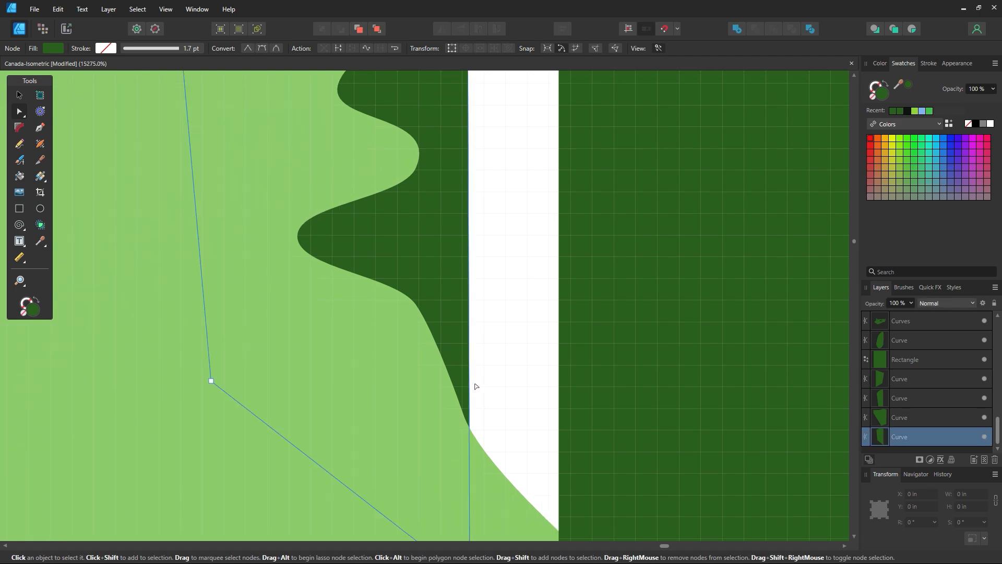
left_click_drag(510, 149, 525, 219)
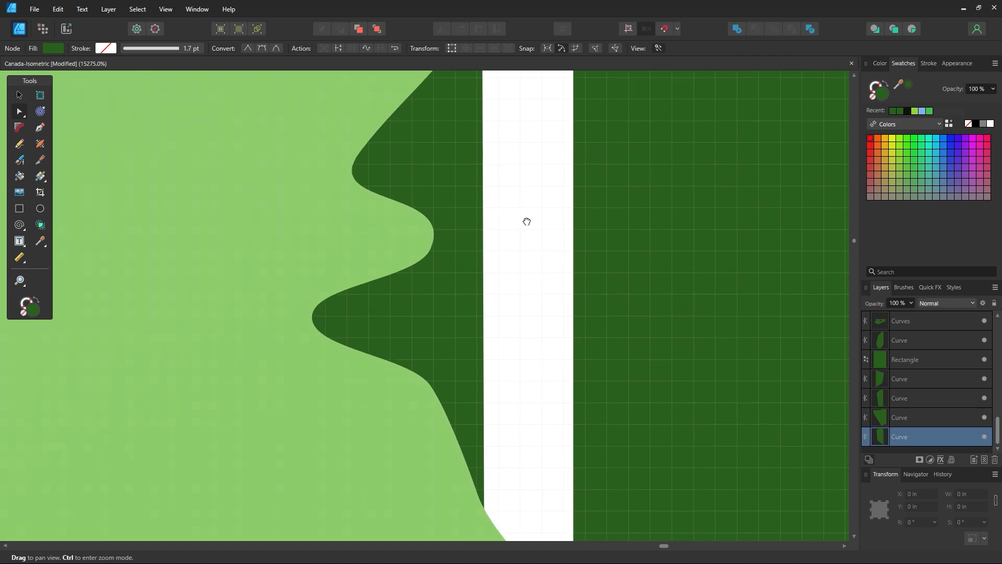
scroll(505, 466, "down", 6)
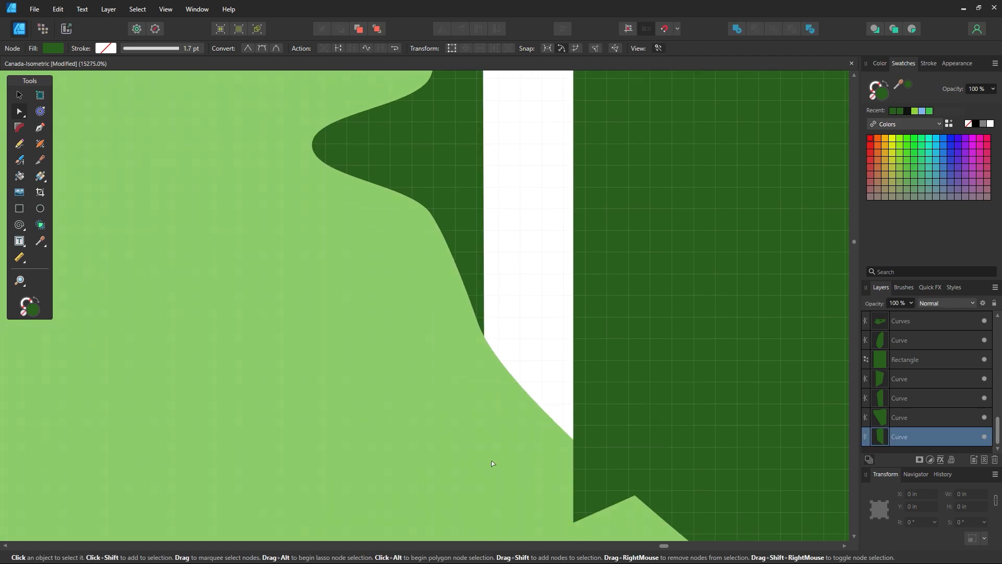
left_click_drag(485, 492, 482, 492)
left_click(511, 290)
Try moving the lower outer corner node of the tall wall patch east of the white gap up to the coastline
left_click(507, 279, "alt")
left_click(507, 280, "alt")
left_click(507, 279, "alt")
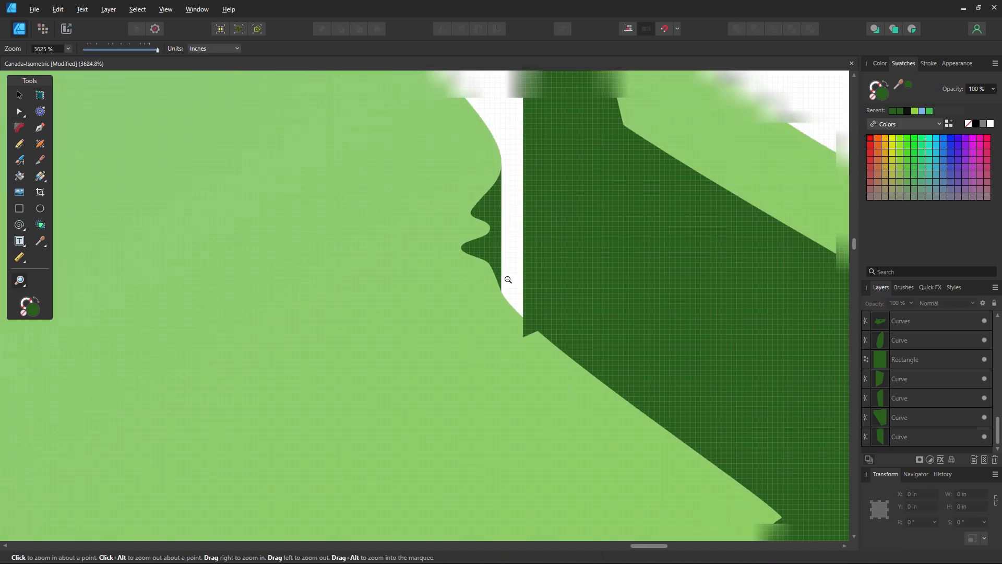
left_click(507, 279, "alt")
left_click(507, 279, "alt")
left_click(507, 279, "alt")
left_click(507, 279, "alt")
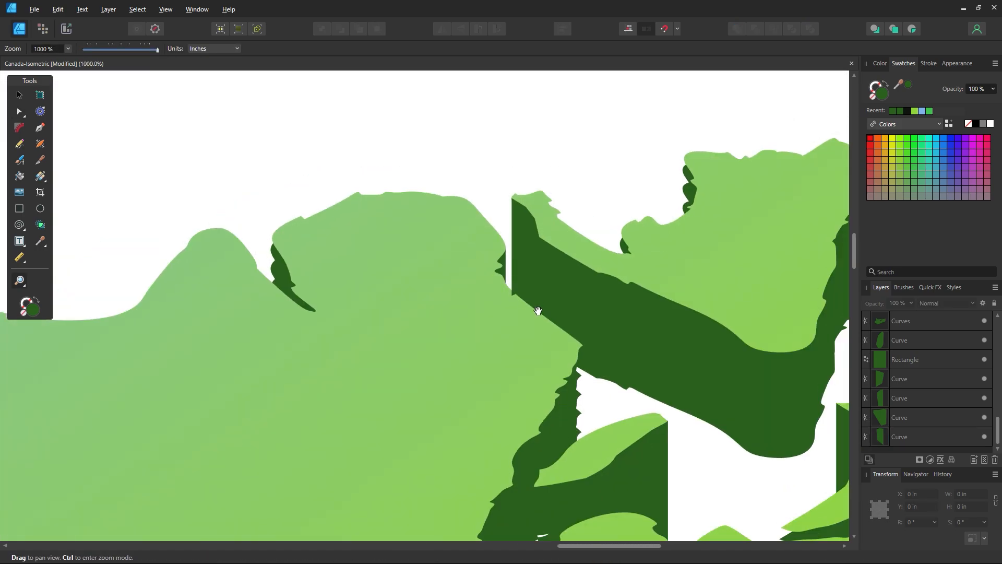
left_click_drag(506, 280, 673, 452)
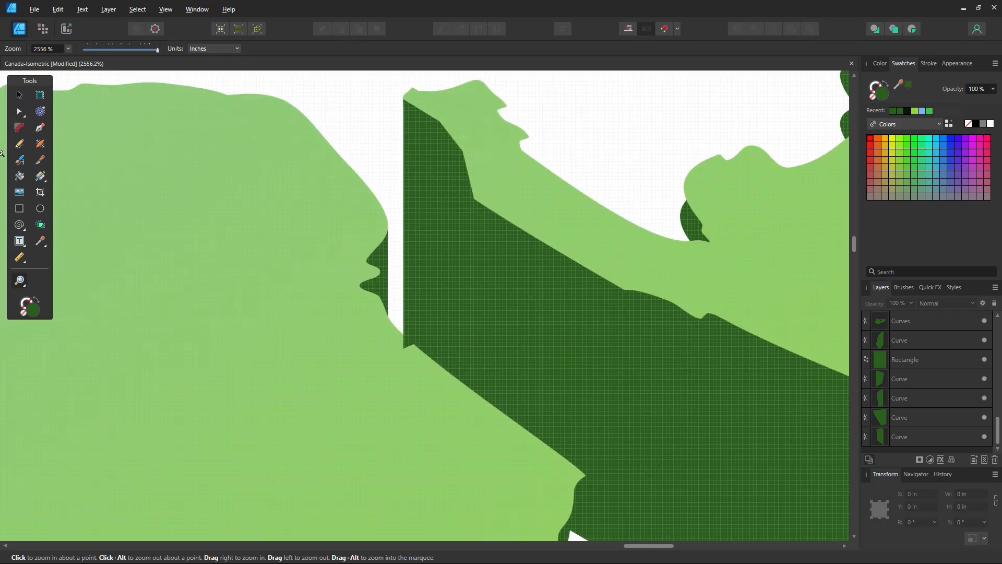
left_click(14, 116)
left_click(412, 347)
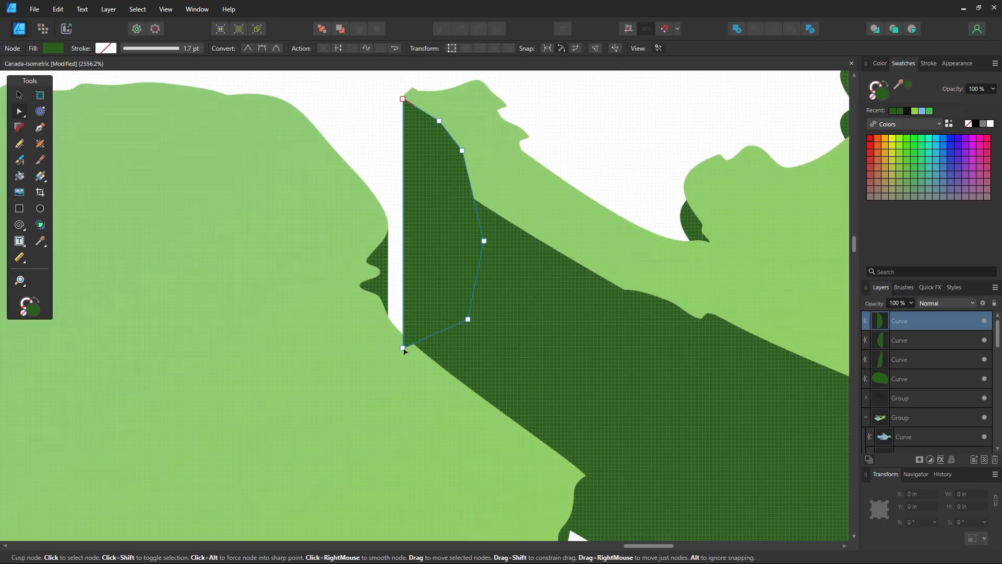
left_click(403, 340)
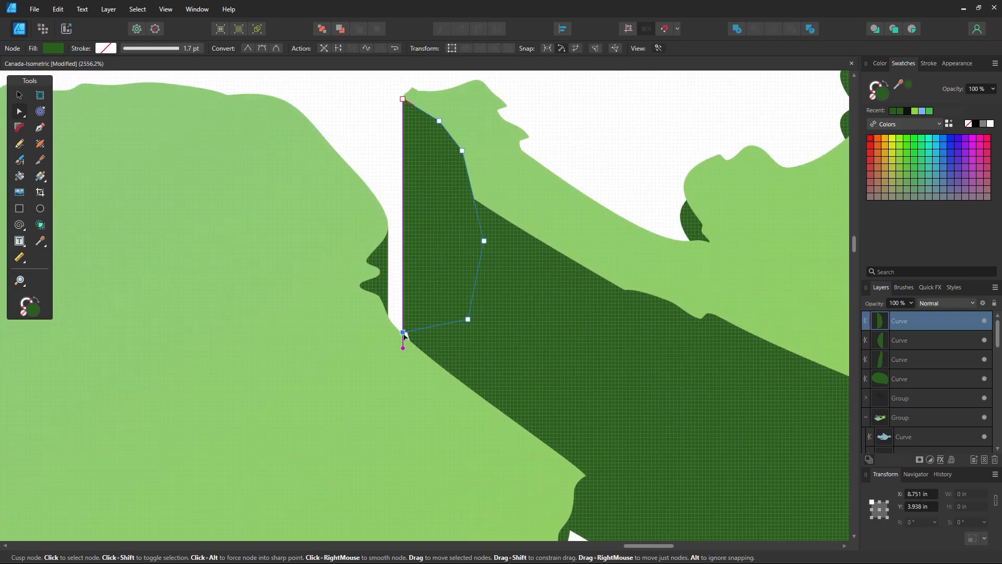
left_click_drag(404, 334, 409, 340)
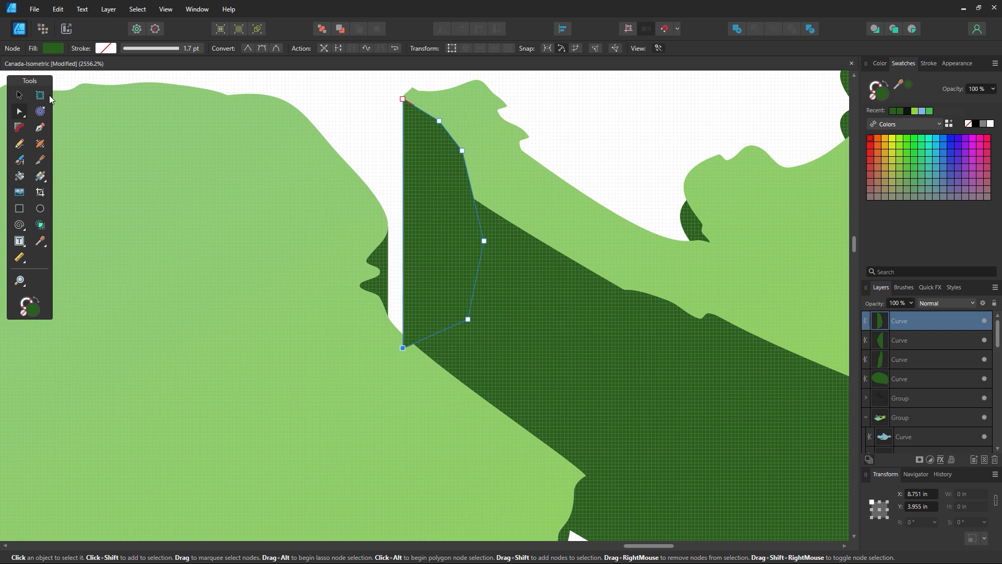
Send the tall wall patch east of the white gap to the back, behind the light green land, and deselect it
left_click(20, 95)
left_click(335, 107)
left_click(424, 201)
key("ctrl+shift+[")
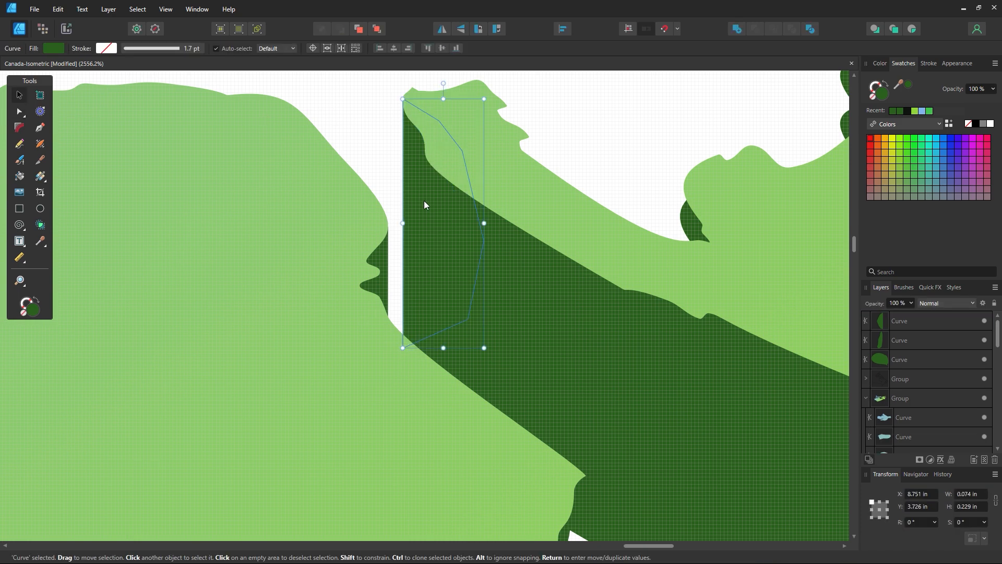
left_click(367, 115)
Select the group of top land shapes and examine the side walls across the whole map for remaining jagged edges
key("z")
left_click(366, 252, "alt")
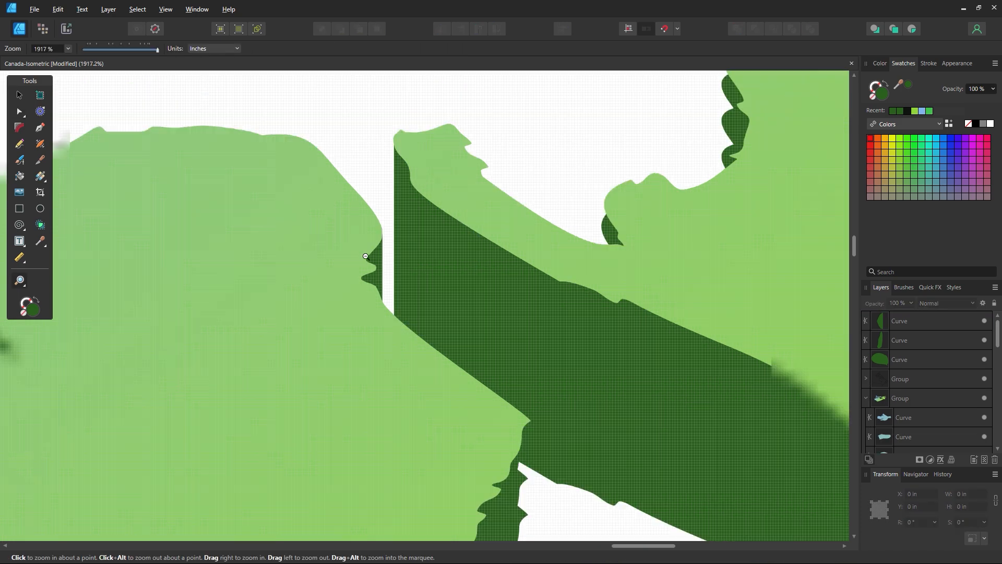
left_click(366, 252, "alt")
left_click(364, 256, "alt")
left_click(361, 262, "alt")
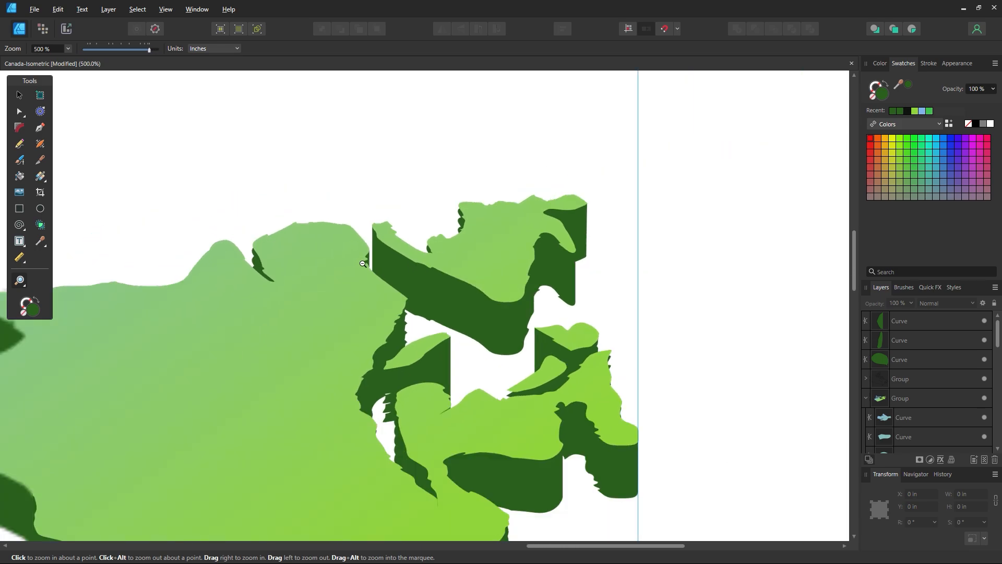
left_click(358, 268, "alt")
left_click(358, 269, "alt")
left_click_drag(450, 335, 635, 255)
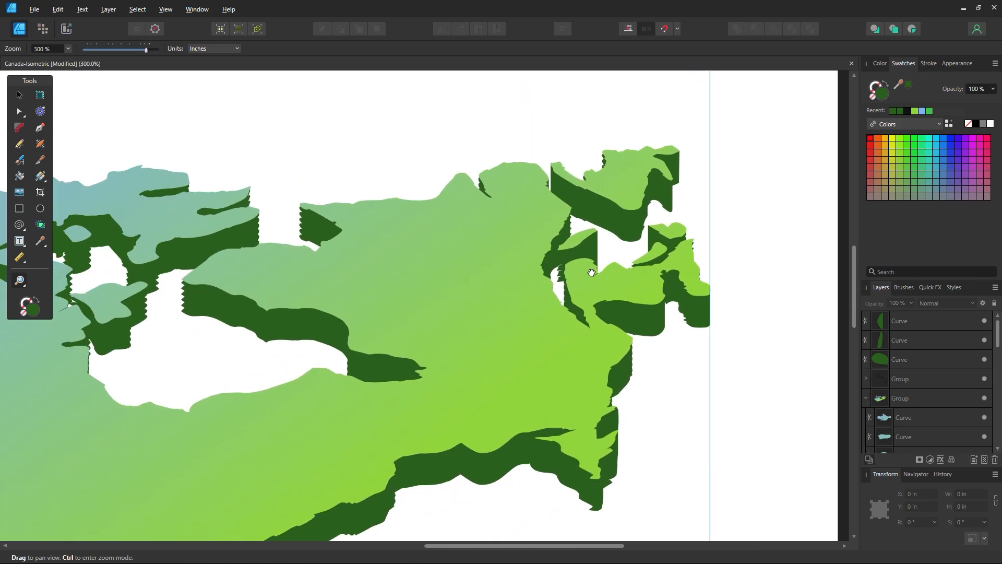
key("v")
left_click(493, 320)
key("z")
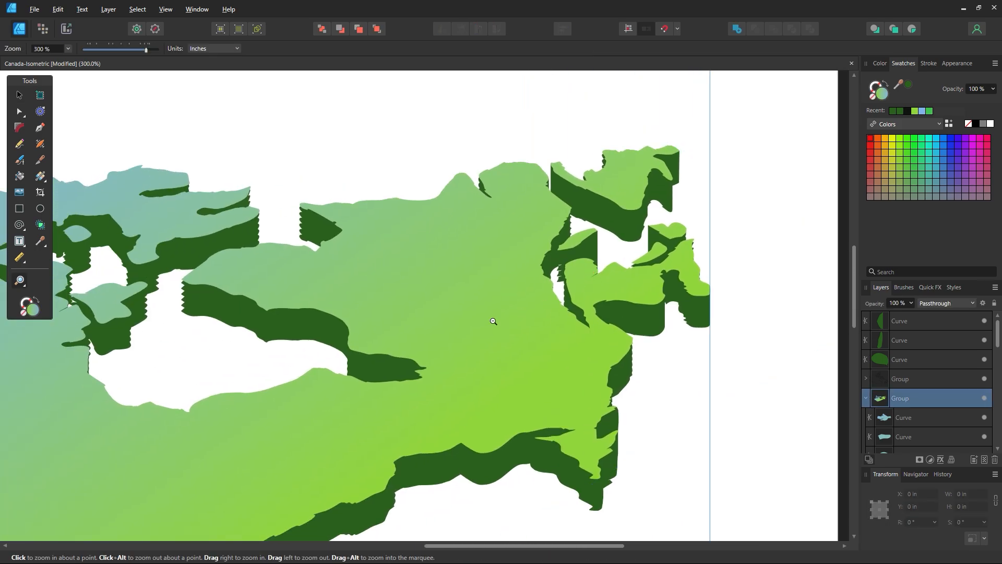
left_click(492, 320, "alt")
left_click_drag(493, 321, 511, 293)
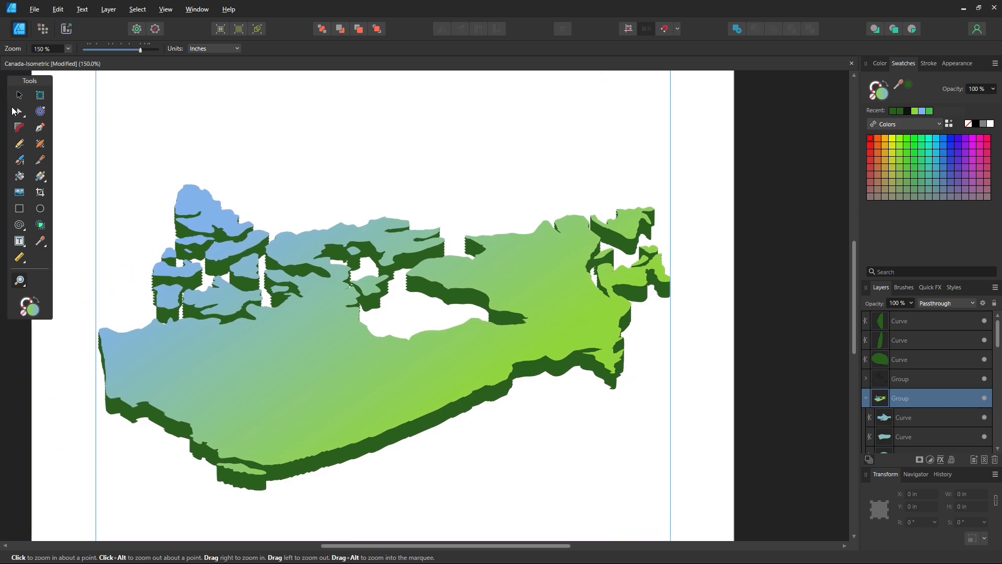
Deselect the top land shapes and examine the jagged walls around the narrow white inlet in the east
key("v")
left_click(292, 156)
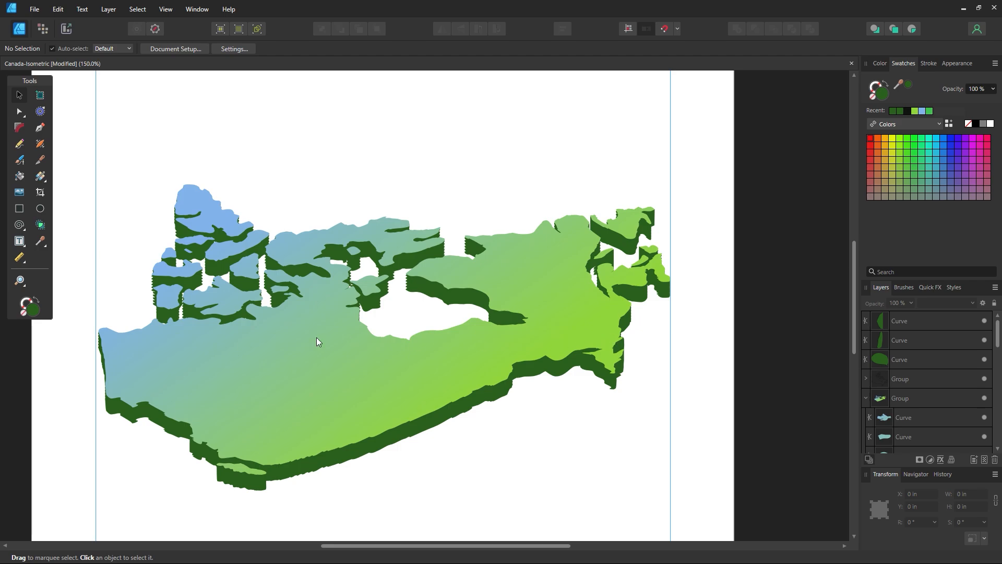
key("space")
left_click_drag(635, 297, 562, 319)
key("z")
left_click_drag(556, 278, 645, 355)
left_click_drag(488, 318, 572, 384)
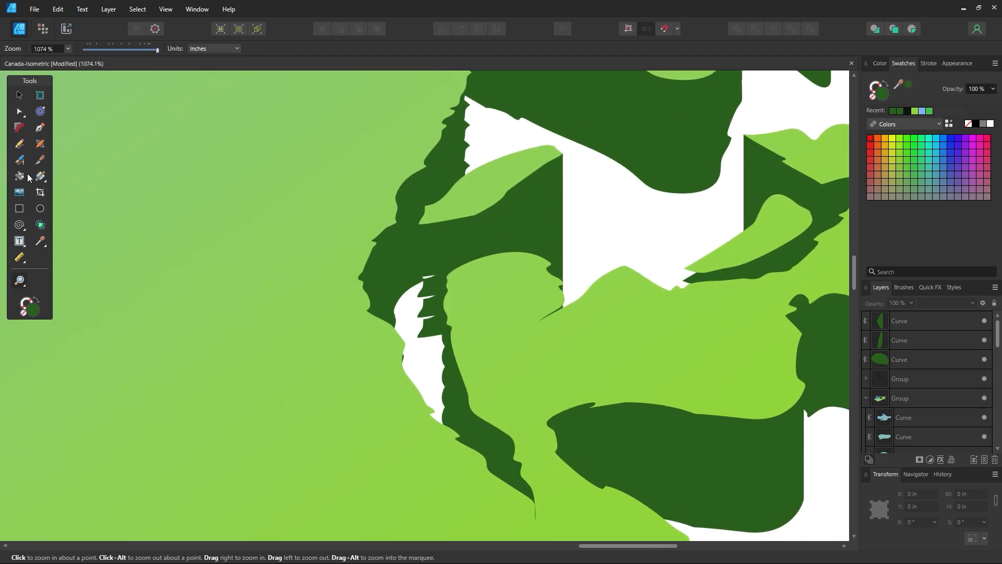
left_click(21, 208)
left_click_drag(468, 244, 417, 338)
key("ctrl+z")
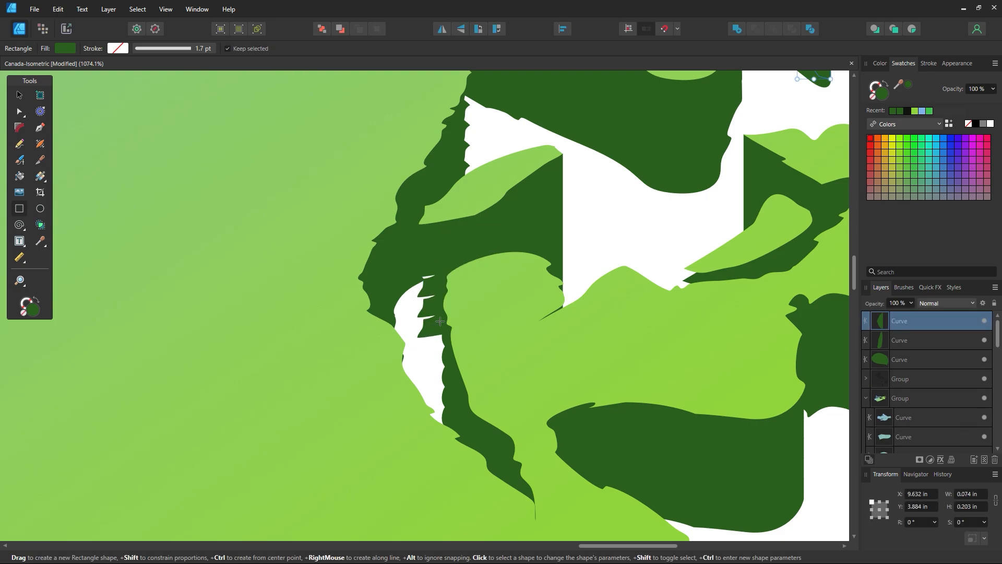
Draw a closed straight-sided patch with the Pen tool over the sawtooth wall edge beside the narrow white inlet
key("z")
left_click_drag(450, 309, 496, 339)
left_click(40, 127)
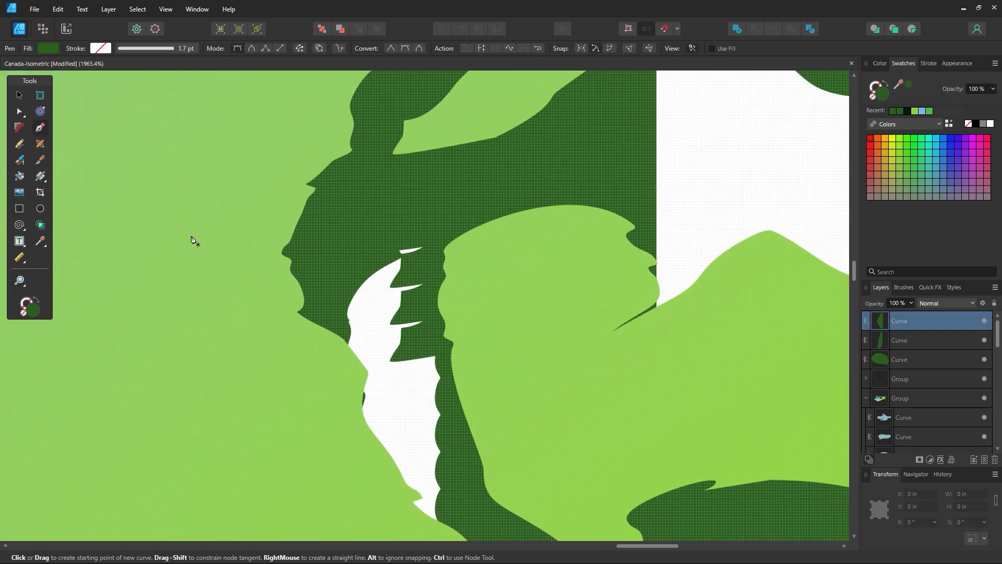
left_click(391, 361)
left_click(391, 225)
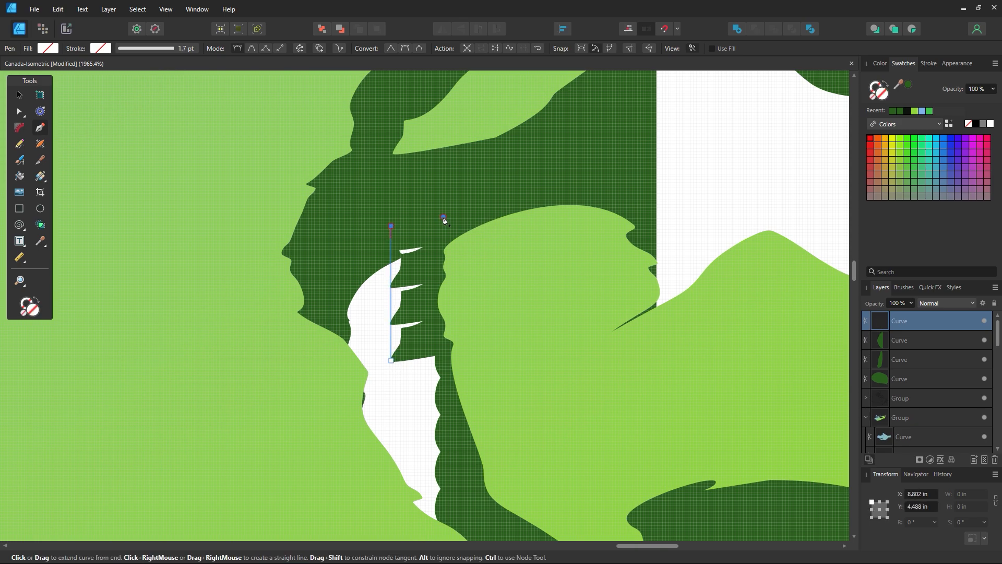
left_click(444, 347)
left_click(391, 360)
Fill the inlet patch with the wall's sampled dark green and send it to the back
key("i")
left_click(453, 175)
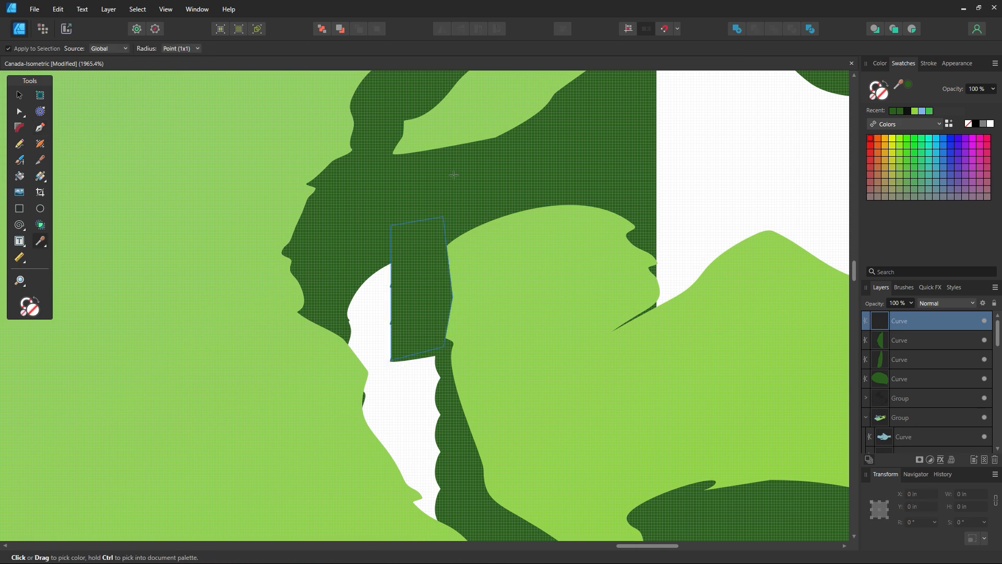
key("v")
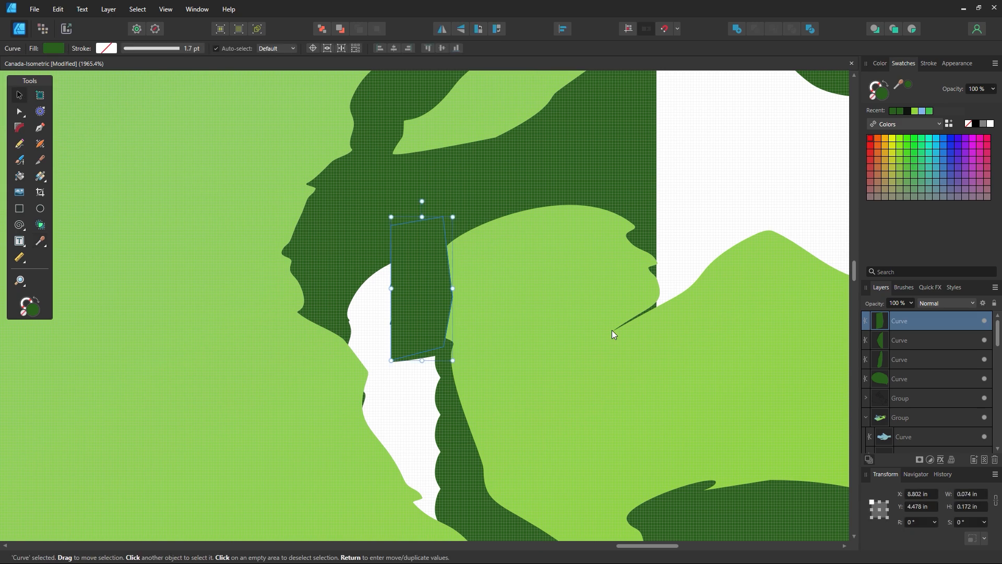
key("ctrl+shift+bracketleft")
Select the sawtooth tip nodes of the dark green wall and shift them inward behind the patch's straight vertical edge
key("z")
left_click_drag(394, 275, 489, 298)
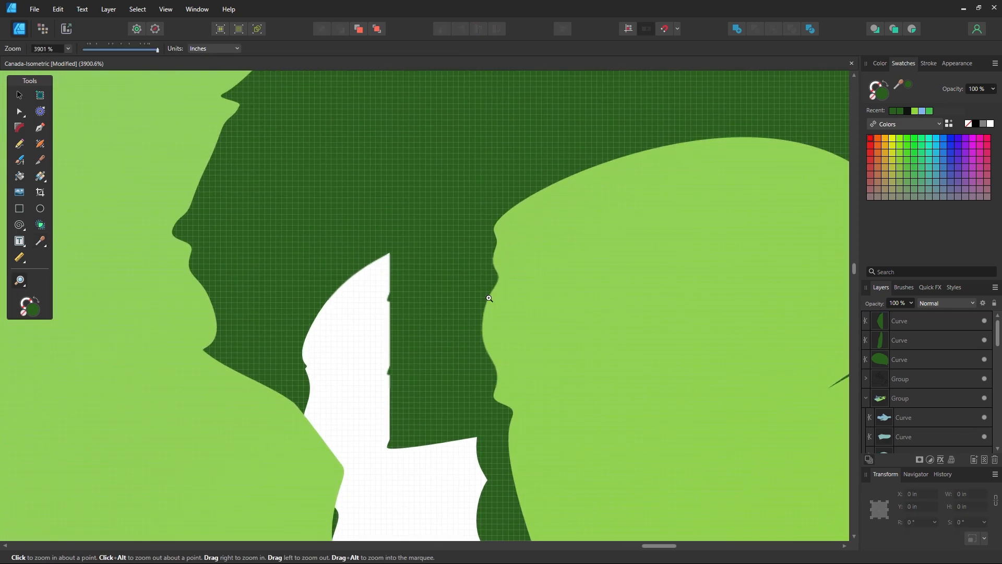
left_click(21, 113)
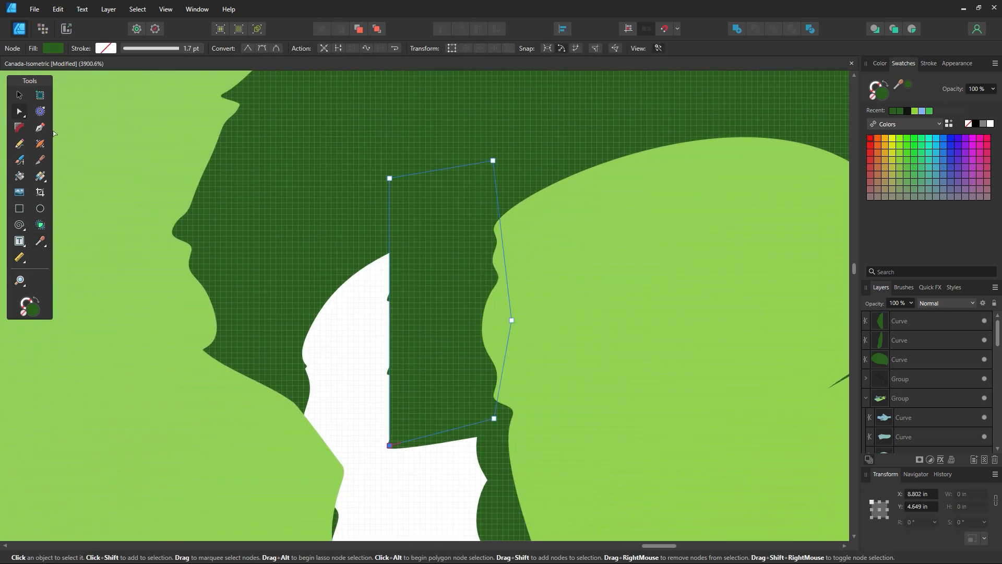
left_click(383, 244)
left_click_drag(373, 290, 389, 462)
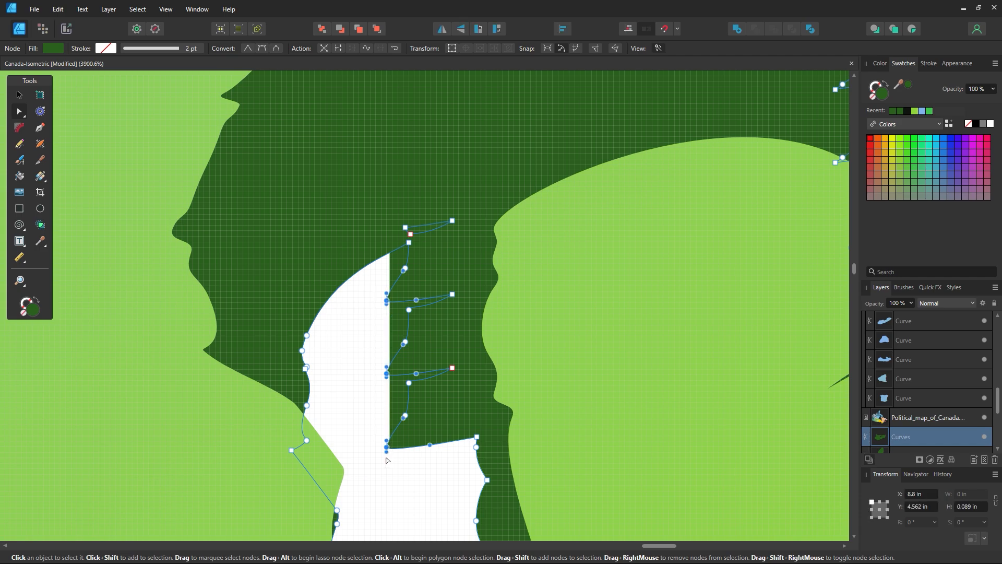
left_click(367, 447)
left_click(399, 439)
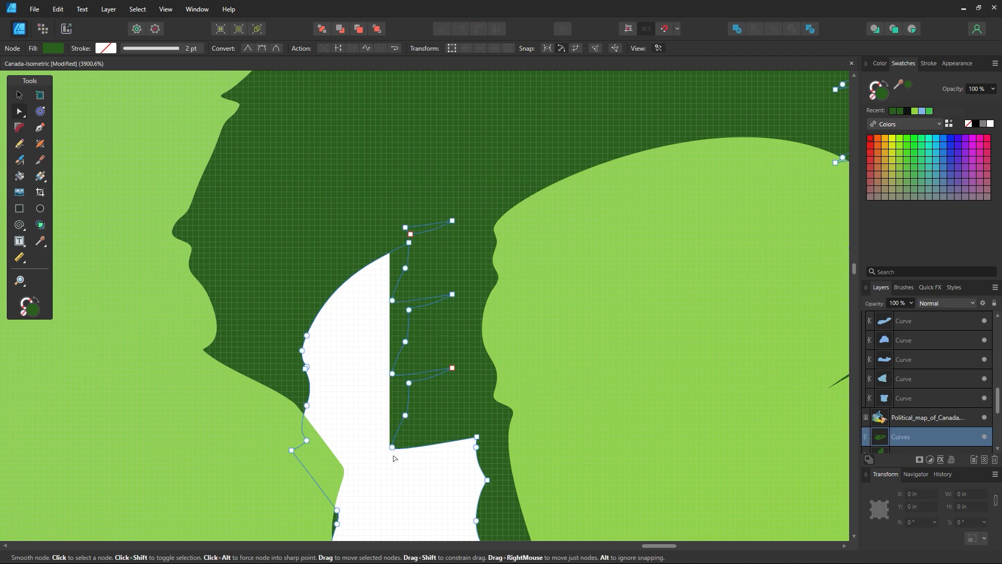
Move the wall's lowest tip node onto the patch's lower outer corner to close the step, and deselect the wall
key("z")
left_click_drag(391, 442, 443, 461)
left_click(443, 461)
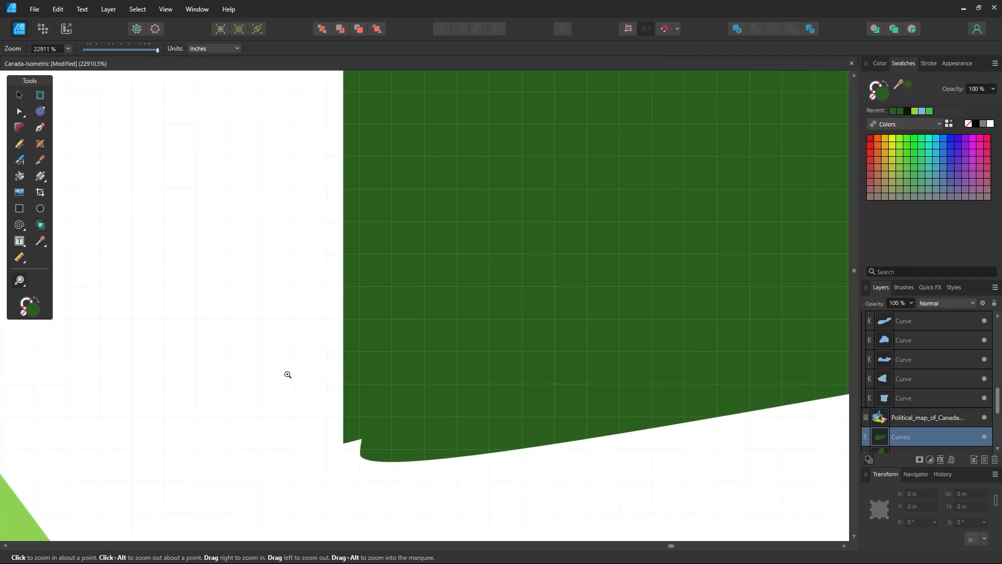
scroll(287, 374, "down", 2)
key("a")
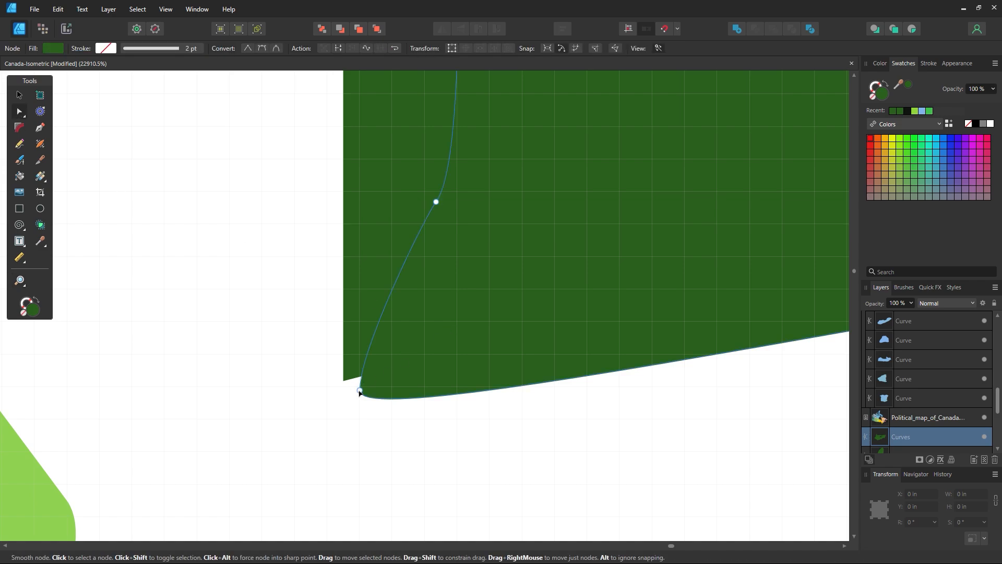
left_click_drag(360, 390, 343, 381)
left_click(352, 424)
Draw a closed straight-edged patch over the scalloped wall on the east side of the wide white gap near the northern coast
key("z")
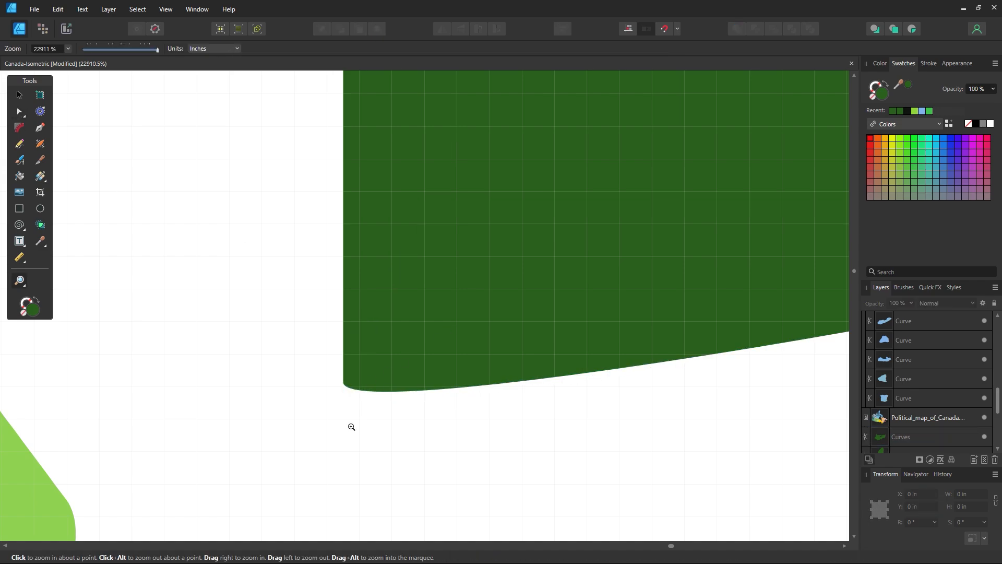
key("ctrl+0")
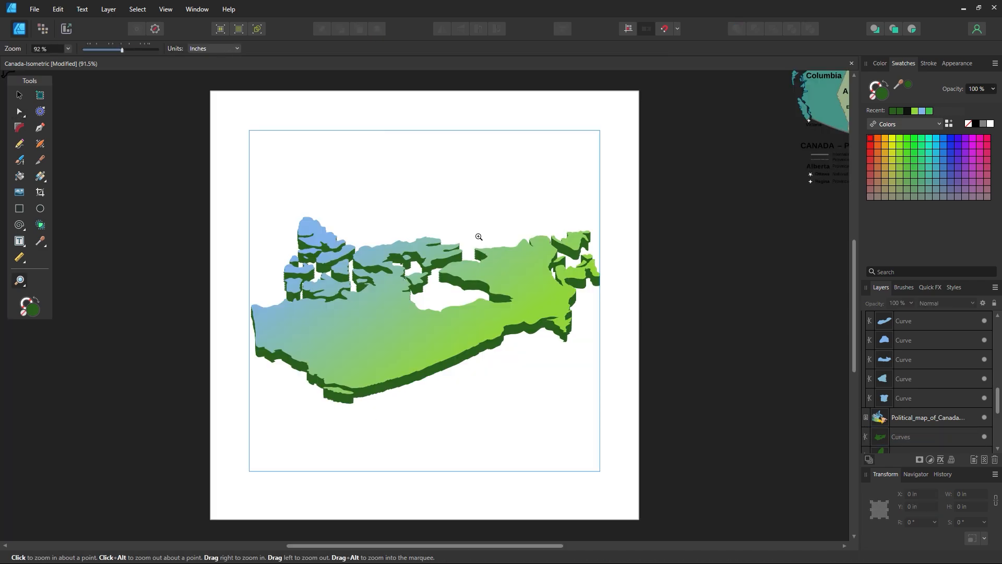
scroll(479, 236, "up", 10)
key("space")
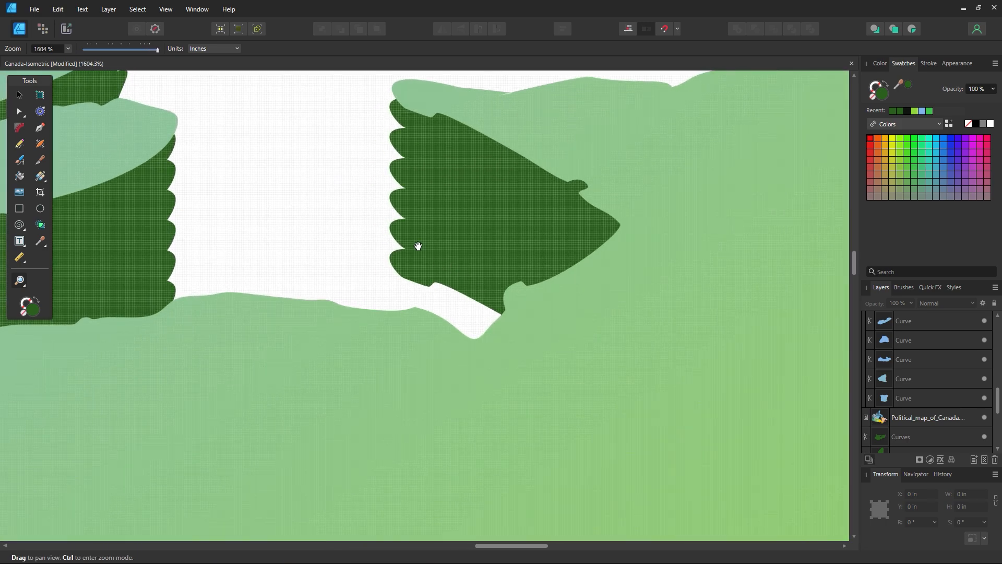
left_click_drag(418, 246, 523, 361)
left_click(40, 127)
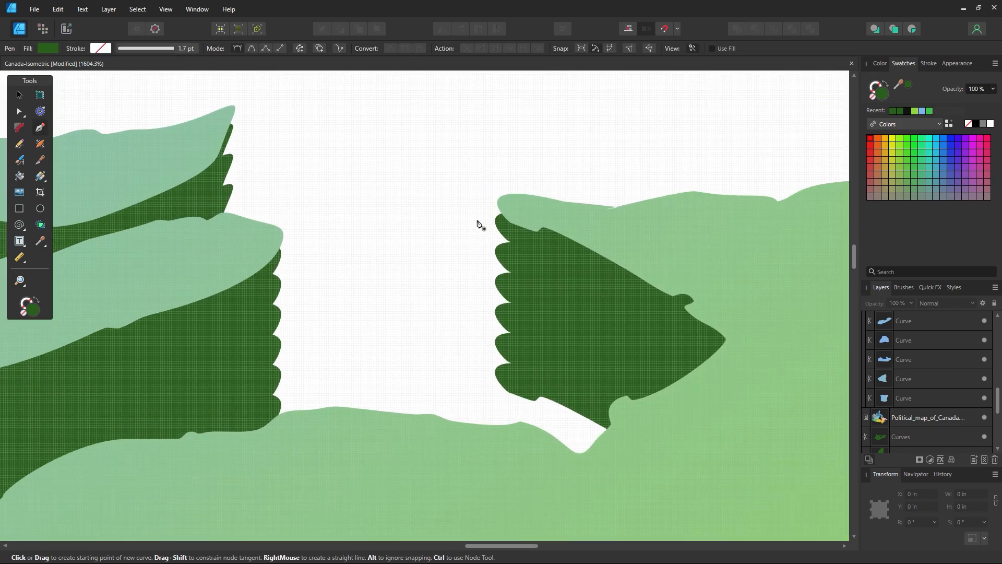
left_click(498, 203)
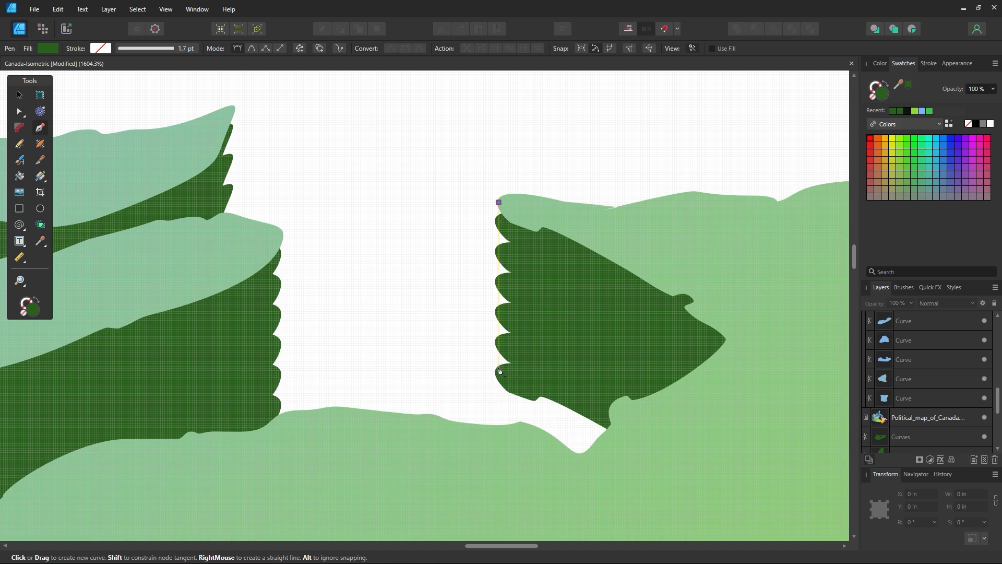
left_click(500, 372)
left_click(585, 339)
left_click(579, 251)
left_click(567, 225)
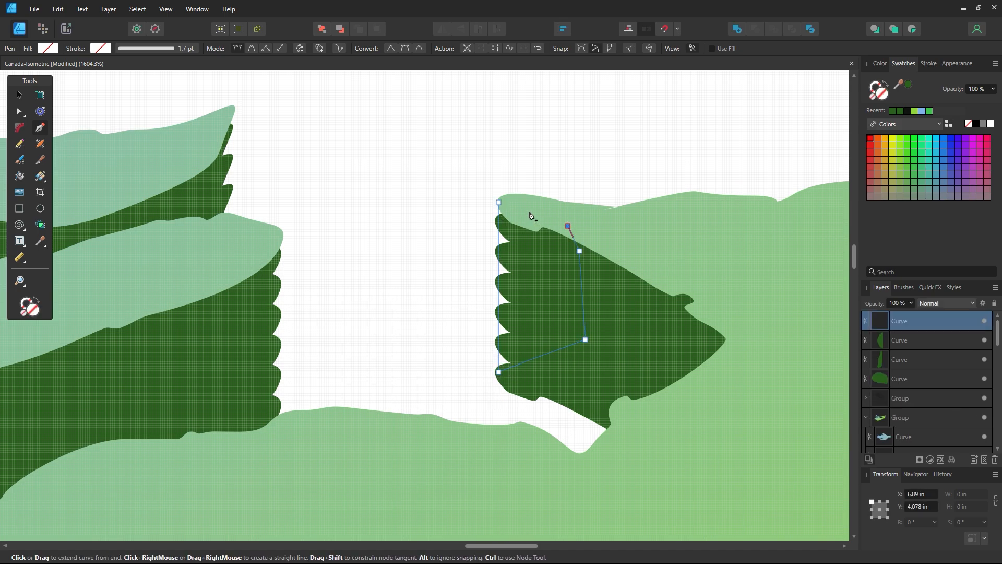
left_click(499, 202)
Fill the patch east of the northern gap with the wall's sampled dark green and deselect it
key("i")
left_click(592, 351)
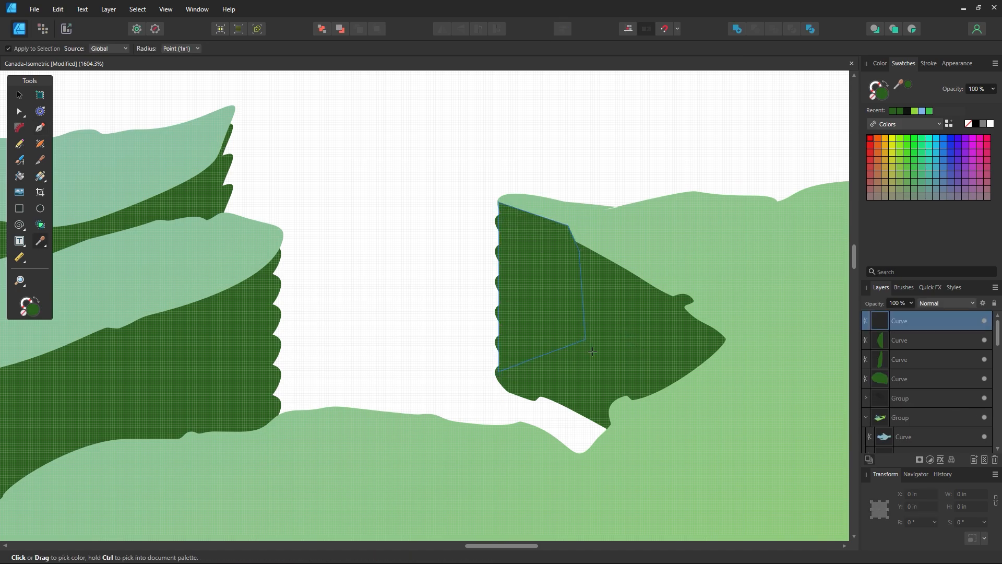
left_click(19, 95)
left_click(345, 203)
Select the scalloped edge nodes of the wall east of the northern gap and move them inward behind the patch
key("z")
left_click(606, 304)
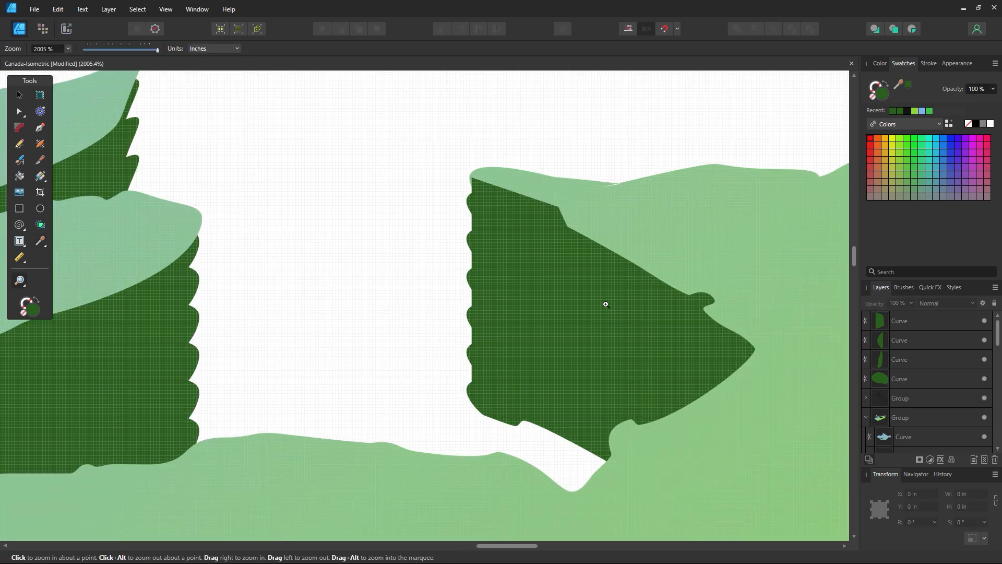
left_click(606, 304)
left_click(19, 96)
left_click(471, 316)
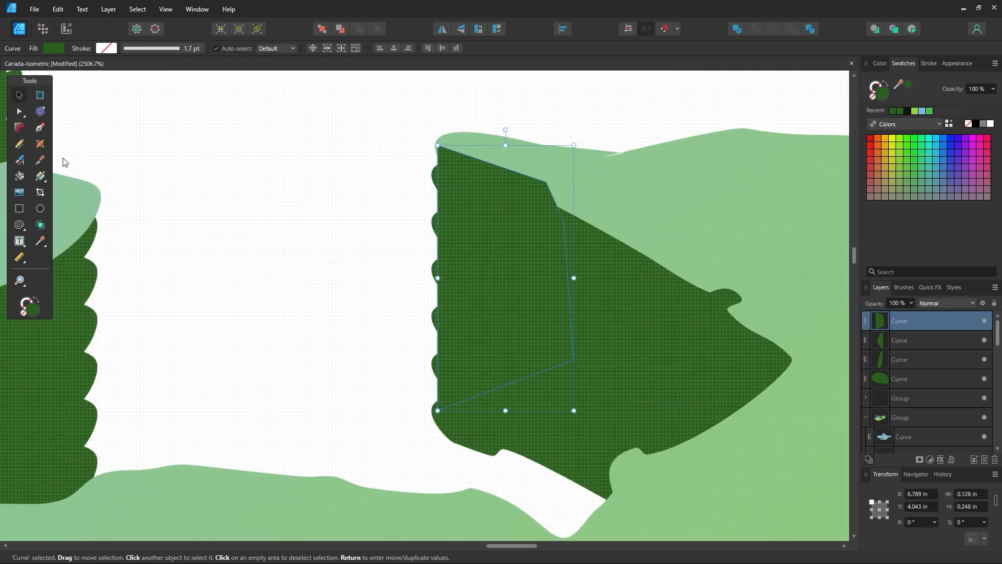
left_click(23, 112)
left_click(373, 192)
left_click(434, 174)
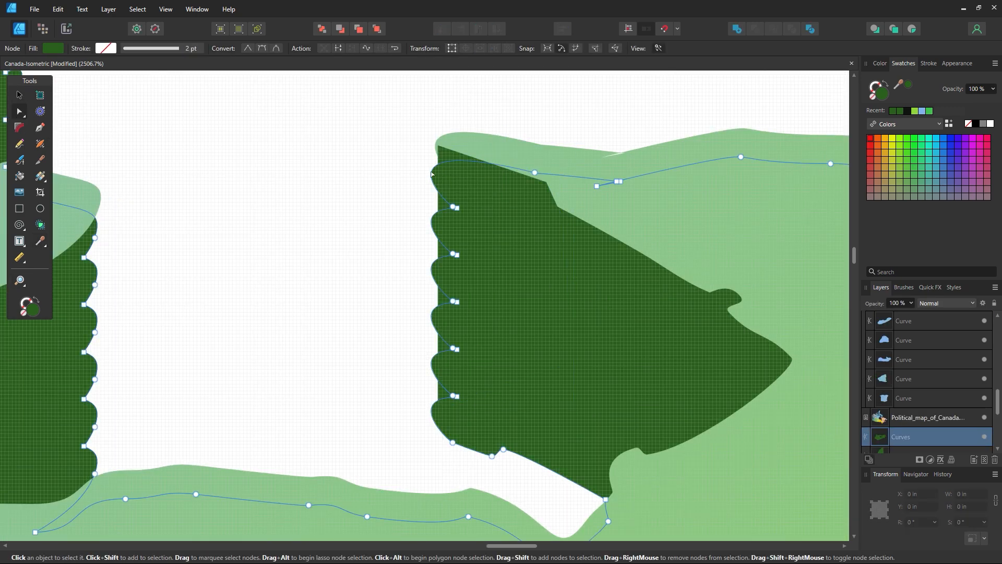
left_click_drag(416, 191, 472, 403)
left_click(410, 419)
left_click(447, 394)
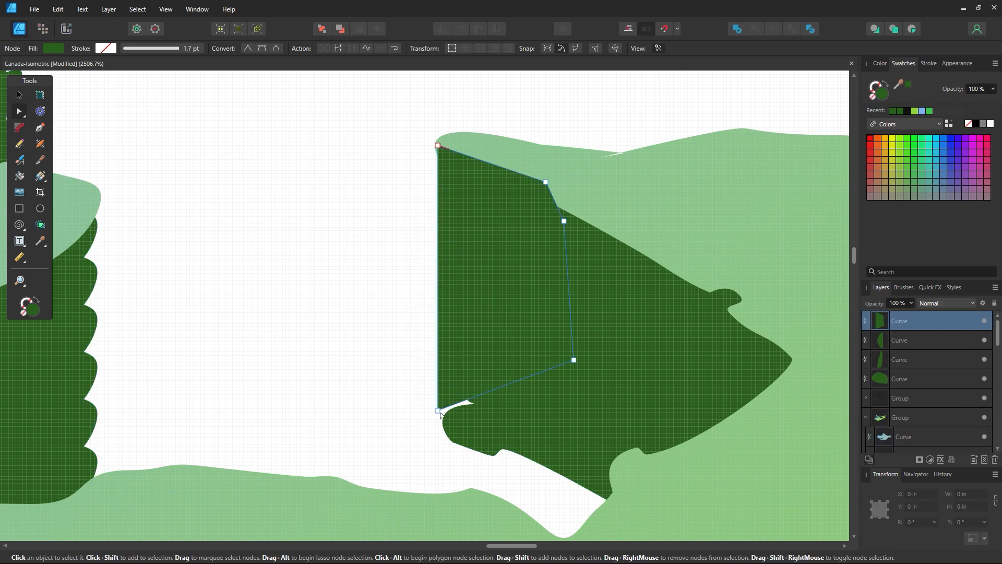
Reposition the wall's lower outer node and reshape its curve with the handles so it meets the patch's lower corner
left_click(449, 424)
left_click(449, 440)
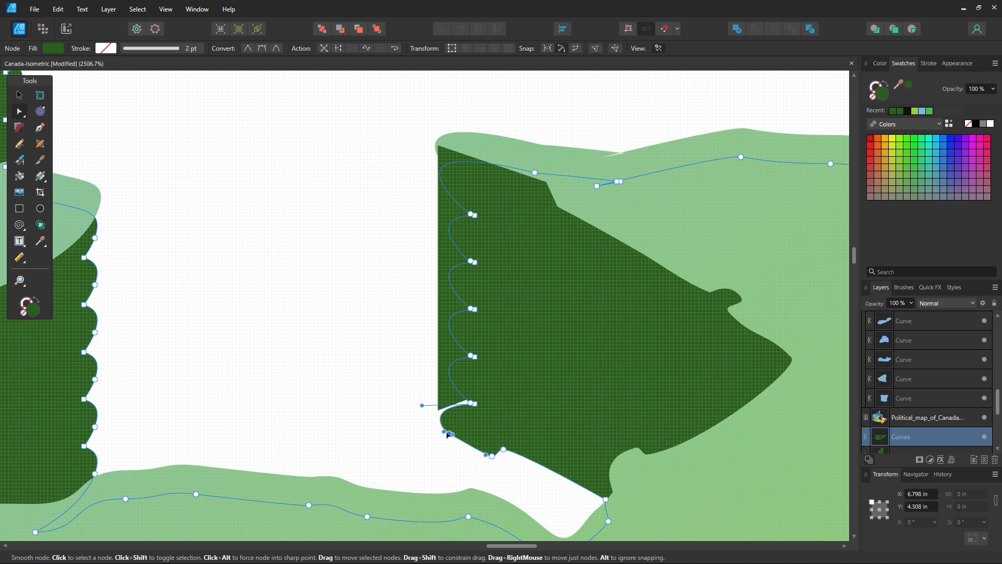
left_click_drag(420, 405, 418, 389)
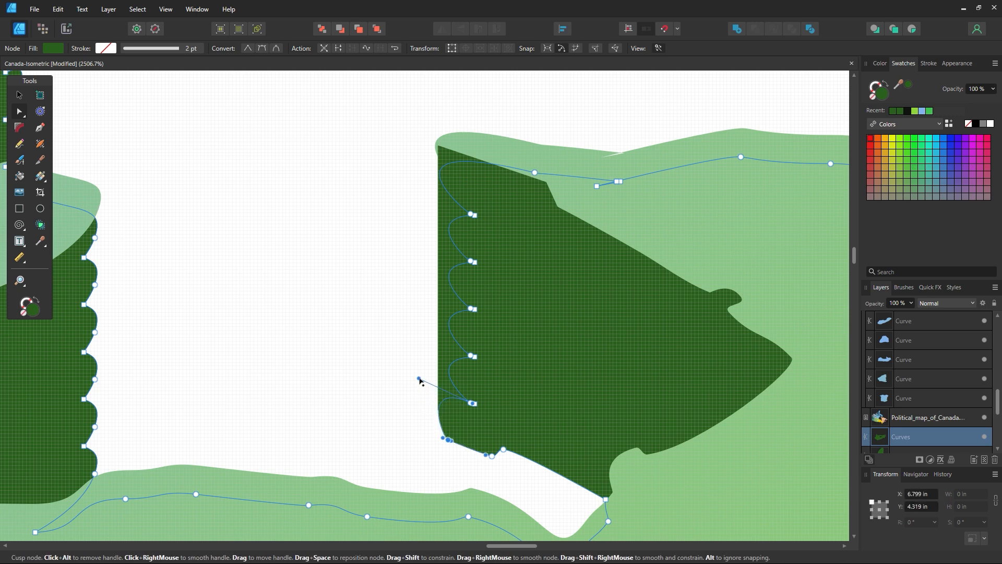
left_click(384, 395)
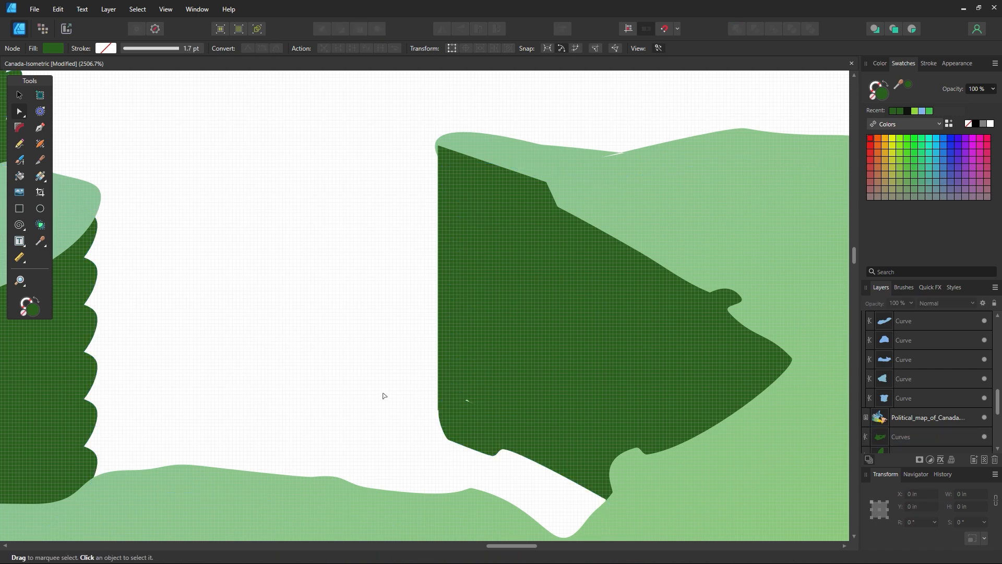
Move the patch's lower inner corner node down to cover the small hole in the wall
left_click(446, 362)
left_click_drag(575, 360, 578, 420)
left_click(291, 311)
Send the patch east of the northern gap to the back, behind the light green land, and deselect it
left_click(513, 228)
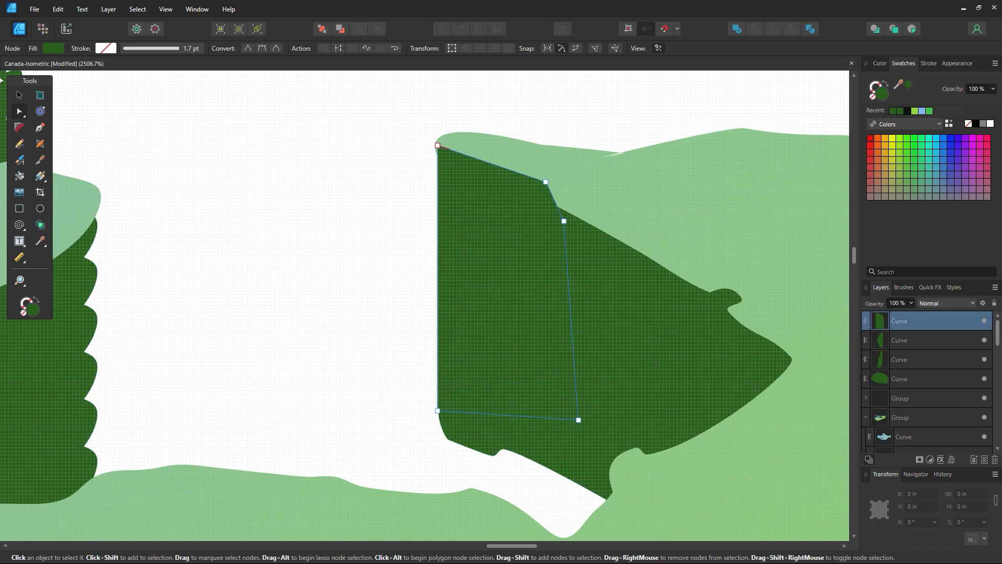
left_click(15, 98)
left_click(428, 314)
left_click(486, 295)
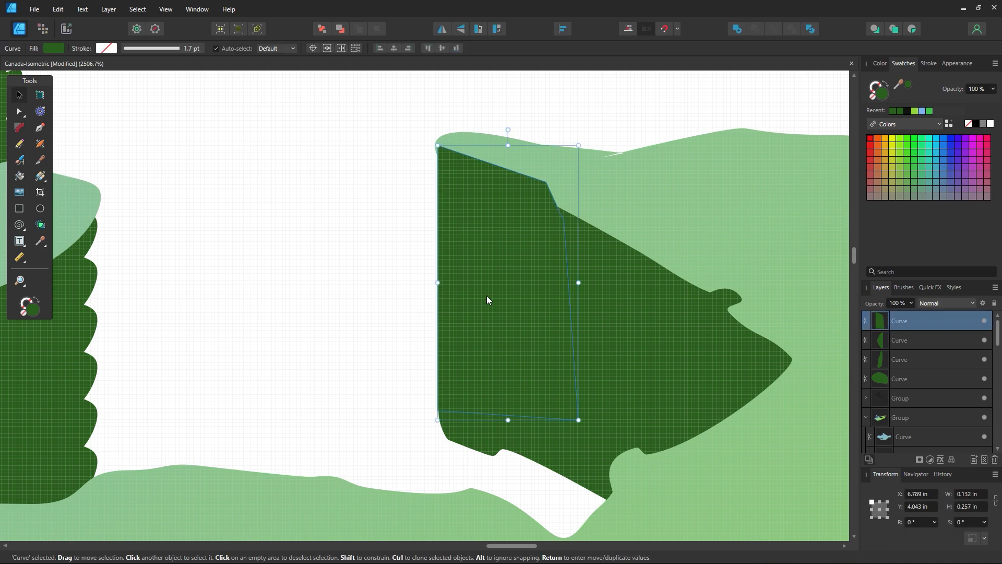
key("ctrl+shift+[")
left_click(403, 304)
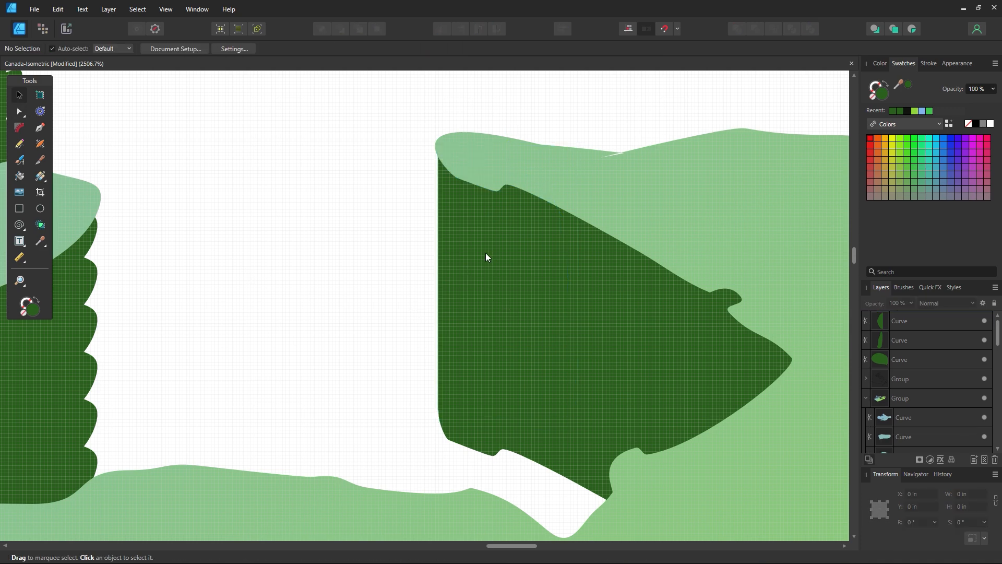
Move the patch's upper outer corner node slightly outward to meet the coastline's rounded tip, and deselect it
key("z")
left_click_drag(447, 151, 69, 144)
left_click(20, 116)
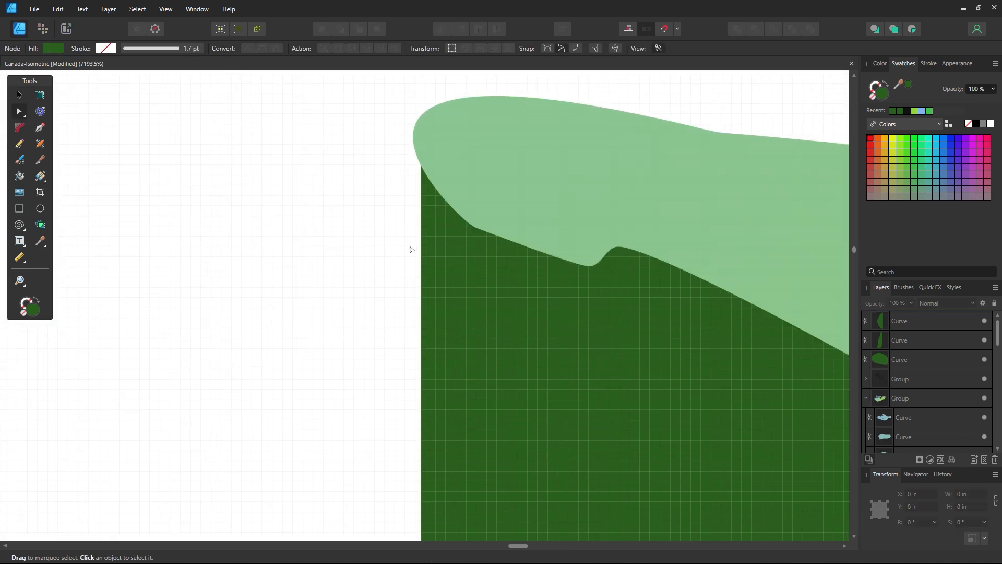
left_click(425, 185)
left_click_drag(421, 133, 414, 137)
left_click(374, 187)
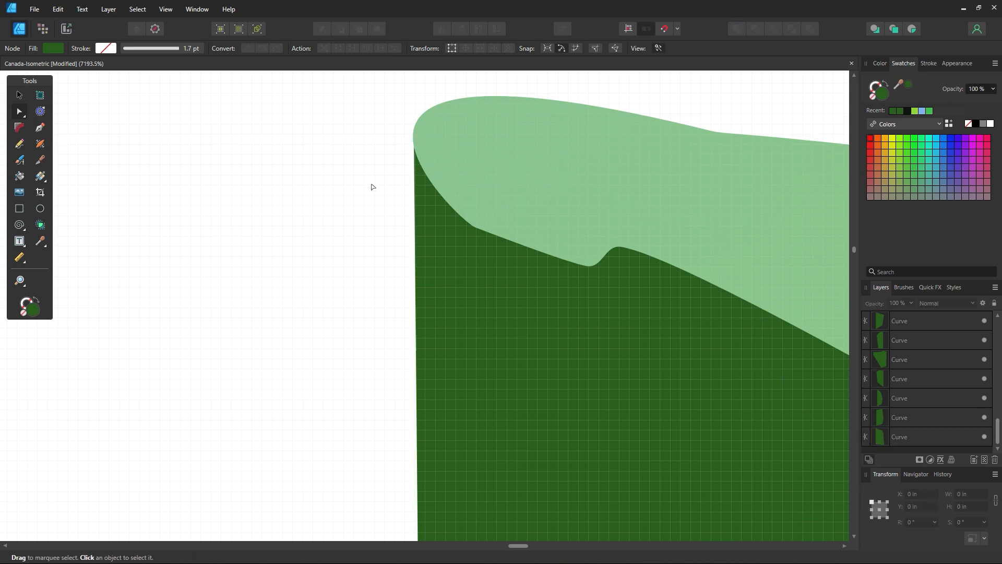
Delete the stray node that forms the thin sliver in the light green coastline east of the northern gap
key("z")
left_click(562, 407, "alt")
left_click(562, 407, "alt")
left_click(562, 406, "alt")
left_click(562, 406, "alt")
left_click(562, 405, "alt")
left_click(562, 406, "alt")
left_click(559, 406, "alt")
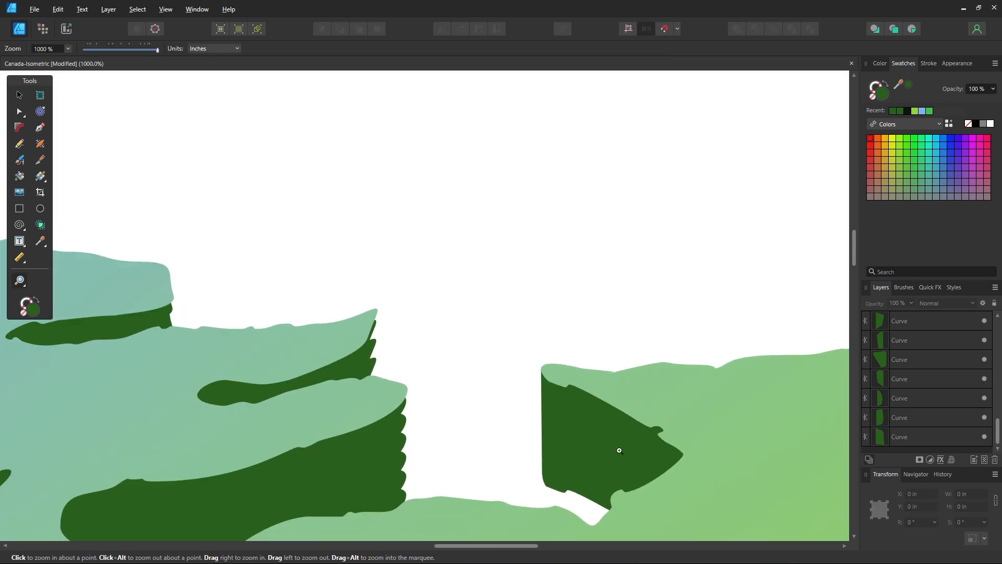
key("space")
left_click_drag(600, 422, 486, 351)
left_click_drag(508, 294, 594, 385)
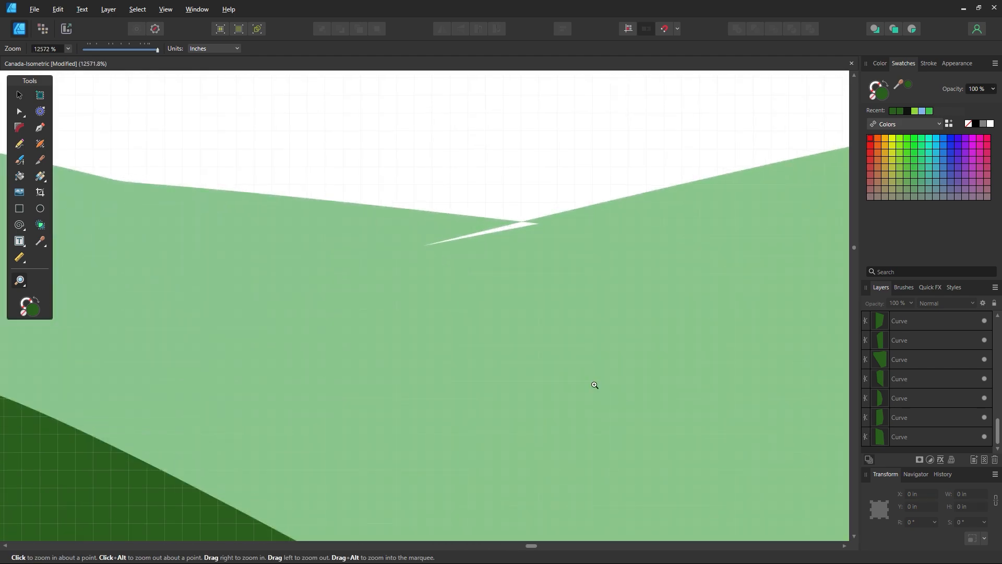
left_click(19, 111)
left_click(425, 243)
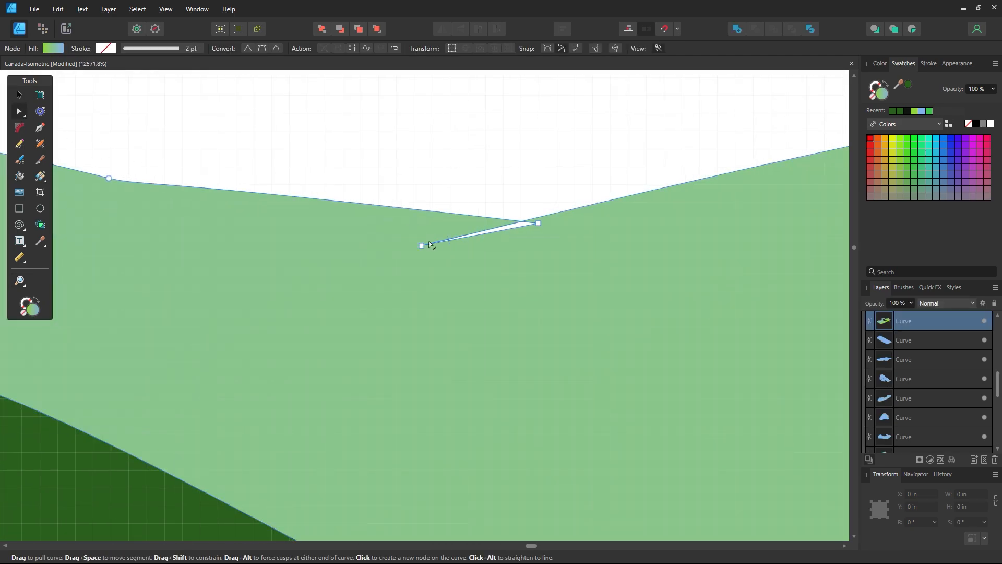
key("Delete")
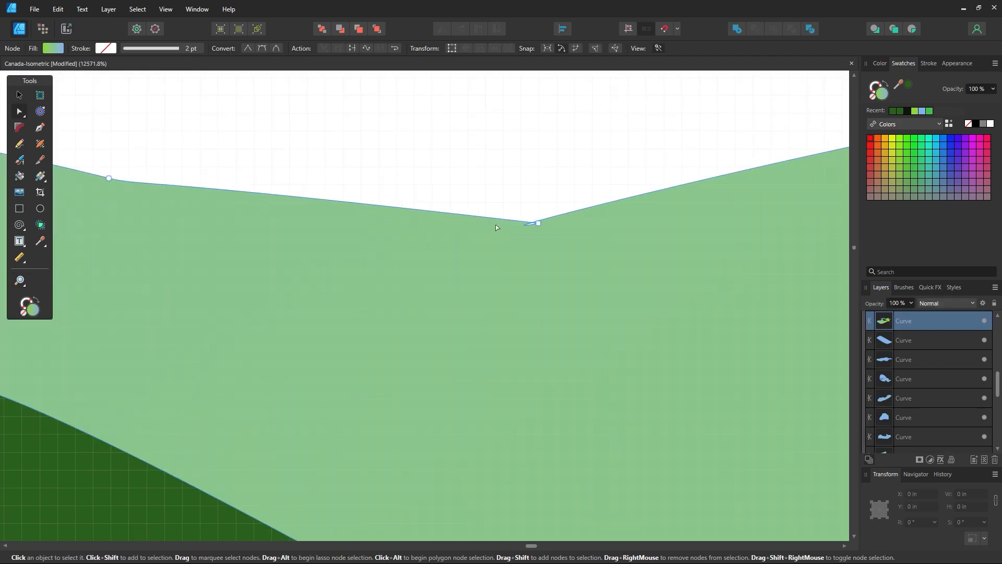
Clean up the coastline's remaining corner by pulling its stray handle in to the node
left_click(539, 229)
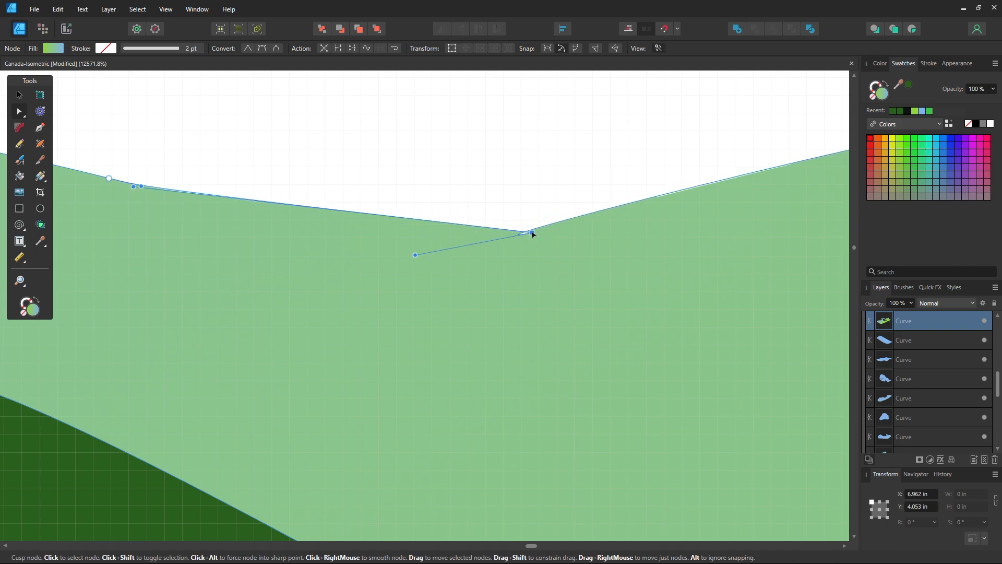
left_click(429, 260)
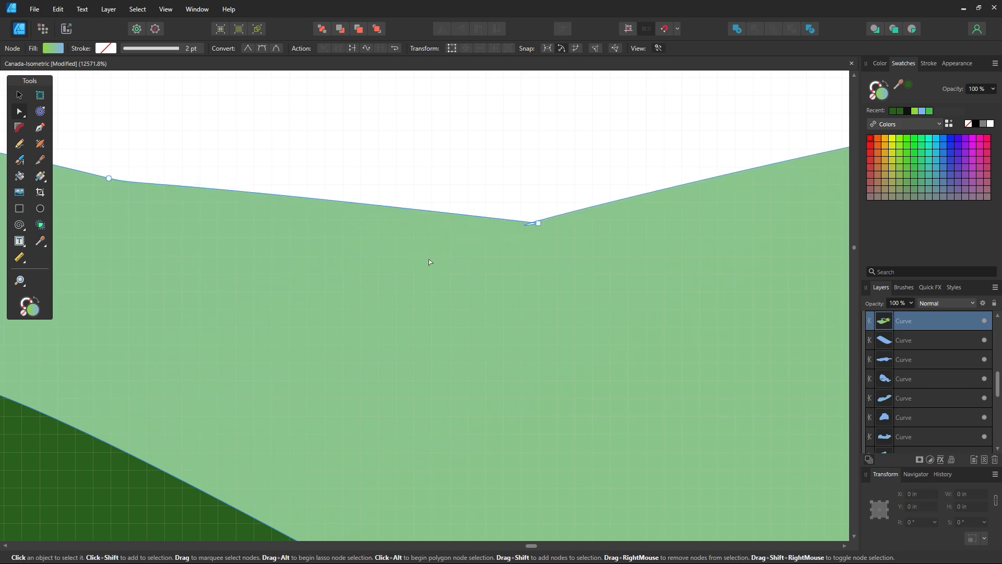
mouse_move(539, 223)
left_mouse_down()
mouse_move(423, 246)
mouse_move(493, 263)
mouse_move(545, 238)
mouse_move(540, 223)
left_mouse_up()
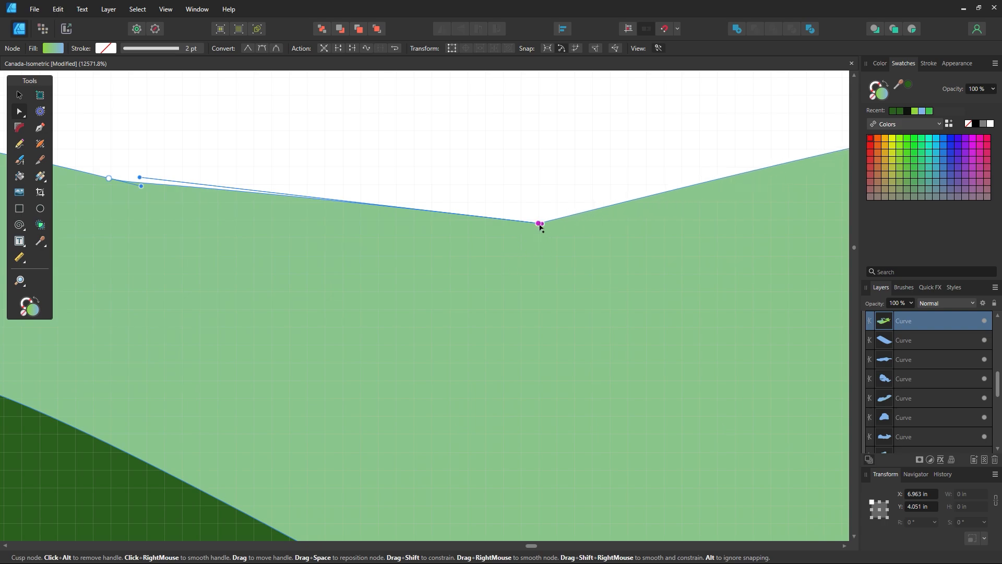
Deselect the light green land at the jagged wall west of the northern gap
key("z")
left_click(637, 259, "alt")
left_click(638, 258, "alt")
left_click(640, 257, "alt")
left_click(641, 257, "alt")
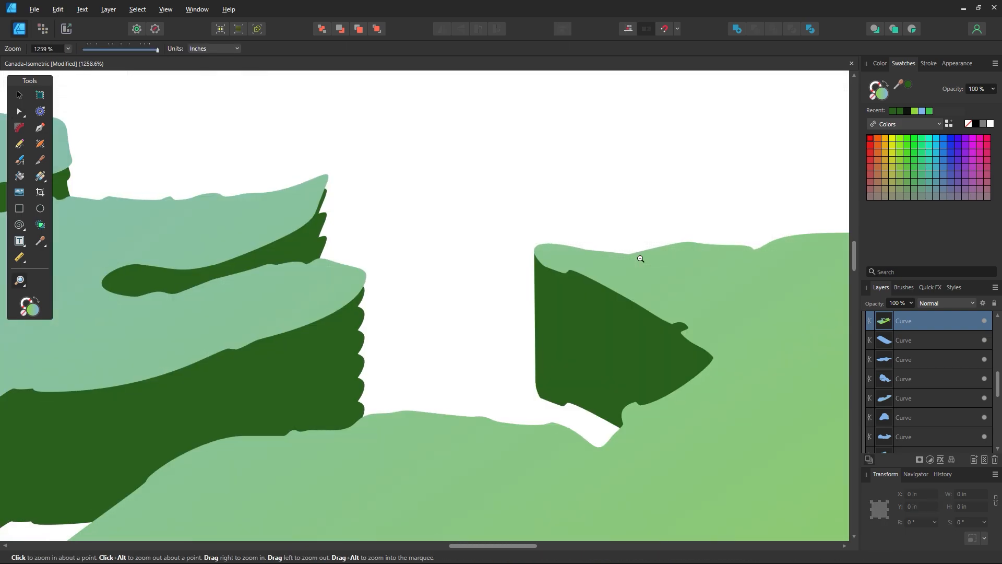
left_click_drag(456, 315, 629, 413)
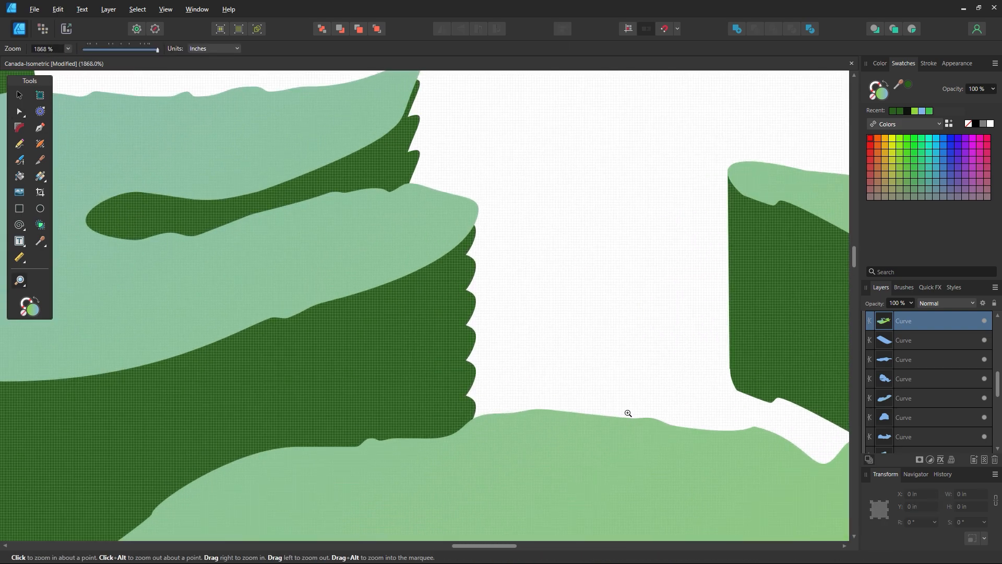
key("space")
left_click_drag(498, 327, 485, 304)
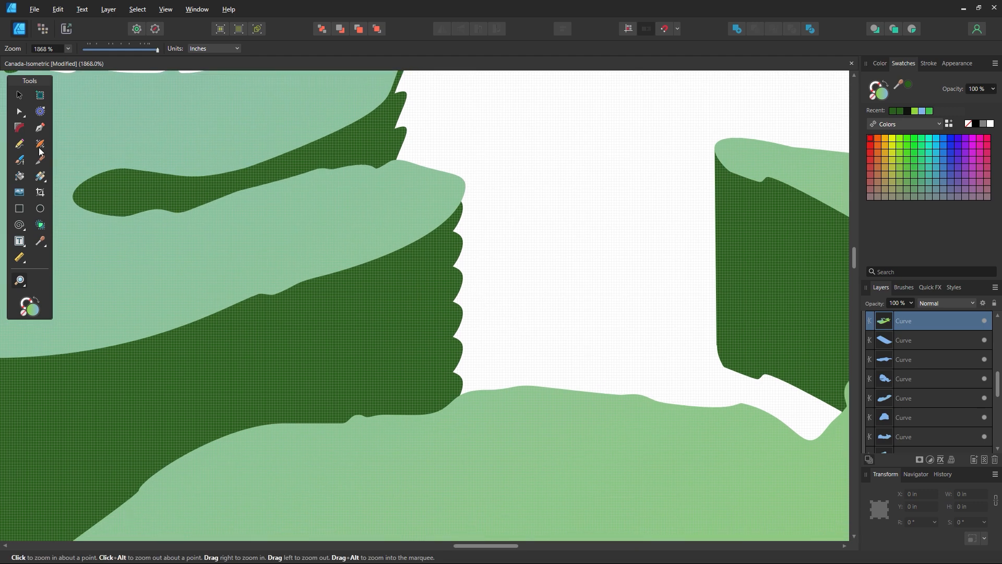
left_click(39, 131)
left_click(465, 186)
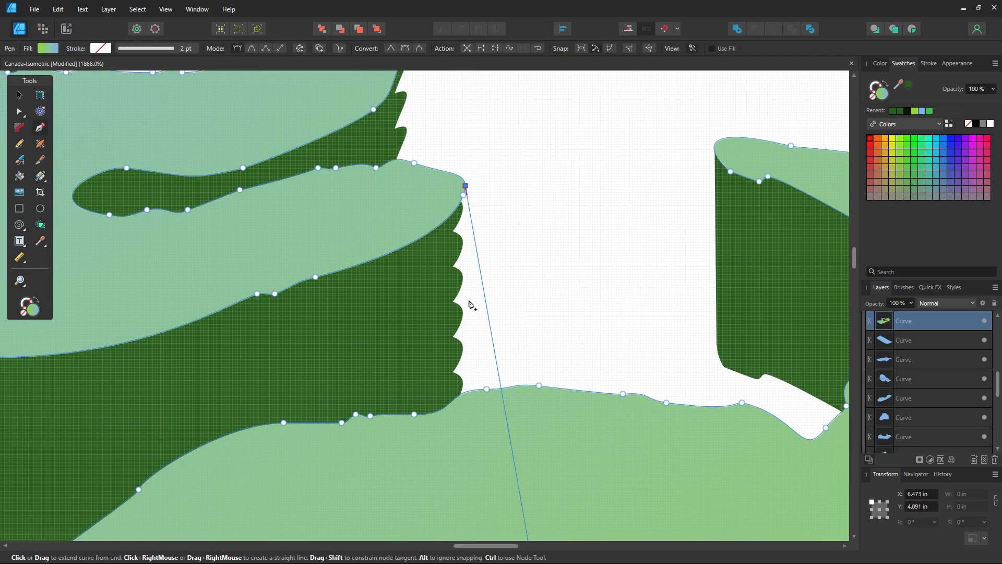
left_click(22, 98)
left_click(559, 197)
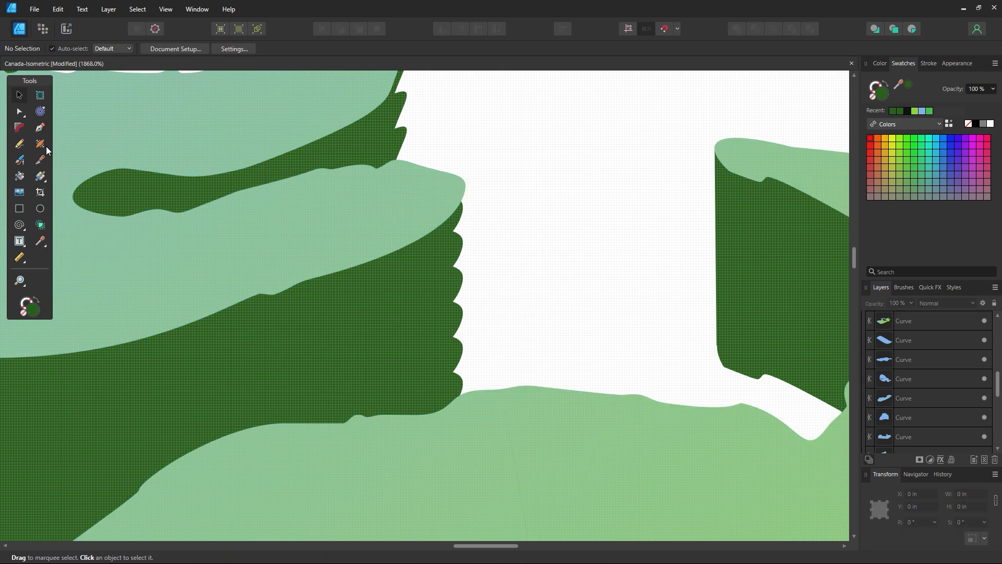
Draw a straight-edged patch over the jagged wall west of the northern gap and fill it with dark green
left_click(41, 129)
left_click(464, 187)
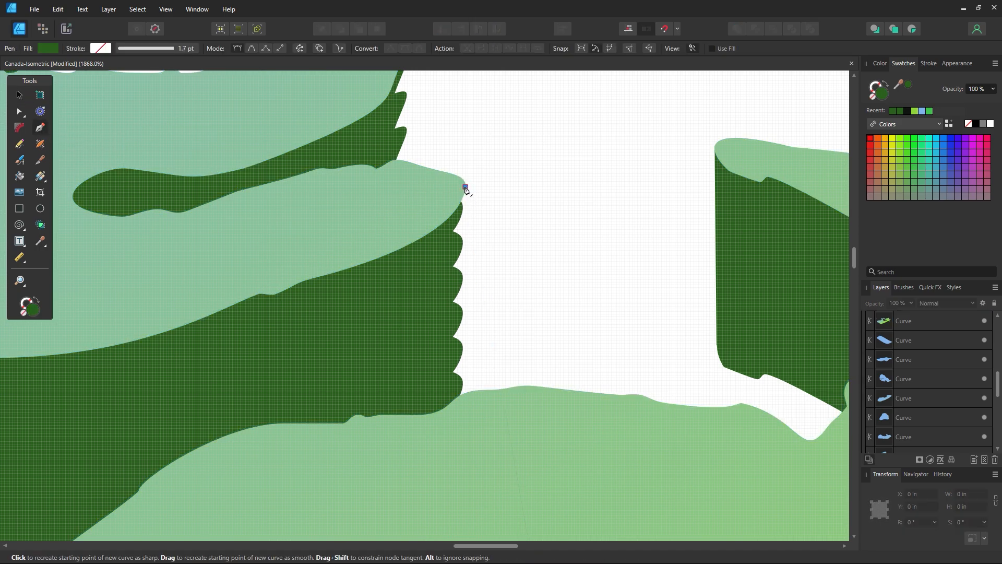
left_click(462, 424)
left_click(388, 202)
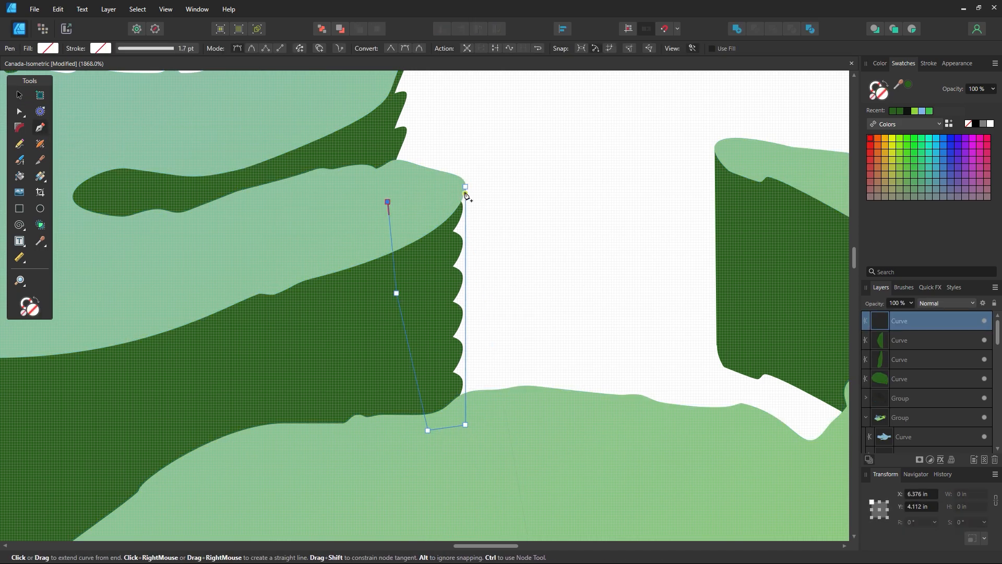
left_click(465, 187)
left_click(894, 110)
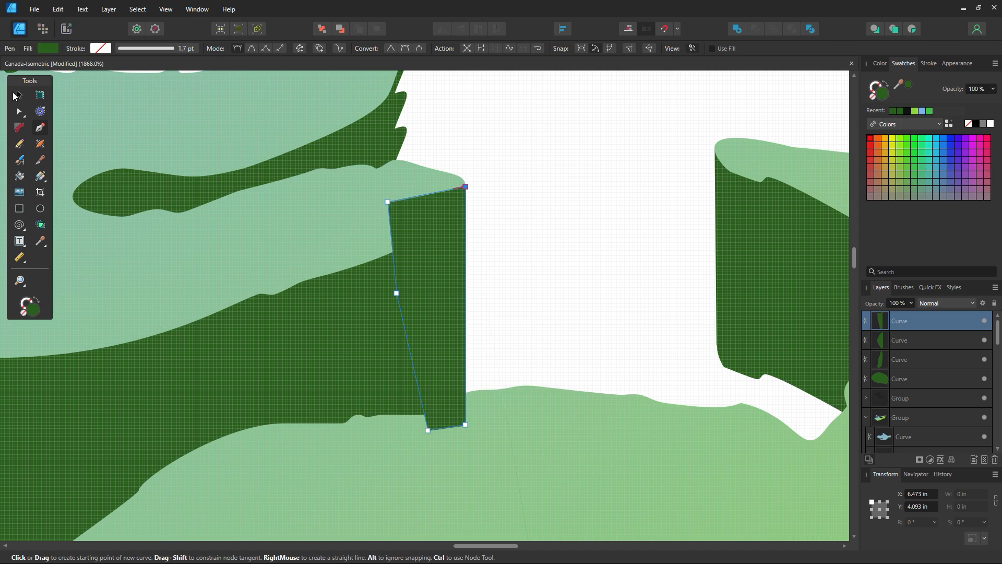
Send the patch west of the northern gap to the back, behind the light green land, and deselect it
left_click(16, 96)
key("Delete")
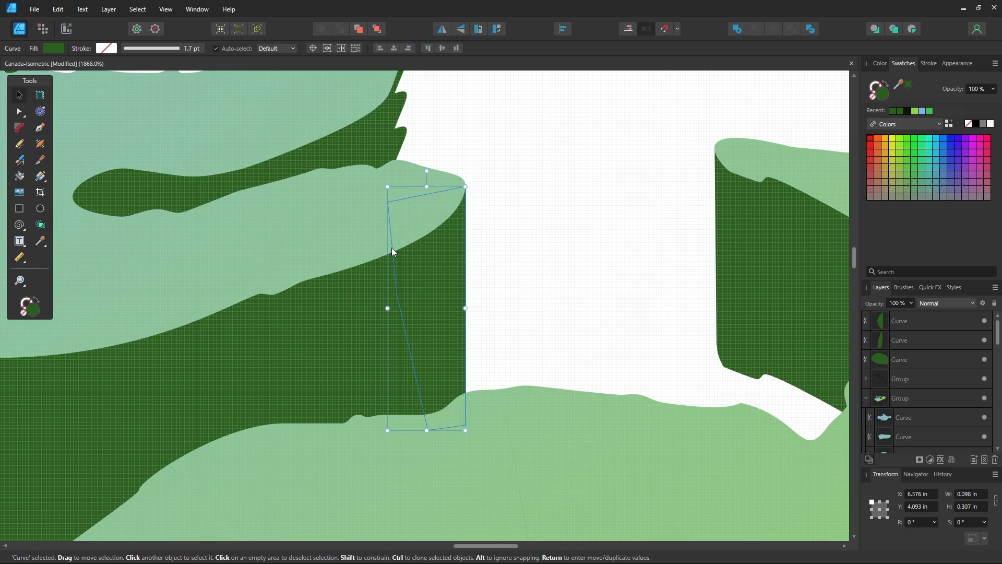
left_click_drag(392, 210, 437, 354)
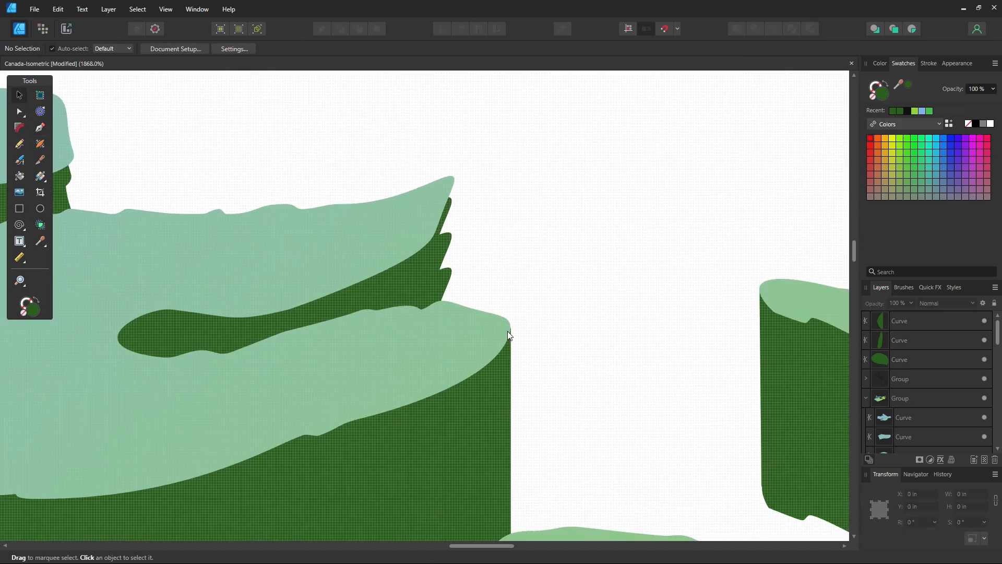
Move the patch's upper outer corner node slightly down and inward to fit the coastline's rounded tip, and deselect it
key("z")
left_click_drag(513, 331, 666, 410)
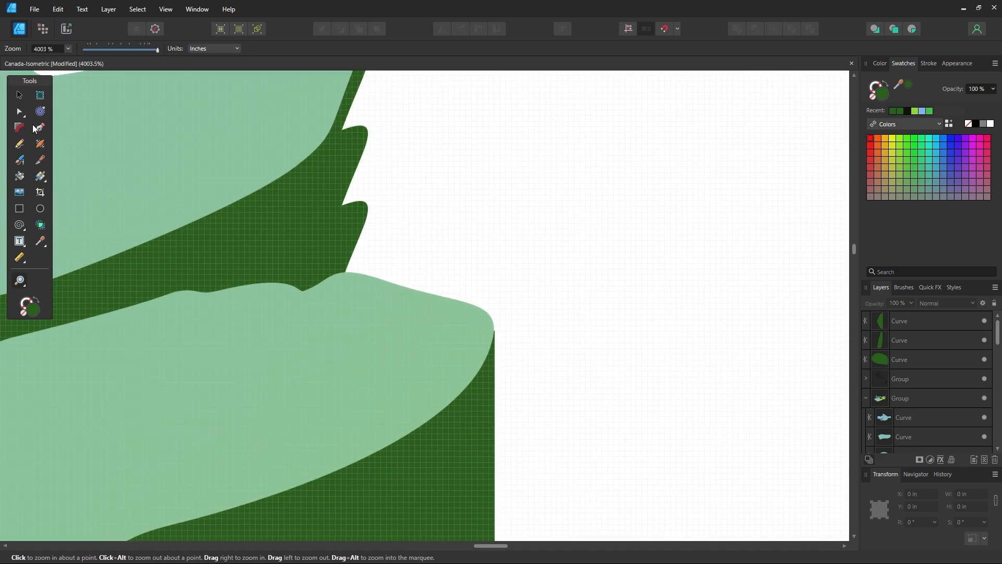
key("a")
scroll(483, 340, "up", 5)
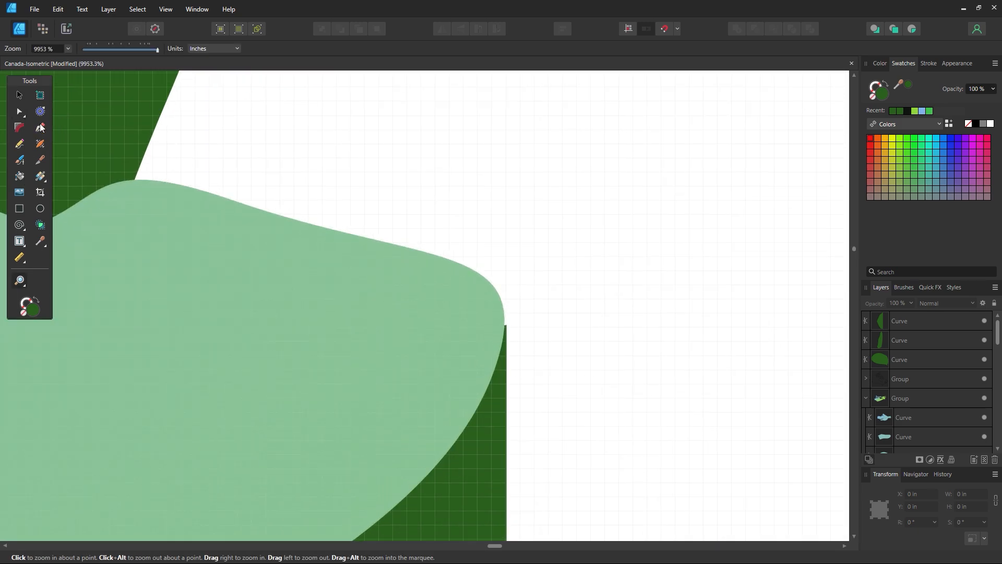
left_click(497, 359)
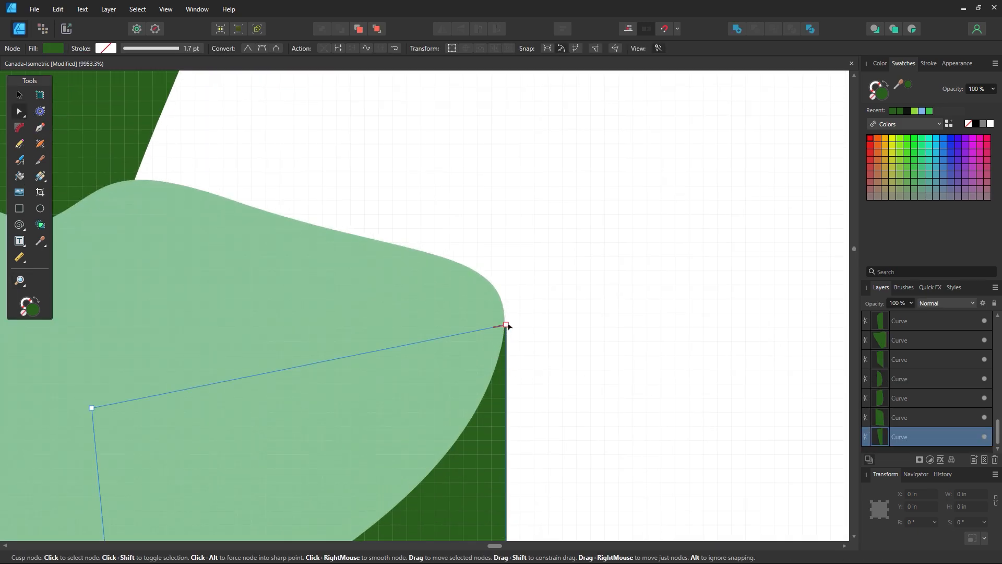
left_click_drag(506, 327, 619, 296)
left_click(528, 326)
key("space")
key("z")
left_click(20, 111)
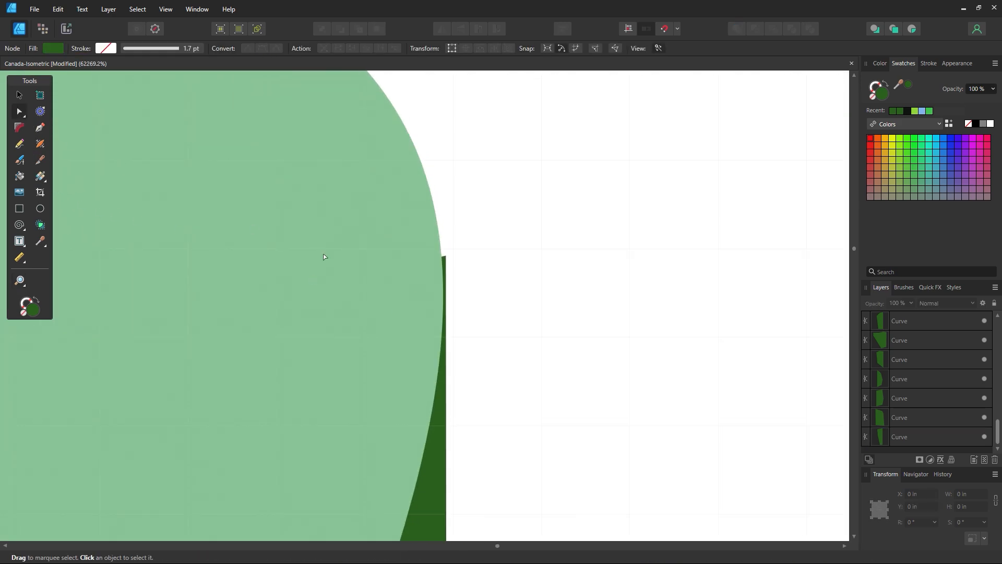
left_click(445, 261)
left_click_drag(446, 256, 443, 291)
left_click(485, 294)
Draw a straight-edged patch over the jagged wall below the land's pointed western tip and fill it with the wall's sampled dark green
key("z")
left_click_drag(399, 184, 405, 192)
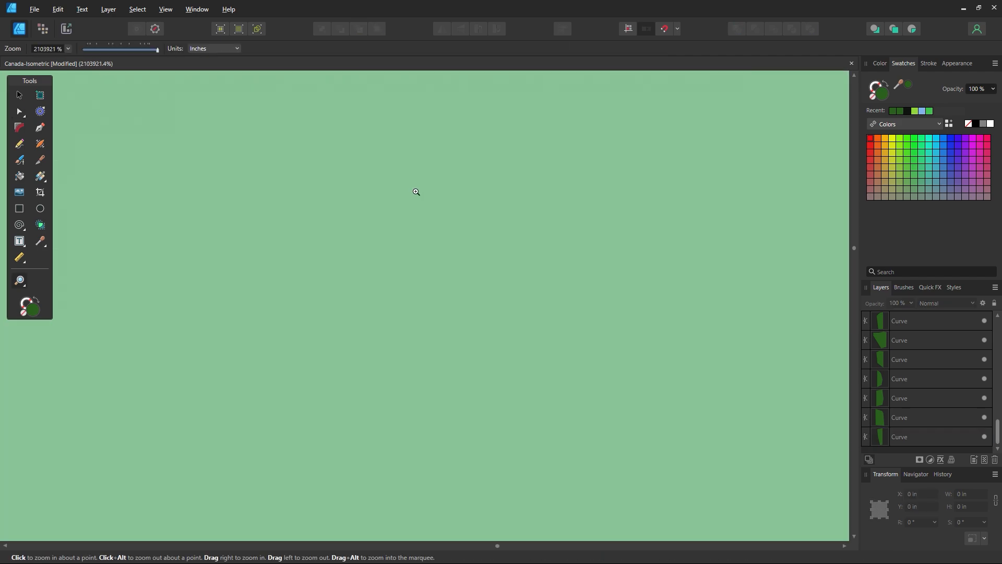
key("ctrl+0")
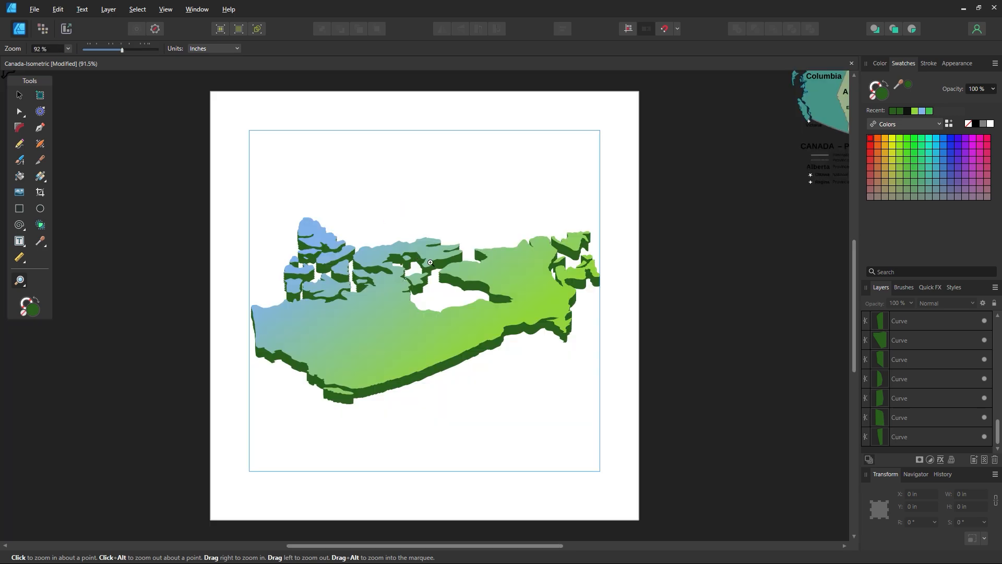
left_click_drag(459, 263, 575, 398)
left_click_drag(504, 244, 488, 282)
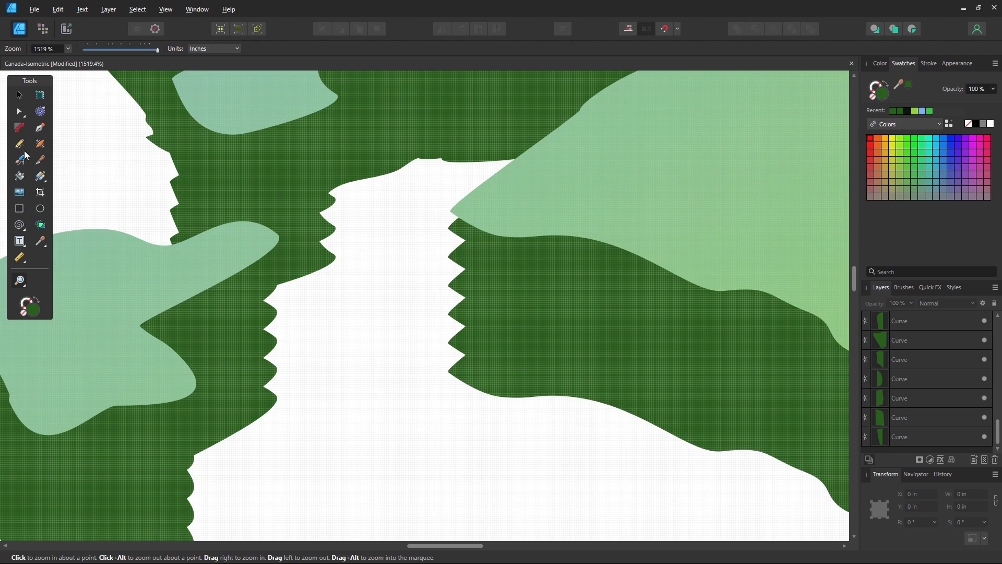
left_click(40, 129)
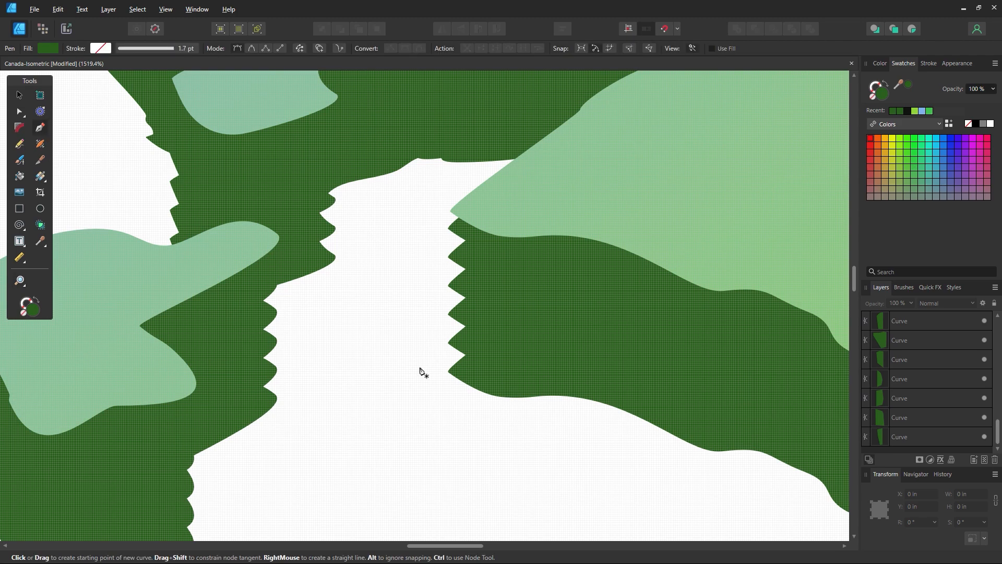
left_click(452, 211)
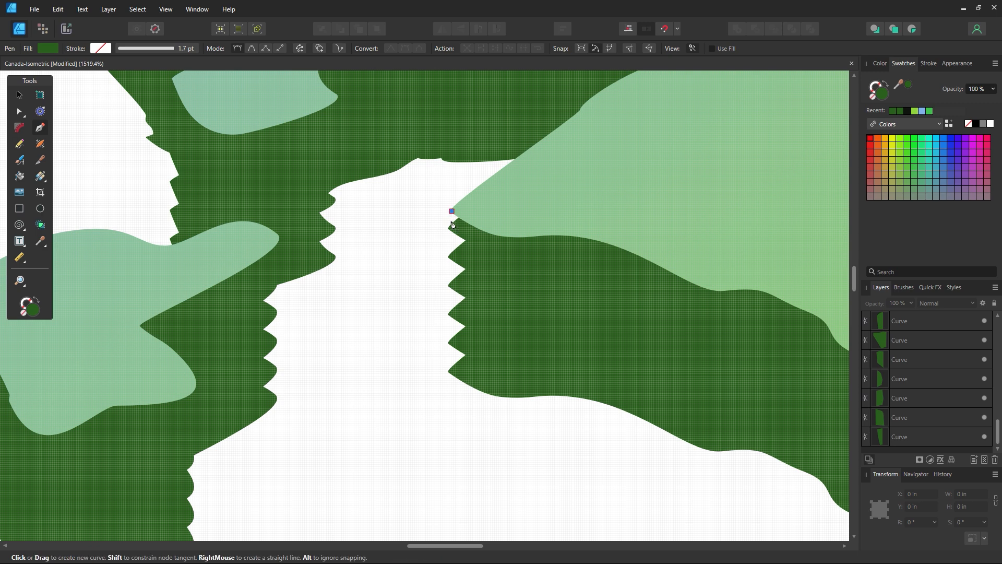
left_click(453, 373)
left_click(498, 212)
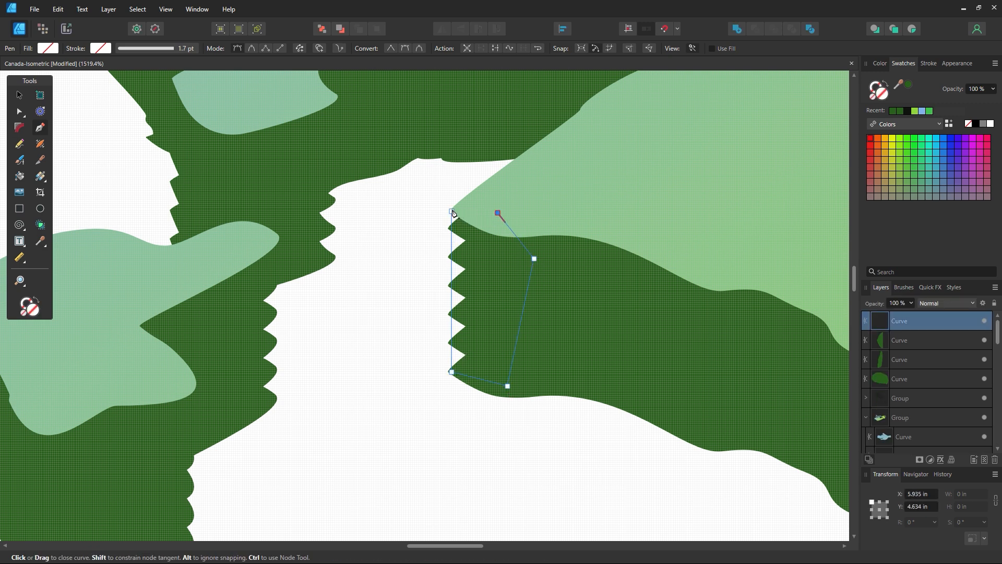
left_click(451, 211)
key("i")
left_click(574, 339)
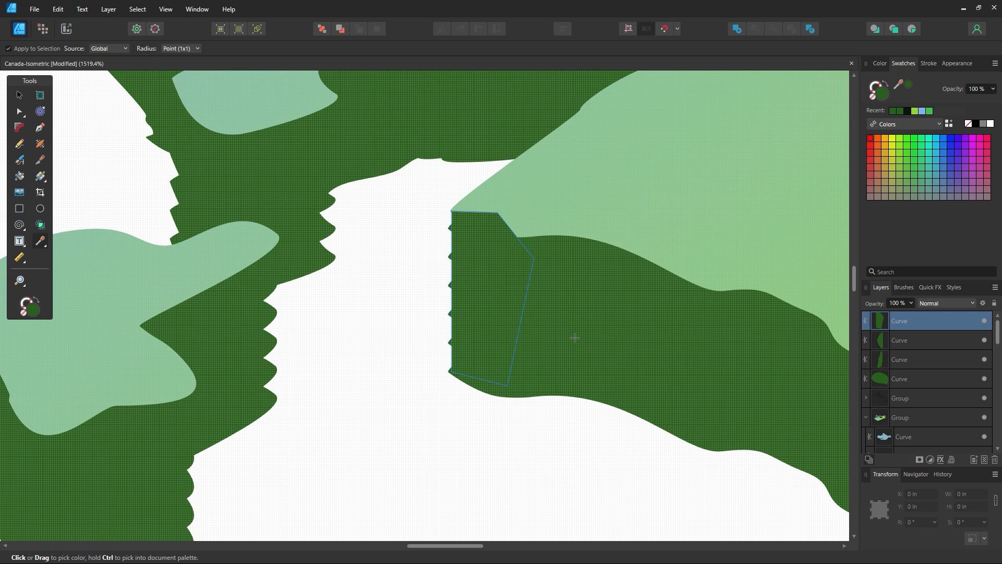
Select the wall's protruding jagged nodes along the patch's outer edge and move them inward behind the patch
left_click(20, 111)
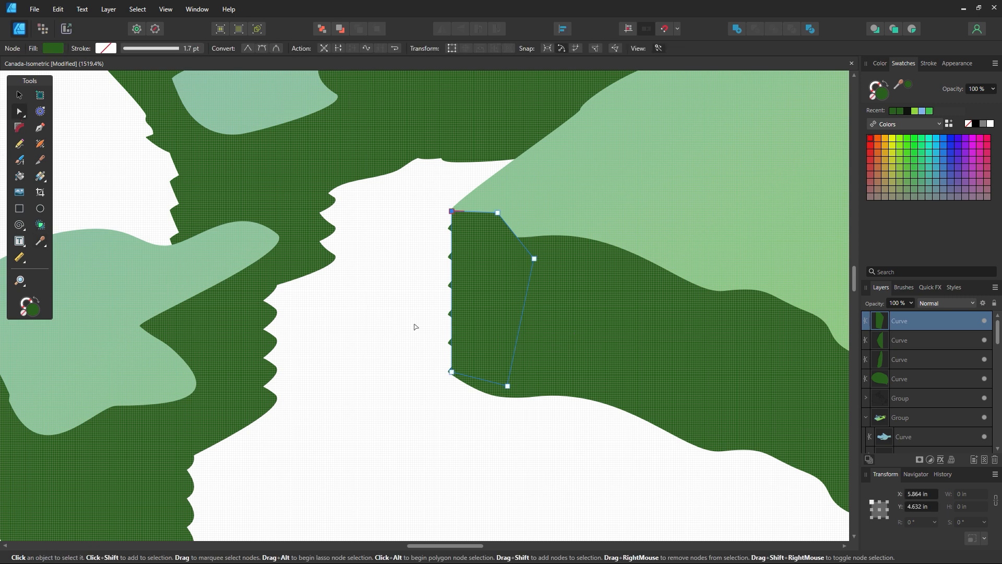
left_click(415, 326)
left_click_drag(441, 219, 452, 361)
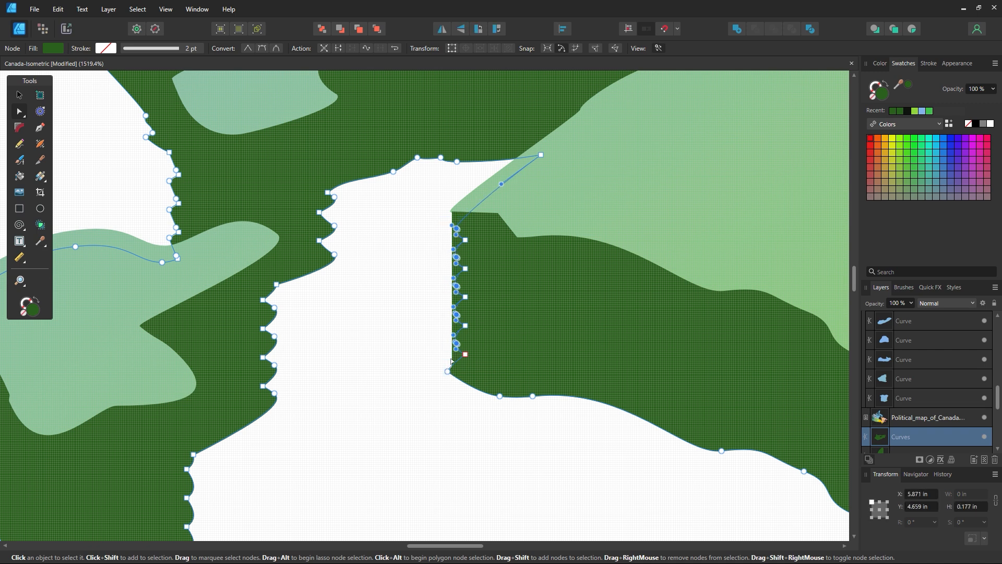
left_click(437, 353)
Move the patch's lower outer corner node slightly outward to meet the wall's lower corner, and deselect the patch
left_click(460, 360)
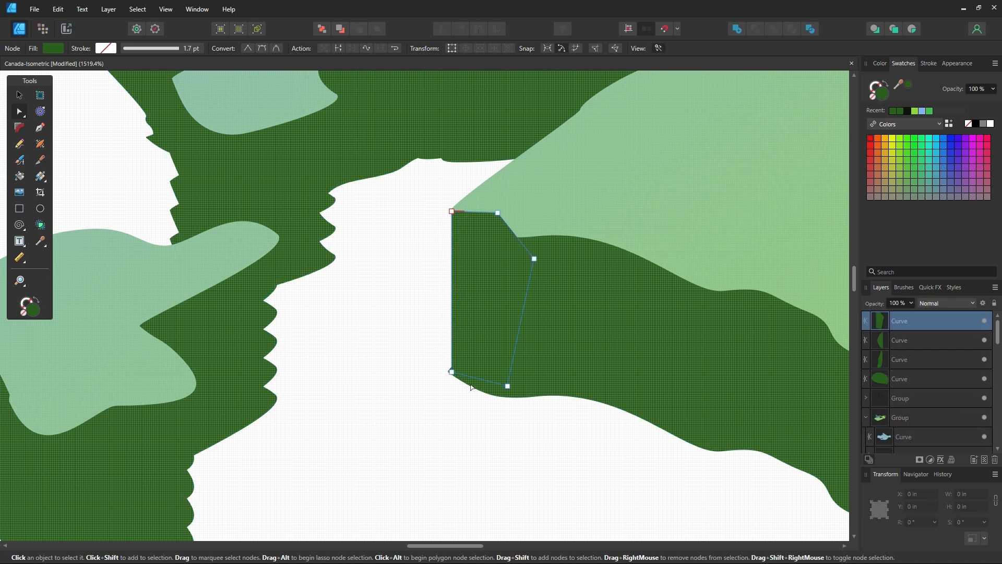
left_click_drag(450, 371, 447, 369)
left_click(416, 367)
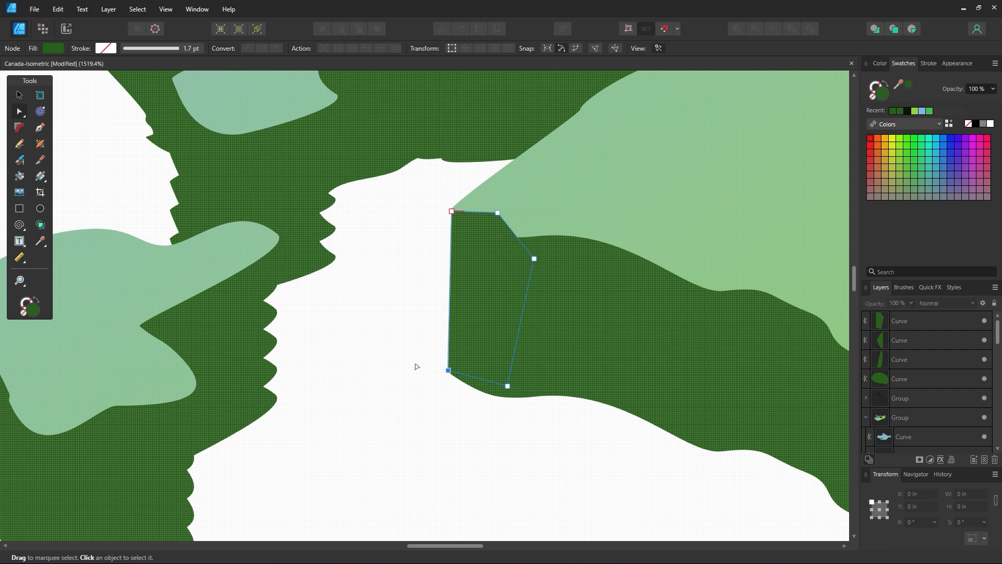
Send the patch below the pointed land tip to the back, behind the light green land, and deselect it
left_click(19, 94)
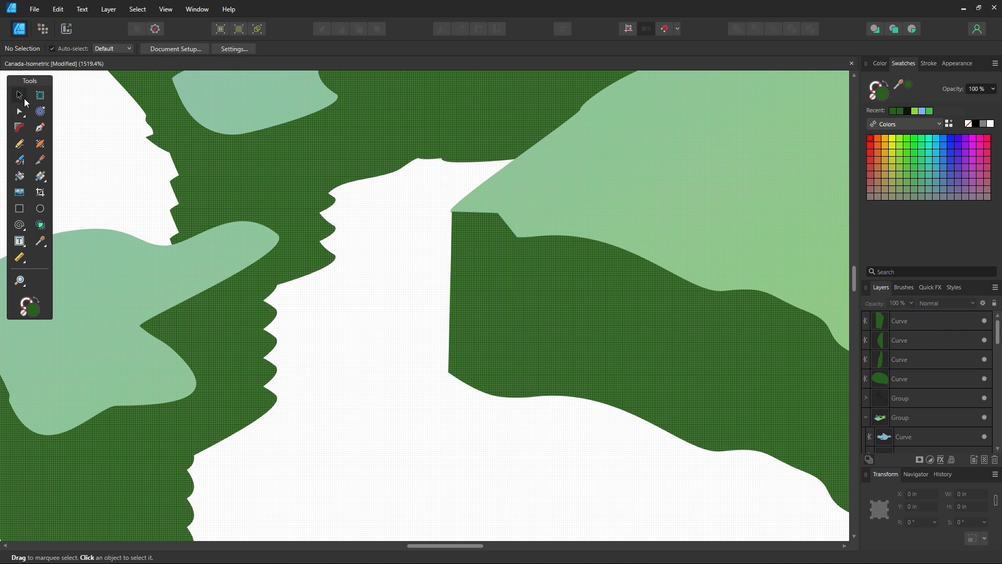
left_click(497, 297)
key("ctrl+shift+bracketleft")
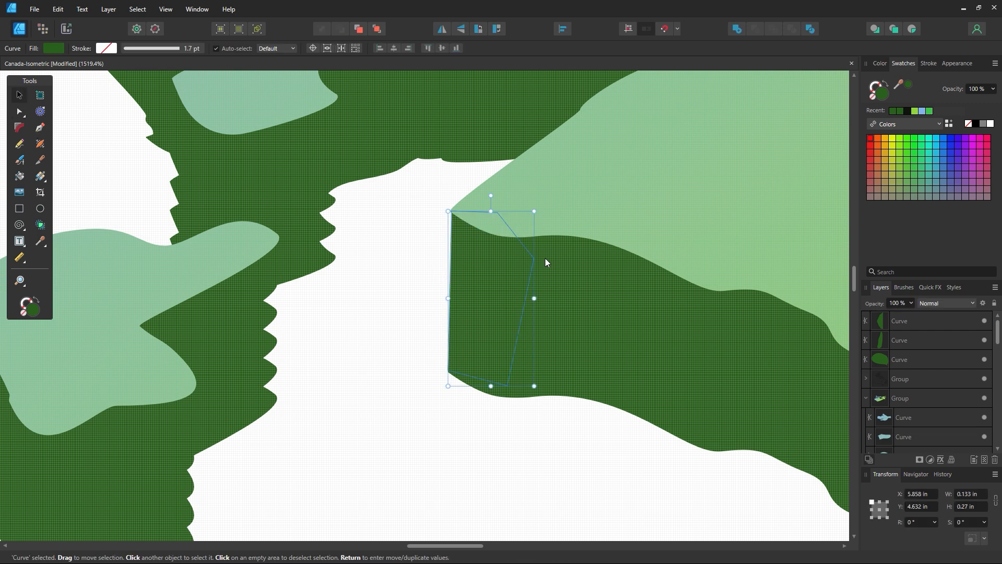
left_click(407, 306)
key("z")
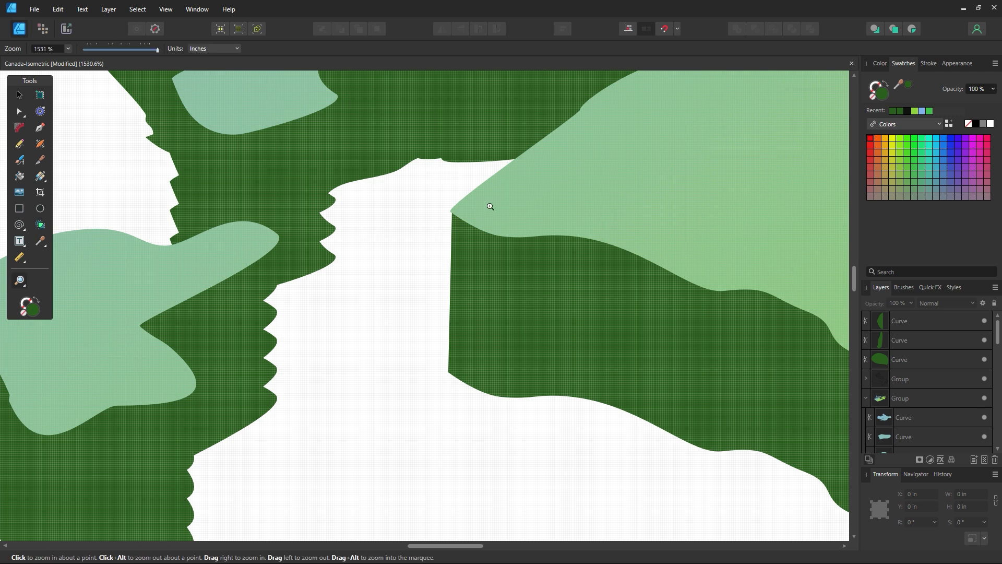
Move the patch's upper corner node outward to meet the light green land's pointed western tip, and deselect the patch
left_click_drag(490, 205, 537, 214)
left_click_drag(427, 282, 465, 284)
left_click(19, 114)
left_click(389, 230)
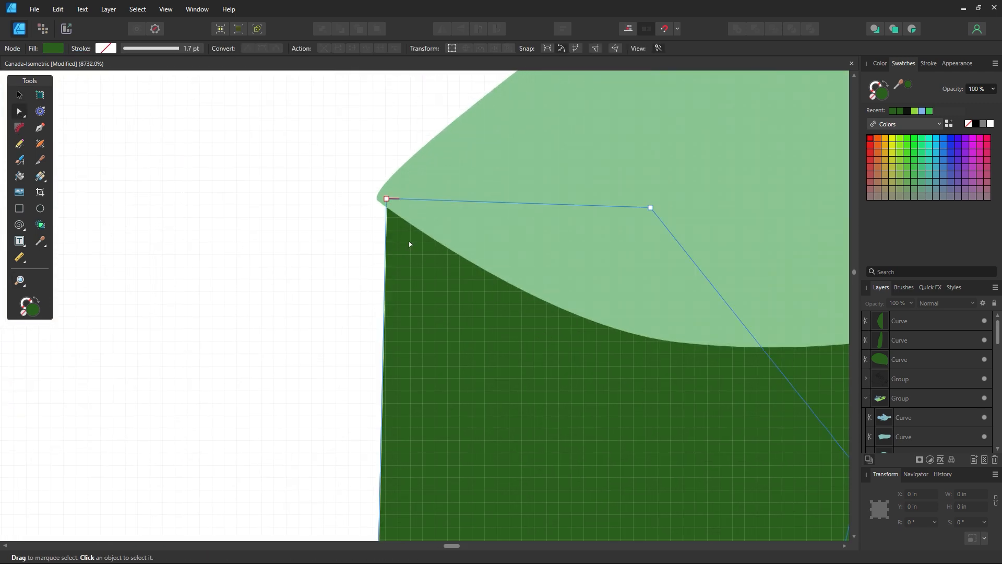
left_click_drag(385, 199, 375, 199)
left_click(321, 240)
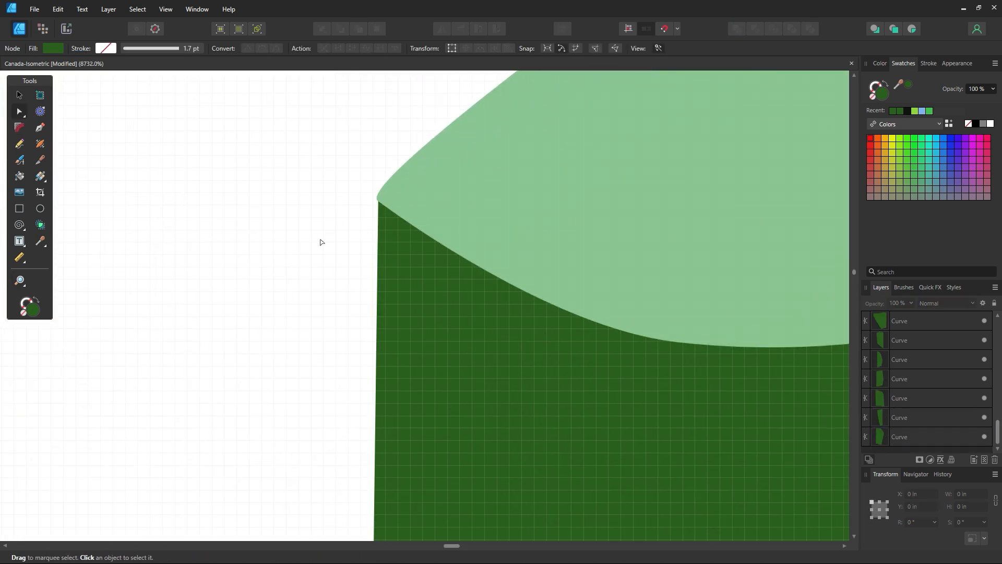
Cover the middle jagged wall step across the white gap with a dark green rectangle about 0.055 by 0.245 in, sent to the back and deselected
key("z")
left_click(341, 264, "alt")
left_click(340, 264, "alt")
left_click(340, 264, "alt")
left_click(324, 274, "alt")
left_click(324, 275, "alt")
left_click(325, 271, "alt")
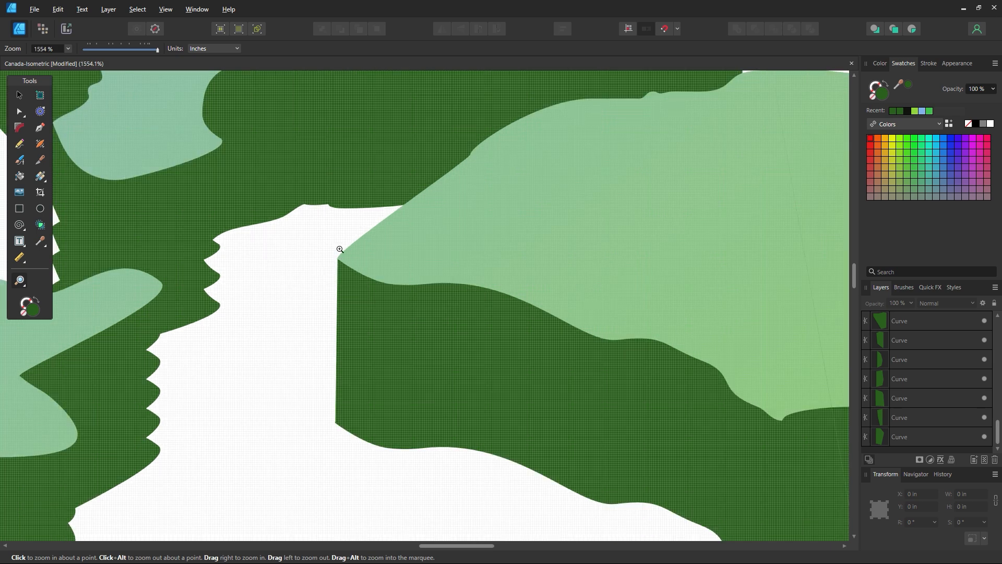
left_click_drag(310, 287, 454, 295)
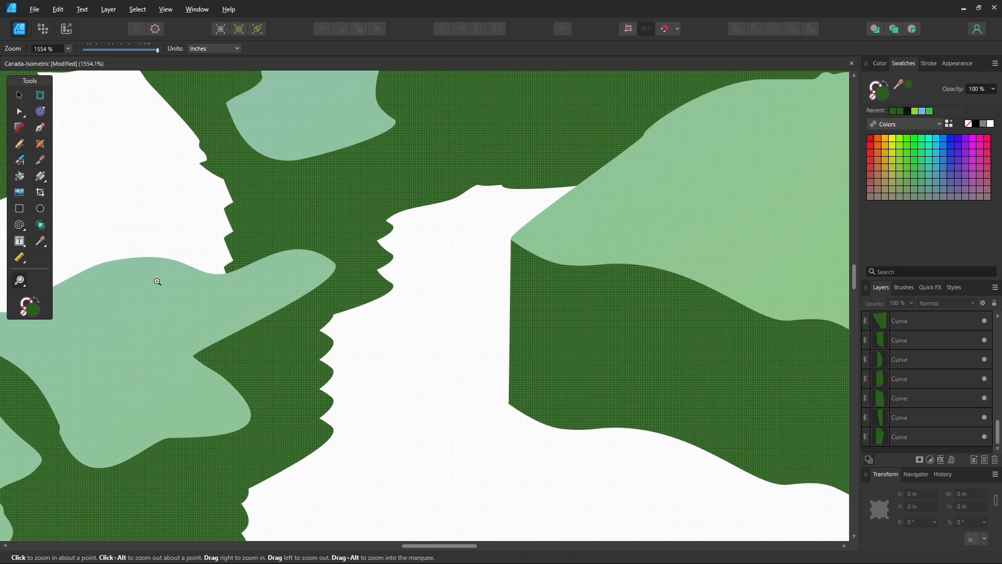
left_click_drag(307, 367, 346, 317)
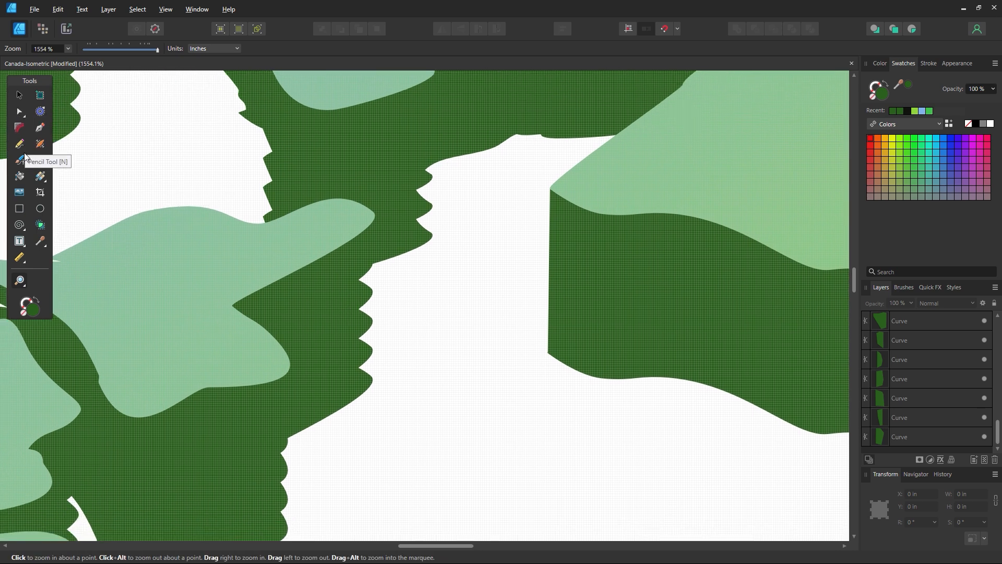
left_click(20, 208)
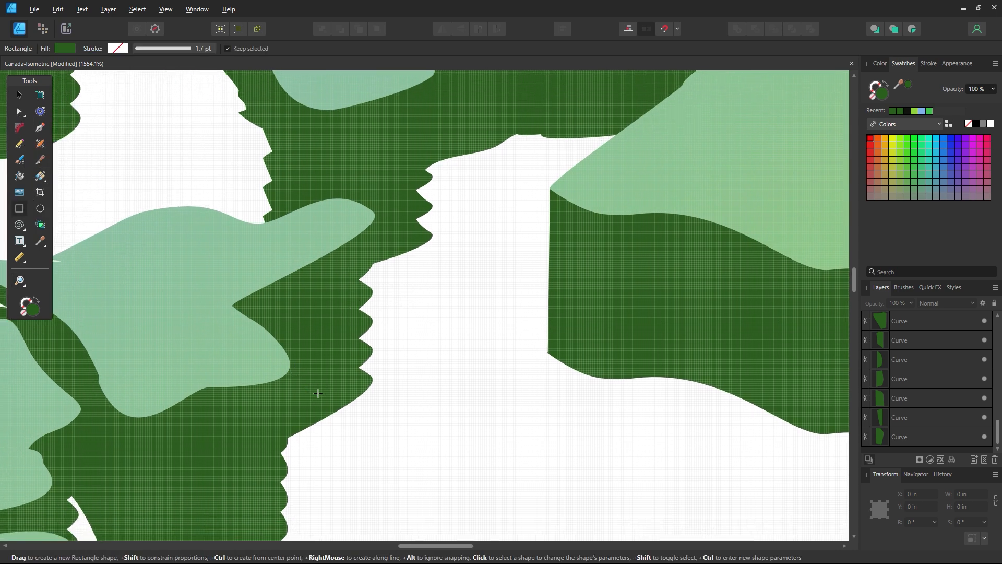
left_click_drag(336, 378, 372, 216)
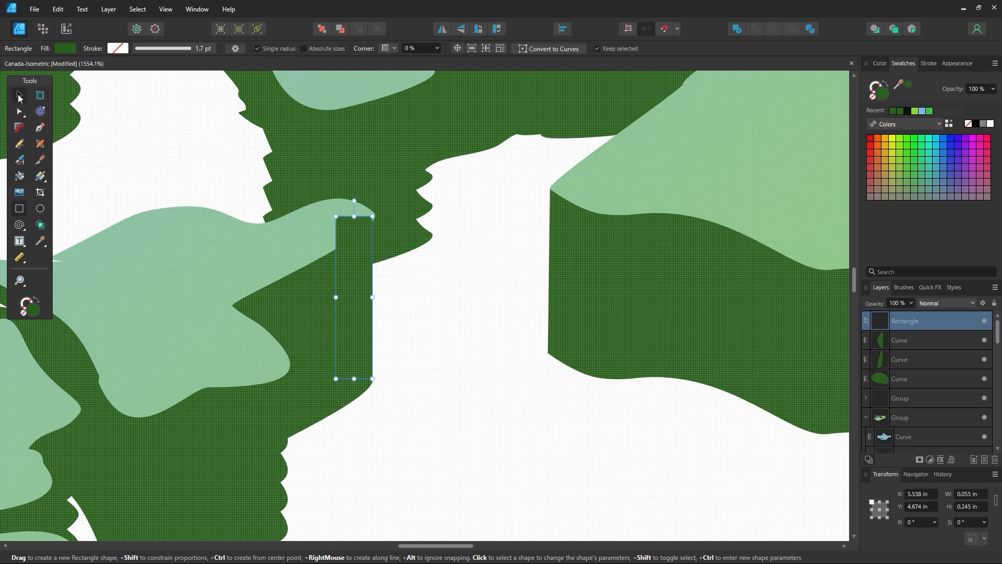
left_click(18, 96)
key("ctrl+shift+bracketleft")
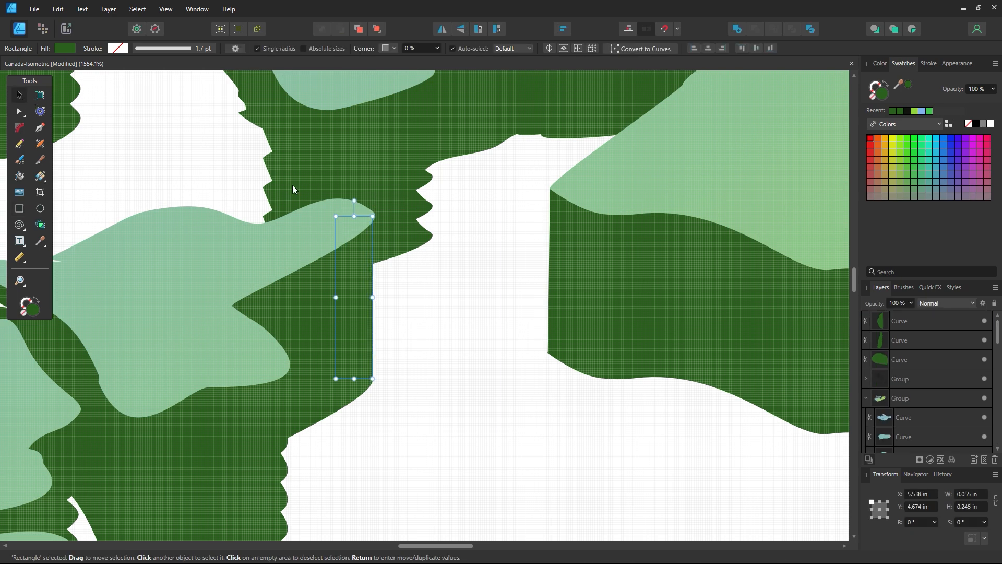
left_click(414, 349)
Draw a dark green rectangle about 0.049 by 0.139 in over the next jagged wall step above, and deselect it
key("z")
mouse_move(355, 364)
left_mouse_down()
mouse_move(533, 412)
mouse_move(352, 399)
mouse_move(364, 381)
left_mouse_up()
key("space")
left_click_drag(462, 195, 449, 244)
left_click(414, 212)
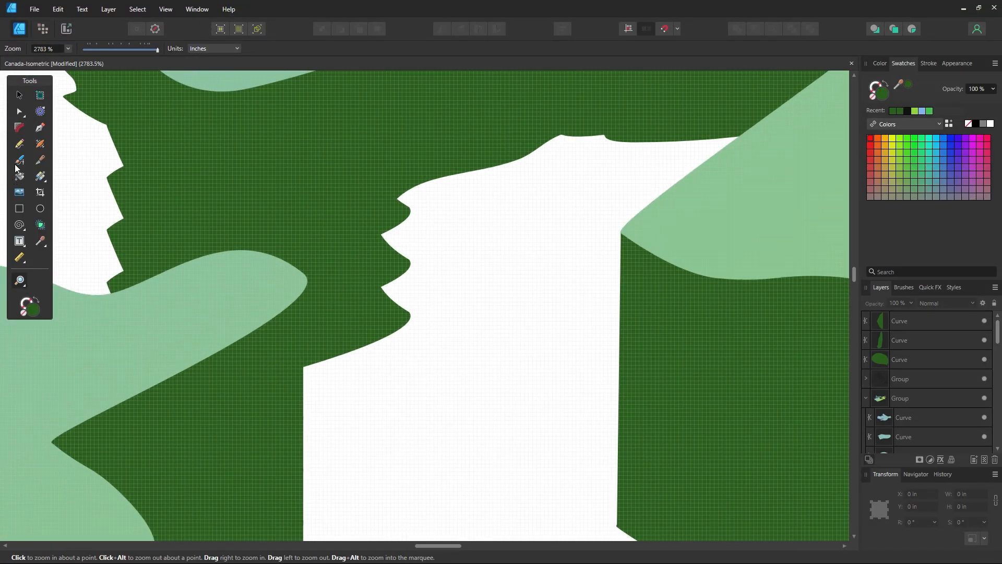
left_click(19, 208)
left_click_drag(354, 154, 411, 316)
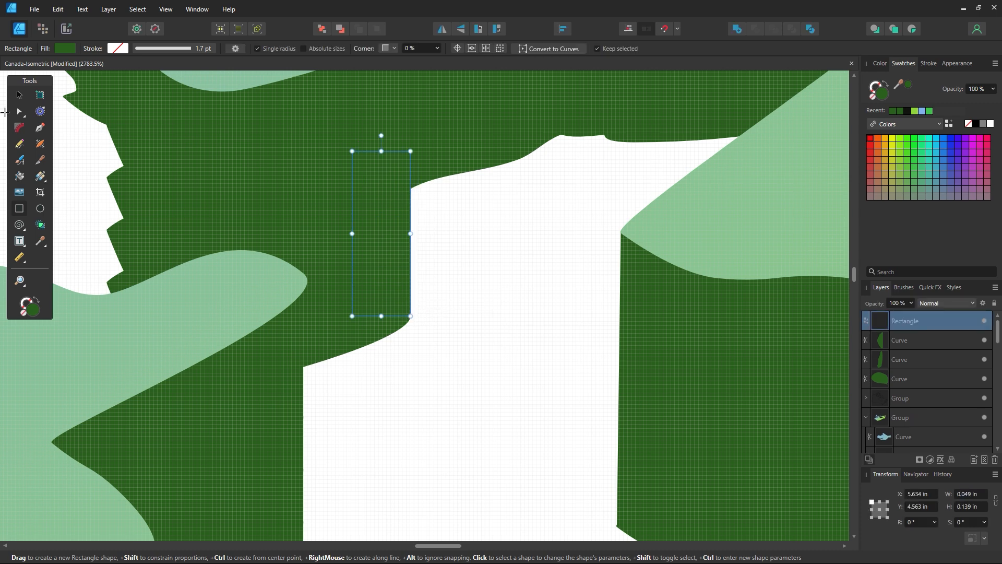
left_click(24, 96)
left_click(524, 295)
Draw a dark green rectangle over the lowest jagged wall step below the rounded peninsula, flush with its outer edge
key("z")
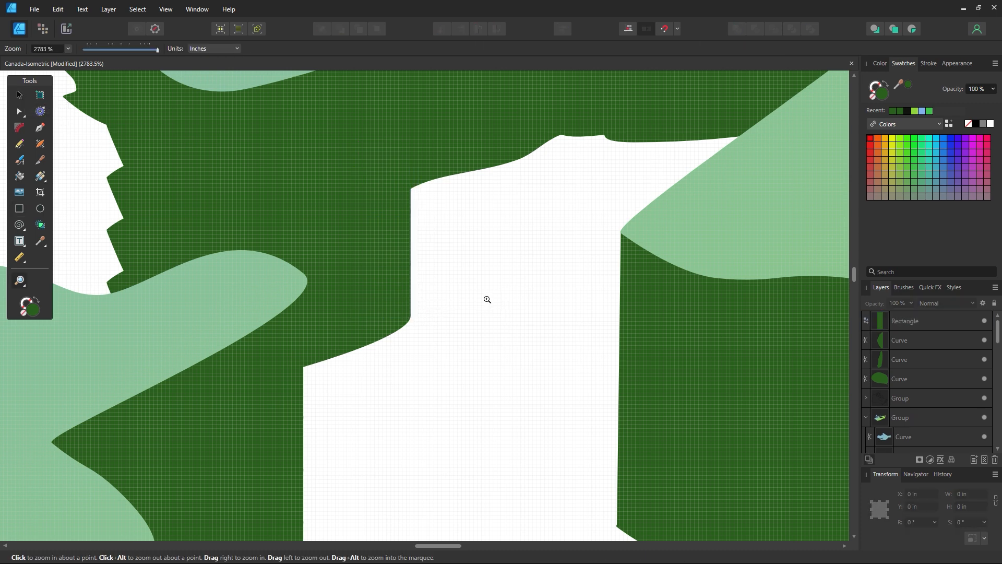
left_click(471, 295, "alt")
left_click(470, 294, "alt")
left_click(471, 294, "alt")
left_click(470, 295, "alt")
key("space")
left_click_drag(358, 425, 622, 379)
left_click(20, 209)
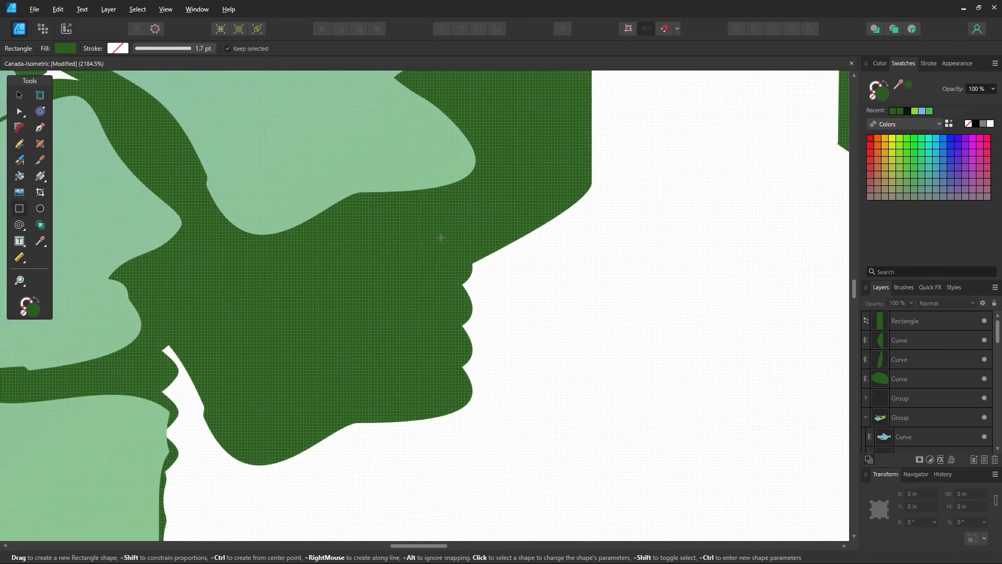
left_click_drag(460, 372, 470, 391)
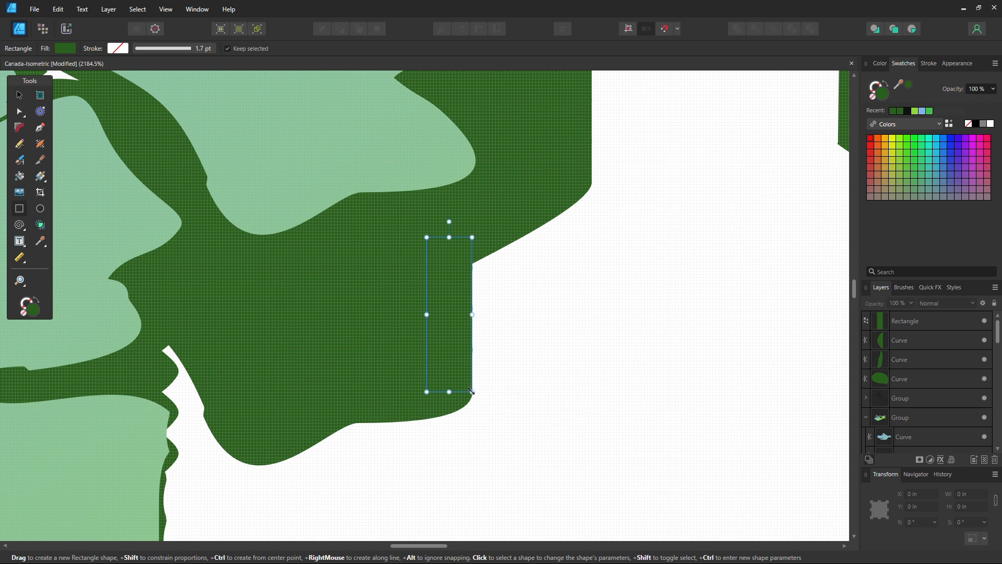
left_click_drag(472, 391, 472, 391)
Select the wall's jagged nodes along the new rectangle's outer edge, move them inward behind it, and deselect
left_click(22, 112)
left_click(628, 332)
left_click(469, 332)
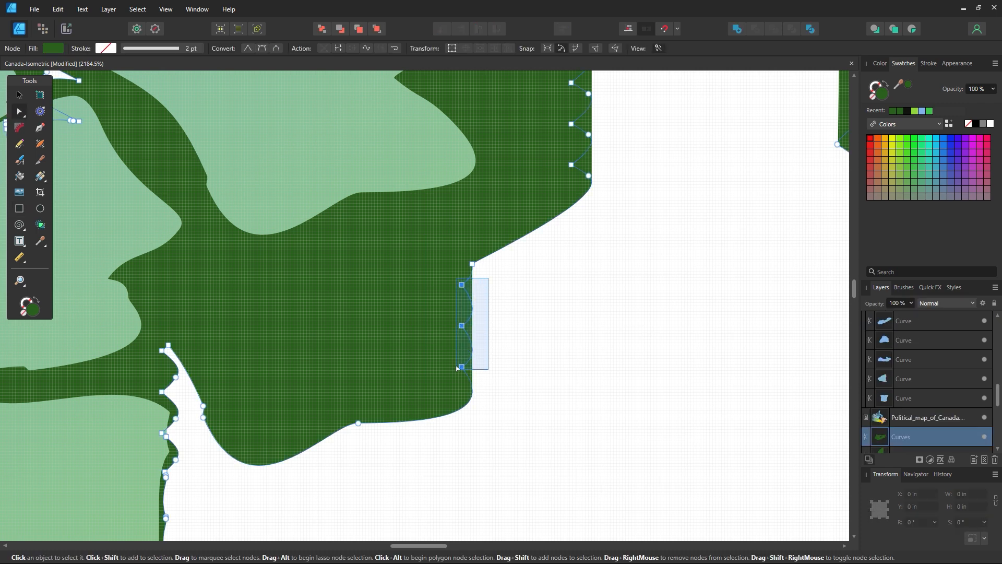
left_click_drag(457, 368, 455, 353)
left_click(520, 350)
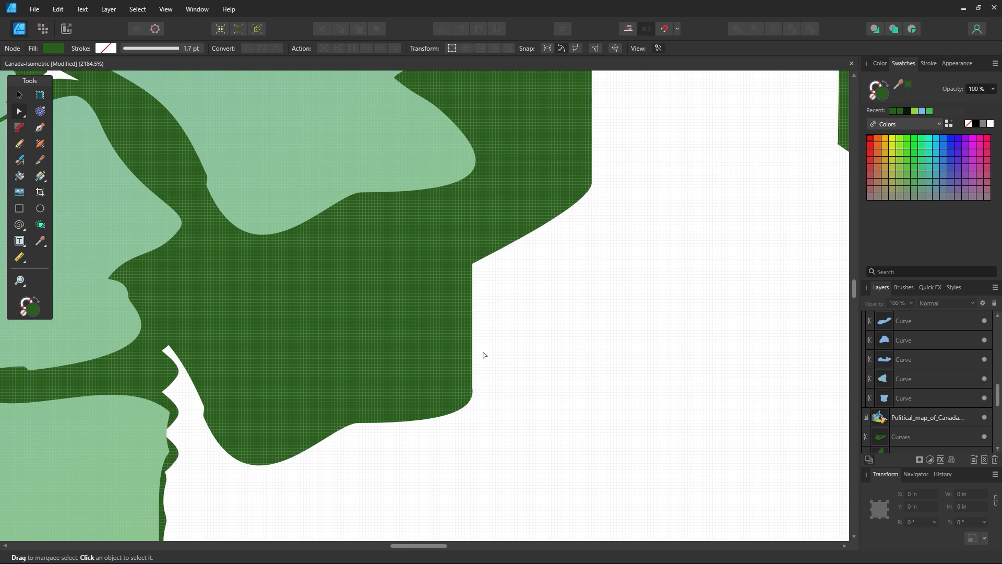
Select the wall nodes along the central bay's vertical western shore and move them inward behind the light green land
key("ctrl+space")
left_click(278, 318, "ctrl+alt")
left_click_drag(221, 403, 413, 256)
scroll(451, 301, "down", 10)
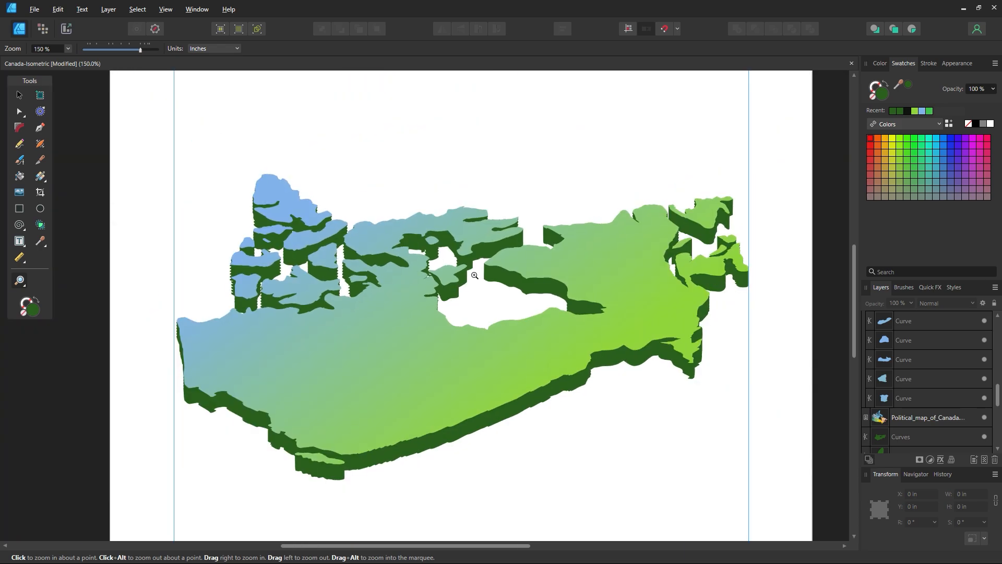
scroll(426, 278, "up", 10)
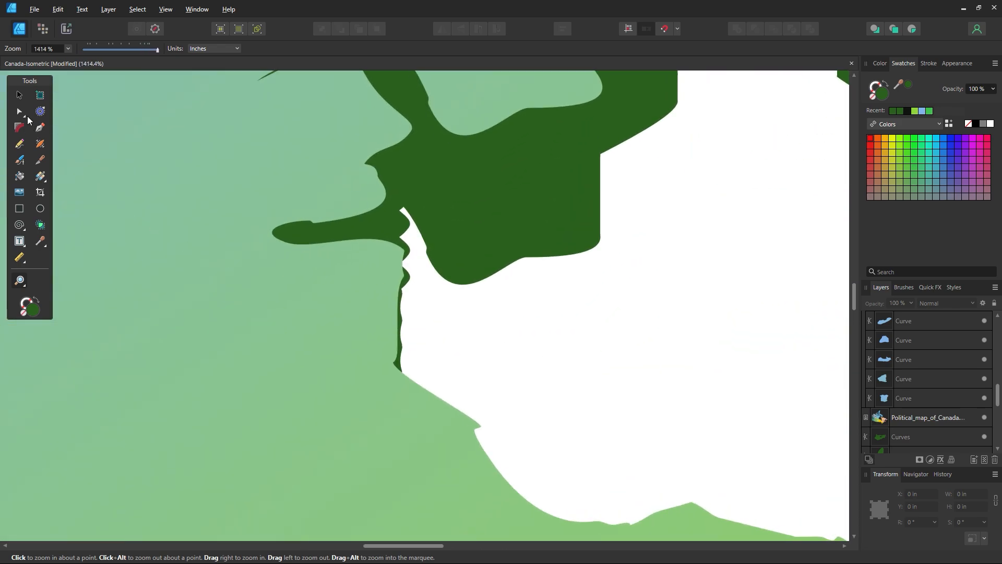
left_click(23, 112)
left_click(407, 274)
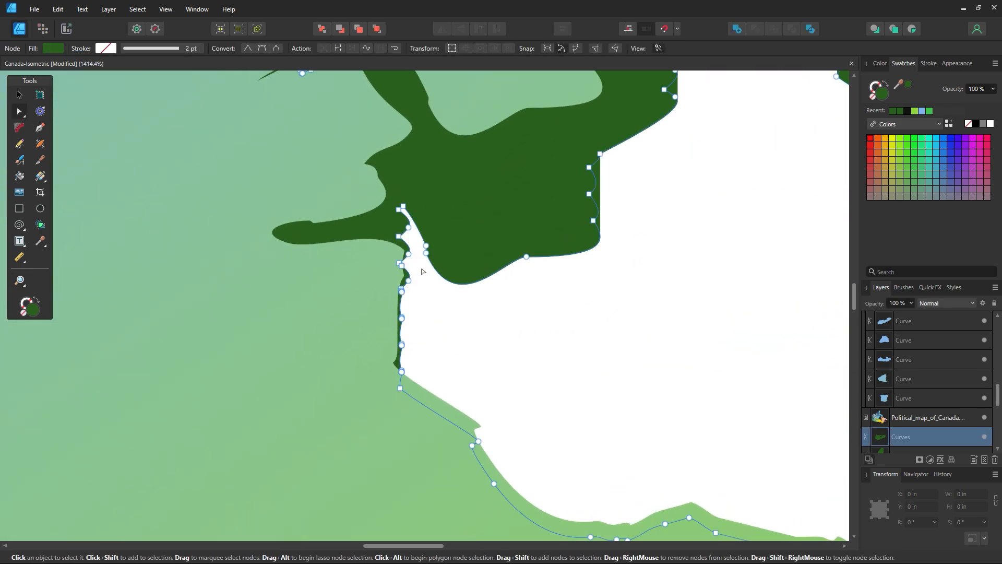
left_click_drag(410, 332, 389, 380)
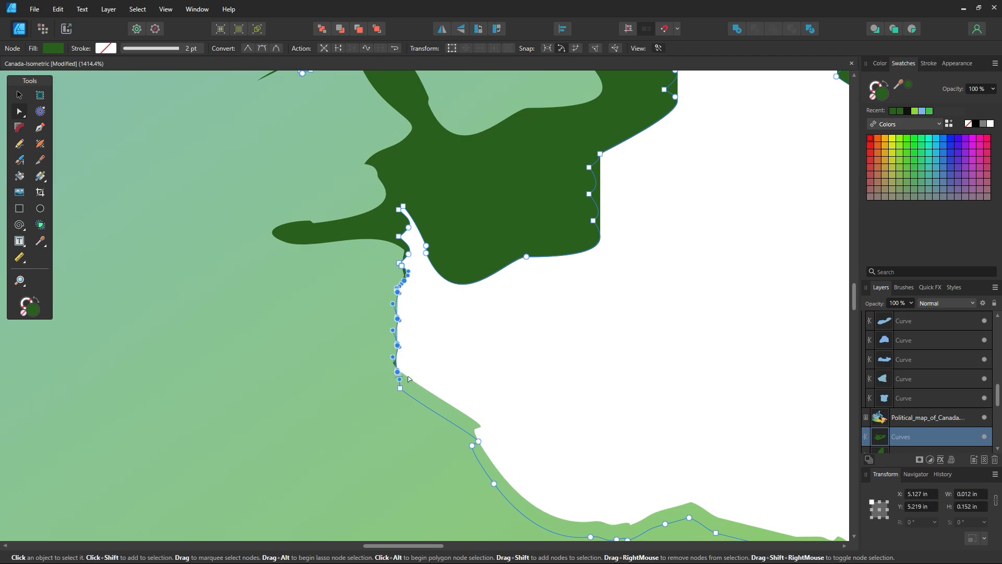
left_click_drag(397, 272, 396, 273)
Reselect the dark green wall outline, pull the protruding nodes at the shore's upper end inward, and deselect
left_click(409, 275)
left_click(401, 271)
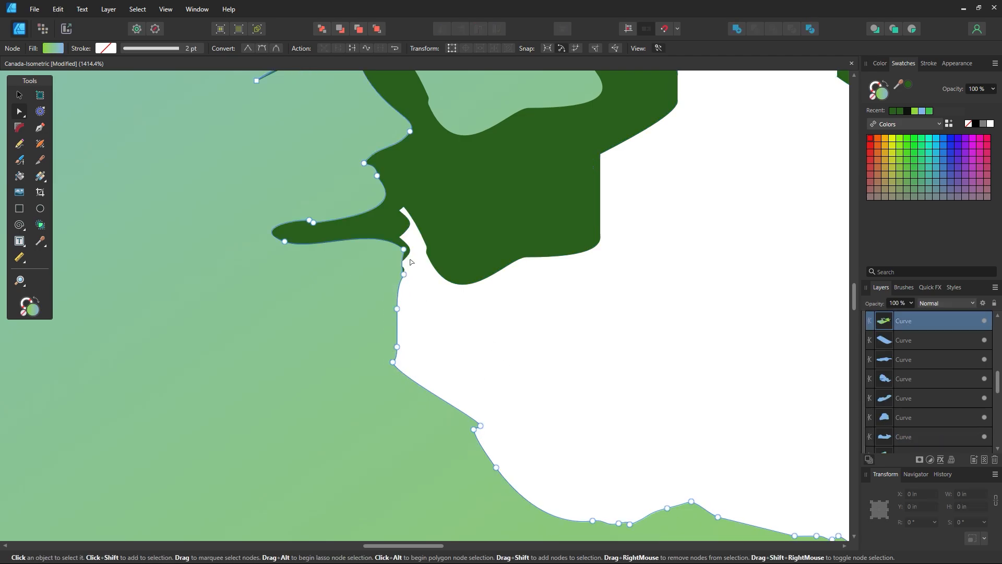
left_click(400, 265)
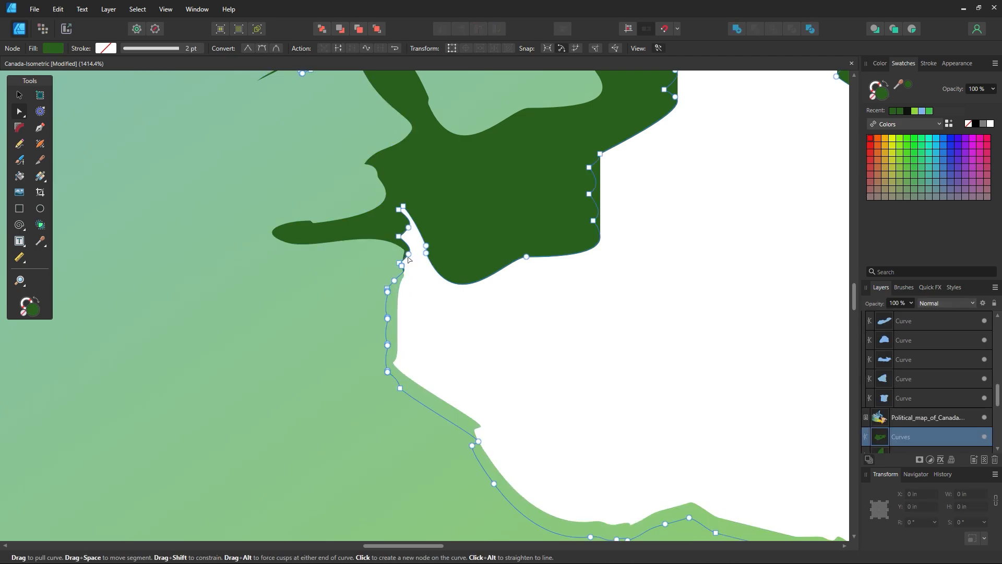
left_click(424, 289)
scroll(418, 288, "up", 3)
left_click(409, 366)
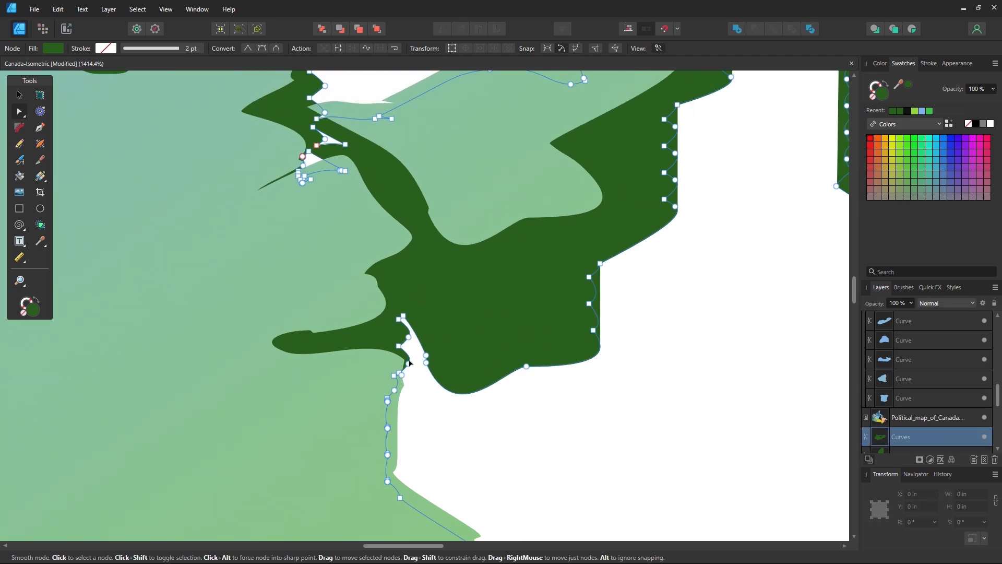
left_click(439, 405)
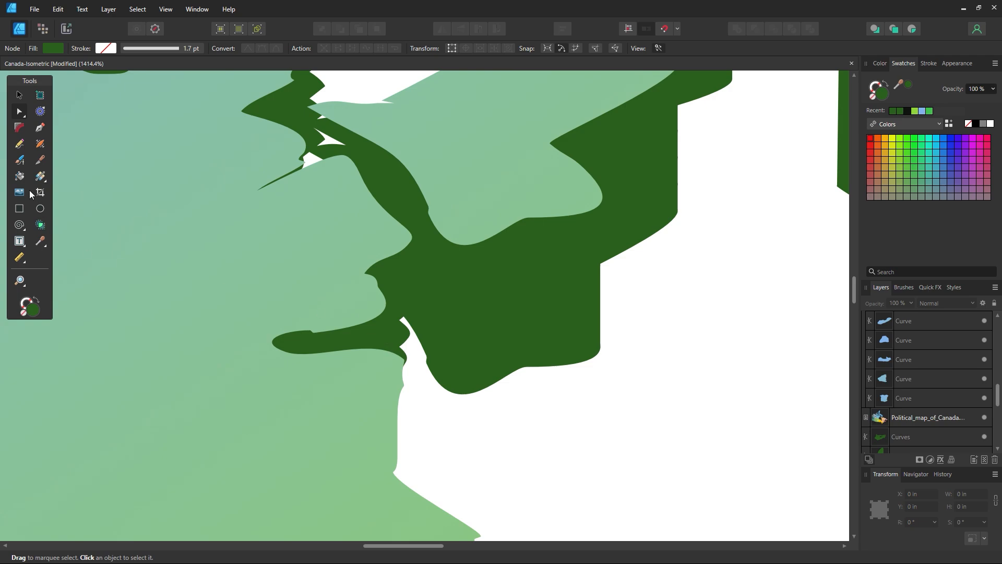
Cover the jagged wall at the end of the narrow inlet with a dark green rectangle about 0.042 by 0.091 in, sent to the back
left_click(22, 209)
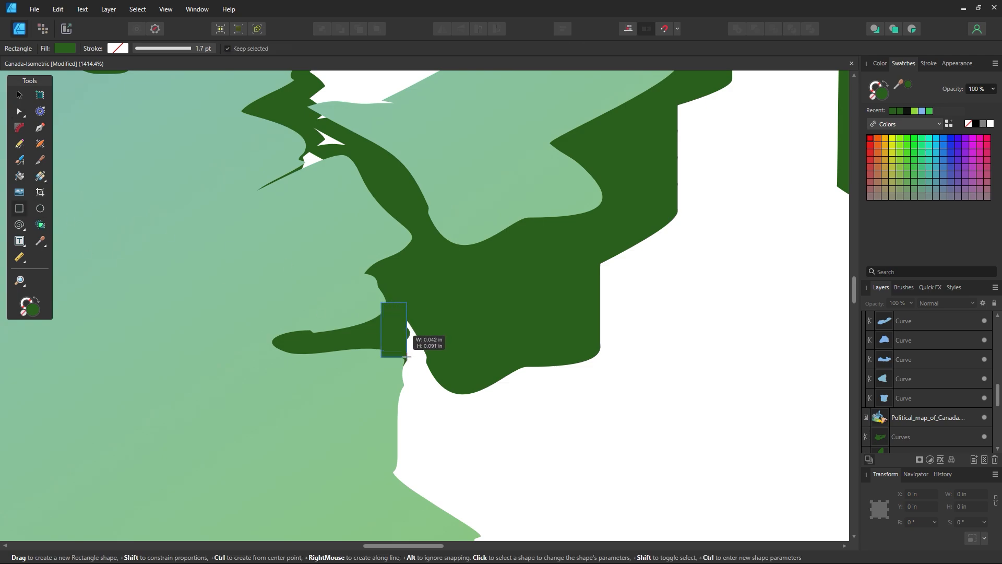
left_click_drag(406, 357, 407, 357)
left_click(23, 97)
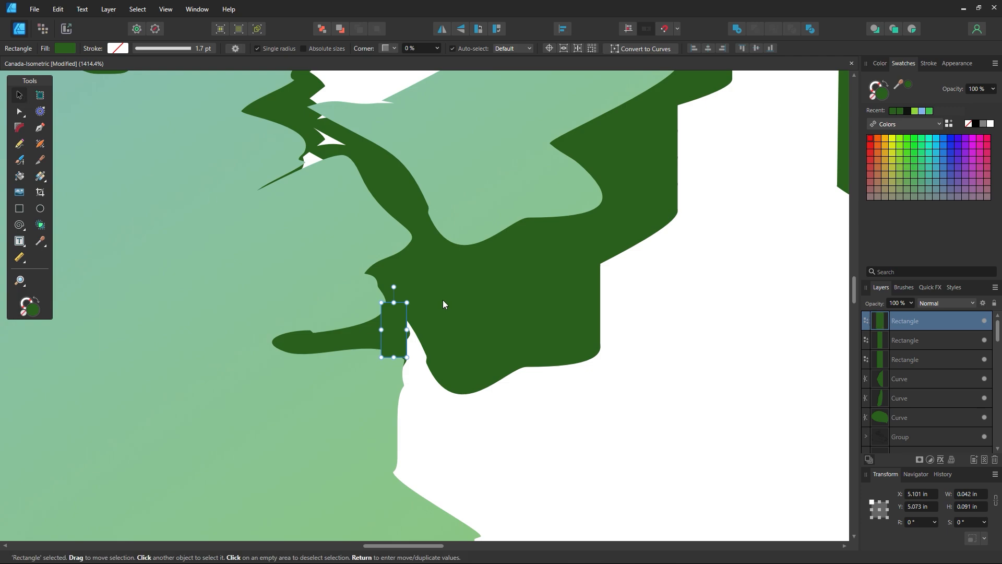
key("ctrl+shift+bracketleft")
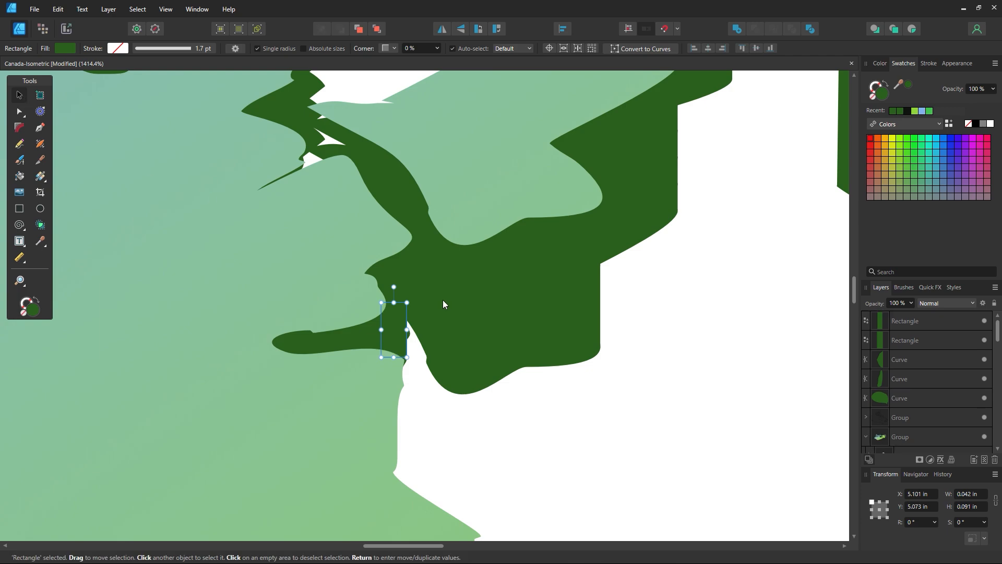
Select the dark green wall outline, tuck its protruding node behind the inlet rectangle, and deselect
left_click(18, 116)
left_click(463, 321)
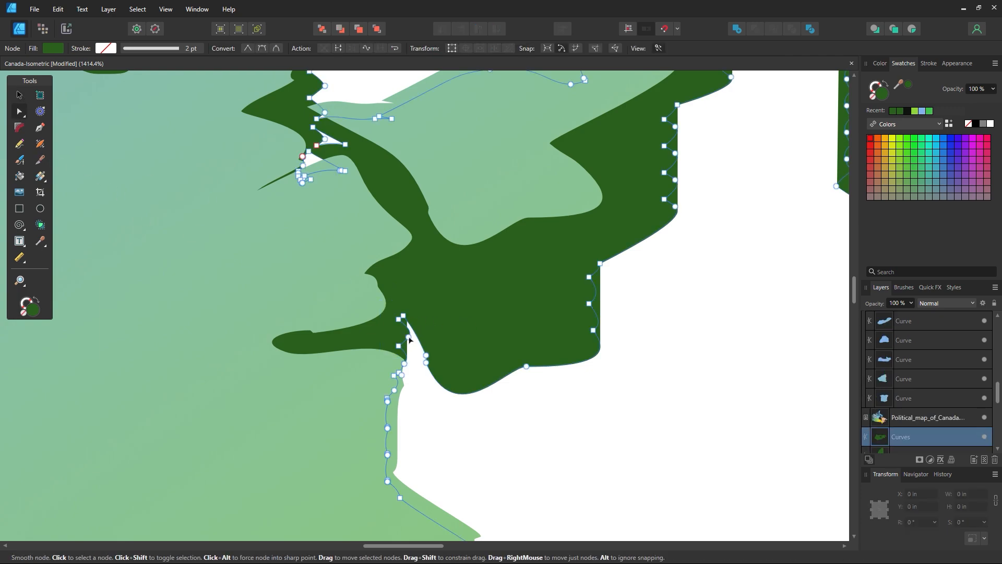
left_click(564, 441)
Examine the whole map and the main land's outline for remaining jagged side walls
key("z")
left_click(439, 144, "alt")
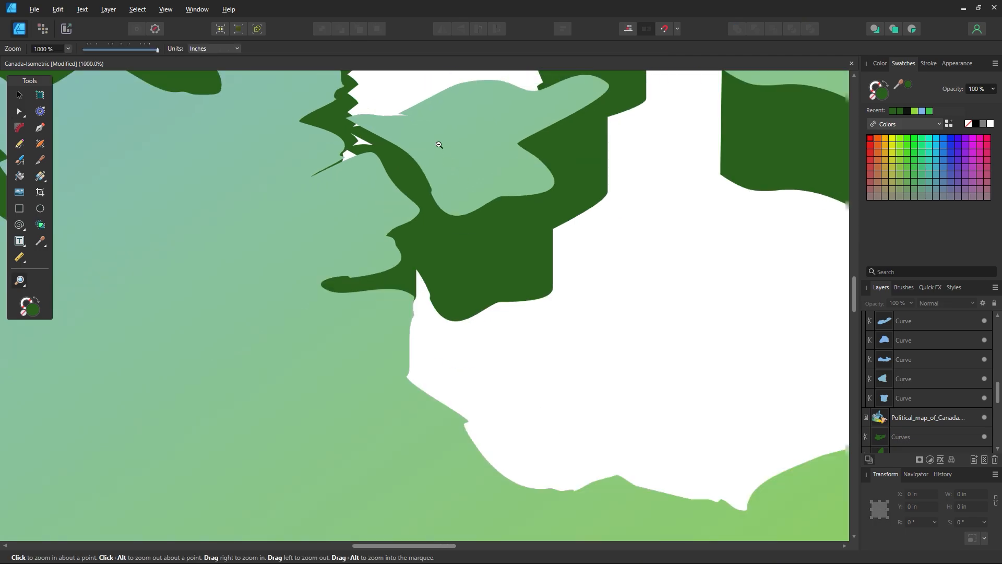
left_click(440, 144, "alt")
left_click(437, 145, "alt")
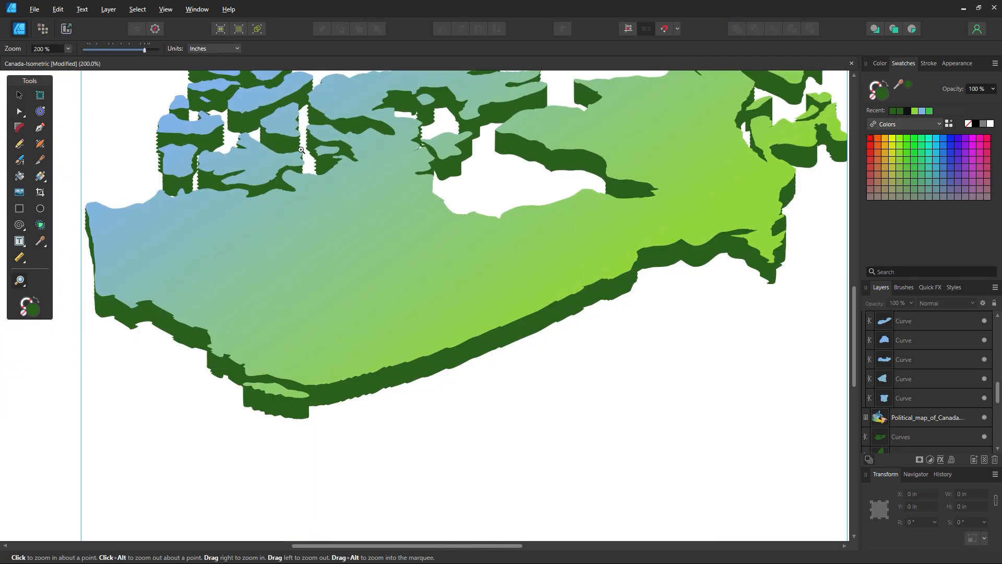
left_click_drag(380, 246, 390, 295)
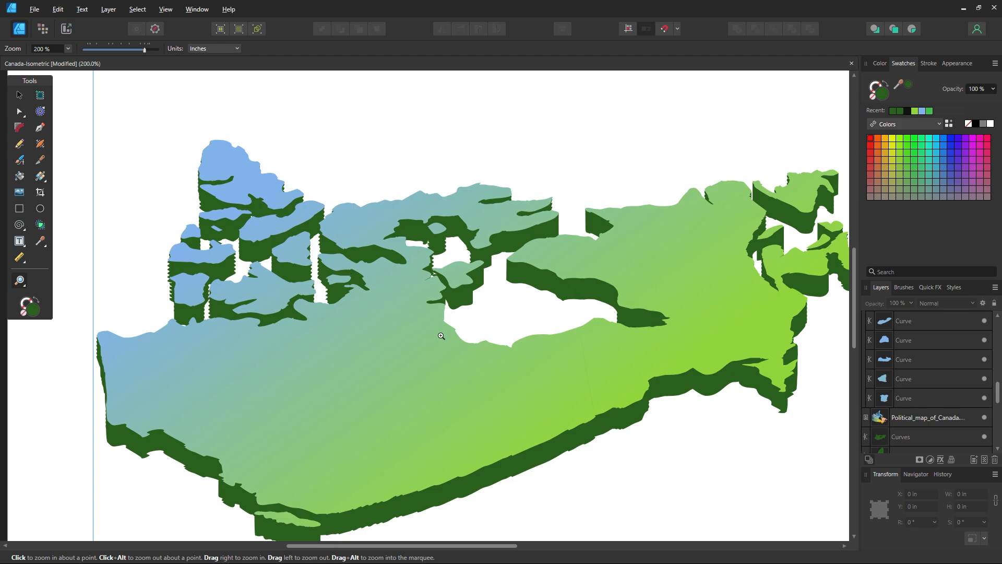
left_click_drag(500, 393, 467, 368)
key("a")
left_click(467, 367)
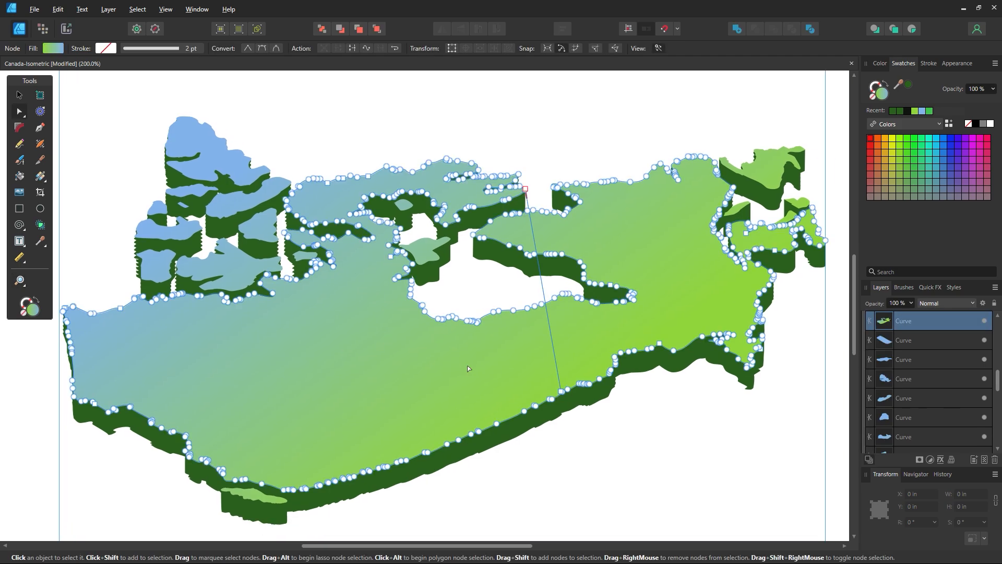
left_click(658, 402)
key("z")
left_click(515, 332, "alt")
left_click_drag(515, 332, 485, 359)
left_click(19, 96)
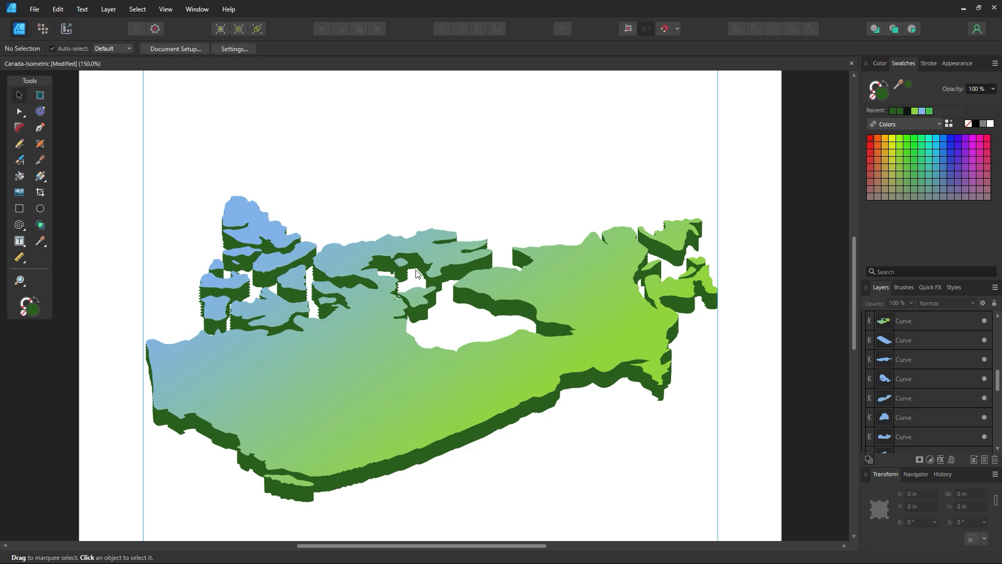
Cover the jagged western island wall with a dark green rectangle about 0.134 by 0.221 in, sent to the back and deselected
key("m")
scroll(416, 273, "up", 15)
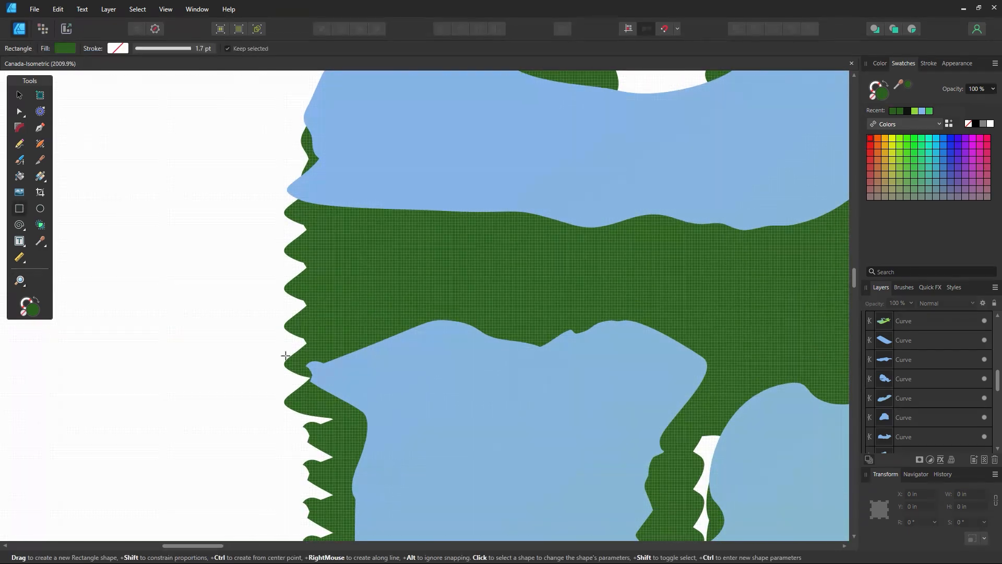
left_click_drag(286, 402, 400, 213)
key("v")
key("ctrl+shift+[")
left_click(180, 257)
Delete the wall outline's jagged nodes along the western rectangle's outer edge, and deselect the outline
key("z")
left_click_drag(252, 275, 373, 333)
key("a")
left_click(365, 318)
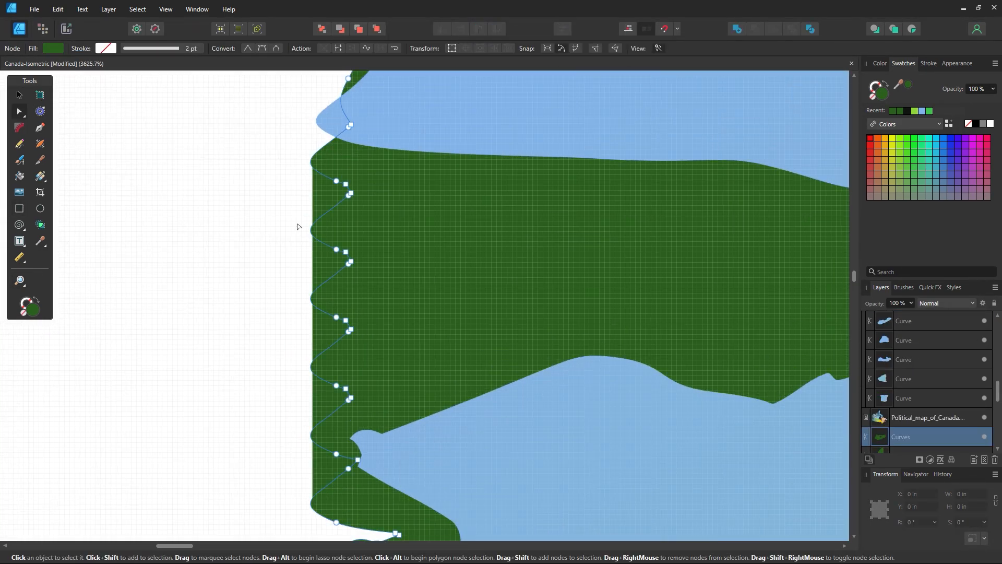
left_click_drag(282, 230, 363, 469)
key("Delete")
key("ctrl+d")
Extend the western island's rectangle slightly outward so its edge meets the wall's outermost point, and deselect it
left_click(336, 235)
key("z")
left_click_drag(307, 149, 574, 225)
key("a")
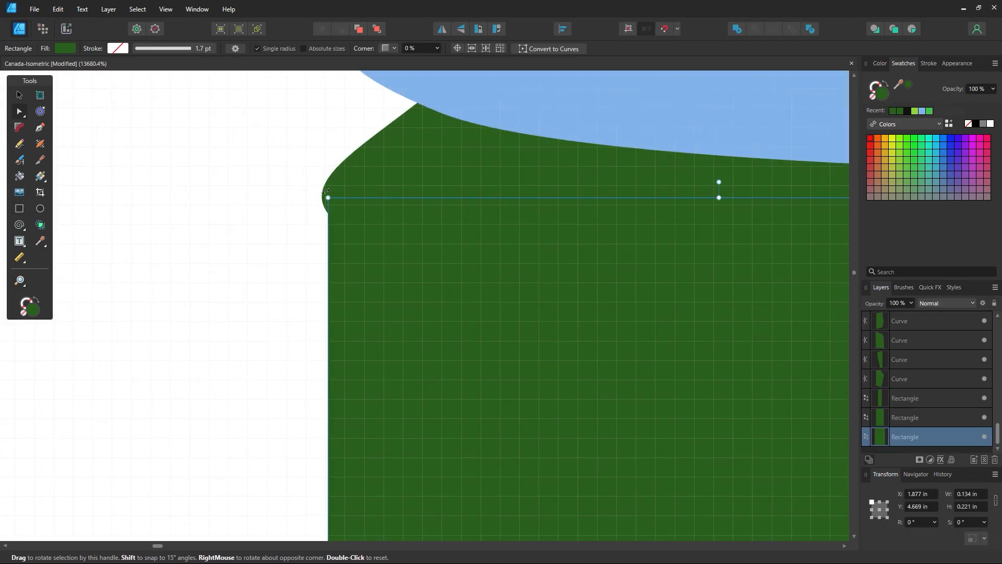
left_click_drag(328, 197, 322, 197)
key("ctrl+d")
key("z")
left_click_drag(354, 311, 293, 308)
key("a")
left_click(470, 256)
key("z")
left_click_drag(496, 254, 465, 249)
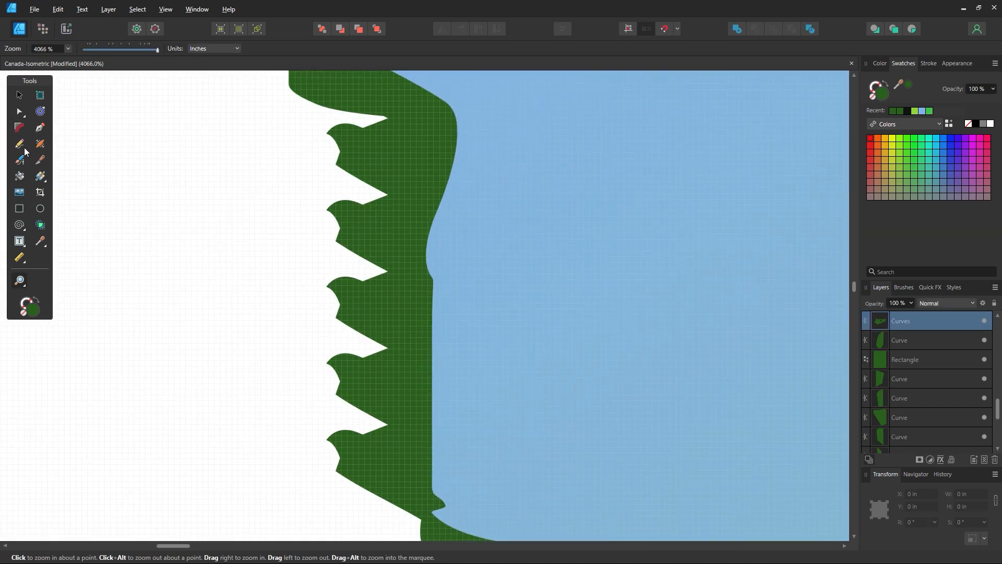
scroll(190, 226, "up", 1)
key("v")
left_click(190, 226)
Cover the jagged wall below the western rectangle with a straight-edged Pen patch filled with the sampled dark green
key("z")
left_click_drag(334, 228, 358, 257)
scroll(362, 214, "up", 1)
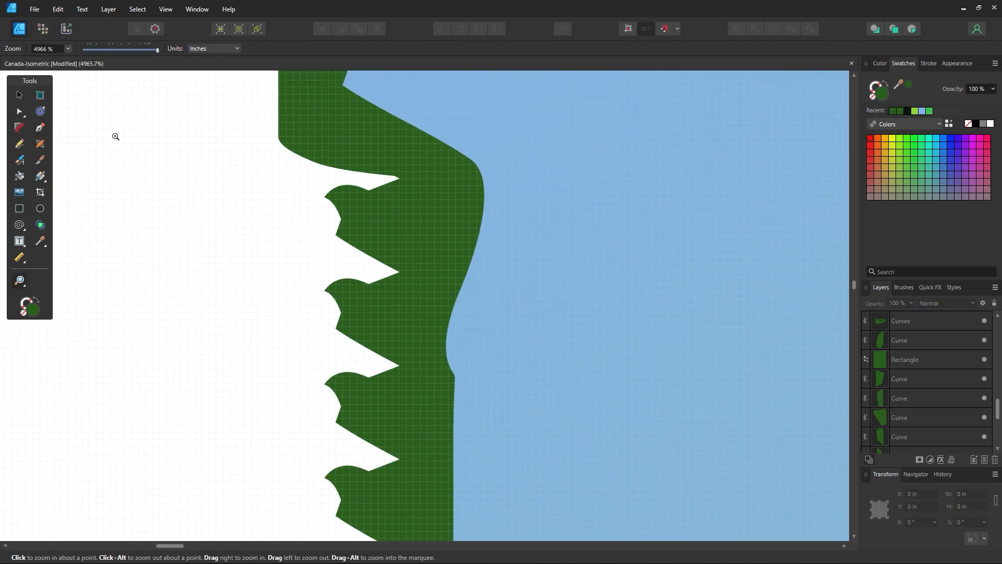
key("p")
scroll(441, 246, "up", 2)
left_click(326, 244)
scroll(332, 293, "down", 6)
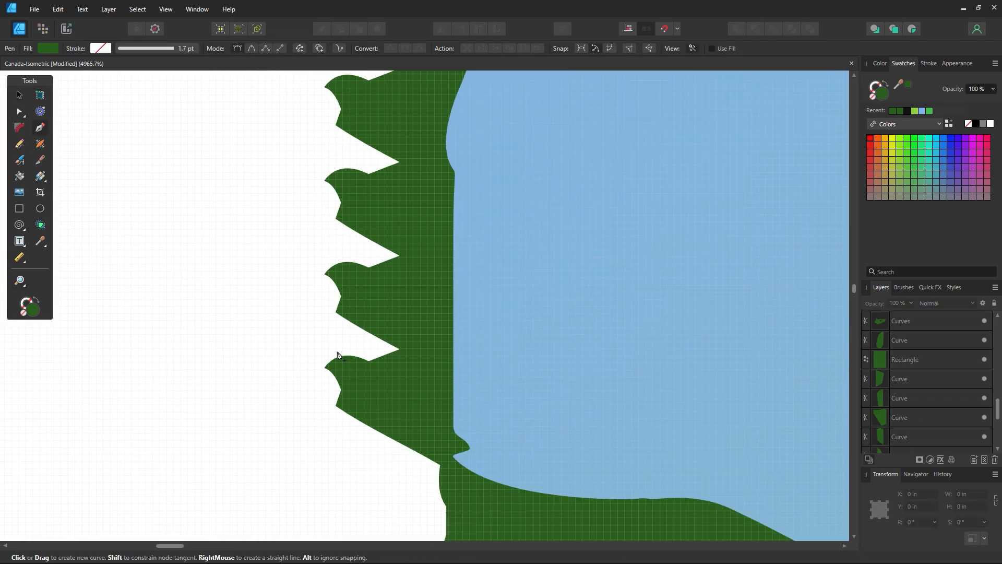
left_click(325, 337)
scroll(437, 242, "up", 5)
left_click(438, 257)
left_click(420, 189)
left_click(325, 196)
key("i")
left_click(386, 153)
Nudge the new dark green patch slightly outward to line up with the wall's outermost points
key("z")
left_click_drag(329, 212, 365, 214)
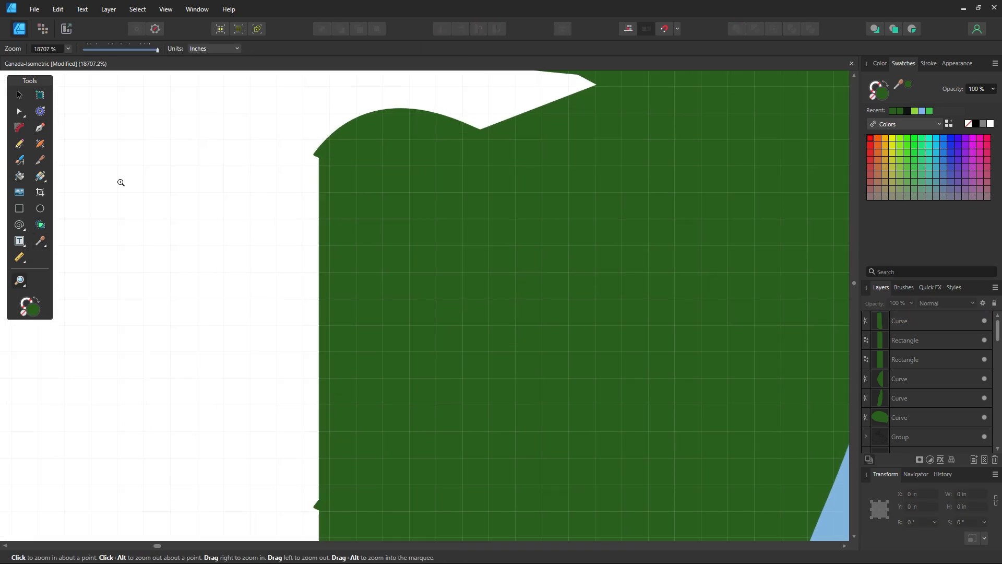
key("v")
left_click_drag(368, 279, 364, 277)
Examine the patched wall from its lower end up to the notch below the western rectangle
key("z")
left_click(471, 369, "alt")
left_click_drag(472, 370, 418, 117)
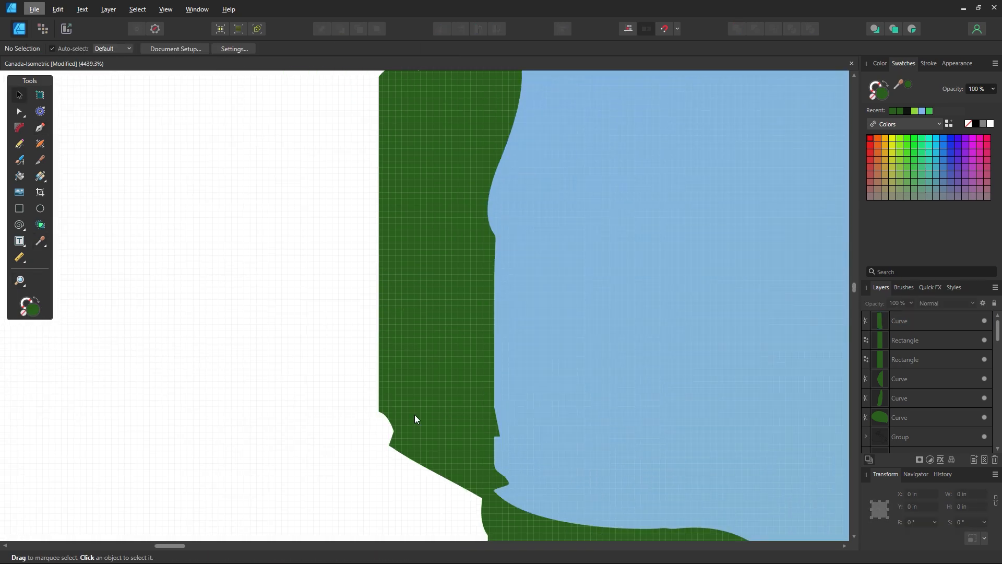
key("space")
left_click(415, 415, "alt")
left_click(415, 415, "alt")
left_click_drag(437, 414, 289, 435)
left_click(401, 355, "alt")
left_click(401, 354, "alt")
left_click(401, 355, "alt")
left_click_drag(401, 355, 517, 365)
Remove the pointed notch between the western rectangle and the patch from the wall outline, undo the handle change, and deselect
left_click(20, 111)
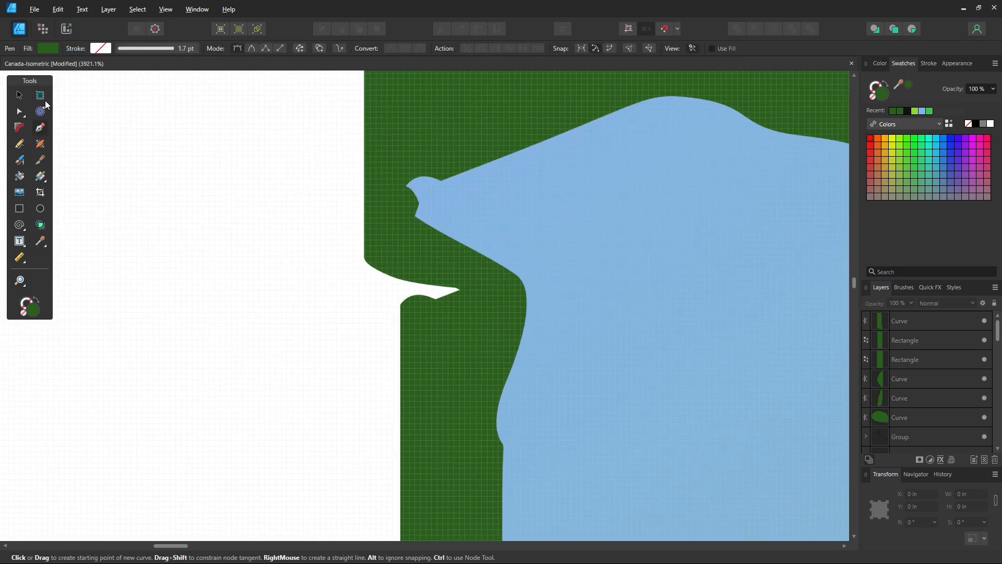
left_click(467, 288)
left_click(391, 277)
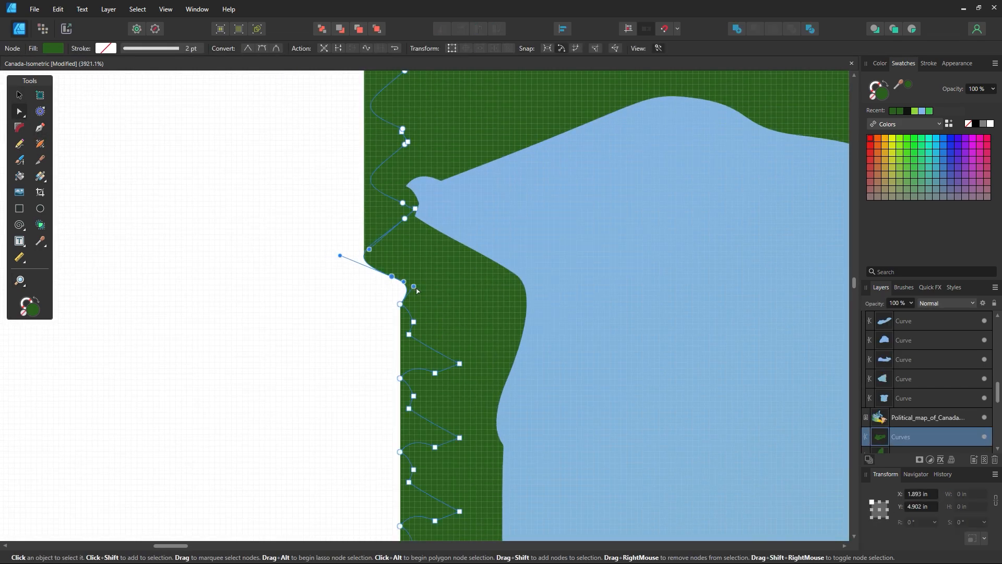
left_click_drag(340, 255, 389, 276)
key("ctrl+z")
key("Escape")
Fill the white gap beneath the light blue island's western tip with a dark green triangular patch sent to the back
key("z")
left_click(562, 300, "alt")
left_click(562, 299, "alt")
left_click_drag(537, 307, 350, 321)
left_click_drag(328, 204, 472, 292)
left_click_drag(343, 233, 376, 320)
key("p")
left_click(364, 237)
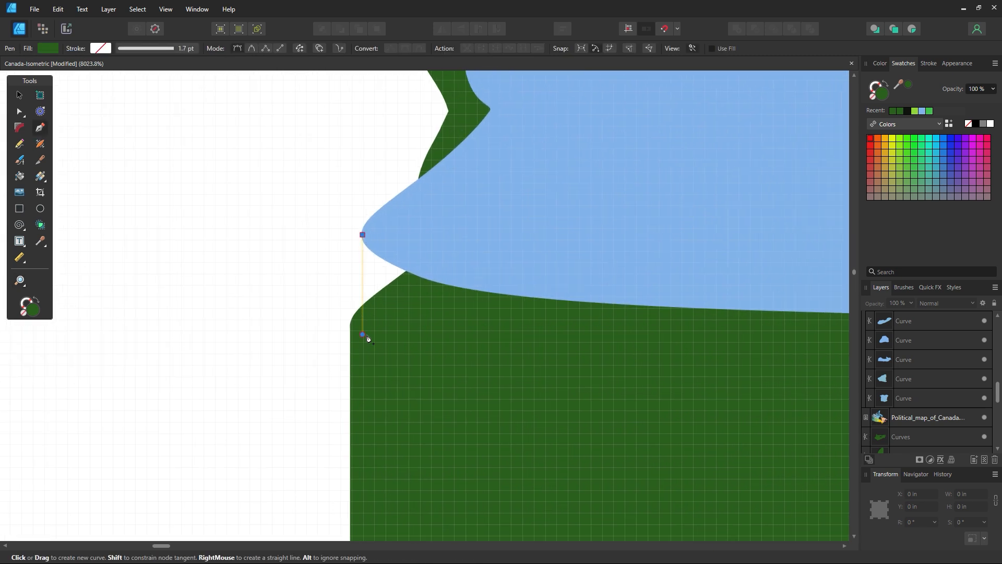
left_click(364, 334)
left_click(438, 284)
key("i")
left_click(486, 384)
key("ctrl+shift+bracketleft")
left_click(19, 93)
left_click(148, 202)
Draw a four-sided dark green patch behind the light blue island's bulging western edge to straighten the wall below it
left_click_drag(528, 139, 483, 427)
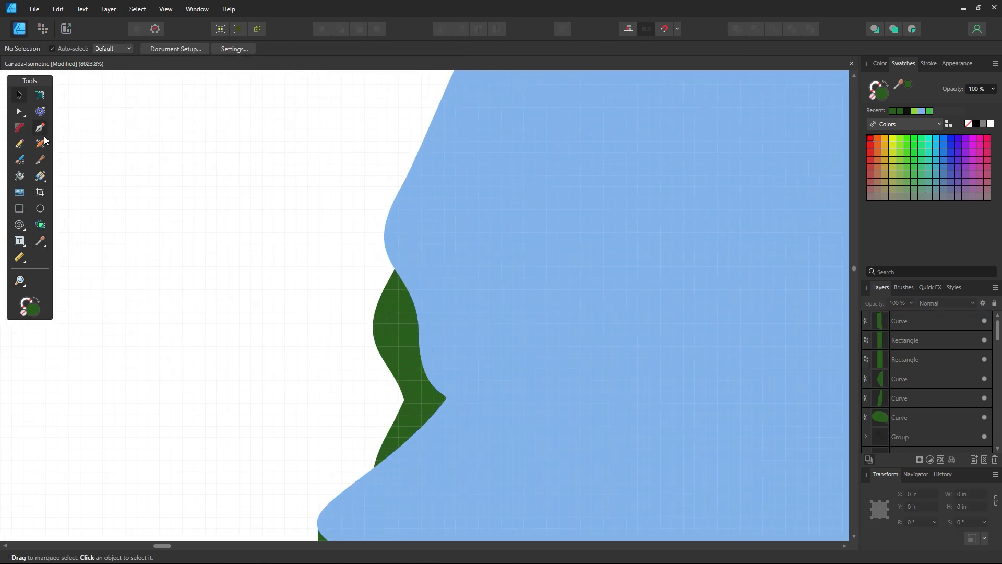
left_click(41, 131)
left_click(385, 240)
left_click(385, 319)
left_click(438, 319)
left_click(432, 248)
left_click(384, 240)
left_click(19, 95)
left_click(19, 111)
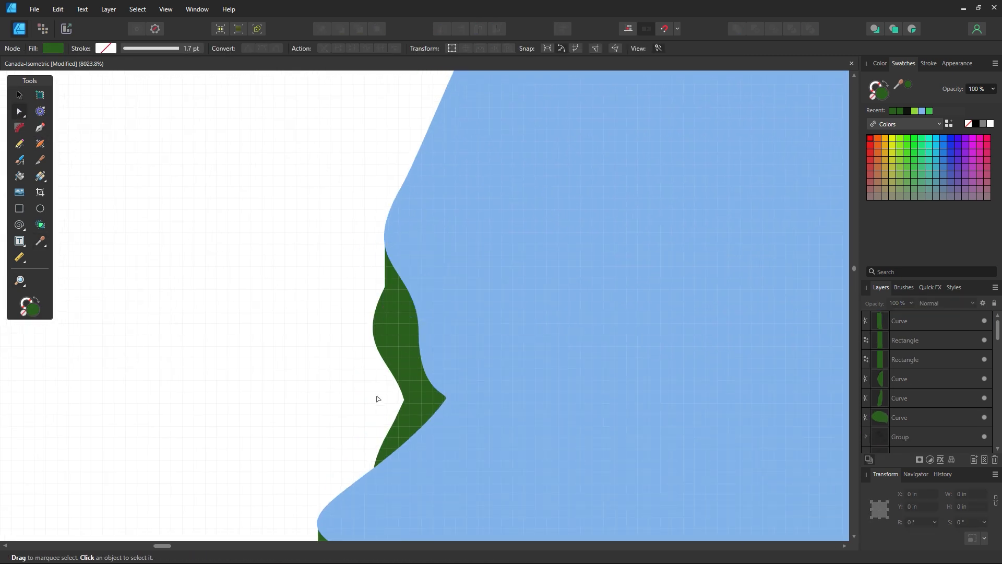
left_click(376, 403)
Smooth the spike on the light blue island's northwestern edge by deleting its stray nodes and adjusting the remaining handle
key("z")
left_click_drag(674, 264, 609, 264)
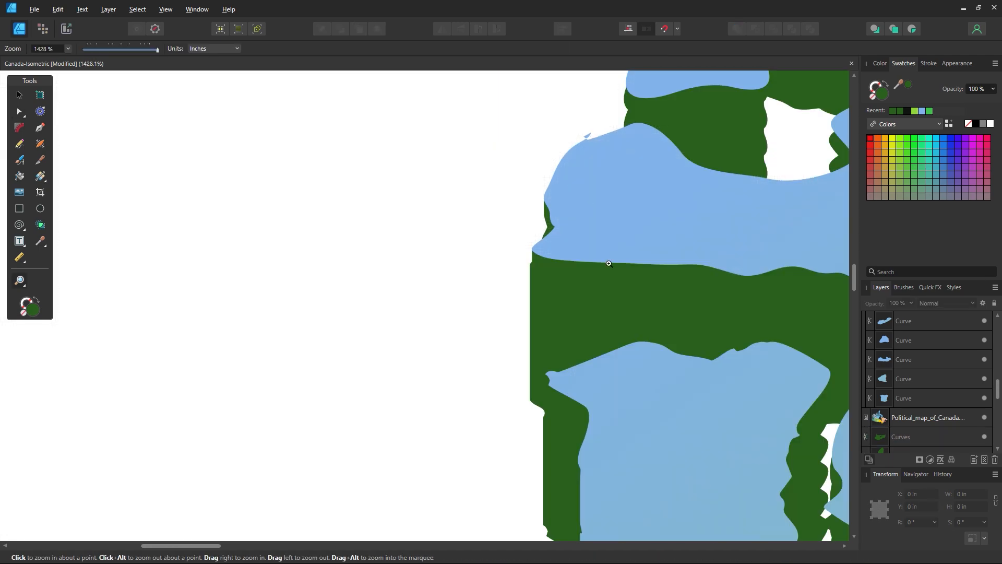
left_click_drag(609, 135, 689, 136)
left_click(20, 111)
left_click(510, 267)
left_click_drag(455, 296, 496, 305)
left_click_drag(511, 264, 461, 311)
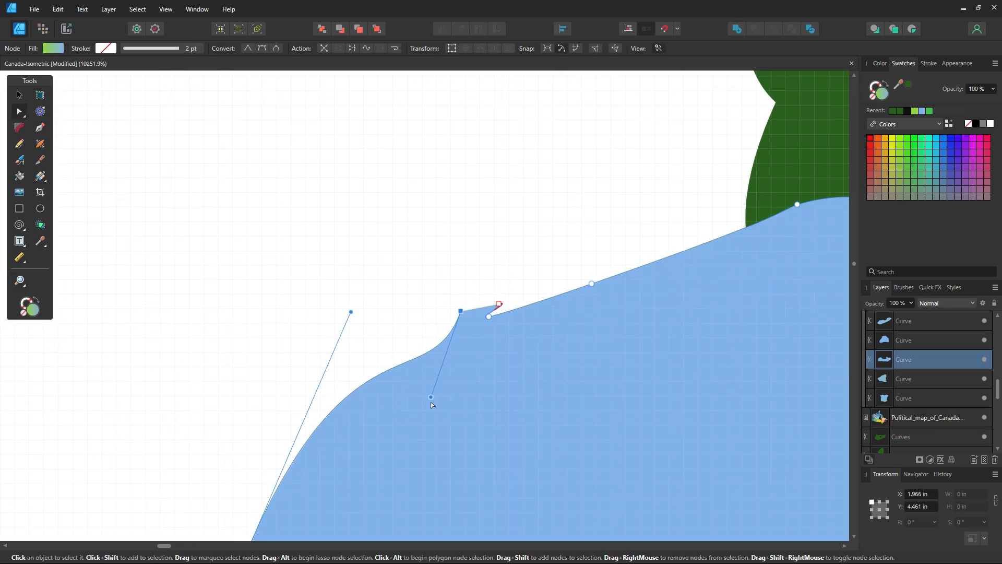
left_click_drag(434, 402, 447, 332)
left_click(496, 305)
key("Delete")
left_click(468, 305)
left_click(446, 334)
key("Delete")
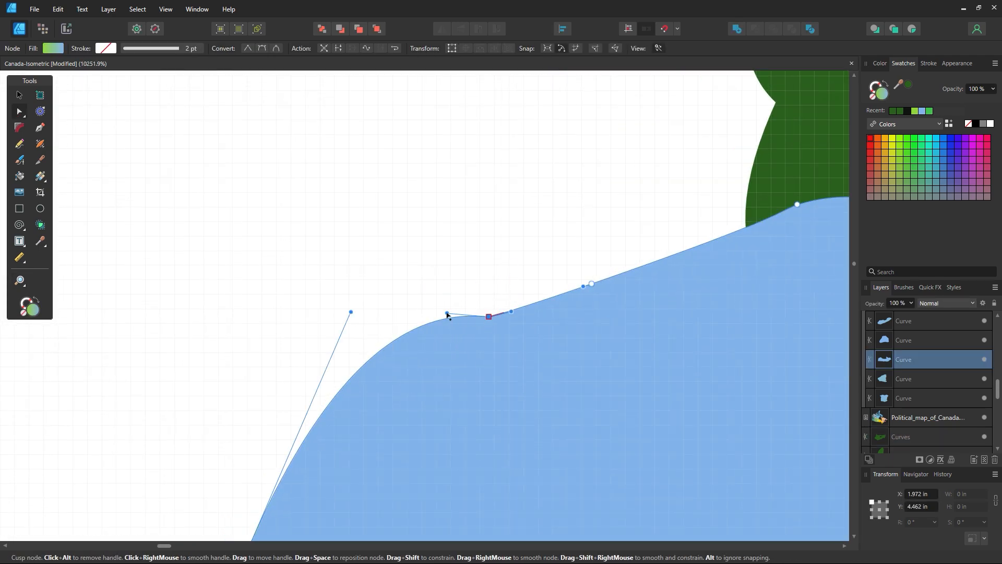
left_click(466, 324)
key("ctrl+z")
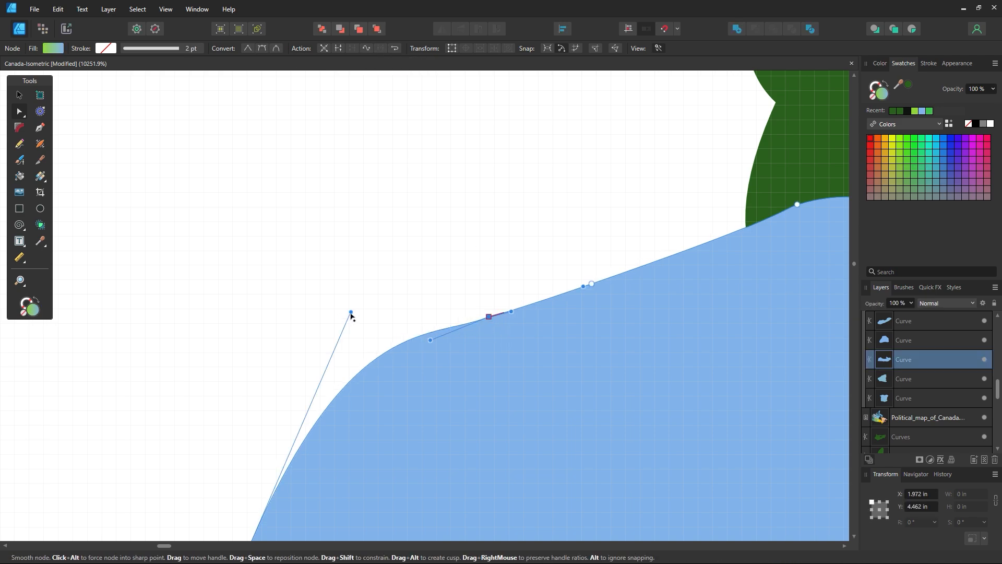
Cover the scalloped wall beside the white gap with a narrow dark green rectangle sent to the back, and deselect it
key("z")
mouse_move(588, 286)
left_mouse_down()
mouse_move(527, 286)
mouse_move(533, 301)
mouse_move(554, 300)
left_mouse_up()
key("m")
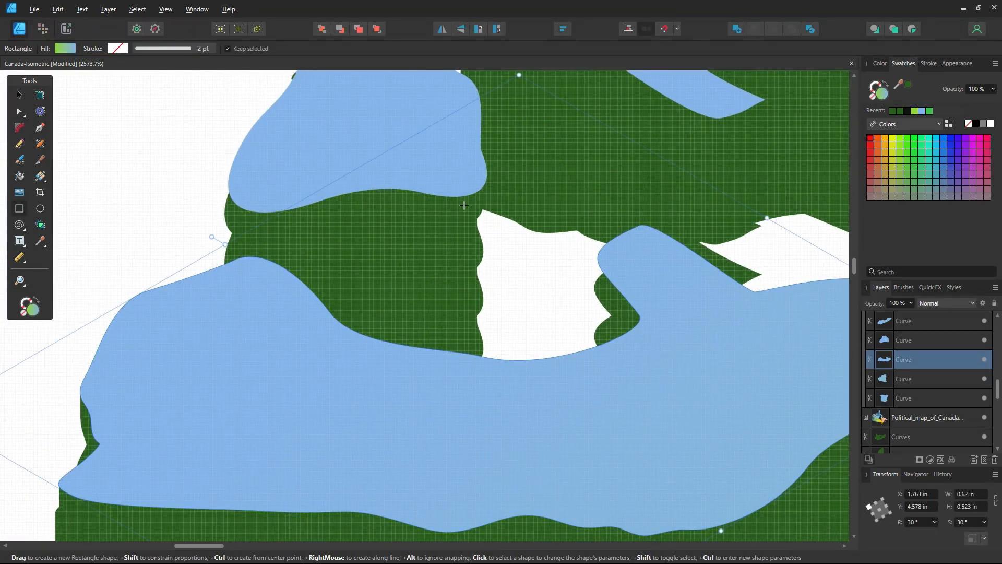
left_click_drag(463, 203, 485, 381)
key("v")
key("ctrl+shift+[")
key("ctrl+d")
Remove the small dark green bump protruding from the small northwestern island's upper edge, and deselect the outline
scroll(456, 276, "up", 3)
key("a")
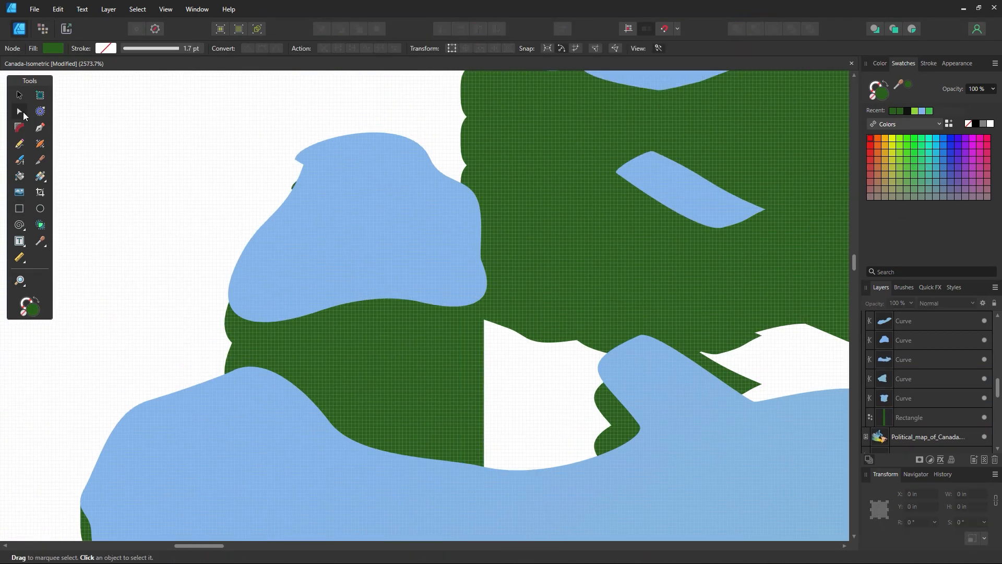
left_click(294, 187)
key("ctrl+d")
Place a dark green rectangle about 0.017 by 0.031 in behind the small island's upper western tip, and deselect it
key("z")
left_click_drag(286, 187, 433, 188)
scroll(293, 209, "up", 3)
key("m")
left_click_drag(314, 221, 385, 351)
key("v")
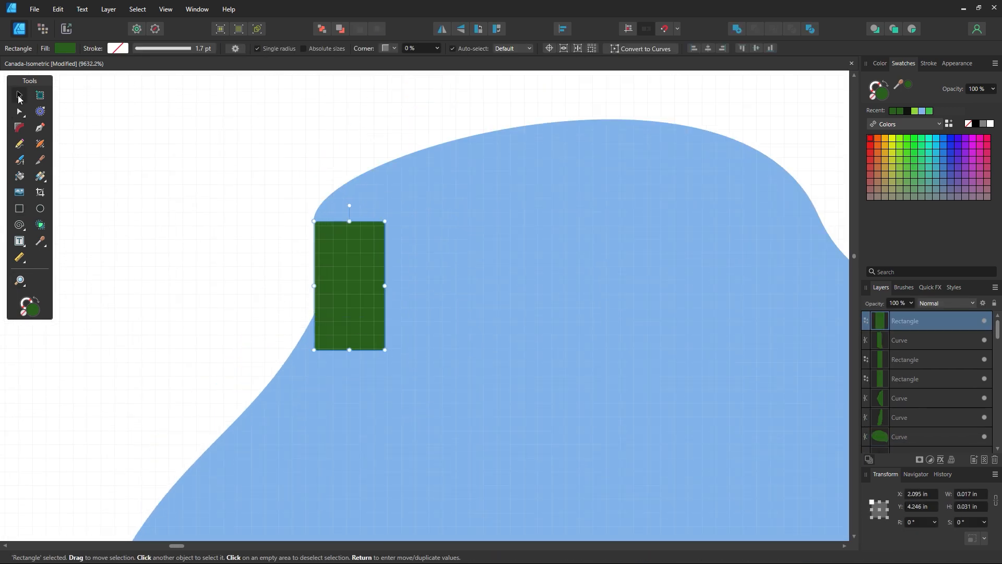
key("ctrl+shift+[")
key("ctrl+d")
Nudge the small rectangle slightly outward to align with the island's western tip, and deselect it
key("z")
left_click_drag(294, 202, 402, 202)
key("v")
left_click_drag(399, 324, 395, 323)
key("ctrl+d")
Clear the wall outline's scalloped nodes below the next light blue landmass to the northeast, and deselect the outline
key("z")
left_click_drag(586, 381, 334, 383)
left_click_drag(679, 448, 418, 412)
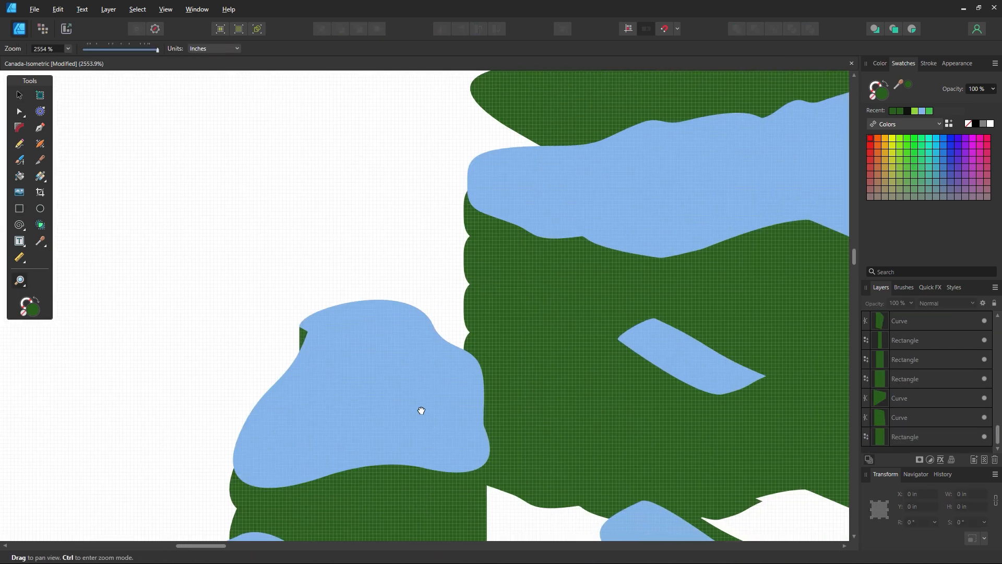
left_click_drag(528, 224, 597, 225)
key("a")
left_click(444, 261)
left_click_drag(371, 196, 408, 322)
left_click(406, 398)
left_click_drag(396, 198, 421, 415)
left_click_drag(406, 398, 418, 377)
key("ctrl+d")
Straighten that wall with a dark green rectangle about 0.018 by 0.183 in, sent to the back and deselected
key("m")
left_click_drag(451, 148, 414, 522)
key("v")
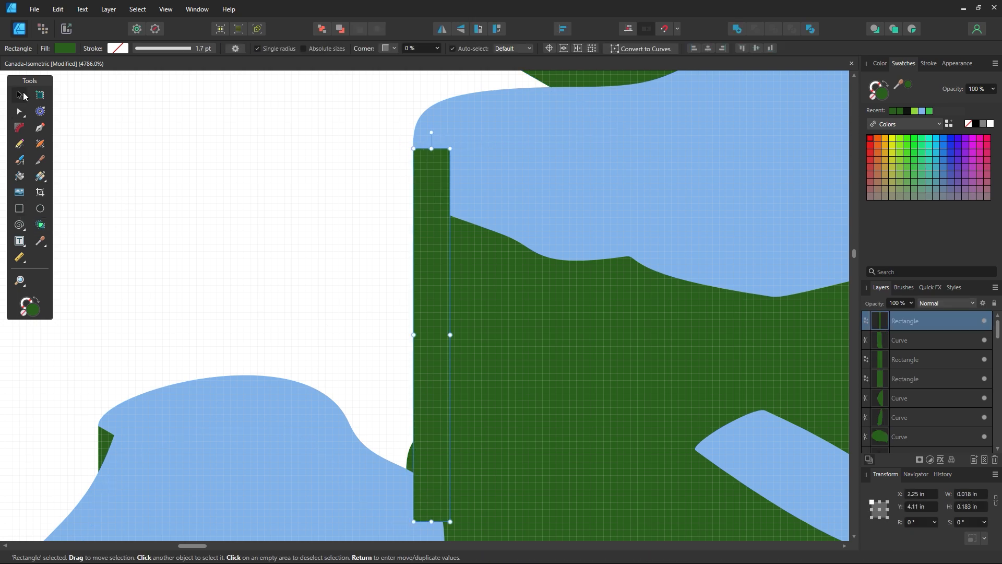
key("ctrl+shift+[")
key("ctrl+d")
Tuck the wall outline's remaining bulge inside the rectangle's lower end, and deselect the outline
scroll(249, 286, "down", 3)
key("a")
left_click(453, 340)
left_click_drag(406, 379, 436, 371)
key("ctrl+d")
Cover the deep scallops at the lower end of the northern wall with a dark green rectangle, and deselect it
key("z")
scroll(589, 351, "down", 6)
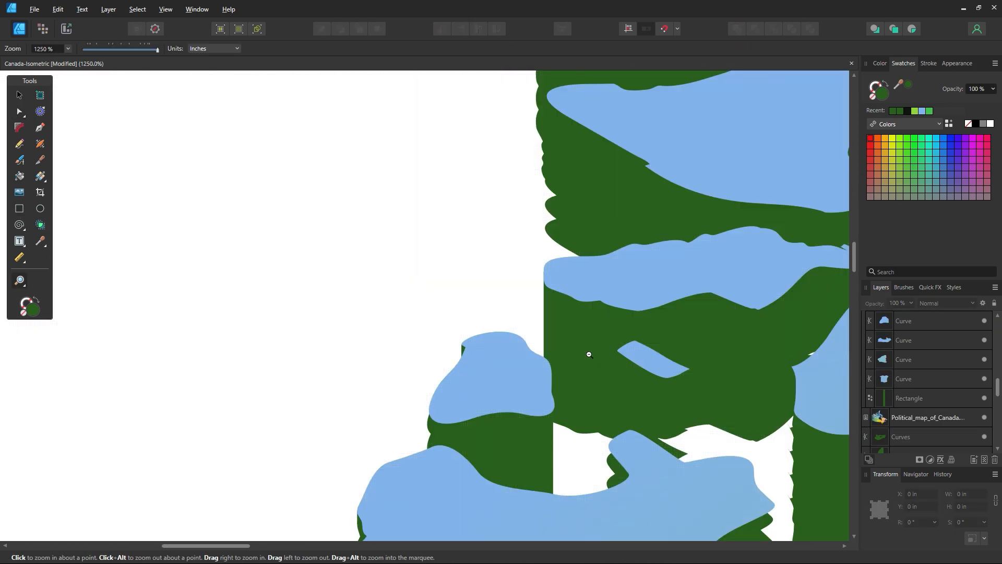
scroll(589, 352, "up", 1)
left_click_drag(608, 141, 487, 293)
left_click_drag(428, 156, 424, 272)
scroll(452, 351, "up", 3)
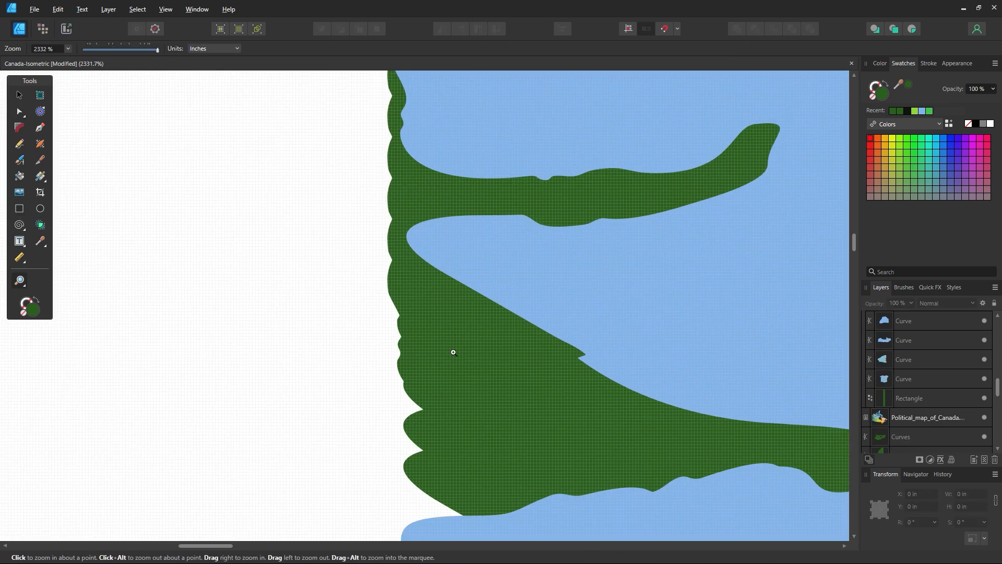
left_click_drag(417, 452, 510, 190)
scroll(410, 376, "up", 3)
key("m")
key("v")
scroll(433, 344, "up", 2)
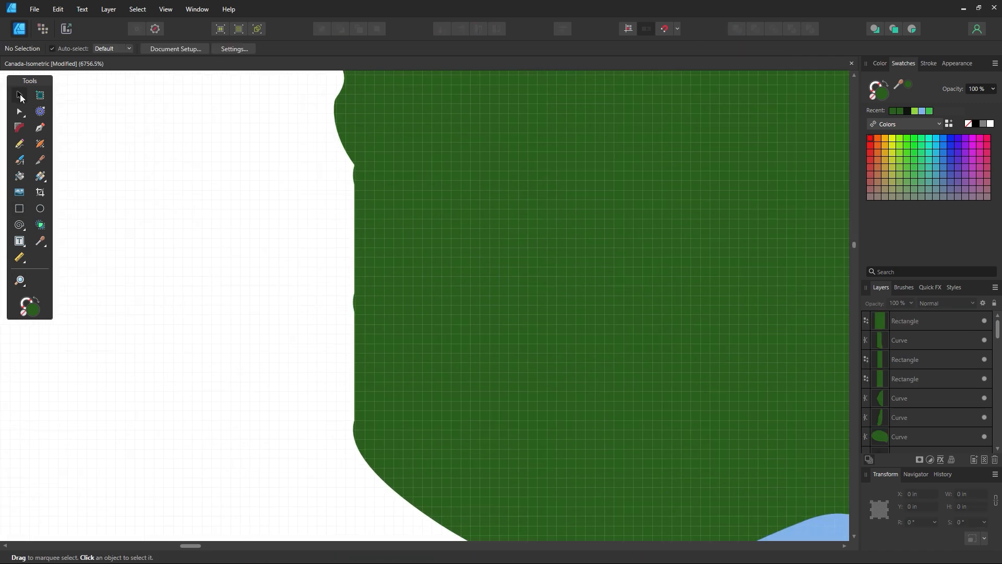
Send the northern wall's rectangle to the back and nudge it outward to meet the wall's outermost curve
left_click_drag(302, 342, 401, 398)
left_click_drag(512, 416, 591, 414)
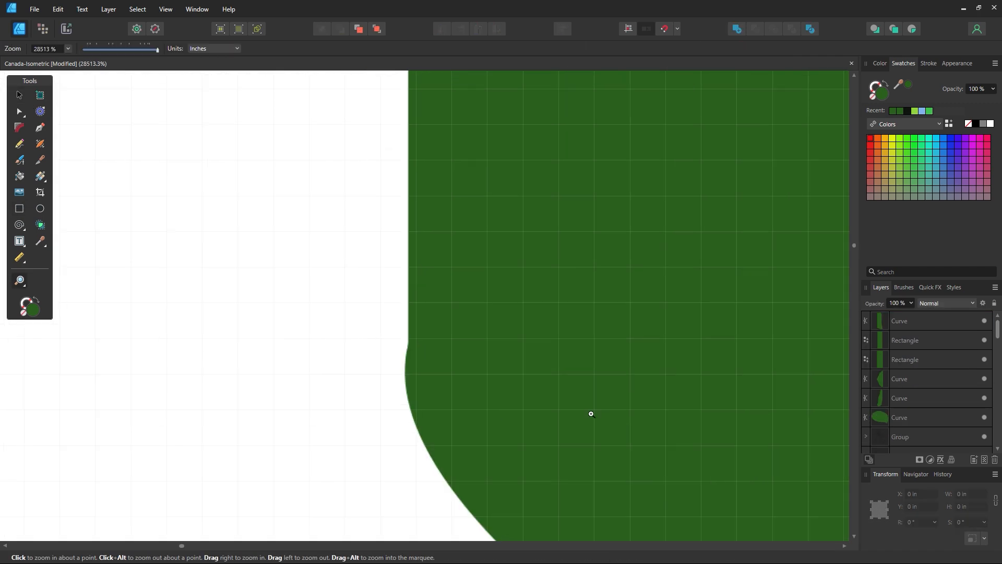
left_click_drag(470, 352, 461, 353)
Cover the scallops above the wall's straight edge with a dark green rectangle, and deselect it
left_click_drag(592, 156, 499, 180)
left_click_drag(543, 397, 455, 269)
left_click_drag(455, 269, 477, 274)
key("m")
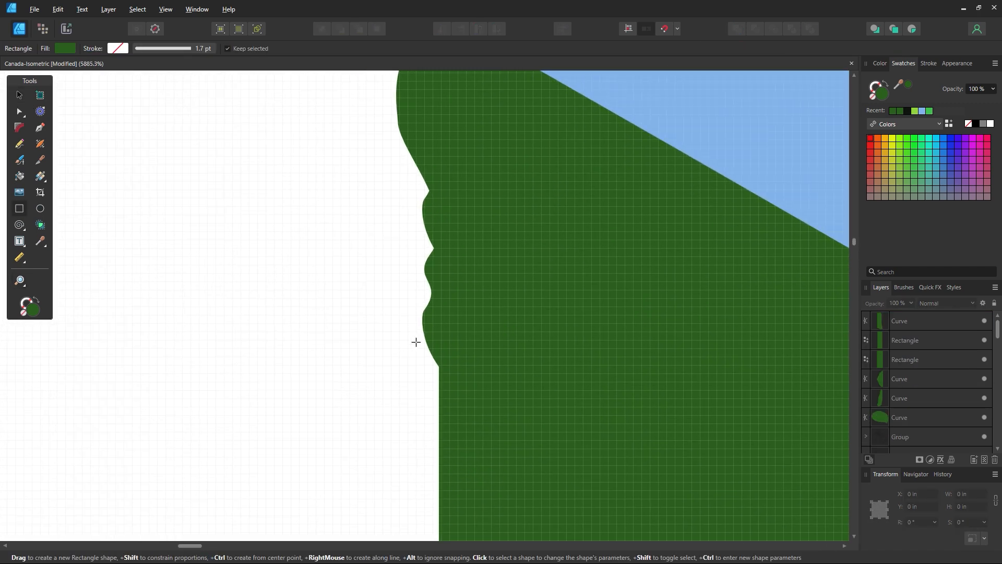
left_click_drag(423, 320, 492, 150)
key("ctrl+d")
left_click_drag(449, 282, 487, 313)
left_click_drag(397, 334, 472, 333)
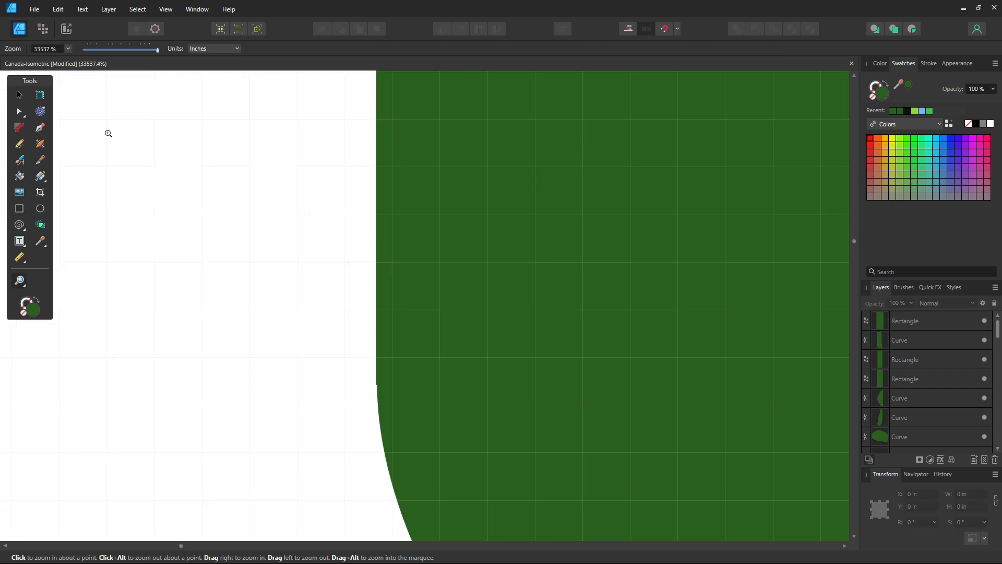
Draw a dark green rectangle about 0.011 by 0.231 in along the scalloped wall beside the two blue inlets
left_click_drag(548, 152, 473, 130)
scroll(474, 130, "up", 10)
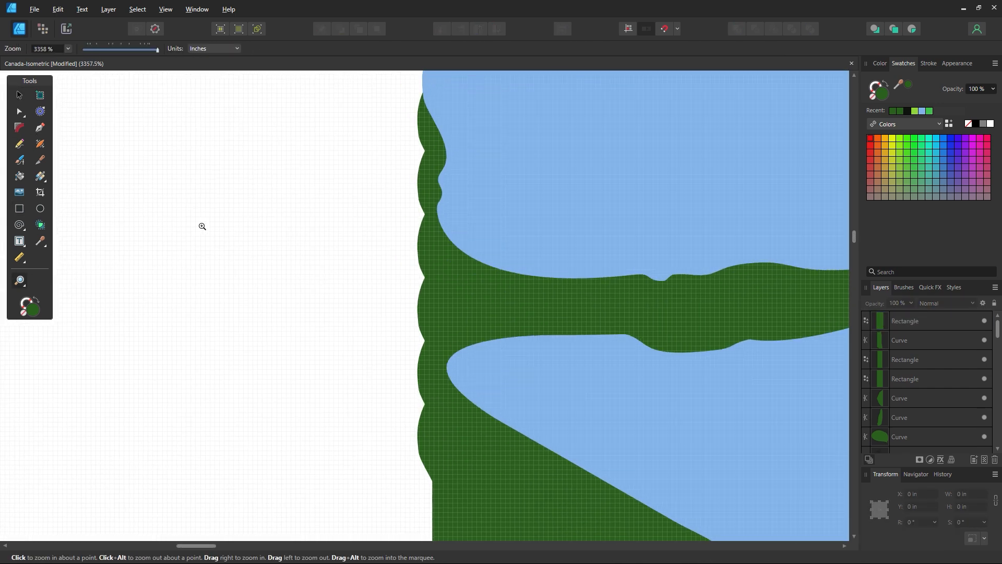
key("a")
scroll(373, 173, "up", 1)
left_click(428, 167)
left_click(425, 165)
key("ctrl+d")
key("m")
left_click_drag(423, 107, 439, 448)
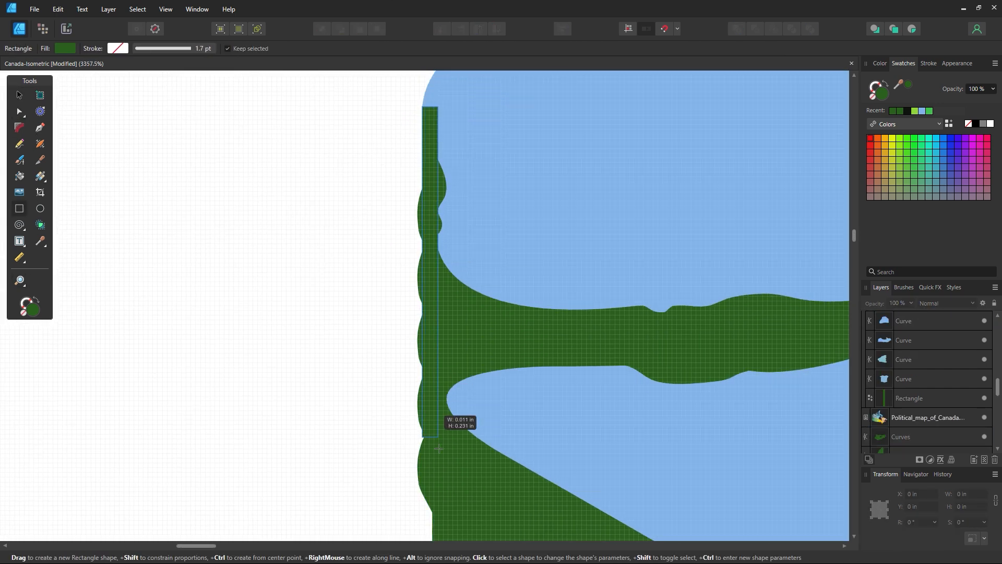
Shift the wall outline's protruding nodes inward so the scallops sit behind the new rectangle's straight edge
key("a")
left_click(420, 217)
left_click_drag(396, 216, 431, 429)
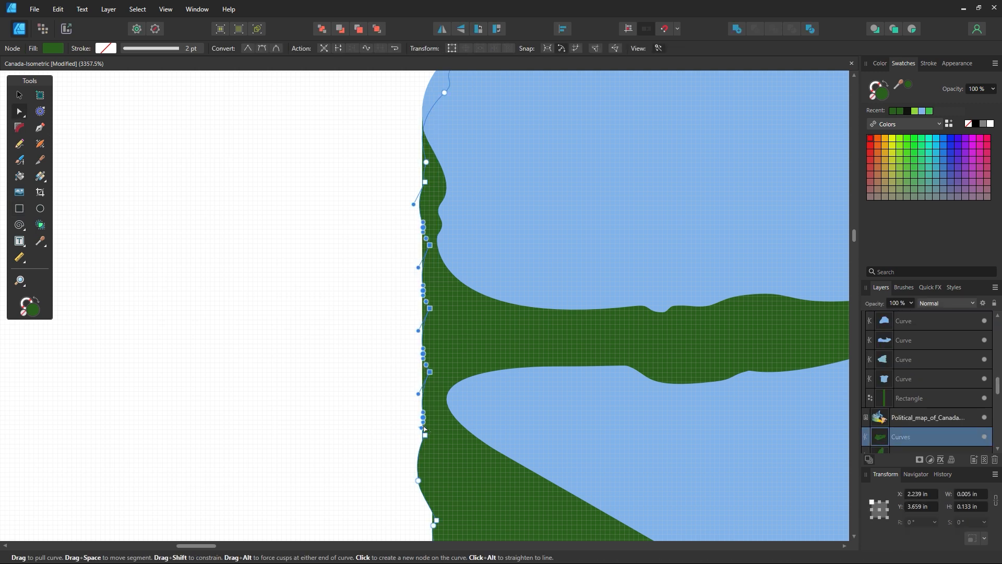
left_click_drag(425, 246, 434, 245)
left_click_drag(425, 182, 430, 181)
left_click(409, 225)
scroll(410, 334, "down", 1)
left_click(420, 431)
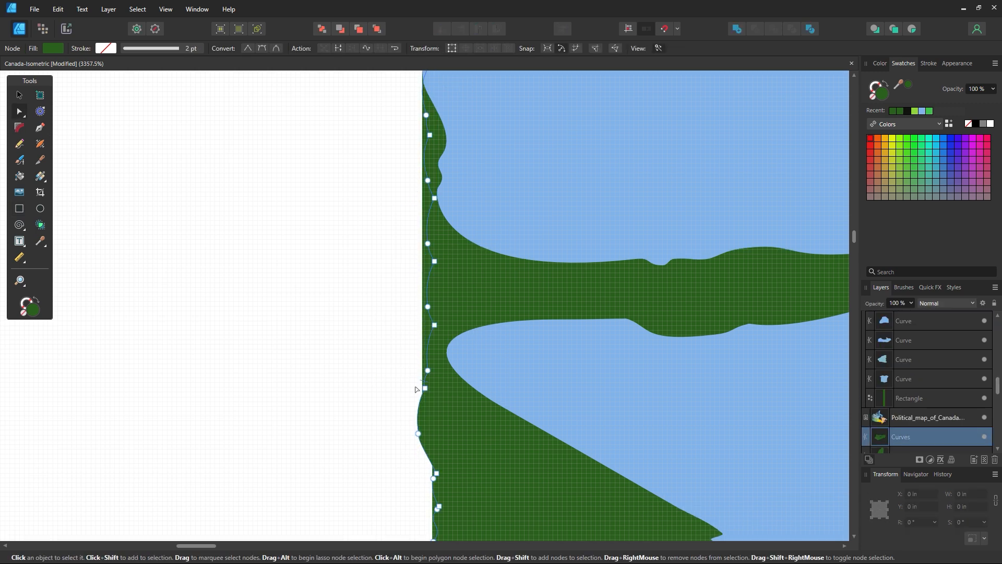
Draw a dark green rectangle about 0.02 by 0.021 in over the notch in the blue region's eastern coastline
key("z")
scroll(429, 338, "down", 2)
left_click_drag(560, 386, 141, 340)
left_click_drag(454, 356, 846, 402)
mouse_move(460, 182)
left_mouse_down()
mouse_move(351, 433)
mouse_move(510, 309)
left_mouse_up()
left_click(19, 95)
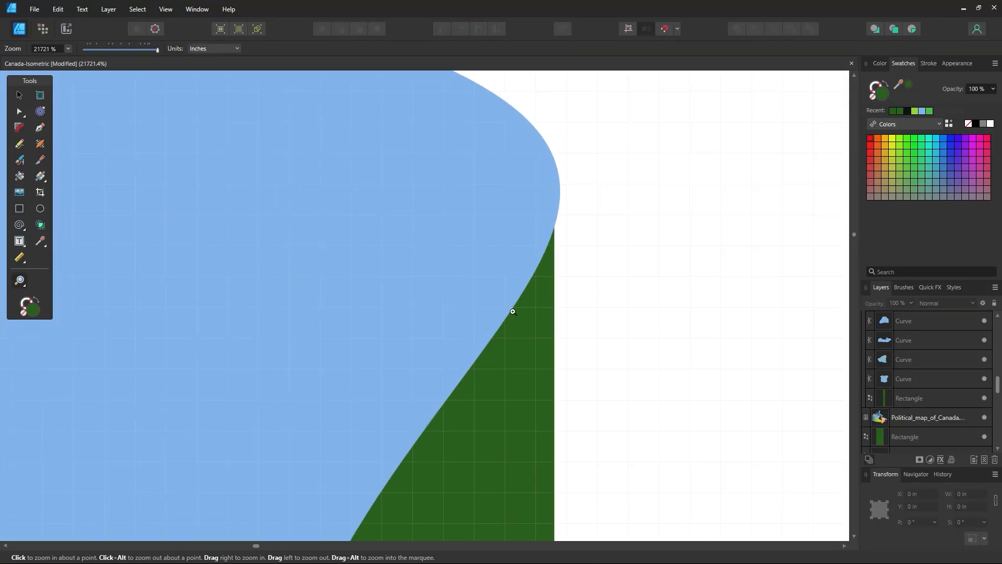
left_click_drag(521, 384, 526, 382)
mouse_move(740, 487)
left_mouse_down()
mouse_move(641, 414)
mouse_move(836, 395)
left_mouse_up()
left_click(20, 209)
left_click_drag(549, 256, 454, 354)
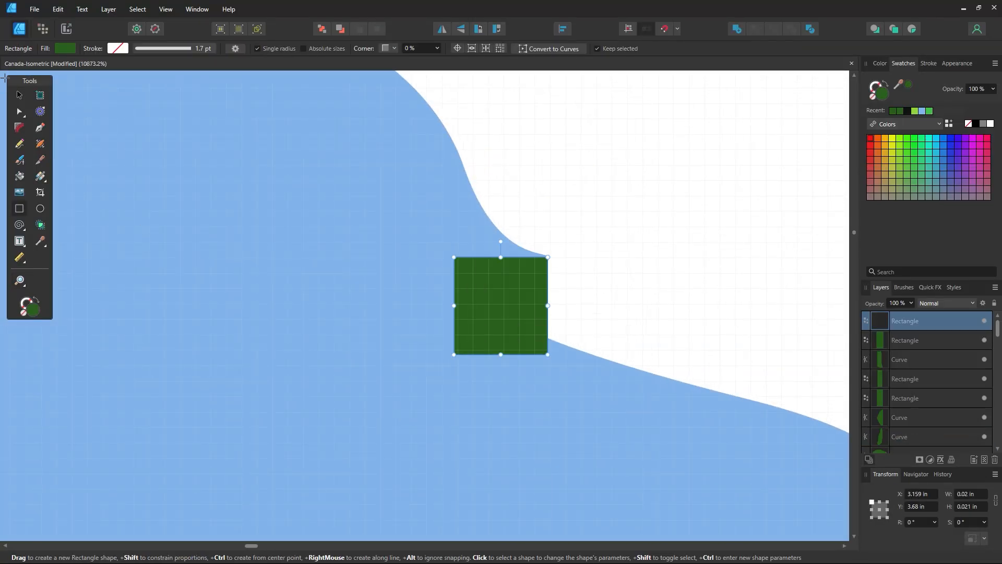
Send the notch's rectangle to the back, check its fit against the coastline, and deselect it
key("ctrl+shift+bracketleft")
left_click(20, 95)
left_click(588, 226)
left_click_drag(563, 290, 794, 291)
left_click(475, 303)
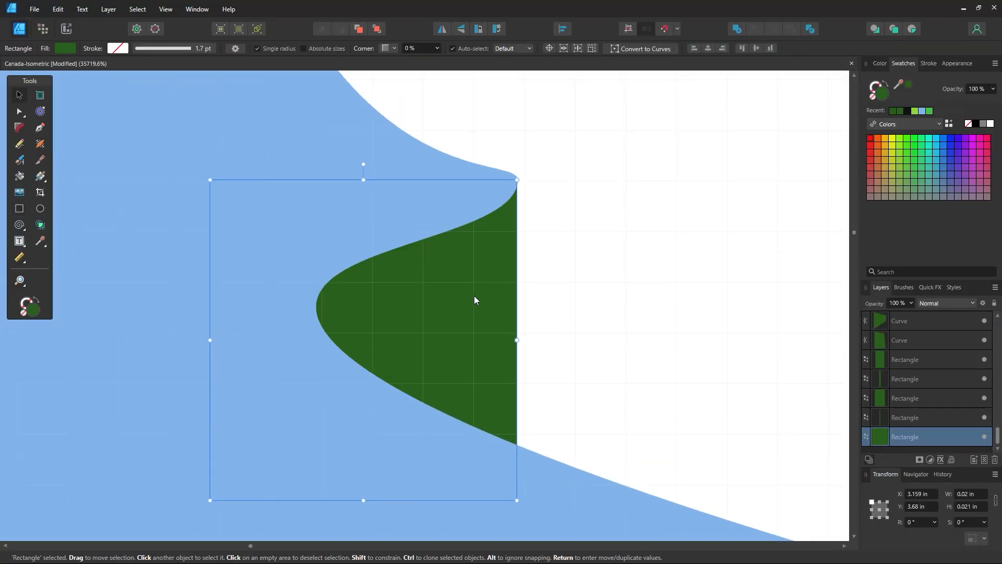
scroll(506, 165, "up", 5)
key("ctrl+d")
Delete the stray nodes at the small dip in the blue region's coastline
left_click_drag(481, 328, 166, 214)
left_click_drag(166, 214, 515, 309)
key("a")
left_click(491, 325)
left_click(492, 323)
left_click(492, 324)
key("Delete")
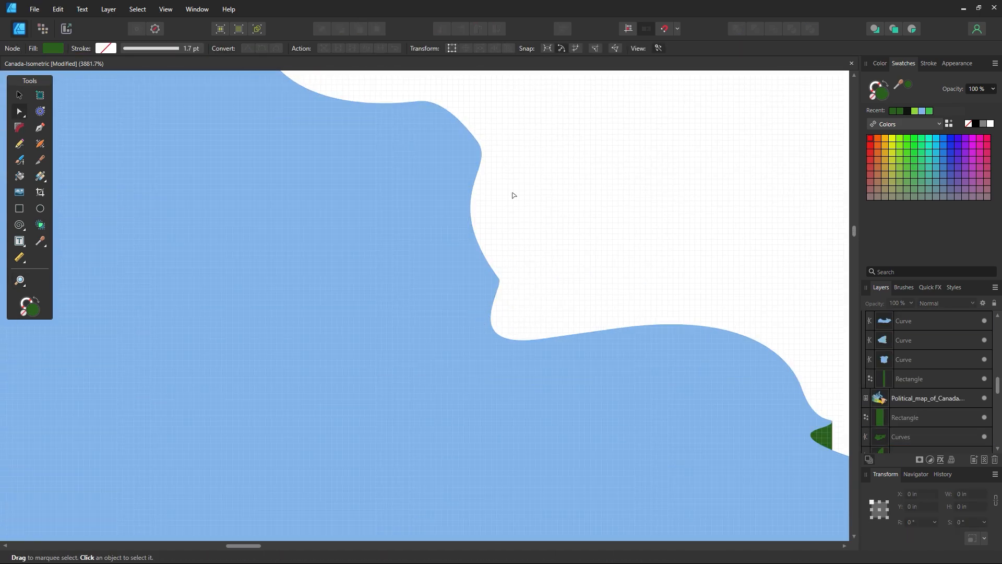
Back the coastline's upper dip with a dark green rectangle about 0.015 by 0.071 in, and duplicate it behind the lower dip
scroll(485, 112, "up", 3)
left_click(19, 208)
left_click_drag(479, 182, 440, 367)
left_click(19, 95)
key("ctrl+shift+bracketleft")
left_click_drag(486, 276, 487, 201)
left_click_drag(475, 183, 503, 385)
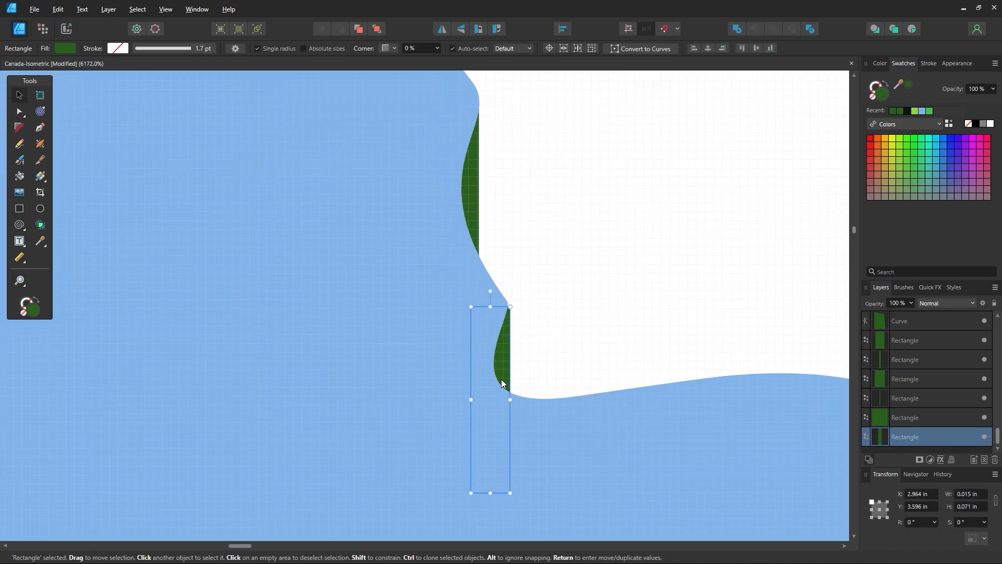
Straighten the white inlet's western wall with a dark green rectangle about 0.084 by 0.167 in, sent to the back and deselected
scroll(510, 326, "up", 6)
left_click(629, 431)
key("ctrl+0")
key("z")
left_click_drag(376, 275, 609, 362)
left_click_drag(462, 303, 538, 308)
scroll(295, 372, "down", 3)
left_click_drag(264, 212, 321, 475)
key("ctrl+shift+bracketleft")
key("v")
key("ctrl+d")
Pull the outline's white spike below the inlet's western wall into the green area, and deselect the outline
scroll(319, 399, "up", 2)
left_click(331, 415)
key("a")
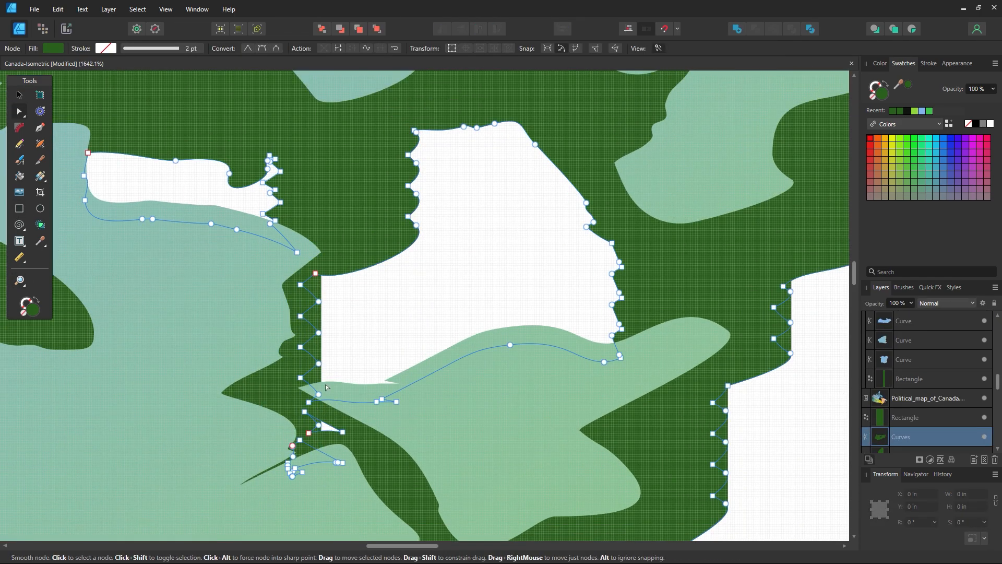
left_click_drag(342, 432, 314, 412)
key("v")
key("ctrl+d")
Duplicate the wall rectangle over the other jagged walls around the white inlets, and deselect the copies
left_click_drag(312, 352, 318, 257)
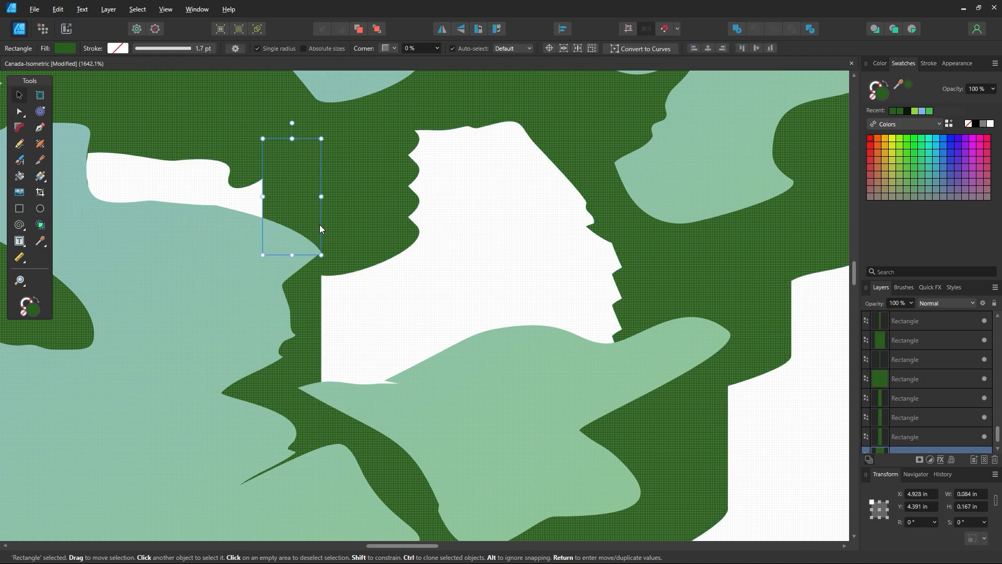
key("ctrl+d")
scroll(407, 251, "up", 2)
left_click(413, 291)
left_click_drag(412, 291, 675, 401)
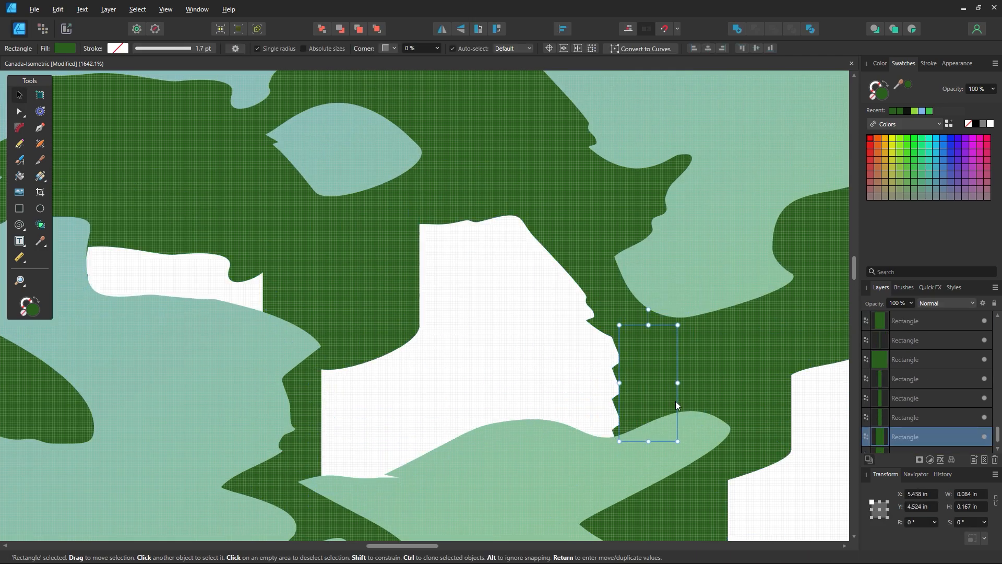
key("ctrl+d")
Draw a dark green rectangle about 0.037 by 0.161 in along the eastern headland's wall, and convert it to curves
left_click_drag(521, 363, 491, 362)
left_click_drag(577, 376, 188, 444)
left_click_drag(543, 313, 605, 353)
key("m")
left_click_drag(447, 340, 396, 509)
key("v")
right_click(395, 160)
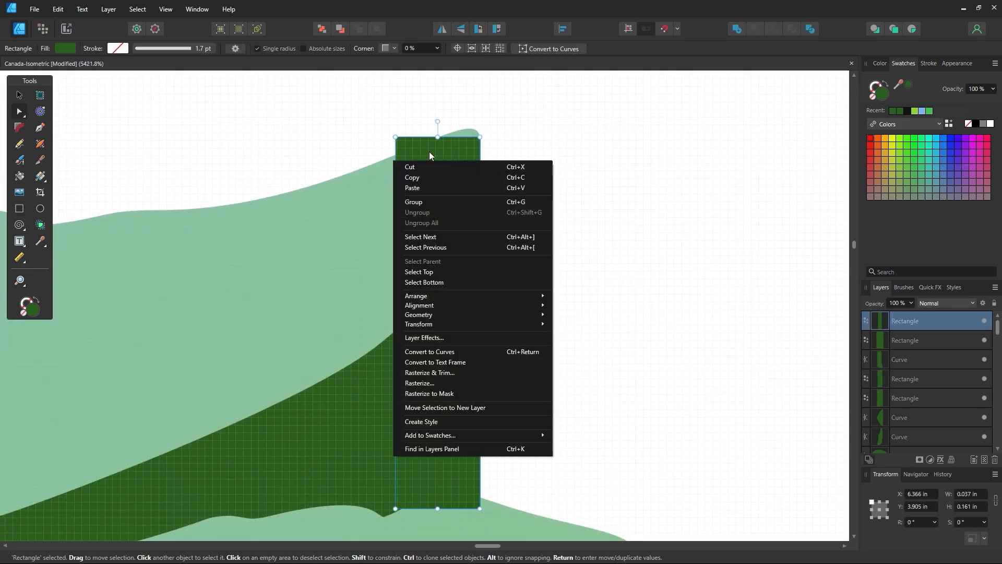
right_click(429, 152)
left_click(459, 342)
Lower the patch's upper inner corner beneath the light green coastline, send the patch to the back and deselect it
key("a")
left_click_drag(396, 137, 396, 185)
key("v")
key("ctrl+d")
left_click(472, 320)
key("ctrl+shift+bracketleft")
key("ctrl+d")
Nudge the headland's patch slightly inward so its upper tip meets the coastline, and deselect it
left_click_drag(482, 138, 569, 138)
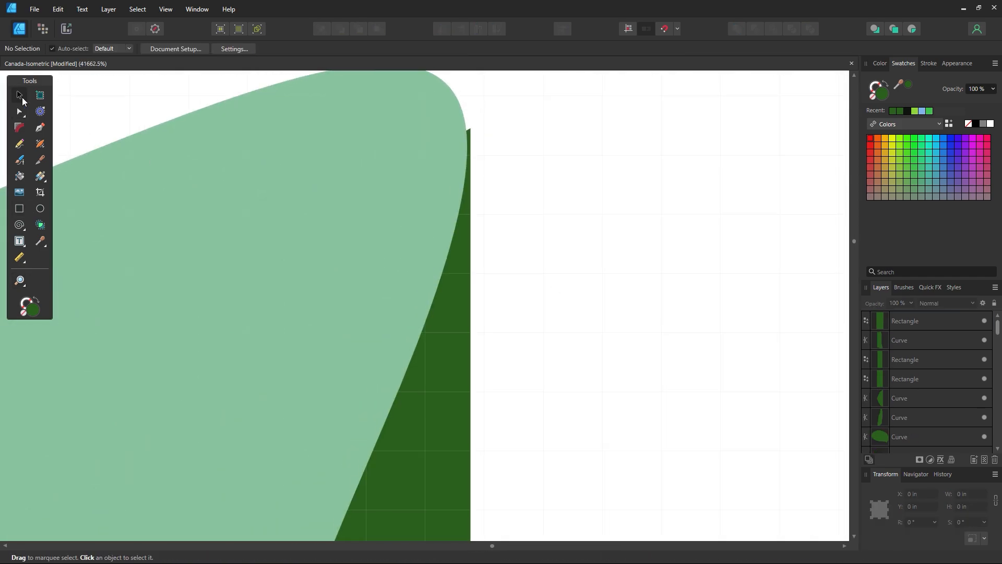
scroll(470, 313, "up", 2)
left_click_drag(466, 353, 462, 358)
key("ctrl+d")
left_click(450, 377)
key("ctrl+d")
Straighten the neighbouring headland's wall with a dark green rectangle about 0.02 by 0.083 in, sent to the back and deselected
left_click_drag(512, 397, 470, 397)
left_click_drag(595, 485, 569, 340)
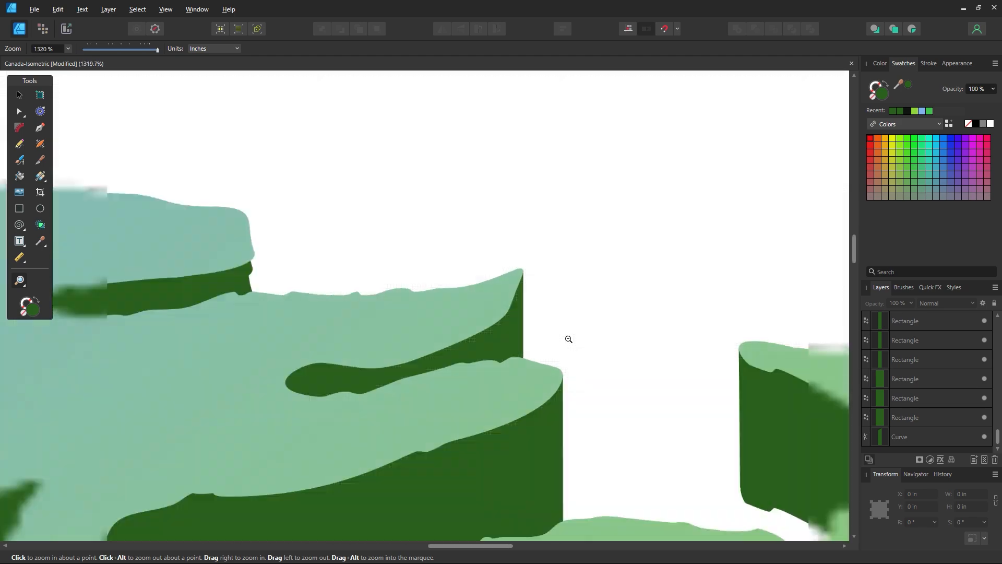
left_click_drag(543, 412, 606, 412)
left_click_drag(334, 157, 511, 248)
key("m")
left_click_drag(447, 360, 414, 464)
key("v")
key("ctrl+shift+bracketleft")
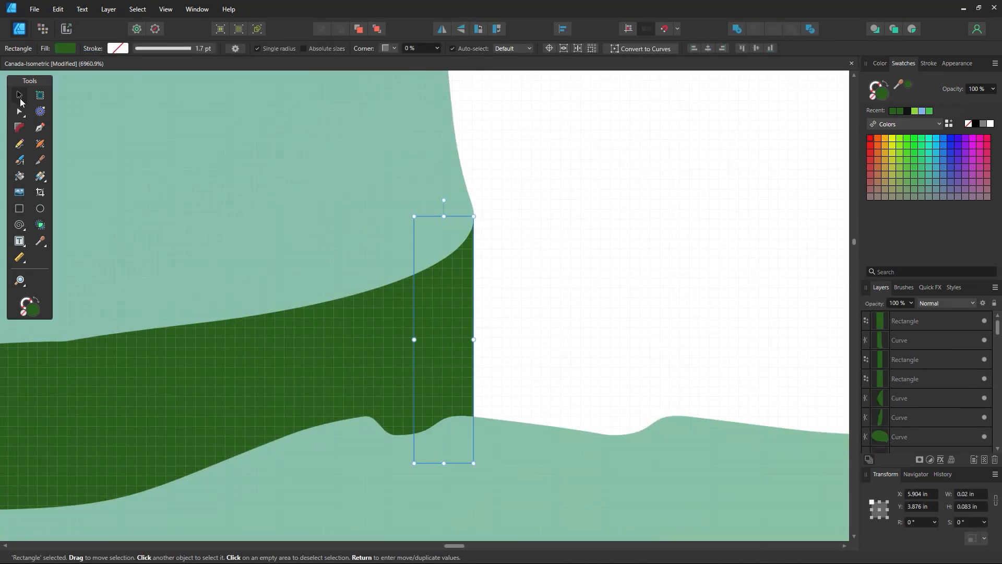
key("ctrl+d")
Straighten the wall below the blue peninsula's rounded tip with a dark green rectangle about 0.039 by 0.19 in behind the map
scroll(514, 254, "down", 7)
left_click_drag(63, 413, 550, 268)
left_click_drag(537, 181, 570, 248)
left_click_drag(494, 143, 453, 342)
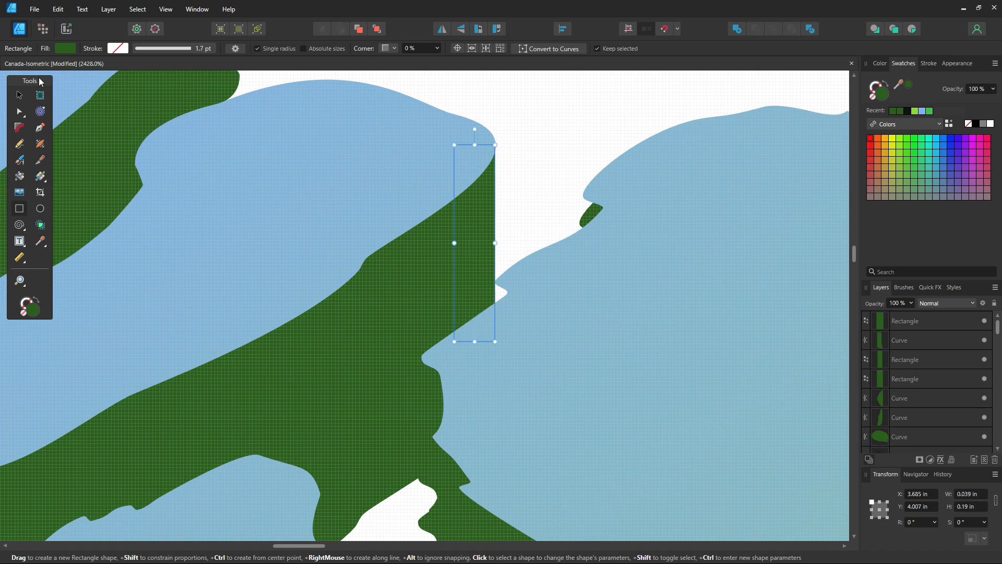
left_click(20, 95)
left_click(592, 127)
Cover the jagged eastern edge at the white channel's upper end with a dark green rectangle about 0.03 by 0.179 in
left_click_drag(465, 444, 424, 157)
left_click(20, 209)
left_click_drag(422, 156, 420, 235)
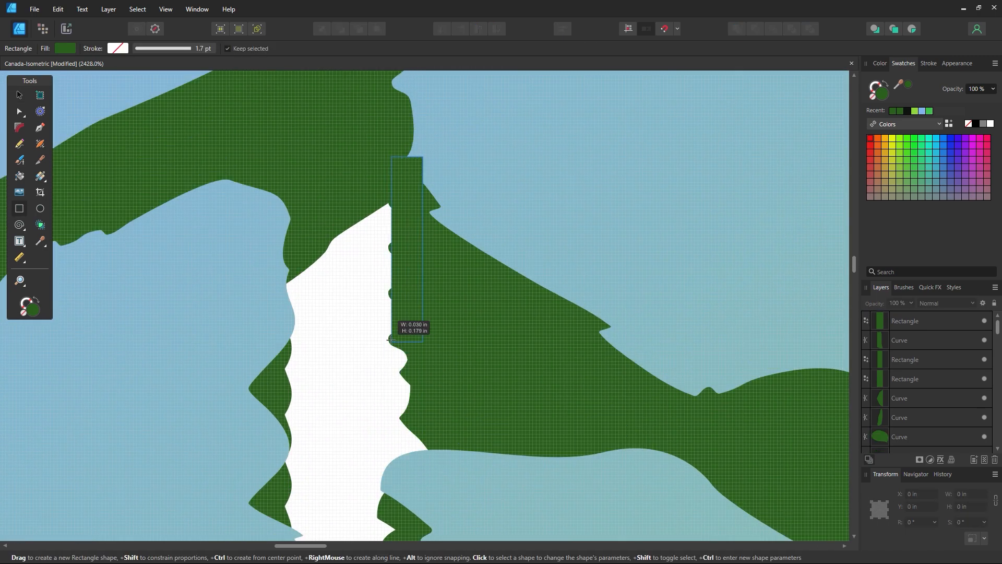
left_click_drag(391, 341, 388, 339)
left_click(19, 96)
left_click(333, 329)
Straighten the channel's western wall with a dark green rectangle about 0.07 by 0.223 in placed behind the blue coastline
scroll(364, 386, "down", 3)
scroll(340, 329, "down", 4)
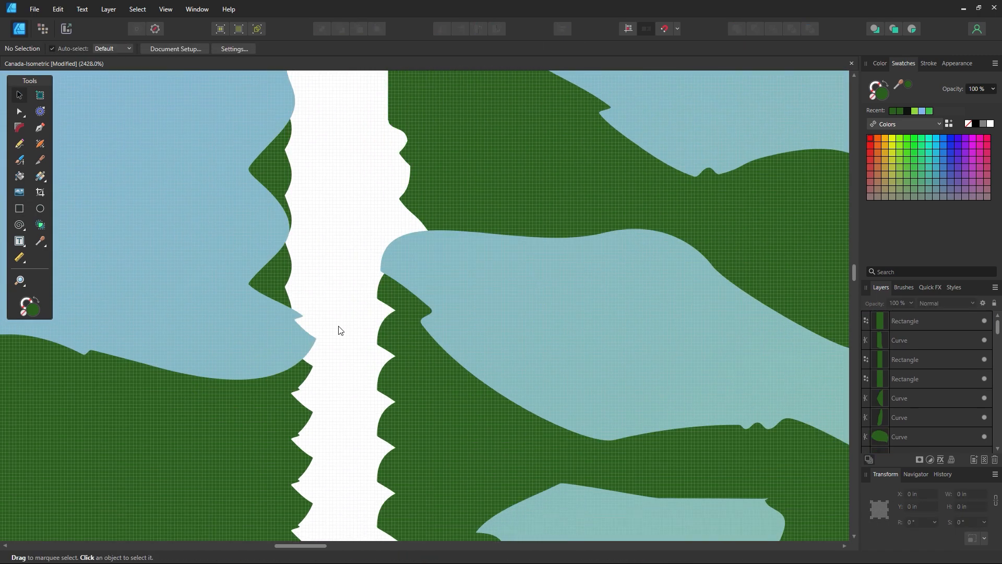
scroll(339, 330, "down", 3)
left_click_drag(332, 262, 275, 431)
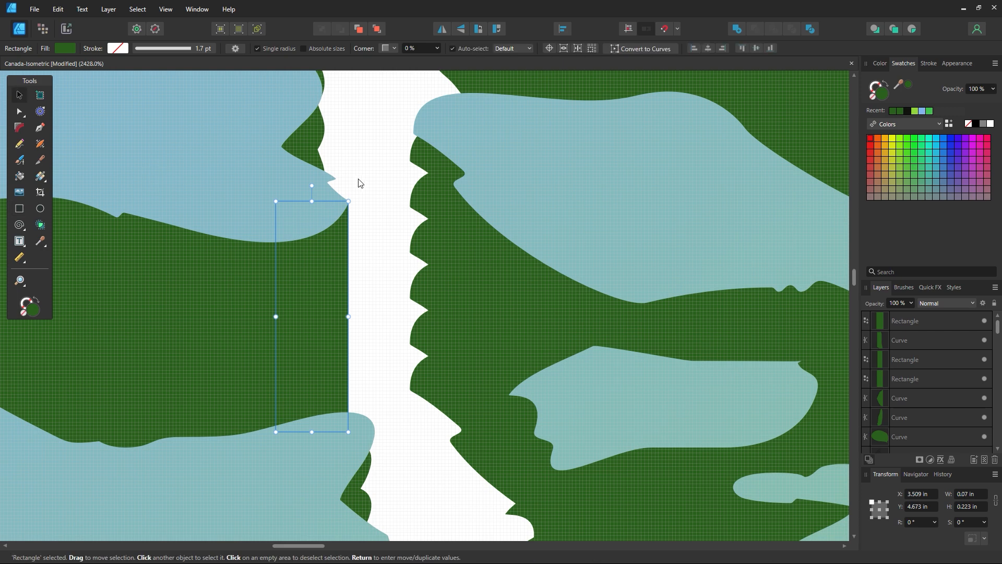
key("ctrl+space")
left_click_drag(341, 198, 389, 198)
left_click_drag(355, 290, 356, 291)
Select the protruding nodes along the channel's jagged eastern wall and shift them inward
key("ctrl+space")
left_click_drag(606, 335, 315, 257)
scroll(366, 209, "up", 1)
key("p")
key("a")
left_click(416, 167)
scroll(412, 180, "down", 1)
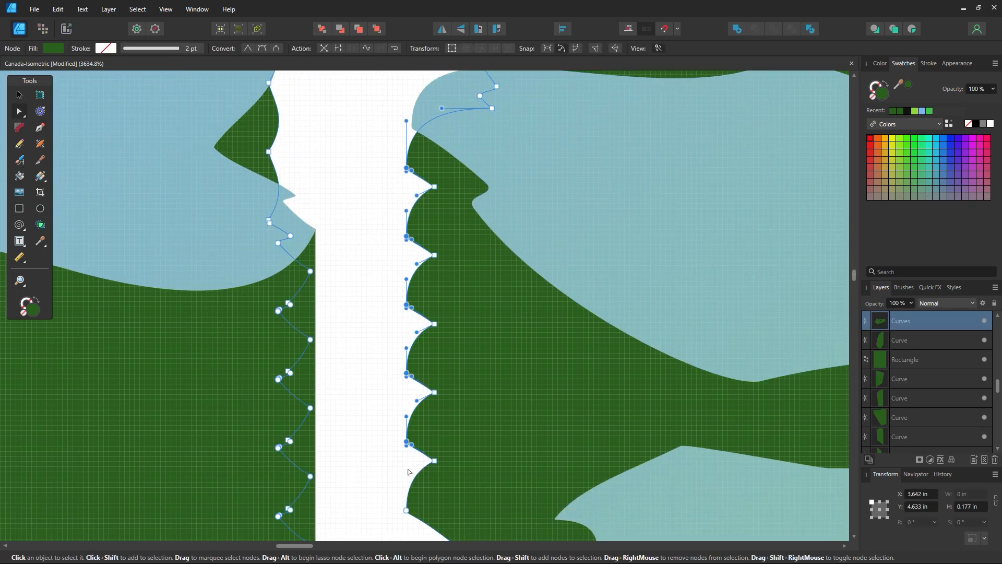
left_click(409, 472)
Draw a closed Pen-tool patch with a straight outer edge over the channel's eastern scallops, filled dark green and sent to the back
scroll(413, 131, "down", 2)
left_click(413, 433)
left_click(472, 386)
left_click(490, 249)
left_click(458, 173)
scroll(454, 192, "up", 3)
left_click(444, 160)
left_click(412, 159)
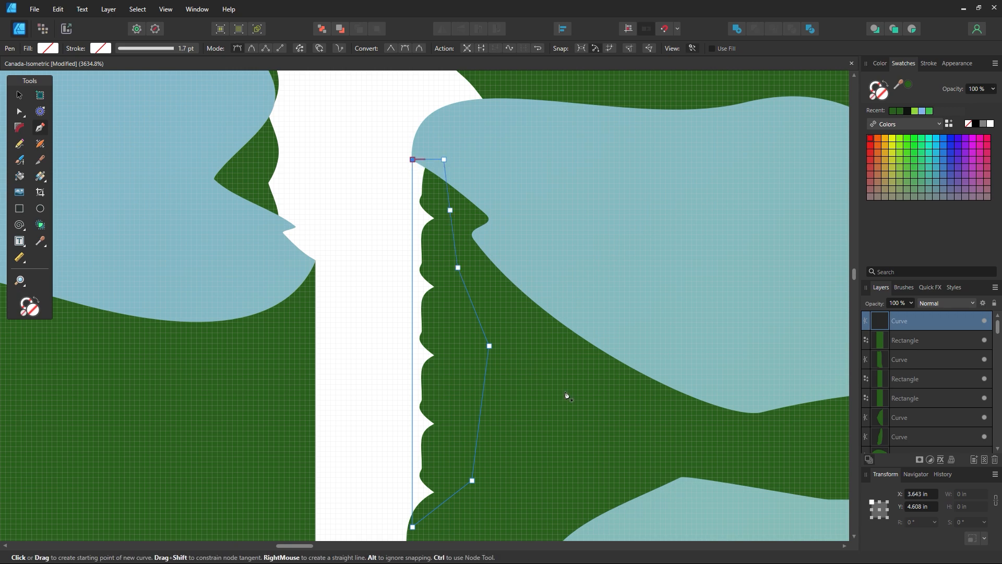
scroll(371, 394, "down", 3)
Move the outline's corner node at the eastern wall's lower end in line with the patch's edge, and deselect it
left_click(417, 386)
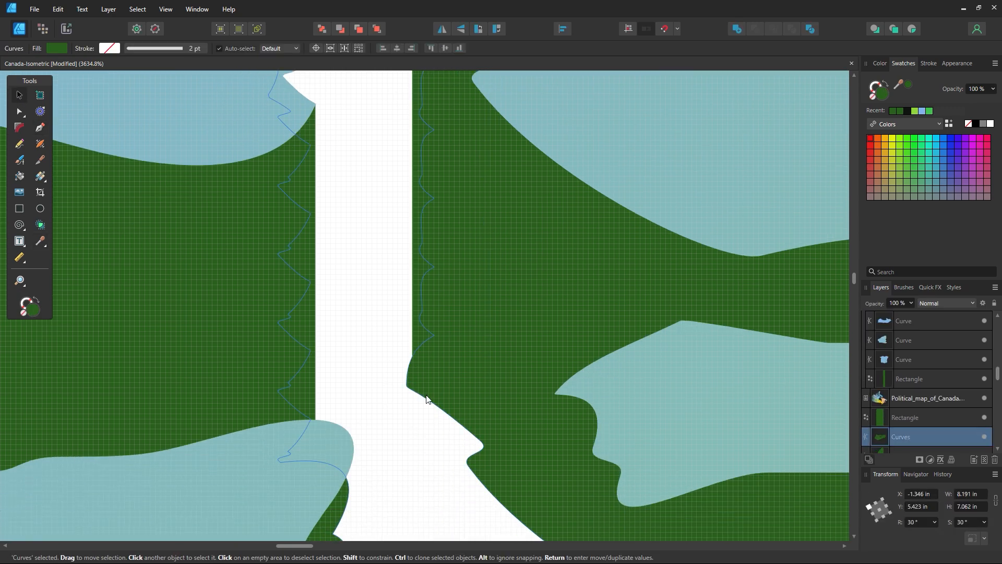
double_click(412, 388)
scroll(417, 384, "up", 5)
left_click(357, 384)
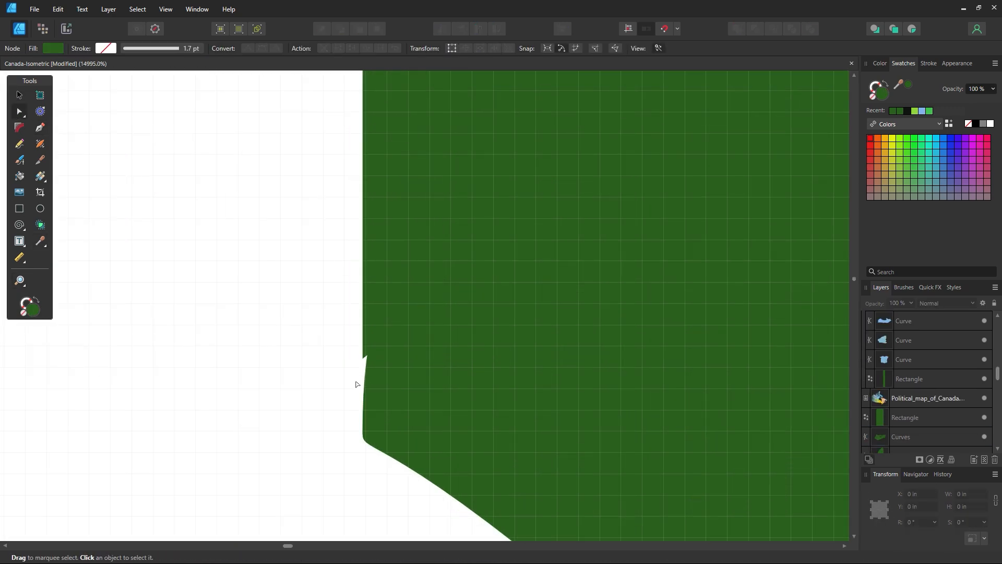
scroll(544, 276, "down", 8)
scroll(409, 327, "up", 6)
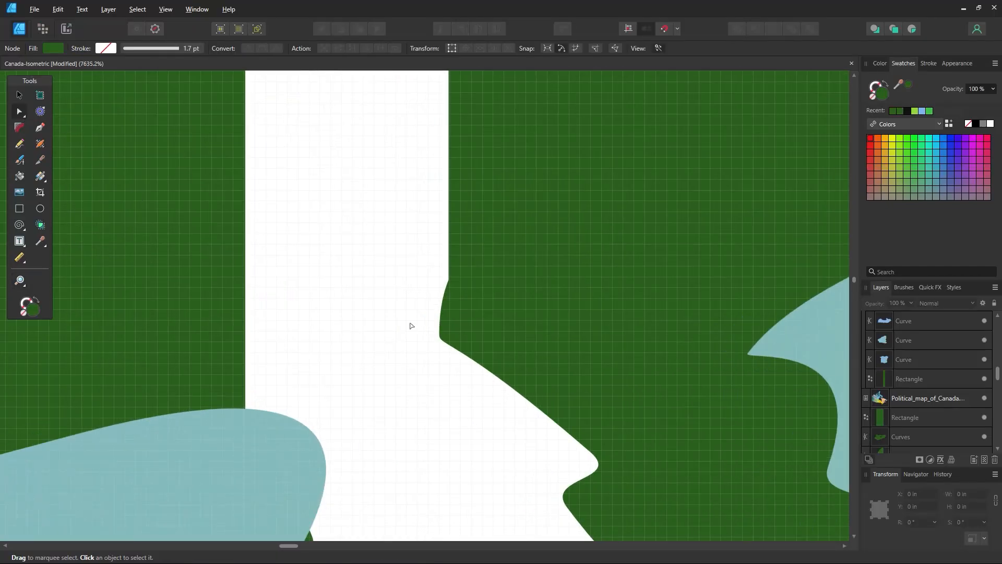
left_click_drag(459, 347, 449, 342)
left_click(418, 360)
Move the dark green patch's lower corner node down to the bend to straighten the end of the channel's eastern wall
left_click_drag(488, 311, 637, 355)
left_click(386, 263)
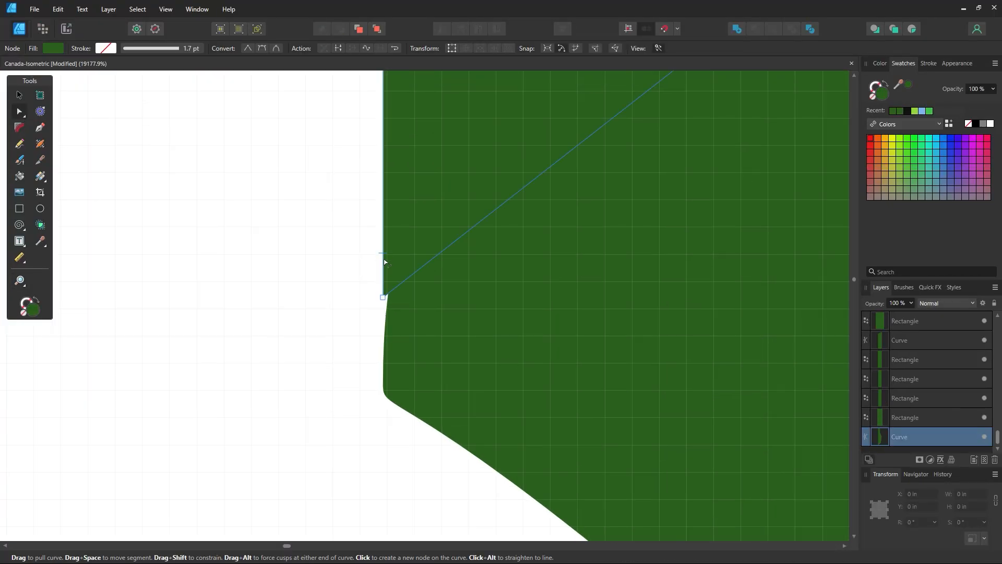
left_click_drag(386, 295, 391, 355)
left_click(362, 412)
Cover the scallops along the channel's lower eastern wall with a dark green rectangle behind the blue coastline
mouse_move(576, 250)
left_mouse_down()
mouse_move(628, 385)
mouse_move(628, 432)
left_mouse_up()
left_click(20, 208)
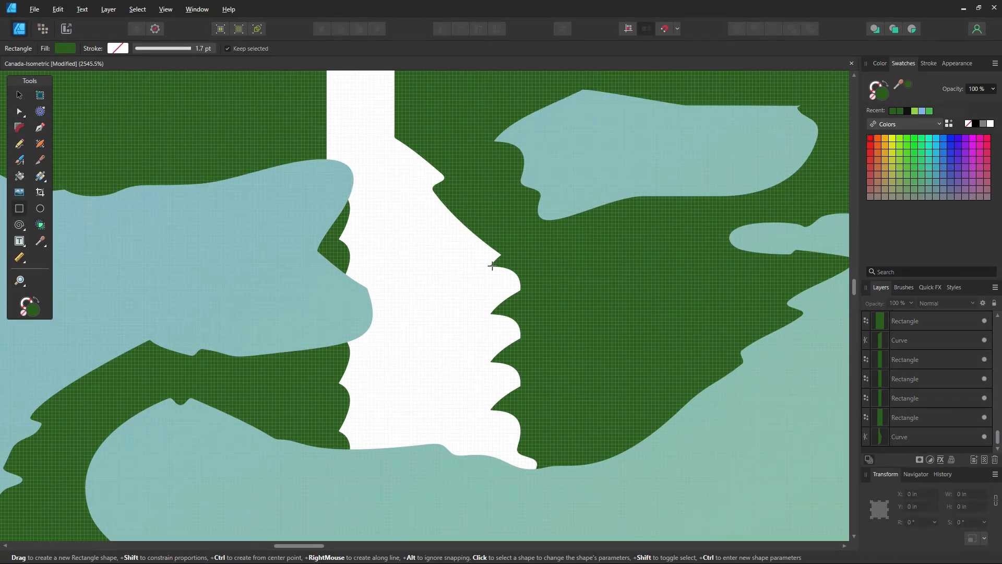
left_click_drag(491, 266, 562, 477)
left_click(467, 314)
left_click_drag(467, 315, 602, 325)
Draw a dark green rectangle over the upper scallops of the channel's western wall, send it to the back and deselect it
left_click(20, 208)
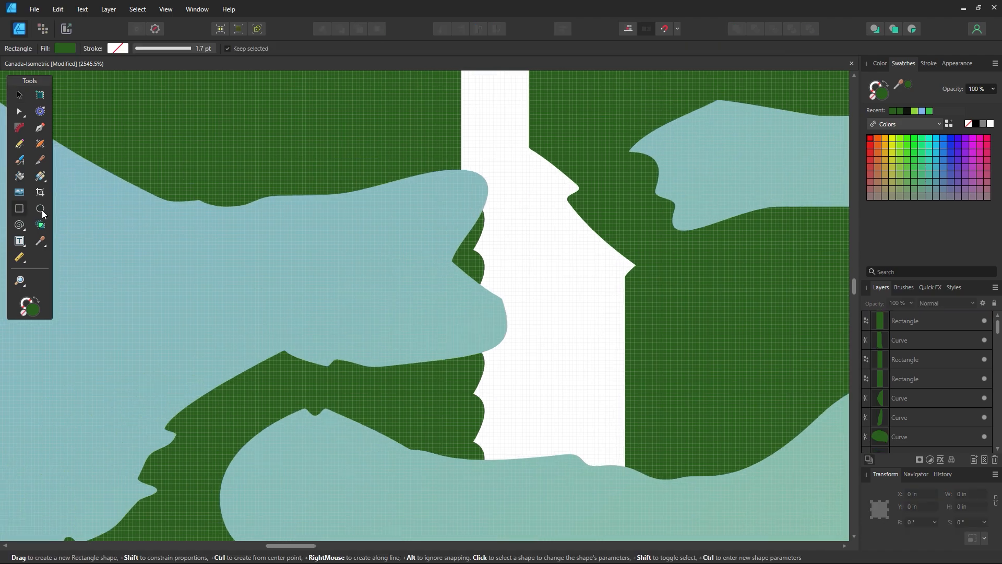
left_click_drag(488, 186, 431, 317)
key("ctrl+shift+bracketleft")
key("v")
left_click(537, 389)
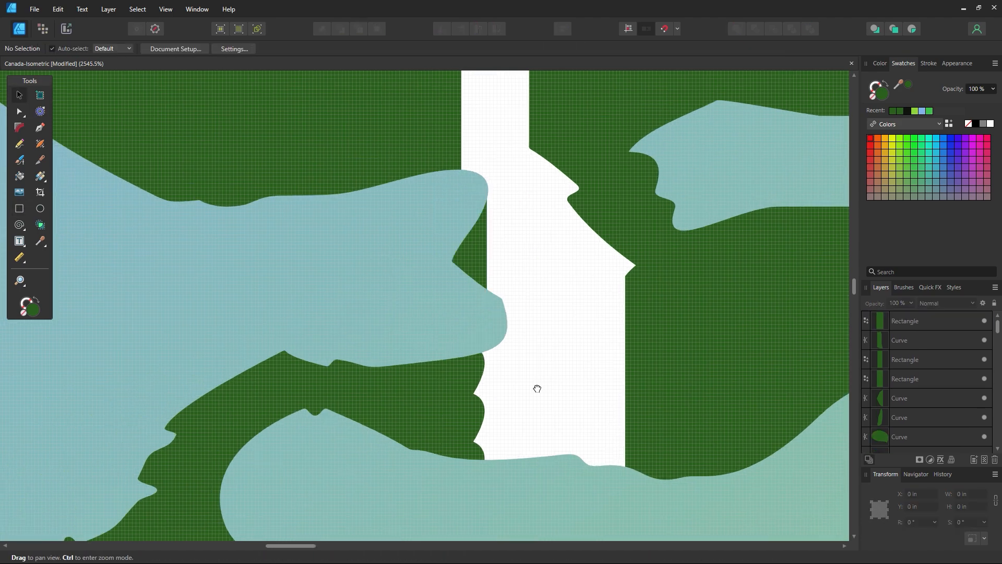
Straighten the lower scallops of the channel's western wall with another dark green rectangle sent to the back
left_click_drag(537, 390, 500, 363)
scroll(499, 364, "up", 1)
key("m")
left_click_drag(464, 286, 391, 484)
key("ctrl+shift+bracketleft")
key("v")
left_click(555, 309)
Remove the tiny white hole near the tip of the dark green wall with the Node tool
key("z")
scroll(555, 307, "down", 5)
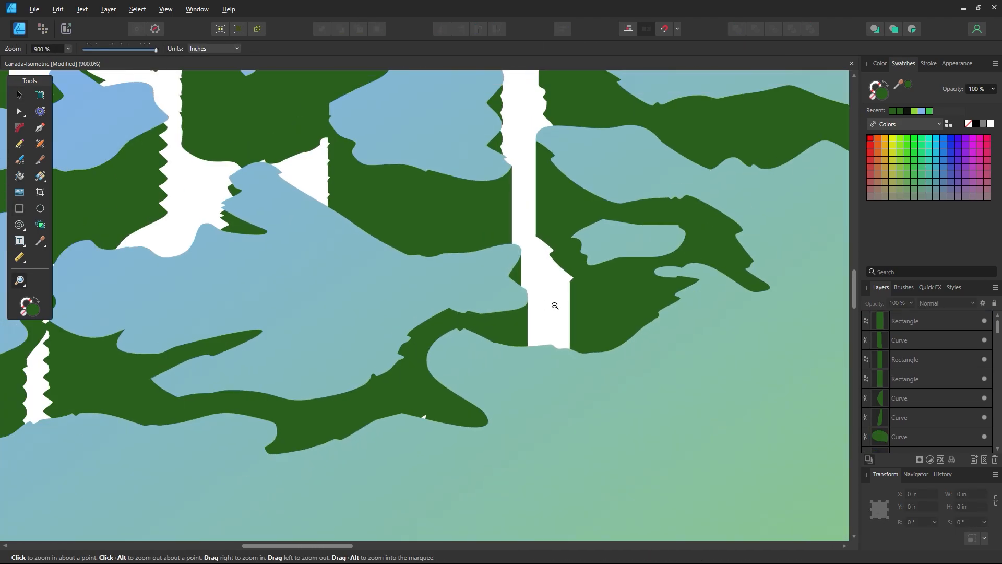
scroll(496, 378, "down", 1)
scroll(427, 380, "down", 3)
left_click(19, 111)
left_click(453, 295)
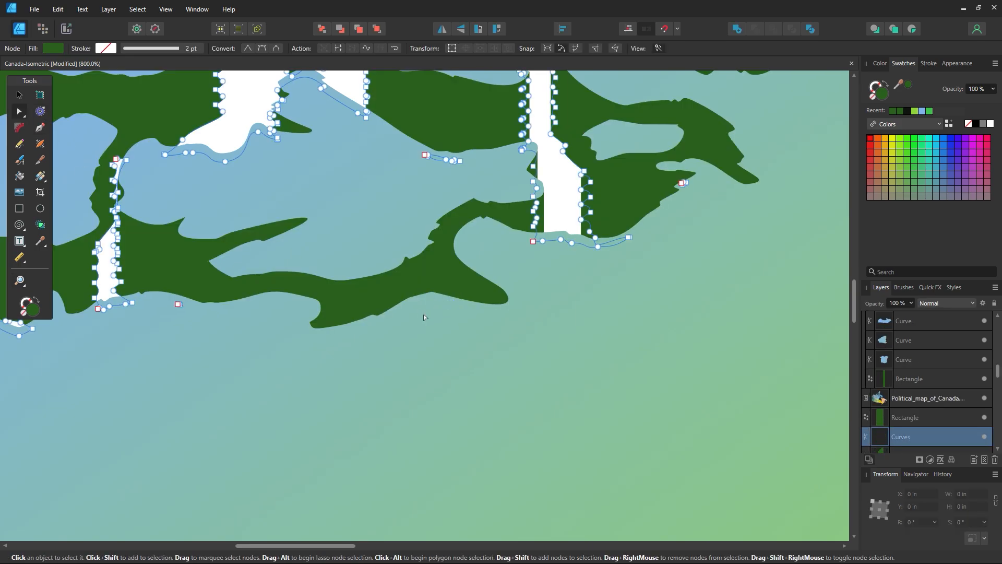
key("ctrl+z")
Straighten both jagged walls of the narrow western channel with dark green rectangles placed behind the blue coastline
left_click_drag(253, 234, 519, 286)
left_click_drag(389, 279, 441, 259)
key("z")
scroll(440, 264, "up", 5)
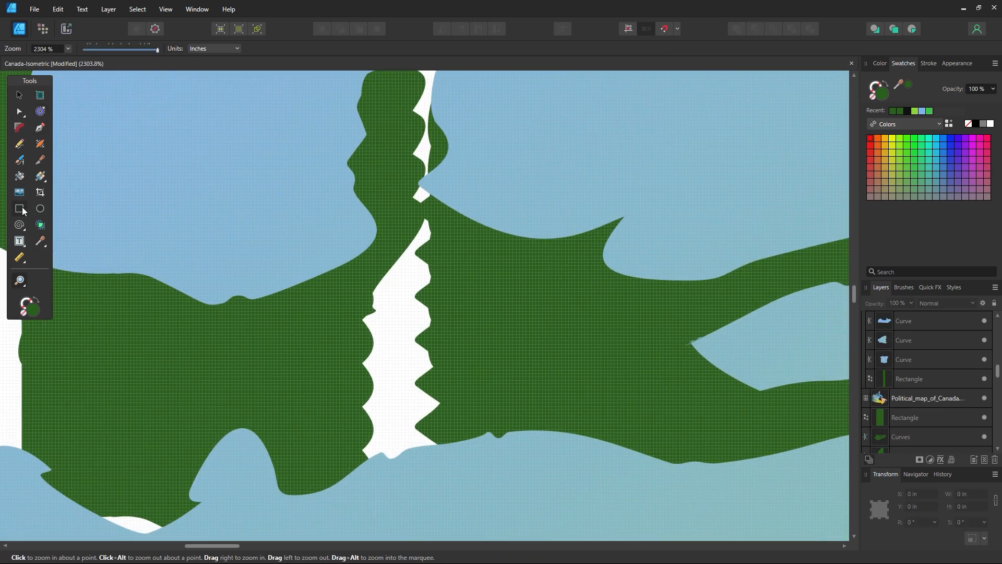
left_click_drag(464, 459, 473, 475)
left_click(20, 95)
scroll(428, 298, "down", 1)
left_click_drag(452, 305, 356, 361)
left_click(400, 360)
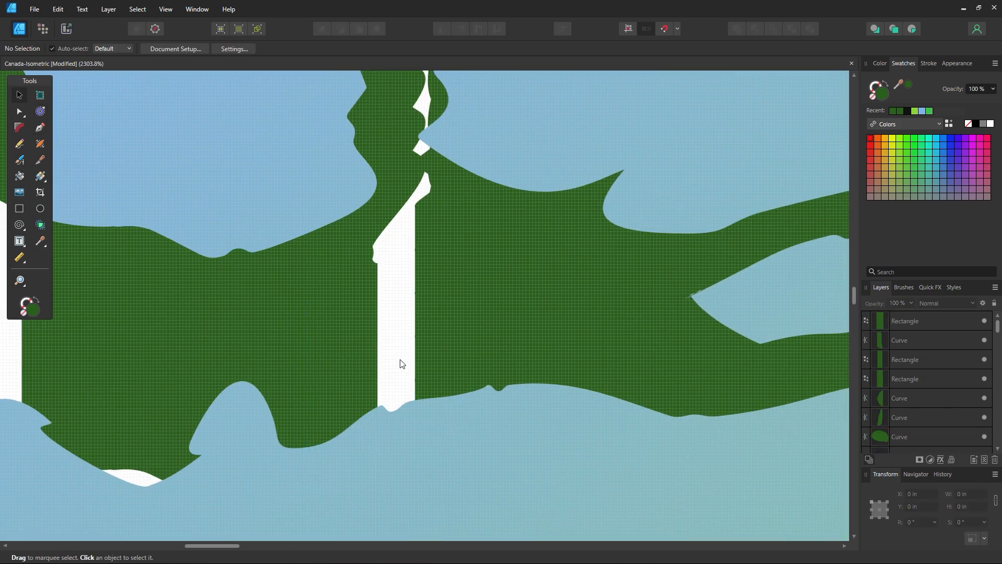
Cover the wall above the narrow channel with a dark green rectangle about 0.059 by 0.226 in and nudge it slightly west
scroll(405, 361, "up", 4)
scroll(405, 361, "up", 2)
scroll(386, 479, "down", 2)
left_click(370, 497)
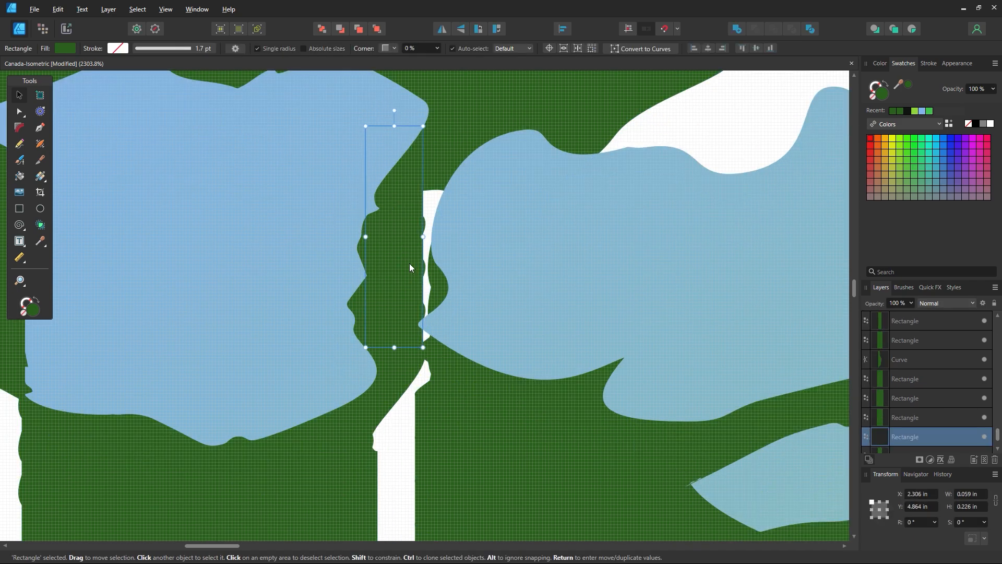
left_click_drag(414, 223, 411, 223)
left_click(435, 291)
Draw a dark green rectangle about 0.045 by 0.249 in along the uneven eastern wall of the channel farther north
key("space")
left_click_drag(723, 185, 639, 195)
left_click_drag(640, 195, 459, 369)
left_click_drag(421, 405, 442, 350)
left_click_drag(558, 146, 398, 347)
scroll(398, 347, "down", 3)
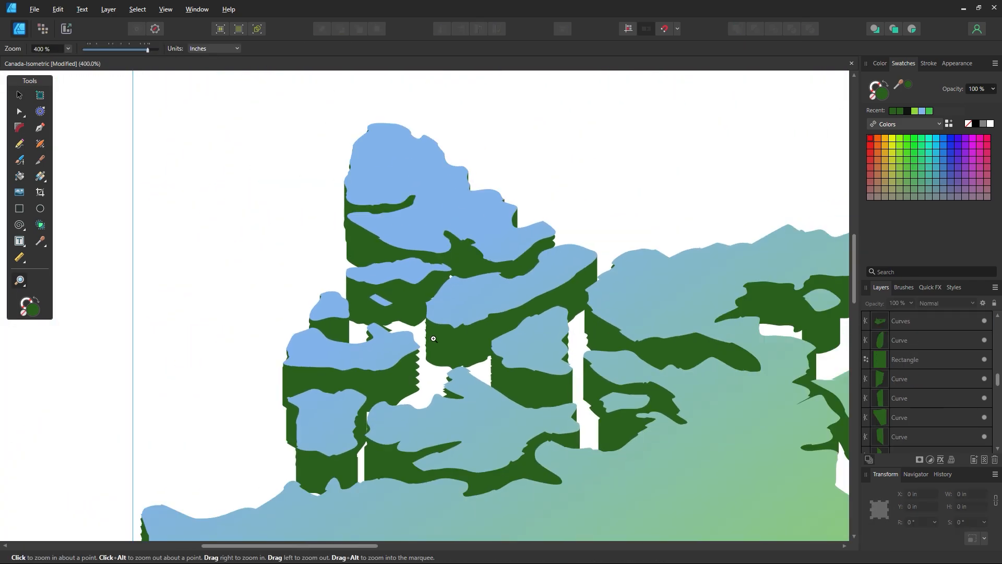
scroll(414, 324, "up", 5)
key("a")
left_click(402, 348)
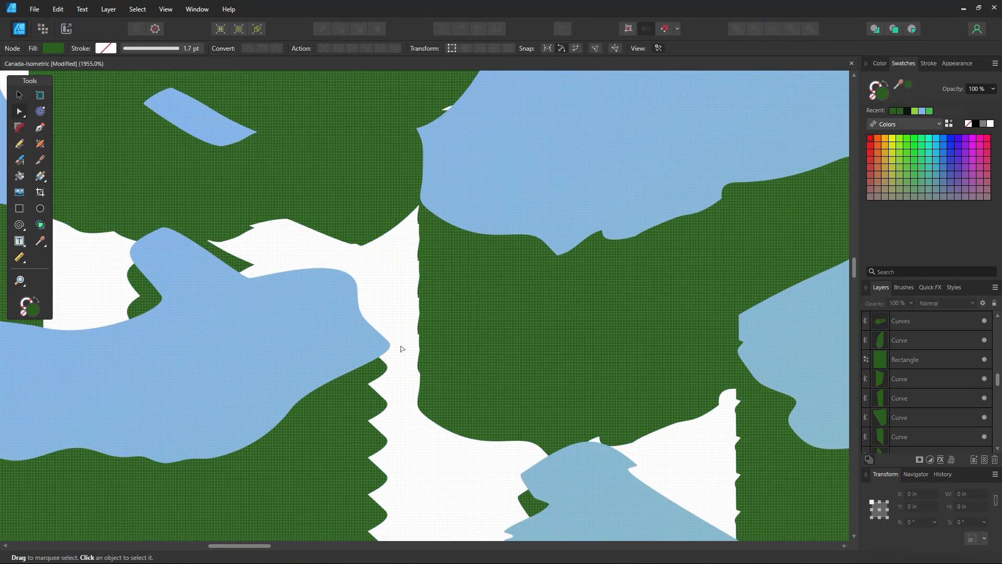
key("ctrl+space")
left_click_drag(441, 349, 17, 221)
left_click_drag(461, 421, 463, 421)
key("a")
Shift the wavy nodes of the eastern wall's outline inward and send the covering rectangle behind the blue coastline
left_click(411, 329)
left_click_drag(407, 405, 416, 177)
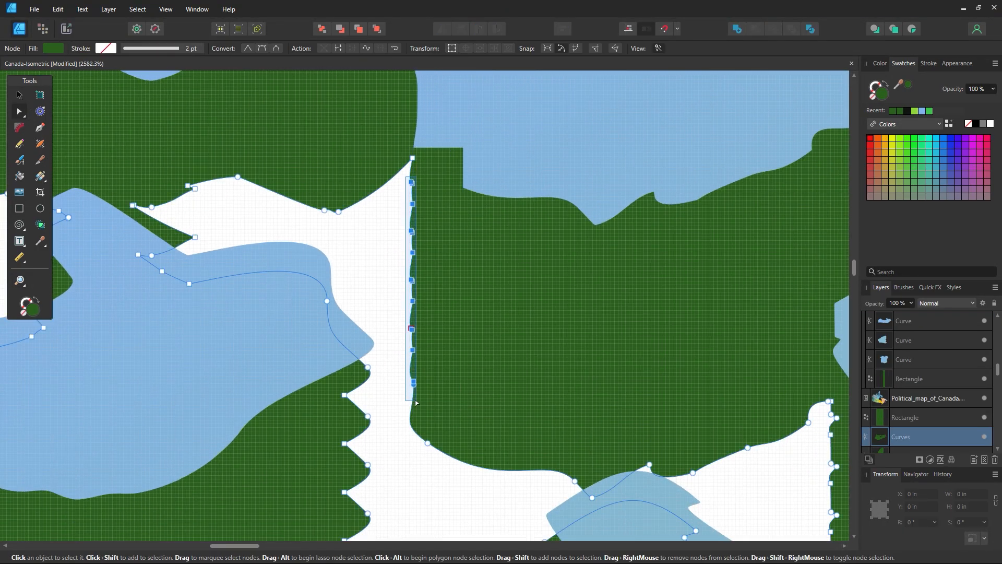
key("Delete")
left_click(409, 195)
key("v")
left_click(413, 267)
key("ctrl+space")
left_click_drag(413, 250, 82, 120)
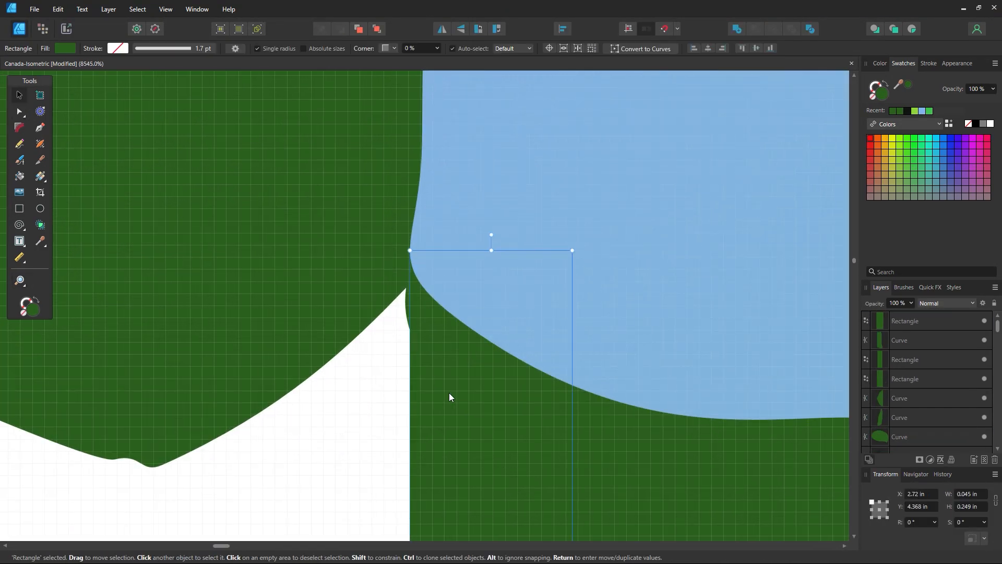
Reshape the outline at the eastern wall's upper and lower ends to meet the rectangle's straight edge
key("a")
left_click(433, 351)
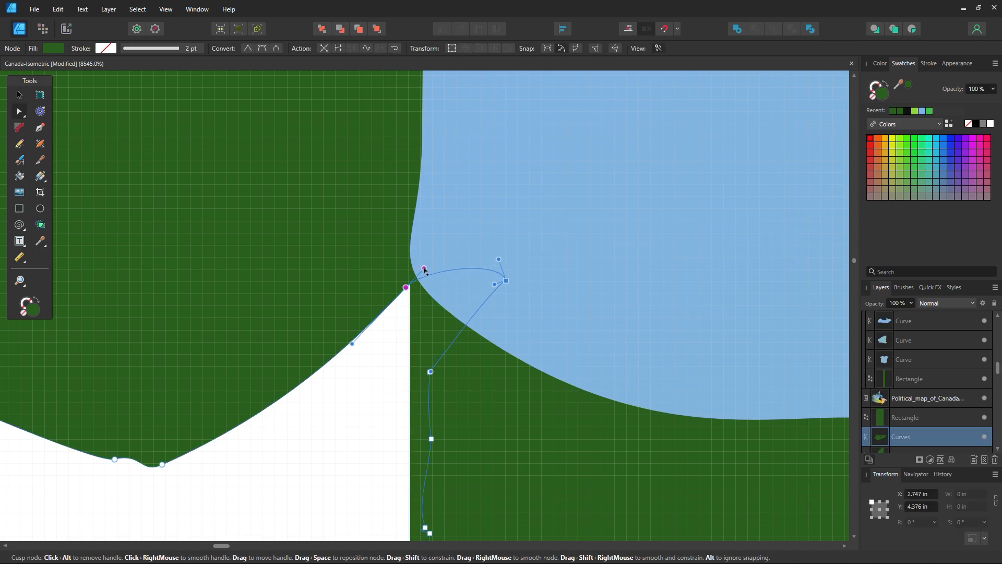
left_click(400, 360)
scroll(421, 440, "down", 10)
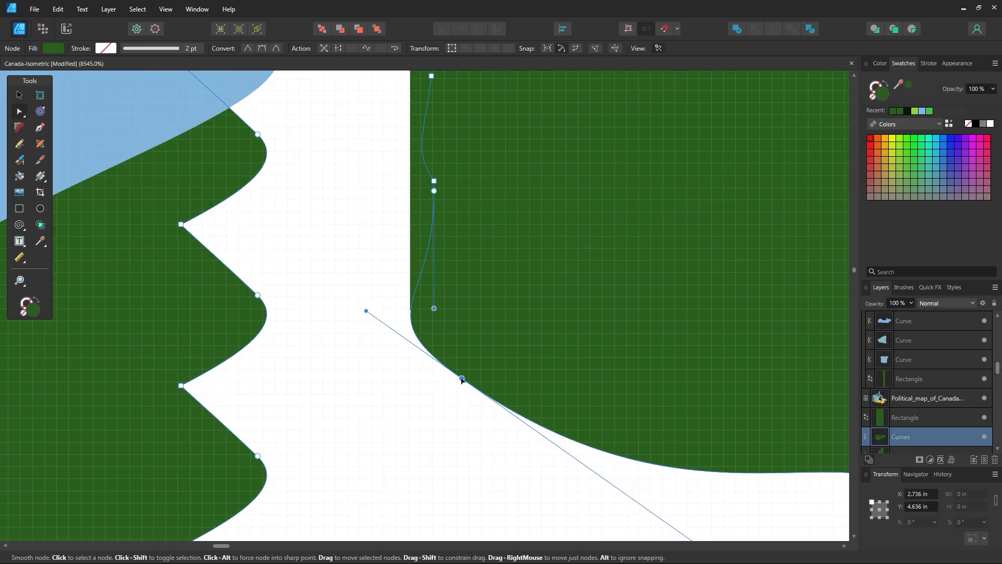
left_click(448, 393)
Draw a dark green rectangle about 0.082 by 0.25 in over the scallops of the channel's western wall
key("ctrl+space")
left_click_drag(559, 313, 511, 314)
left_click_drag(505, 359, 543, 359)
key("m")
left_click_drag(504, 107, 386, 468)
key("ctrl+d")
Fit the western wall outline's lower end to the rectangle's edge, and send the rectangle behind the blue coastline
key("a")
scroll(477, 335, "down", 1)
left_click(476, 443)
left_click(20, 95)
left_click(488, 225)
scroll(488, 224, "up", 2)
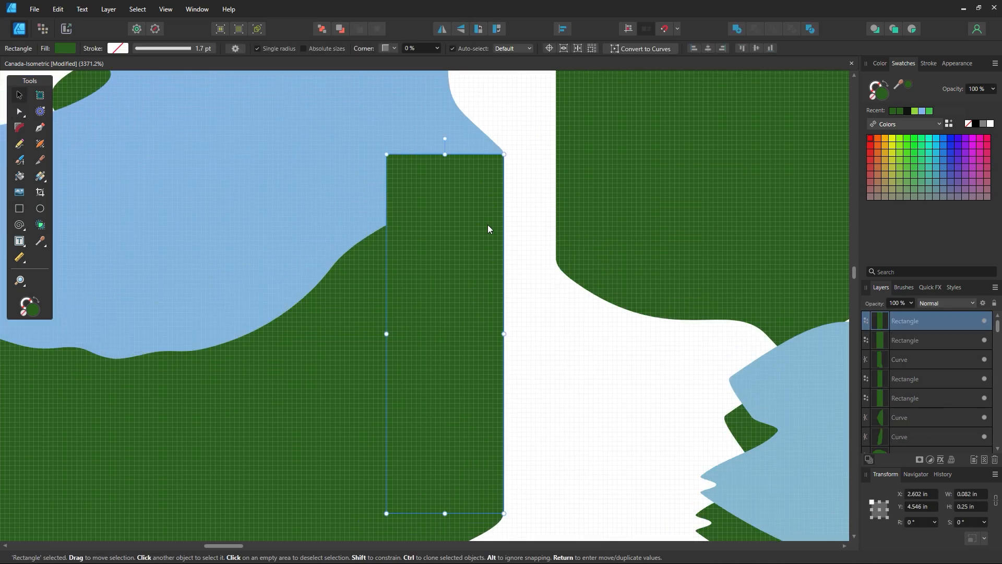
key("ctrl+shift+bracketleft")
left_click(545, 253)
Select the protruding outline nodes on the small jagged dark green wall below the blue spikes and shift them inward
left_click_drag(629, 298, 564, 297)
left_click_drag(494, 289, 512, 366)
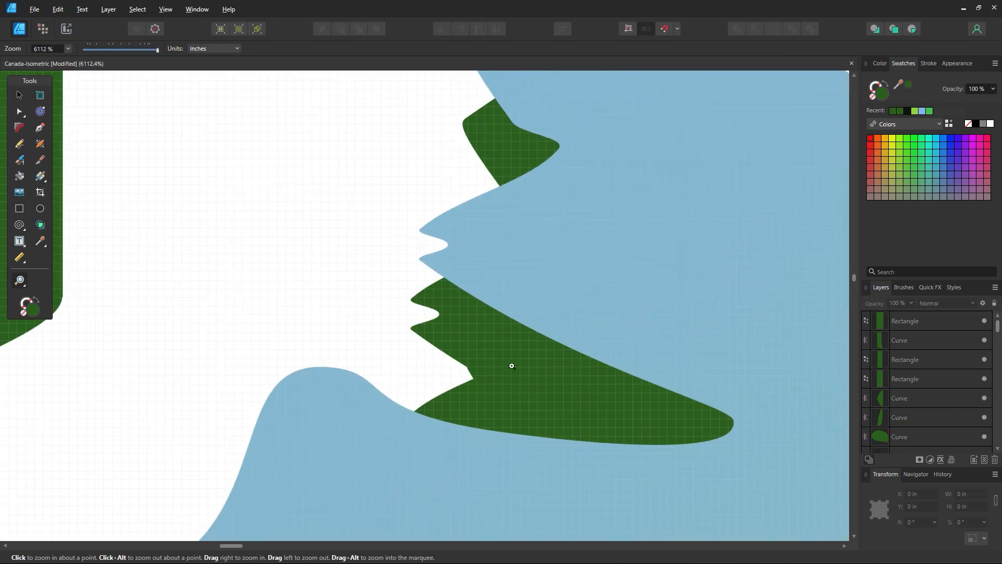
left_click(439, 315)
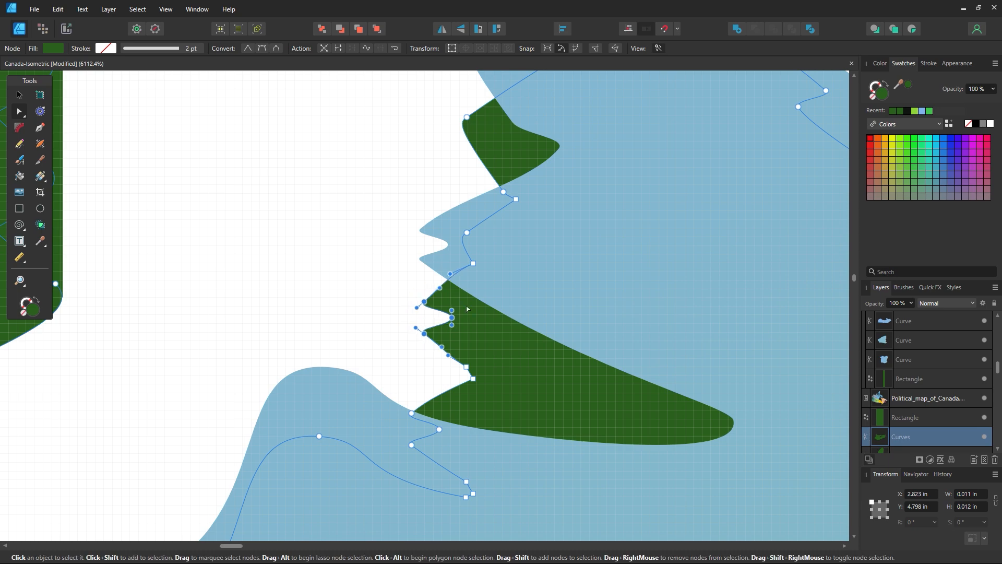
left_click(389, 292)
Straighten the small wall with a dark green rectangle about 0.03 by 0.065 in behind the coastline's lower spike
left_click(19, 209)
left_click_drag(420, 258, 498, 426)
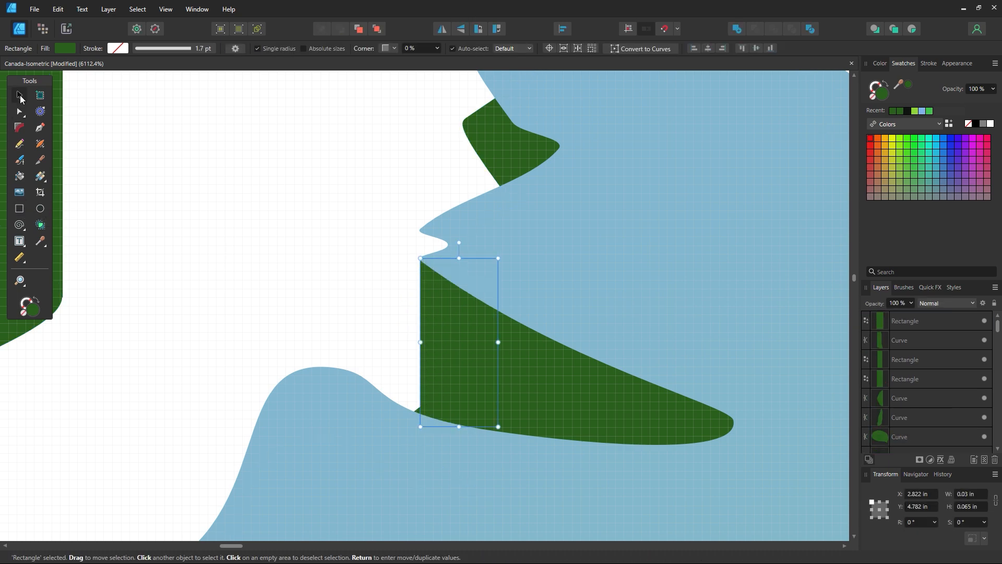
left_click(366, 282)
key("ctrl+space")
left_click_drag(462, 313, 532, 362)
left_click(419, 317)
left_click(391, 283)
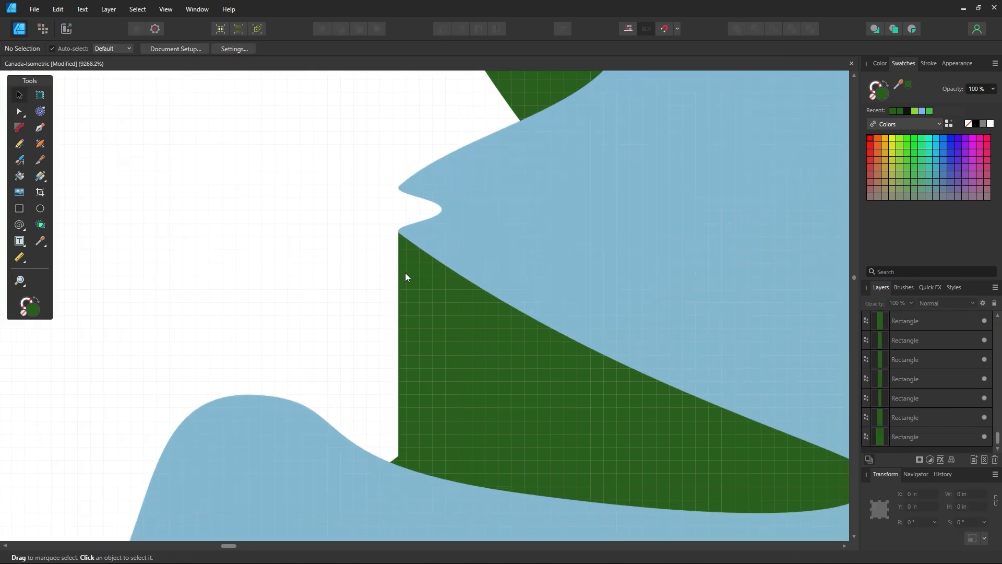
Fill the white notch between the two blue coastline spikes with a dark green rectangle behind the coast
left_click_drag(421, 280, 424, 242)
key("ctrl+space")
left_click_drag(396, 203, 462, 271)
left_click_drag(466, 278, 455, 272)
left_click(387, 300)
Nudge the rectangles beneath the spikes until their outer edges line up with the coastline's tips
key("ctrl+space")
left_click_drag(554, 359, 81, 155)
left_click(477, 435)
left_click_drag(477, 435, 485, 435)
key("ctrl+space")
left_click_drag(528, 407, 499, 404)
left_click_drag(507, 205, 506, 180)
key("space")
left_click_drag(492, 533, 649, 425)
left_click_drag(554, 252, 555, 346)
key("ctrl+space")
left_click_drag(490, 240, 601, 243)
left_click_drag(522, 408, 519, 408)
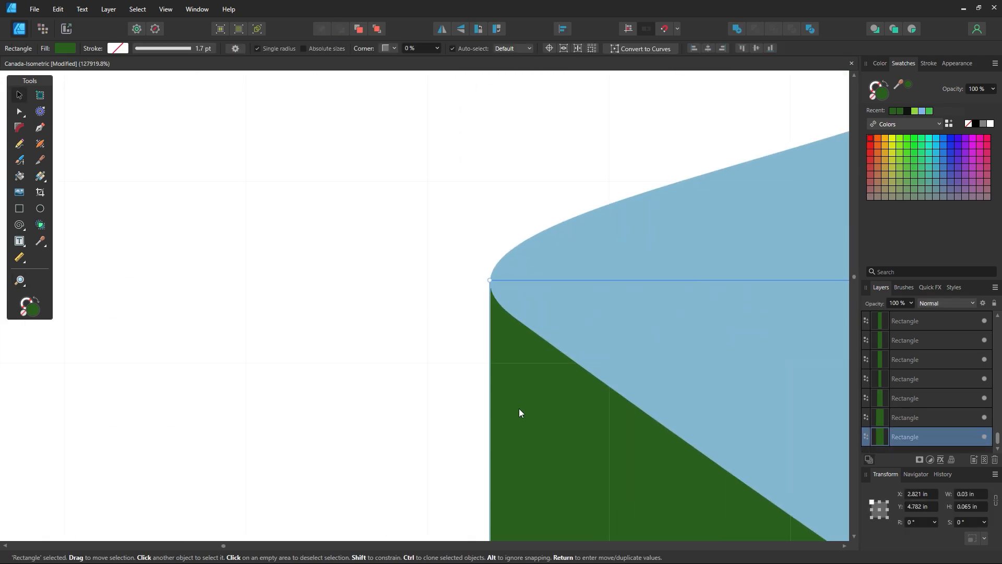
left_click(456, 374)
Draw a dark green rectangle below the coastline's upper bulge, covering the next jagged wall, and send it to the back
key("ctrl+space")
left_click_drag(617, 293, 582, 261)
left_click_drag(761, 251, 511, 216)
left_click(476, 246)
key("ctrl+space")
left_click_drag(731, 348, 707, 346)
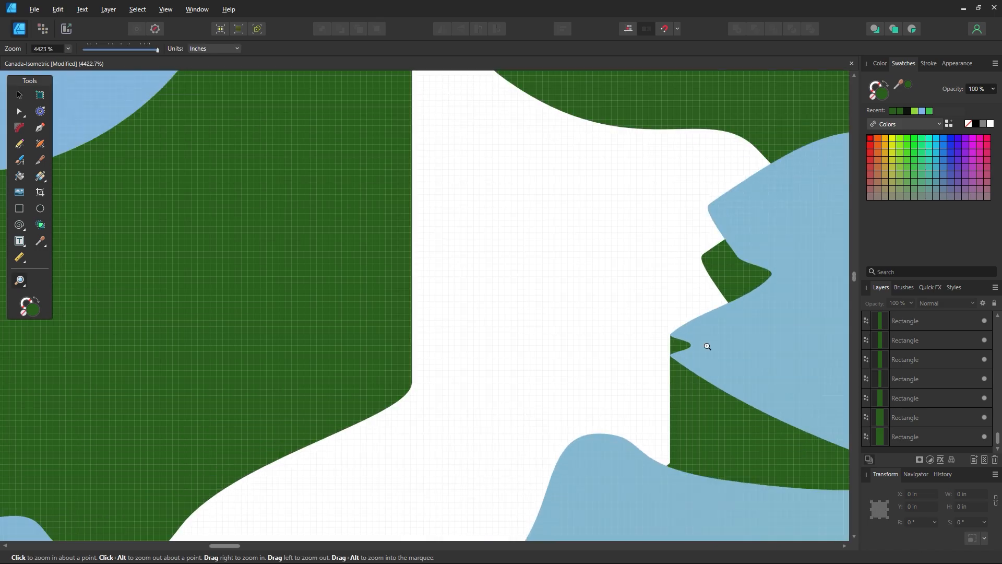
mouse_move(250, 261)
left_mouse_down()
mouse_move(304, 262)
mouse_move(304, 323)
left_mouse_up()
key("m")
left_click_drag(499, 222, 584, 429)
key("v")
key("ctrl+shift+bracketleft")
left_click(157, 181)
Move the outline's protruding corner below the upper bulge inward, behind the rectangle's straight edge
left_click_drag(186, 270, 70, 148)
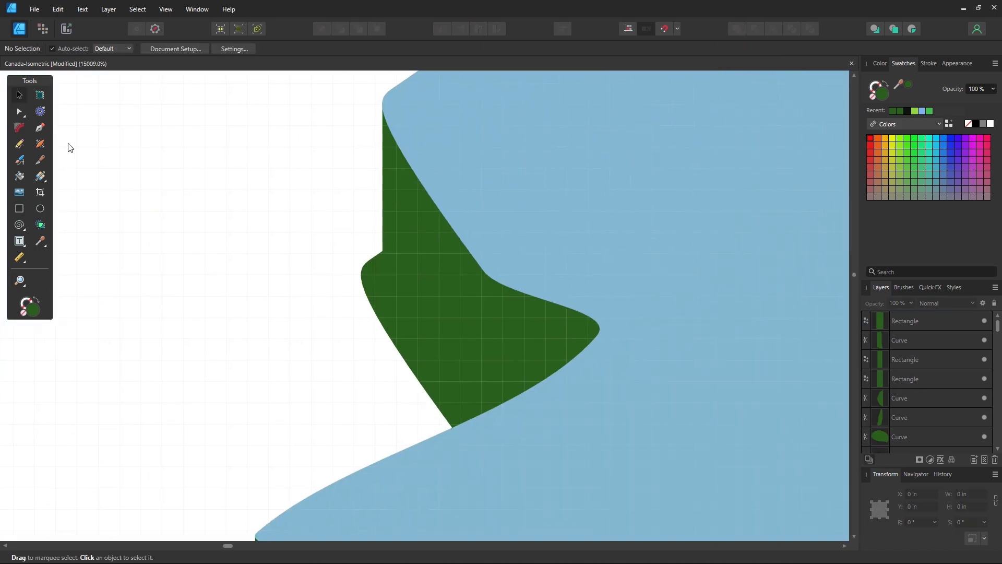
key("a")
left_click(390, 256)
left_click(570, 246)
Straighten the jagged eastern wall of the triangular white gap with a narrow dark green rectangle sent to the back
key("ctrl+space")
left_click_drag(571, 246, 511, 246)
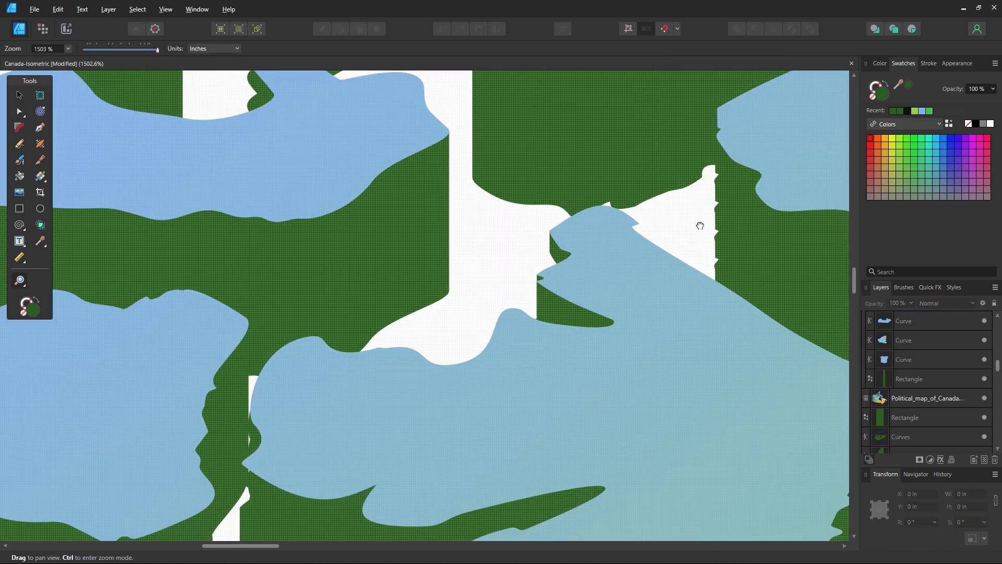
left_click_drag(698, 224, 416, 329)
left_click_drag(416, 329, 459, 329)
left_click_drag(452, 480, 451, 480)
key("v")
left_click(439, 300)
left_click(629, 320, "alt")
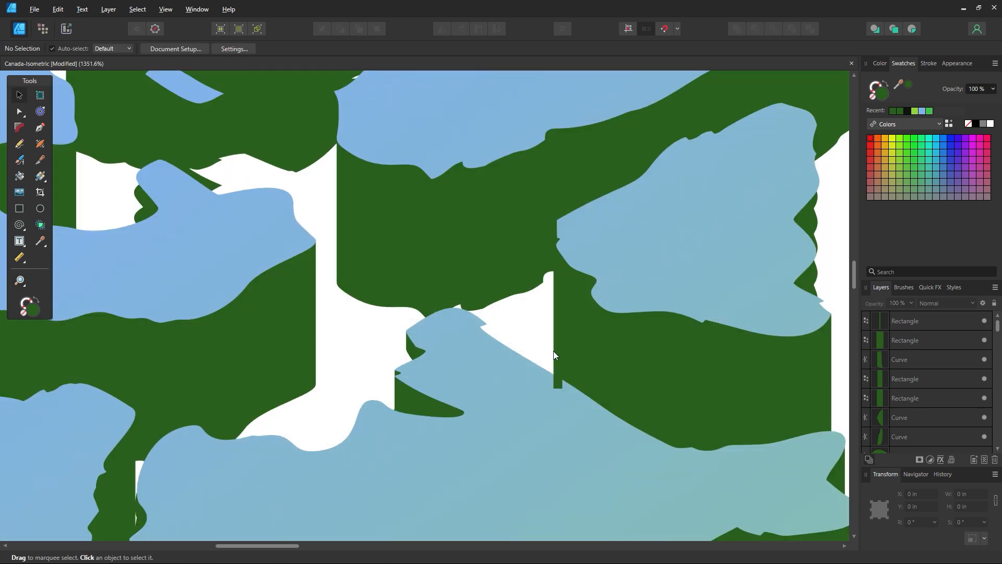
left_click(555, 351)
key("ctrl+shift+bracketleft")
left_click(539, 350)
Select the large gradient landmass and pull in the node of the sharp dark notch cutting into its northern coast
left_click(541, 350, "alt")
left_click_drag(636, 355, 590, 356)
left_click_drag(783, 371, 615, 362)
left_click(631, 339)
key("a")
left_click(615, 362)
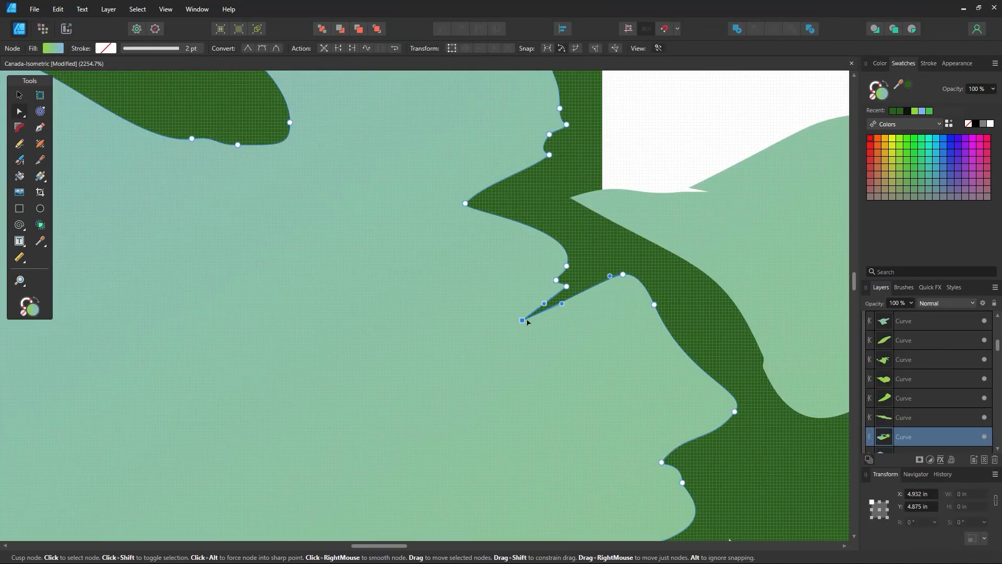
left_click_drag(527, 320, 541, 308)
Check the whole map for remaining flaws and examine the jagged wall of the white inlet at its eastern end
key("ctrl+space")
left_click_drag(689, 235, 666, 256)
left_click_drag(663, 267, 401, 293)
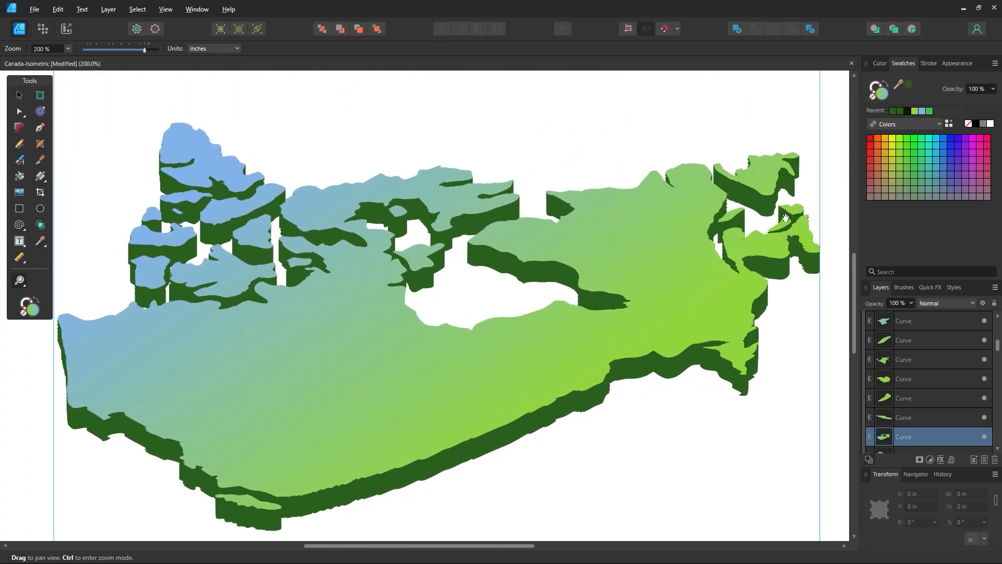
left_click_drag(786, 218, 681, 256)
left_click_drag(646, 201, 751, 204)
left_click_drag(462, 470, 313, 292)
left_click_drag(277, 308, 326, 311)
left_click_drag(426, 250, 1, 210)
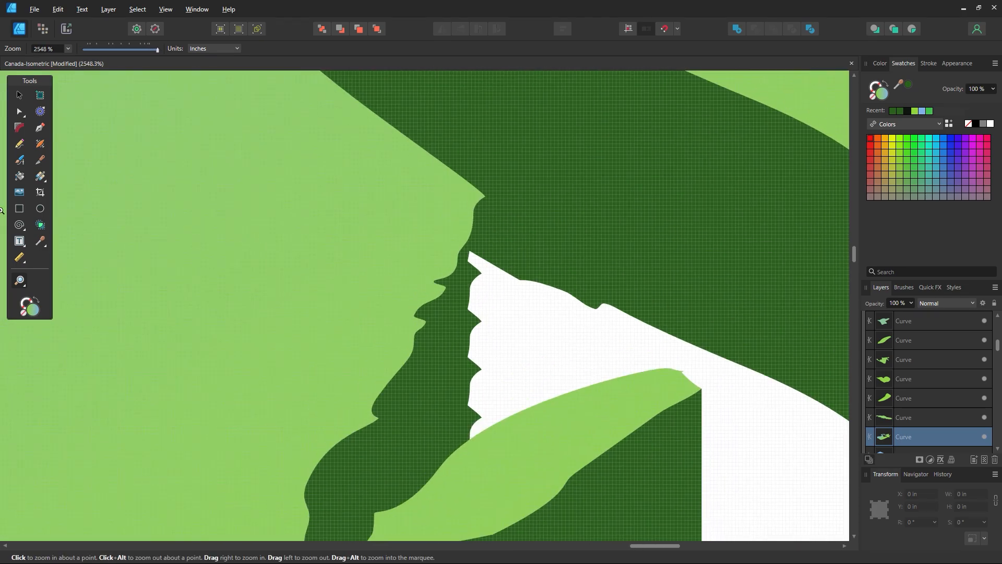
Straighten the jagged wall at the eastern end of the white inlet with a dark green rectangle sent to the back
left_click(20, 208)
left_click_drag(486, 196, 449, 468)
left_click(543, 337)
Back the small bay wall on the northeastern island's northern coast with a 0.046 by 0.077 in rectangle and remove the dark bulge beside it
left_click_drag(585, 130, 509, 371)
left_click_drag(440, 281, 537, 446)
key("v")
key("ctrl+shift+[")
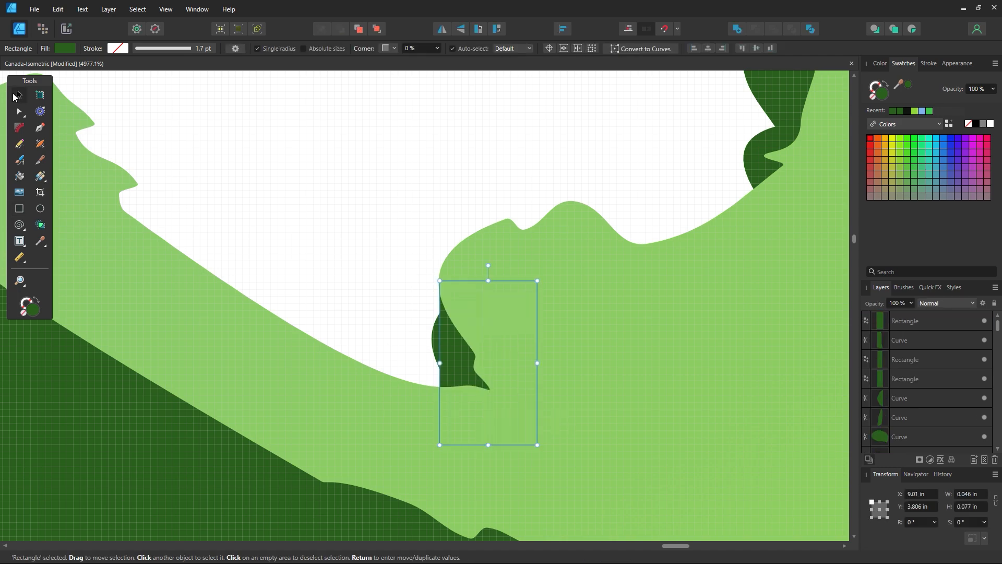
key("a")
left_click(435, 342)
key("Delete")
Straighten the taller scalloped wall east of the bay with a dark green rectangle sent to the back and trim the protruding outline
left_click(703, 154)
left_click_drag(704, 154, 373, 432)
key("m")
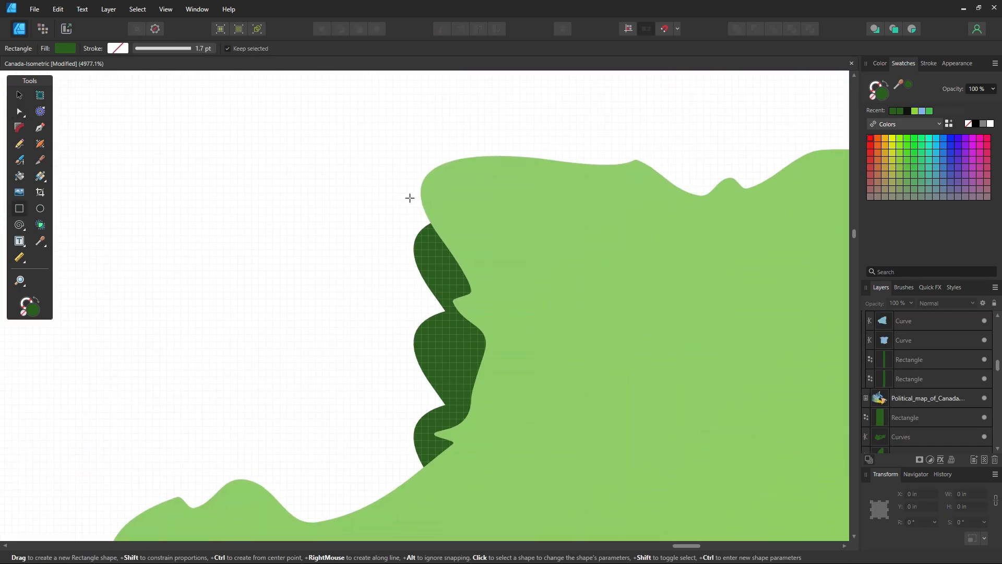
left_click_drag(422, 191, 563, 506)
key("ctrl+shift+[")
key("a")
left_click(416, 252)
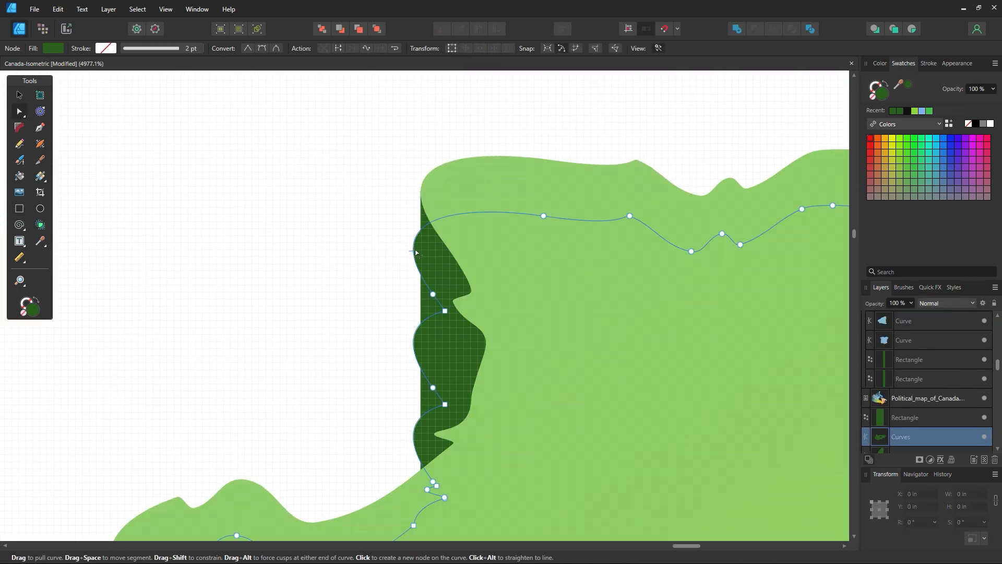
key("ctrl+d")
Smooth the small spikes along the curved southeastern notch of the northeastern island by adjusting its outline nodes
scroll(544, 331, "down", 9)
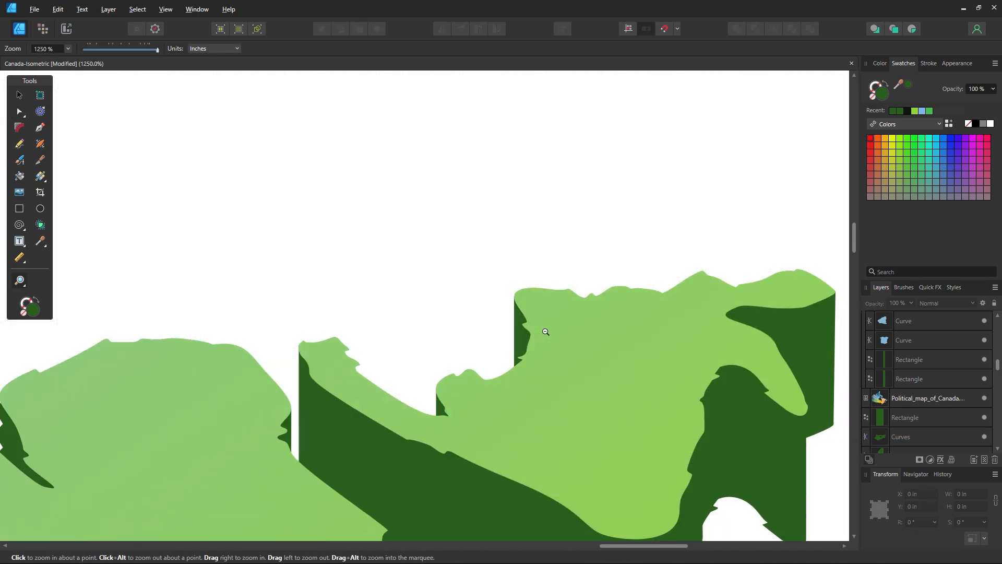
left_click_drag(625, 427, 579, 341)
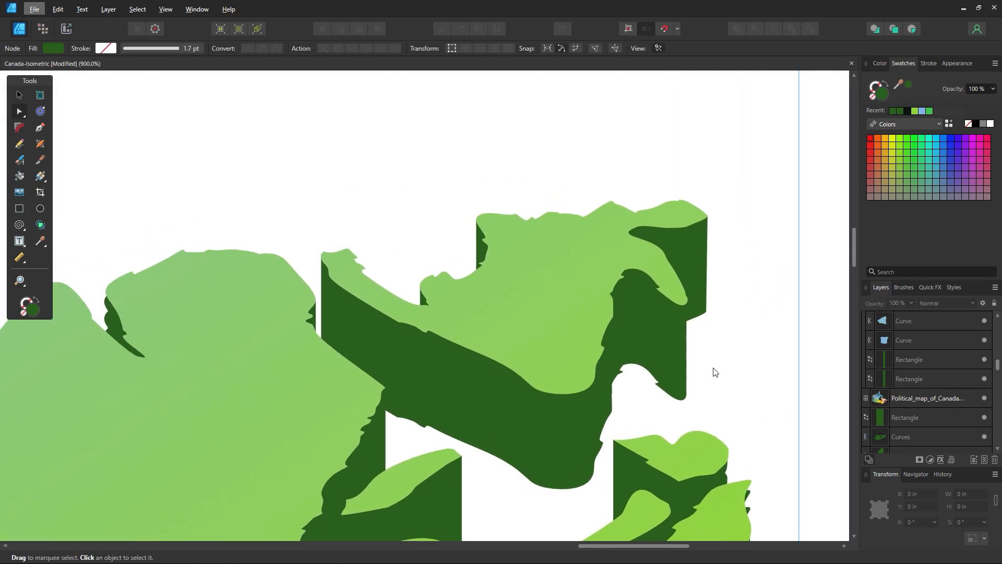
left_click_drag(731, 417, 582, 220)
scroll(600, 282, "down", 2)
left_click_drag(334, 309, 281, 310)
left_click_drag(511, 331, 783, 303)
left_click_drag(647, 334, 531, 351)
left_click_drag(555, 229, 584, 428)
left_click(564, 211)
mouse_move(561, 248)
left_mouse_down()
mouse_move(587, 248)
mouse_move(566, 237)
left_mouse_up()
left_click(545, 229)
left_click(559, 208)
left_click(556, 244)
left_click(261, 175)
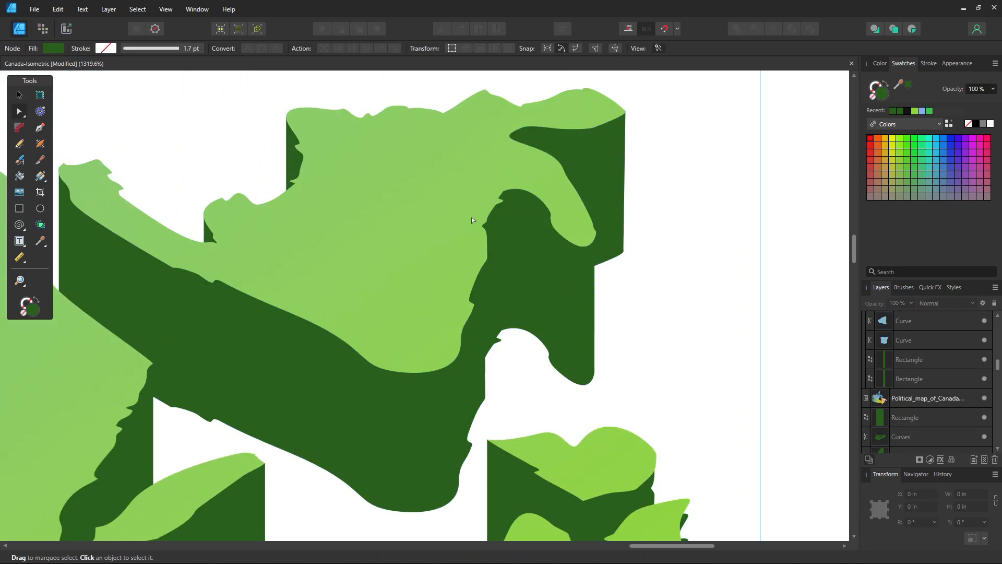
Fill the narrow notch in the landmass's northern coast with a 0.051 by 0.135 in dark green rectangle sent to the back
left_click_drag(266, 211, 470, 285)
left_click_drag(78, 313, 473, 289)
scroll(445, 264, "up", 3)
left_click(23, 115)
left_click(62, 112)
left_click(467, 282)
left_click(386, 167)
scroll(453, 249, "up", 3)
left_click(19, 208)
left_click_drag(448, 190, 551, 466)
key("v")
key("ctrl+shift+bracketleft")
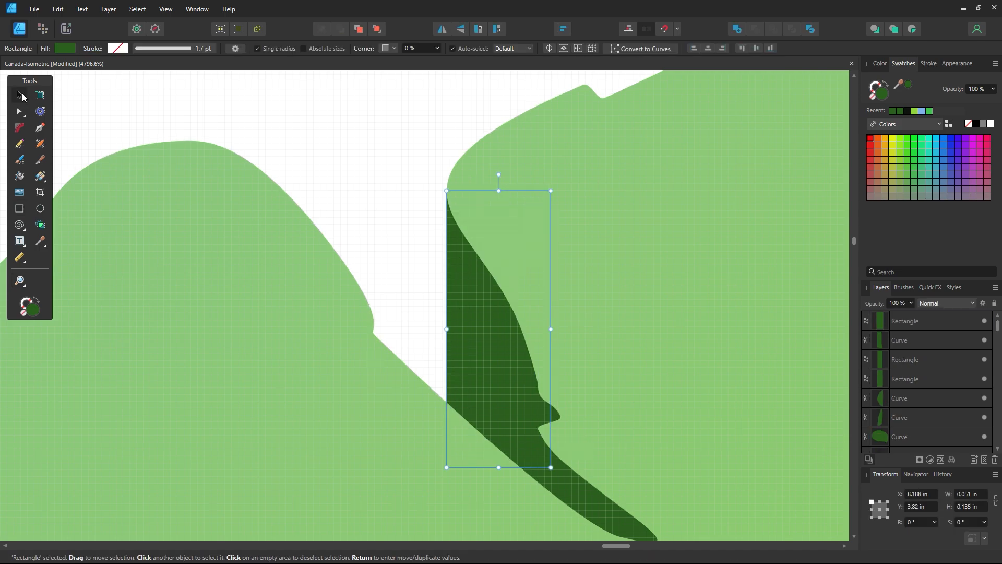
left_click(418, 291)
Examine the dark walls and white gaps of the northwestern islands for remaining jagged edges
scroll(419, 292, "down", 8)
scroll(403, 300, "up", 3)
scroll(257, 286, "up", 4)
left_click(127, 206)
left_click(19, 111)
left_click(458, 371)
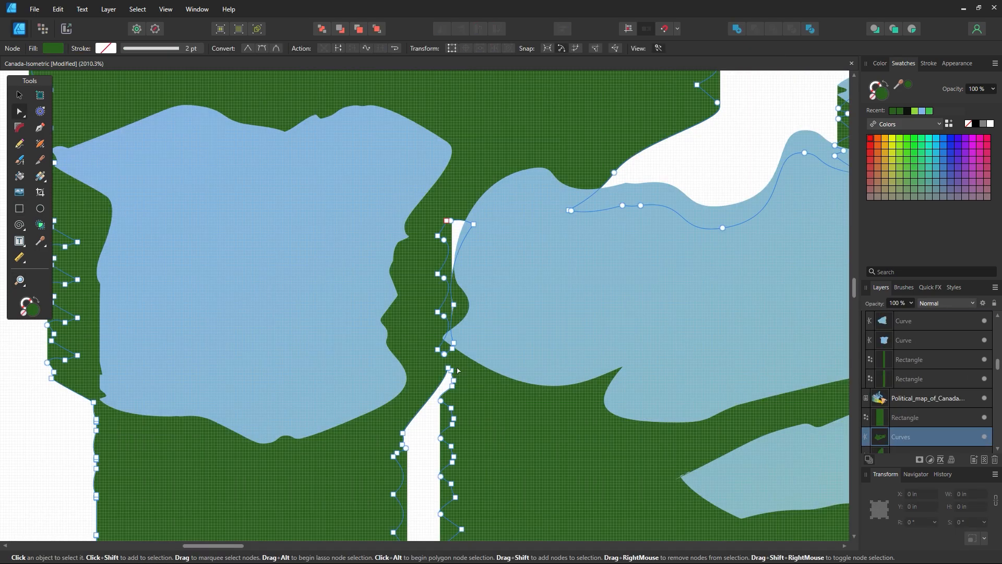
scroll(453, 341, "up", 3)
scroll(454, 325, "down", 7)
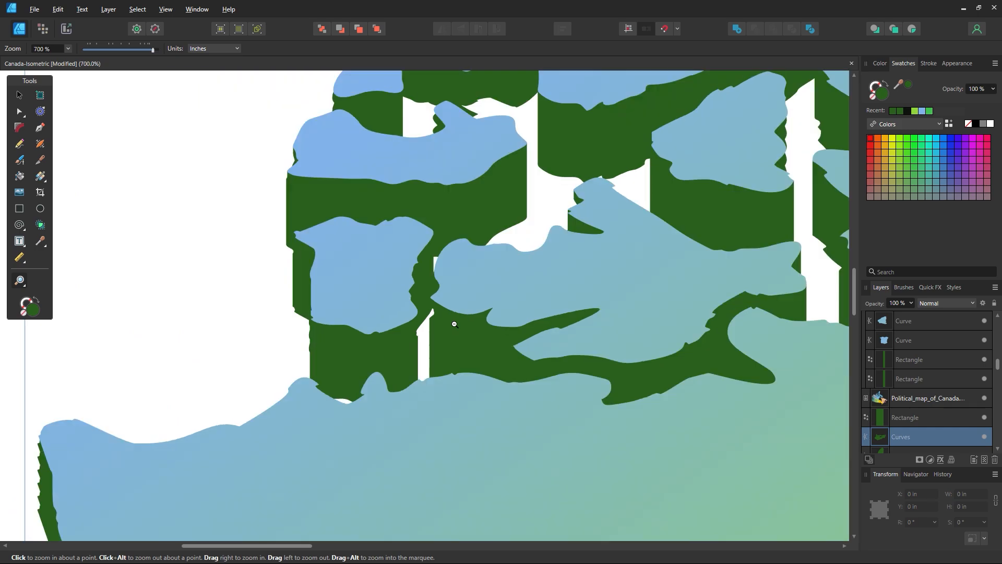
scroll(455, 324, "down", 6)
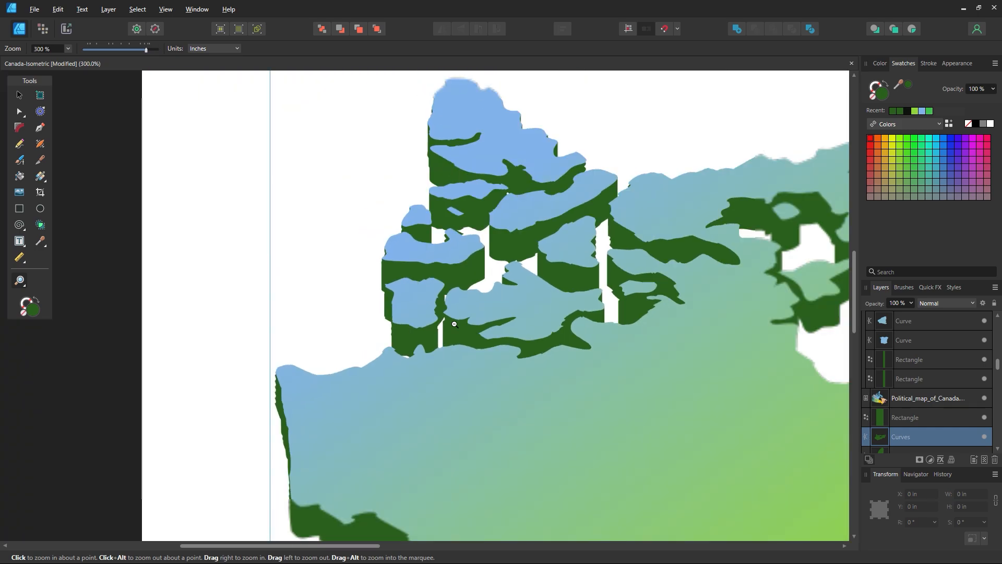
left_click_drag(656, 384, 361, 330)
Clear the selection and save the document
key("v")
left_click(744, 145)
key("ctrl+s")
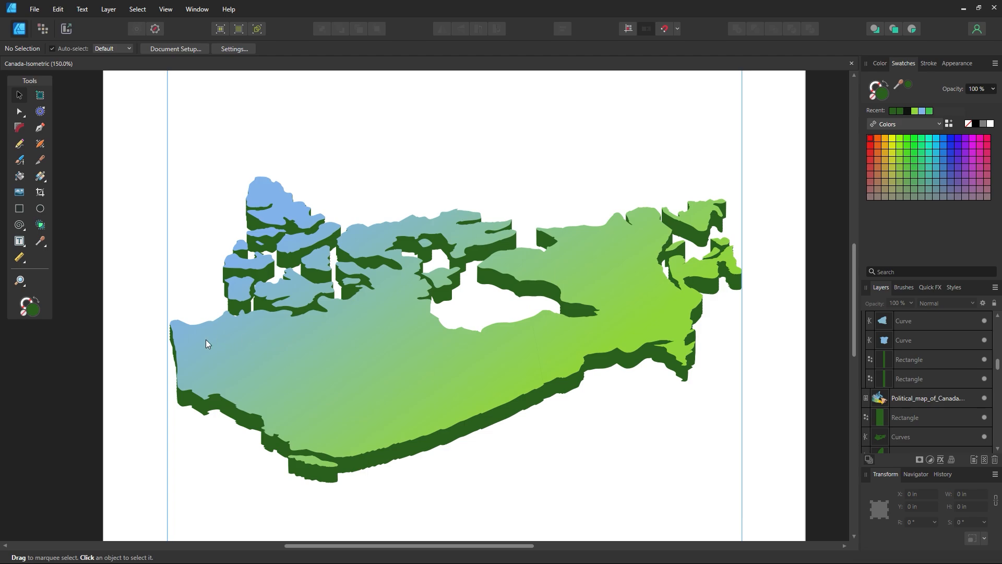
Pull in the protruding node at the northwestern tip of the large gradient landmass
key("space")
left_click_drag(202, 334, 530, 355)
key("z")
left_click_drag(335, 256, 488, 293)
left_click_drag(325, 280, 396, 295)
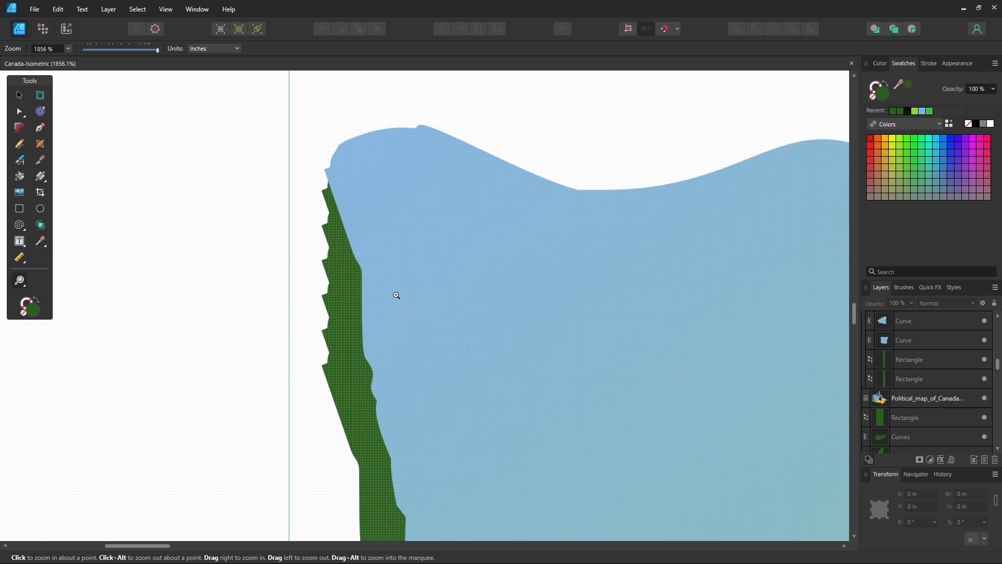
left_click_drag(315, 227, 348, 251)
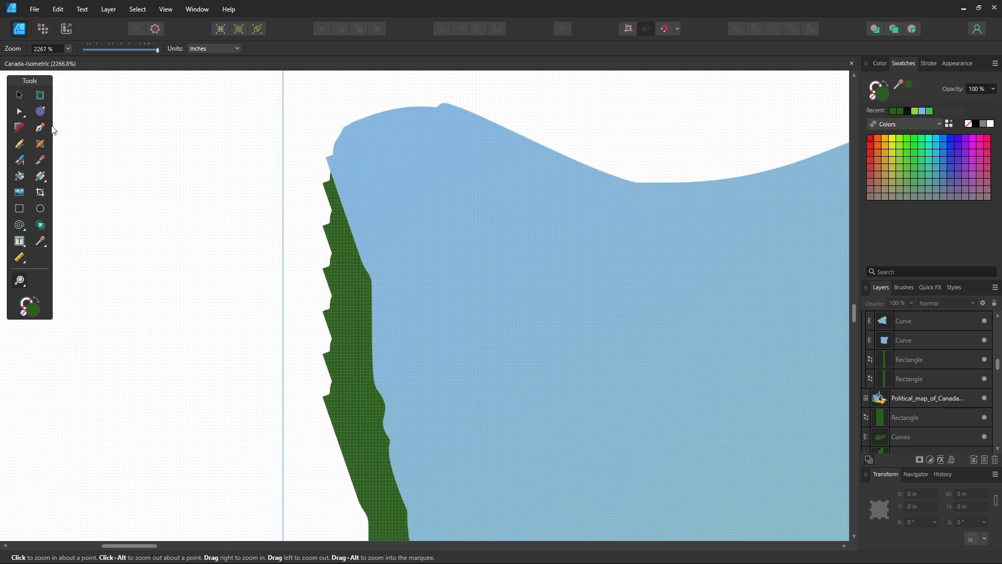
left_click(329, 164)
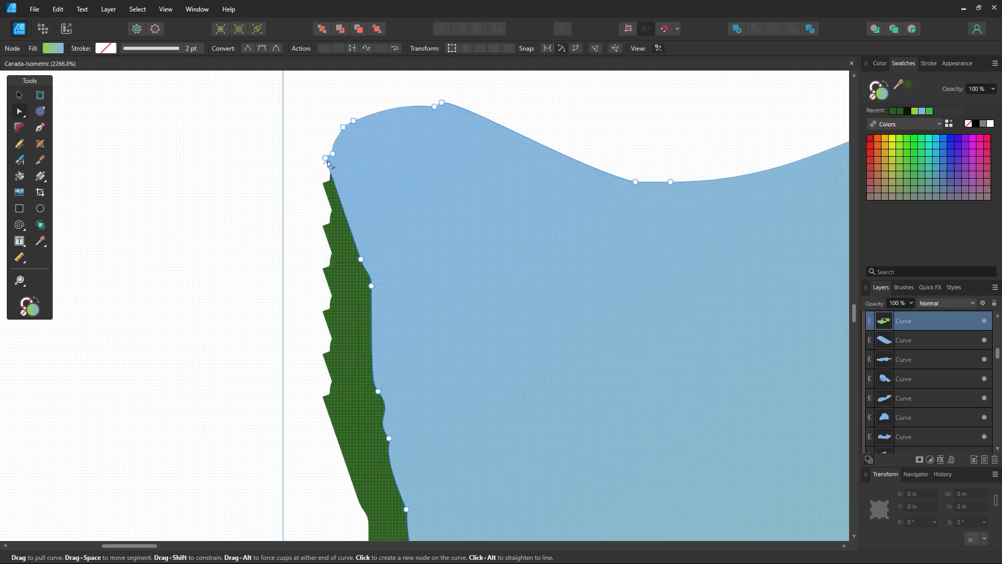
Move the protruding corner nodes of the dark outline's jagged western wall inward into a nearly vertical line
left_click(333, 203)
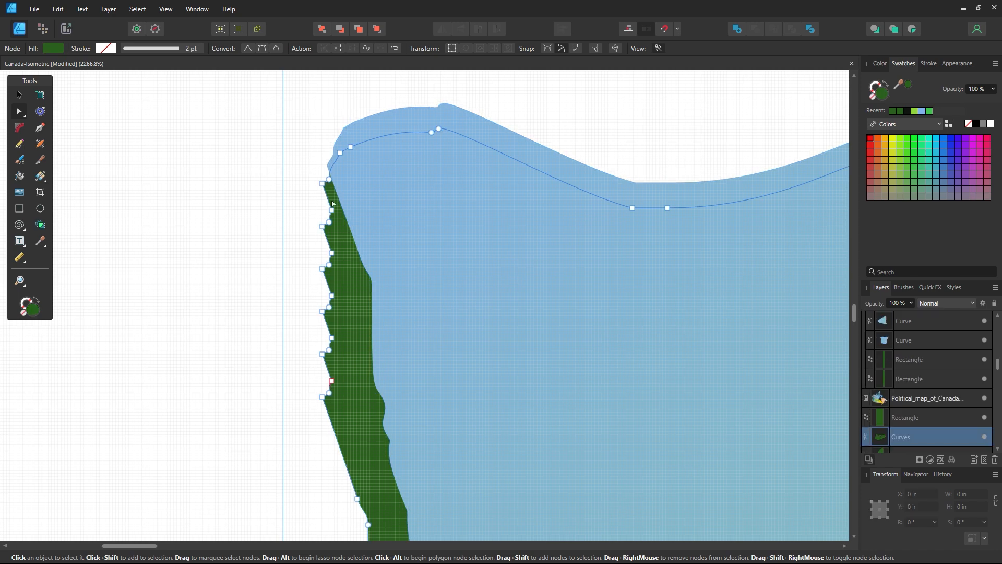
left_click_drag(324, 443, 323, 442)
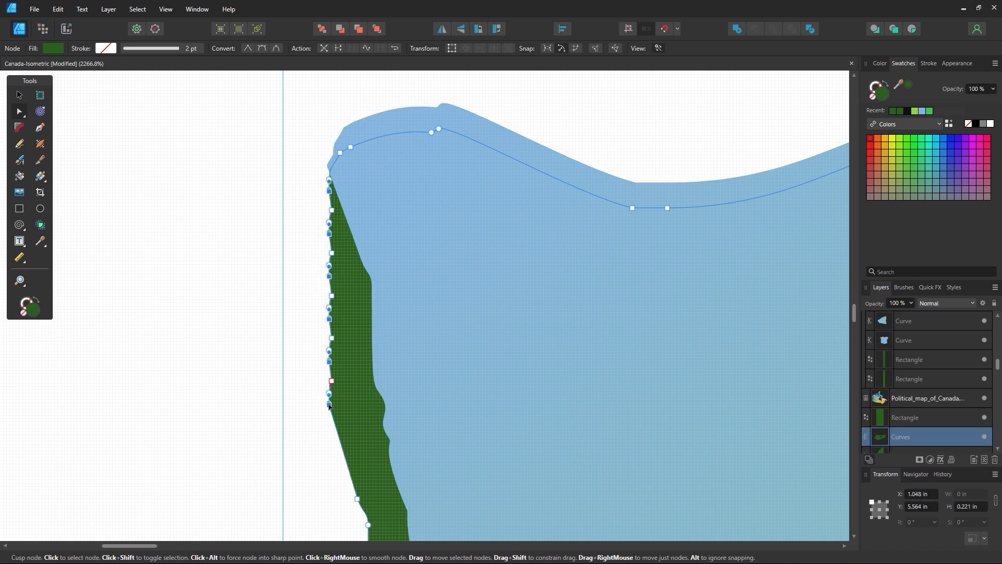
left_click(277, 292)
Draw a dark green Pen patch with a straight outer edge along the upper western wall and send it to the back
left_click_drag(327, 200, 349, 292)
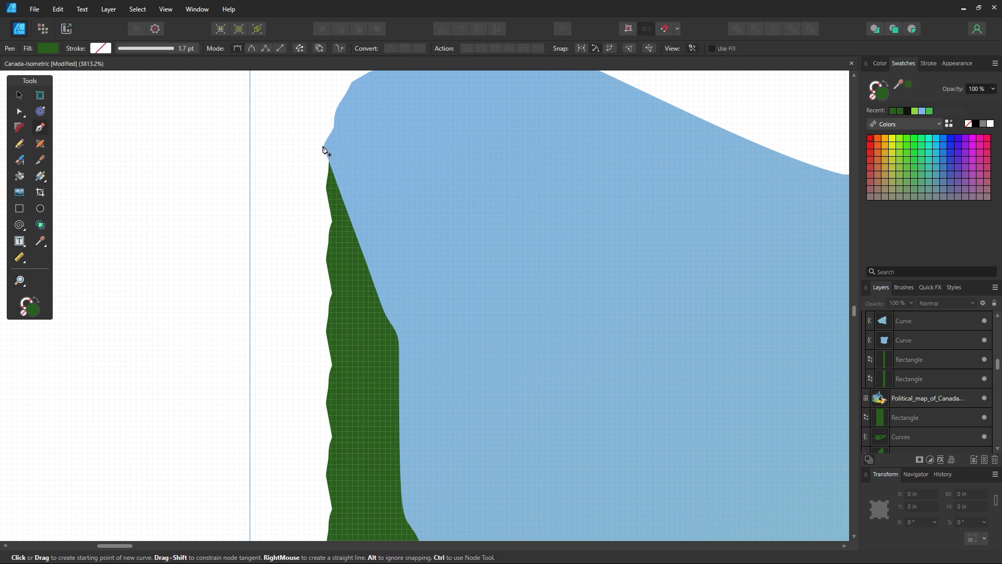
scroll(328, 281, "down", 4)
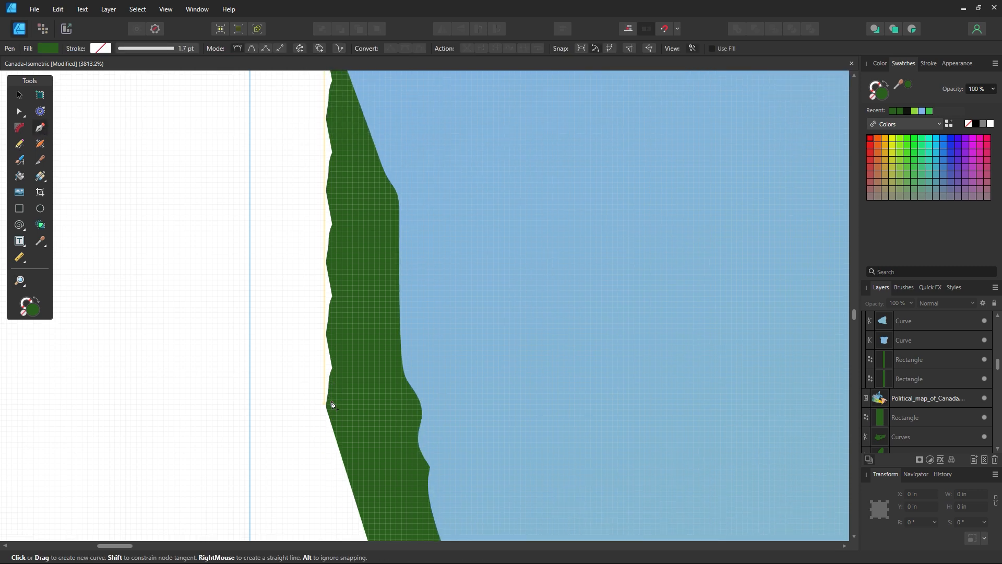
left_click_drag(328, 411, 333, 420)
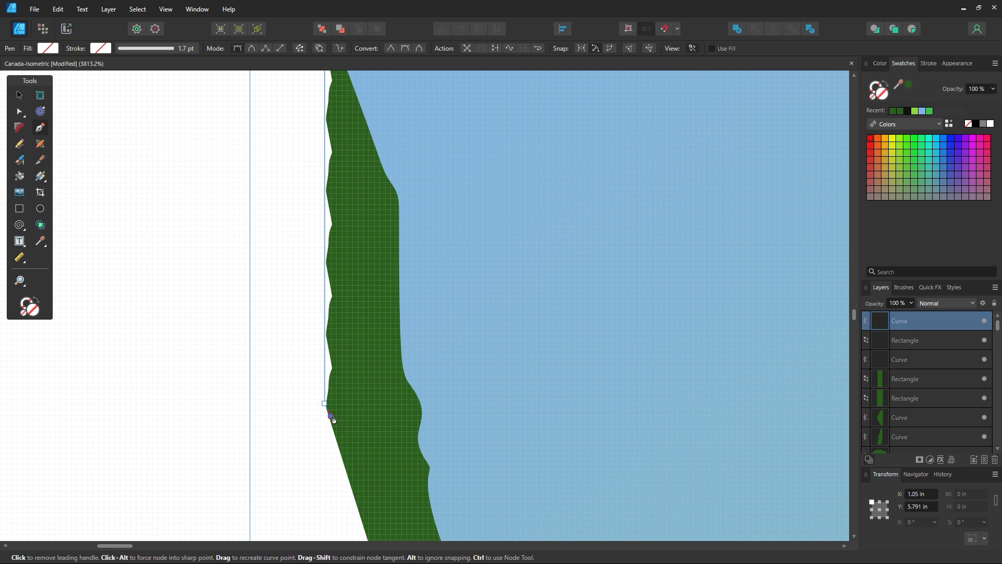
scroll(365, 204, "up", 3)
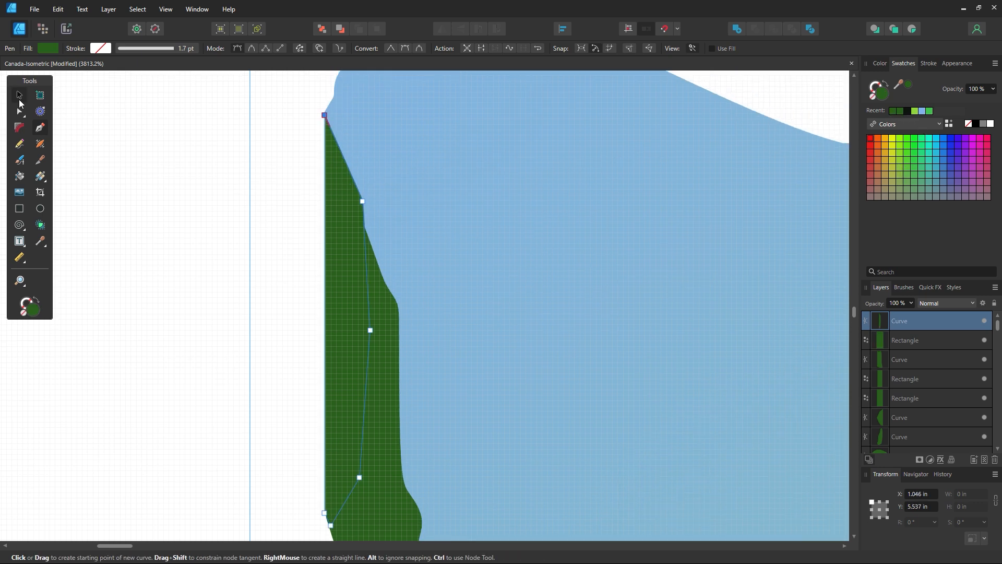
left_click(21, 95)
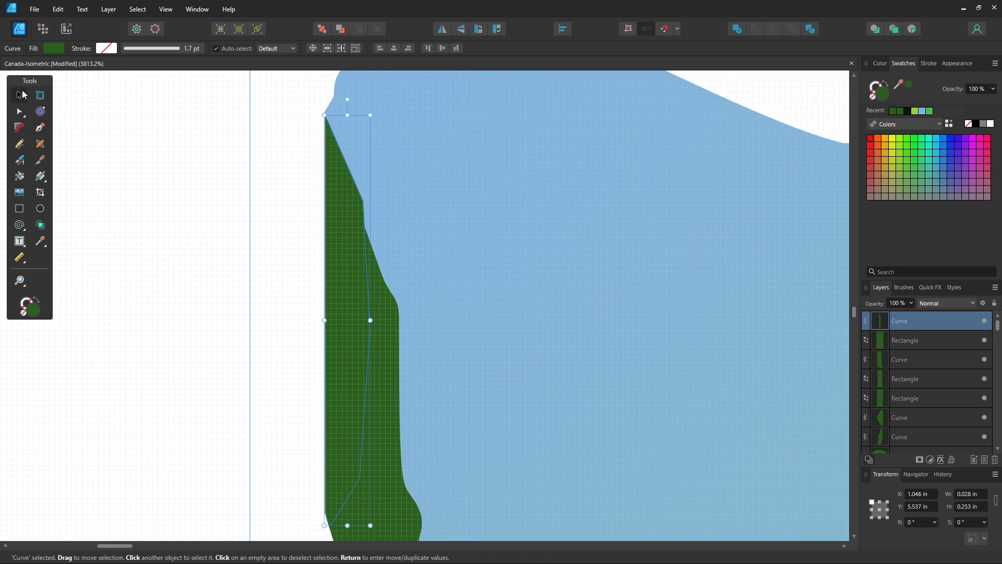
left_click(198, 194)
Nudge the new patch sideways so its straight edge lines up with the landmass's northwestern tip
key("z")
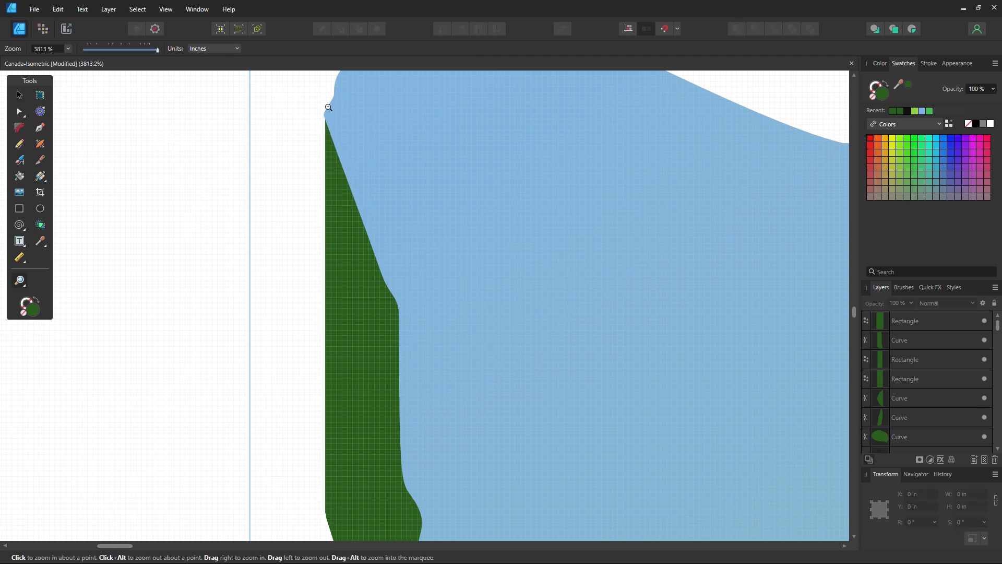
left_click_drag(328, 107, 600, 355)
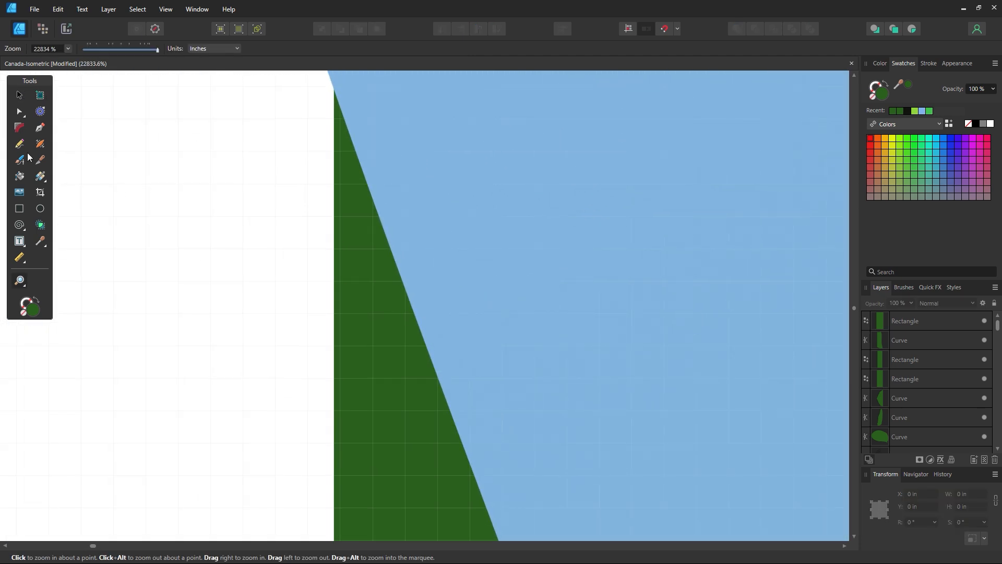
left_click(20, 95)
left_click(349, 303)
left_click_drag(340, 328, 343, 329)
left_click(292, 335)
Examine the western wall down to its southern end and check the whole map for remaining flaws
key("z")
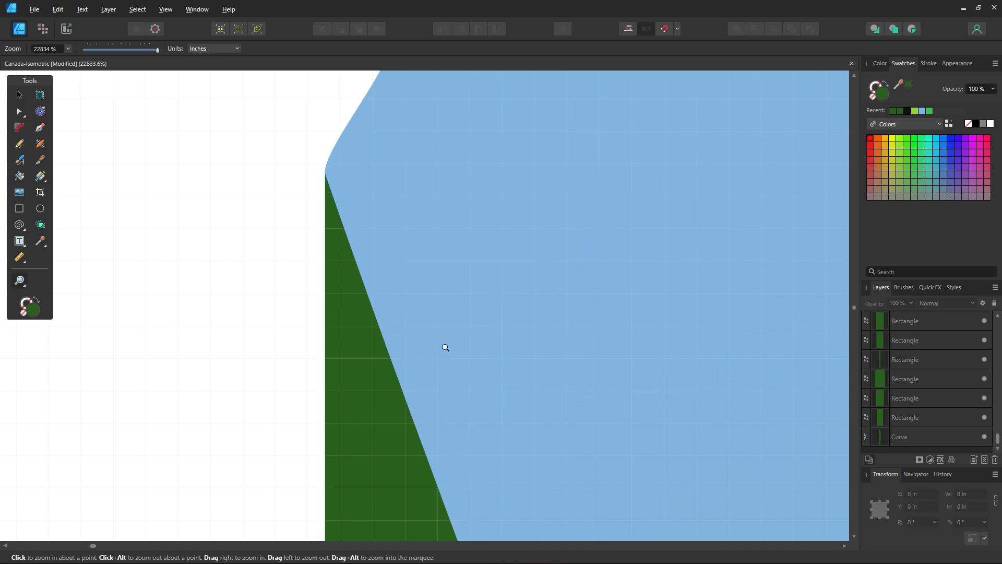
scroll(475, 349, "down", 8)
left_click_drag(584, 447, 544, 137)
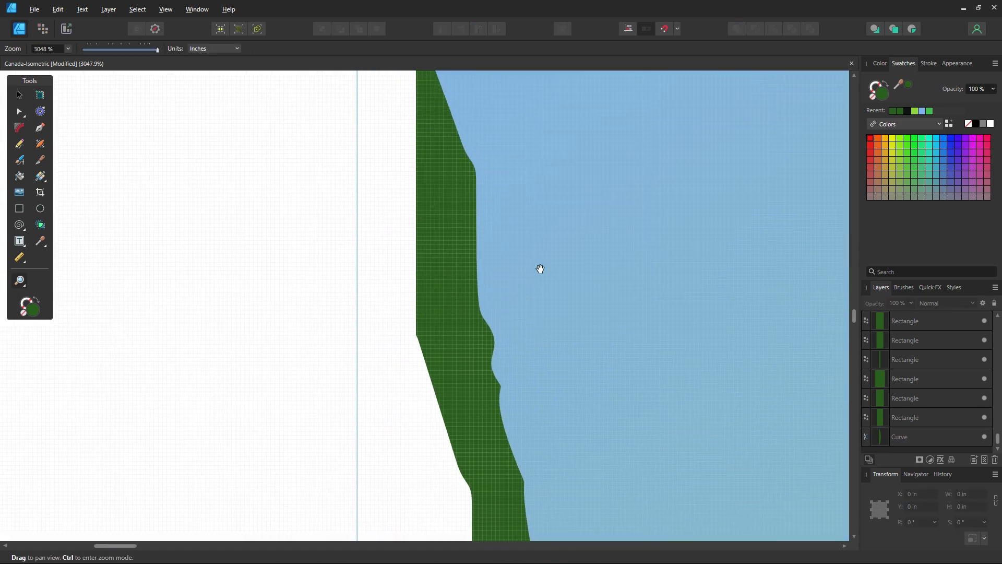
left_click_drag(528, 402, 412, 152)
mouse_move(459, 499)
left_mouse_down()
mouse_move(425, 189)
mouse_move(373, 64)
left_mouse_up()
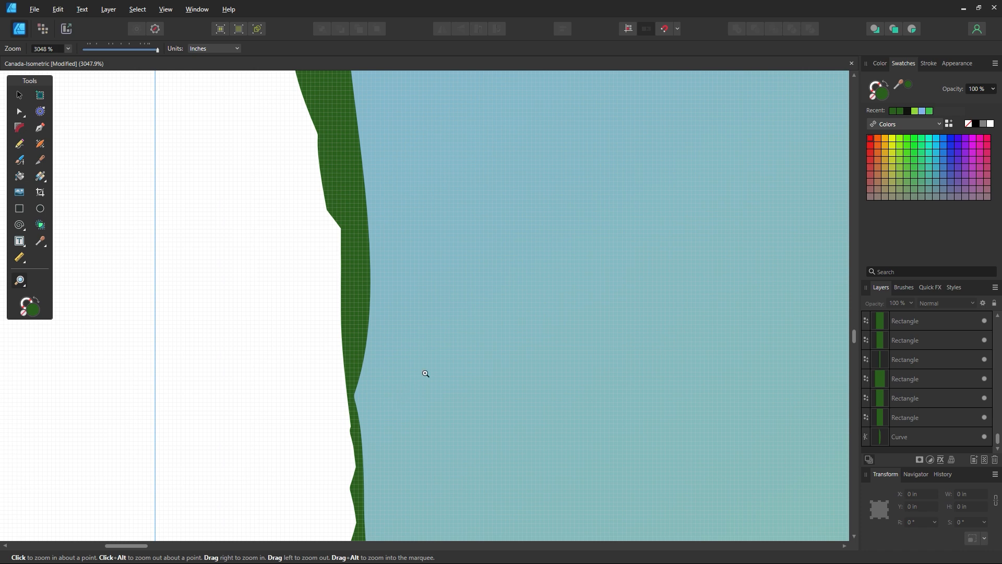
scroll(425, 373, "down", 8)
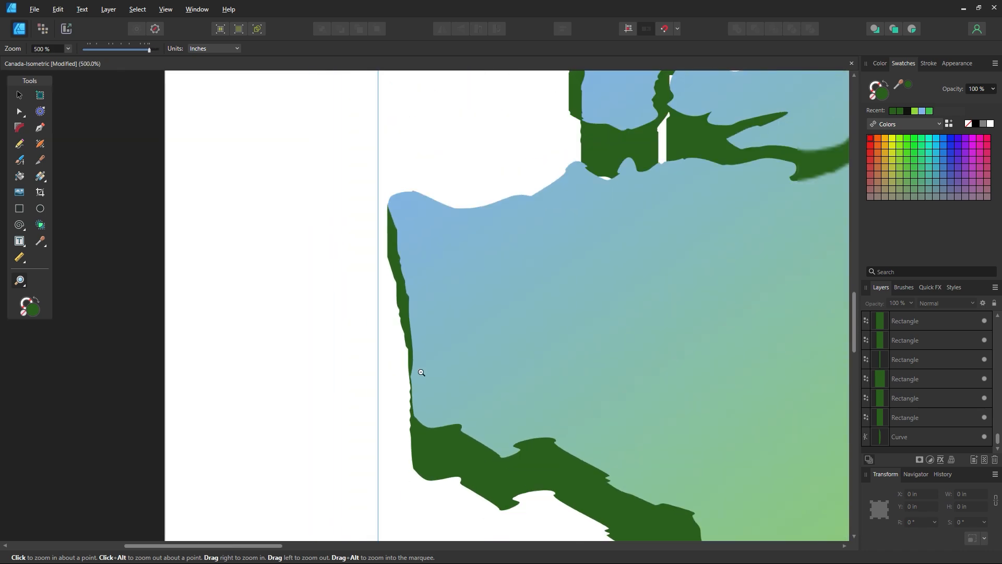
scroll(421, 372, "down", 5)
left_click_drag(595, 353, 480, 353)
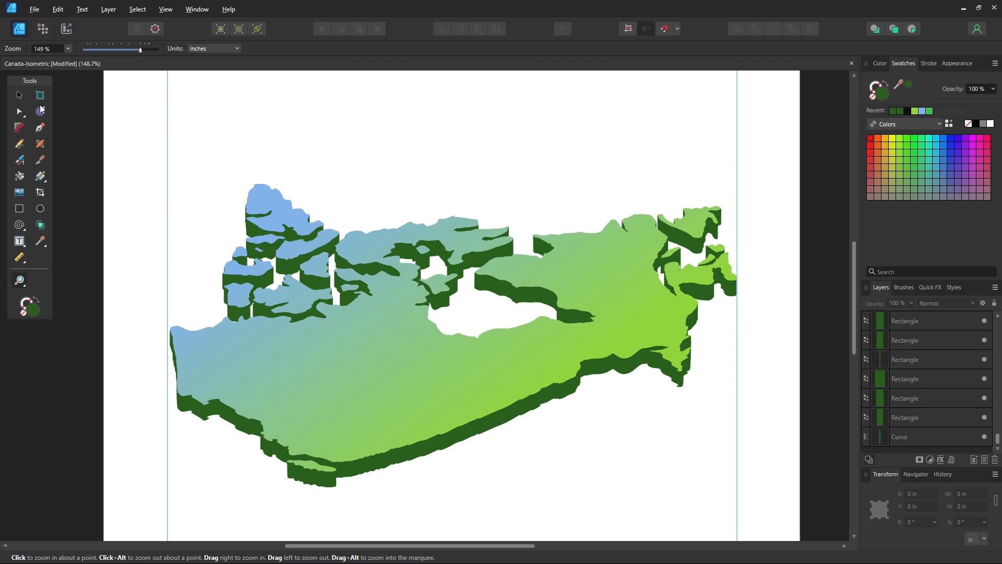
left_click(21, 96)
key("z")
key("ctrl+1")
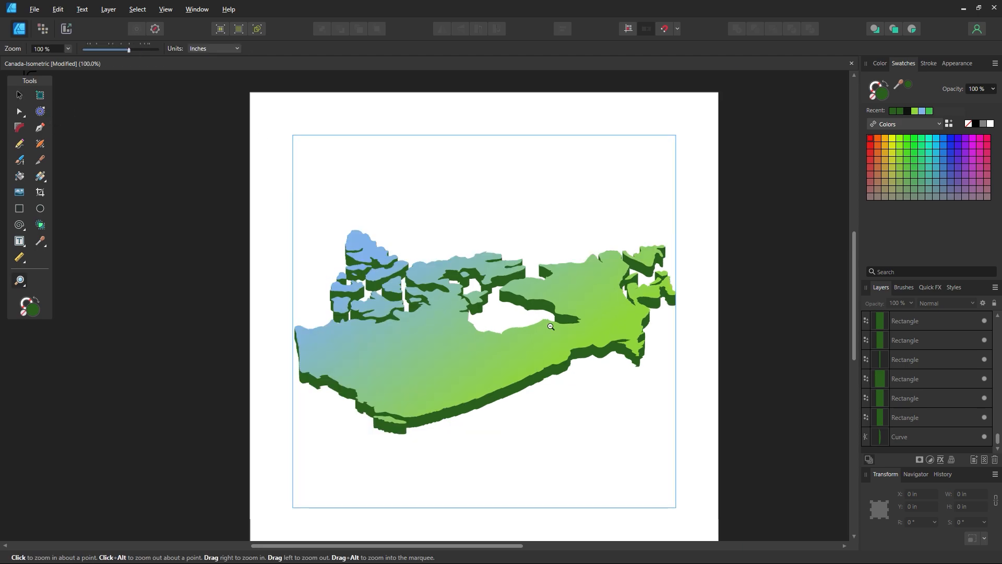
left_click(404, 231, "alt")
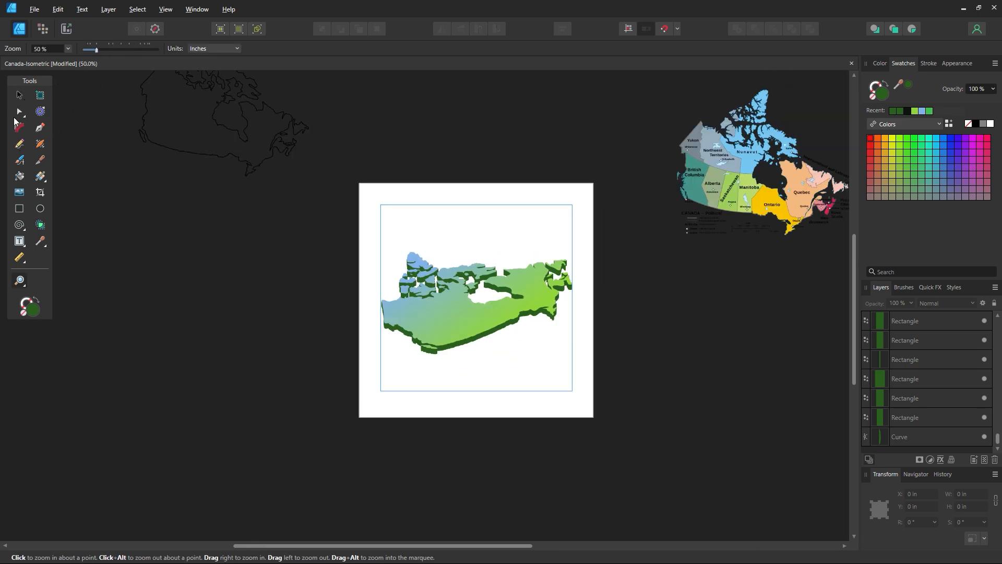
Save the document with the cleaned-up western wall
left_click(20, 96)
left_click_drag(559, 269, 627, 409)
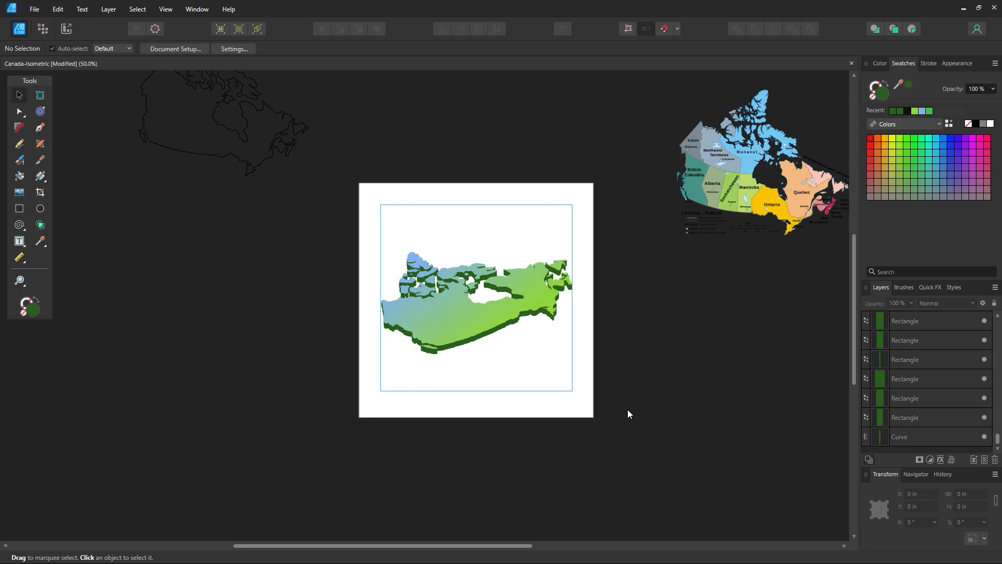
key("ctrl+s")
Select all parts of the 3D map and place a duplicate outside the page, to its southeast
left_click_drag(562, 205, 284, 422)
left_click_drag(616, 190, 325, 403)
left_click_drag(424, 333, 772, 492)
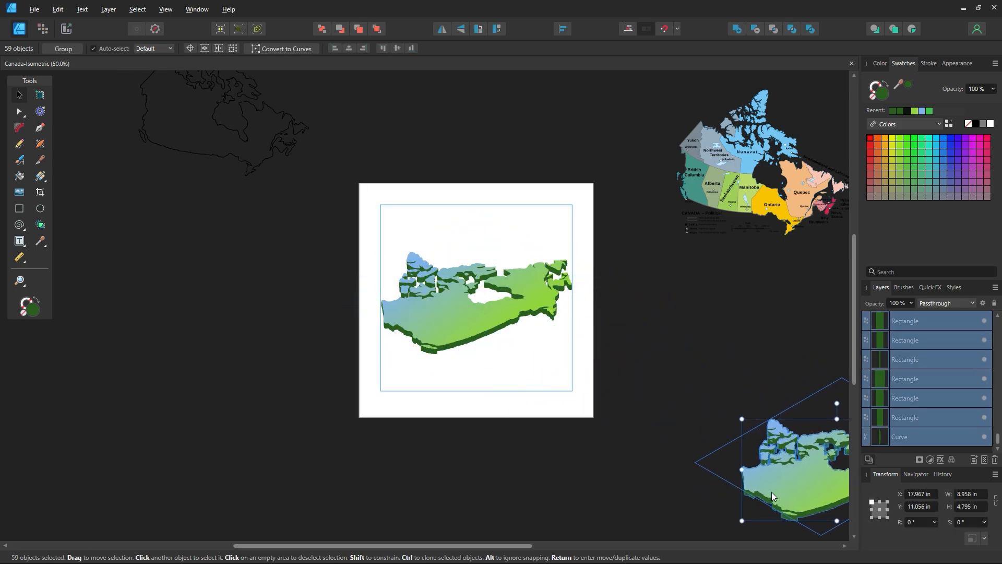
left_click(621, 375)
Move the gradient landmass group on the page straight up, clear of the dark green wall shapes
key("z")
left_click(510, 318)
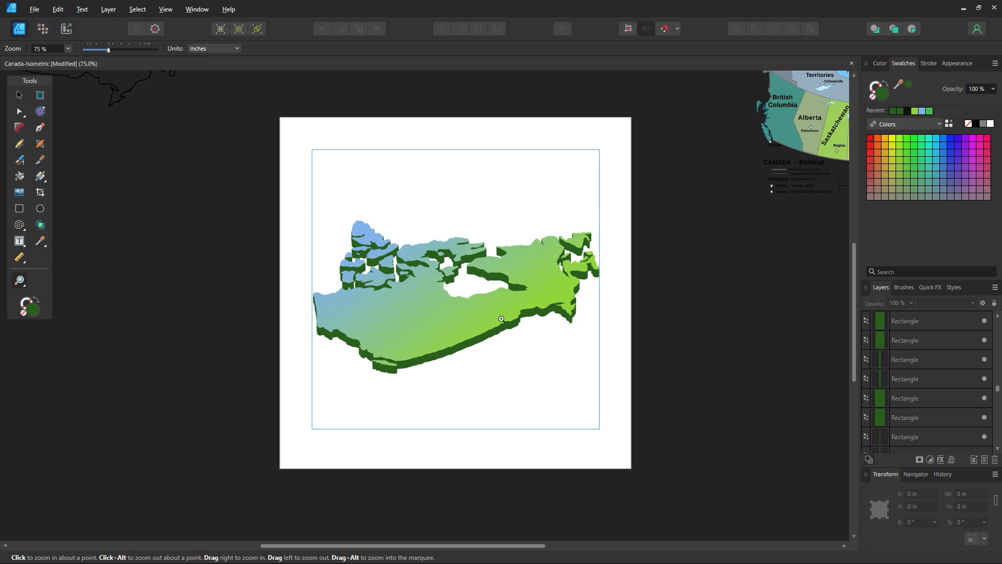
left_click(502, 318)
left_click(20, 96)
scroll(422, 390, "up", 3)
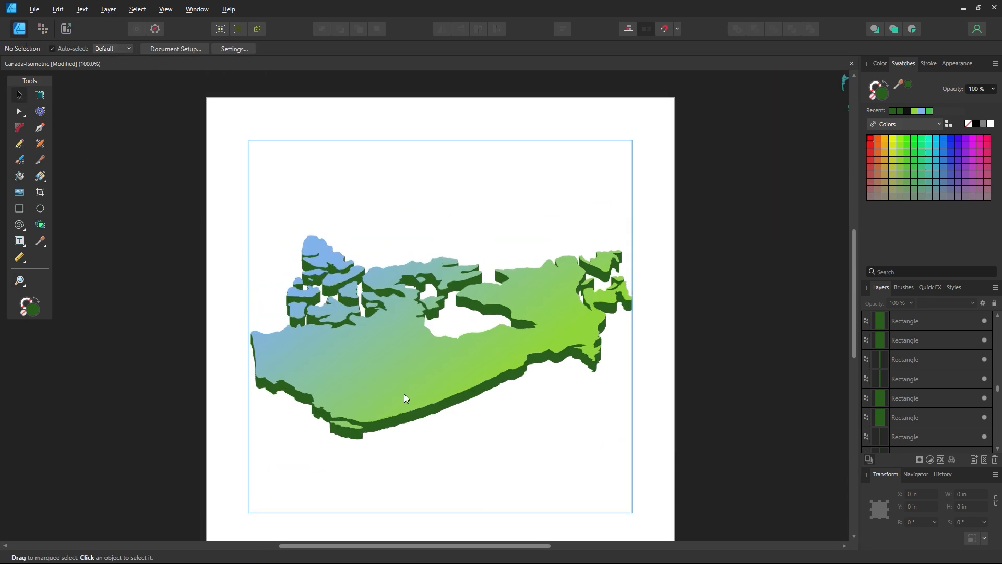
left_click_drag(405, 398, 403, 103)
Select all dark green wall shapes on the page and merge them into one shape with Add
left_click_drag(660, 183, 133, 504)
left_click(739, 29)
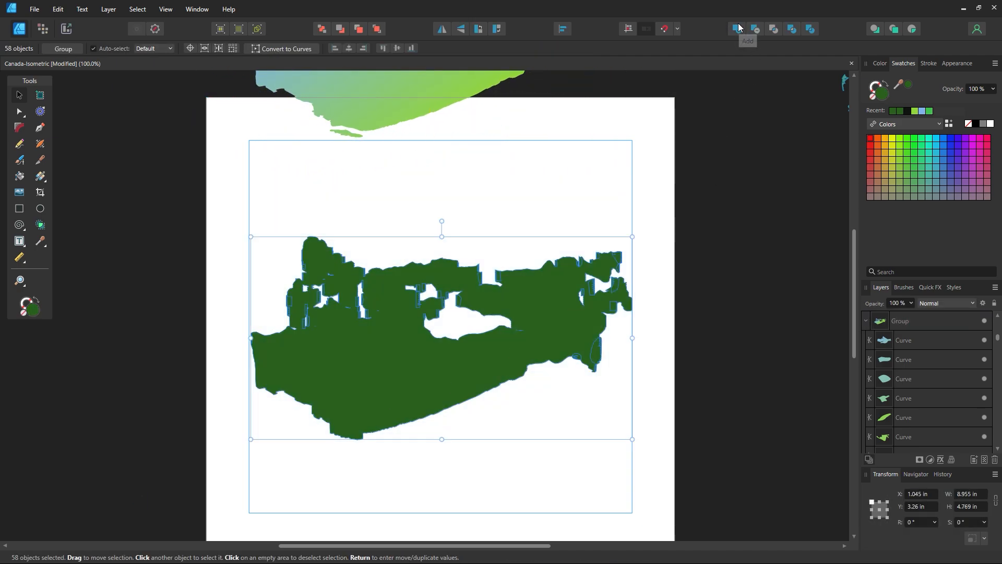
left_click(656, 123)
left_click_drag(578, 332, 626, 376)
key("ctrl+z")
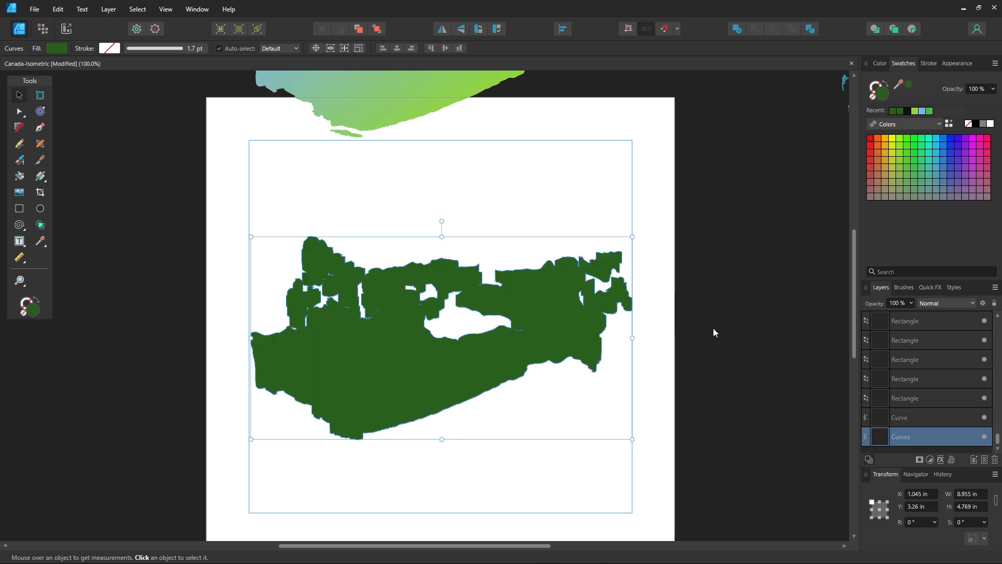
left_click(574, 210)
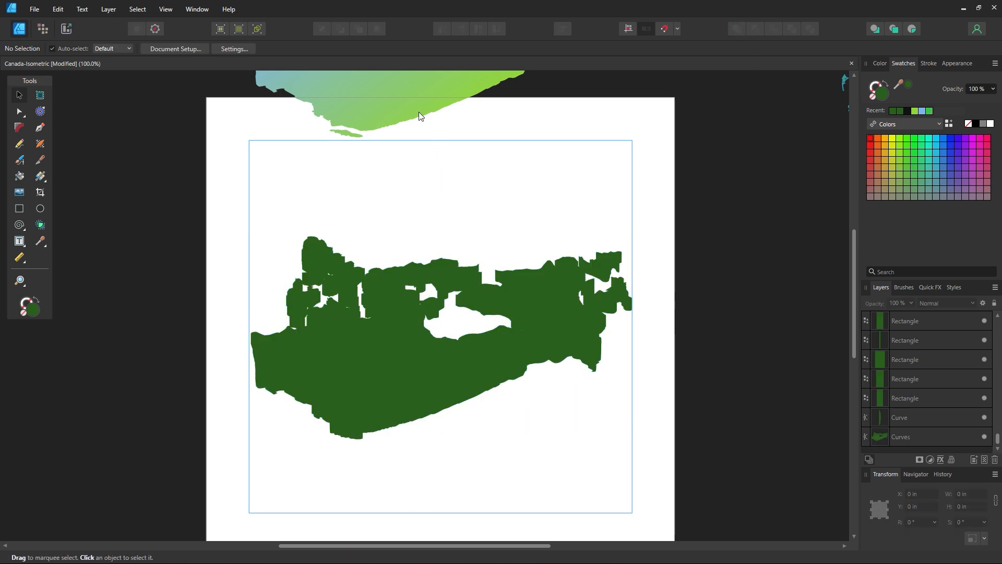
Move the gradient landmass group back onto the merged dark green base and check the fit around the northern islands
left_click_drag(419, 111, 388, 395)
left_click(600, 480)
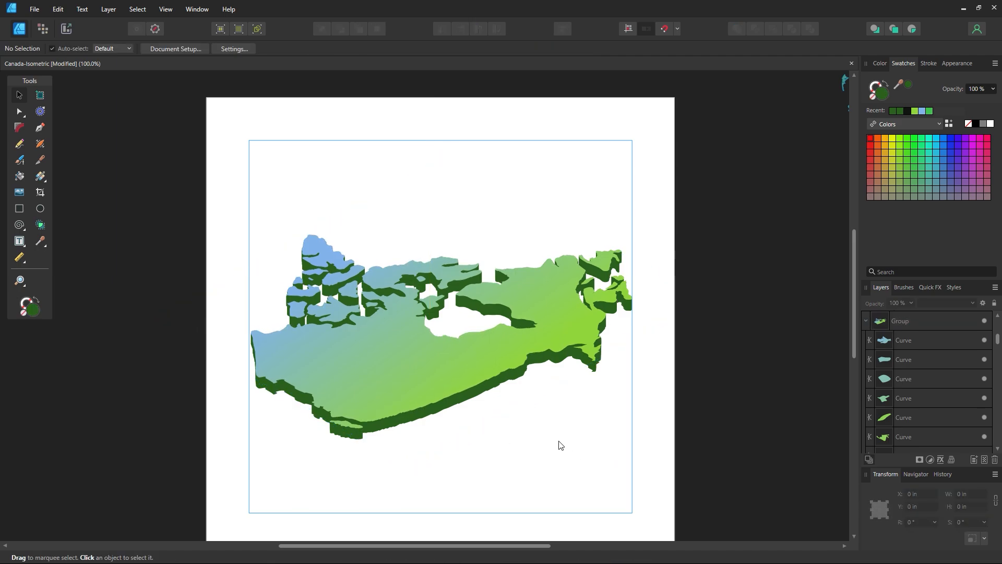
key("z")
left_click_drag(415, 288, 610, 386)
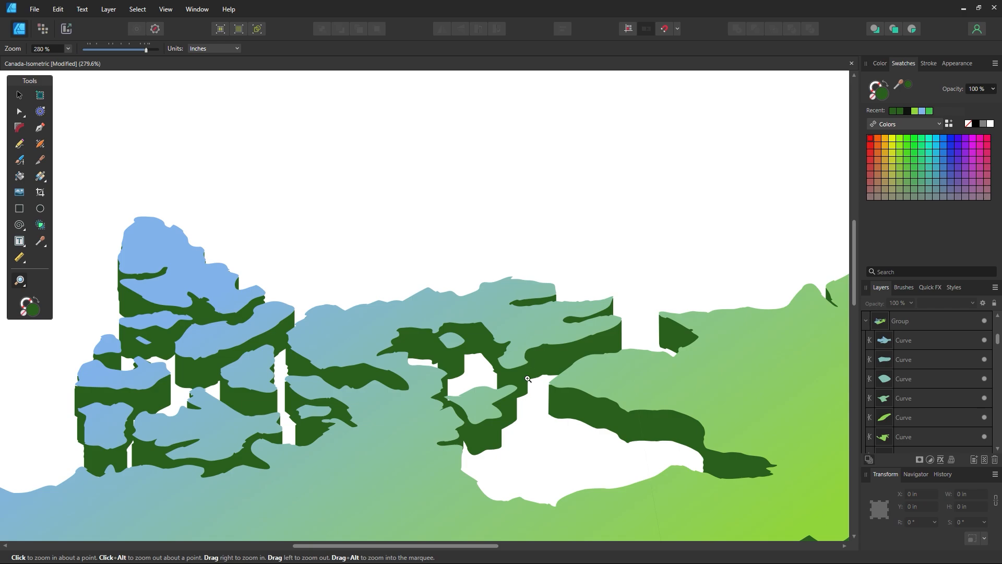
Select both the gradient map surface and its dark green extrusion, and apply the dark green recent colour as their stroke
left_click(496, 392, "alt")
left_click(495, 392, "alt")
left_click(496, 392, "alt")
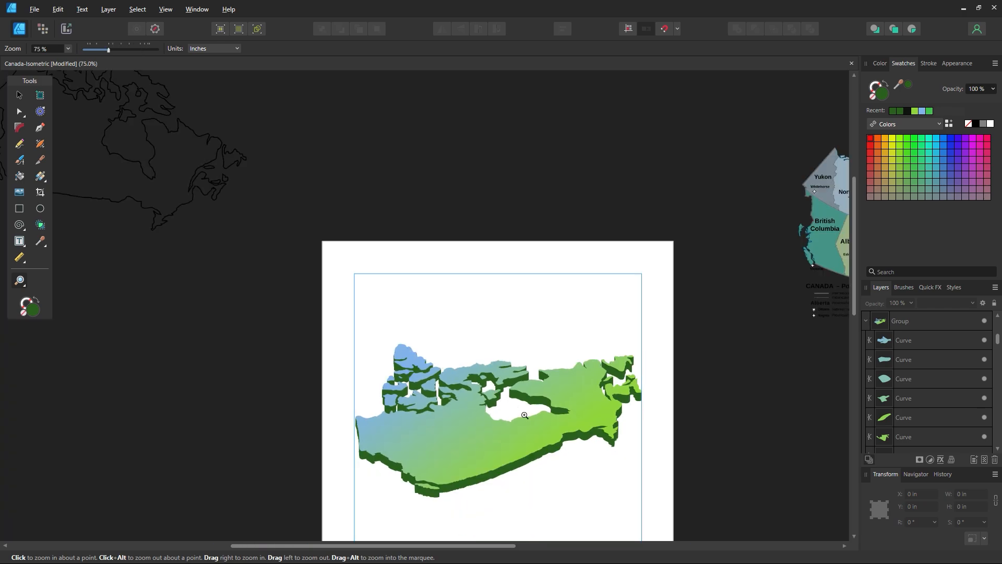
left_click_drag(524, 415, 479, 314)
left_click(479, 316)
key("v")
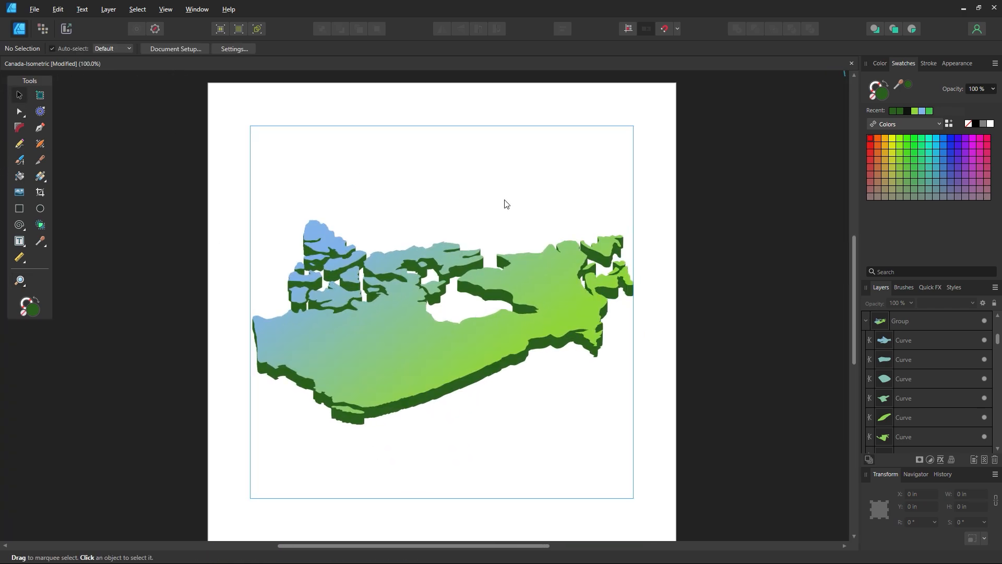
left_click_drag(670, 170, 160, 479)
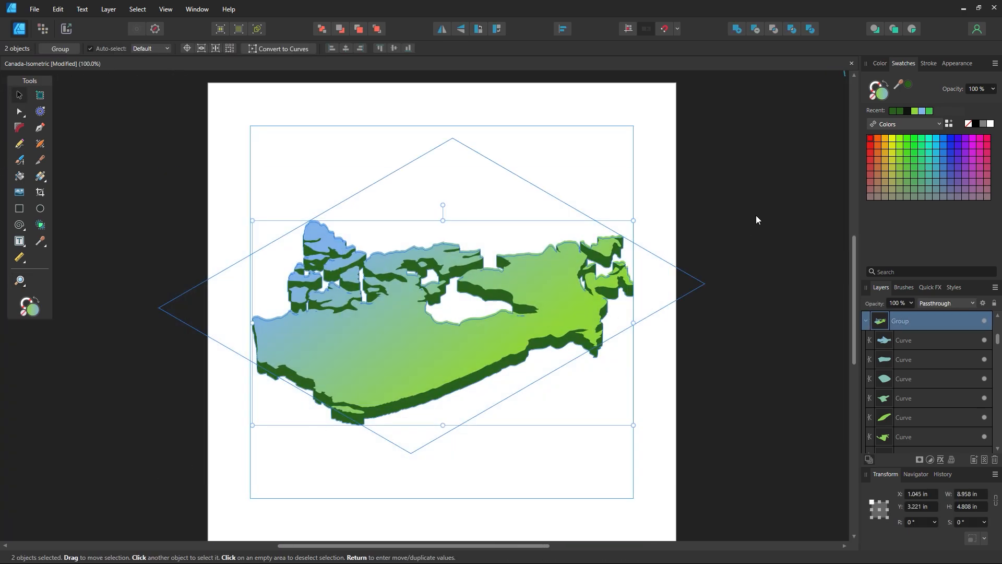
left_click(874, 87)
left_click(893, 110)
left_click(663, 157)
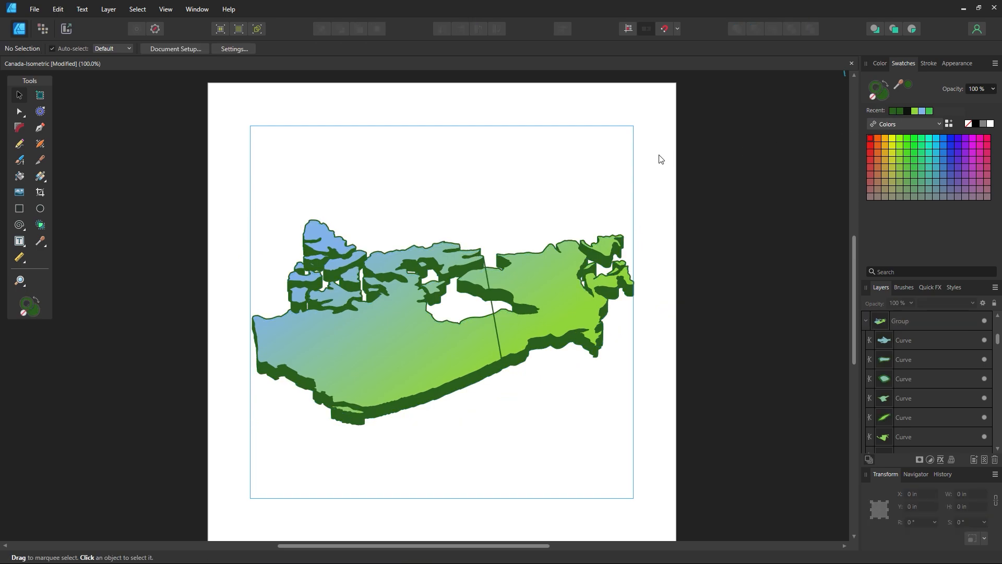
Try moving the gradient map group away from the dark green extrusion, and undo the move
left_click(496, 342)
left_click_drag(530, 333, 446, 361)
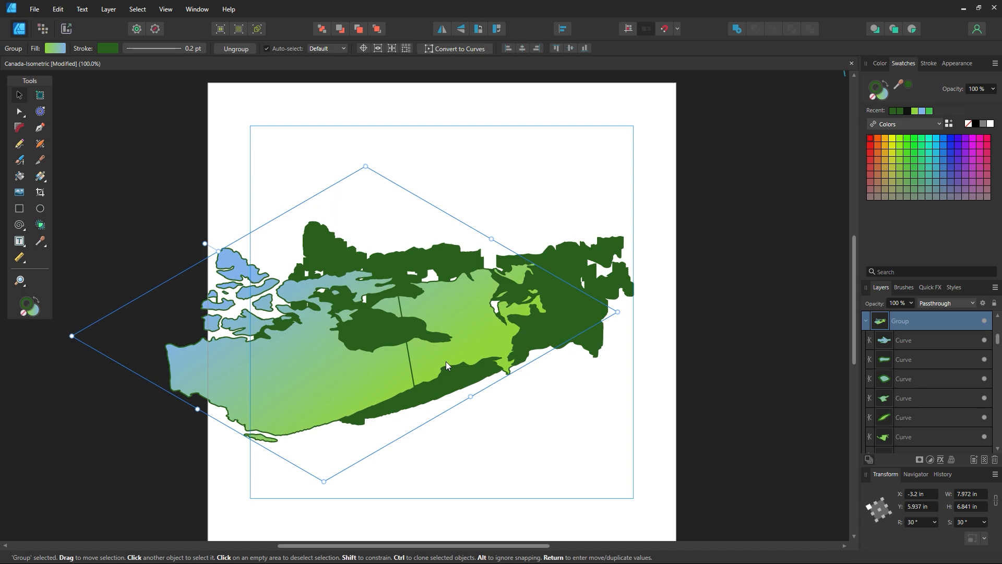
key("ctrl+z")
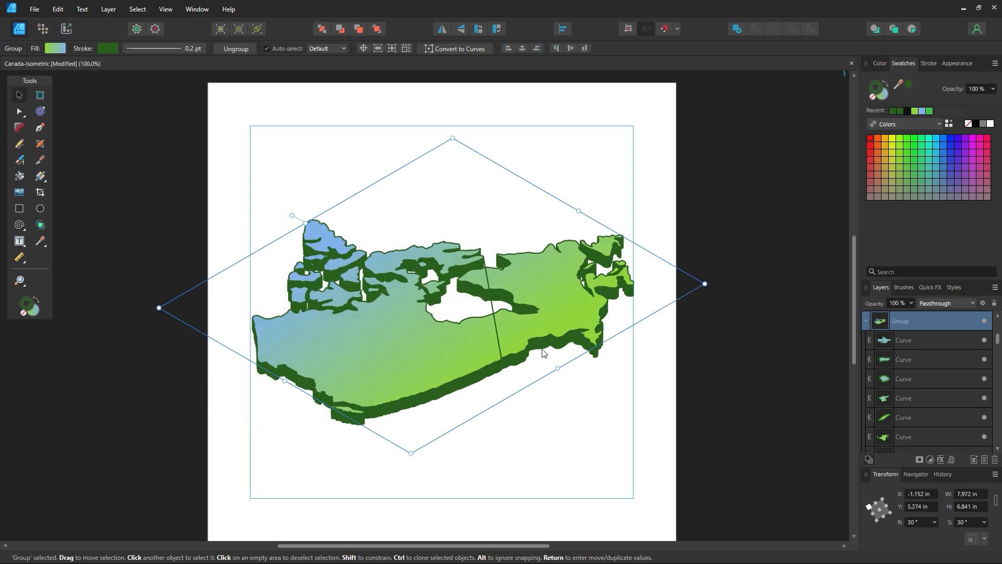
Remove the stroke from the gradient map group, and test moving the group upward before undoing that move
left_click(873, 97)
left_click(607, 127)
left_click_drag(517, 284, 488, 158)
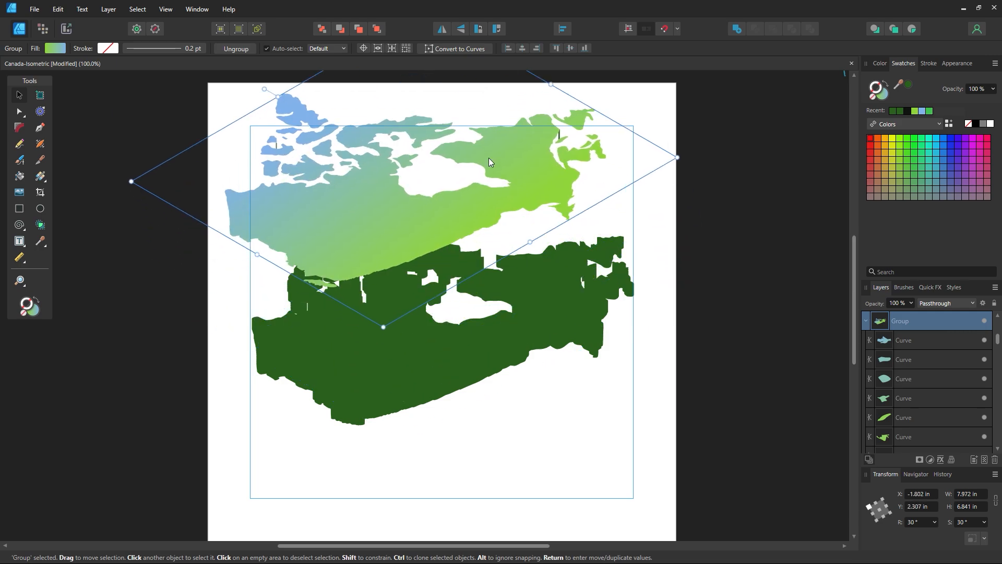
key("ctrl+z")
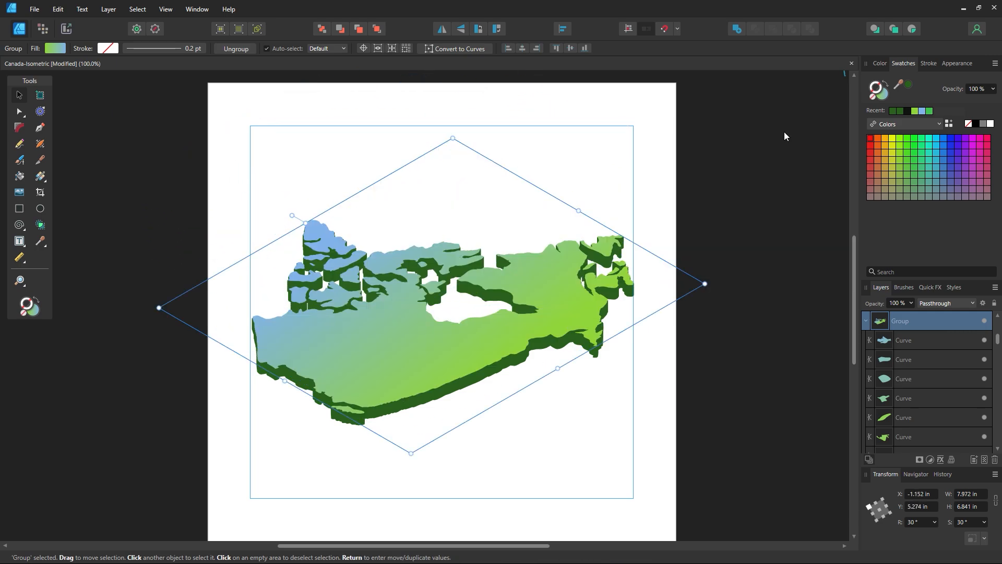
Apply the dark green stroke to the gradient map group again, and try moving it before undoing the move
left_click(894, 111)
key("z")
left_click_drag(499, 285, 589, 381)
left_click(18, 98)
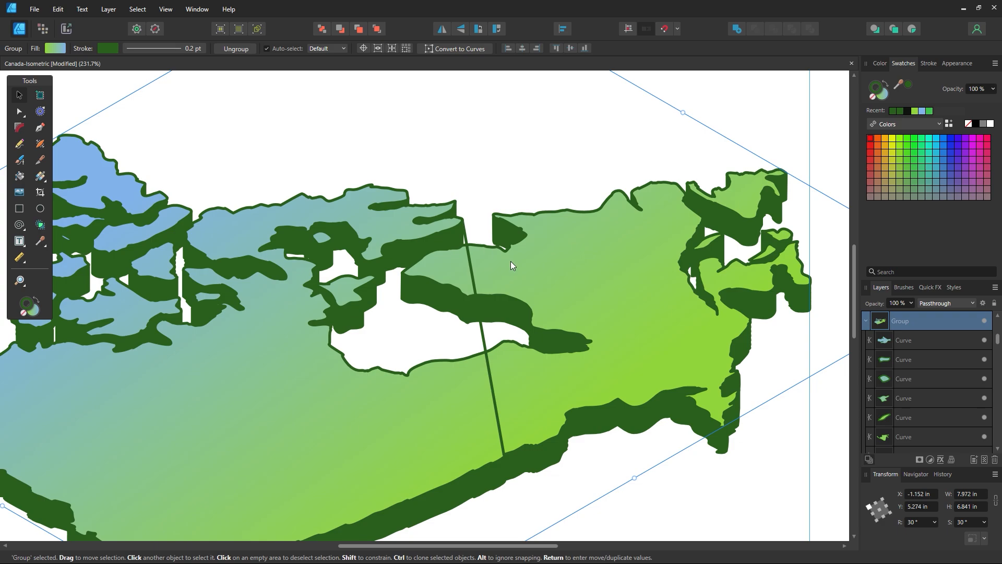
left_click_drag(510, 261, 599, 442)
key("ctrl+z")
Inspect the nodes of the main landmass curve around the straight seam line, and deselect it
key("a")
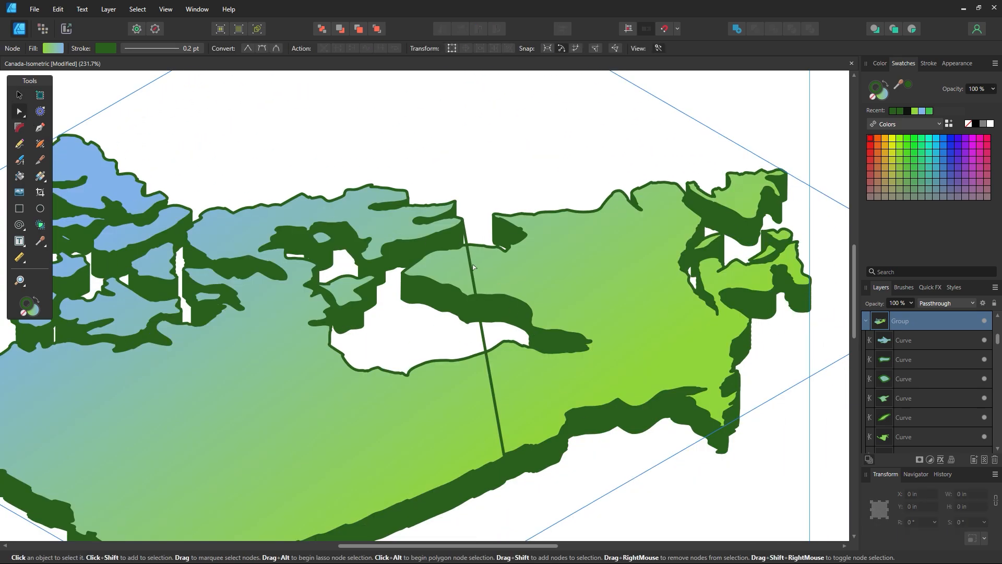
left_click(473, 269)
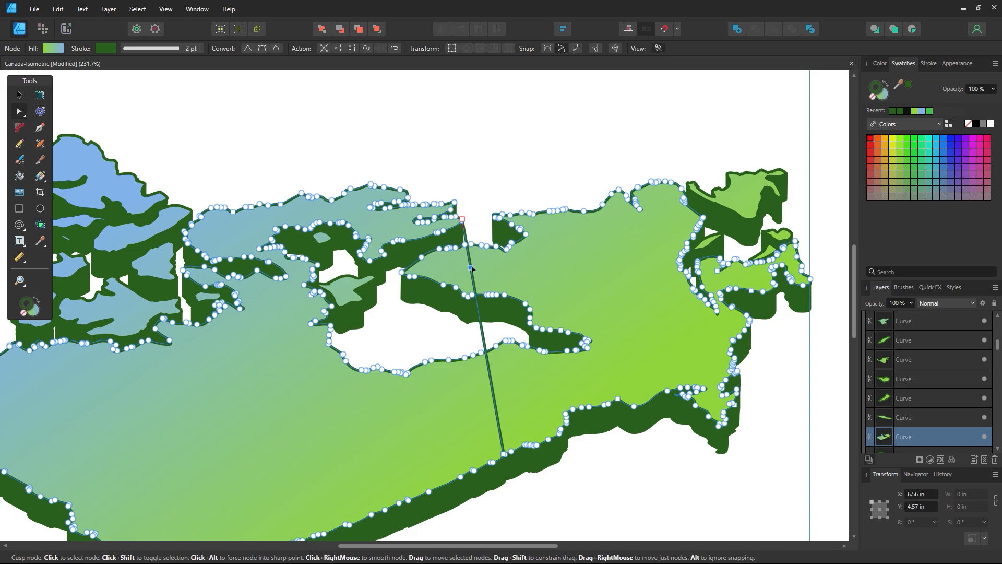
left_click(21, 94)
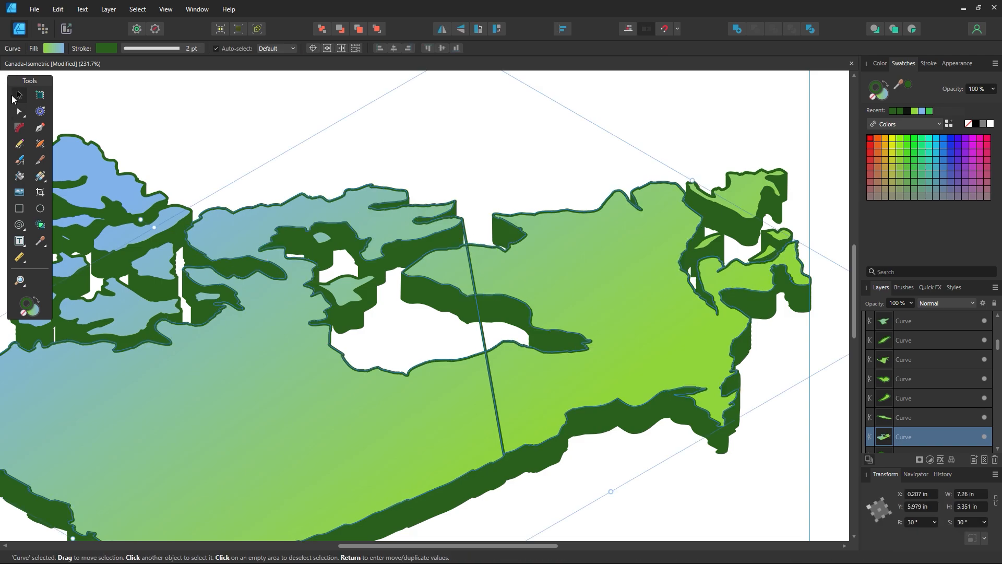
key("ctrl+d")
Try shifting the outlined map group, and undo both the shift and its dark green stroke
left_click(467, 239)
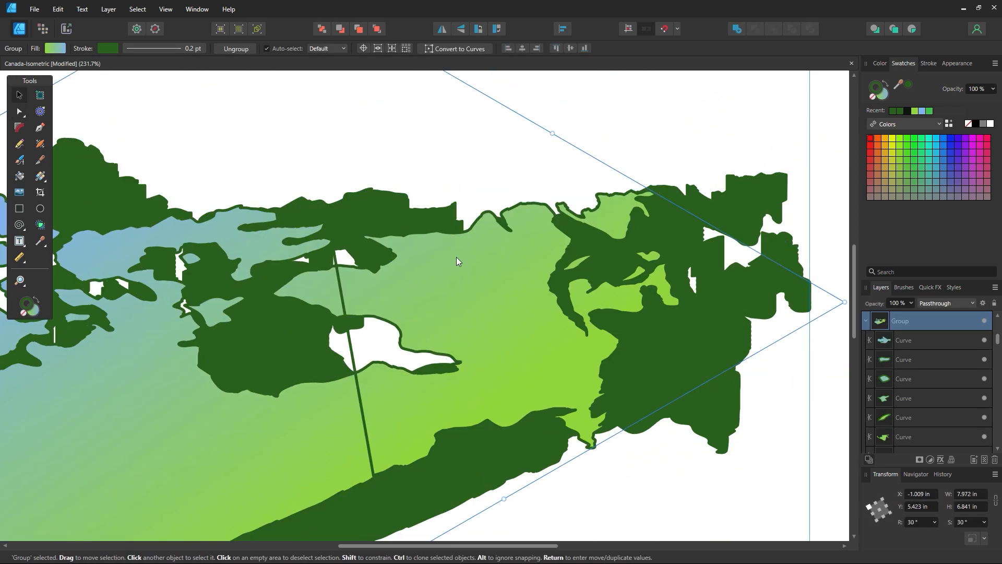
key("z")
left_click(493, 288, "alt")
left_click(492, 289, "alt")
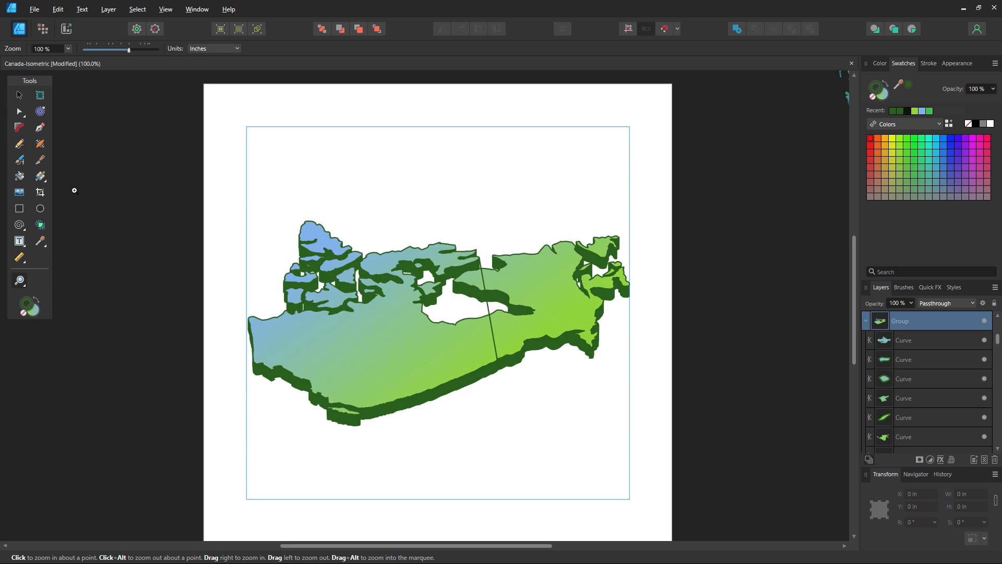
left_click(21, 96)
key("ctrl+d")
left_click(513, 318)
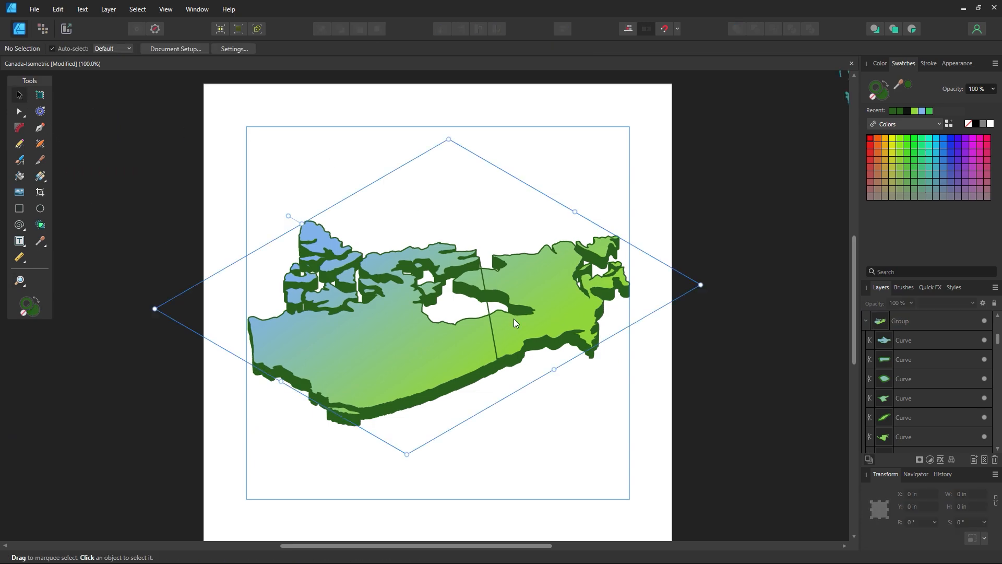
key("ctrl+d")
double_click(513, 318)
left_click(513, 319)
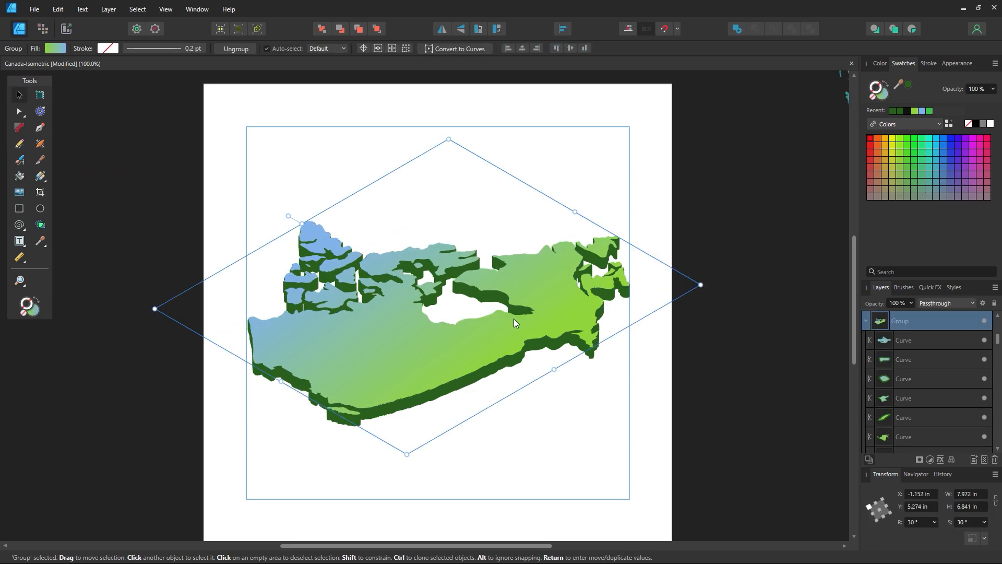
Try moving the gradient map group straight up with a dark green stroke applied, and undo both changes
key("ctrl+d")
left_click_drag(496, 345, 496, 177)
left_click(894, 113)
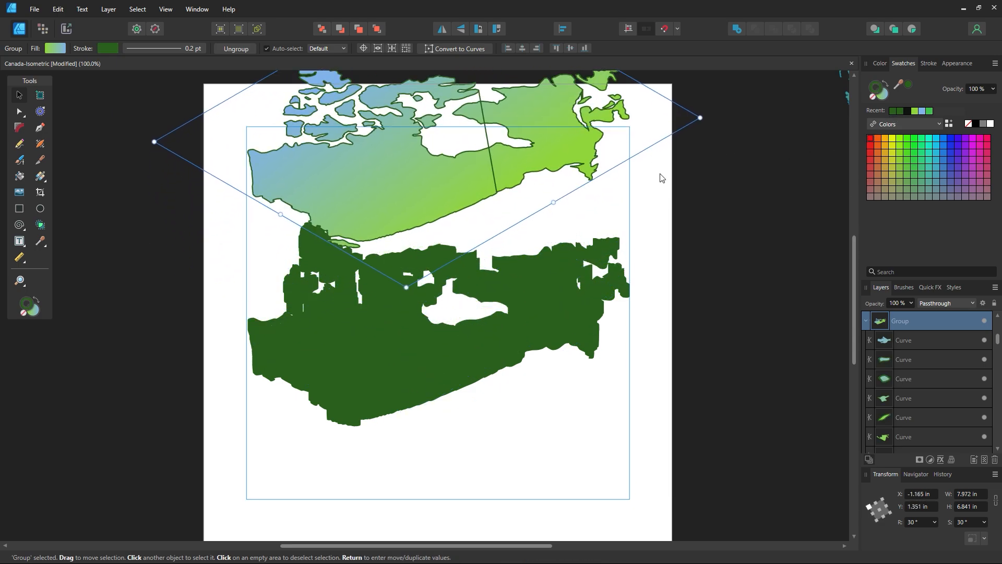
key("ctrl+z")
key("ctrl+z")
left_click(658, 192)
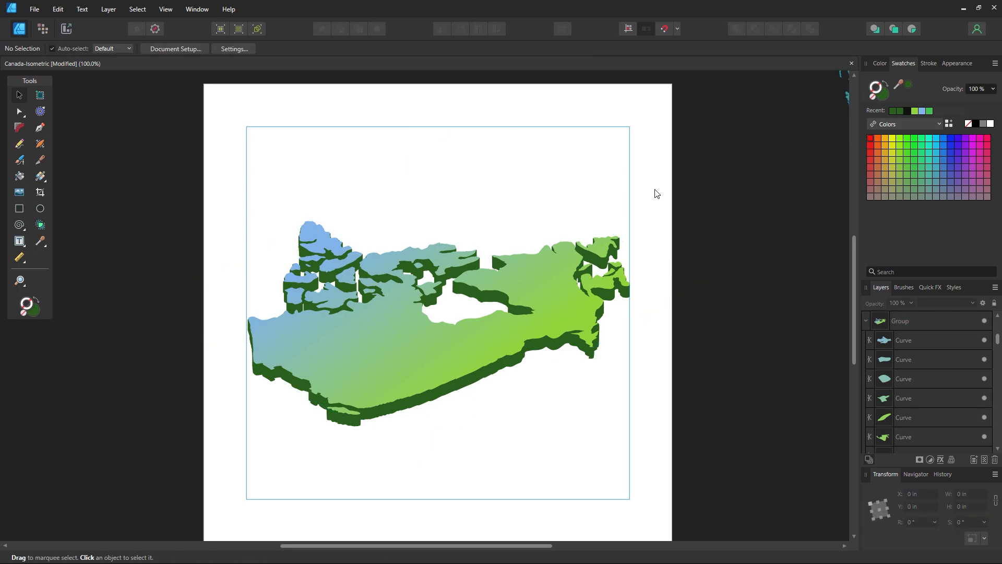
Examine the lower end of the thin seam on the main landmass by selecting the nodes there
key("z")
left_click_drag(493, 341, 649, 446)
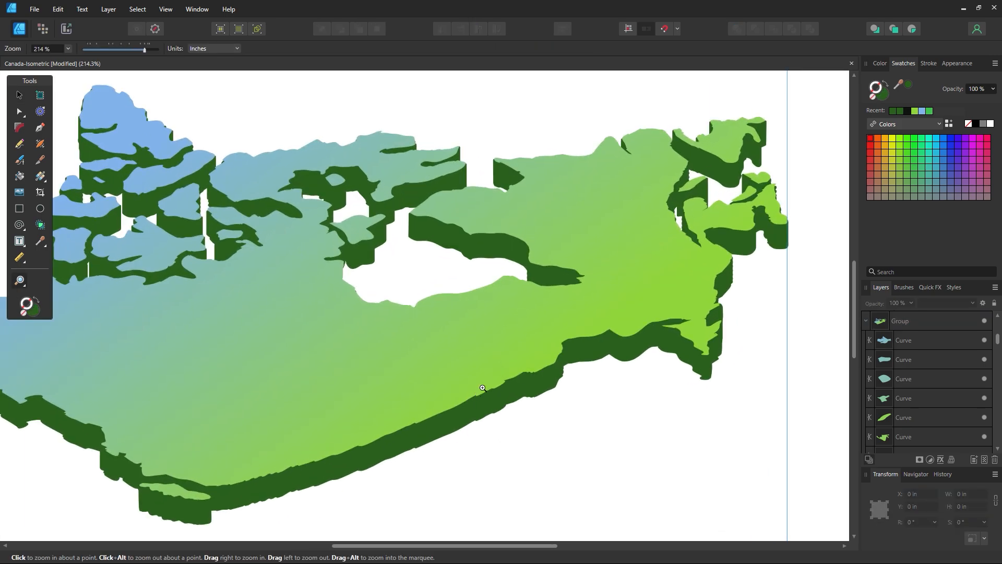
left_click_drag(482, 388, 605, 427)
key("a")
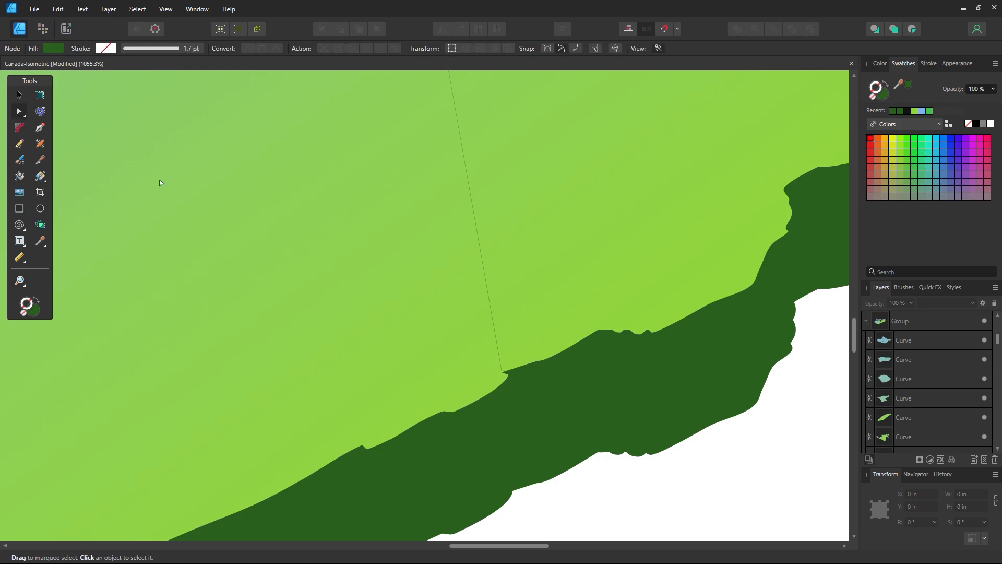
left_click(506, 341)
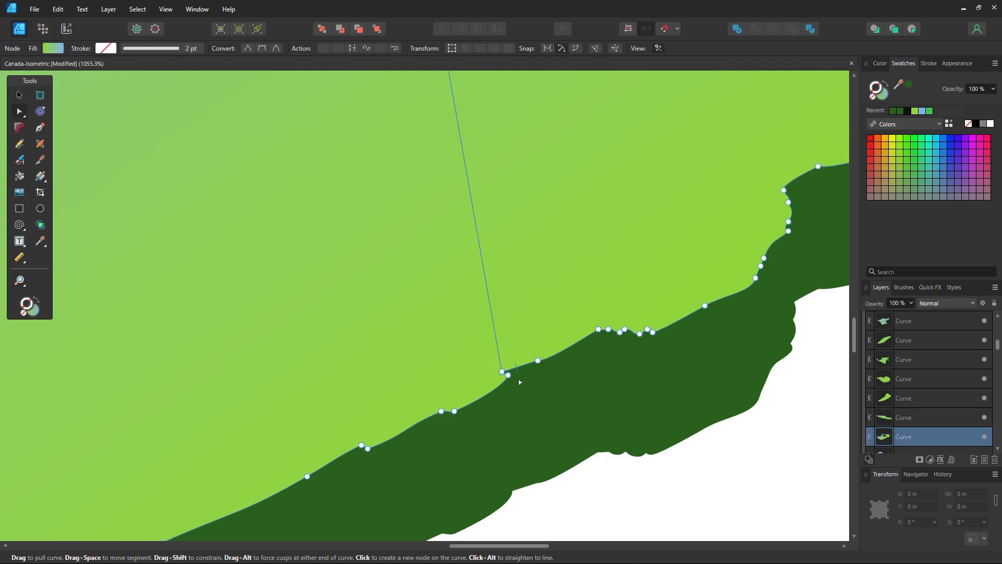
left_click_drag(522, 391, 476, 357)
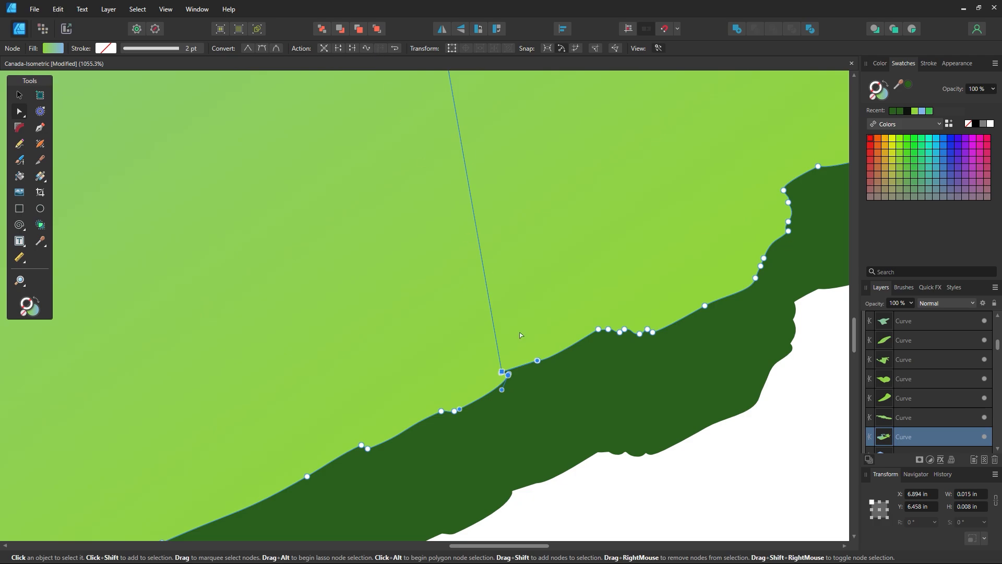
left_click(654, 492)
Examine the whole seam across the main landmass by selecting that curve inside the group with the Node tool
key("z")
left_click(577, 230, "alt")
left_click(577, 230, "alt")
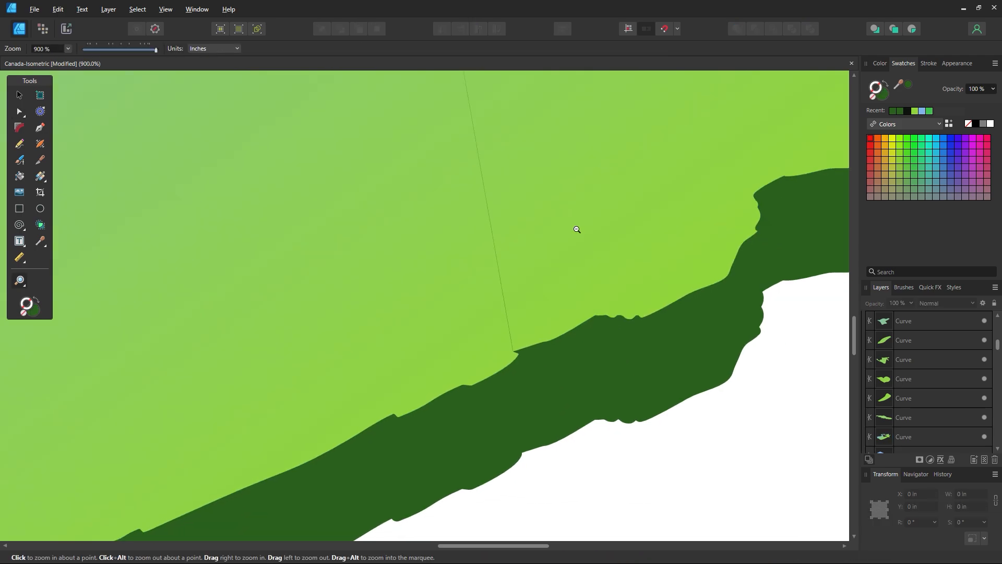
left_click(577, 230, "alt")
left_click(577, 229, "alt")
left_click(577, 230, "alt")
left_click(577, 229, "alt")
left_click(577, 229, "alt")
left_click(577, 230, "alt")
left_click(577, 229, "alt")
key("space")
left_click_drag(557, 166, 537, 408)
key("space")
left_click_drag(124, 230, 85, 105)
key("v")
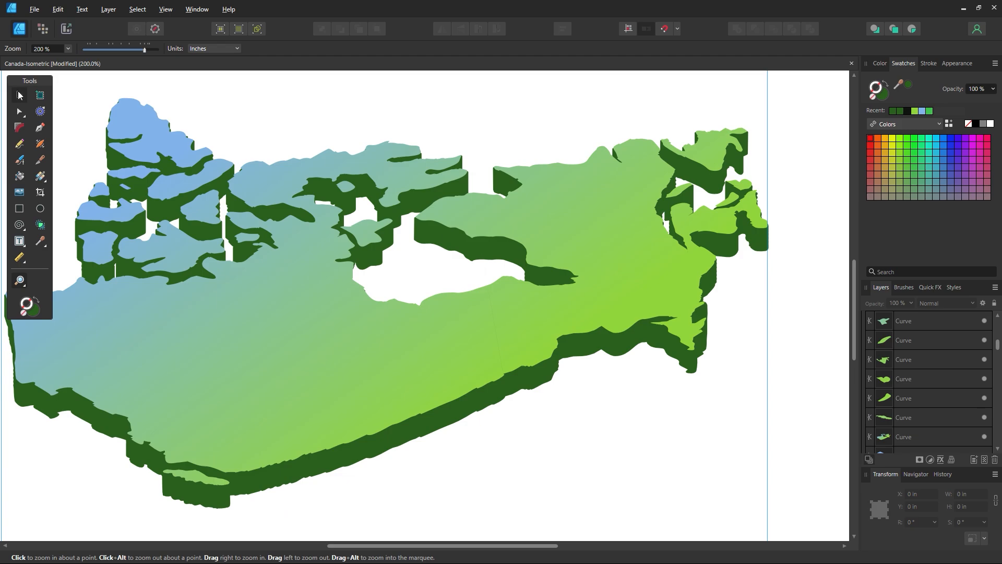
left_click(397, 344)
left_click(20, 112)
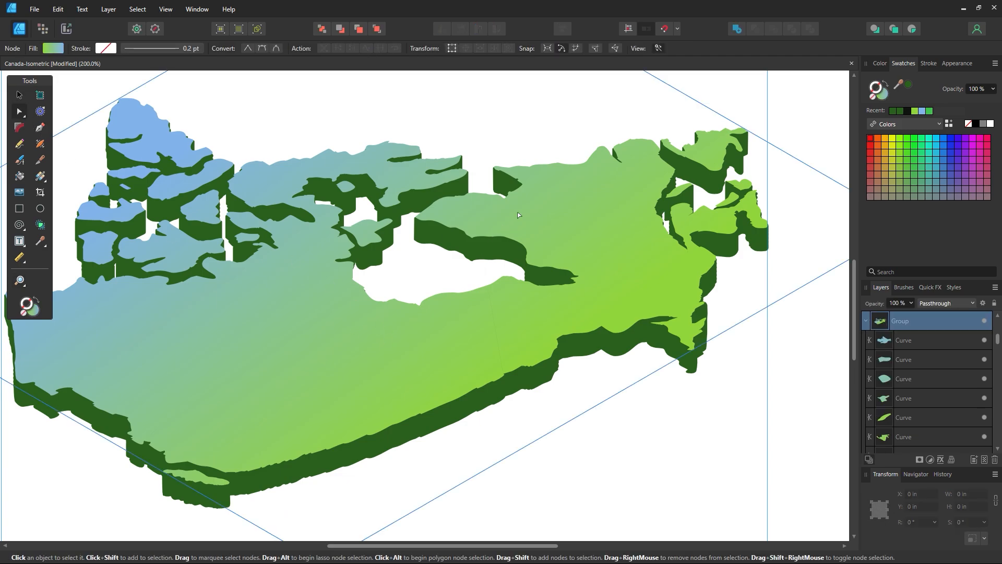
left_click(518, 215)
left_click_drag(541, 230, 603, 247)
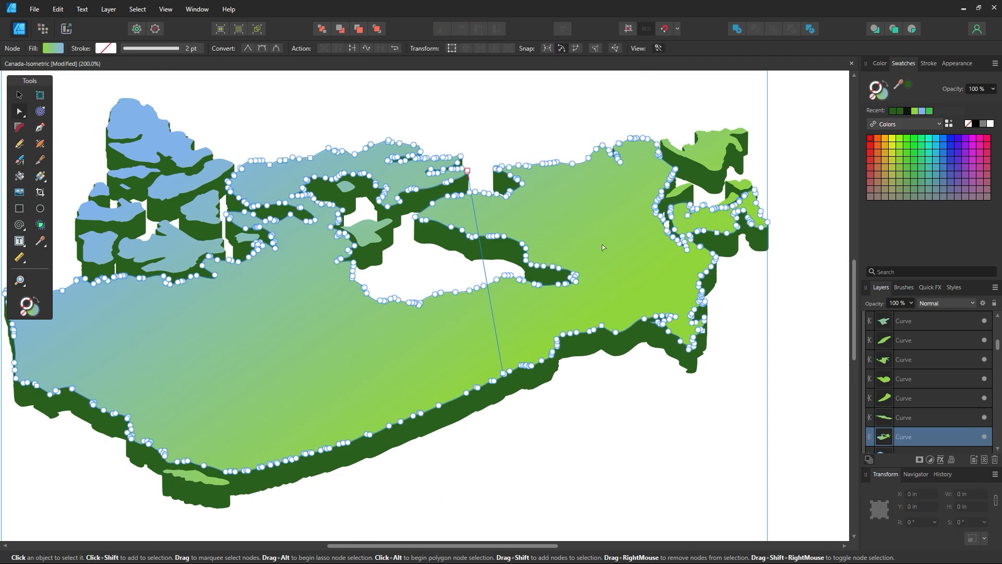
Inspect the main landmass curve and the nodes along its edge east of the seam's lower end
left_click(21, 95)
double_click(544, 220)
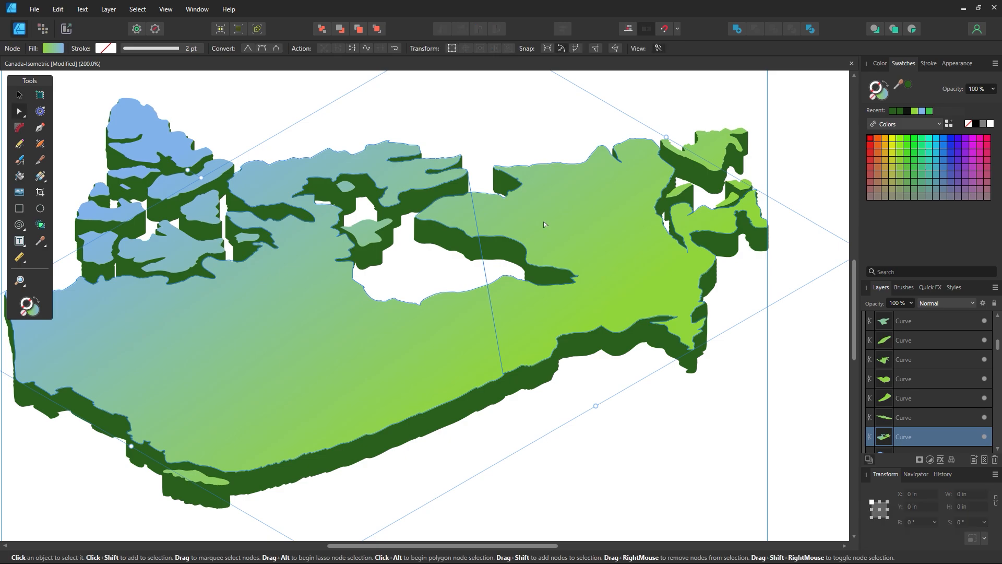
key("ctrl+a")
left_click_drag(539, 221, 612, 280)
left_click(681, 447)
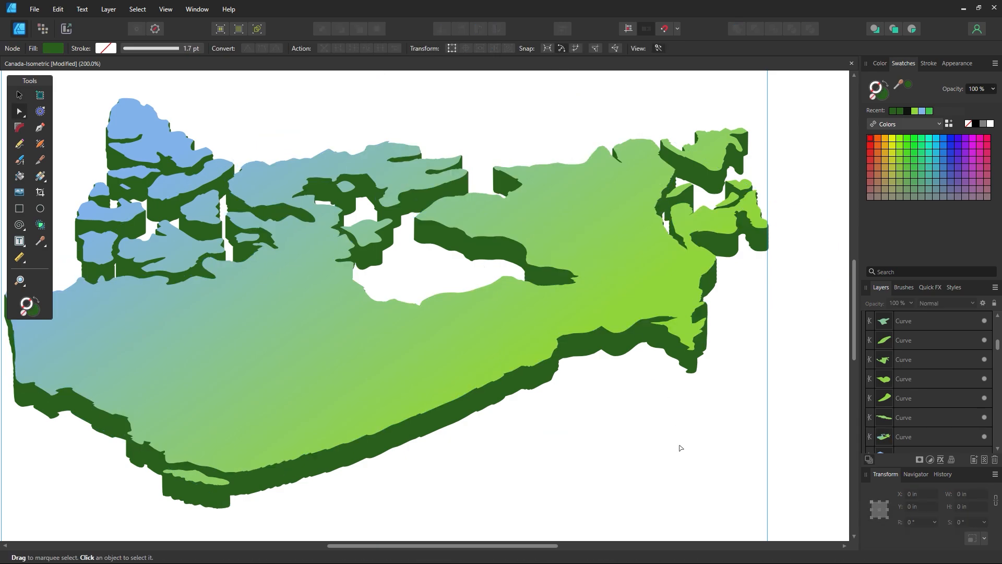
left_click(517, 329)
left_click_drag(516, 329, 605, 353)
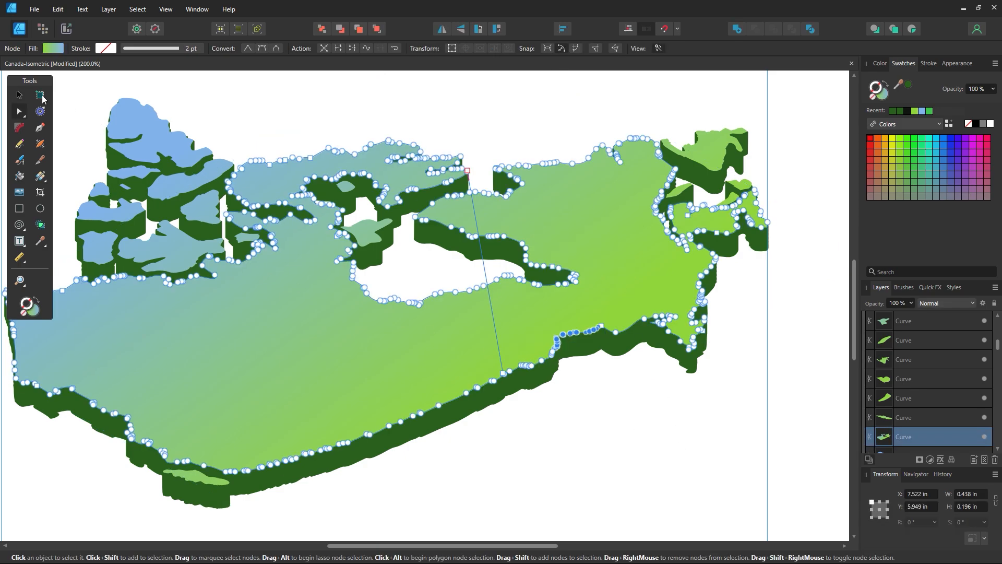
left_click(20, 95)
left_click(268, 97)
Select the gradient map group and apply the dark green recent colour as its stroke
left_click(509, 230)
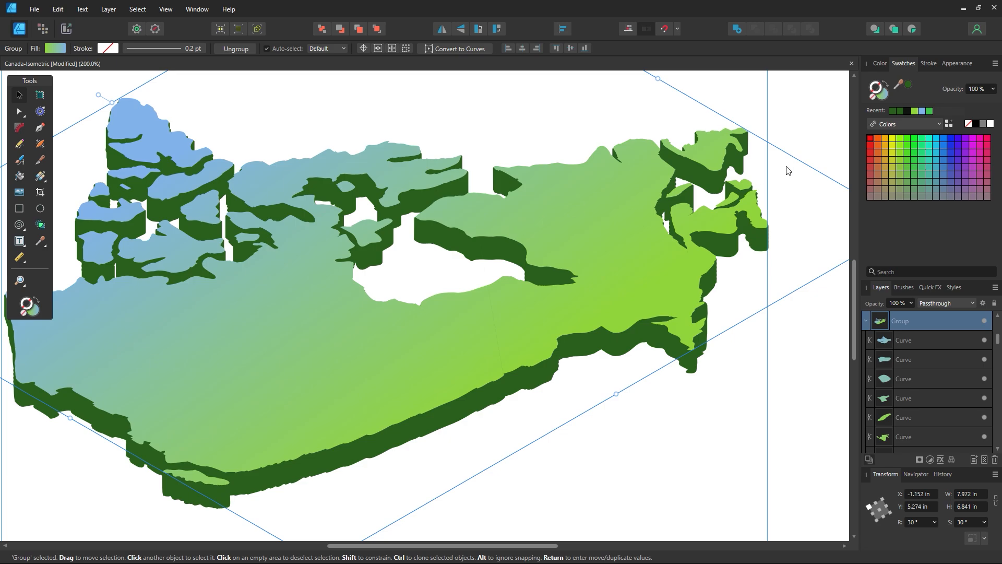
left_click(891, 111)
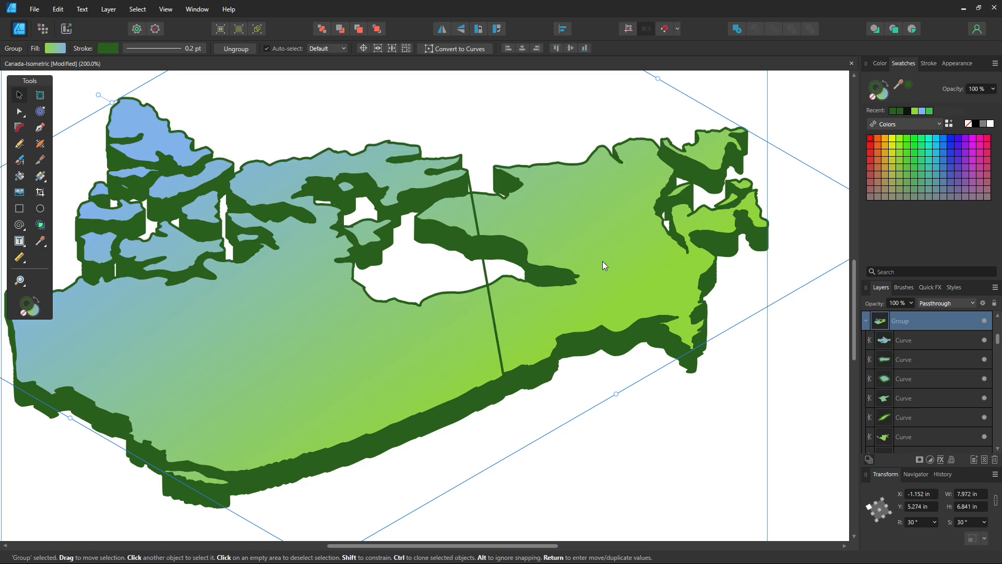
key("z")
left_click(508, 316, "alt")
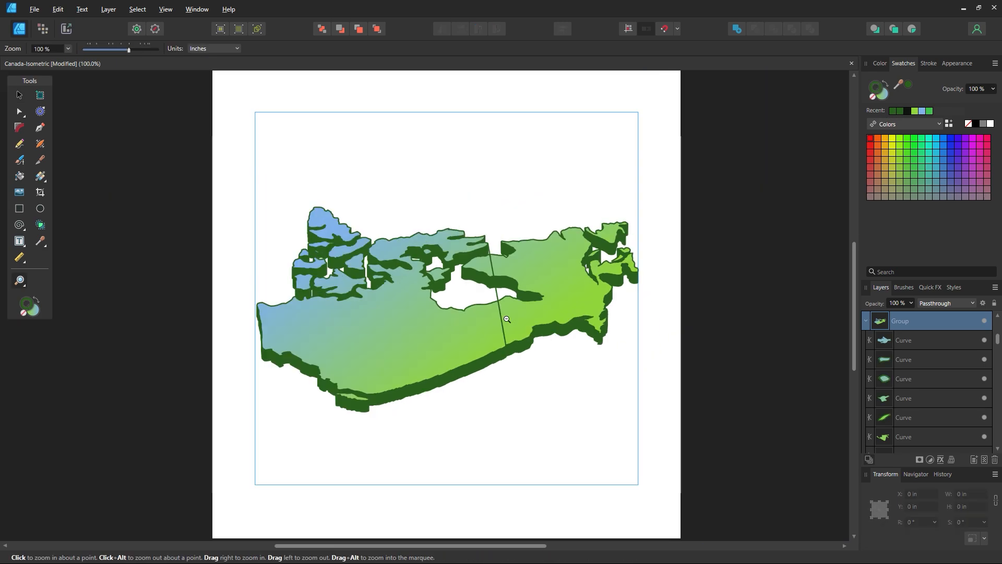
Remove the stroke from the gradient map group and move the group straight up about 2 in
left_click(20, 95)
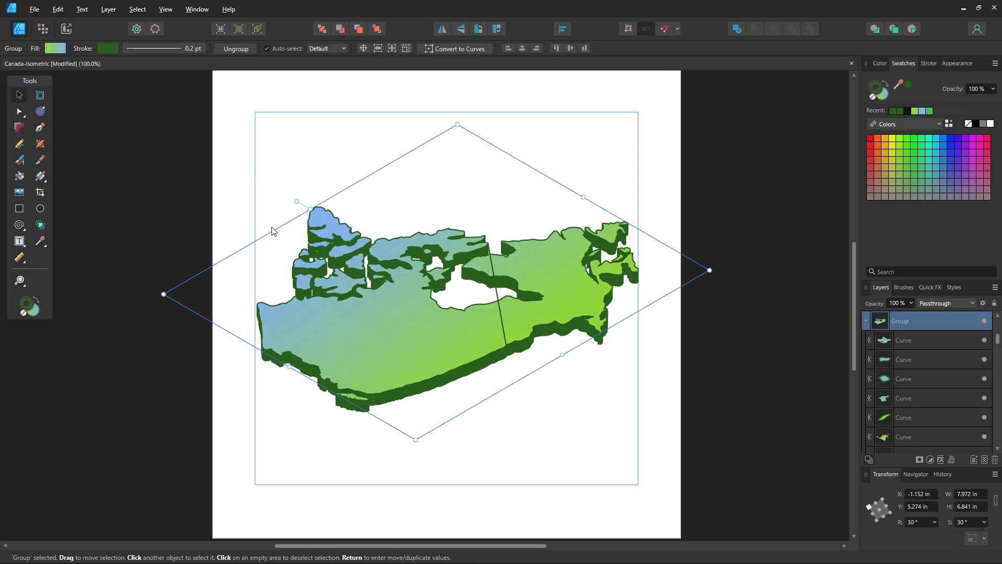
left_click(873, 97)
left_click_drag(544, 229, 553, 205)
Merge the raised map group's curves with the Add operation and colour the result with the dark green recent swatch
left_click(737, 30)
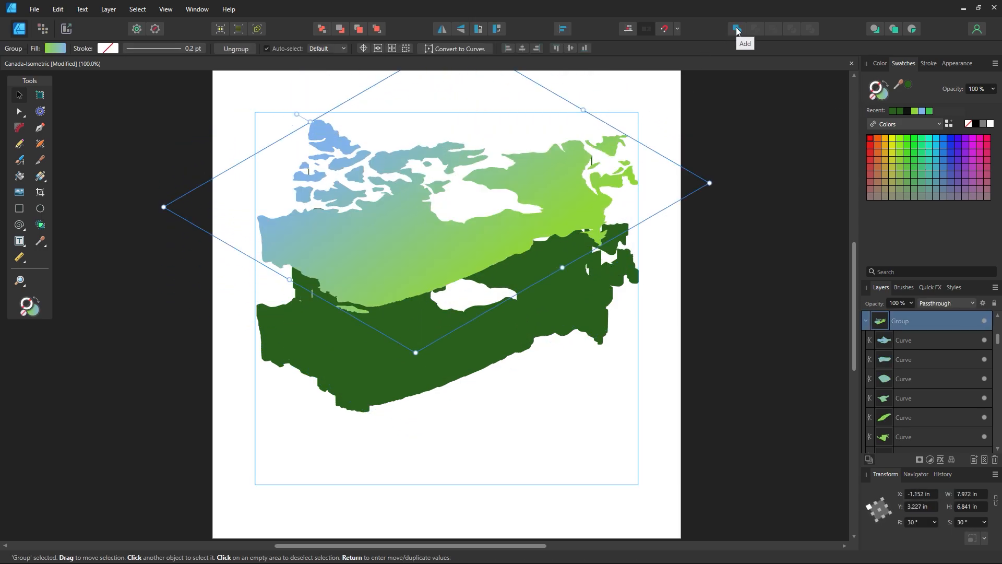
left_click(893, 111)
left_click(509, 118)
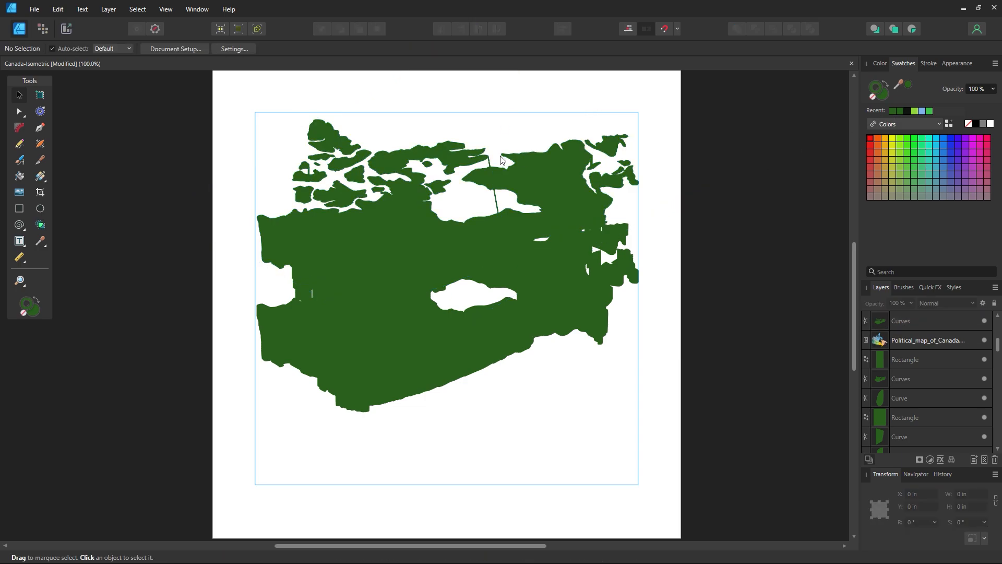
Undo the merge and dark green recolouring of the raised map group
left_click(497, 177)
key("ctrl+z")
key("ctrl+z")
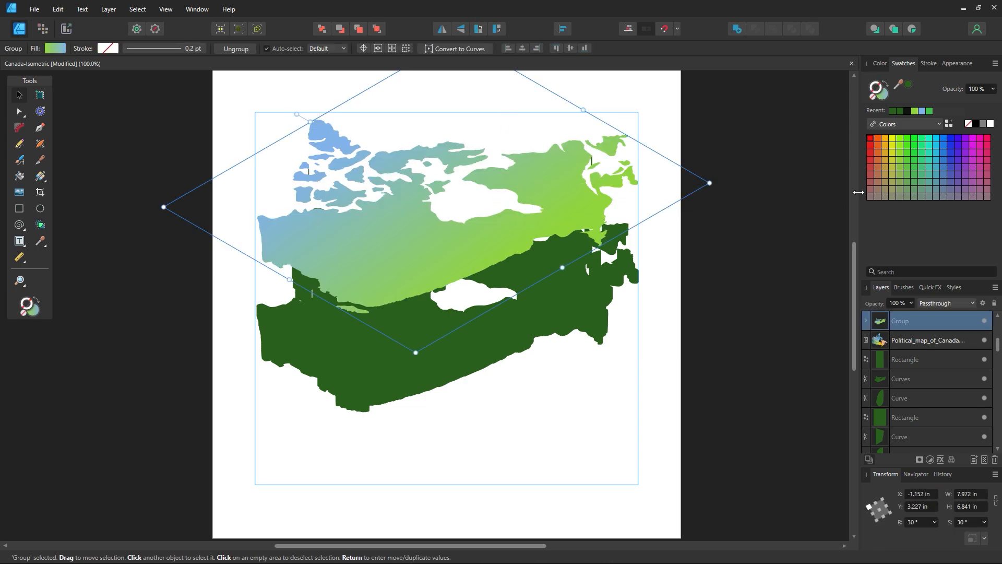
Try a magenta stroke on the raised gradient map group
left_click(973, 140)
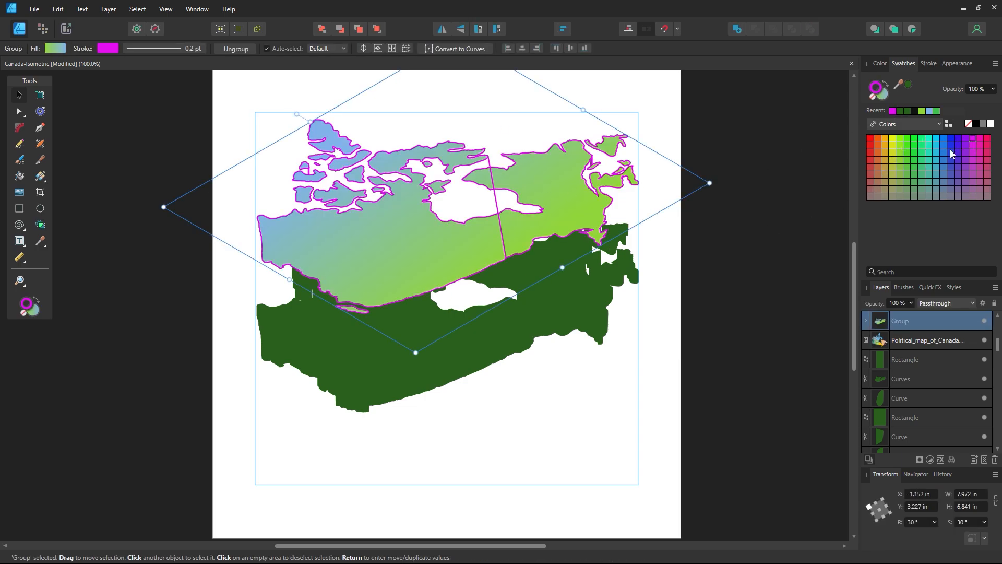
left_click(733, 205)
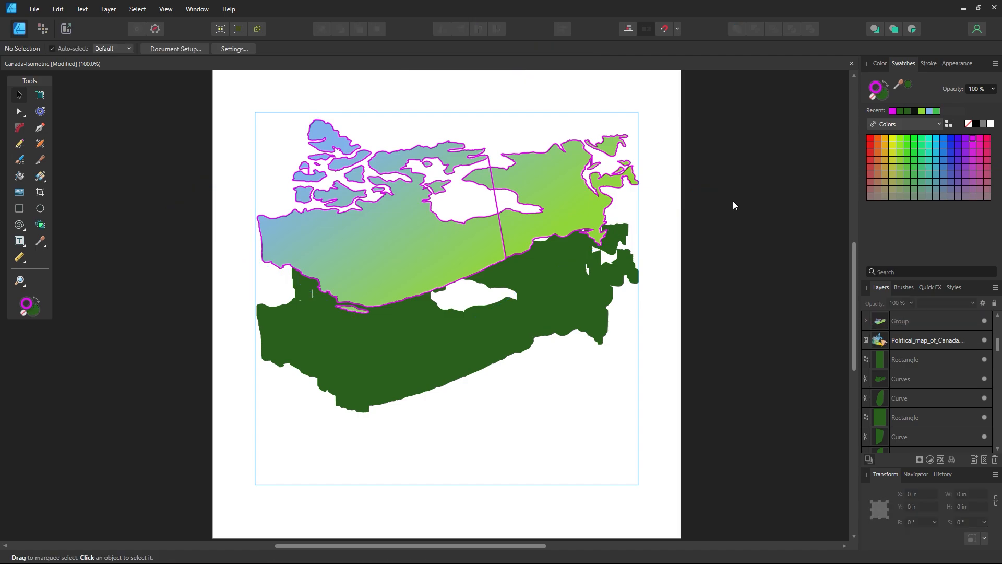
key("ctrl+z")
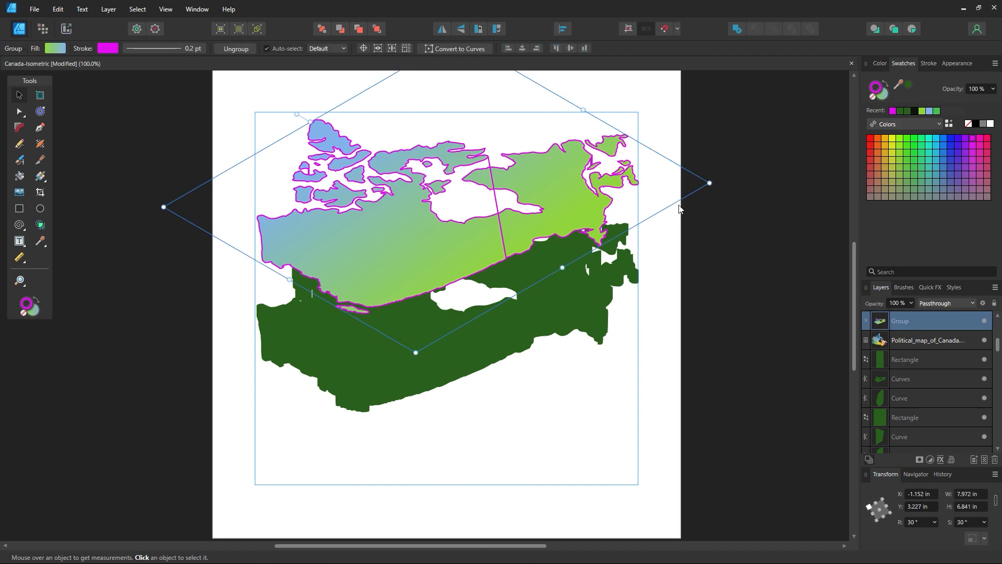
key("ctrl+z")
Outline the raised gradient map group with the dark green recent colour as its stroke
left_click(761, 268)
left_click(518, 220)
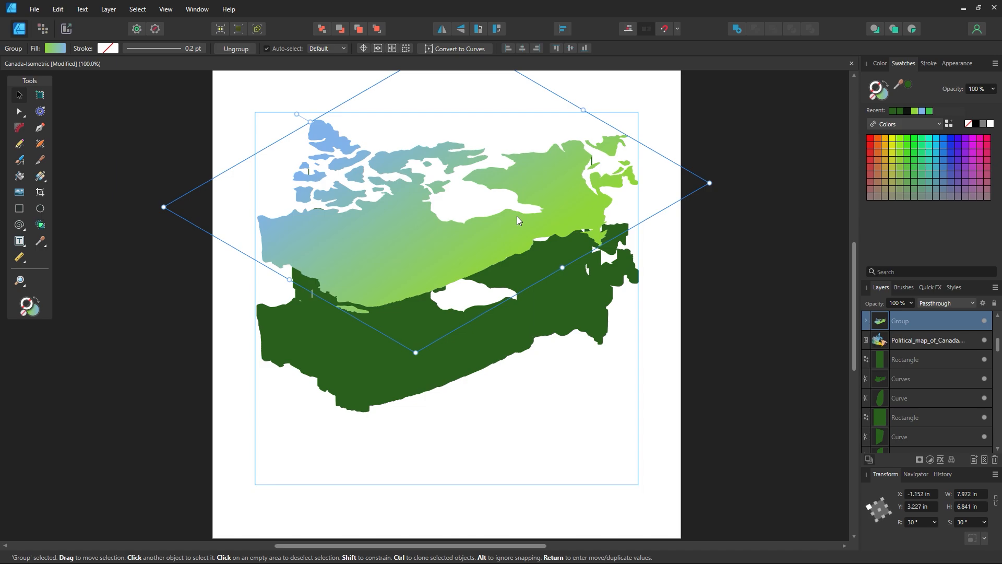
left_click(892, 110)
left_click(733, 232)
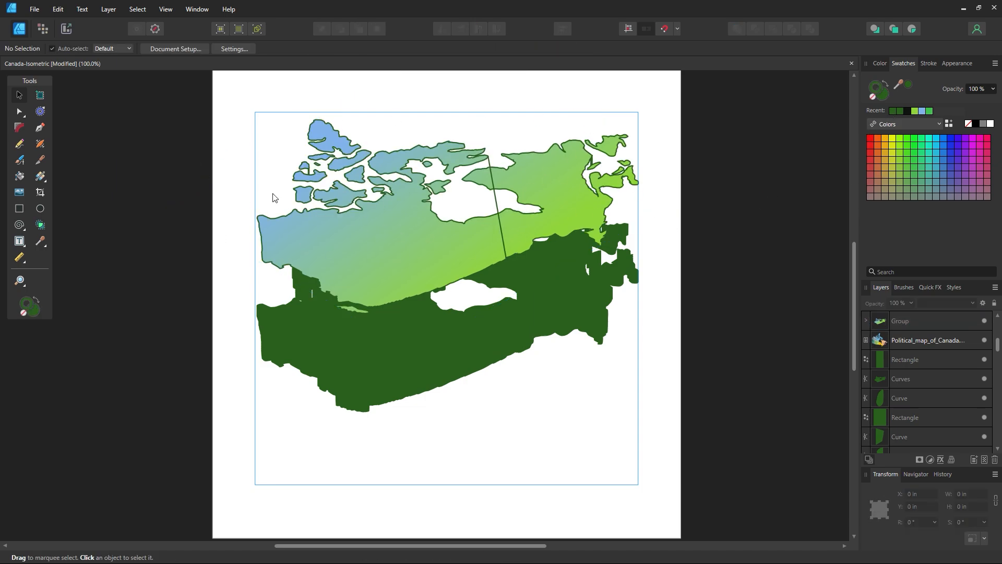
Pull the seam line's upper end node away from the main landmass's coast and delete it
key("z")
left_click_drag(502, 166, 569, 256)
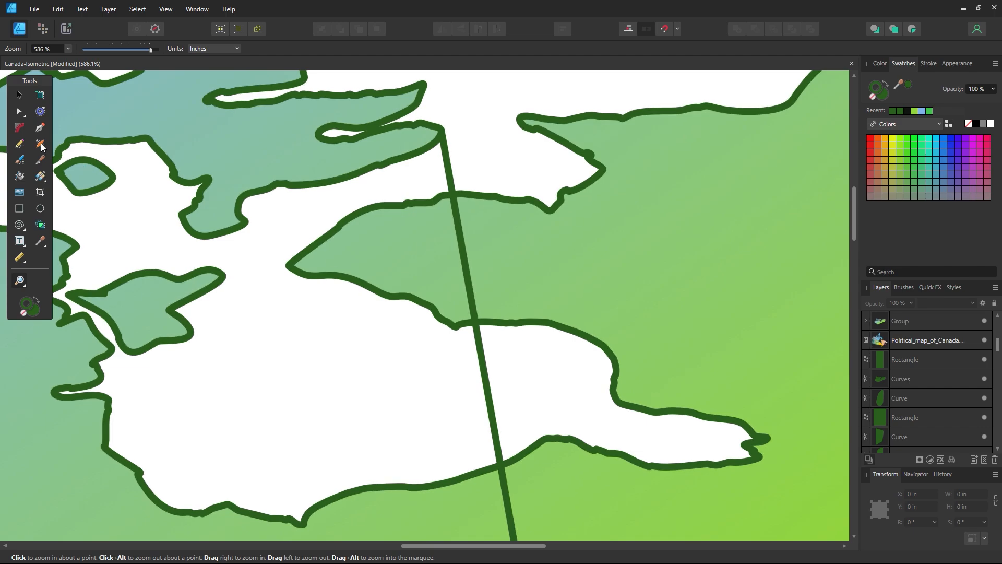
key("a")
left_click(442, 169)
scroll(444, 188, "up", 3)
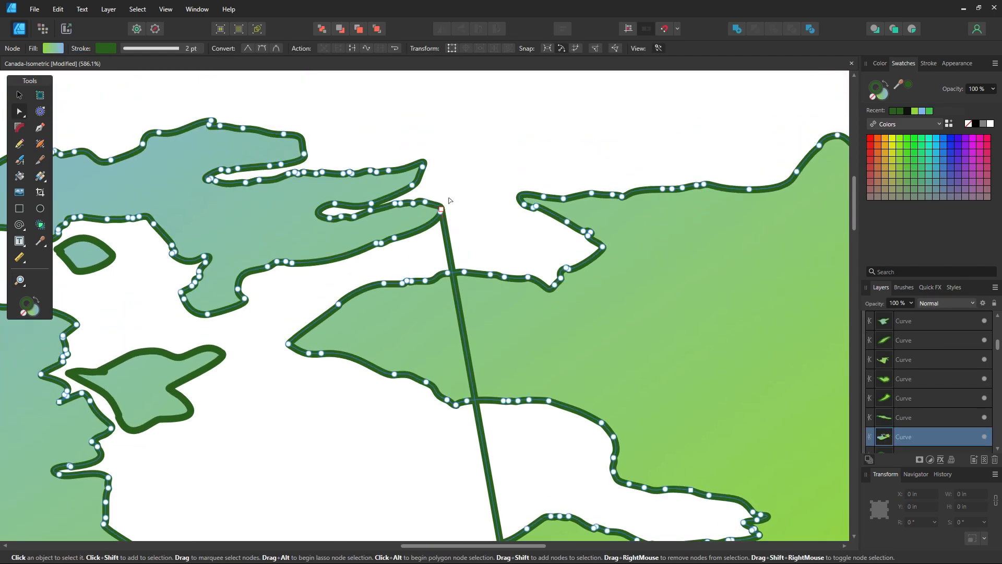
left_click_drag(444, 208, 485, 198)
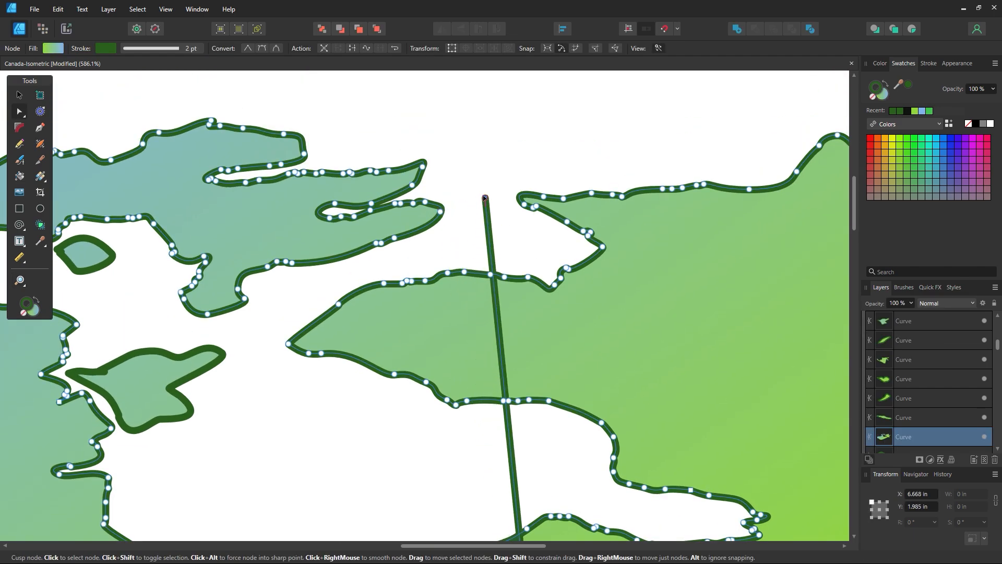
scroll(486, 197, "down", 6)
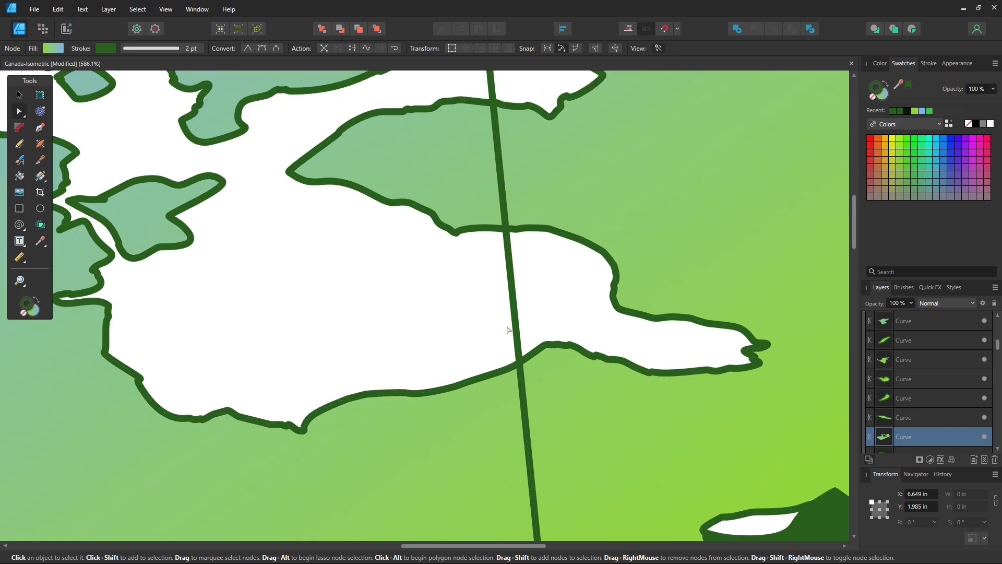
scroll(509, 162, "up", 2)
key("Delete")
scroll(559, 340, "down", 10)
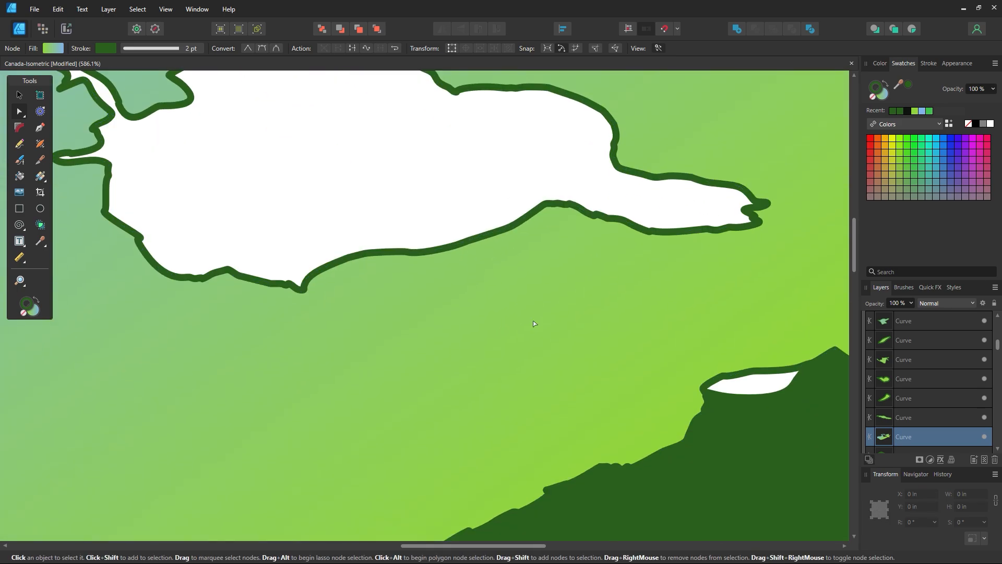
Move the outlined gradient map group straight down about 2.1 in, onto the dark green base
left_click_drag(568, 448, 396, 71)
key("z")
left_click(470, 207, "alt")
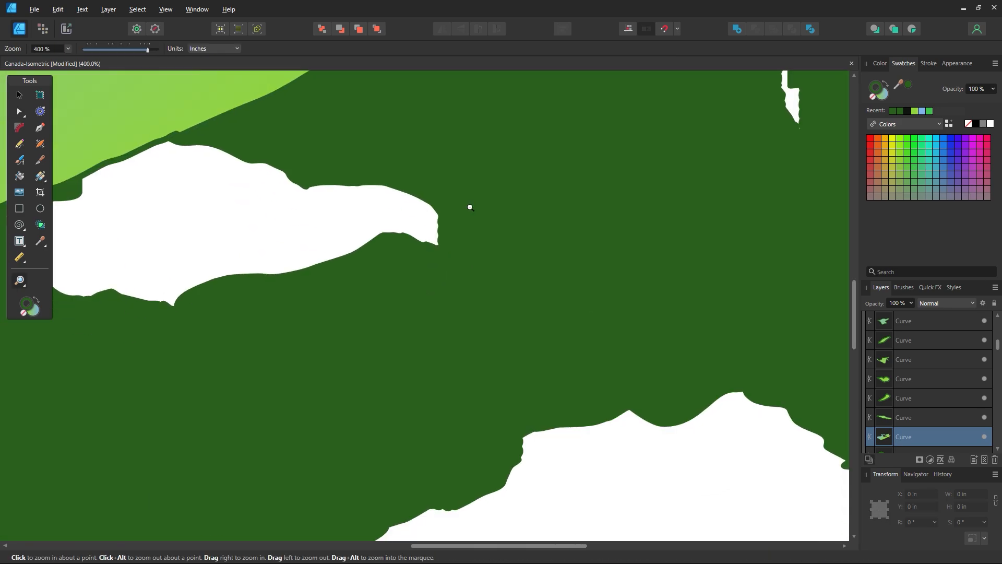
left_click(471, 207, "alt")
left_click(471, 207, "alt")
left_click_drag(462, 186, 531, 343)
left_click(19, 95)
left_click(339, 119)
scroll(501, 211, "down", 1)
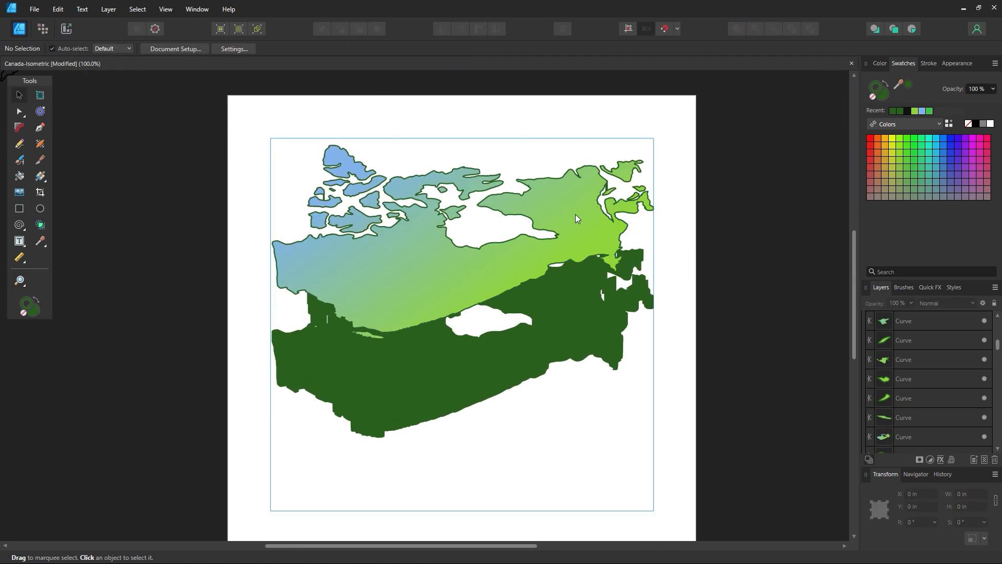
left_click_drag(576, 214, 561, 303)
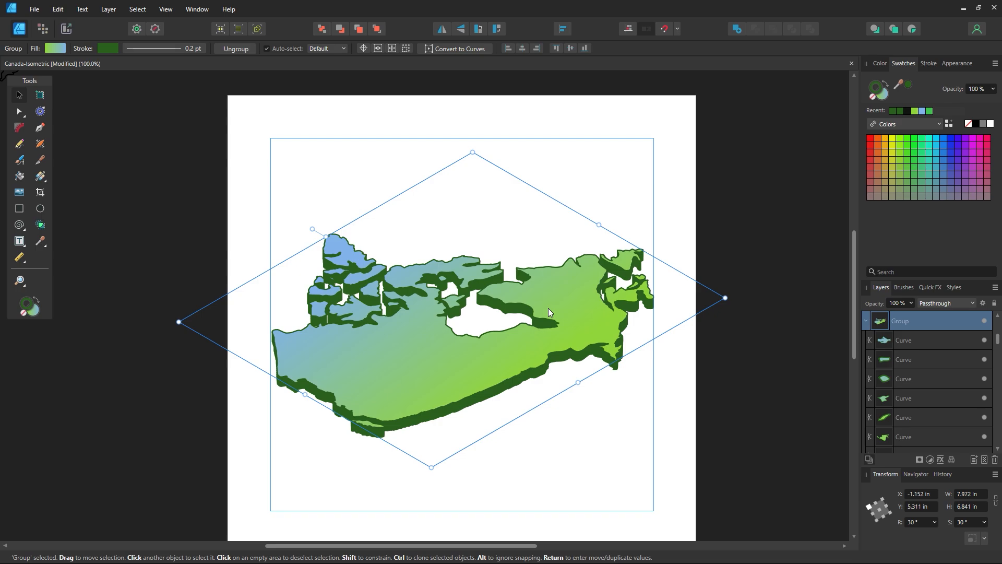
left_click_drag(708, 125, 161, 493)
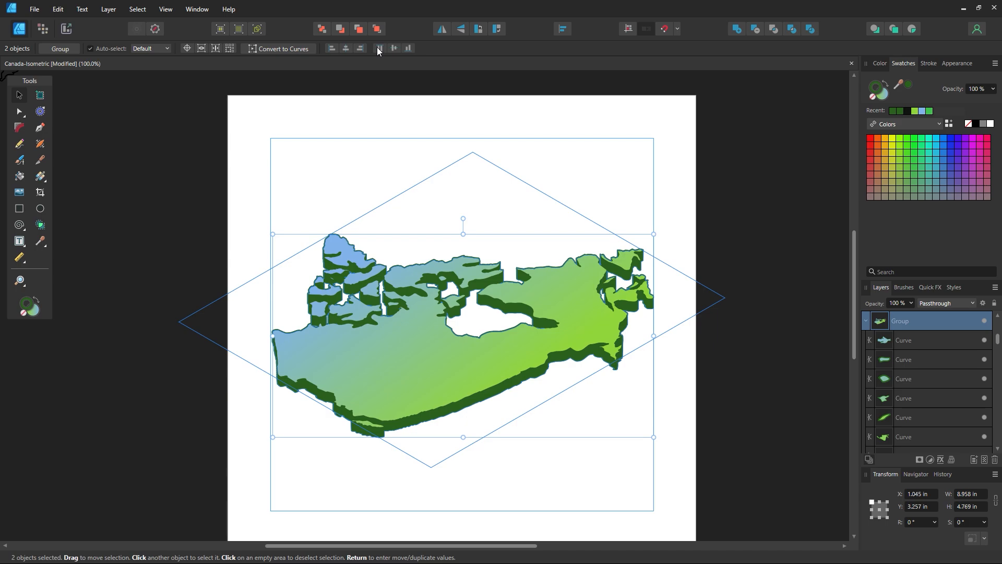
left_click(570, 188)
key("z")
left_click_drag(489, 295, 554, 357)
left_click(19, 95)
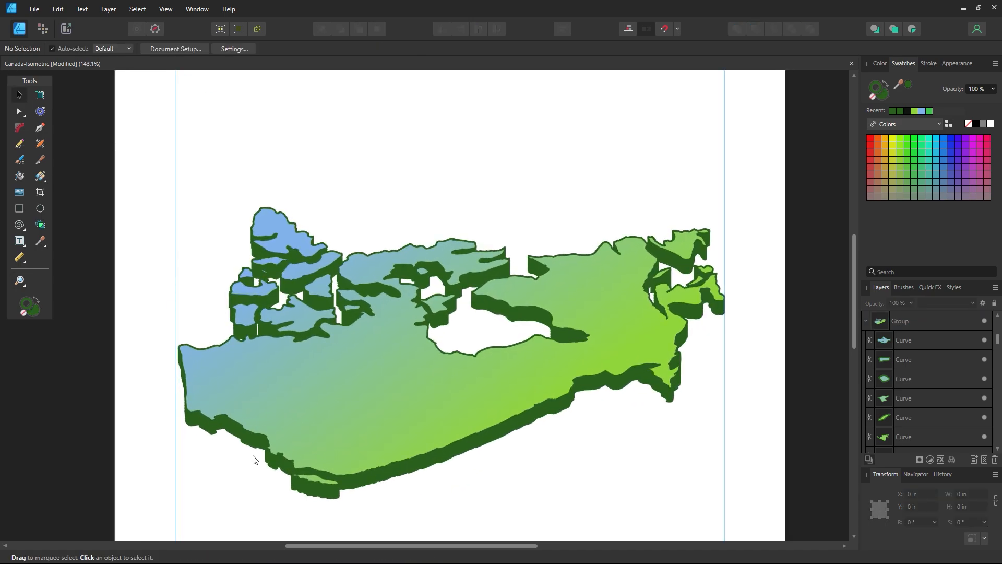
Try moving the dark green base curves straight up from under the gradient surface
left_click(309, 497)
left_click_drag(460, 413, 443, 256)
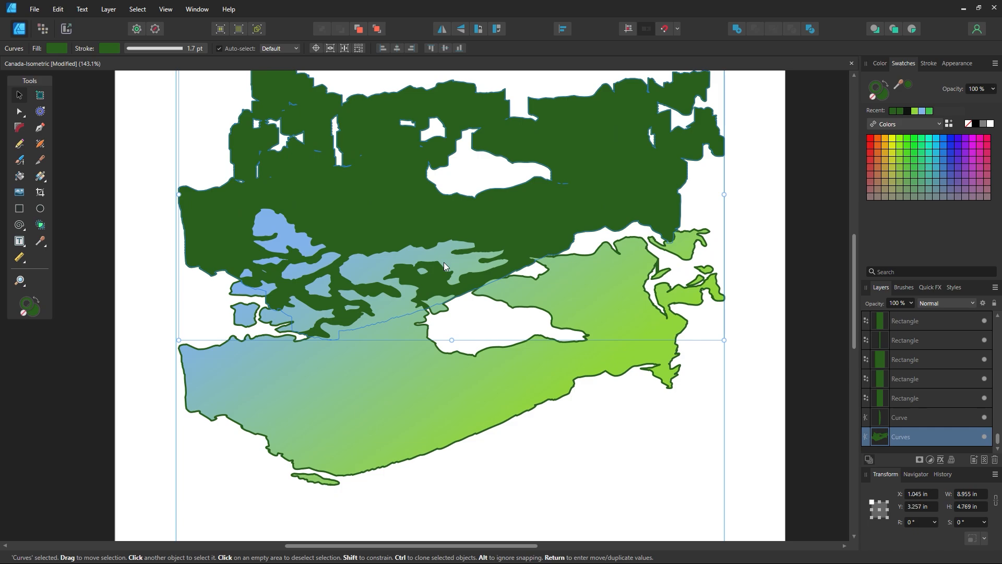
key("ctrl+z")
left_click(407, 370)
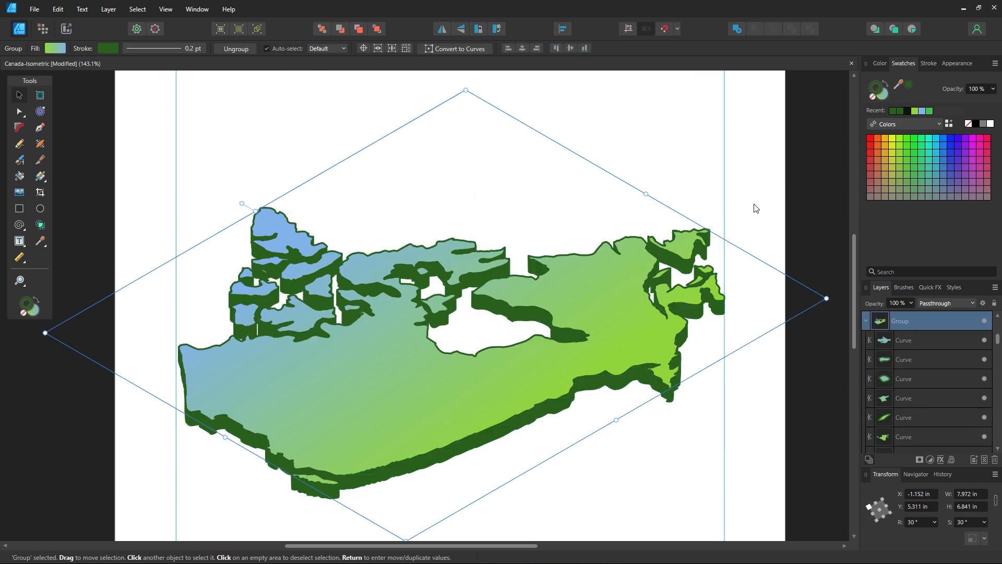
left_click(727, 224)
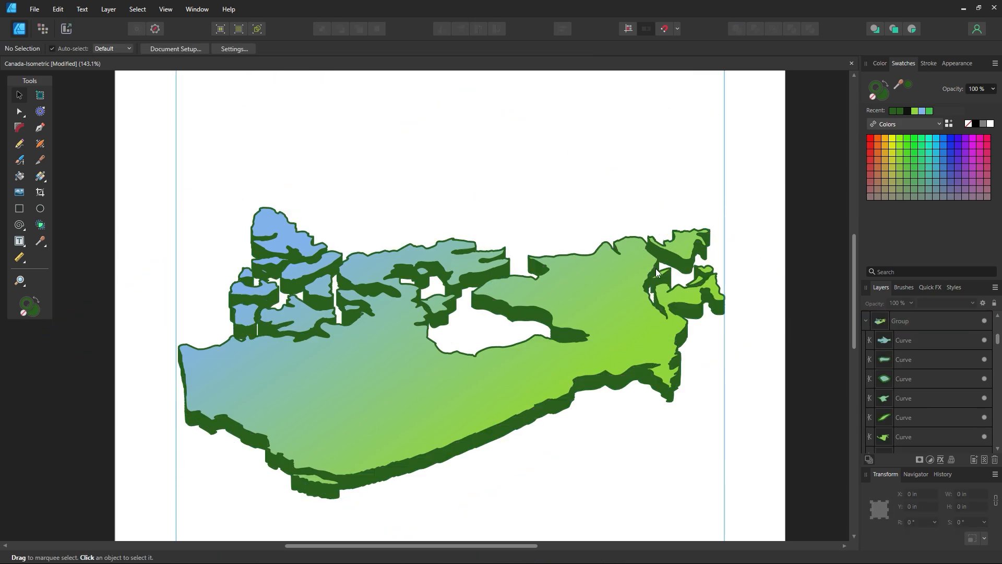
Try moving the gradient map group up and to the left, off the dark green base
left_click_drag(656, 268, 467, 215)
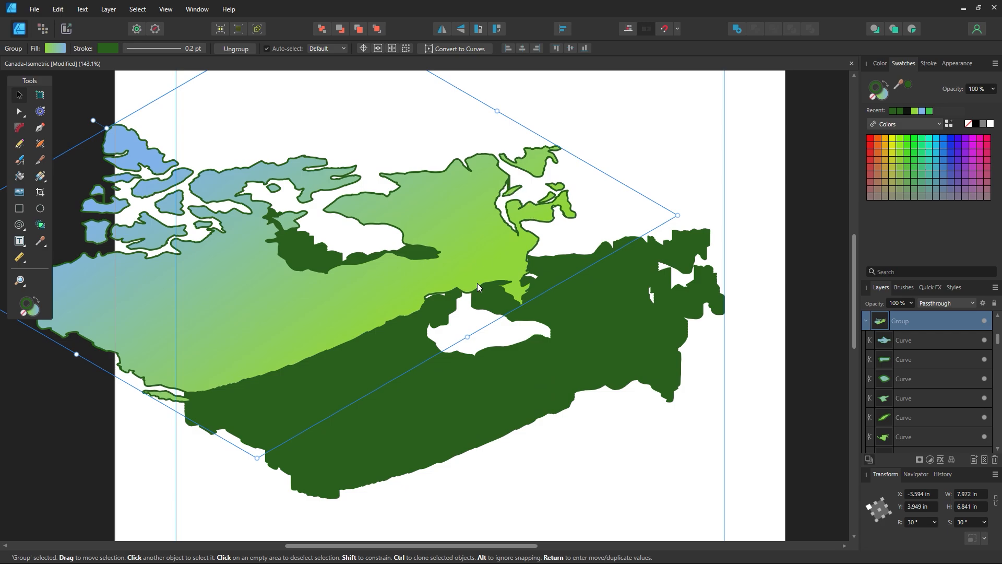
key("ctrl+z")
left_click(684, 172)
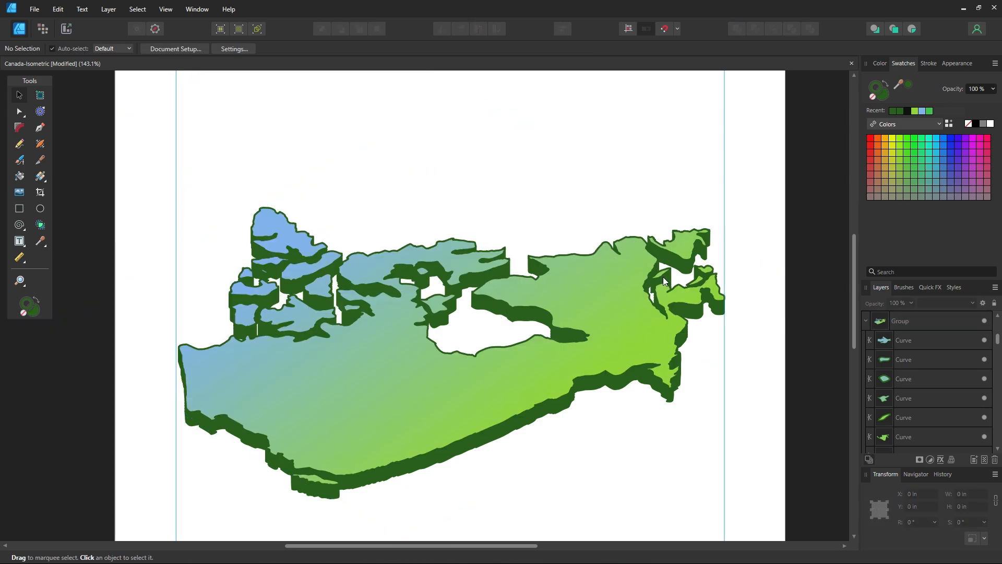
Move the gradient map group clear of the base and delete the narrow dark green rectangle beside the landmass's north-eastern coast
left_click_drag(659, 267, 581, 102)
scroll(599, 186, "up", 3)
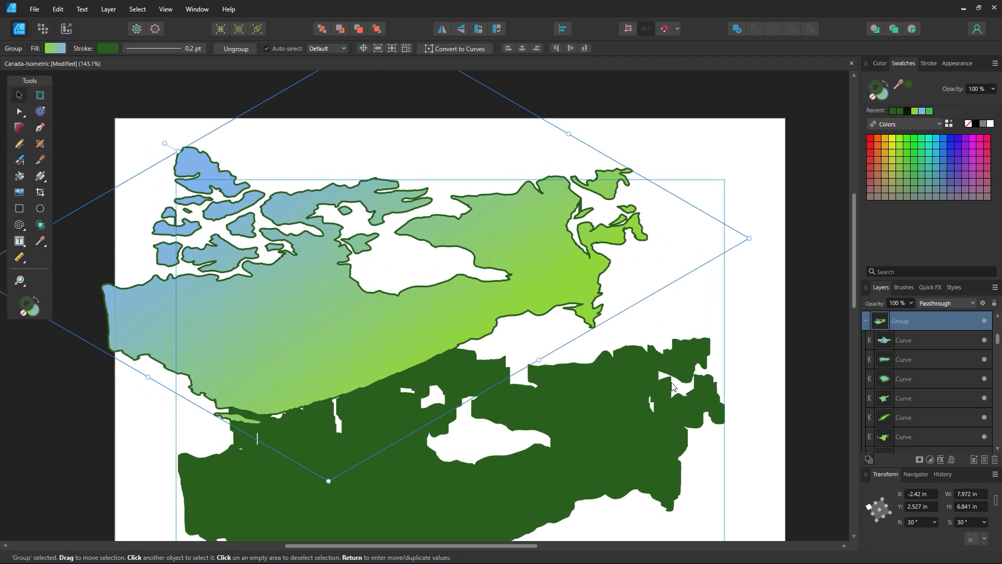
key("z")
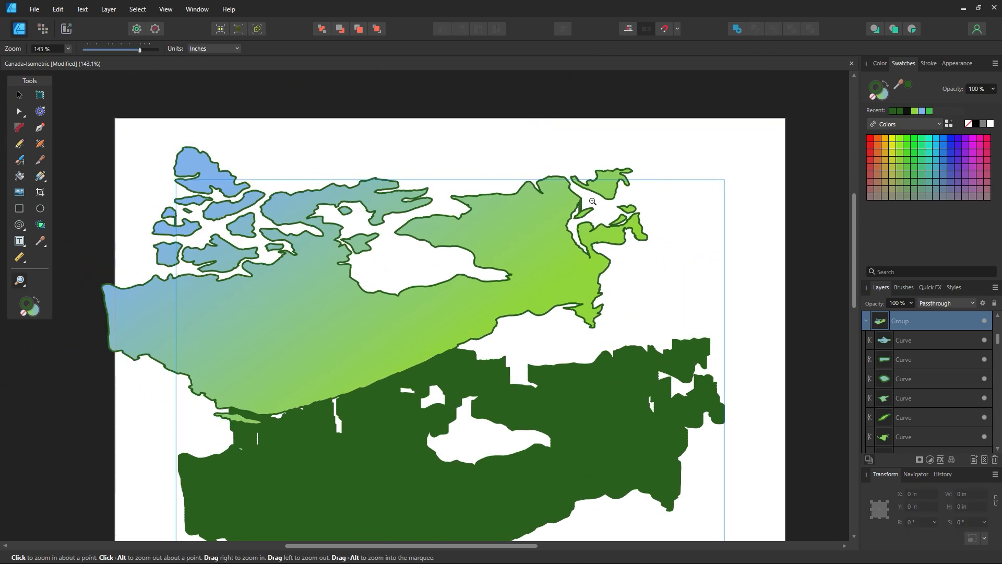
left_click_drag(591, 206, 721, 331)
left_click(26, 115)
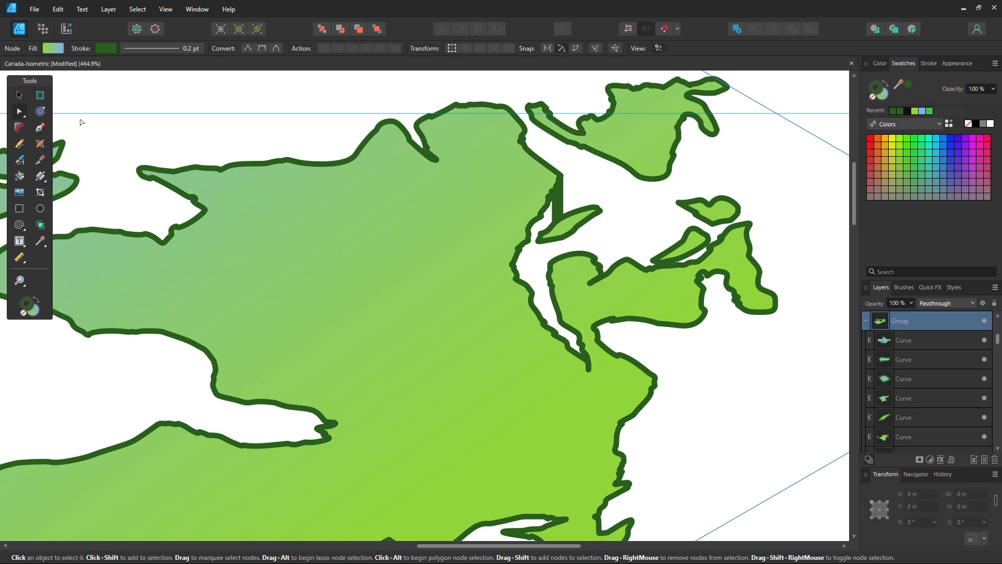
left_click(555, 205)
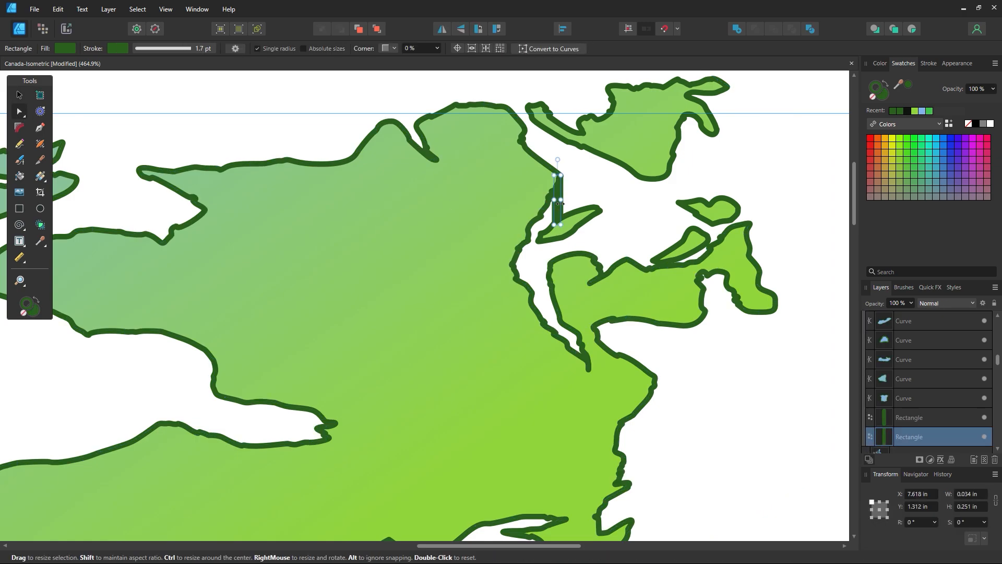
key("Delete")
left_click(19, 94)
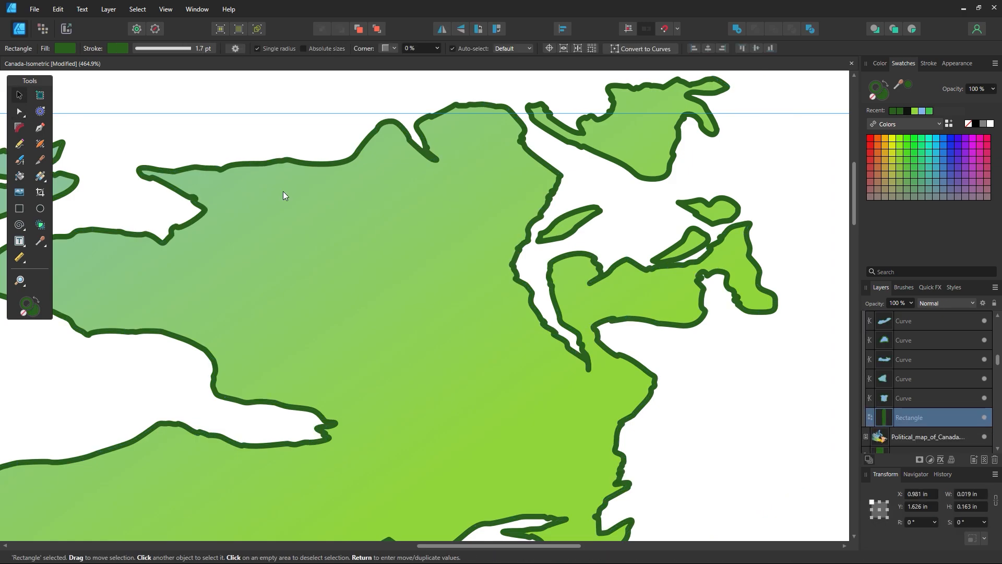
Undo the narrow rectangle's deletion and the gradient map group's move off the base
left_click(608, 370, "ctrl+alt")
left_click(608, 370, "ctrl+alt")
left_click(608, 370, "ctrl+alt")
left_click(608, 370, "ctrl+alt")
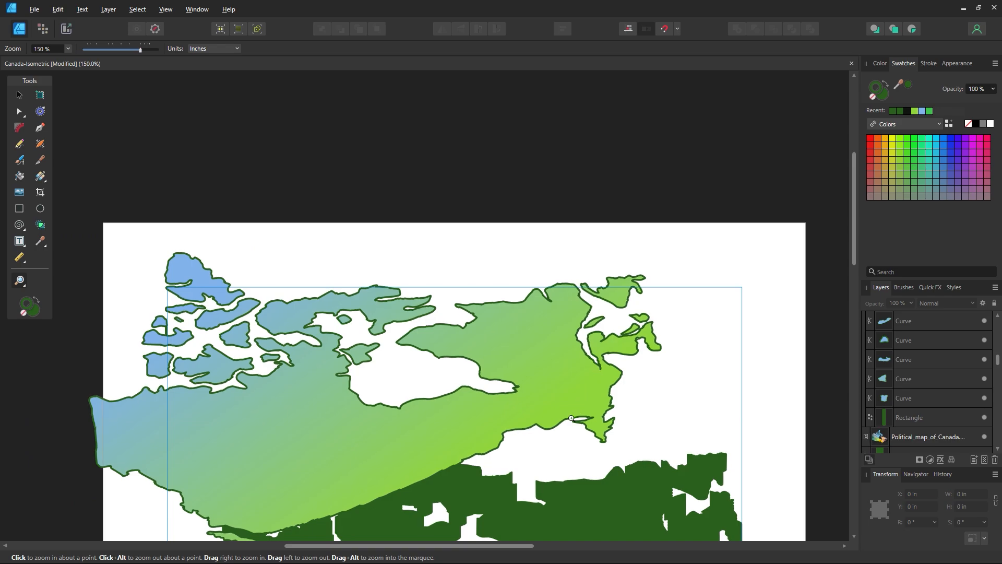
left_click_drag(557, 426, 549, 254)
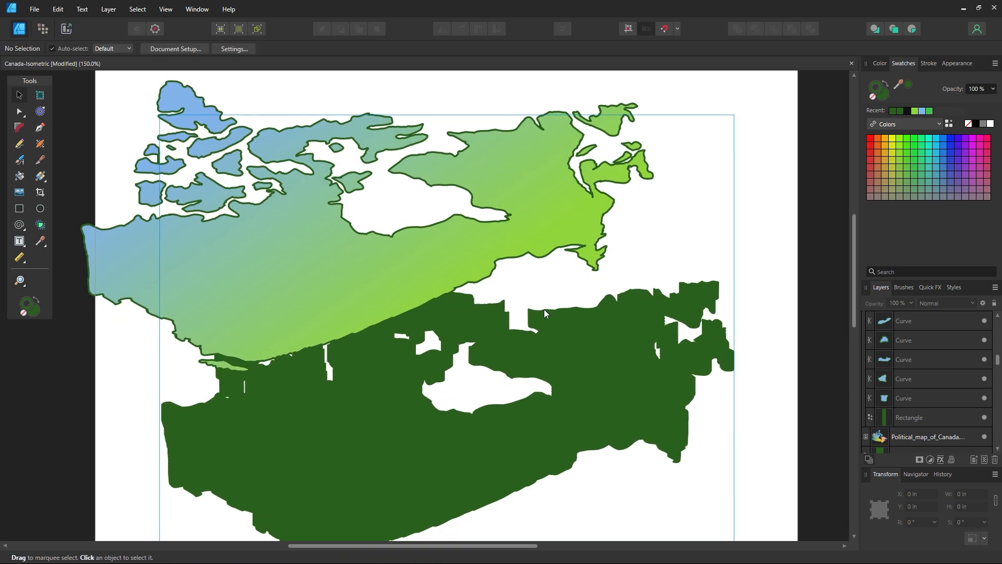
left_click(559, 329)
key("ctrl+a")
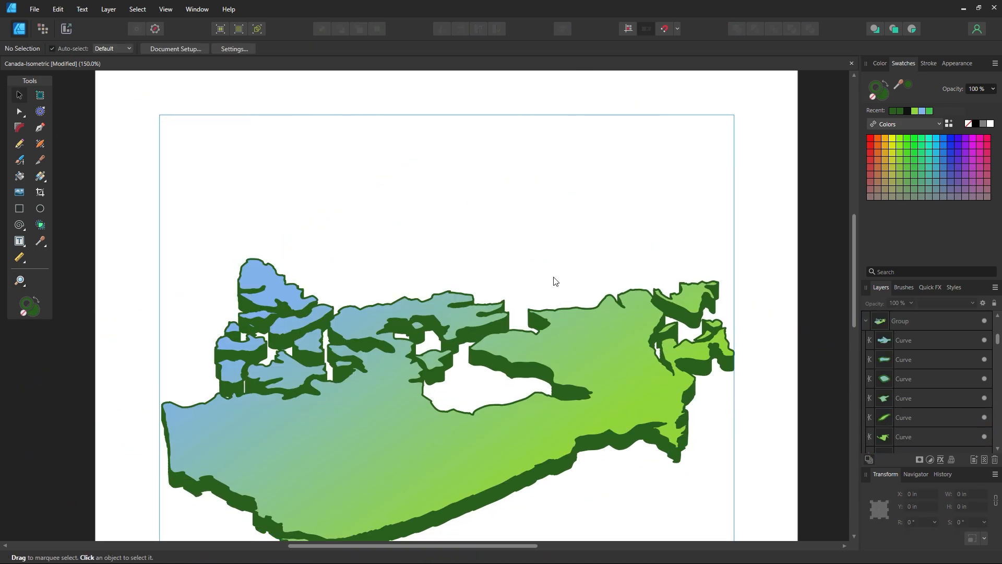
Try shifting the gradient map group away to expose the base beneath the north-eastern islands
key("ctrl+space")
left_click(552, 272, "ctrl+alt")
left_click(552, 272, "ctrl+alt")
left_click_drag(589, 377, 487, 312)
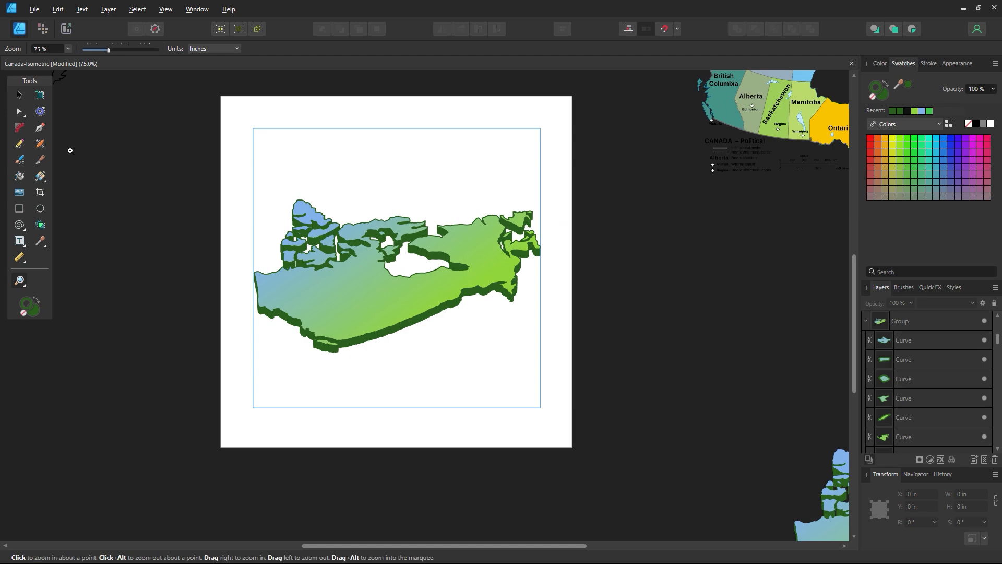
left_click(19, 95)
key("ctrl+space")
left_click_drag(513, 226, 546, 351)
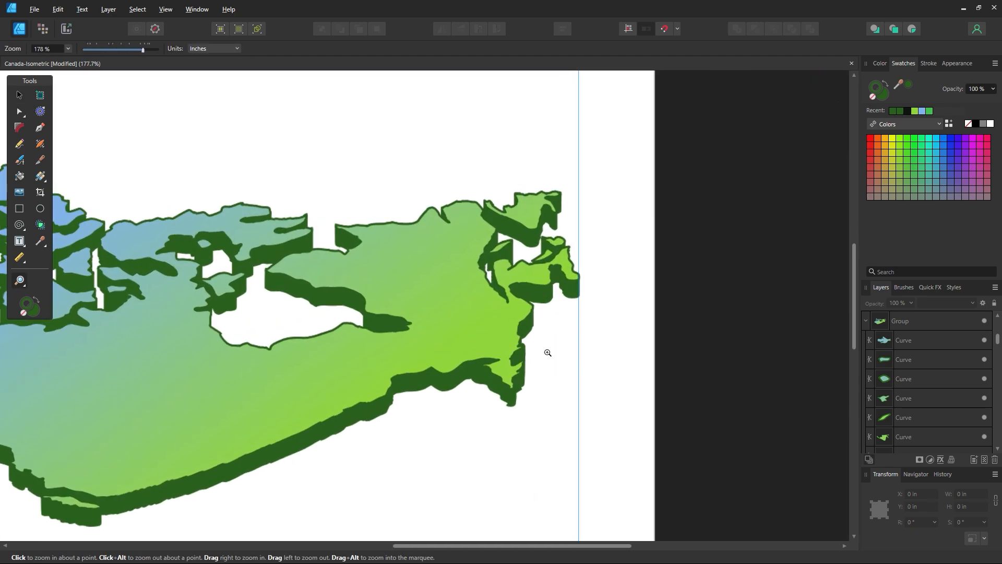
left_click(494, 219)
left_click(496, 237)
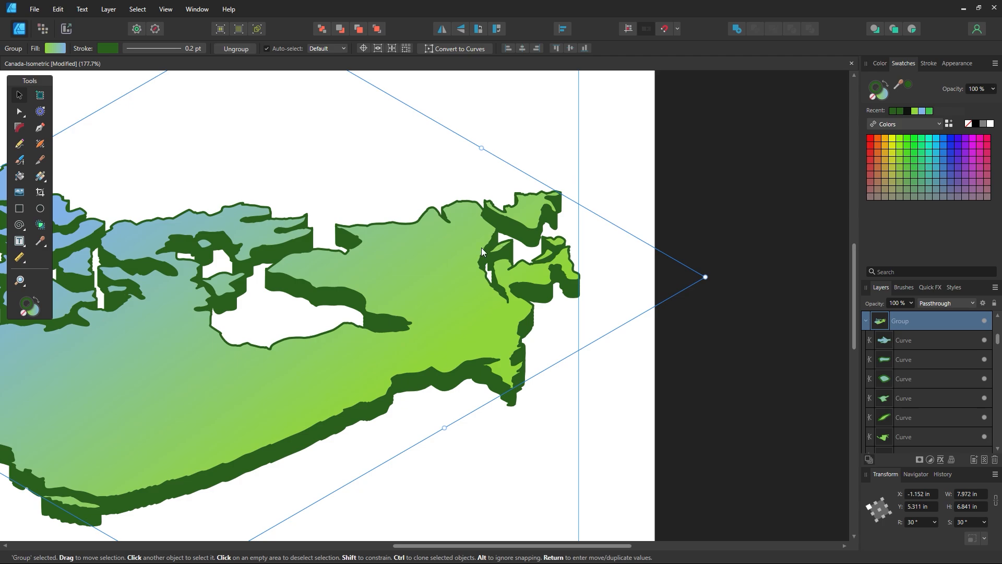
left_click_drag(482, 247, 293, 135)
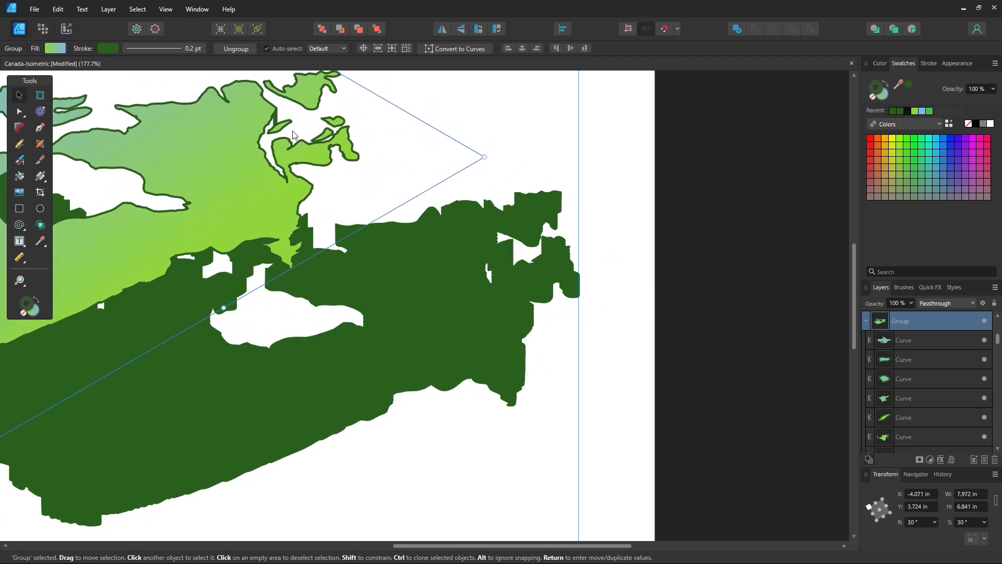
key("ctrl+z")
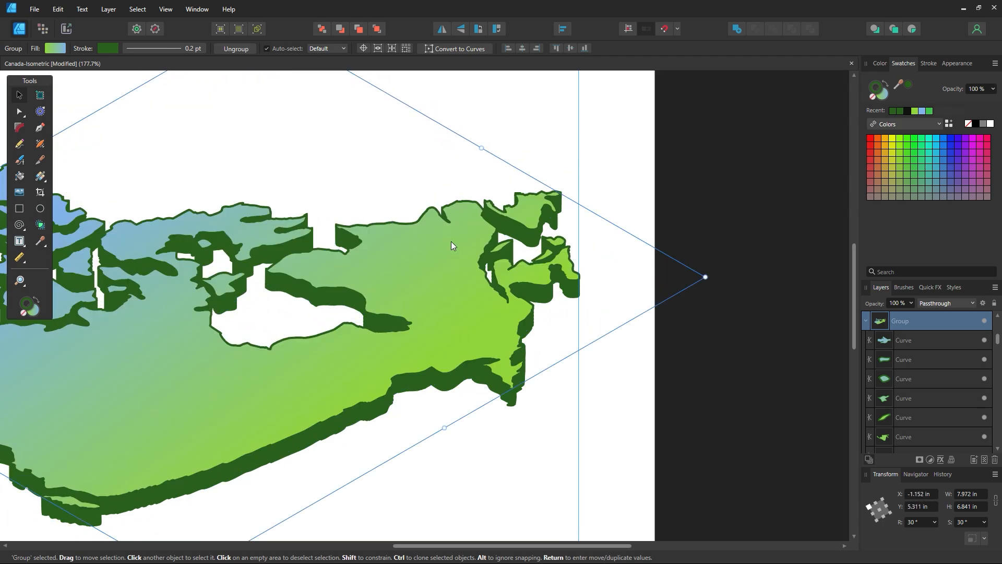
Try deleting the narrow dark green rectangle between the mainland and the north-eastern islands
left_click(509, 255)
left_click_drag(508, 255, 443, 272)
left_click(504, 241)
left_click(496, 241)
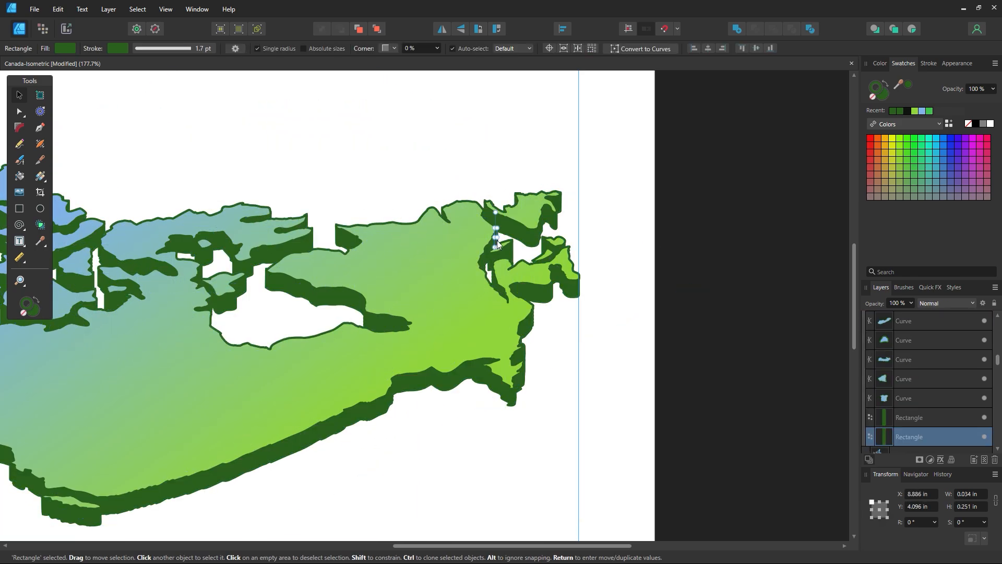
key("Delete")
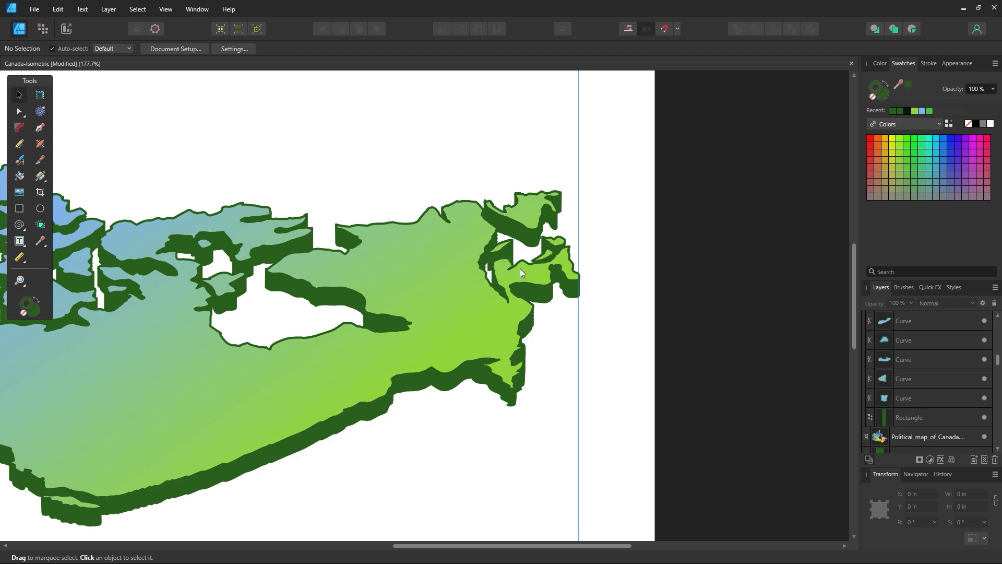
key("ctrl+z")
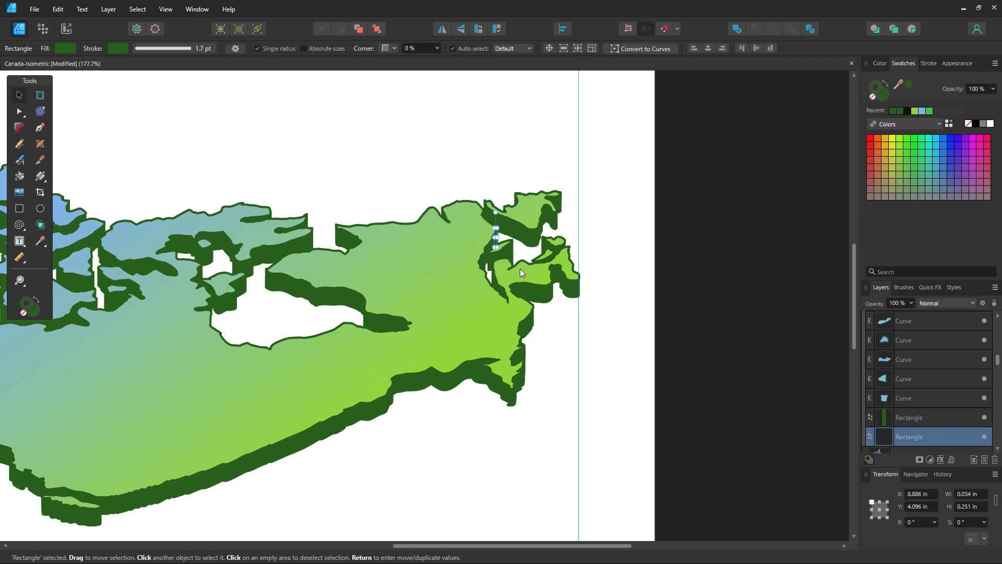
Ungroup the gradient map group into its separate landmass and island curves
left_click(583, 311)
left_click_drag(505, 296, 289, 235)
key("ctrl+z")
key("ctrl+shift+g")
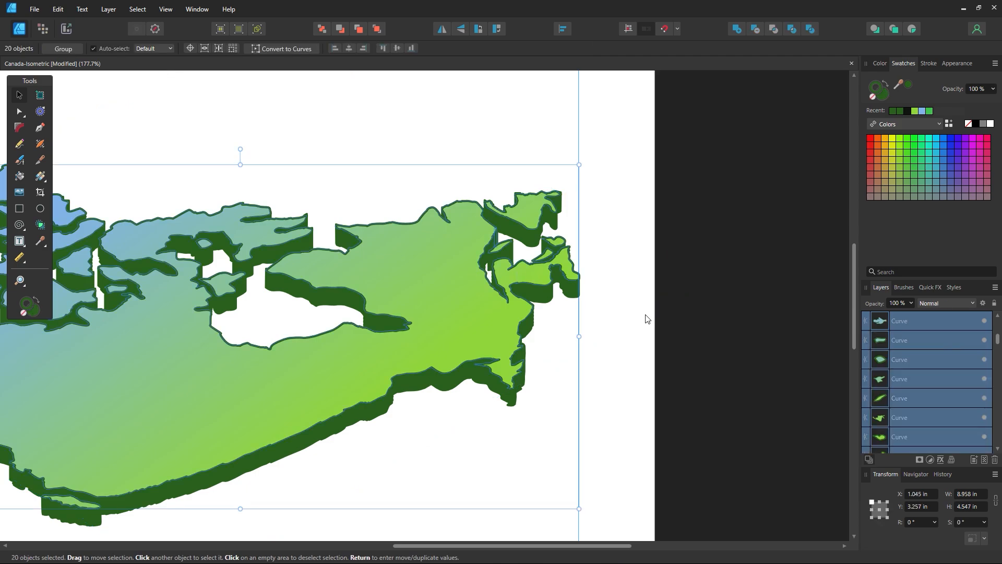
Try moving the mainland gradient curve up and to the left, off the dark green base
left_click(646, 315)
left_click_drag(440, 312, 263, 174)
key("ctrl+z")
Select the mainland gradient curve with the southern, north-eastern, central and north-western island curves, and group them
key("ctrl+space")
left_click(367, 275, "ctrl+alt")
left_click(367, 276, "ctrl+alt")
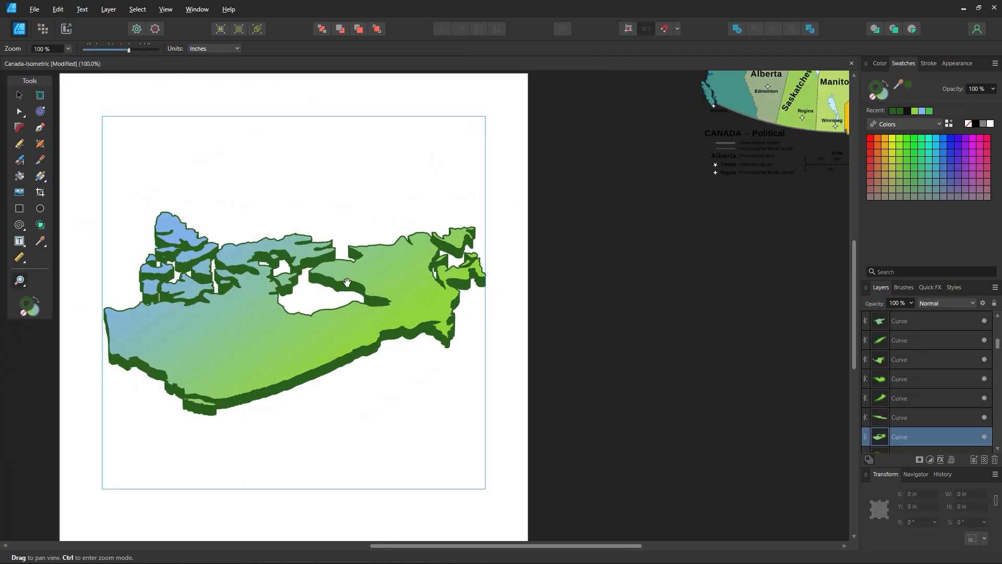
left_click_drag(349, 283, 508, 267)
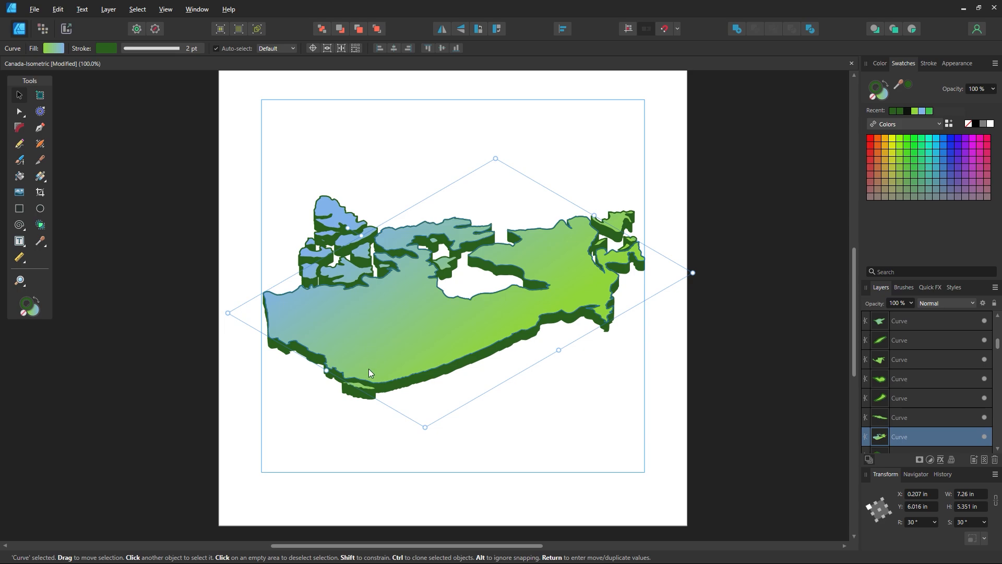
left_click(360, 384)
left_click(398, 329, "shift")
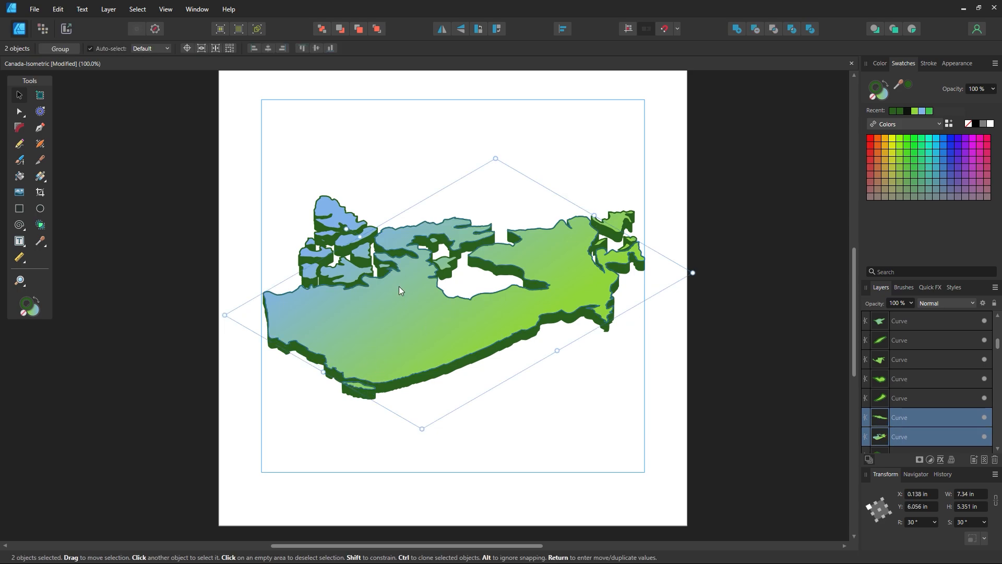
left_click(602, 243, "shift")
left_click(619, 229, "shift")
left_click(632, 239, "shift")
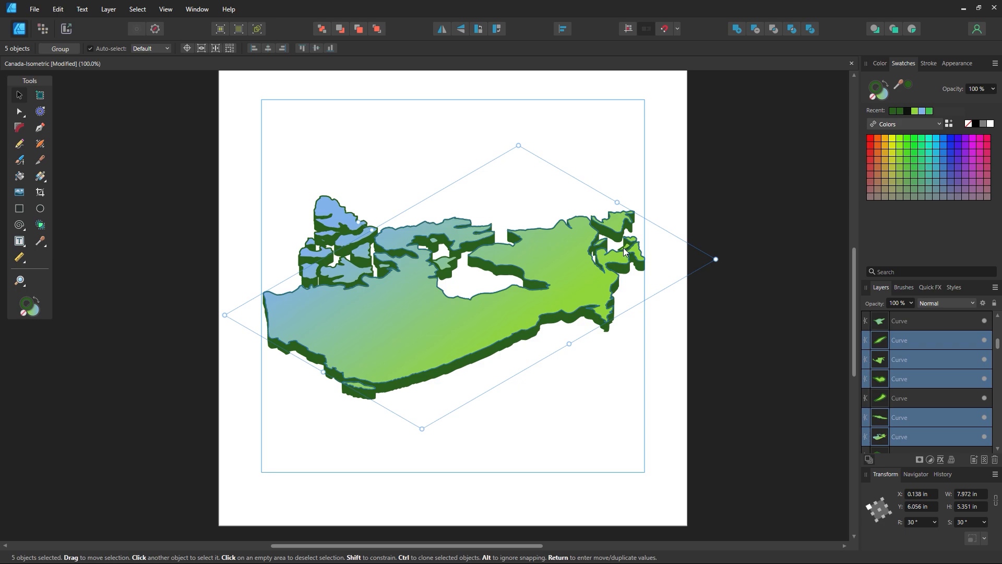
left_click(623, 249, "shift")
left_click(428, 243, "shift")
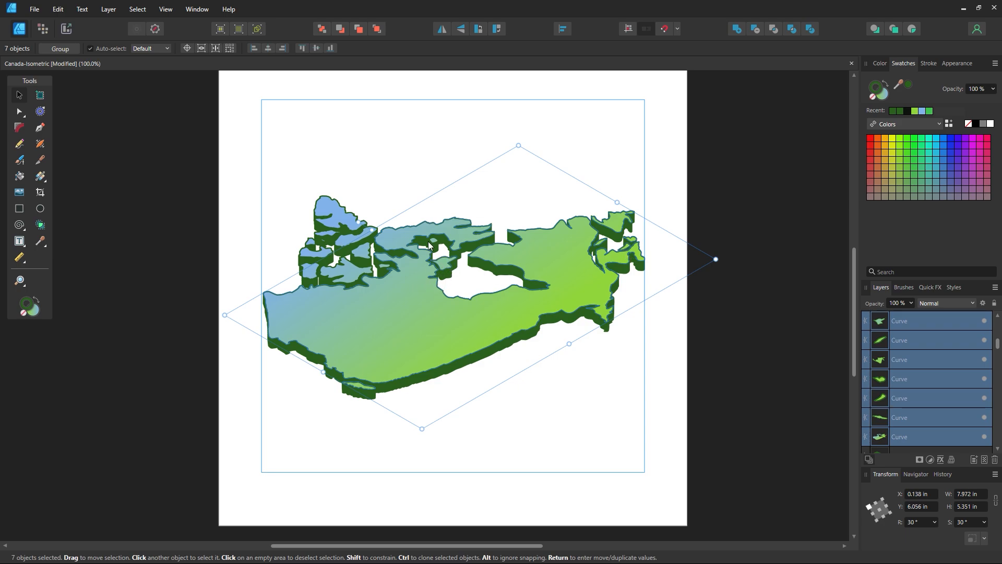
left_click(334, 214, "shift")
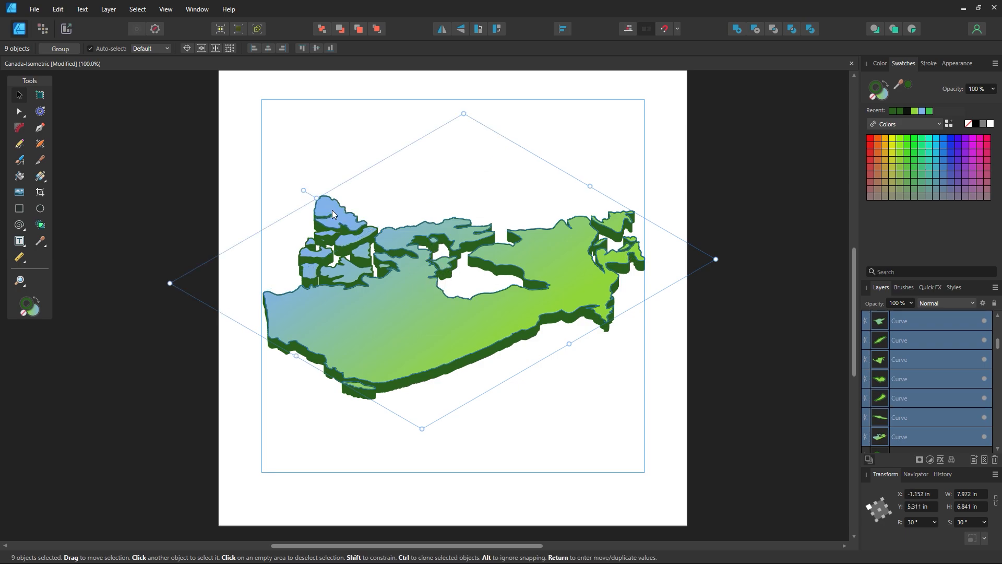
left_click(310, 249, "shift")
left_click(331, 260, "shift")
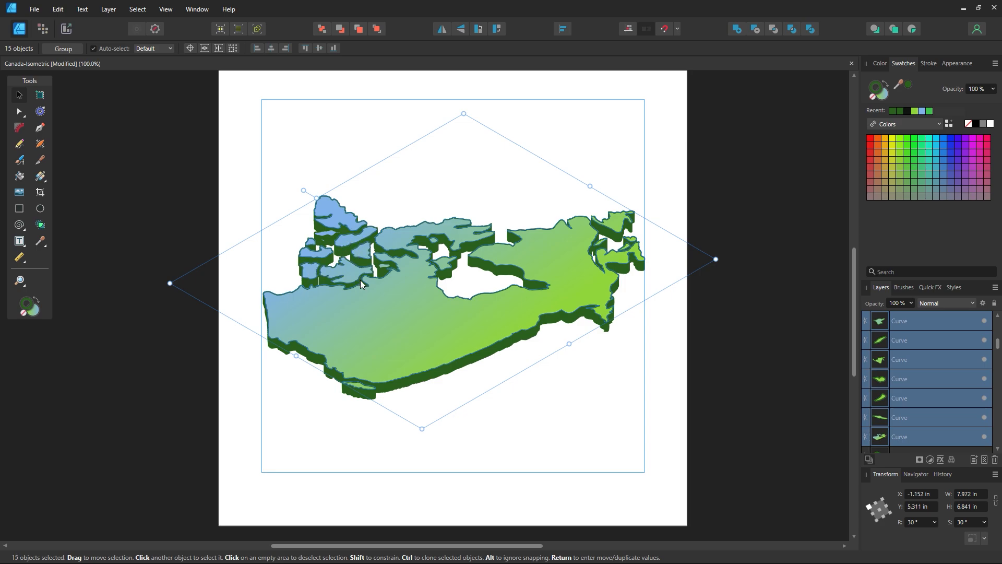
Try moving the regrouped gradient map pieces up and to the left, clear of the base
left_click_drag(390, 329, 247, 127)
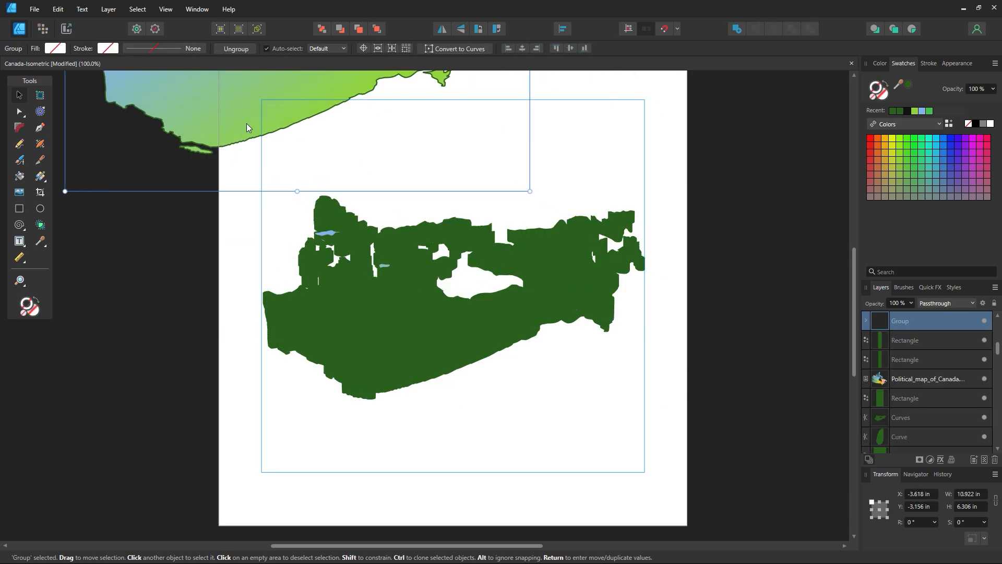
key("ctrl+z")
key("ctrl+z")
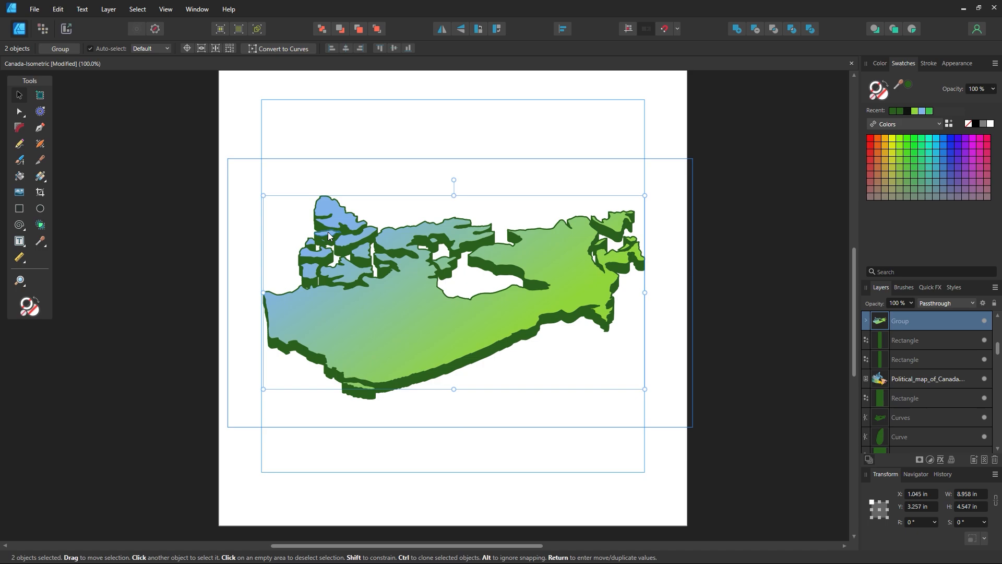
Regroup the gradient map with its leftover blue island pieces and test moving it off the base
left_click_drag(360, 324, 692, 232)
key("ctrl+z")
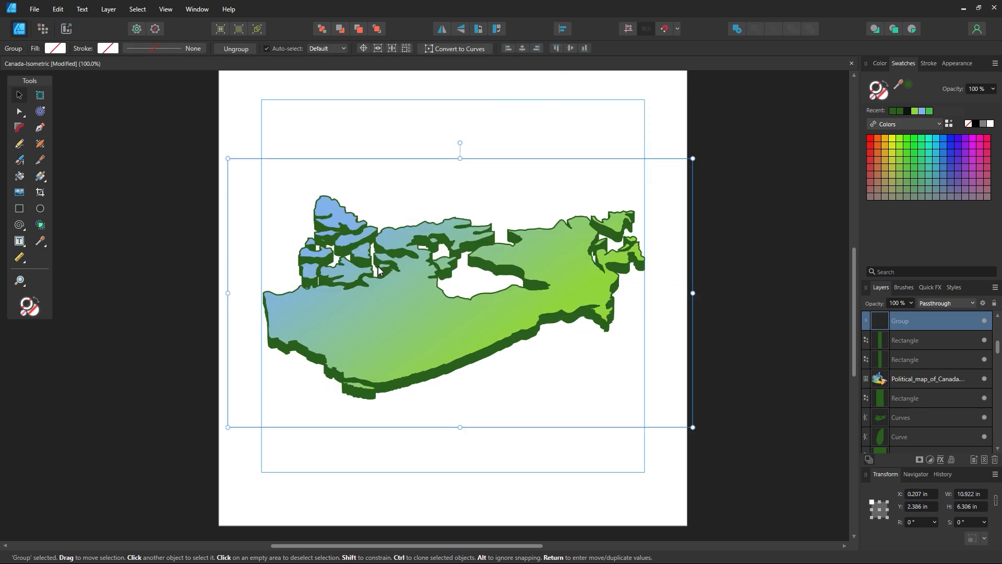
left_click_drag(345, 327, 602, 111)
key("ctrl+z")
Move the gradient map group straight up clear of the base and convert the base's two small rectangles to curves
left_click_drag(594, 293, 578, 16)
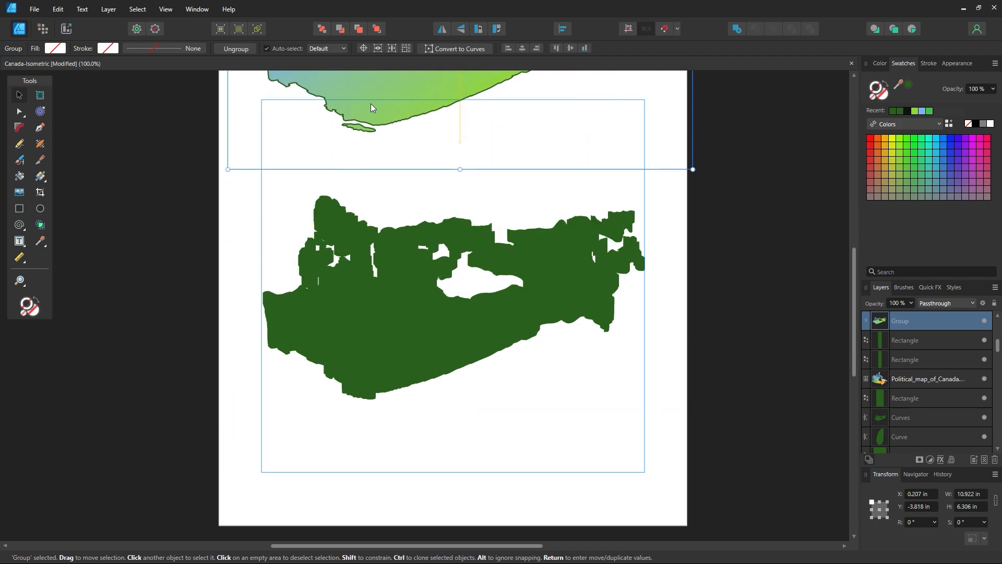
left_click_drag(683, 177, 336, 436)
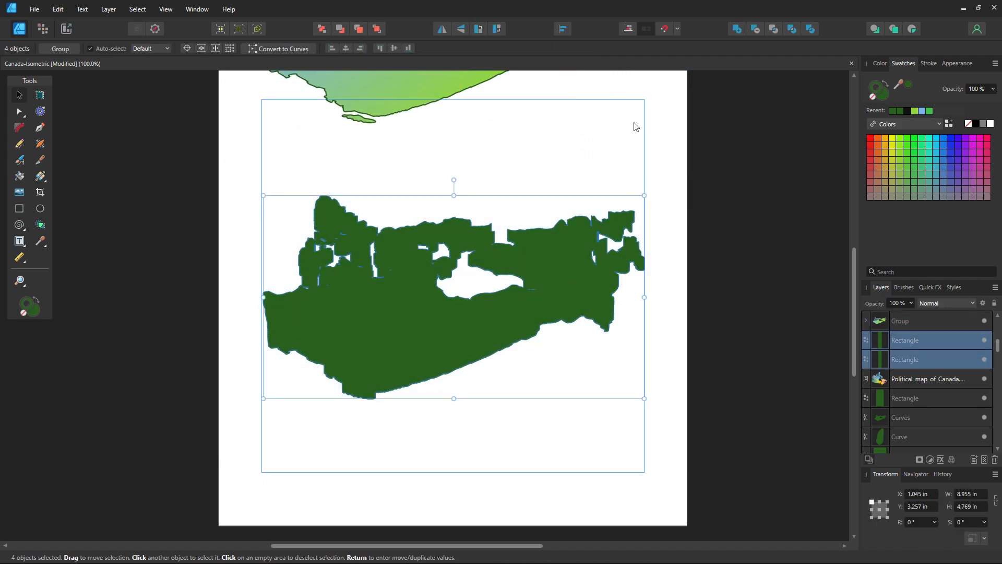
right_click(413, 307)
left_click(449, 204)
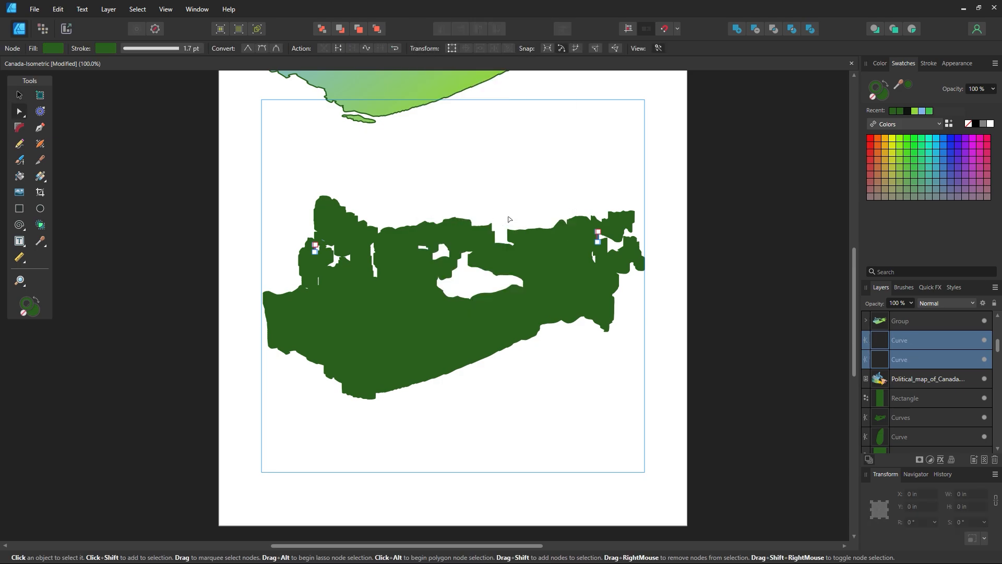
Remove the stroke from all the dark green base pieces and merge them into one shape with Add
left_click_drag(697, 152, 207, 419)
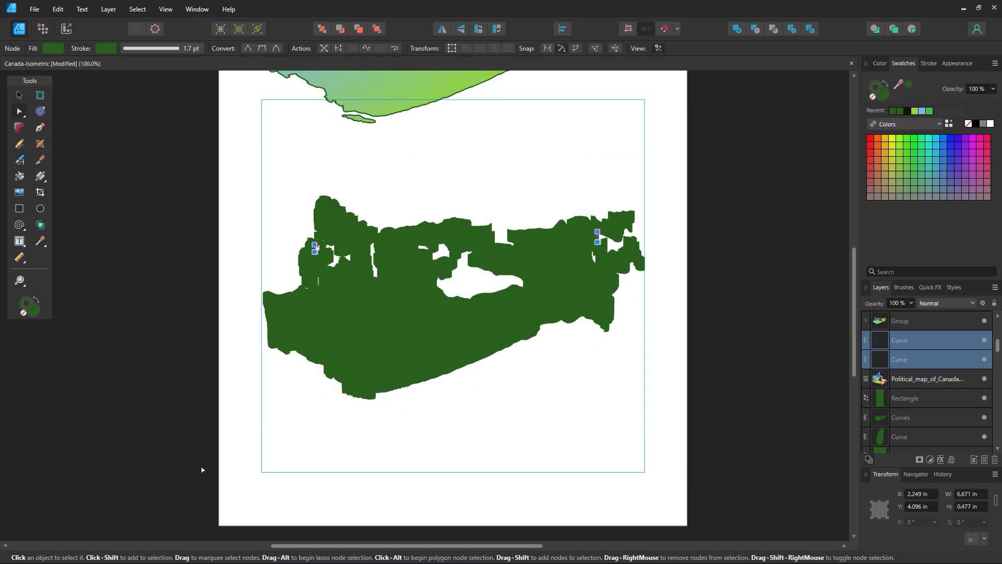
left_click(20, 95)
left_click(441, 337)
left_click_drag(688, 162, 194, 437)
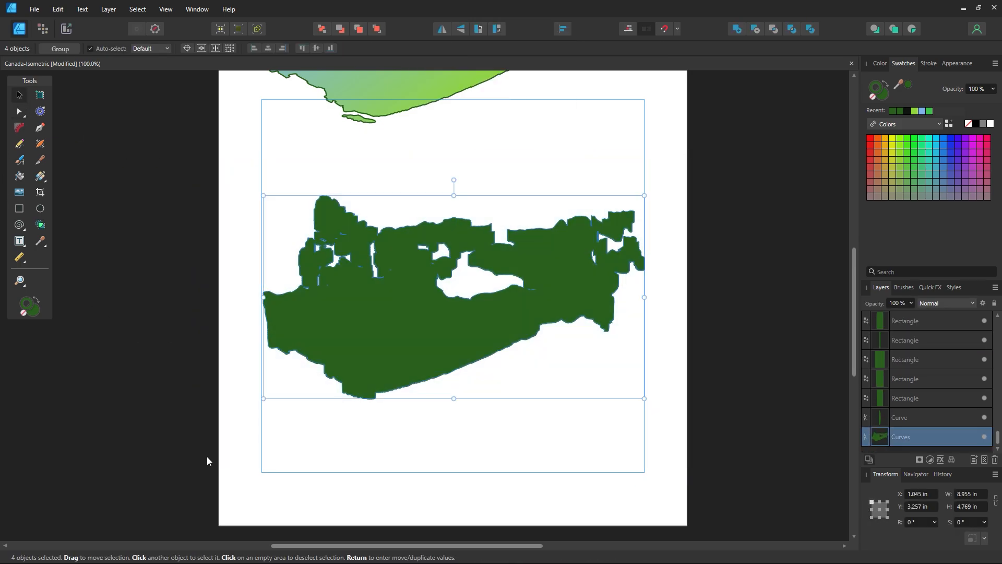
left_click(108, 10)
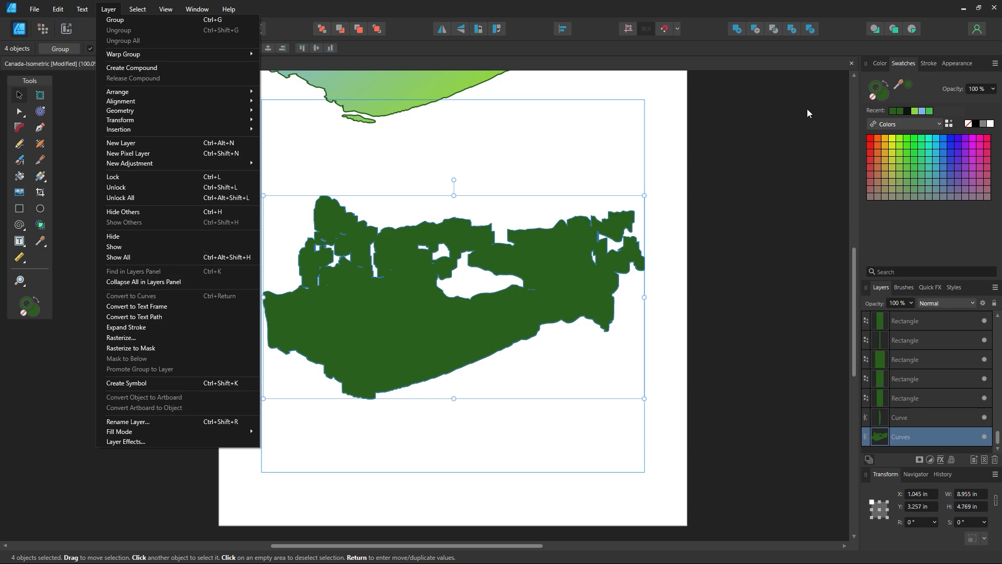
left_click(875, 91)
left_click(872, 96)
mouse_move(705, 151)
left_mouse_down()
mouse_move(691, 188)
mouse_move(308, 408)
left_mouse_up()
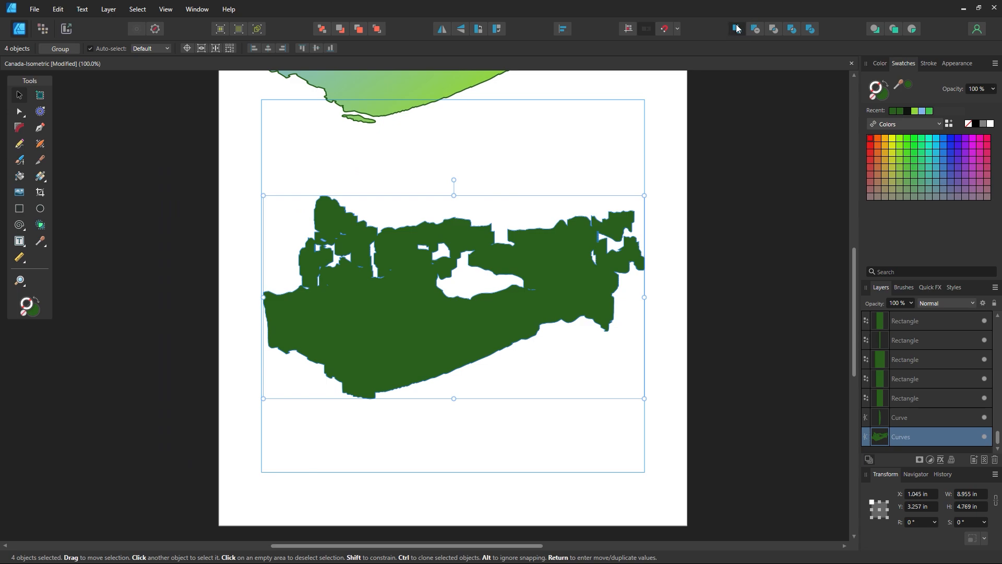
Delete the stray nodes on the merged base at the eastern tip of the large bay
double_click(559, 304)
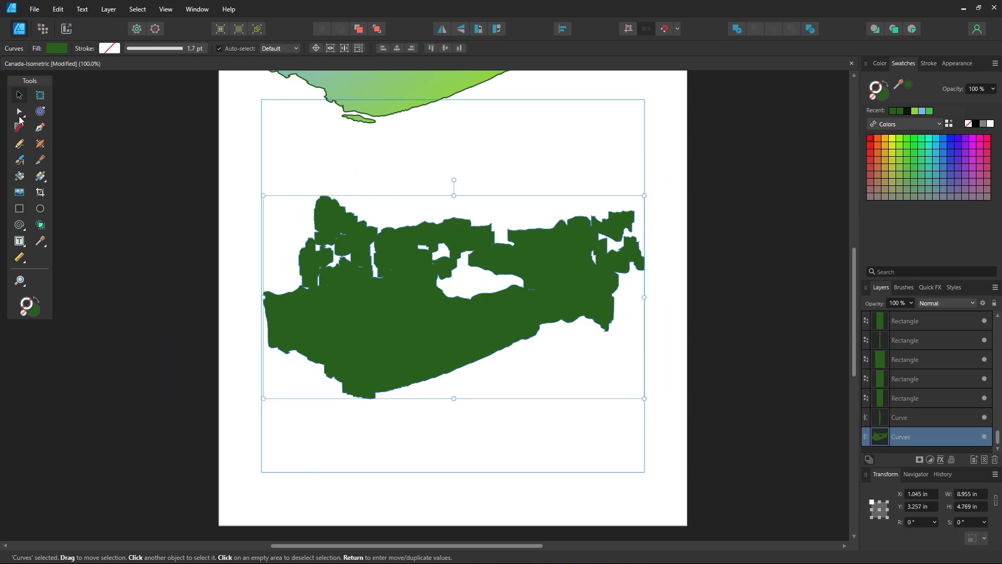
left_click_drag(555, 287, 525, 301)
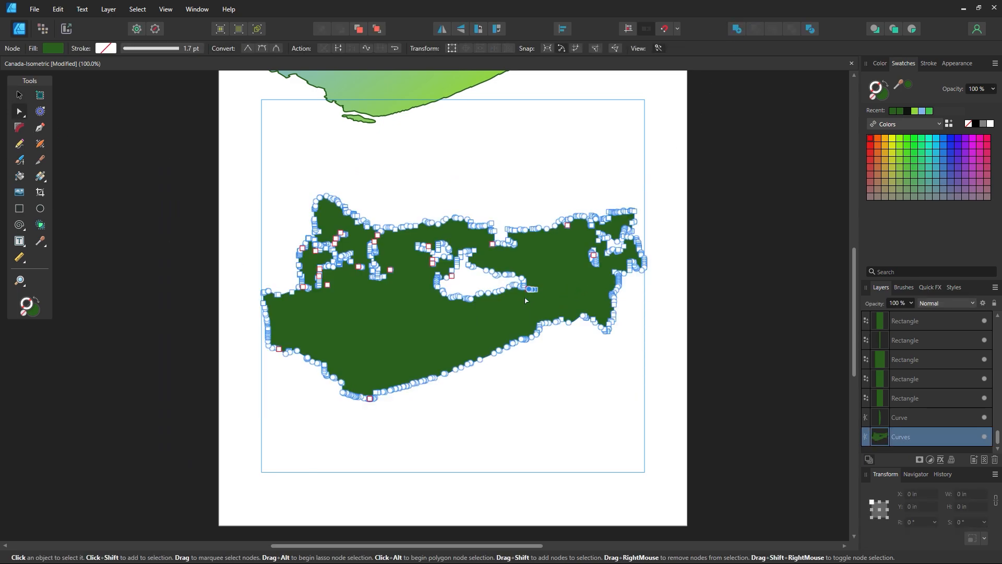
key("Delete")
left_click(616, 380)
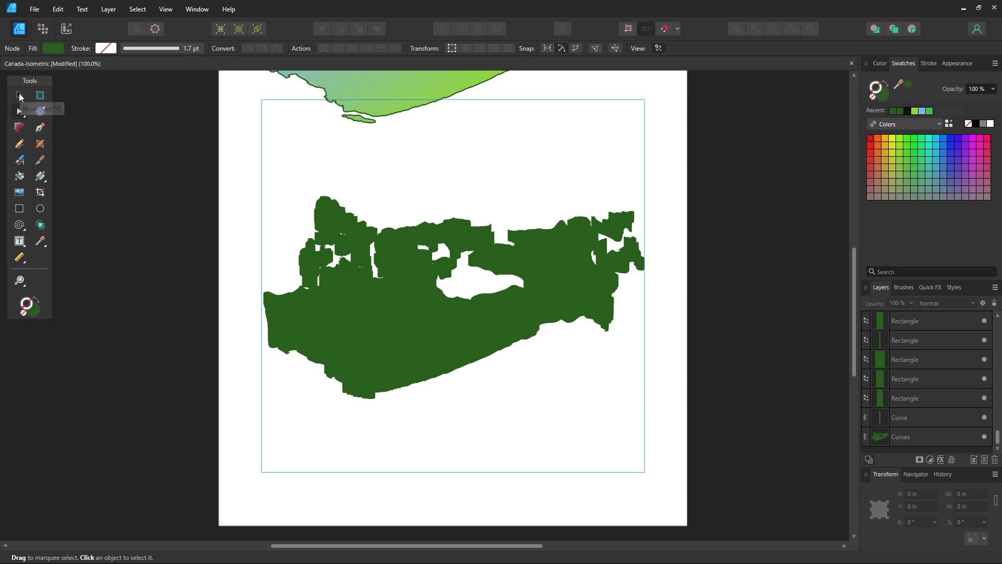
Delete the stray nodes between the north-western islands on the merged base
left_click_drag(357, 231, 355, 281)
left_click(333, 241)
key("Delete")
left_click(398, 193)
left_click(366, 280)
key("Delete")
Delete the stray nodes inside the mainland just south of the north-western islands
left_click(404, 171)
left_click(407, 259)
left_click_drag(407, 257, 324, 290)
key("Delete")
left_click(382, 155)
left_click(341, 277)
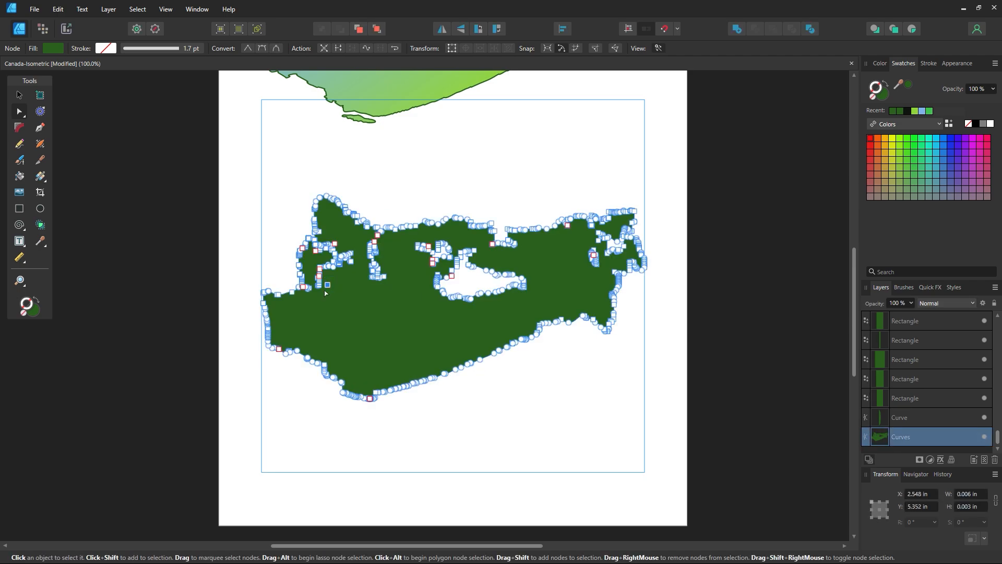
key("Delete")
Try deleting the remaining stray nodes beside the western shore of the large bay, and clear the selection
left_click(369, 172)
left_click(397, 264)
left_click(451, 276)
key("Delete")
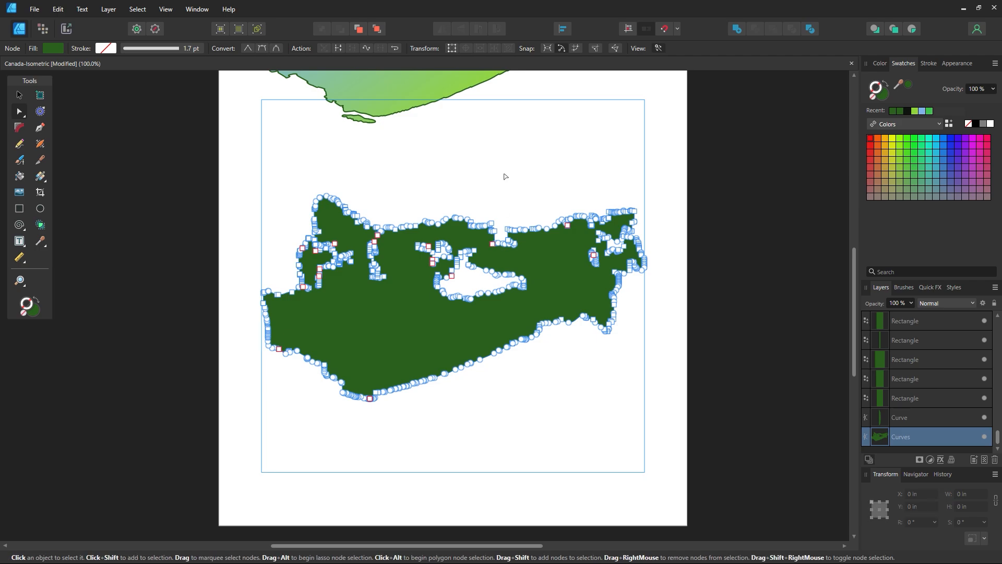
left_click(505, 176)
left_click(436, 271)
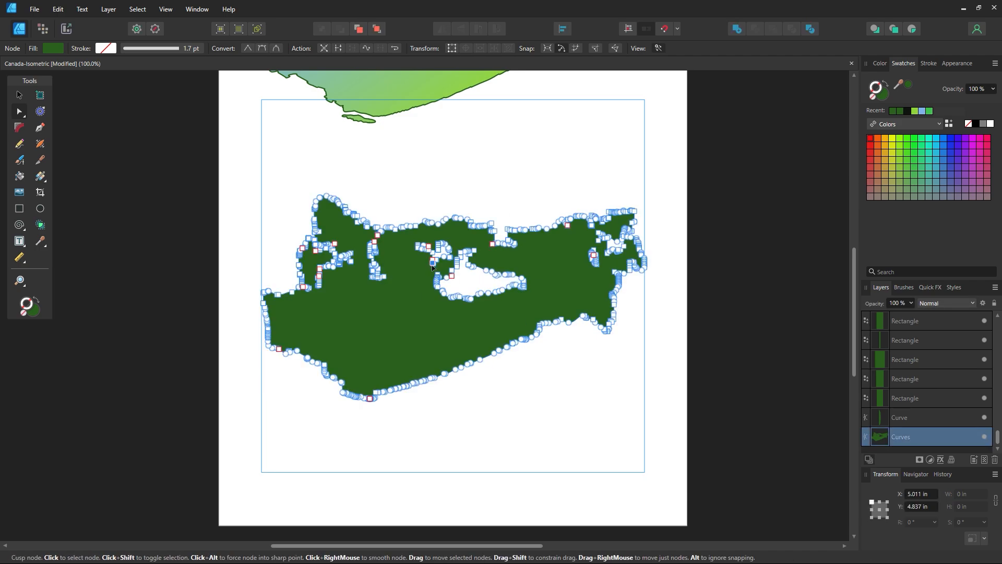
left_click(454, 174)
left_click(405, 288)
left_click(396, 190)
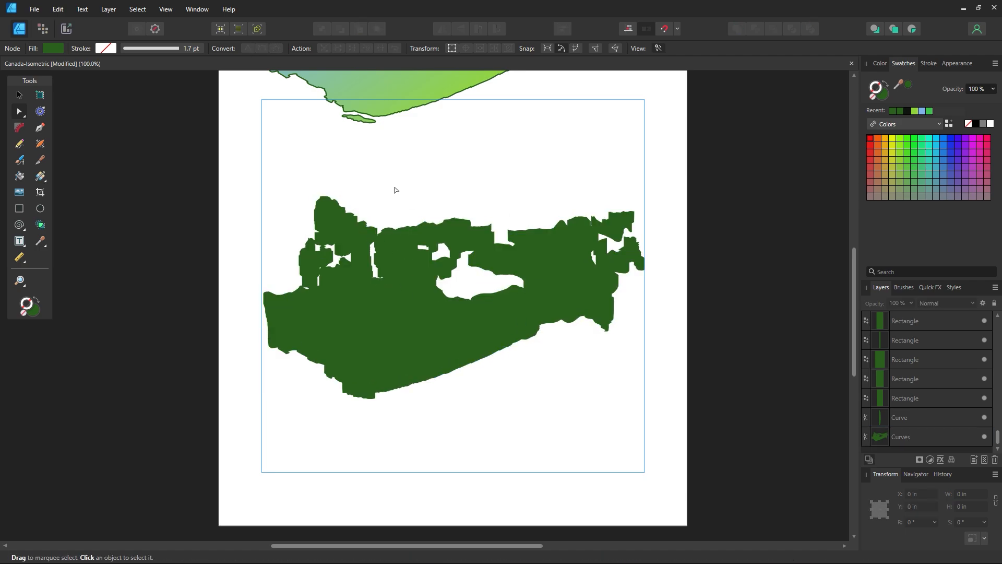
Move the gradient map group back down over the merged base and align their top edges
key("v")
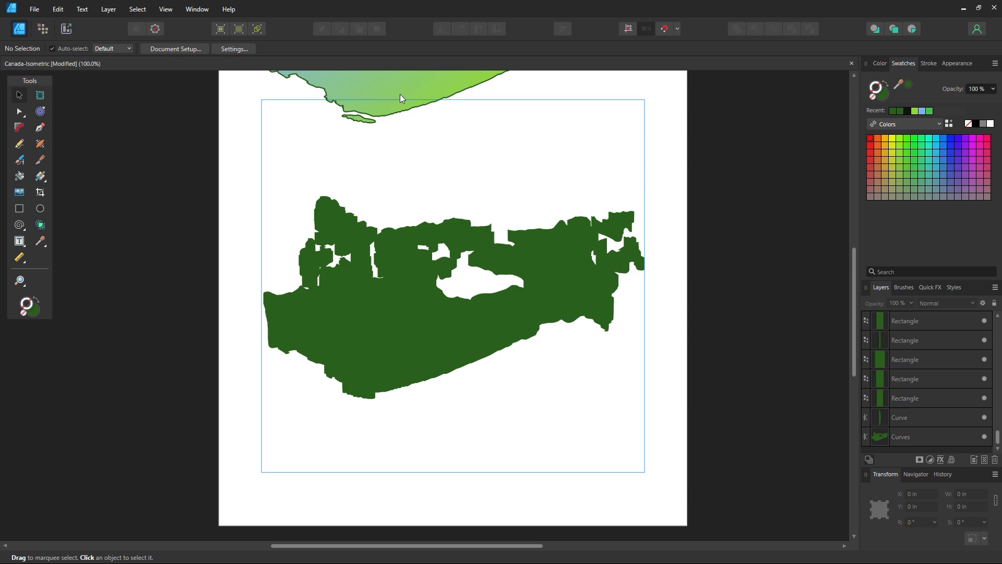
left_click_drag(400, 94, 428, 364)
left_click_drag(719, 125, 150, 511)
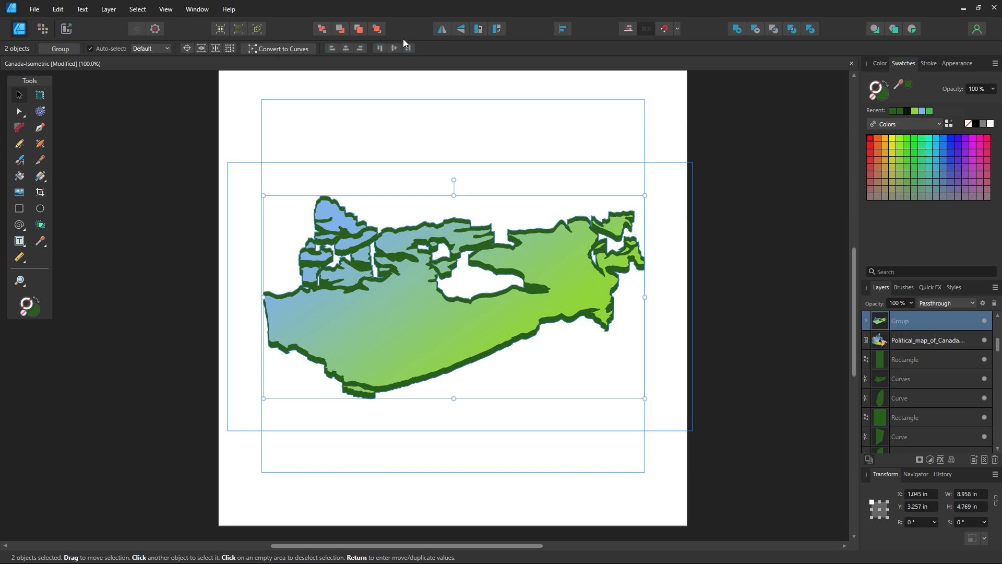
left_click(381, 48)
left_click(418, 114)
left_click(561, 274)
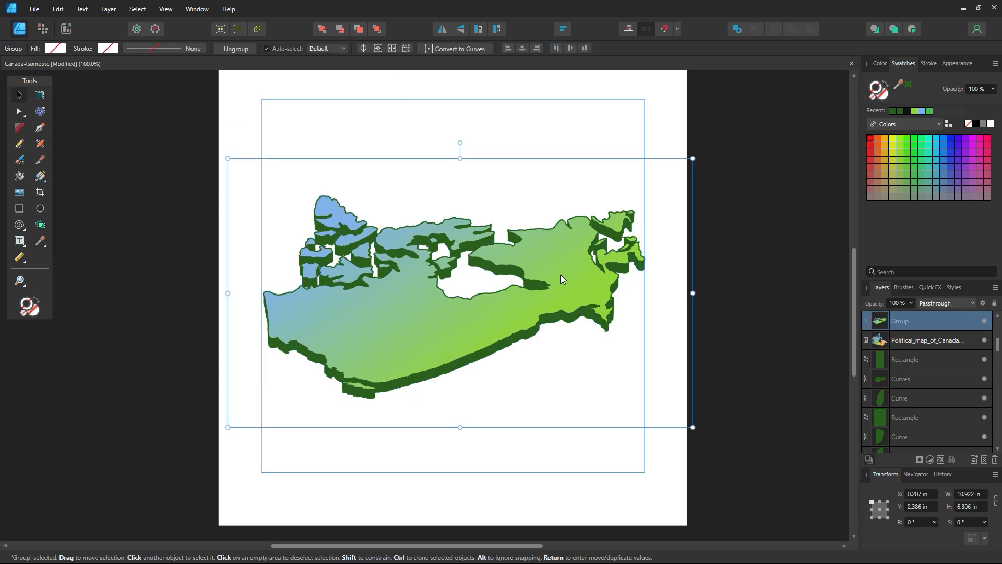
Try lifting the gradient map group slightly above its base
left_click(789, 147)
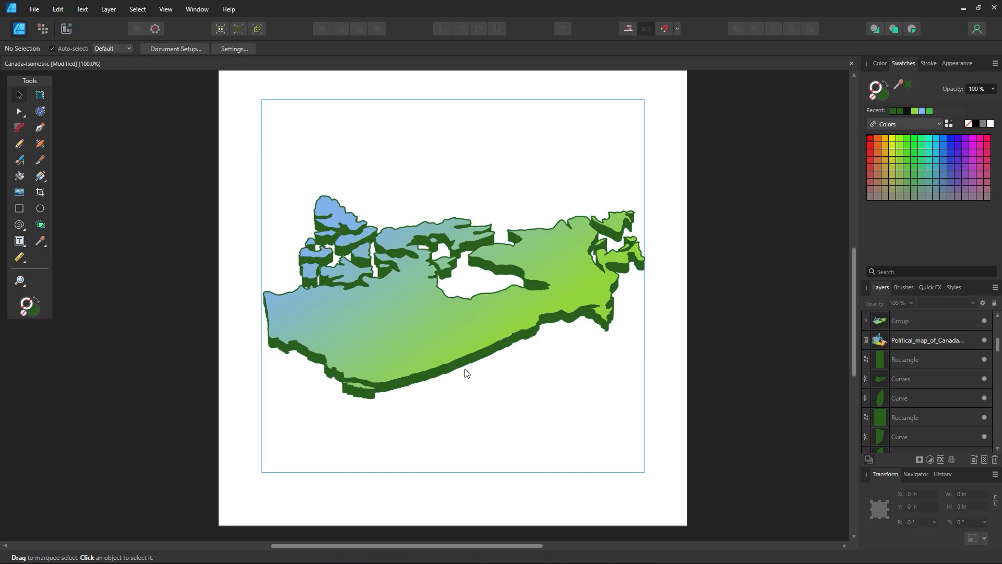
key("z")
left_click_drag(467, 352, 549, 348)
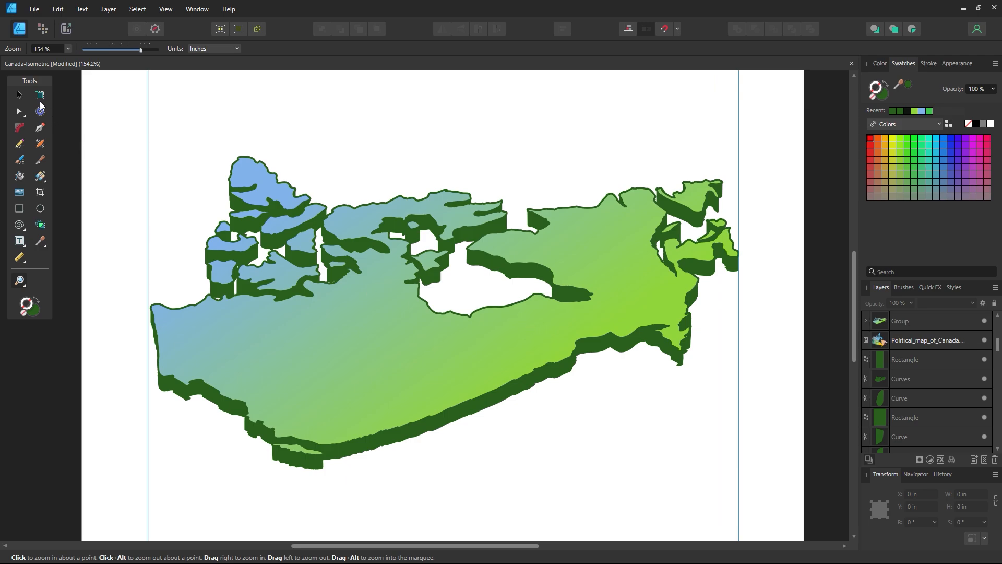
key("v")
left_click(328, 307)
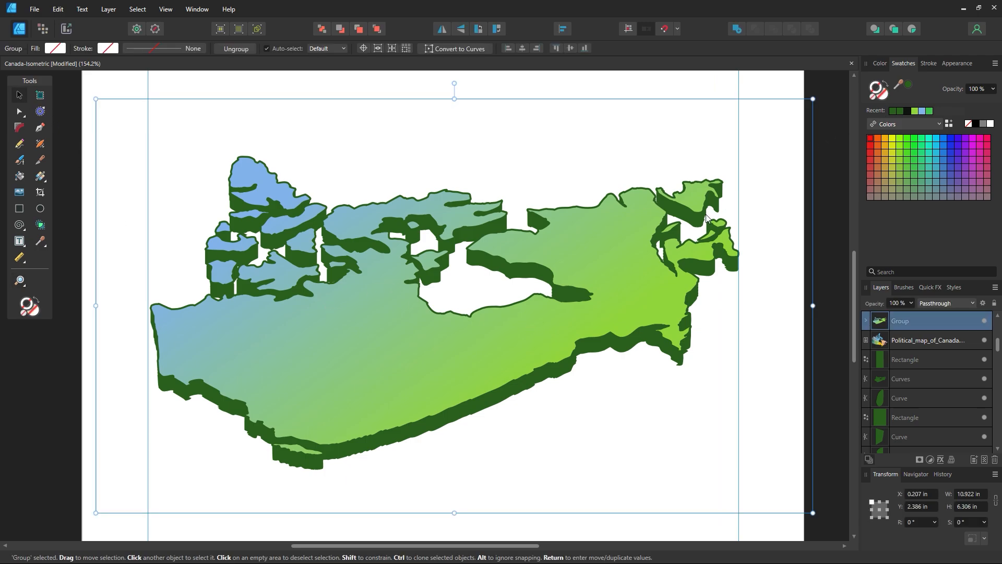
left_click_drag(592, 219, 592, 157)
key("ctrl+z")
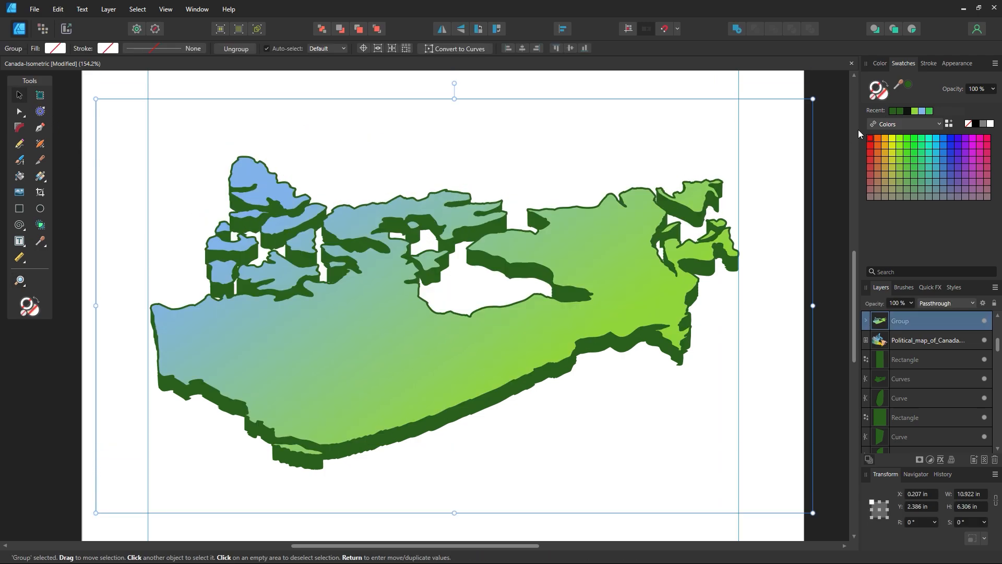
Set the gradient map group's outline color to a darker green, #1D4115
double_click(877, 92)
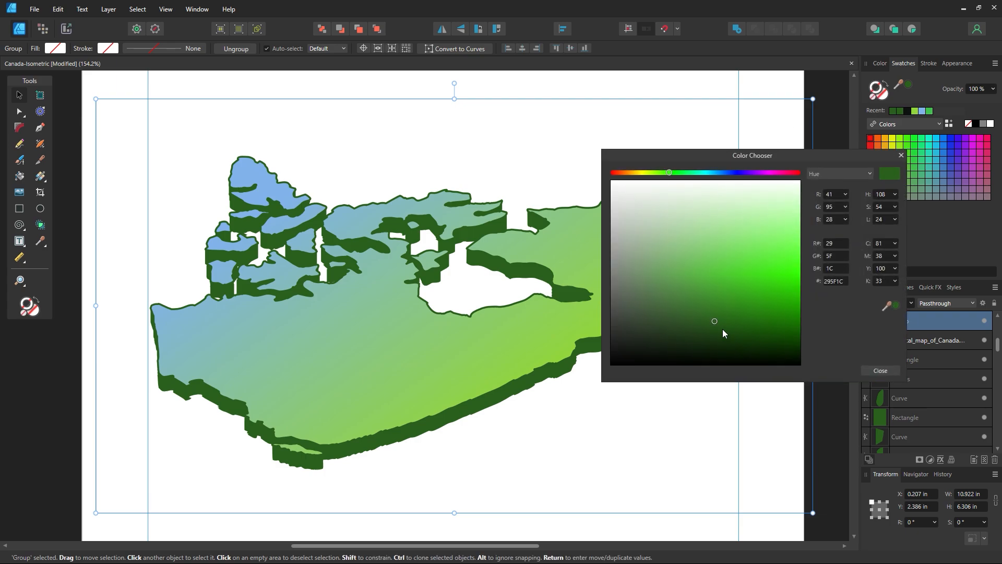
mouse_move(723, 330)
left_mouse_down()
mouse_move(697, 341)
mouse_move(714, 342)
mouse_move(714, 300)
mouse_move(685, 338)
mouse_move(711, 335)
left_mouse_up()
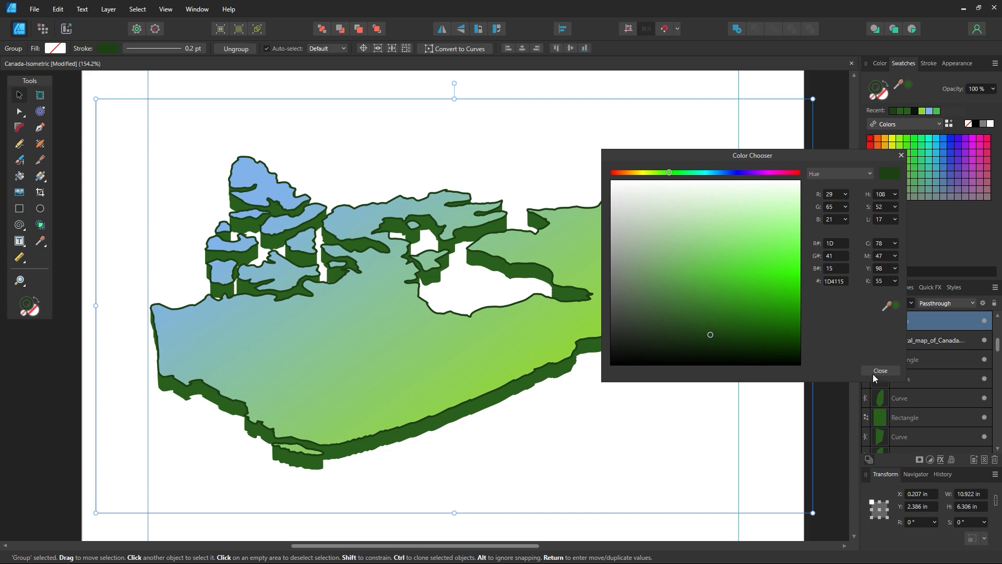
left_click(879, 371)
Try different stroke widths and alignments on the gradient map group's outline, and set its width to 1.5 pt
left_click(929, 63)
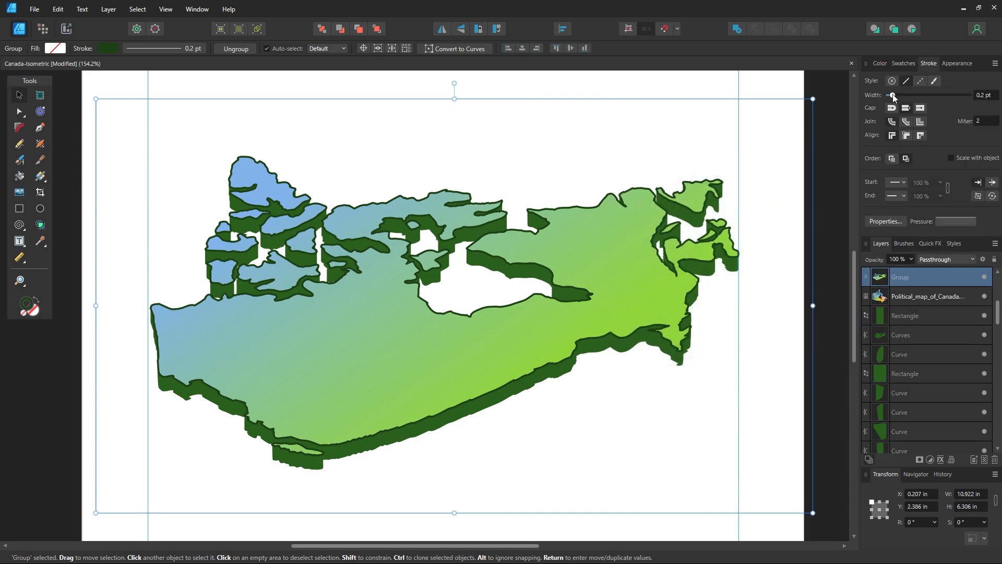
mouse_move(892, 95)
left_mouse_down()
mouse_move(922, 114)
mouse_move(906, 106)
left_mouse_up()
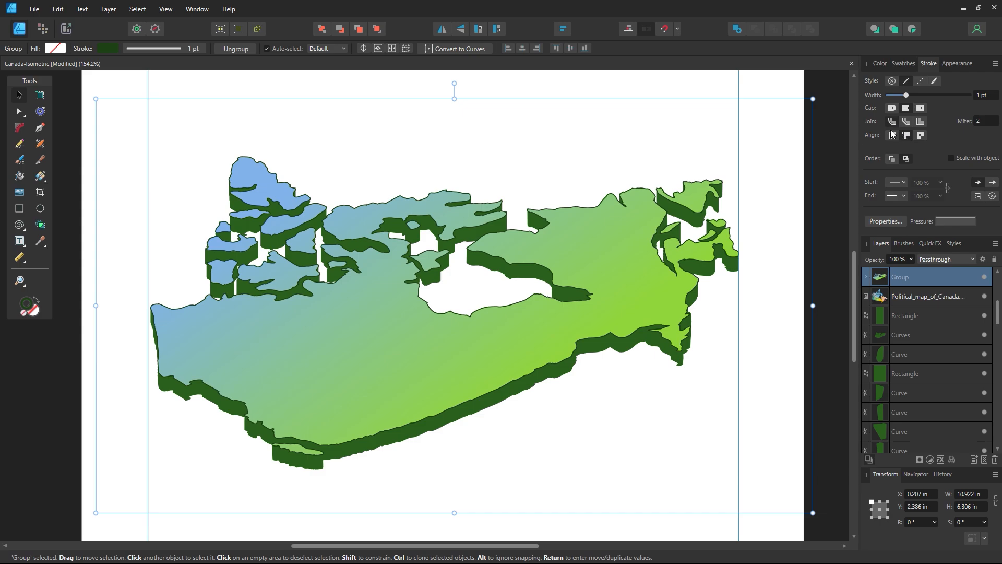
left_click(921, 138)
left_click(907, 137)
left_click(917, 138)
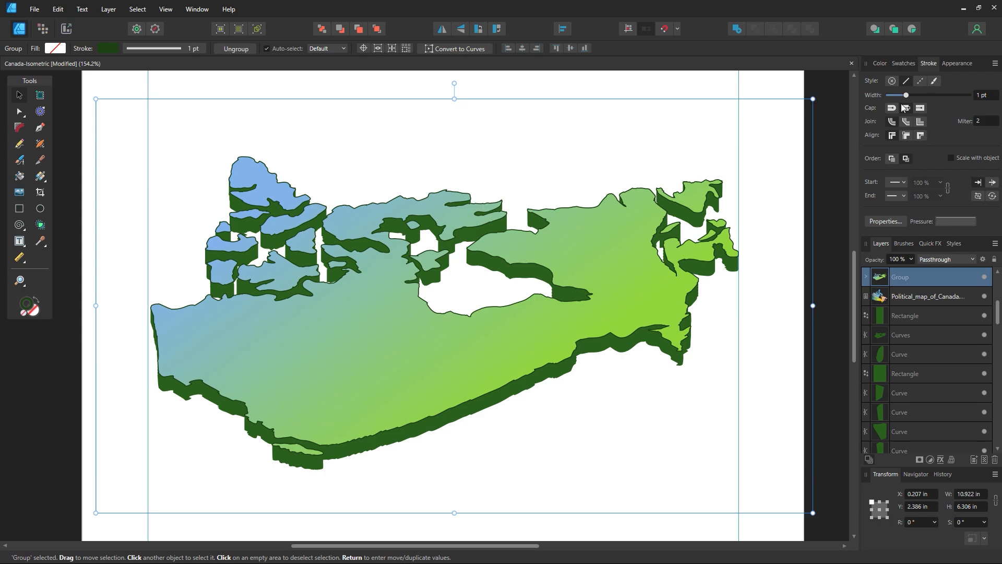
left_click_drag(906, 95, 915, 95)
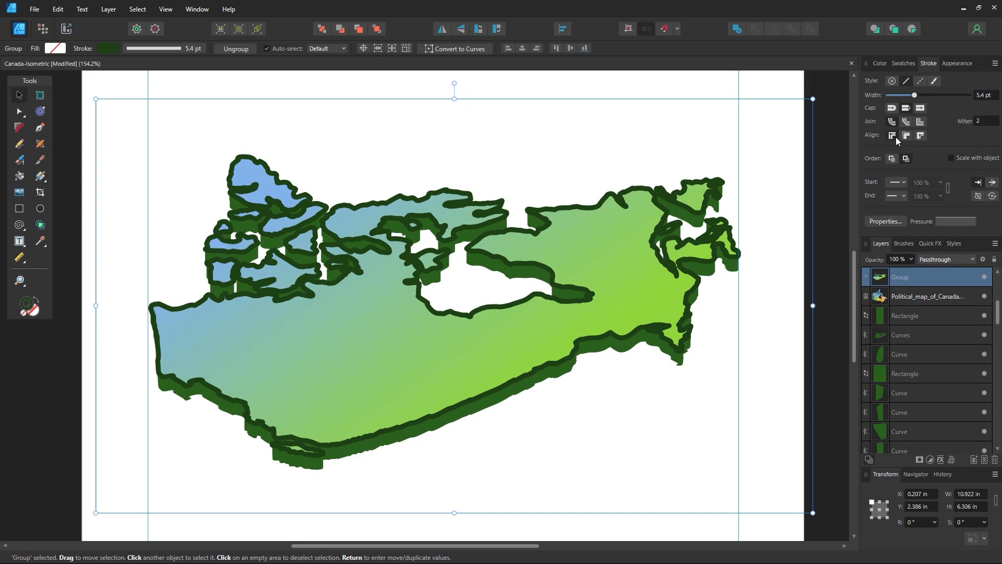
left_click(915, 96)
left_click_drag(915, 96, 906, 97)
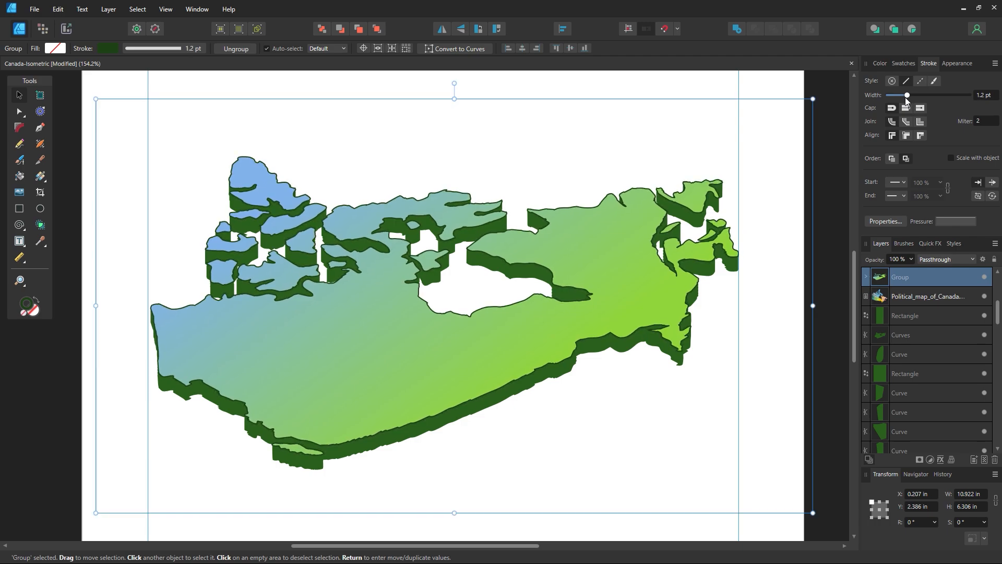
left_click(988, 95)
type("1.5")
key("Return")
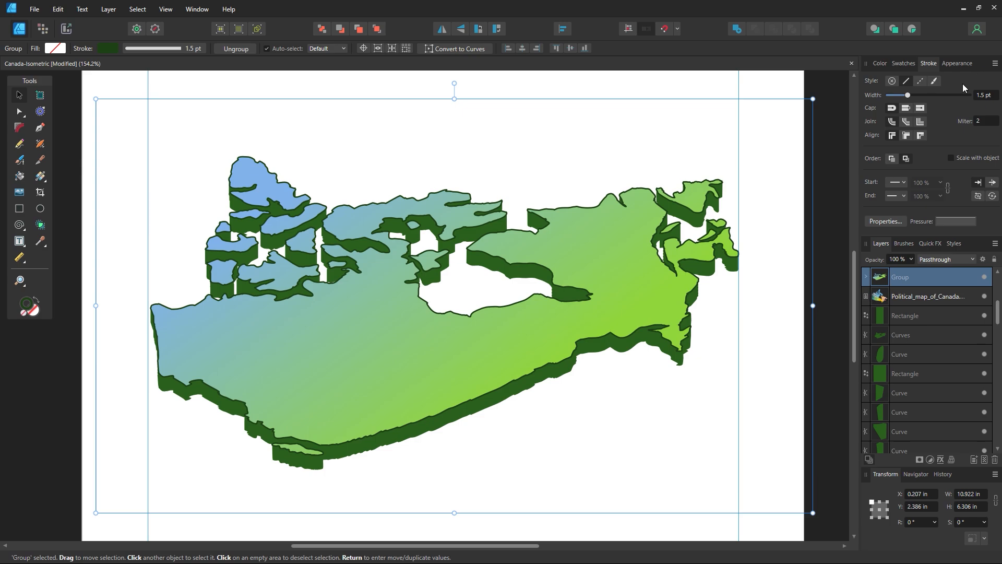
Give the dark green extruded base the same darker green outline at 1.5 pt width, and clear the selection
left_click(370, 450)
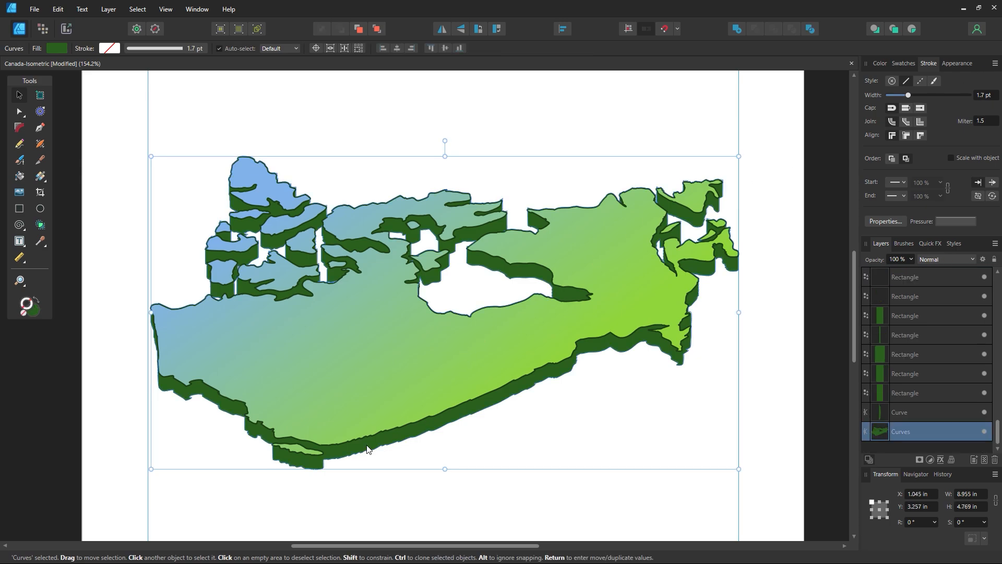
left_click(905, 64)
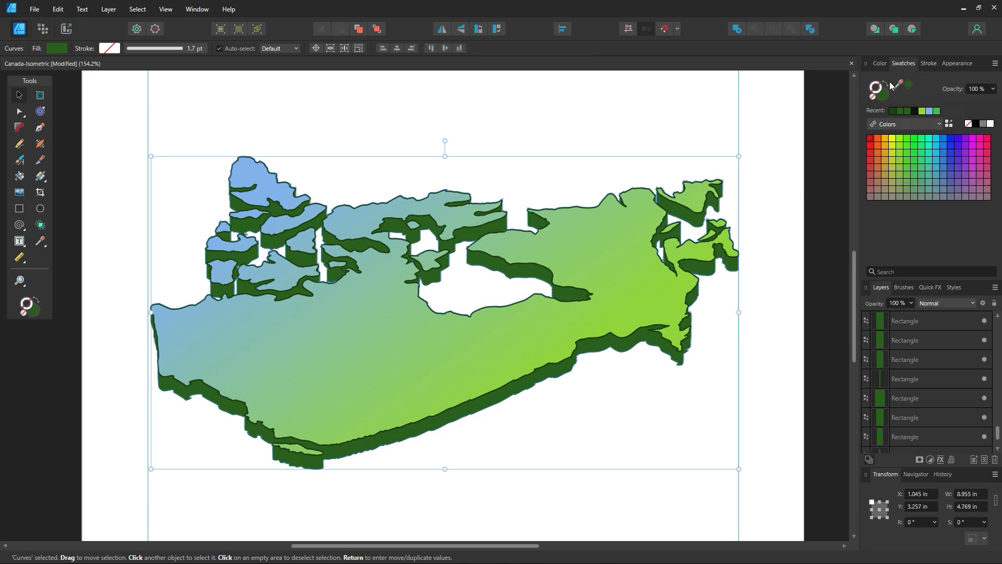
left_click(895, 111)
left_click(927, 64)
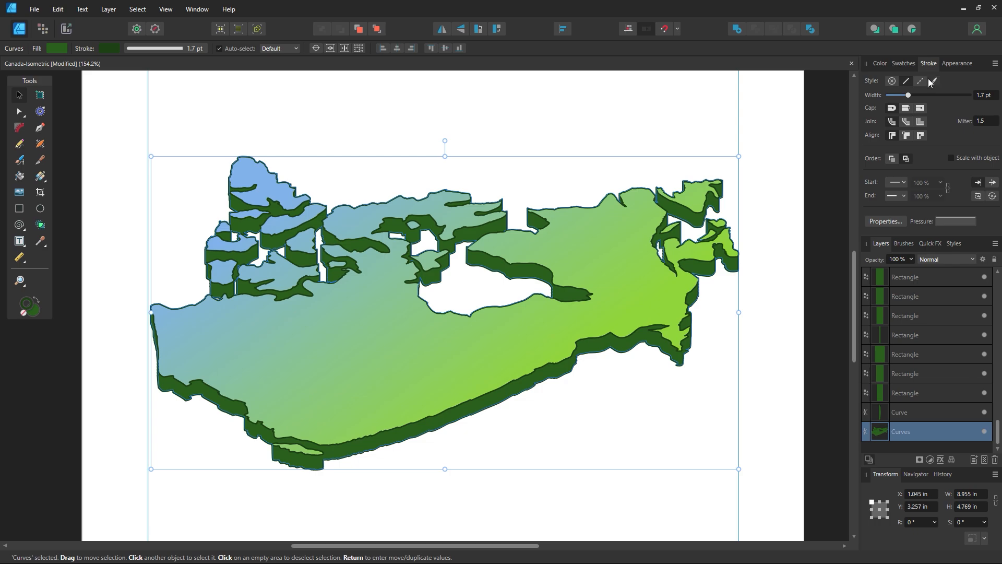
left_click(986, 97)
type("1.5")
key("Return")
left_click(698, 120)
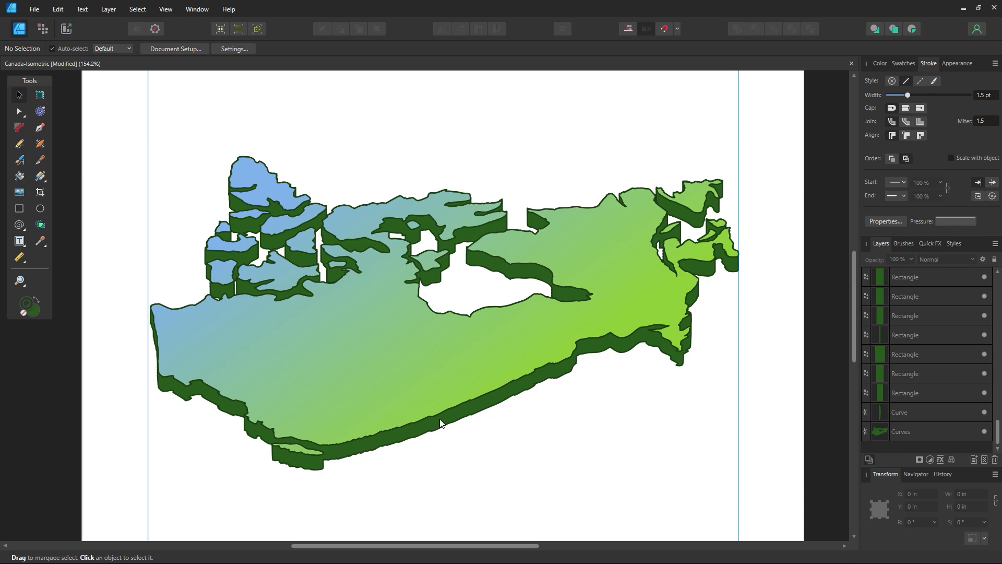
Try moving the outlined base upward out from under the gradient surface, undo the move and clear the selection
left_click_drag(439, 423, 441, 166)
key("ctrl+z")
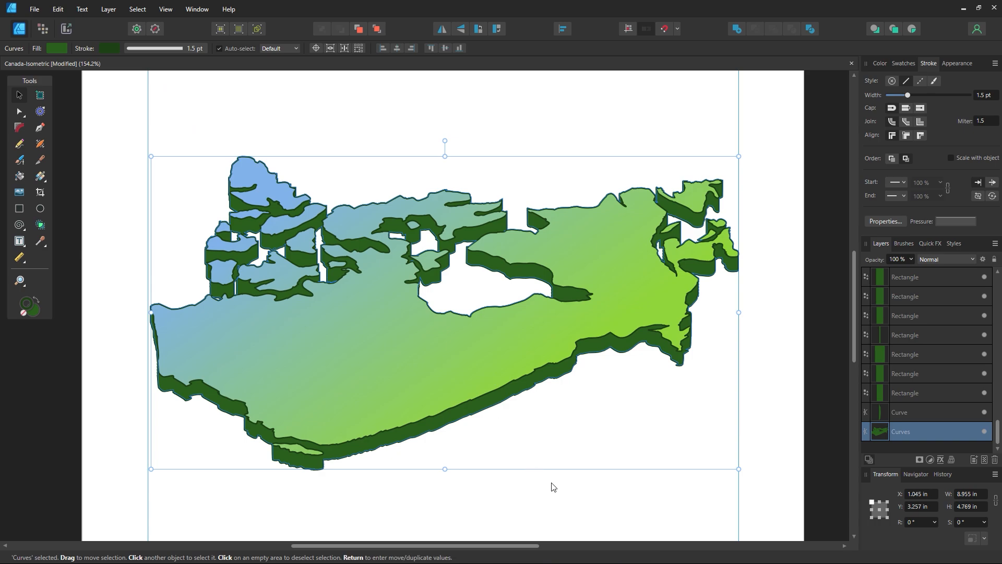
left_click(553, 486)
Move the political map reference image closer to the page, beside the isometric map
key("z")
left_click(476, 320, "alt")
left_click(476, 319, "alt")
left_click(476, 319, "alt")
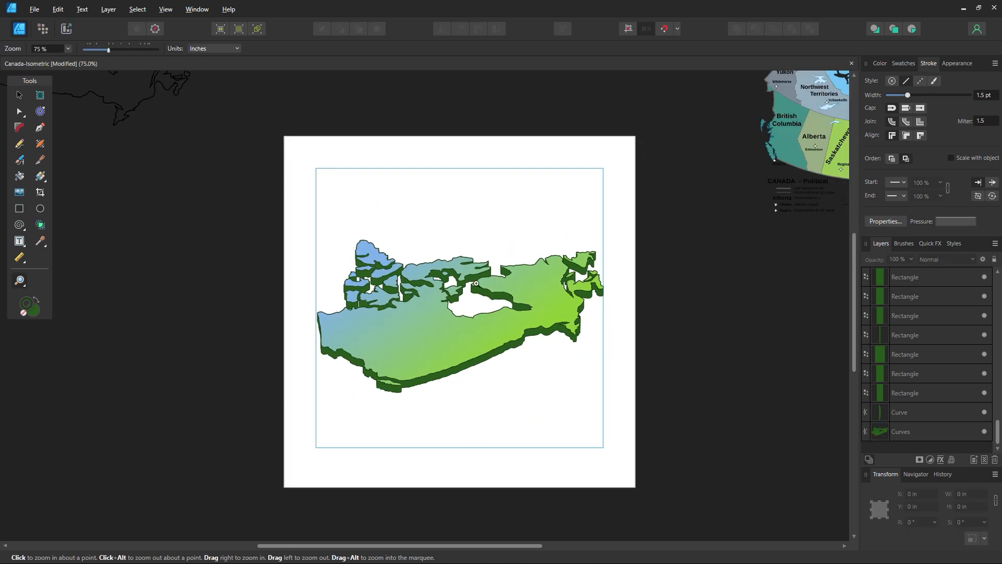
key("space")
left_click_drag(616, 272, 395, 365)
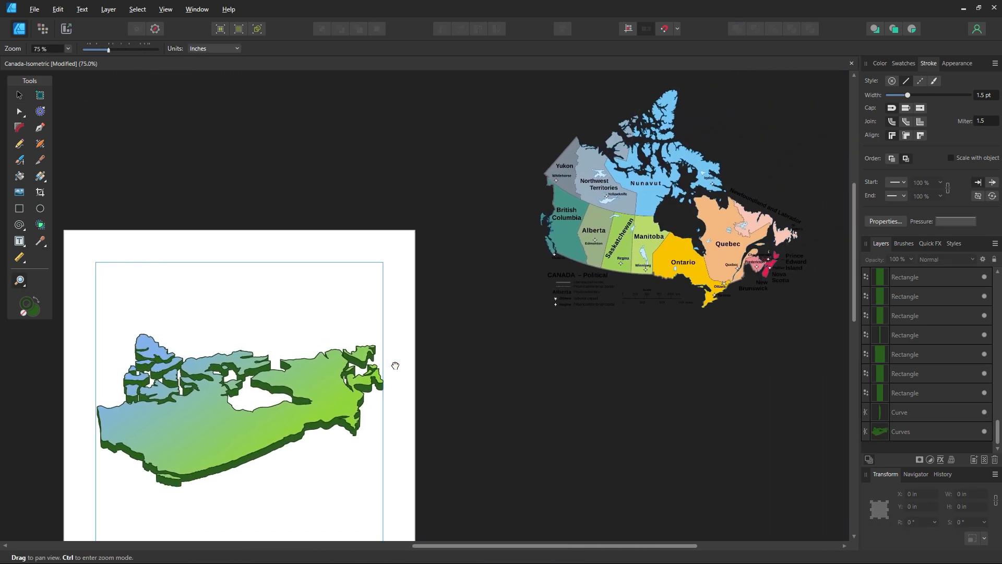
left_click_drag(170, 403, 249, 341)
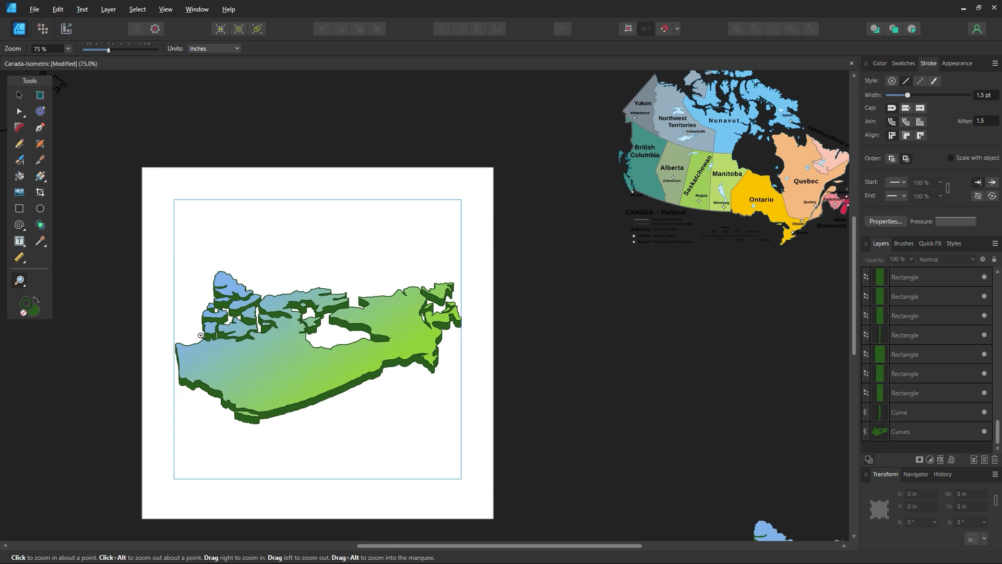
left_click(18, 96)
left_click_drag(631, 131, 516, 266)
Try fitting the political map image to the isometric top plane and placing it over the isometric map
left_click(196, 8)
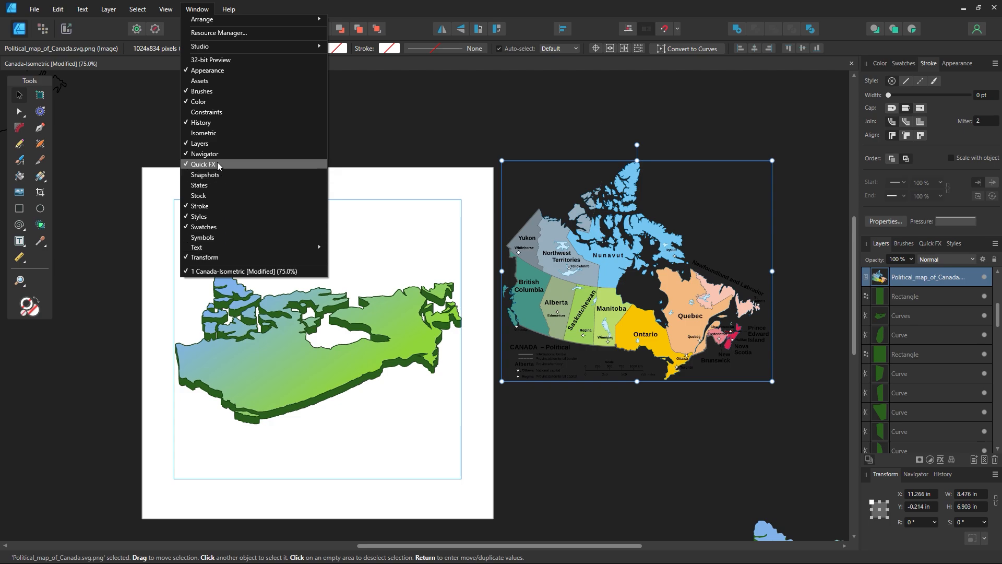
left_click(216, 132)
left_click_drag(406, 133, 281, 126)
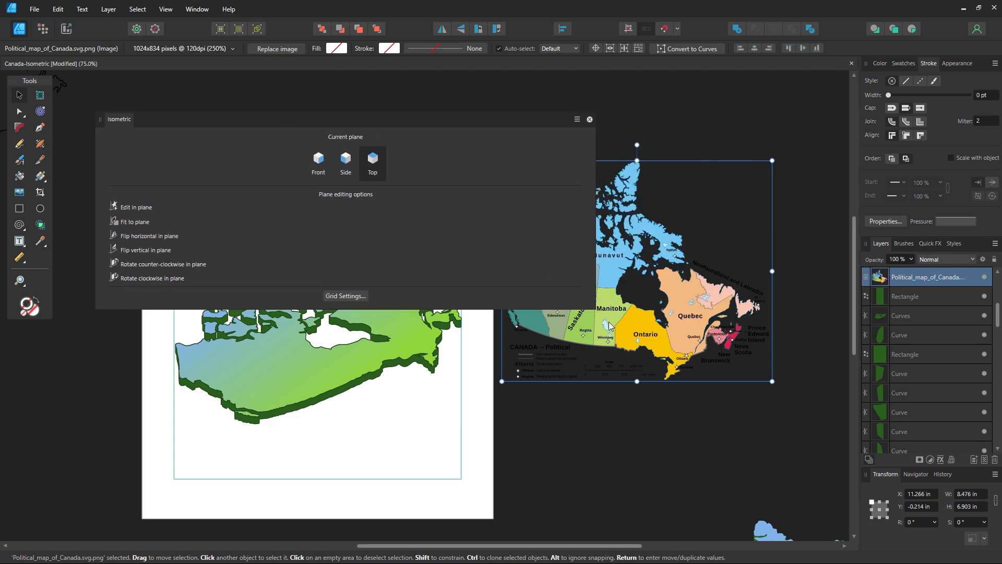
left_click_drag(598, 309, 275, 308)
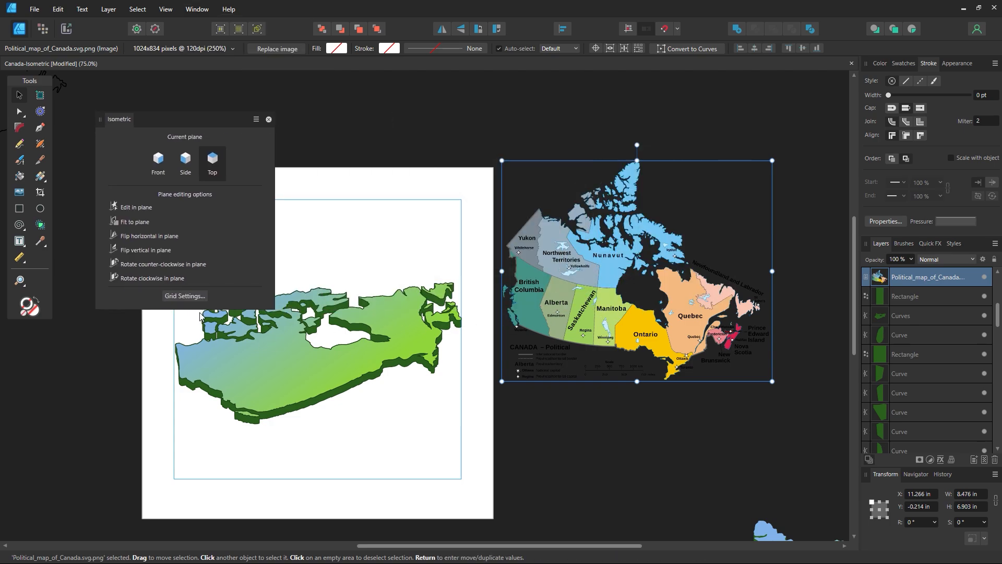
left_click(136, 222)
left_click_drag(189, 135, 649, 423)
left_click_drag(589, 268, 263, 322)
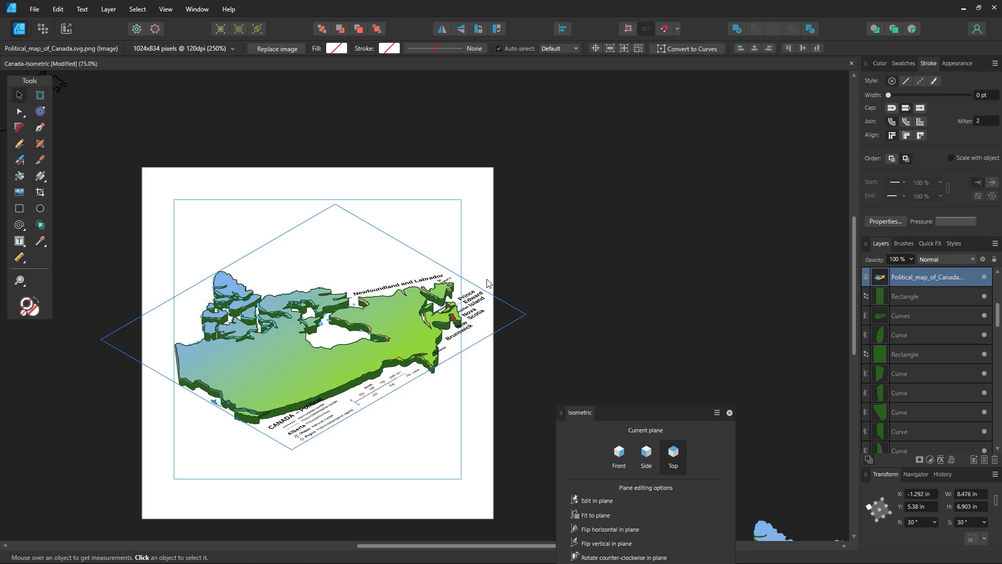
Undo the political map's placement and top-plane fit, move it back away from the page, and close the isometric options
key("ctrl+z")
key("ctrl+z")
key("ctrl+shift+z")
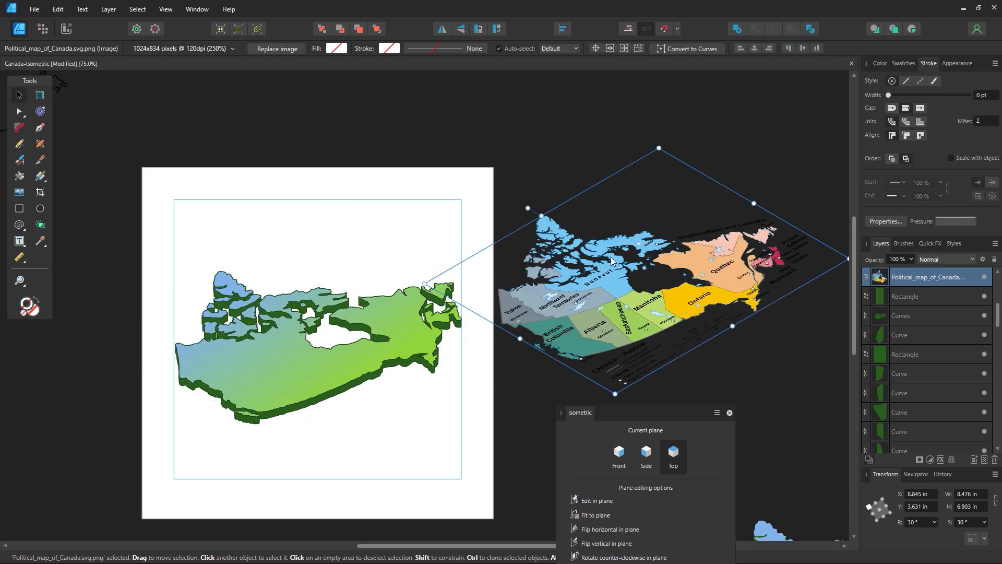
key("ctrl+z")
left_click_drag(570, 317, 676, 240)
left_click(369, 264)
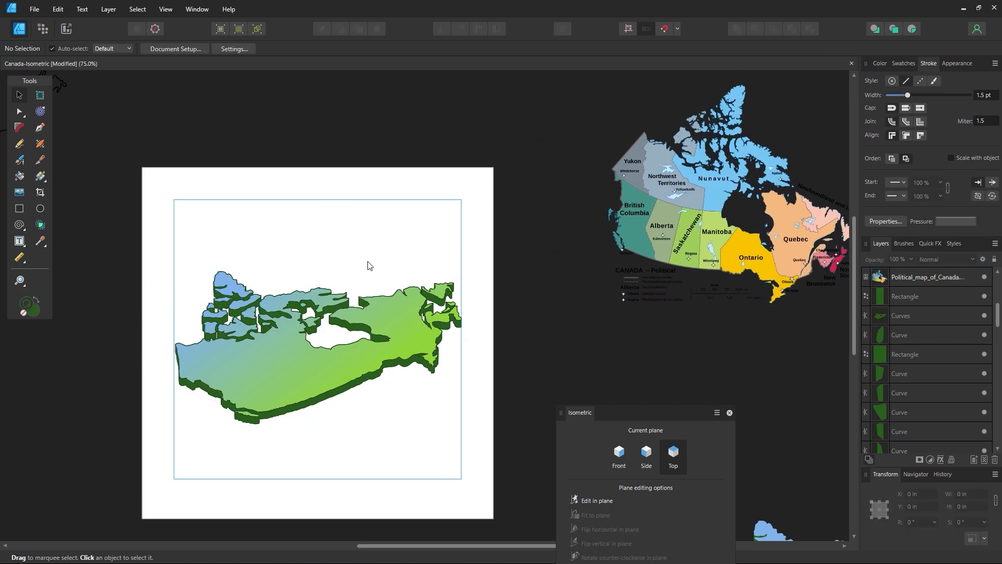
key("space")
left_click_drag(338, 342, 608, 408)
left_click(730, 412)
Examine the outlined isometric map up close and as a whole on the page
key("z")
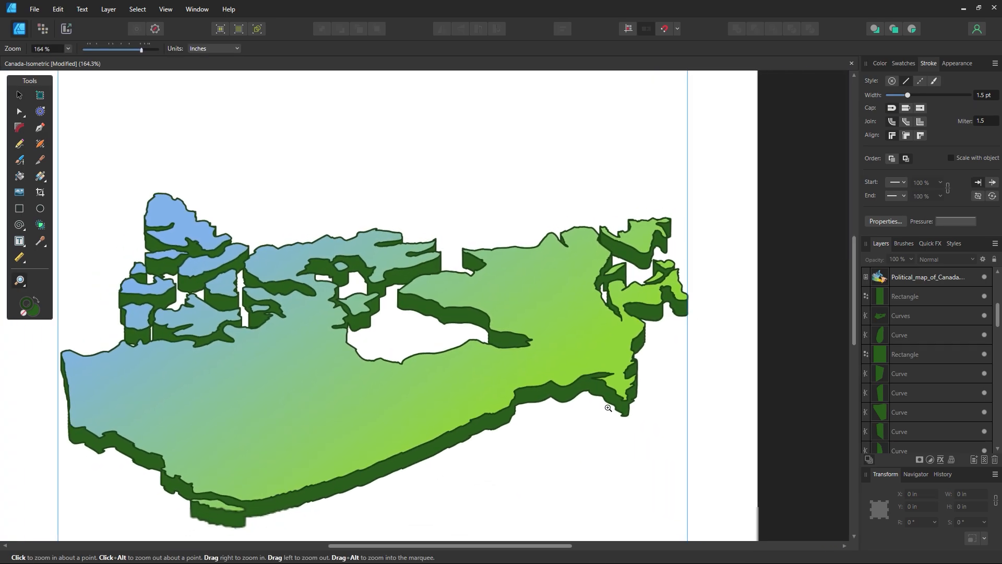
left_click(21, 96)
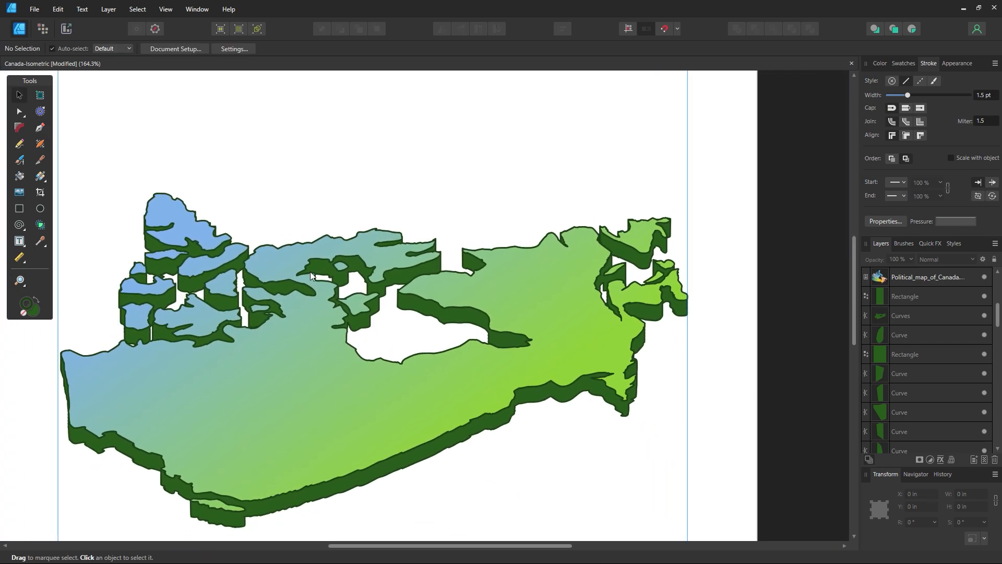
key("space")
left_click_drag(409, 331, 452, 242)
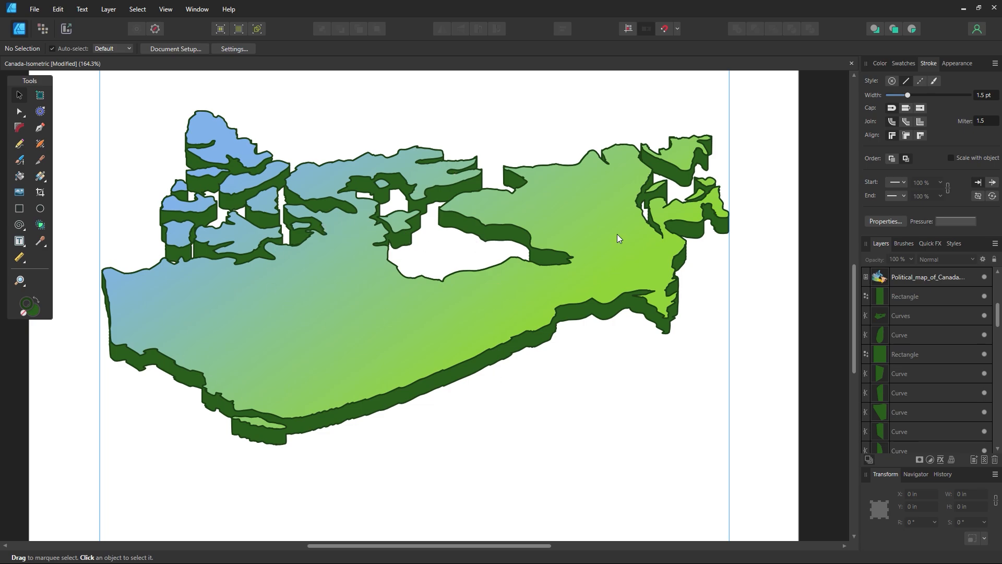
key("z")
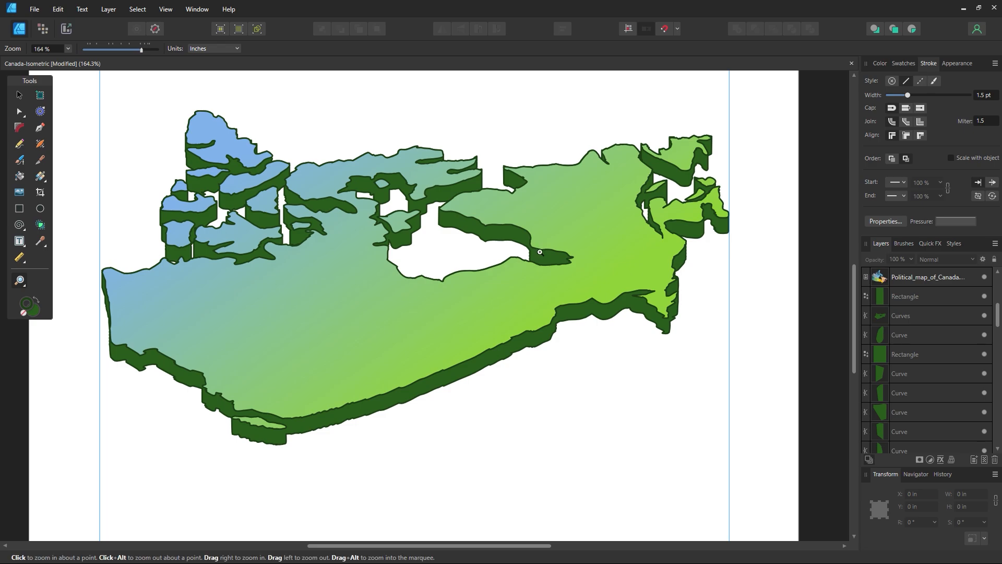
key("v")
key("z")
left_click(482, 258)
left_click(482, 257, "alt")
left_click(483, 257, "alt")
left_click(482, 257, "alt")
left_click(483, 257, "alt")
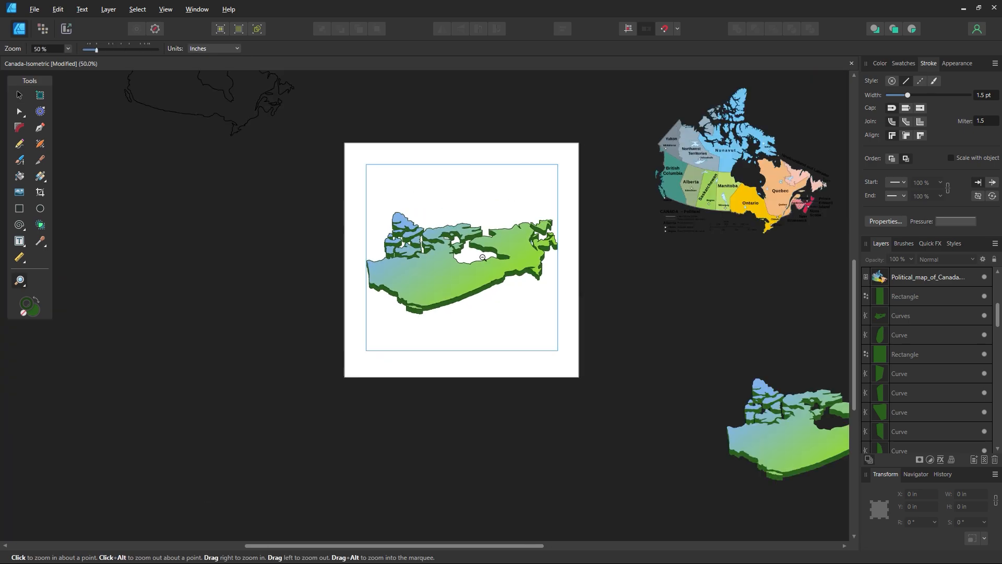
left_click_drag(520, 272, 468, 323)
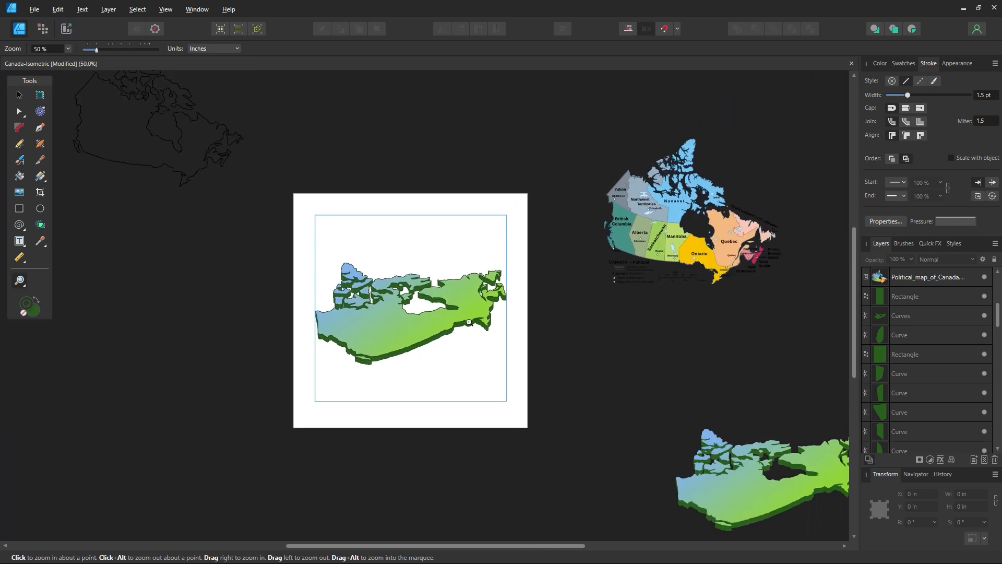
left_click(432, 321)
Turn off the document's page margins
left_click(24, 97)
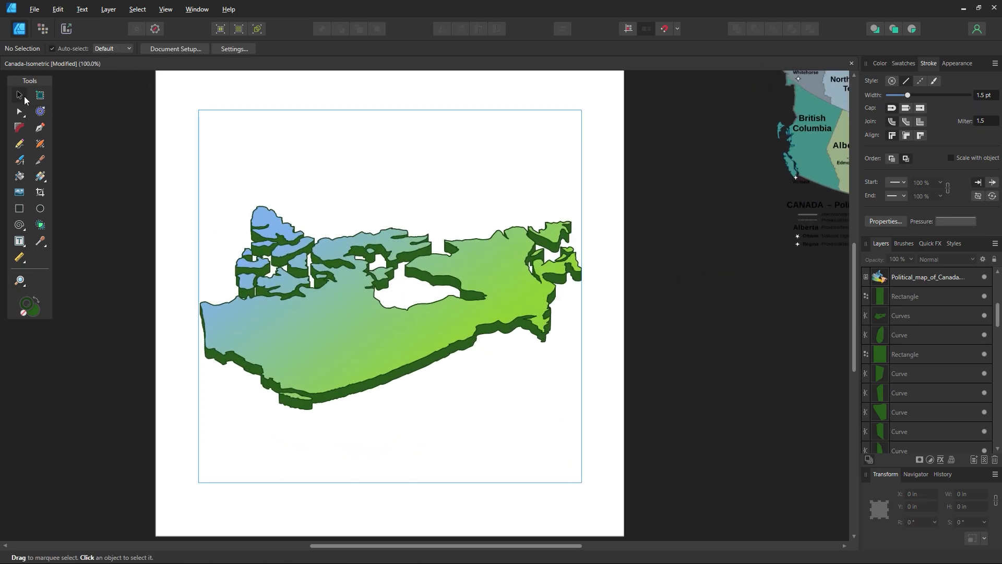
left_click(183, 49)
left_click(504, 256)
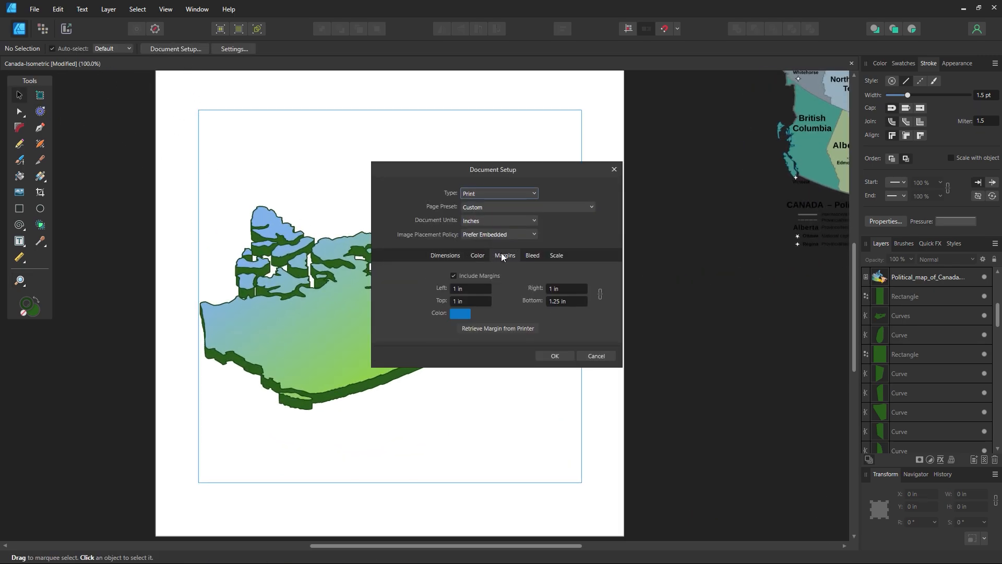
left_click(454, 277)
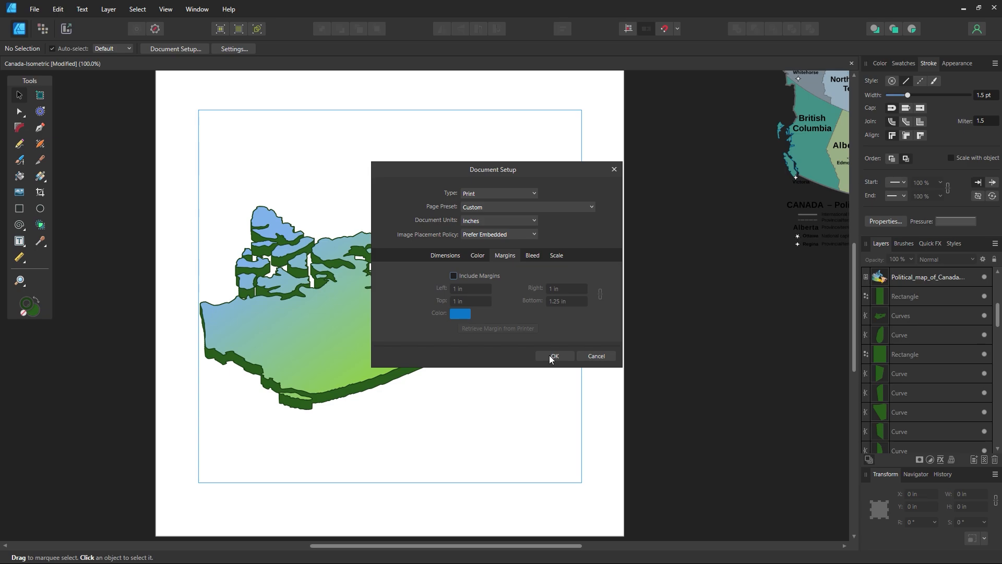
left_click(554, 356)
Review the document's dimensions, color, margins, bleed and scale settings, and leave the setup without applying changes
left_click(166, 50)
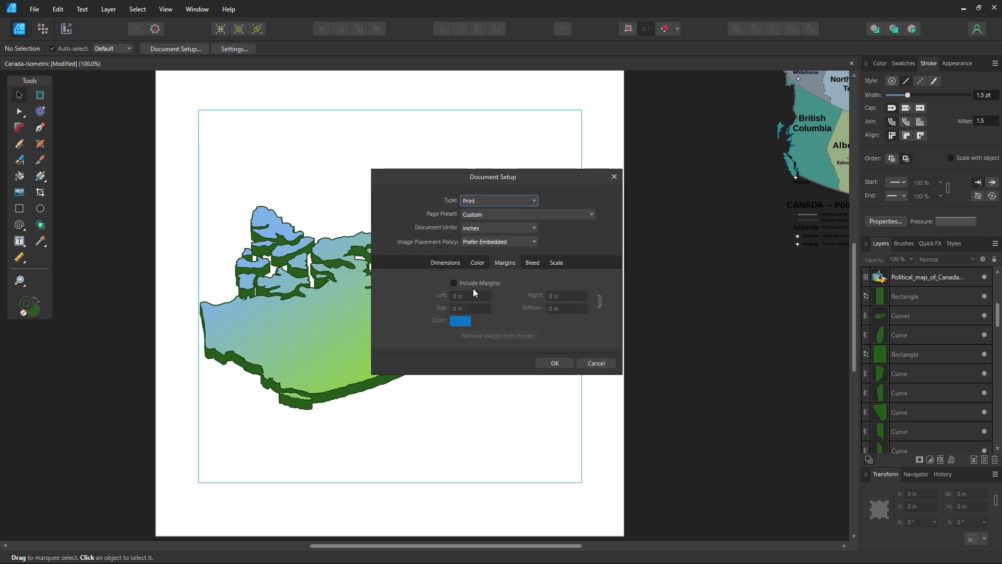
left_click(436, 263)
left_click(479, 263)
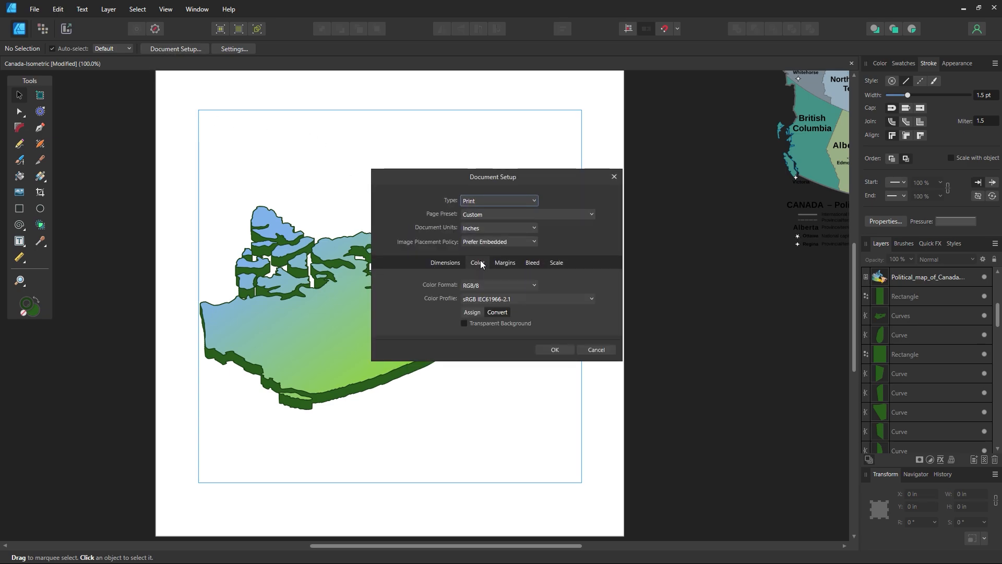
left_click(505, 263)
left_click(535, 268)
left_click(557, 264)
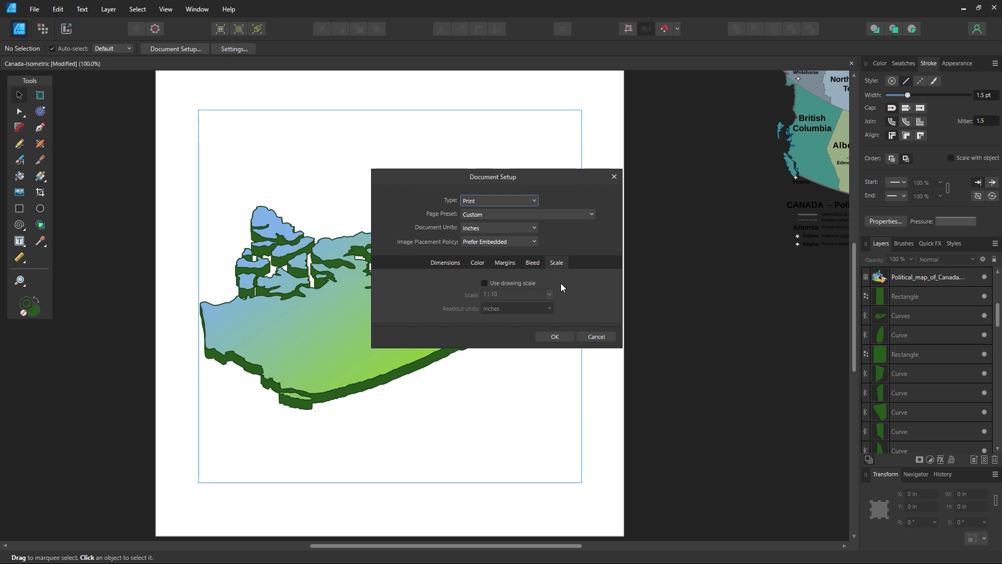
left_click(597, 340)
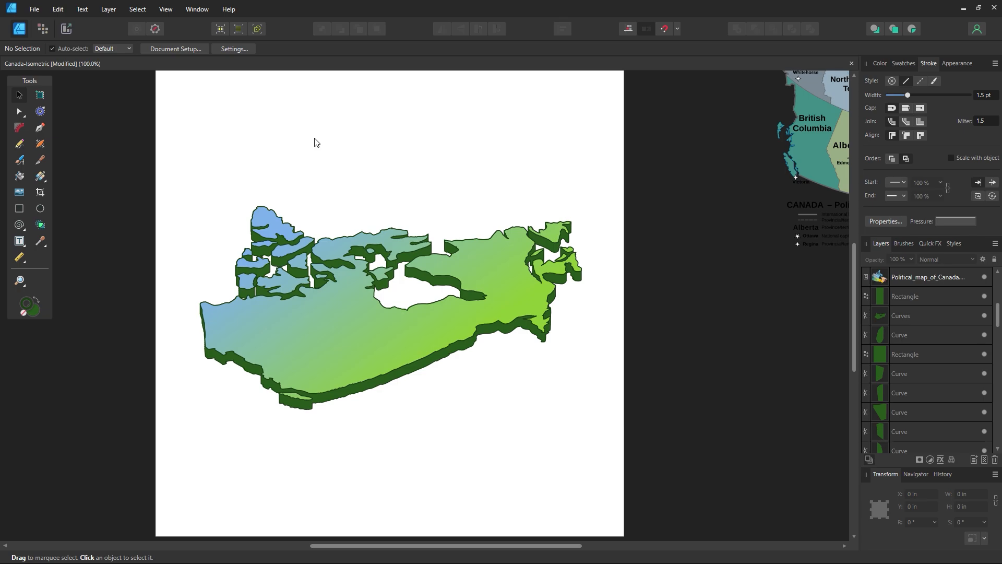
Draw a rectangle about 10.94 in wide and 9.5 in high over the map, starting at the page's upper-left corner
key("z")
left_click(446, 318, "alt")
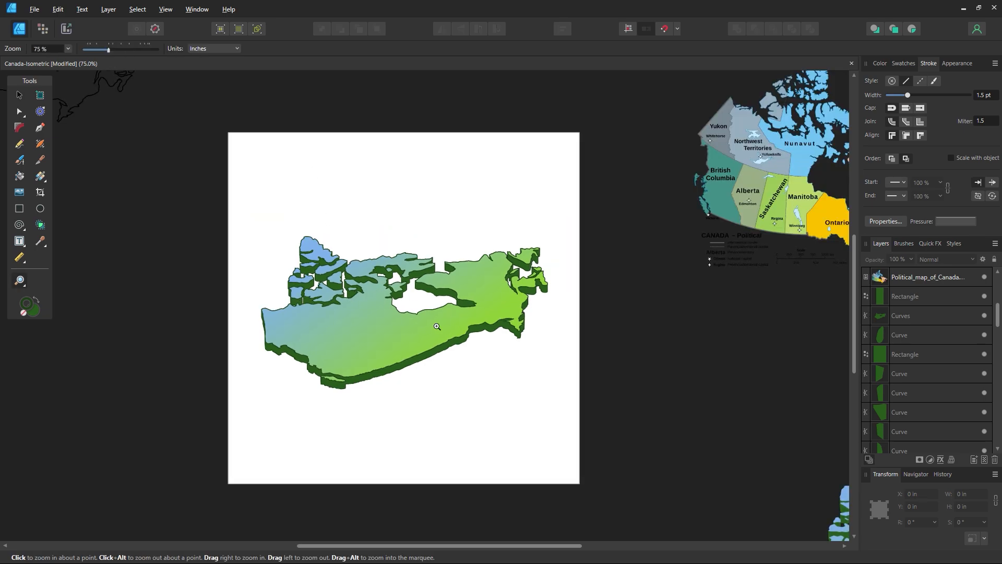
left_click(437, 327)
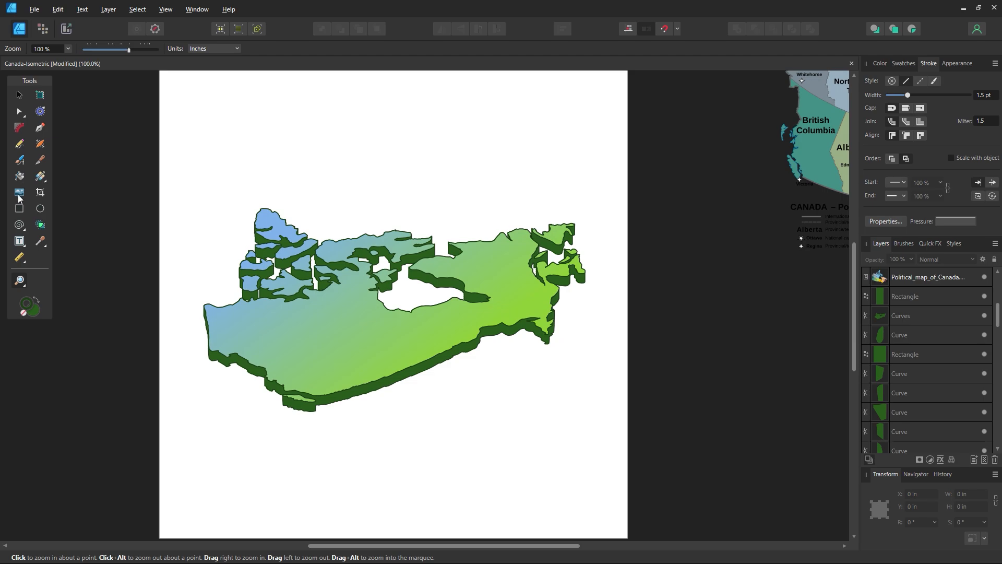
left_click(20, 208)
scroll(157, 136, "up", 2)
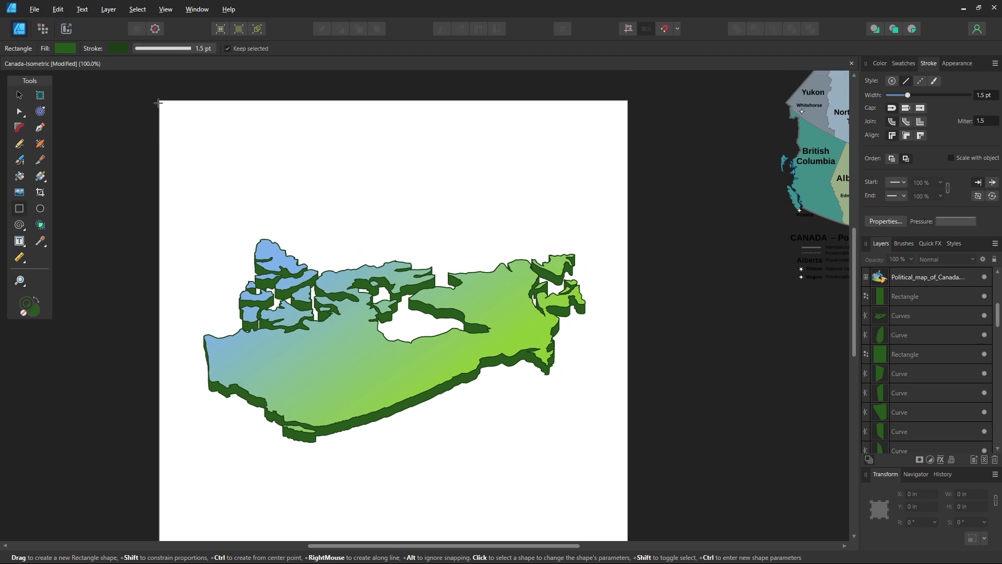
left_click_drag(159, 100, 625, 505)
Remove the new rectangle's outline and fill it with teal
left_click(903, 63)
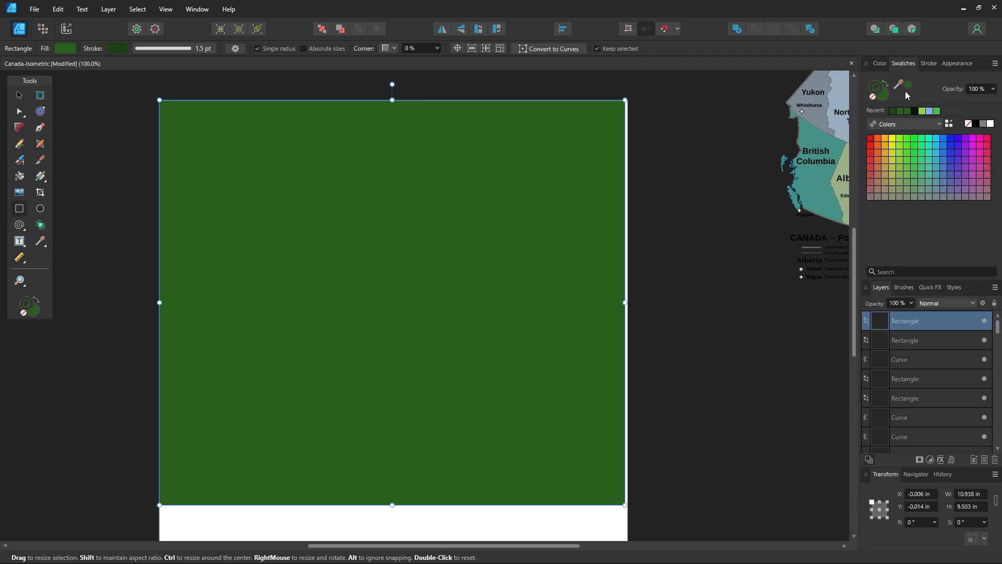
left_click(872, 97)
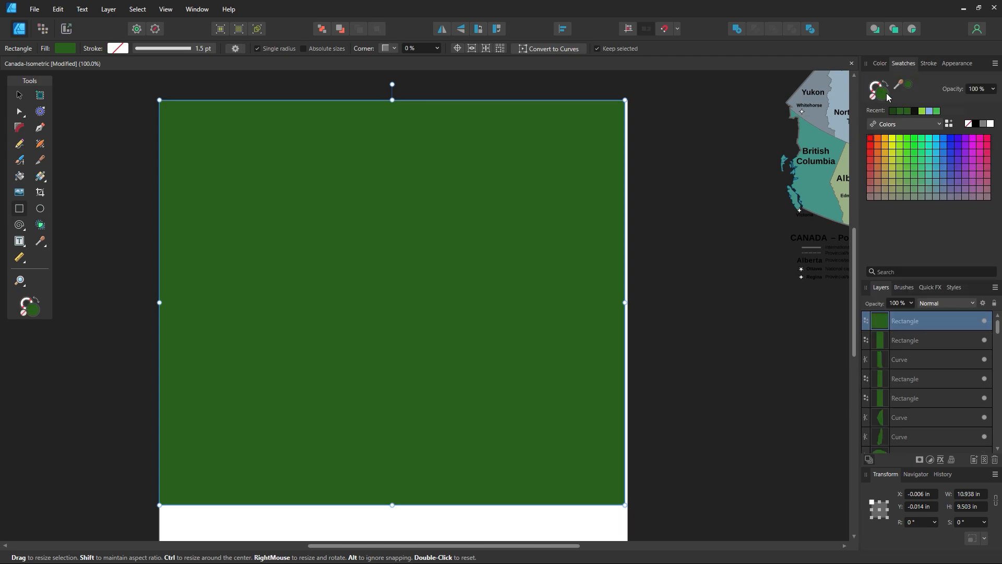
left_click(931, 162)
left_click(20, 97)
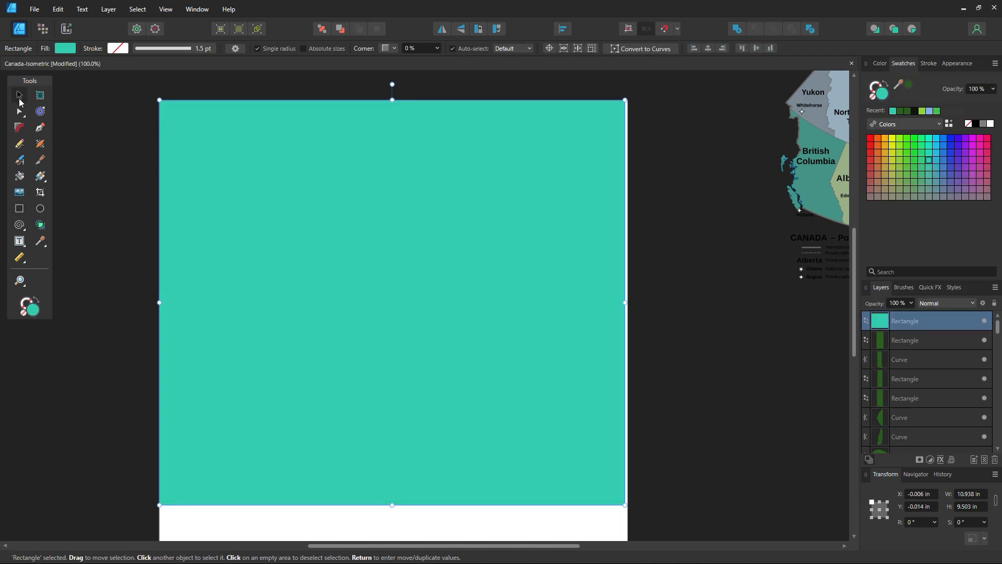
Send the teal rectangle behind the map and resize it to about 10.89 by 11.02 in to cover the page
key("ctrl+shift+bracketleft")
scroll(313, 255, "down", 1)
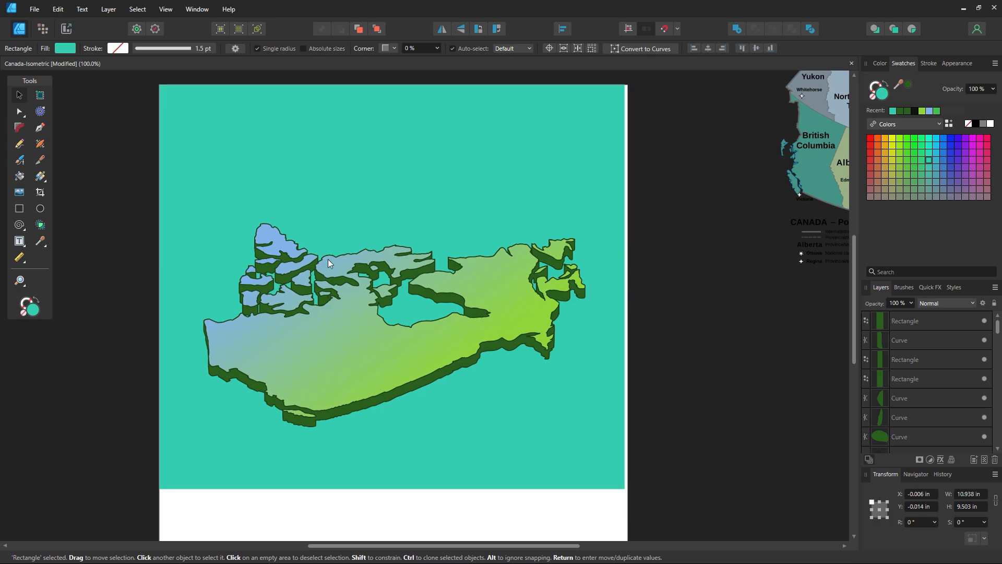
scroll(405, 459, "down", 3)
left_click_drag(391, 409, 392, 475)
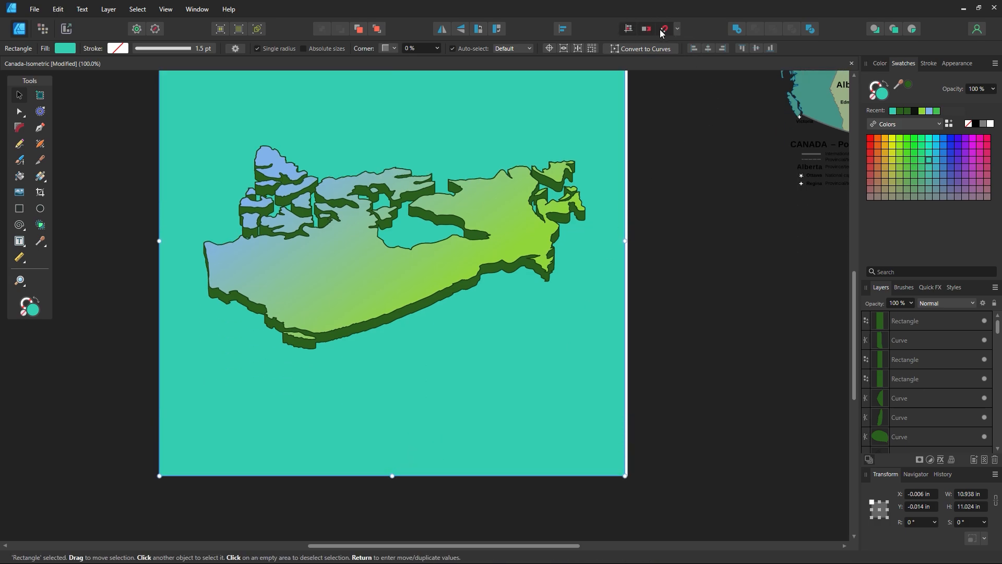
scroll(662, 307, "up", 3)
mouse_move(625, 303)
left_mouse_down()
mouse_move(647, 304)
mouse_move(622, 303)
left_mouse_up()
scroll(848, 193, "up", 2)
Change the background rectangle's fill to blue 3398CC by shifting its hue to 200
double_click(883, 94)
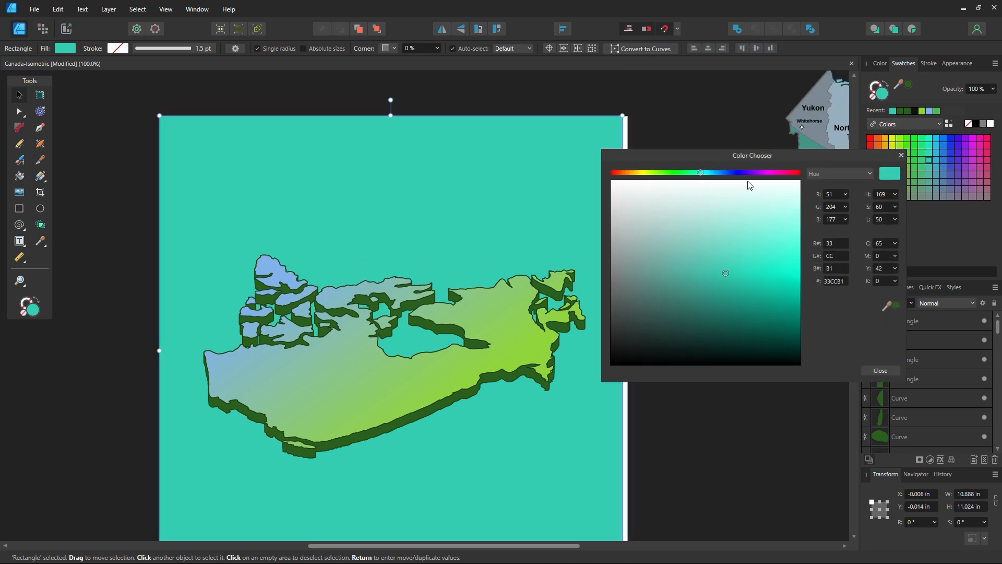
mouse_move(715, 175)
left_mouse_down()
mouse_move(726, 174)
mouse_move(717, 174)
left_mouse_up()
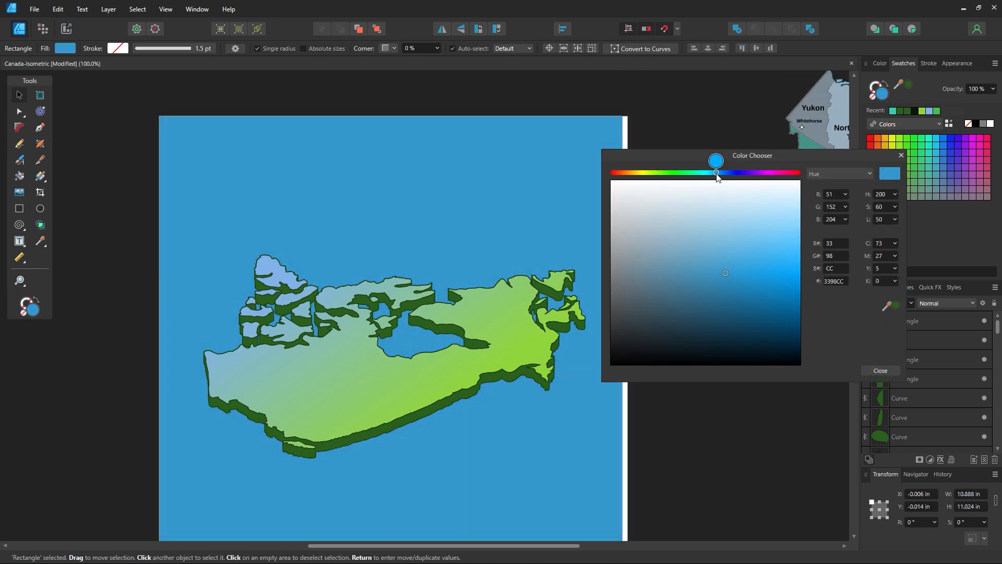
left_click(866, 371)
left_click(724, 378)
scroll(706, 386, "down", 1)
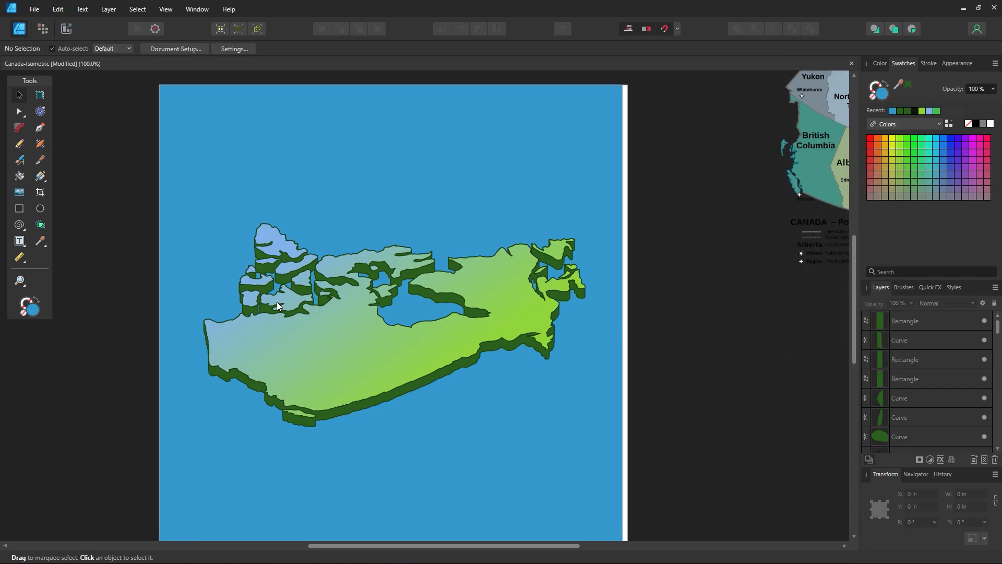
scroll(434, 375, "down", 1)
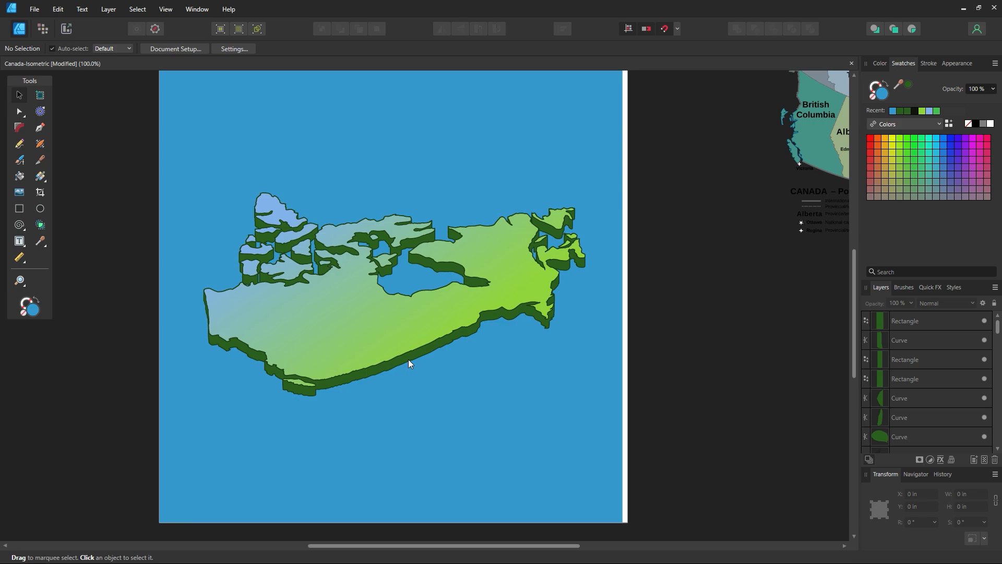
Apply a diagonal linear gradient to the map's extruded base, from dark green at the southern edge to lighter green in the northwest
left_click_drag(409, 359, 540, 429)
key("ctrl+z")
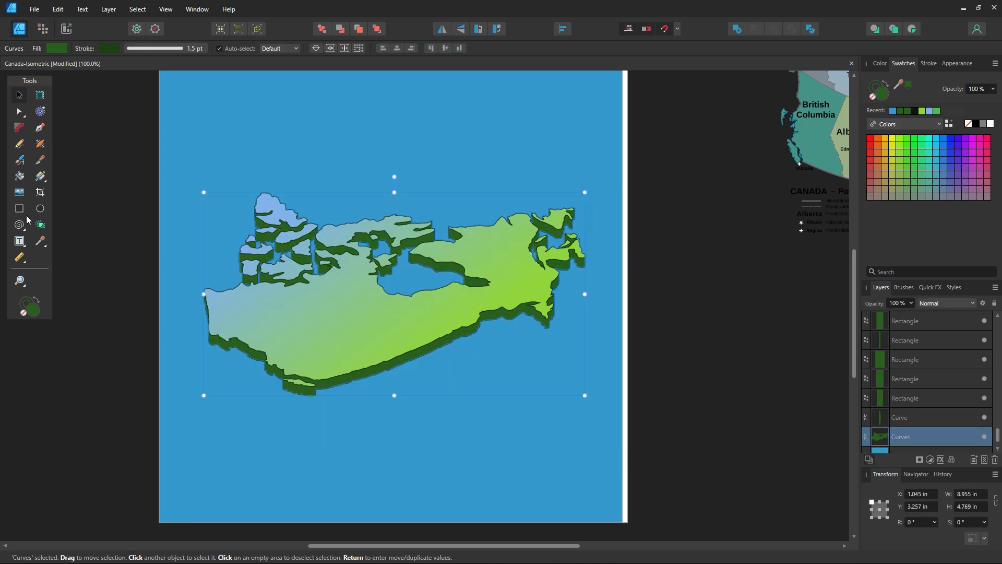
left_click(41, 176)
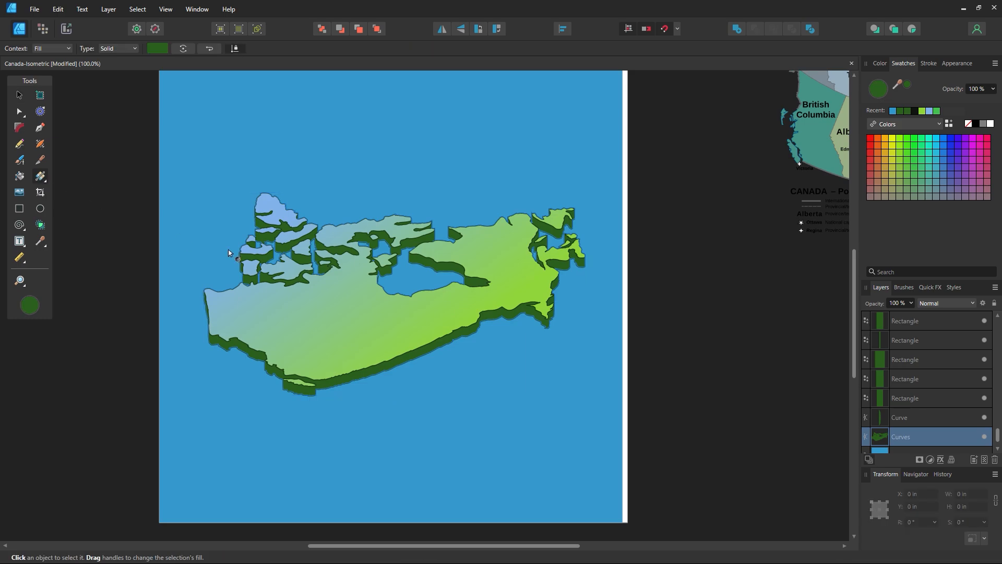
left_click_drag(429, 360, 299, 235)
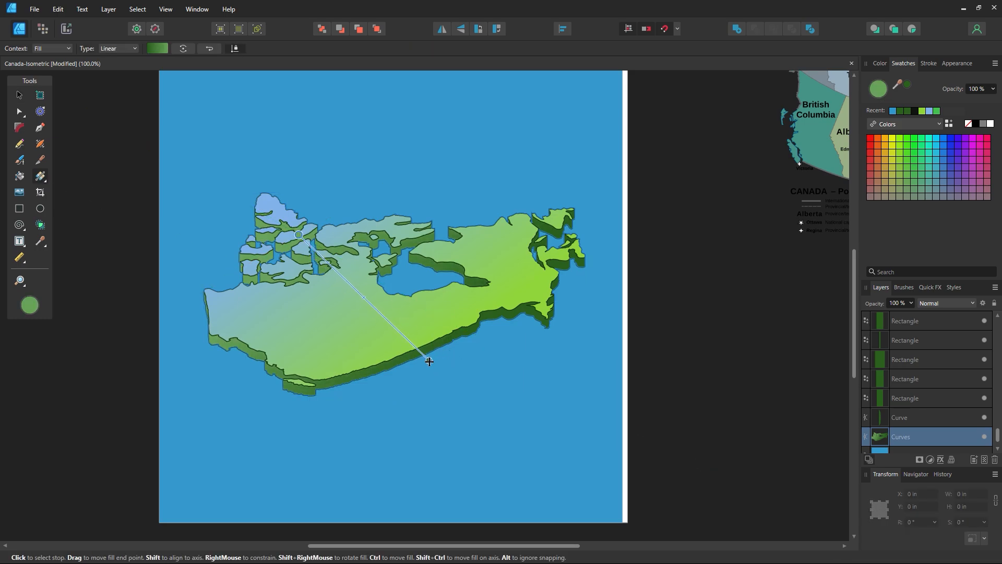
left_click_drag(429, 360, 402, 343)
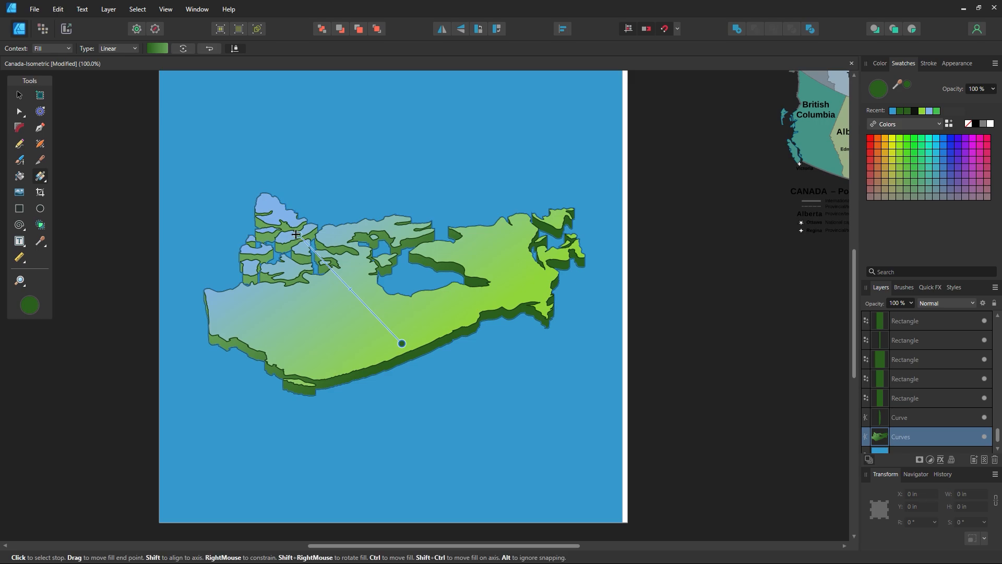
left_click_drag(298, 235, 307, 240)
Recolor the base gradient's northwestern stop to gray-blue 598DA3 and shift both gradient ends slightly toward the northwest
left_click(881, 89)
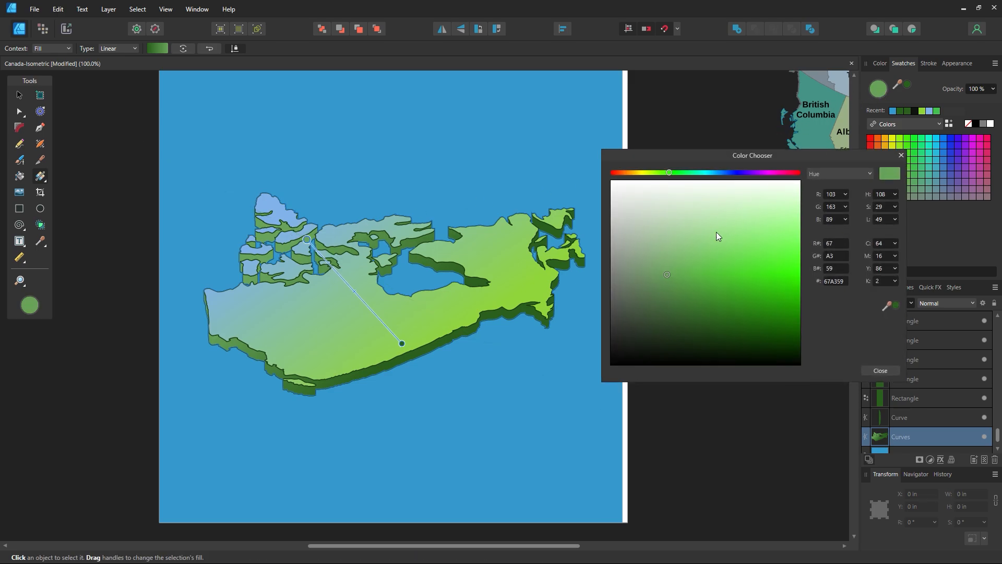
left_click_drag(702, 173, 715, 176)
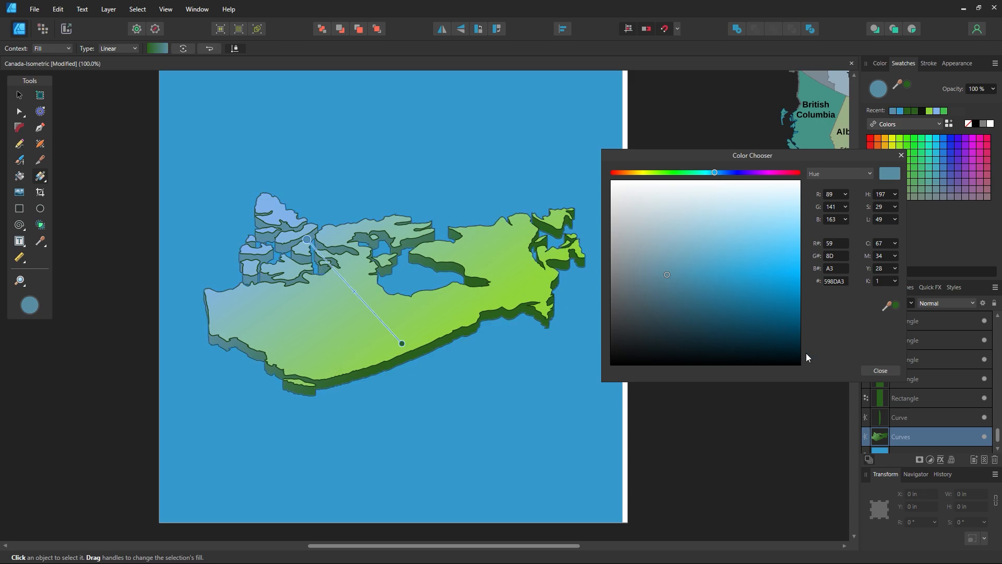
left_click(881, 371)
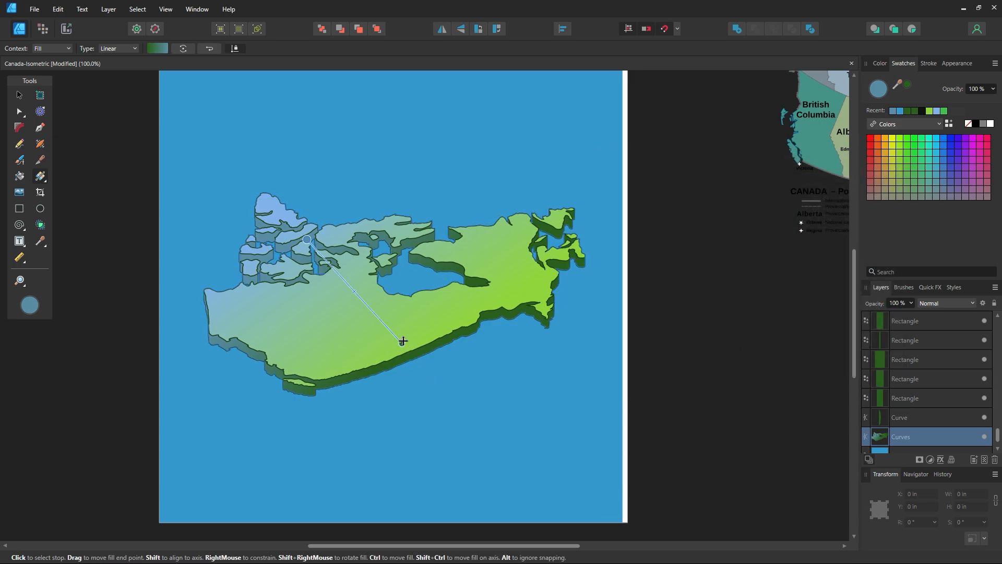
left_click_drag(400, 341, 374, 322)
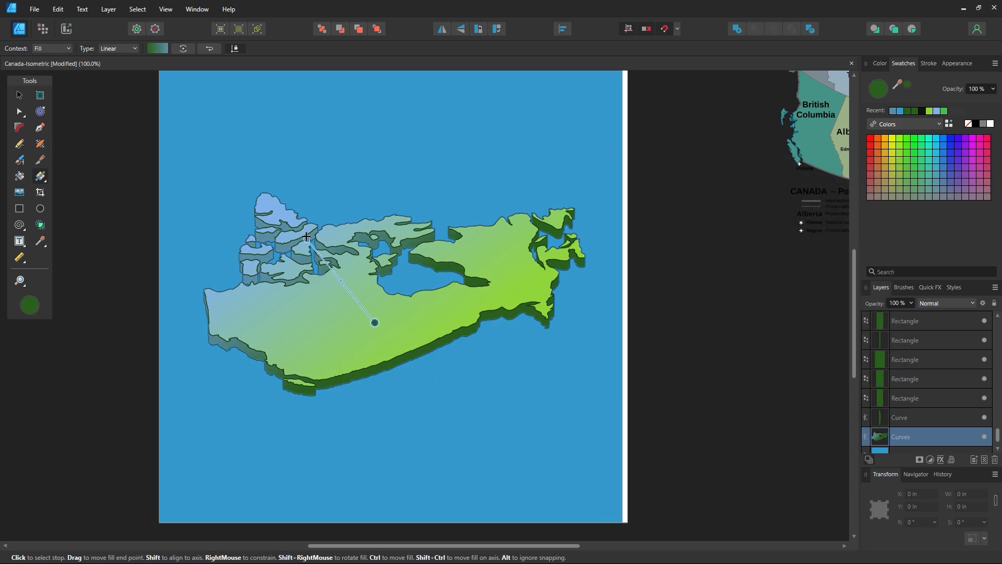
left_click_drag(307, 240, 296, 222)
left_click(20, 94)
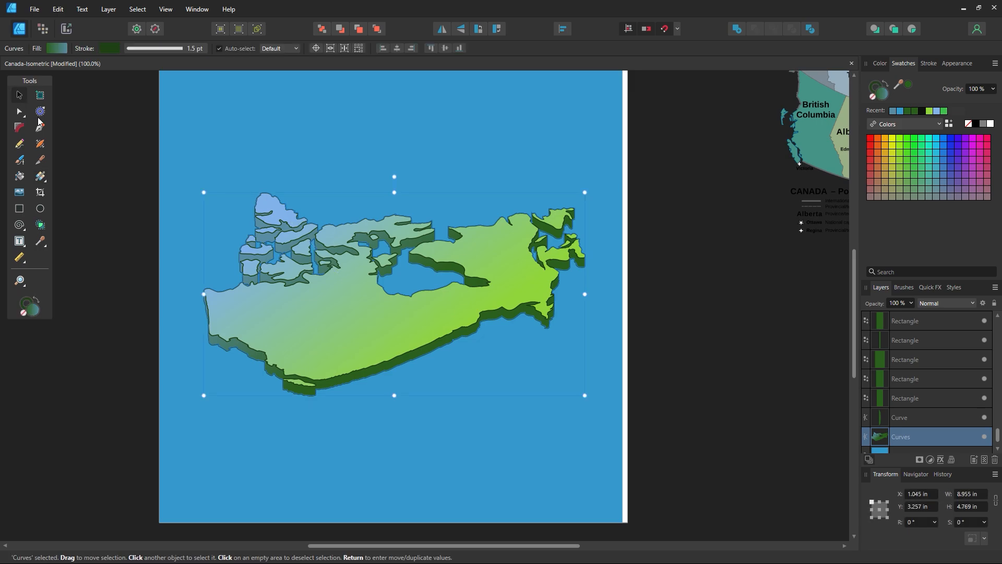
left_click(629, 361)
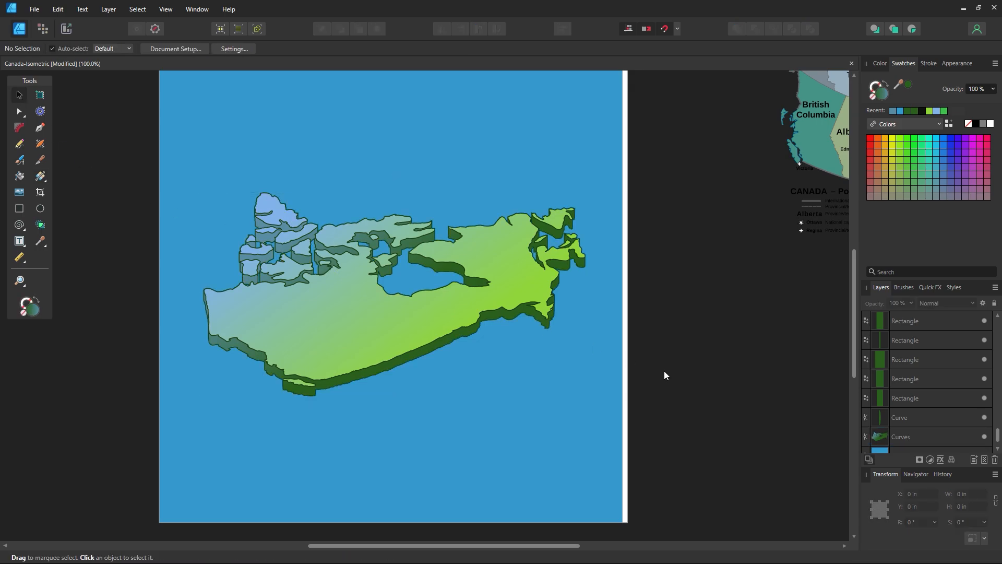
Lighten the background rectangle's fill to pale blue, RGB 189, 228, 248
left_click_drag(571, 425, 126, 408)
key("ctrl+z")
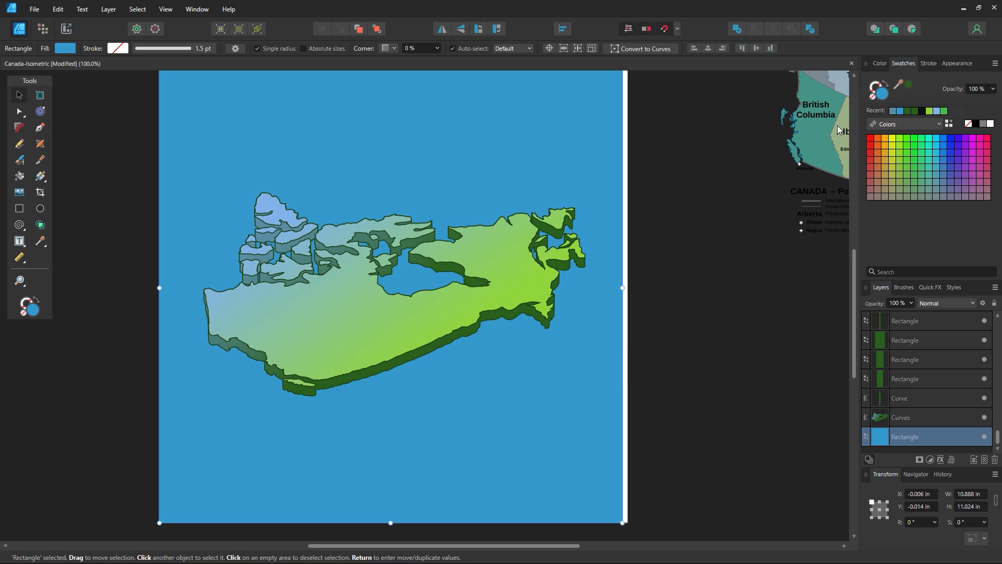
double_click(885, 98)
left_click(710, 210)
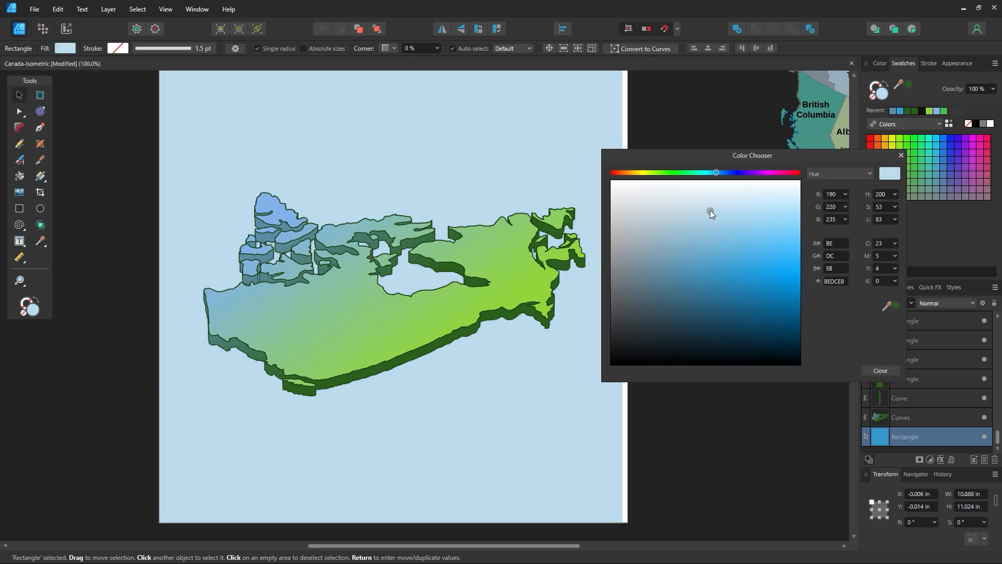
left_click_drag(710, 210, 764, 208)
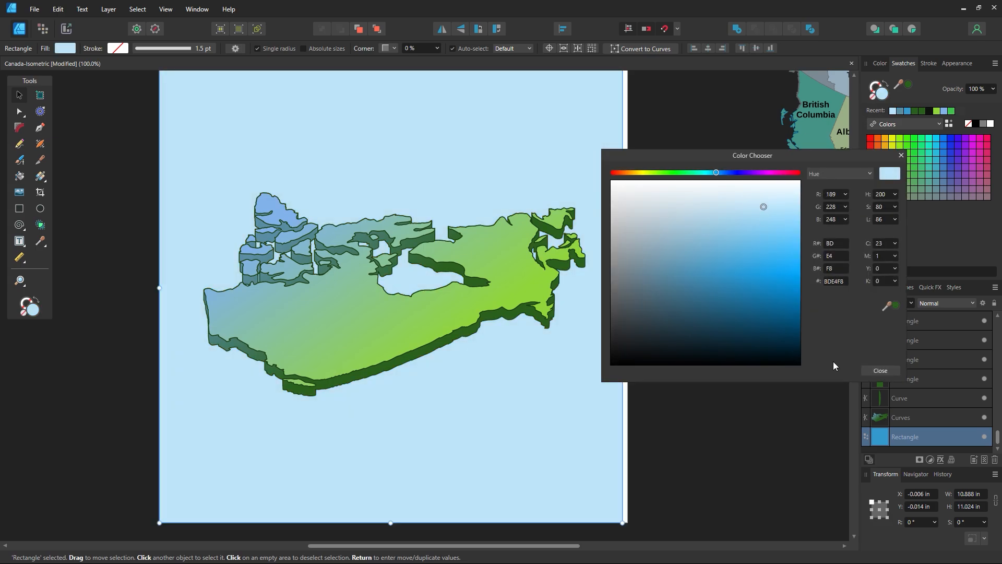
left_click(881, 370)
Align the pale blue background with the page's left edge and stretch it to reach the right edge
mouse_move(581, 421)
left_mouse_down()
mouse_move(583, 409)
mouse_move(565, 418)
left_mouse_up()
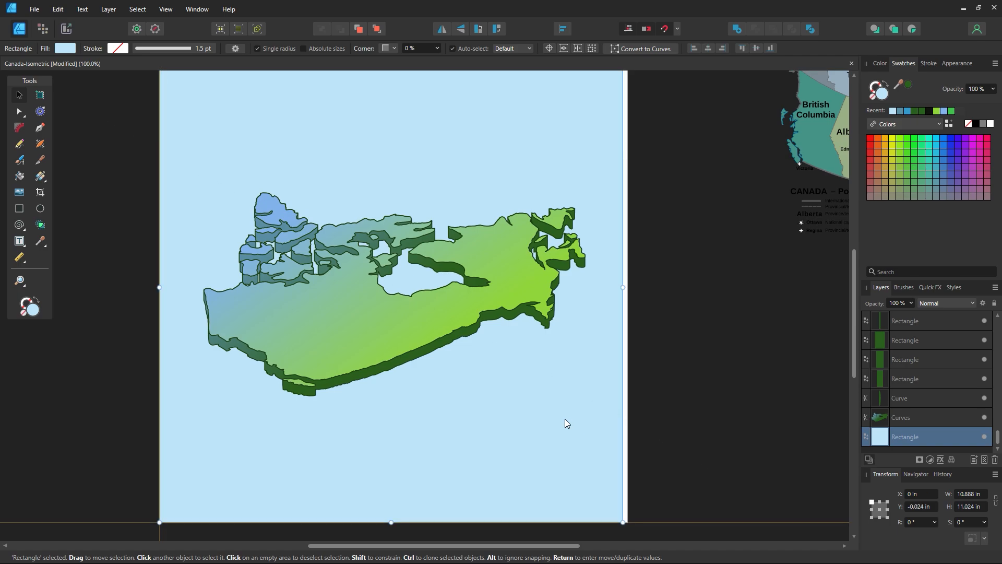
left_click(725, 407)
left_click(625, 493)
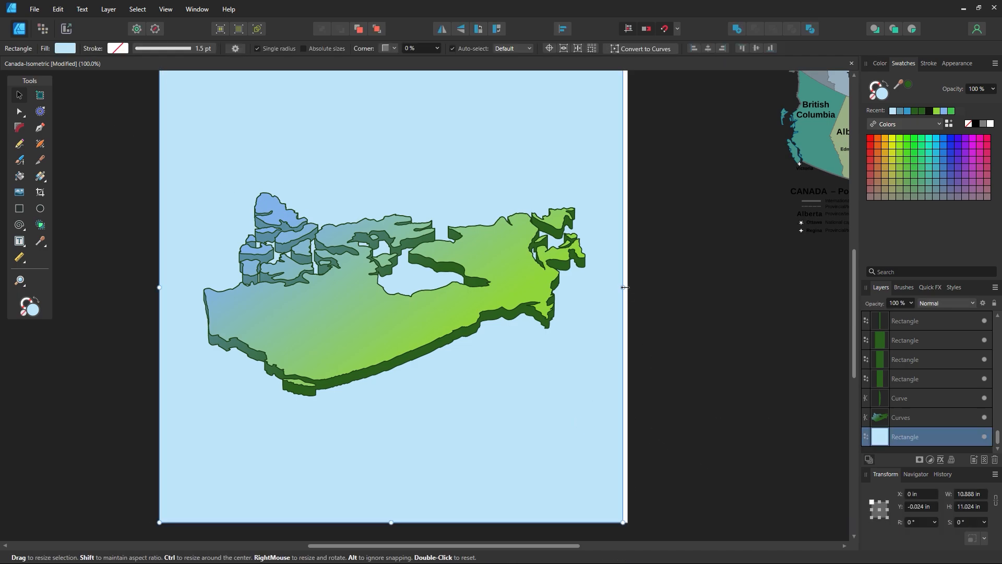
left_click_drag(624, 288, 629, 288)
left_click(653, 308)
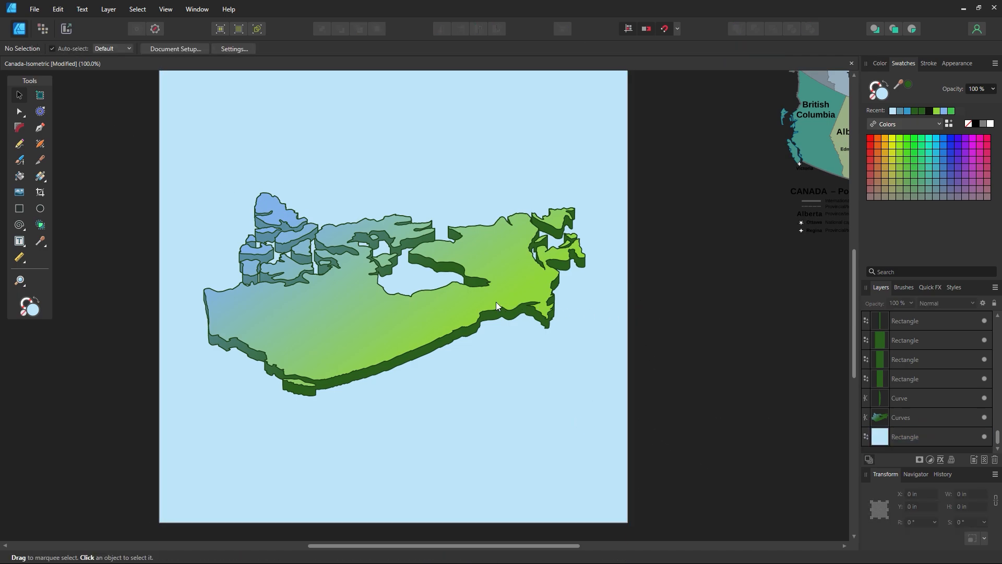
Move the pale blue background rectangle off the page, down to its left, and save the document
mouse_move(496, 302)
left_mouse_down()
mouse_move(543, 329)
mouse_move(505, 330)
mouse_move(490, 298)
left_mouse_up()
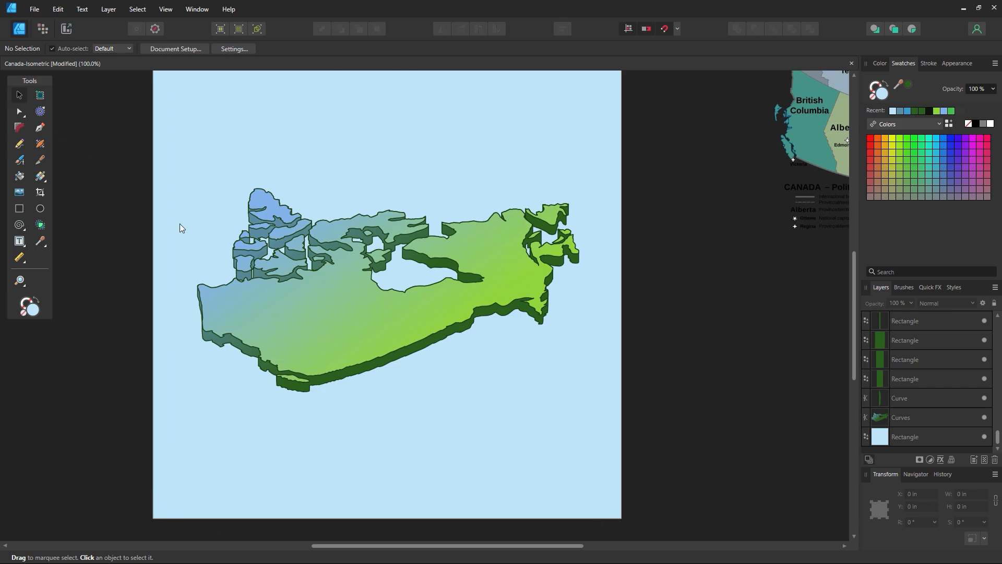
left_click_drag(594, 130, 5, 480)
left_click(433, 454)
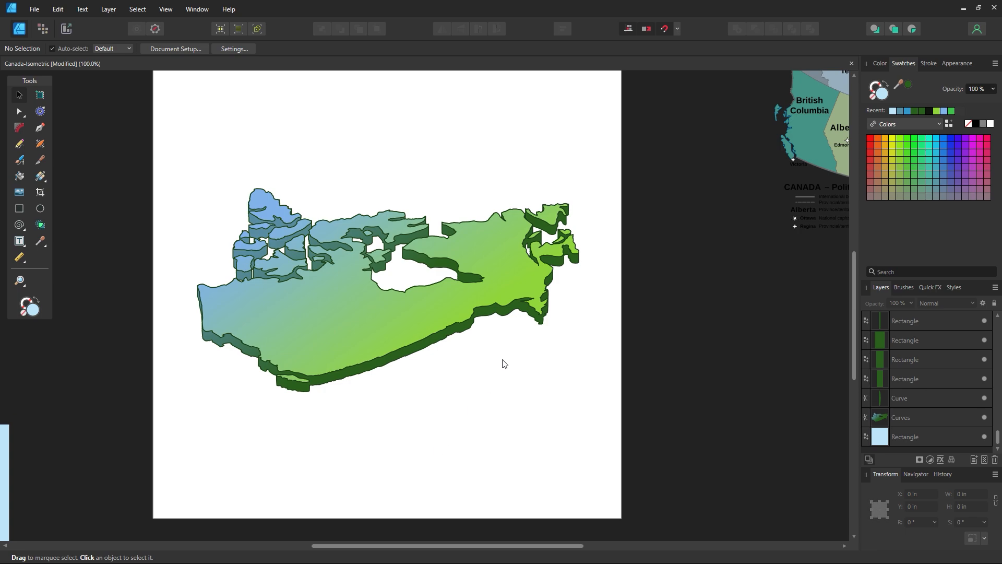
scroll(496, 361, "up", 1)
scroll(496, 360, "left", 1)
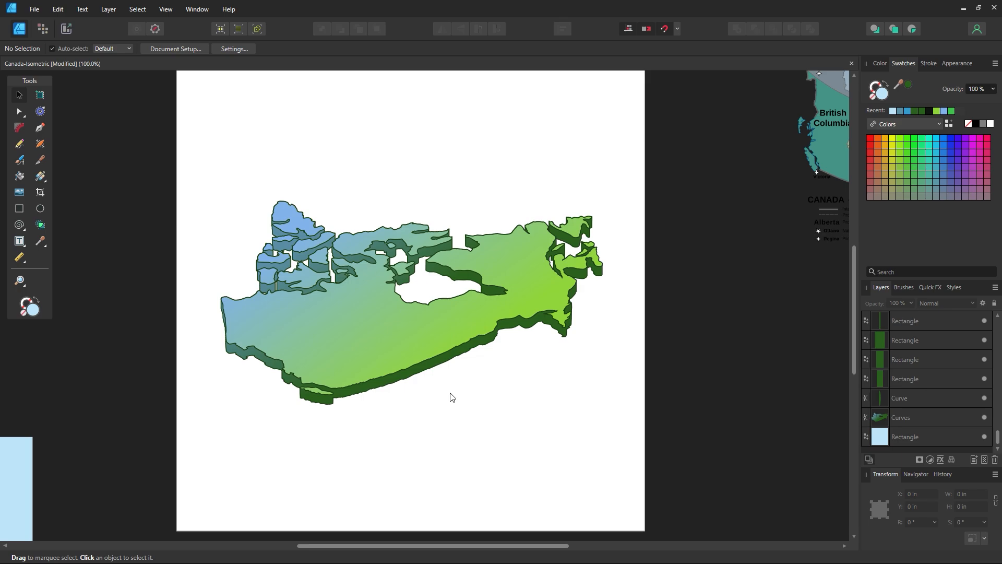
key("ctrl+s")
Bring up the isometric options beside the map and turn on the isometric grid in the grid settings
left_click(197, 9)
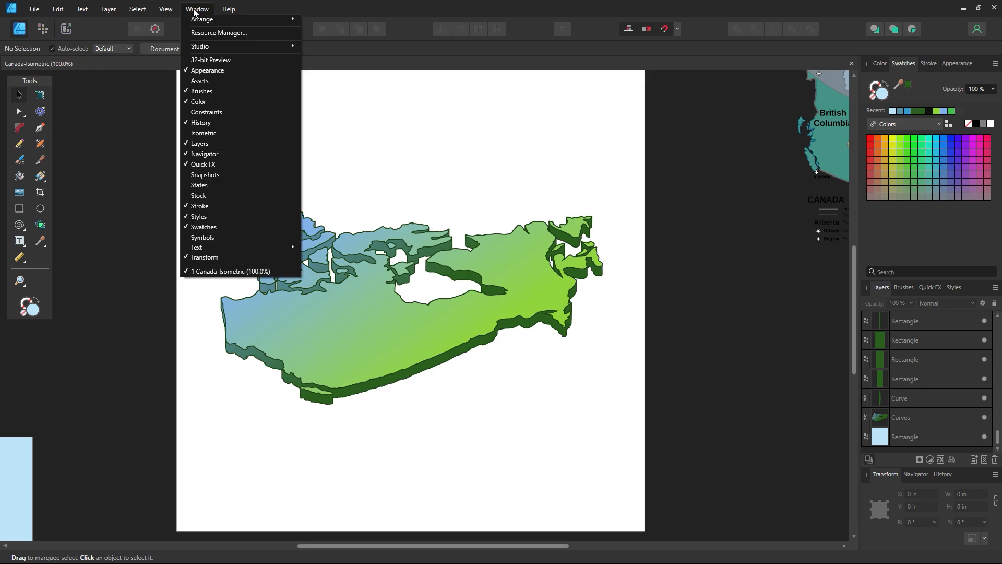
left_click(211, 132)
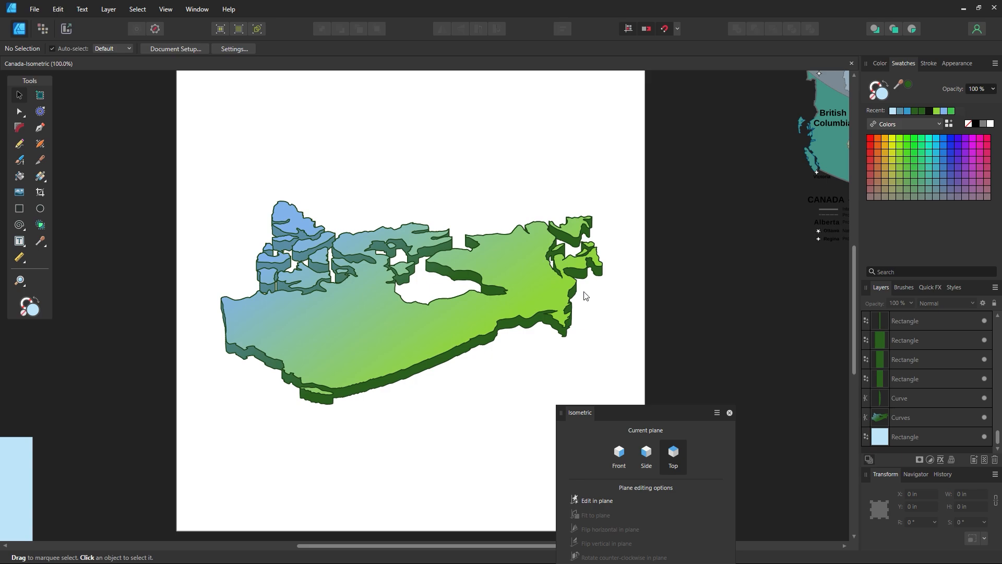
left_click_drag(602, 413, 161, 169)
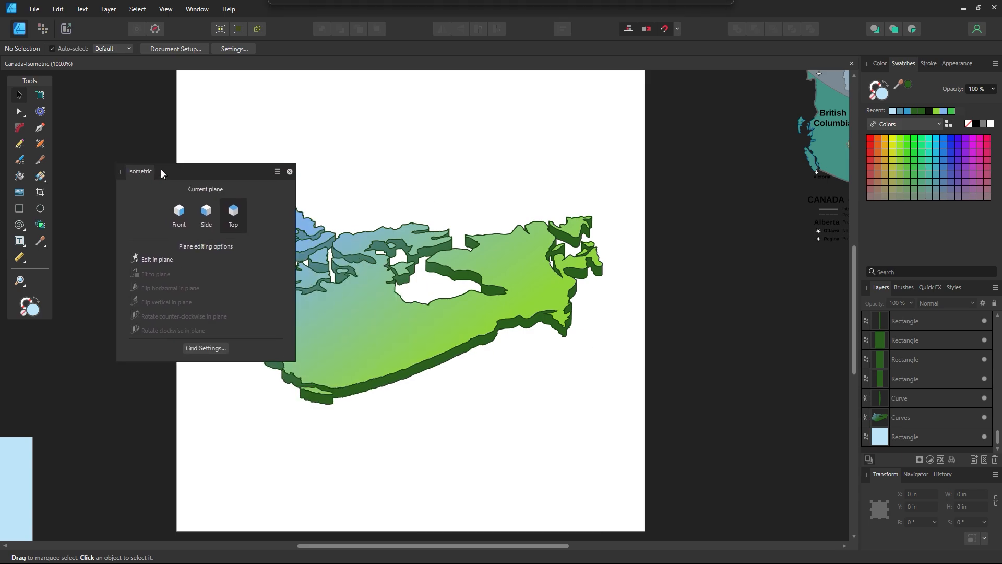
left_click(192, 347)
left_click(374, 118)
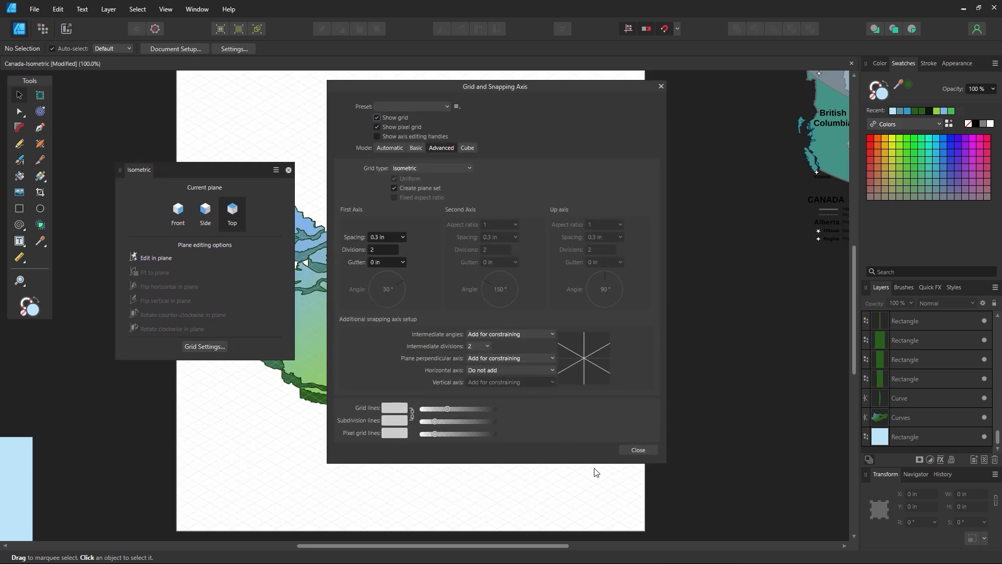
Close the grid settings, then narrow the isometric options panel and place it beside the tools
left_click(632, 450)
left_click_drag(230, 170, 24, 208)
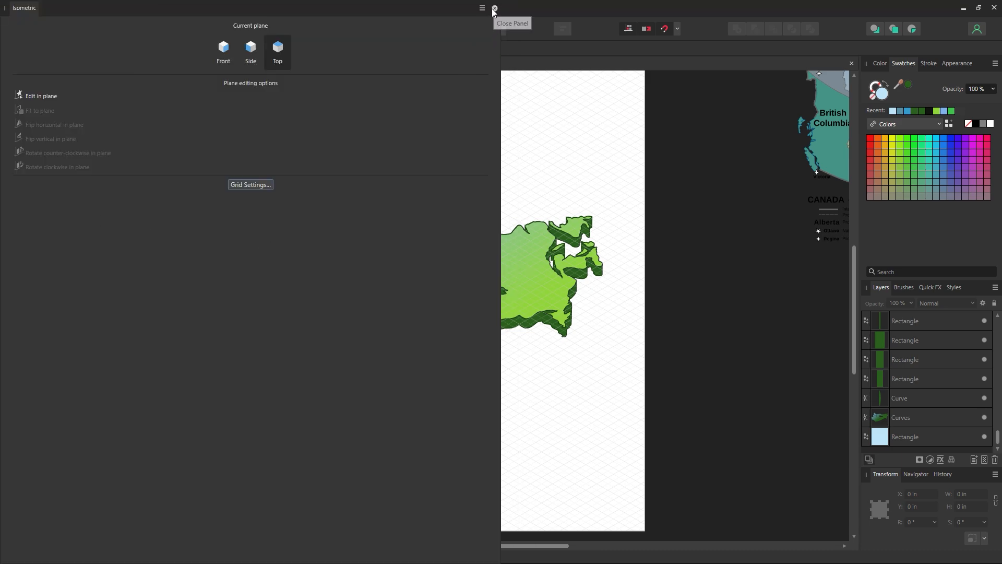
left_click_drag(157, 11, 95, 255)
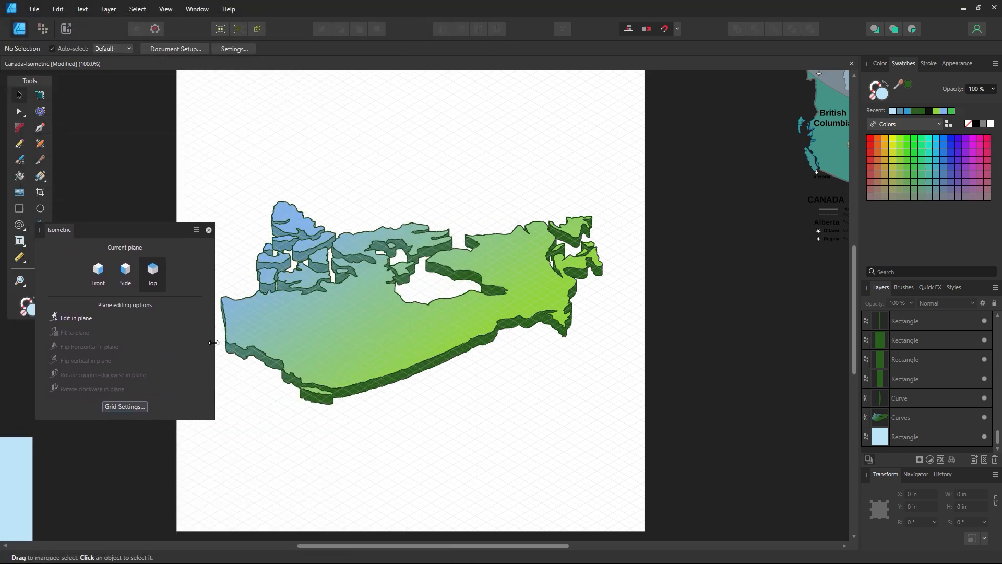
left_click_drag(214, 342, 129, 361)
left_click_drag(101, 228, 59, 337)
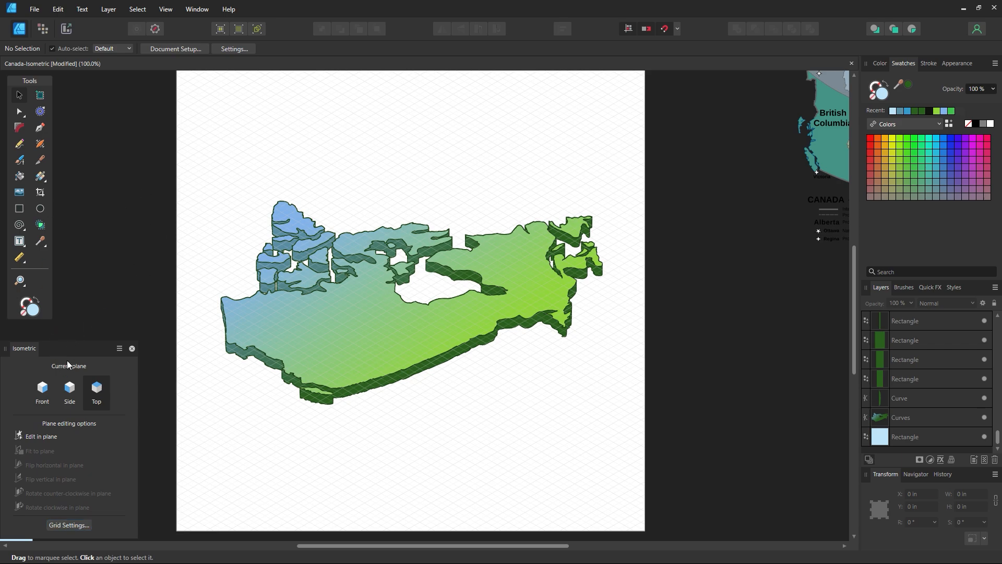
left_click_drag(67, 360, 125, 95)
Make Front the current isometric plane and draw a pale blue triangle about 0.37 in wide on the blank page area below the map's western edge
left_click(105, 129)
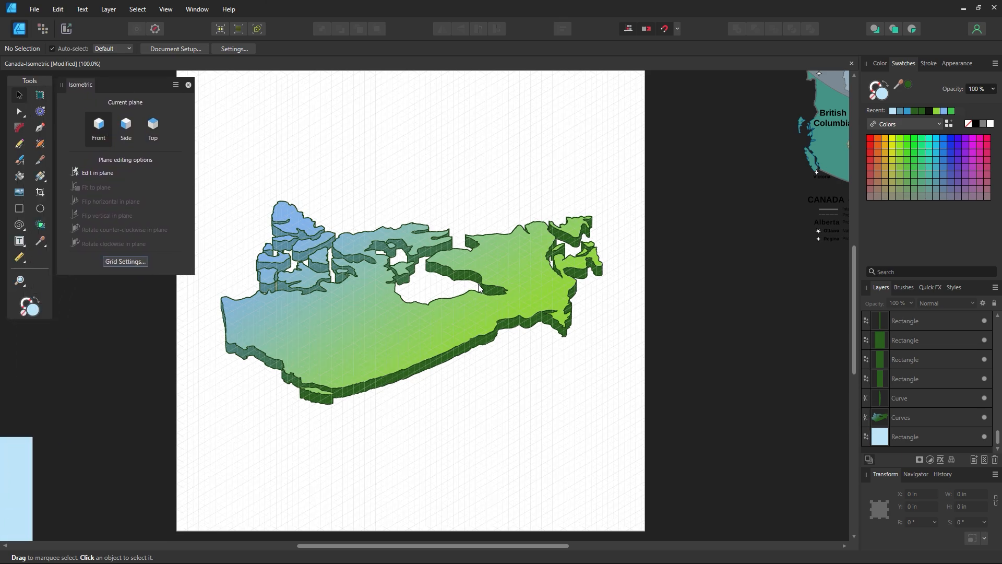
key("z")
left_click_drag(369, 156, 498, 285)
left_click_drag(231, 429, 300, 237)
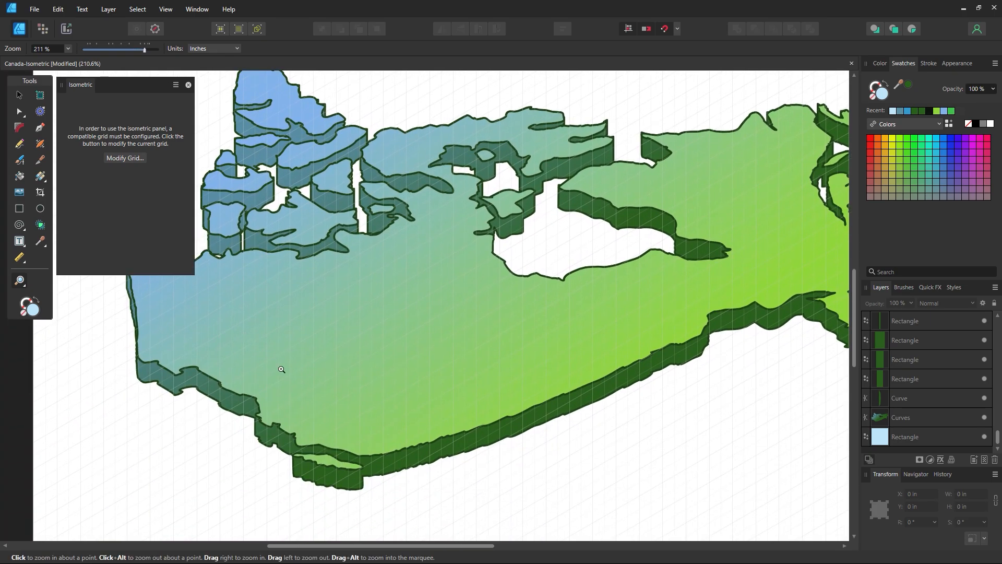
left_click_drag(349, 428, 468, 242)
left_click(300, 287)
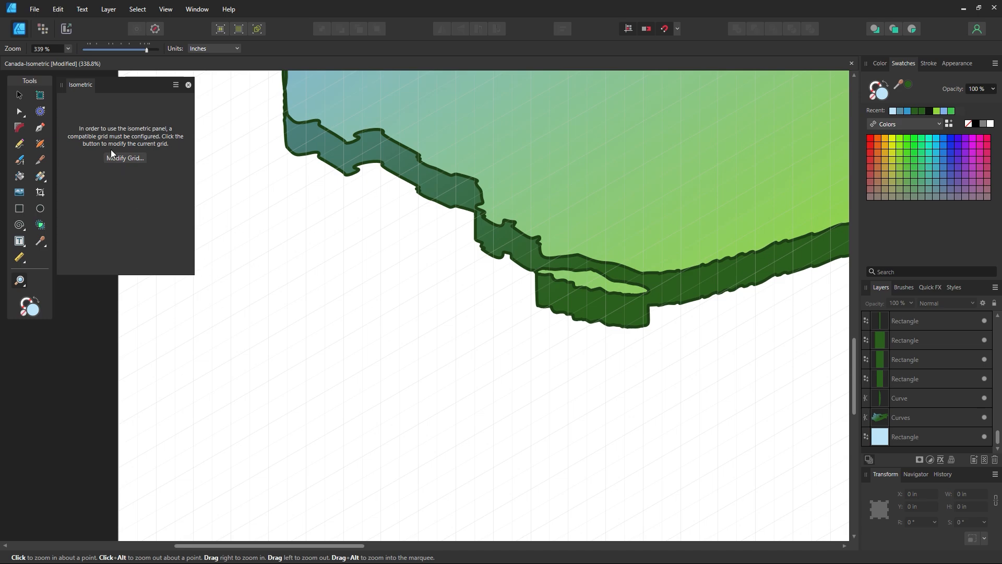
left_click(21, 211)
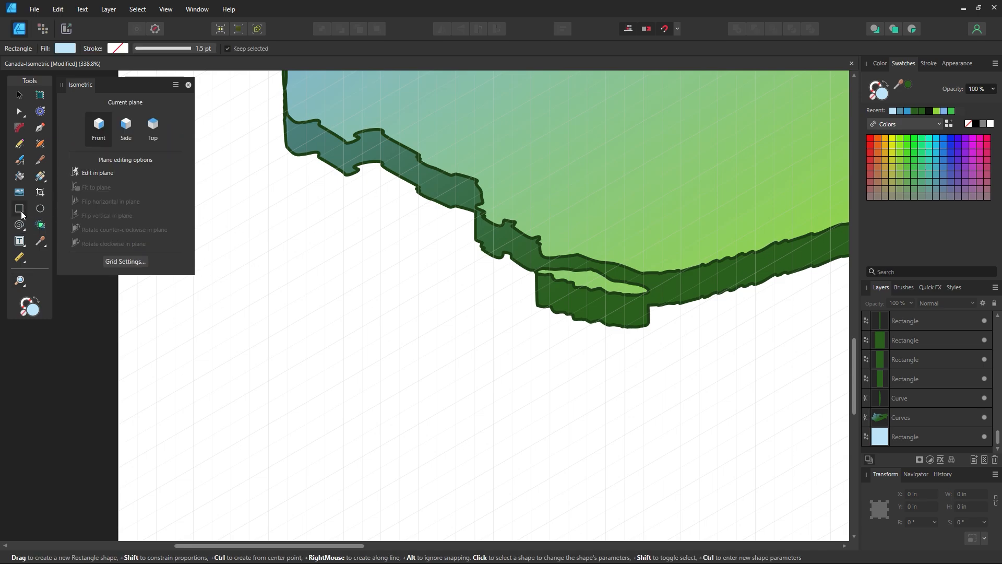
left_click(24, 211)
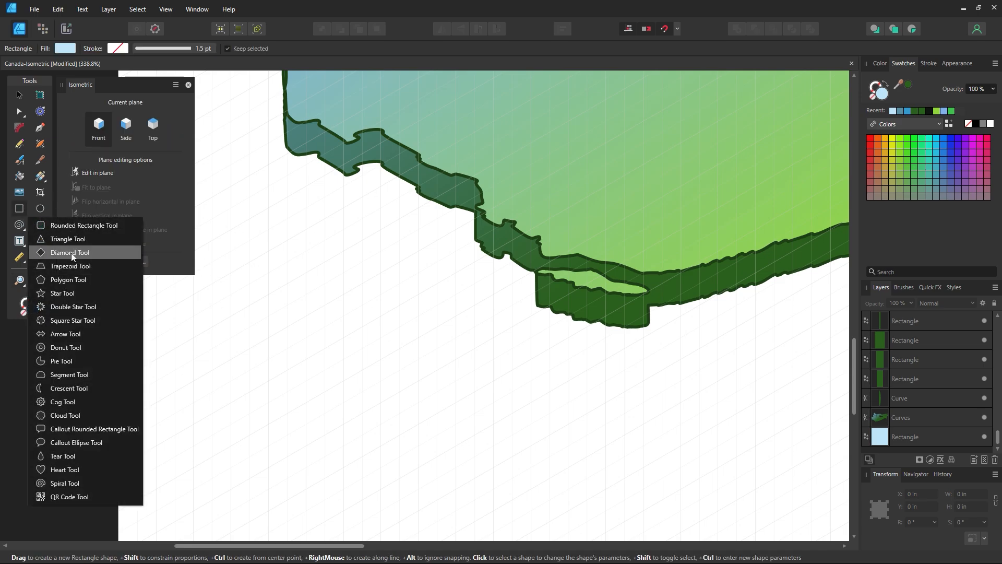
left_click(85, 239)
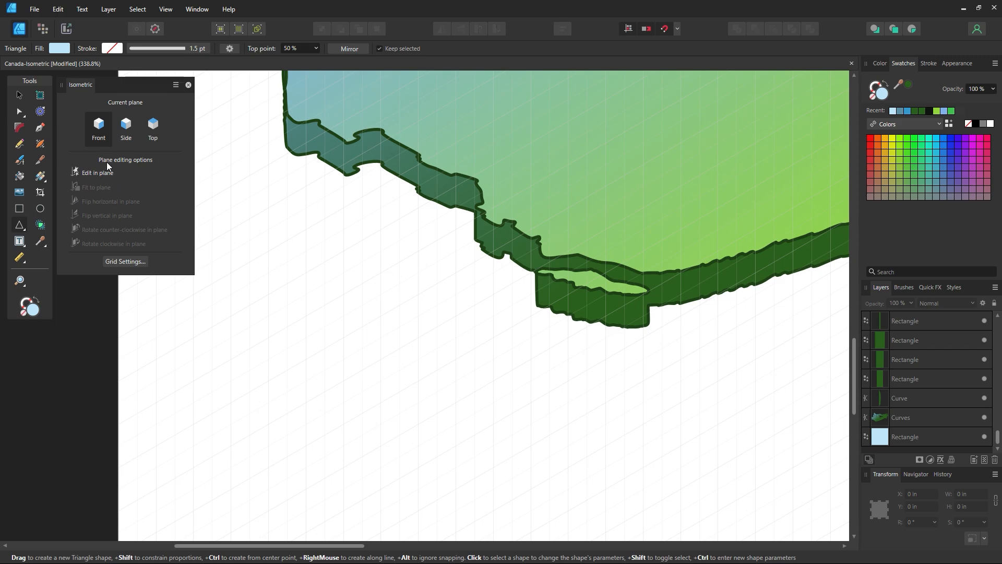
scroll(314, 291, "down", 2)
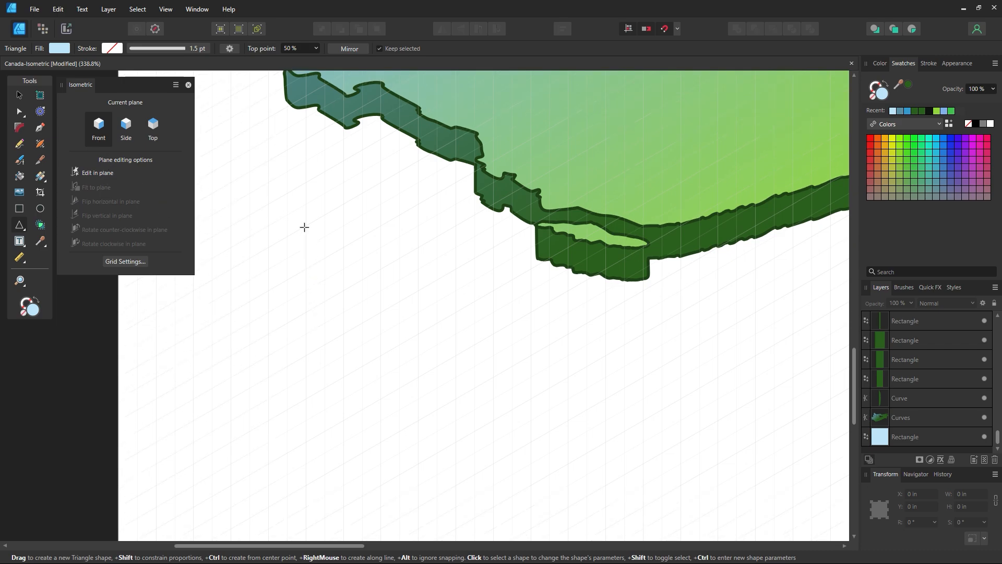
left_click_drag(309, 228, 349, 283)
Duplicate the triangle twice straight downward at equal, overlapping spacing to form a three-tier tree
left_click_drag(351, 286, 330, 300)
key("v")
key("ctrl+j")
left_click(410, 330)
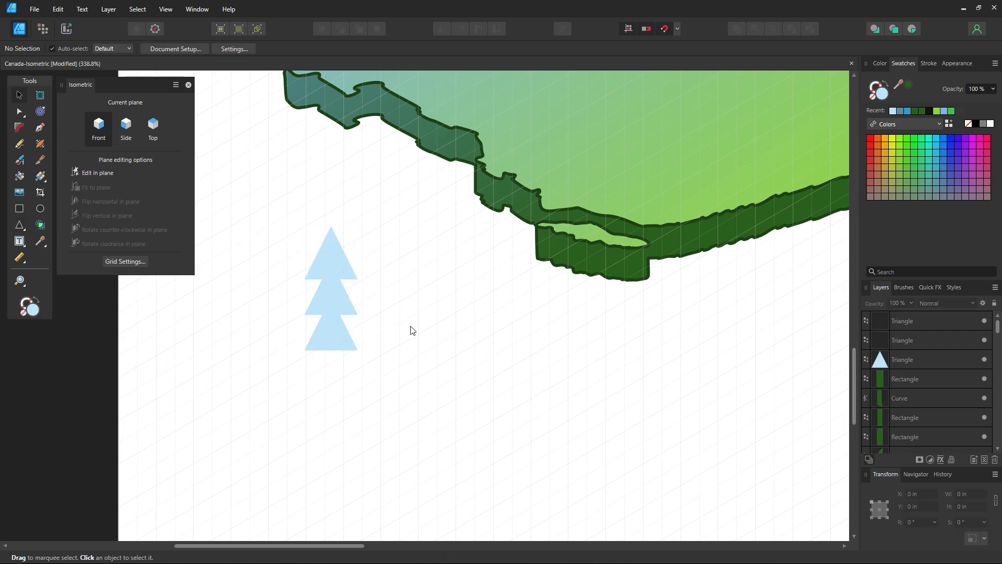
Enlarge the tree's bottom triangle to about 0.52 in wide and shrink the top one to about 0.29 in, keeping both centred
left_click(336, 340)
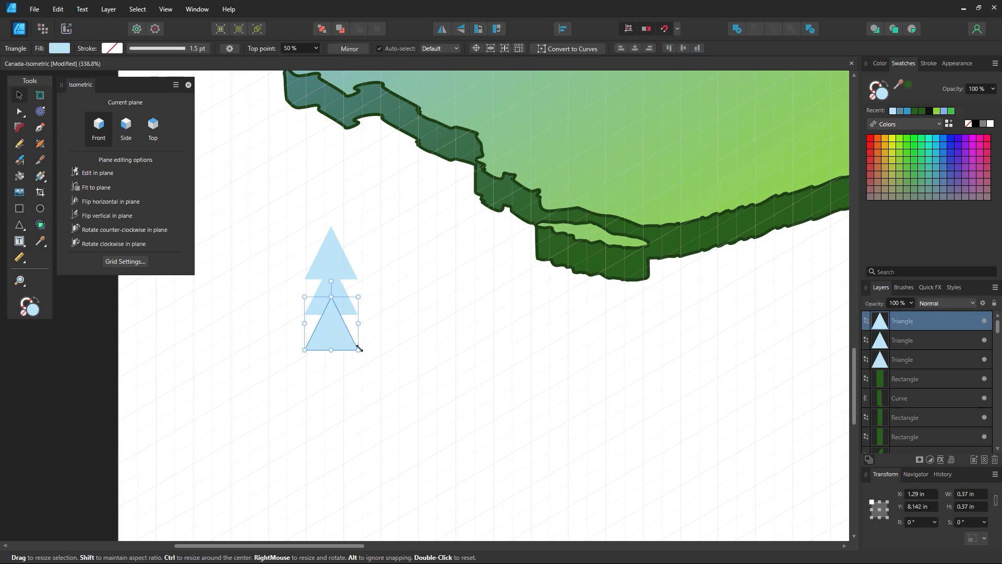
left_click_drag(358, 351, 369, 361)
left_click(402, 366)
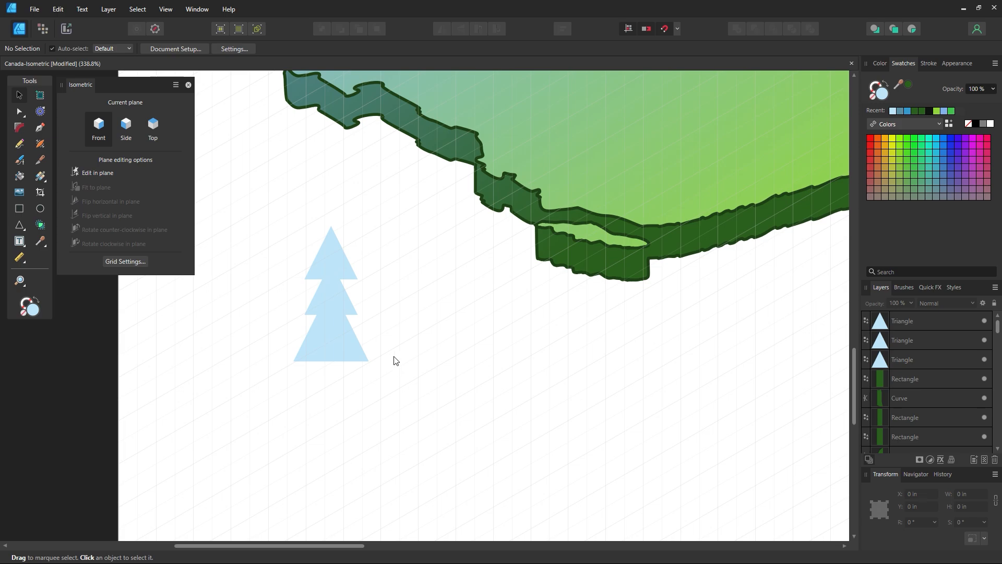
left_click(328, 251)
left_click_drag(358, 227, 337, 268)
left_click(351, 232)
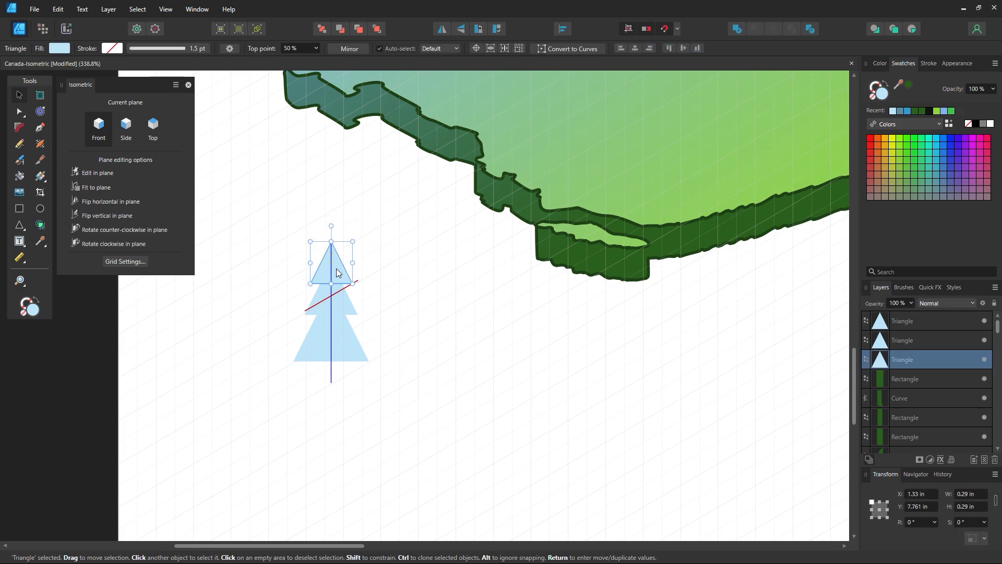
left_click(394, 300)
Shift the top and middle triangles vertically so the tree's three tiers overlap more tightly and evenly
left_click_drag(346, 302, 344, 281)
left_click(406, 319)
left_click(348, 293)
left_click(368, 299)
left_click(396, 298)
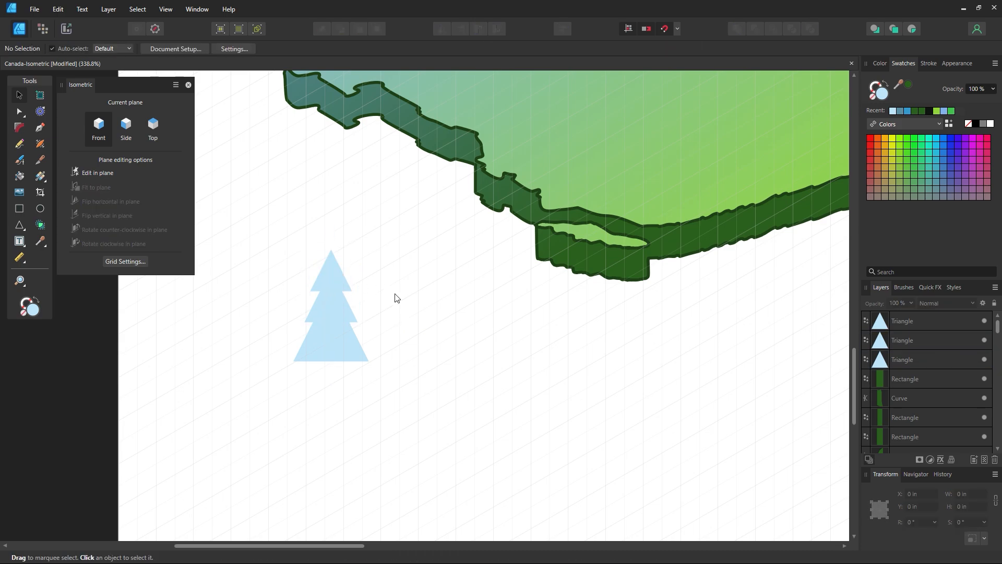
Unite the three triangles into a single tree shape with the Add operation
left_click_drag(389, 230, 276, 407)
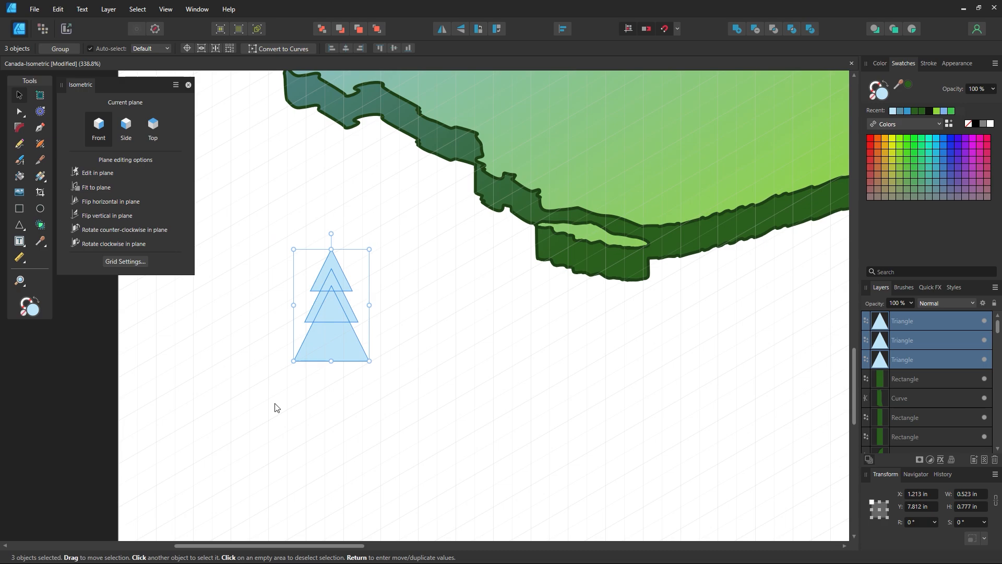
left_click(738, 31)
left_click(438, 370)
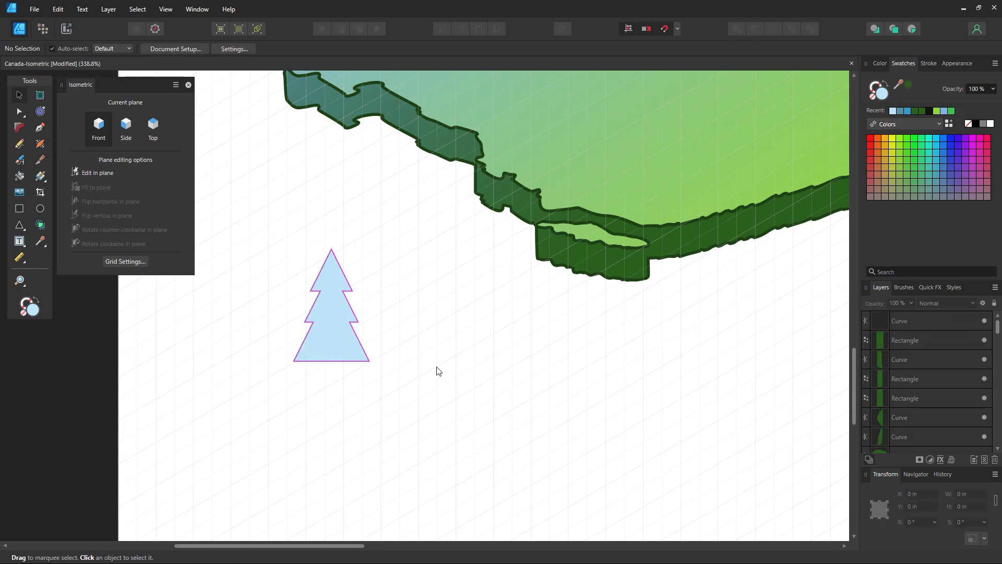
Draw a rectangle about 0.47 by 1.21 in over the tree's right half and fill it purple
left_click(322, 341)
key("z")
left_click_drag(313, 295, 405, 364)
key("v")
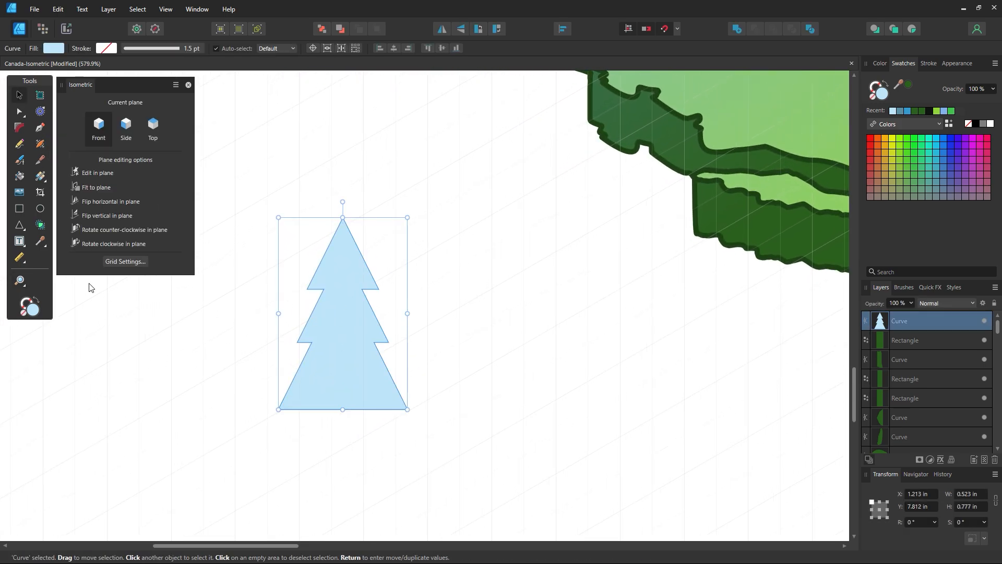
left_click(19, 208)
left_click_drag(459, 157, 342, 456)
left_click(899, 160)
left_click(20, 95)
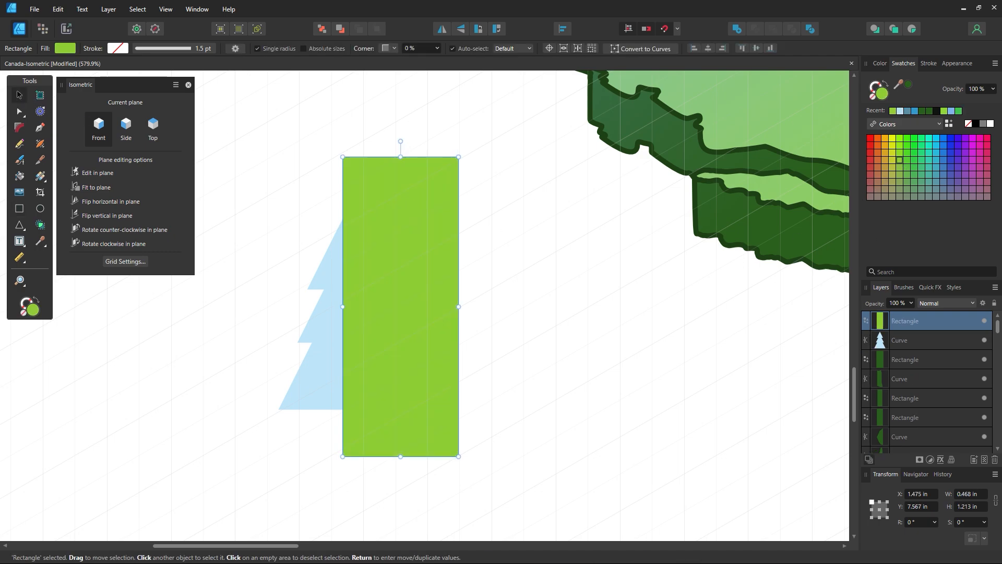
left_click(960, 161)
Reposition the tree and the purple rectangle so the tree's right side slightly overlaps the rectangle's left edge
left_click_drag(392, 291, 408, 304)
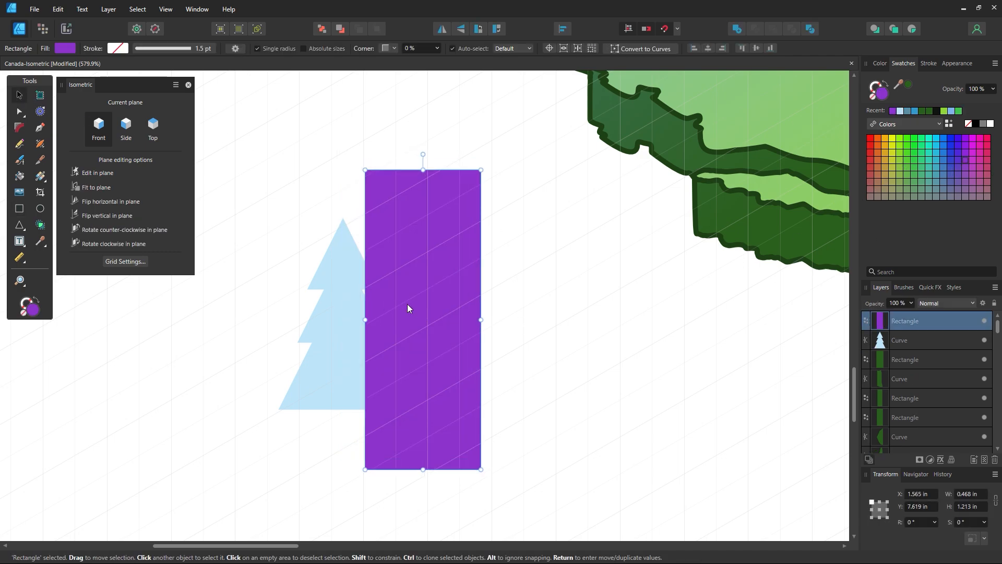
left_click_drag(348, 272, 300, 275)
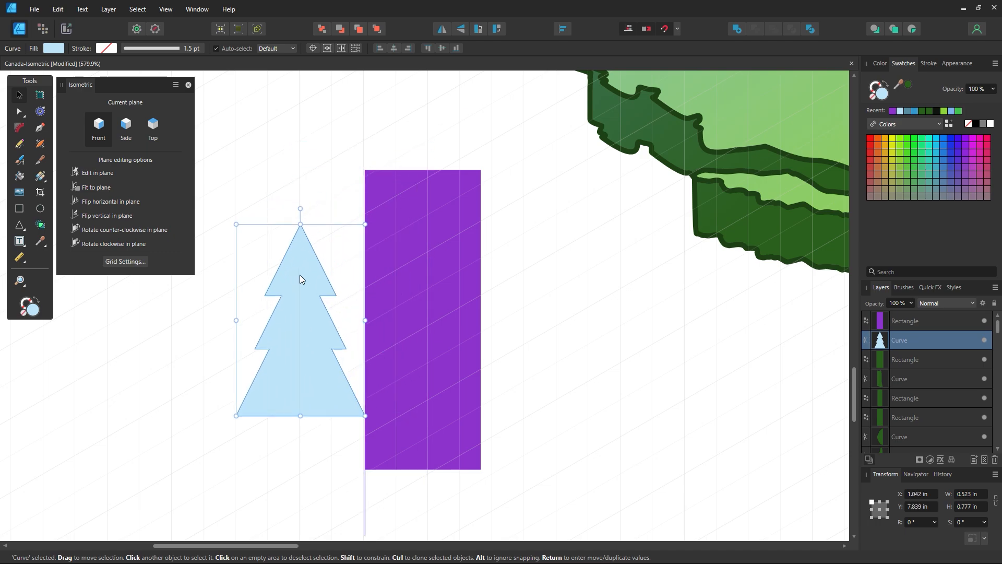
mouse_move(408, 285)
left_mouse_down()
mouse_move(350, 289)
mouse_move(393, 282)
left_mouse_up()
key("z")
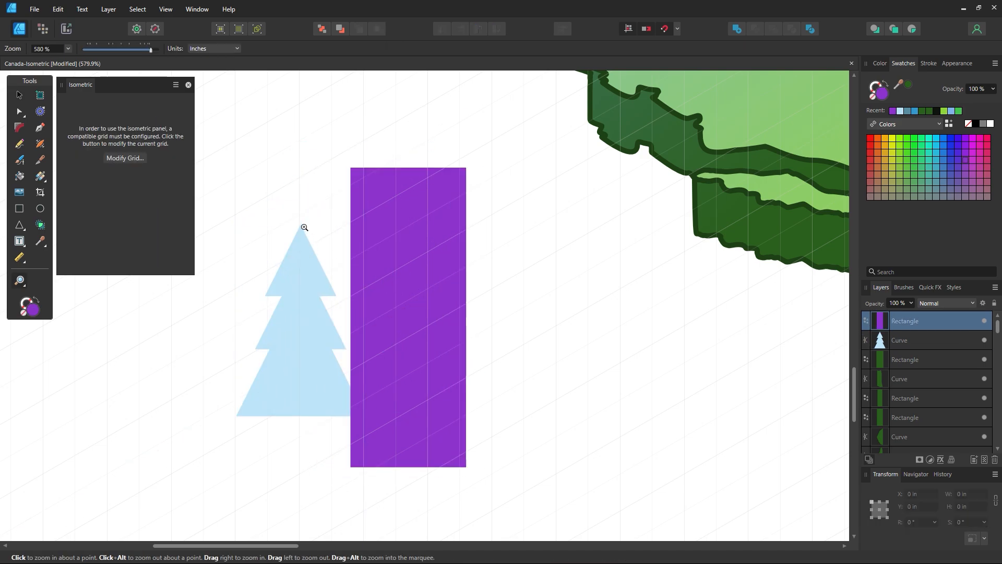
left_click_drag(304, 226, 355, 227)
left_click(18, 95)
left_click_drag(310, 295, 308, 317)
left_click_drag(483, 298, 530, 289)
left_click_drag(302, 312, 375, 228)
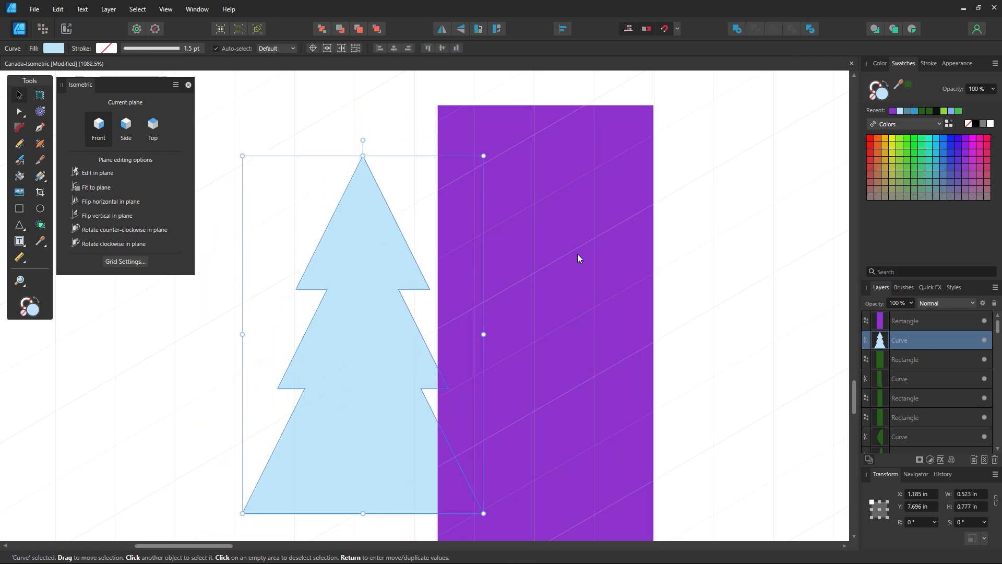
Align the purple rectangle's left edge exactly with the tree's tip and centre line, checking the fit at high magnification
left_click_drag(577, 254, 504, 257)
key("z")
left_click_drag(364, 160, 548, 334)
left_click(22, 96)
scroll(408, 237, "up", 2)
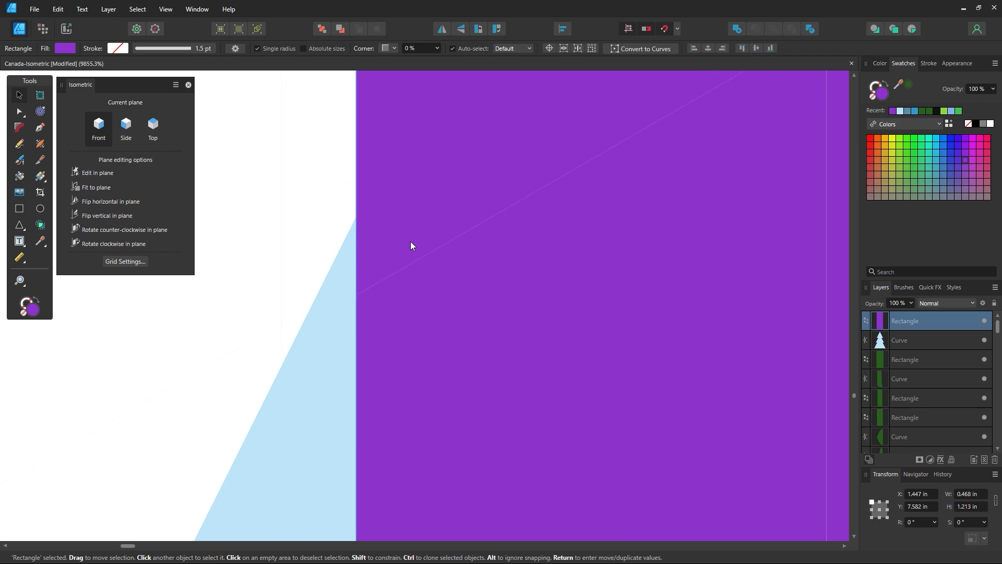
mouse_move(416, 246)
left_mouse_down()
mouse_move(447, 277)
mouse_move(422, 263)
left_mouse_up()
left_click(294, 224)
key("z")
left_click_drag(417, 324, 409, 326)
scroll(409, 326, "down", 5)
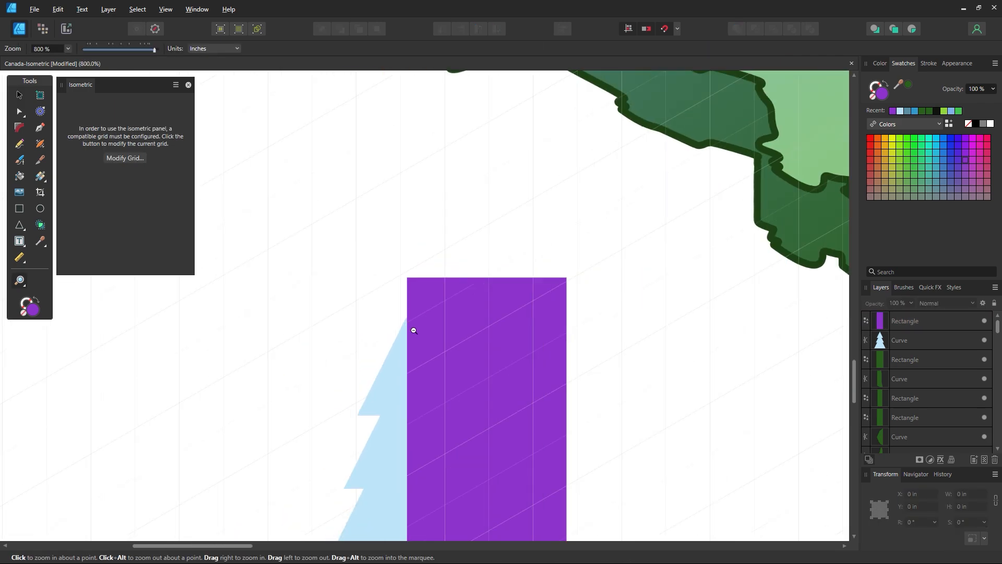
scroll(434, 376, "down", 2)
Divide the overlapping tree and purple rectangle into separate pieces
key("v")
left_click(402, 268)
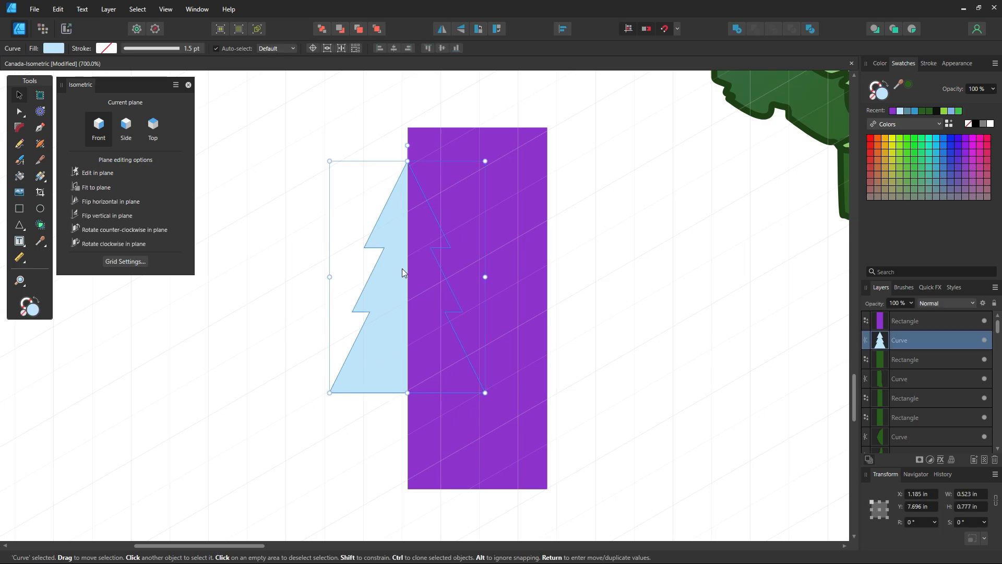
left_click(472, 273, "shift")
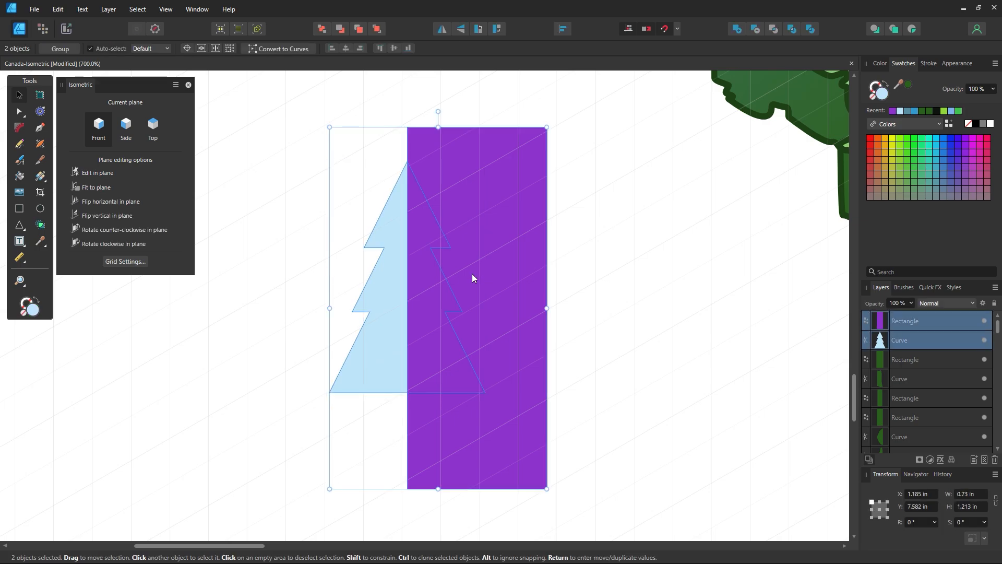
left_click(804, 28)
Move the tree's purple right half slightly away from the blue half and delete the leftover part of the rectangle
left_click(503, 280)
left_click_drag(503, 280, 670, 310)
left_click(444, 295)
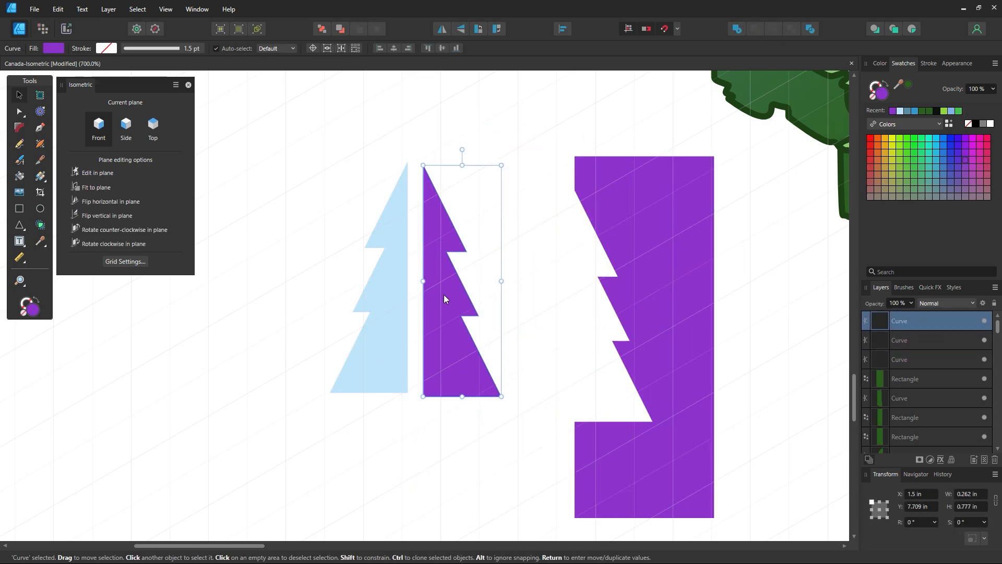
left_click(710, 304)
key("Delete")
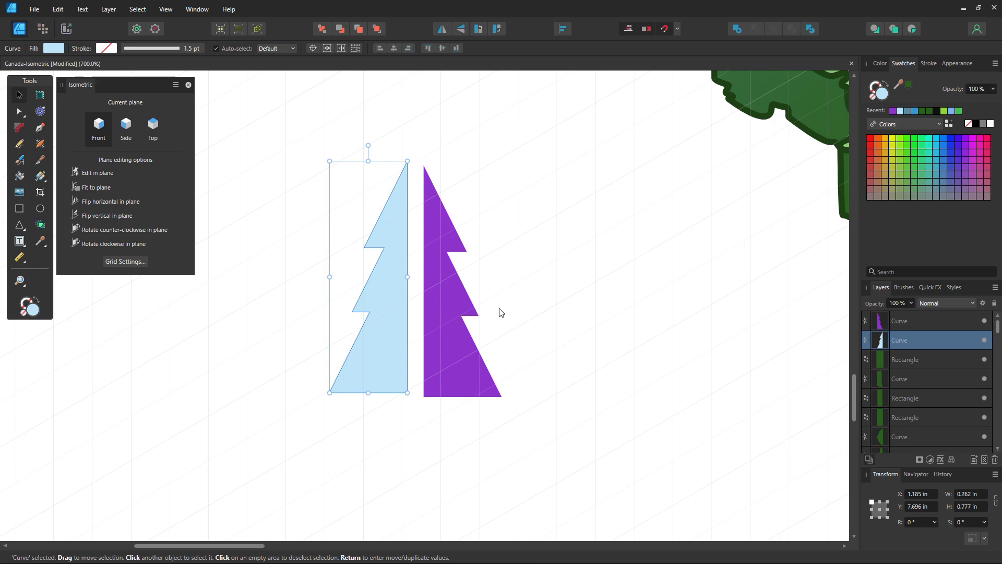
Fit the tree's pale blue left half to the Side isometric plane and shift it up and away from the purple half
left_click(124, 140)
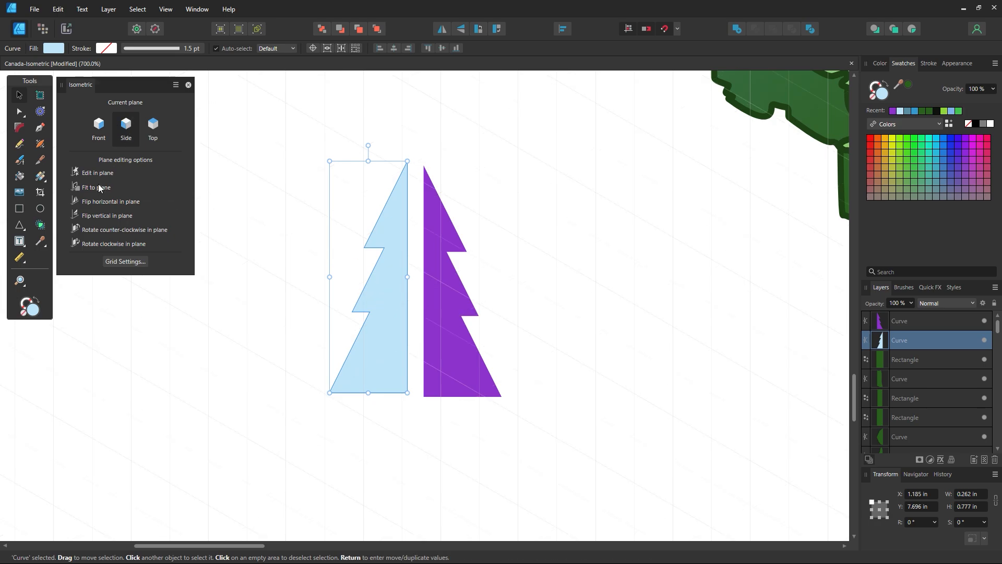
left_click(99, 188)
left_click_drag(363, 288, 336, 263)
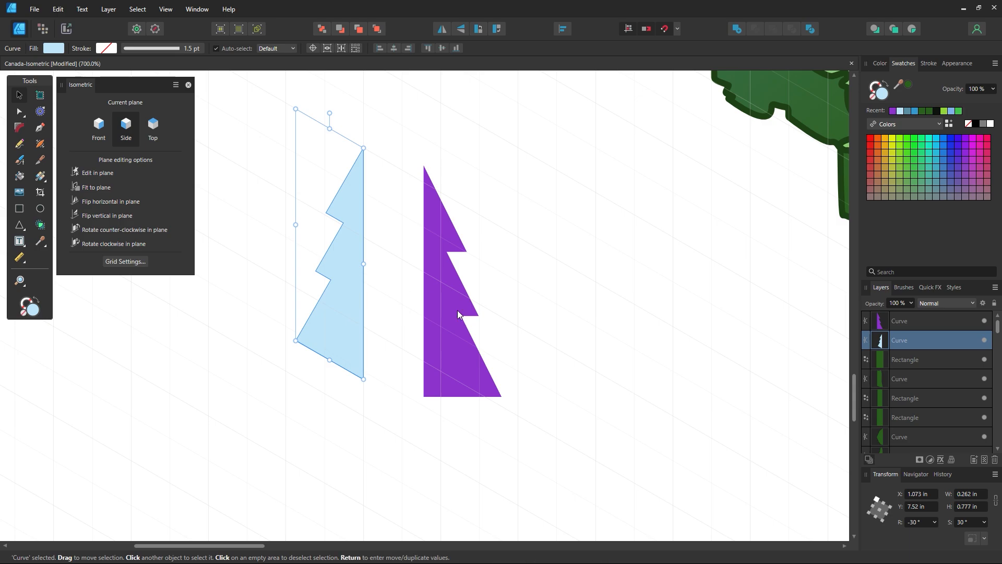
Fit the tree's purple right half to the Front isometric plane and join its straight edge to the blue half's
left_click(458, 315)
left_click(105, 130)
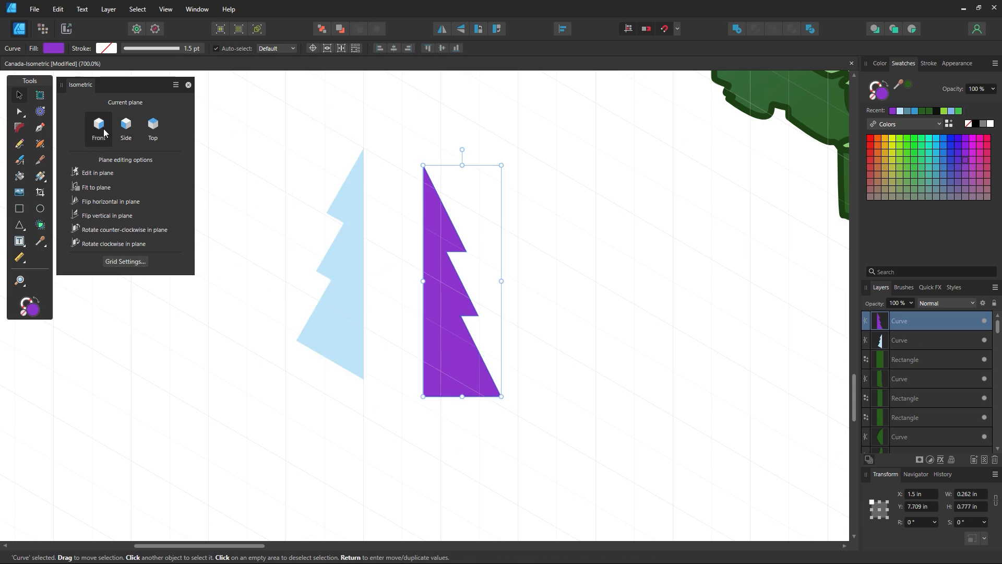
left_click(99, 187)
left_click_drag(450, 269, 382, 235)
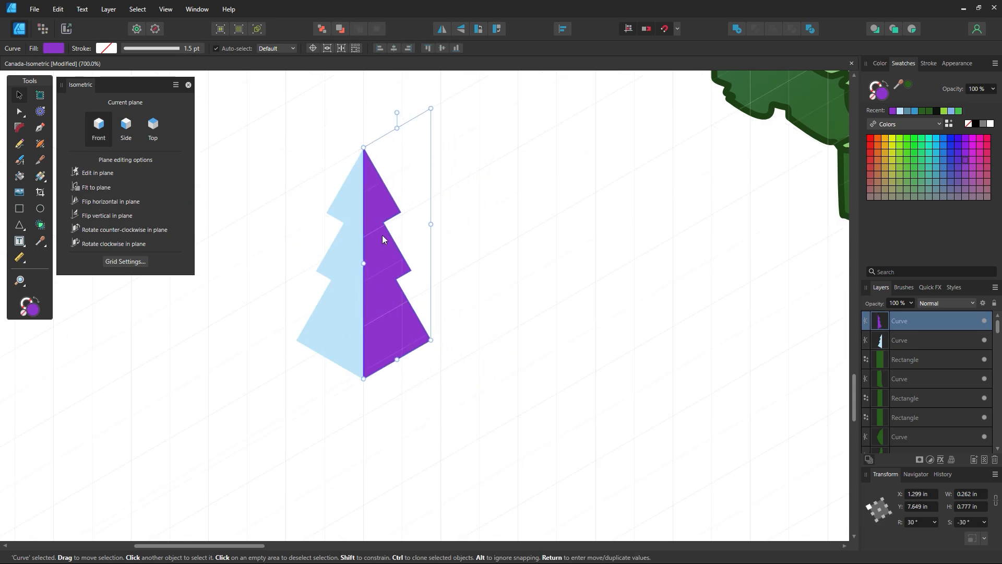
left_click(534, 274)
mouse_move(384, 320)
left_mouse_down()
mouse_move(392, 325)
mouse_move(383, 320)
left_mouse_up()
left_click(538, 336)
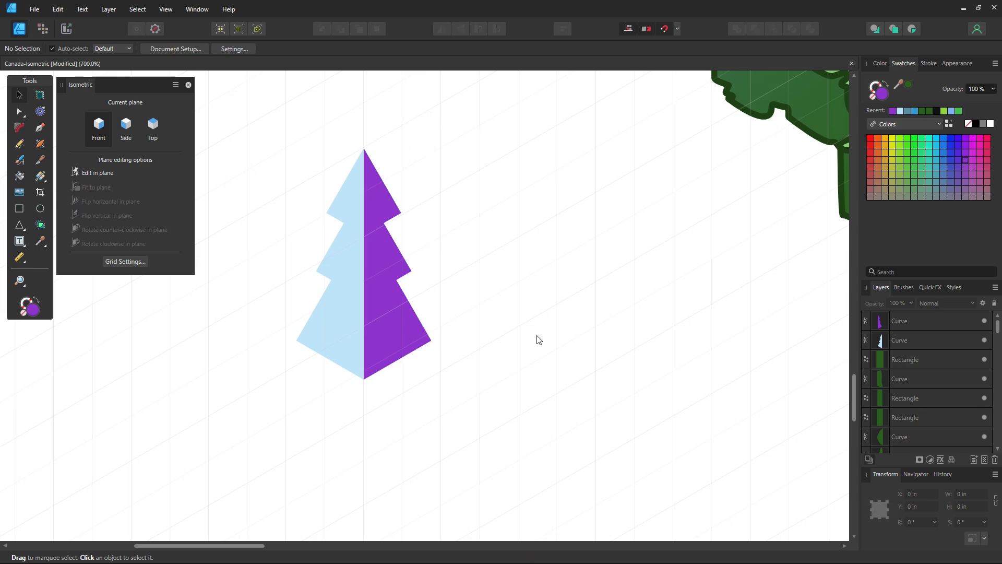
scroll(520, 334, "up", 3)
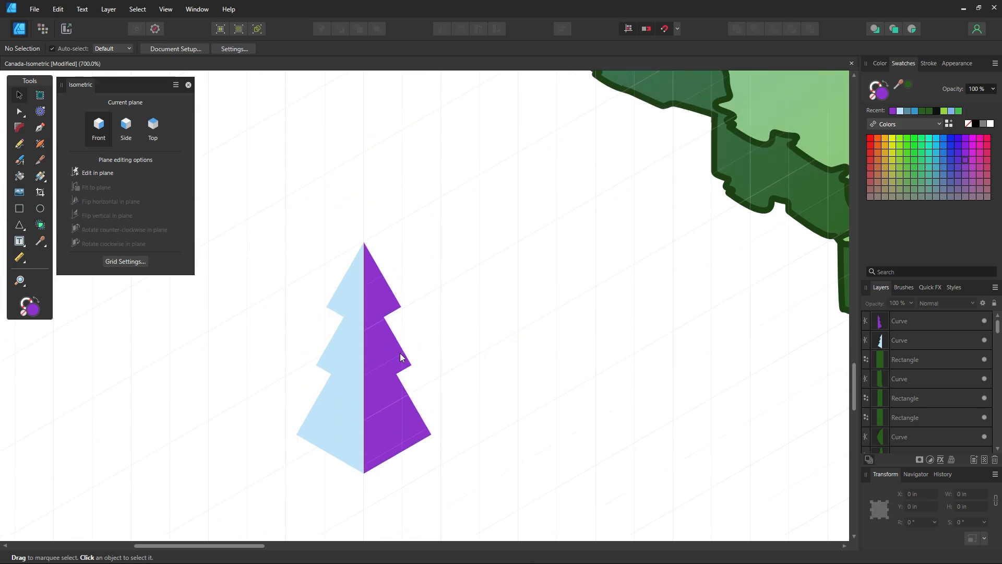
Fill the tree's pale blue left half with the soft green sampled from the map's top surface
key("z")
left_click(500, 322, "alt")
left_click(501, 324, "alt")
left_click(501, 324, "alt")
key("space")
left_click_drag(561, 285, 493, 311)
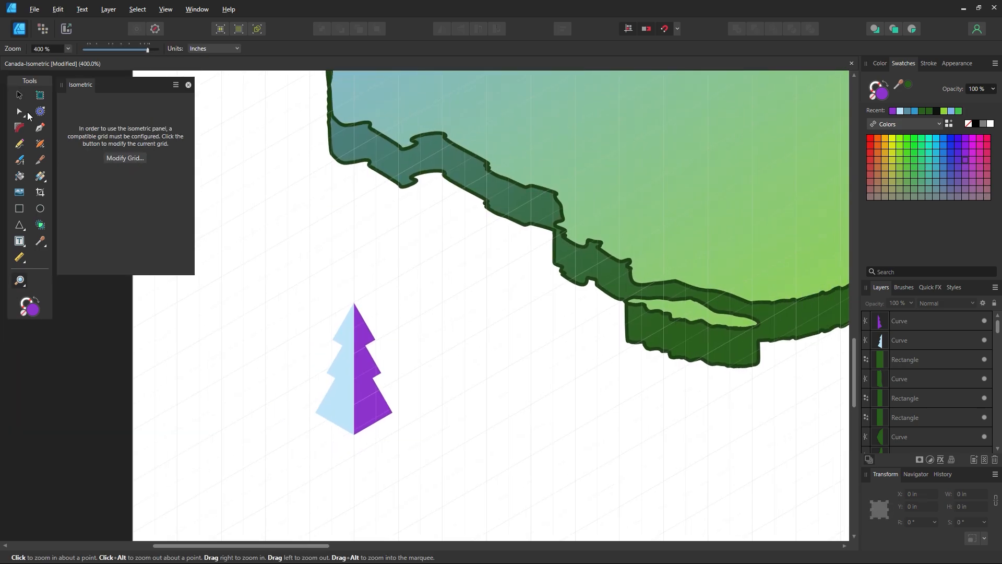
key("v")
left_click(339, 387)
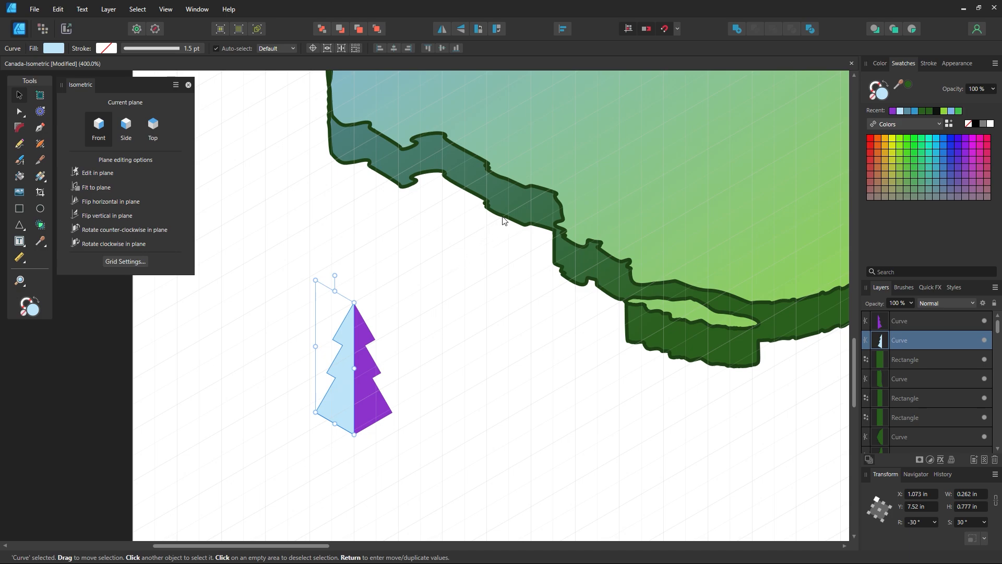
key("i")
left_click(608, 239)
left_click(19, 95)
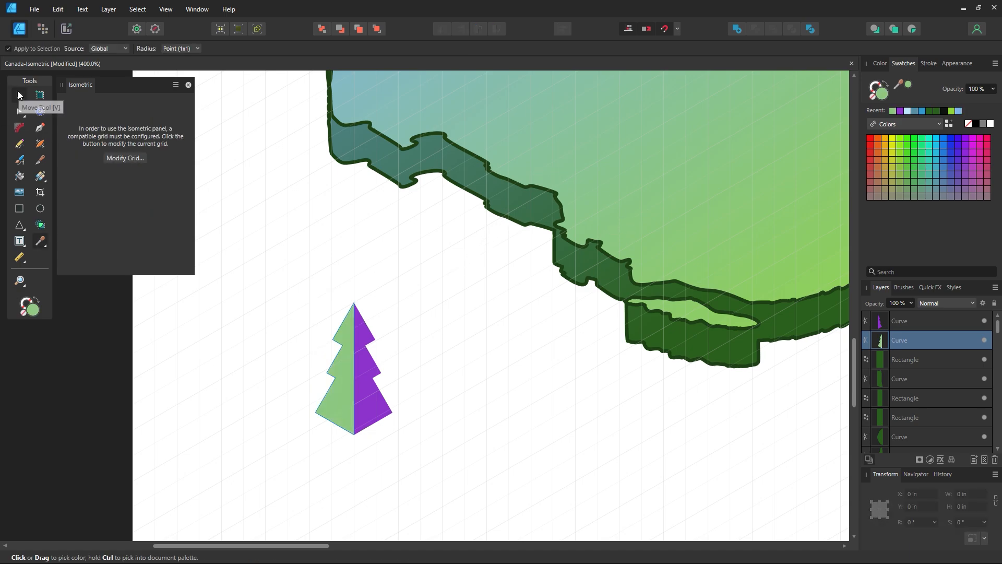
Fill the tree's purple right half with the soft green sampled from the left half
left_click(368, 388)
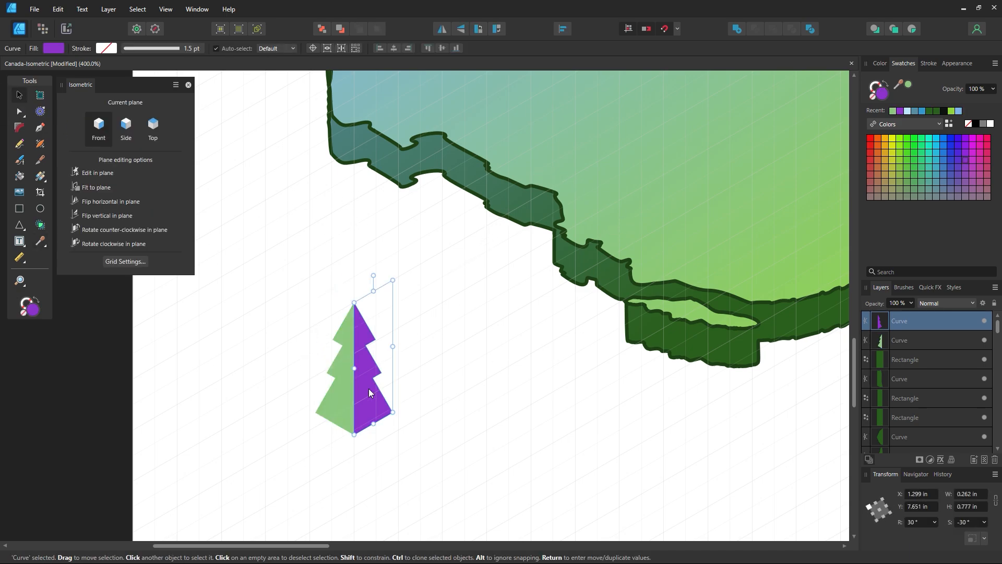
key("i")
left_click(339, 403)
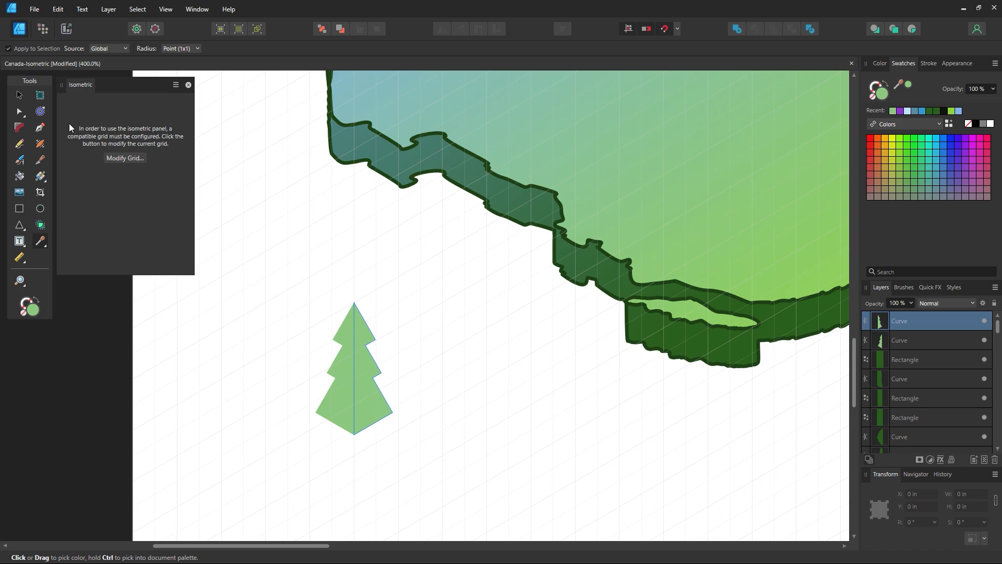
left_click(20, 95)
Recolour the tree's left half with the recently used dark green, then brighten that fill slightly
left_click(341, 398)
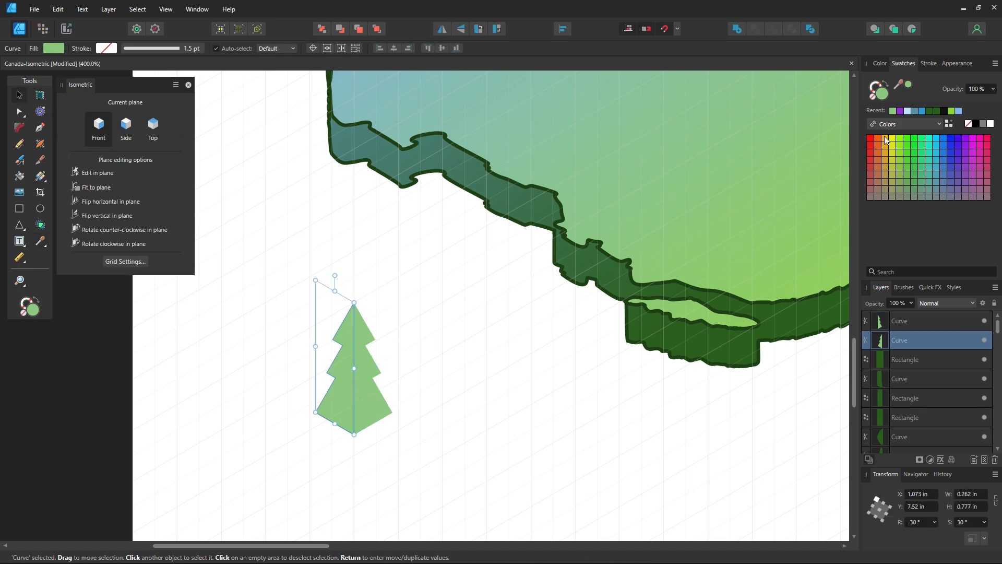
left_click(929, 111)
left_click(476, 284)
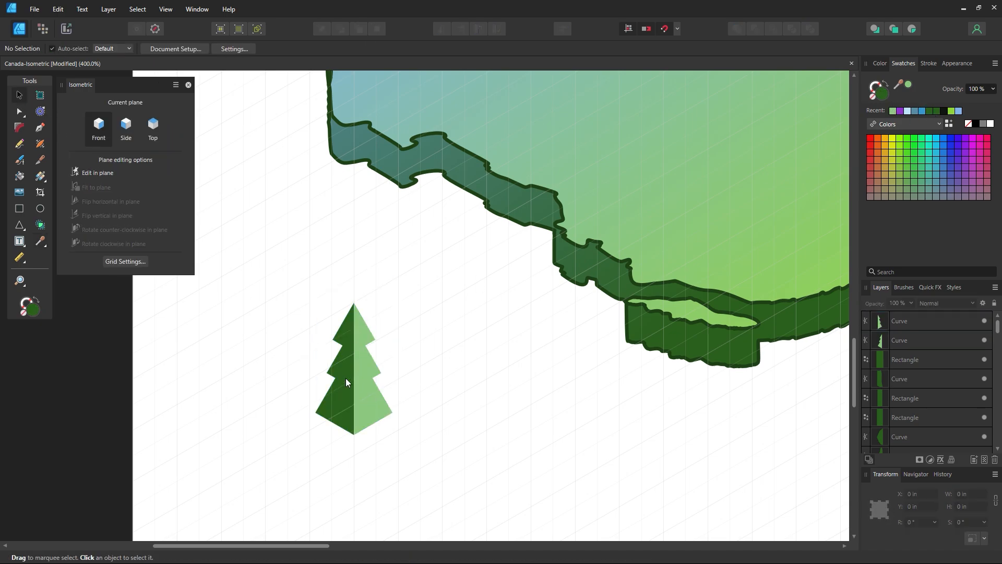
left_click(346, 378)
double_click(880, 99)
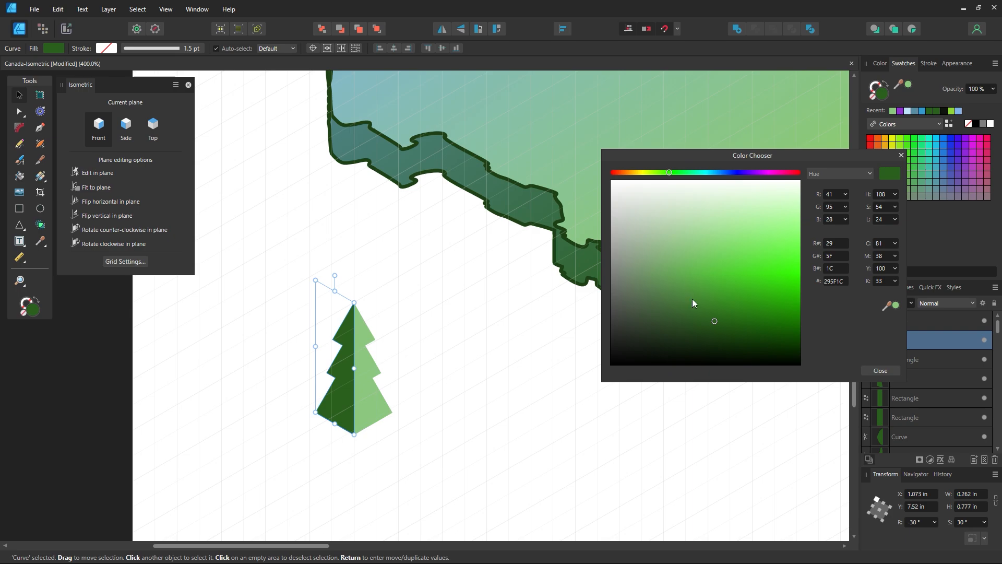
left_click_drag(727, 305, 688, 266)
left_click(868, 369)
Change the fill of the tree's right half to the more saturated green #6BB95B
left_click(358, 411)
double_click(887, 93)
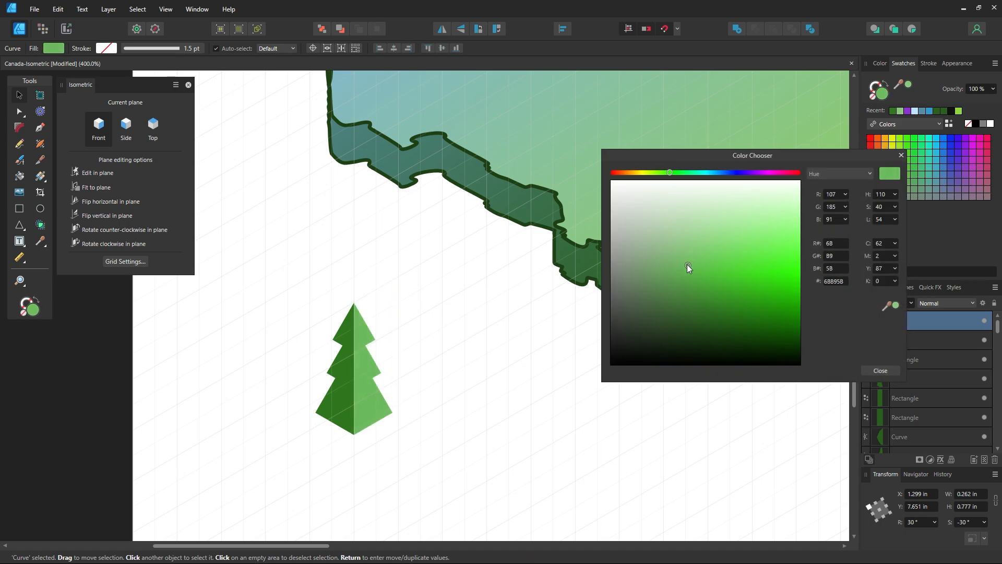
left_click(880, 371)
left_click(516, 364)
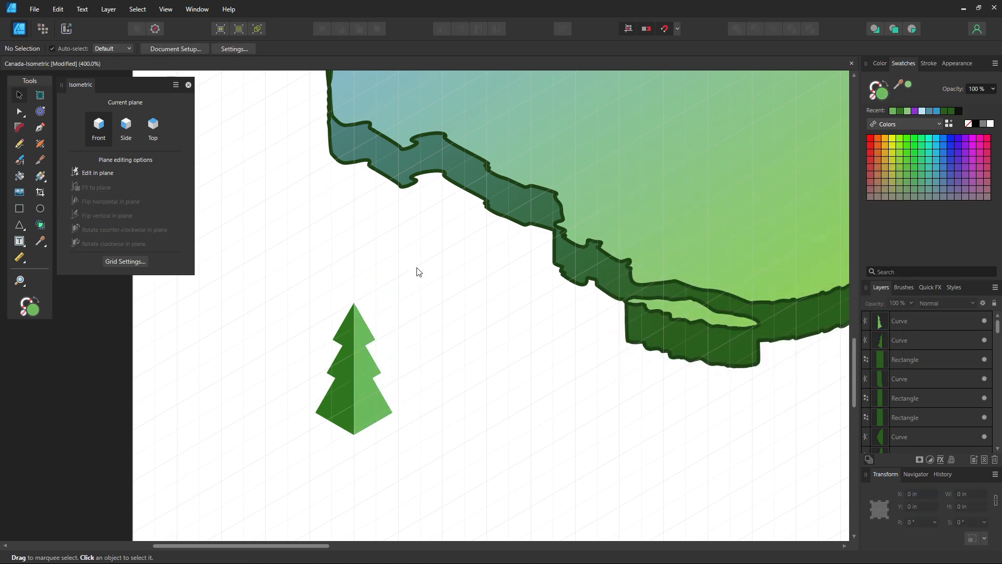
Group the two tree halves and apply the dark green outline sampled from the map's edge
left_click_drag(418, 265, 277, 481)
key("ctrl+g")
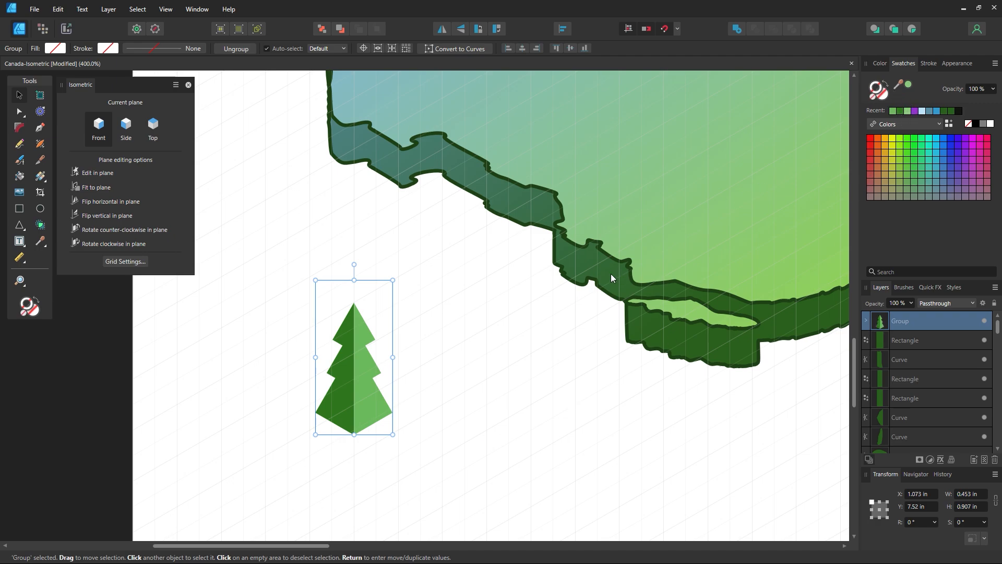
key("i")
left_click(607, 255)
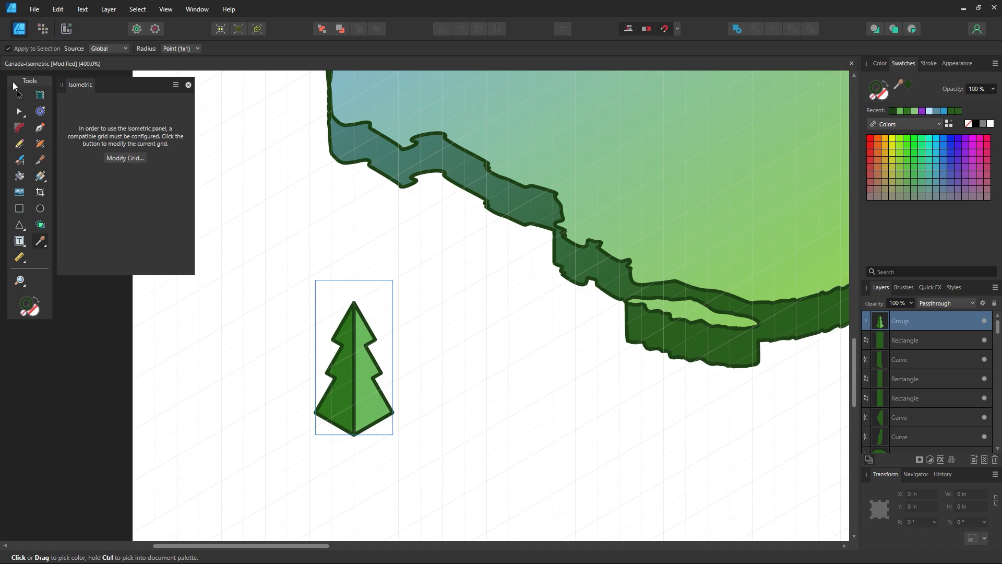
left_click(19, 94)
left_click(379, 227)
Move the tree group onto the map's southwestern part and scale it down to about 0.28 by 0.56 in
key("z")
left_click(597, 269, "alt")
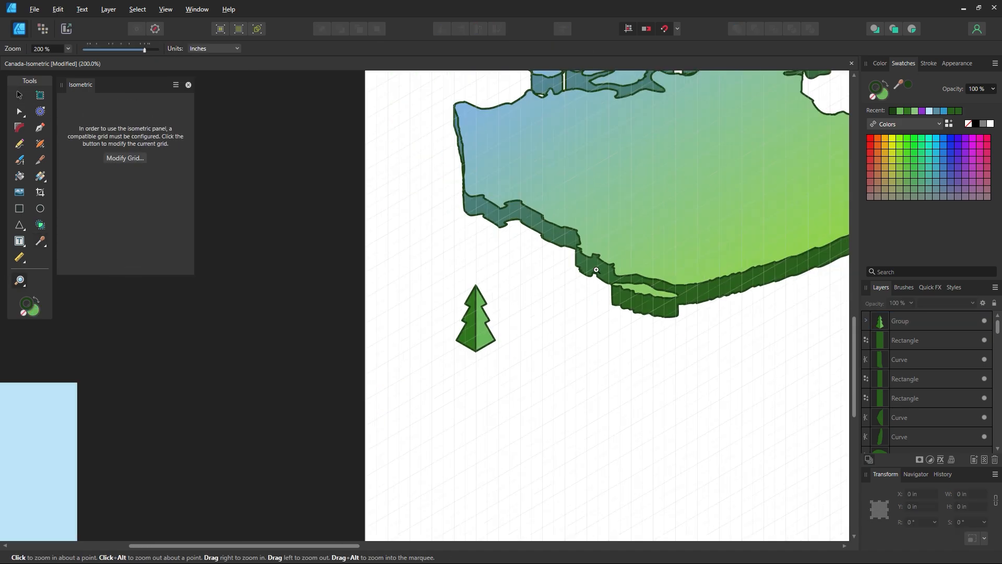
left_click_drag(511, 297, 261, 407)
left_click(20, 95)
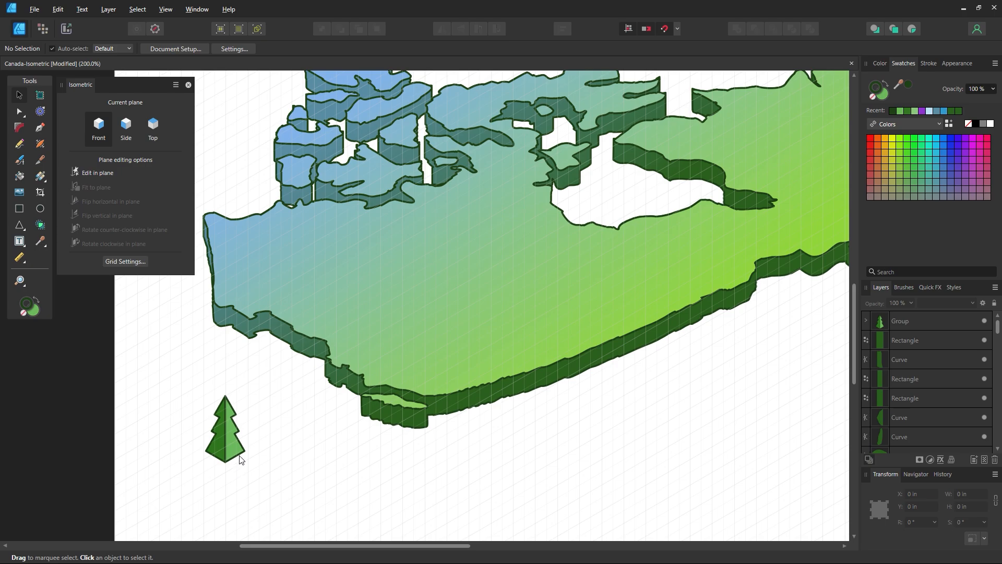
left_click(242, 459)
left_click_drag(246, 461, 400, 360)
left_click(314, 447)
left_click(538, 478)
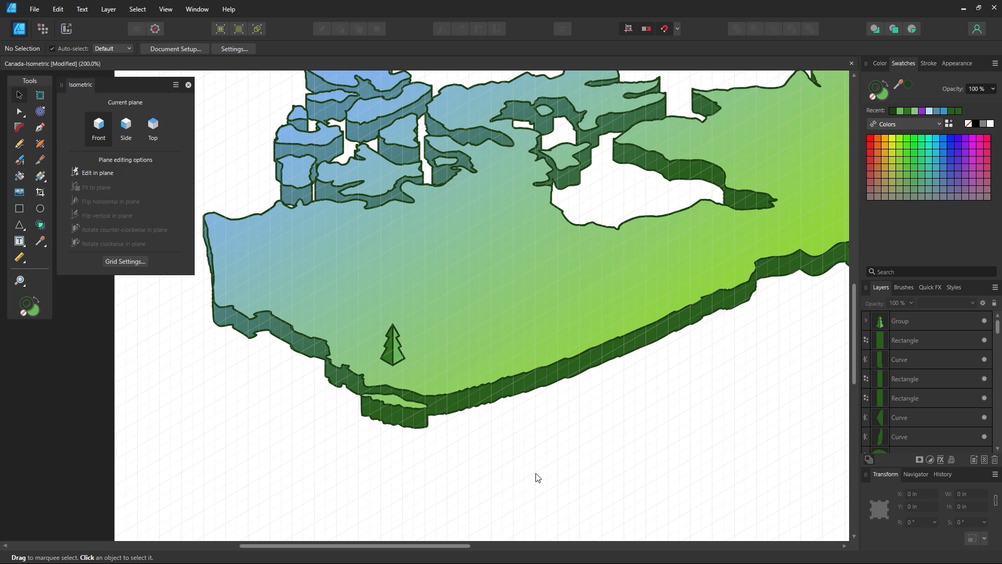
Set the stroke width of the map's top surface group to 1 pt
key("z")
left_click(572, 305, "alt")
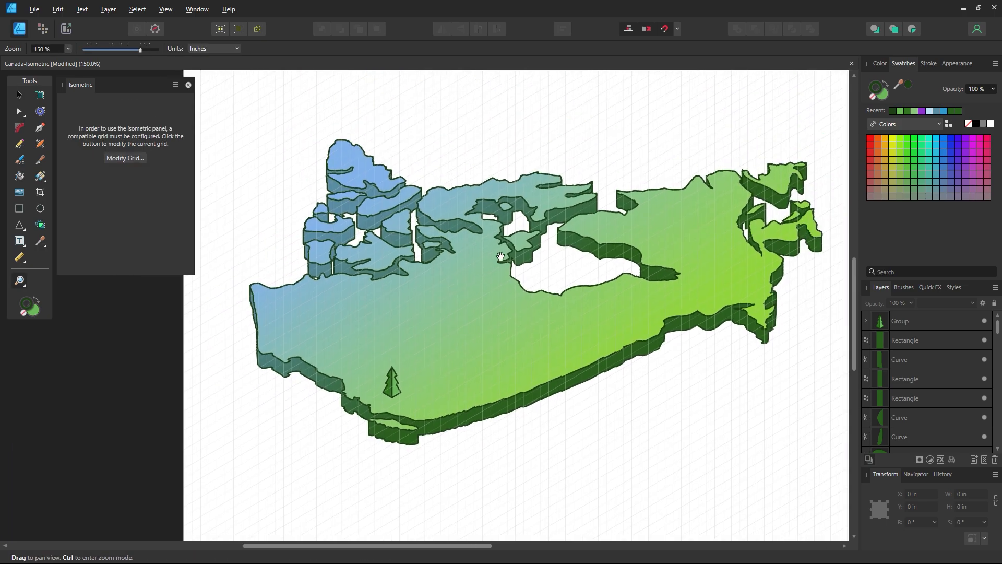
left_click(19, 95)
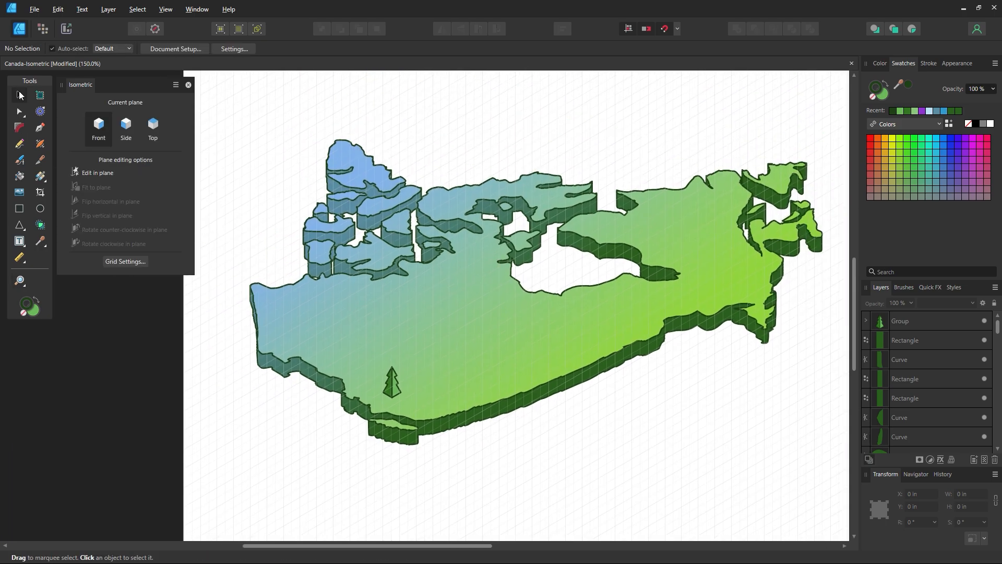
left_click(505, 304)
left_click_drag(488, 307, 461, 217)
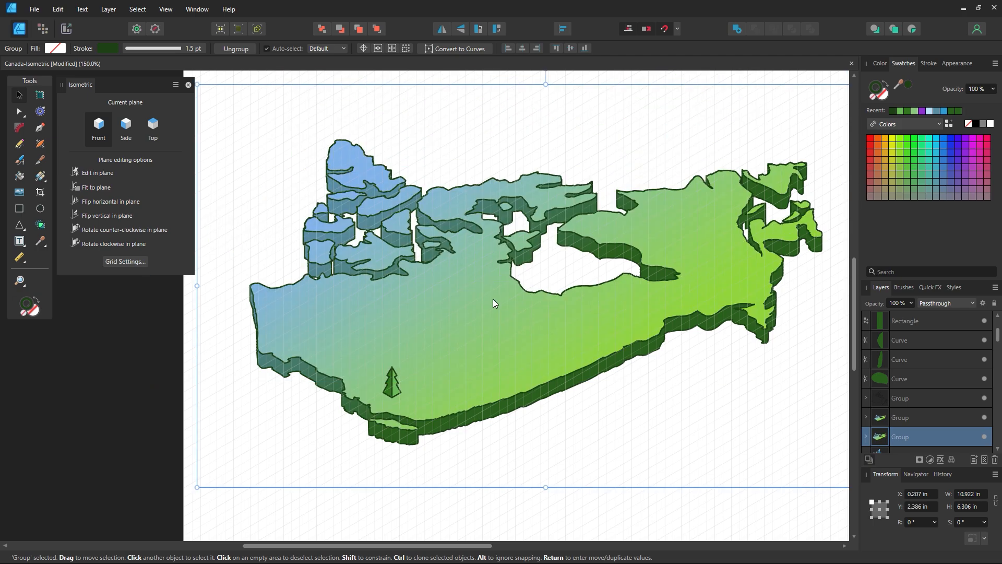
left_click(928, 63)
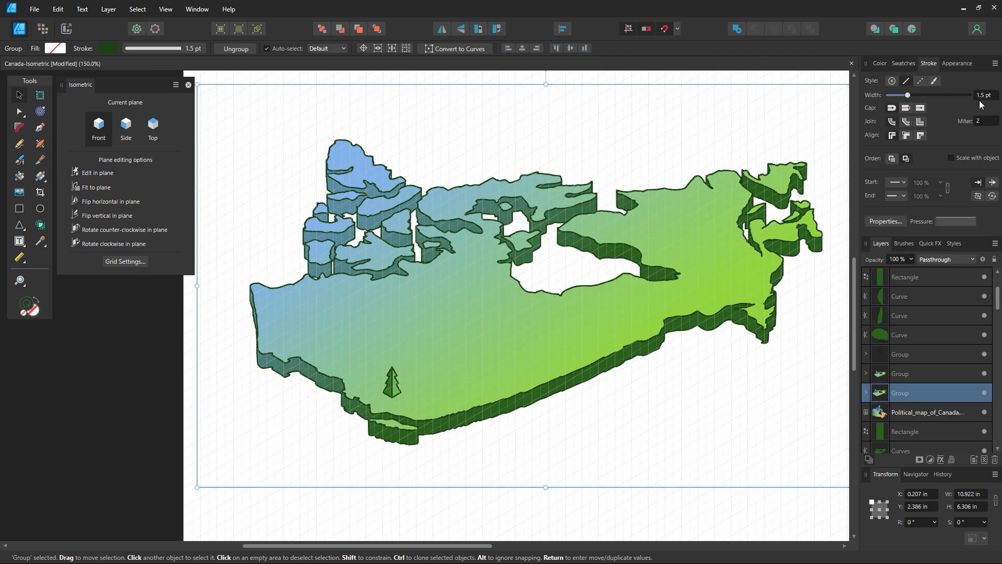
left_click(988, 97)
type("1")
key("Return")
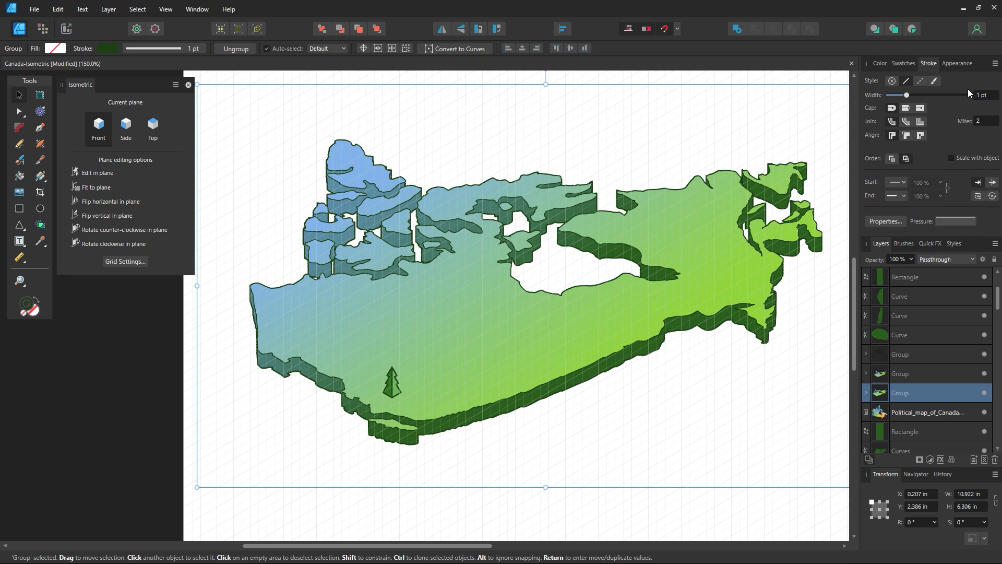
Set the stroke width of the map's extruded base curves to 1 pt
left_click(526, 413)
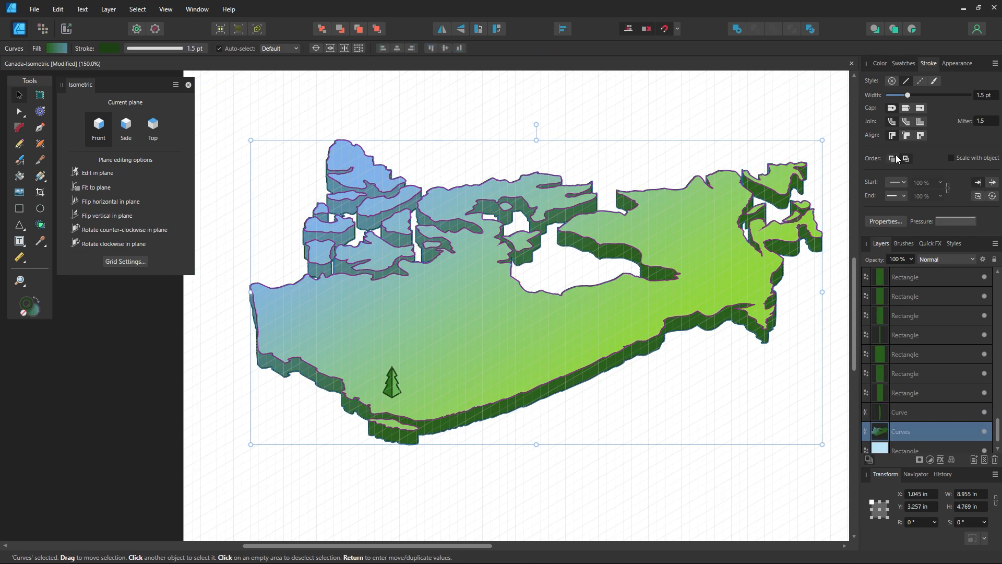
left_click(984, 97)
type("1")
key("Return")
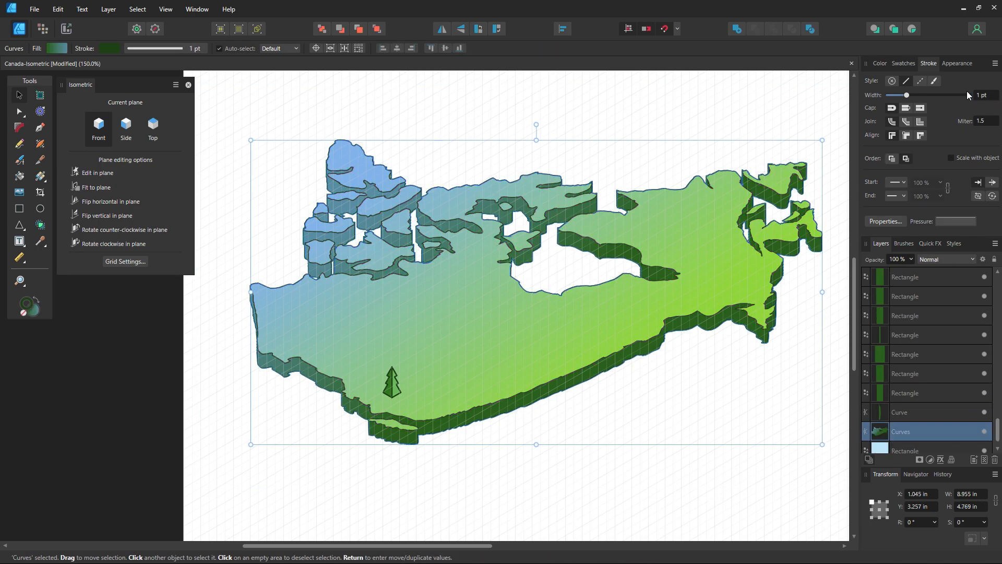
left_click(323, 77)
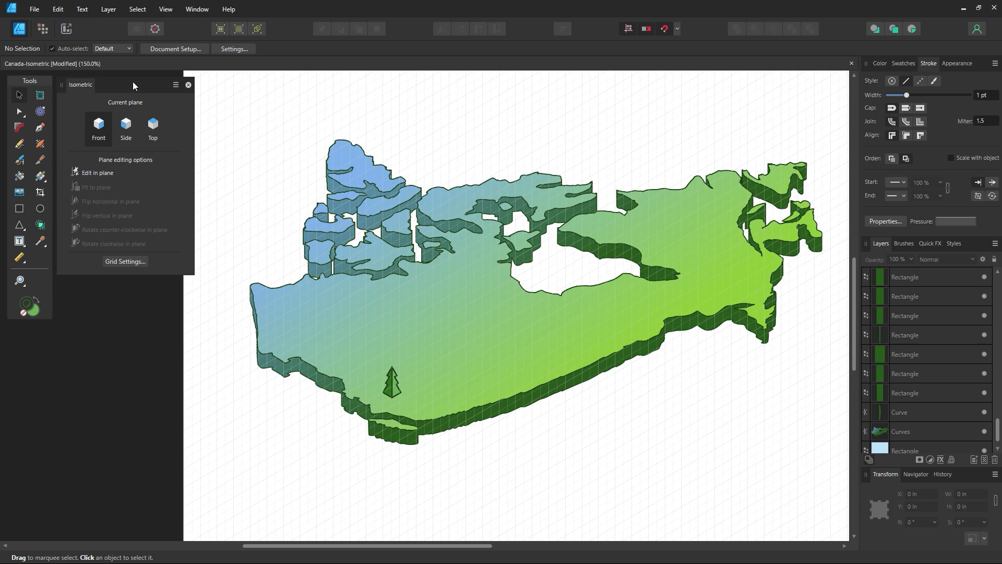
Move the Isometric panel clear of the artwork and turn off the grid display
left_click_drag(134, 86, 78, 339)
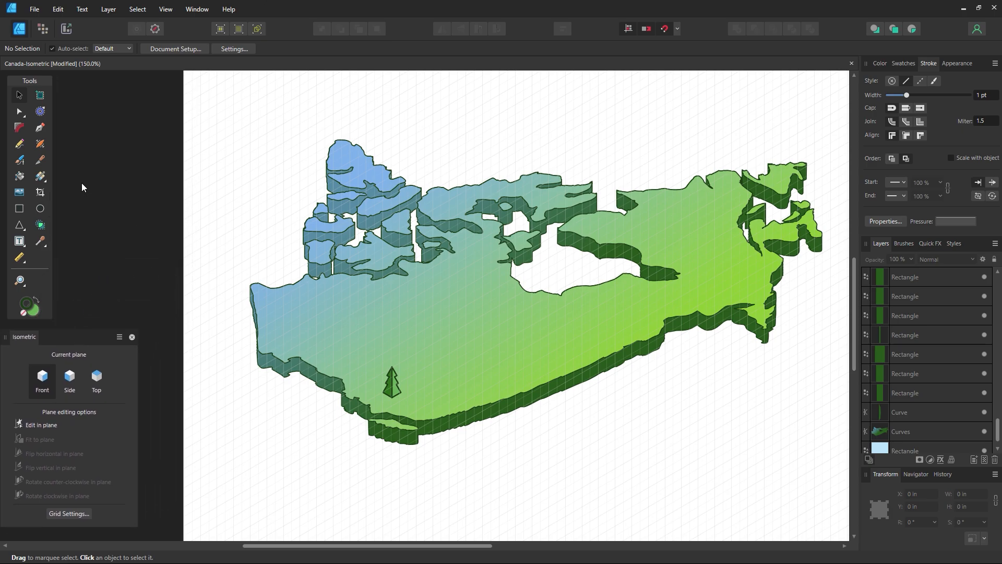
left_click(70, 514)
left_click(377, 117)
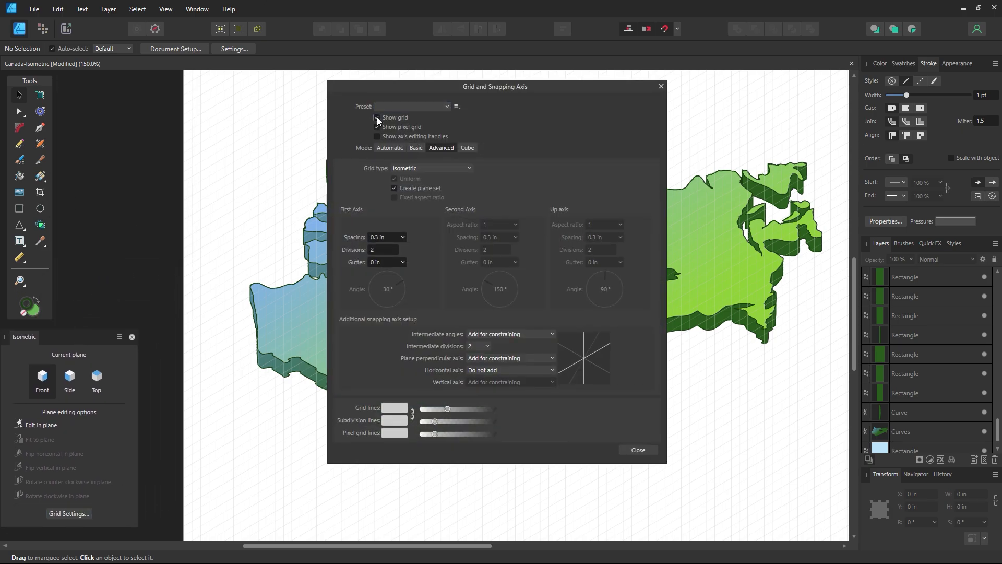
left_click(638, 450)
Adjust the outline width of the tree group
left_click(392, 389)
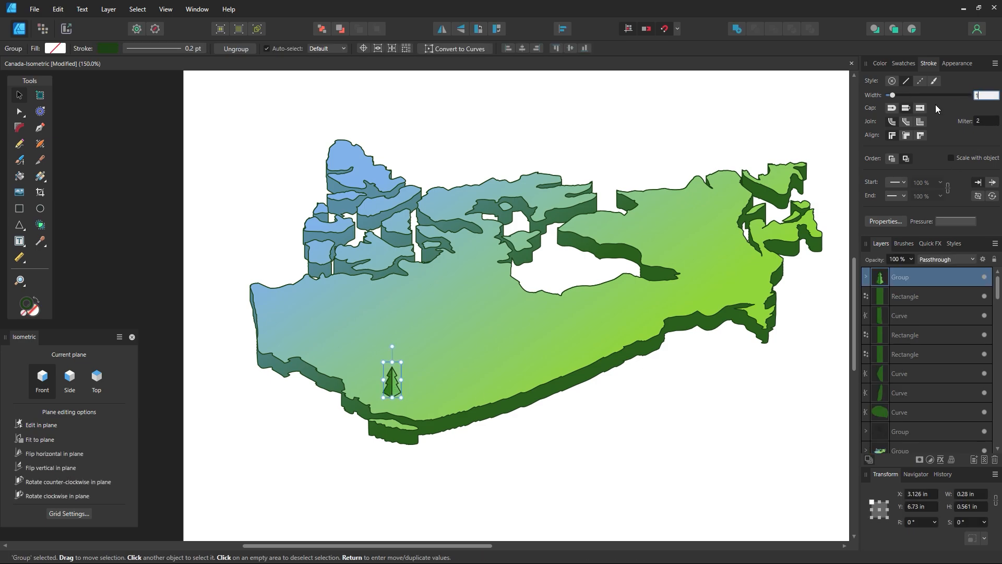
left_click(221, 271)
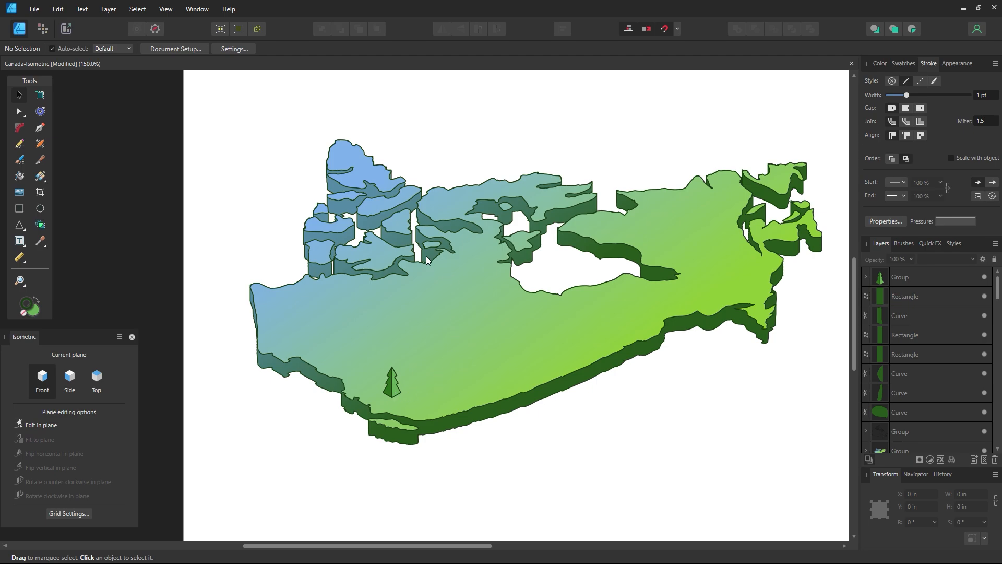
Pull the base curve's nodes beside the foot of the narrow white channel down behind the map's top surface to cover the small gap
key("z")
left_click_drag(427, 260, 574, 376)
left_click(21, 112)
left_click(399, 300)
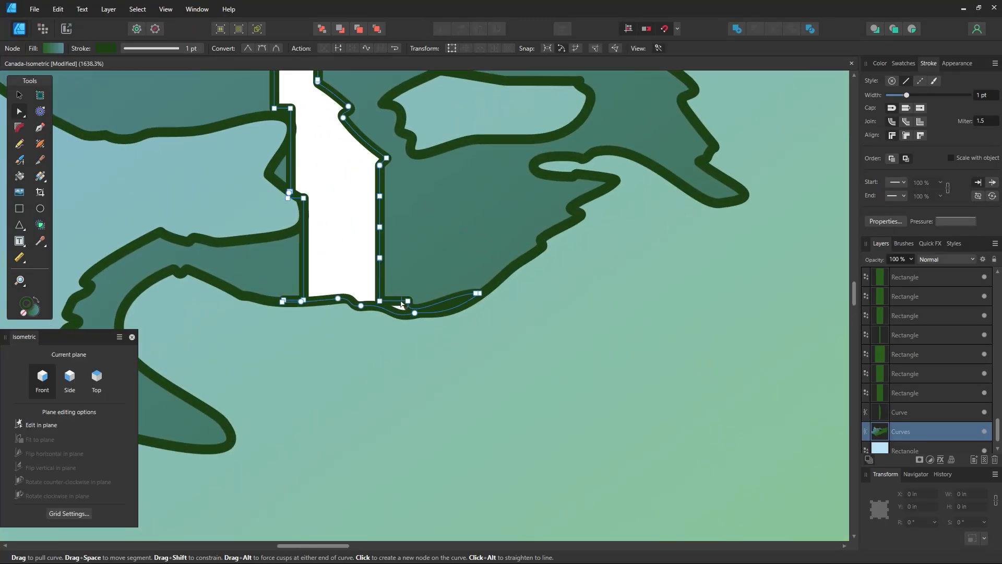
left_click_drag(410, 306, 407, 365)
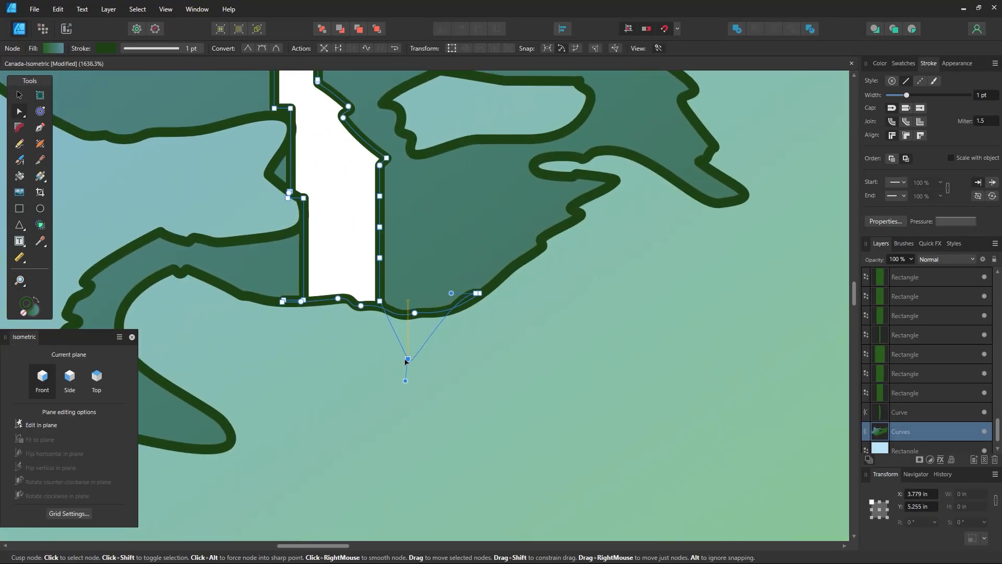
left_click_drag(452, 293, 483, 300)
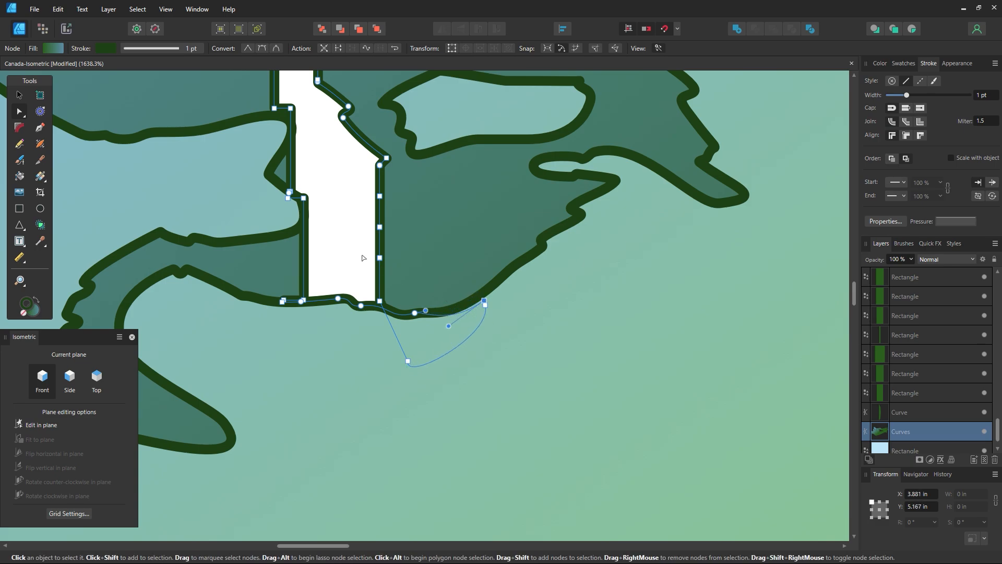
left_click(365, 258)
Move the base curve's stray corner nodes behind the northwestern island's top surface to cover the small white gap at its edge
key("z")
left_click(492, 388, "alt")
left_click(492, 388, "alt")
left_click(494, 386, "alt")
left_click(495, 387, "alt")
left_click(493, 384, "alt")
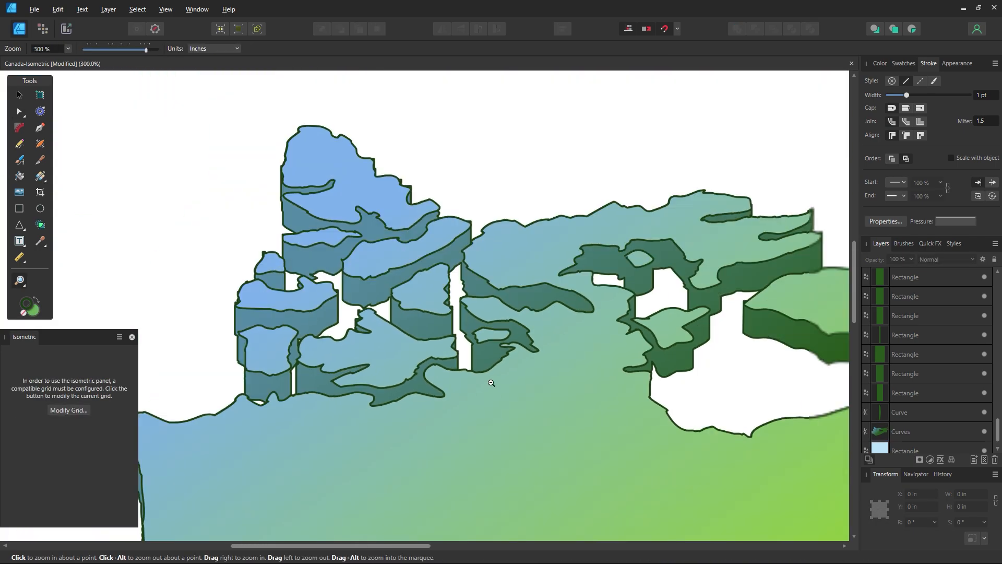
left_click(493, 383, "alt")
left_click(494, 401, "alt")
left_click_drag(397, 356, 499, 419)
left_click(444, 403)
left_click(412, 395)
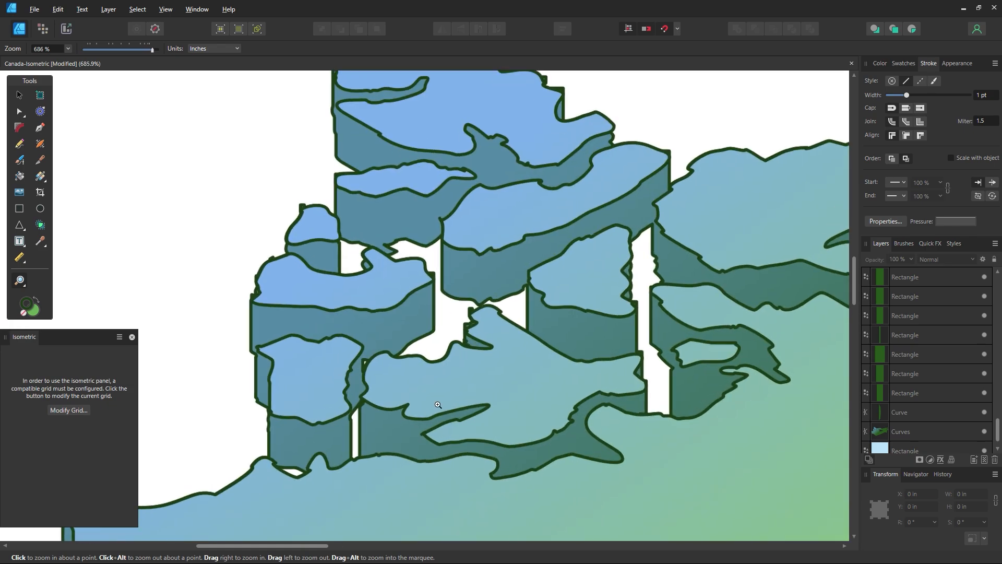
left_click(389, 391)
left_click(389, 391)
left_click(19, 115)
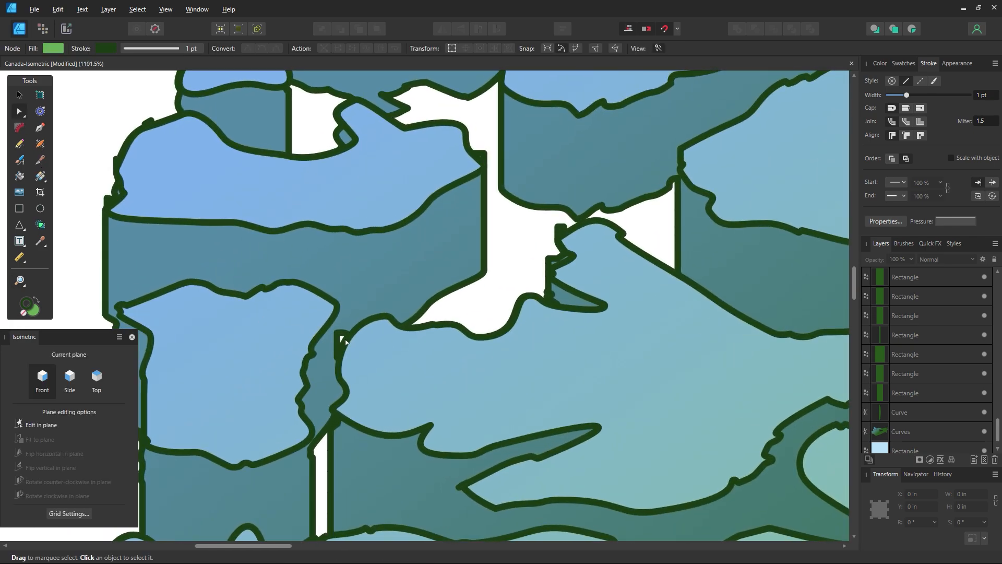
left_click(340, 337)
left_click(338, 336)
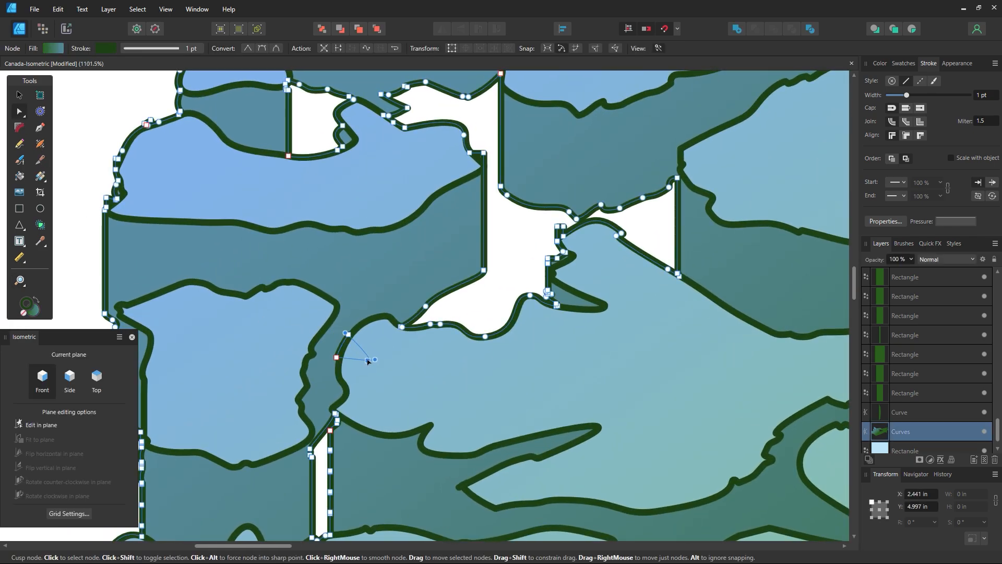
left_click_drag(347, 334, 363, 352)
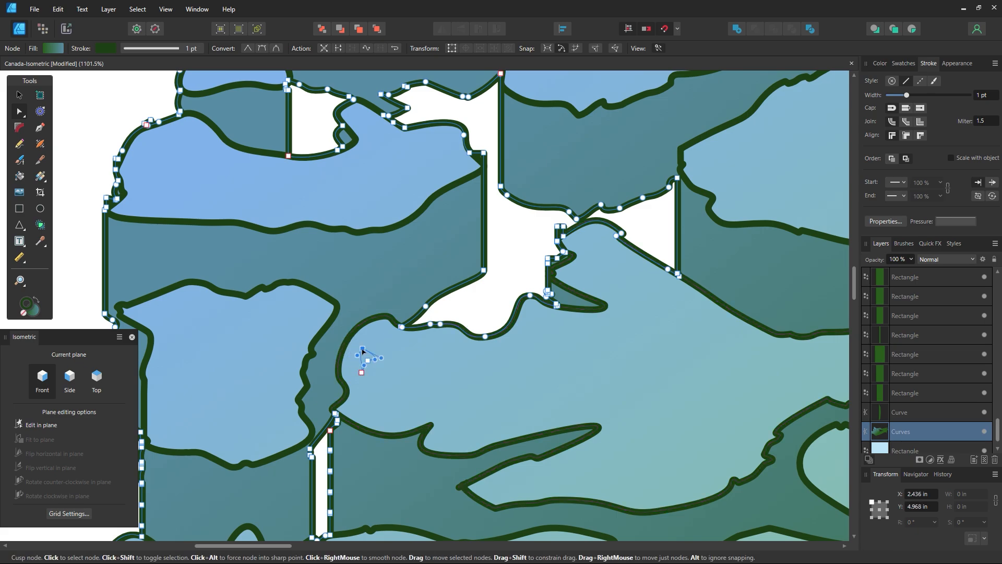
Delete the base curve's stray nodes beneath the map's top surface below the white inlet, undoing the extra deletion
key("Delete")
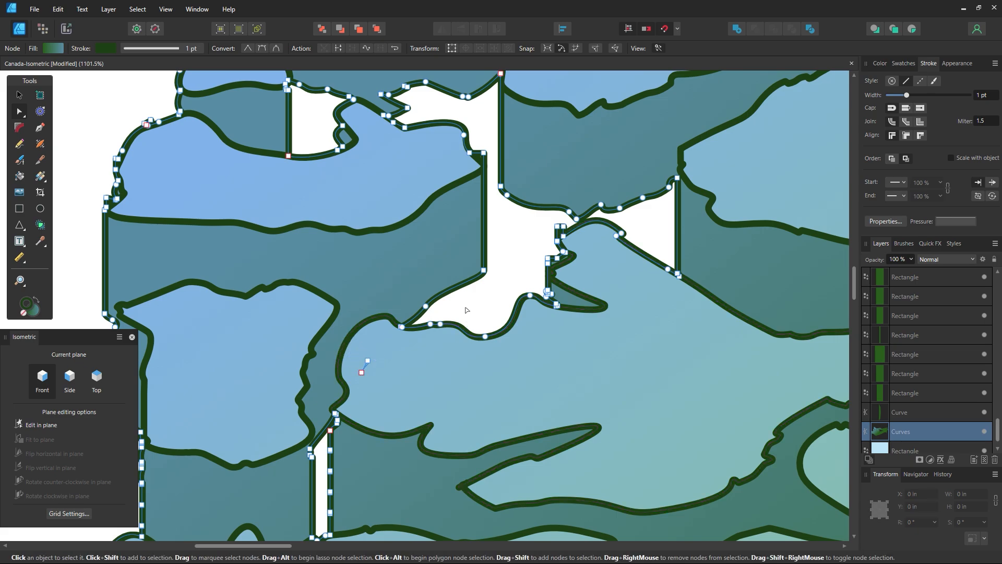
key("Delete")
key("ctrl+z")
Move the base curve's clustered nodes at the foot of the inlet's short wall behind the top surface and delete the surplus ones
key("z")
left_click(540, 343, "alt")
left_click_drag(548, 334, 514, 342)
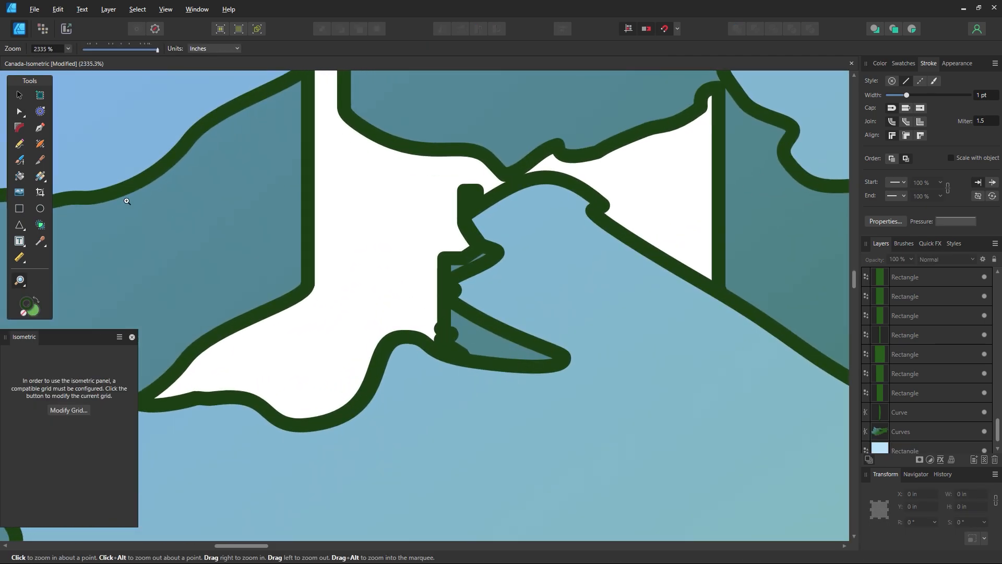
left_click(19, 111)
left_click(451, 339)
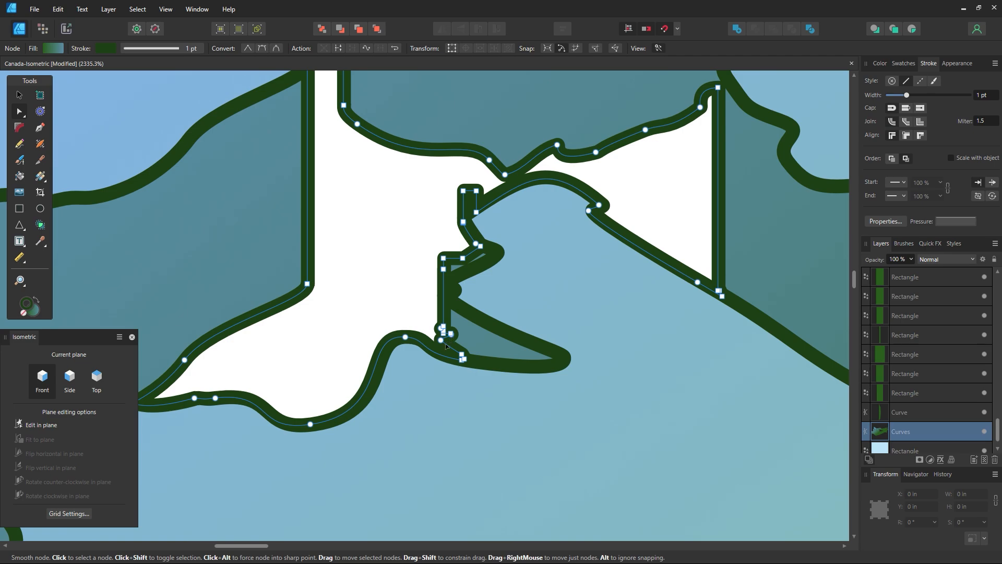
left_click(443, 341)
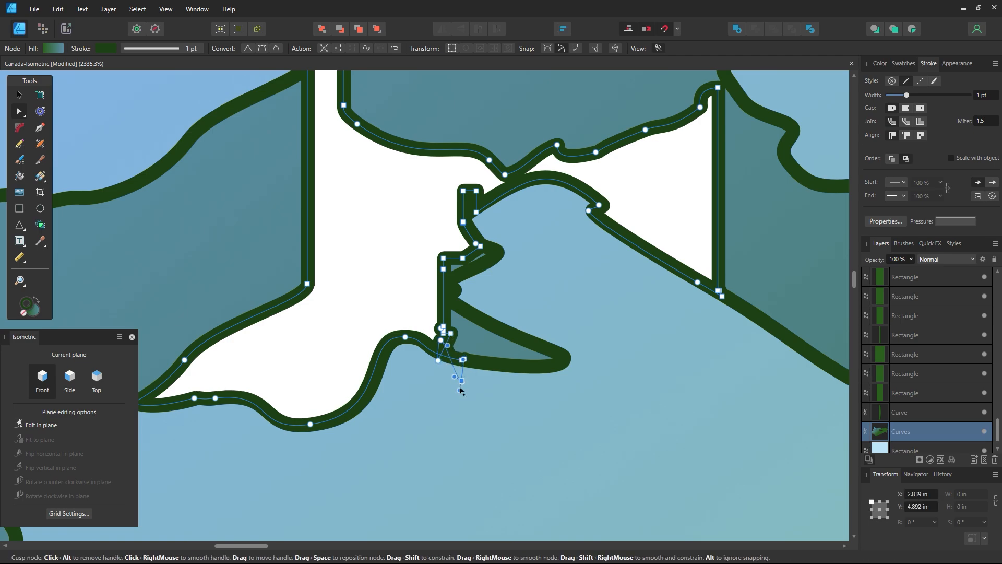
left_click_drag(460, 391, 444, 415)
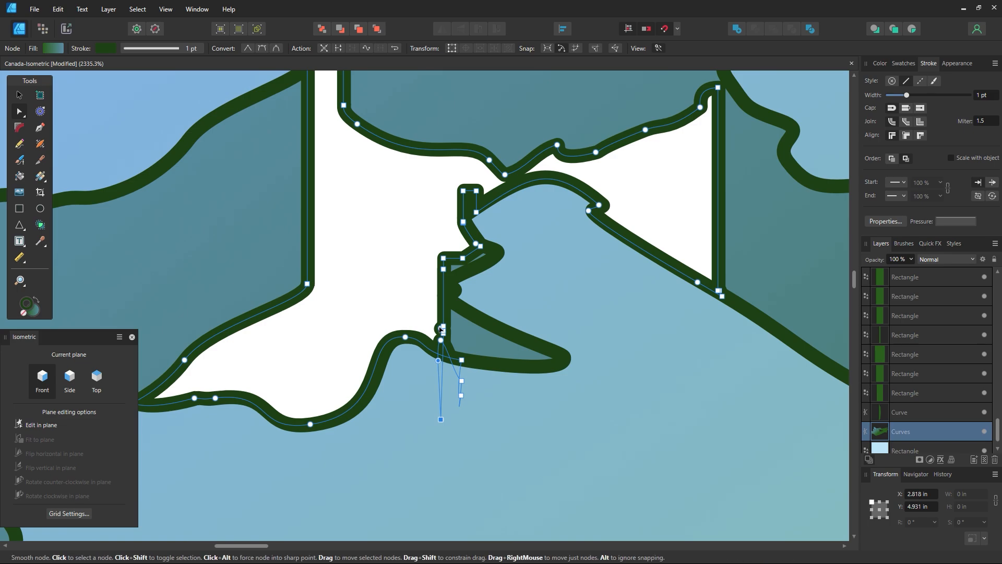
left_click_drag(440, 329, 448, 401)
left_click_drag(443, 333, 439, 426)
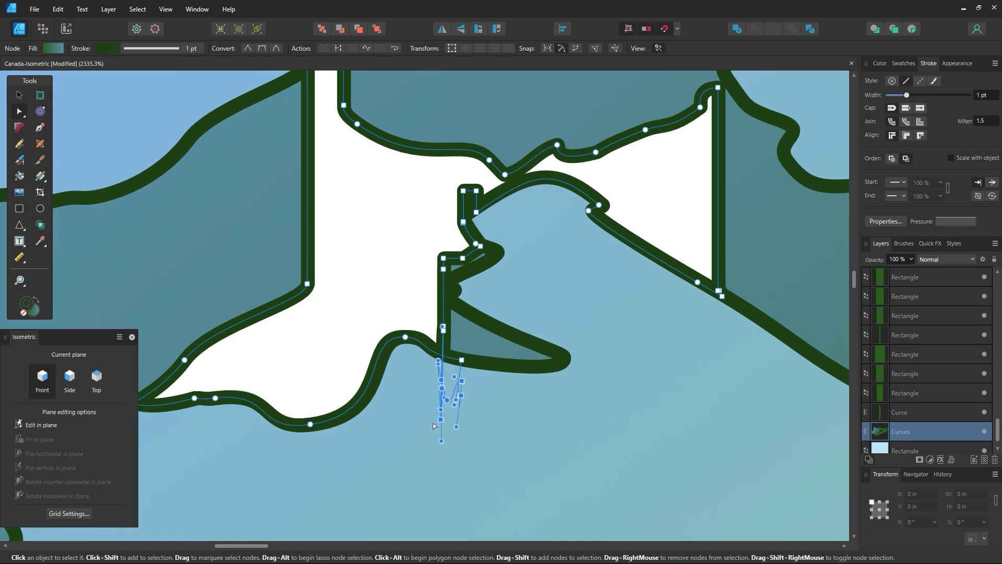
key("Delete")
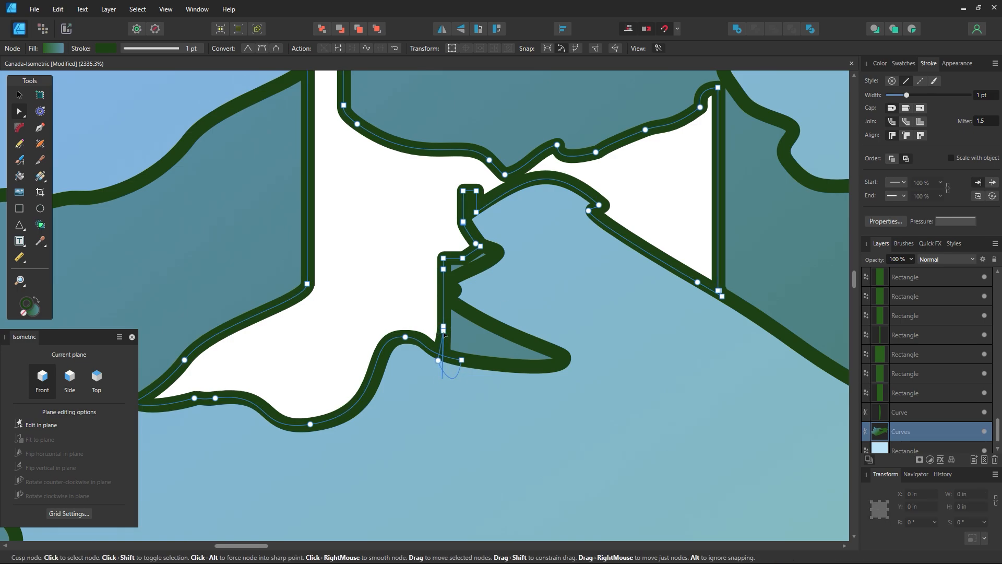
left_click_drag(439, 360, 442, 359)
left_click(416, 281)
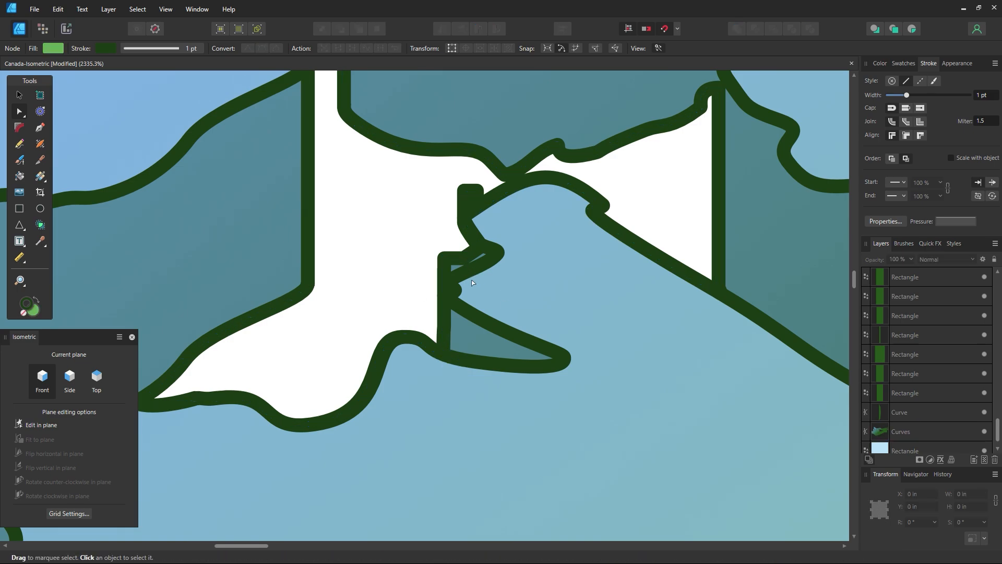
Remove the extra node between the two tips of the top surface curve at the inlet's notch
left_click(455, 290)
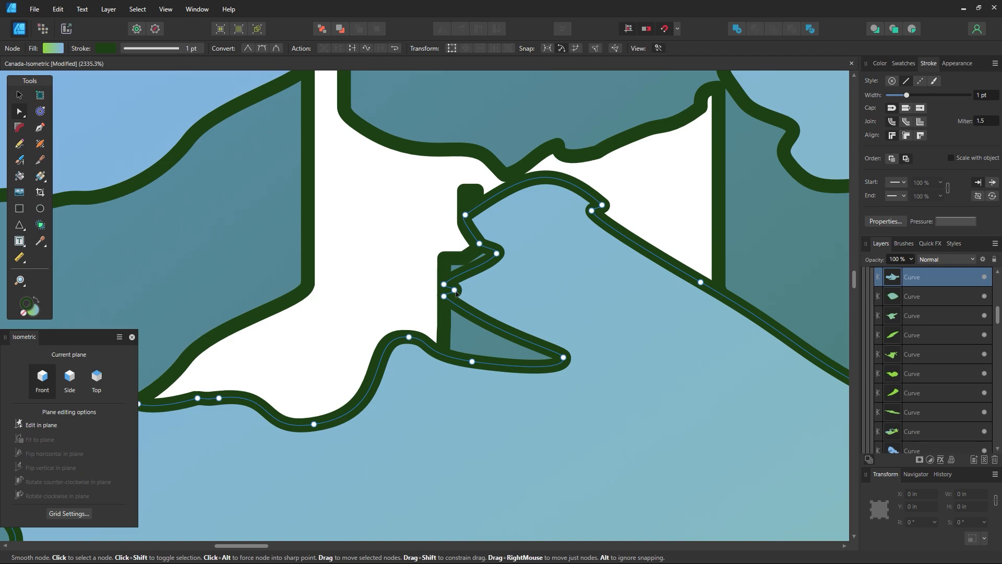
left_click_drag(455, 291, 442, 293)
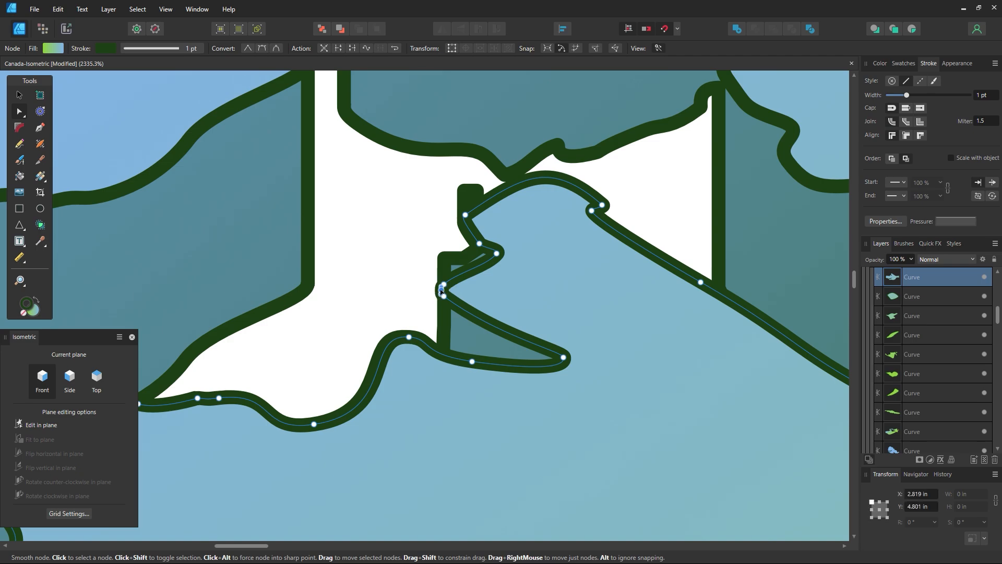
key("Delete")
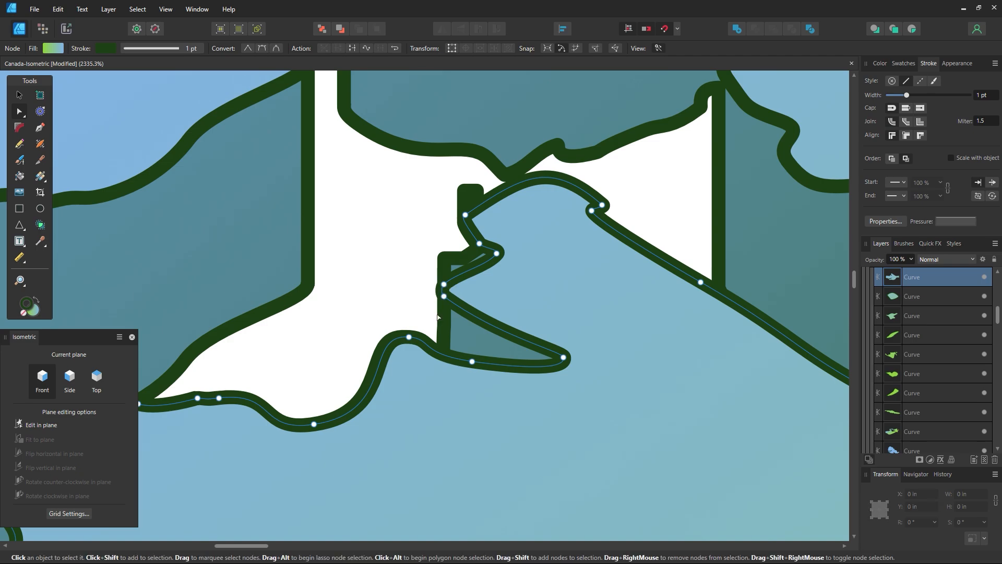
Align the base curve's nodes along the inlet's short wall to make its edge straight and vertical
left_click(439, 318)
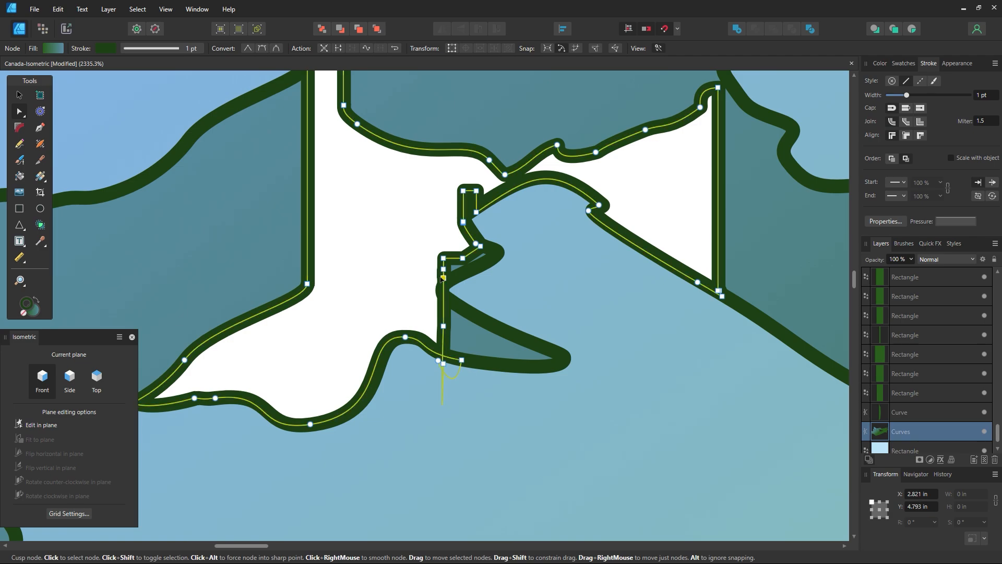
left_click_drag(441, 279, 400, 293)
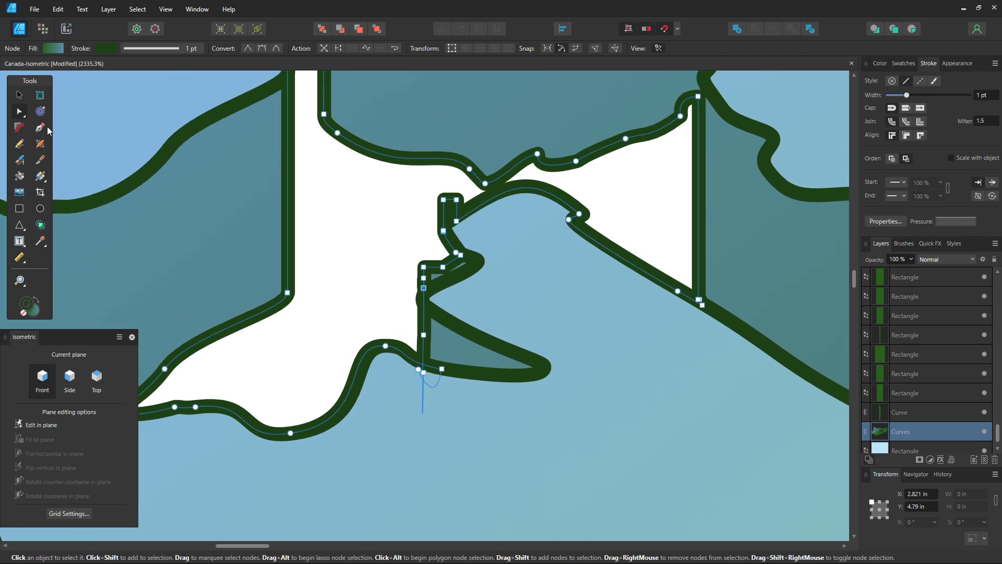
key("v")
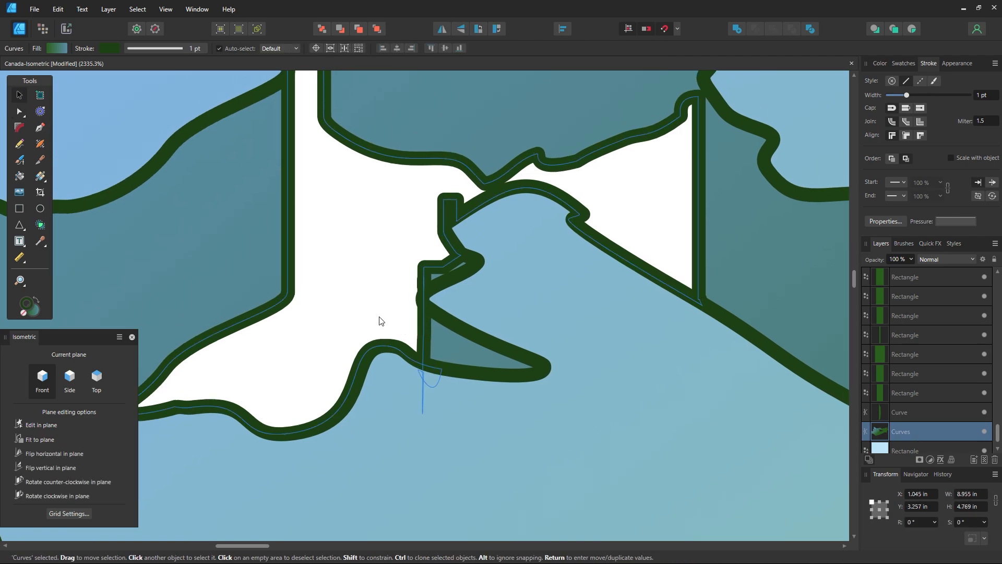
left_click(25, 115)
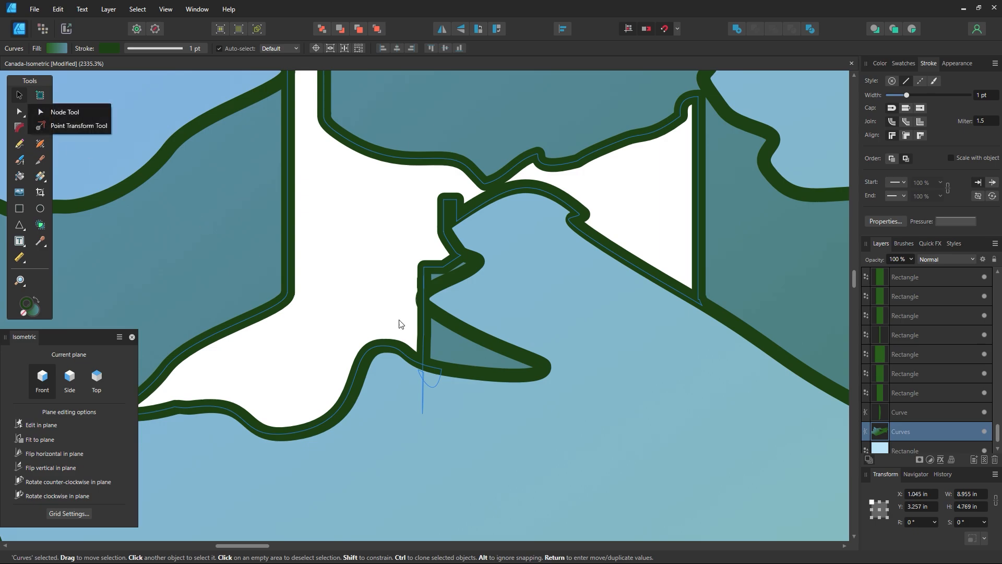
left_click(46, 111)
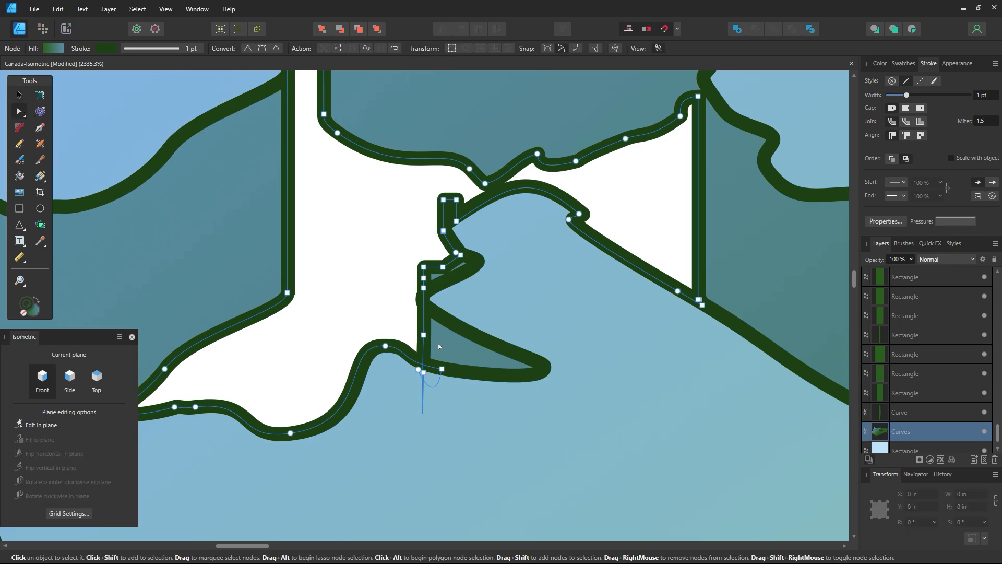
left_click_drag(424, 334, 421, 342)
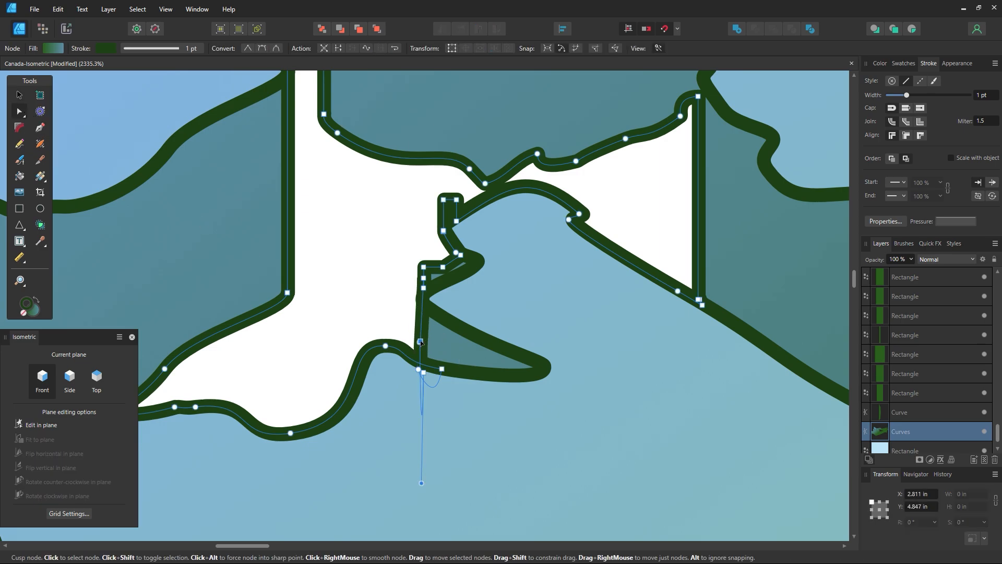
left_click_drag(412, 246, 429, 298)
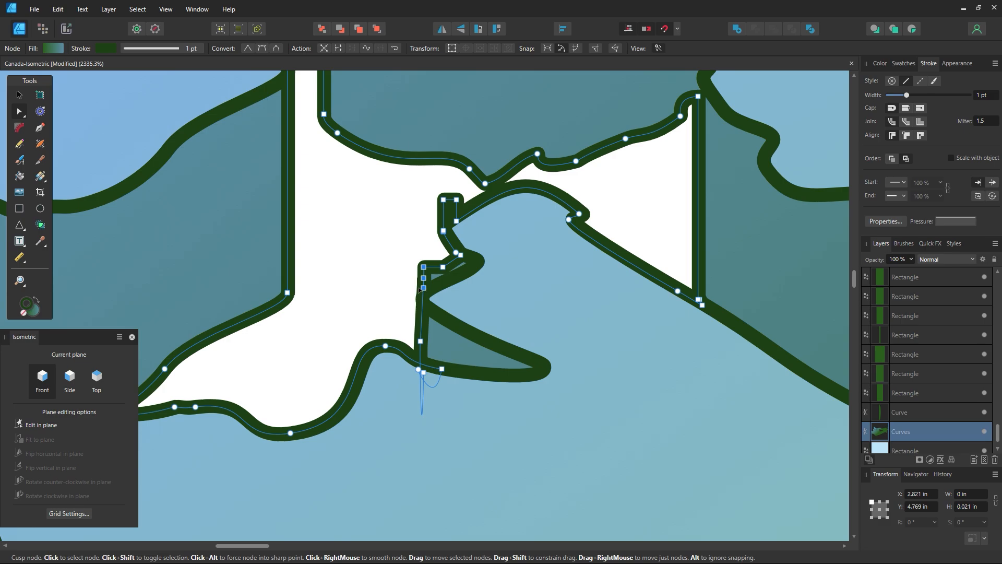
key("Escape")
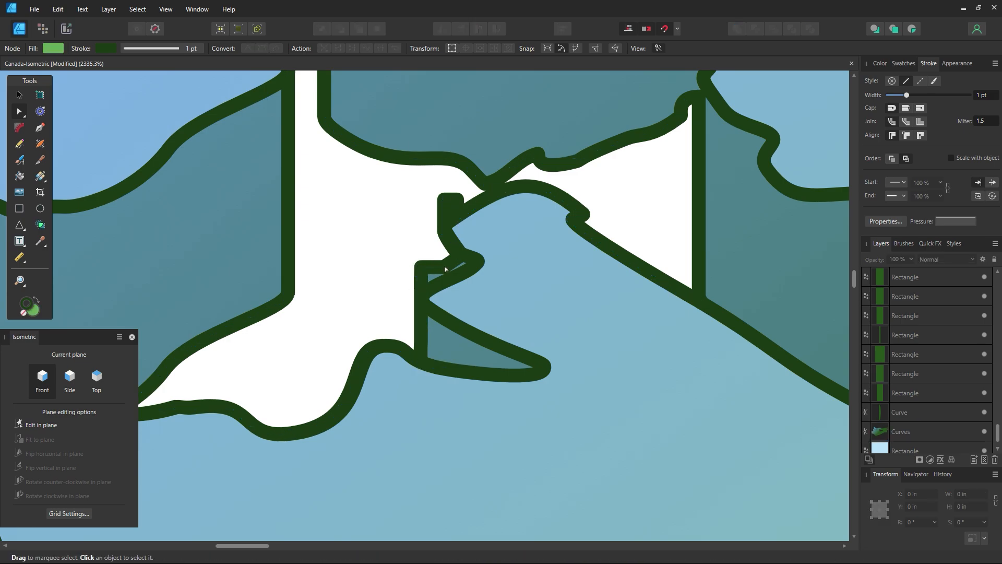
Move the two corner nodes of the base curve's square bump above the inlet's notch behind the top surface
left_click(441, 226)
left_click_drag(463, 191, 436, 210)
key("Delete")
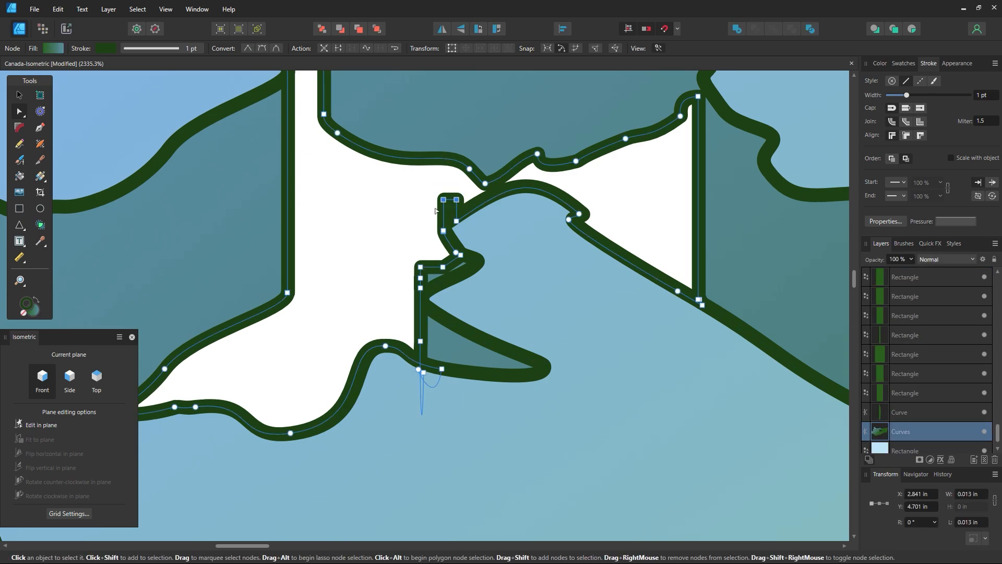
left_click(456, 221)
left_click(466, 229)
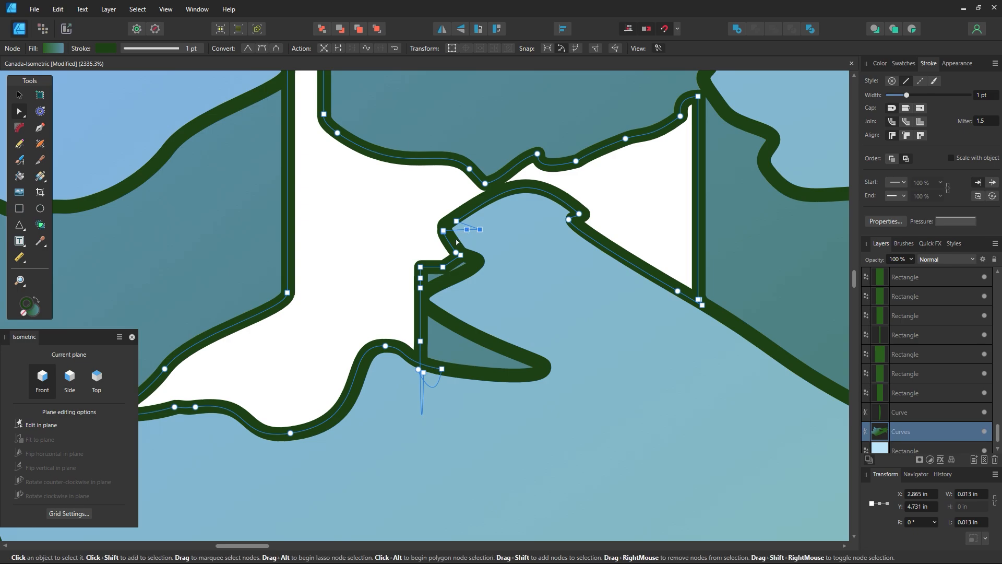
Lower the base curve's stepped nodes beside the notch so its outline meets the top surface's tip
left_click_drag(464, 227, 474, 276)
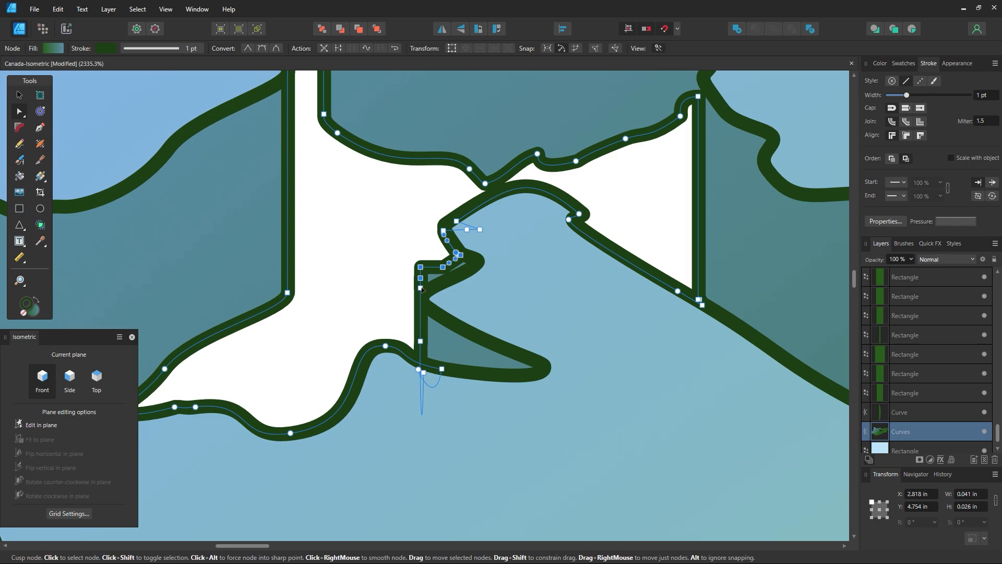
left_click_drag(420, 269, 446, 287)
left_click(416, 270)
left_click(456, 268)
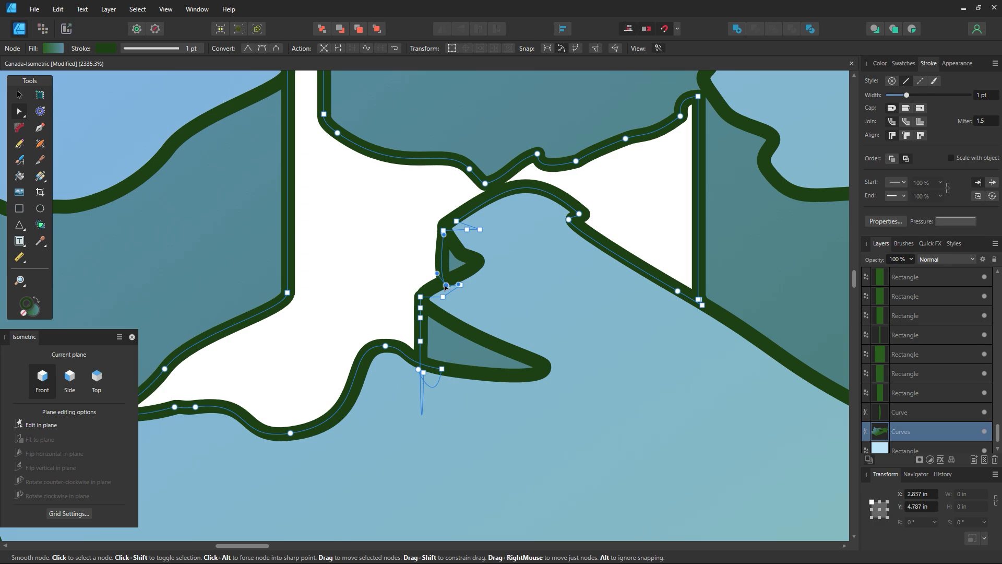
key("ctrl+d")
Pull the base curve's protruding corner node at the neighbouring island's eastern tip down onto the wall's upper end
key("z")
left_click(568, 373, "alt")
left_click(567, 374, "alt")
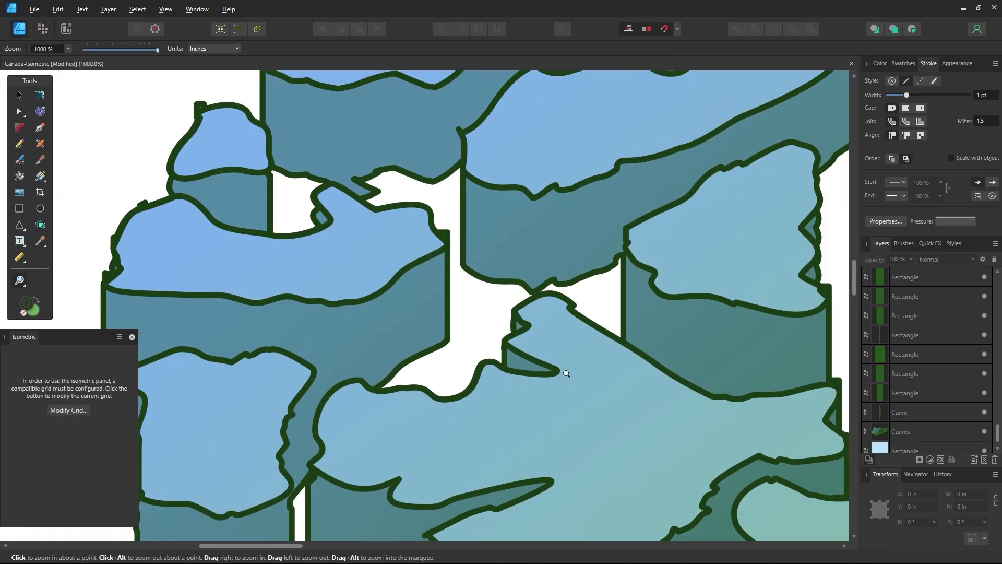
left_click(566, 374, "alt")
left_click(567, 373, "alt")
left_click_drag(467, 268, 556, 267)
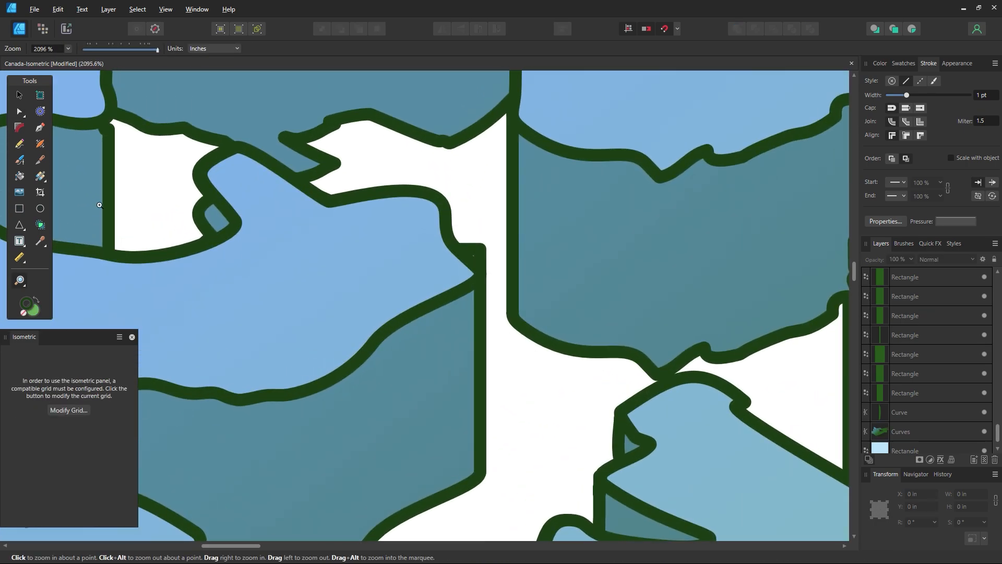
left_click(29, 112)
left_click(479, 281)
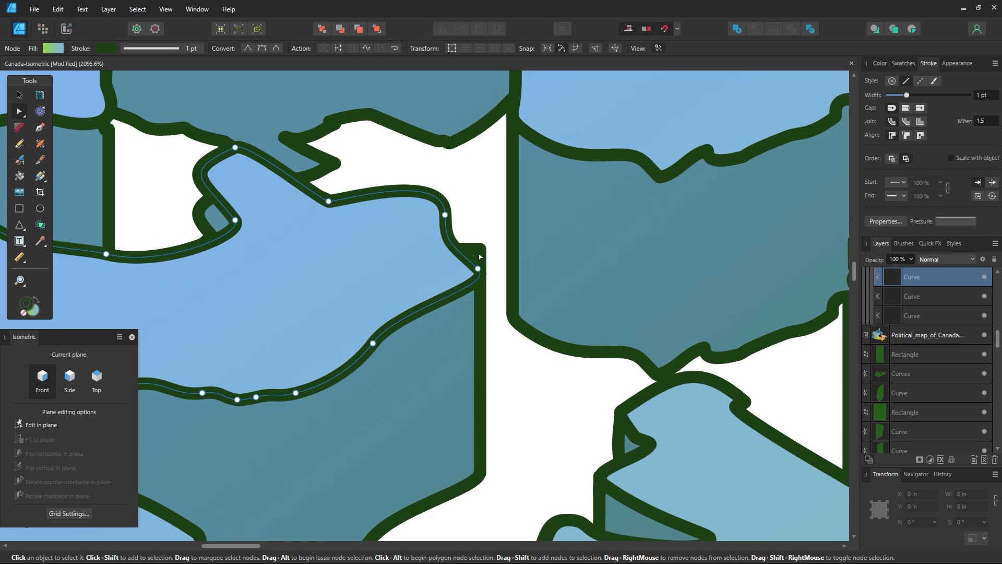
left_click(482, 256)
left_click_drag(481, 250, 483, 272)
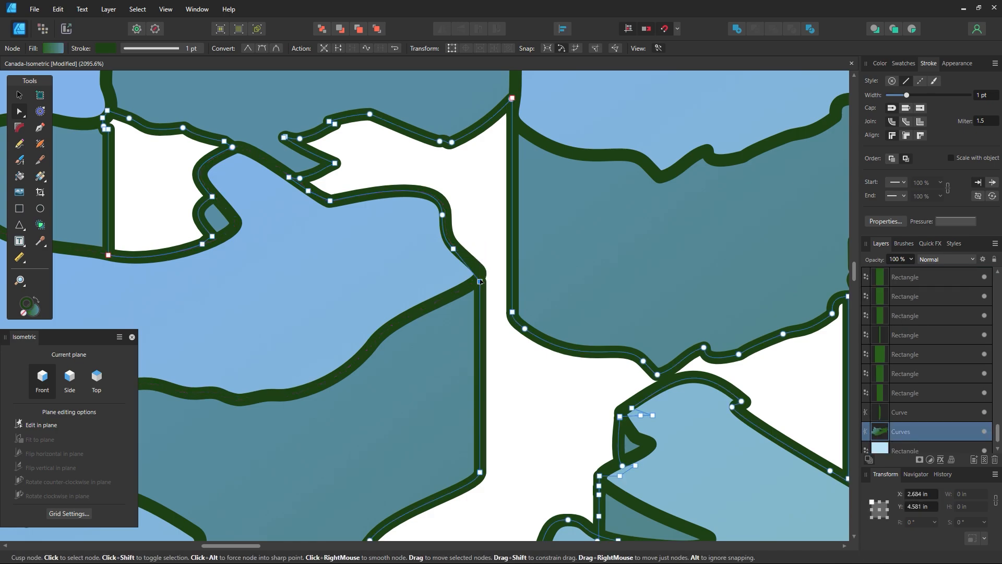
key("ctrl+d")
Move the two corner nodes of the square bump atop the small northwestern island down behind its top surface
key("z")
left_click(323, 290, "alt")
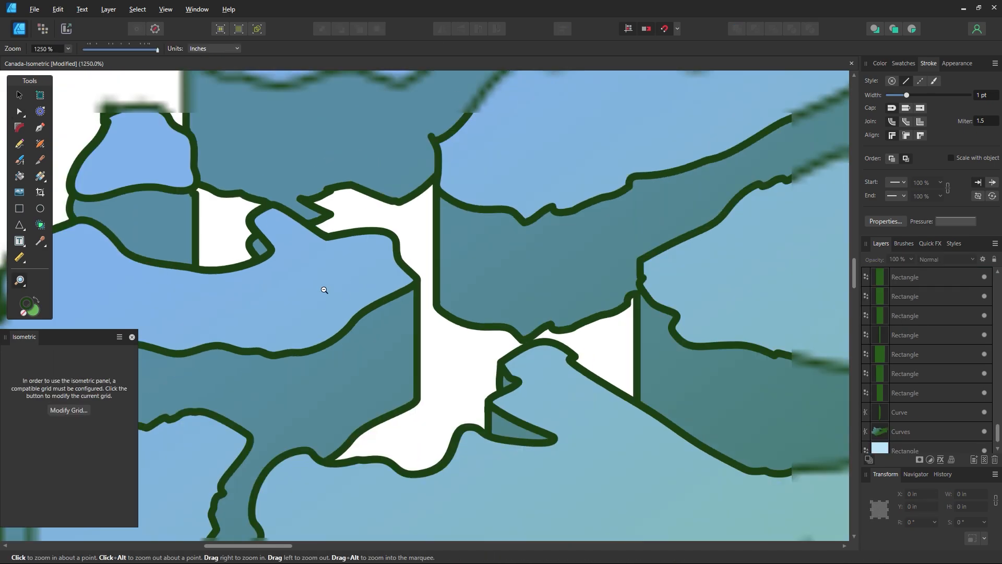
left_click(322, 290, "alt")
left_click_drag(154, 173, 542, 195)
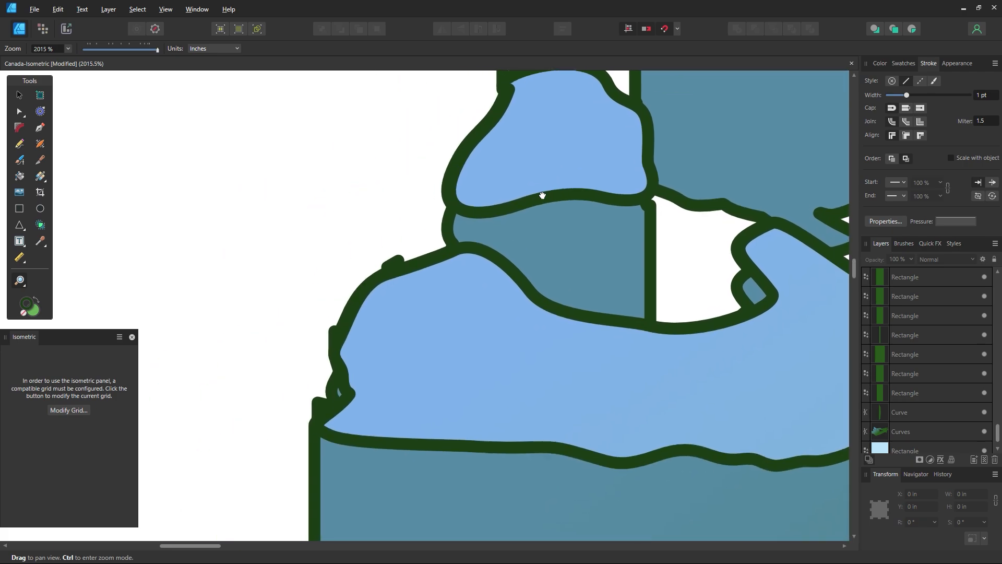
key("a")
scroll(555, 261, "up", 5)
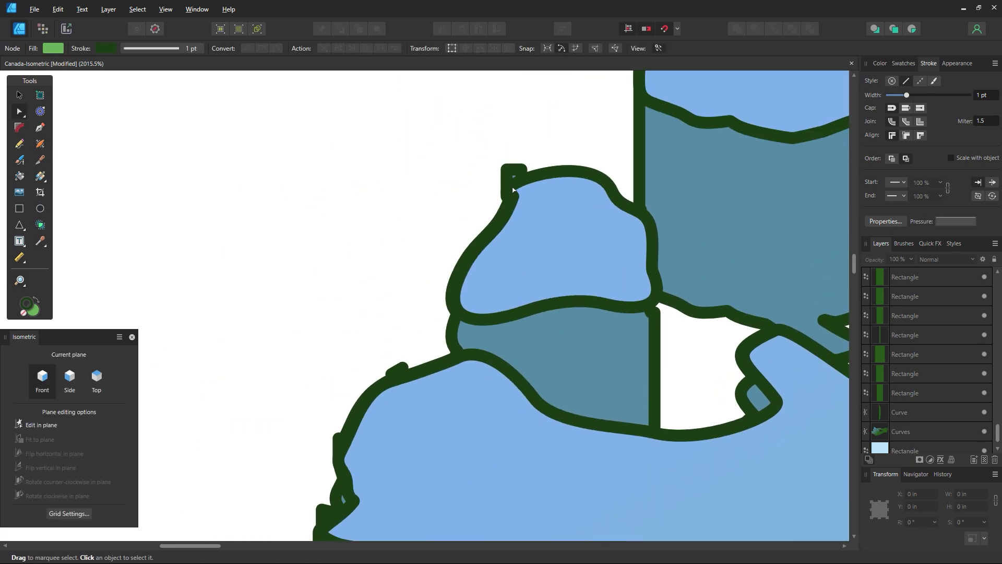
left_click(511, 178)
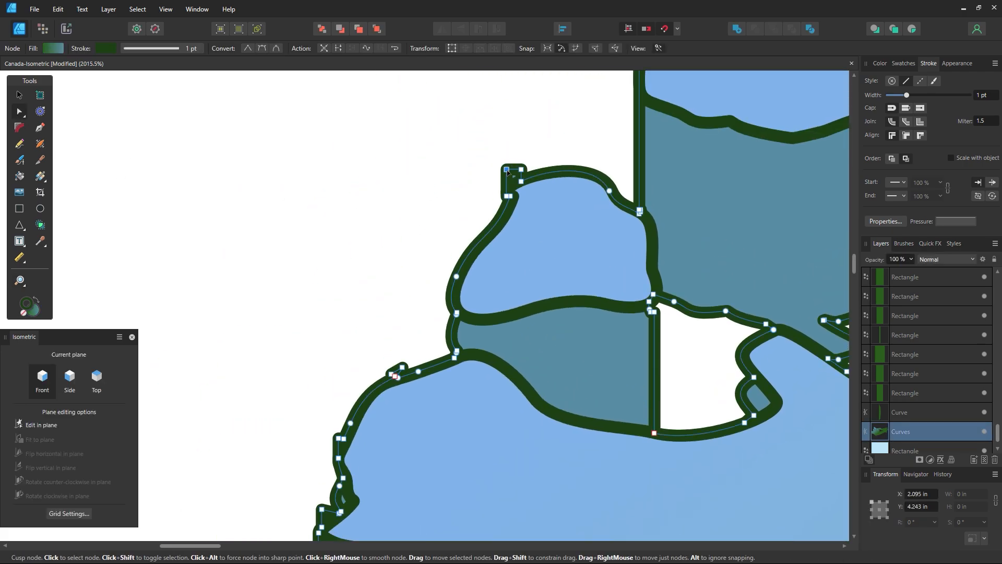
left_click_drag(530, 148, 508, 175)
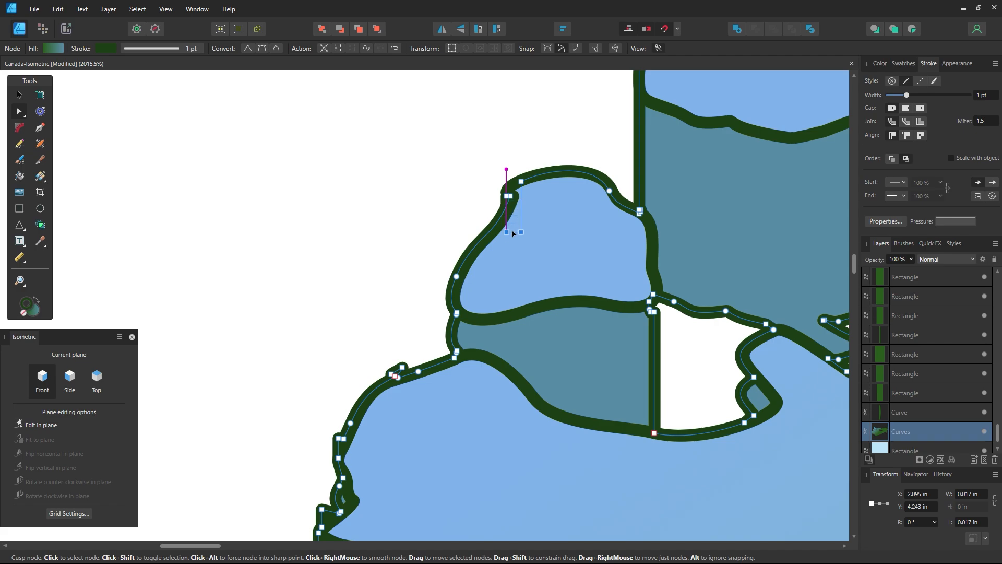
left_click(392, 231)
Raise the base curve's nodes at the upper end of the small island's eastern wall behind the island's outline
key("space")
left_click_drag(602, 386, 484, 329)
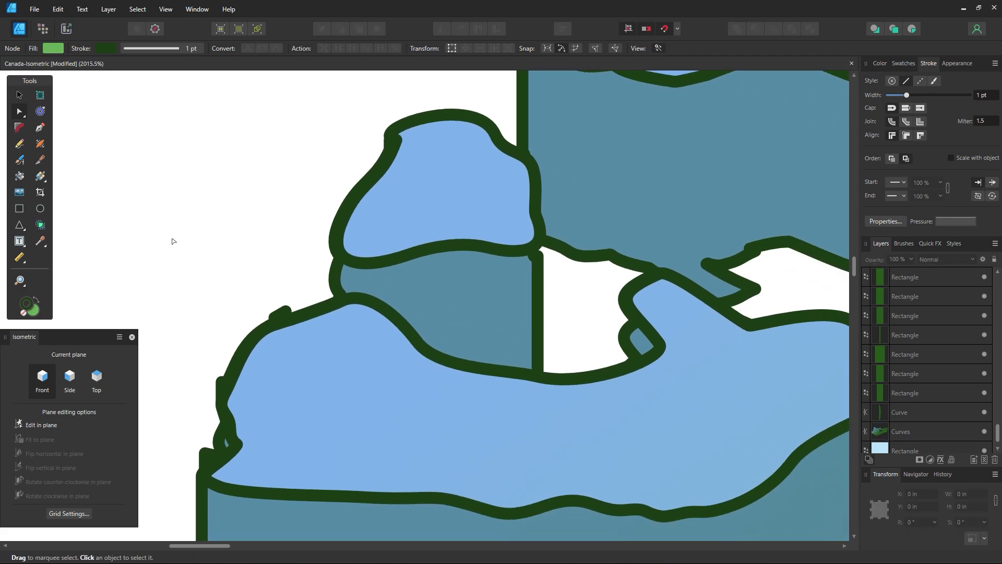
left_click(537, 302)
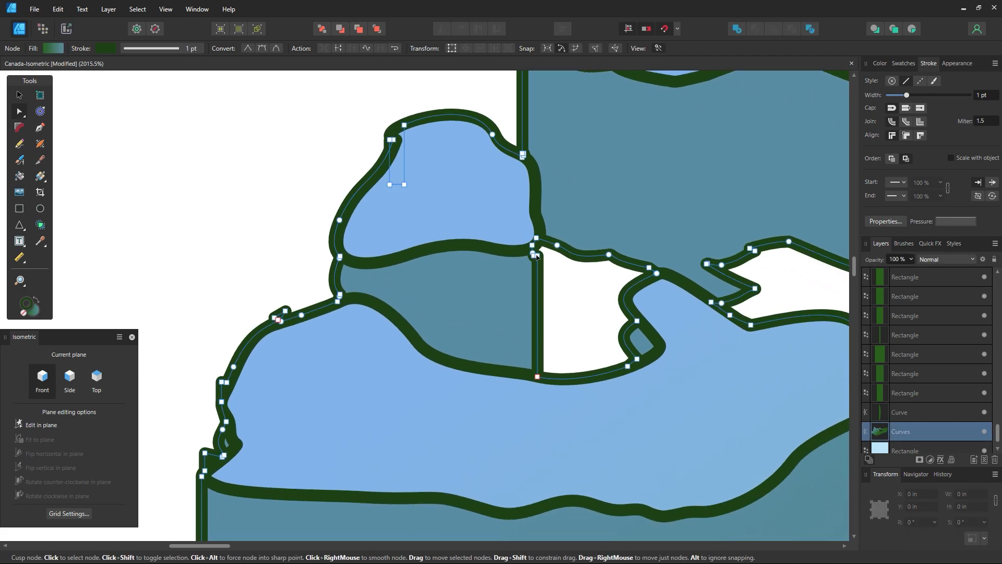
left_click_drag(525, 260, 536, 257)
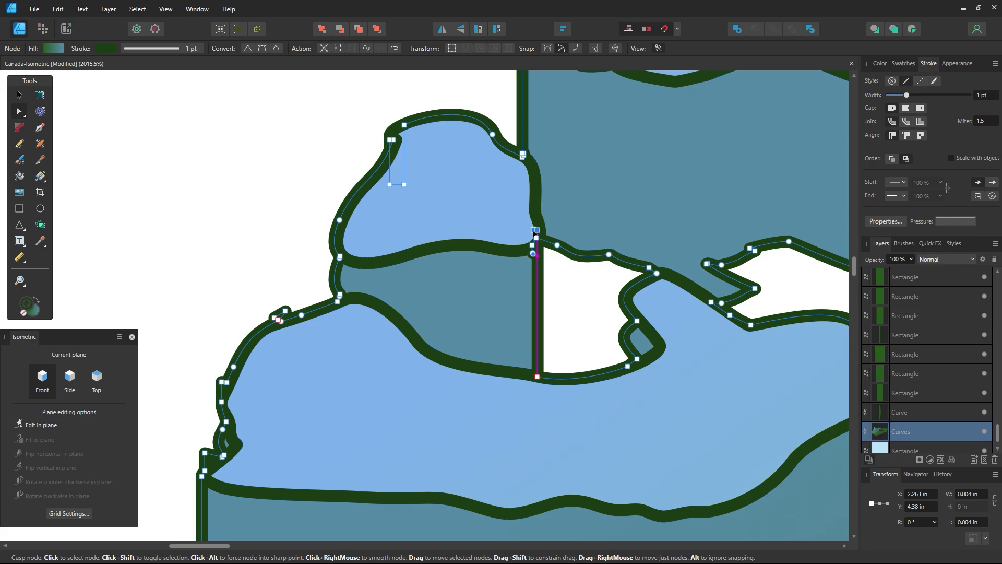
Move the base curve's nodes forming the bump on the neighbouring island's northwestern shoulder down behind the island's top surface
key("ctrl+d")
scroll(363, 367, "left", 3)
scroll(363, 367, "down", 1)
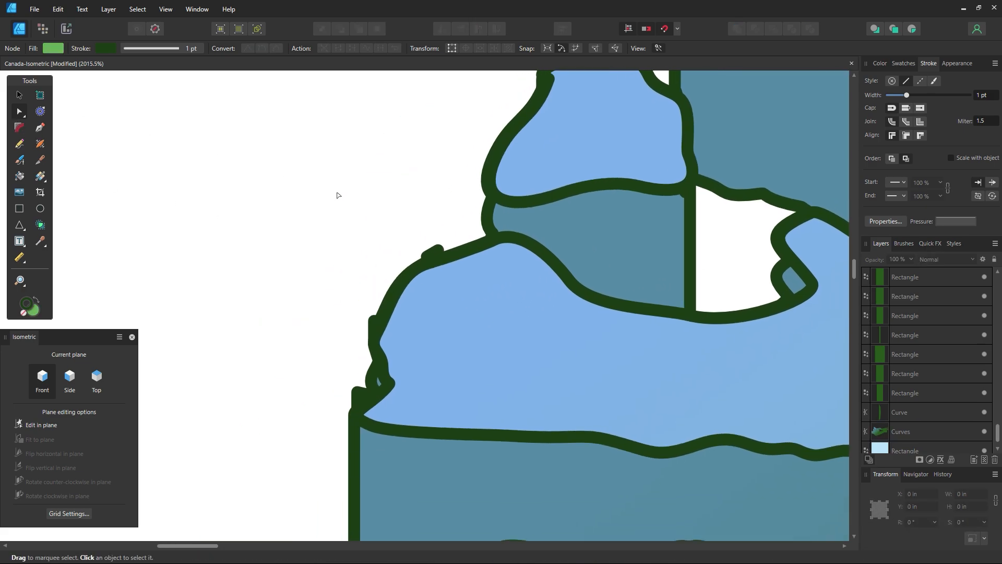
left_click(430, 249)
left_click_drag(444, 238, 411, 266)
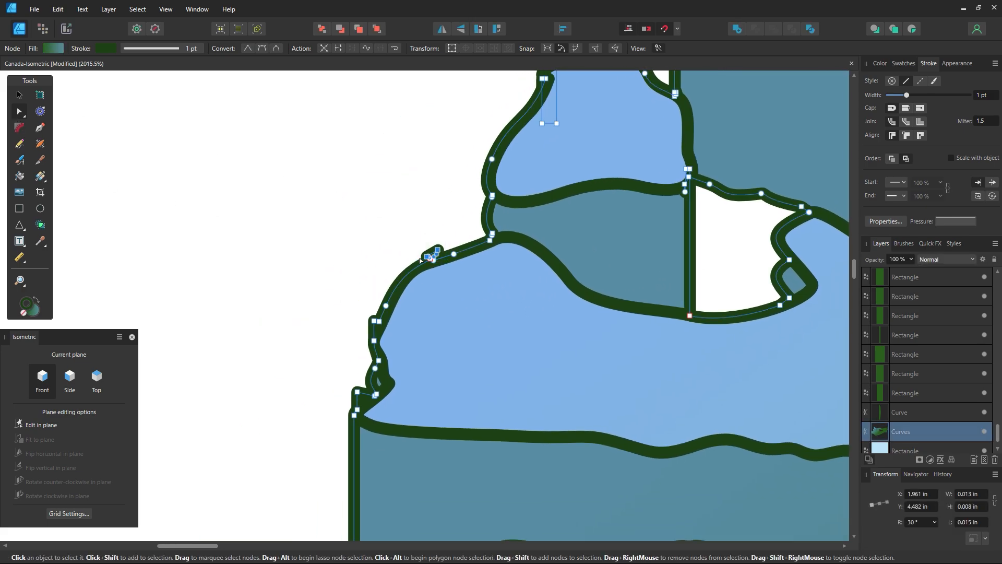
key("ctrl+d")
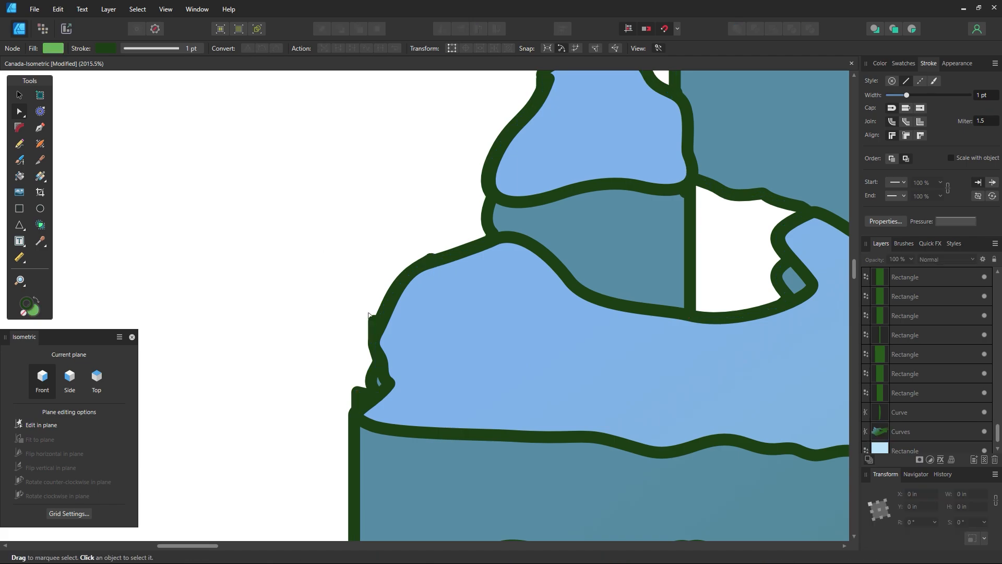
Delete the top surface's extra nodes at the small bump on the island's northwestern shoulder
scroll(421, 301, "down", 3)
left_click(431, 158)
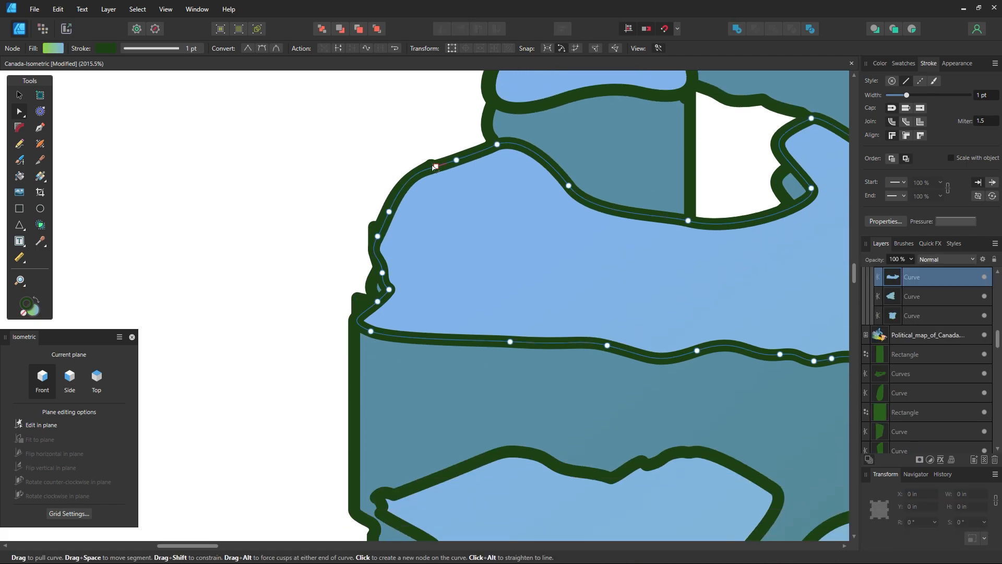
mouse_move(421, 181)
left_mouse_down()
mouse_move(415, 175)
mouse_move(411, 191)
left_mouse_up()
left_click(431, 167)
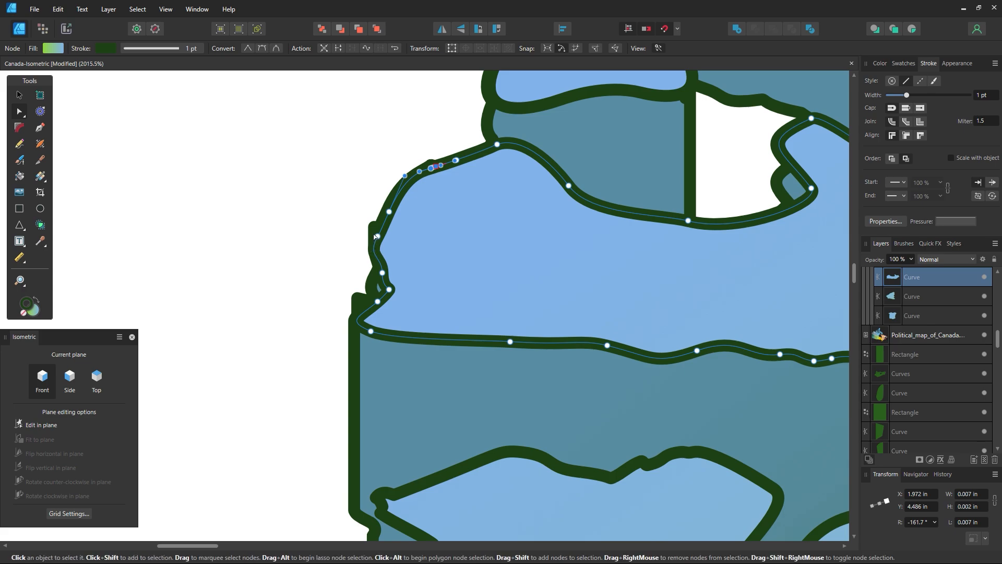
key("Delete")
Move the base curve's stepped nodes along the island's western edge behind the top surface and toward the wall's upper corner
left_click(362, 356)
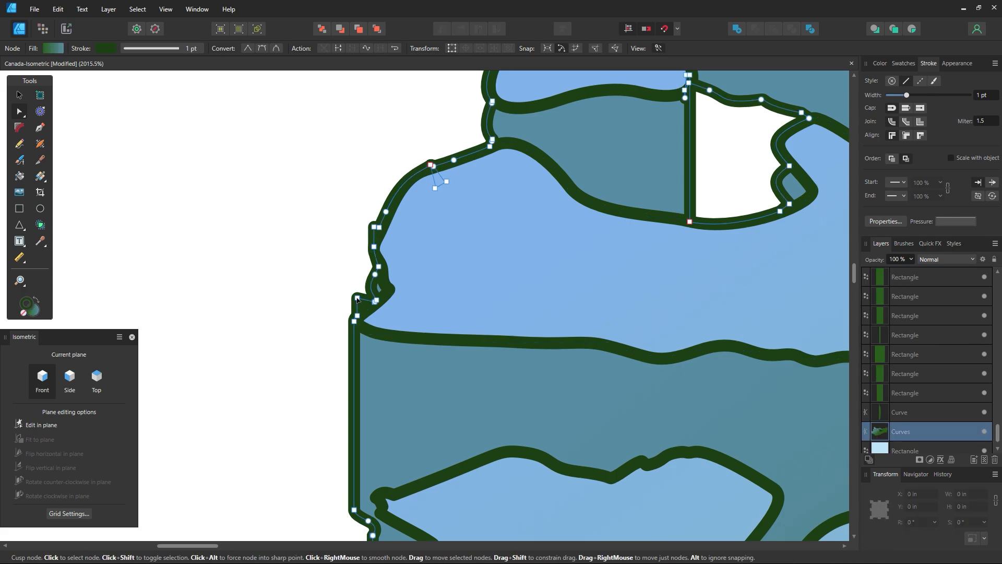
left_click(375, 273)
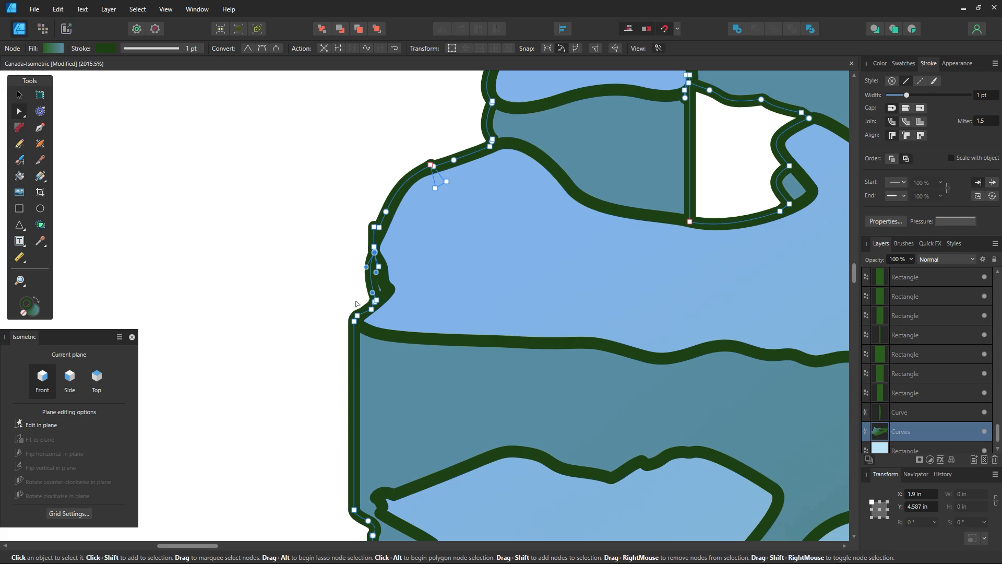
left_click_drag(385, 309, 369, 320)
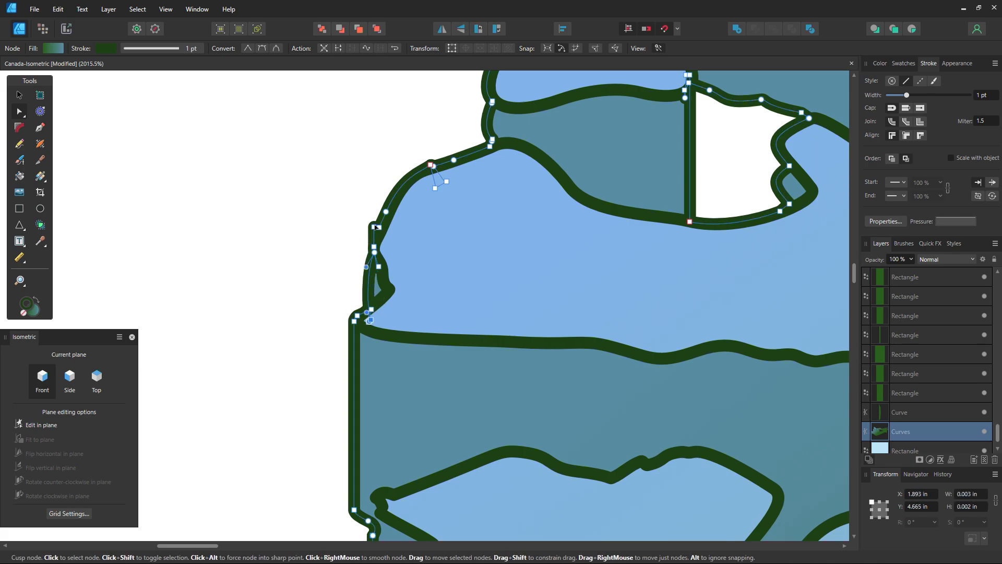
left_click_drag(375, 227, 386, 243)
left_click(345, 242)
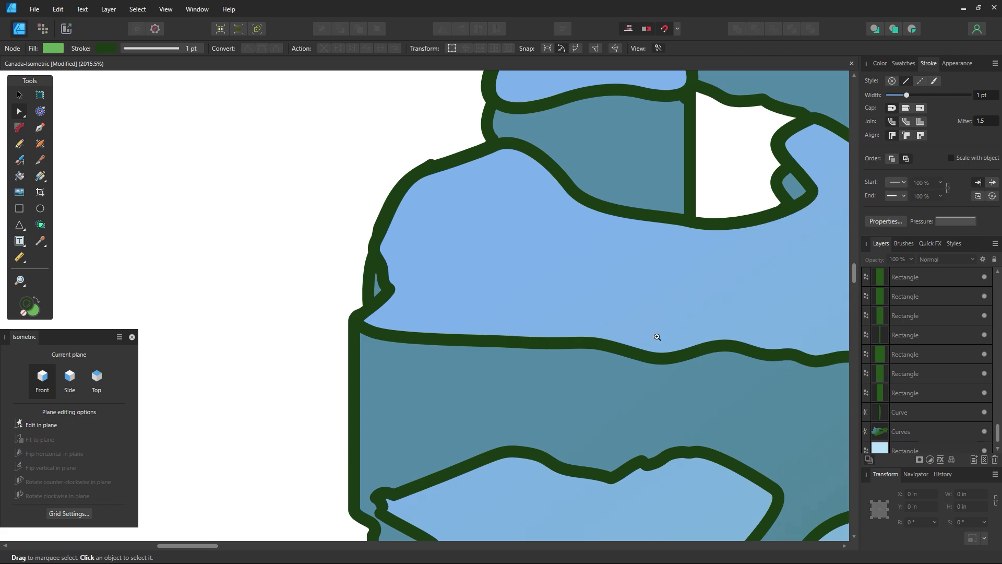
Lower the base curve's protruding corner node on the narrow channel's western side to meet the island's eastern tip
key("z")
left_click(658, 337, "alt")
left_click(660, 336, "alt")
left_click(659, 336, "alt")
left_click(660, 335, "alt")
left_click(659, 336, "alt")
left_click(659, 336, "alt")
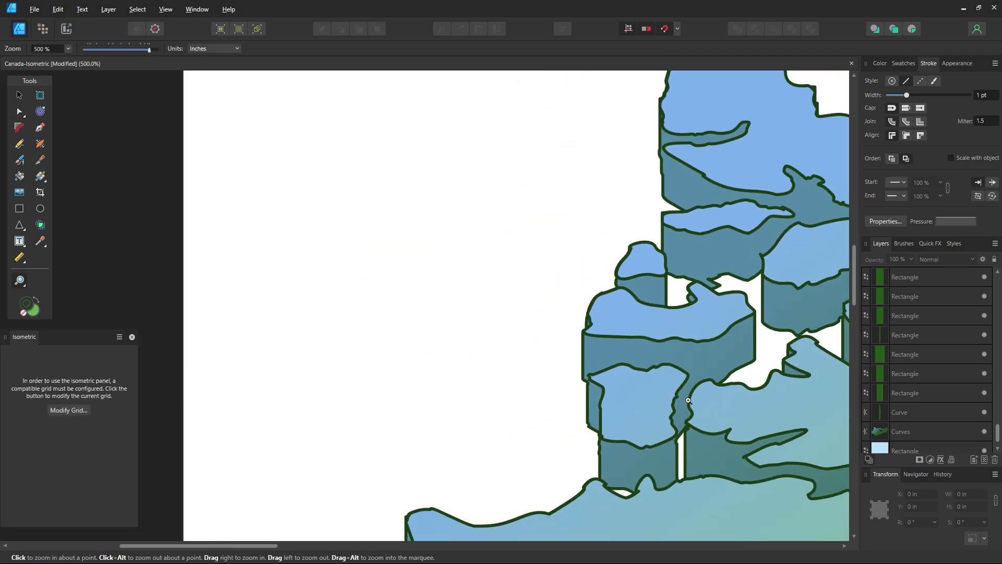
key("space")
left_click_drag(697, 411, 358, 361)
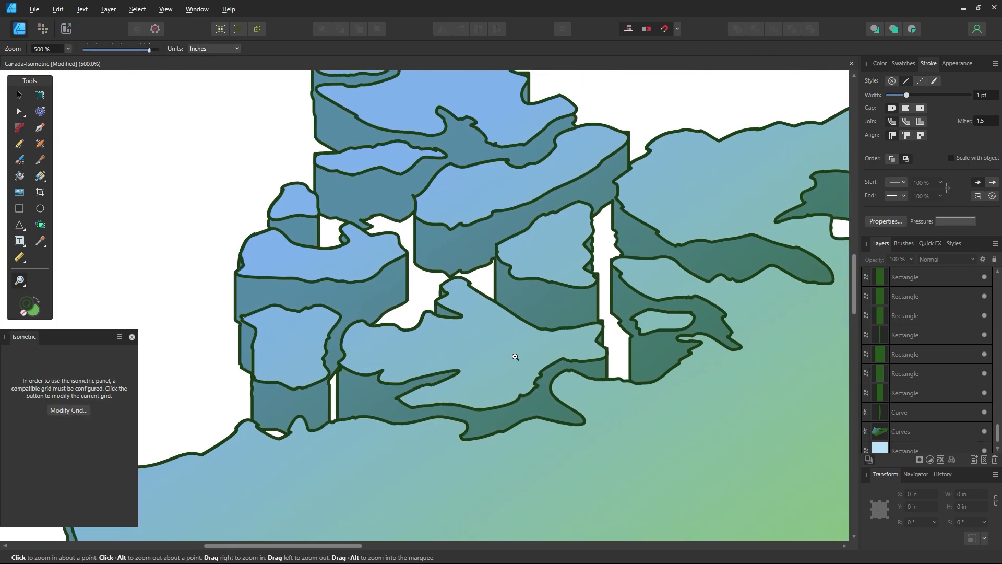
left_click(515, 355, "alt")
left_click(515, 357, "alt")
left_click_drag(537, 348, 483, 332)
key("space")
left_click(19, 112)
left_click(467, 209)
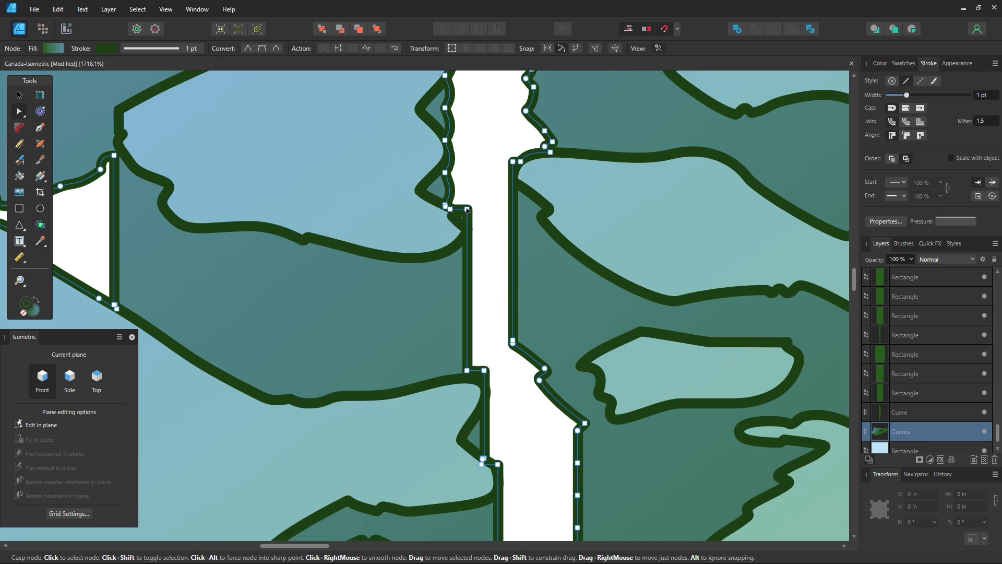
left_click(467, 209)
left_click_drag(447, 244, 469, 235)
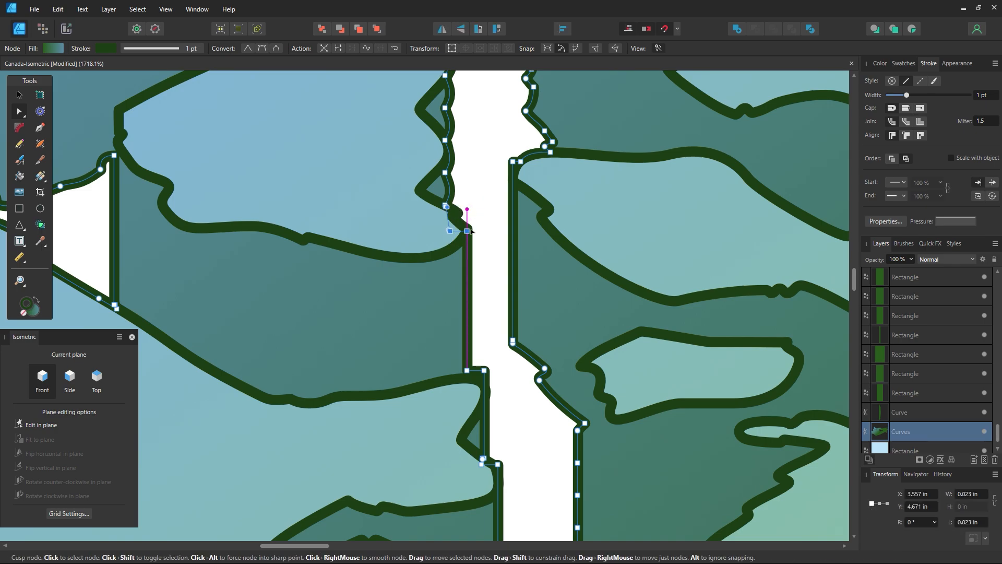
Move the two base nodes of the next step down the channel's western side behind the lower island's rounded corner
left_click(484, 370)
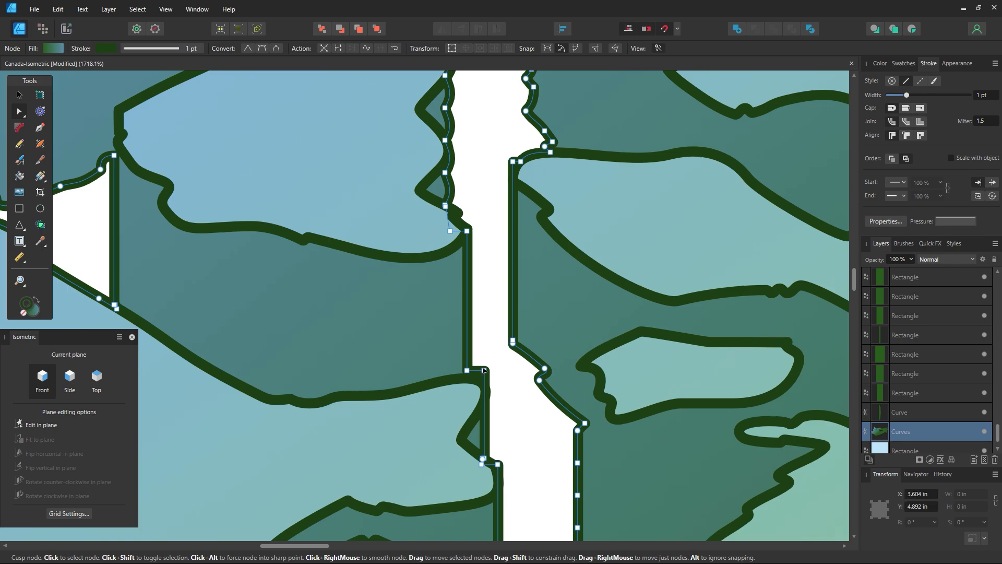
key("ctrl+z")
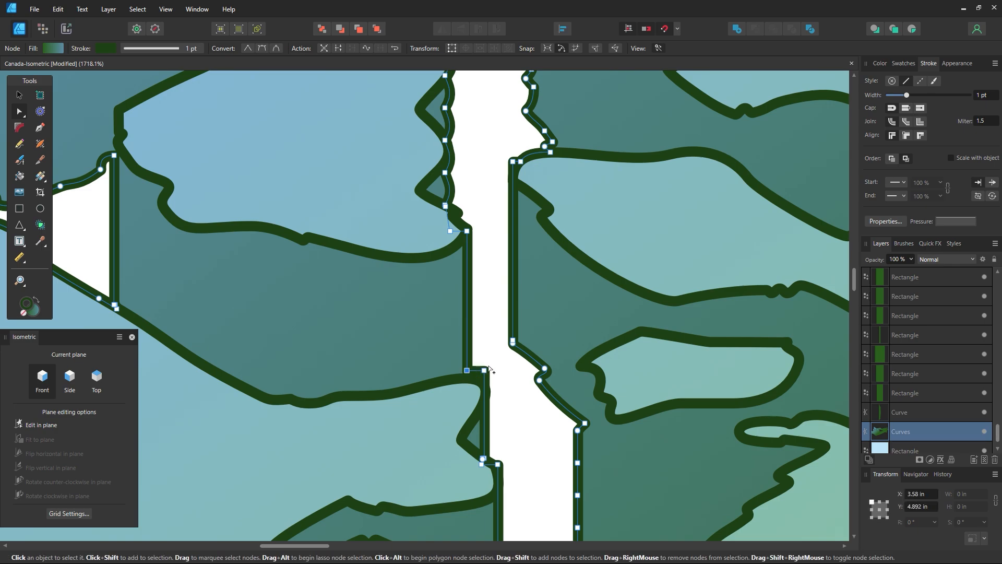
left_click(486, 370, "shift")
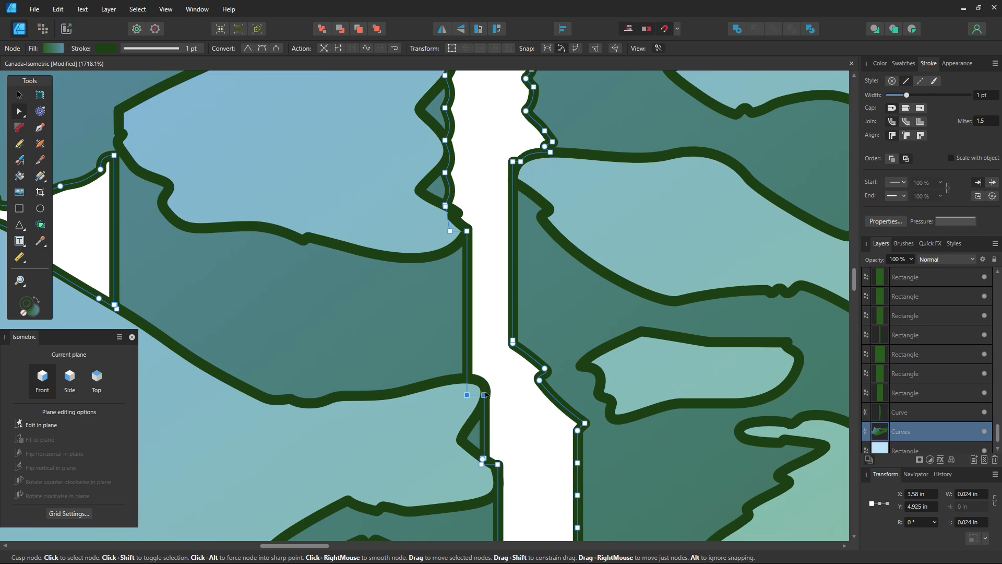
left_click(504, 378)
Inspect the base curve's outline and corner along the narrow channel's eastern wall
key("z")
scroll(528, 339, "down", 10)
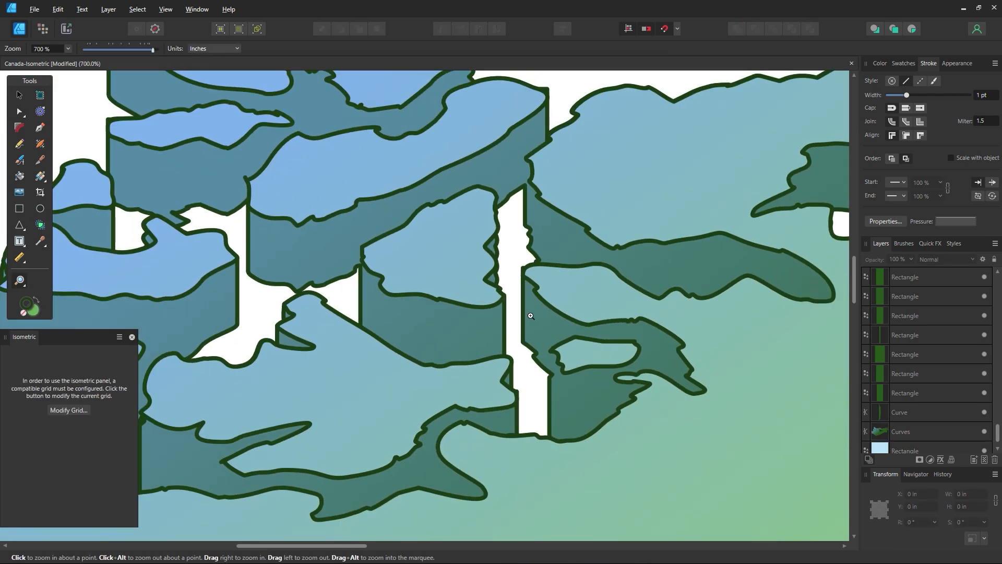
scroll(531, 316, "up", 12)
left_click(21, 110)
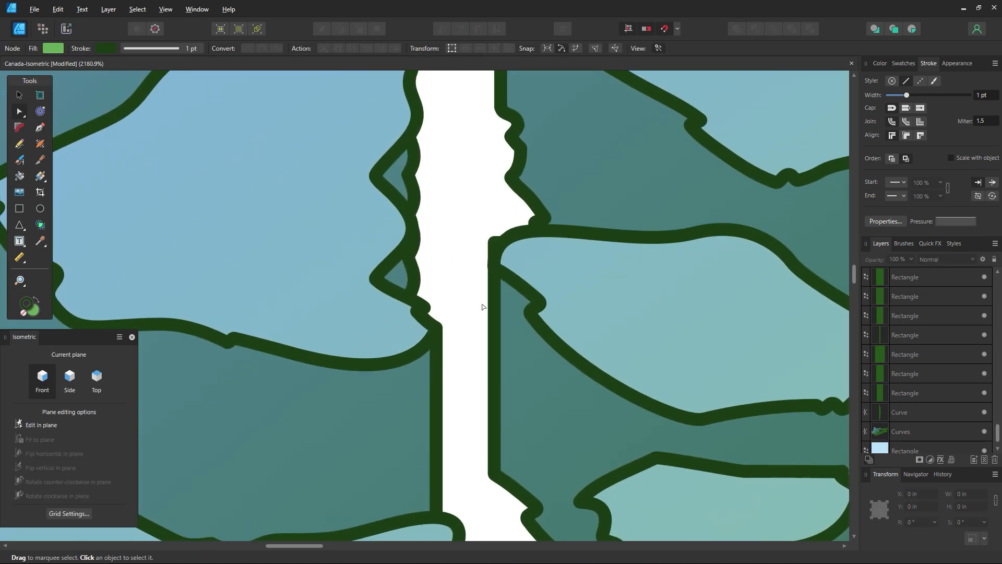
left_click(494, 250)
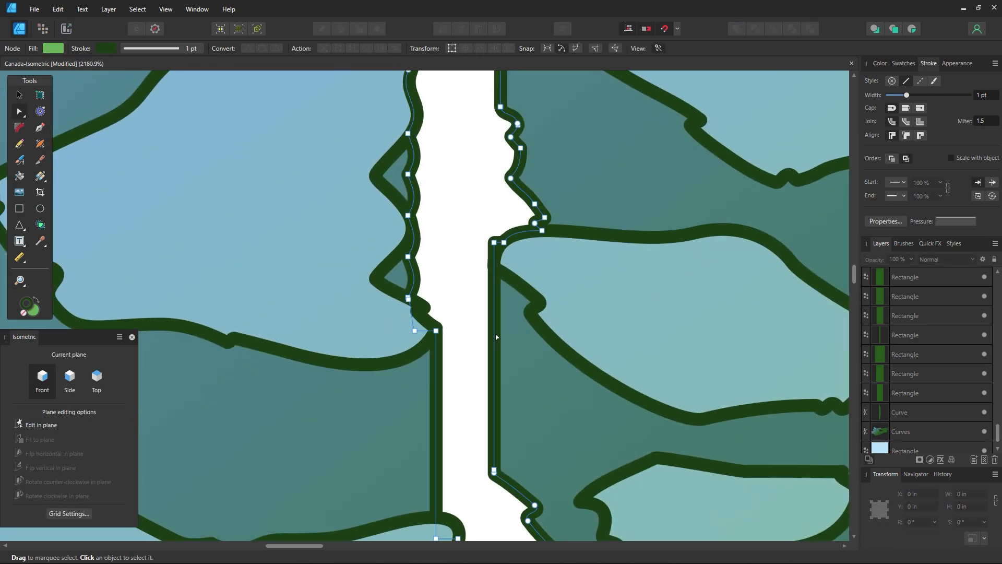
left_click(484, 268)
key("z")
scroll(559, 317, "down", 12)
scroll(560, 314, "down", 10)
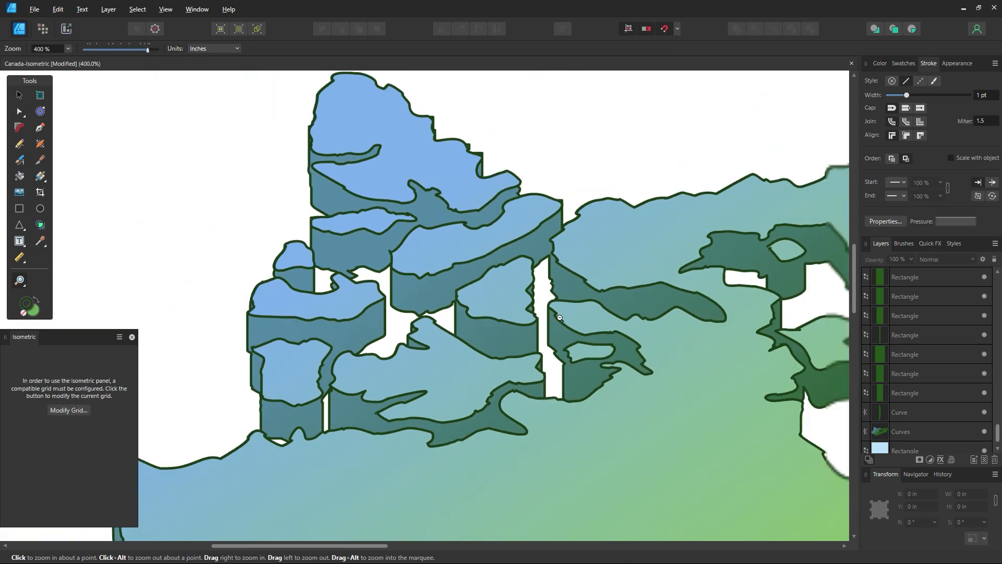
Move the base curve's nodes of the square bump on the large northern island's eastern slope down behind its outline
scroll(550, 210, "up", 14)
scroll(551, 210, "up", 3)
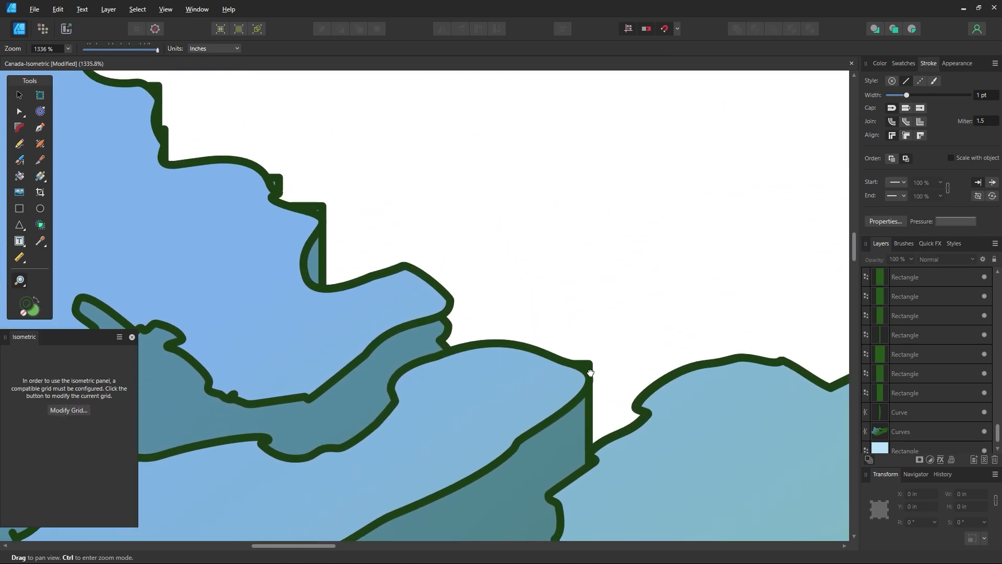
key("a")
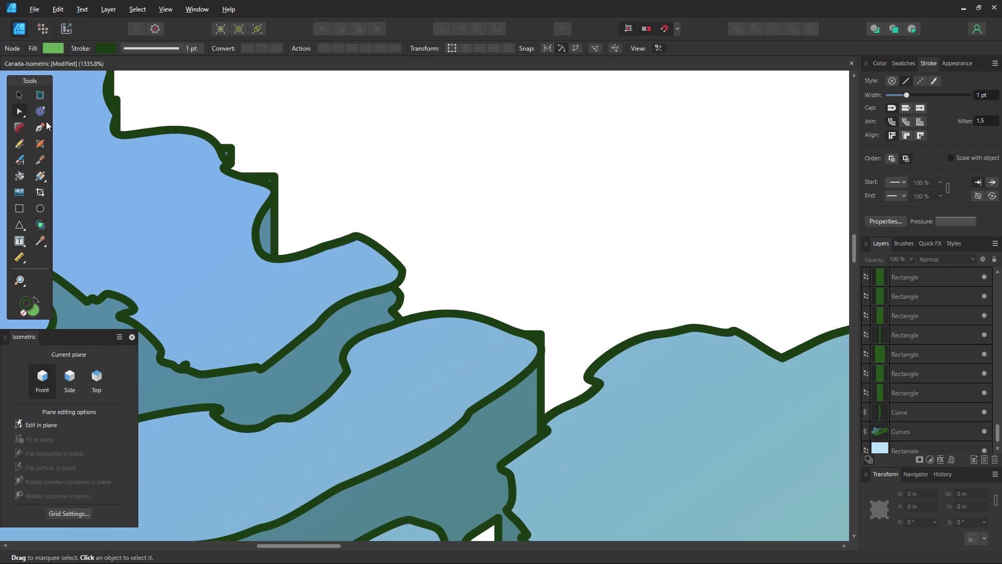
left_click(272, 201)
left_click_drag(242, 132, 222, 167)
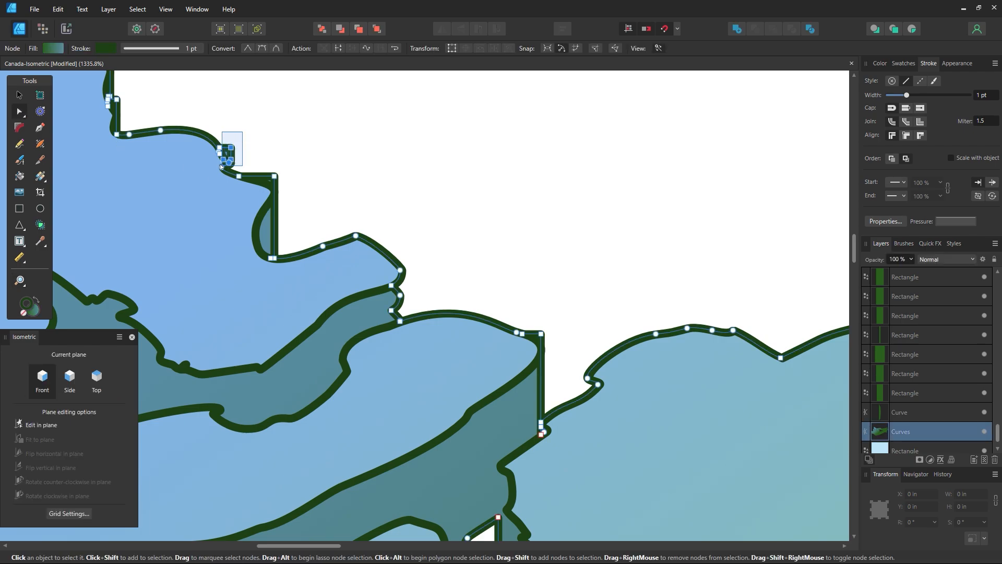
left_click(232, 159)
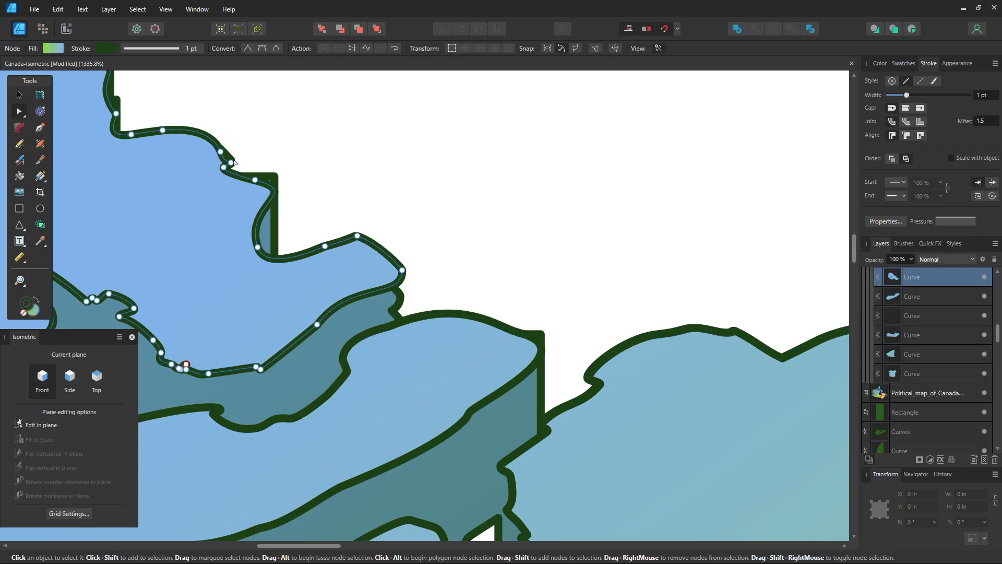
Lower the base curve's square corner node above the northern island's eastern notch onto the top surface's edge
left_click(275, 189)
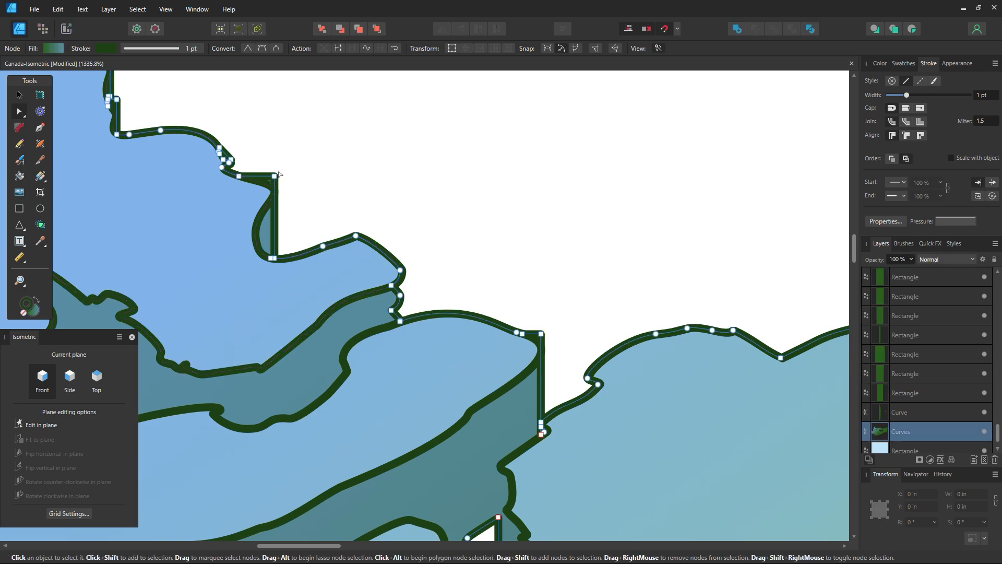
left_click(275, 183)
left_click(317, 221)
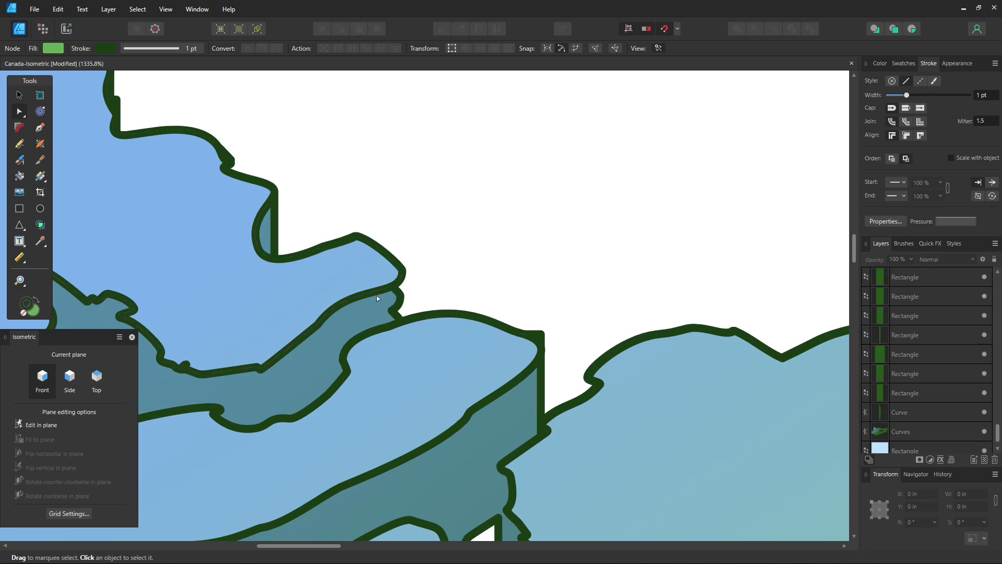
Lower the base curve's corner node at the eastern end of the island below so it follows the rounded top surface
left_click(541, 355)
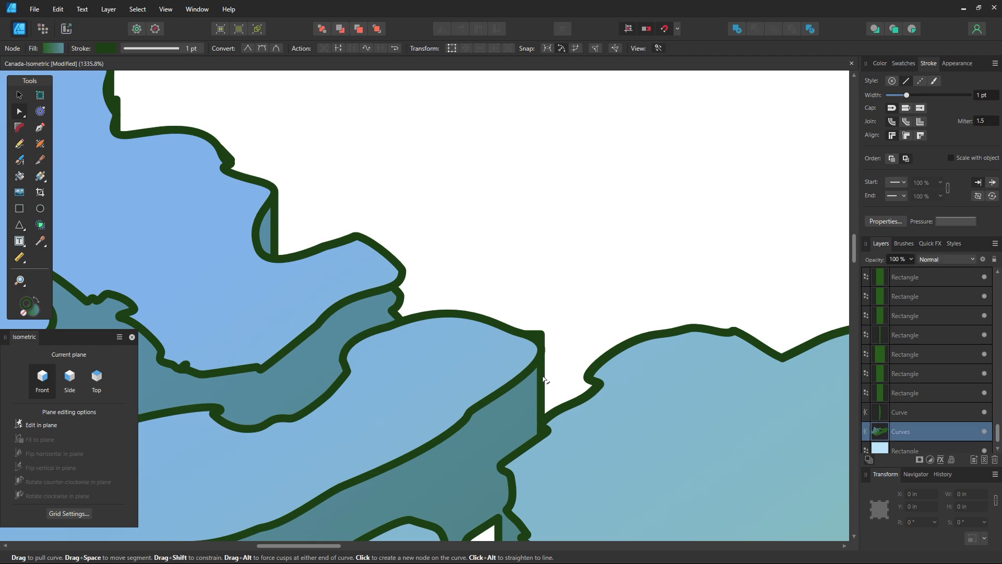
left_click_drag(543, 341, 543, 349)
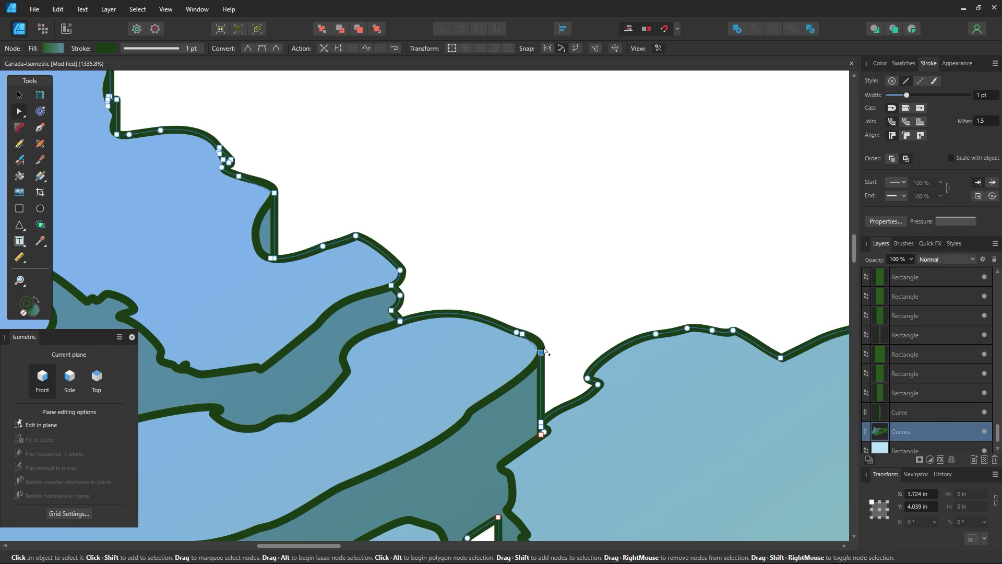
left_click(610, 326)
Lower the base curve's protruding corner node at the upper end of the large northern island's western wall
key("z")
left_click(614, 325, "alt")
left_click(615, 325, "alt")
left_click(614, 325, "alt")
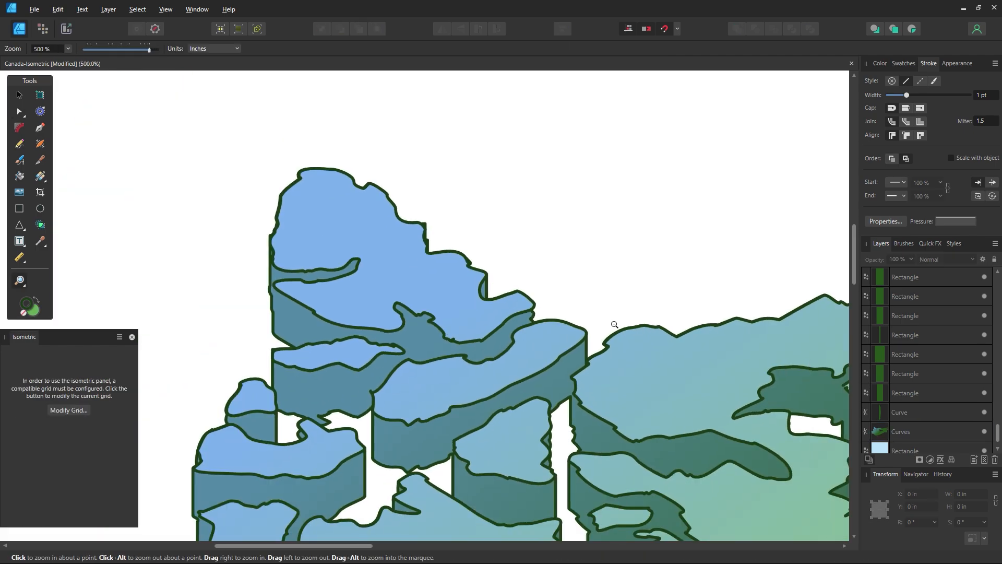
left_click(614, 324, "alt")
key("space")
left_click_drag(619, 382, 519, 348)
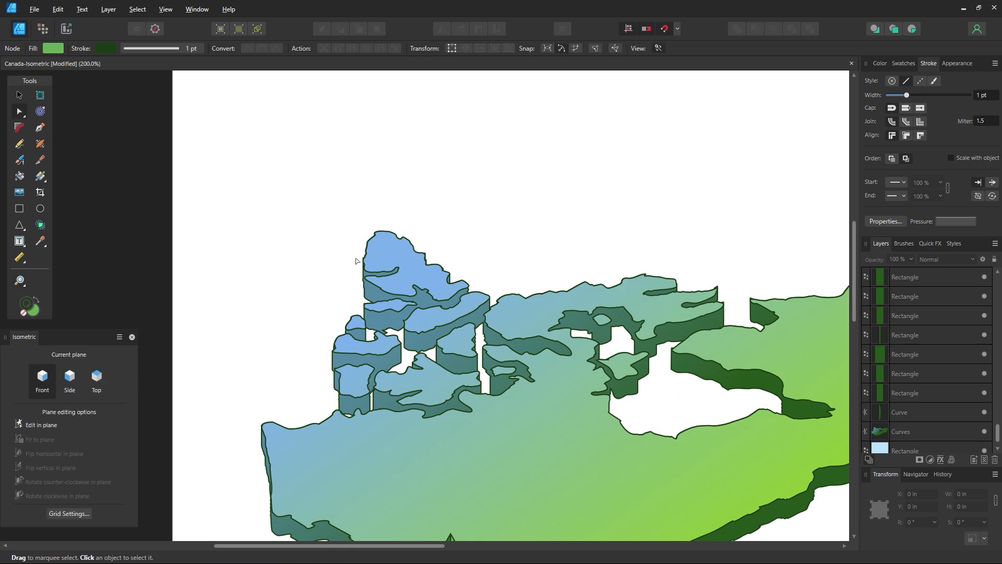
key("ctrl+space")
left_click_drag(361, 261, 315, 273)
left_click(315, 273)
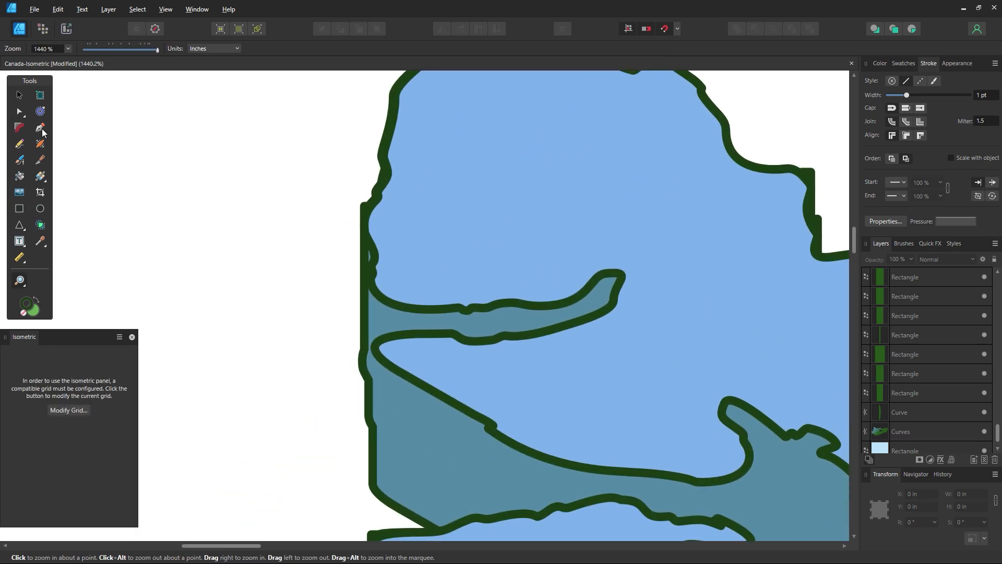
key("a")
left_click(369, 273)
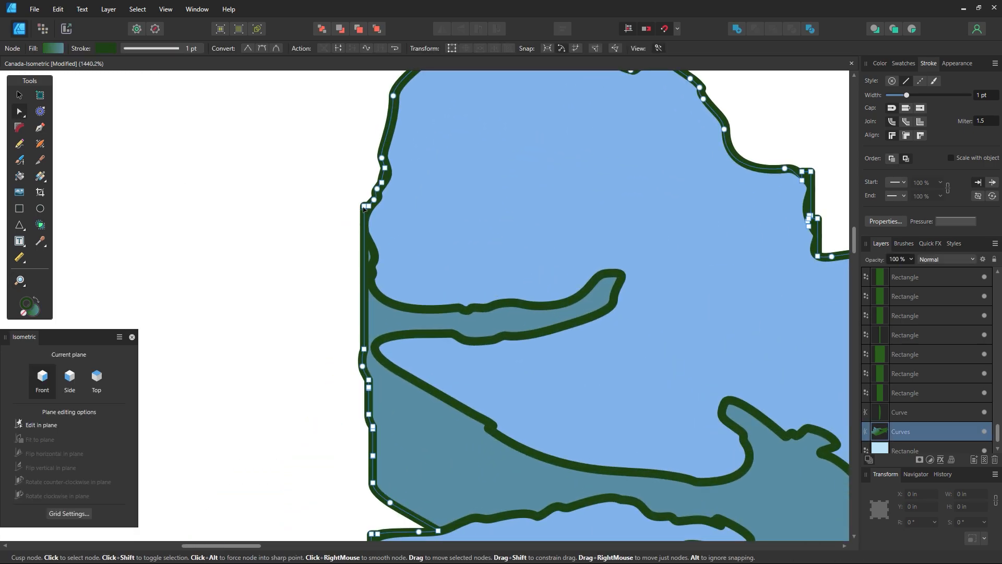
left_click_drag(364, 207, 364, 224)
key("ctrl+d")
Lower the base curve's protruding corner node at the pointed eastern tip of the northern peninsula onto the top surface's edge
key("z")
left_click_drag(522, 349, 512, 343)
left_click(513, 343, "alt")
left_click(512, 343, "alt")
left_click(511, 343, "alt")
left_click(512, 343, "alt")
left_click(511, 343, "alt")
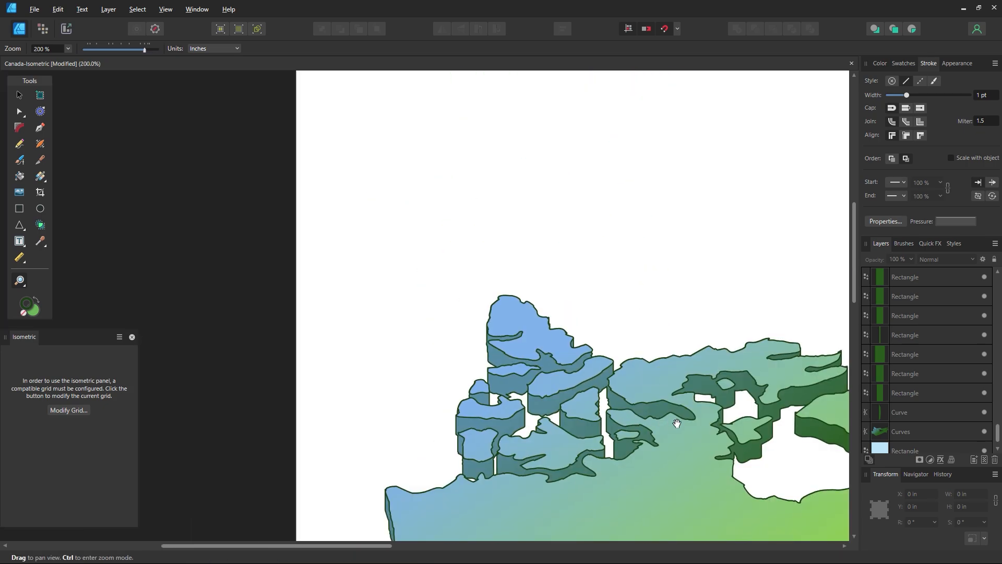
left_click_drag(678, 422, 334, 335)
left_click_drag(498, 253, 593, 340)
left_click_drag(491, 286, 585, 329)
left_click(19, 112)
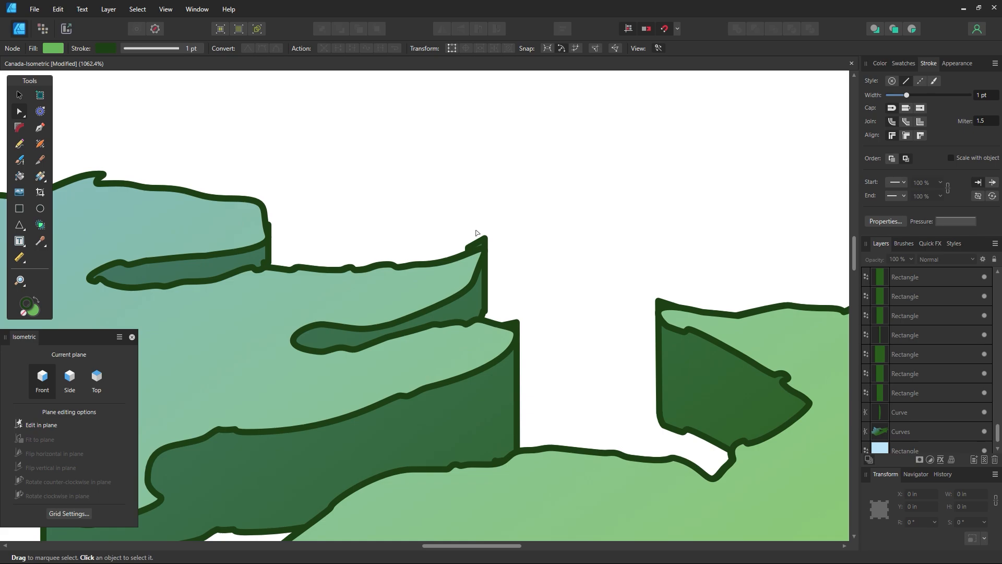
left_click(473, 245)
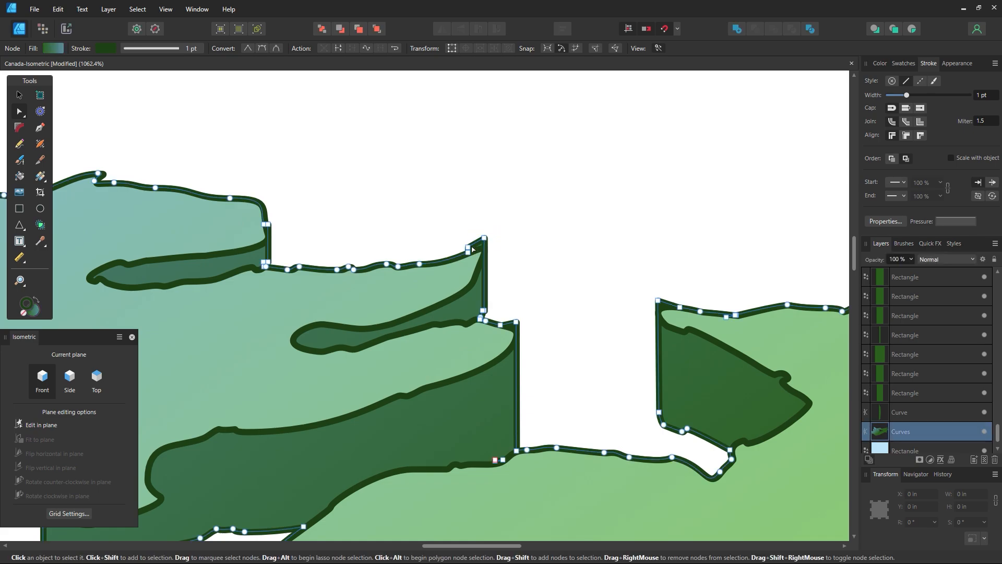
left_click(469, 249)
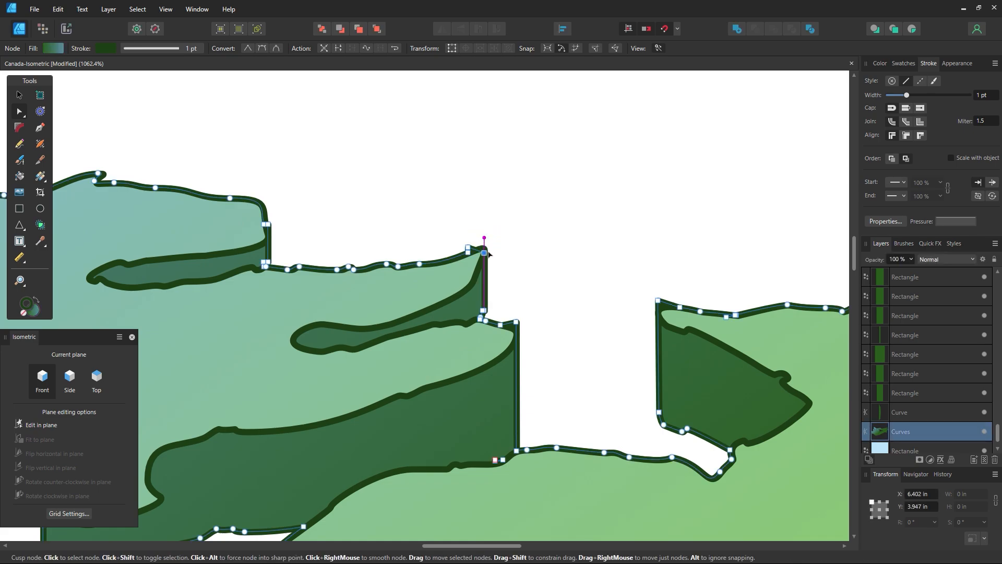
left_click_drag(488, 254, 488, 254)
left_click(513, 253)
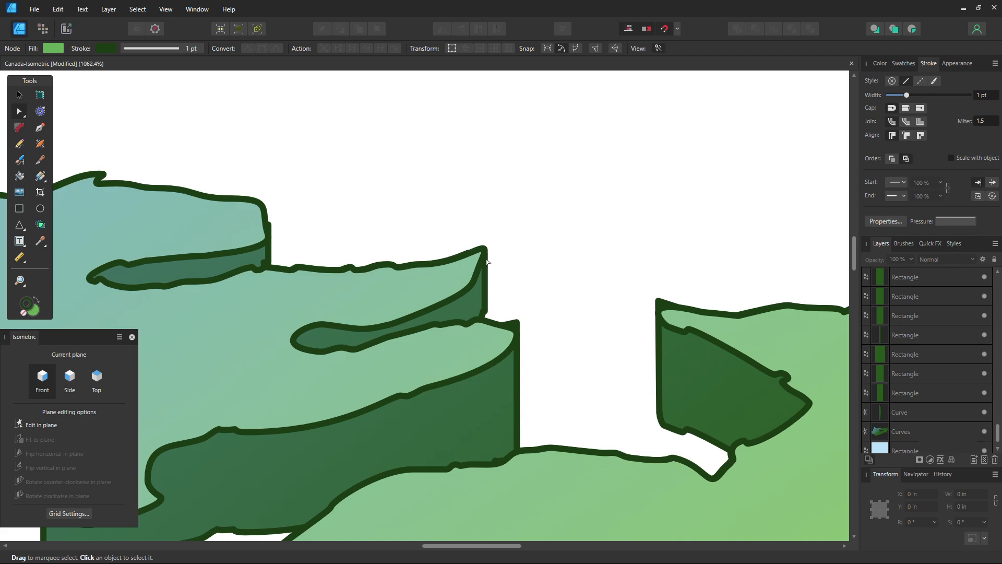
left_click(487, 297)
left_click_drag(484, 254, 485, 253)
left_click(597, 317)
Lower the base curve's square corner node at the rounded eastern end of the lobe northwest of the pointed tip
key("z")
left_click_drag(267, 227, 478, 290)
left_click(21, 114)
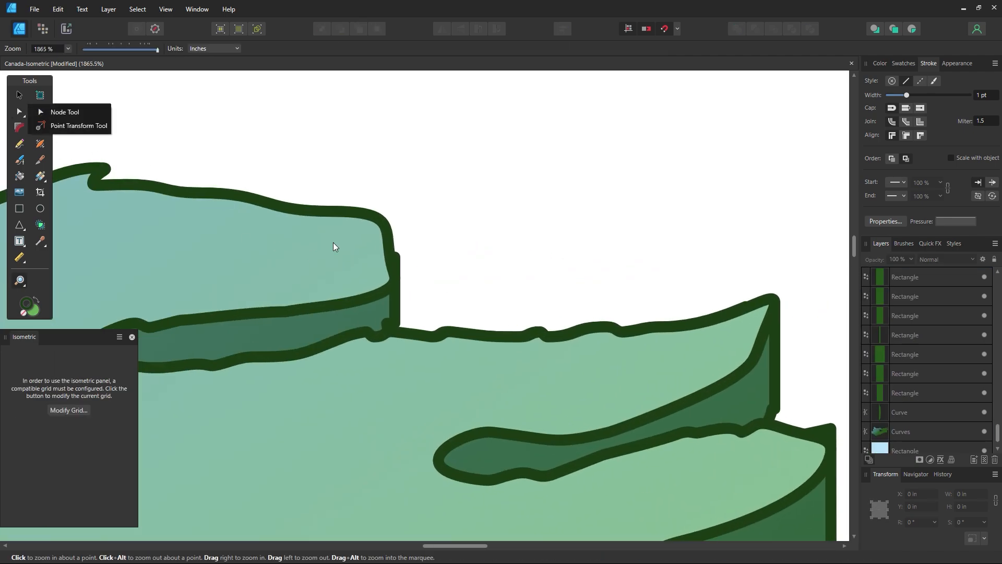
left_click(57, 111)
left_click(394, 301)
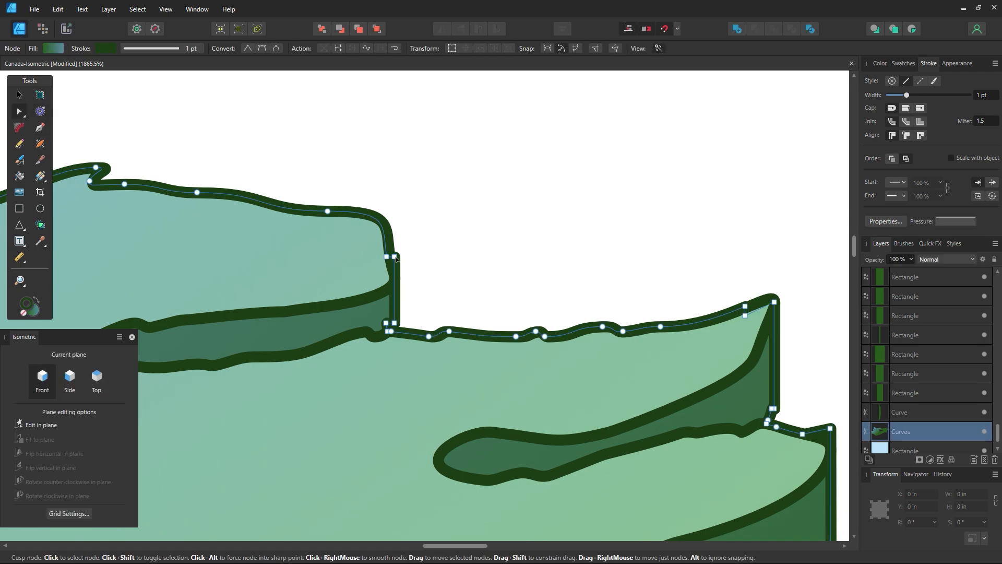
left_click(394, 276)
left_click(553, 304)
Remove the base curve's stray node at the foot of the lobe's short eastern wall and tuck the neighbouring node under the surface's edge
key("z")
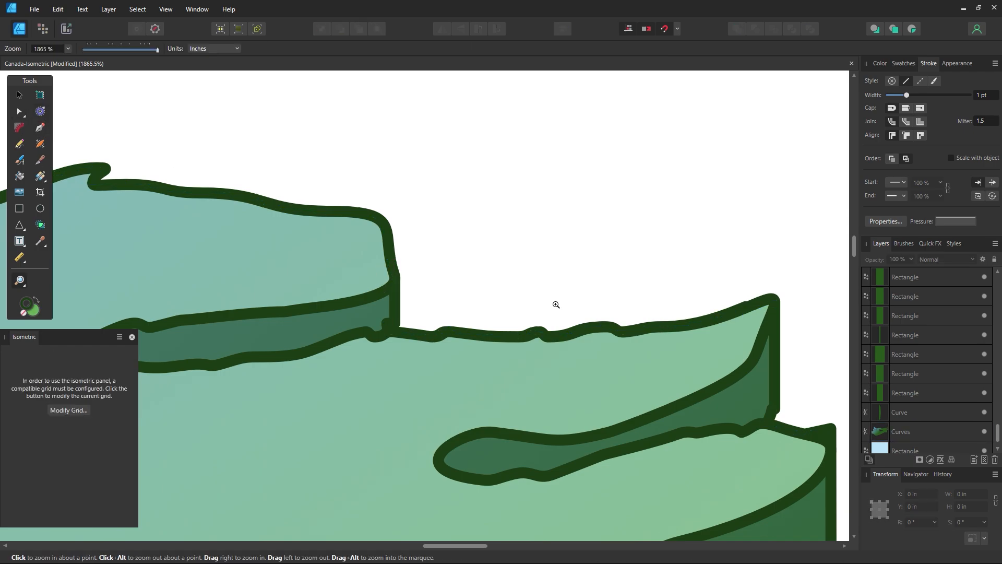
left_click_drag(586, 316, 574, 312)
left_click_drag(454, 325, 481, 349)
left_click(19, 111)
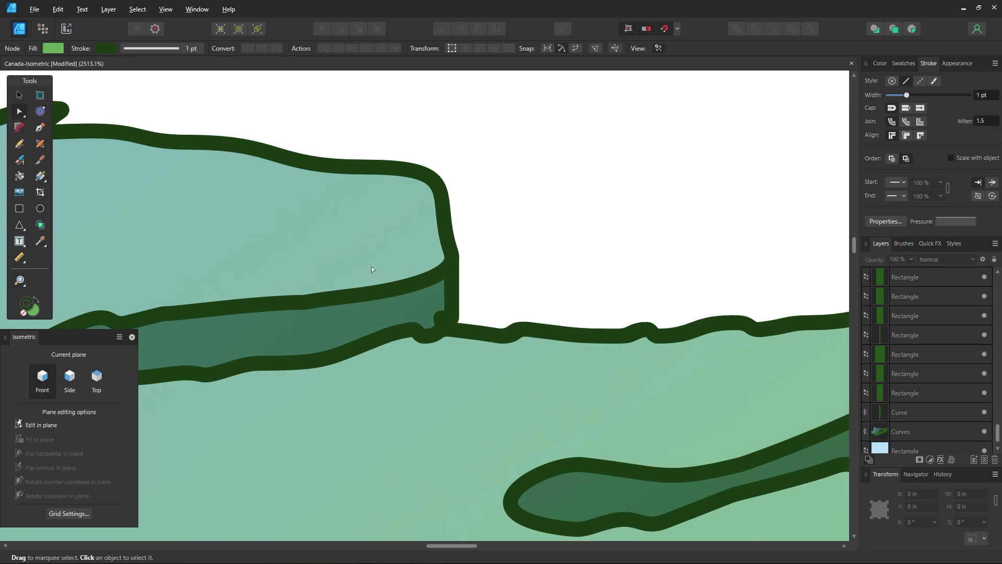
left_click(397, 285)
left_click(440, 317)
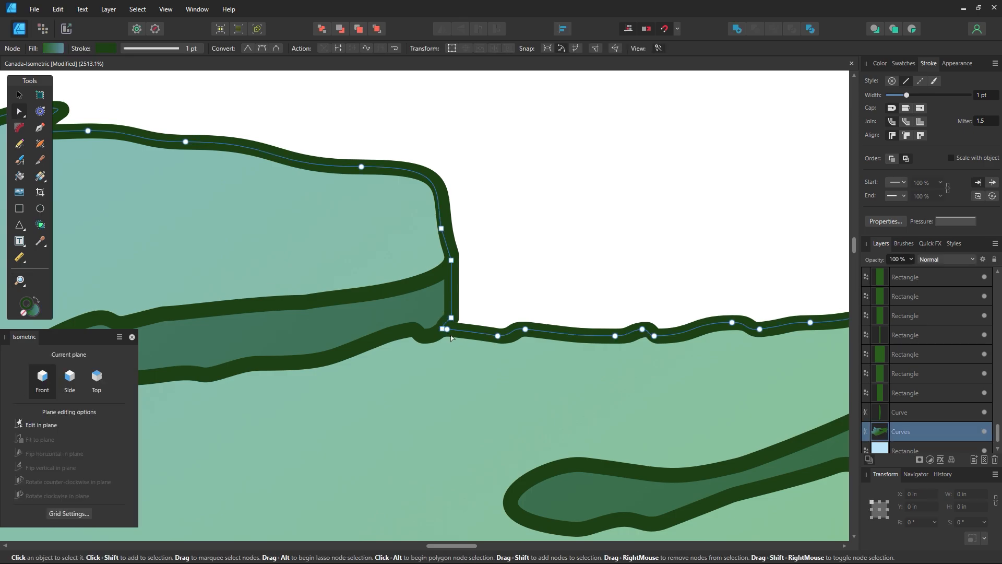
left_click(448, 331)
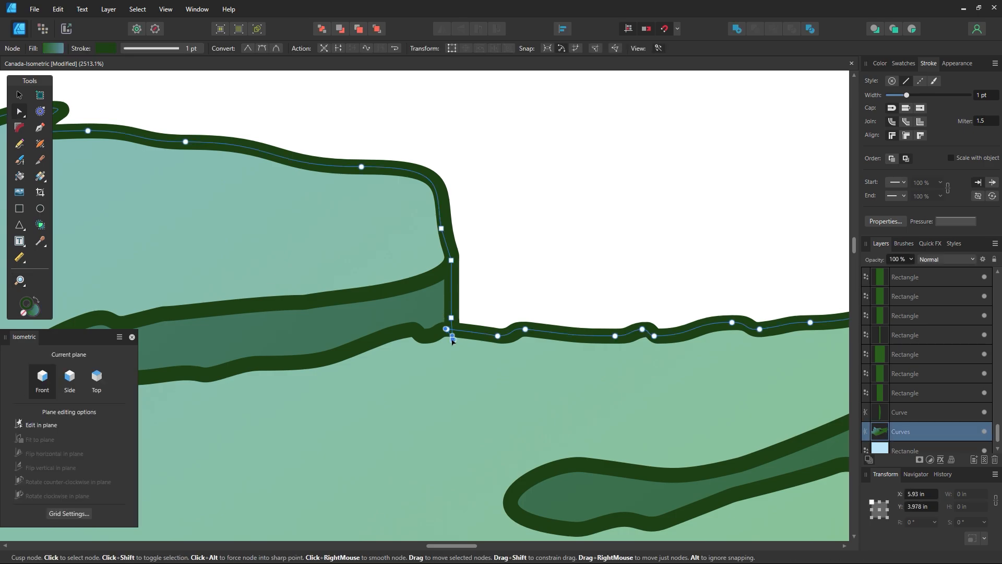
left_click(524, 284)
Delete the base curve's stray node at the foot of the northeastern island's western wall
key("z")
left_click(579, 320, "alt")
left_click(579, 319, "alt")
left_click(578, 319, "alt")
left_click(578, 319, "alt")
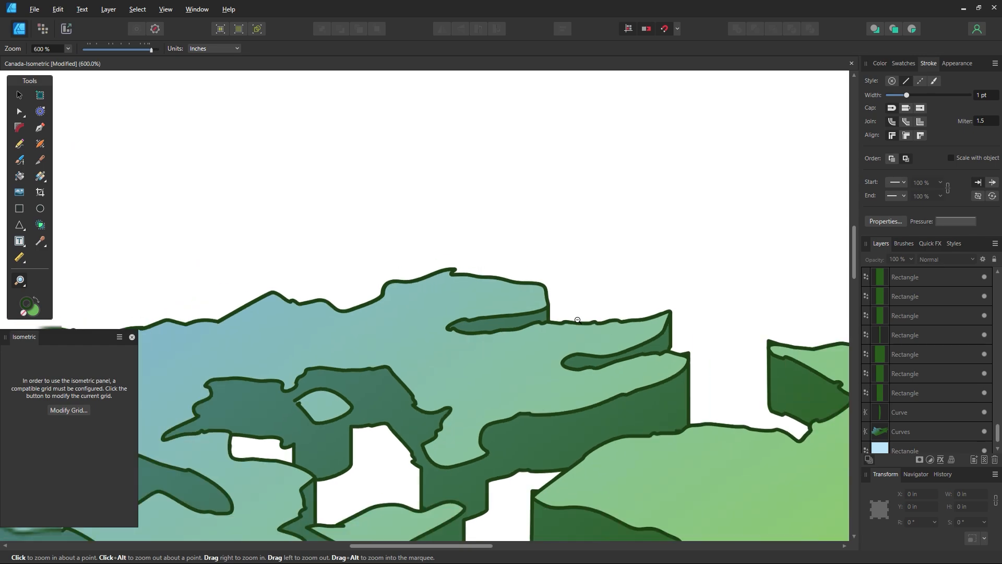
left_click(578, 320, "alt")
left_click(578, 319, "alt")
left_click(578, 320, "alt")
left_click(578, 319, "alt")
left_click(578, 319, "alt")
key("space")
left_click_drag(642, 416, 460, 352)
left_click_drag(601, 264, 539, 289)
left_click_drag(537, 254, 601, 342)
left_click(19, 111)
scroll(351, 295, "down", 1)
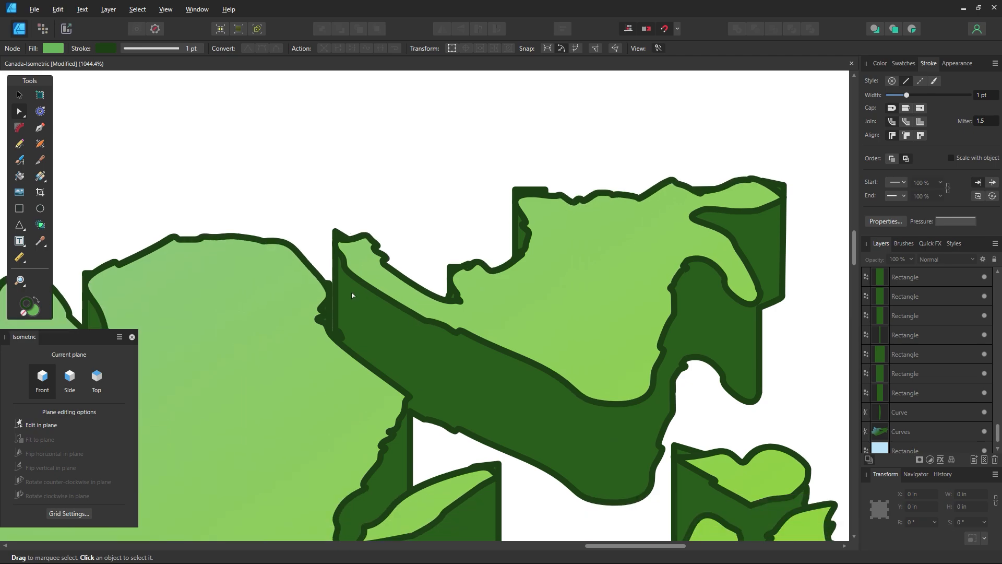
left_click(335, 299)
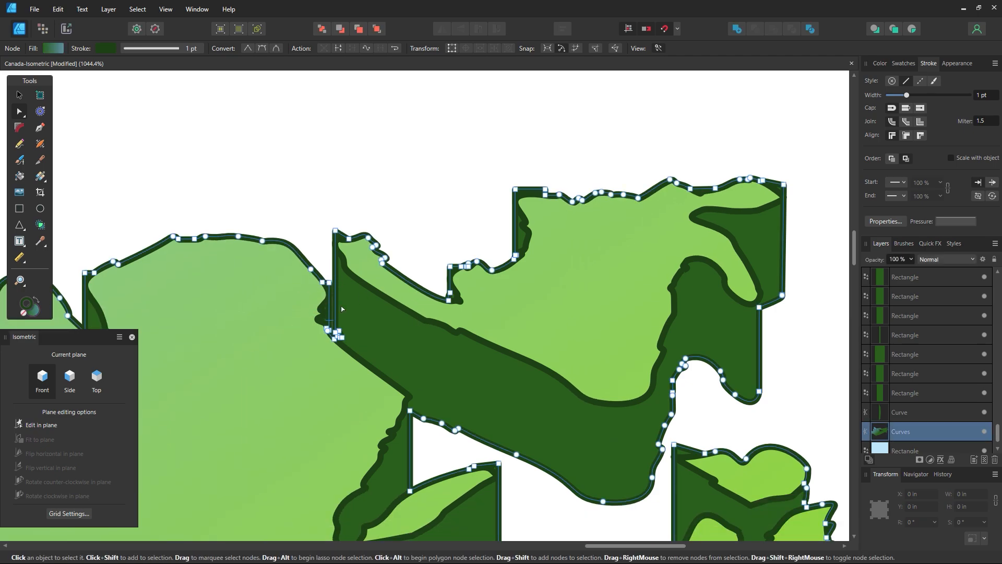
left_click(351, 317)
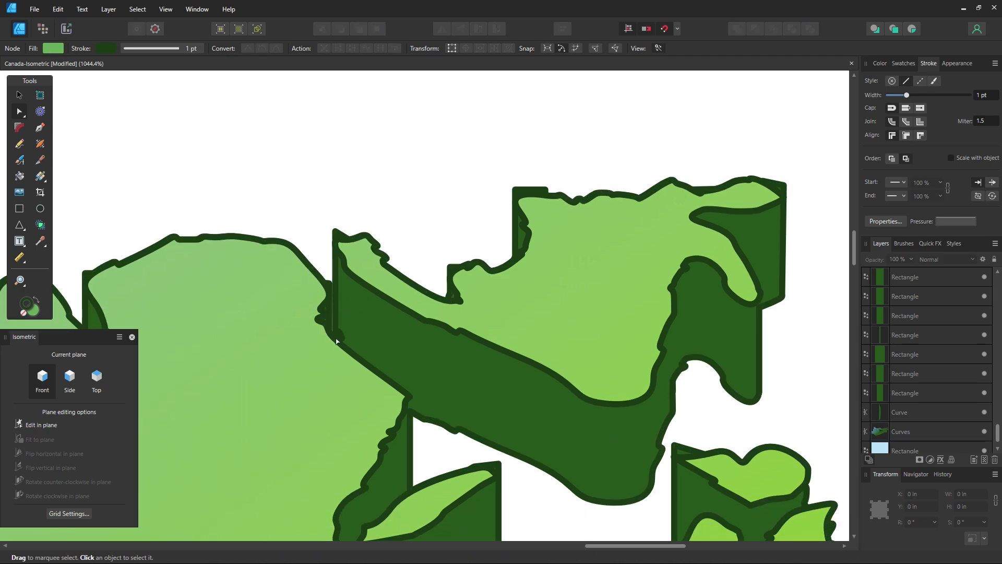
left_click(336, 341)
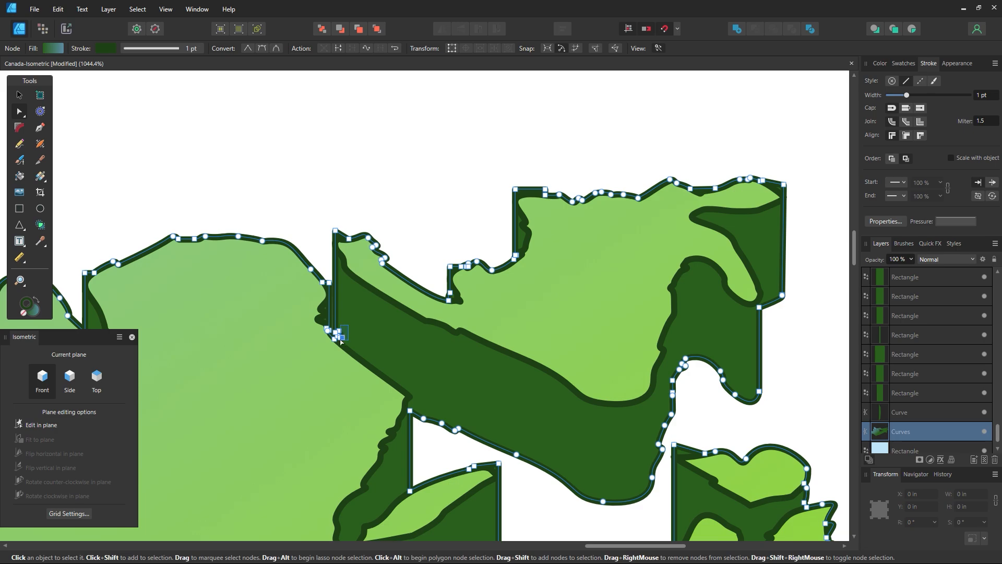
left_click_drag(337, 343, 335, 343)
key("Delete")
key("Escape")
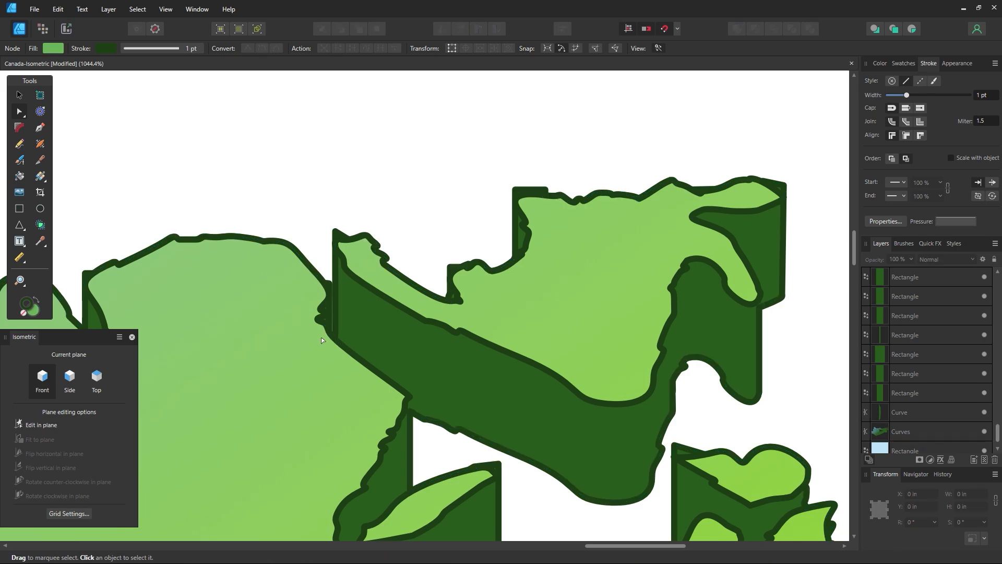
Lower the base curve's two corner nodes of the square bump on the northeastern island's upper edge onto the top surface's outline
left_click(329, 302)
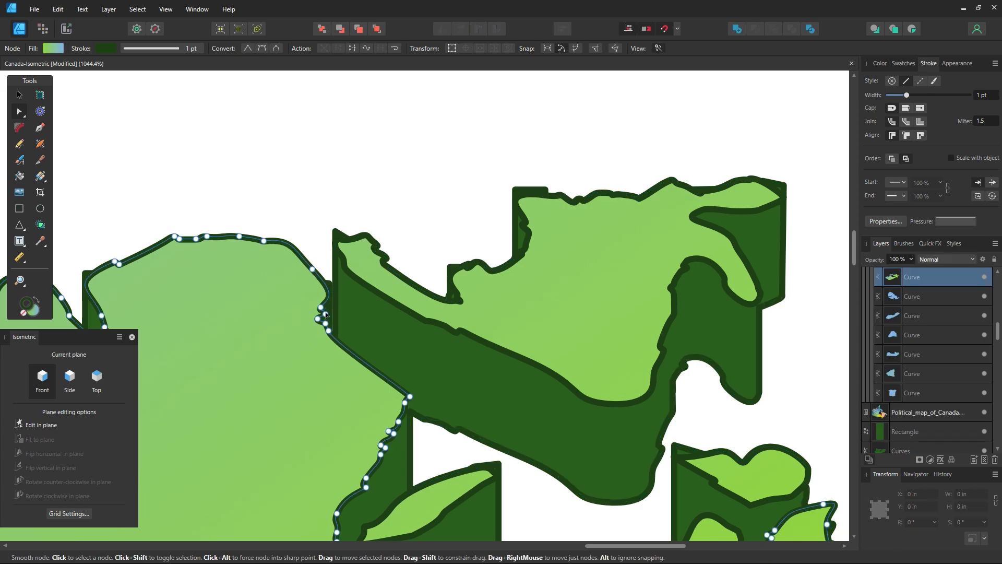
left_click(521, 195)
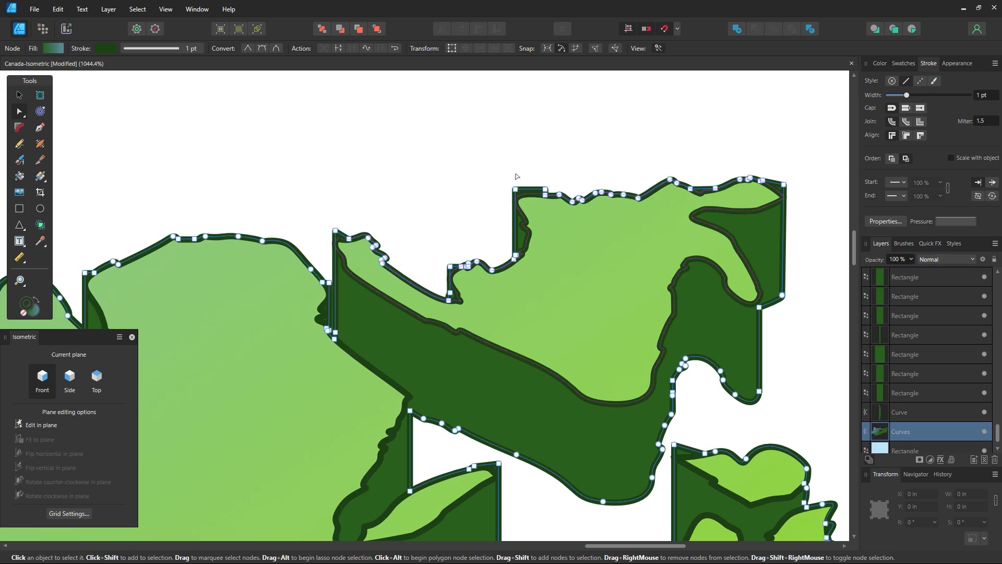
left_click_drag(506, 162, 559, 199)
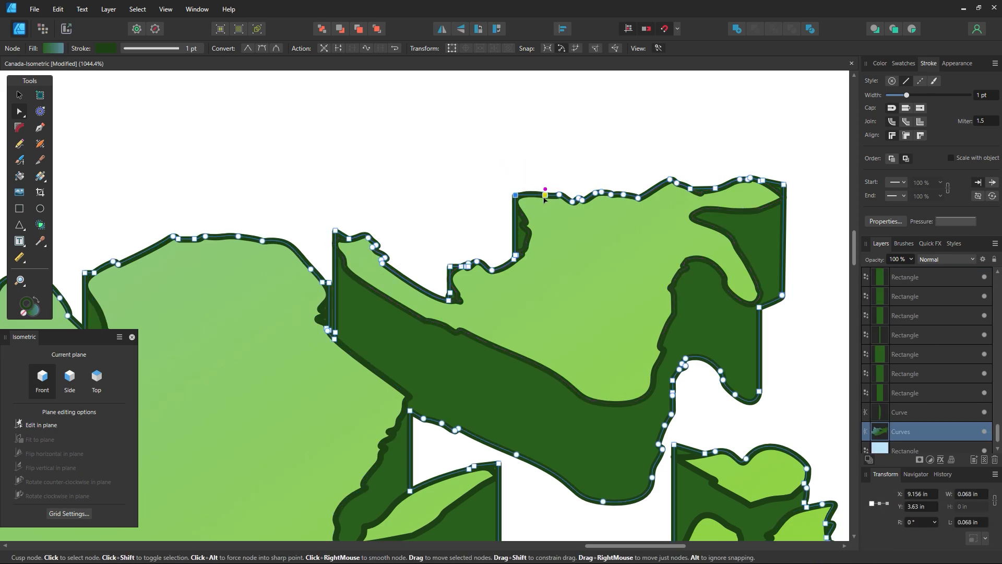
left_click(427, 253)
Lower the base curve's square corner node beside the northeastern island's northern notch so it hides behind the rounded surface
left_click(449, 266)
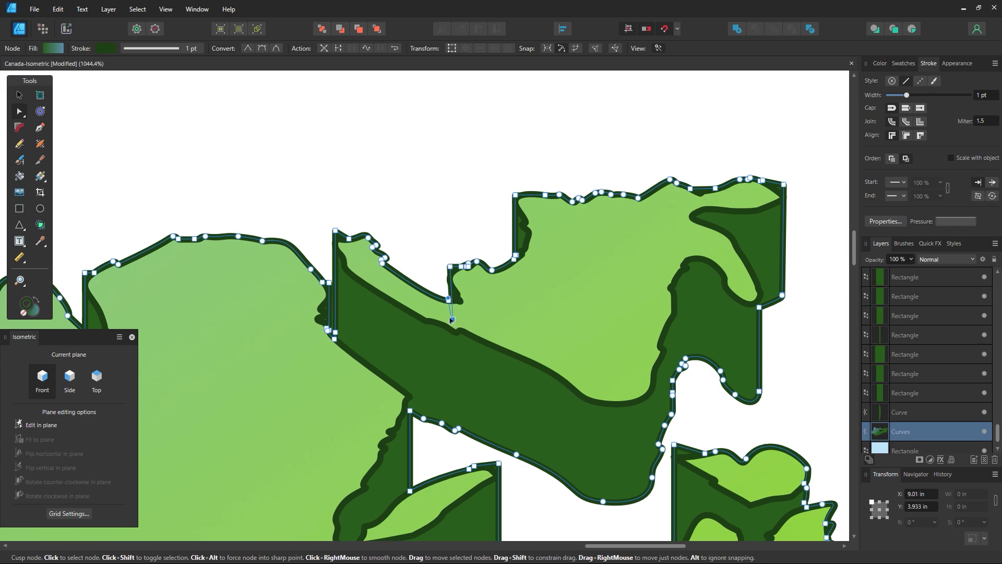
left_click_drag(452, 320, 449, 295)
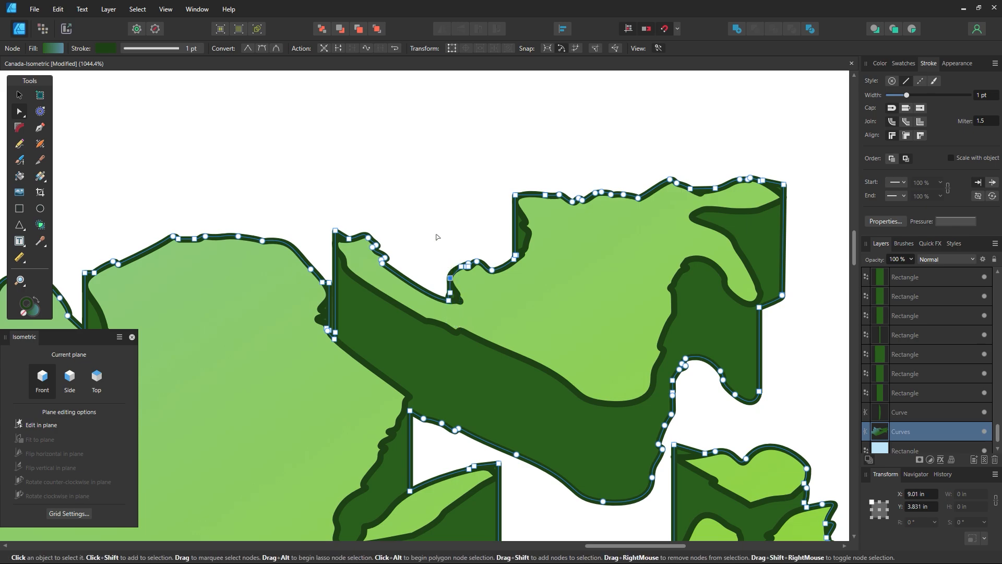
left_click(437, 231)
Lower the base curve's protruding corner node at the upper eastern end of the northeastern island onto the surface's edge
key("z")
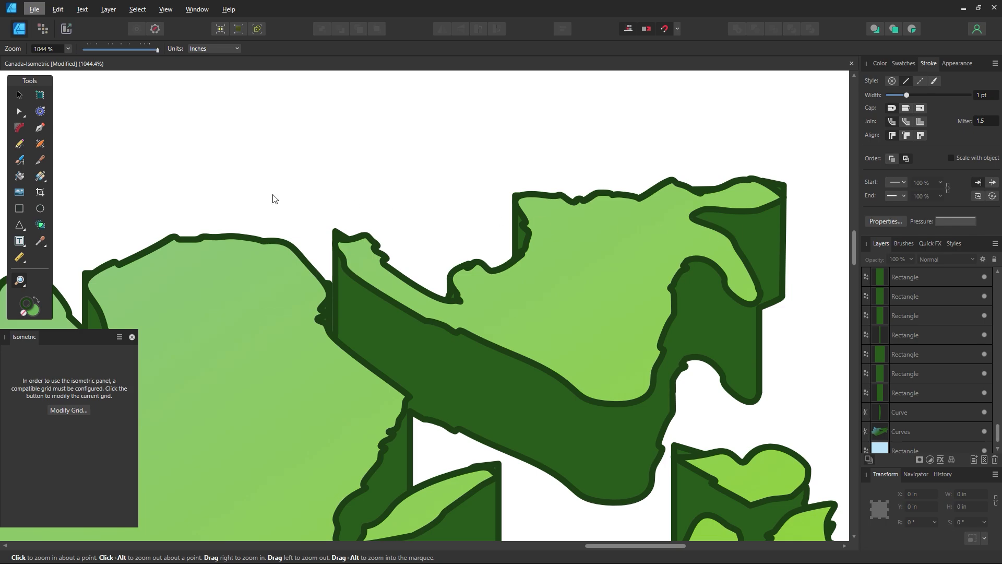
left_click(20, 112)
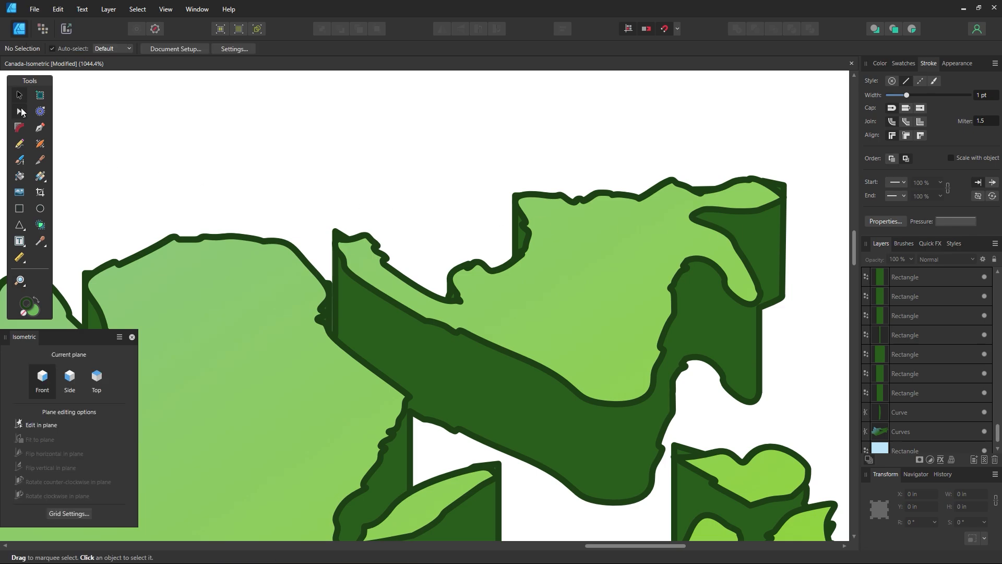
left_click(777, 241)
left_click(783, 193)
left_click(807, 225)
Lower the base curve's corner node at the western tip of the heart-shaped landform south of the northeastern island
key("z")
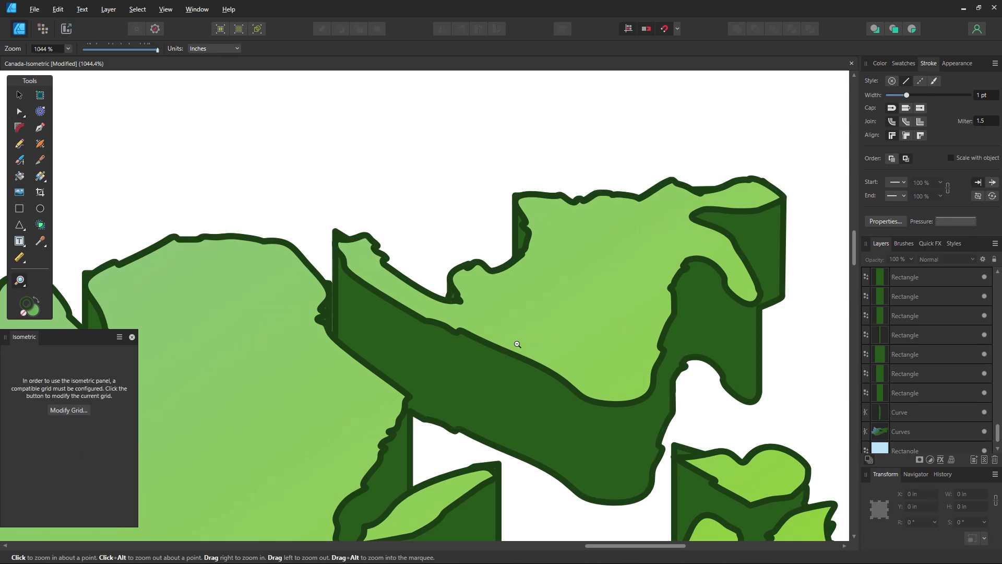
scroll(514, 342, "down", 4)
left_click_drag(637, 434, 730, 487)
scroll(730, 487, "up", 3)
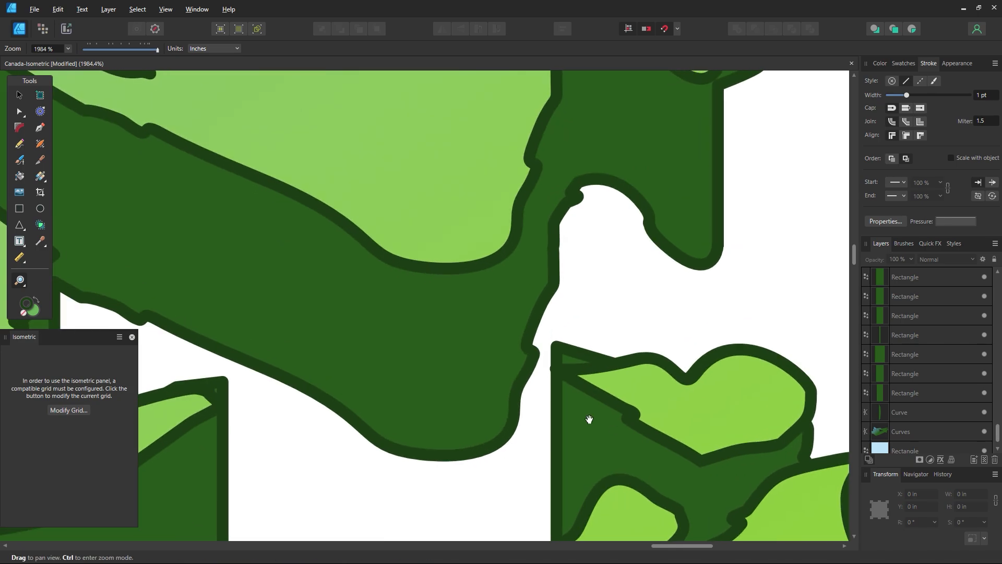
left_click(19, 111)
left_click(435, 290)
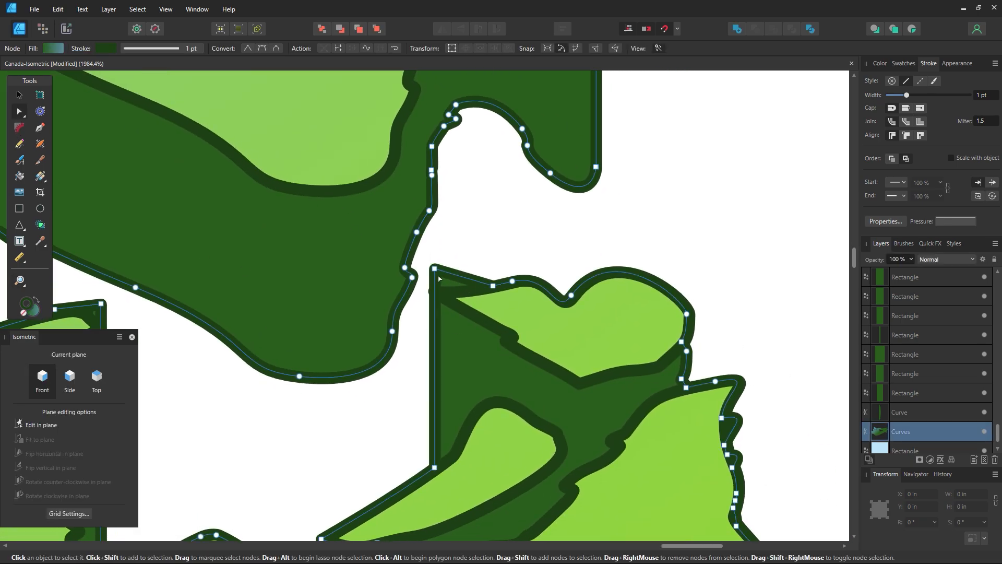
left_click(437, 292)
left_click(455, 250)
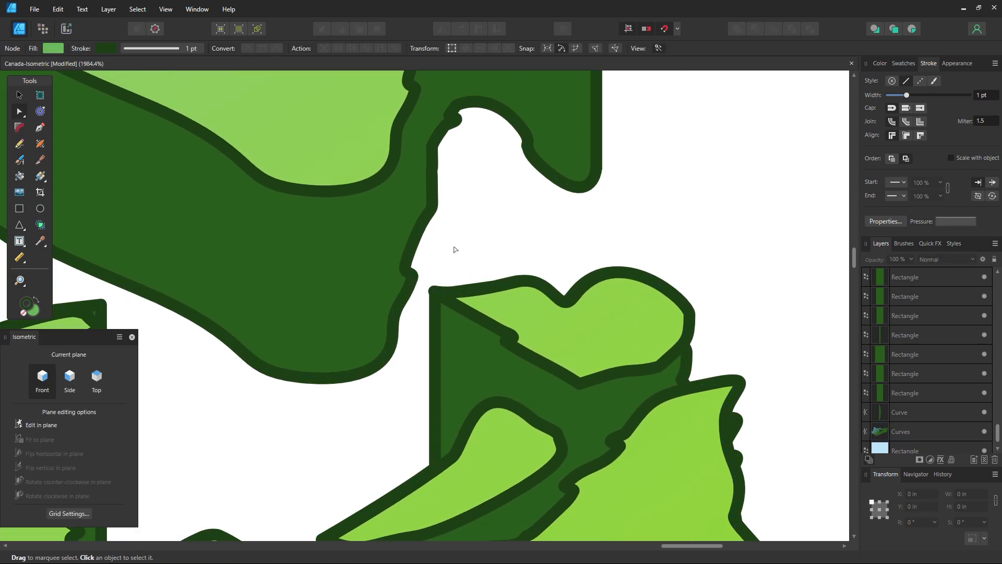
left_click(599, 403)
Lower the base curve's corner node at the eastern tip of the leaf-shaped landform south of the northeastern island
key("z")
left_click_drag(600, 403, 561, 407)
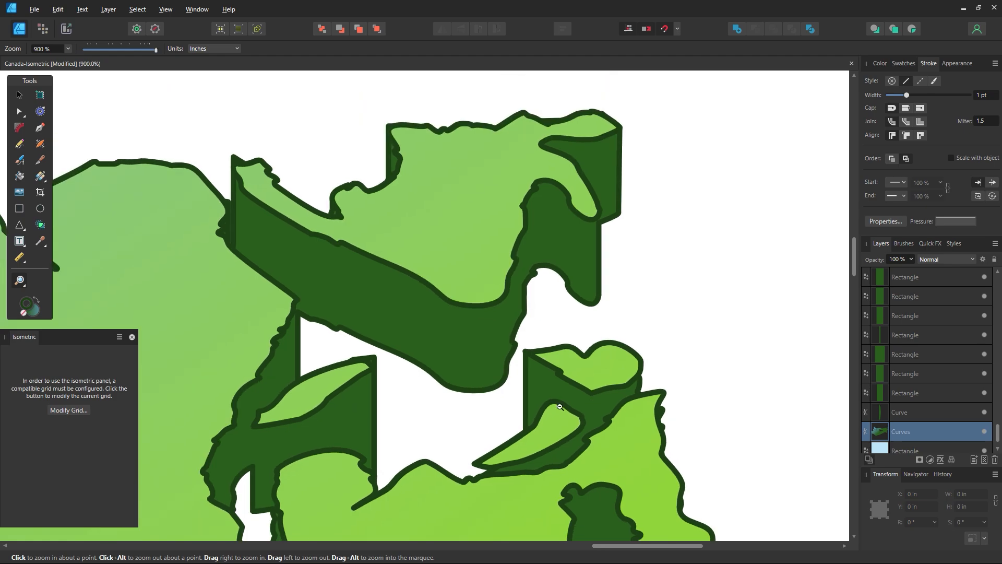
left_click_drag(379, 392, 505, 447)
left_click_drag(282, 359, 440, 309)
left_click(19, 111)
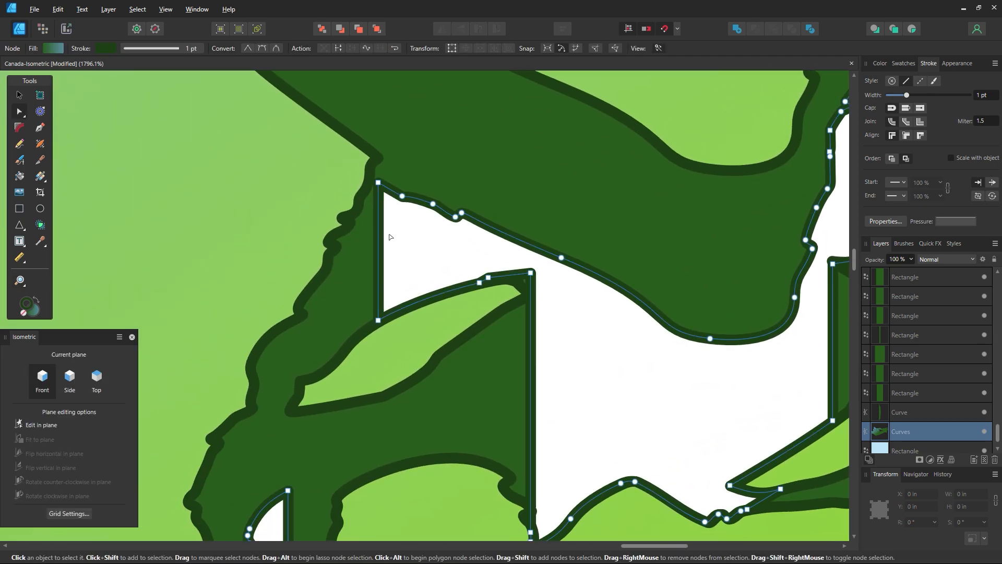
left_click_drag(530, 275, 531, 300)
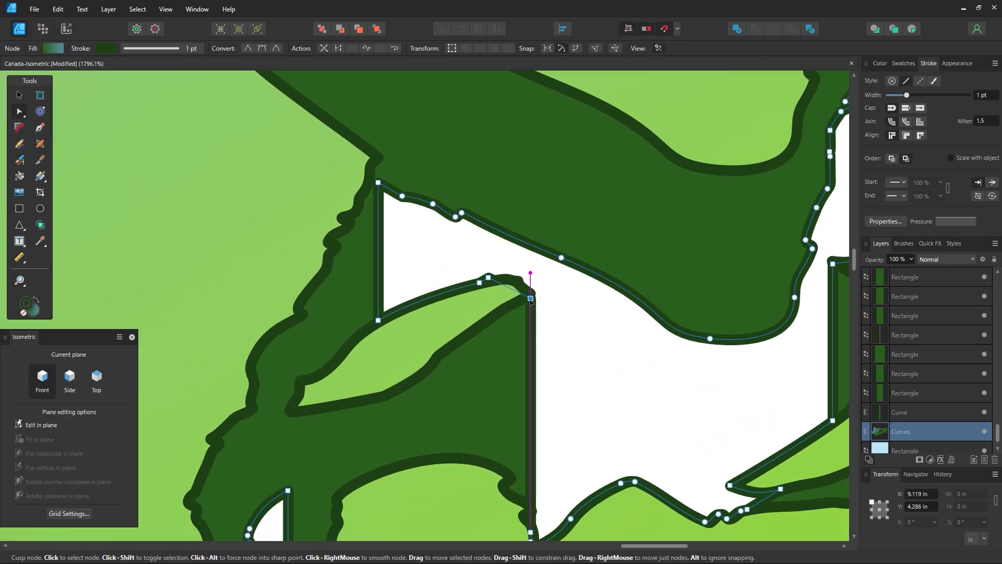
left_click(593, 343)
Move the base curve's bump node on the leaf-shaped landform's crest slightly down and east so it follows the surface's outline
key("z")
left_click_drag(604, 348, 603, 379)
left_click(19, 112)
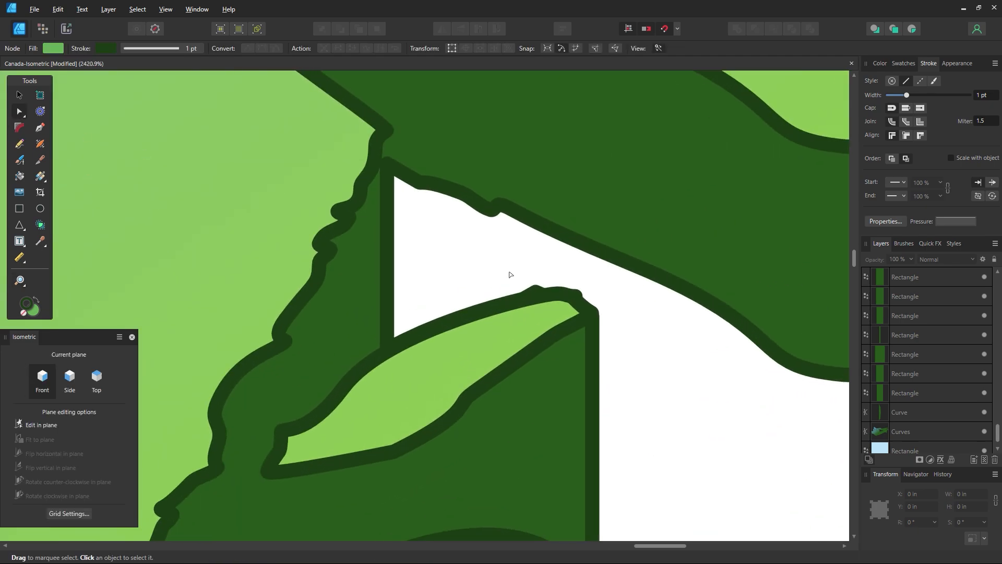
left_click(530, 294)
left_click(606, 420)
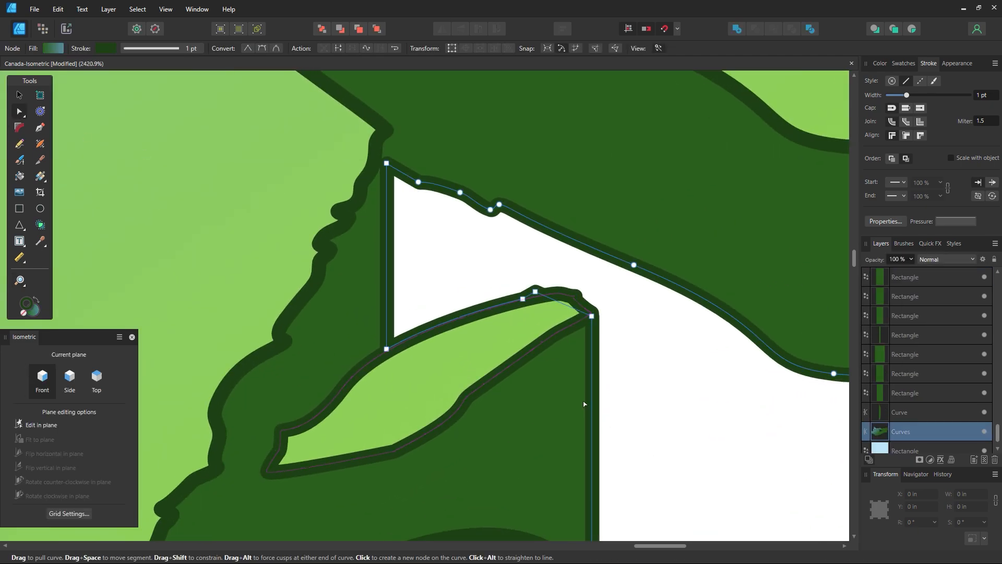
left_click_drag(535, 293, 546, 297)
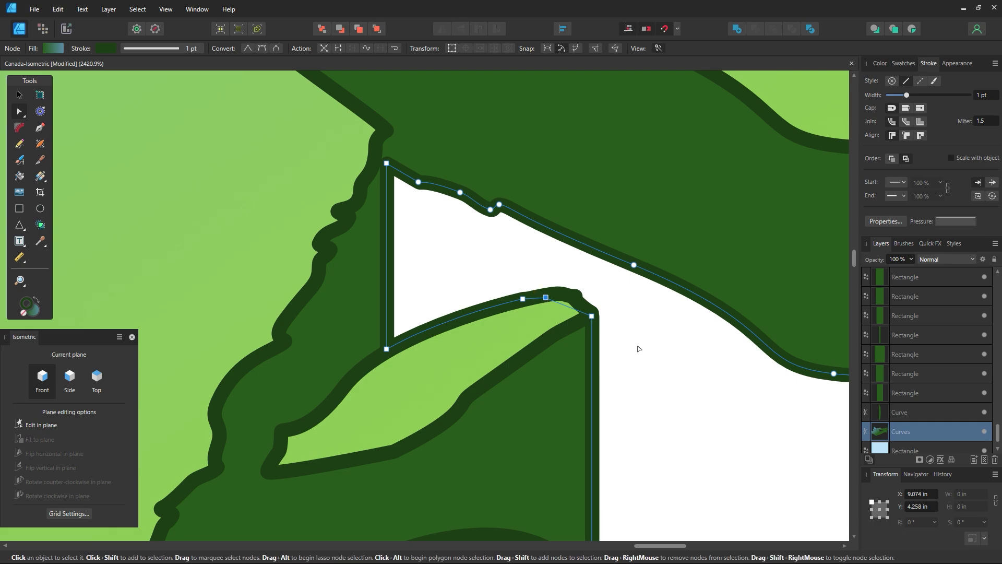
left_click(638, 346)
Examine the eastern coast's outline up close, and check the whole map for remaining protrusions
key("z")
left_click(649, 344, "alt")
left_click(643, 346, "alt")
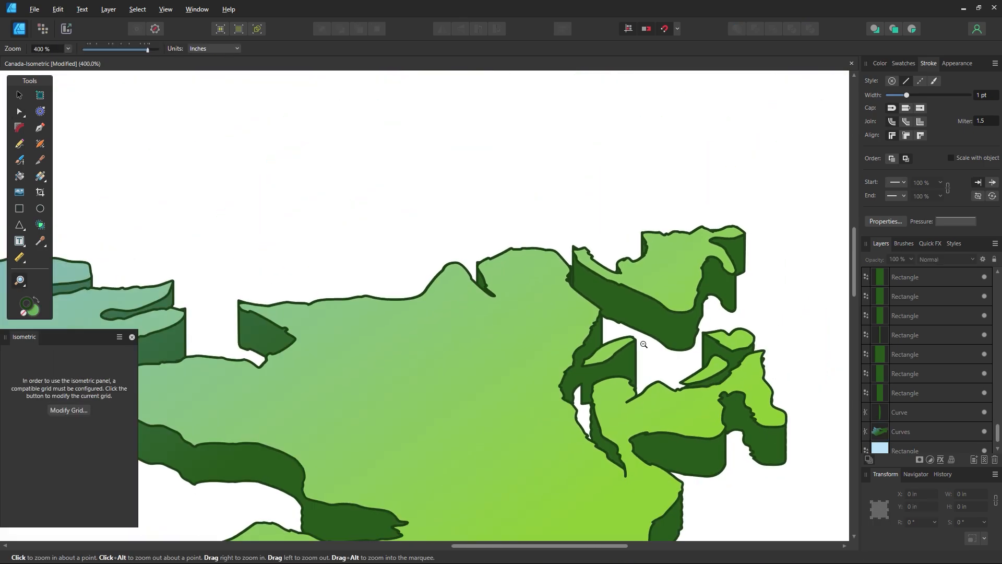
left_click_drag(591, 402, 660, 441)
left_click_drag(630, 404, 533, 395)
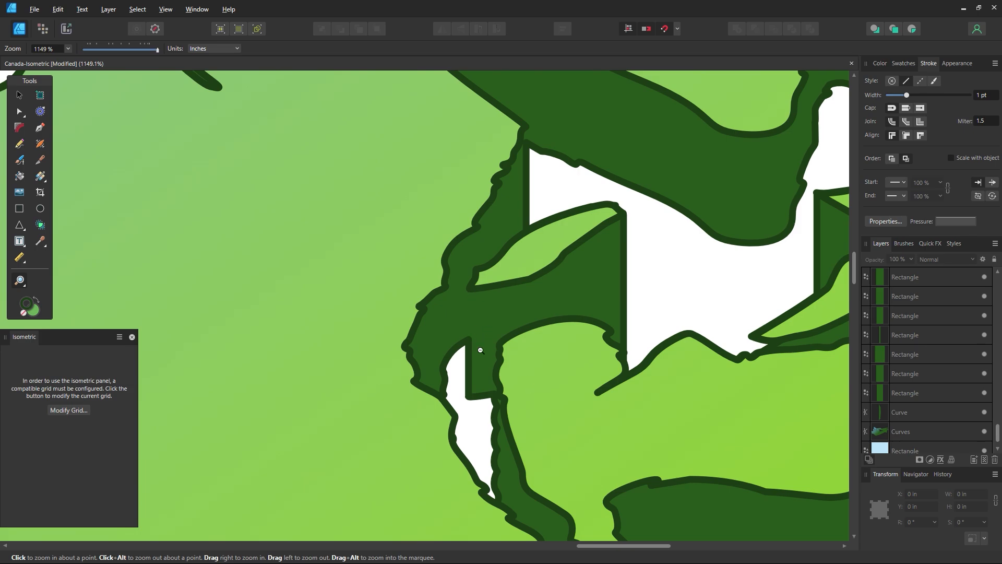
left_click(480, 350, "alt")
left_click(480, 351, "alt")
left_click(481, 351, "alt")
left_click(481, 352, "alt")
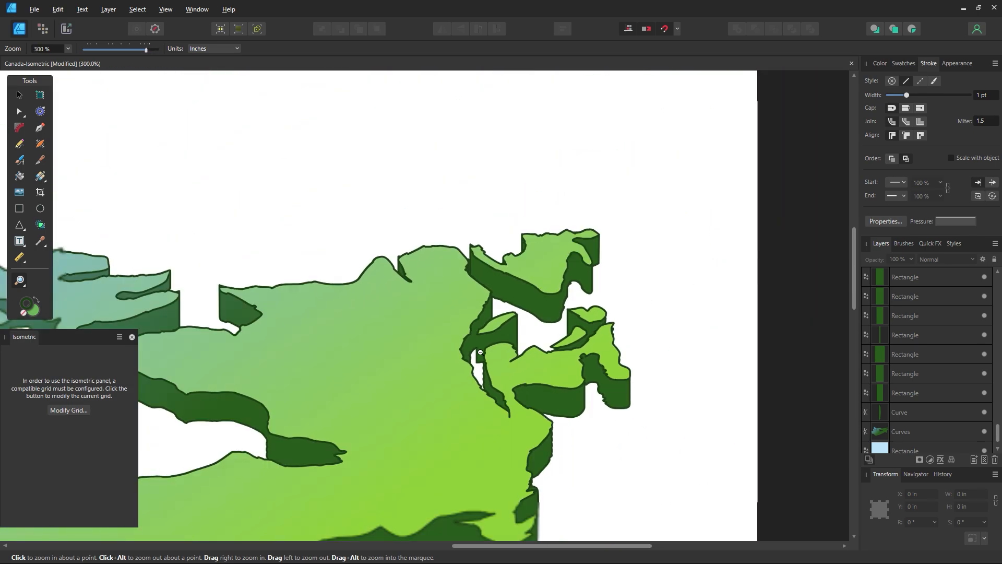
left_click(480, 352, "alt")
left_click_drag(434, 391, 533, 366)
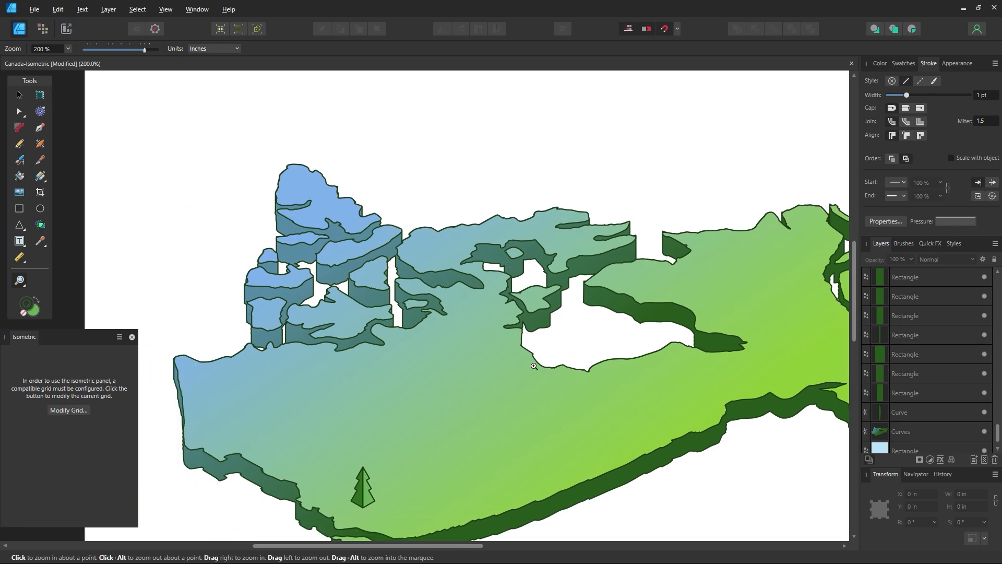
key("a")
key("alt")
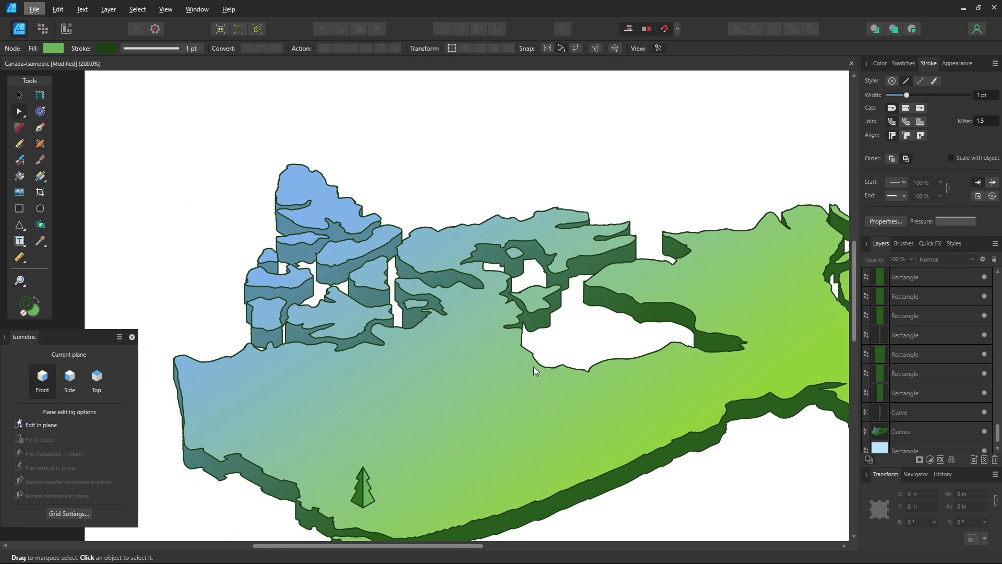
key("z")
left_click(558, 356, "alt")
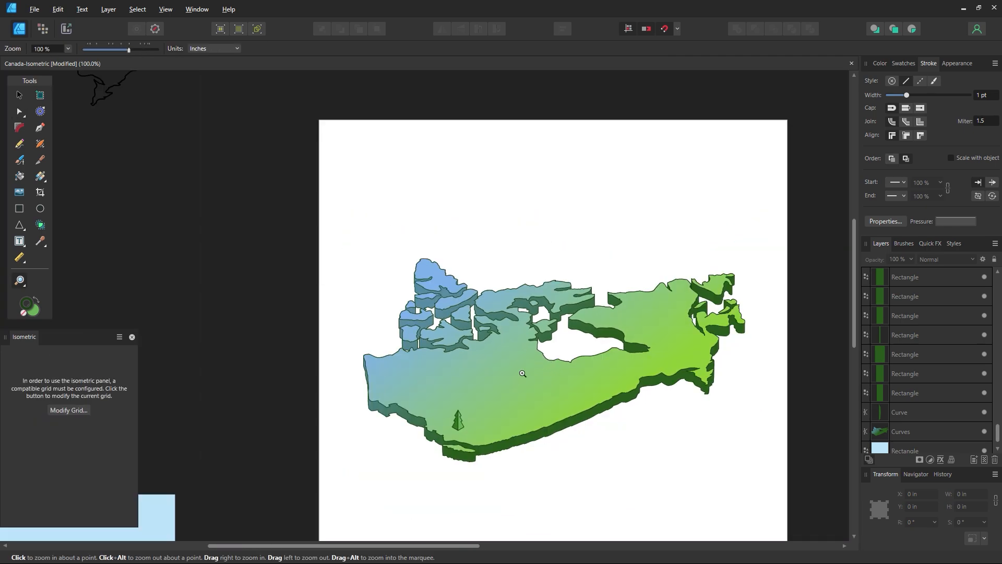
Review the whole isometric map on the artboard together with the outline, reference map and copies around it
left_click_drag(523, 373, 597, 405)
key("space")
left_click_drag(486, 375, 421, 349)
left_click(504, 355, "alt")
left_click(503, 355, "alt")
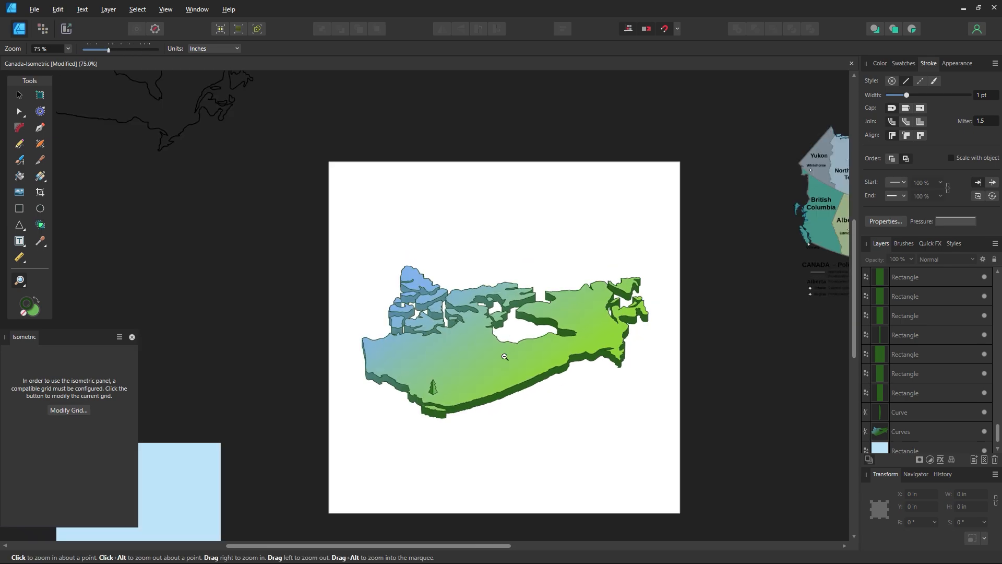
left_click(501, 353, "alt")
left_click(521, 356, "alt")
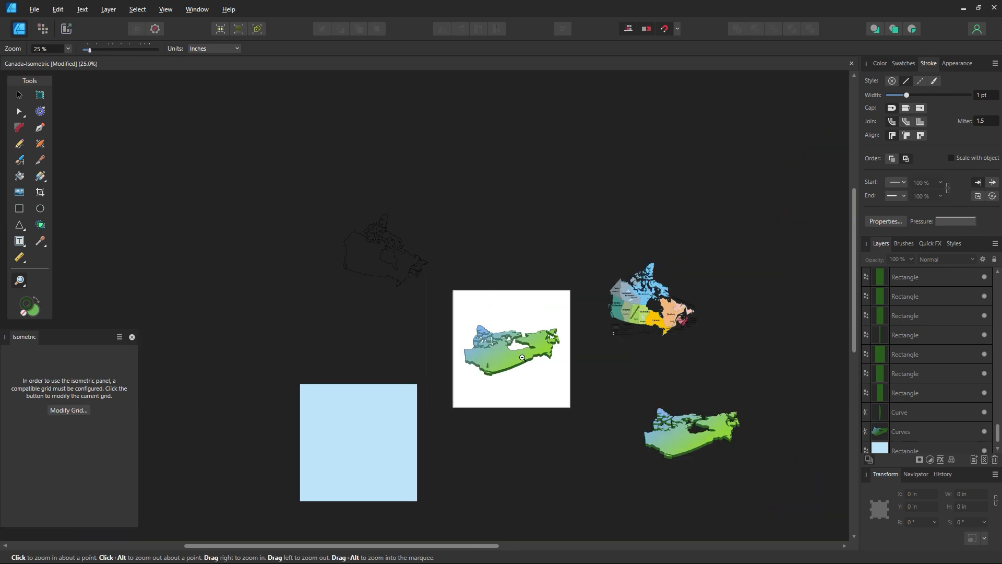
left_click(522, 358, "alt")
left_click_drag(528, 346, 564, 346)
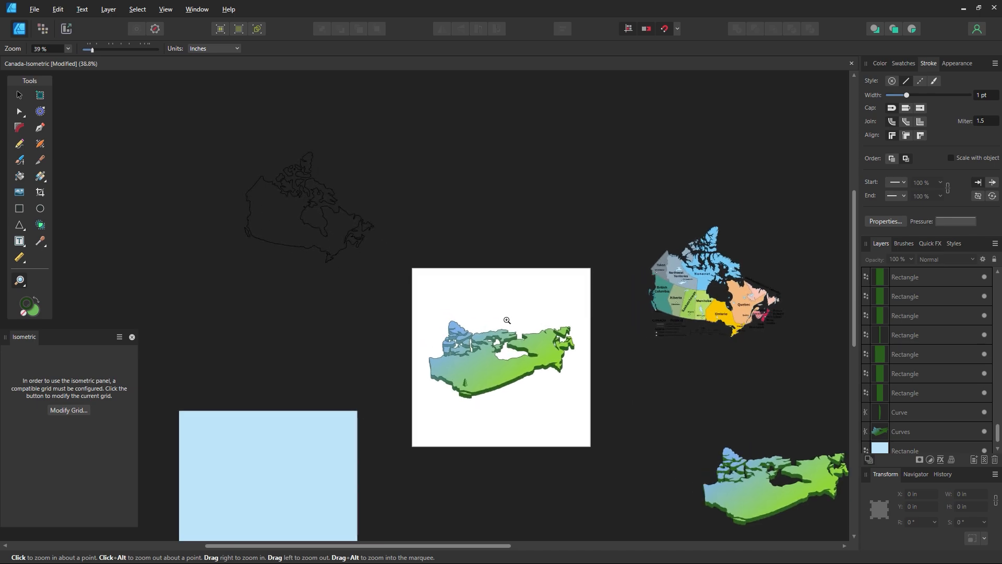
Examine the map's northern coastline and eastern islands up close, including the outline nodes at the gap in the coast
left_click_drag(495, 321, 592, 420)
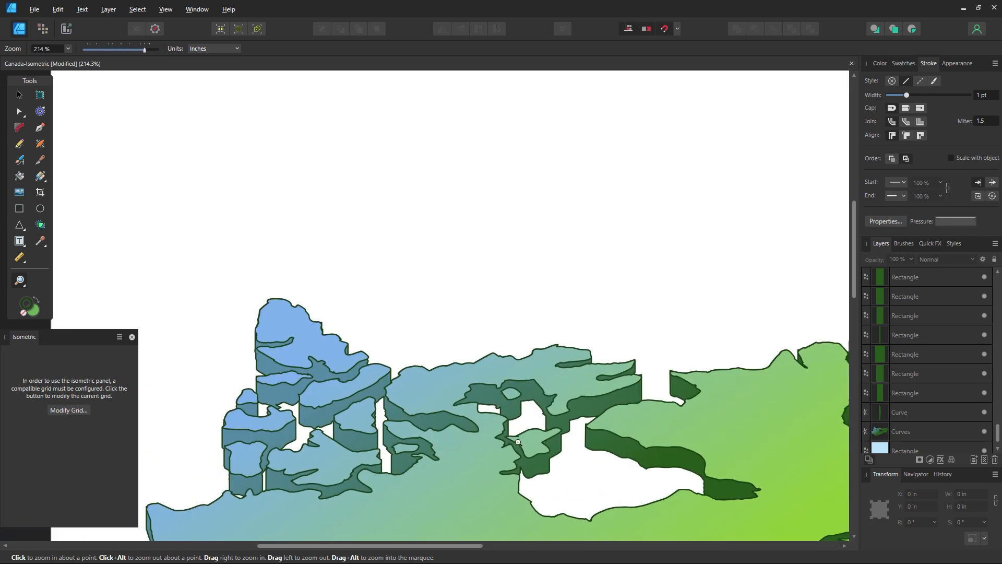
key("space")
left_click_drag(675, 367, 822, 462)
left_click_drag(591, 390, 418, 295)
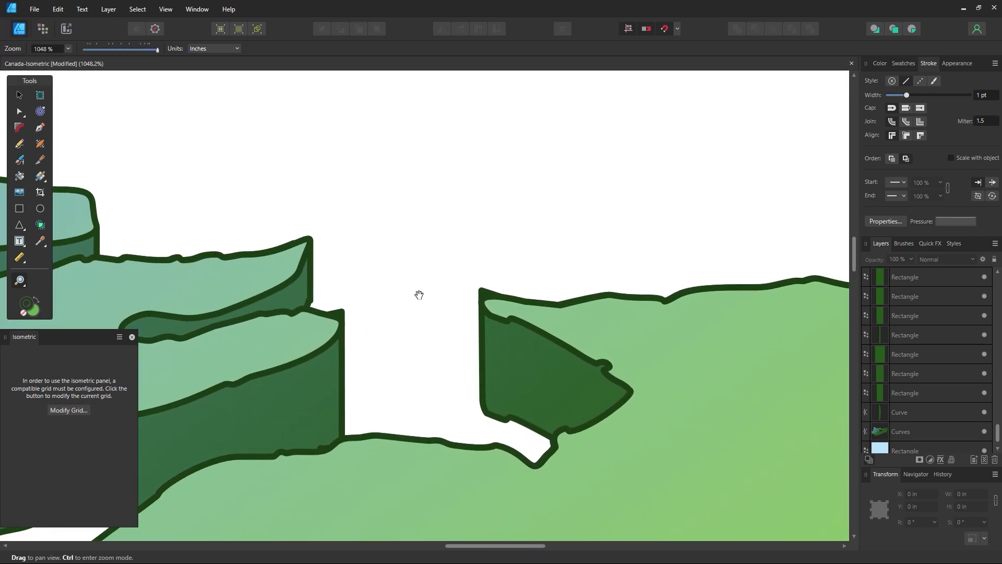
left_click(20, 112)
left_click(483, 314)
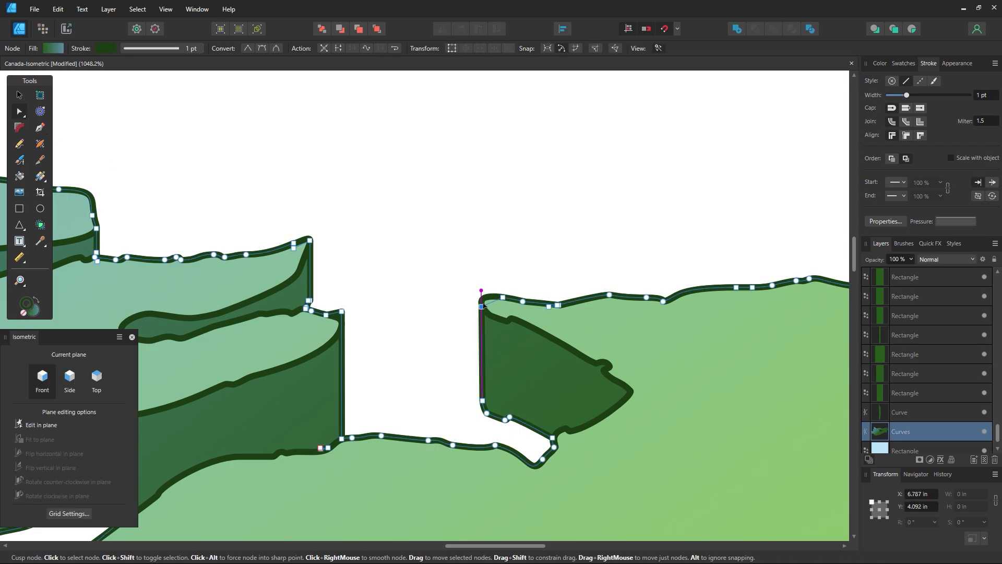
key("ctrl+d")
key("z")
left_click(314, 322, "alt")
left_click(314, 322, "alt")
left_click(313, 322, "alt")
left_click(314, 322, "alt")
left_click(314, 323, "alt")
left_click(314, 322, "alt")
left_click(313, 322, "alt")
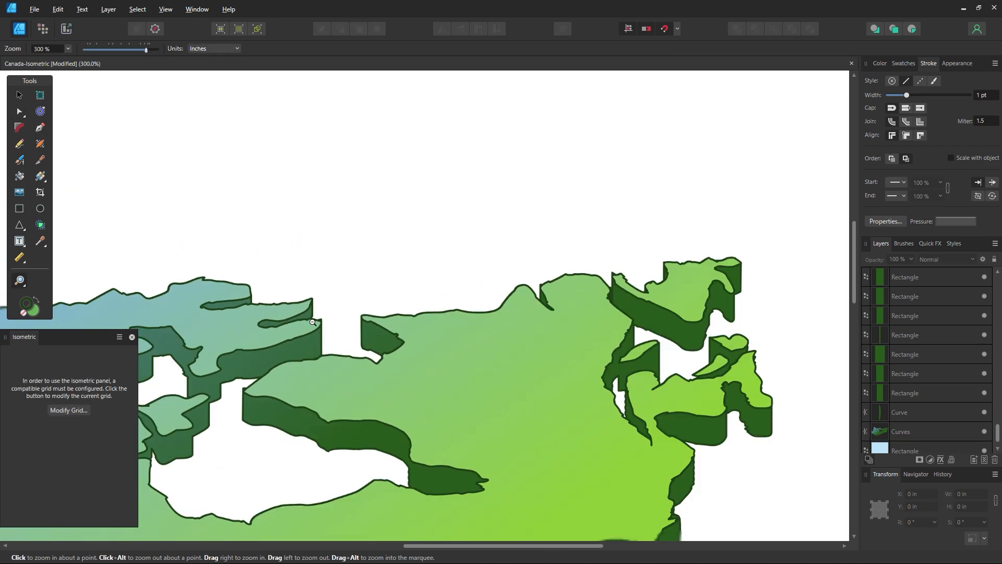
left_click(314, 323, "alt")
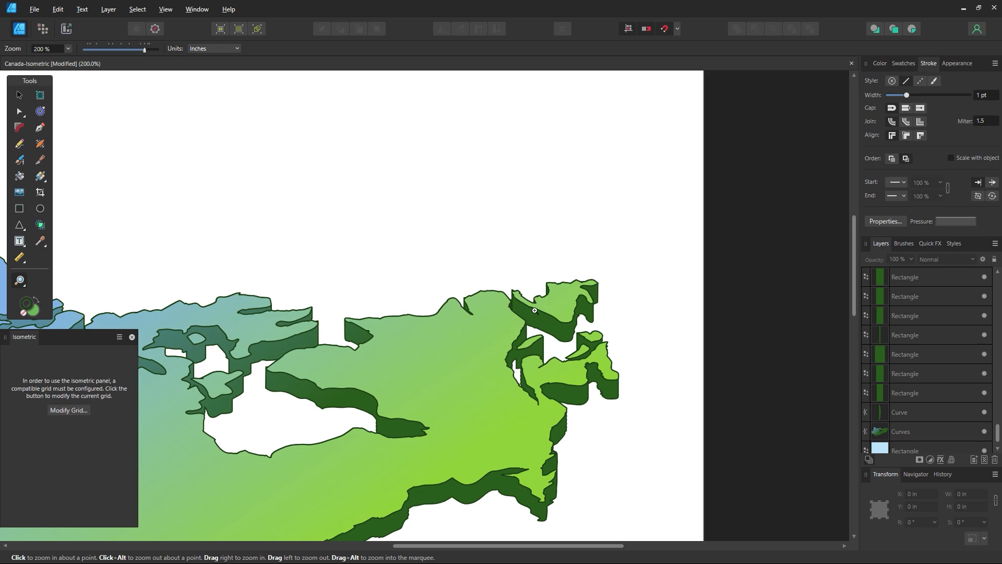
Move the pine tree off the map onto the blank artboard area beside the southwest coast
left_click_drag(343, 375, 613, 251)
left_click_drag(398, 365, 515, 287)
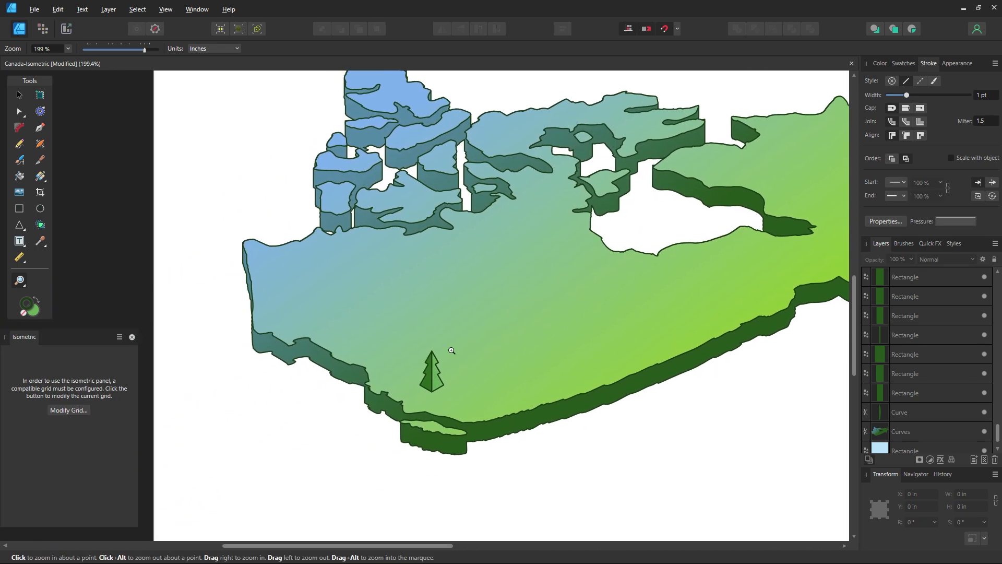
left_click_drag(451, 350, 397, 417)
left_click(19, 95)
left_click_drag(296, 378, 404, 340)
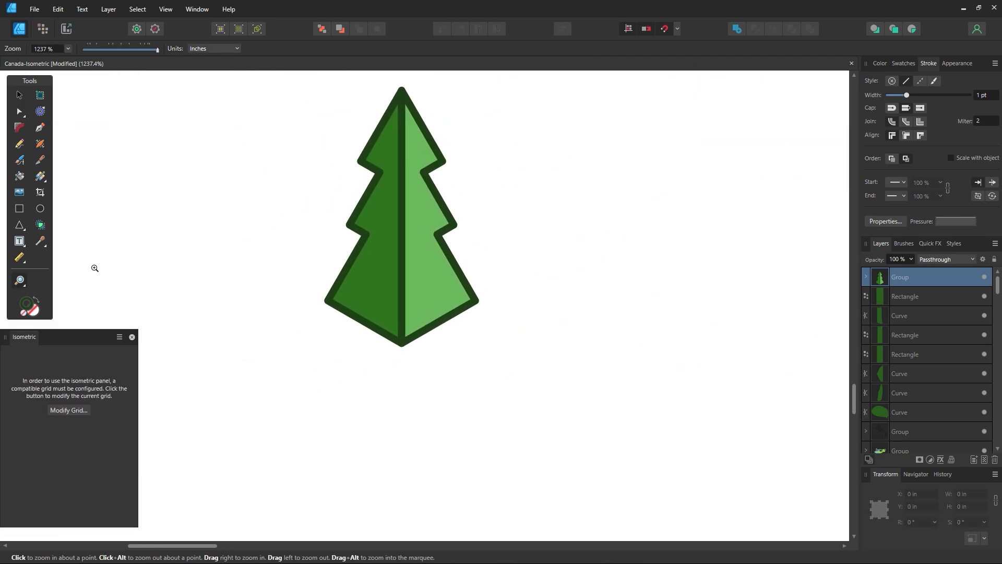
Draw a rectangle about 0.057 by 0.097 in below the tree and fill it with brown A48930
left_click(19, 210)
left_click_drag(322, 372, 354, 425)
left_click(903, 63)
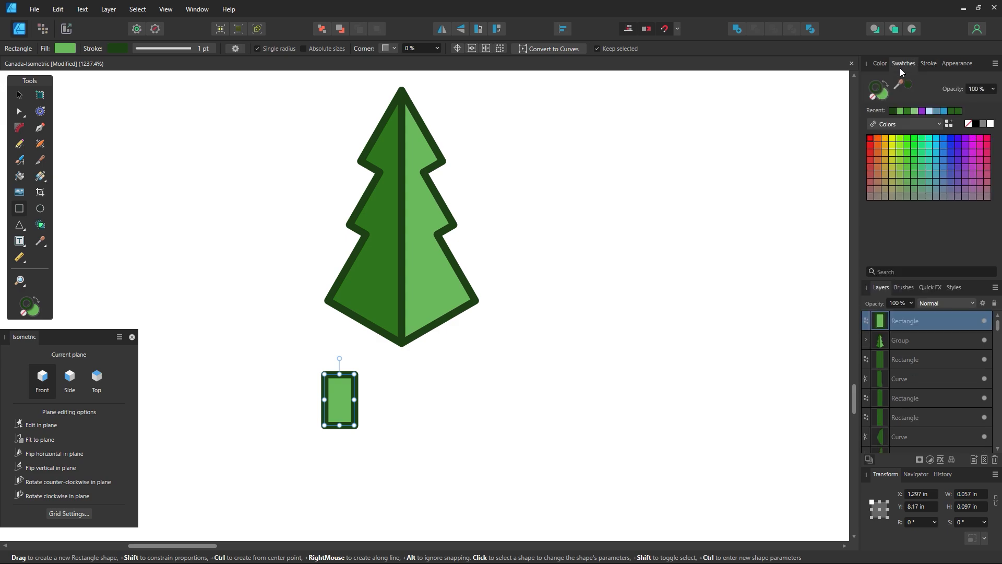
double_click(883, 100)
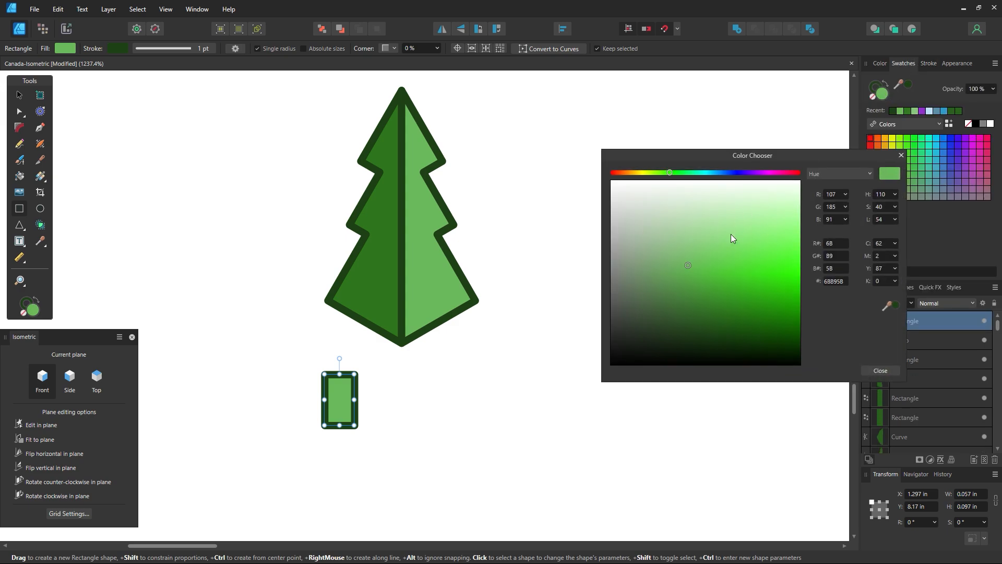
left_click(638, 173)
left_click_drag(685, 286, 716, 288)
left_click(881, 371)
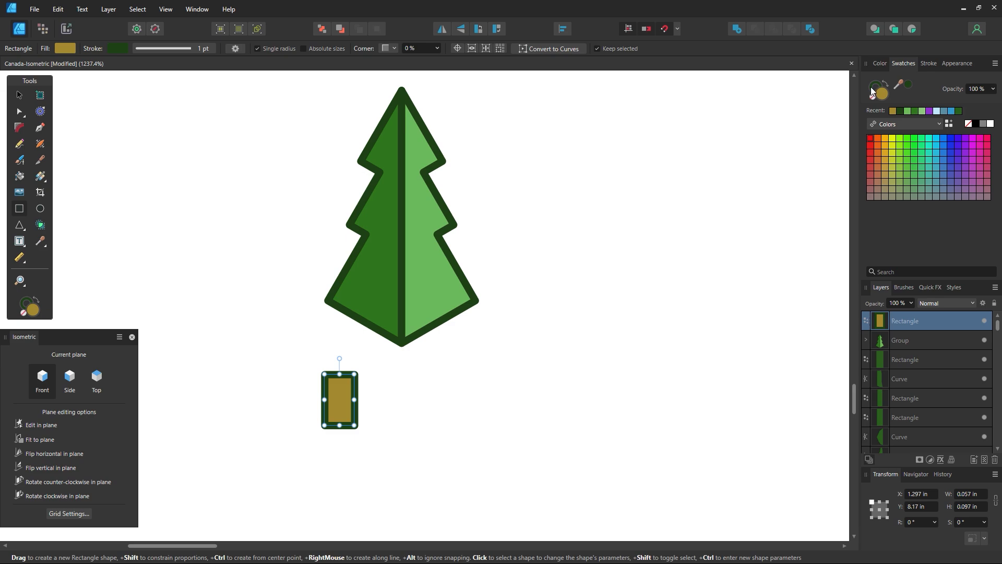
Shorten the brown rectangle to about 0.043 in high and fit it to the isometric side plane
left_click(18, 96)
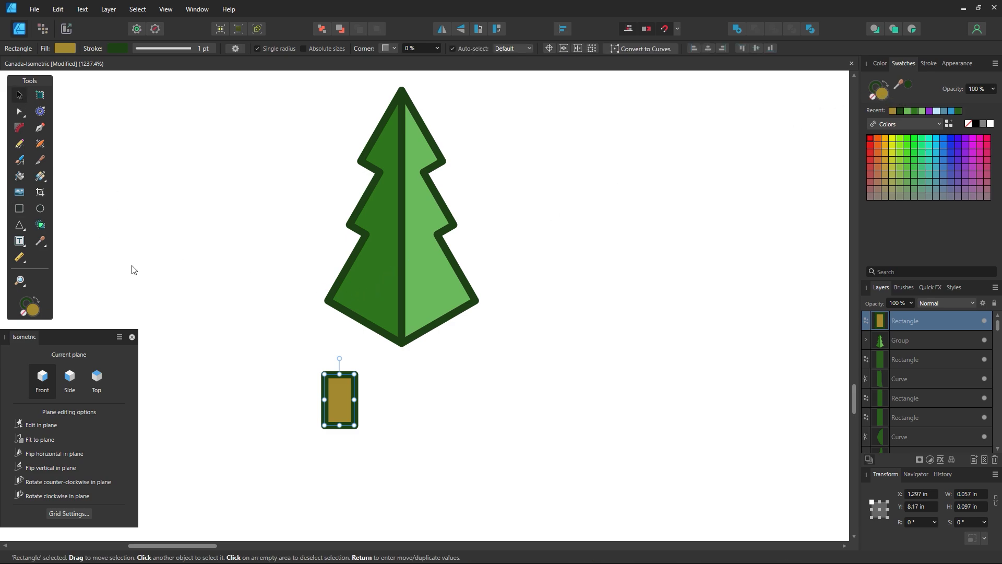
left_click_drag(340, 426, 339, 397)
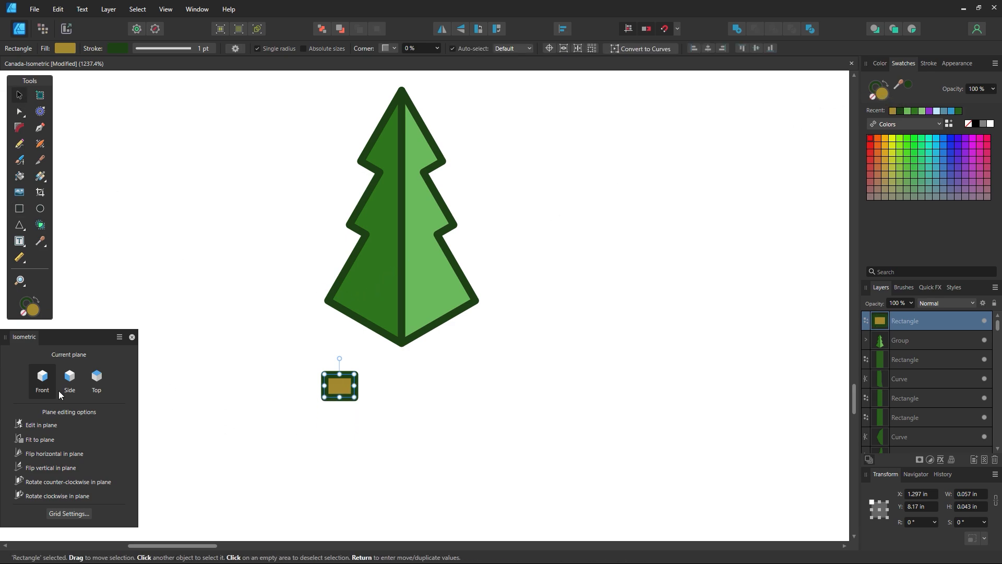
left_click(69, 376)
left_click(40, 441)
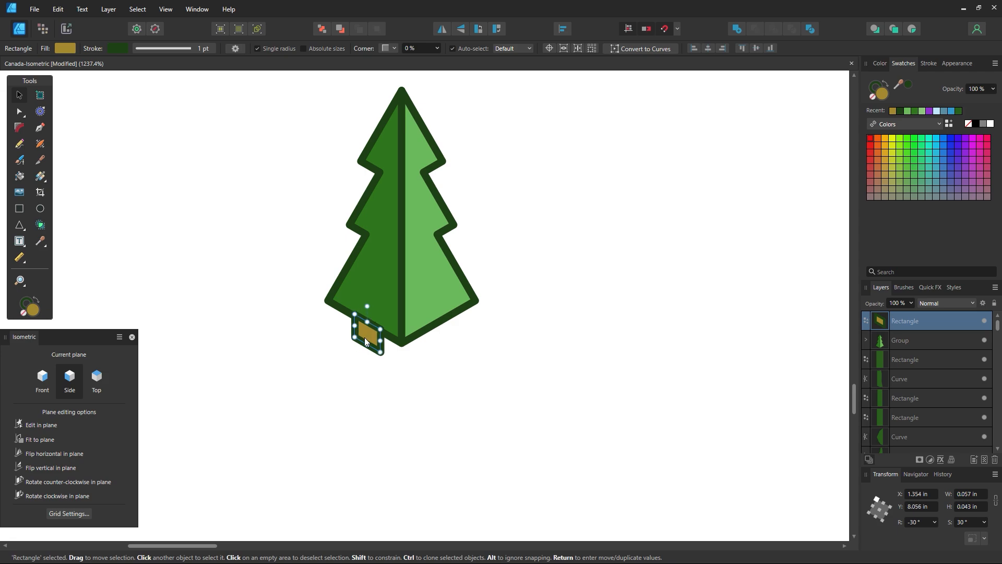
Place the brown rectangle under the tree's dark side against the center line and widen it to about 0.087 in
left_click_drag(362, 337, 387, 356)
left_click(447, 373)
key("z")
left_click_drag(438, 309, 546, 404)
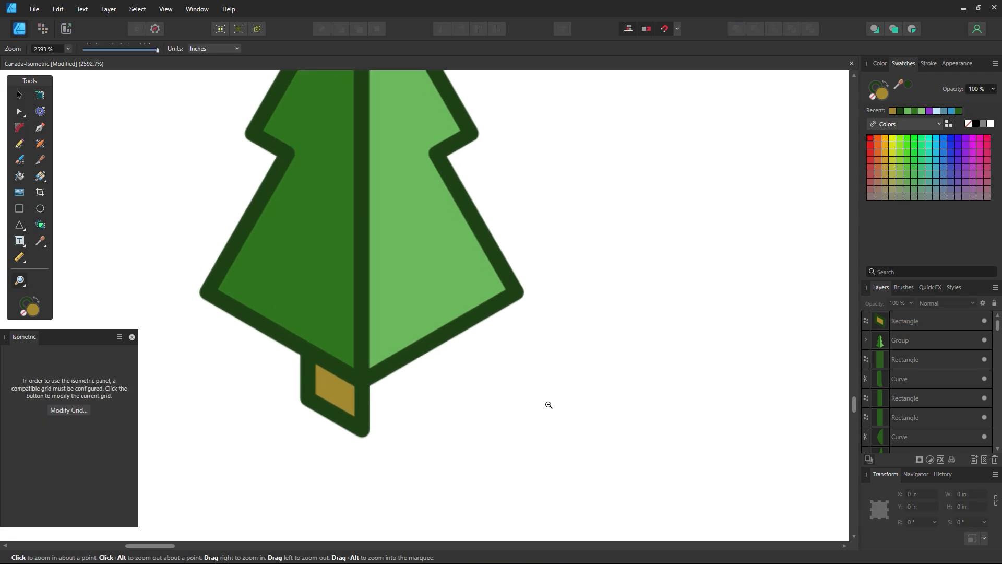
left_click(18, 96)
left_click(316, 376)
left_click_drag(308, 374, 279, 358)
Duplicate the trunk face, fit the copy to the isometric front plane and join it to the first along the center edge
mouse_move(315, 396)
left_mouse_down()
mouse_move(539, 412)
mouse_move(513, 414)
mouse_move(514, 401)
left_mouse_up()
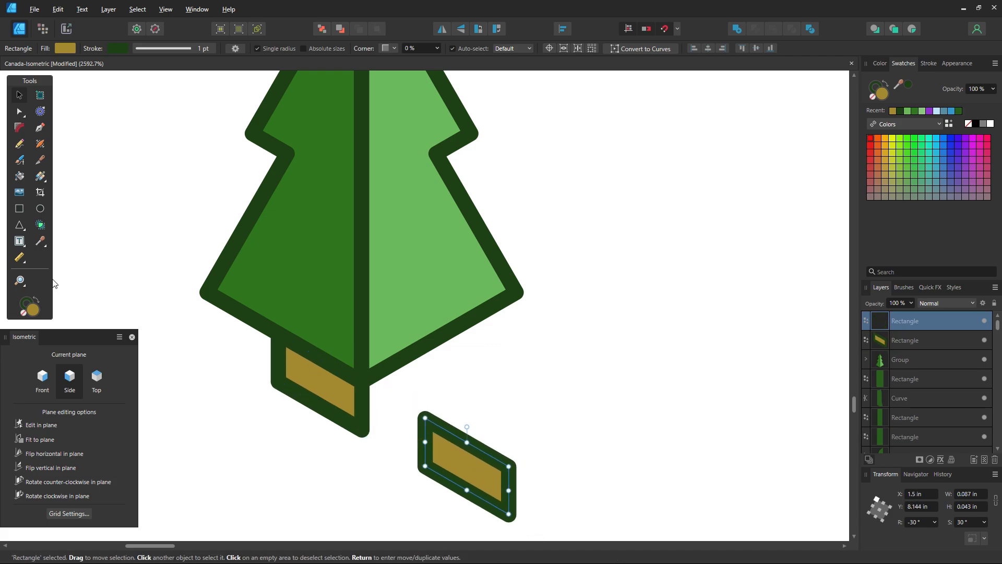
left_click(42, 377)
left_click(40, 440)
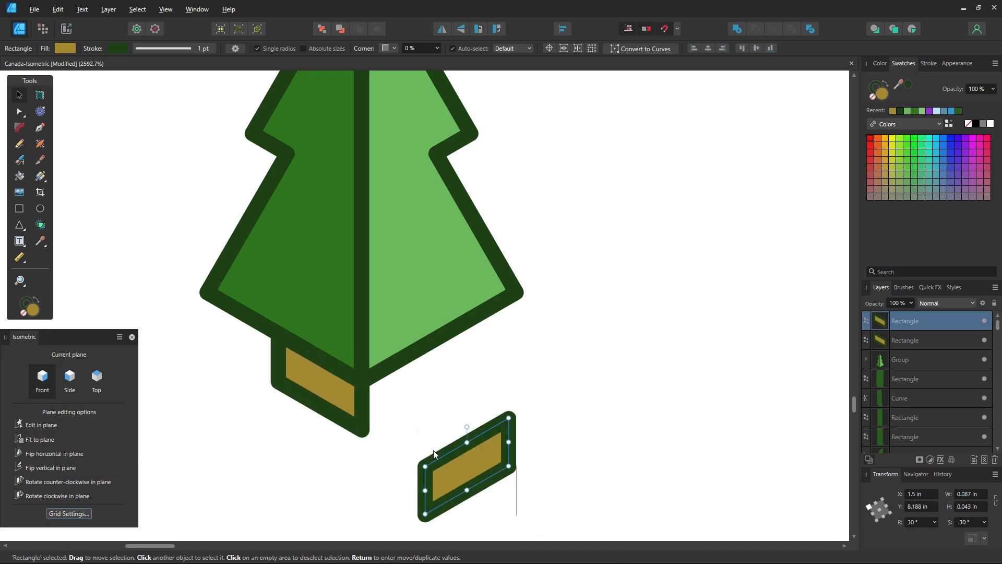
left_click_drag(433, 450, 392, 384)
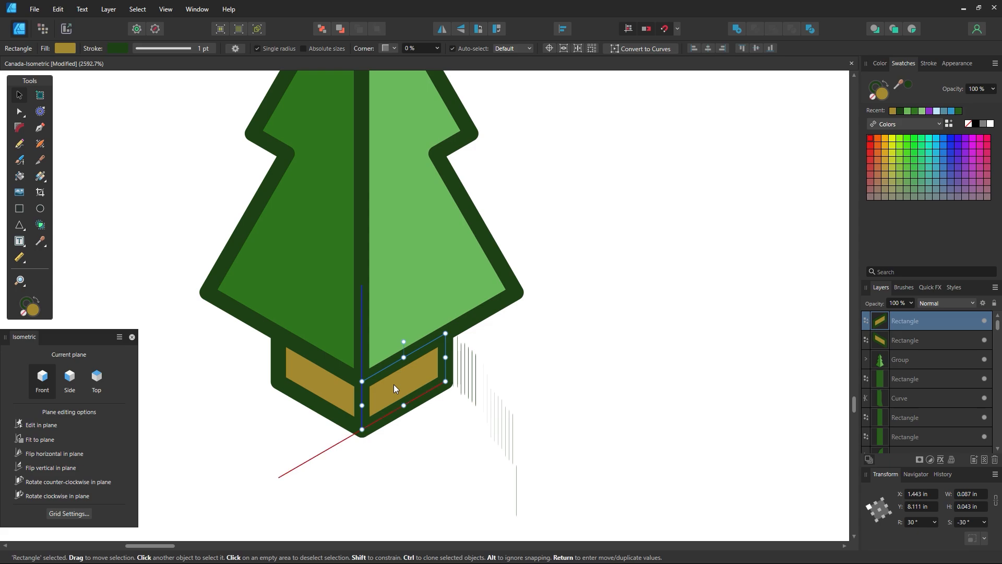
left_click(517, 408)
Darken the fill of the trunk's left face to brown 856F29
scroll(398, 402, "up", 2)
left_click(305, 433)
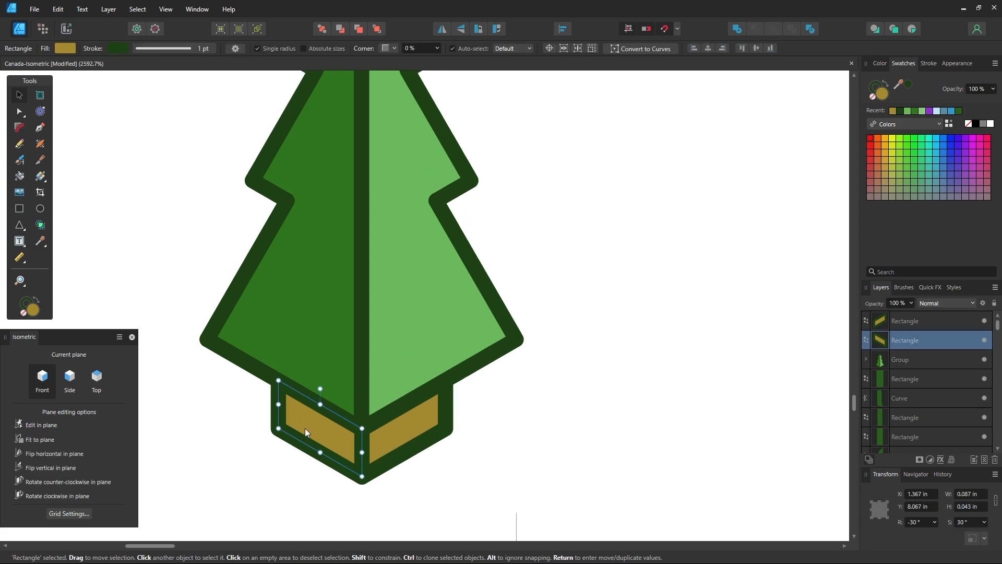
double_click(882, 97)
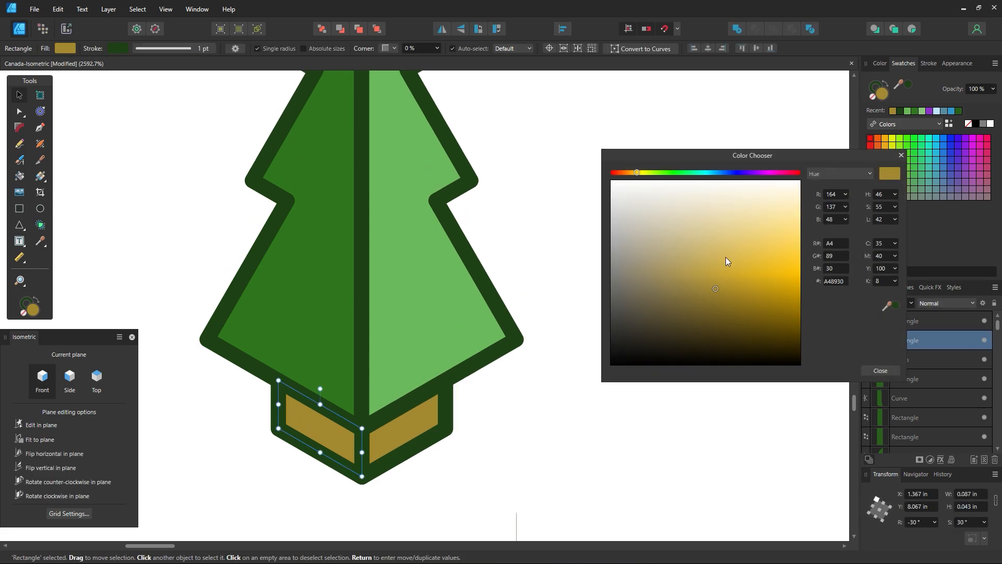
left_click_drag(714, 300, 710, 304)
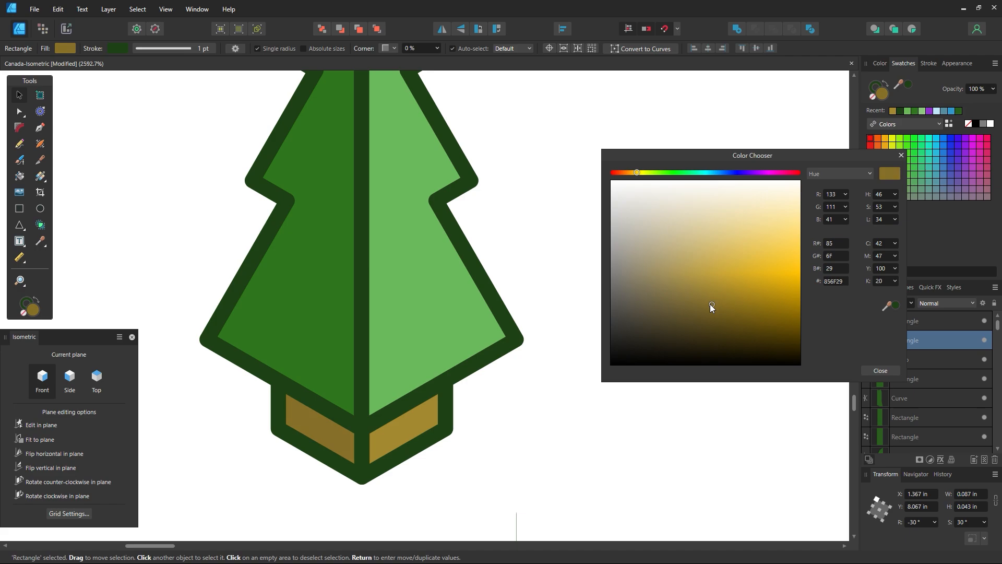
left_click(870, 369)
Lighten the fill of the trunk's right face to B49739
left_click(440, 439)
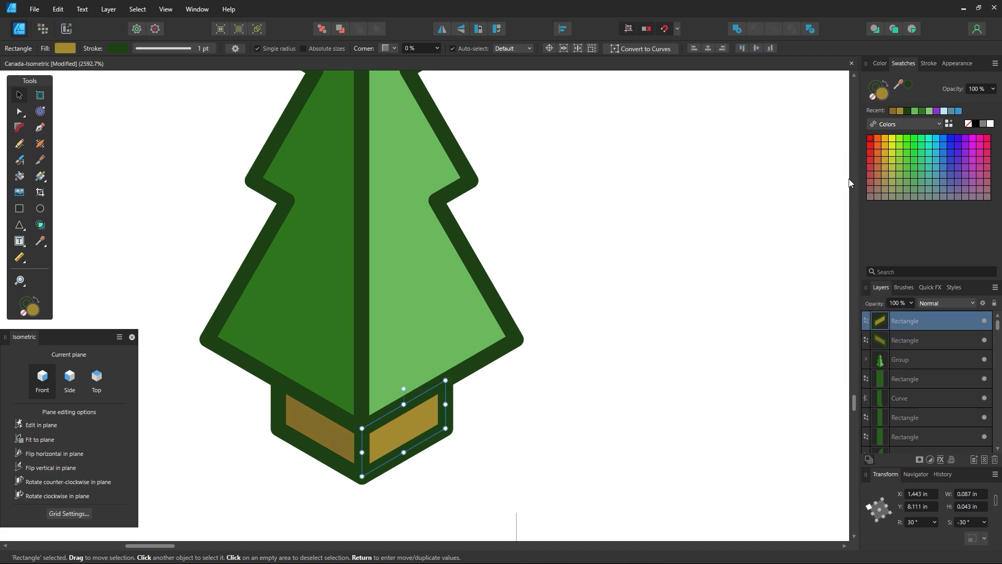
double_click(884, 93)
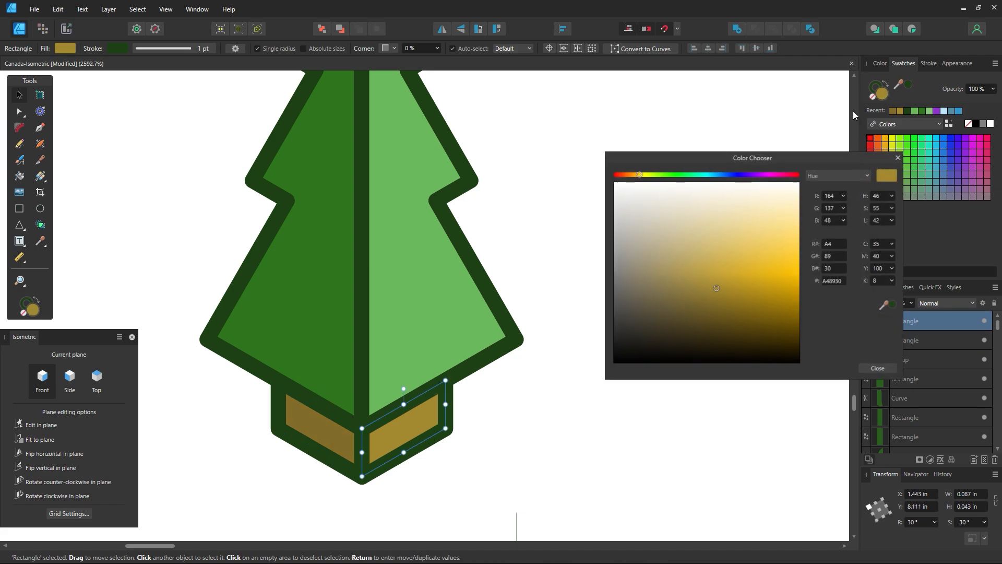
left_click(713, 280)
left_click(874, 374)
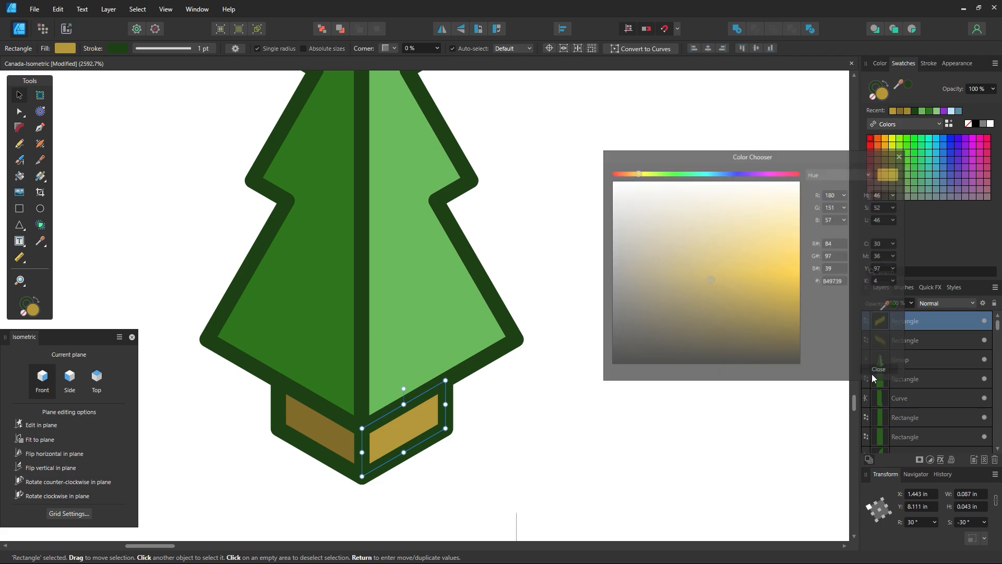
Try to stretch the trunk's left face downward
key("z")
left_click(568, 290, "alt")
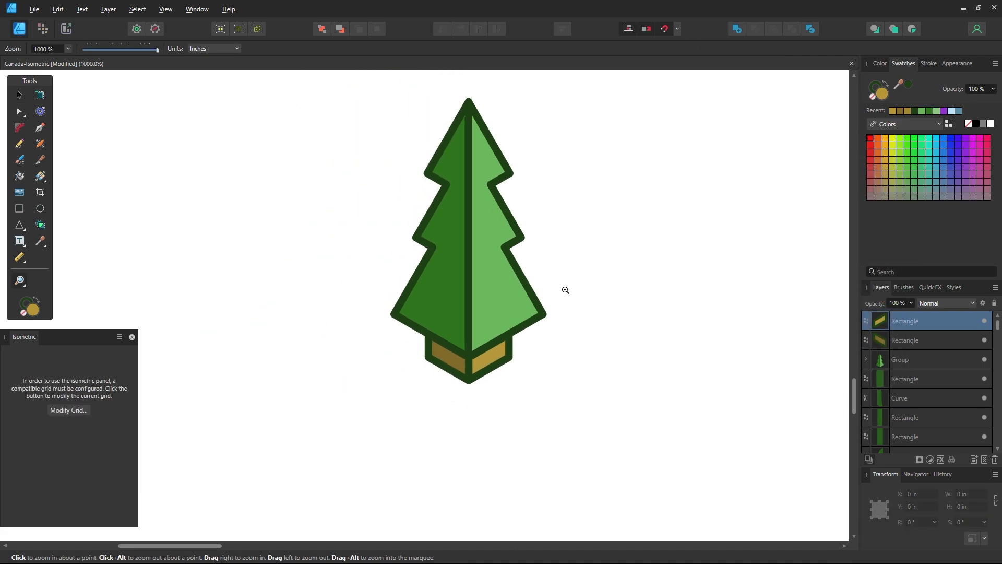
left_click(566, 290, "alt")
left_click_drag(433, 171, 220, 262)
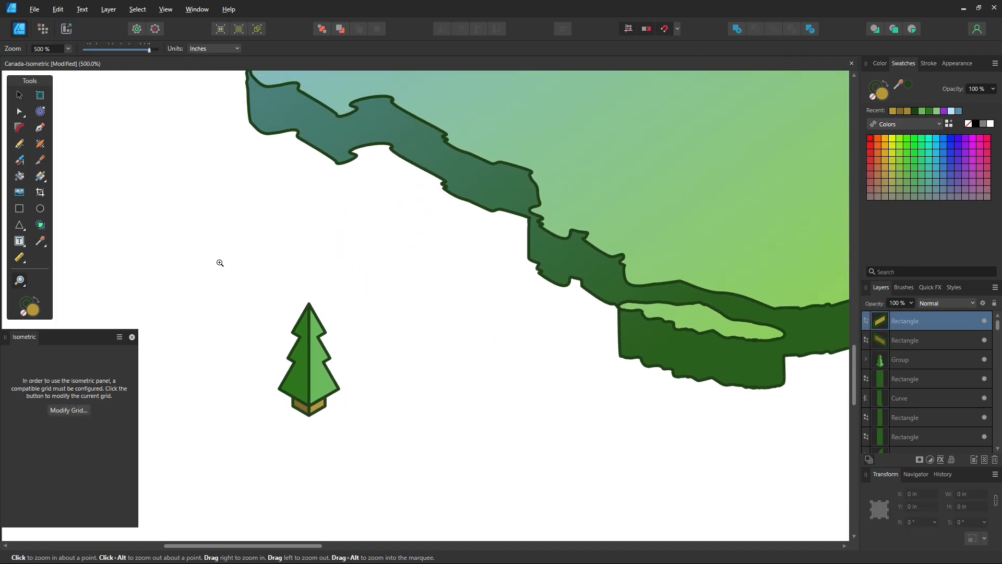
left_click(24, 100)
key("z")
left_click_drag(317, 396, 389, 401)
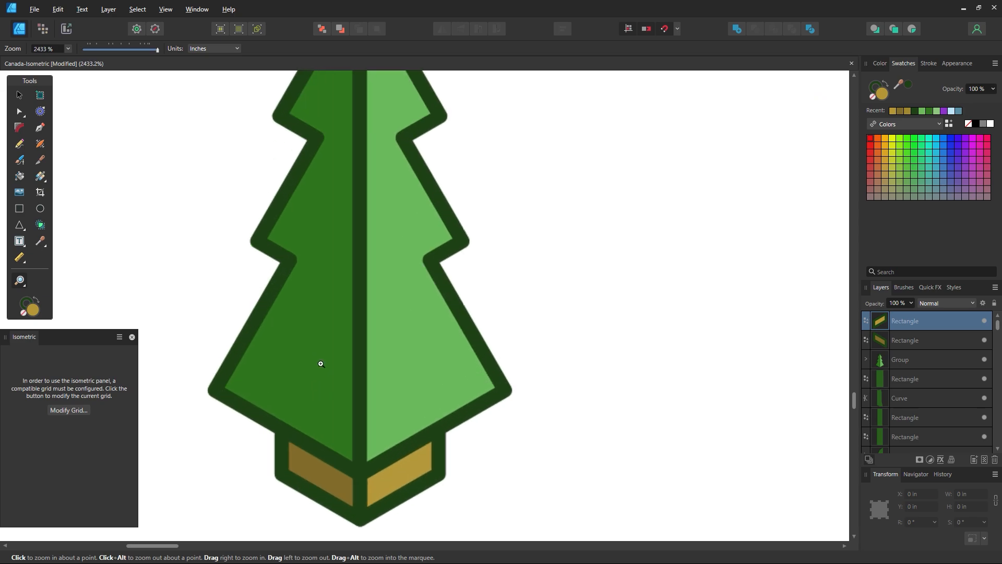
left_click(21, 97)
scroll(273, 356, "down", 4)
left_click(324, 385)
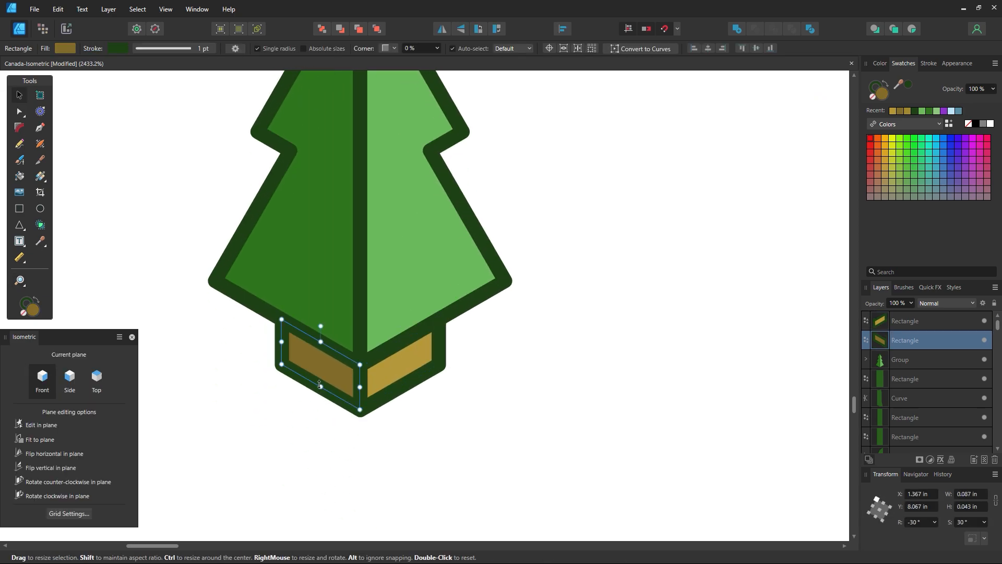
left_click_drag(322, 388, 360, 507)
left_click(403, 376, "shift")
key("ctrl+z")
left_click(331, 453)
Stretch both trunk faces downward to a matching height of about 0.087 in
left_click(323, 385)
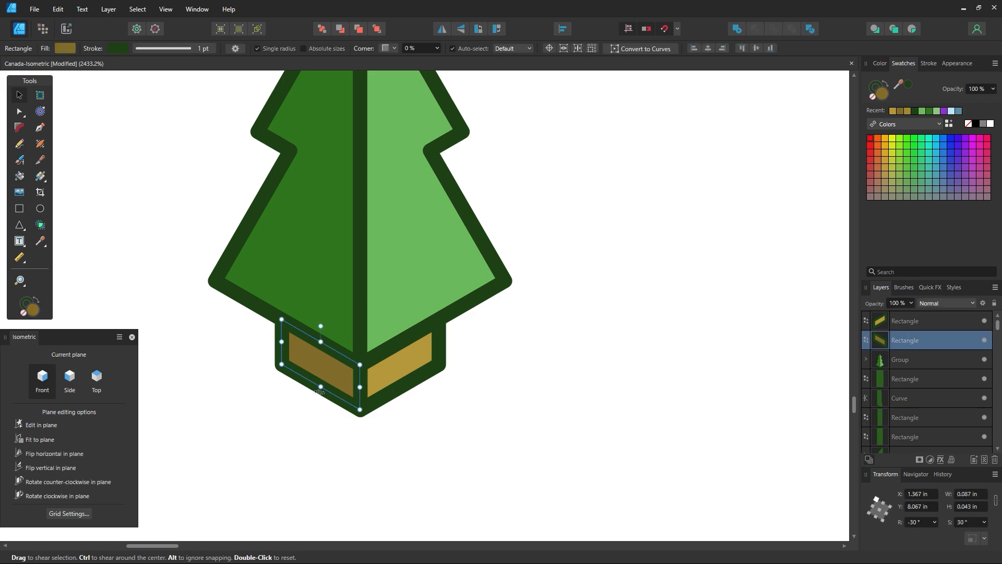
left_click_drag(325, 387, 325, 436)
left_click(395, 391)
left_click_drag(399, 387, 399, 423)
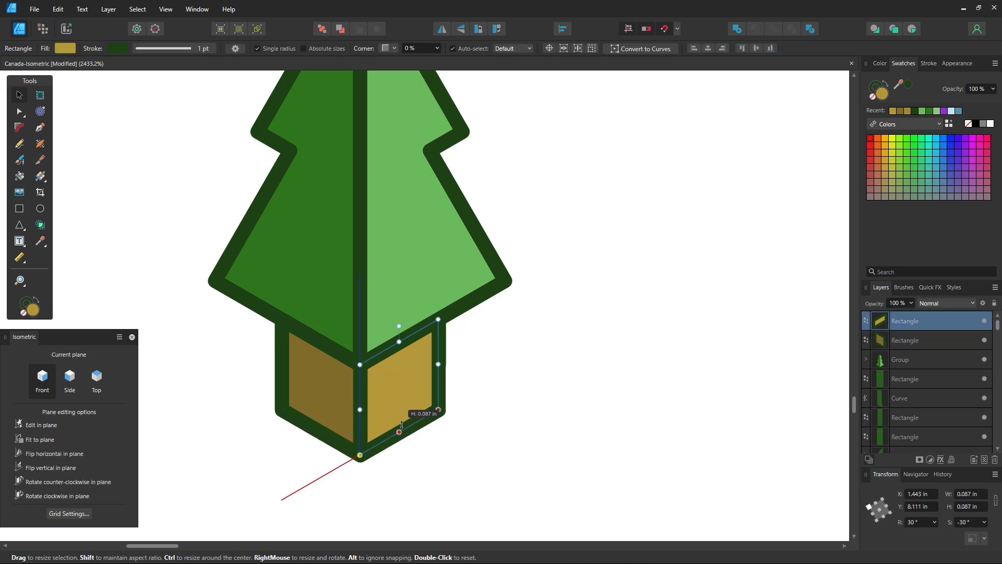
left_click(542, 430)
Group the tree with its two trunk faces
key("z")
scroll(570, 239, "down", 6)
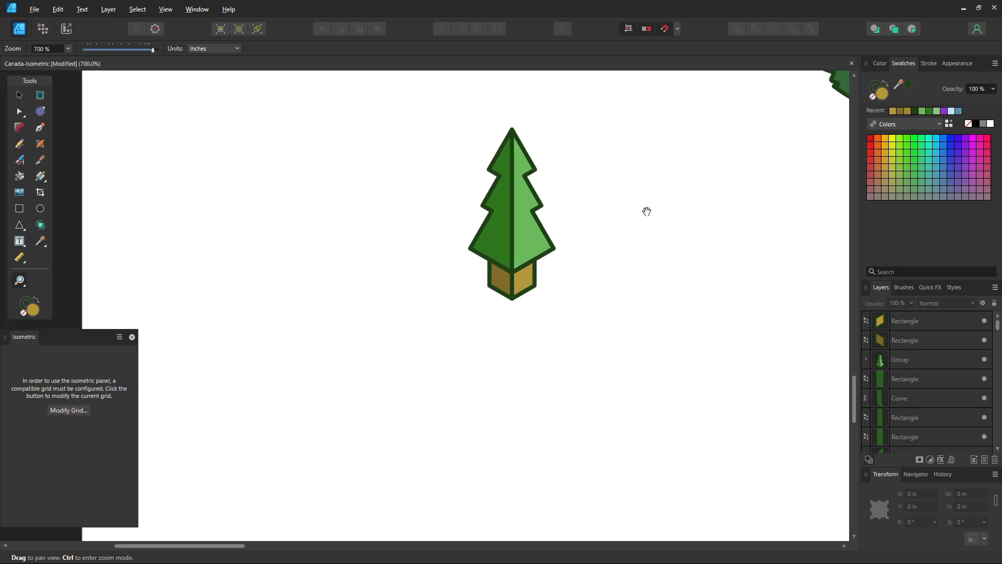
left_click_drag(647, 211, 457, 318)
key("v")
left_click_drag(400, 160, 258, 463)
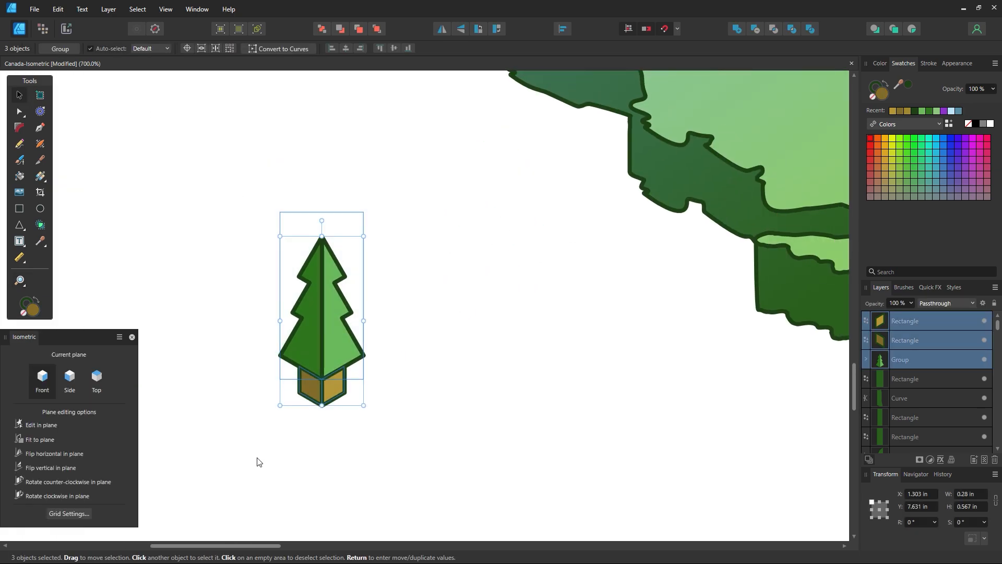
key("ctrl+g")
left_click(512, 371)
Move the grouped tree onto the map's southwest coast, just beside the island
left_click_drag(302, 352, 700, 258)
key("z")
scroll(702, 286, "down", 2)
left_click_drag(730, 217, 446, 383)
left_click(18, 96)
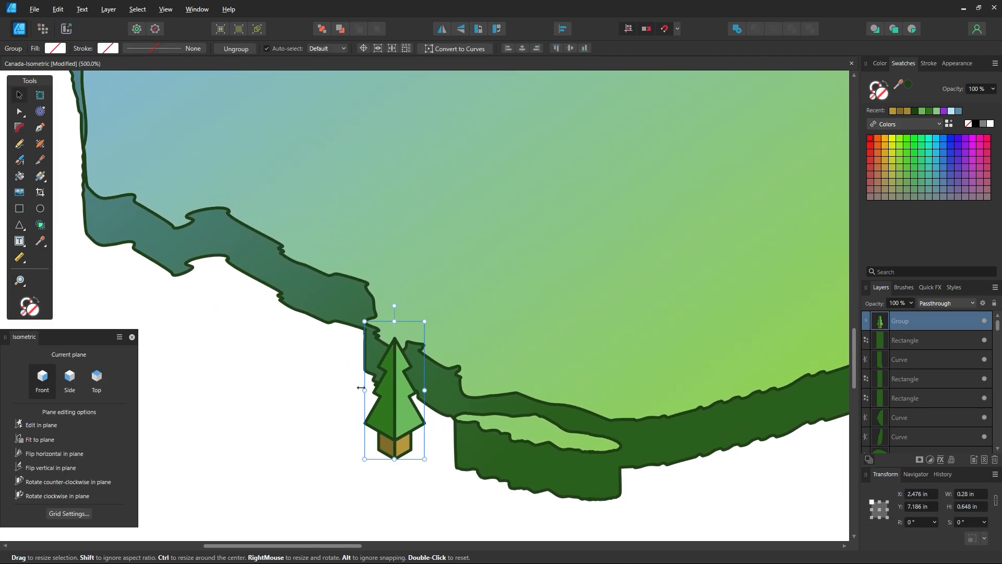
Move the grouped tree off the map into the blank area beyond the southwest coast
left_click_drag(387, 407, 268, 394)
key("z")
left_click(456, 369, "alt")
left_click(455, 368, "alt")
left_click(455, 369, "alt")
left_click(455, 370, "alt")
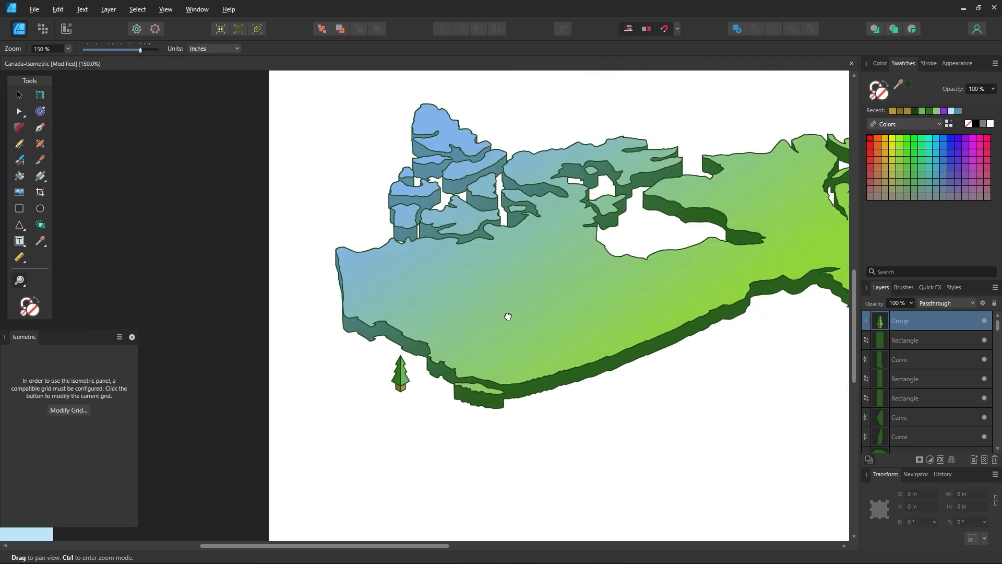
left_click_drag(508, 317, 352, 335)
Try to move the map's top surface group eastward, away from its extruded sides
left_click(21, 94)
left_click(321, 284)
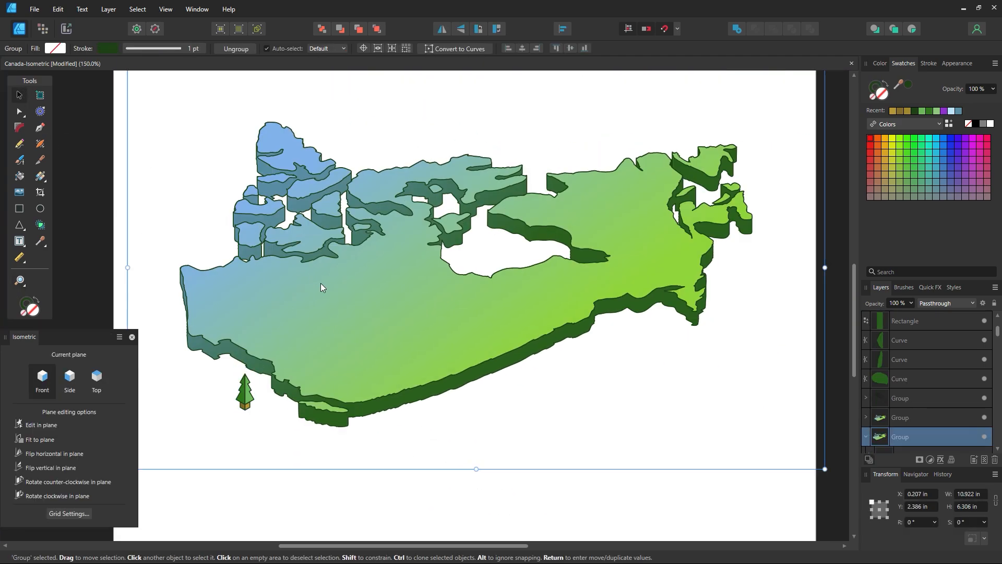
left_click_drag(320, 283, 531, 272)
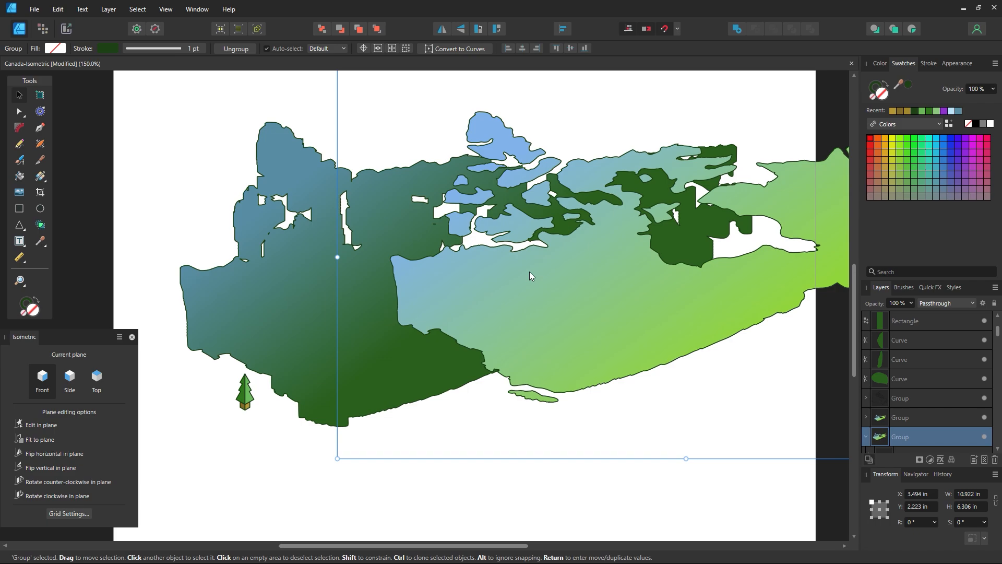
key("Escape")
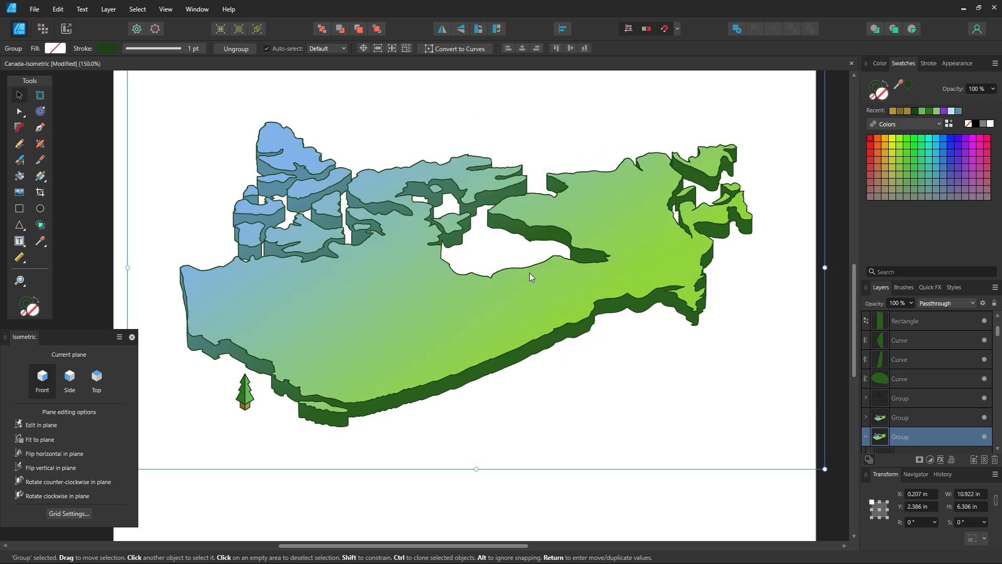
Apply a linear gradient to the main top-surface group, running from grey in the northwest to light green in the southeast
left_click(40, 175)
left_click(19, 96)
double_click(397, 307)
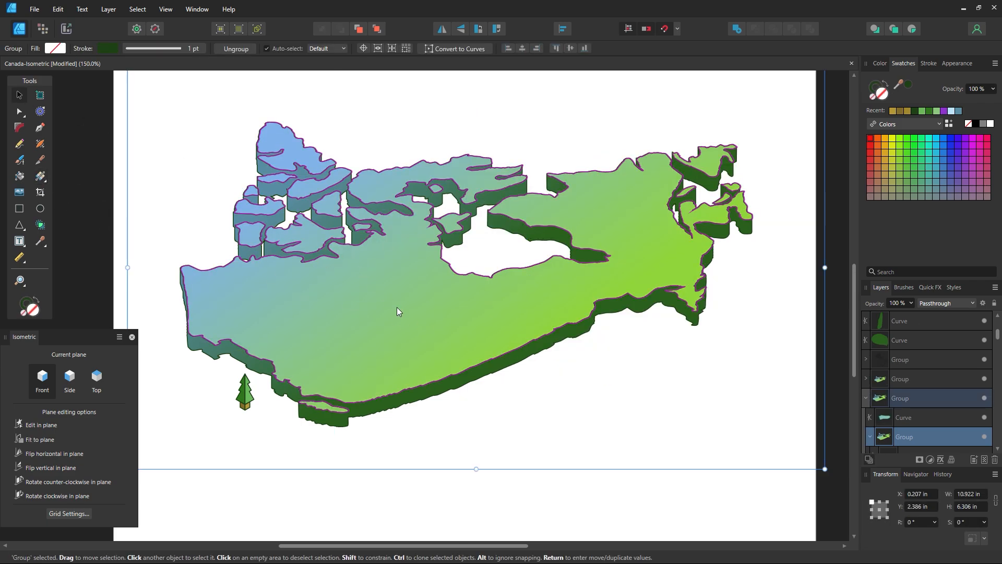
left_click(41, 177)
left_click_drag(453, 351, 367, 191)
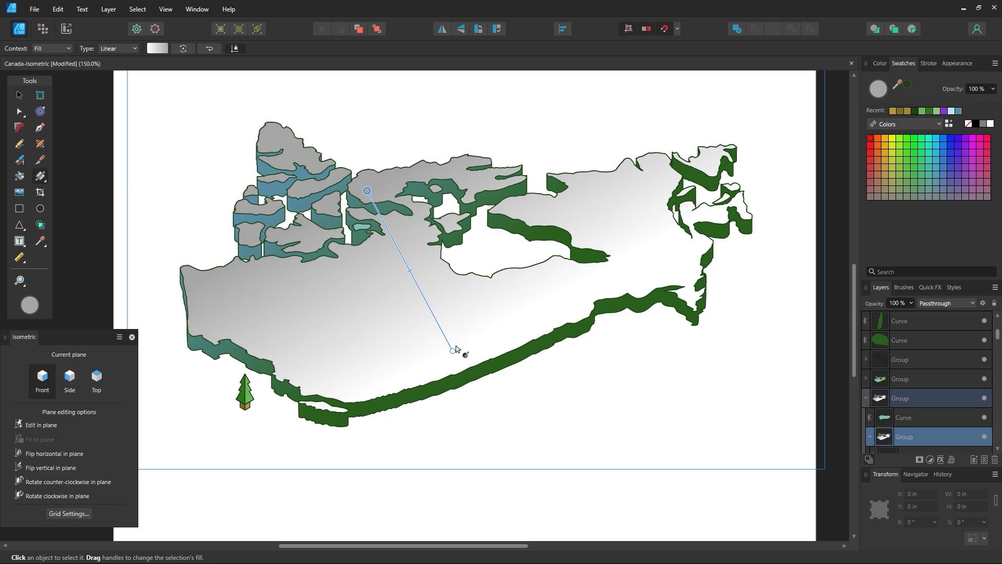
left_click_drag(452, 349, 465, 328)
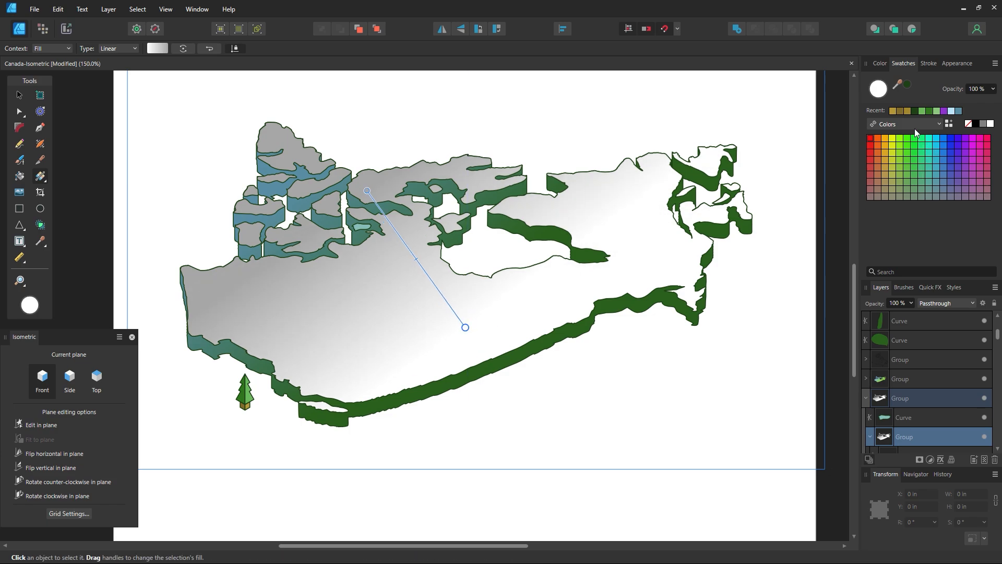
left_click(936, 111)
left_click(938, 112)
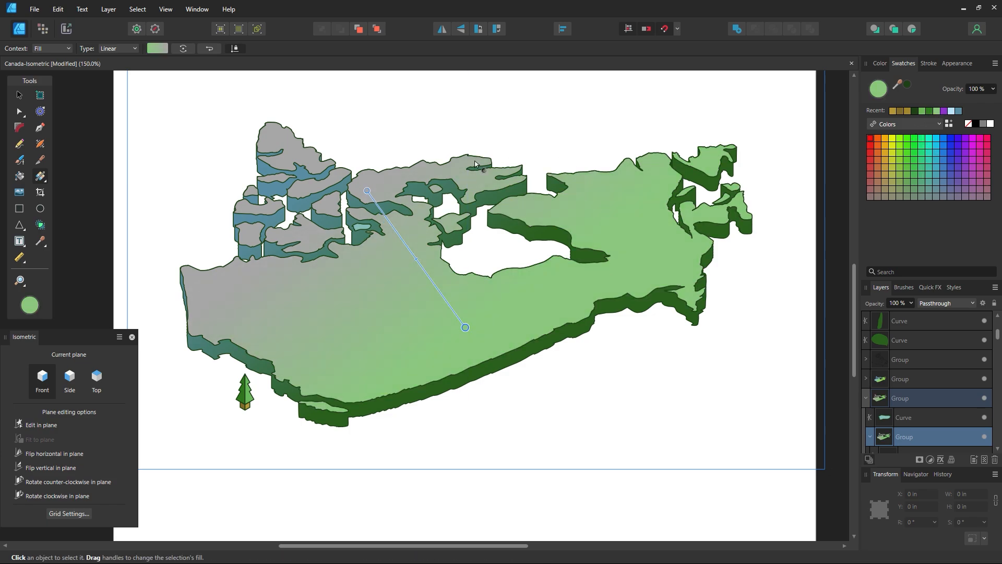
left_click_drag(362, 188, 329, 162)
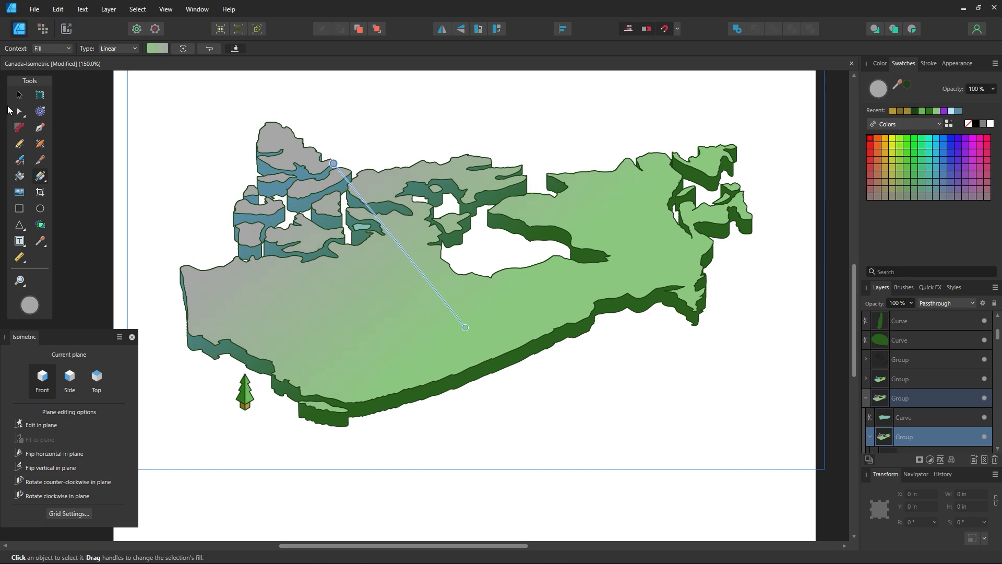
Group the main top surface with the small separate curve on the northern coast
key("v")
left_click(362, 225, "shift")
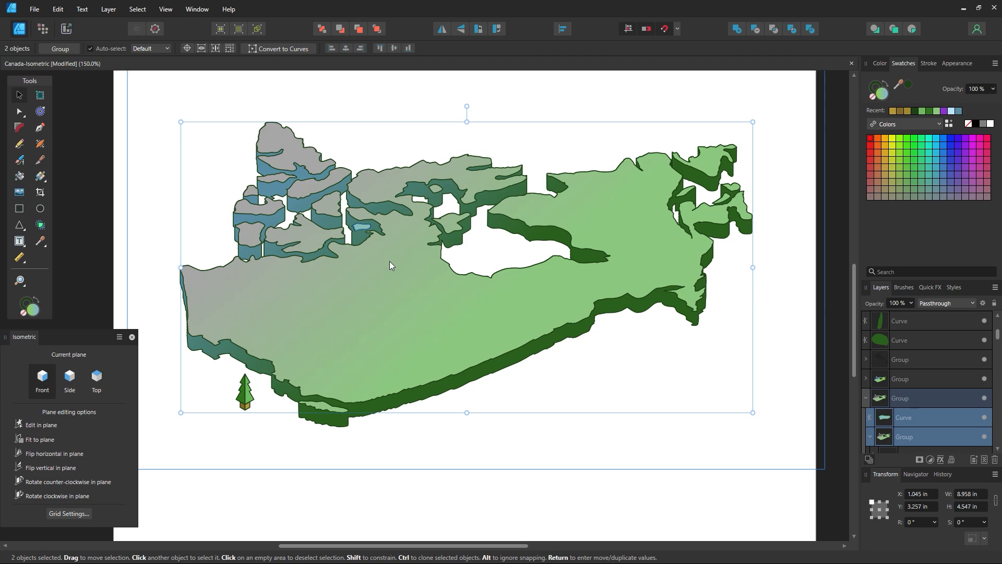
key("ctrl+g")
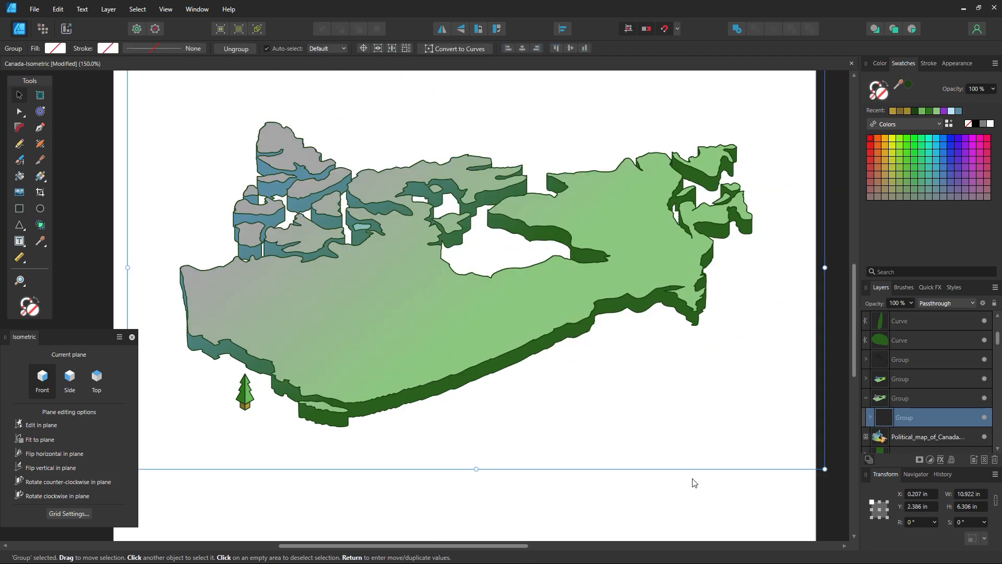
Fill the combined top surface with a linear gradient from medium green in the northwest to dark green in the southeast
key("g")
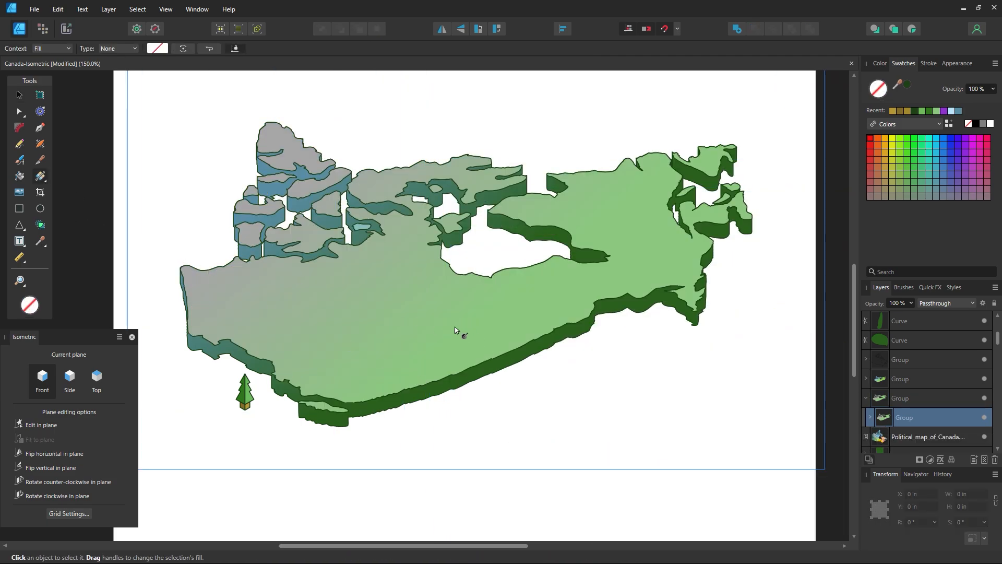
left_click_drag(455, 328, 324, 170)
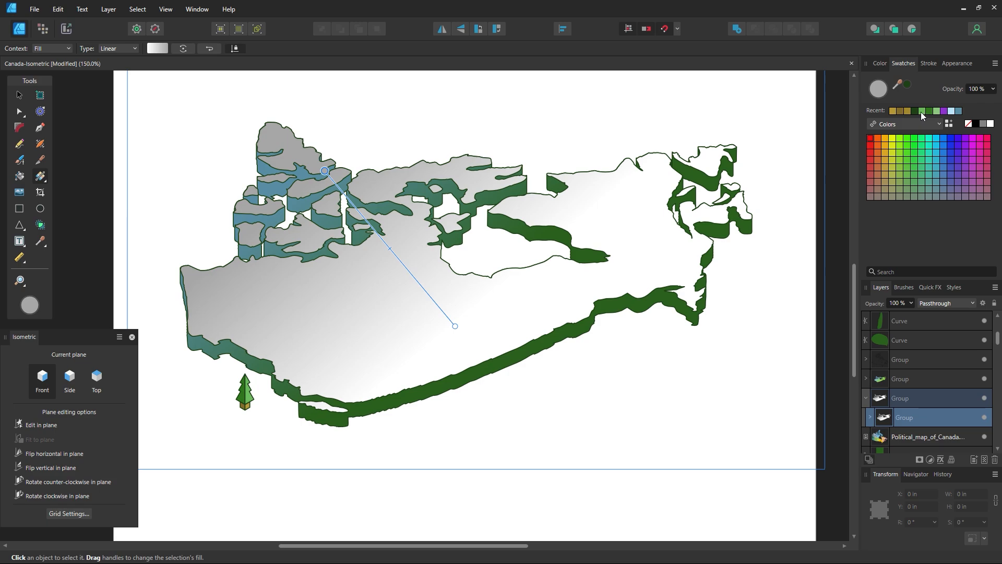
left_click_drag(454, 326, 465, 328)
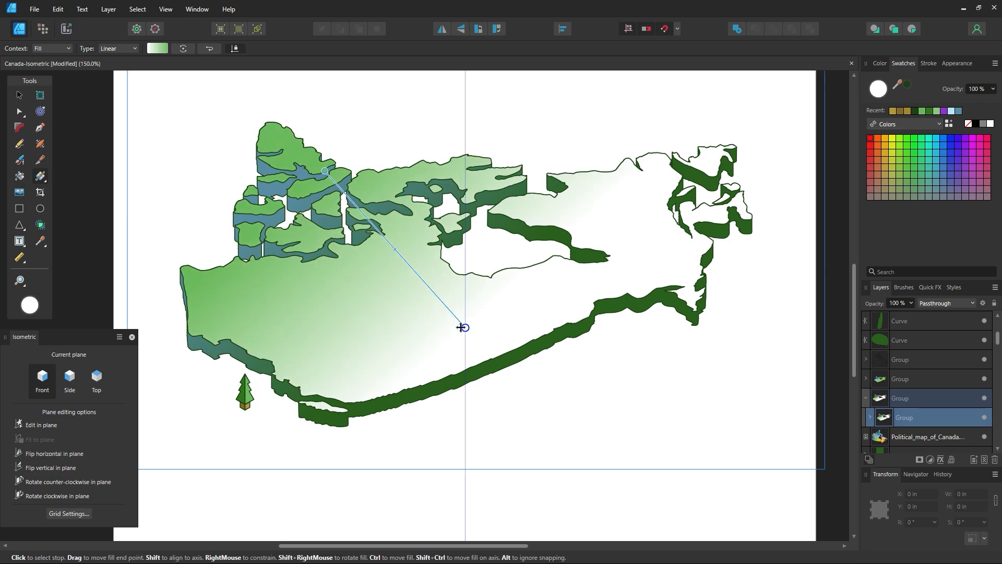
left_click(929, 110)
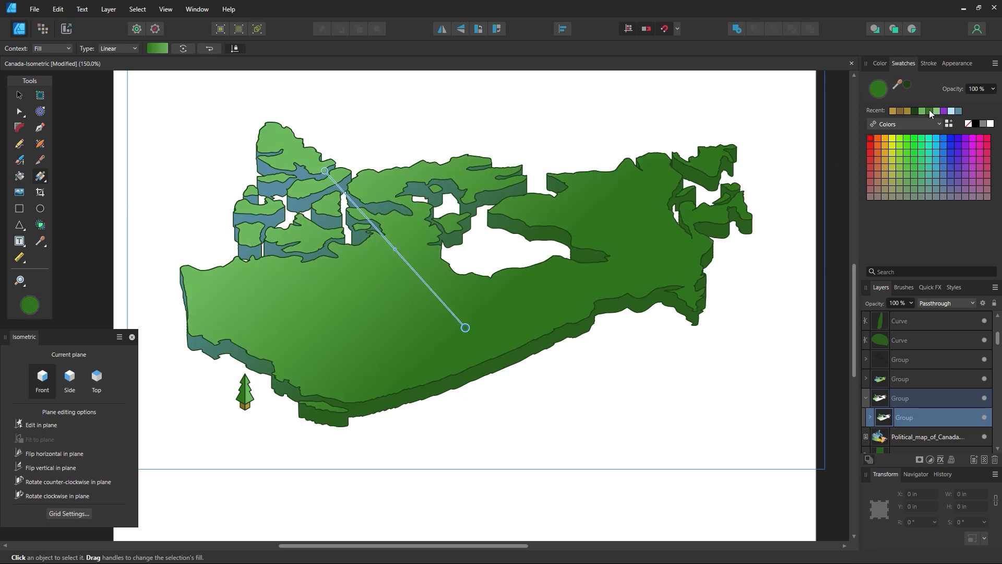
Lighten the dark green southeast stop of the top surface's gradient to a mid green
double_click(878, 89)
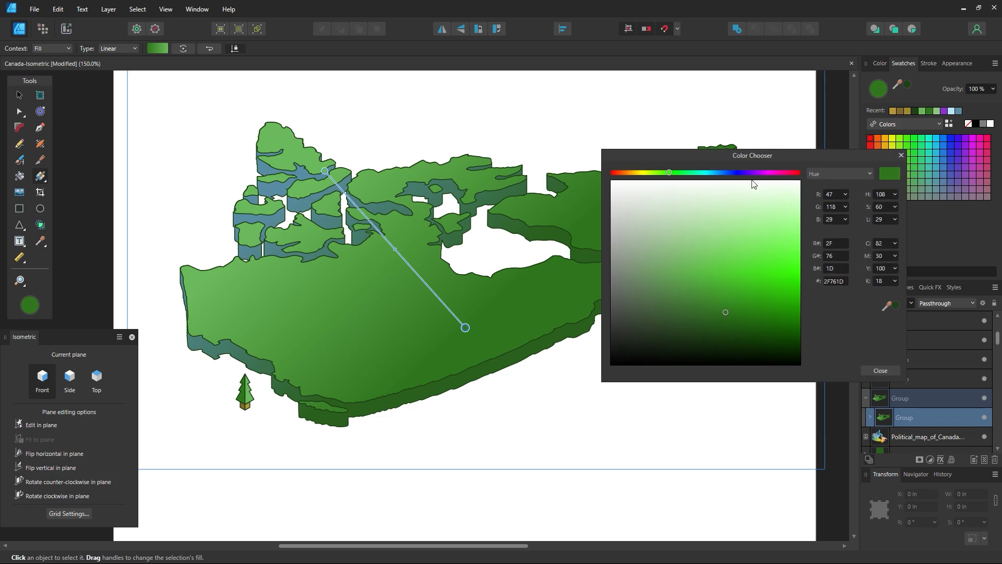
left_click_drag(702, 296, 697, 293)
left_click(880, 370)
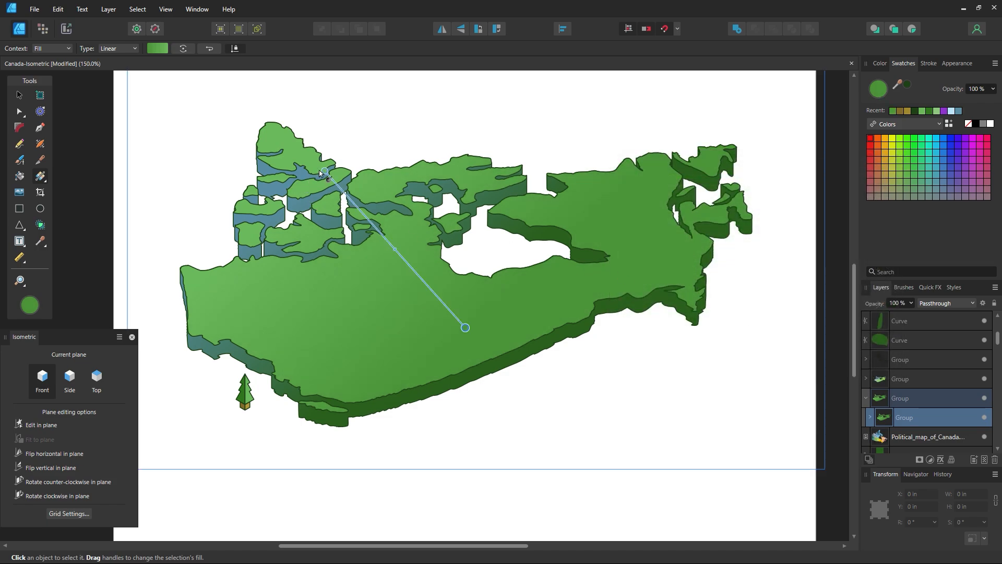
Lighten the gradient's northwest stop to pale green and reposition both gradient ends, extending the southeast end to the southern coast
left_click_drag(320, 173, 328, 187)
double_click(877, 89)
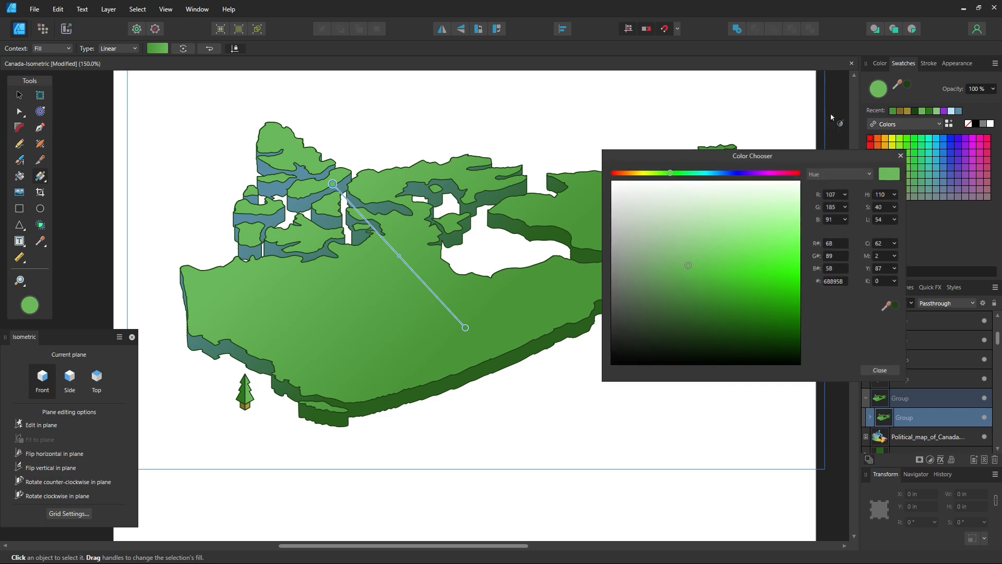
left_click_drag(694, 252, 695, 233)
left_click(876, 372)
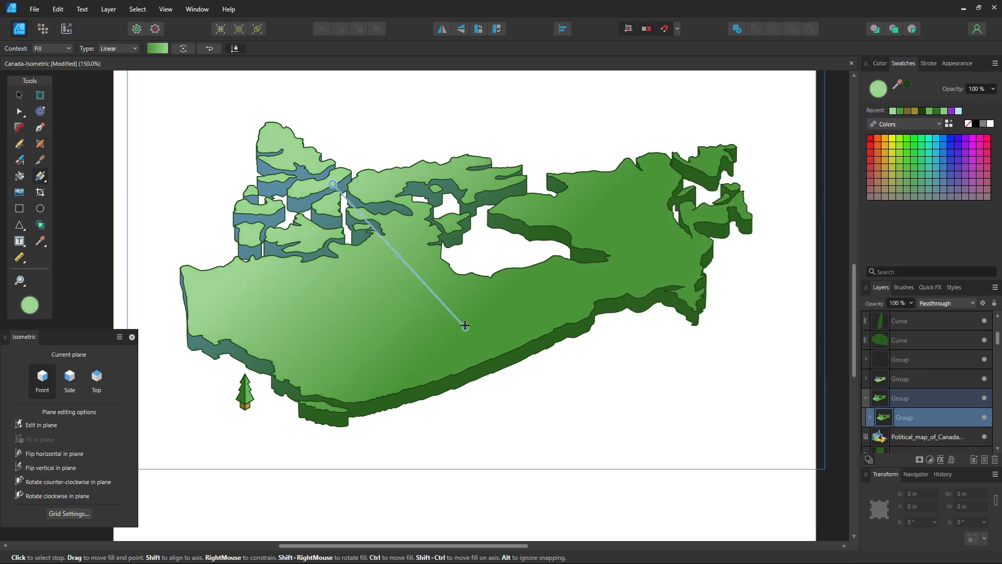
left_click_drag(465, 325, 481, 362)
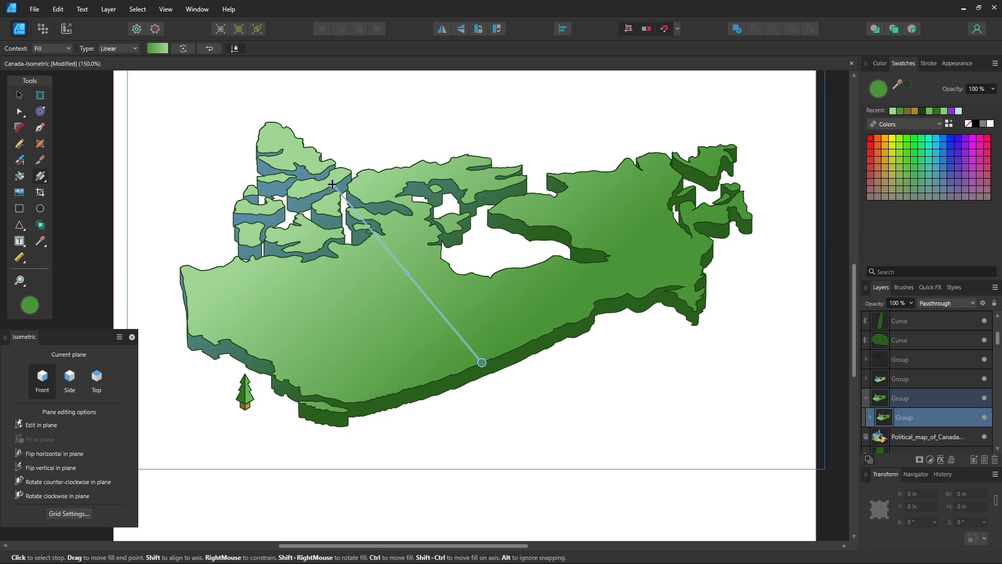
left_click_drag(333, 184, 352, 189)
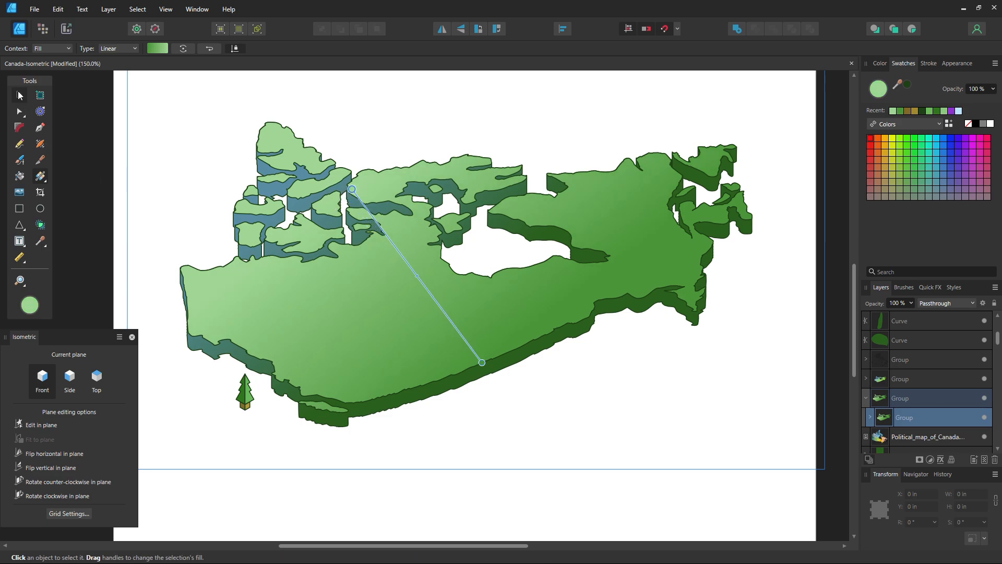
Try to move the map's extruded side shape to the northeast, and undo the move
left_click(19, 95)
left_click(235, 357)
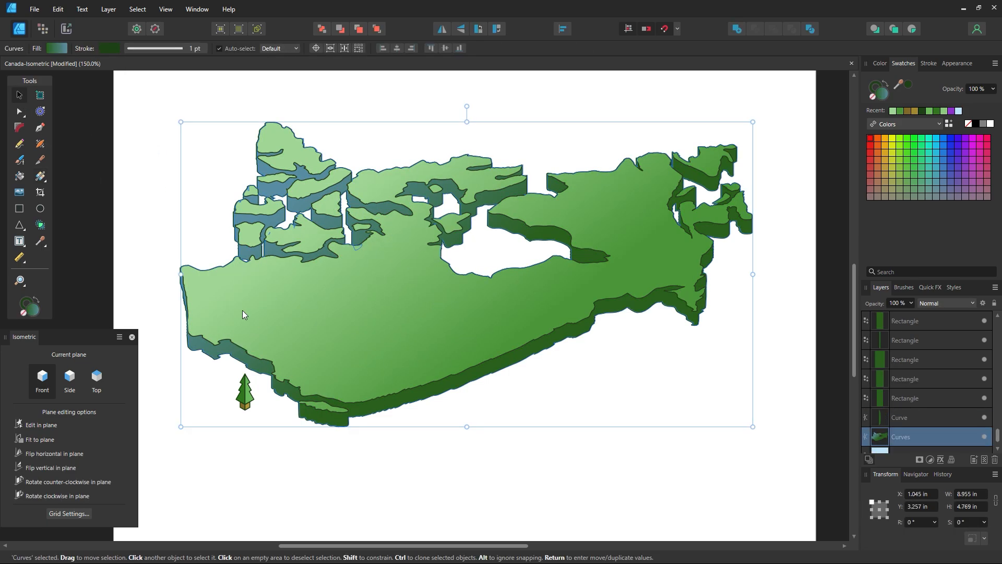
left_click_drag(212, 351, 628, 156)
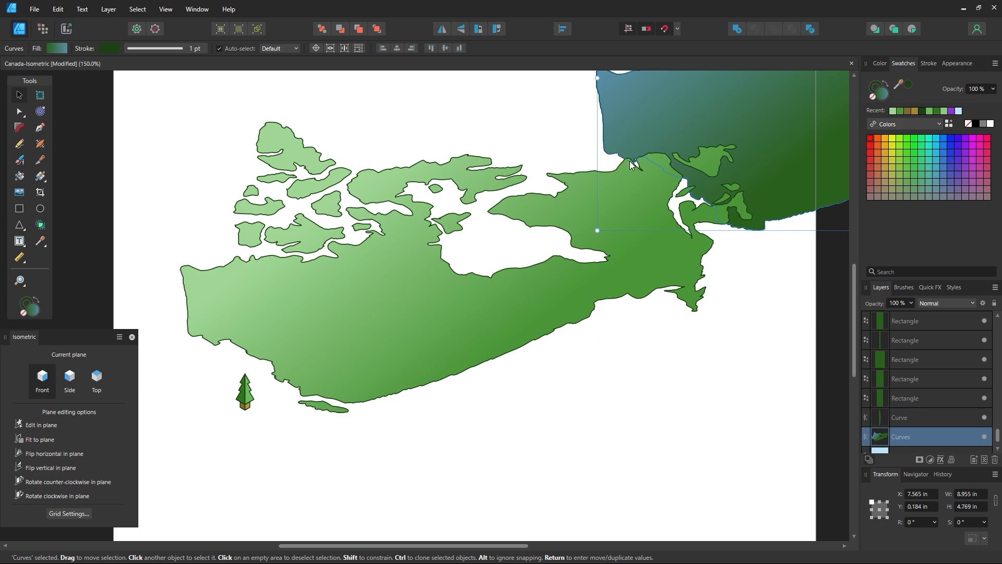
key("ctrl+z")
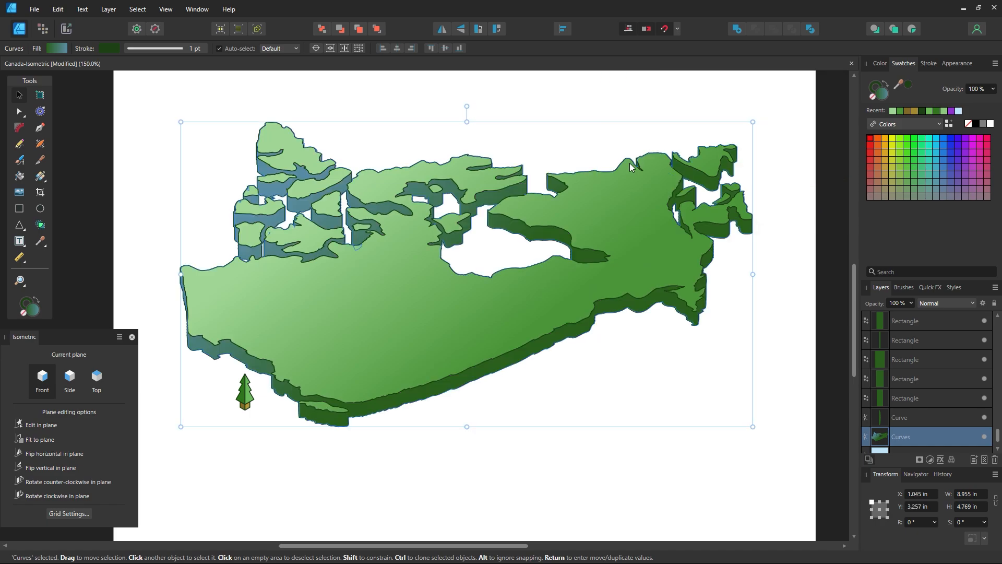
Change the fill of the map's extruded side shape to solid dark brown, #5F401C
double_click(885, 96)
left_click(628, 173)
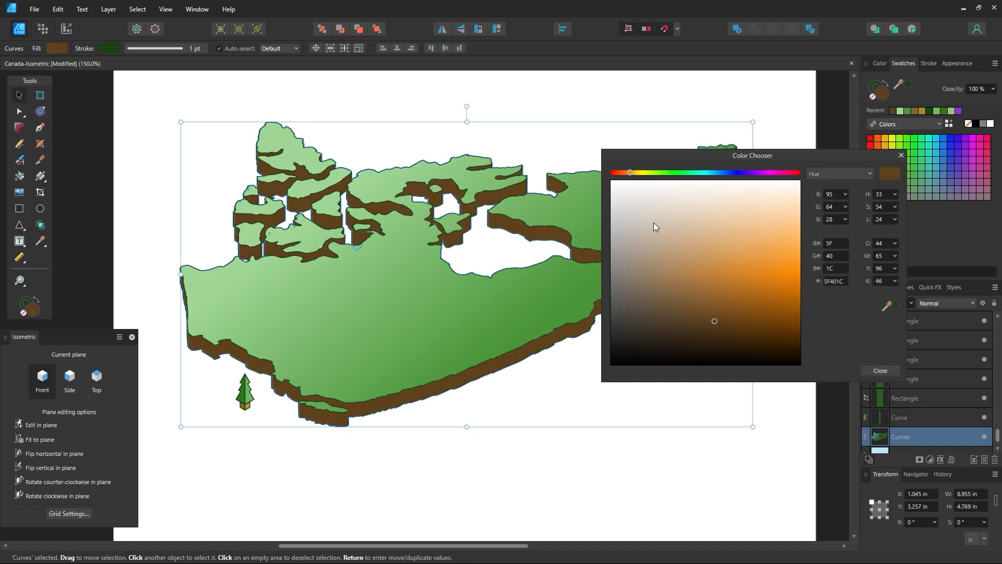
Try darker and lighter shades for the map's sides, ending on a lighter orange-brown
left_click(704, 327)
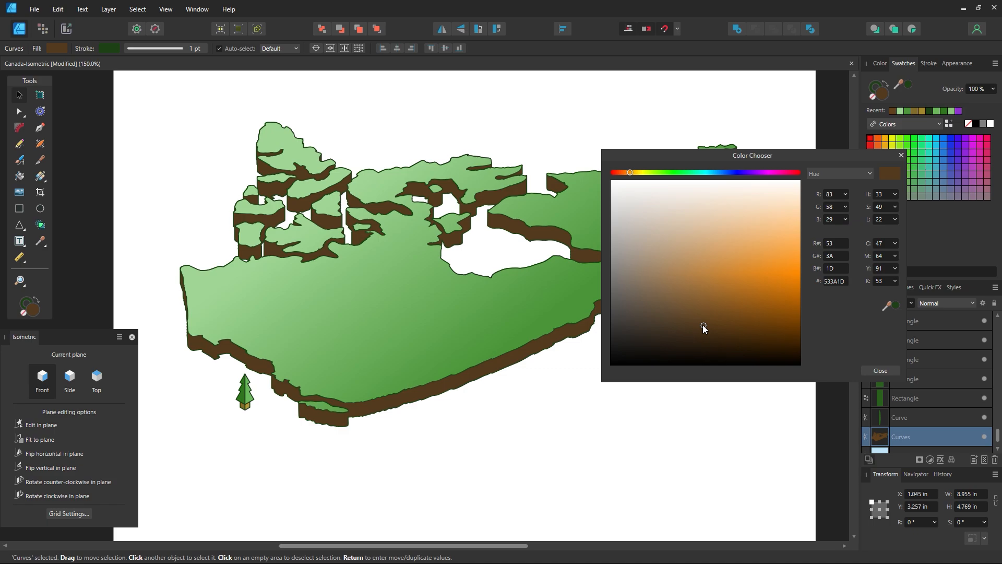
left_click_drag(704, 328, 708, 301)
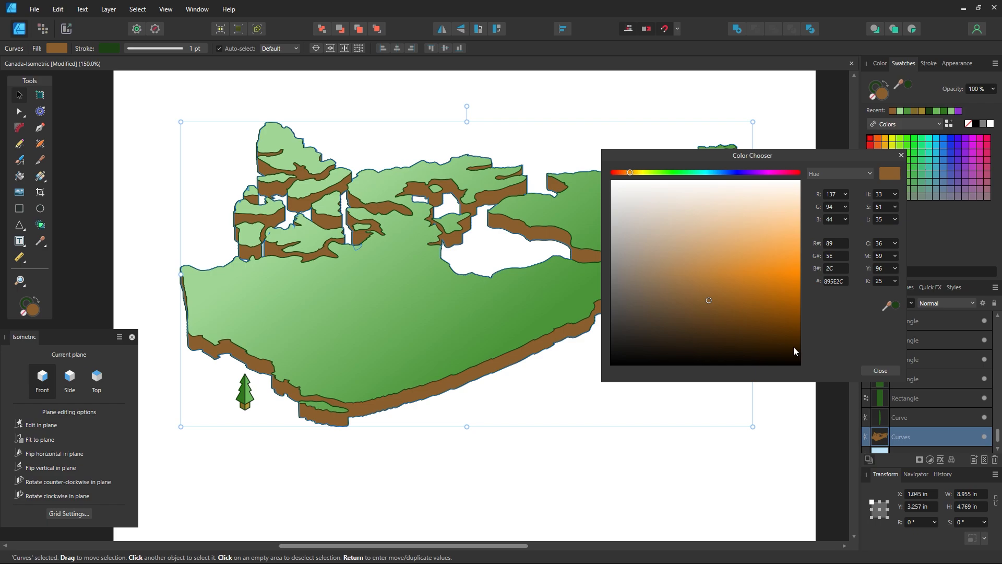
left_click_drag(705, 289, 708, 285)
left_click(878, 370)
left_click(789, 402)
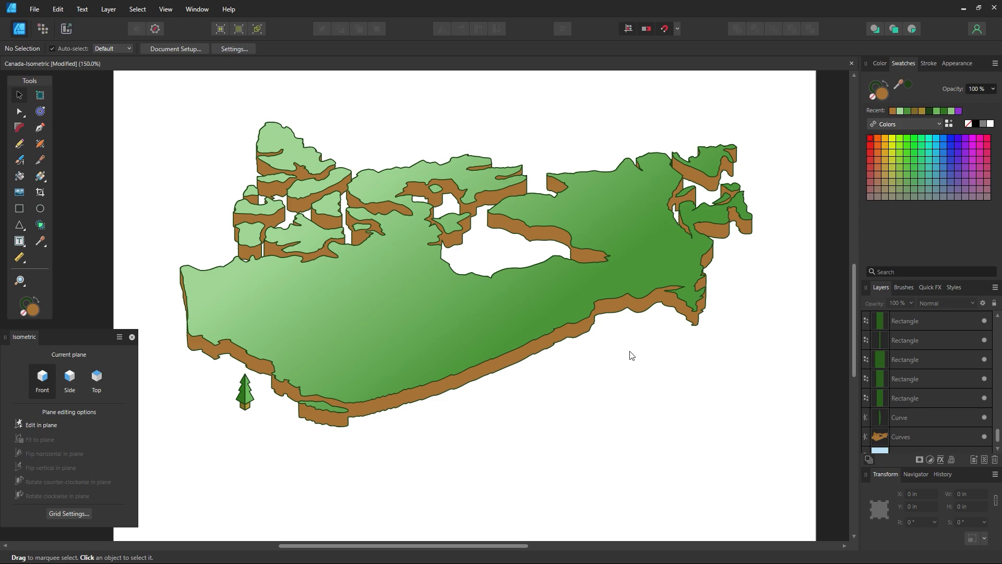
Step back through the side colour changes to restore the solid dark brown #5F401C fill
key("ctrl+z")
key("ctrl+z")
key("ctrl+z")
key("ctrl+z")
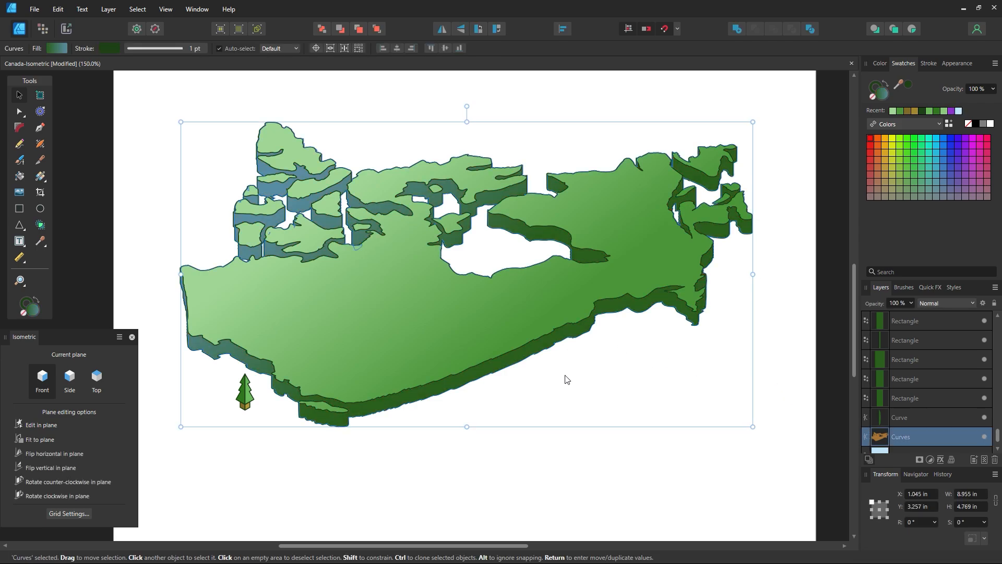
left_click(497, 428)
key("ctrl+z")
key("ctrl+z")
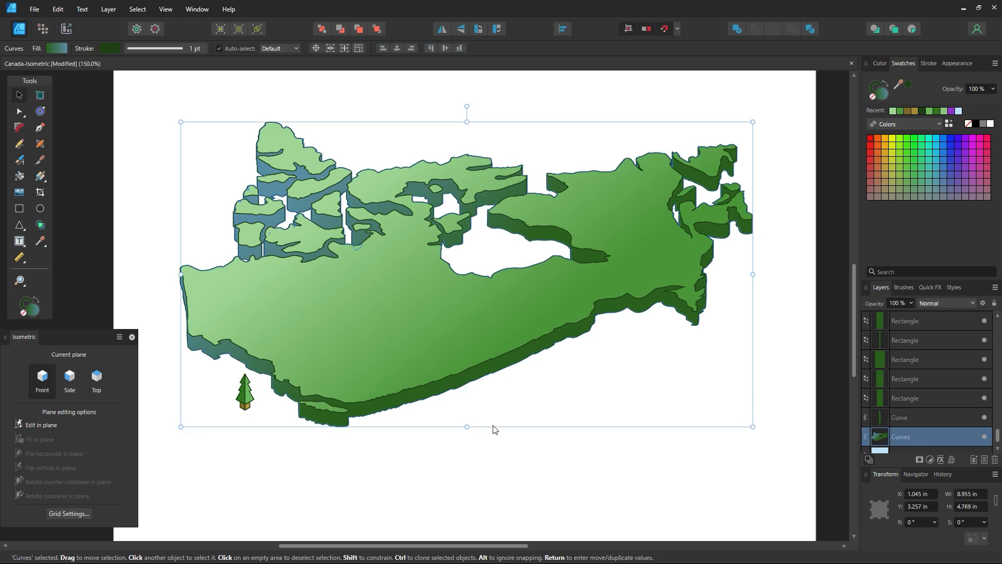
key("ctrl+z")
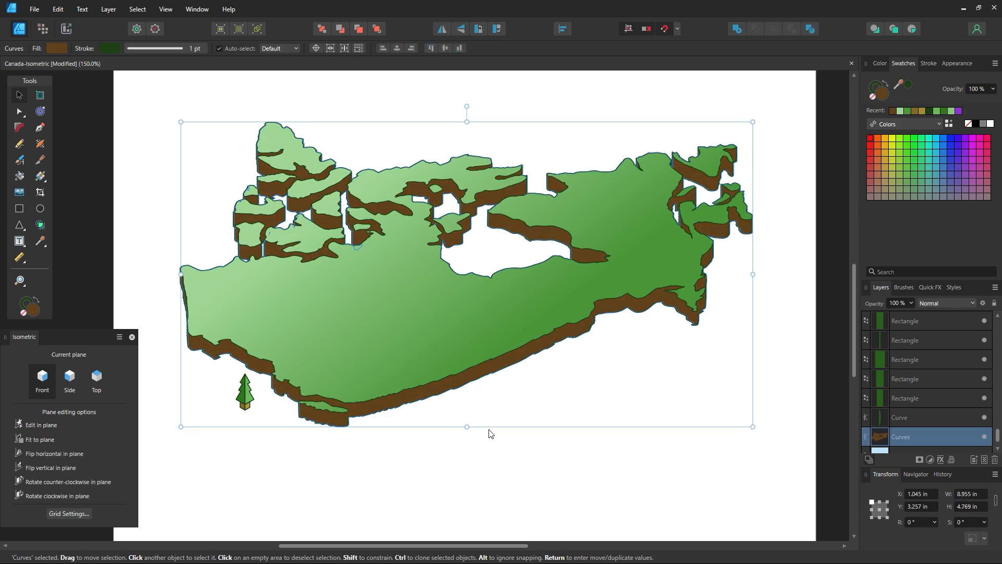
Apply a linear gradient to the map's sides from dark brown in the southeast to lighter brown in the northwest, adjusting both ends
left_click(39, 177)
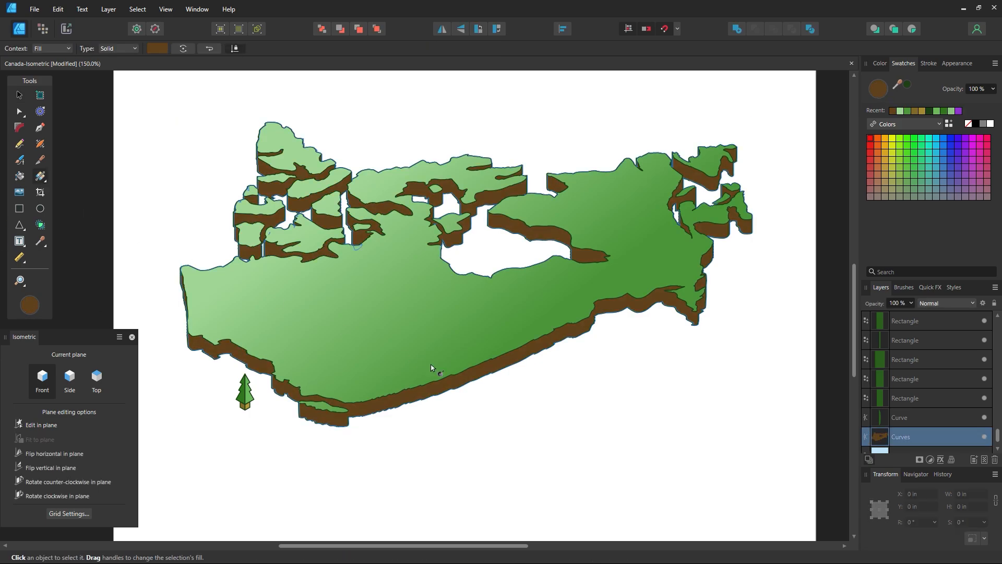
mouse_move(501, 424)
left_mouse_down()
mouse_move(326, 184)
mouse_move(346, 201)
mouse_move(269, 121)
left_mouse_up()
left_click_drag(503, 424, 489, 400)
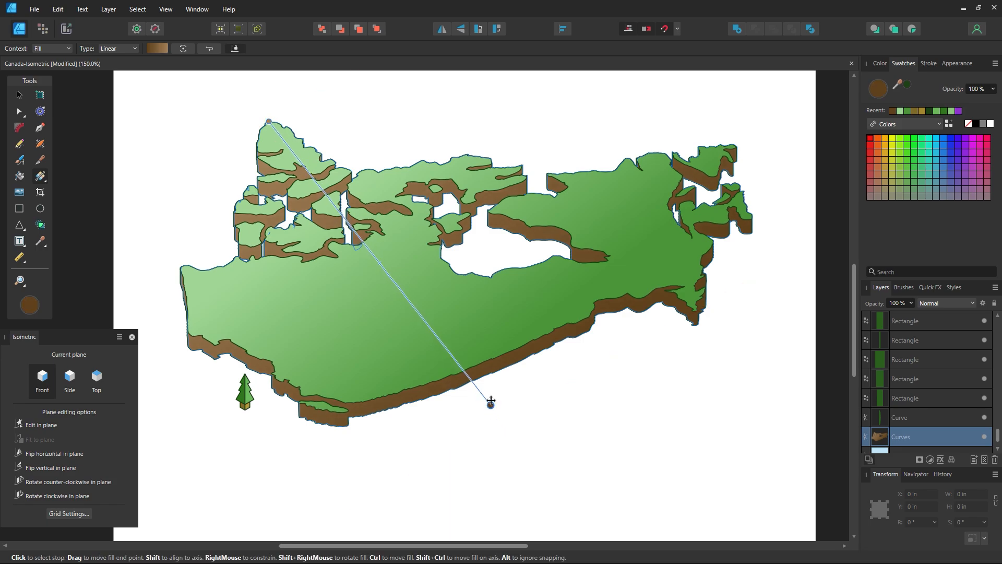
left_click_drag(269, 122, 318, 193)
Move the grouped tree onto the southwestern part of the map's top surface, at about X 3.226 in, Y 6.7 in
left_click(21, 92)
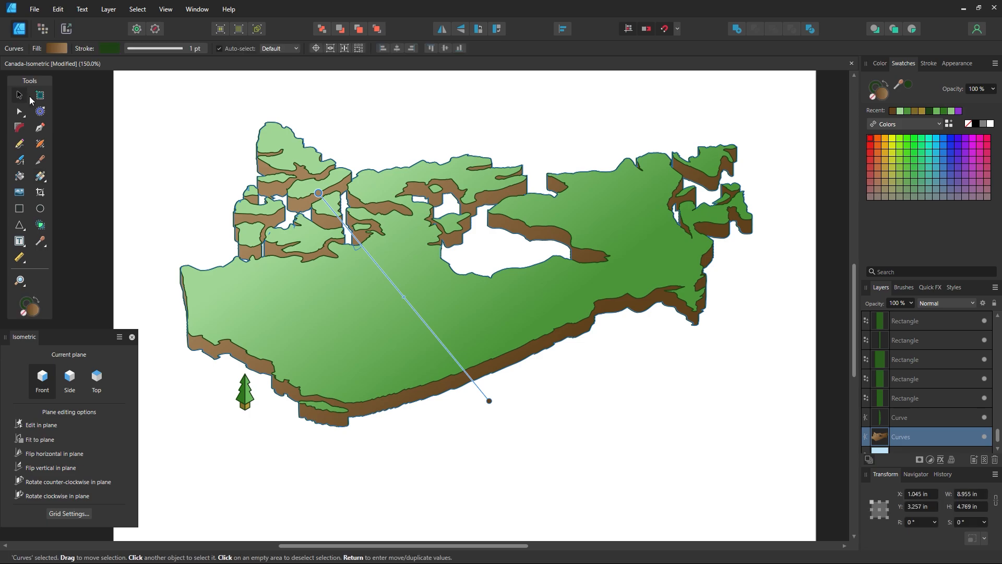
left_click(173, 151)
left_click_drag(252, 393, 334, 367)
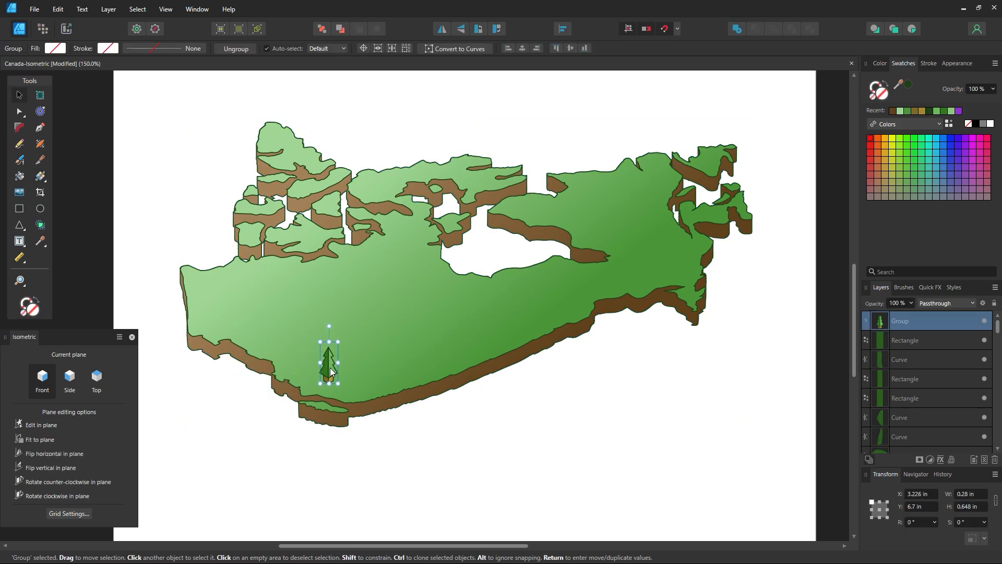
Set the stroke width of the map's green top group to 1.5 pt after trying 2 pt
left_click(491, 486)
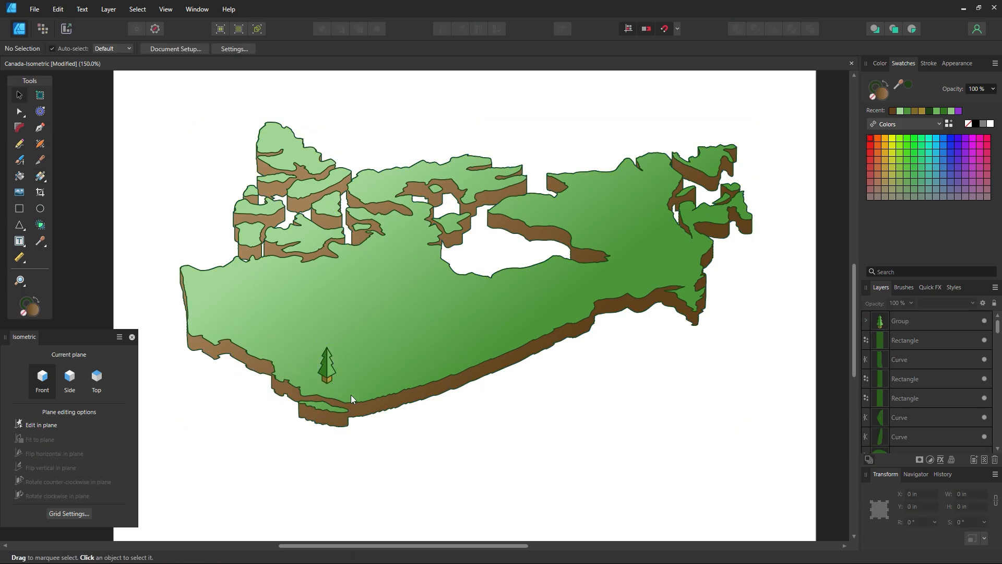
left_click(450, 335)
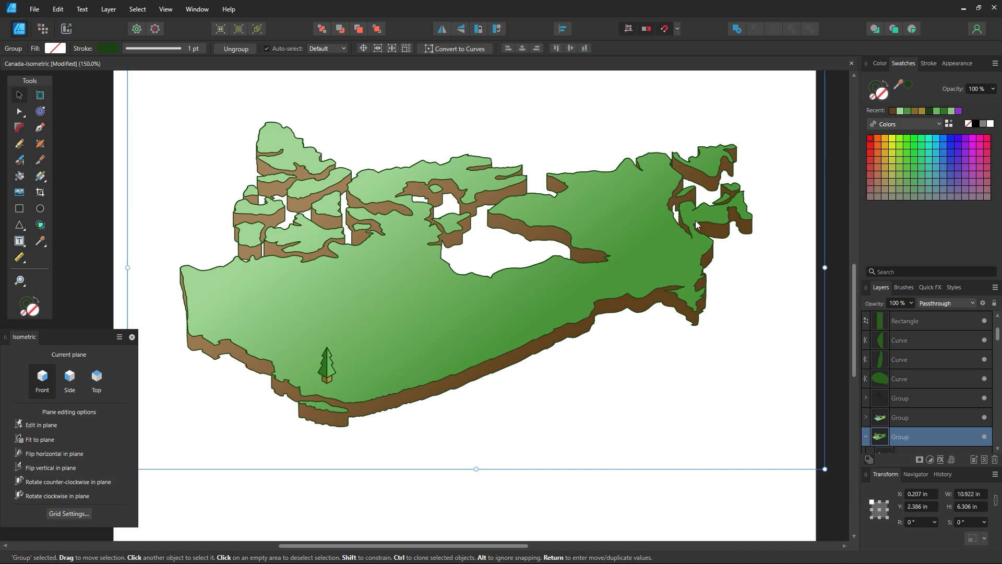
left_click(929, 63)
left_click(982, 96)
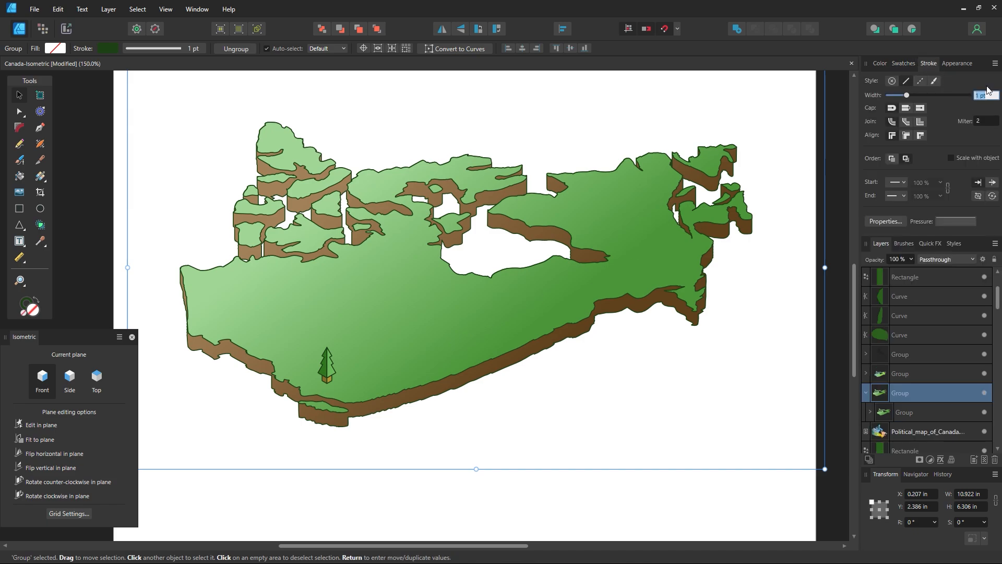
type("2")
key("Return")
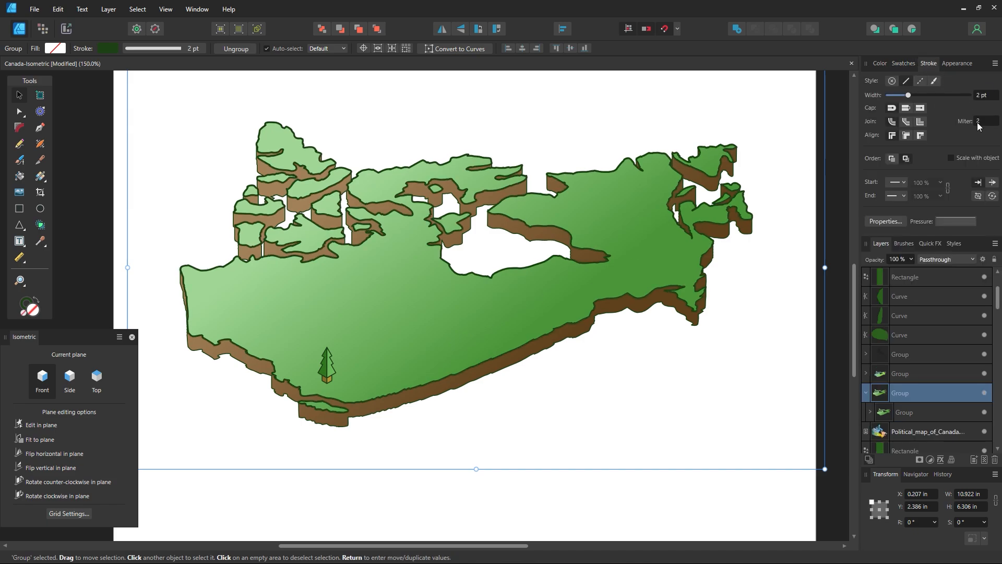
left_click(982, 97)
type("1.5")
key("Return")
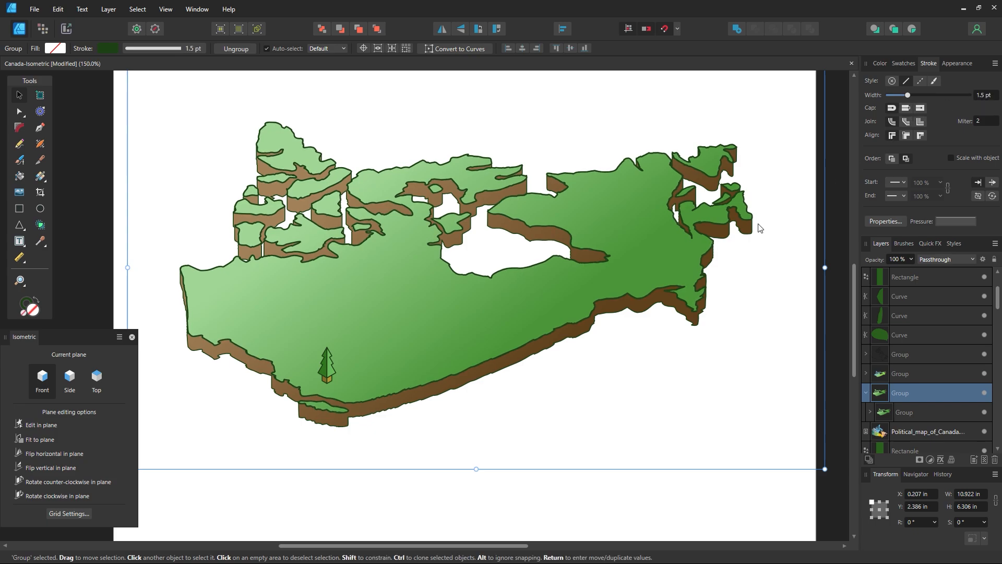
Set the stroke width of the map's brown sides to 1.5 pt
left_click(430, 397)
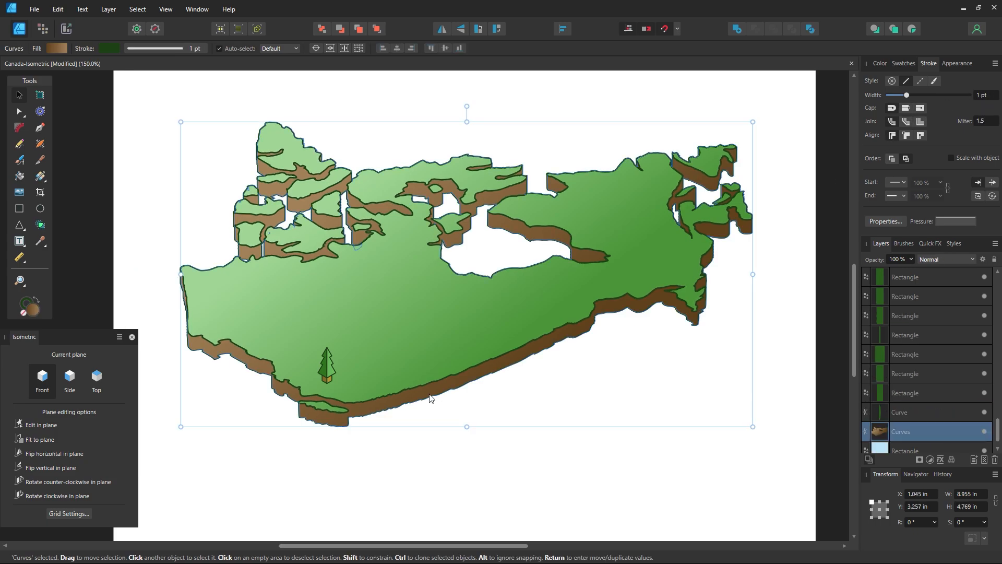
left_click(984, 121)
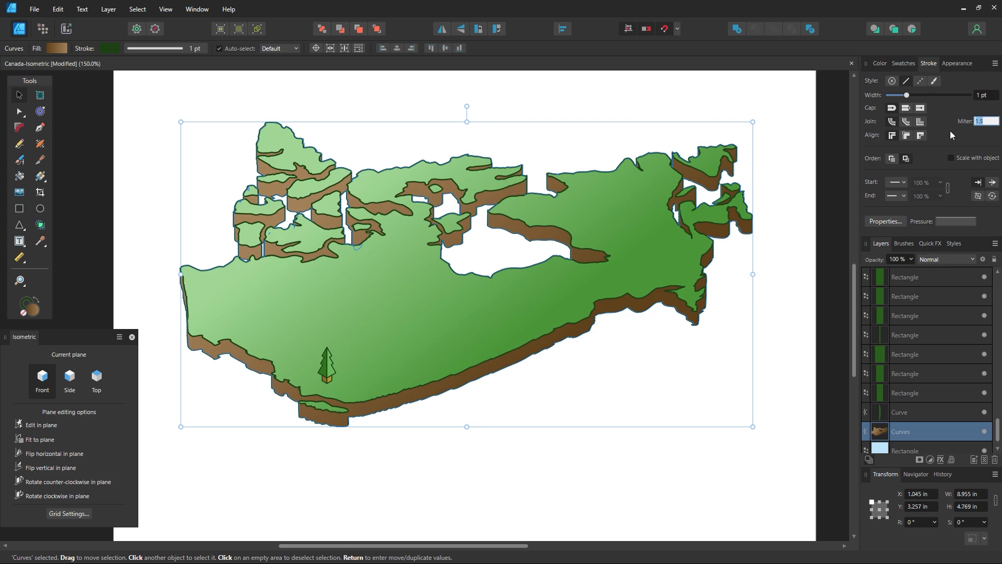
left_click(989, 94)
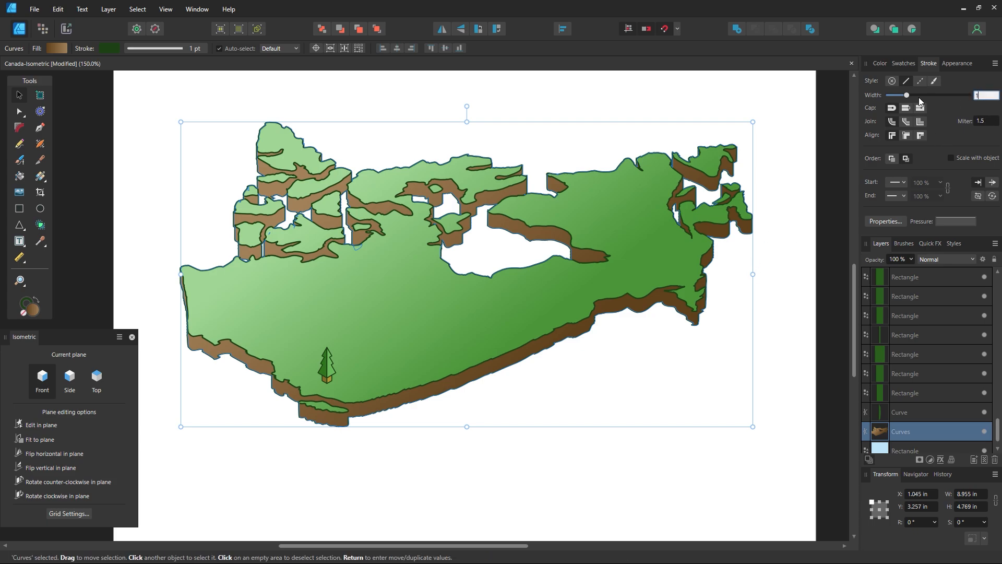
type("1.5")
key("Return")
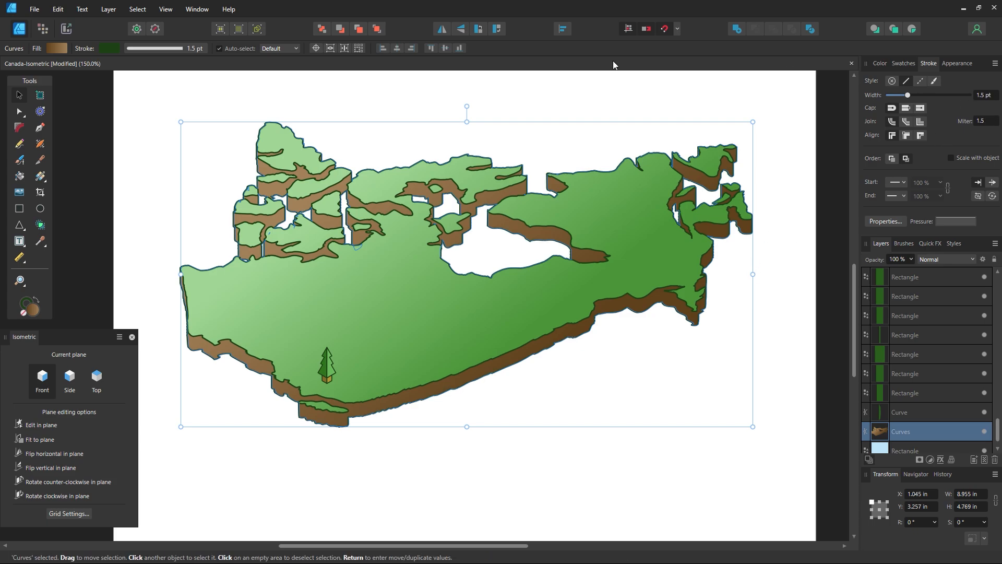
left_click(258, 99)
Set the stroke width of the whole tree group to 1.5 pt
left_click(325, 377)
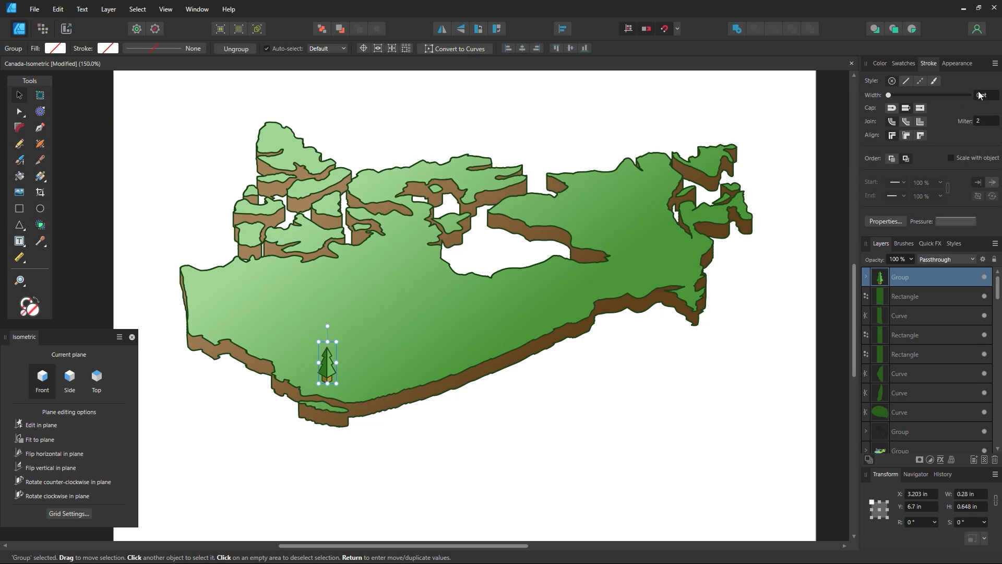
left_click(989, 96)
key("Return")
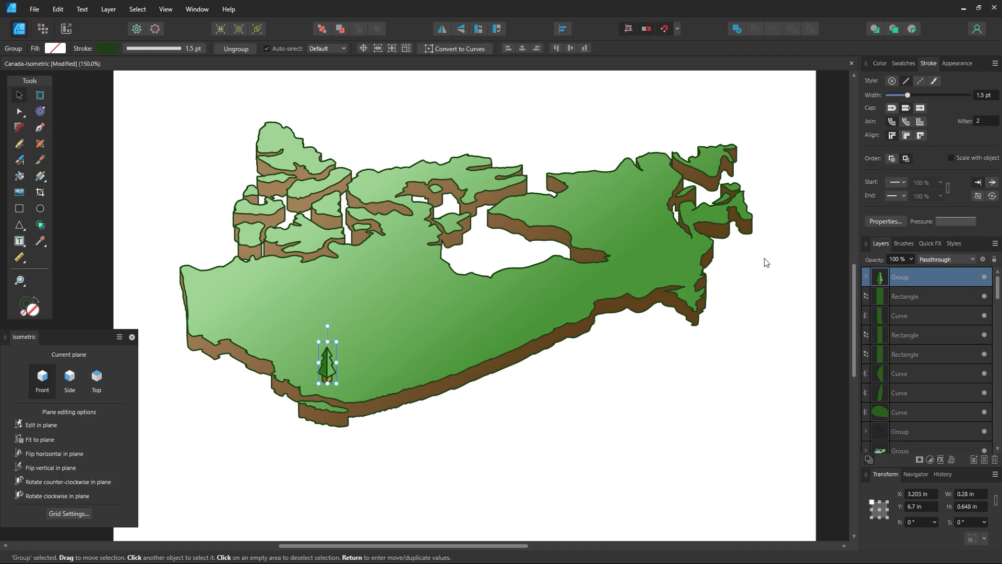
left_click(655, 465)
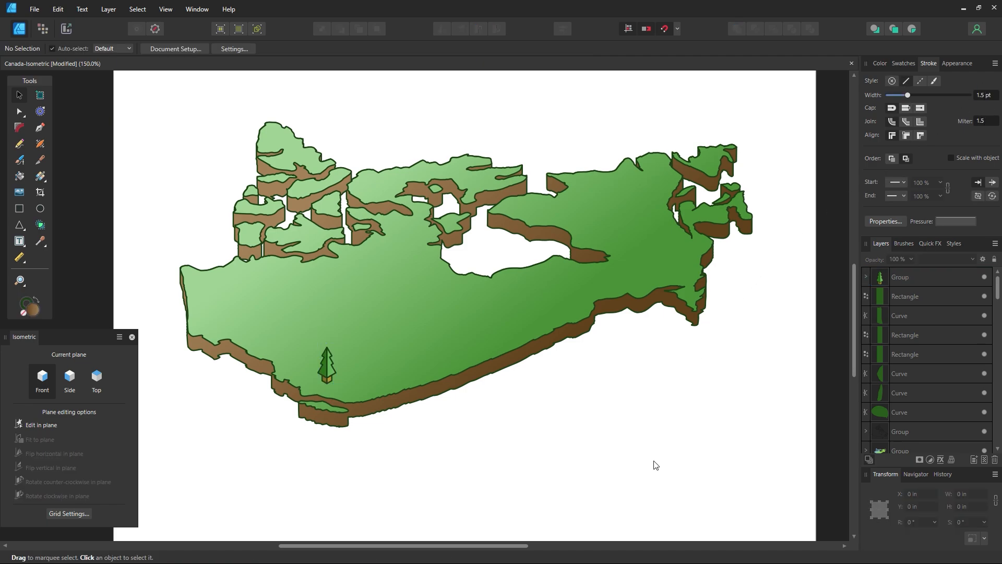
Nudge the mainland outline's node beside the small white gap under the northwestern islands using the Node tool
key("z")
left_click(556, 328, "alt")
left_click(557, 328, "alt")
left_click(613, 362)
left_click(600, 358)
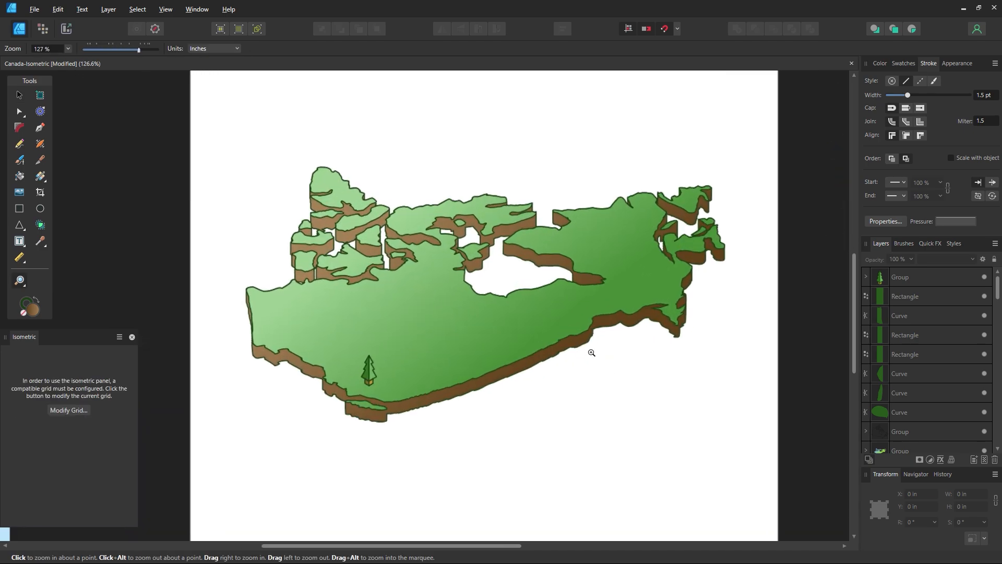
left_click_drag(592, 353, 614, 361)
key("space")
left_click_drag(464, 339, 433, 321)
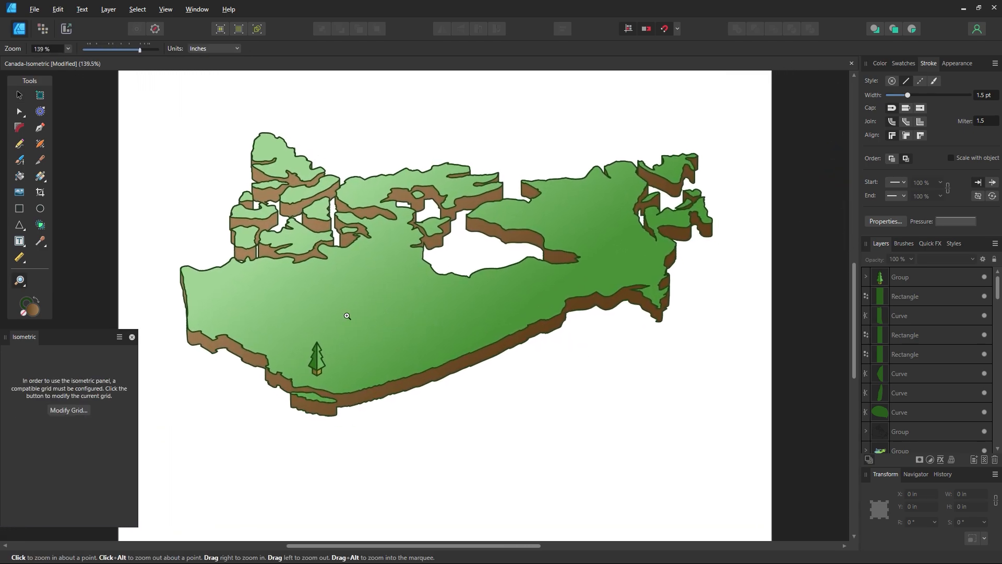
left_click_drag(227, 256, 374, 324)
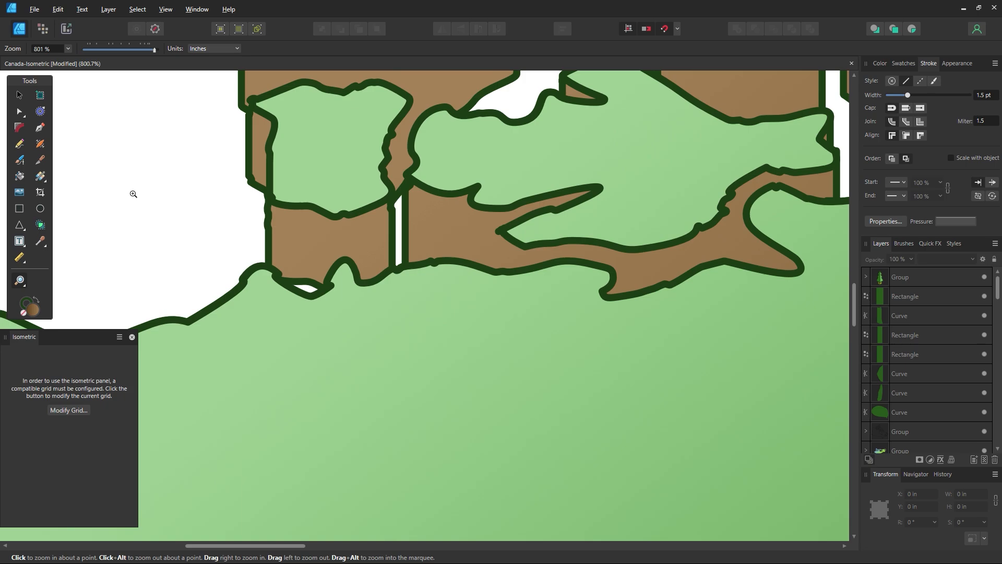
left_click(19, 111)
left_click(331, 288)
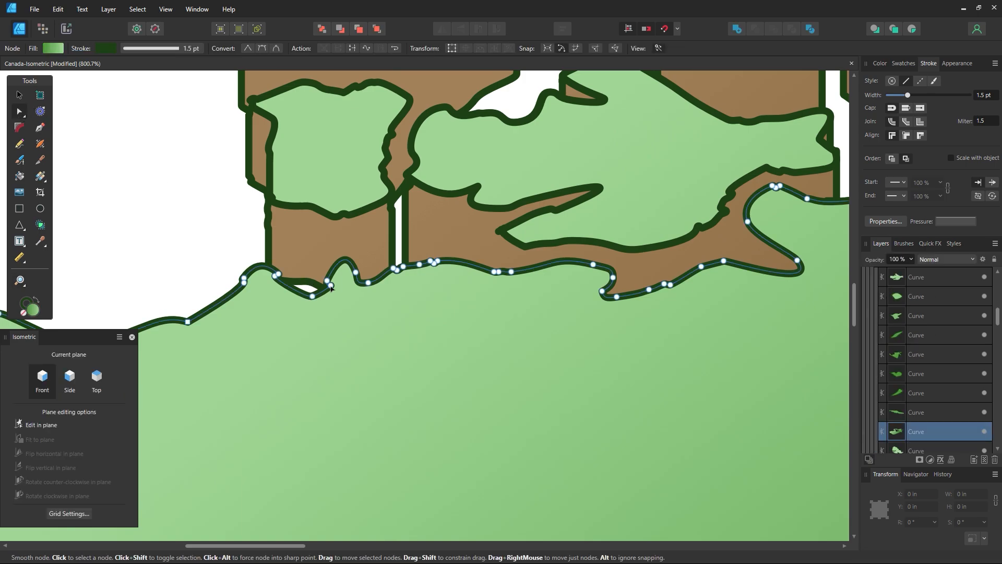
left_click_drag(331, 286, 328, 287)
left_click(196, 227)
Move the tree group slightly east on the southwestern part of the map, to about X 3.463 in, Y 6.766 in
key("z")
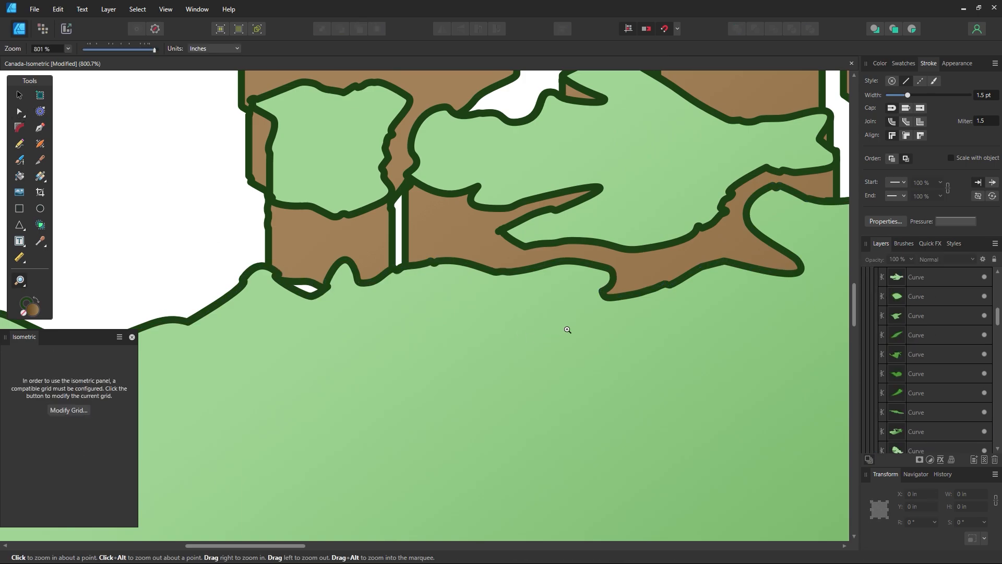
left_click(581, 320, "alt")
left_click(580, 320, "alt")
left_click(579, 320, "alt")
left_click(577, 319, "alt")
left_click(575, 317, "alt")
left_click(575, 316, "alt")
left_click(575, 316, "alt")
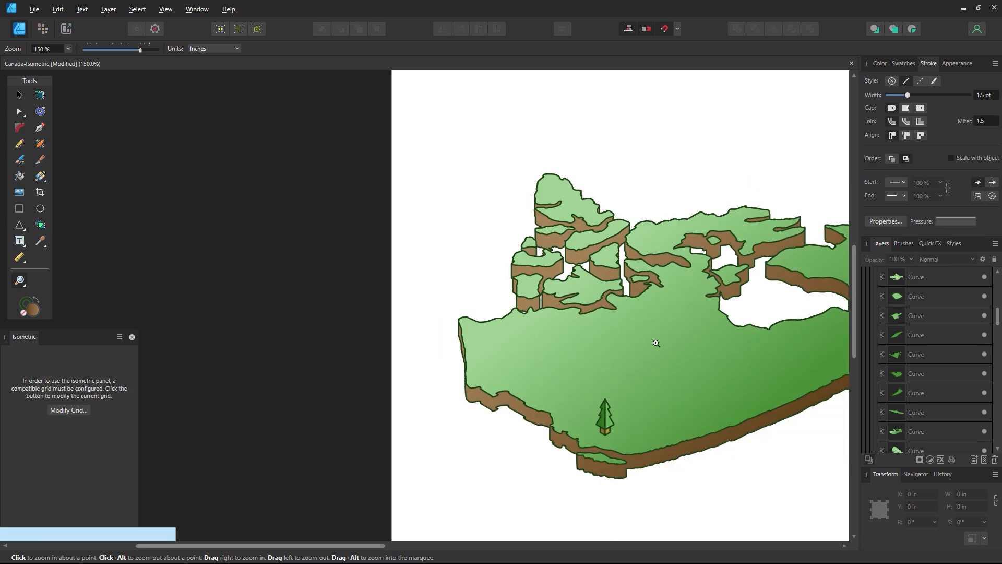
left_click_drag(729, 346, 468, 298)
key("v")
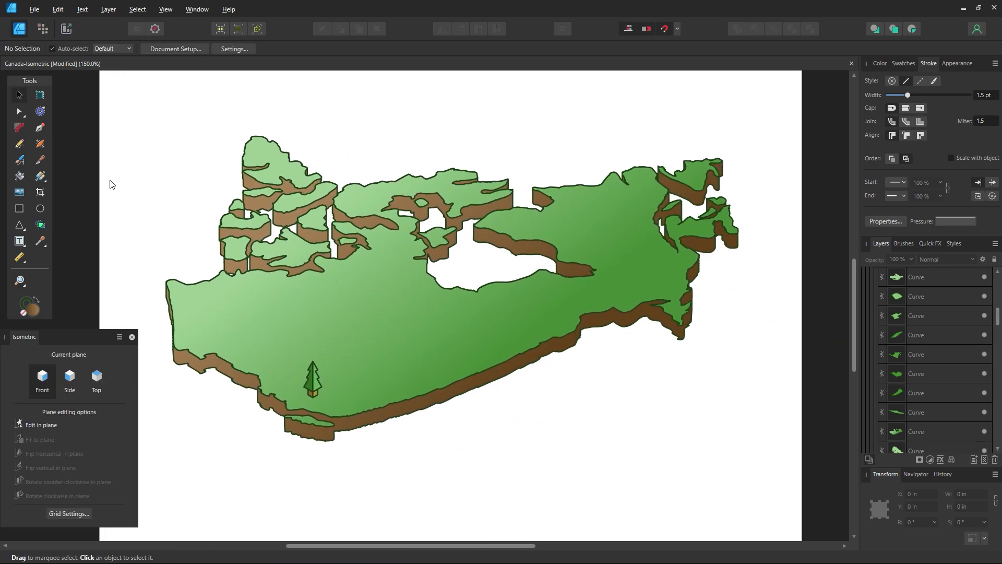
left_click(308, 389)
left_click(459, 472)
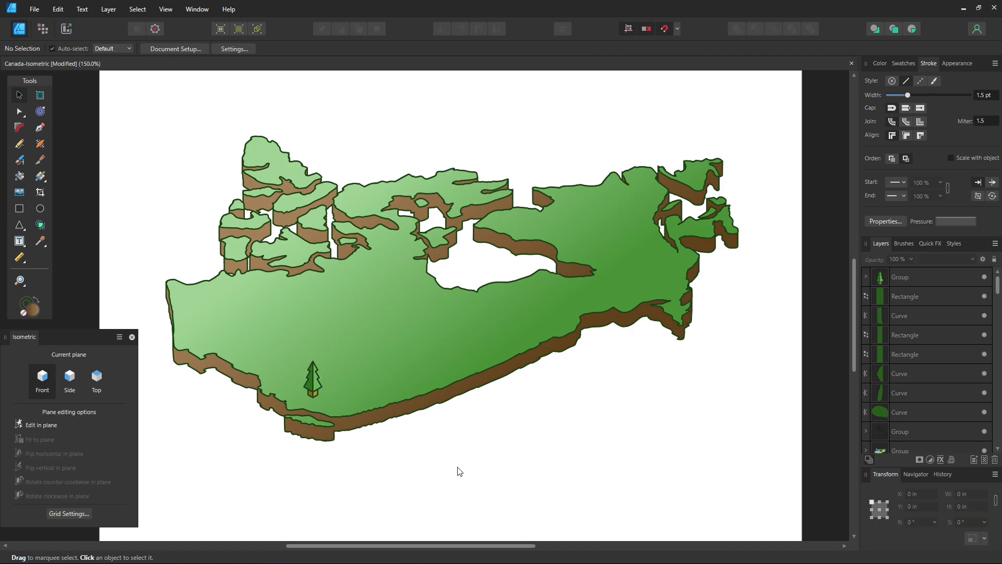
left_click_drag(318, 389, 360, 381)
Darken the fill of the tree foliage's left half to deep green #235D16
key("z")
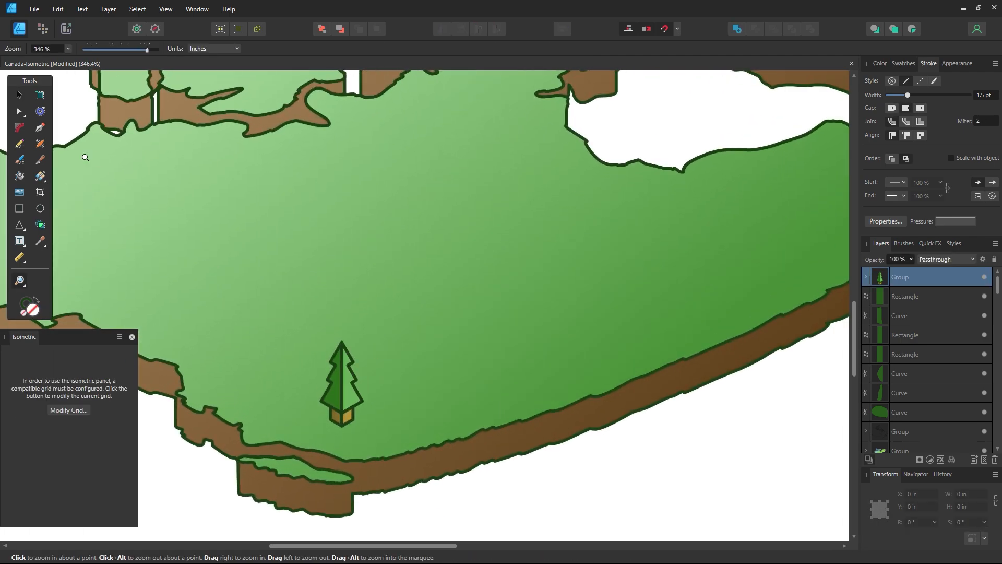
left_click(20, 95)
double_click(330, 397)
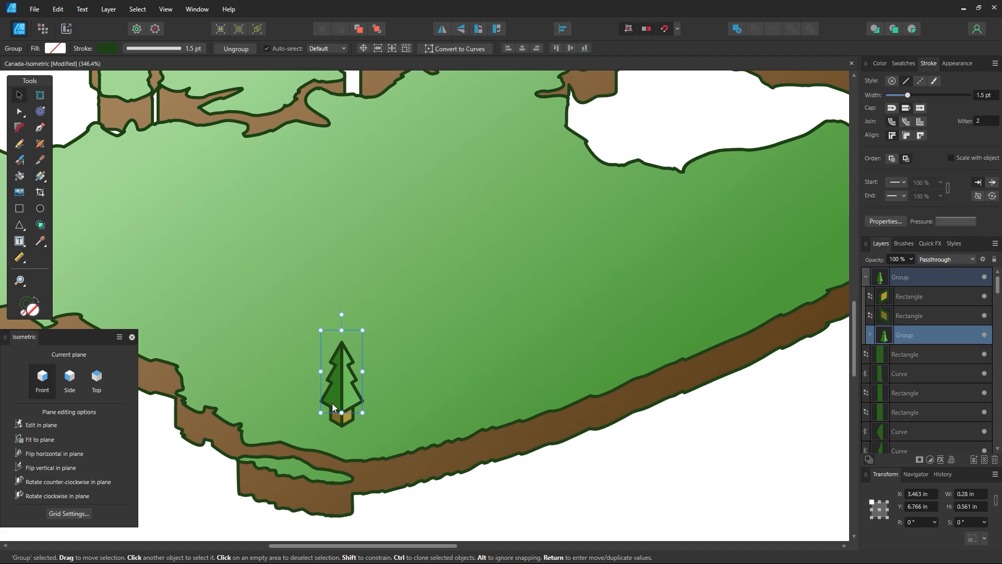
scroll(739, 286, "down", 3)
left_click(904, 63)
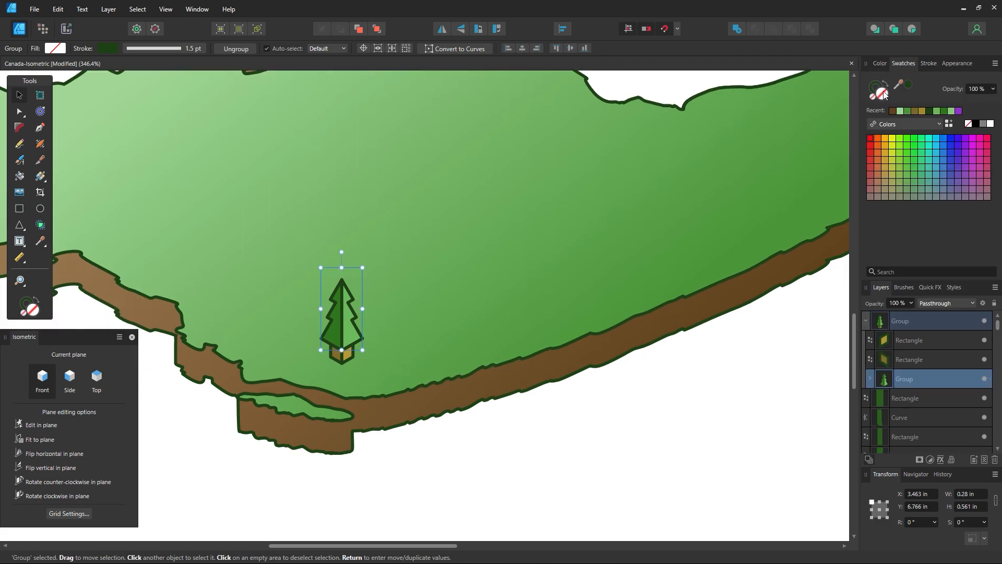
double_click(338, 337)
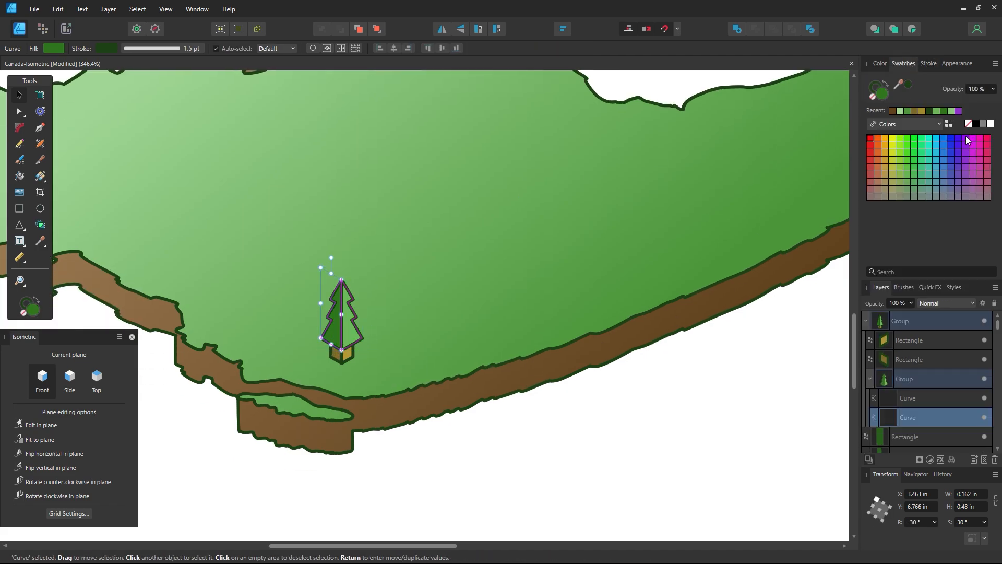
double_click(882, 94)
left_click(728, 322)
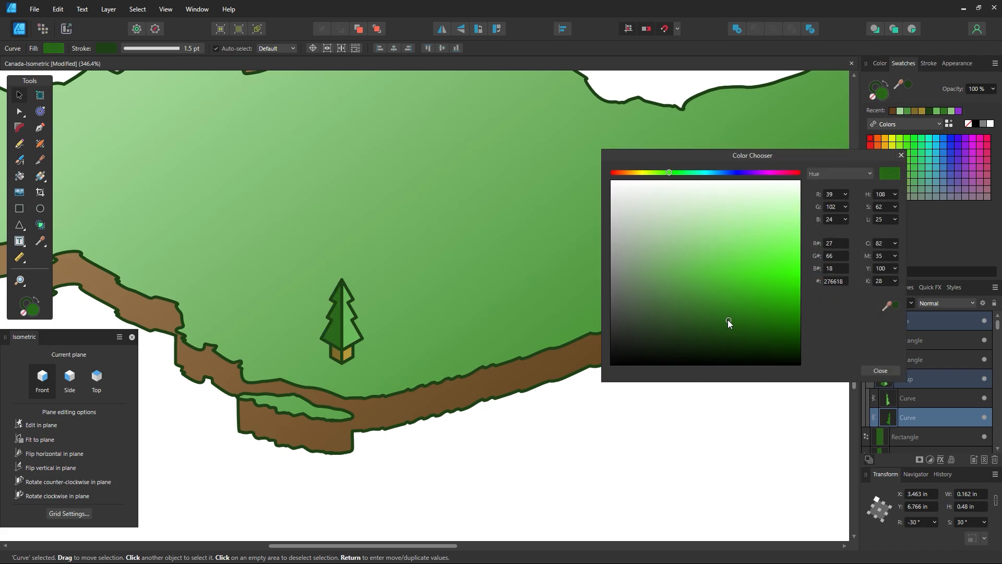
left_click(880, 371)
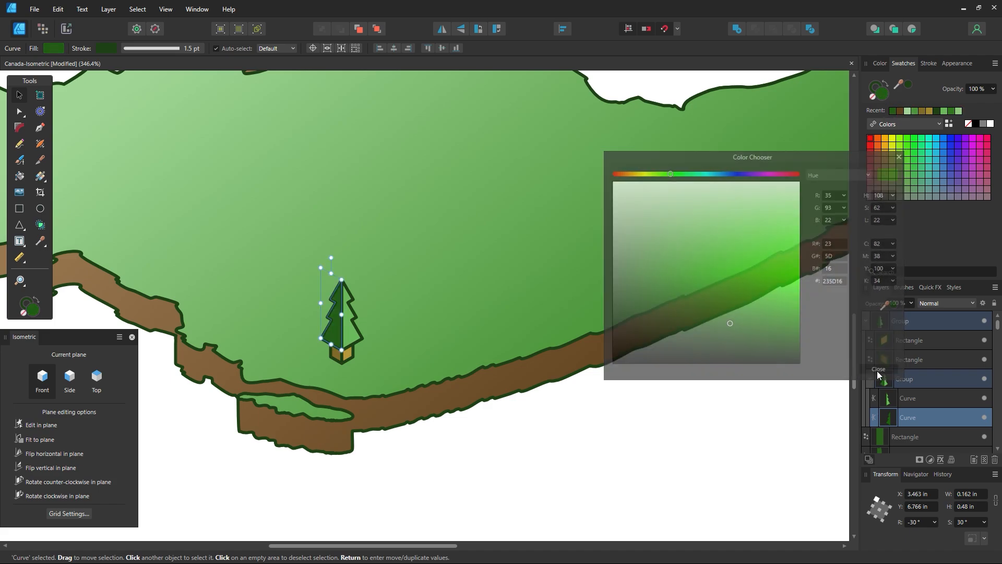
Recolour the tree foliage's right half to a medium green, about #348A1F, starting from the left half's dark green
left_click(349, 333)
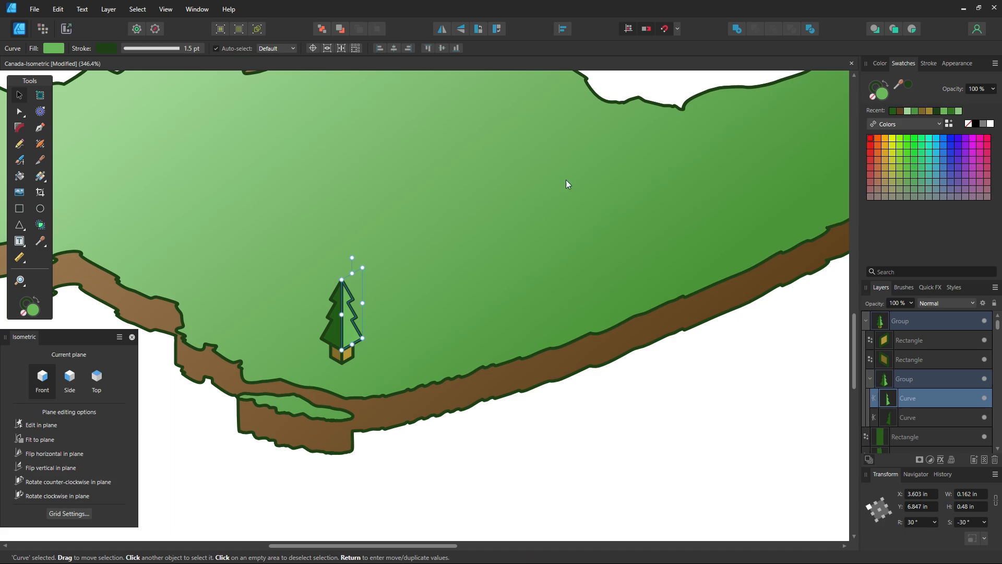
left_click(893, 111)
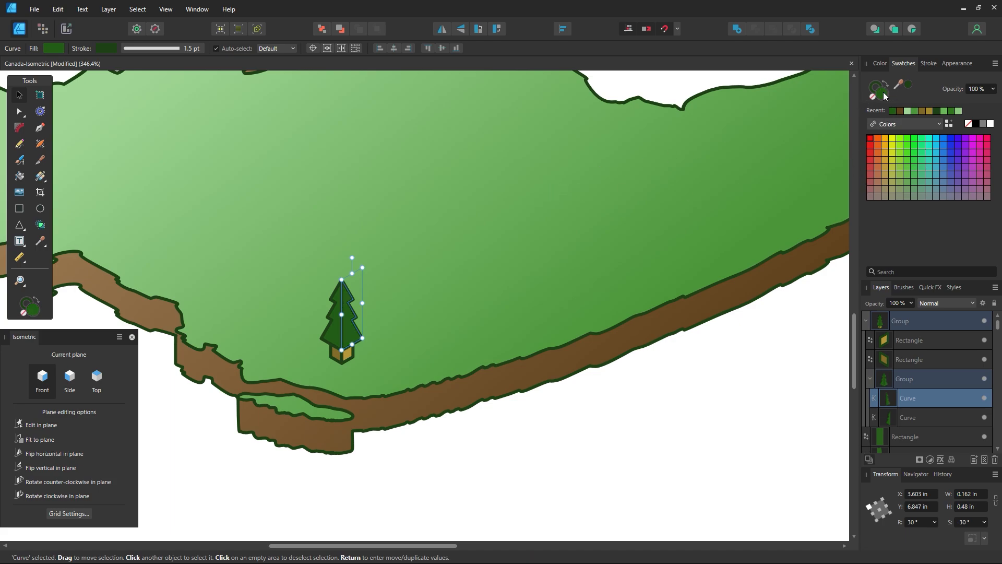
double_click(882, 93)
left_click_drag(728, 313, 731, 304)
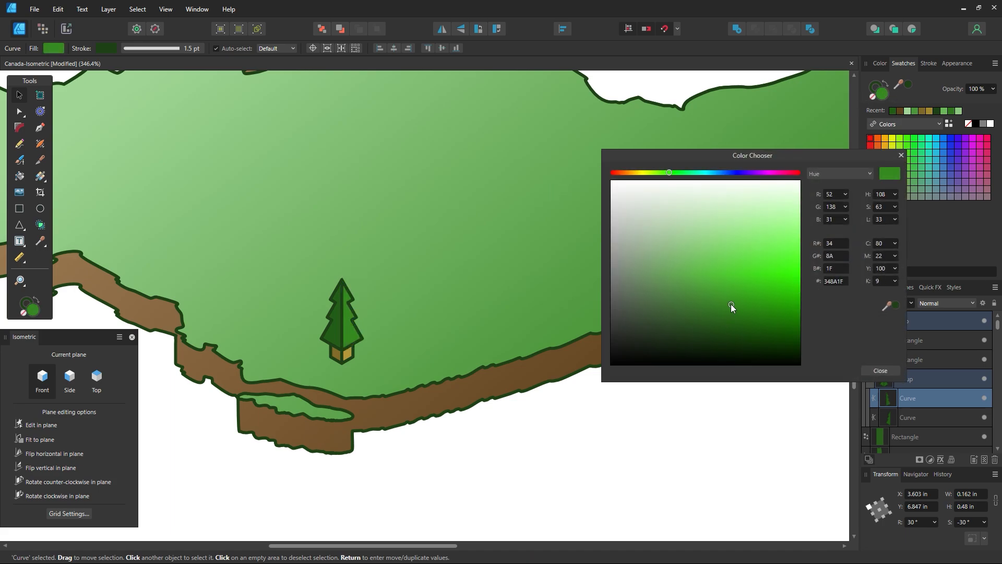
left_click(881, 371)
left_click(650, 420)
Scale the tree group down proportionally to about 0.208 in wide and 0.481 in high
key("z")
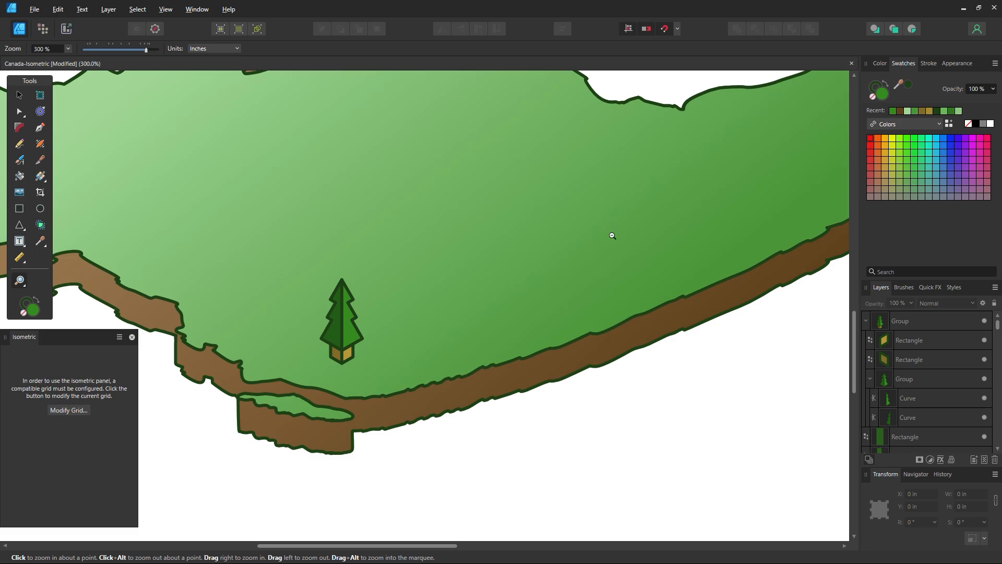
left_click(611, 236, "alt")
left_click(611, 236, "alt")
key("space")
left_click_drag(629, 225, 505, 322)
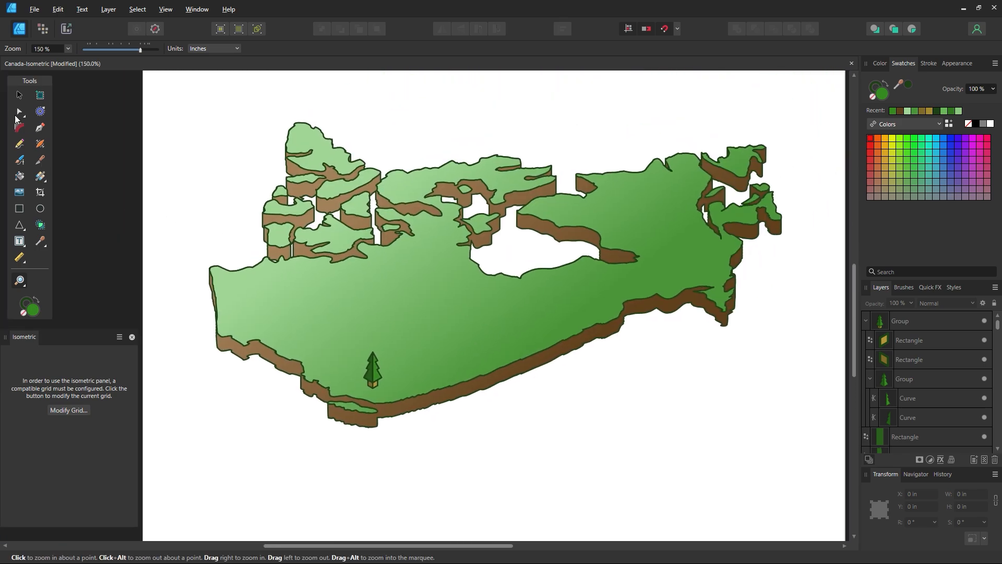
left_click(17, 96)
left_click(380, 378)
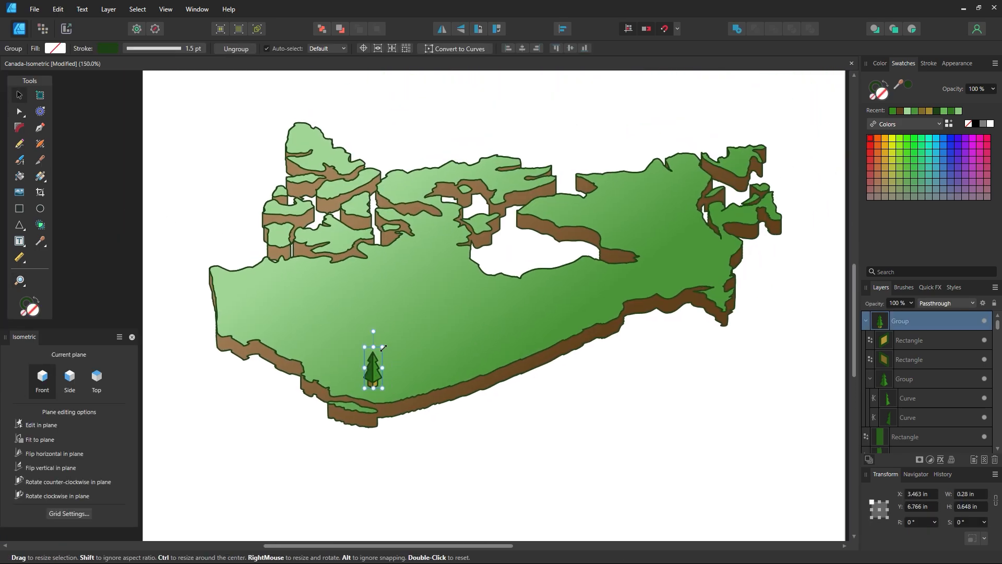
left_click_drag(381, 352, 499, 412)
left_click(514, 457)
Align the tree group's stroke to the outside of its shapes and deselect it
key("z")
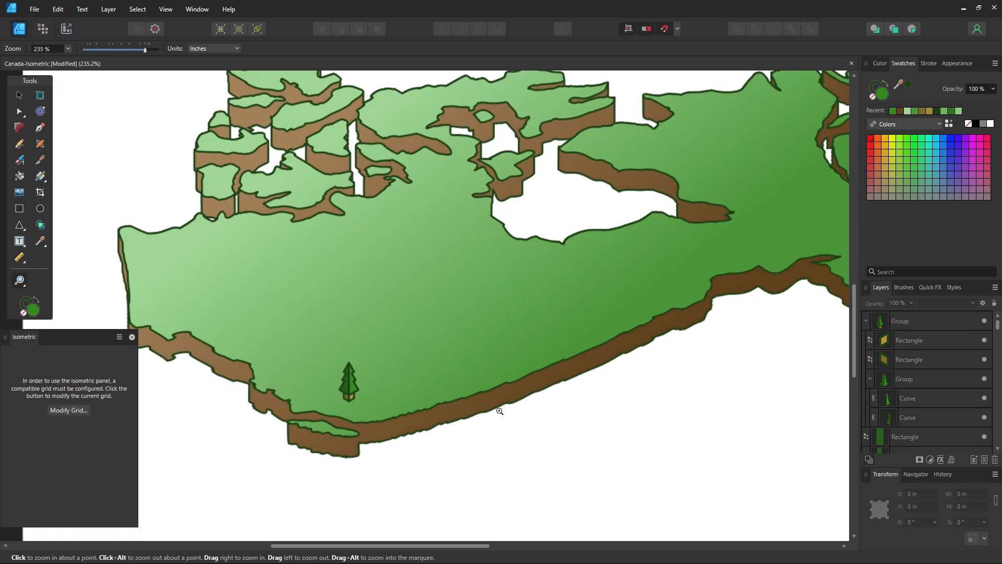
left_click(19, 94)
left_click(341, 401)
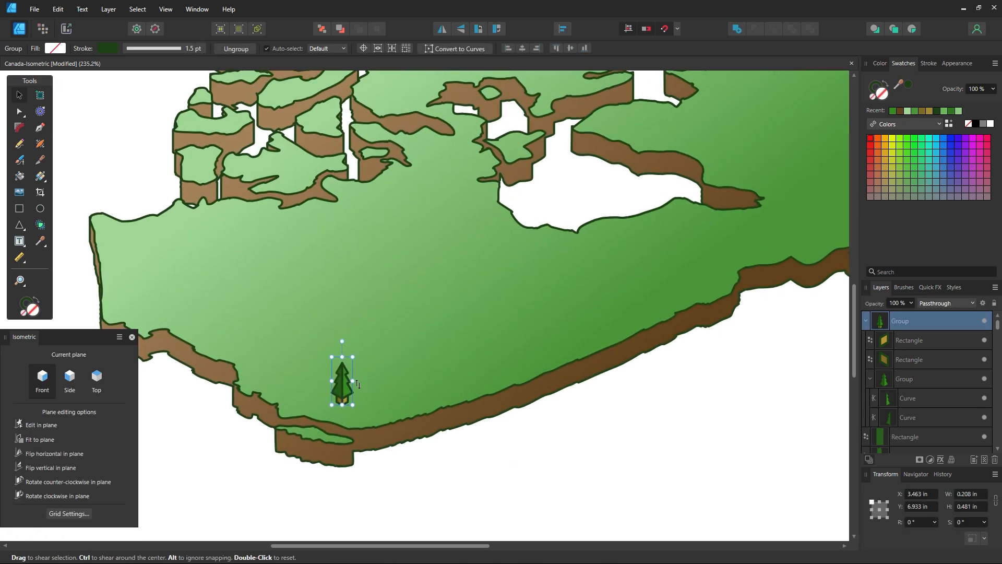
left_click(929, 63)
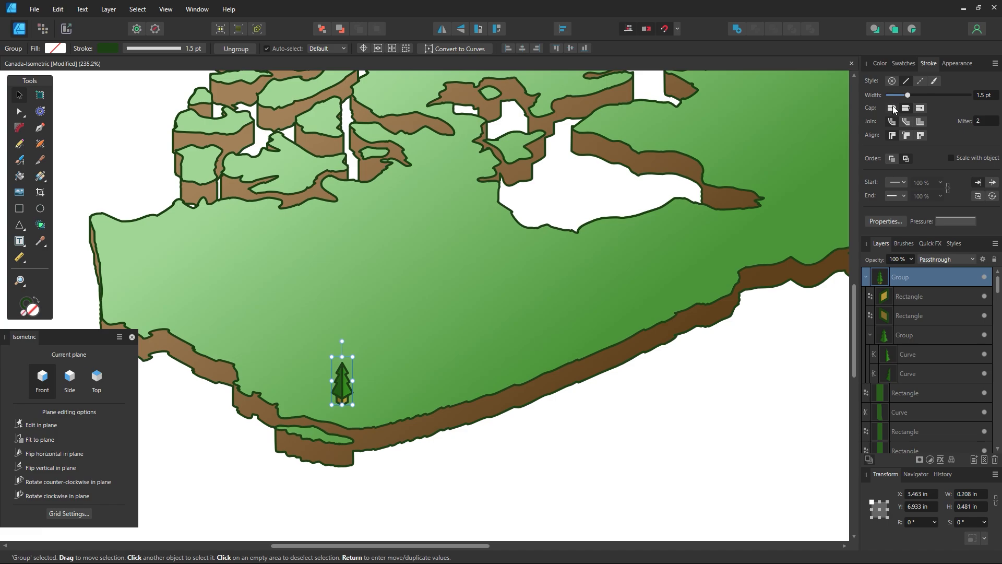
left_click(906, 135)
left_click(920, 135)
left_click(688, 398)
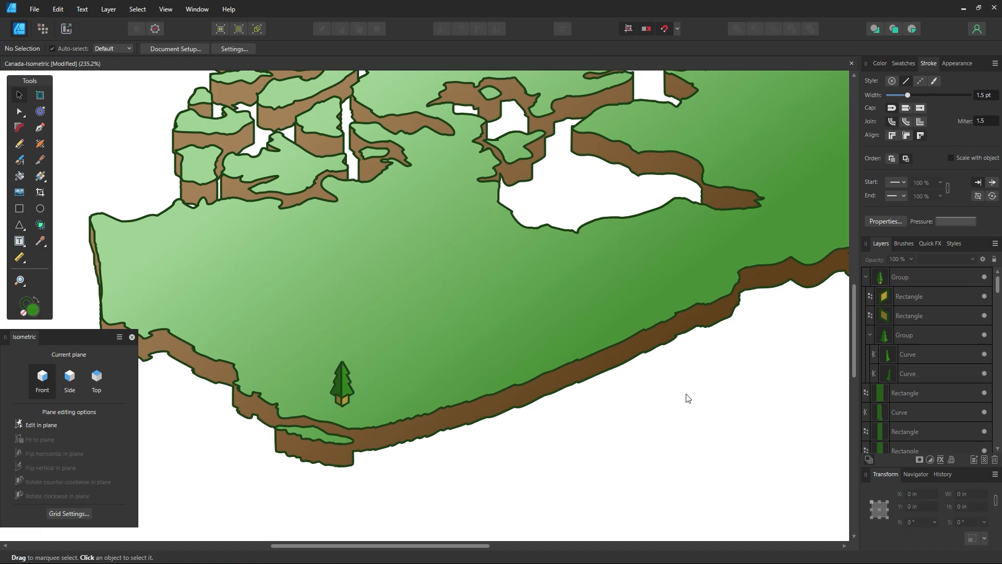
Select both trunk rectangles inside the tree group and order them behind the foliage
key("z")
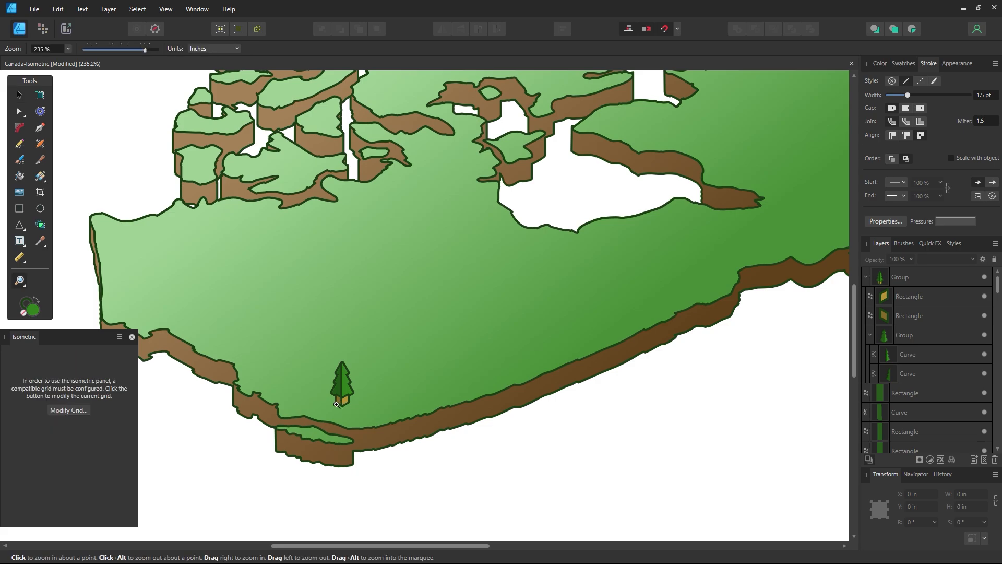
left_click_drag(341, 406, 365, 356)
left_click(21, 98)
left_click(355, 408)
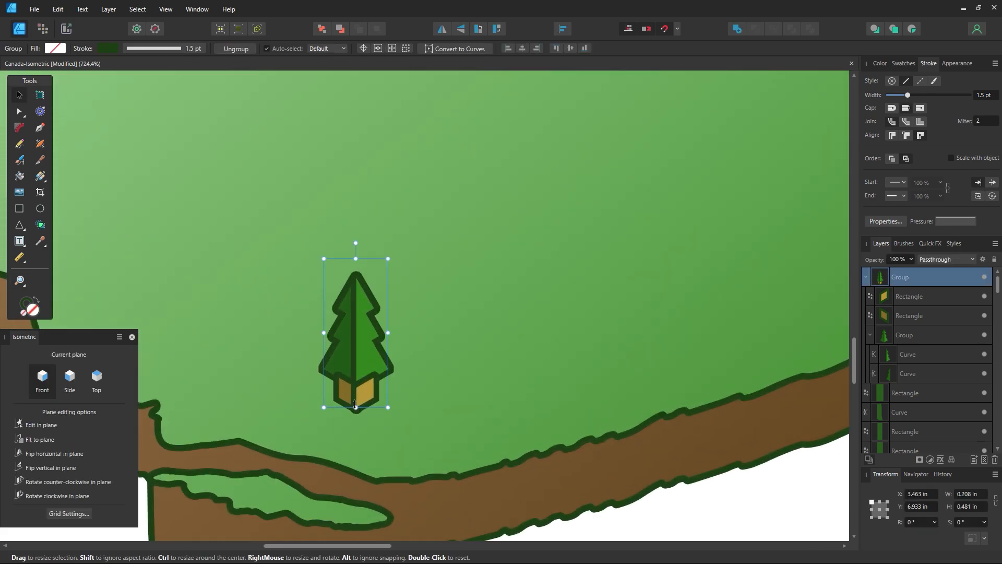
double_click(367, 400)
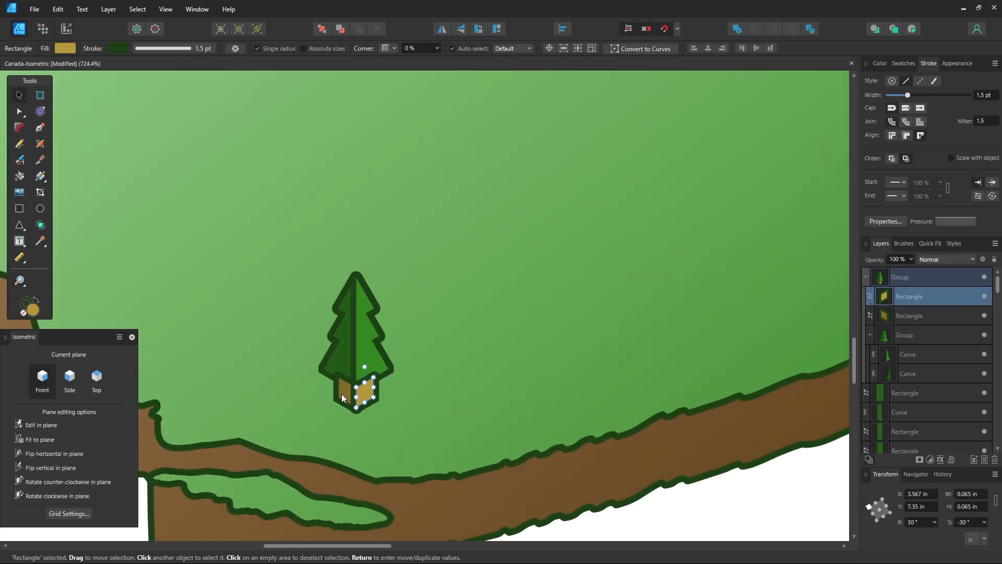
left_click(346, 393, "shift")
key("ctrl+bracketleft")
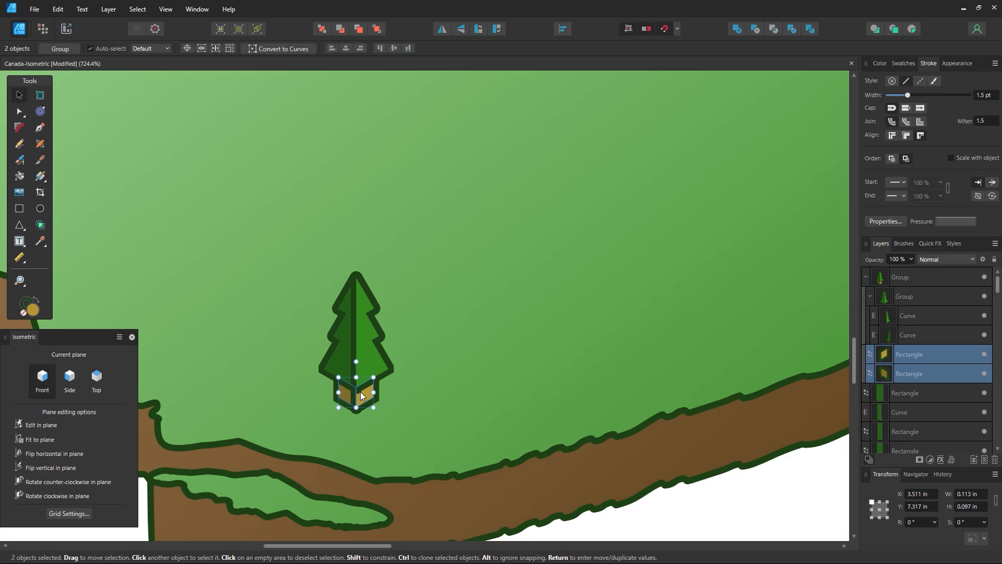
Try shifting both trunk rectangles slightly downward below the foliage, and undo that move
left_click(366, 365)
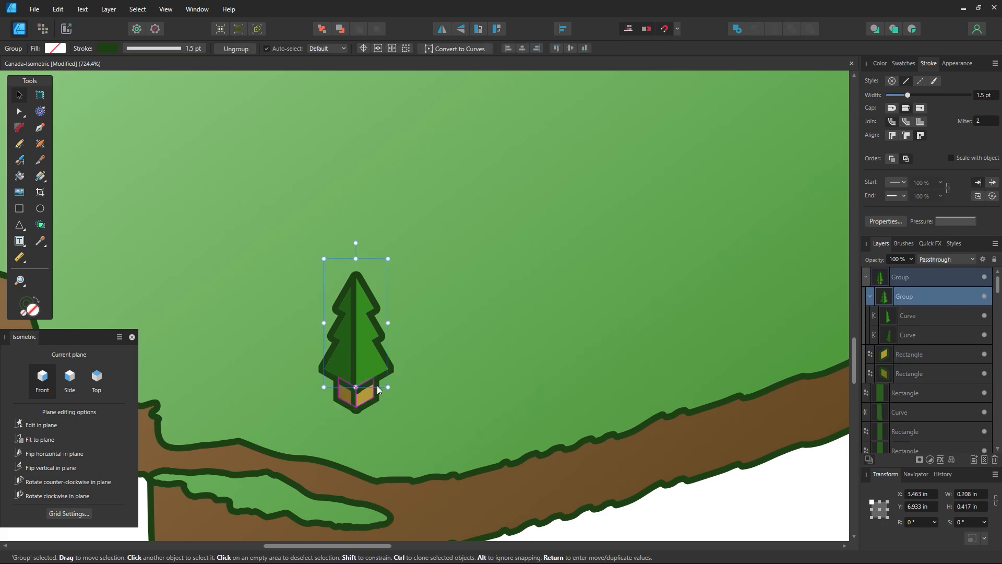
key("z")
left_click_drag(367, 390, 514, 417)
left_click(19, 95)
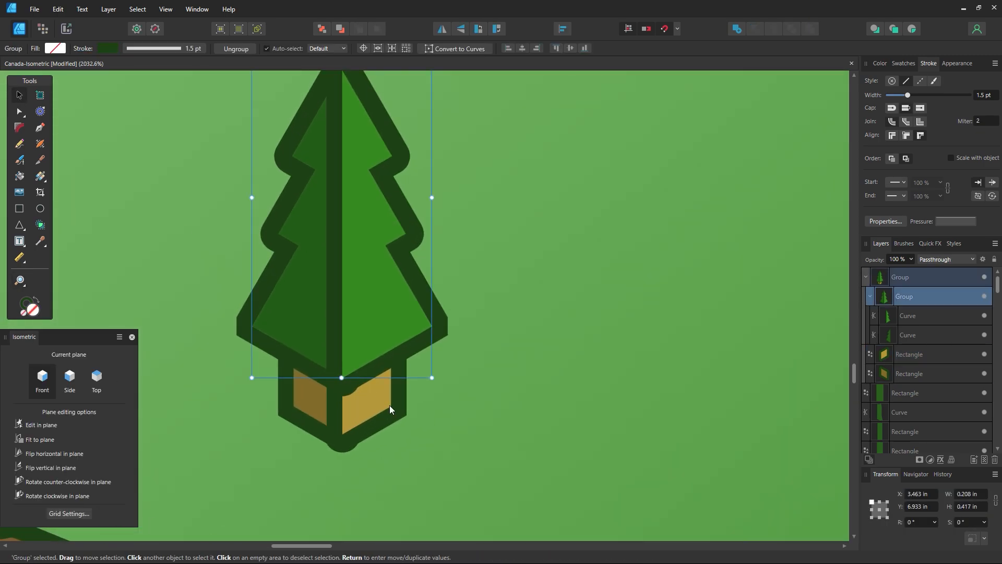
left_click(389, 402)
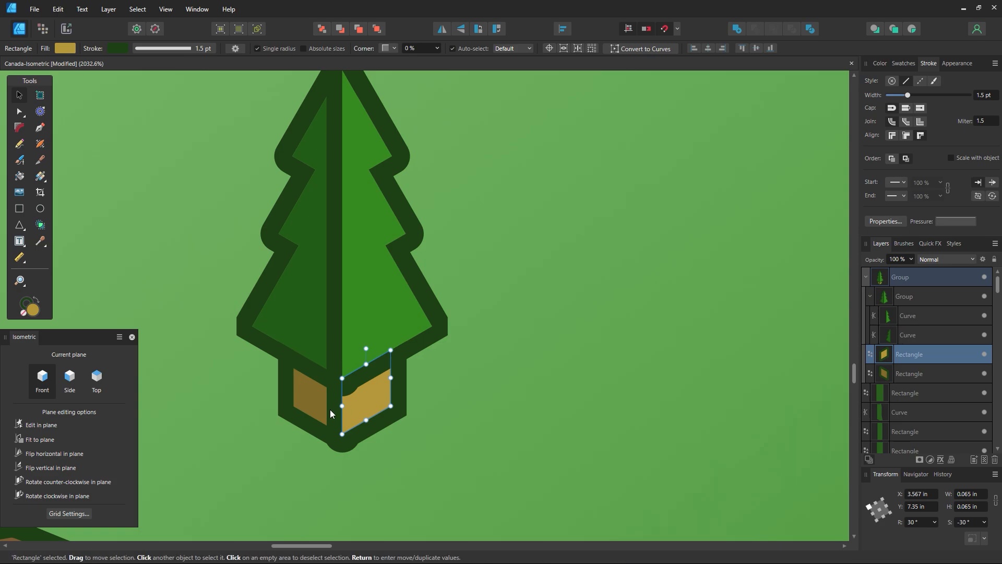
left_click(303, 419, "shift")
left_click_drag(303, 419, 309, 447)
key("ctrl+z")
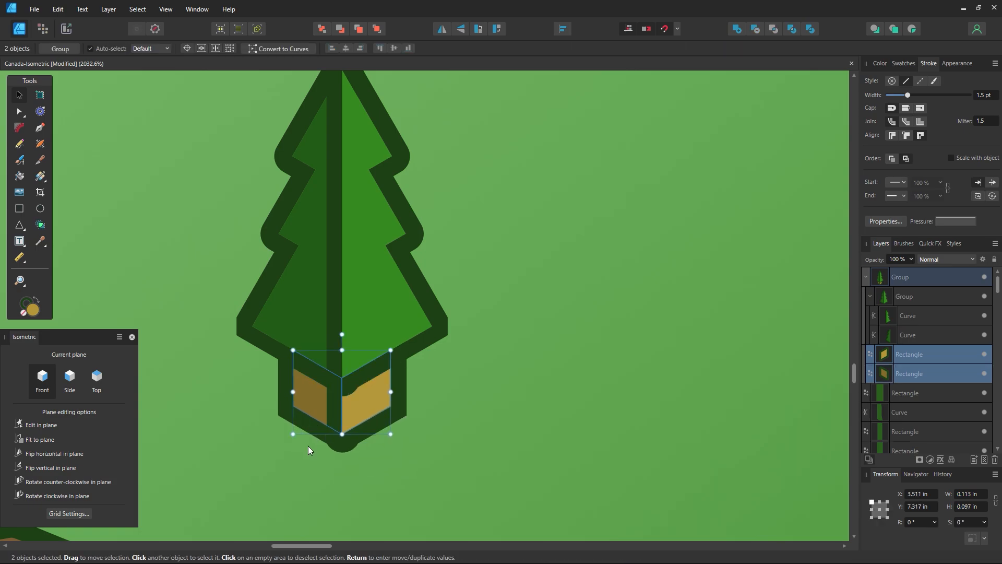
Undo the trunk reordering and the tree group's stroke alignment changes
key("alt")
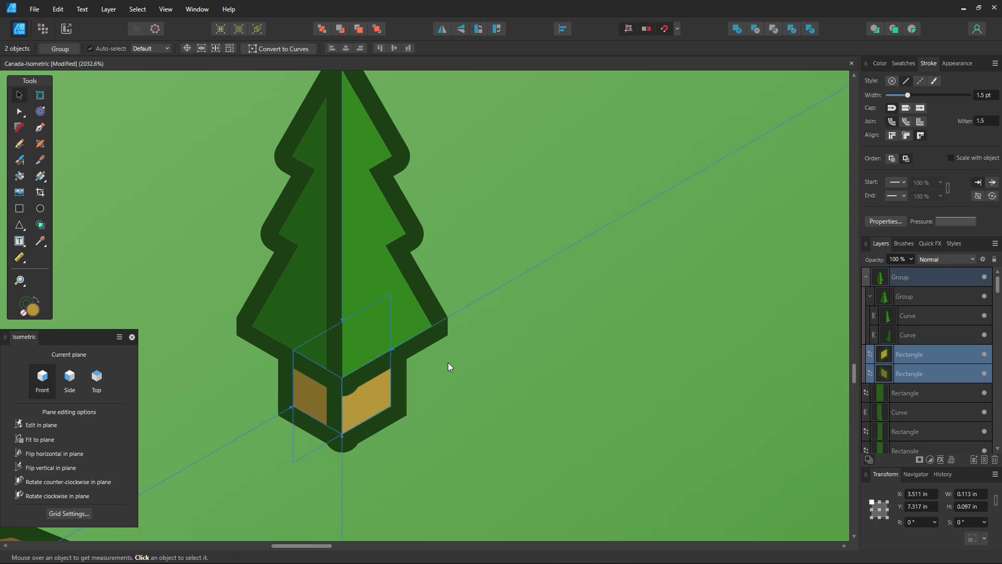
key("ctrl+z")
key("ctrl+z")
key("ctrl+z")
key("ctrl+z")
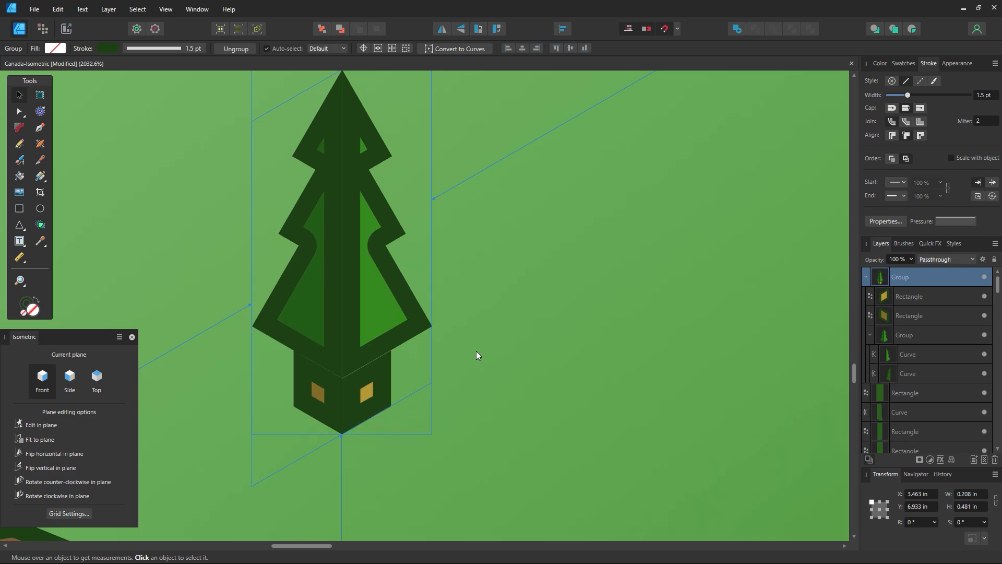
Move the tree group slightly west on the southwestern part of the map, to about X 3.296 in, Y 6.903 in
key("z")
left_click(515, 337, "alt")
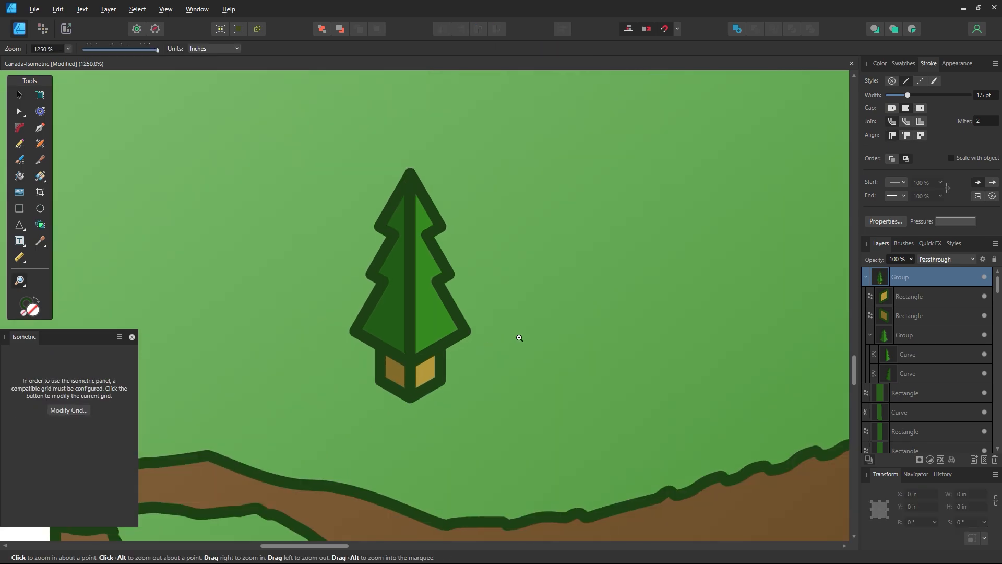
left_click(519, 340, "alt")
left_click(519, 338, "alt")
left_click(519, 338, "alt")
left_click(519, 337, "alt")
left_click(519, 335, "alt")
left_click(519, 332, "alt")
key("space")
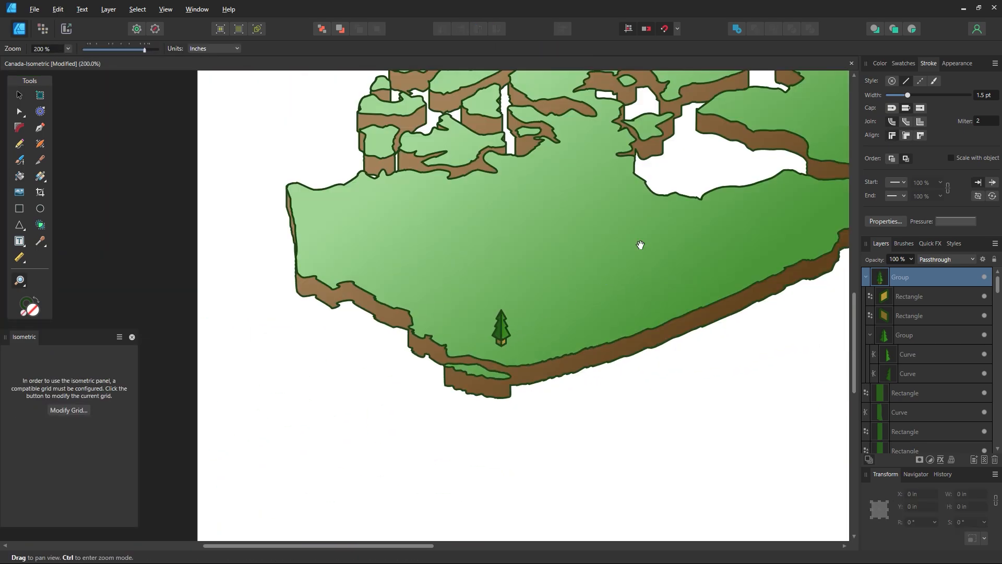
left_click_drag(640, 244, 424, 290)
left_click(19, 94)
left_click(286, 367)
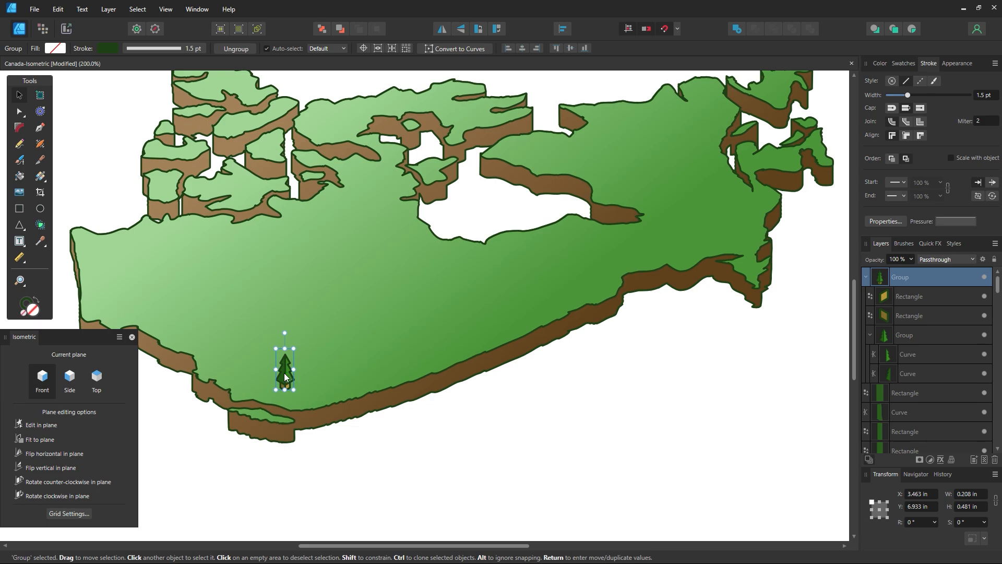
left_click_drag(286, 376, 273, 375)
key("space")
Place eight copies of the tree group in loose clusters along the map's western and southwestern side
key("z")
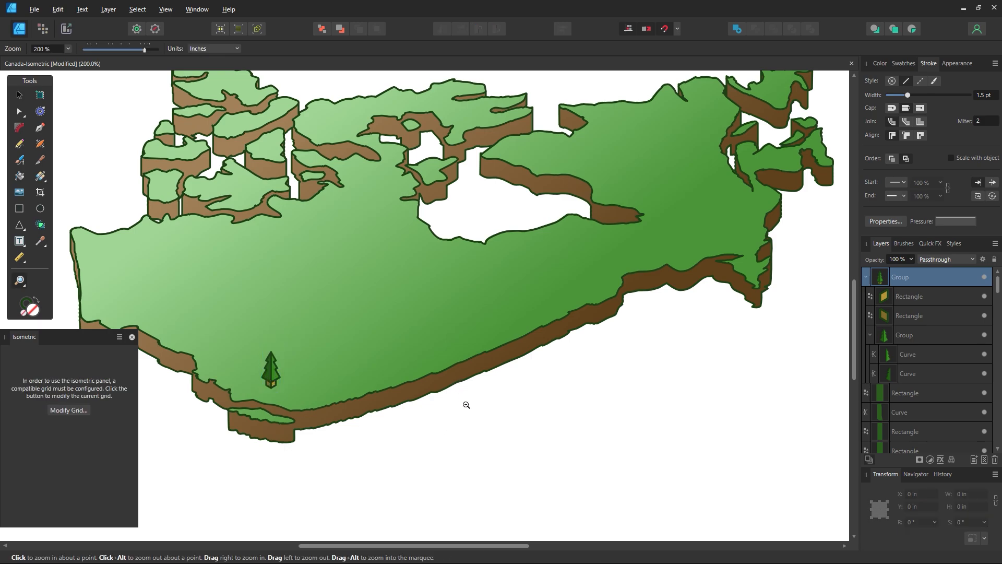
left_click(466, 405, "alt")
left_click(19, 94)
left_click(316, 372)
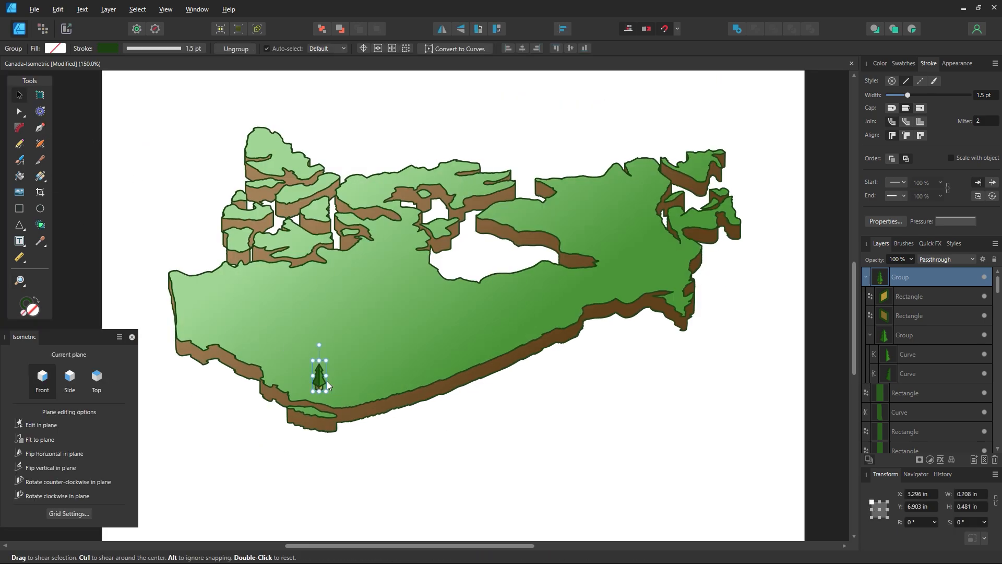
mouse_move(317, 377)
left_mouse_down("ctrl")
mouse_move(331, 387)
mouse_move(329, 353)
mouse_move(305, 360)
mouse_move(360, 380)
mouse_move(348, 390)
mouse_move(342, 369)
mouse_move(265, 348)
mouse_move(287, 343)
mouse_move(204, 335)
mouse_move(225, 318)
mouse_move(198, 300)
mouse_move(194, 308)
left_mouse_up("ctrl")
left_click(380, 458)
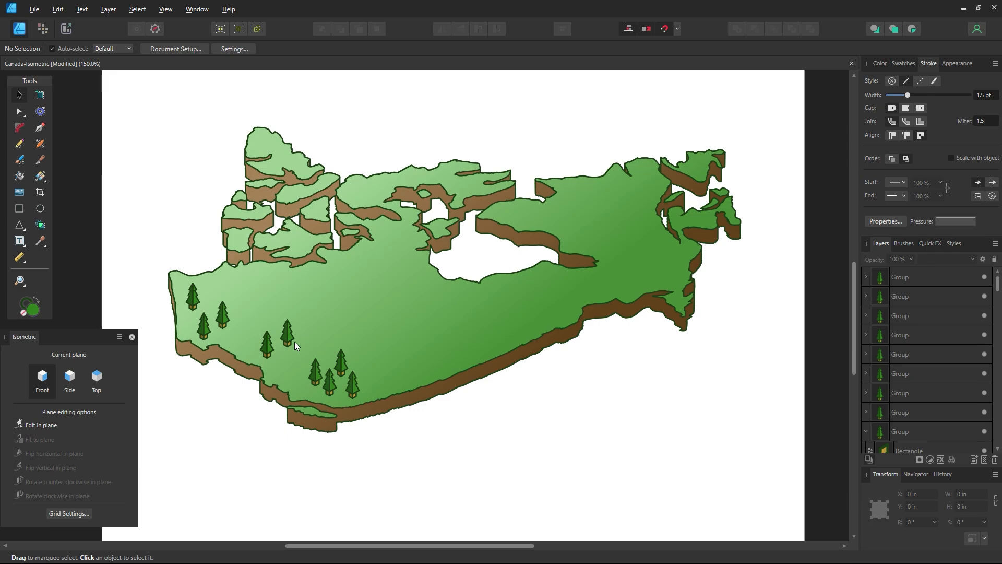
Duplicate the northwesternmost tree, place the copy on the open land to its east and enlarge it proportionally
scroll(301, 345, "left", 2)
left_click(338, 339)
key("z")
left_click(340, 338)
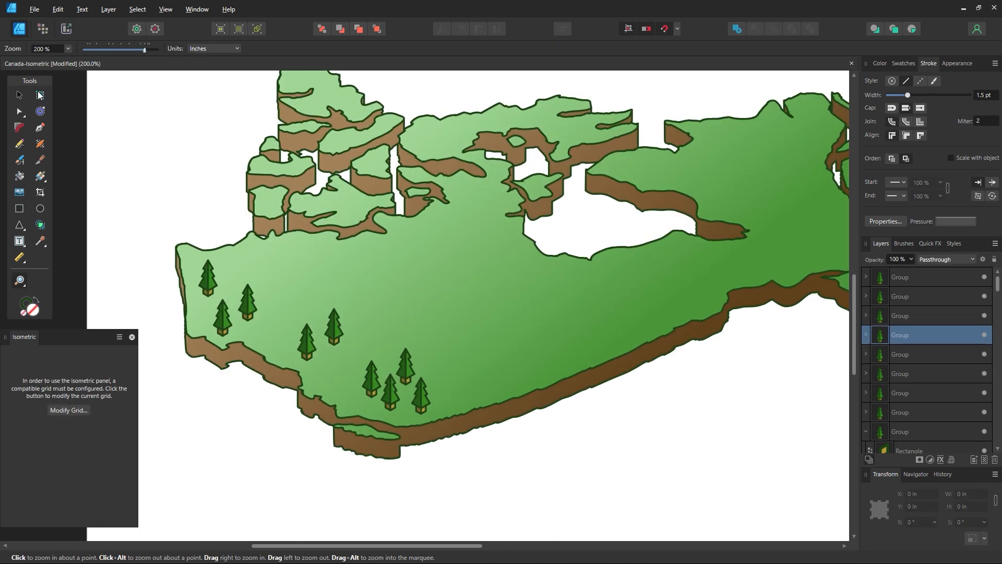
left_click(19, 96)
left_click(193, 190)
left_click(208, 287)
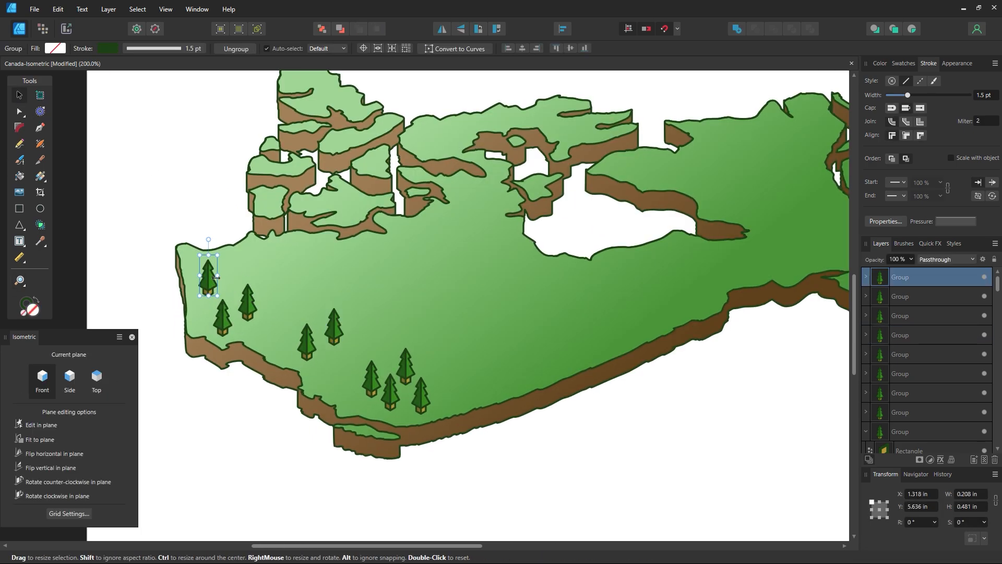
mouse_move(214, 262)
left_mouse_down("ctrl")
mouse_move(310, 290)
mouse_move(354, 242)
left_mouse_up("ctrl")
Shrink the easternmost tree of the northwestern cluster slightly and move the enlarged tree just east of it
left_click(246, 299)
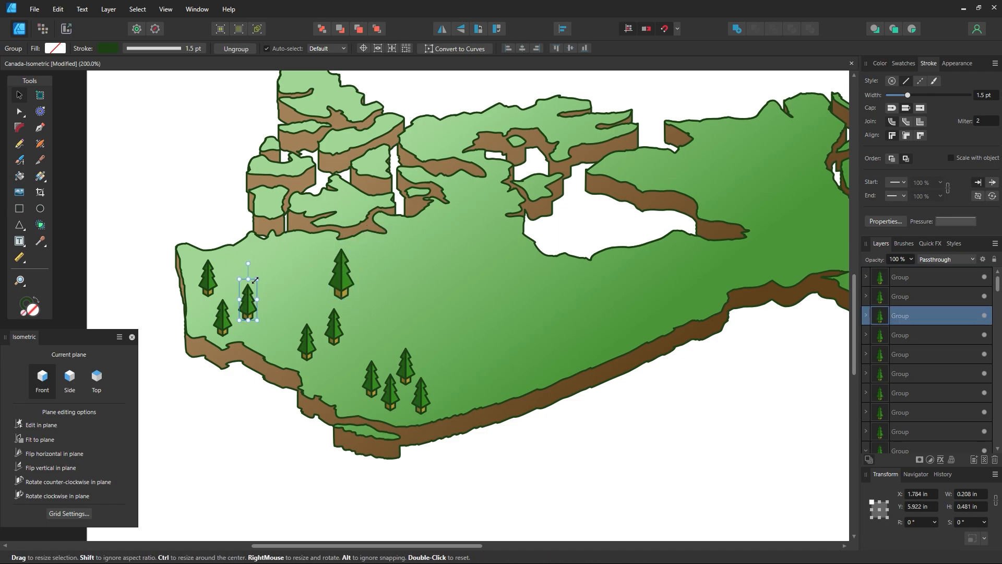
left_click(342, 290)
mouse_move(343, 289)
left_mouse_down()
mouse_move(246, 277)
mouse_move(271, 295)
mouse_move(275, 322)
left_mouse_up()
Duplicate a mid-map tree just south of itself, shrink the copy, and place another small copy east of the southern cluster
left_click_drag(335, 345, 337, 377)
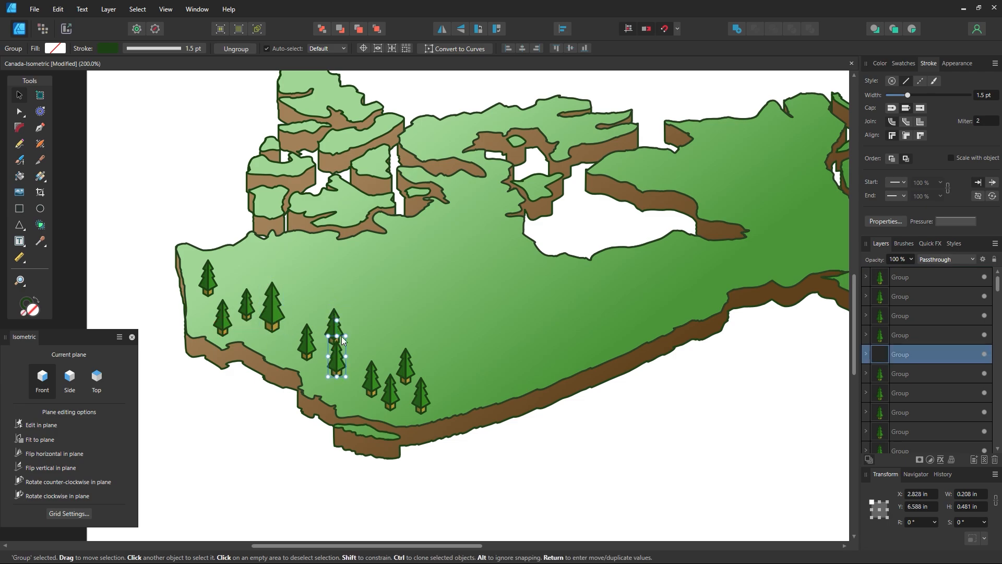
mouse_move(345, 337)
left_mouse_down()
mouse_move(337, 371)
mouse_move(457, 394)
left_mouse_up()
left_click(341, 355)
left_click(275, 433)
Copy the large tree to the area north of the southern cluster and a small tree to the northwestern land, and deselect
left_click_drag(279, 319, 386, 332)
left_click(459, 393)
left_click_drag(459, 393, 297, 267)
key("ctrl+d")
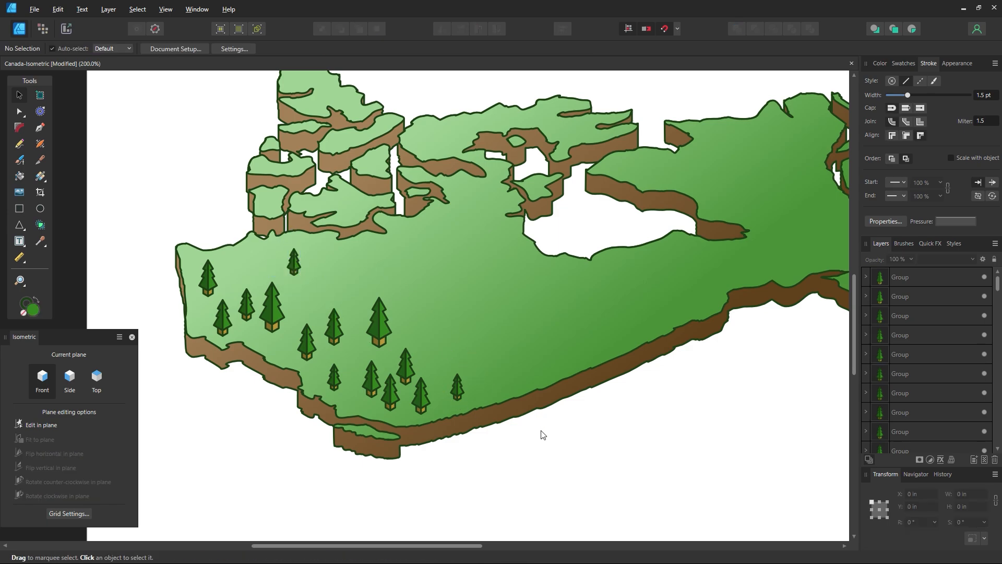
Save the map document with the added trees
key("z")
left_click(568, 339, "alt")
left_click_drag(568, 340, 500, 348)
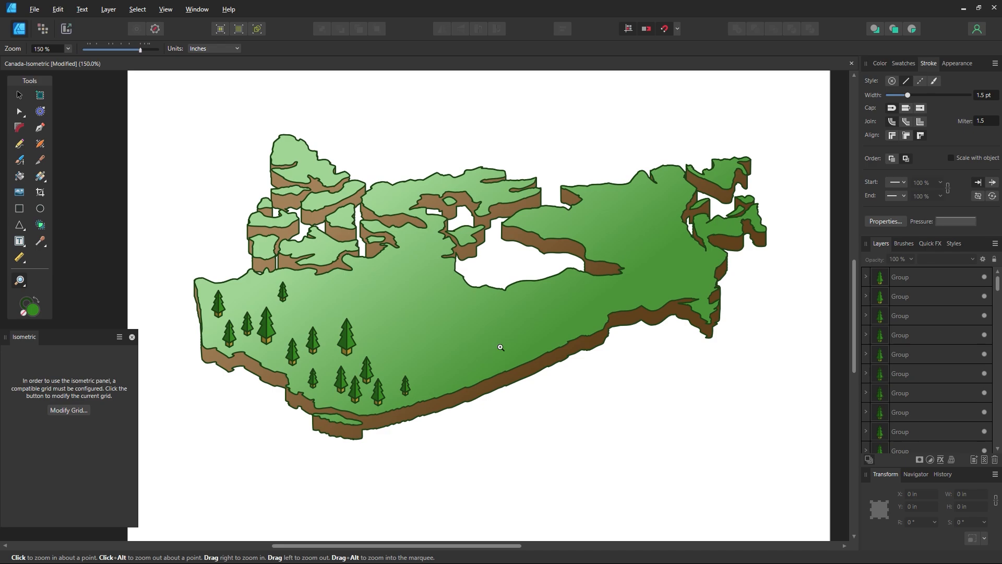
key("ctrl+s")
left_click(19, 94)
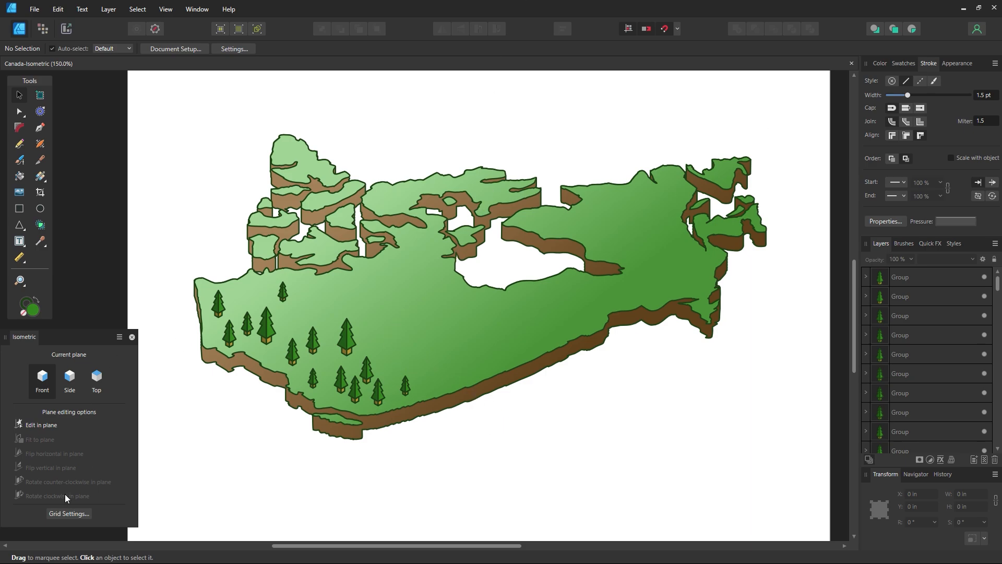
Show the isometric grid and close the grid settings
left_click(69, 513)
left_click(383, 119)
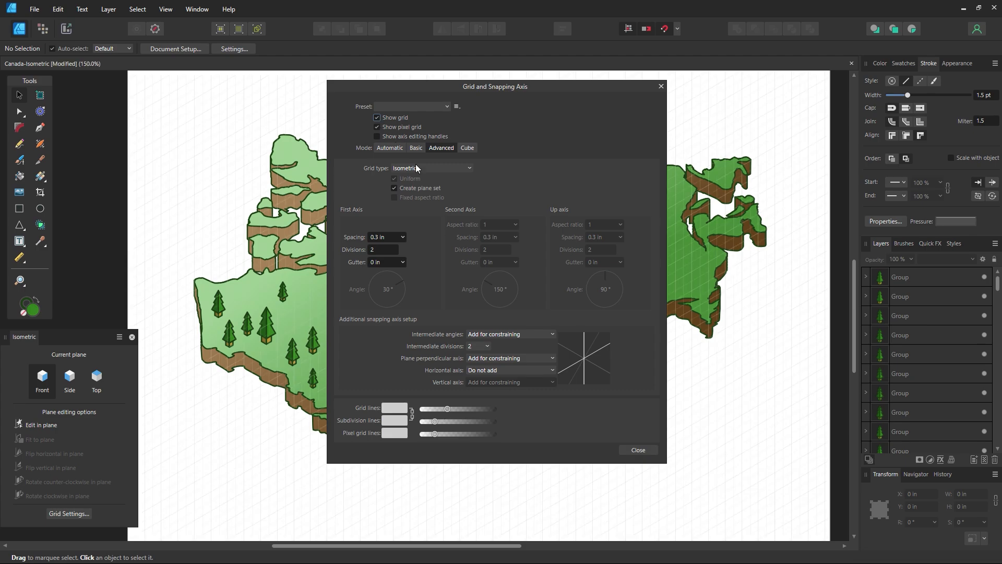
left_click(636, 451)
Draw an open jagged mountain outline about 1.15 in wide and 0.78 in high with the Pen tool in the empty area below the map's southwestern edge
key("z")
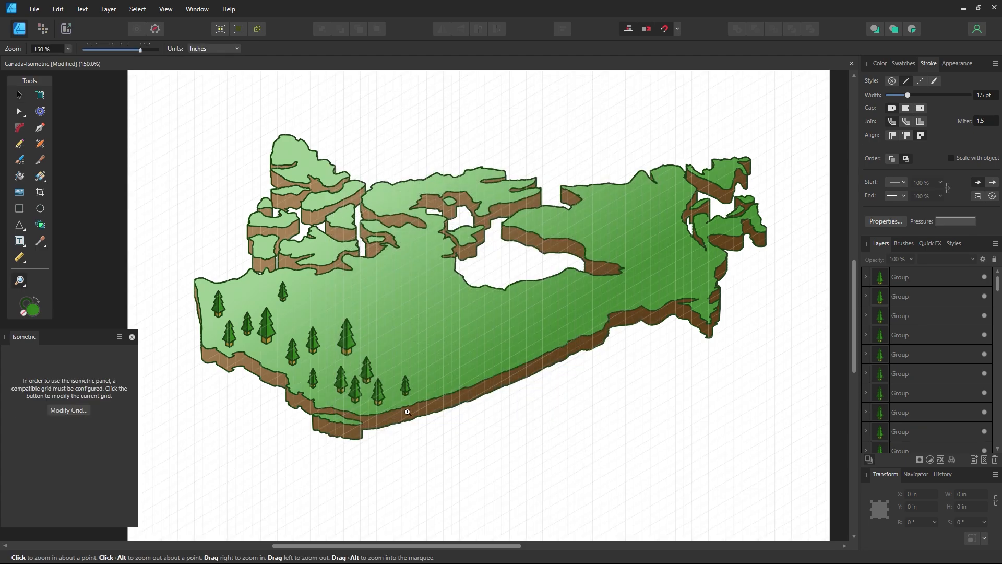
left_click(407, 412)
left_click(407, 411)
key("space")
left_click_drag(490, 383, 711, 232)
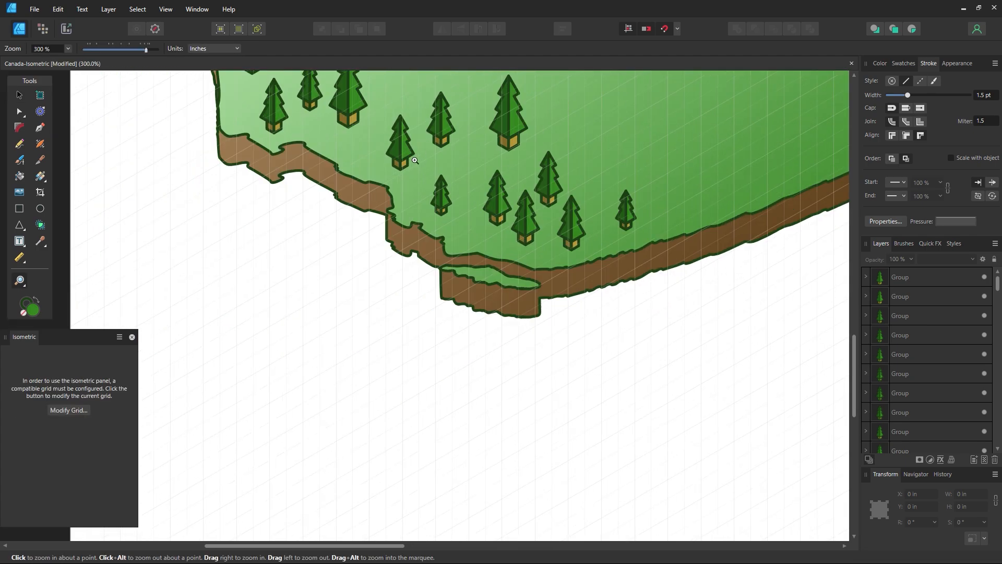
key("space")
left_click_drag(332, 247, 355, 329)
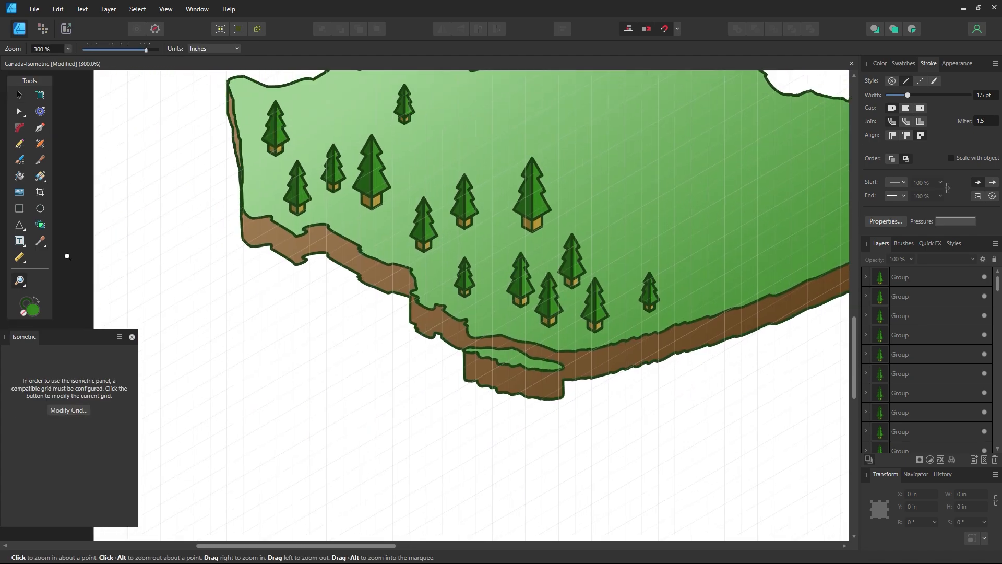
left_click(40, 129)
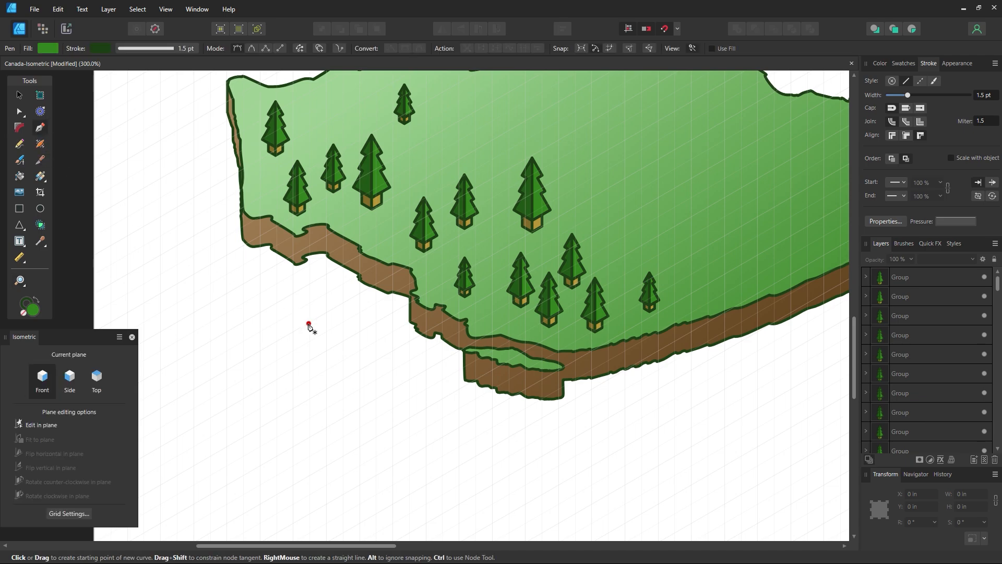
scroll(288, 385, "down", 3)
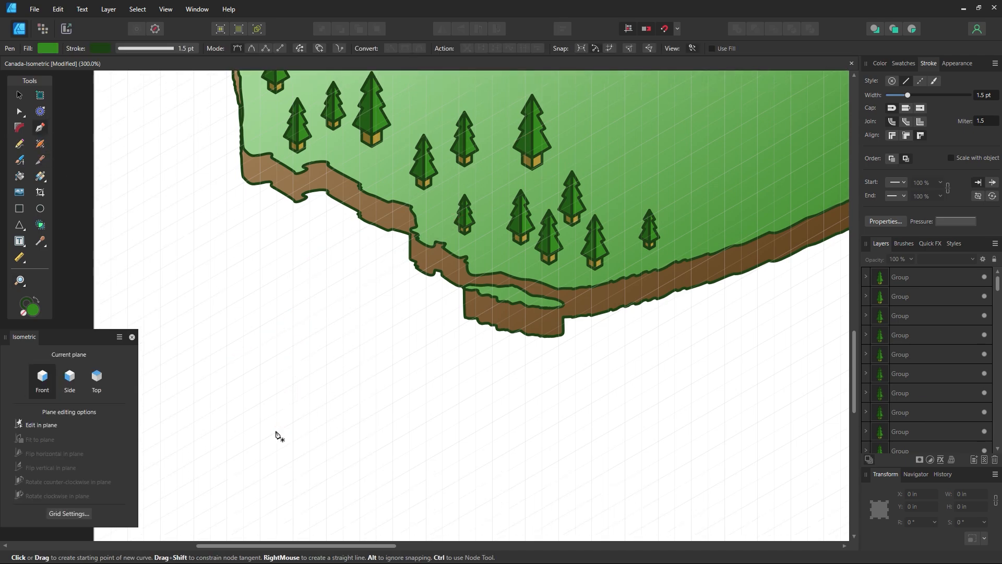
left_click_drag(276, 432, 291, 382)
left_click(298, 387)
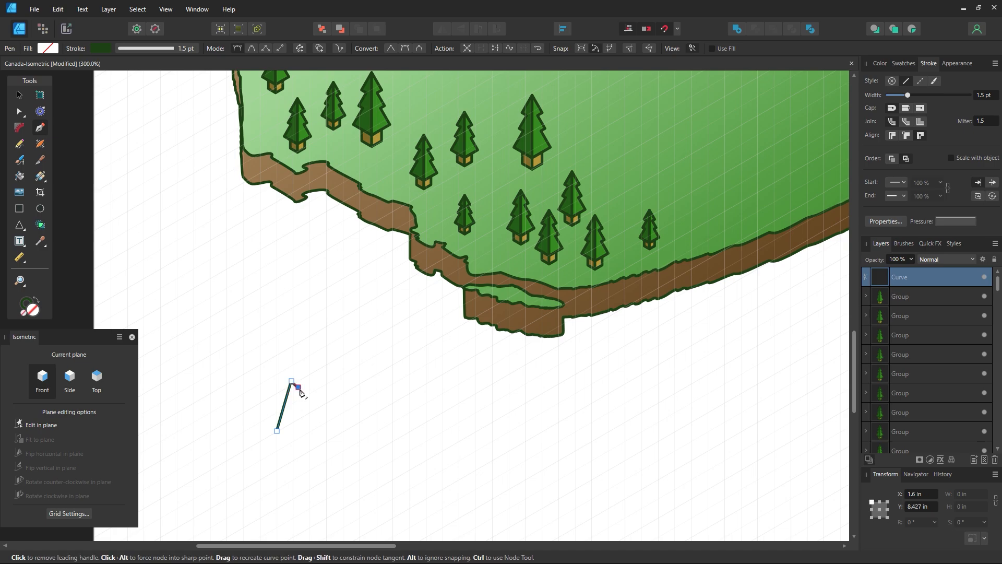
left_click(309, 369)
left_click(316, 372)
left_click(331, 335)
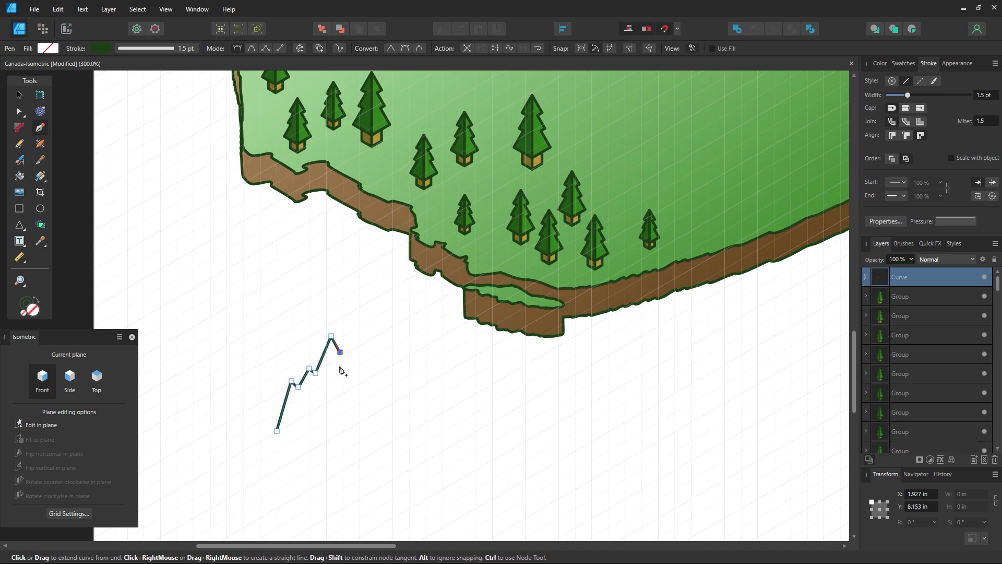
left_click(340, 351)
left_click(349, 347)
left_click(360, 376)
left_click(373, 375)
left_click(381, 384)
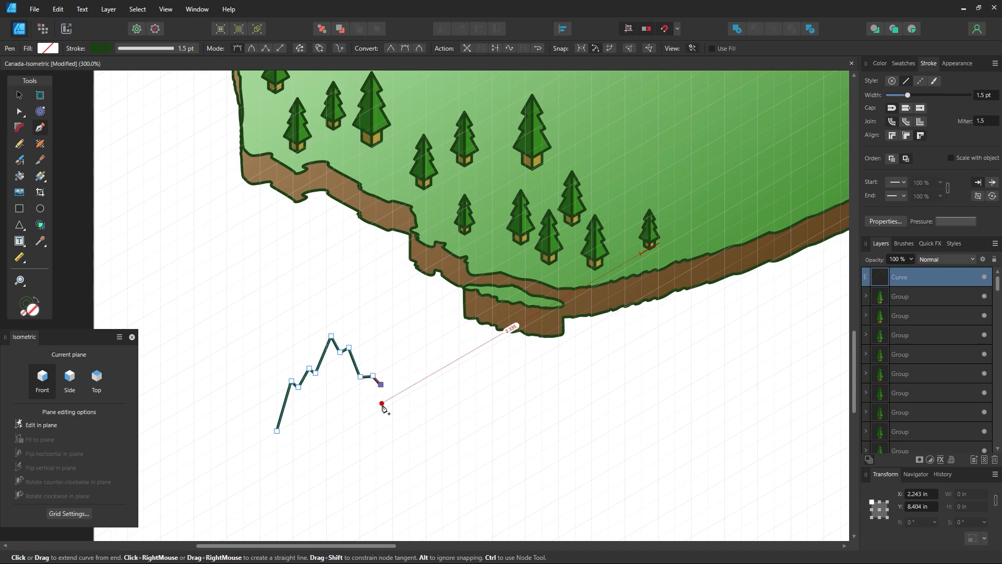
left_click(396, 408)
left_click(414, 414)
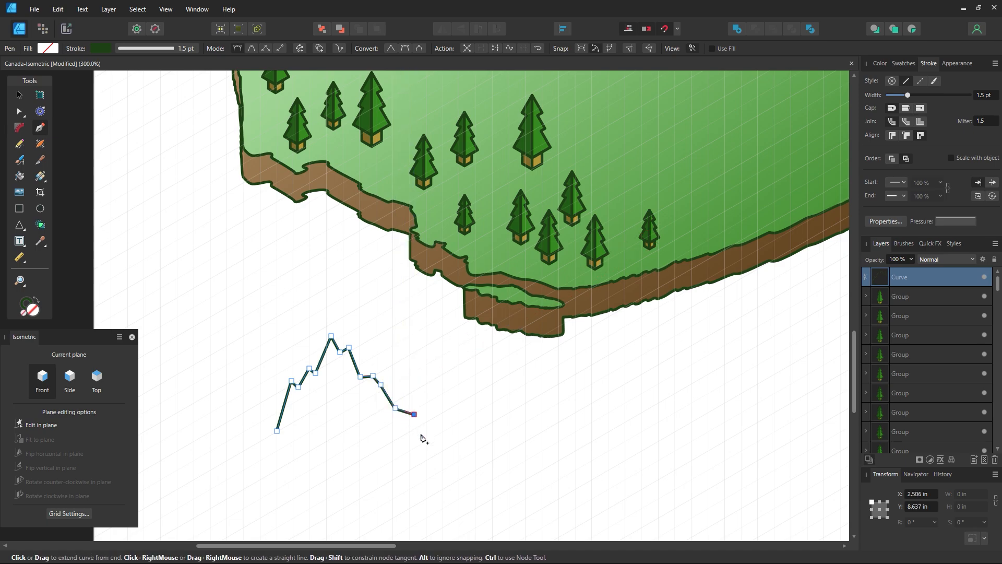
left_click(424, 436)
Move the mountain outline's left end node outward and down, widening the outline to about 1.21 in
left_click(19, 95)
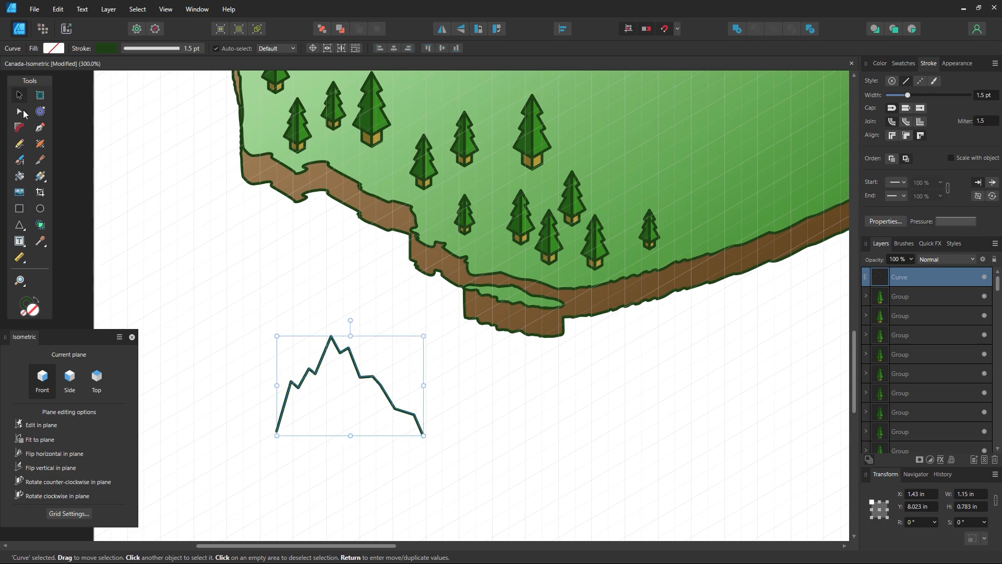
left_click(19, 112)
left_click_drag(273, 433, 264, 439)
left_click(338, 404)
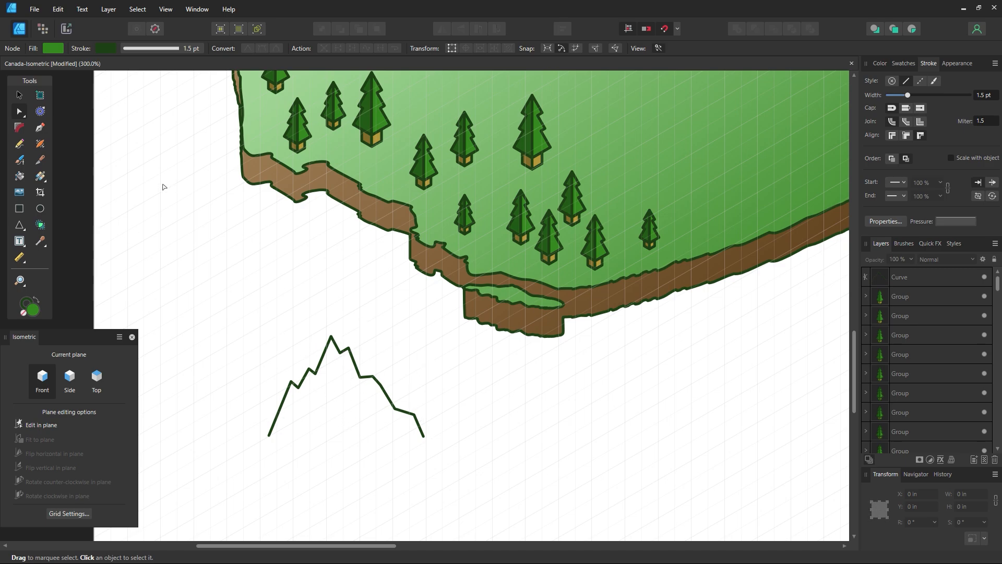
Draw a straight base line joining the two lower ends of the mountain outline and deselect it
left_click(21, 99)
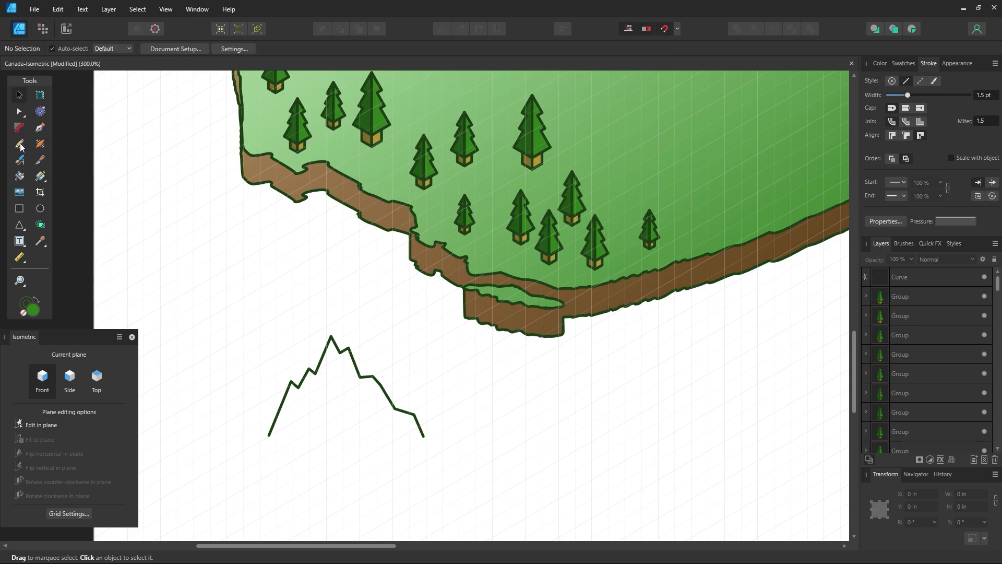
left_click(40, 127)
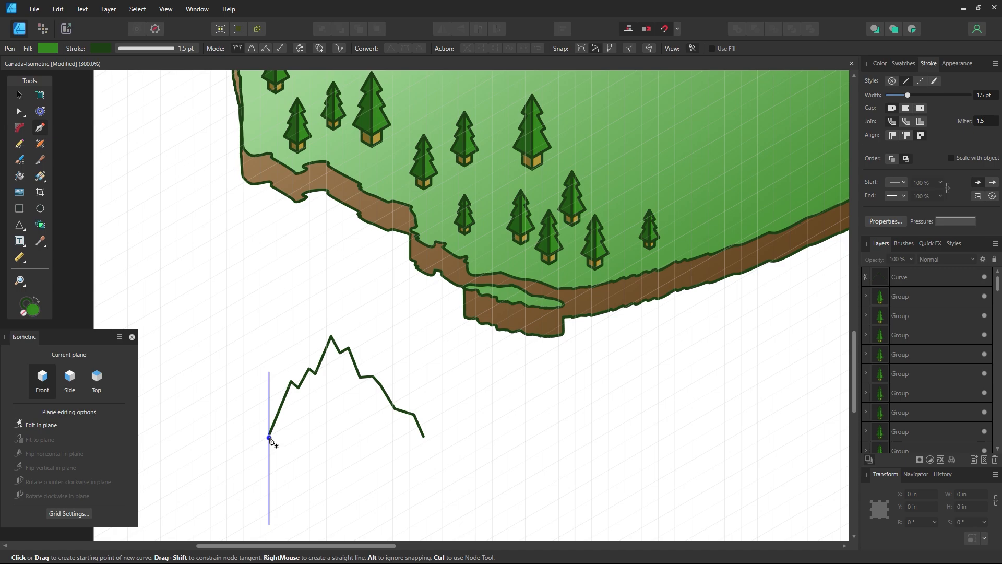
left_click(22, 100)
left_click(311, 371)
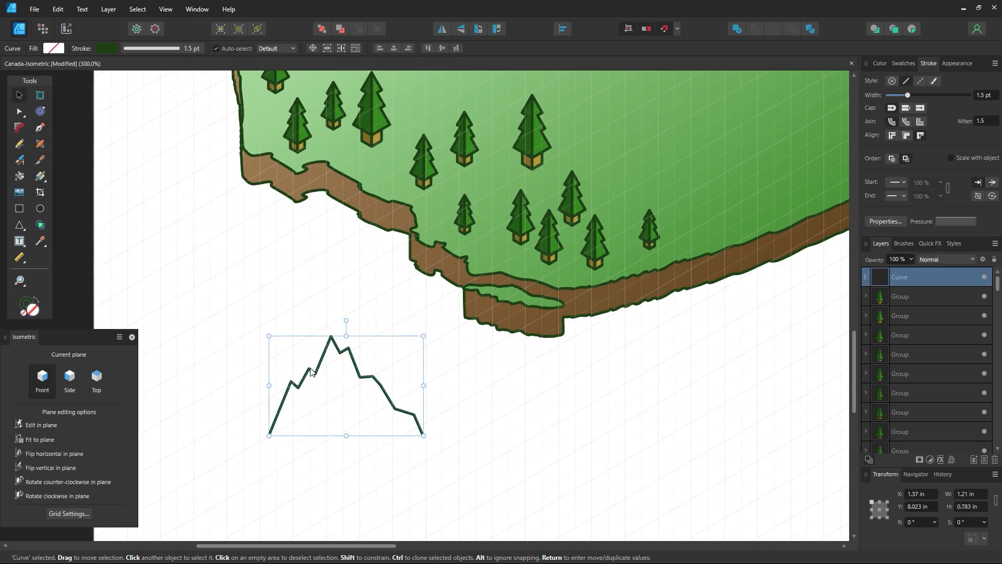
left_click(40, 128)
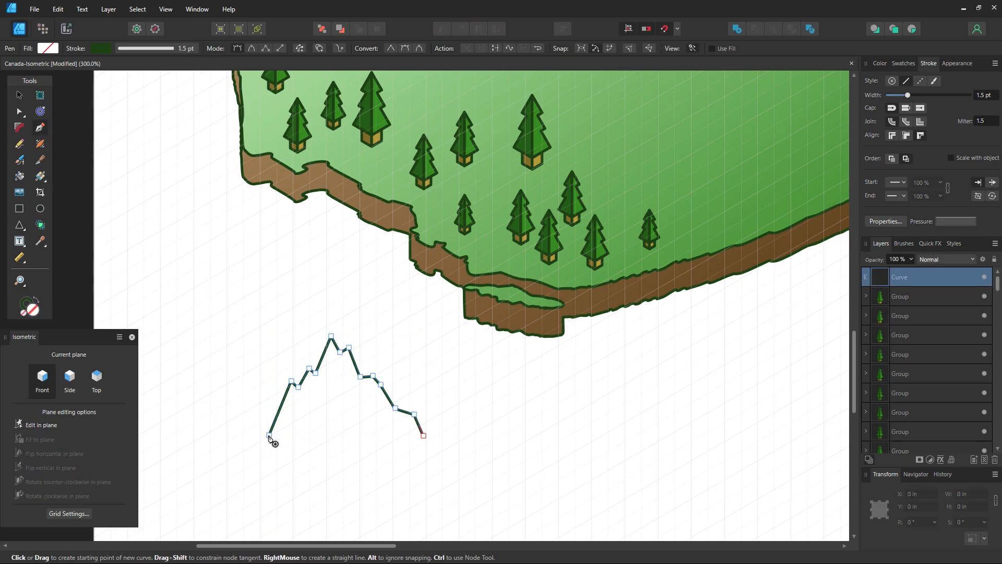
left_click(423, 436)
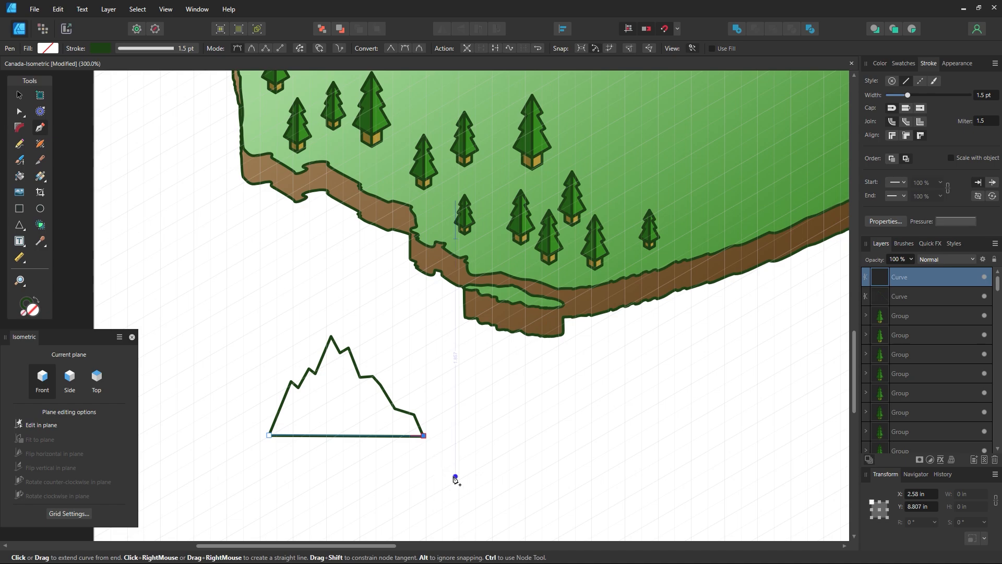
left_click(18, 97)
left_click(208, 222)
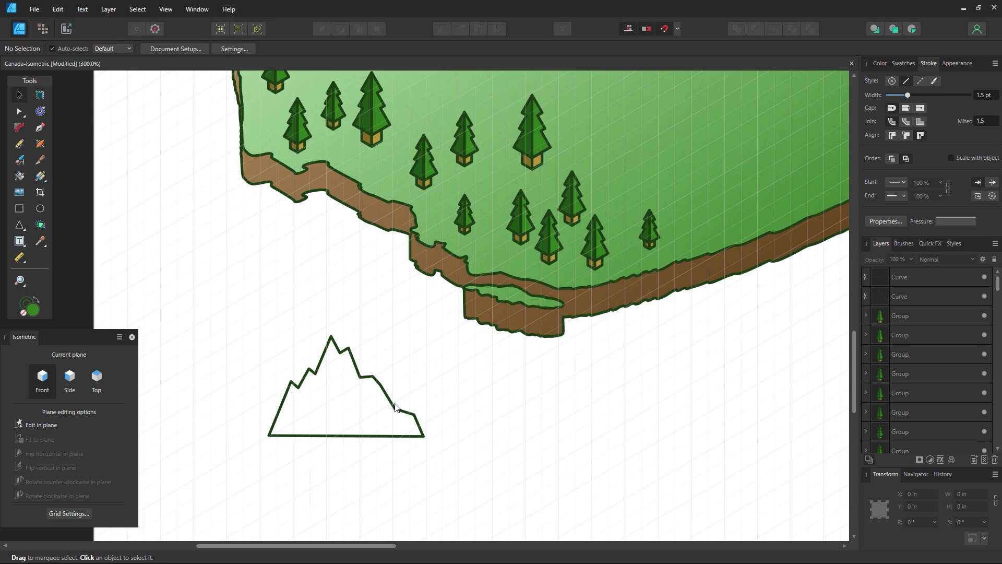
Swap the mountain outline's stroke and fill so the shape is solid dark green with no stroke
left_click(395, 408)
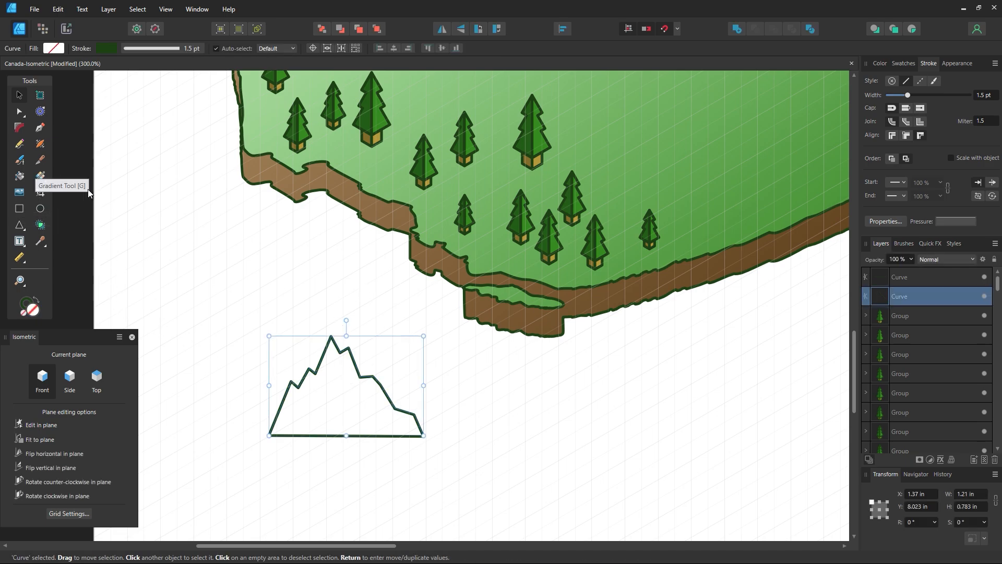
left_click(904, 64)
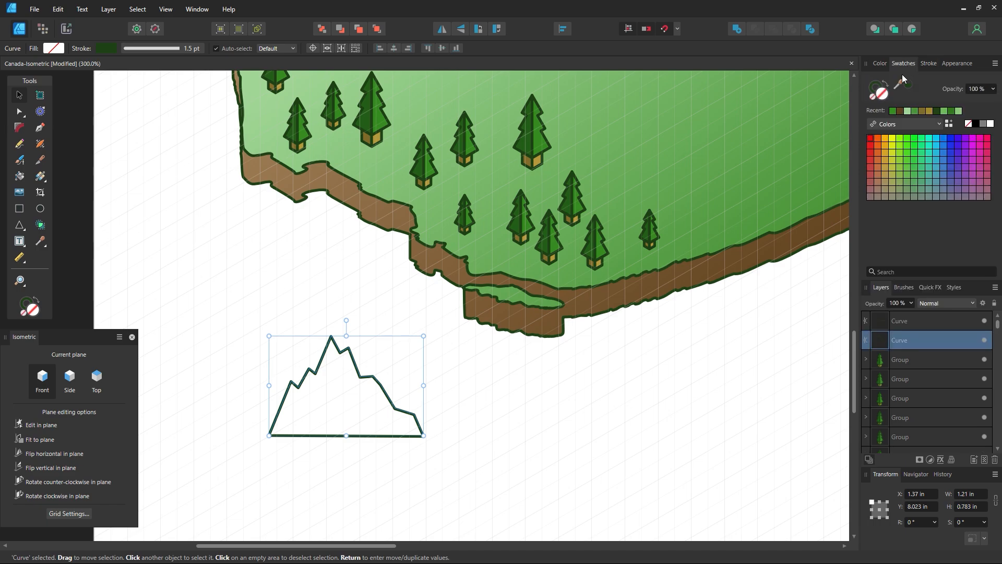
left_click(887, 85)
left_click(512, 360)
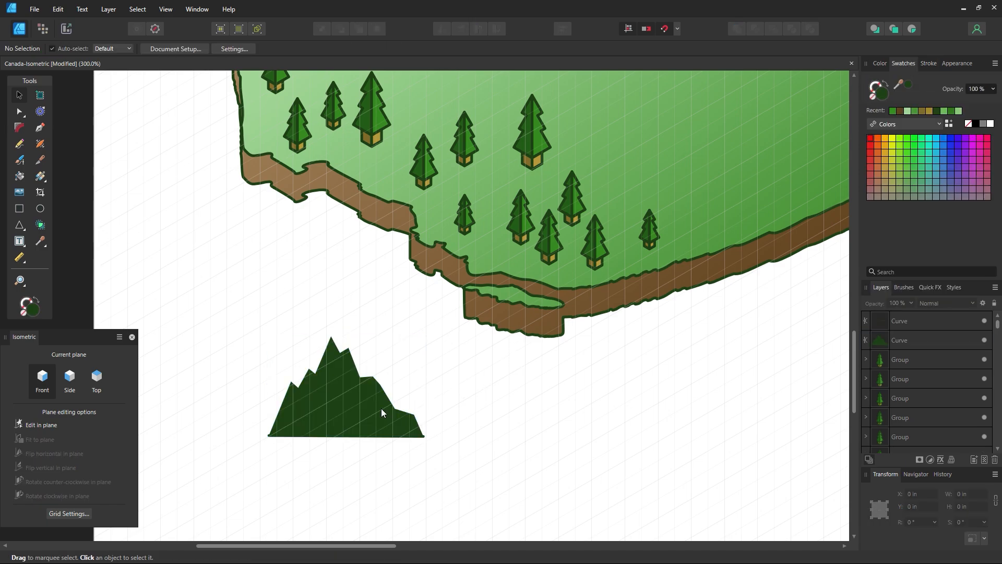
Pull the separate base line away from the mountain and delete it
left_click(422, 437)
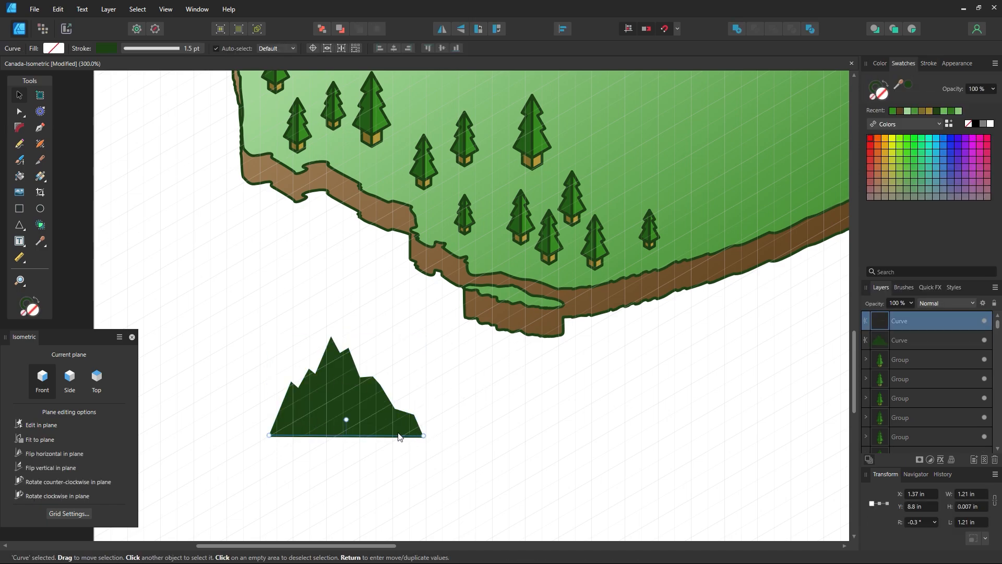
left_click_drag(394, 441, 409, 472)
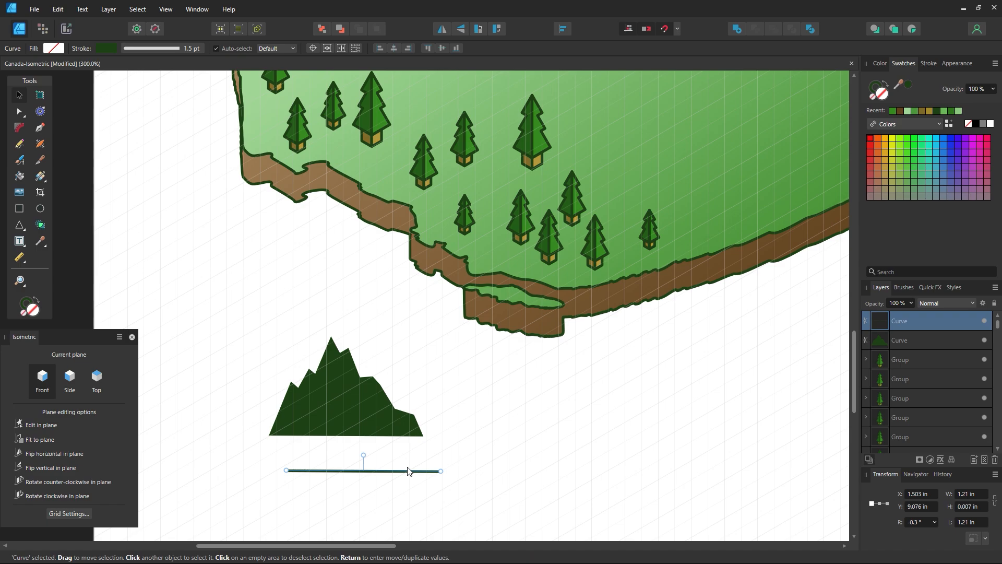
key("Delete")
left_click(409, 471)
Shift the mountain slightly and cover its right half, just past the peak, with a purple rectangle about 0.75 in wide and 1.4 in high
left_click(369, 416)
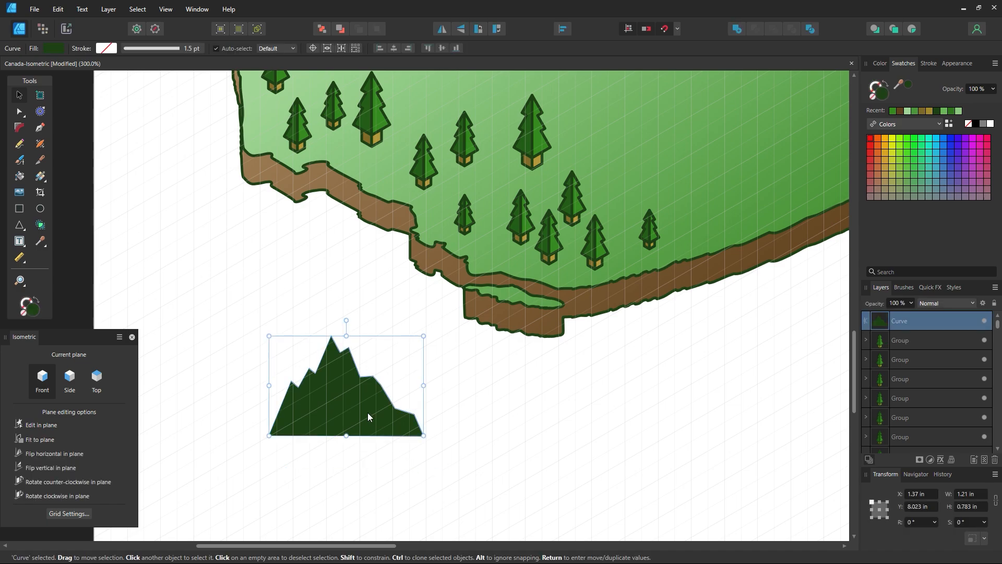
left_click_drag(369, 416, 360, 406)
left_click(19, 209)
left_click_drag(425, 297, 330, 475)
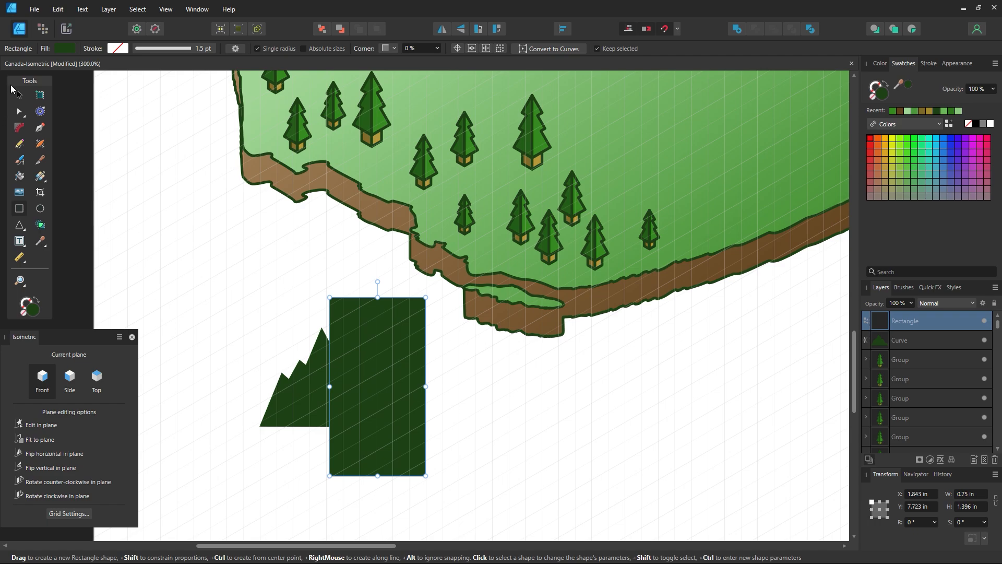
left_click(19, 94)
left_click_drag(376, 373, 399, 387)
left_click(963, 176)
Divide the mountain with the purple rectangle and delete the leftover rectangle piece outside the silhouette
left_click(319, 410, "shift")
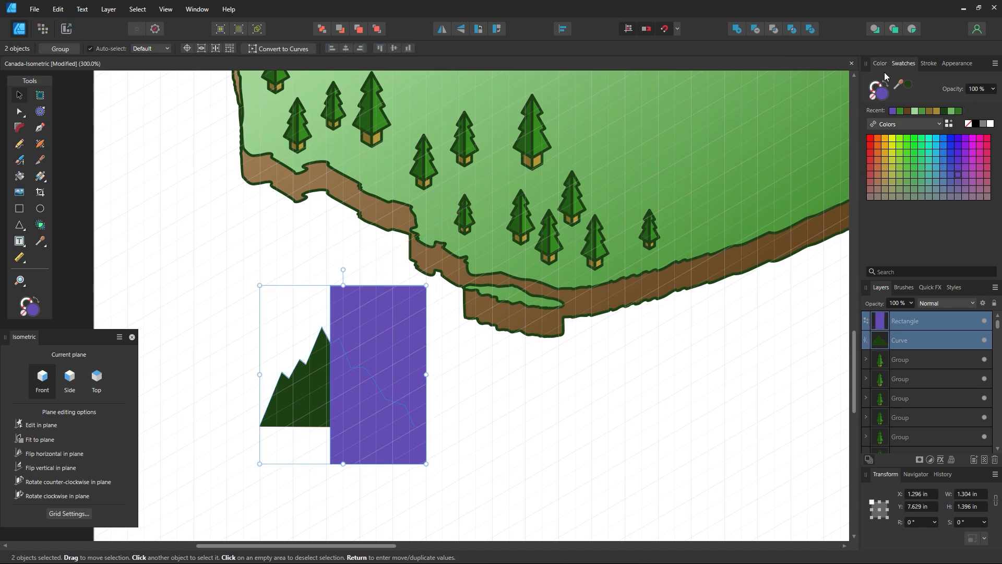
left_click(811, 29)
left_click(496, 433)
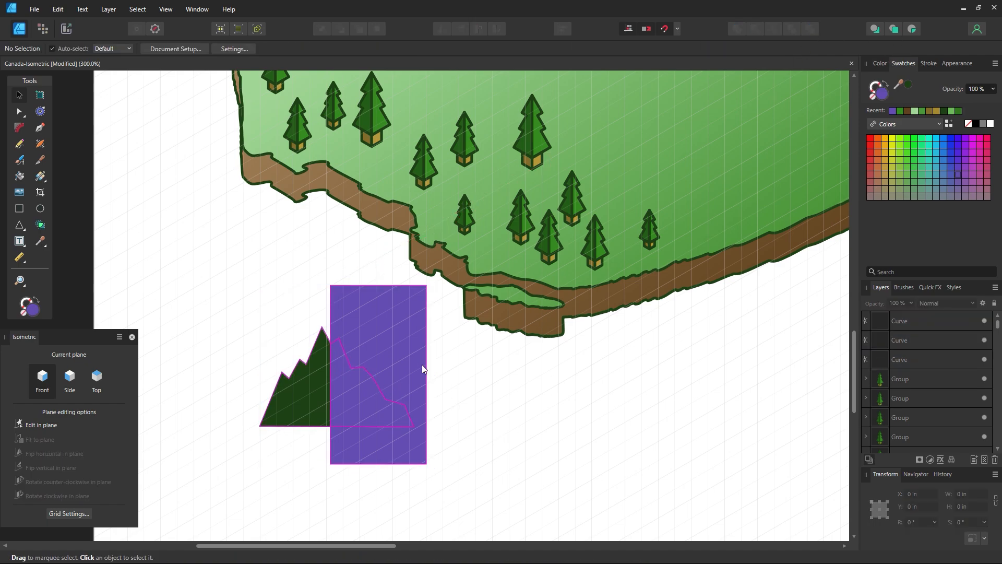
left_click_drag(411, 362, 674, 436)
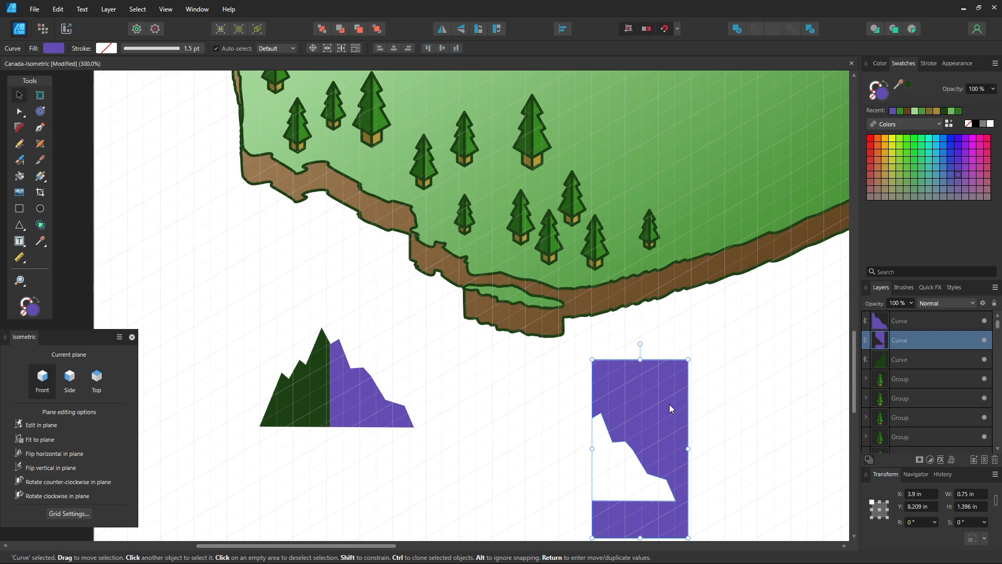
key("Delete")
Fit the dark green half to the Side plane and the purple half to the Front plane, joining them along the cut edge
left_click(70, 386)
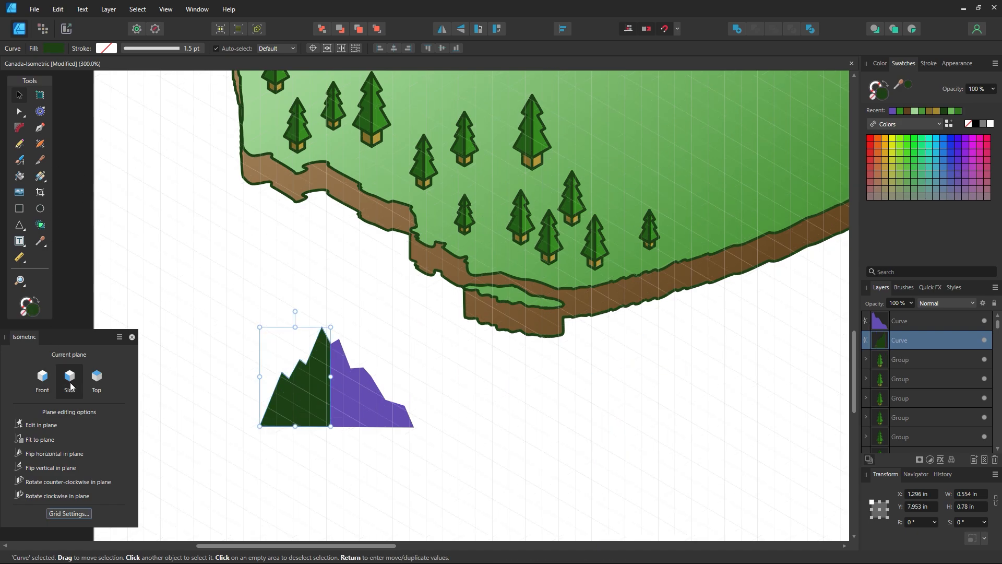
left_click(49, 444)
left_click(353, 410)
left_click(41, 381)
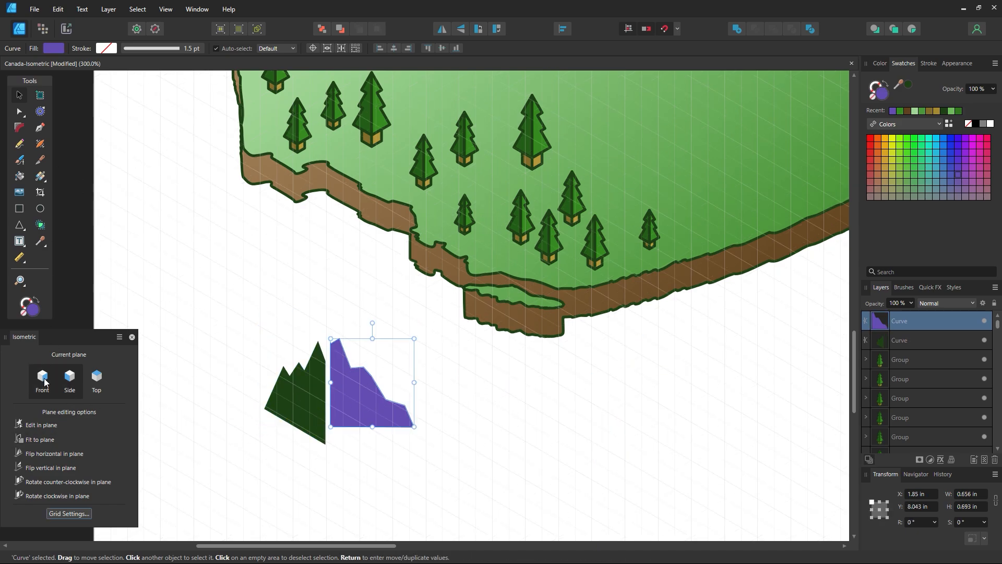
left_click(37, 444)
left_click(470, 443)
left_click(346, 414)
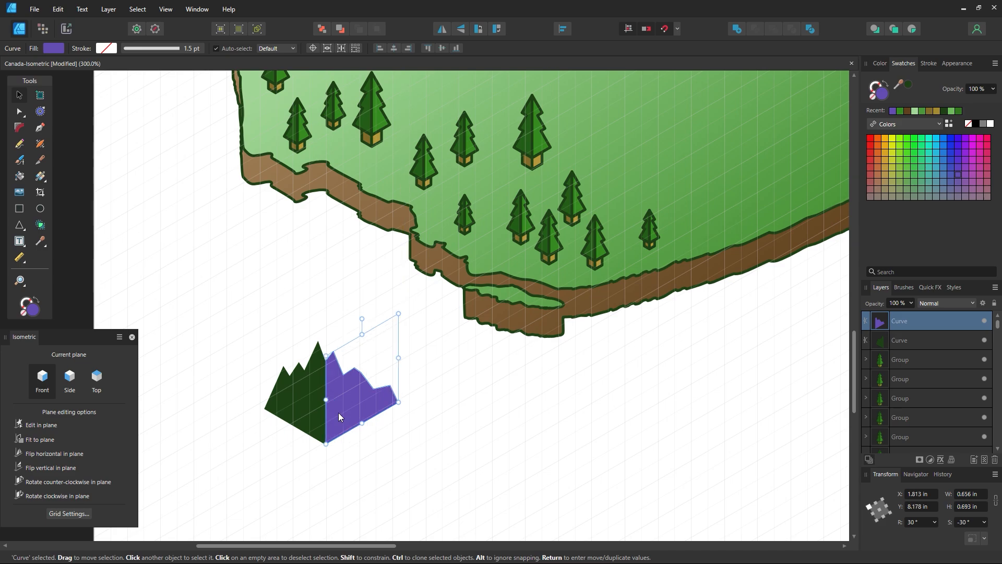
left_click(510, 433)
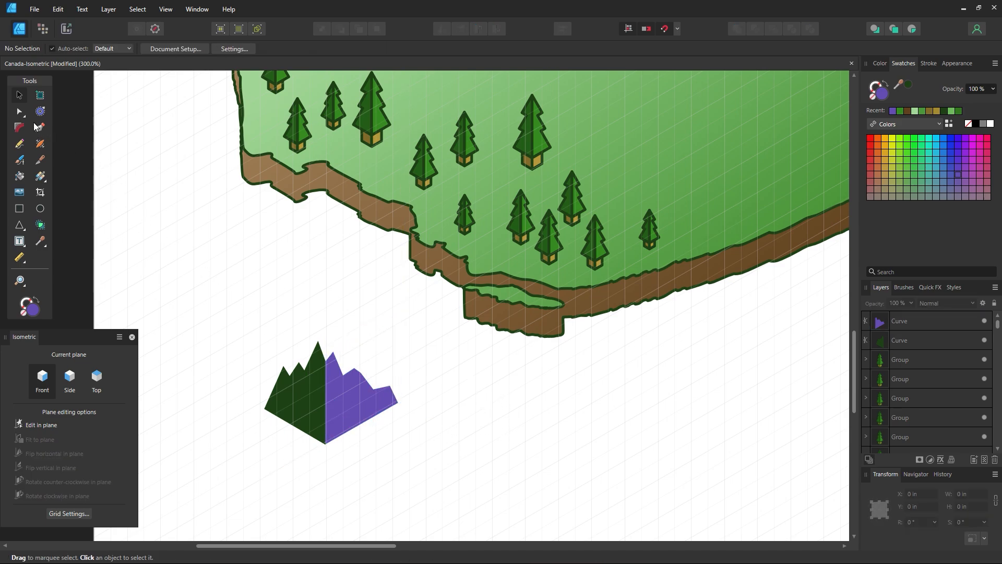
Raise the node in the lowest notch of the purple half's ridge to make the notch shallower
key("a")
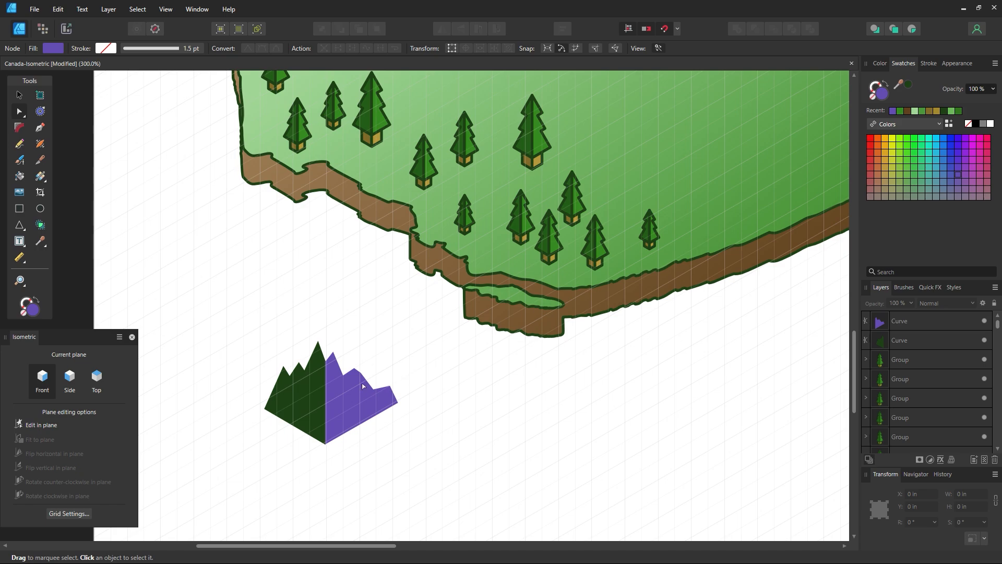
left_click(364, 386)
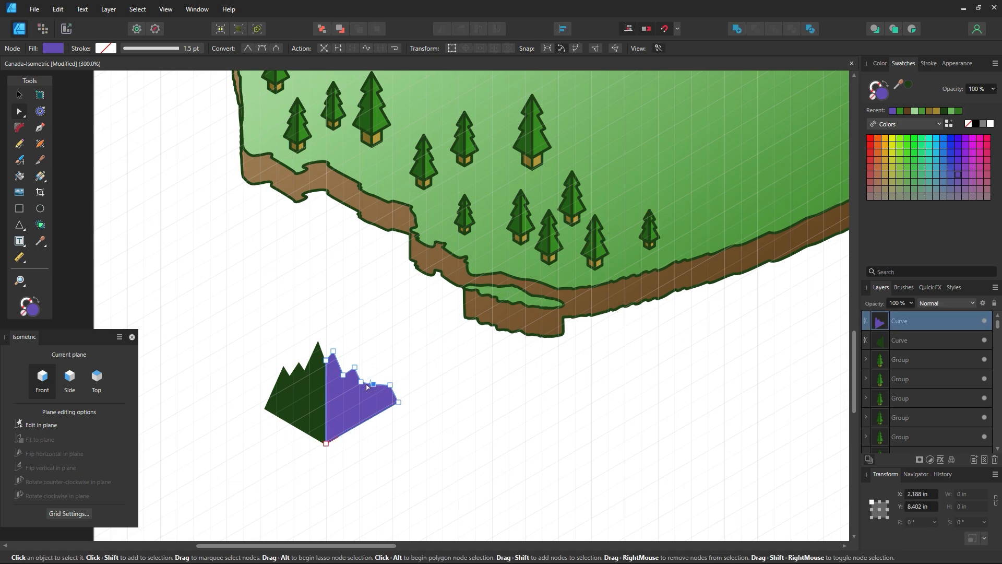
left_click(443, 426)
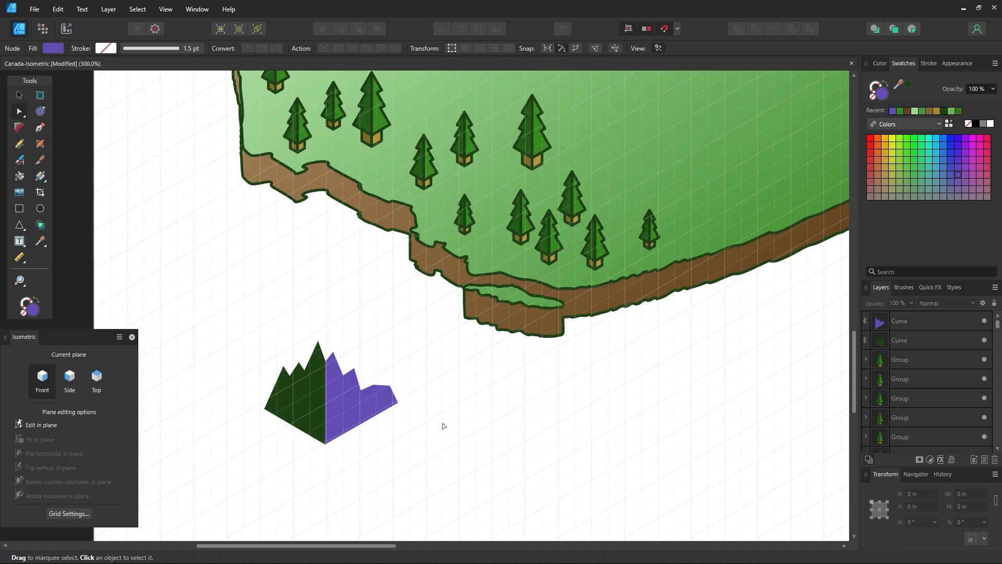
left_click(387, 398)
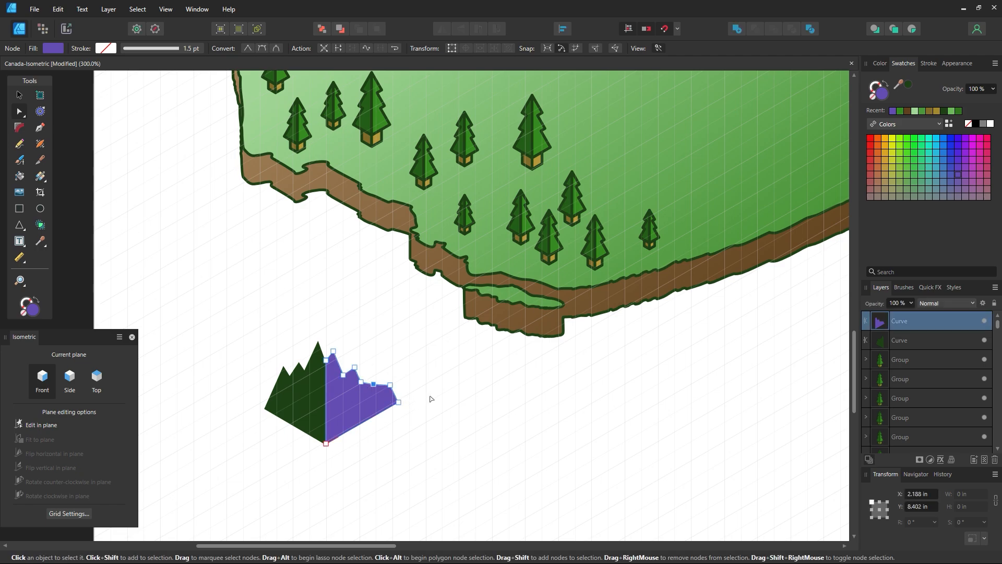
Reshape the purple half's ridge by moving its second peak and raising the notch between its two highest peaks
left_click(430, 399)
left_click(353, 371)
left_click(354, 362)
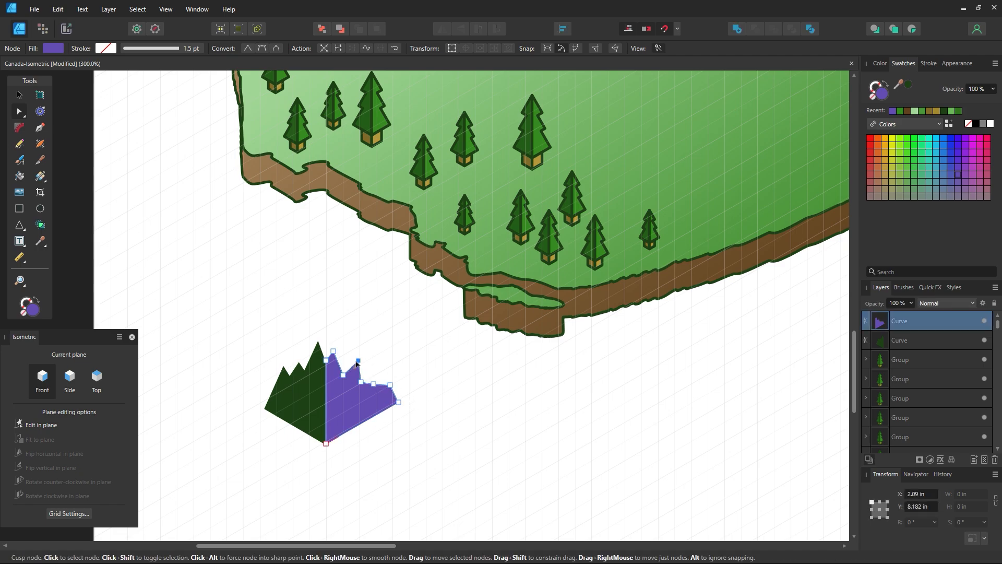
left_click_drag(344, 376, 361, 377)
left_click(461, 463)
left_click(20, 96)
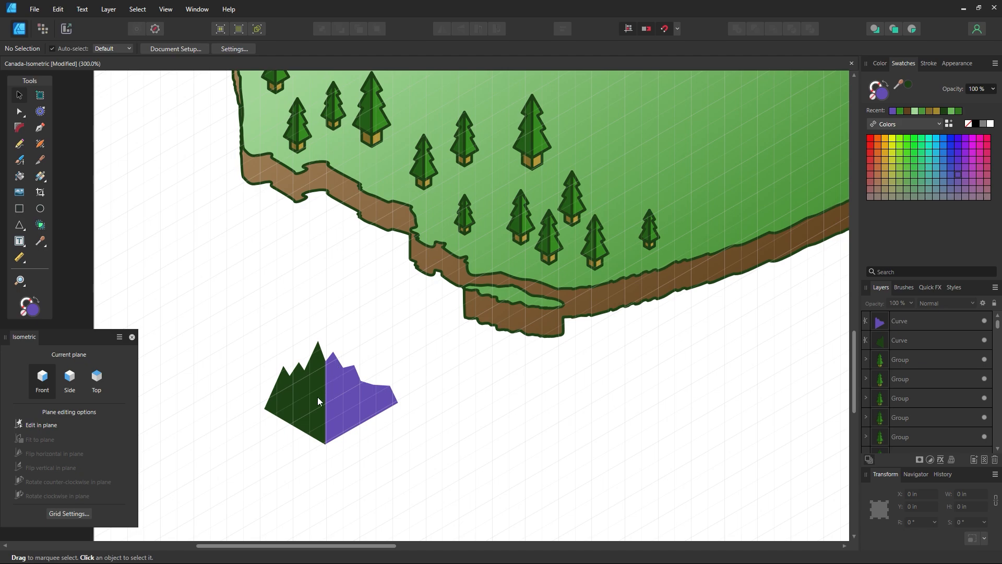
Add a node on the dark green half's outer slope, push it outward, and raise the two notch nodes along its ridge
key("z")
left_click_drag(311, 407, 378, 304)
key("space")
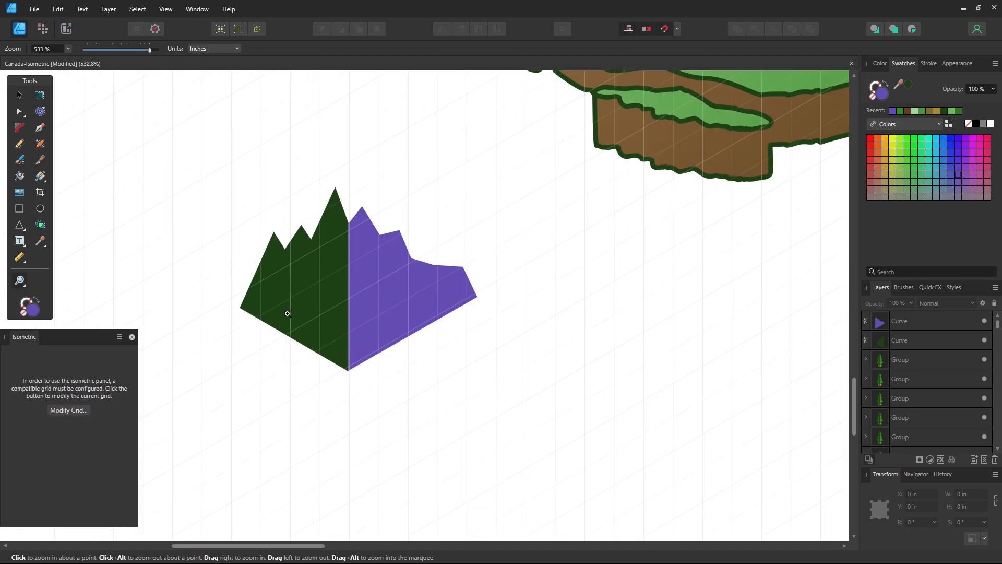
left_click(18, 111)
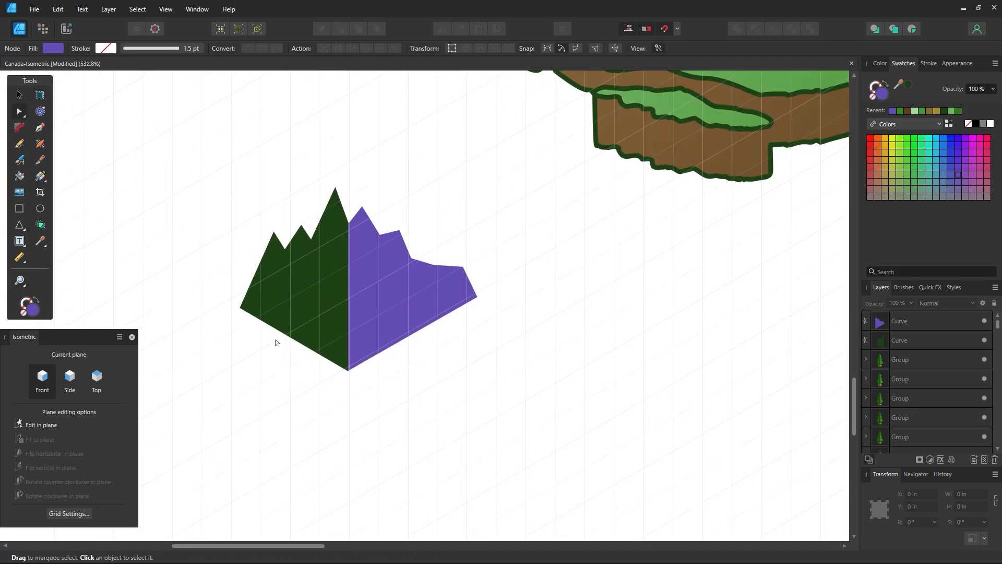
left_click(264, 277)
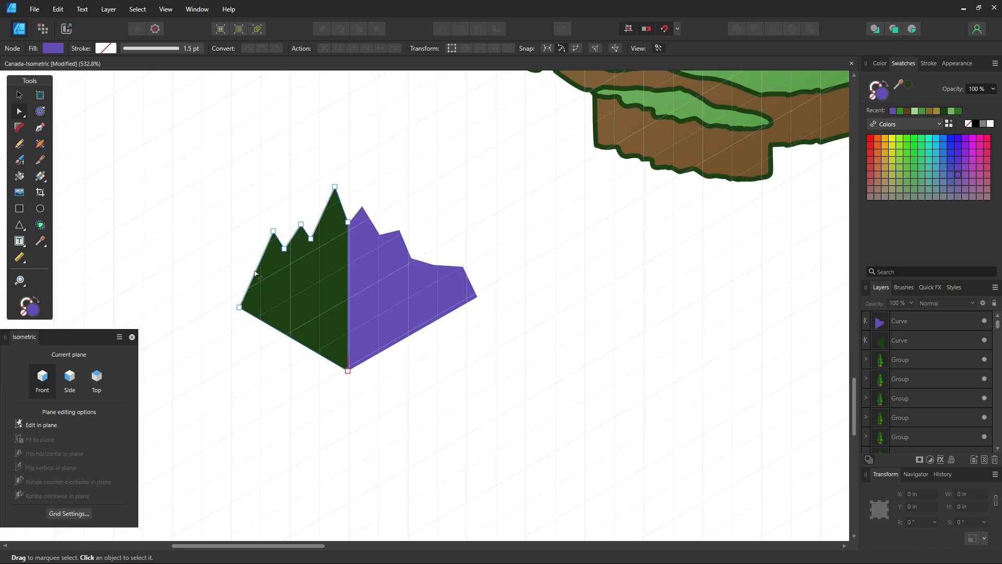
left_click(258, 267)
mouse_move(257, 268)
left_mouse_down()
mouse_move(243, 267)
mouse_move(252, 257)
left_mouse_up()
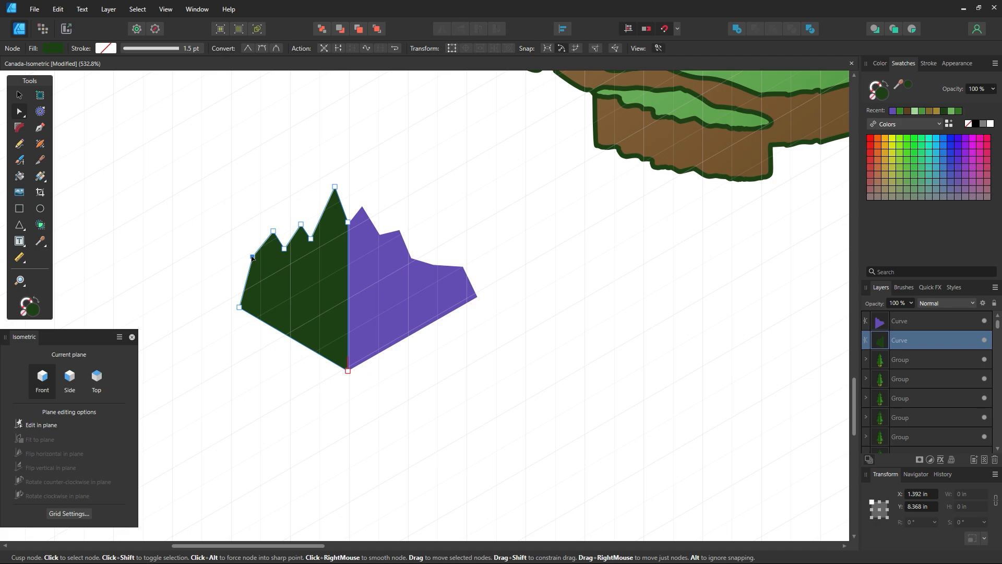
left_click_drag(284, 249, 319, 218)
left_click(349, 194)
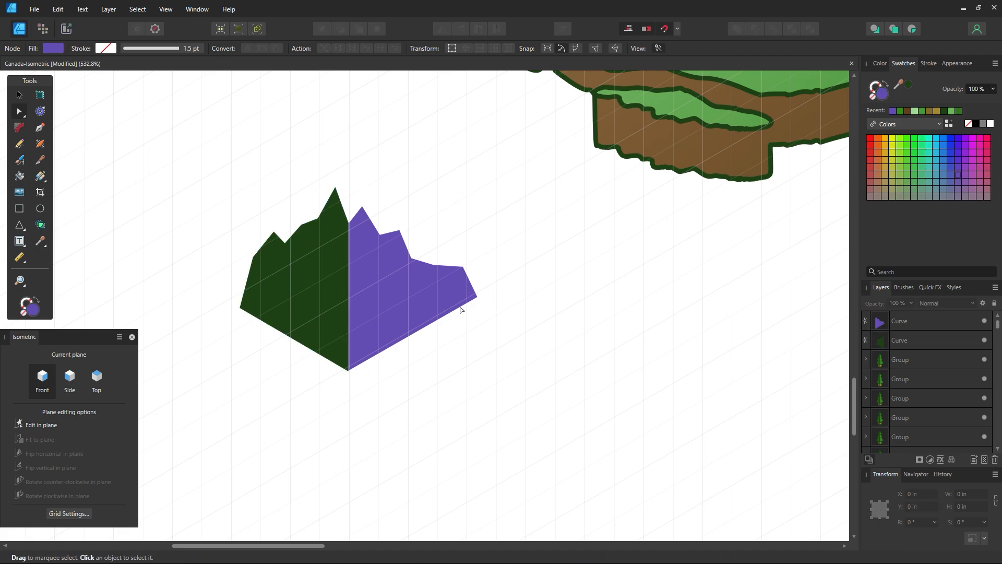
Extend the dark green half's outer base corner outward along its isometric base line
scroll(453, 310, "up", 2)
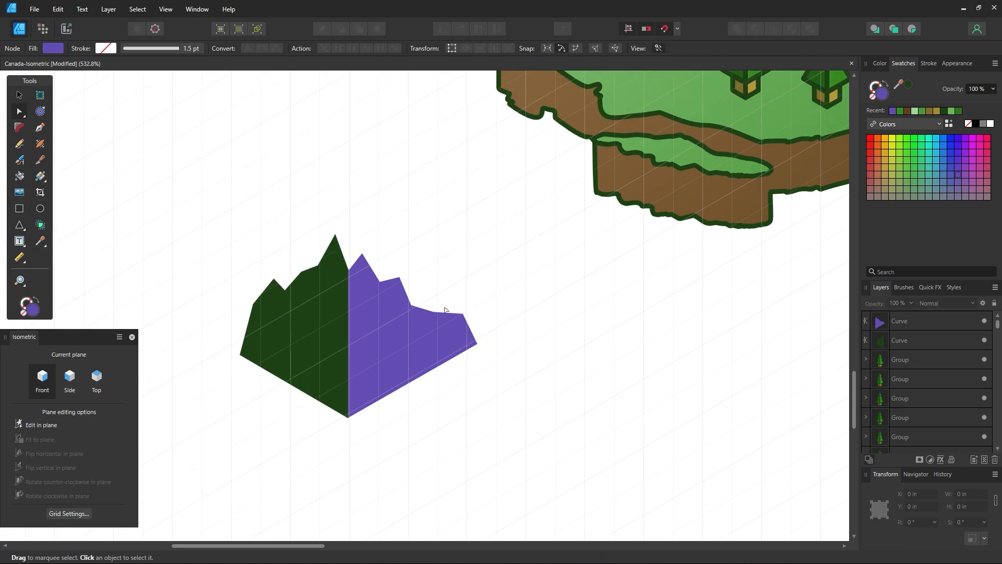
left_click(240, 359)
left_click_drag(240, 357, 224, 344)
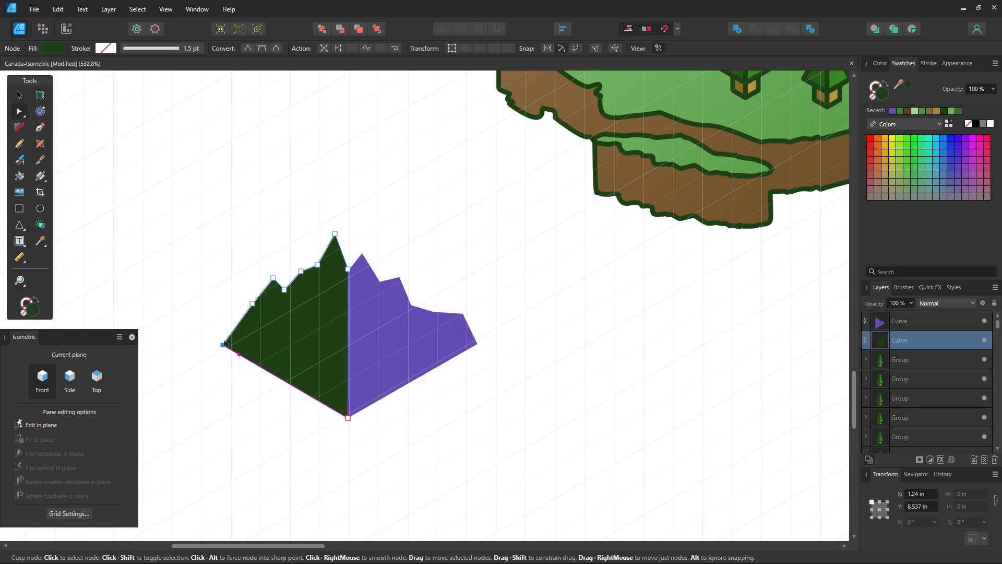
left_click(489, 454)
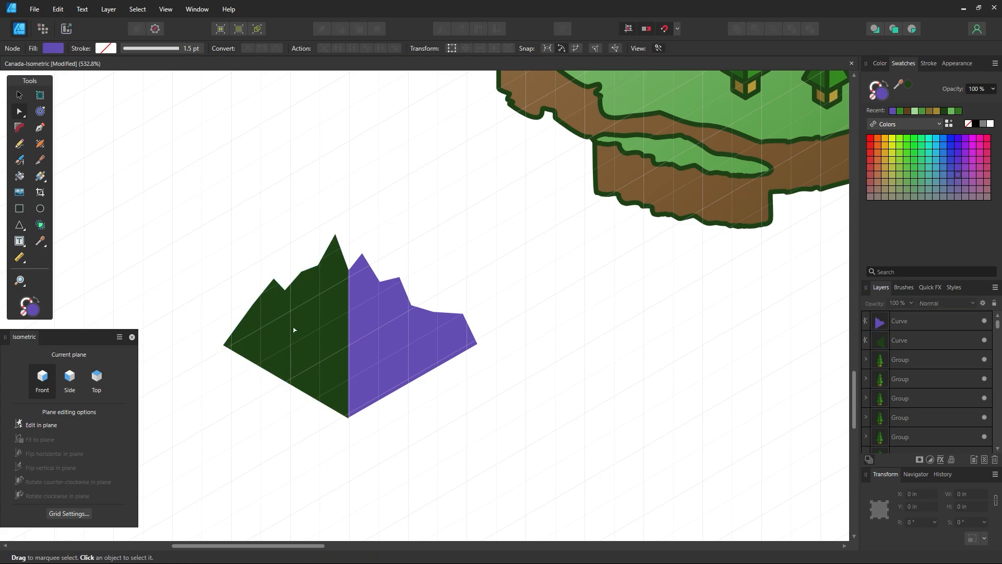
Deepen the dark green half's outer notch, lower the neighbouring peak, and push the slope node outward into a shoulder
left_click(286, 290)
left_click(288, 294)
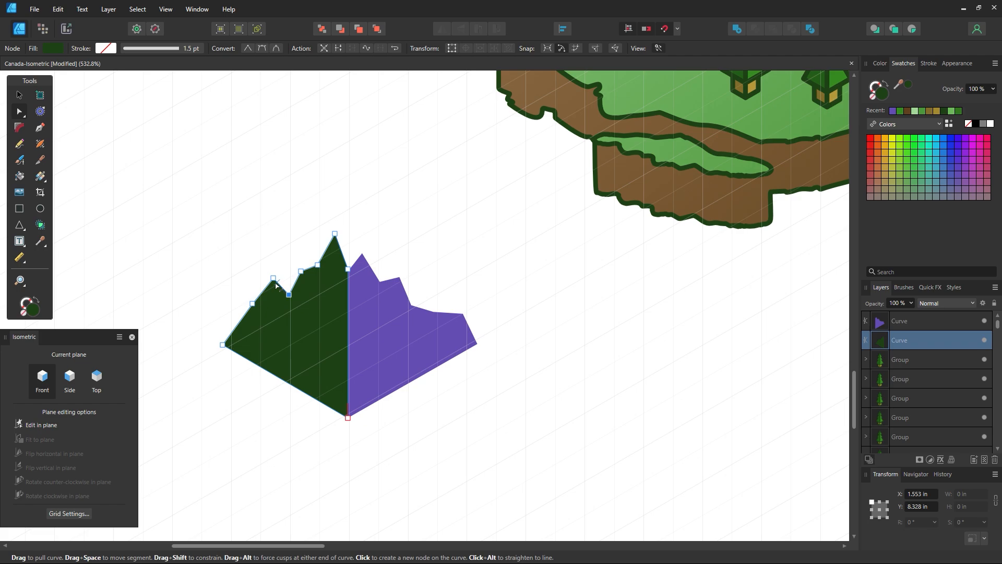
left_click_drag(273, 278, 236, 301)
left_click(329, 374)
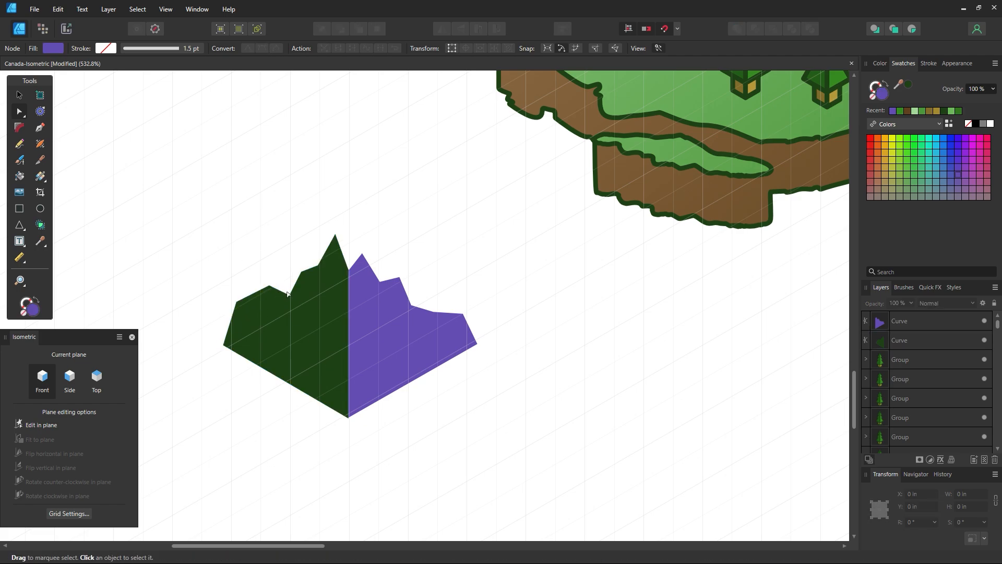
left_click(261, 294)
scroll(284, 300, "up", 1)
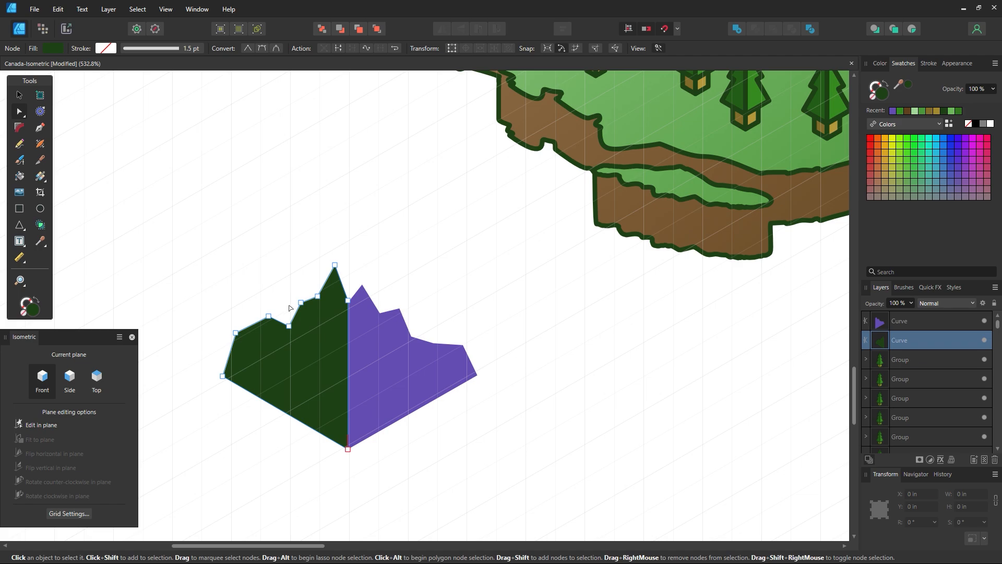
left_click(347, 290)
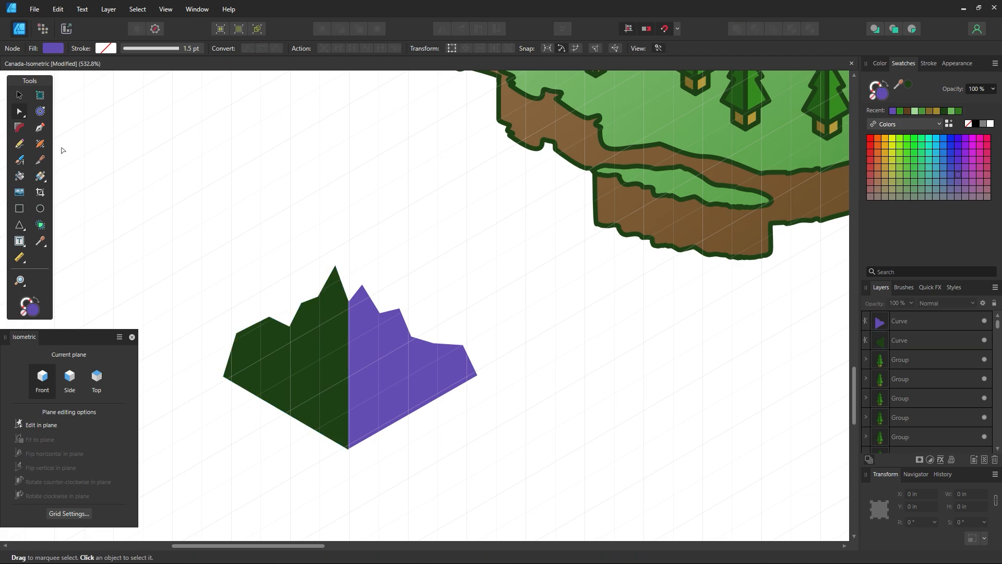
Delete the dark green half of the mountain
left_click(19, 94)
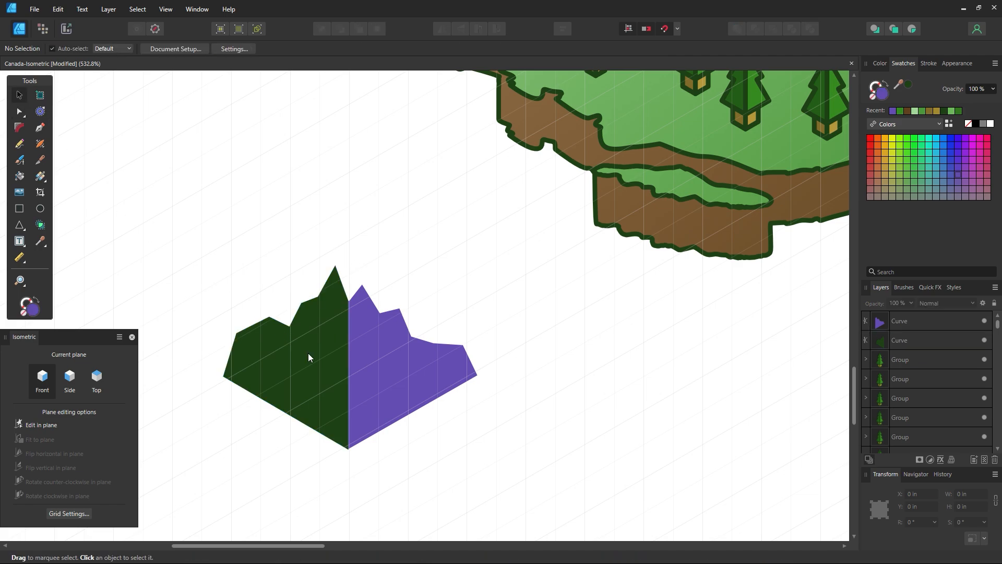
left_click(350, 383)
left_click(293, 377)
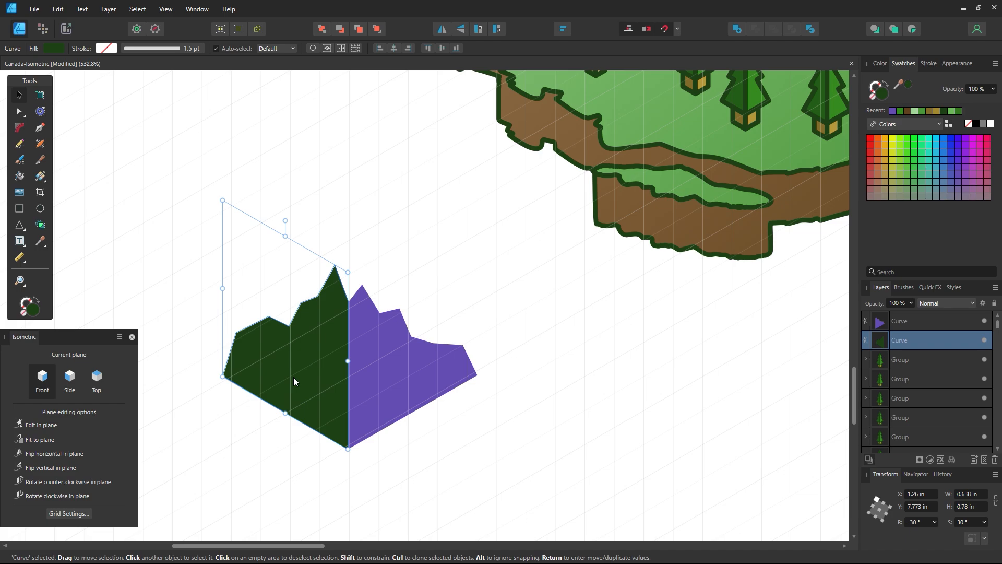
key("Delete")
Duplicate the purple half beside the original and try fitting and flipping the copy on the Side plane, undoing each attempt
left_click(393, 419)
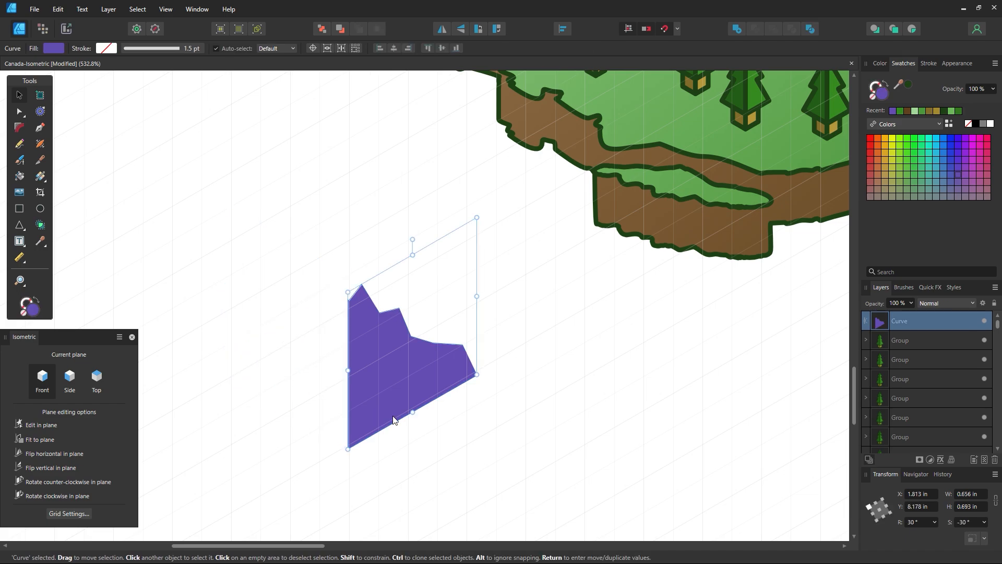
left_click_drag(403, 399, 248, 343)
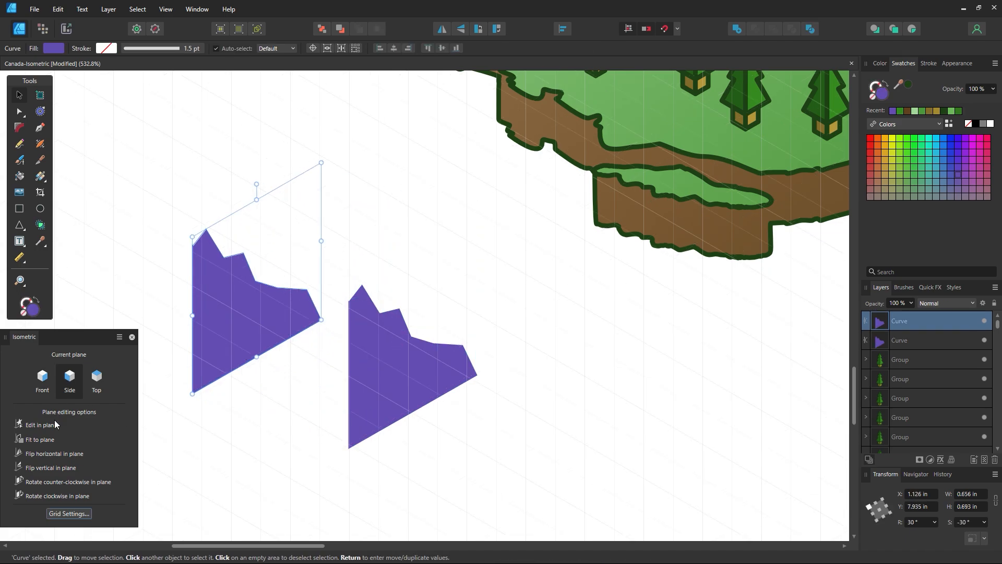
left_click(46, 440)
key("ctrl+z")
left_click(61, 455)
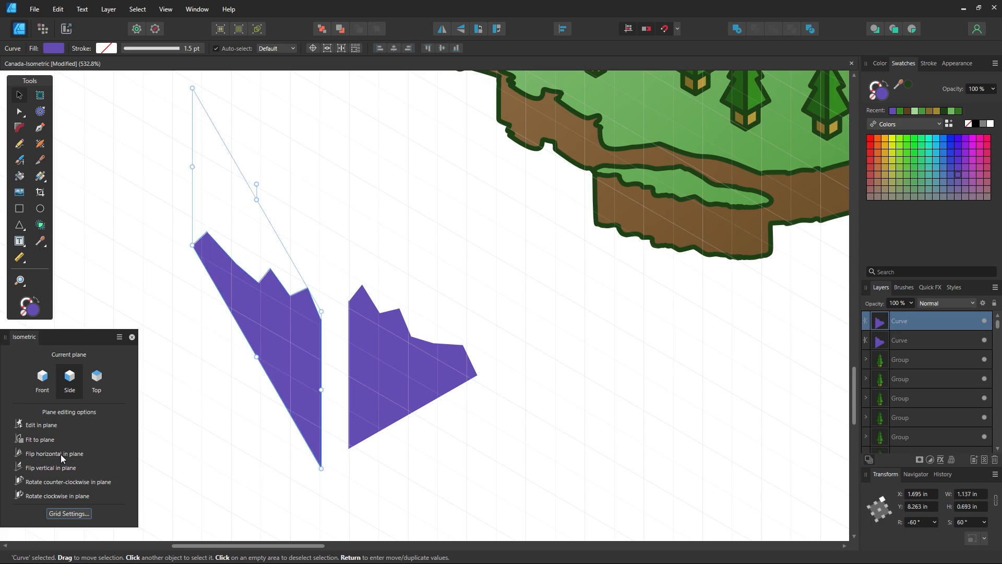
key("ctrl+z")
left_click(63, 469)
key("ctrl+z")
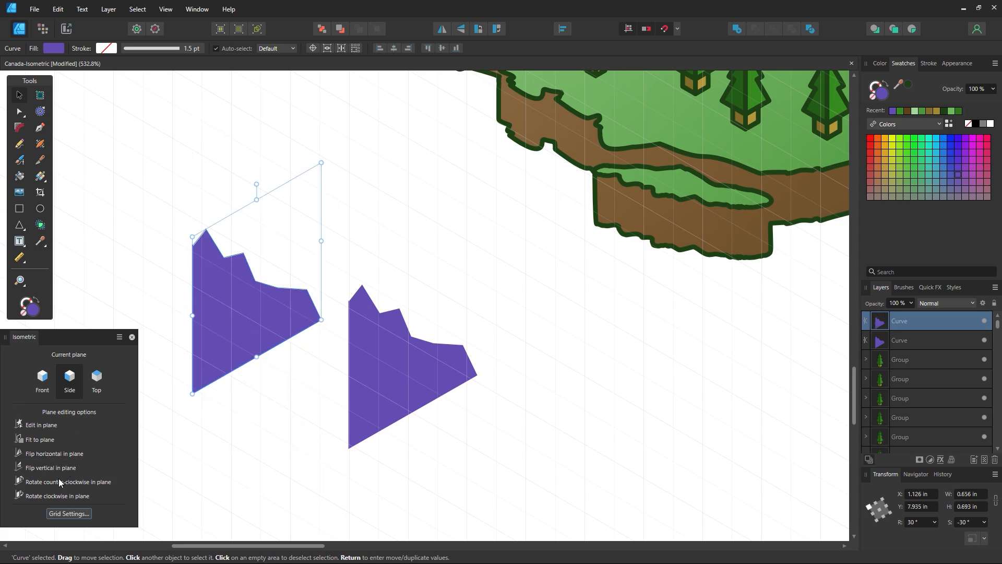
Try rotating the purple copy counter-clockwise and clockwise within the Side plane
left_click(59, 481)
left_click(58, 481)
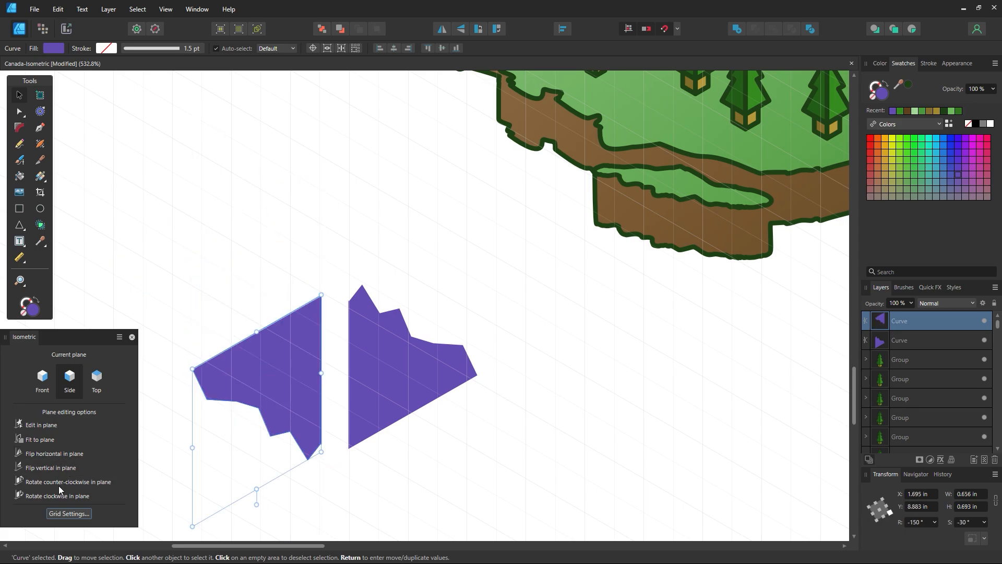
left_click(58, 494)
left_click(59, 494)
left_click(58, 493)
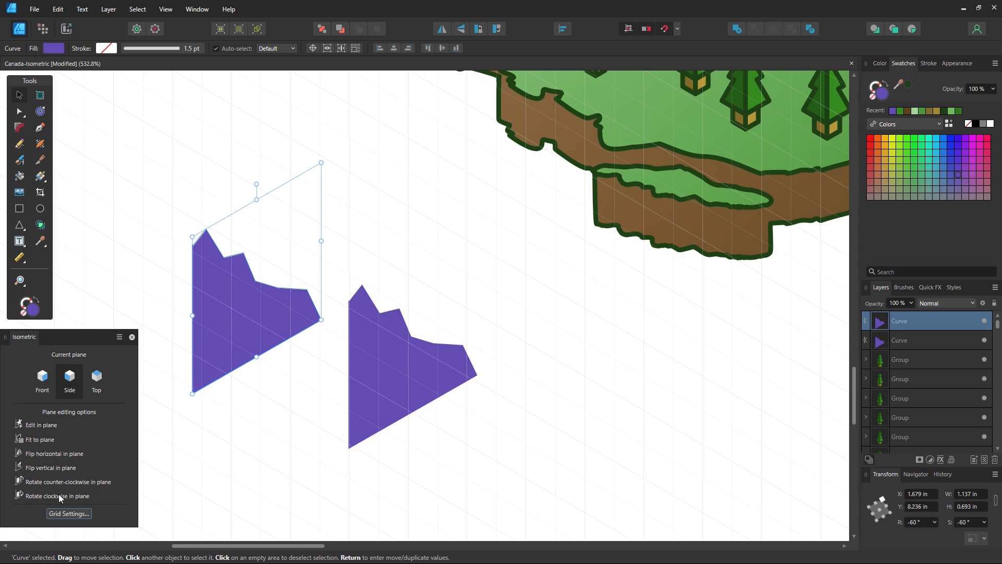
left_click(58, 494)
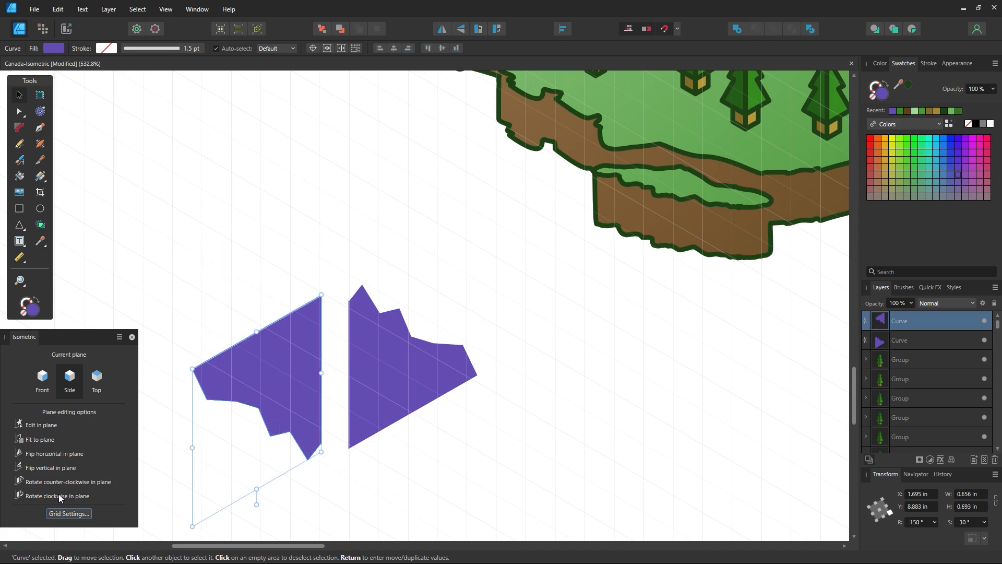
Try flipping the rotated copy horizontally and vertically within the Side plane, and delete the copy
left_click(54, 455)
left_click(54, 455)
left_click(54, 468)
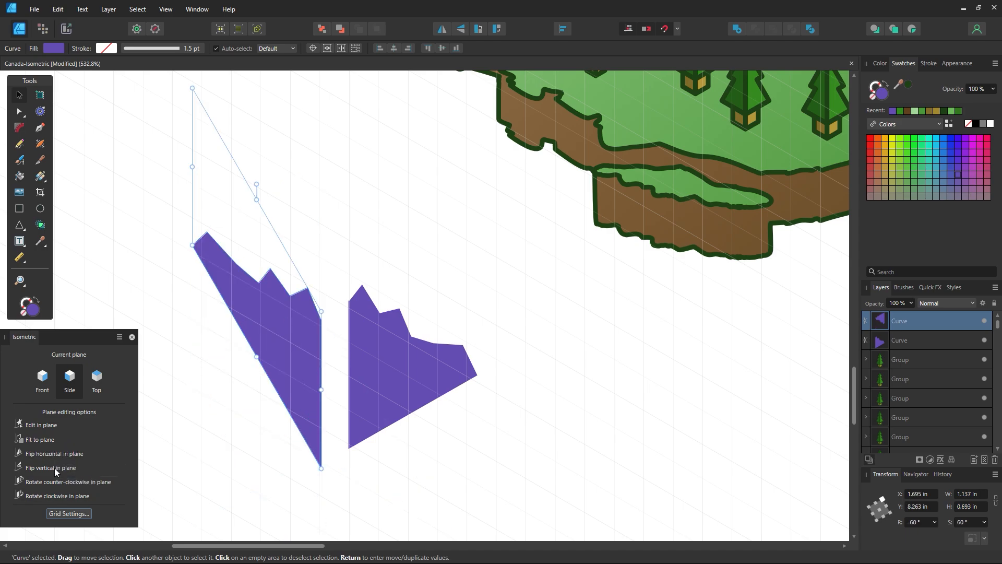
left_click(54, 467)
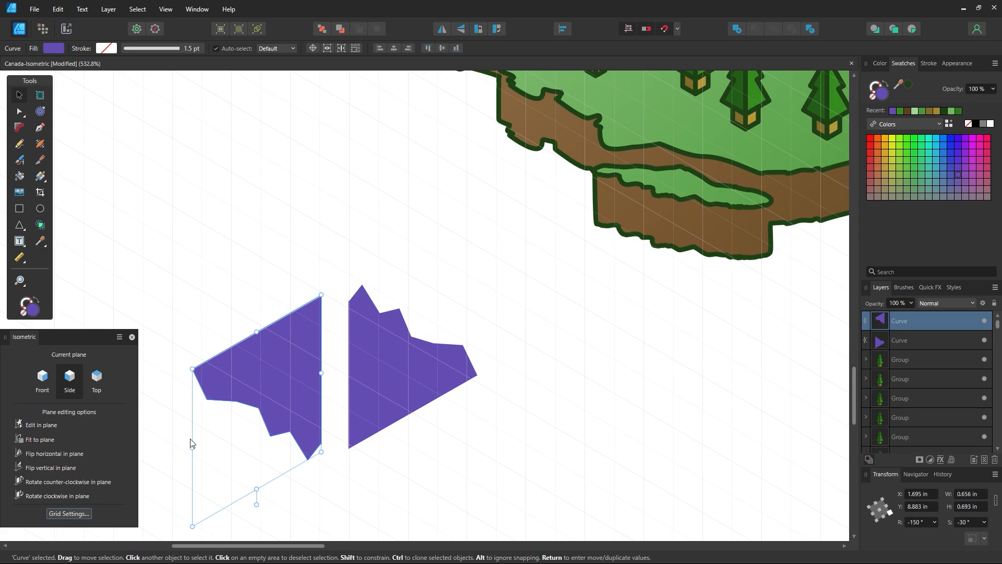
right_click(248, 407)
key("Escape")
key("Delete")
Duplicate the purple half again, flip the copy horizontally, and position the two mirrored halves with a gap between them
left_click_drag(402, 366, 229, 321)
right_click(228, 321)
mouse_move(270, 167)
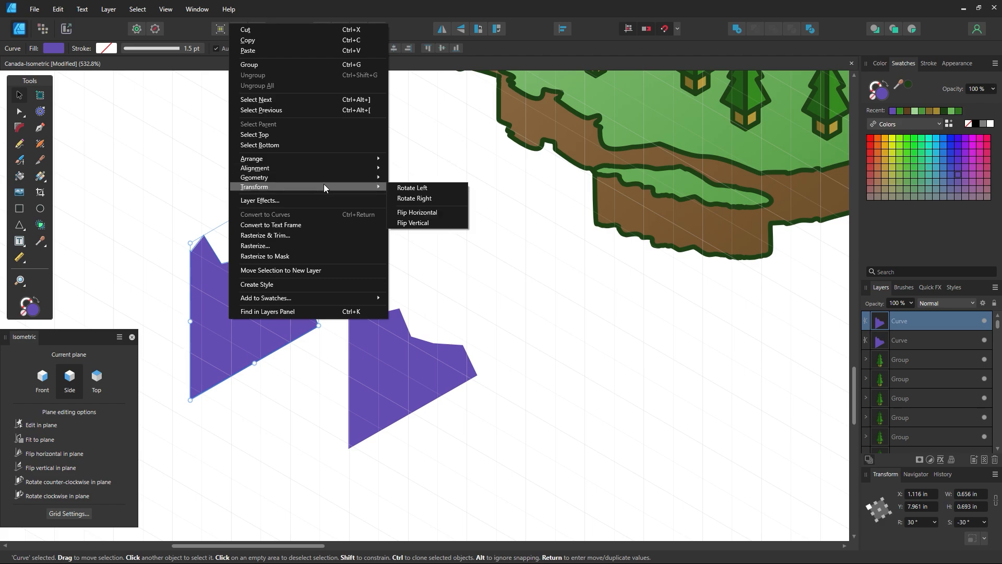
left_click(417, 213)
left_click_drag(276, 376, 260, 351)
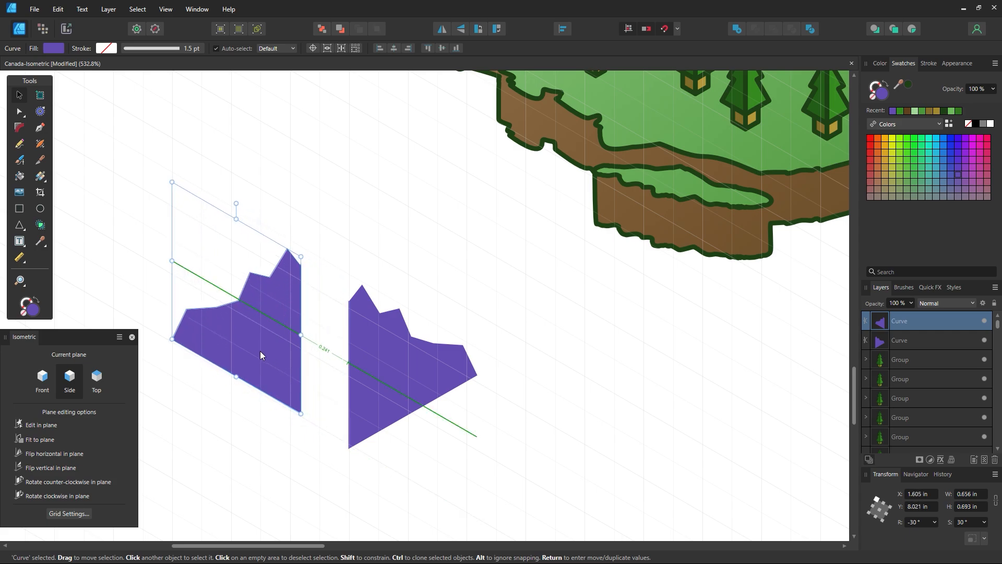
left_click_drag(360, 374, 393, 389)
left_click(378, 387)
Change the mirrored half's fill to the muted grey-purple #757083
left_click(267, 380)
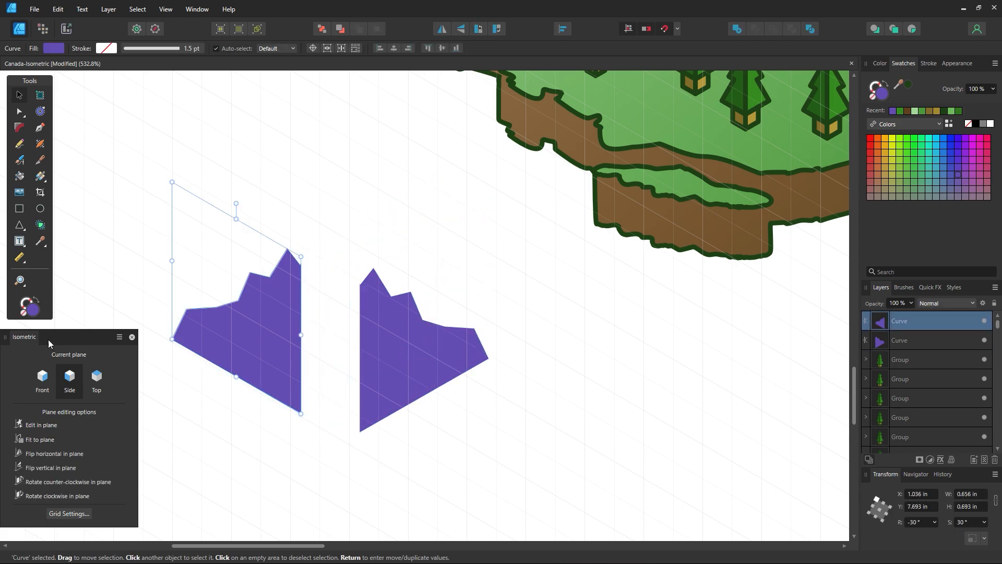
double_click(35, 310)
left_click_drag(671, 274, 626, 277)
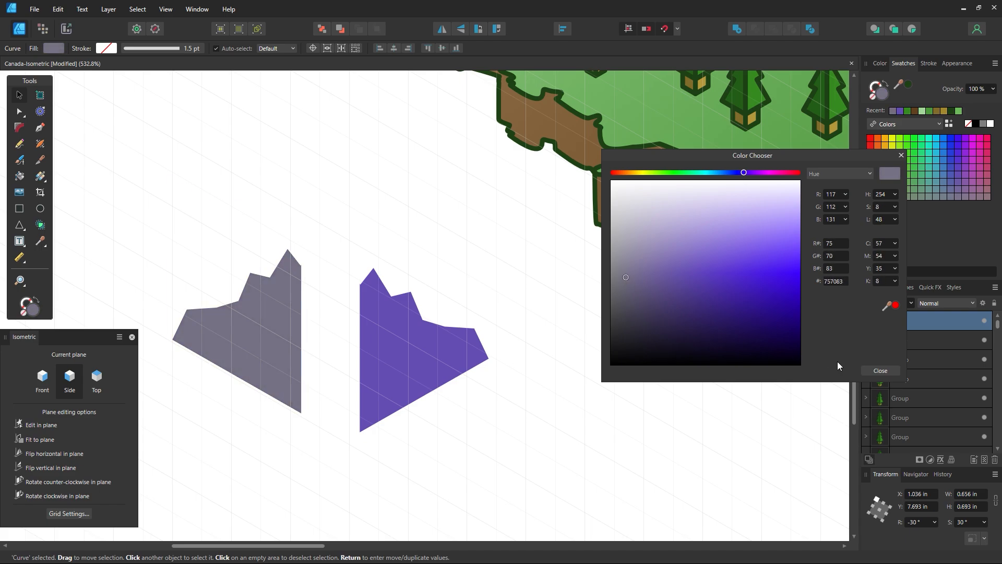
left_click(880, 370)
Move the stray node beside the purple half's inner edge up the slope to form a small shoulder below the peak
left_click(374, 350)
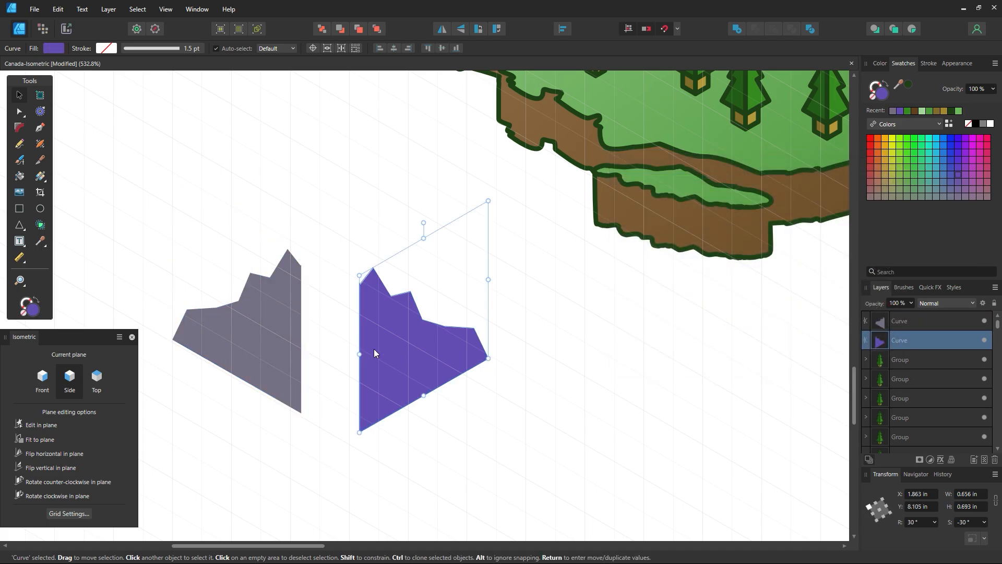
left_click(315, 310)
key("z")
left_click_drag(331, 281, 653, 470)
left_click(14, 113)
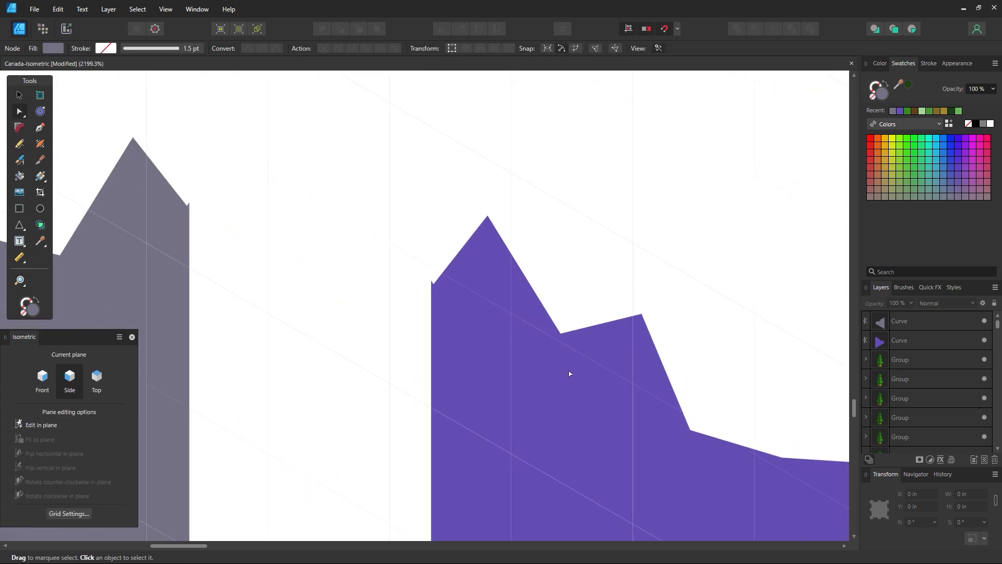
left_click(434, 287)
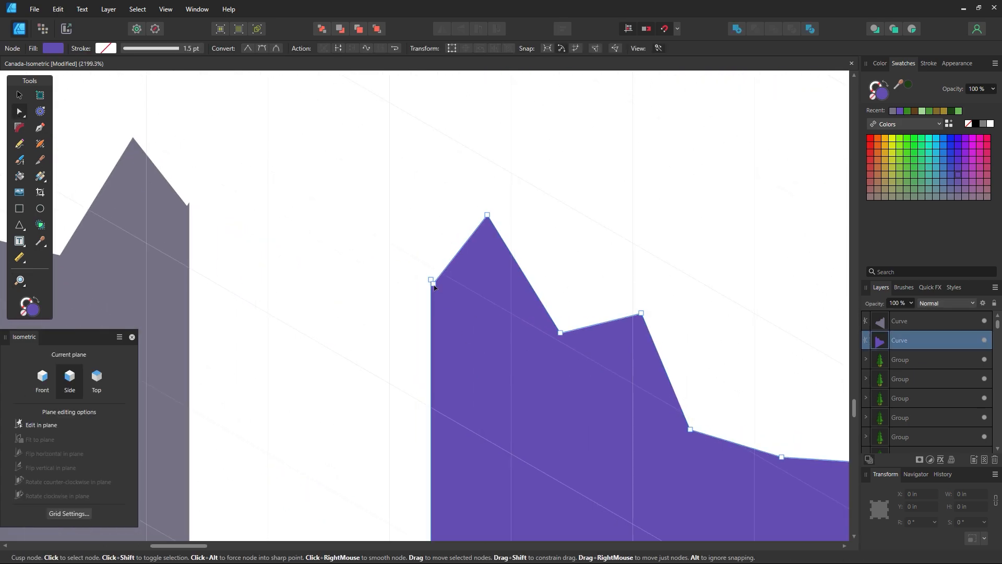
left_click_drag(433, 285, 459, 266)
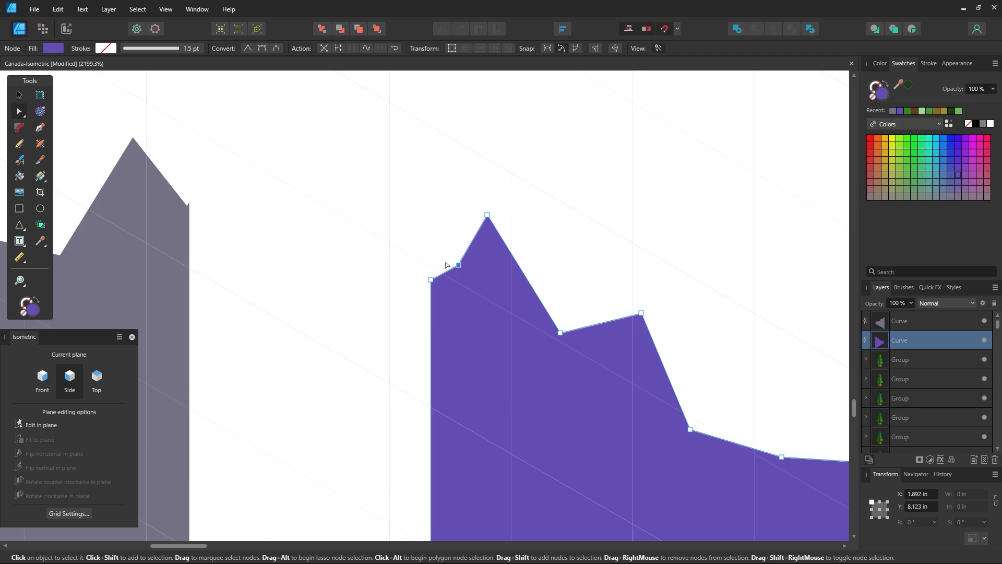
Move the matching stray node on the grey half up its inner slope to form a similar shoulder
left_click(174, 218)
left_click_drag(187, 205, 161, 183)
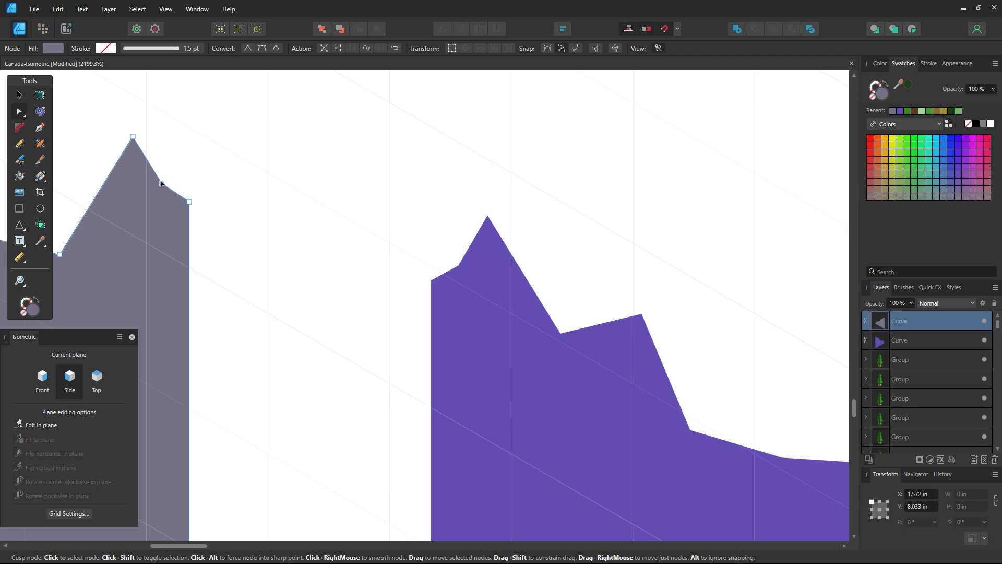
left_click(221, 223)
key("z")
left_click(401, 363, "alt")
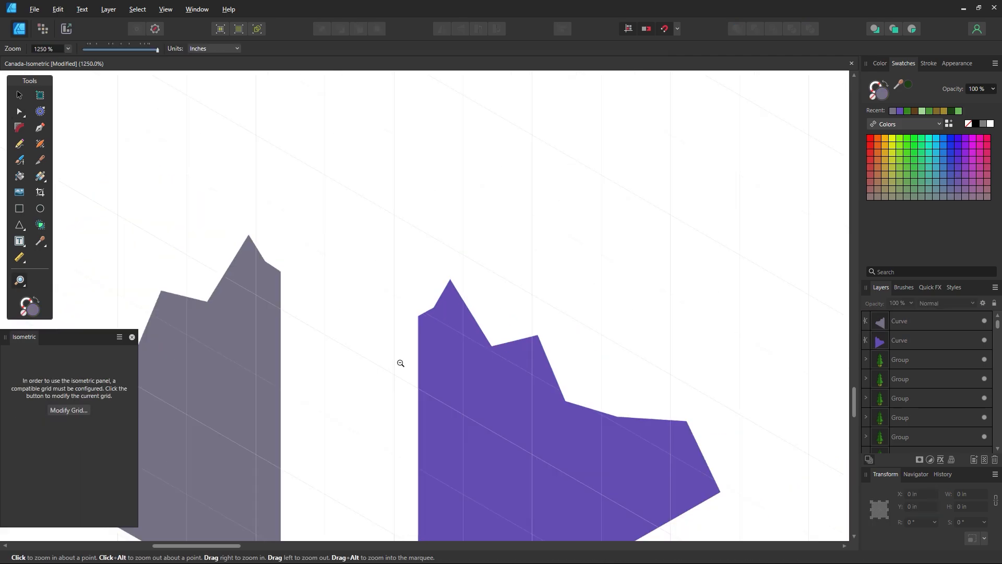
Move the purple half against the grey half so their vertical inner edges and bottom corners meet
left_click(401, 363, "alt")
left_click_drag(407, 429, 456, 302)
key("v")
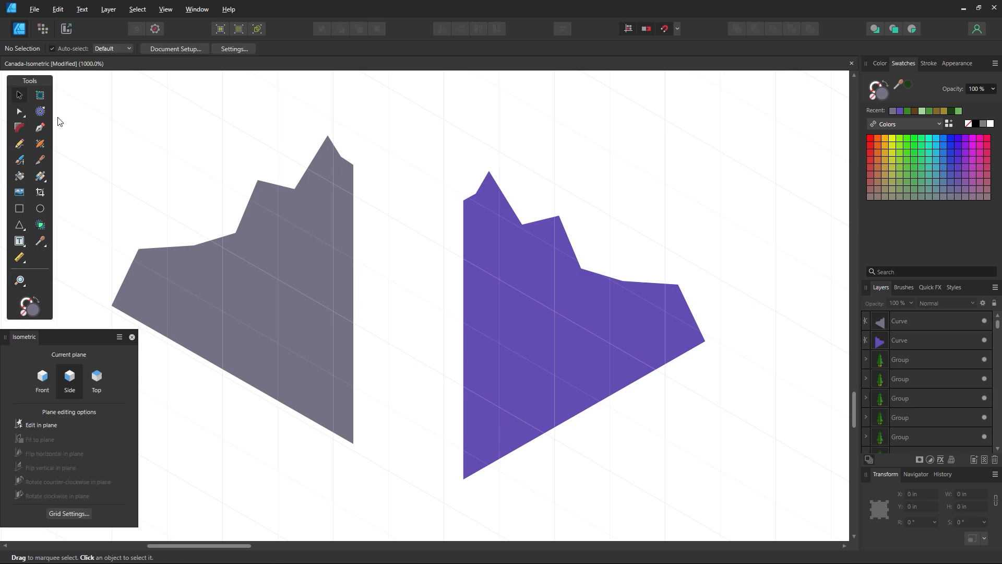
left_click_drag(483, 349, 371, 305)
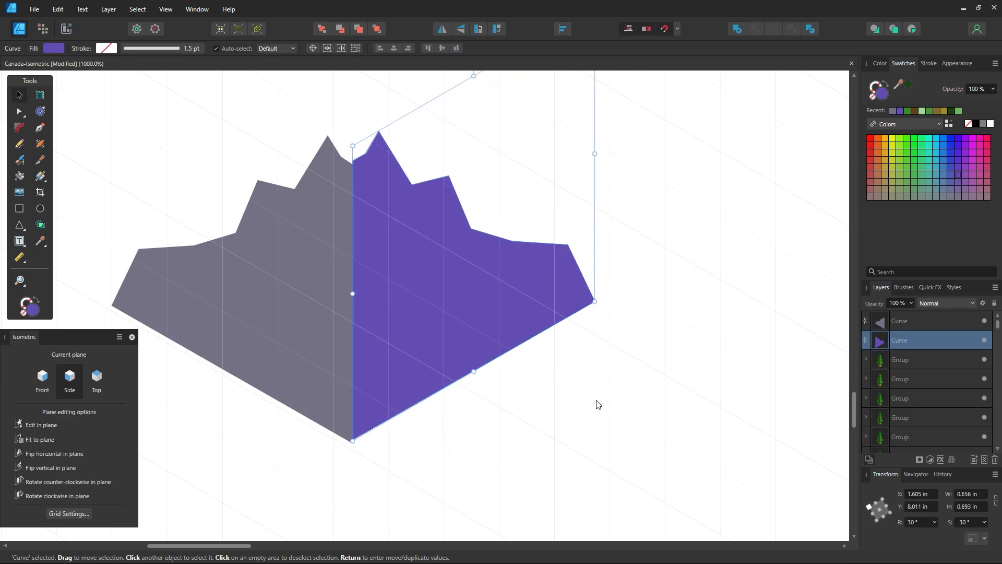
left_click(598, 405)
left_click_drag(425, 328, 425, 334)
left_click(598, 405)
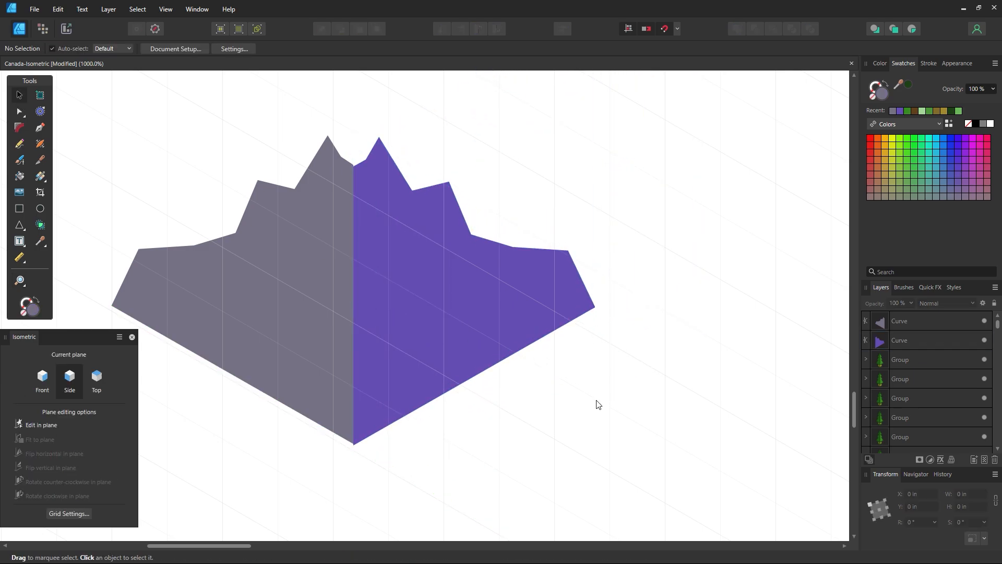
Lower the grey half's upper inner-edge node slightly to meet the corner of the purple half
key("z")
left_click(335, 151)
left_click(384, 192)
key("space")
left_click_drag(365, 202, 409, 341)
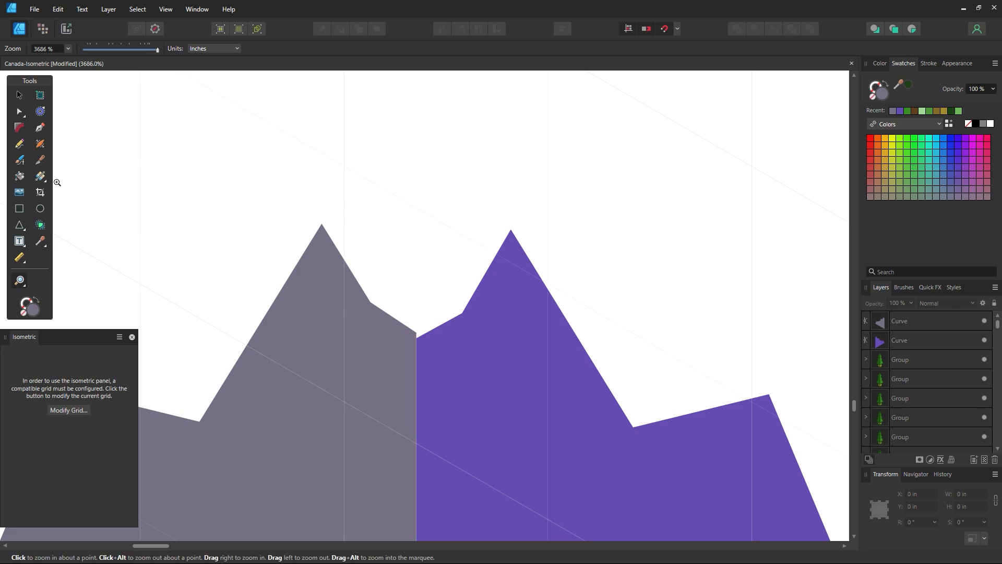
left_click_drag(23, 117, 55, 127)
left_click(375, 331)
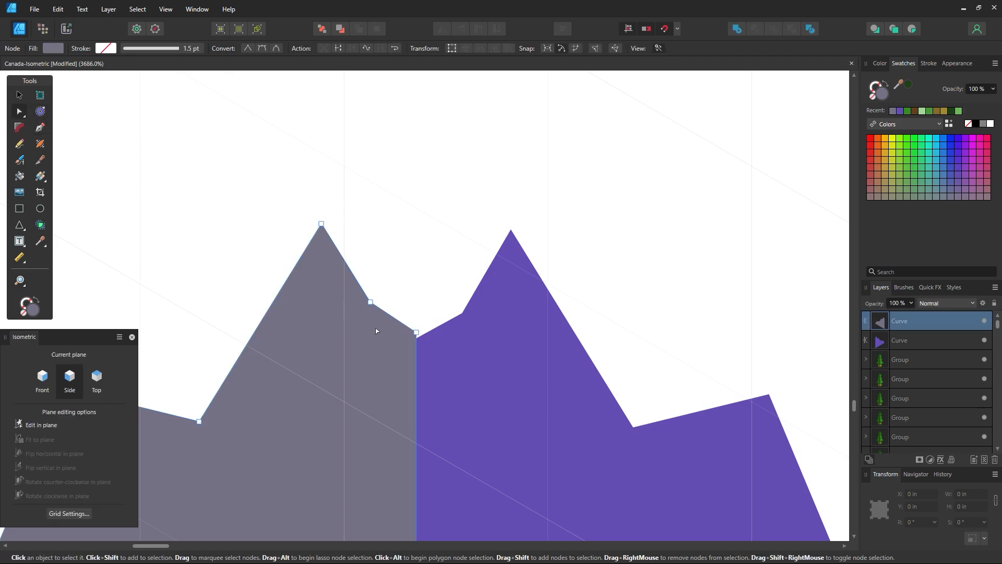
left_click_drag(416, 333, 418, 338)
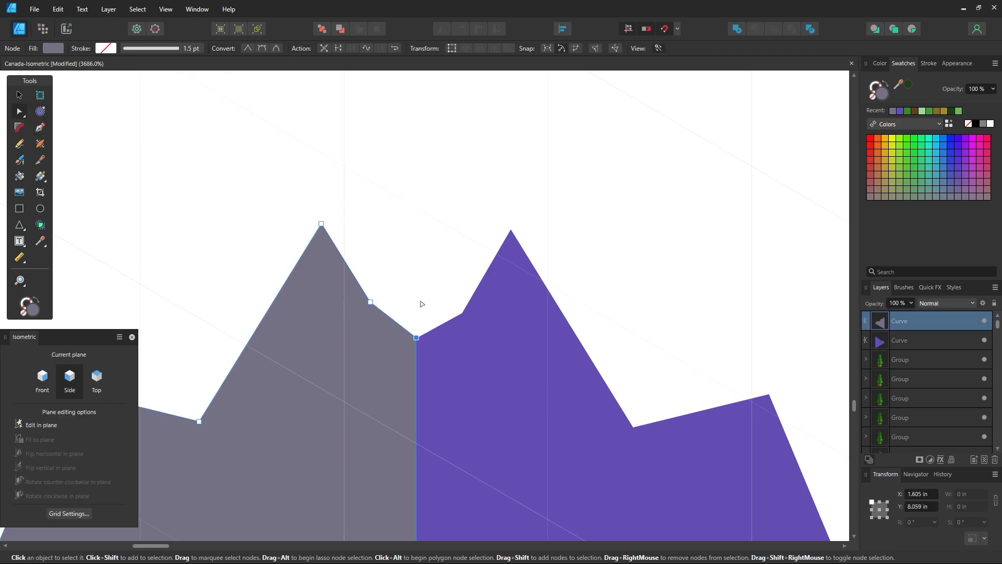
left_click(422, 302)
Raise the grey half's inner-edge node above its peak and lift the shoulder node level with the peak
key("z")
left_click(490, 346, "alt")
left_click(491, 346, "alt")
left_click(491, 346, "alt")
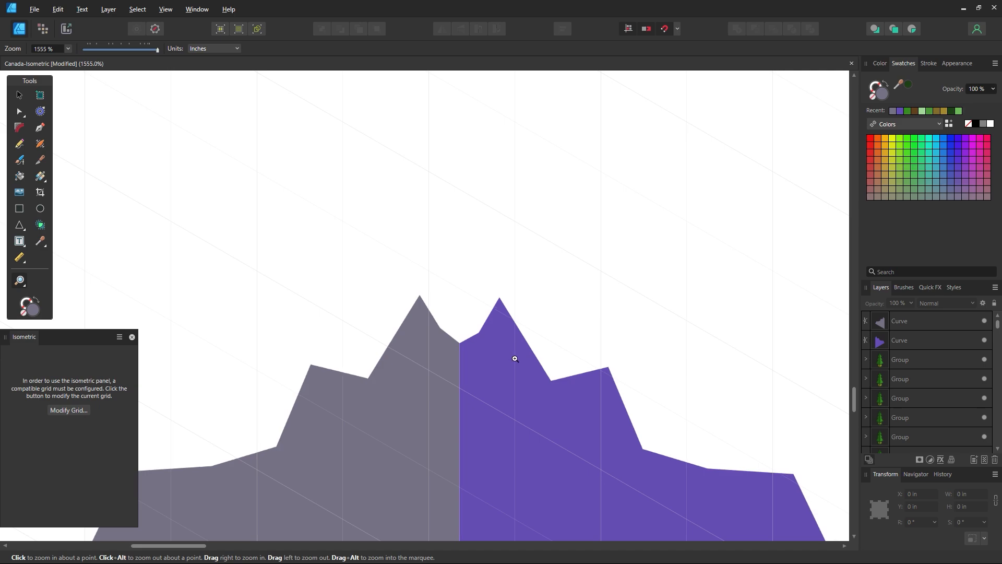
key("space")
left_click_drag(511, 358, 455, 349)
left_click(431, 325)
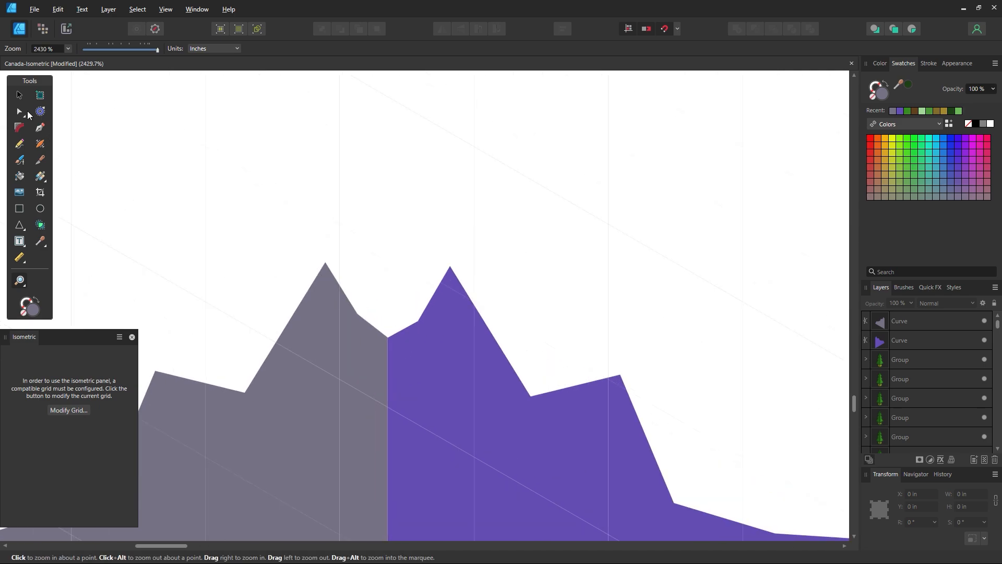
key("a")
left_click(354, 311)
left_click_drag(355, 312, 357, 238)
left_click_drag(374, 286, 357, 263)
Raise the purple half's inner-edge node to the grey half's top corner and lift its shoulder node just above to form the summit
left_click(395, 319)
left_click(391, 335)
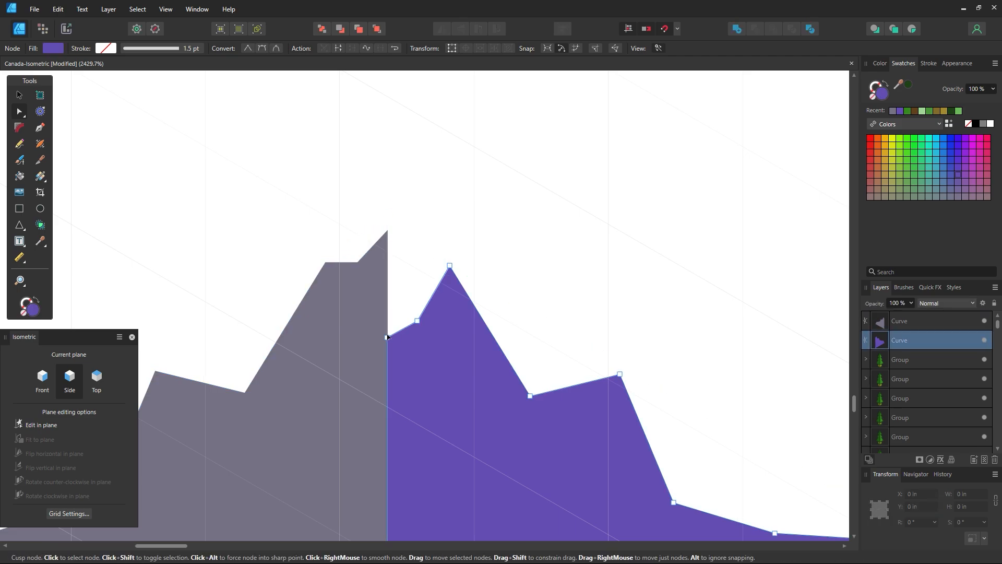
left_click_drag(388, 336, 387, 229)
left_click_drag(416, 319, 420, 218)
left_click(486, 231)
Reshape the purple half's outer slope by moving its ledge and notch nodes and adding nodes that make both ledges more rugged
key("z")
scroll(528, 365, "down", 5)
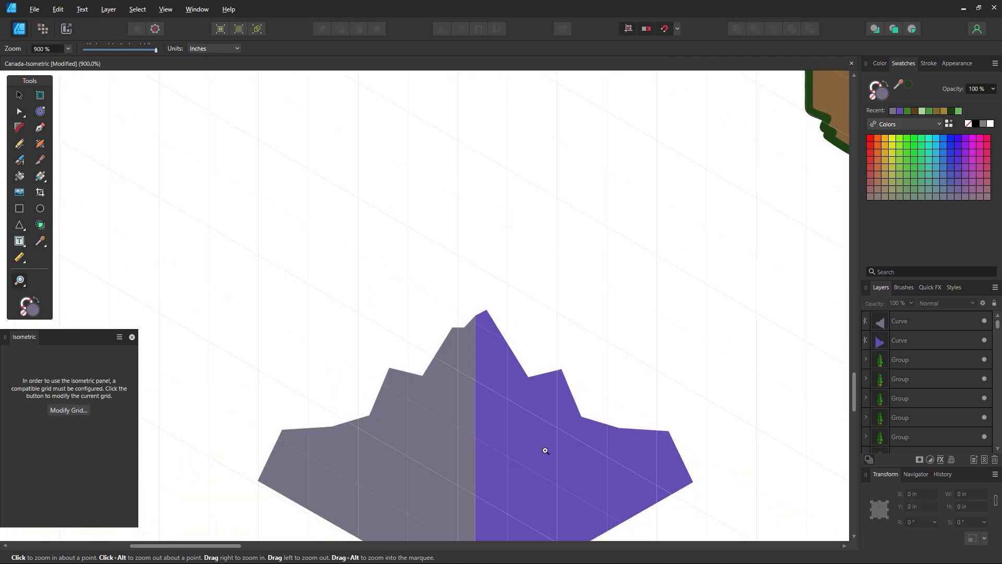
left_click_drag(546, 451, 457, 297)
left_click(17, 116)
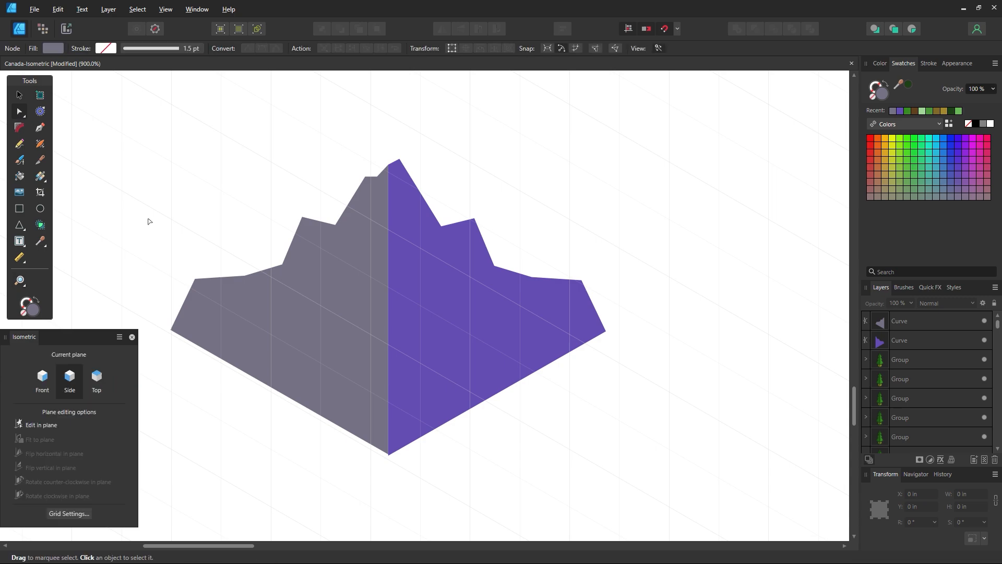
left_click(489, 276)
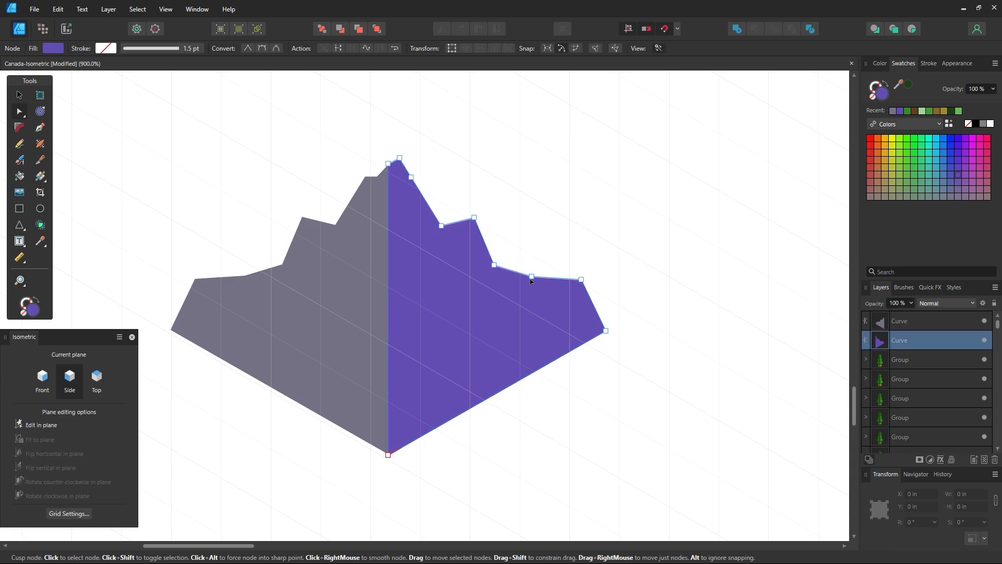
left_click_drag(532, 278, 529, 286)
left_click_drag(475, 219, 449, 221)
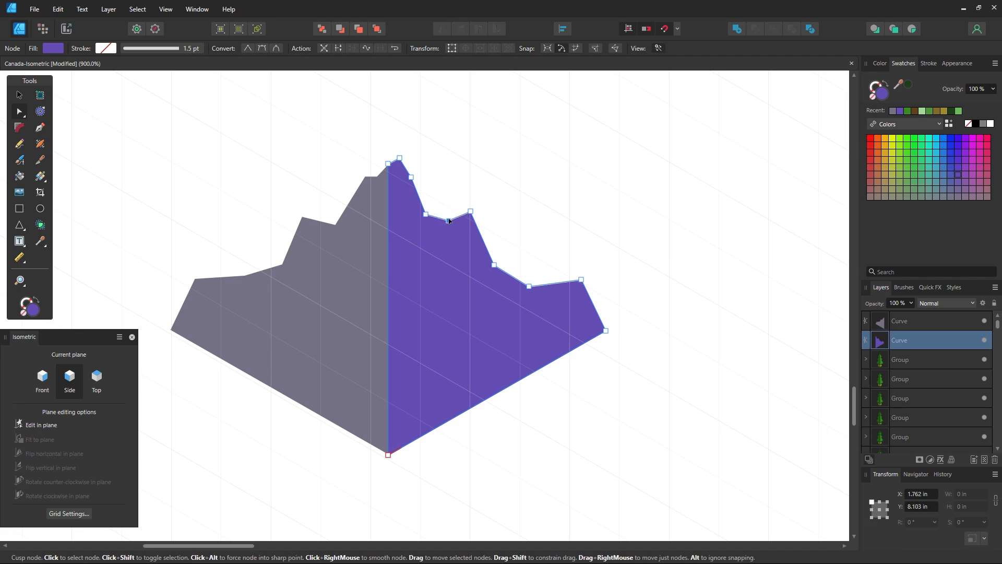
left_click(554, 283)
left_click_drag(554, 292, 557, 292)
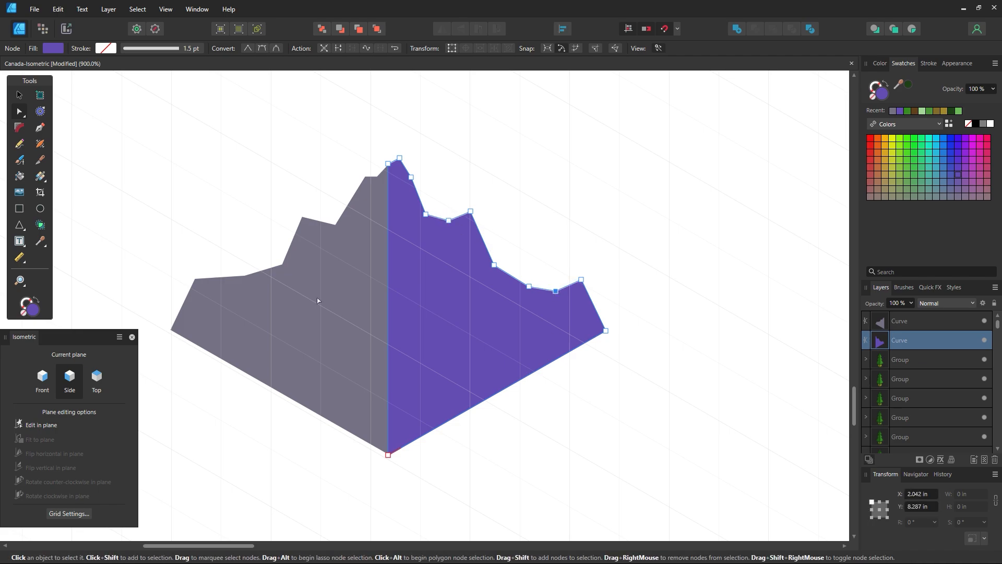
Lower the grey half's lower ledge node, add a node on the slope above, and shift the middle peak inward
left_click(222, 278)
left_click_drag(244, 276, 247, 285)
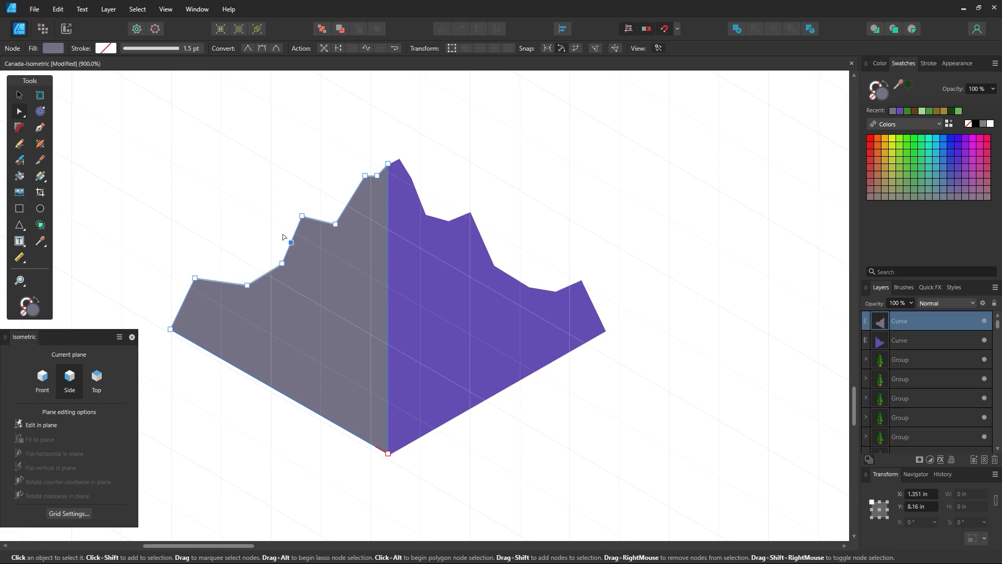
left_click(290, 242)
left_click_drag(290, 244, 309, 220)
key("Escape")
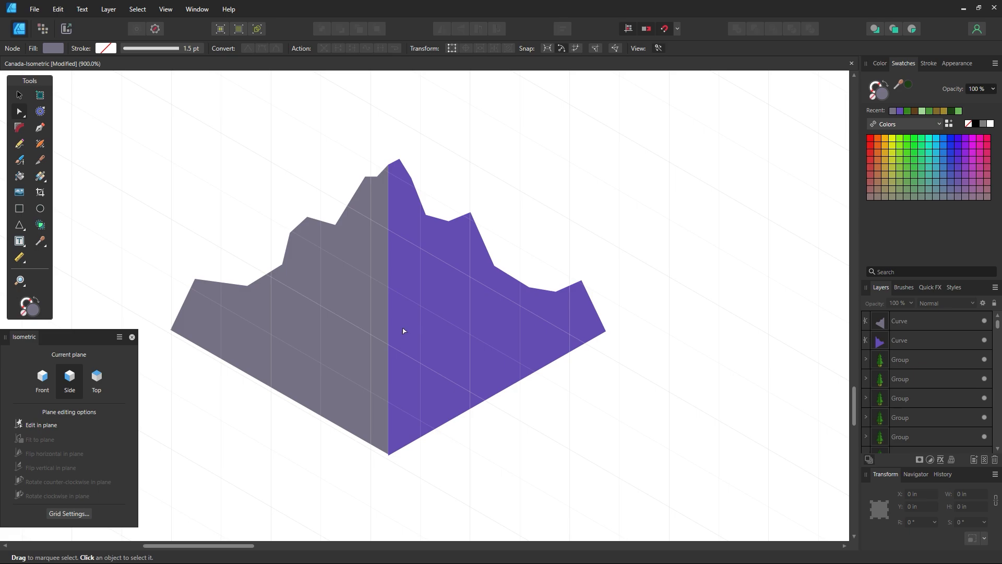
Pull the lowest peak of each half inward and add a small outer shoulder below the grey one
left_click(583, 283)
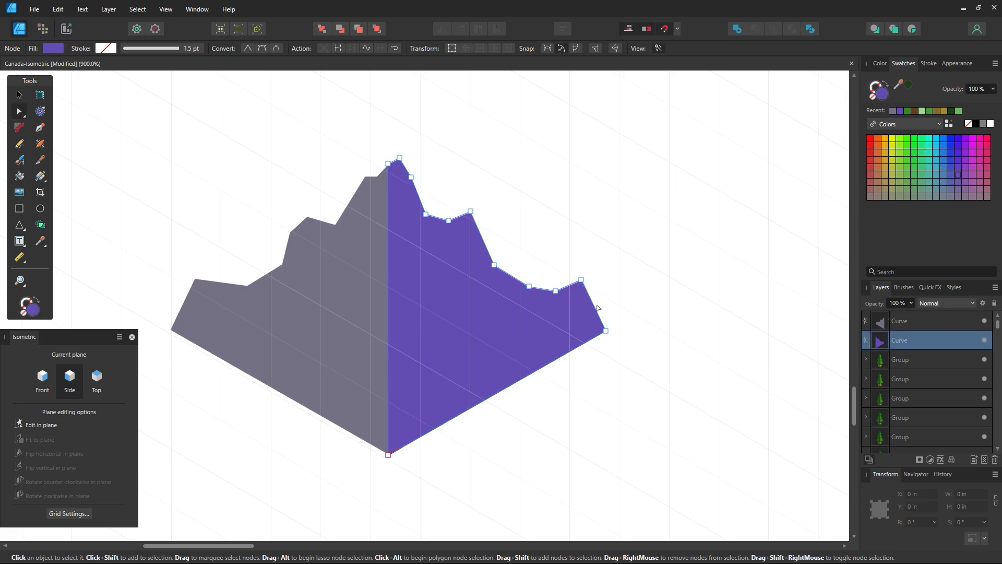
left_click_drag(581, 280, 571, 286)
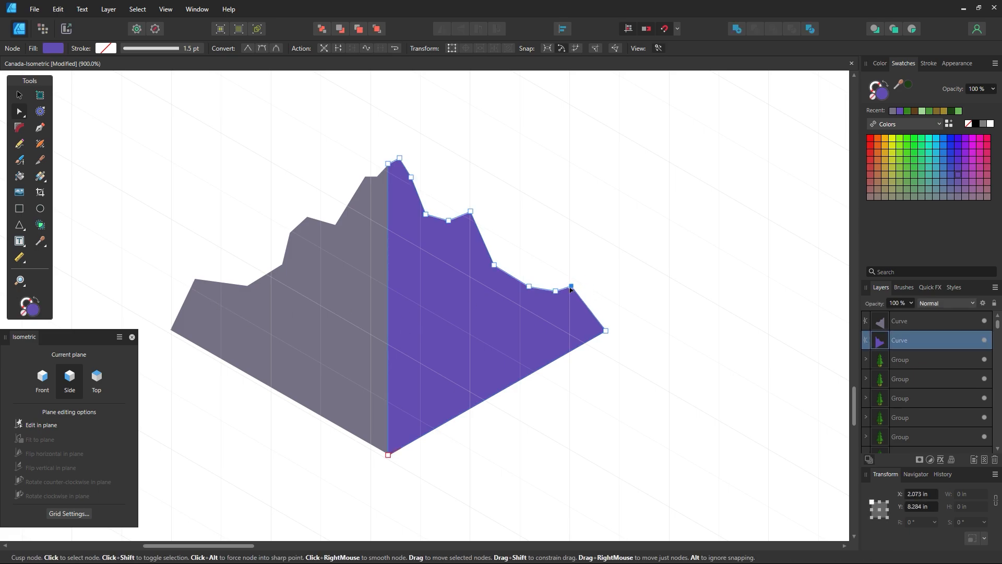
left_click(230, 295)
left_click(216, 282)
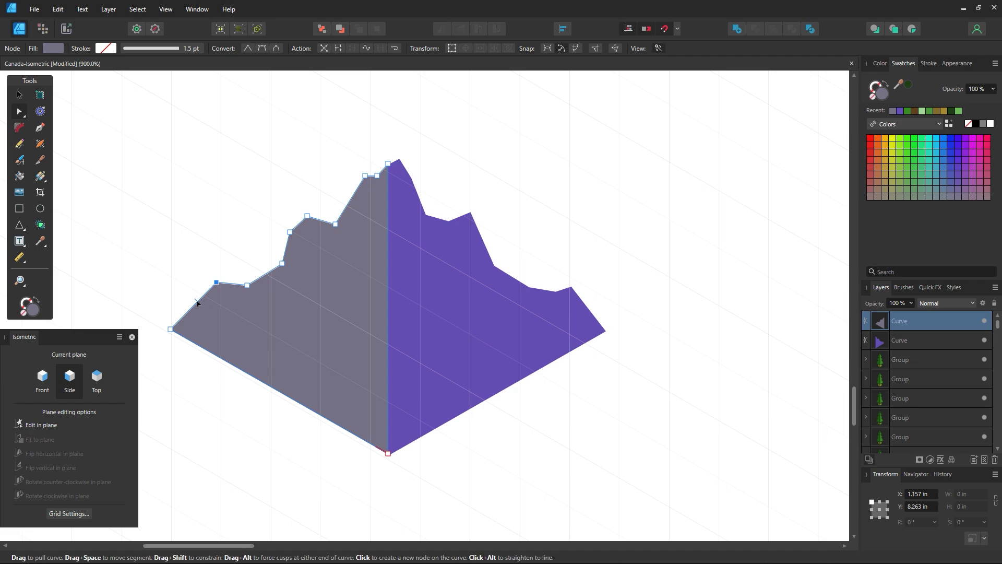
left_click_drag(196, 302, 180, 303)
key("ctrl+d")
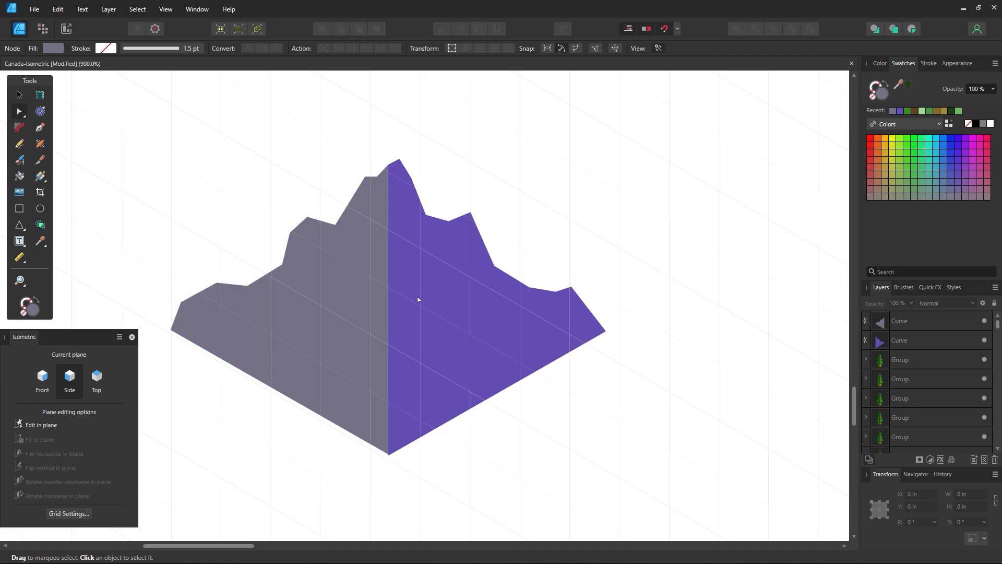
Raise the grey half's notch node below the summit to level the upper ledge
left_click(326, 225)
left_click_drag(335, 224, 341, 215)
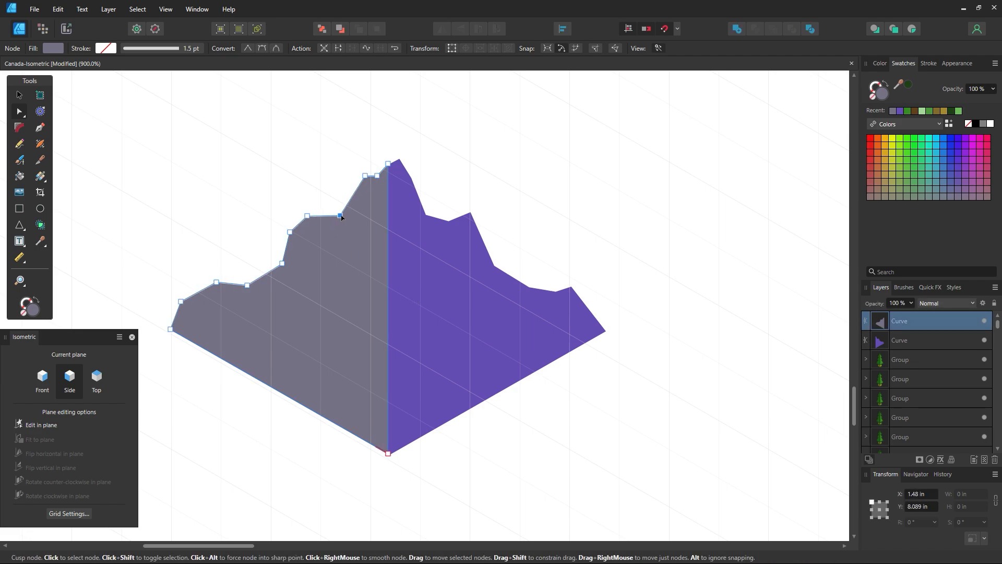
key("ctrl+d")
Recolour the purple half with the grey-purple sampled from the other half, lightened to a paler tint
key("v")
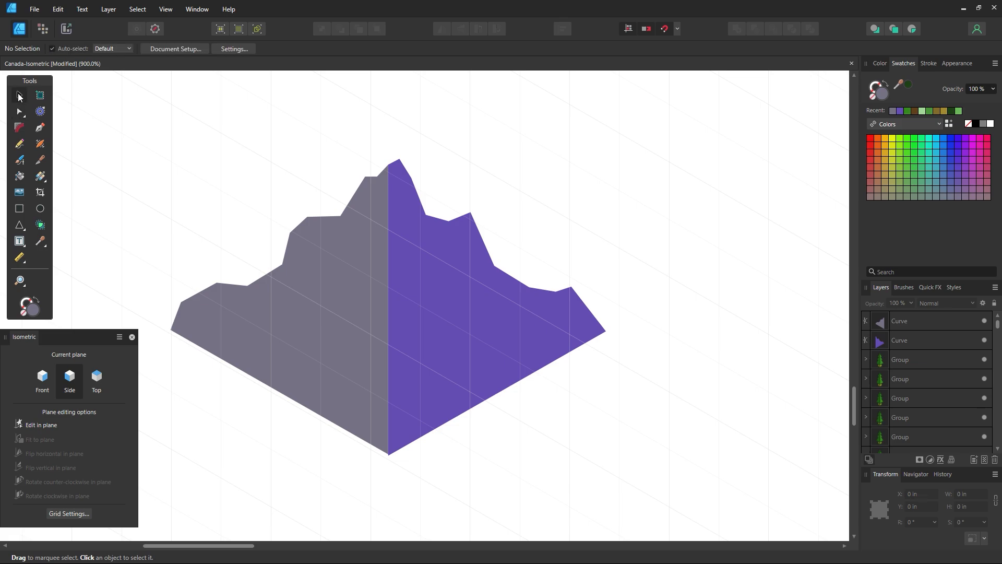
left_click(480, 320)
key("i")
left_click(386, 325)
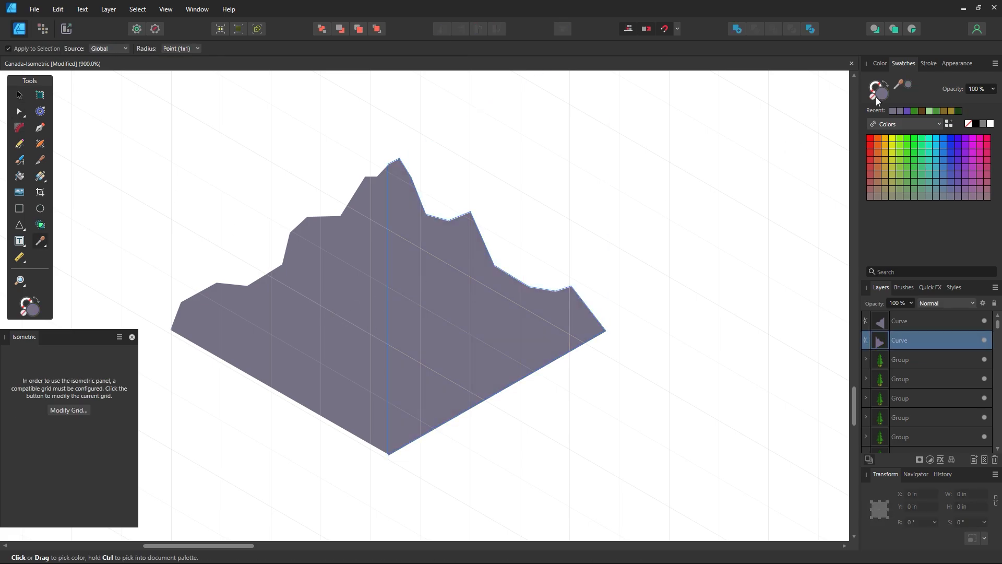
left_click(875, 98)
key("ctrl+z")
double_click(885, 97)
left_click_drag(635, 266, 633, 246)
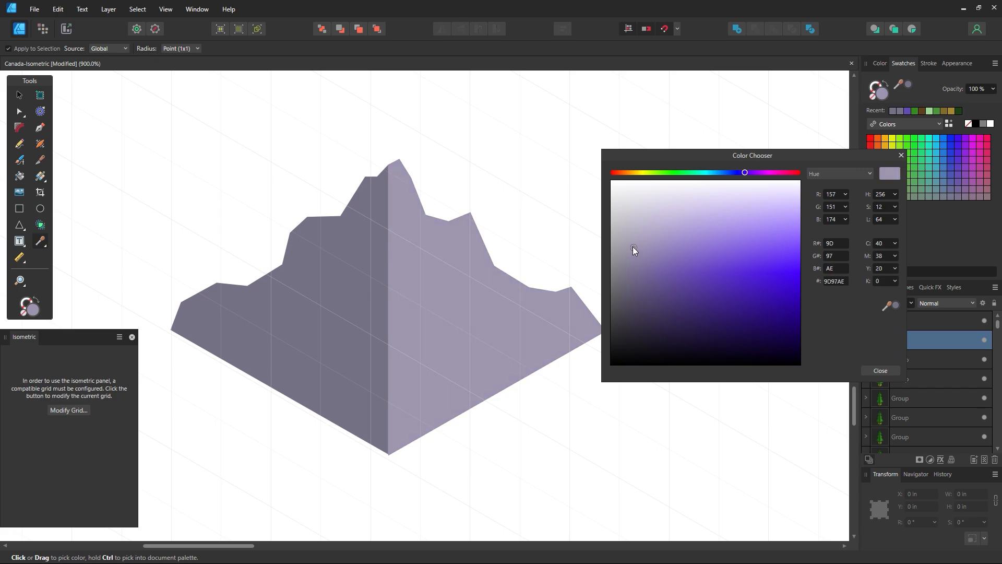
left_click(868, 370)
left_click(667, 280)
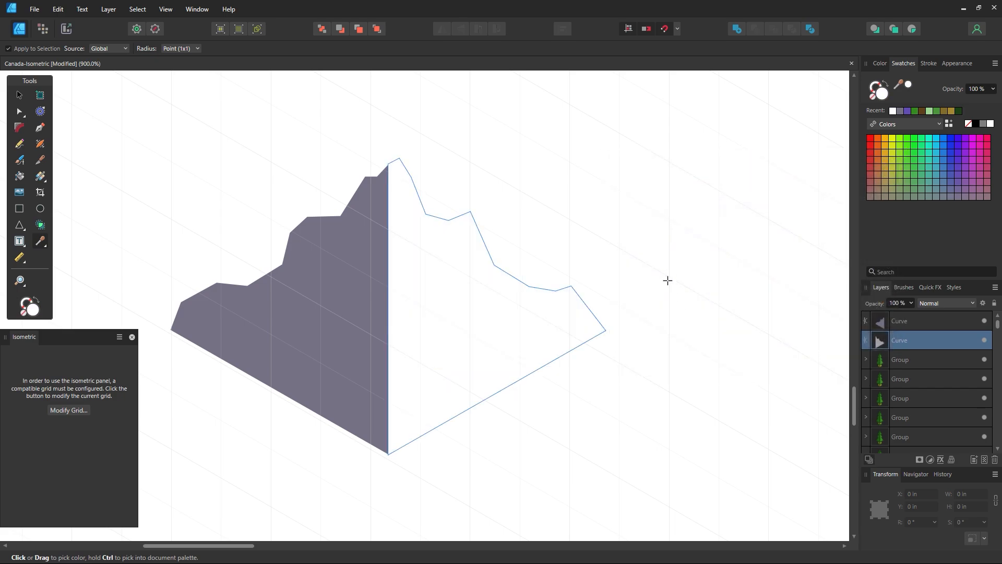
key("z")
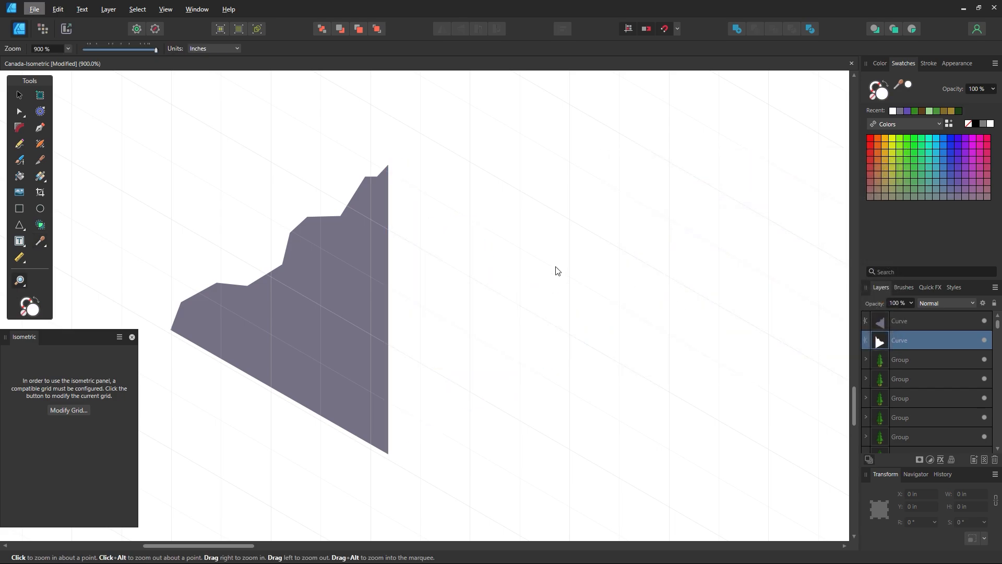
left_click(21, 96)
left_click(306, 169)
key("ctrl+z")
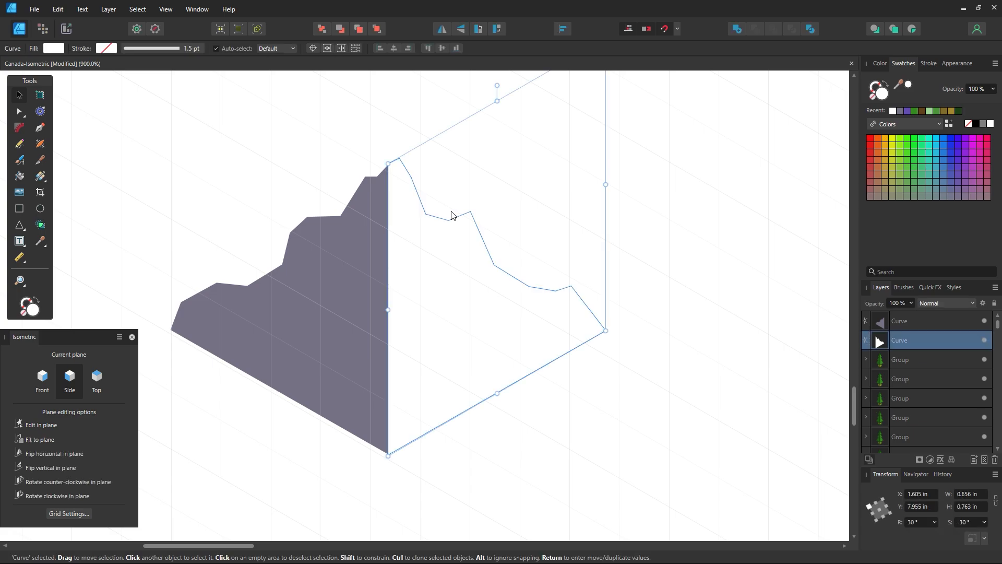
key("ctrl+z")
Select both mountain halves and apply the recently used dark green to their outlines
left_click(679, 268)
key("z")
left_click(621, 262, "alt")
left_click(621, 263, "alt")
left_click(622, 262, "alt")
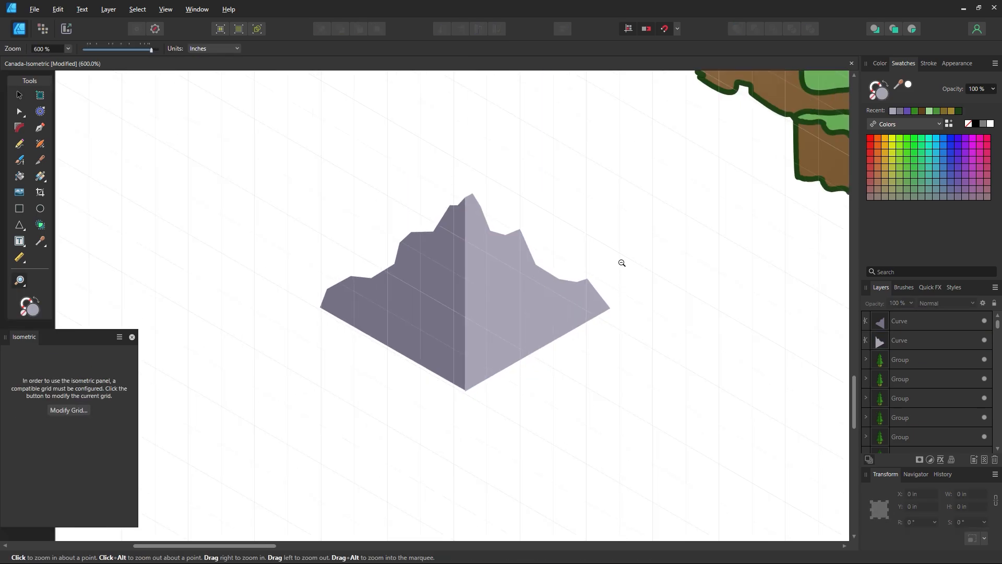
left_click(621, 262, "alt")
left_click(621, 262, "alt")
left_click(622, 262, "alt")
left_click(621, 262, "alt")
left_click_drag(642, 182, 260, 402)
left_click(21, 96)
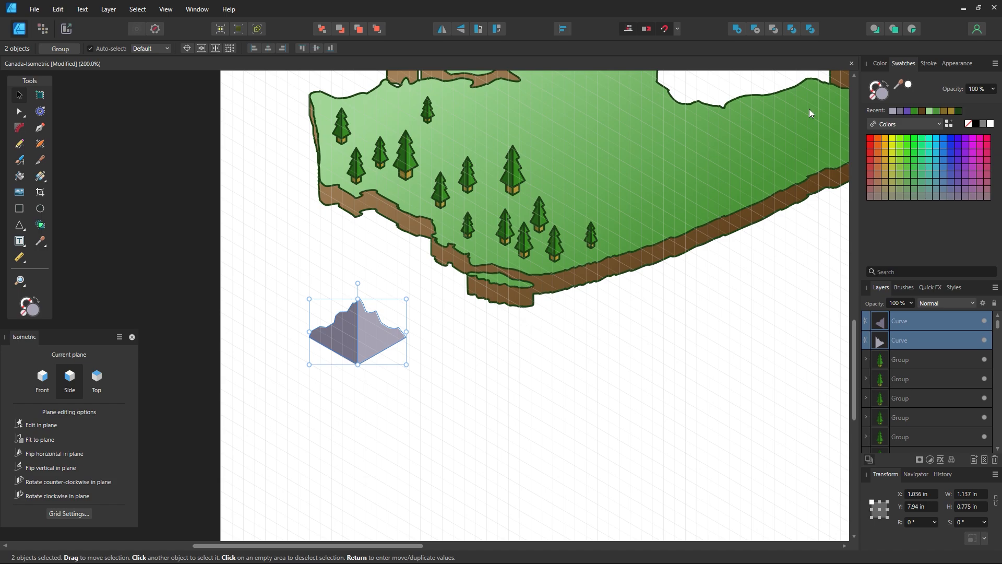
left_click(872, 93)
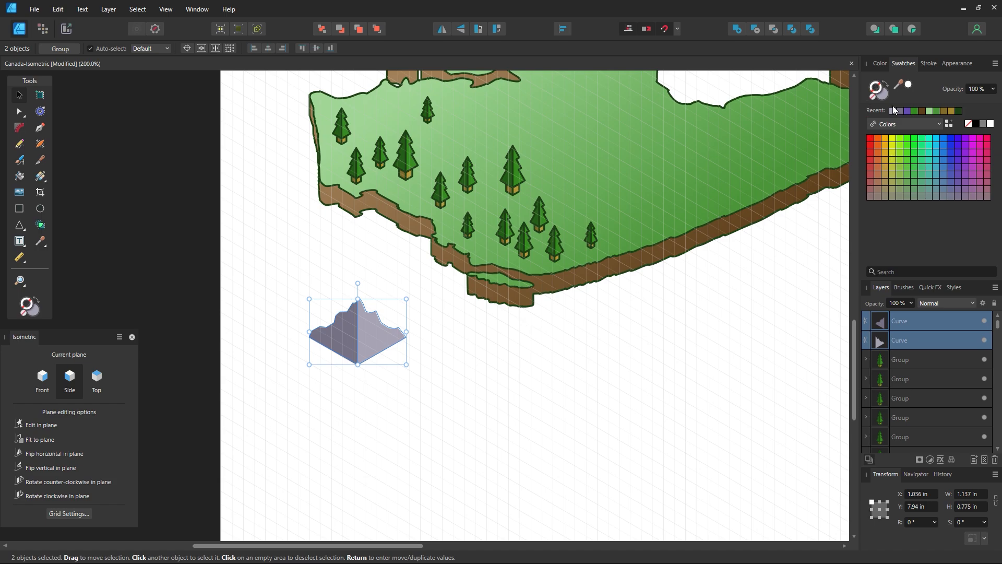
left_click(960, 112)
left_click(929, 63)
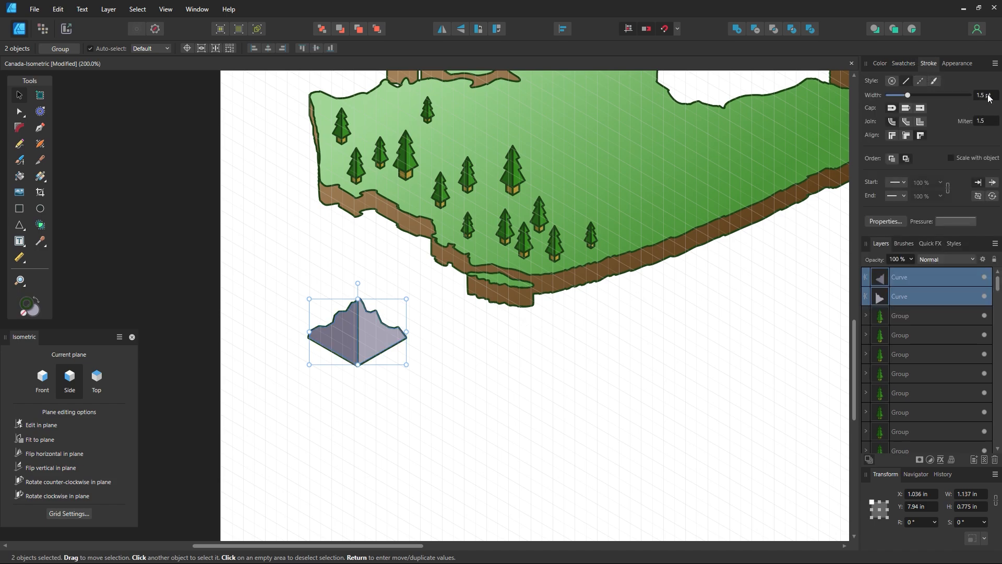
left_click(626, 333)
Select the whole map with its trees and mountain and recolour all outlines to a desaturated, very dark grey-green
key("space")
left_click_drag(539, 223, 384, 341)
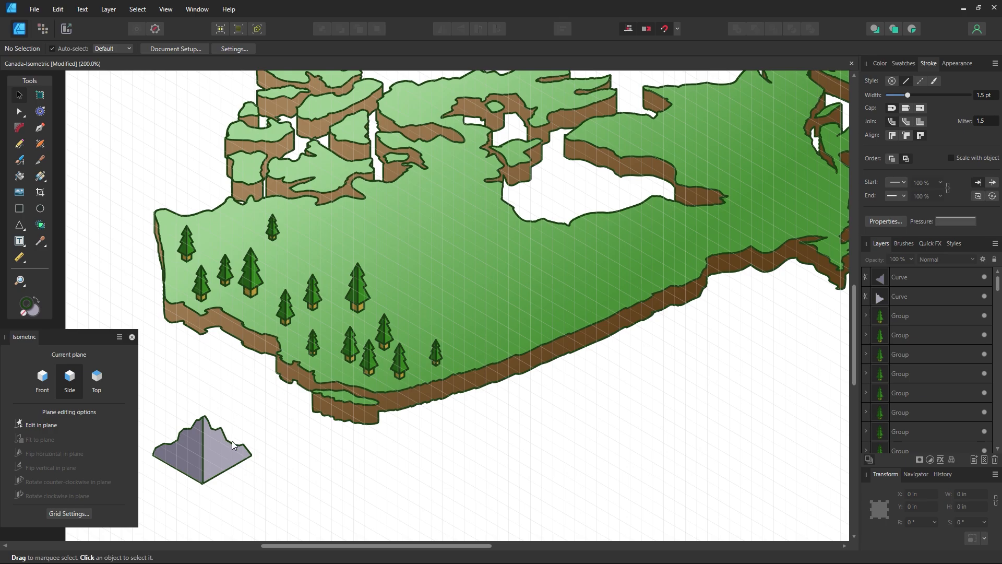
key("z")
left_click(494, 311, "alt")
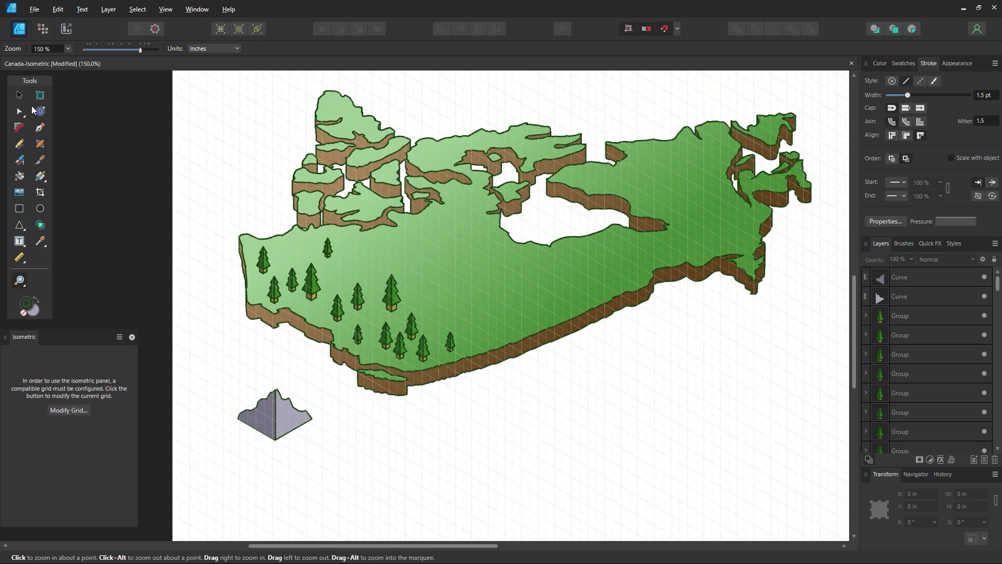
key("v")
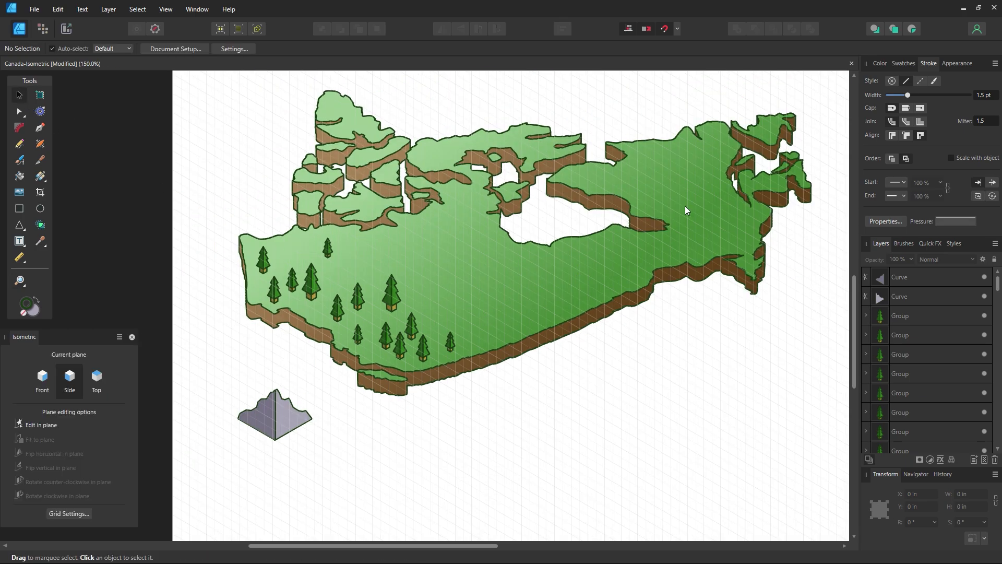
left_click_drag(824, 84, 187, 437)
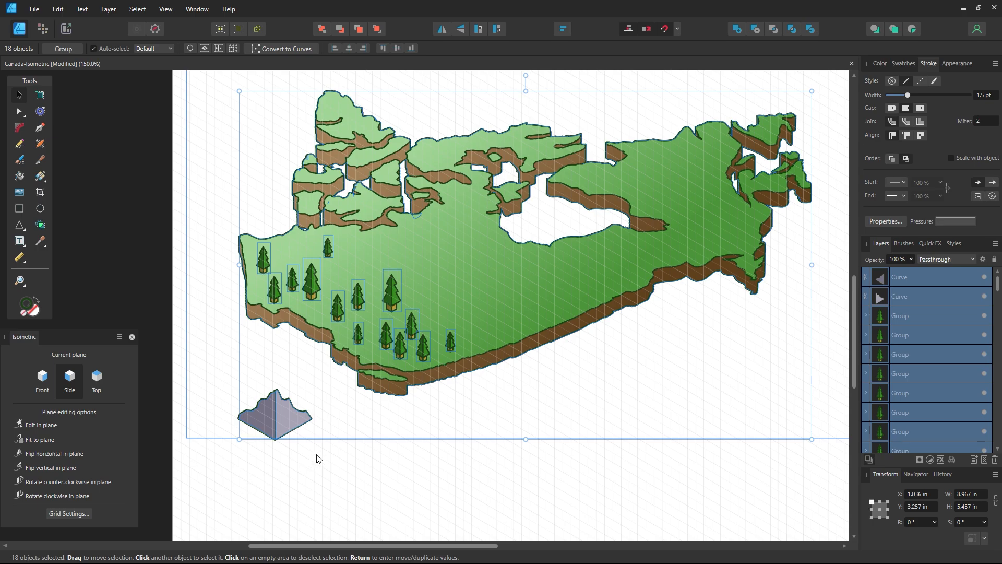
left_click(902, 63)
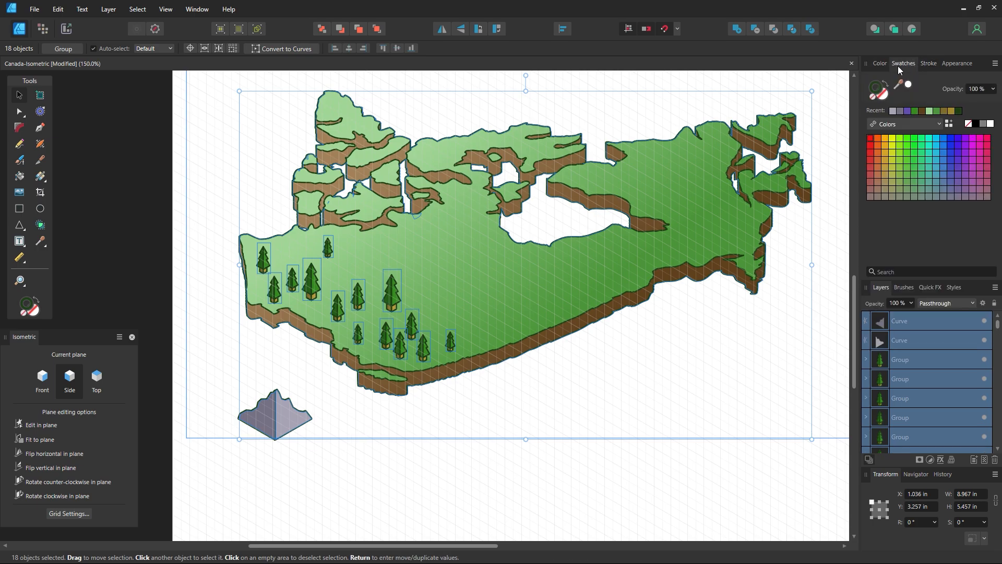
double_click(883, 88)
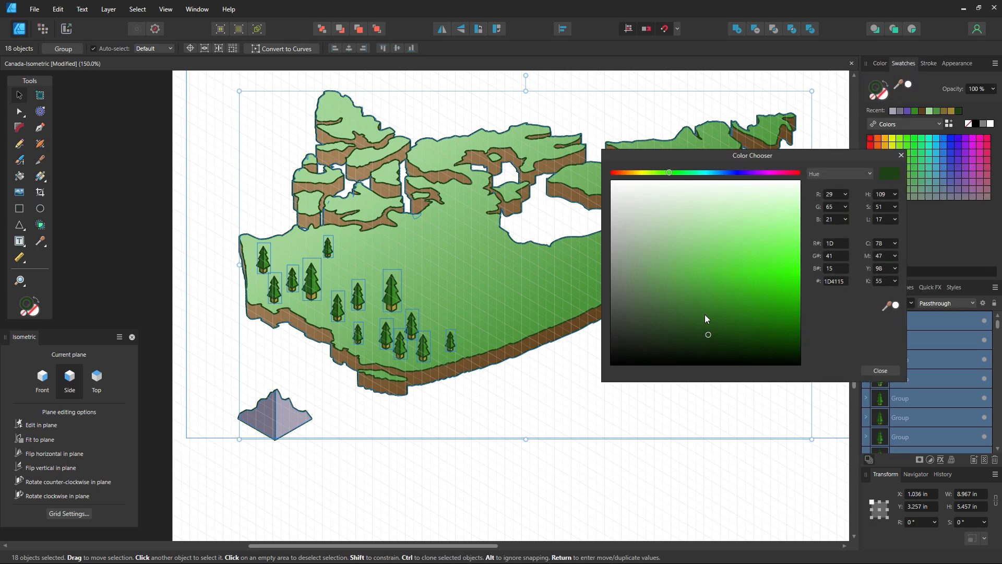
left_click(630, 334)
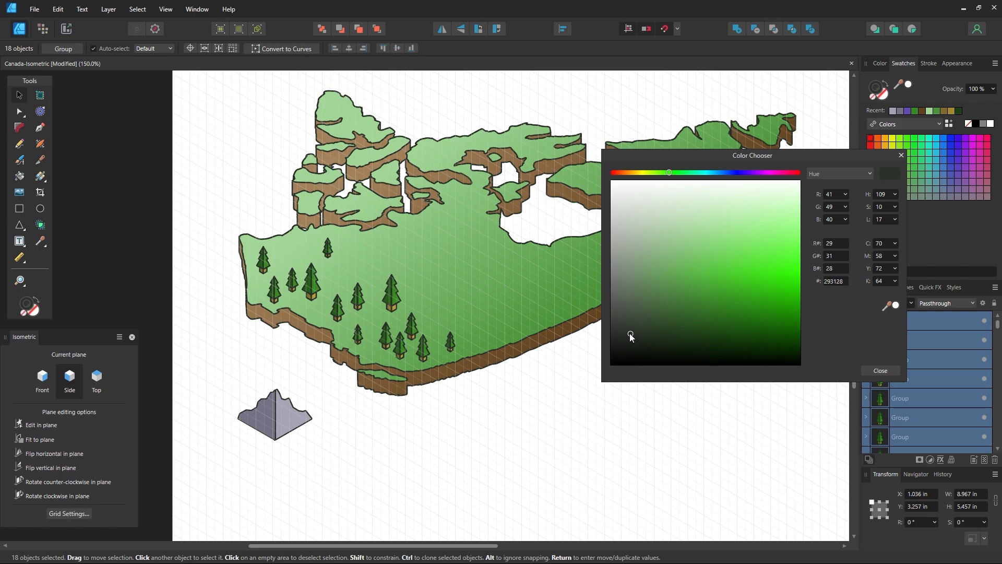
mouse_move(631, 335)
left_mouse_down()
mouse_move(630, 326)
mouse_move(625, 353)
mouse_move(632, 335)
left_mouse_up()
left_click(881, 370)
left_click(409, 473)
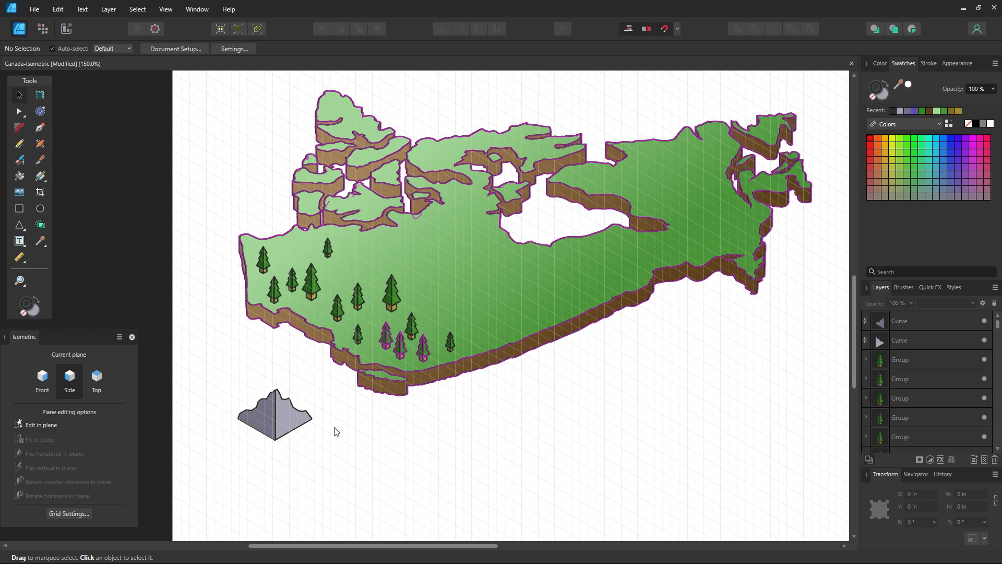
Turn off the display of the isometric grid in the grid settings
left_click(69, 514)
left_click(378, 118)
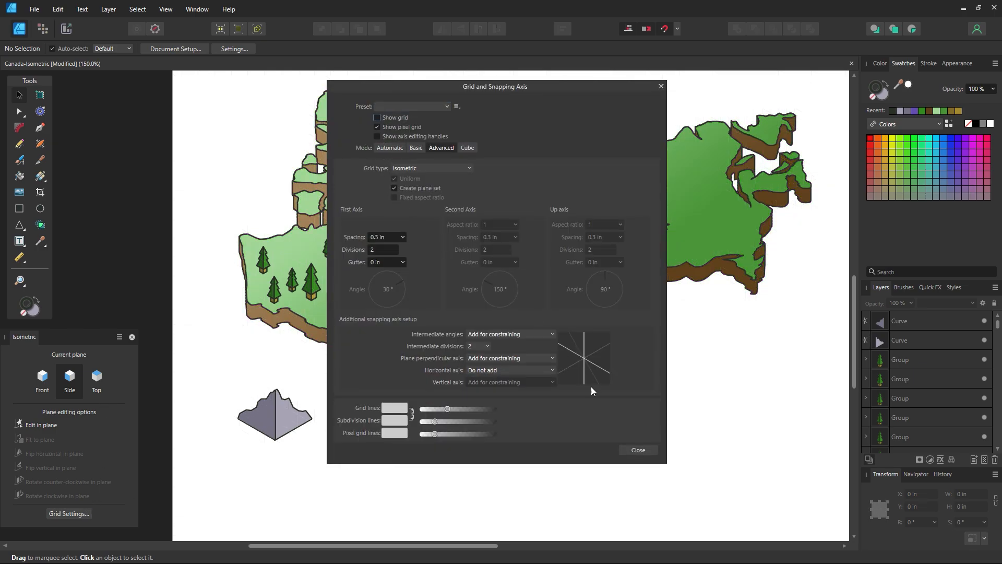
left_click(637, 449)
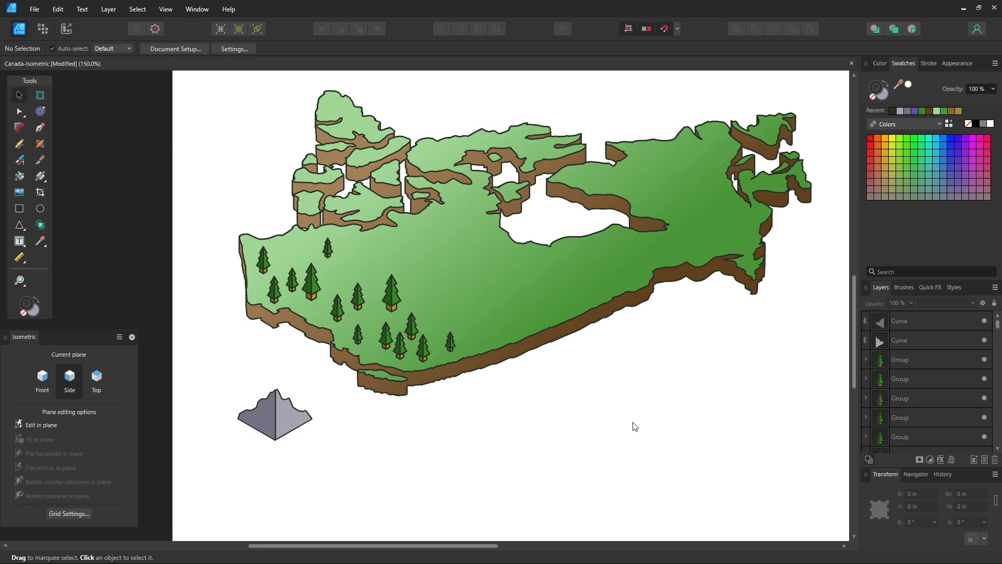
key("ctrl+space")
left_click_drag(244, 396, 444, 433)
left_click_drag(298, 437, 407, 368)
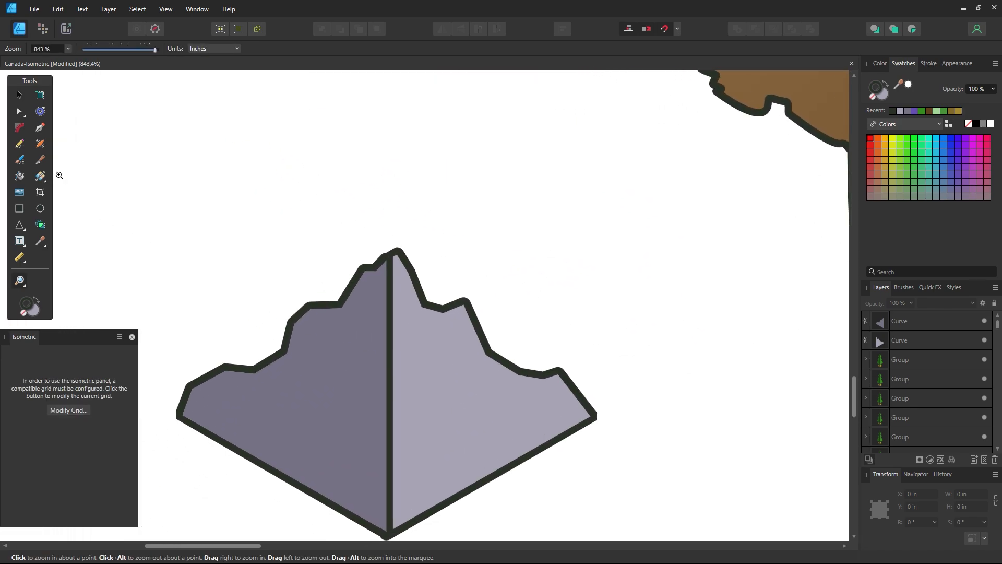
left_click(41, 128)
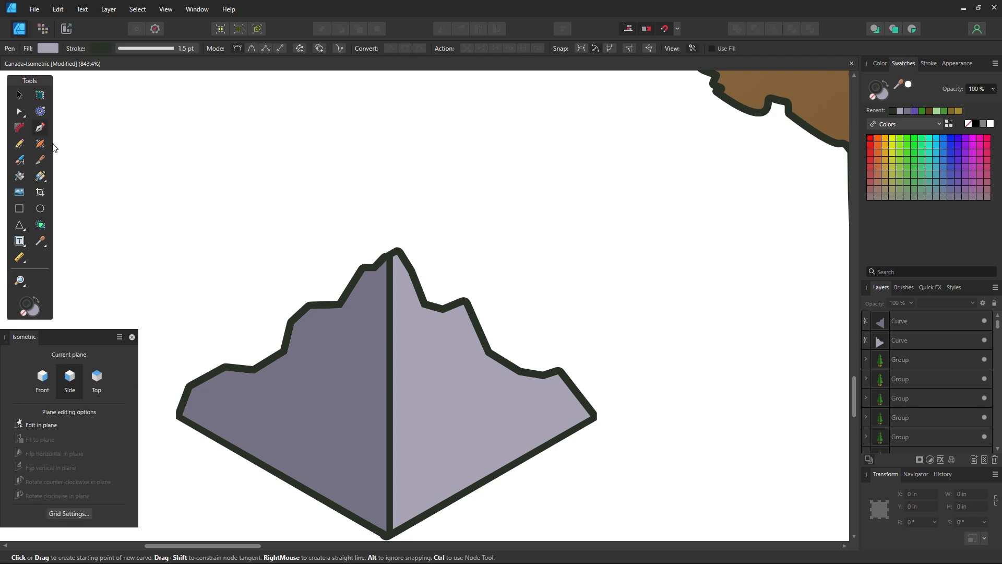
left_click(339, 304)
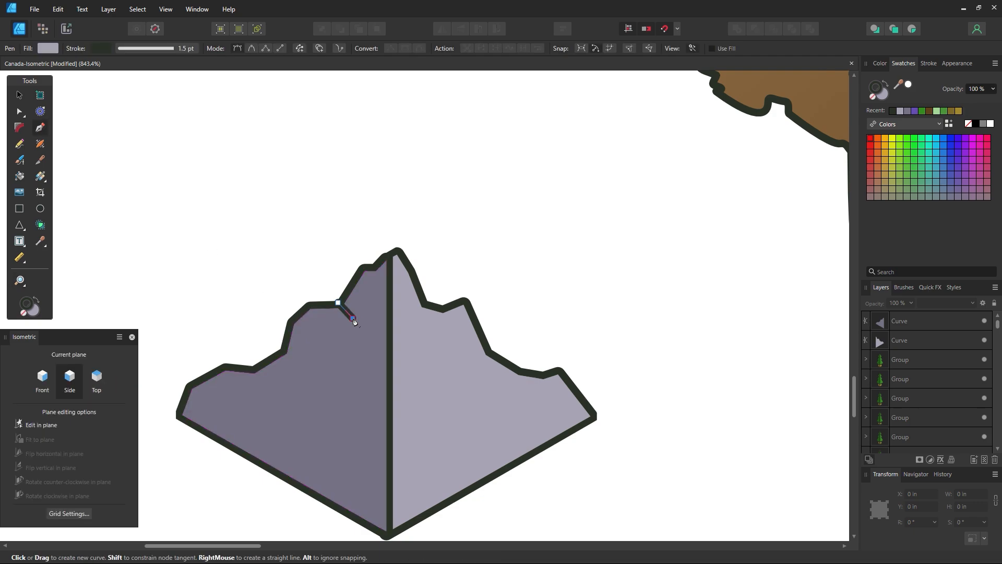
left_click(339, 302)
left_click(353, 318)
left_click(387, 314)
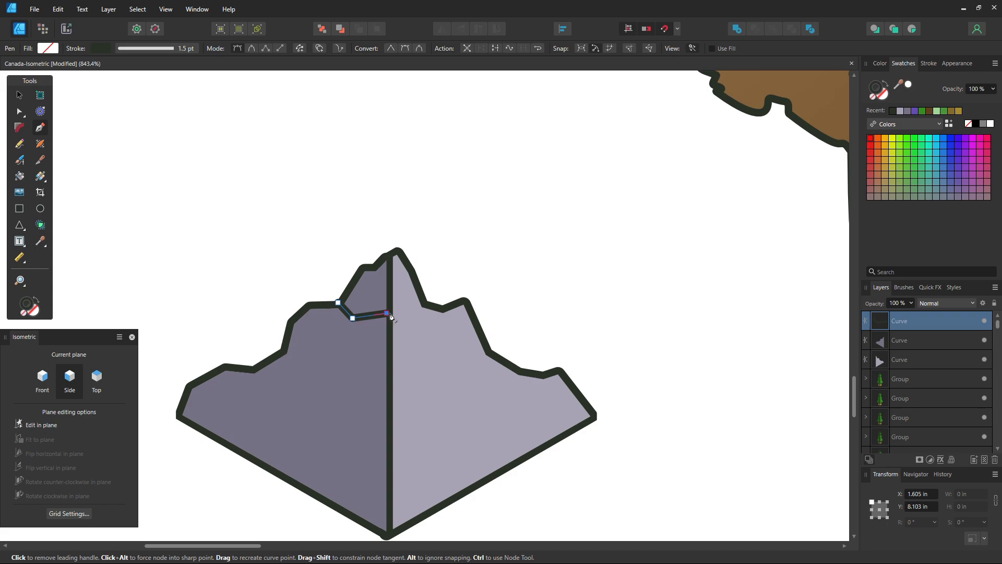
key("z")
left_click_drag(370, 315, 413, 316)
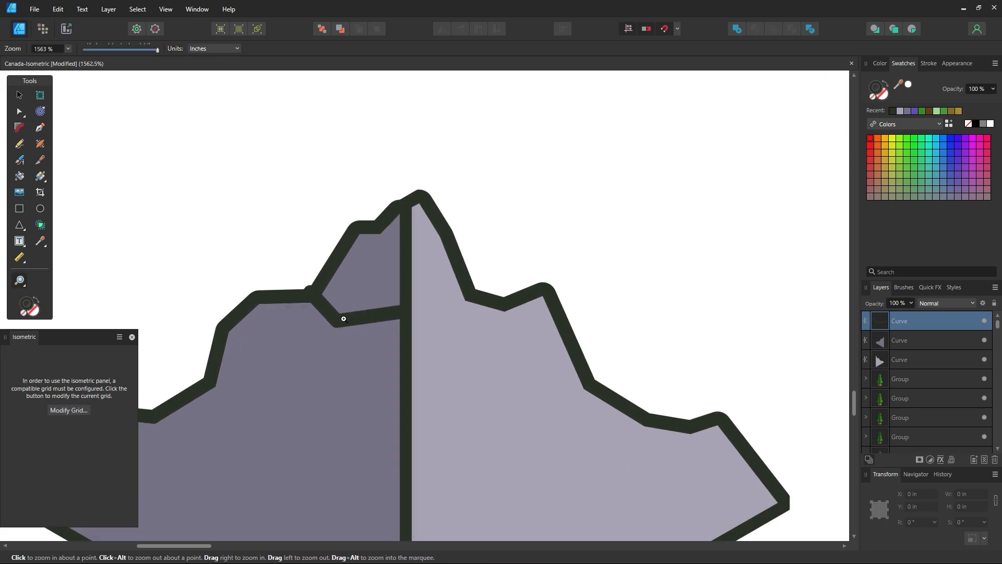
left_click(19, 95)
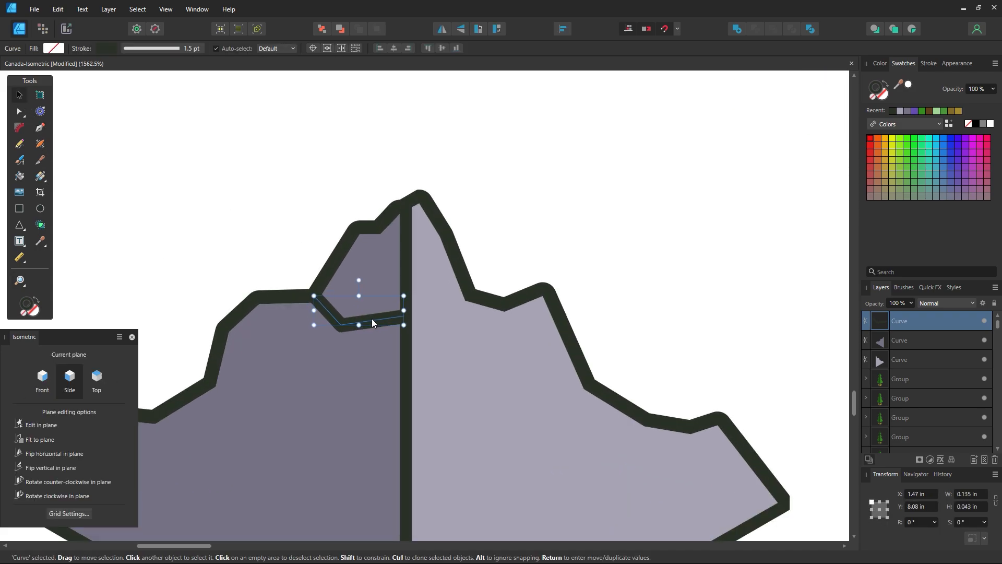
key("Delete")
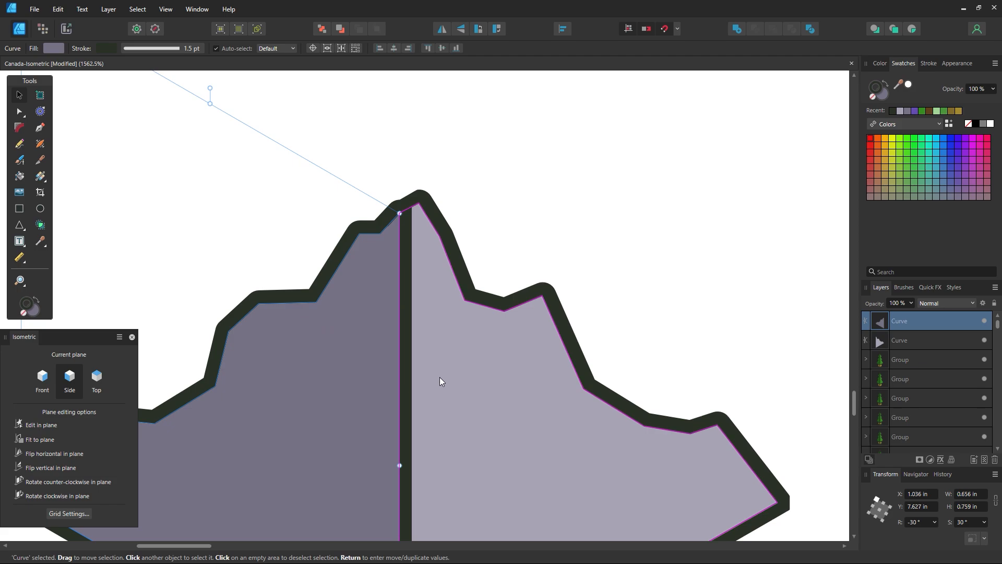
Draw a closed Pen shape about 0.47 by 0.42 in around the mountain's summit, with a V-shaped lower edge meeting at the central ridge
key("z")
left_click_drag(499, 327, 405, 346)
key("space")
left_click(41, 128)
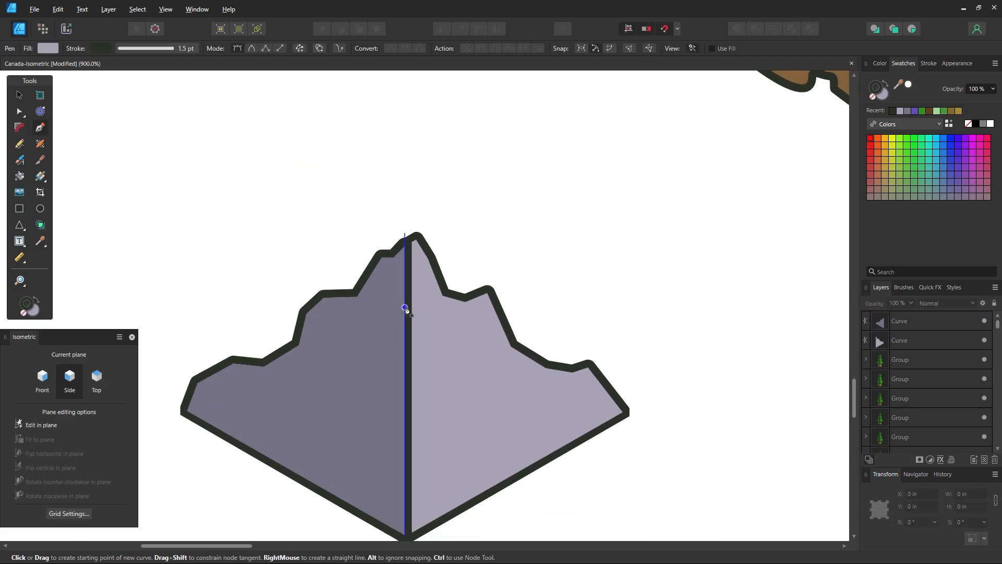
left_click(321, 275)
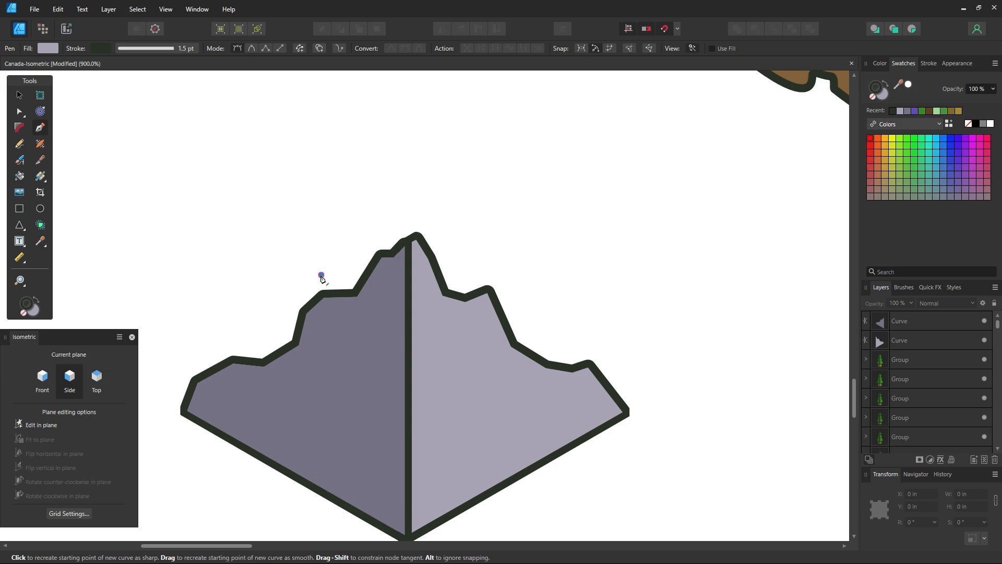
left_click(405, 311)
left_click(488, 273)
left_click(486, 149)
left_click(354, 151)
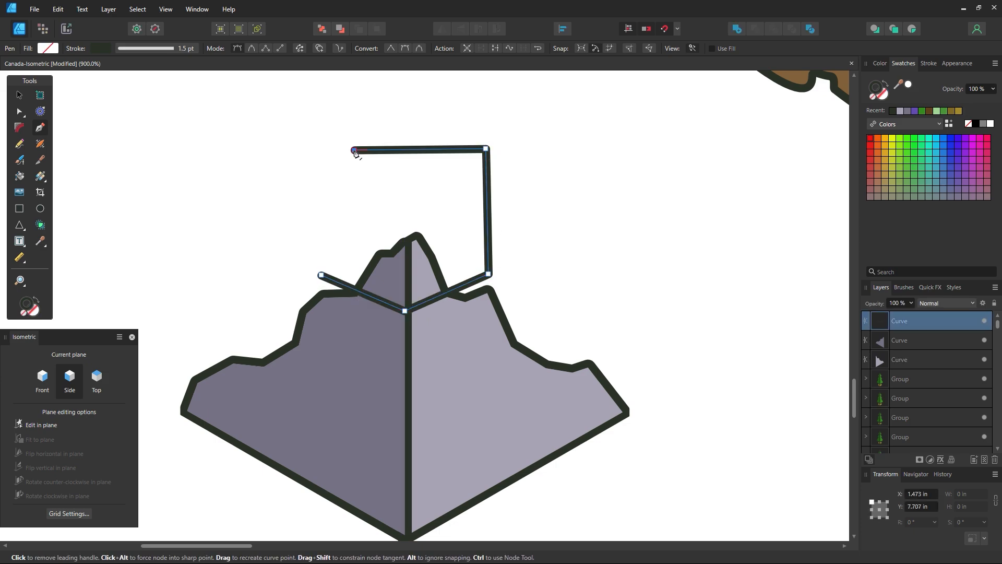
left_click(309, 214)
left_click(322, 275)
Give the new shape over the summit a green fill and no outline
left_click(17, 94)
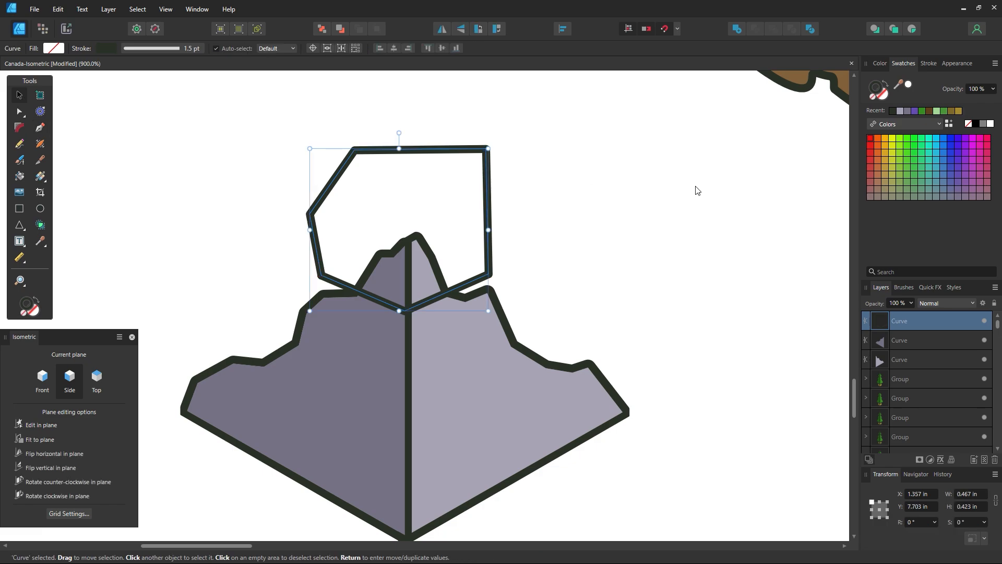
left_click(914, 168)
left_click(890, 86)
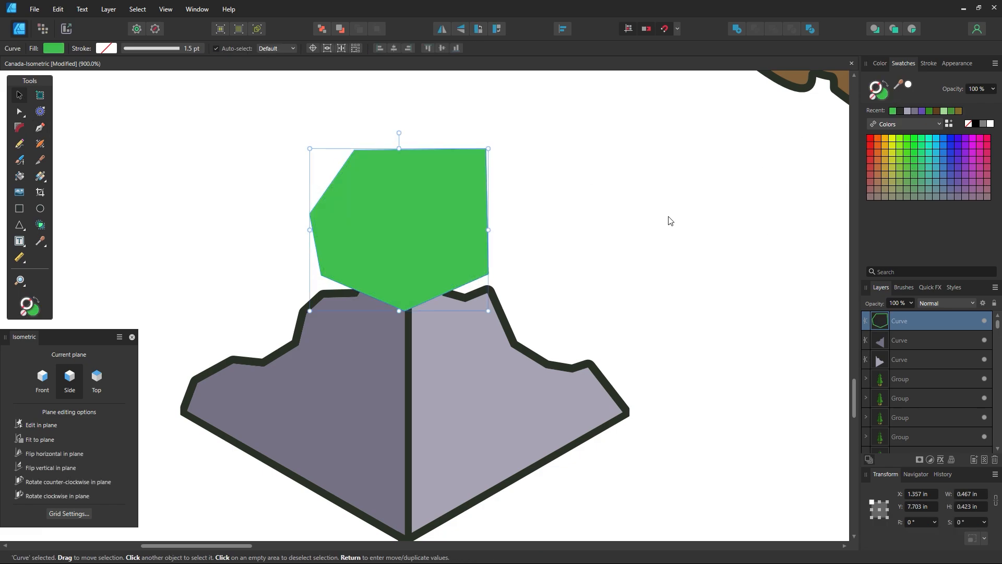
left_click(667, 220)
Divide both mountain halves with the green shape and delete the surplus green piece outside the peak
left_click(481, 373)
left_click(340, 393, "shift")
left_click(405, 191, "shift")
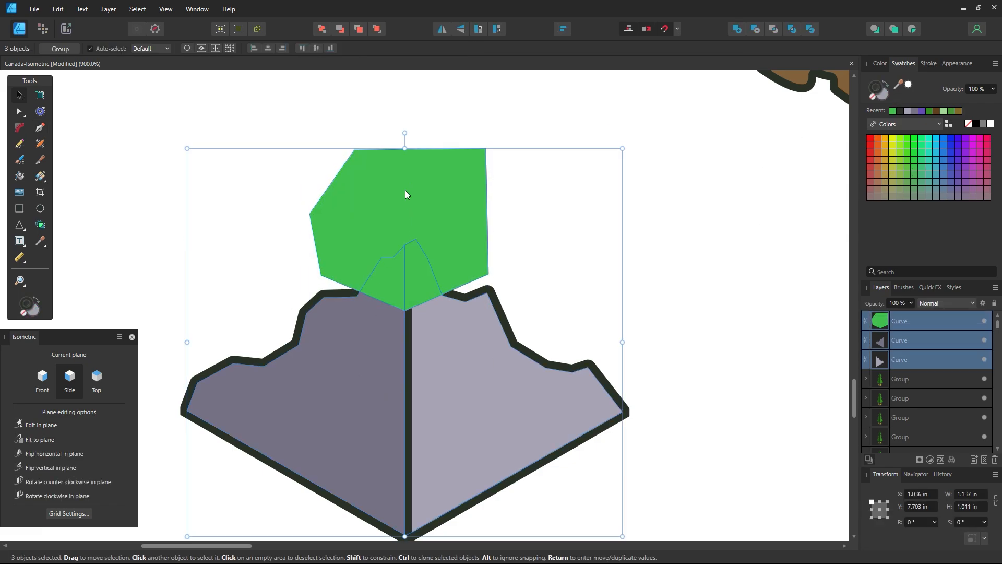
left_click(810, 29)
left_click(673, 311)
left_click_drag(445, 230, 650, 199)
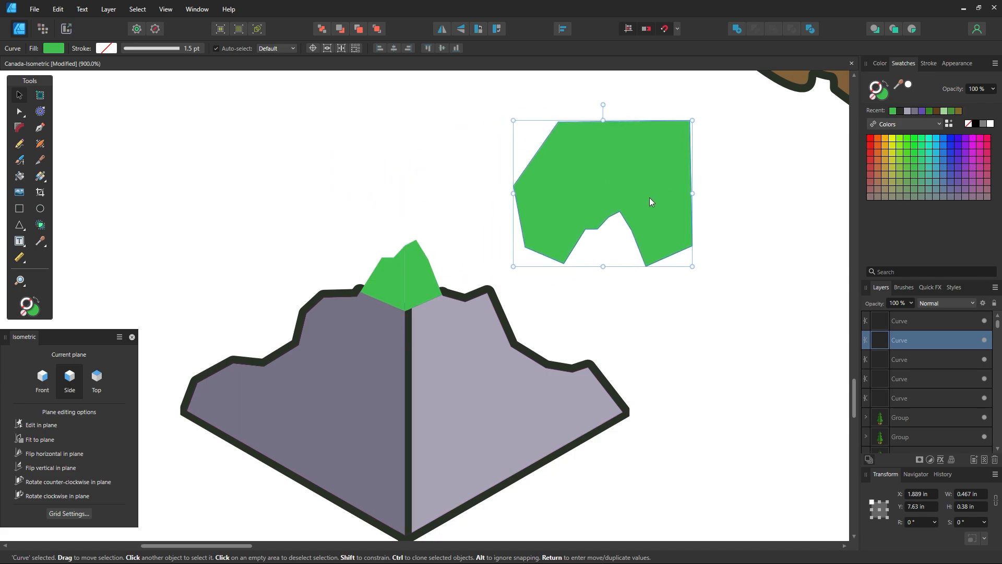
key("Delete")
Select both green summit pieces and give them the recently used dark grey-green outline
left_click(420, 289, "shift")
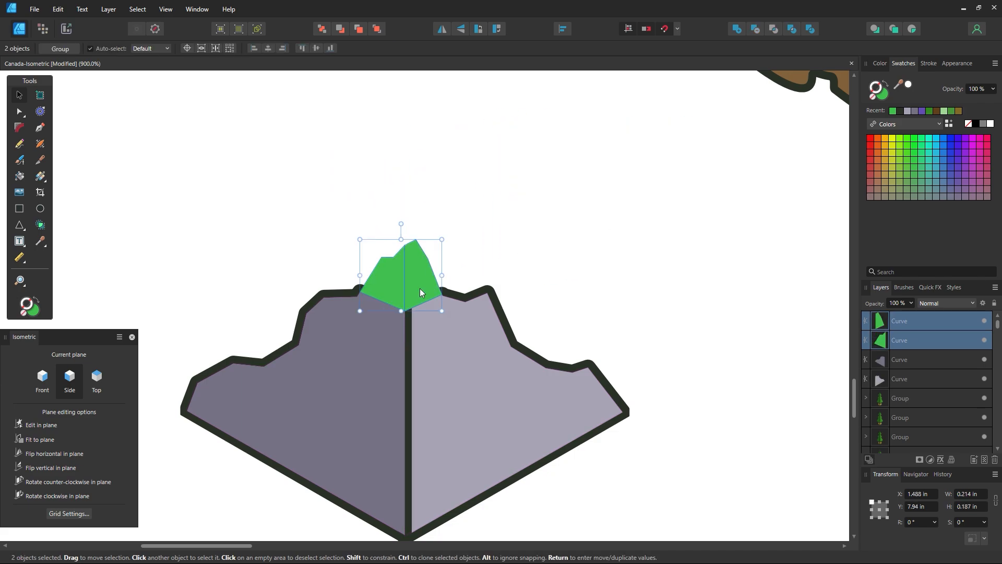
key("i")
left_click(304, 238)
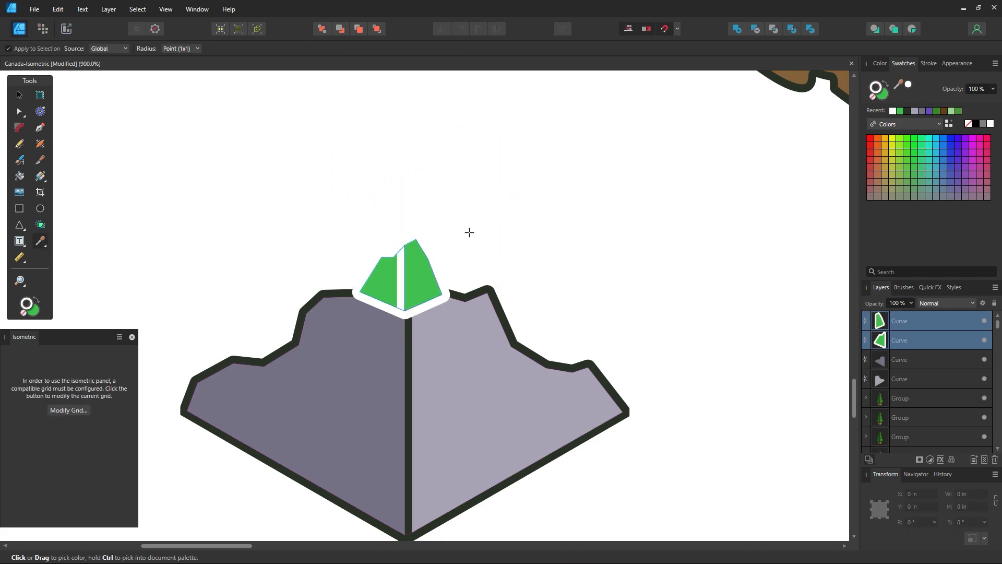
left_click(906, 113)
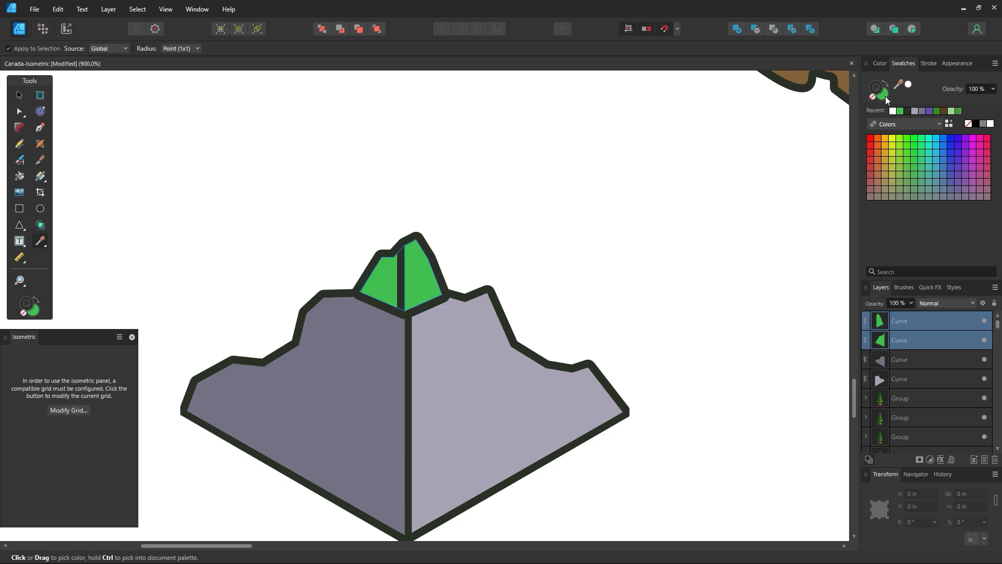
Change the fill of both summit pieces to the icy white #EFF8F7
double_click(884, 96)
left_click(674, 220)
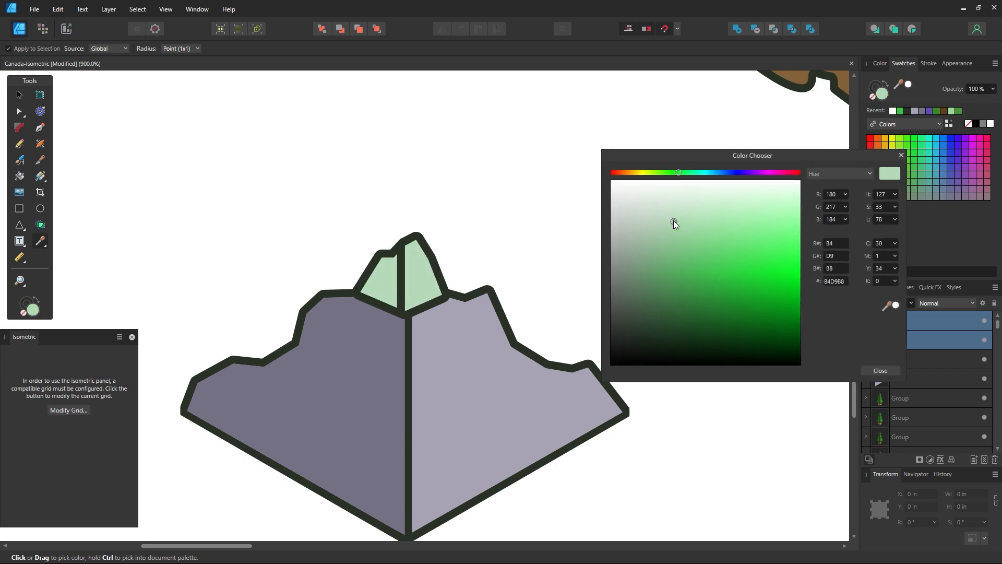
left_click(682, 190)
left_click(700, 172)
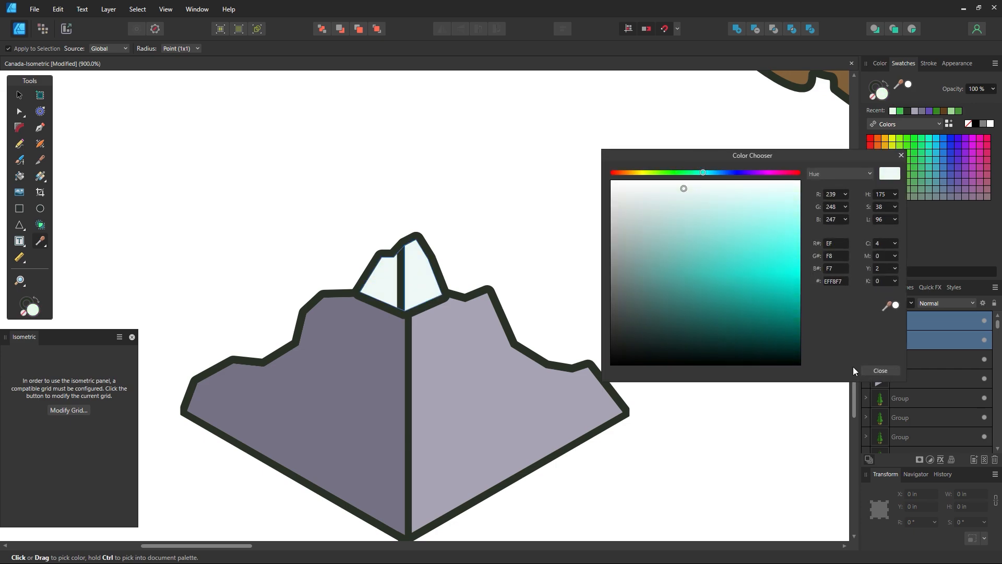
left_click(881, 370)
left_click(20, 95)
left_click(377, 185)
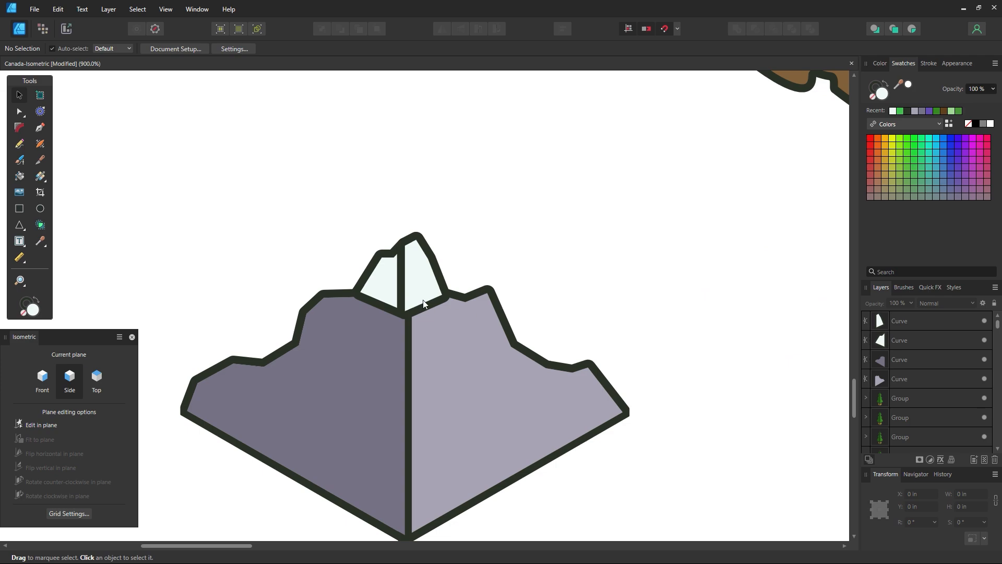
Bring the snow cap's shaded-side piece forward, in front of the other cap piece, so the central ridge line aligns
left_click_drag(423, 300, 470, 262)
key("ctrl+z")
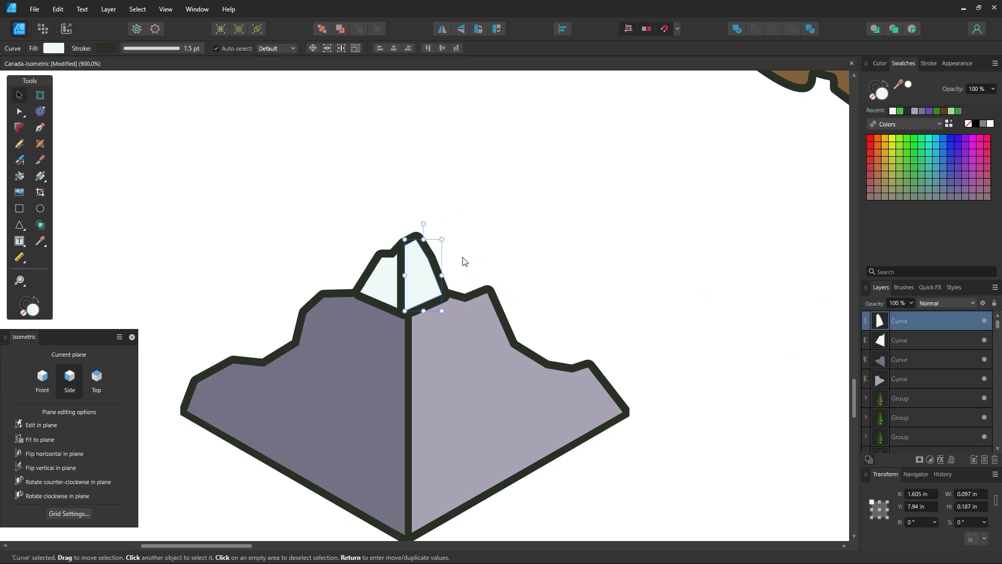
left_click(378, 276)
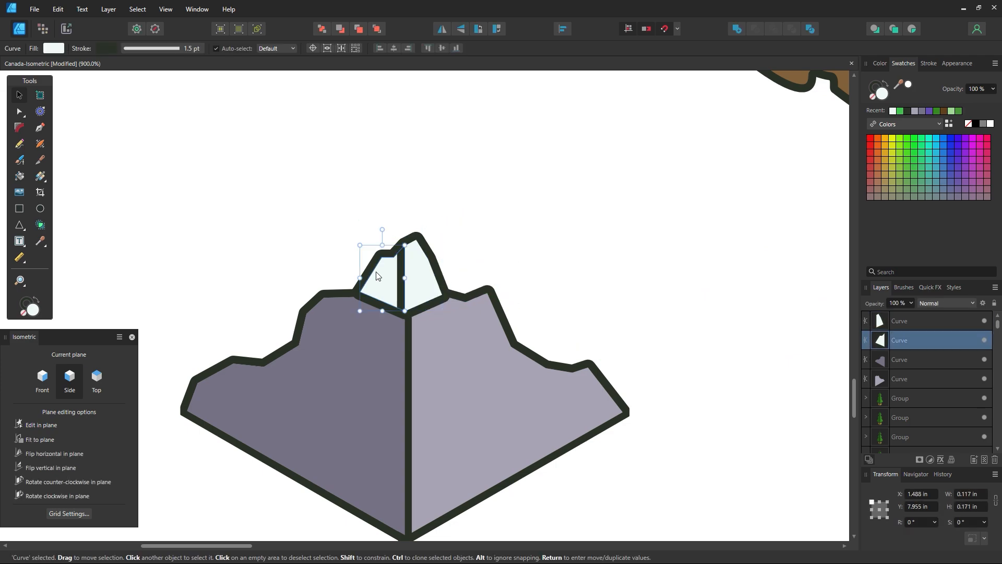
key("ctrl+bracketright")
left_click(467, 152)
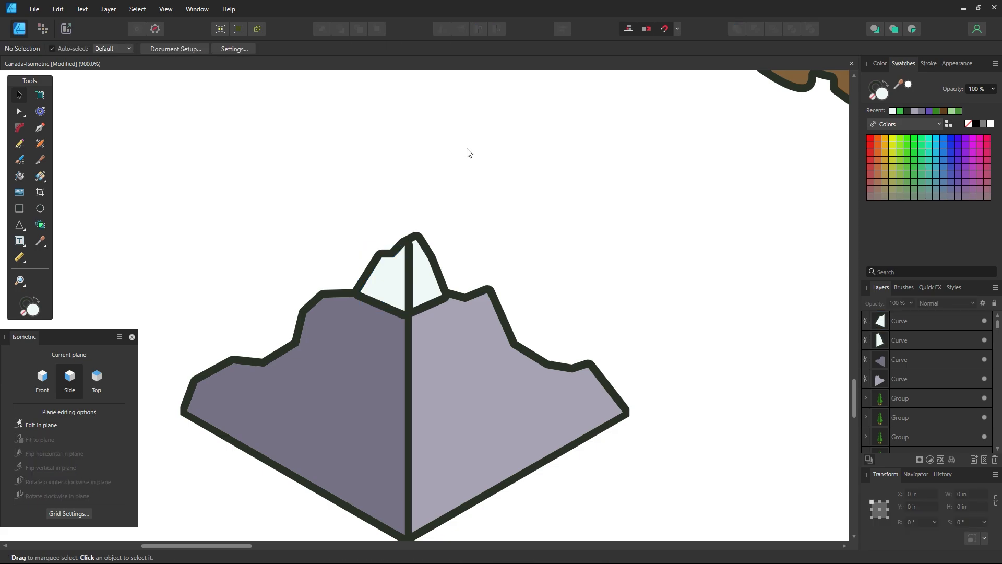
key("z")
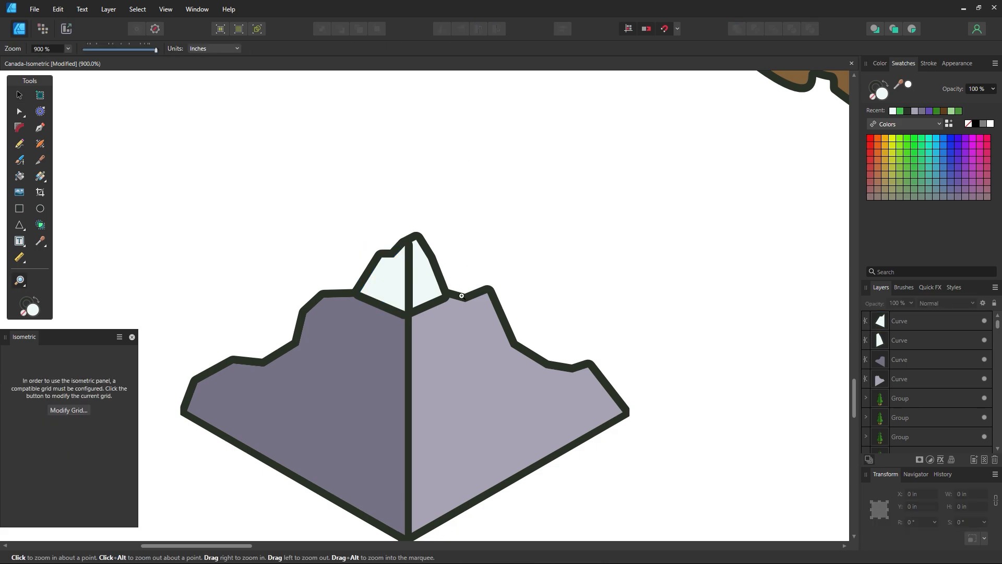
scroll(462, 297, "down", 5)
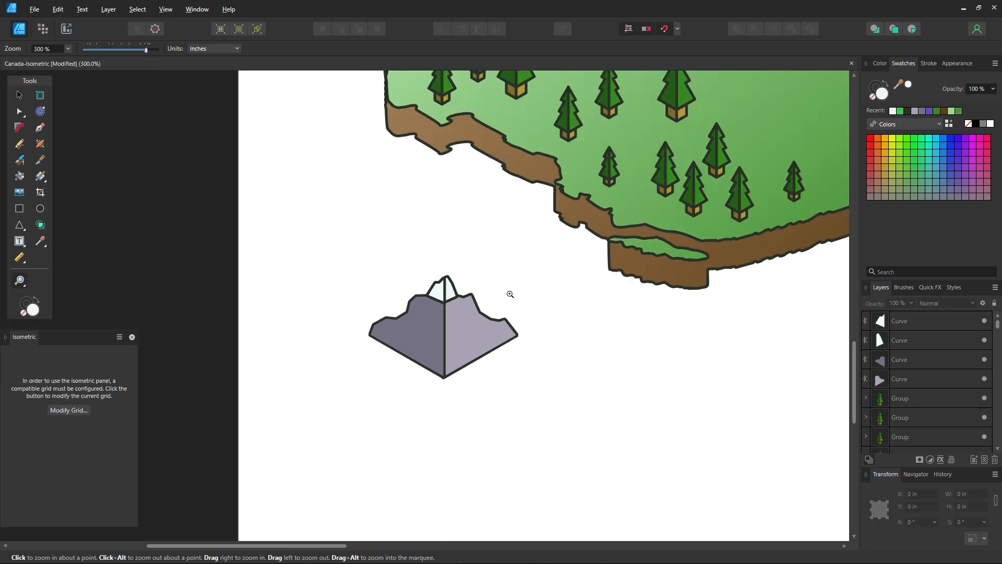
Undo the snow cap work back to before the mountain halves were divided, and delete the green cutting shape over the peak
left_click_drag(576, 376, 600, 384)
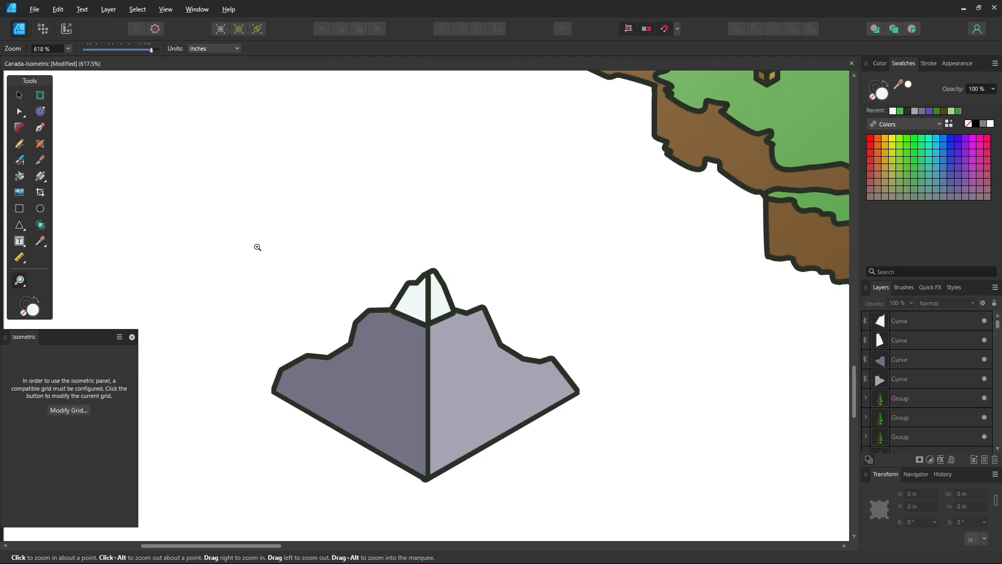
left_click_drag(456, 345, 452, 302)
left_click(20, 96)
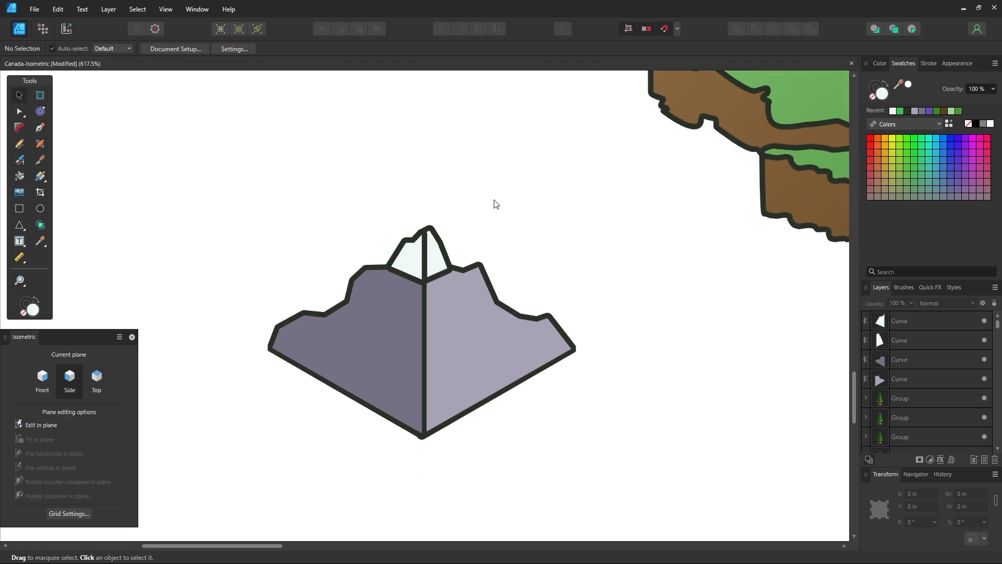
left_click(411, 260)
key("ctrl+z")
key("ctrl+z")
key("ctrl+z")
key("ctrl+z")
key("ctrl+z")
key("ctrl+z")
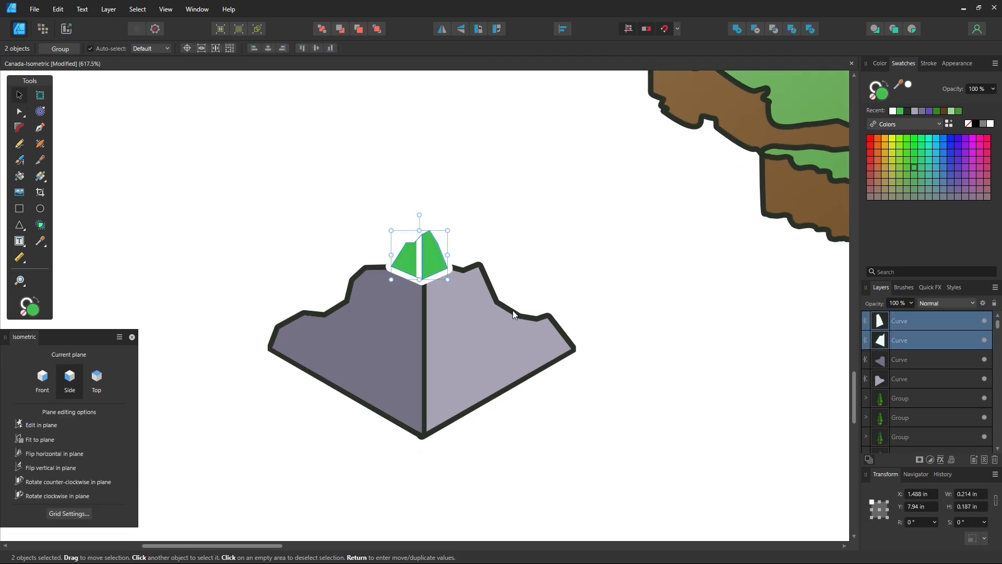
key("ctrl+z")
key("ctrl+z")
key("ctrl+z")
key("ctrl+z")
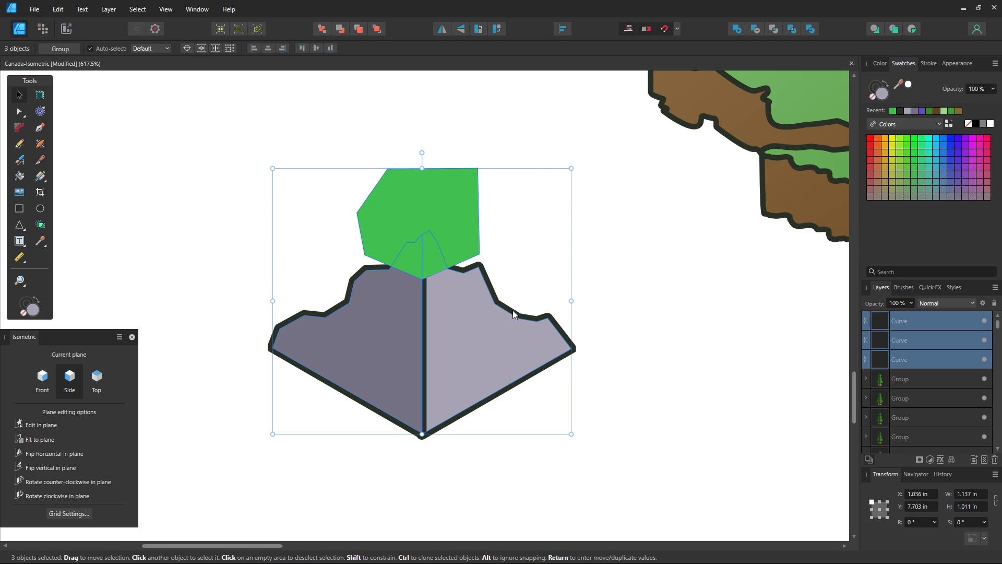
left_click(469, 255)
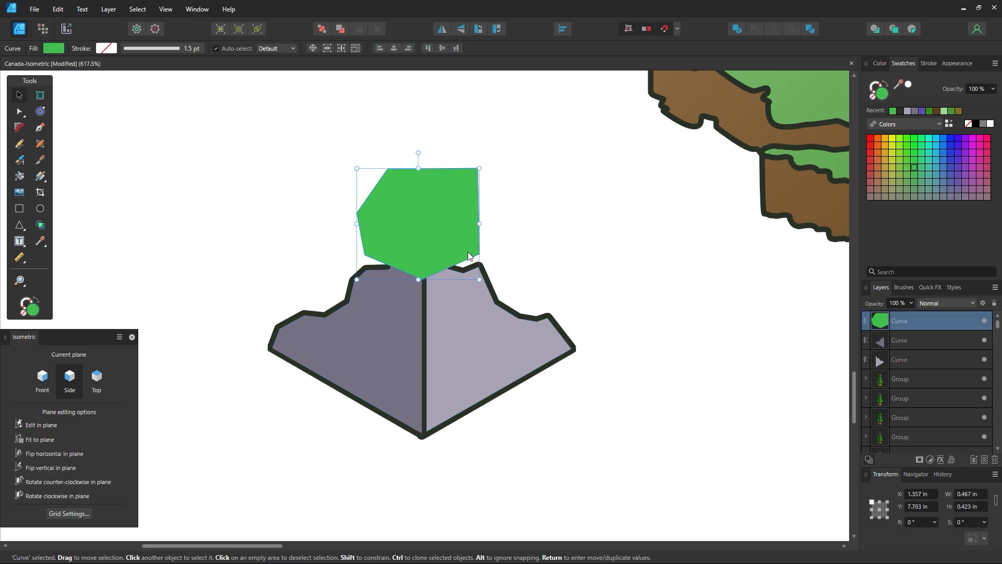
key("Delete")
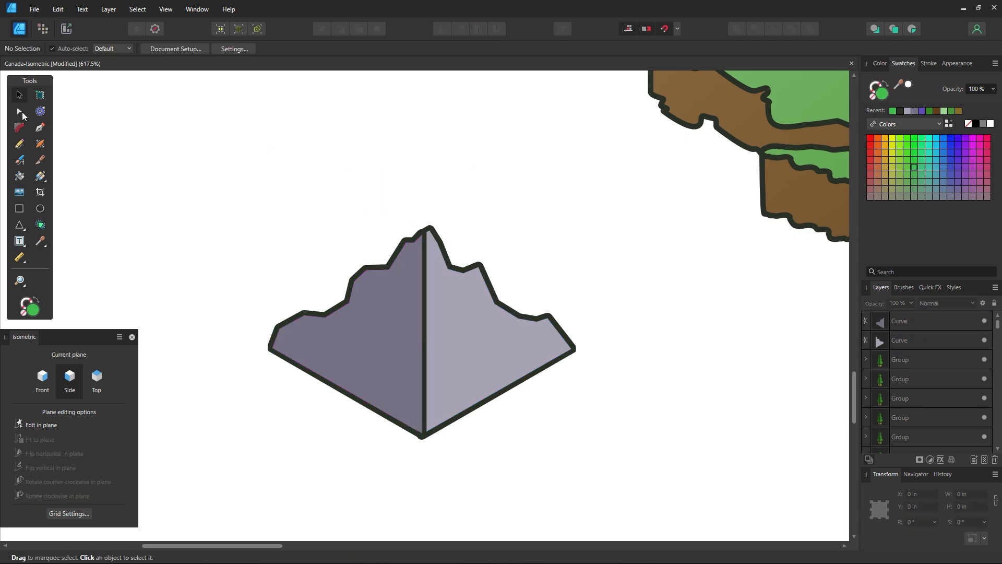
Reshape the light mountain half's upper slope by moving its nodes outward, replacing the notch below the summit with a smoother, bulging ridge
left_click(21, 114)
left_click_drag(487, 246, 484, 276)
left_click(450, 286)
left_click(464, 273)
left_click(499, 272)
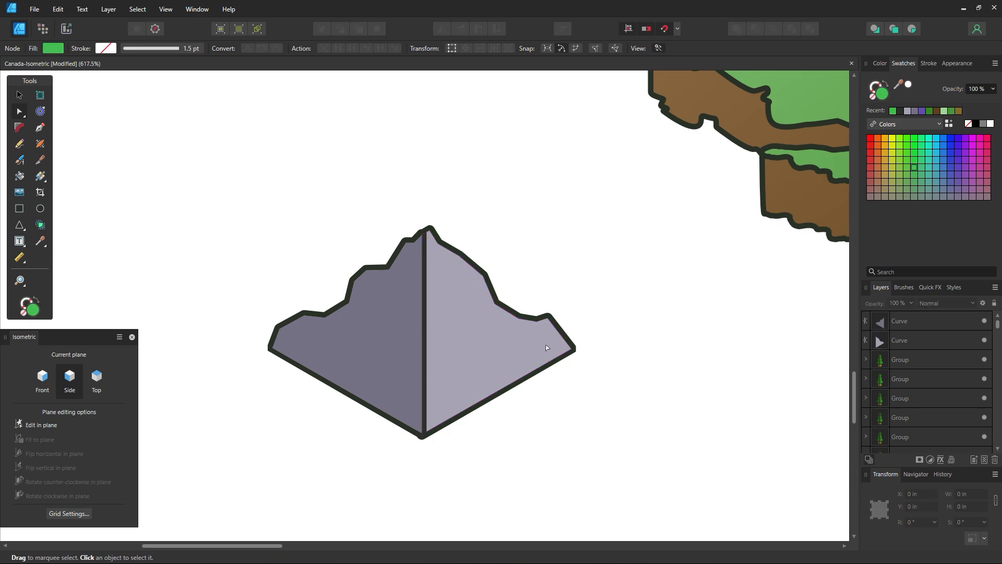
left_click(565, 339)
mouse_move(574, 348)
left_mouse_down()
mouse_move(583, 341)
mouse_move(572, 348)
left_mouse_up()
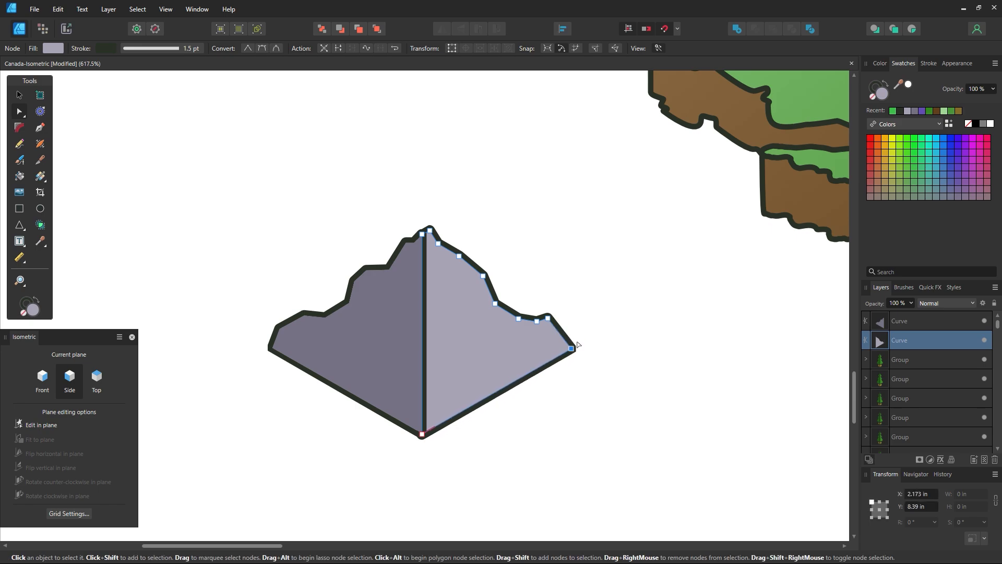
left_click(623, 281)
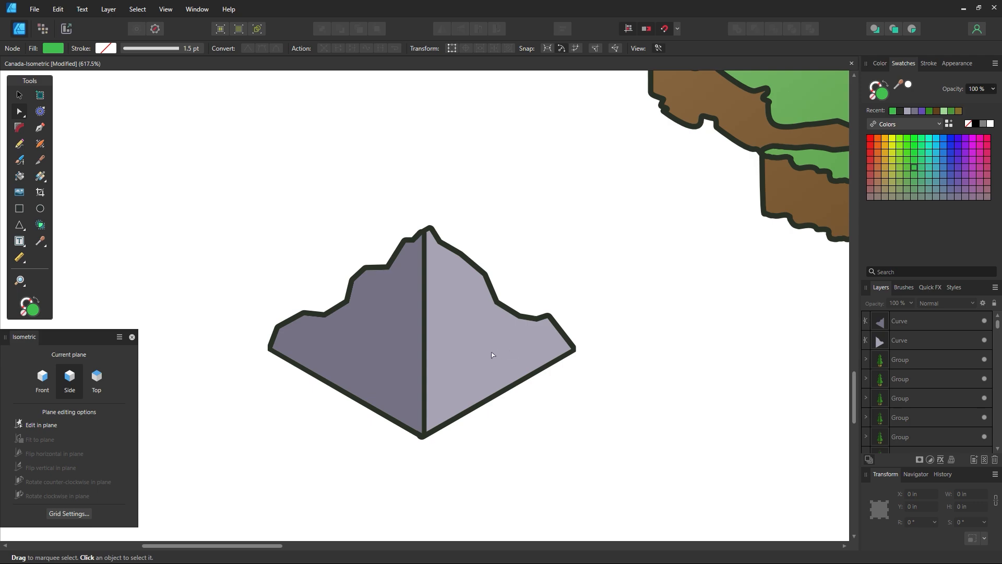
Reshape the dark half's lower slope by pulling its outer corner inward, deleting the shoulder node and lowering the neighbouring node
left_click(289, 317)
left_click_drag(314, 306, 297, 338)
left_click(305, 316)
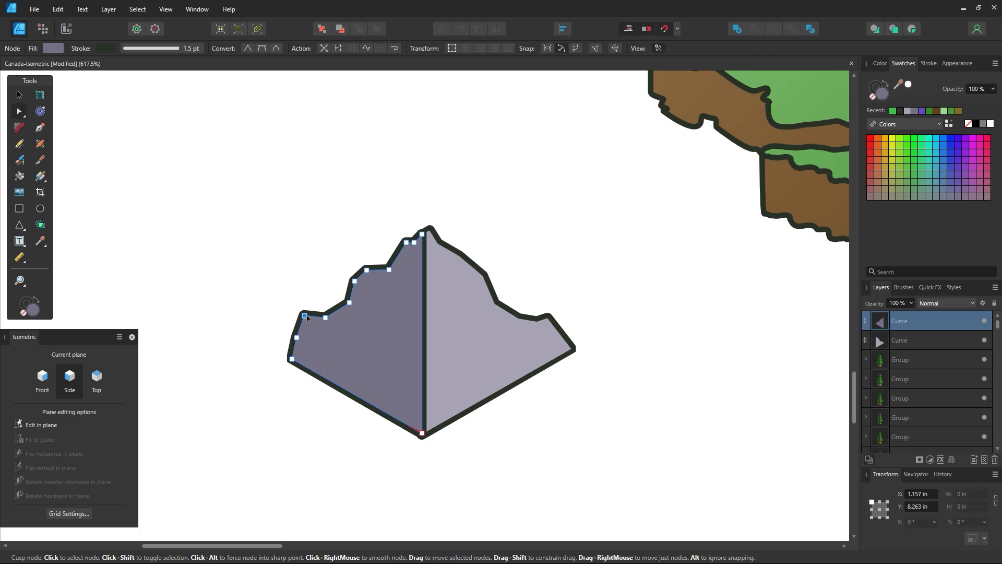
key("Delete")
left_click_drag(325, 318, 332, 327)
left_click(306, 285)
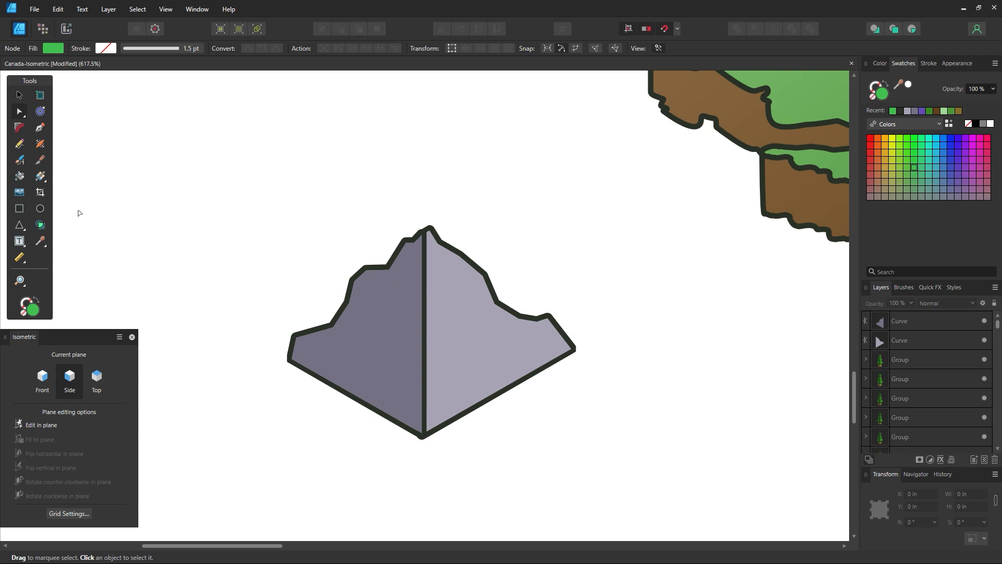
Draw a closed Pen shape over the summit with a zigzag lower edge crossing both mountain halves, and fill it green
left_click(40, 127)
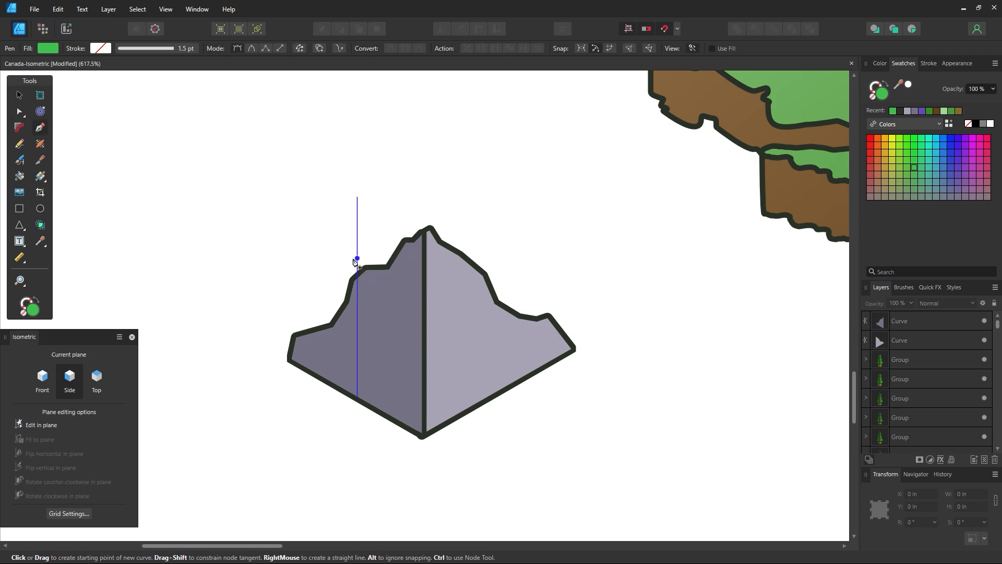
left_click(380, 290)
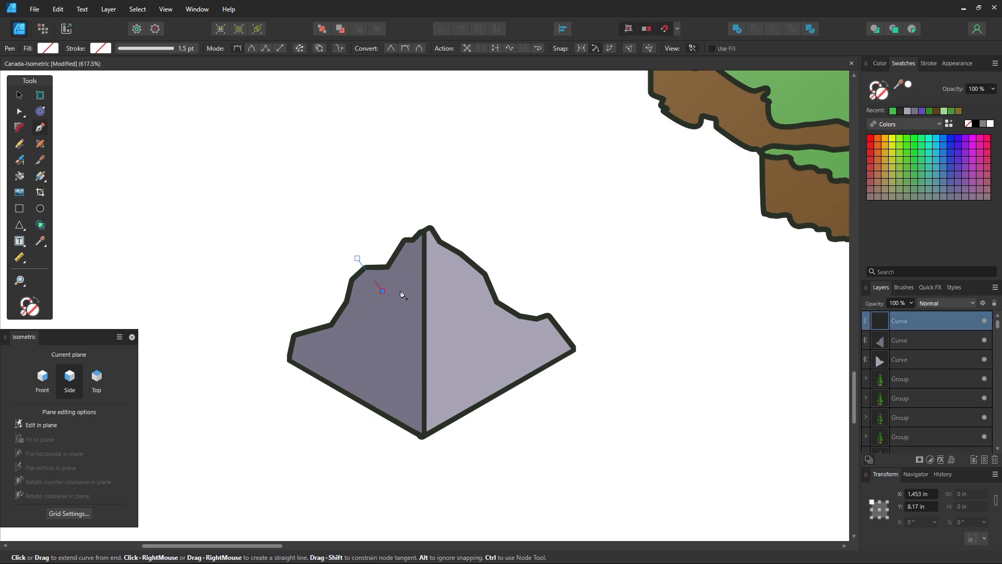
left_click(406, 286)
left_click(440, 295)
left_click(497, 260)
left_click(486, 189)
left_click(403, 179)
left_click(348, 216)
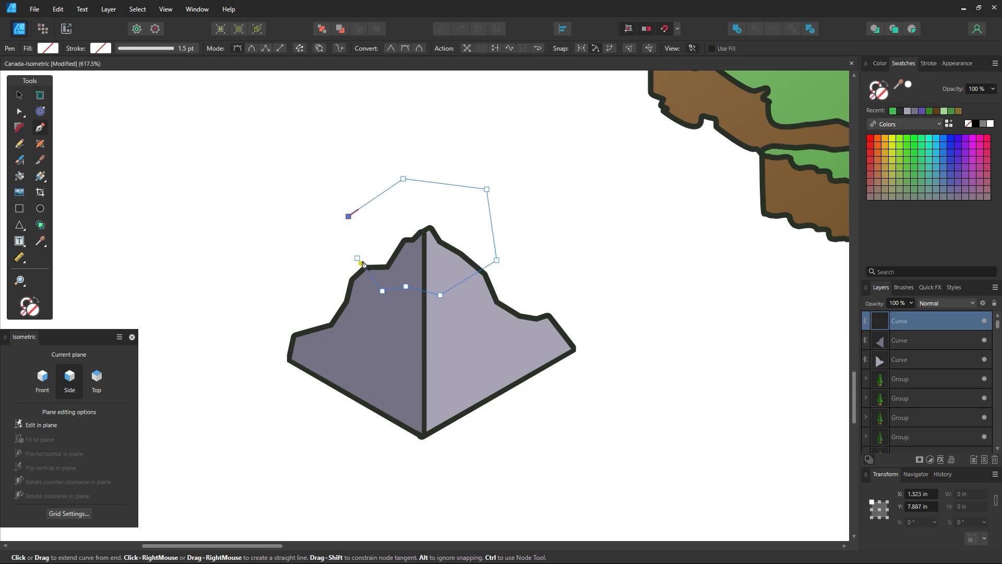
left_click(357, 258)
left_click(921, 175)
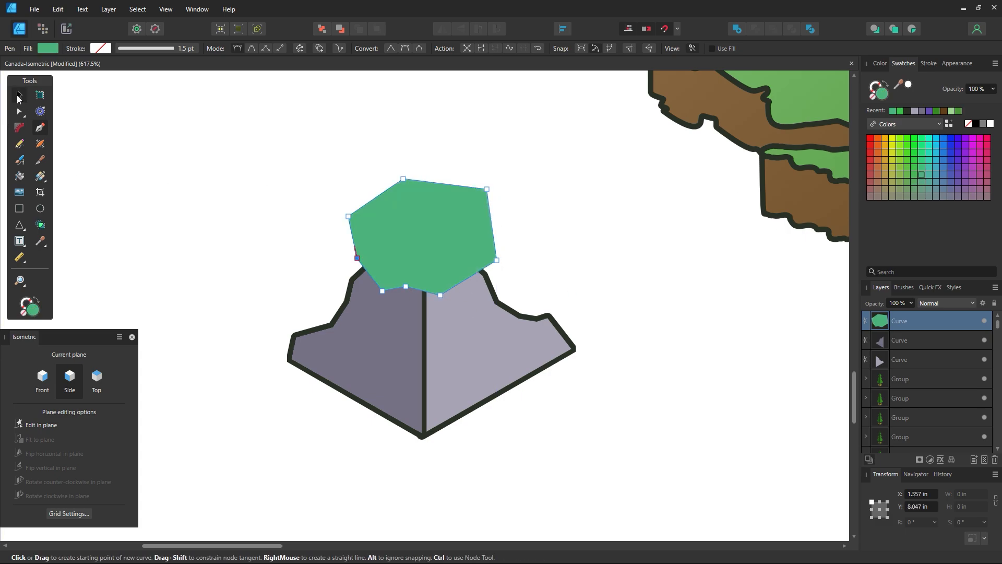
Divide the two mountain halves with the new zigzag green shape and delete the surplus green piece outside the summit
left_click(19, 94)
left_click(406, 351, "shift")
left_click(460, 350, "shift")
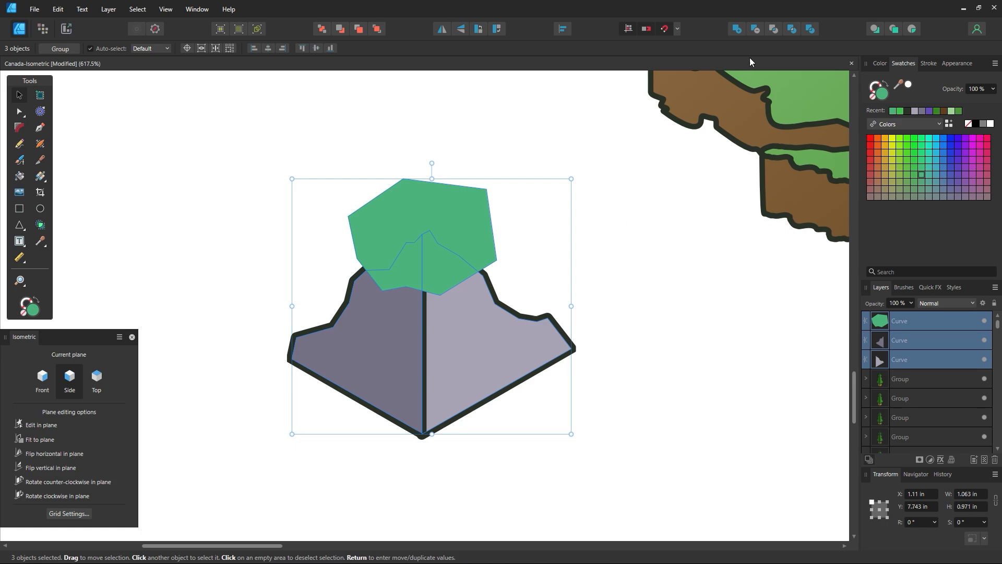
left_click(788, 33)
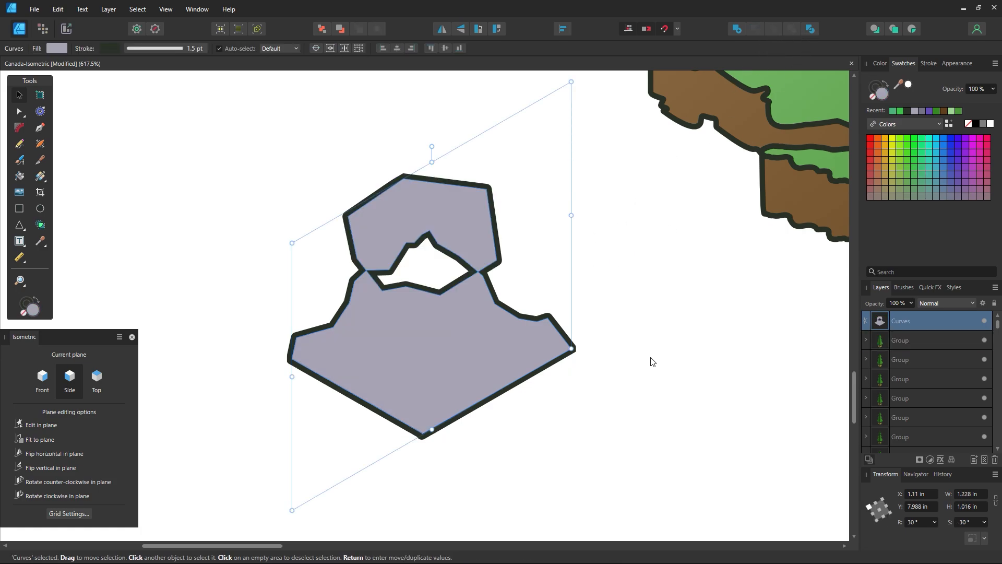
key("ctrl+z")
left_click(811, 29)
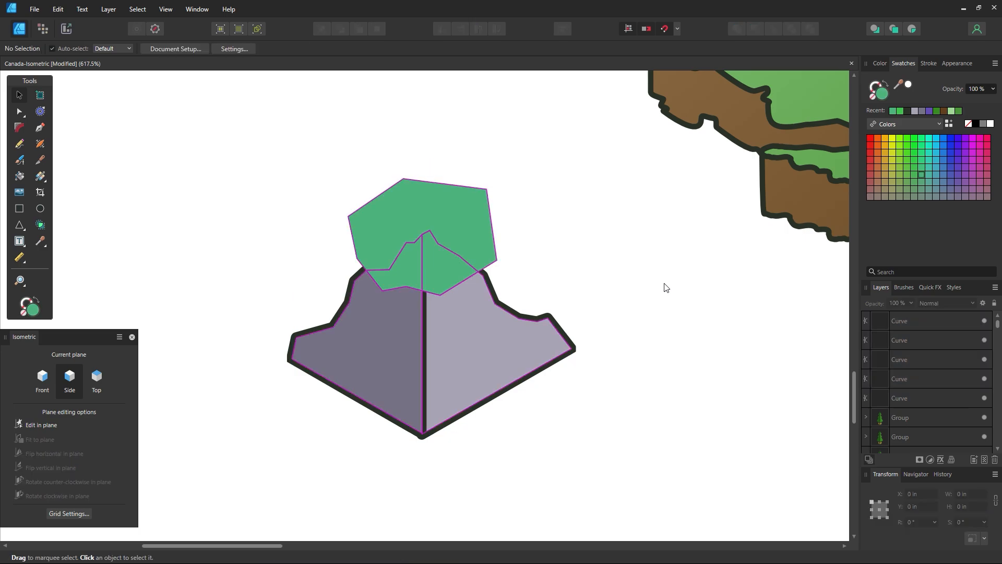
left_click(470, 223)
key("Delete")
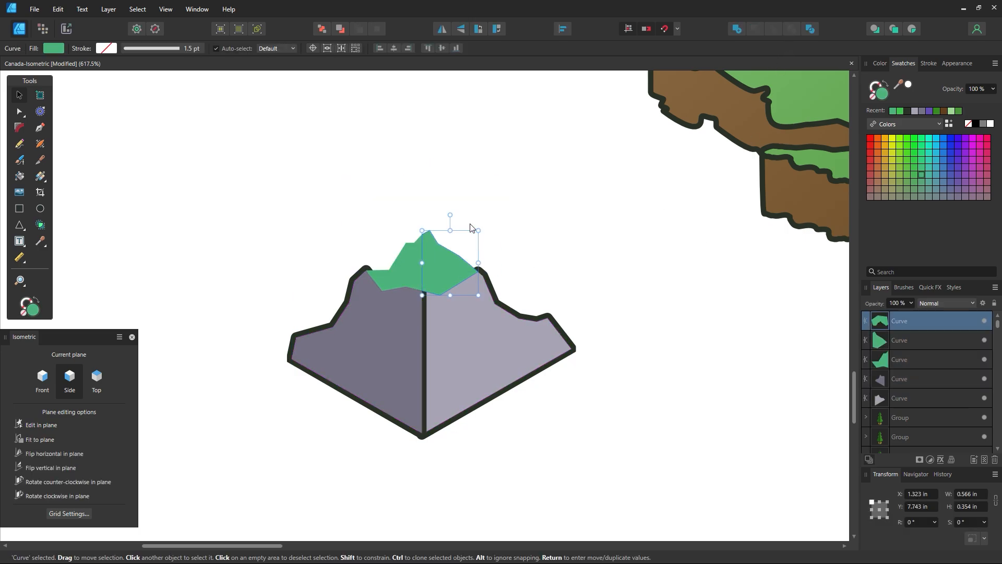
Give both green summit pieces the recently used dark grey-green outline
left_click(414, 283, "shift")
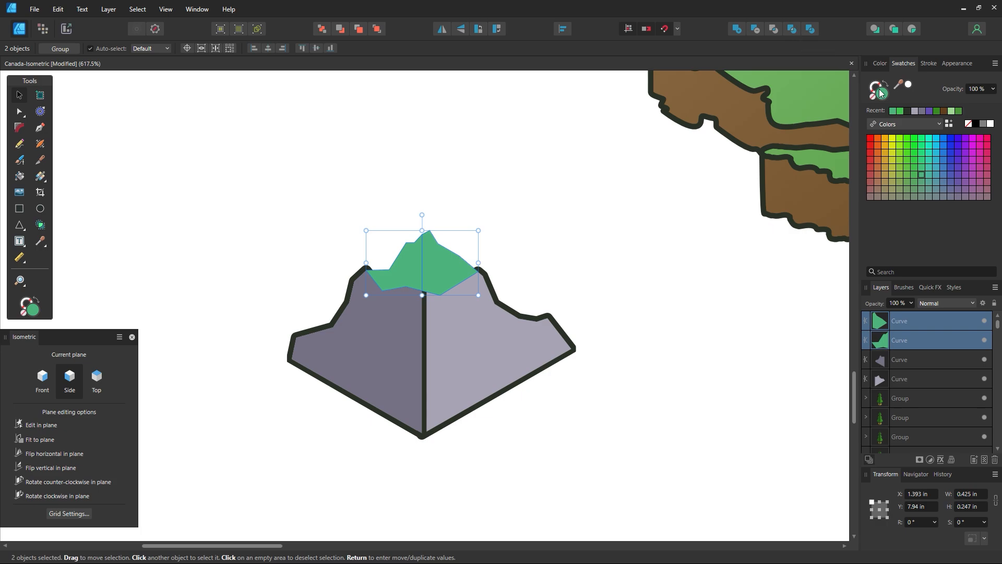
left_click(907, 111)
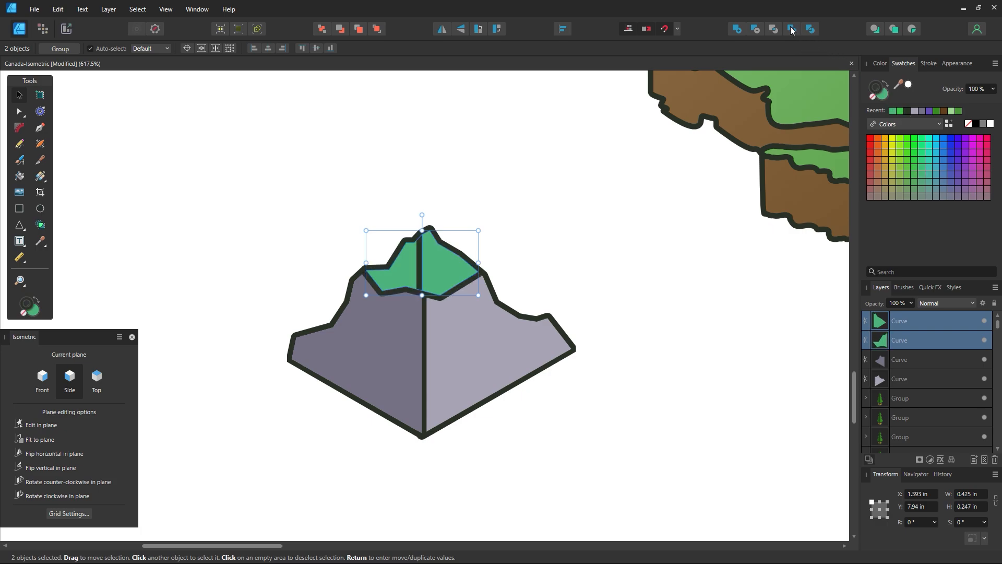
left_click(599, 177)
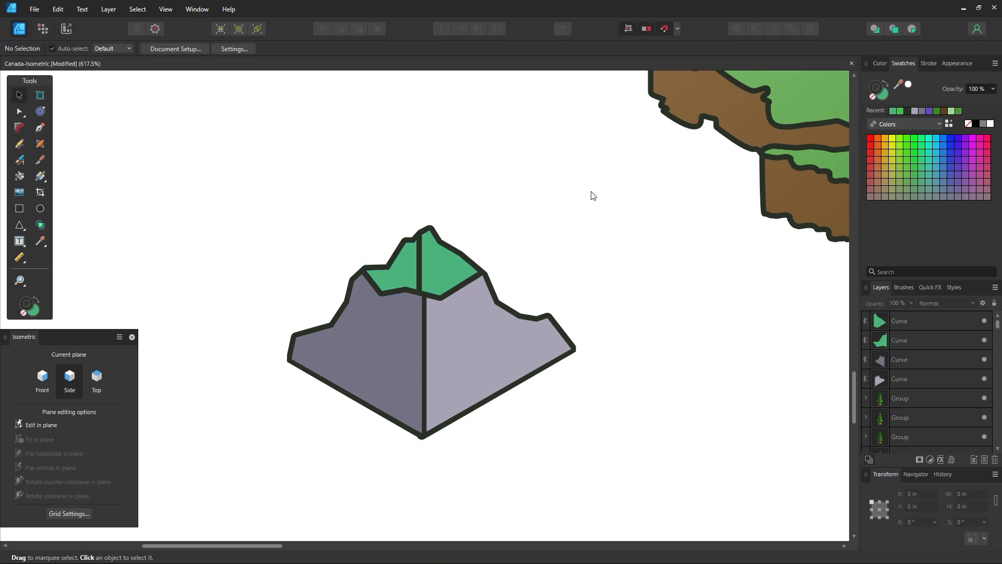
Bring the green cap piece on the mountain's shaded side in front of the other cap piece to align the ridge line
left_click(411, 273)
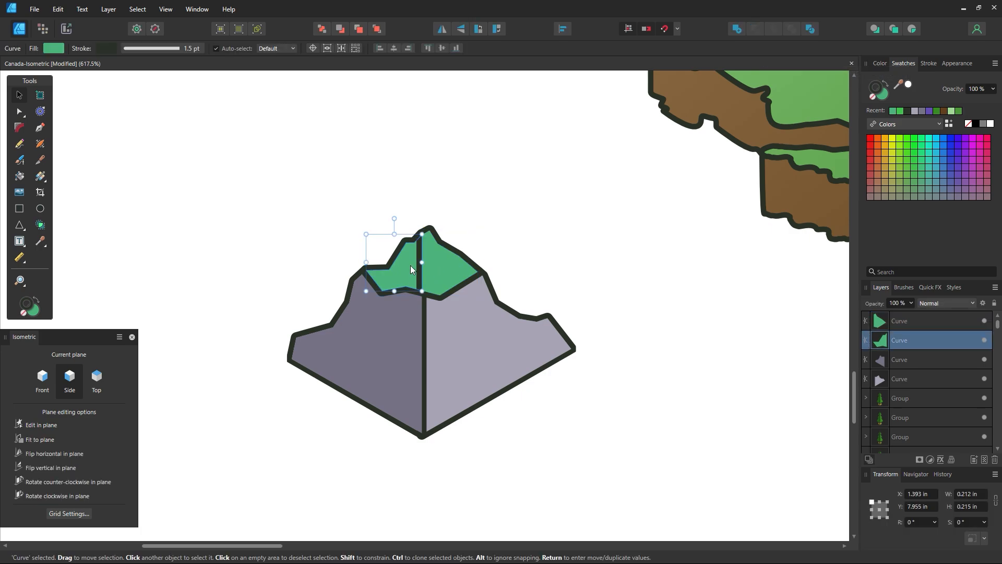
key("ctrl+]")
left_click(583, 247)
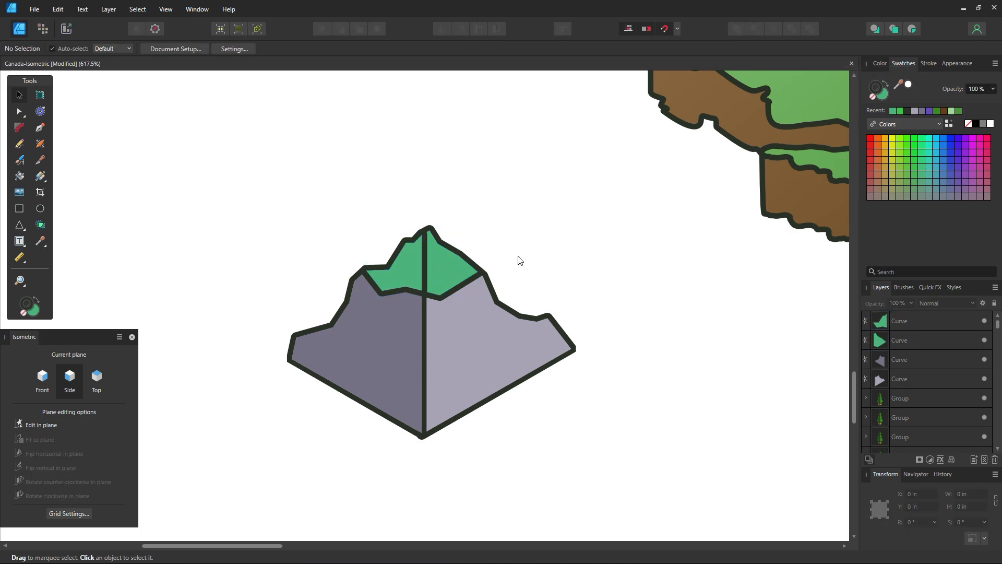
Change the fill of both green cap pieces to the icy white #EAF6F5
left_click(452, 277)
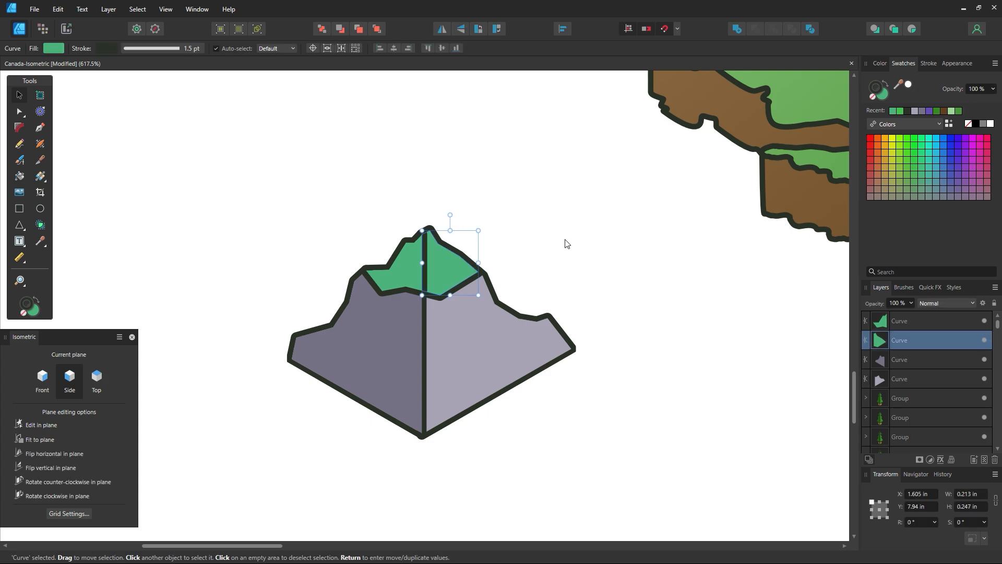
left_click(397, 286, "shift")
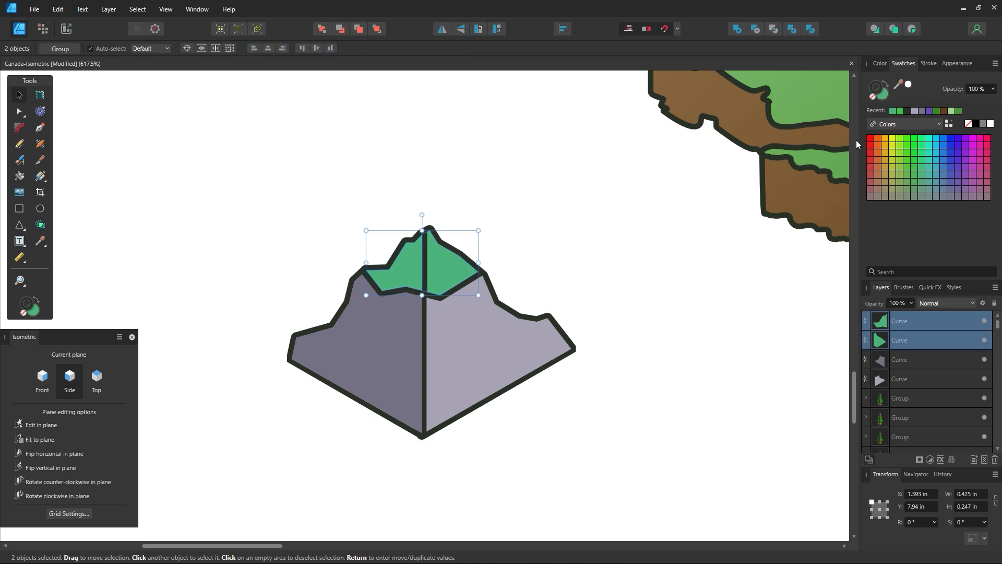
double_click(883, 98)
mouse_move(672, 237)
left_mouse_down()
mouse_move(658, 210)
mouse_move(679, 210)
mouse_move(682, 191)
left_mouse_up()
left_click(703, 173)
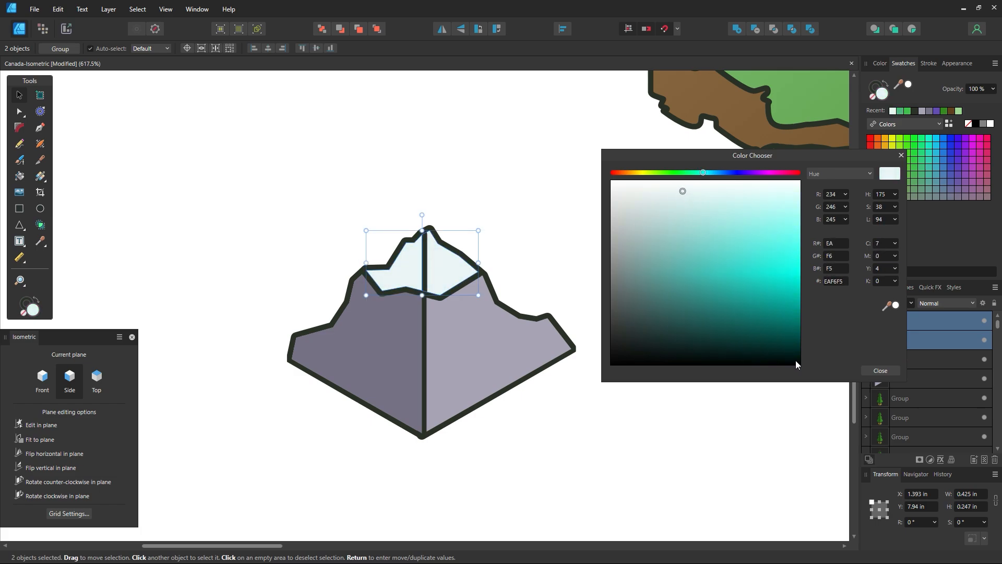
left_click(880, 371)
left_click(522, 225)
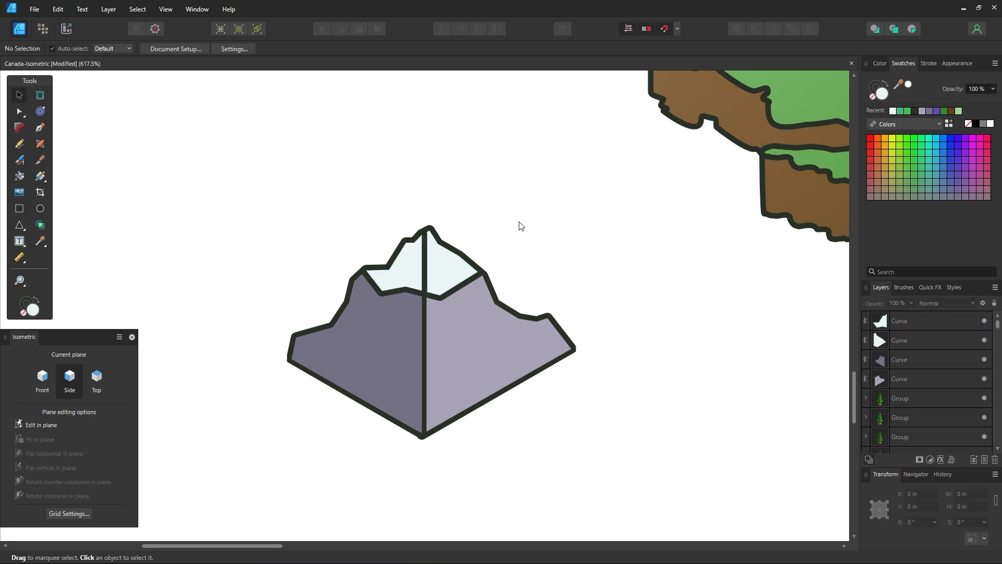
Change the fill of the snow cap's shaded-side piece to a slightly darker pale icy teal
key("z")
left_click(484, 247, "alt")
left_click(484, 247, "alt")
left_click(484, 247, "alt")
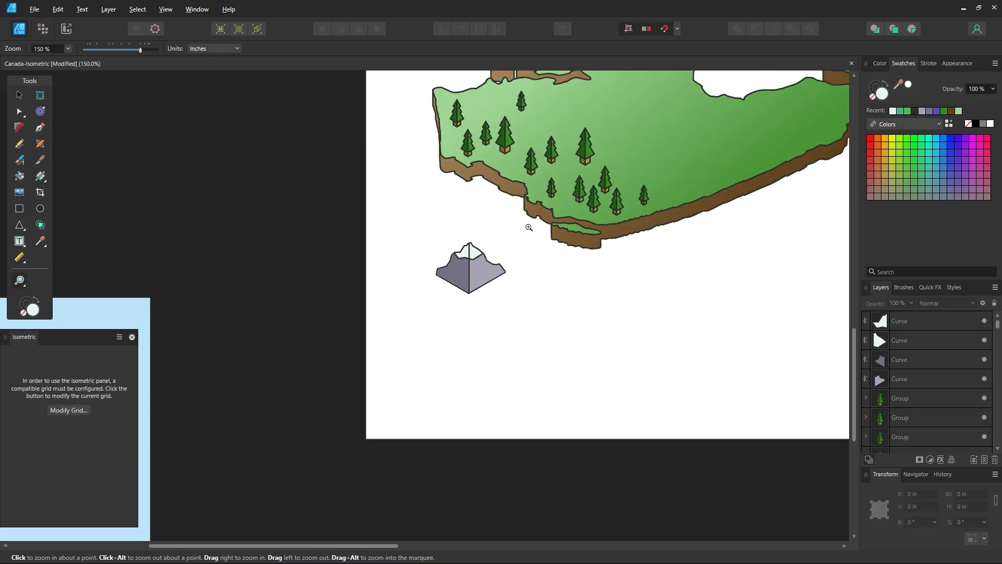
left_click_drag(553, 195, 507, 244)
left_click_drag(436, 302, 555, 358)
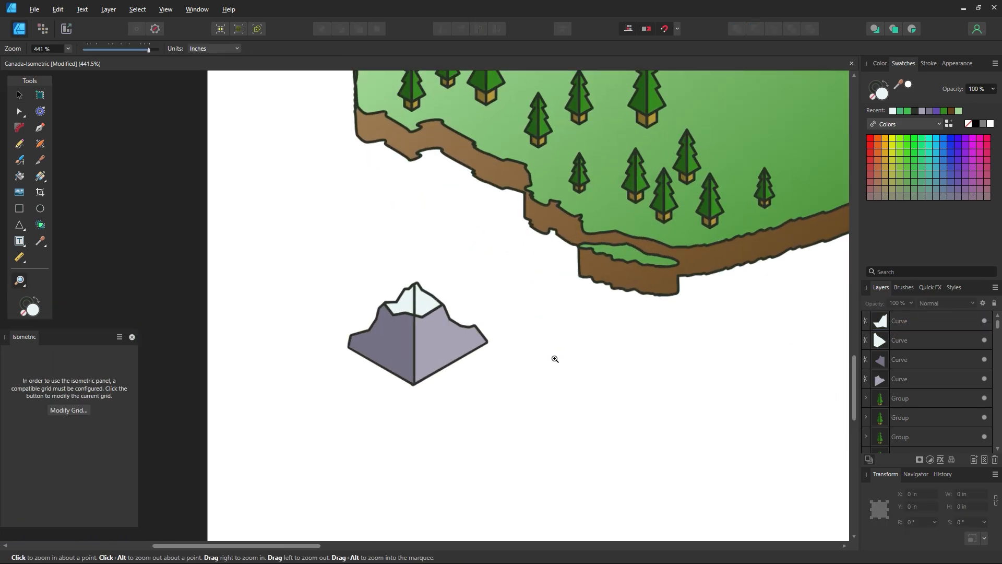
left_click(18, 96)
left_click(380, 294)
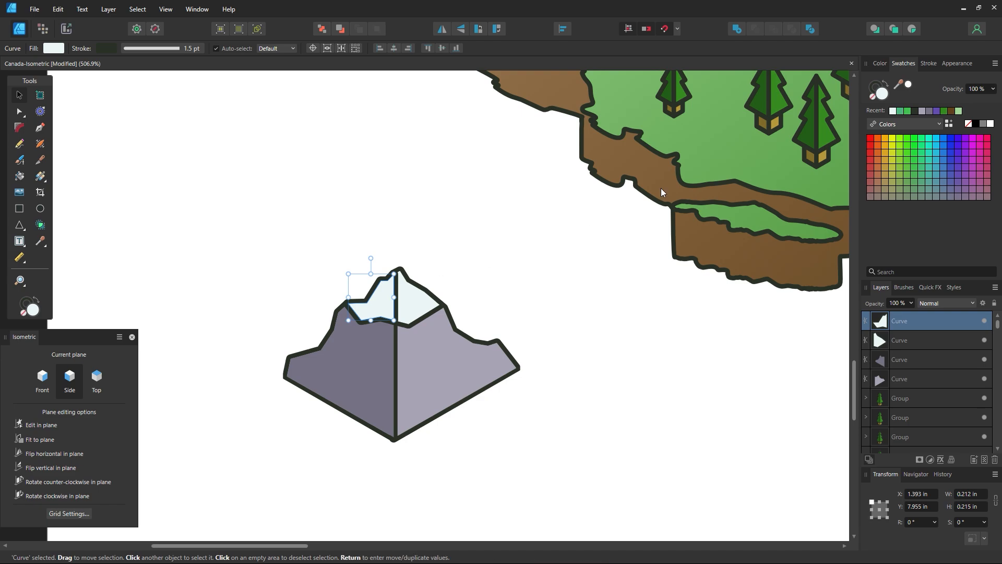
double_click(882, 94)
left_click_drag(687, 203, 683, 210)
left_click(880, 371)
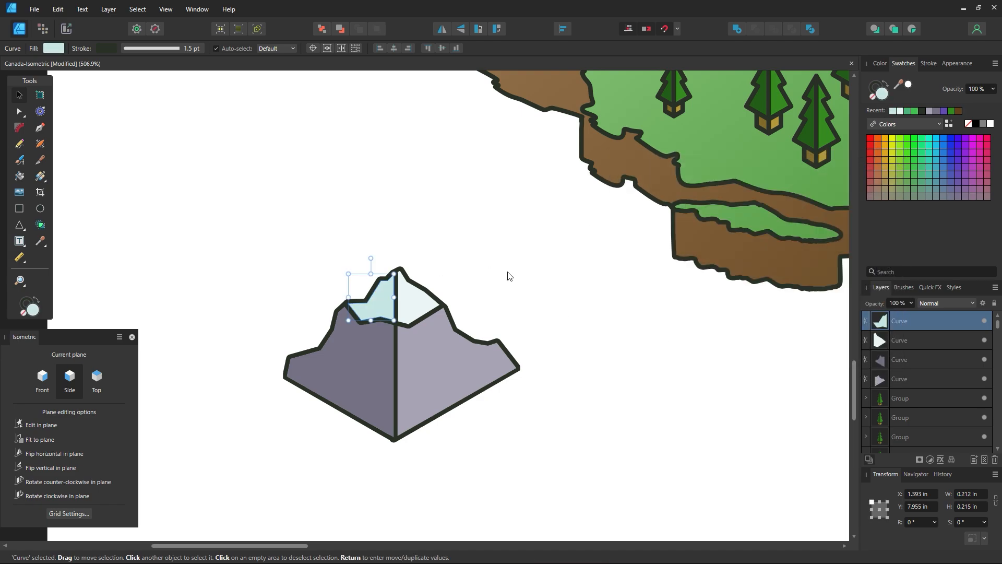
left_click(510, 275)
Pull down a point on the lower edge of each snow cap piece with the Node tool to give a more jagged snow line
left_click(19, 112)
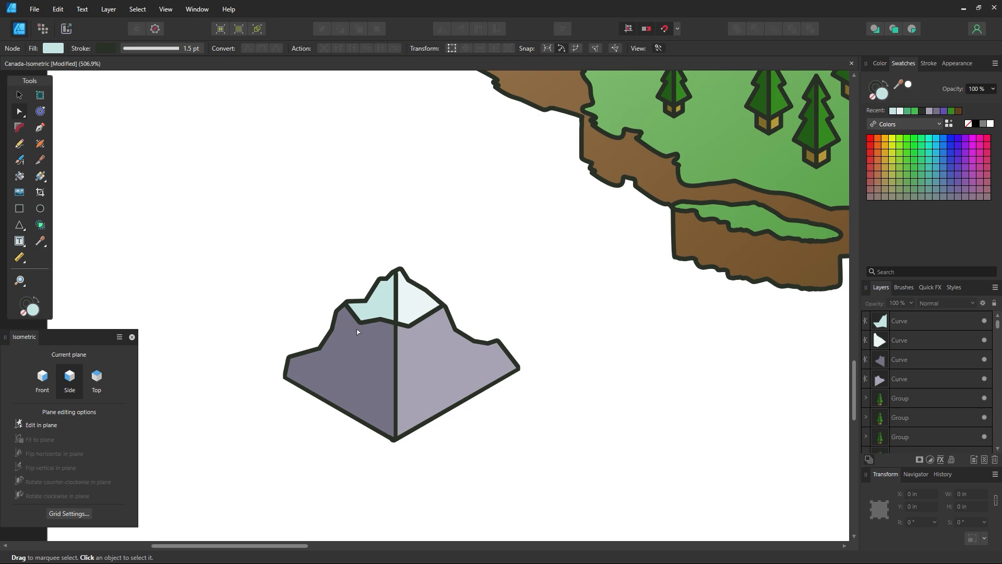
left_click(361, 327)
left_click(362, 328)
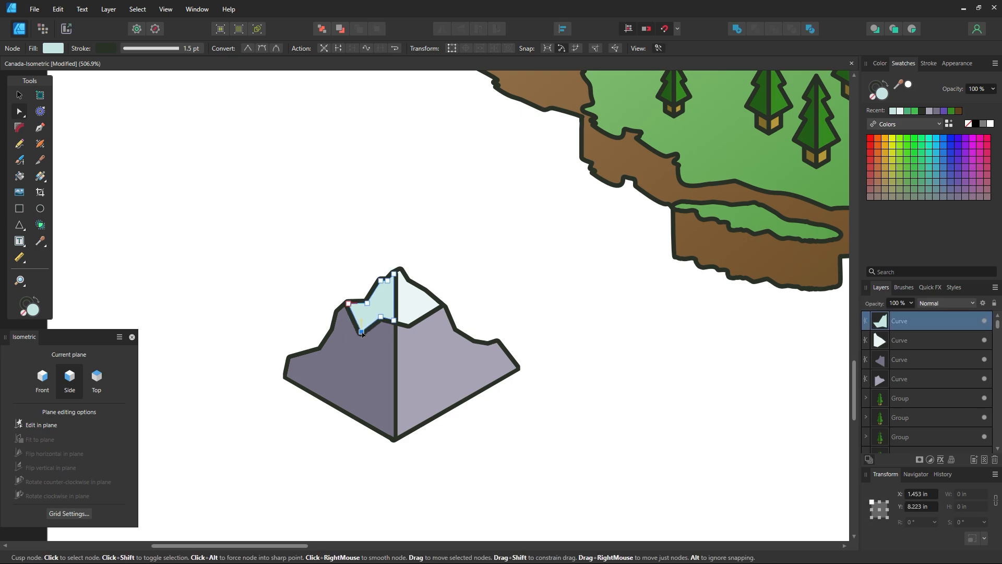
left_click(481, 290)
left_click(431, 318)
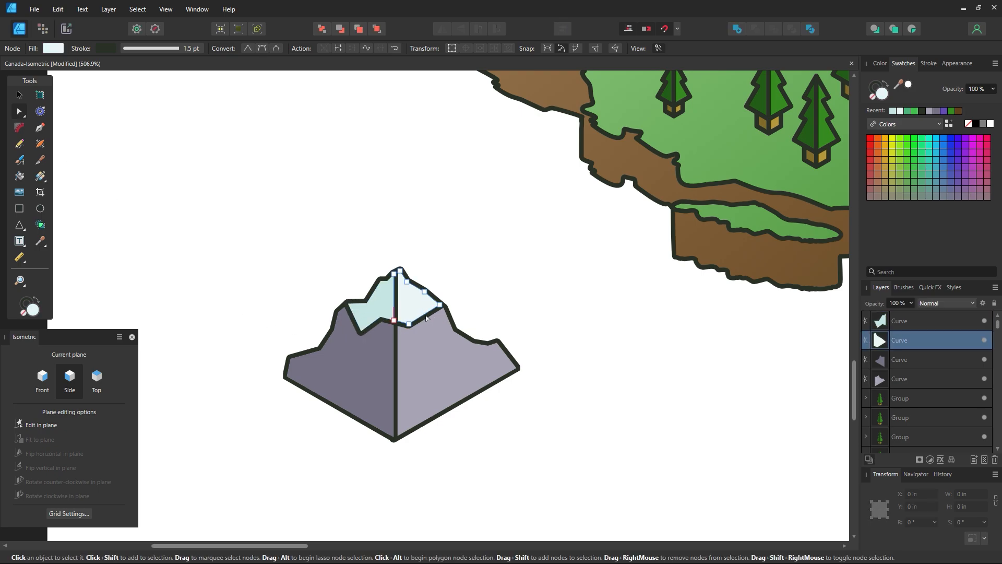
left_click(430, 323)
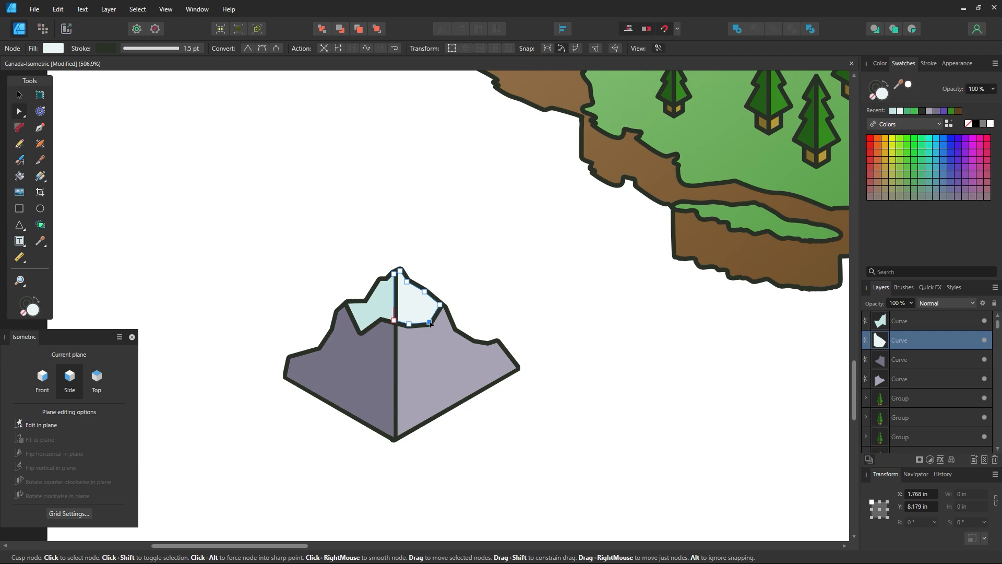
left_click(531, 288)
Group all the mountain and snow cap pieces into one object
key("z")
left_click(536, 284, "alt")
left_click(535, 284, "alt")
left_click(536, 285, "alt")
left_click(536, 285, "alt")
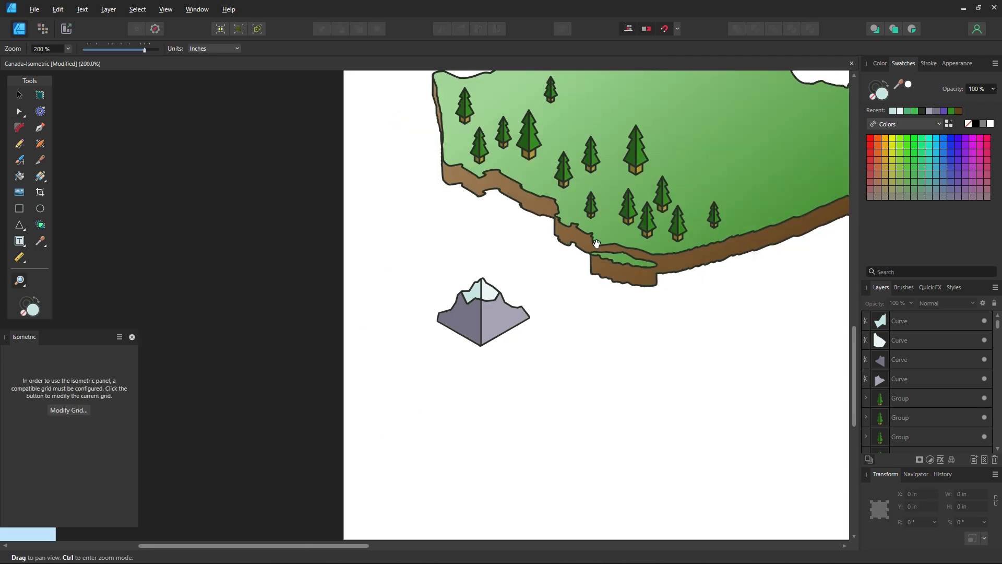
left_click_drag(596, 244, 483, 301)
left_click(25, 97)
left_click_drag(437, 323, 308, 441)
left_click(536, 443)
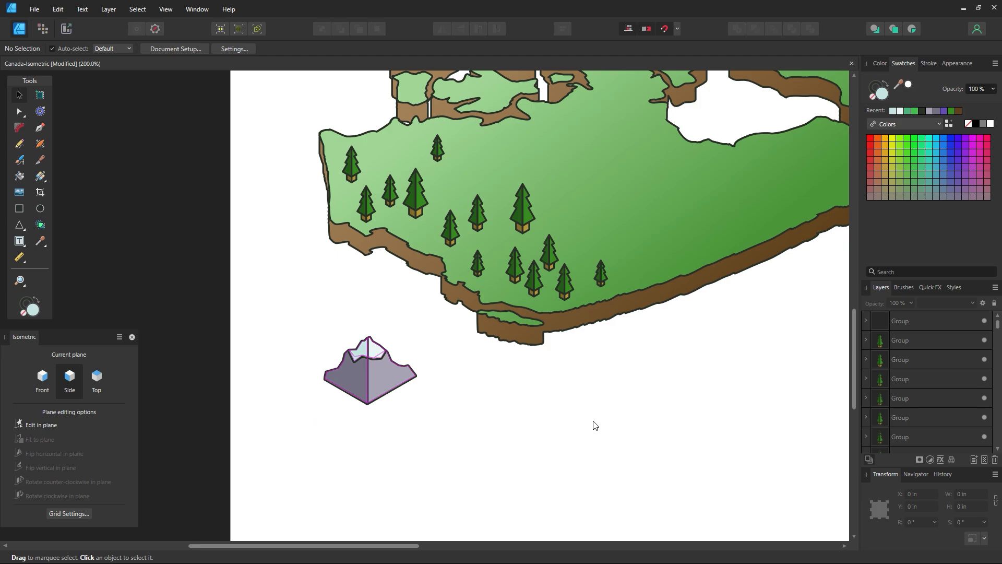
Place a copy of the coloured political map of Canada over the isometric map
left_click_drag(593, 318, 494, 383)
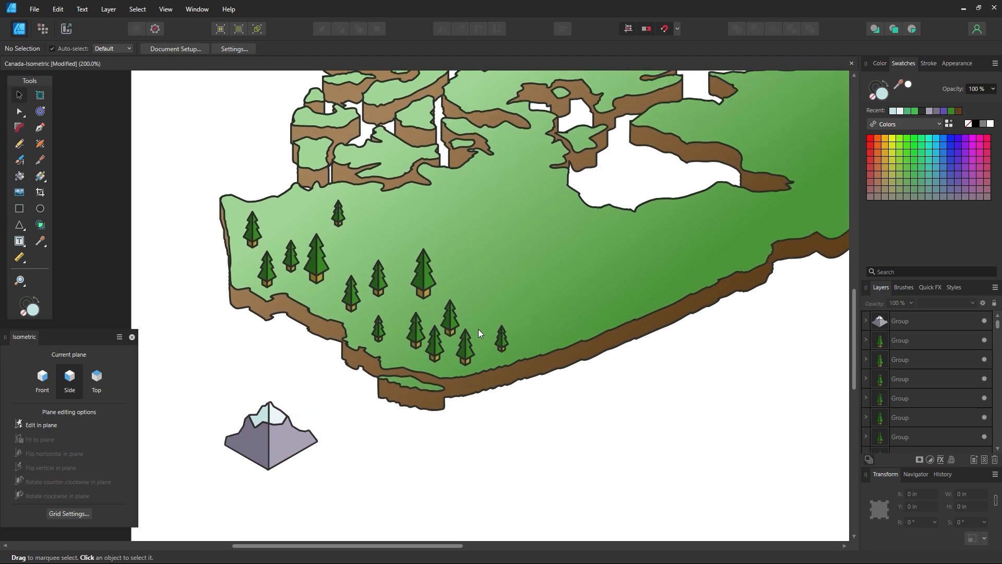
key("z")
left_click(635, 291, "alt")
left_click(635, 291, "alt")
left_click(635, 291, "alt")
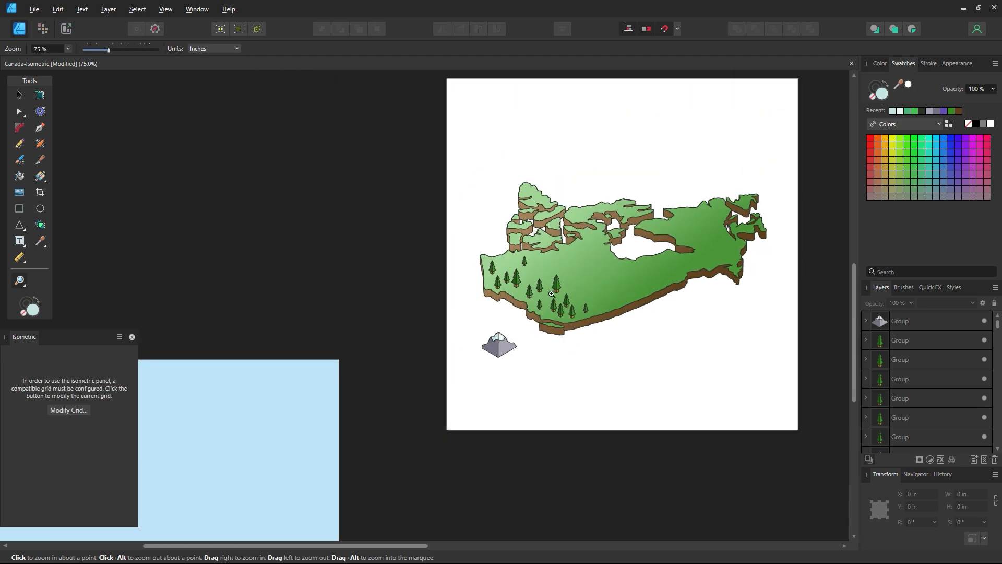
left_click_drag(572, 284, 374, 327)
left_click(19, 101)
left_click(763, 177)
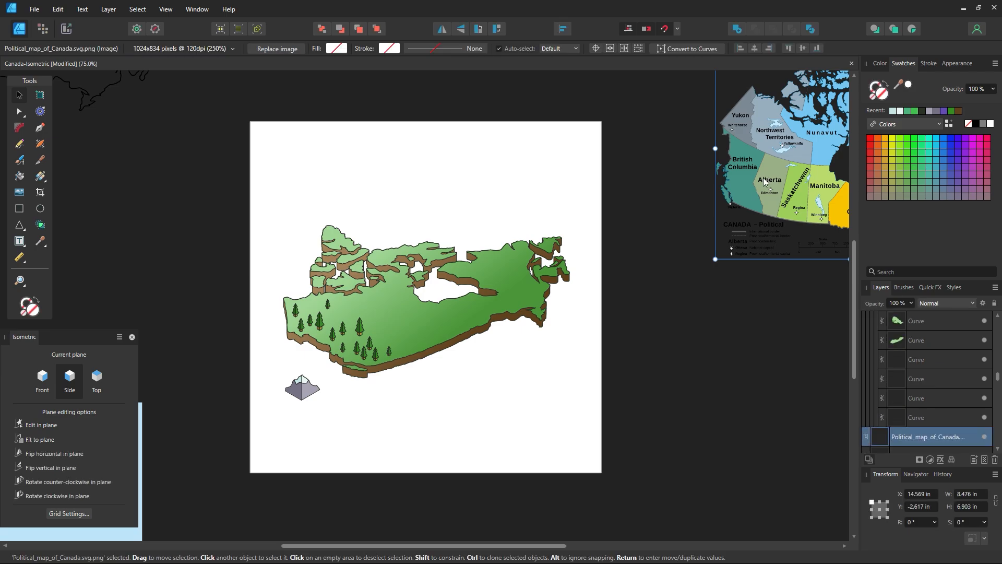
left_click_drag(763, 177, 365, 329)
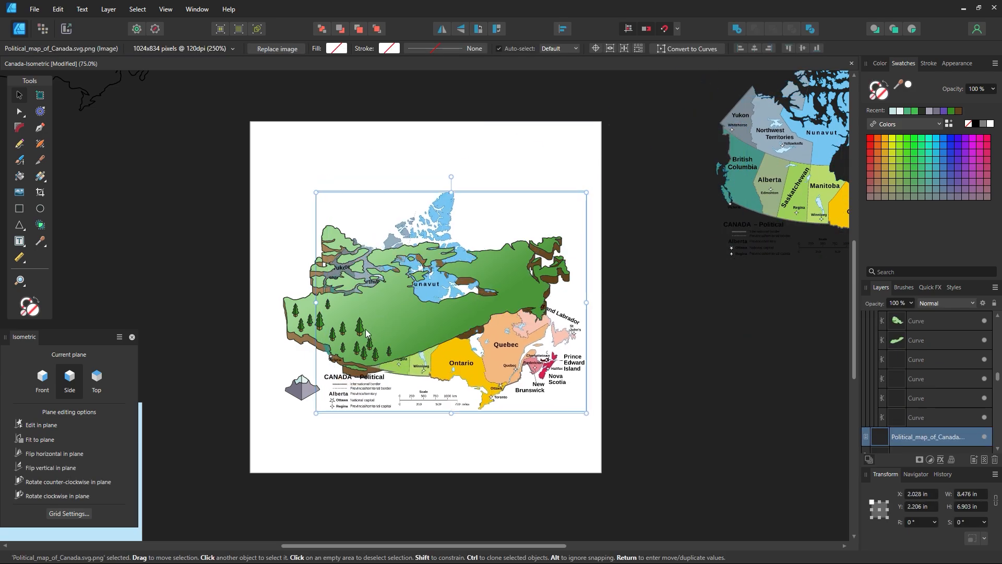
Fit the political map copy to the isometric top plane and align it with the coastline of the isometric map
left_click(99, 378)
left_click(45, 441)
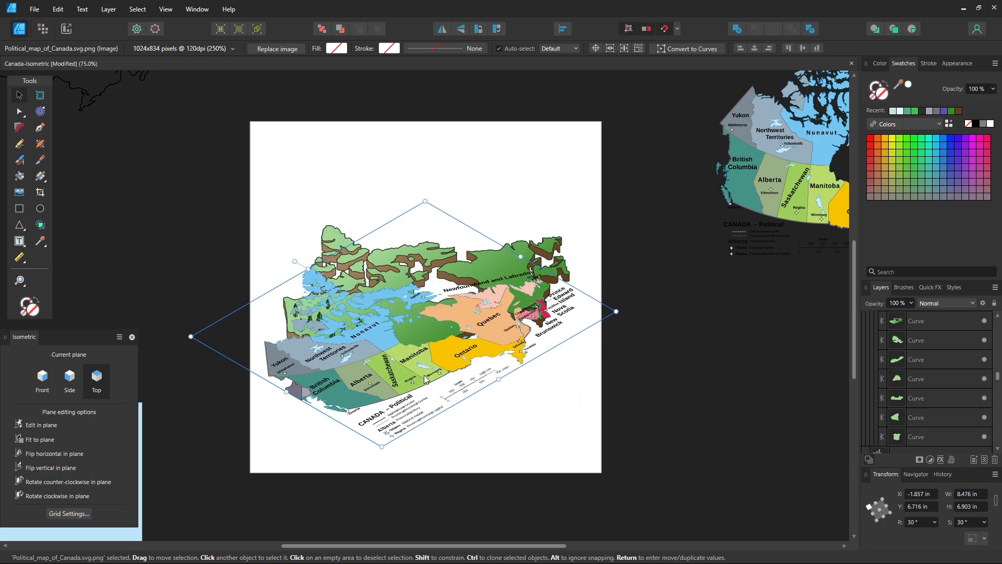
left_click_drag(425, 380, 439, 336)
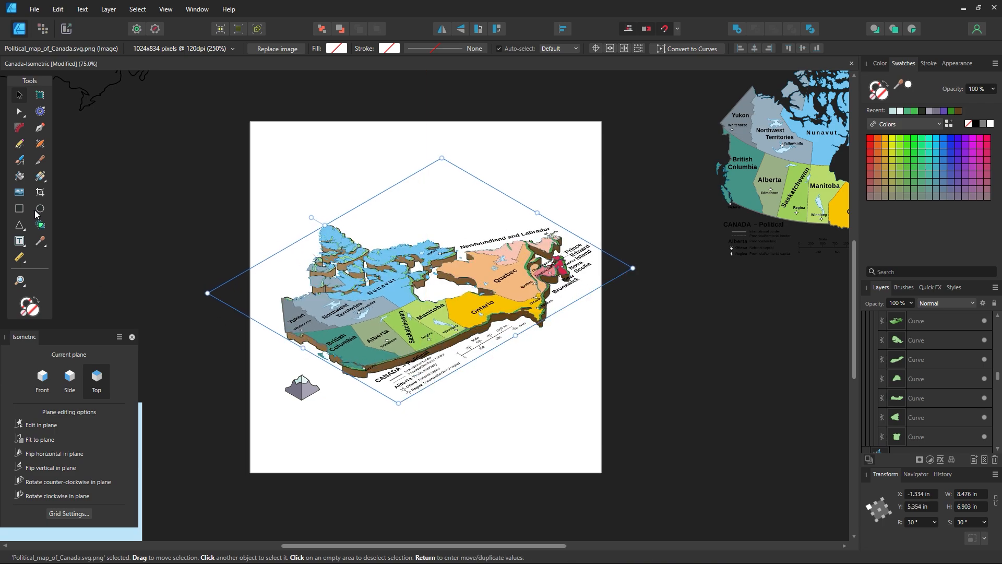
Trace the British Columbia–Alberta border with an open Pen tool line extending past the land at both ends
left_click(39, 128)
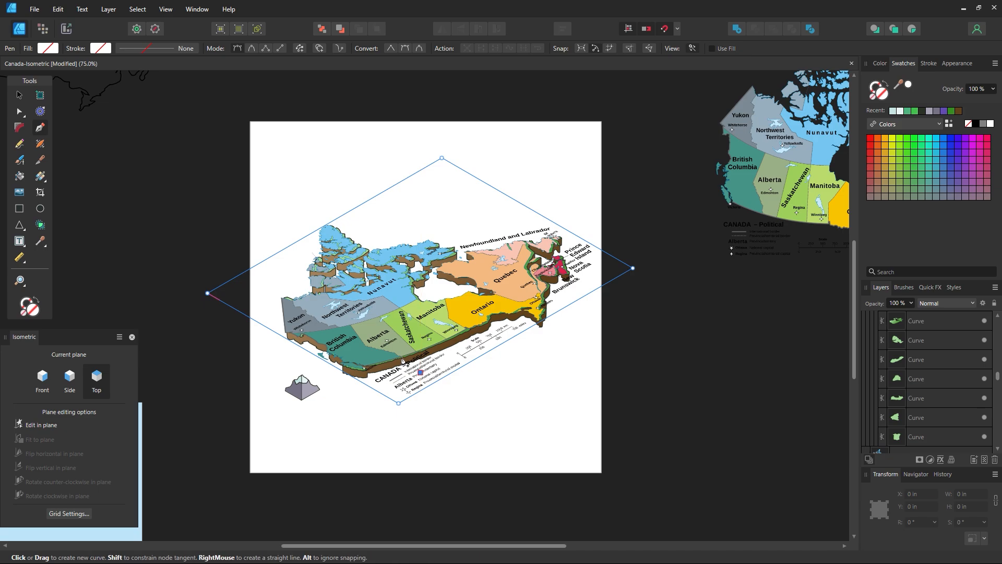
left_click(394, 353)
left_click(366, 346)
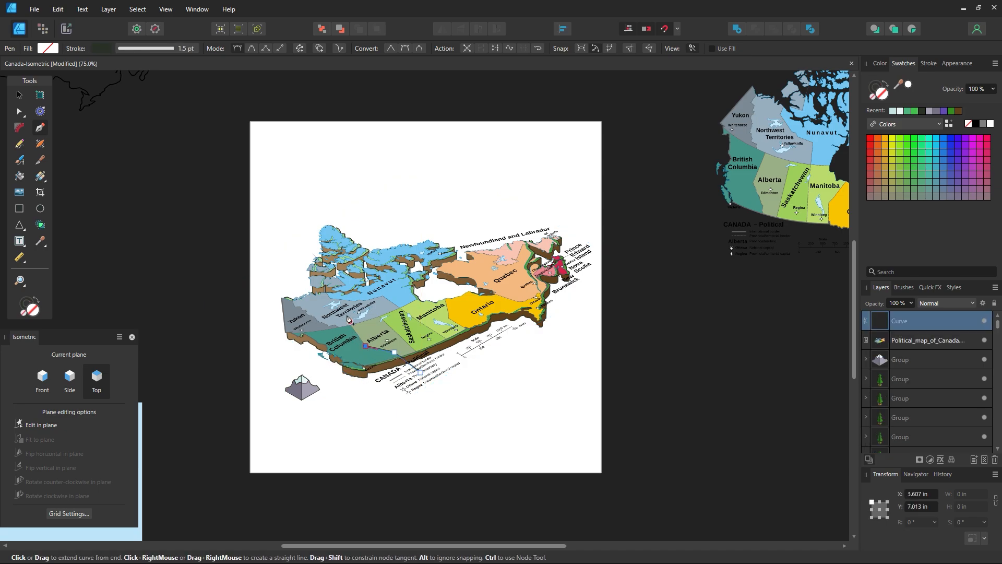
left_click(347, 316)
left_click(295, 232)
left_click(19, 95)
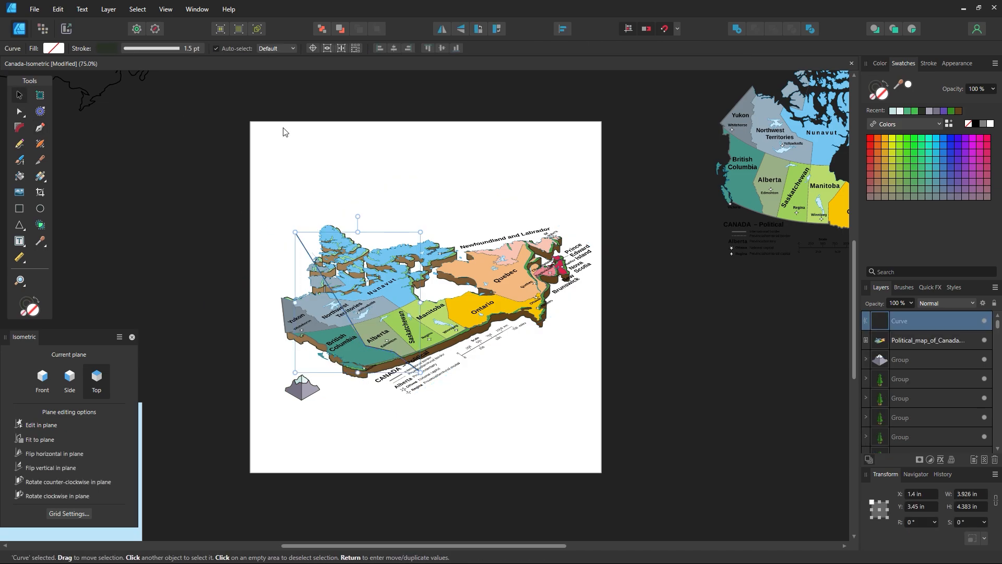
Move the isometric political map copy away from the artwork, leaving the border guide line over the land
left_click(284, 132)
left_click_drag(422, 309, 500, 202)
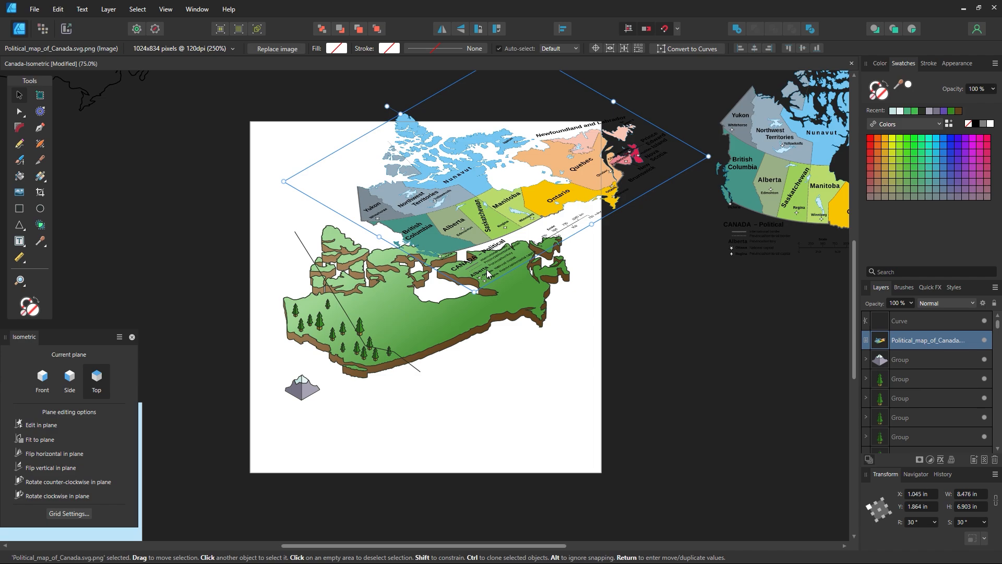
key("Delete")
key("ctrl+z")
left_click_drag(460, 225, 754, 483)
left_click(412, 380)
Move the large pine northwest along the guide line and shift the small easternmost pine to the British Columbia side
key("z")
left_click_drag(348, 311, 518, 393)
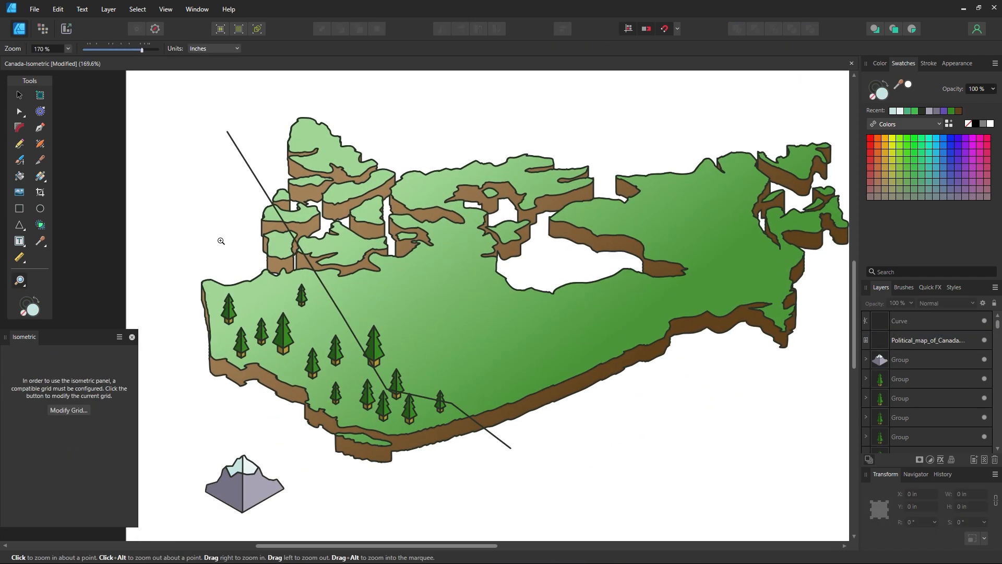
left_click(23, 95)
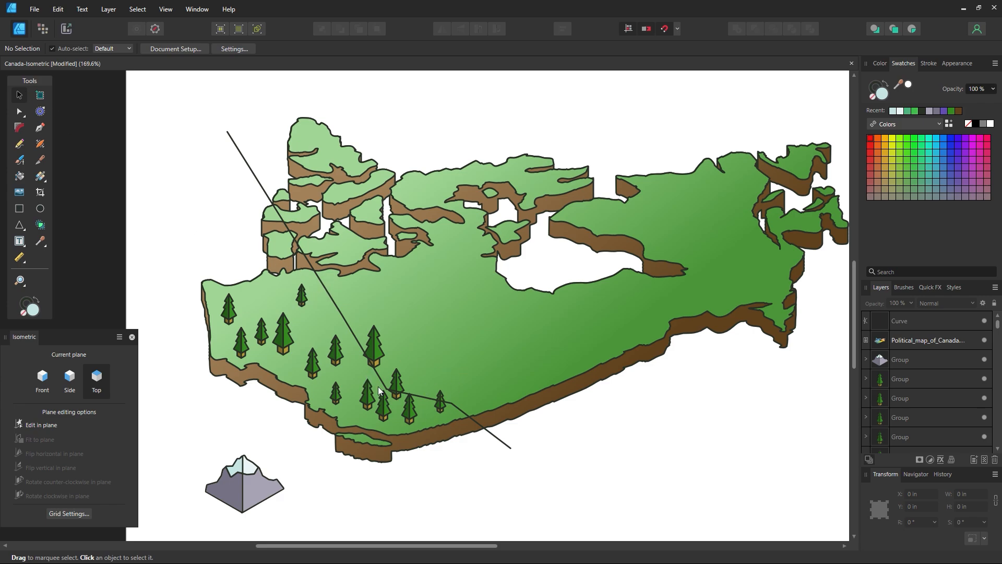
left_click_drag(376, 362, 328, 320)
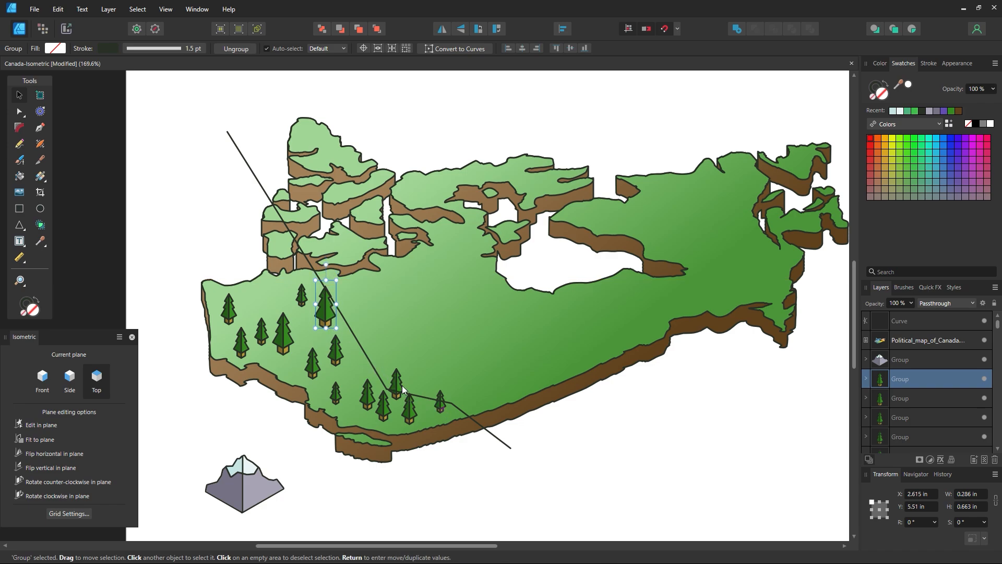
left_click_drag(440, 401, 300, 302)
key("ctrl+z")
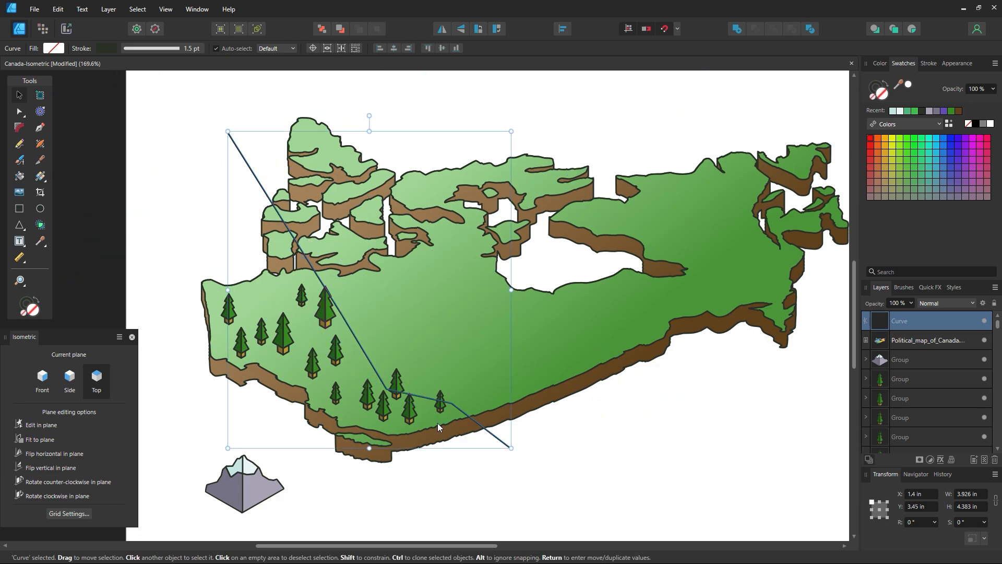
left_click(442, 410)
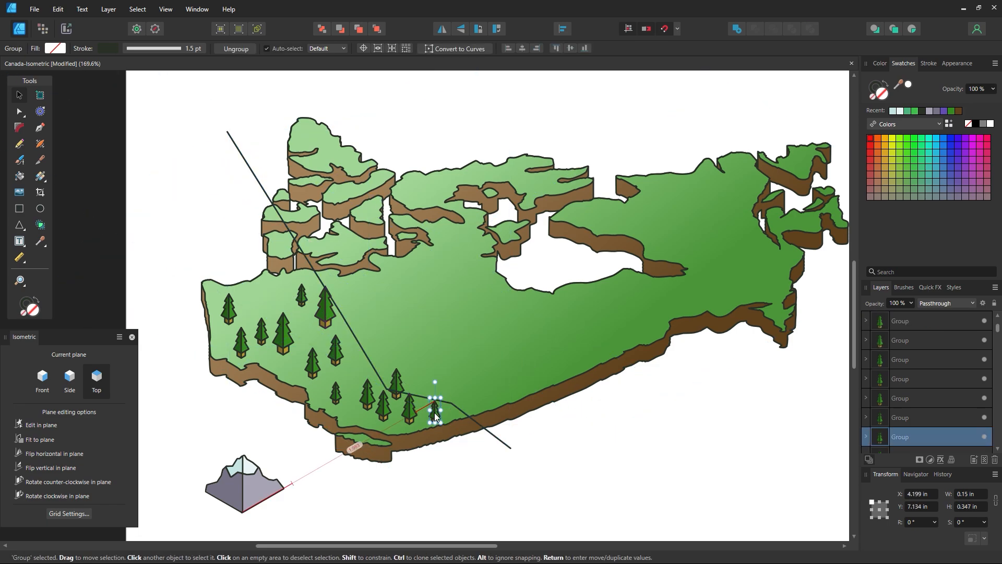
Move the mountain group onto the land east of the guide line and scale it down to about 0.66 in wide
left_click_drag(241, 482, 479, 357)
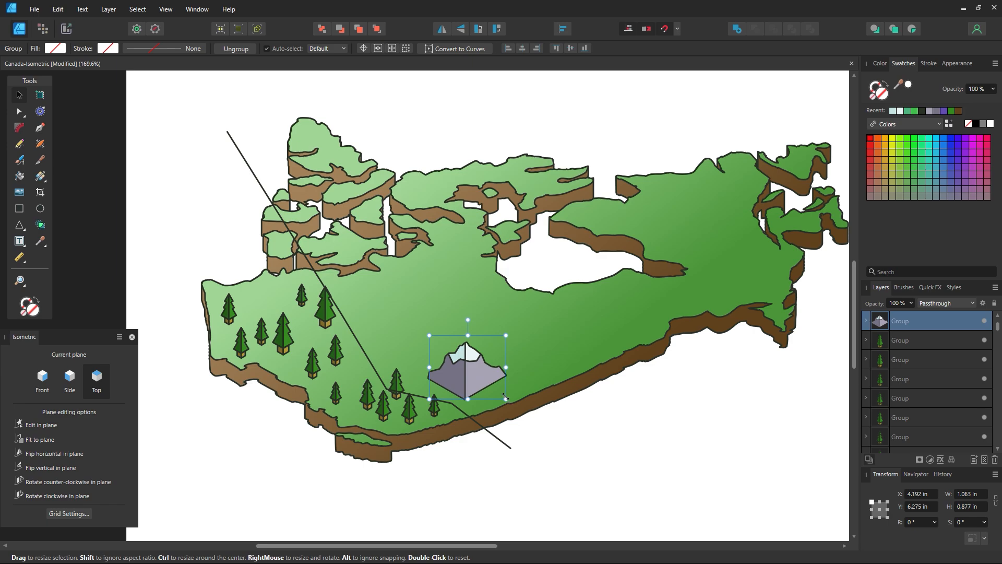
left_click_drag(506, 398, 477, 375)
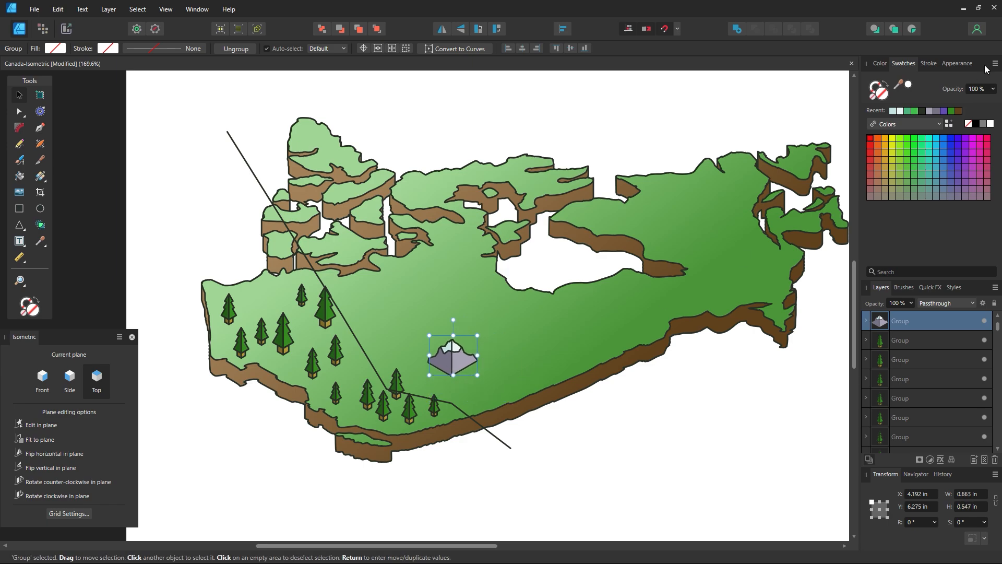
Set the mountain group's stroke width to 1.5 pt, shrink it further and place it near the southern edge beside the guide line
left_click(957, 63)
left_click(929, 63)
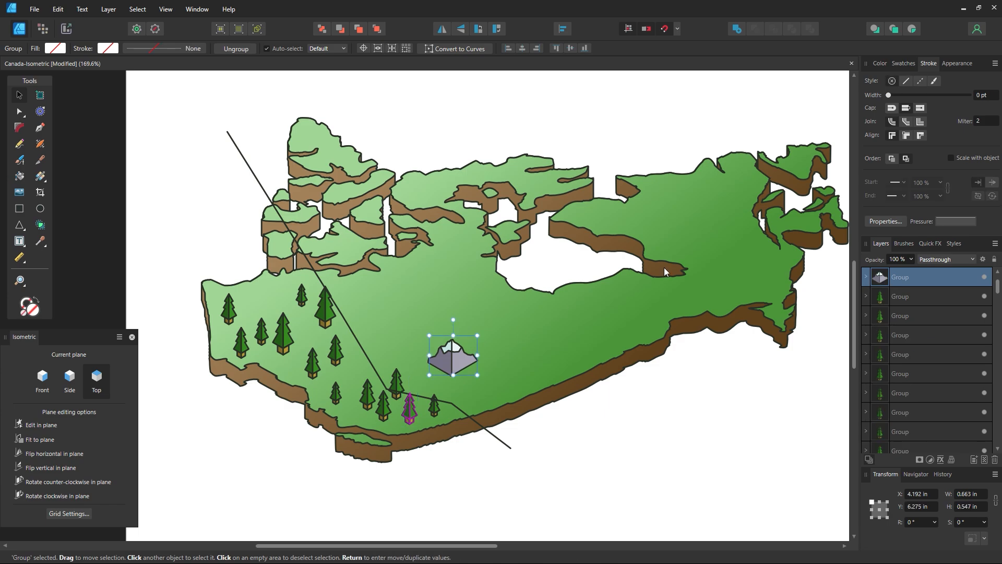
left_click(992, 96)
type("1.5")
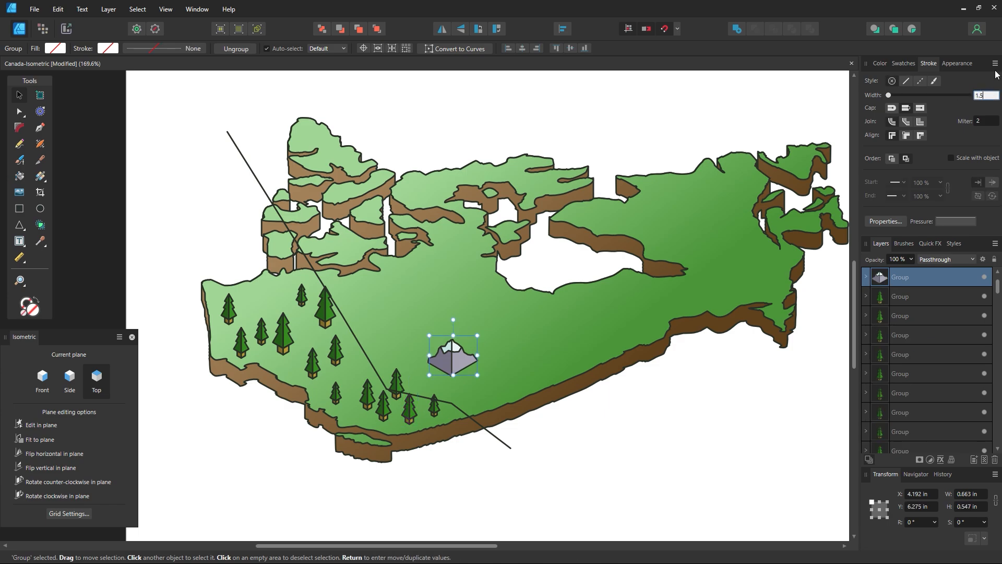
key("Return")
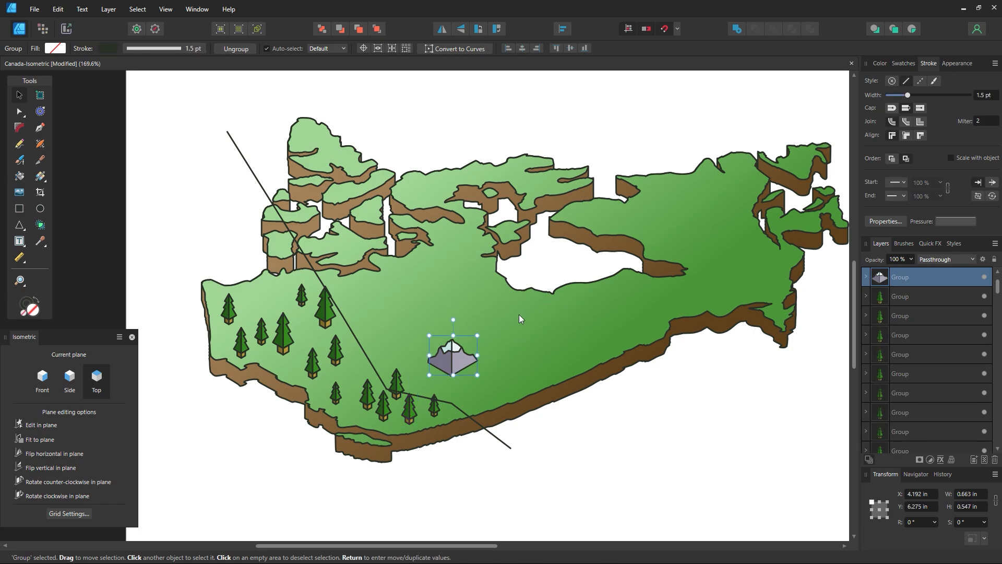
mouse_move(477, 374)
left_mouse_down()
mouse_move(465, 365)
mouse_move(483, 385)
left_mouse_up()
left_click(569, 475)
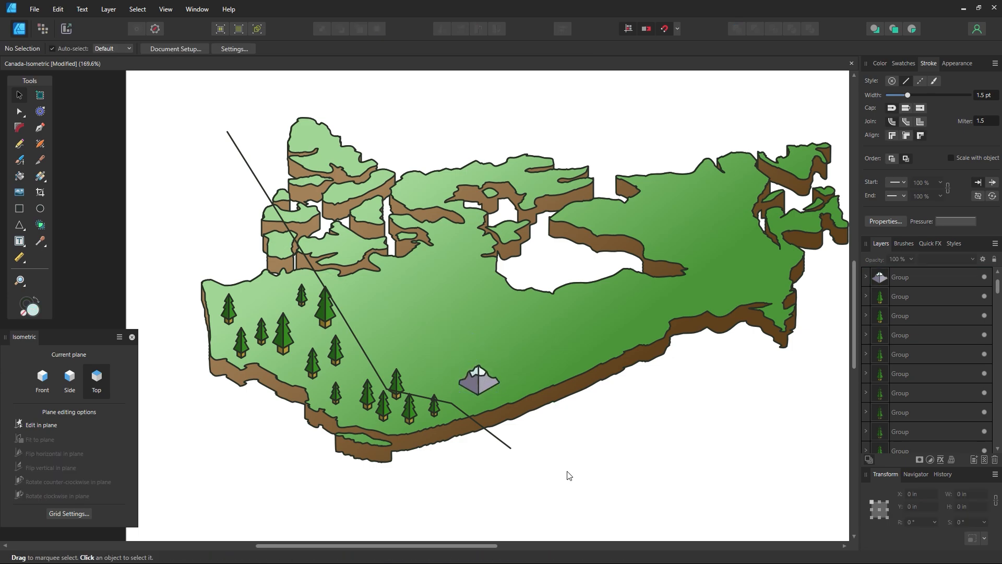
Delete the border guide line from the map
left_click(466, 416)
key("Delete")
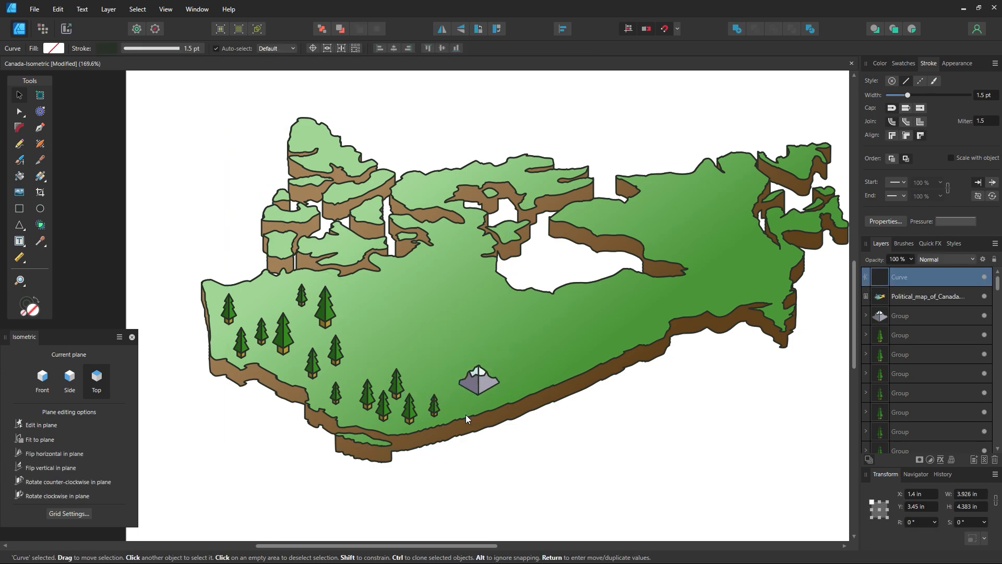
left_click(633, 477)
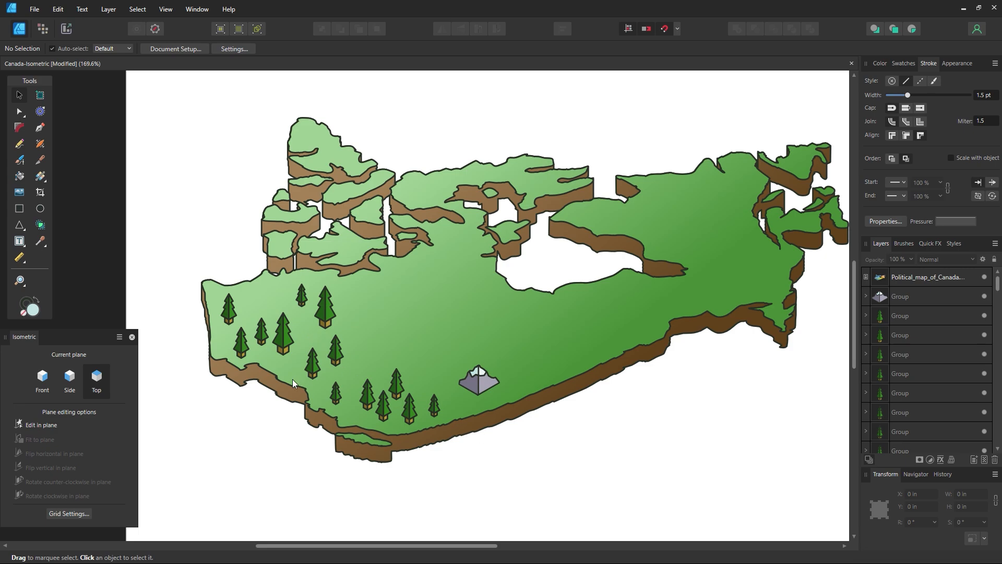
Examine the pine trees and the mountain on the western part of the map up close
key("space")
left_click_drag(351, 385, 391, 360)
key("ctrl+space")
left_click_drag(354, 294, 429, 343)
key("space")
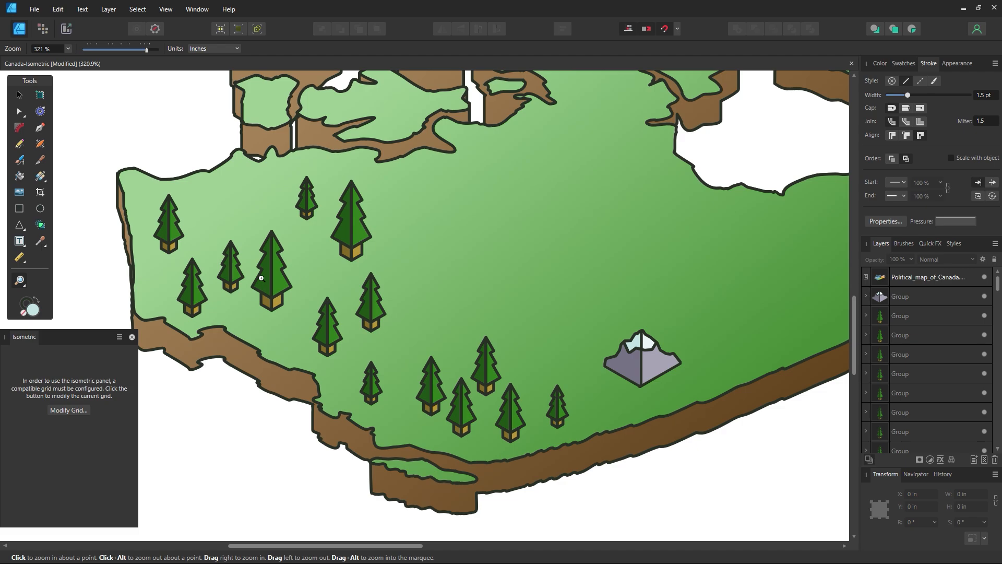
left_click_drag(287, 253, 377, 307)
key("space")
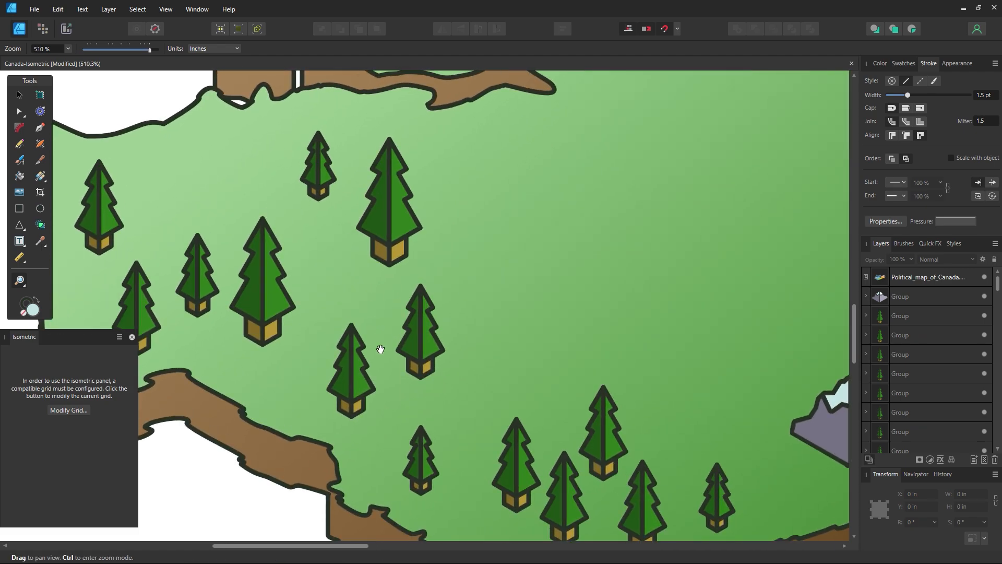
left_click_drag(381, 349, 348, 290)
key("alt")
left_click(457, 335)
key("ctrl+space")
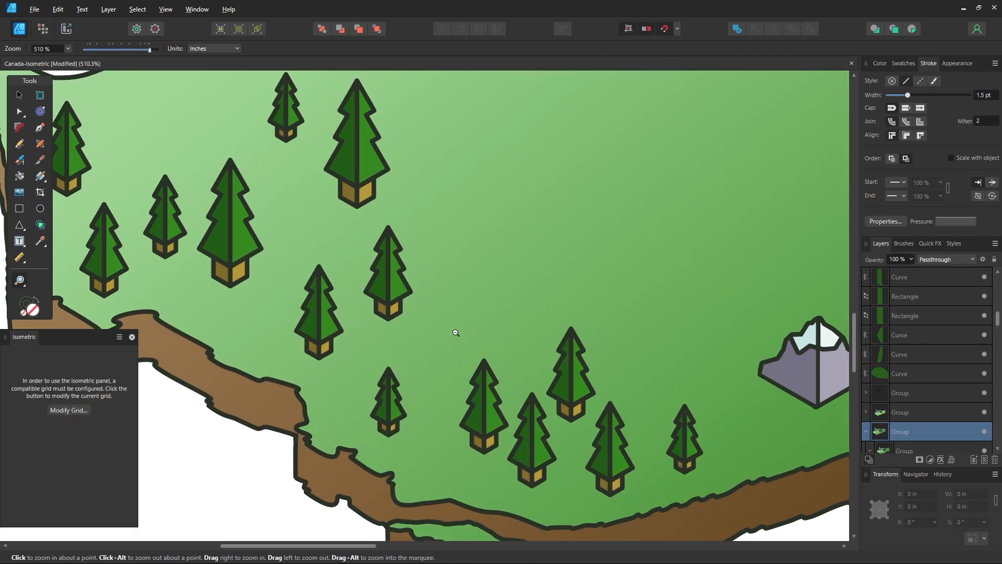
left_click(456, 335, "ctrl+alt")
left_click(457, 334, "ctrl+alt")
left_click(457, 334, "ctrl+alt")
left_click_drag(454, 342, 410, 357)
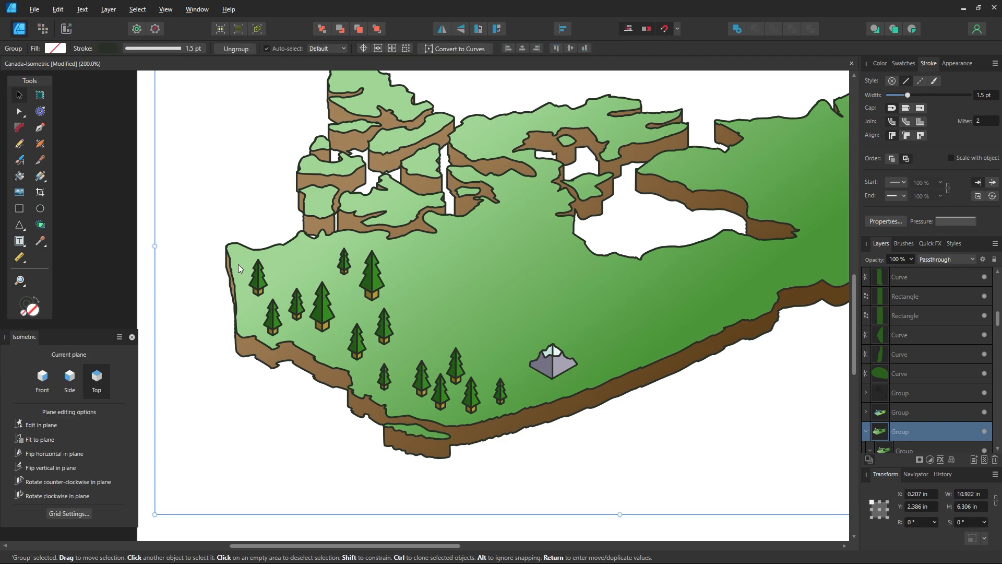
Delete all the pine trees on the western part of the map except the large northernmost one
left_click(254, 281)
left_click(269, 321, "shift")
left_click(296, 309, "shift")
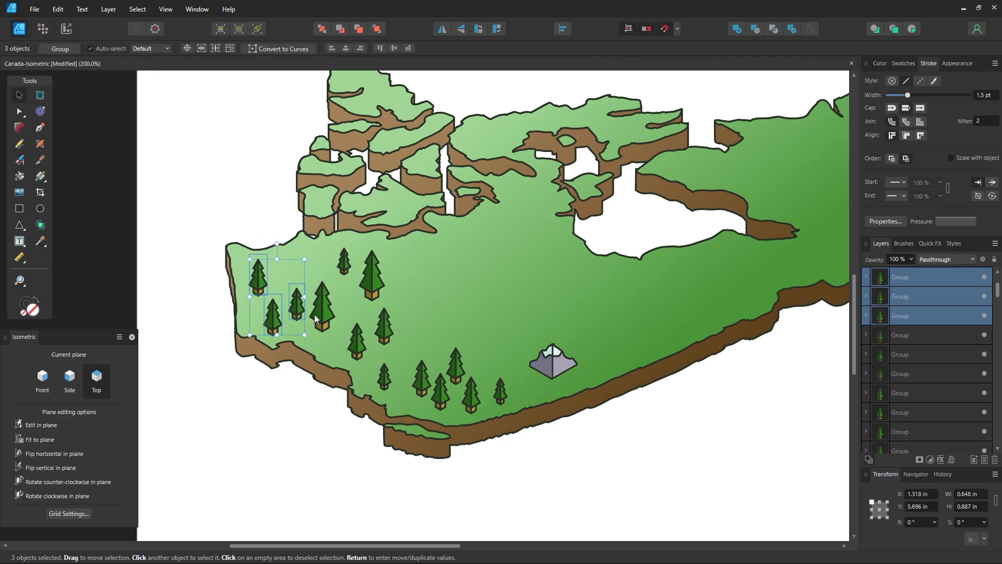
left_click(313, 316, "shift")
left_click(344, 261, "shift")
left_click(372, 274, "shift")
left_click(384, 326, "shift")
left_click(357, 341, "shift")
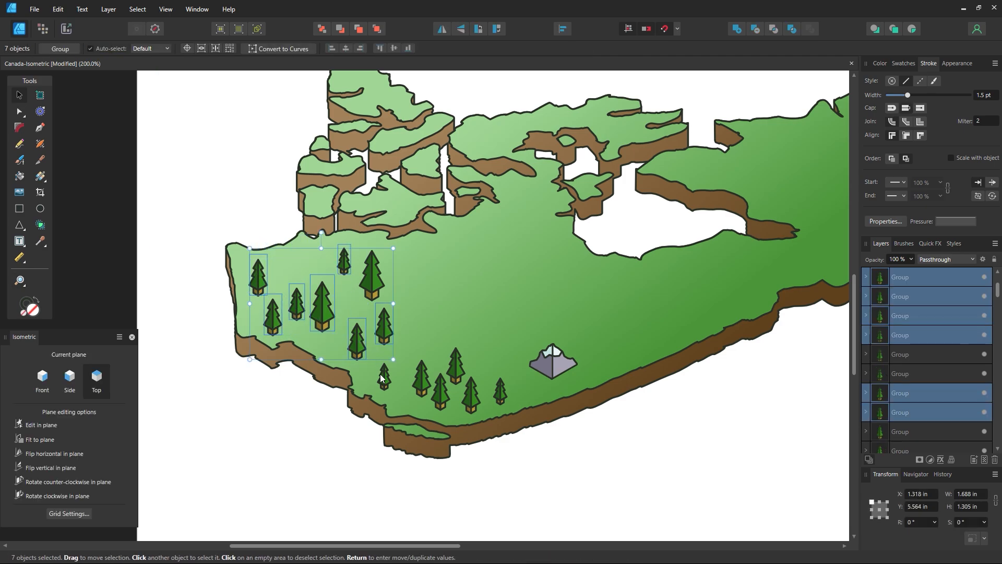
left_click(384, 374, "shift")
left_click(422, 379, "shift")
left_click(456, 366, "shift")
left_click(441, 390, "shift")
left_click(471, 395, "shift")
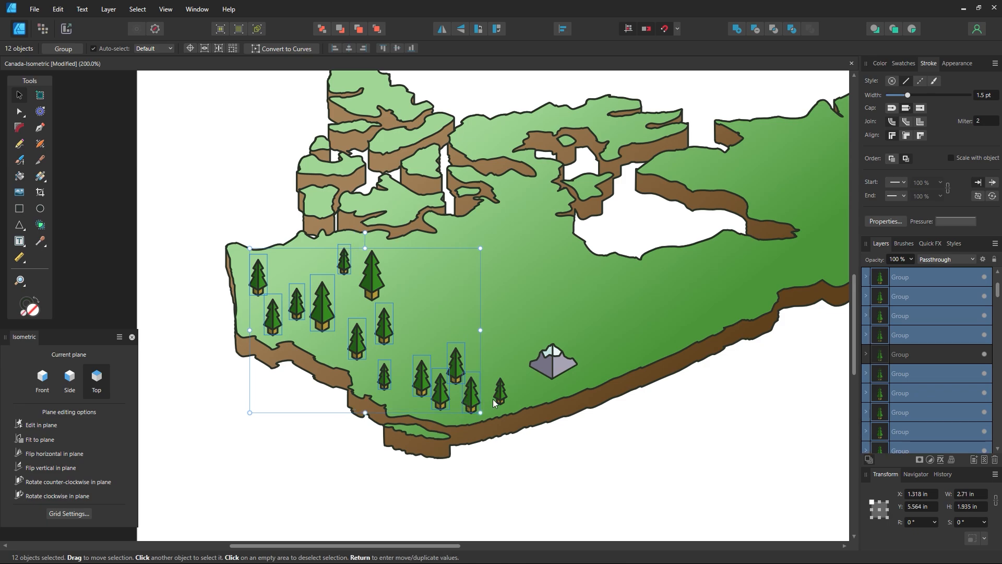
left_click(499, 395, "shift")
key("Delete")
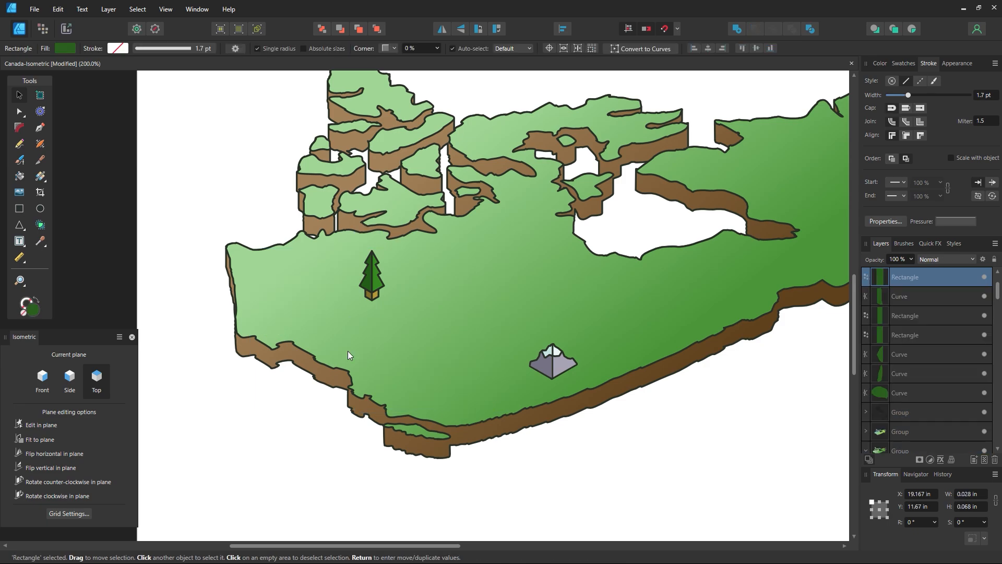
Draw a shadow rectangle about 0.191 by 0.083 in on the top isometric plane, extending southwest from the base of the remaining tree's trunk
key("z")
left_click_drag(332, 265, 554, 399)
left_click_drag(431, 345, 507, 365)
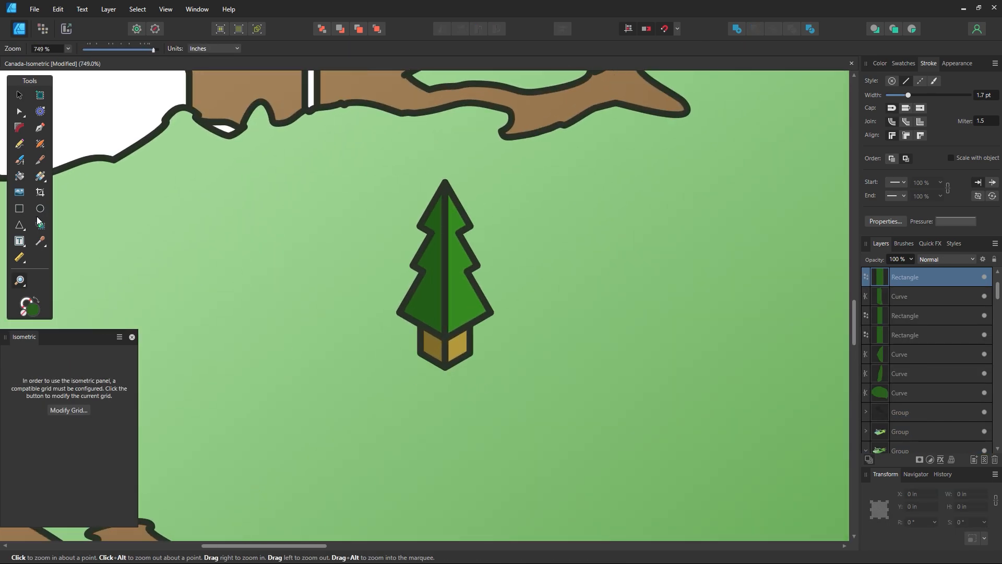
left_click(20, 209)
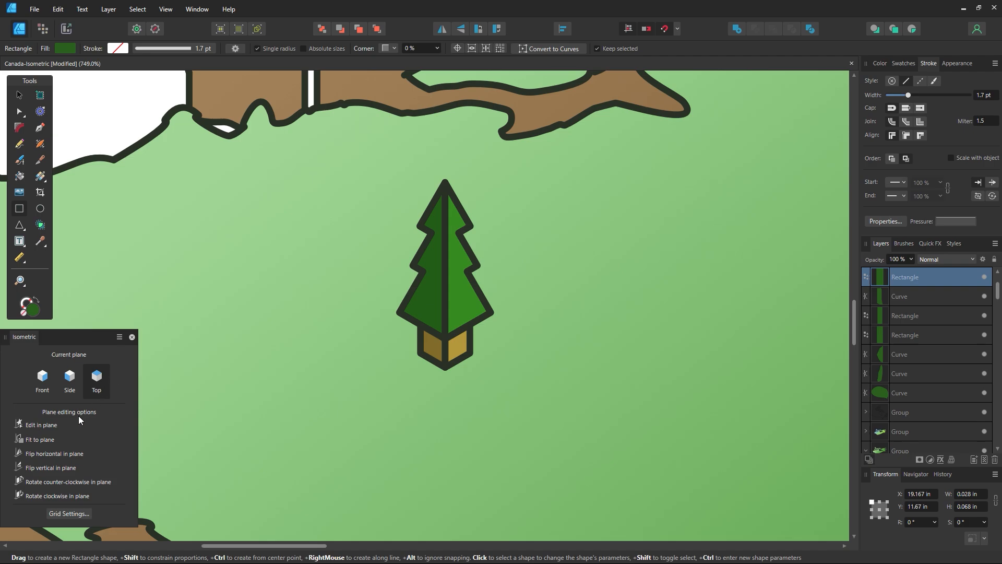
left_click(42, 425)
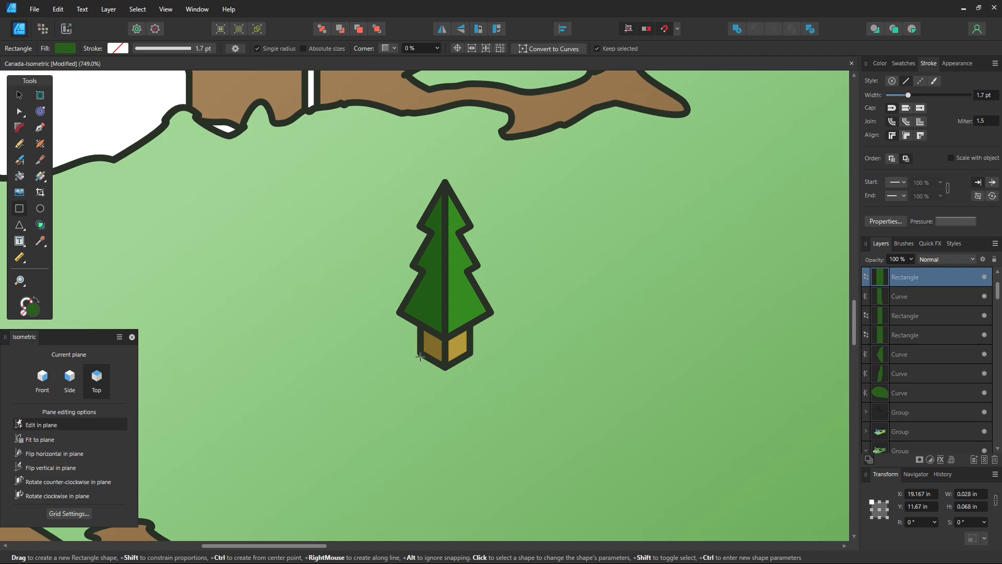
left_click_drag(418, 353, 389, 395)
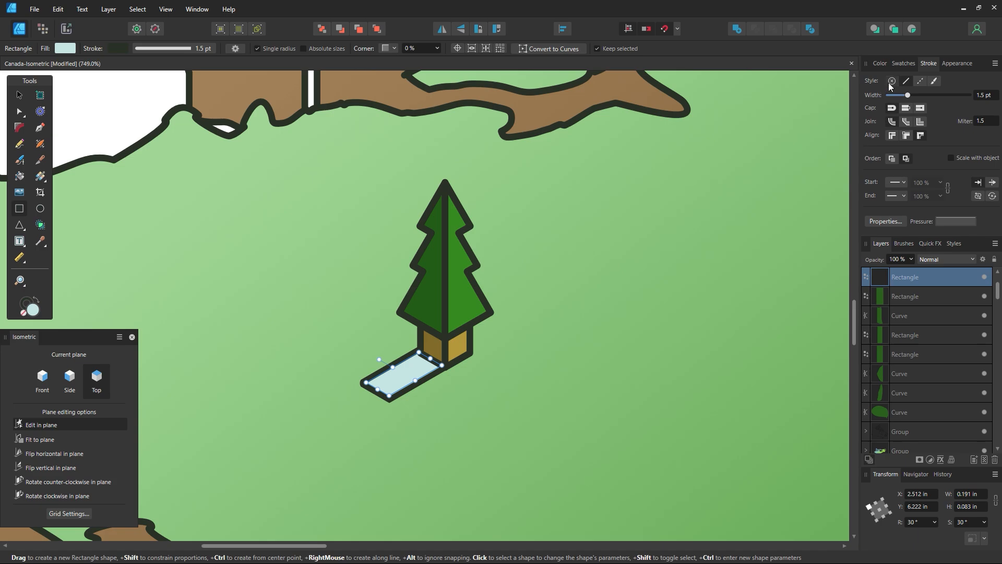
Swap the shadow rectangle's fill and stroke colours so the fill is dark, and remove its stroke
left_click(898, 64)
left_click(887, 87)
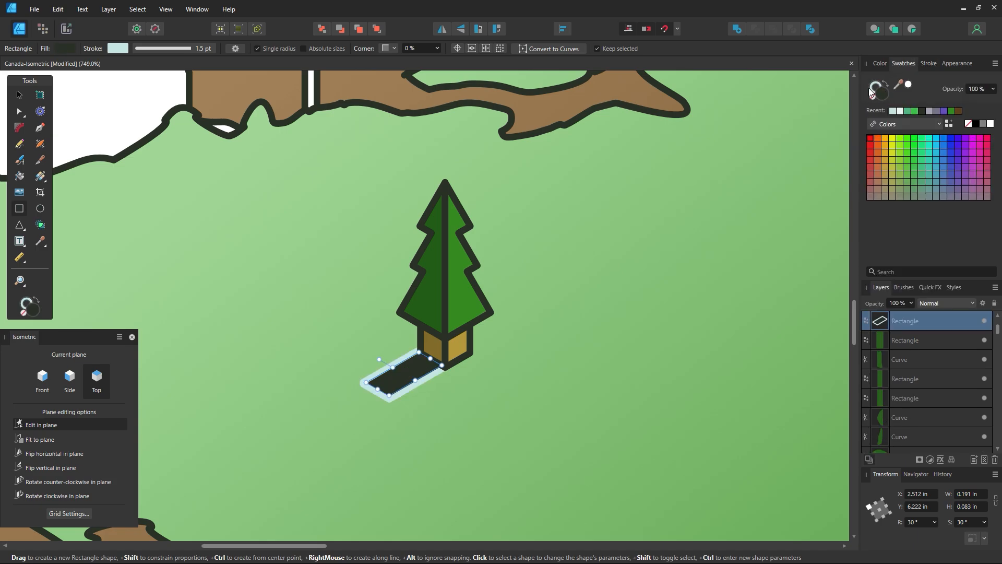
left_click(871, 98)
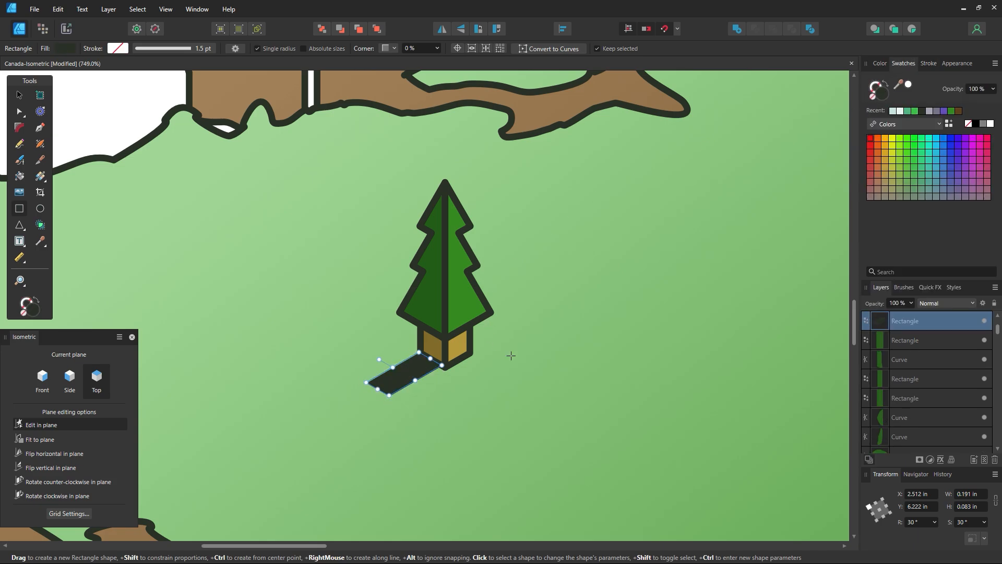
Widen the shadow rectangle to about 0.105 in so it spans the trunk's left face
left_click(17, 94)
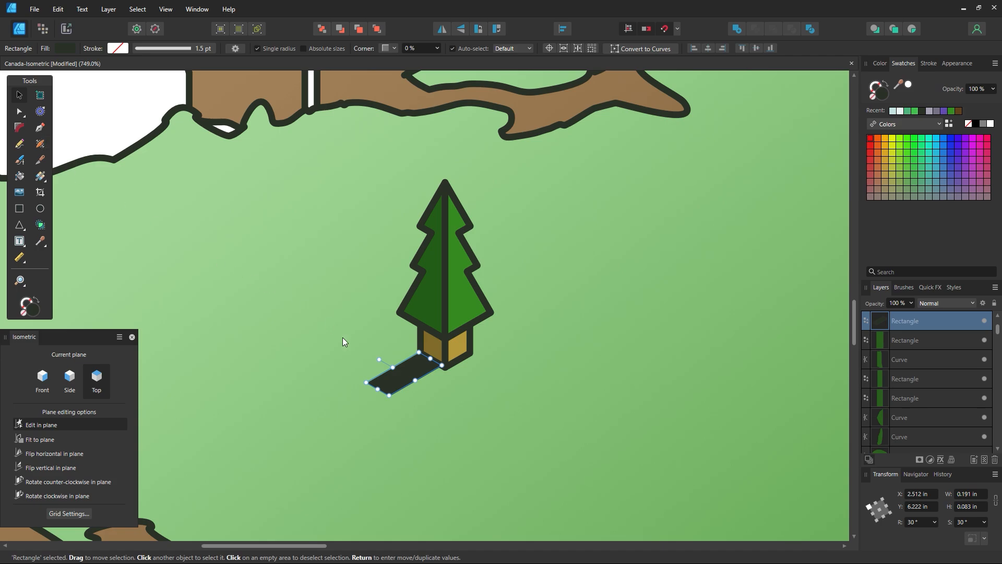
left_click_drag(416, 382, 419, 383)
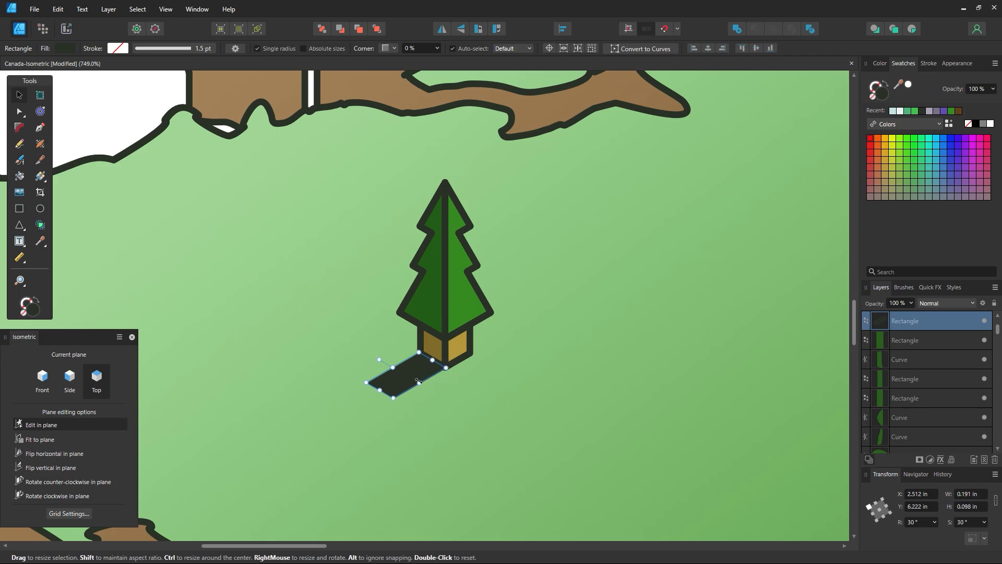
left_click_drag(420, 383, 415, 384)
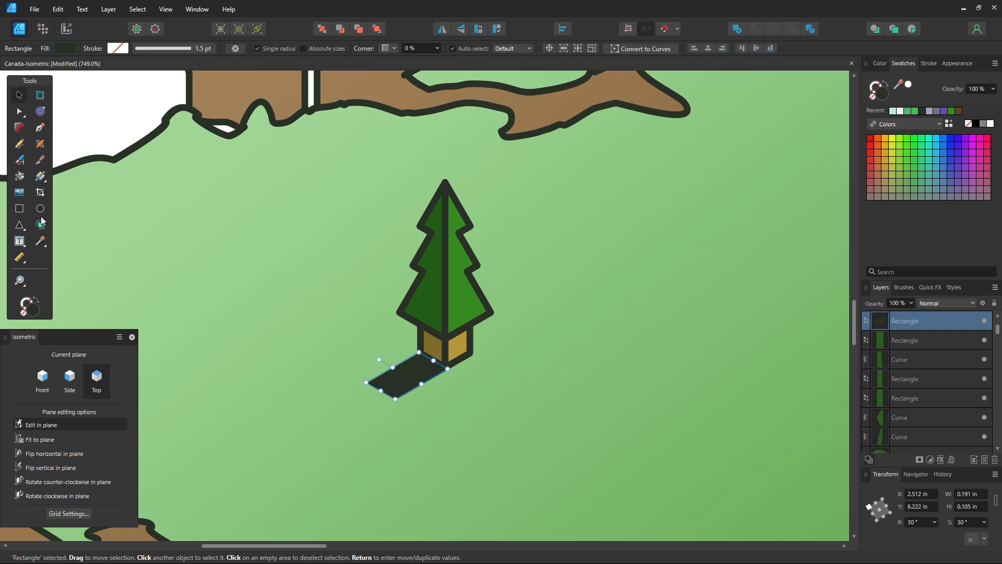
left_click(40, 178)
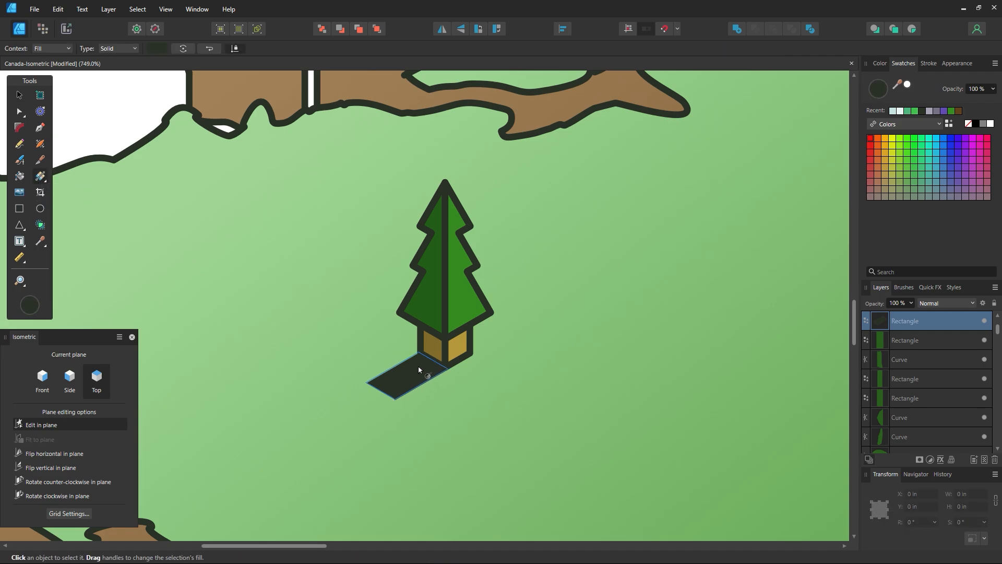
left_click_drag(428, 362, 391, 385)
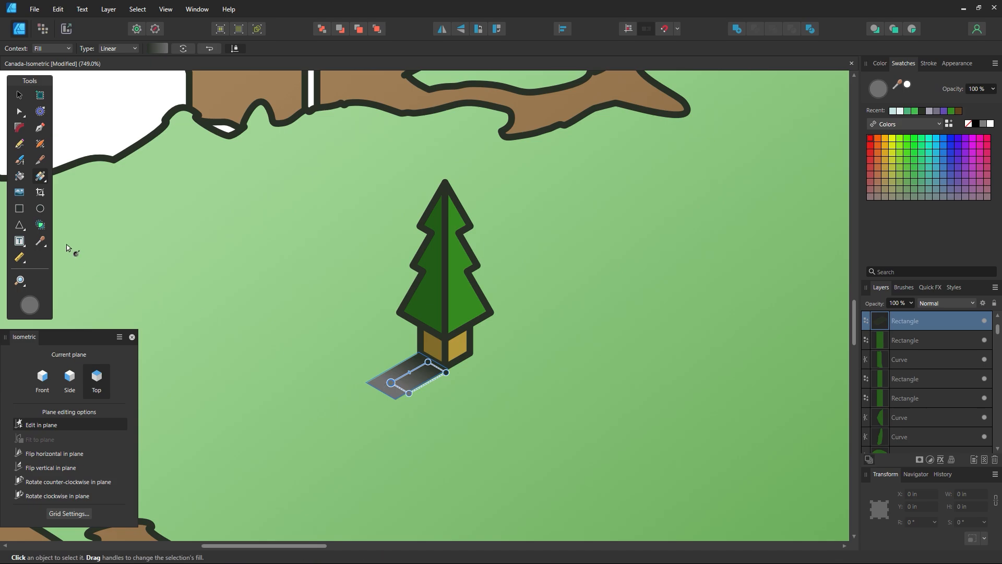
key("ctrl+z")
left_click(19, 177)
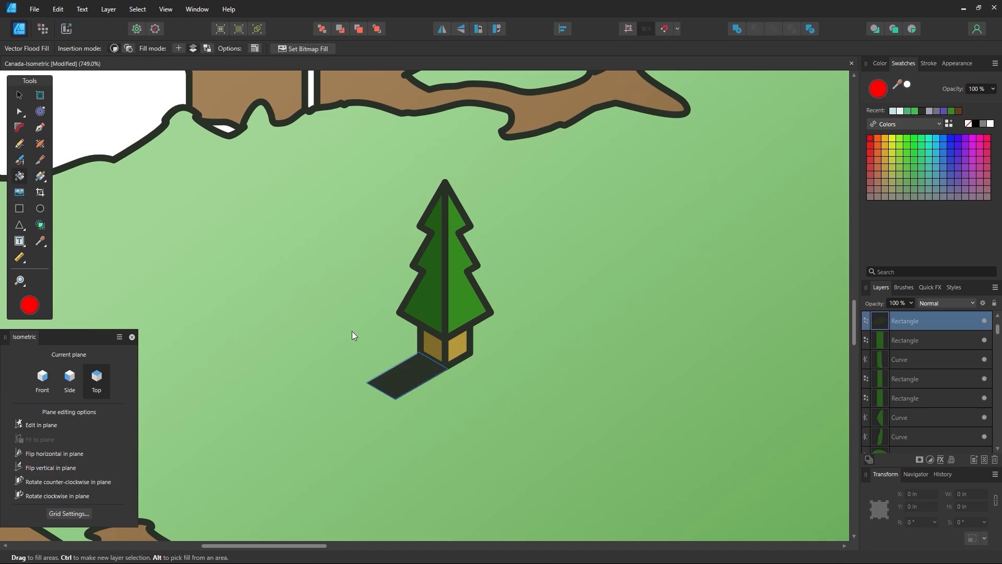
left_click(408, 376)
key("ctrl+z")
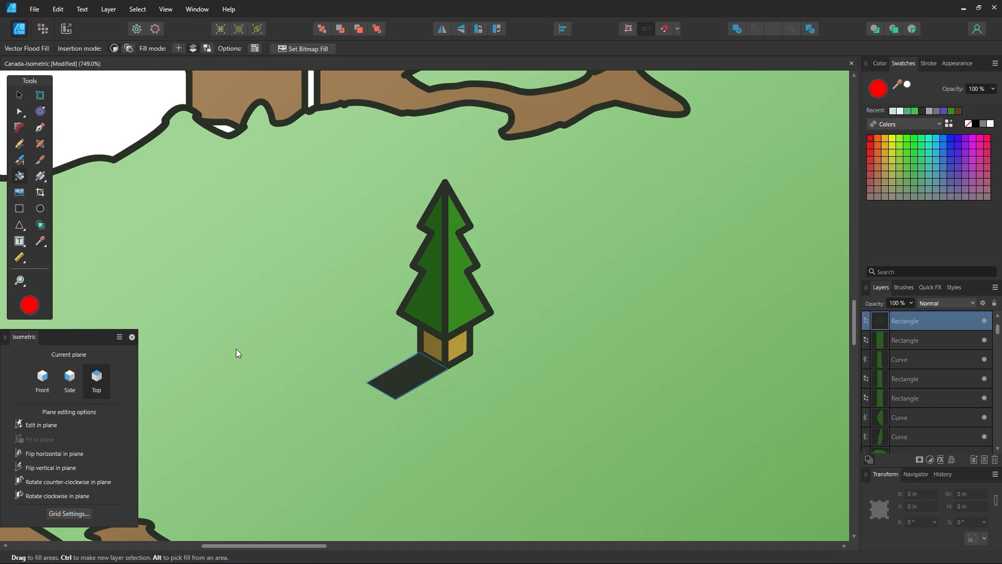
Apply a linear transparency to the shadow rectangle, fading it out from the trunk's base towards its far end
left_click(40, 179)
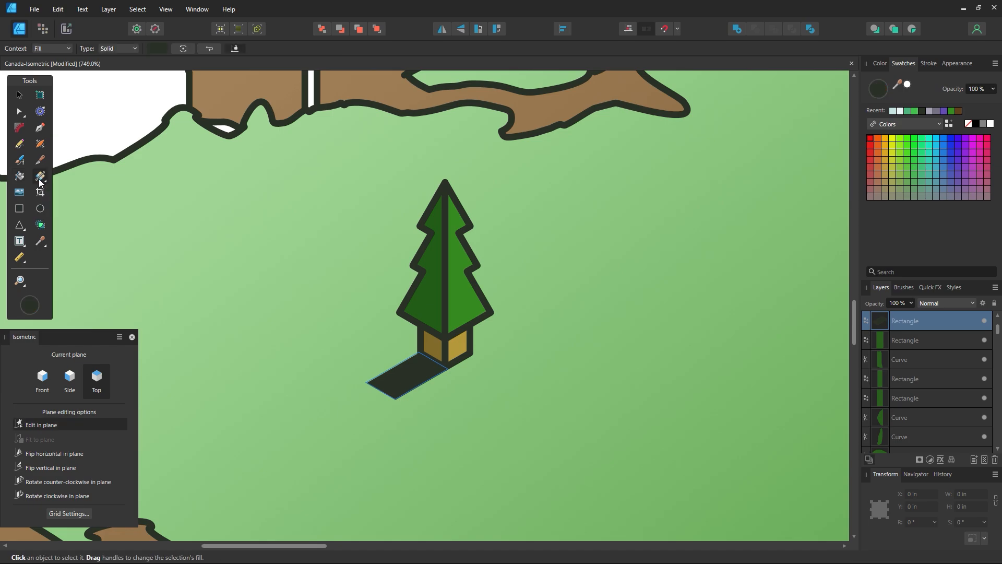
left_click(42, 181)
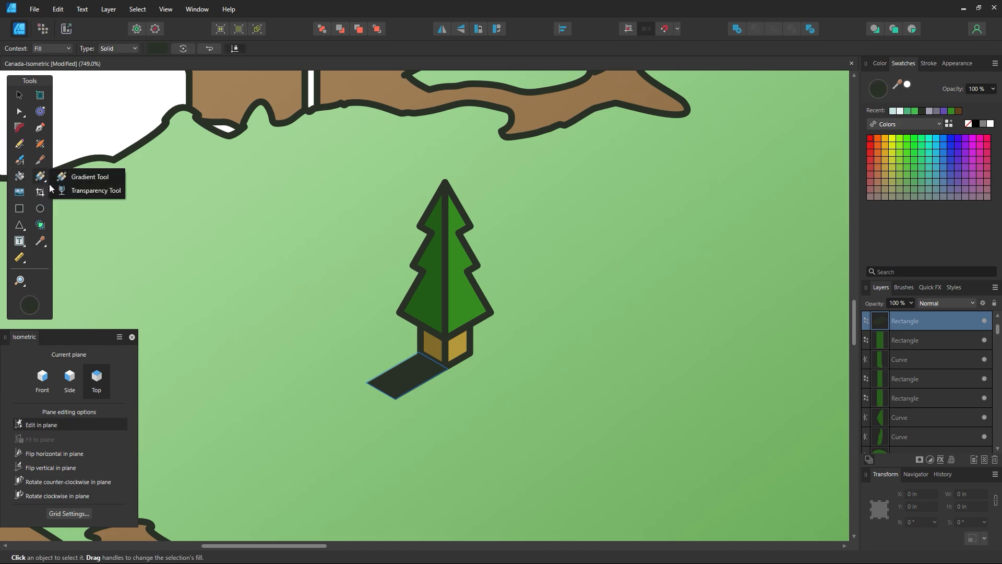
left_click(73, 191)
left_click_drag(453, 360, 398, 387)
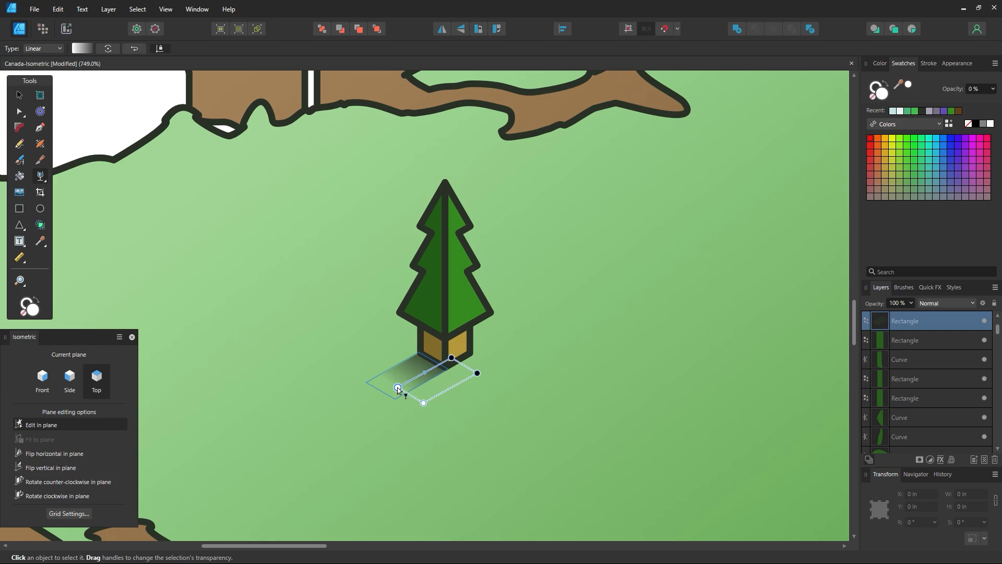
Nudge the gradient shadow rectangle so it sits flush against the lower-left edge of the tree trunk's base
left_click(17, 99)
left_click(147, 96)
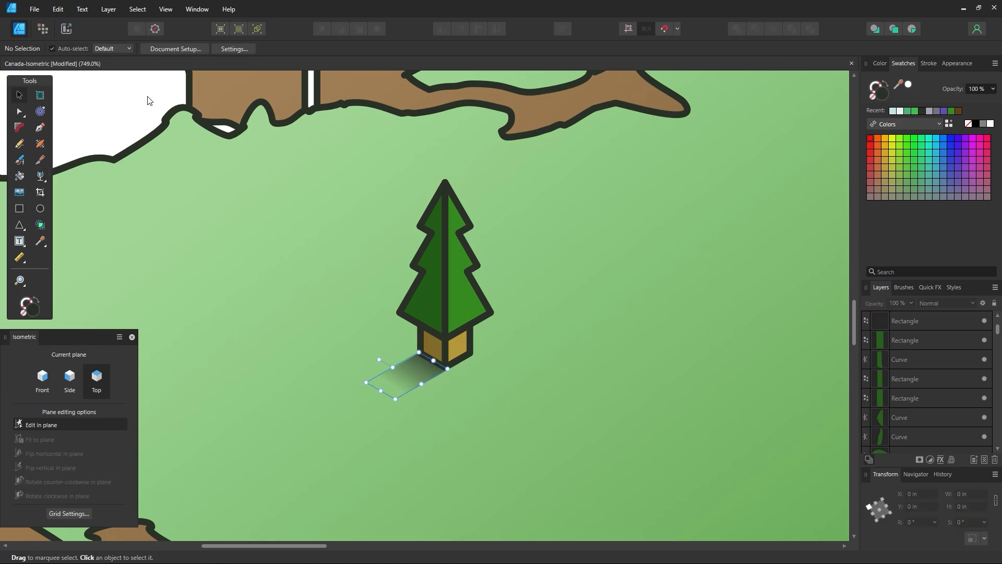
left_click_drag(423, 376, 420, 379)
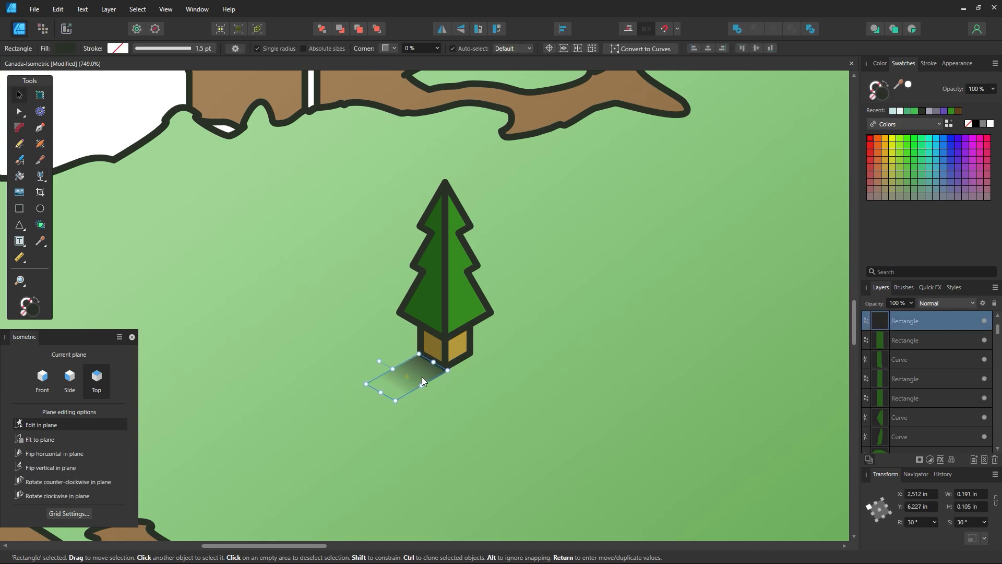
left_click(311, 320)
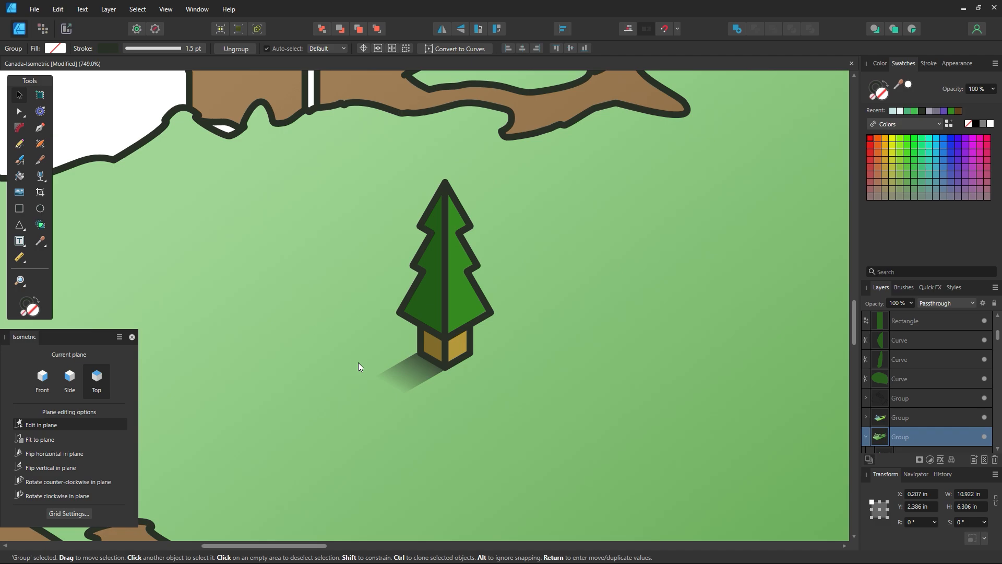
key("z")
left_click_drag(408, 380, 700, 444)
left_click(19, 96)
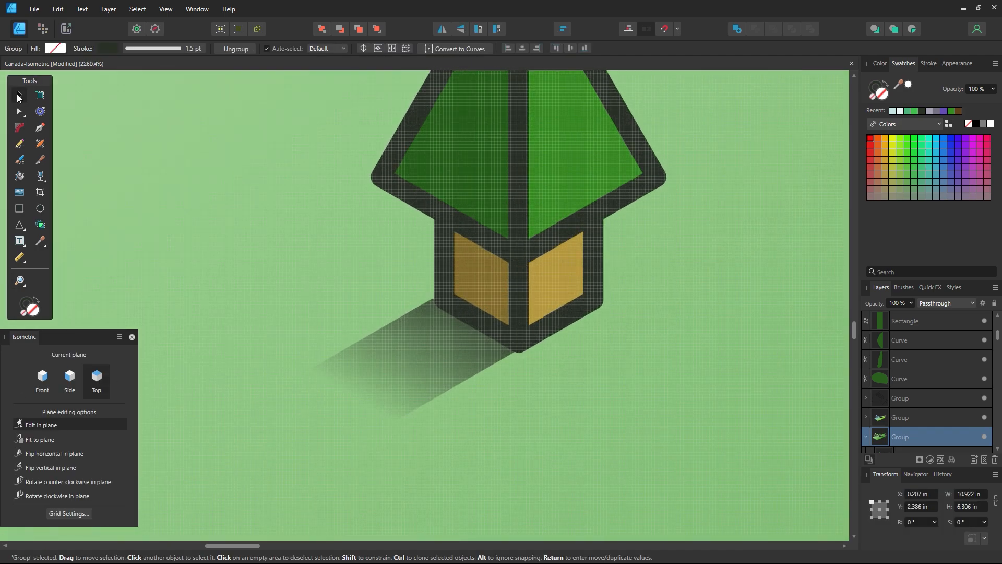
left_click(435, 357)
left_click(536, 395)
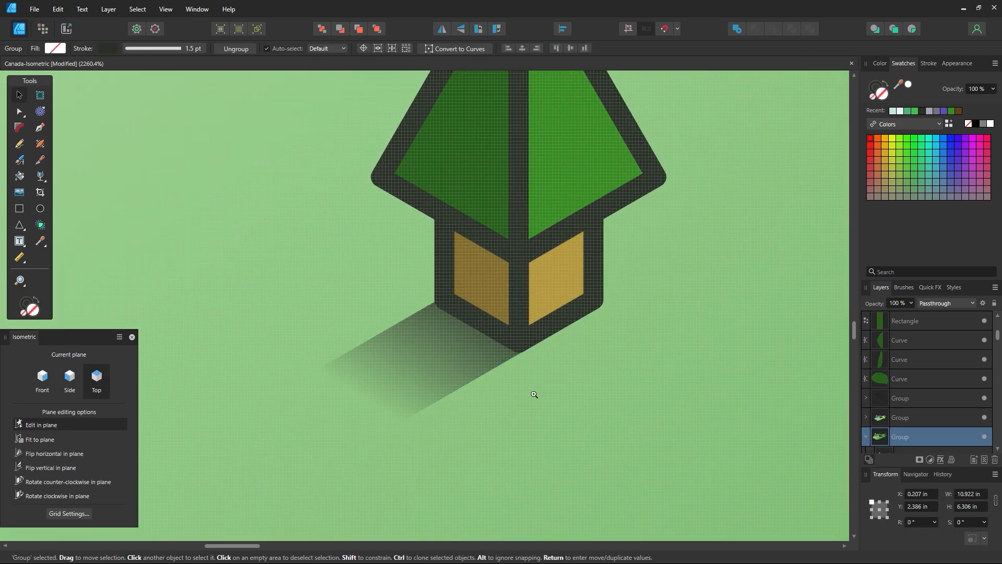
Change the blend mode of the tree's shadow rectangle to Hard Light
key("z")
left_click(528, 382, "alt")
left_click(528, 383, "alt")
left_click(529, 382, "alt")
left_click_drag(518, 365, 454, 349)
left_click(19, 96)
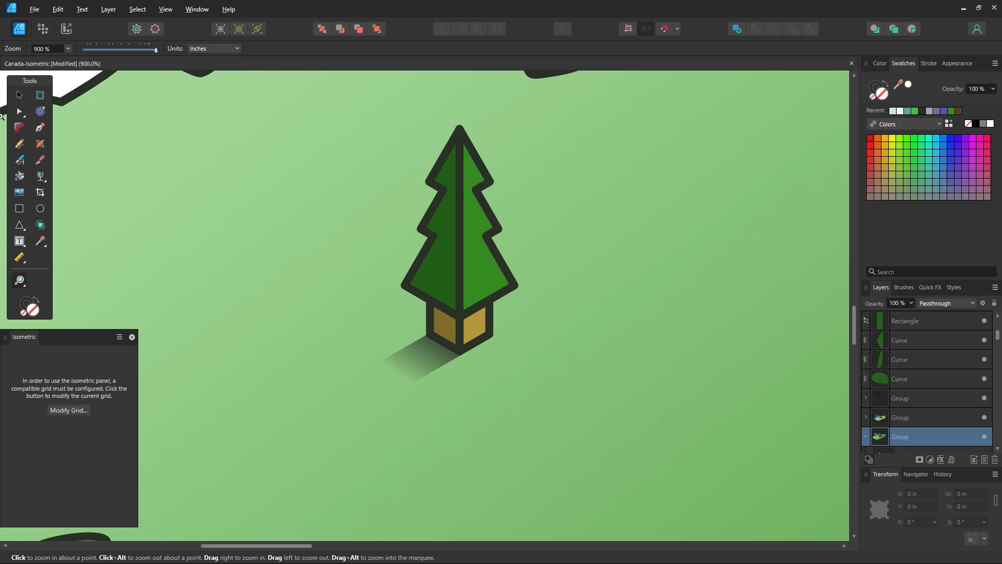
left_click(419, 342)
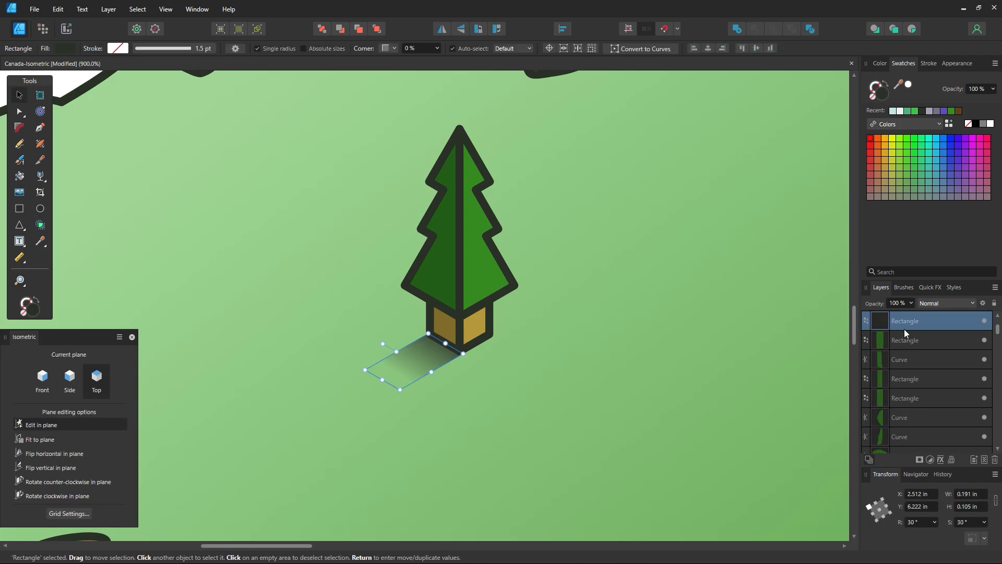
left_click(929, 304)
left_click(926, 342)
left_click(940, 302)
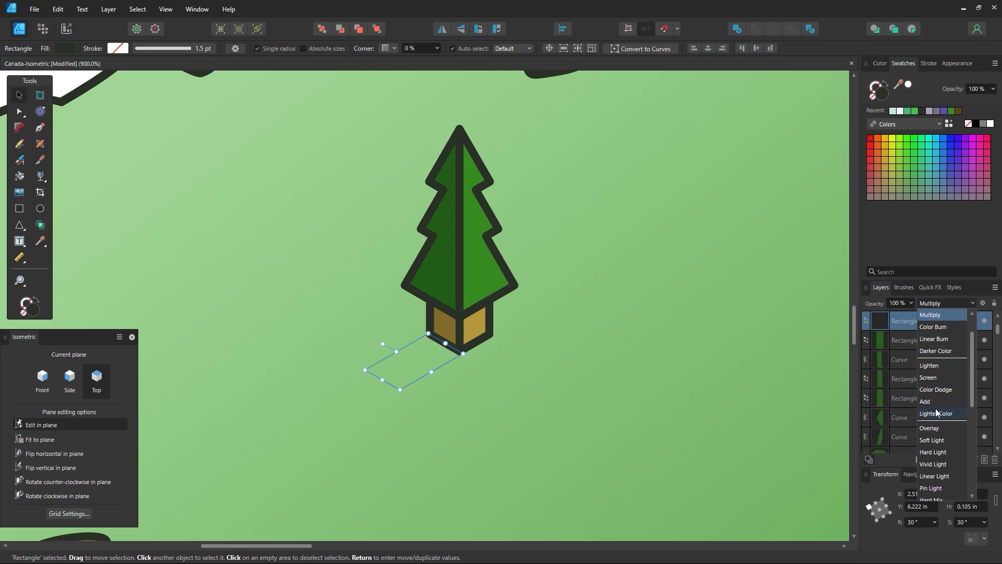
left_click(927, 457)
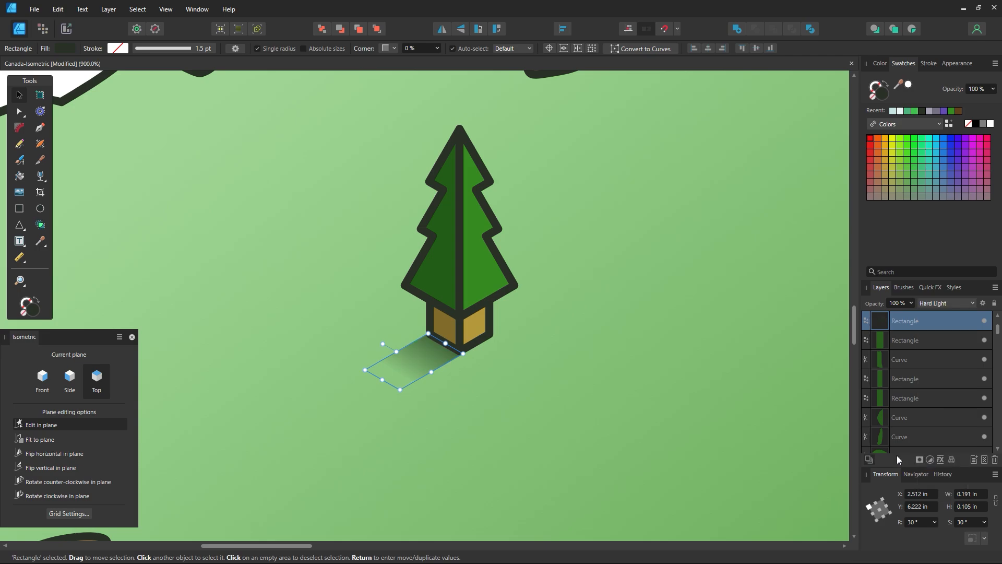
left_click(546, 411)
Lower the tree shadow's layer opacity to 70%
left_click(423, 365)
left_click(905, 307)
type("70")
key("Return")
left_click(612, 362)
Extend the opaque end of the shadow's transparency gradient up and right, beneath the tree trunk
key("z")
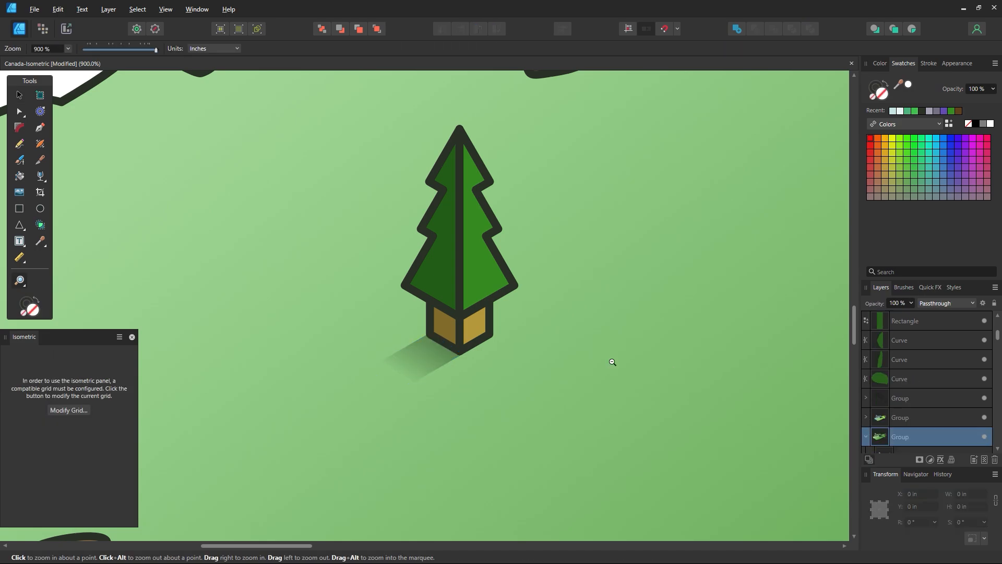
left_click(613, 362, "alt")
left_click(612, 361, "alt")
left_click(612, 361, "alt")
left_click_drag(605, 363, 754, 446)
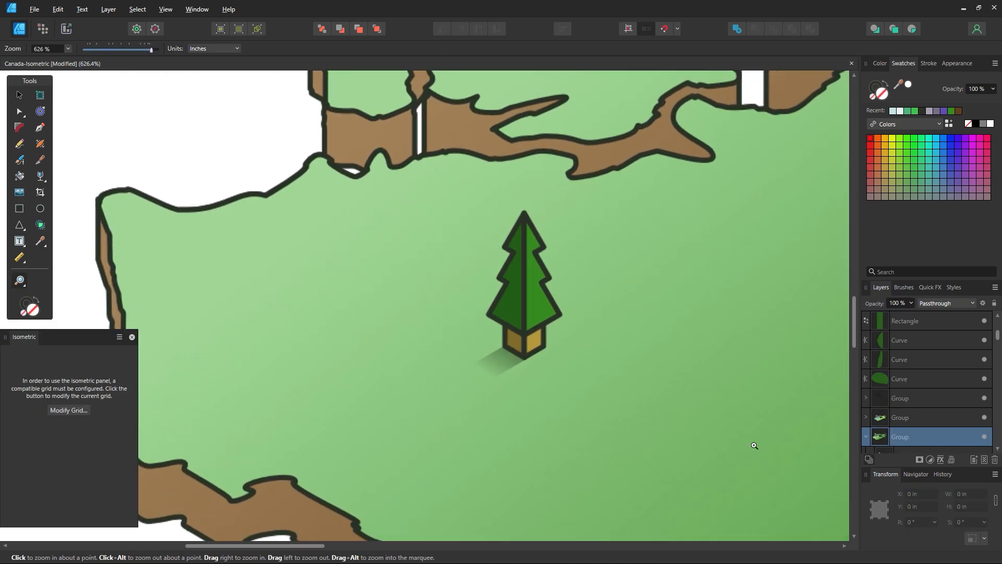
left_click_drag(543, 375, 494, 355)
left_click(19, 95)
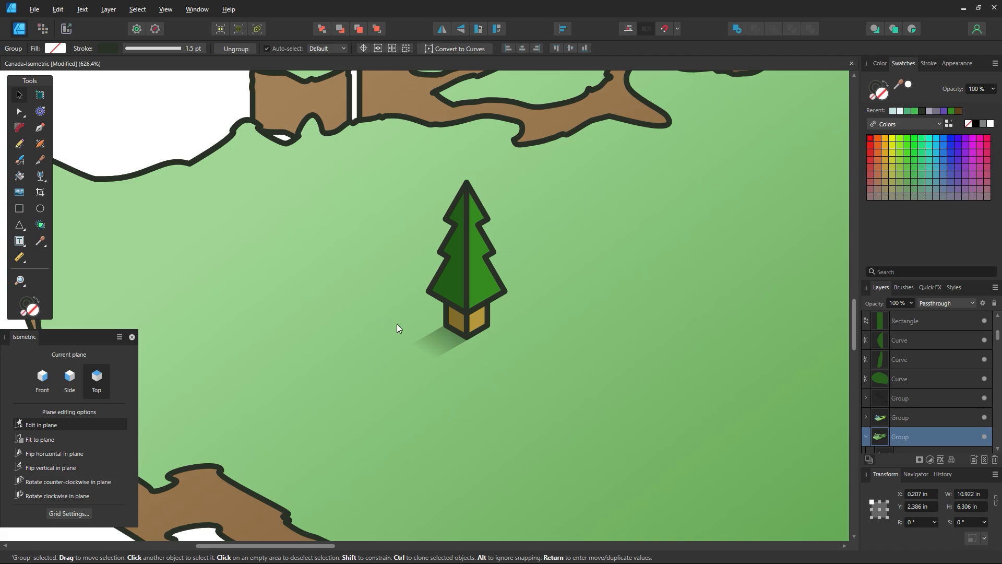
left_click(424, 345)
key("y")
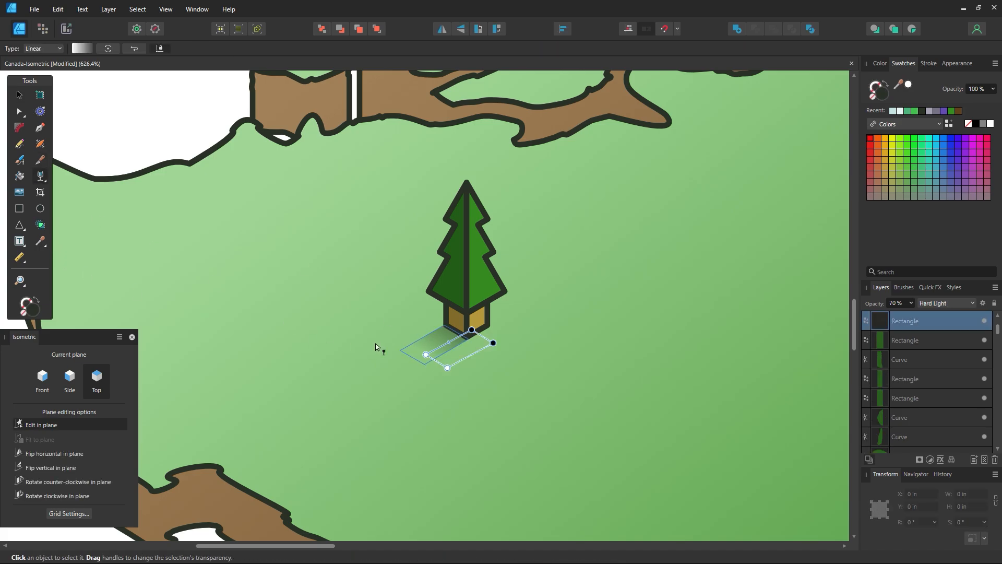
mouse_move(471, 329)
left_mouse_down()
mouse_move(495, 307)
mouse_move(485, 320)
left_mouse_up()
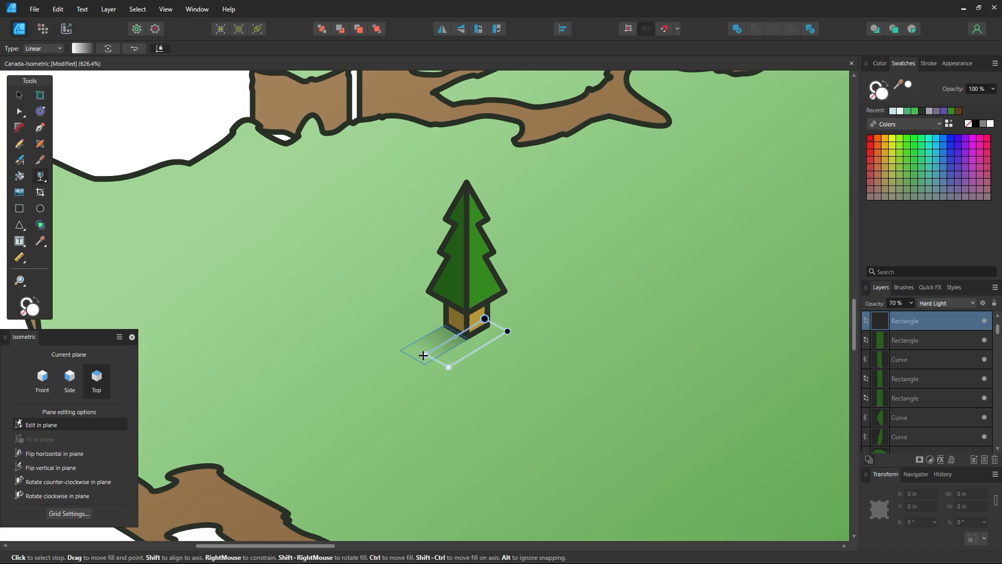
key("ctrl+d")
Group the pine tree together with its shadow rectangle
key("z")
left_click(550, 366, "alt")
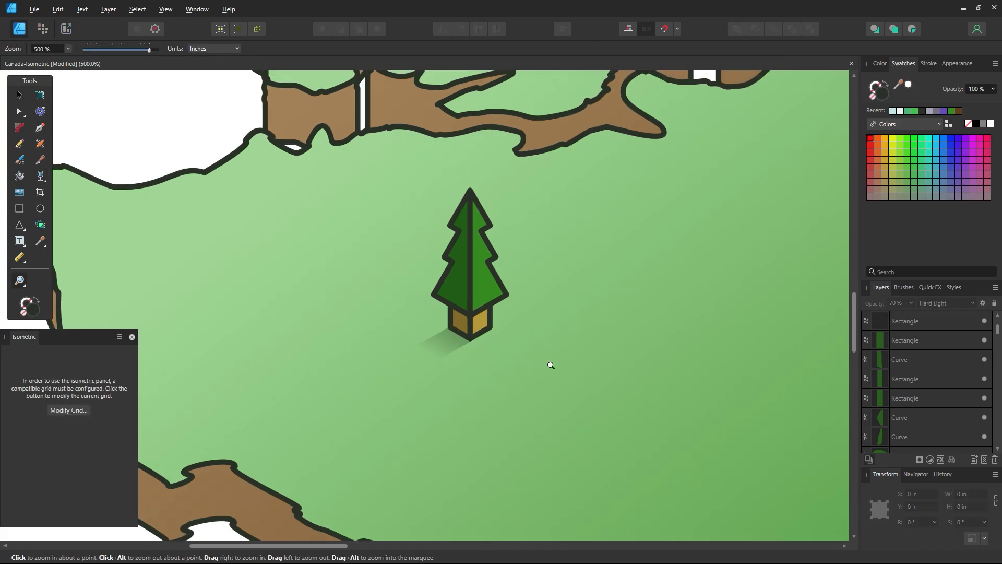
left_click(551, 366, "alt")
left_click_drag(616, 387, 457, 351)
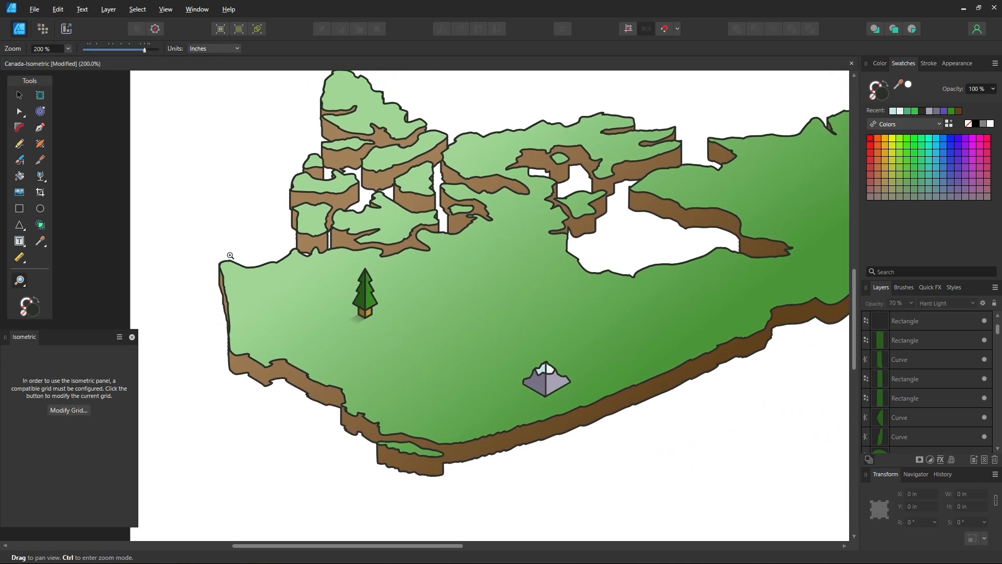
left_click(21, 96)
left_click(364, 295)
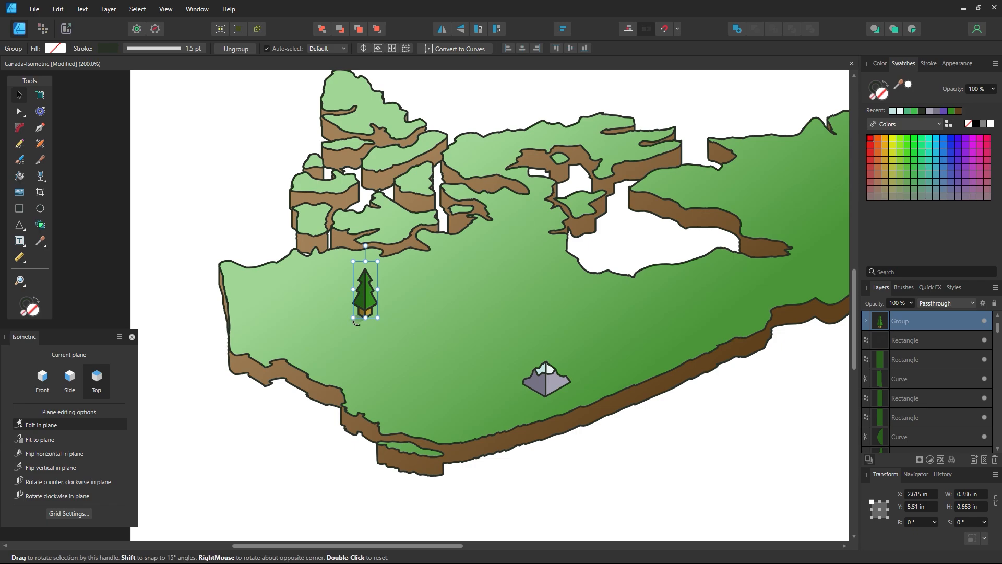
left_click(353, 319, "shift")
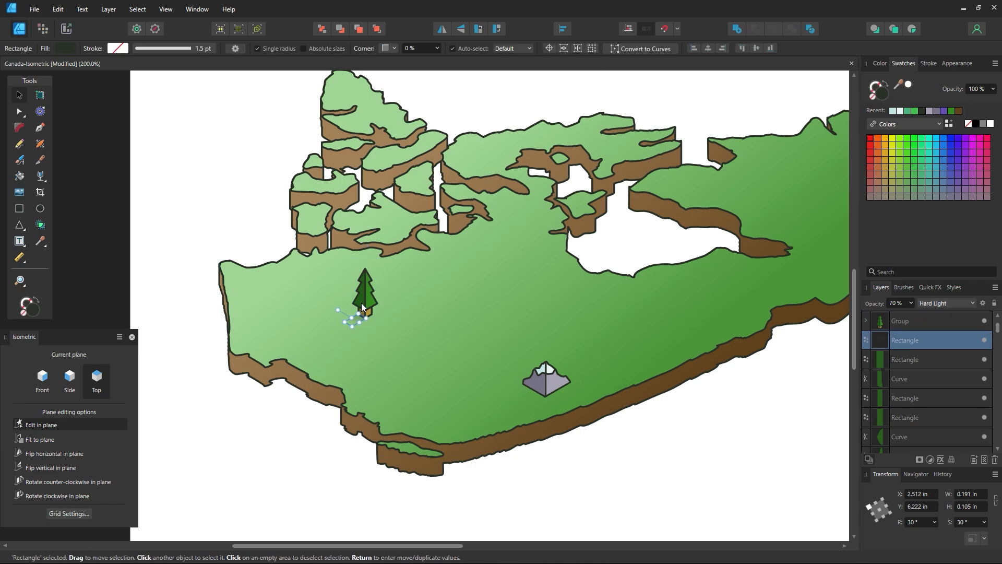
key("ctrl+g")
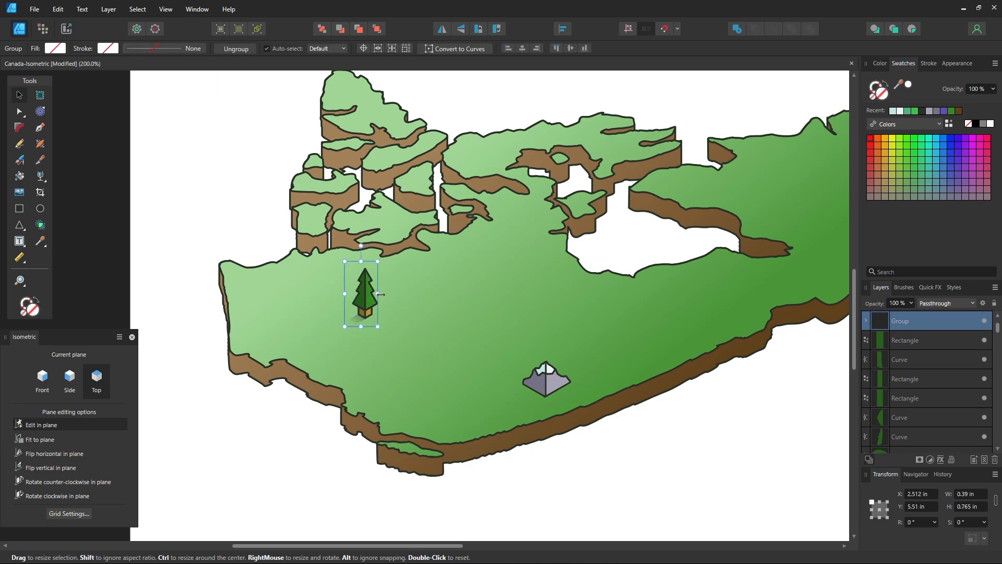
Place copies of the tree group in several sizes across the western part of the landmass
key("z")
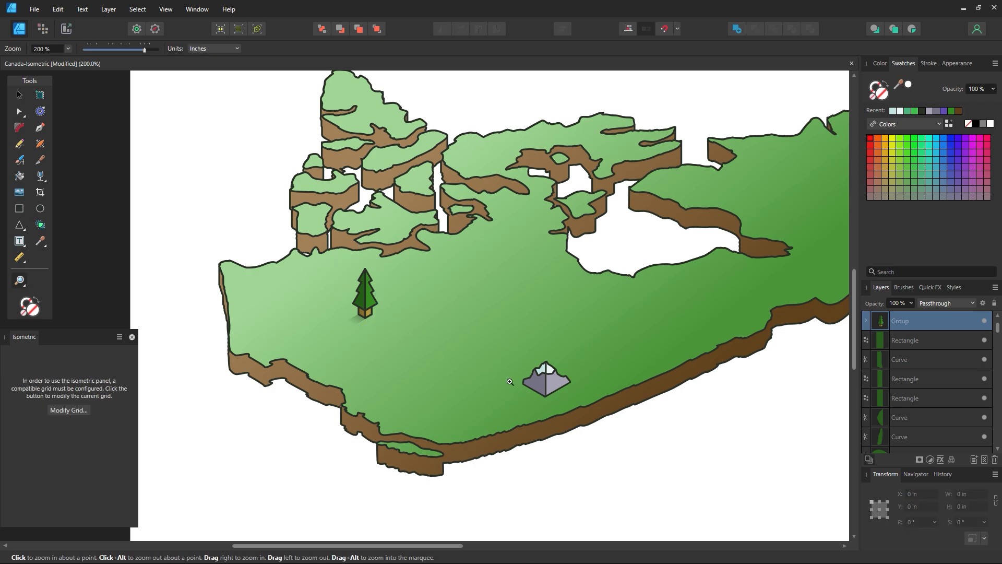
left_click(565, 385, "alt")
key("space")
left_click_drag(594, 398, 181, 246)
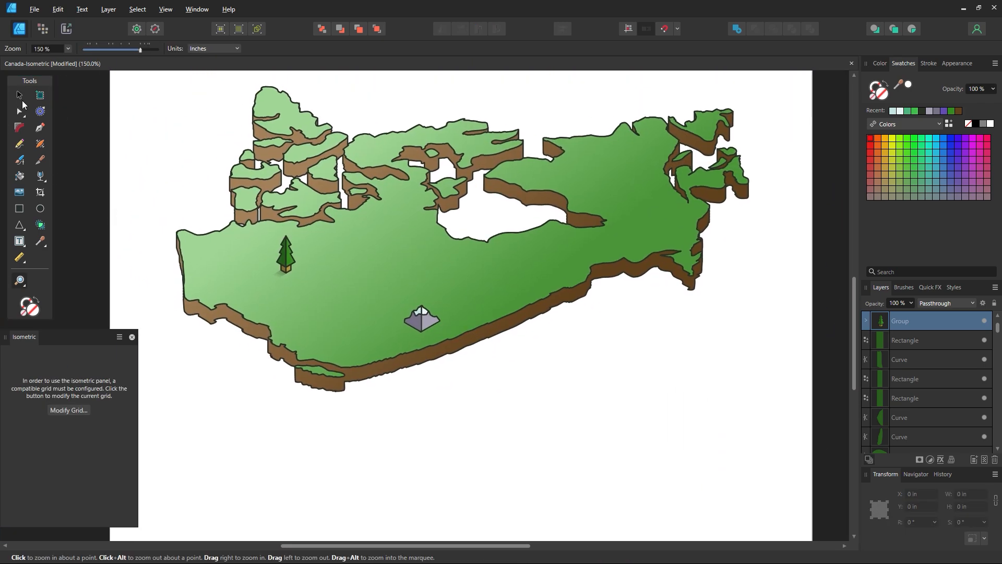
left_click(455, 418)
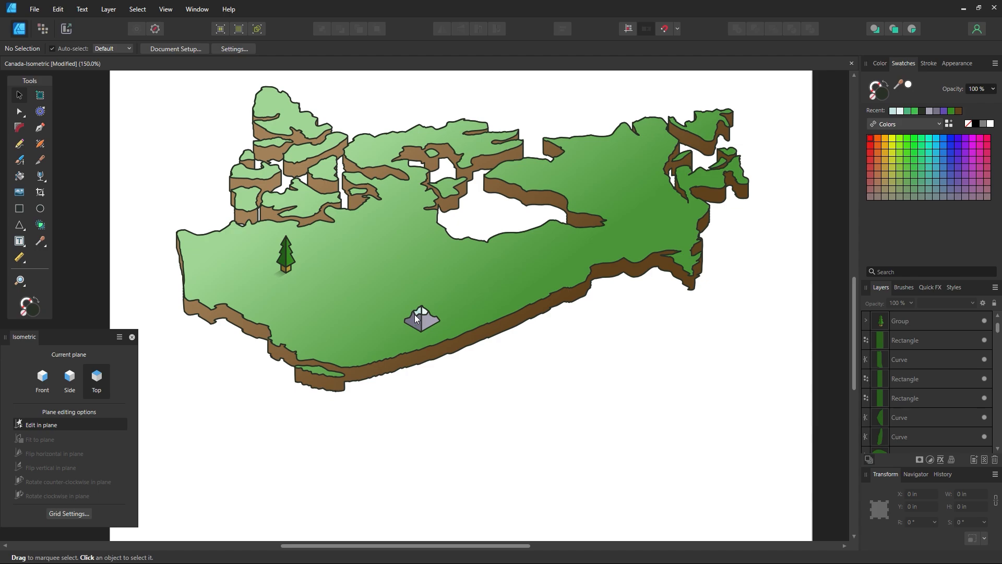
left_click_drag(292, 268, 333, 340)
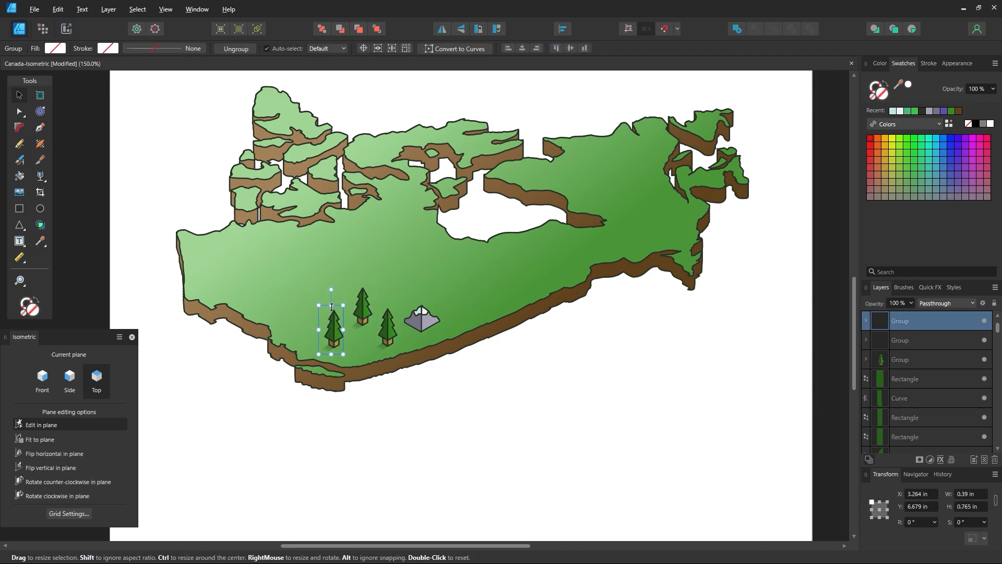
mouse_move(319, 304)
left_mouse_down()
mouse_move(325, 319)
mouse_move(308, 278)
mouse_move(340, 321)
mouse_move(339, 344)
mouse_move(209, 260)
mouse_move(255, 247)
mouse_move(260, 236)
mouse_move(264, 248)
mouse_move(231, 260)
mouse_move(221, 281)
mouse_move(361, 314)
mouse_move(264, 293)
mouse_move(282, 323)
mouse_move(281, 298)
mouse_move(257, 278)
mouse_move(255, 299)
mouse_move(281, 286)
mouse_move(335, 303)
left_mouse_up()
left_click(324, 300)
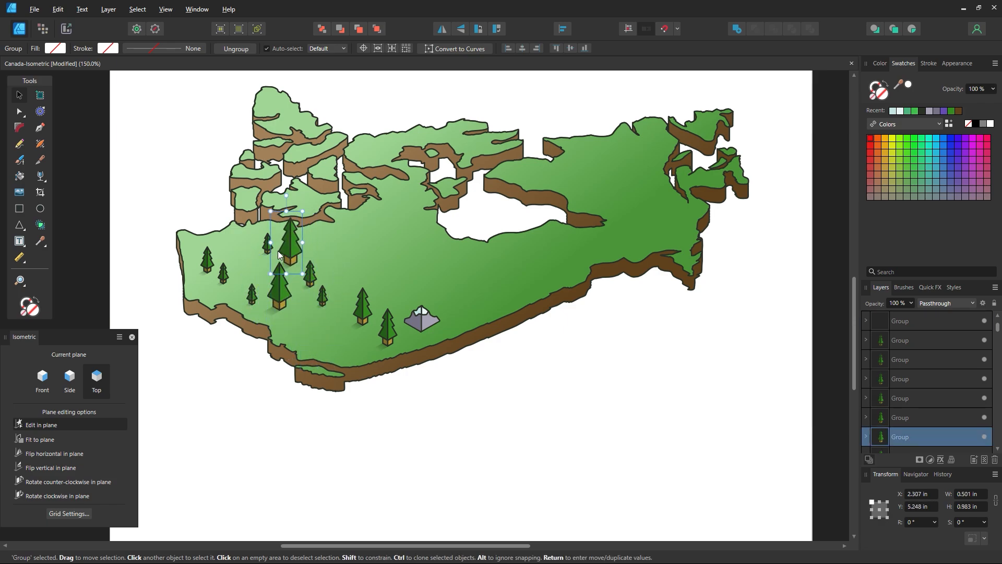
Move one large tree to the landmass's upper-left corner and arrange small trees in a cluster below it
left_click_drag(278, 251, 220, 236)
left_click(207, 276)
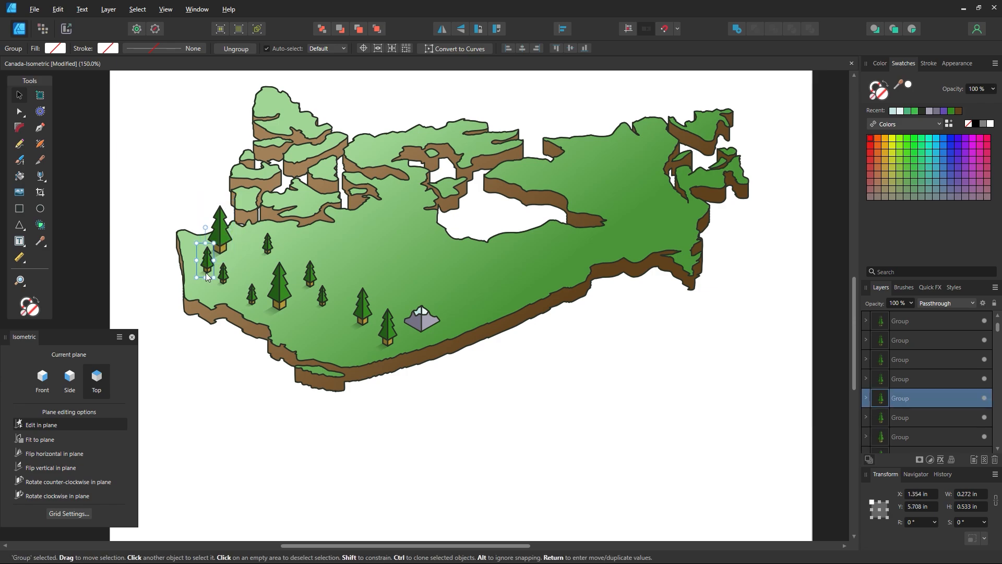
left_click_drag(207, 277, 237, 271)
left_click(370, 432)
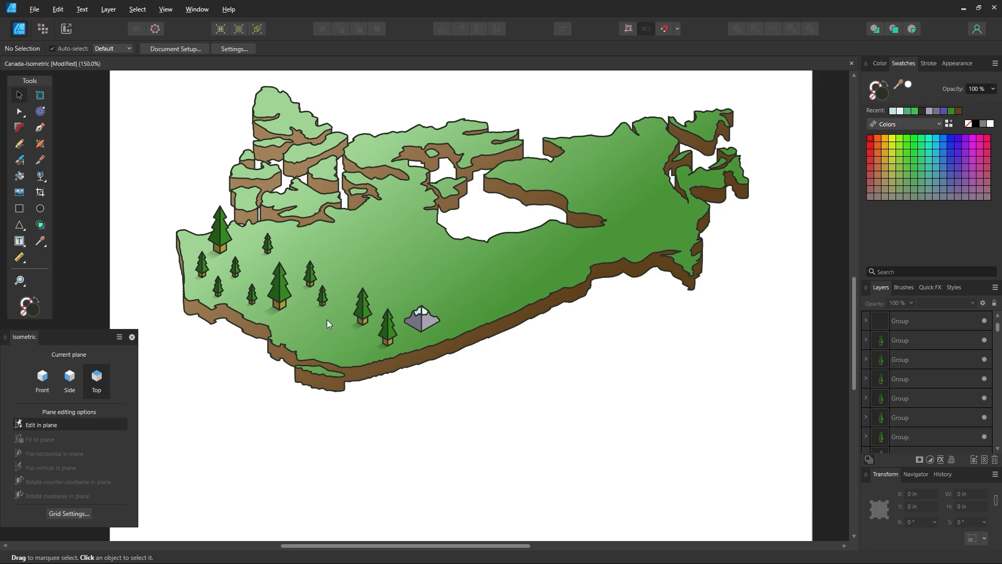
Add a copy of the large tree near the landmass's lower-left coast and a small tree copy beside it
left_click_drag(220, 235, 336, 335)
left_click(447, 458)
left_click_drag(318, 301, 294, 331)
left_click(425, 445)
Place a copy of a small tree on the little island below the landmass's southwest coast
key("z")
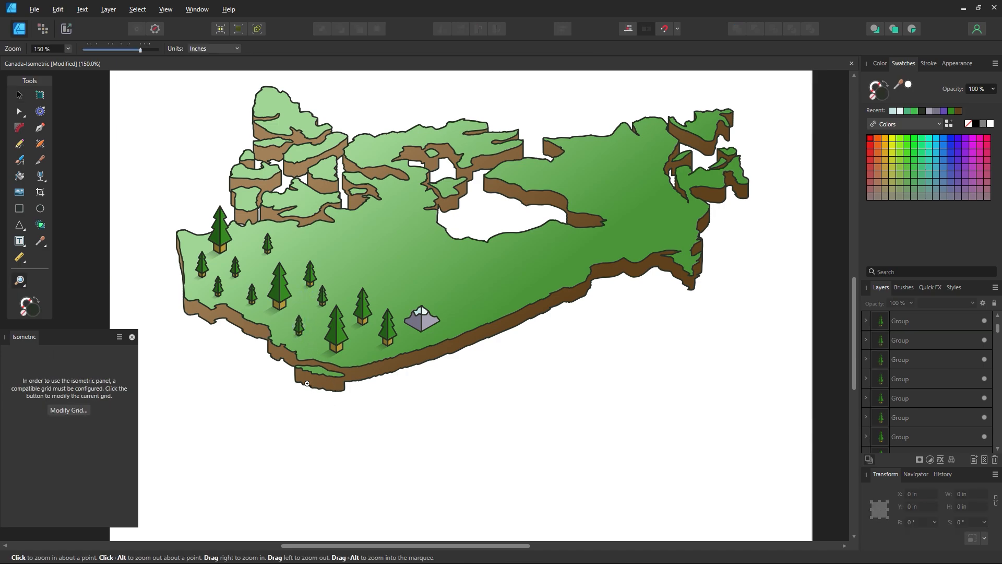
left_click(307, 389)
left_click(20, 96)
left_click_drag(297, 279, 335, 349)
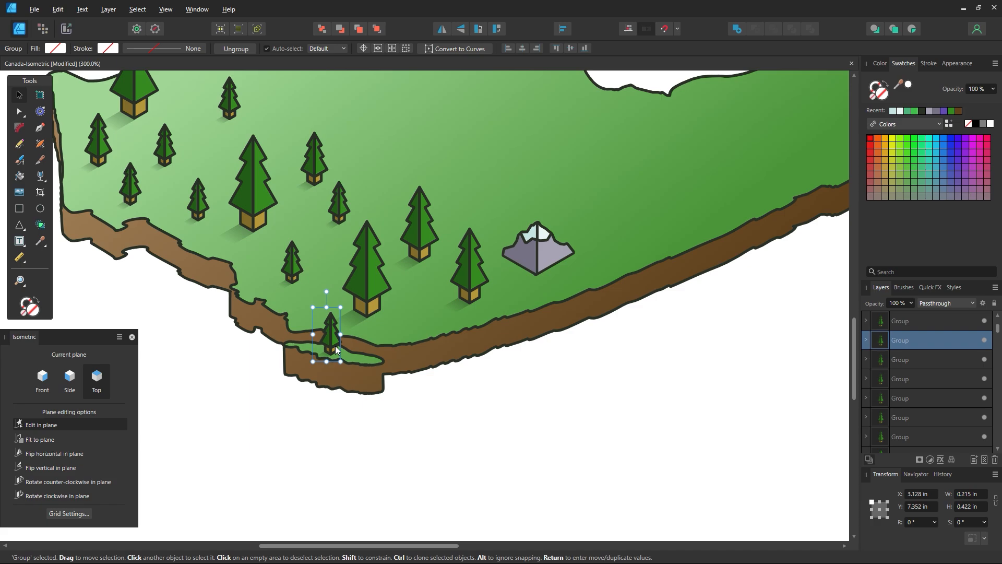
left_click(468, 399)
Scale the mountain group up to about 0.9 by 0.74 in
key("z")
left_click(464, 288, "alt")
left_click_drag(474, 257, 362, 332)
left_click(18, 100)
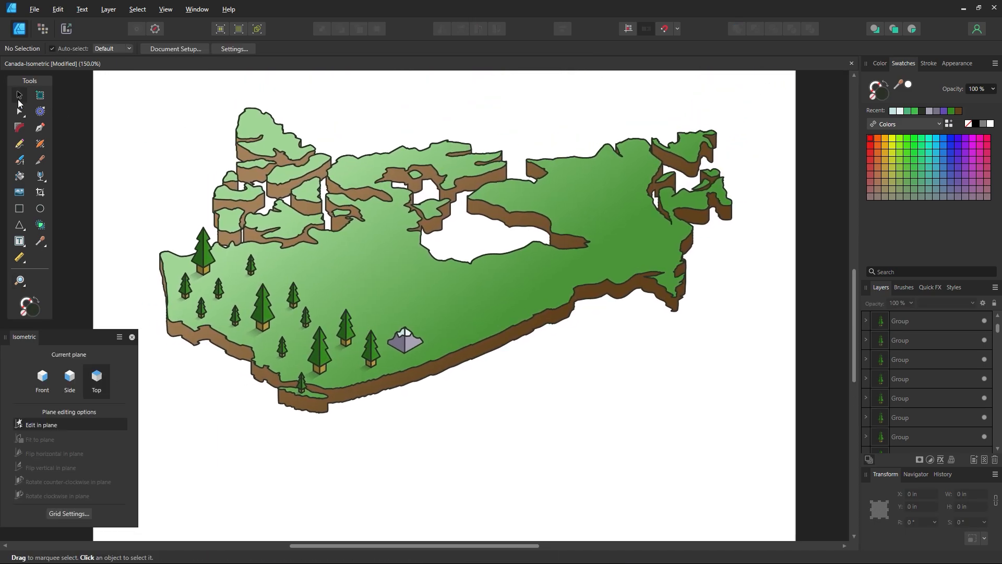
left_click(400, 337)
left_click_drag(424, 327, 448, 305)
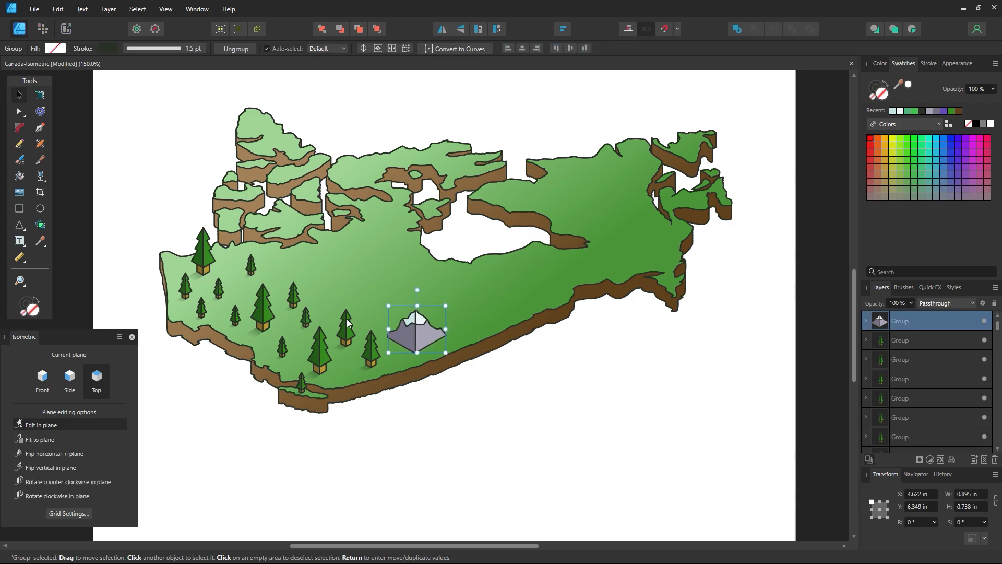
left_click(461, 443)
Move the enlarged mountain up the landmass, away from the southern coast and the nearest trees
scroll(367, 308, "up", 4)
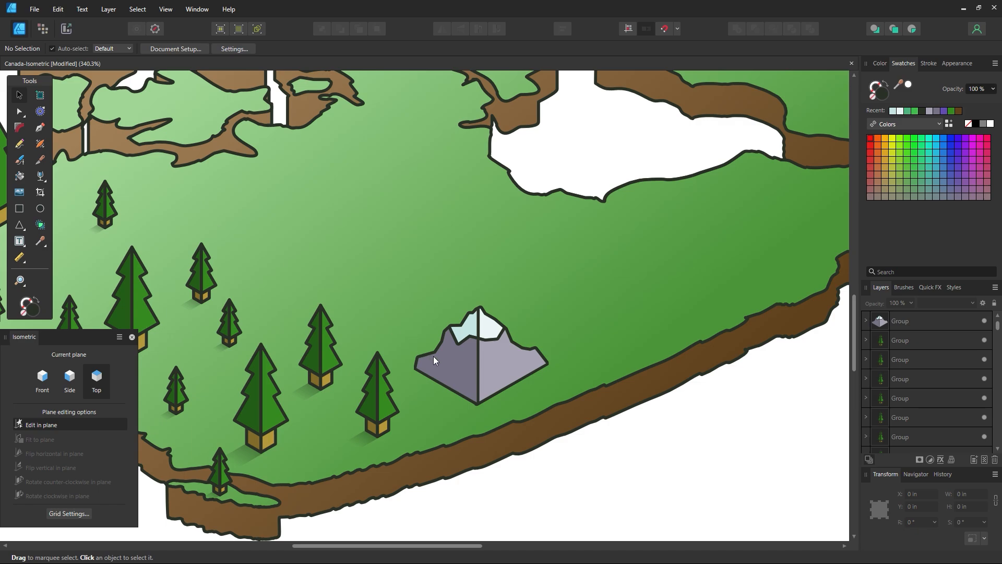
left_click_drag(433, 361, 431, 286)
left_click(614, 479)
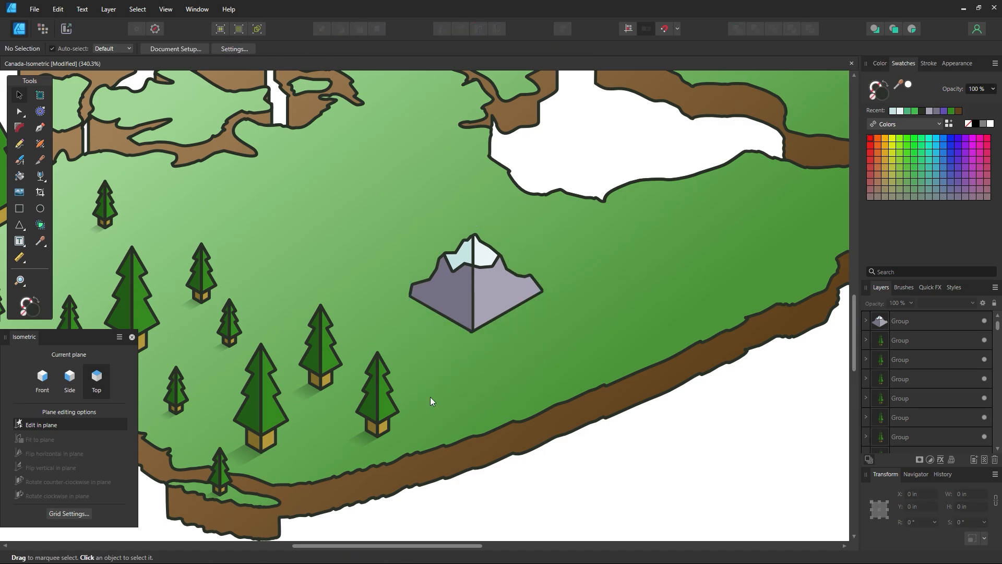
Copy a small tree's shadow rectangle to the mountain's dark-side base edge and resize it to about 0.184 by 0.485 in
left_click(215, 348)
left_click(218, 351)
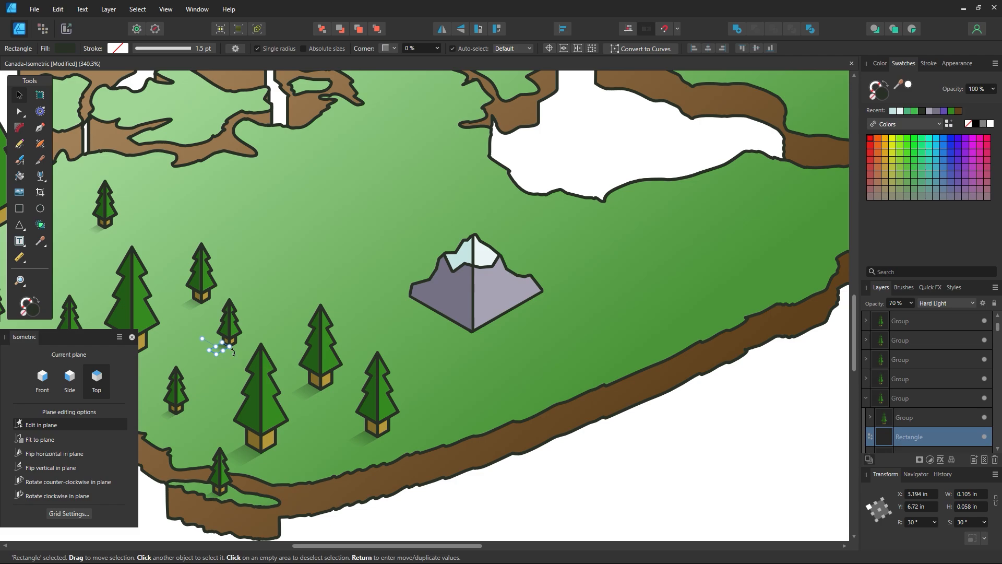
left_click(421, 331)
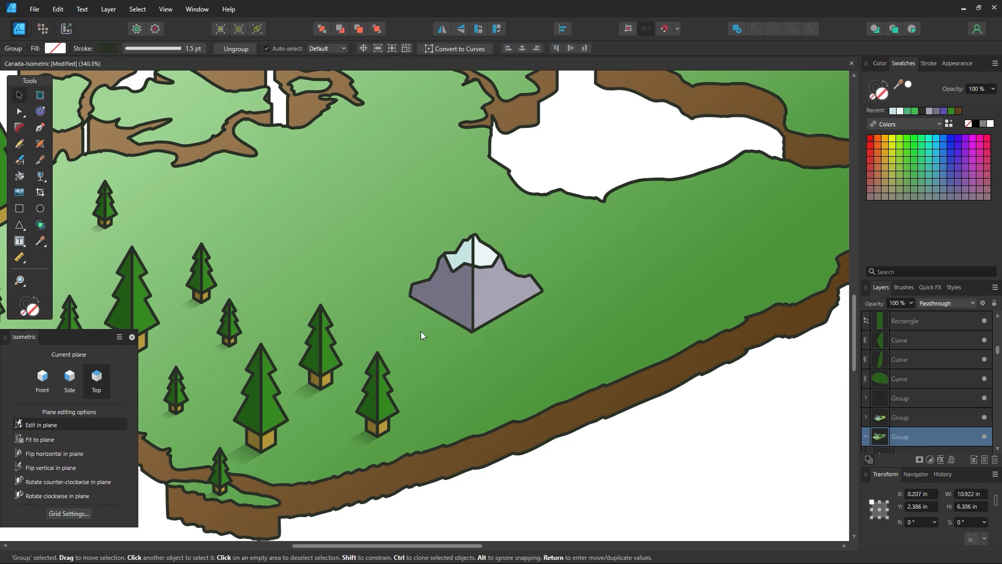
left_click(446, 304)
left_click_drag(217, 346, 443, 349)
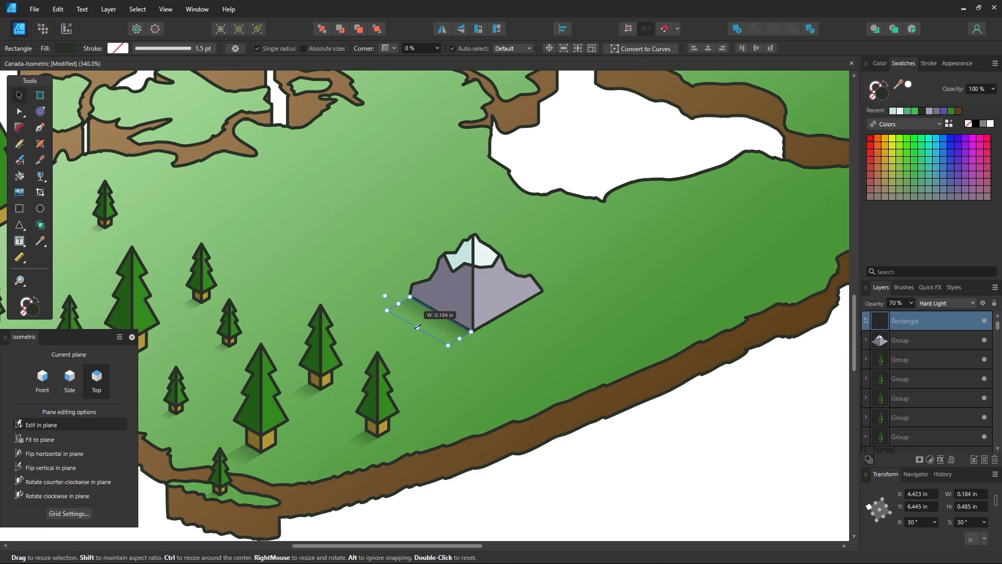
left_click(682, 459)
Align the shadow rectangle with the mountain's dark-side base edge and bring the mountain group in front of it
scroll(450, 303, "up", 5)
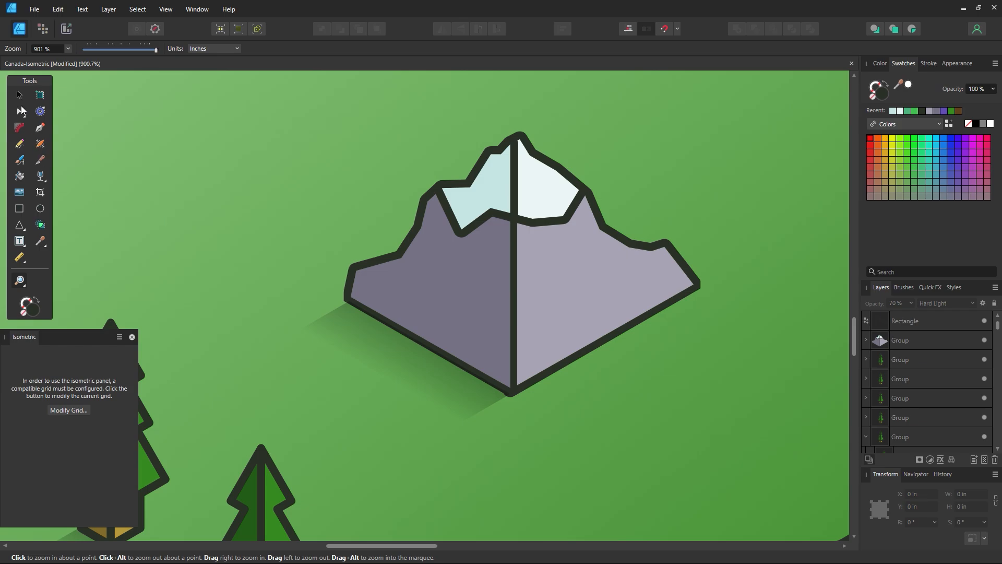
left_click_drag(427, 358, 435, 357)
scroll(412, 422, "down", 3)
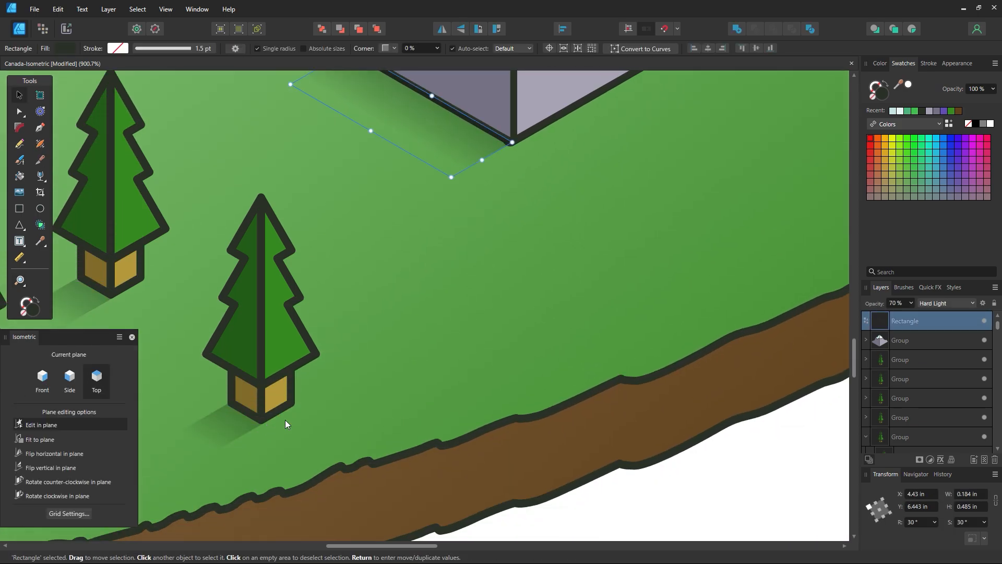
scroll(285, 423, "up", 5)
left_click(487, 260)
key("ctrl+shift+bracketright")
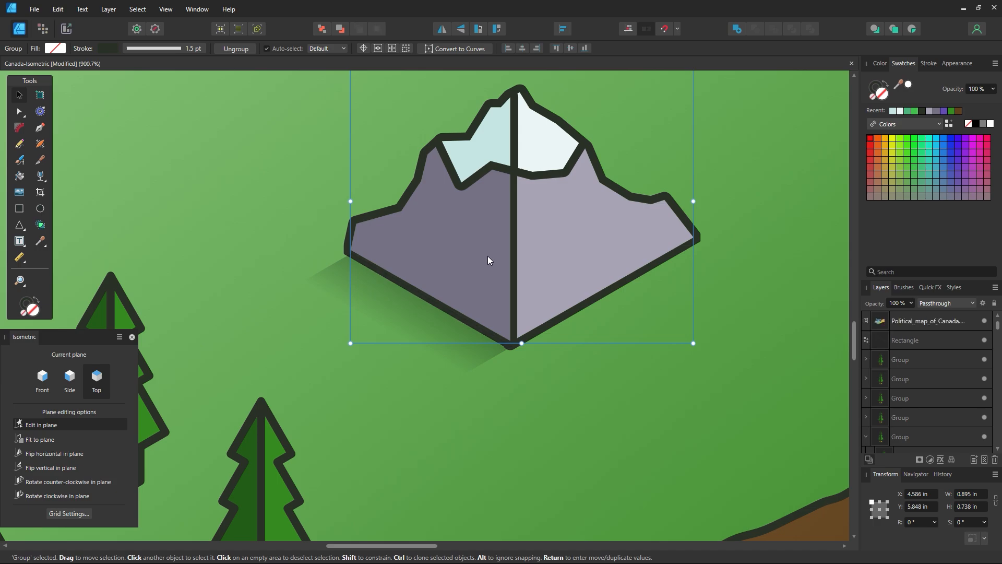
left_click(464, 350)
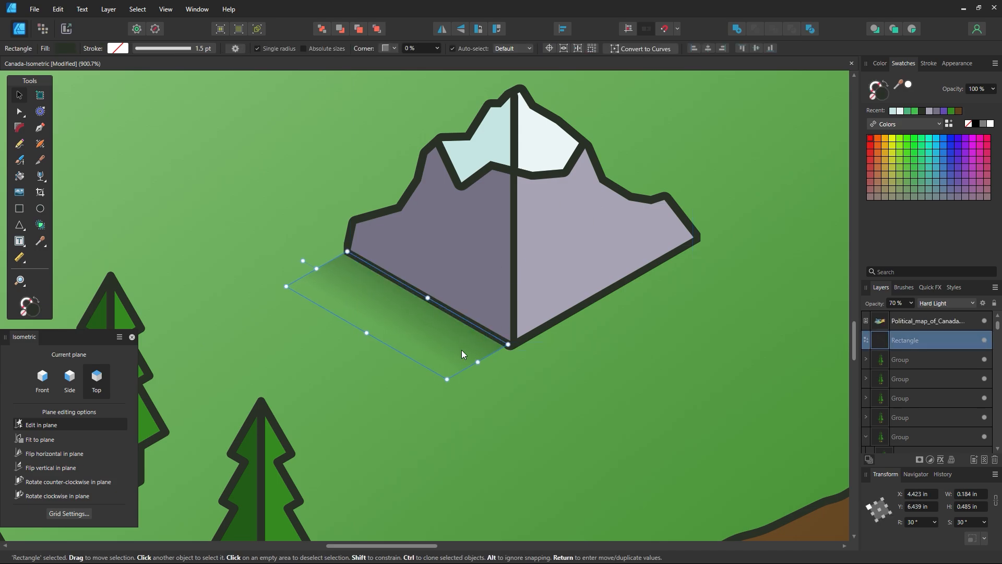
left_click_drag(466, 352, 481, 365)
left_click(462, 280)
Move the bottom corner node of the mountain's dark face slightly so it lines up with the light face's corner
key("z")
left_click(590, 308)
left_click(590, 308)
left_click(590, 308)
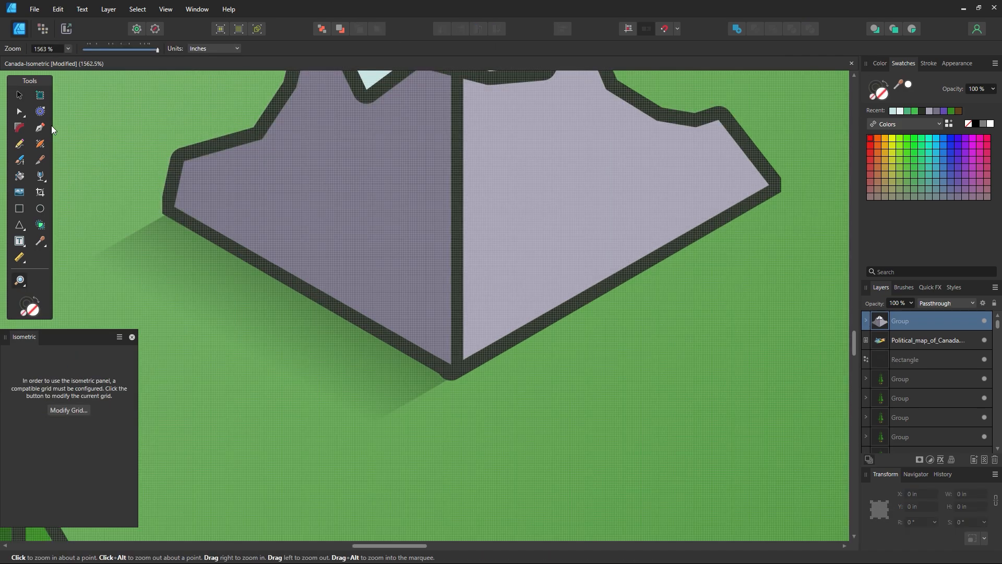
left_click(362, 236)
left_click(19, 111)
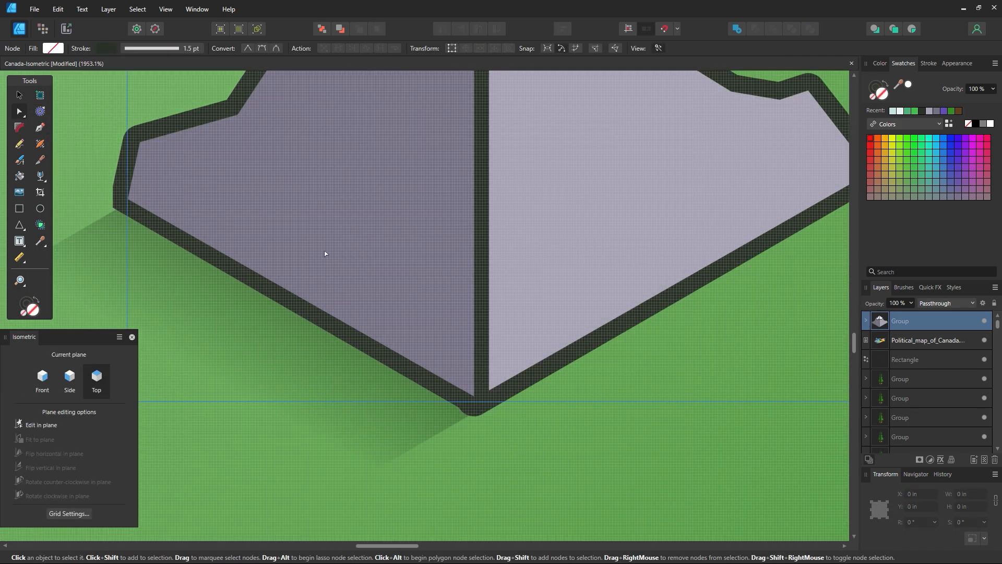
left_click(387, 275)
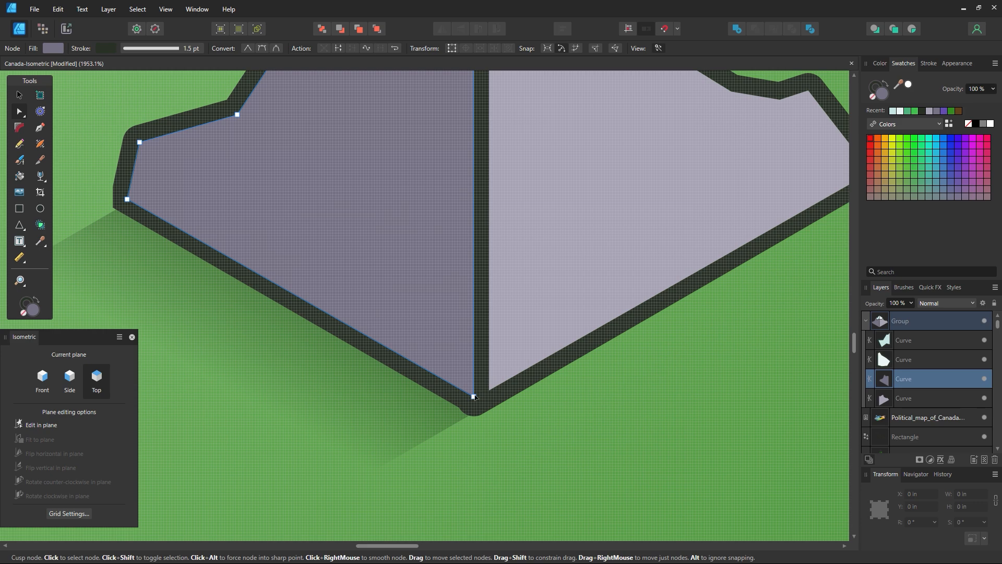
left_click_drag(473, 395, 471, 399)
Lower the peak node of the white snow face and the neighbouring node on its outer slope to clean up the summit
key("z")
left_click(499, 308, "alt")
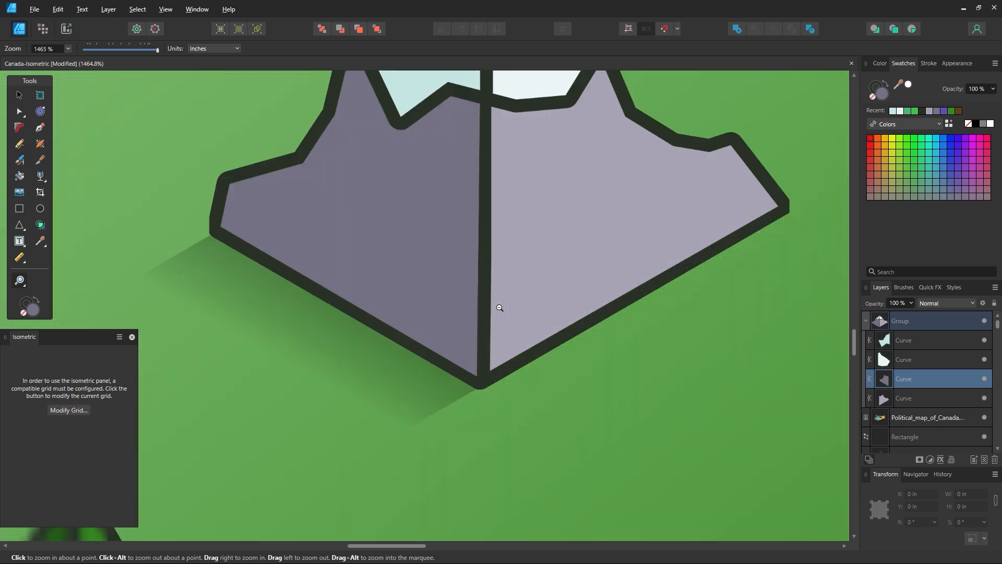
left_click(499, 306, "alt")
left_click(500, 306, "alt")
left_click(499, 306, "alt")
left_click_drag(459, 132, 553, 262)
left_click(21, 113)
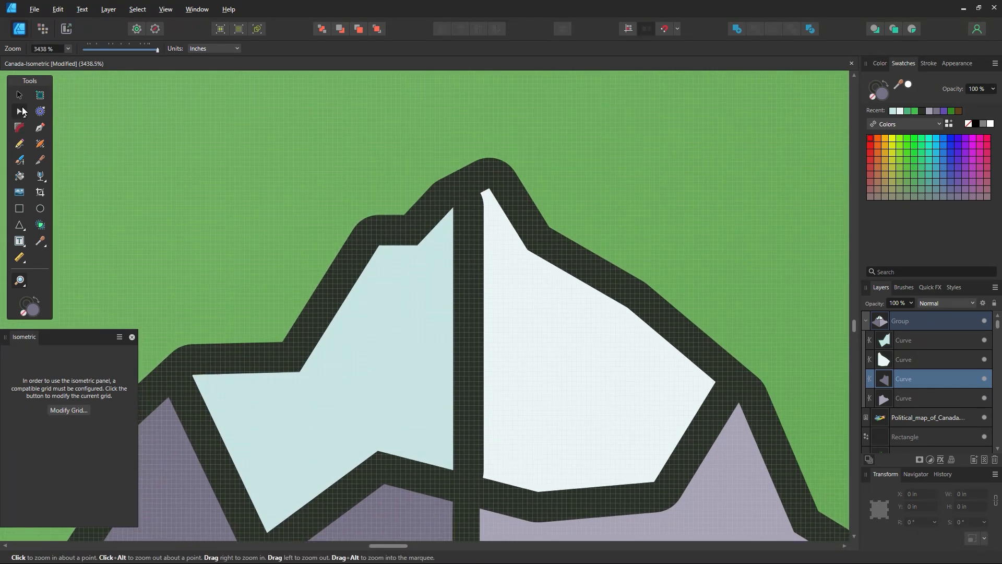
left_click(455, 210)
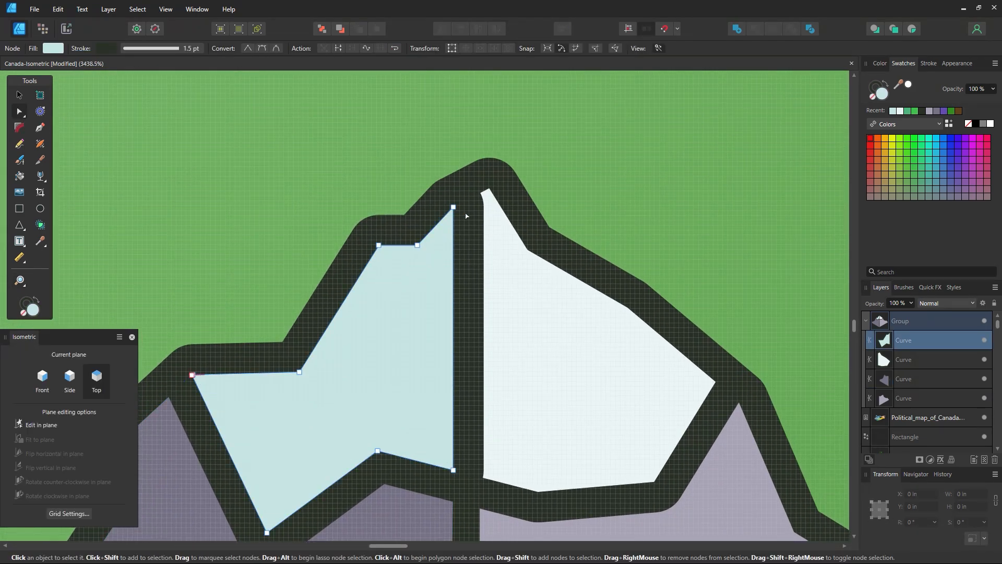
left_click(488, 196)
mouse_move(490, 188)
left_mouse_down()
mouse_move(497, 198)
mouse_move(473, 200)
mouse_move(491, 198)
left_mouse_up()
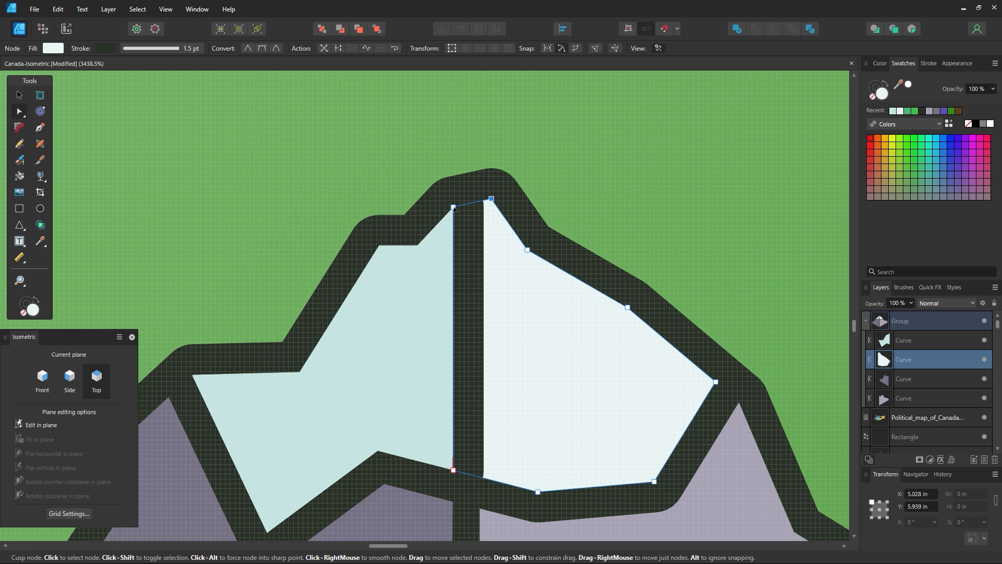
Extend the mountain's shadow rectangle outward to about 0.224 in wide
key("z")
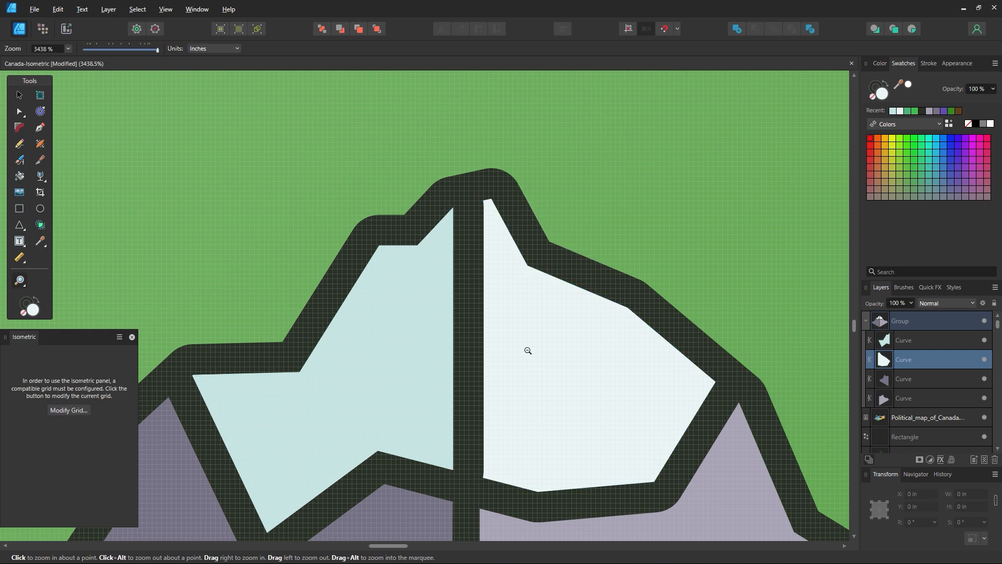
left_click(528, 350, "alt")
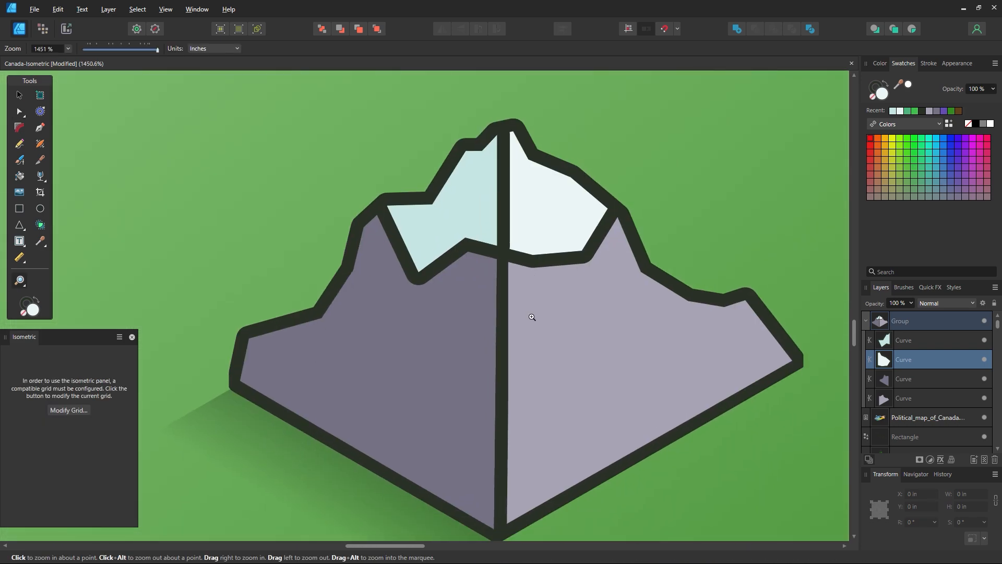
left_click(531, 323, "alt")
left_click(531, 324, "alt")
left_click(531, 328, "alt")
left_click(533, 332, "alt")
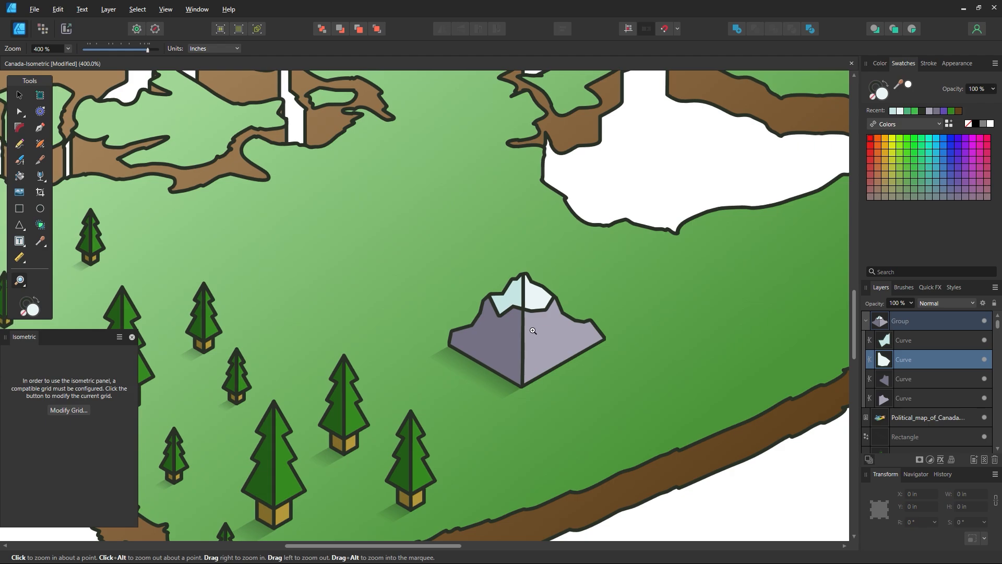
key("space")
left_click_drag(504, 329, 537, 262)
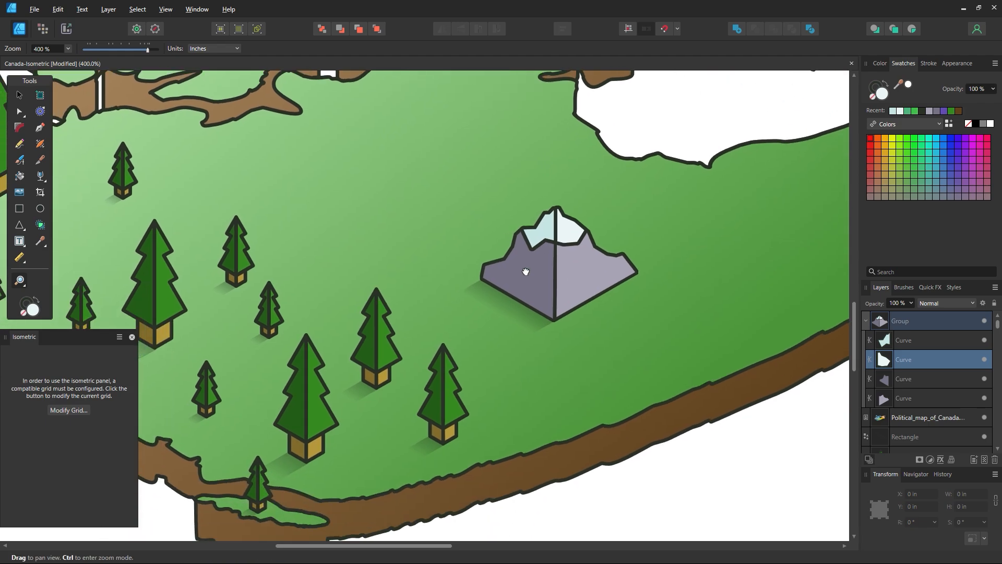
key("v")
left_click(538, 324)
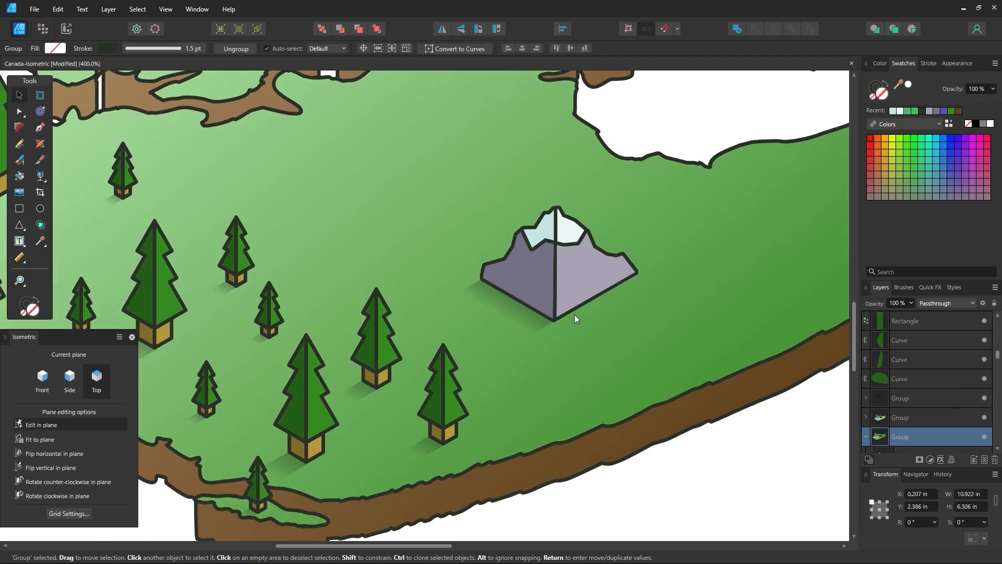
left_click_drag(496, 311, 485, 318)
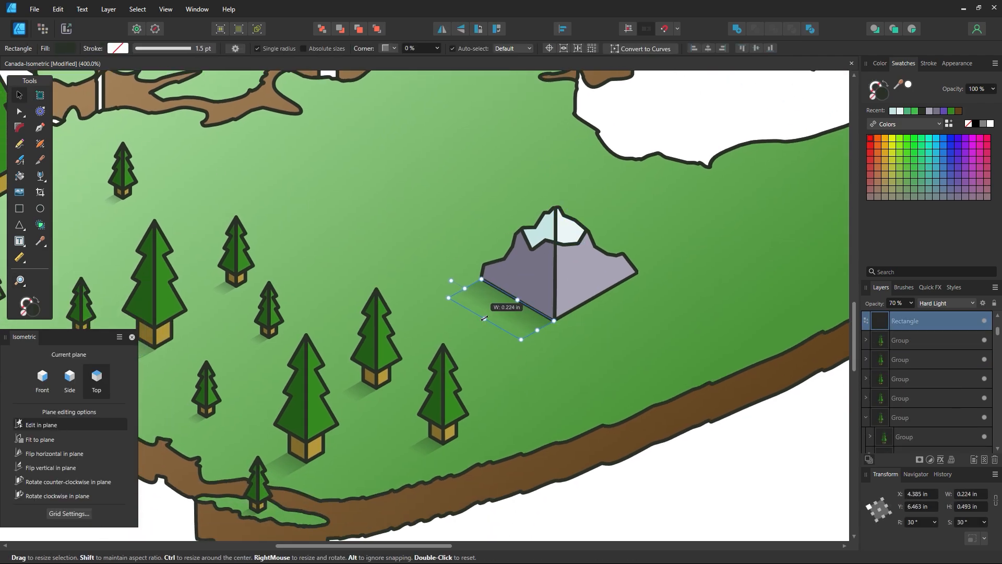
Group the mountain with its shadow and move the group down toward the southern coast, beside the trees
left_click(551, 278, "shift")
key("ctrl+g")
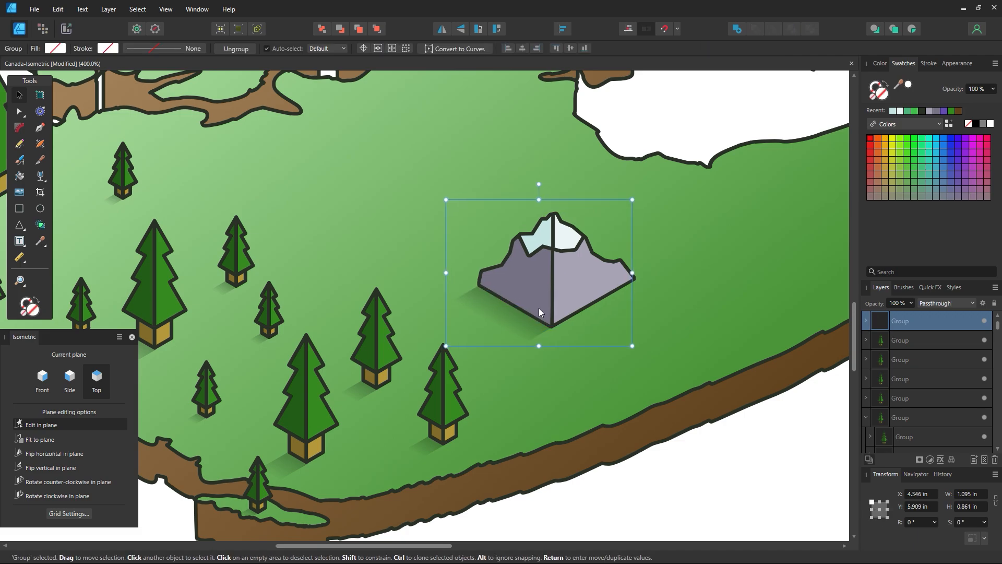
left_click_drag(553, 290, 565, 365)
key("z")
left_click(563, 366, "alt")
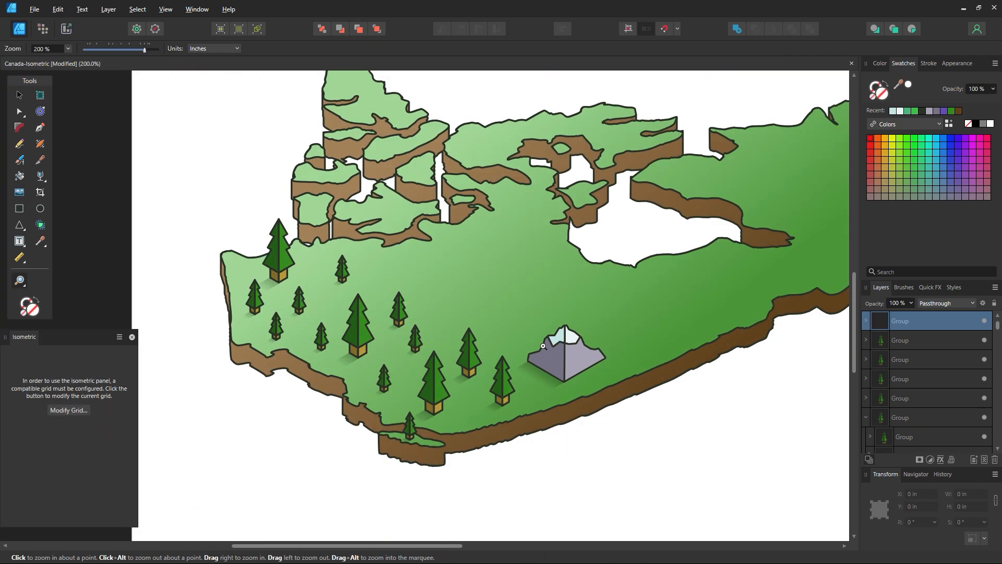
Add three scaled-down copies of the mountain group in a staggered row running northwest from the original
left_click(543, 346)
key("v")
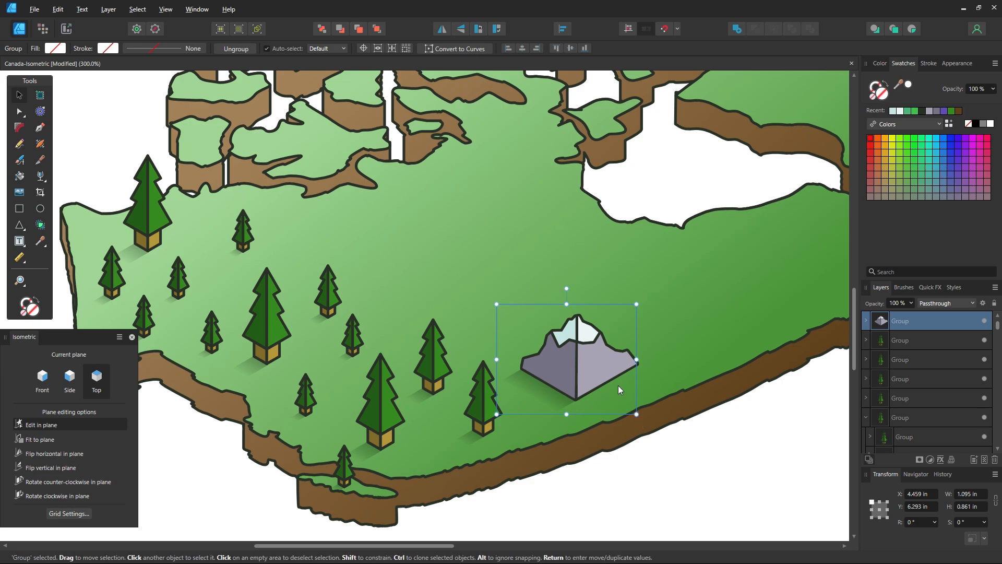
left_click_drag(619, 389, 532, 324, "ctrl")
left_click_drag(549, 240, 506, 274)
mouse_move(466, 331)
left_mouse_down()
mouse_move(494, 339)
mouse_move(435, 285)
left_mouse_up()
left_click_drag(473, 226, 436, 246)
mouse_move(417, 287)
left_mouse_down()
mouse_move(406, 306)
mouse_move(465, 276)
left_mouse_up()
left_click_drag(487, 241, 464, 275)
Place a full-size copy of the mountain group near the northern coast, beyond the smaller mountains
mouse_move(592, 364)
left_mouse_down("ctrl")
mouse_move(463, 300)
mouse_move(363, 233)
left_mouse_up("ctrl")
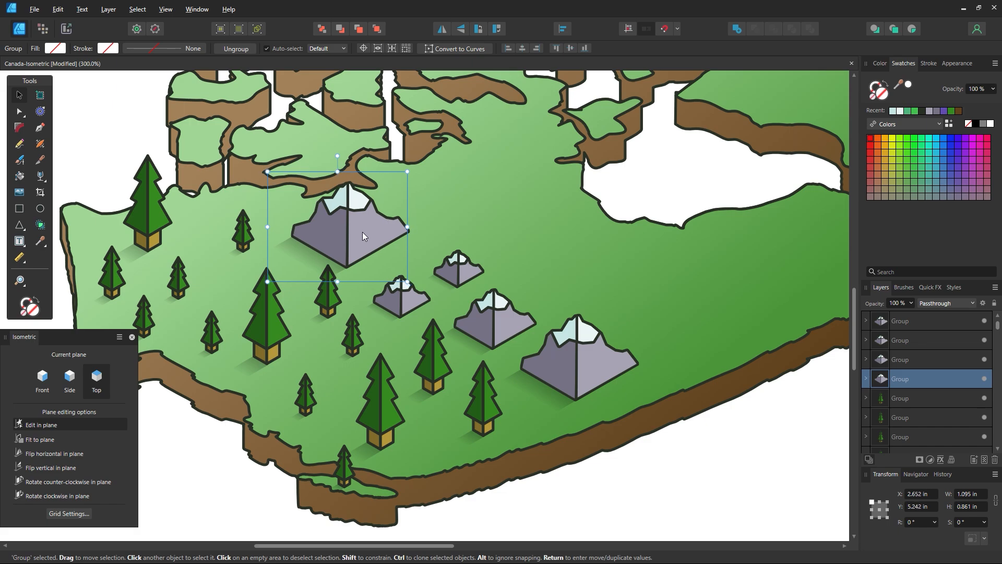
key("z")
left_click(580, 398, "alt")
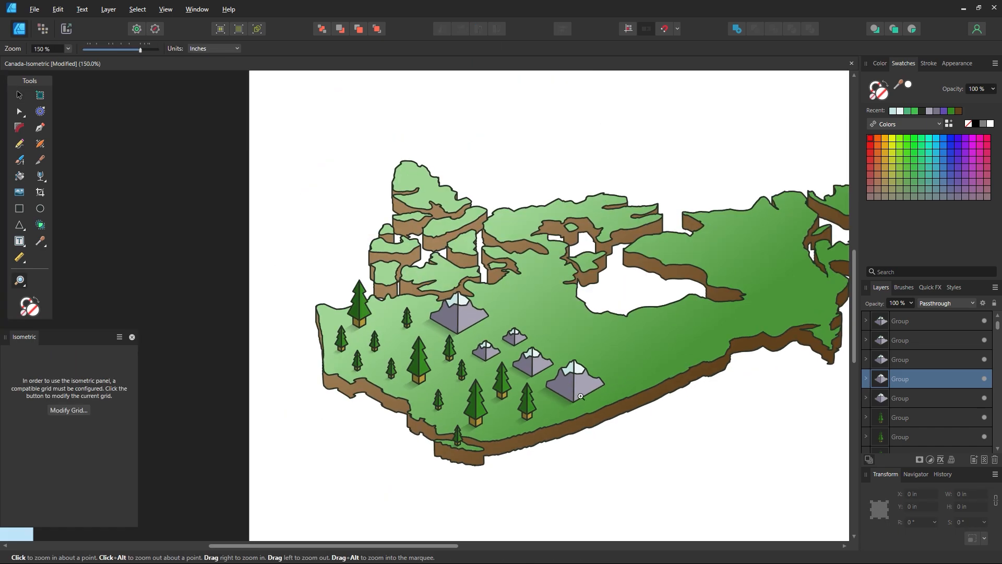
left_click_drag(581, 396, 461, 381)
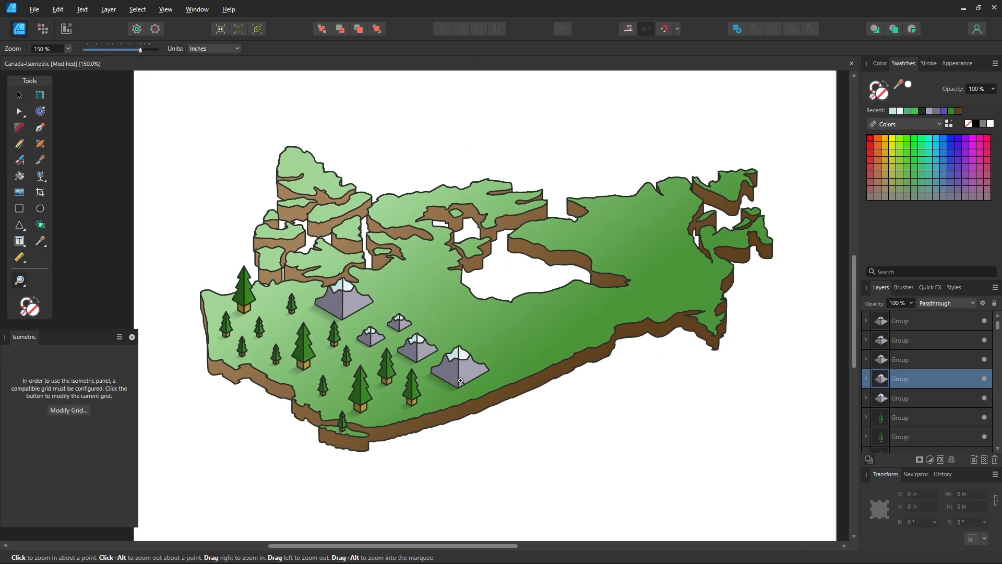
left_click(461, 380, "alt")
left_click_drag(428, 378, 520, 414)
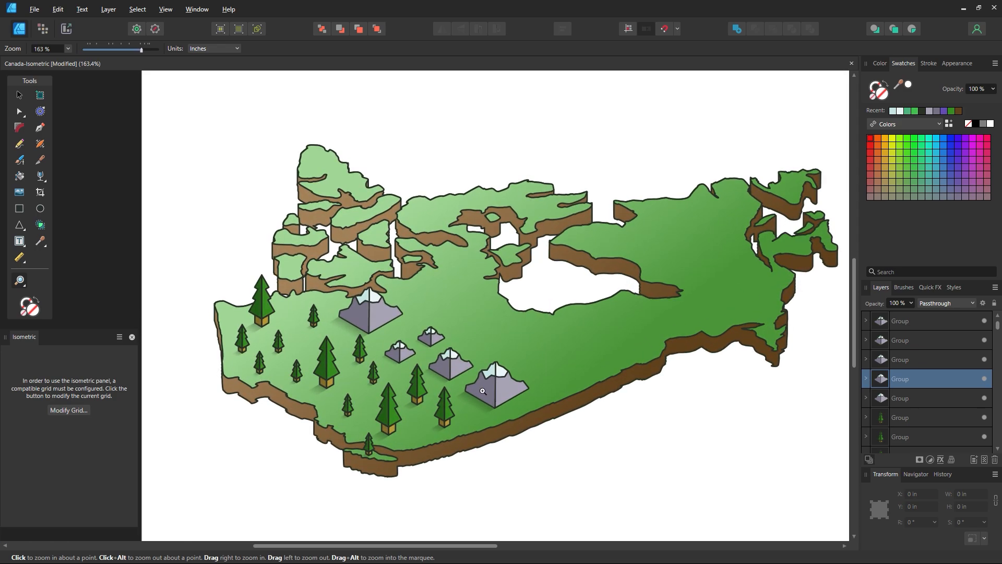
Delete the full-size mountain copy near the northern coast
scroll(483, 391, "down", 2)
left_click(431, 311)
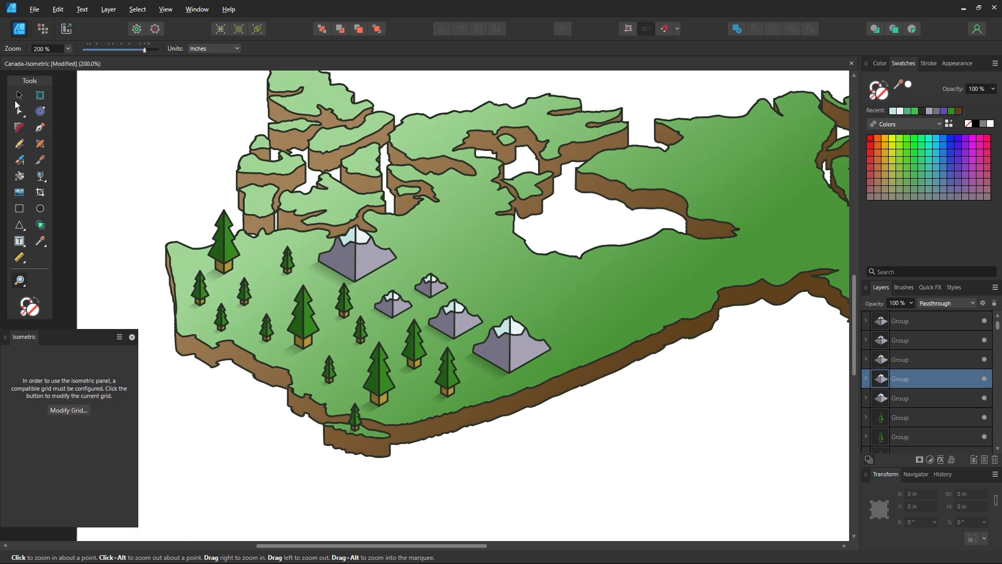
left_click(19, 95)
left_click(363, 271)
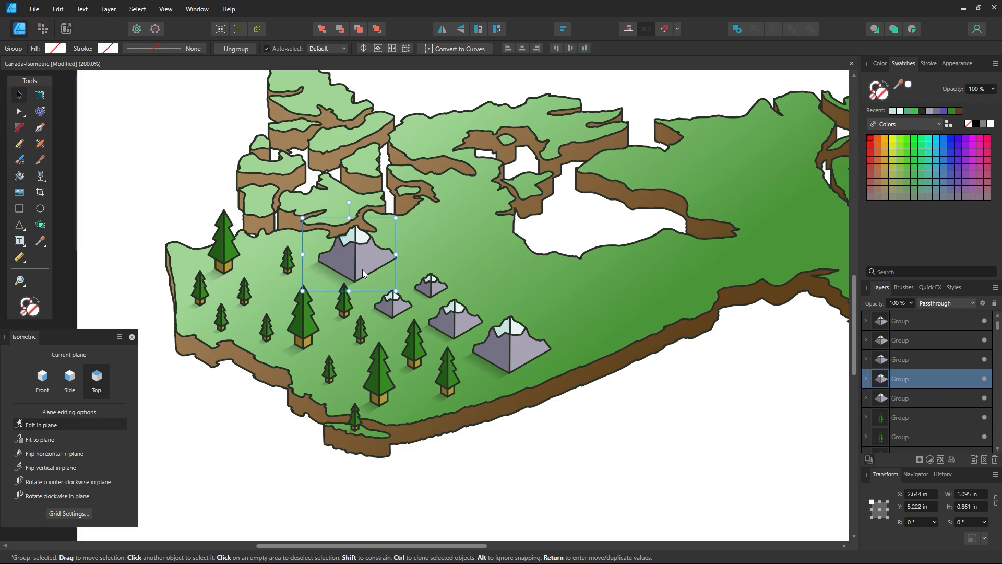
key("Delete")
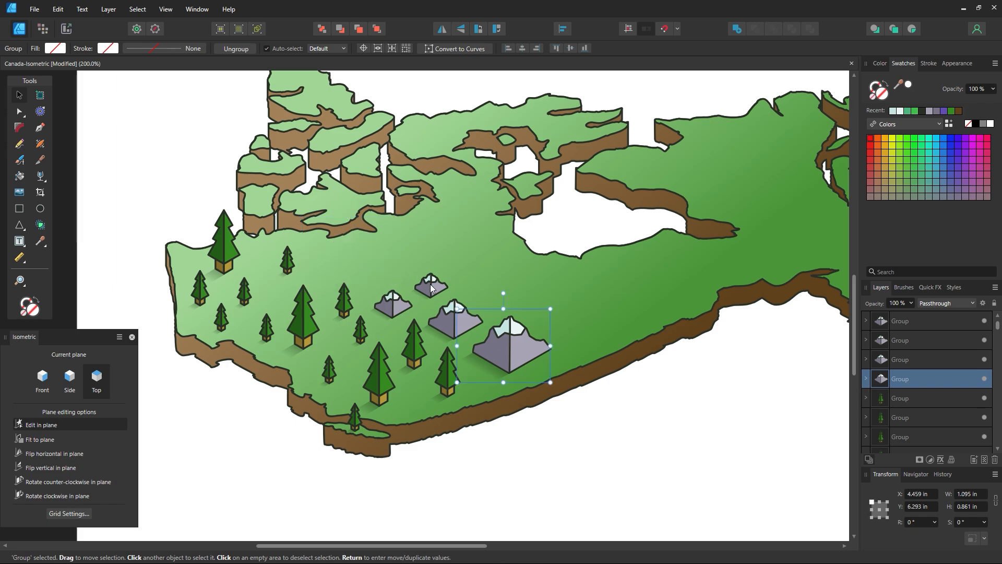
Add a medium-size mountain copy northwest of the two smallest mountains
left_click(574, 429)
left_click_drag(433, 293, 379, 263)
left_click(587, 442)
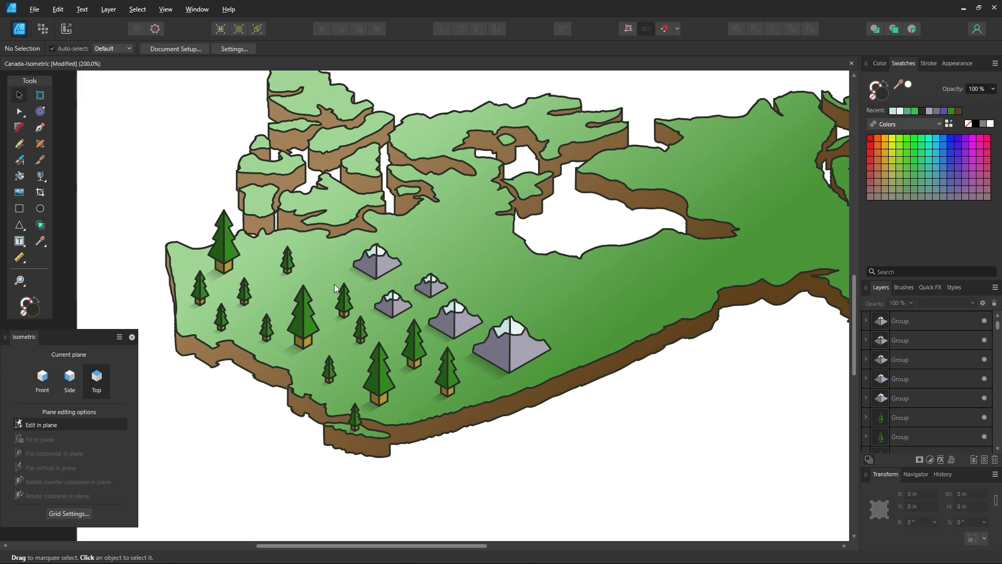
Copy a small tree to the west side of the northernmost mountain and a large tree to the land north of the mountains
left_click_drag(361, 327, 336, 245)
scroll(388, 392, "up", 1)
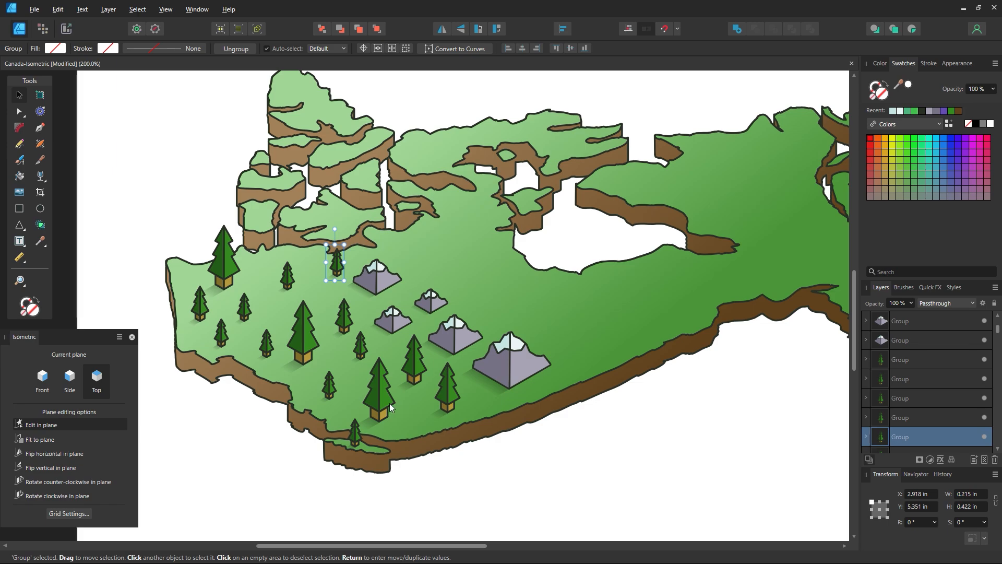
left_click_drag(389, 403, 421, 237)
scroll(435, 294, "up", 2)
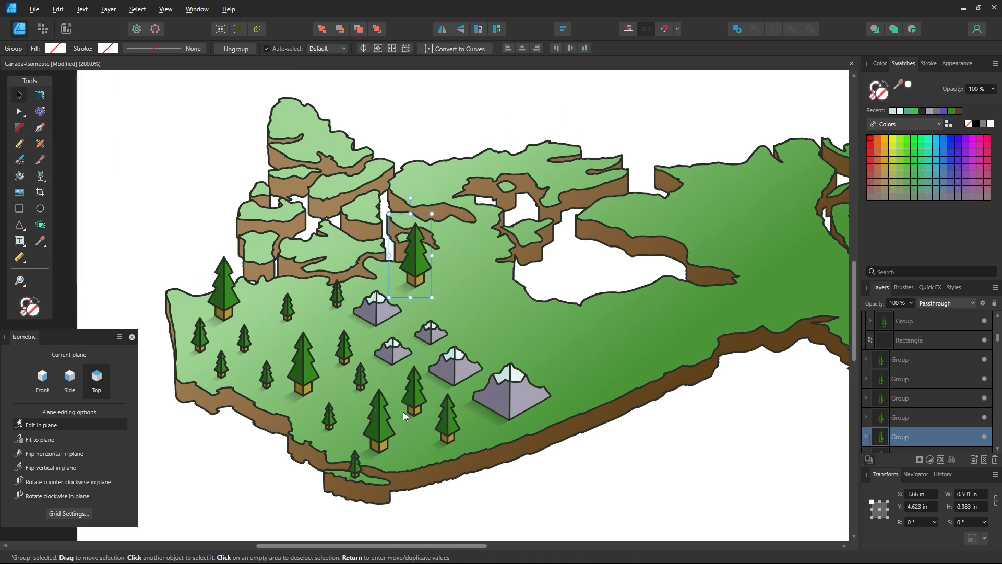
Add three small tree copies east of the northern large tree and a large tree copy on the bay's southwest shore
left_click_drag(359, 385, 475, 253)
left_click(666, 473)
left_click_drag(576, 392, 510, 376)
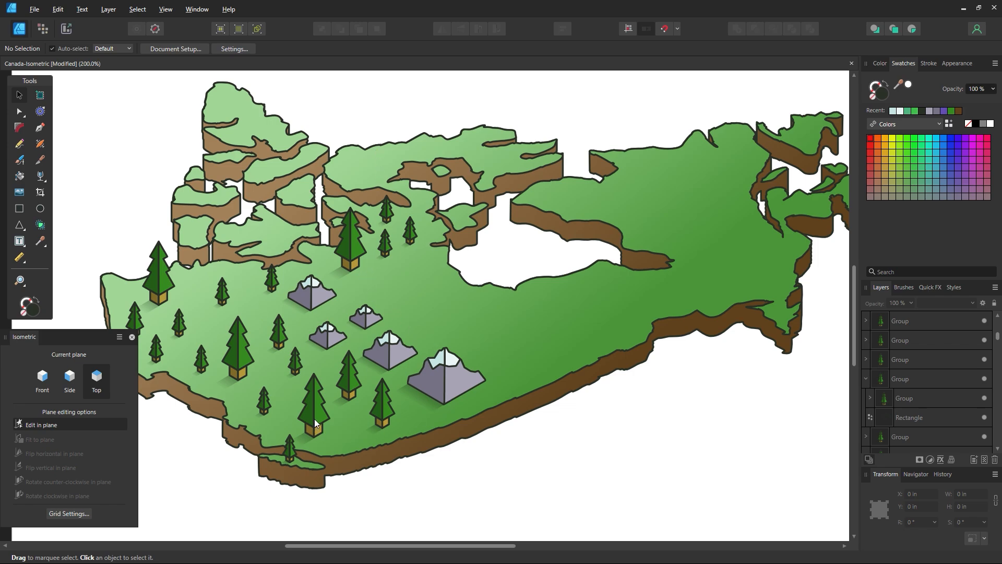
left_click_drag(315, 419, 467, 306)
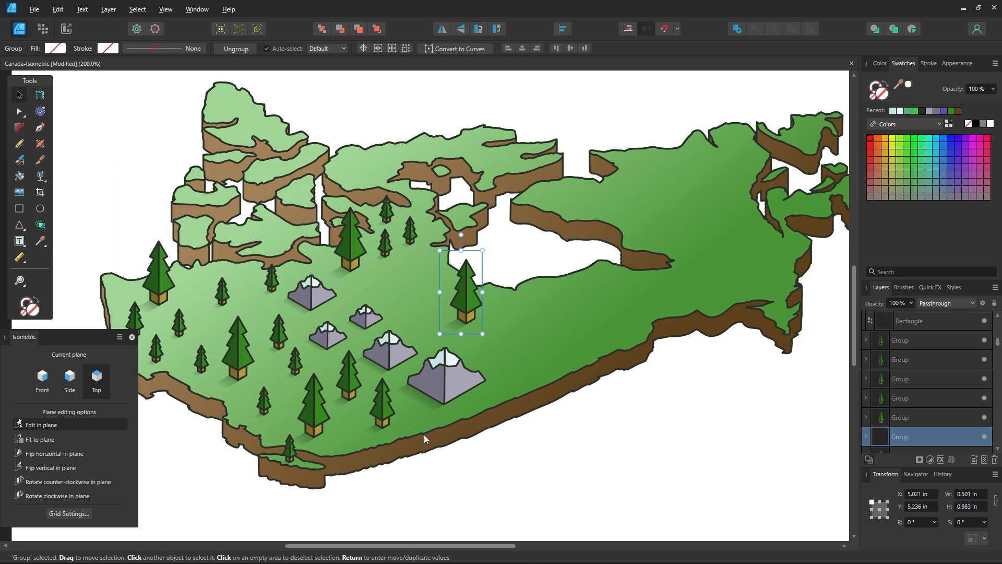
Copy a small tree onto the eastern coast above the southeastern peninsula and adjust its position slightly
mouse_move(294, 444)
left_mouse_down()
mouse_move(621, 299)
mouse_move(687, 290)
mouse_move(766, 299)
mouse_move(787, 285)
mouse_move(781, 290)
mouse_move(781, 265)
left_mouse_up()
left_click(635, 380)
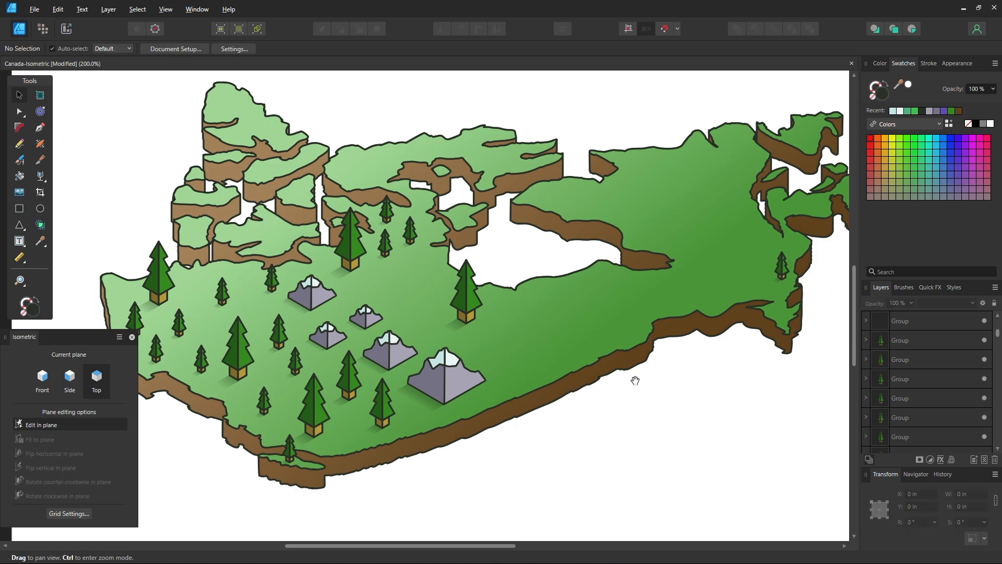
left_click_drag(636, 381, 604, 380)
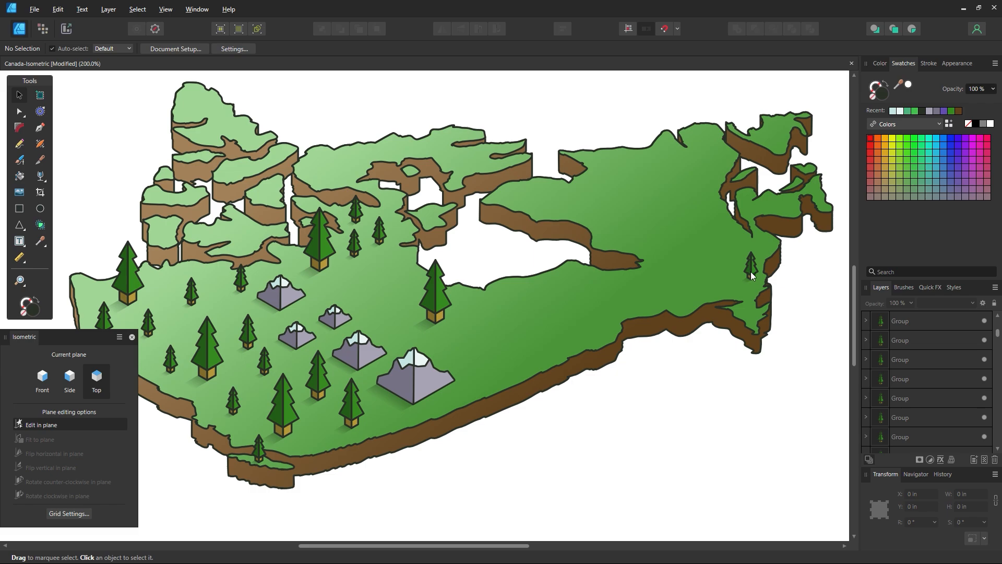
left_click_drag(753, 275, 755, 280)
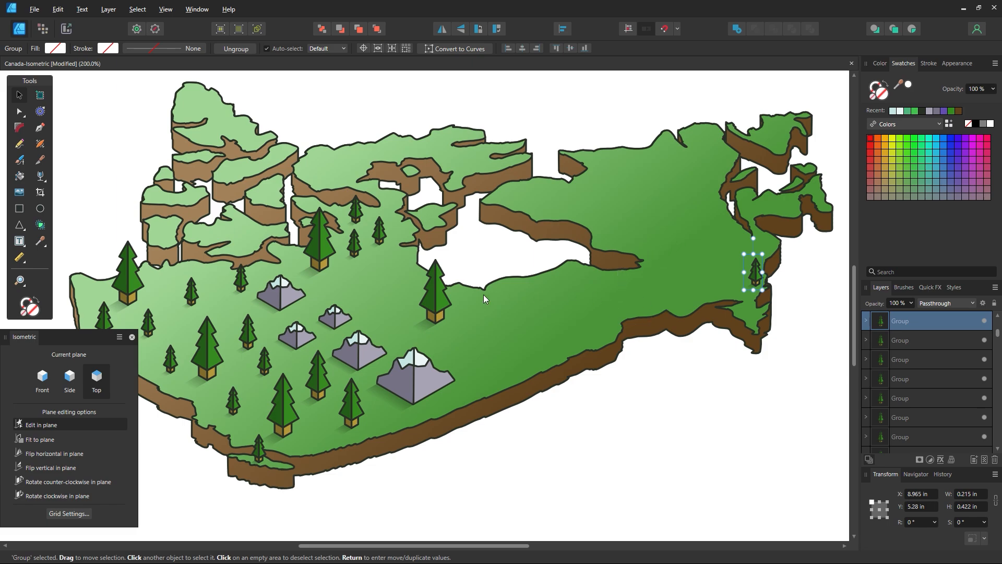
Add a large tree copy southeast of the bay, with small tree copies around it and beside the bay's southwest large tree
left_click_drag(444, 304, 608, 306)
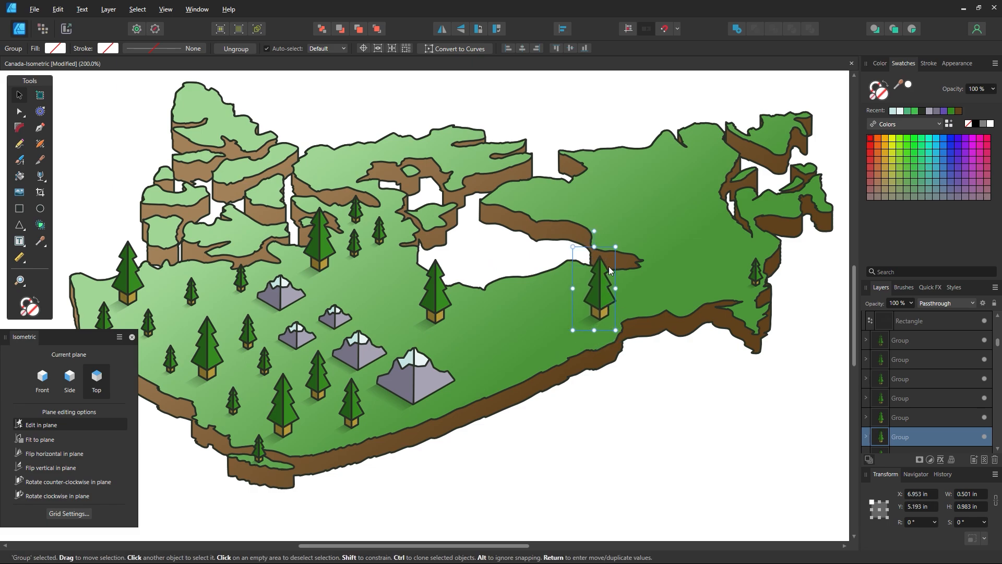
left_click(582, 461)
left_click_drag(231, 405, 568, 326)
left_click_drag(249, 340, 627, 280)
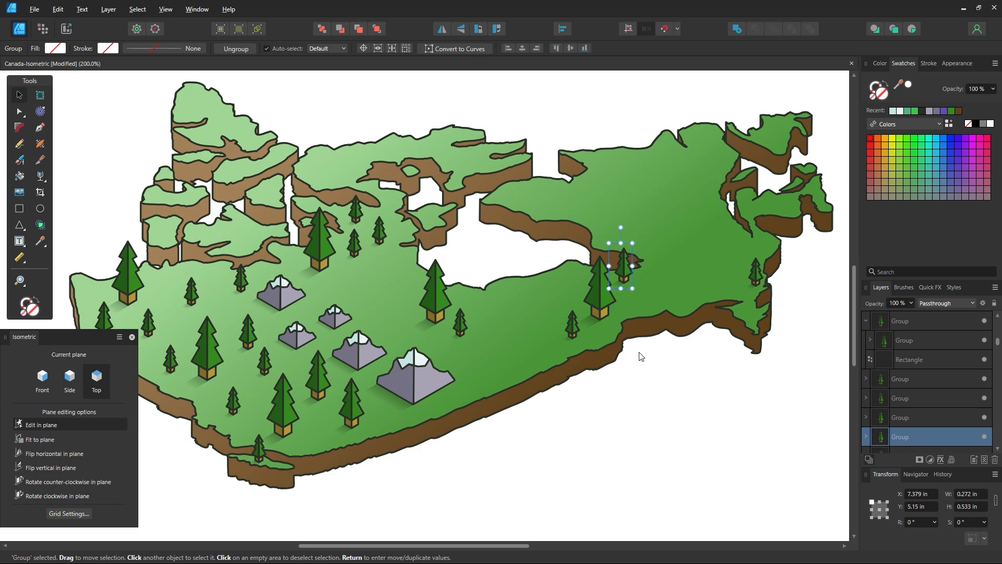
left_click(646, 370)
Add tree copies on the northeast island, a large and a small tree on the northeastern land, and a large tree on the north-central land
left_click_drag(664, 316, 590, 347)
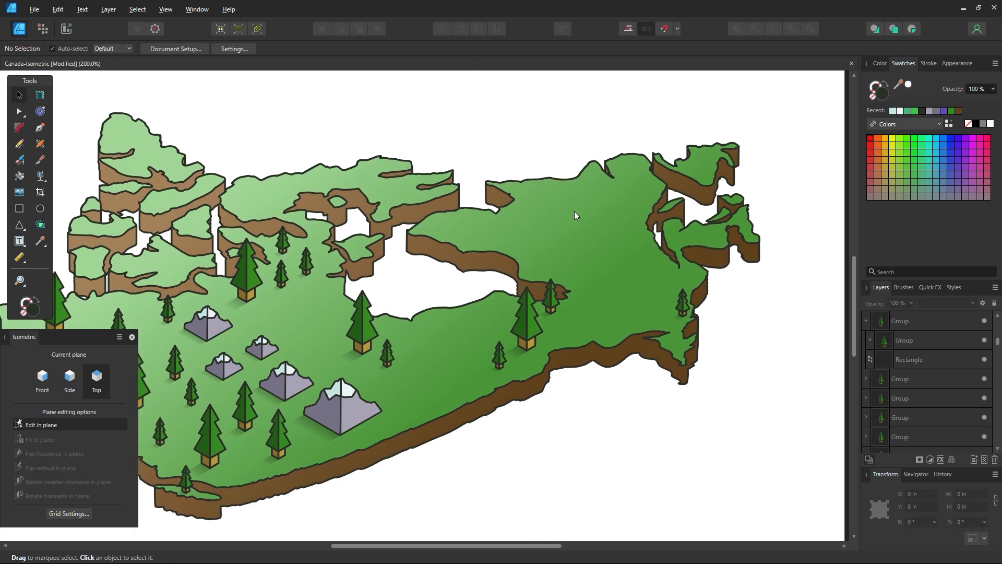
left_click_drag(551, 307, 709, 170)
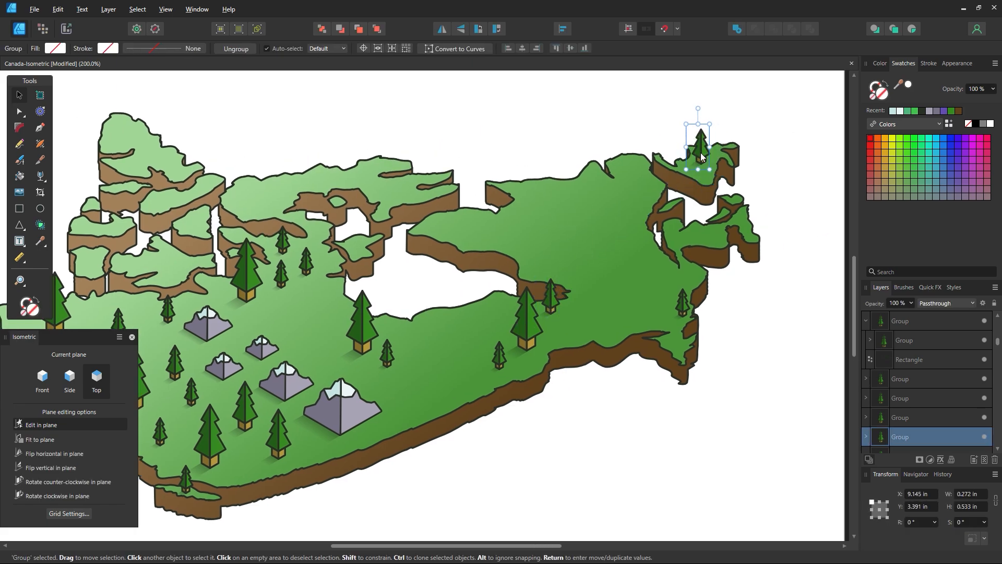
left_click(549, 273)
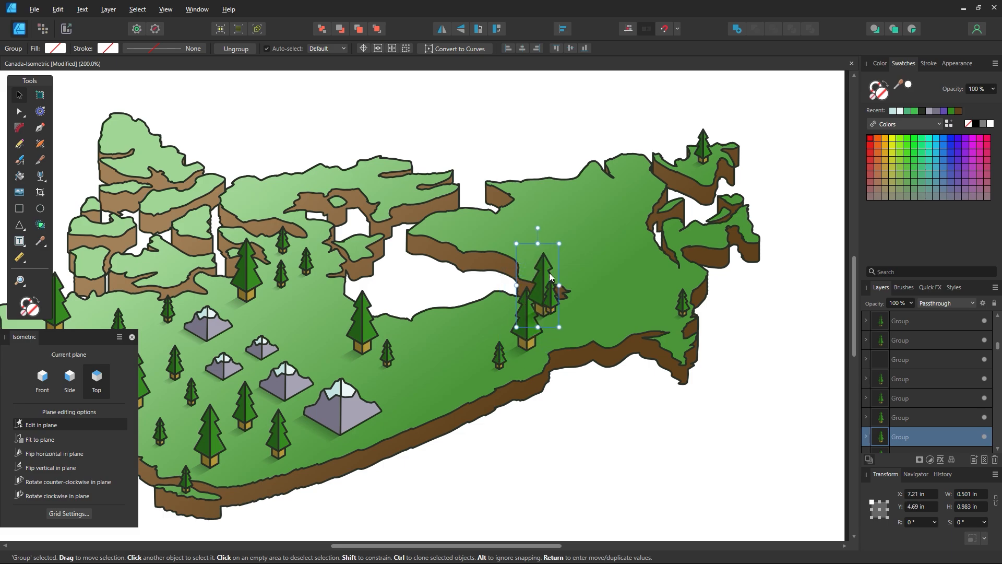
left_click_drag(549, 273, 606, 181)
left_click_drag(499, 354, 653, 169)
left_click_drag(355, 344, 263, 189)
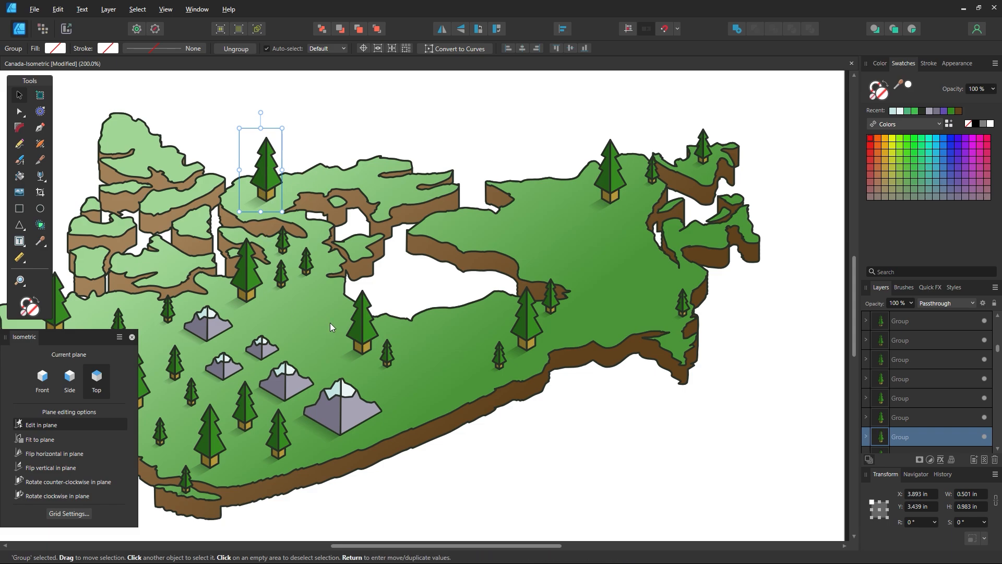
Delete the four smaller mountain copies, keeping only the original full-size mountain
key("space")
left_click_drag(336, 324, 423, 315)
key("z")
left_click(504, 326, "alt")
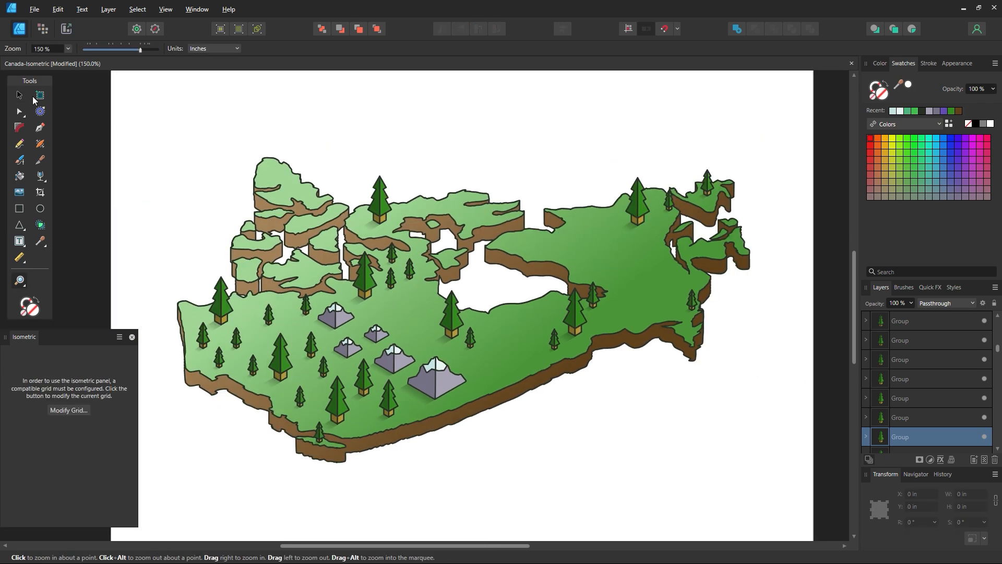
key("v")
left_click(553, 478)
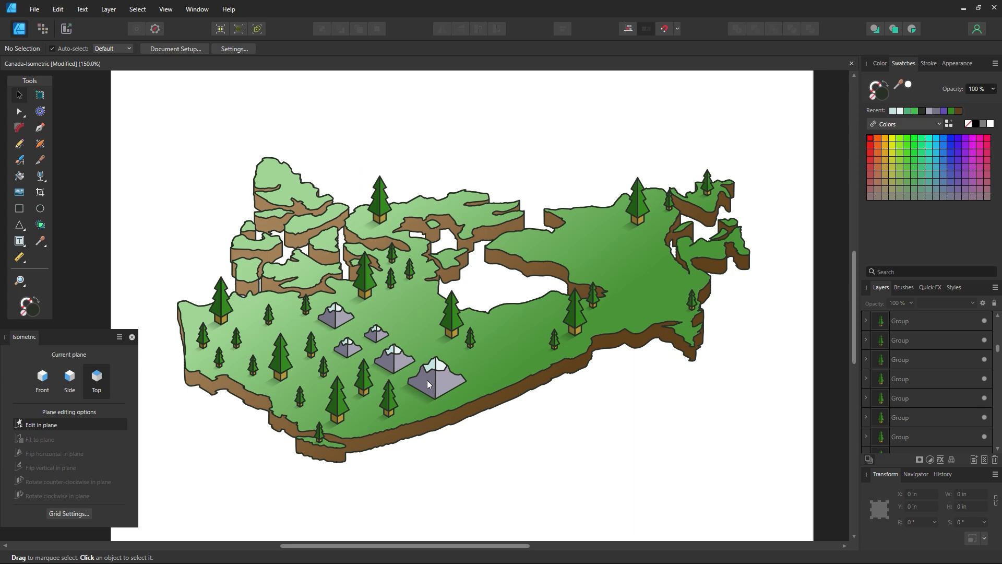
left_click(332, 320)
key("Delete")
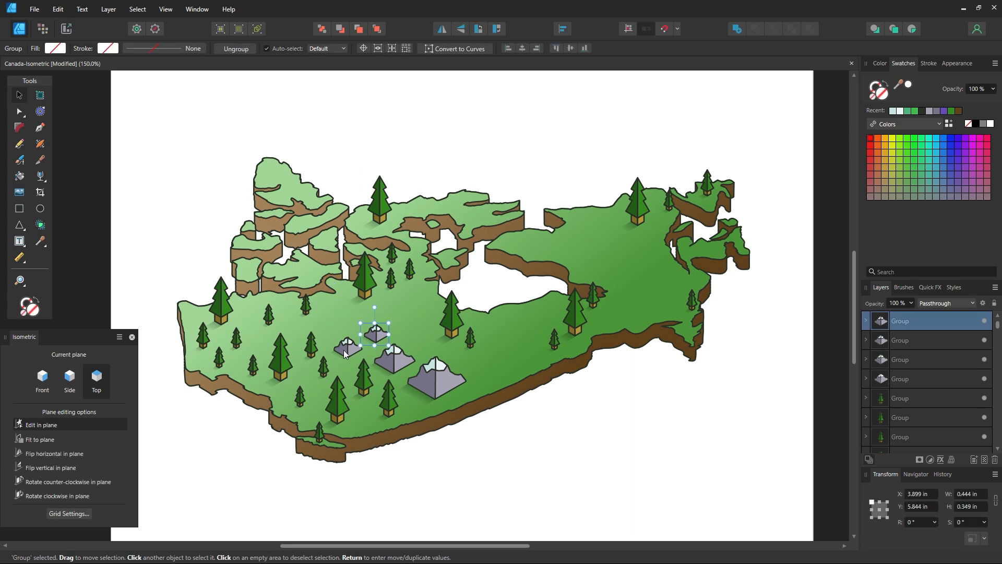
left_click(348, 349)
key("Delete")
left_click(376, 334)
key("Delete")
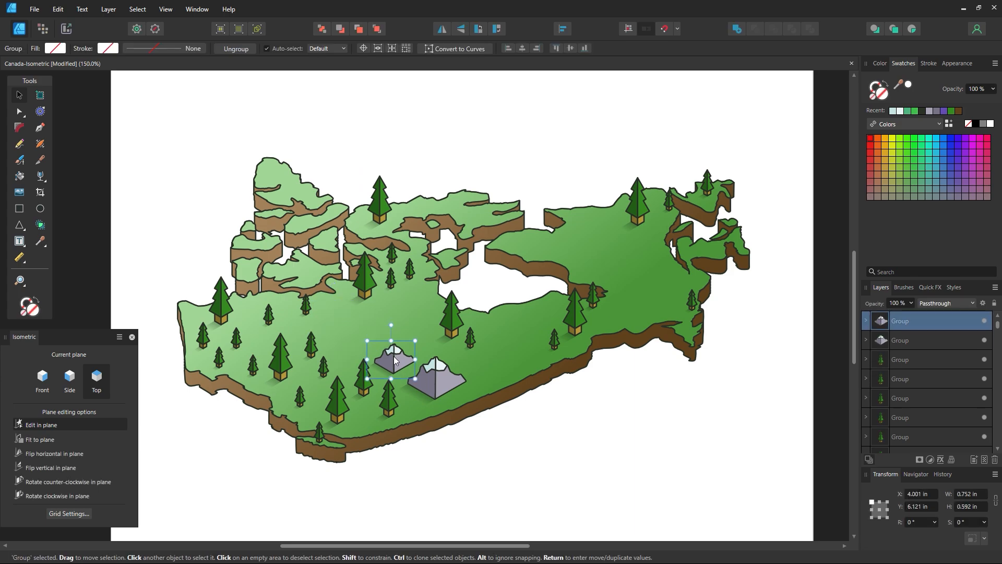
key("Delete")
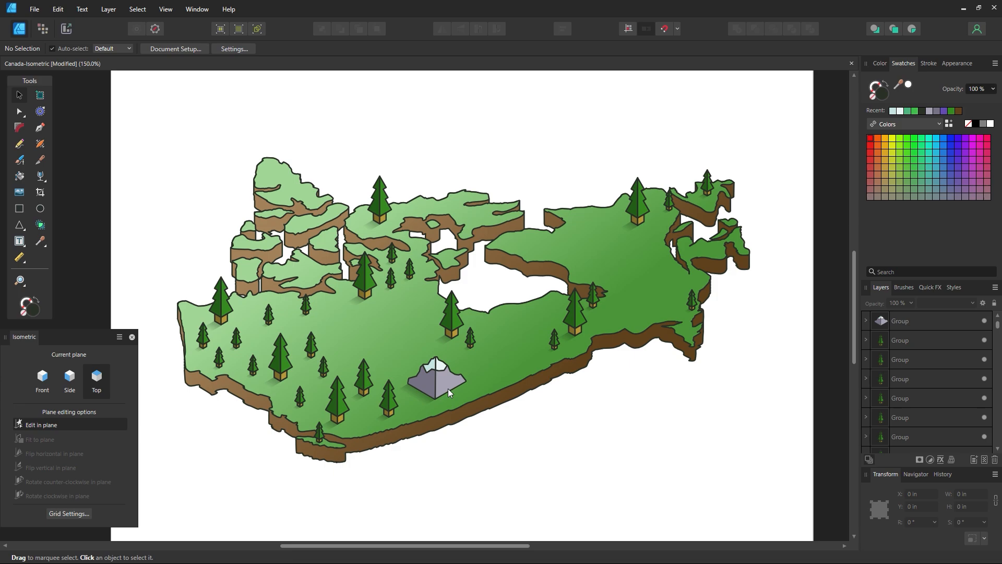
Try to extend both halves of the mountain's snow cap down along the center edge with the Node tool
key("z")
left_click_drag(440, 372, 531, 399)
left_click_drag(448, 394, 449, 351)
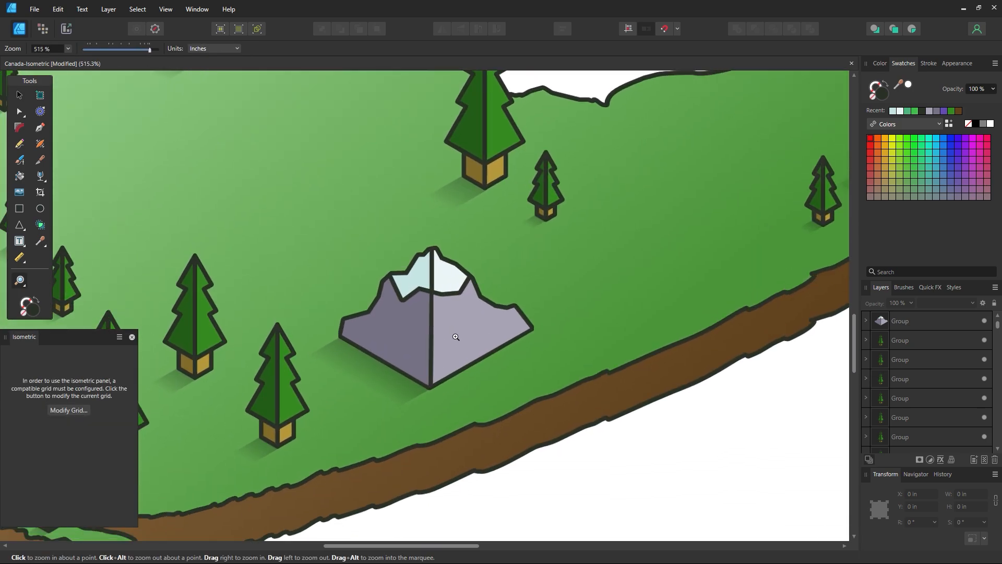
scroll(448, 351, "up", 2)
left_click(22, 113)
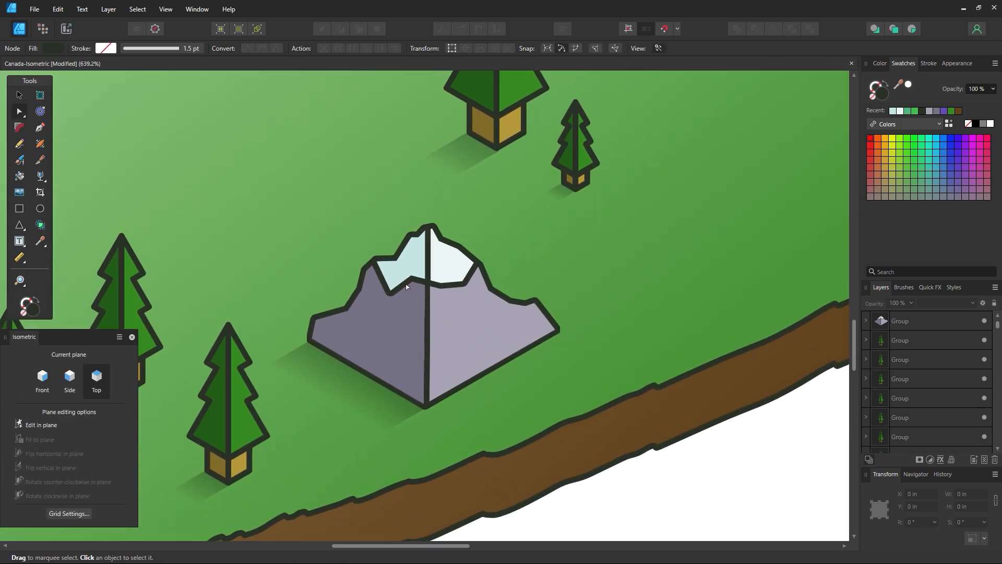
left_click(389, 287)
left_click_drag(412, 277, 427, 318)
left_click(438, 290)
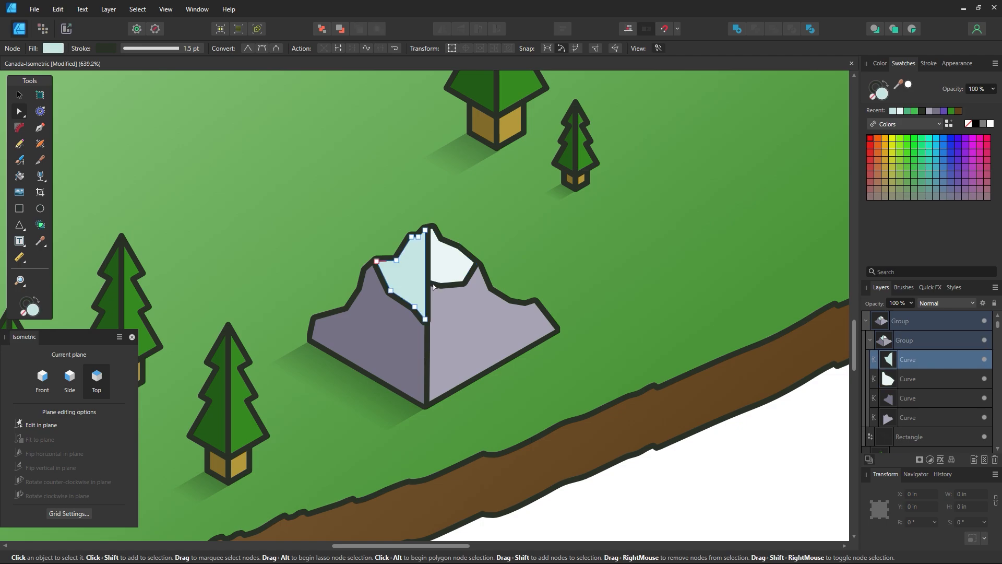
left_click_drag(440, 283, 426, 317)
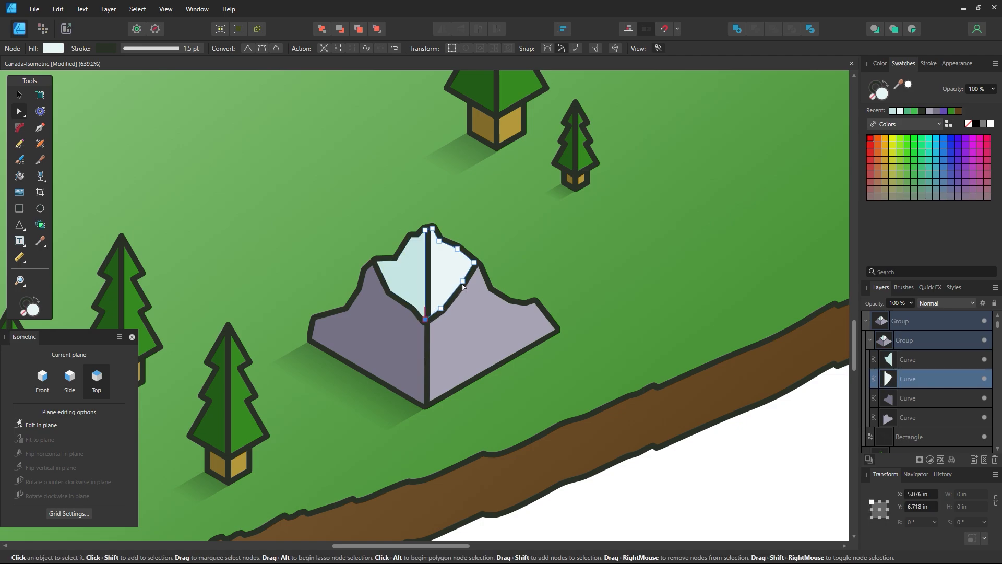
left_click_drag(463, 280, 449, 269)
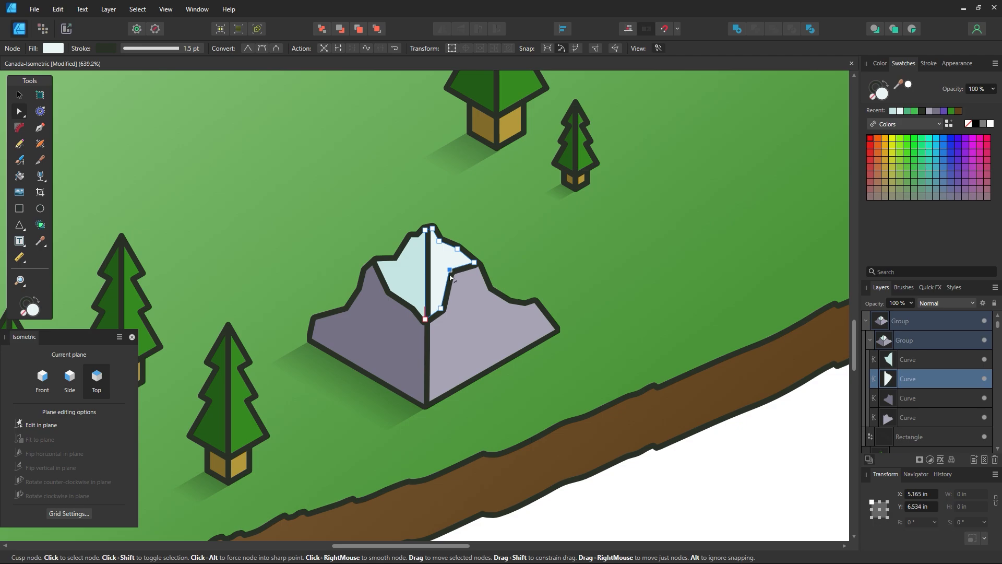
left_click(712, 481)
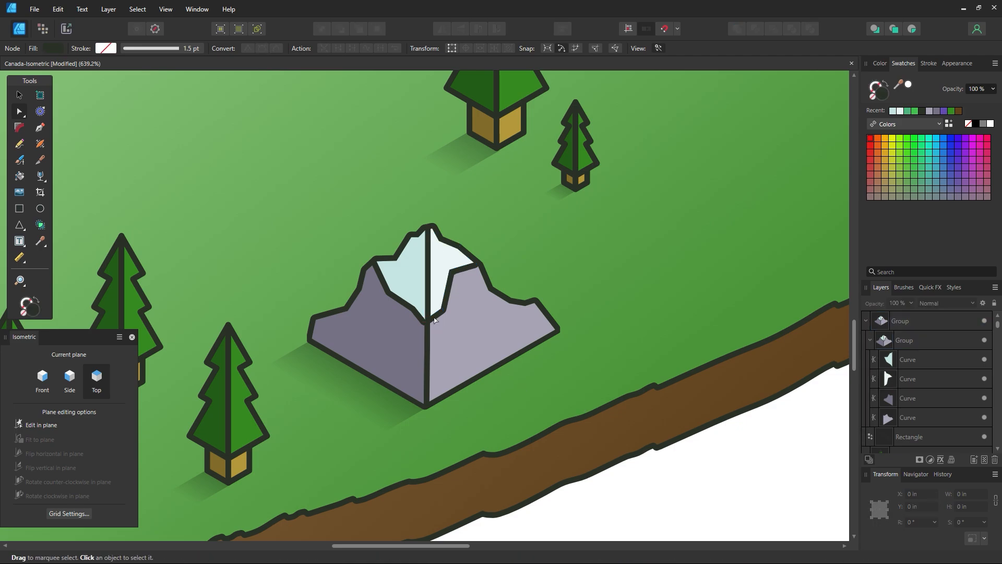
Undo the node edits made to both halves of the mountain's snow cap
key("ctrl+z")
key("ctrl+z")
key("ctrl+z")
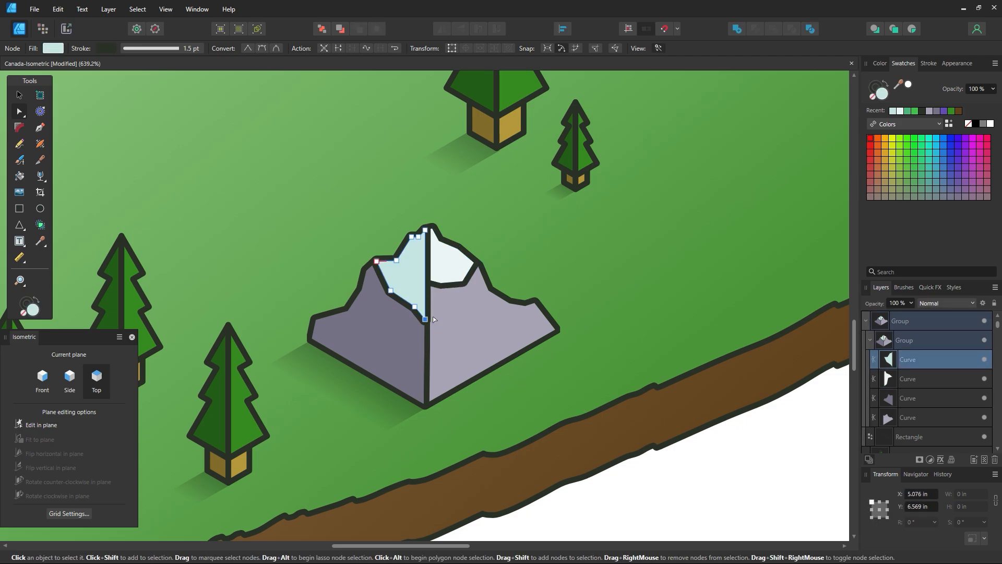
key("ctrl+z")
key("ctrl+z")
key("ctrl+z")
key("ctrl+z")
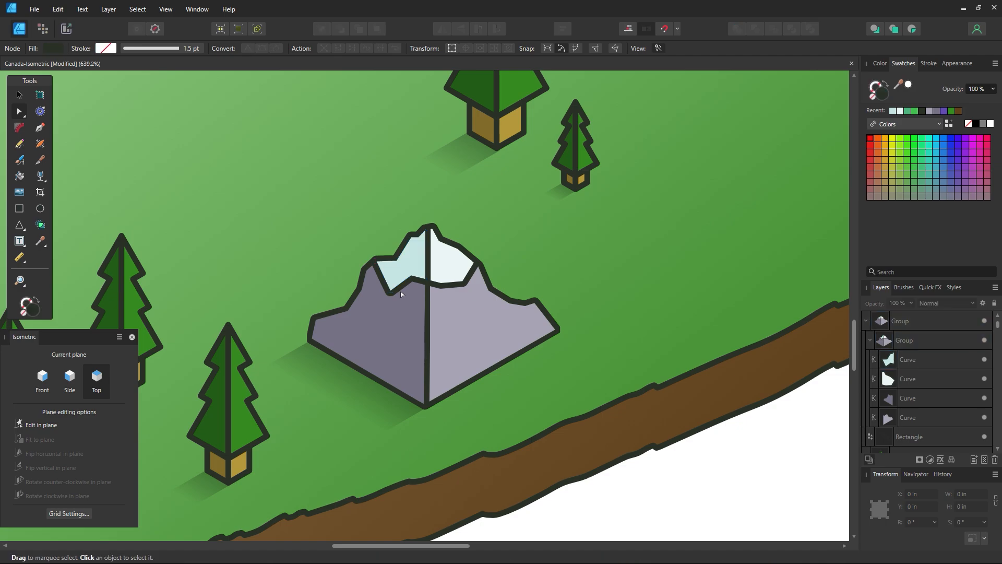
Reshape the snow cap's lower edge into jagged notches on both halves, raising the dark gray face's hidden node beneath it
left_click(400, 292)
left_click_drag(391, 293, 391, 275)
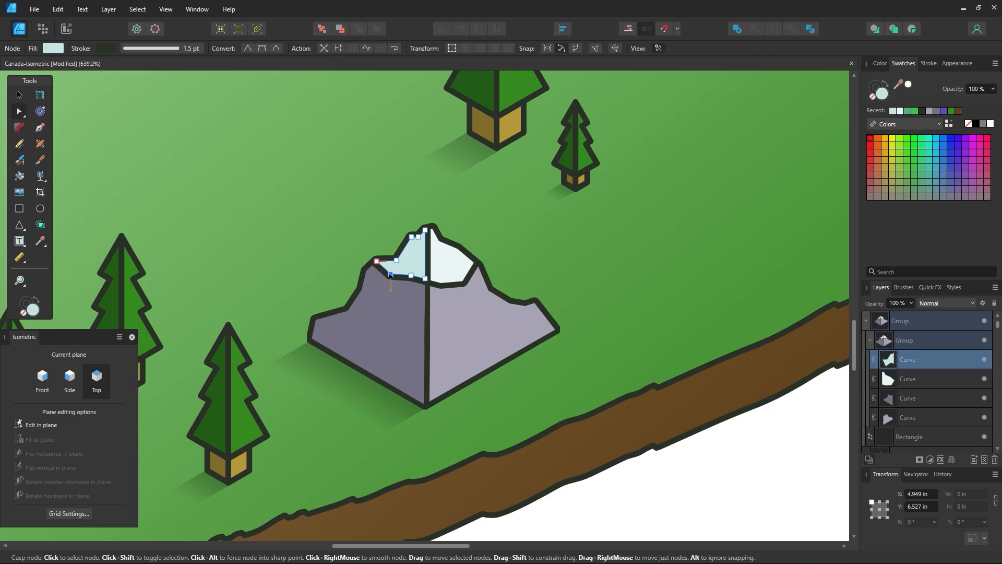
left_click(452, 274)
left_click(452, 273)
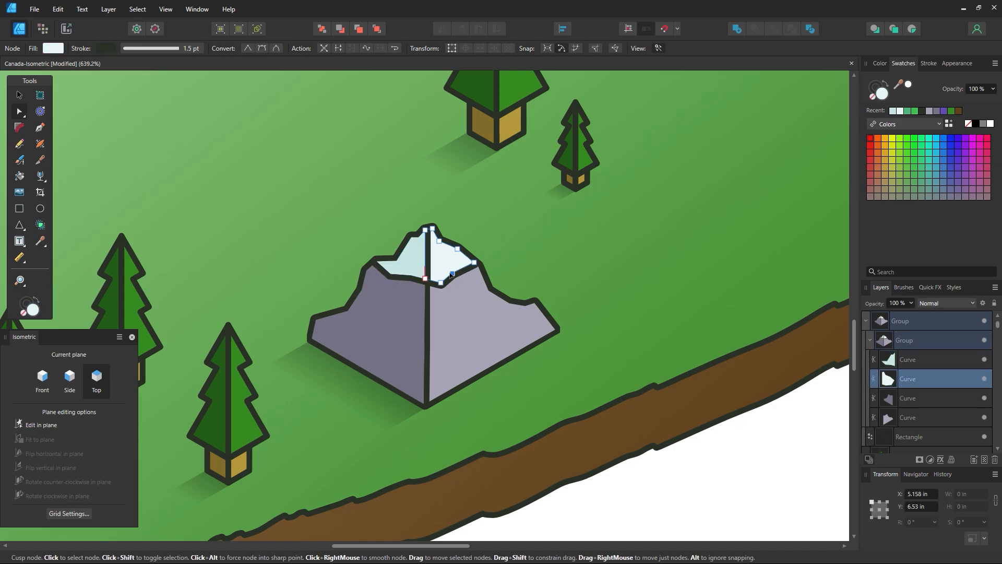
left_click_drag(453, 274, 411, 254)
left_click(460, 282)
left_click(441, 282)
key("Escape")
left_click(410, 277)
left_click(411, 277)
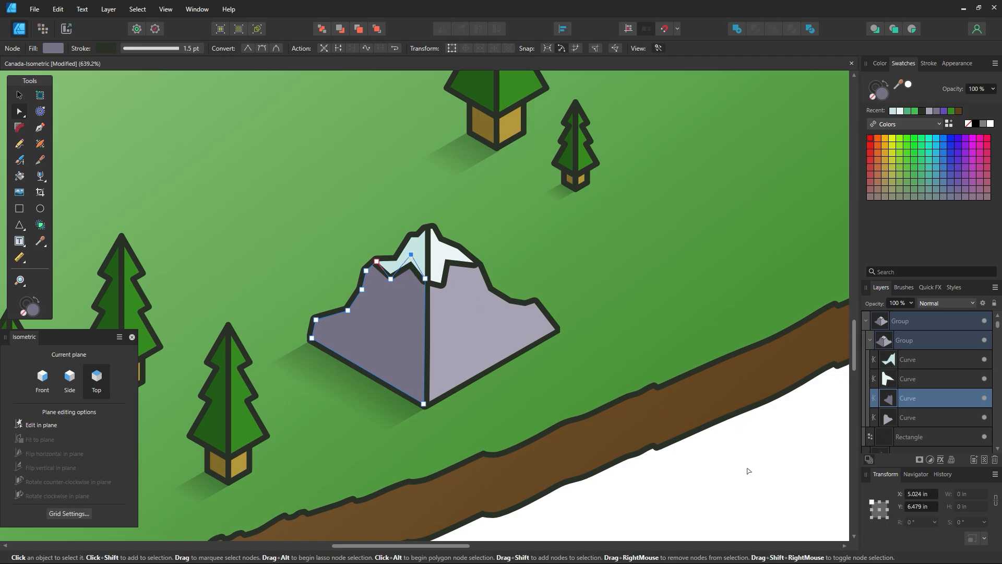
Fine-tune the notch nodes on both halves of the snow cap so its lower edge zigzags evenly
key("Escape")
left_click(453, 266)
left_click(450, 266)
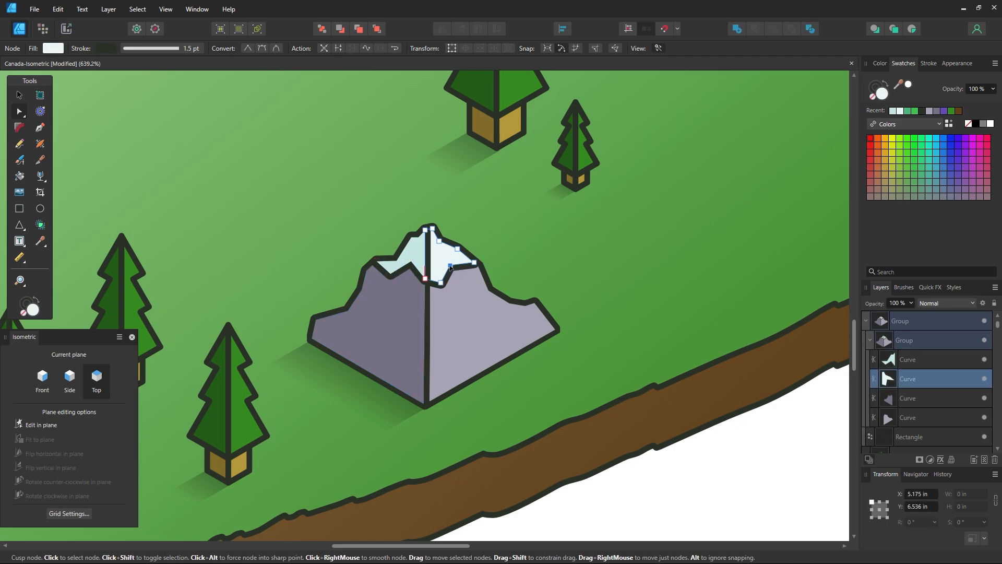
left_click(412, 261)
left_click(409, 266)
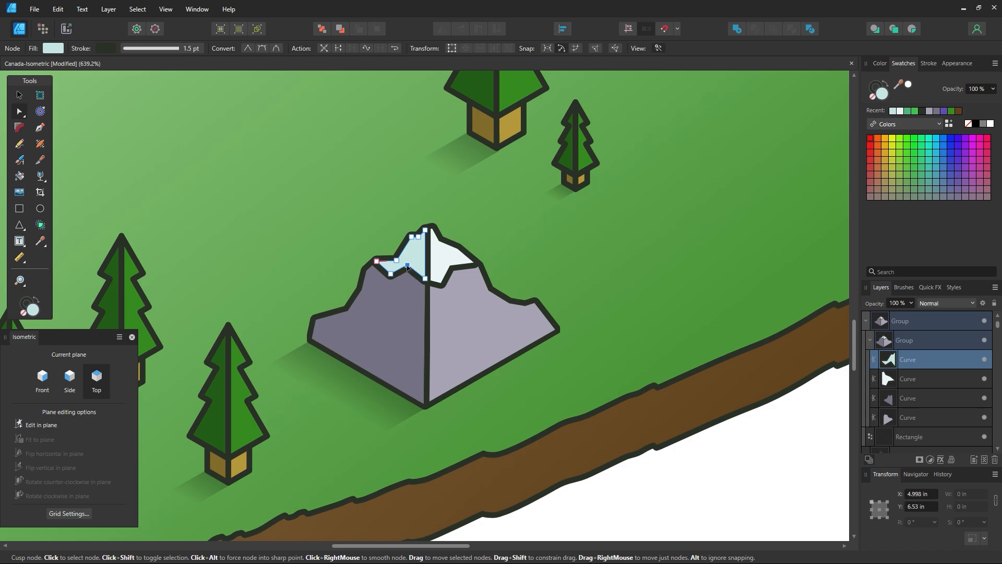
key("Escape")
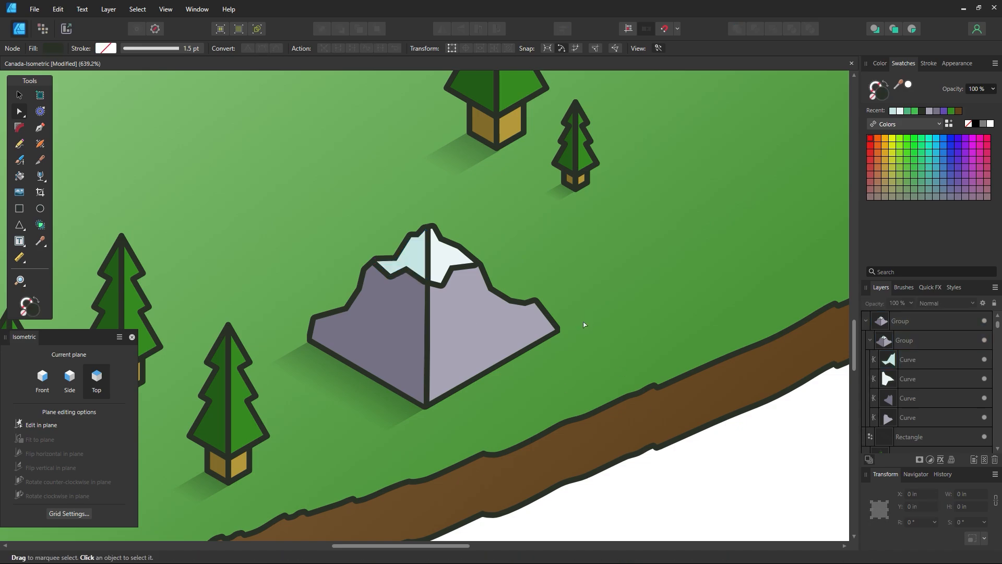
Reshape the dark gray face's outer slope by moving its three lower outline nodes into a gentler stepped contour
left_click(548, 335)
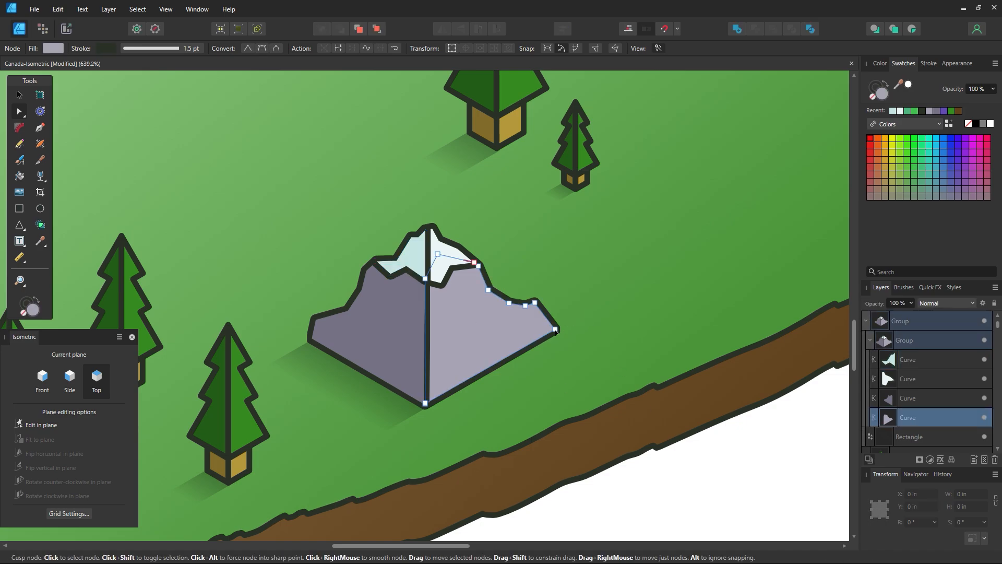
left_click(326, 318)
left_click(358, 314)
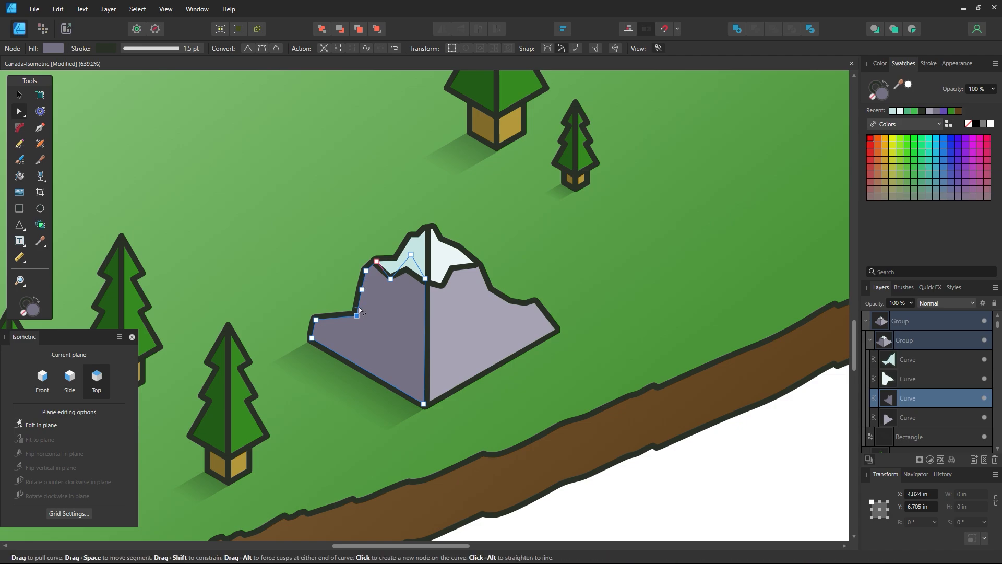
left_click_drag(317, 320, 332, 324)
mouse_move(362, 289)
left_mouse_down()
mouse_move(347, 291)
mouse_move(366, 296)
left_mouse_up()
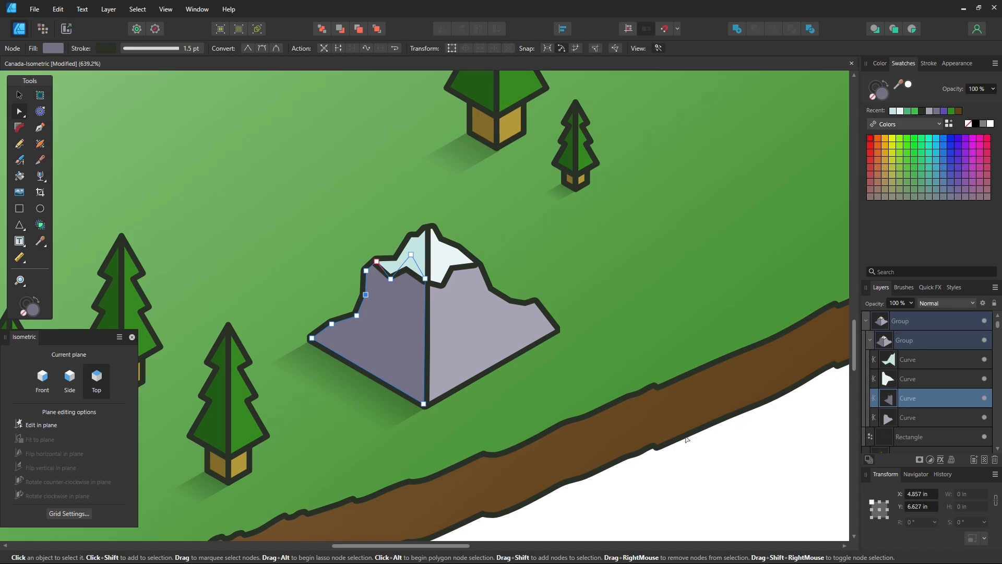
Rework the light gray face's outer slope into a narrower stepped outline and pull the dark face's outer base corner inward
left_click(380, 355)
left_click(481, 321)
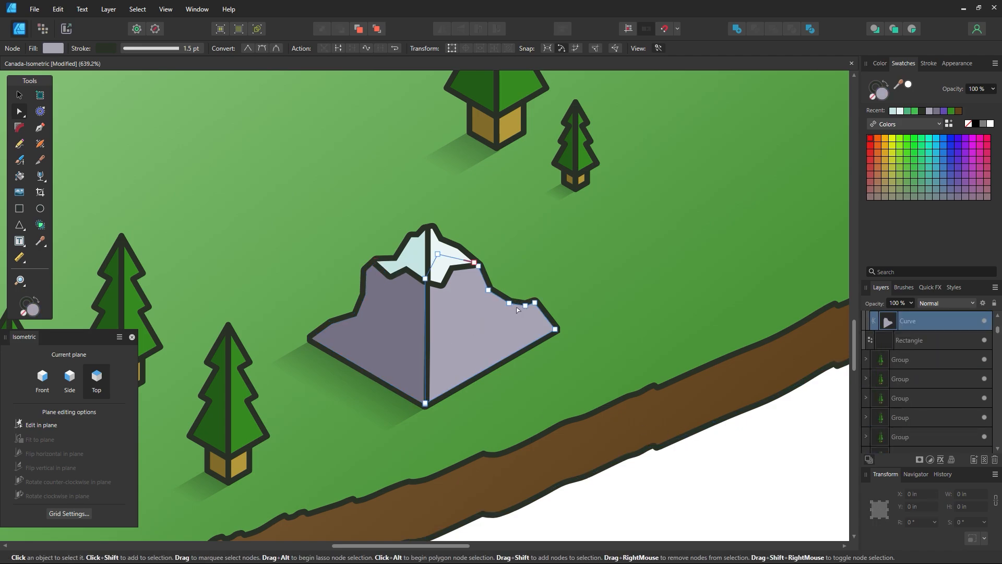
left_click_drag(488, 290, 536, 344)
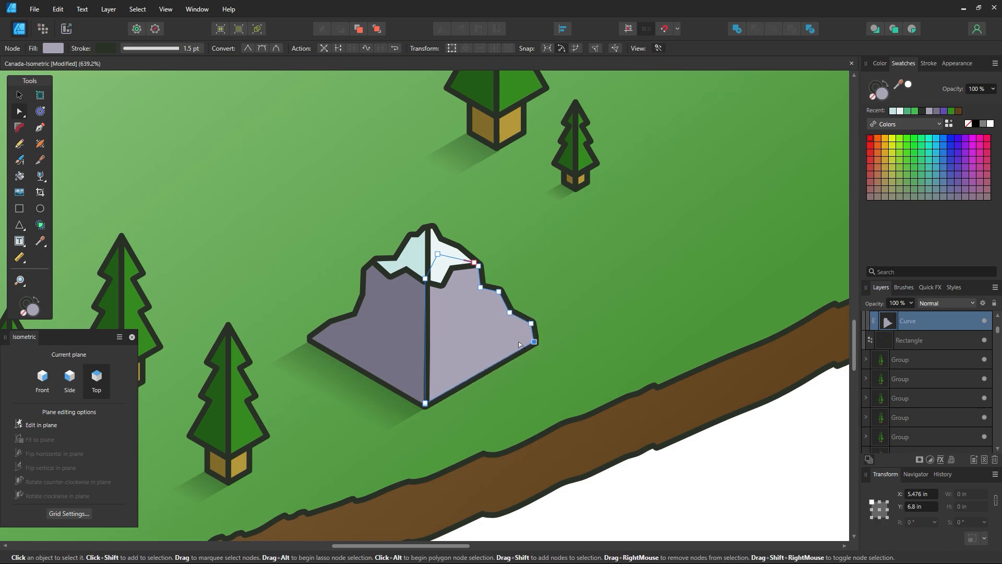
left_click(386, 336)
left_click_drag(311, 339, 323, 352)
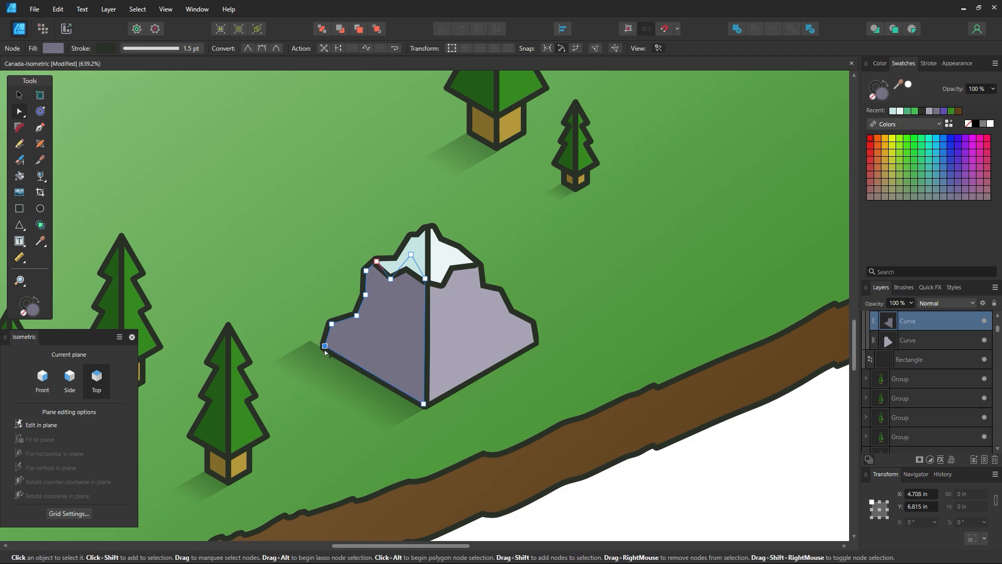
left_click(684, 491)
key("z")
left_click(602, 315, "alt")
left_click(602, 315, "alt")
left_click(601, 315, "alt")
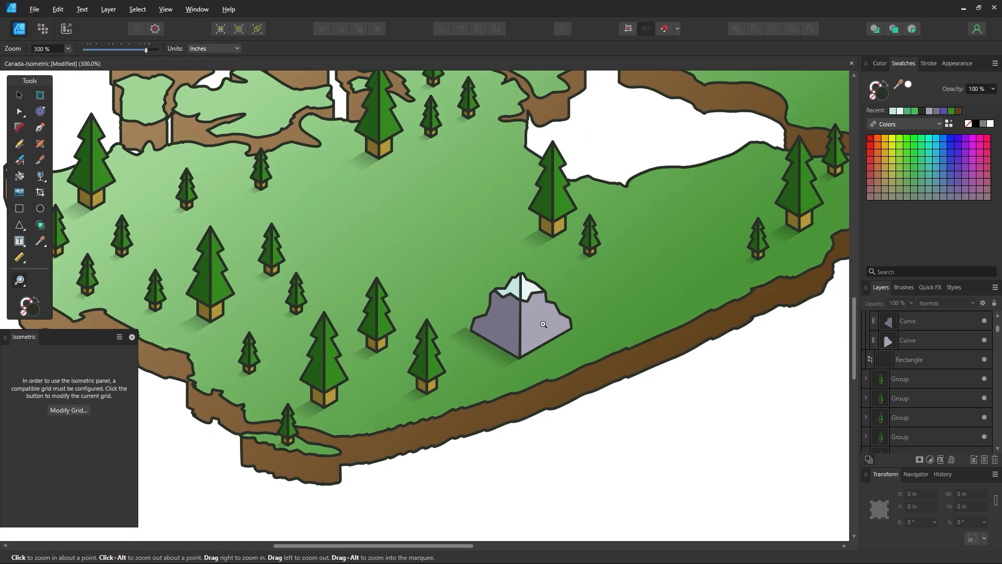
Shorten the mountain's shadow rectangle so its outer end meets the dark gray face's outer base corner
left_click_drag(518, 329, 634, 410)
left_click(18, 97)
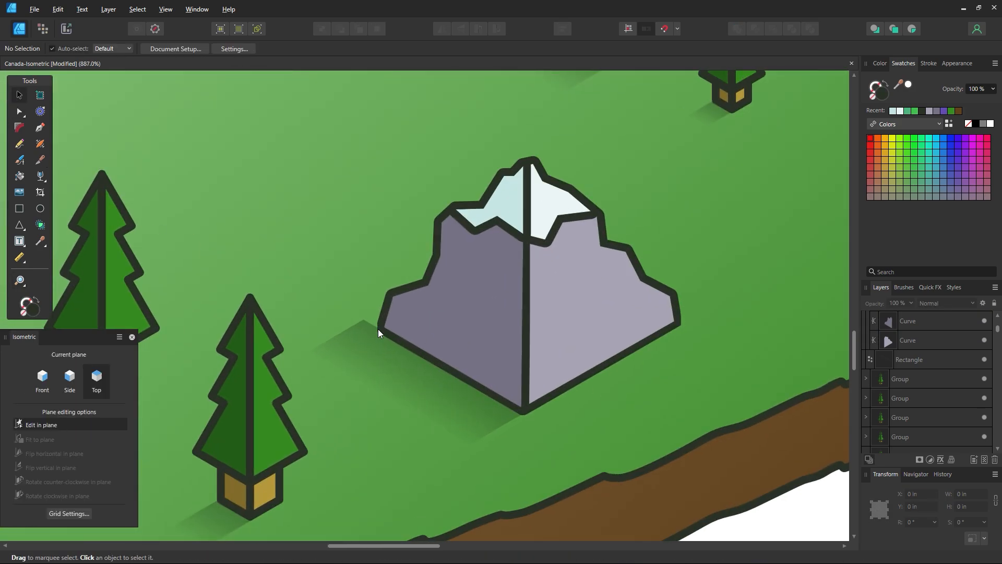
left_click(354, 340)
left_click(350, 336)
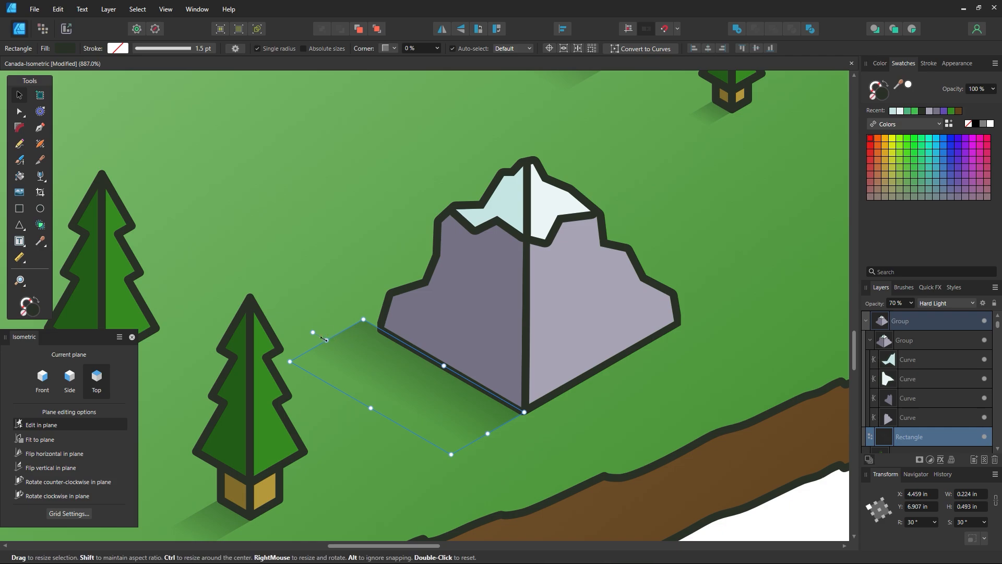
left_click_drag(327, 340, 342, 352)
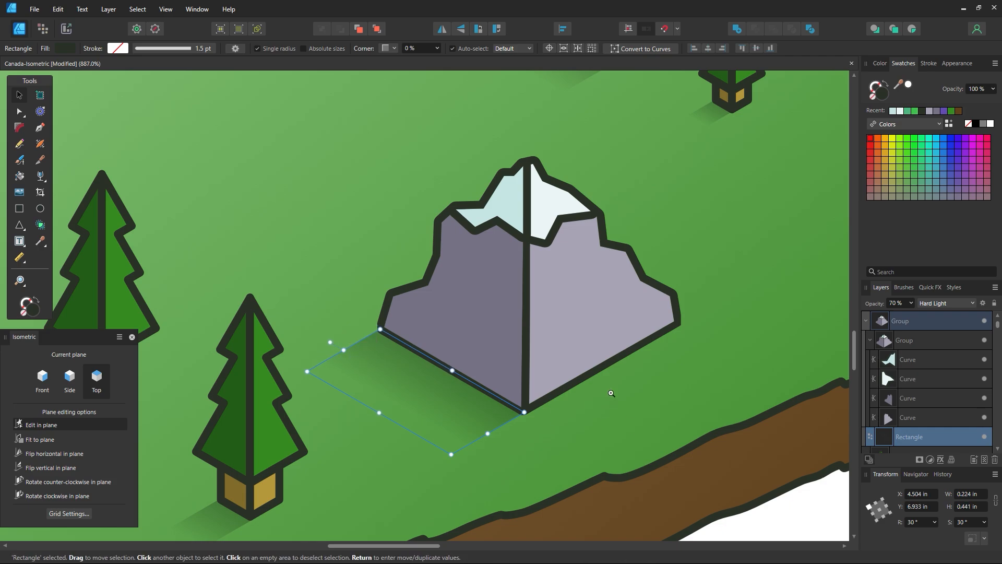
Move the whole mountain slightly closer to the map's front coast, together with its shadow
key("z")
left_click(625, 371, "alt")
left_click(625, 371, "alt")
left_click(625, 371, "alt")
left_click(625, 371, "alt")
left_click(625, 372, "alt")
left_click(625, 372, "alt")
left_click(625, 372, "alt")
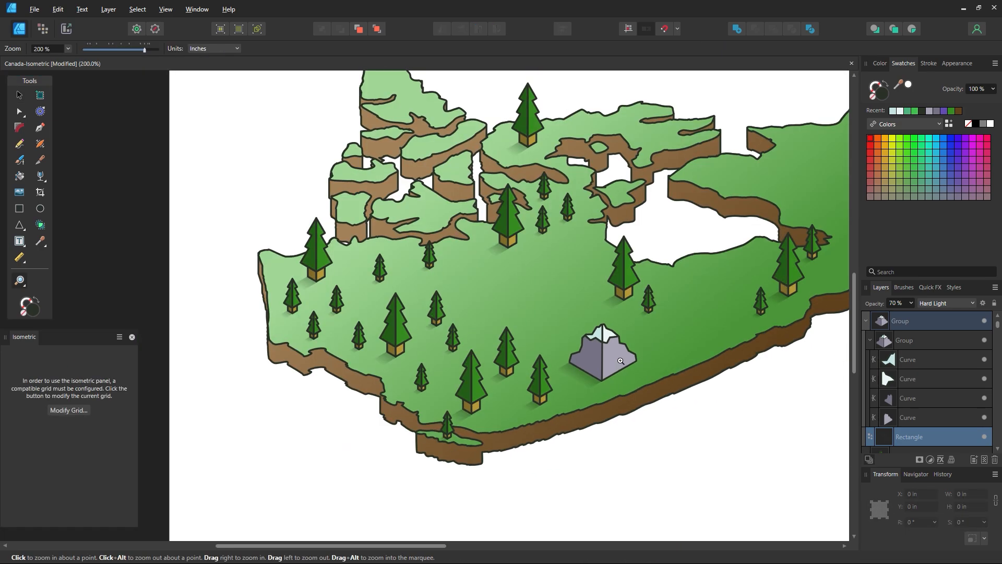
left_click_drag(621, 361, 532, 381)
left_click(18, 97)
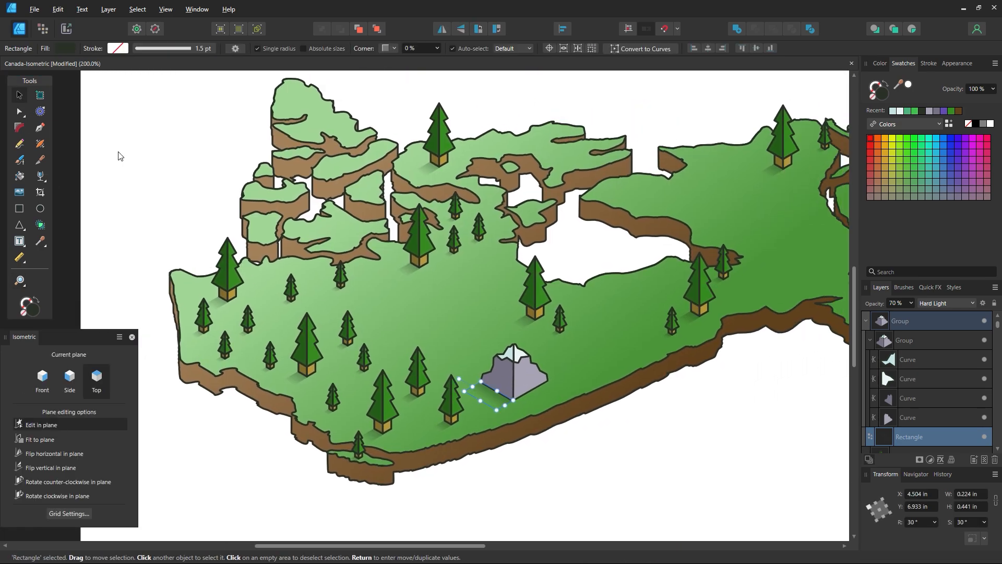
left_click(509, 369)
left_click(615, 454)
mouse_move(514, 372)
left_mouse_down()
mouse_move(498, 377)
mouse_move(507, 377)
left_mouse_up()
left_click(628, 460)
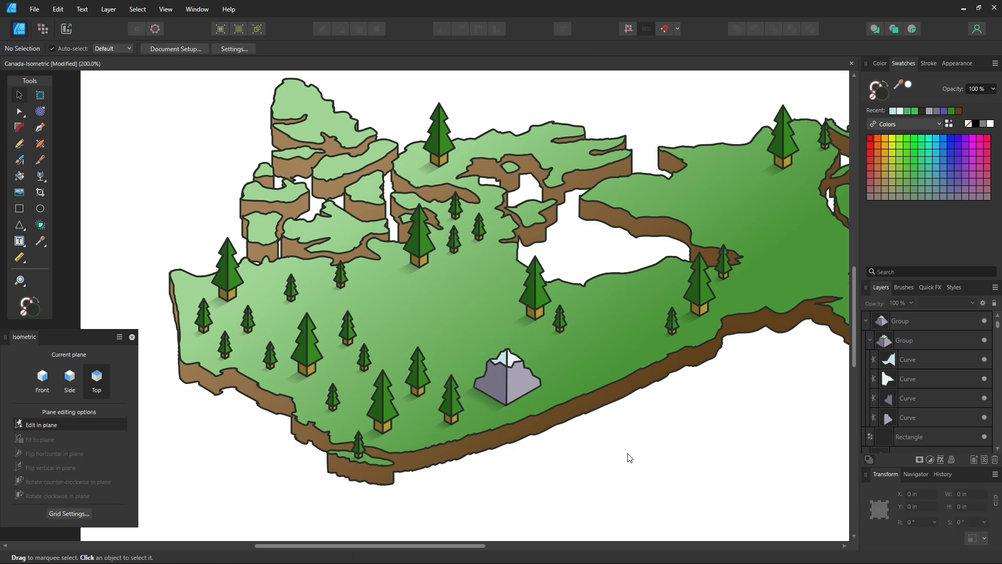
Try adding a much smaller copy of the mountain and repeating it in a diagonal row across the western land
key("z")
left_click(626, 344, "alt")
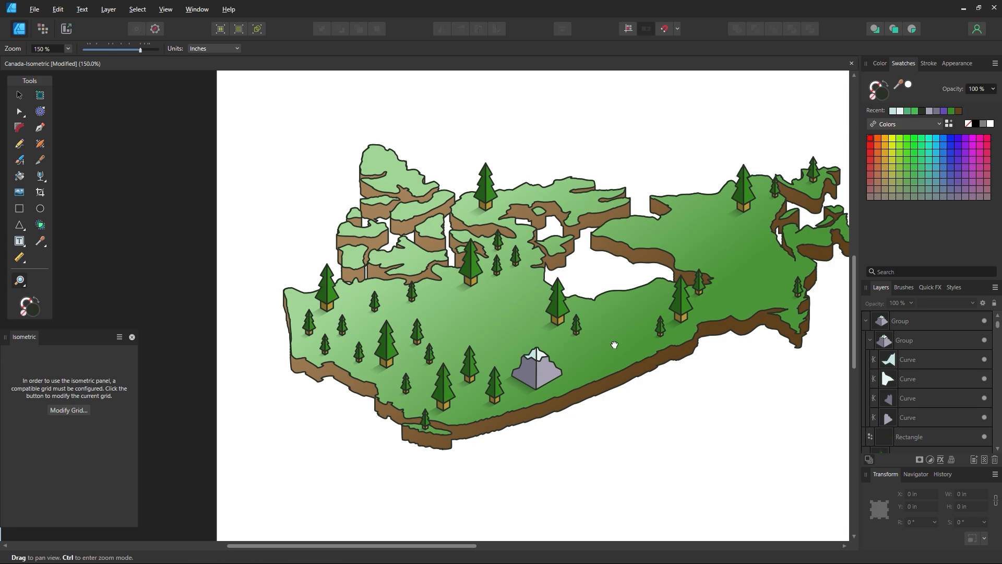
left_click_drag(613, 342, 527, 362)
left_click(18, 95)
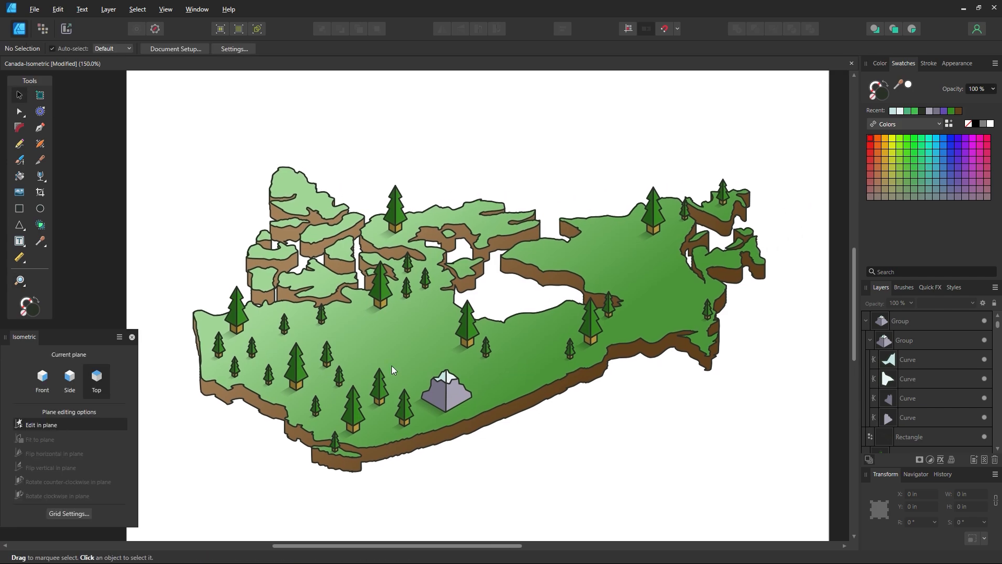
left_click_drag(446, 401, 398, 354)
mouse_move(431, 314)
left_mouse_down()
mouse_move(385, 352)
mouse_move(409, 378)
mouse_move(430, 377)
mouse_move(403, 371)
left_mouse_up()
key("ctrl+j")
key("ctrl+j")
key("ctrl+j")
key("ctrl+j")
key("ctrl+j")
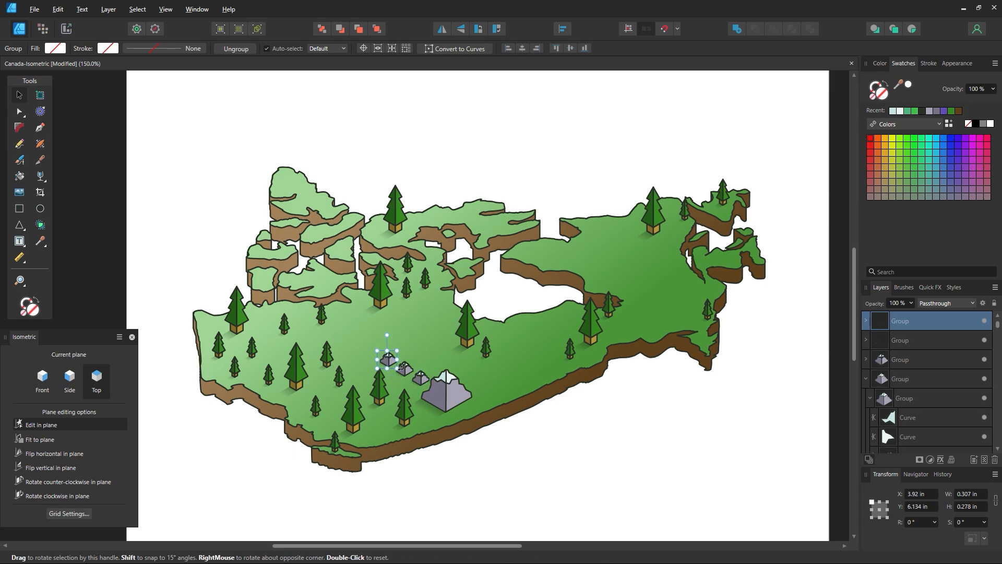
left_click(552, 457)
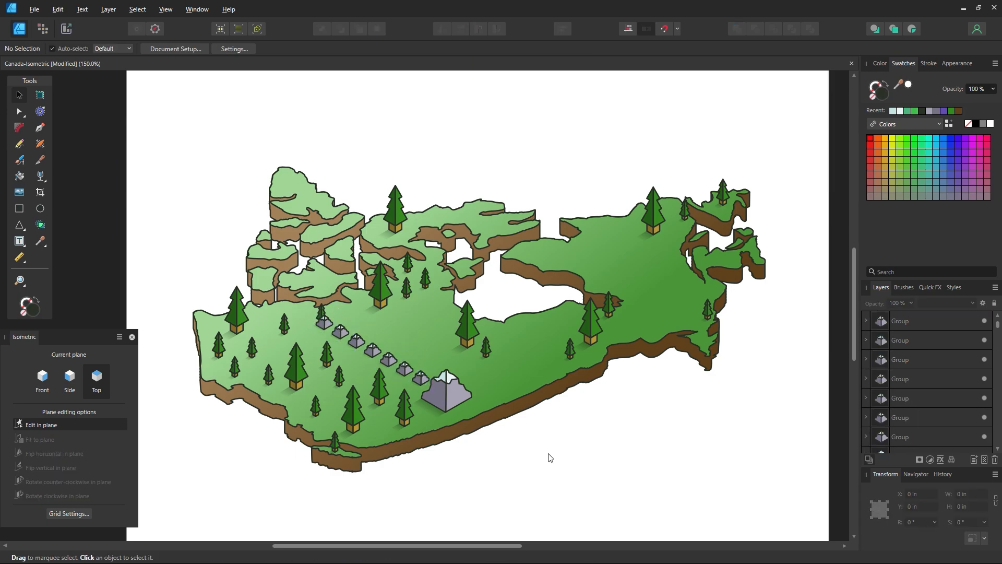
Undo the row of small mountain copies so only the large mountain is left
key("ctrl+z")
key("ctrl+z")
key("ctrl+z")
key("ctrl+z")
key("ctrl+z")
key("ctrl+z")
key("ctrl+z")
key("ctrl+z")
key("ctrl+z")
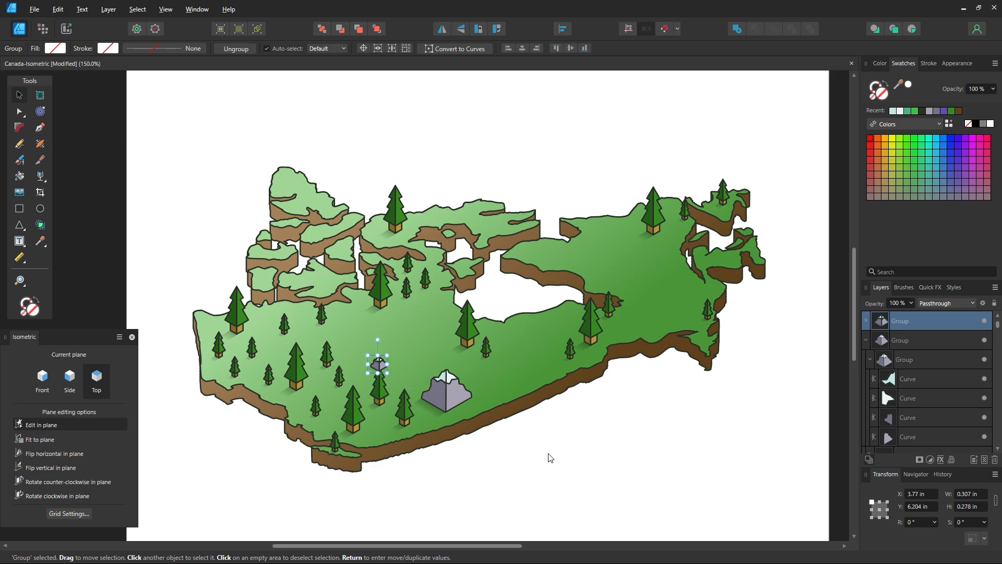
left_click(382, 368)
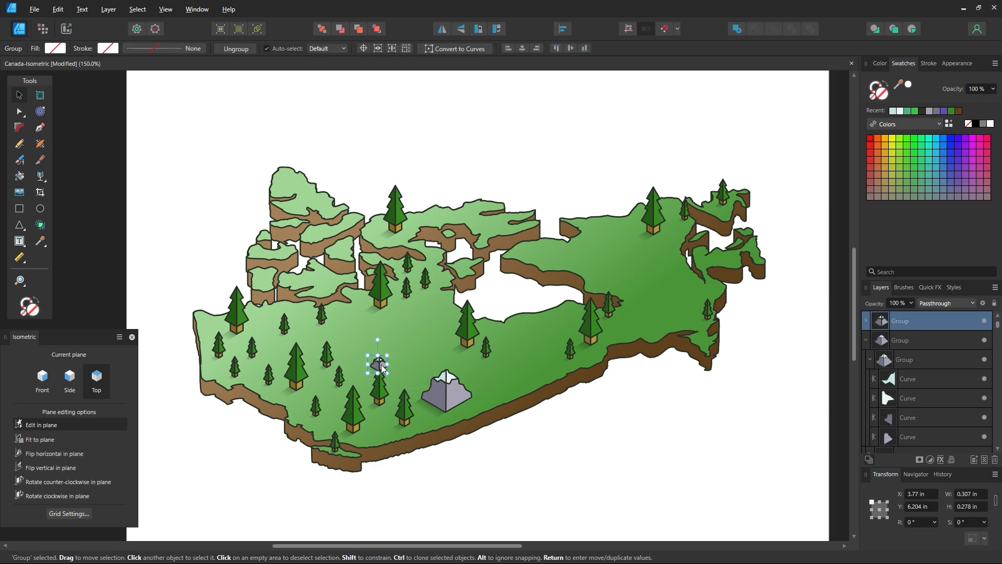
key("ctrl+z")
left_click(533, 464)
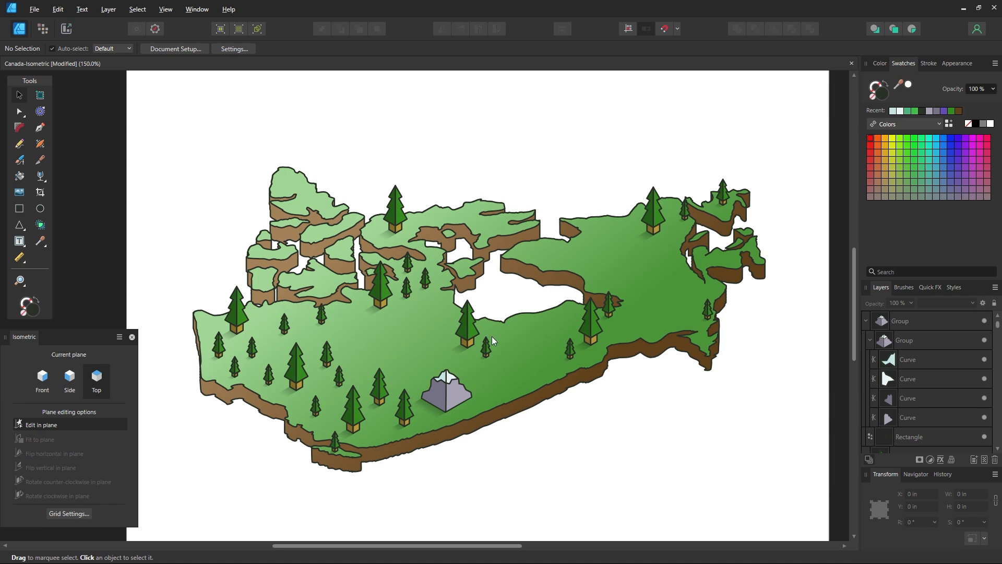
Try the light blue rectangle as a background by placing it behind the map, aligned over the page
key("z")
left_click(574, 405, "alt")
scroll(236, 409, "down", 5)
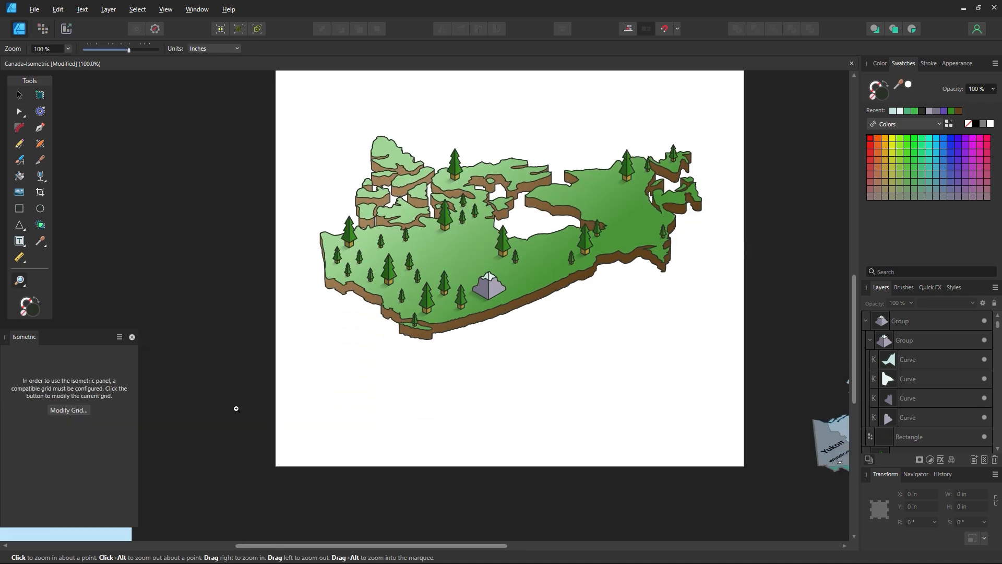
key("v")
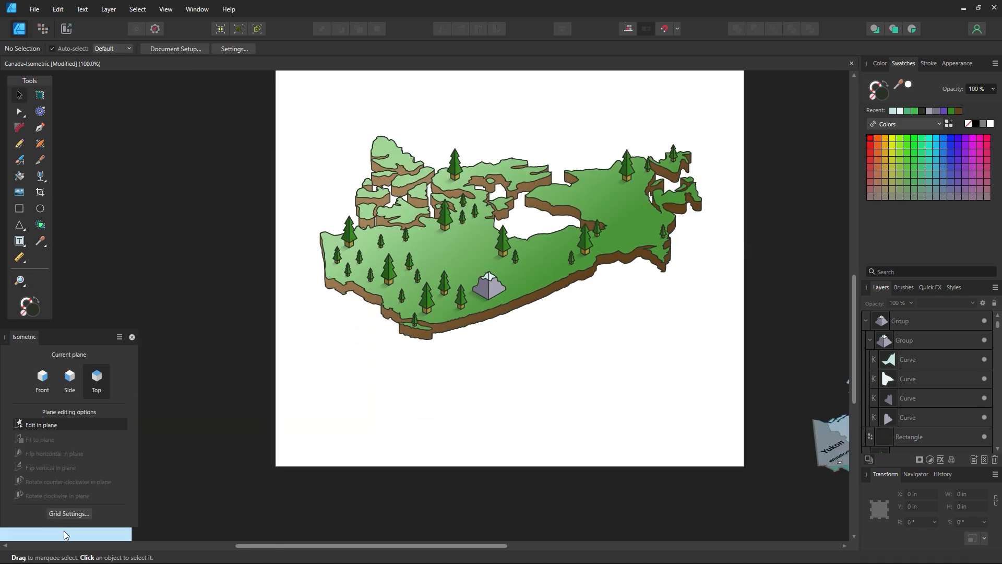
left_click_drag(61, 533, 677, 247)
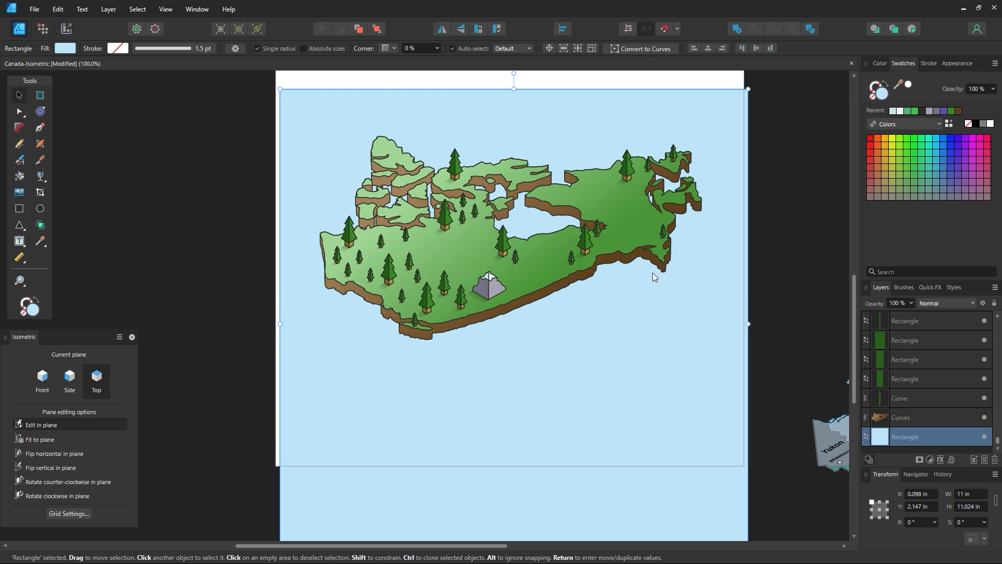
scroll(653, 314, "up", 3)
left_click_drag(650, 399, 646, 308)
scroll(647, 347, "down", 6)
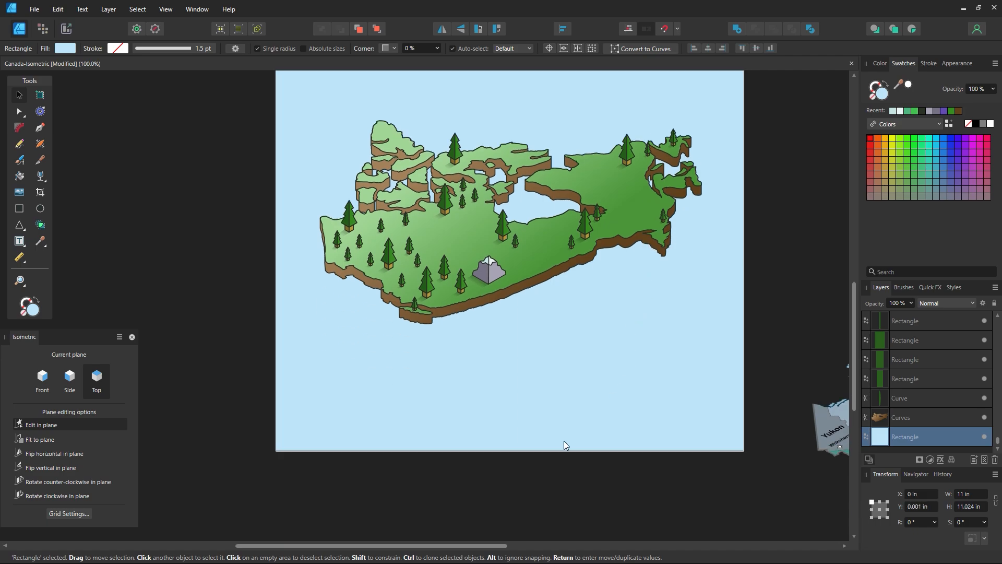
left_click(546, 474)
scroll(560, 483, "up", 5)
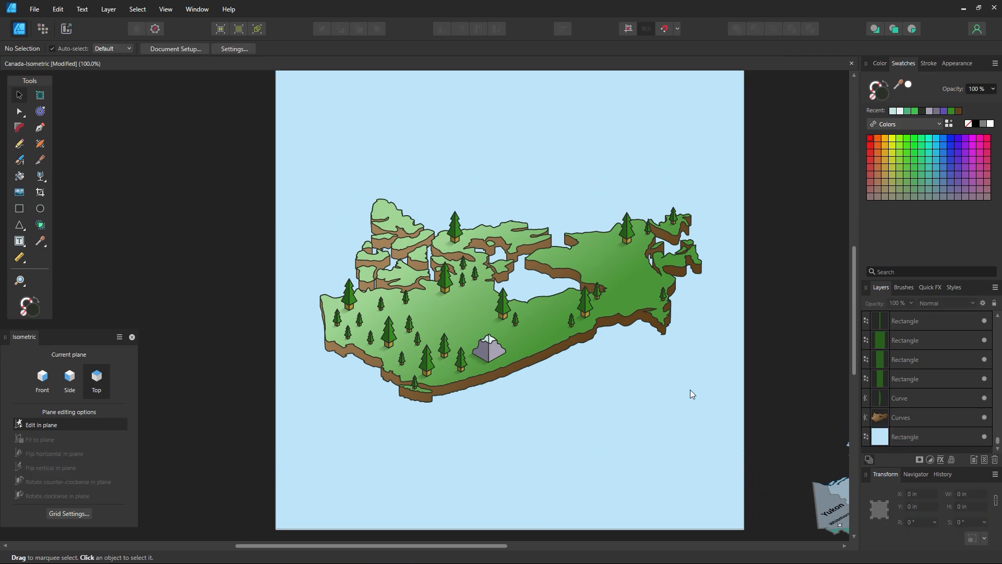
Move the light blue rectangle off the page onto the empty pasteboard beside it
left_click_drag(690, 390, 209, 378)
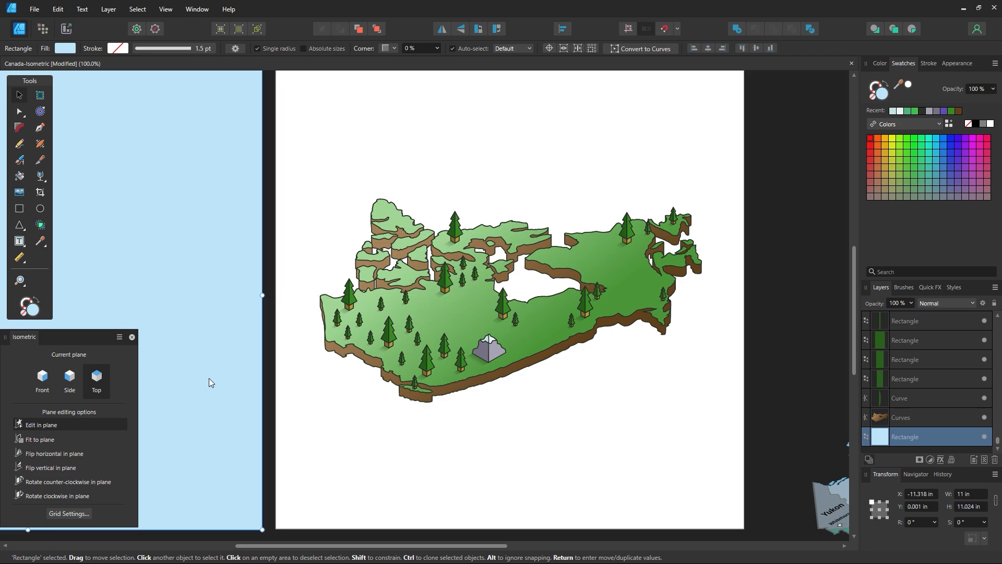
left_click(504, 459)
key("z")
left_click(526, 296)
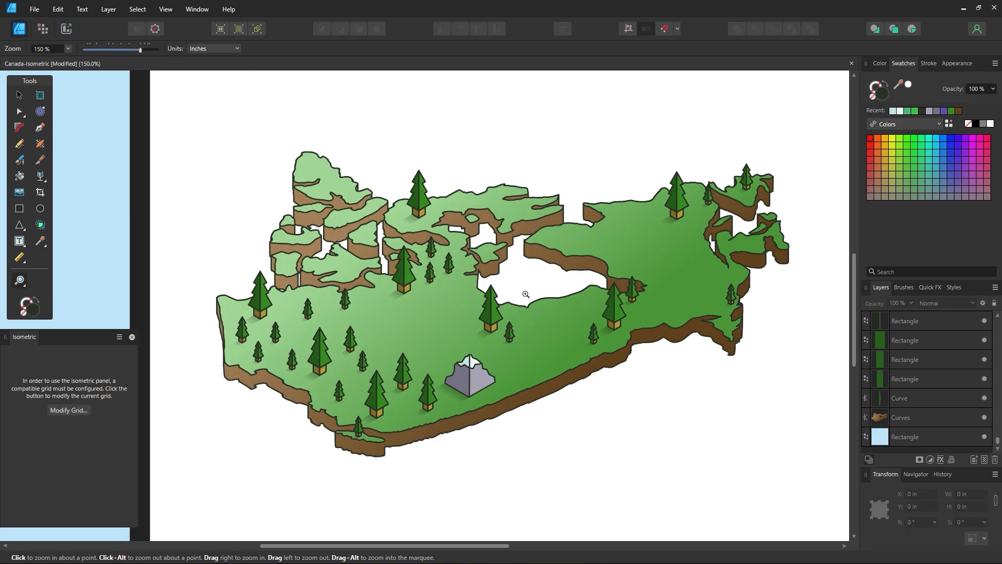
left_click_drag(526, 294, 496, 312)
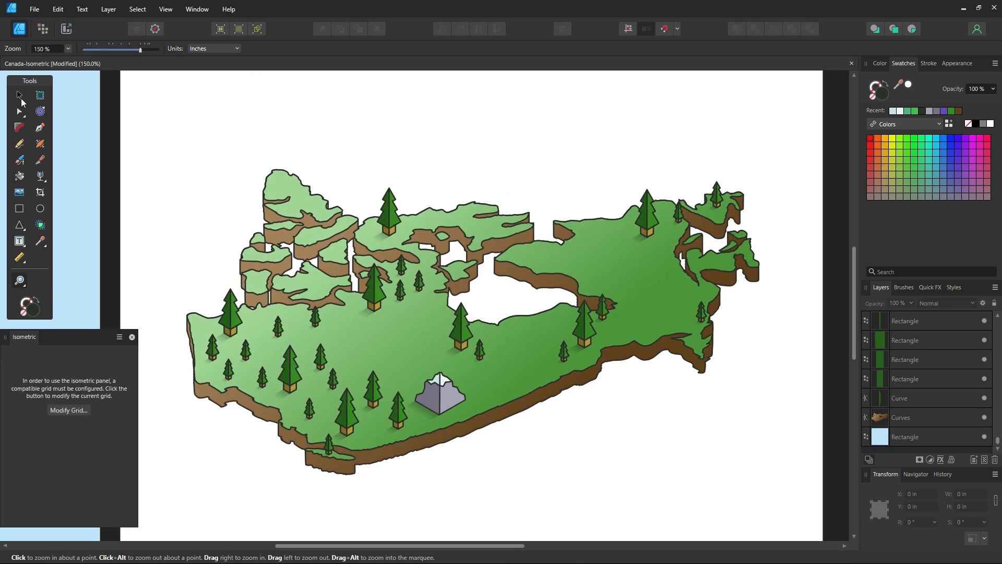
left_click(21, 99)
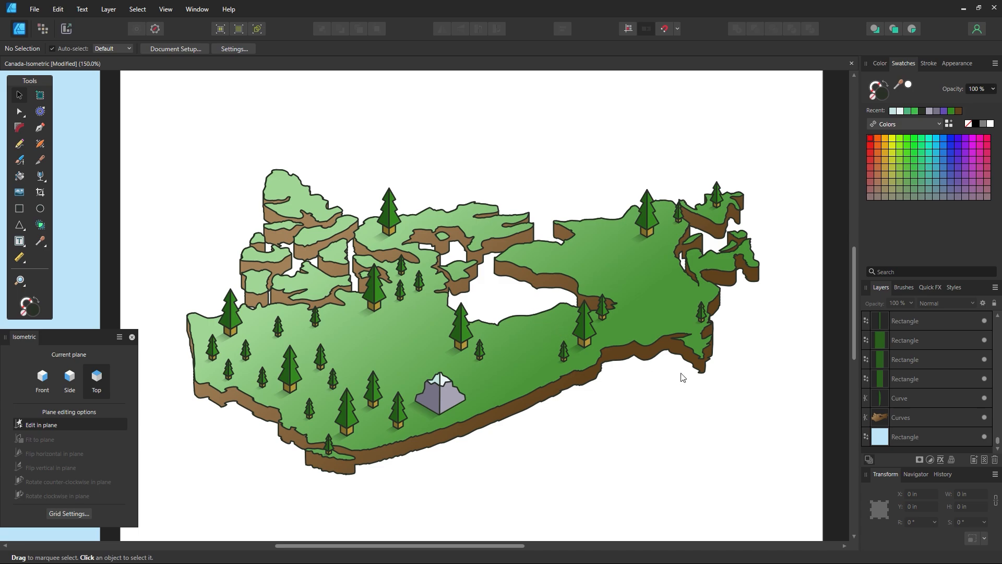
key("z")
left_click_drag(710, 355, 794, 437)
left_click_drag(662, 389, 549, 368)
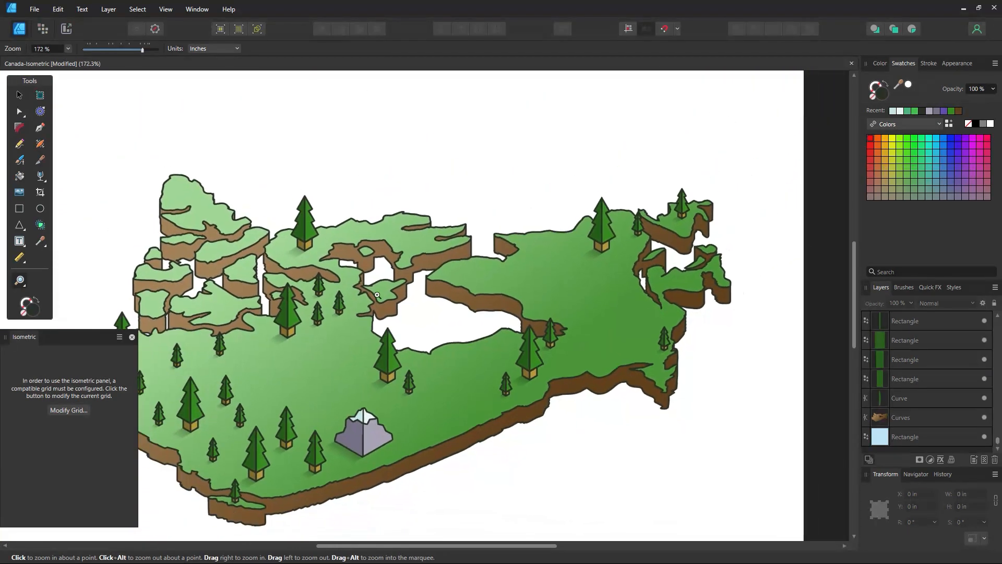
key("space")
left_click_drag(421, 345, 462, 326)
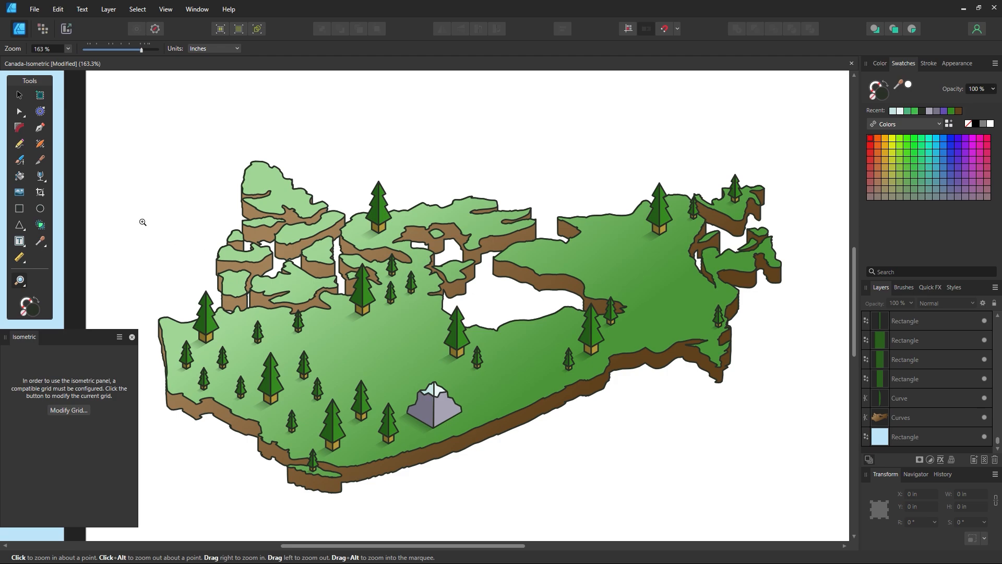
left_click(20, 96)
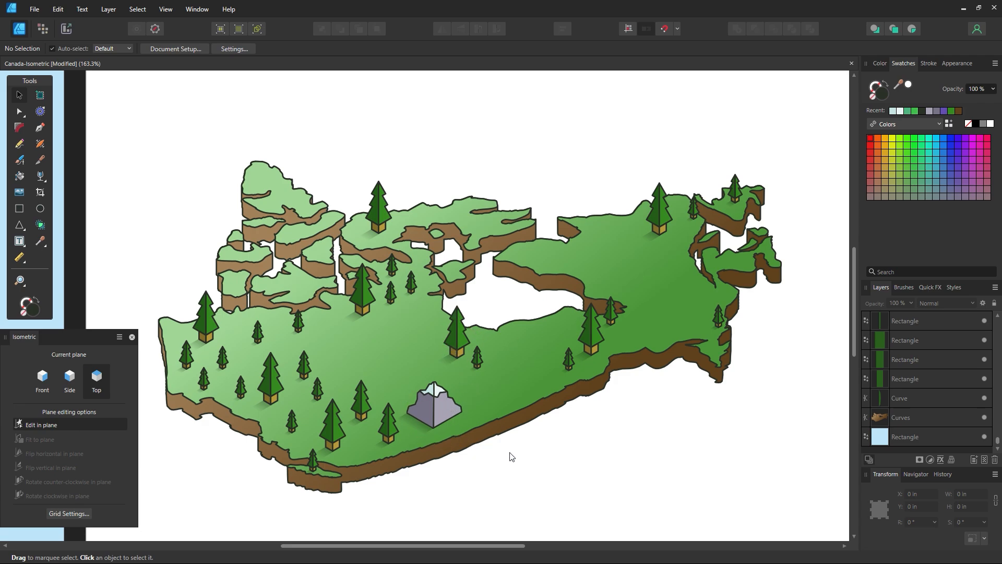
scroll(510, 482, "down", 1)
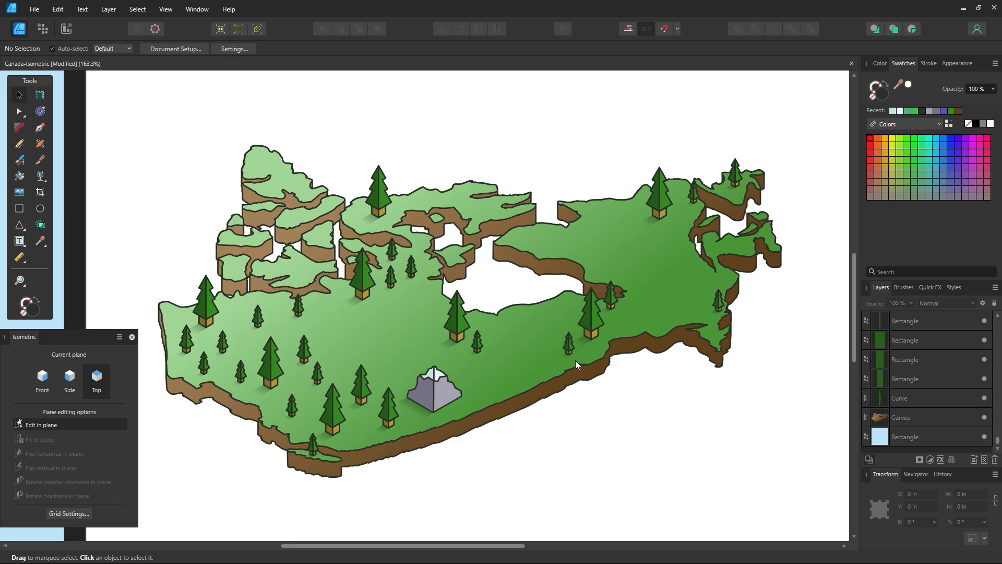
Examine the province and territory layout on the tilted political map of Canada beside the page
key("z")
left_click(647, 375, "alt")
left_click(647, 375, "alt")
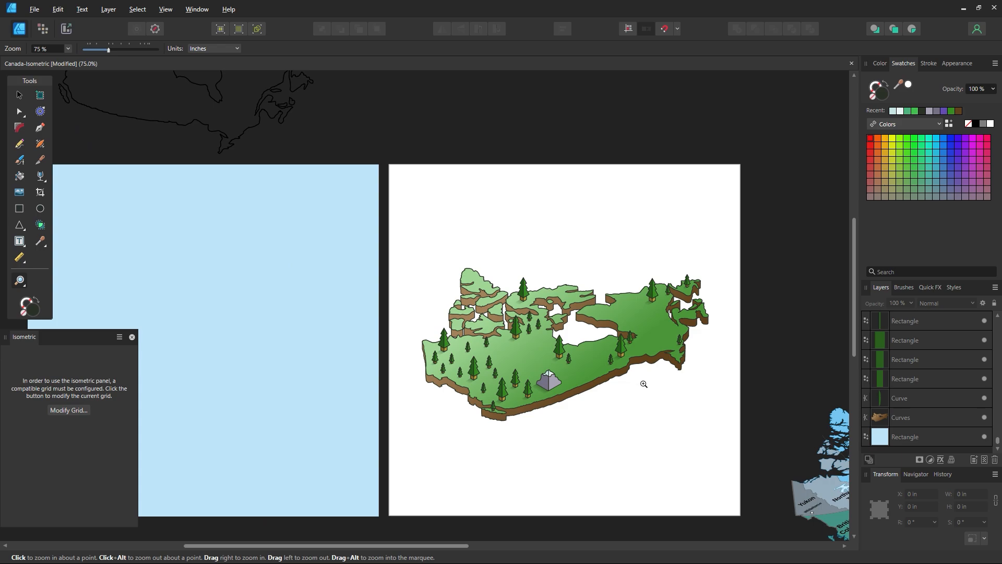
left_click_drag(643, 385, 297, 288)
left_click(569, 414)
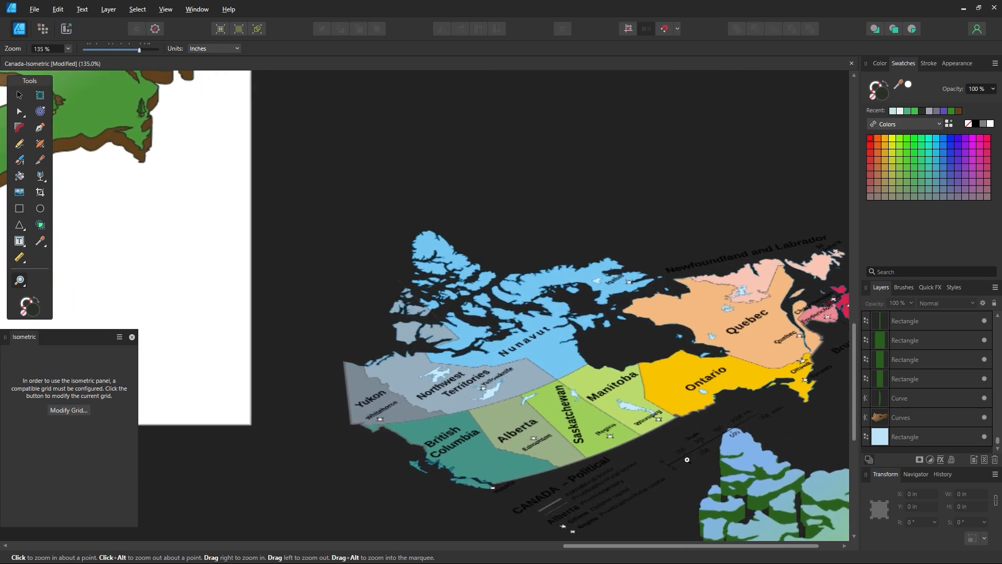
left_click(558, 425)
left_click_drag(574, 417, 374, 372)
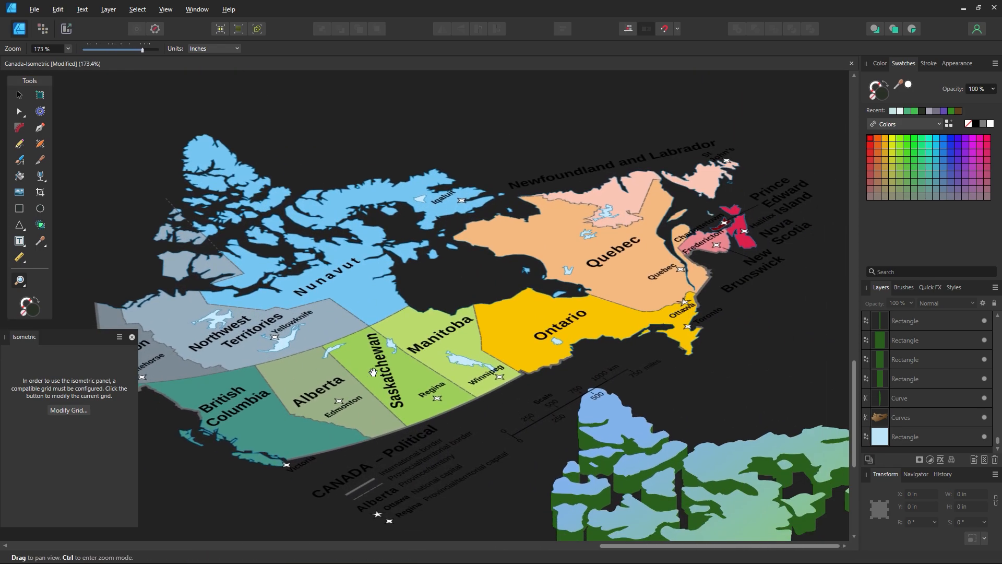
left_click(338, 301, "alt")
left_click(338, 301, "alt")
left_click_drag(296, 286, 611, 329)
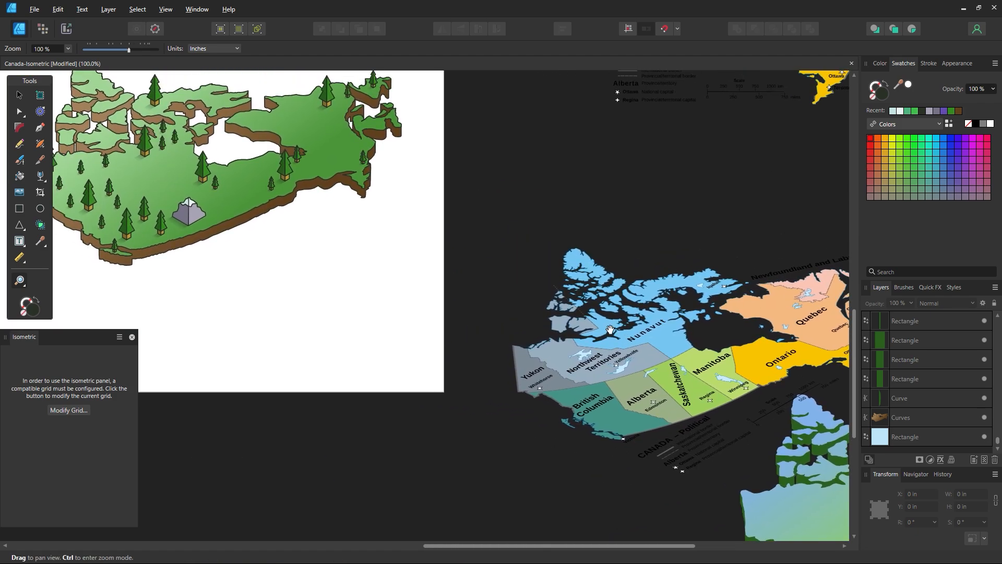
Duplicate the tilted political map image and place the copy in front of the isometric map, just below the illustration
key("v")
left_click(611, 329)
mouse_move(666, 371)
left_mouse_down()
mouse_move(219, 216)
mouse_move(636, 328)
mouse_move(717, 391)
mouse_move(144, 215)
left_mouse_up()
left_click_drag(306, 272, 546, 346)
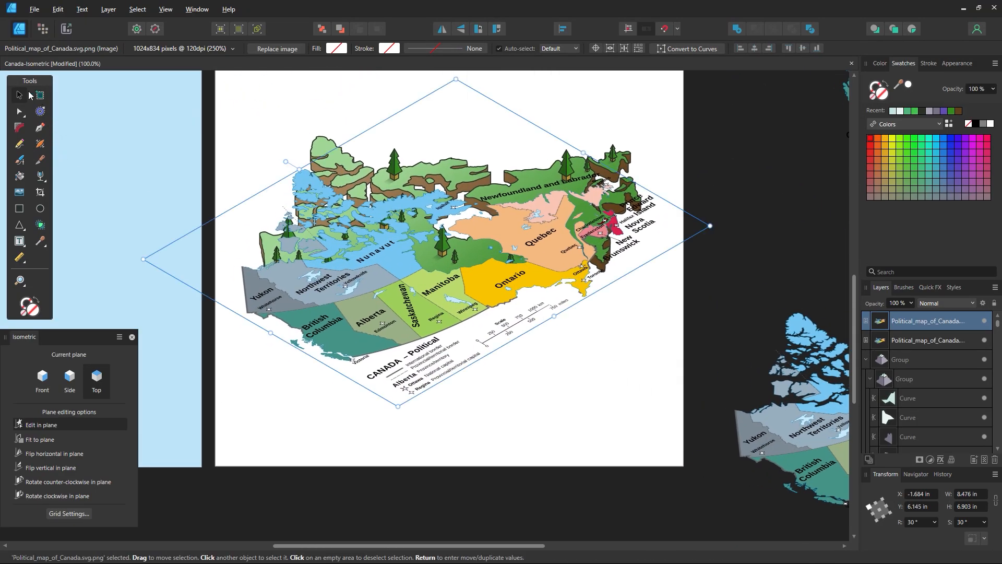
left_click(242, 130)
left_click_drag(445, 324, 608, 472)
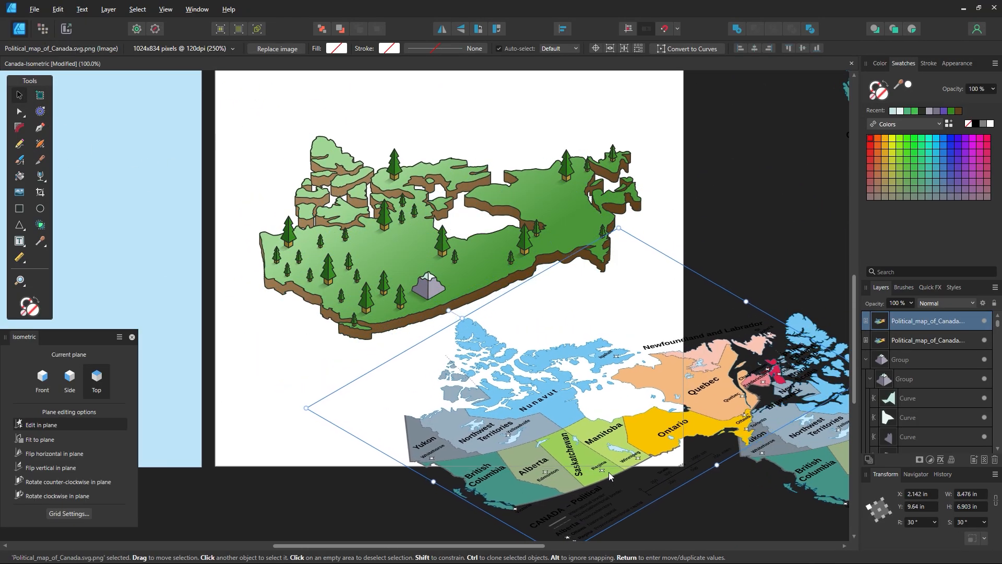
left_click(650, 215)
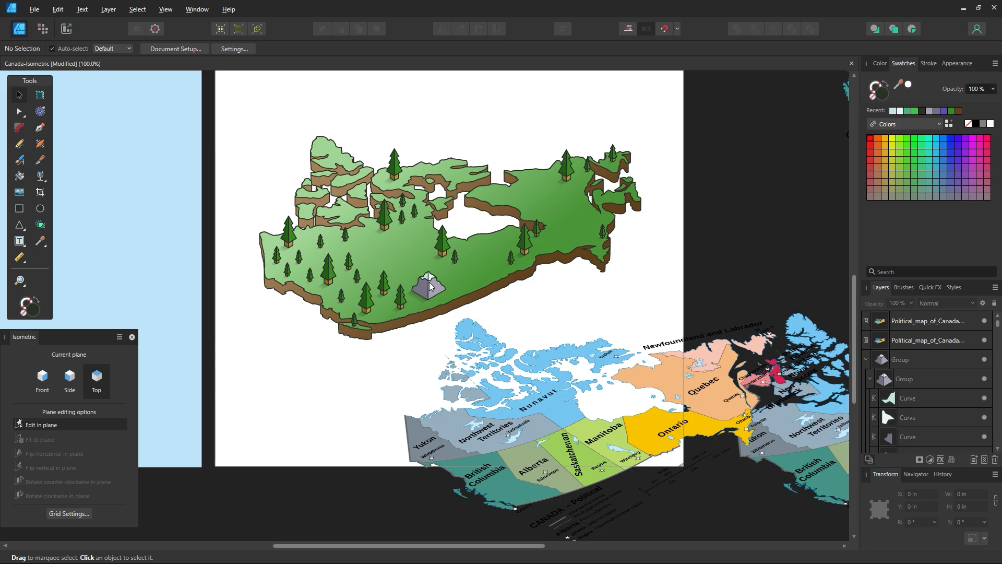
Shift the political map copy closer to the isometric map and examine its western provinces up close
left_click_drag(556, 418, 483, 367)
key("ctrl+space")
left_click_drag(504, 410, 546, 440)
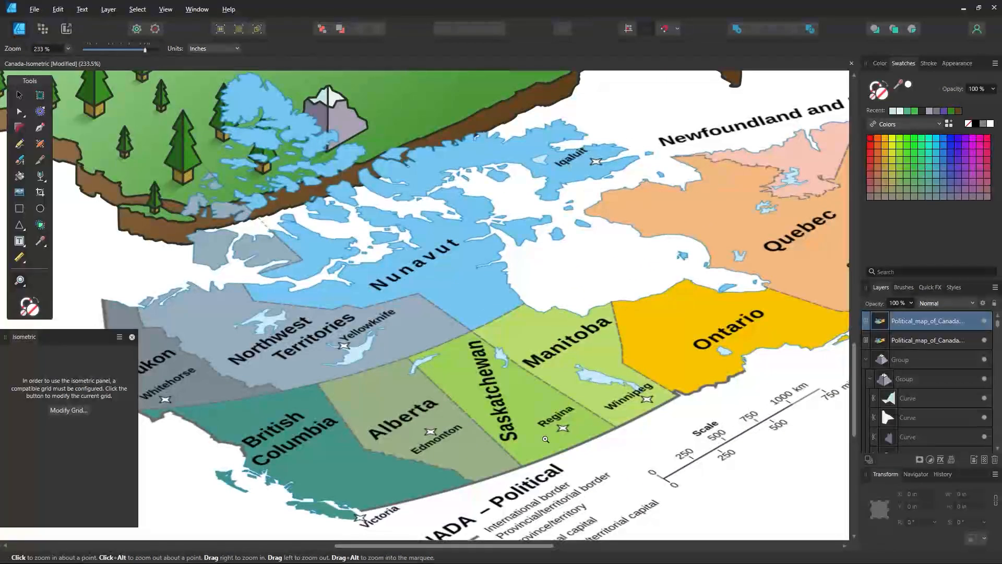
key("space")
left_click_drag(430, 427, 491, 352)
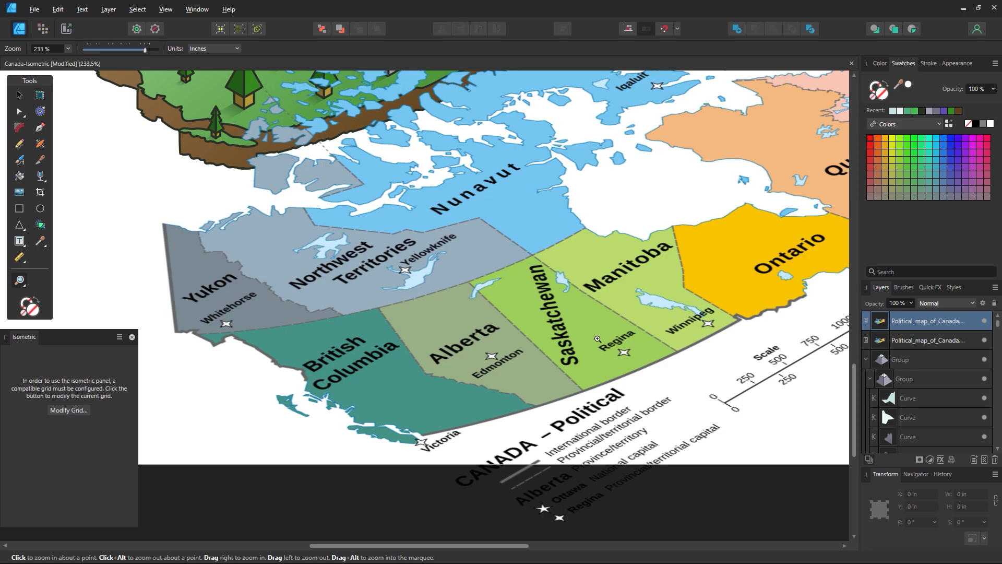
Trace the two lakes in the Northwest Territories freehand with the Pencil tool, using a dark 1.5 pt stroke
left_click(356, 254)
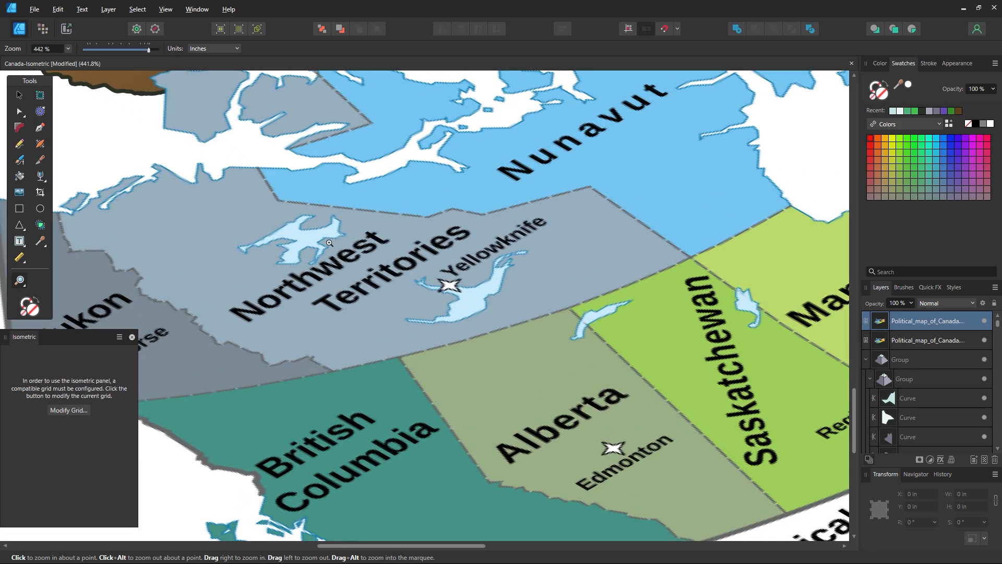
left_click(20, 144)
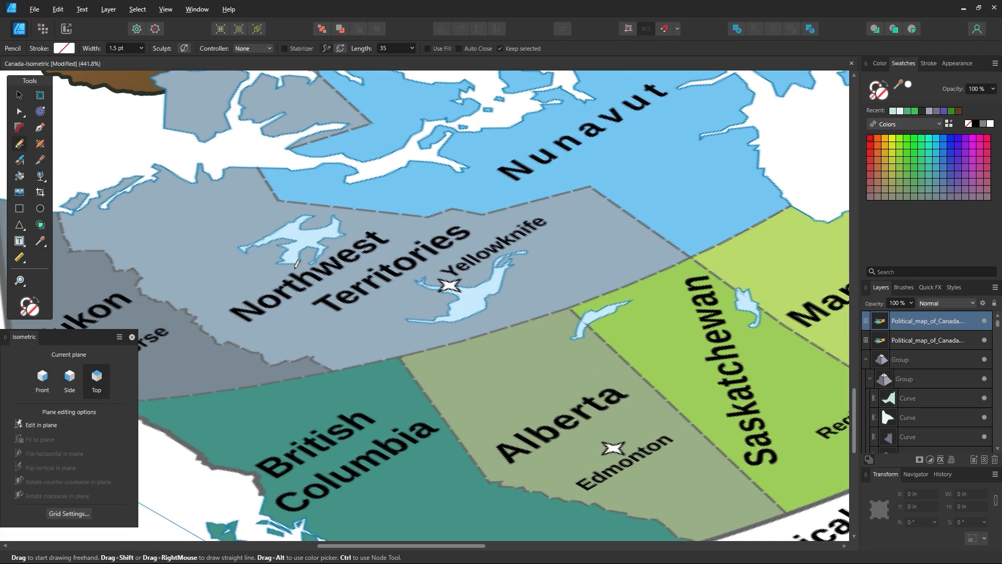
mouse_move(312, 215)
left_mouse_down()
mouse_move(289, 217)
mouse_move(239, 250)
left_mouse_up()
key("ctrl+z")
left_click(920, 111)
mouse_move(311, 215)
left_mouse_down()
mouse_move(238, 246)
mouse_move(238, 258)
mouse_move(276, 242)
mouse_move(287, 243)
mouse_move(279, 261)
mouse_move(315, 255)
mouse_move(339, 231)
mouse_move(331, 215)
mouse_move(309, 215)
left_mouse_up()
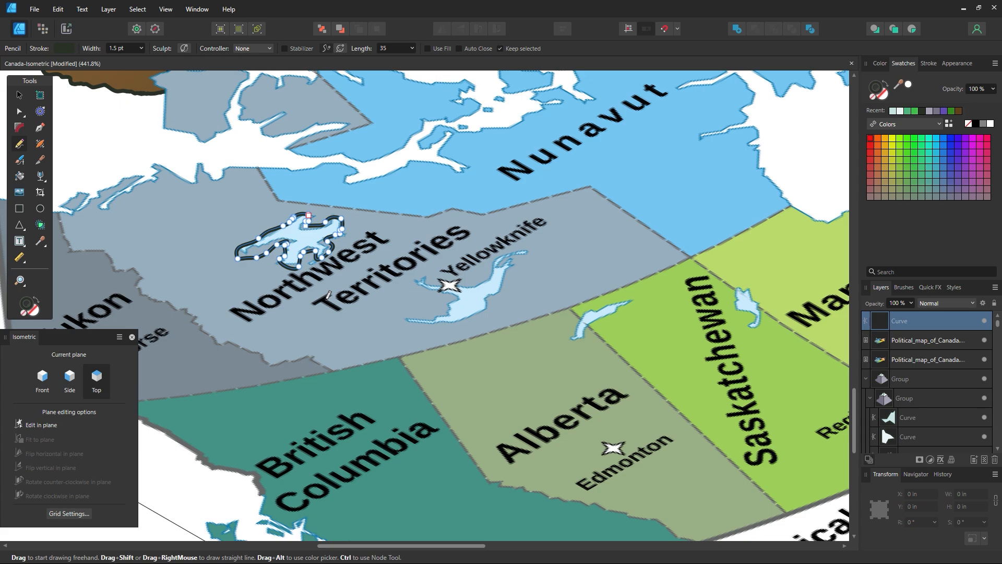
mouse_move(434, 275)
left_mouse_down()
mouse_move(419, 277)
mouse_move(450, 298)
mouse_move(413, 313)
mouse_move(462, 315)
mouse_move(494, 287)
mouse_move(509, 250)
mouse_move(477, 277)
mouse_move(427, 278)
left_mouse_up()
Trace the Manitoba lake, the lake on the Saskatchewan–Manitoba border and the lake on the Alberta–Saskatchewan border with the Pencil tool
key("z")
scroll(509, 334, "down", 5)
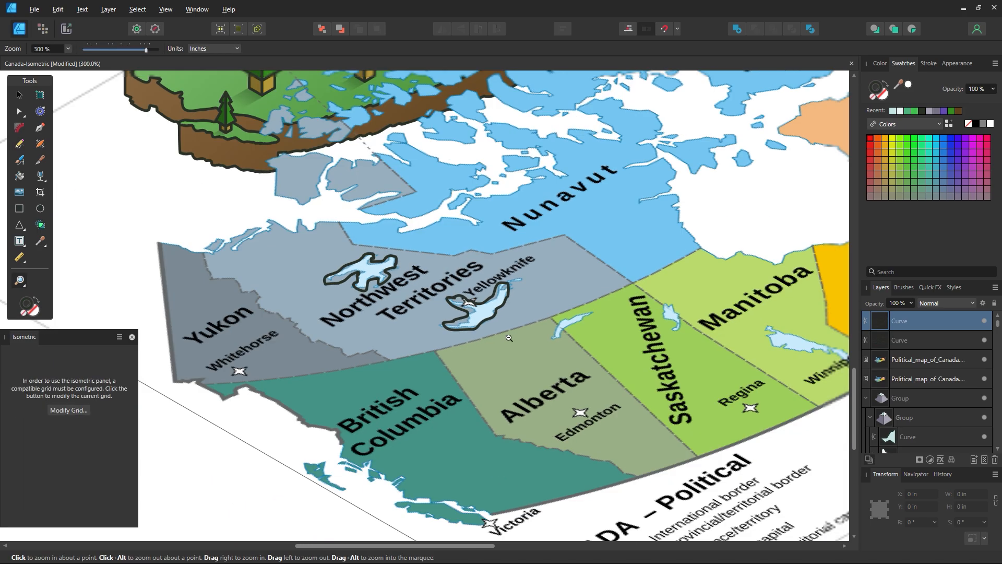
left_click_drag(524, 376, 380, 372)
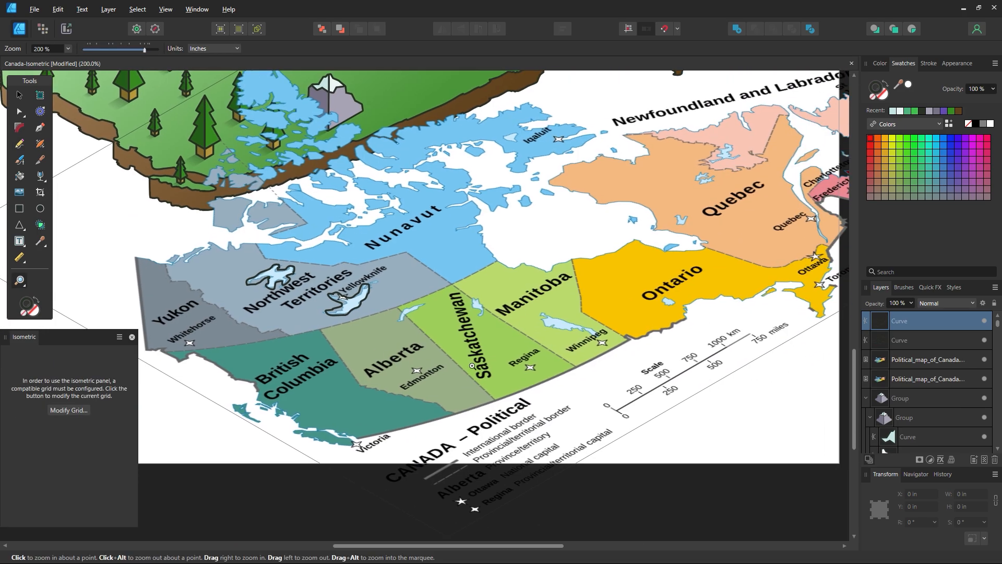
left_click(567, 335)
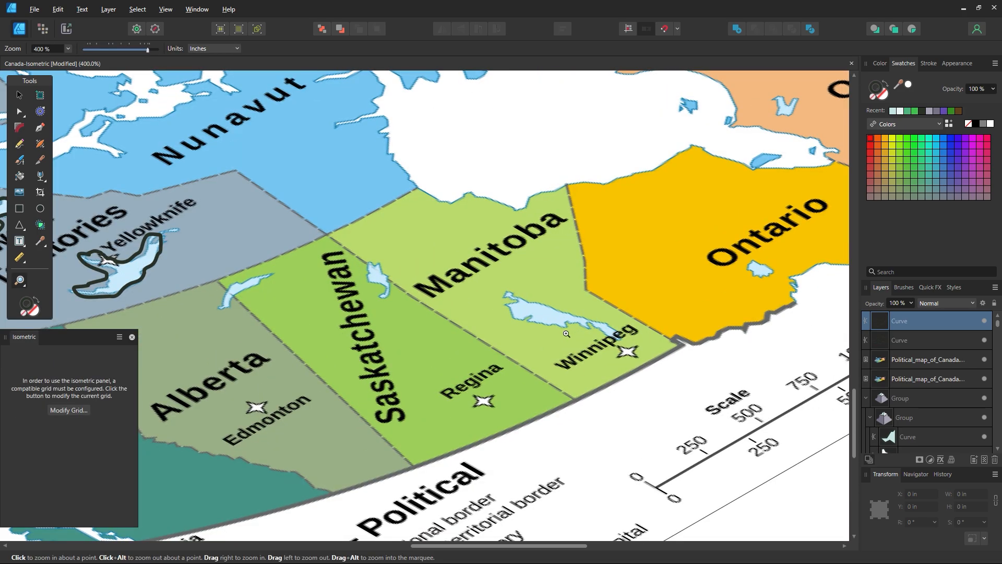
left_click(21, 145)
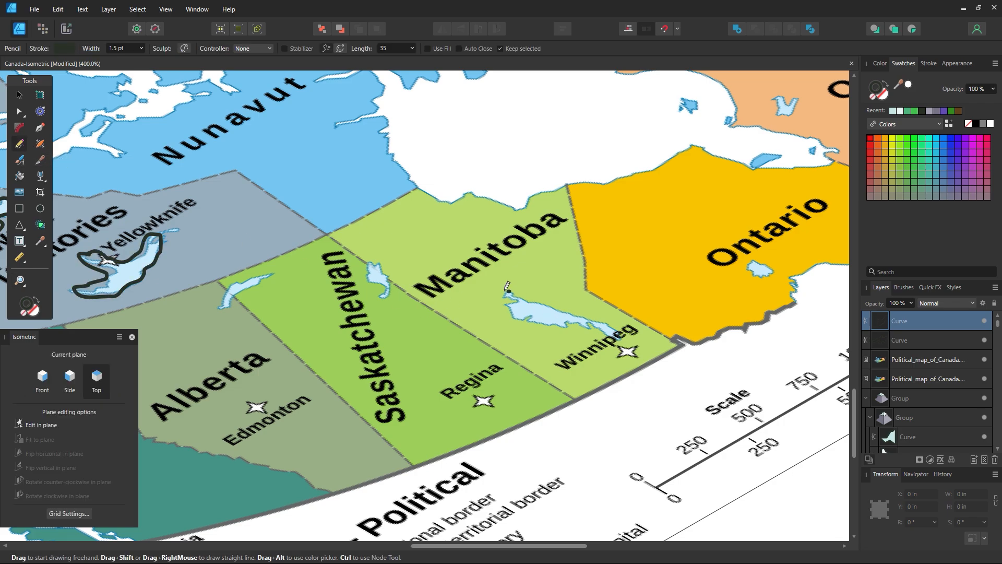
mouse_move(509, 304)
left_mouse_down()
mouse_move(612, 339)
mouse_move(608, 320)
mouse_move(520, 288)
mouse_move(506, 294)
left_mouse_up()
mouse_move(369, 263)
left_mouse_down()
mouse_move(385, 297)
mouse_move(389, 278)
mouse_move(370, 262)
left_mouse_up()
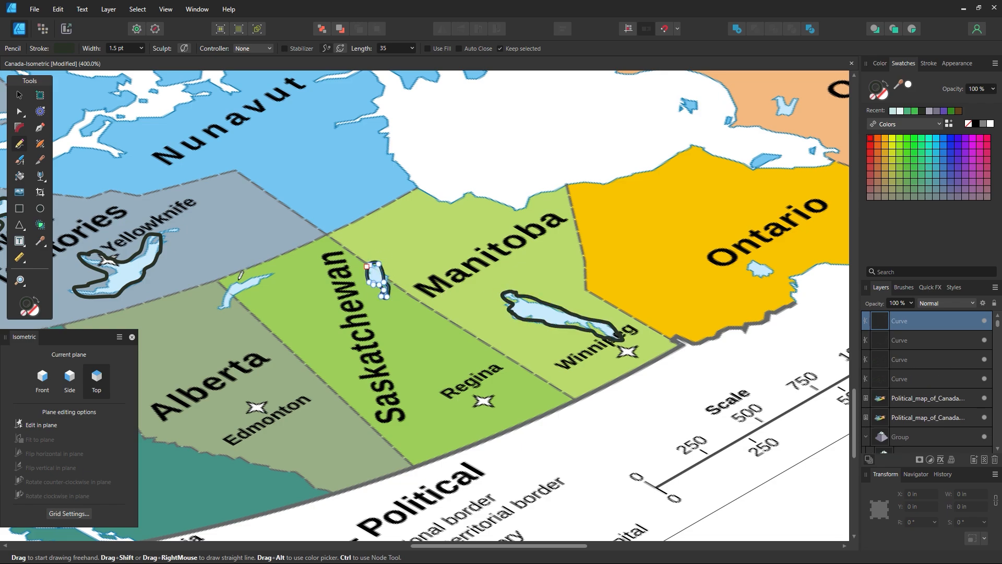
mouse_move(240, 279)
left_mouse_down()
mouse_move(224, 308)
mouse_move(266, 275)
mouse_move(235, 280)
left_mouse_up()
Trace the small lake in Ontario and the two lakes in Quebec with the Pencil tool
left_click_drag(680, 308, 386, 376)
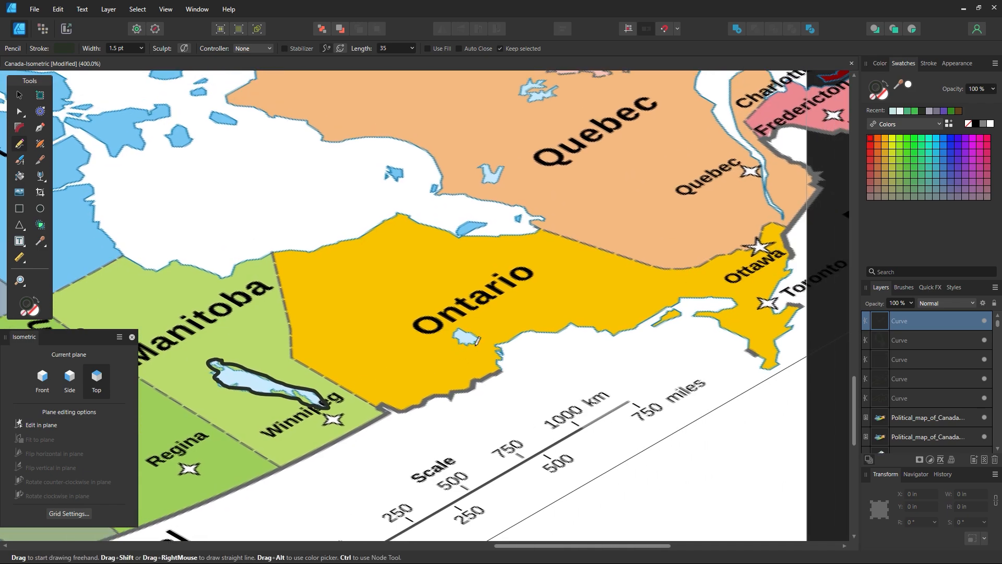
mouse_move(478, 339)
left_mouse_down()
mouse_move(460, 326)
mouse_move(458, 337)
mouse_move(478, 337)
left_mouse_up()
mouse_move(621, 322)
left_mouse_down()
mouse_move(597, 351)
mouse_move(451, 339)
mouse_move(428, 375)
left_mouse_up()
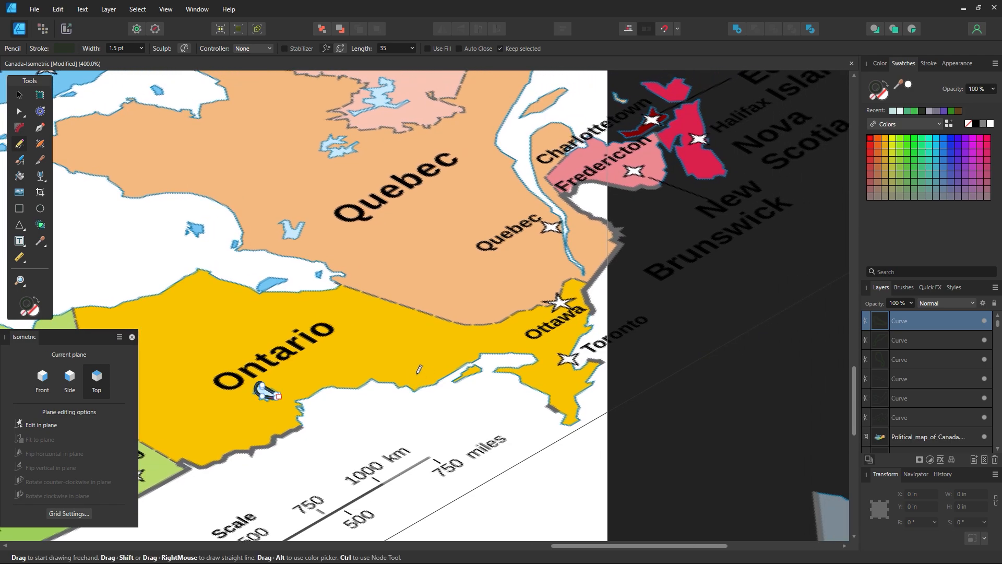
left_click_drag(249, 383, 446, 304)
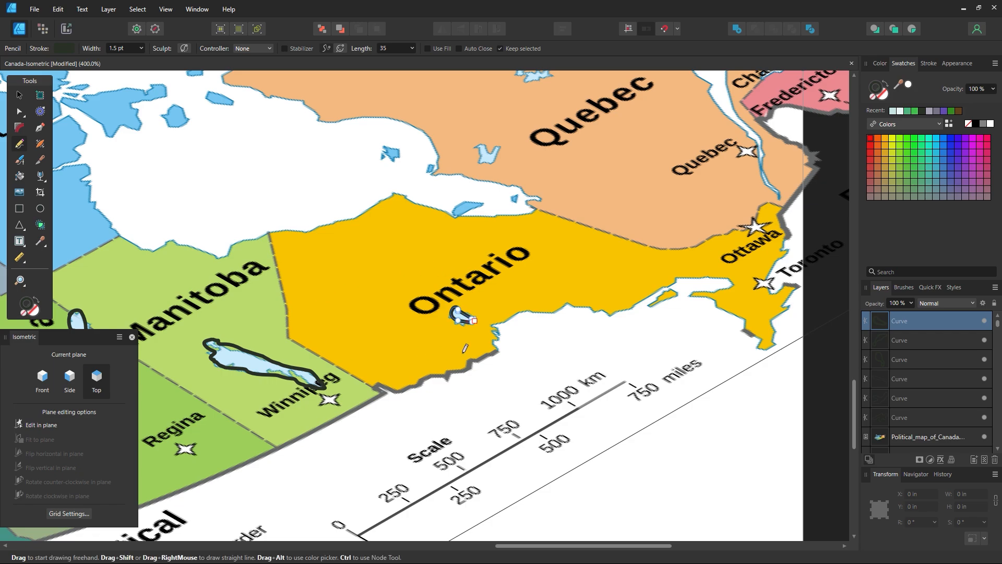
left_click_drag(620, 315, 486, 374)
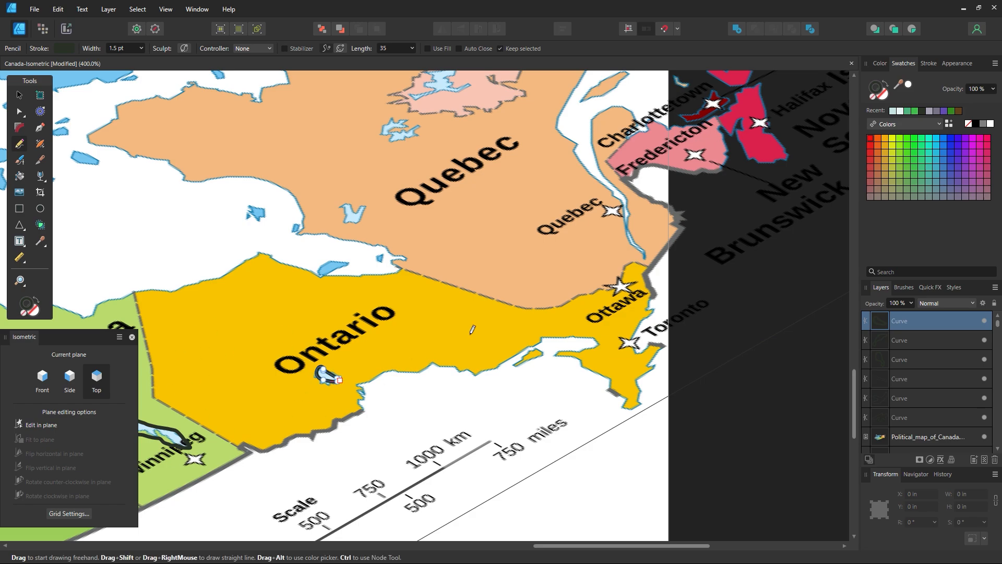
key("space")
mouse_move(548, 240)
left_mouse_down()
mouse_move(455, 374)
mouse_move(655, 361)
left_mouse_up()
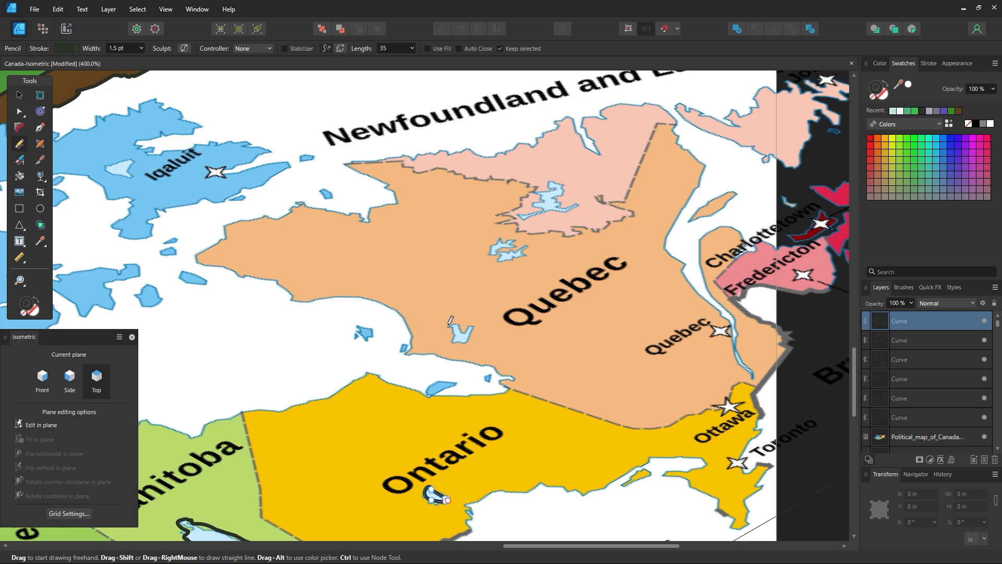
mouse_move(451, 321)
left_mouse_down()
mouse_move(462, 342)
mouse_move(477, 328)
mouse_move(458, 315)
mouse_move(450, 323)
left_mouse_up()
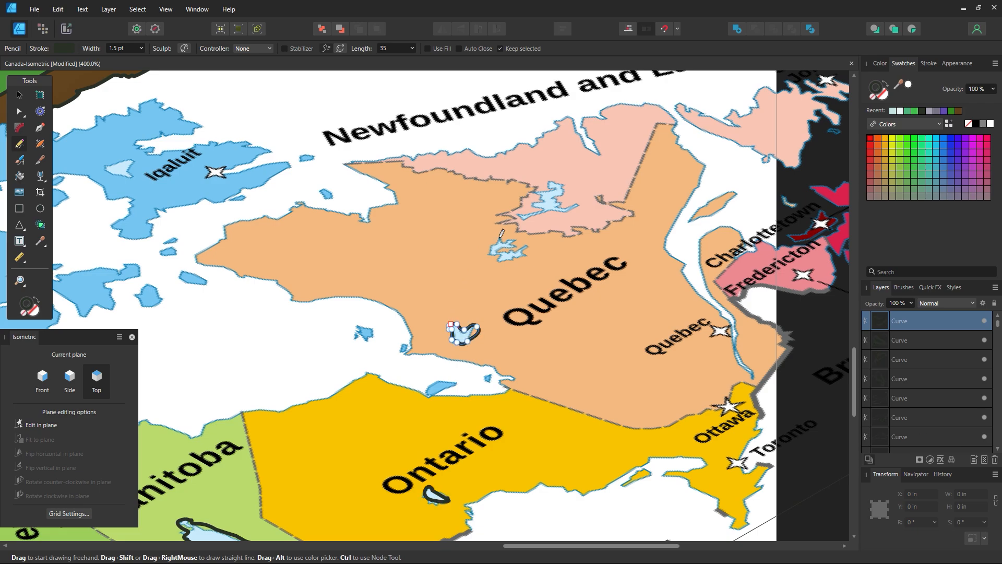
mouse_move(500, 237)
left_mouse_down()
mouse_move(488, 253)
mouse_move(497, 258)
mouse_move(525, 252)
mouse_move(500, 235)
left_mouse_up()
Remove the political map copy from the page, keeping only the traced lake outlines below the isometric map
key("z")
left_click(482, 341, "alt")
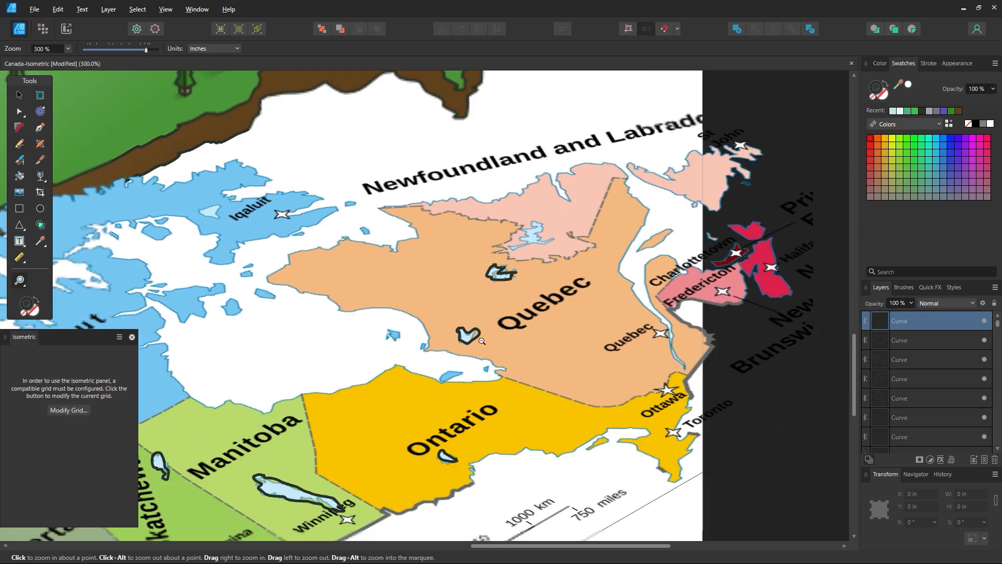
left_click(482, 341, "alt")
left_click(480, 340, "alt")
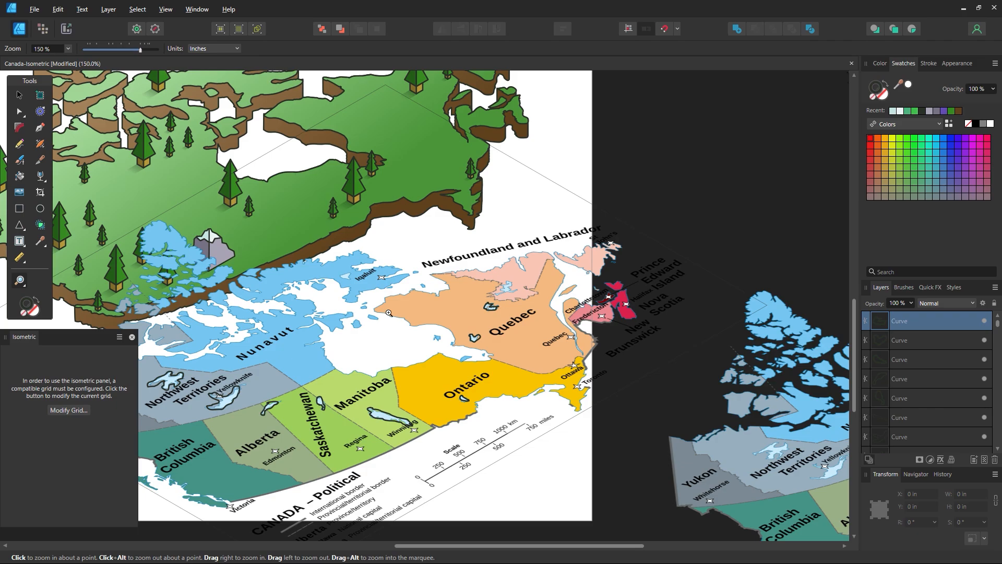
key("space")
left_click_drag(389, 312, 418, 292)
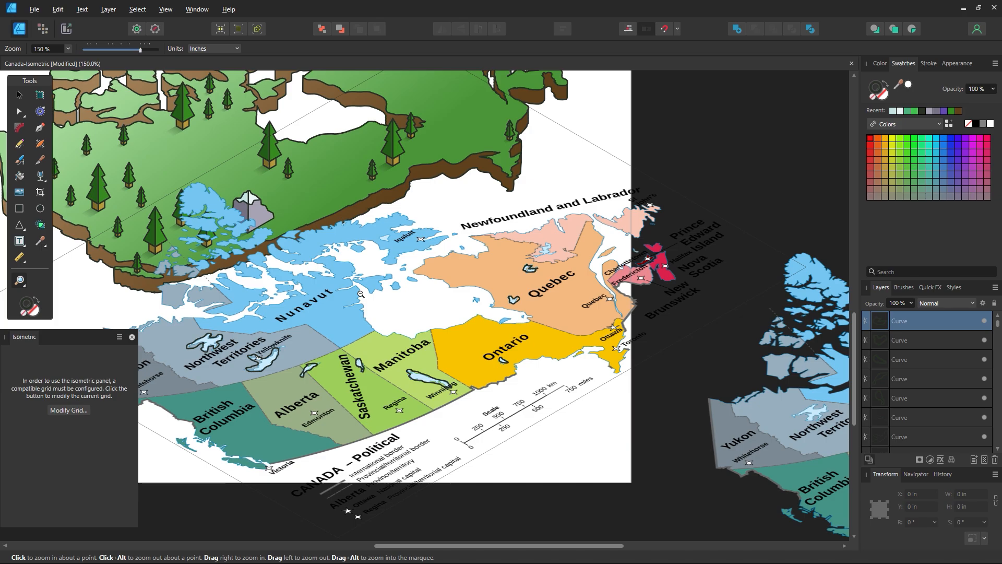
left_click(362, 294, "alt")
key("space")
left_click_drag(357, 286, 837, 392)
Fill all eight traced lakes with a muted pale teal and place them on the land of the isometric map
left_click(19, 96)
left_click_drag(587, 313, 336, 435)
left_click(353, 383, "shift")
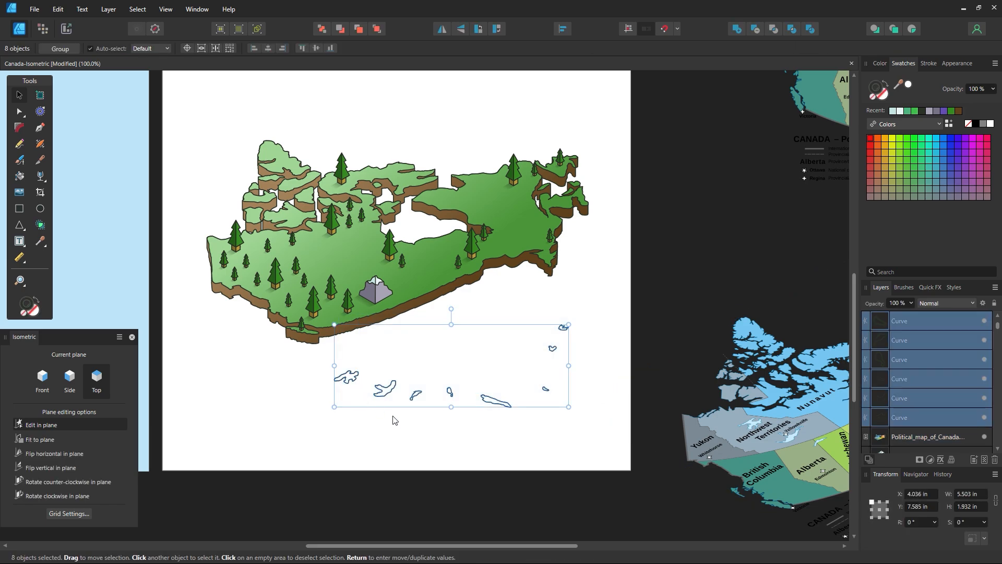
left_click(884, 96)
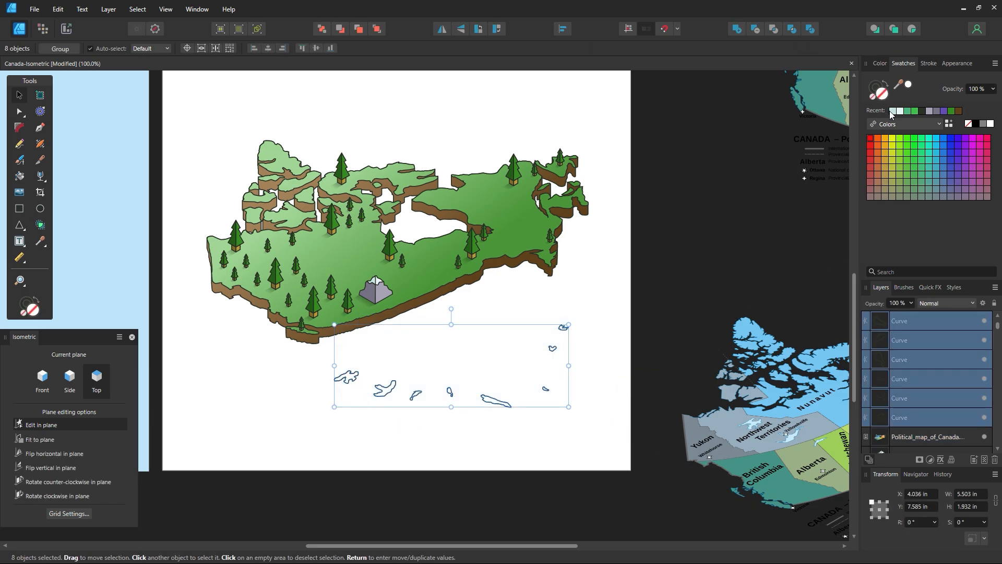
left_click(930, 139)
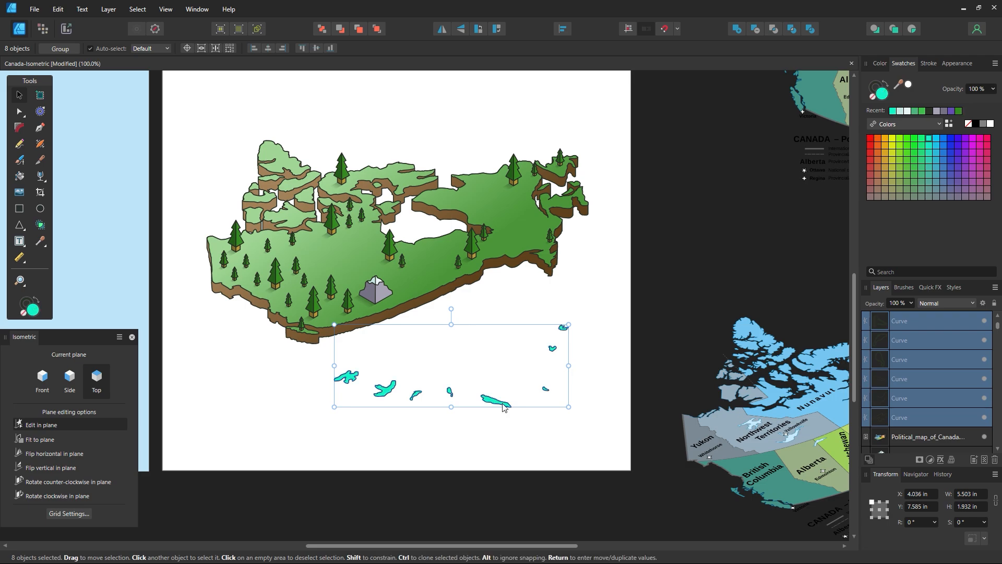
double_click(882, 94)
left_click(711, 230)
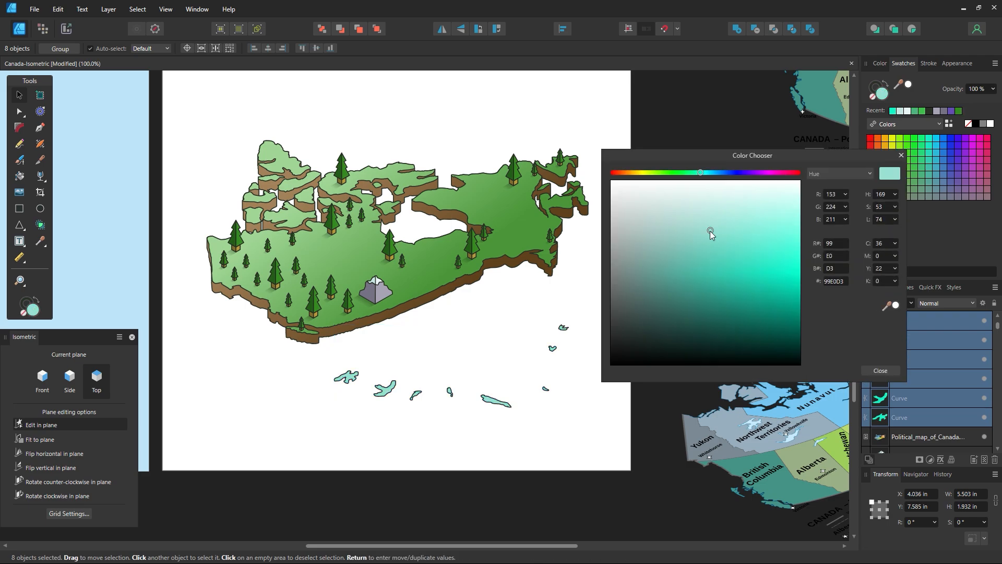
left_click_drag(710, 231, 709, 233)
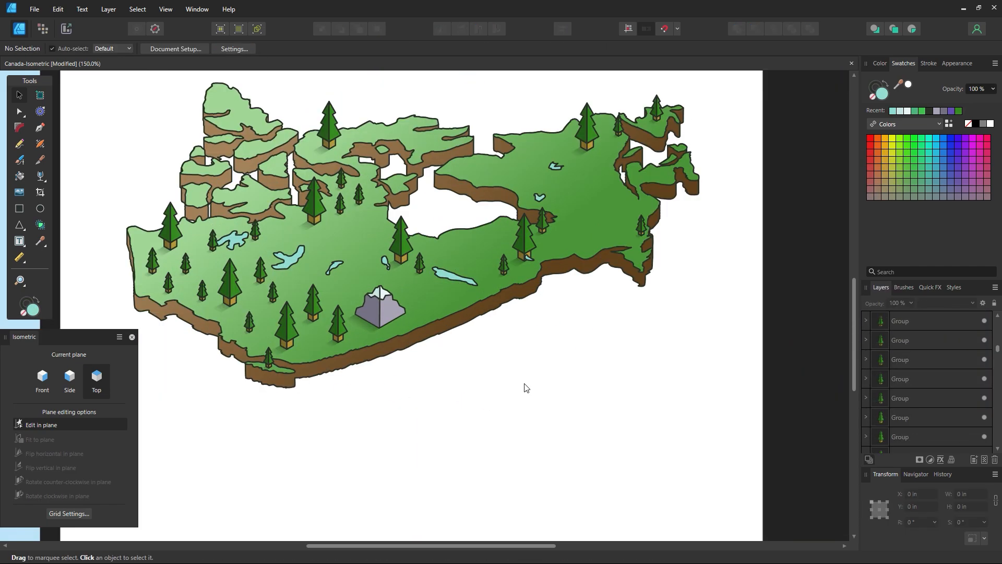
Smooth the upper edge of the narrow lake northwest of the mountain by removing the overlapping node and shifting outline nodes
scroll(533, 376, "up", 1)
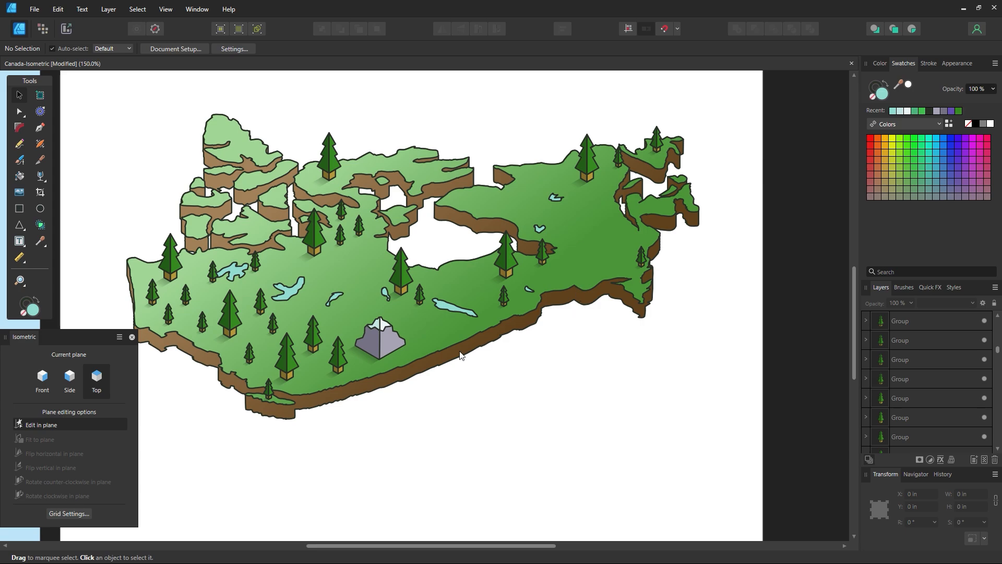
key("z")
left_click(475, 396, "alt")
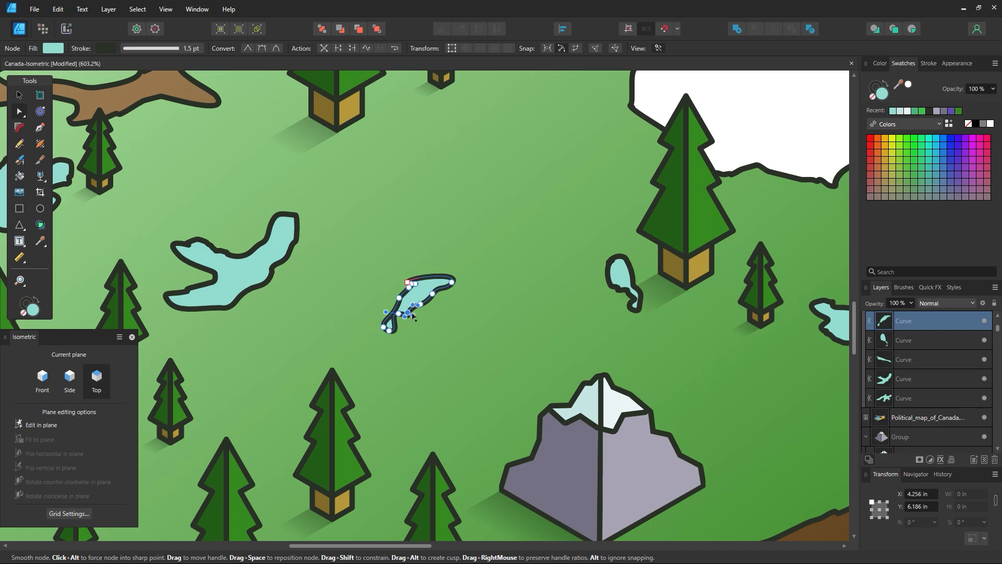
left_click_drag(412, 316, 401, 318)
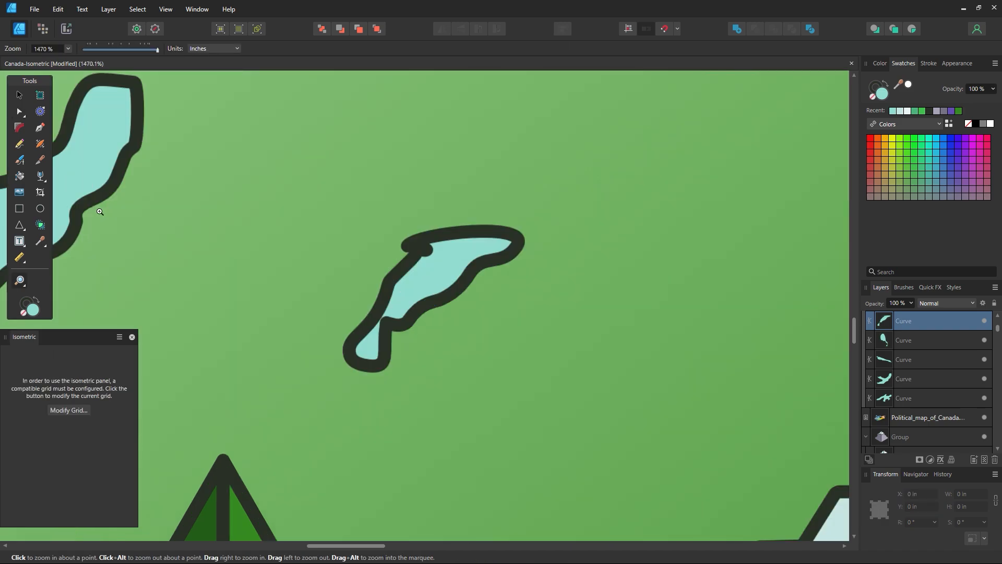
key("a")
left_click(426, 251)
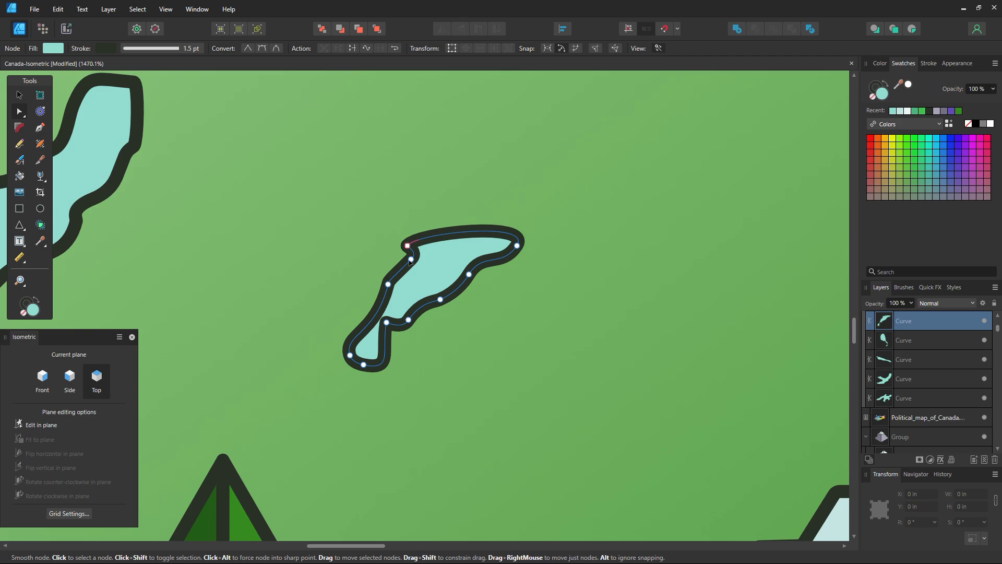
left_click_drag(427, 250, 389, 330)
key("Delete")
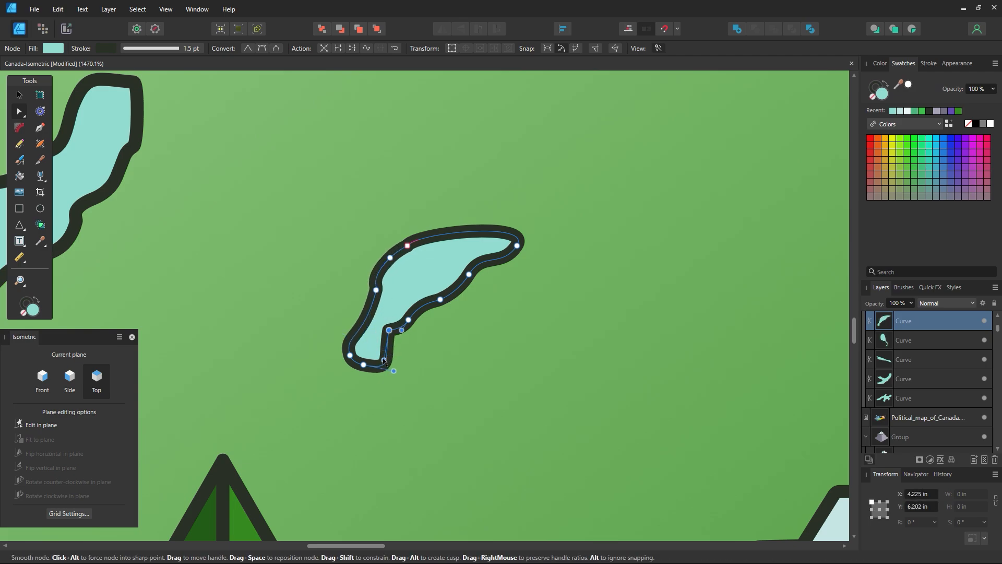
Reshape the pinched lower end of the same lake into a smooth, rounded curve
left_click(395, 328)
mouse_move(398, 329)
left_mouse_down()
mouse_move(387, 349)
mouse_move(396, 330)
mouse_move(395, 339)
left_mouse_up()
left_click_drag(364, 342, 385, 349)
Select the small lake beside the large pine just north of the mountain and open its stroke settings
key("z")
left_click(540, 314, "alt")
left_click(540, 314, "alt")
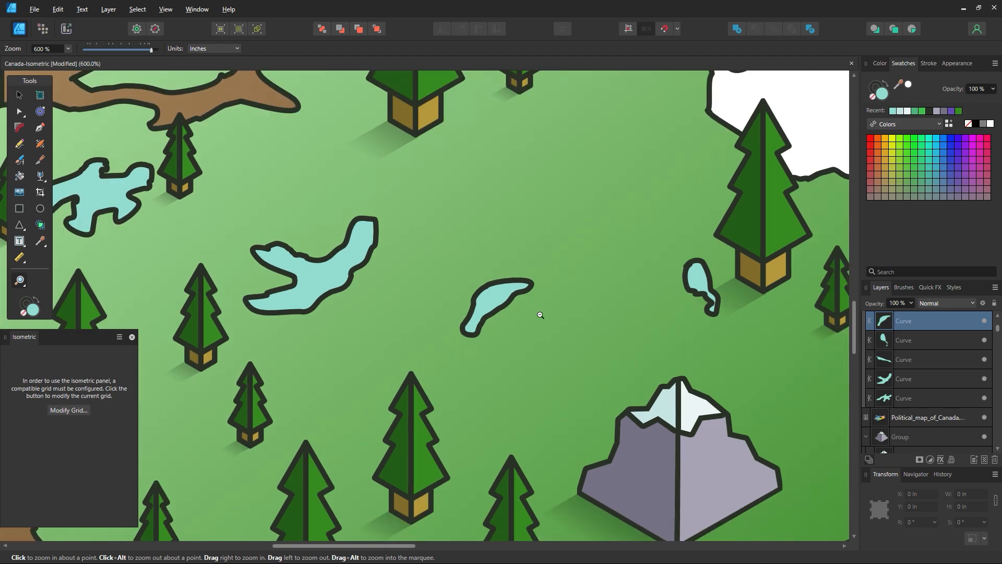
left_click(540, 314, "alt")
left_click(541, 314, "alt")
left_click(543, 315, "alt")
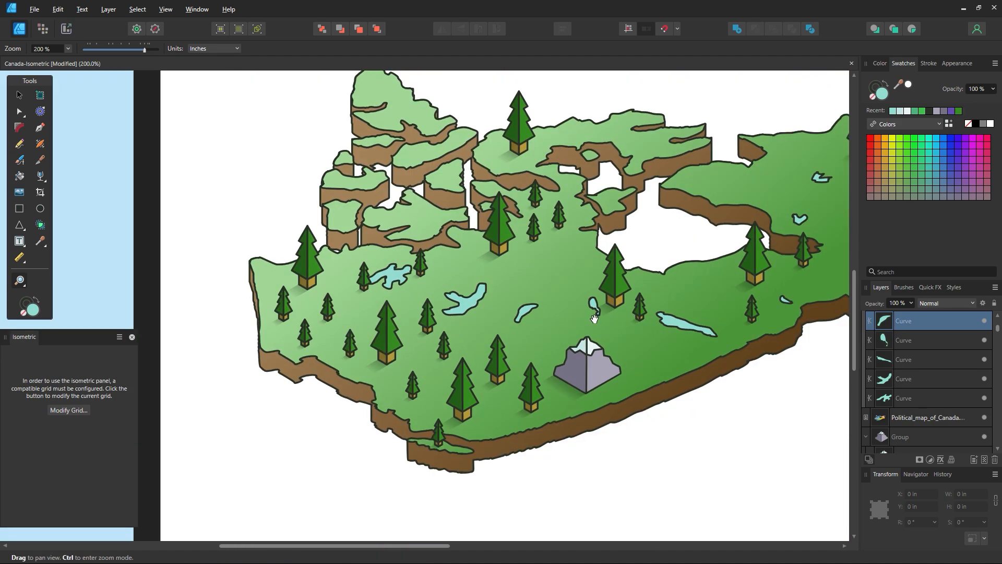
left_click_drag(600, 323, 447, 344)
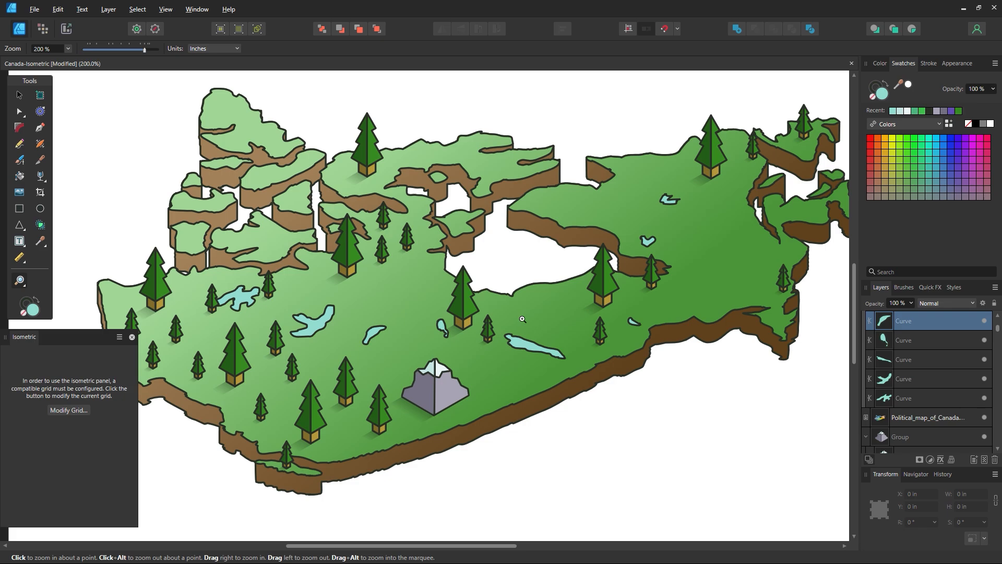
left_click_drag(452, 325, 545, 385)
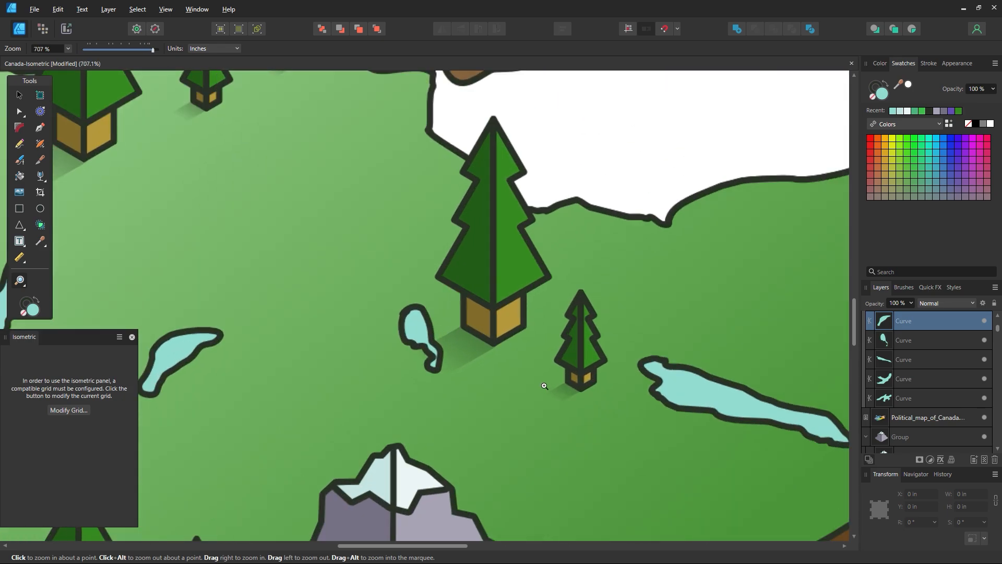
left_click(19, 96)
left_click(428, 335)
left_click(920, 66)
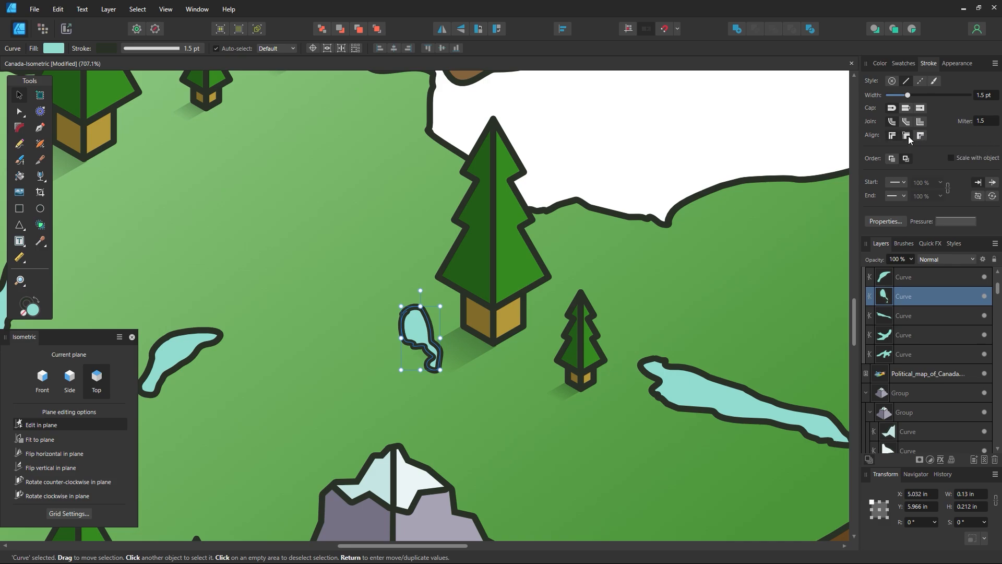
Round off the upper northwest edge of the small lake beside the large pine by deleting one outline node
scroll(435, 329, "up", 4)
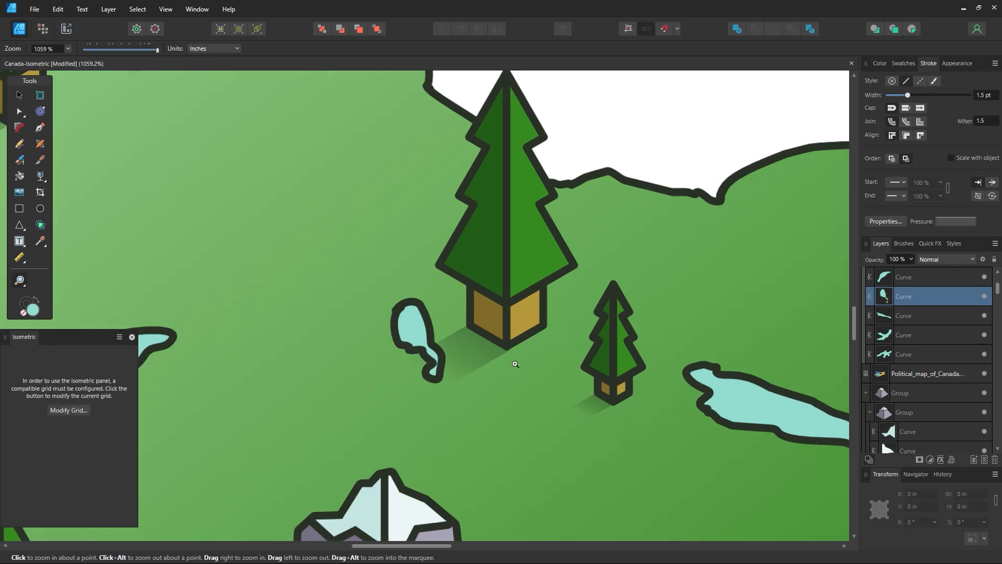
left_click(18, 112)
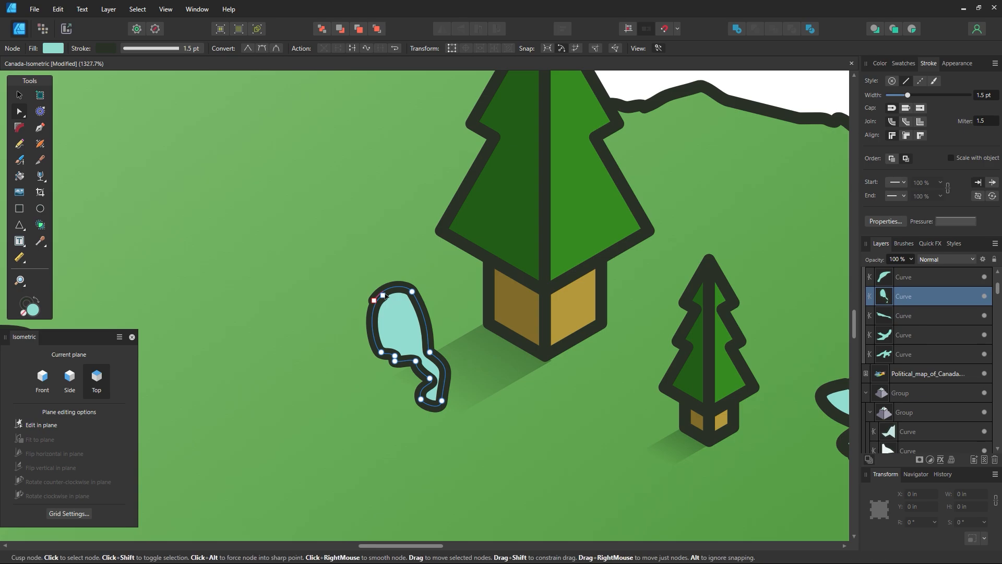
left_click_drag(385, 297, 360, 322)
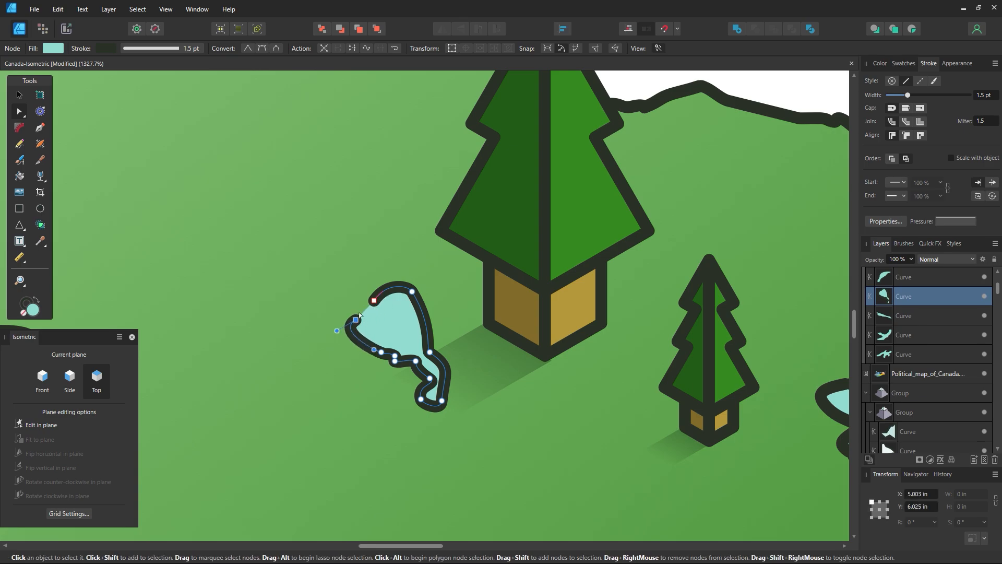
key("Delete")
left_click_drag(351, 279, 388, 310)
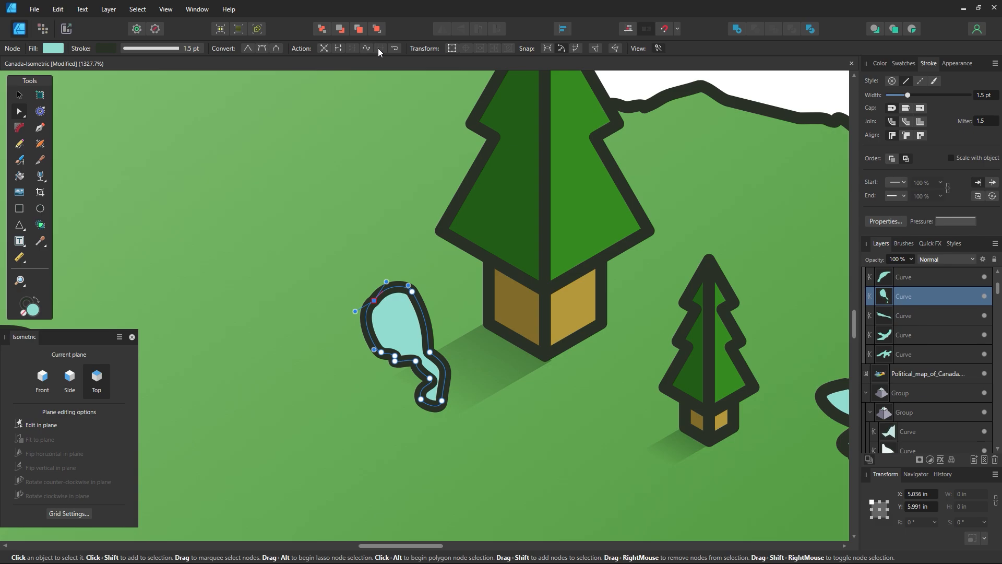
left_click(417, 263)
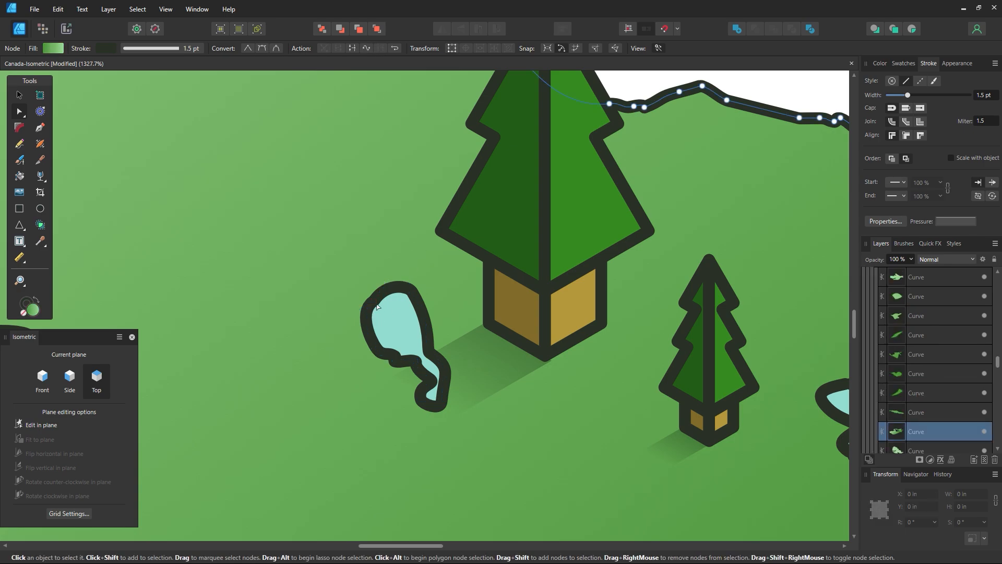
Widen and smooth the pinched lower end of the same small lake by shifting its outline nodes
left_click(429, 382)
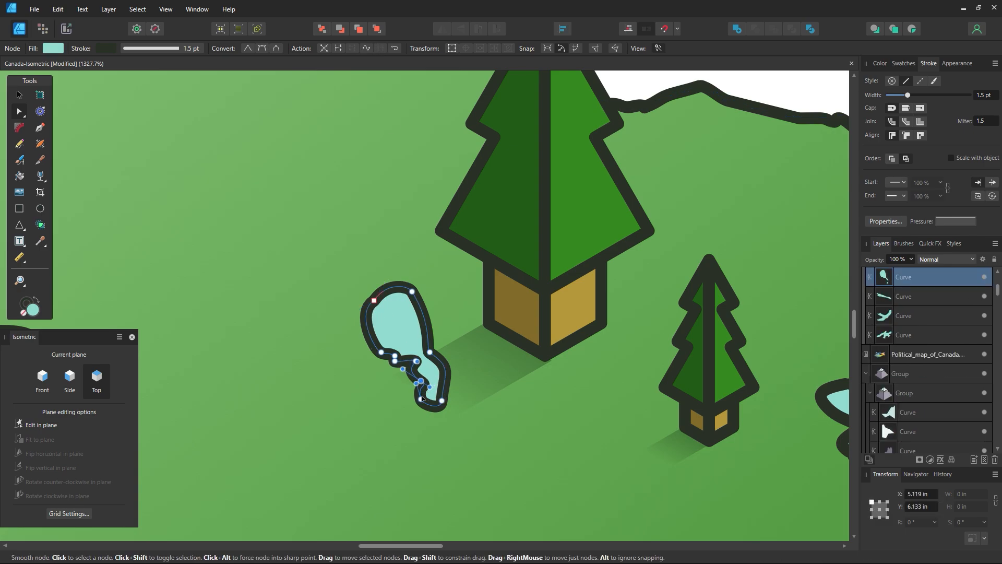
left_click(421, 412)
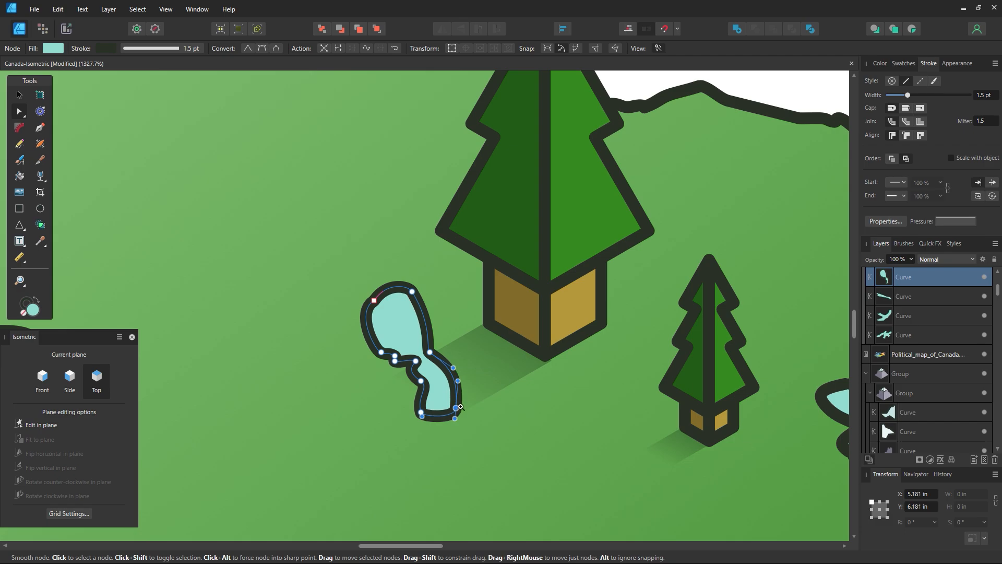
key("z")
left_click(555, 396, "alt")
left_click(555, 397, "alt")
left_click(555, 397, "alt")
left_click(555, 397, "alt")
left_click(555, 396, "alt")
left_click(555, 396, "alt")
left_click(554, 396, "alt")
left_click(555, 396, "alt")
left_click(555, 397, "alt")
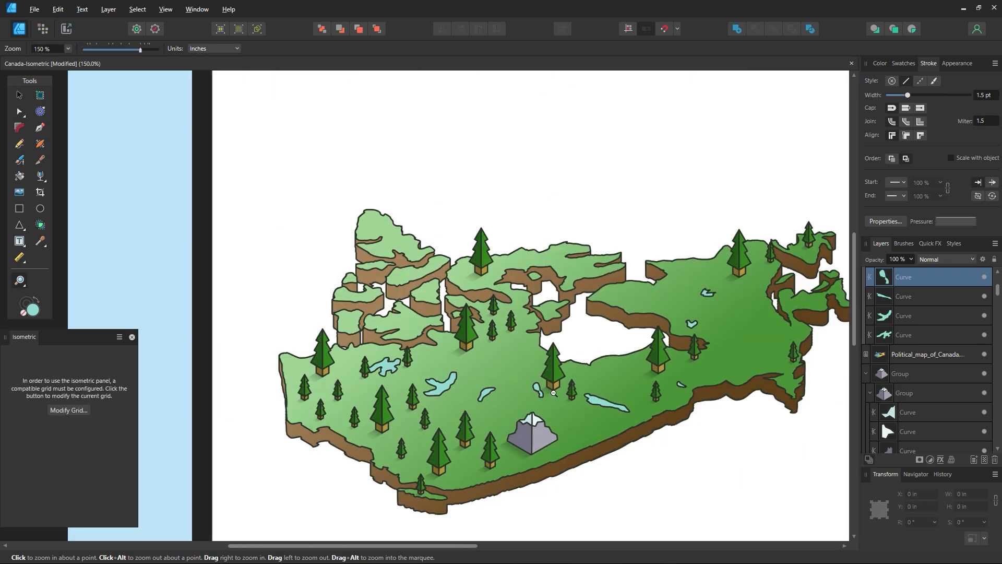
left_click_drag(570, 399, 503, 360)
left_click(20, 95)
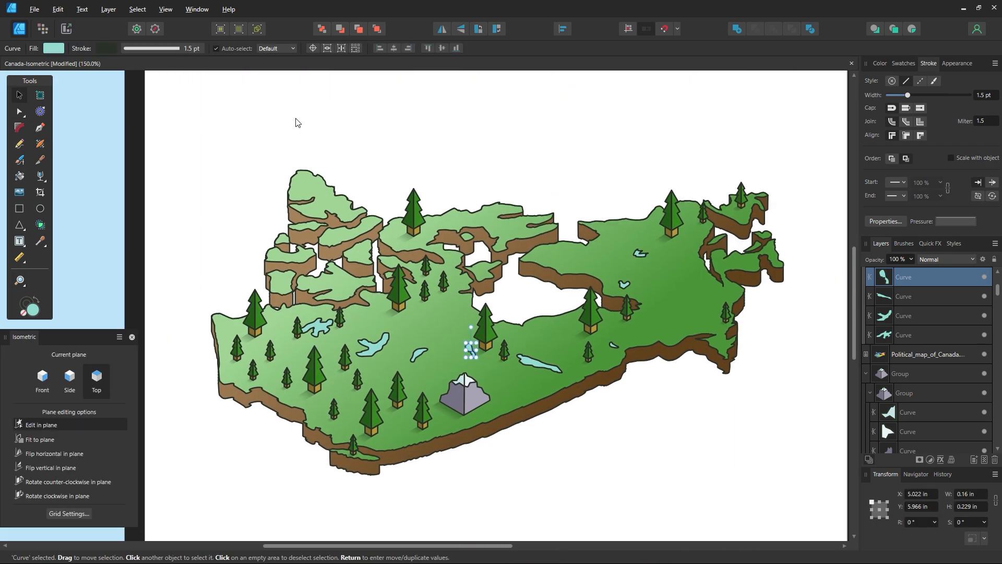
left_click(249, 141)
left_click_drag(176, 124, 817, 501)
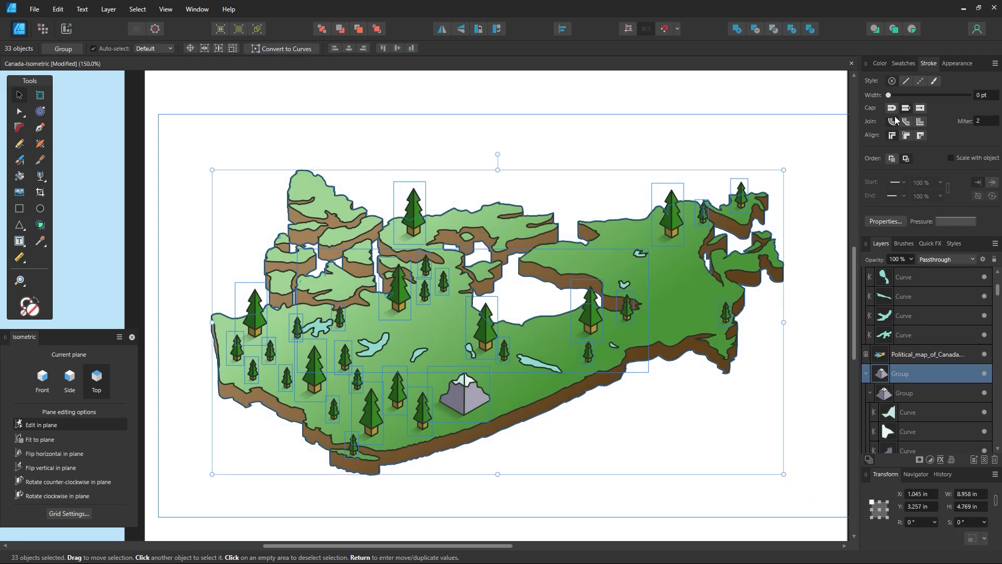
left_click(744, 333)
Nudge the large pine in the northeast of the land slightly to the west
left_click(670, 210)
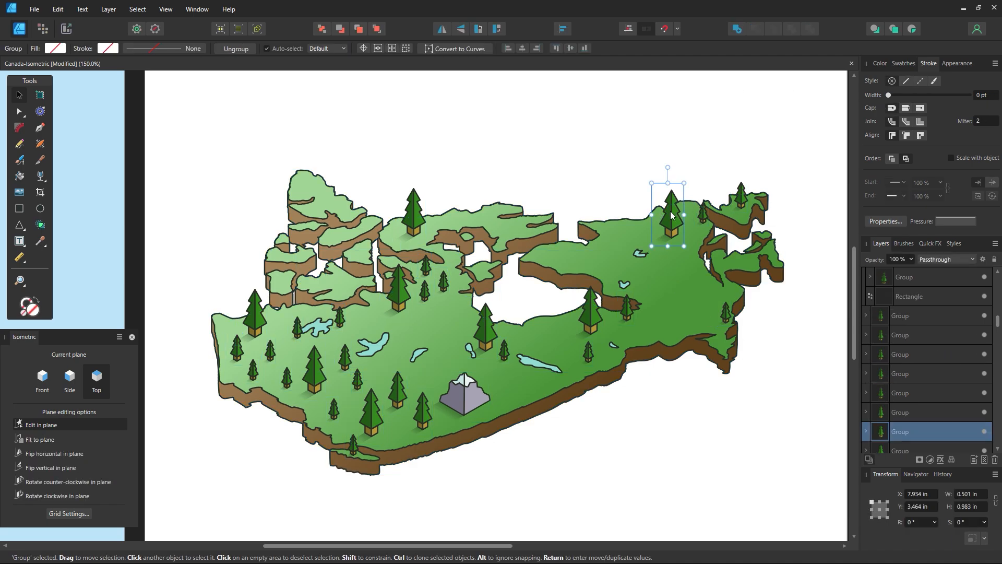
left_click_drag(670, 211, 664, 210)
left_click(568, 158)
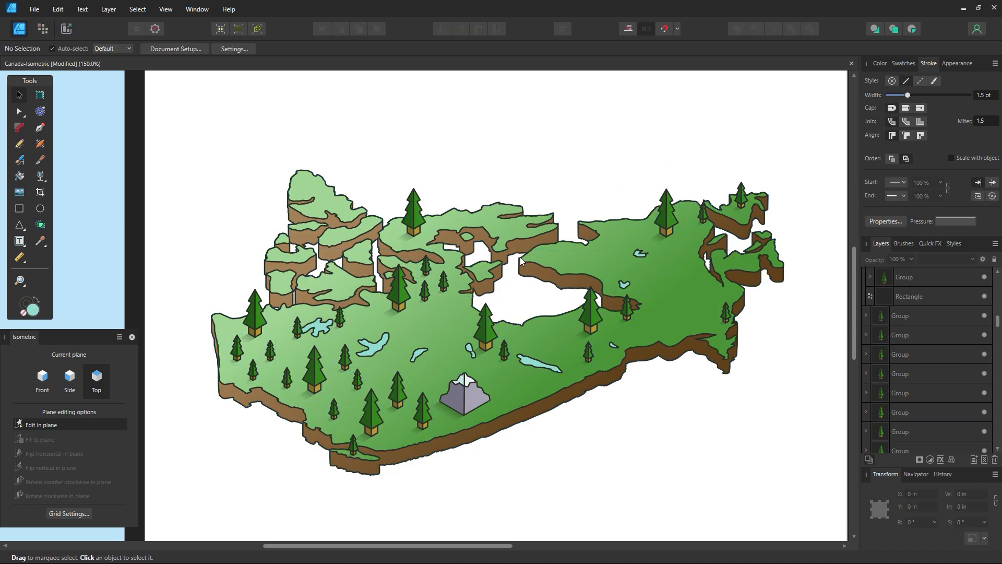
Ungroup the eight lakes and enlarge the westernmost one to about 0.75 by 0.40 in
key("h")
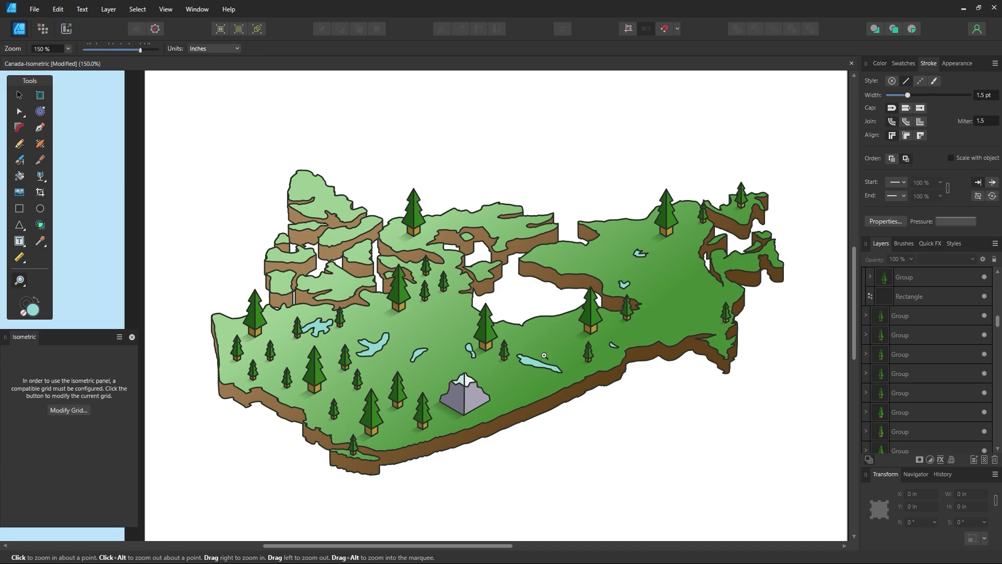
scroll(539, 349, "down", 3)
mouse_move(537, 369)
left_mouse_down()
mouse_move(441, 341)
mouse_move(524, 374)
left_mouse_up()
scroll(475, 312, "up", 4)
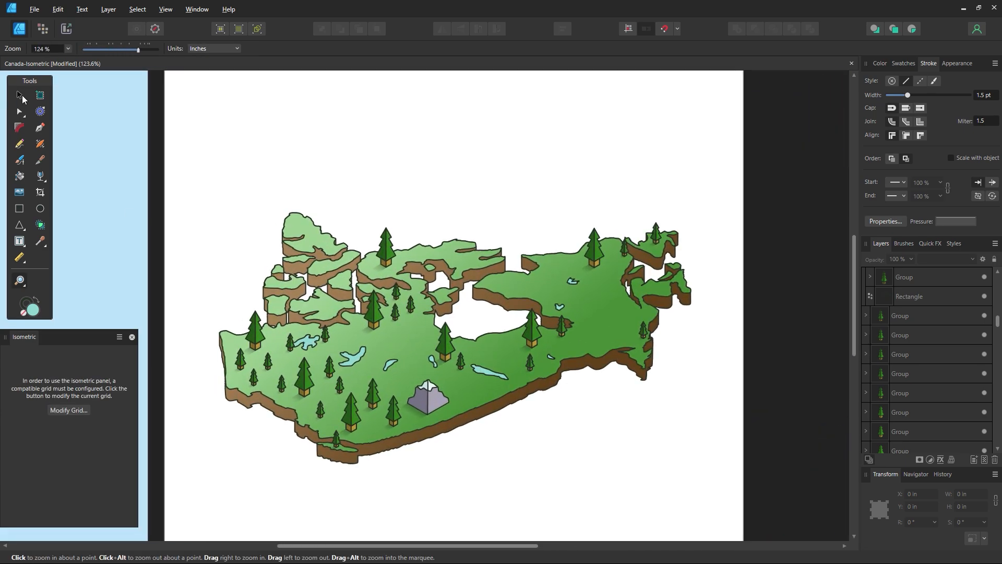
left_click(21, 95)
key("h")
scroll(318, 352, "up", 6)
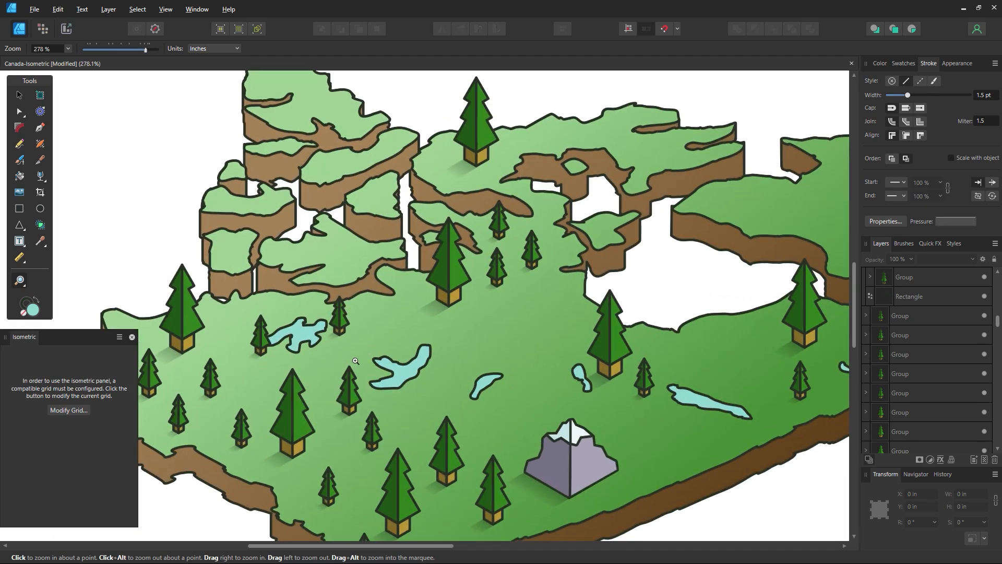
left_click_drag(312, 281, 395, 260)
key("v")
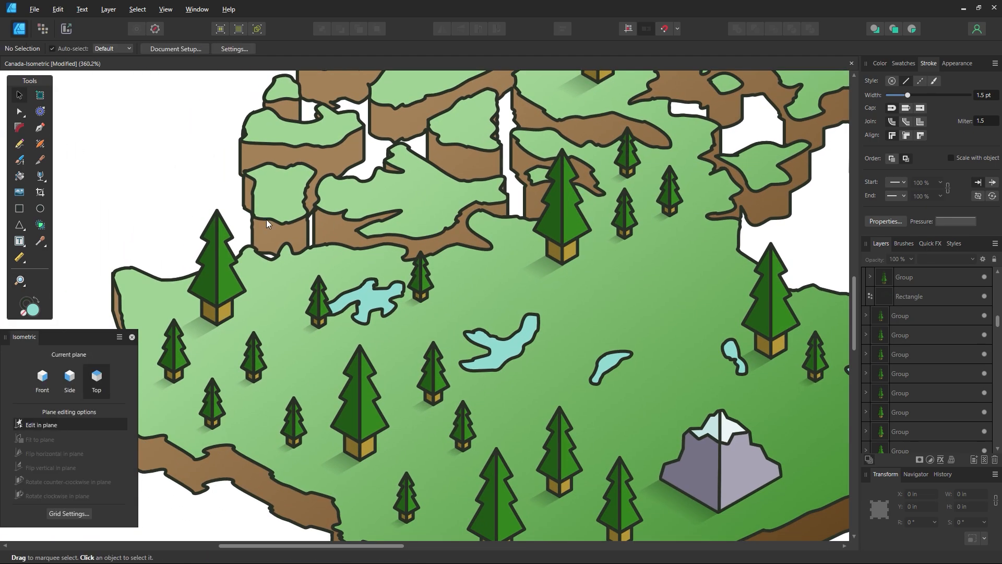
left_click(347, 314)
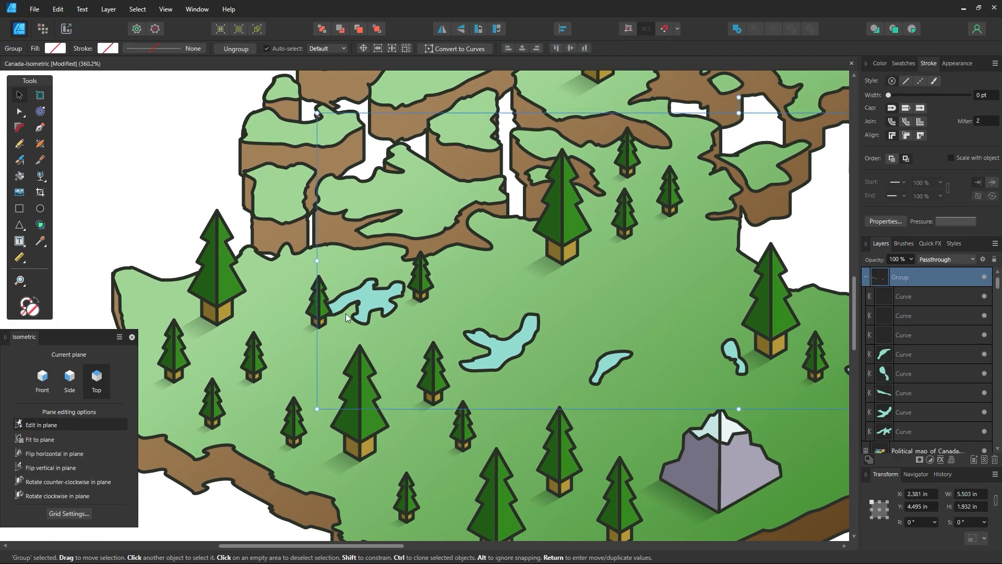
double_click(372, 319)
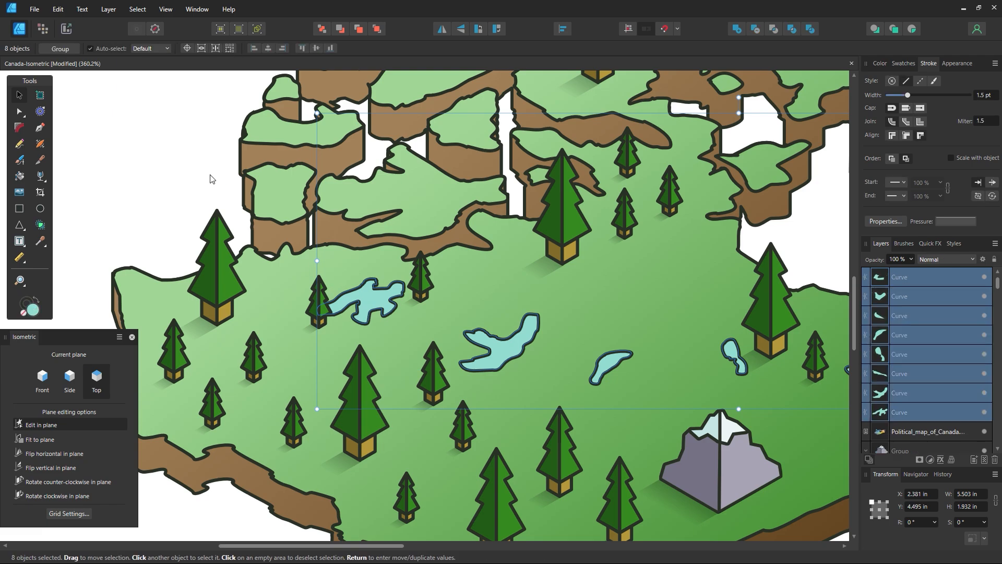
mouse_move(404, 325)
left_mouse_down()
mouse_move(432, 340)
mouse_move(401, 327)
left_mouse_up()
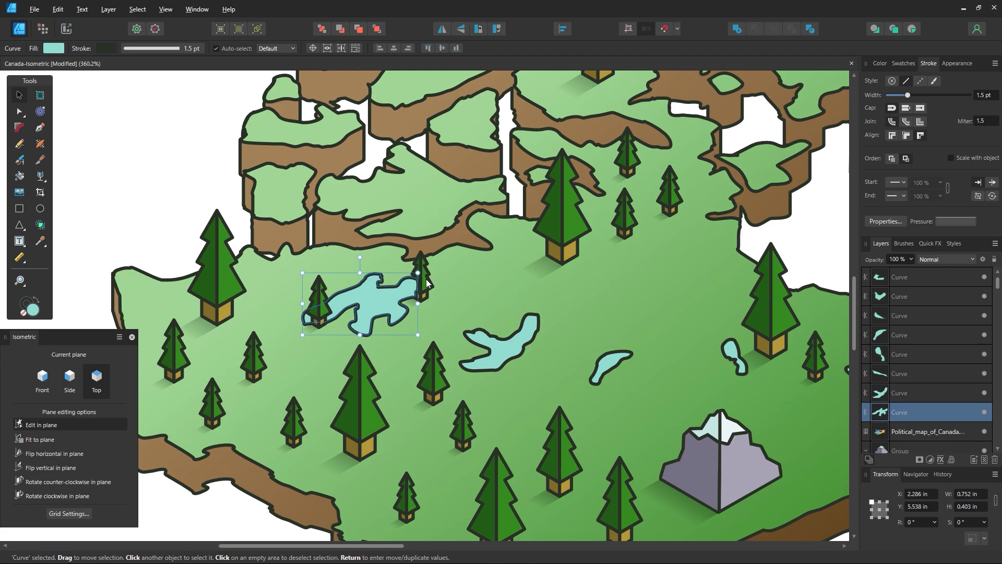
Move the small pine at the eastern end of the enlarged lake slightly east, clear of the water
left_click(428, 282)
key("ctrl+shift+bracketright")
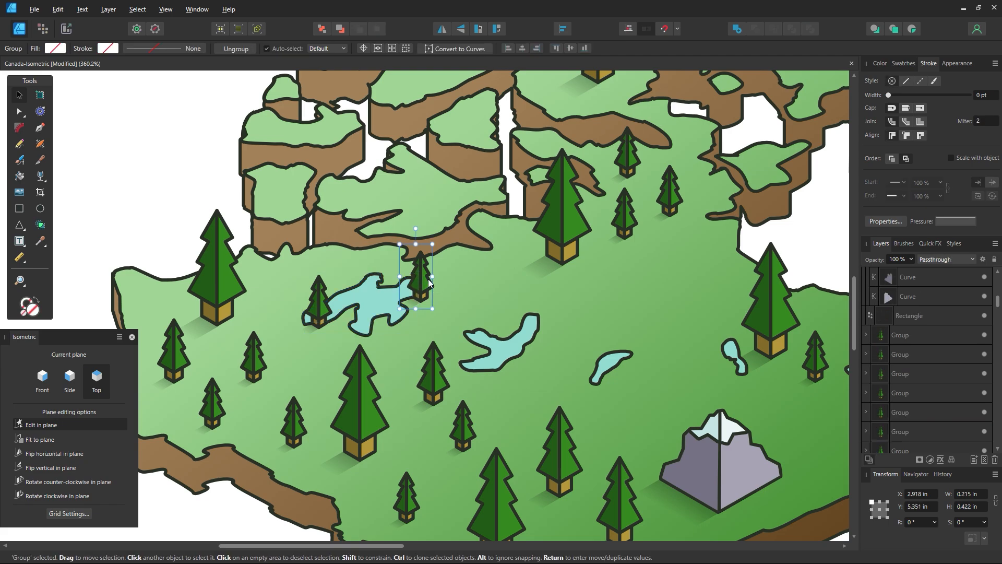
left_click_drag(429, 283, 522, 293)
Shift the outline node at the tip of the enlarged lake's northern lobe to soften its corner
key("z")
left_click(21, 112)
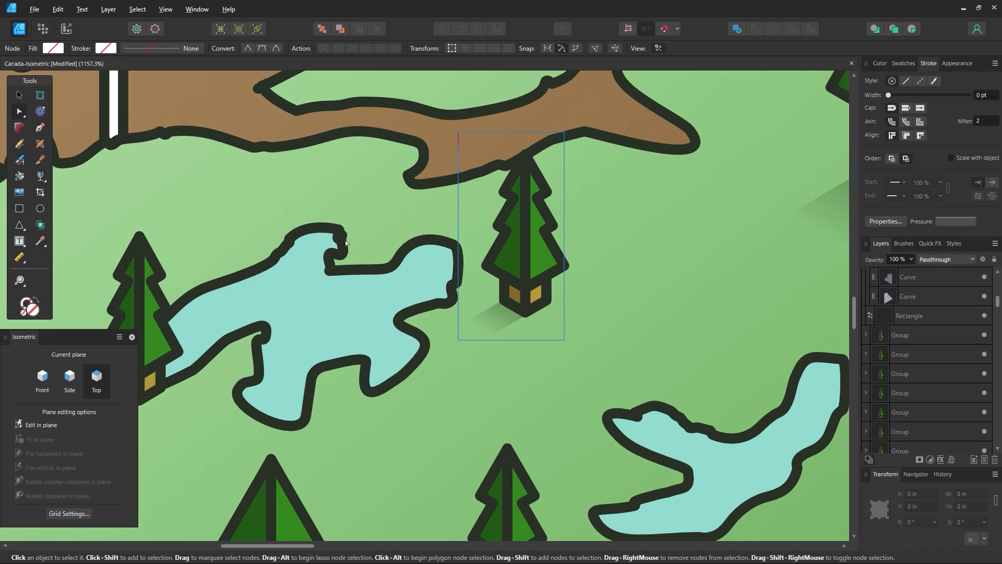
left_click(341, 239)
left_click(343, 239)
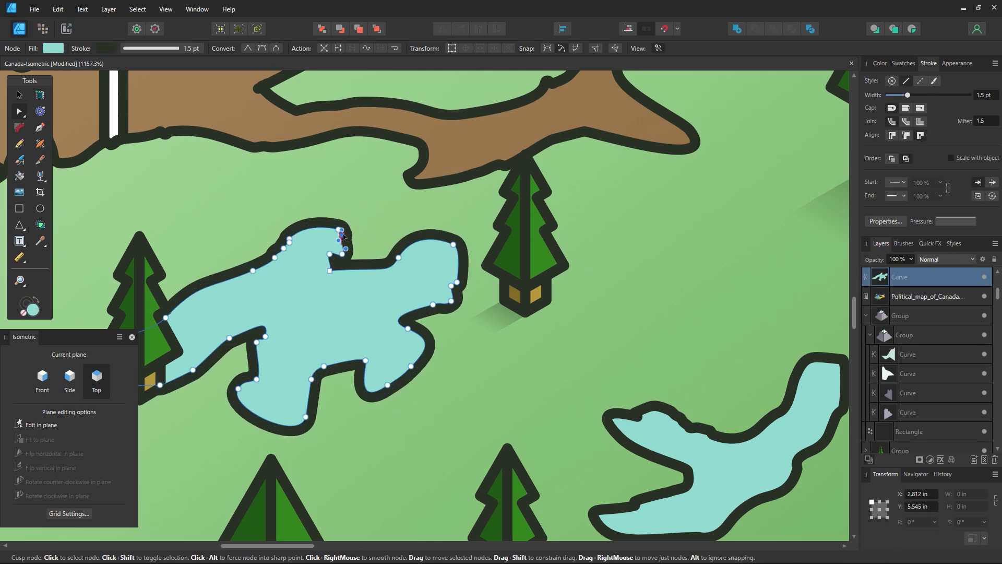
left_click_drag(343, 235, 345, 235)
key("z")
left_click(523, 304, "alt")
left_click(523, 304, "alt")
left_click(523, 304, "alt")
left_click(523, 304, "alt")
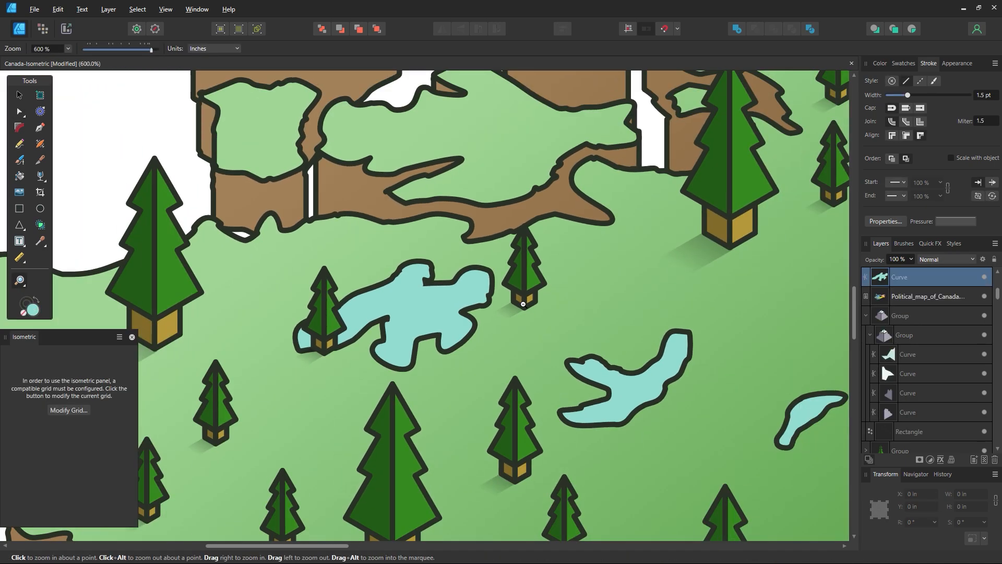
Clean up the kinked corner at the inner end of the lake's southwestern inlet by removing the extra node
scroll(435, 314, "up", 3)
left_click(21, 111)
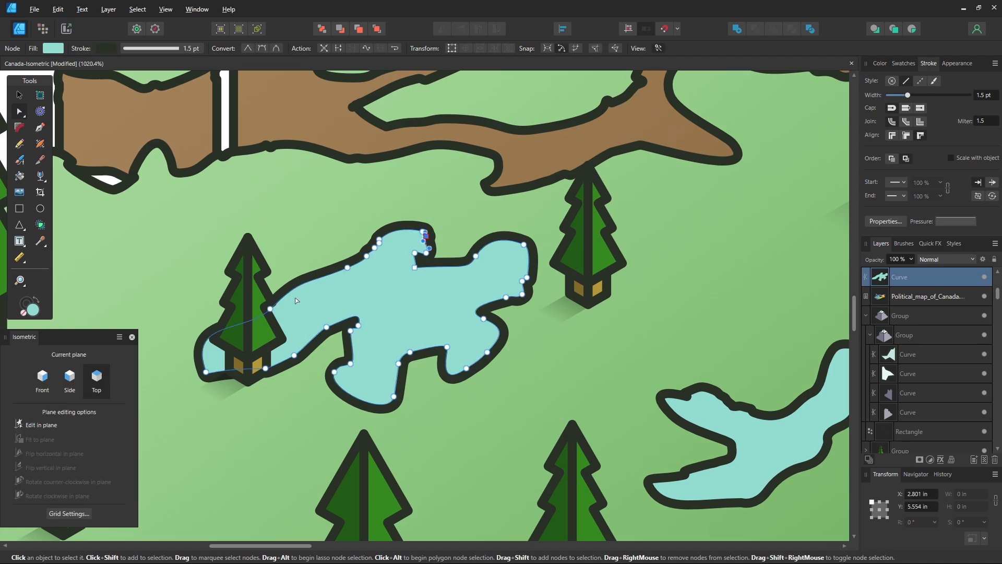
left_click(356, 326)
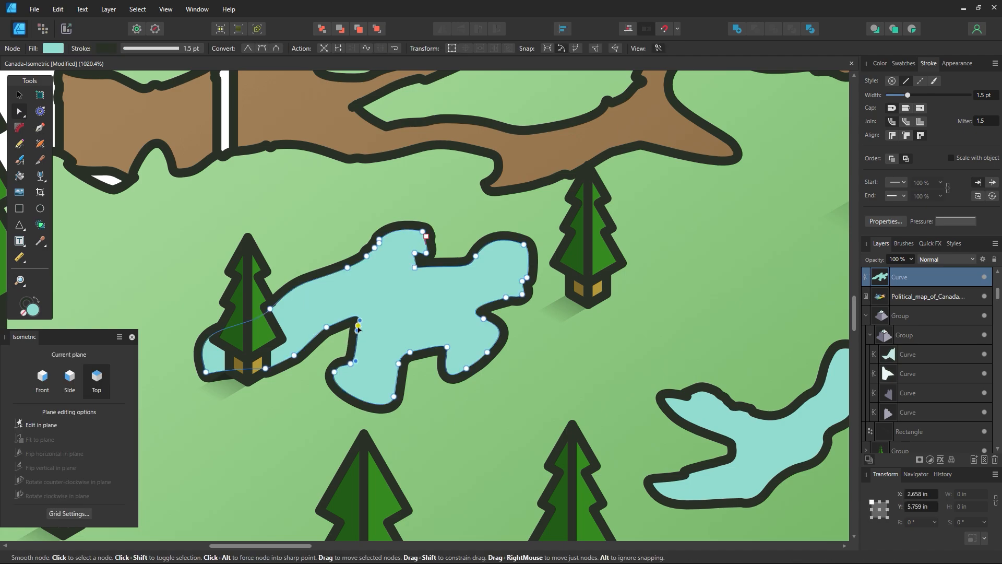
key("z")
left_click(617, 384, "alt")
left_click(617, 384, "alt")
left_click(617, 384, "alt")
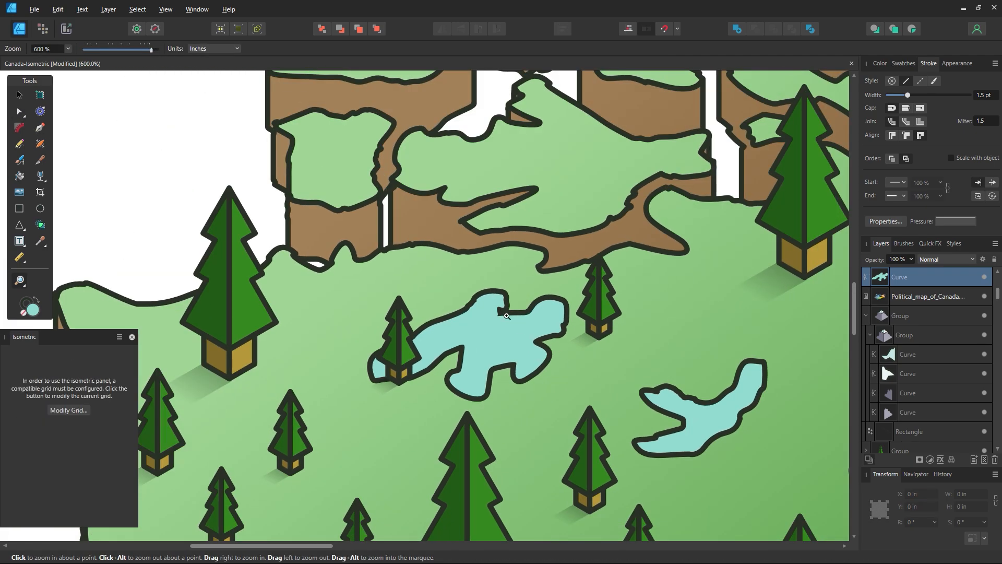
Delete the extra node in the notch between the lake's two northern lobes and curve the notch smoothly
left_click_drag(507, 315, 510, 337)
left_click(20, 111)
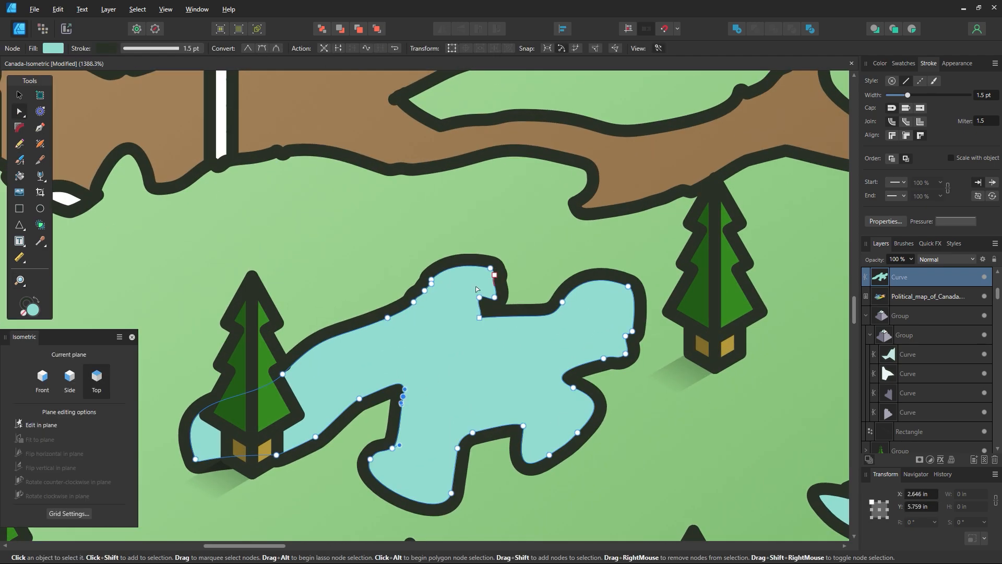
left_click(492, 311)
mouse_move(481, 307)
left_mouse_down()
mouse_move(423, 329)
mouse_move(303, 194)
mouse_move(319, 216)
mouse_move(479, 297)
left_mouse_up()
key("Delete")
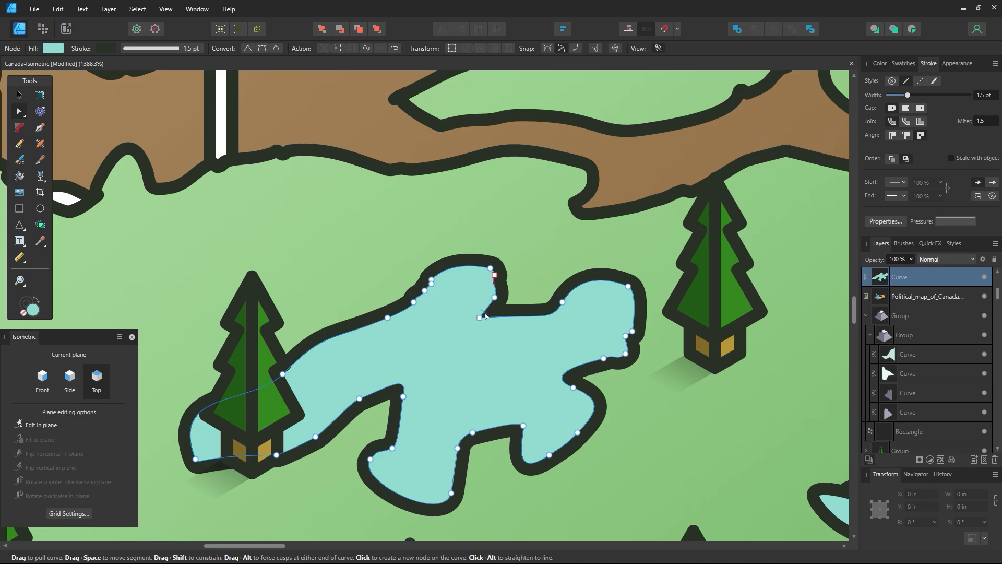
left_click(479, 317)
left_click_drag(546, 317, 484, 335)
Align the westernmost lake's stroke to the centre of its outline
key("v")
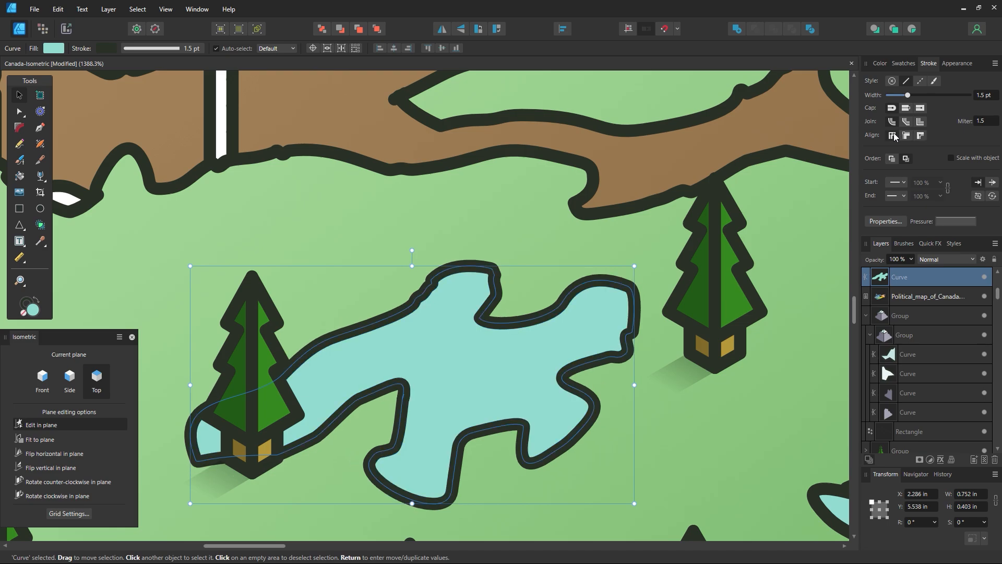
key("z")
left_click(605, 273, "alt")
left_click(606, 273, "alt")
left_click(605, 272, "alt")
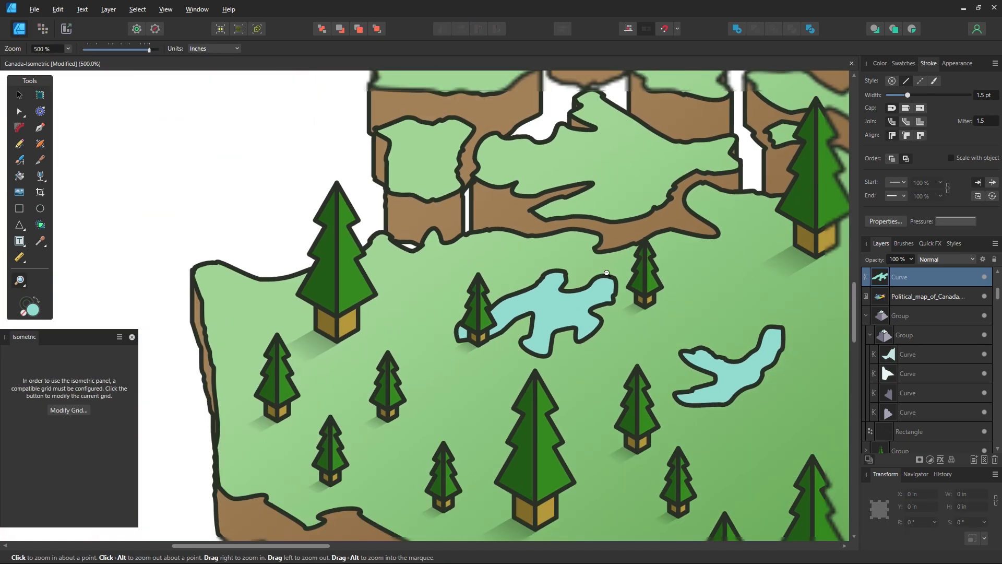
left_click(606, 272, "alt")
left_click(606, 273, "alt")
Align the strokes of the other seven lakes to the centre of their outlines
left_click_drag(808, 363, 568, 336)
left_click(618, 335, "alt")
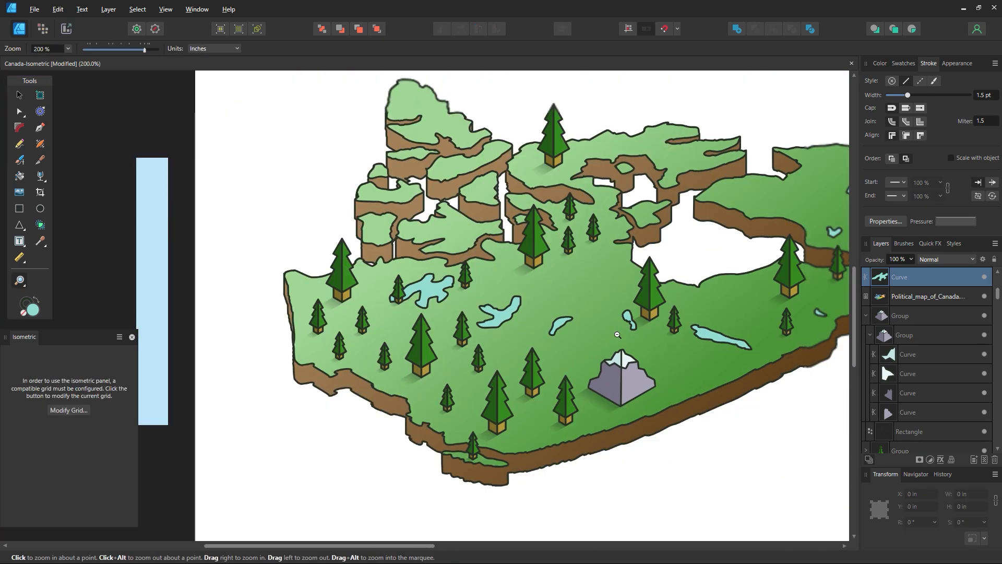
left_click_drag(99, 103, 19, 108)
left_click(18, 98)
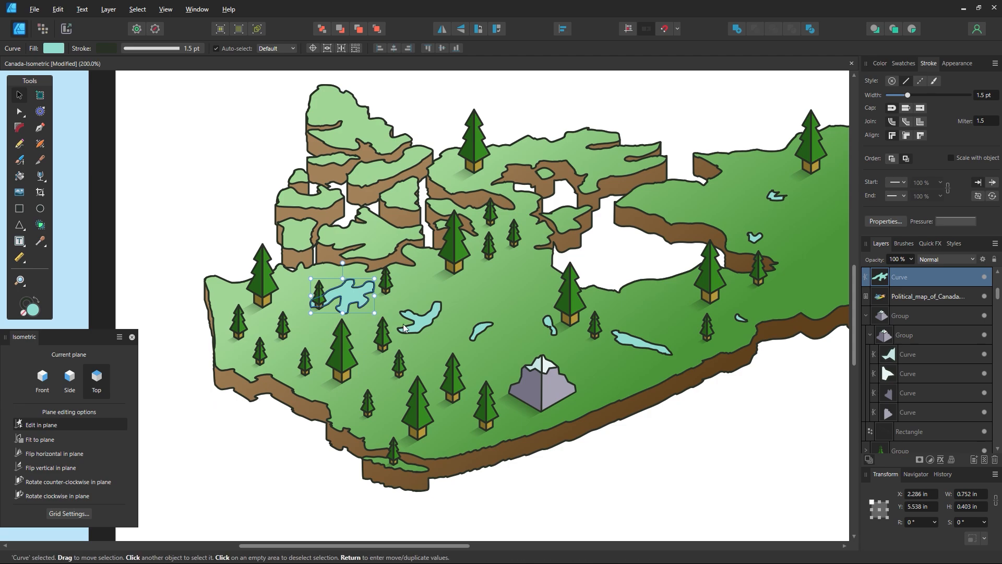
left_click(420, 321)
left_click(476, 332, "shift")
left_click(550, 326, "shift")
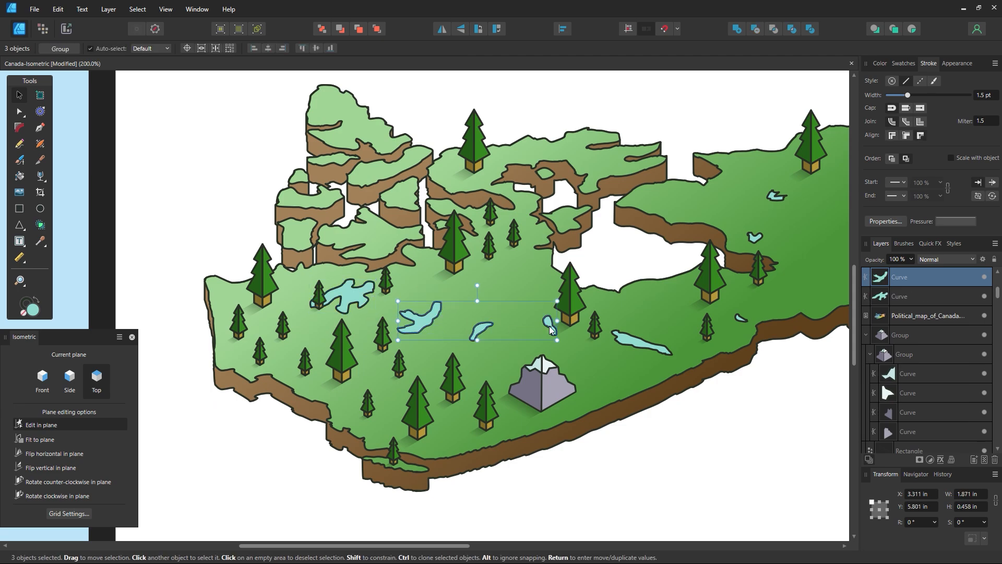
left_click(653, 346, "shift")
left_click(740, 318, "shift")
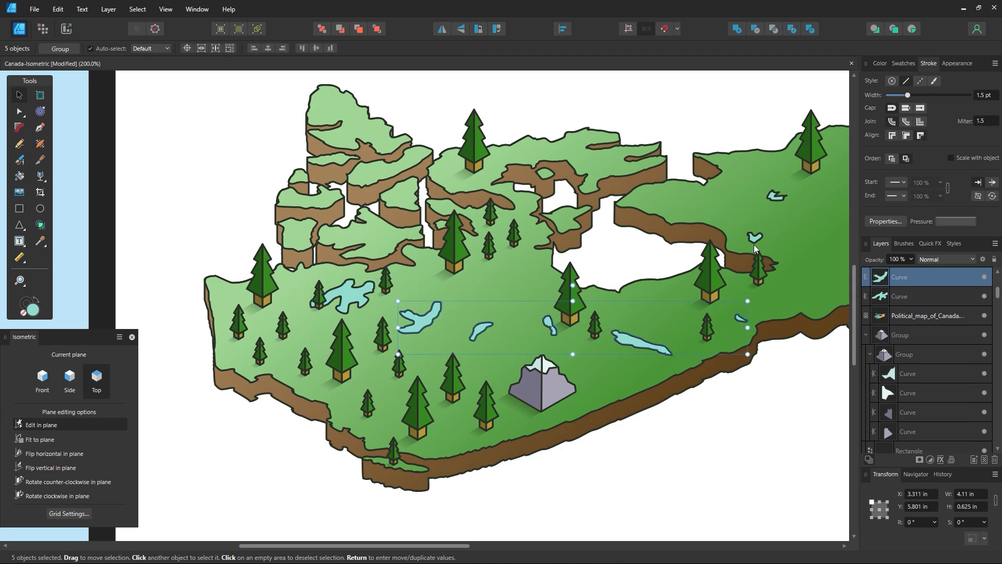
left_click(755, 238, "shift")
left_click(777, 196, "shift")
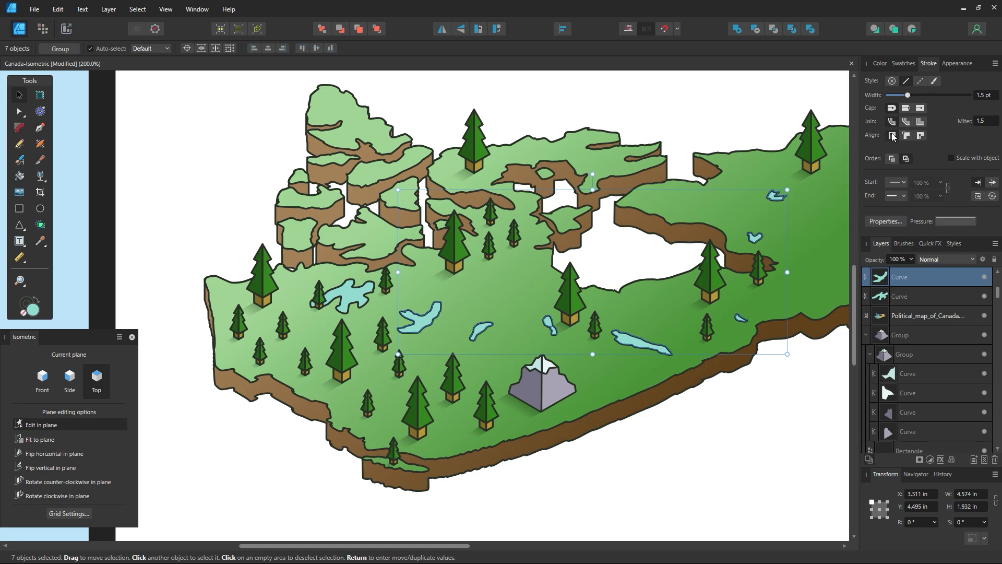
left_click(666, 421)
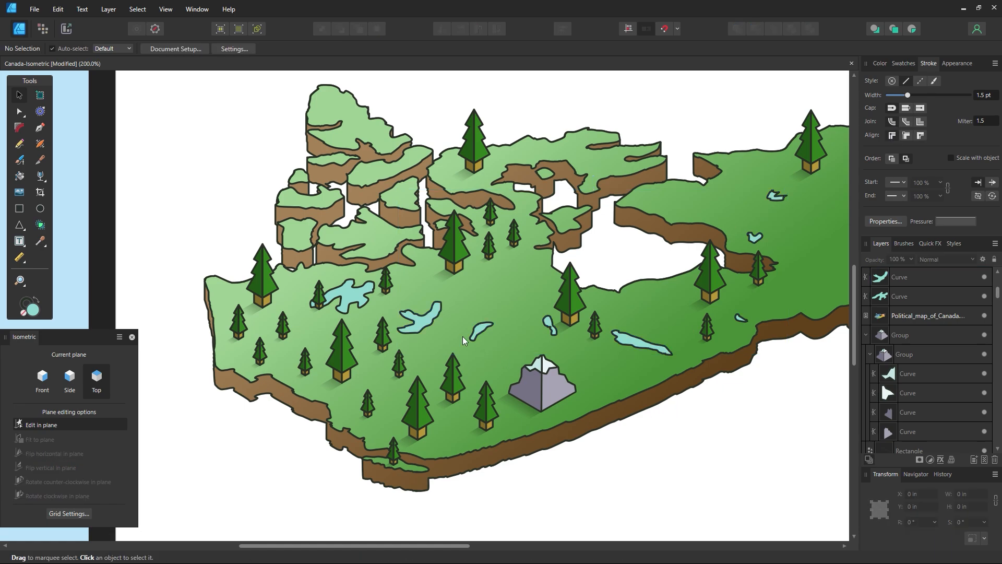
Enlarge the lakes around the mountain, scaling the long narrow one east of it to about 0.92 × 0.37 in
left_click(421, 315)
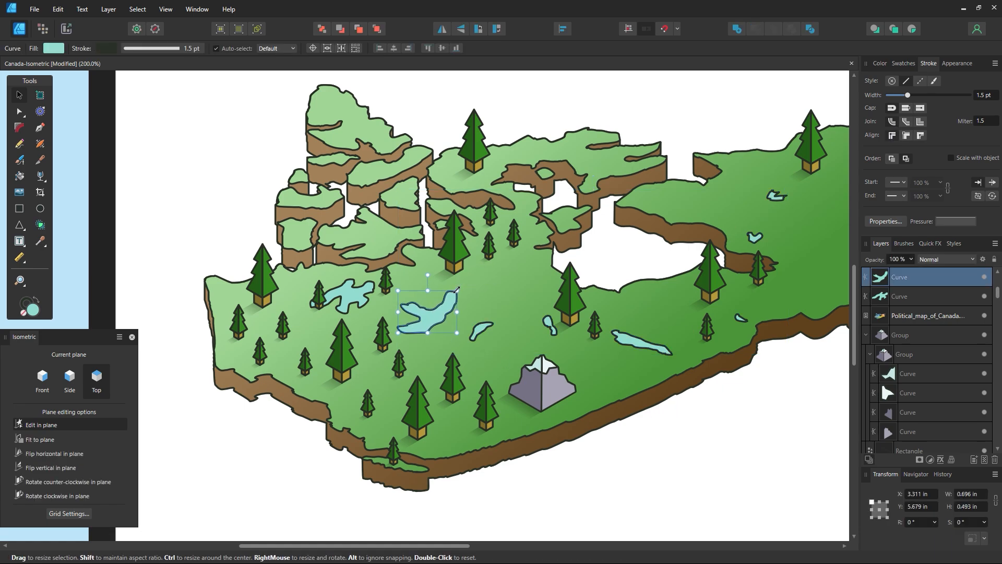
left_click(481, 330)
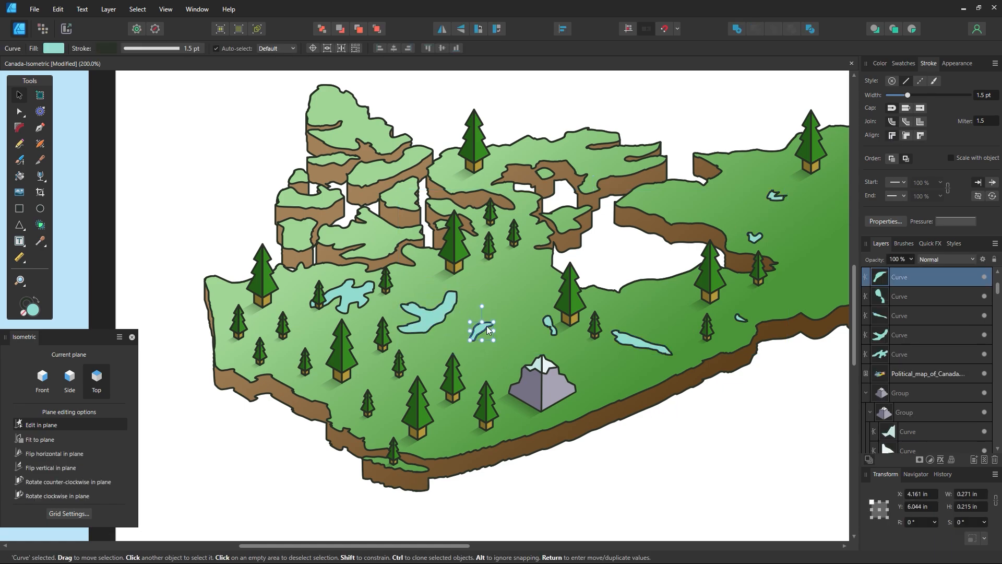
left_click(543, 325)
left_click_drag(557, 335, 565, 346)
left_click(645, 347)
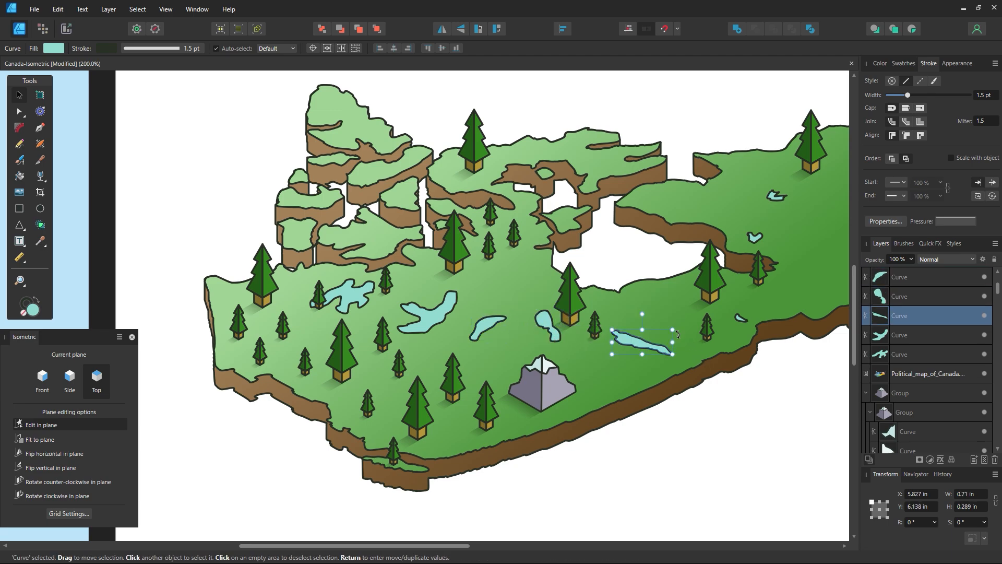
left_click_drag(677, 333, 690, 323)
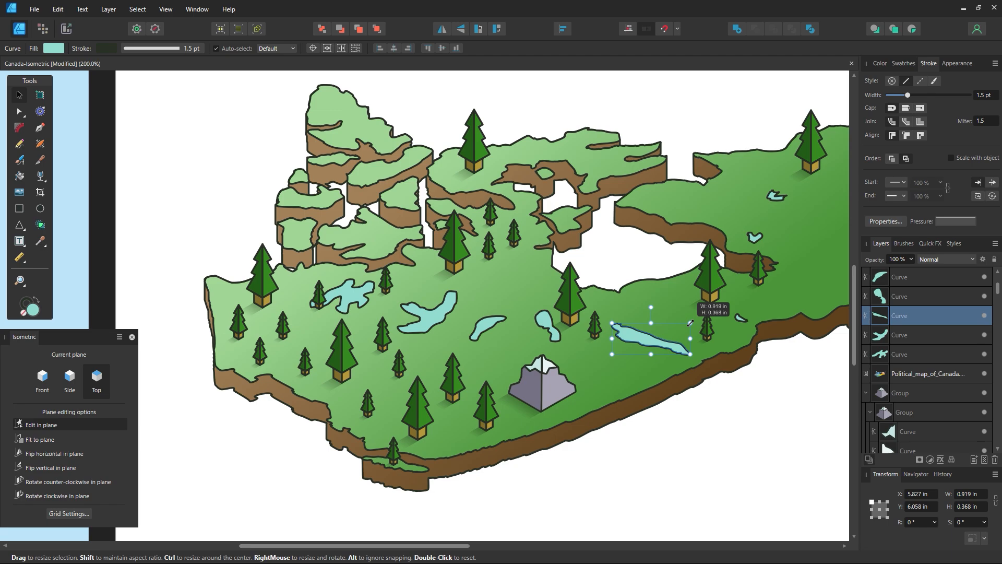
left_click(716, 412)
left_click_drag(742, 386, 517, 407)
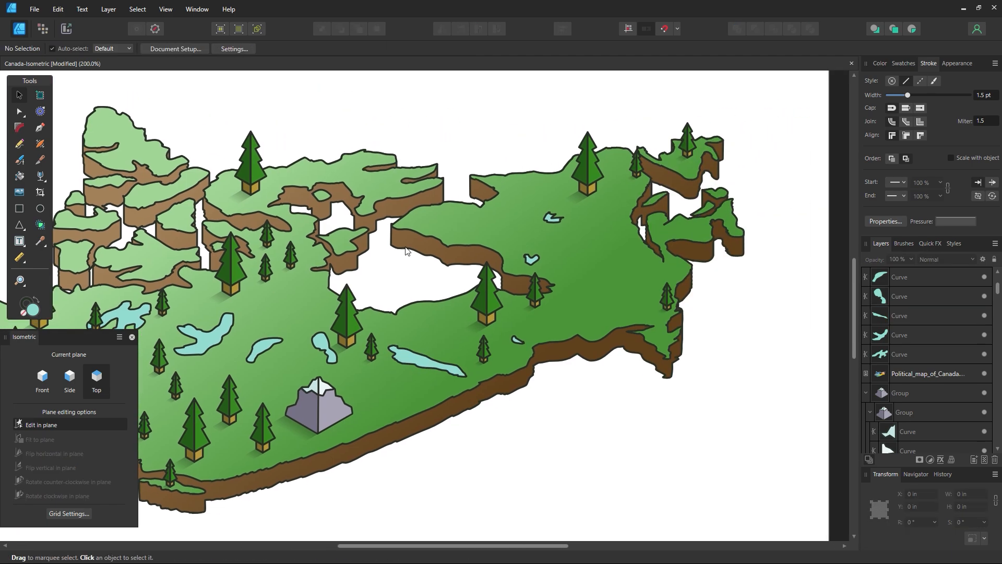
Enlarge the three small lakes on the eastern part of the map
left_click(519, 339)
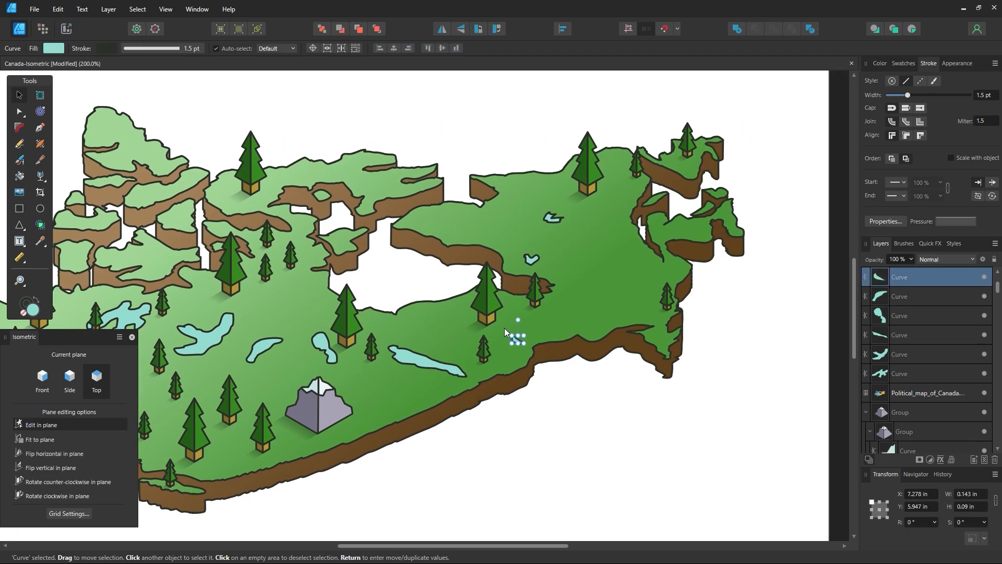
left_click_drag(512, 334, 502, 326)
left_click(534, 258)
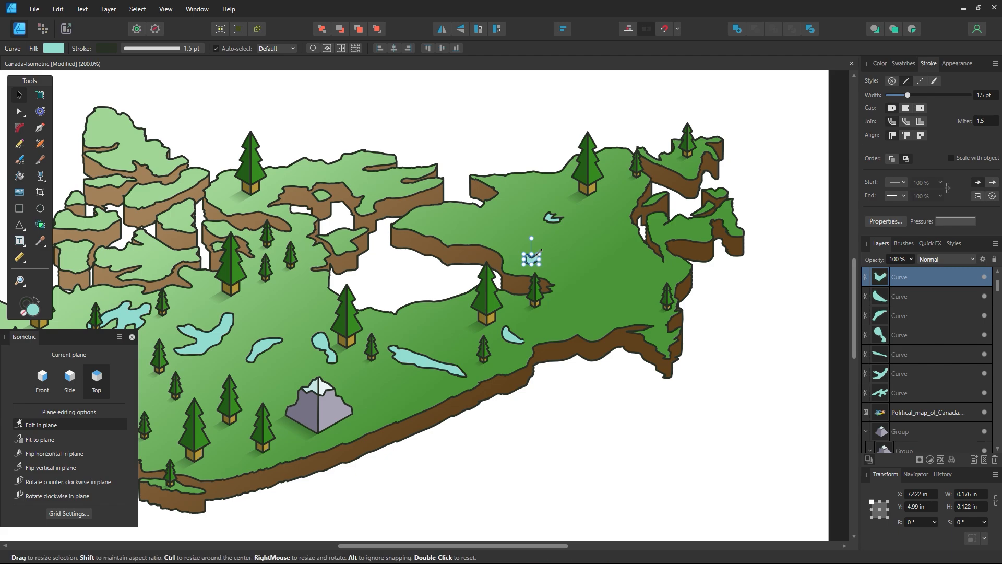
left_click_drag(539, 255, 564, 224)
left_click(554, 219)
left_click(505, 97)
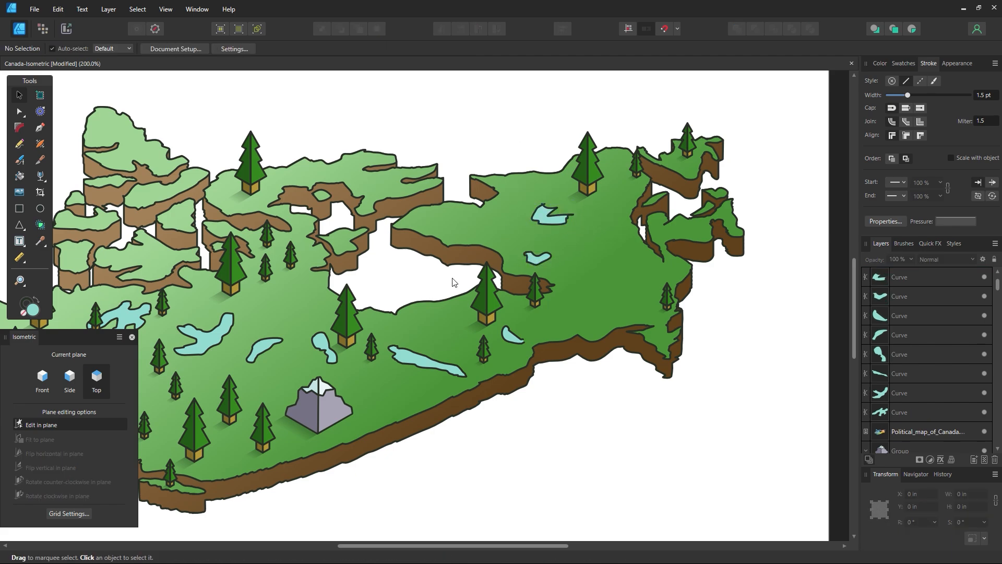
key("z")
left_click(427, 296, "alt")
left_click_drag(500, 300, 560, 304)
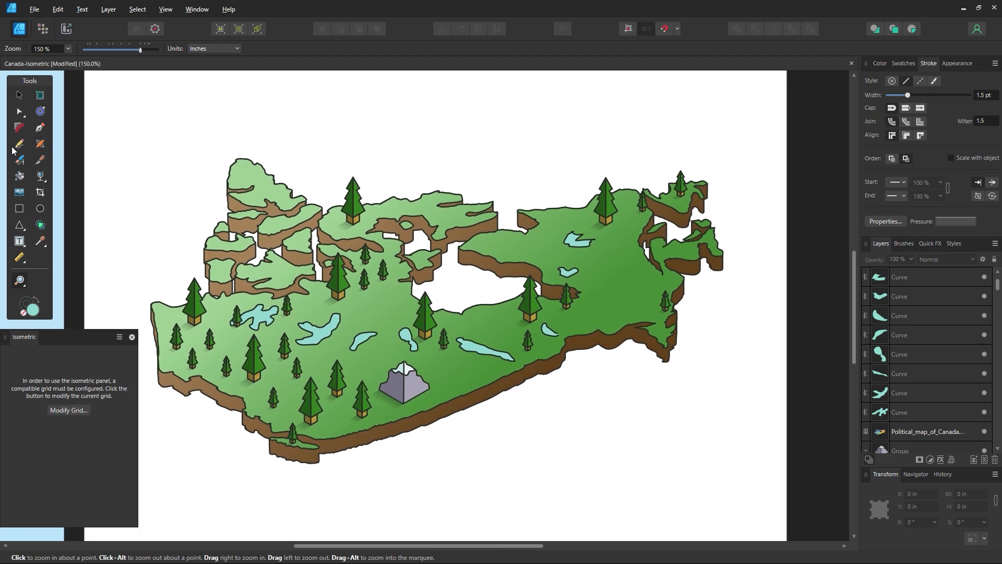
left_click(19, 96)
left_click(262, 315)
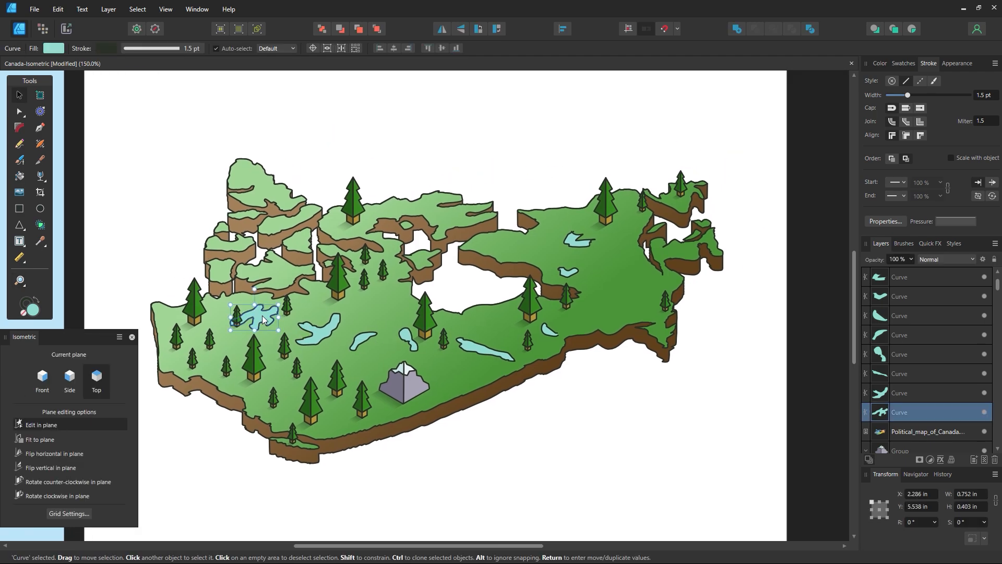
left_click(316, 329, "shift")
left_click(371, 334, "shift")
left_click(407, 339, "shift")
left_click(477, 346, "shift")
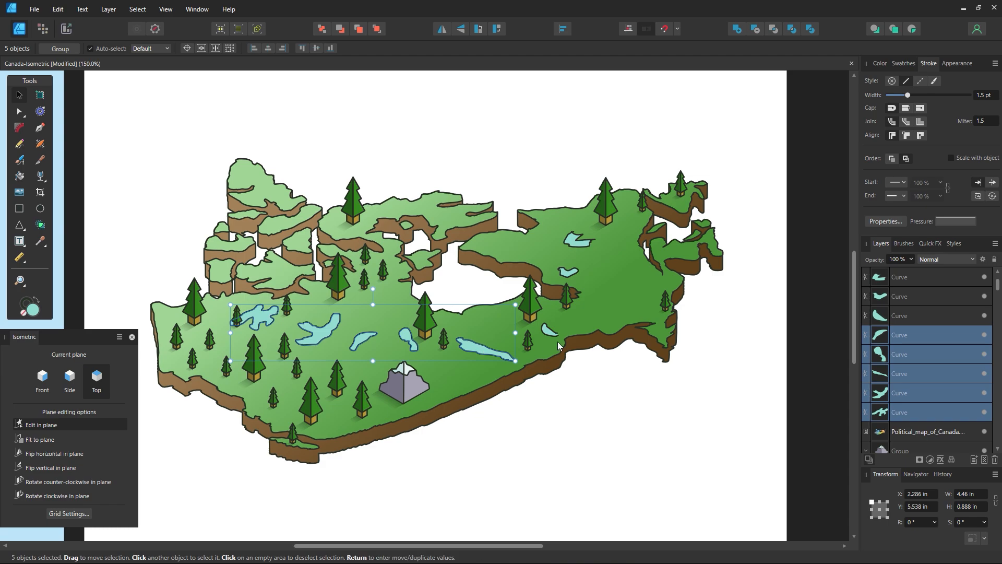
Reshape the open eastern end of the small southeastern lake into a smooth rounded tip by moving its nodes
key("z")
left_click_drag(557, 327, 783, 412)
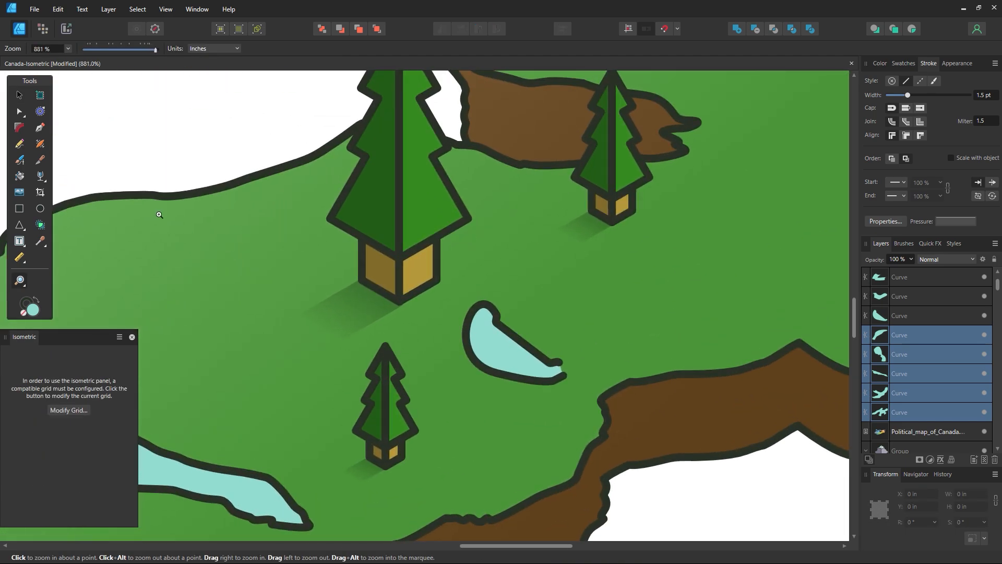
key("a")
left_click(547, 368)
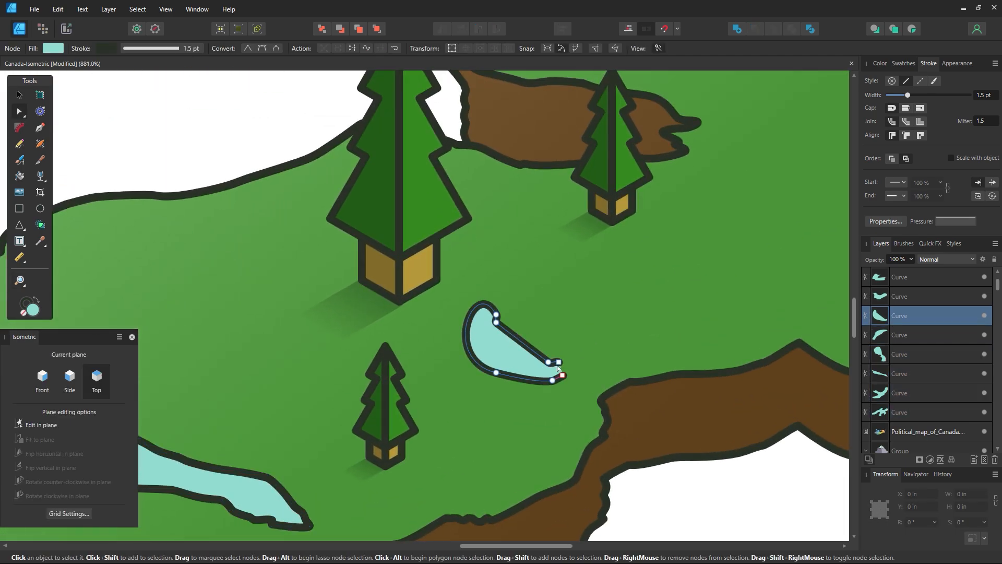
left_click(570, 363)
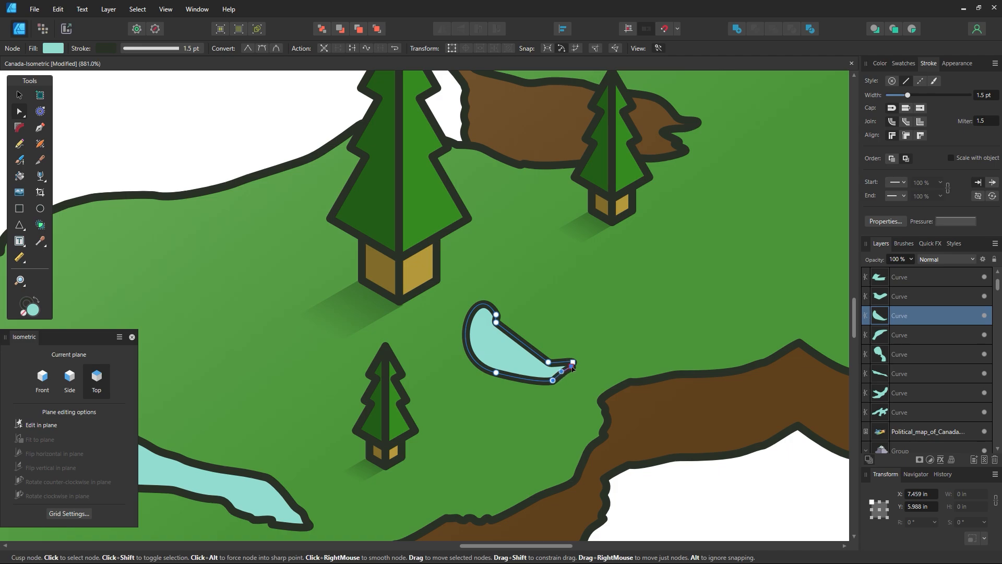
left_click_drag(573, 369, 571, 367)
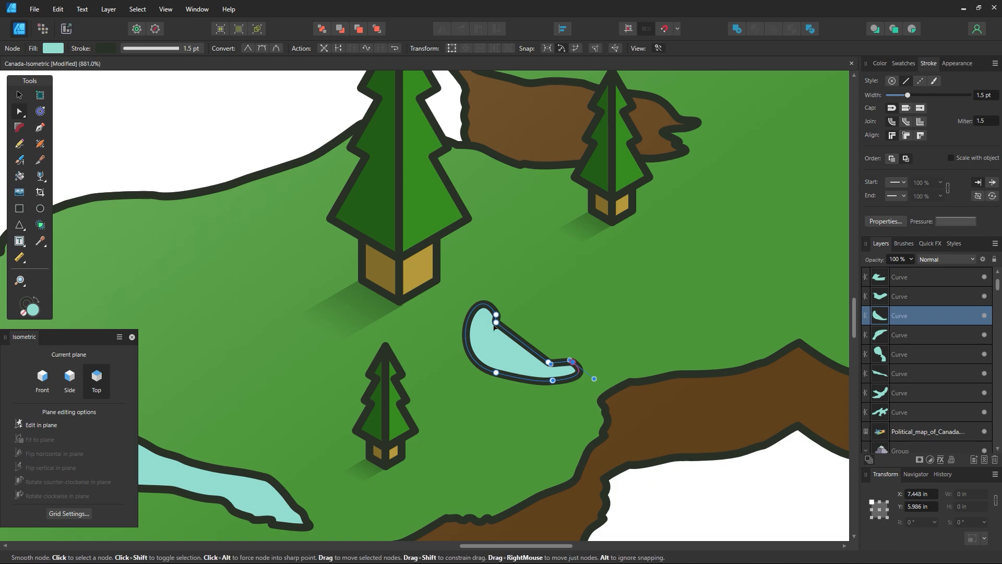
Clean up the kinked northern peak of the northeastern lake by deleting its extra outline node
key("z")
left_click(568, 288, "alt")
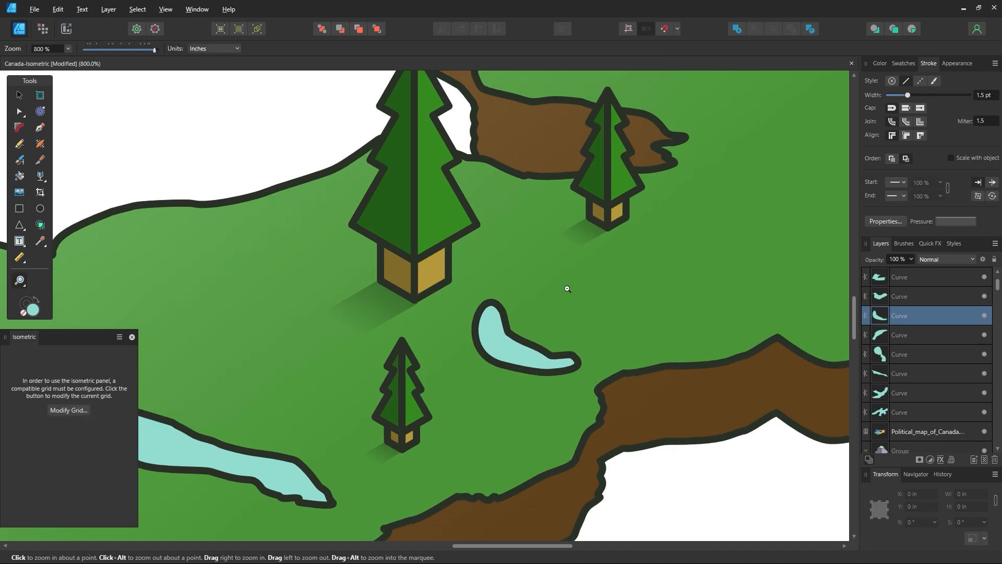
left_click(568, 289, "alt")
left_click(567, 288, "alt")
left_click_drag(602, 181, 571, 295)
key("space")
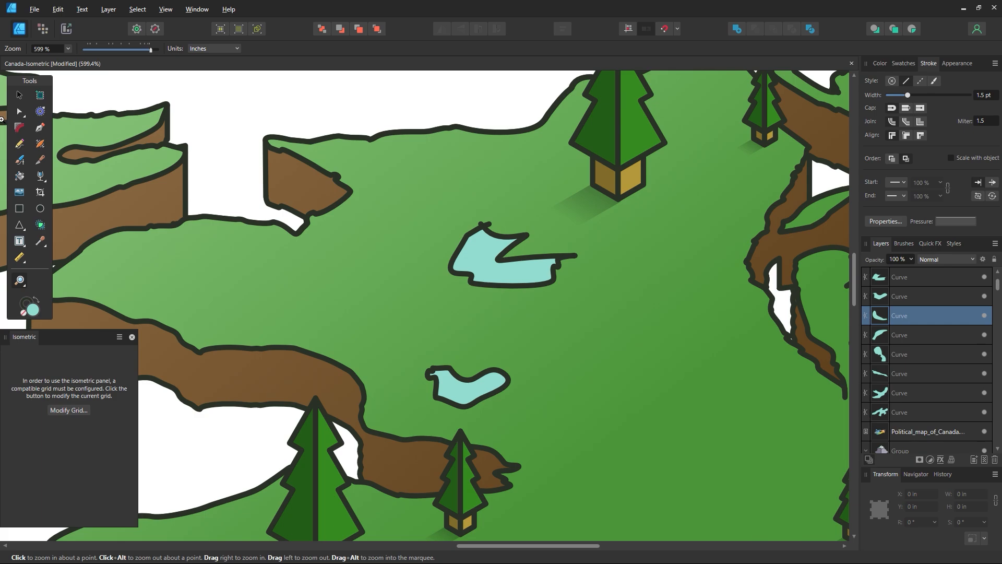
left_click(20, 111)
left_click(477, 235)
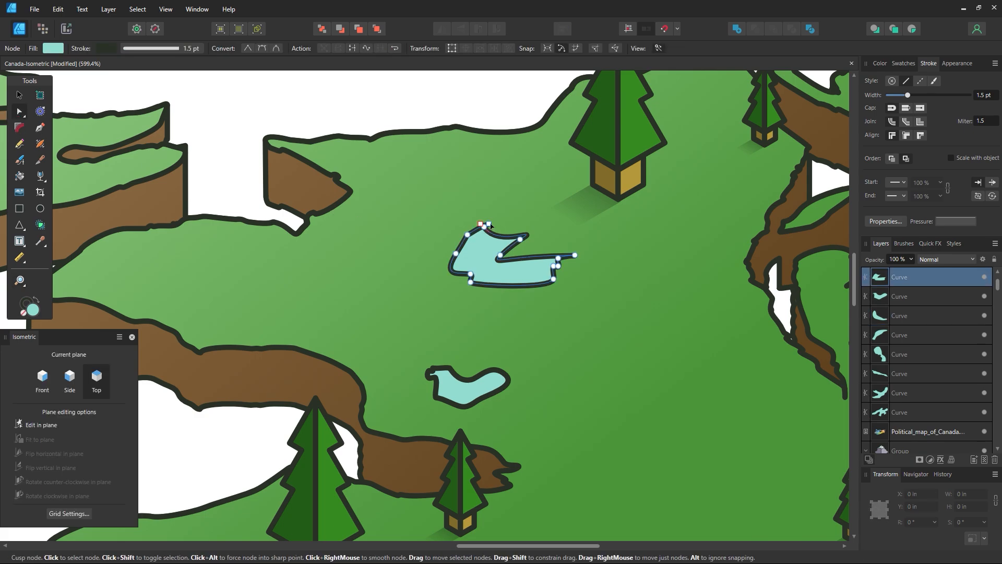
left_click(480, 225)
key("Delete")
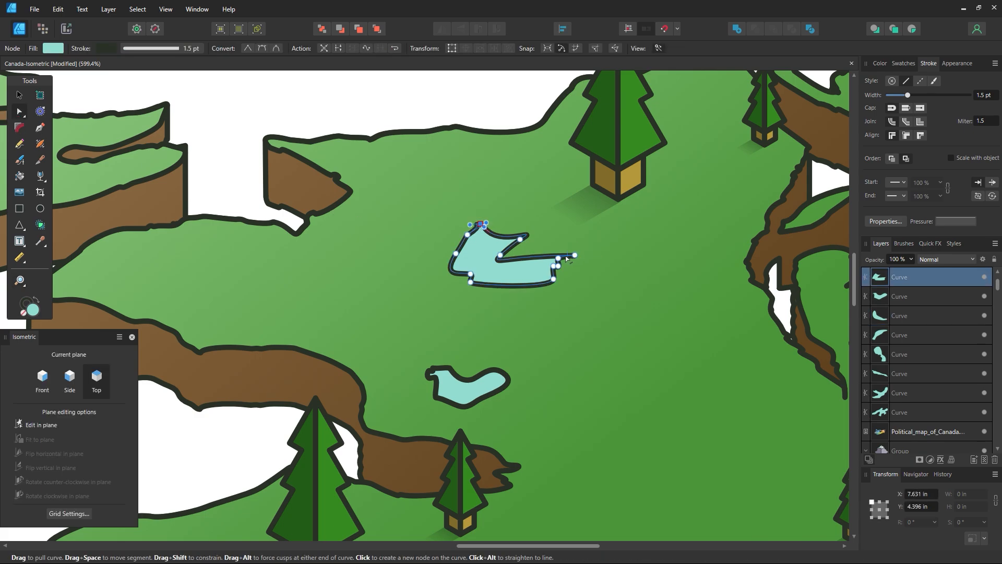
Pull the kinked western tip of the small lake below upward into a clean lobe and touch up the northeastern lake's outline
left_click(428, 372)
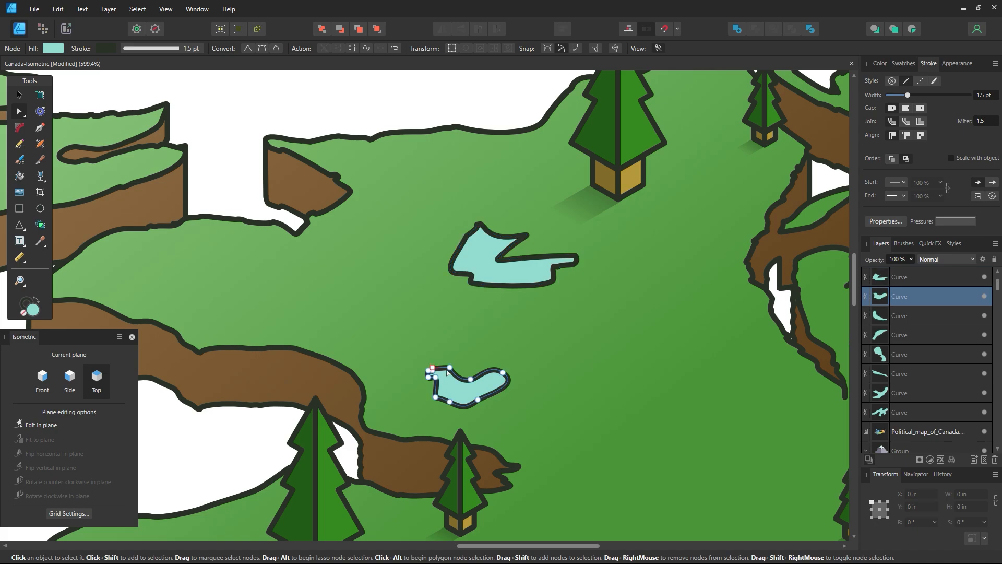
mouse_move(442, 354)
left_mouse_down()
mouse_move(424, 369)
mouse_move(428, 358)
left_mouse_up()
left_click(481, 337)
left_click(556, 277)
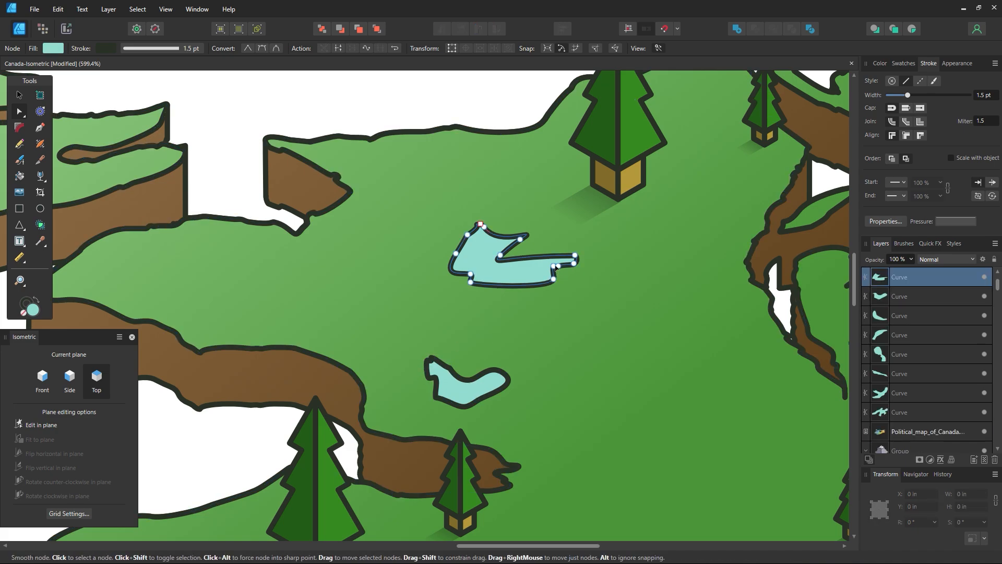
left_click(653, 281)
Group all eight lakes together
key("z")
scroll(608, 288, "down", 8)
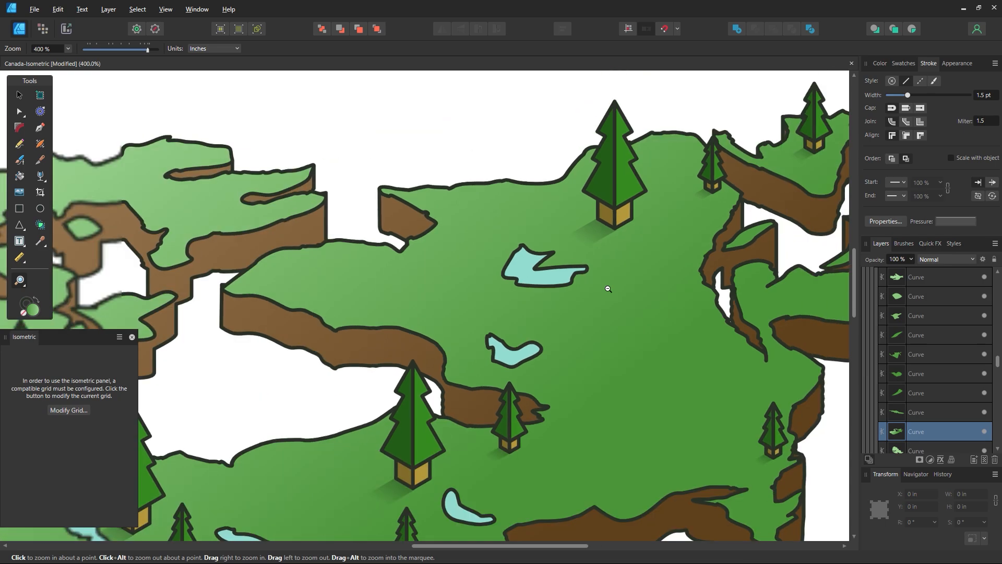
key("space")
left_click_drag(485, 350, 526, 302)
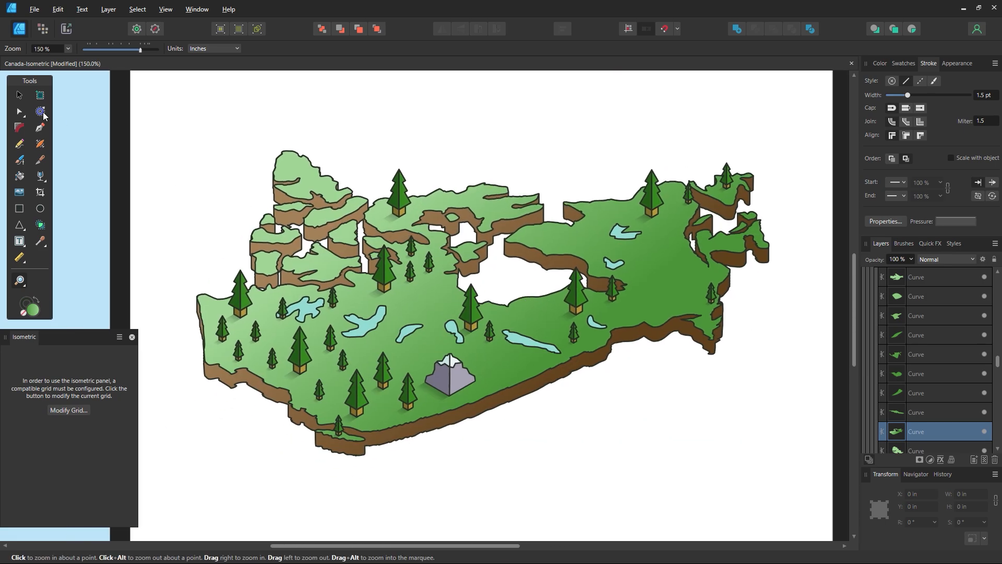
key("v")
left_click(310, 315)
left_click(351, 322, "shift")
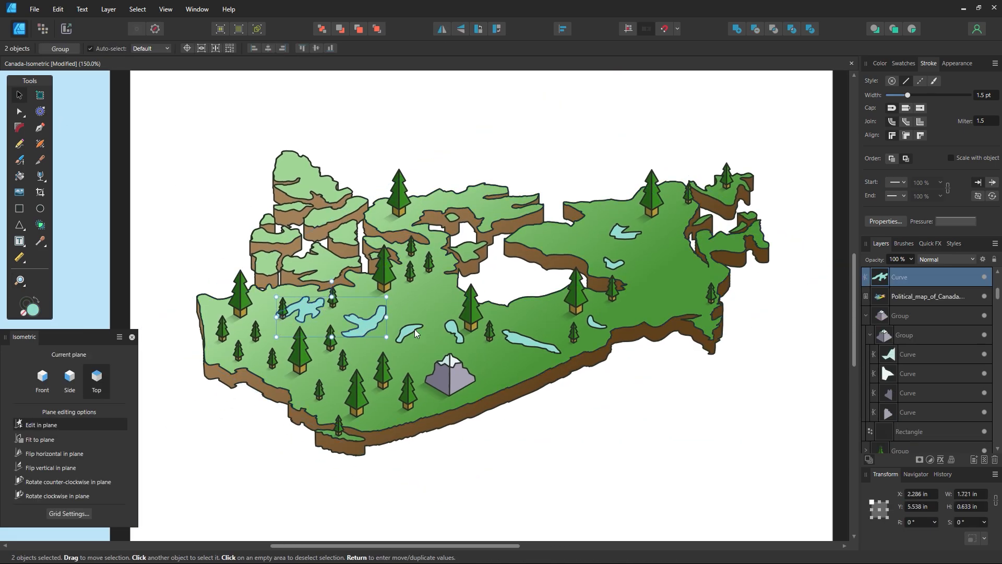
left_click(414, 329, "shift")
left_click(458, 329, "shift")
left_click(535, 340, "shift")
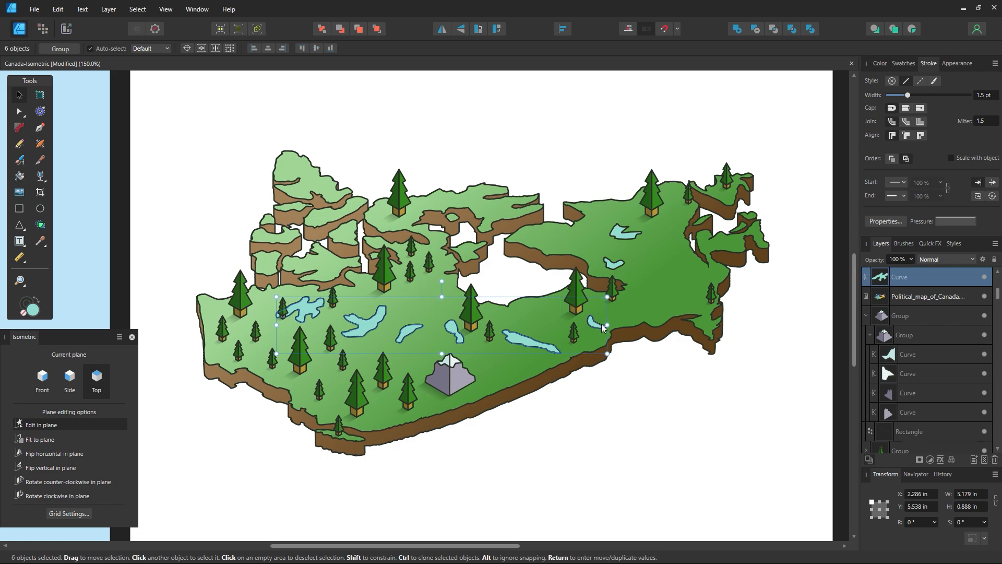
left_click(597, 322, "shift")
left_click(614, 263, "shift")
left_click(628, 236, "shift")
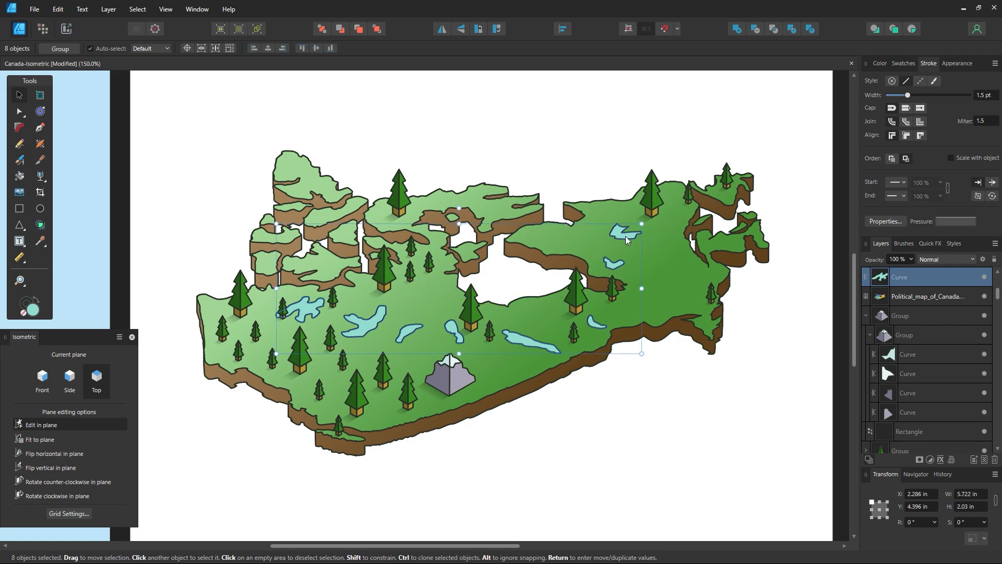
key("ctrl+g")
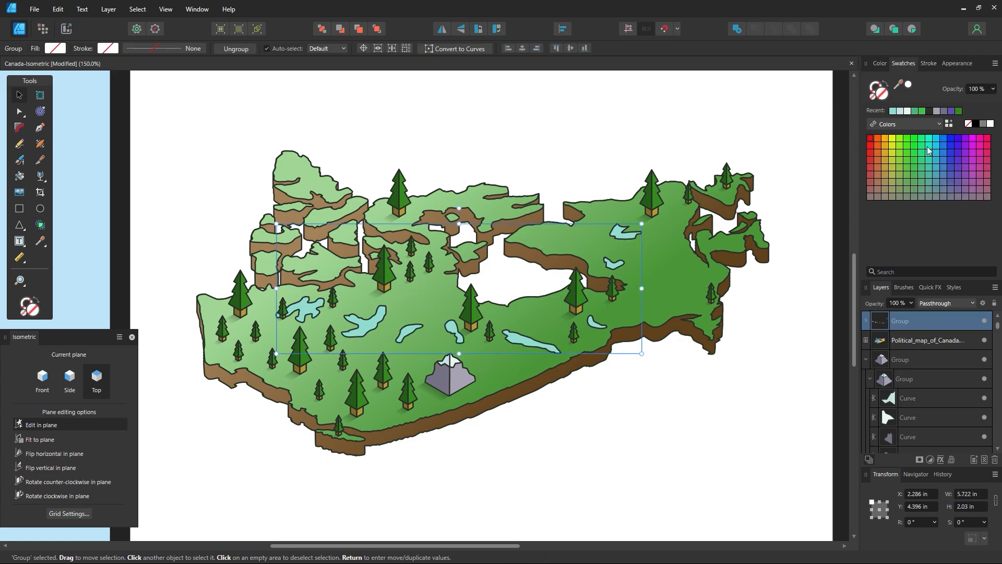
Fill the lake group with the recent light teal (#91DCCF) and shift it to a slightly more saturated turquoise
left_click(894, 111)
double_click(882, 95)
left_click_drag(727, 158, 814, 167)
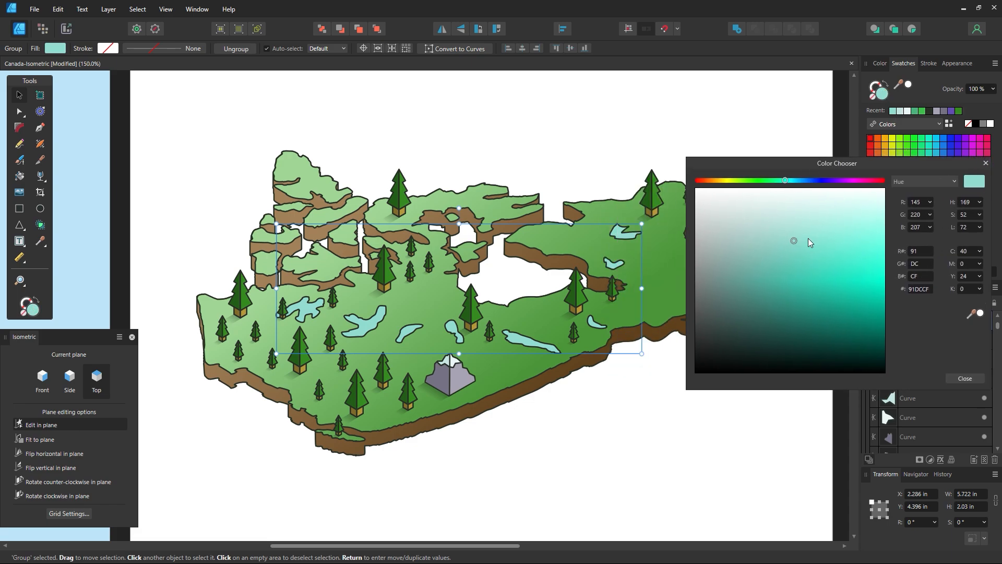
mouse_move(800, 242)
left_mouse_down()
mouse_move(821, 235)
mouse_move(814, 222)
mouse_move(807, 246)
mouse_move(794, 250)
mouse_move(809, 286)
mouse_move(783, 291)
mouse_move(778, 259)
mouse_move(832, 246)
mouse_move(817, 240)
left_mouse_up()
left_click(965, 379)
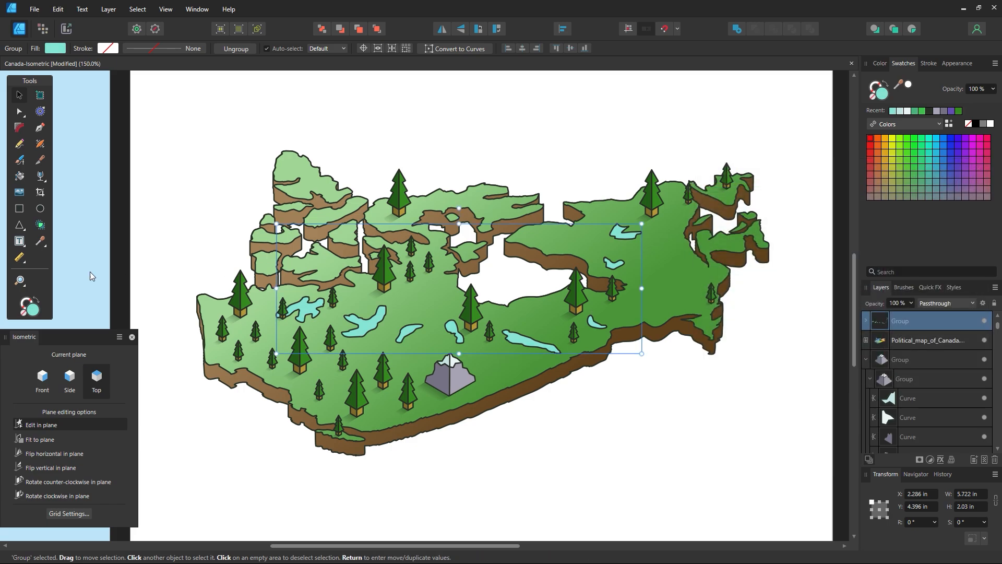
Apply a linear gradient fill to the lake group, running diagonally from the southeast to the northwest
left_click(43, 181)
left_click(62, 181)
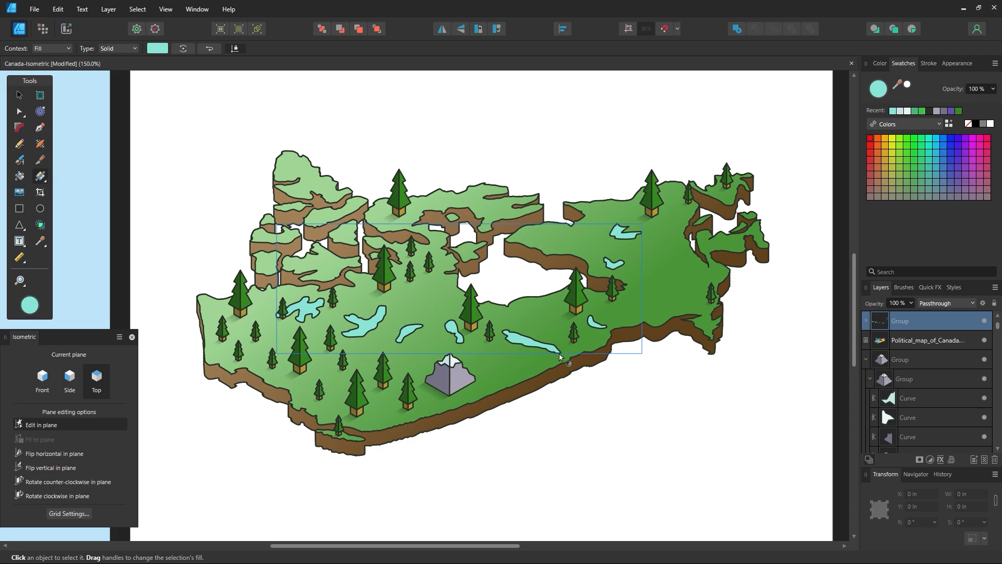
left_click_drag(584, 410, 392, 219)
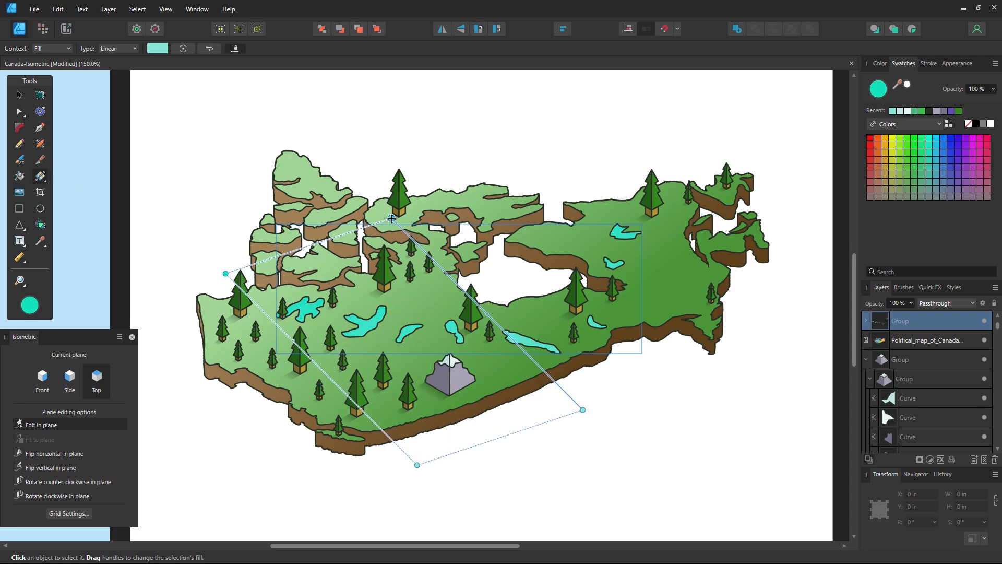
left_click_drag(584, 409, 505, 326)
left_click_drag(392, 219, 335, 185)
Recolour the lake gradient with a pale aqua northwestern stop and a medium turquoise southeastern stop
left_click(881, 90)
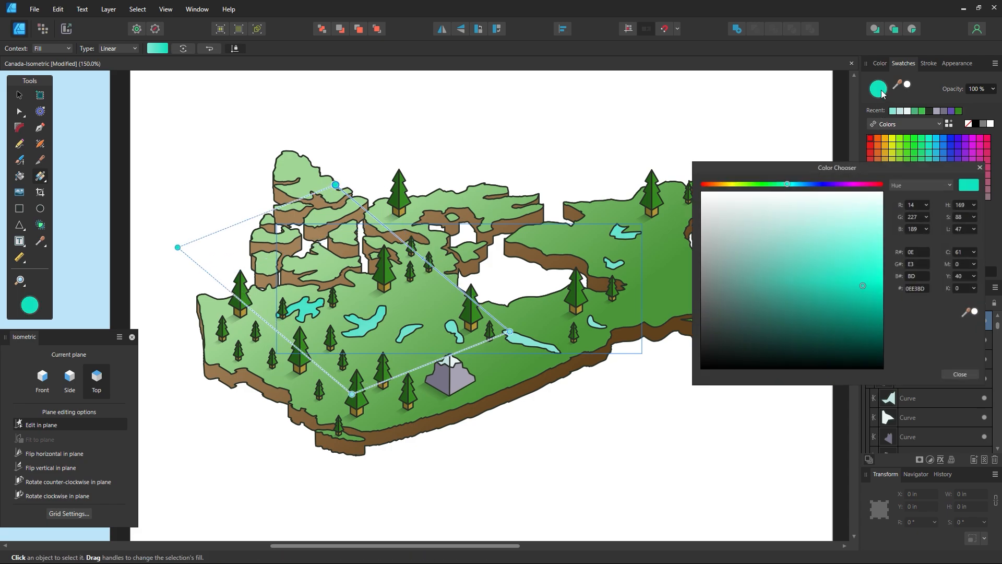
mouse_move(814, 227)
left_mouse_down()
mouse_move(821, 234)
mouse_move(810, 219)
left_mouse_up()
left_click(965, 378)
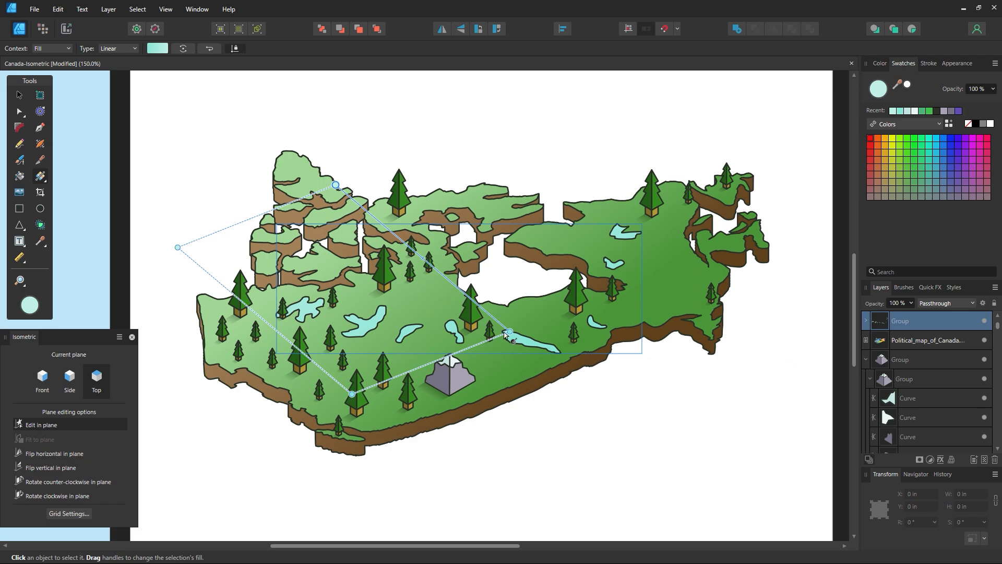
left_click(878, 90)
left_click_drag(809, 289, 818, 265)
left_click(959, 380)
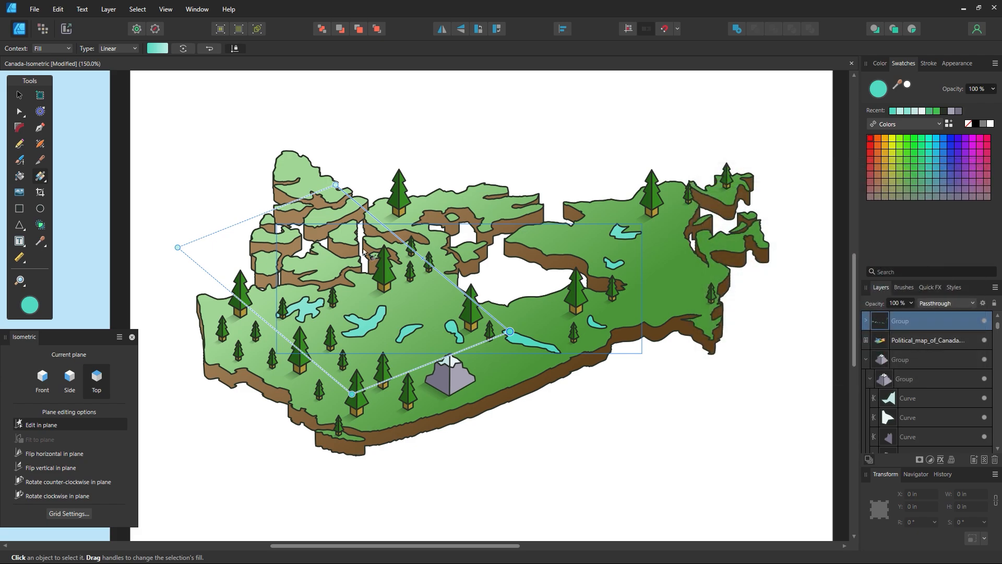
Reposition both ends of the lake gradient so the transition runs from north of the central lakes to the southeastern coast, and deselect the group
left_click_drag(336, 185, 424, 258)
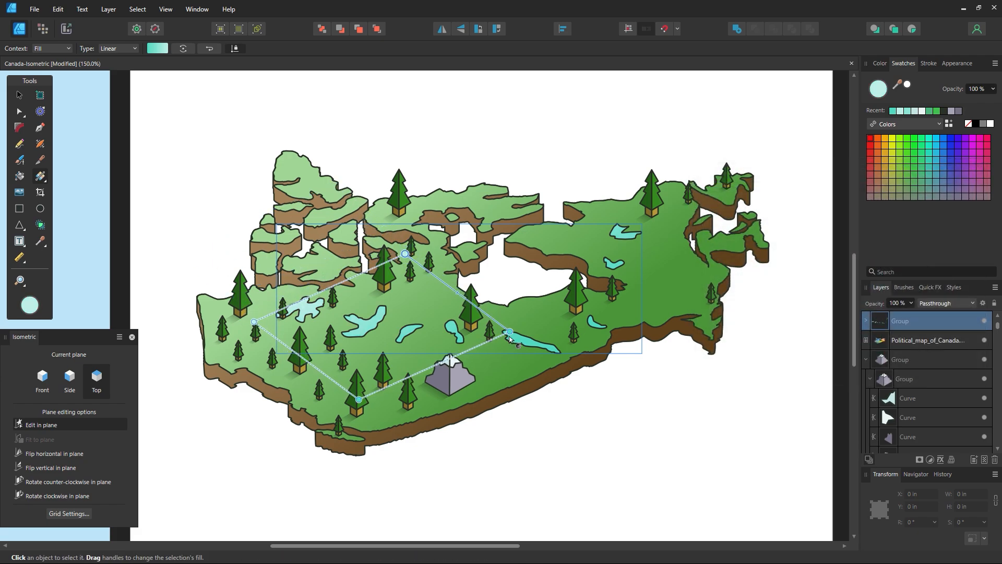
left_click_drag(510, 331, 557, 362)
mouse_move(406, 253)
left_mouse_down()
mouse_move(424, 265)
mouse_move(410, 258)
left_mouse_up()
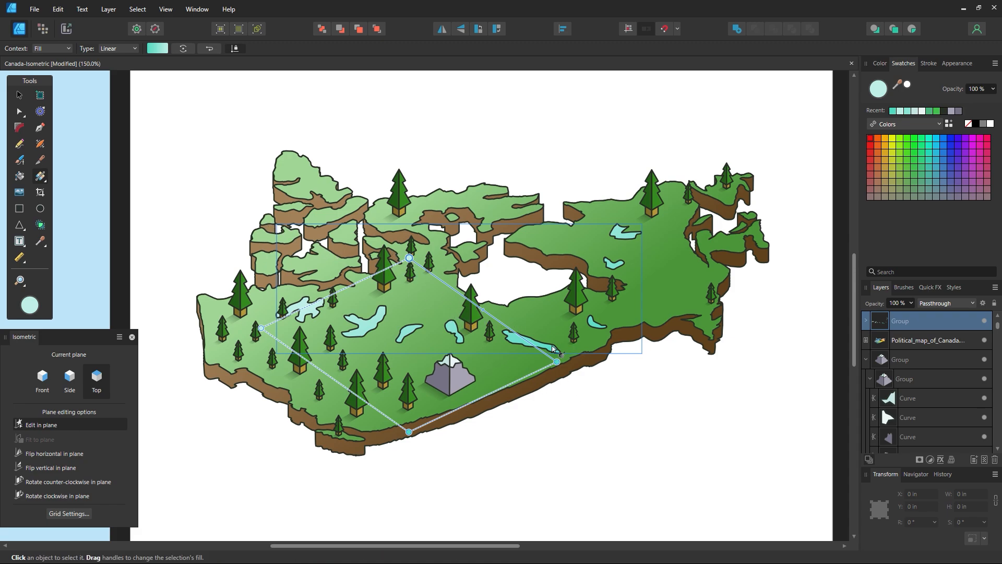
key("v")
left_click(211, 131)
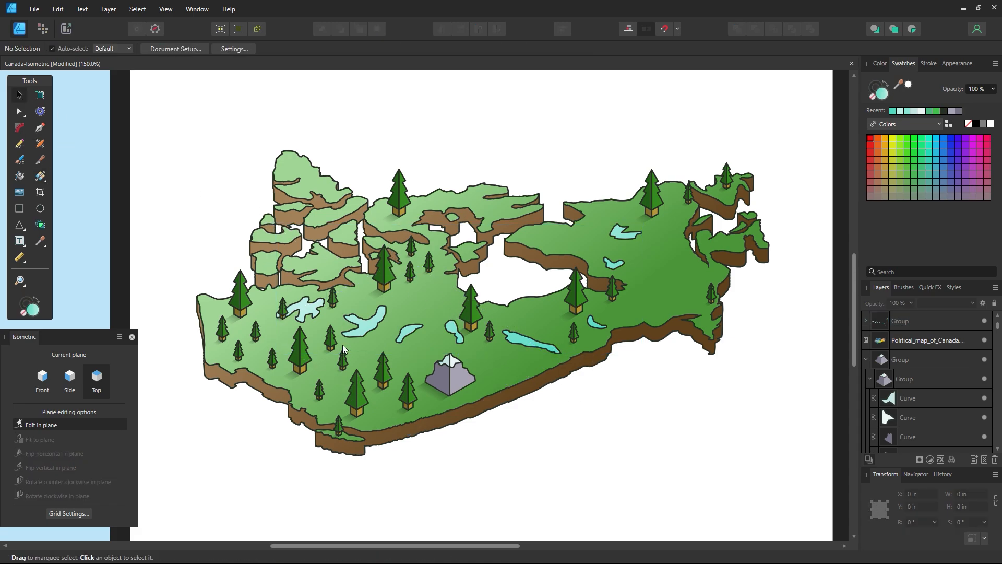
Duplicate the small tree at the western lake's tip and place the copy northwest of it, over the white gap below the cliff
key("z")
left_click_drag(259, 289, 465, 349)
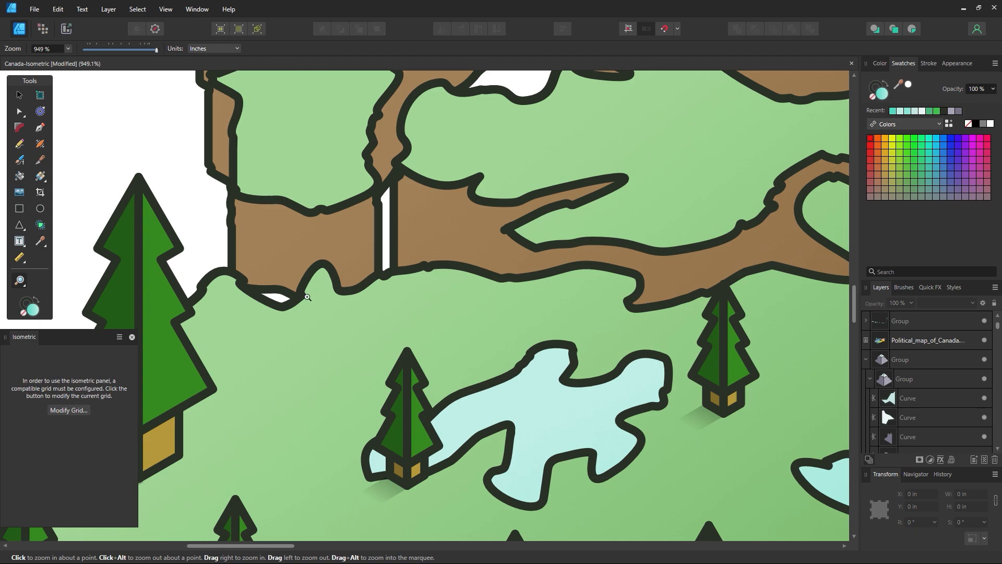
key("v")
left_click(403, 410)
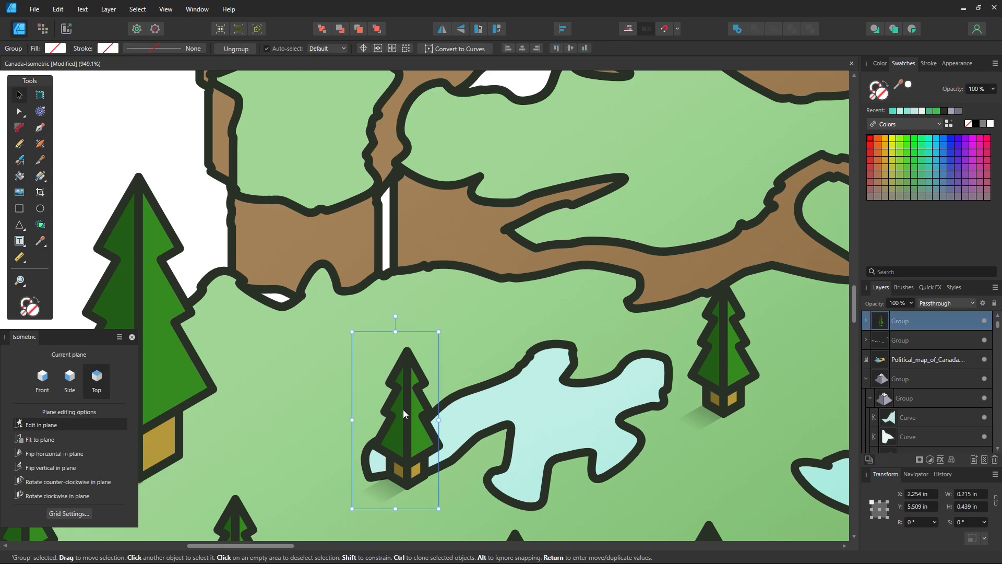
mouse_move(404, 409)
left_mouse_down()
mouse_move(295, 320)
mouse_move(279, 292)
left_mouse_up()
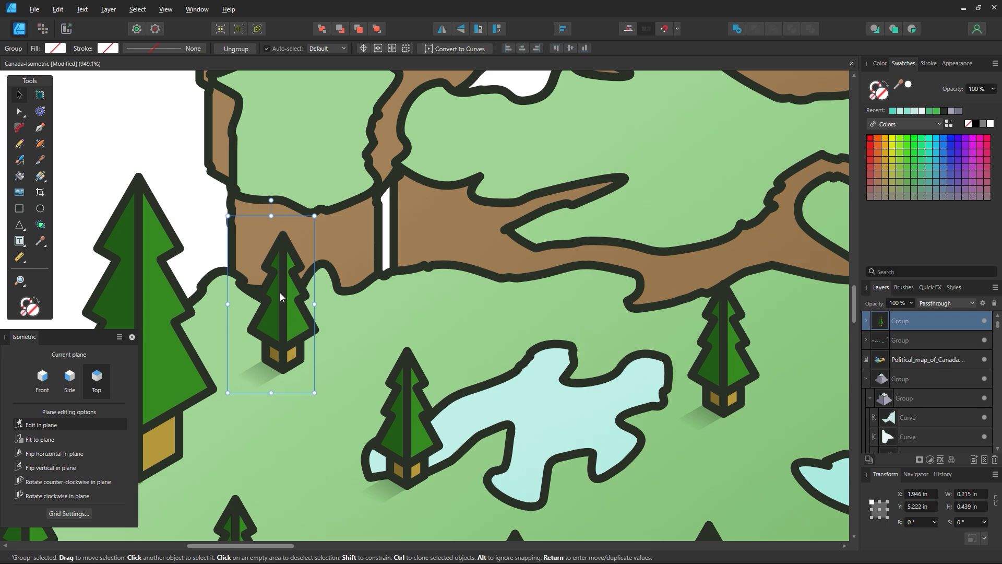
Place small tree copies on the northwestern islands, positioning one on the island just below the northernmost landmass
key("z")
left_click(591, 303, "alt")
left_click(590, 304, "alt")
left_click(590, 303, "alt")
left_click(591, 304, "alt")
left_click(590, 304, "alt")
left_click(591, 303, "alt")
left_click(590, 304, "alt")
left_click(590, 303, "alt")
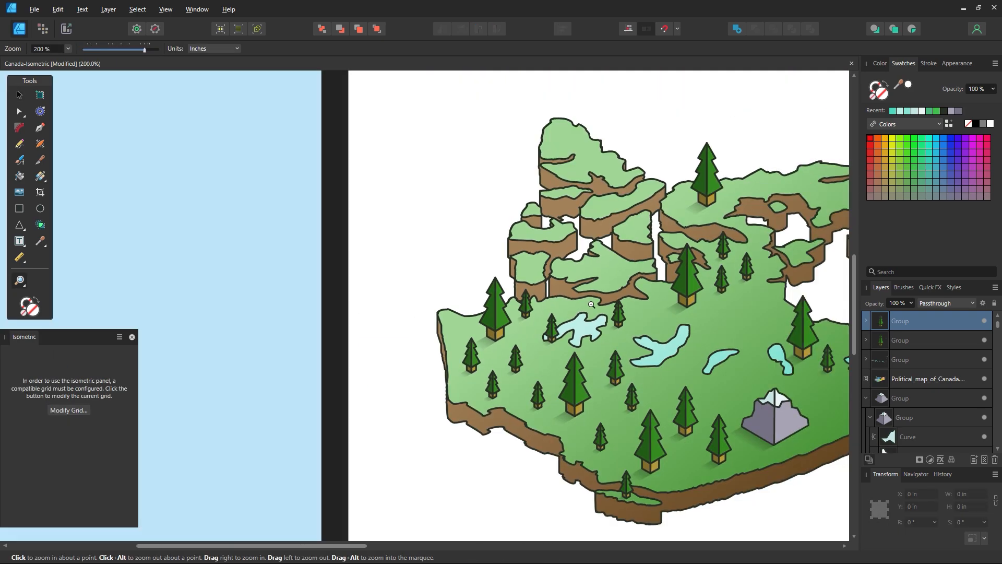
left_click_drag(663, 324, 391, 325)
left_click(574, 346, "alt")
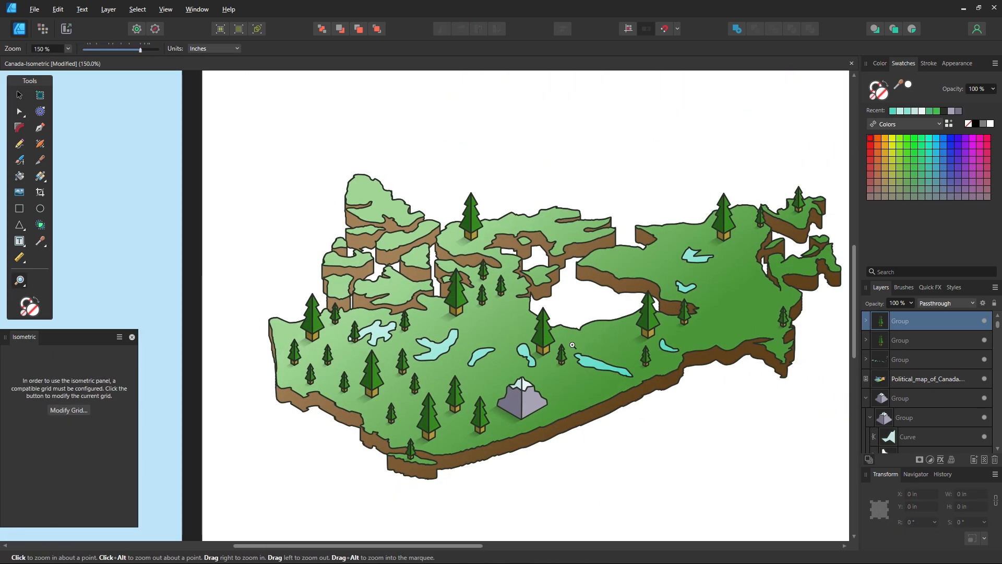
left_click_drag(621, 351, 562, 333)
key("v")
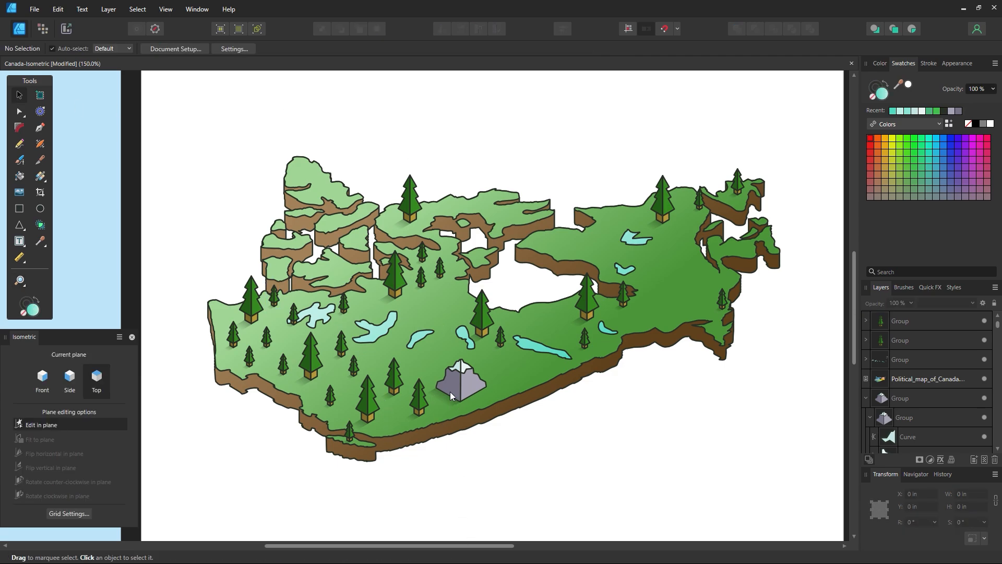
mouse_move(420, 280)
left_mouse_down()
mouse_move(284, 264)
mouse_move(338, 168)
mouse_move(321, 169)
mouse_move(326, 179)
left_mouse_up()
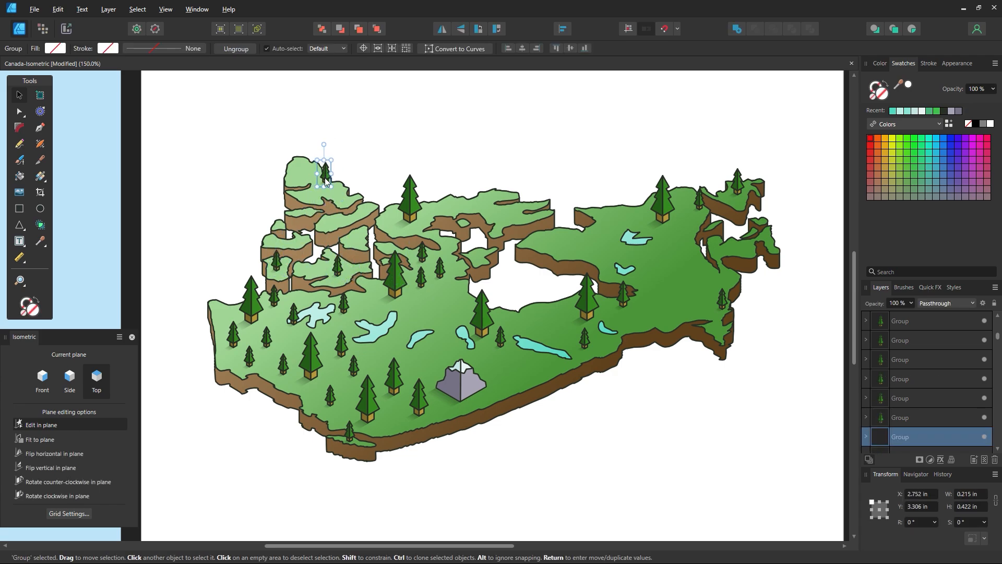
left_click(365, 174)
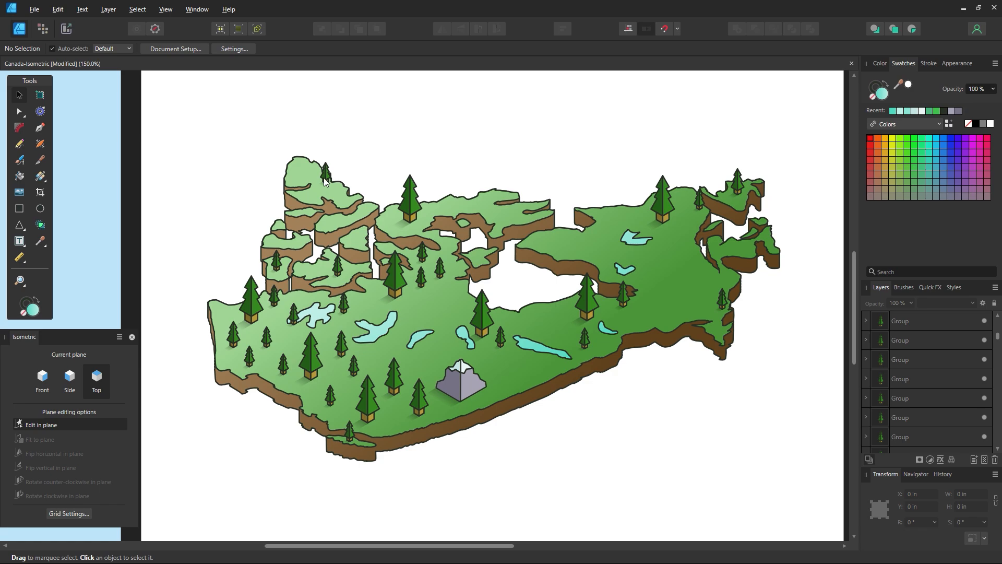
left_click_drag(324, 181, 340, 219)
left_click(364, 165)
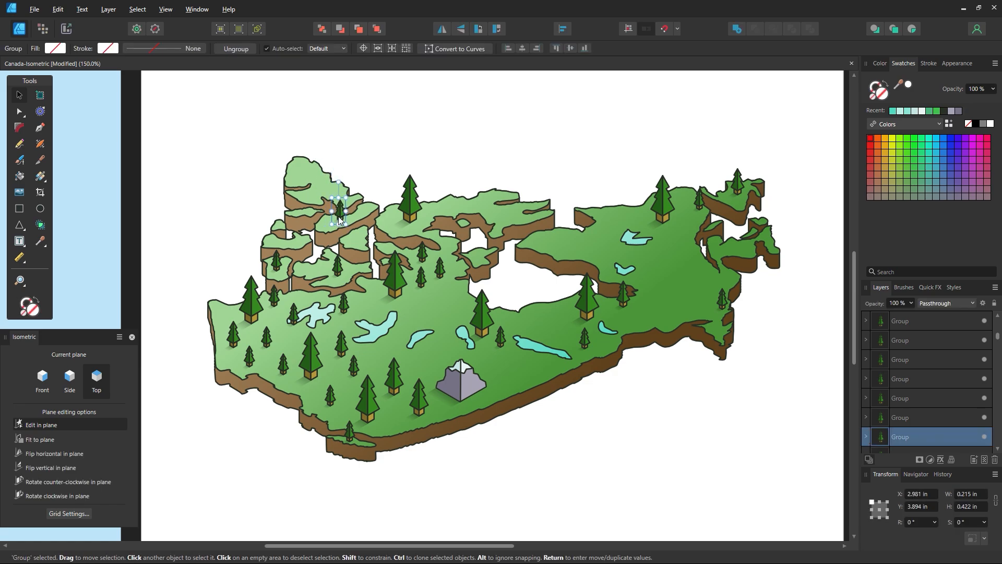
left_click(384, 144)
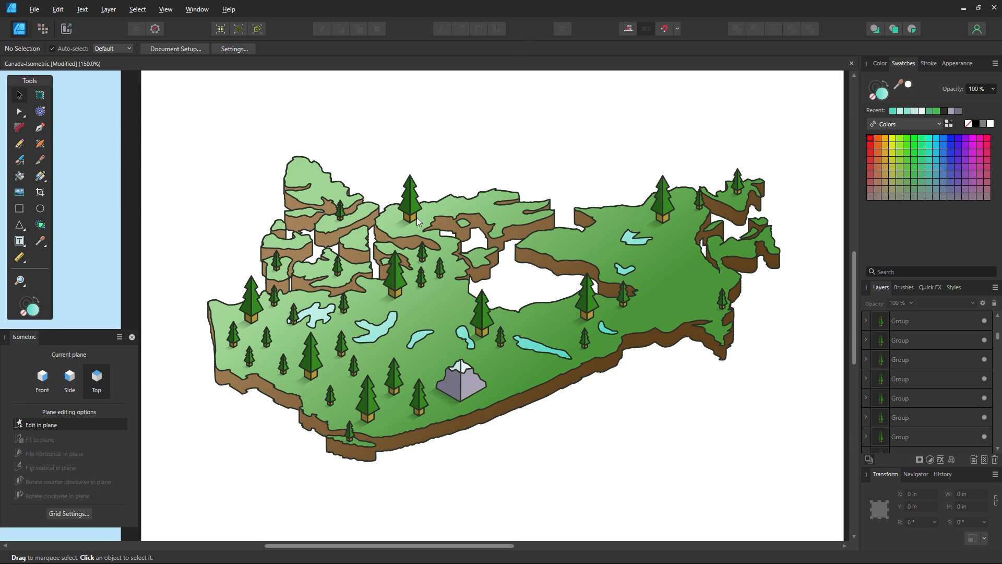
Add a small tree southwest of the large tree on the northern island and shift the large tree slightly northeast
left_click_drag(341, 218, 414, 207, "alt")
left_click(448, 161)
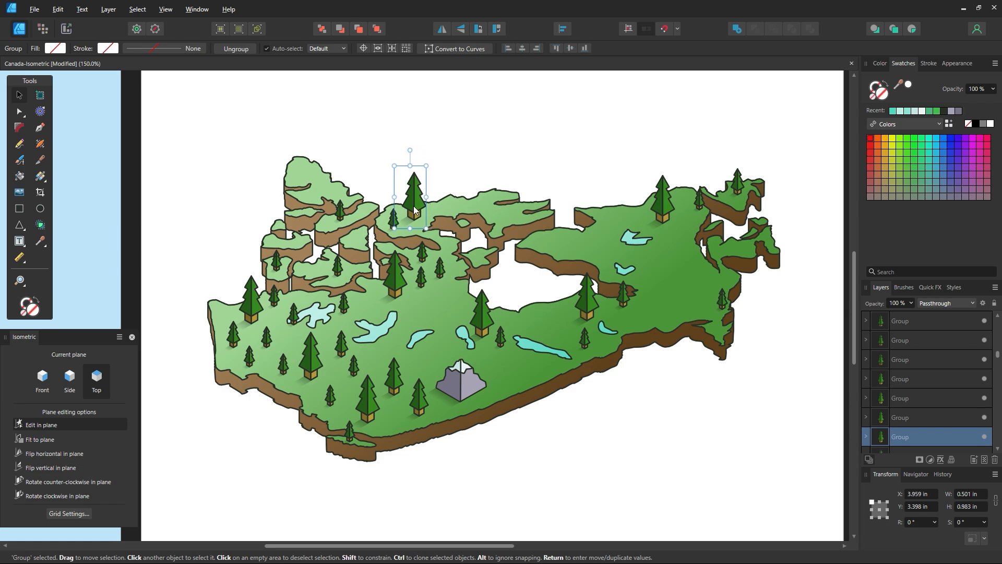
left_click(394, 225)
left_click(397, 223)
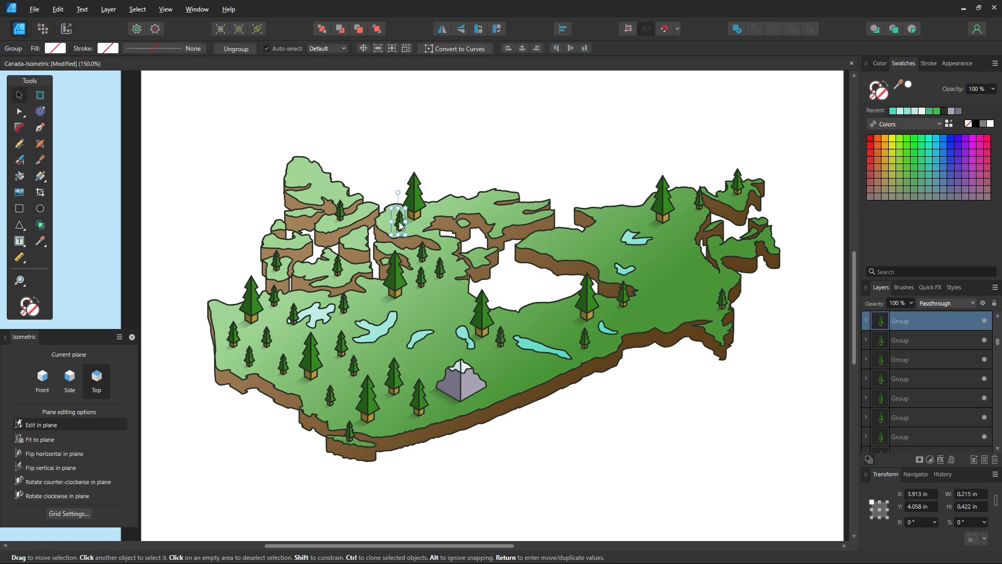
left_click(586, 163)
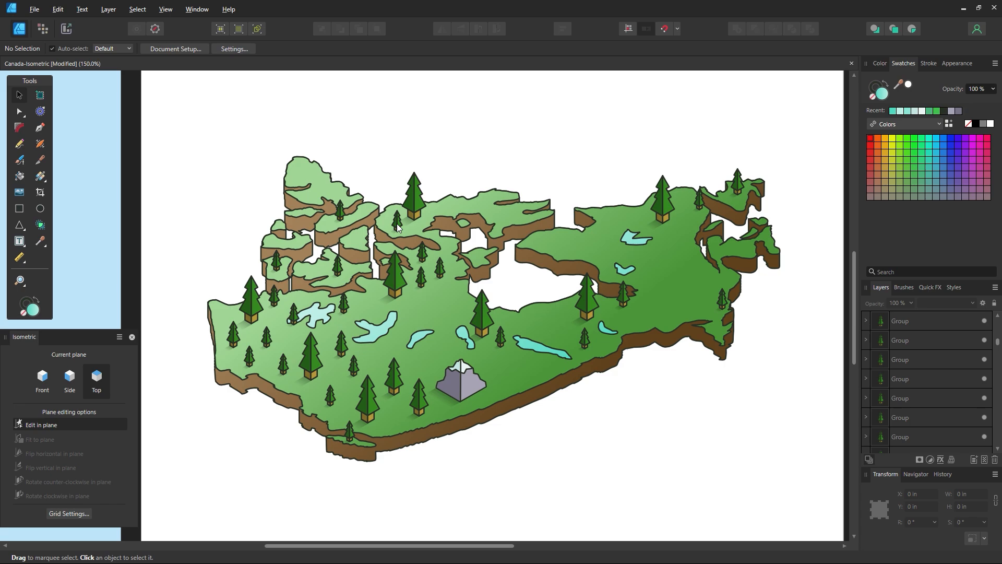
Add a small tree southwest of the large tree by the bay and a large tree on the northeastern mainland's northwest corner, and save the file
left_click_drag(396, 226, 568, 328)
left_click(639, 434)
left_click_drag(668, 207, 598, 223)
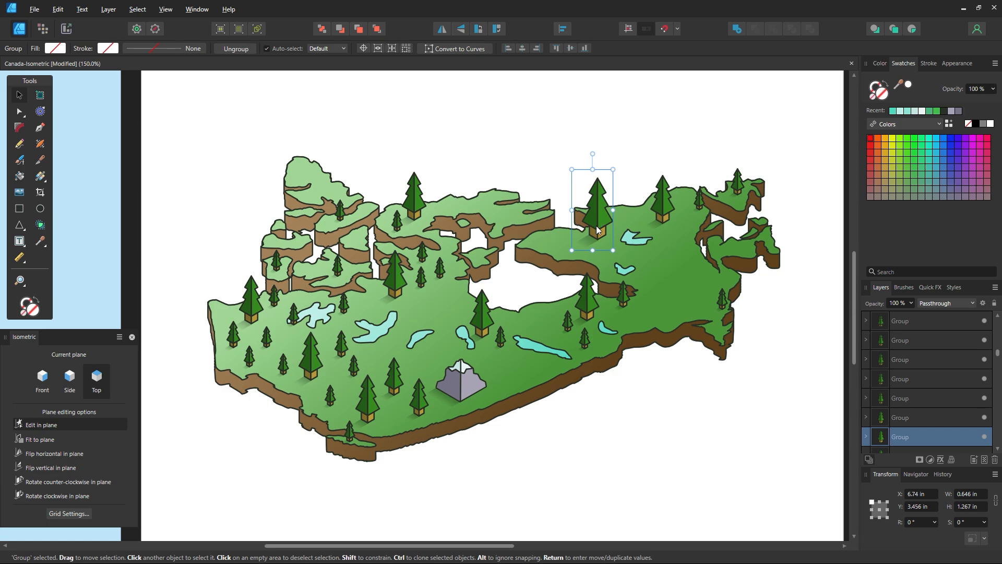
left_click(691, 444)
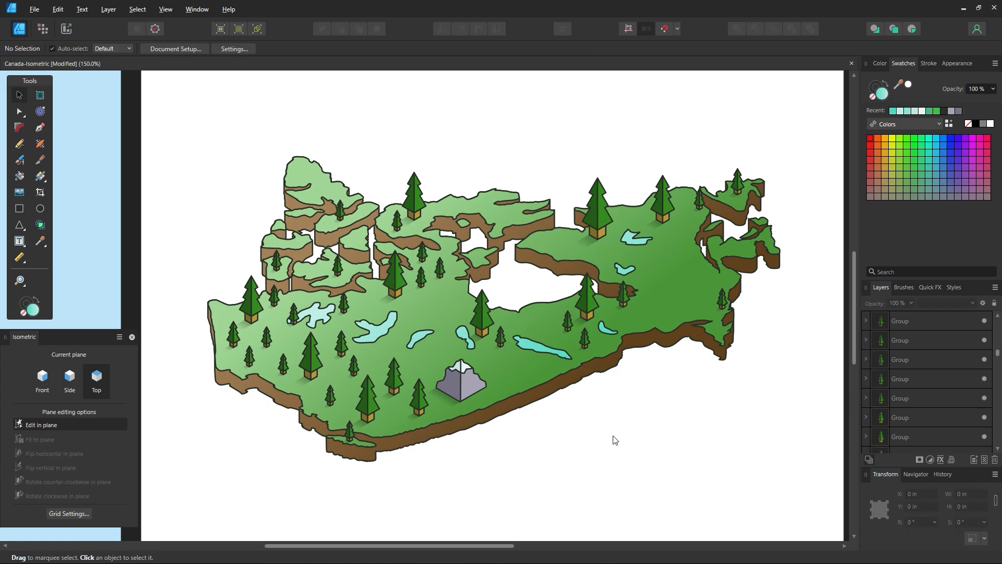
key("ctrl+s")
Duplicate the small tree near the northeastern coast and place the copy slightly southwest of it
left_click_drag(715, 352, 601, 395)
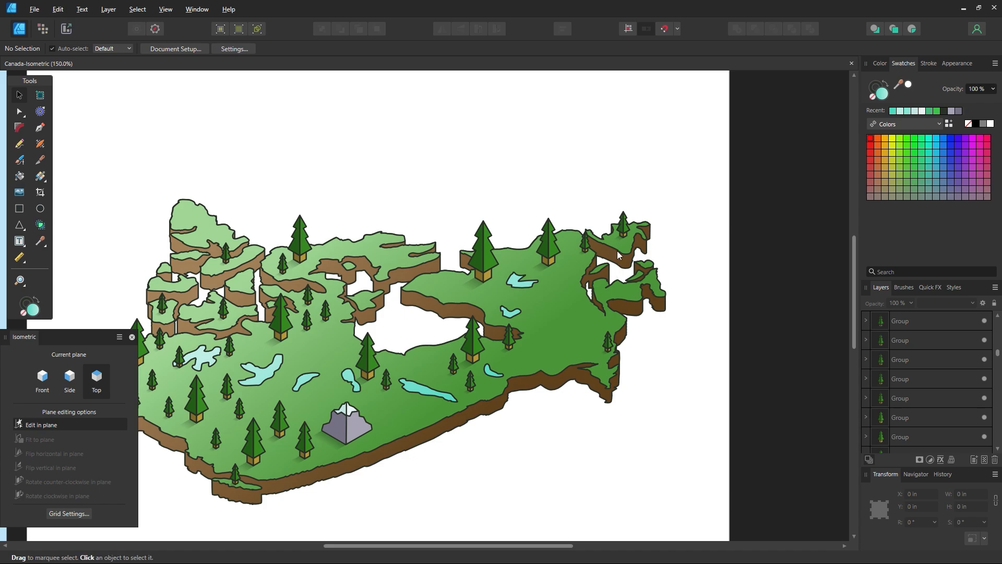
key("z")
left_click_drag(616, 237, 1, 100)
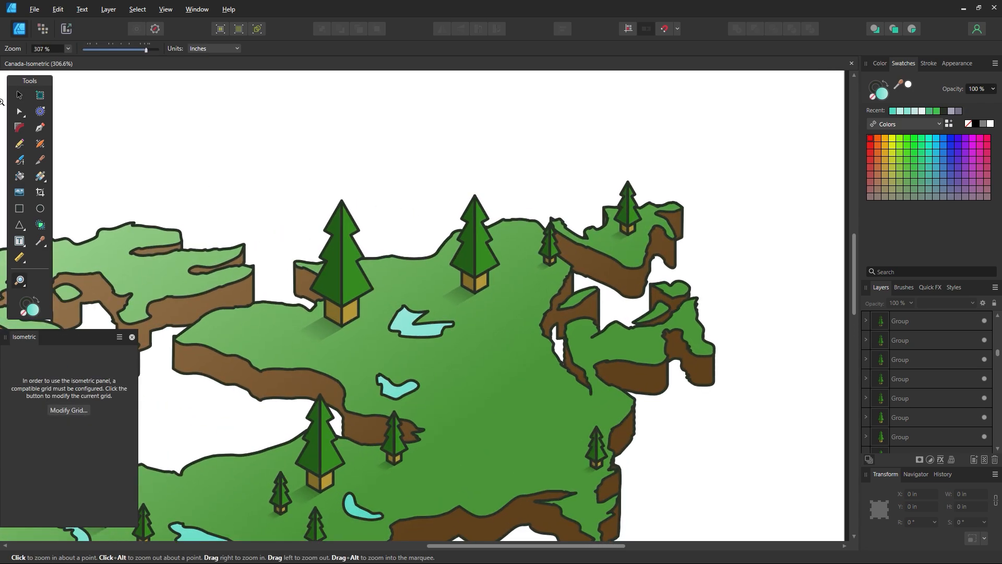
left_click(22, 94)
left_click(549, 241)
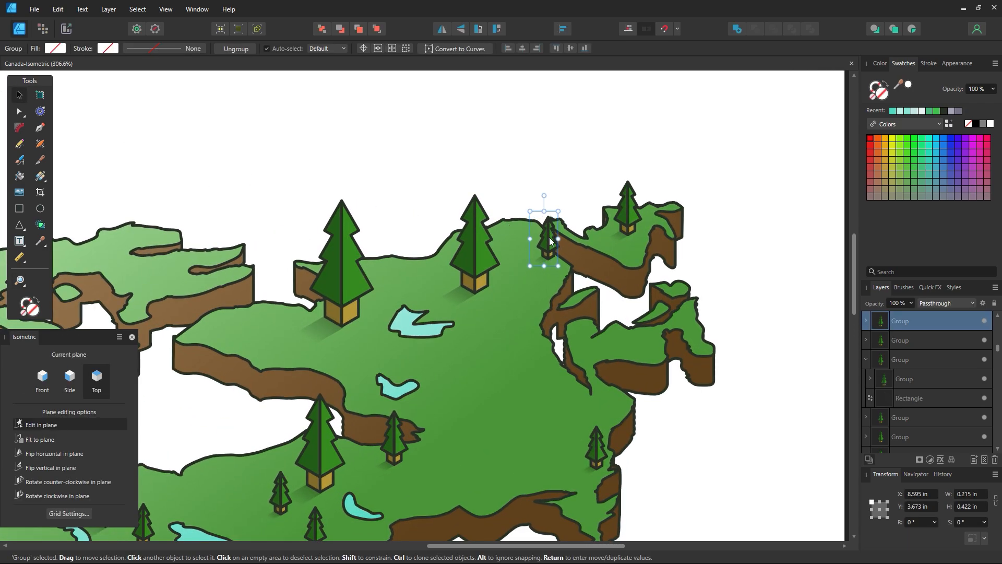
key("ctrl+j")
left_click_drag(551, 241, 524, 278)
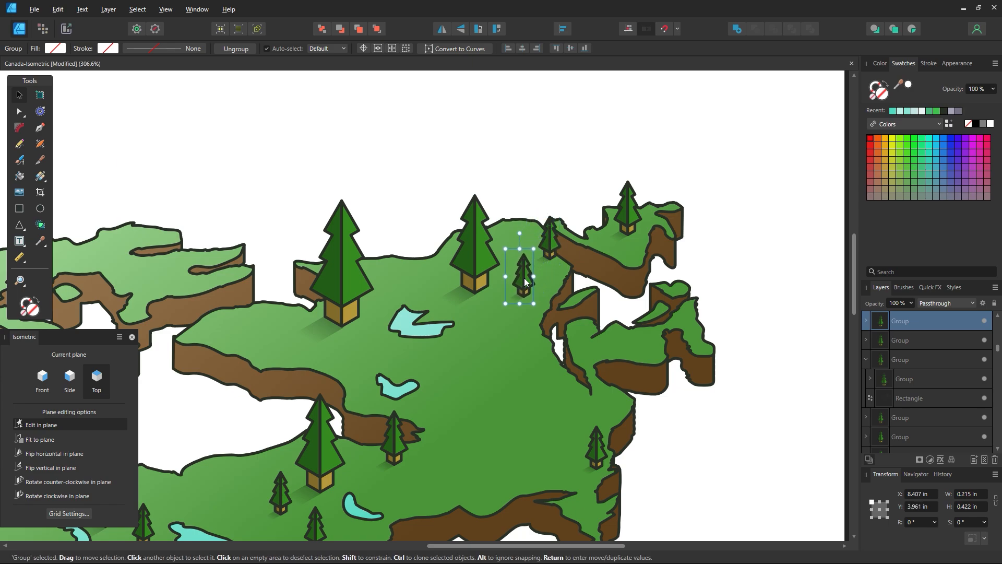
key("ctrl+d")
Save the document with the whole map in view
key("z")
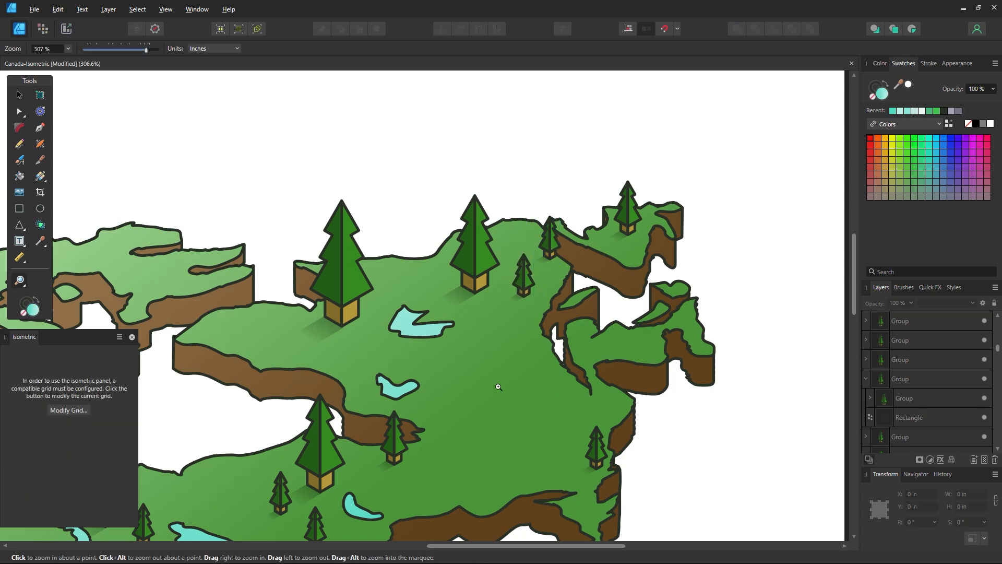
left_click(497, 386, "alt")
left_click(498, 385, "alt")
left_click(497, 385, "alt")
key("space")
left_click_drag(414, 406, 503, 312)
left_click(494, 285)
key("space")
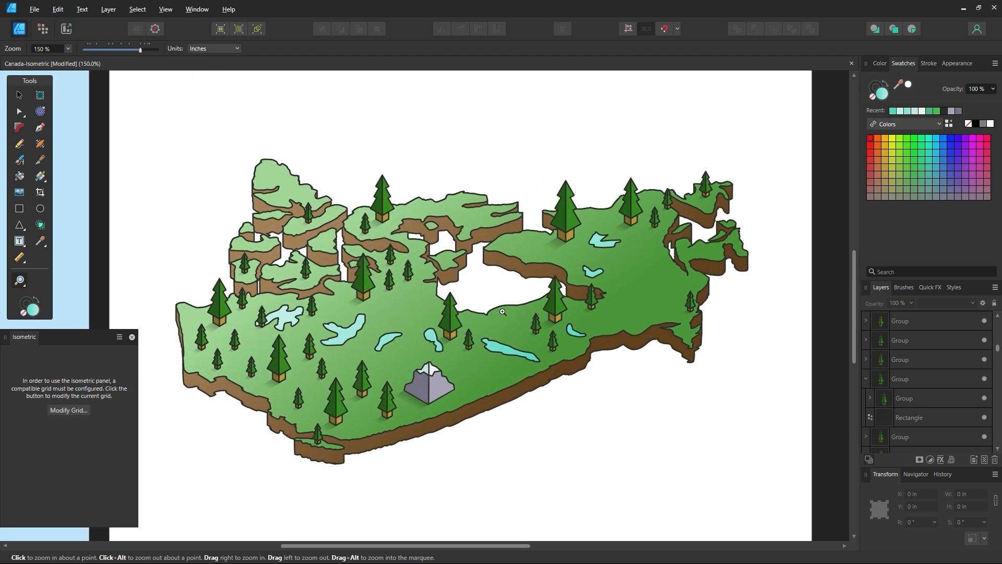
key("ctrl+s")
scroll(559, 183, "up", 2)
scroll(599, 208, "down", 2)
left_click_drag(474, 301, 482, 314)
key("v")
left_click(387, 348)
key("z")
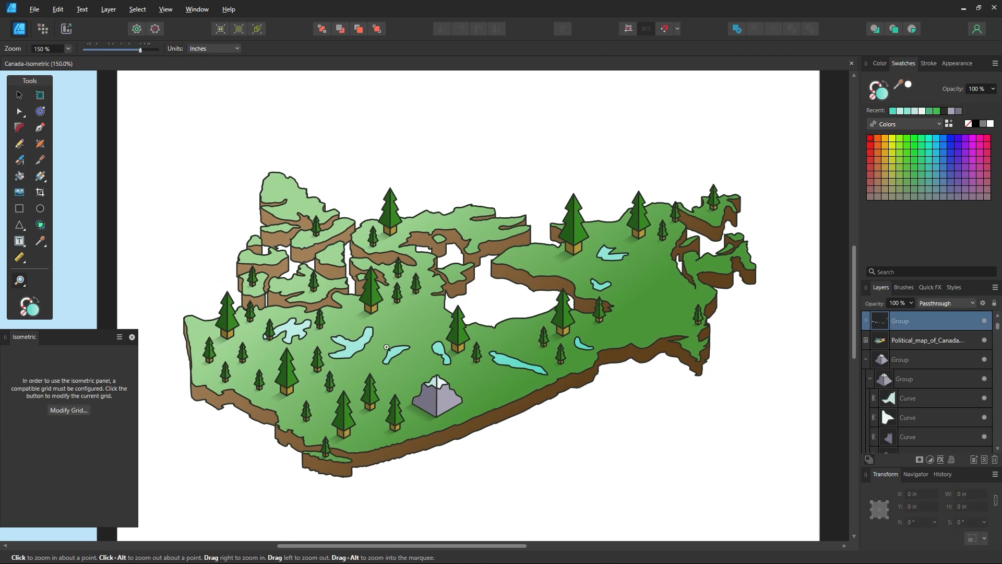
left_click(386, 347)
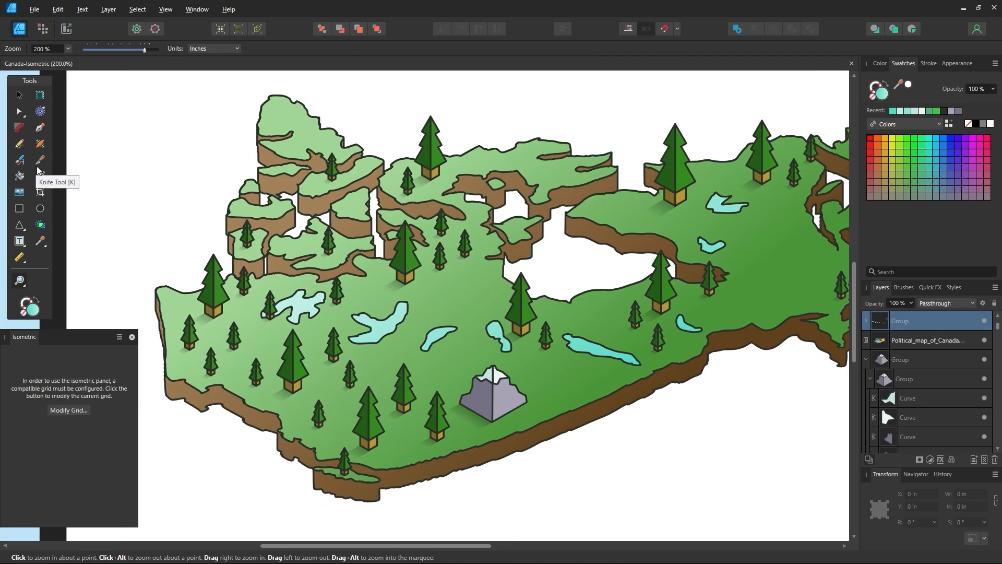
left_click(20, 144)
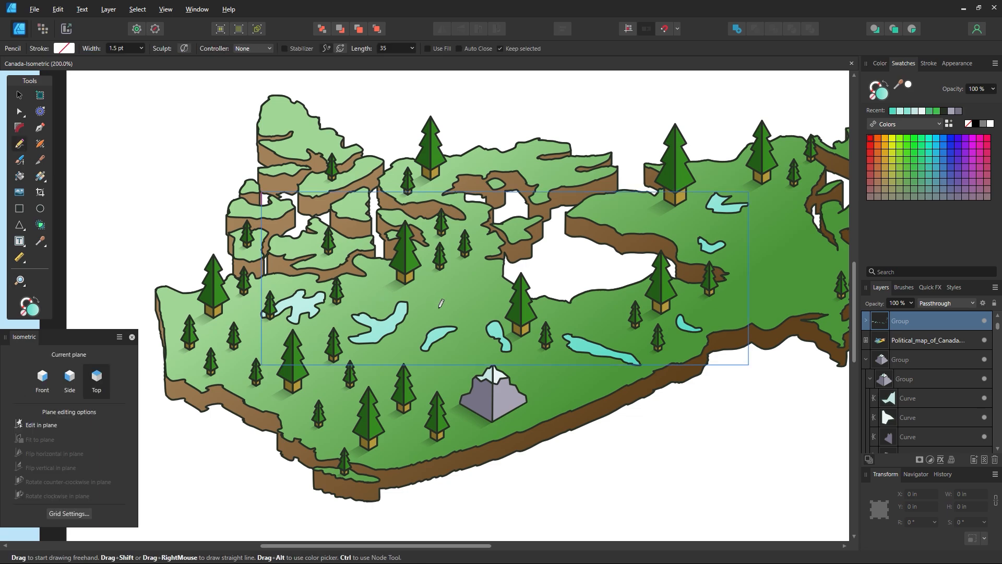
key("v")
key("ctrl+d")
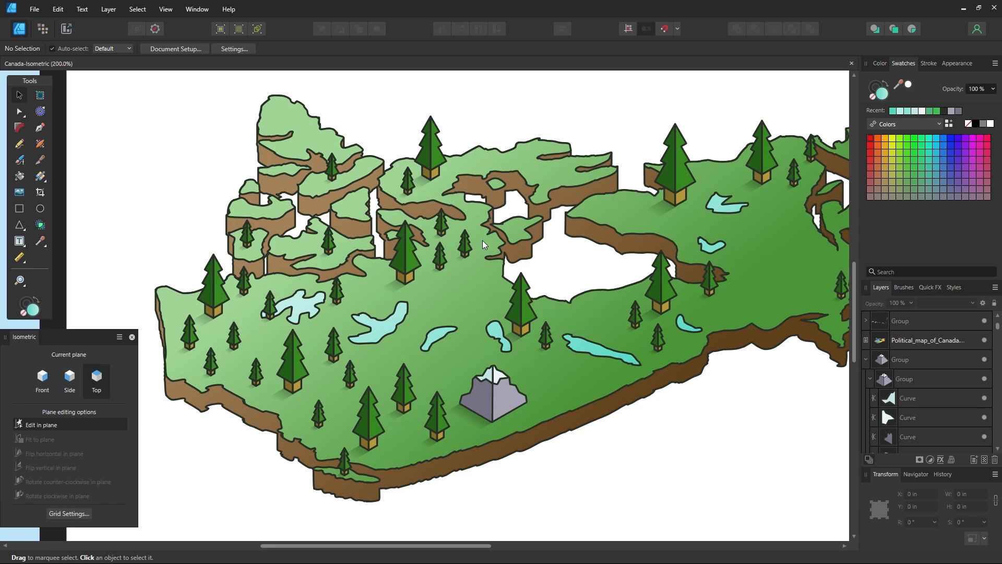
Set the fill to lime green and draw a short hooked freehand Pencil stroke on the open grass north of the central lakes
left_click(19, 145)
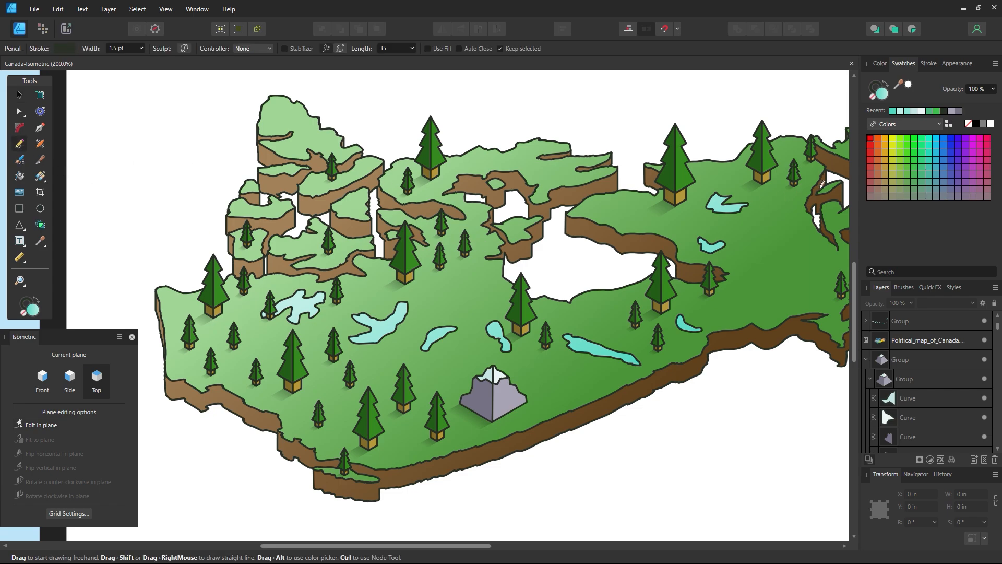
left_click(900, 138)
left_click_drag(473, 287, 574, 281)
left_click(20, 95)
left_click(143, 159)
key("z")
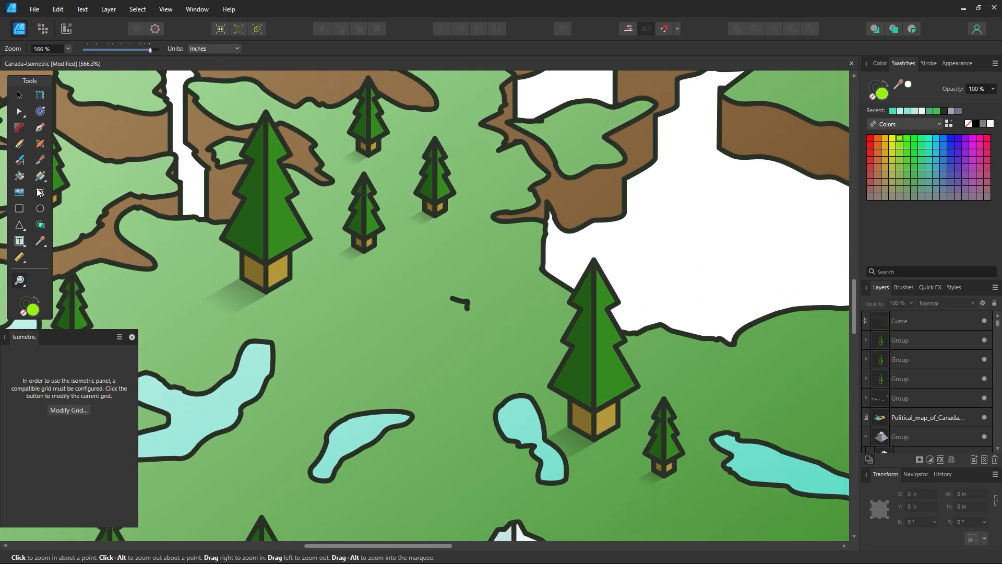
Delete the short hooked freehand stroke on the open grass north of the central lakes
left_click(20, 97)
left_click(466, 298)
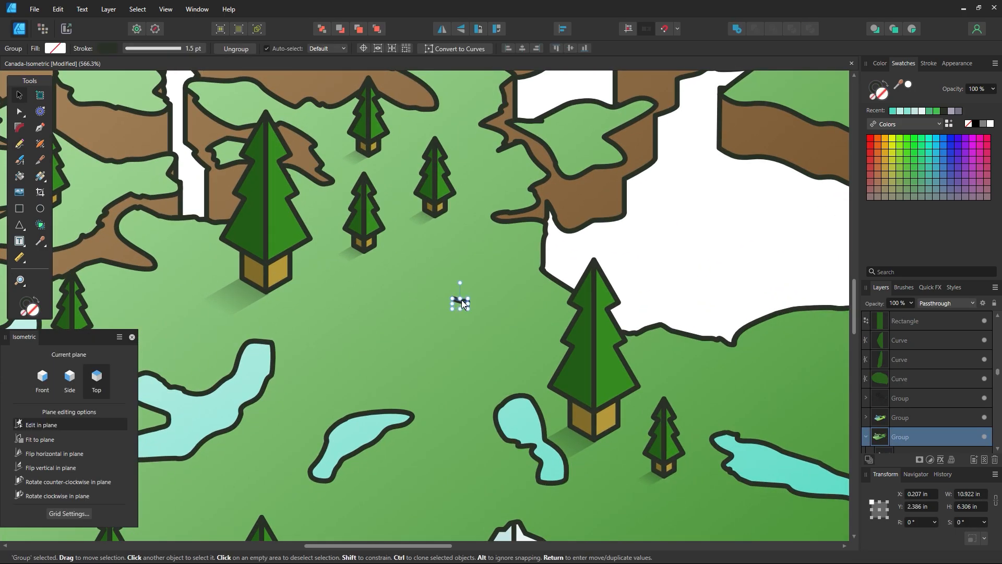
key("Delete")
Draw four short upright grass blades side by side with the Pencil tool, just southeast of the large central tree
left_click(21, 143)
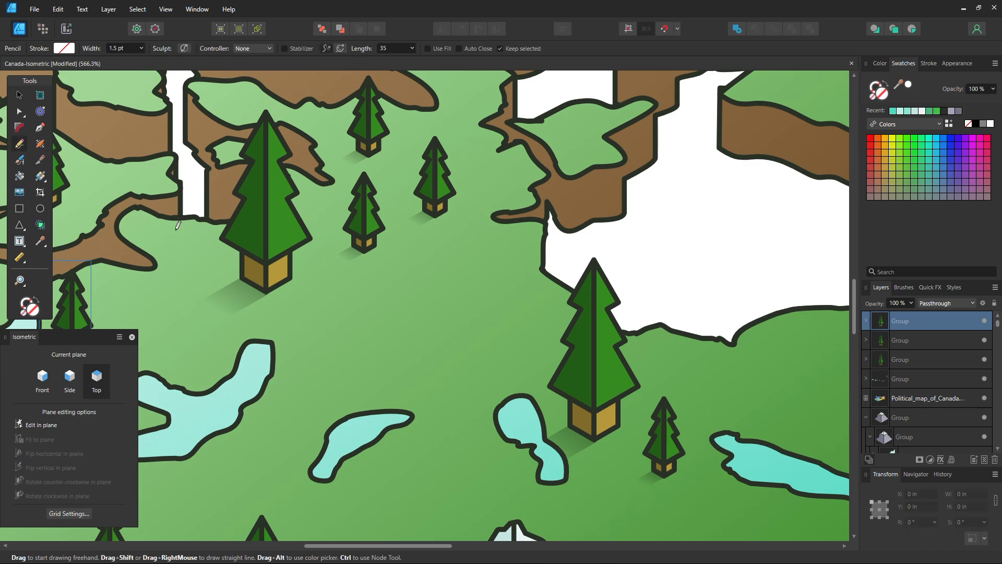
mouse_move(316, 308)
left_mouse_down()
mouse_move(327, 327)
mouse_move(303, 319)
mouse_move(336, 334)
left_mouse_up()
key("v")
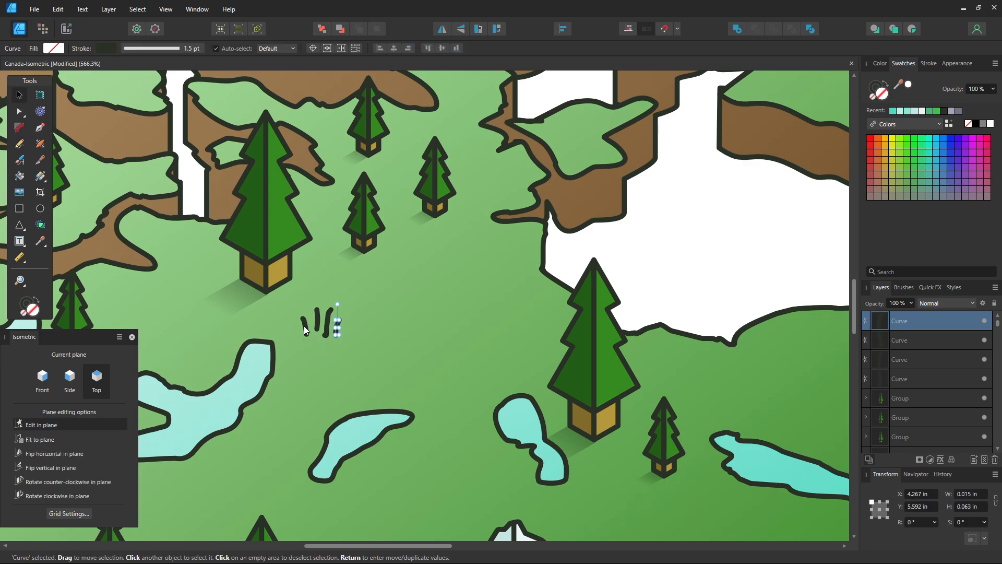
Give all four grass blades a dark green stroke, hex 37861F, and group them into one tuft
left_click(304, 321)
left_click(317, 318, "shift")
left_click(329, 320, "shift")
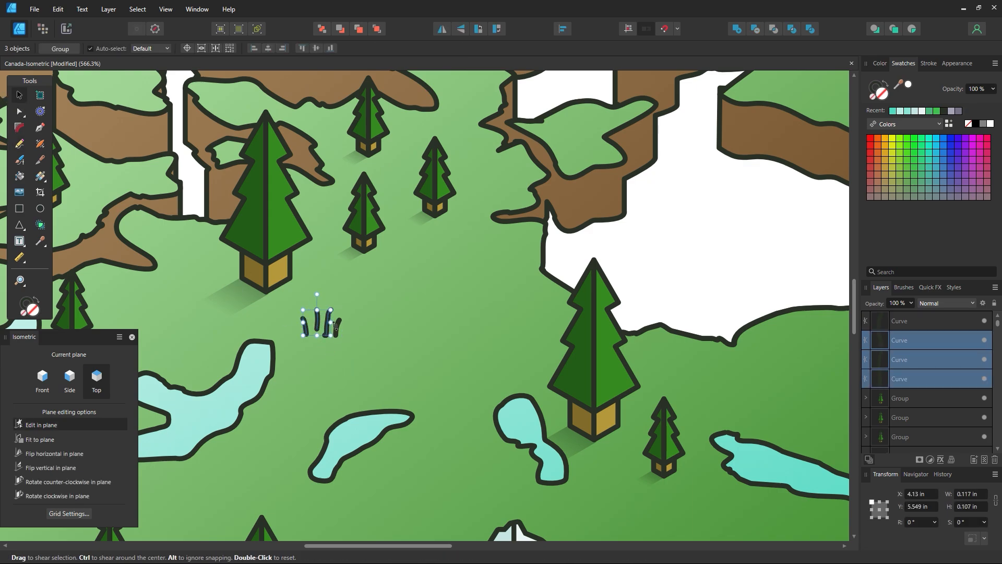
left_click(338, 327, "shift")
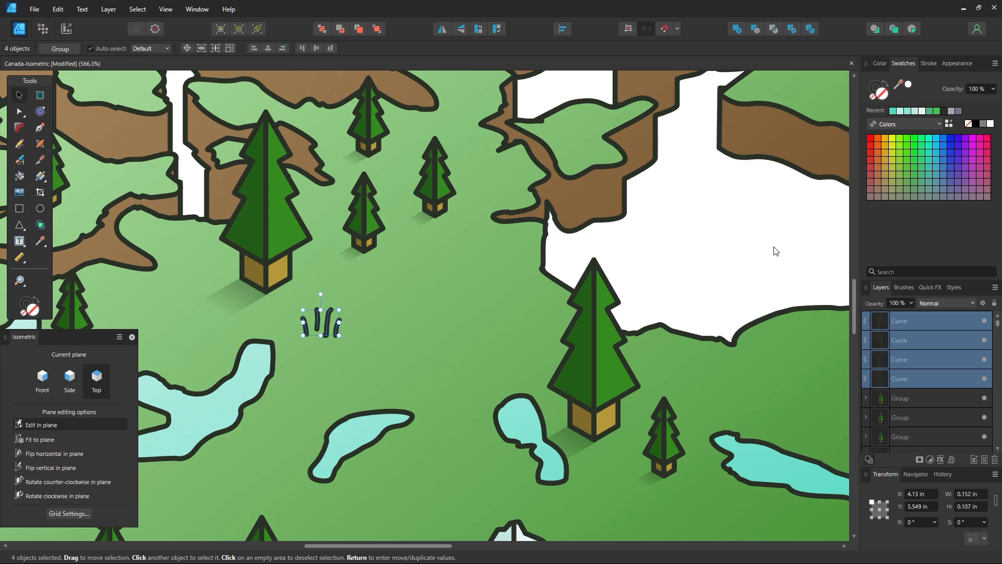
left_click(872, 91)
left_click(908, 141)
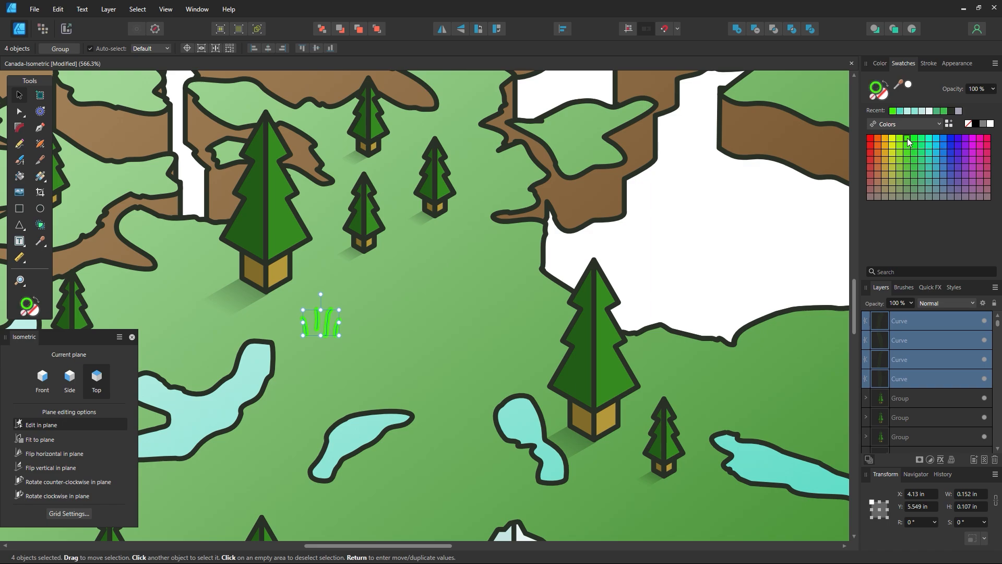
double_click(877, 92)
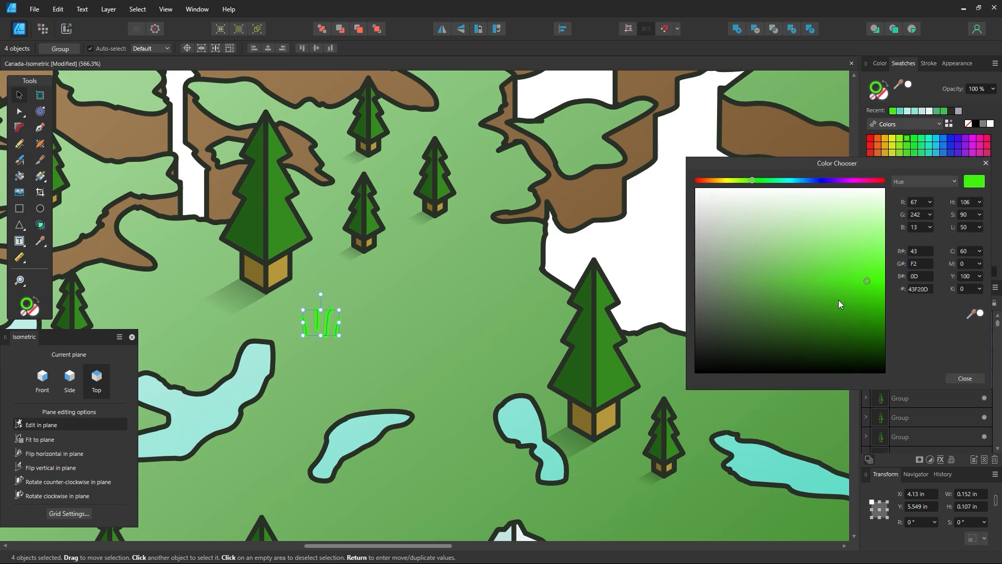
left_click_drag(838, 301, 815, 314)
left_click(952, 381)
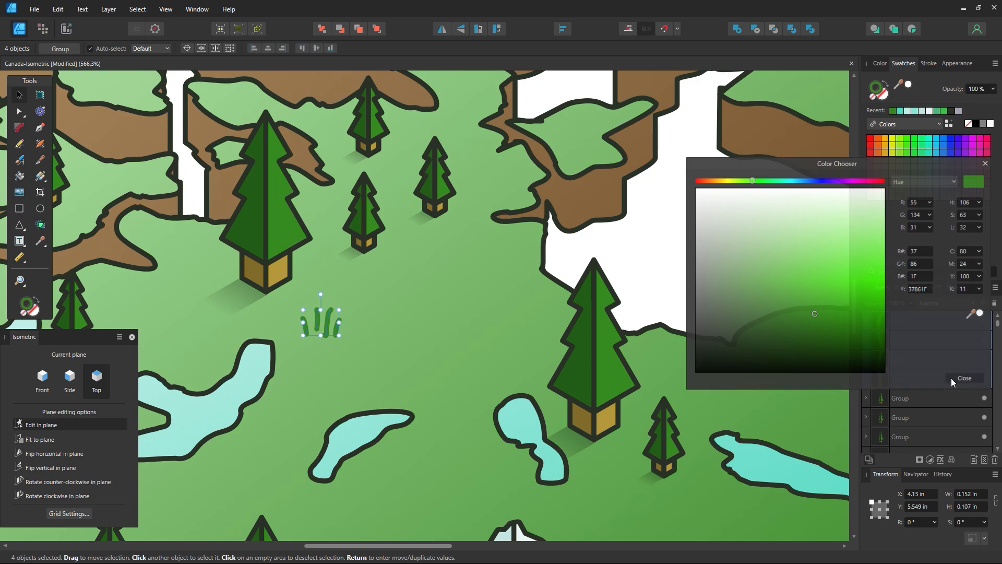
left_click(673, 303)
Duplicate the grass tuft and scatter copies between the trees and lakes across the western and southern mainland
key("z")
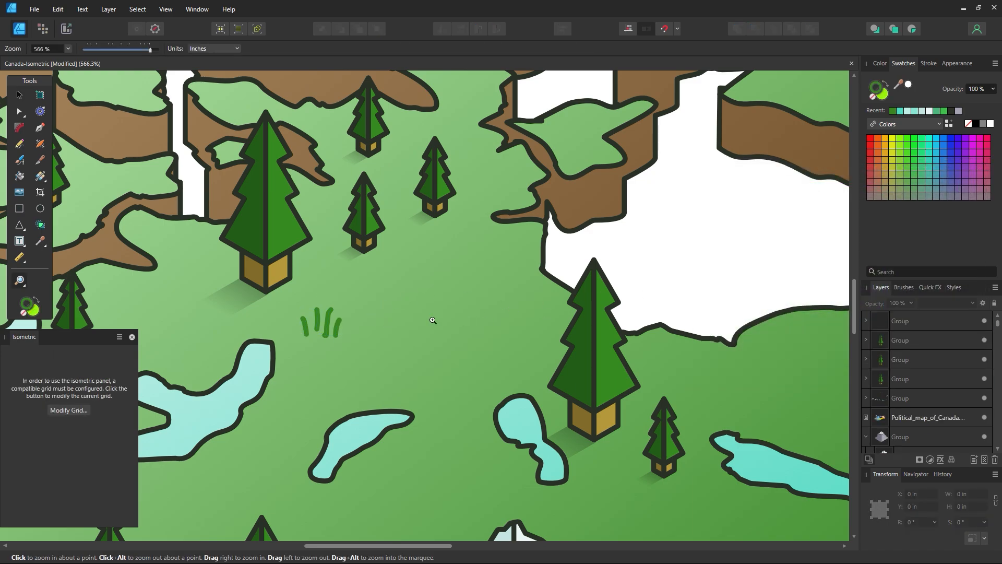
left_click(430, 320, "alt")
left_click(431, 320, "alt")
left_click(430, 320, "alt")
left_click(431, 320, "alt")
left_click(414, 320)
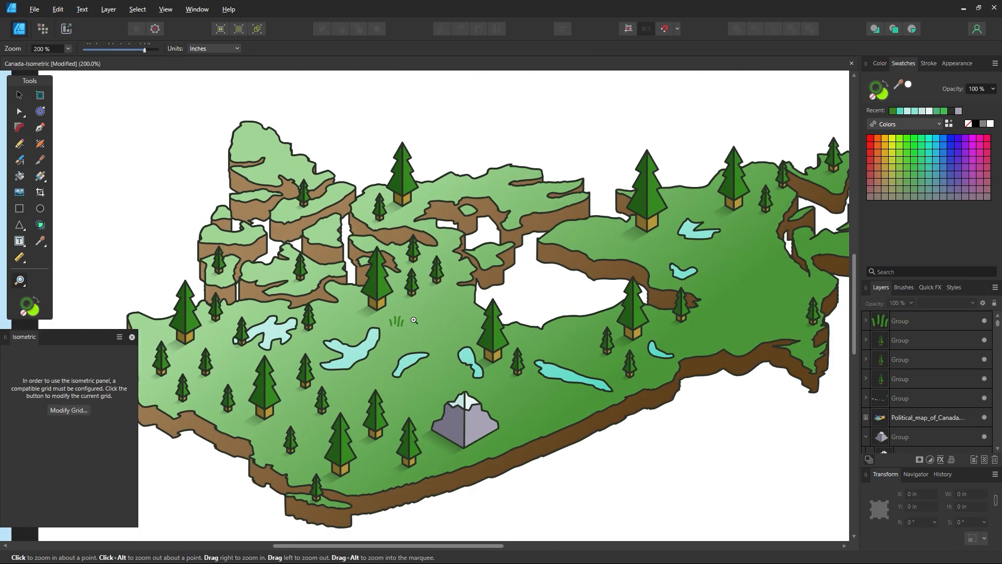
mouse_move(415, 340)
left_mouse_down()
mouse_move(446, 328)
mouse_move(428, 312)
mouse_move(389, 310)
mouse_move(437, 378)
mouse_move(466, 454)
mouse_move(348, 420)
mouse_move(266, 349)
mouse_move(360, 309)
left_mouse_up()
left_click(22, 98)
mouse_move(359, 309)
left_mouse_down()
mouse_move(180, 323)
mouse_move(446, 321)
mouse_move(484, 290)
mouse_move(456, 308)
mouse_move(467, 306)
mouse_move(383, 302)
left_mouse_up()
left_click(646, 470)
left_click(609, 459)
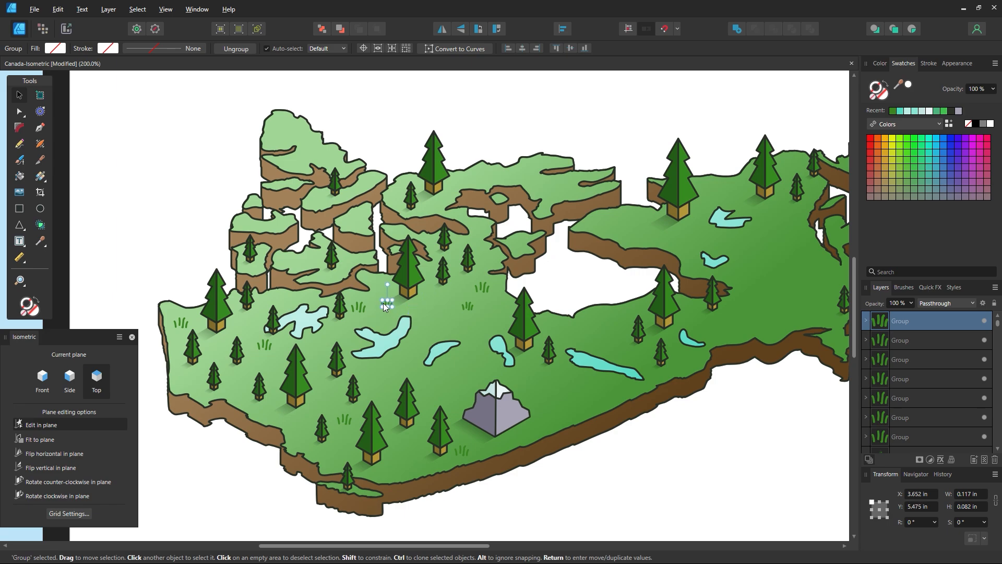
Place more copies of the grass tuft on the northern islands and on the open ground around the mountain
left_click_drag(330, 397, 324, 397)
left_click_drag(545, 418, 524, 254)
key("ctrl+z")
left_click(646, 477)
left_click_drag(485, 370, 561, 188)
left_click_drag(562, 188, 441, 390)
left_click(358, 113)
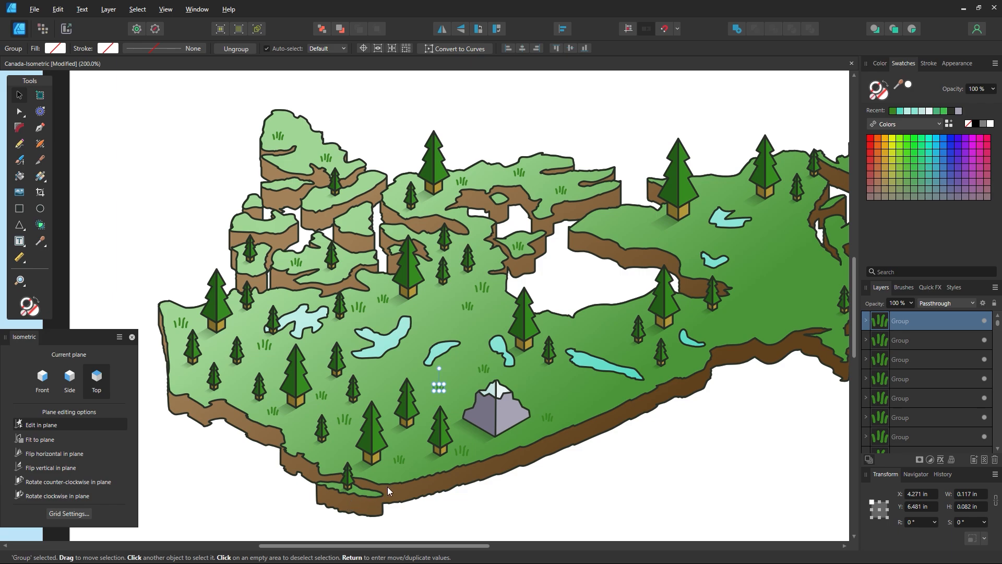
Add grass tuft copies along the southeastern mainland, around the eastern lakes and near the southern cliff edge
key("space")
left_click_drag(763, 397, 576, 419)
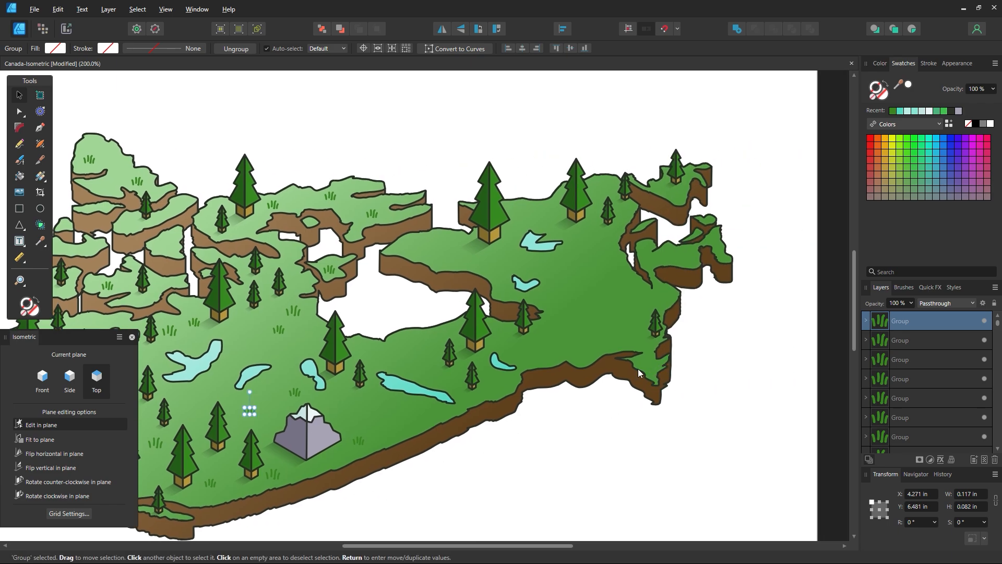
key("space")
left_click_drag(439, 434, 571, 421)
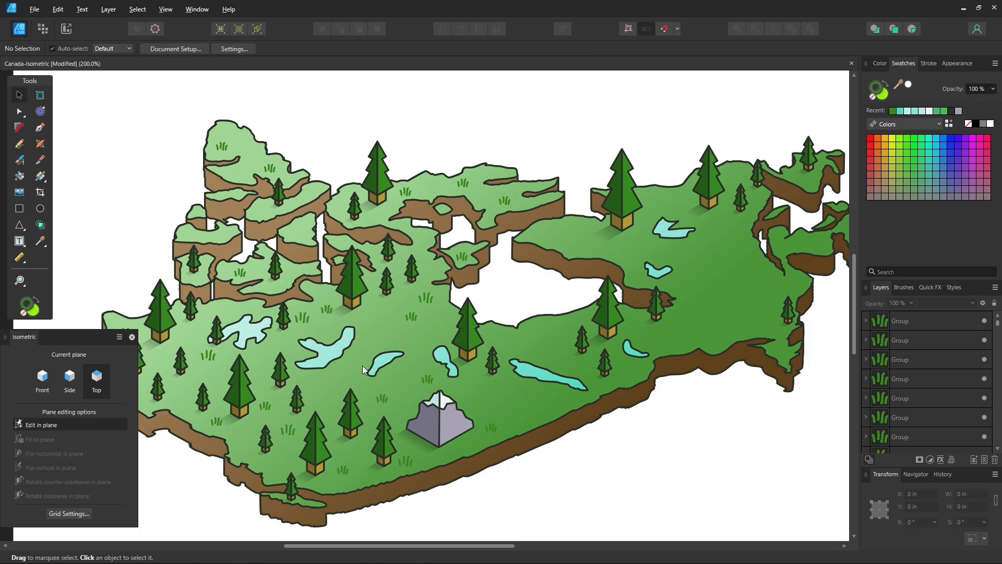
left_click_drag(384, 399, 717, 350)
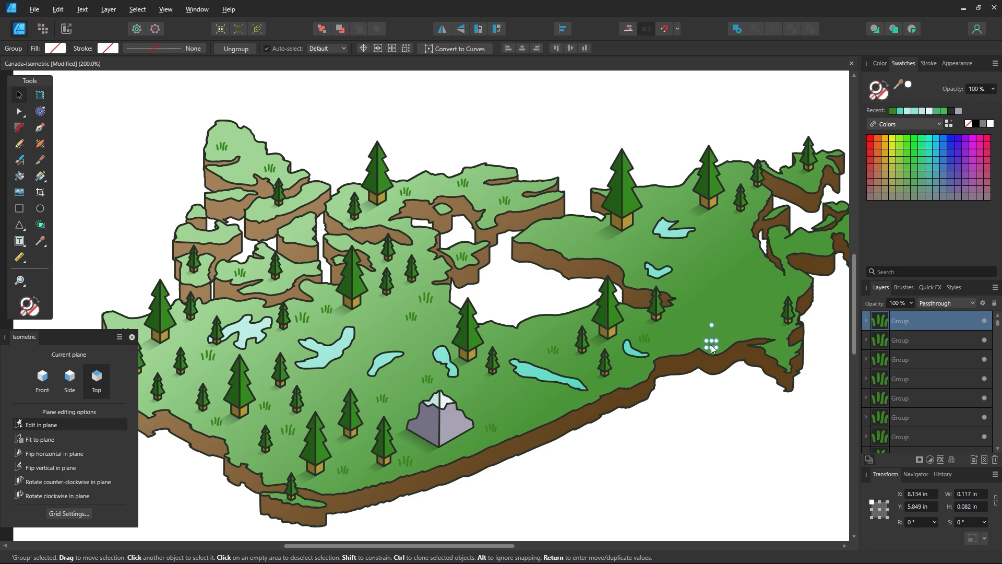
left_click(723, 450)
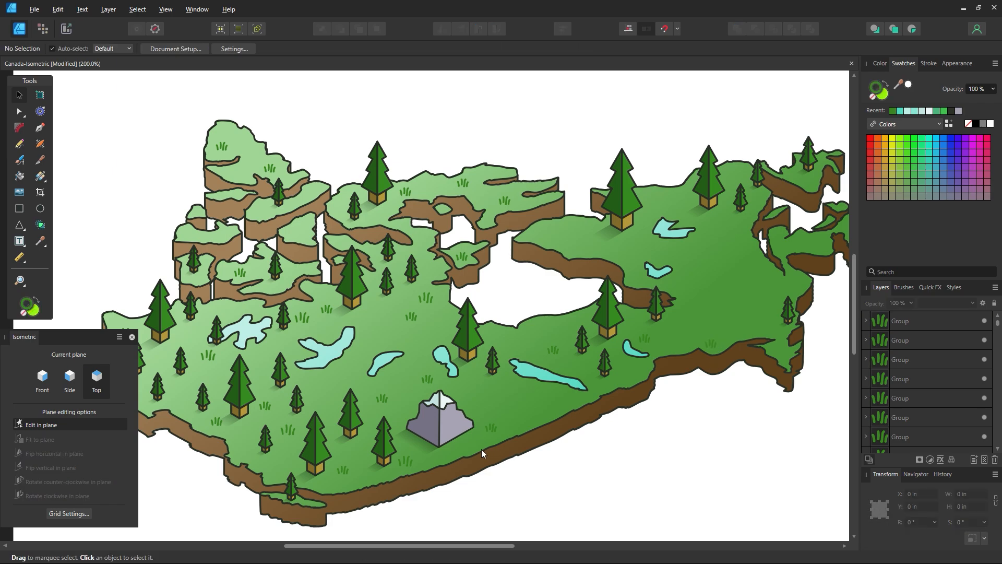
Duplicate a small tree to the grass east of the mountain and shift the copy slightly west
left_click_drag(293, 406, 518, 415)
left_click(611, 450)
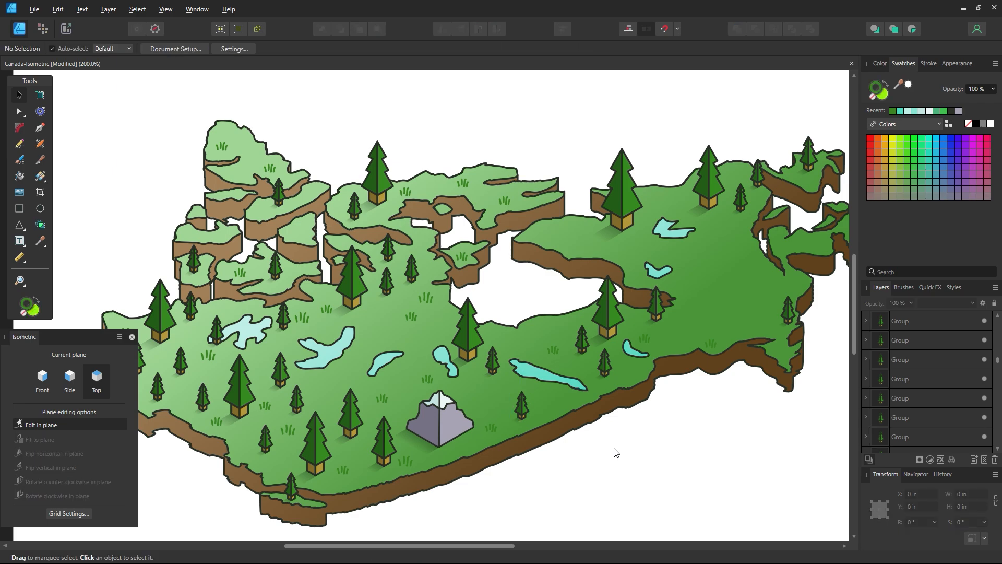
left_click_drag(611, 448, 571, 452)
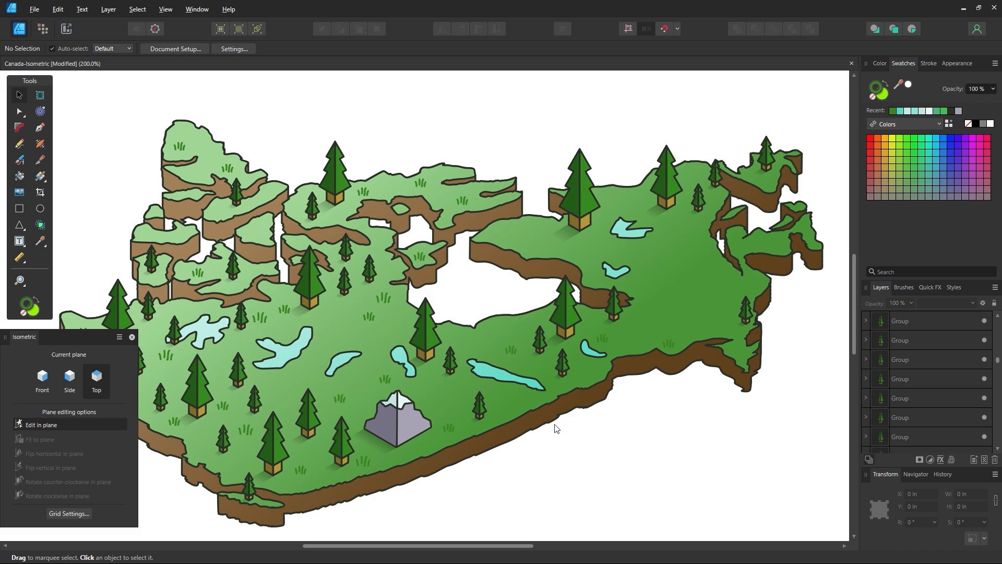
key("space")
left_click_drag(556, 428, 511, 420)
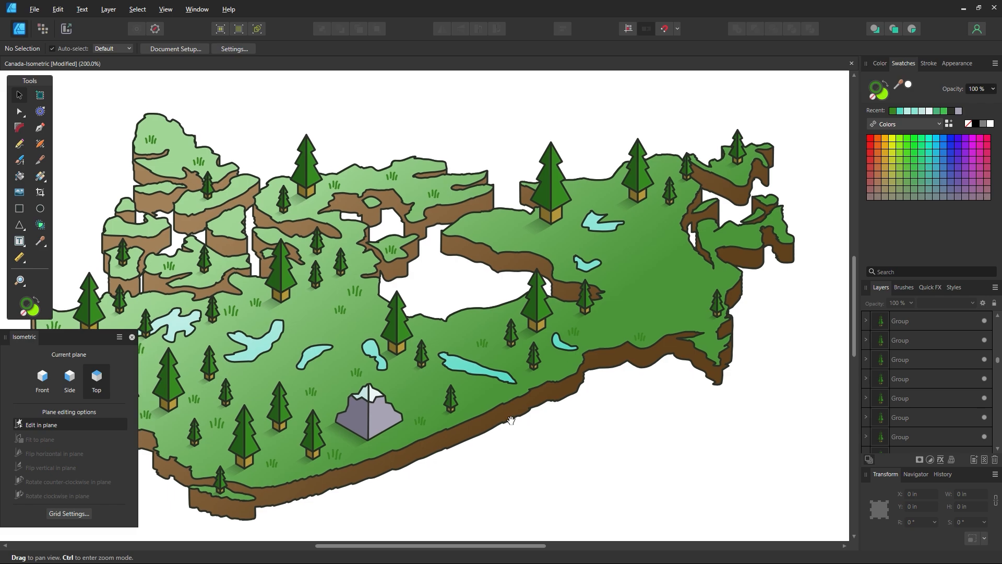
left_click_drag(455, 404, 447, 403)
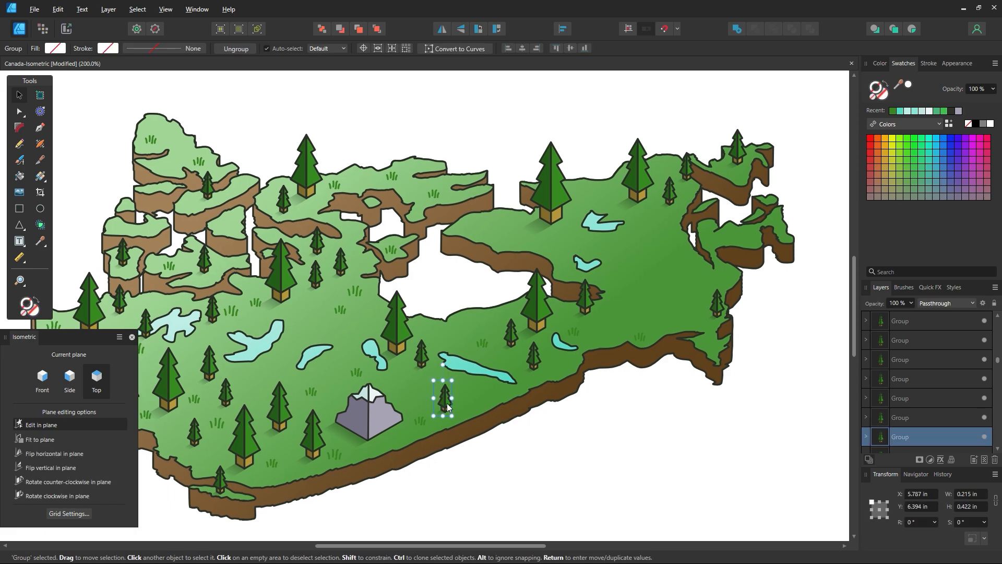
left_click(620, 471)
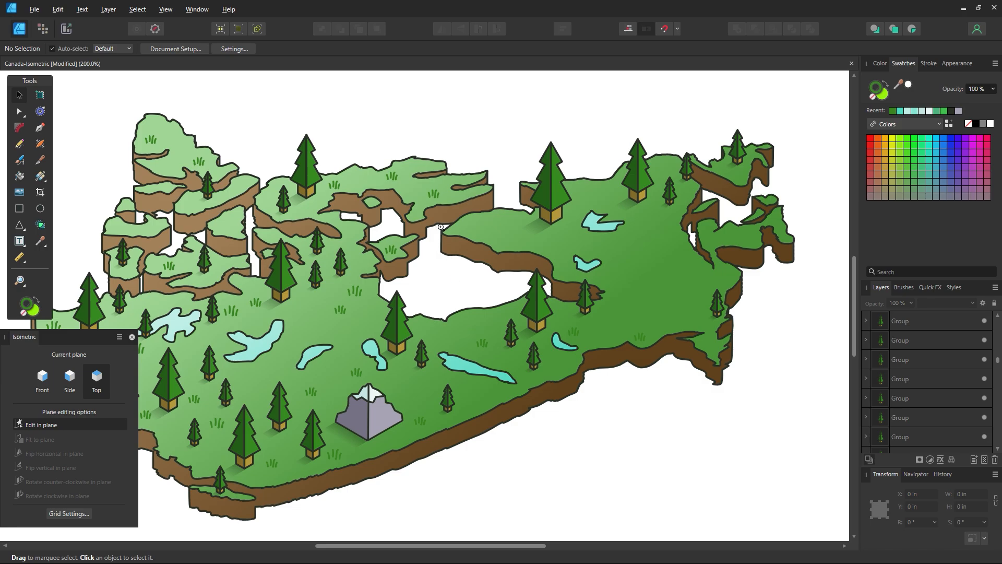
Adjust the brown cliff's upper corner node at the western tip of the northeastern mainland to meet the grass edge
key("z")
left_click_drag(453, 223, 514, 218)
key("a")
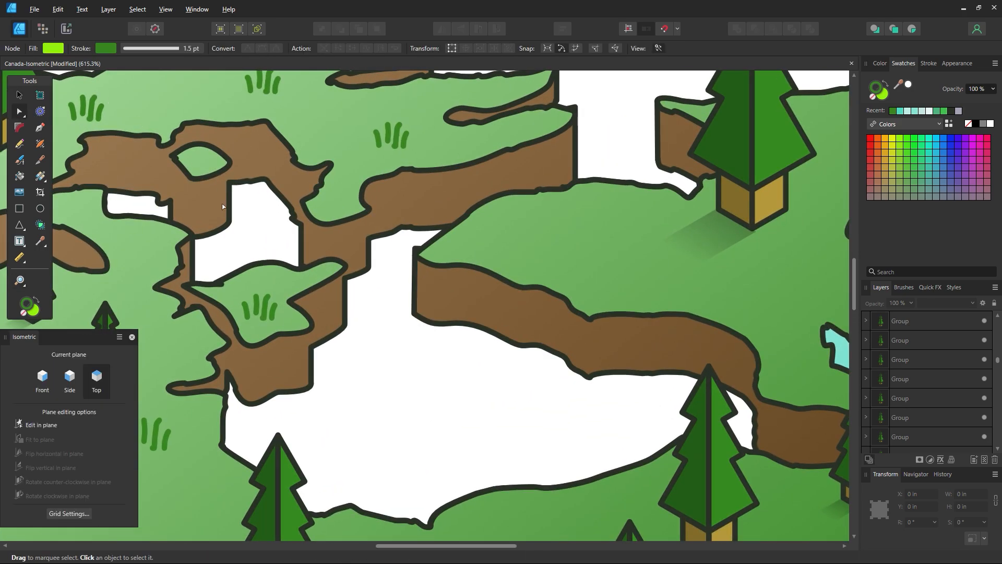
left_click(417, 251)
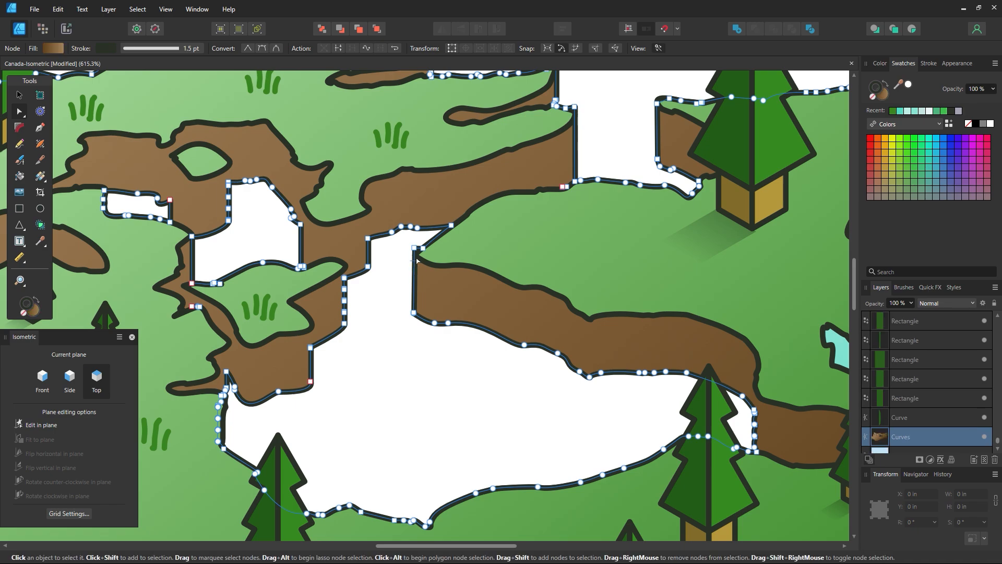
left_click(414, 251)
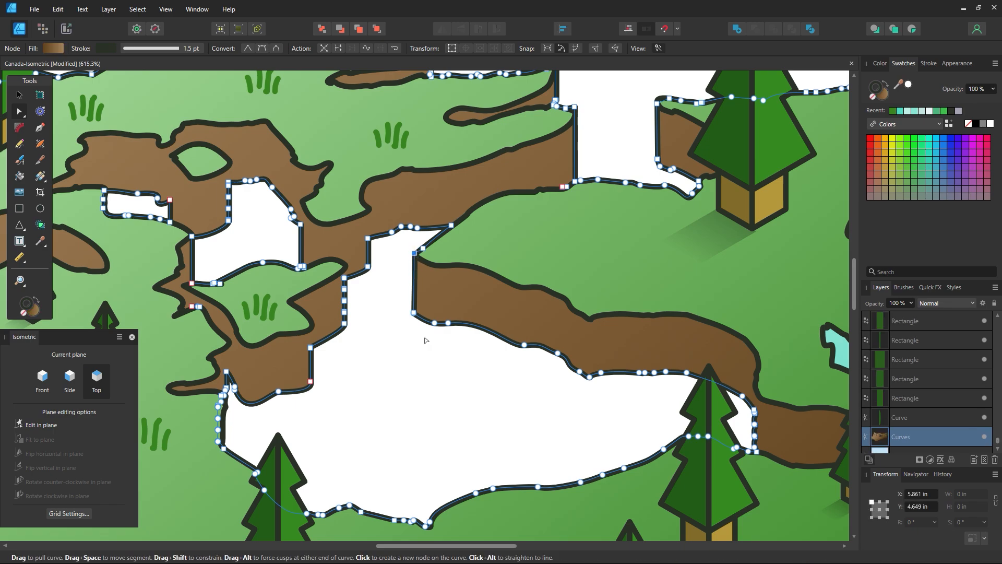
left_click(441, 366)
Duplicate the grass tuft onto the northeastern mainland, placing copies around its western end beside the bay
key("z")
left_click(518, 369, "alt")
left_click(518, 369, "alt")
left_click(516, 369, "alt")
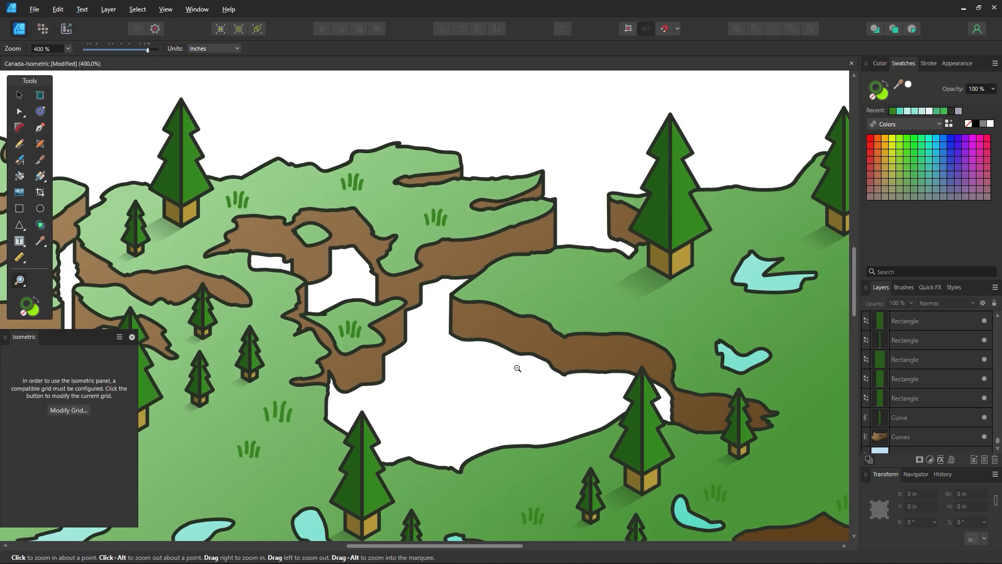
left_click(515, 369, "alt")
left_click(514, 369, "alt")
left_click(513, 368, "alt")
scroll(588, 427, "down", 4)
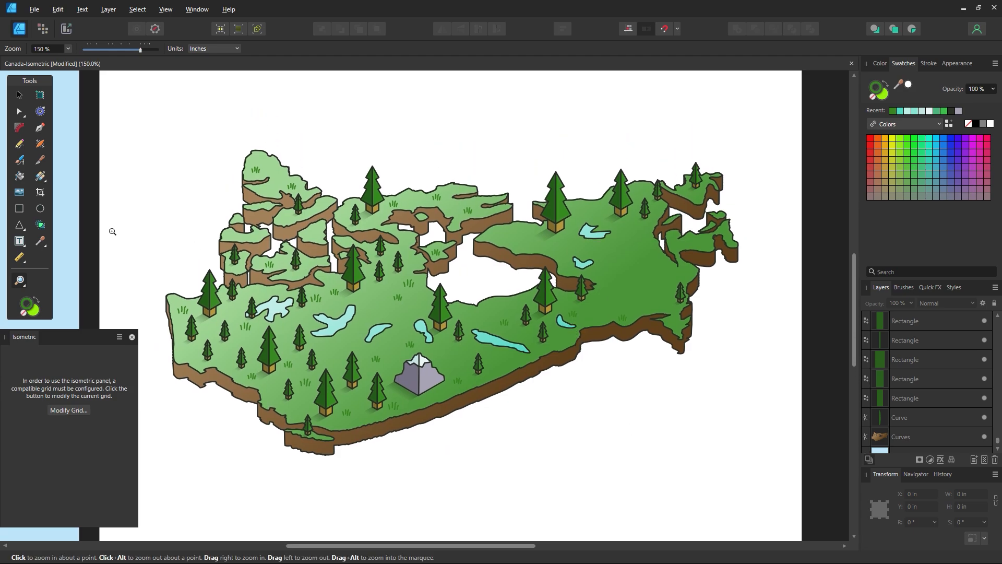
left_click(20, 96)
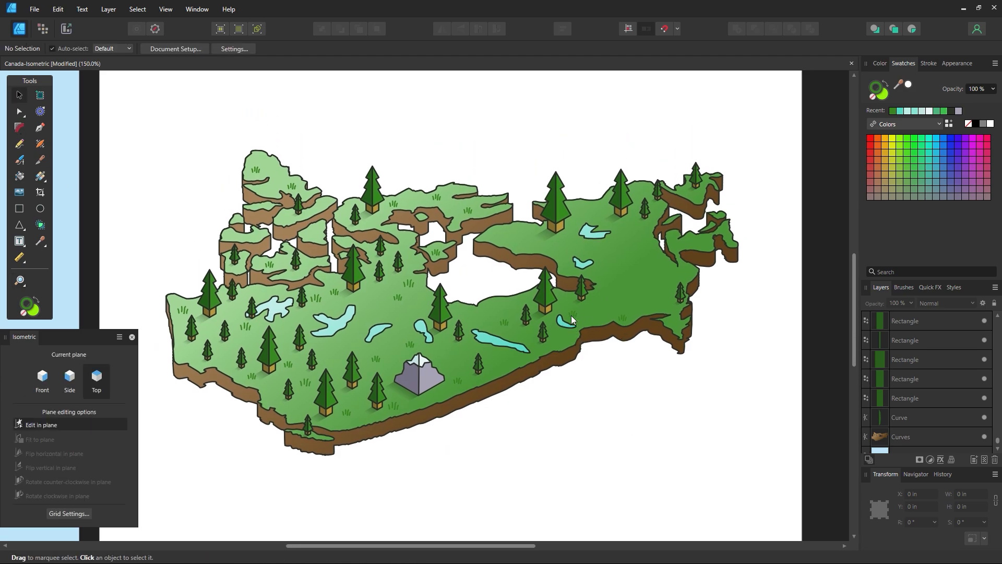
left_click_drag(571, 315, 680, 273)
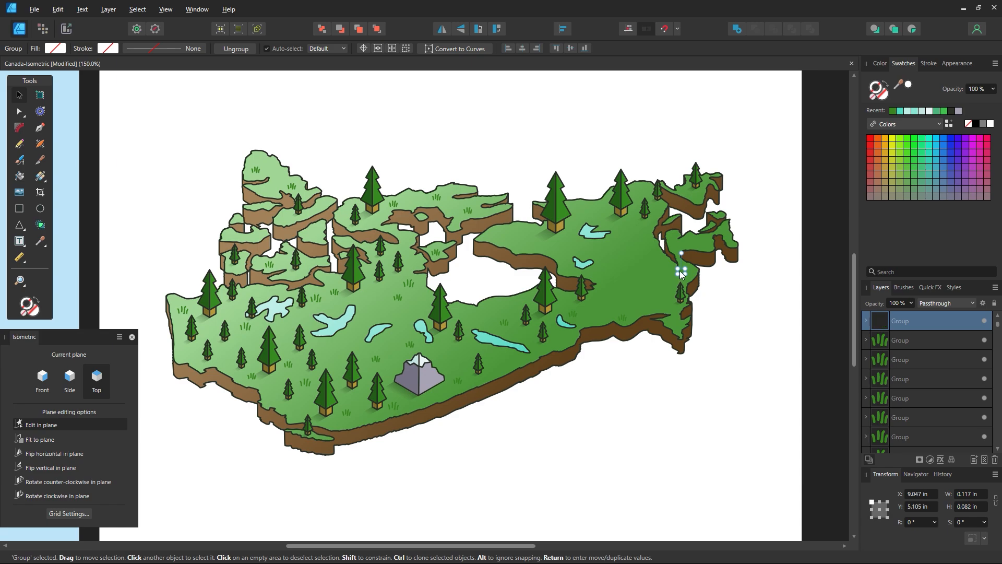
left_click_drag(554, 236, 530, 240)
left_click(687, 407)
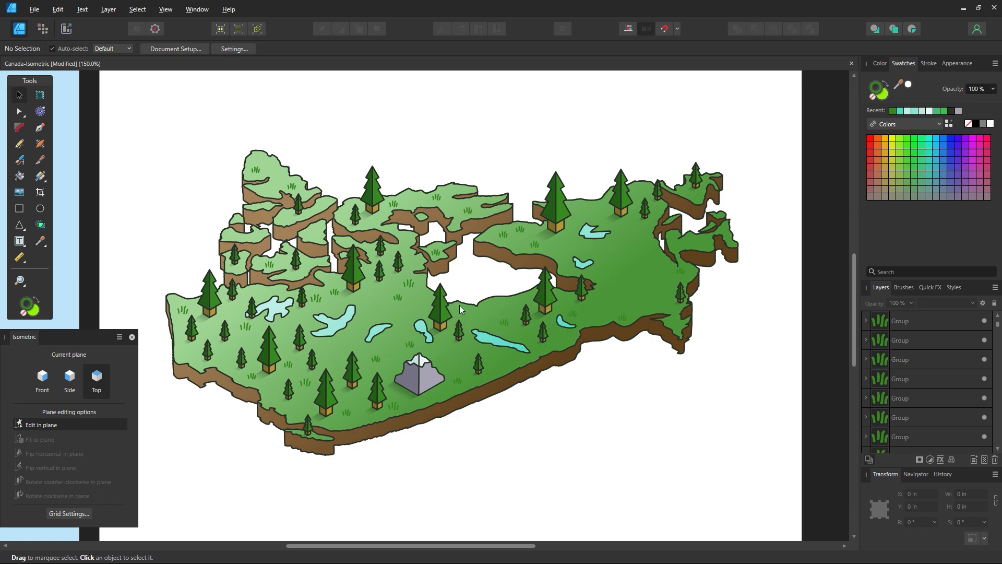
Add medium tree copies on the northern coast, between the two large northeastern trees, and between the central lakes
mouse_move(358, 365)
left_mouse_down()
mouse_move(650, 282)
mouse_move(651, 265)
mouse_move(594, 189)
mouse_move(418, 174)
mouse_move(458, 175)
mouse_move(387, 253)
mouse_move(376, 316)
mouse_move(387, 314)
mouse_move(372, 303)
left_mouse_up()
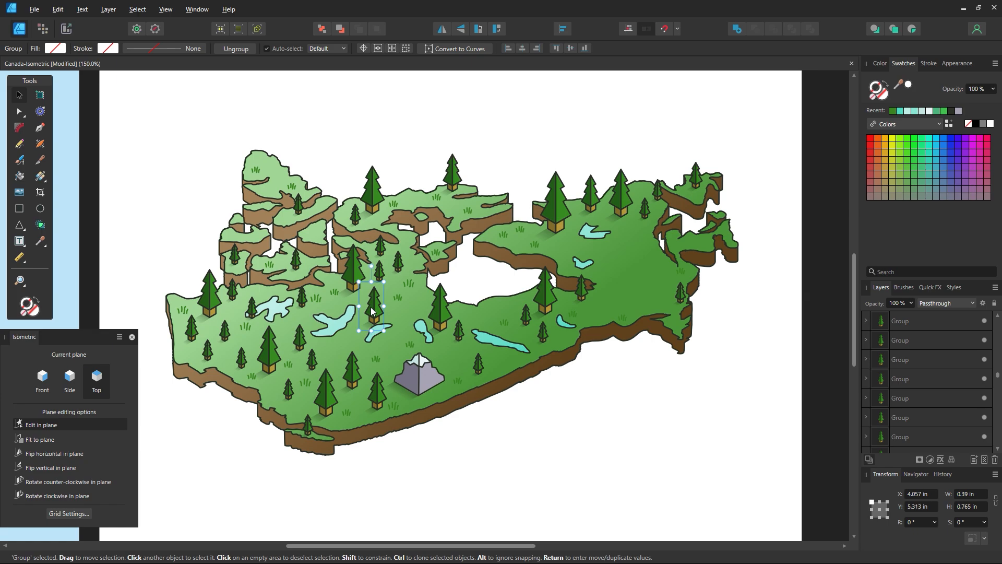
left_click_drag(368, 307, 387, 300)
left_click(395, 299)
left_click(397, 299)
left_click(602, 454)
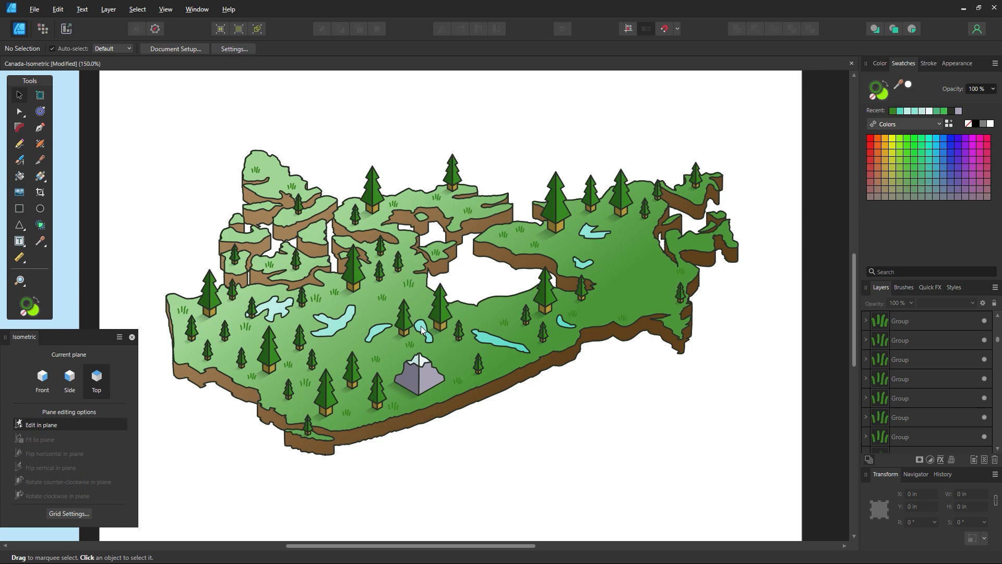
Move the medium tree from between the central lakes to the bay's southern shore
left_click(405, 323)
left_click_drag(429, 337, 489, 338)
key("ctrl+z")
left_click(514, 412)
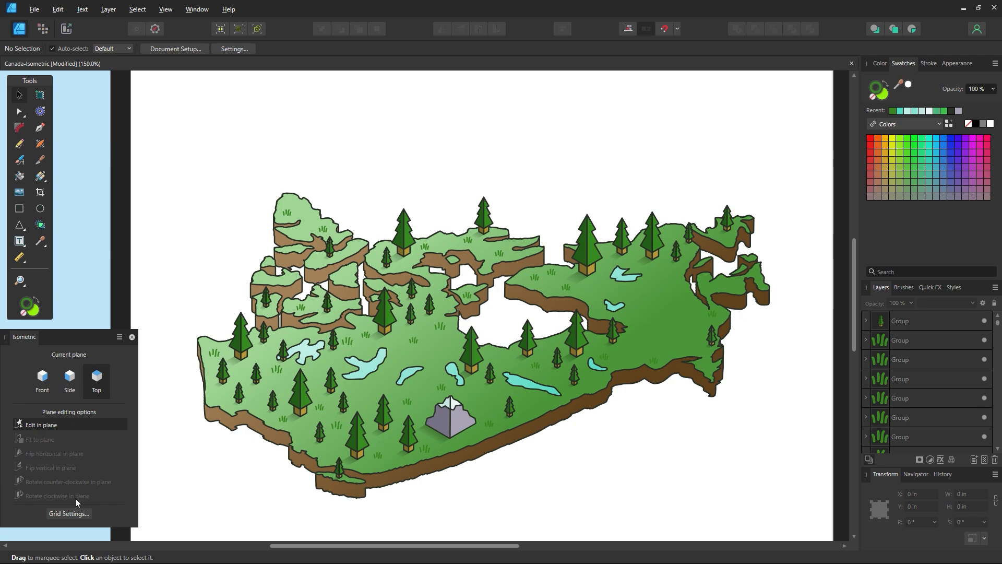
Turn on the isometric grid display in the grid settings and save the document
left_click(69, 514)
left_click(377, 118)
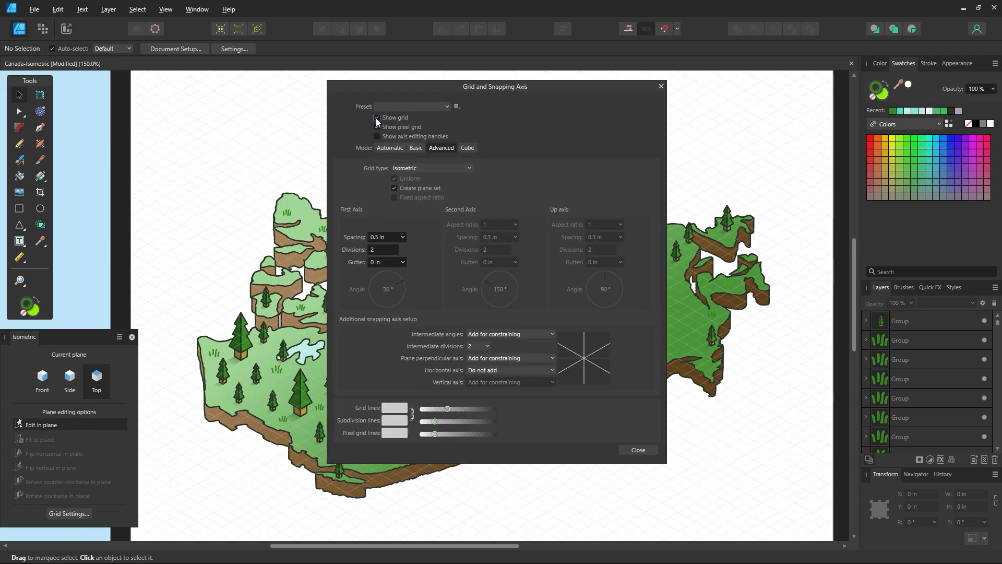
left_click(638, 450)
key("ctrl+s")
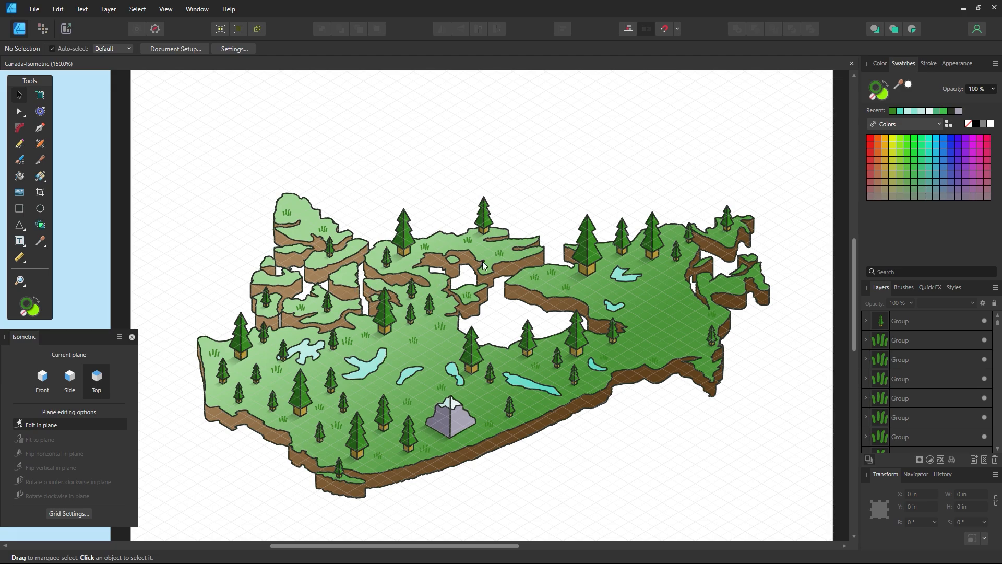
Set the isometric plane to Front above the northwestern coast, with the Pen tool ready and snapping to the grid turned on
key("space")
left_click_drag(303, 192, 409, 271)
key("z")
left_click_drag(383, 170, 464, 235)
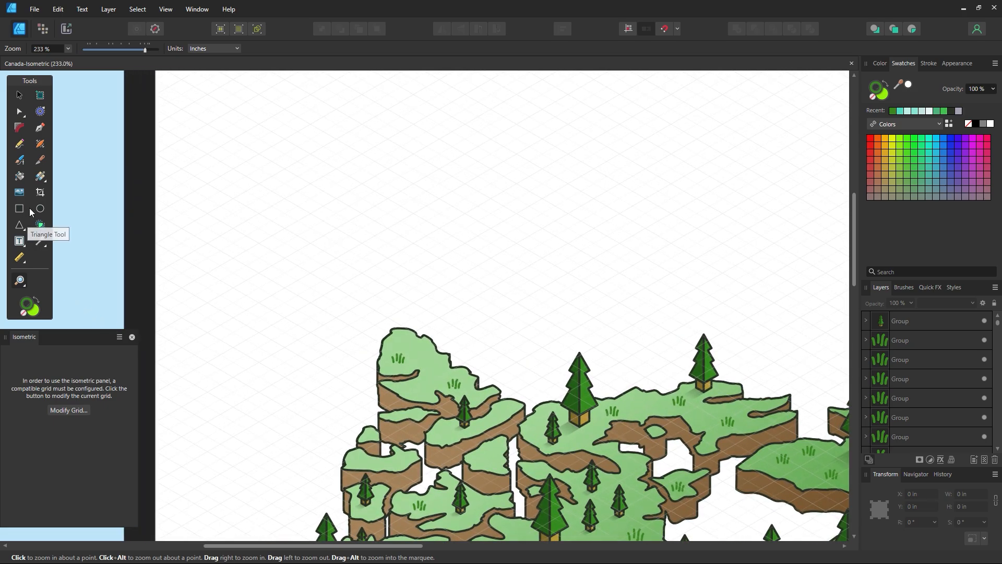
left_click(40, 128)
left_click(50, 380)
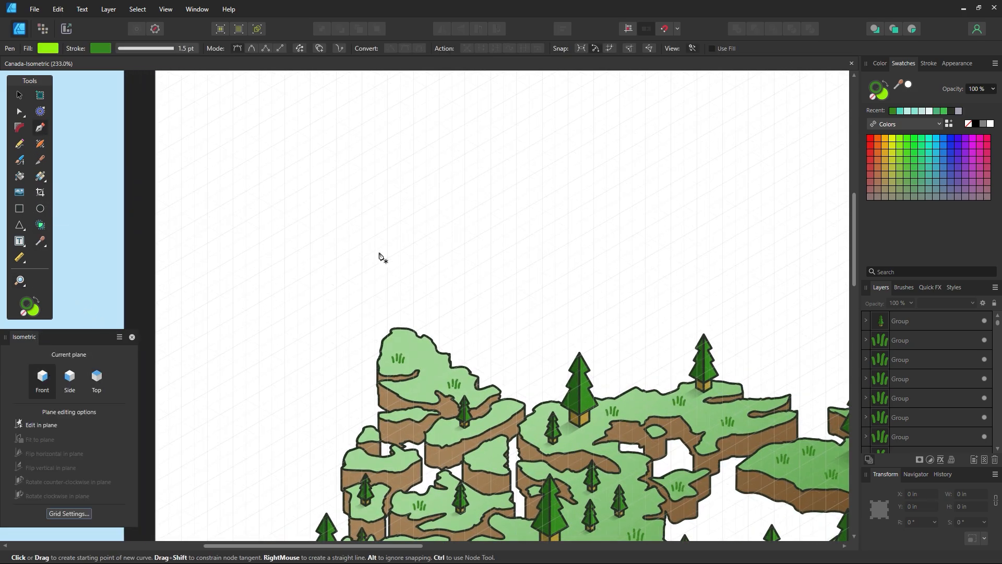
left_click(630, 29)
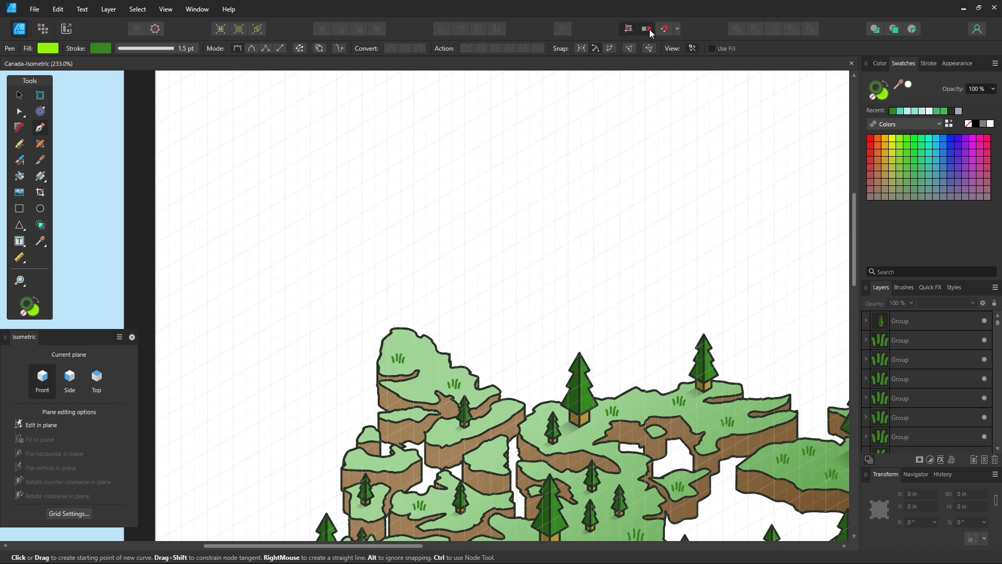
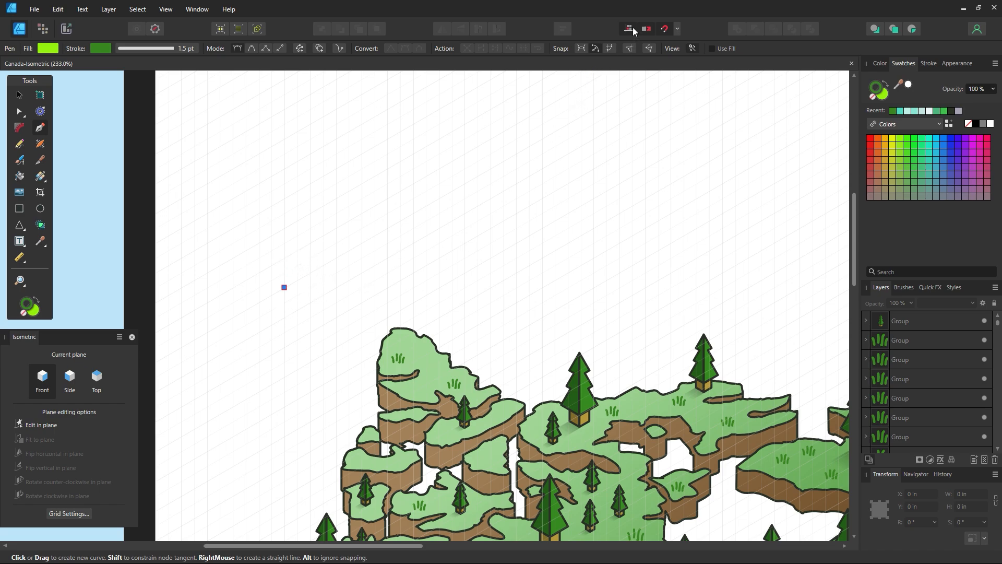
left_click(679, 30)
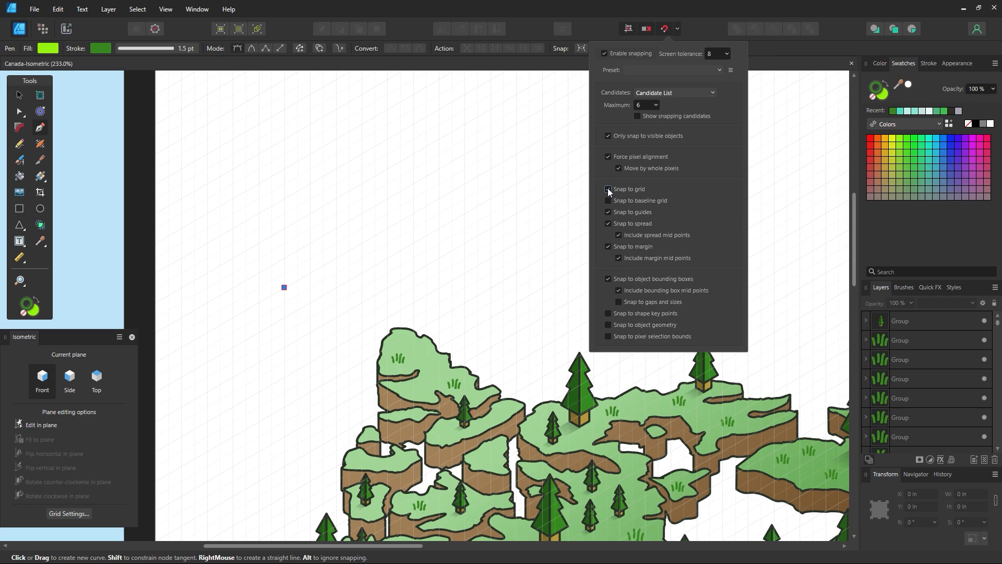
left_click(634, 2)
Undo the stray first line and start a cloud outline with the Pen tool, tracing its lower hump down to the notch
left_click(336, 258)
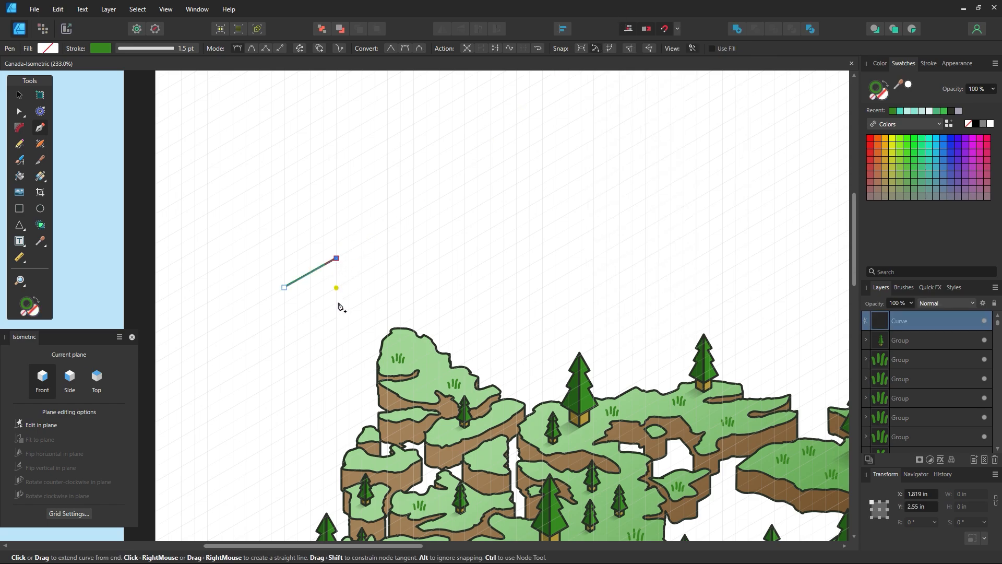
key("ctrl+z")
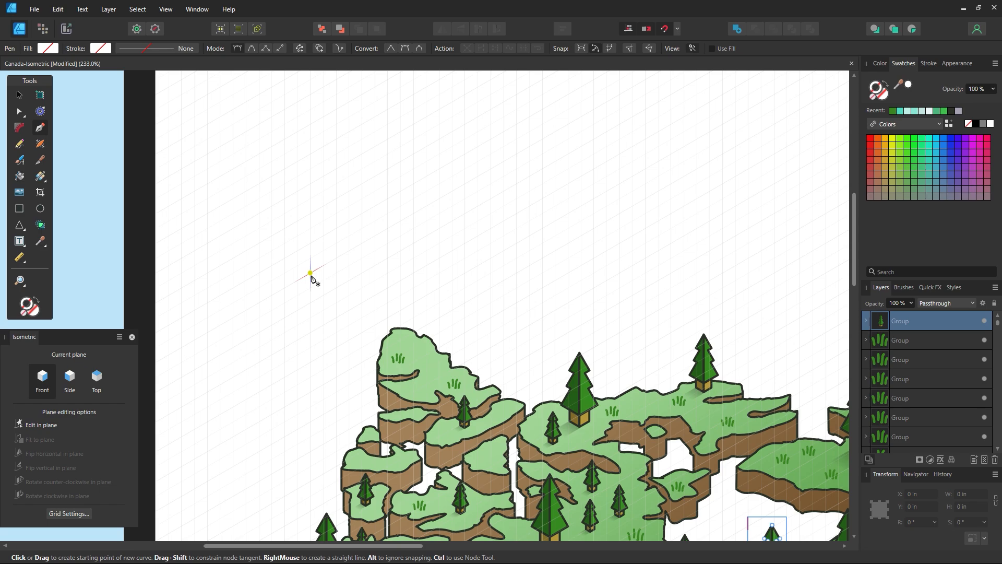
left_click(310, 273)
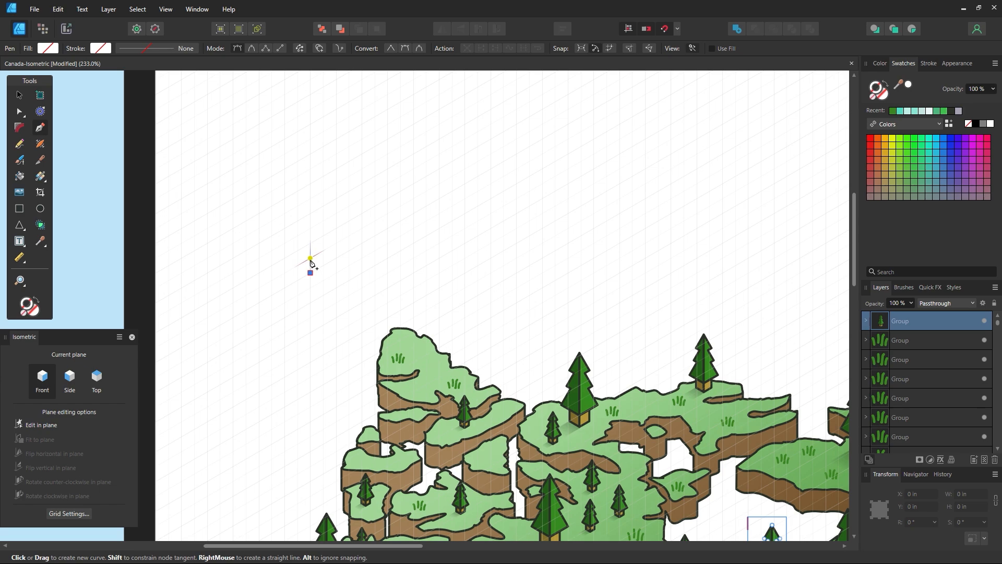
left_click(310, 259)
left_click(323, 222)
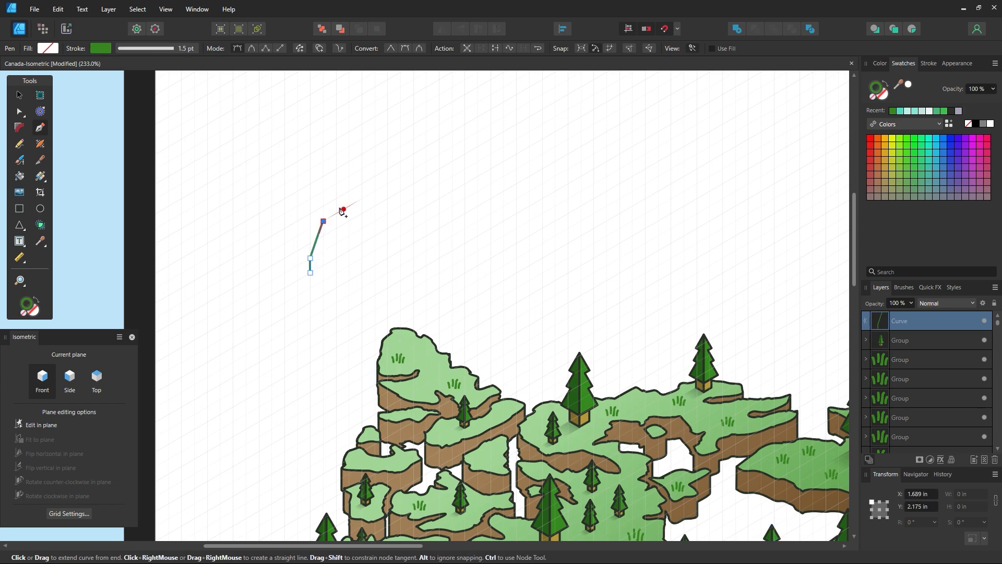
left_click(349, 207)
left_click(375, 221)
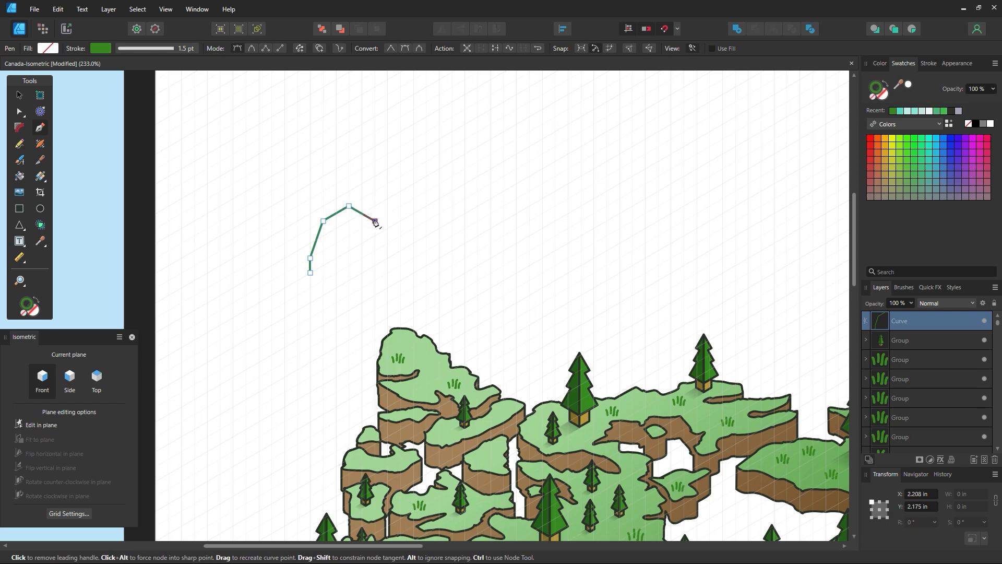
Trace the cloud's taller hump with straight segments and close the outline along a slanted base, about 1.56 in wide overall
left_click(387, 184)
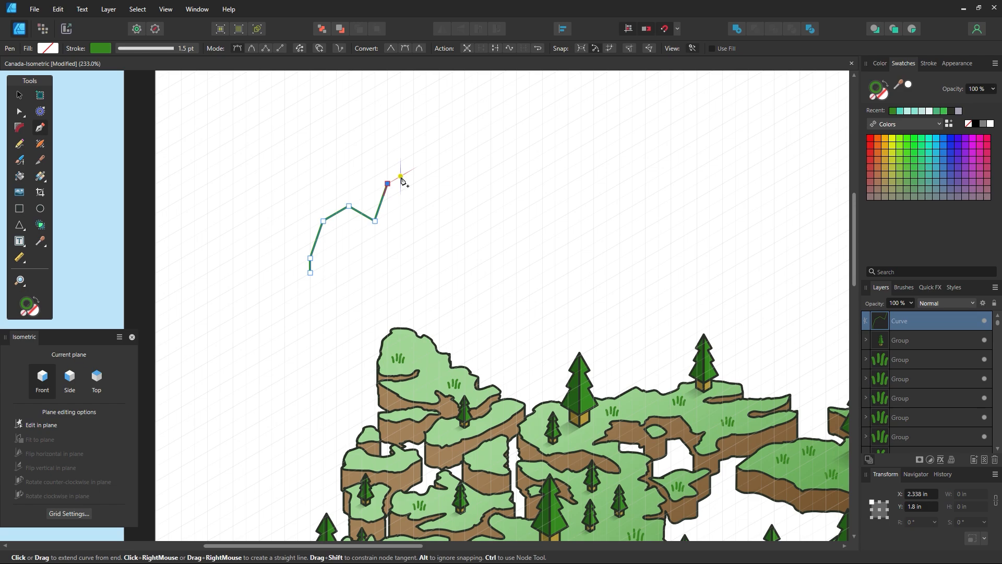
scroll(407, 206, "up", 2)
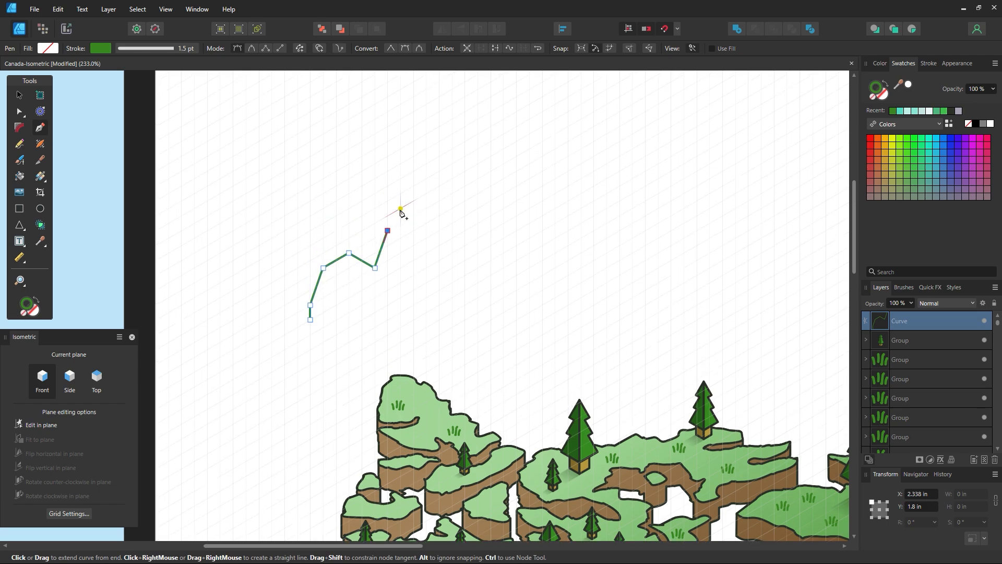
key("ctrl+z")
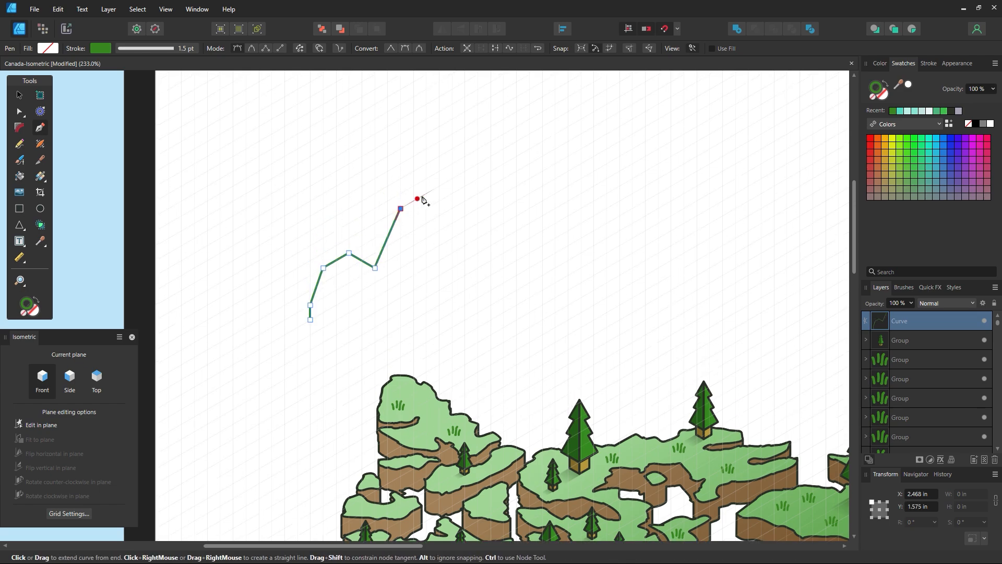
left_click(427, 194)
left_click(453, 209)
left_click(466, 231)
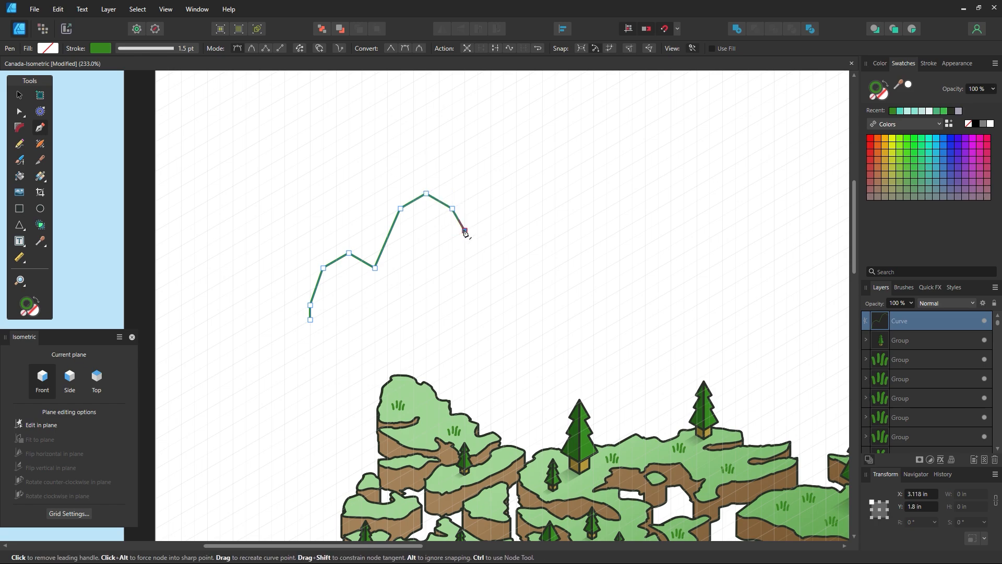
left_click(465, 260)
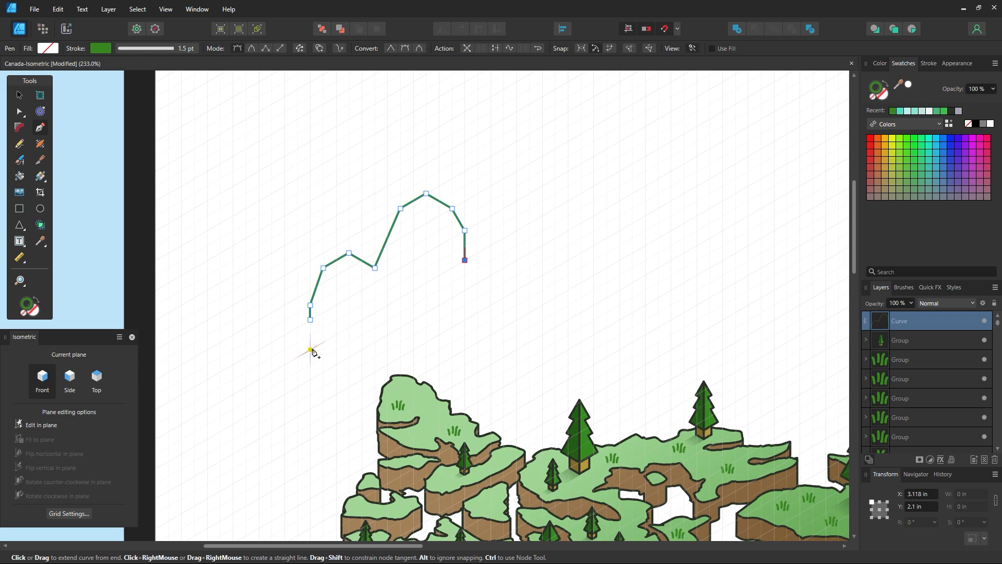
left_click(311, 349)
left_click(311, 319)
key("v")
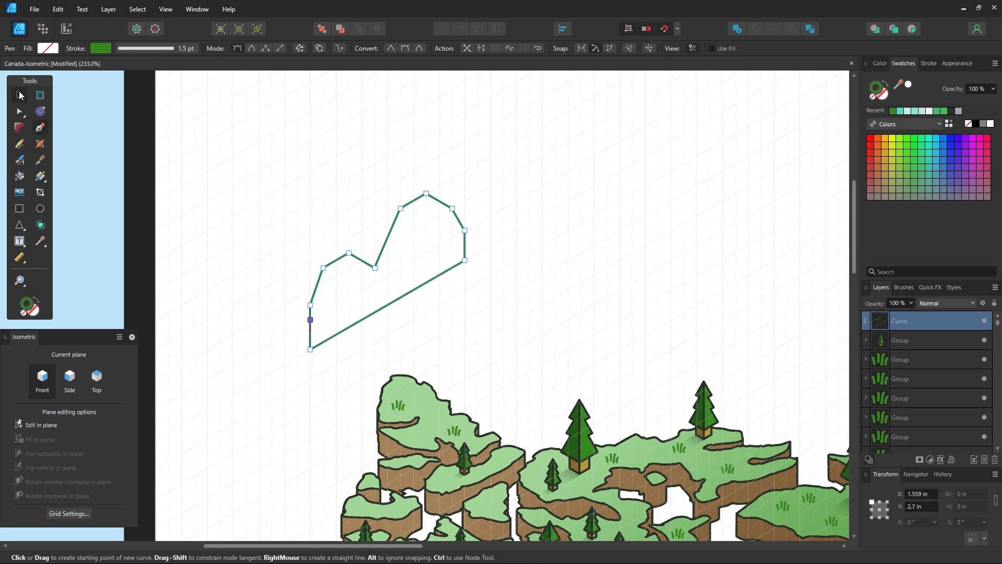
left_click(347, 190)
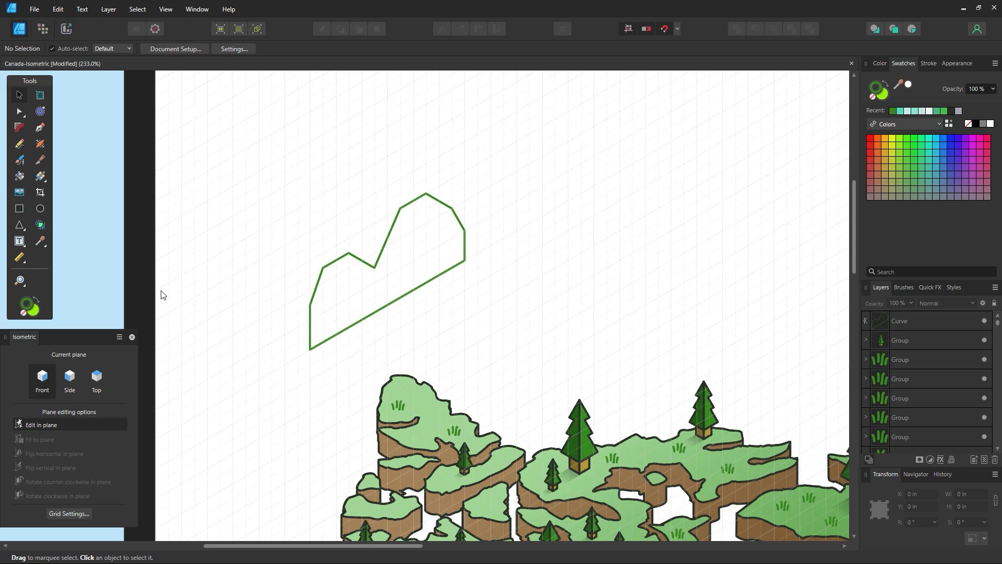
Draw thin rectangles in the Top plane on the peaks of both cloud humps, the taller hump's measuring 0.3 by 0.15 in
left_click(19, 209)
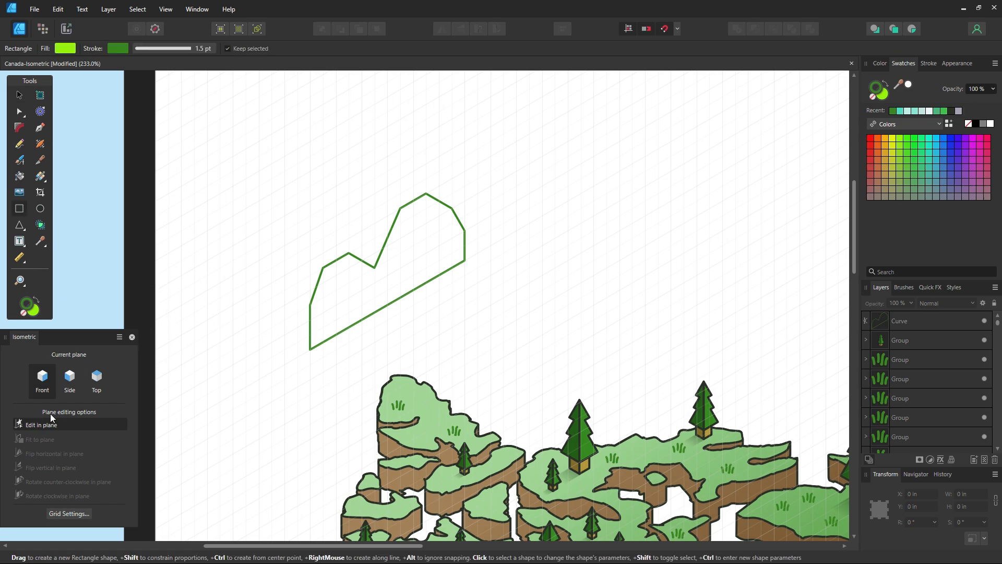
left_click(97, 380)
left_click_drag(324, 267, 348, 253)
left_click_drag(400, 208, 426, 193)
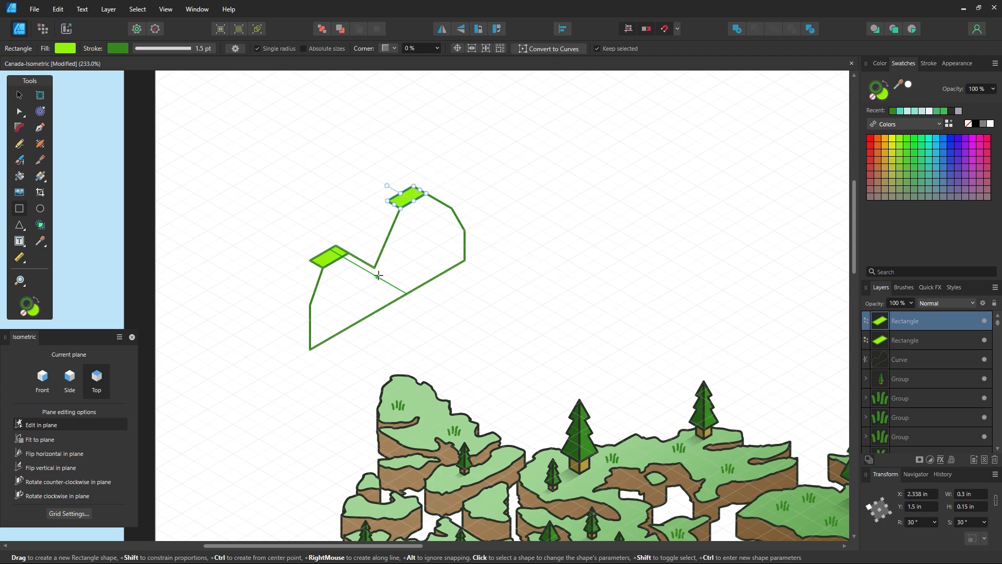
Draw a narrow rectangle in the Side plane along the cloud's vertical western edge
left_click(61, 379)
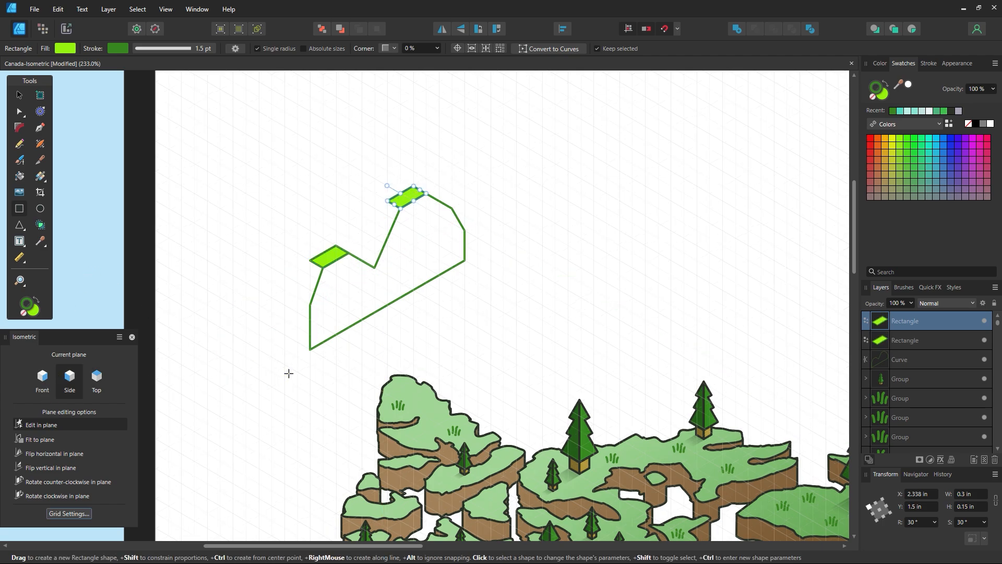
left_click_drag(310, 349, 302, 299)
left_click(22, 96)
left_click(437, 316)
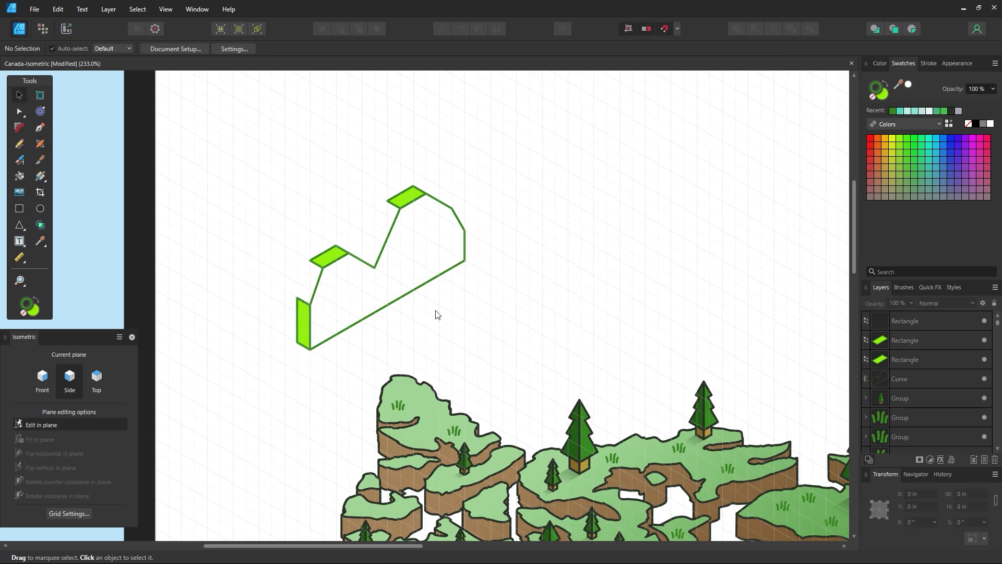
Draw a closed four-sided face with the Pen tool between the side rectangle and the lower hump's top rectangle
left_click_drag(506, 333, 603, 377)
key("z")
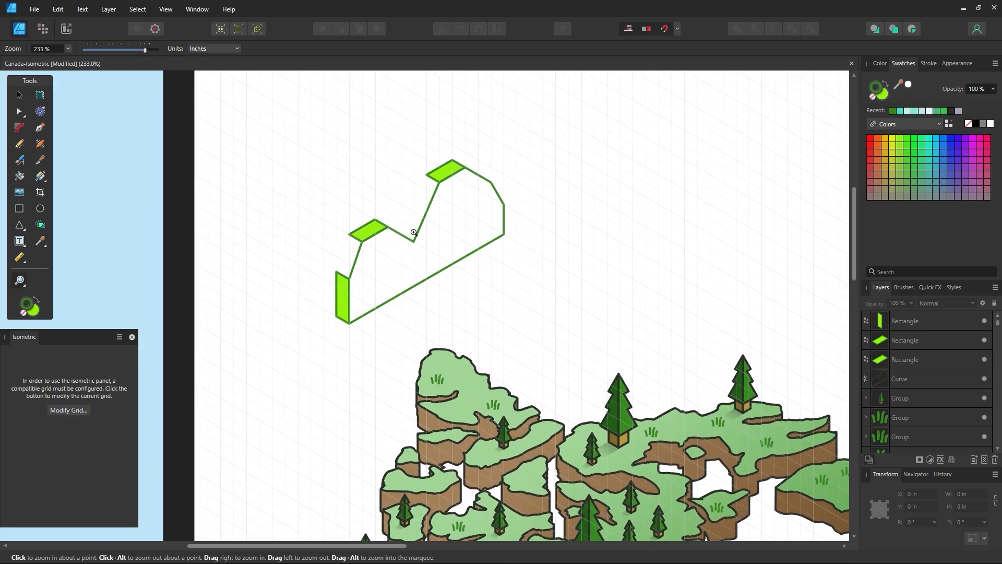
left_click_drag(410, 234, 506, 337)
left_click_drag(398, 280, 418, 309)
left_click(41, 130)
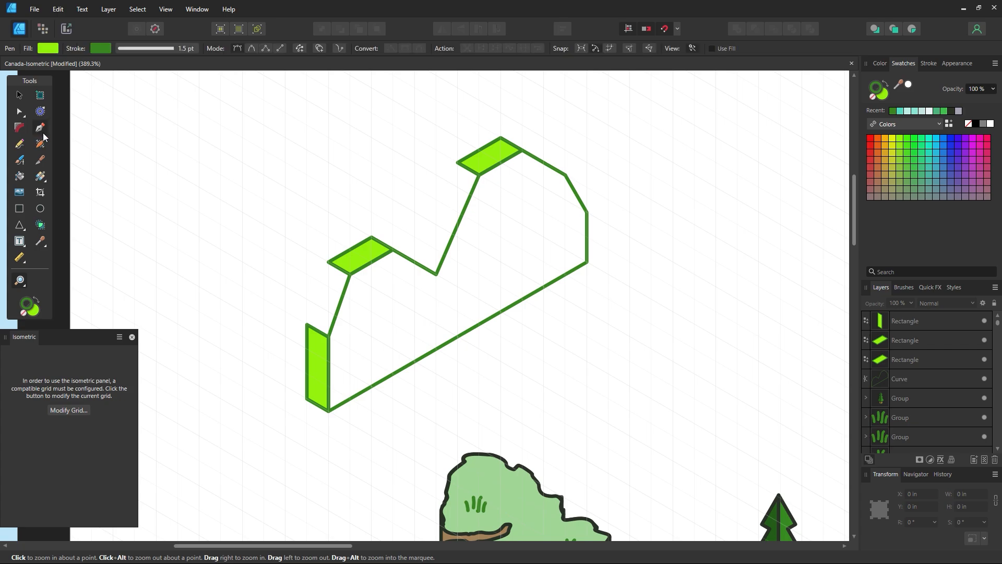
left_click(307, 325)
left_click(328, 335)
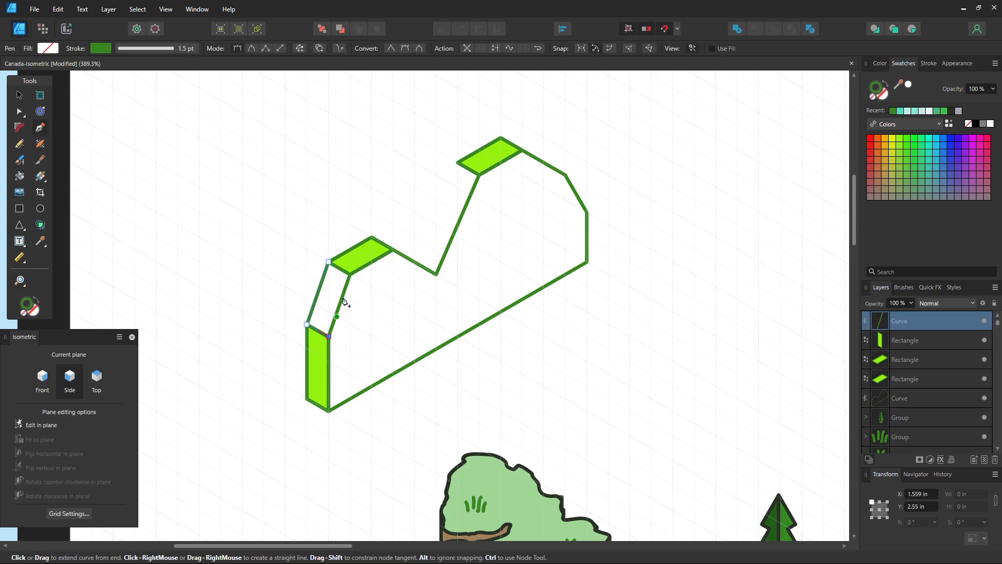
left_click(349, 274)
left_click(329, 262)
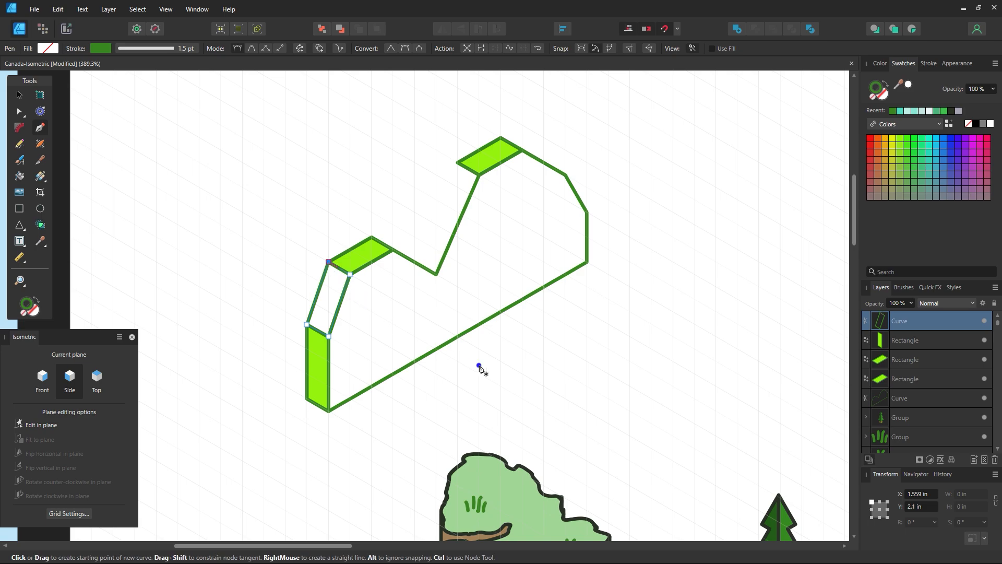
Undo the blue stroke color on the new slanted face and fill the face with turquoise instead
left_click(935, 154)
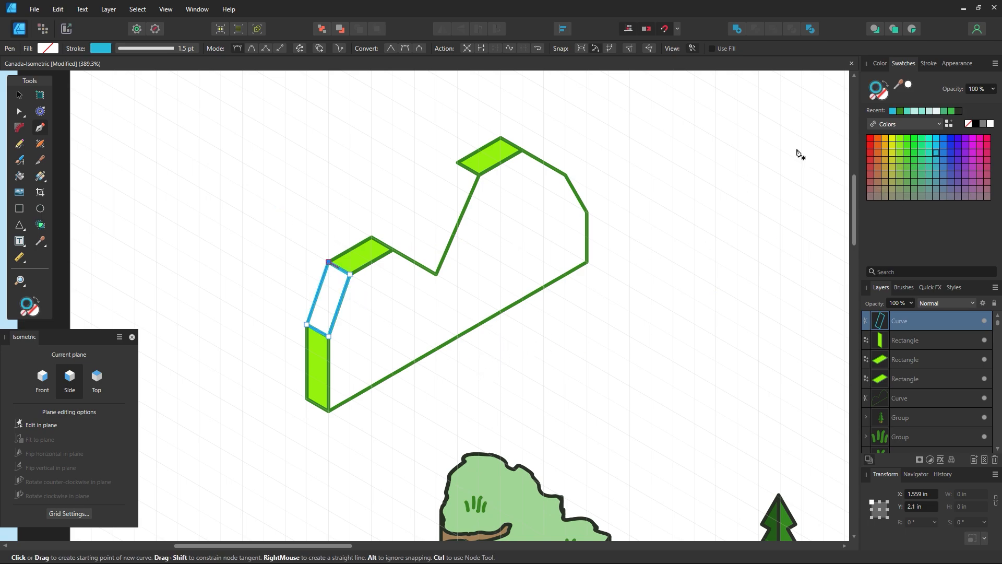
key("ctrl+z")
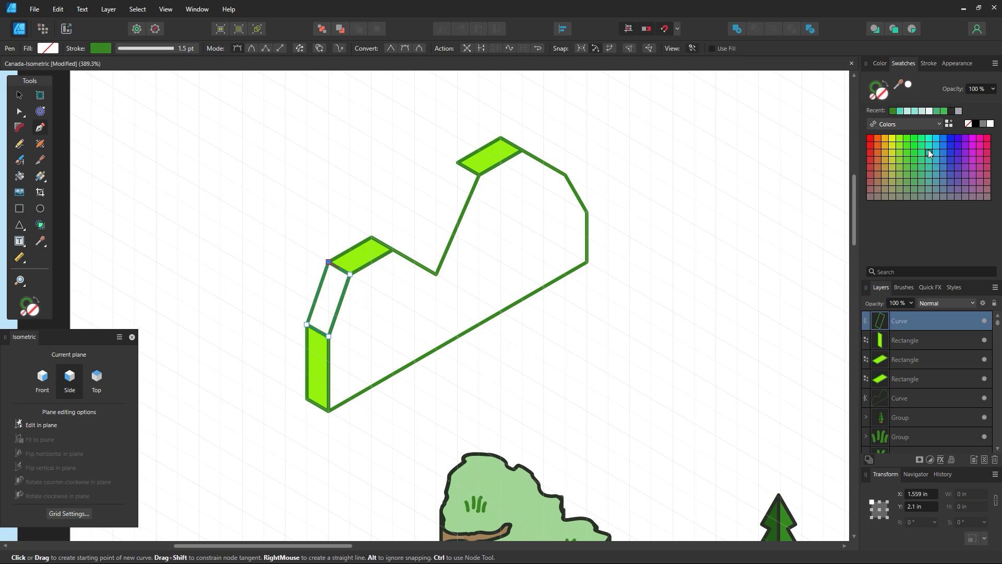
left_click(928, 151)
left_click(20, 96)
left_click(357, 203)
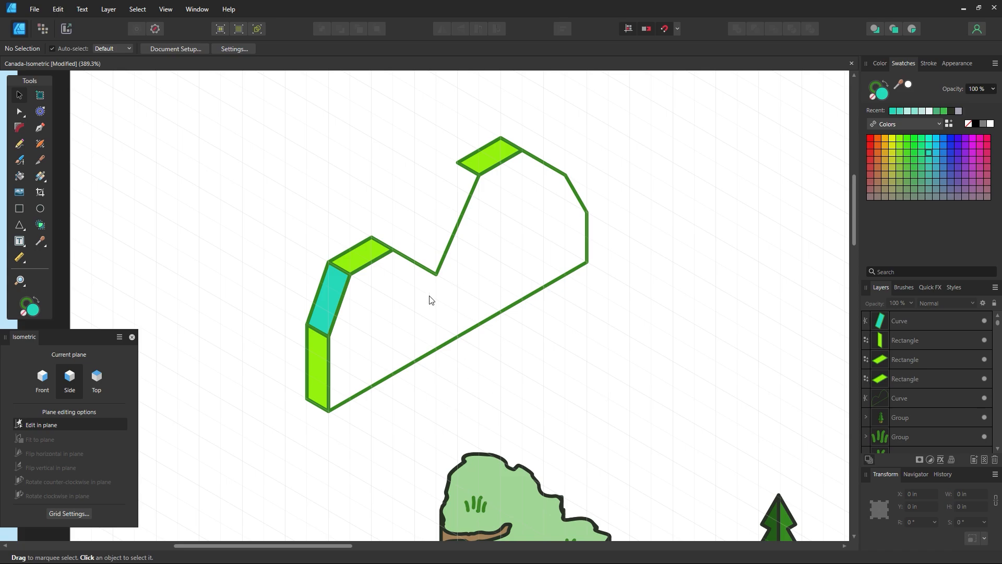
Draw a closed four-sided face with the Pen tool from the taller hump's top rectangle down to the notch
scroll(287, 279, "up", 1)
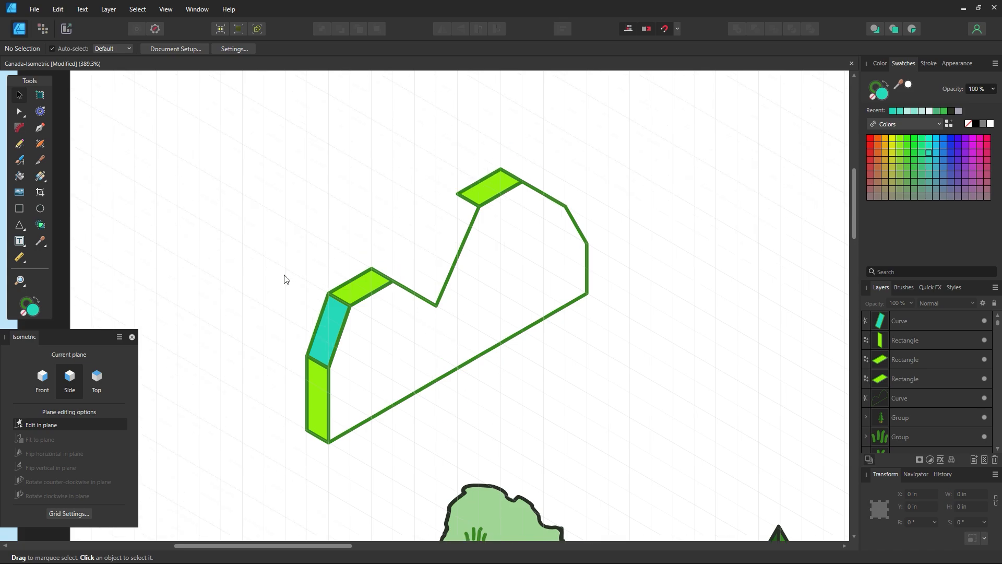
left_click(40, 127)
left_click(457, 196)
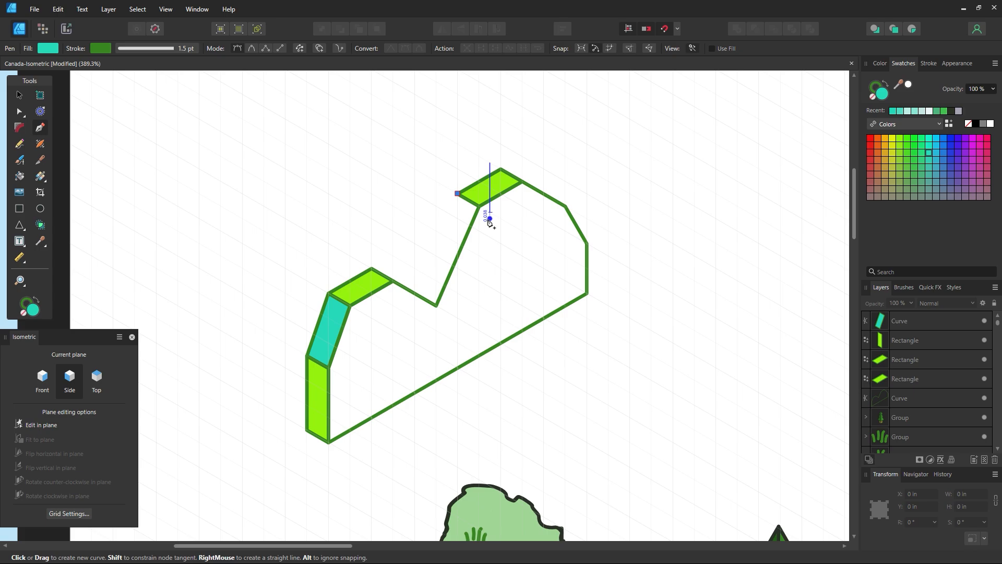
left_click(416, 294)
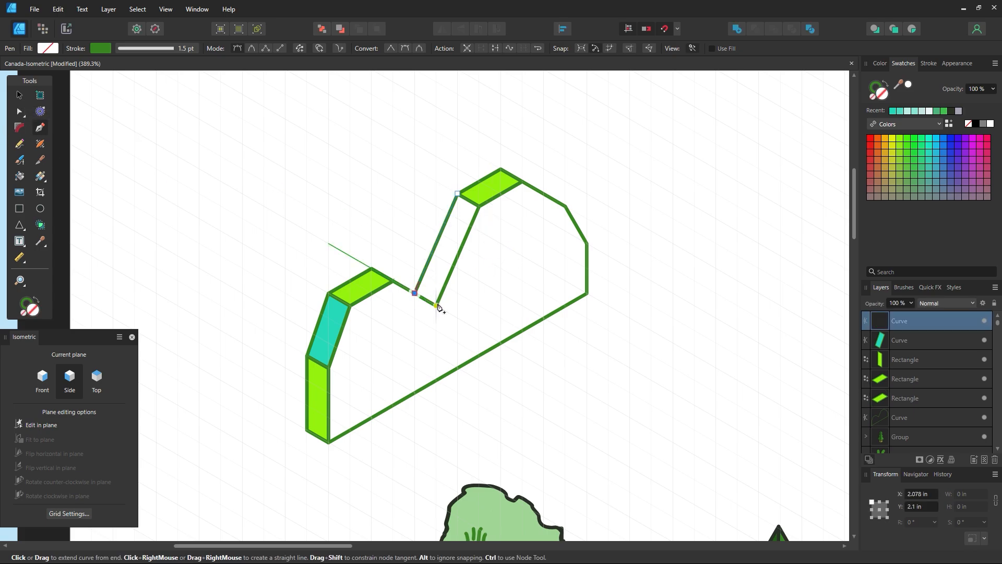
left_click(436, 305)
left_click(479, 207)
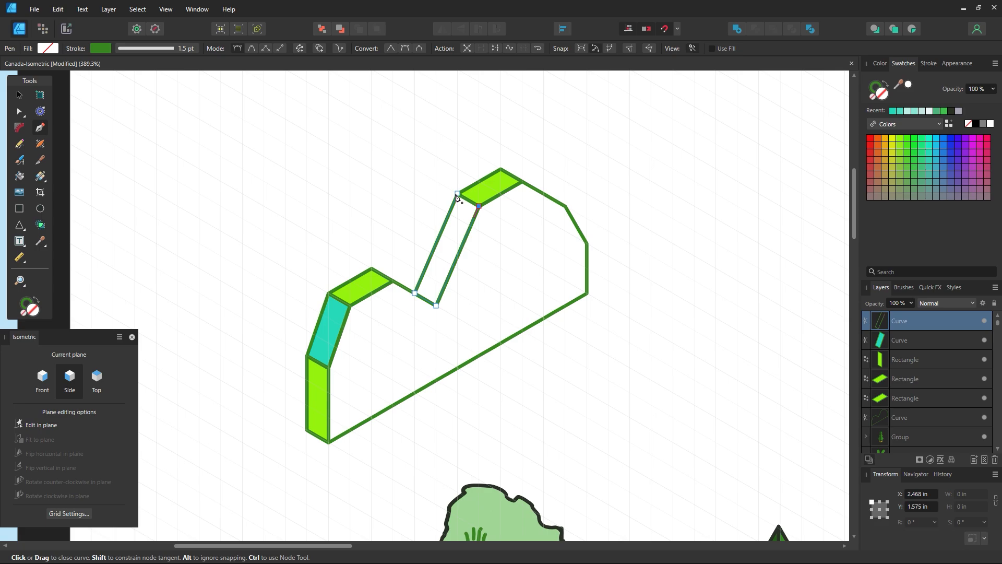
left_click(458, 196)
Fill the taller hump's slanted face with the turquoise sampled from the lower slanted face
key("i")
left_click(347, 335)
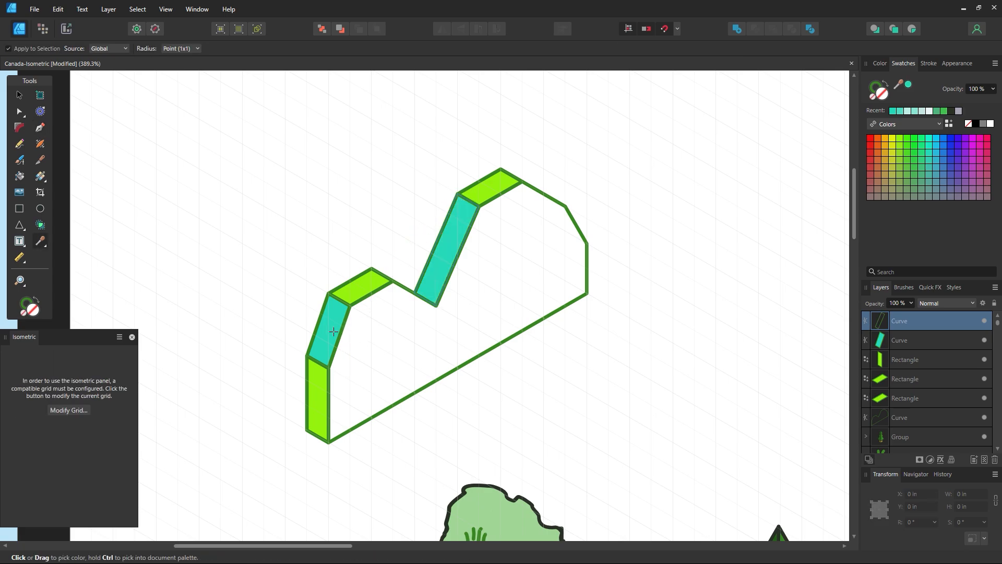
left_click(19, 95)
left_click(129, 179)
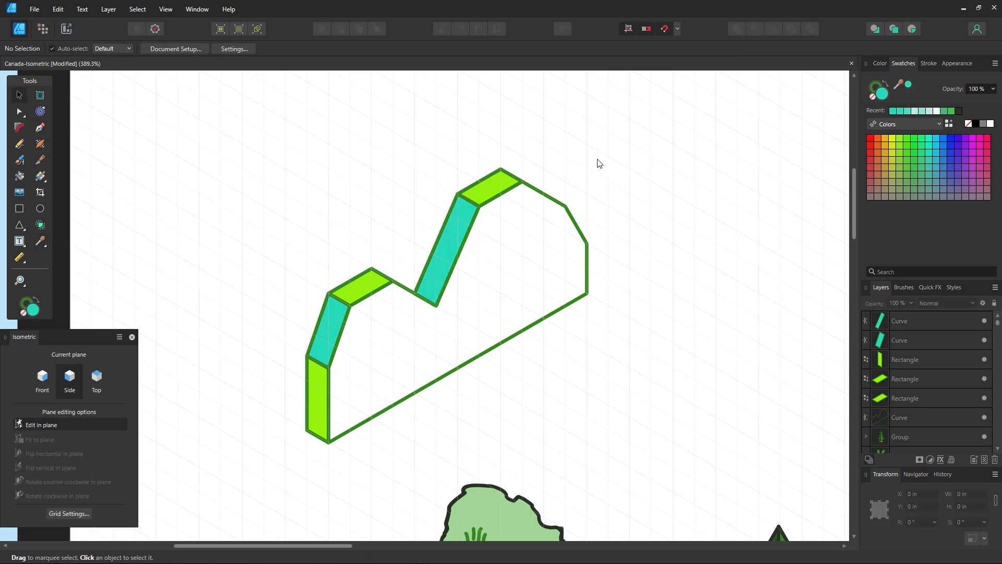
Change the stroke of all six cloud pieces from green to the recently used dark charcoal color
left_click_drag(626, 151, 227, 461)
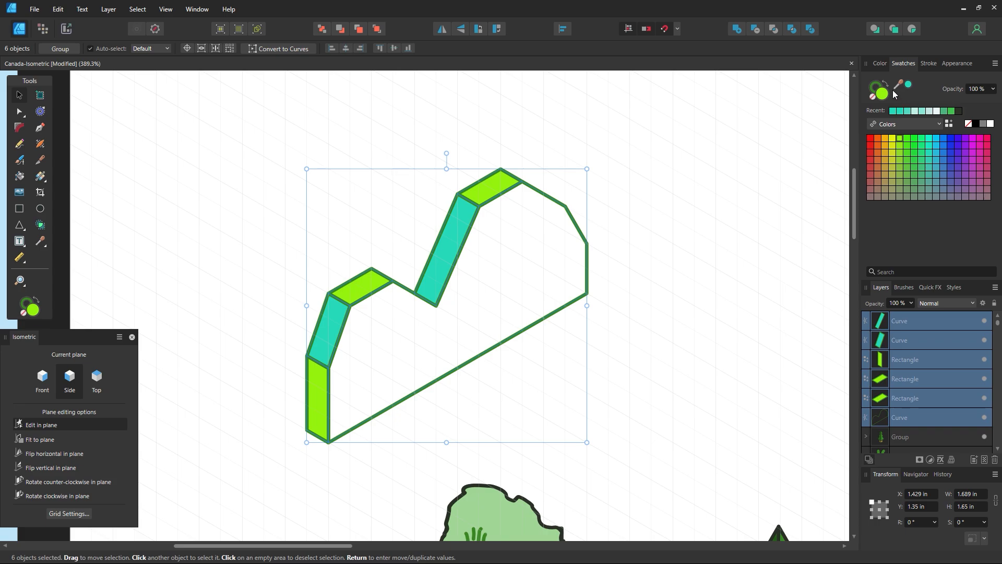
left_click(959, 111)
left_click(659, 308)
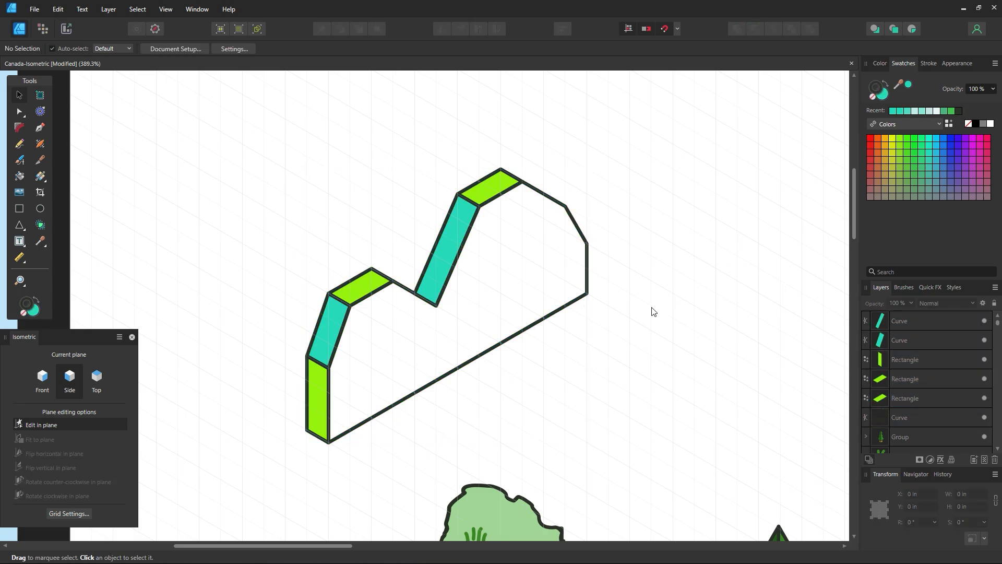
Fill the cloud's large front face with light gray #D5DDDC
key("z")
left_click(549, 339, "alt")
left_click_drag(562, 368, 470, 283)
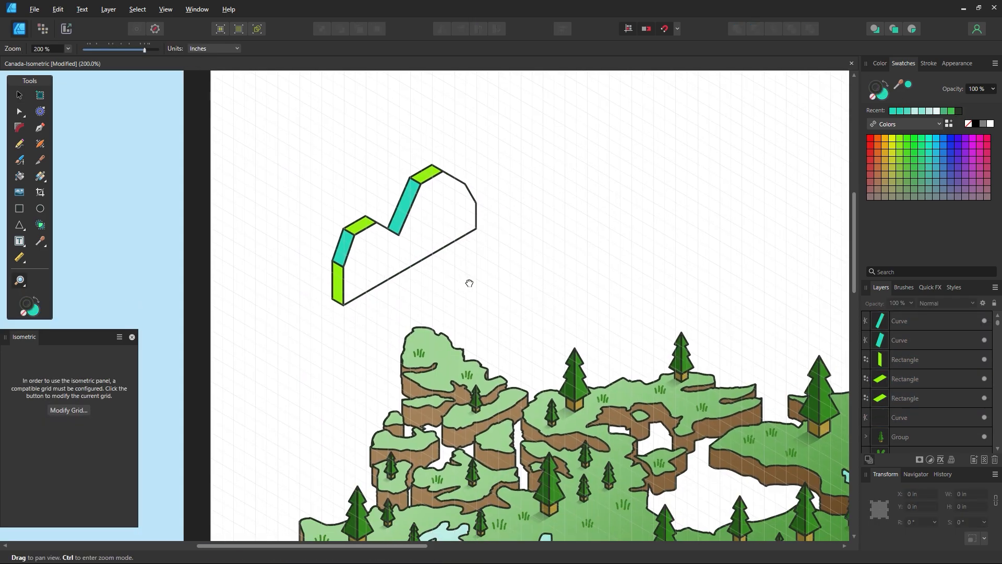
left_click(436, 251)
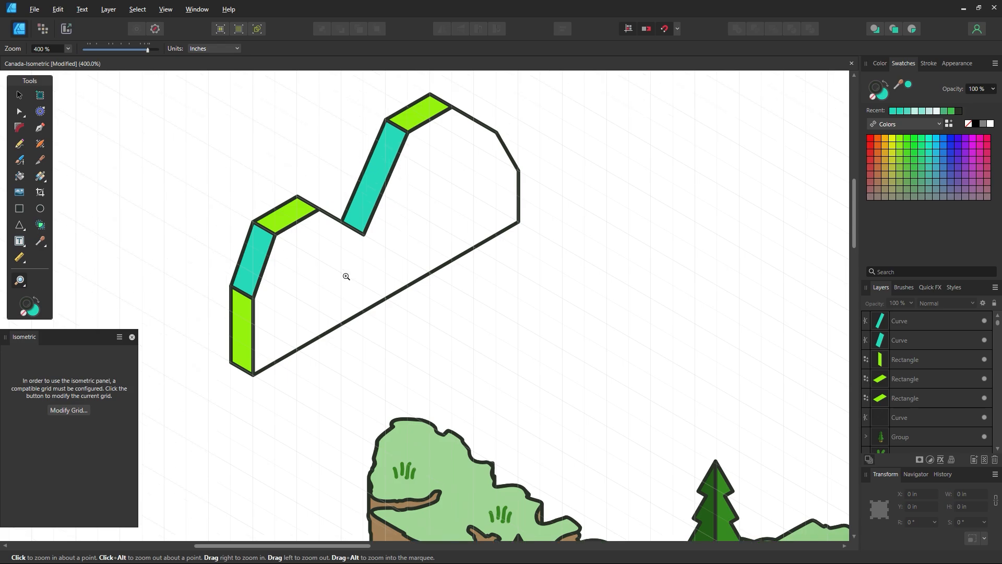
scroll(345, 273, "up", 2)
left_click(21, 98)
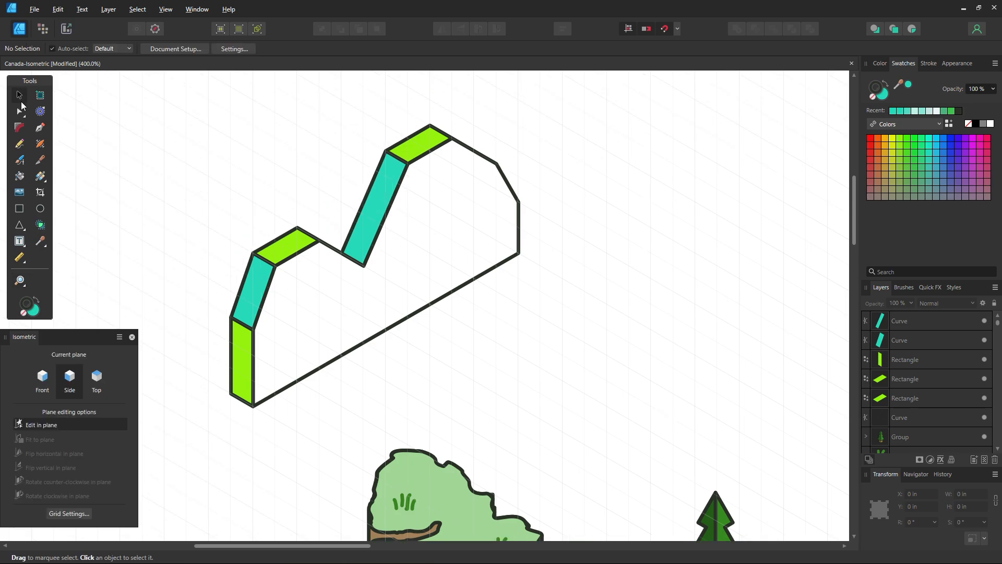
left_click(430, 305)
double_click(882, 94)
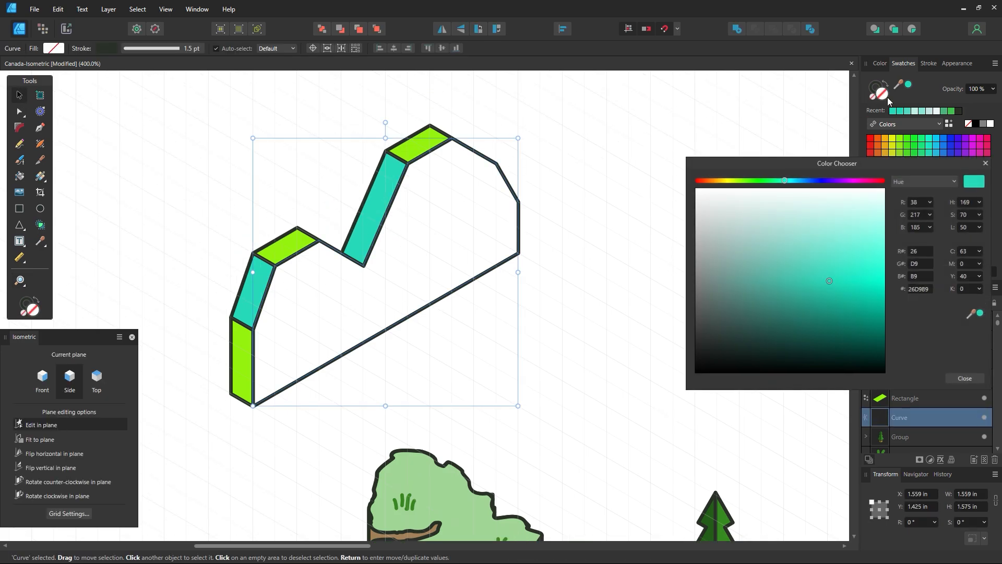
left_click_drag(767, 233, 718, 216)
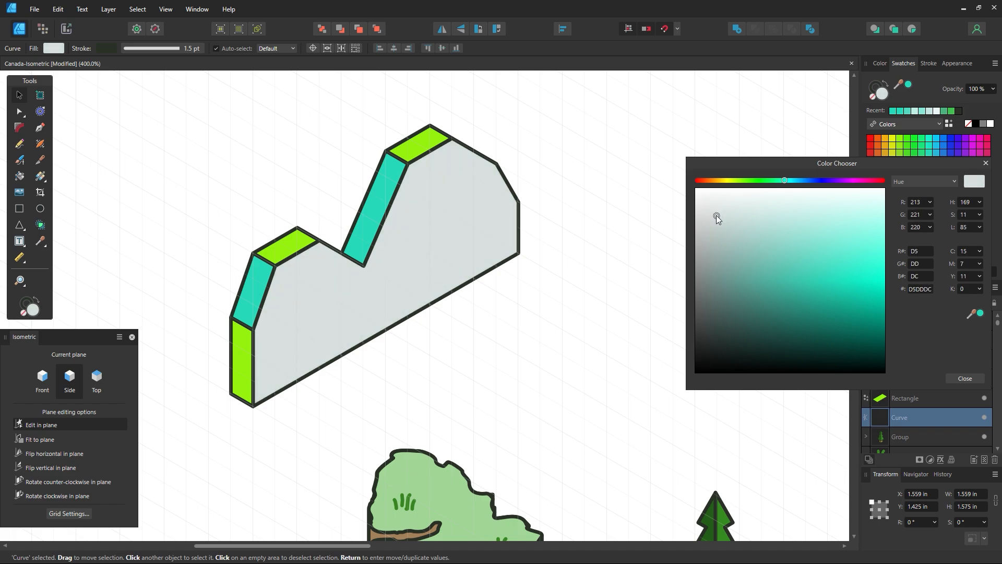
left_click(964, 378)
left_click(395, 373)
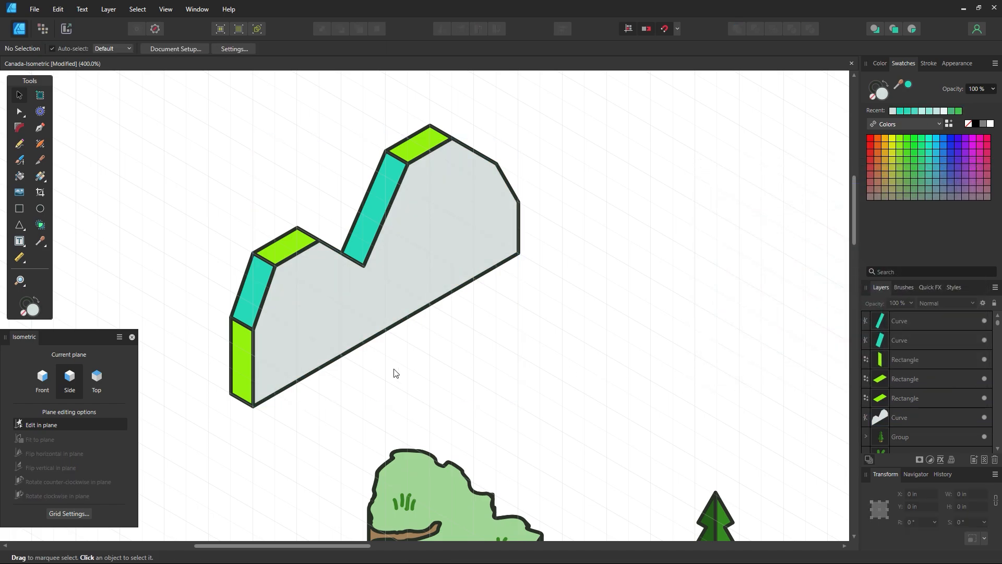
Sample the front face's gray onto the cloud's vertical side rectangle, and darken its fill to #91A09E
left_click(247, 365)
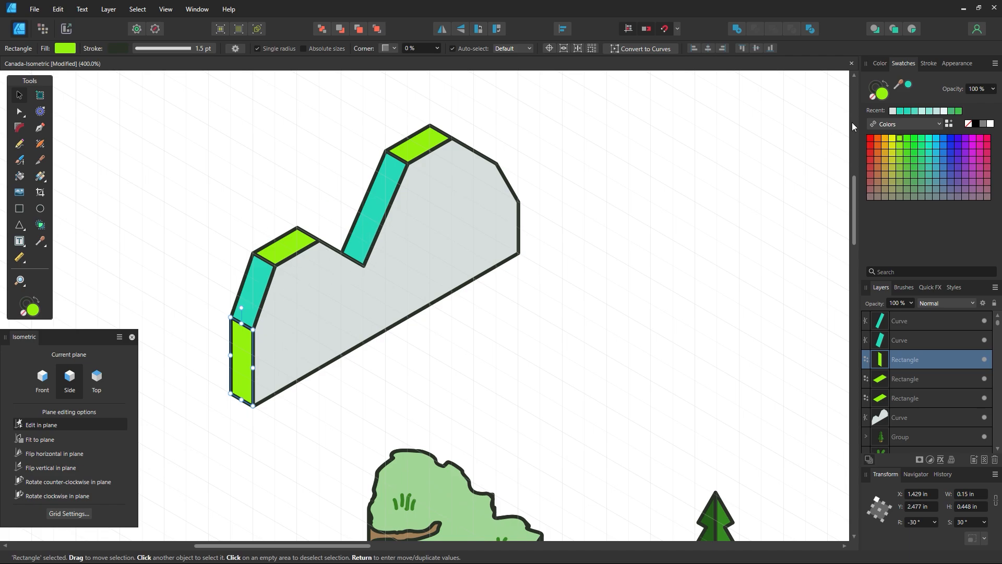
key("i")
left_click(438, 249)
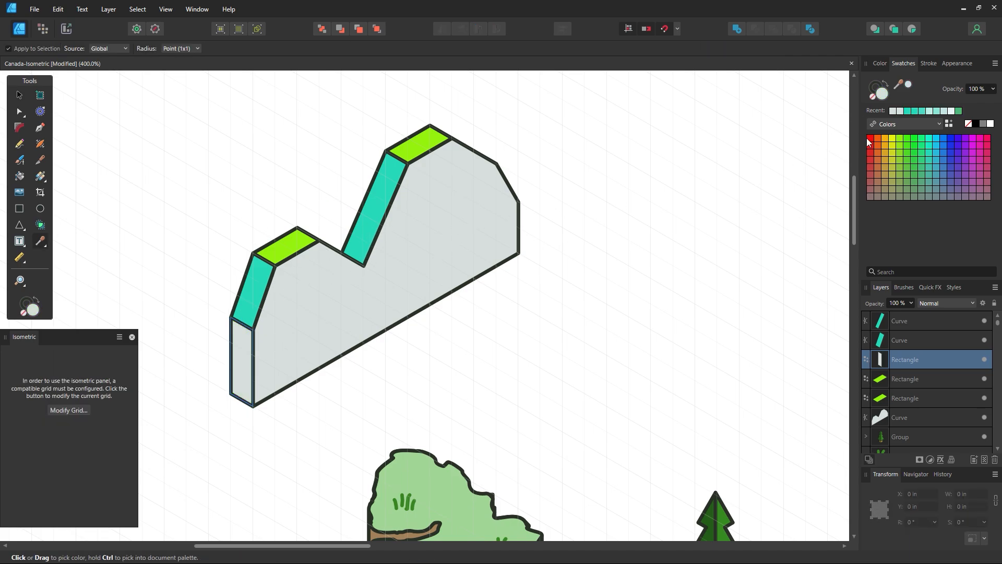
double_click(884, 93)
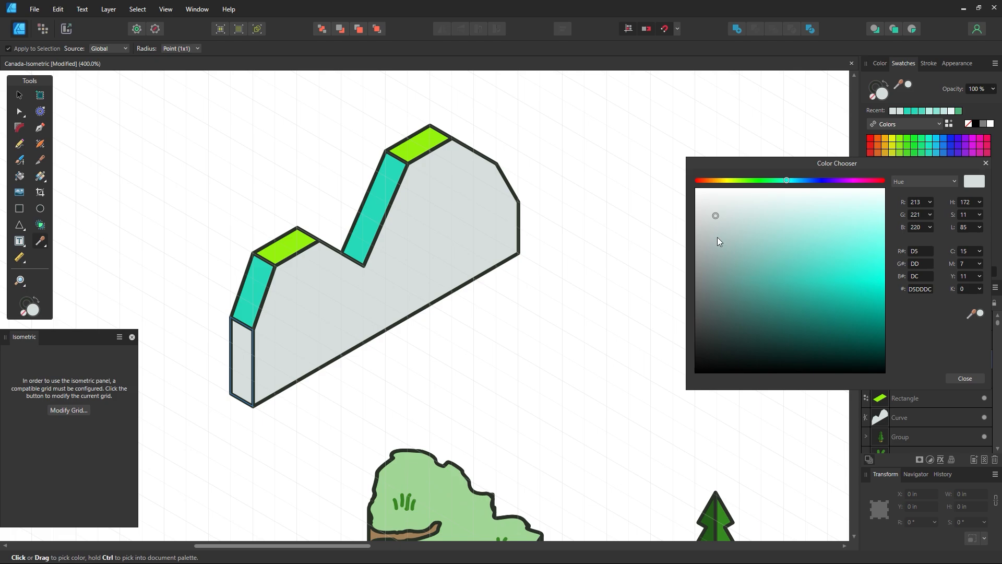
left_click_drag(718, 239, 709, 263)
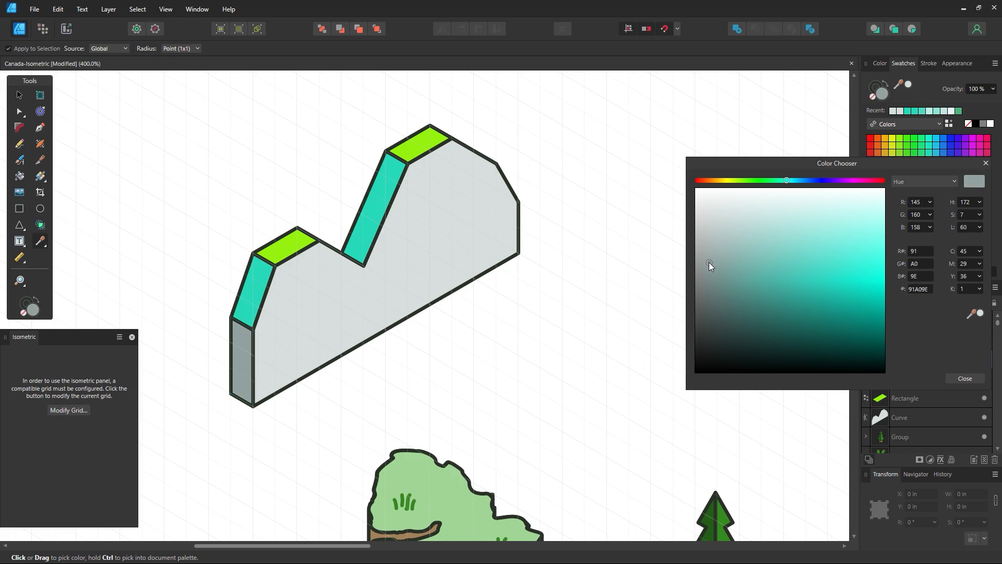
left_click(964, 378)
key("v")
key("ctrl+d")
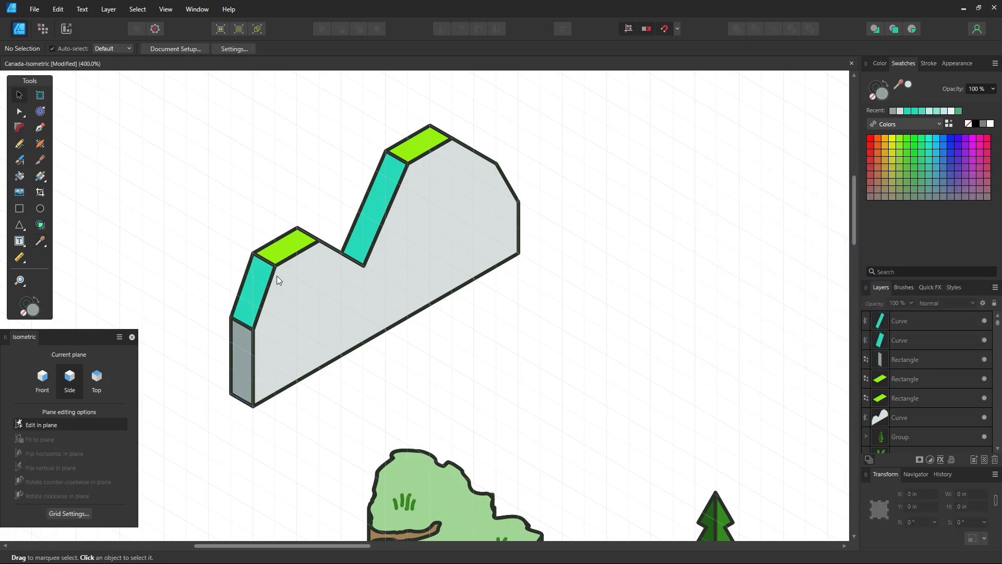
Fill the lower hump's slanted face with the darker gray sampled from the side rectangle
left_click(276, 276)
key("i")
left_click(243, 342)
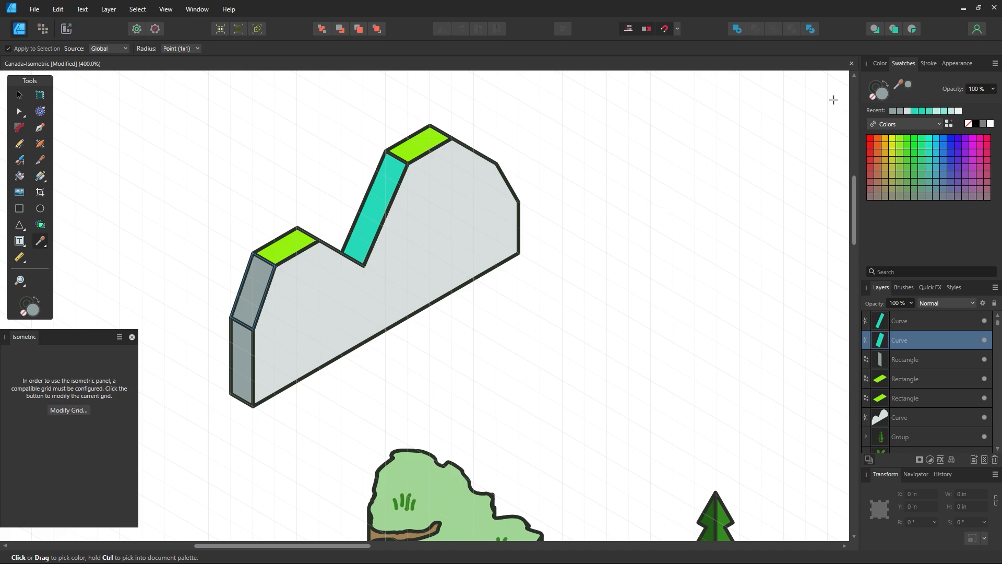
Lighten the fill of the cloud's lower sloped side face to a pale grey
left_click(883, 97)
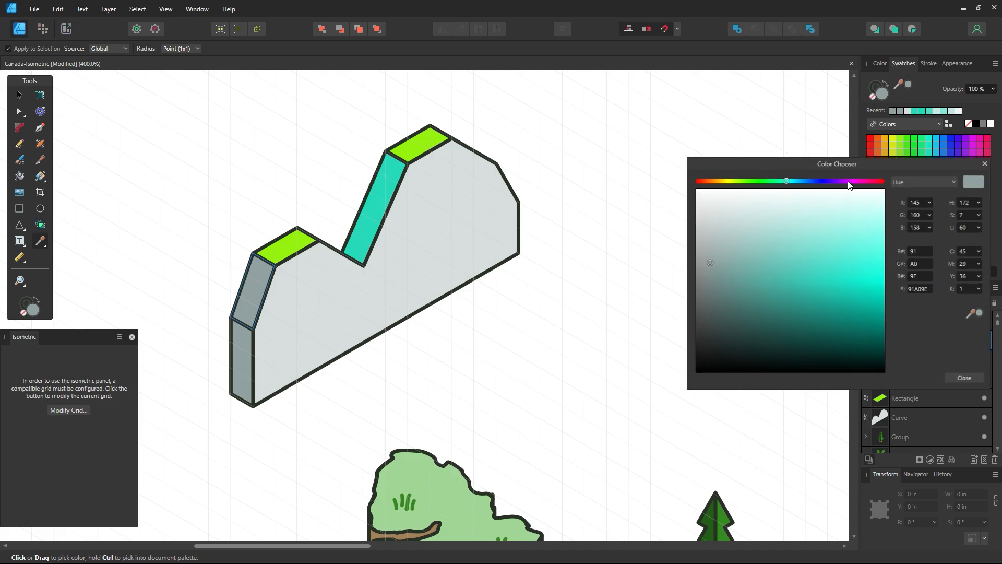
left_click(709, 248)
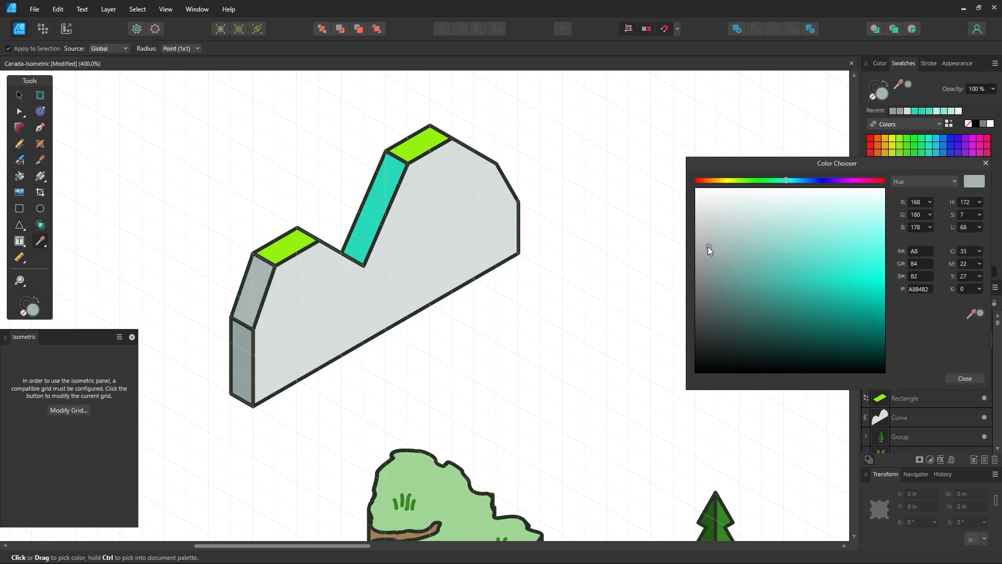
left_click(972, 380)
left_click(19, 96)
left_click(130, 128)
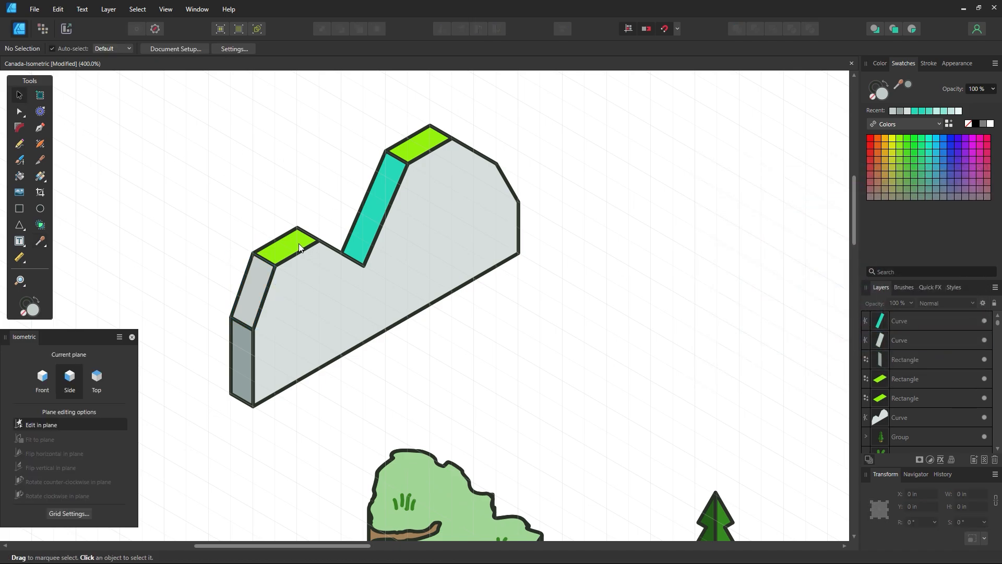
Recolour the cloud's two green top faces with the sloped face's grey, lightened to near-white
left_click(298, 244)
left_click(443, 145, "shift")
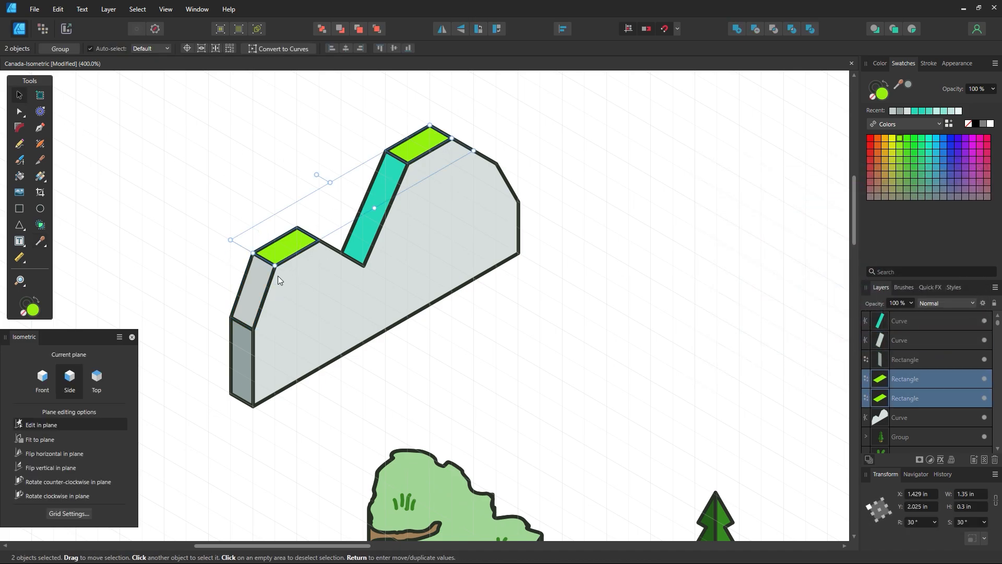
key("i")
left_click(241, 281)
left_click(20, 96)
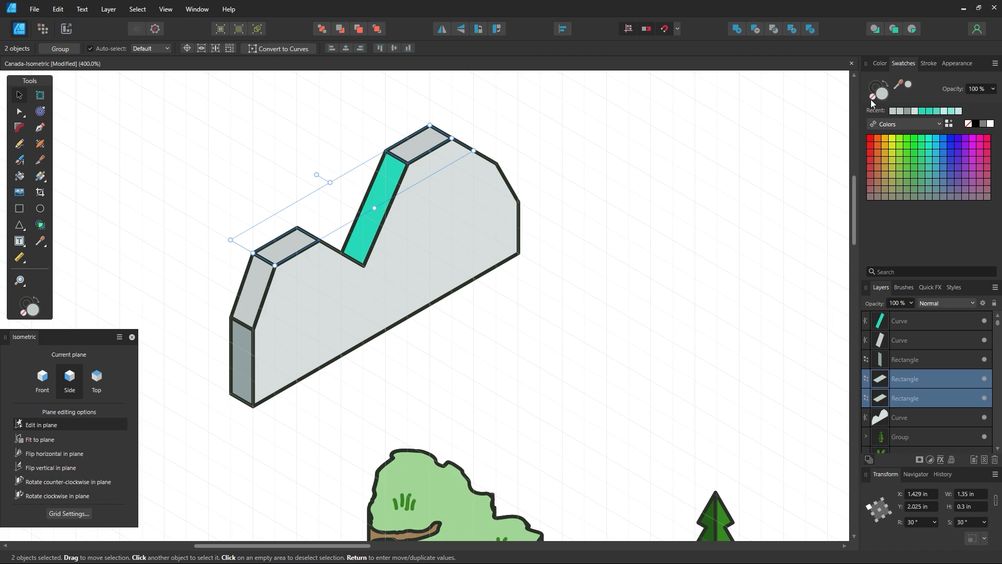
double_click(883, 88)
left_click(708, 203)
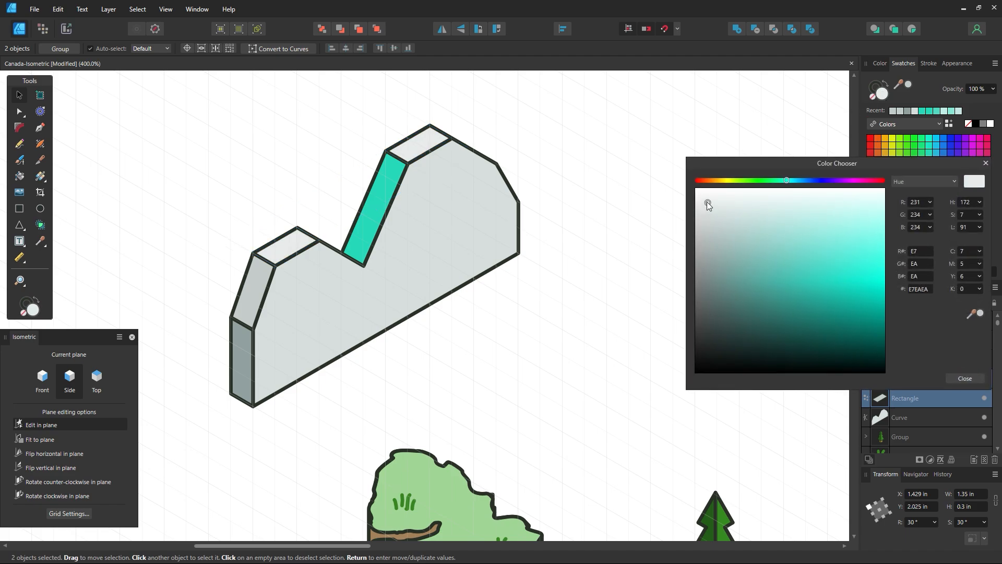
left_click(965, 378)
Fill the teal sloped face with the pale grey sampled from the lower sloped side face
left_click(372, 238)
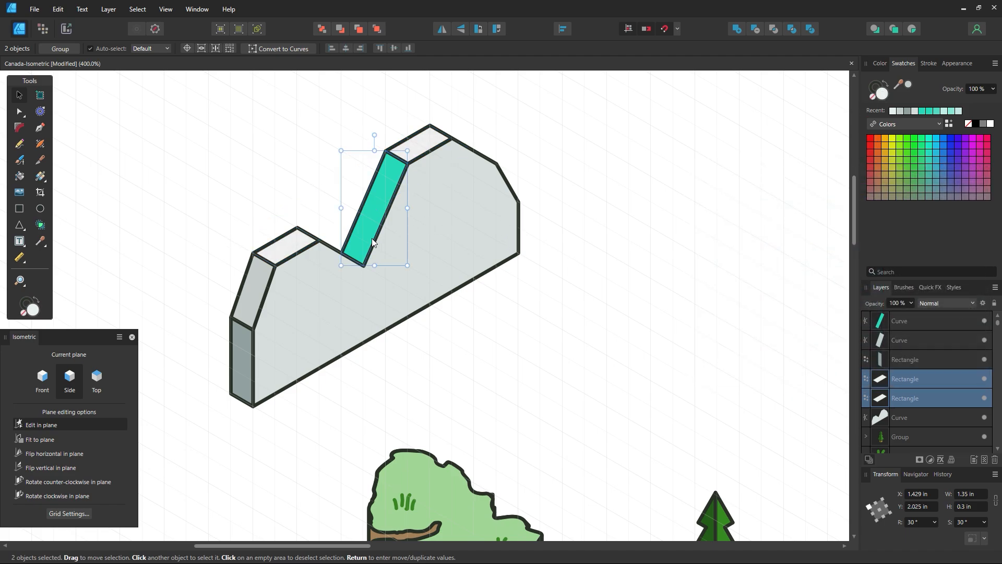
key("i")
left_click(249, 280)
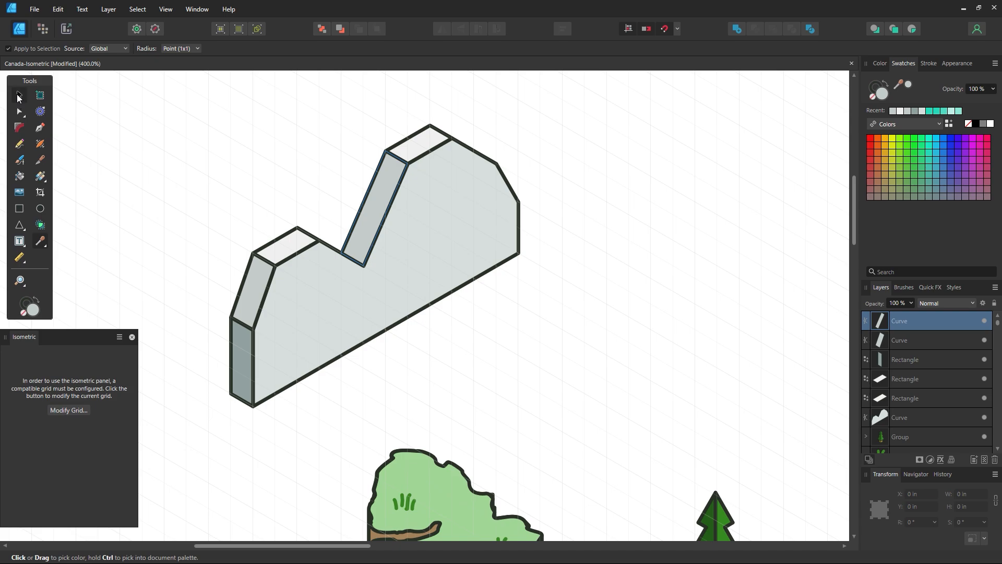
left_click(20, 96)
Select all six pieces of the isometric cloud and group them
left_click(503, 162)
mouse_move(528, 104)
left_mouse_down()
mouse_move(188, 358)
mouse_move(175, 423)
left_mouse_up()
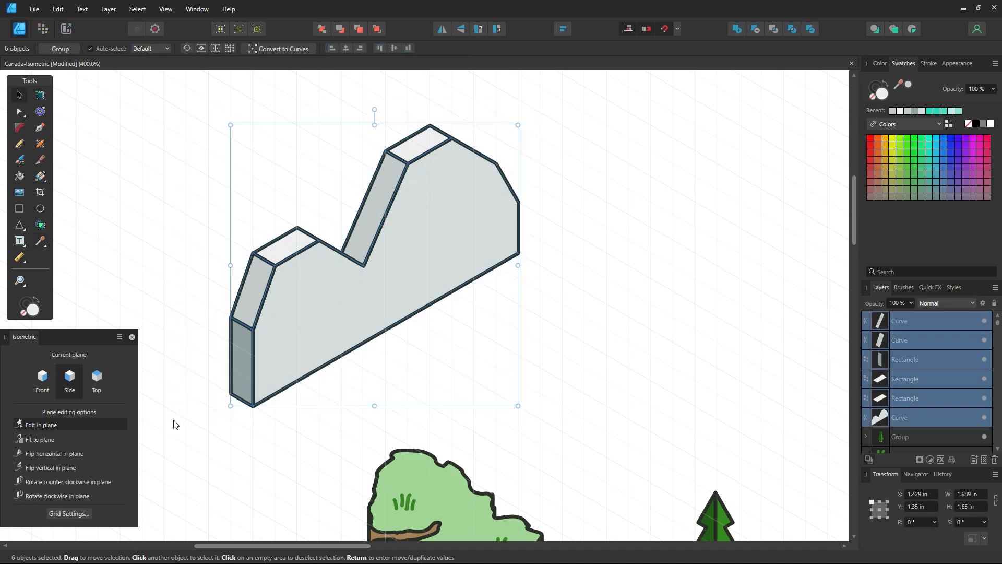
left_click(547, 417)
Move the cloud group down onto the middle of the isometric map
key("z")
left_click(549, 411, "alt")
left_click(550, 411, "alt")
left_click(550, 411, "alt")
key("space")
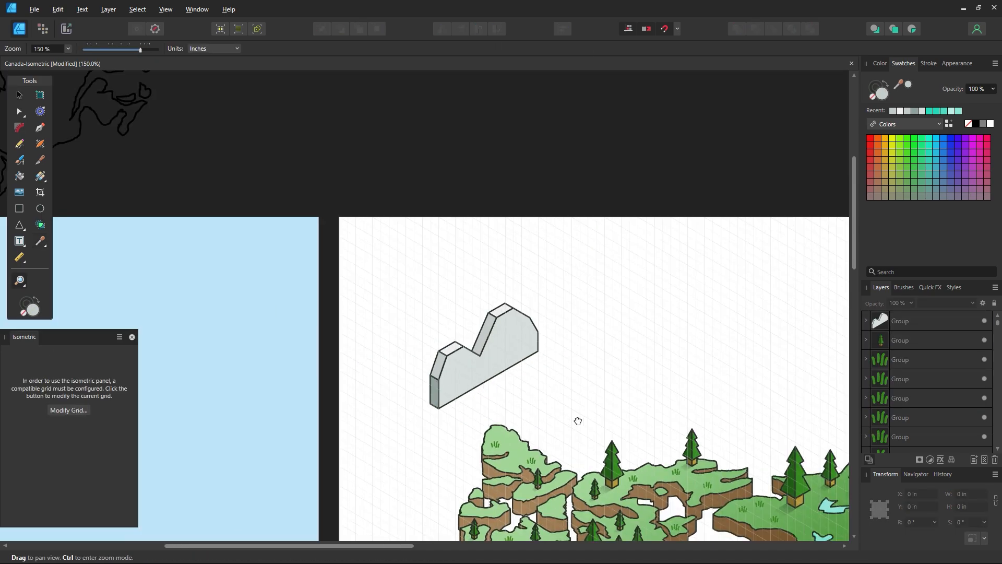
left_click_drag(580, 423, 465, 300)
left_click(19, 94)
left_click_drag(383, 256, 466, 360)
Scale the cloud down to about 0.84 in wide above the map and place a smaller copy in front of it
key("alt+space")
key("space")
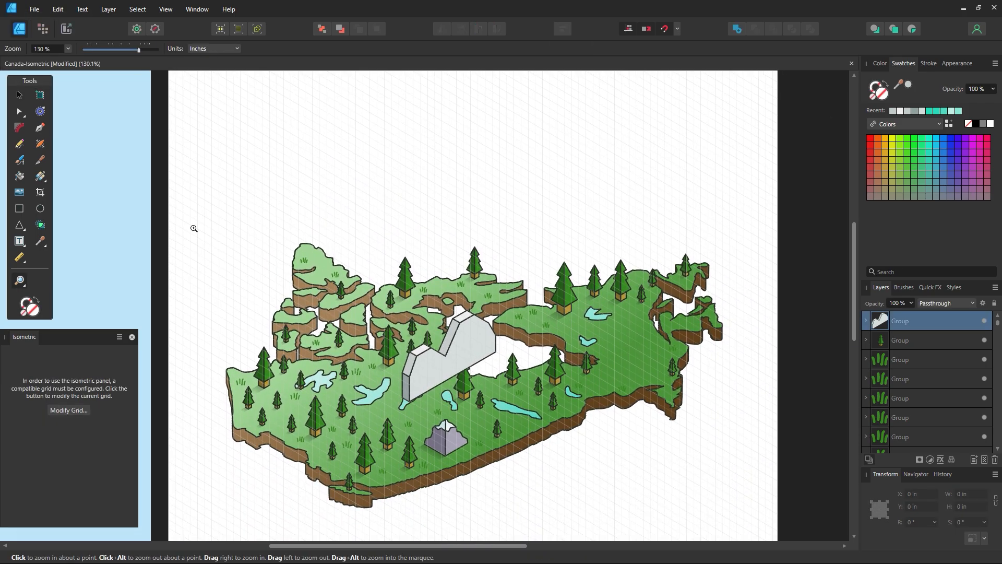
left_click(16, 97)
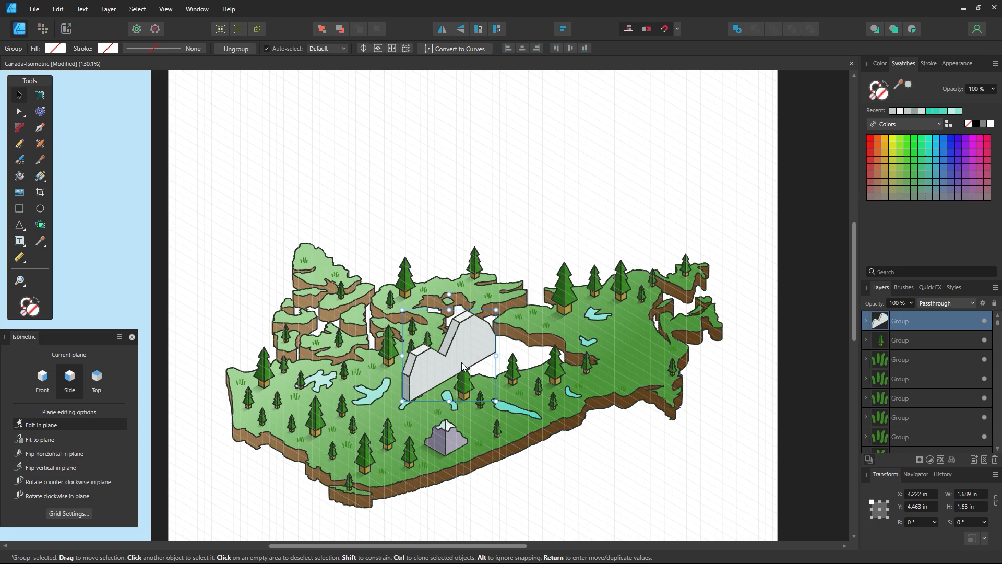
mouse_move(495, 400)
left_mouse_down()
mouse_move(477, 370)
mouse_move(433, 340)
mouse_move(364, 178)
mouse_move(387, 184)
mouse_move(391, 208)
mouse_move(383, 208)
left_mouse_up()
left_click(357, 194)
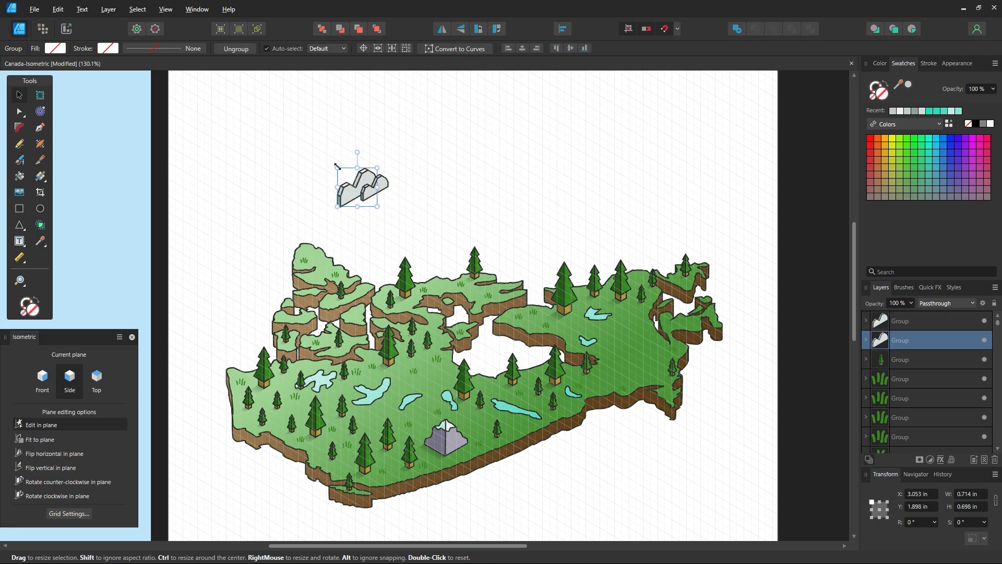
left_click_drag(337, 167, 328, 158)
left_click(400, 197)
Select the large and small clouds together and place the pair just above the map's northwest peak
left_click_drag(372, 191, 244, 308)
left_click(403, 165)
left_click(368, 184)
left_click(367, 194, "shift")
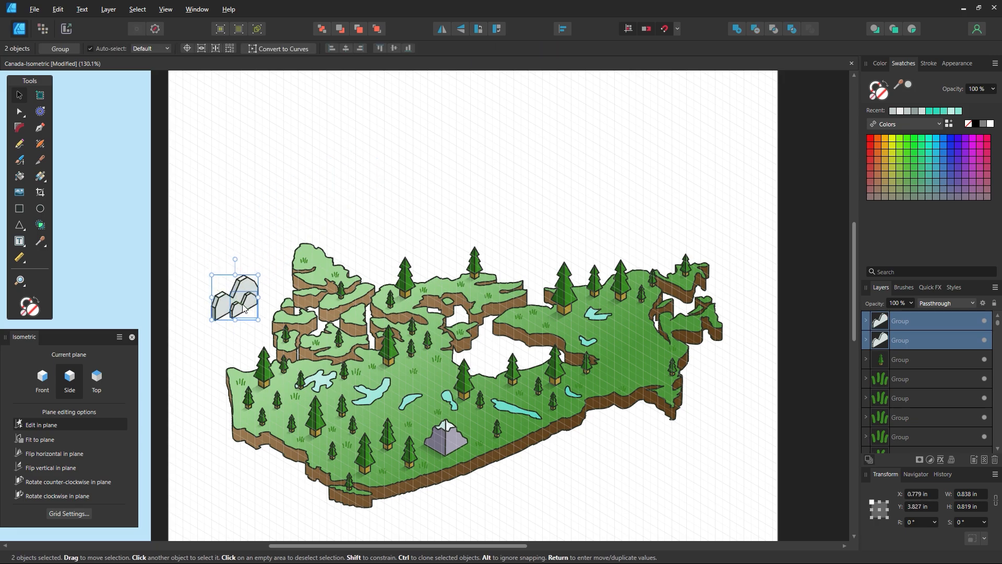
left_click_drag(244, 308, 334, 204)
left_click(462, 225)
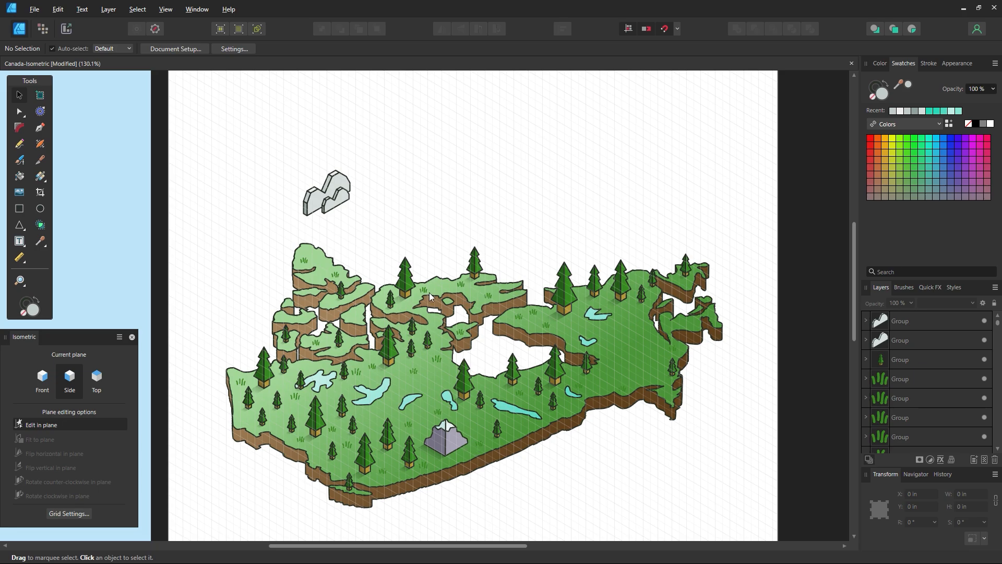
Duplicate the large and small clouds and spread the copies above the map and beside its northwest side
left_click_drag(385, 160, 544, 200)
left_click(438, 230)
left_click_drag(404, 216, 224, 303)
left_click(385, 147)
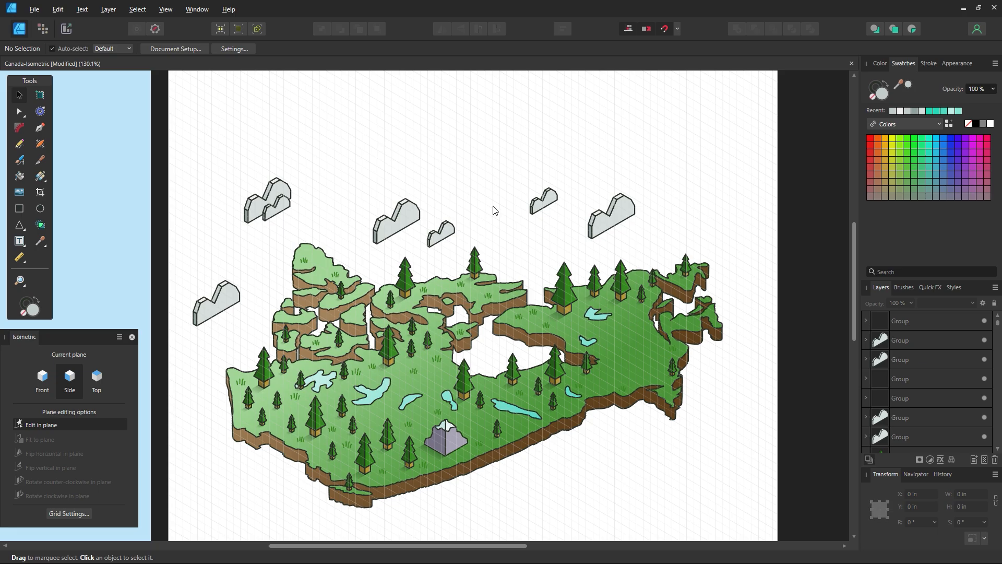
Place another small cloud overlapping the east edge of the large cloud above the map's northeast part
left_click(629, 232)
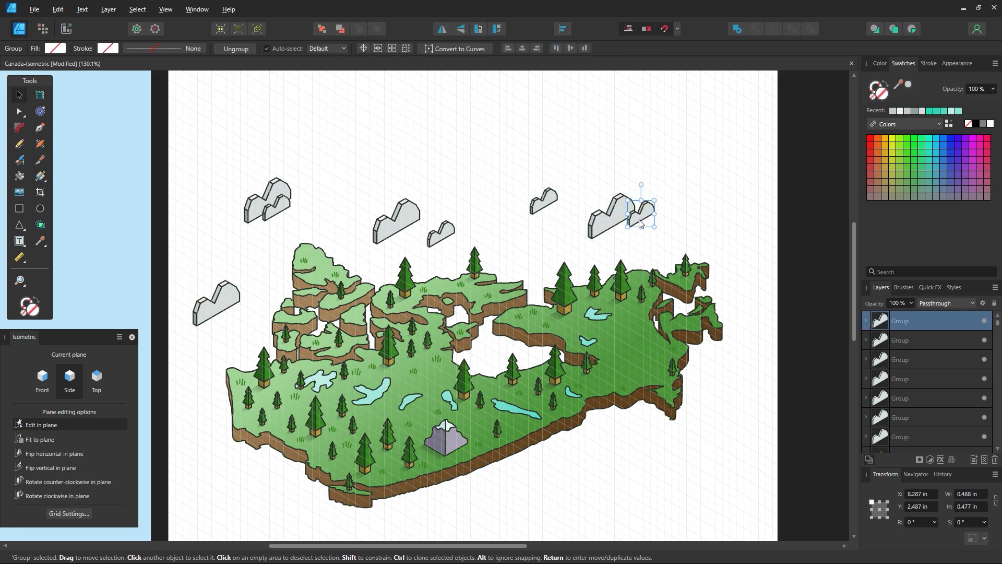
left_click_drag(640, 221, 640, 220)
left_click(708, 231)
Hide the isometric grid through the grid and snapping axis settings
scroll(656, 374, "down", 2)
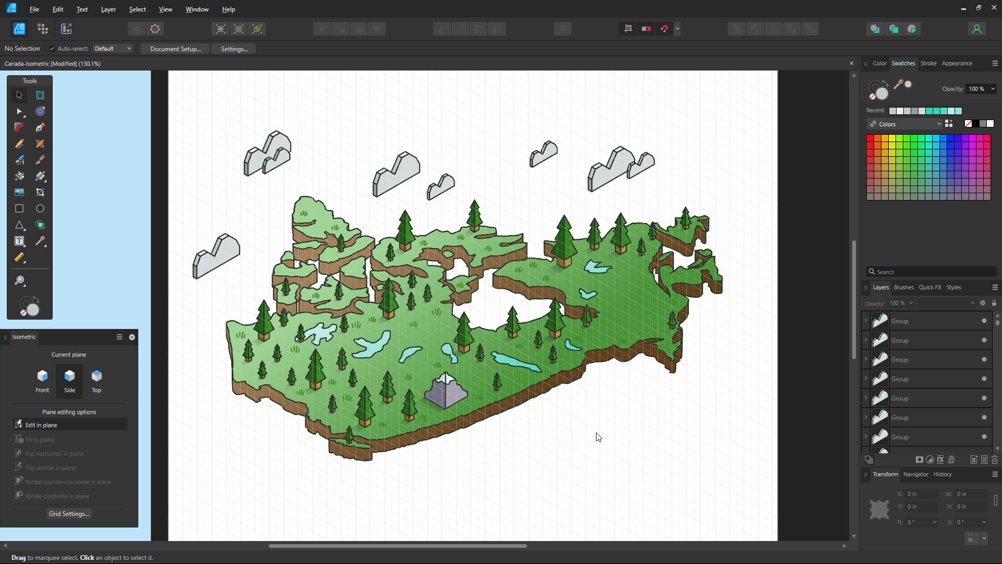
key("z")
key("ctrl+1")
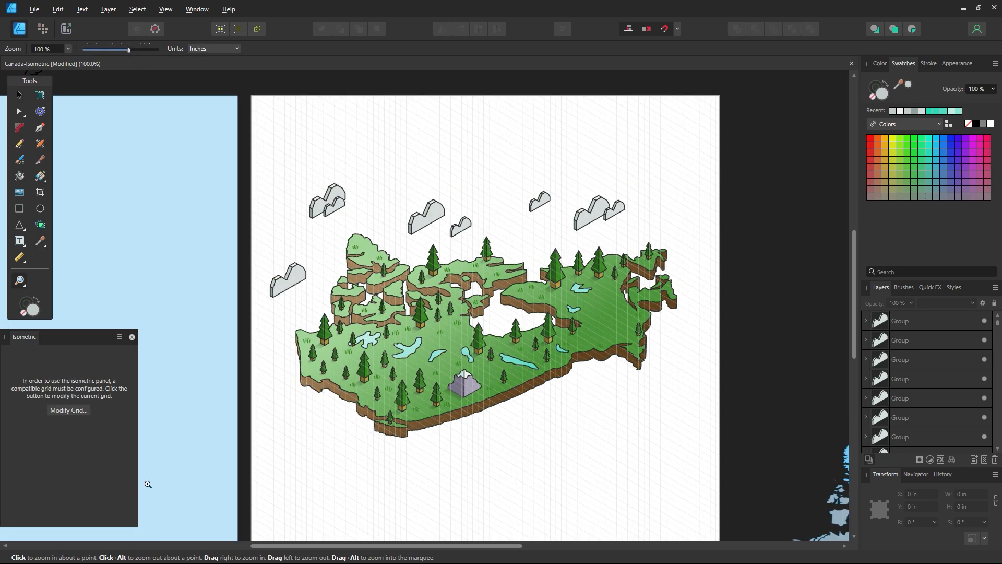
left_click(77, 406)
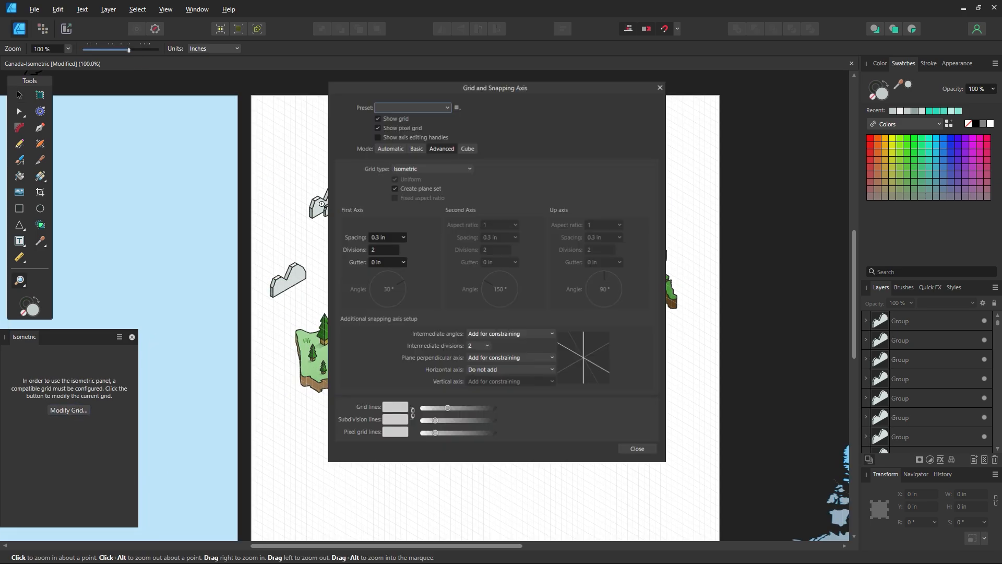
left_click(647, 452)
Move the light blue rectangle onto the artboard behind the map and resize it to 11 × 11 in
left_click(514, 317, "alt")
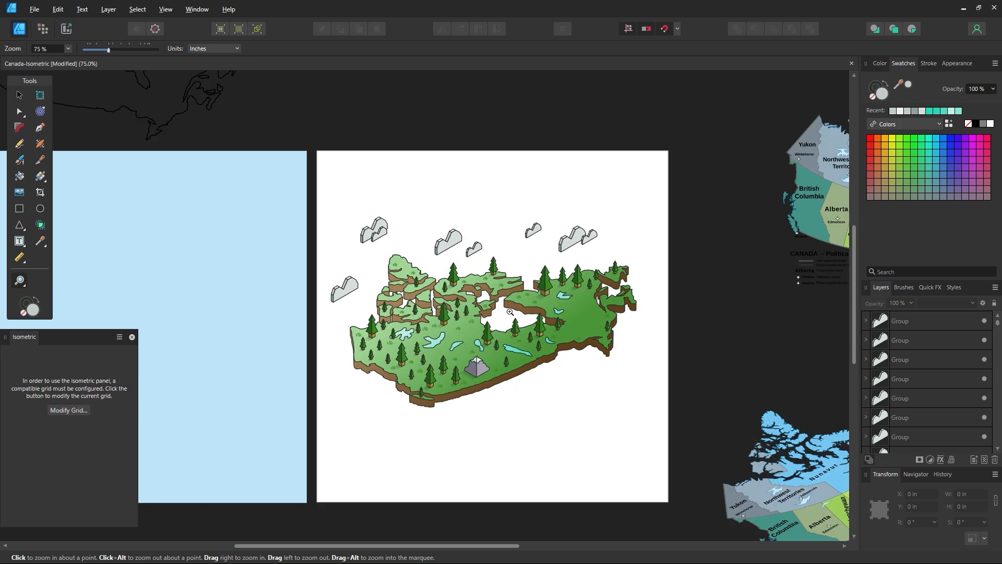
left_click(20, 95)
left_click_drag(268, 322, 624, 319)
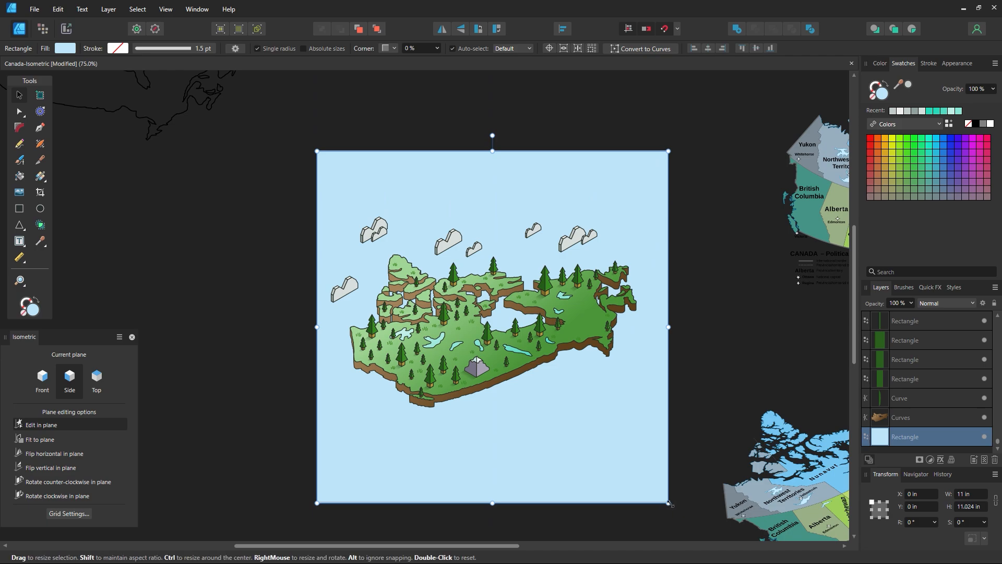
mouse_move(670, 505)
left_mouse_down()
mouse_move(613, 437)
mouse_move(668, 501)
left_mouse_up()
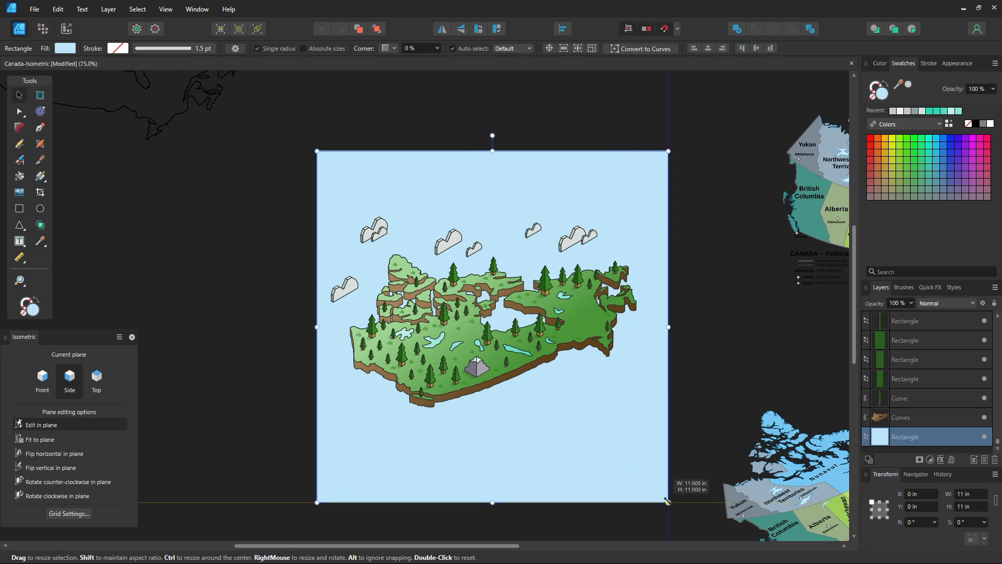
left_click(698, 393)
Center the illustration in view and save the document
key("z")
left_click(528, 298)
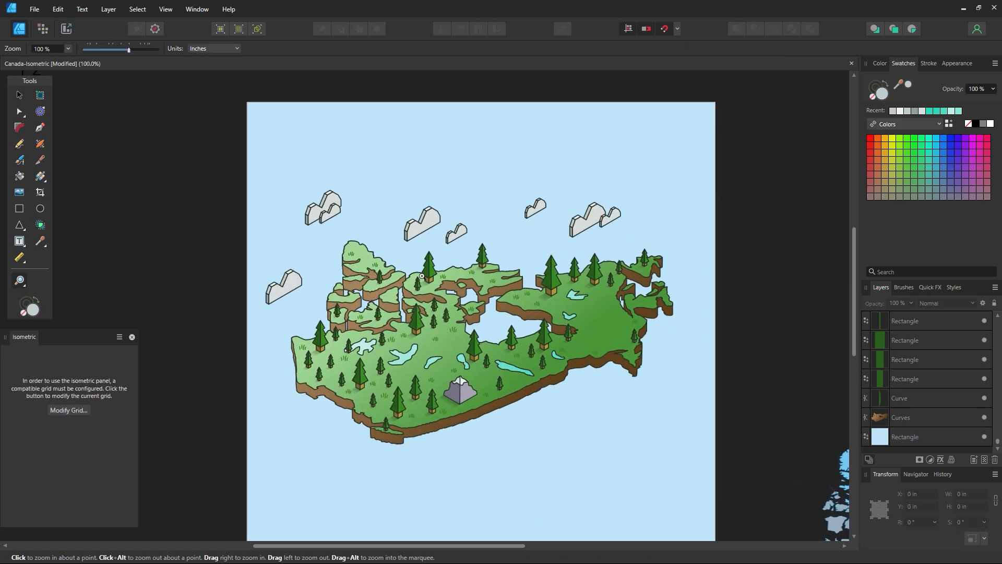
left_click_drag(422, 276, 400, 249)
left_click(19, 101)
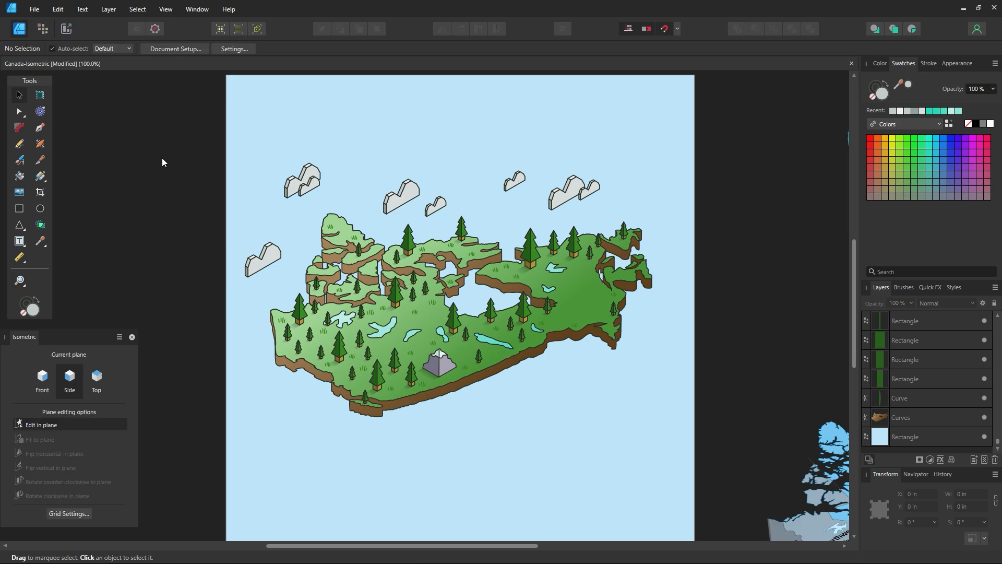
key("ctrl+s")
left_click(312, 184)
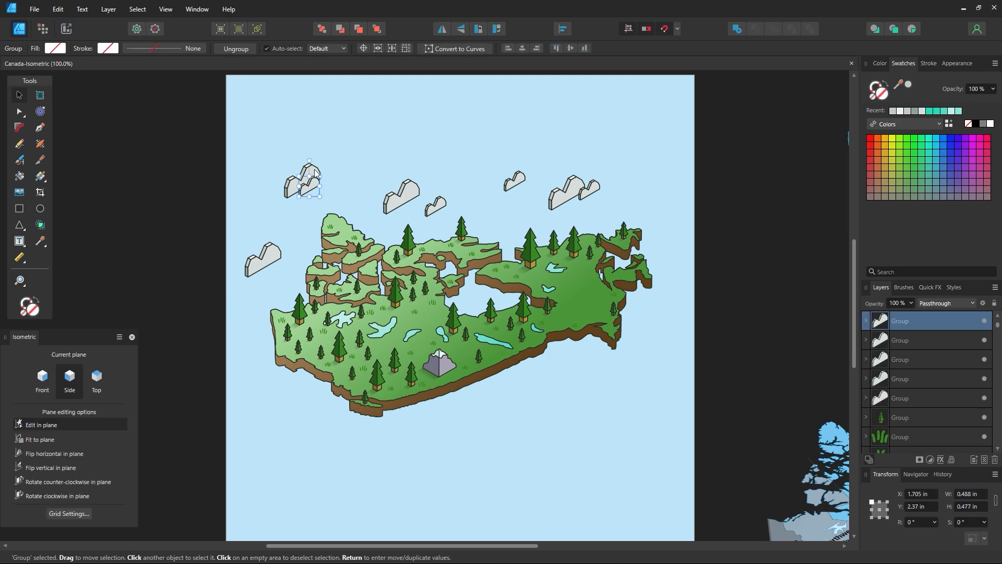
left_click(316, 174, "shift")
double_click(316, 174)
left_click_drag(315, 174, 342, 161)
key("ctrl+z")
left_click(156, 182)
left_click_drag(260, 258, 328, 305)
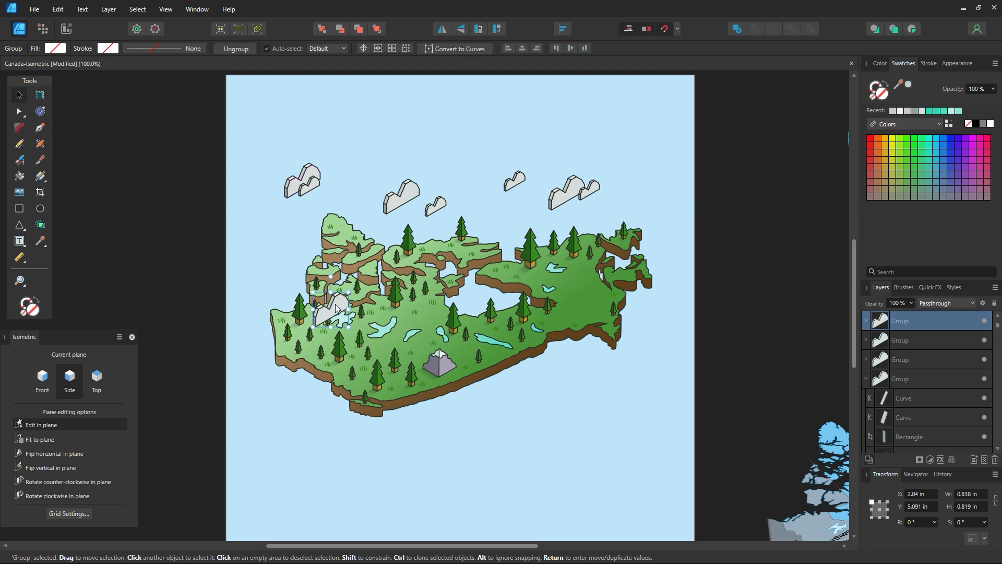
key("ctrl+z")
left_click_drag(268, 149, 343, 222)
key("ctrl+z")
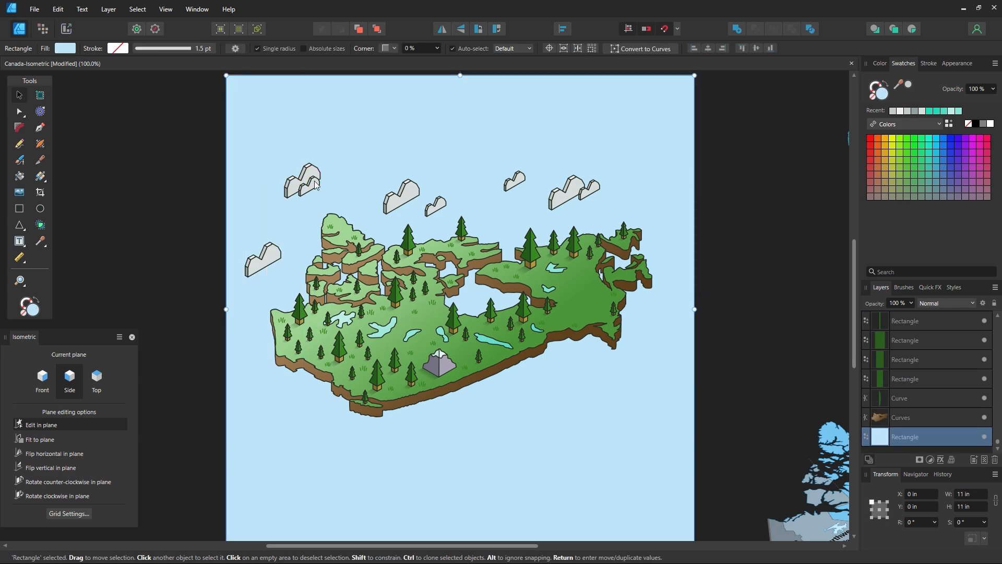
Move the overlapping cloud pair nearer above the map's northwest peak, and shift the small middle cloud slightly east
left_click(314, 171)
left_click_drag(314, 174, 337, 166)
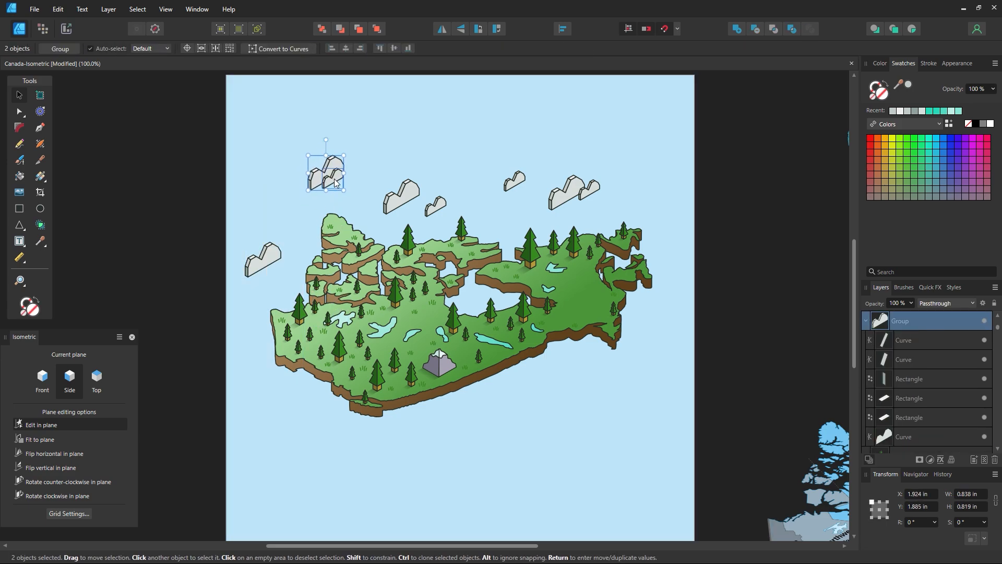
left_click_drag(450, 205, 443, 202)
left_click(722, 289)
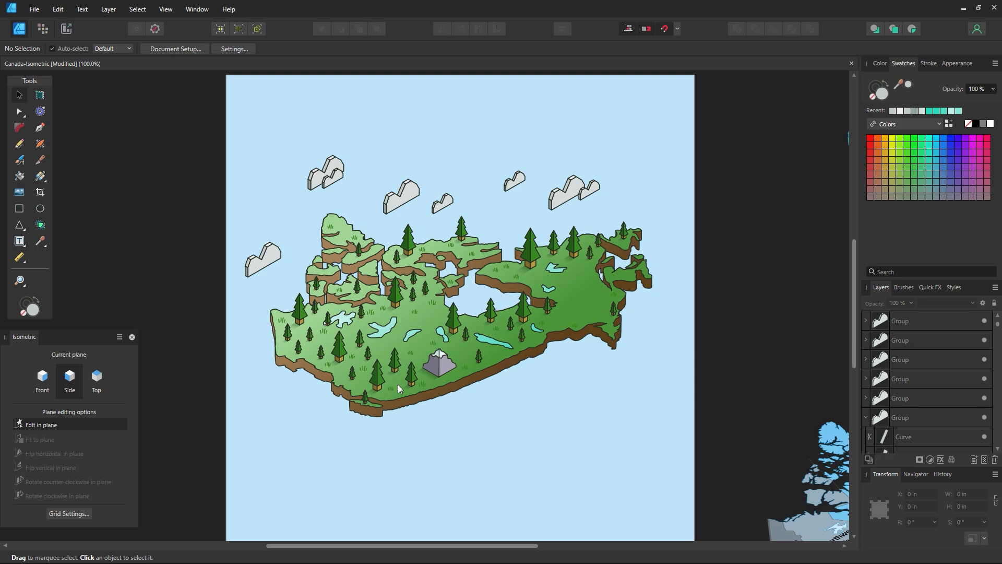
Examine the whole illustration on its blue background, then the area around the mountain and lakes up close
scroll(513, 334, "down", 2)
key("z")
left_click(529, 289, "alt")
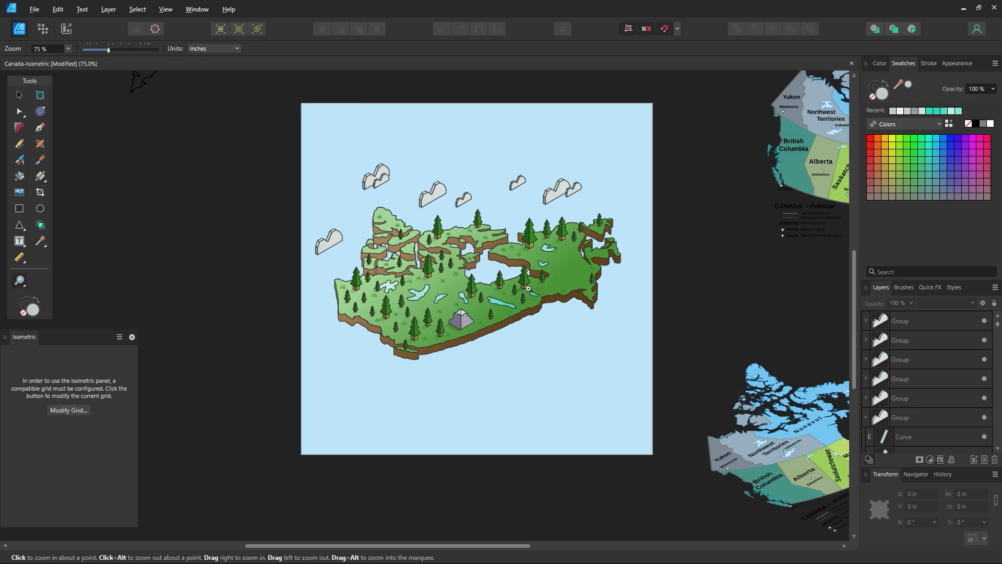
left_click(494, 266)
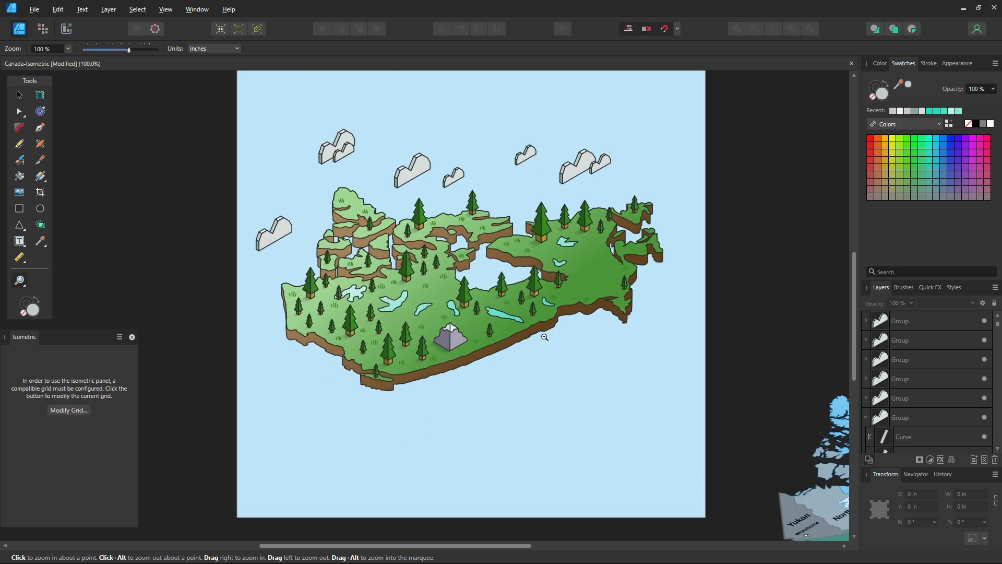
left_click(499, 270)
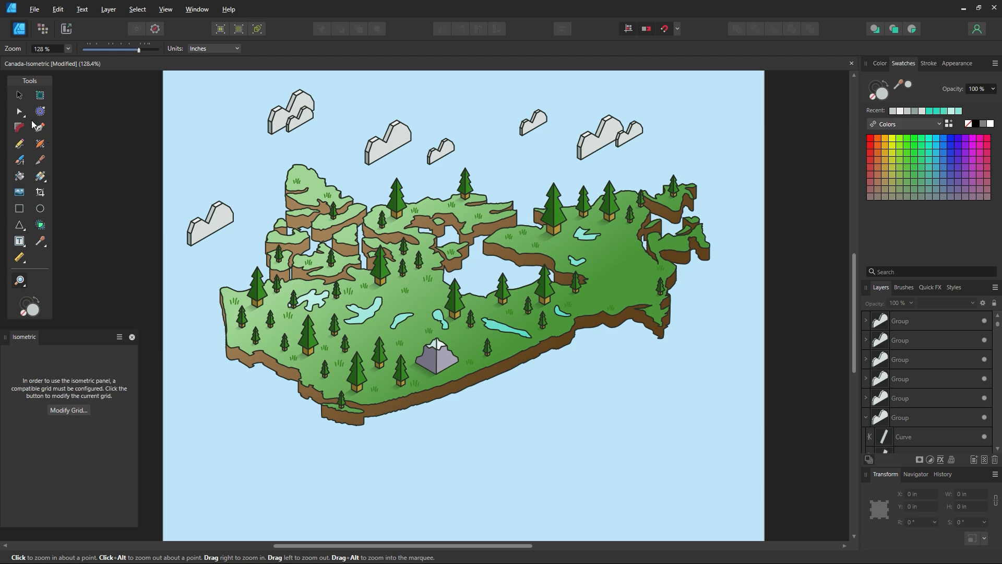
left_click(20, 95)
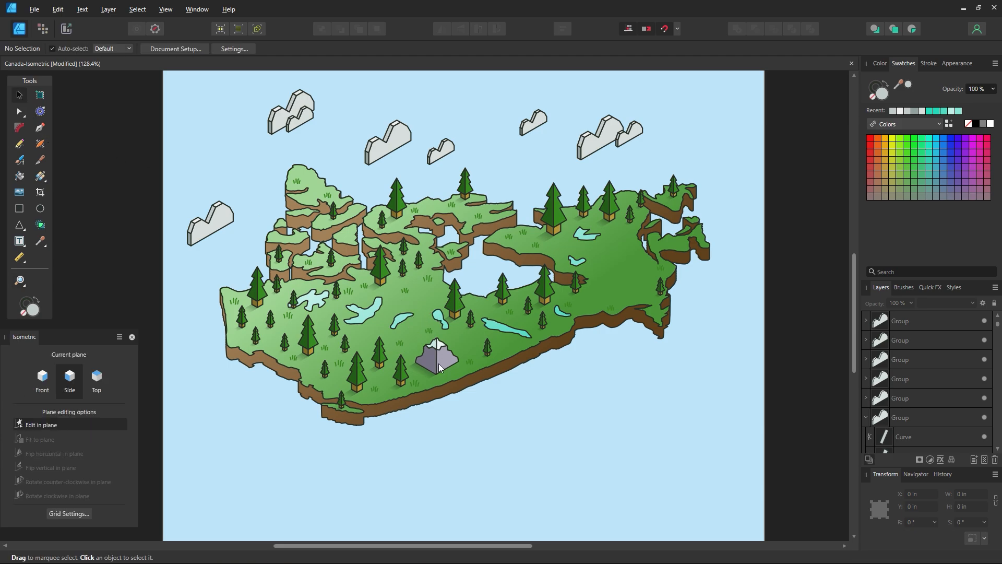
key("z")
left_click(440, 284)
left_click(19, 95)
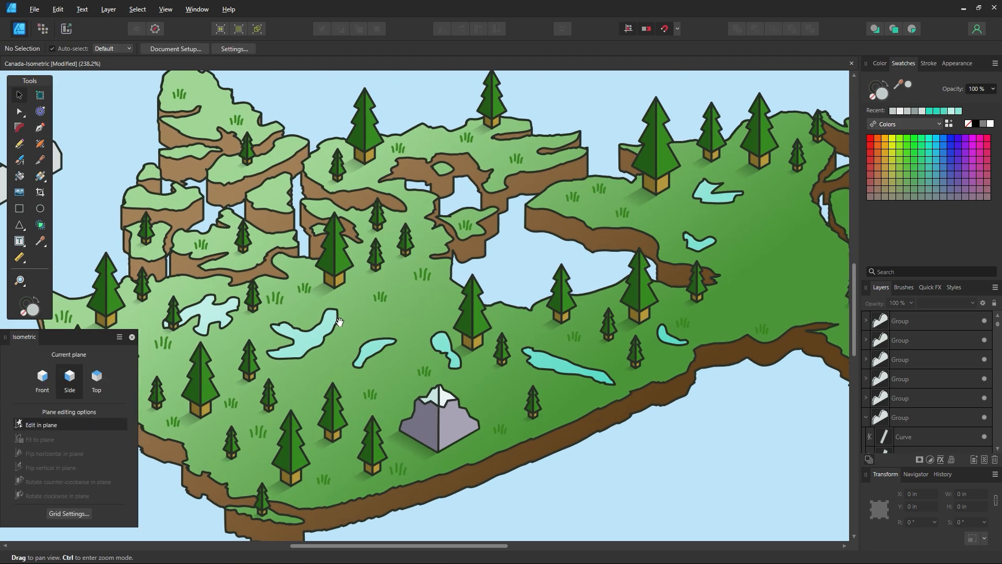
Place the mountain slightly southeast with a copy to its northwest, and move the surrounding grass tufts out of the way
left_click(475, 394)
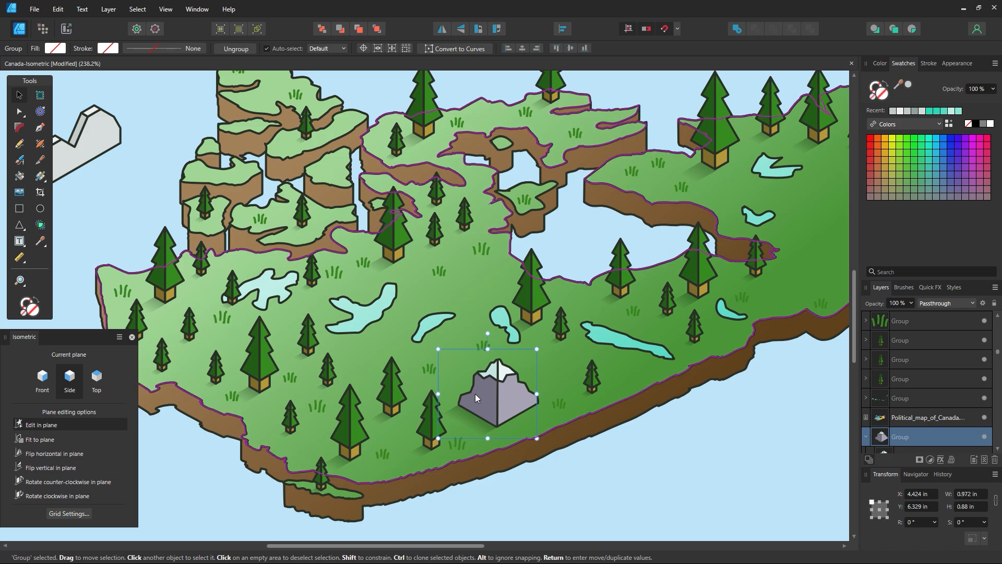
mouse_move(475, 393)
left_mouse_down()
mouse_move(487, 406)
mouse_move(480, 380)
mouse_move(427, 371)
mouse_move(655, 467)
left_mouse_up()
left_click(466, 378)
left_click_drag(466, 378, 405, 361)
left_click_drag(483, 347, 531, 364)
Ungroup the lakes and move the small curved lake northeast, clear of the mountain copy
left_click(439, 322)
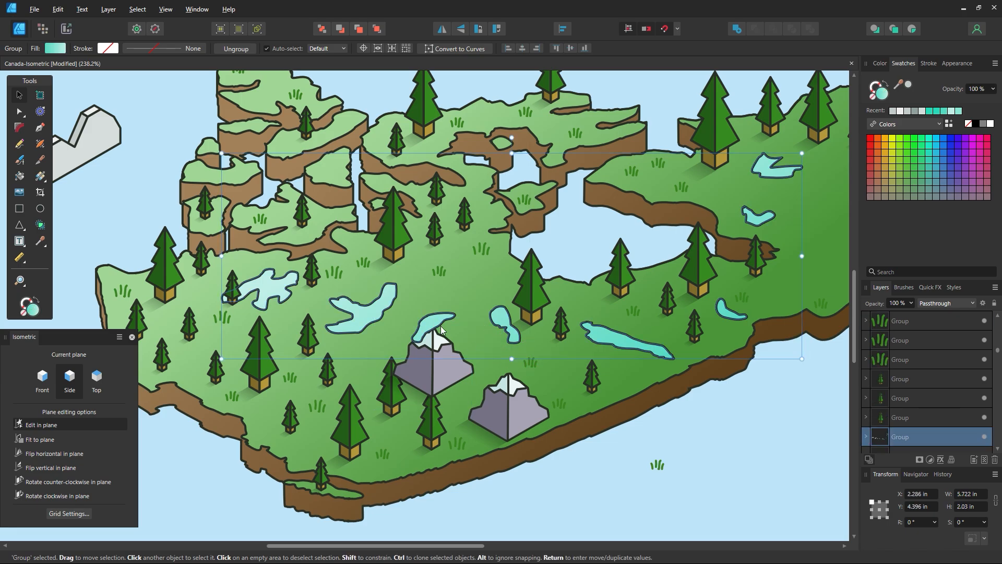
left_click(599, 455)
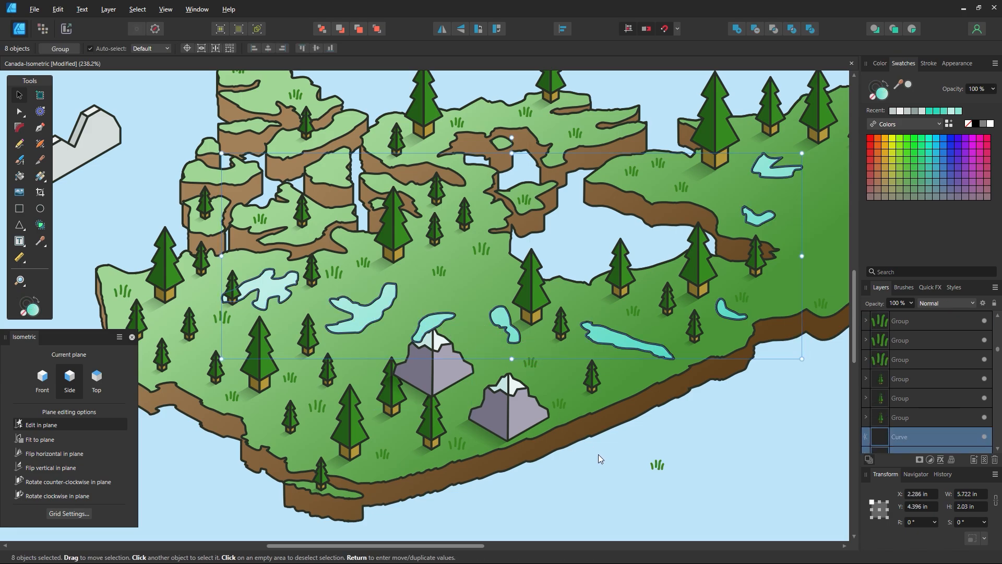
left_click(440, 323)
left_click_drag(440, 323, 495, 277)
Shrink the mountain copy to about 0.708 × 0.641 in and move it just north of the large mountain
left_click(458, 328)
mouse_move(458, 329)
left_mouse_down()
mouse_move(470, 313)
mouse_move(463, 322)
left_mouse_up()
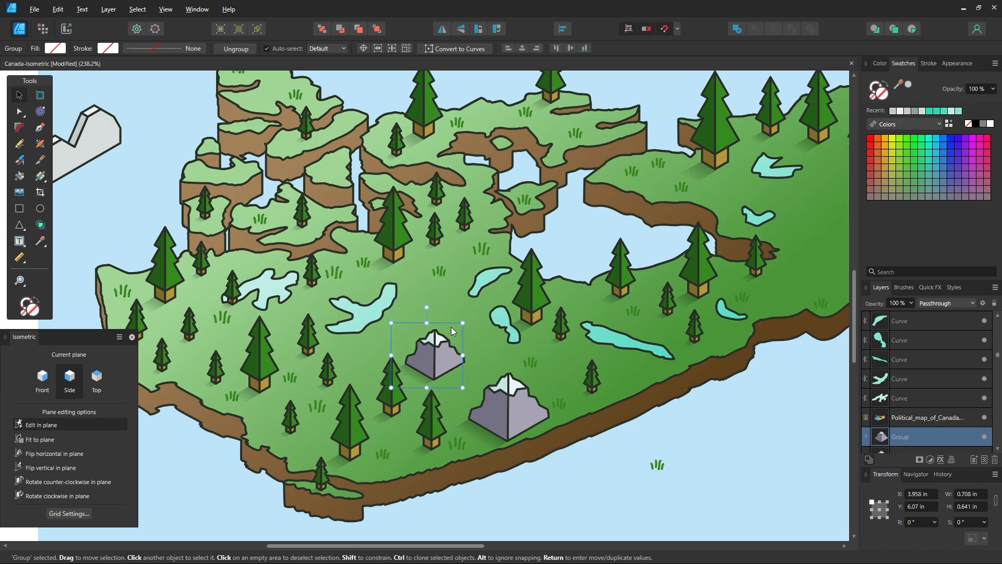
left_click_drag(432, 356, 481, 349)
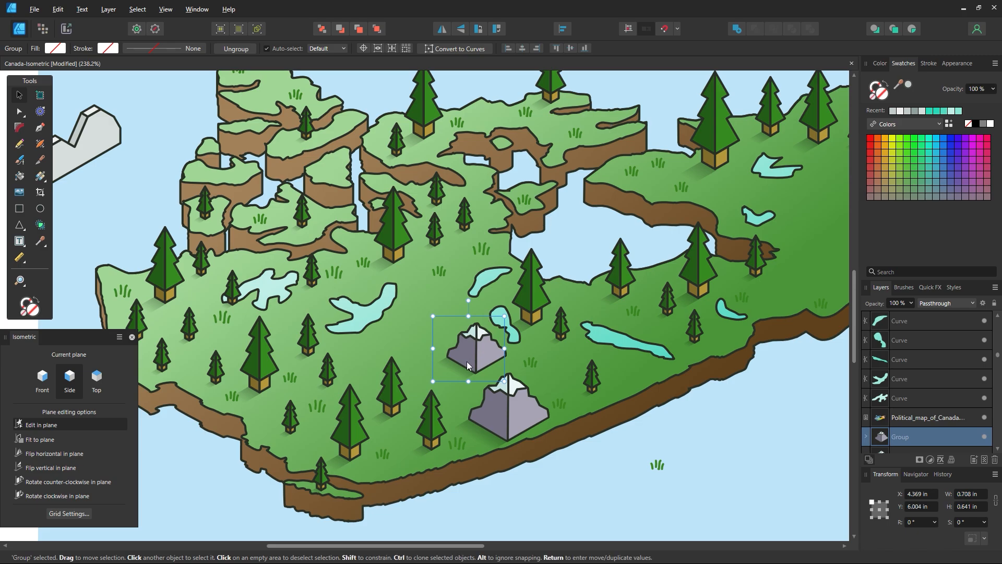
Add two more mountain copies, a smaller one to the west and one about 0.763 × 0.69 in to the north
mouse_move(432, 381)
left_mouse_down()
mouse_move(445, 375)
mouse_move(430, 357)
mouse_move(443, 359)
mouse_move(425, 350)
mouse_move(431, 356)
mouse_move(447, 308)
mouse_move(485, 359)
left_mouse_up()
left_click_drag(464, 324, 440, 308)
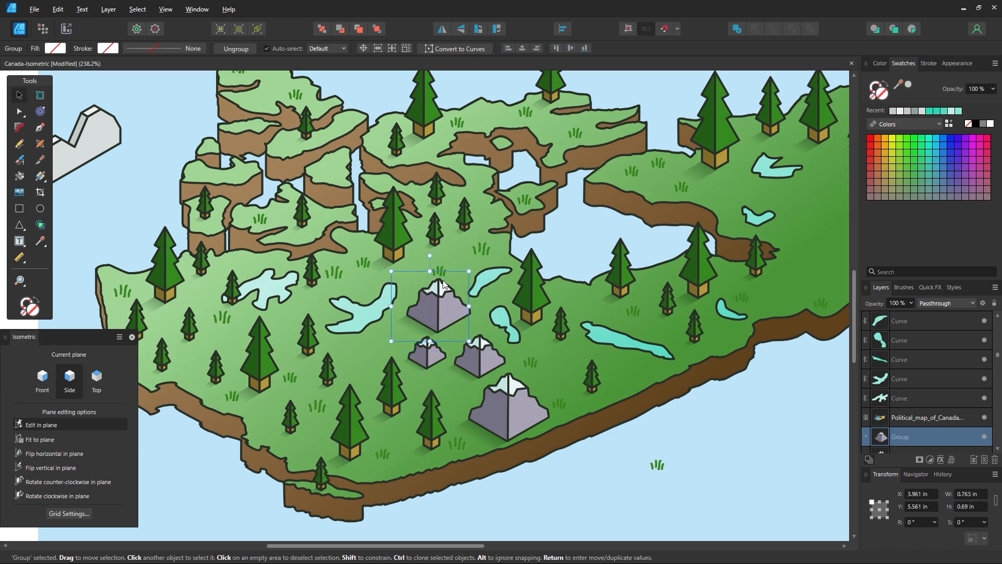
Move the grass tuft above the northern mountain's peak clear of it, and bring the stray tuft in the sky onto the land west of the mountains
left_click(441, 270)
mouse_move(440, 269)
left_mouse_down()
mouse_move(450, 262)
mouse_move(440, 264)
left_mouse_up()
left_click(444, 289)
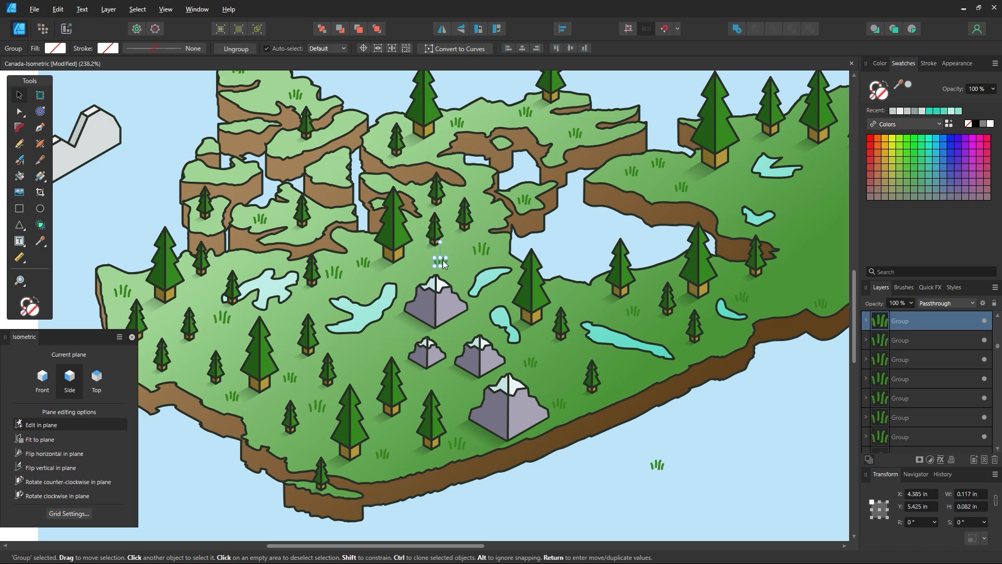
left_click_drag(661, 466, 379, 347)
left_click(644, 477)
Nudge the large southern mountain and the medium mountain slightly northwest
key("z")
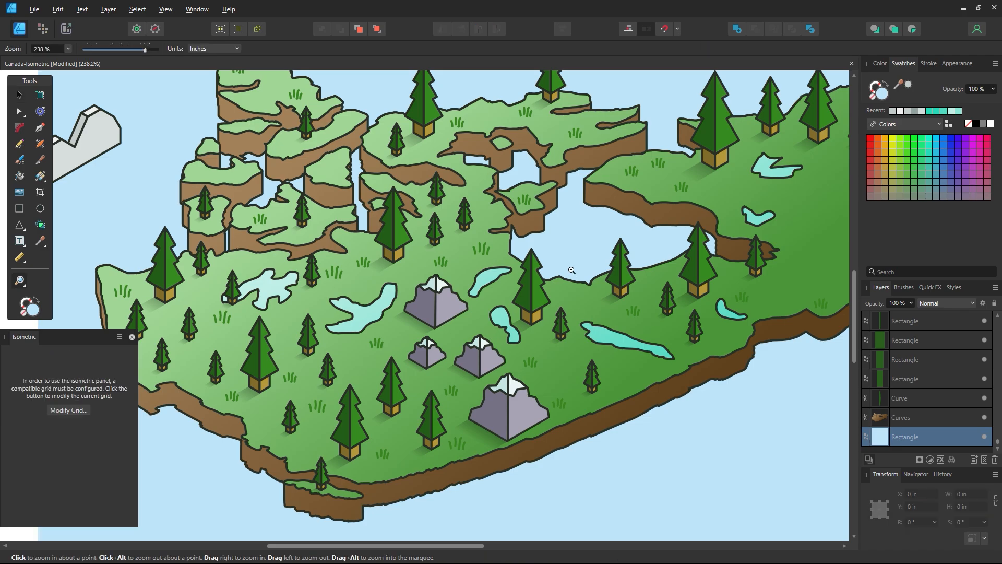
left_click(572, 270, "alt")
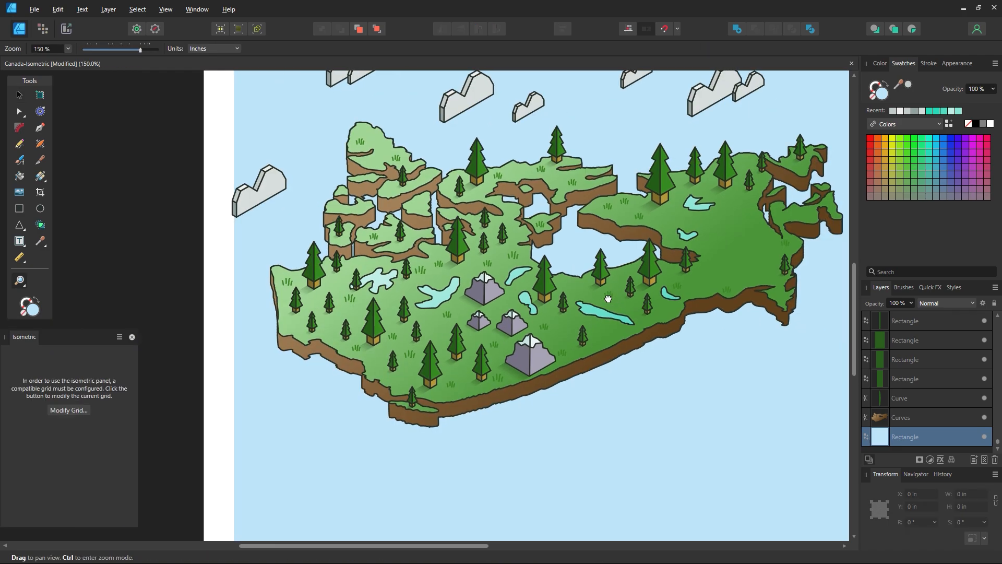
left_click_drag(610, 298, 527, 329)
left_click_drag(387, 369, 383, 336)
key("v")
left_click(483, 400)
left_click_drag(484, 399, 475, 394)
left_click(454, 337)
left_click_drag(454, 337, 446, 330)
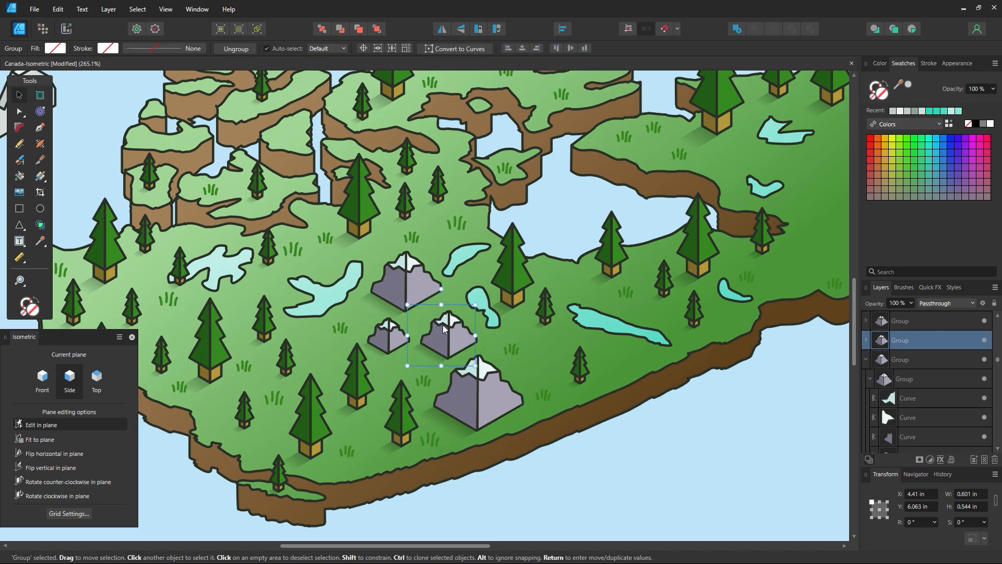
Shift the northern mountain slightly west and fine-tune the spacing of the medium and large mountains in the cluster
left_click_drag(413, 286, 405, 282)
left_click_drag(395, 342, 452, 332)
left_click_drag(480, 395, 482, 389)
left_click_drag(454, 321, 452, 326)
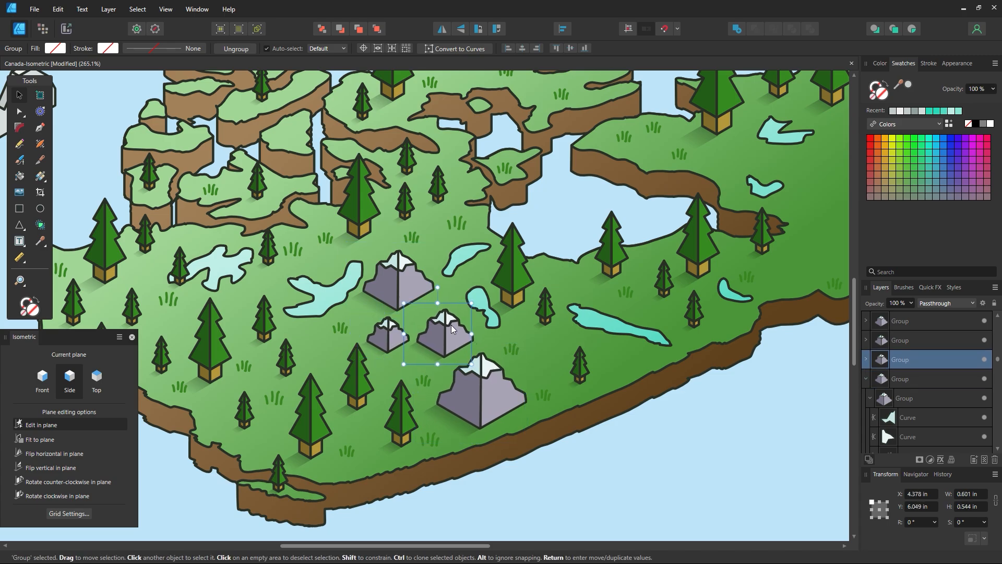
left_click(649, 434)
Recolor the northern mountain's shaded left rock face from within its group, using a dark bluish grey fill
key("z")
left_click(649, 251, "alt")
left_click(649, 251, "alt")
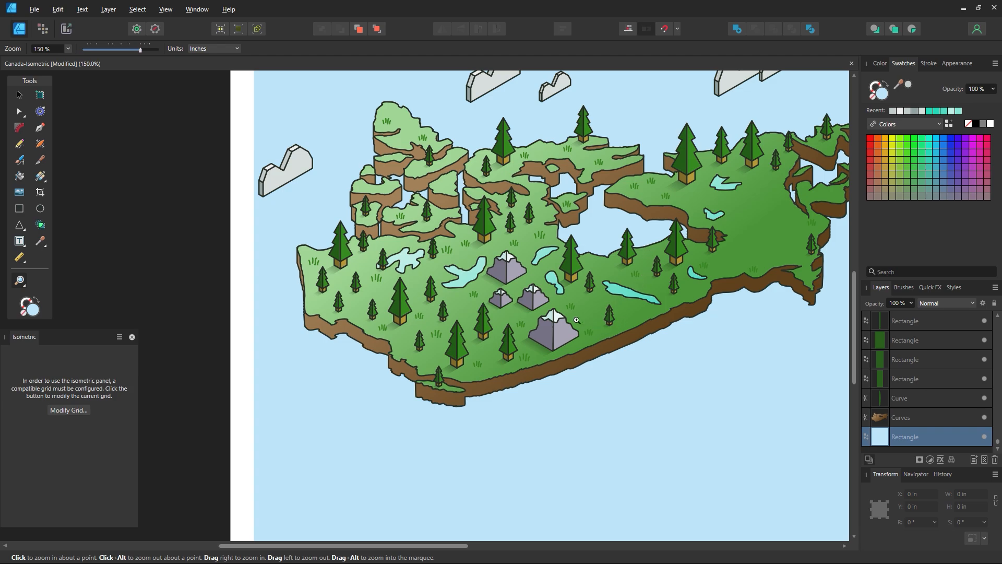
left_click_drag(576, 320, 558, 340)
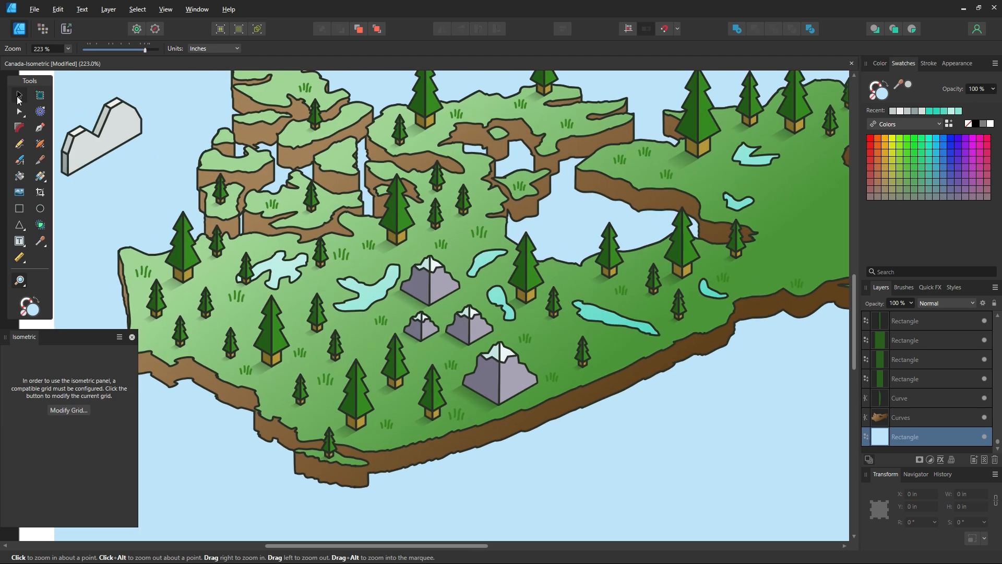
left_click(18, 96)
left_click(413, 278)
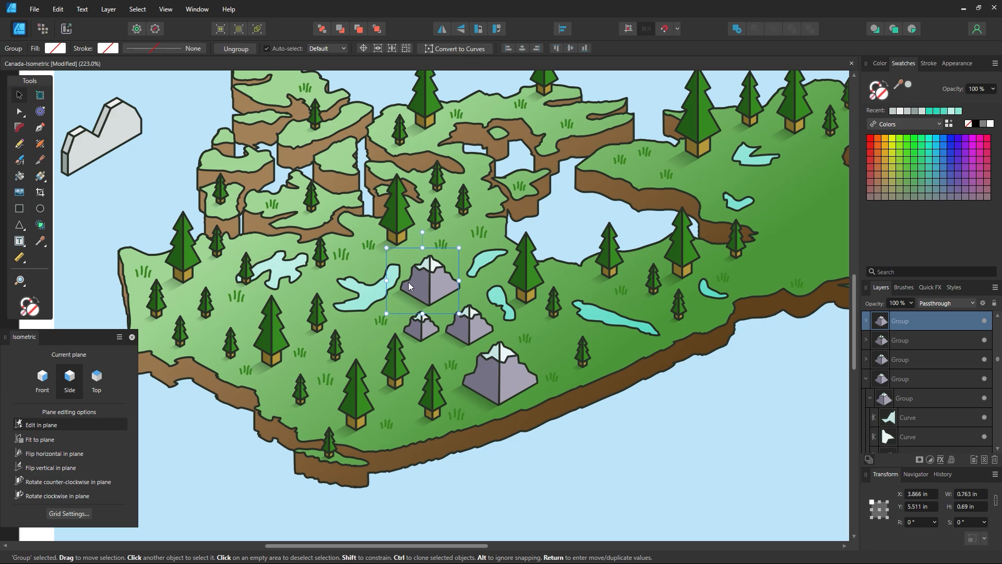
double_click(420, 283)
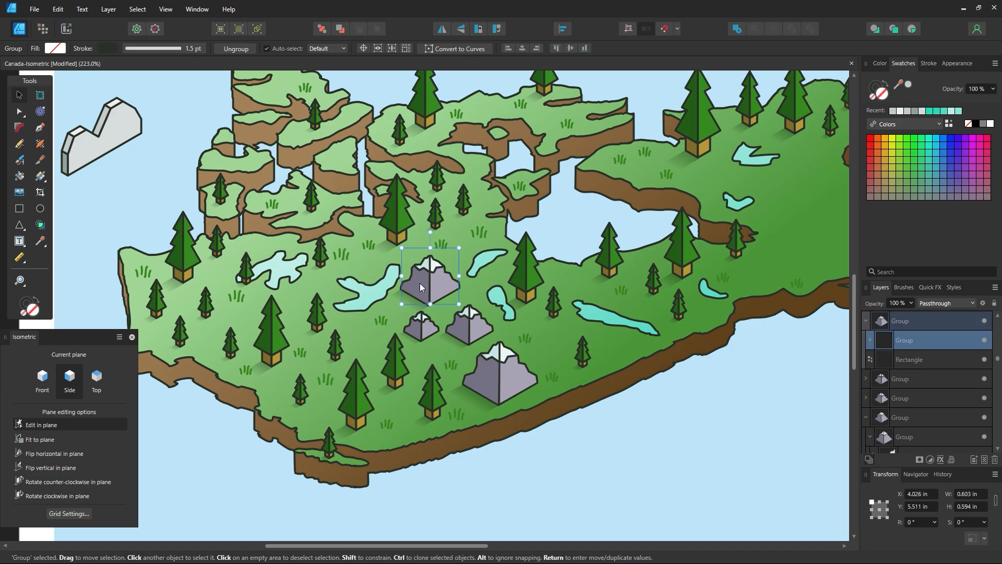
double_click(419, 285)
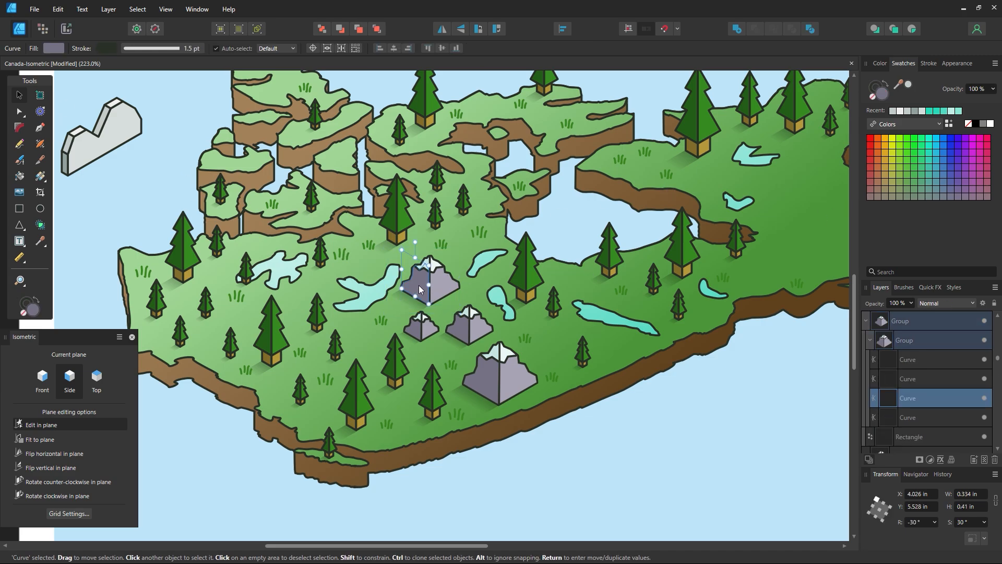
double_click(883, 97)
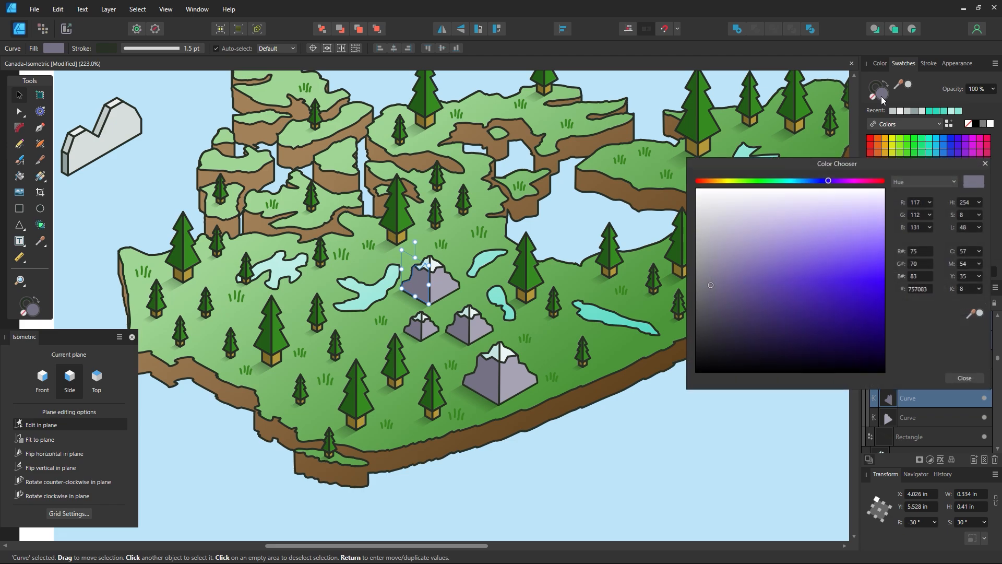
left_click_drag(707, 281, 685, 305)
left_click(791, 181)
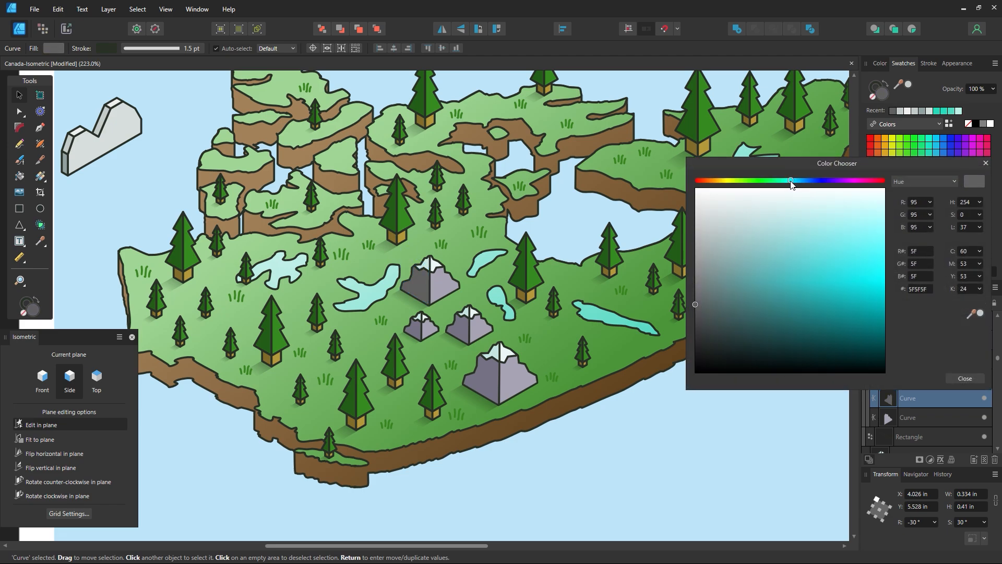
left_click(702, 304)
left_click(959, 380)
Apply the same dark bluish grey fill to the left rock faces of the other three mountains
key("z")
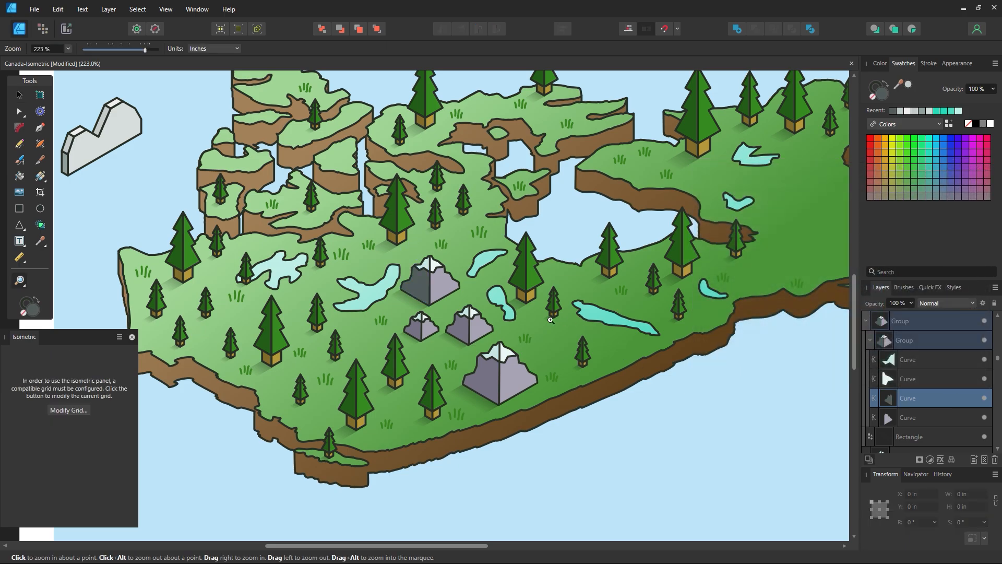
left_click_drag(543, 318, 590, 317)
left_click(20, 111)
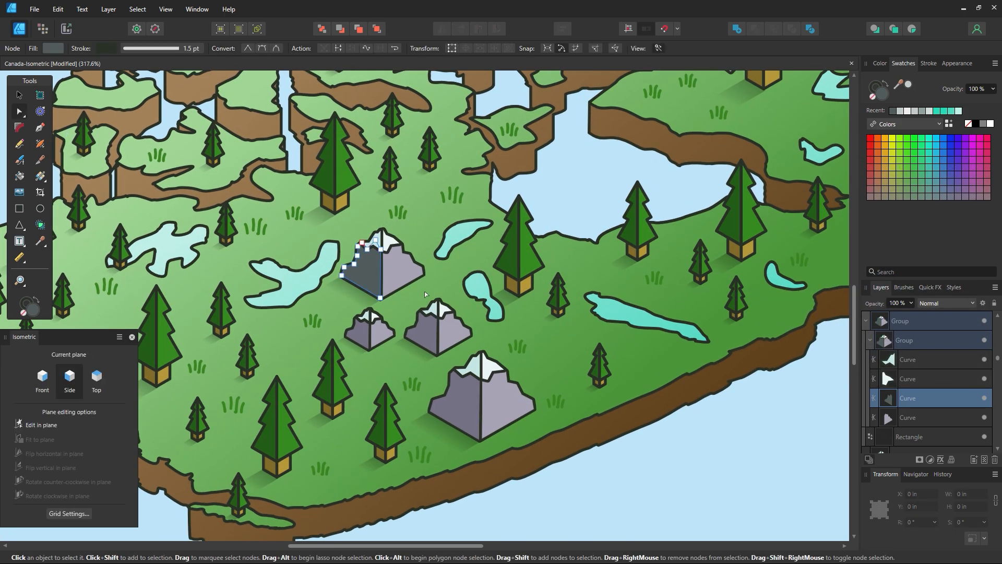
left_click(357, 343)
left_click(422, 334, "shift")
left_click(476, 388, "shift")
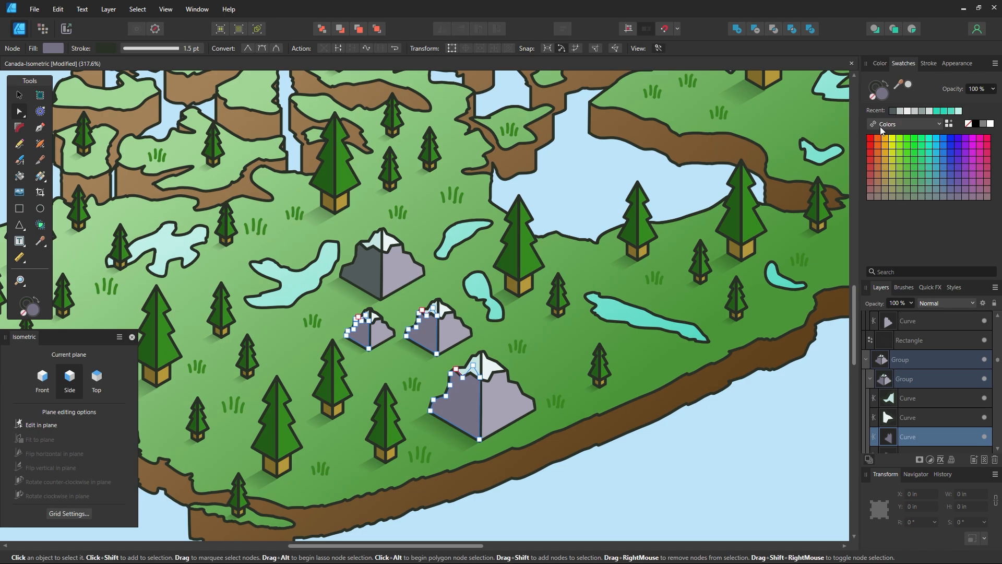
left_click(894, 112)
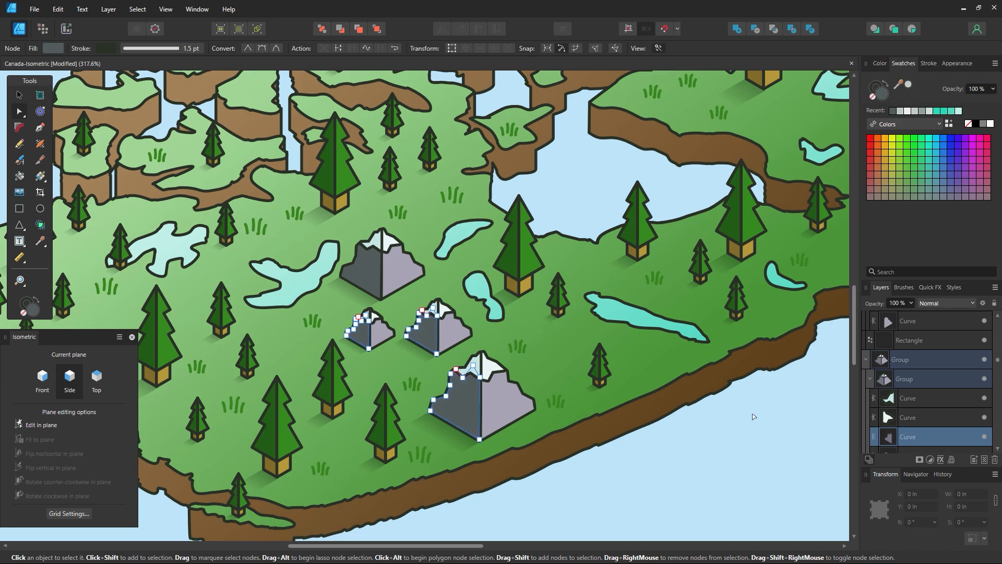
Fill the northern mountain's right rock face with a lighter bluish grey, about #818F8F
left_click(399, 263)
left_click(895, 111)
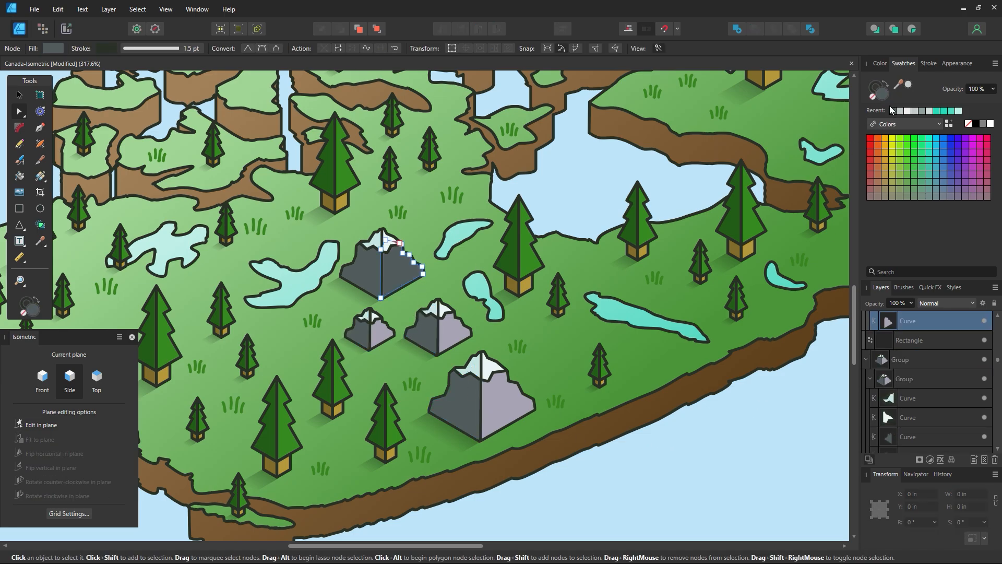
double_click(880, 94)
left_click(704, 285)
left_click_drag(704, 286, 706, 273)
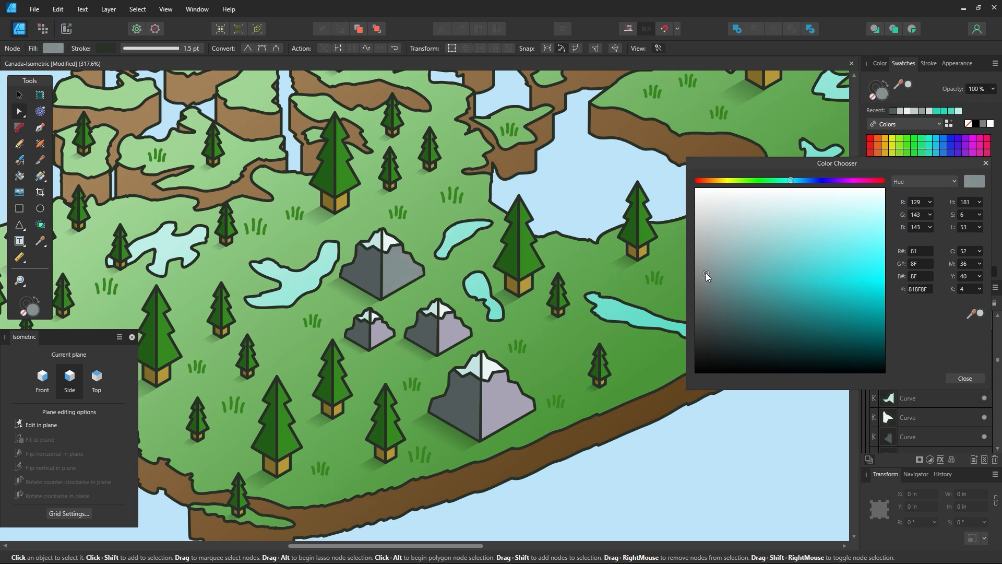
left_click(965, 378)
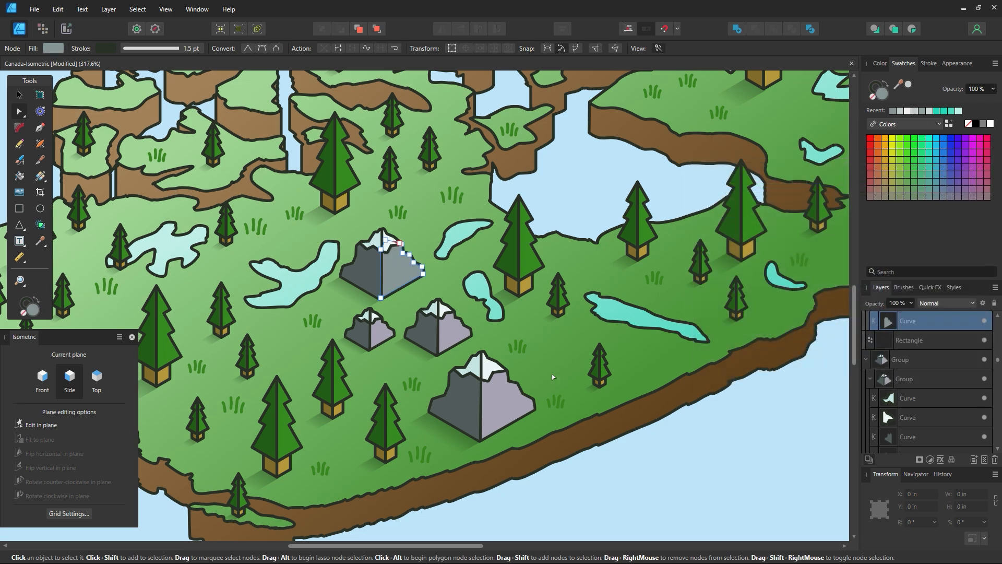
Apply the same lighter grey fill to the right rock faces of the other three mountains
left_click(383, 342)
left_click(448, 337, "shift")
left_click(502, 399, "shift")
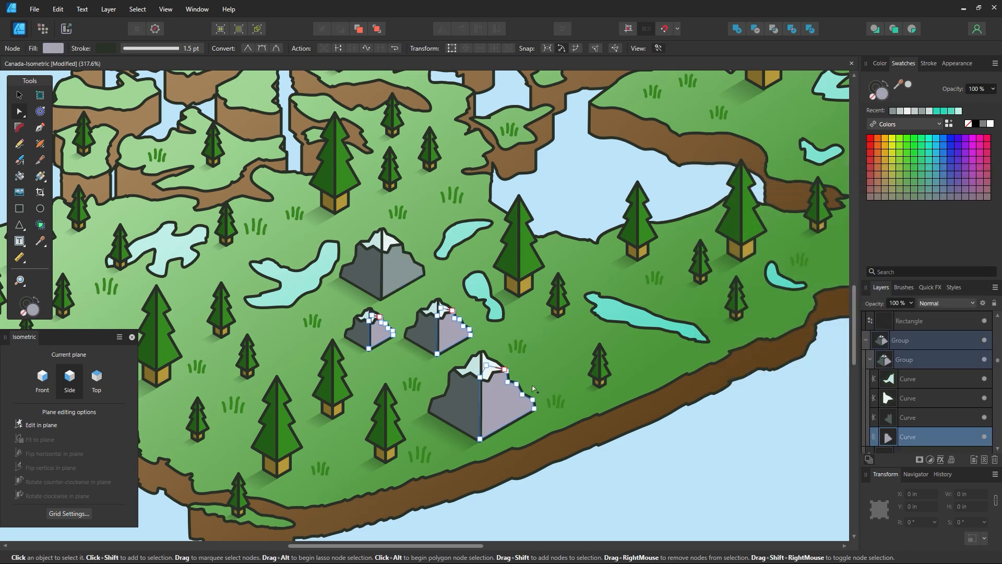
left_click(896, 111)
left_click(753, 399)
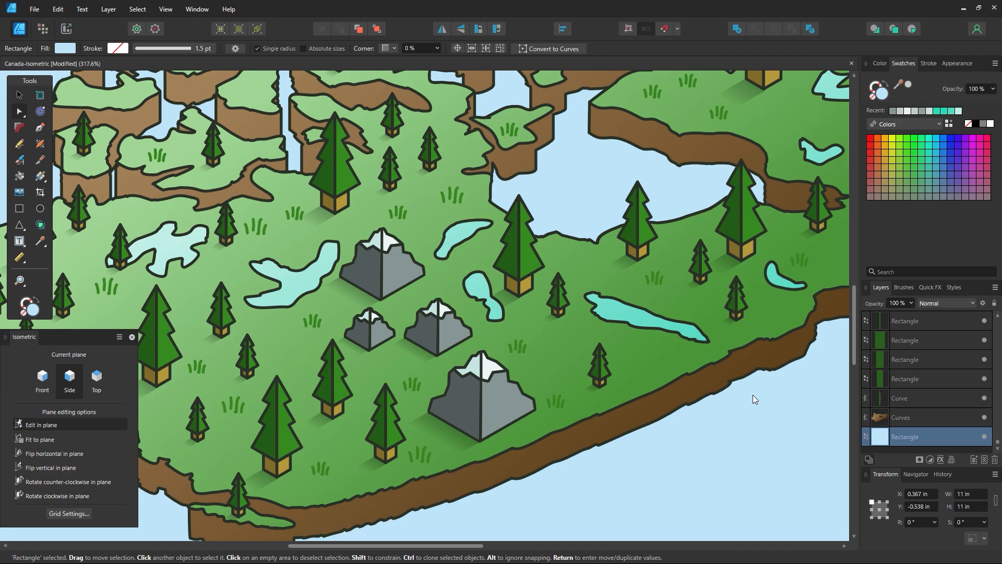
Fill the shaded left snowcap facets of all four mountains with the grey-teal #94AEAC
left_click(491, 372)
left_click(447, 309, "shift")
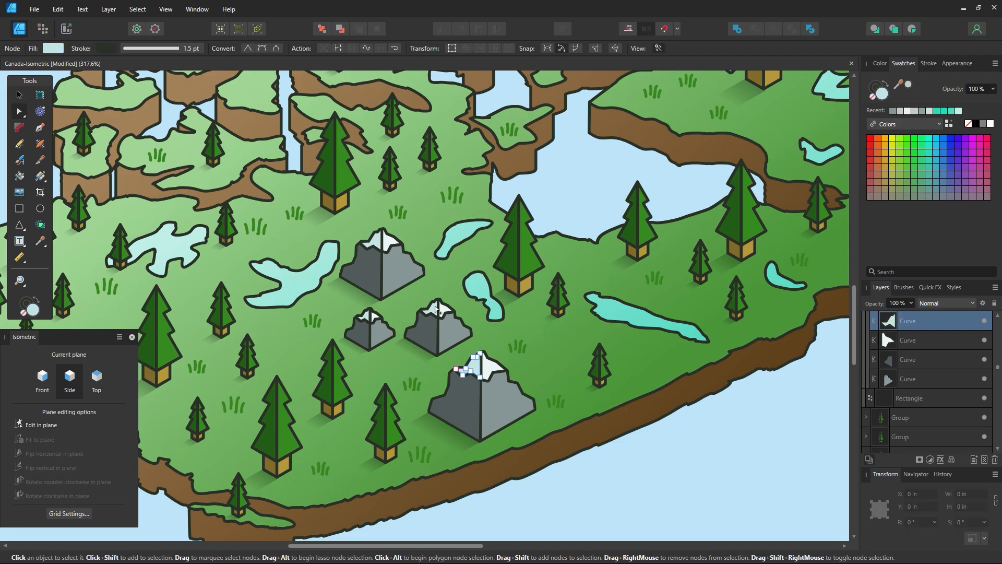
left_click(365, 318, "shift")
left_click(391, 250, "shift")
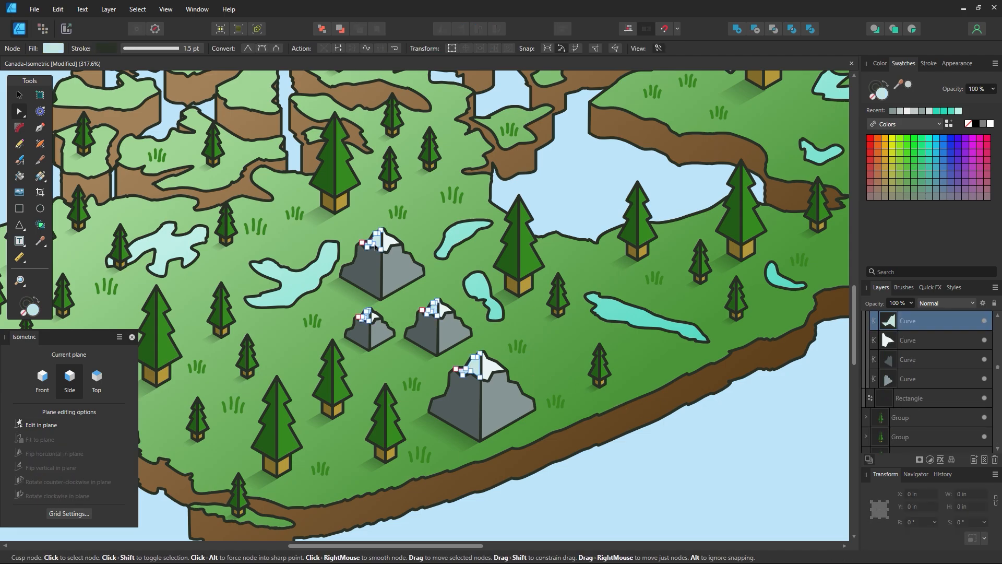
double_click(883, 93)
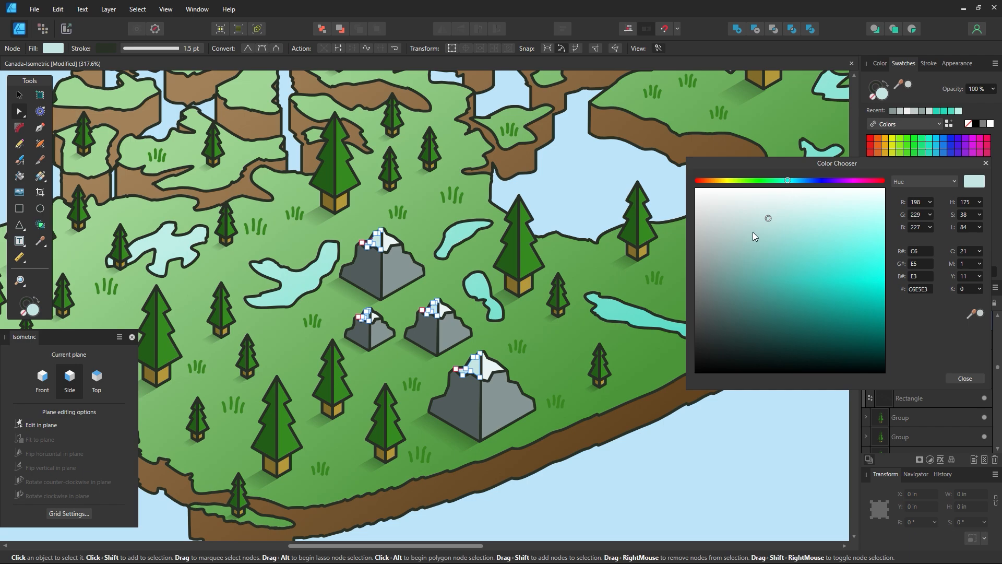
left_click_drag(745, 250, 736, 262)
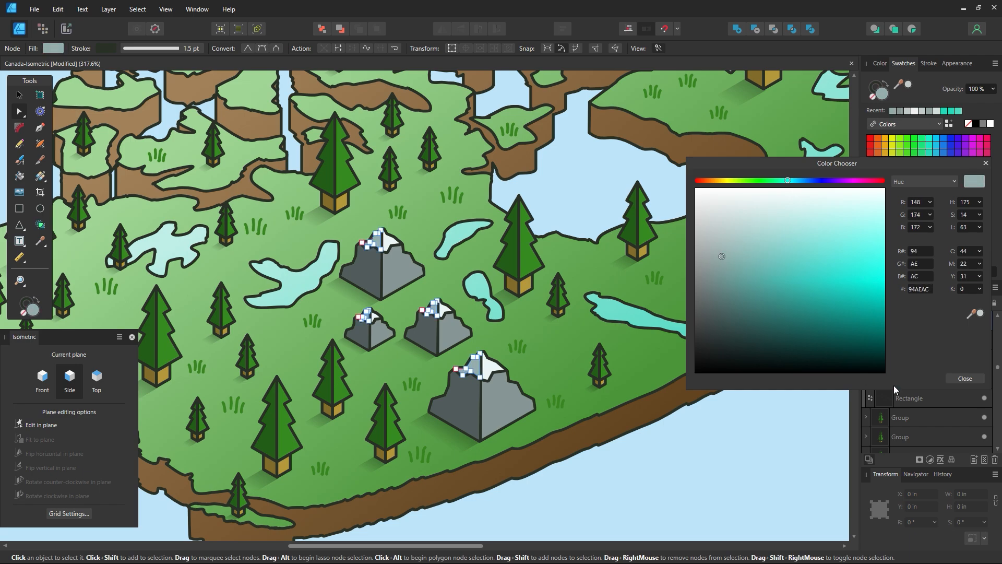
left_click(963, 378)
left_click(717, 437)
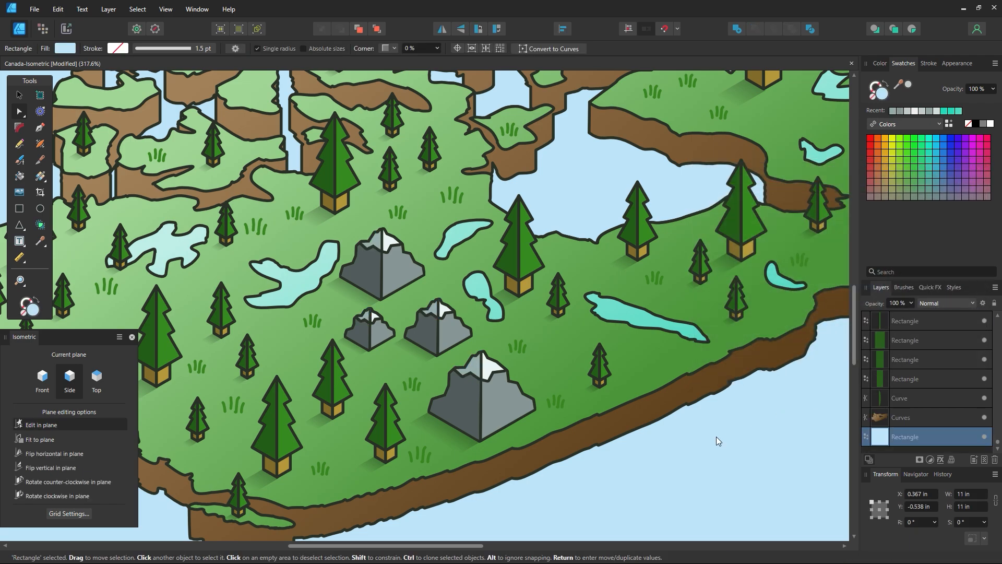
Examine the recolored mountains within the whole illustration, then up close
key("z")
left_click(653, 253, "alt")
left_click(652, 252, "alt")
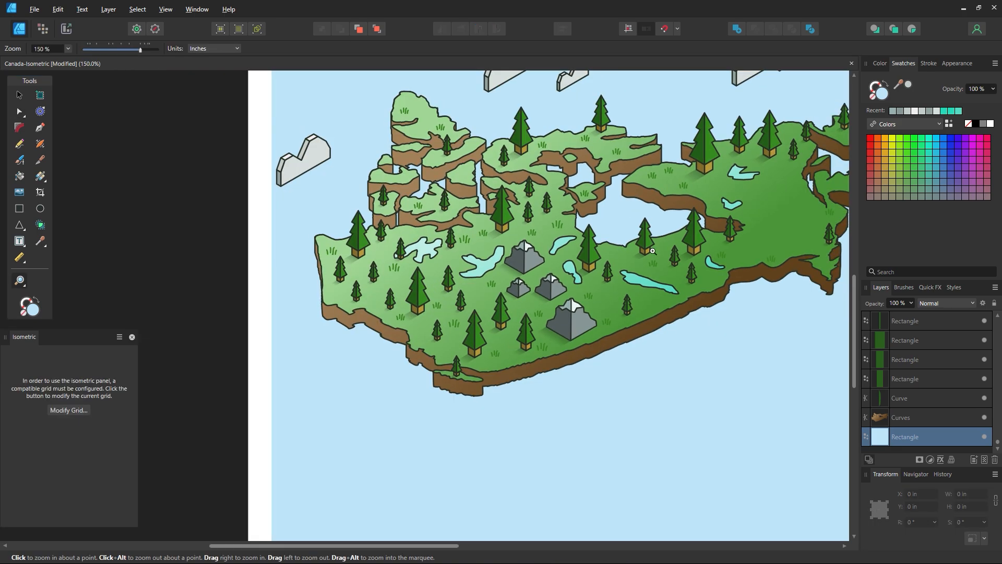
left_click_drag(653, 252, 560, 312)
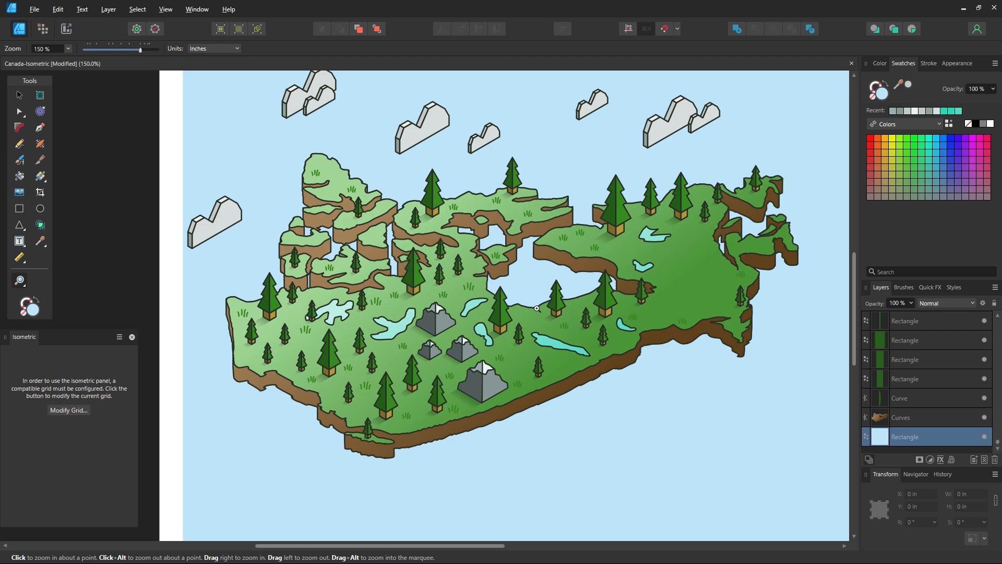
left_click_drag(490, 346, 595, 390)
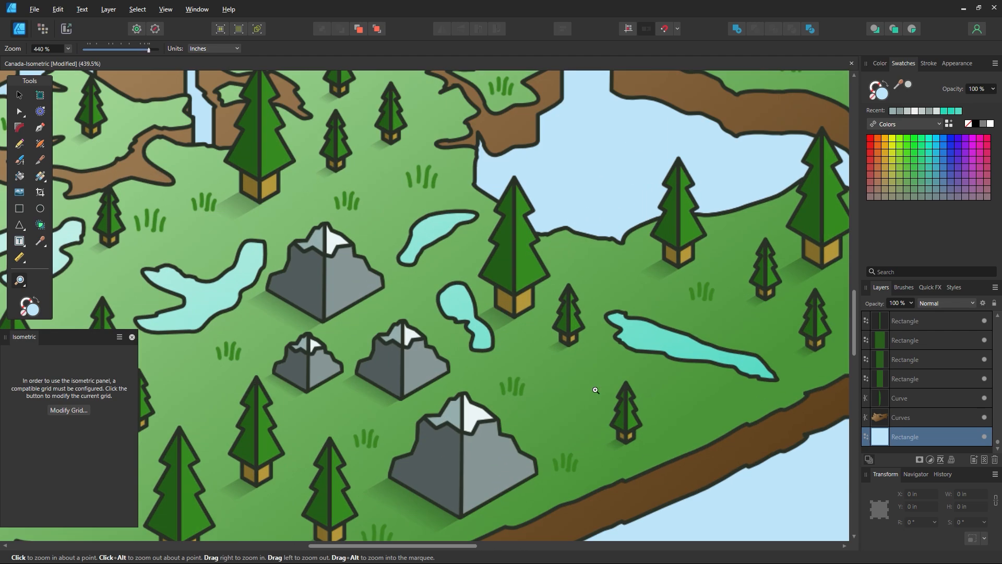
Raise the peak nodes of both snowcap facets on the middle mountain by about 0.04 in to make its summit taller
left_click(22, 112)
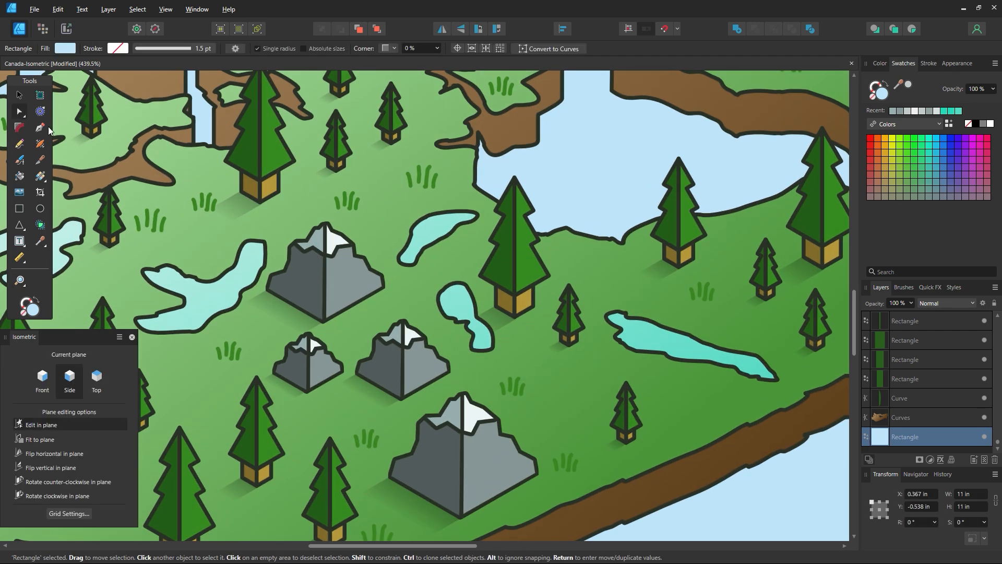
left_click(411, 332)
left_click(384, 301)
left_click(20, 280)
left_click_drag(404, 324, 465, 334)
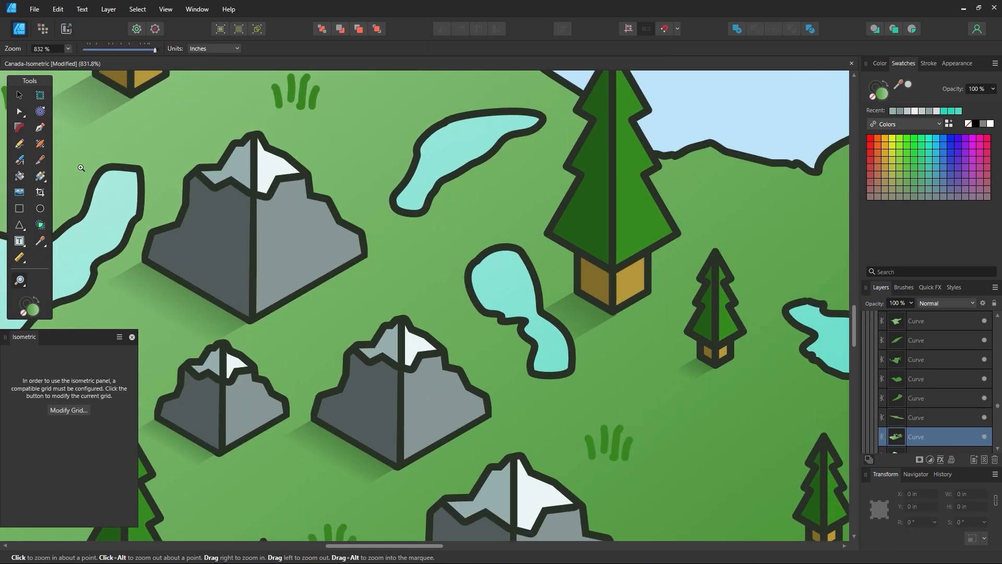
left_click(20, 111)
left_click(412, 345)
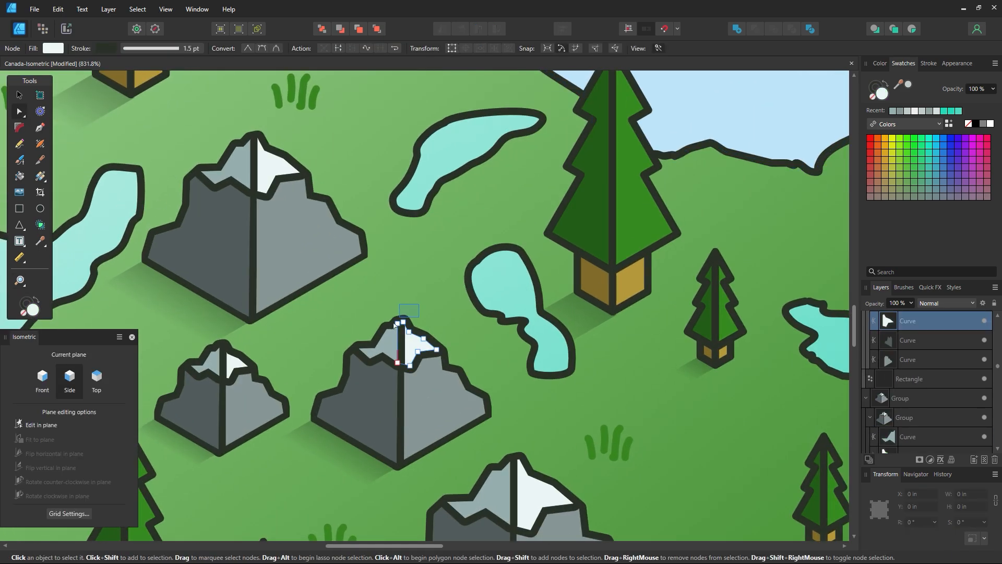
left_click(404, 323)
mouse_move(404, 323)
left_mouse_down()
mouse_move(409, 309)
mouse_move(397, 336)
mouse_move(427, 347)
mouse_move(413, 335)
left_mouse_up()
key("ctrl+z")
left_click(390, 333, "shift")
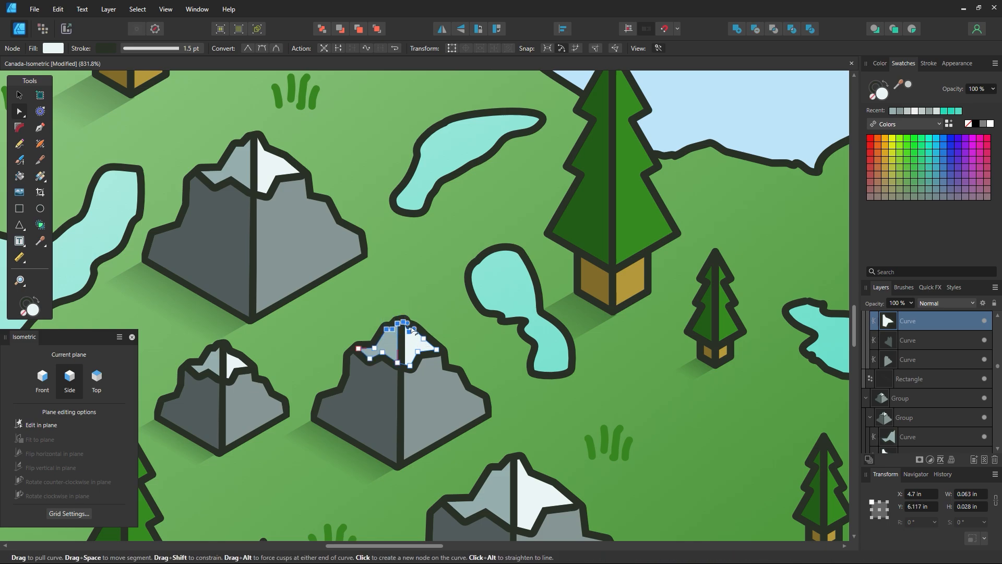
key("z")
left_click(20, 111)
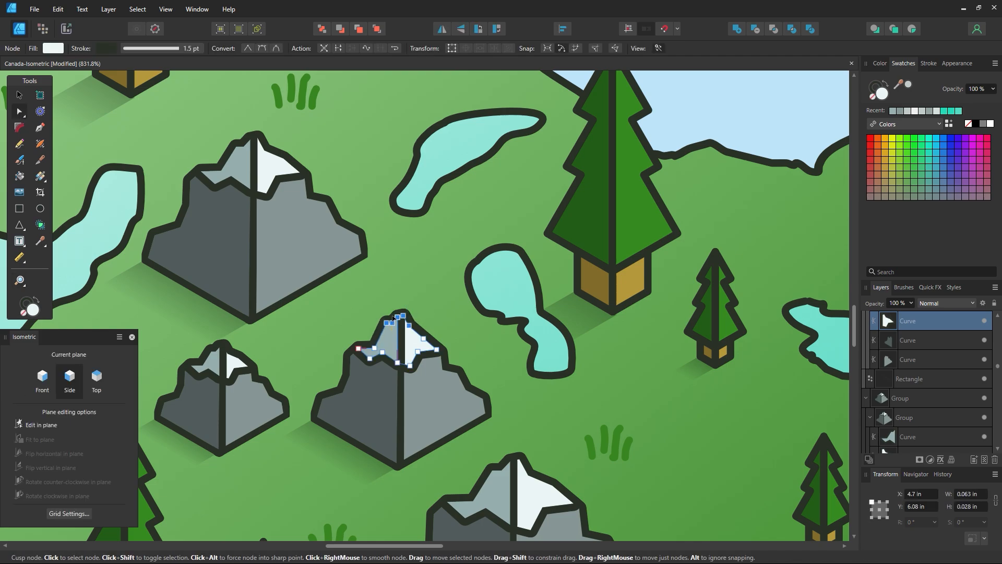
left_click(454, 341)
Snap the light-blue background square onto the page at X 0 in, Y 0 in, and save the document
key("z")
scroll(457, 341, "down", 5)
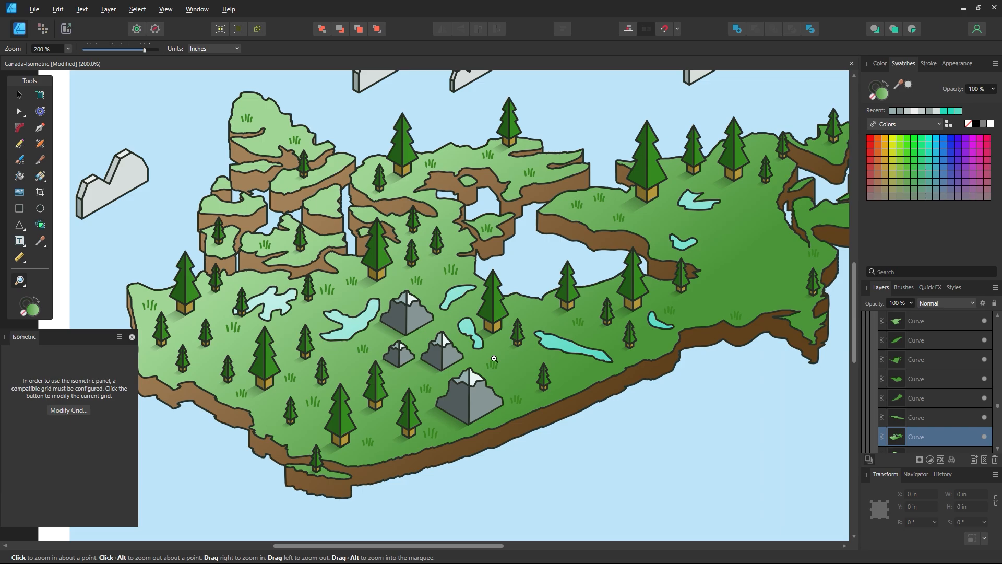
left_click(494, 359, "alt")
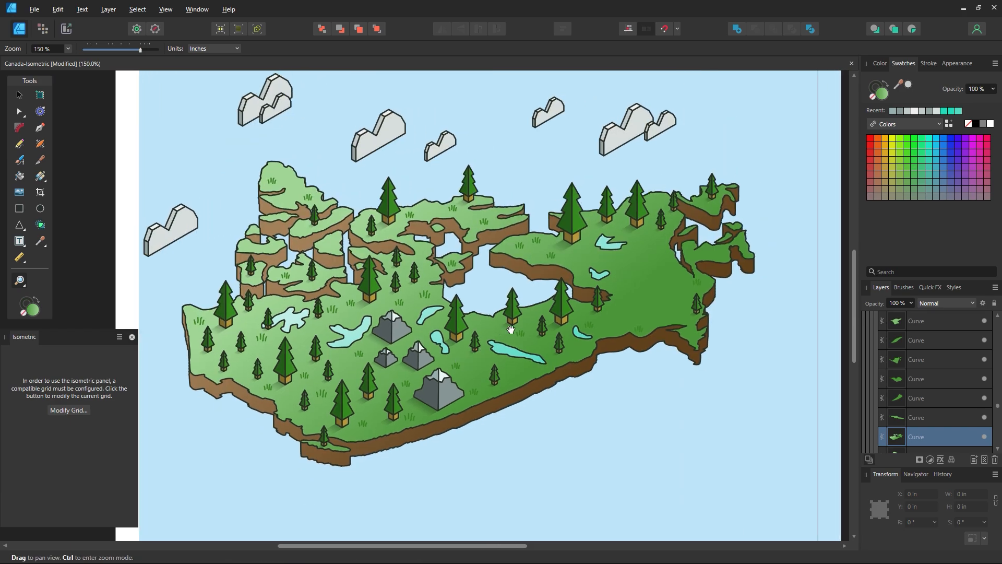
left_click(20, 96)
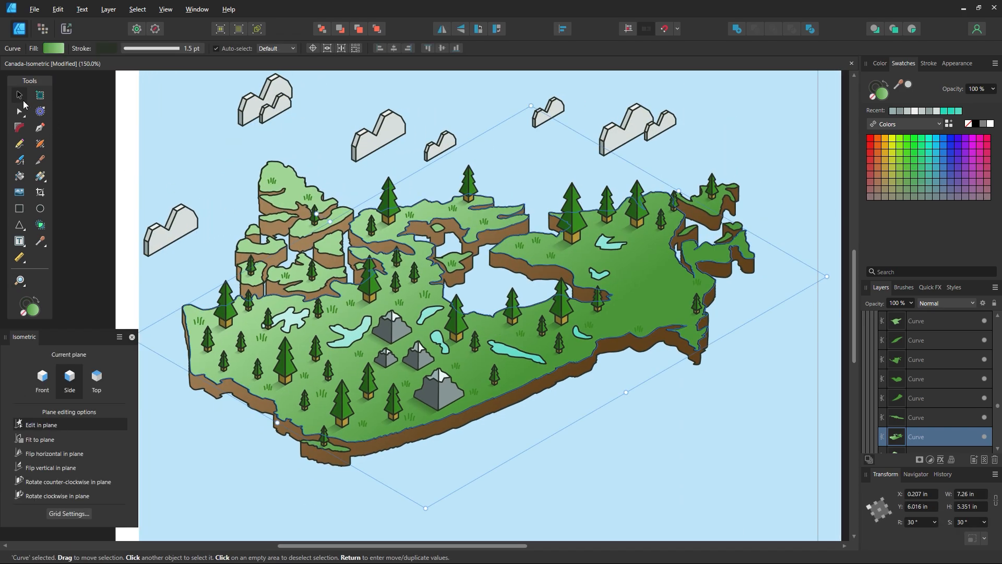
left_click(645, 451)
key("z")
left_click(632, 323, "alt")
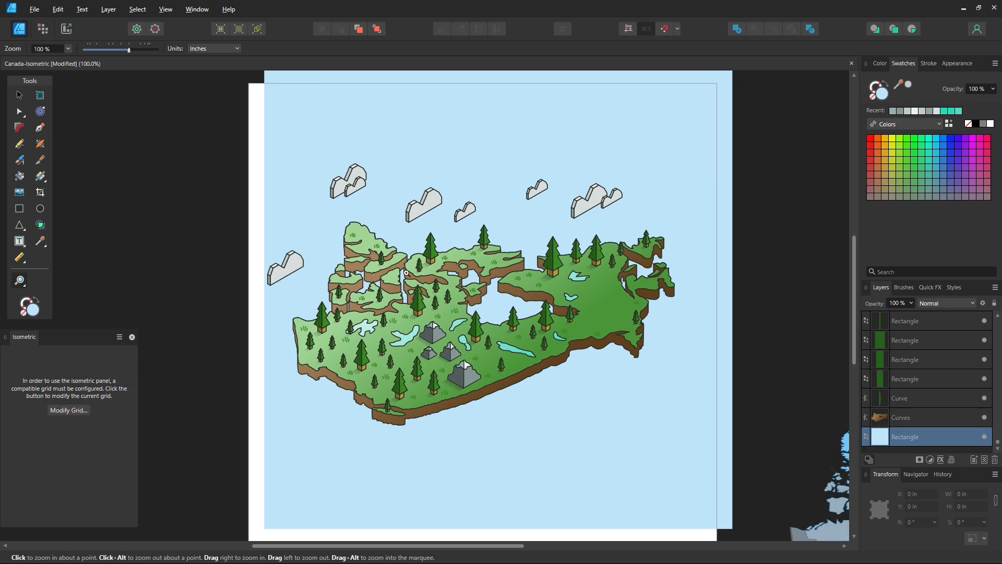
key("v")
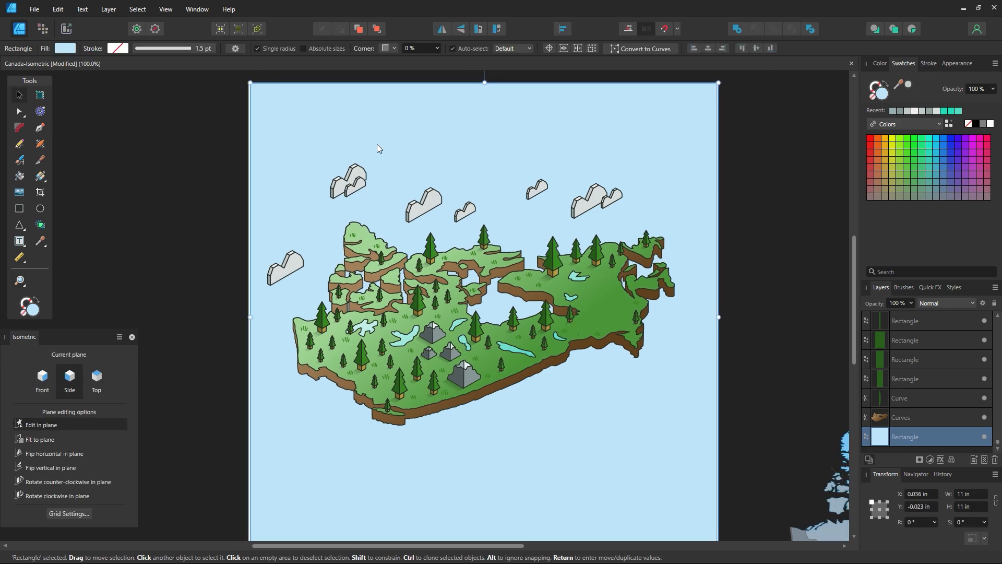
left_click_drag(376, 144, 400, 163)
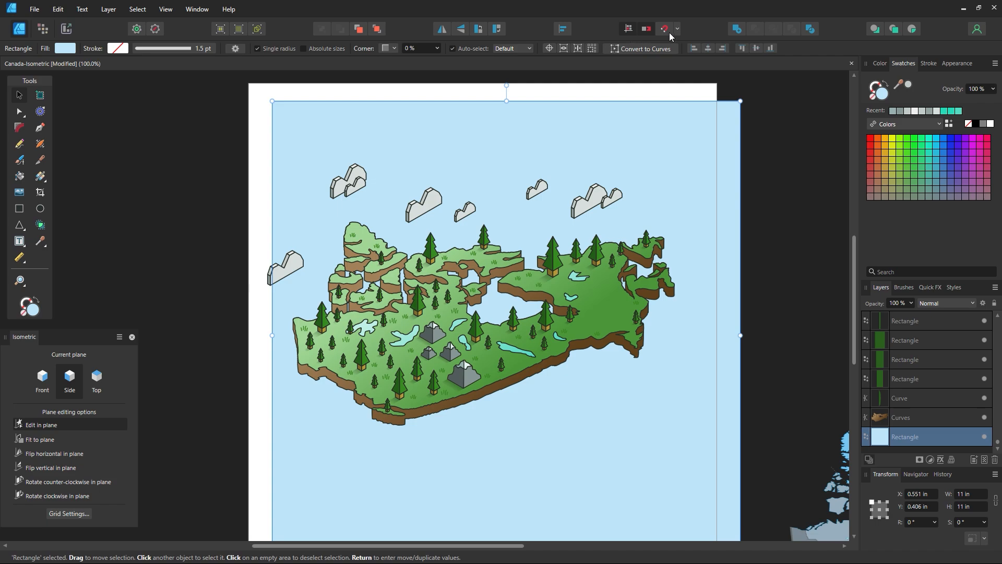
left_click_drag(698, 213, 674, 196)
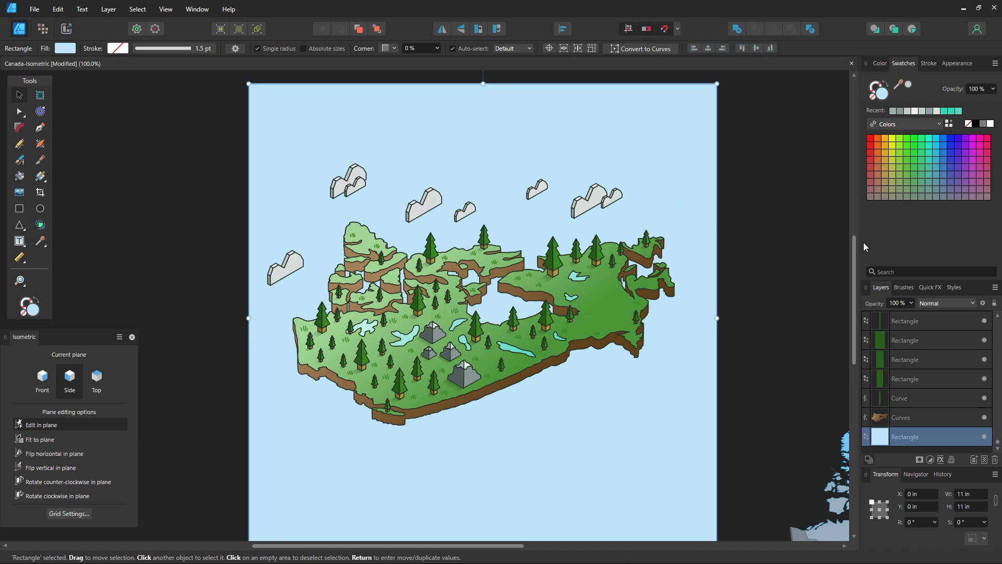
left_click(821, 251)
key("ctrl+s")
Enlarge the largest mountain's shadow rectangle to about 2.08 by 5.28 in and move it over the map's southwestern edge
scroll(726, 352, "down", 1)
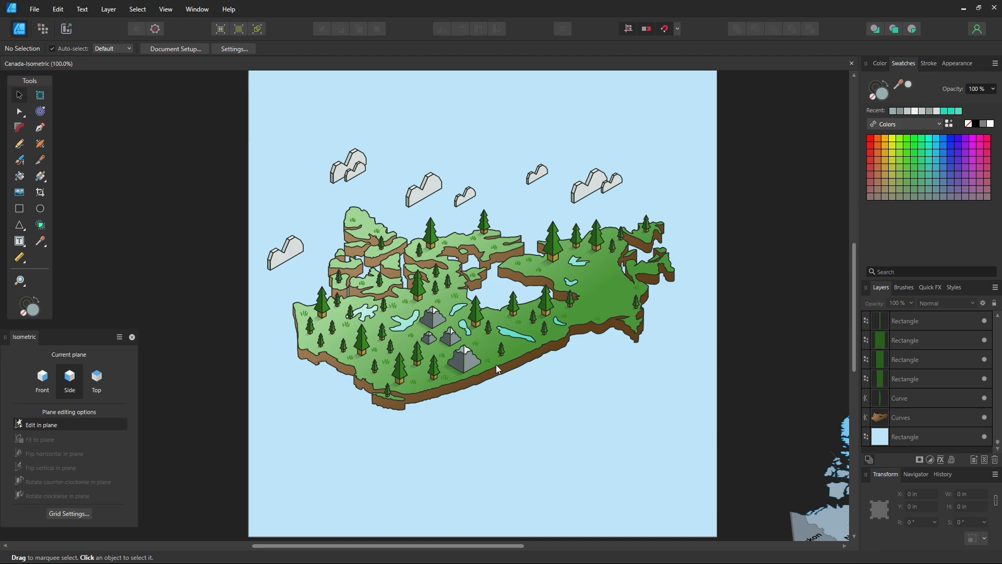
left_click(452, 372)
double_click(451, 372)
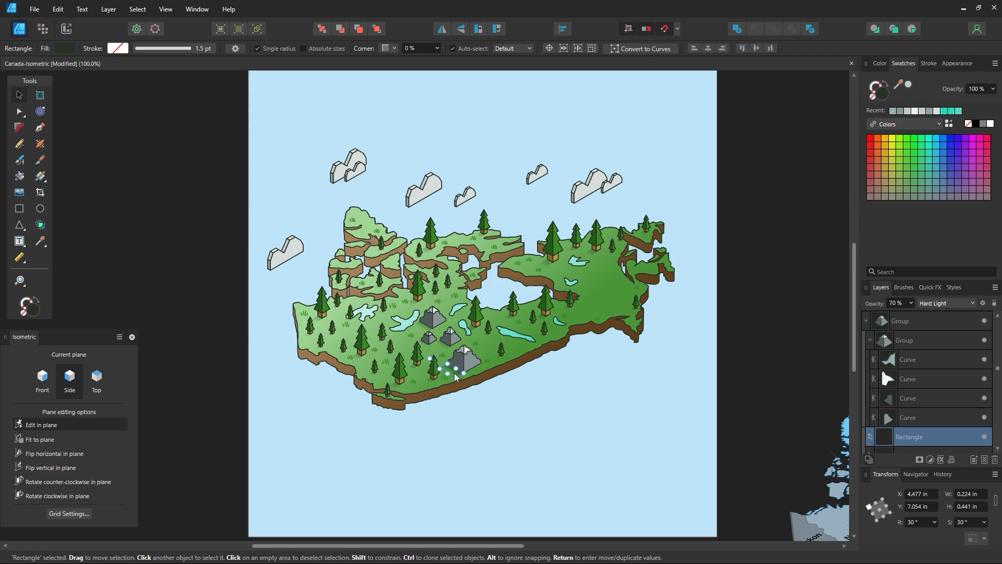
left_click_drag(456, 379, 487, 506)
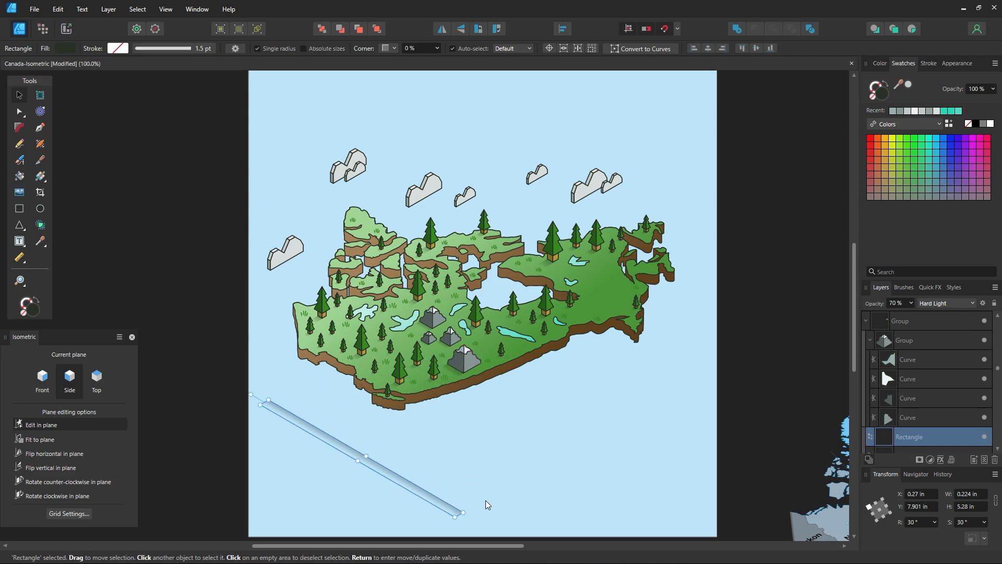
left_click_drag(356, 463, 313, 513)
left_click_drag(353, 474, 486, 425)
Align the large shadow with the landmass's western corner and shorten its length to about 4.2 in
key("z")
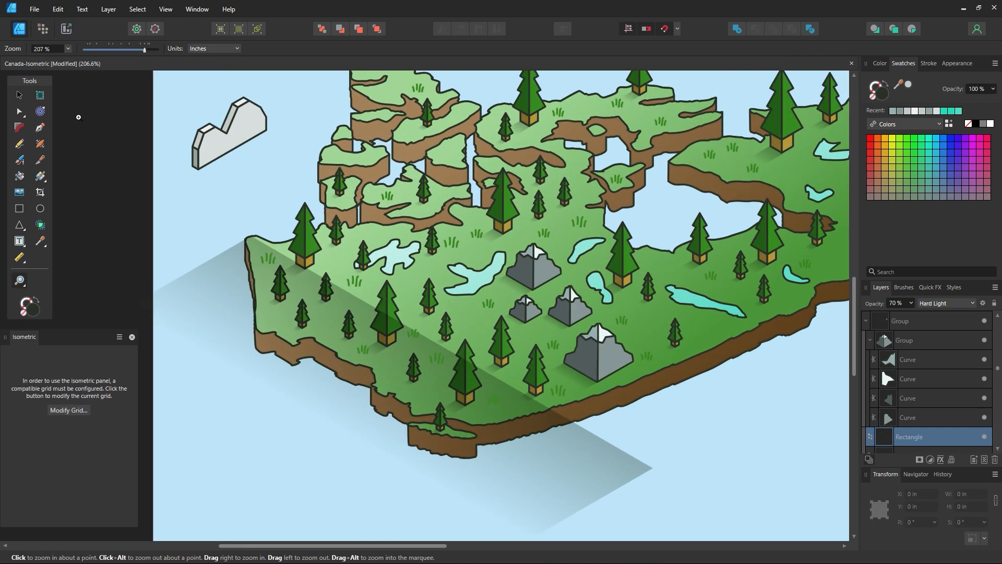
left_click(21, 97)
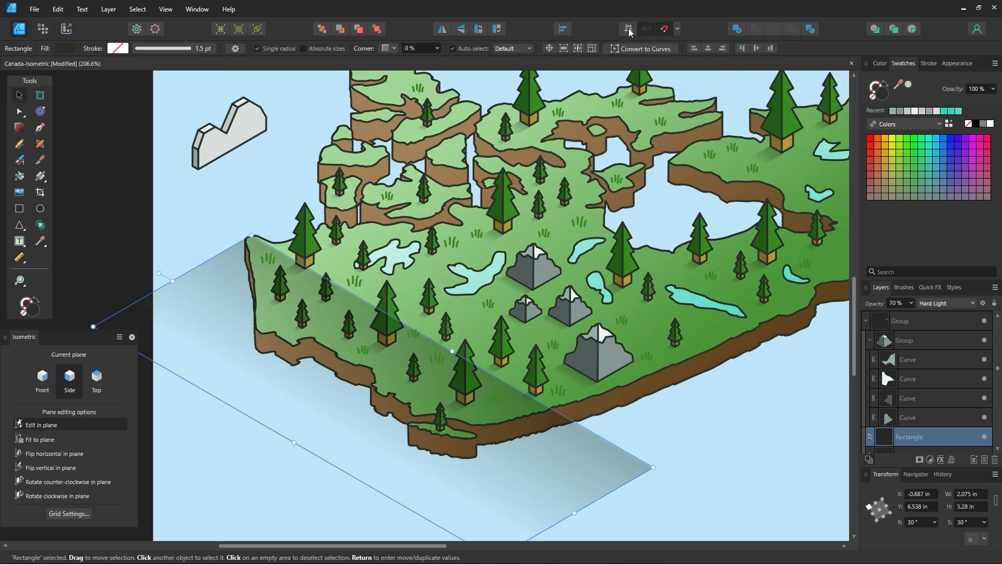
left_click_drag(291, 378, 286, 380)
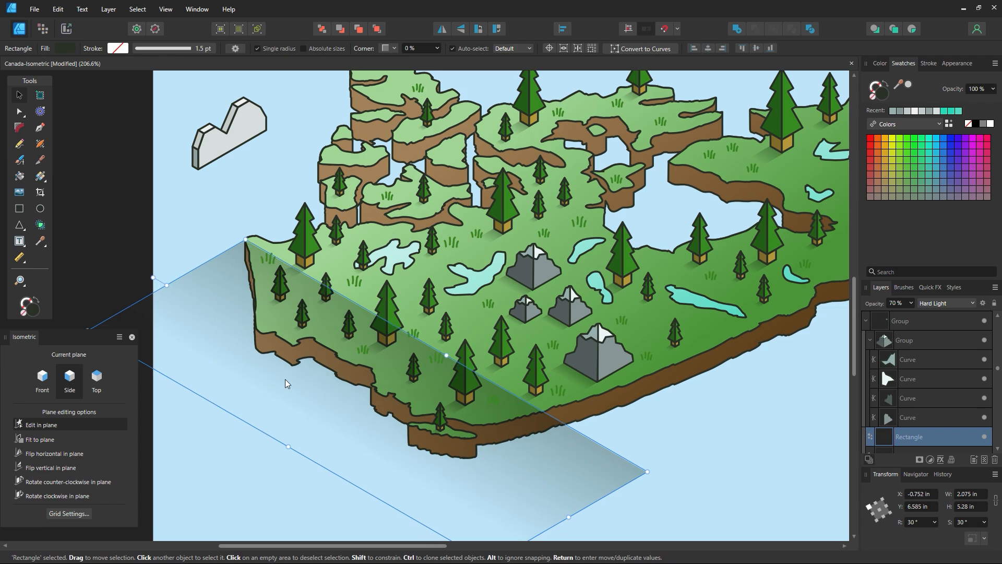
scroll(491, 433, "down", 3)
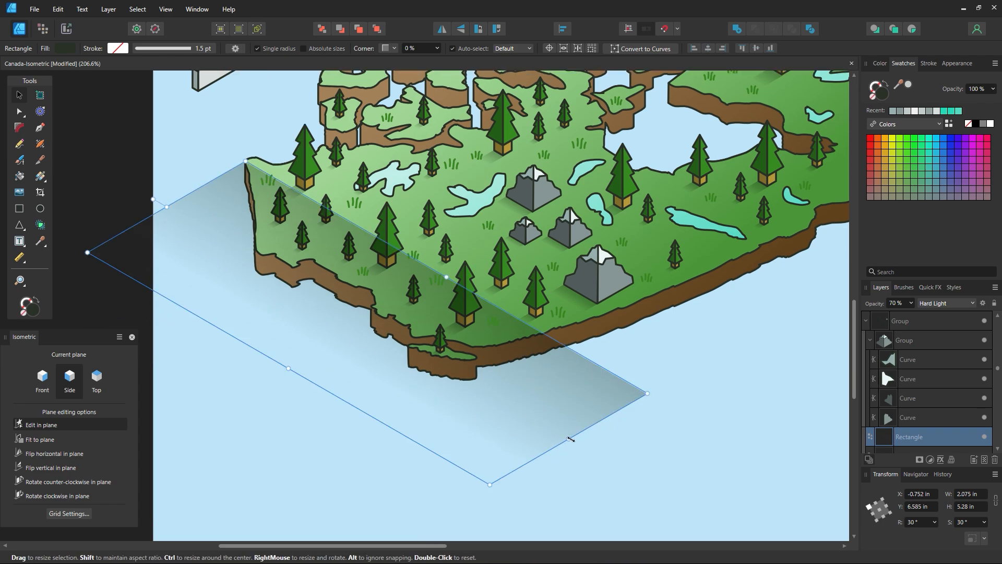
left_click_drag(571, 439, 476, 402)
Send the large shadow rectangle to the back of its group
key("ctrl+shift+[")
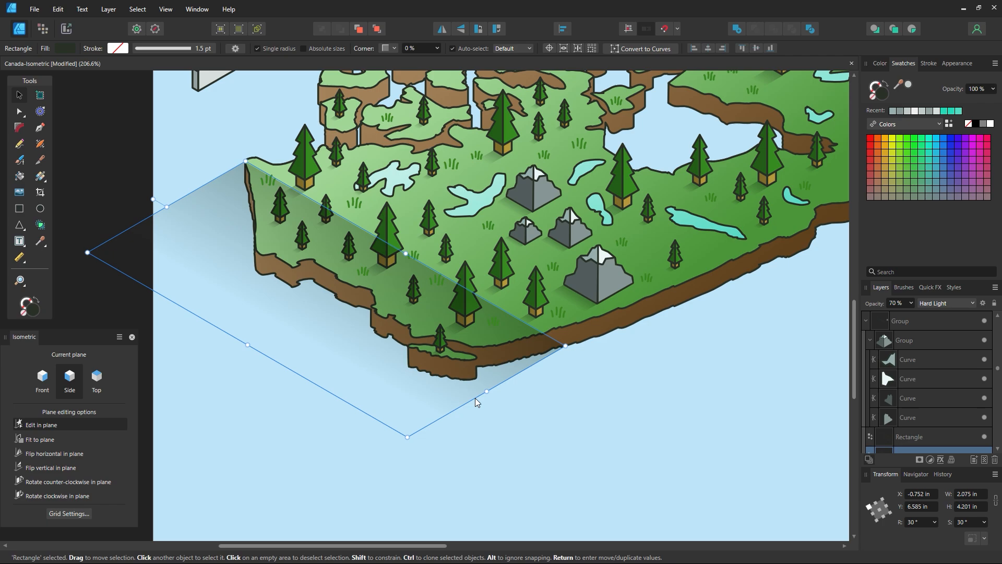
left_click_drag(396, 390, 382, 453)
key("ctrl+z")
right_click(380, 397)
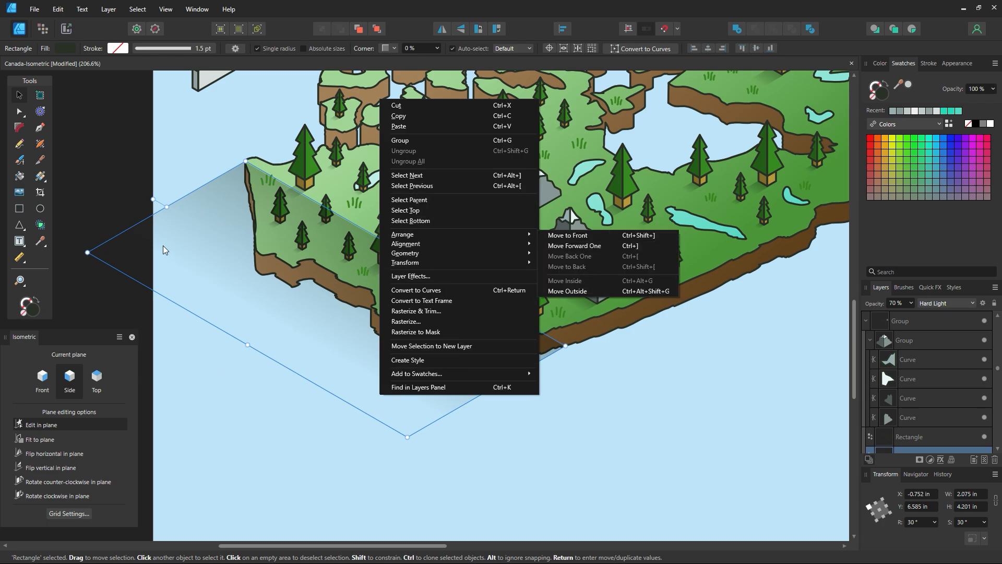
left_click(106, 188)
Place the group containing the large shadow behind the landmass, just above the blue background, and nudge it slightly into position
left_click(346, 383)
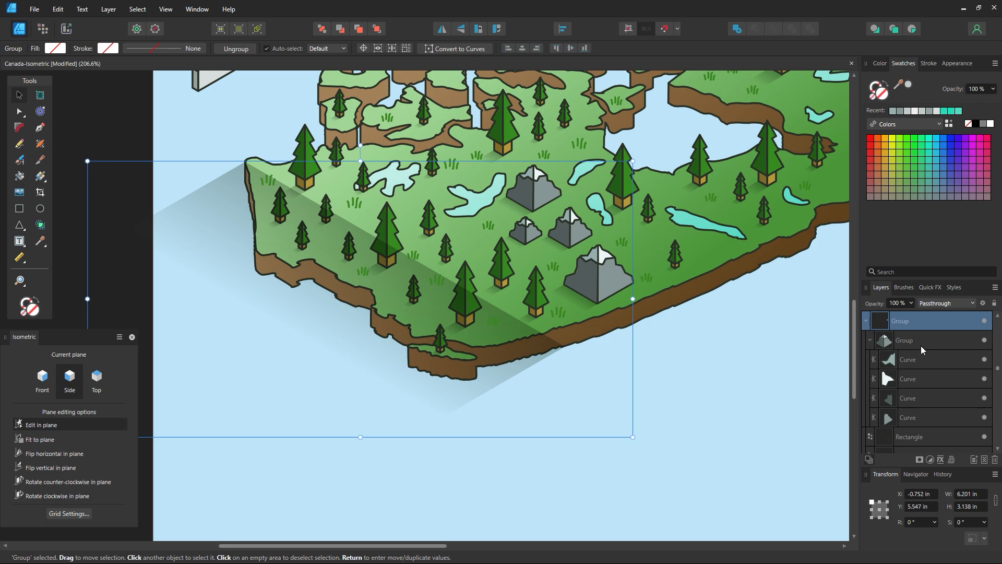
key("ctrl+z")
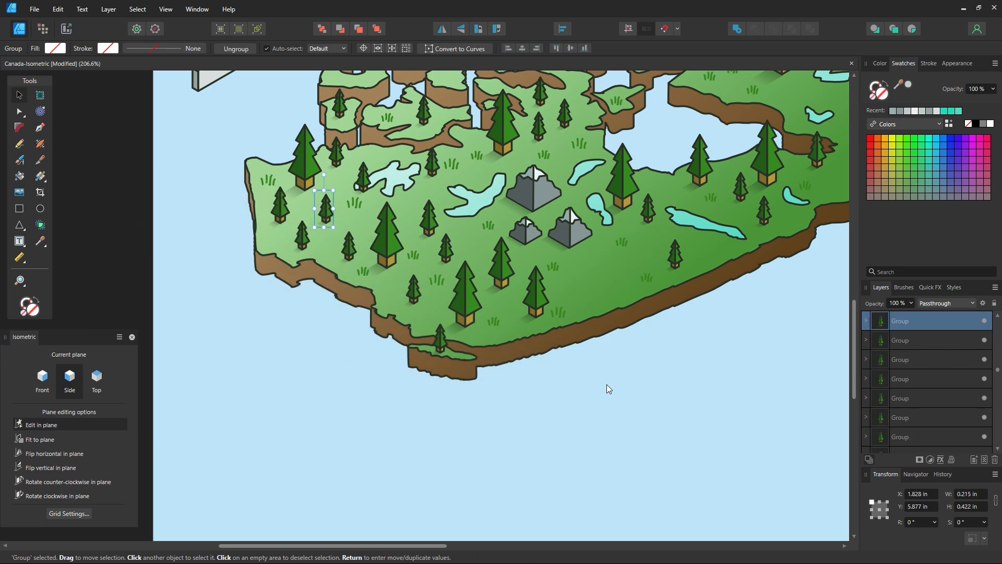
key("ctrl+shift+z")
key("ctrl+shift+z")
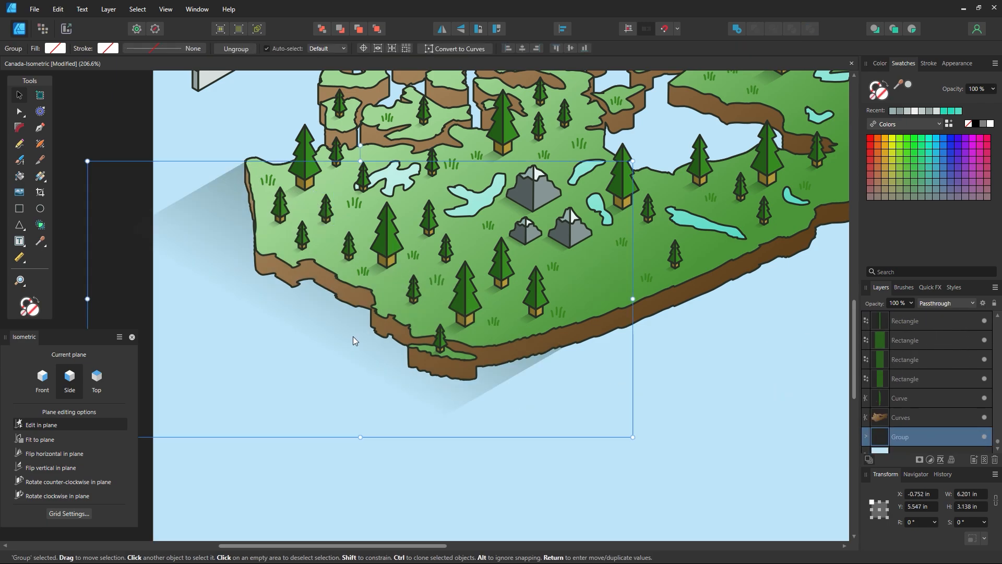
key("ctrl+z")
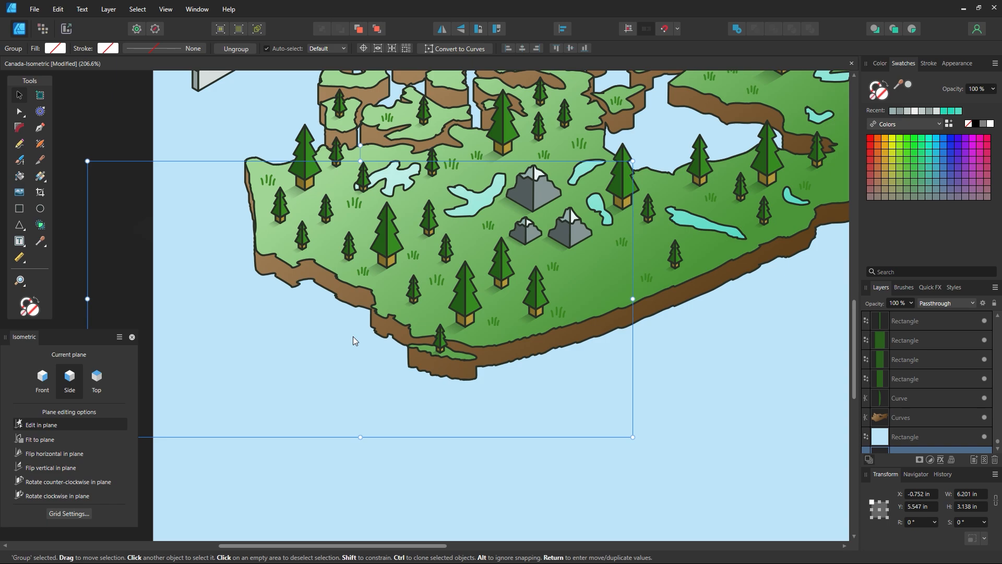
key("ctrl+shift+z")
mouse_move(341, 338)
left_mouse_down()
mouse_move(350, 398)
mouse_move(325, 367)
mouse_move(342, 342)
left_mouse_up()
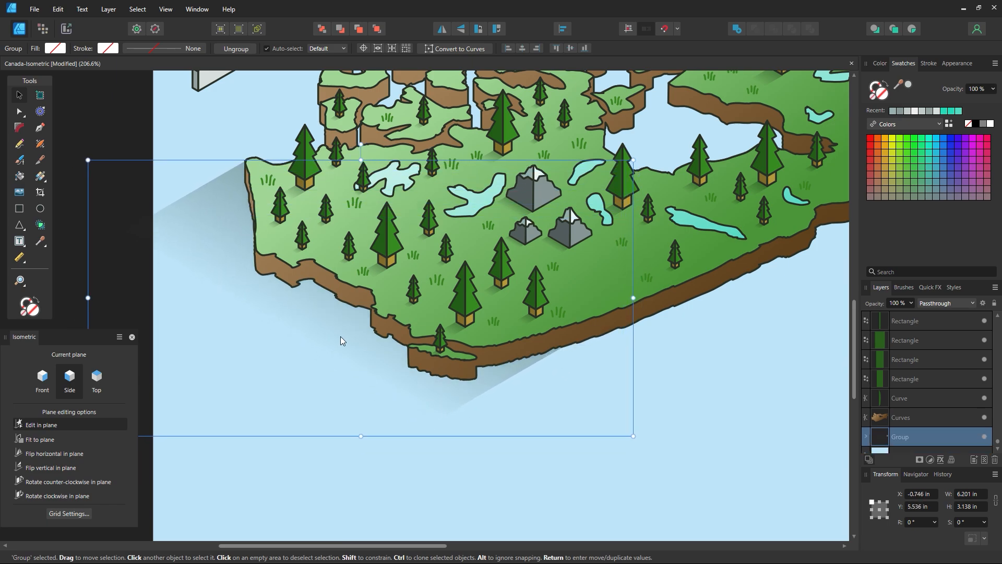
Examine the landmass shadow within the whole illustration with nothing selected
key("z")
left_click(645, 395, "alt")
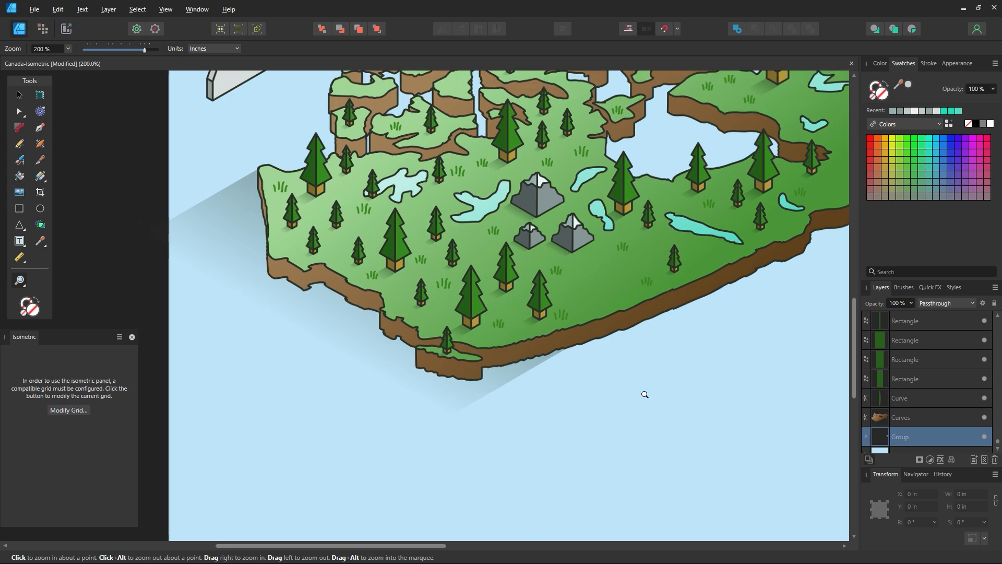
left_click(646, 396, "alt")
left_click(646, 396, "alt")
left_click(646, 396, "alt")
key("space")
left_click_drag(690, 357, 539, 347)
left_click(491, 311)
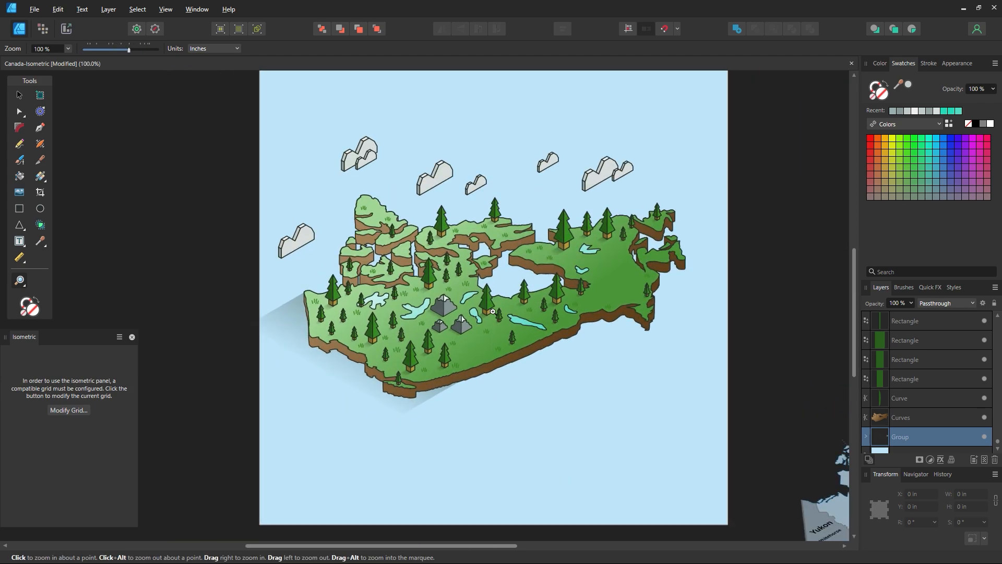
key("space")
left_click_drag(589, 367, 570, 347)
key("v")
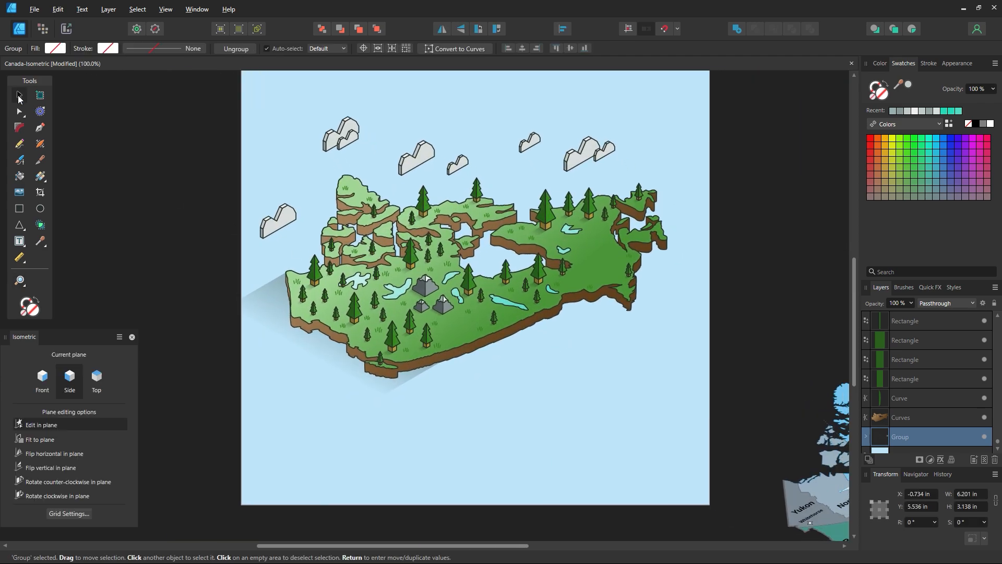
left_click(221, 433)
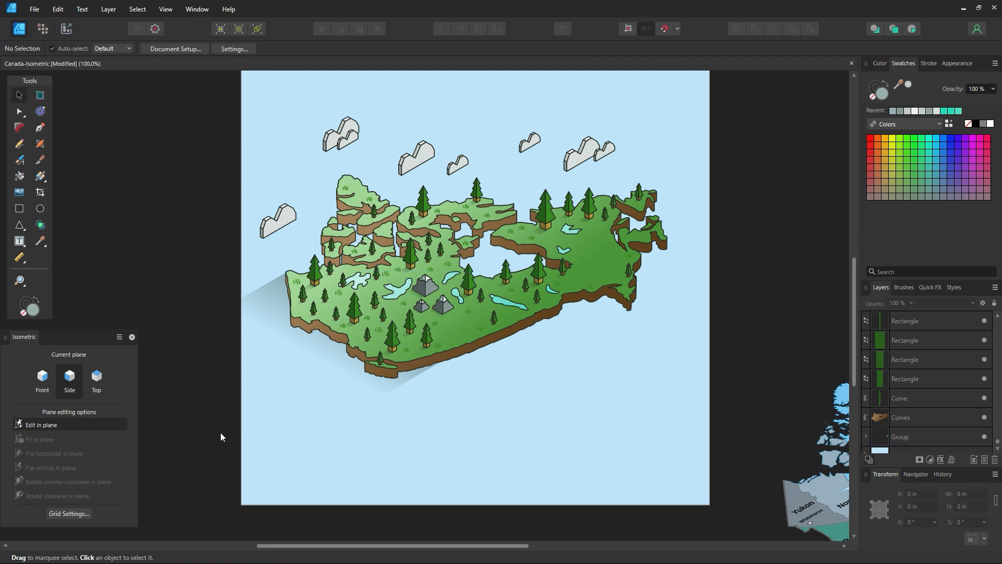
Try to shrink and reposition the group with the large shadow below the map's southwestern edge
left_click(319, 398)
left_click(324, 377)
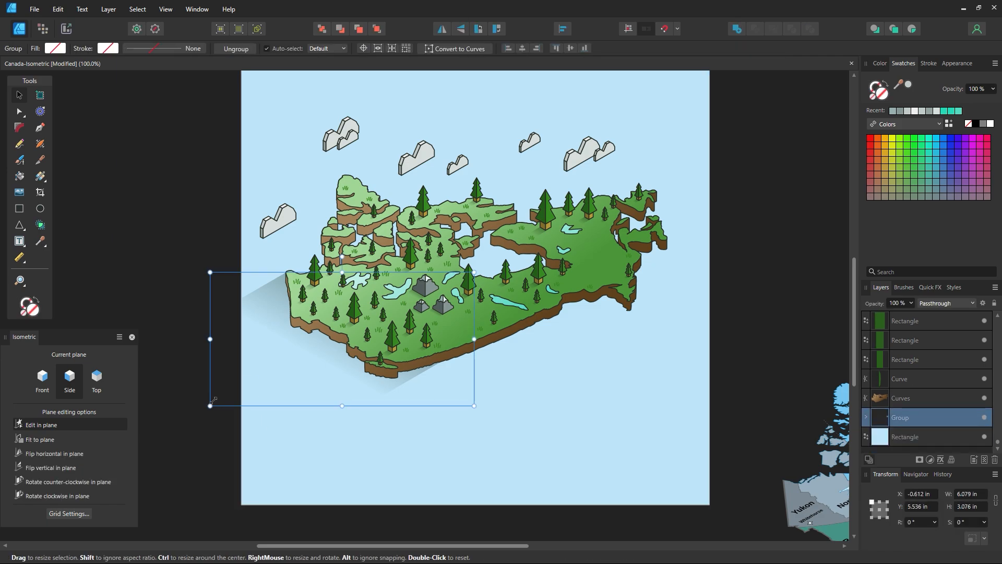
left_click_drag(210, 406, 267, 392)
key("ctrl+z")
left_click(320, 453)
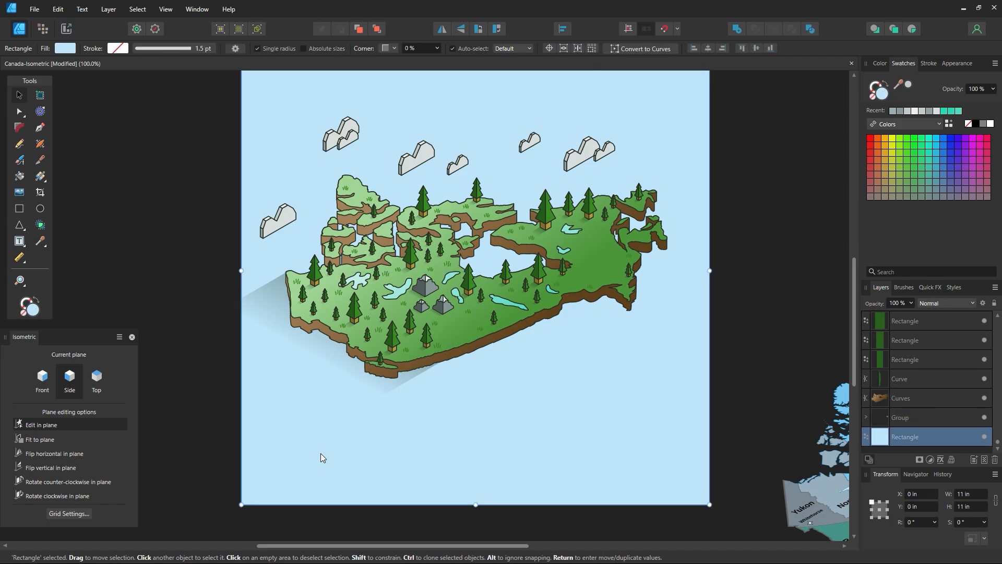
left_click(166, 429)
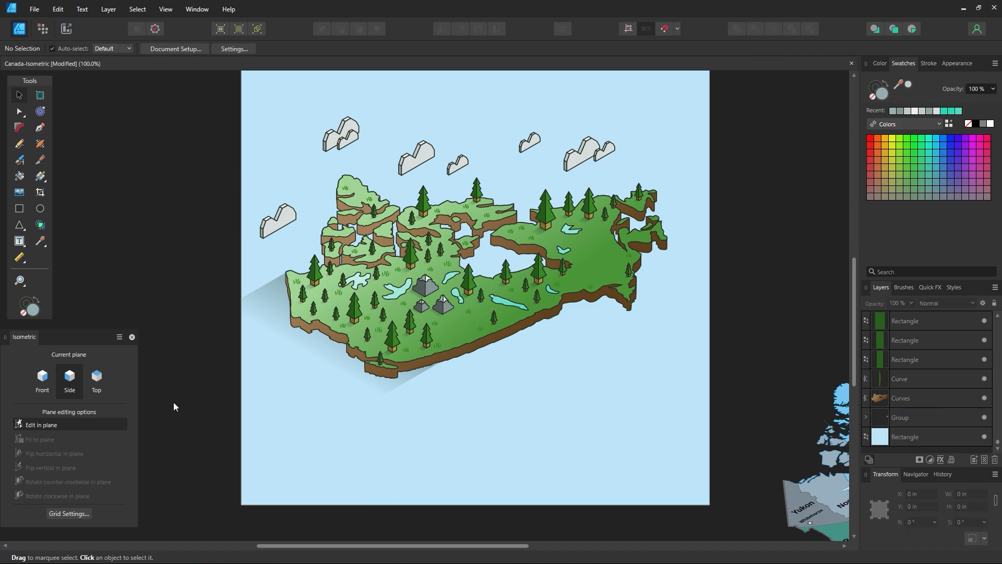
left_click_drag(336, 383, 593, 486)
key("ctrl+z")
left_click(748, 313)
Save the document and view the landmass more closely at 150% zoom
scroll(748, 318, "up", 1)
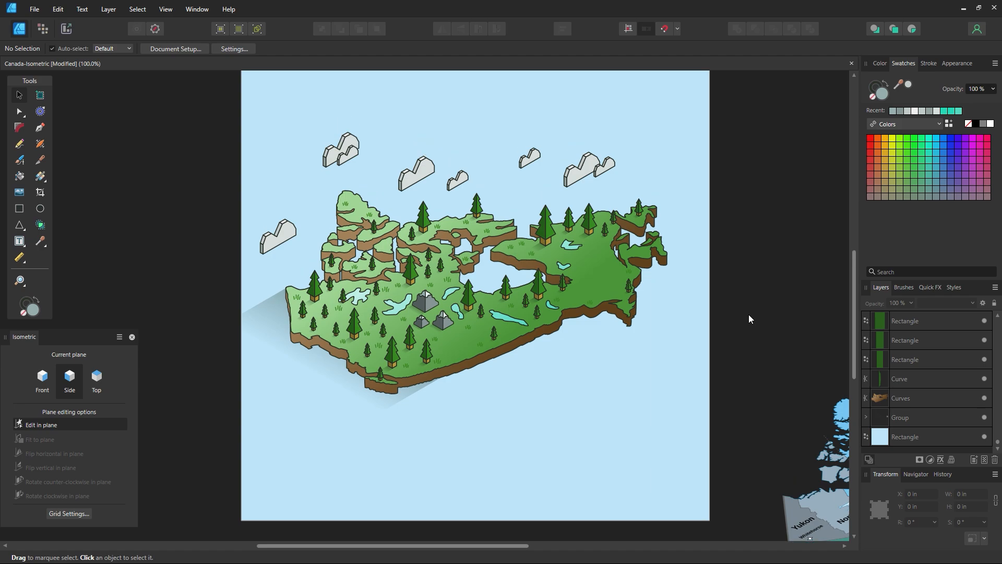
key("ctrl+s")
key("z")
left_click(598, 298)
left_click(19, 96)
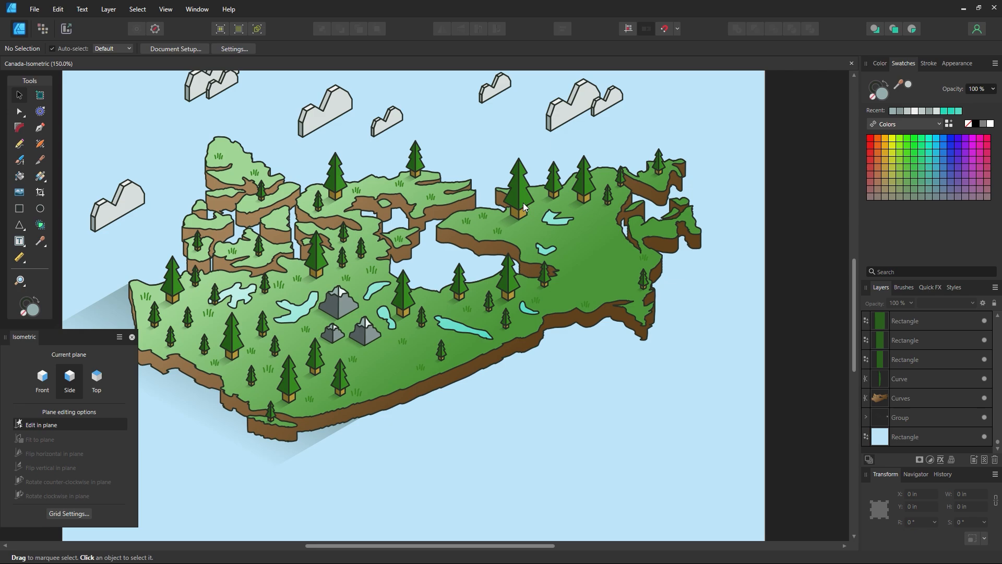
left_click_drag(523, 203, 387, 368)
key("ctrl+z")
left_click(494, 453)
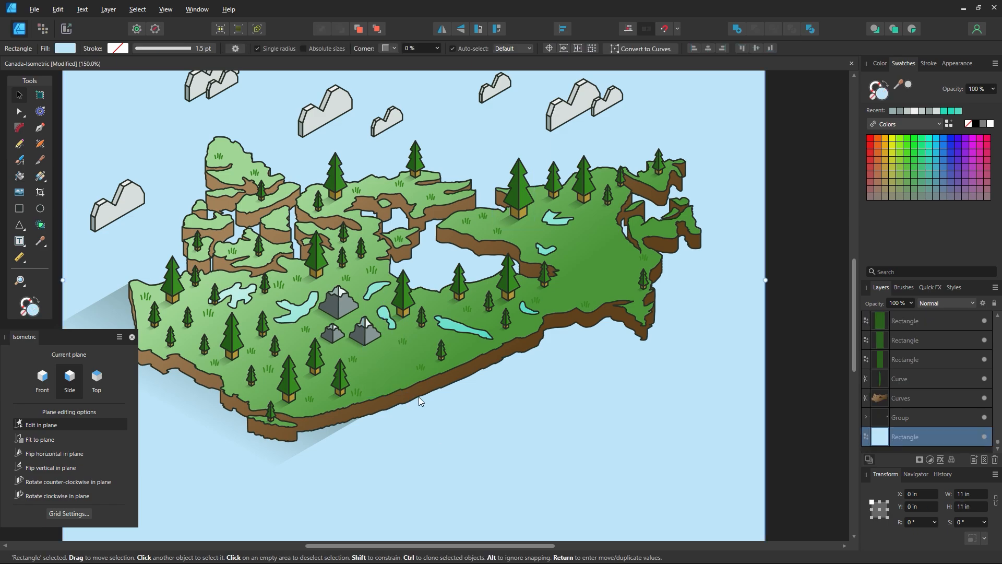
Move the group holding the large shadow and a mountain out southeast of the landmass and ungroup it
key("z")
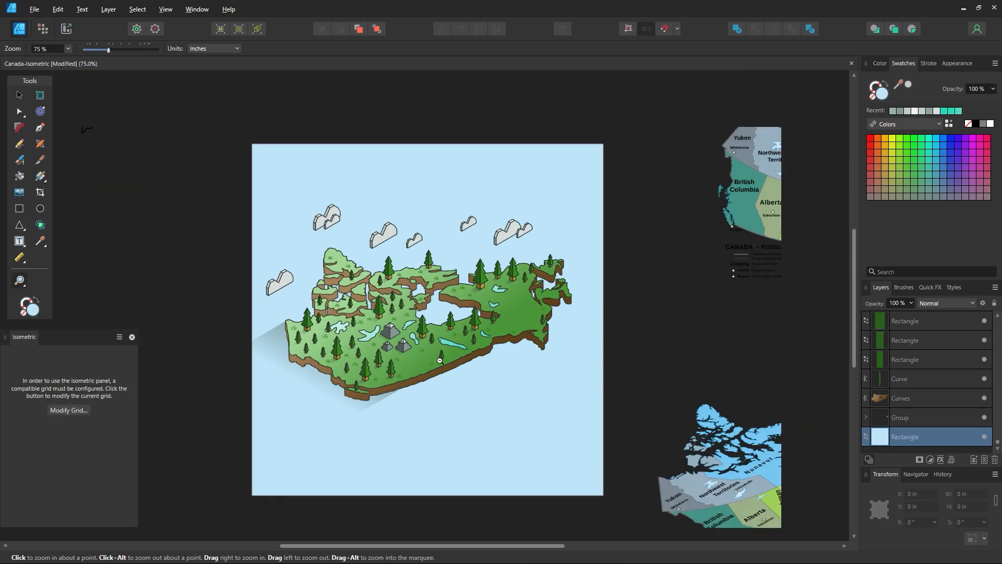
left_click(428, 358, "alt")
left_click_drag(428, 358, 481, 382)
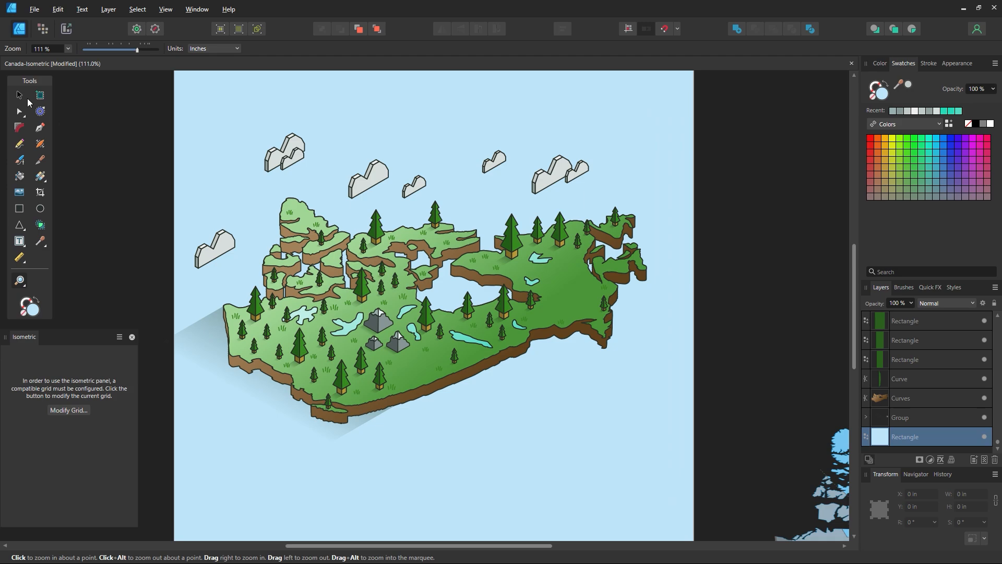
left_click(22, 97)
left_click(131, 134)
left_click_drag(341, 434, 529, 510)
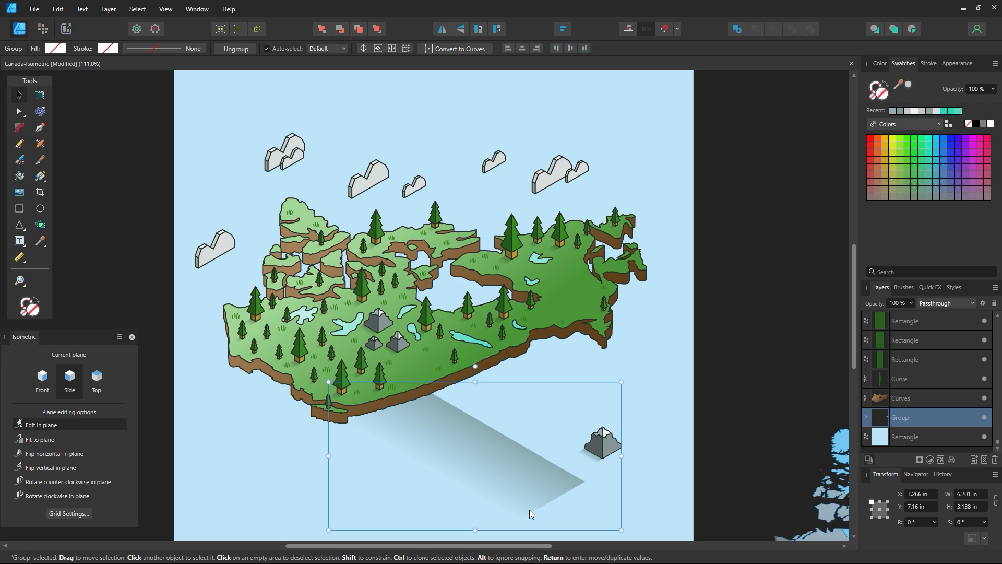
key("ctrl+shift+g")
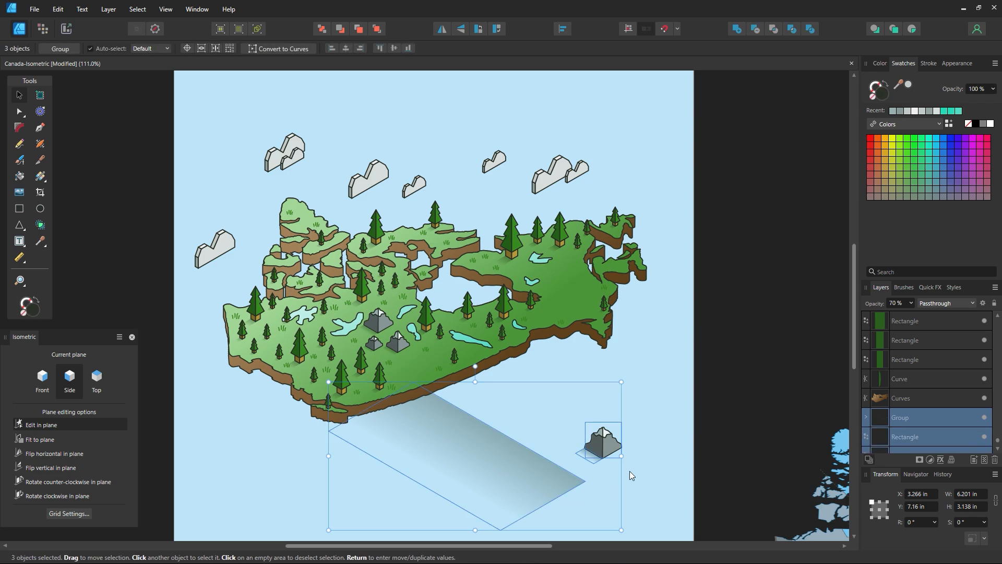
Combine the separated mountain with its small shadow and place it on the landmass near the southern edge, in front of the other peaks
left_click_drag(644, 404, 579, 463)
key("ctrl+z")
left_click(592, 463)
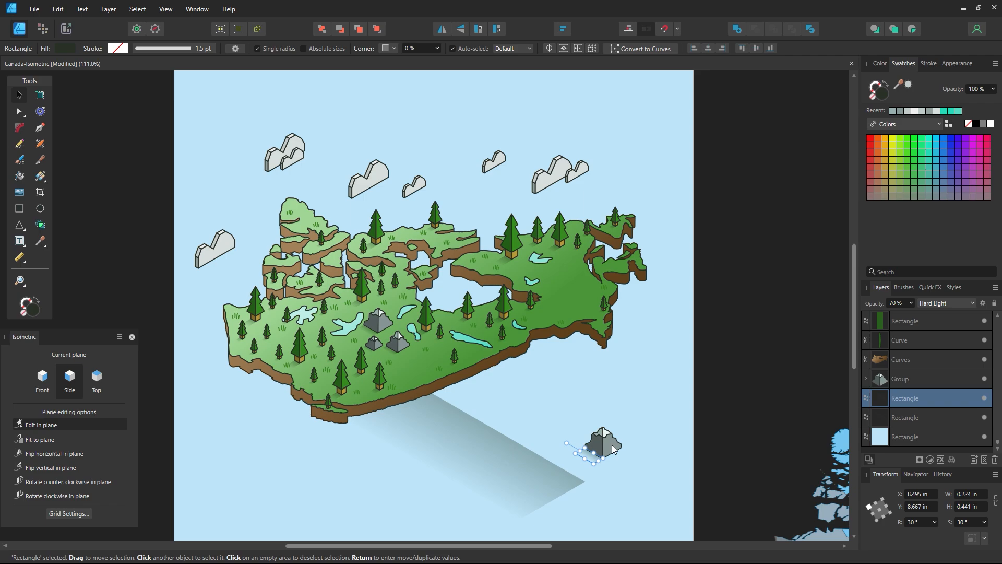
left_click(612, 449)
left_click_drag(612, 449, 421, 375)
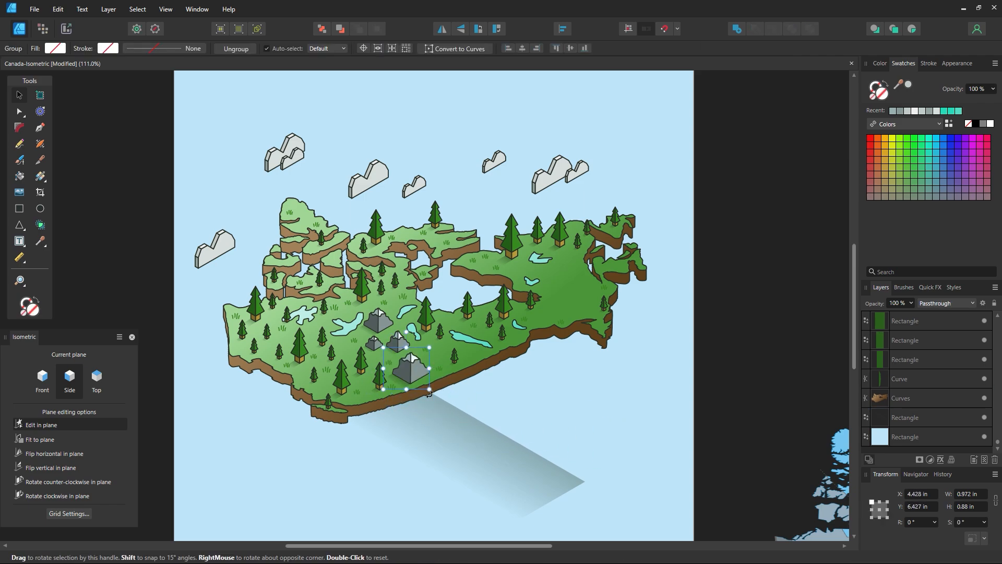
left_click_drag(415, 374, 419, 372)
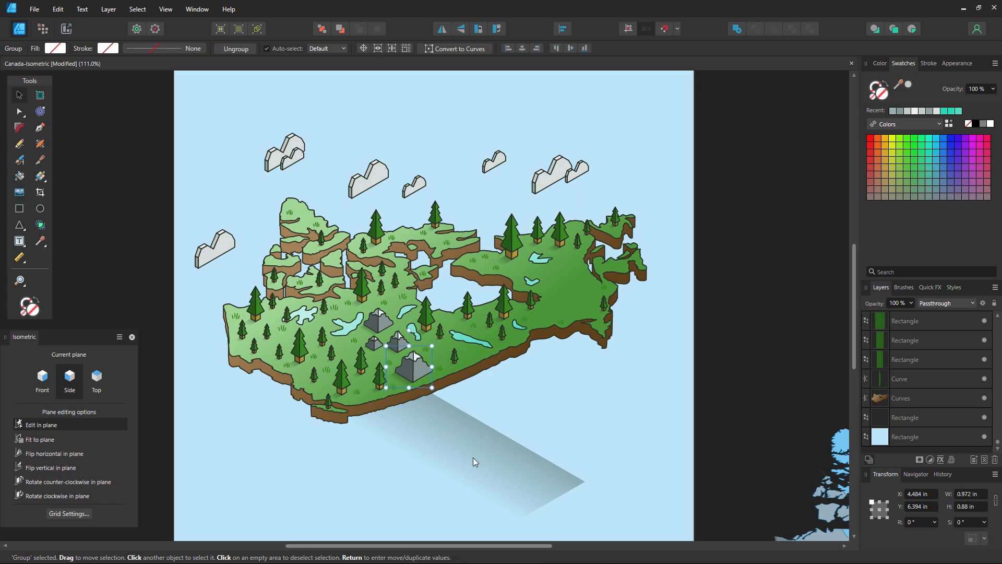
Move the large shadow rectangle back beneath the landmass's southwestern edge and fine-tune its alignment at the western corner
left_click_drag(563, 491, 374, 416)
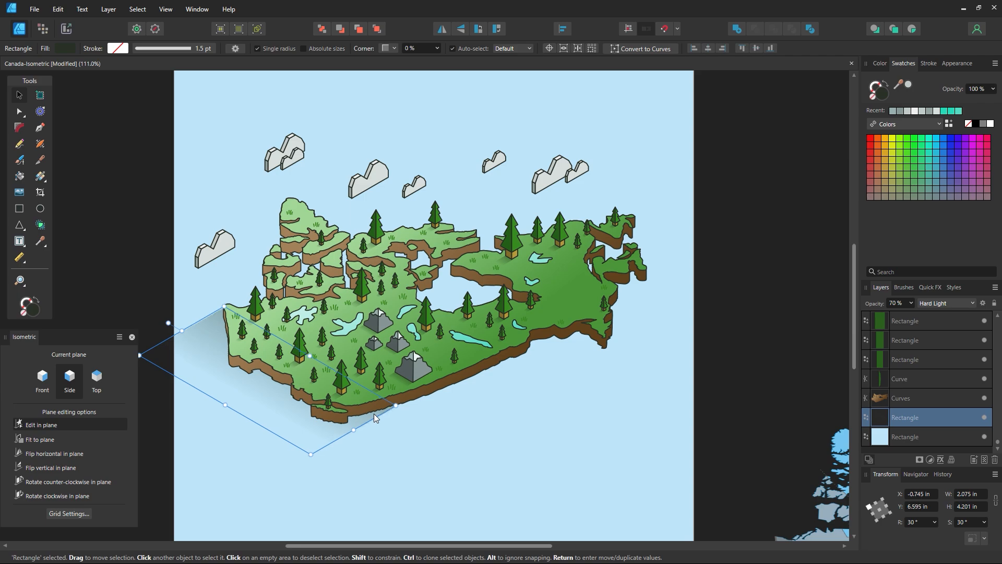
left_click(764, 314)
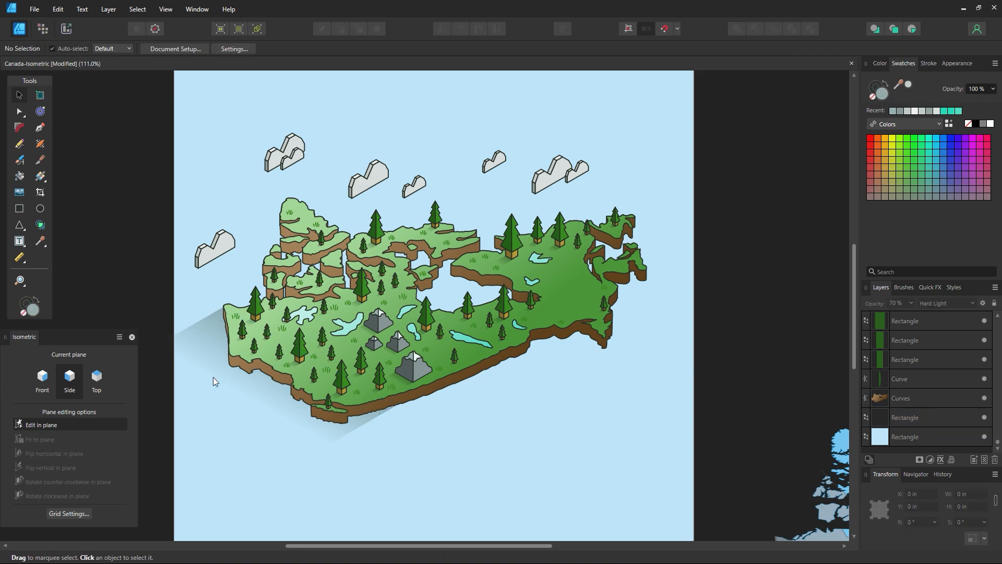
left_click(193, 349)
scroll(188, 305, "up", 5)
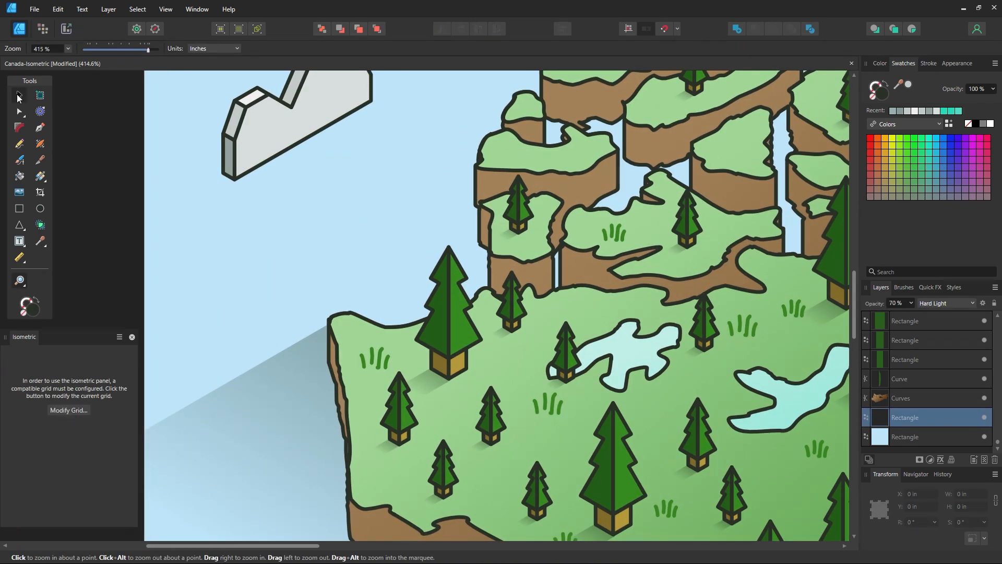
left_click_drag(170, 413, 163, 414)
left_click(139, 321)
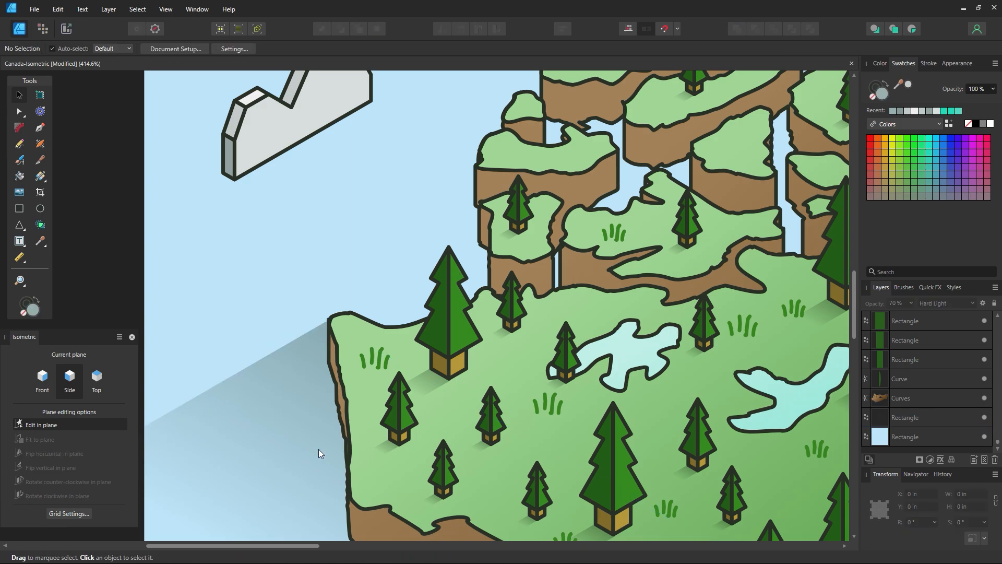
Examine the shadow, mountains and clouds across the whole illustration at several zoom levels
key("ctrl+space")
left_click(693, 367, "ctrl+alt")
left_click(693, 366, "ctrl+alt")
left_click(693, 366, "ctrl+alt")
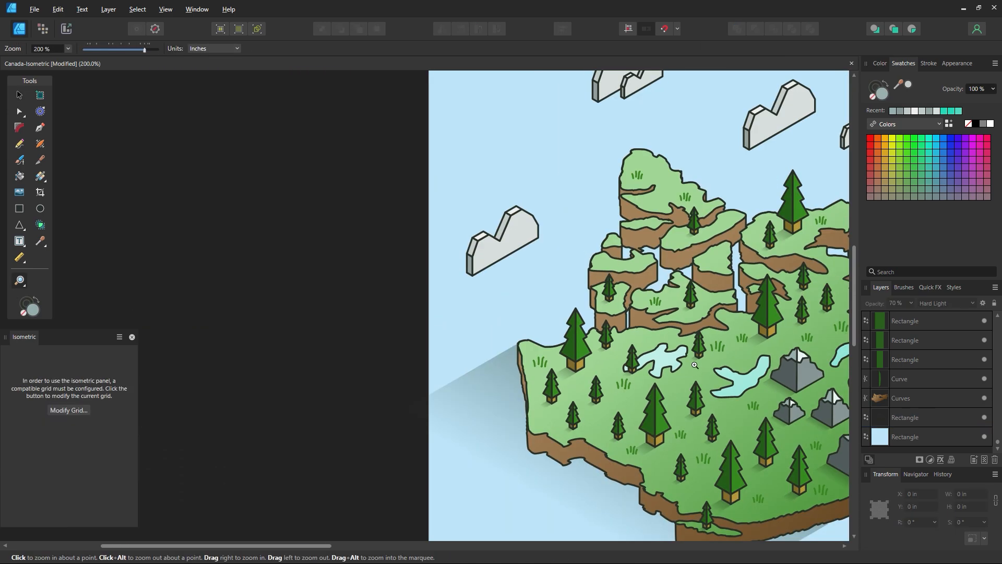
left_click_drag(676, 375, 291, 332)
left_click(563, 310, "ctrl+alt")
left_click(563, 309, "ctrl+alt")
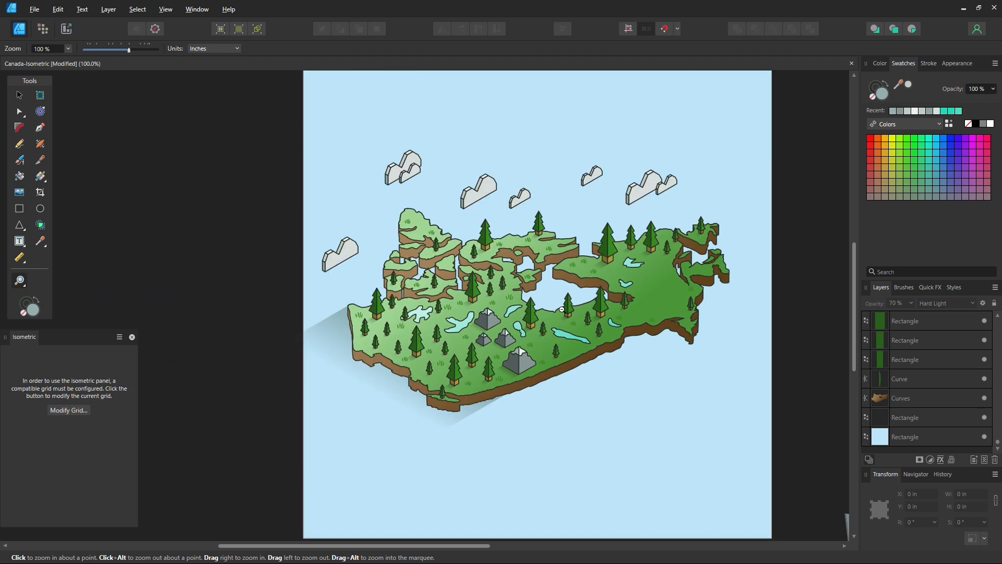
left_click(583, 313, "ctrl+alt")
left_click(585, 315, "ctrl+alt")
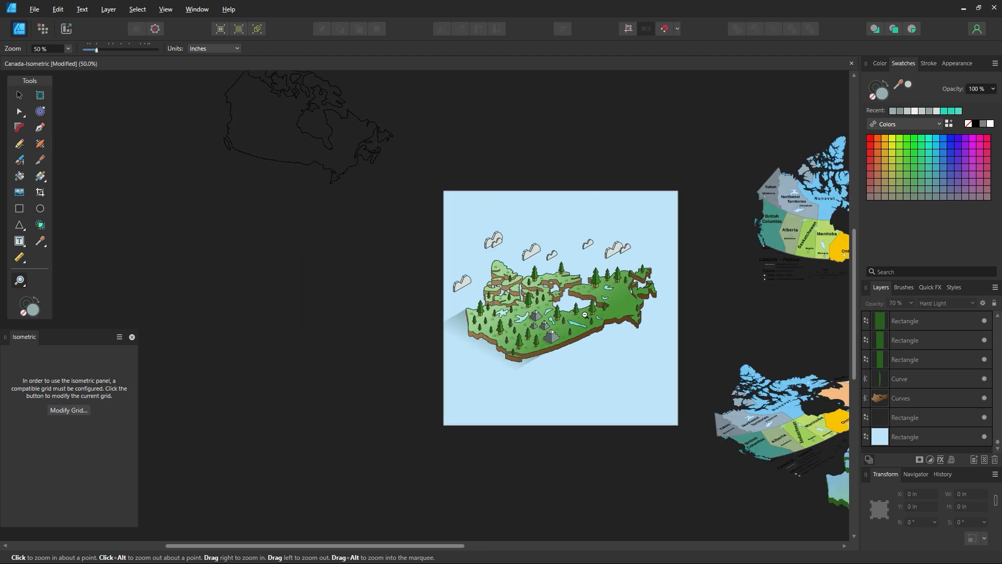
left_click_drag(600, 312, 567, 371)
left_click(539, 363)
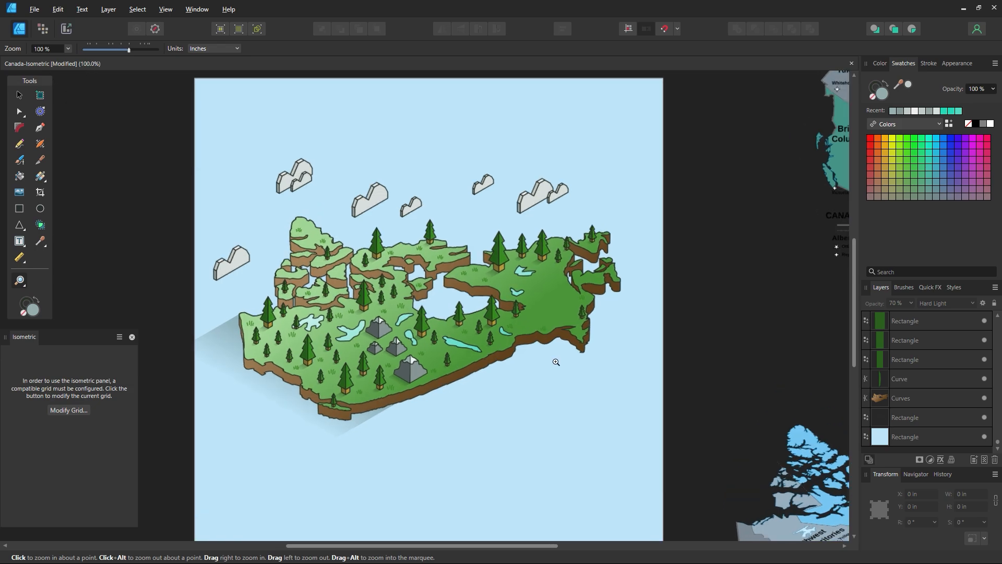
left_click(470, 324)
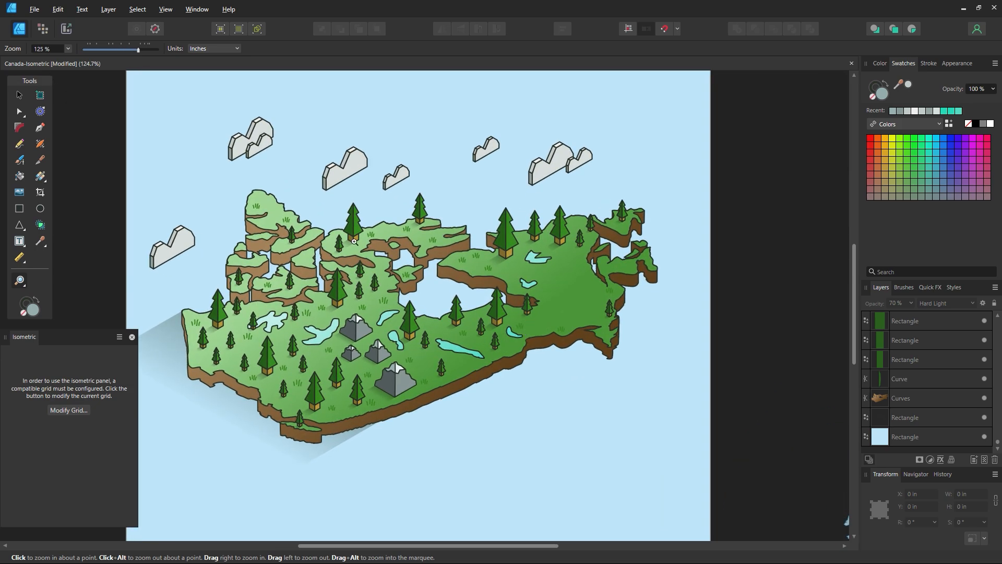
Save the document
left_click(20, 92)
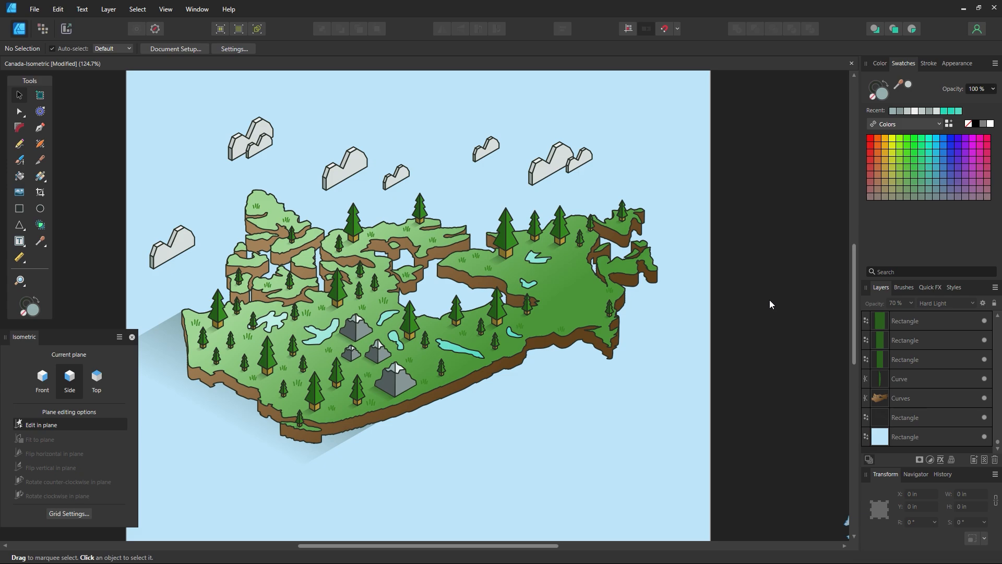
key("ctrl+s")
scroll(569, 316, "down", 1)
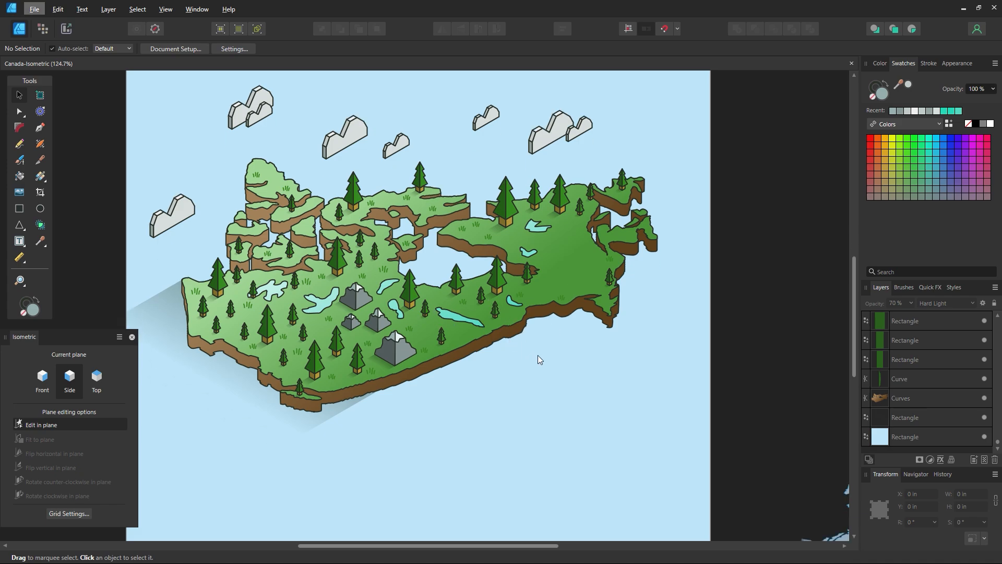
Duplicate a pine tree from the landmass onto the empty blue area to the south and ungroup the copy
left_click(504, 290)
left_click_drag(500, 302, 530, 395)
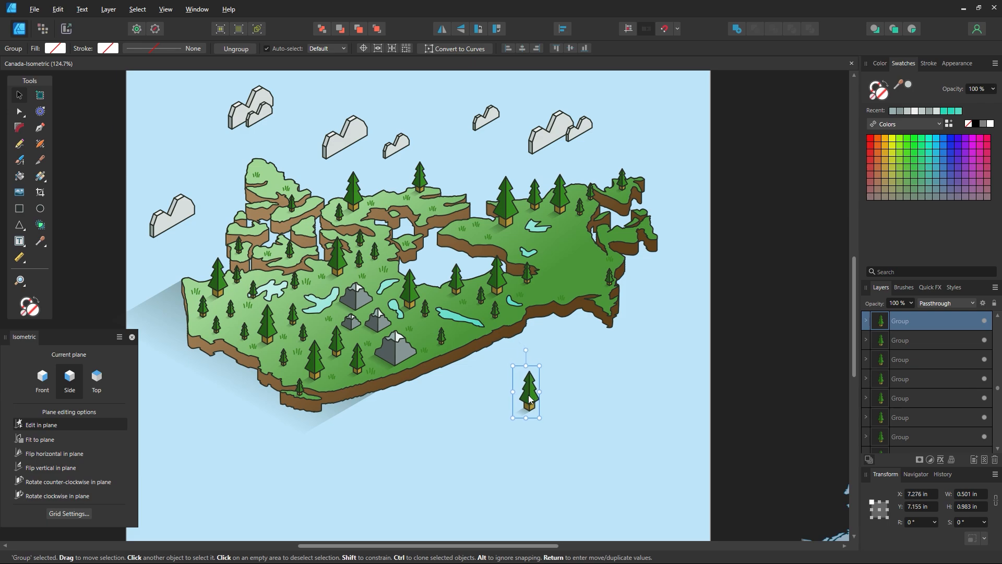
left_click(560, 403)
left_click(534, 394)
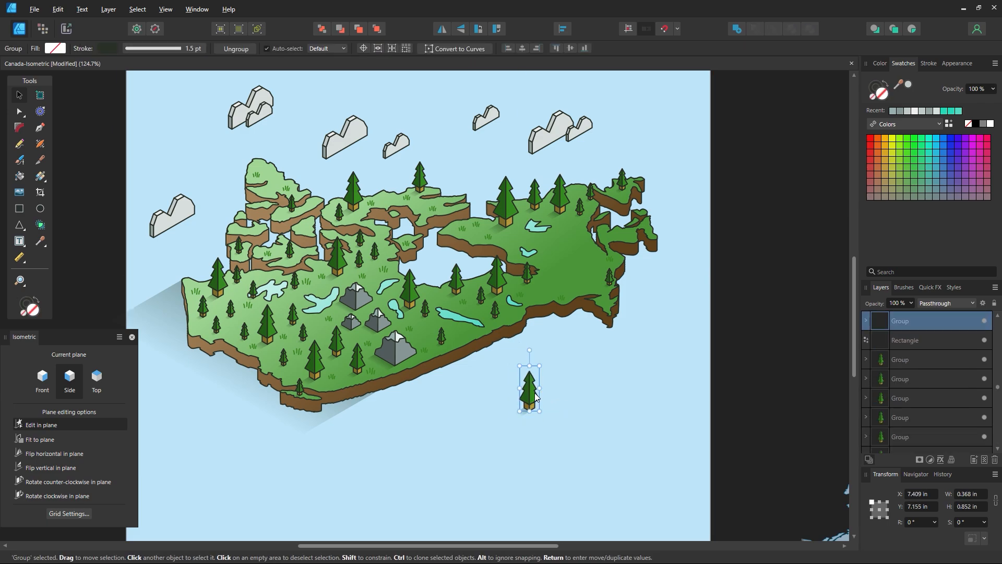
key("ctrl+shift+g")
left_click(555, 395)
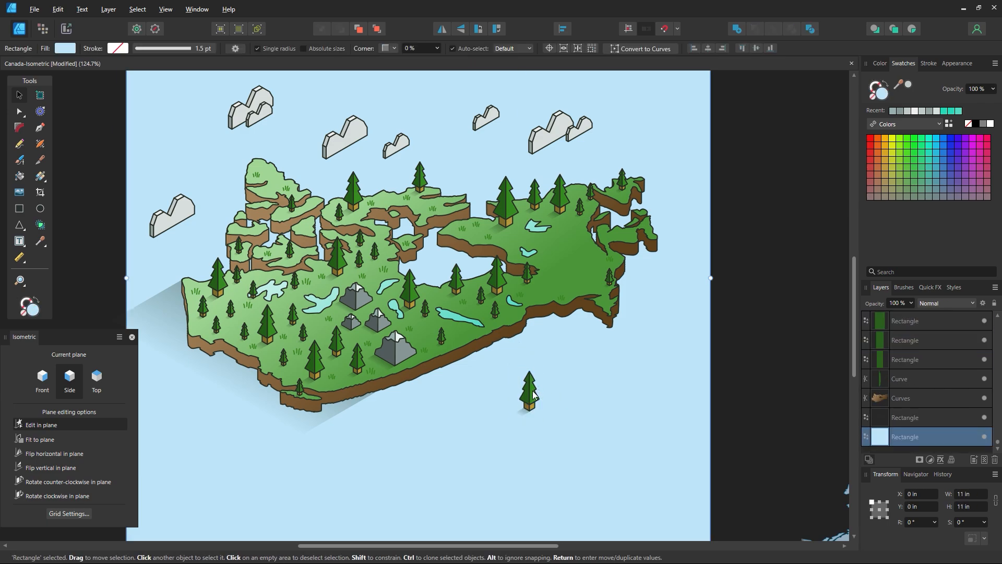
Delete the green foliage of the duplicated tree, keeping its wooden trunk and shadow
left_click(531, 391)
key("Delete")
left_click(564, 399)
Show the isometric grid around the isolated trunk through the grid and snapping settings
key("ctrl+space")
left_click_drag(570, 376, 726, 449)
left_click_drag(528, 421, 547, 309)
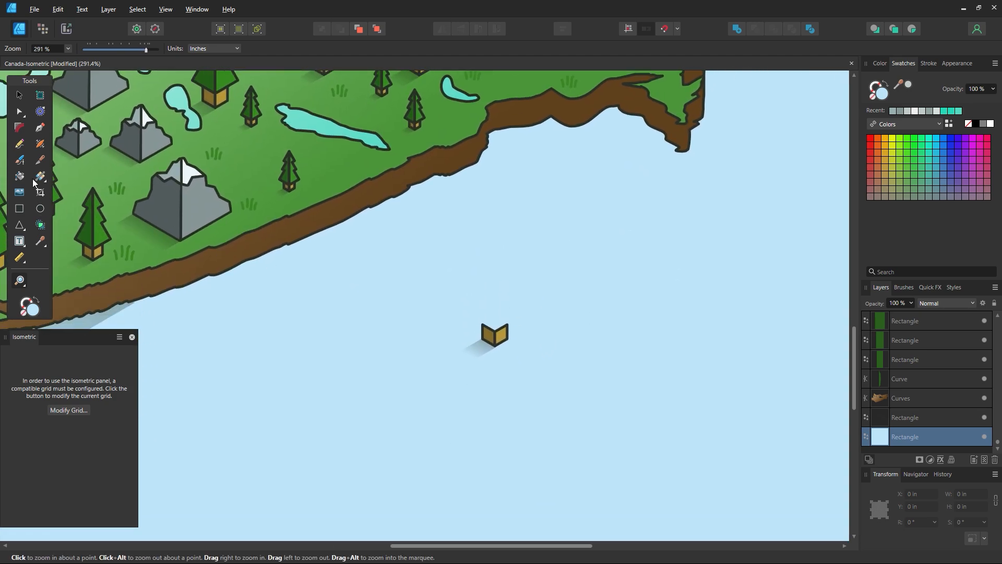
left_click(68, 410)
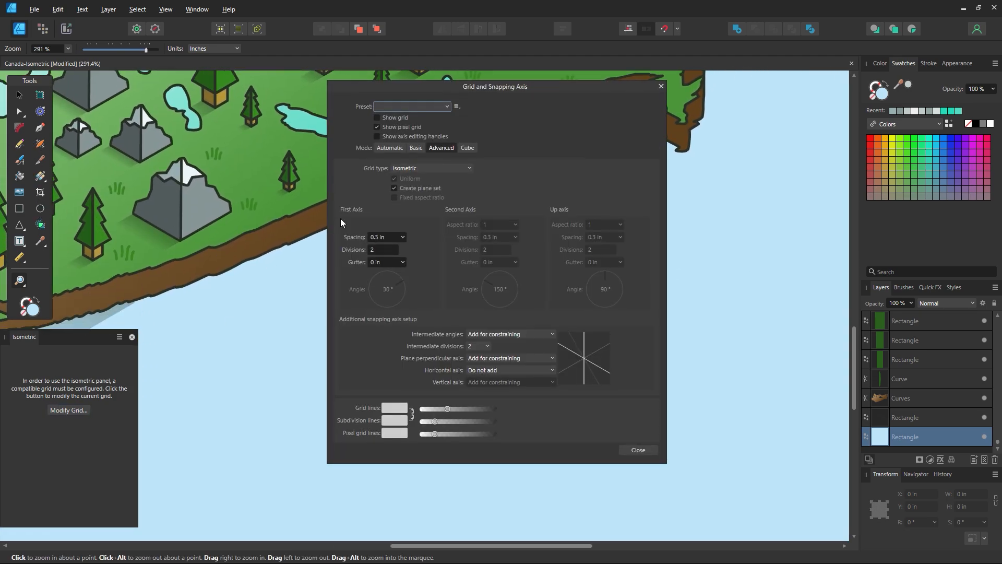
left_click(377, 117)
left_click(647, 450)
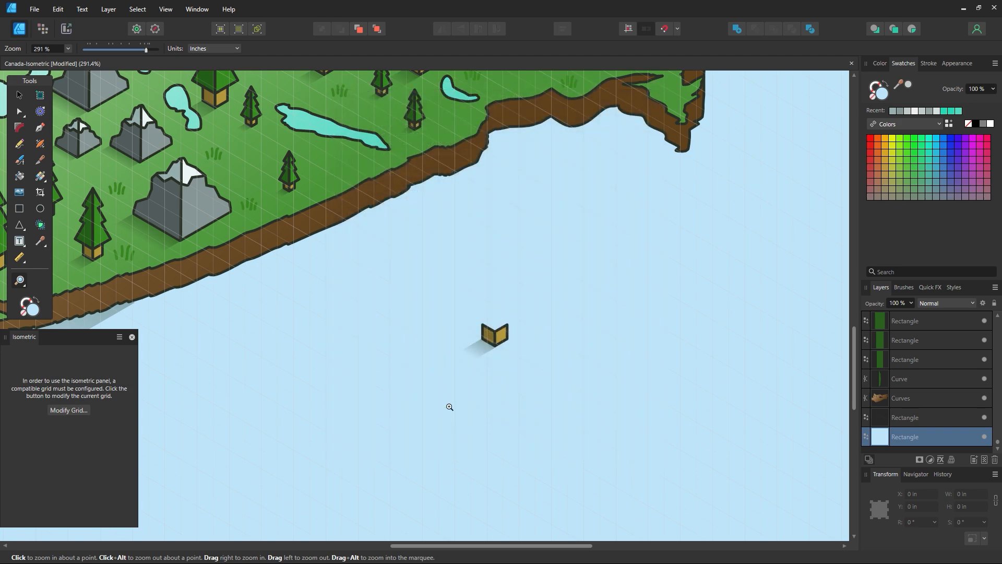
With snapping enabled, draw a rectangle about 1.35 × 0.6 in on the Front plane above the trunk
left_click(21, 208)
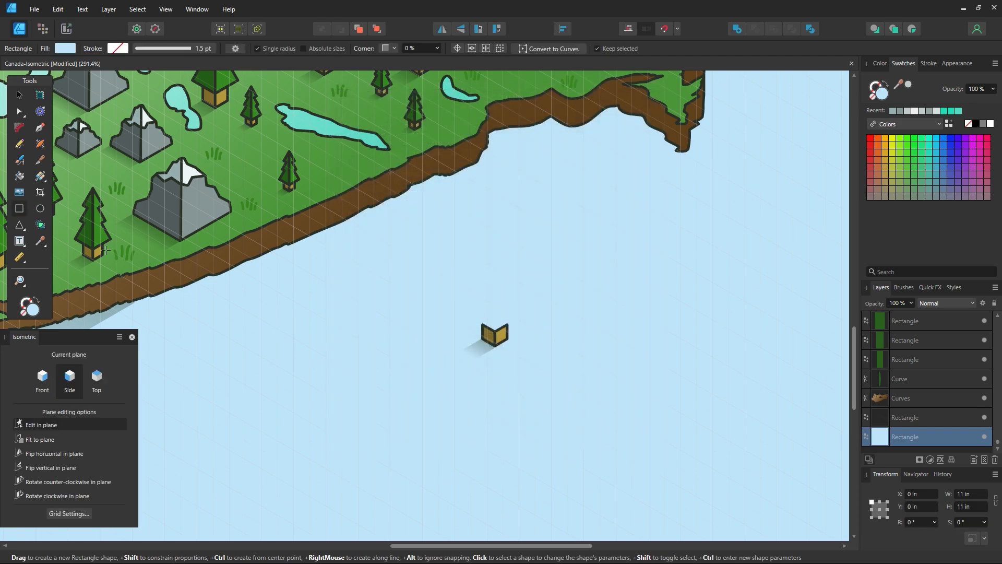
left_click(43, 379)
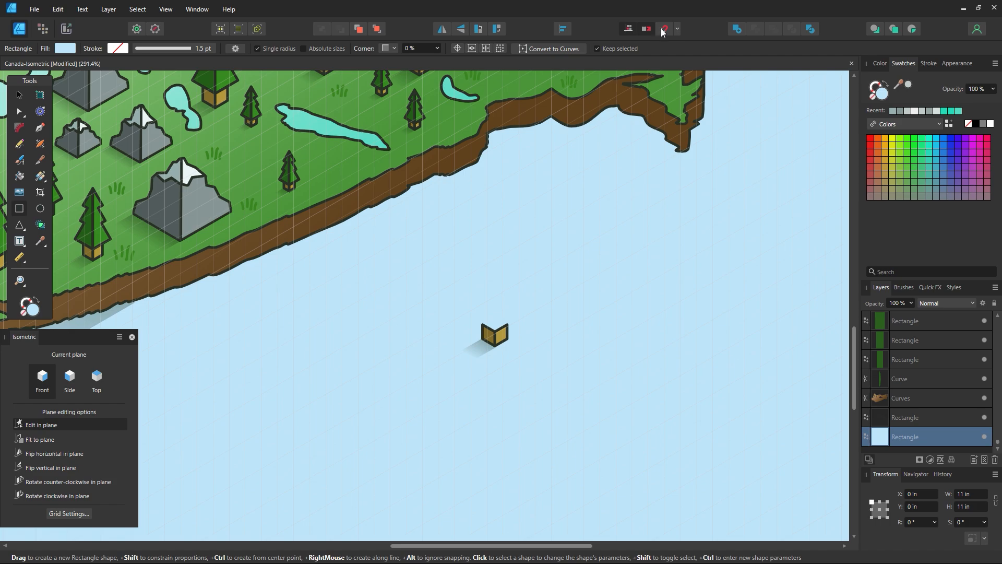
left_click_drag(457, 245, 598, 236)
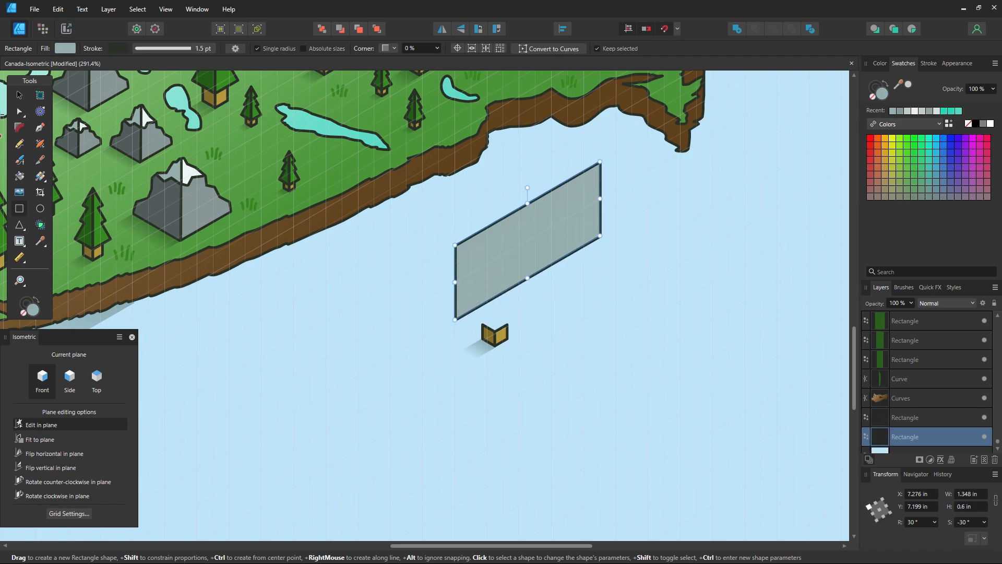
Position the grey rectangle so its lower edge rests on the trunk, and bring it to the front of the stacking order
key("v")
left_click_drag(497, 240, 510, 304)
left_click(492, 345)
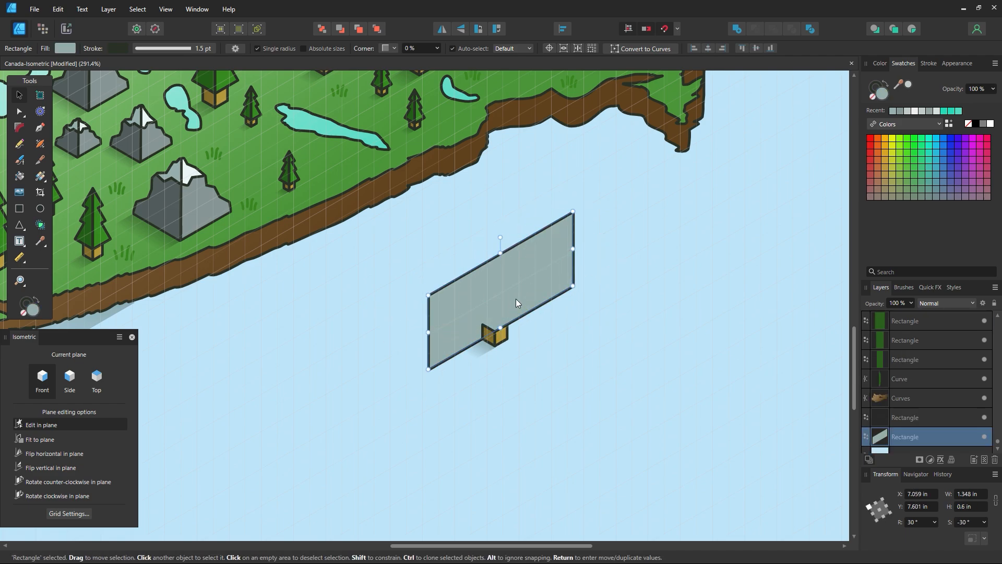
key("ctrl+shift+]")
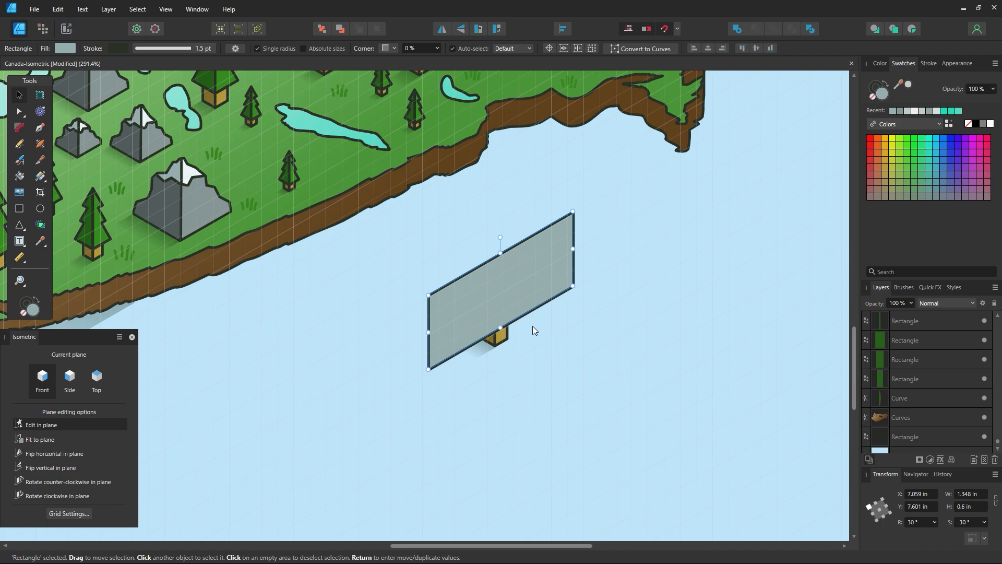
left_click_drag(527, 311, 527, 301)
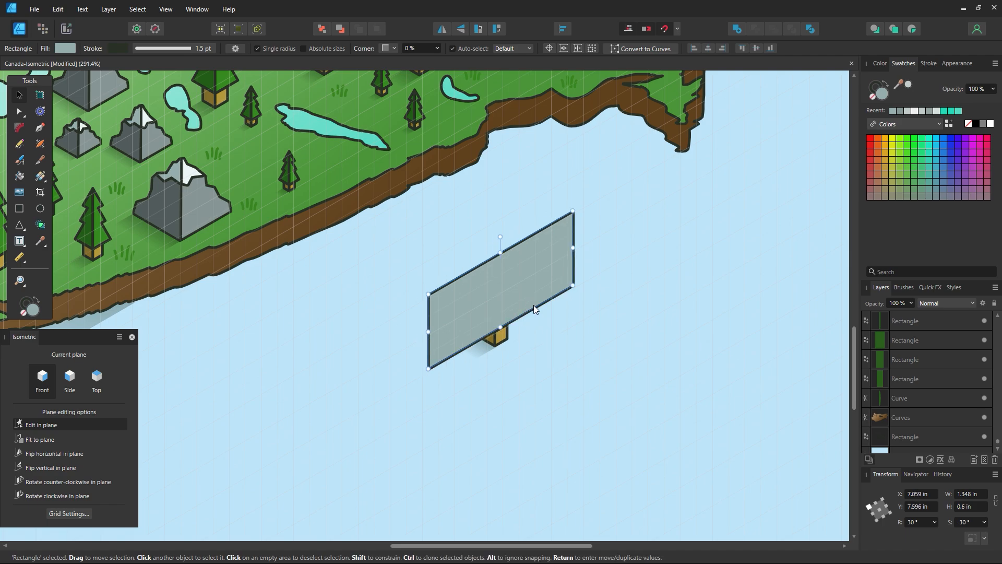
left_click(559, 339)
left_click(488, 313)
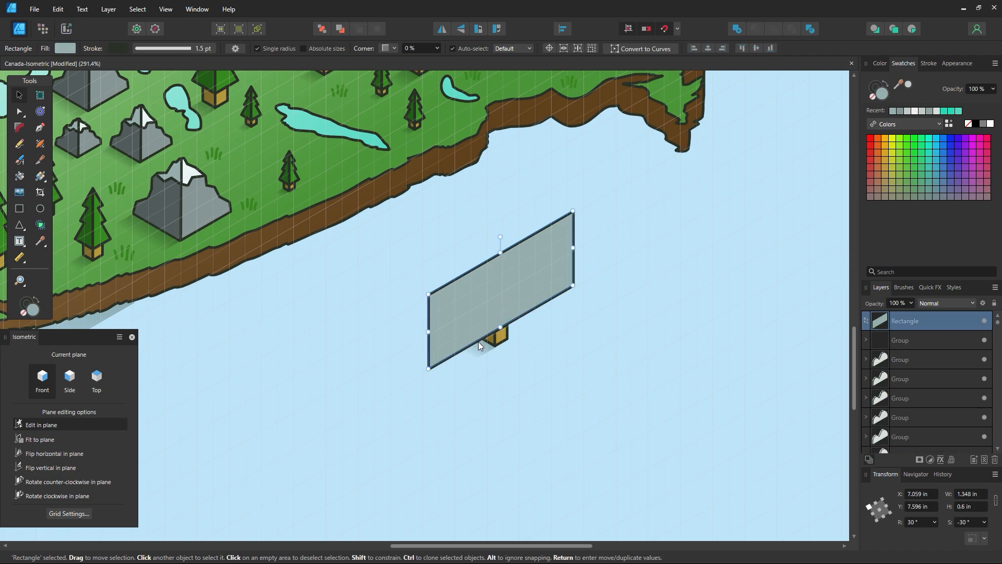
Widen the grey rectangle at both ends to 1.5 in and trim its eastern end slightly to balance it over the trunk
scroll(501, 376, "up", 1)
left_click_drag(428, 363, 422, 366)
left_click_drag(573, 280, 585, 276)
left_click(598, 347)
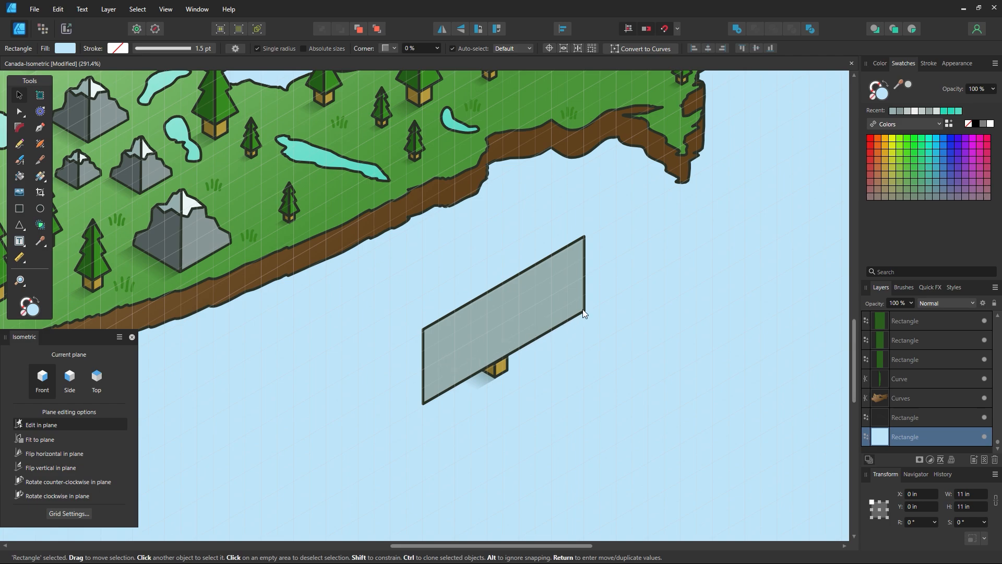
left_click(499, 352)
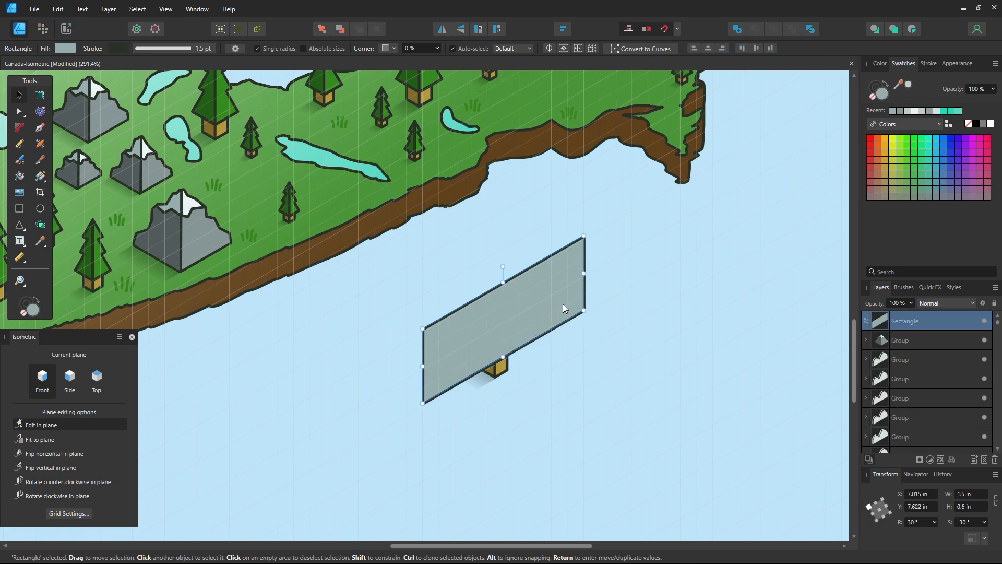
left_click_drag(583, 274, 577, 277)
left_click(589, 385)
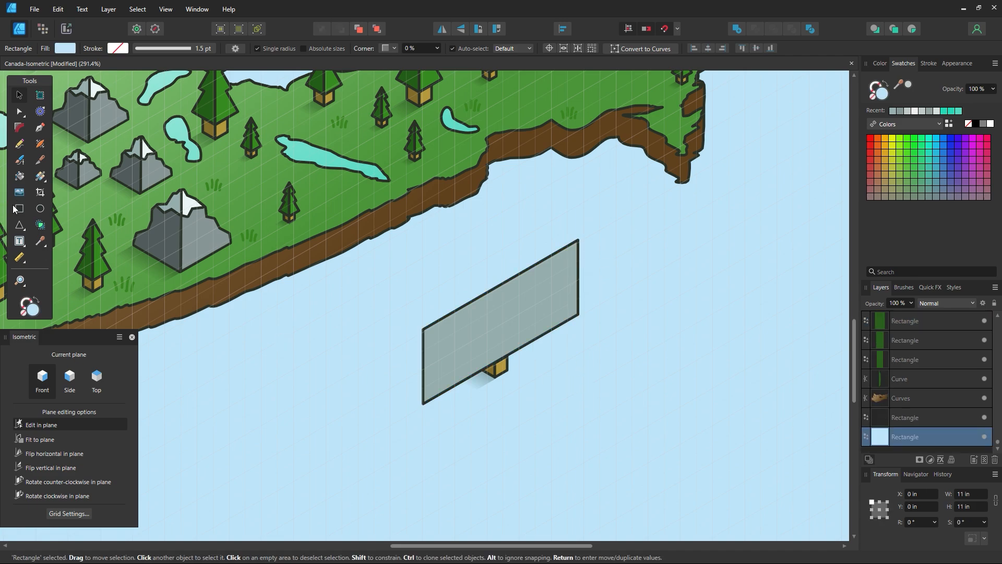
Draw a side face about 0.15 in wide on the Side plane, starting from the grey panel's lower western corner
left_click(19, 208)
left_click(69, 379)
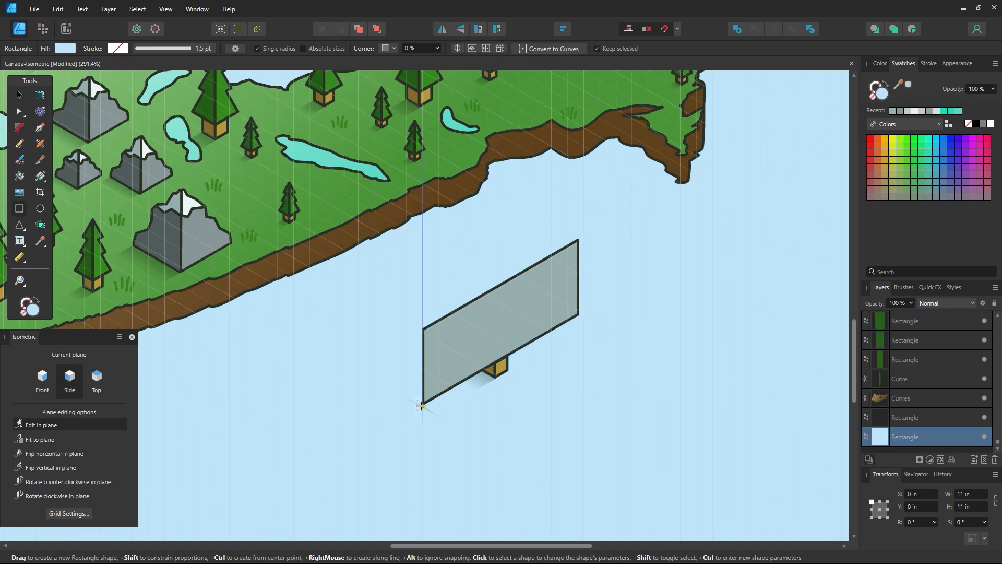
left_click_drag(422, 404, 405, 322)
Lower the upper edge of the panel's front face to a height of 0.572 in so it meets the side face
key("z")
left_click(520, 333)
left_click(520, 333)
left_click(521, 333)
left_click(521, 333)
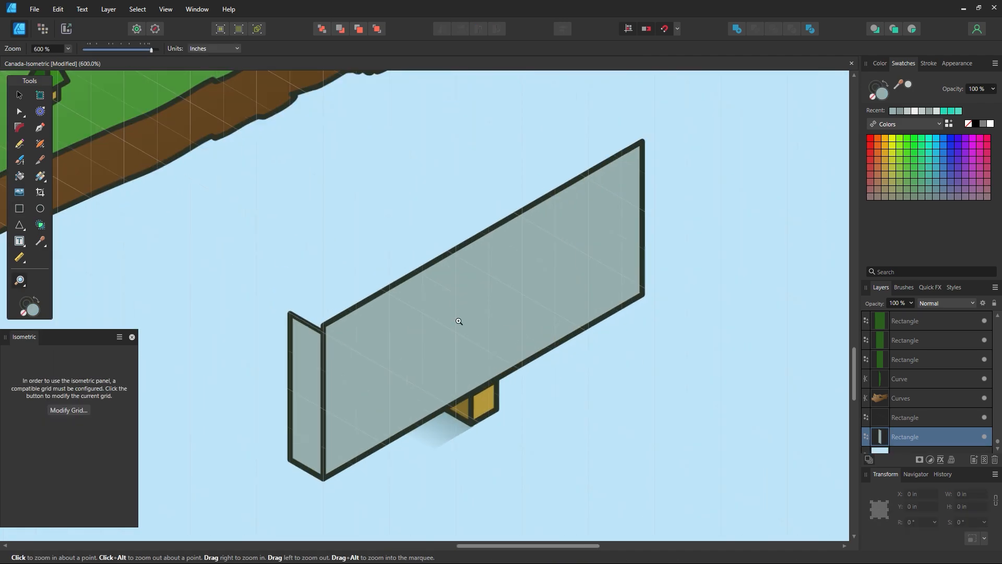
left_click(19, 95)
left_click(415, 278)
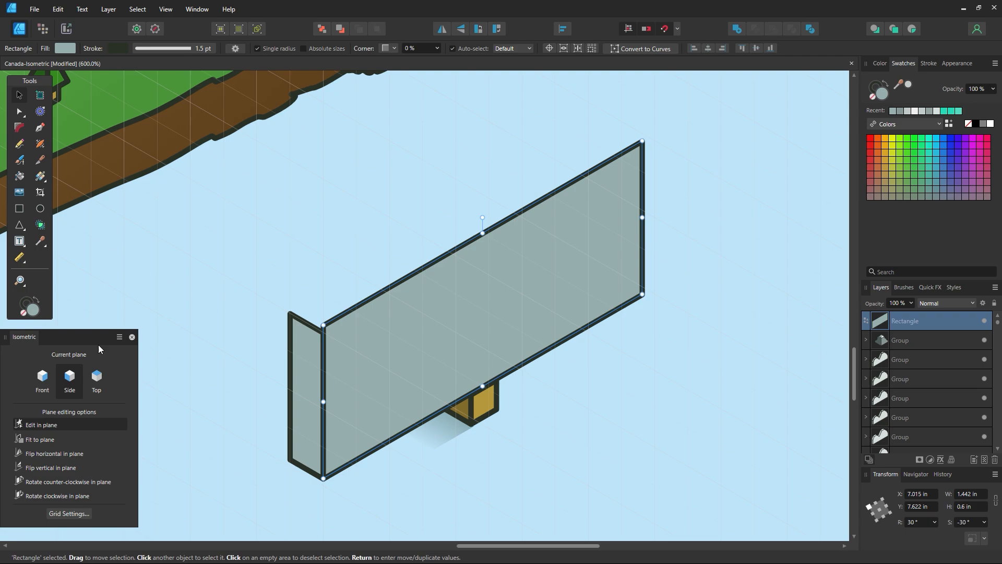
left_click(40, 385)
left_click_drag(483, 233, 483, 240)
left_click(117, 314)
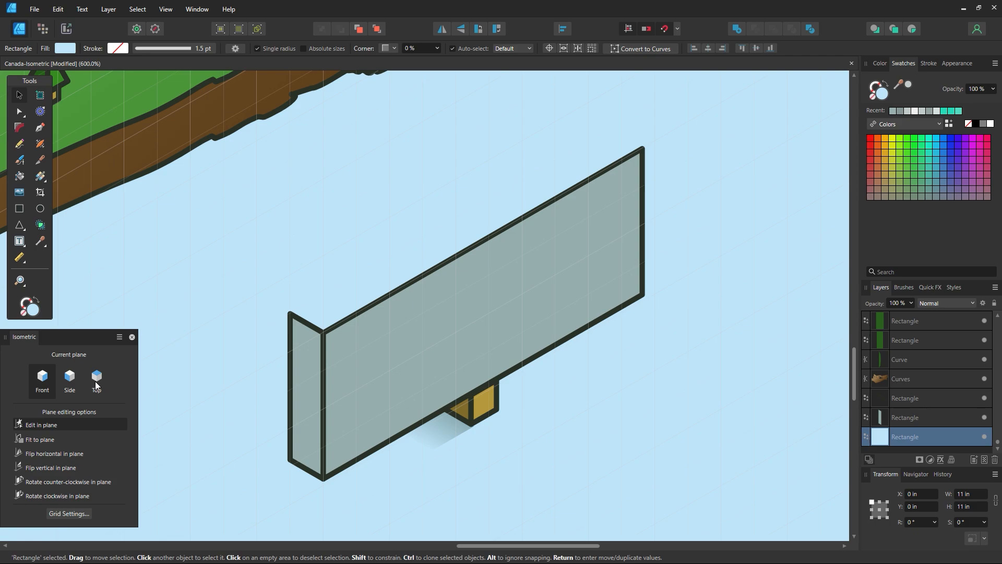
Draw a 1.442 × 0.15 in rectangle on the Top plane to close the panel between its front and side faces
left_click(97, 385)
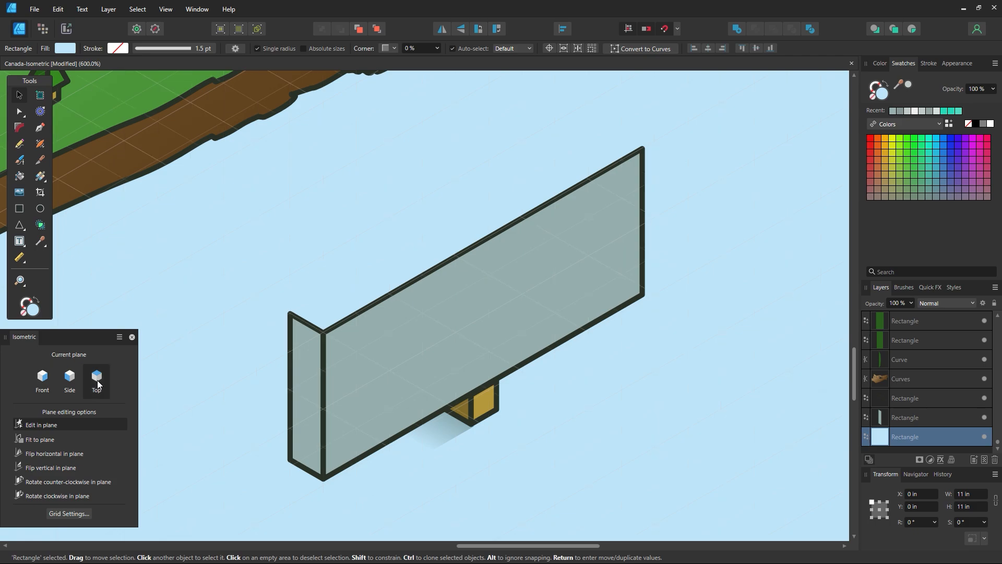
left_click(19, 208)
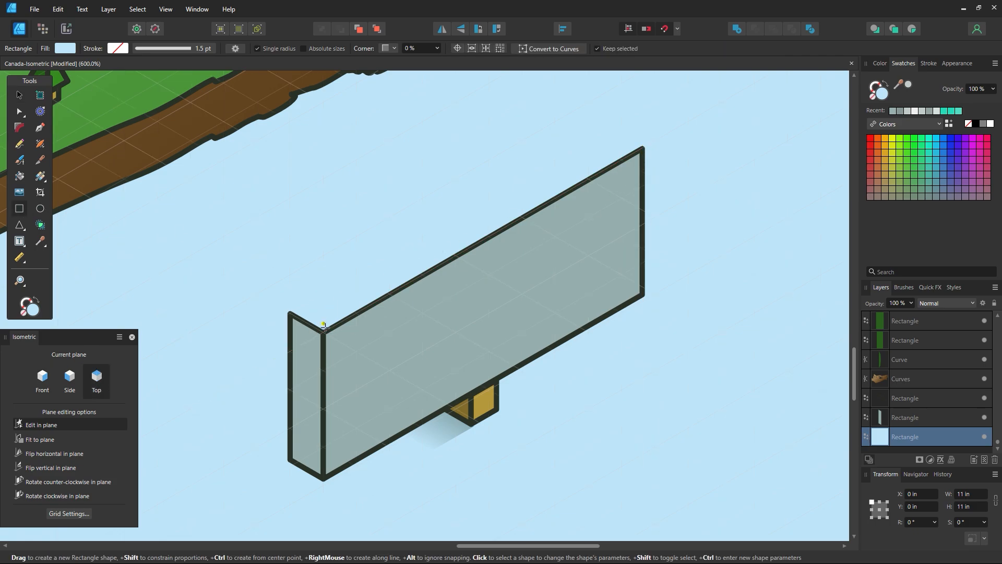
left_click_drag(323, 330, 609, 129)
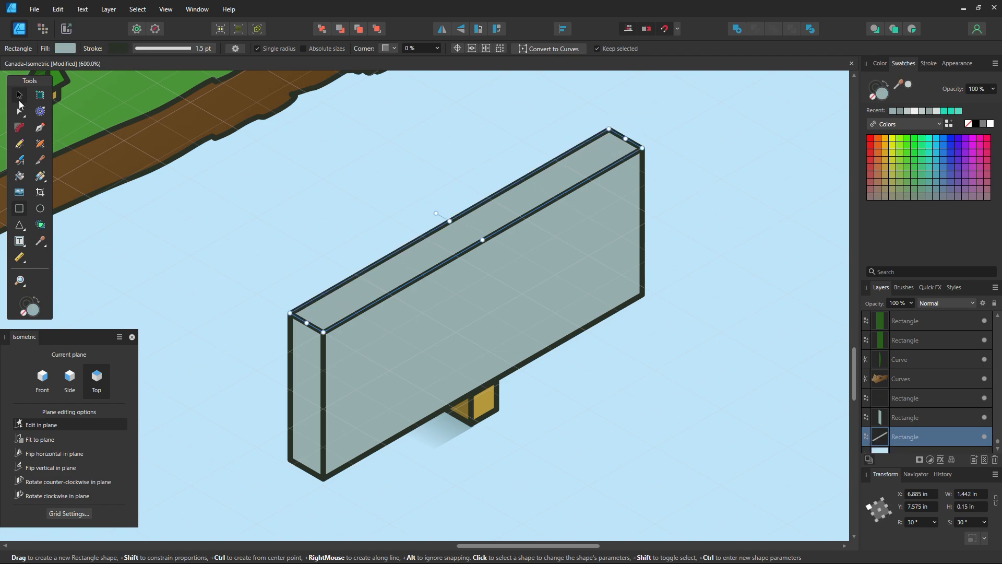
Move the trunk's two faces and their shadow together about 0.2 in straight down from the panel
key("z")
scroll(638, 258, "down", 5)
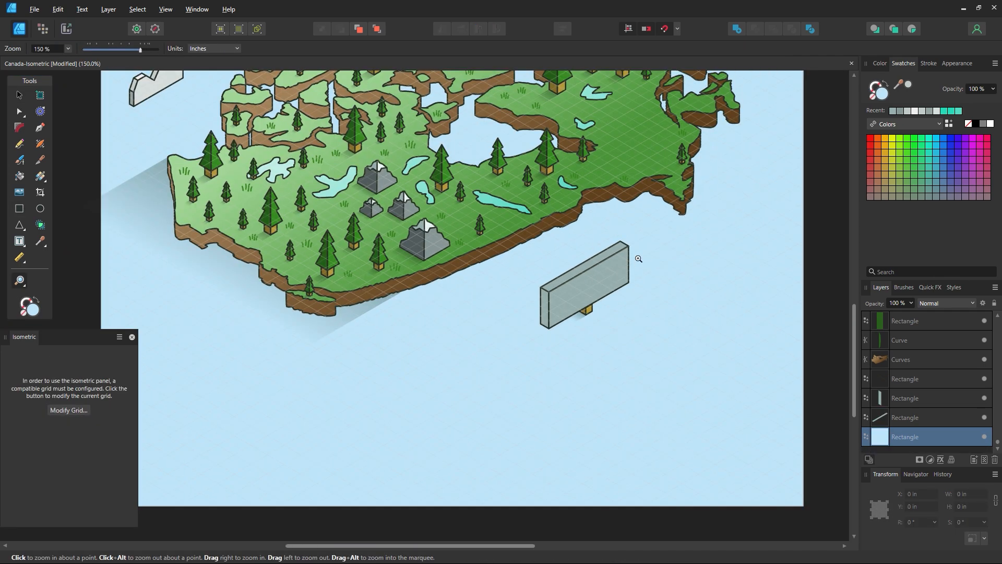
left_click_drag(638, 258, 516, 334)
scroll(487, 358, "up", 3)
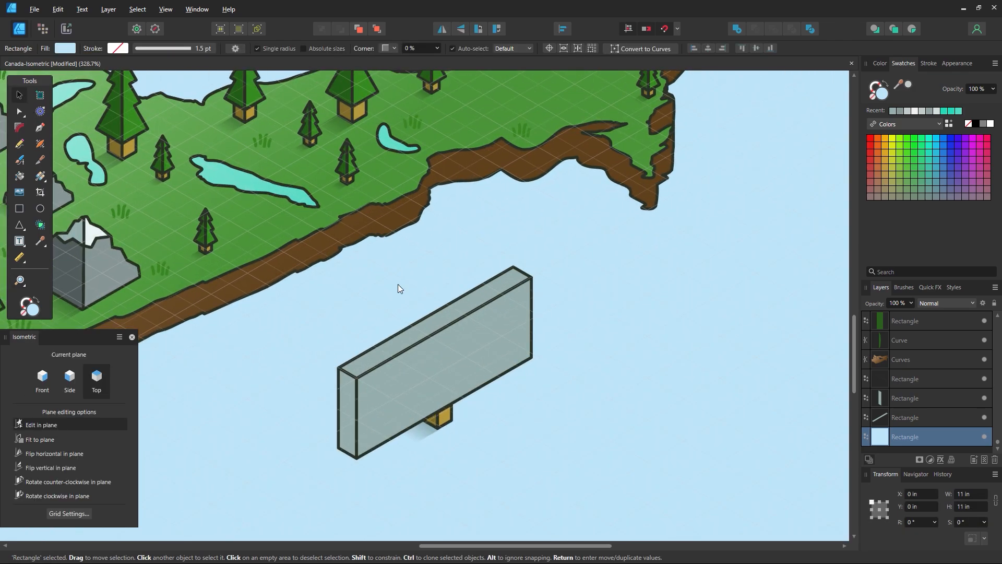
scroll(440, 355, "down", 3)
scroll(442, 352, "up", 3)
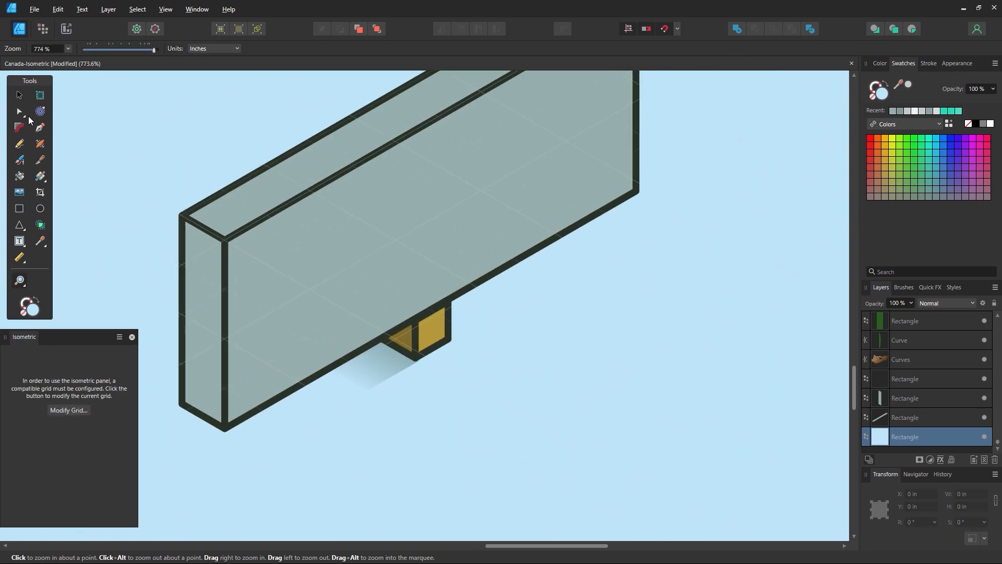
left_click(18, 93)
left_click(412, 349)
left_click(400, 361)
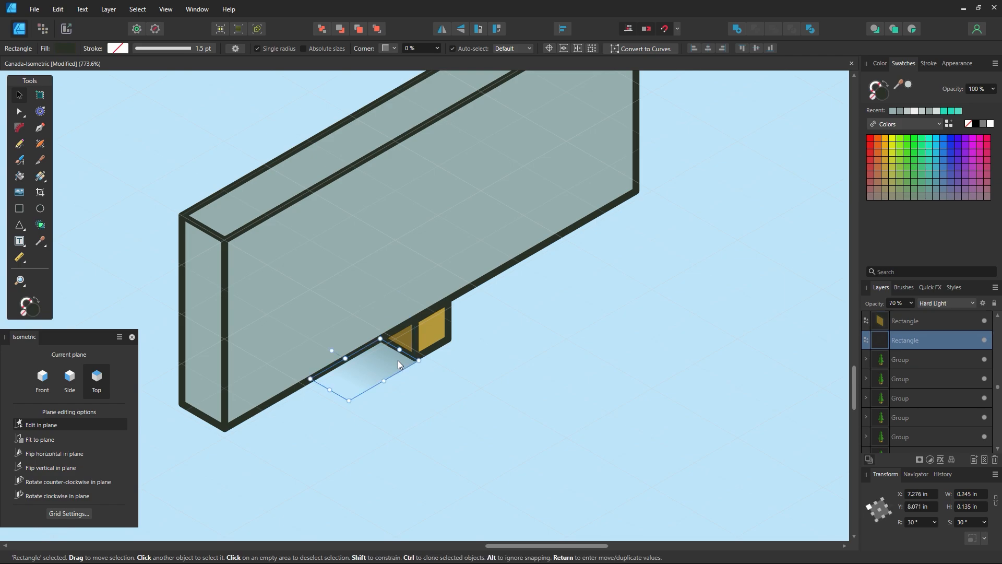
left_click(410, 339, "shift")
left_click(441, 335, "shift")
left_click_drag(441, 334, 399, 312)
Extend both post faces upward to meet the panel, making the western face 0.326 in high
left_click(397, 391)
left_click(397, 394)
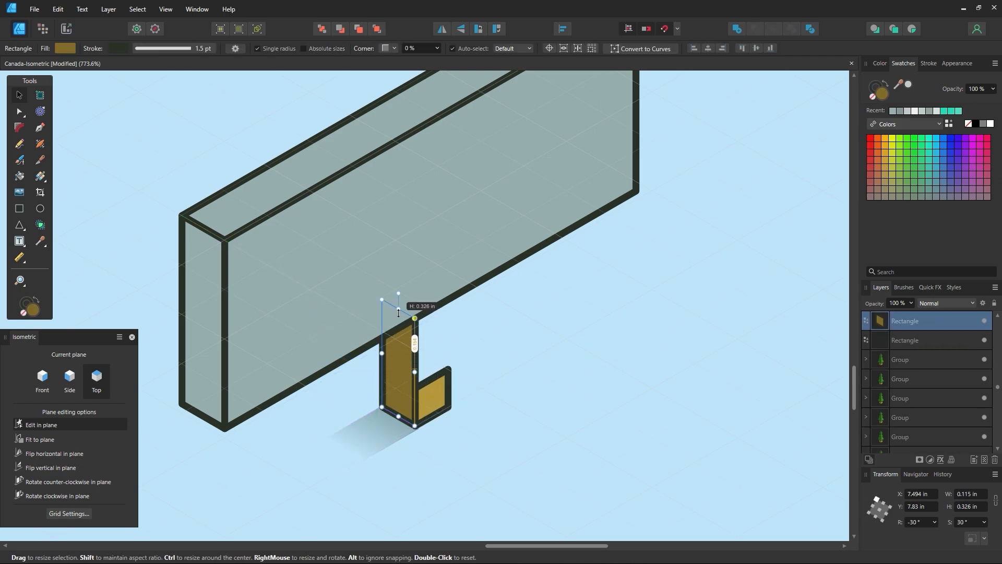
left_click(441, 394)
left_click_drag(436, 374, 436, 297)
left_click(478, 369)
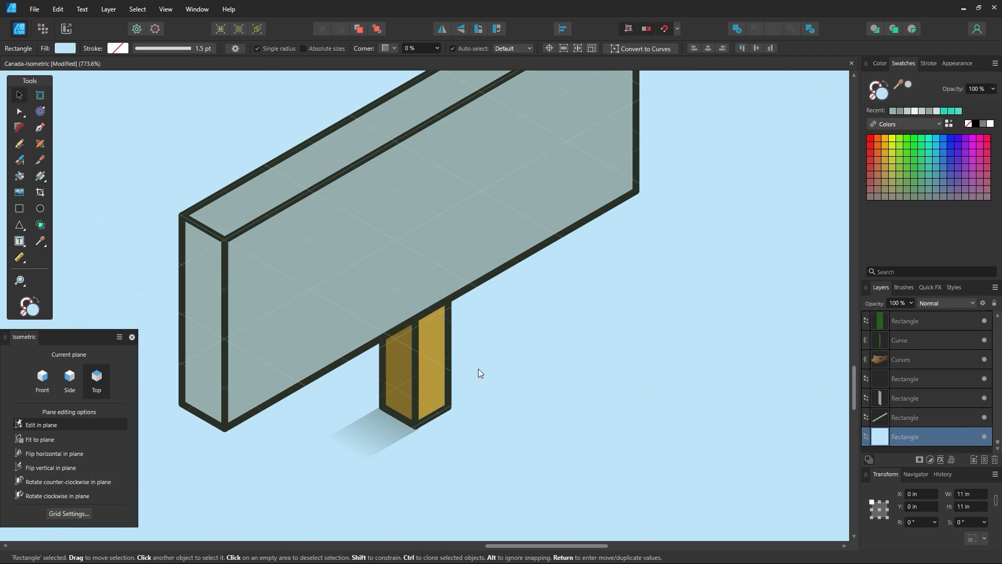
Narrow the post's shadow slightly to fit its base, and group the shadow with both post faces
left_click(381, 428)
key("z")
left_click_drag(399, 439, 416, 445)
left_click(19, 95)
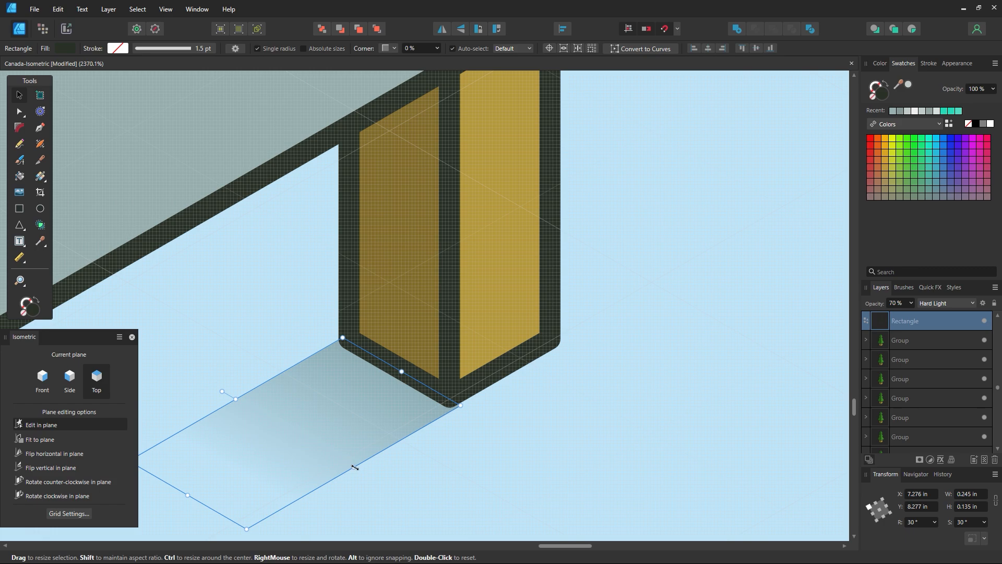
left_click_drag(357, 466, 350, 465)
left_click(492, 287)
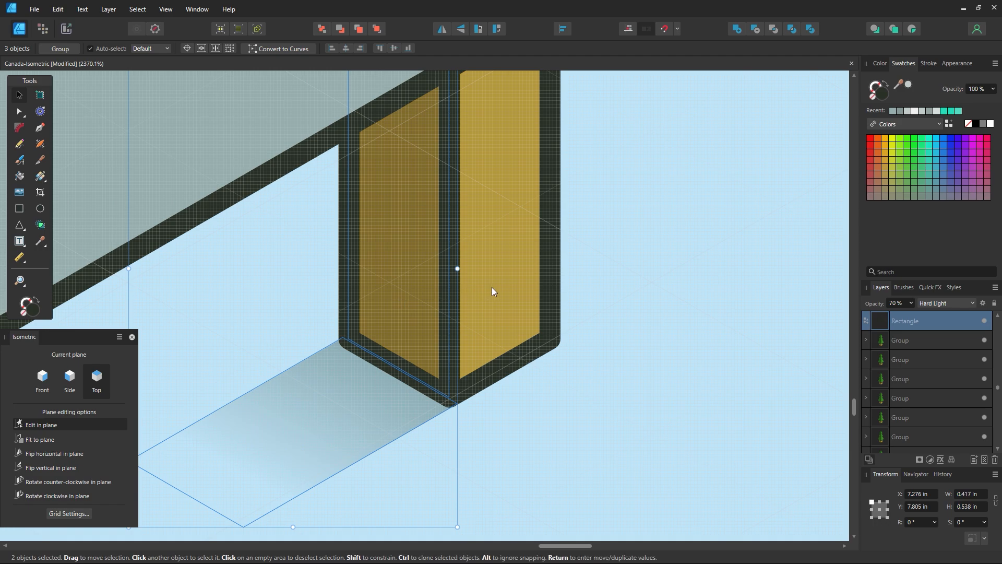
Fill the panel's front face with the light wood colour sampled from the post's eastern face
key("z")
left_click(518, 272, "alt")
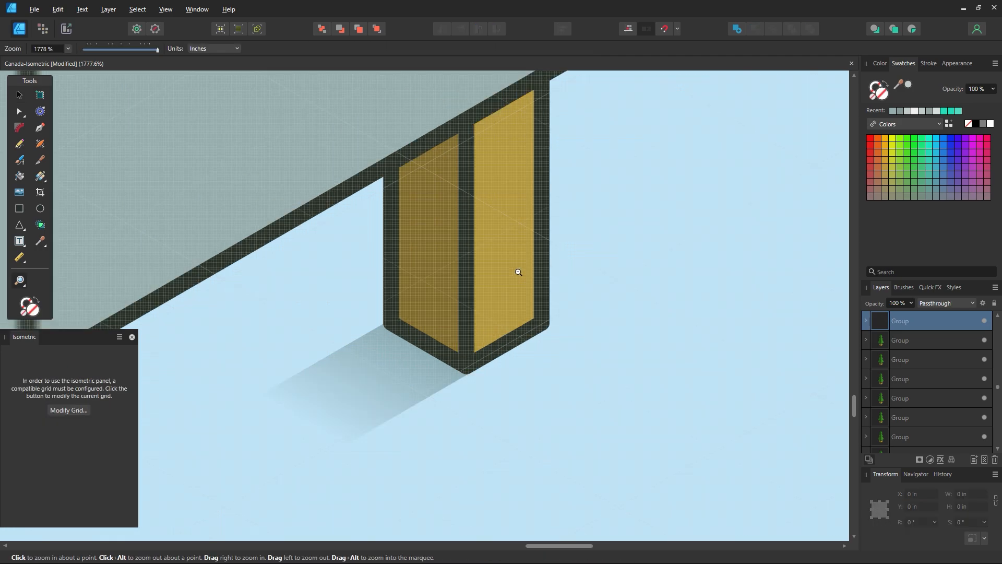
left_click(518, 272, "alt")
left_click(518, 272, "alt")
left_click(518, 273, "alt")
left_click(518, 272, "alt")
left_click(518, 272, "alt")
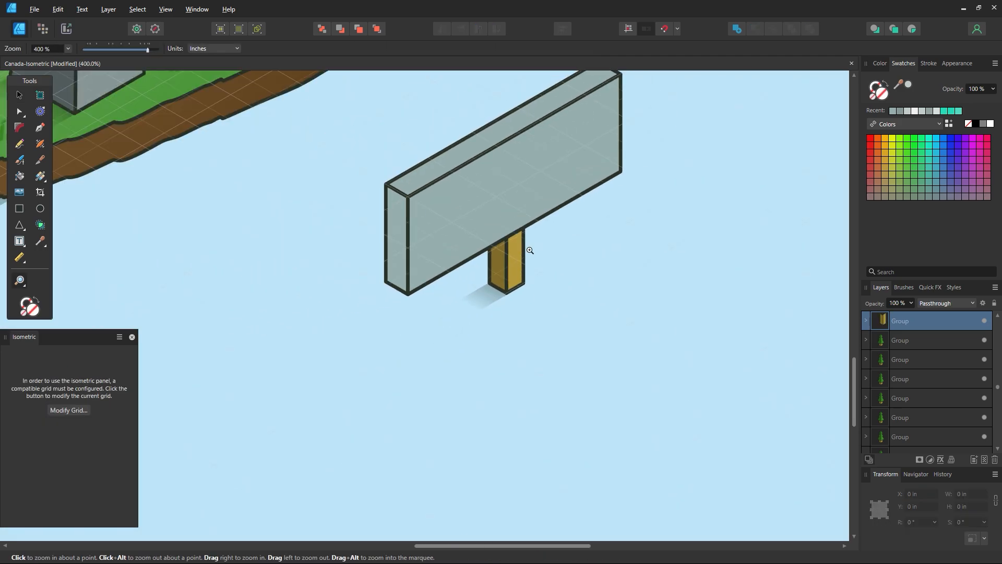
left_click_drag(553, 196, 474, 338)
left_click(21, 97)
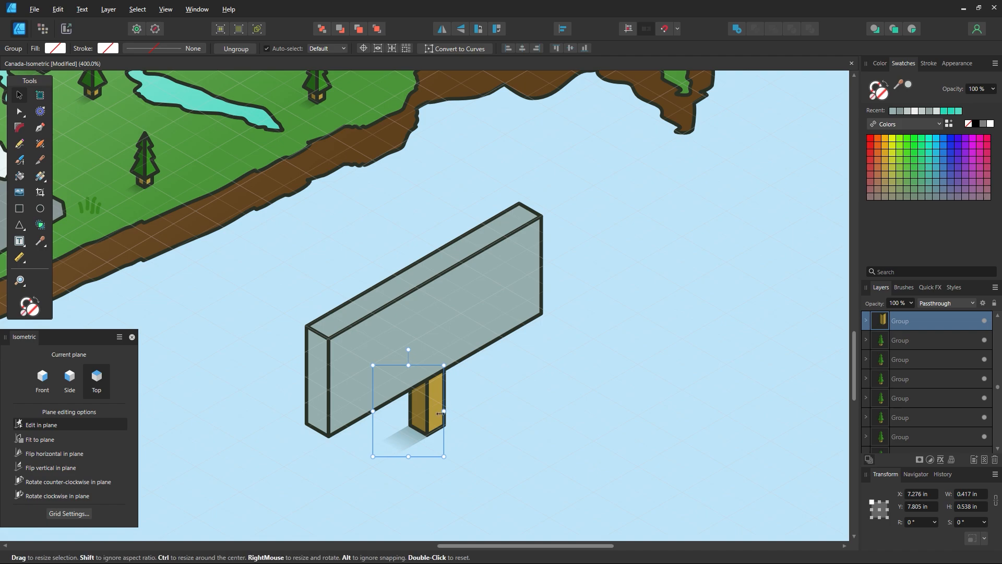
left_click(459, 338)
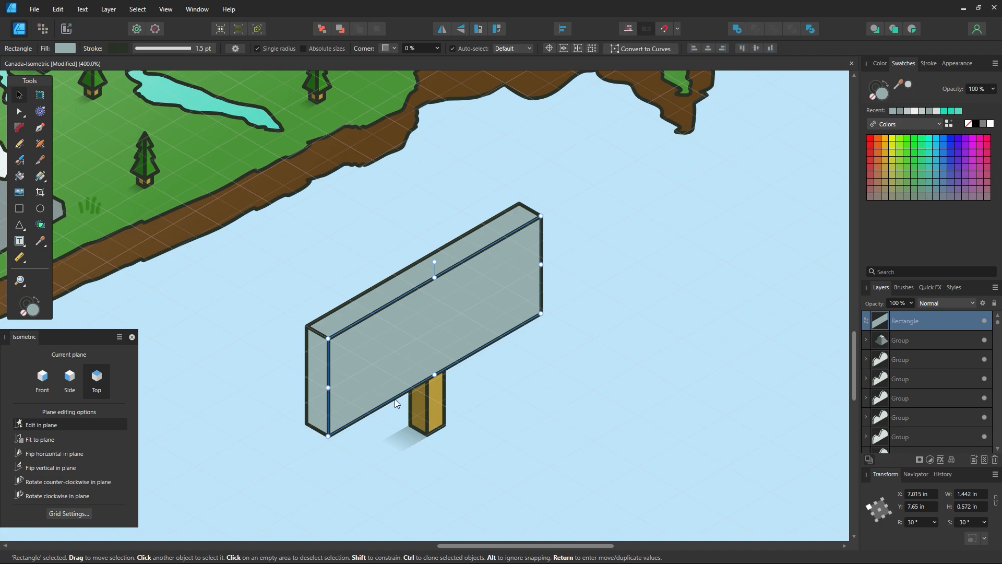
key("i")
left_click(436, 413)
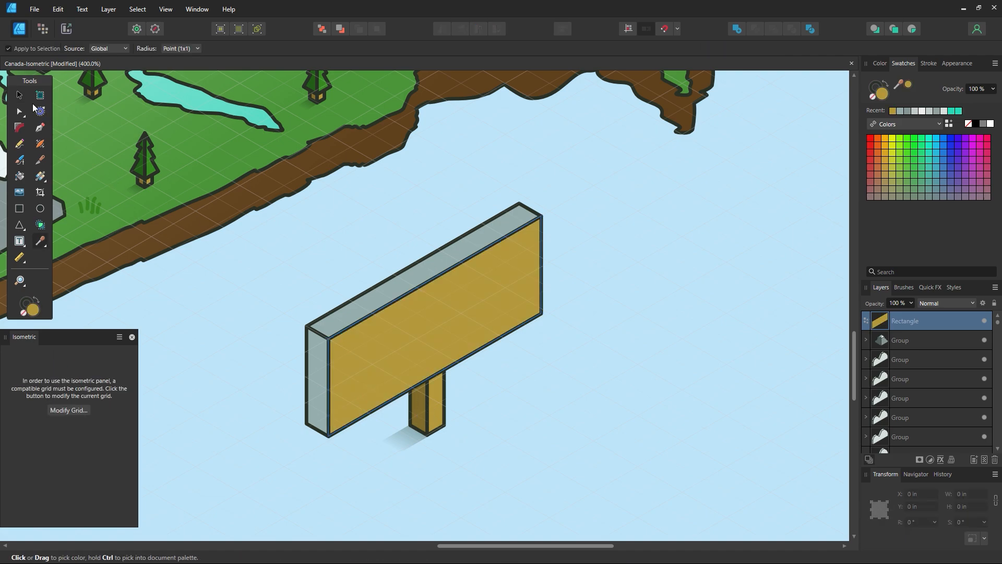
Fill the panel's western side face with the dark wood colour sampled from the post's shaded face
left_click(19, 95)
left_click(317, 375)
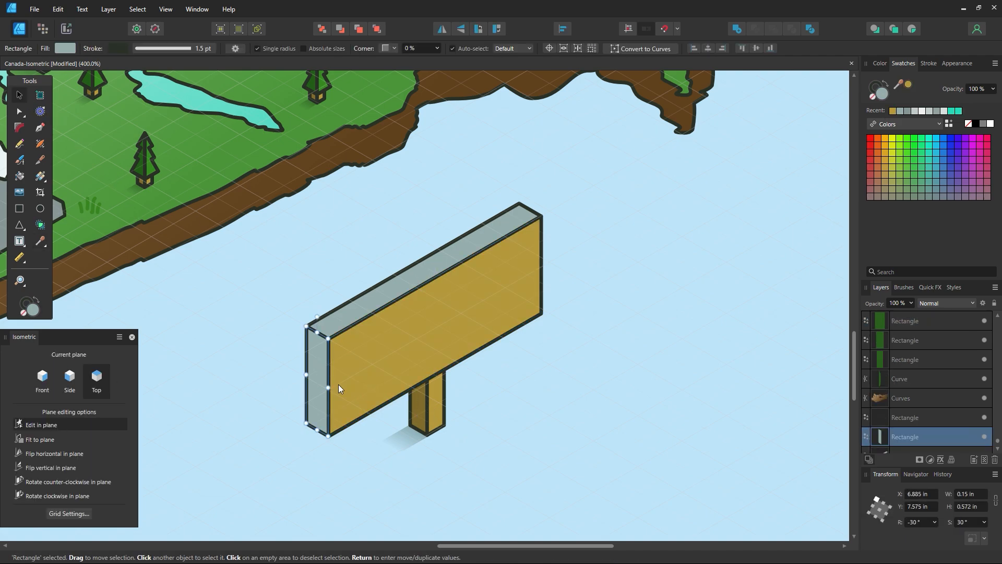
key("i")
left_click(424, 412)
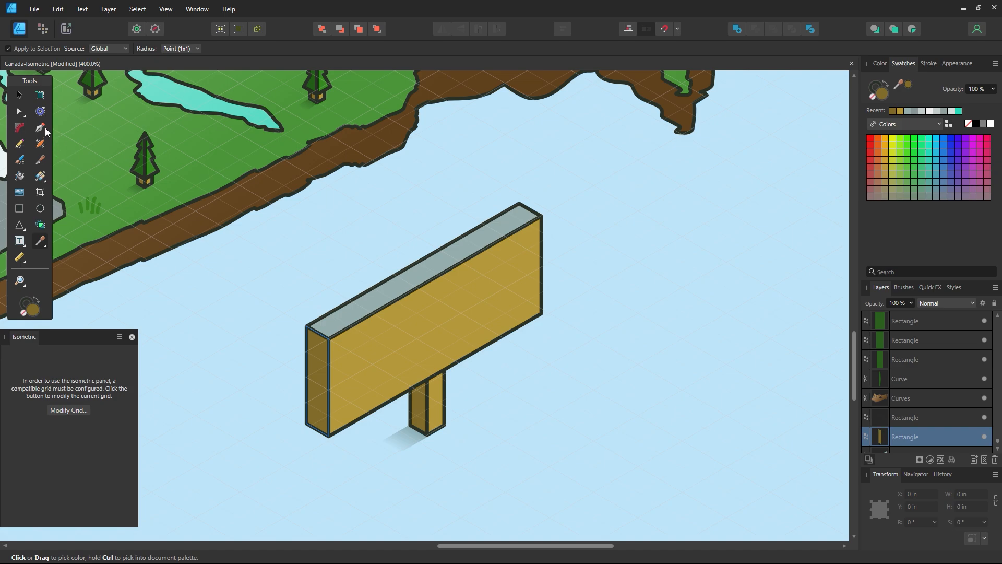
Give the panel's top face the front face's wood colour, and mute and lighten it to #AFA276
left_click(21, 97)
left_click(384, 288)
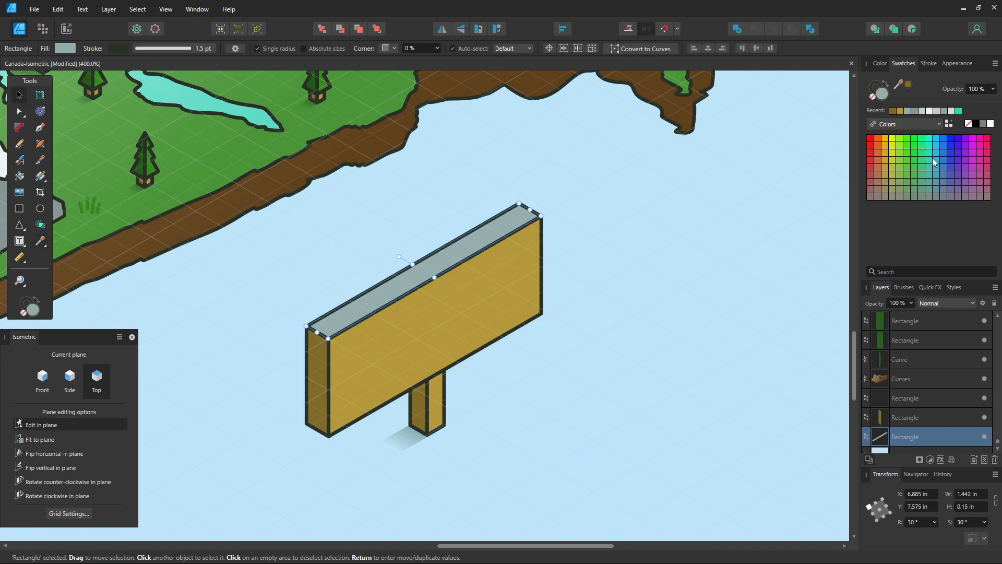
key("i")
left_click(483, 289)
double_click(885, 95)
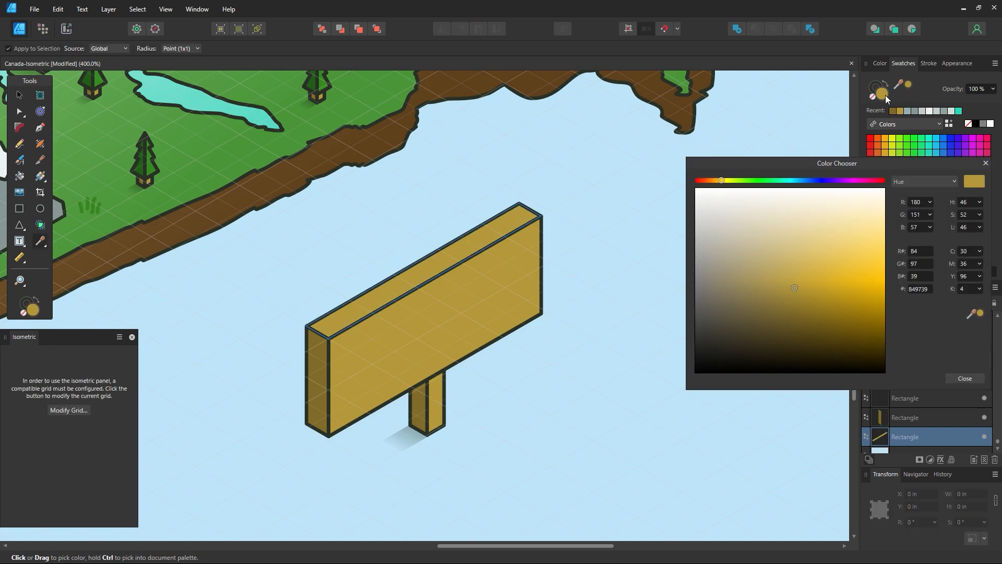
left_click_drag(763, 289, 760, 267)
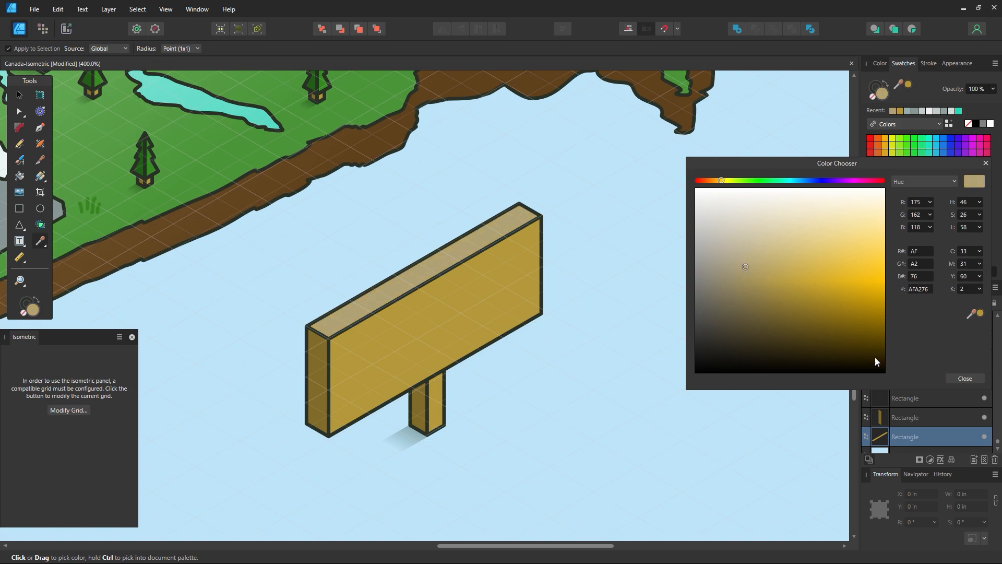
left_click(965, 378)
Change the fill of the panel's western side face to the muted dark brown #6E633E
left_click(19, 94)
left_click(319, 367)
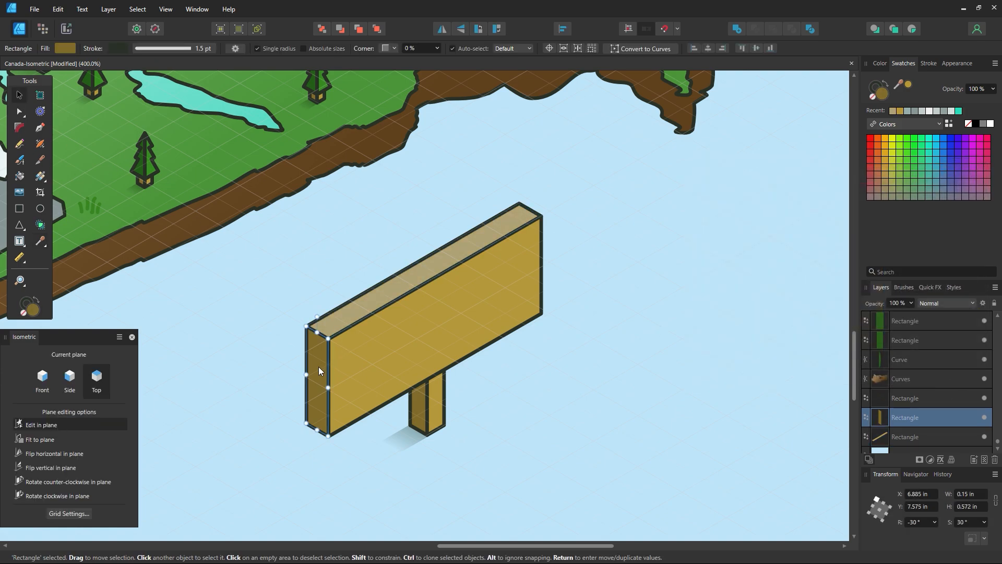
double_click(885, 95)
left_click(748, 311)
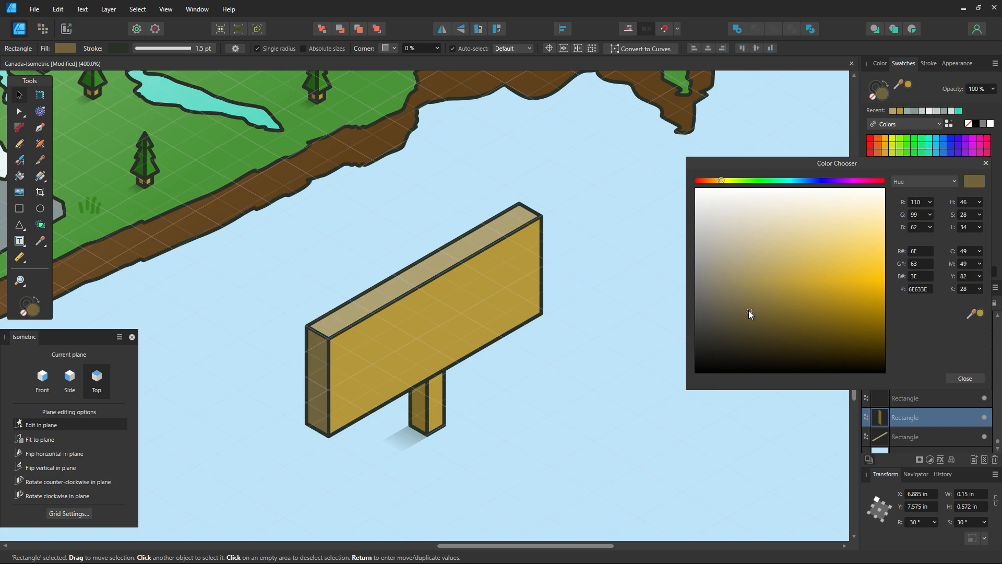
left_click(965, 378)
Change the fill of the panel's front face to a muted tan of about #9C8B53
left_click(401, 352)
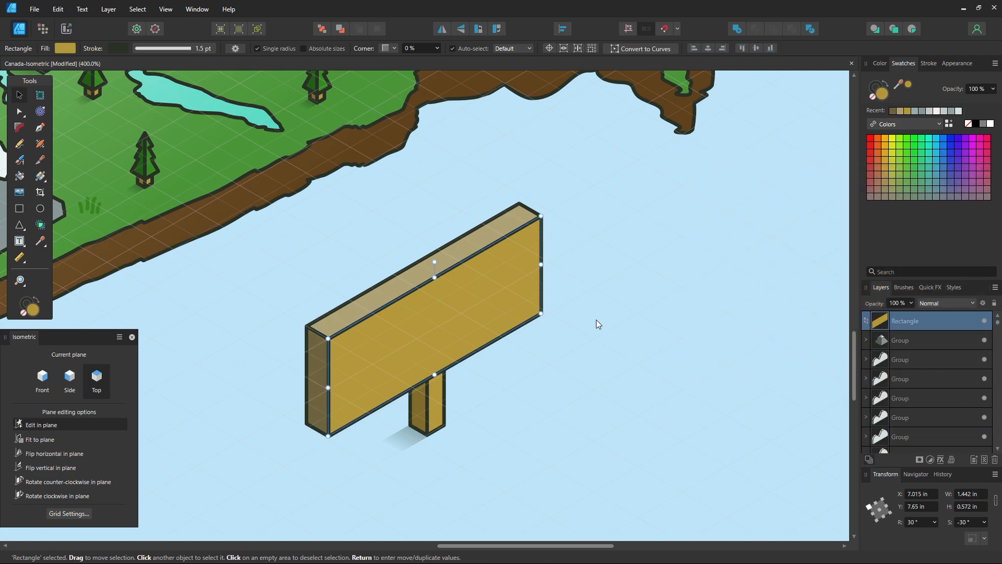
double_click(884, 98)
left_click(753, 286)
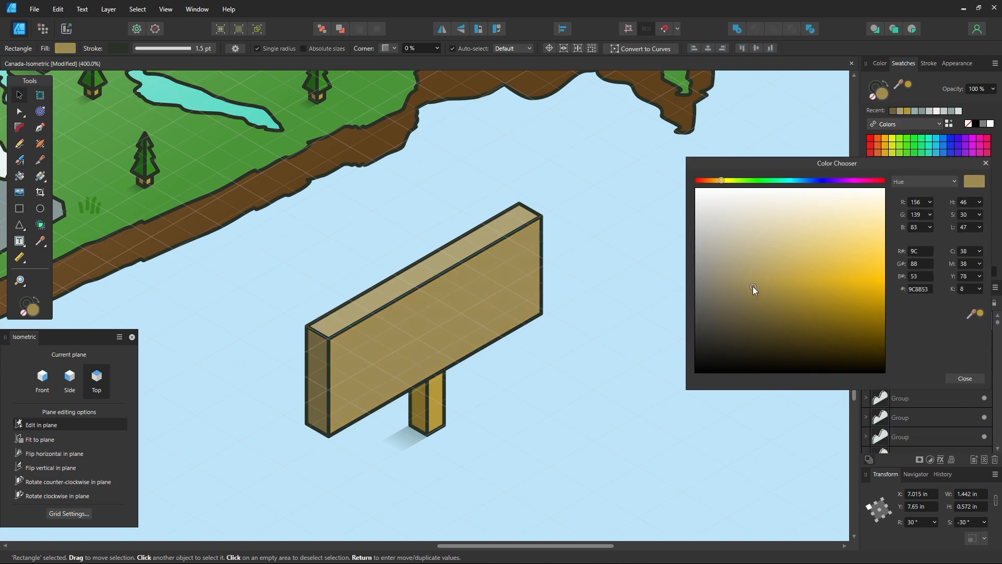
left_click(965, 378)
Recolour the whole post group with the muted tan sampled from the panel's front face
left_click(438, 404)
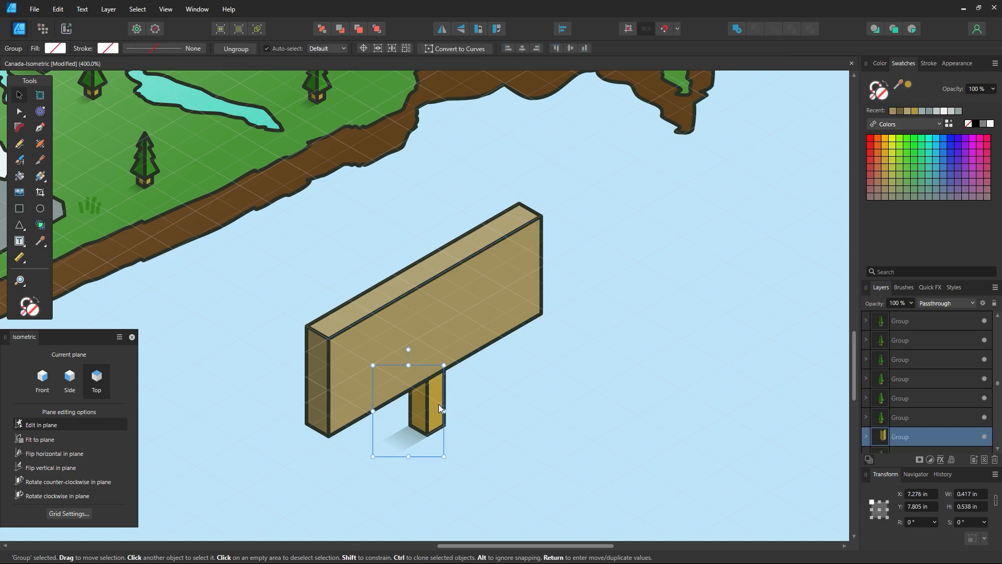
key("i")
left_click(421, 356)
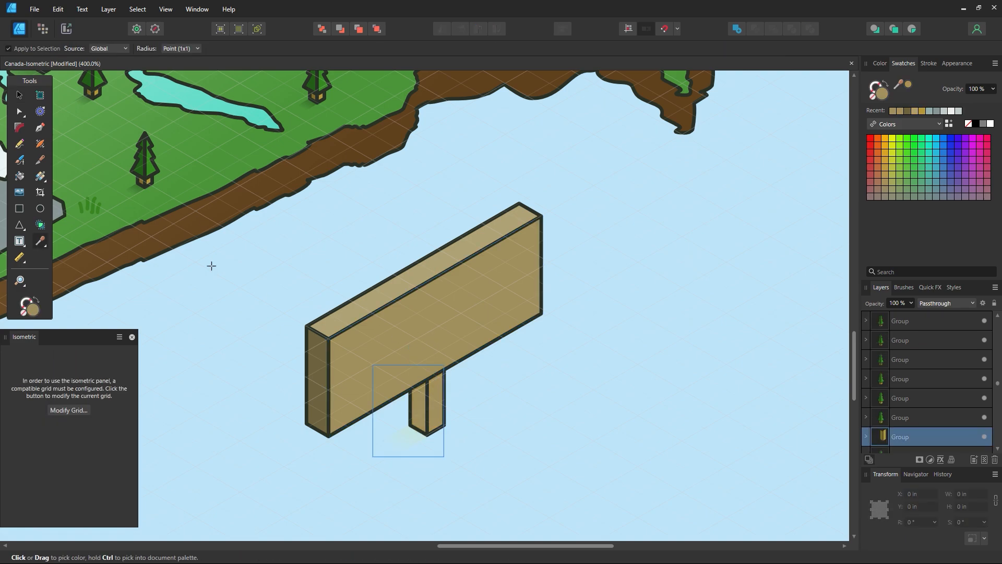
Recolour only the post's western face with the dark brown sampled from the panel's side face, and deselect it
left_click(21, 94)
double_click(418, 410)
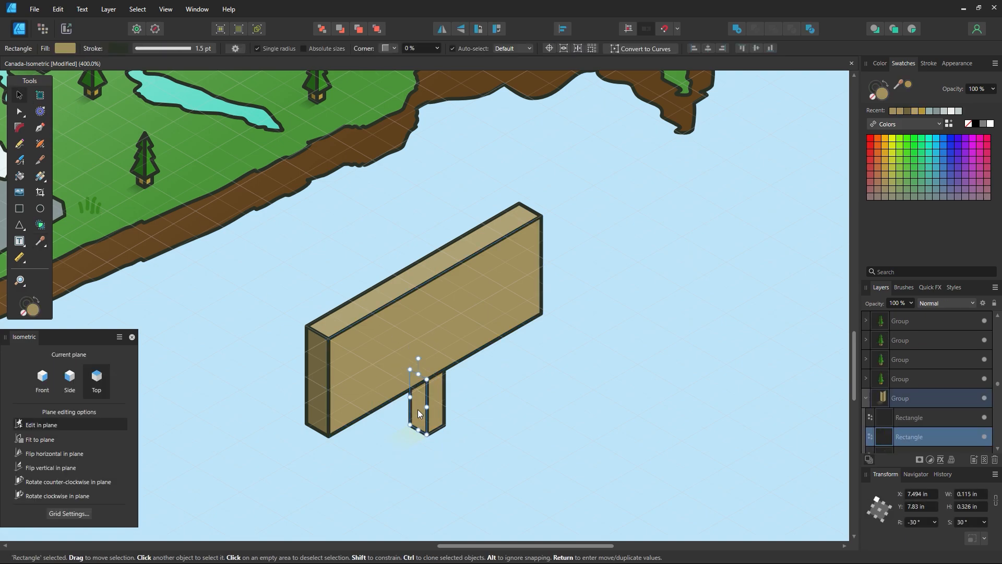
key("i")
left_click(308, 375)
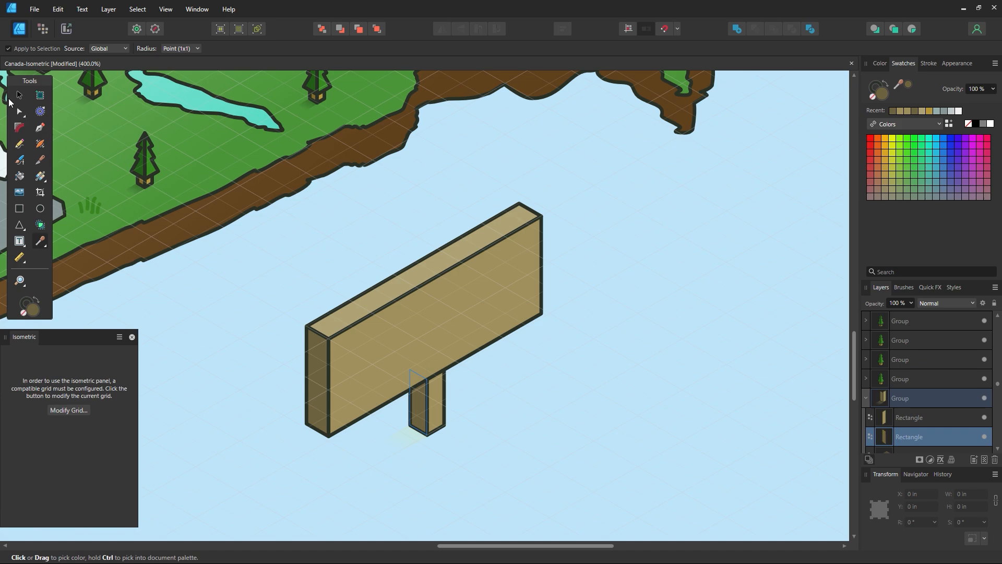
left_click(18, 95)
left_click(612, 313)
left_click_drag(530, 292, 488, 357)
scroll(493, 451, "down", 3)
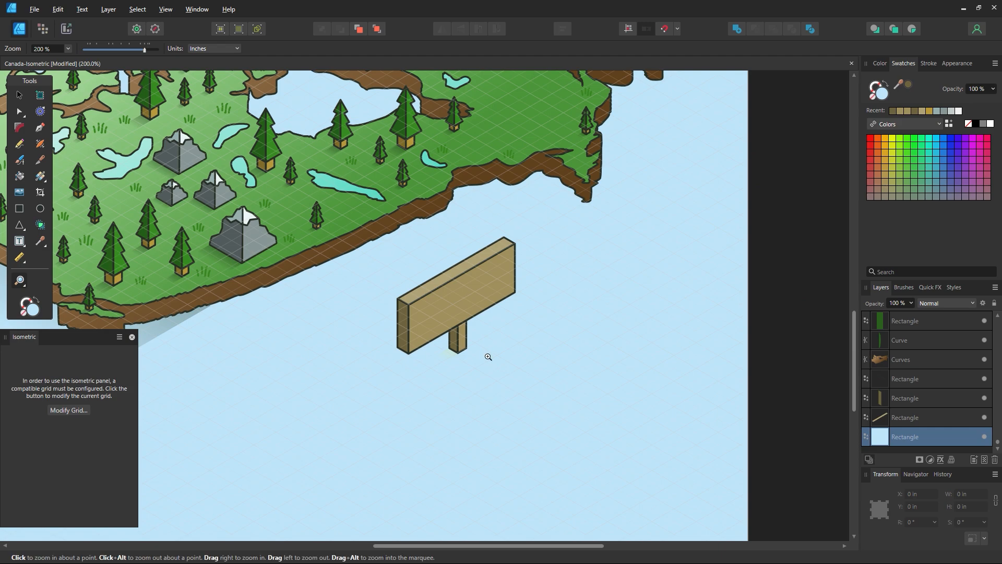
left_click(19, 95)
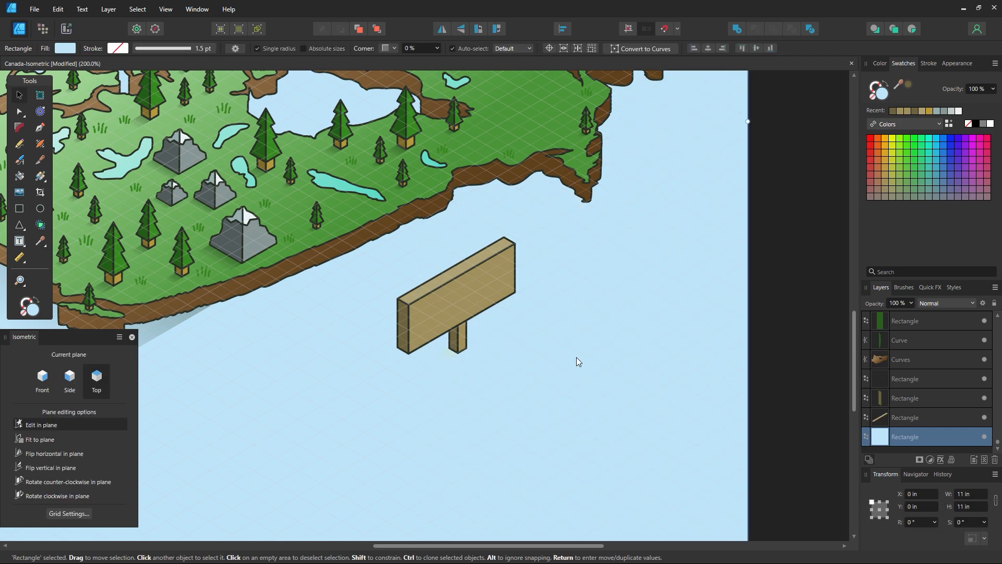
left_click_drag(569, 356, 514, 414)
left_click(452, 361)
key("ctrl+z")
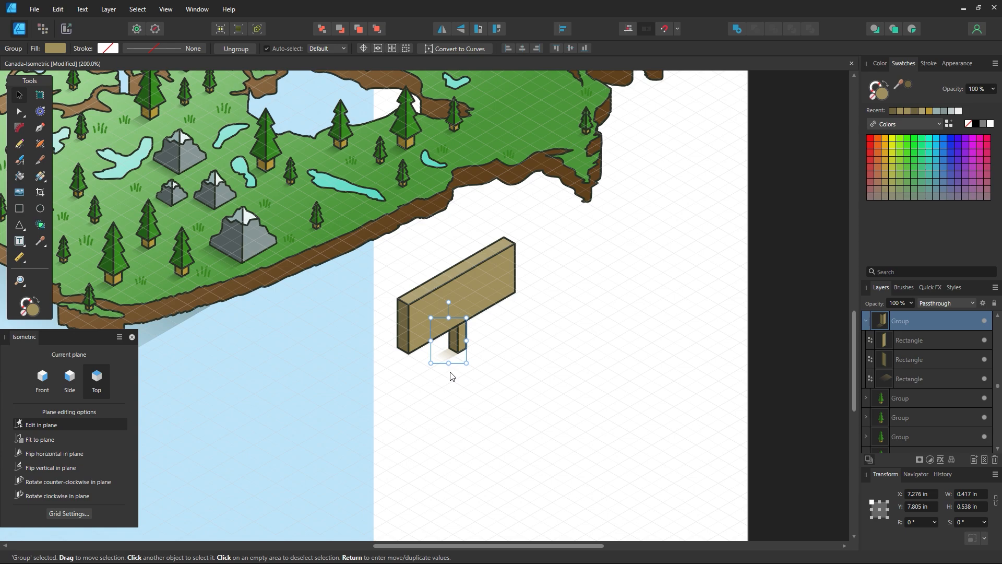
left_click(472, 396)
left_click_drag(342, 377, 598, 389)
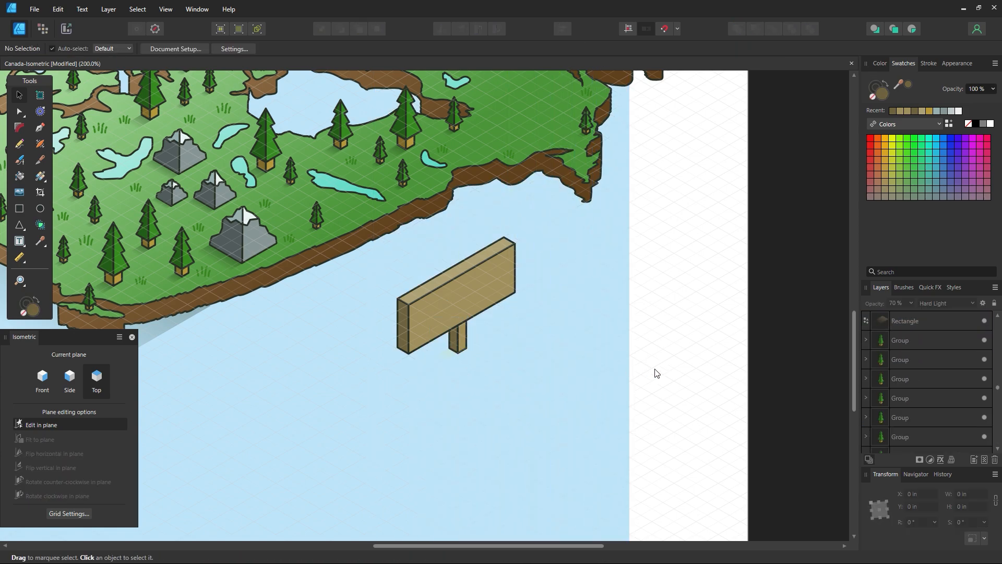
key("ctrl+z")
key("ctrl+z")
key("ctrl+z")
key("ctrl+z")
key("ctrl+z")
key("ctrl+z")
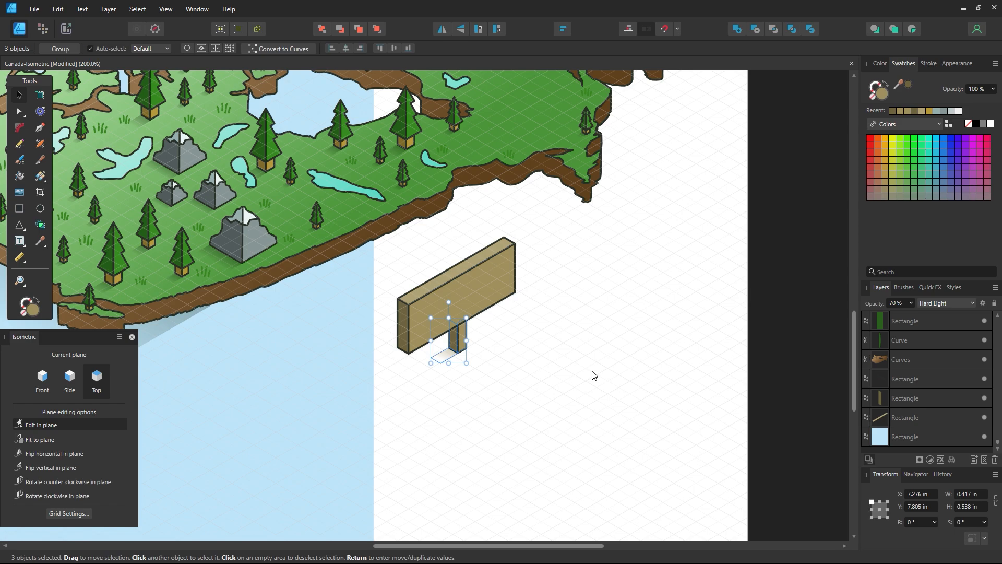
key("ctrl+z")
Select the shadow rectangle at the base of the sign post and set its blend mode to Normal
key("z")
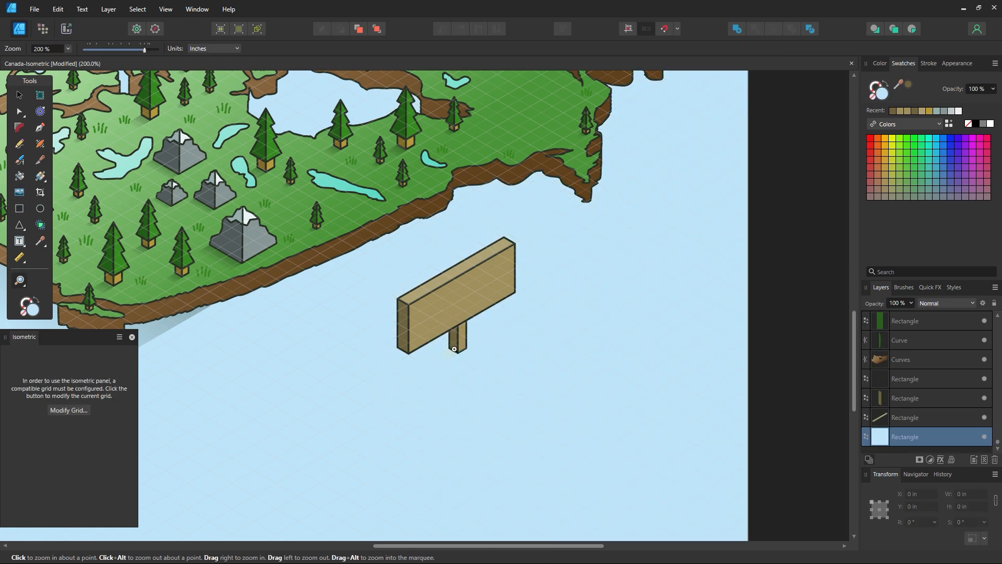
left_click_drag(461, 354, 556, 410)
left_click(18, 94)
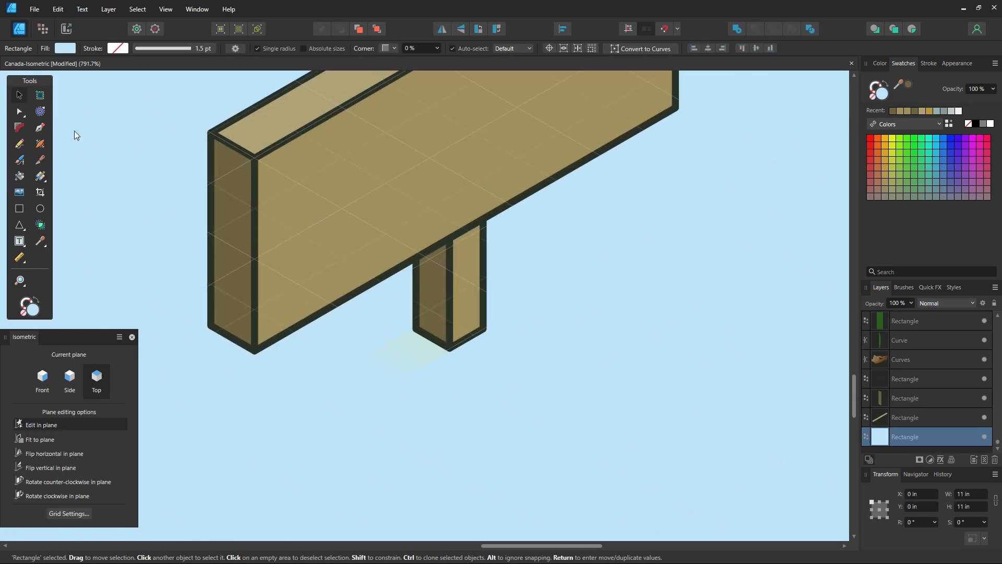
left_click(413, 355)
left_click(389, 359)
double_click(389, 359)
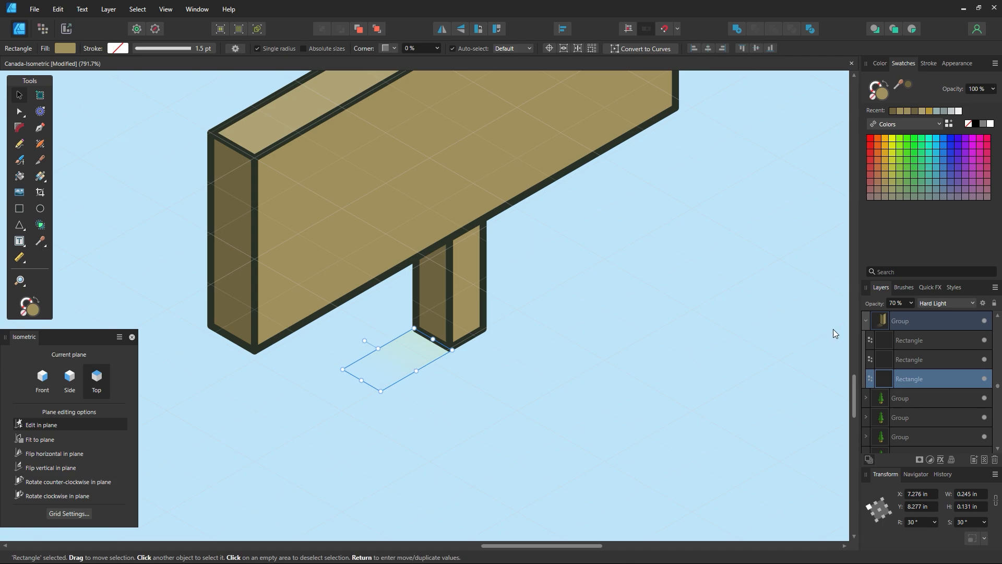
left_click(937, 304)
left_click(938, 314)
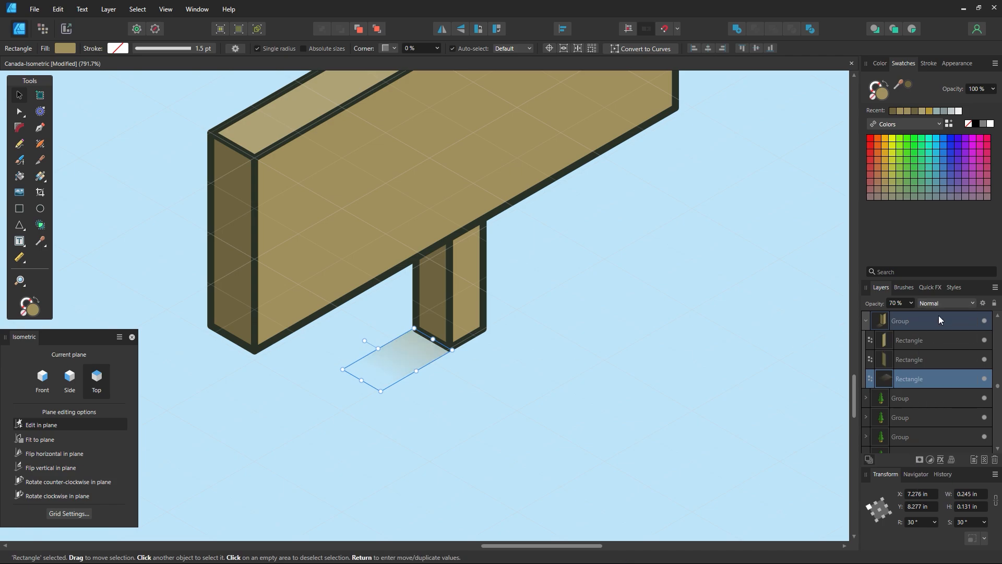
left_click(942, 303)
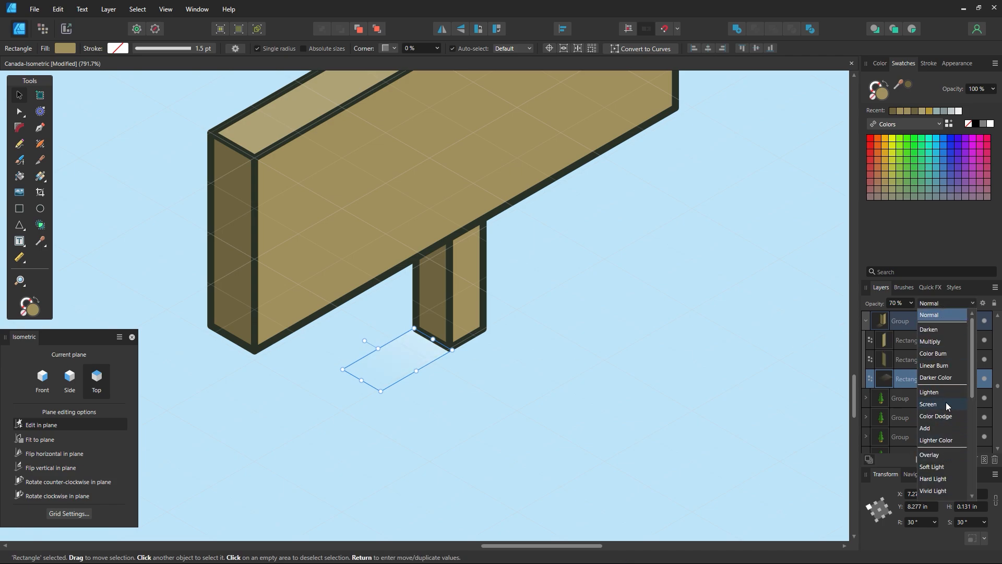
left_click(910, 303)
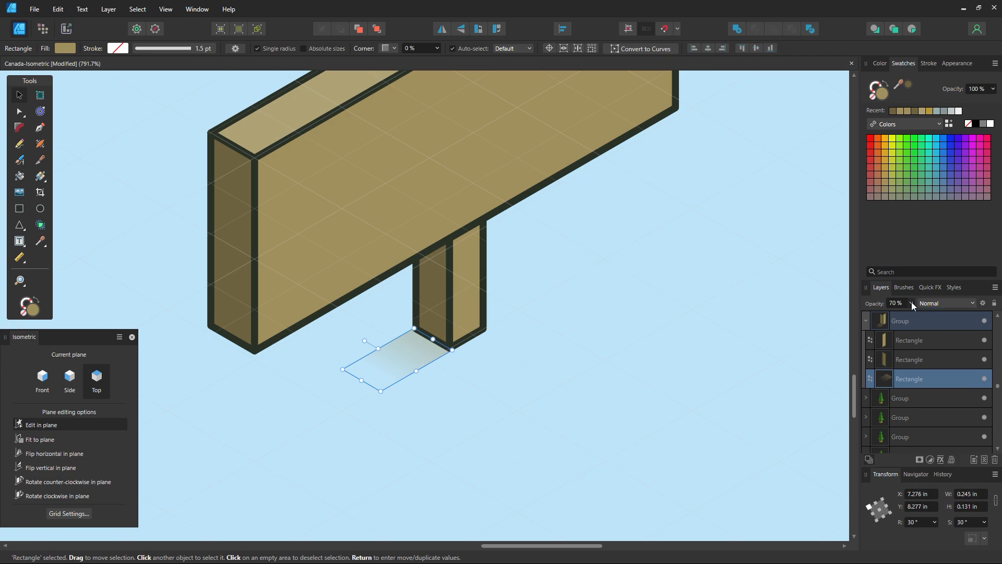
Set the post shadow's opacity to 100% and its blend mode to Multiply, and deselect it
left_click(912, 302)
left_click_drag(914, 315, 942, 318)
left_click(943, 302)
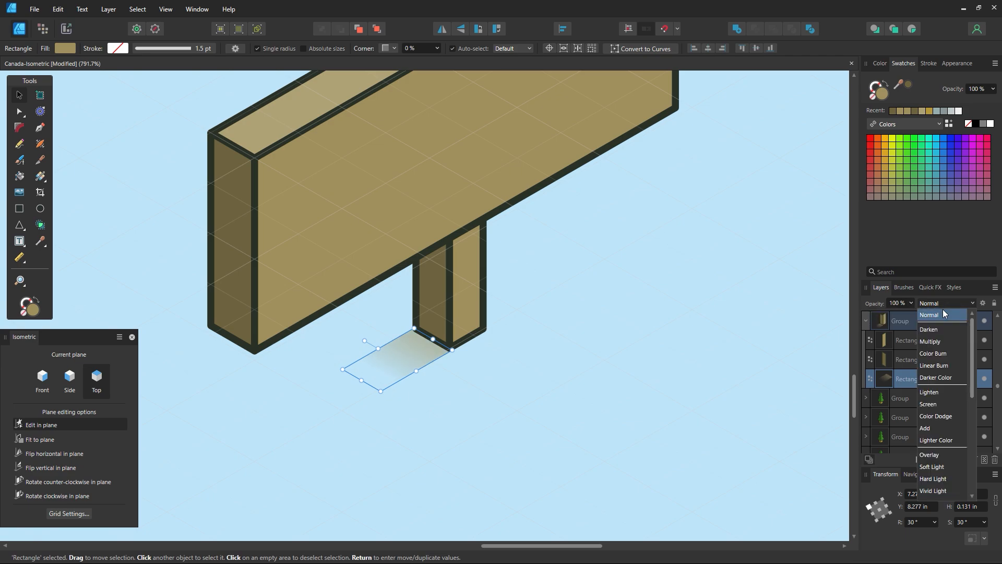
left_click(943, 342)
left_click(593, 341)
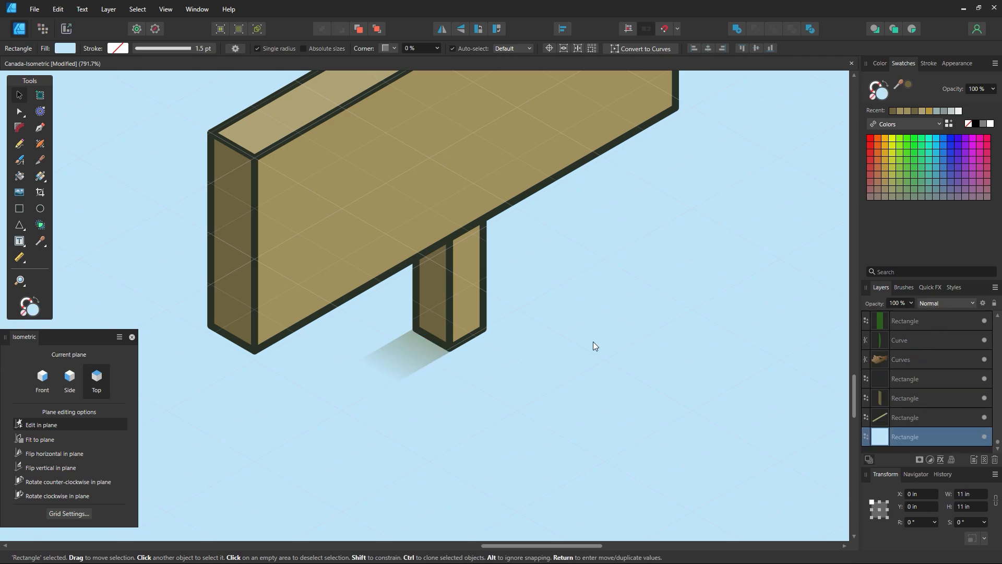
Recolour the post's shadow with the recently used dark brown and deselect it
left_click(436, 360)
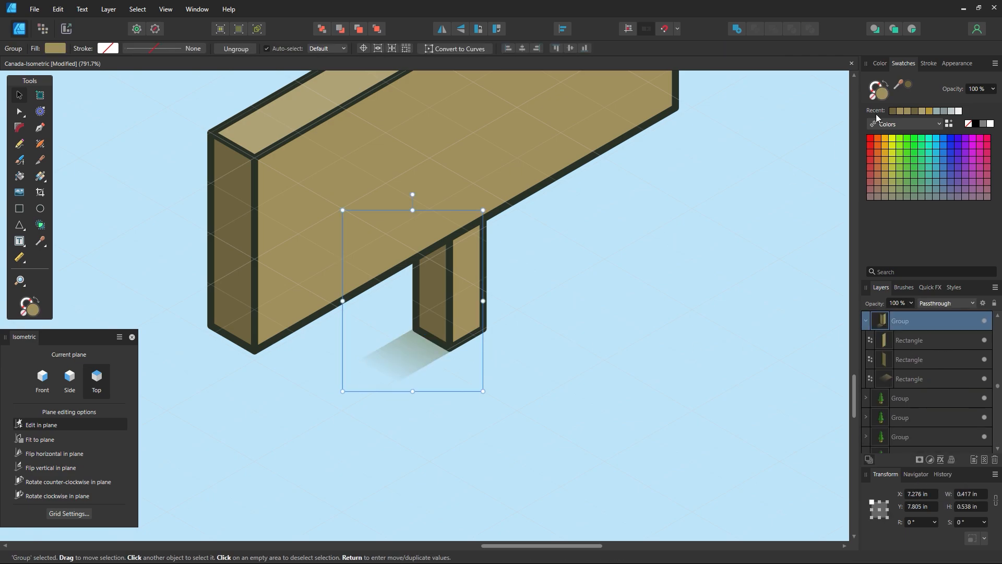
double_click(400, 350)
left_click(915, 112)
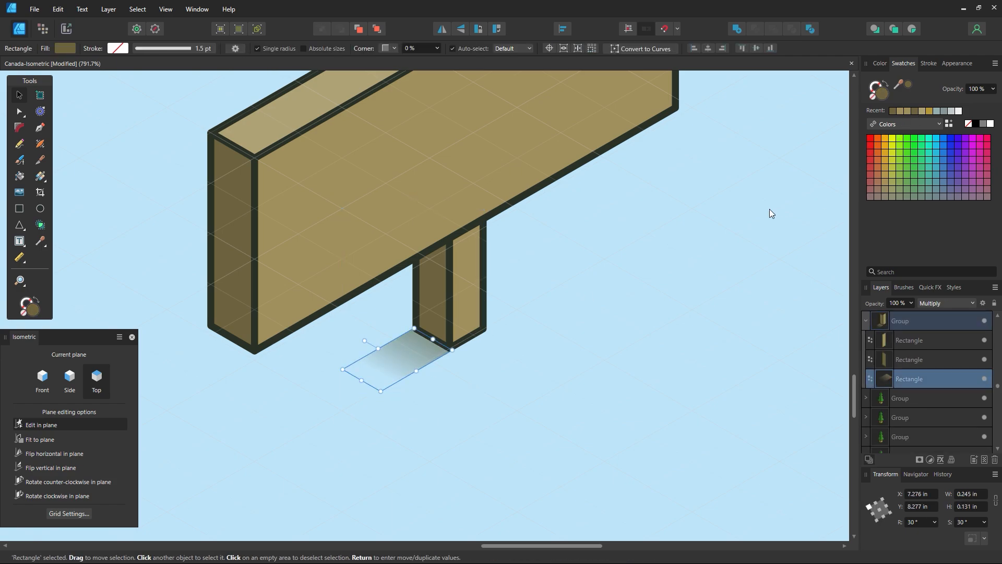
left_click(647, 263)
Compare the fill, opacity and blend mode of the largest mountain's shadow with those of the post's shadow
key("z")
left_click(612, 272, "alt")
left_click(613, 272, "alt")
left_click(612, 272, "alt")
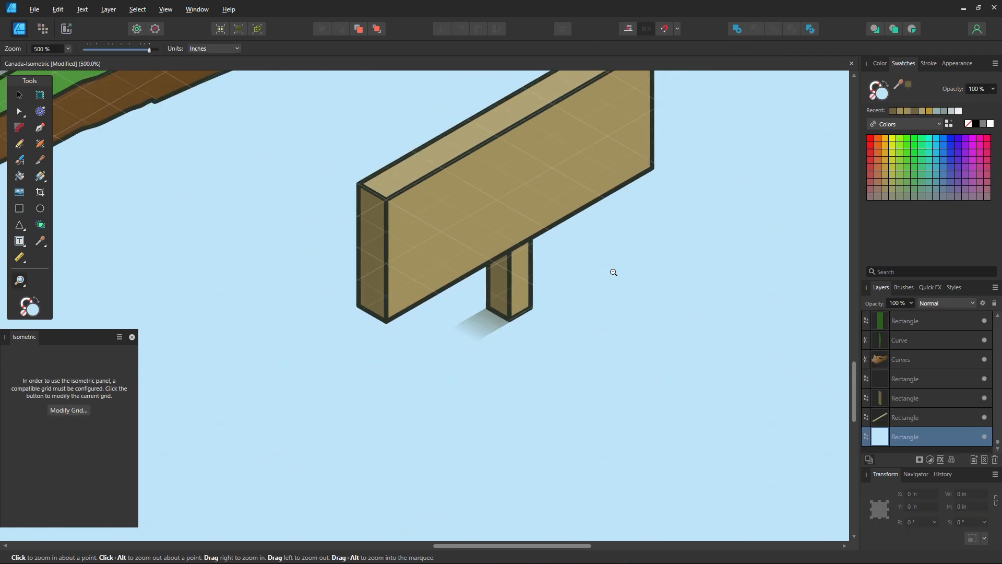
left_click(613, 272, "alt")
left_click(614, 272, "alt")
left_click(614, 272, "alt")
left_click_drag(623, 272, 679, 308)
key("space")
left_click_drag(602, 277, 606, 362)
left_click(17, 97)
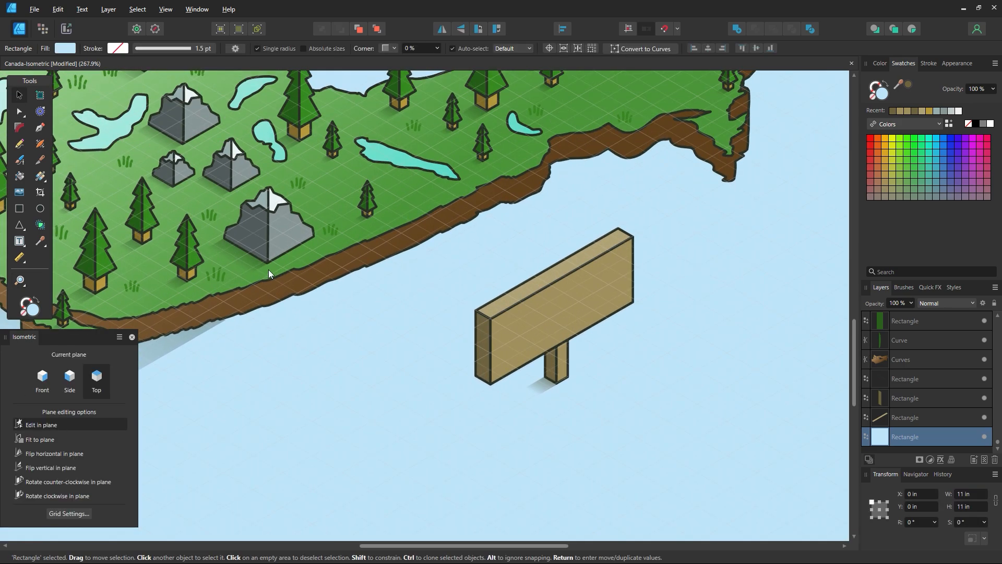
left_click(249, 265)
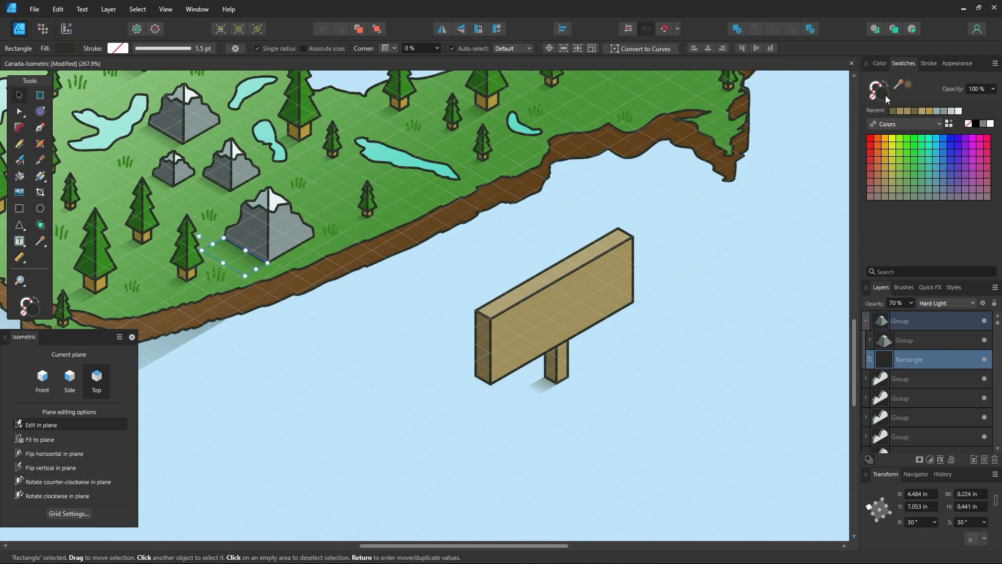
left_click(545, 387)
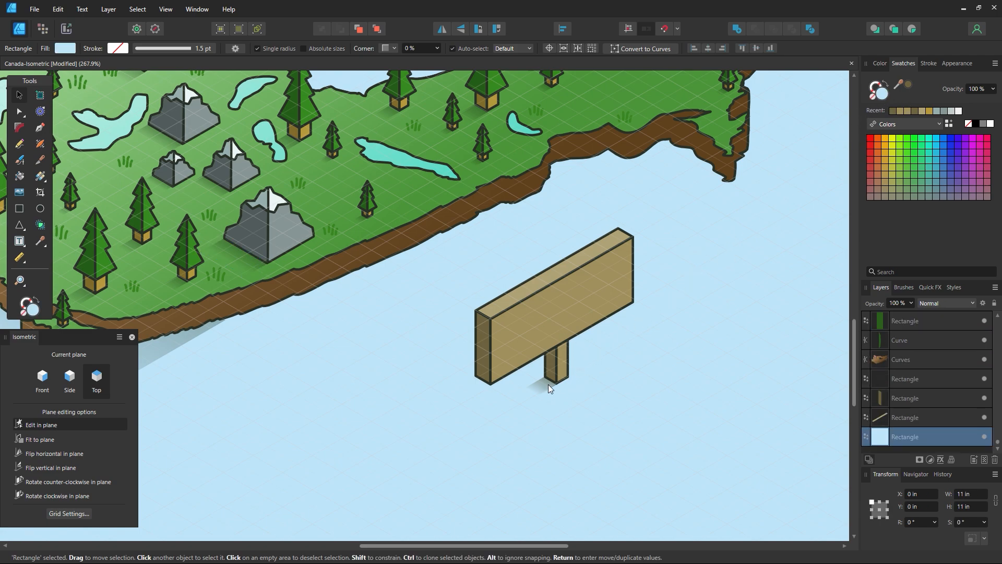
double_click(539, 388)
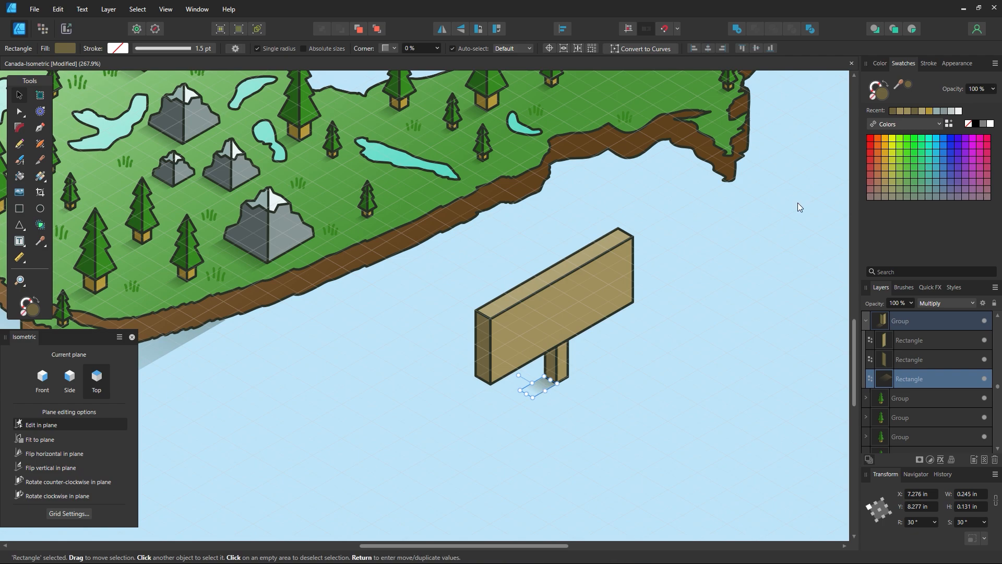
Copy the largest mountain's shadow rectangle and place the pasted duplicate just below the sign post
left_click(249, 266)
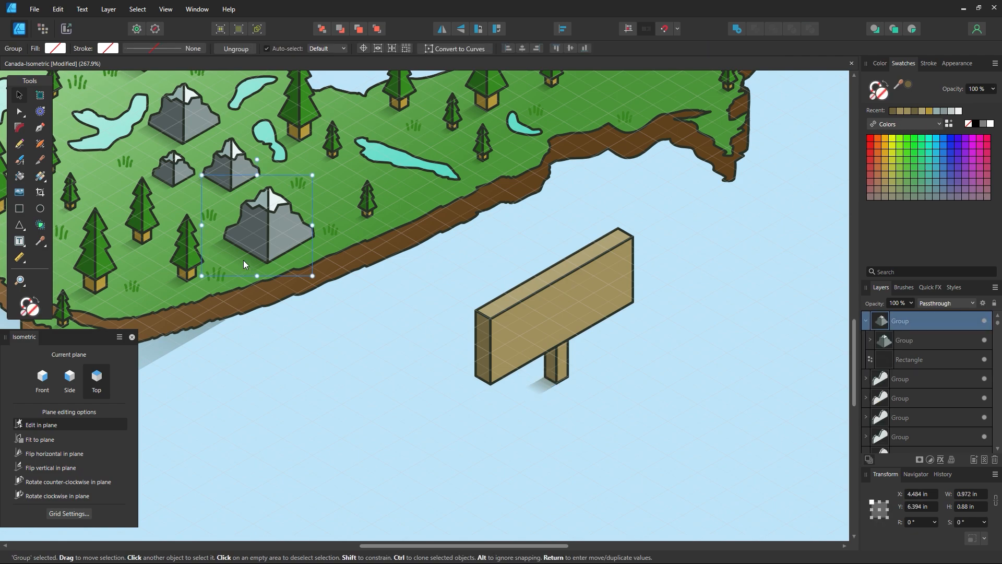
double_click(246, 262)
key("ctrl+c")
left_click(388, 327)
key("ctrl+v")
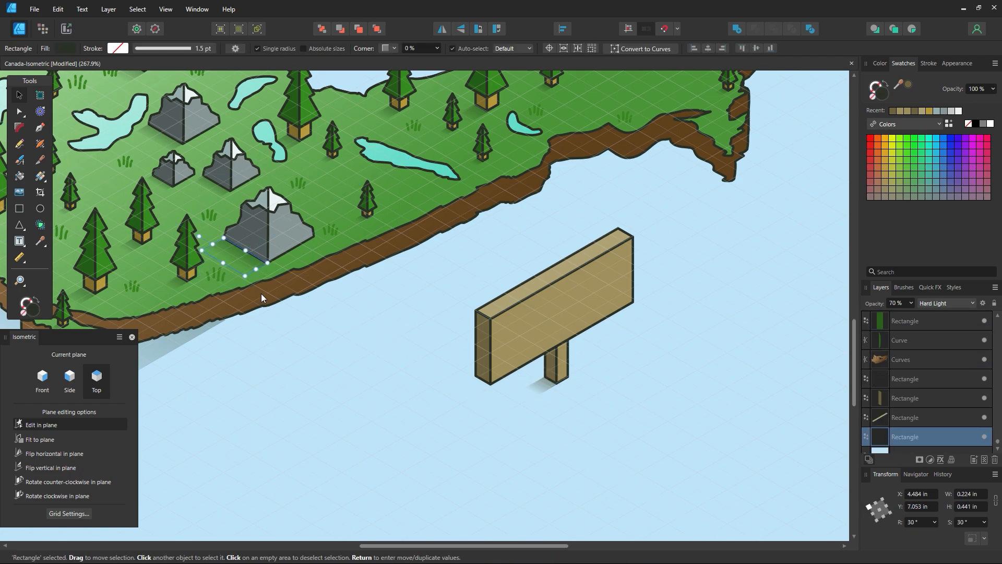
left_click_drag(246, 264, 560, 441)
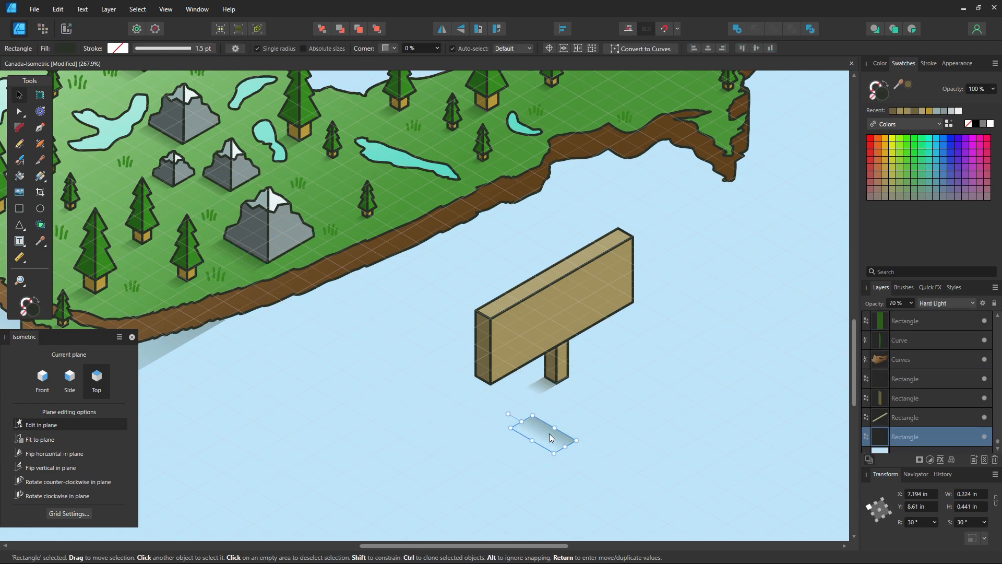
Delete the post's old shadow and align the pasted shadow's corner with the western corner of the post's base
left_click(543, 390)
left_click(542, 390)
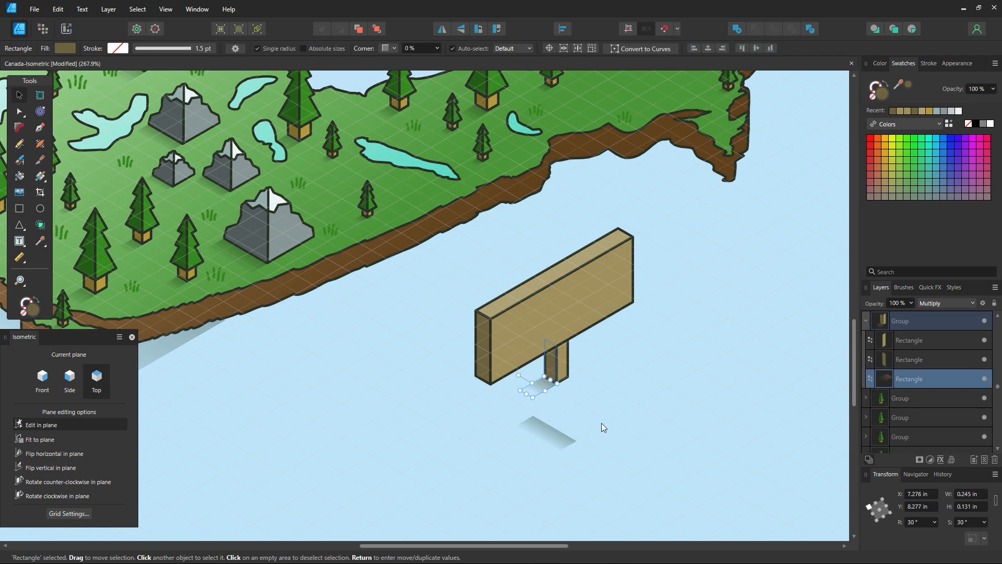
left_click_drag(544, 430, 577, 393)
key("z")
key("space")
left_click_drag(620, 428, 494, 351)
left_click(19, 94)
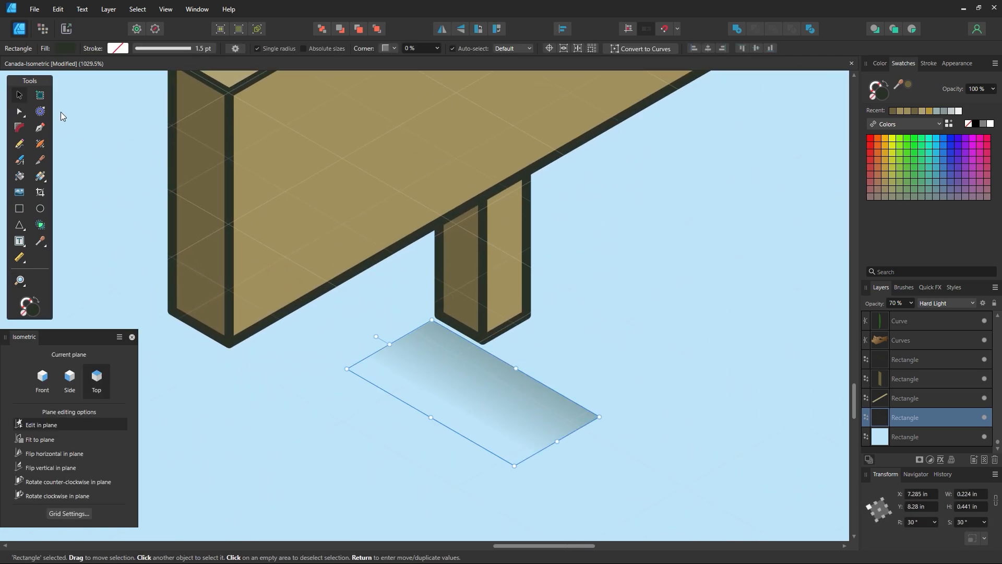
left_click_drag(466, 384, 471, 377)
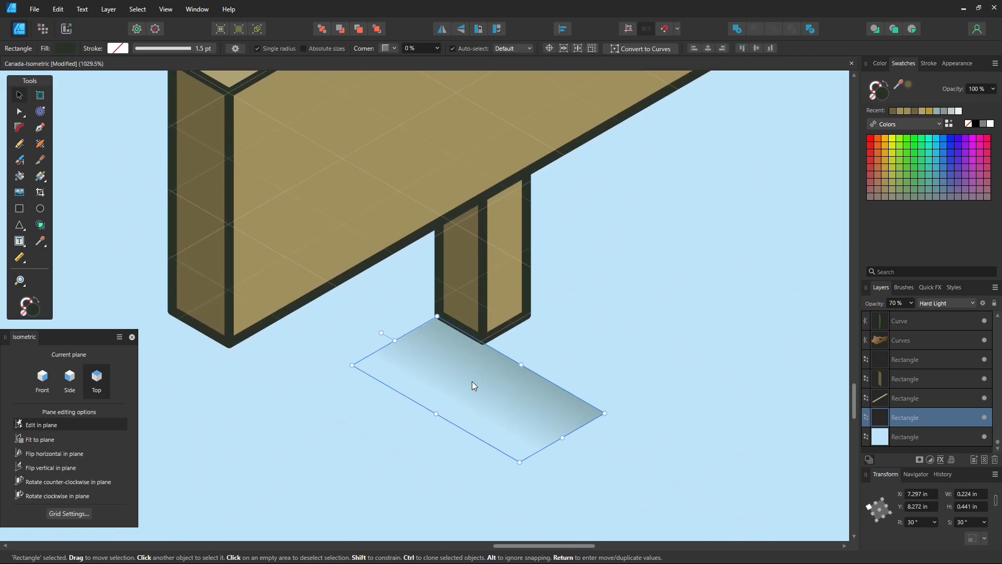
Narrow the pasted shadow to the width of the post's western face, about 0.13 in, and deselect it
left_click_drag(562, 434, 434, 384)
left_click(453, 400)
left_click(440, 342)
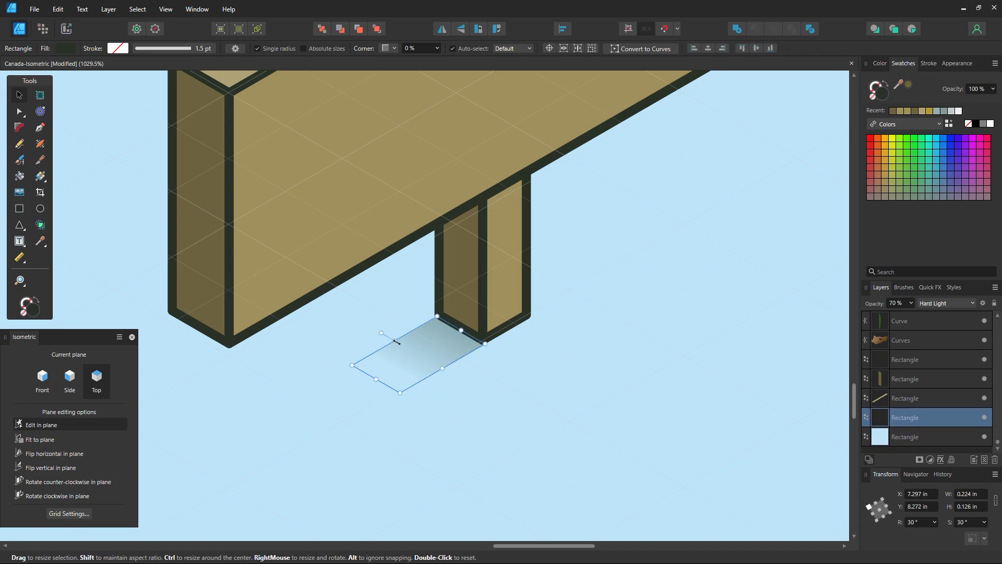
left_click_drag(462, 329, 660, 213)
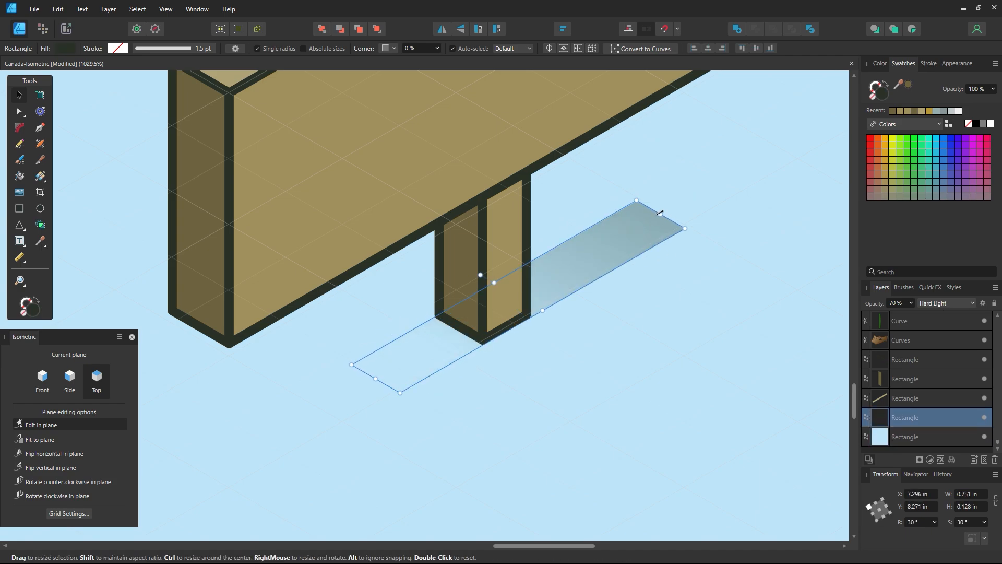
key("ctrl+z")
left_click(676, 386)
Move the light-blue background rectangle off the artboard, past its western edge
key("z")
left_click(585, 252, "alt")
left_click(585, 251, "alt")
left_click(585, 251, "alt")
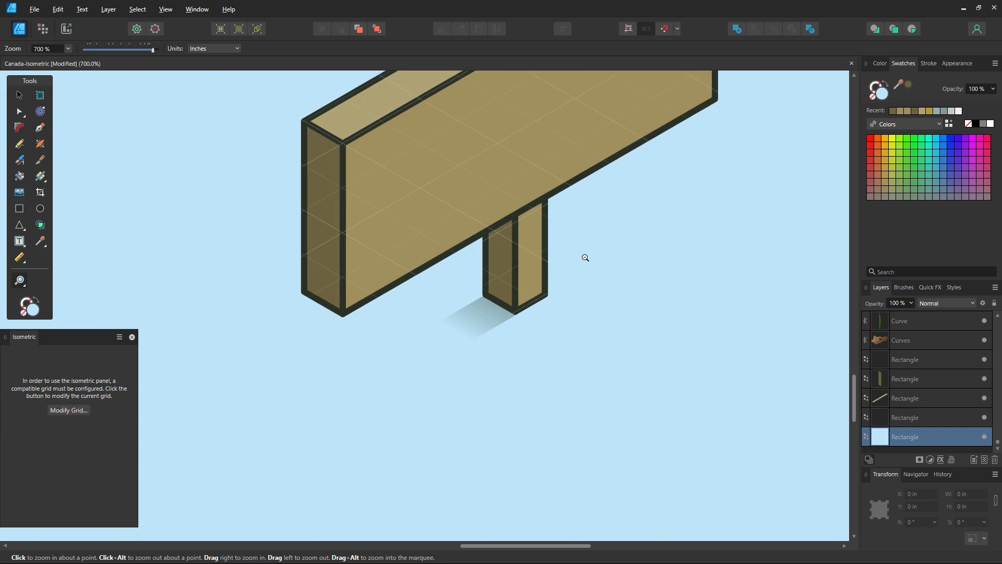
left_click(585, 252, "alt")
left_click(585, 251, "alt")
left_click(585, 251, "alt")
left_click(584, 250, "alt")
left_click(585, 249, "alt")
left_click_drag(561, 247, 440, 406)
left_click(24, 99)
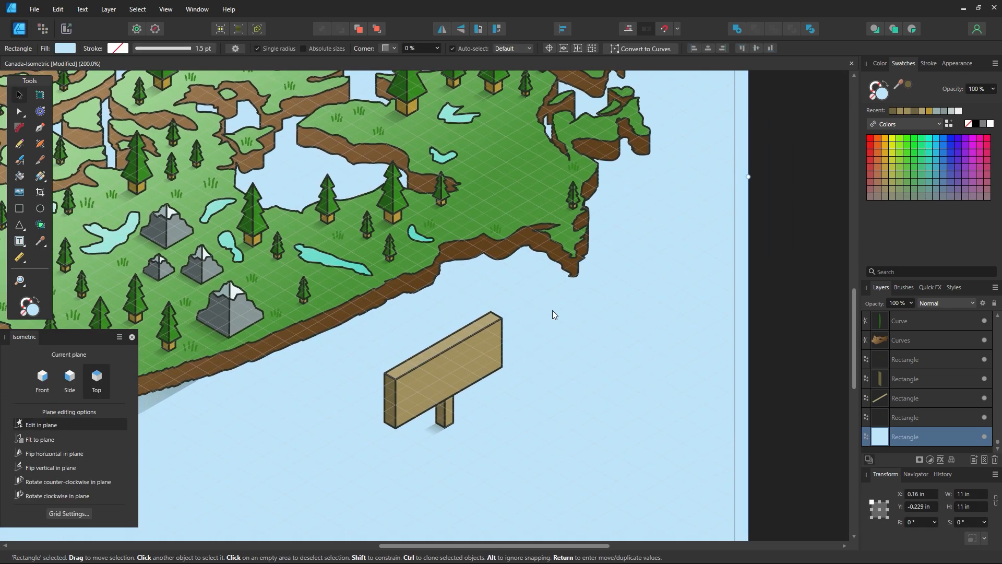
left_click_drag(685, 352, 462, 389)
key("z")
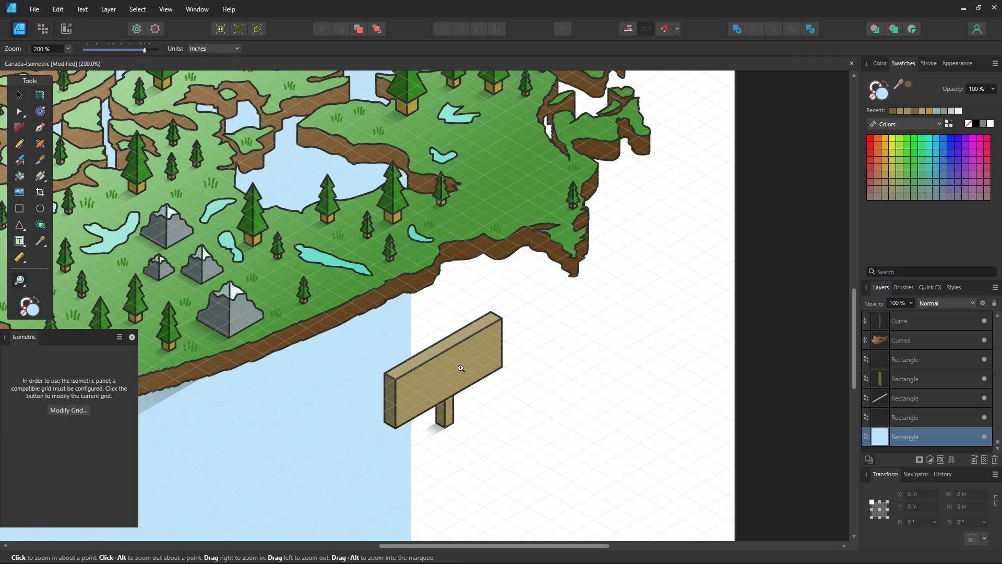
left_click(462, 367, "alt")
left_click(462, 367, "alt")
left_click(462, 368, "alt")
left_click(22, 98)
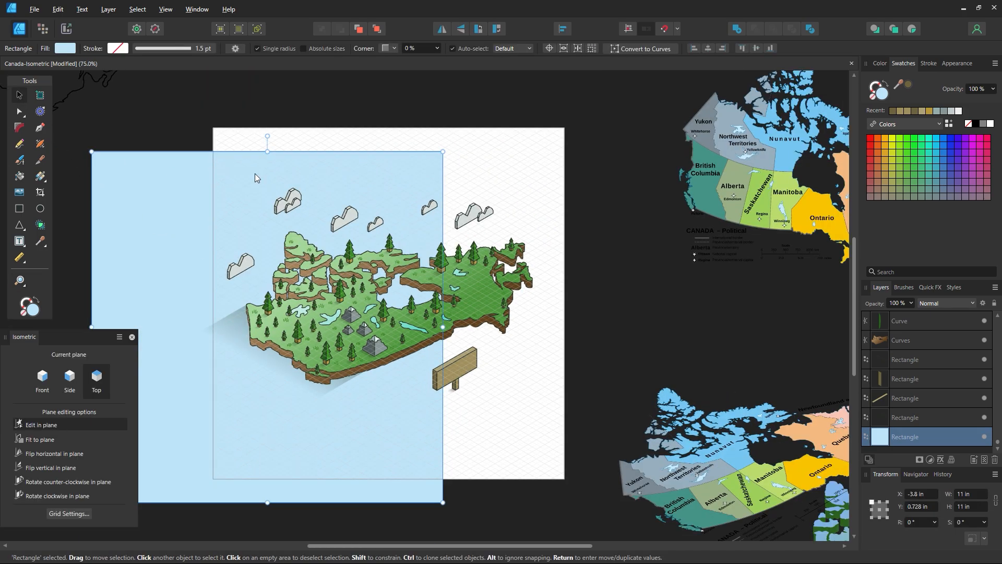
left_click_drag(390, 188, 124, 207)
Group the sign panel, post and shadow into one object and bring the group to the front
left_click_drag(486, 349, 425, 418)
key("ctrl+g")
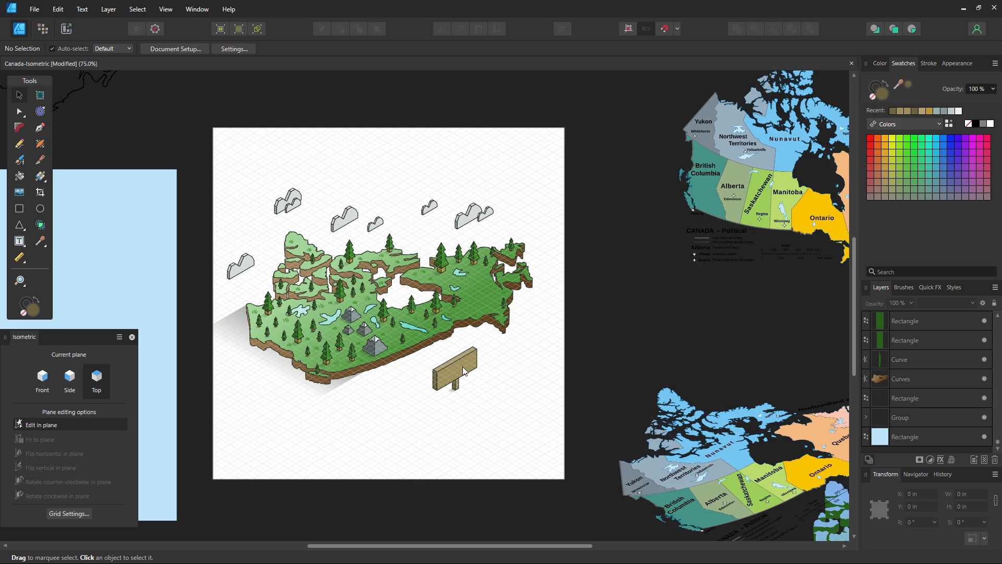
left_click_drag(473, 363, 491, 371)
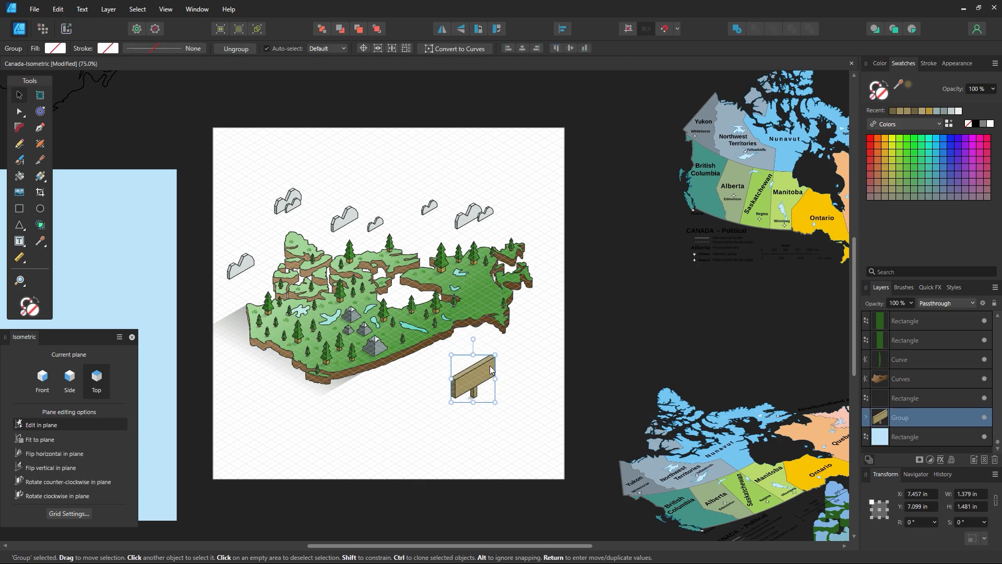
key("ctrl+shift+bracketright")
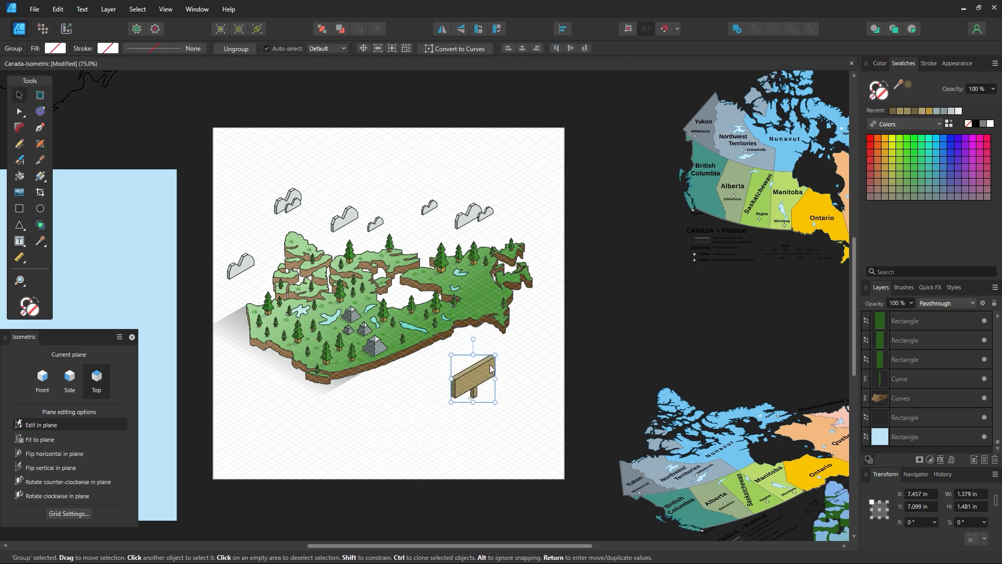
Place the sign group on the eastern part of the landmass, fine-tune its position, and deselect it
left_click_drag(491, 368, 584, 336)
left_click(571, 327)
key("z")
left_click(542, 335)
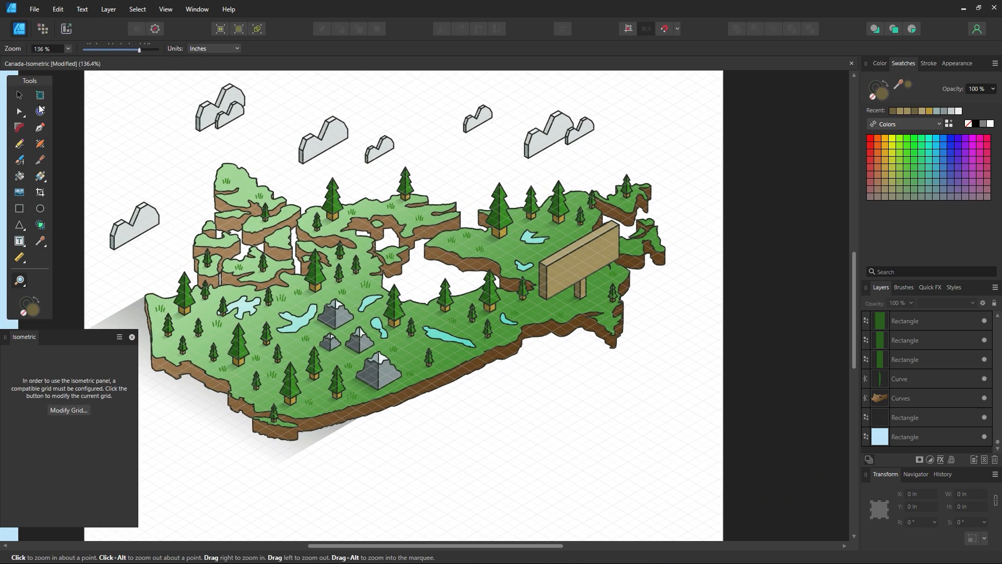
key("v")
mouse_move(574, 267)
left_mouse_down()
mouse_move(570, 278)
mouse_move(576, 268)
mouse_move(603, 297)
mouse_move(578, 262)
mouse_move(560, 279)
mouse_move(569, 281)
left_mouse_up()
key("ctrl+d")
left_click(717, 340)
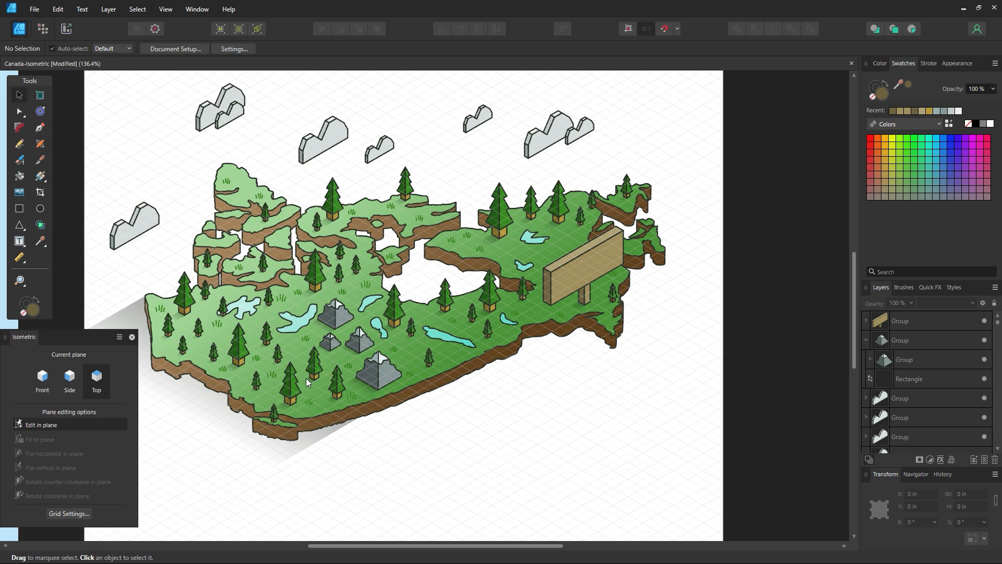
Place copies of trees behind the wooden sign and on the far-eastern peninsula, undoing an oversized copy, and deselect
left_click_drag(314, 368, 463, 271)
left_click_drag(472, 238, 655, 225)
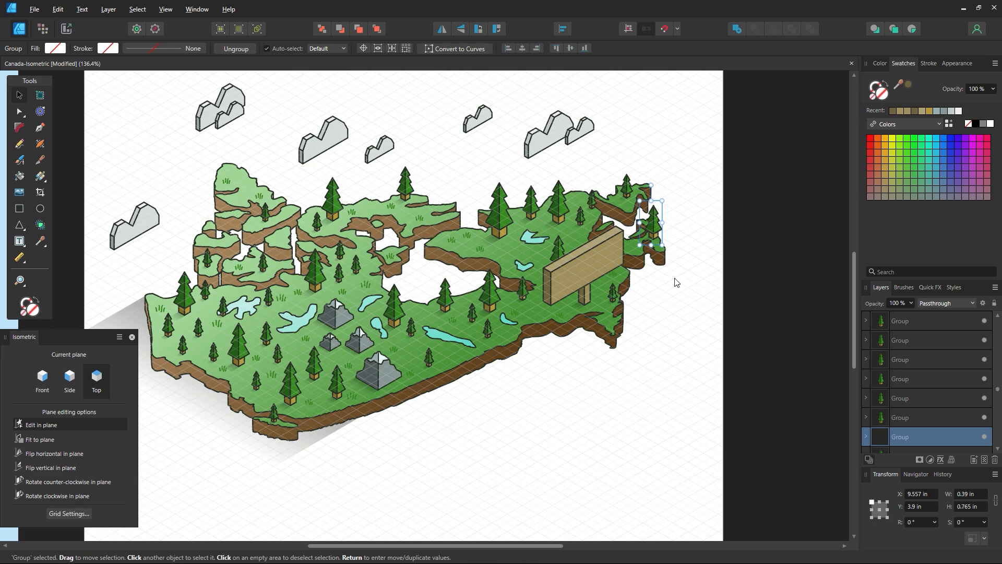
key("ctrl+z")
mouse_move(616, 295)
left_mouse_down()
mouse_move(655, 228)
mouse_move(615, 248)
mouse_move(501, 257)
mouse_move(474, 244)
mouse_move(514, 253)
mouse_move(475, 300)
mouse_move(466, 291)
left_mouse_up()
left_click(622, 417)
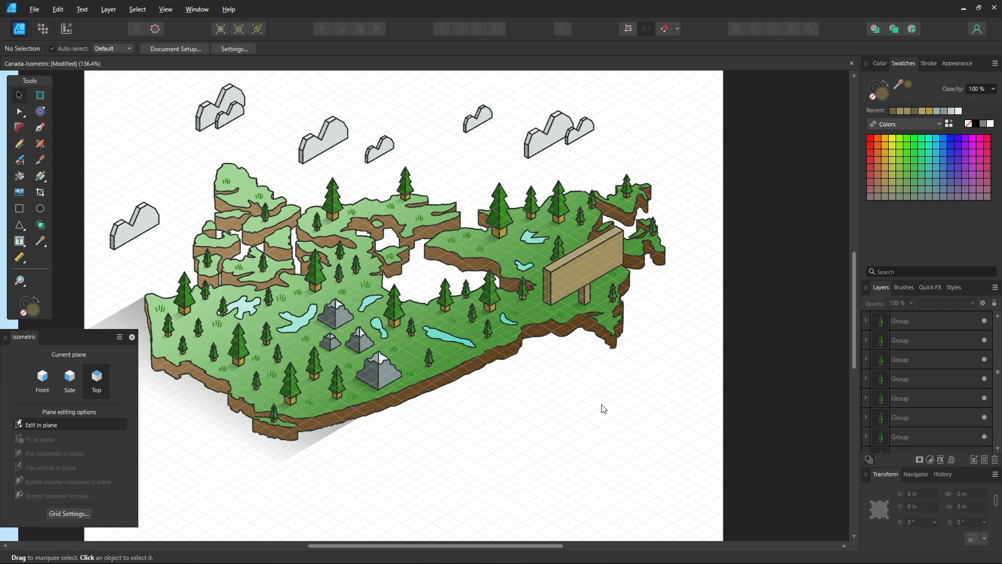
Hide the isometric grid over the artwork and save the document
key("z")
left_click_drag(603, 405, 597, 402)
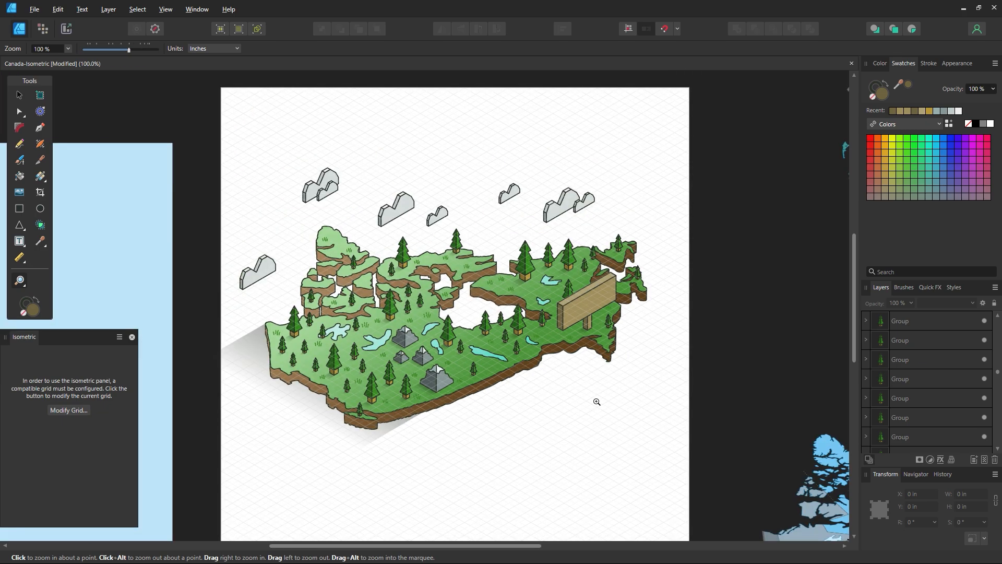
left_click_drag(642, 308, 663, 380)
left_click_drag(576, 328, 700, 391)
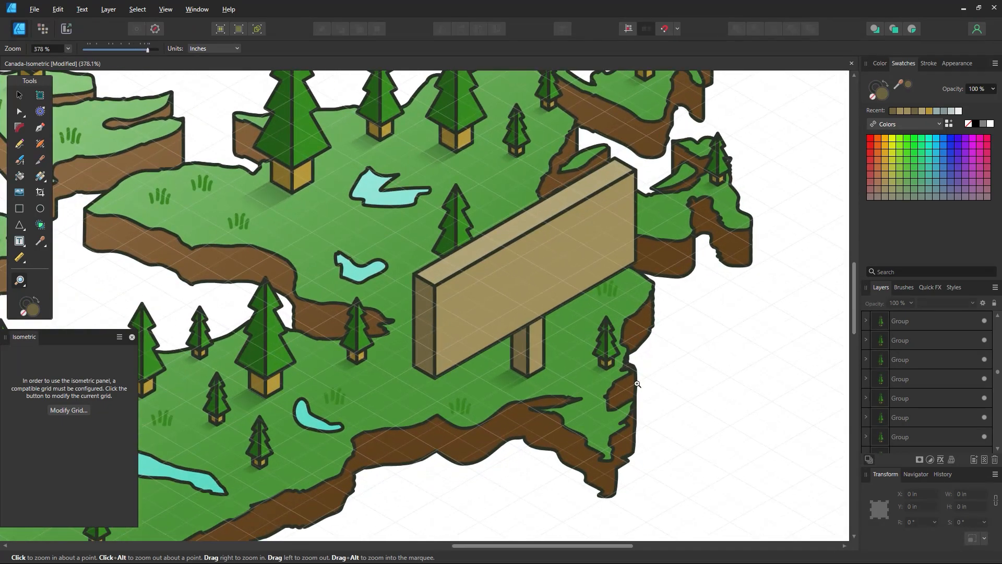
left_click_drag(551, 376, 508, 356)
left_click(56, 410)
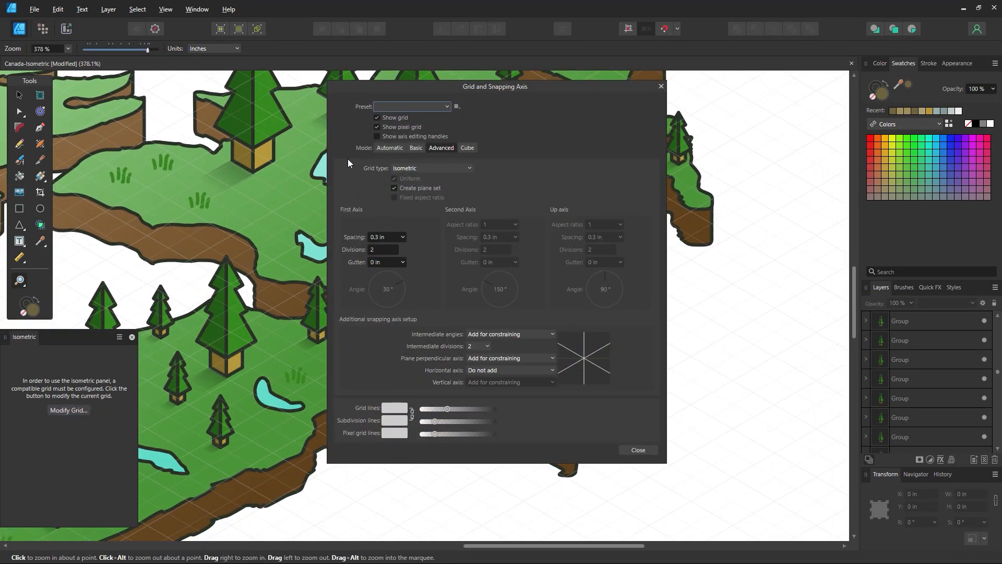
left_click(377, 117)
left_click(638, 451)
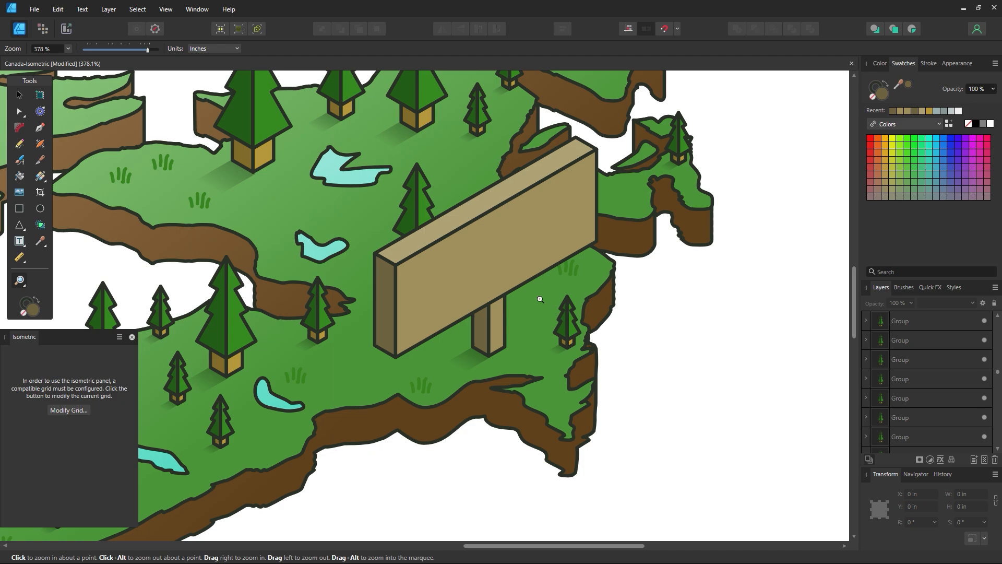
left_click_drag(533, 295, 480, 339)
left_click(19, 94)
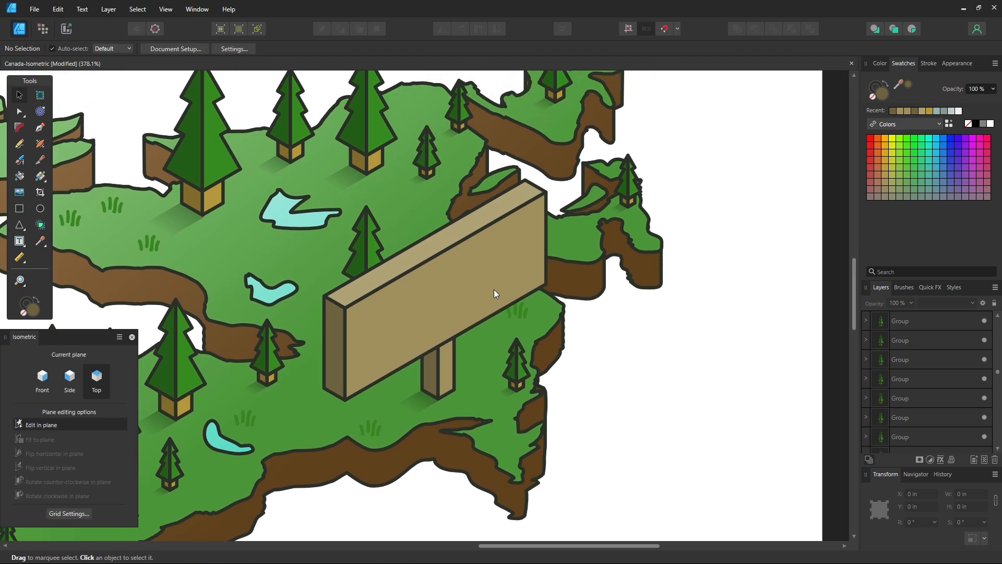
key("ctrl+s")
left_click(19, 240)
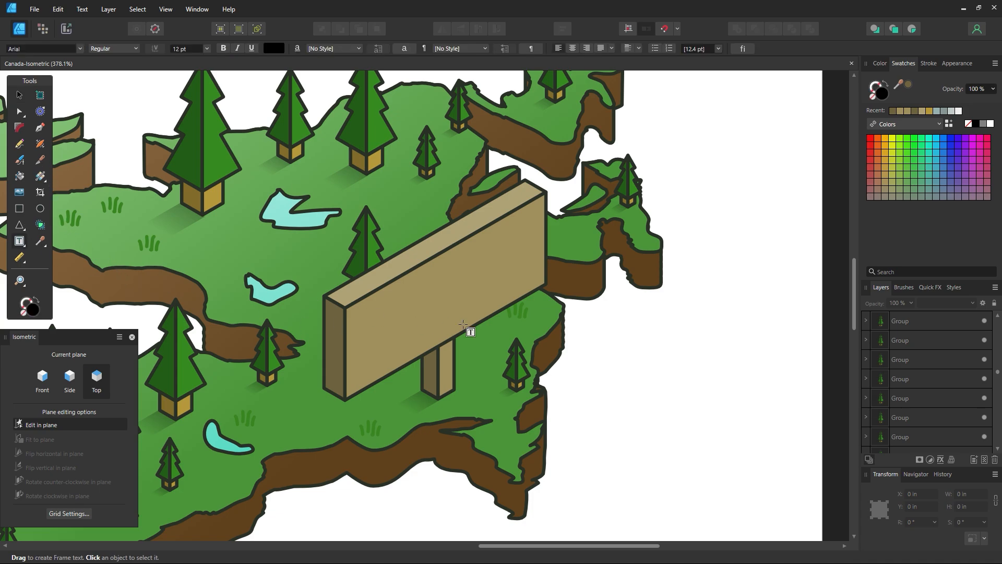
left_click_drag(592, 323, 751, 493)
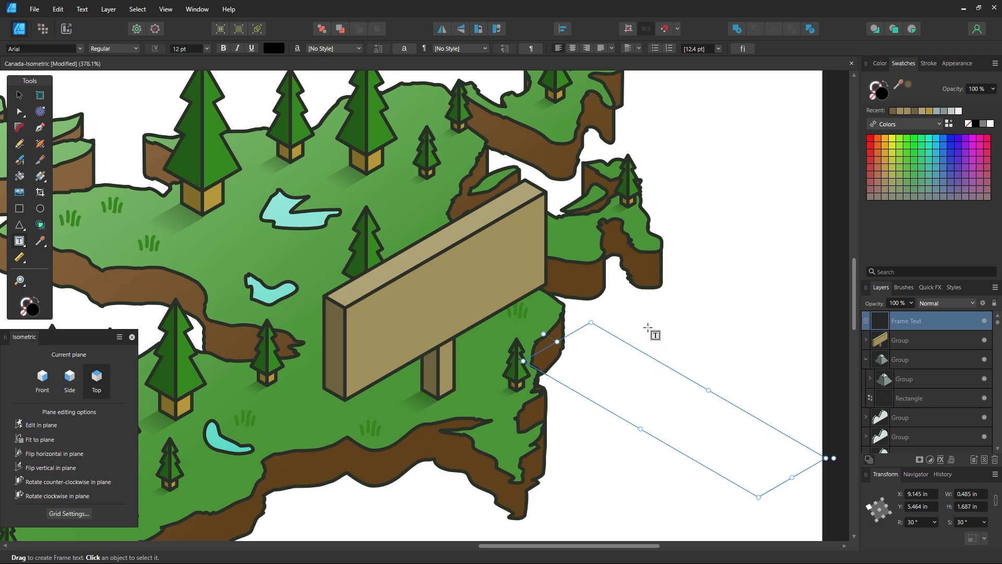
key("Escape")
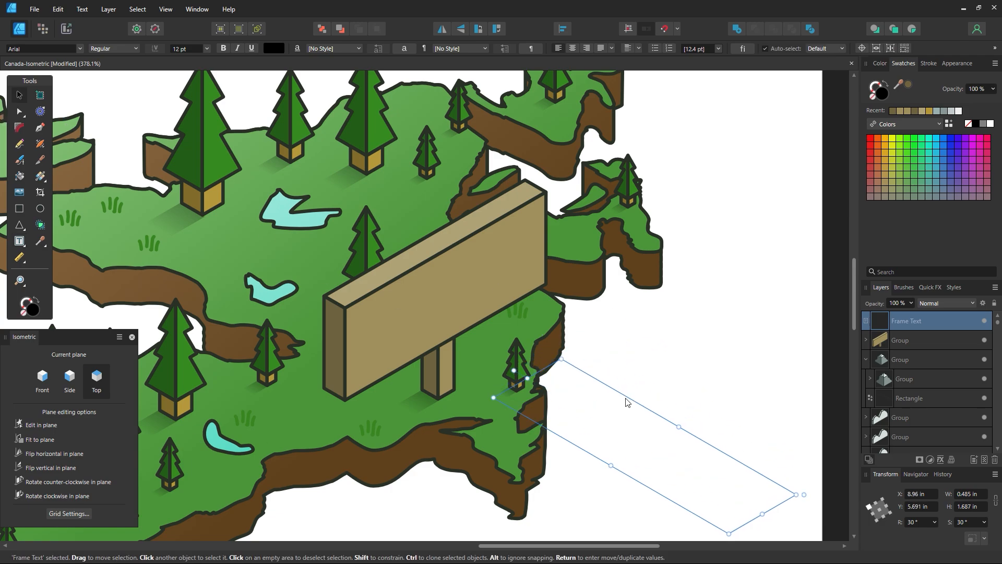
key("Delete")
left_click(629, 402)
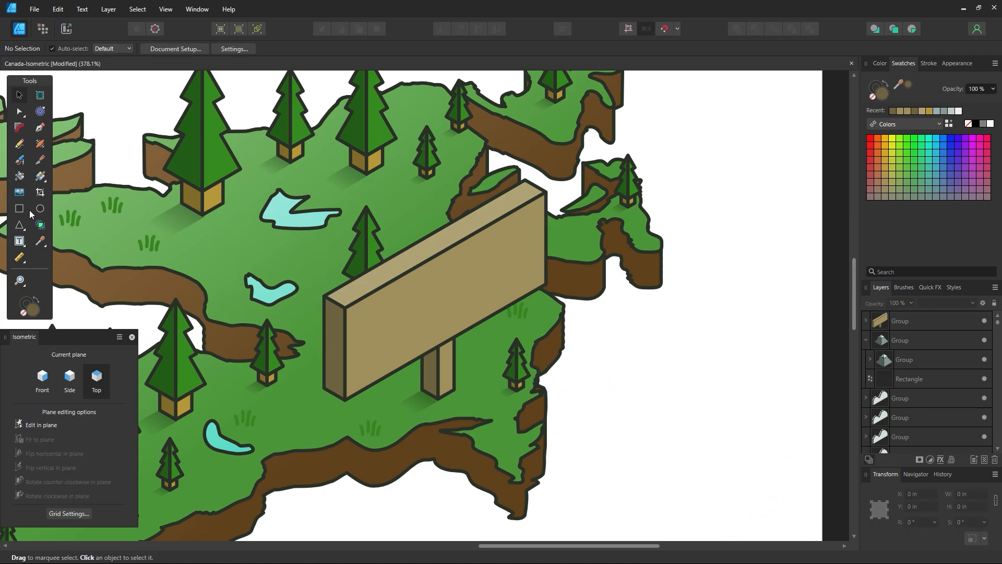
Draw an upright text frame about 1.23 by 0.88 in on the blank area east of the sign and enter CANADA
left_click(19, 241)
left_click_drag(602, 315, 801, 457)
type("CANADA")
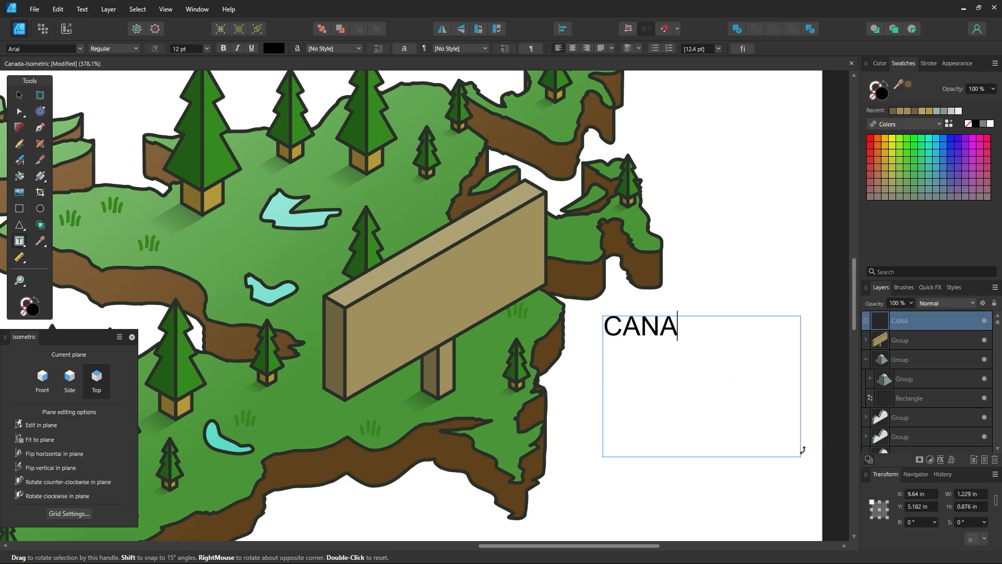
Set the whole CANADA text in the HvDTrial Brandon Grotesque font
key("ctrl+a")
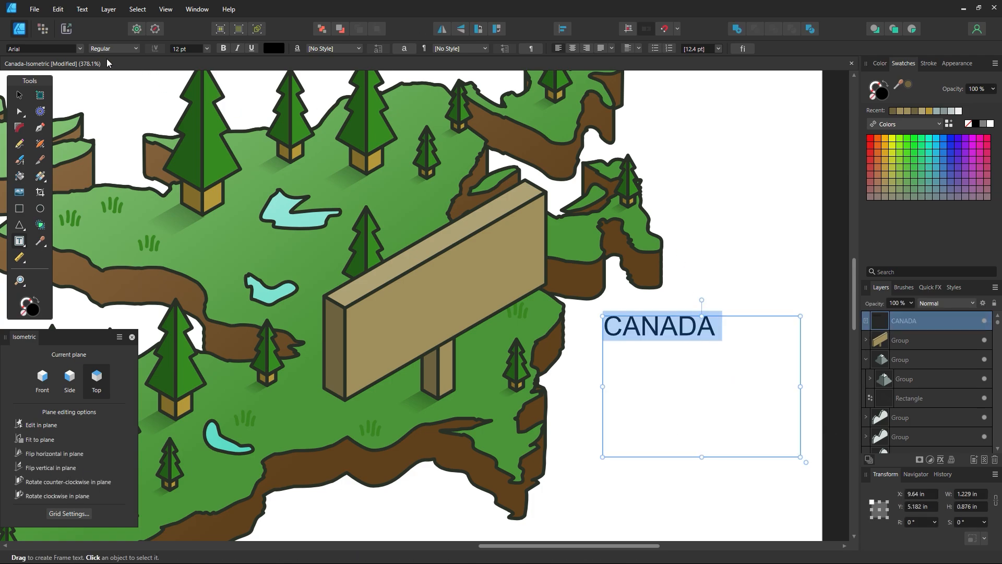
left_click(80, 49)
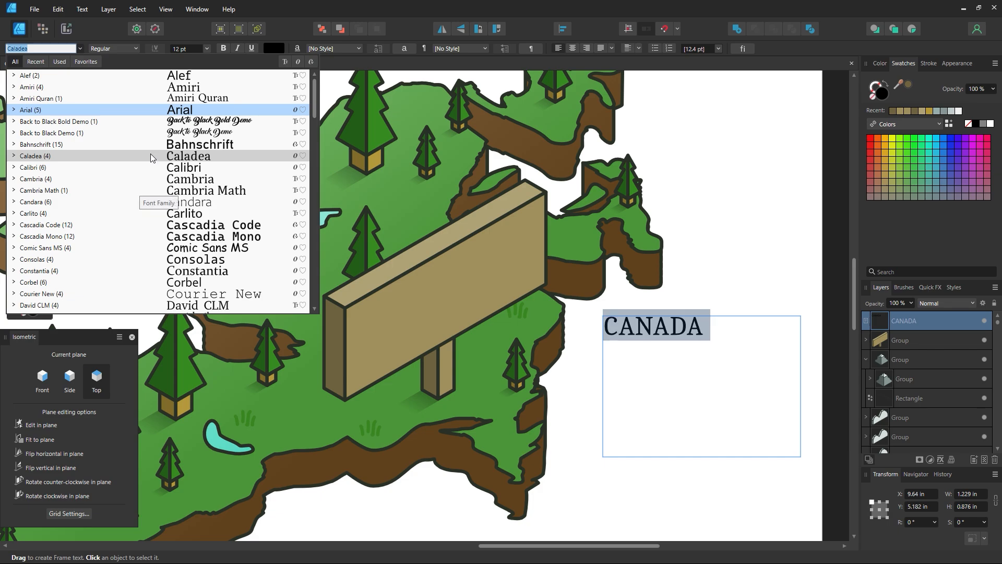
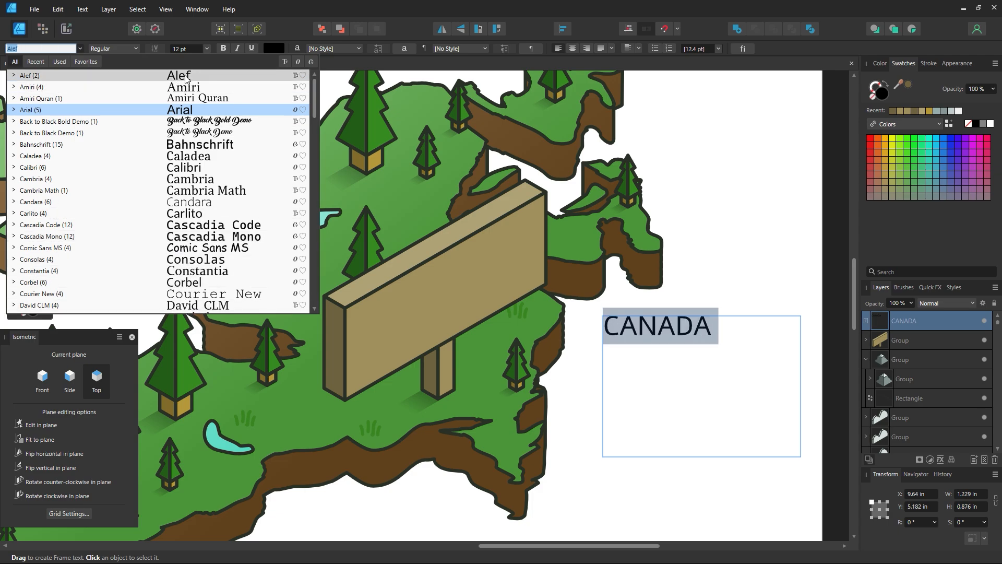
scroll(198, 241, "down", 5)
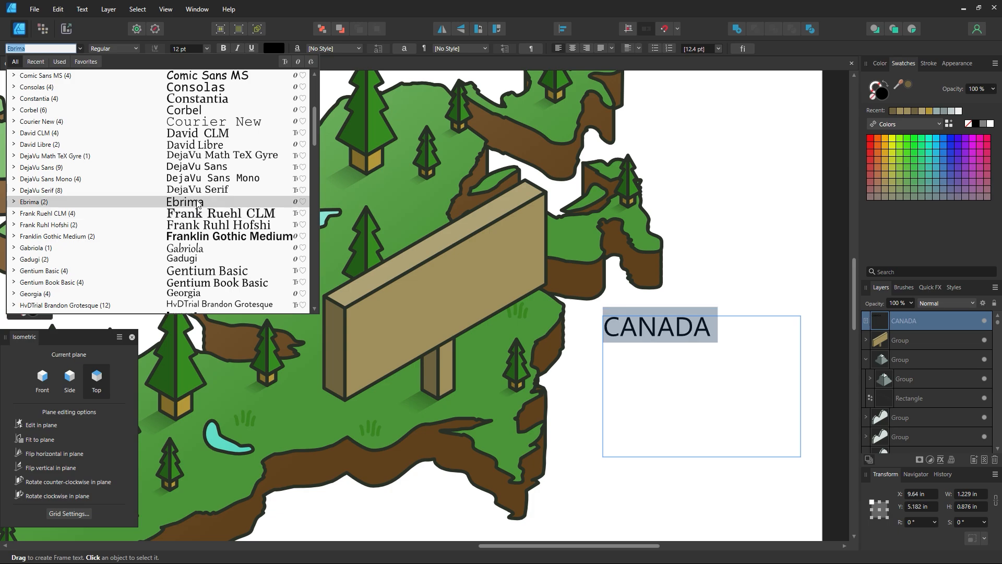
scroll(207, 199, "down", 3)
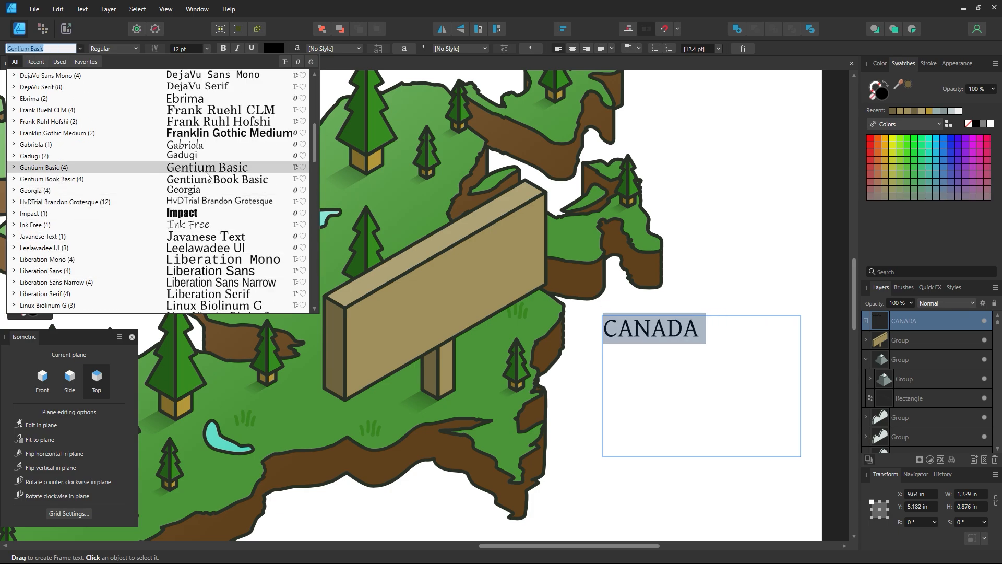
left_click(200, 202)
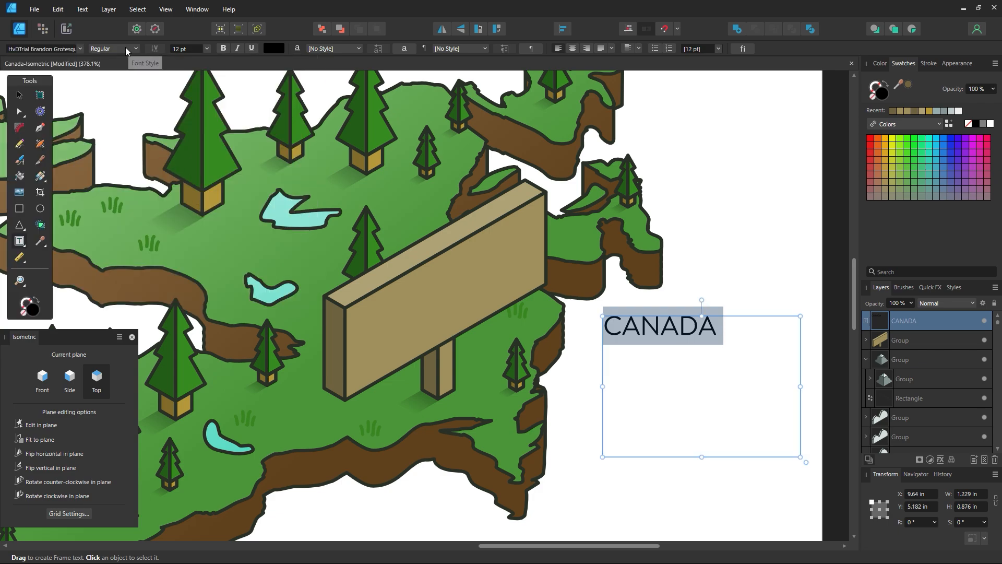
Set the CANADA text in the Noto Serif font with the Bold style
left_click(80, 48)
scroll(172, 236, "down", 4)
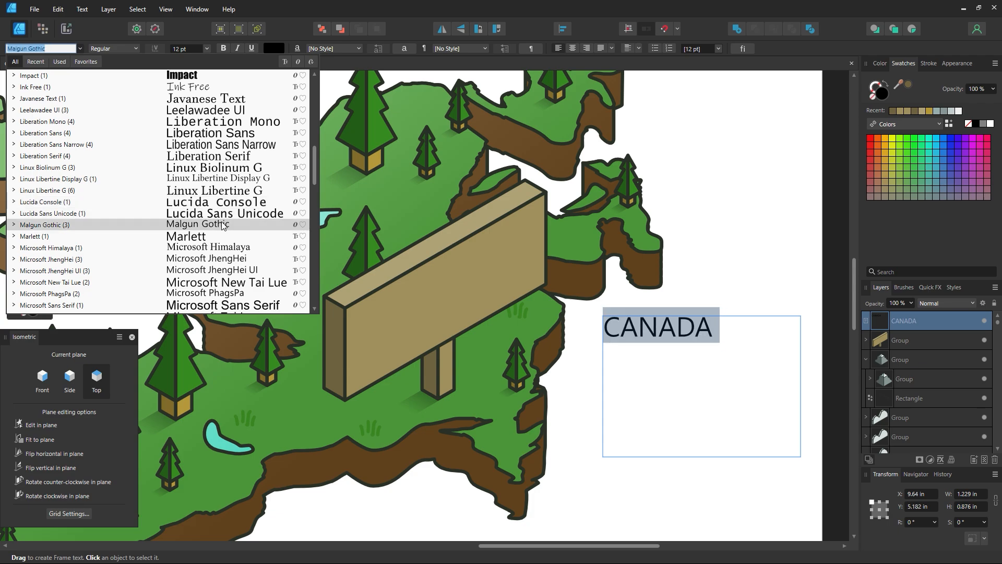
scroll(228, 271, "down", 7)
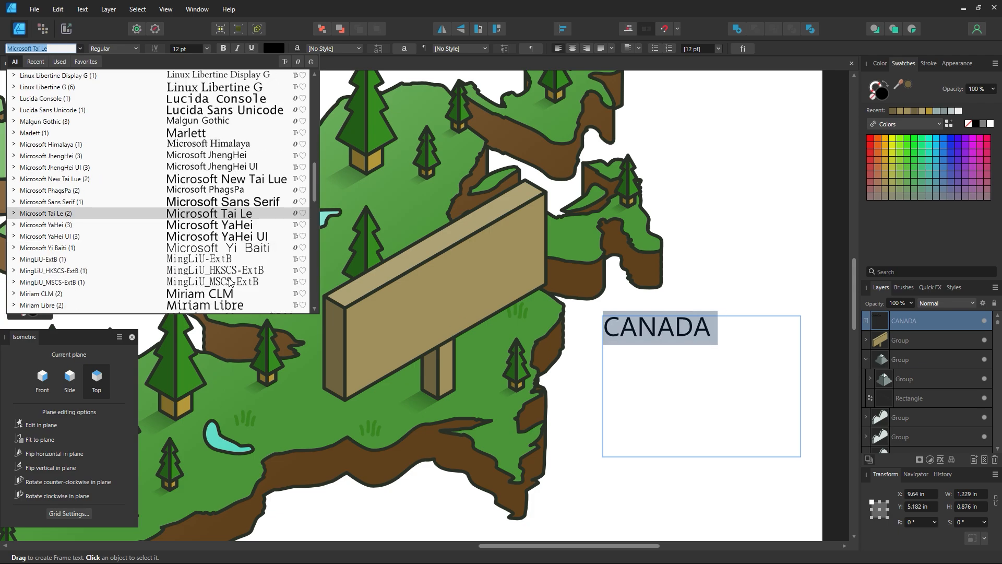
scroll(230, 282, "down", 3)
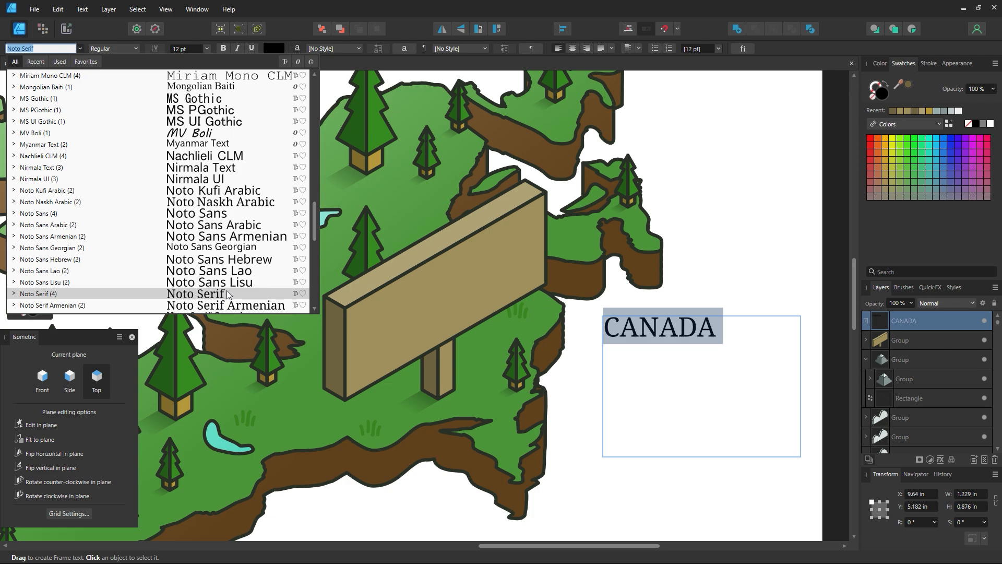
left_click(229, 296)
left_click_drag(723, 334, 604, 330)
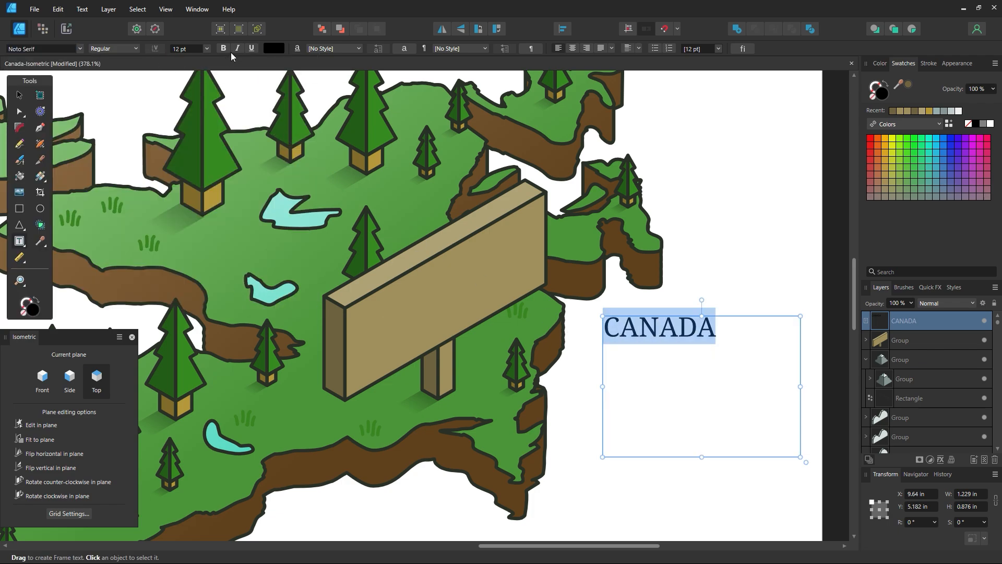
left_click(113, 48)
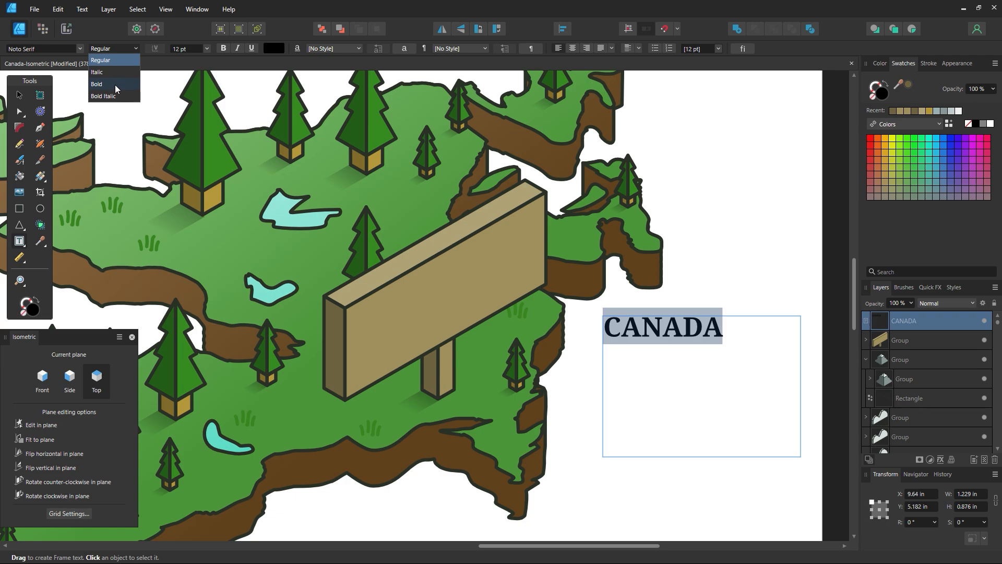
left_click(102, 69)
left_click(597, 342)
left_click(650, 350)
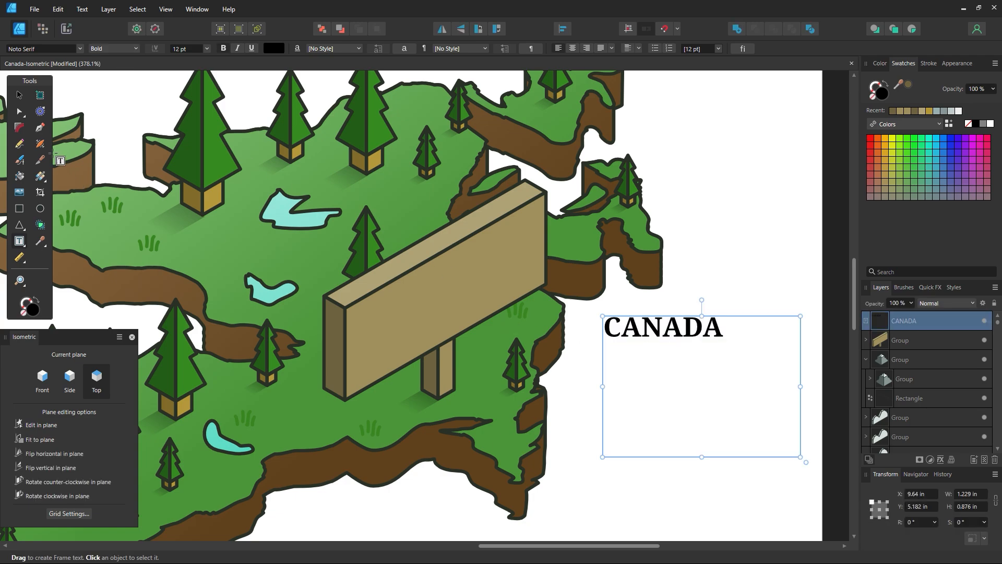
Colour the CANADA text with the dark shade sampled from the sign's outline and shrink its frame to about 0.99 by 0.57 in
left_click(20, 95)
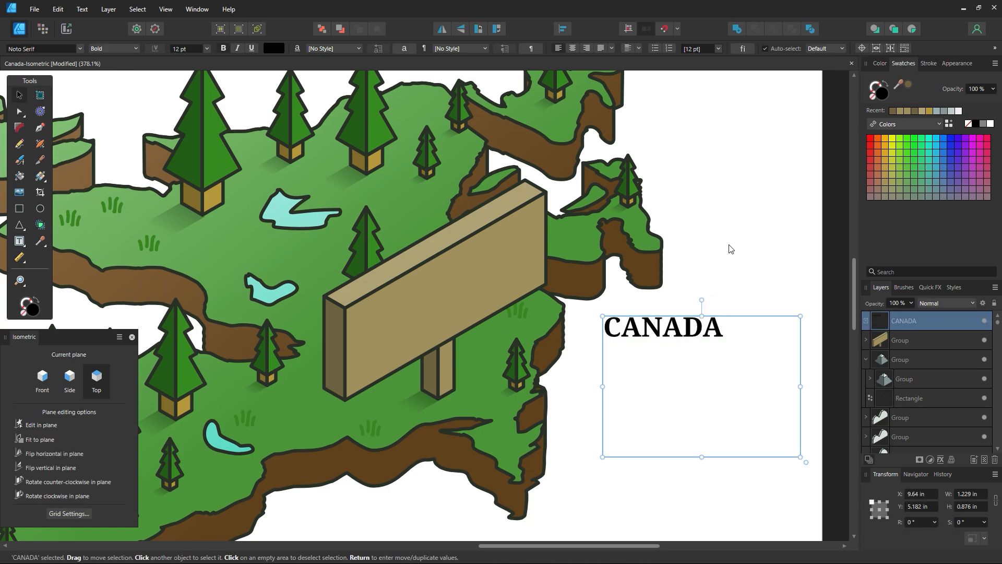
left_click(916, 111)
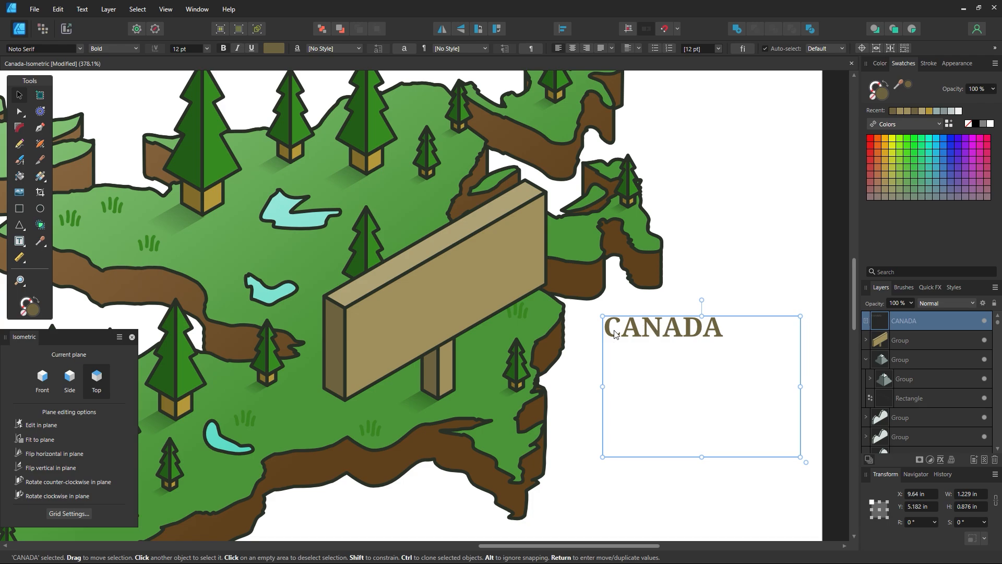
key("i")
left_click(423, 261)
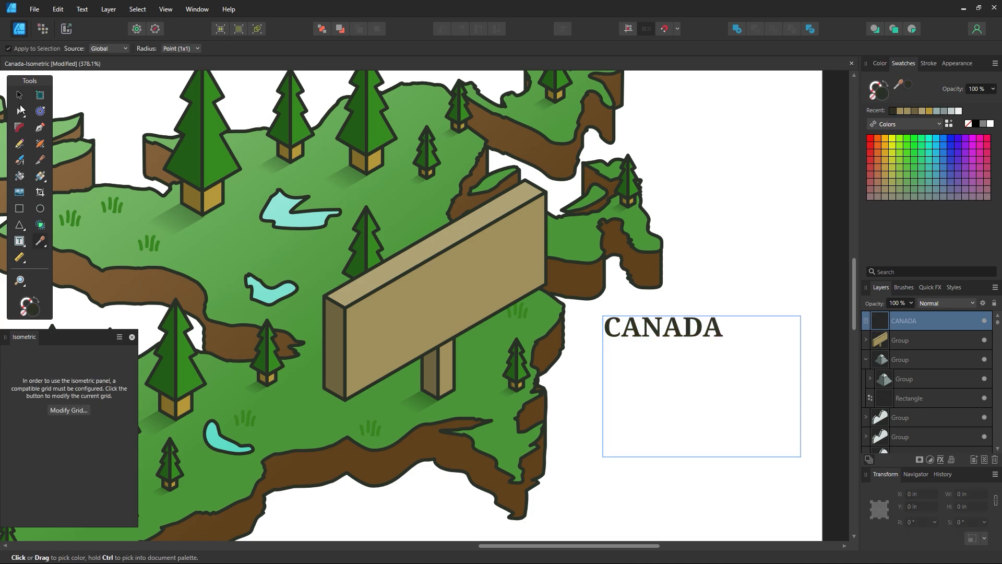
left_click(20, 95)
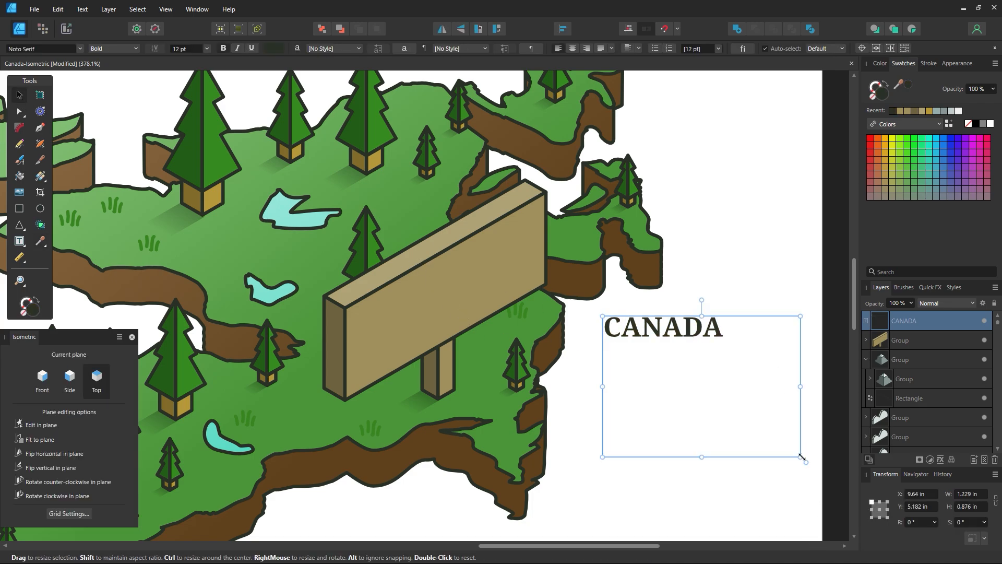
left_click_drag(801, 456, 761, 408)
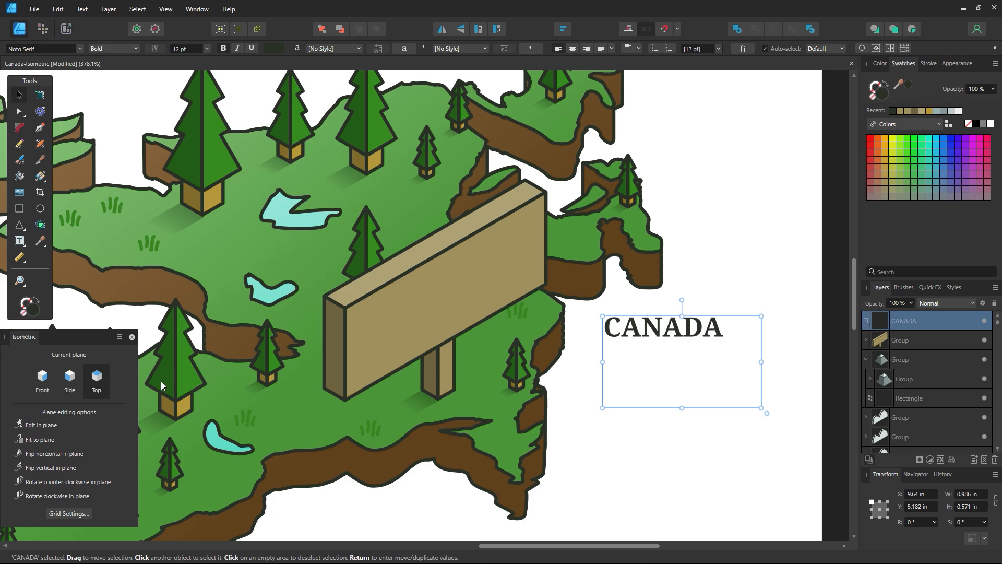
Select the letter D in CANADA and show the Character settings
key("t")
left_click_drag(682, 329, 703, 329)
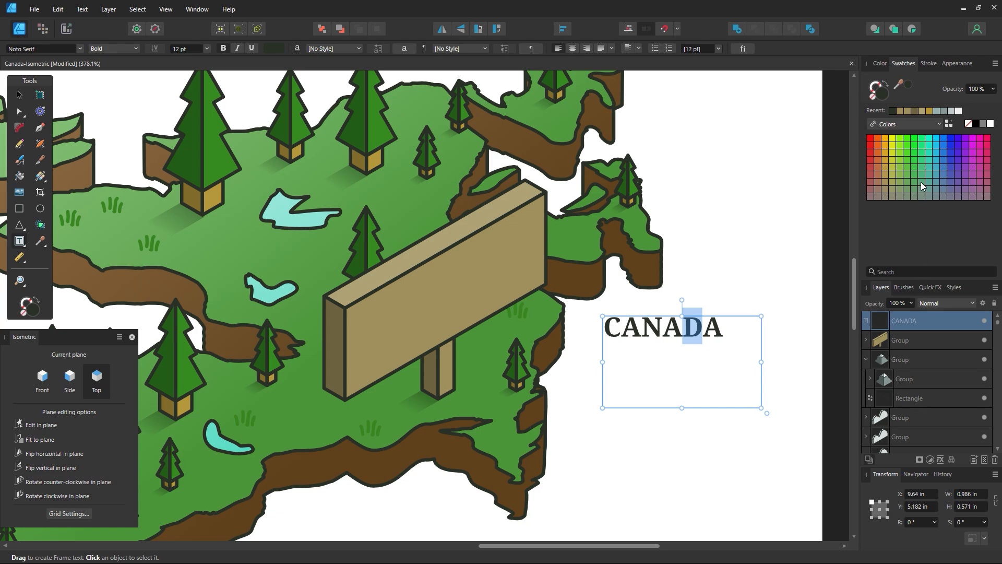
left_click(197, 9)
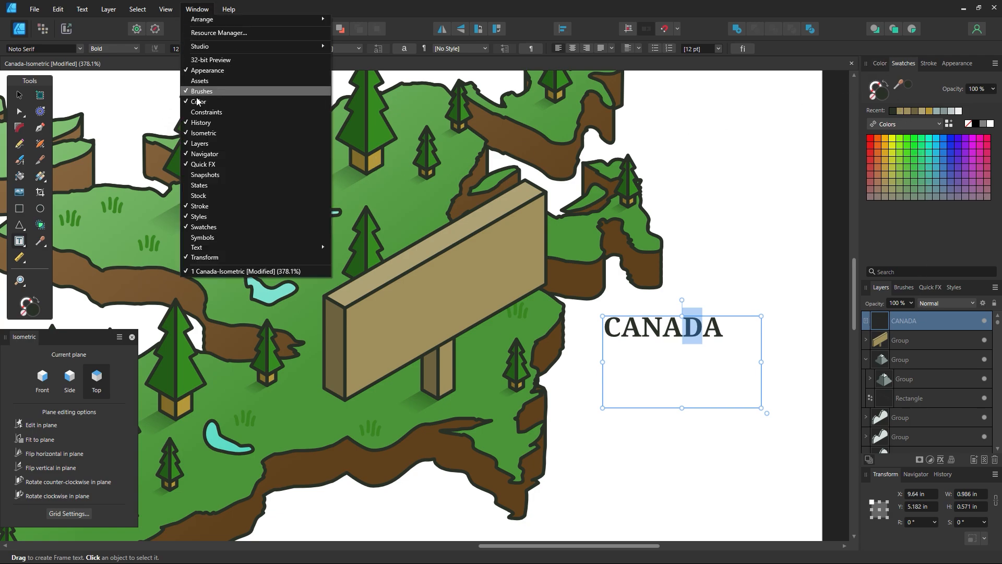
mouse_move(292, 248)
left_click(356, 250)
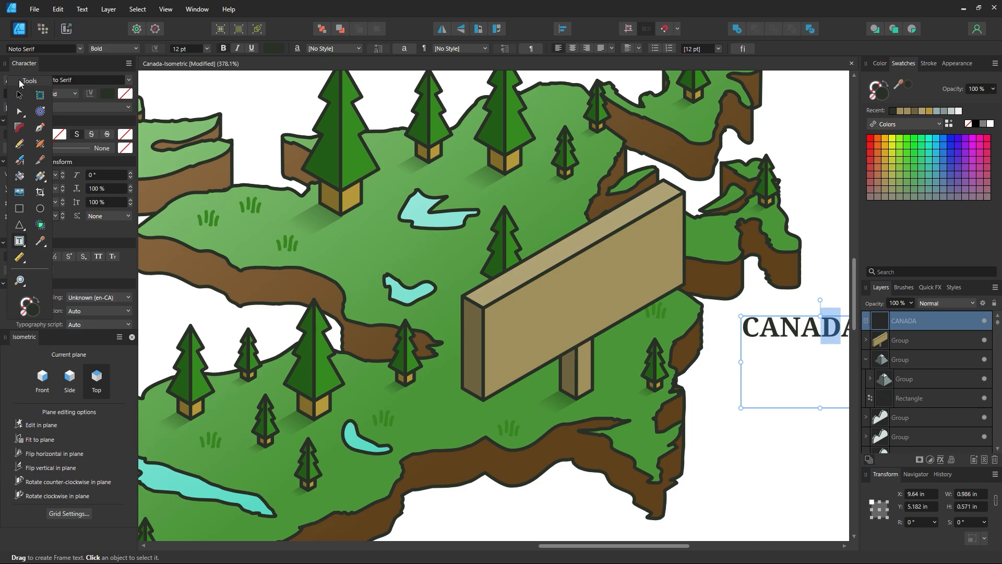
Dock the tool palette beside the Character settings, and move the Isometric palette over the canvas and collapse it
left_click_drag(19, 82, 162, 93)
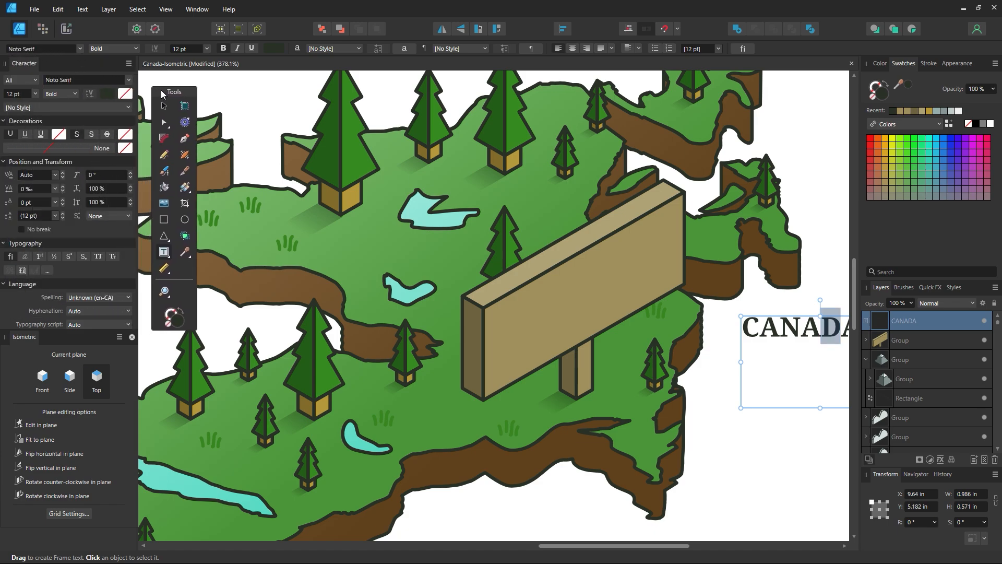
left_click_drag(543, 547, 572, 546)
double_click(165, 92)
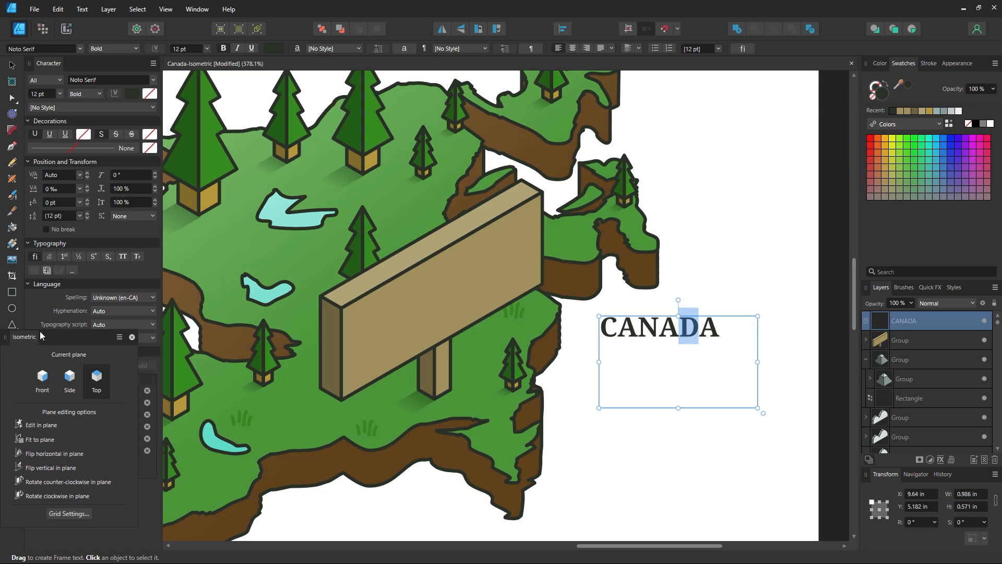
left_click_drag(42, 336, 229, 330)
double_click(231, 329)
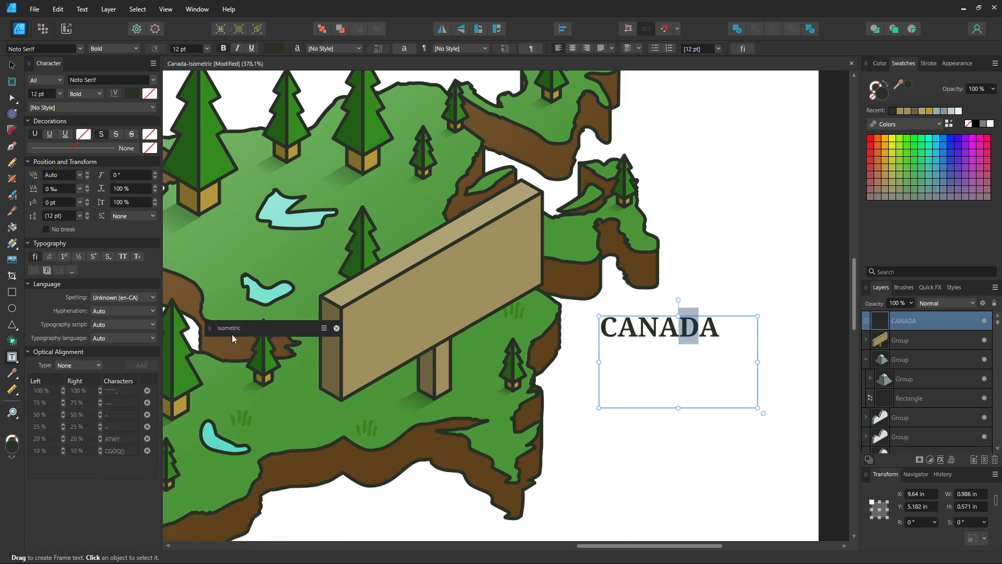
Expand the Isometric palette and move it beside the sign, and collapse the Typography, Language and Optical Alignment character settings
double_click(226, 329)
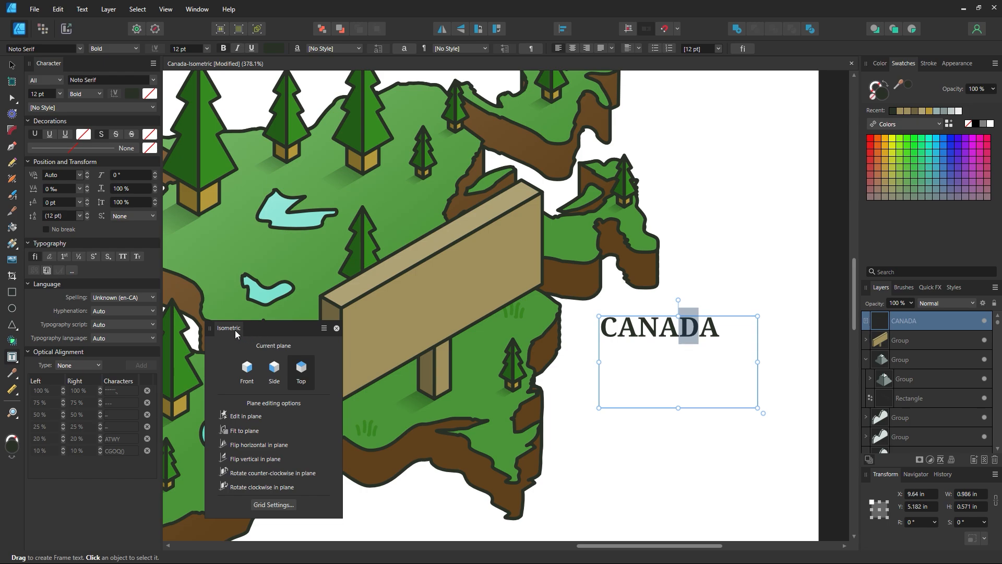
left_click_drag(236, 334, 210, 199)
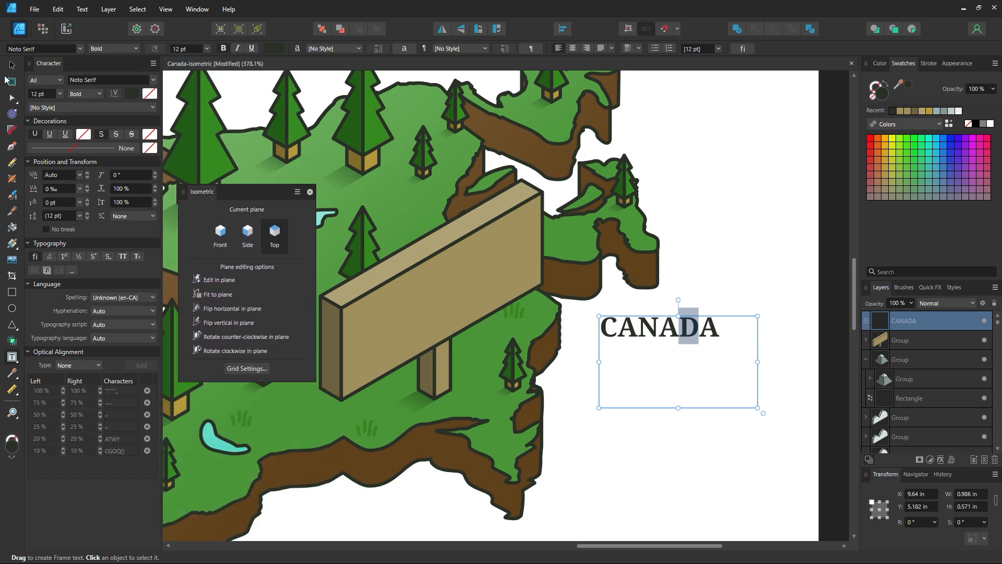
mouse_move(265, 193)
left_mouse_down()
mouse_move(248, 158)
mouse_move(250, 169)
mouse_move(209, 157)
mouse_move(217, 87)
mouse_move(261, 152)
mouse_move(212, 148)
mouse_move(246, 185)
left_mouse_up()
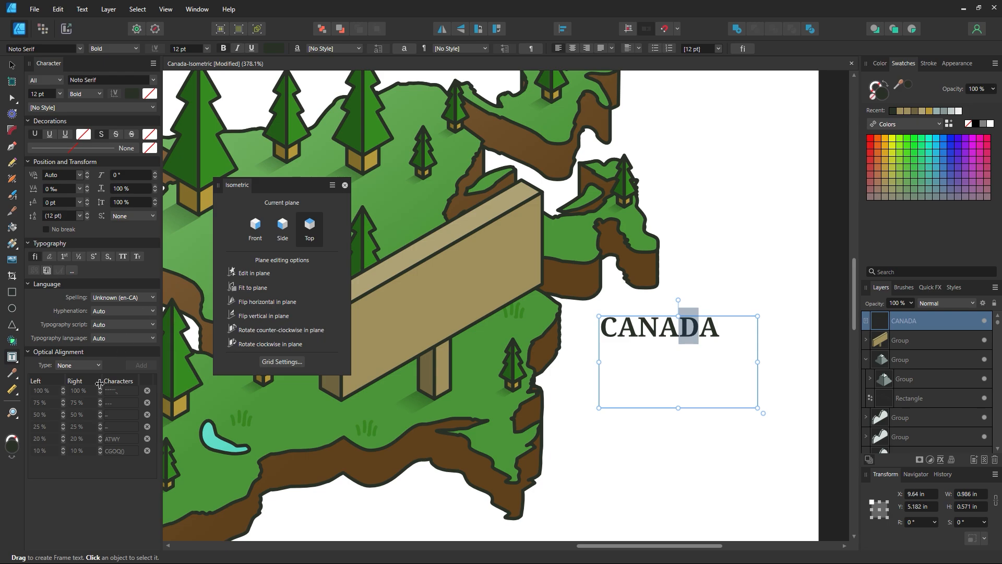
left_click(28, 355)
left_click(29, 284)
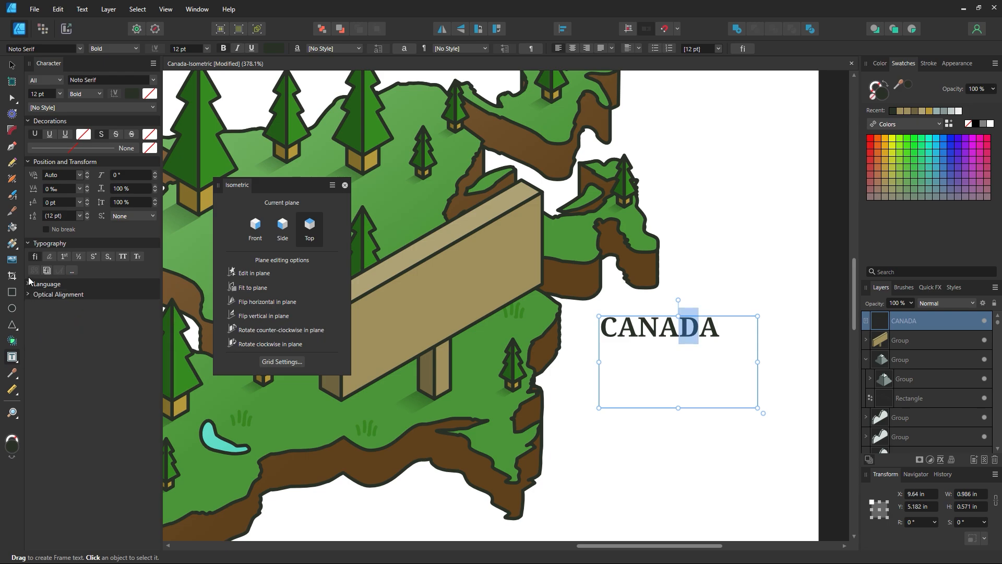
left_click(30, 244)
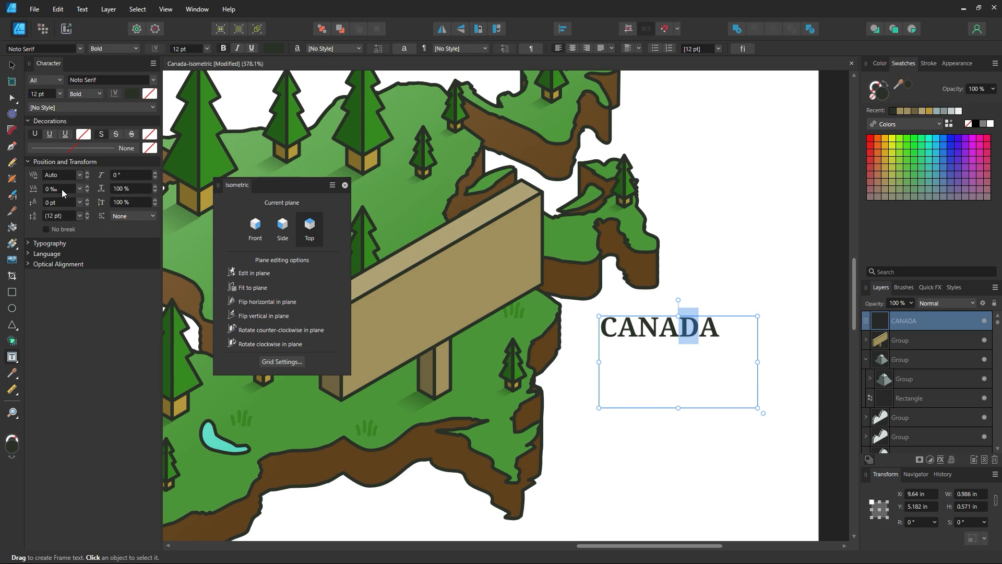
Tighten the tracking of the letter D in CANADA to -90 ‰ and select the letter N
left_click(86, 191)
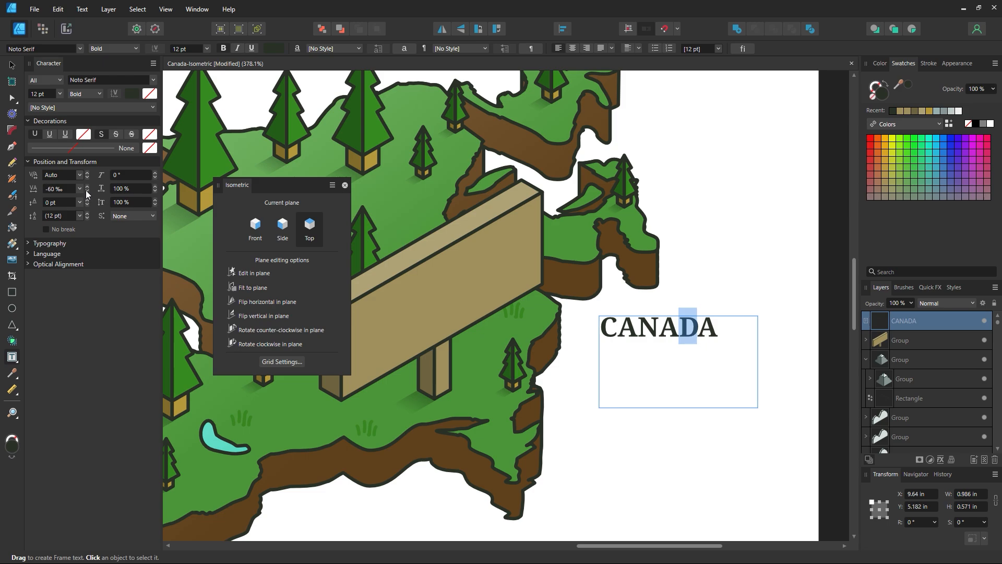
left_click(637, 329)
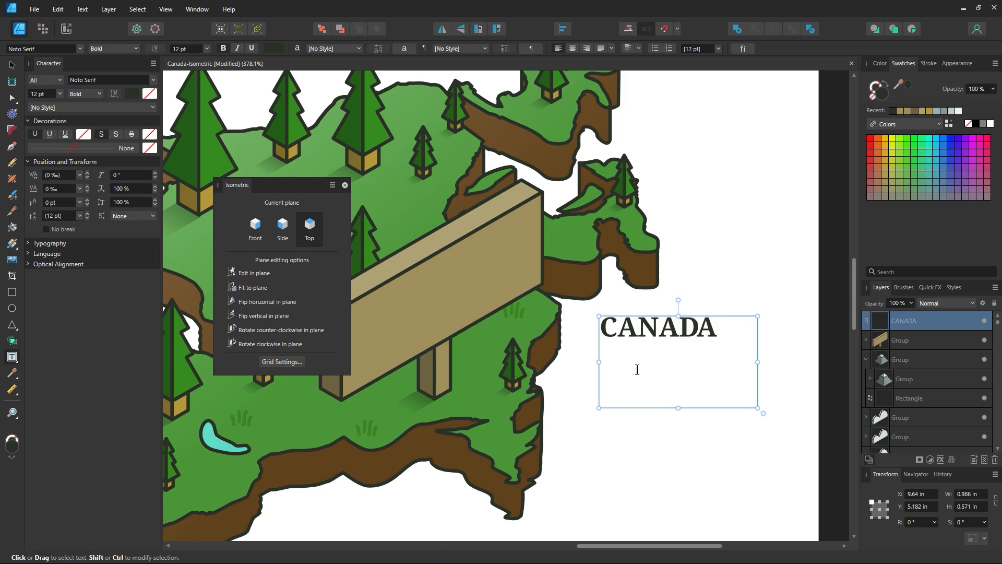
key("shift+Right")
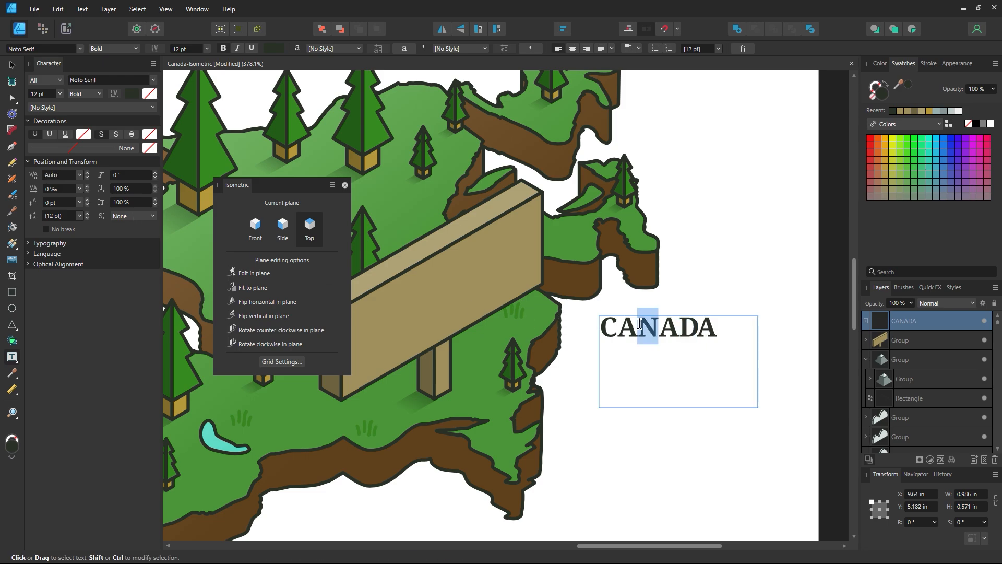
left_click(86, 205)
left_click(86, 206)
key("ctrl+z")
key("ctrl+z")
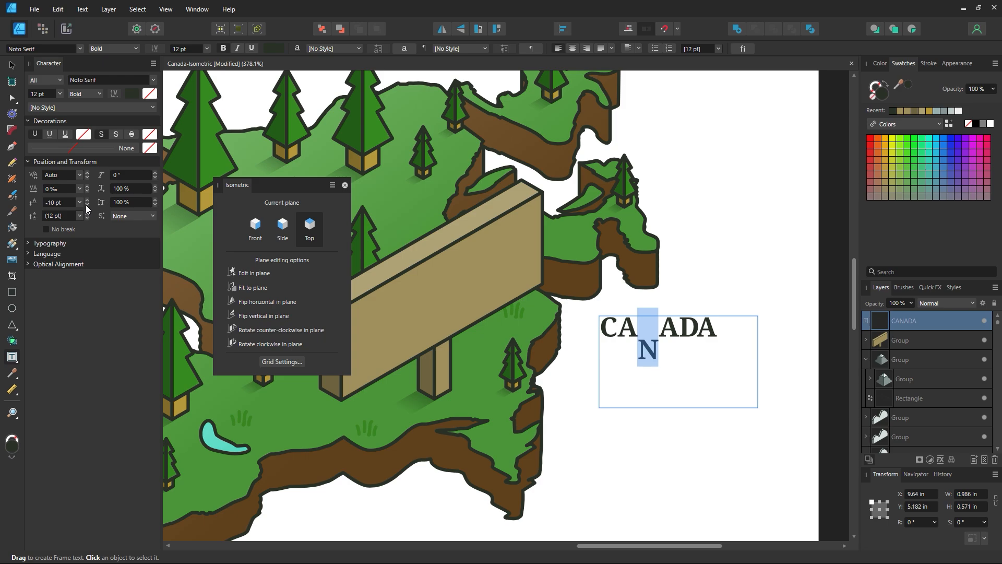
Tighten the tracking of the selected letter N to below -40 ‰
left_click(87, 191)
left_click(86, 191)
left_click(87, 191)
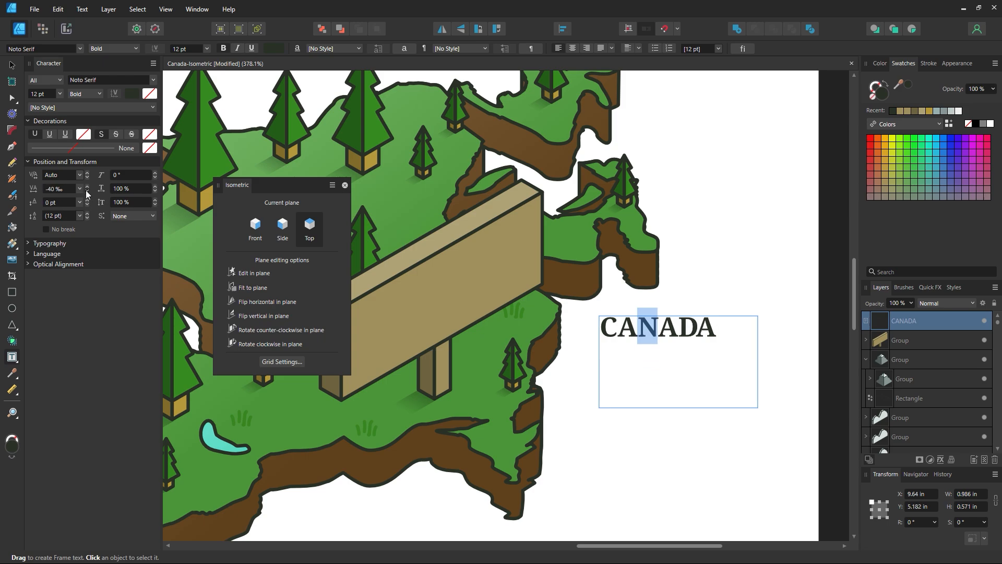
left_click(87, 191)
left_click(87, 191)
Set the tracking of the letter C to -20 ‰ and of the letter D to -80 ‰
left_click(693, 397)
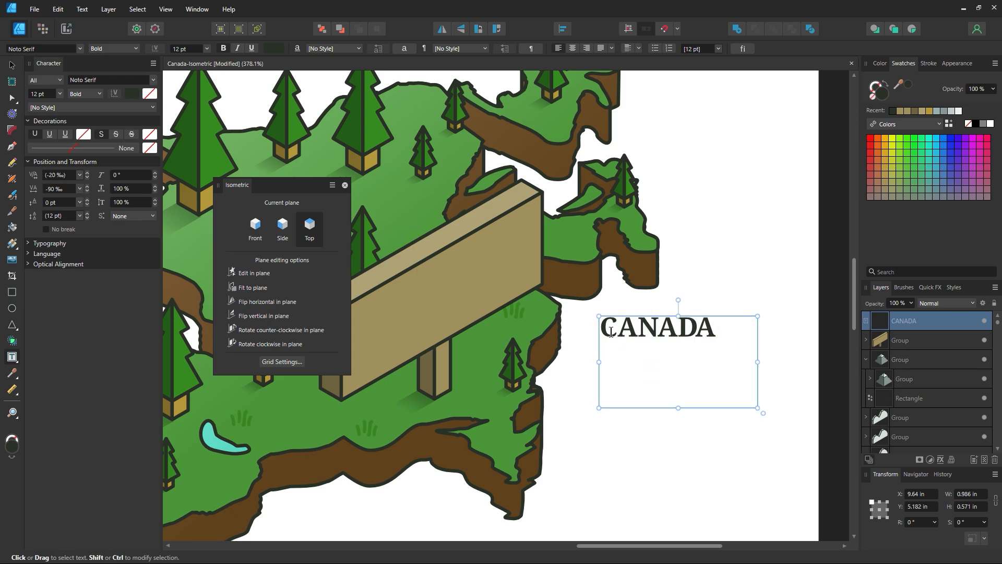
left_click_drag(611, 333, 600, 333)
left_click(86, 192)
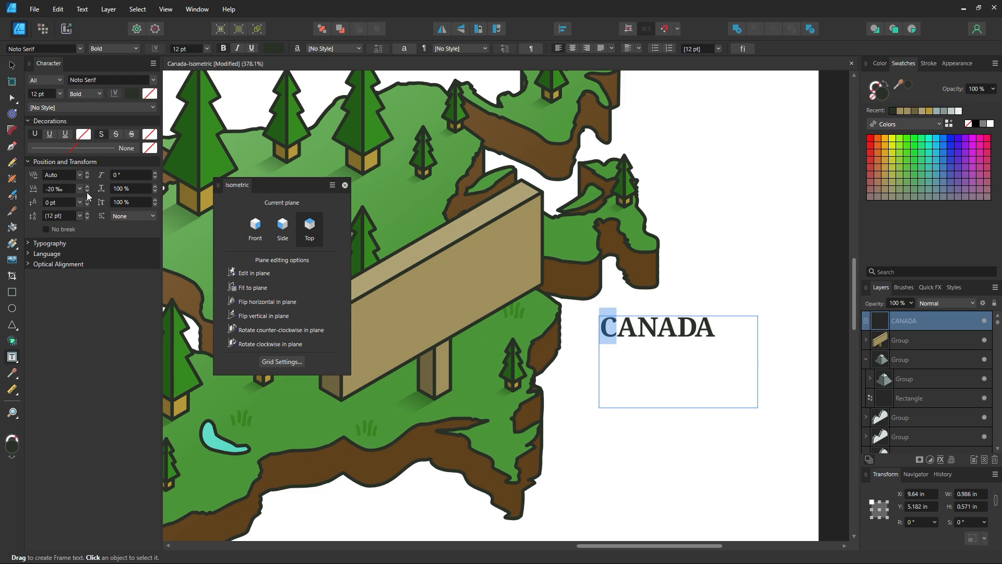
left_click(642, 358)
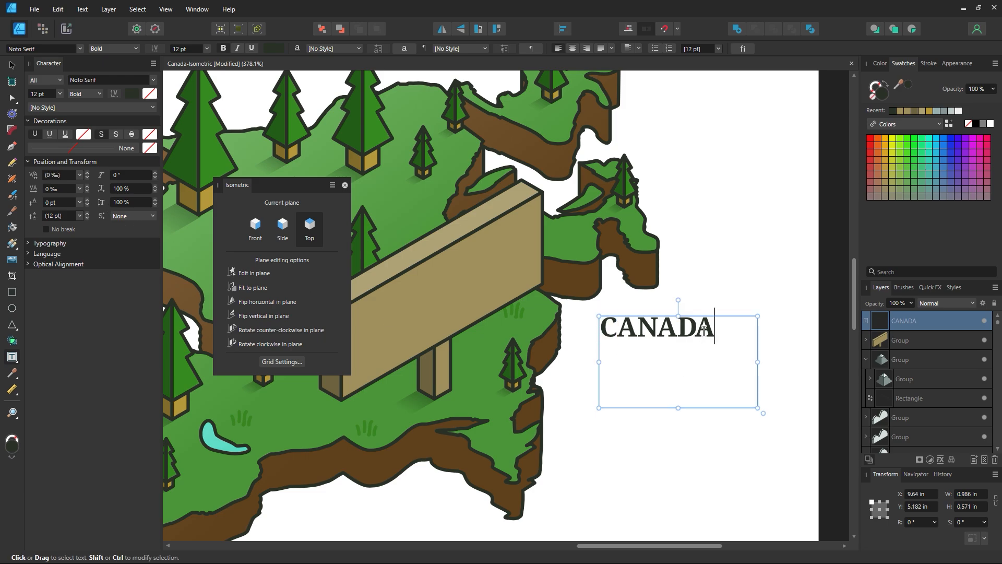
left_click_drag(695, 330, 678, 330)
left_click(87, 185)
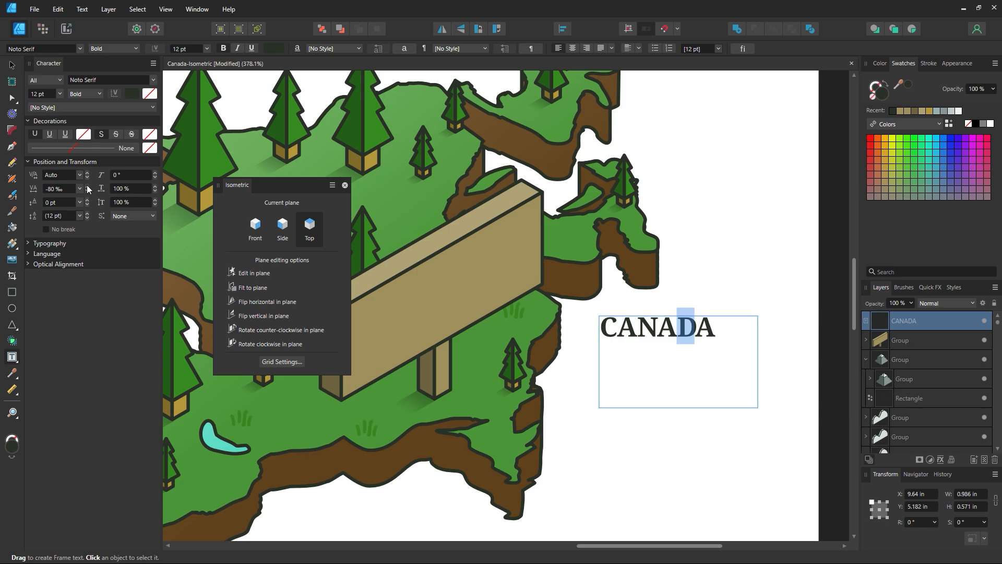
Fit the CANADA text frame to the Front isometric plane and move it onto the sign's front face
left_click(13, 66)
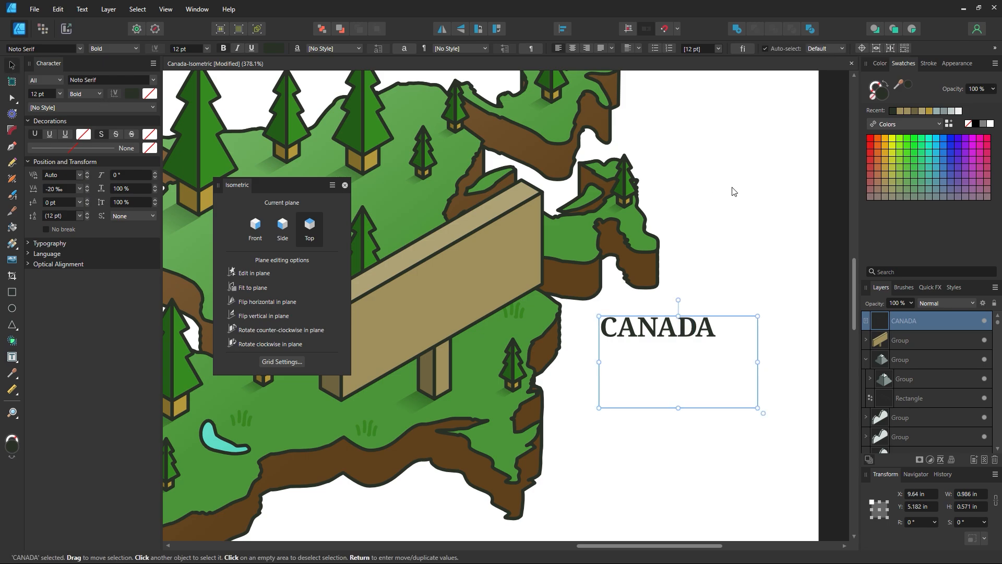
left_click(700, 279)
left_click(683, 330)
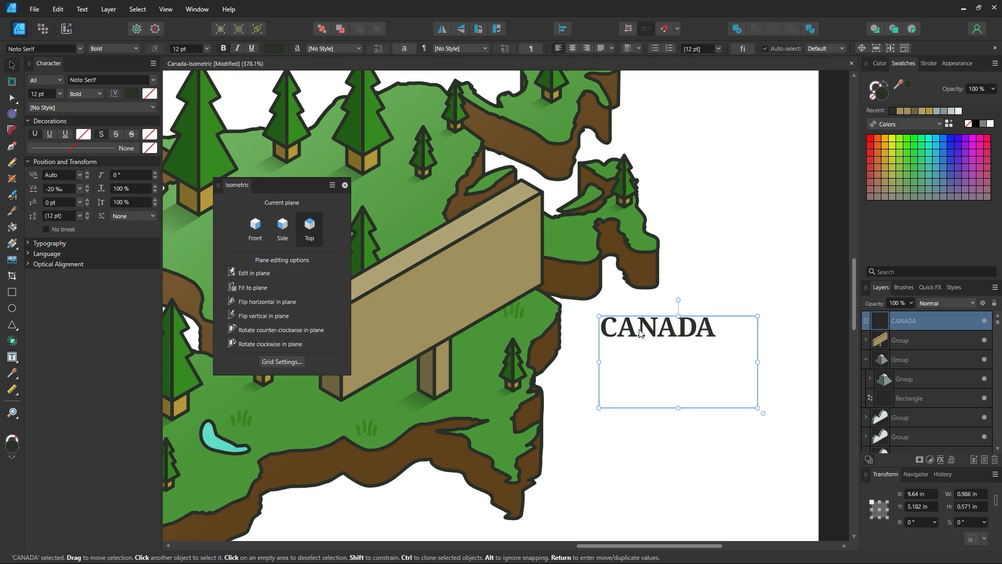
left_click(256, 230)
left_click(253, 288)
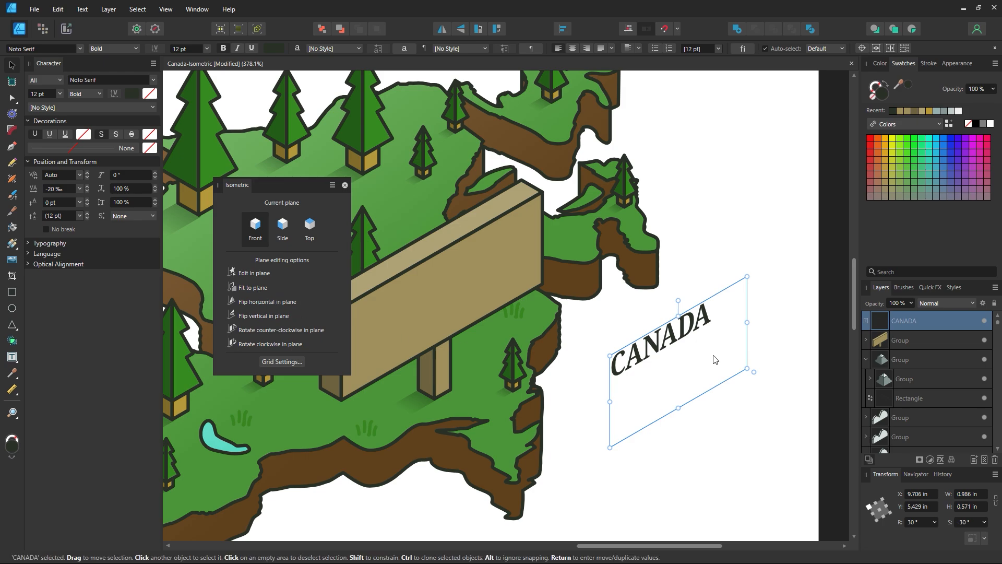
left_click_drag(715, 359, 436, 286)
Enlarge the CANADA text to 17.6 pt, centre it, and fit its frame across the sign's face at about 1.43 by 0.34 in
left_click_drag(268, 187, 738, 242)
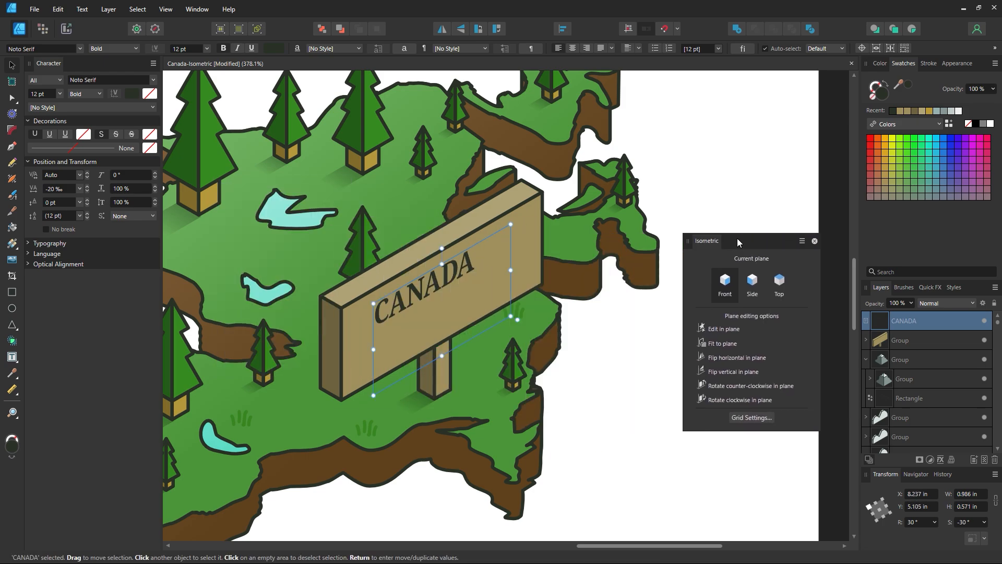
left_click_drag(413, 292, 394, 304)
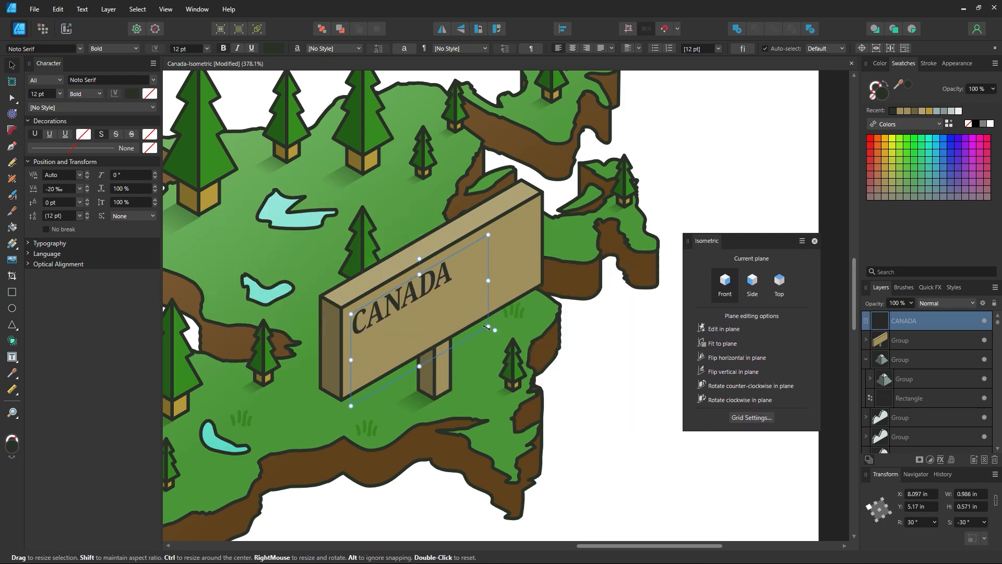
left_click_drag(487, 327, 547, 286)
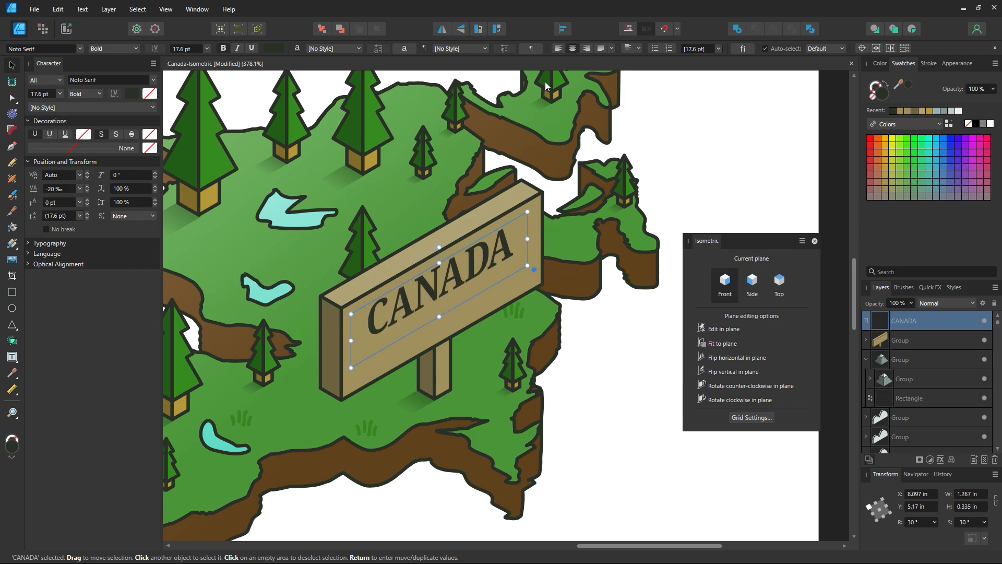
left_click_drag(402, 313, 394, 309)
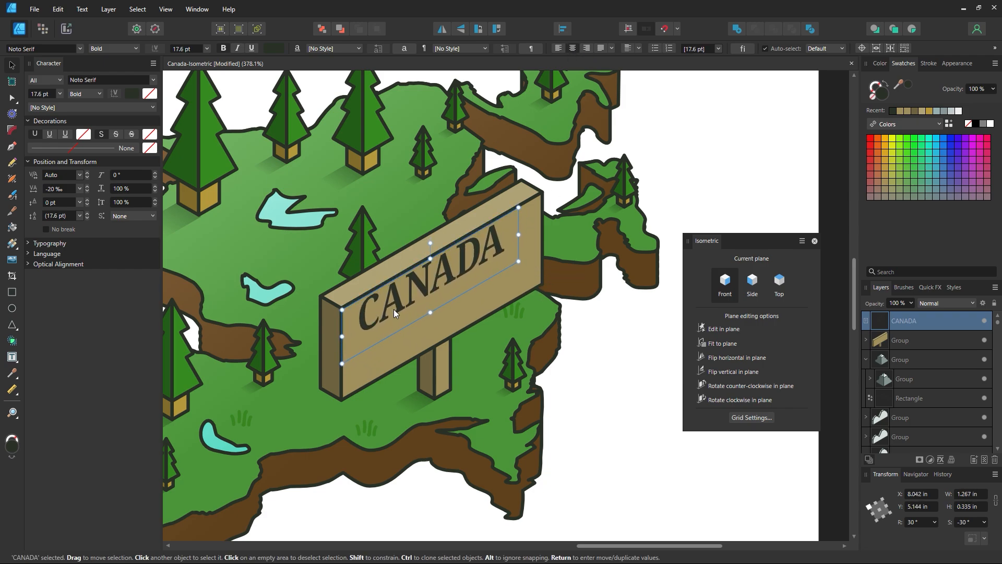
left_click_drag(518, 235, 541, 222)
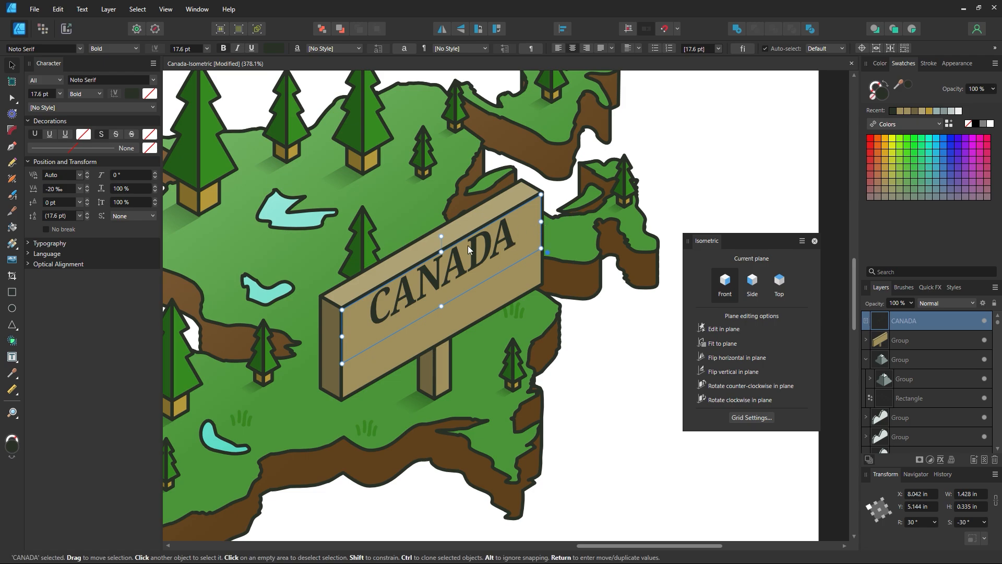
left_click_drag(441, 287, 443, 293)
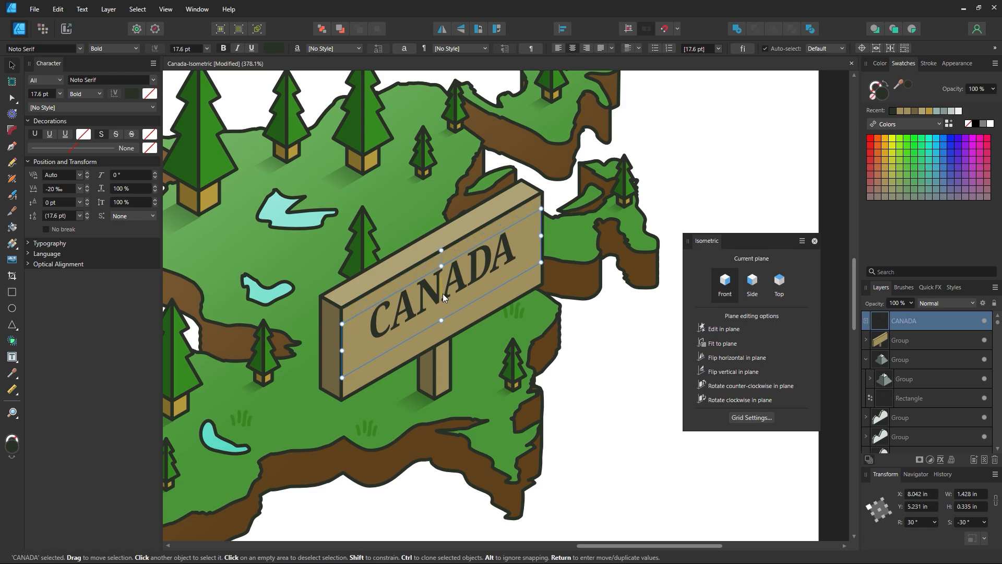
Select the whole CANADA text on the sign and set its font to Miriam Mono CLM
left_click(598, 376)
key("z")
key("ctrl+1")
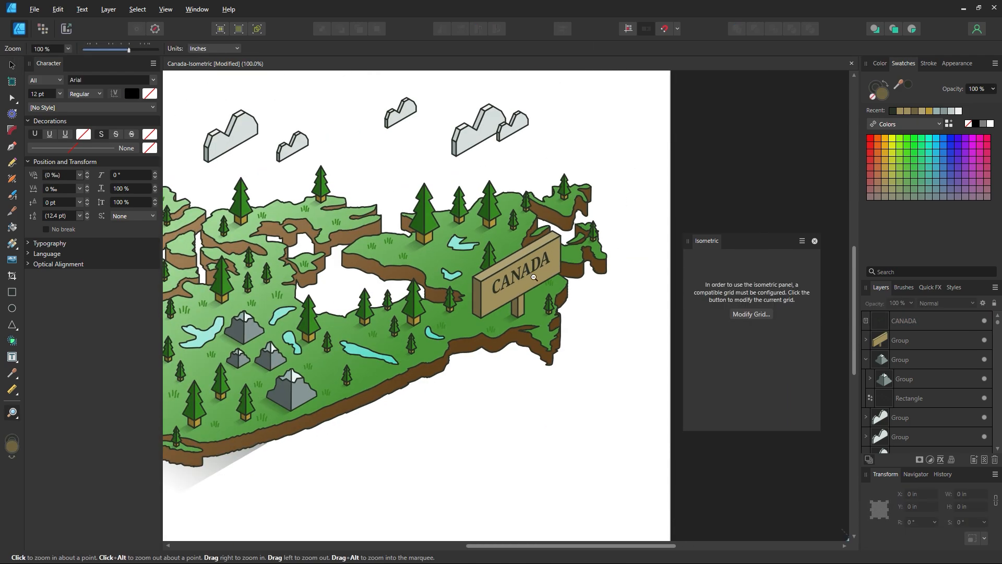
left_click_drag(530, 260, 627, 350)
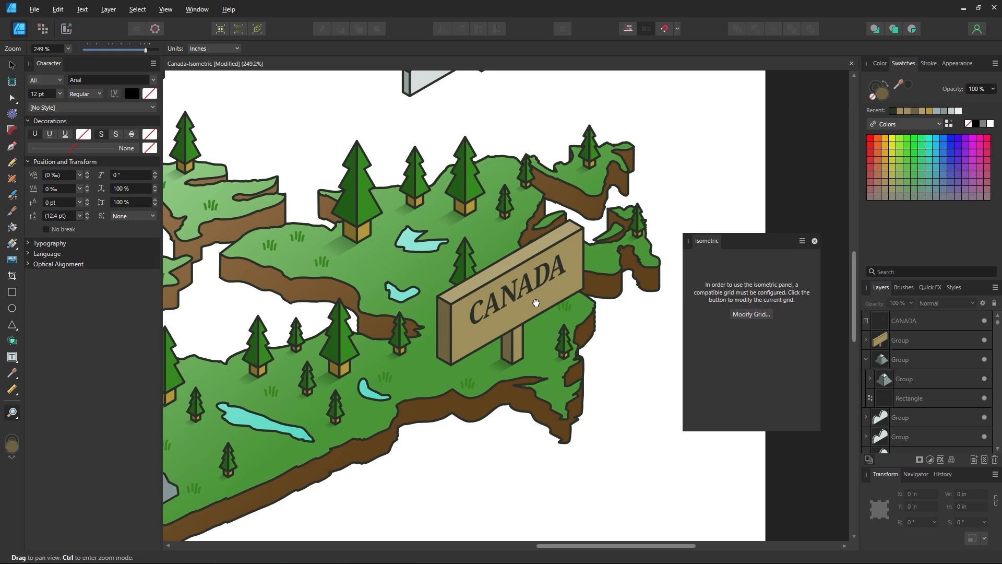
left_click_drag(537, 304, 485, 300)
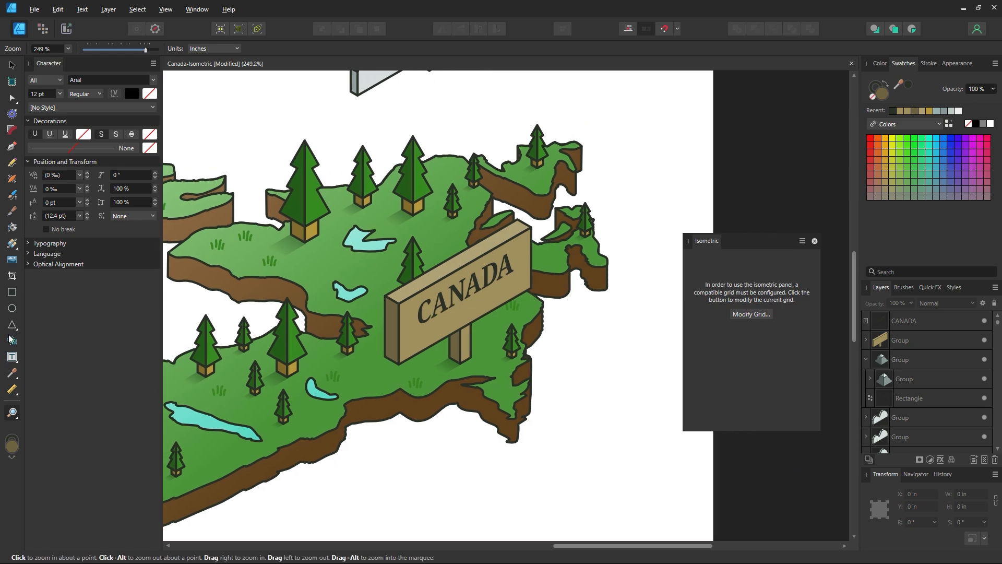
left_click(11, 360)
left_click(458, 300)
left_click_drag(511, 265, 414, 316)
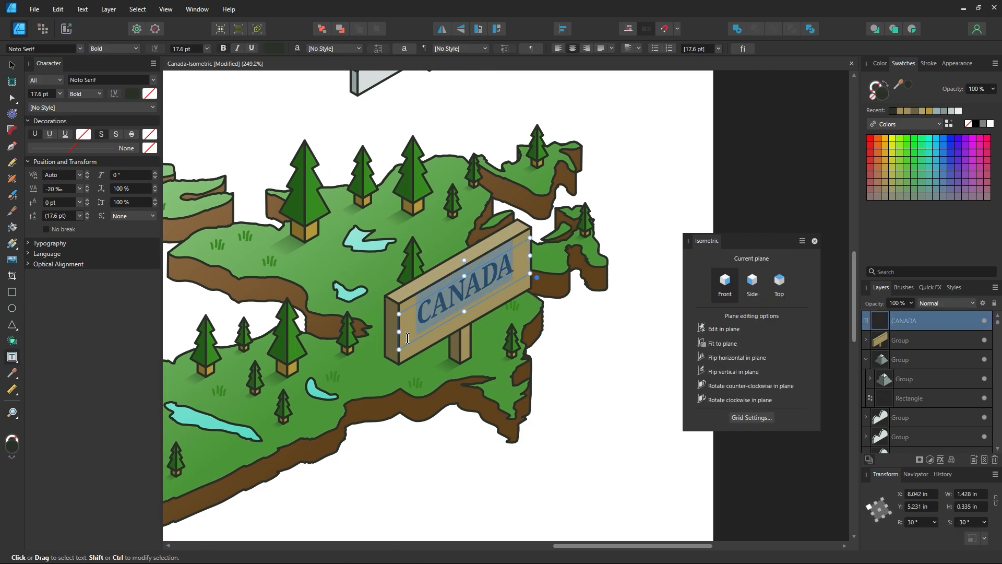
left_click(80, 52)
left_click(80, 52)
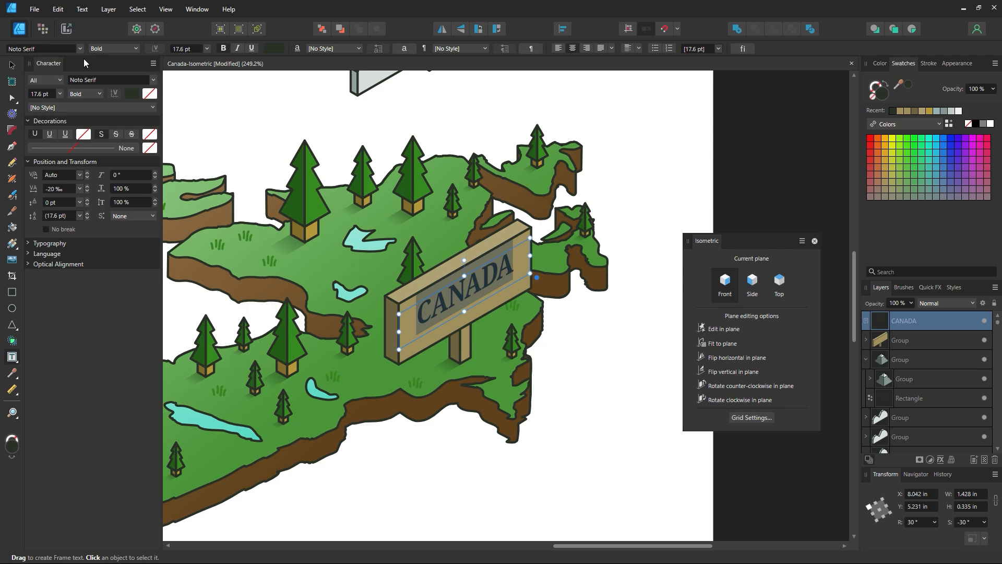
left_click(80, 52)
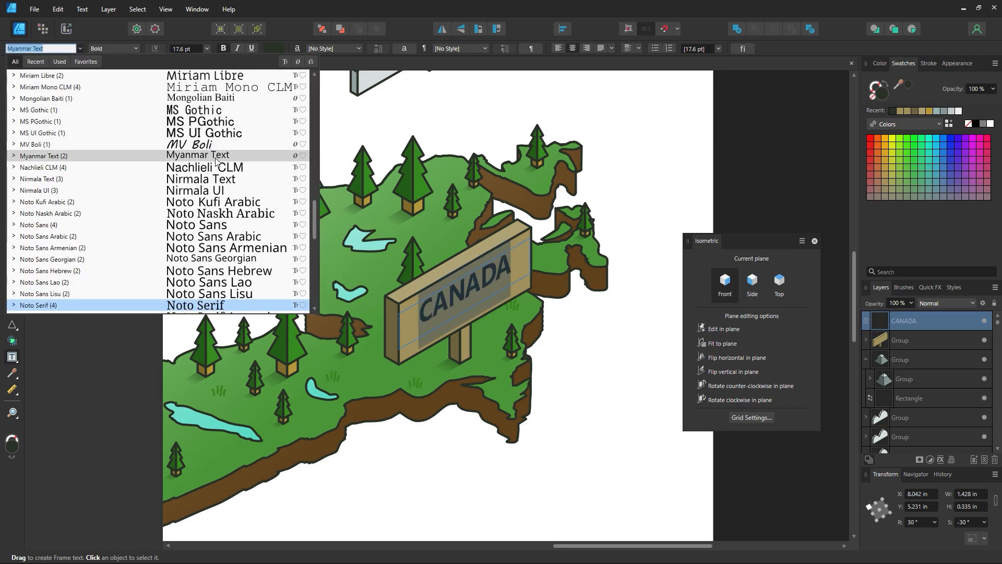
left_click(202, 87)
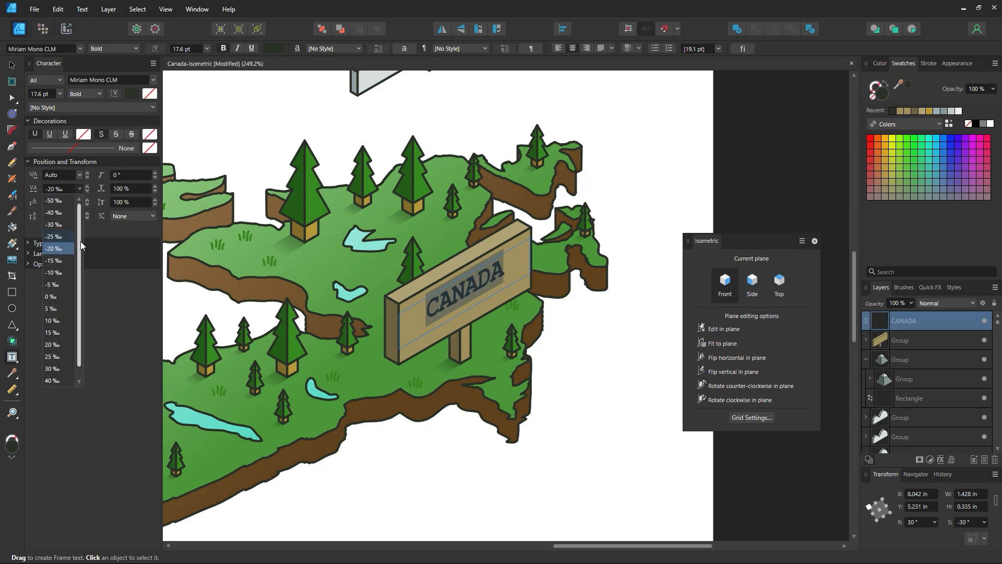
Set the tracking of the CANADA text to 0 ‰ and its font to Liberation Mono
left_click(53, 287)
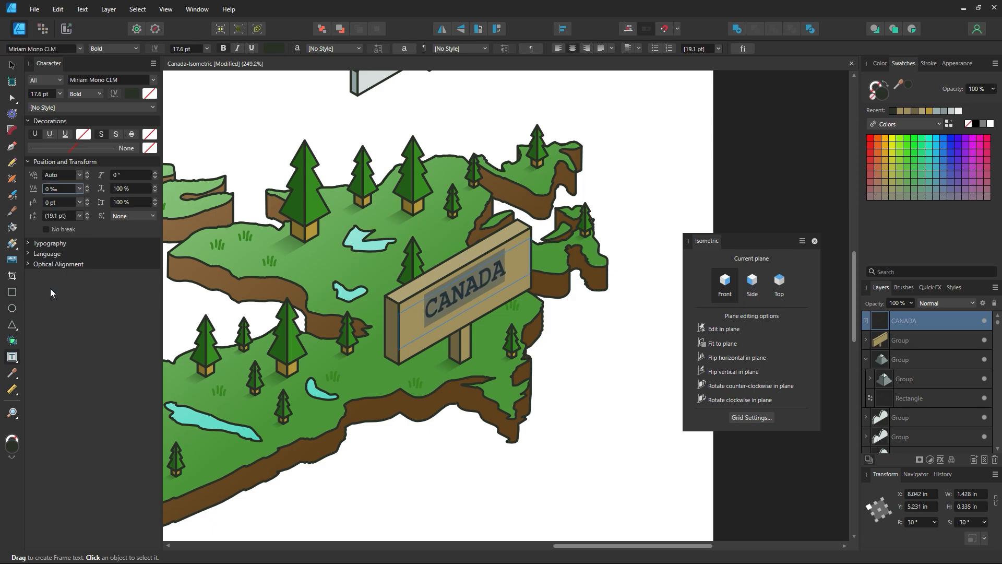
left_click(468, 298)
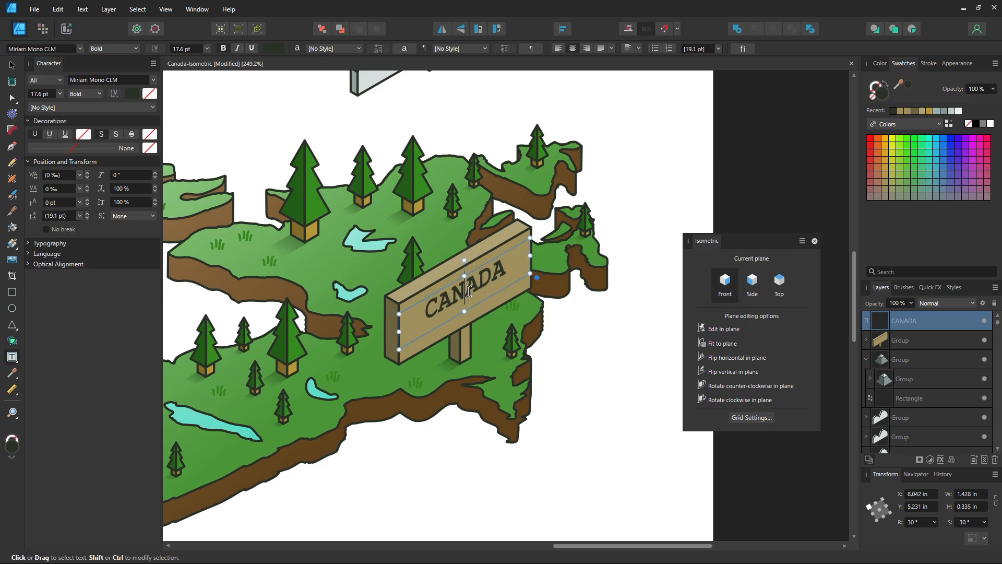
double_click(507, 269)
left_click(80, 48)
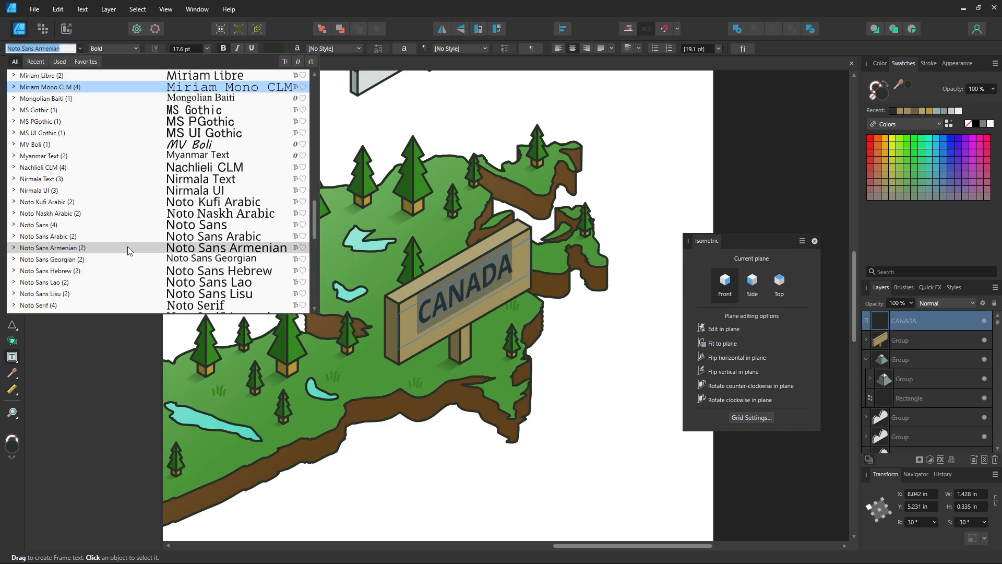
scroll(162, 172, "up", 9)
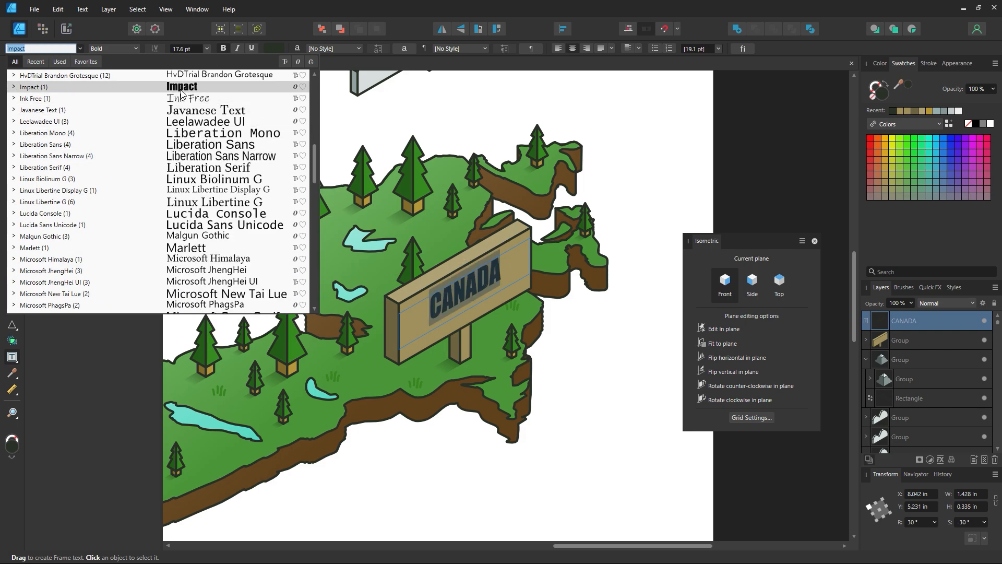
left_click(199, 134)
key("Escape")
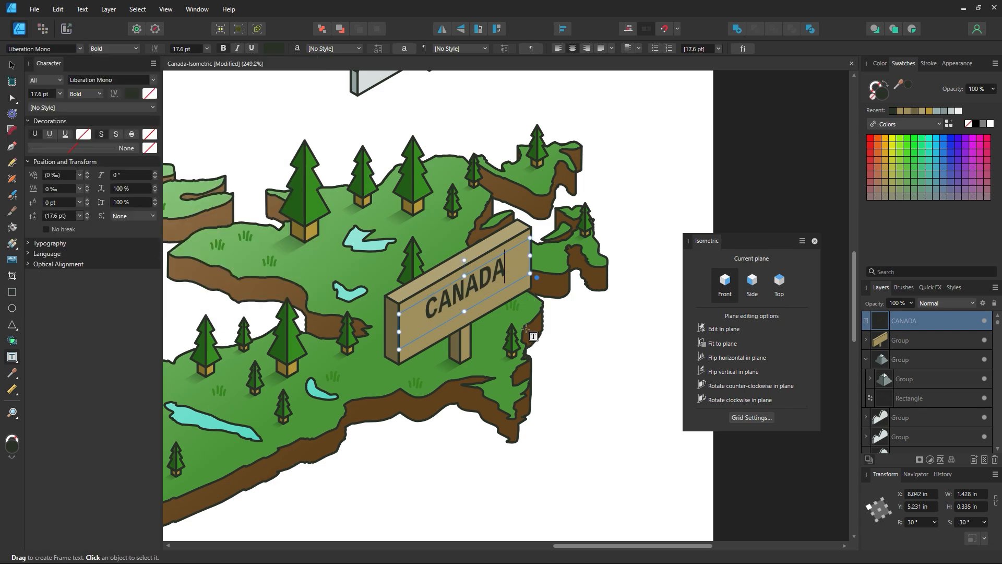
Select the whole CANADA text on the sign and set its font to Bahnschrift Bold
left_click_drag(507, 266, 374, 321)
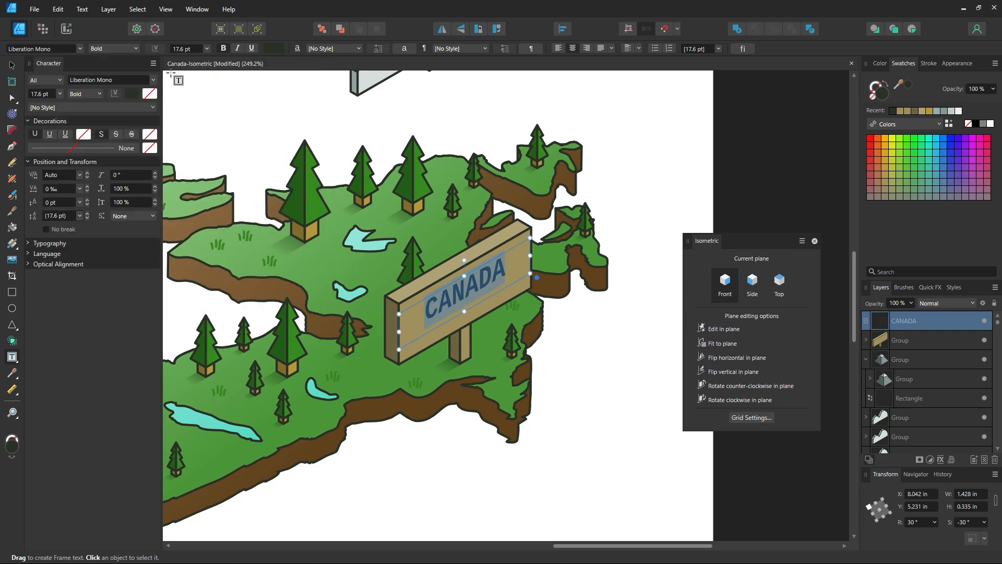
left_click(80, 49)
scroll(315, 155, "up", 1)
scroll(314, 155, "up", 10)
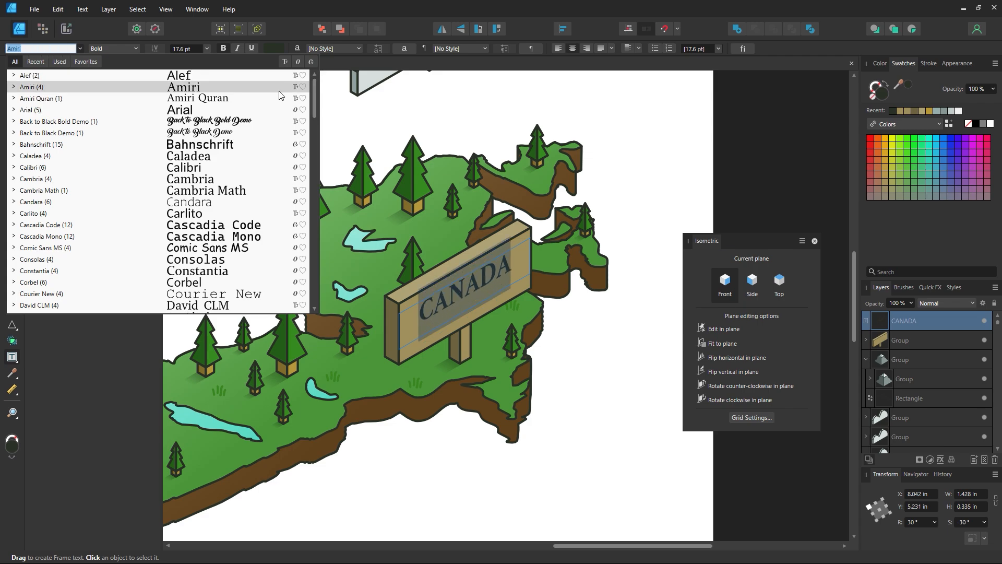
left_click(240, 143)
left_click(114, 48)
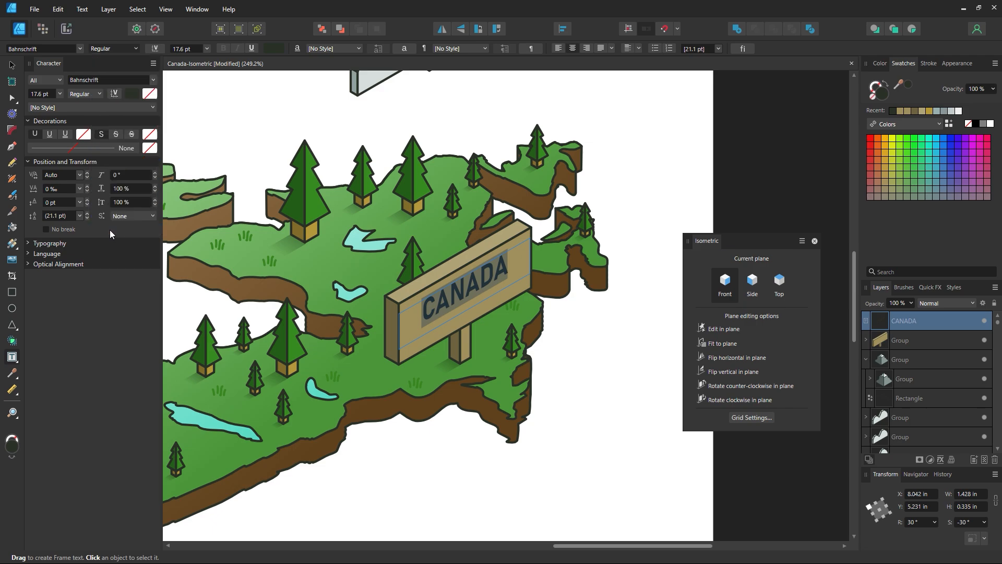
left_click(110, 229)
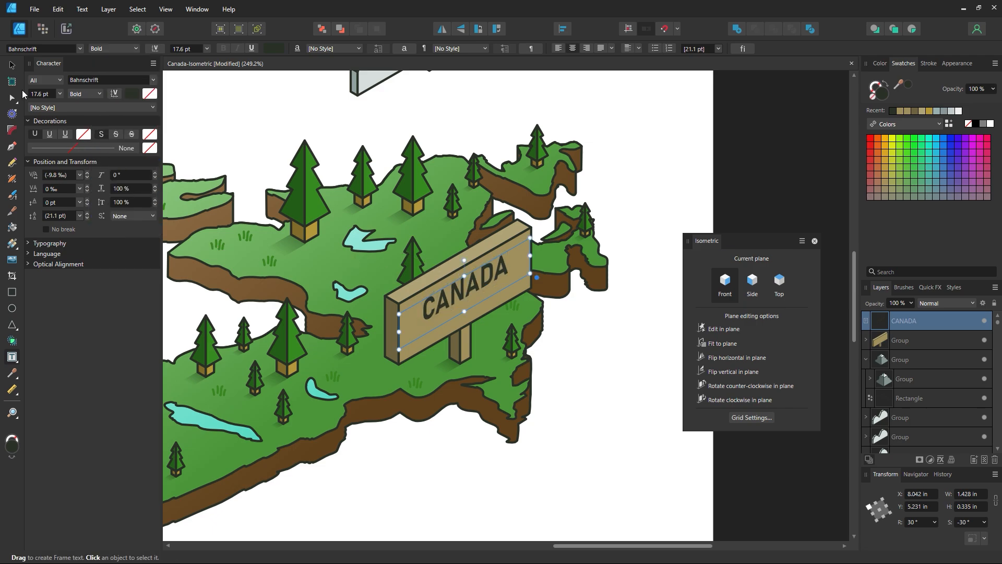
Nudge the CANADA text frame to about X 8.05 in, Y 5.227 in on the sign's front face
left_click(11, 65)
left_click(230, 126)
left_click(477, 285)
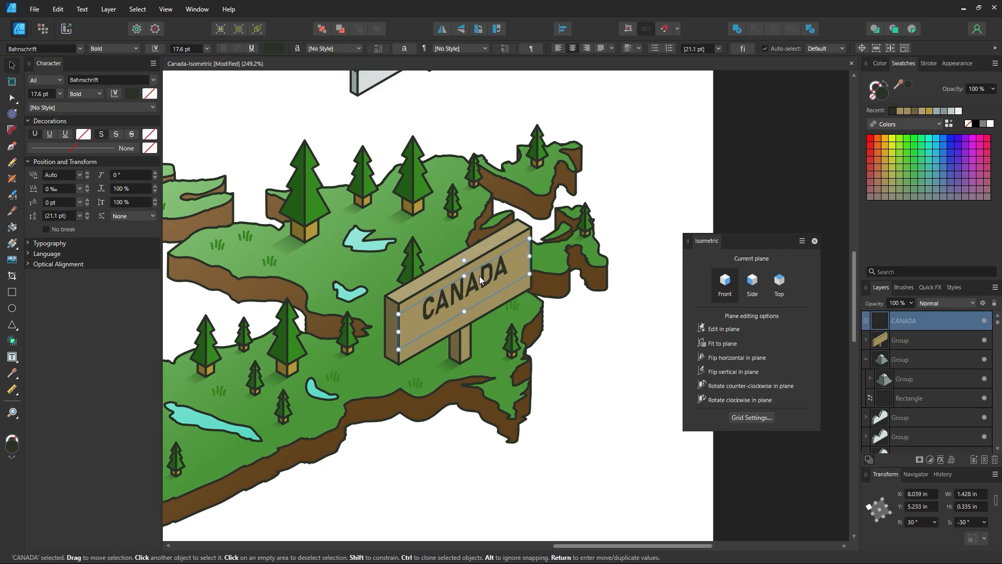
left_click(623, 366)
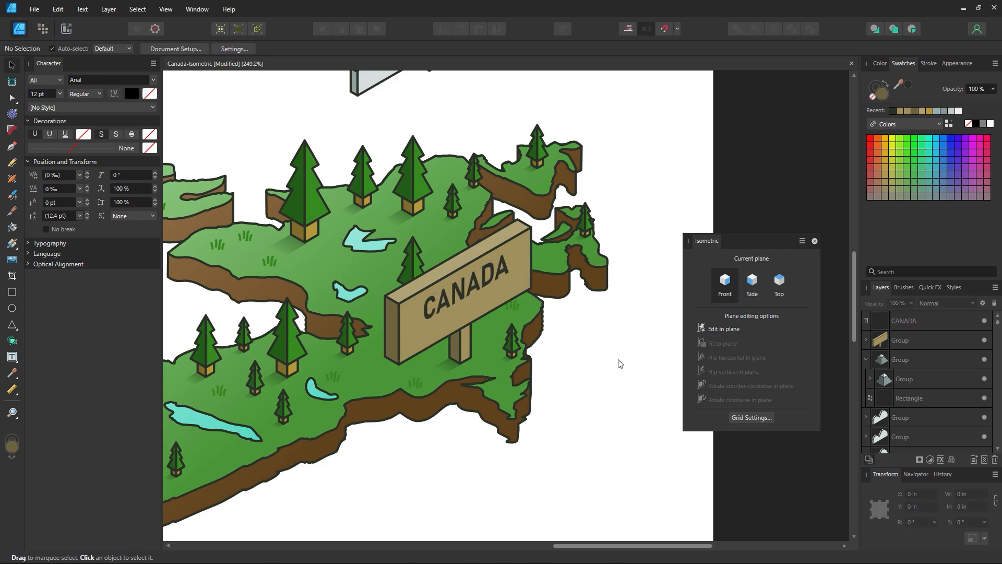
left_click(463, 291)
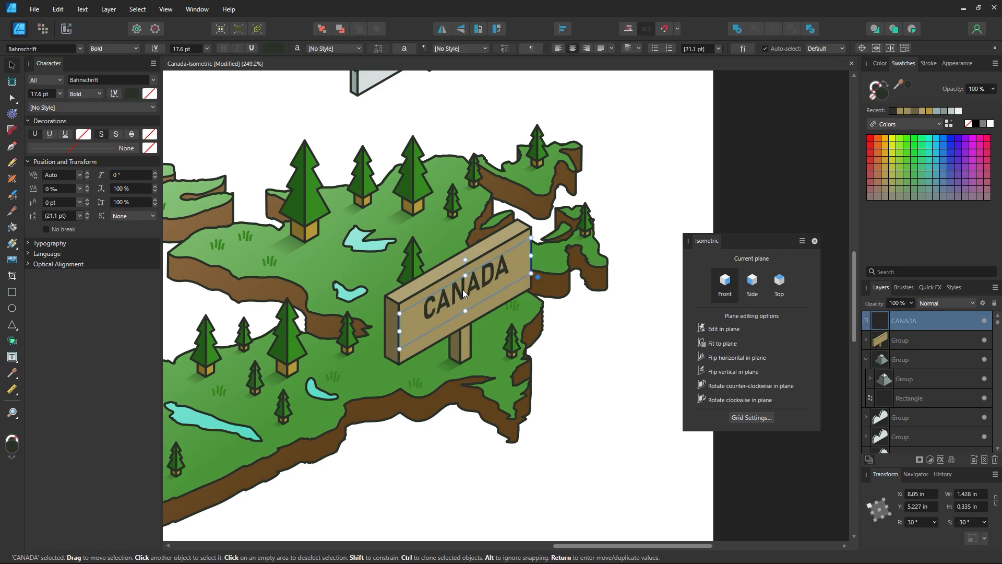
Tighten the tracking of the CANADA text to -30 ‰ and save the document
left_click(86, 190)
left_click(84, 190)
left_click(84, 191)
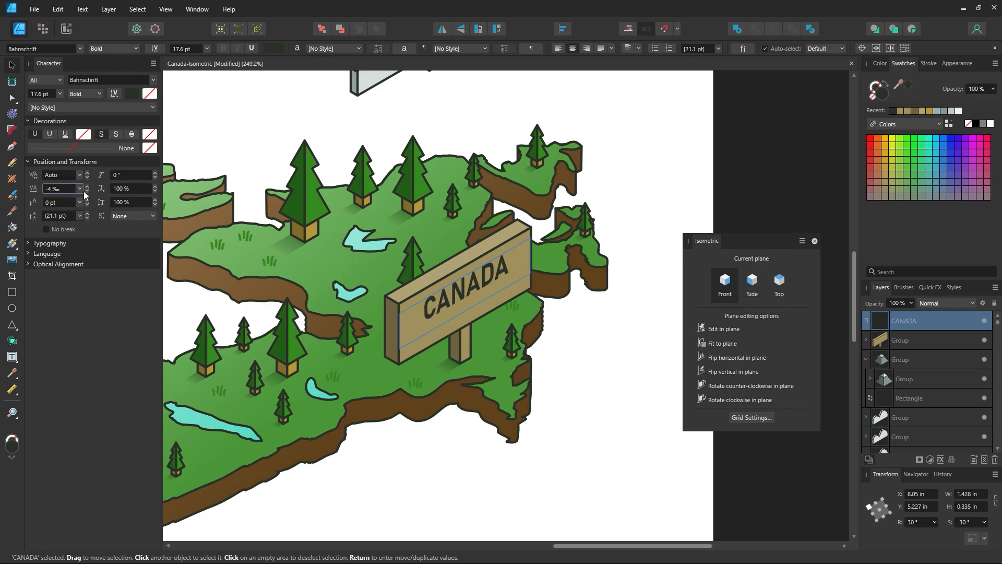
left_click(86, 191)
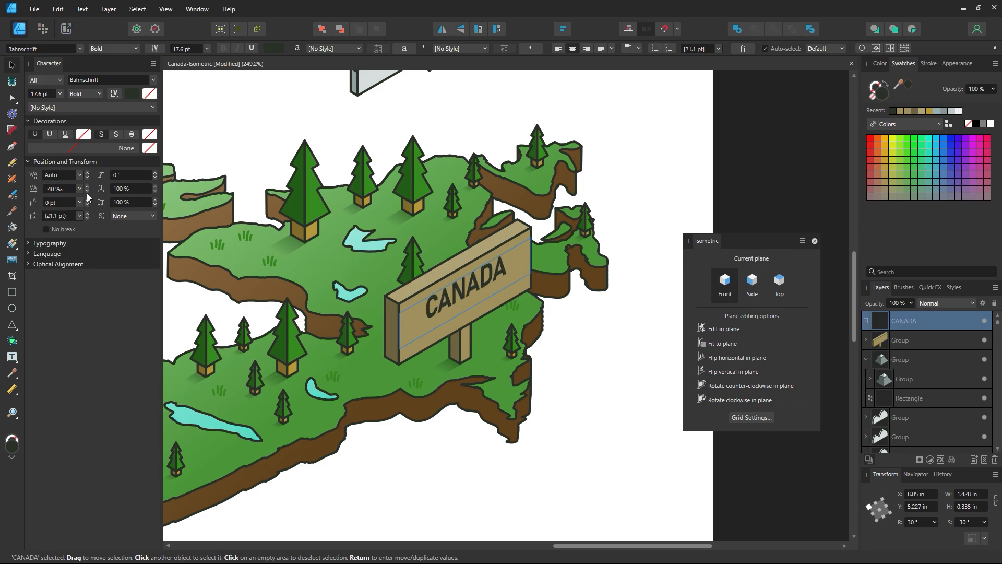
left_click(566, 409)
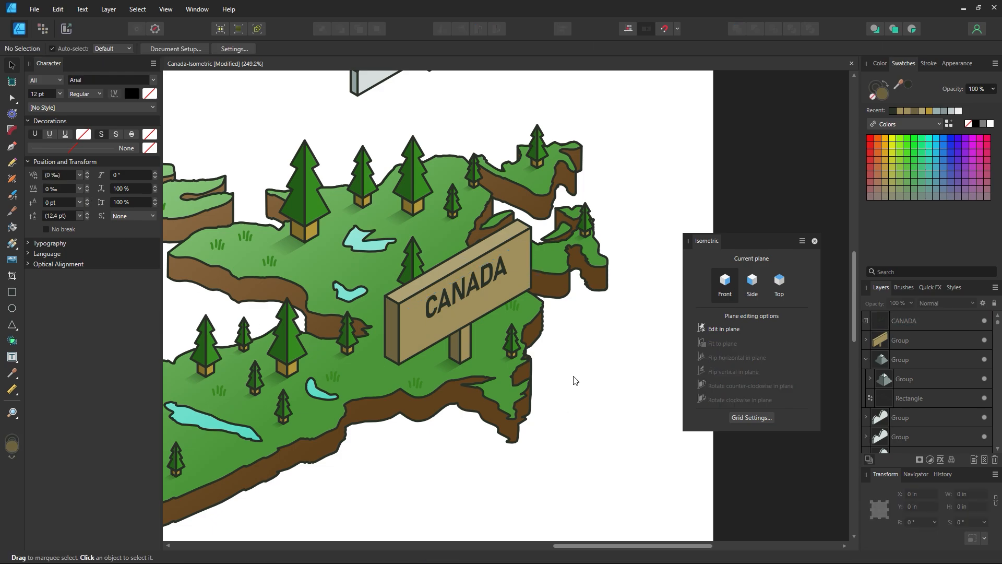
key("ctrl+s")
Shorten the CANADA text frame to 0.23 in high and duplicate it straight down into the empty area below the map
key("z")
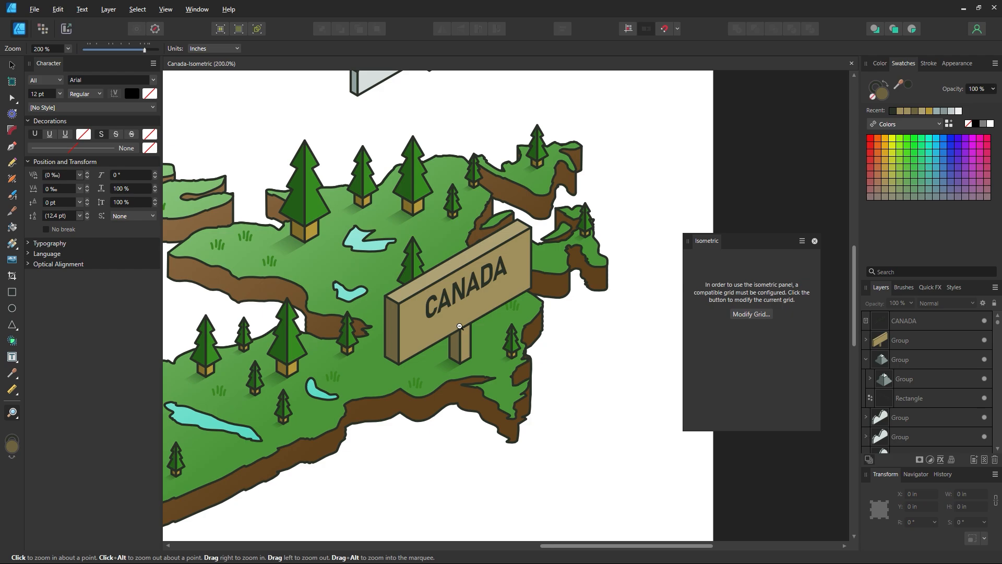
key("ctrl+1")
left_click_drag(460, 323, 658, 426)
key("space")
left_click_drag(520, 383, 514, 340)
left_click(509, 364, "alt")
left_click(509, 363, "alt")
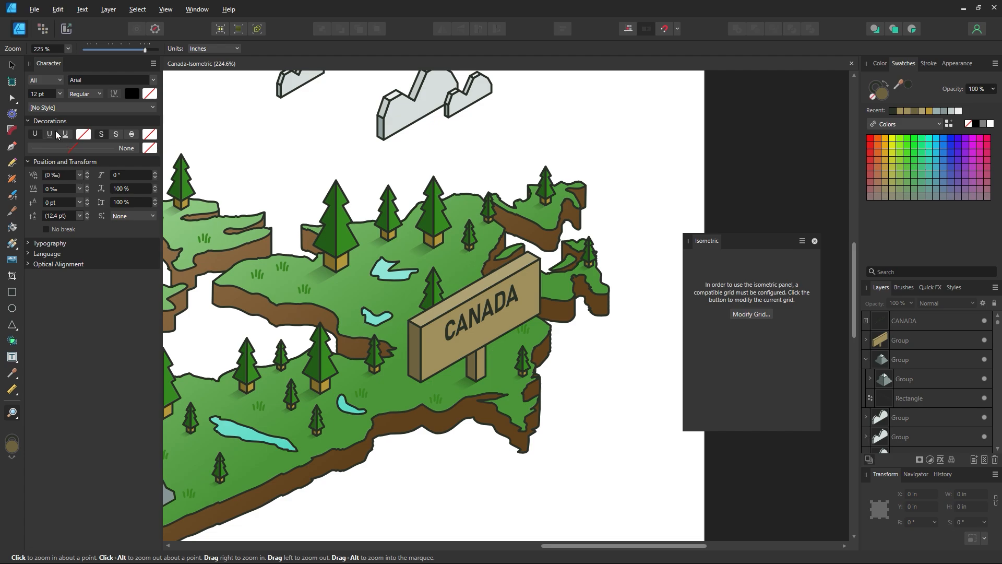
left_click(12, 65)
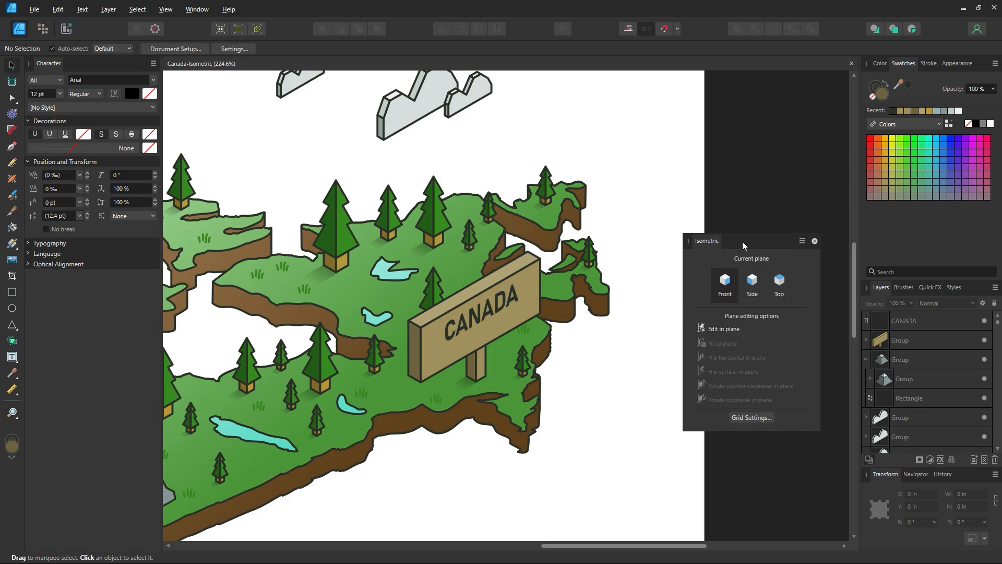
left_click_drag(743, 244, 767, 243)
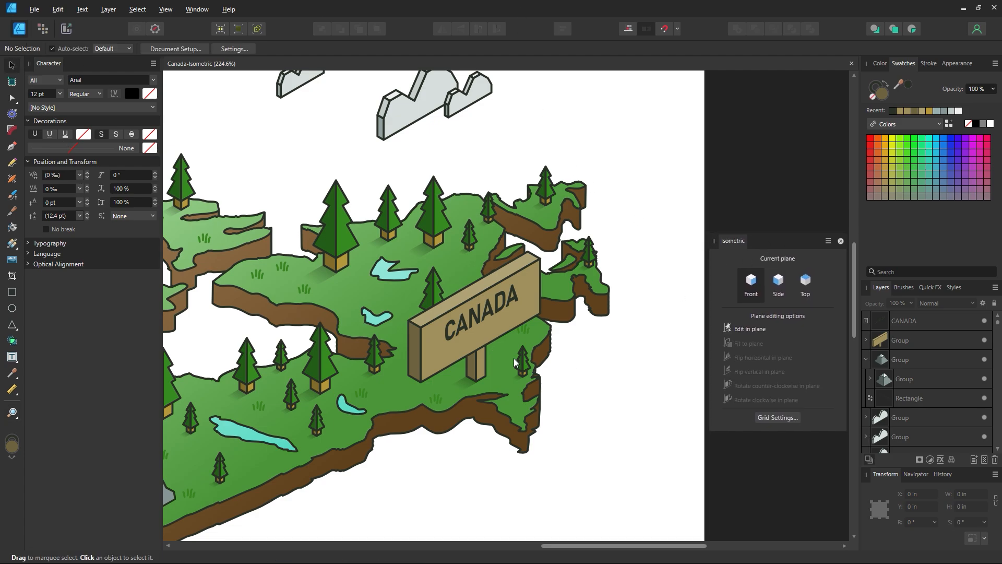
key("space")
left_click_drag(517, 370, 521, 335)
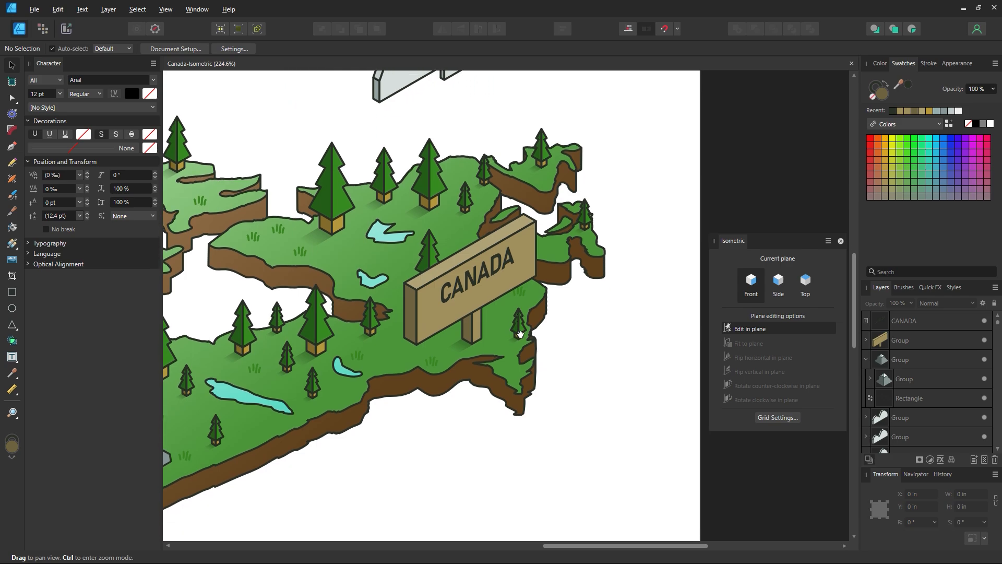
left_click(475, 277)
left_click_drag(484, 296, 482, 476)
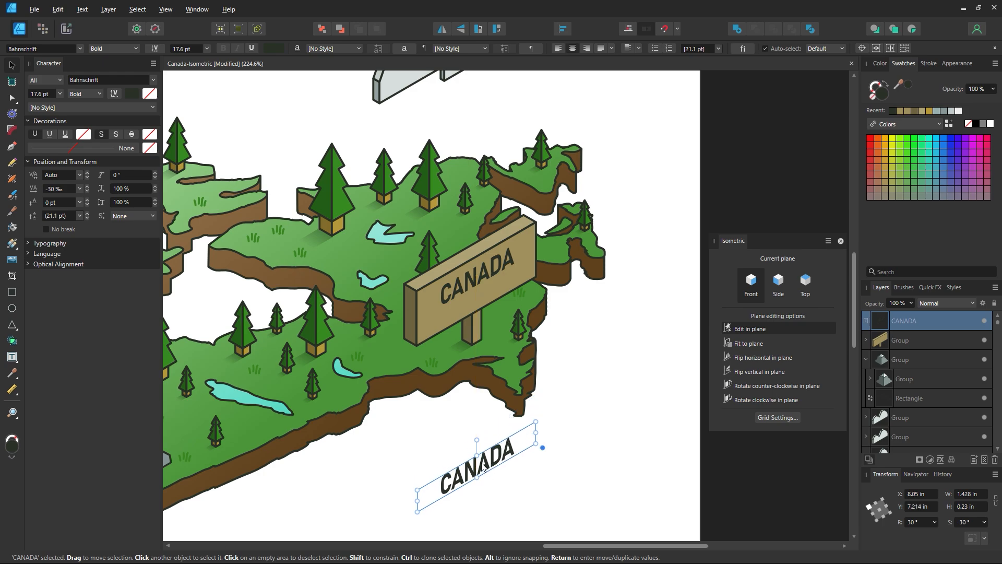
Replace the wording of the duplicated text below the map with NOT FOR SALE
double_click(497, 459)
type("NOT FOR SALE")
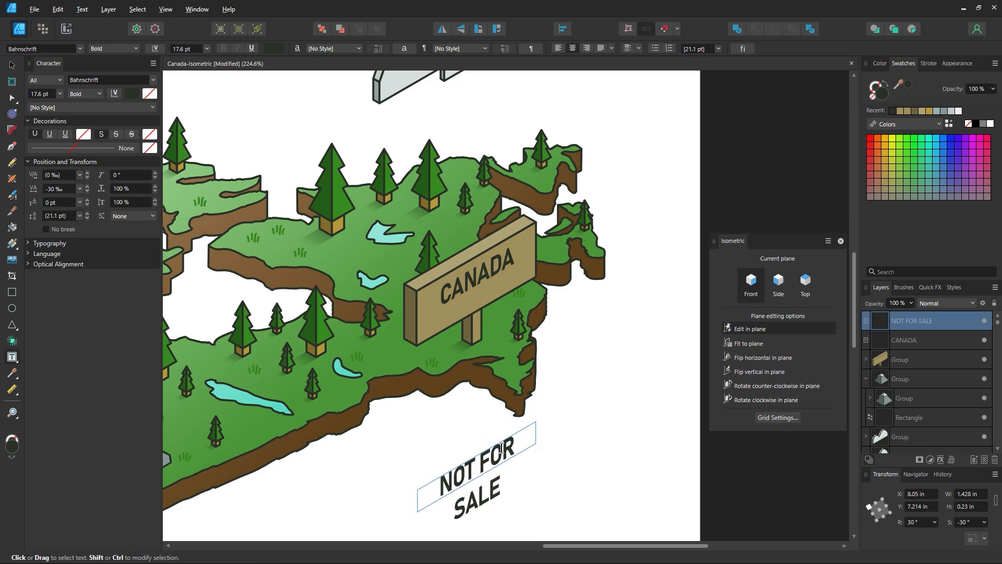
key("Escape")
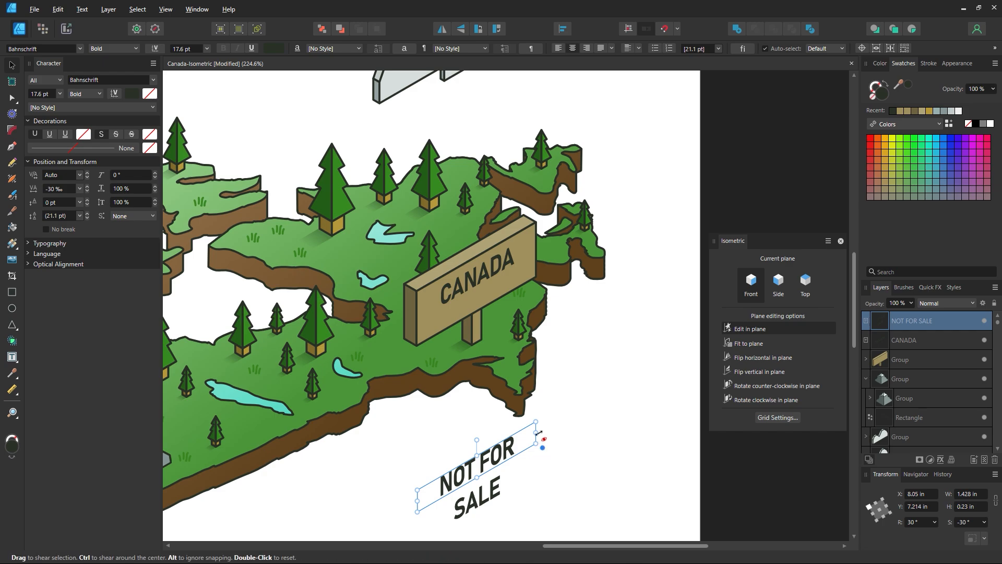
Scale the NOT FOR SALE text to 10.4 pt in a frame about 1.10 by 0.14 in and place it under CANADA on the sign
left_click_drag(537, 433, 496, 288)
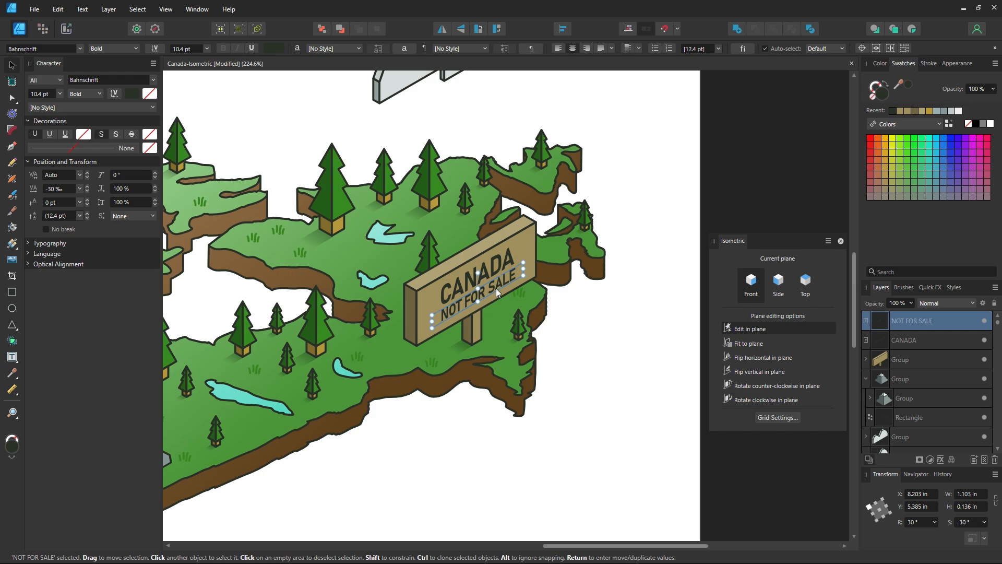
left_click(564, 396)
left_click(488, 288)
left_click(131, 49)
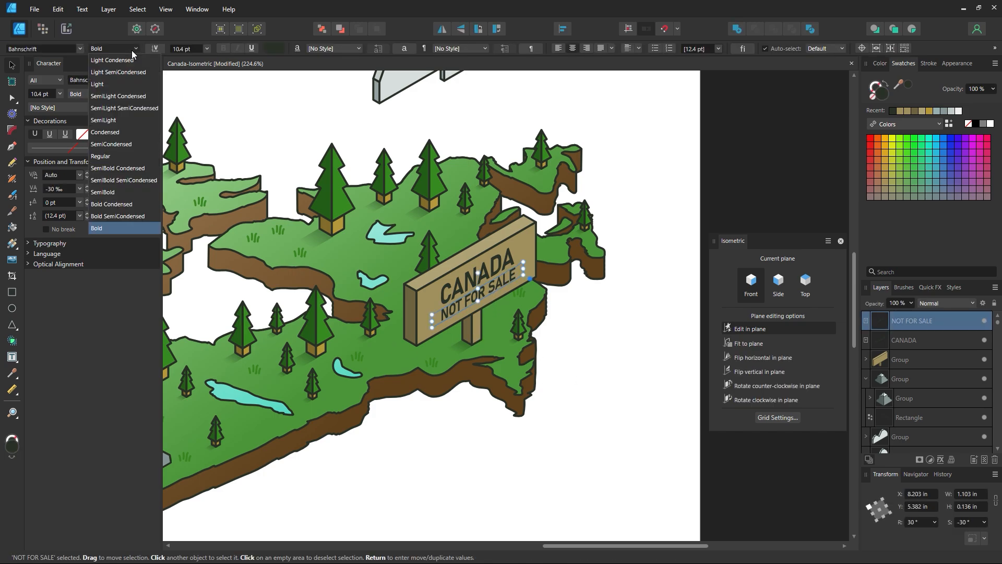
left_click(584, 415)
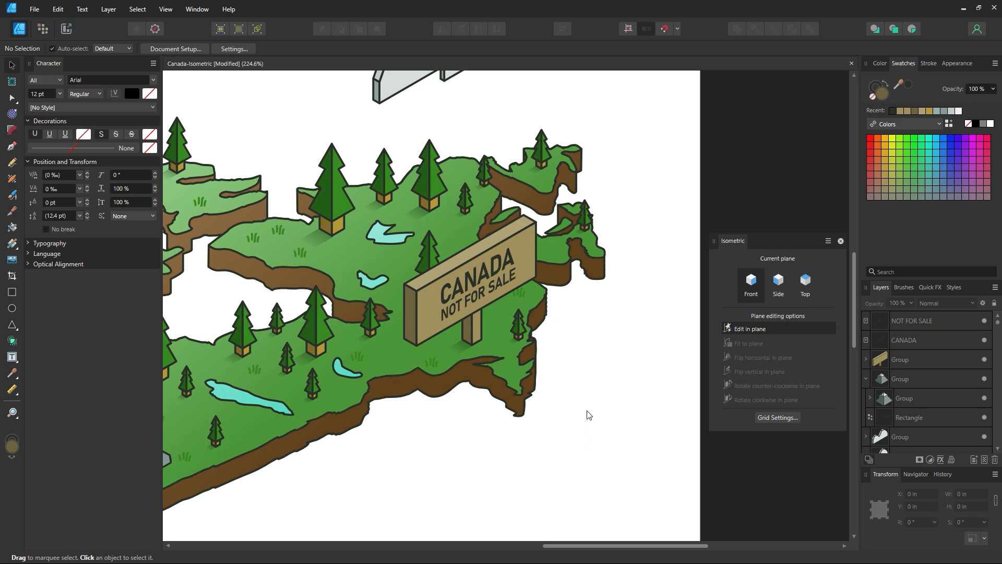
left_click(475, 298)
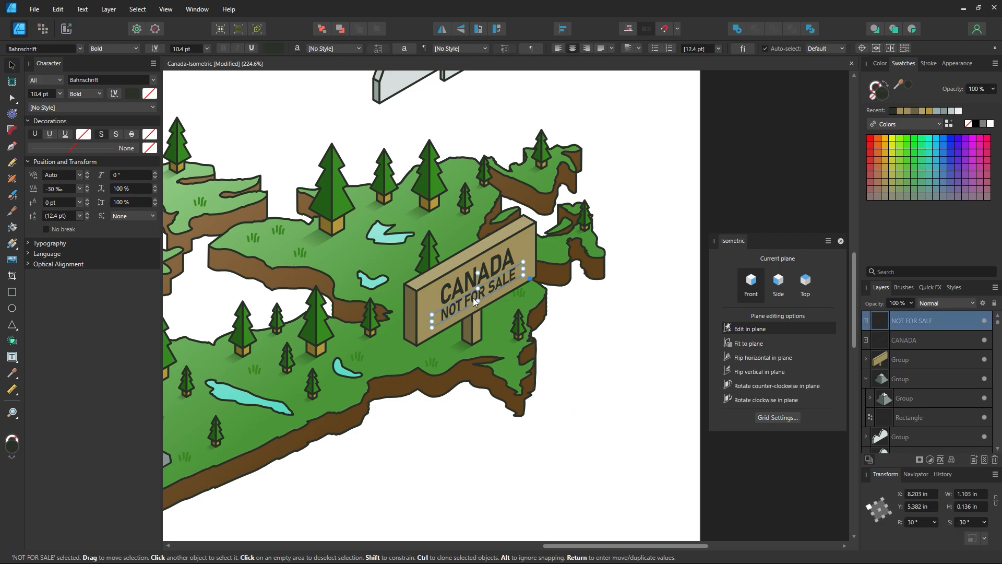
left_click(486, 282)
left_click(487, 290)
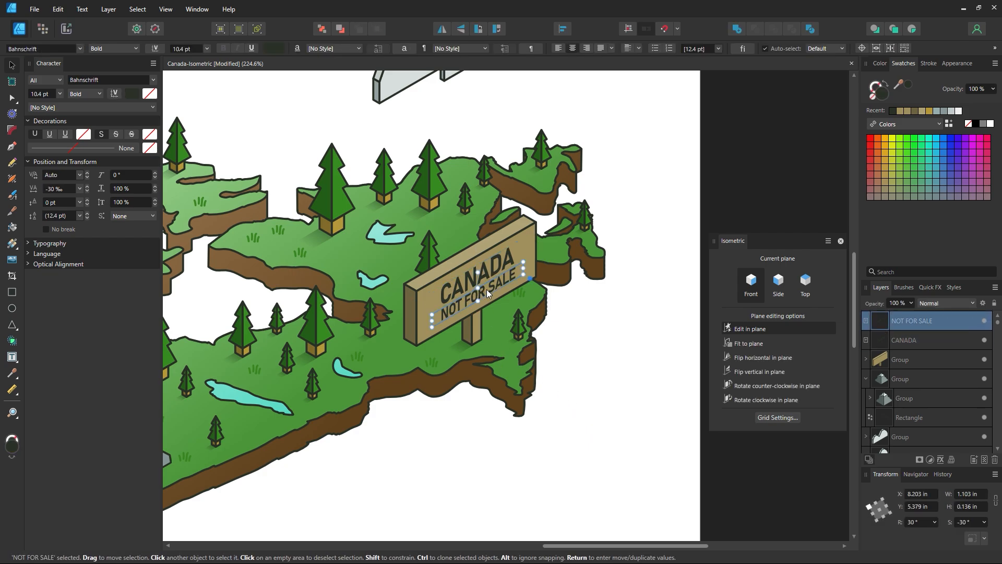
left_click(590, 368)
Examine the whole map illustration with the two-line sign at 100% zoom
key("z")
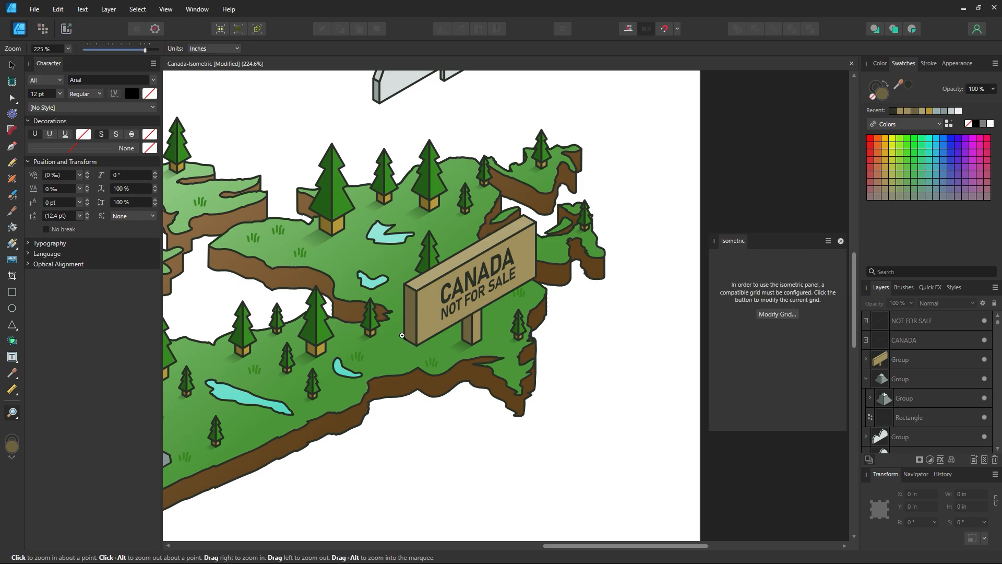
left_click(346, 375, "alt")
left_click_drag(346, 374, 534, 334)
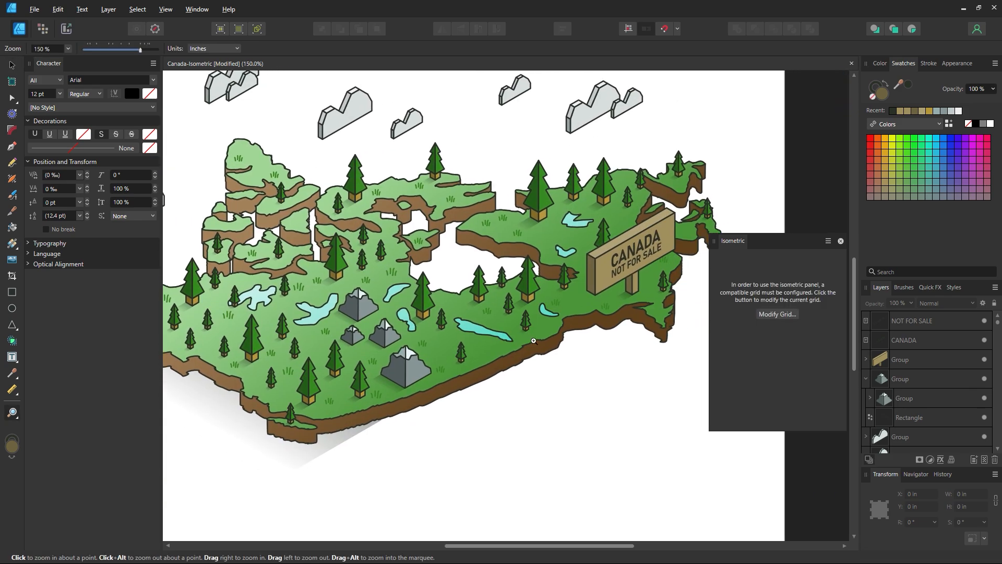
left_click(553, 341, "alt")
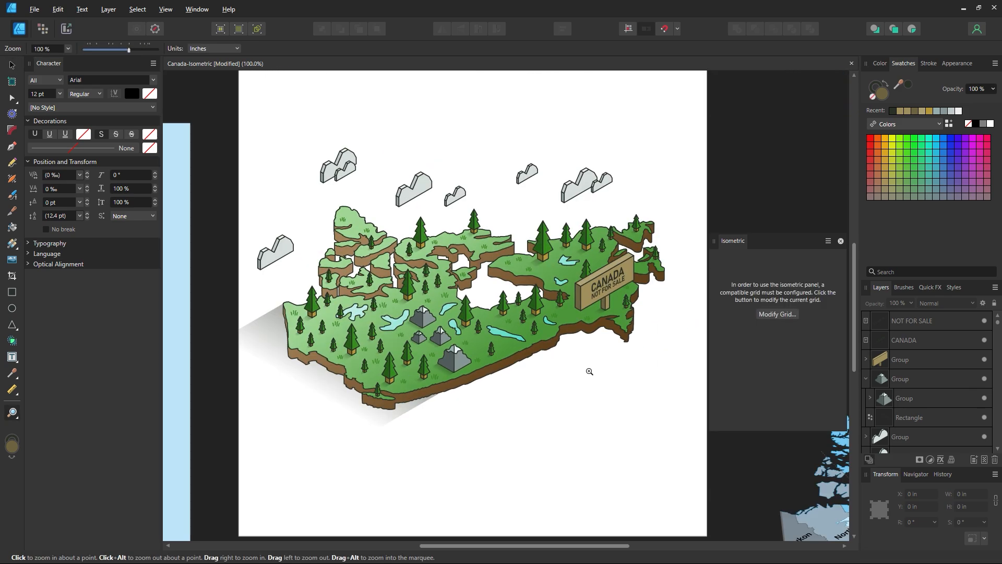
left_click(12, 64)
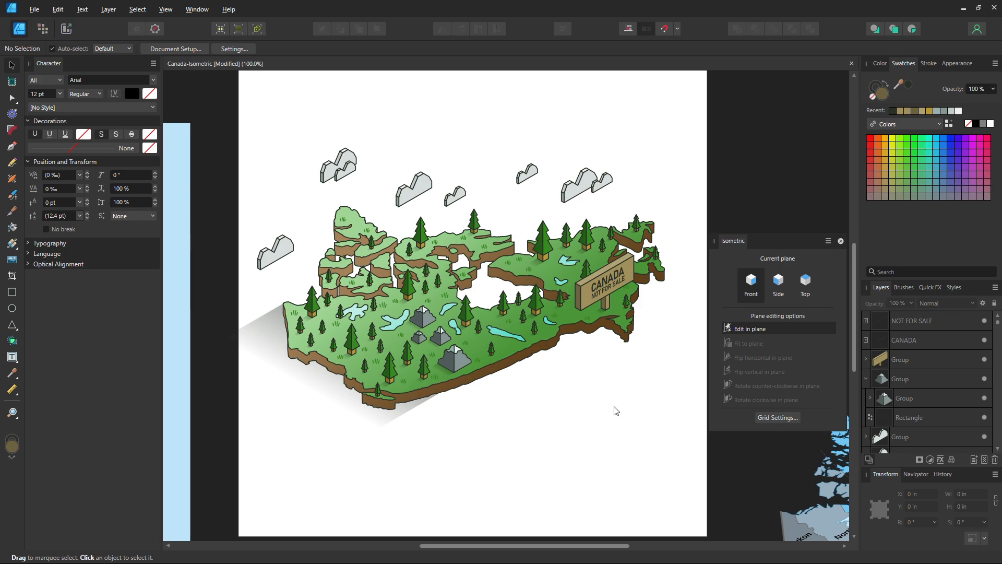
left_click_drag(760, 242, 788, 230)
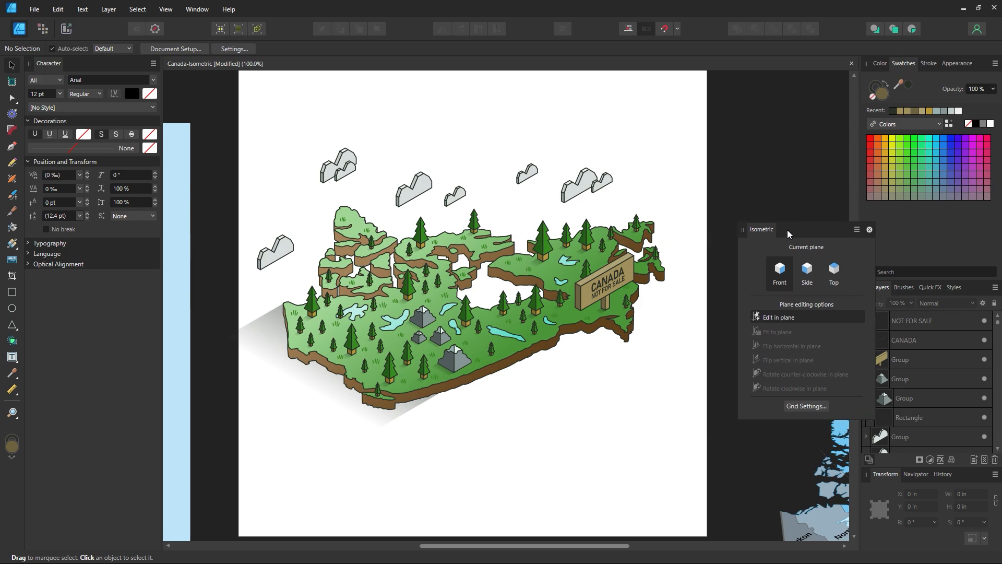
left_click(632, 270)
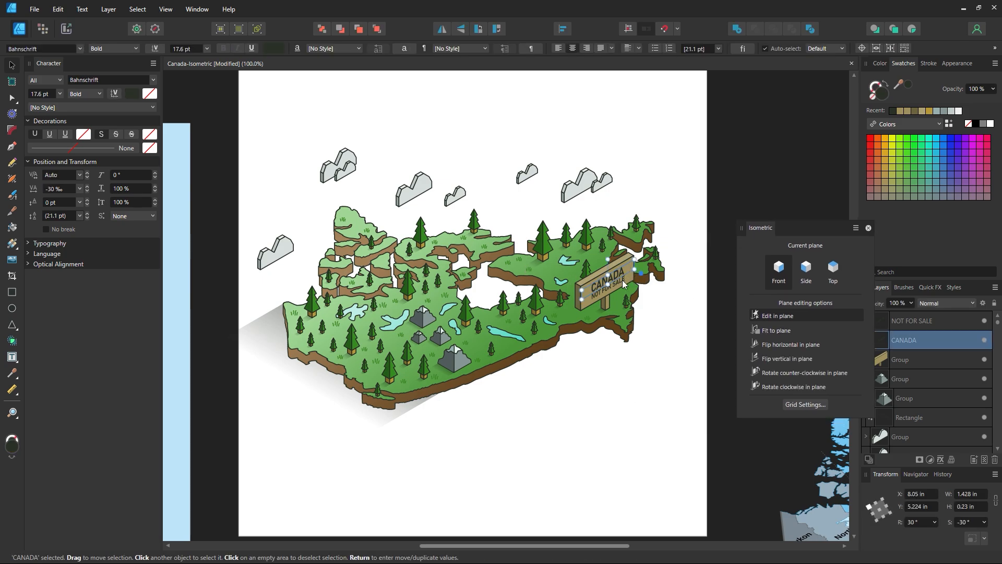
left_click(655, 373)
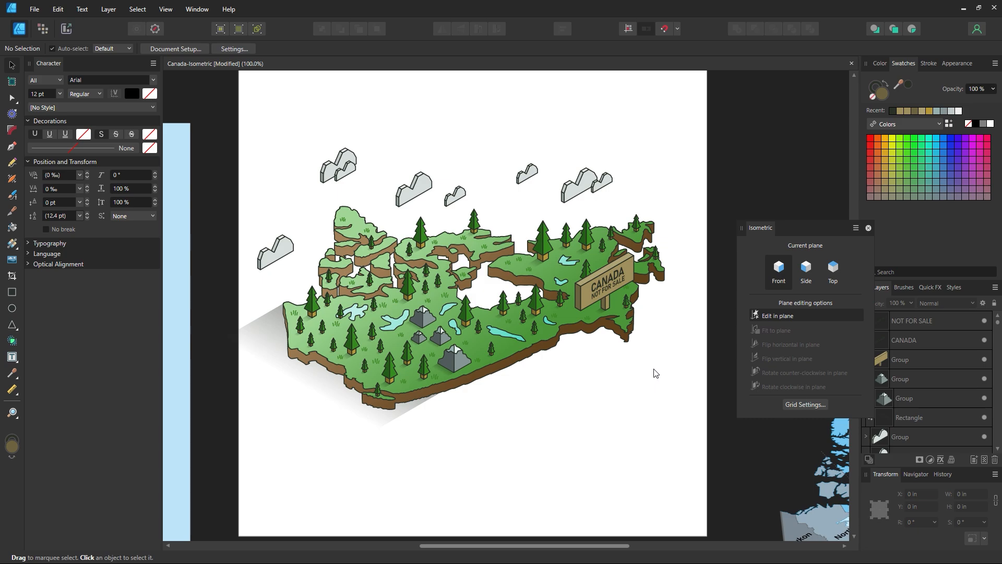
Move the light blue 11 in square behind the map and snap it to the artboard at X 0, Y 0
left_click_drag(180, 333, 685, 290)
scroll(685, 290, "up", 1)
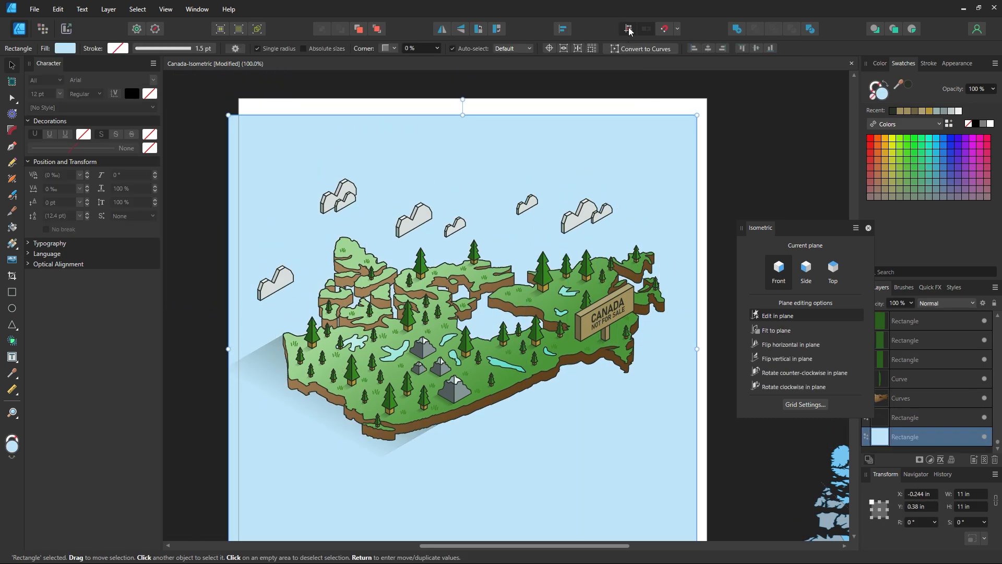
left_click_drag(669, 144, 671, 122)
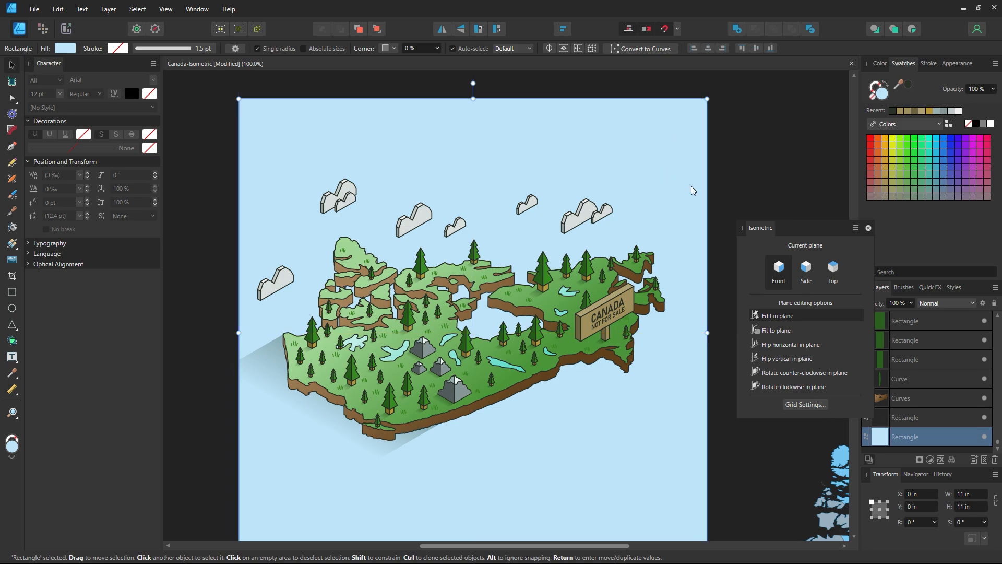
key("ctrl+d")
Save the document with the whole artboard in view and select the light blue background square
key("z")
left_click(543, 322, "alt")
mouse_move(543, 324)
left_mouse_down()
mouse_move(535, 290)
mouse_move(540, 306)
left_mouse_up()
left_click(519, 337)
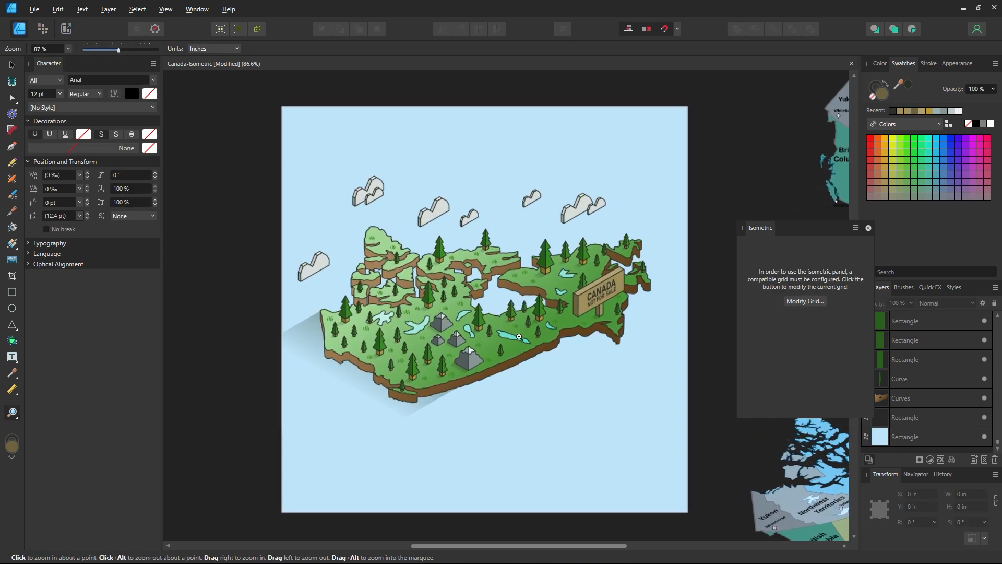
left_click(11, 65)
left_click_drag(805, 234, 776, 203)
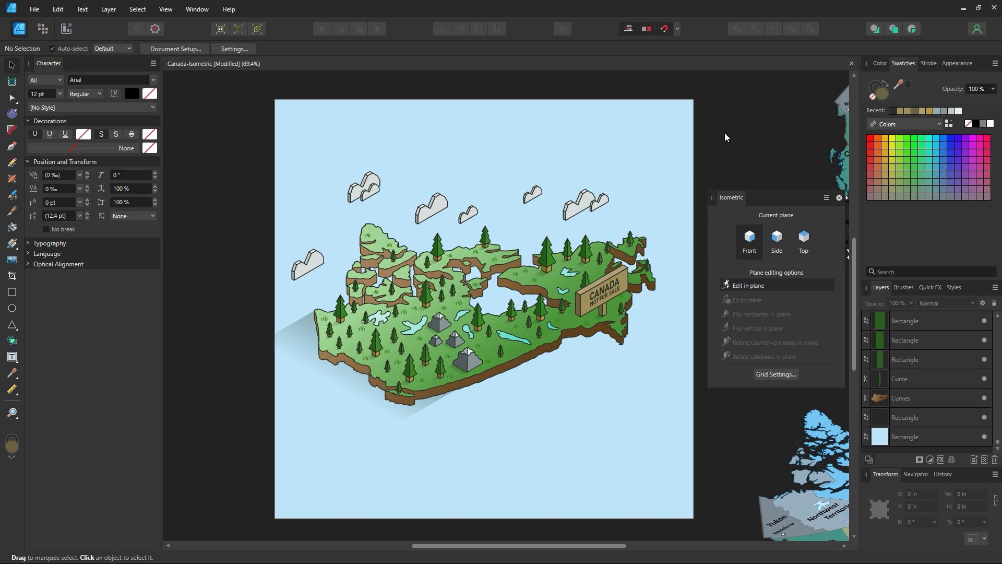
key("ctrl+s")
left_click(573, 453)
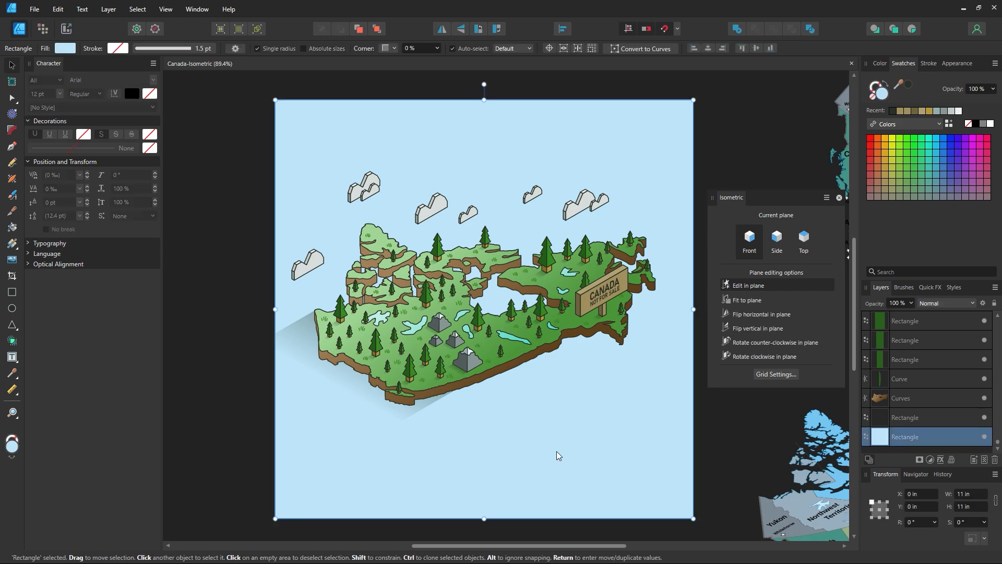
Try a linear gradient fill running diagonally across the background square, darker blue at the upper-left end
left_click(13, 243)
mouse_move(600, 465)
left_mouse_down()
mouse_move(337, 142)
mouse_move(315, 132)
mouse_move(333, 199)
left_mouse_up()
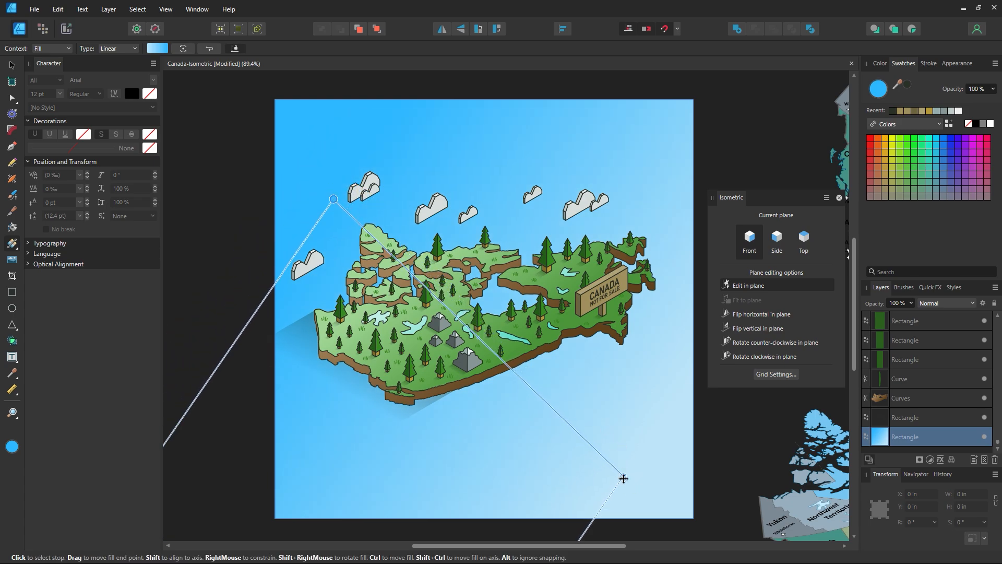
left_click_drag(624, 478, 605, 430)
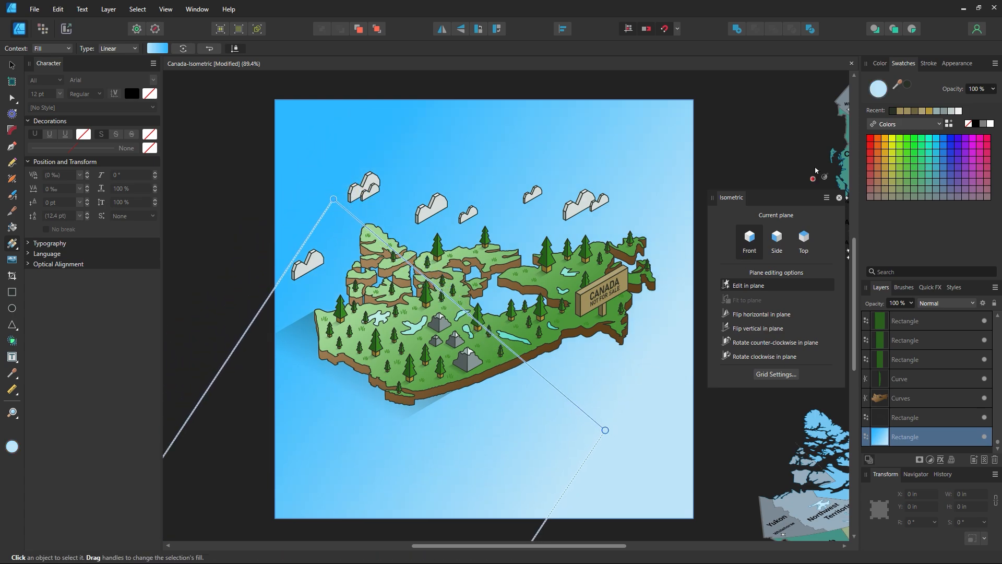
Try a softer blue, hex 72C0E7, for the start stop of the background gradient
left_click(333, 199)
double_click(878, 89)
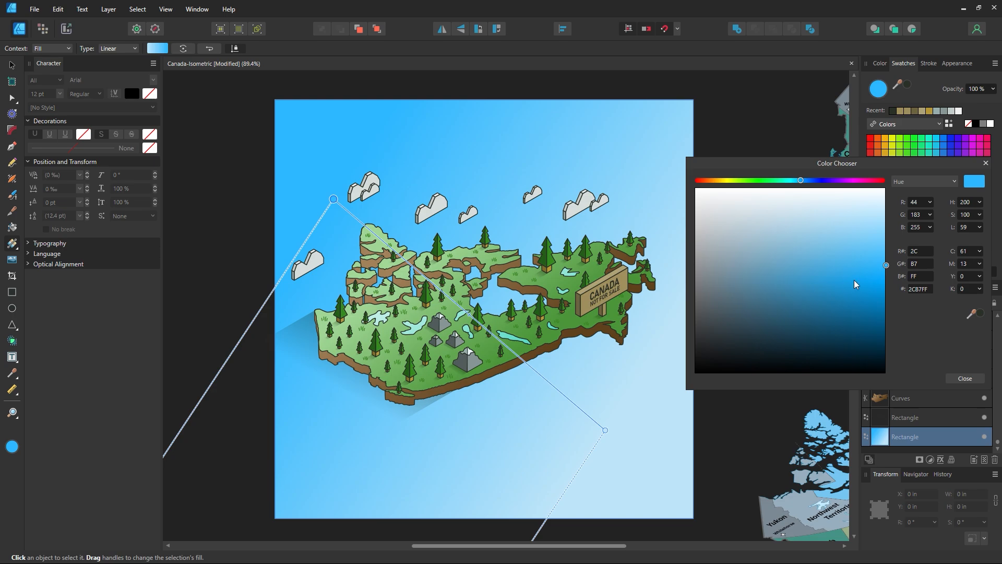
left_click_drag(855, 280, 831, 247)
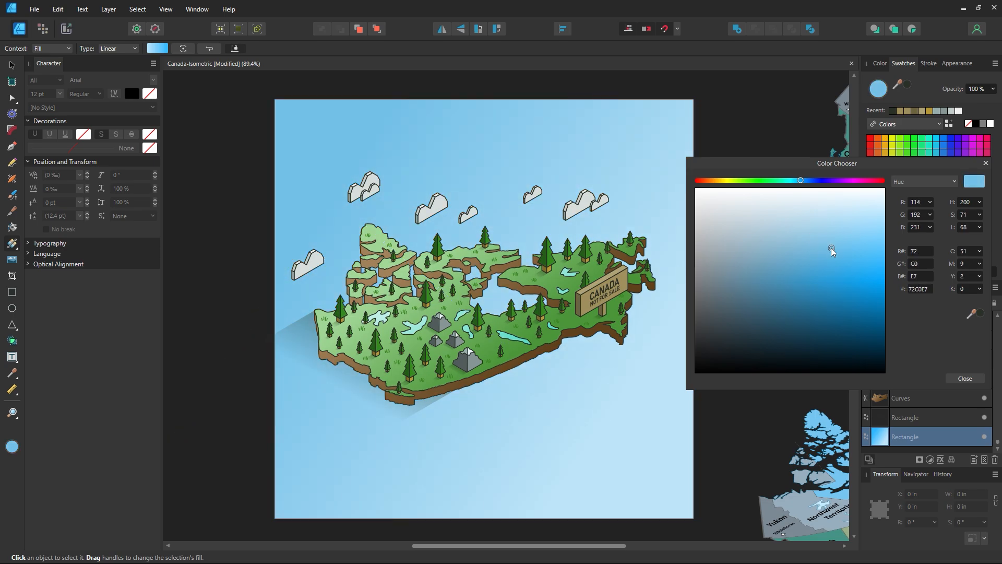
left_click(964, 378)
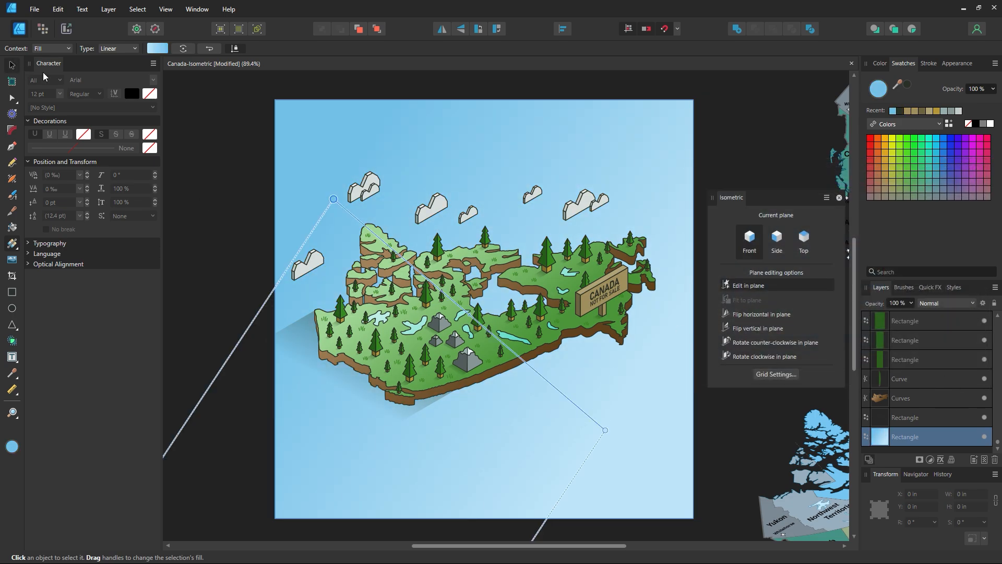
left_click(11, 65)
left_click(239, 106)
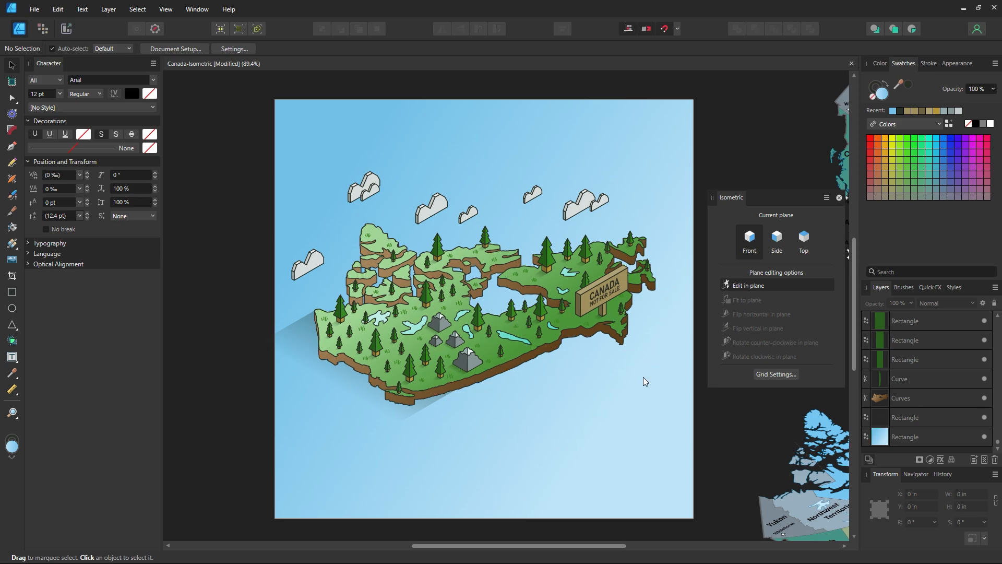
Undo the gradient fill on the background square
left_click(596, 436)
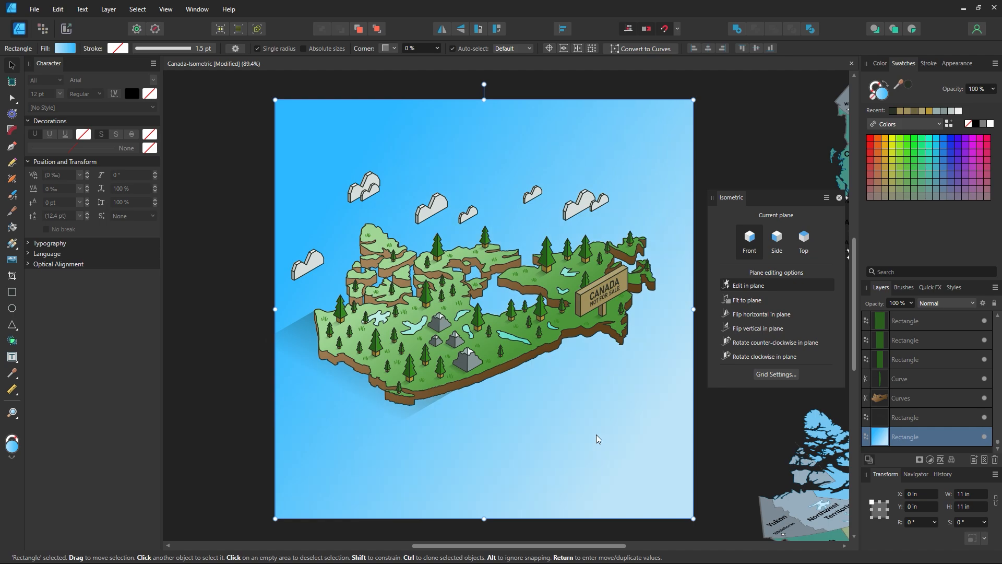
key("ctrl+z")
key("ctrl+z")
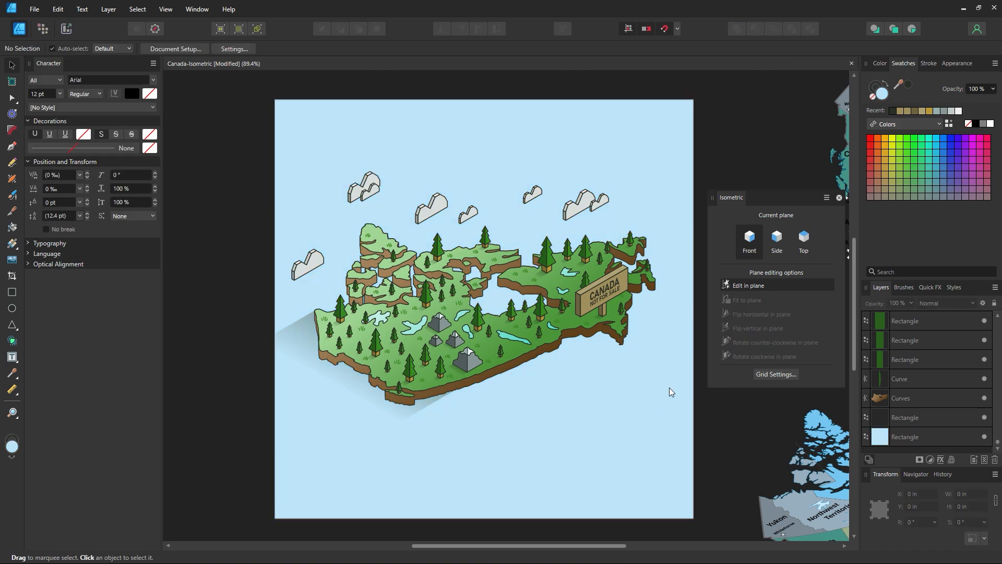
Set the background square's solid fill to a slightly deeper blue, about hex 93D1F2, and save the document
left_click(664, 315)
double_click(881, 93)
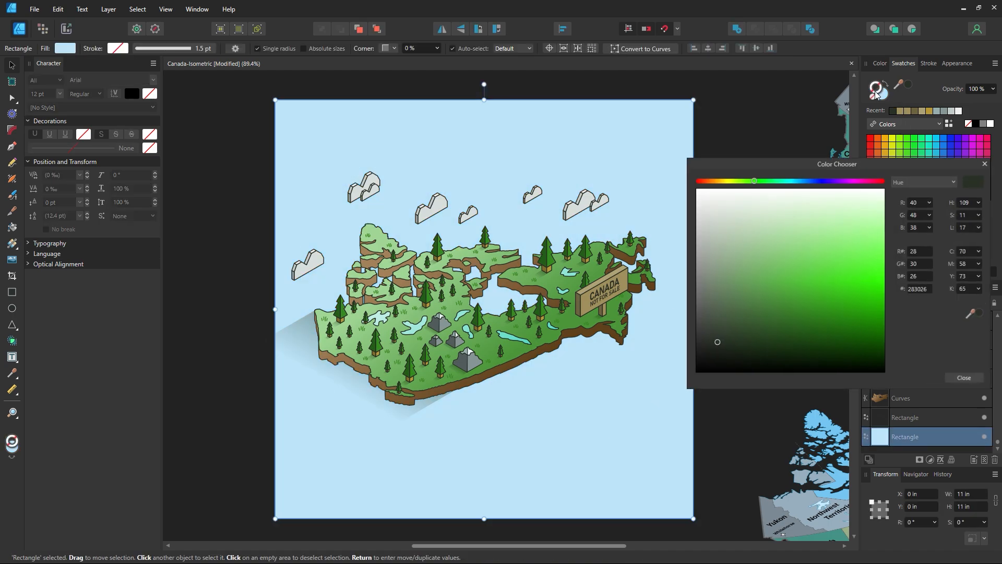
left_click(970, 381)
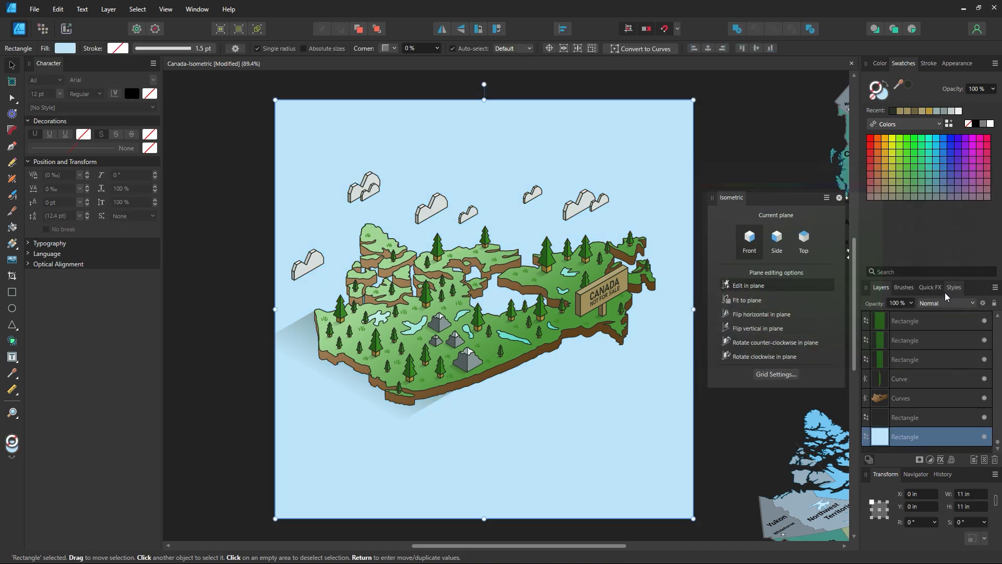
double_click(884, 95)
left_click(847, 227)
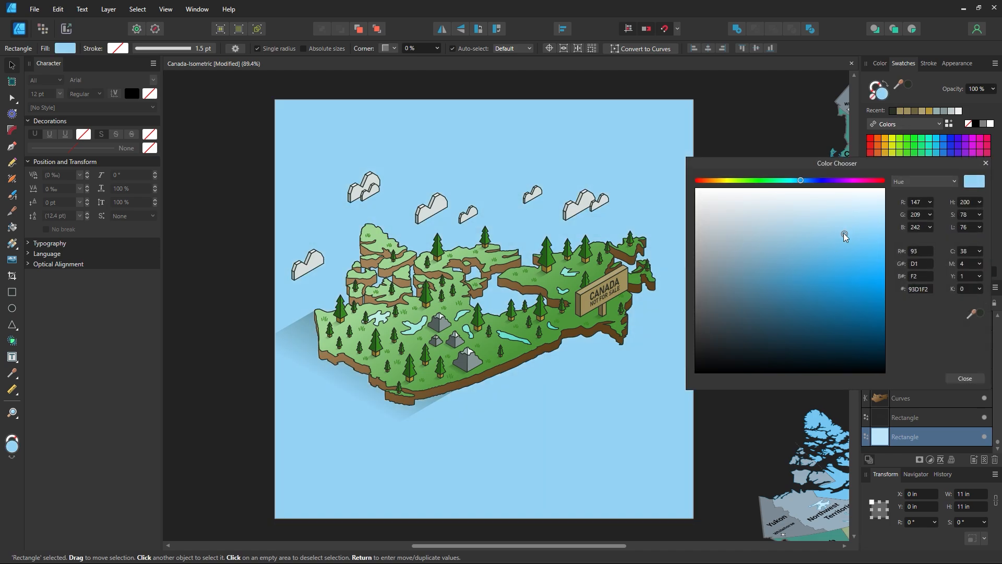
left_click(958, 379)
left_click(729, 157)
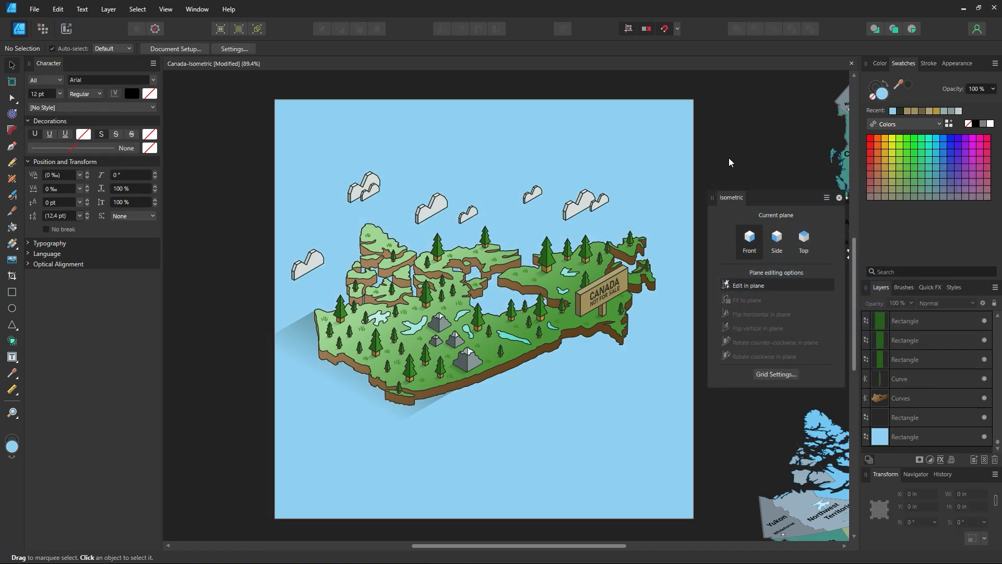
key("ctrl+s")
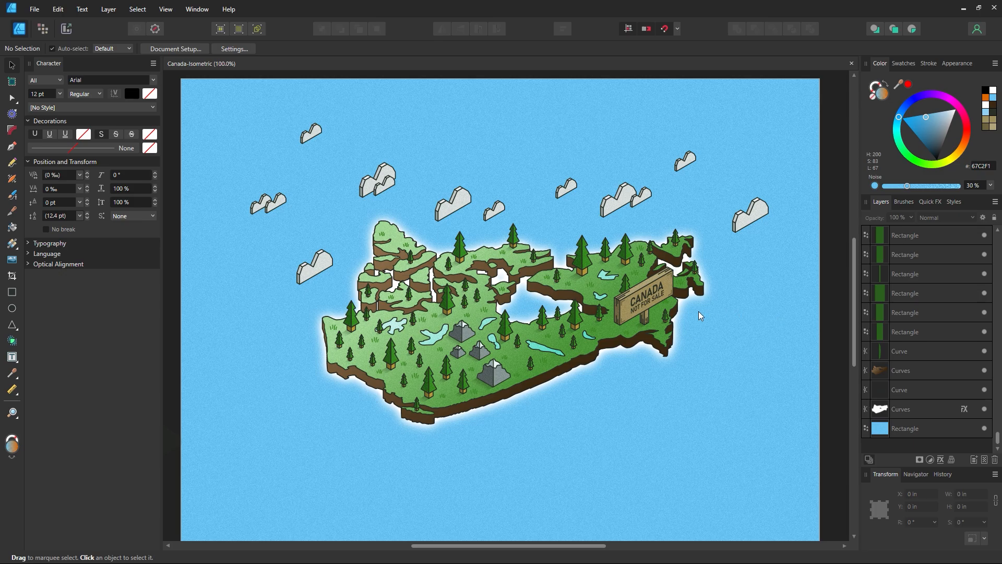
Examine the map, its white glow, the clouds and the sign at zoom levels between 100% and 239%
key("z")
left_click_drag(557, 307, 595, 364)
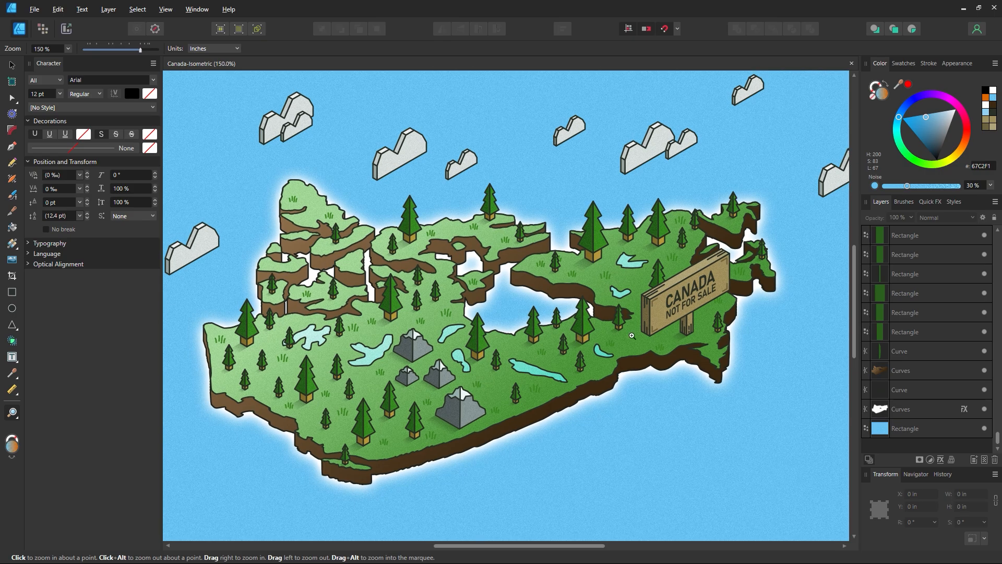
scroll(709, 285, "up", 3)
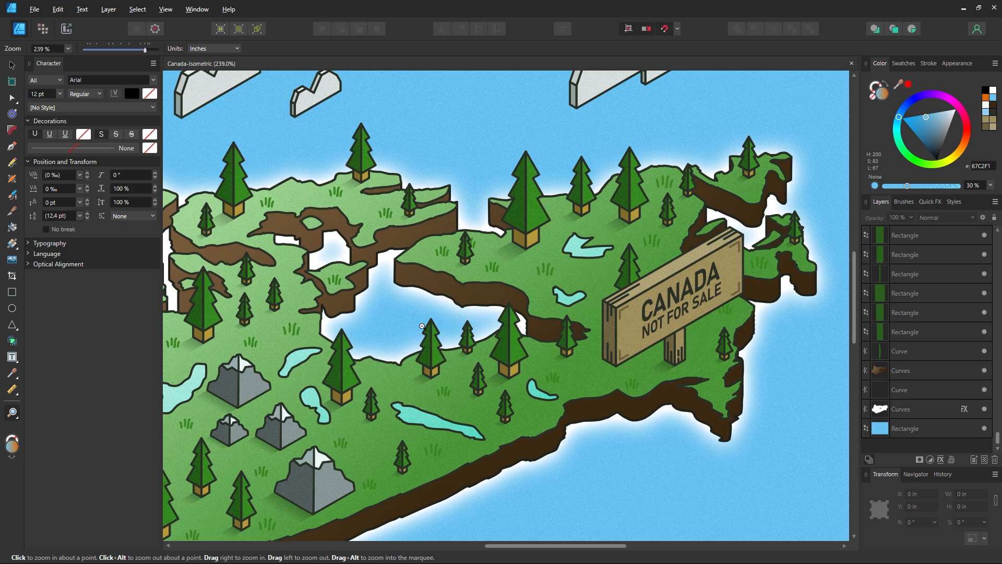
left_click(440, 322, "alt")
left_click(435, 324, "alt")
key("space")
left_click_drag(420, 331, 541, 337)
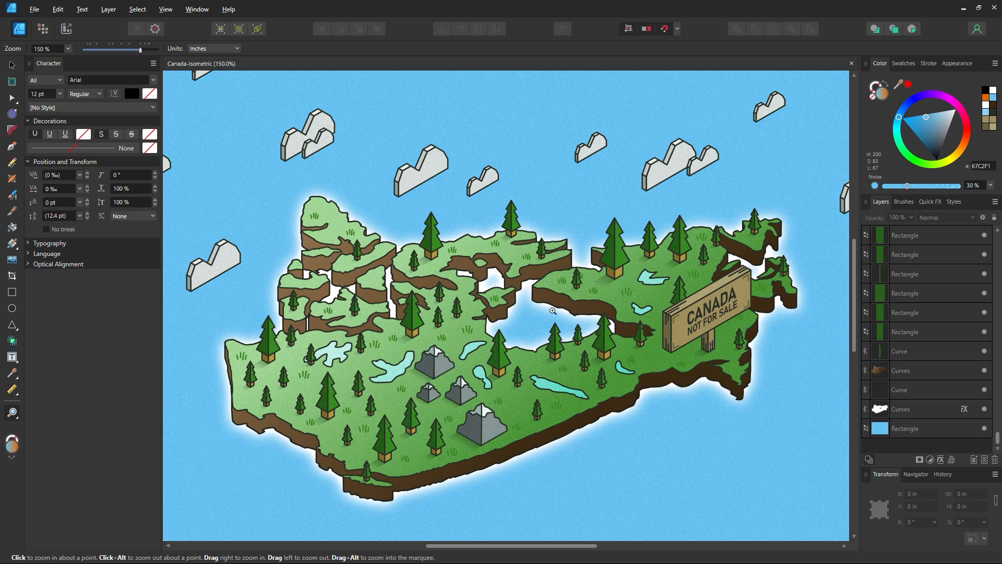
left_click(553, 310, "alt")
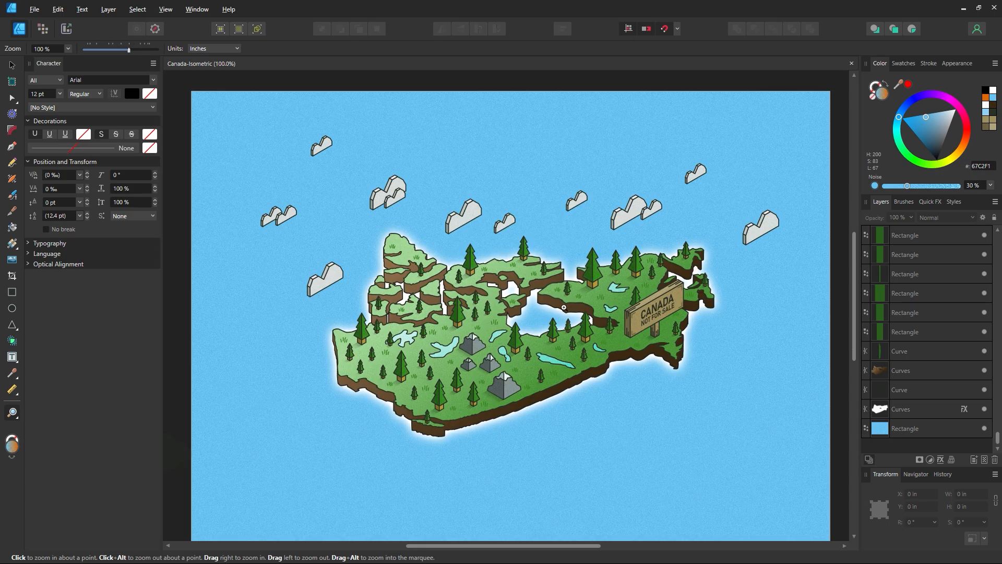
left_click(578, 292)
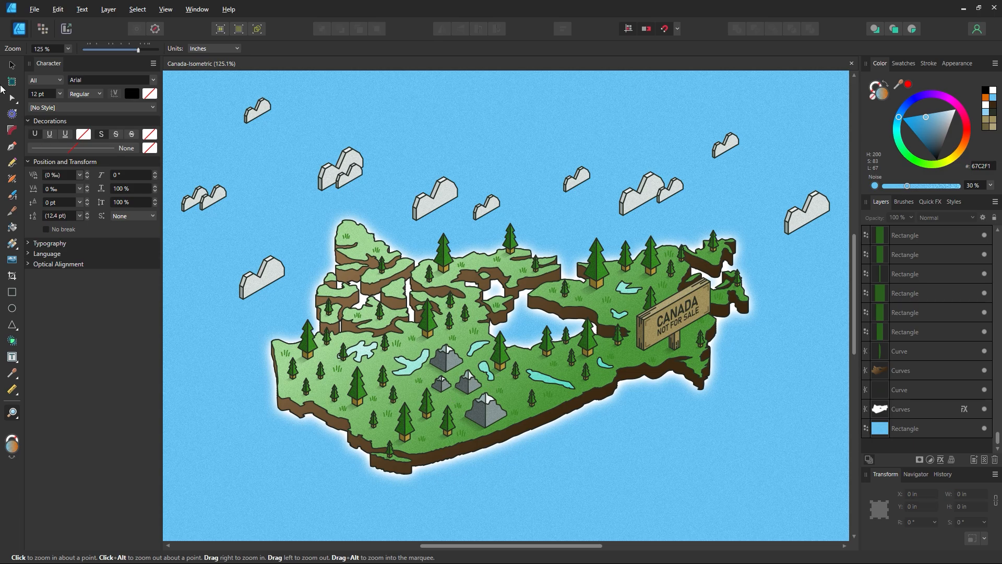
Select the textured blue background rectangle and undo its accidental shift at 100% zoom
left_click(12, 65)
scroll(361, 312, "down", 1)
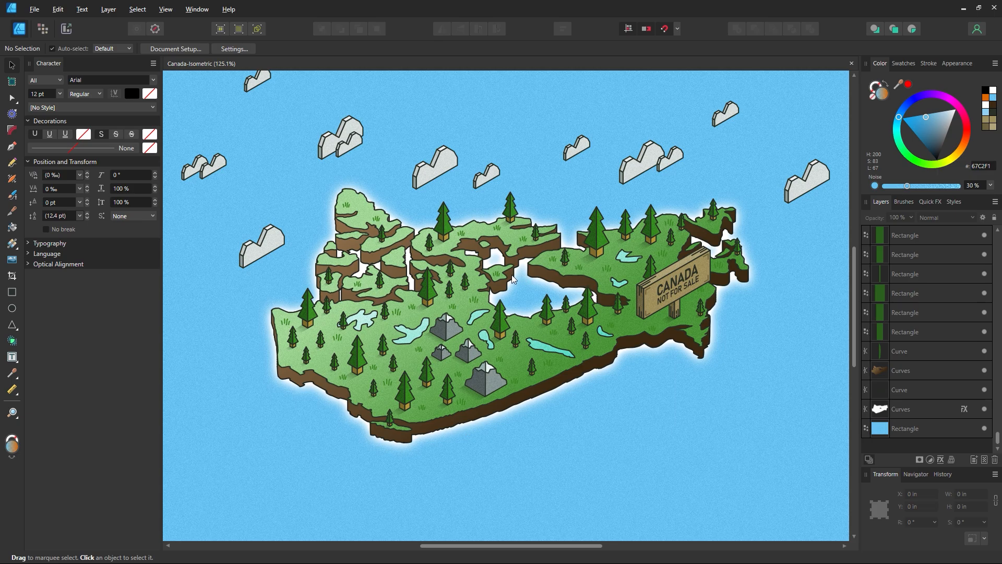
left_click(272, 338)
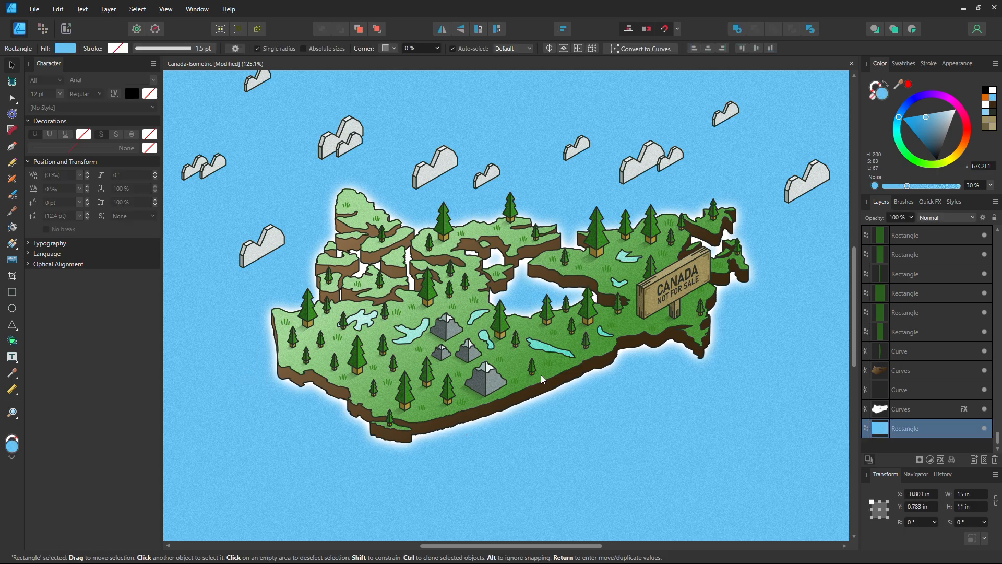
key("z")
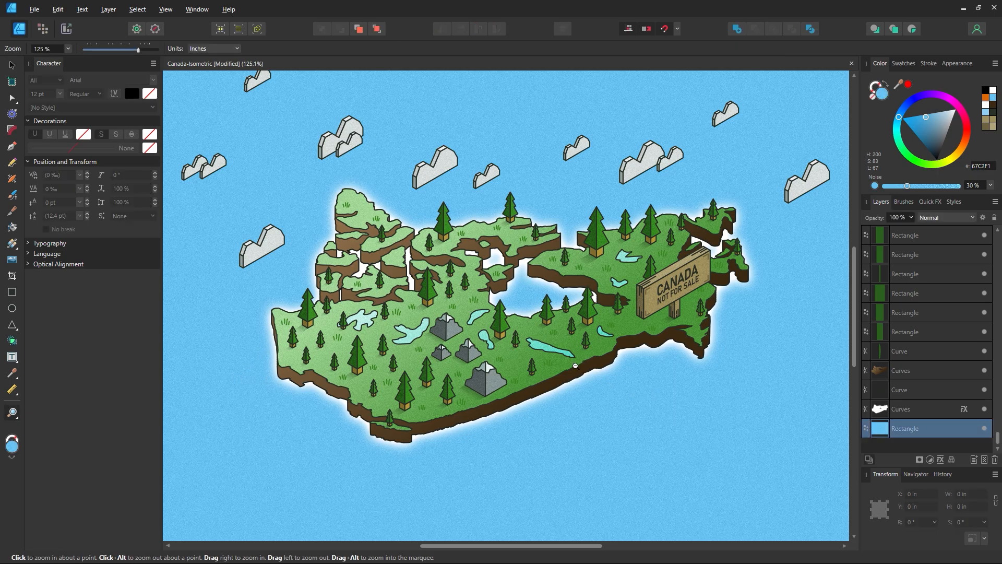
key("ctrl+1")
left_click(12, 66)
key("ctrl+z")
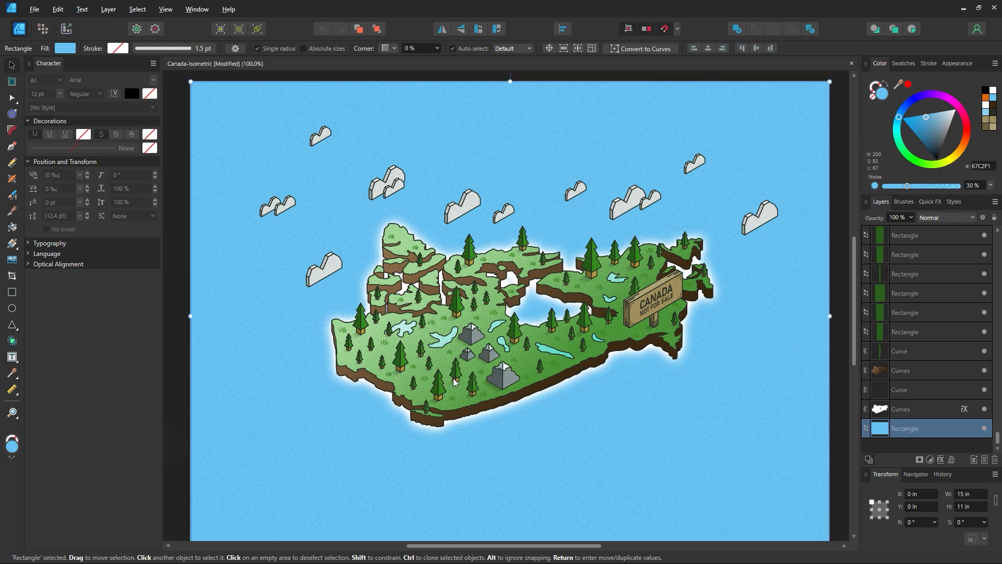
Move the white silhouette behind the map aside to X 0 in, Y 5.258 in and inspect its Outer Glow settings
left_click(898, 413)
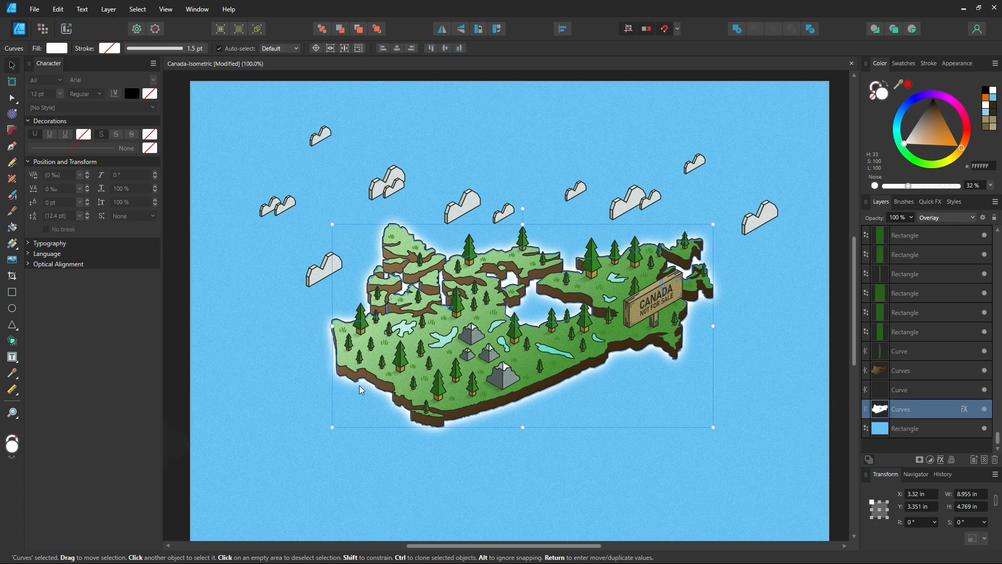
left_click_drag(372, 398, 230, 480)
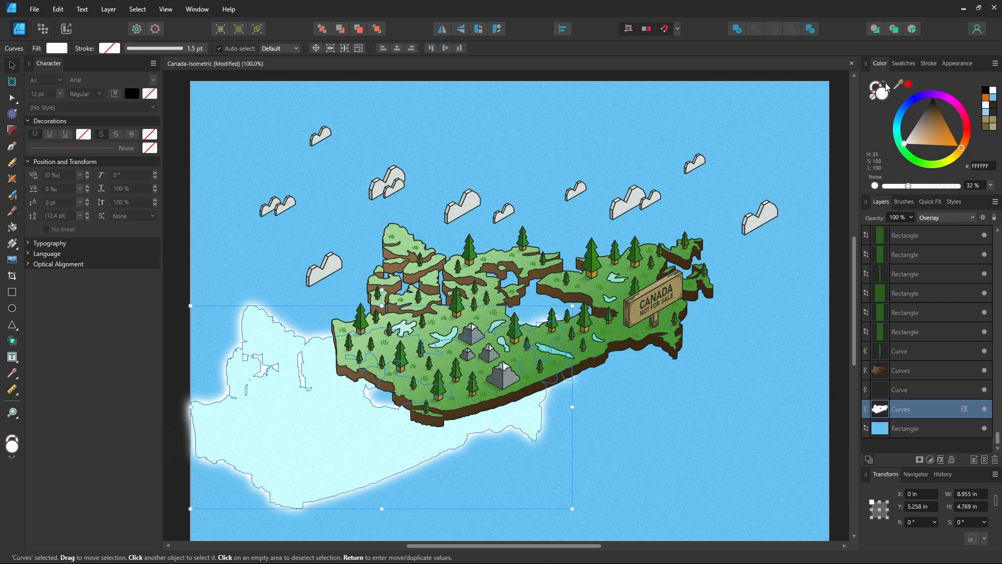
left_click(964, 409)
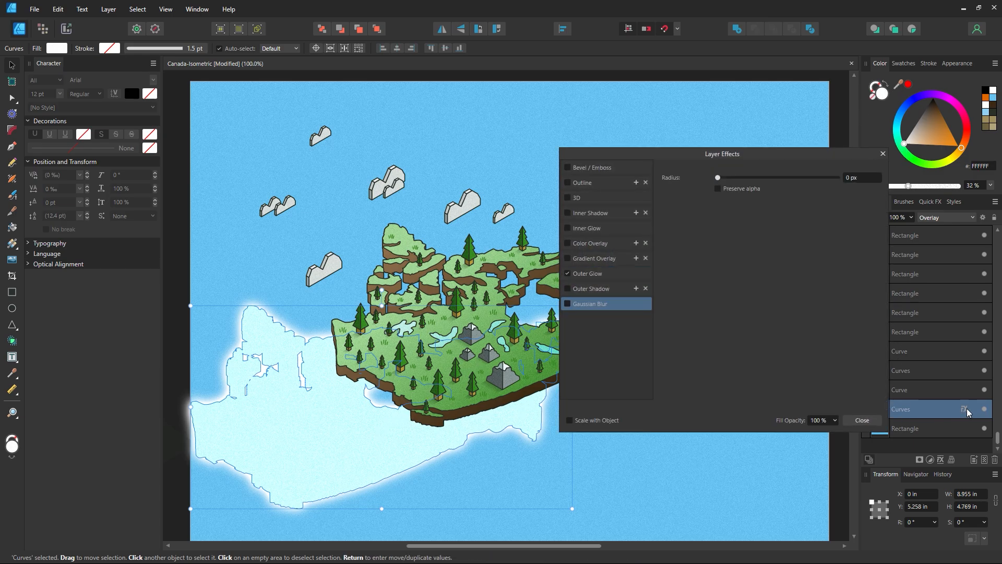
left_click(593, 273)
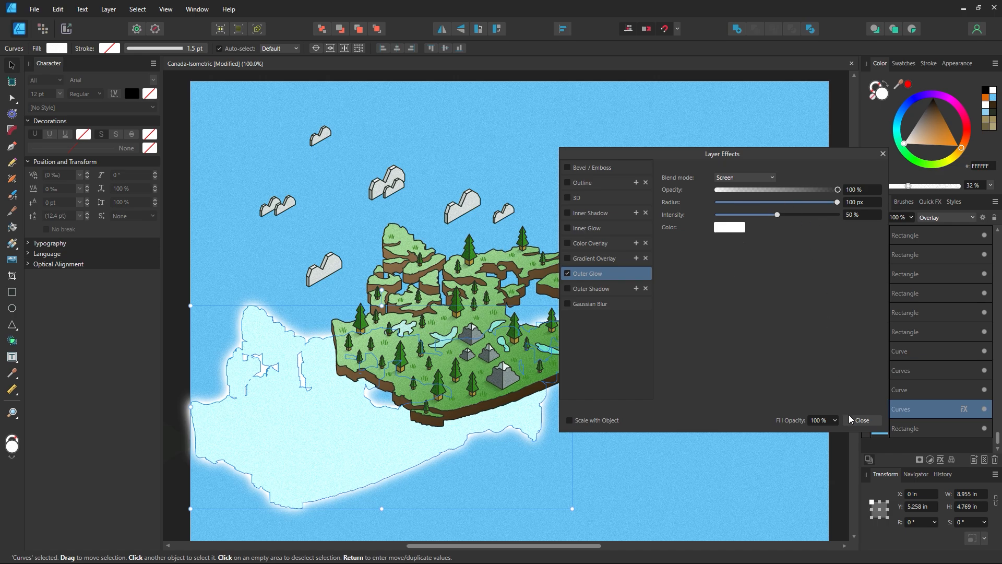
left_click(862, 421)
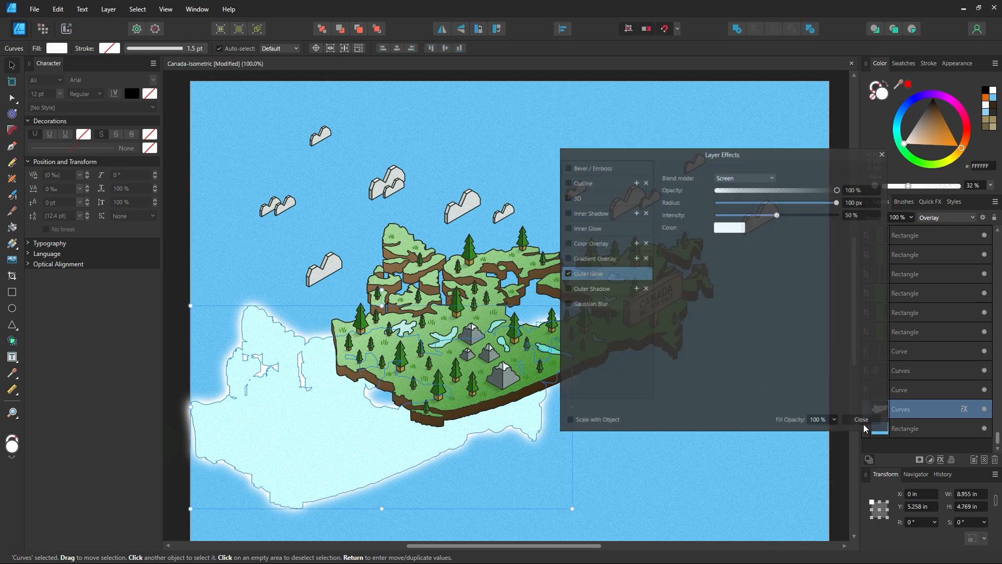
Undo the move of the white glow silhouette and clear the selection
key("ctrl+z")
key("ctrl+z")
key("ctrl+z")
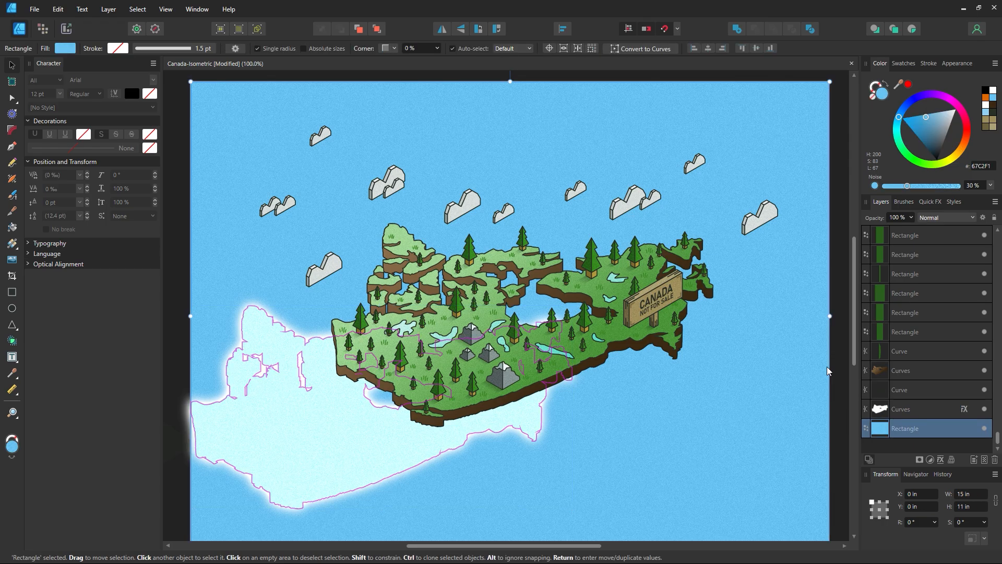
key("ctrl+z")
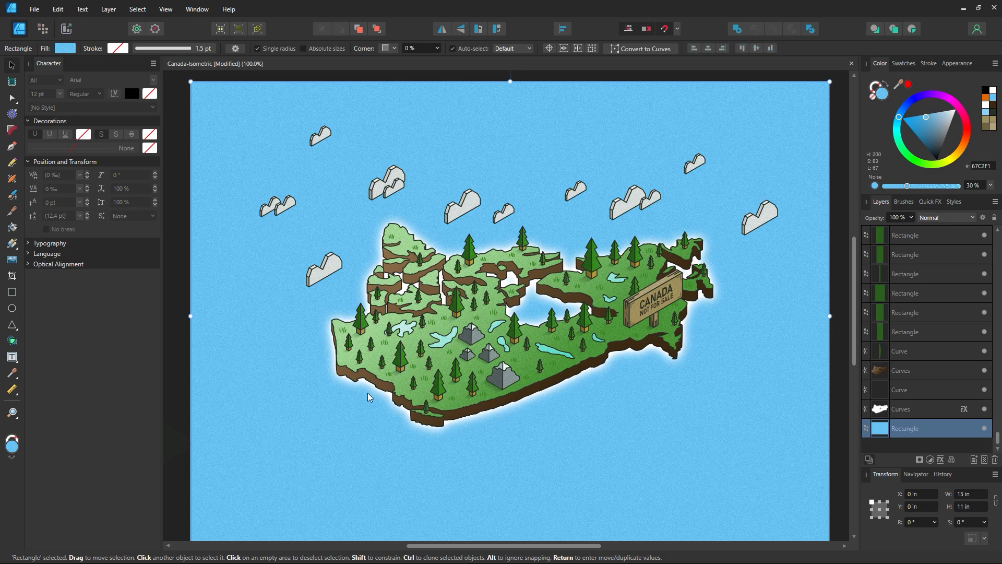
left_click(840, 295)
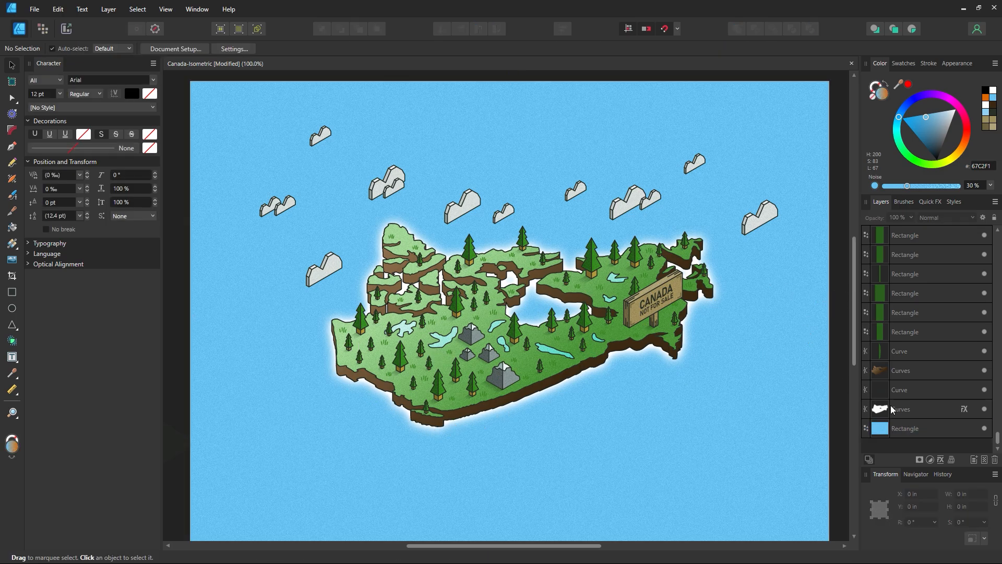
Try moving the white glow silhouette to about X 0.503 in, Y 5.224 in, undo the move and deselect
left_click(913, 412)
left_click_drag(637, 386, 499, 464)
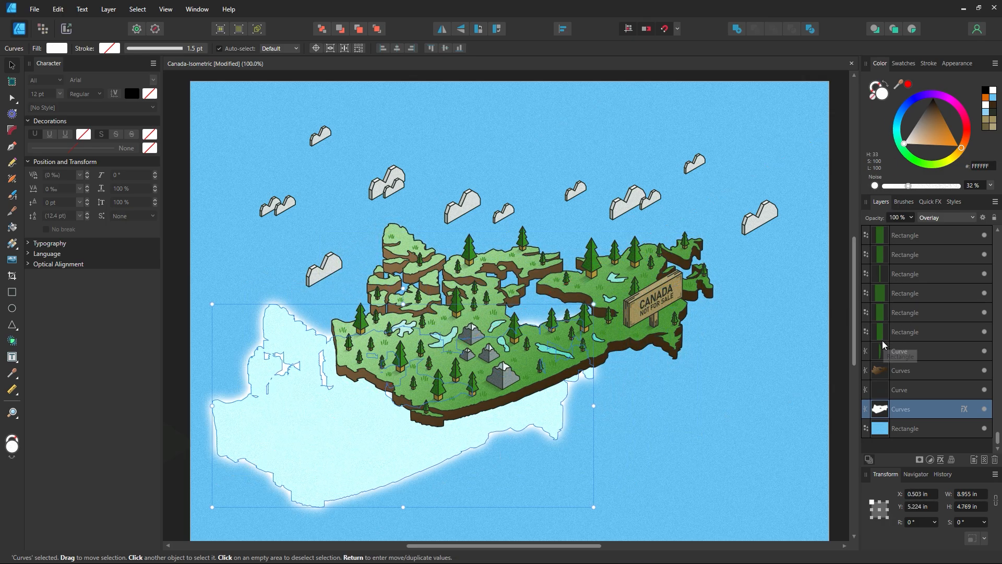
key("ctrl+z")
left_click(836, 343)
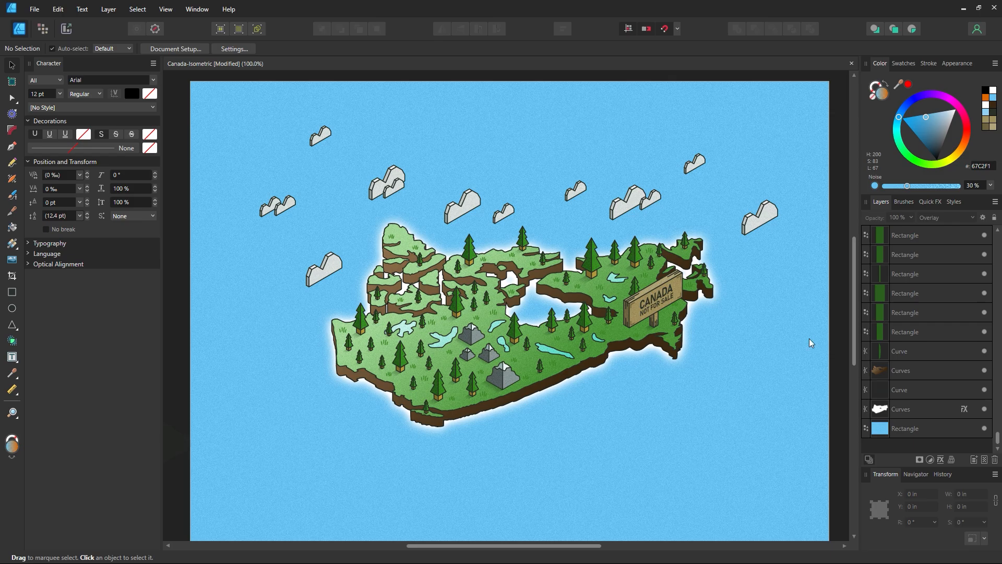
key("space")
left_click_drag(545, 394, 532, 387)
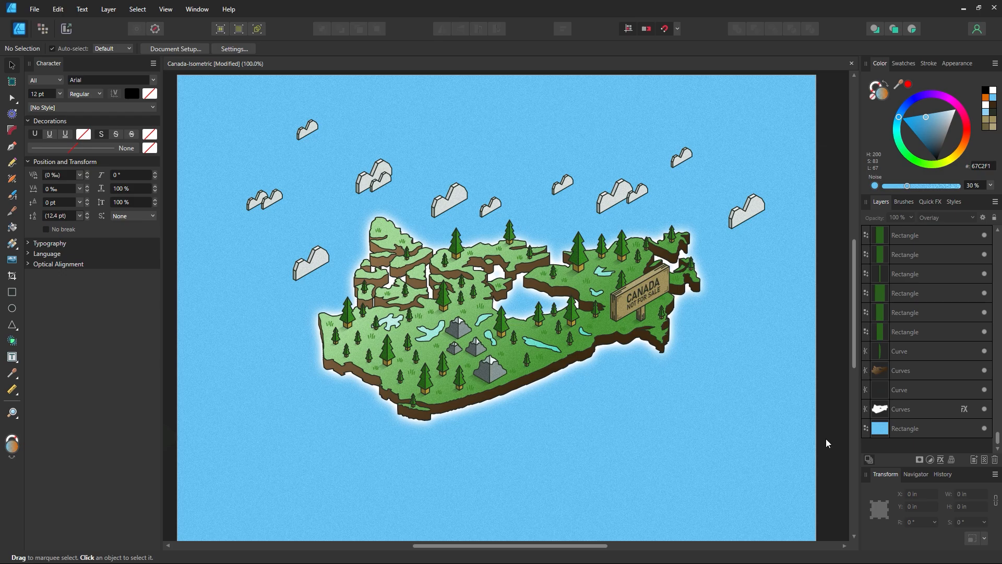
left_click(665, 315)
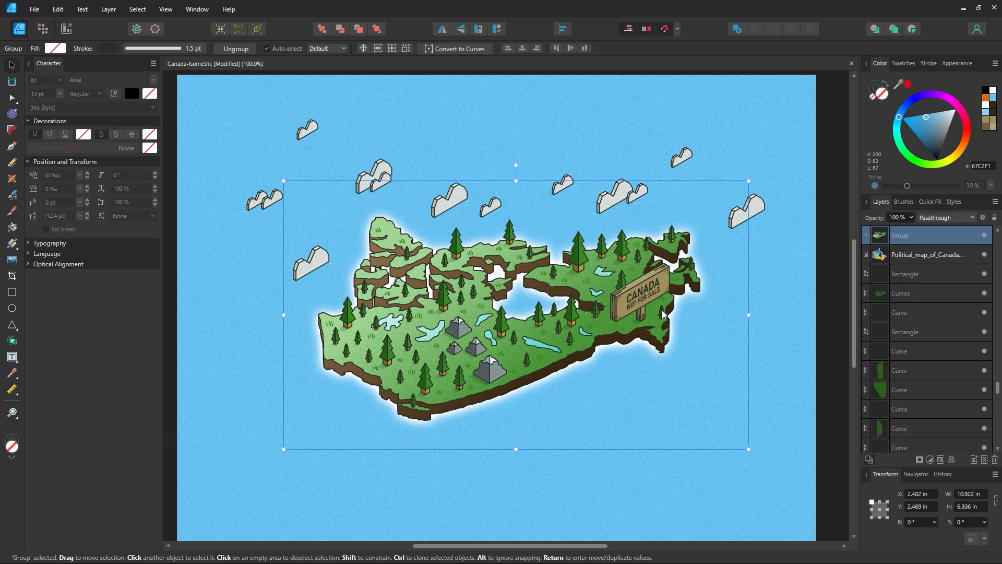
left_click(665, 316)
left_click_drag(665, 316, 664, 316)
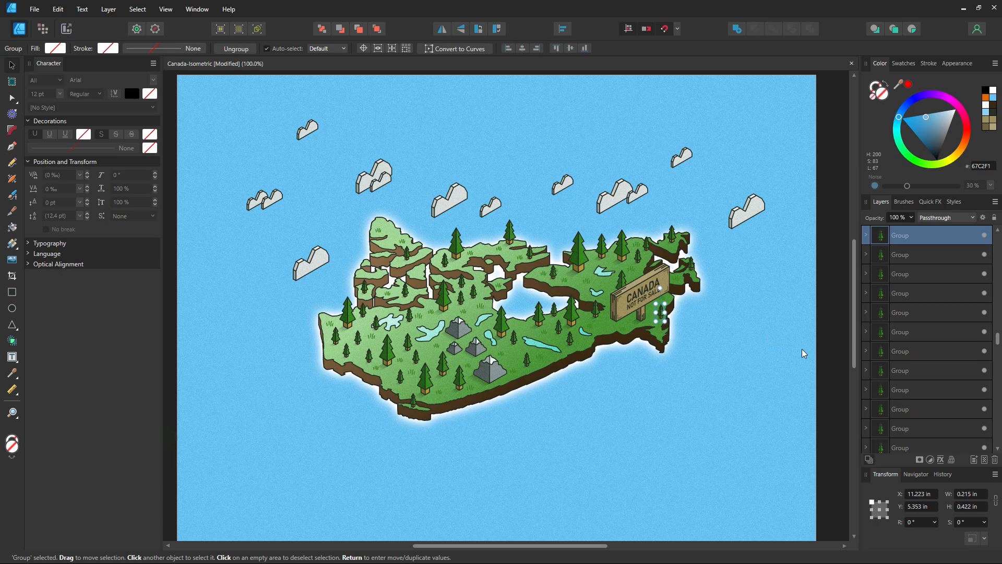
left_click(827, 361)
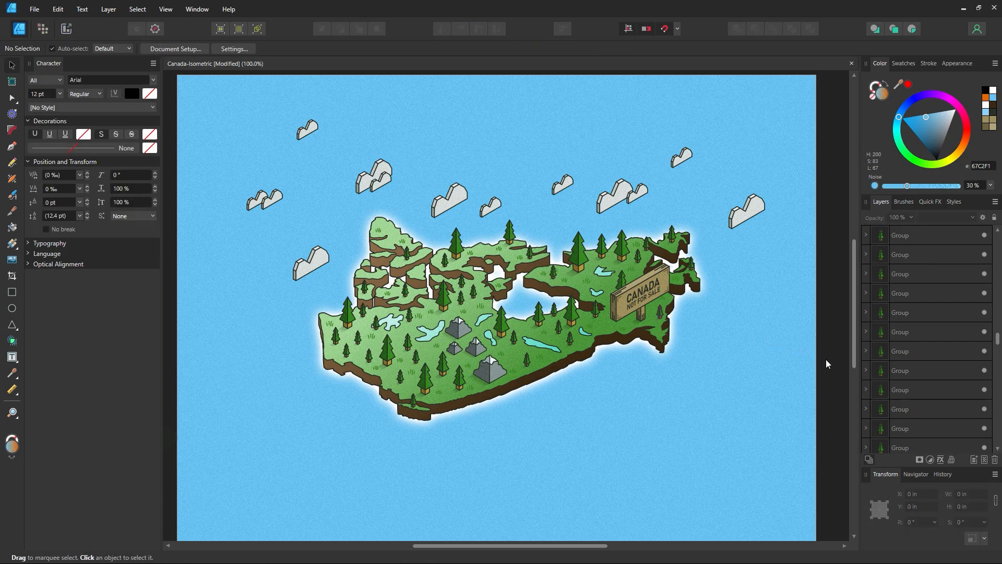